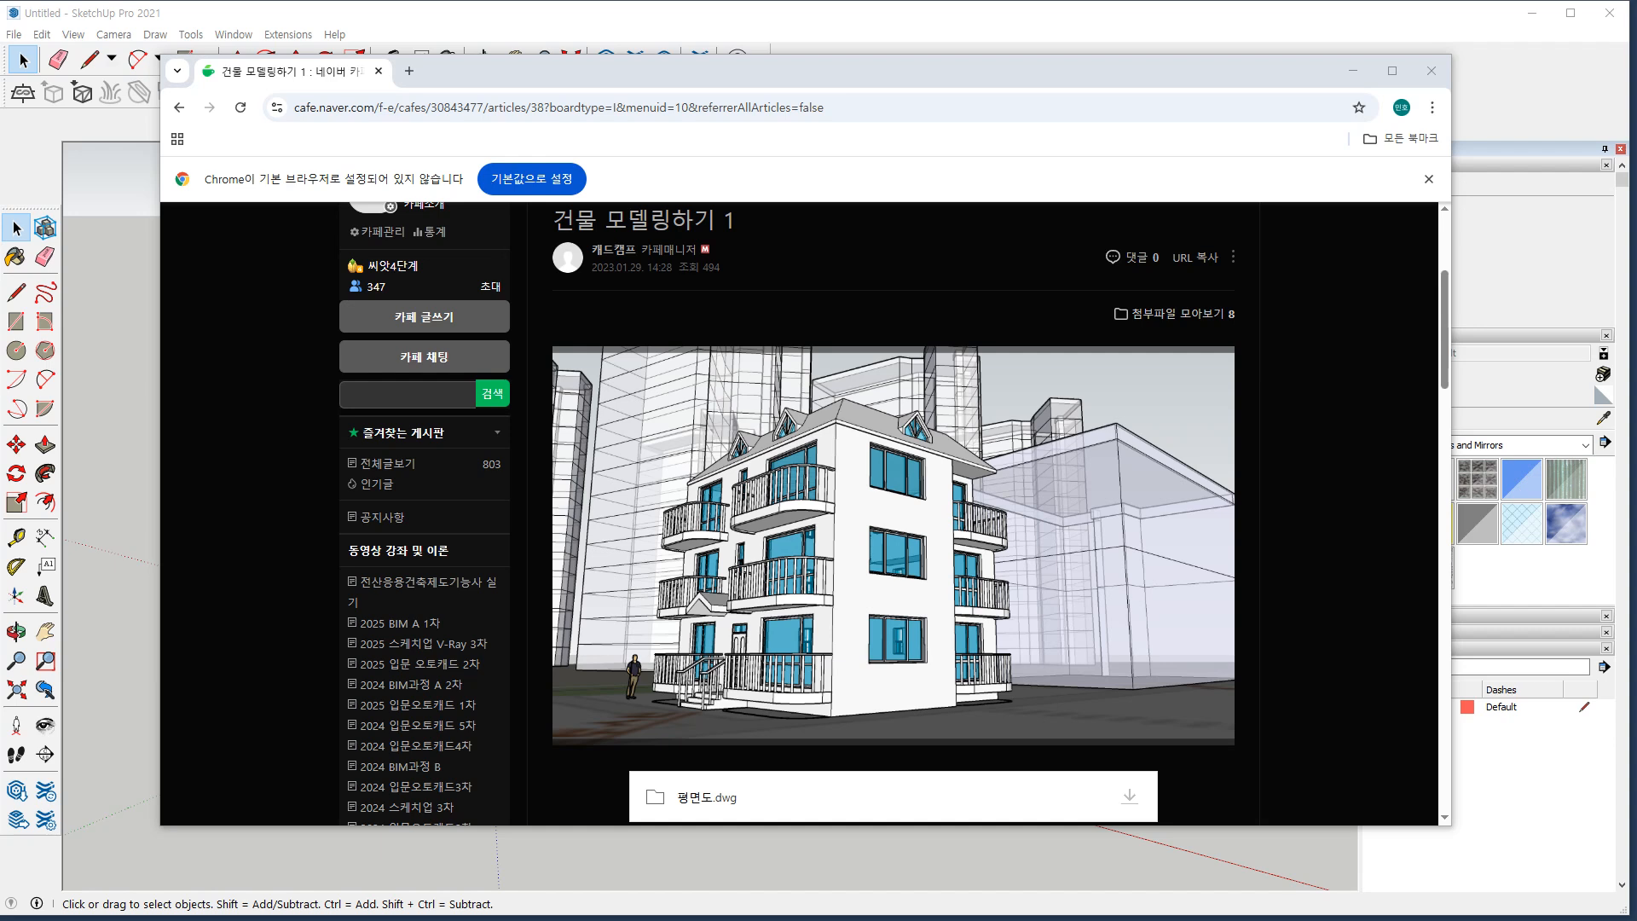
# Import the floor plan 평면도.dwg into the model with its units set to Millimeters
pyautogui.moveTo(999, 93); pyautogui.dragTo(0, 145)
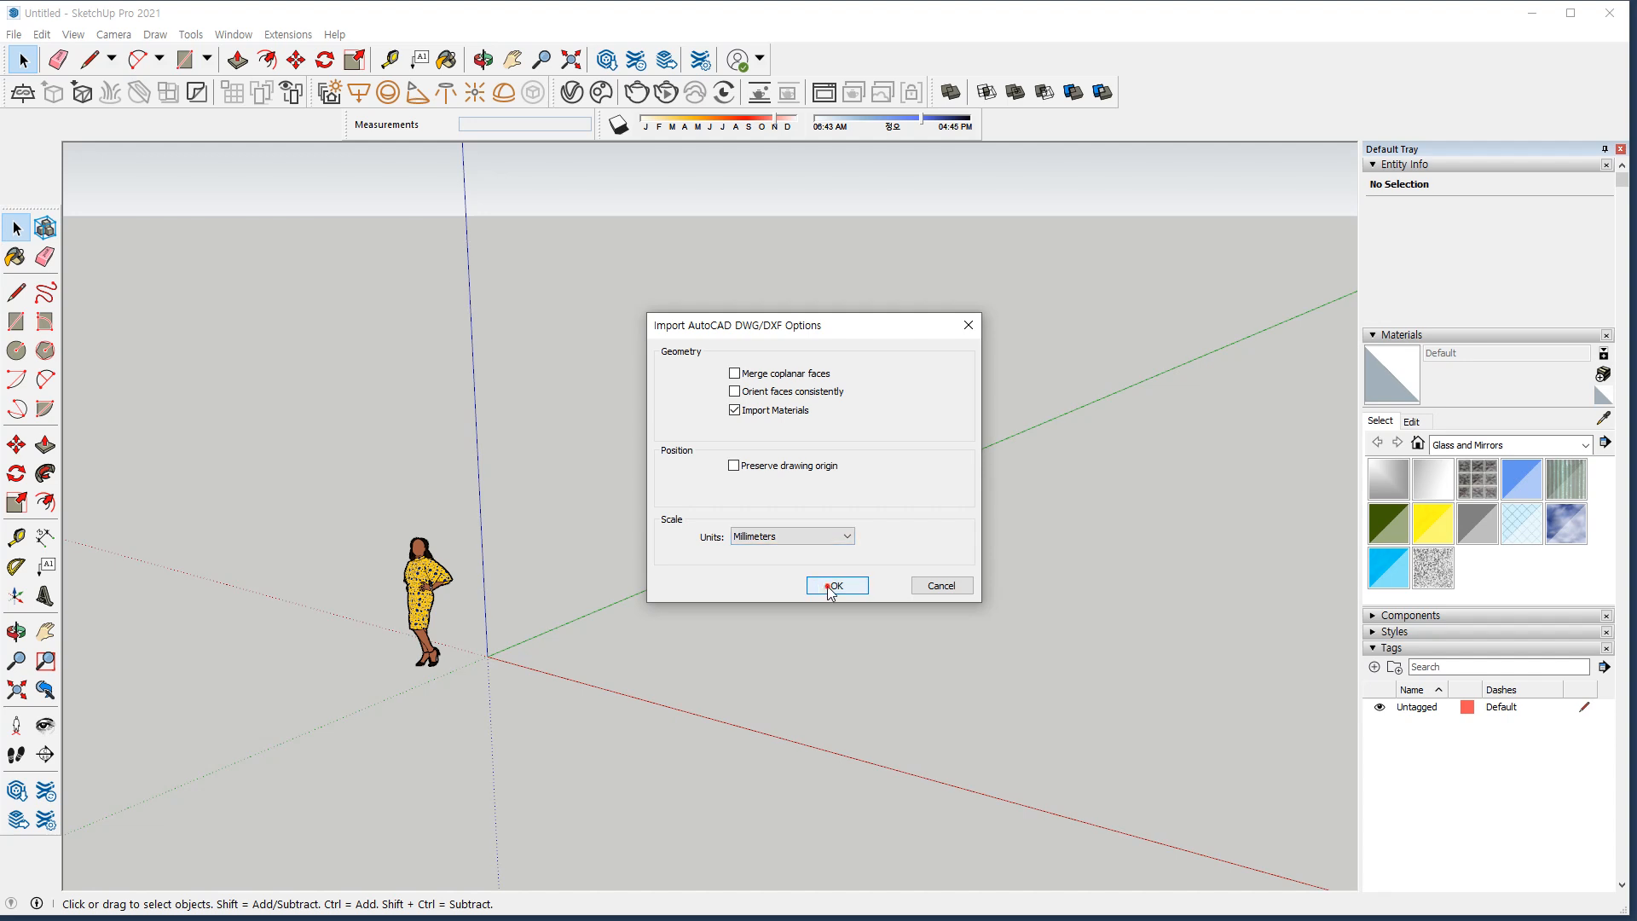
pyautogui.click(829, 587)
pyautogui.click(902, 590)
pyautogui.moveTo(673, 638); pyautogui.dragTo(1182, 559, button='middle')
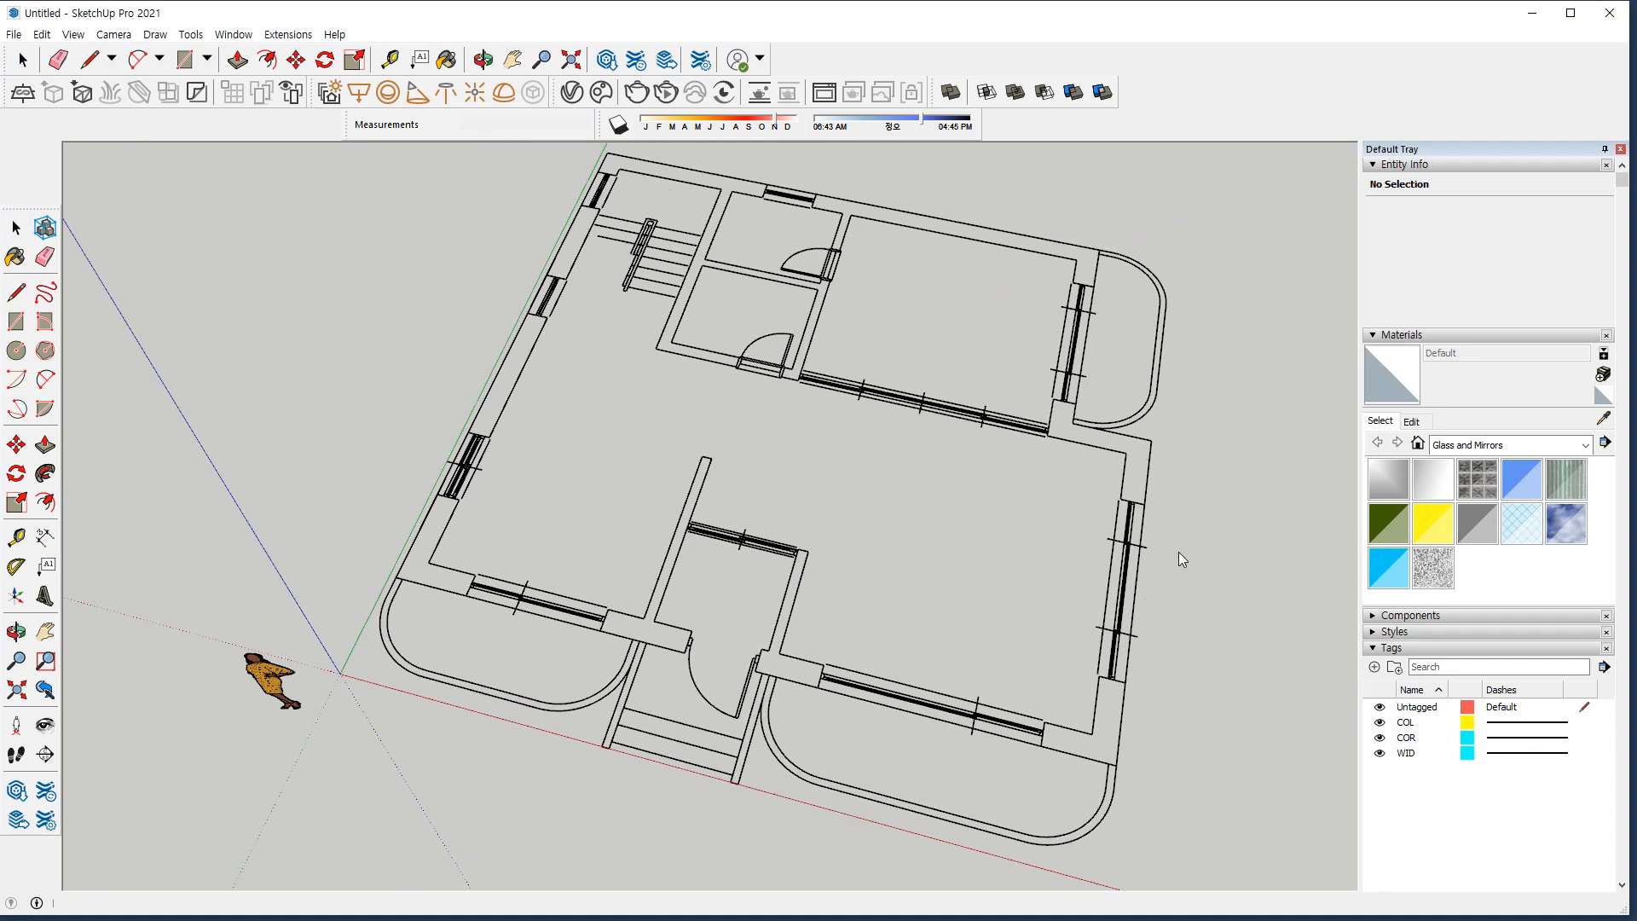
pyautogui.scroll(-4, 580, 261)
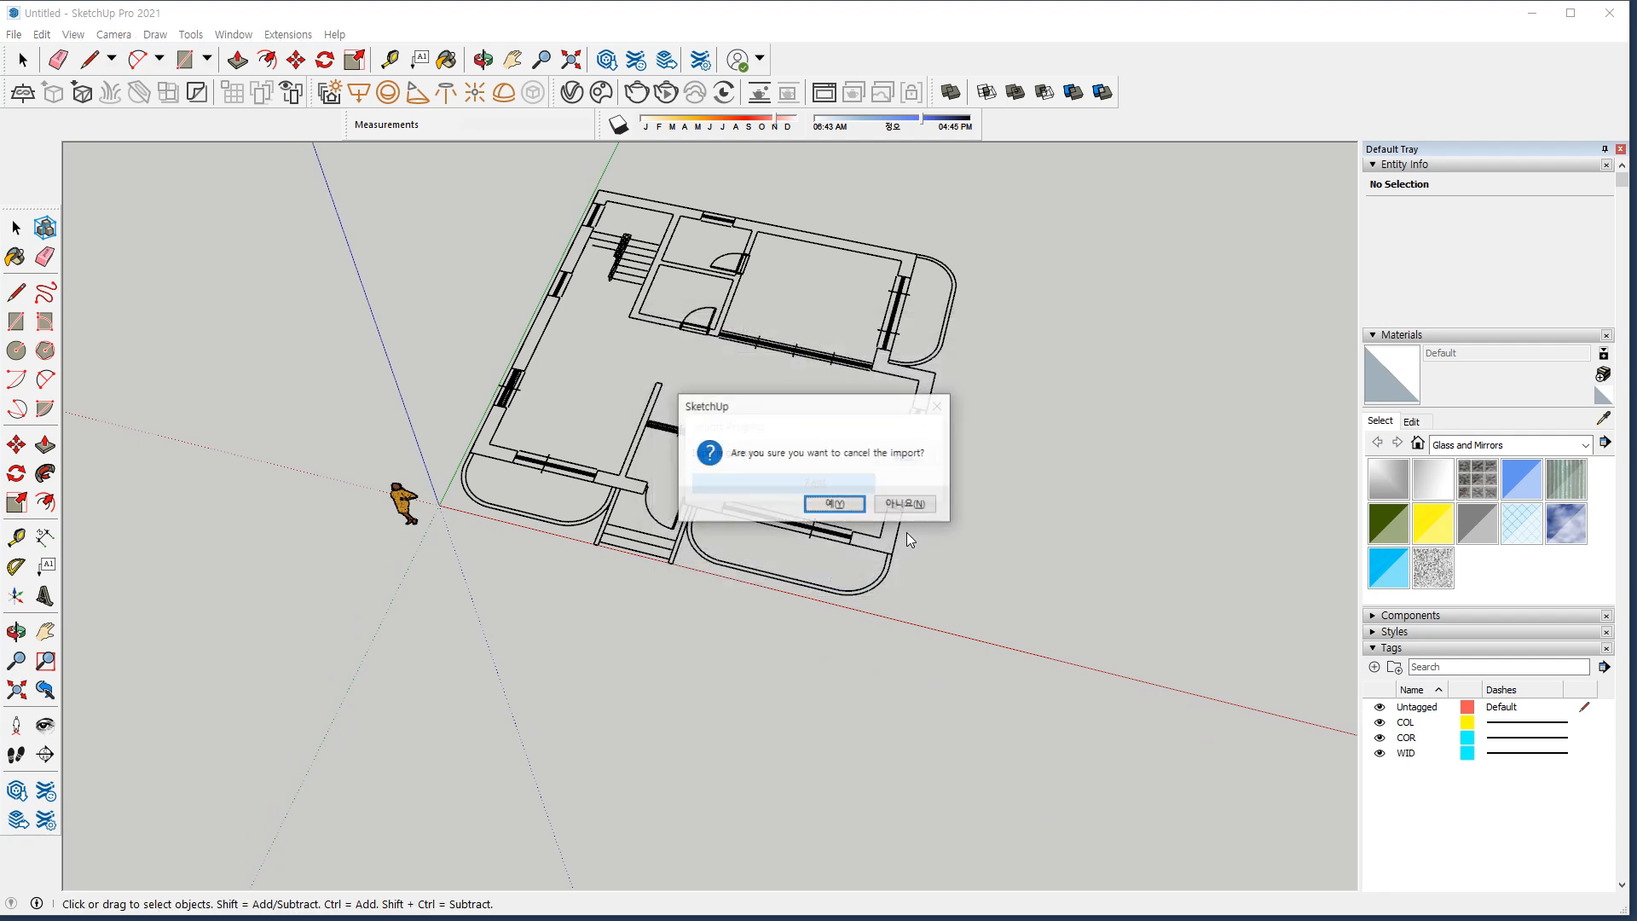
# Import the front elevation 정면.dwg and move the floor plan clear of it along the green axis
pyautogui.click(907, 505)
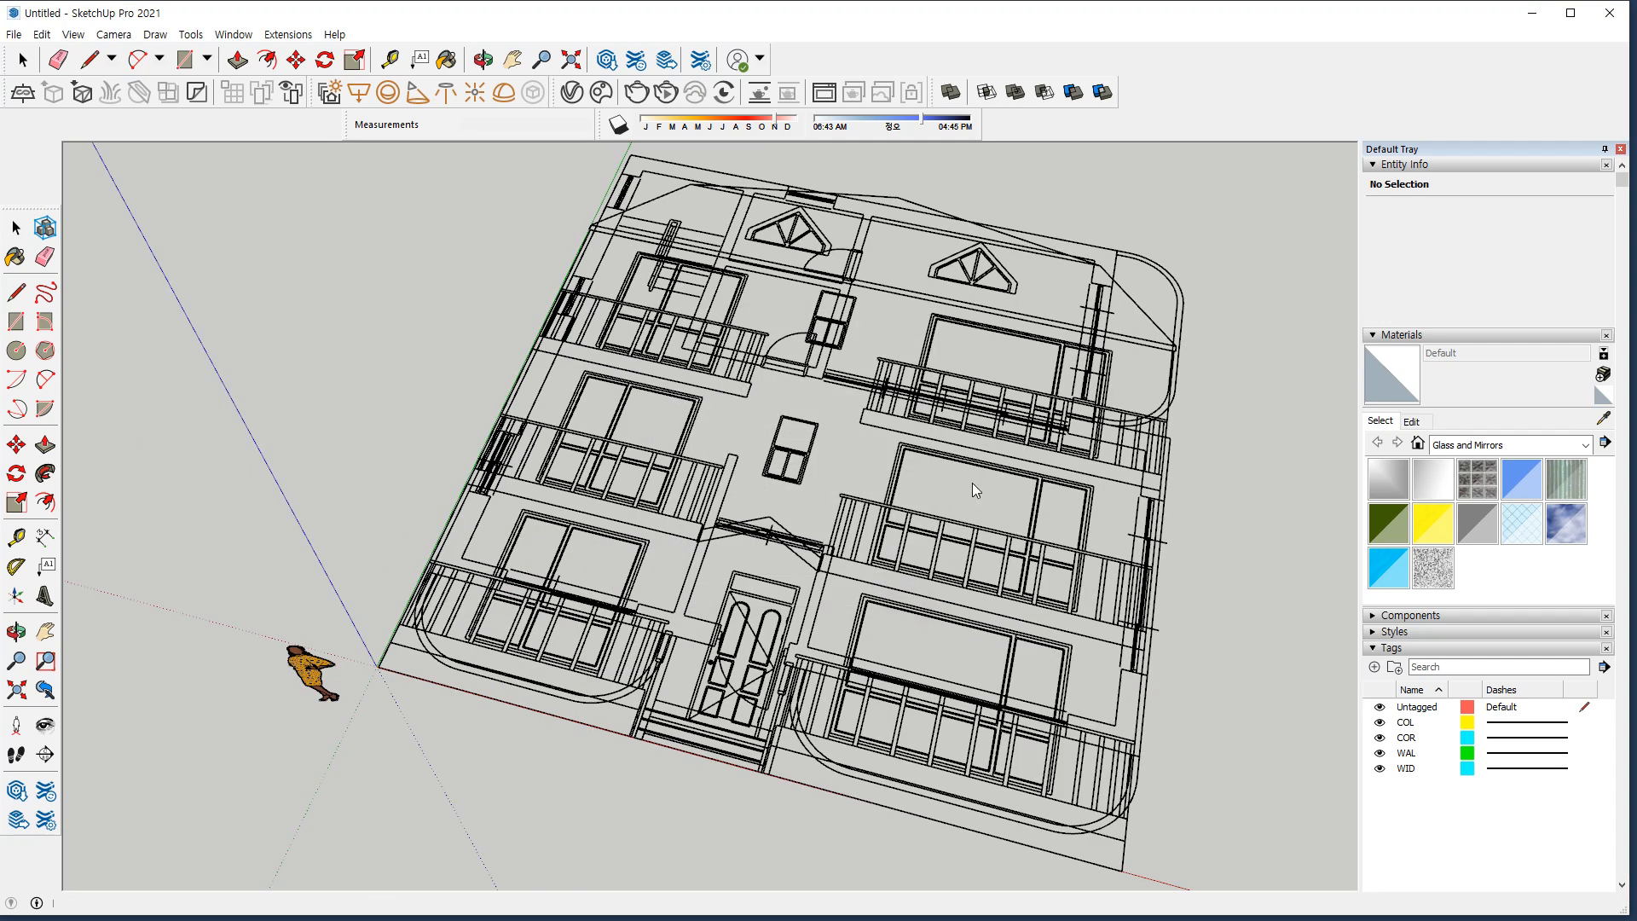
pyautogui.press('m')
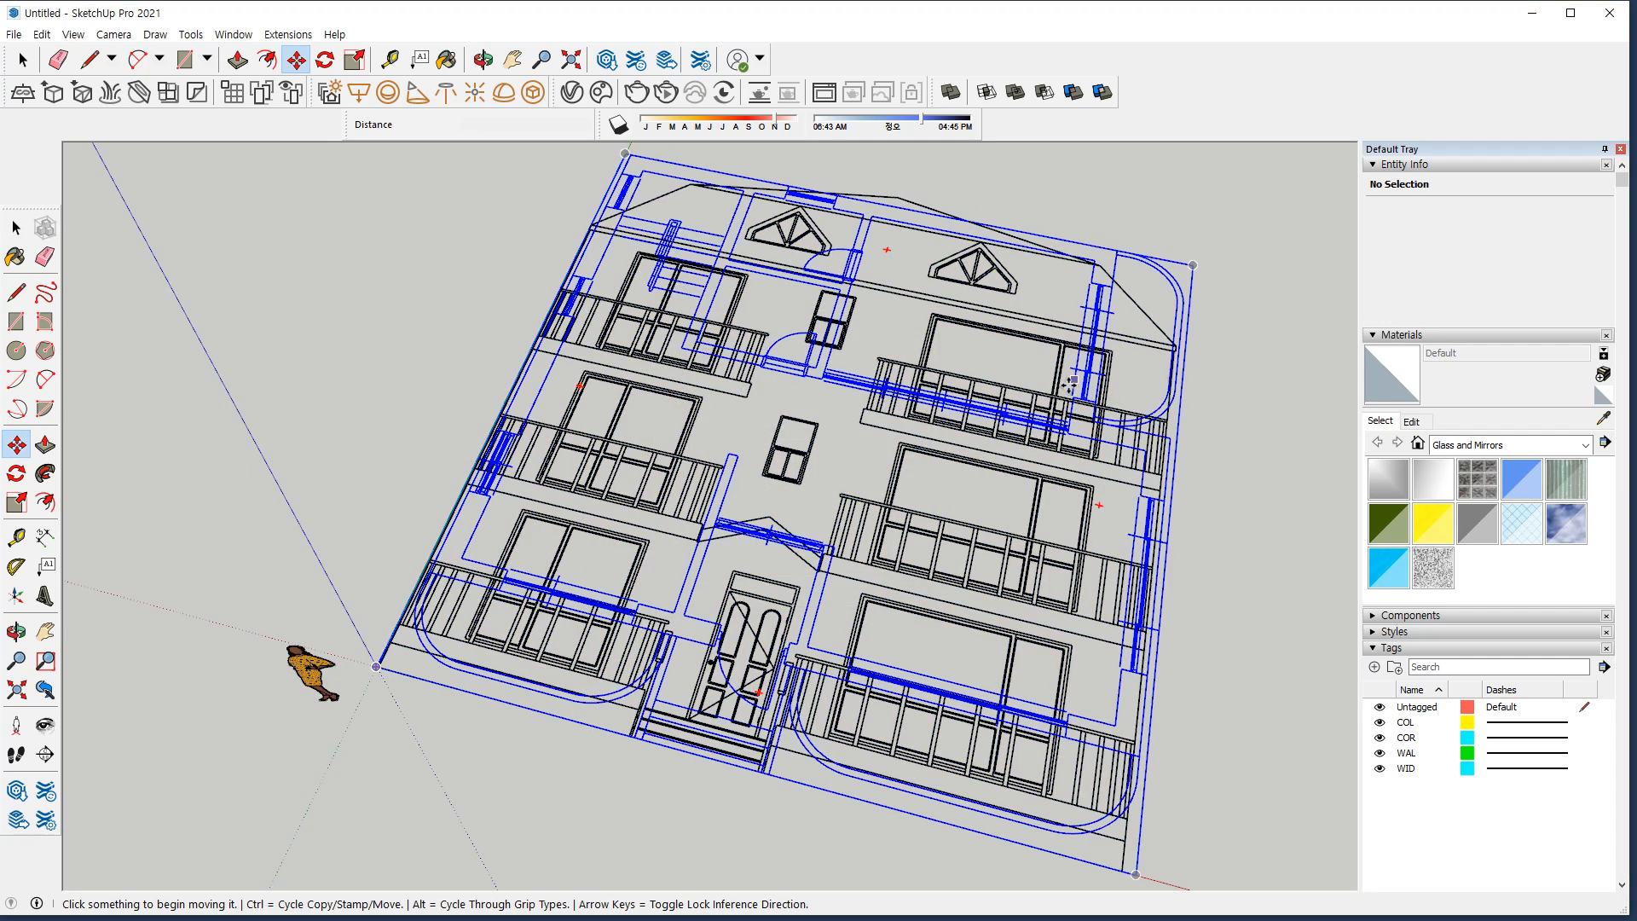
pyautogui.click(1192, 268)
pyautogui.scroll(-2, 1124, 554)
pyautogui.keyDown('shift'); pyautogui.moveTo(1124, 559); pyautogui.dragTo(1042, 124, button='middle'); pyautogui.keyUp('shift')
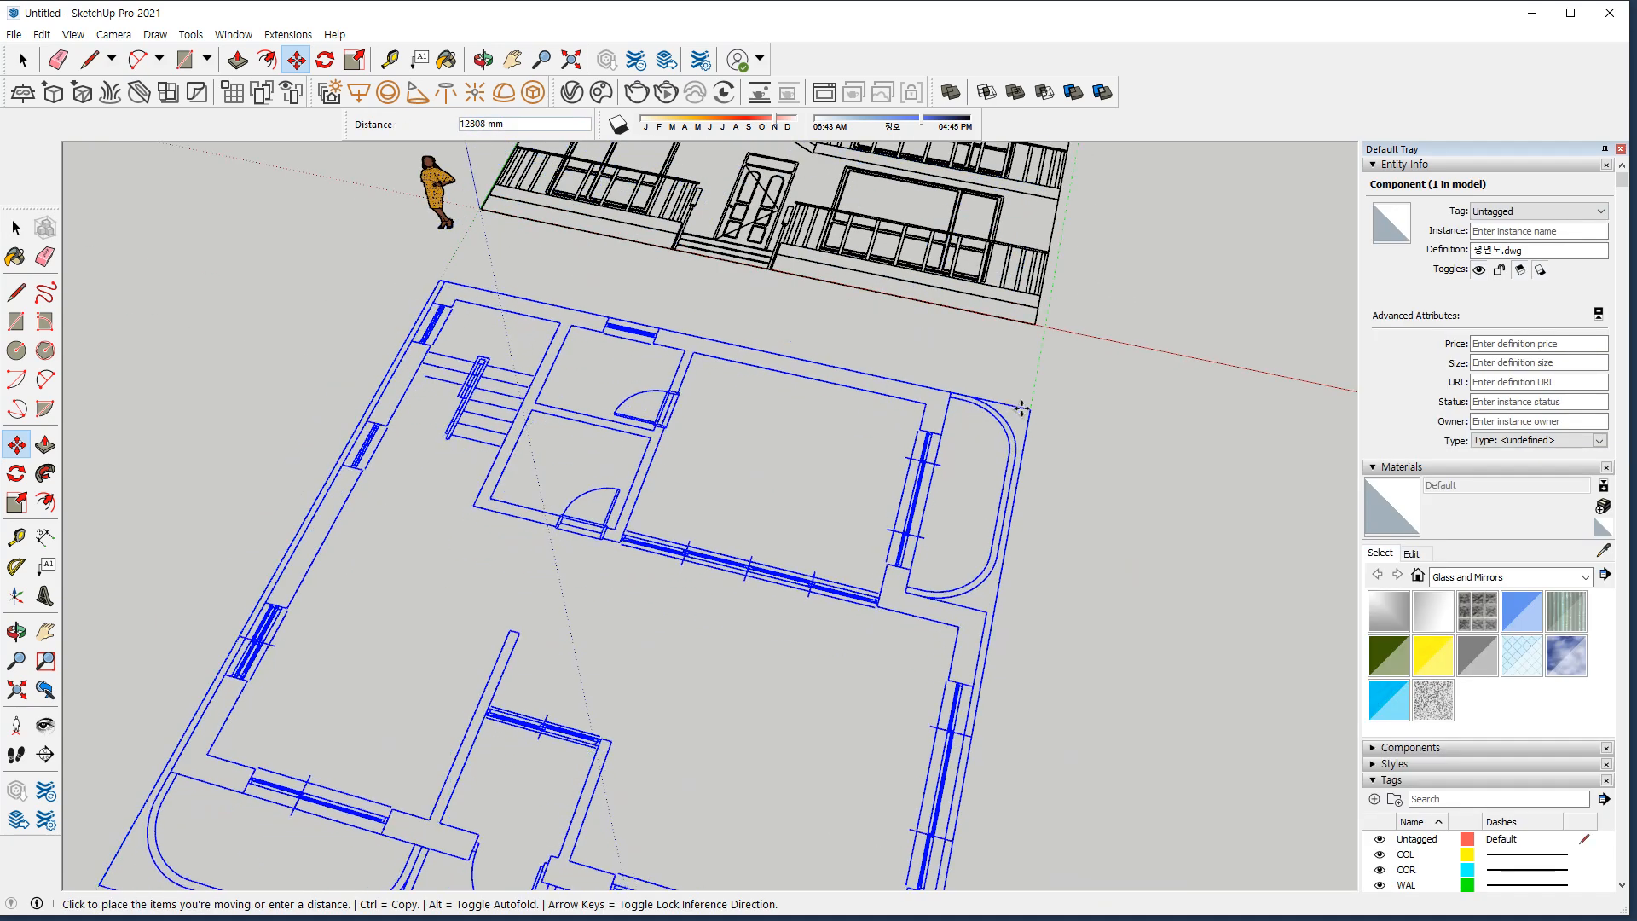
pyautogui.click(1049, 501)
pyautogui.scroll(-2, 1078, 373)
pyautogui.press('space')
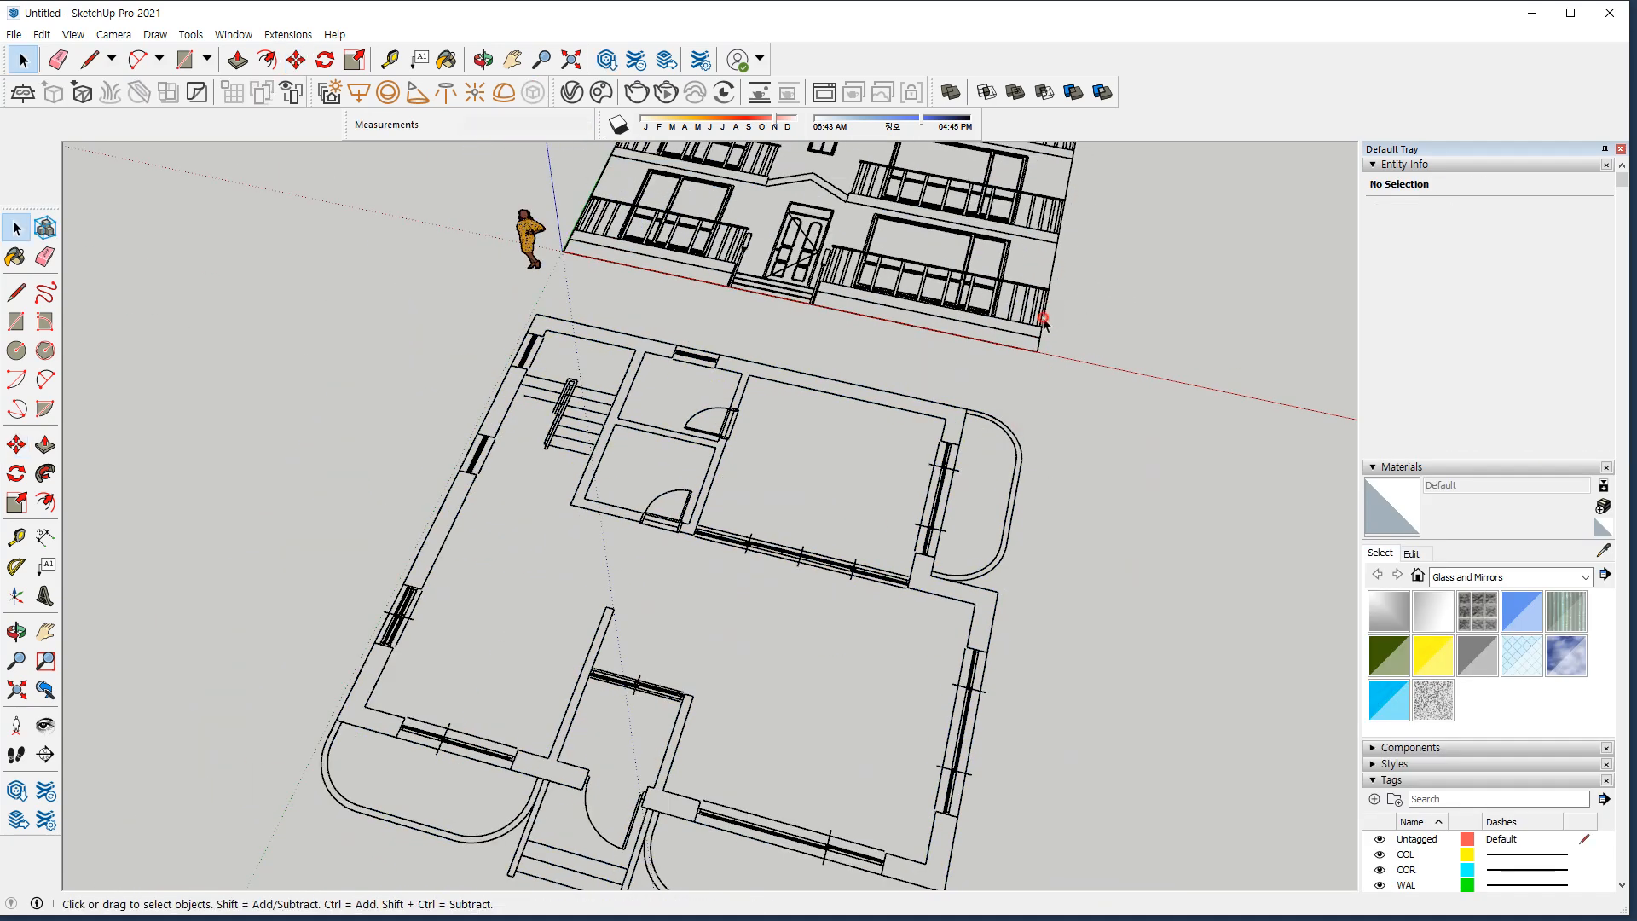
# Move the front elevation along the green axis to the front side of the floor plan
pyautogui.click(1044, 318)
pyautogui.press('m')
pyautogui.click(1041, 530)
pyautogui.scroll(-2, 989, 670)
pyautogui.keyDown('shift'); pyautogui.moveTo(946, 823); pyautogui.dragTo(972, 605, button='middle'); pyautogui.keyUp('shift')
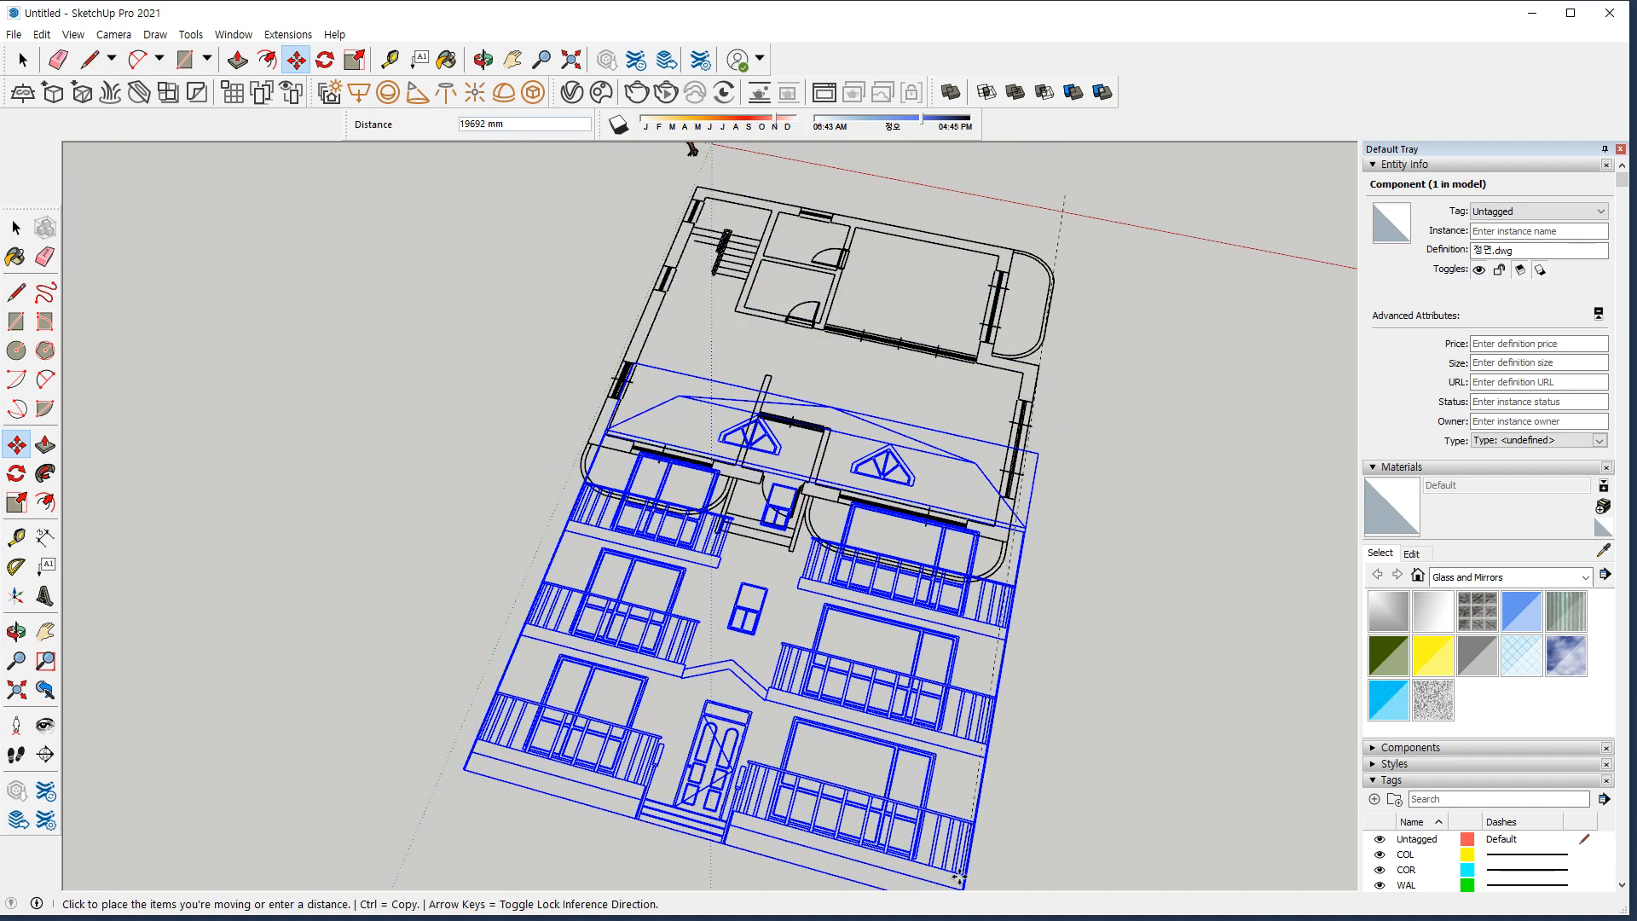
pyautogui.click(940, 879)
pyautogui.press('space')
# Move the floor plan back along the green axis and place its lower-left corner at the origin
pyautogui.click(985, 366)
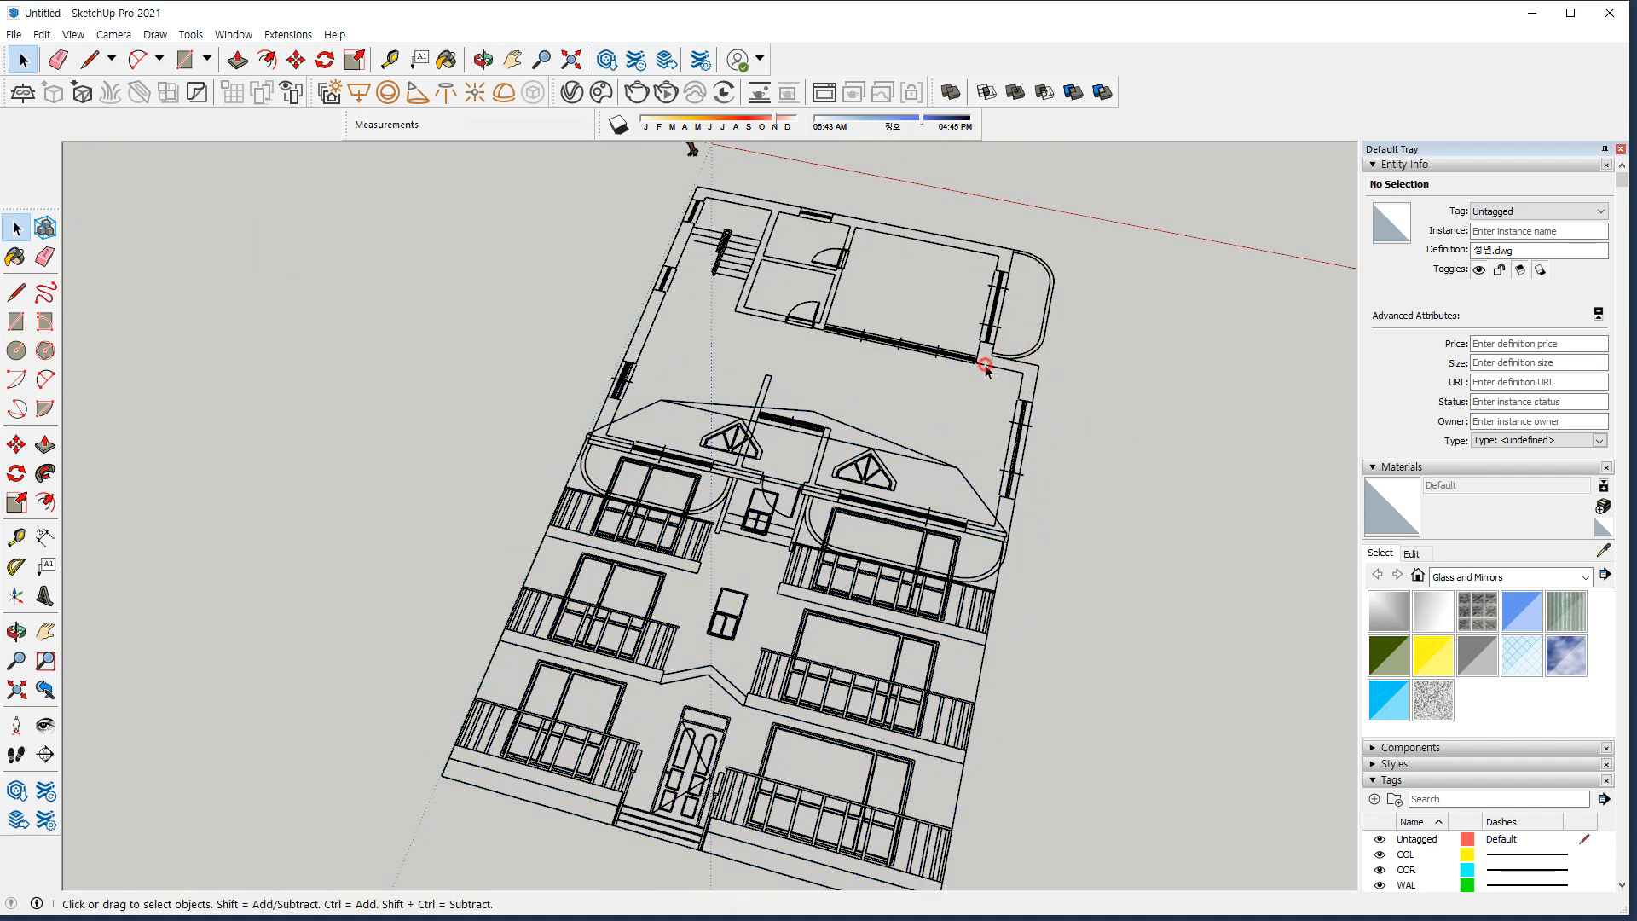
pyautogui.click(985, 367)
pyautogui.press('m')
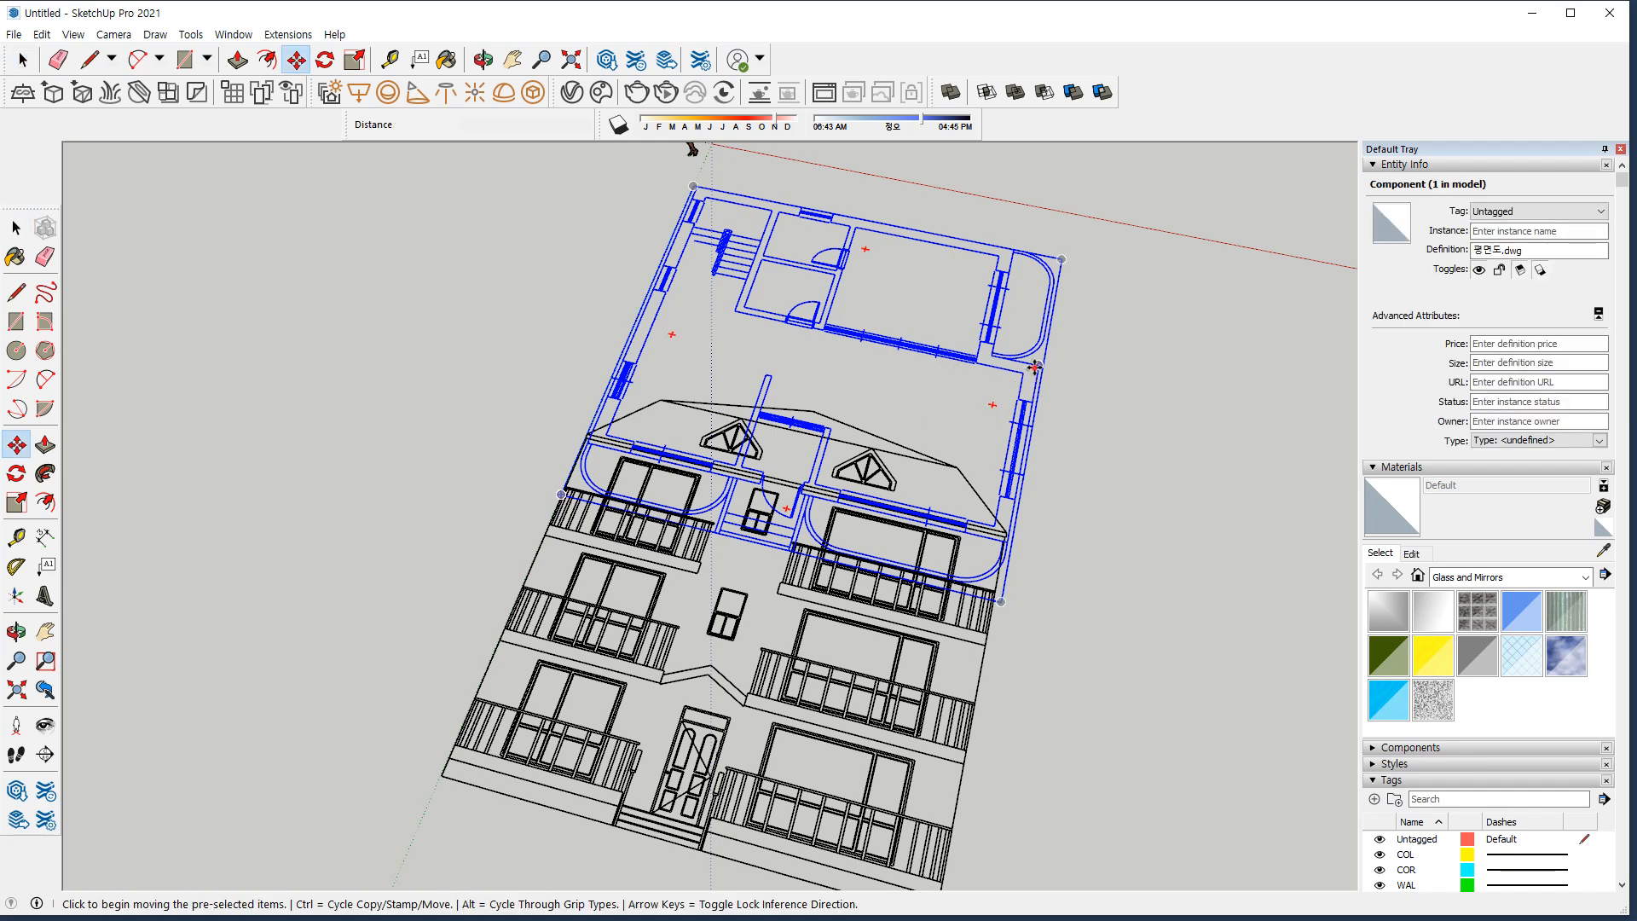
pyautogui.click(1034, 367)
pyautogui.scroll(-2, 1037, 362)
pyautogui.keyDown('shift'); pyautogui.moveTo(1049, 312); pyautogui.dragTo(980, 533, button='middle'); pyautogui.keyUp('shift')
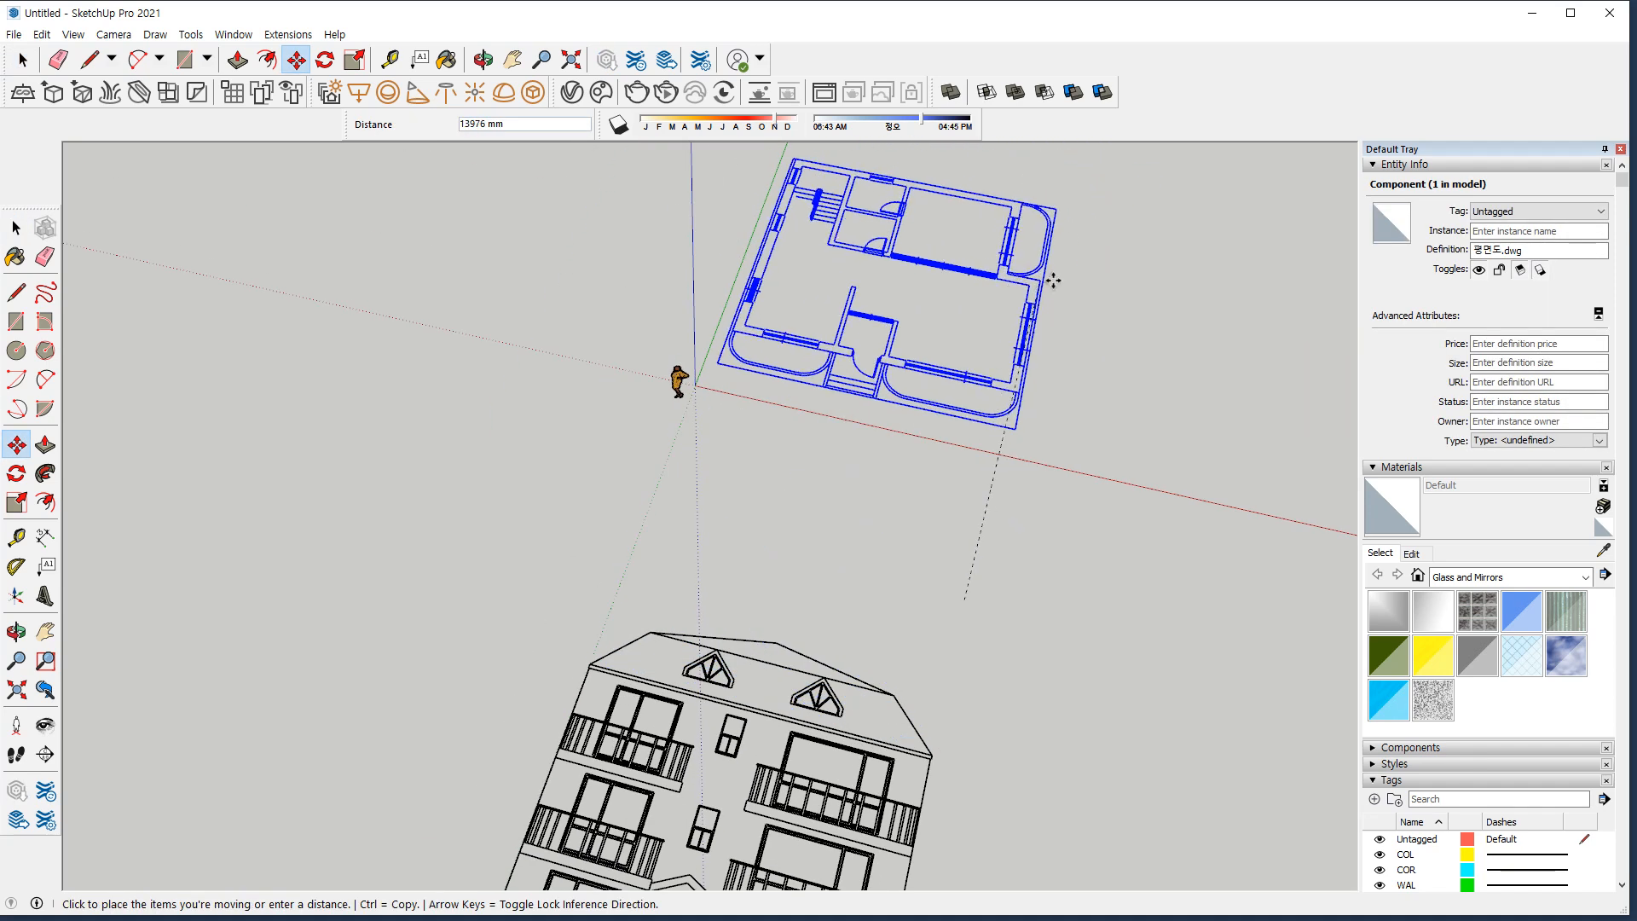
pyautogui.click(1075, 279)
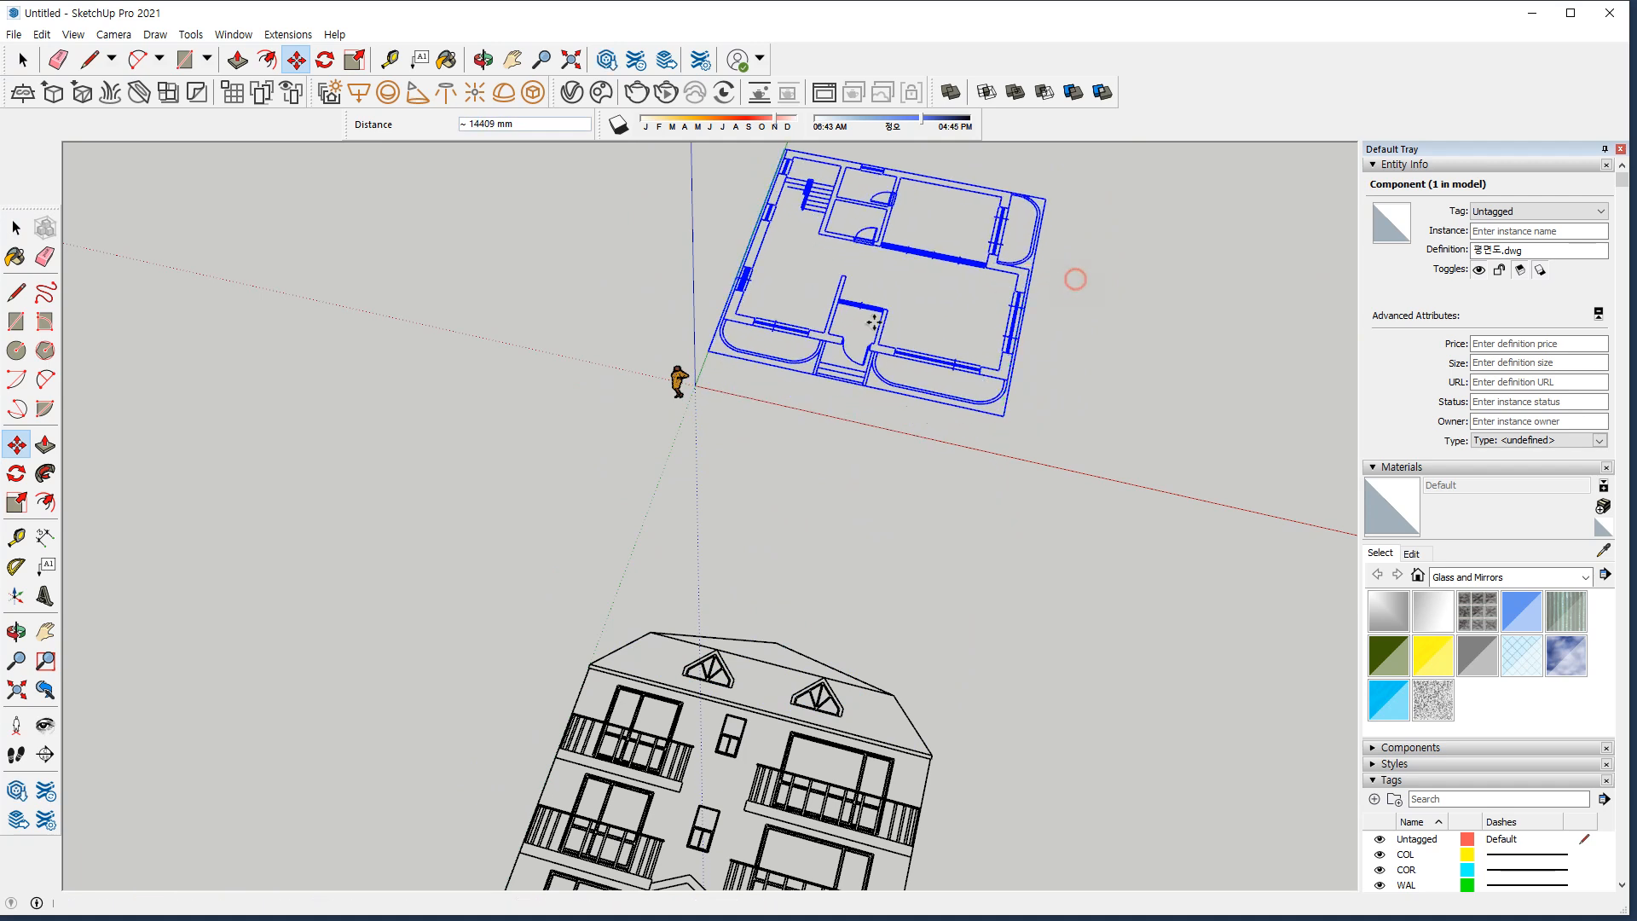
pyautogui.click(706, 356)
pyautogui.click(692, 391)
pyautogui.scroll(-3, 888, 625)
pyautogui.scroll(1, 887, 625)
# Move the front elevation about 5900 mm closer to the floor plan along the green axis
pyautogui.press('space')
pyautogui.click(833, 716)
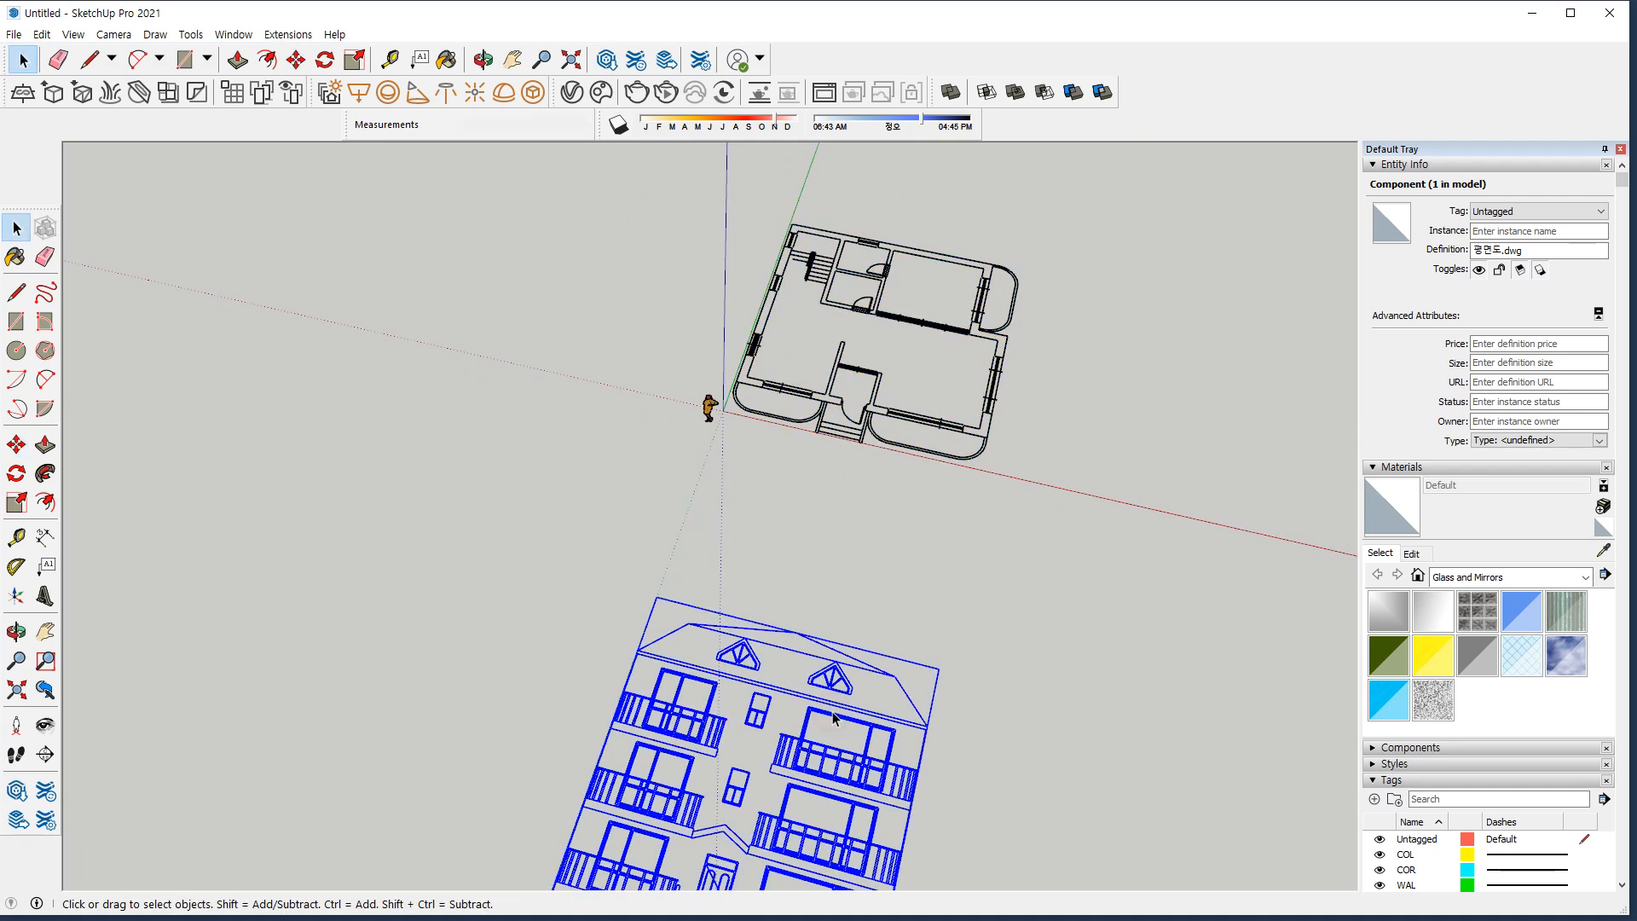
pyautogui.press('m')
pyautogui.click(827, 711)
pyautogui.click(865, 566)
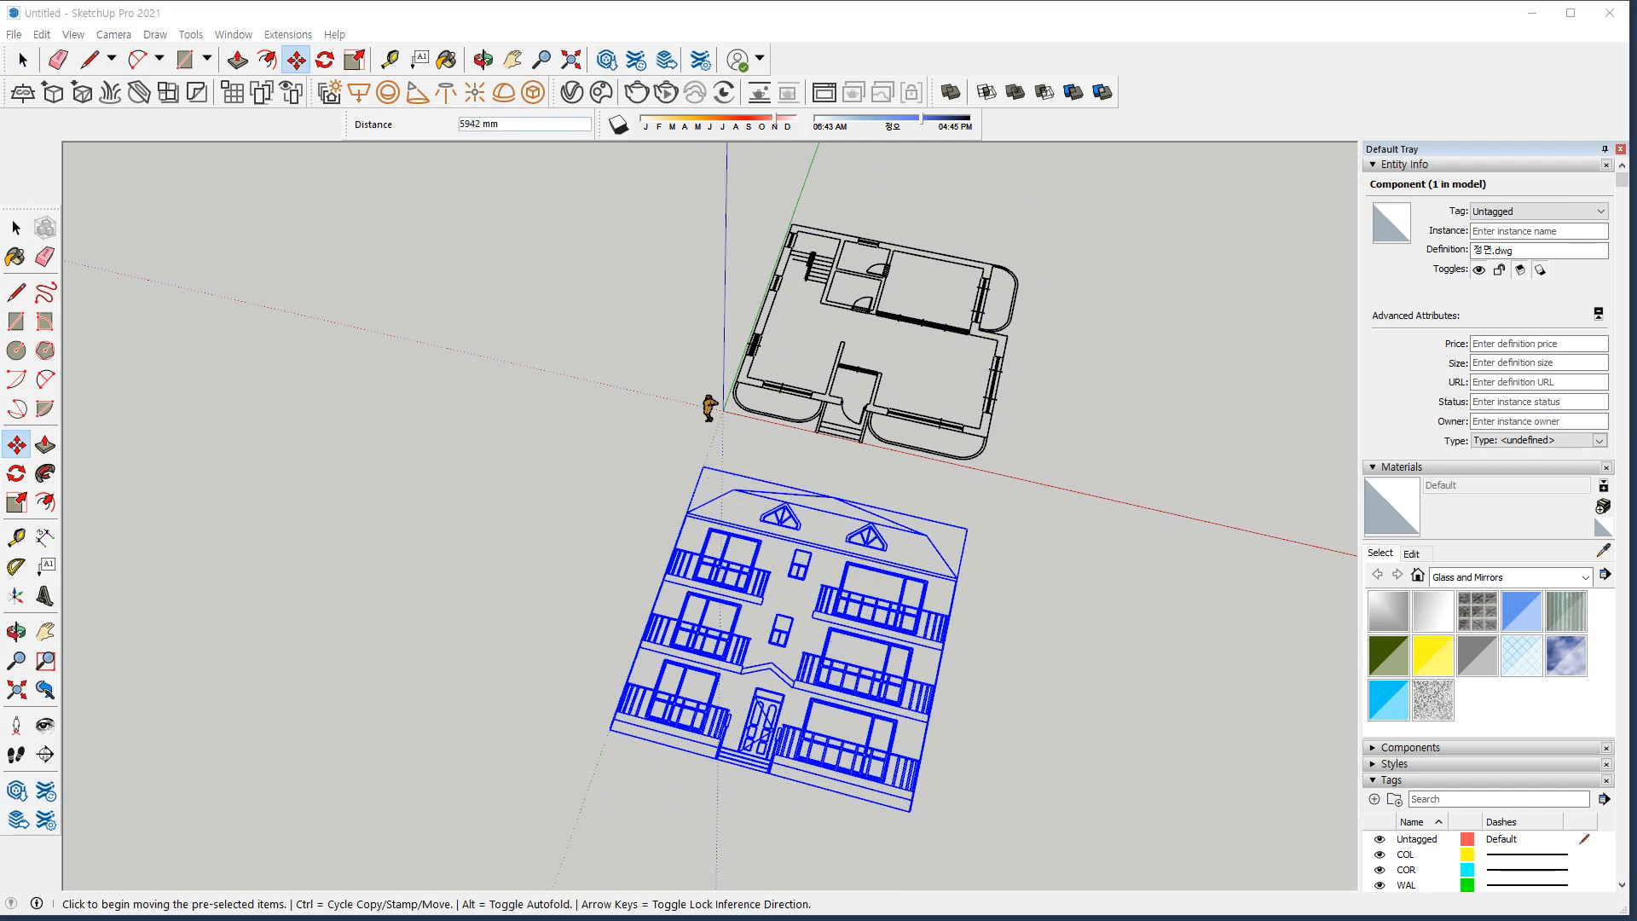
# Import the left elevation 좌측.dwg and move it about 14000 mm along the red axis to the floor plan's left side
pyautogui.click(839, 578)
pyautogui.click(904, 594)
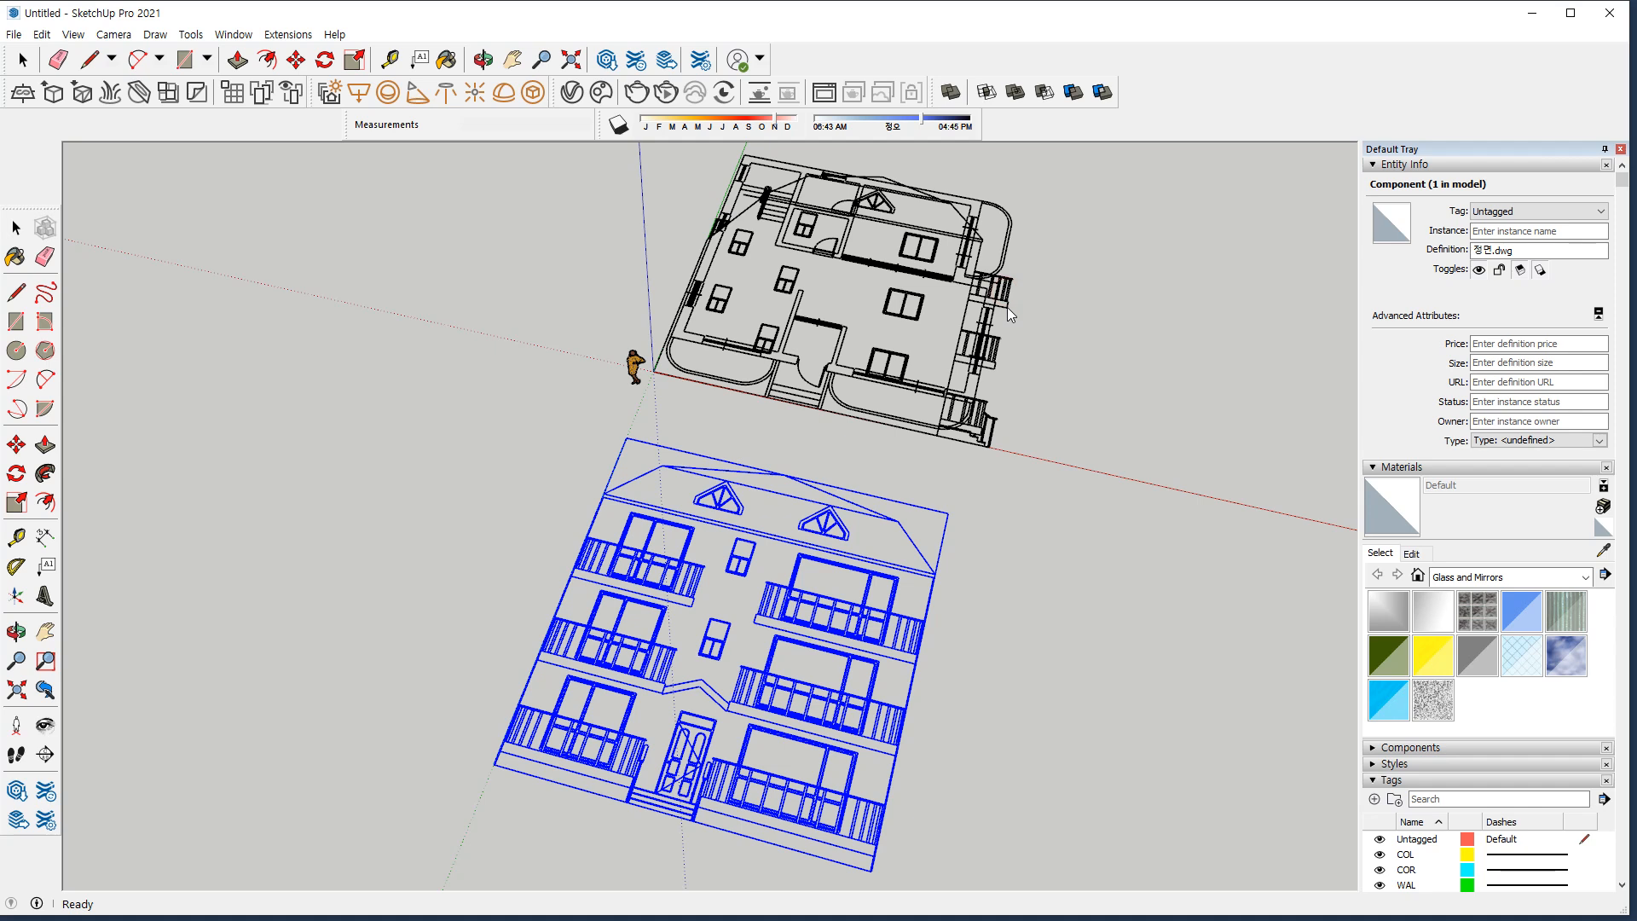
pyautogui.press('space')
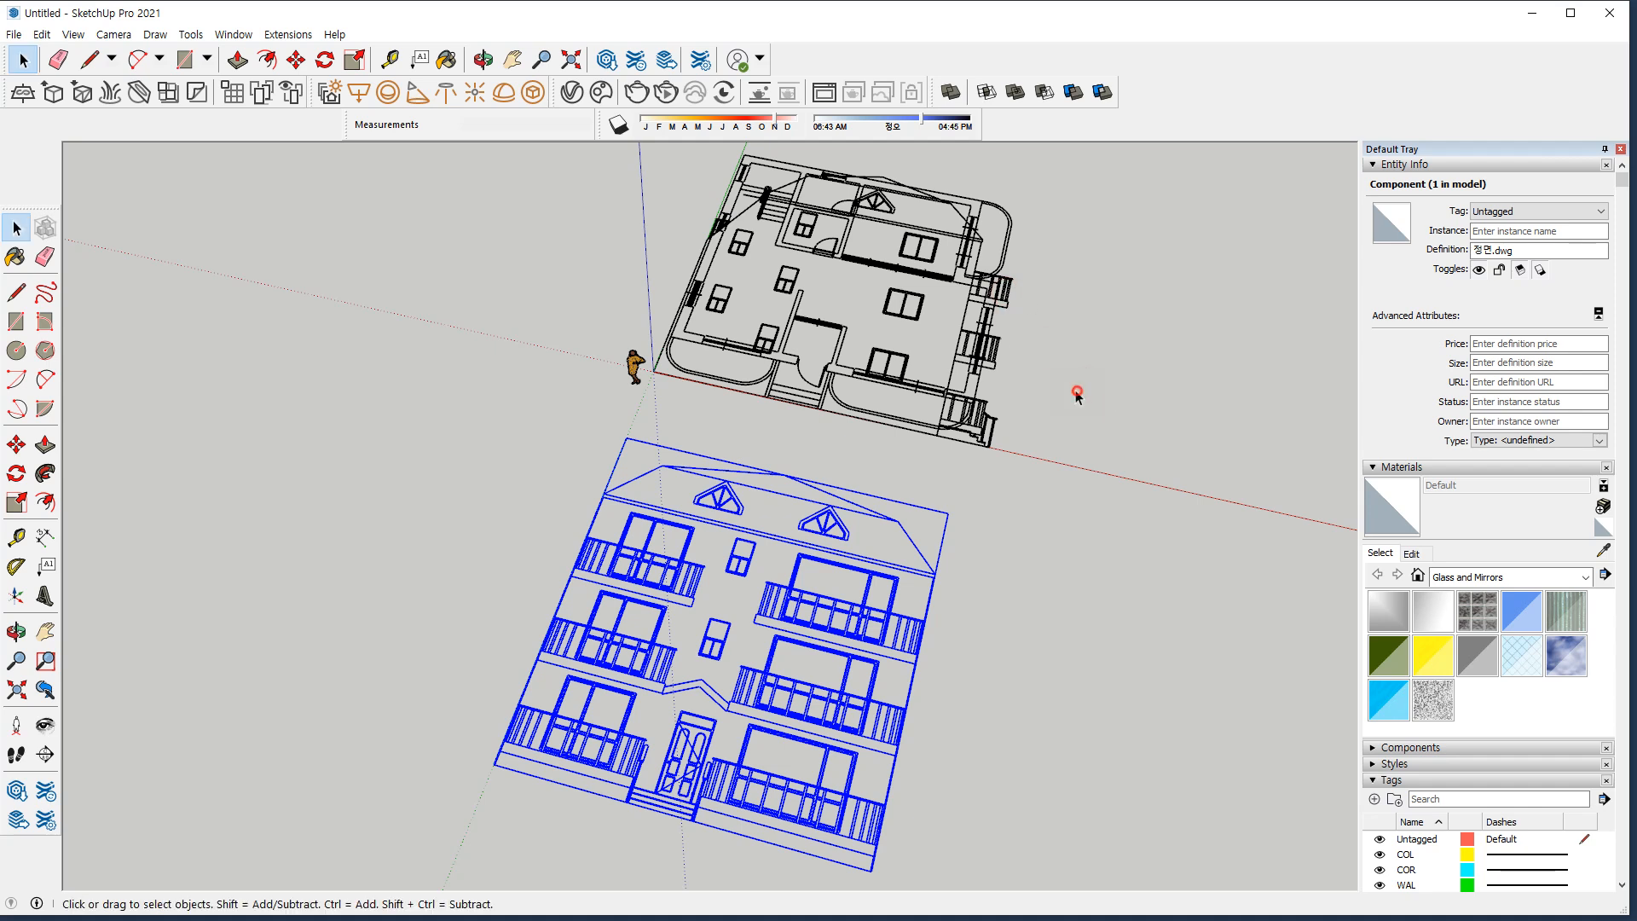
pyautogui.click(1093, 388)
pyautogui.click(993, 372)
pyautogui.press('m')
pyautogui.click(994, 373)
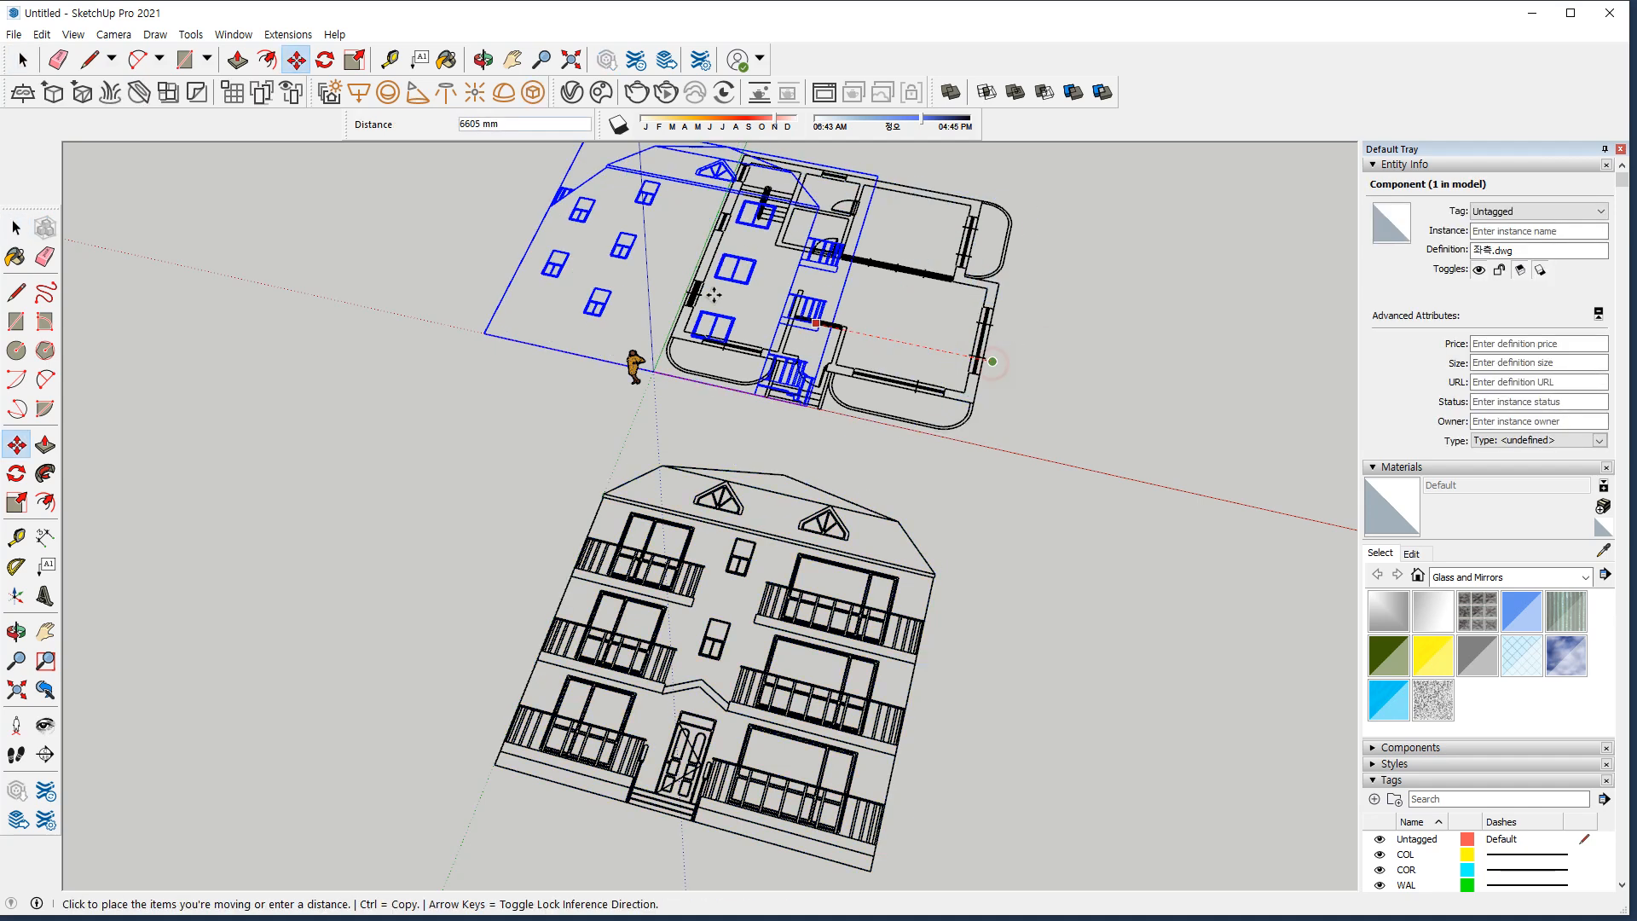
pyautogui.click(588, 288)
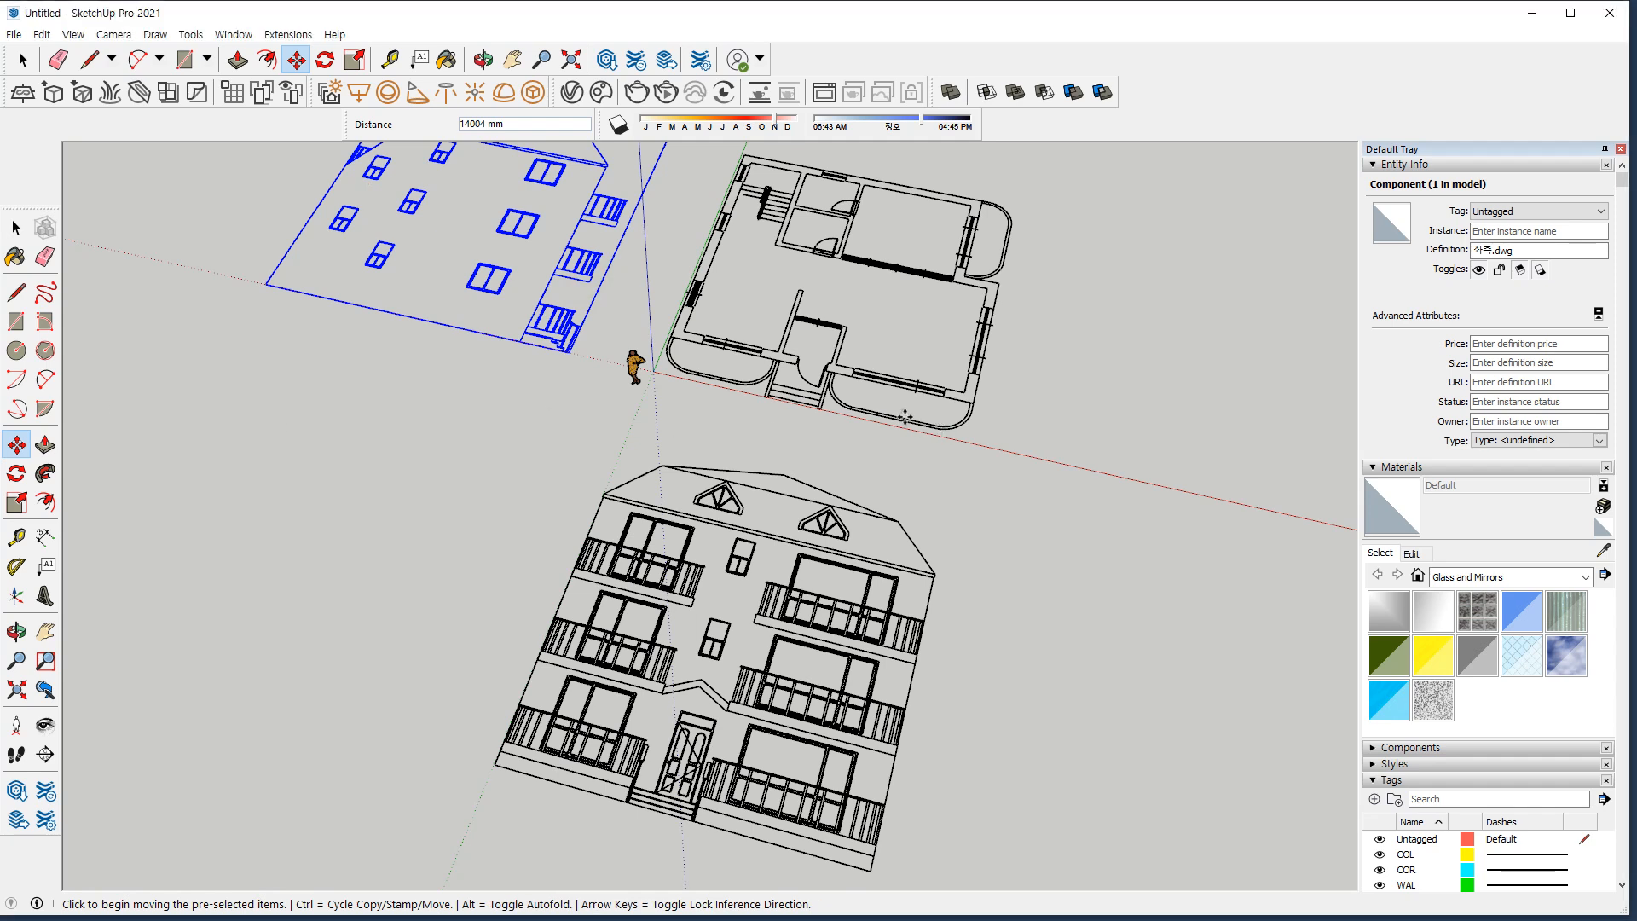
# Import the right elevation DWG and move it along the red axis to the right side of the floor plan
pyautogui.click(836, 585)
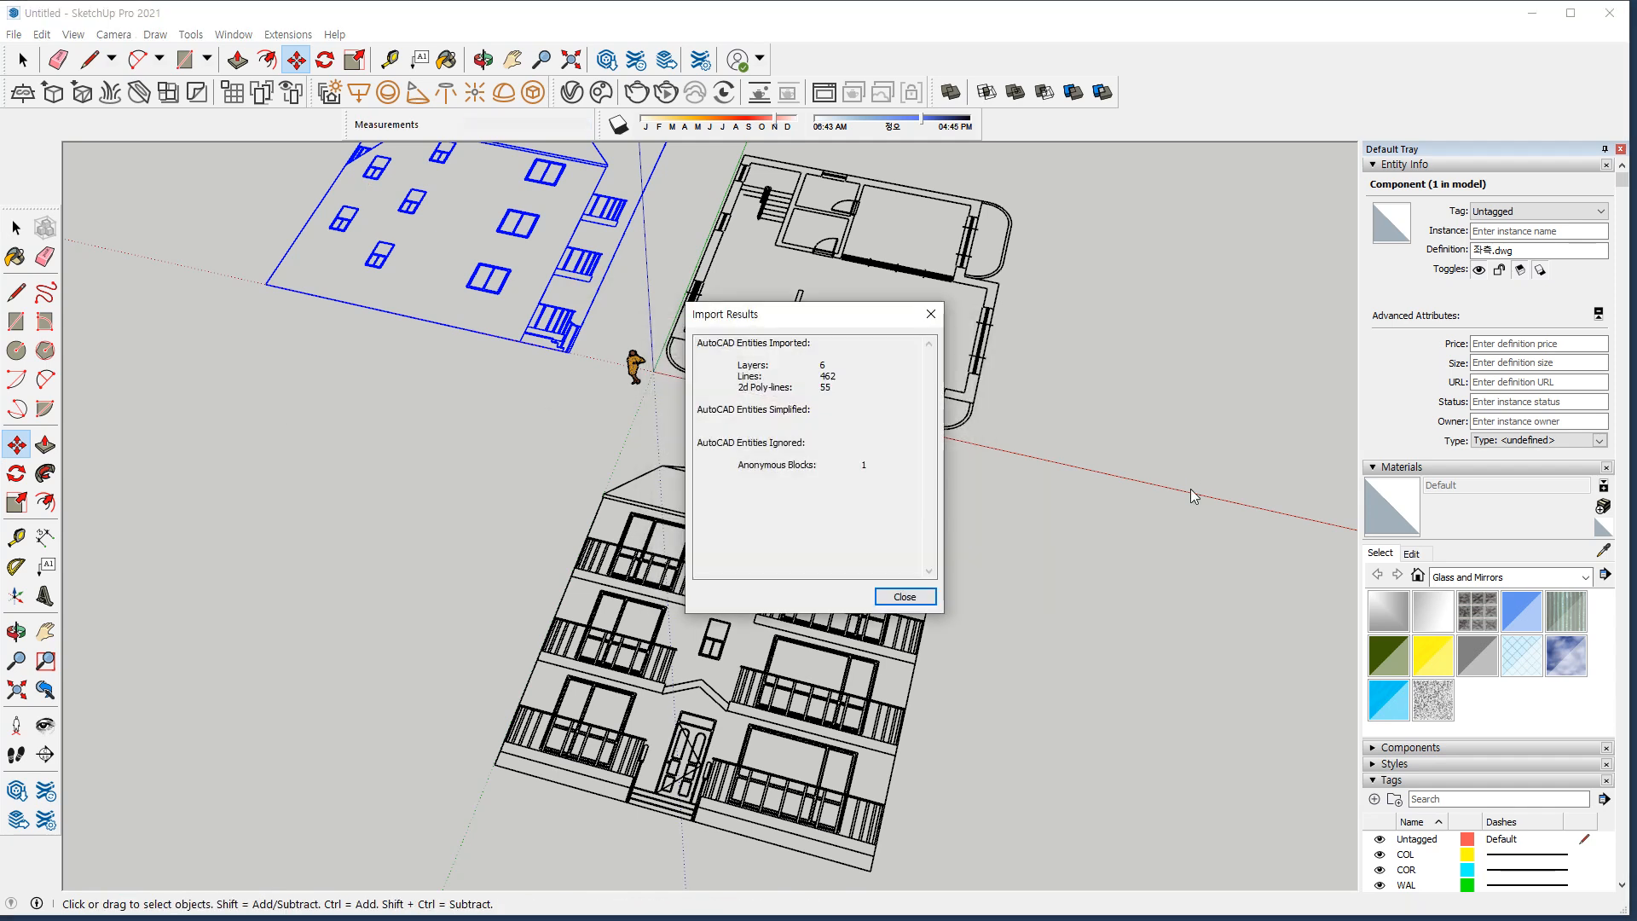
pyautogui.press('Return')
pyautogui.click(1080, 539)
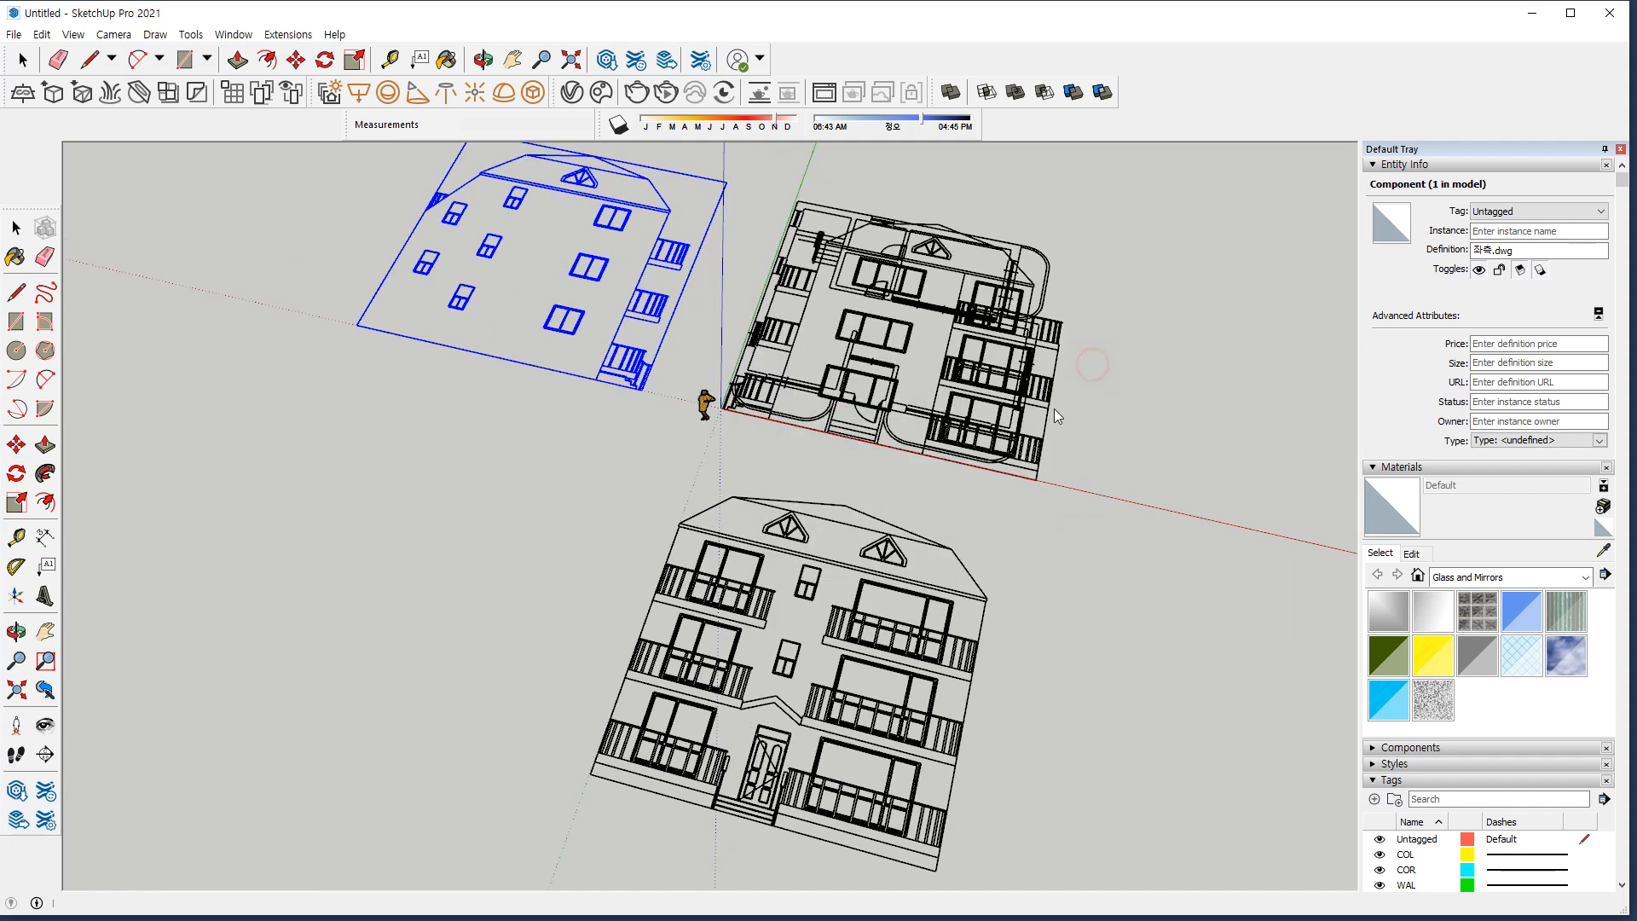
pyautogui.press('space')
pyautogui.click(1095, 401)
pyautogui.click(1035, 478)
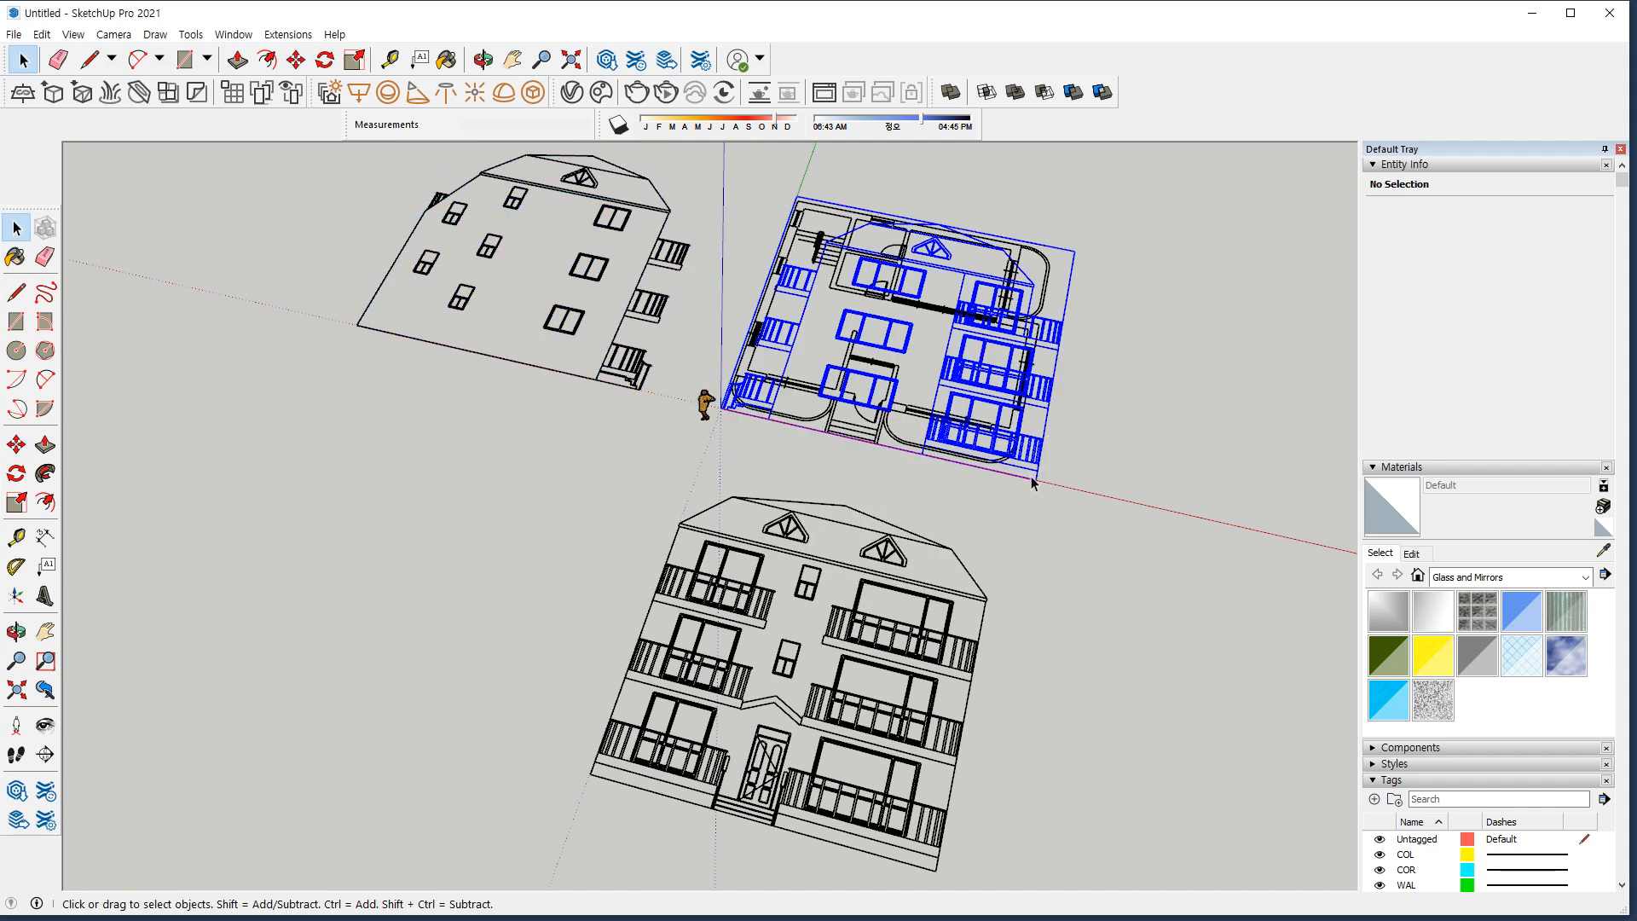
pyautogui.press('m')
pyautogui.click(724, 408)
pyautogui.click(1081, 479)
pyautogui.press('space')
pyautogui.click(1109, 572)
# Import the rear elevation 배면.dwg and move it along the green axis to behind the floor plan
pyautogui.scroll(-3, 801, 443)
pyautogui.keyDown('shift'); pyautogui.moveTo(328, 316); pyautogui.dragTo(111, 382, button='middle'); pyautogui.keyUp('shift')
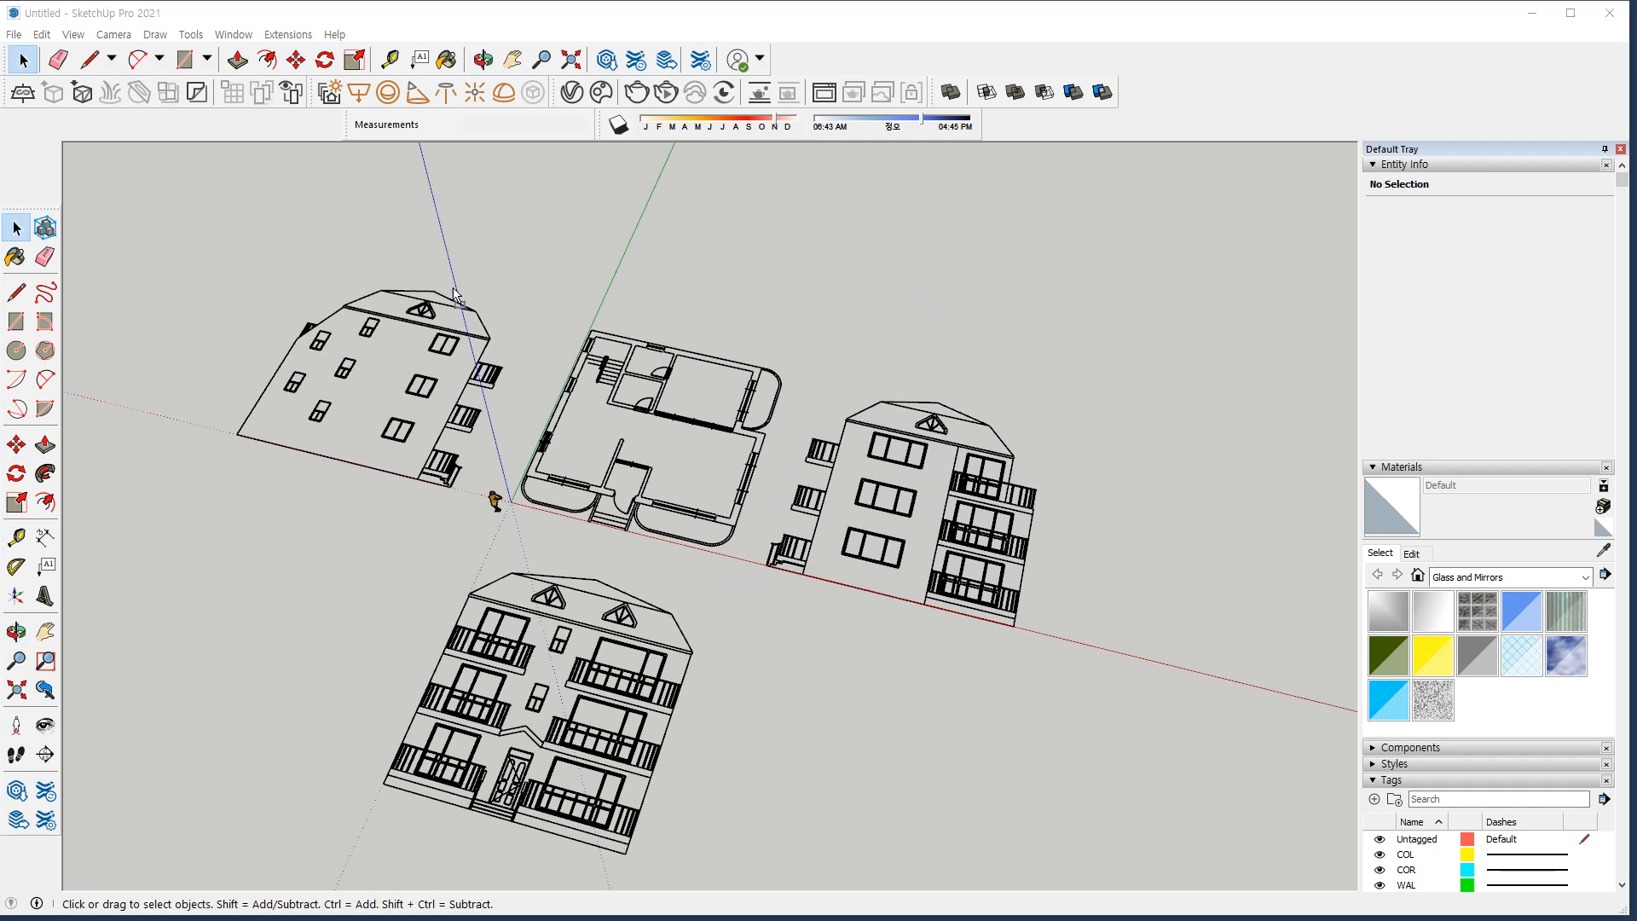
pyautogui.click(837, 585)
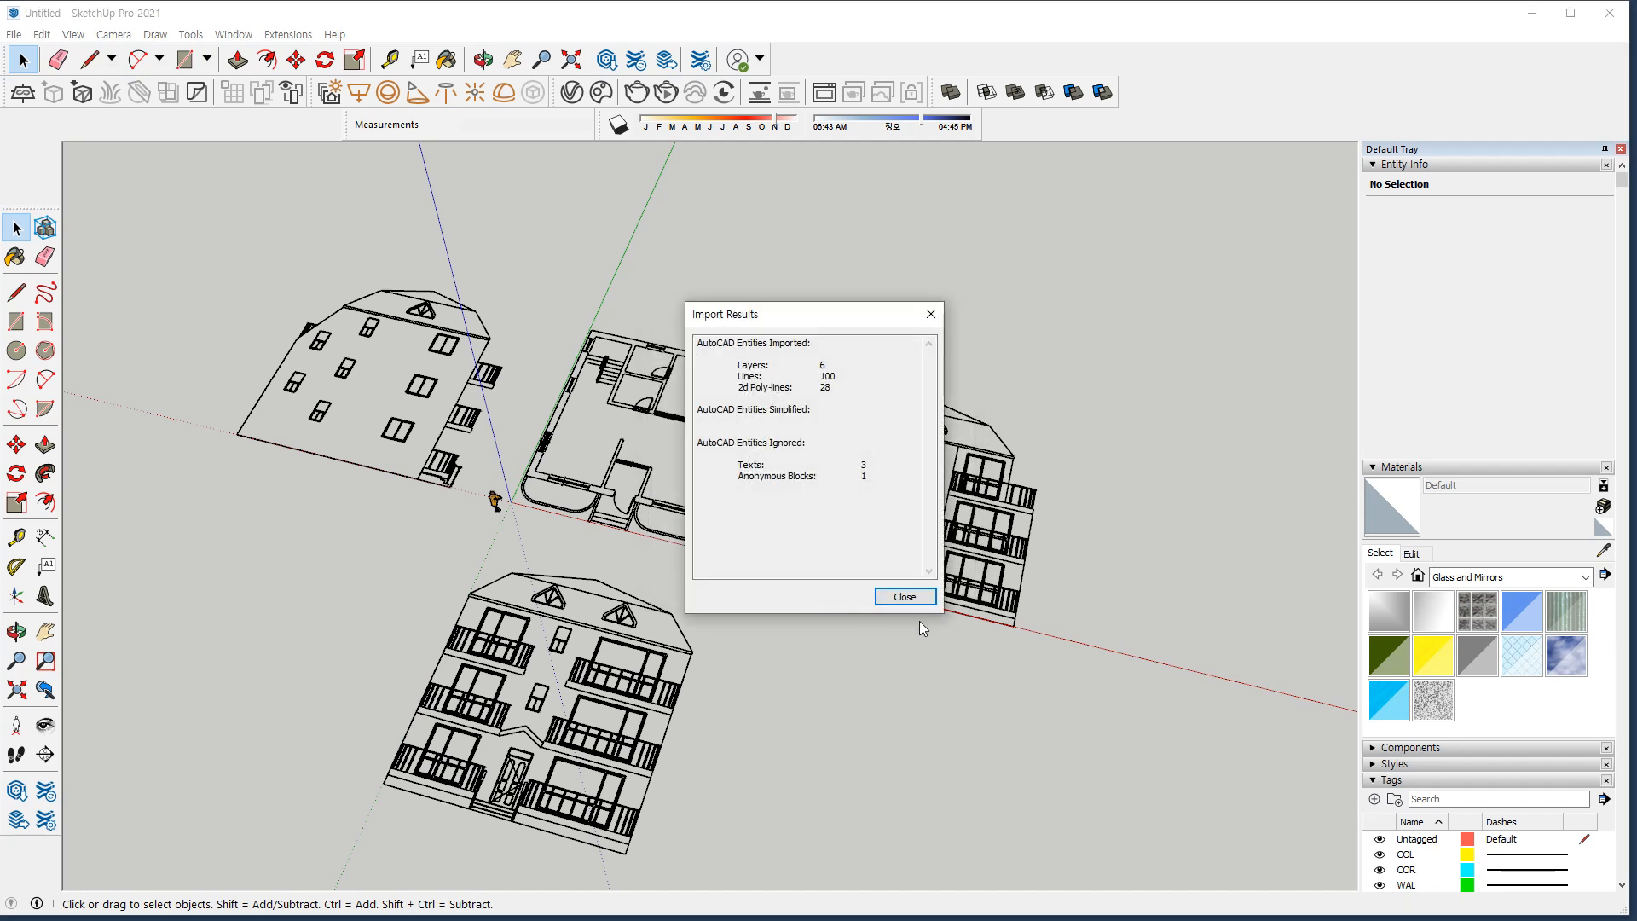
pyautogui.click(904, 596)
pyautogui.press('space')
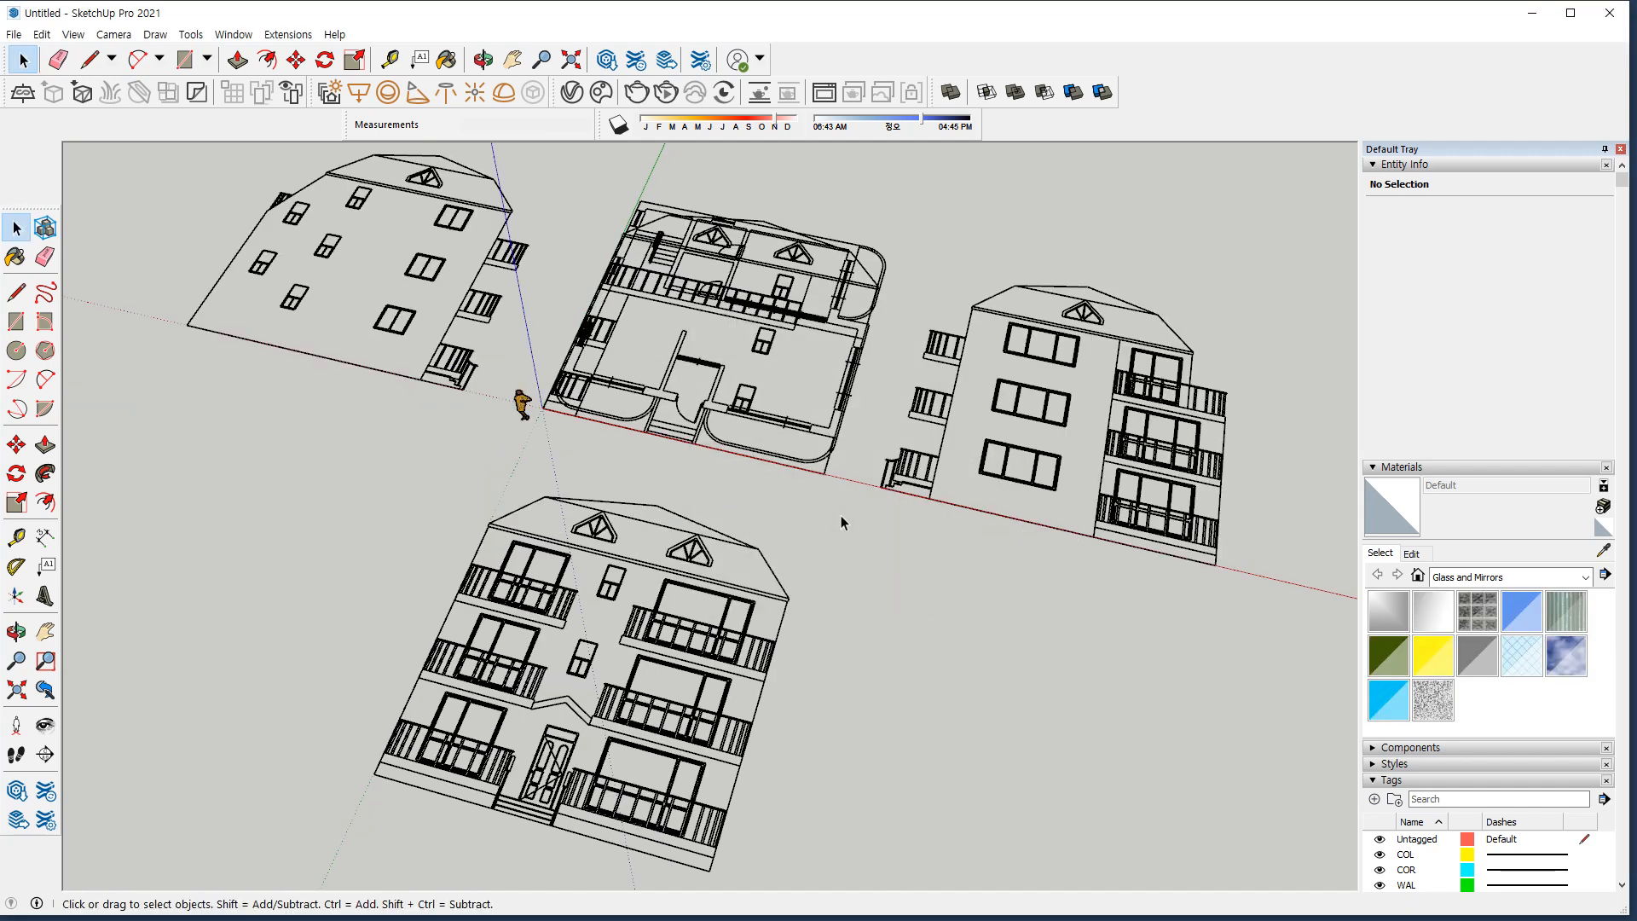
pyautogui.click(868, 277)
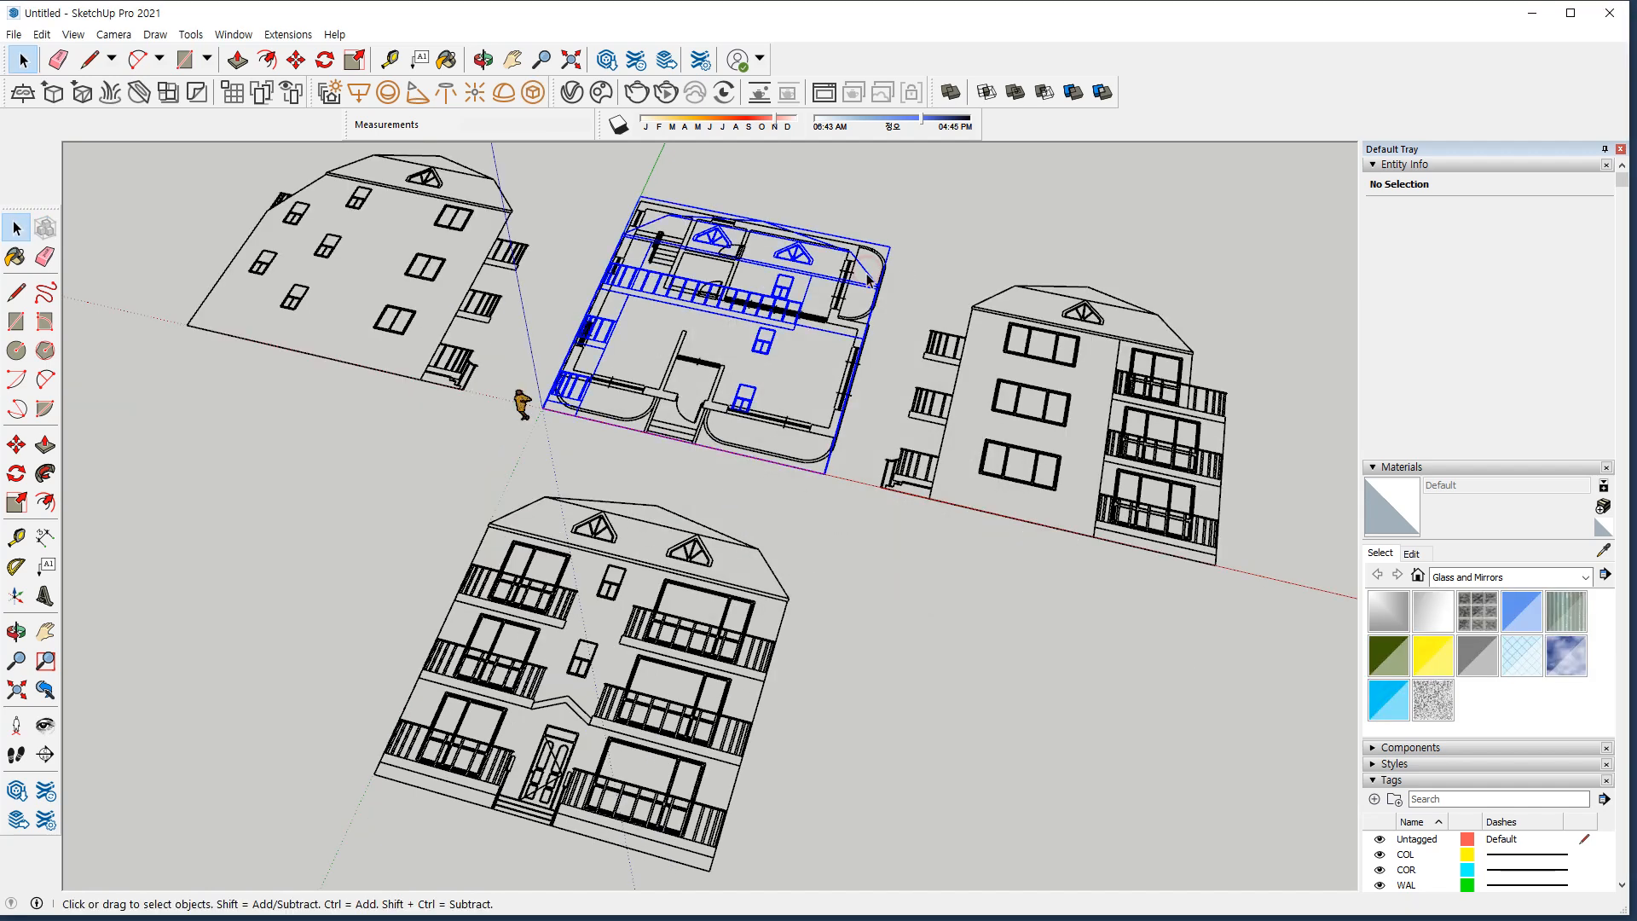
pyautogui.press('m')
pyautogui.click(576, 415)
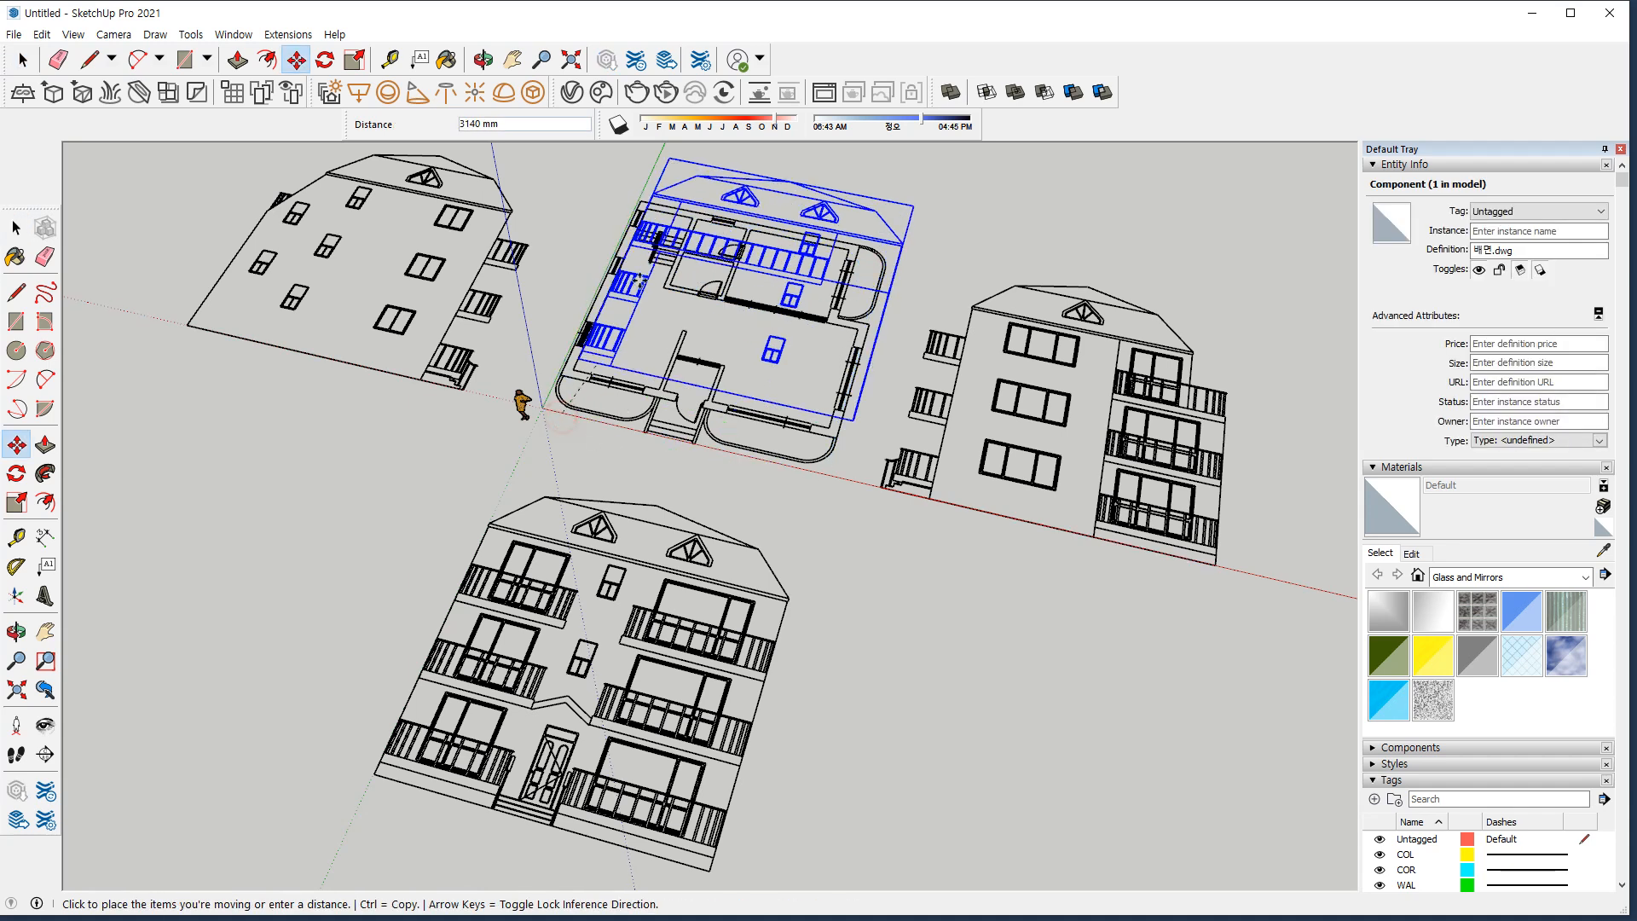
pyautogui.click(666, 171)
pyautogui.press('space')
pyautogui.click(862, 685)
# Compare the balconies on the side and rear elevations with the balconies drawn on the floor plan
pyautogui.scroll(-4, 880, 591)
pyautogui.keyDown('shift'); pyautogui.moveTo(881, 590); pyautogui.dragTo(782, 692, button='middle'); pyautogui.keyUp('shift')
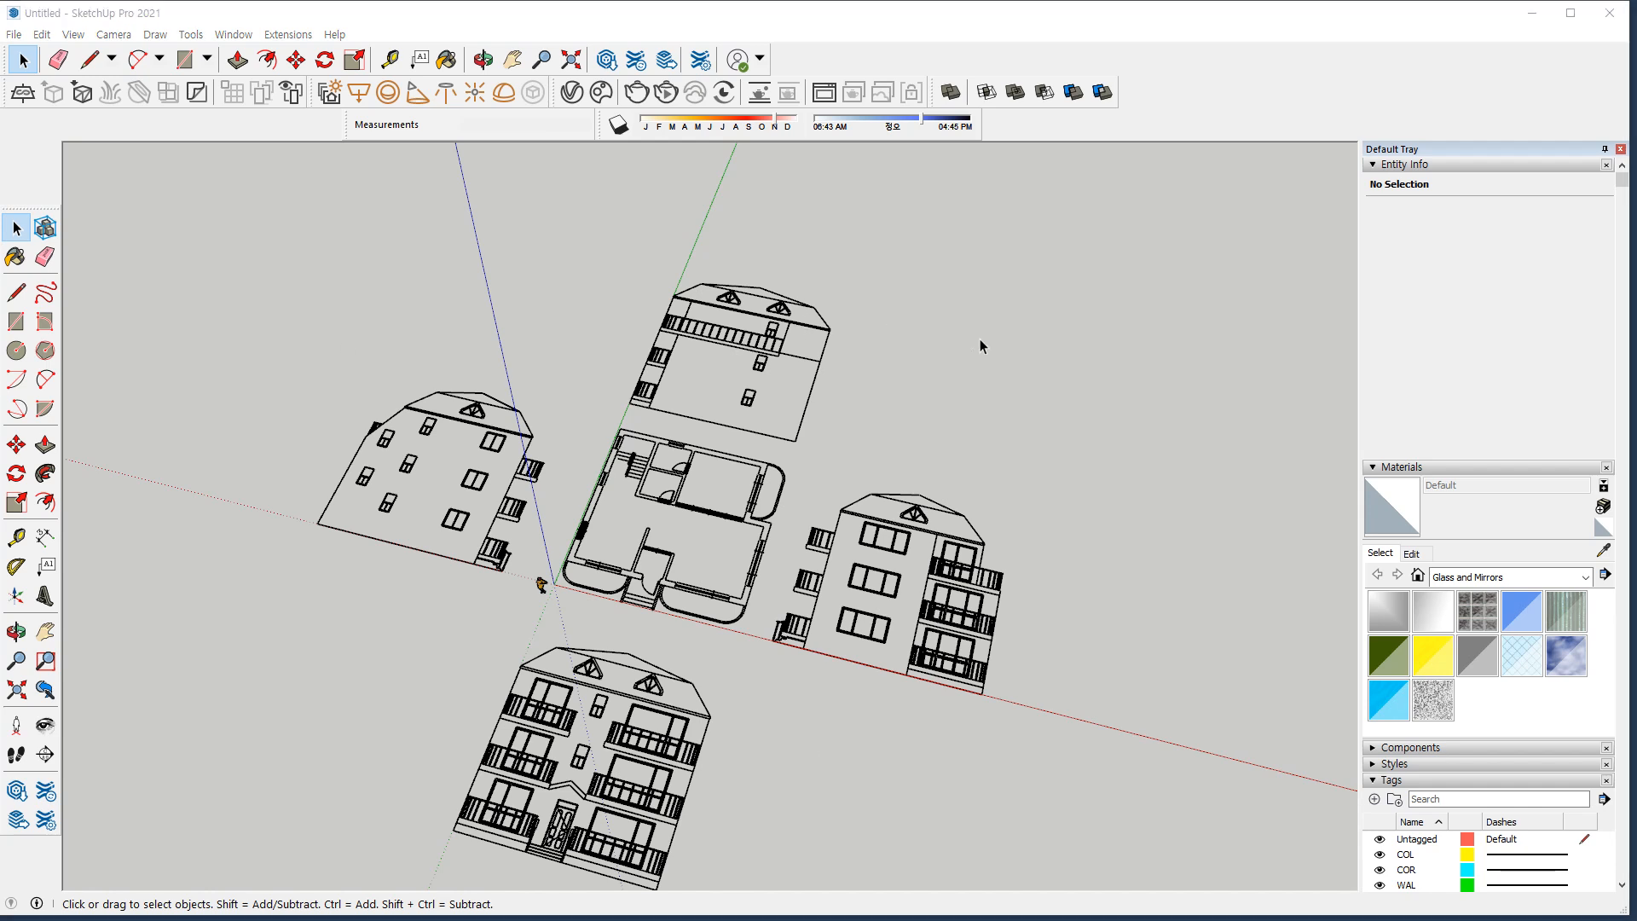
pyautogui.click(1018, 352)
pyautogui.moveTo(478, 597); pyautogui.dragTo(562, 423)
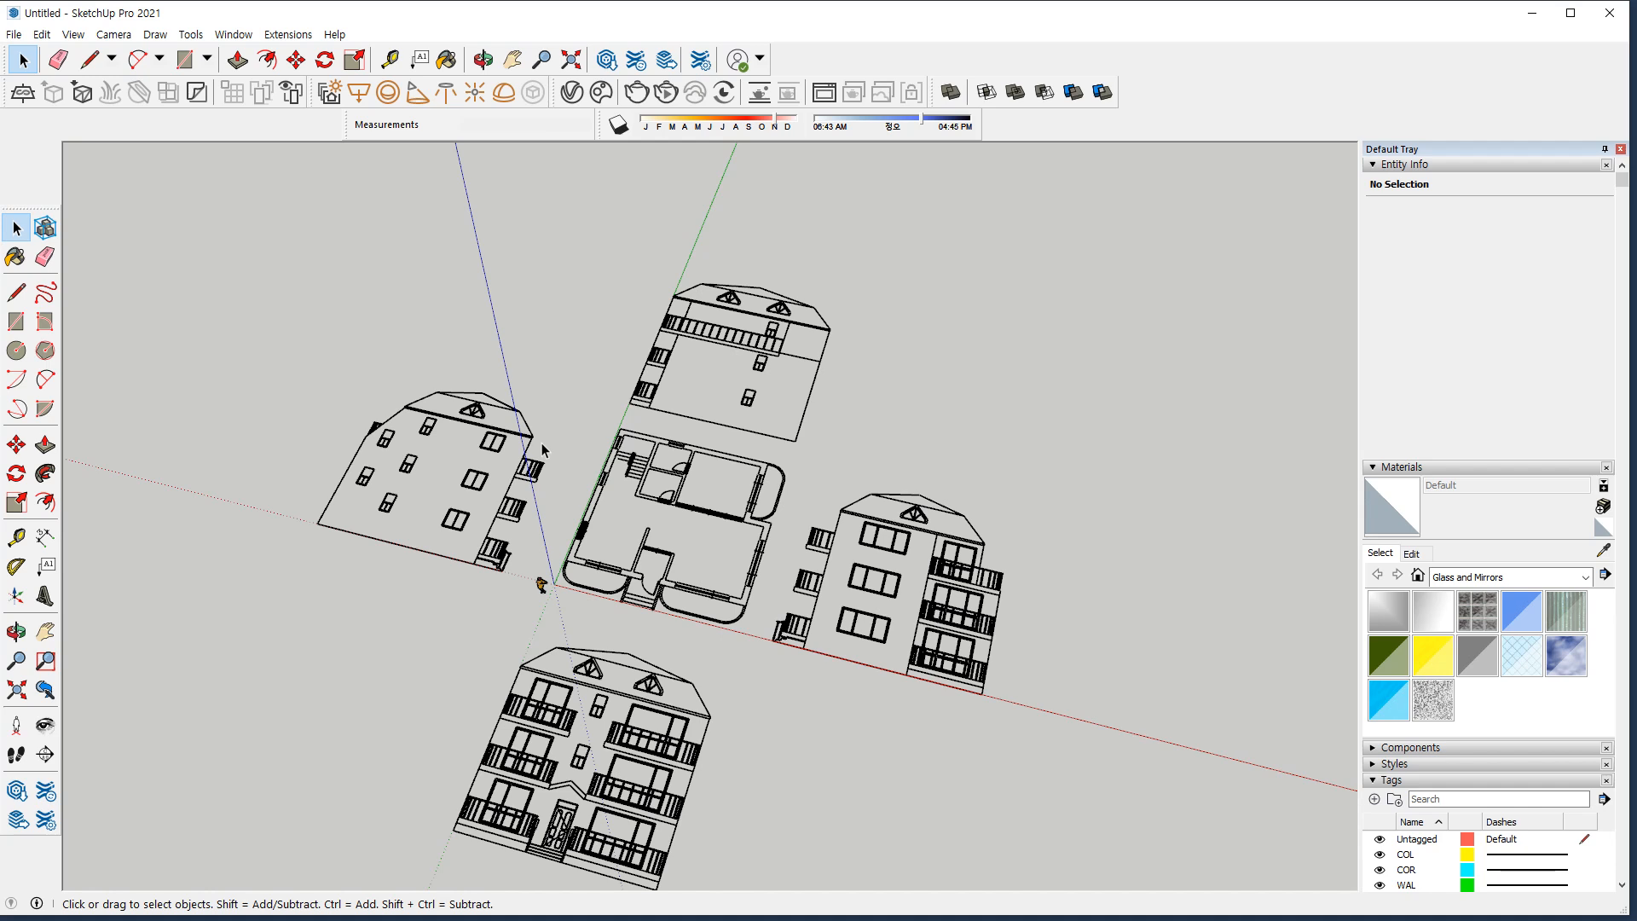
pyautogui.moveTo(546, 446); pyautogui.dragTo(430, 634)
pyautogui.hotkey('ctrl', 't')
pyautogui.moveTo(550, 442)
pyautogui.mouseDown()
pyautogui.moveTo(510, 474)
pyautogui.moveTo(537, 567)
pyautogui.moveTo(564, 431)
pyautogui.mouseUp()
pyautogui.moveTo(544, 597)
pyautogui.mouseDown()
pyautogui.moveTo(605, 622)
pyautogui.moveTo(716, 593)
pyautogui.moveTo(588, 631)
pyautogui.mouseUp()
pyautogui.moveTo(819, 673)
pyautogui.mouseDown()
pyautogui.moveTo(809, 510)
pyautogui.moveTo(742, 661)
pyautogui.moveTo(725, 597)
pyautogui.moveTo(716, 639)
pyautogui.mouseUp()
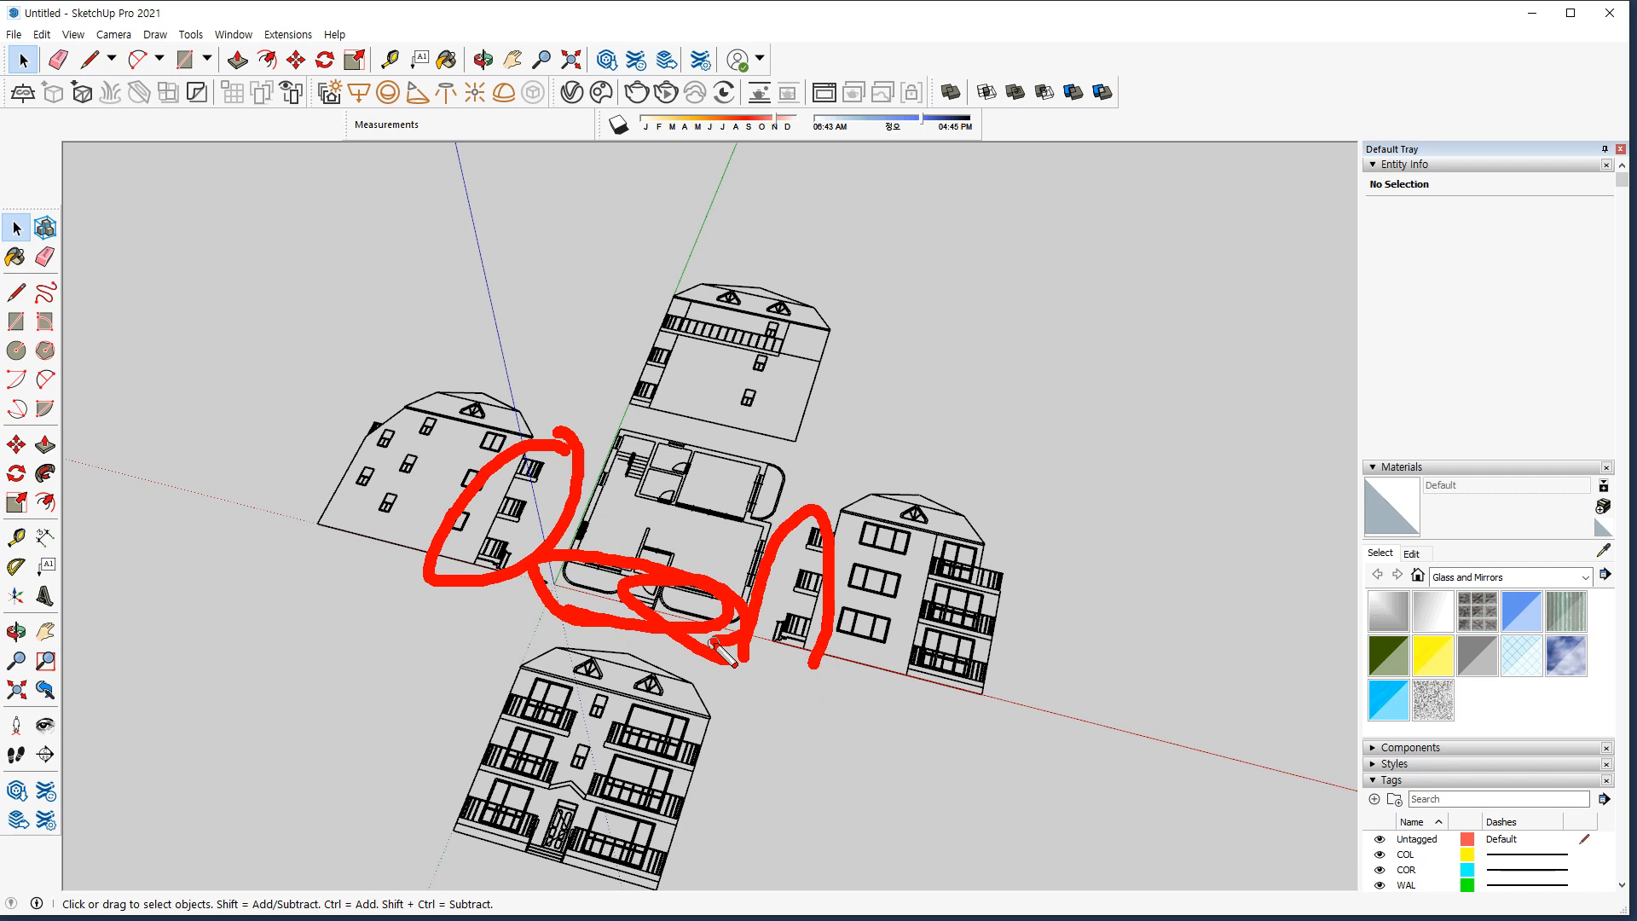
pyautogui.press('e')
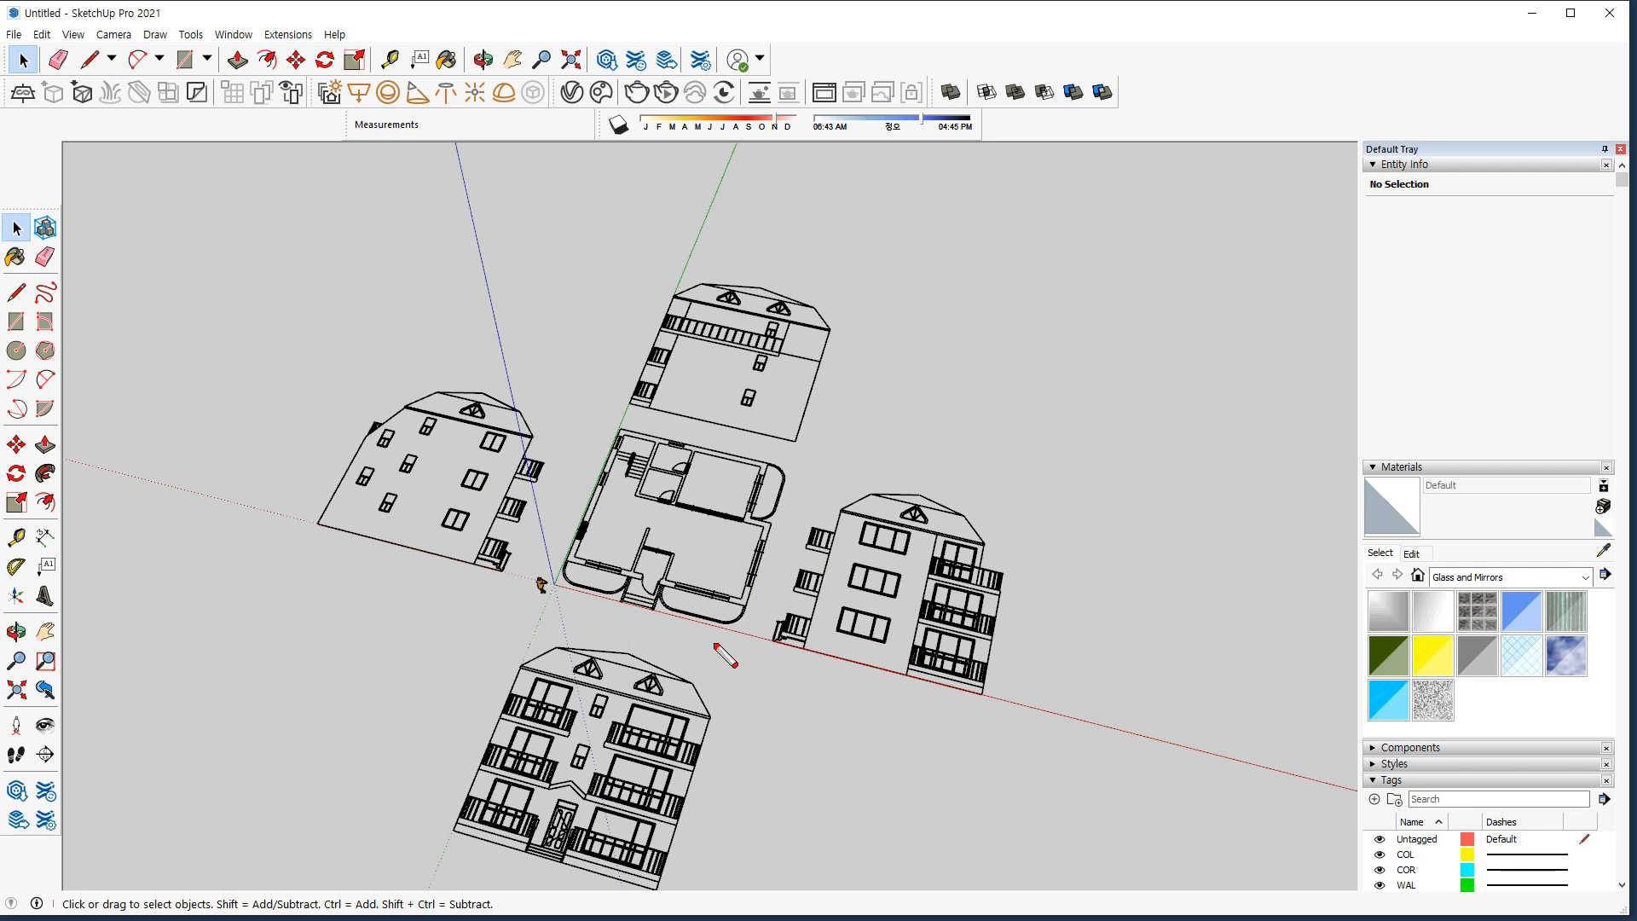
pyautogui.moveTo(682, 382)
pyautogui.mouseDown()
pyautogui.moveTo(626, 405)
pyautogui.moveTo(669, 358)
pyautogui.moveTo(678, 401)
pyautogui.moveTo(806, 468)
pyautogui.moveTo(772, 458)
pyautogui.mouseUp()
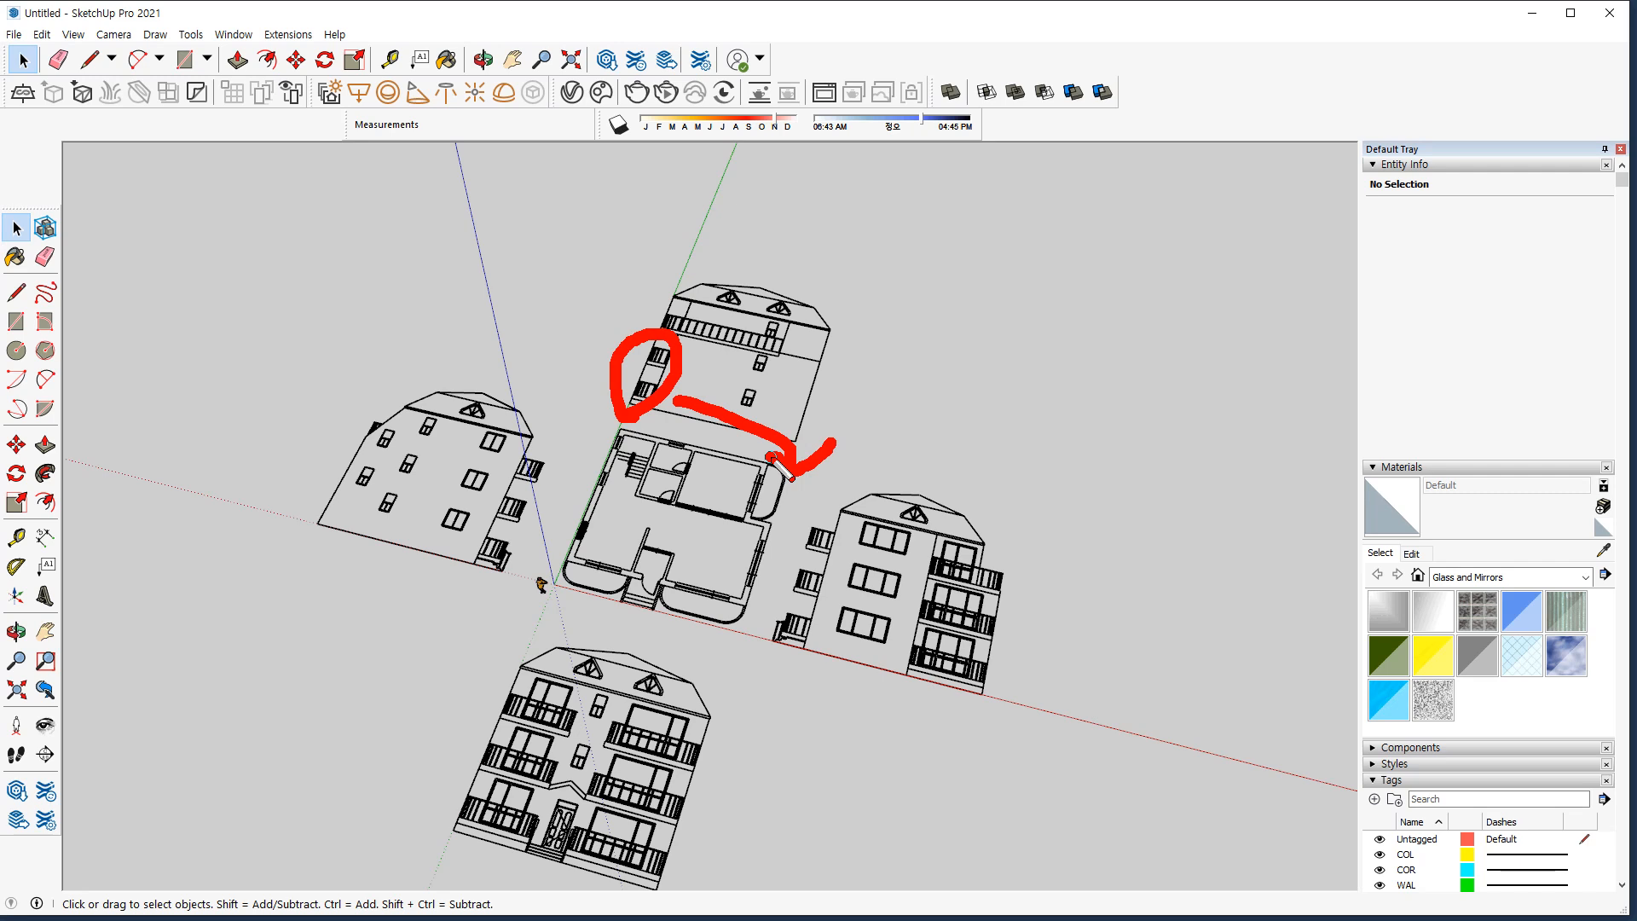
pyautogui.press('Escape')
# Examine from the front, the rear and above how each elevation is oriented relative to the floor plan
pyautogui.moveTo(705, 624); pyautogui.dragTo(789, 558, button='middle')
pyautogui.hotkey('ctrl', '2')
pyautogui.moveTo(612, 670)
pyautogui.mouseDown()
pyautogui.moveTo(613, 592)
pyautogui.moveTo(706, 658)
pyautogui.mouseUp()
pyautogui.moveTo(592, 535)
pyautogui.mouseDown()
pyautogui.moveTo(543, 553)
pyautogui.moveTo(731, 546)
pyautogui.moveTo(730, 590)
pyautogui.mouseUp()
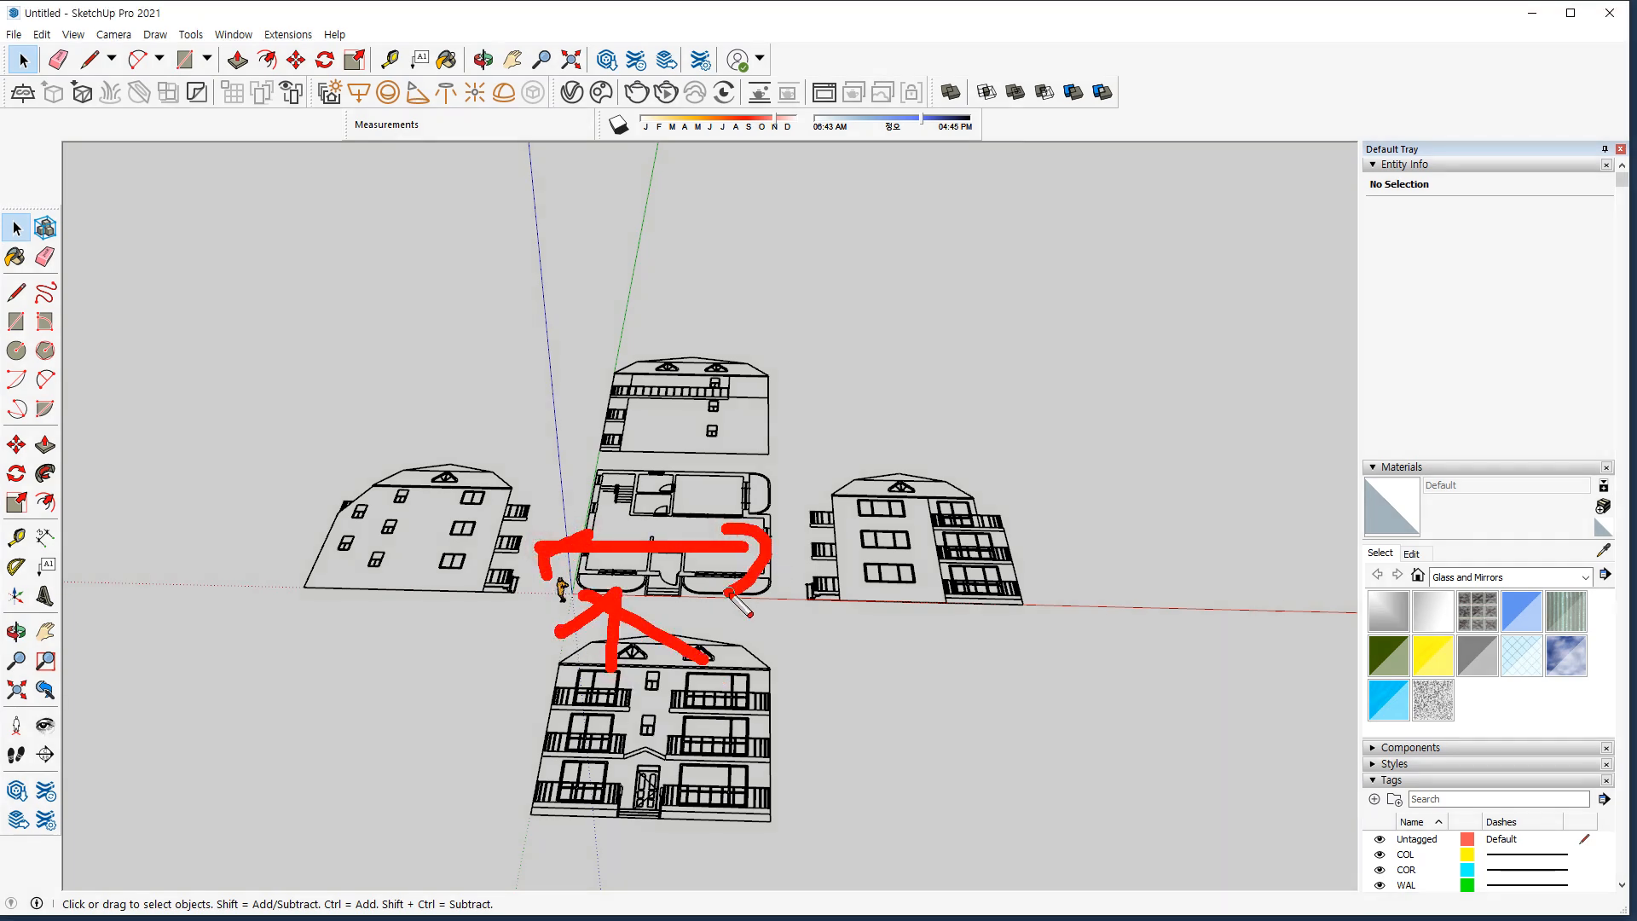
pyautogui.press('Escape')
pyautogui.moveTo(829, 578)
pyautogui.mouseDown(button='middle')
pyautogui.moveTo(410, 577)
pyautogui.moveTo(863, 781)
pyautogui.moveTo(827, 753)
pyautogui.moveTo(767, 746)
pyautogui.mouseUp(button='middle')
pyautogui.scroll(3, 880, 762)
pyautogui.hotkey('ctrl', '2')
pyautogui.moveTo(591, 523)
pyautogui.mouseDown()
pyautogui.moveTo(531, 543)
pyautogui.moveTo(561, 587)
pyautogui.moveTo(817, 543)
pyautogui.mouseUp()
pyautogui.moveTo(772, 514)
pyautogui.mouseDown()
pyautogui.moveTo(827, 551)
pyautogui.moveTo(798, 571)
pyautogui.mouseUp()
pyautogui.press('Escape')
pyautogui.moveTo(566, 560)
pyautogui.mouseDown()
pyautogui.moveTo(568, 463)
pyautogui.moveTo(488, 486)
pyautogui.moveTo(569, 569)
pyautogui.mouseUp()
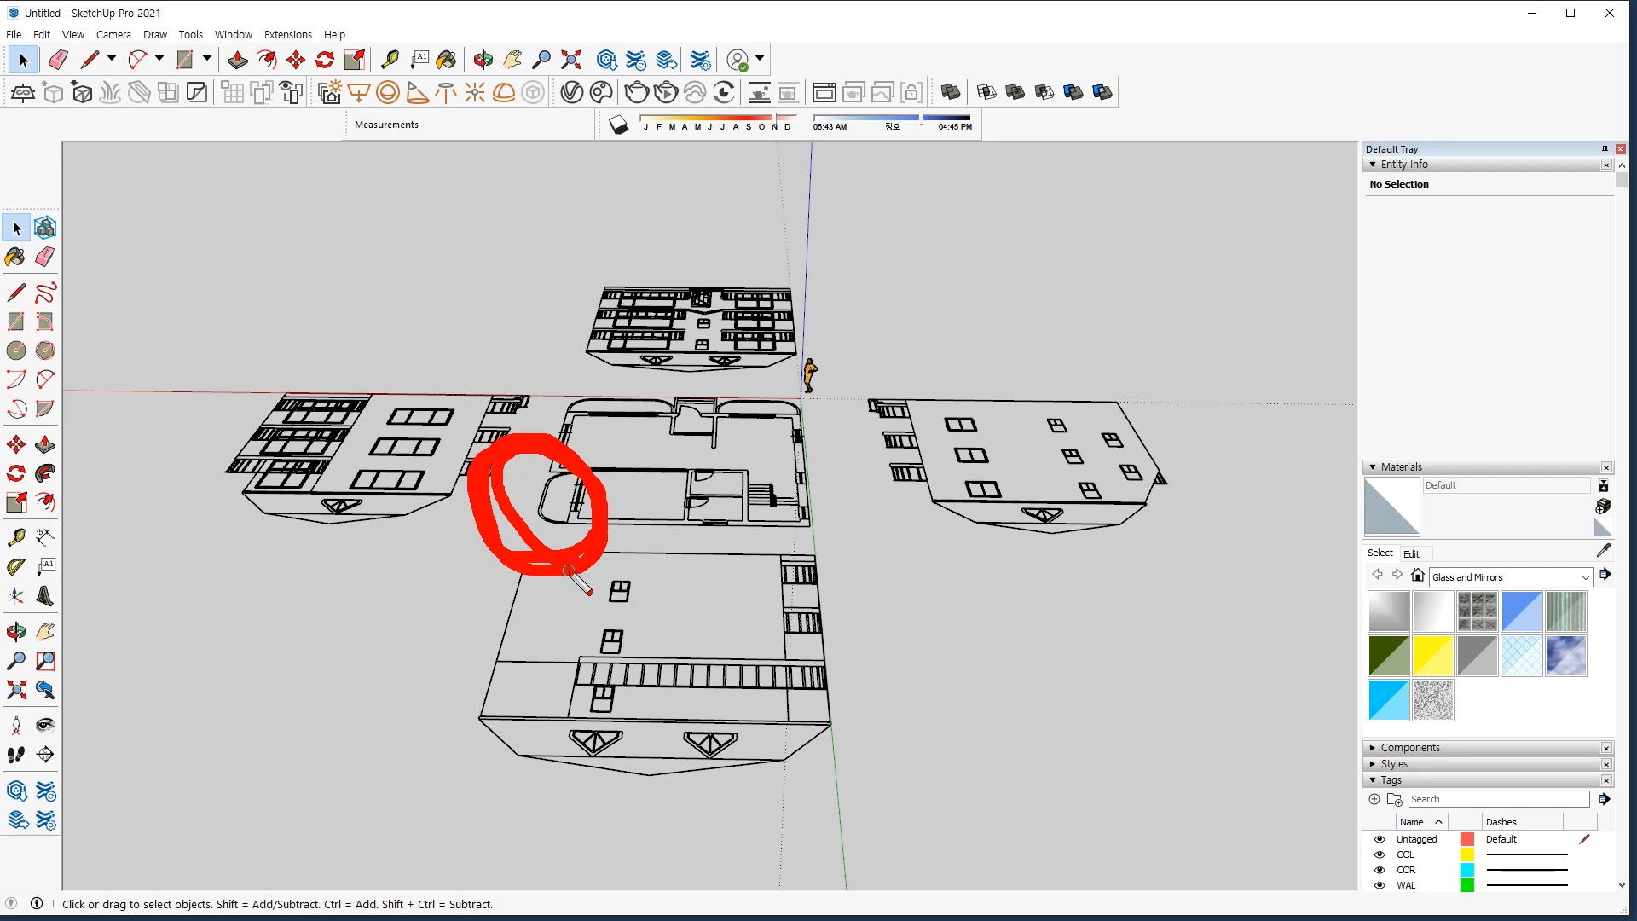
pyautogui.press('Escape')
pyautogui.moveTo(460, 628); pyautogui.dragTo(919, 610, button='middle')
pyautogui.moveTo(503, 324)
pyautogui.mouseDown(button='middle')
pyautogui.moveTo(651, 248)
pyautogui.moveTo(722, 406)
pyautogui.moveTo(554, 642)
pyautogui.mouseUp(button='middle')
pyautogui.moveTo(597, 401)
pyautogui.mouseDown()
pyautogui.moveTo(589, 477)
pyautogui.moveTo(569, 398)
pyautogui.moveTo(563, 452)
pyautogui.moveTo(712, 635)
pyautogui.moveTo(735, 626)
pyautogui.moveTo(641, 614)
pyautogui.mouseUp()
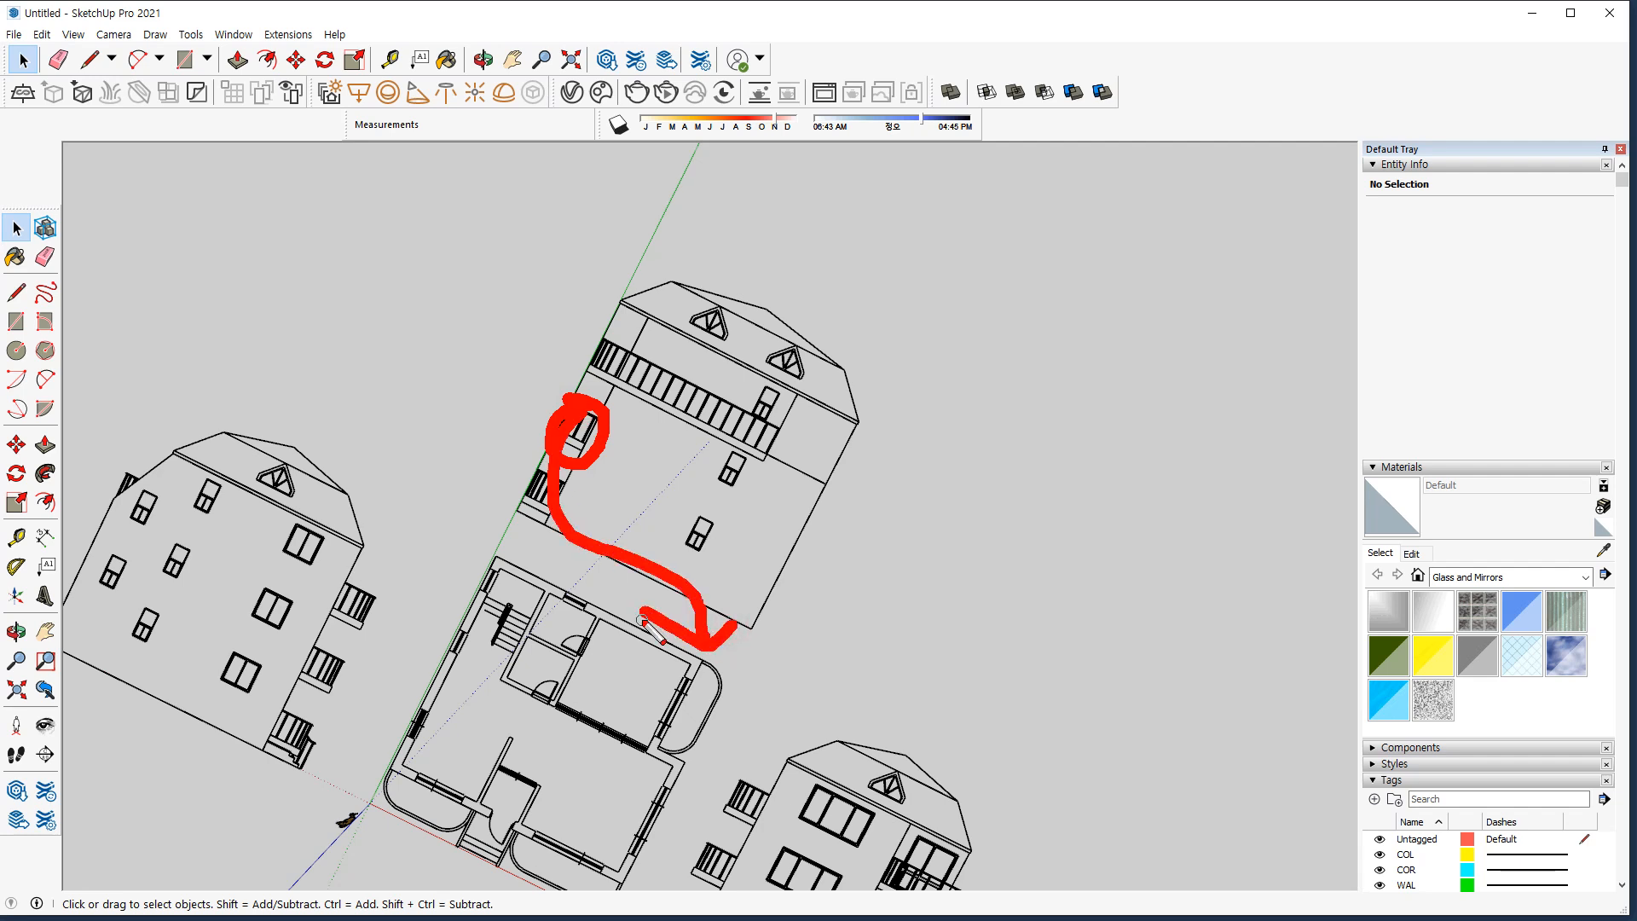
pyautogui.press('Escape')
pyautogui.moveTo(797, 566)
pyautogui.mouseDown(button='middle')
pyautogui.moveTo(778, 602)
pyautogui.moveTo(987, 699)
pyautogui.mouseUp(button='middle')
pyautogui.moveTo(533, 673)
pyautogui.mouseDown()
pyautogui.moveTo(682, 755)
pyautogui.moveTo(887, 825)
pyautogui.moveTo(840, 850)
pyautogui.moveTo(529, 717)
pyautogui.mouseUp()
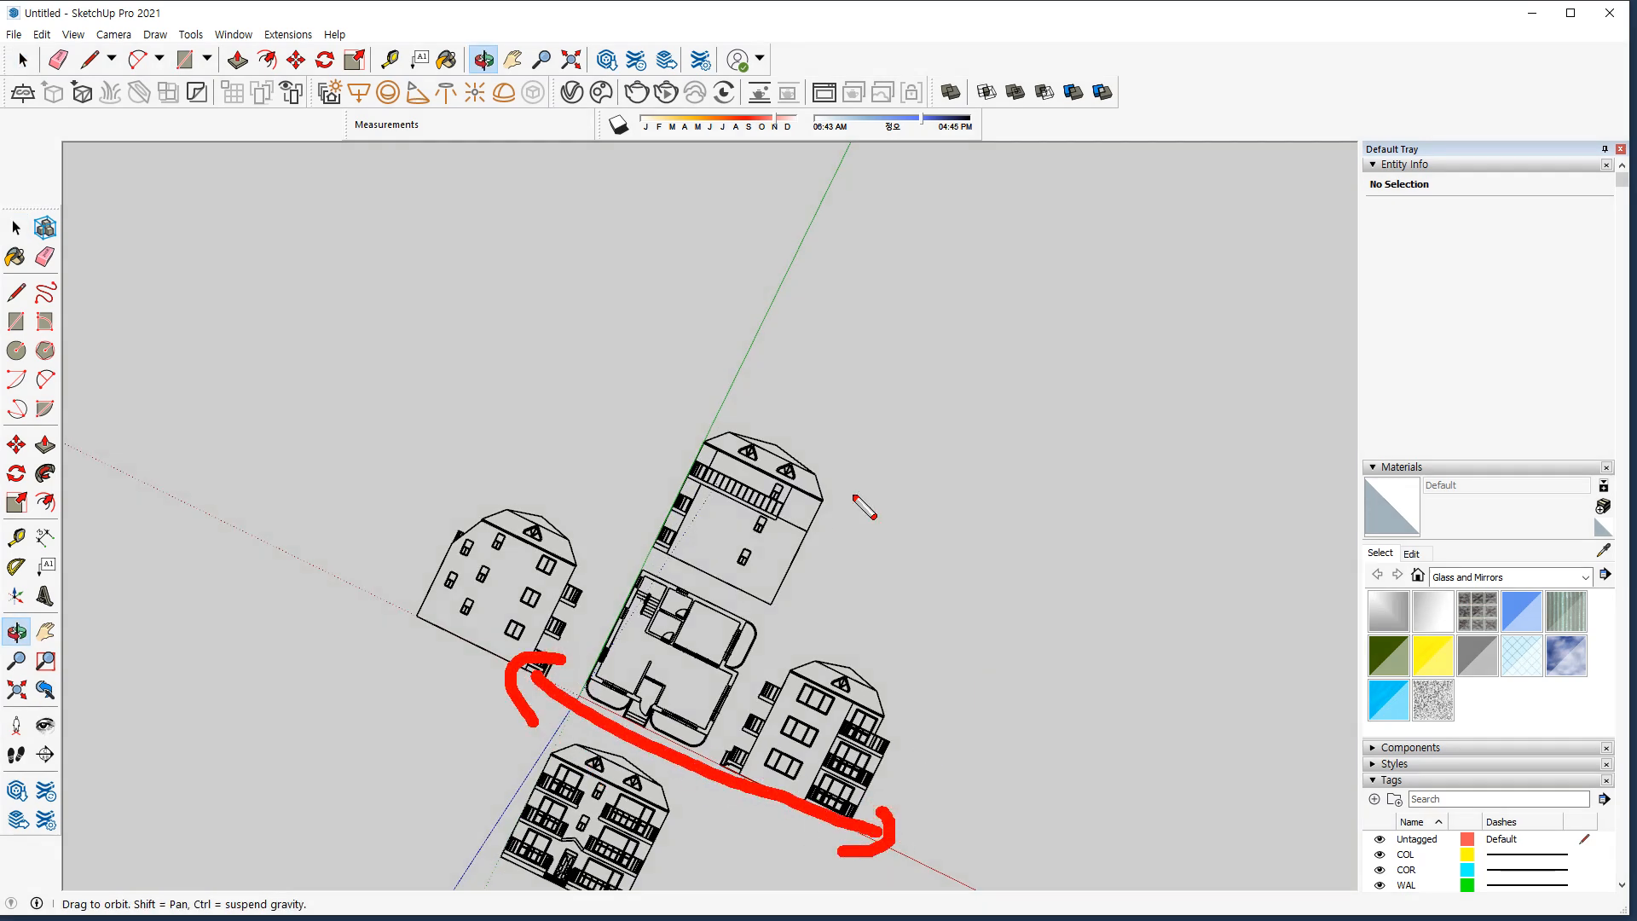
# Flip the rear elevation component along its red axis to match the floor plan's orientation
pyautogui.press('Escape')
pyautogui.press('space')
pyautogui.click(808, 460)
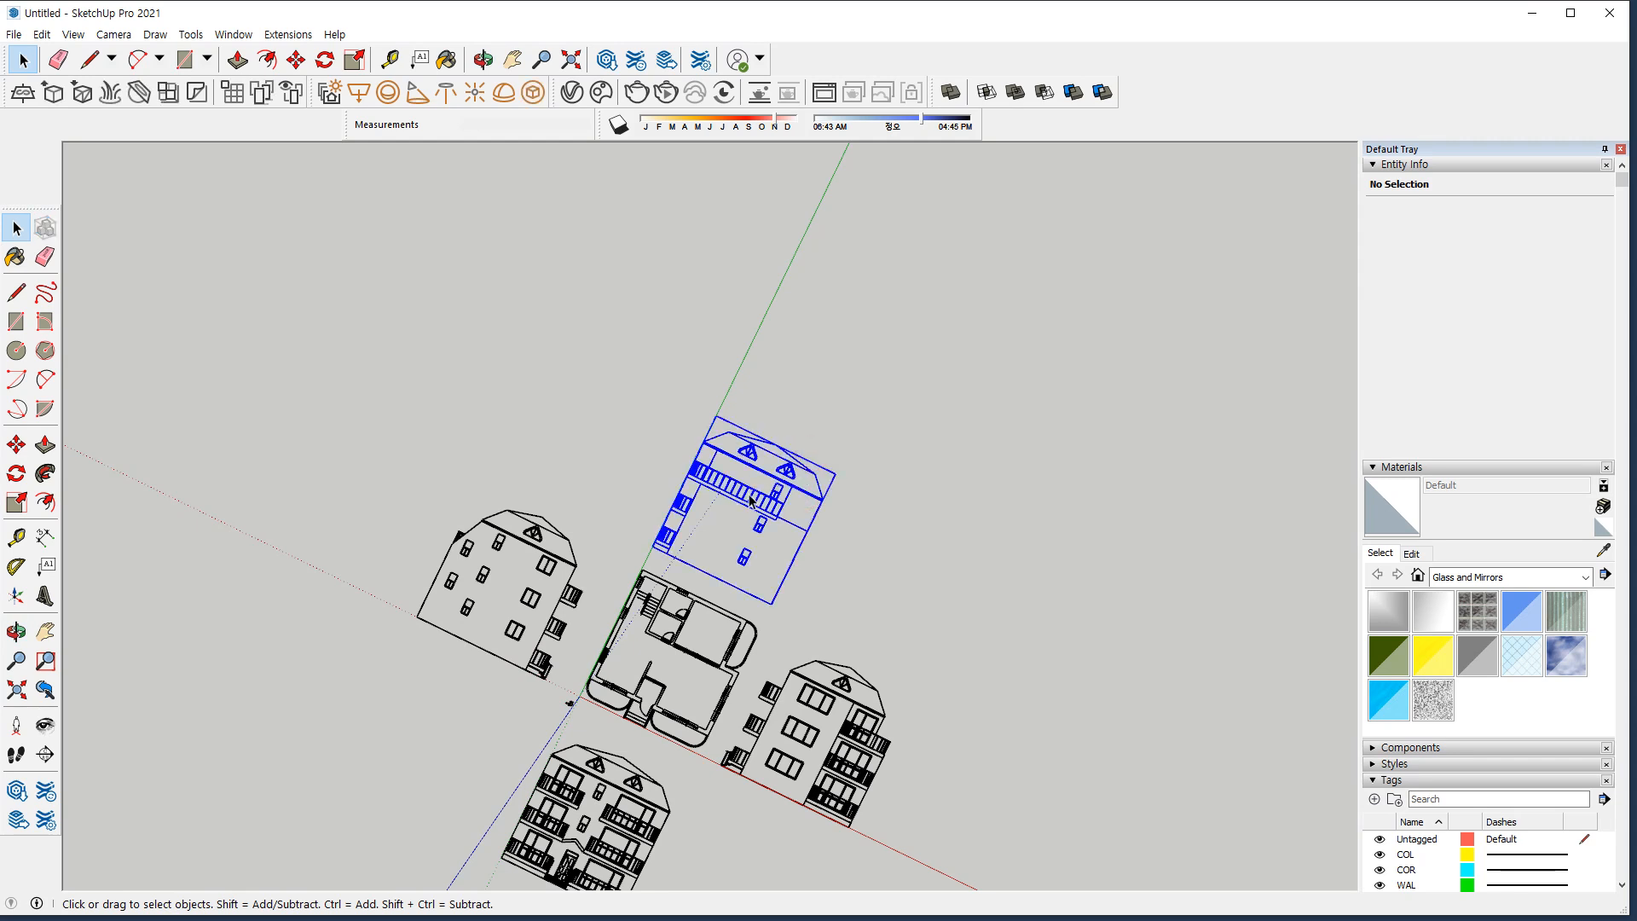
pyautogui.rightClick(751, 496)
pyautogui.moveTo(844, 384)
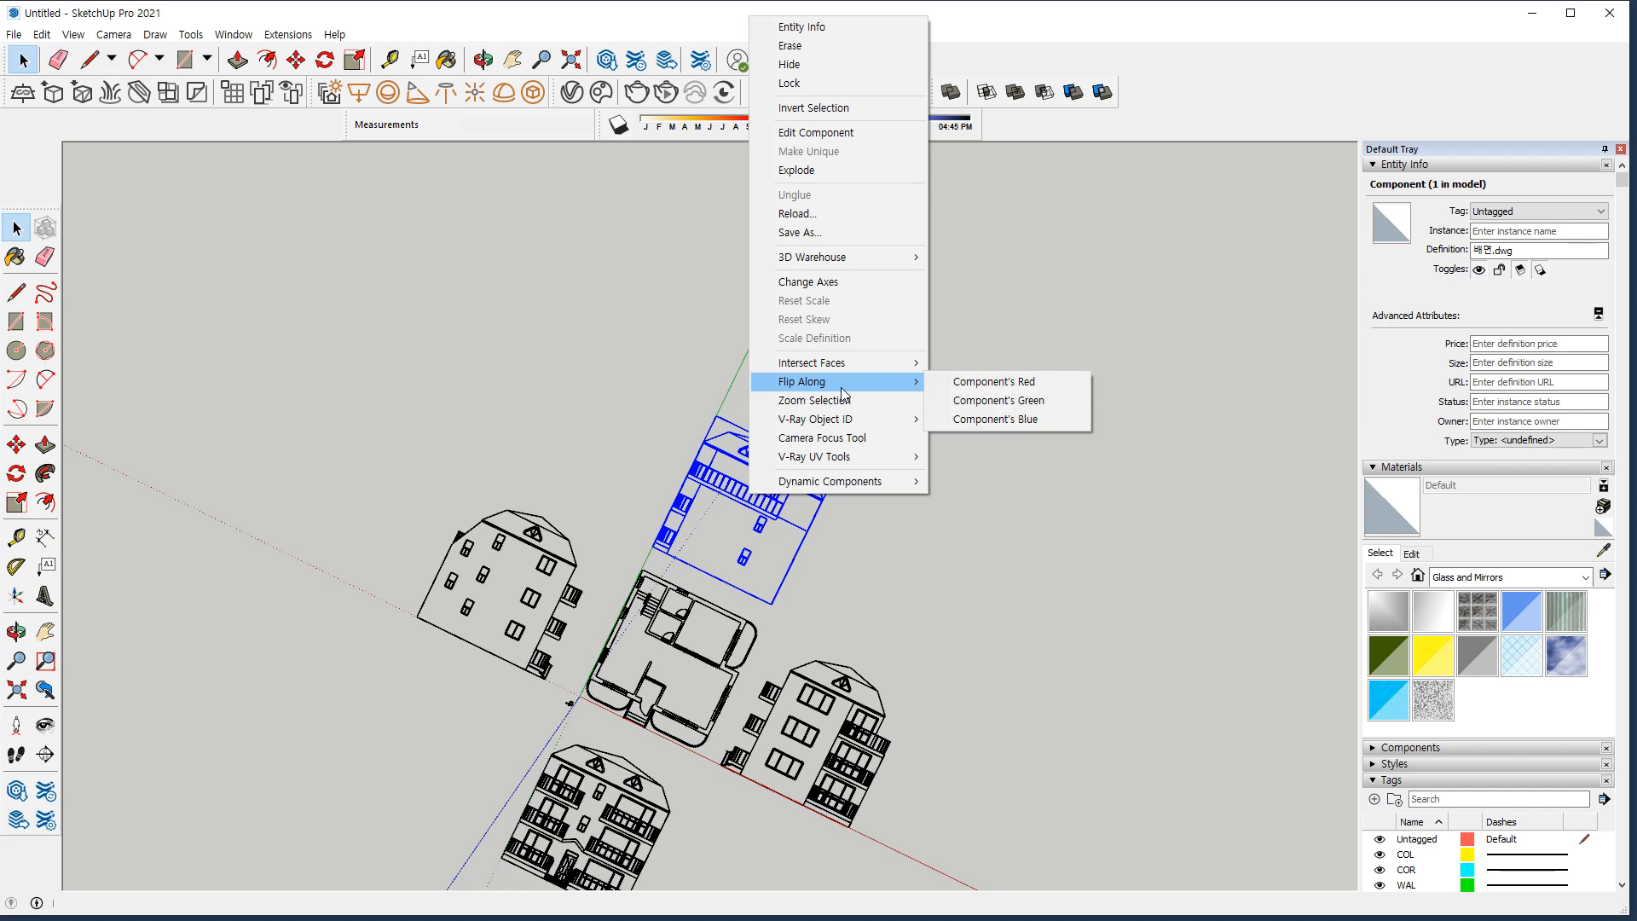
pyautogui.click(1054, 385)
pyautogui.moveTo(1049, 518); pyautogui.dragTo(843, 754, button='middle')
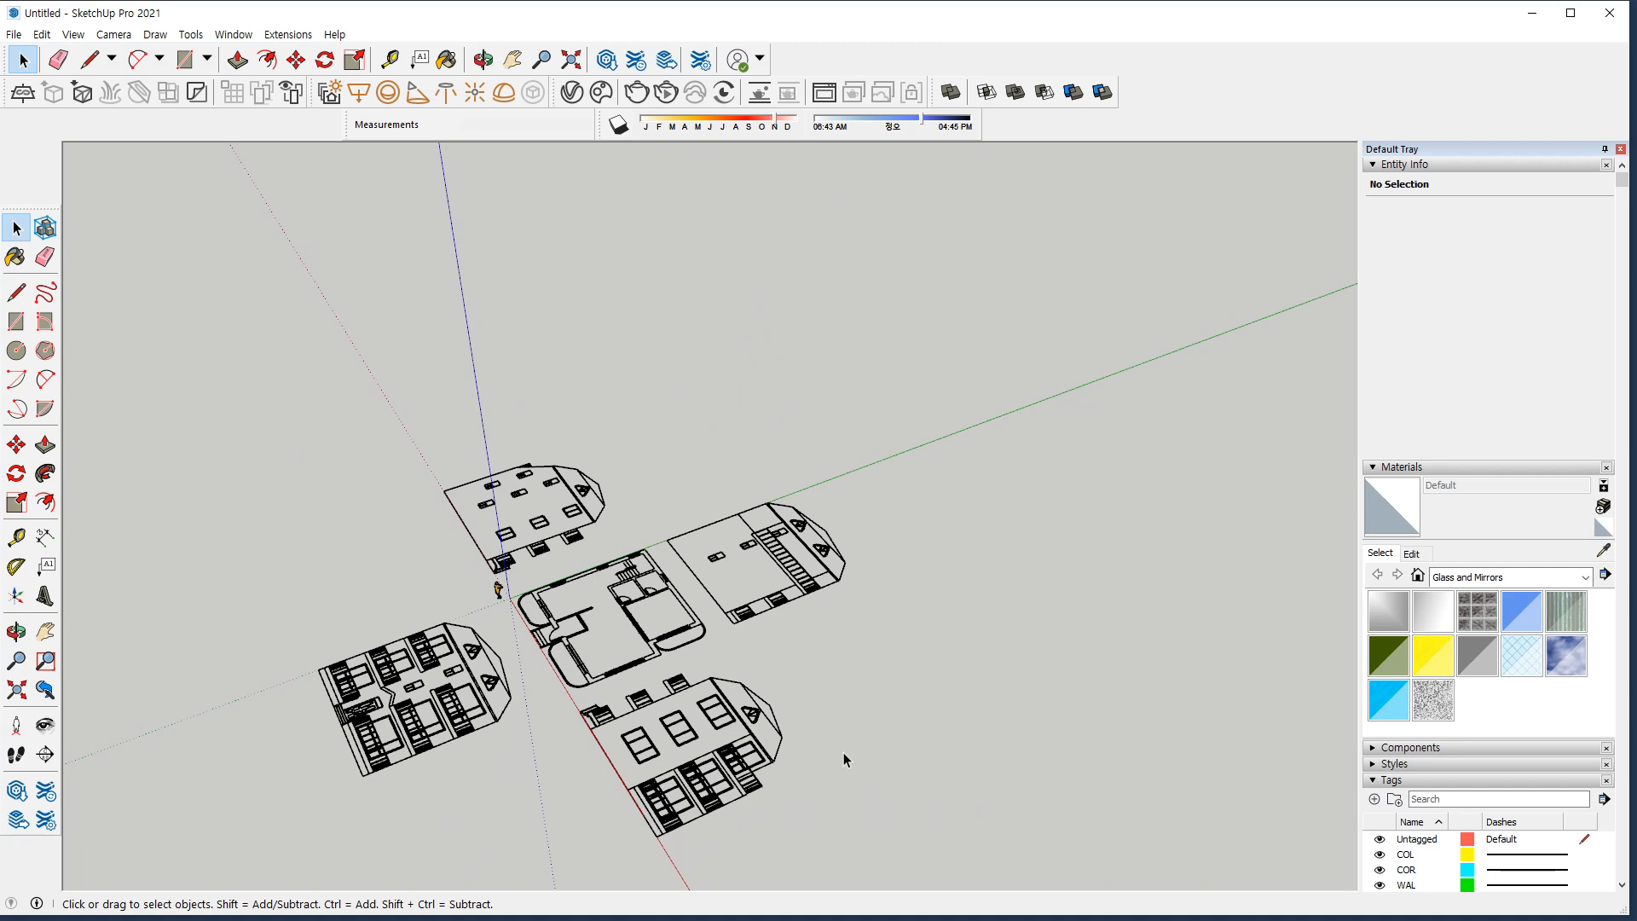
pyautogui.moveTo(842, 752); pyautogui.dragTo(690, 595, button='middle')
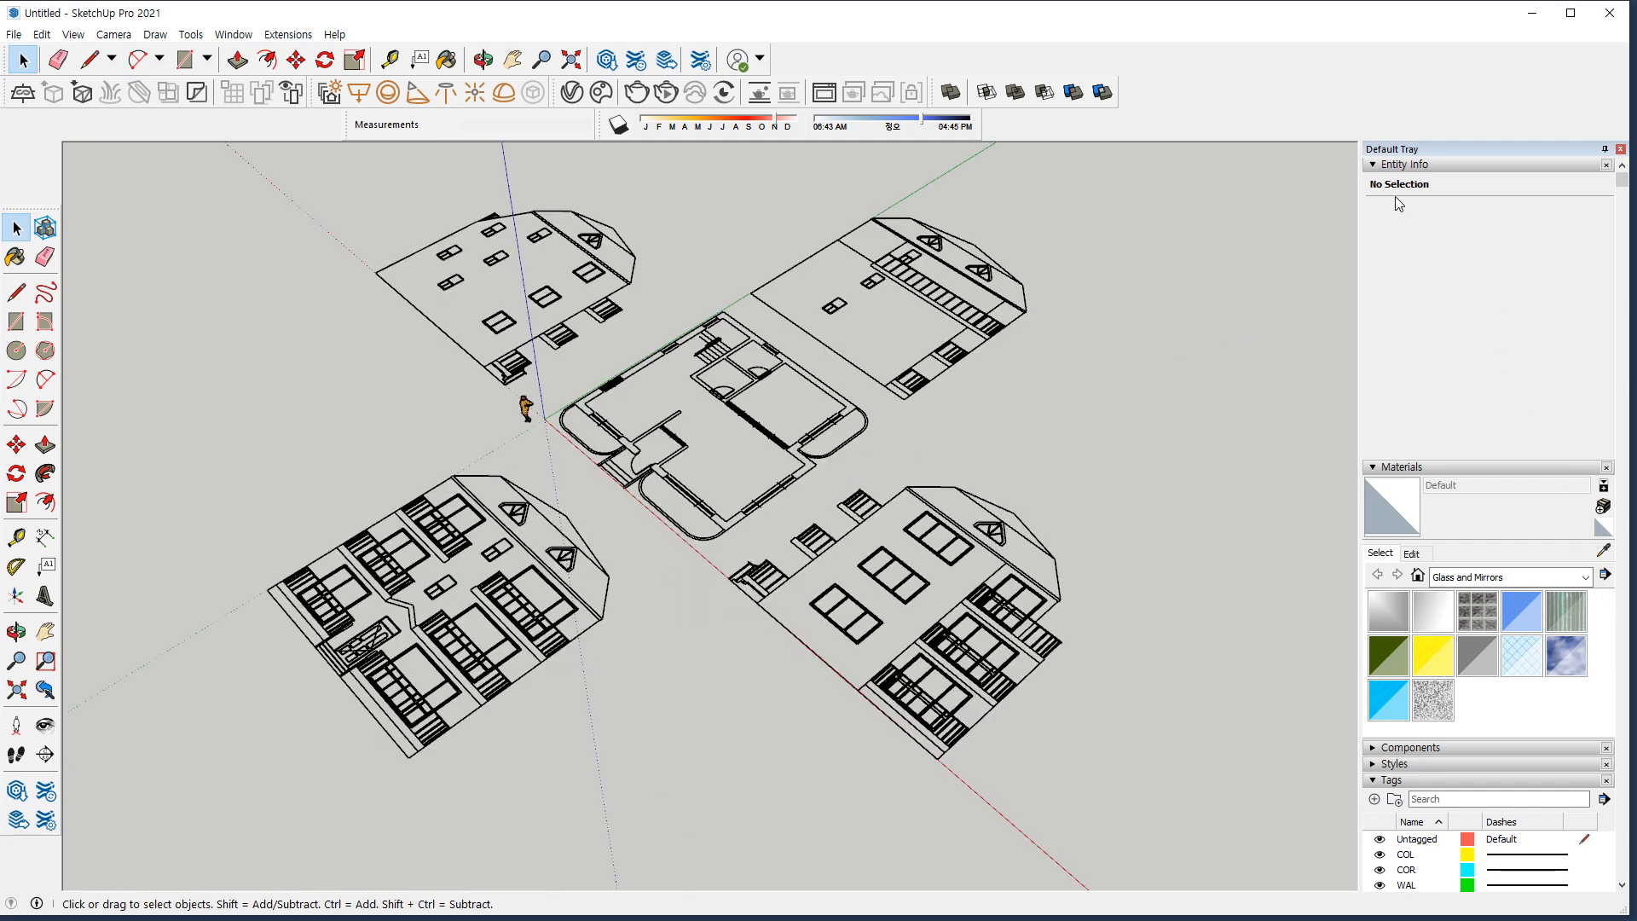
# Review the tags COL, COR, WAL and WID that came in with the imported drawings
pyautogui.click(1372, 165)
pyautogui.moveTo(1428, 691)
pyautogui.mouseDown()
pyautogui.moveTo(1308, 614)
pyautogui.moveTo(1582, 705)
pyautogui.moveTo(1447, 714)
pyautogui.mouseUp()
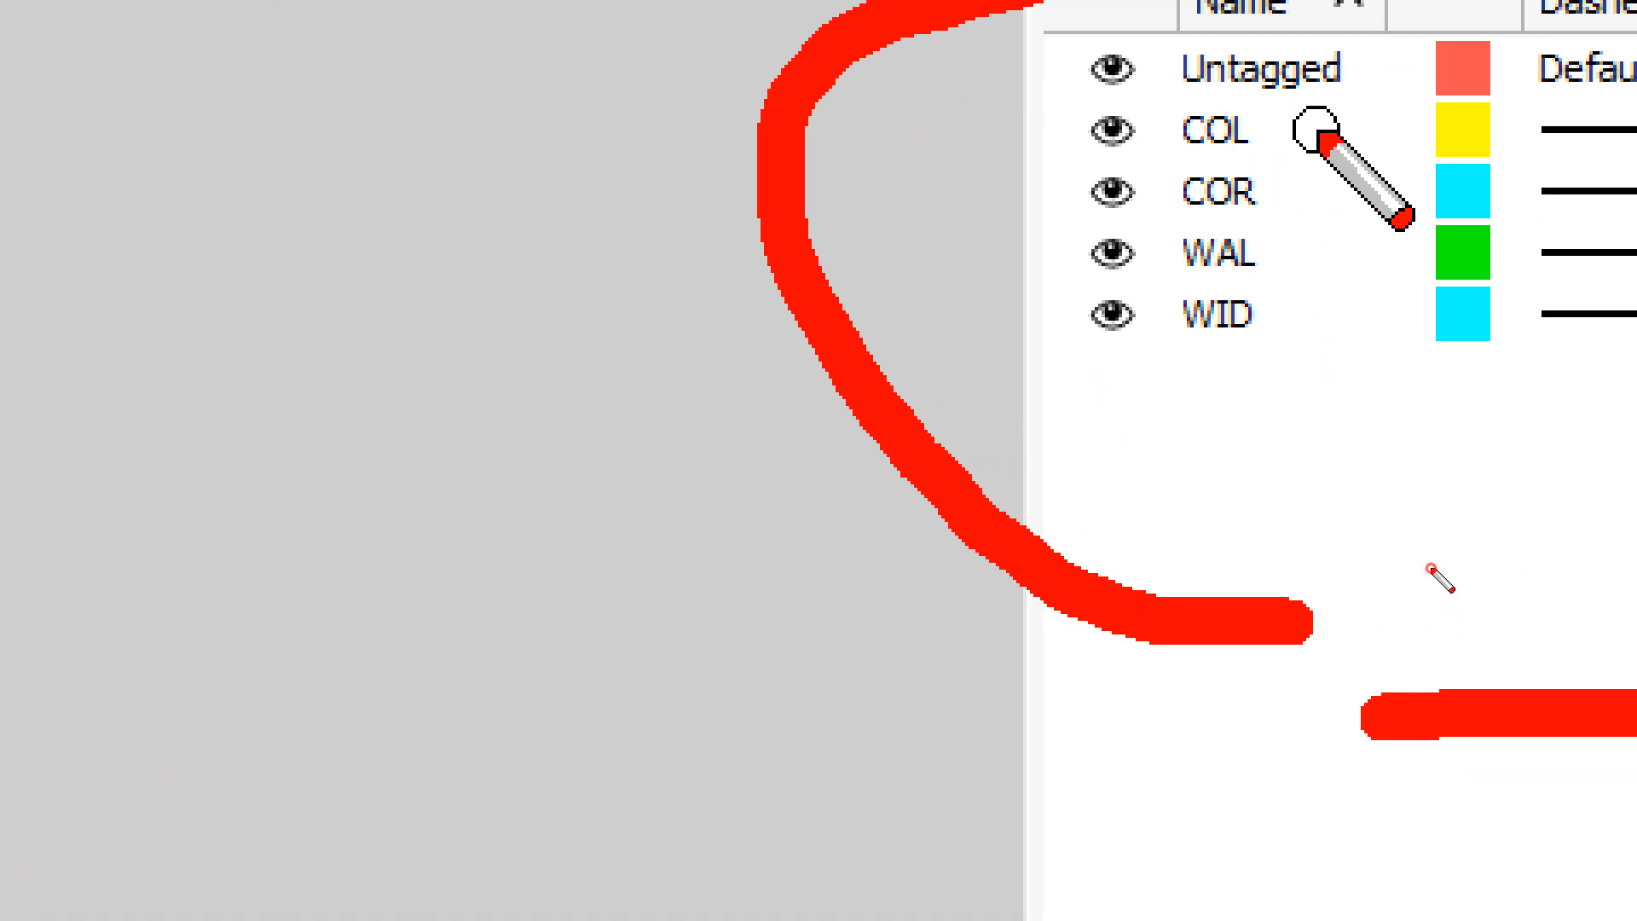
pyautogui.click(1318, 130)
pyautogui.click(1327, 192)
pyautogui.click(1319, 253)
pyautogui.click(1319, 315)
pyautogui.rightClick(1341, 446)
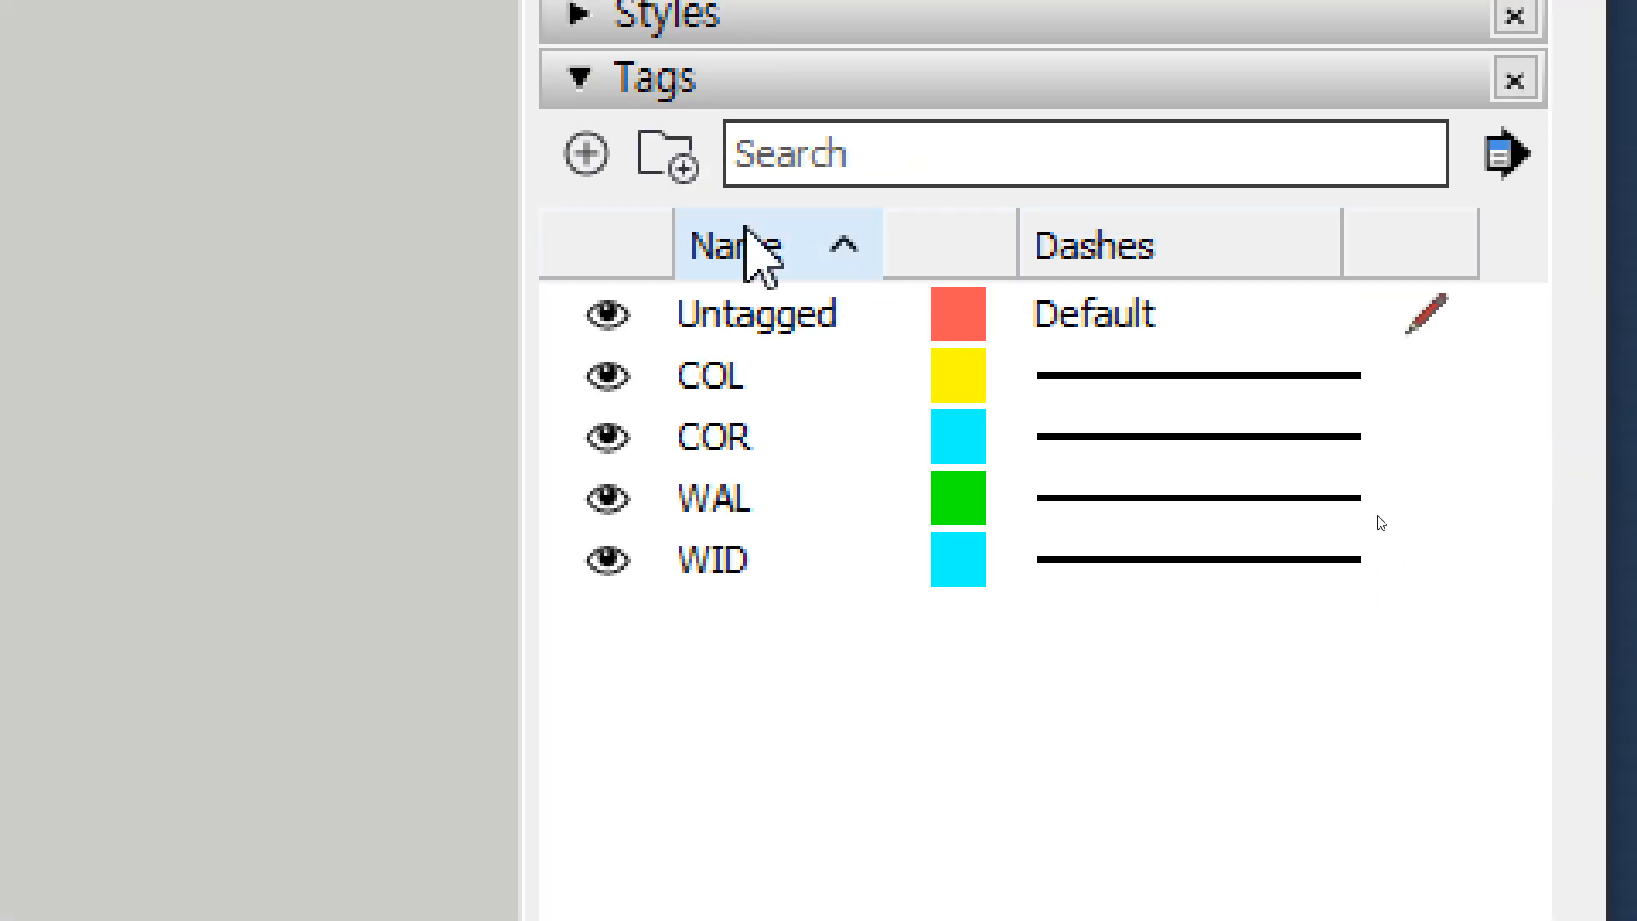
# Add two tags named 2D 평면 and 2D 정면 for the floor plan and front elevation
pyautogui.click(559, 147)
pyautogui.write('2D')
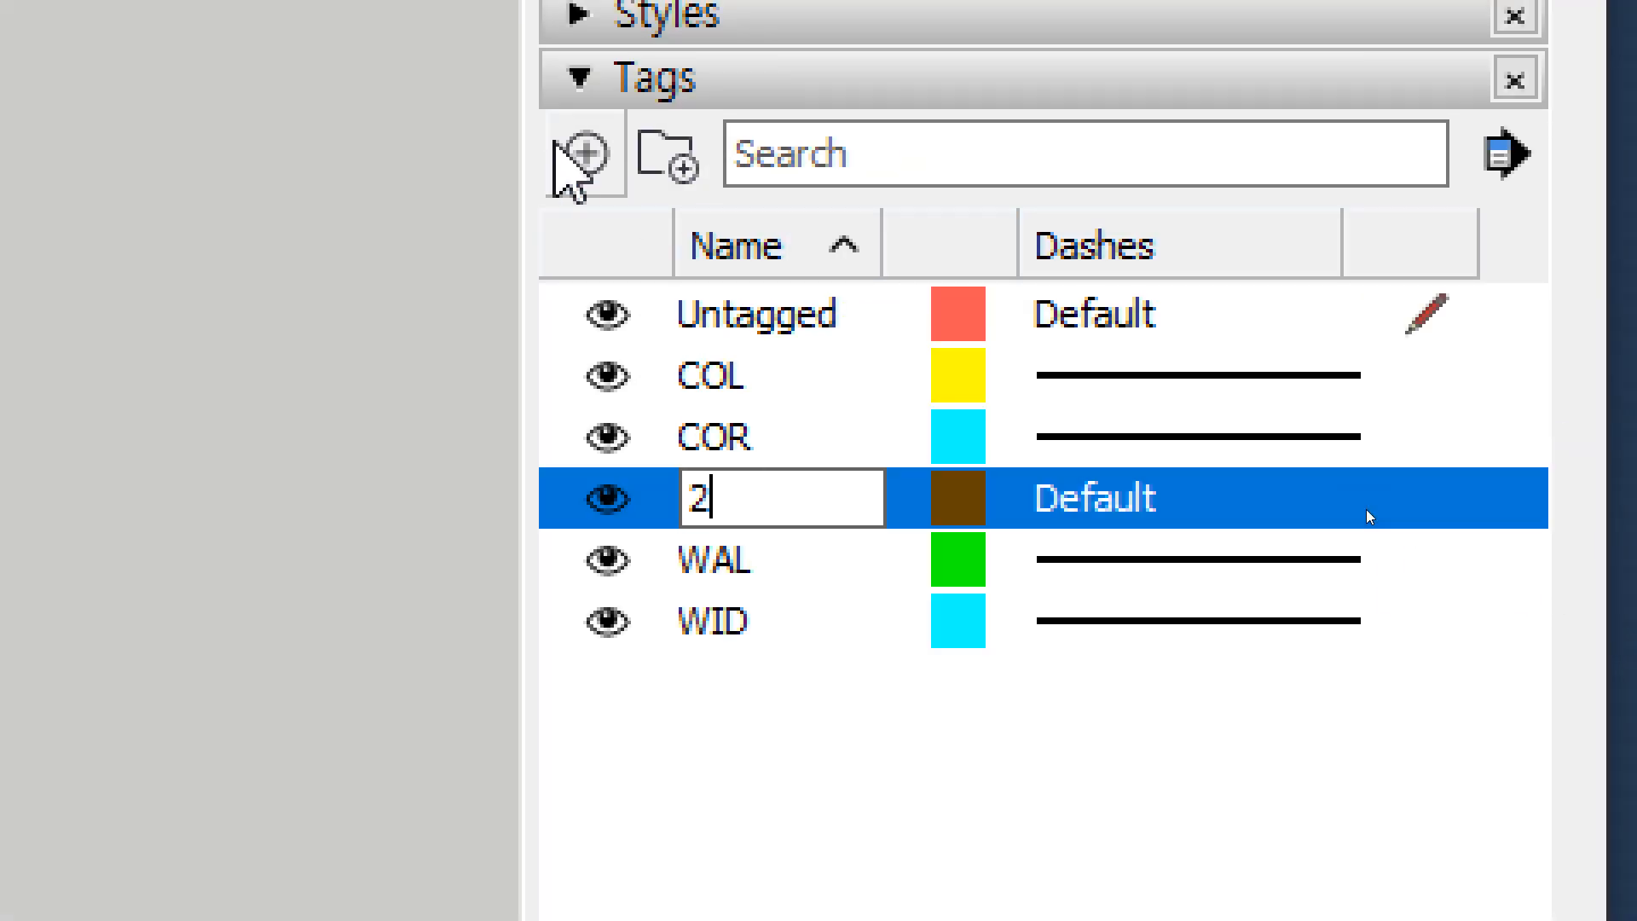
pyautogui.write('평면')
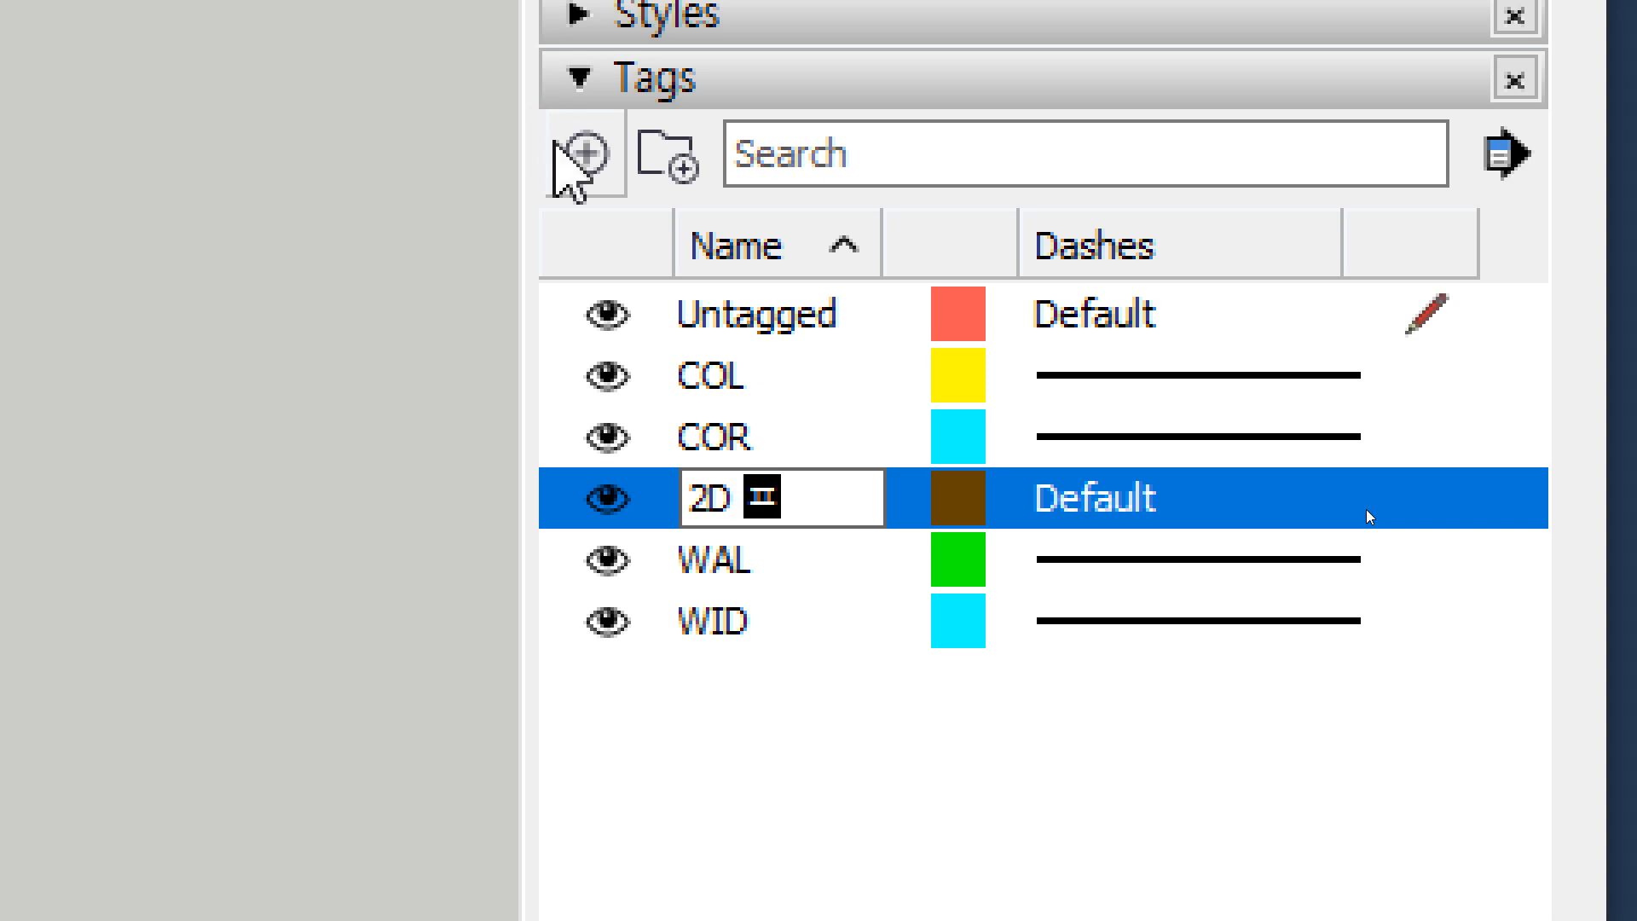
pyautogui.press('Return')
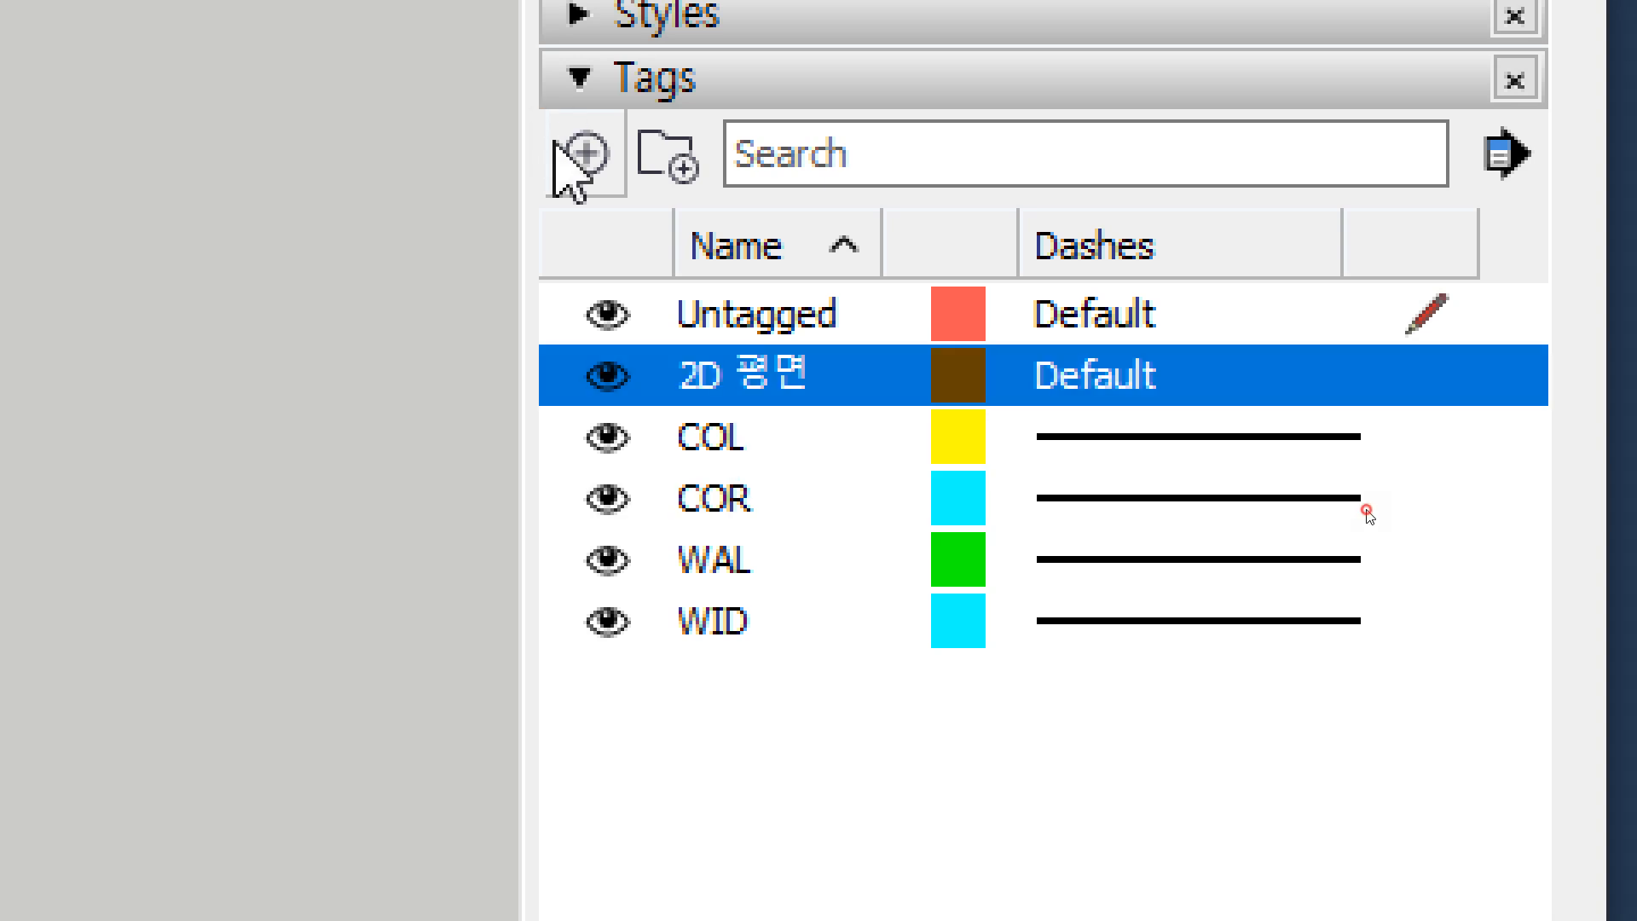
pyautogui.click(559, 149)
pyautogui.write('2D')
pyautogui.write(' 정면')
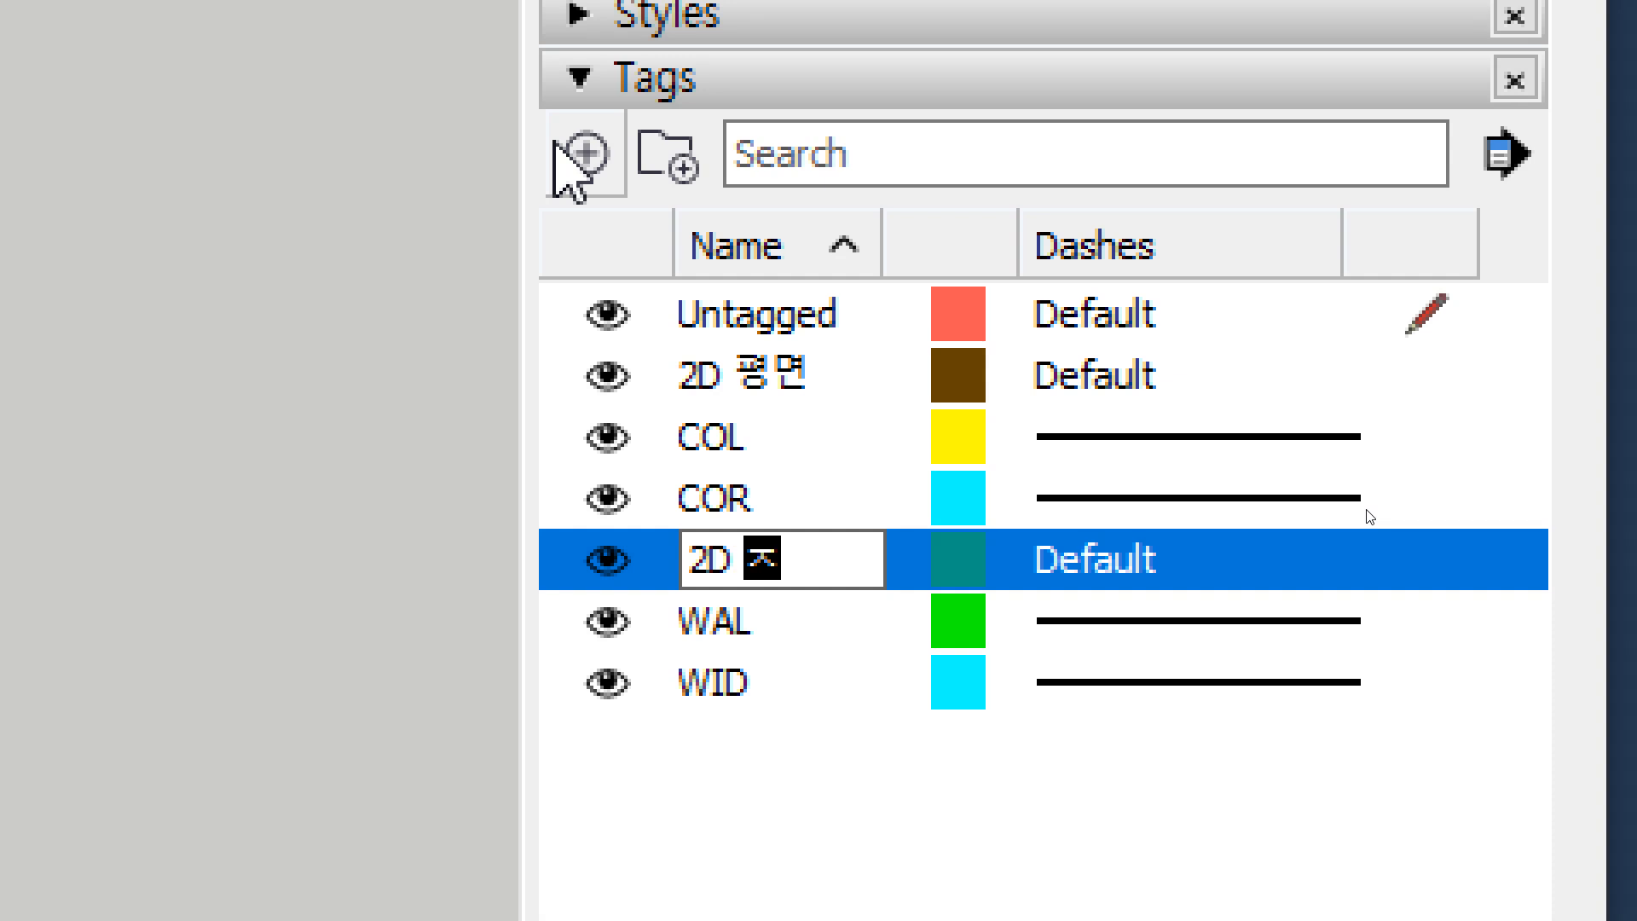
pyautogui.press('Return')
# Add a tag named 2D 좌측 for the left elevation
pyautogui.click(559, 149)
pyautogui.write('2ㅇ')
pyautogui.press('BackSpace')
pyautogui.write('ㅇ')
pyautogui.press('BackSpace')
pyautogui.write('D ')
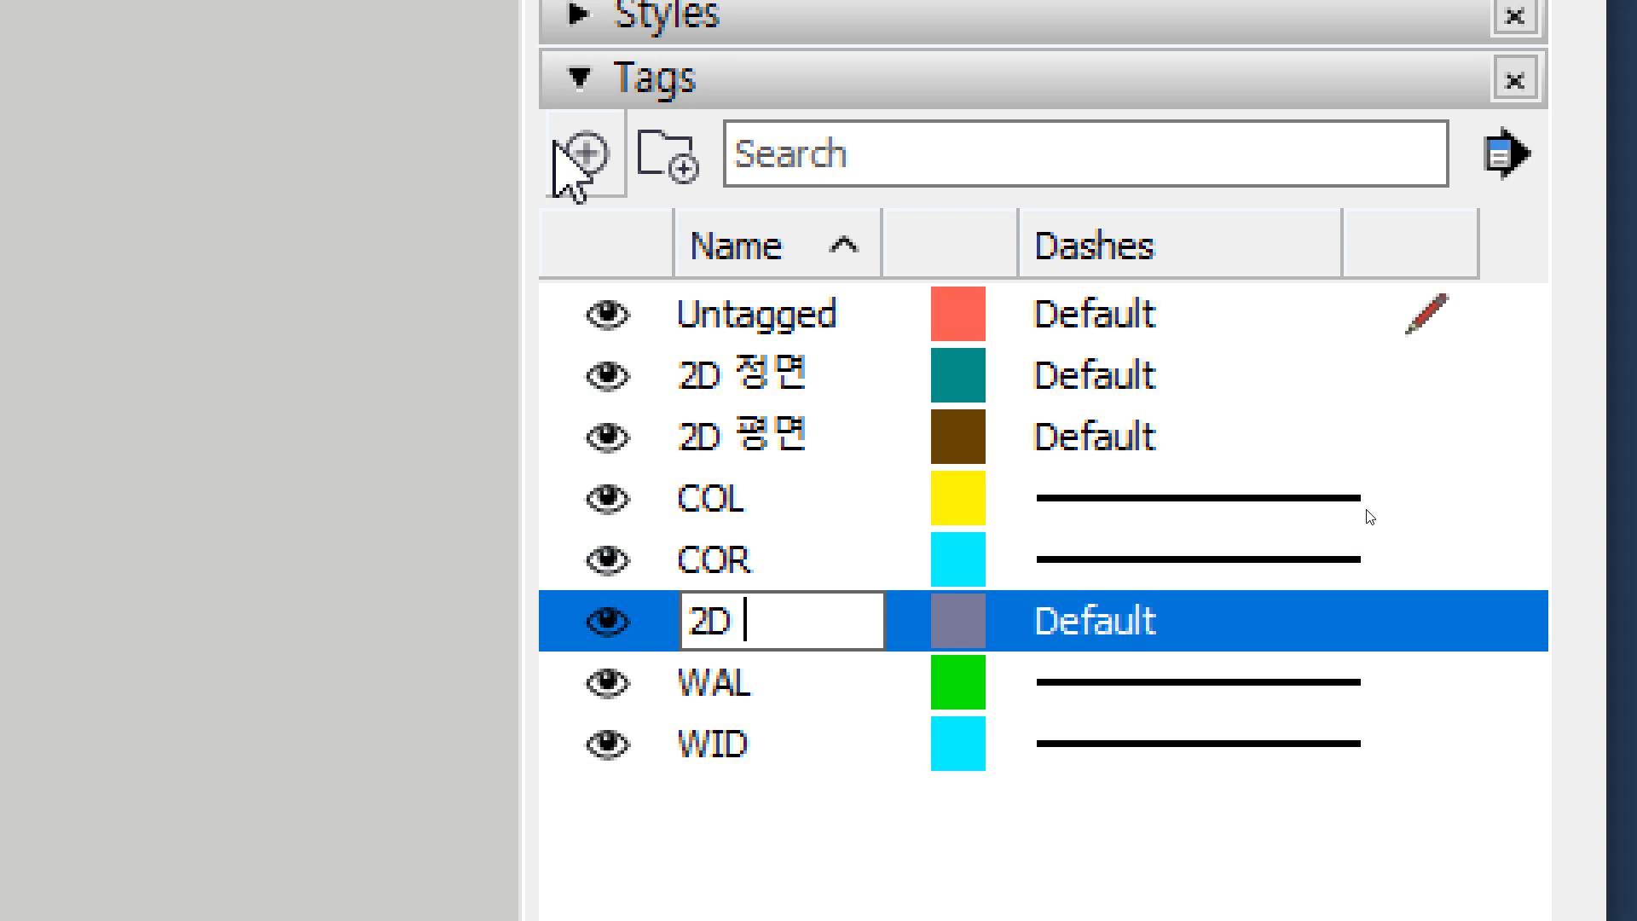
pyautogui.write('좌측')
pyautogui.press('Return')
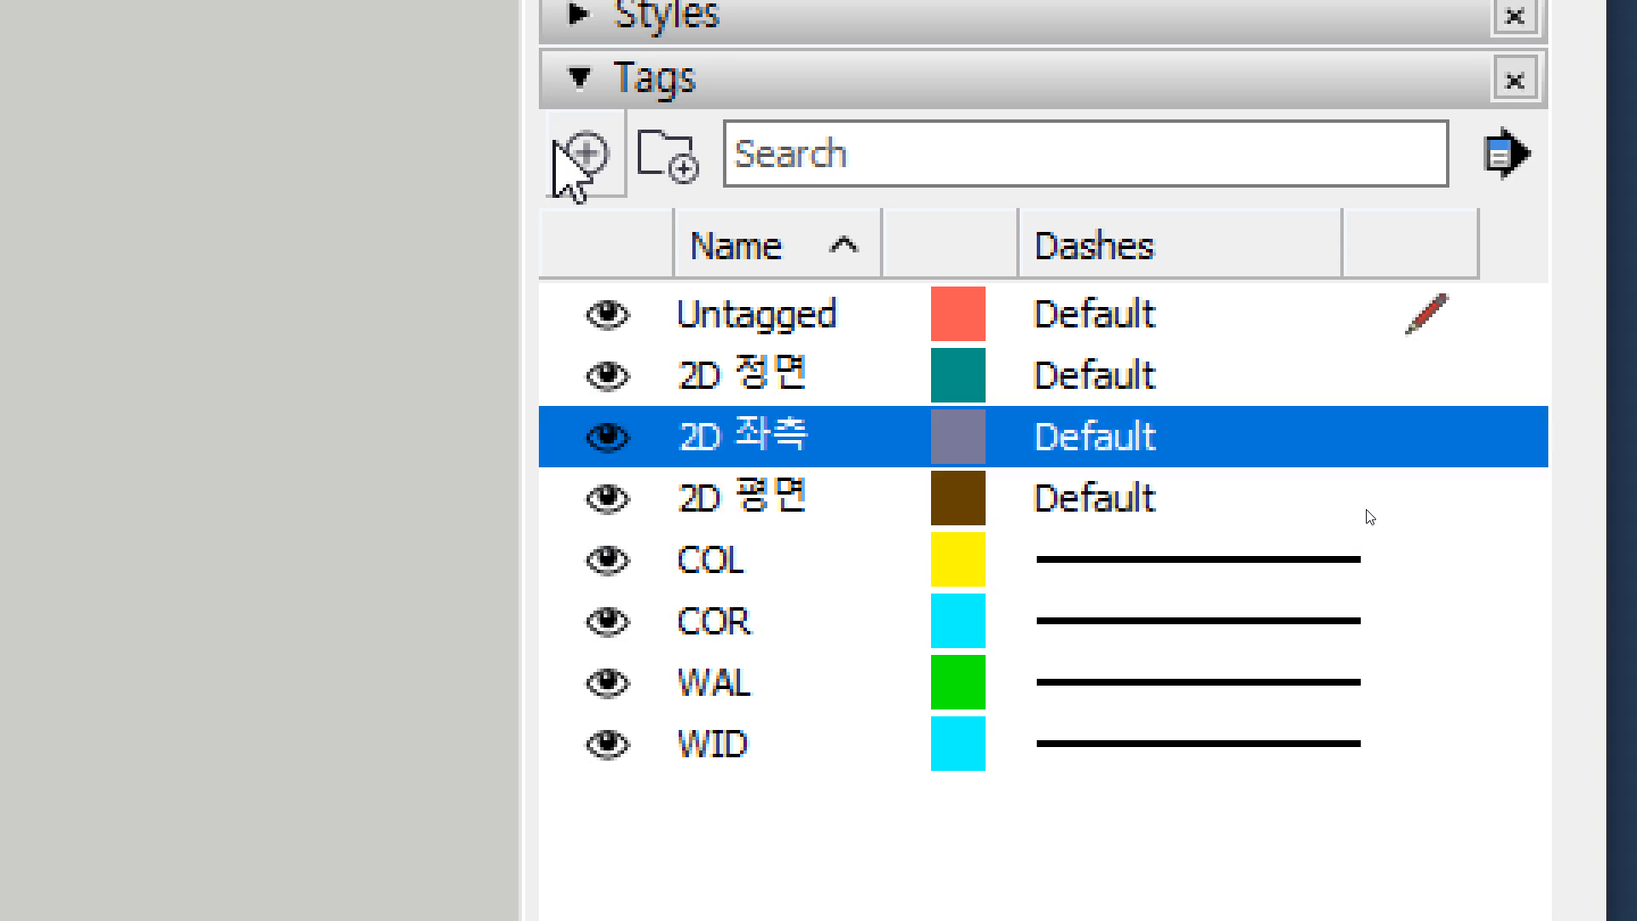
# Add two more tags named 2D 우측 and 2D 배면 for the right and rear elevations
pyautogui.click(563, 158)
pyautogui.write('2D 우측')
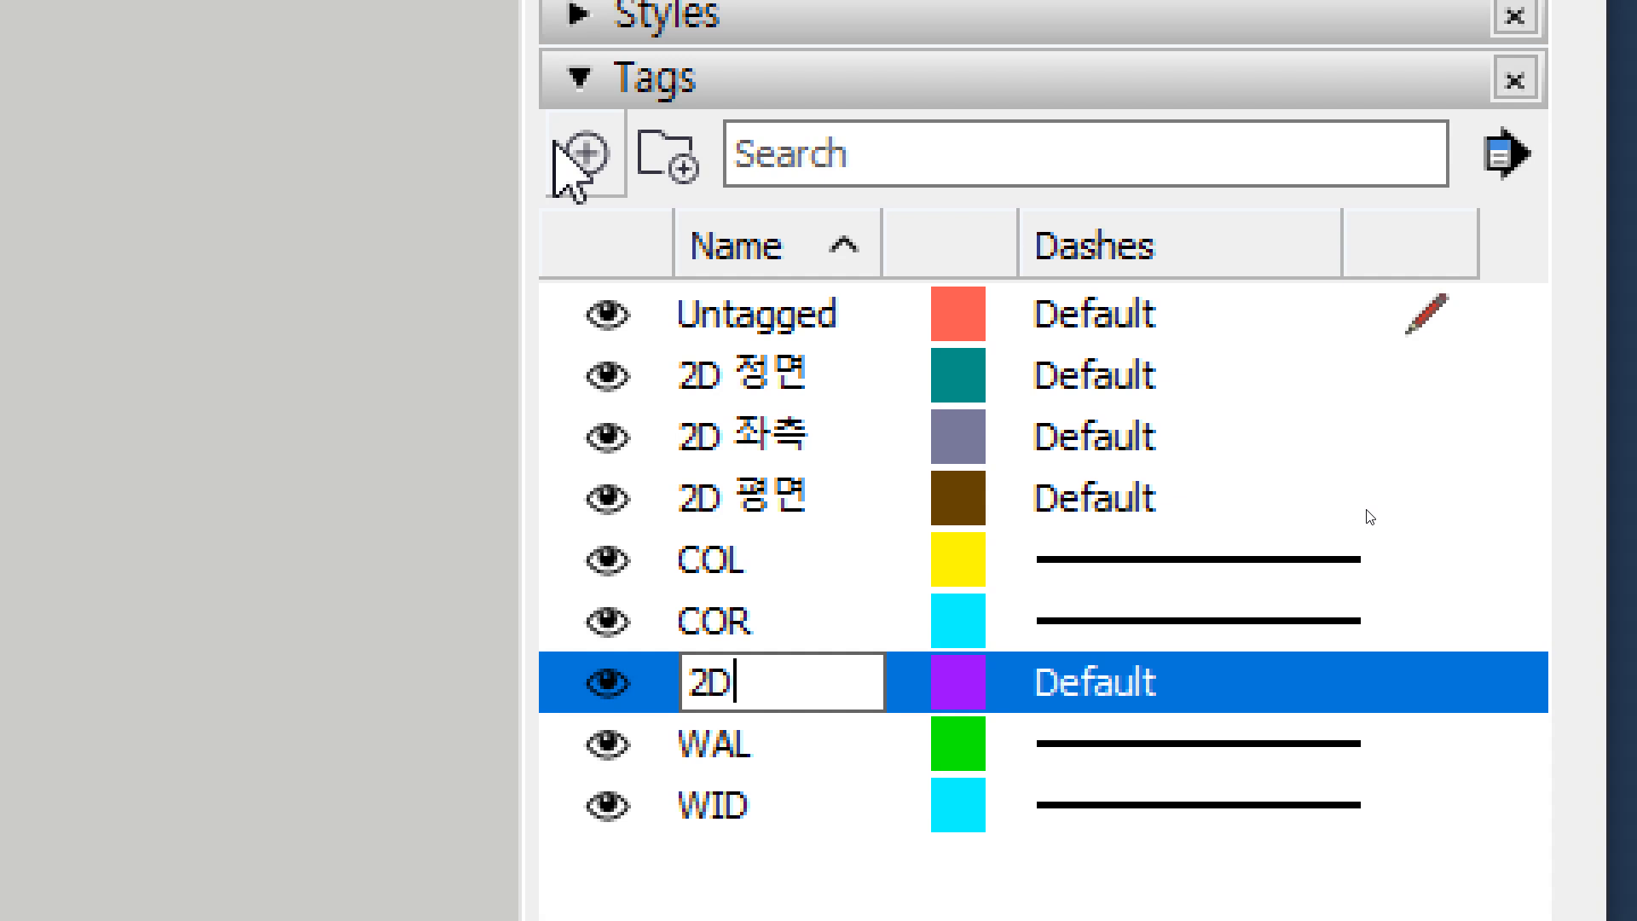
pyautogui.press('Return')
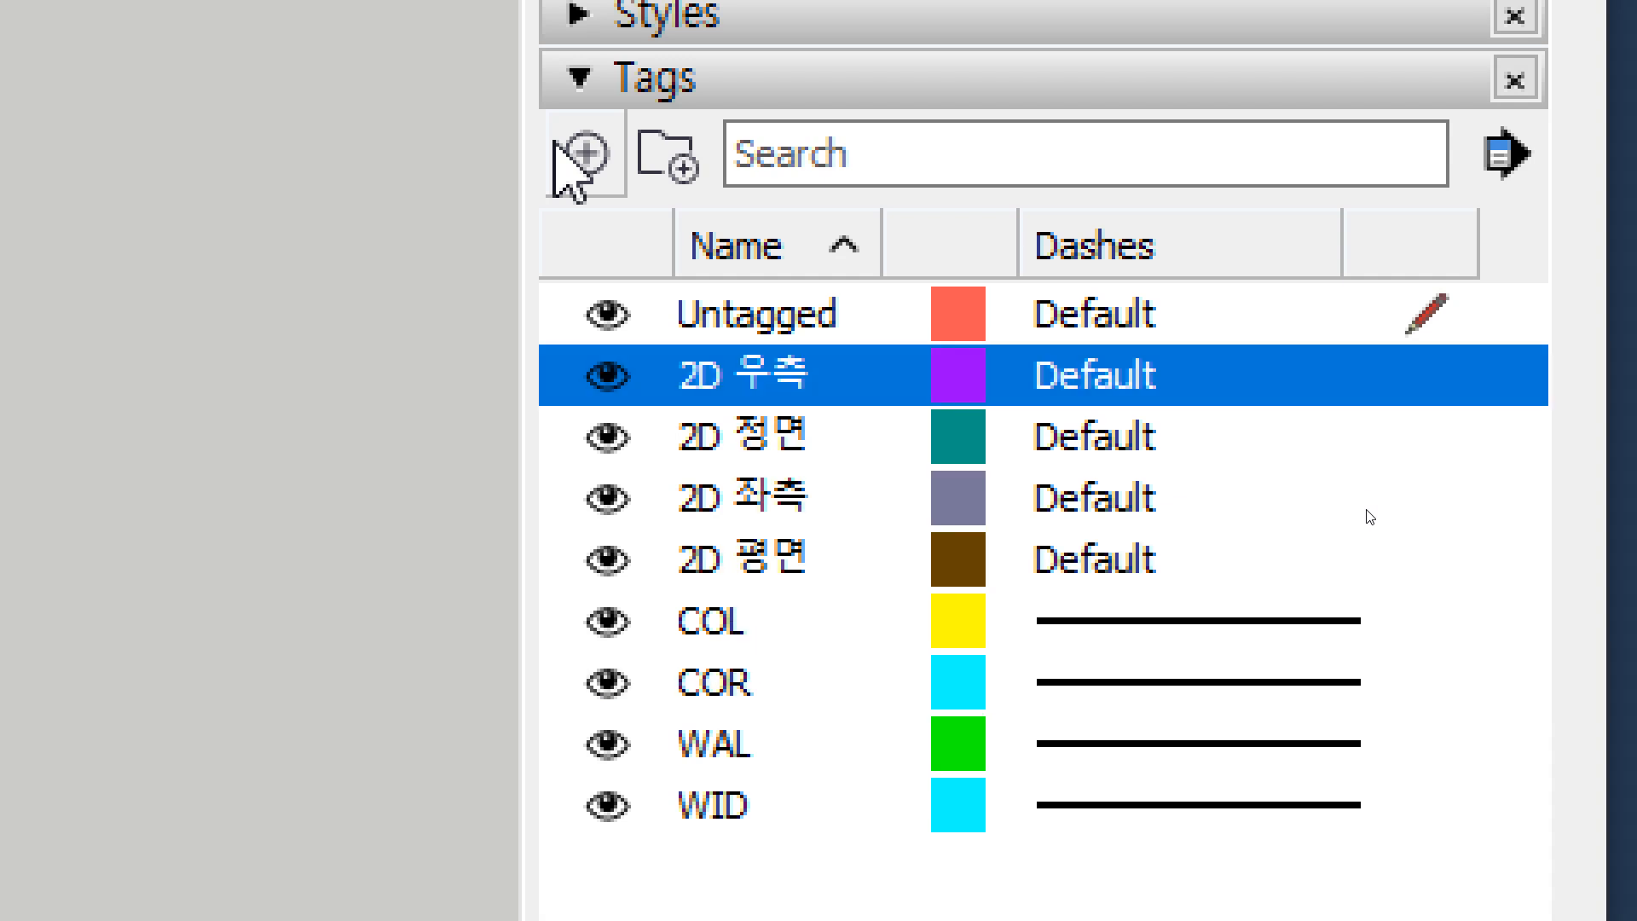
pyautogui.click(568, 158)
pyautogui.write('2ㅇ')
pyautogui.press('BackSpace')
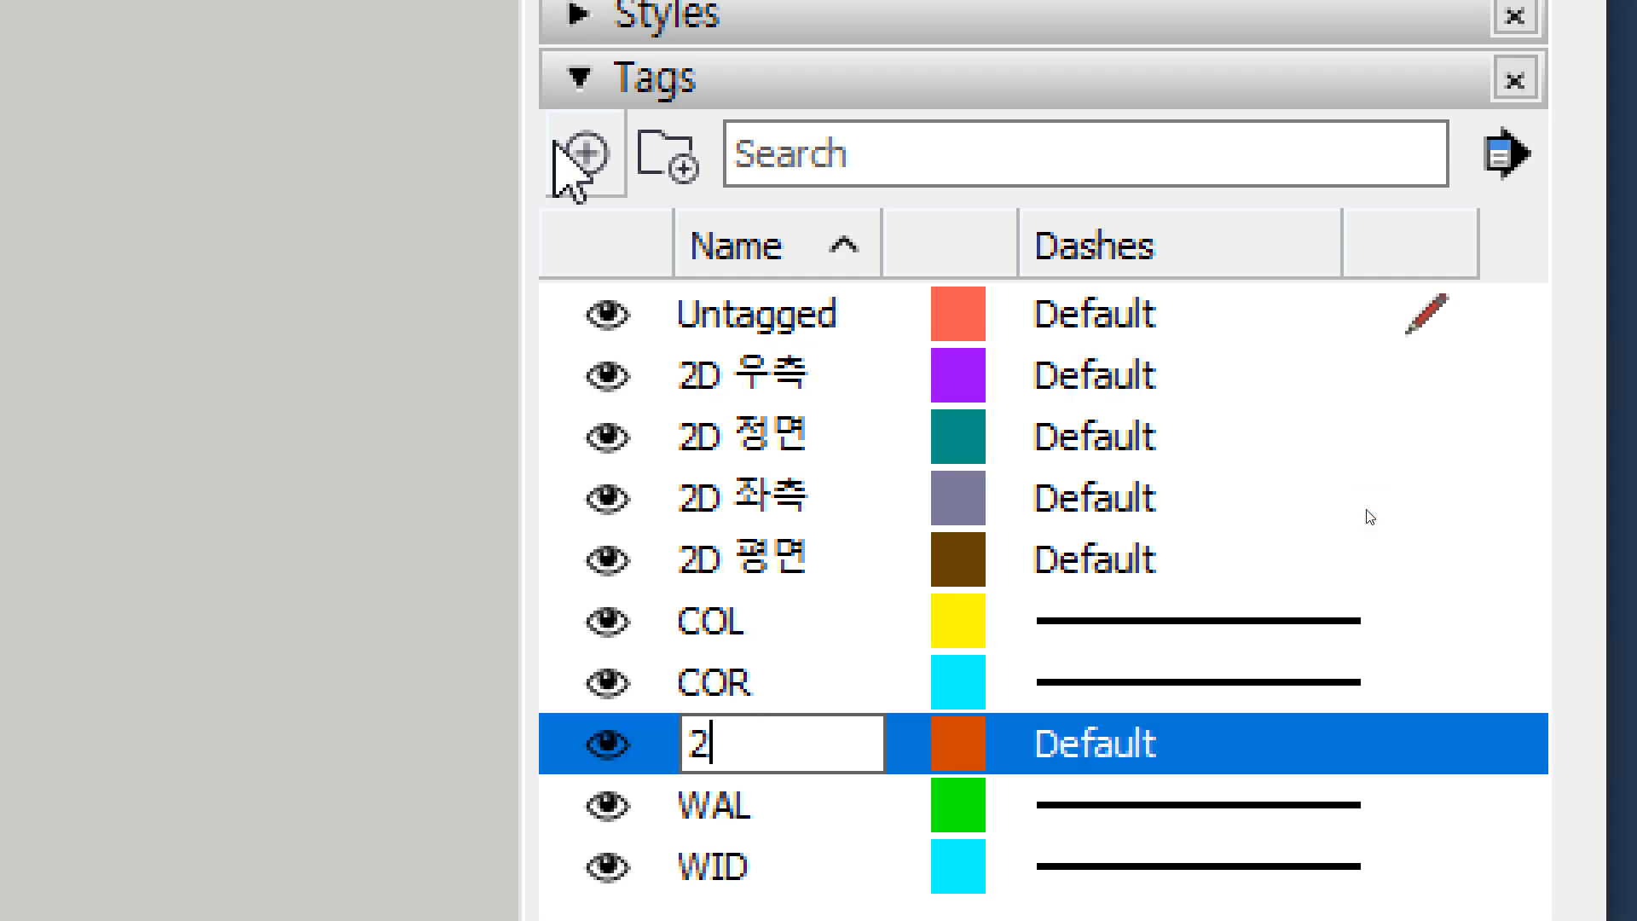
pyautogui.write('D 배면')
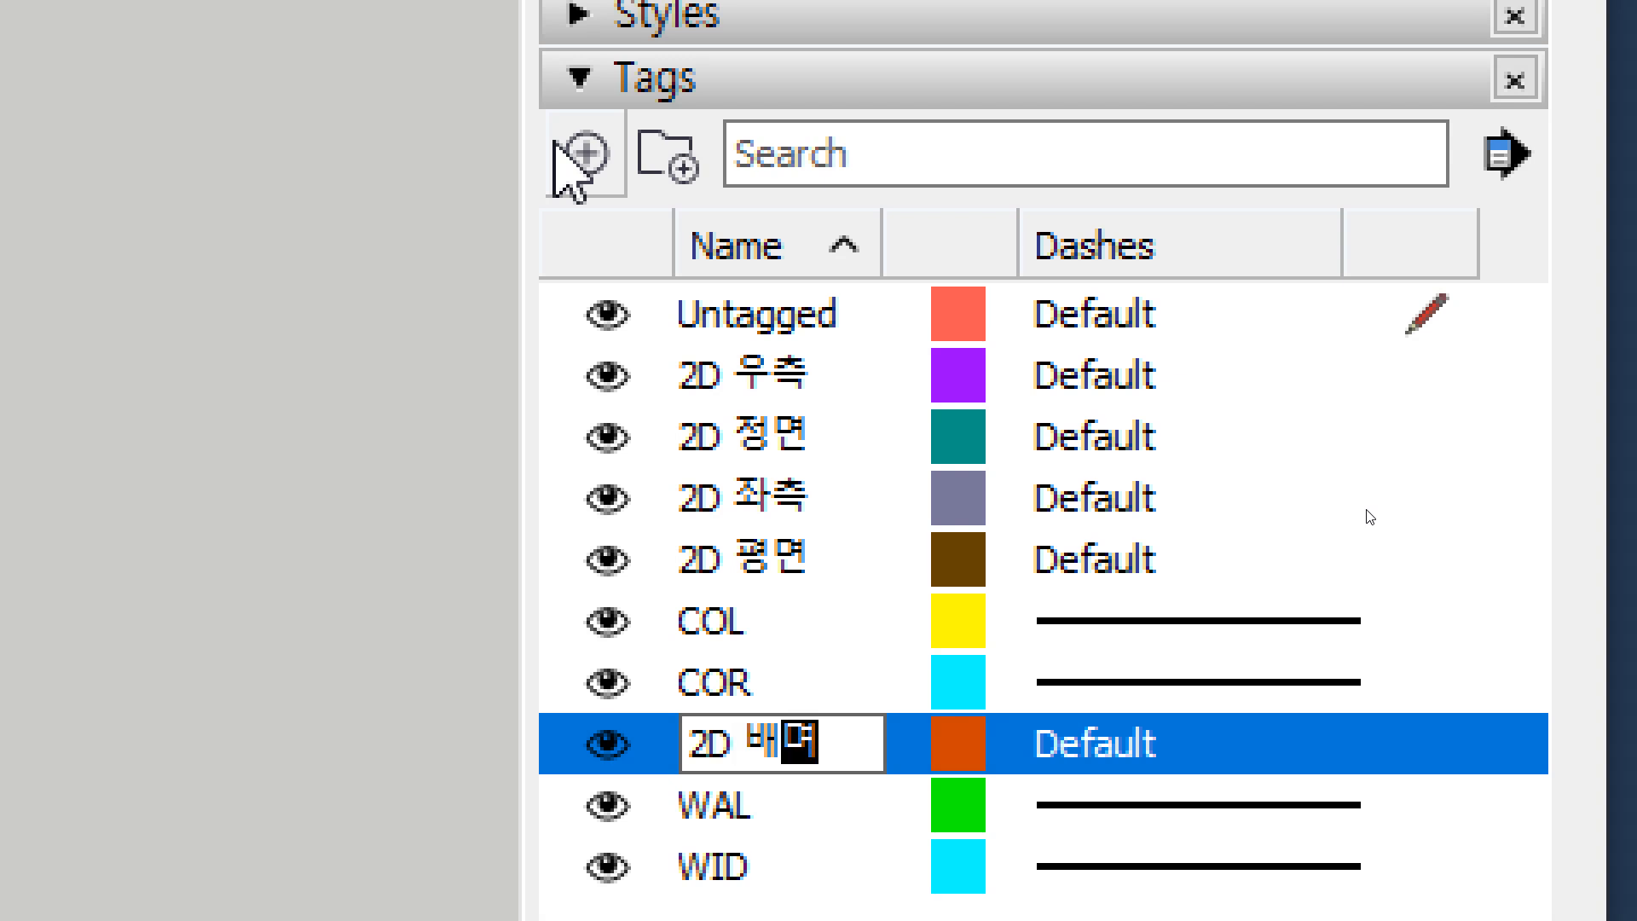
pyautogui.press('Return')
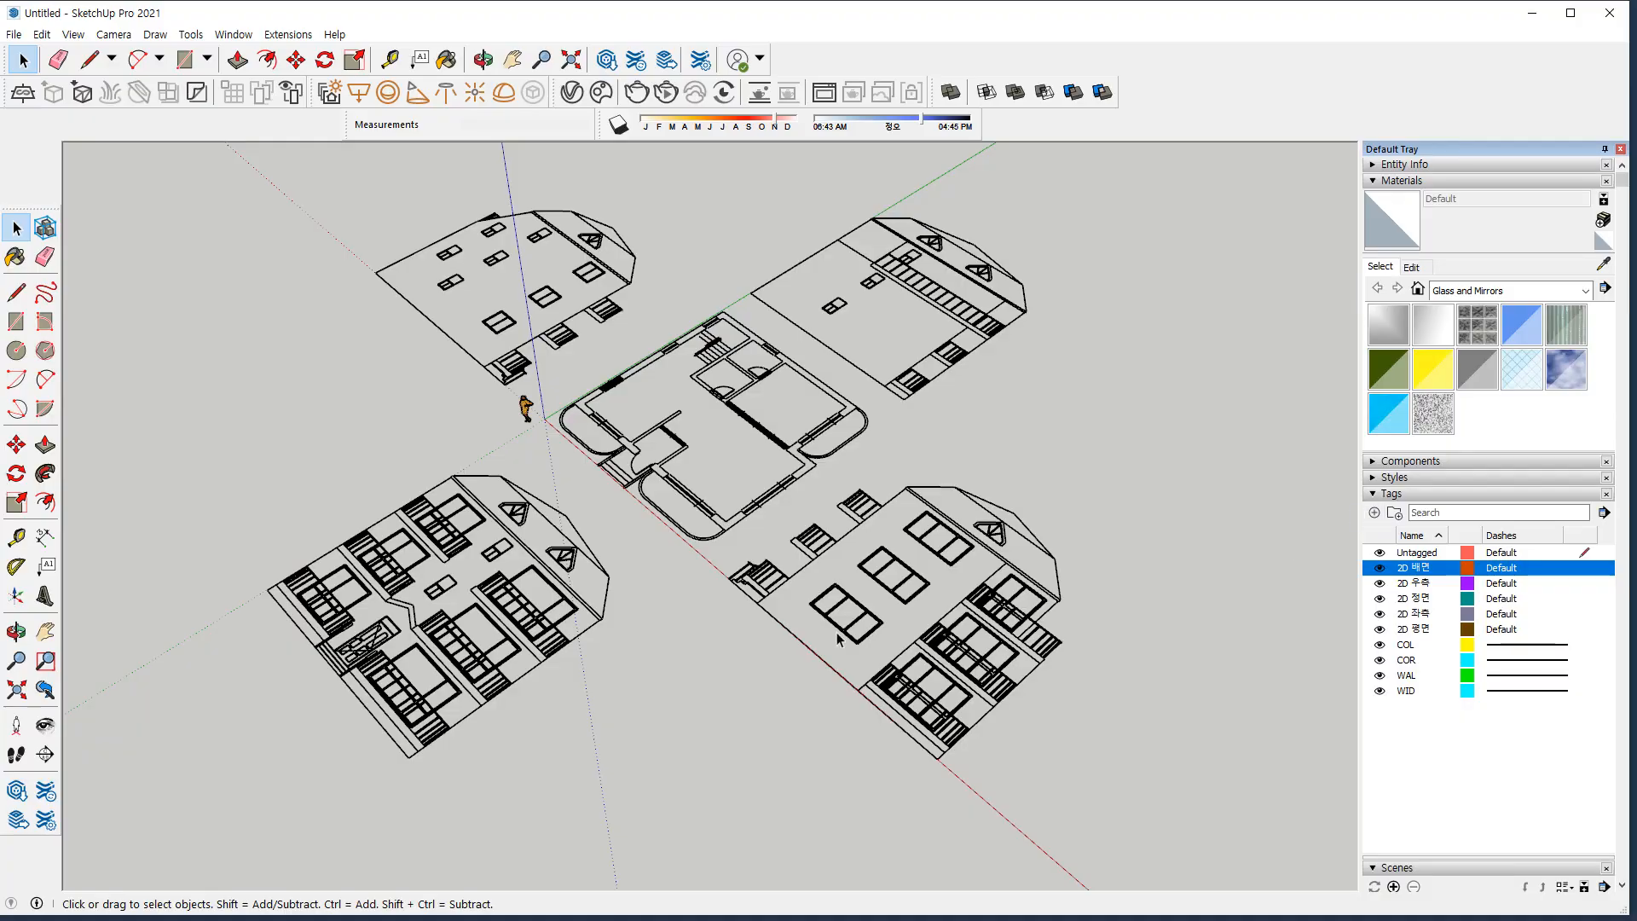
# Assign the floor plan component to the 2D 평면 tag
pyautogui.click(805, 439)
pyautogui.moveTo(819, 451); pyautogui.dragTo(783, 459)
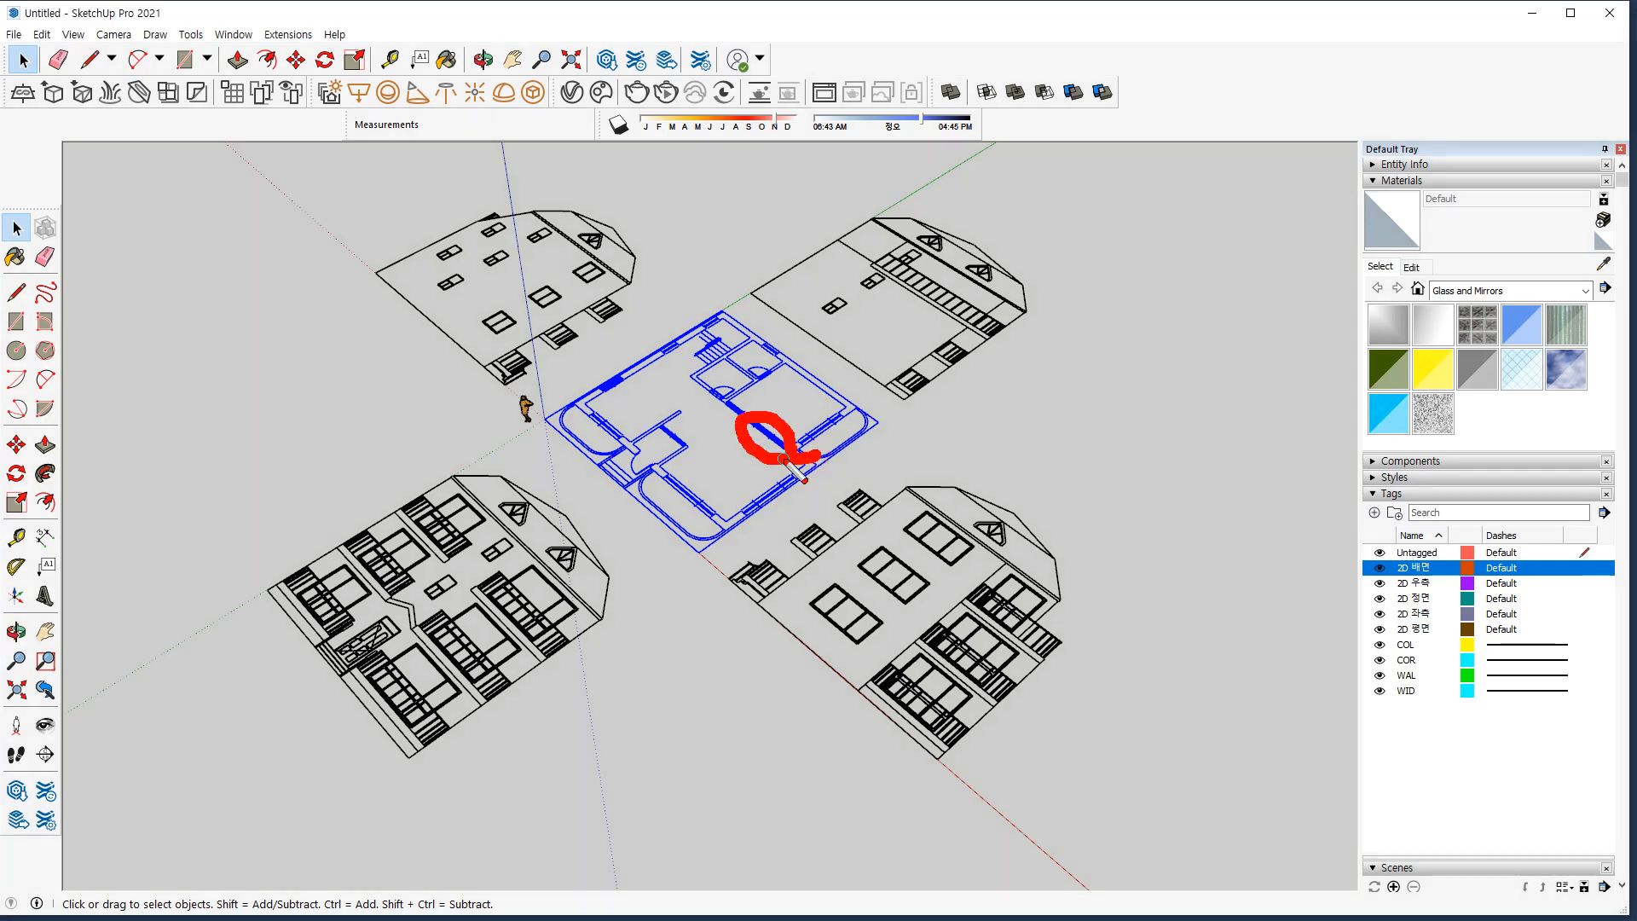
pyautogui.click(1433, 165)
pyautogui.click(1588, 213)
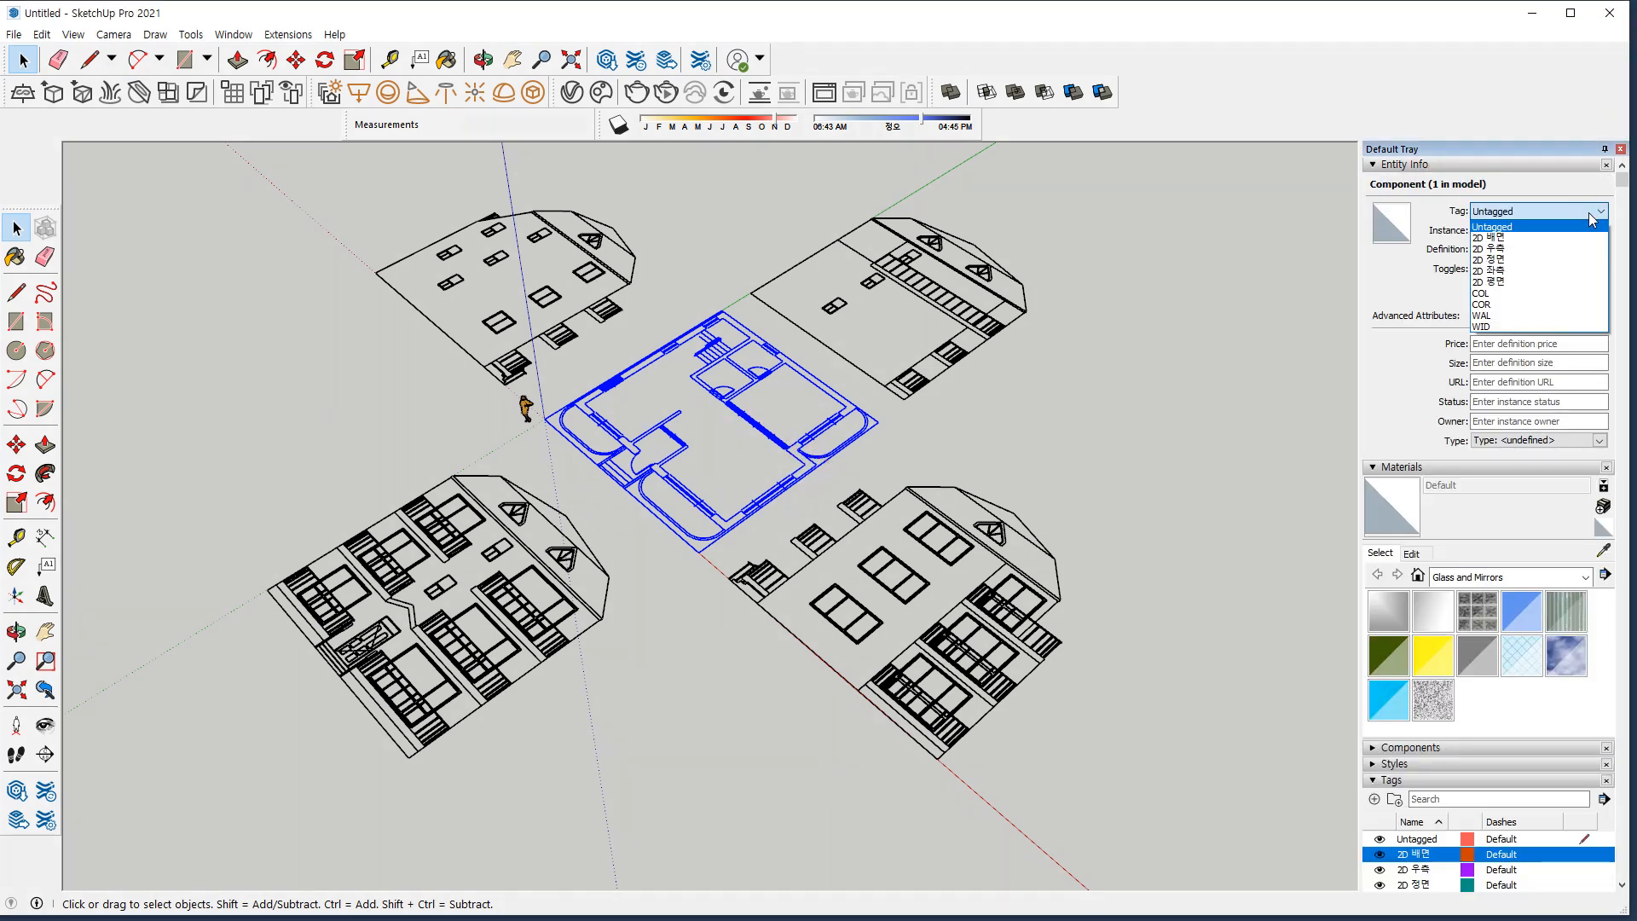
pyautogui.click(1563, 283)
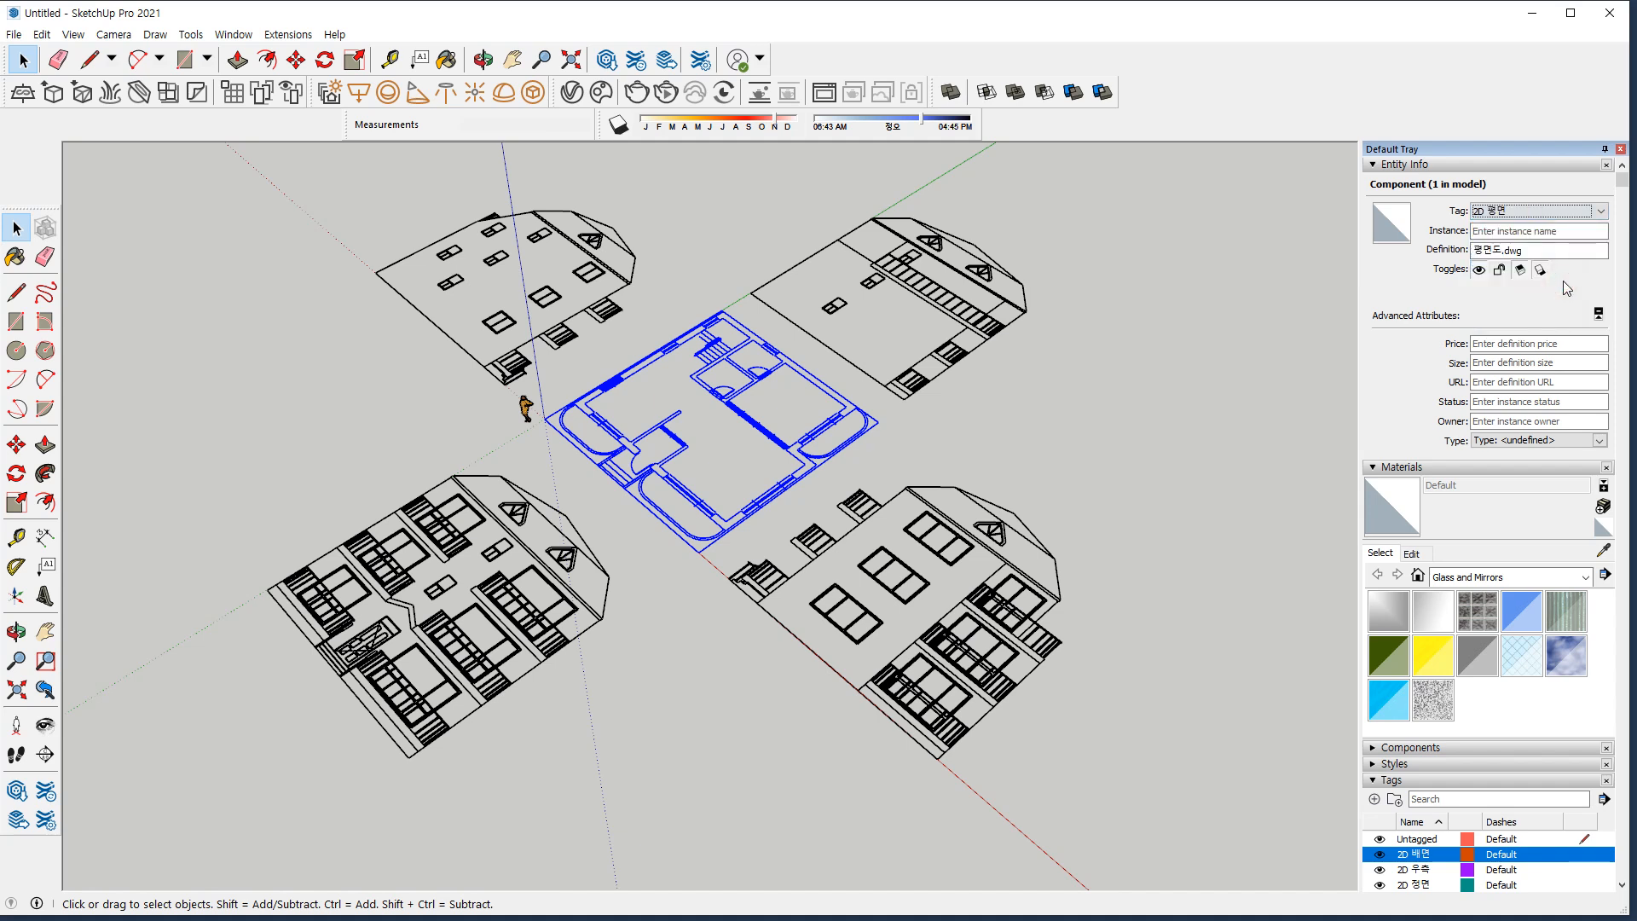
# Delete the human scale figure near the origin
pyautogui.click(1102, 397)
pyautogui.click(521, 415)
pyautogui.press('Delete')
# Explode the floor plan and all four elevation components into loose edges
pyautogui.hotkey('ctrl', 'a')
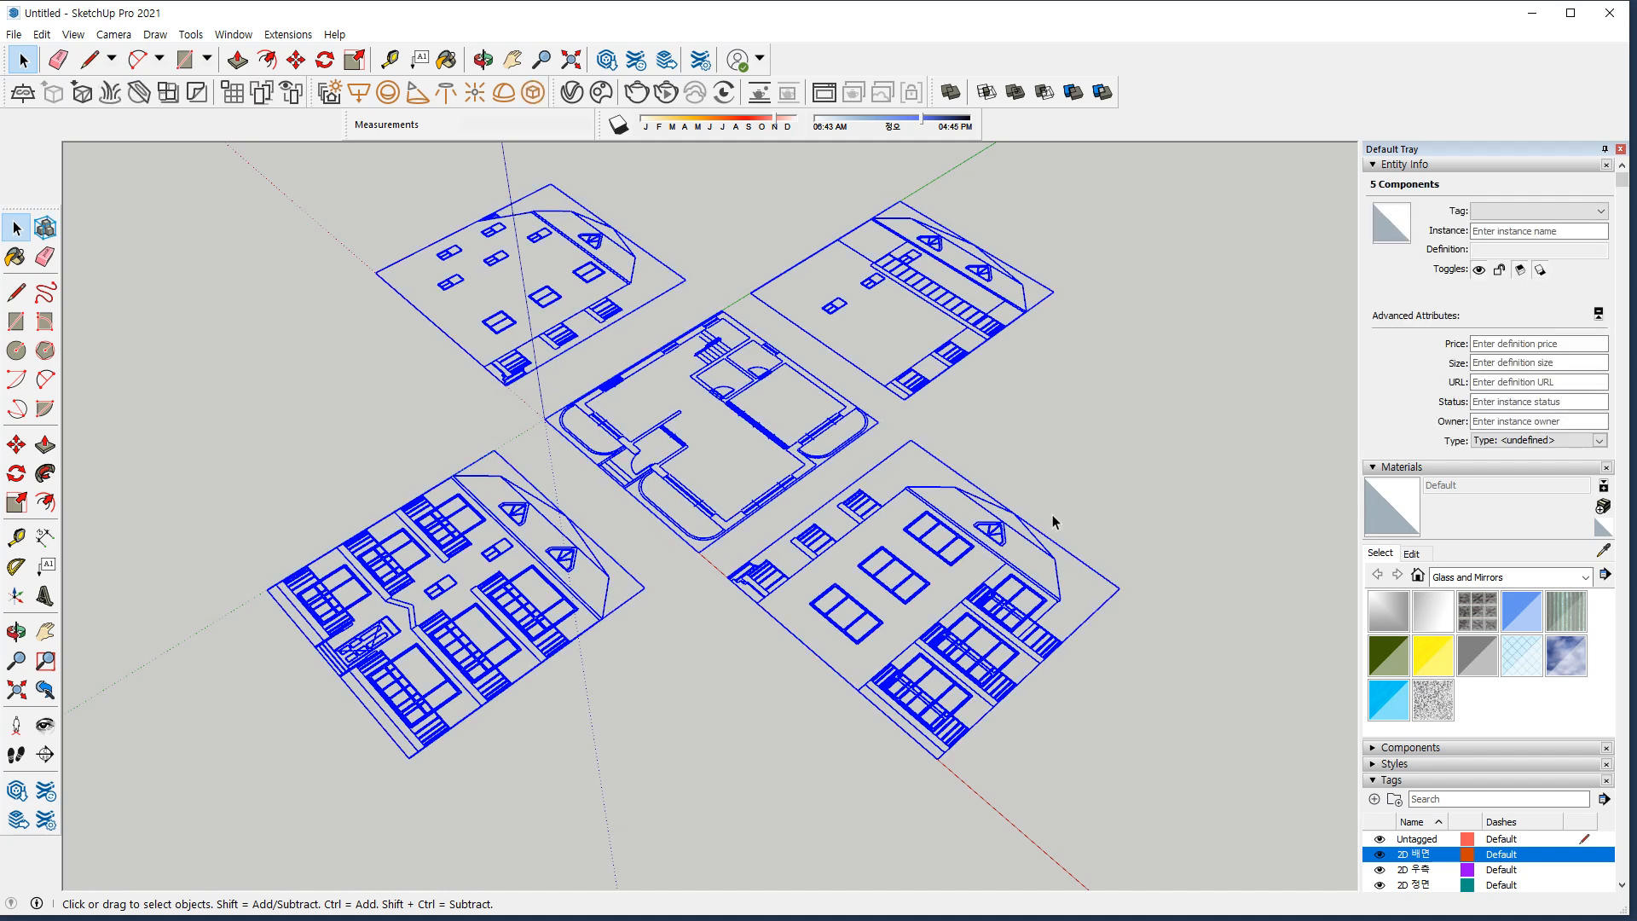
pyautogui.rightClick(755, 377)
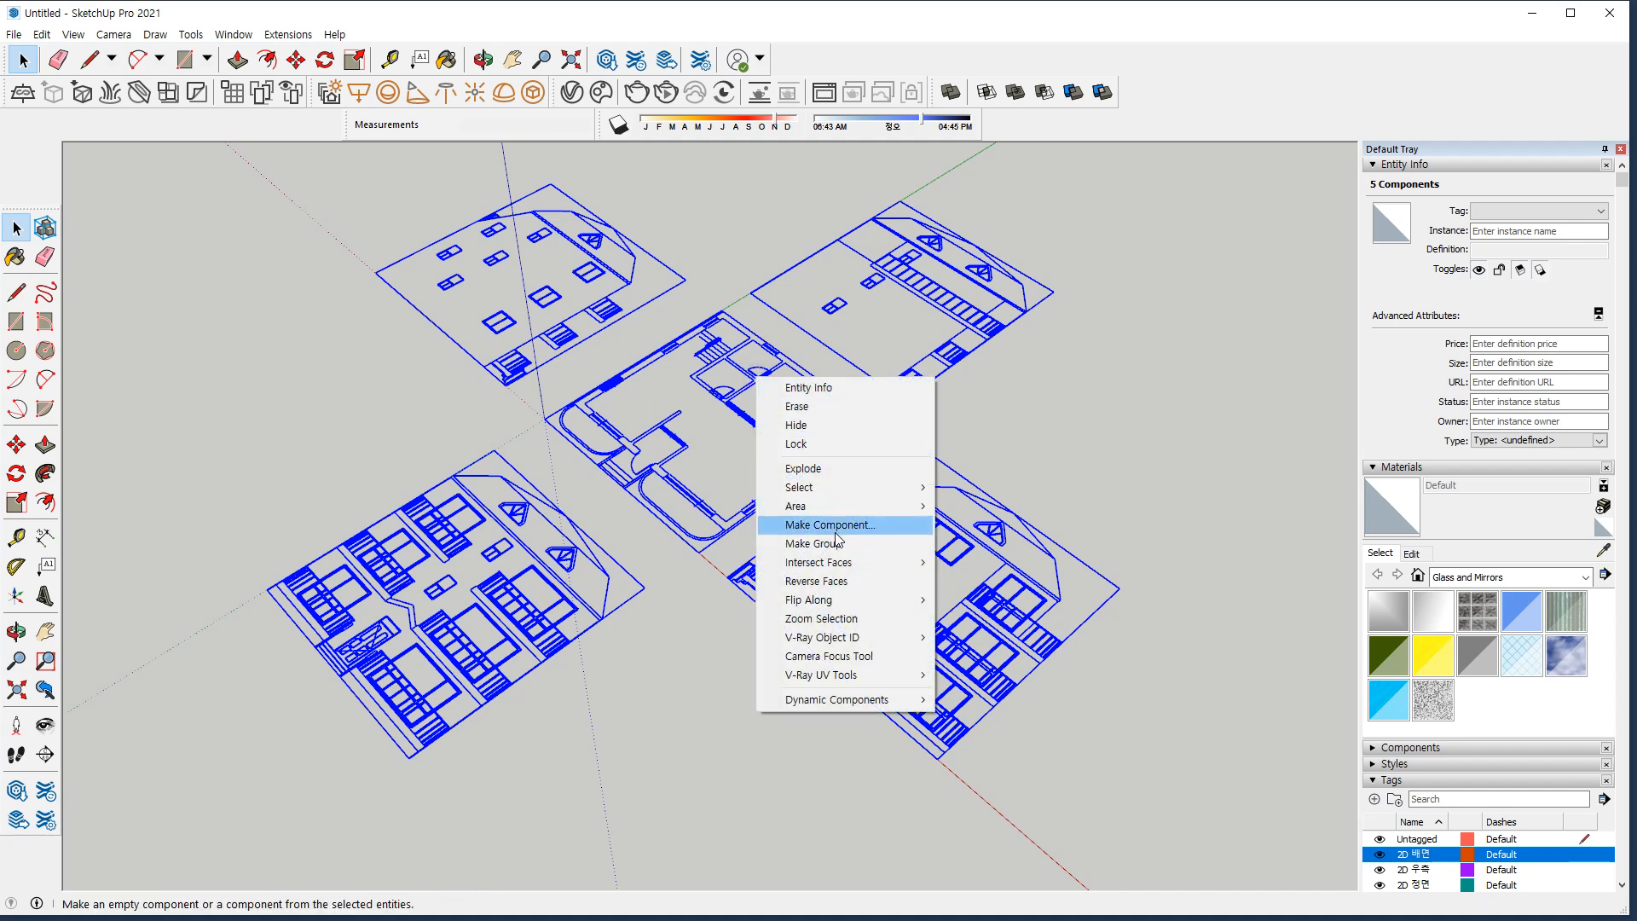
pyautogui.click(852, 477)
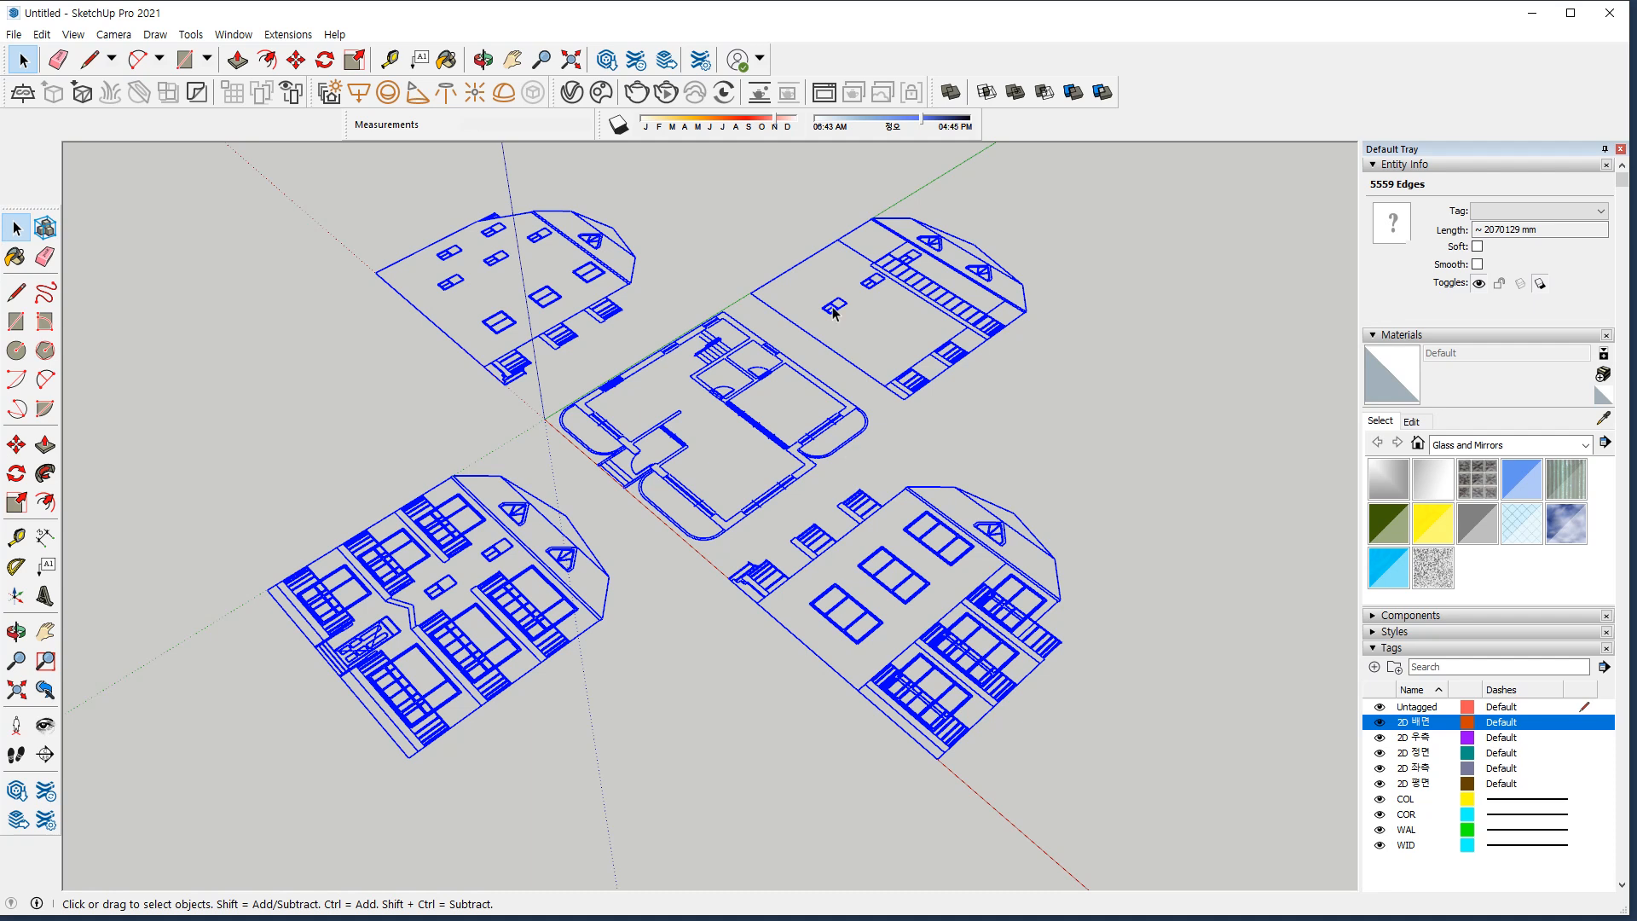
pyautogui.rightClick(764, 381)
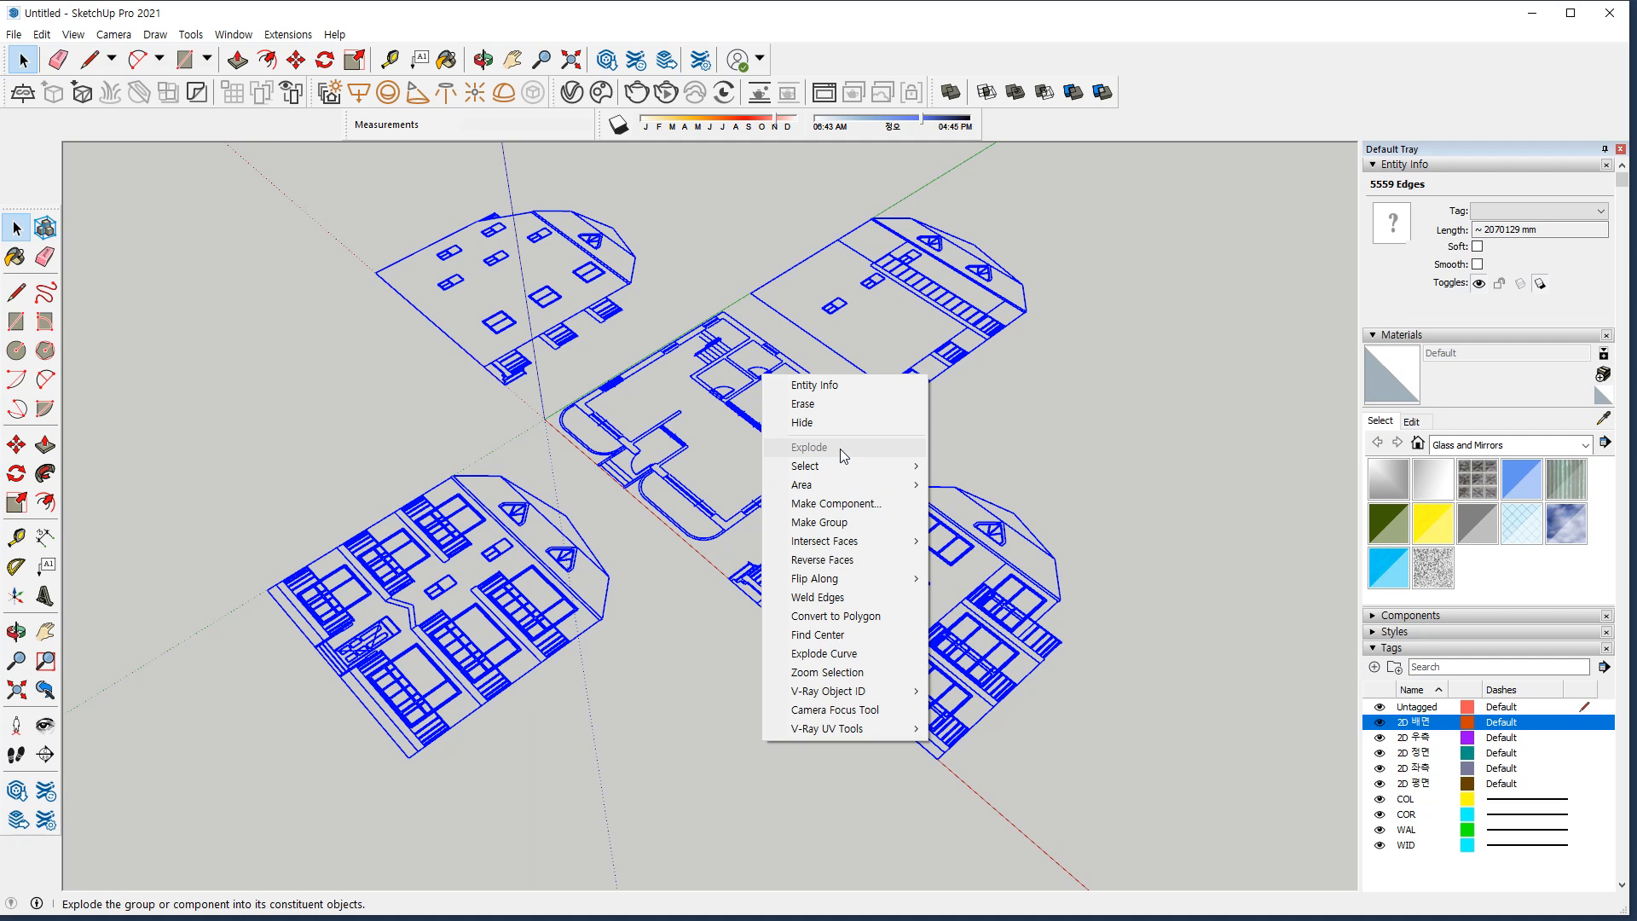
pyautogui.click(1290, 421)
# Assign all loose edges of the floor plan to the 2D 평면 tag
pyautogui.moveTo(597, 528); pyautogui.dragTo(826, 600, button='middle')
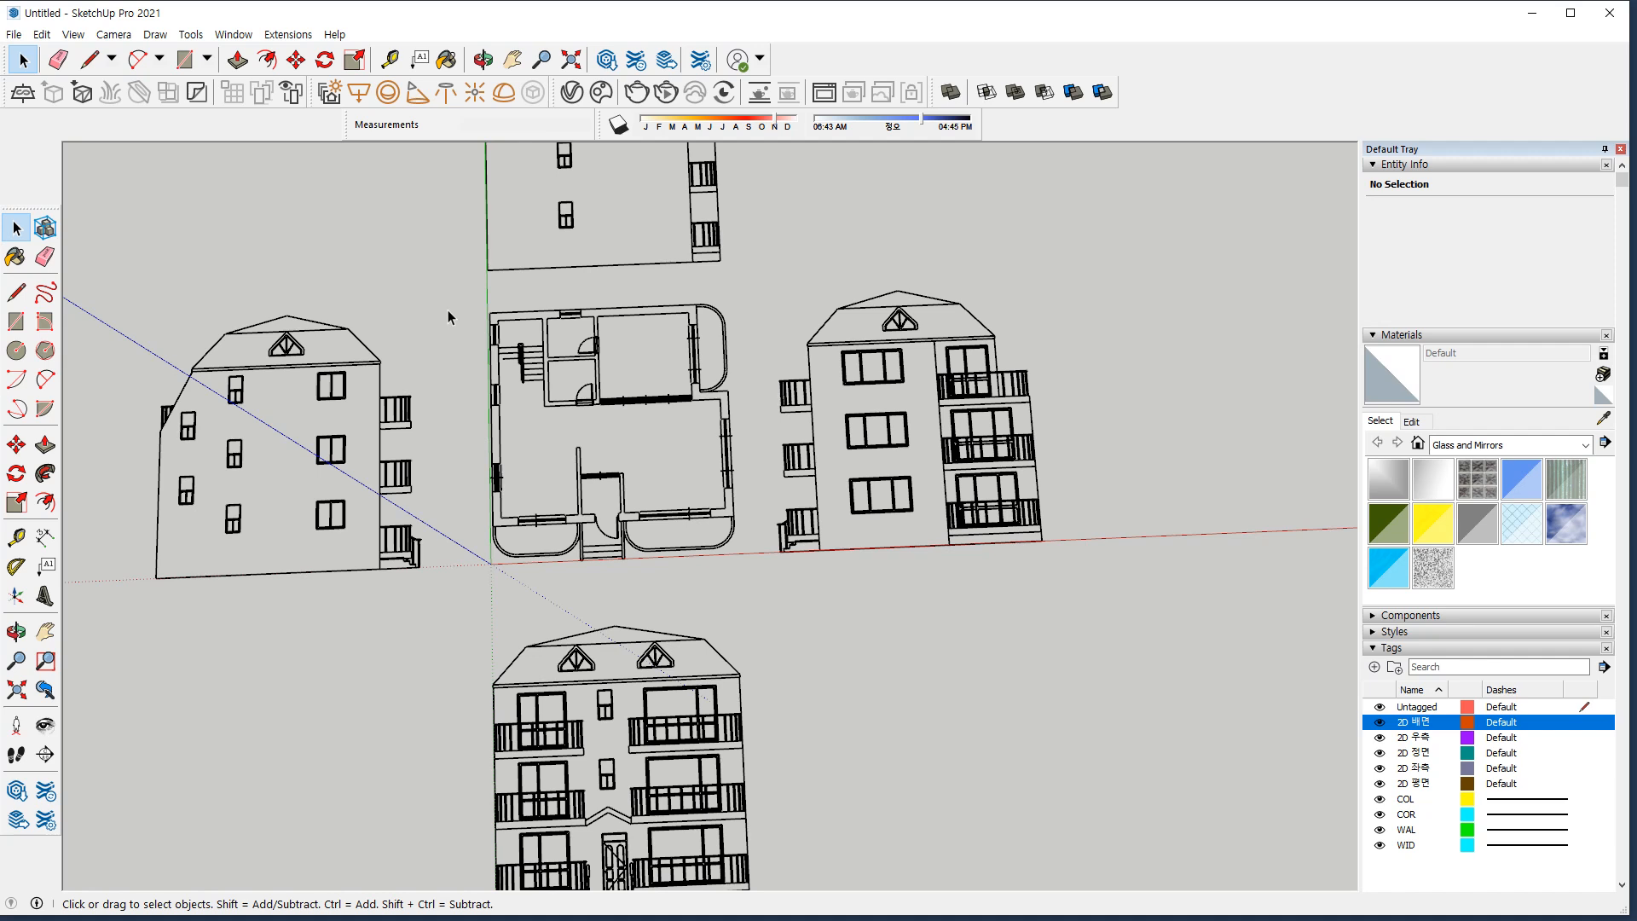
pyautogui.moveTo(448, 302); pyautogui.dragTo(749, 575)
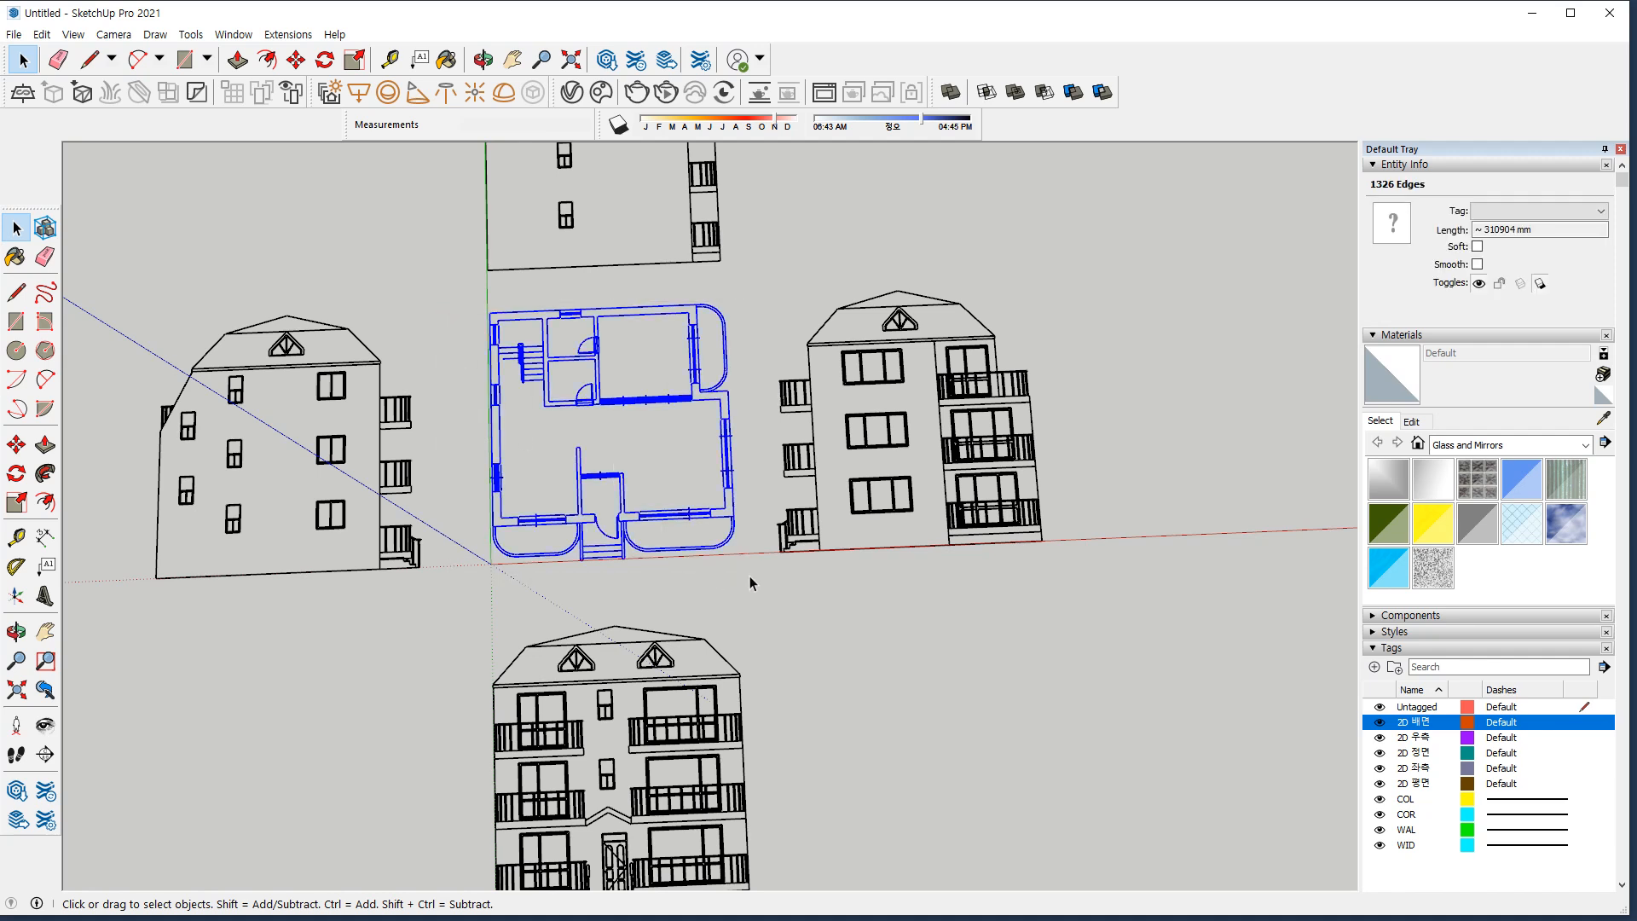
pyautogui.click(1514, 211)
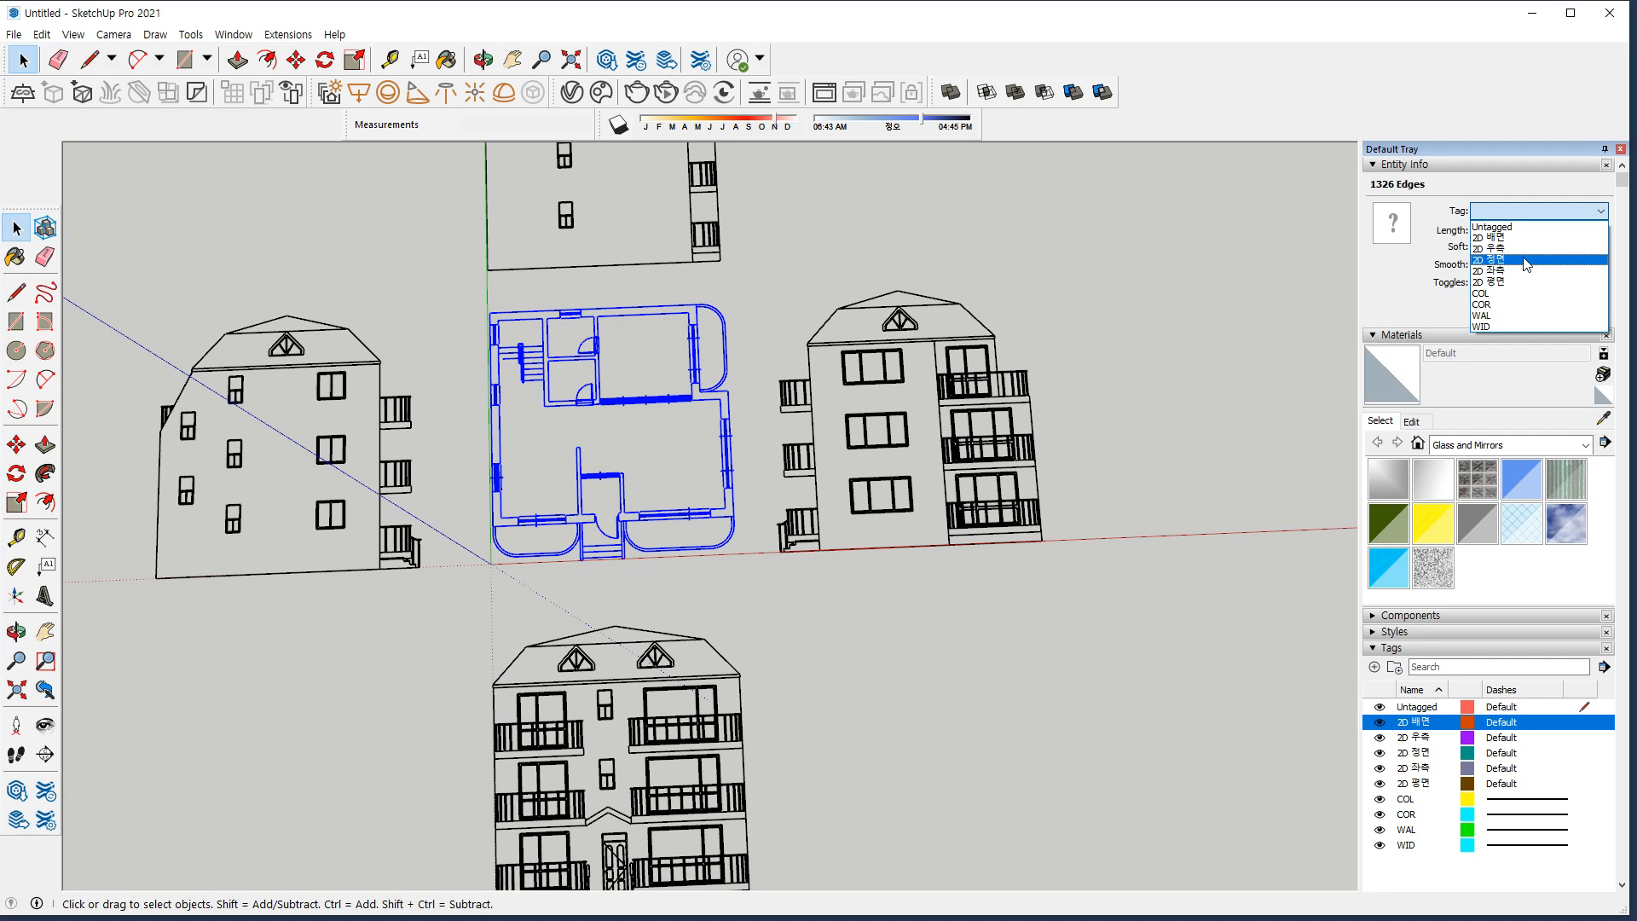
pyautogui.click(1521, 282)
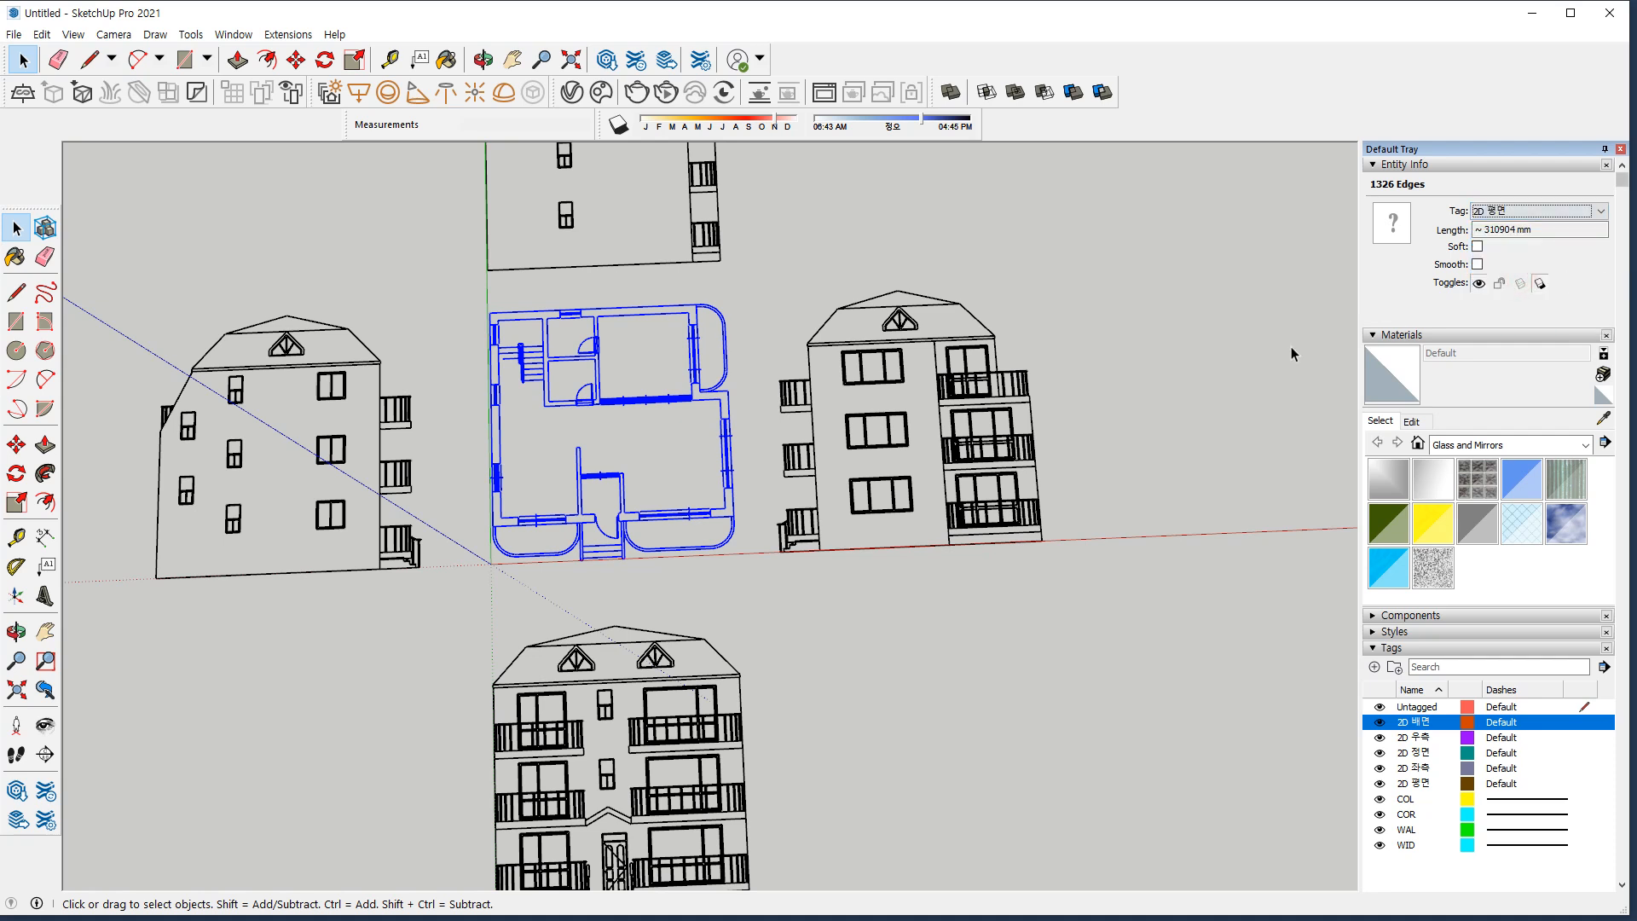
# Group the floor plan edges and assign the group to the 2D 평면 tag
pyautogui.rightClick(695, 325)
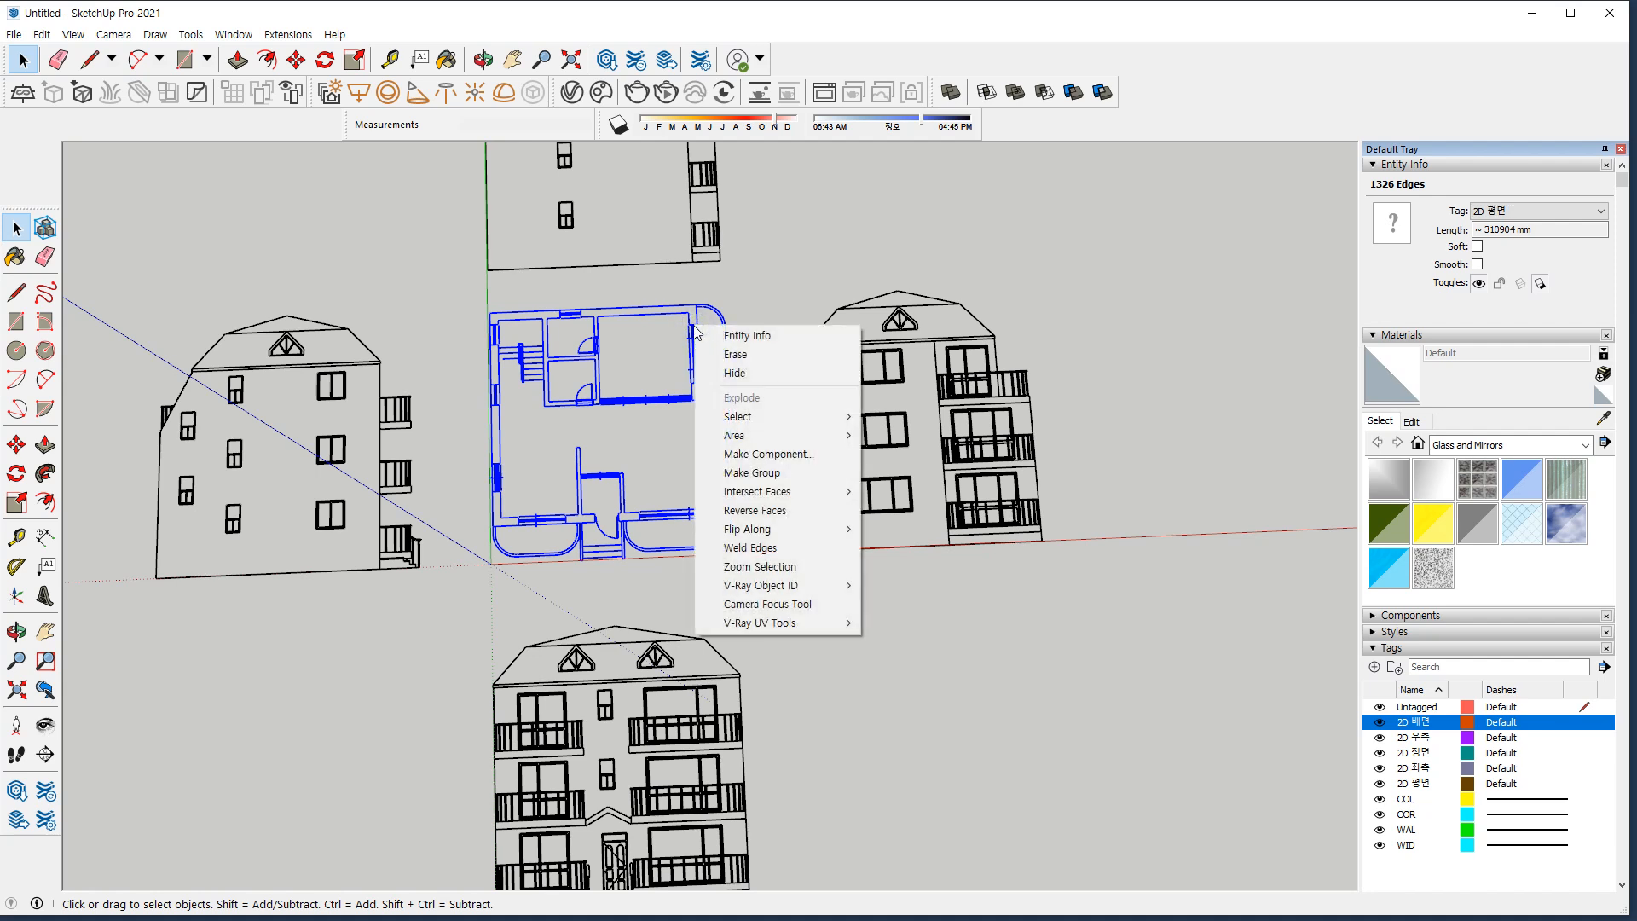
pyautogui.click(771, 473)
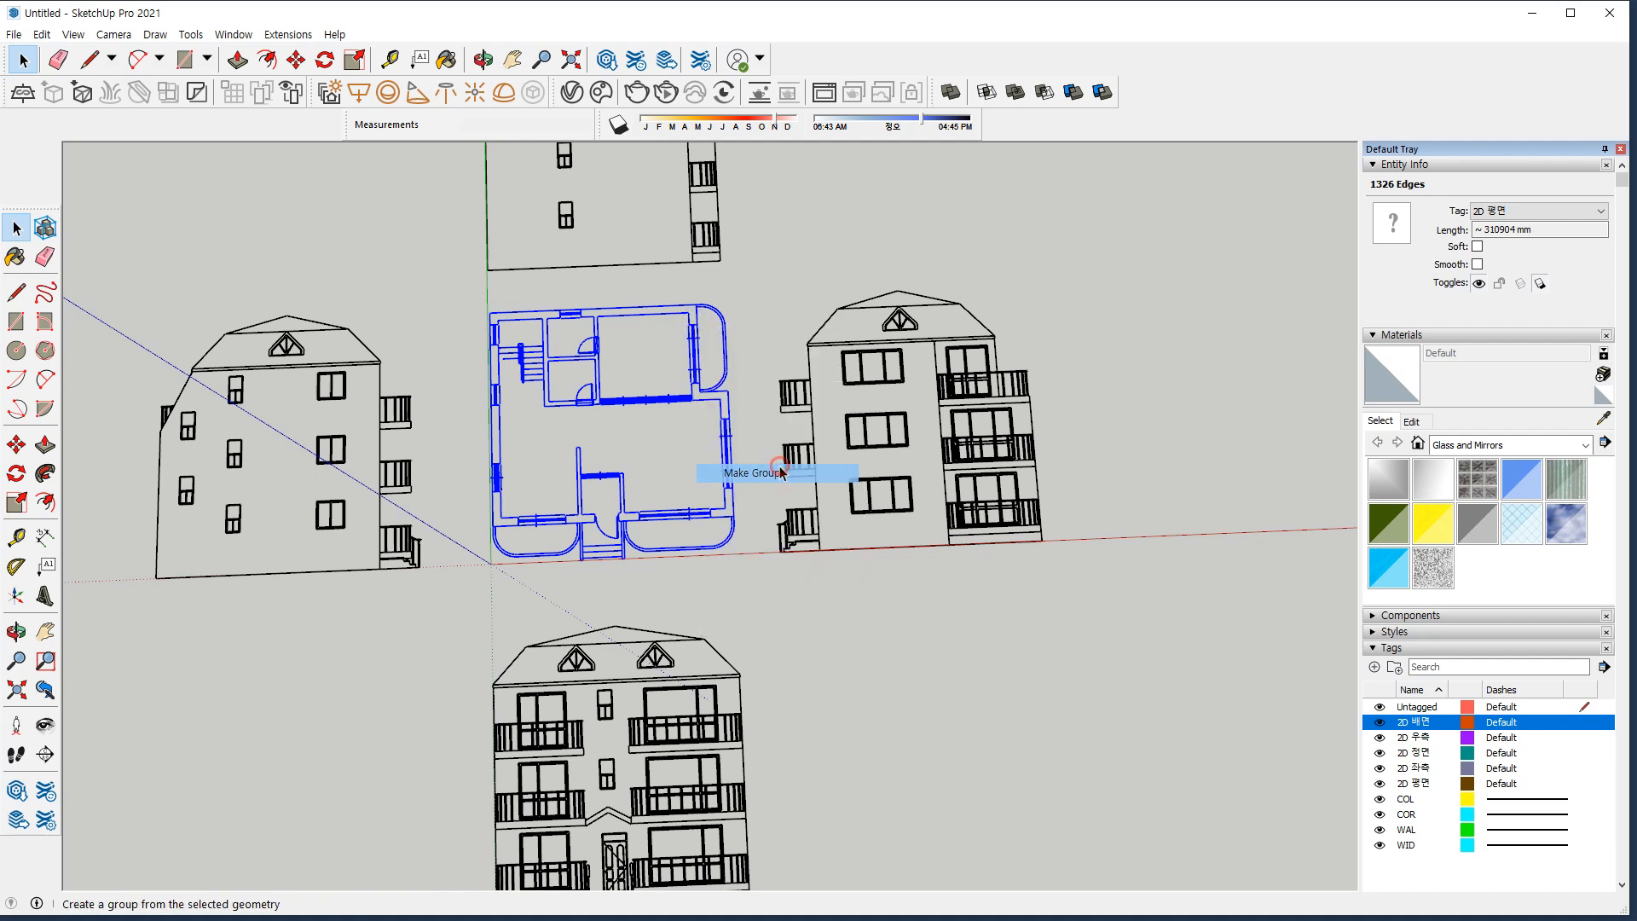
pyautogui.click(1528, 211)
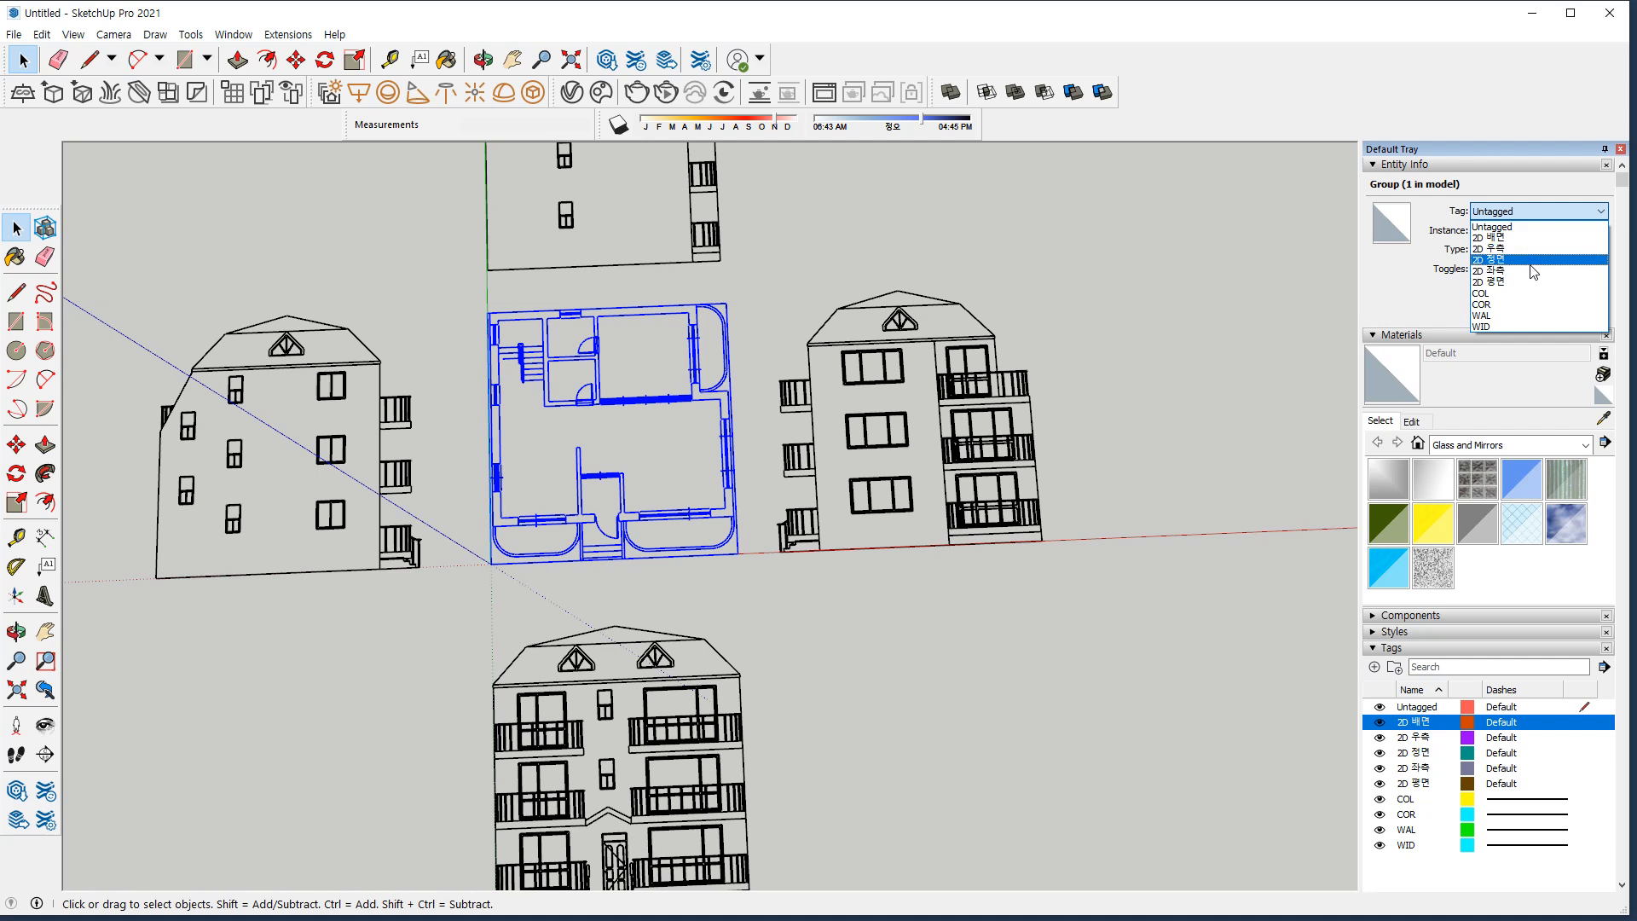
pyautogui.click(1528, 282)
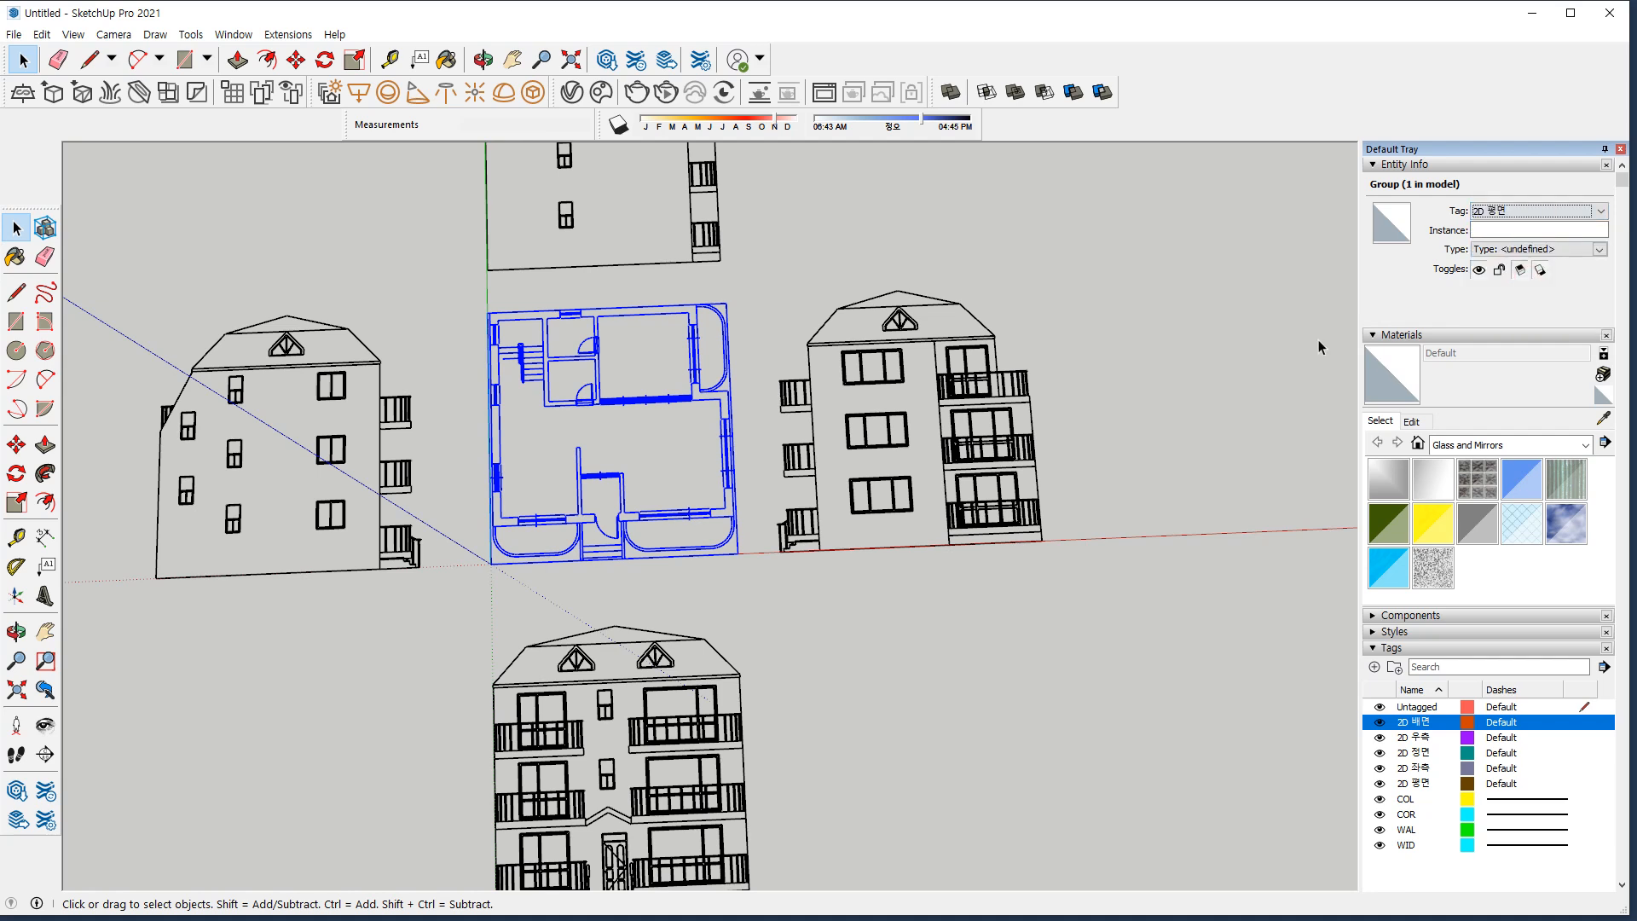
pyautogui.click(1209, 369)
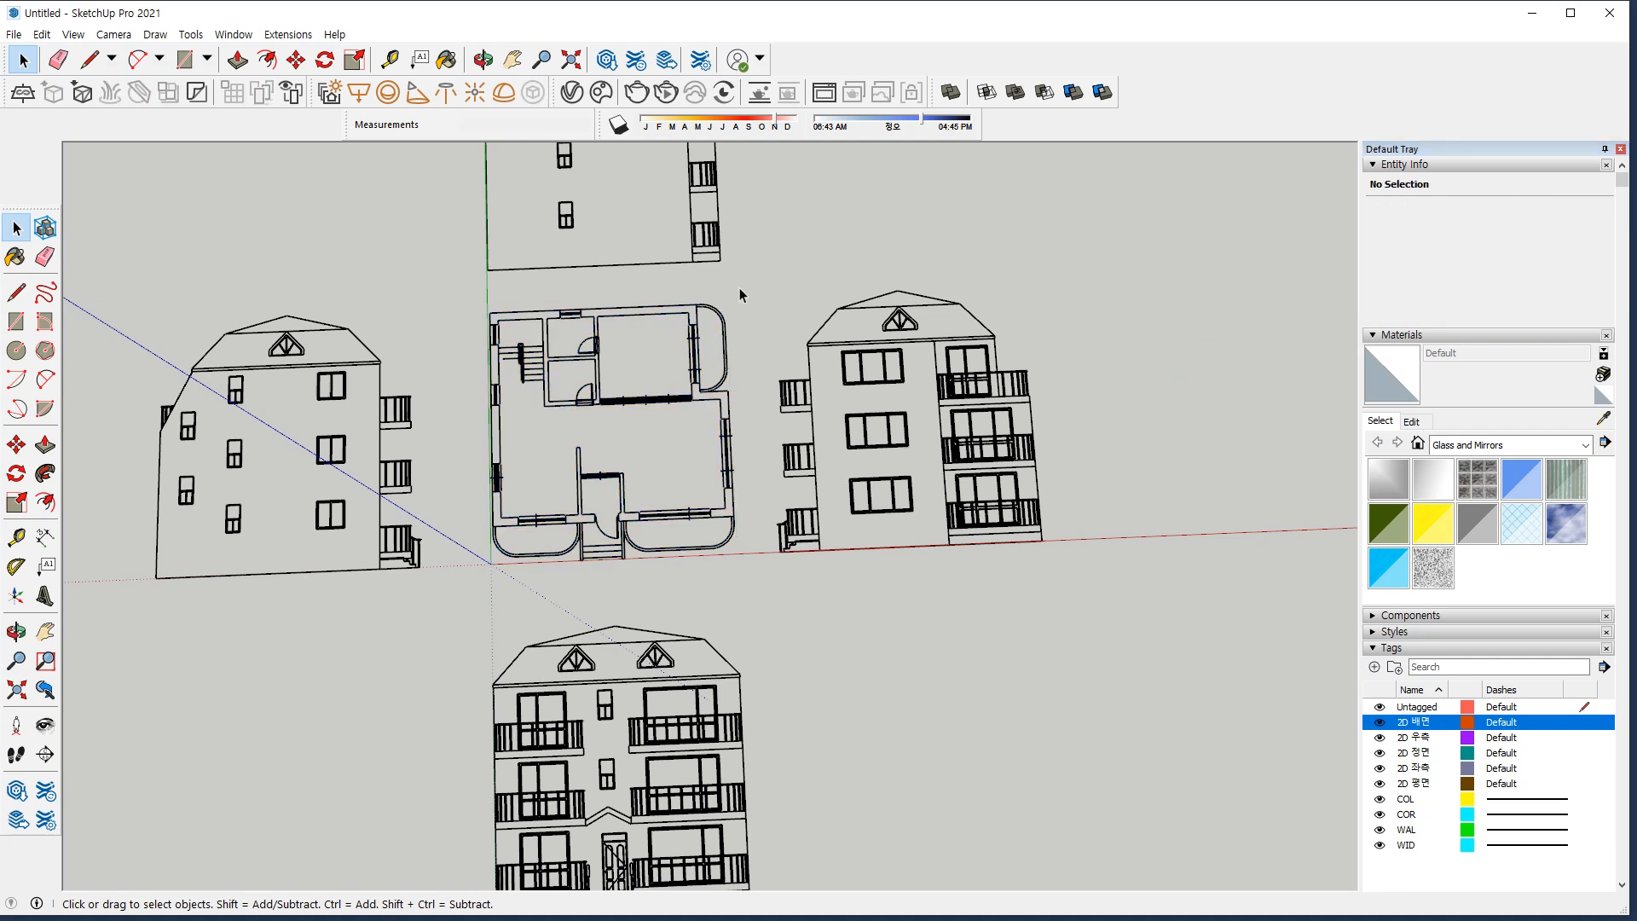
# Assign the front elevation edges to the 2D 정면 tag, then group them and give the group the same tag
pyautogui.keyDown('shift'); pyautogui.moveTo(774, 676); pyautogui.dragTo(768, 390, button='middle'); pyautogui.keyUp('shift')
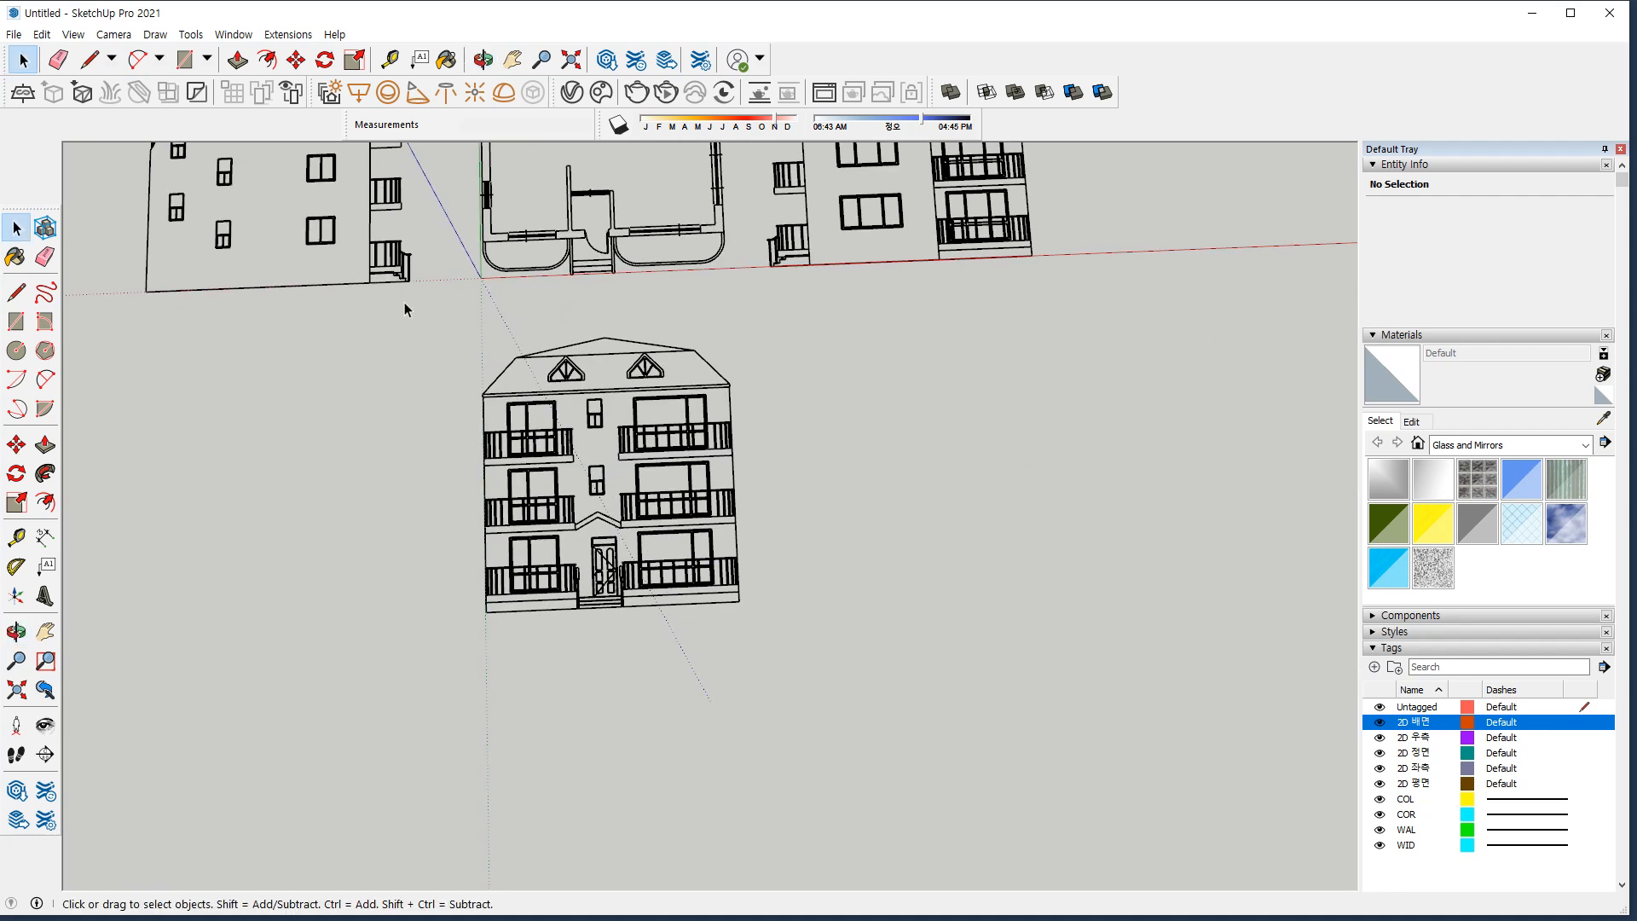
pyautogui.moveTo(402, 308); pyautogui.dragTo(898, 724)
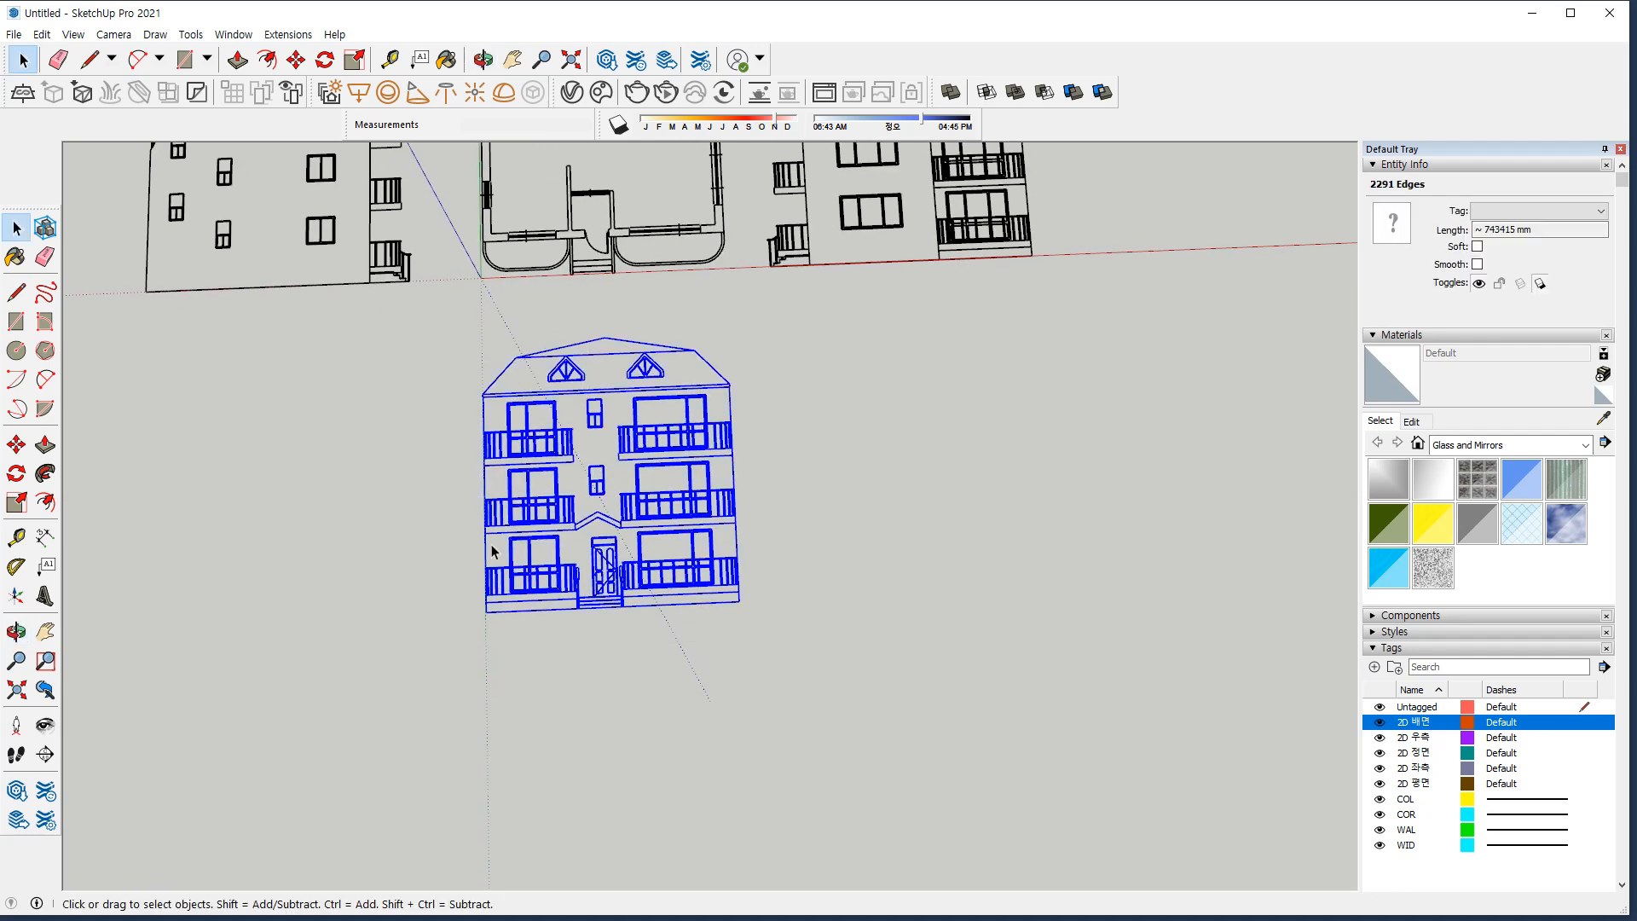
pyautogui.click(1550, 212)
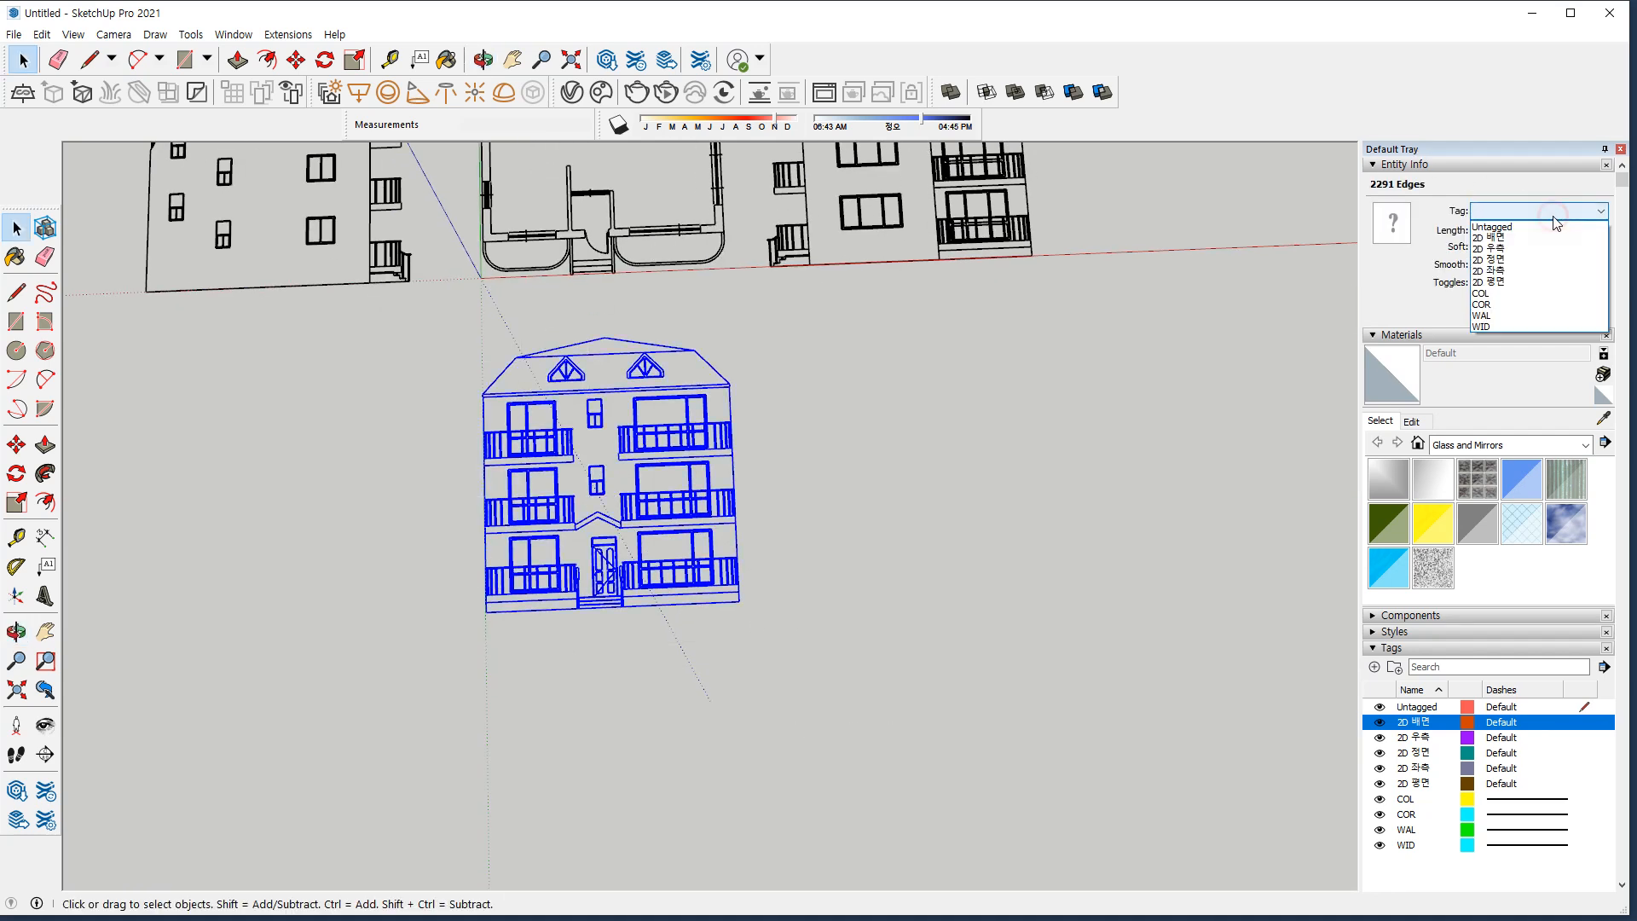
pyautogui.click(1534, 261)
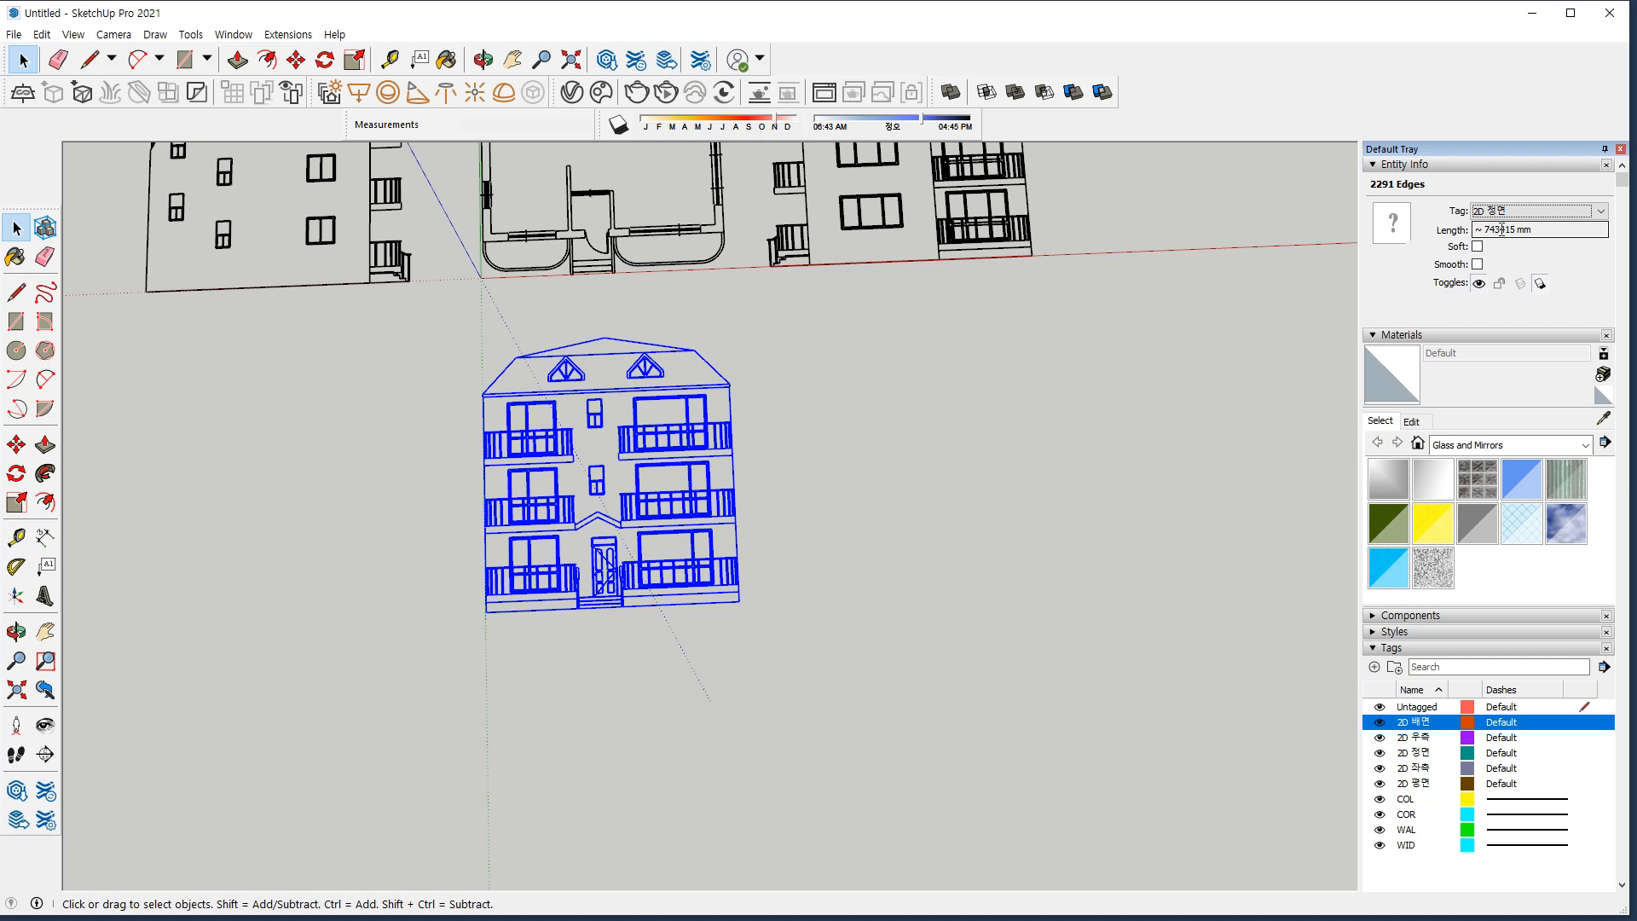
pyautogui.rightClick(709, 445)
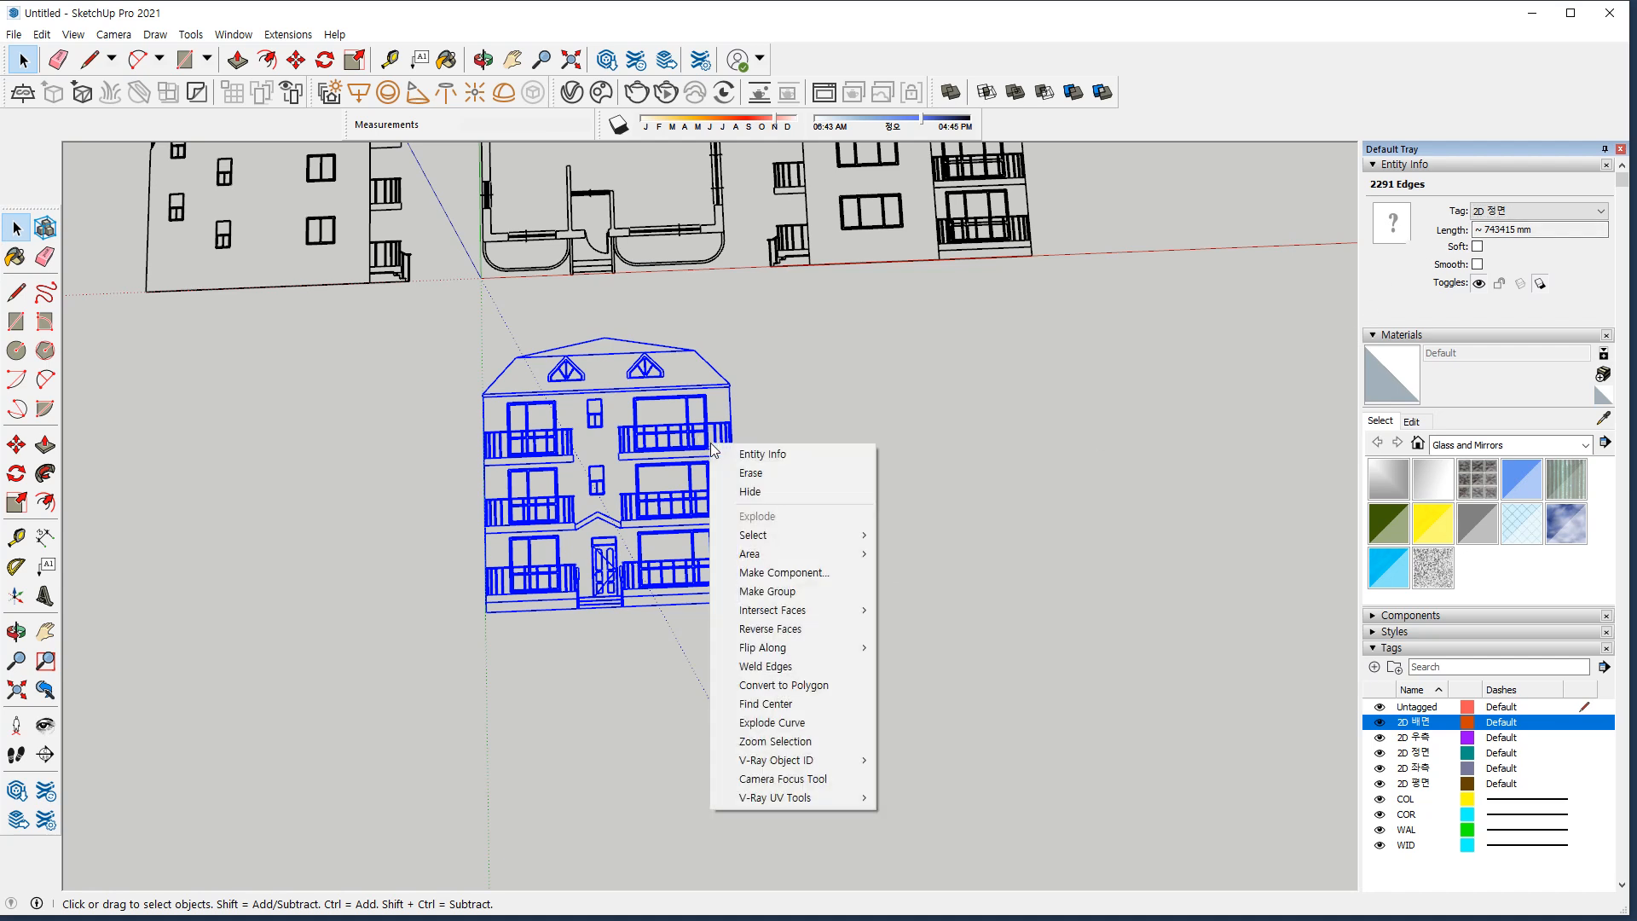
pyautogui.click(783, 597)
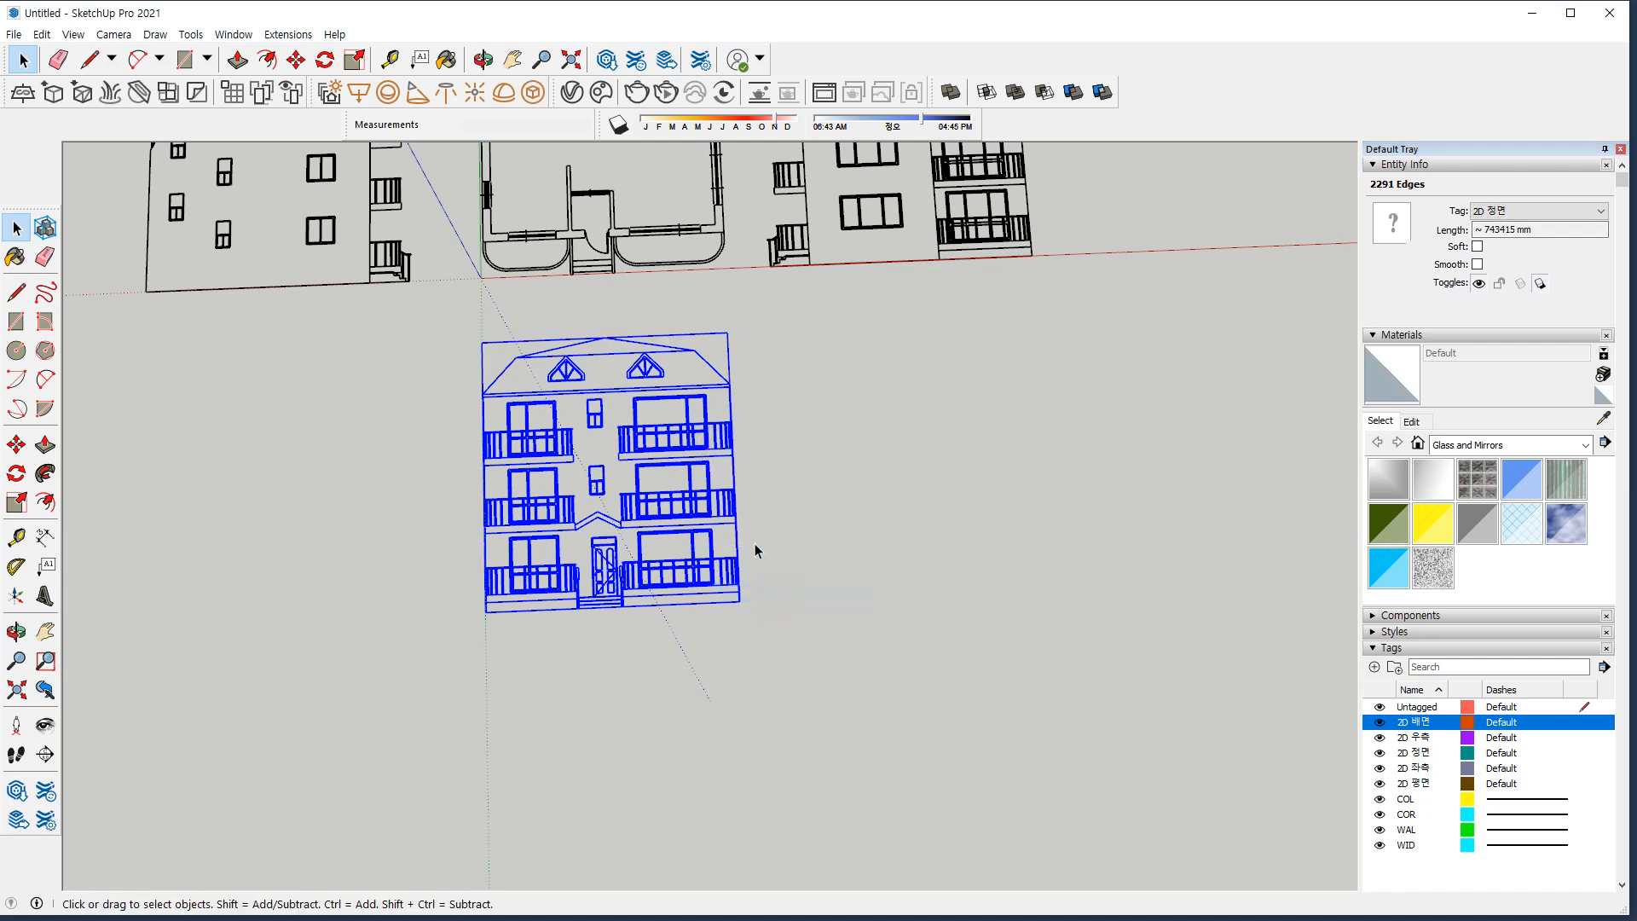
pyautogui.click(1534, 211)
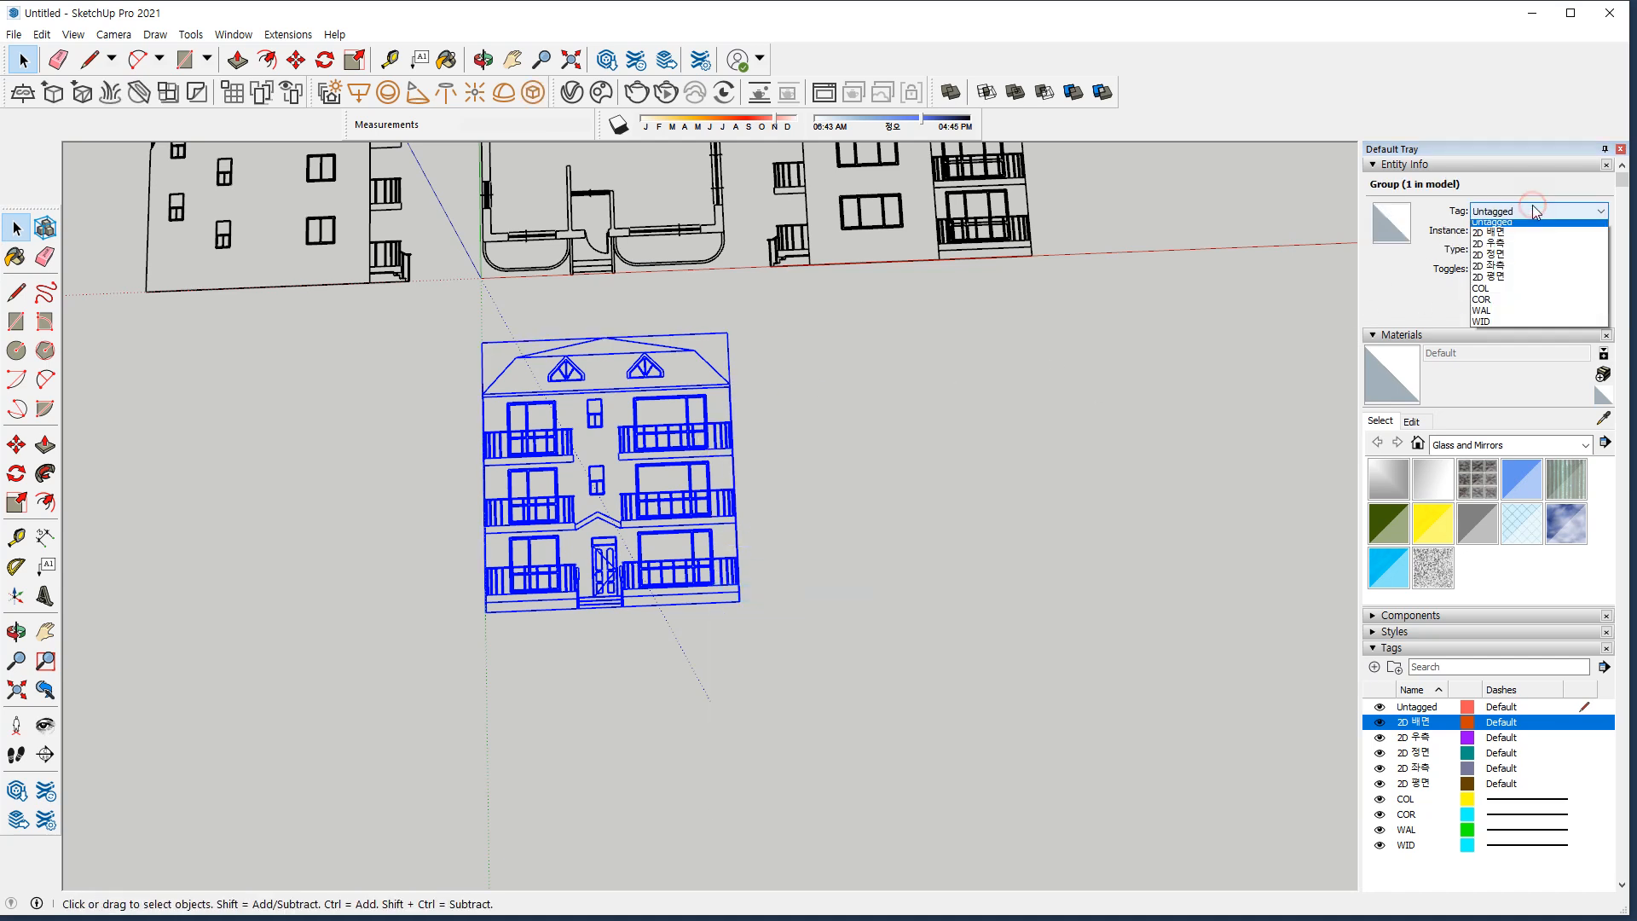
pyautogui.click(1534, 271)
pyautogui.click(1100, 391)
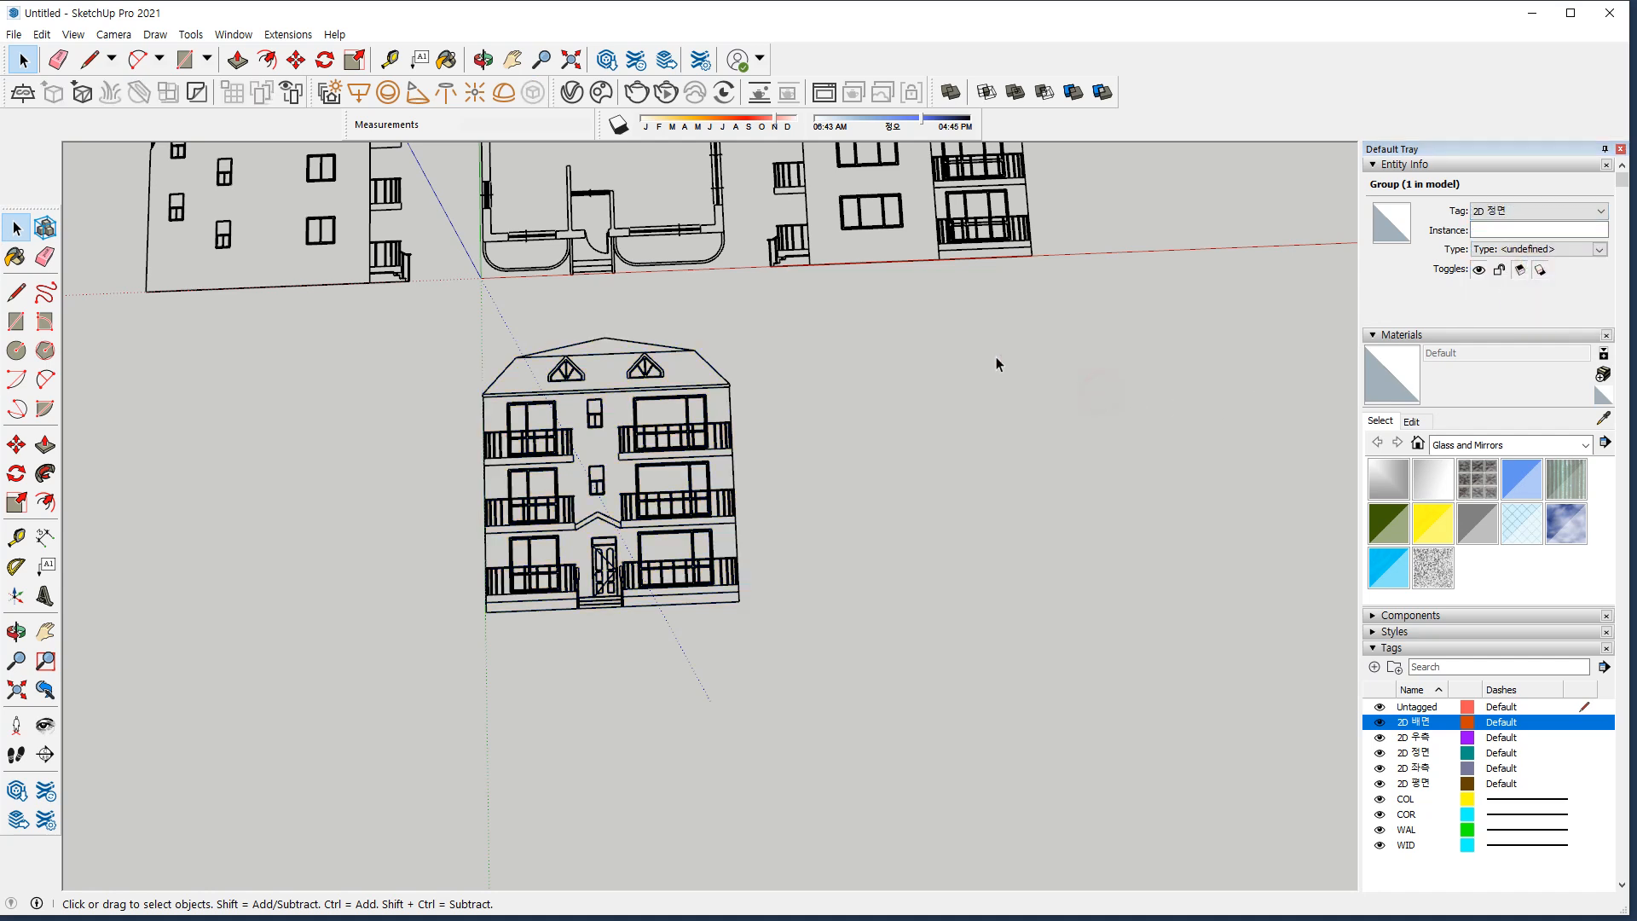
# Assign the right elevation edges to the 2D 우측 tag, then group them and give the group the same tag
pyautogui.scroll(-2, 994, 337)
pyautogui.keyDown('shift'); pyautogui.moveTo(985, 321); pyautogui.dragTo(896, 438, button='middle'); pyautogui.keyUp('shift')
pyautogui.scroll(1, 682, 275)
pyautogui.moveTo(682, 269); pyautogui.dragTo(1008, 505)
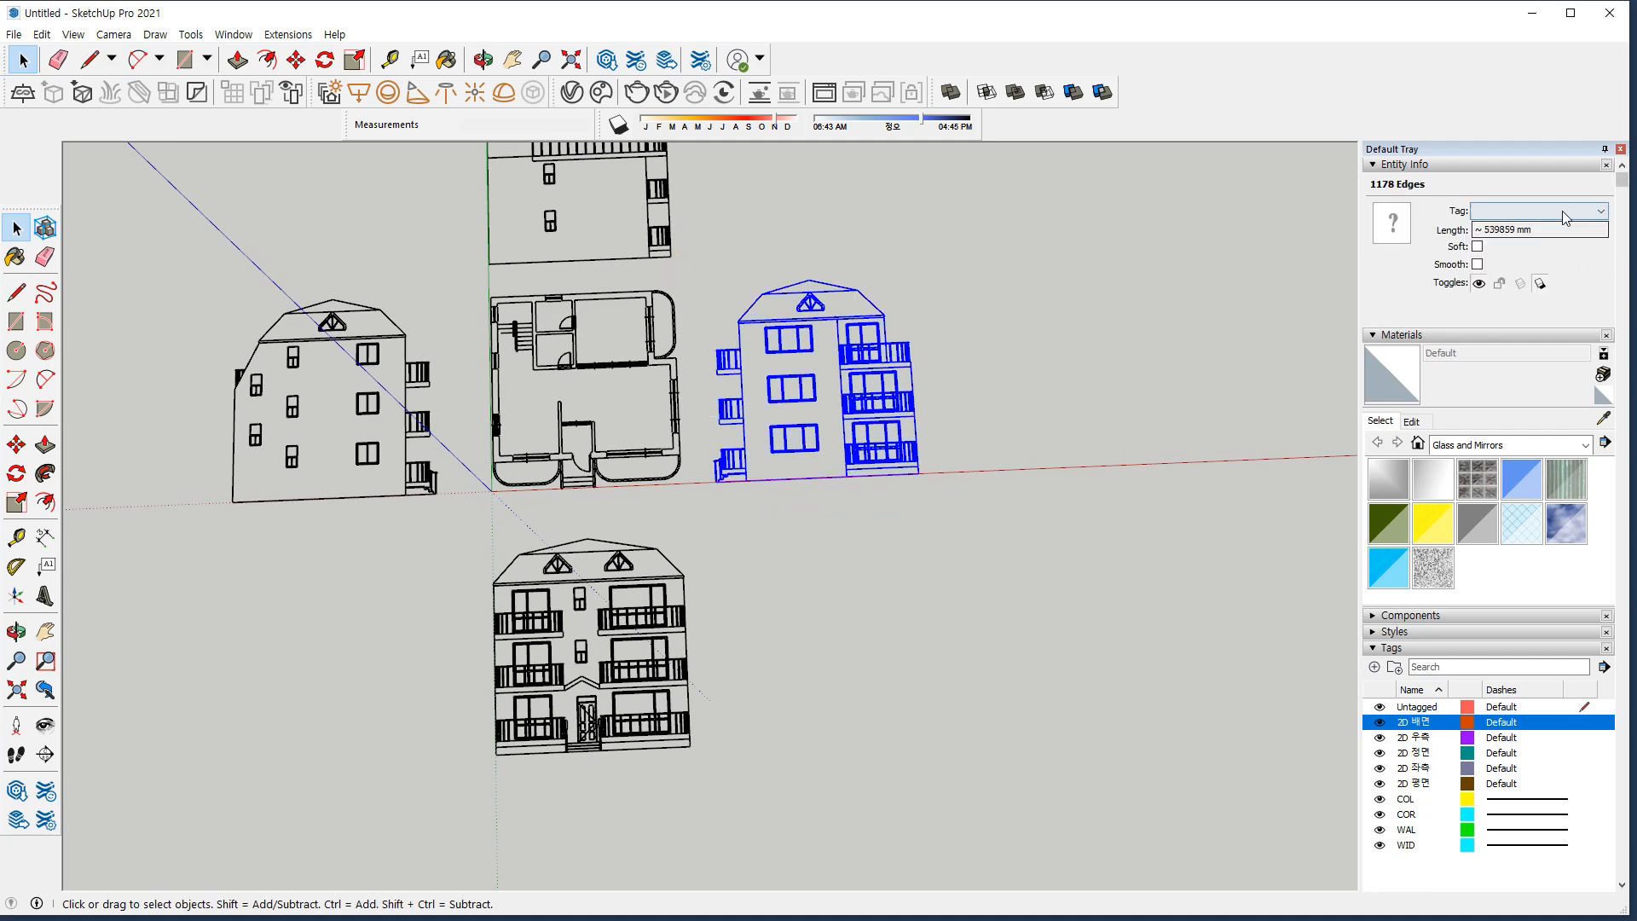
pyautogui.click(1565, 213)
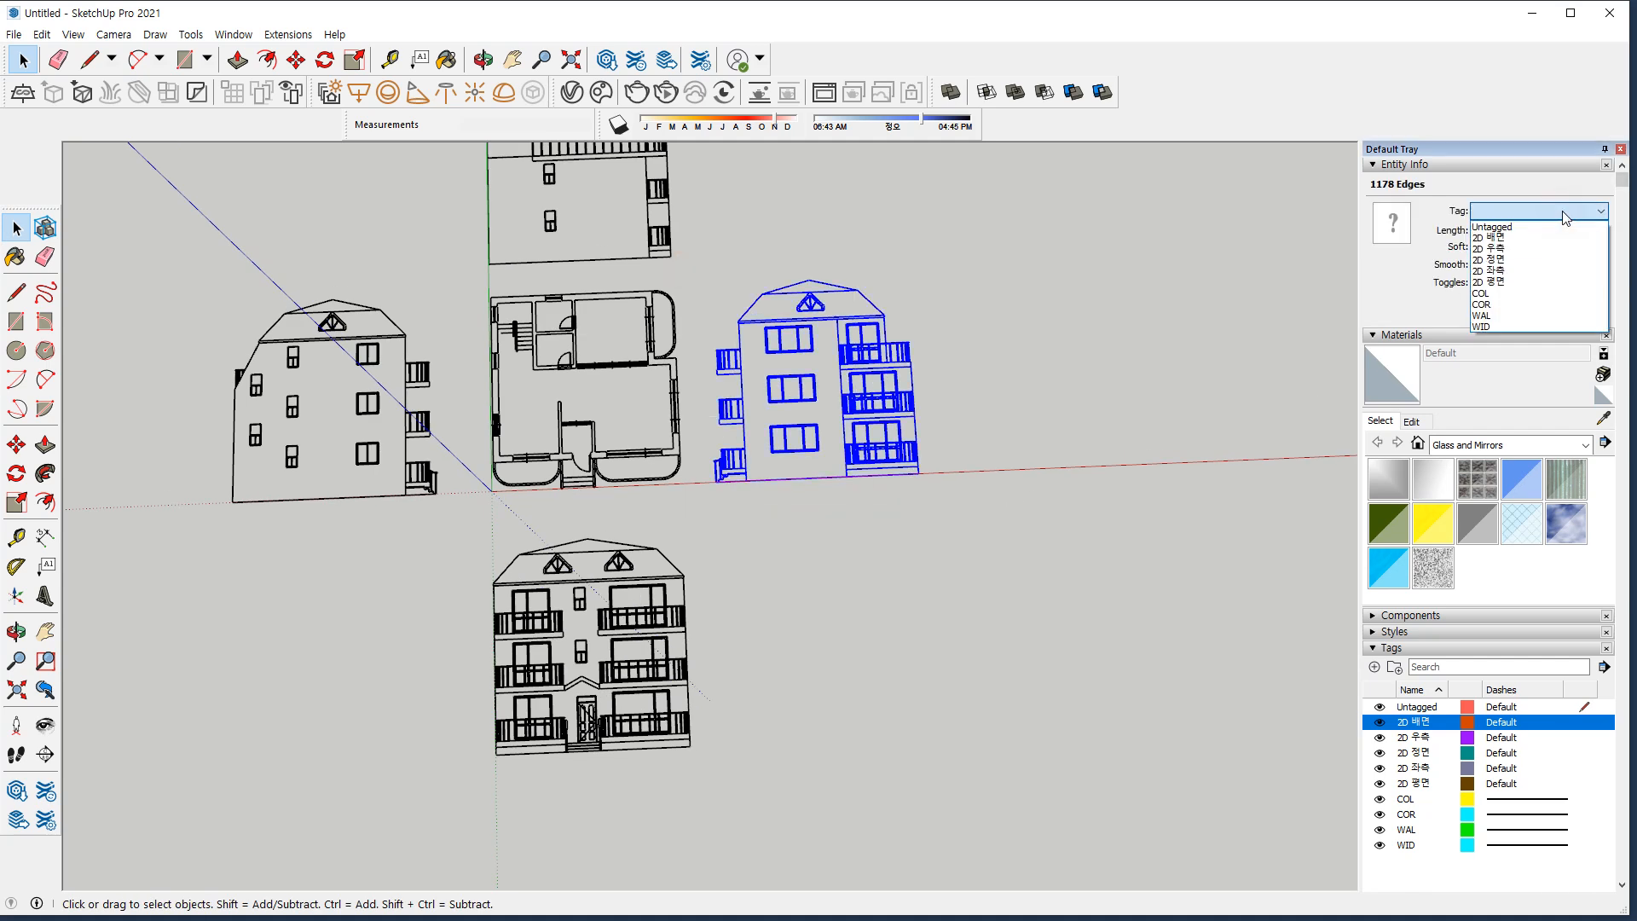
pyautogui.click(1534, 248)
pyautogui.rightClick(849, 357)
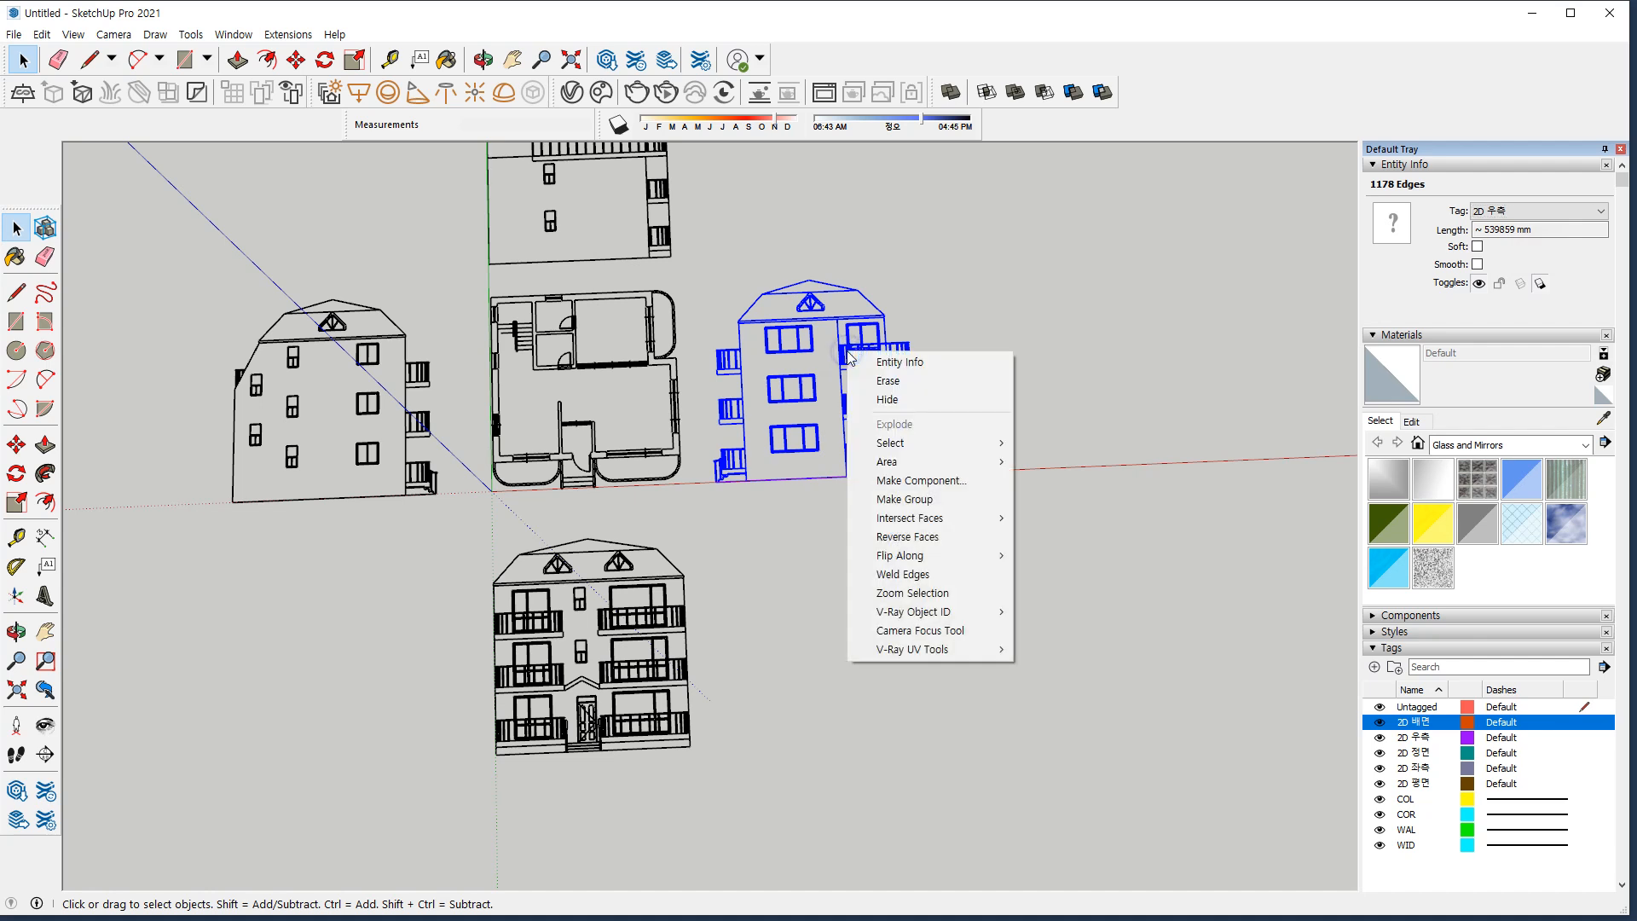
pyautogui.click(890, 494)
pyautogui.click(1539, 211)
pyautogui.click(1527, 248)
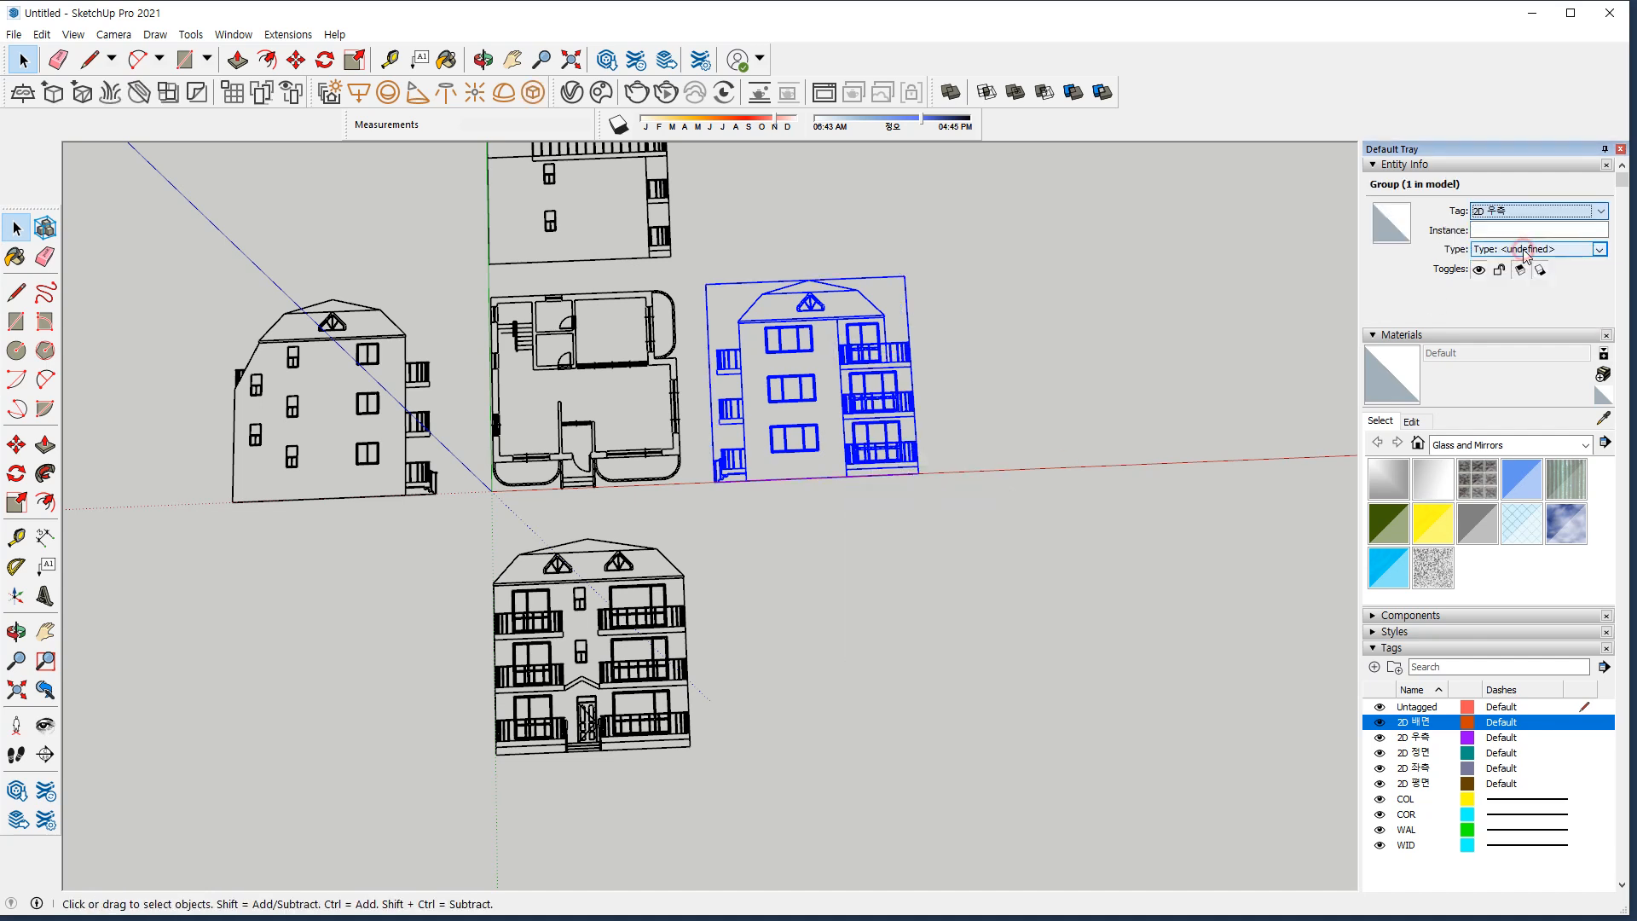
pyautogui.moveTo(786, 232); pyautogui.dragTo(750, 394, button='middle')
pyautogui.click(719, 355)
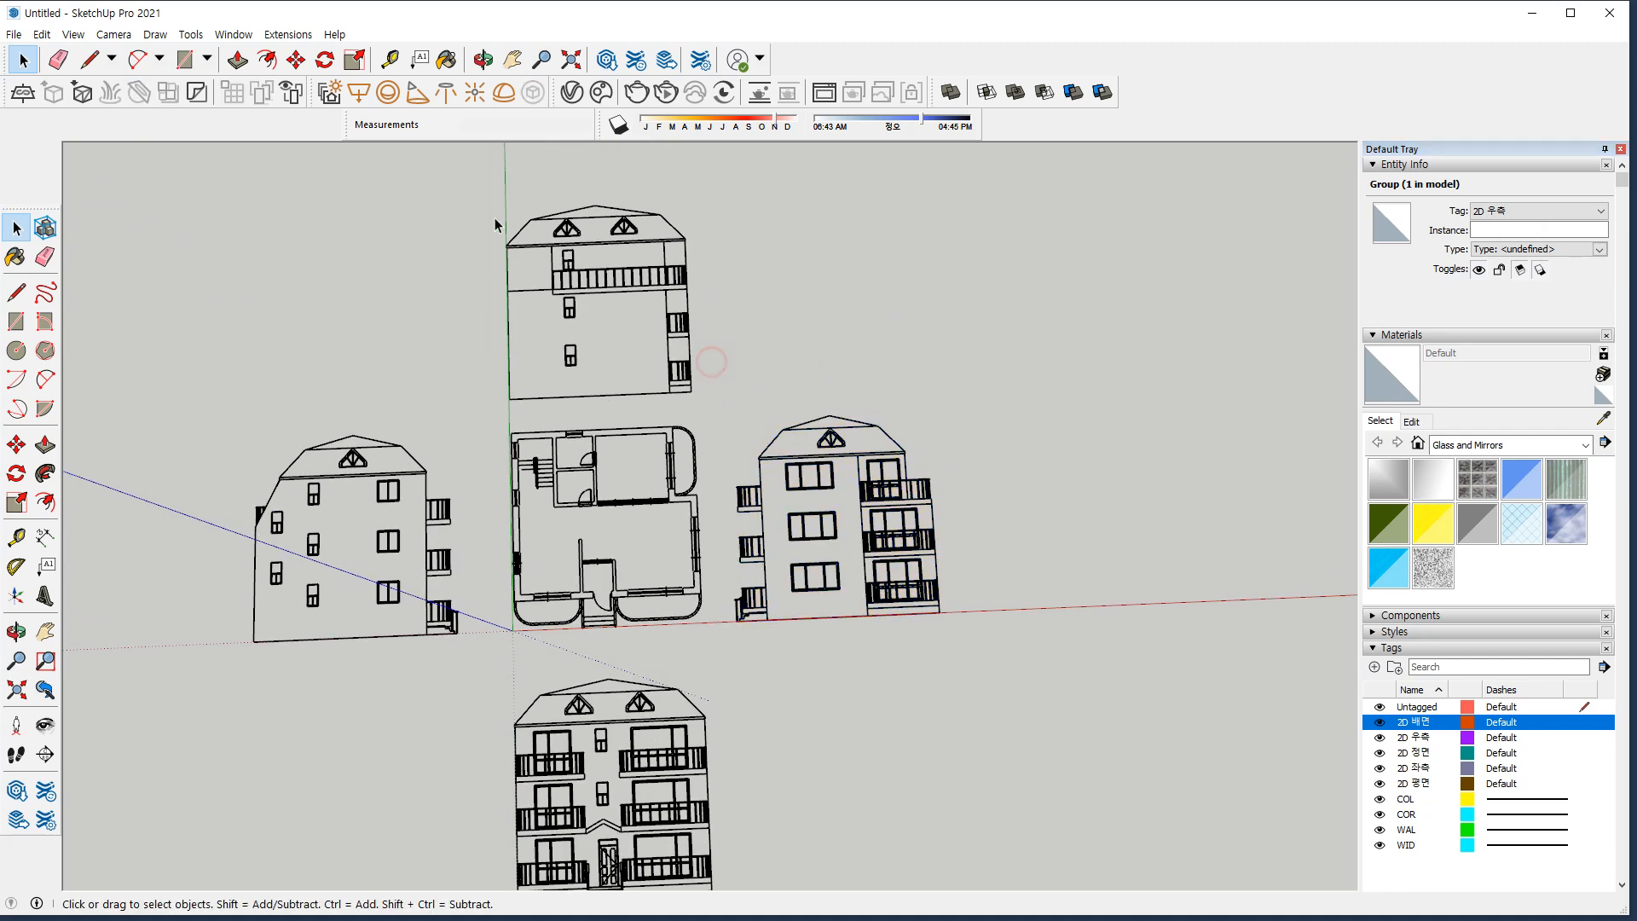
# Assign the rear elevation edges to the 2D 배면 tag, then group them and give the group the same tag
pyautogui.moveTo(434, 182); pyautogui.dragTo(767, 408)
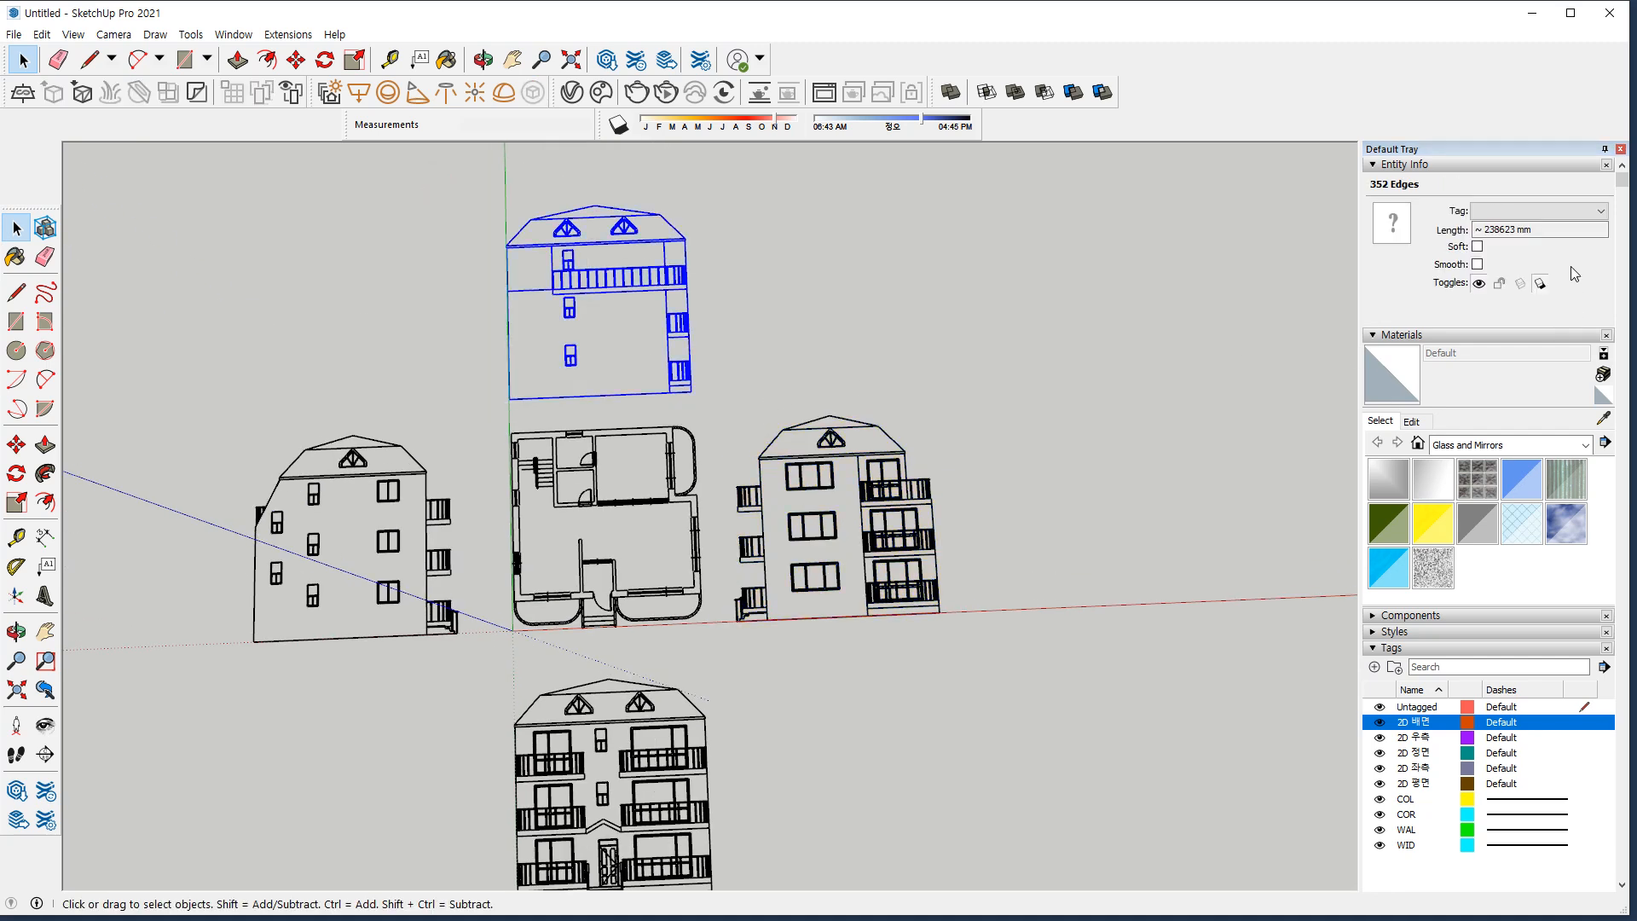
pyautogui.click(1573, 215)
pyautogui.click(1490, 237)
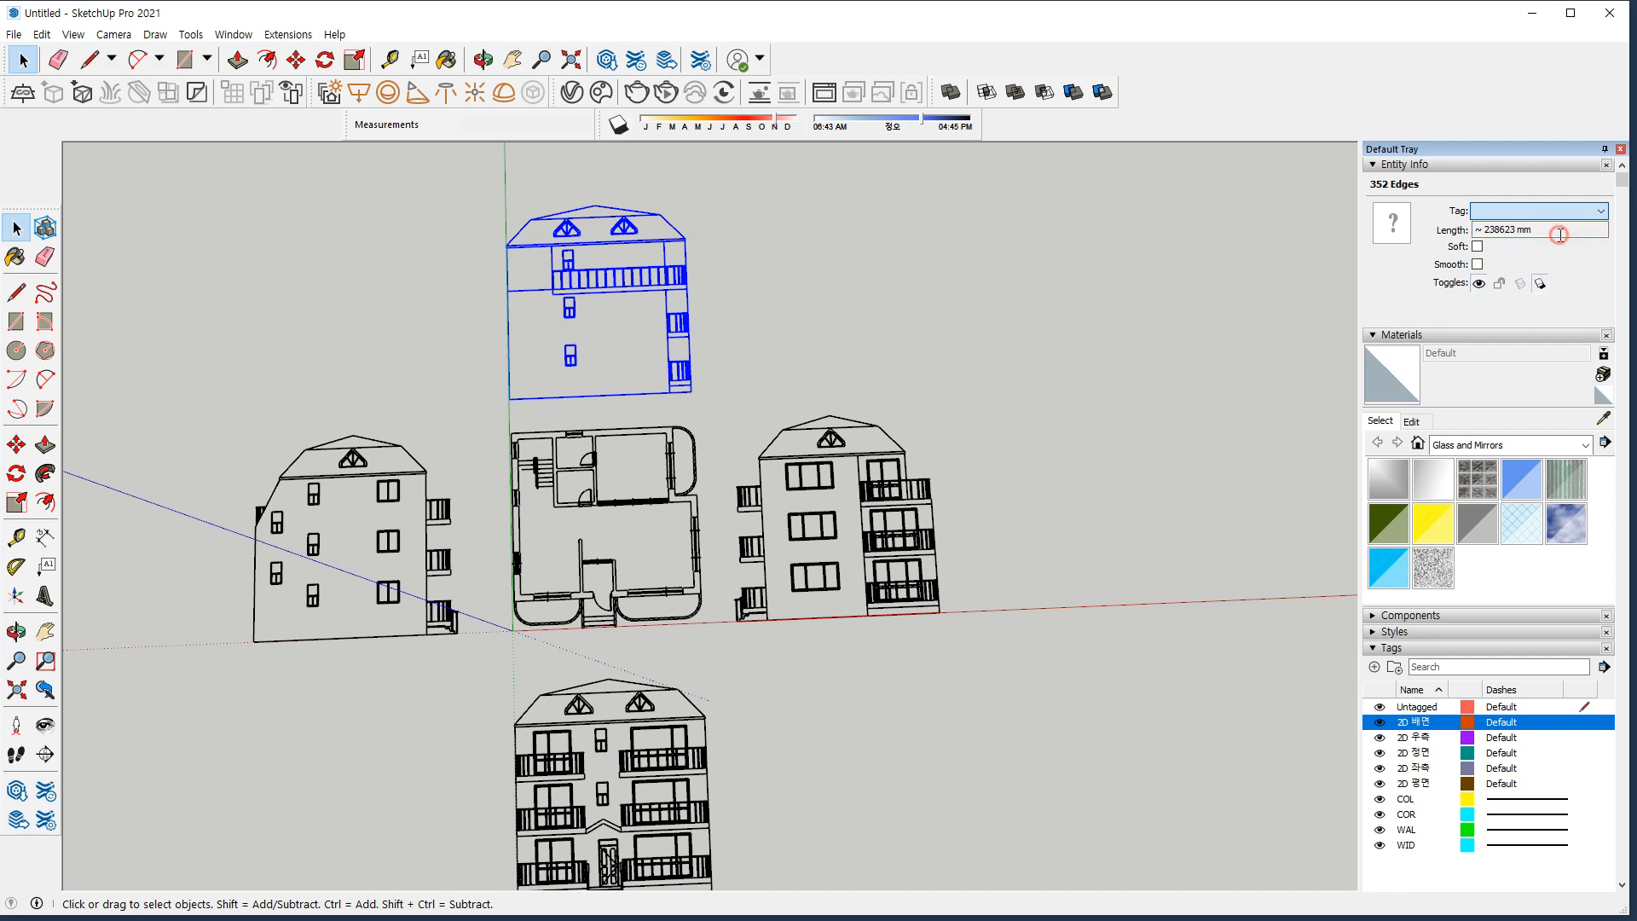
pyautogui.rightClick(681, 287)
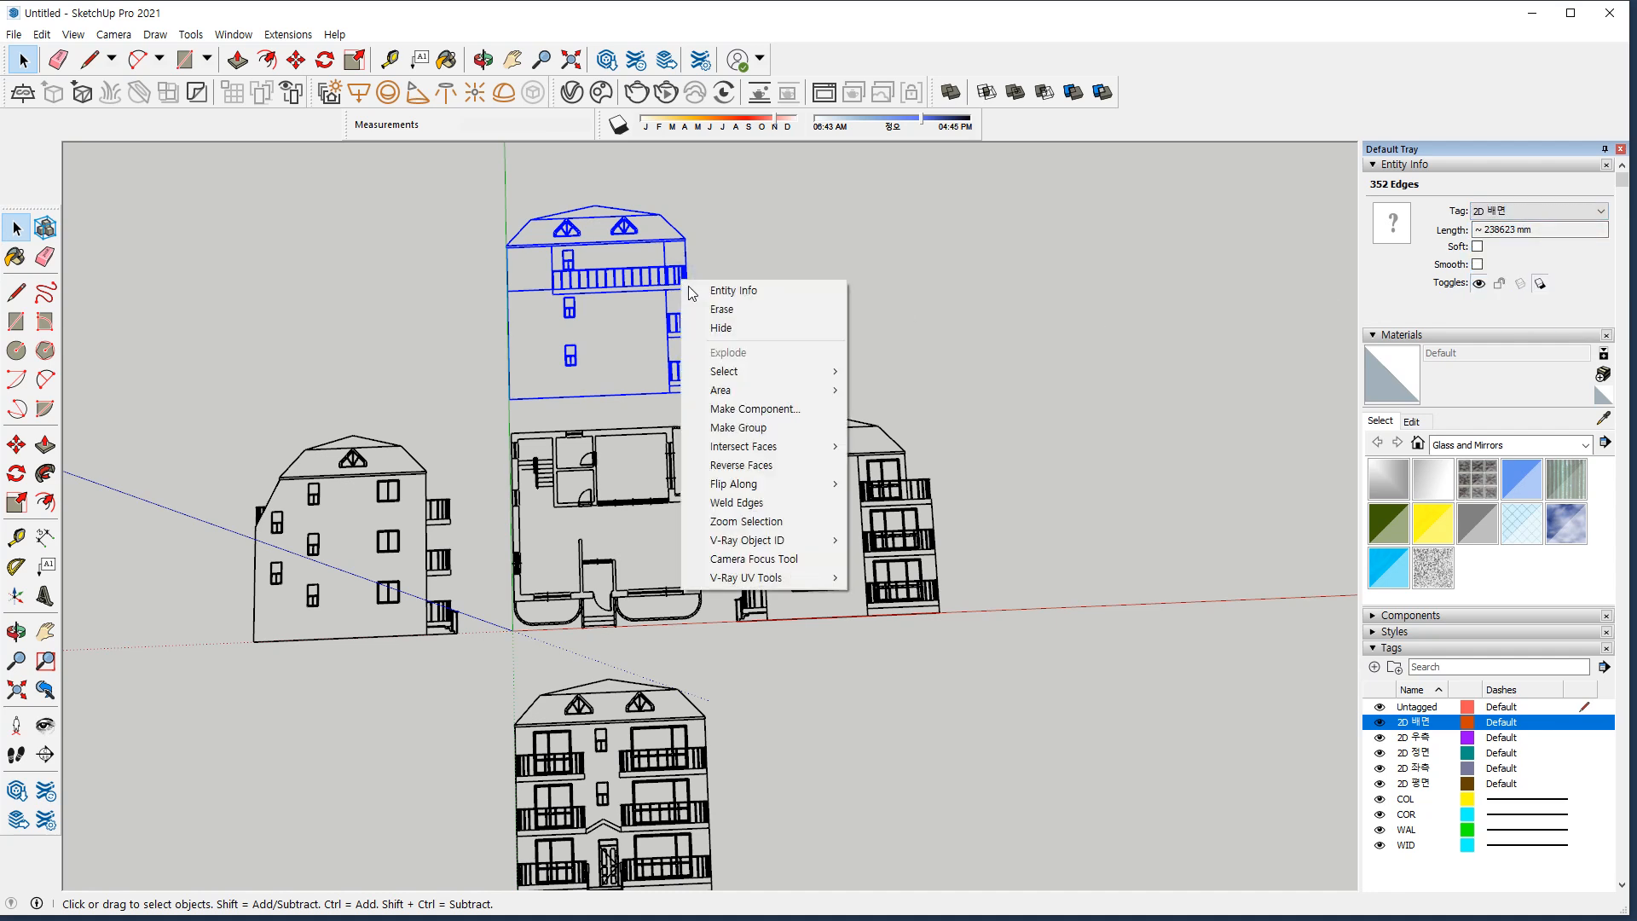
pyautogui.click(721, 430)
pyautogui.click(1544, 208)
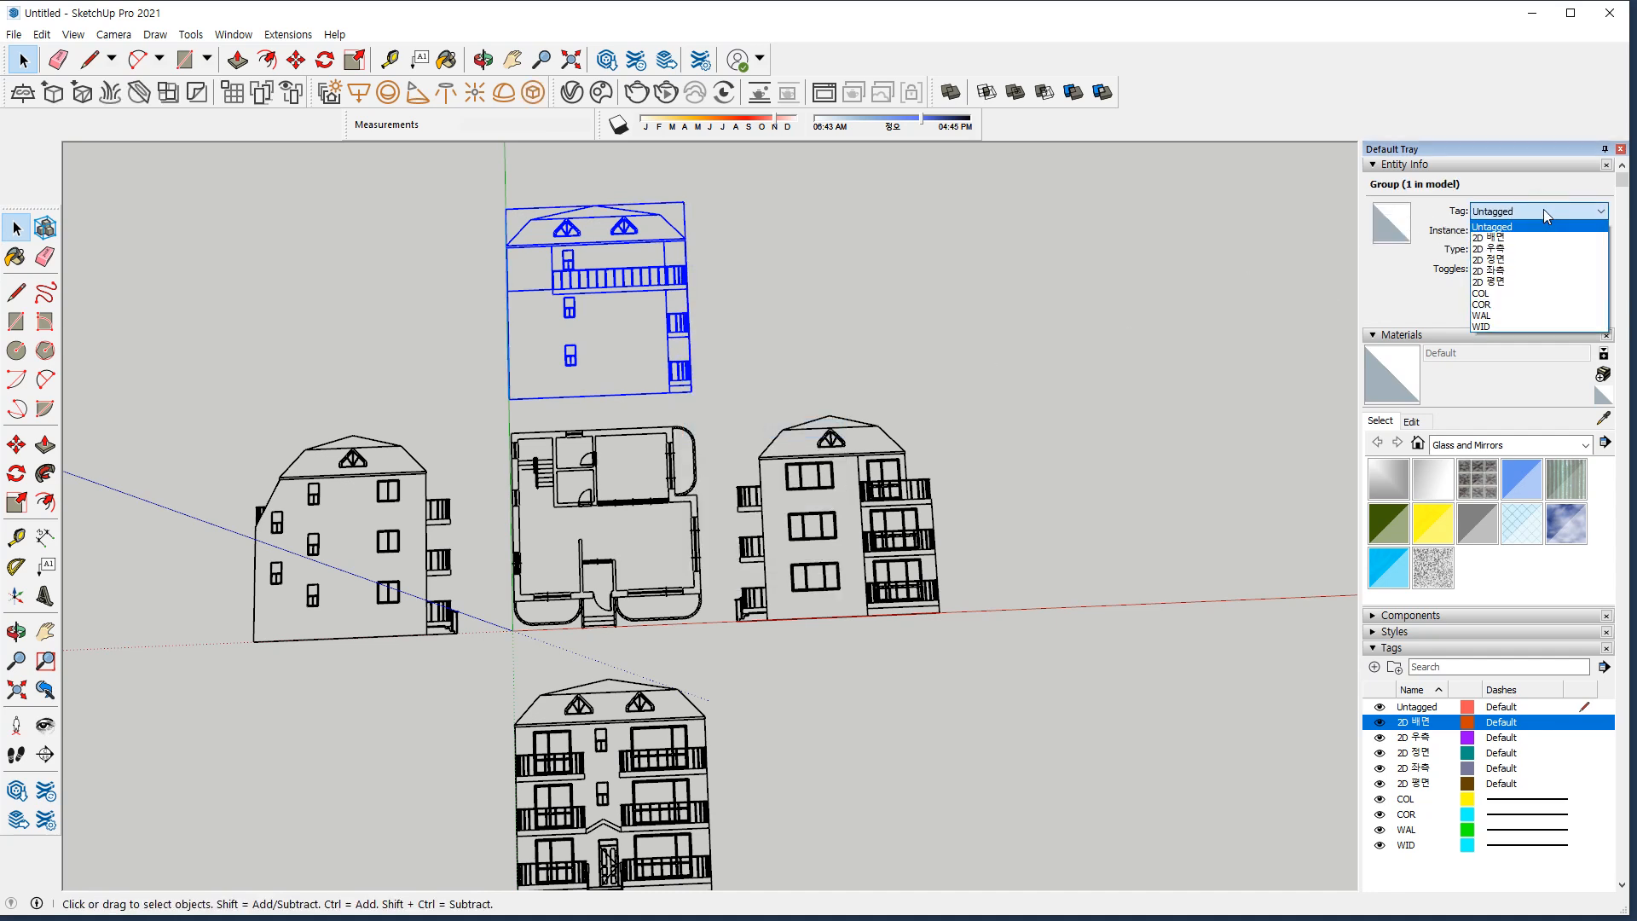
pyautogui.click(1494, 252)
# Assign the left elevation edges to the 2D 좌측 tag, then group them and give the group the same tag
pyautogui.moveTo(157, 376); pyautogui.dragTo(479, 670)
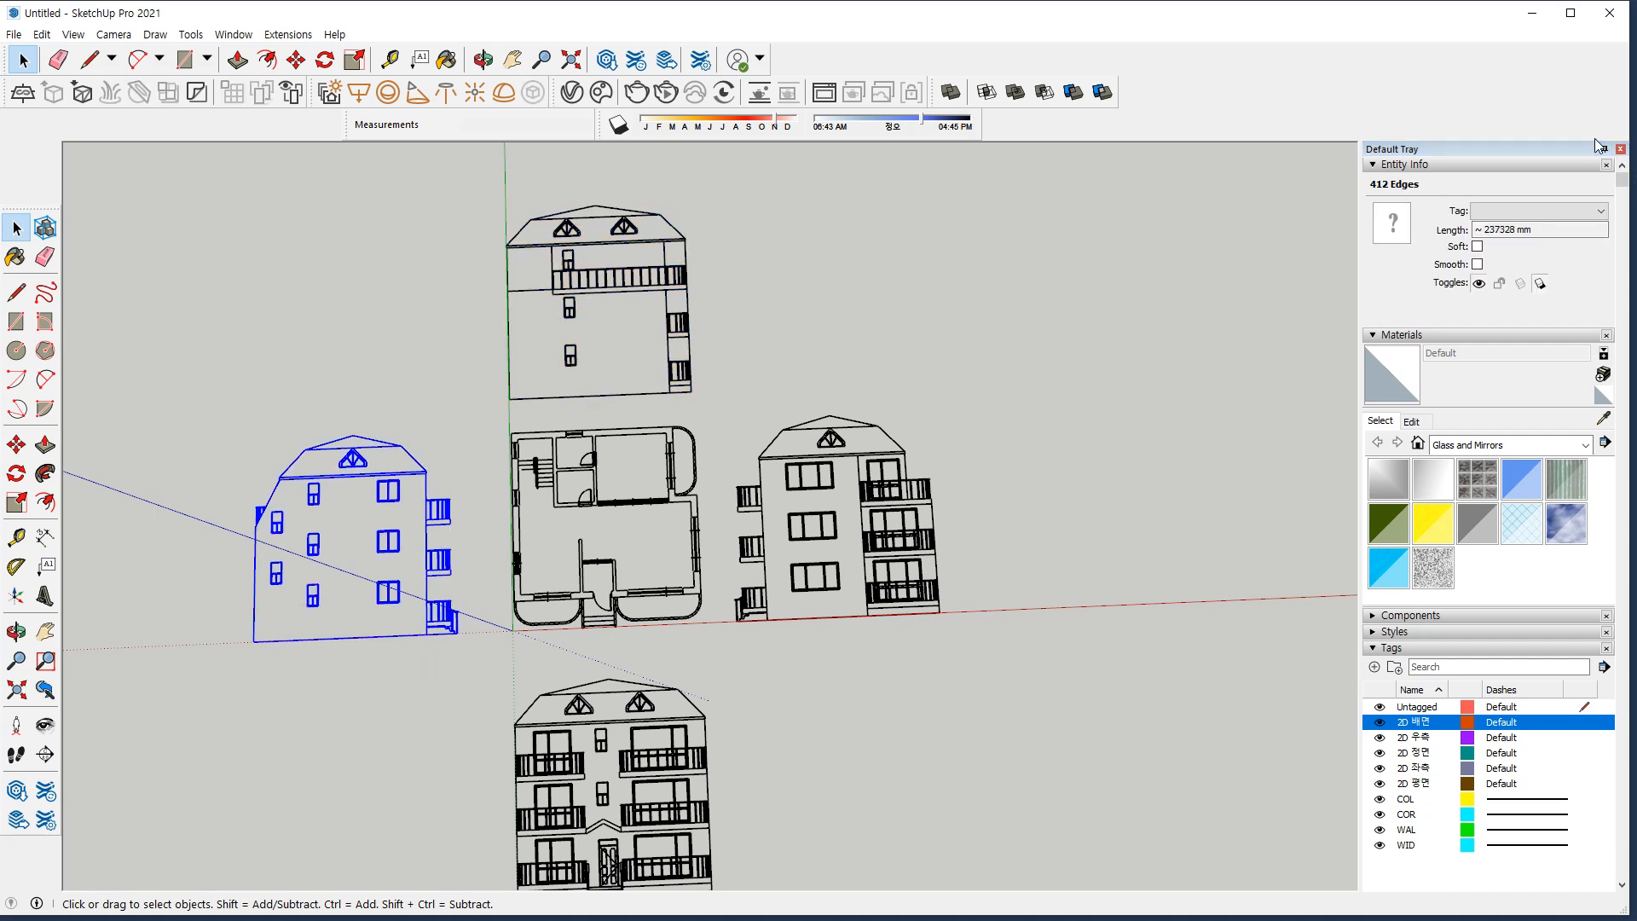
pyautogui.click(1567, 213)
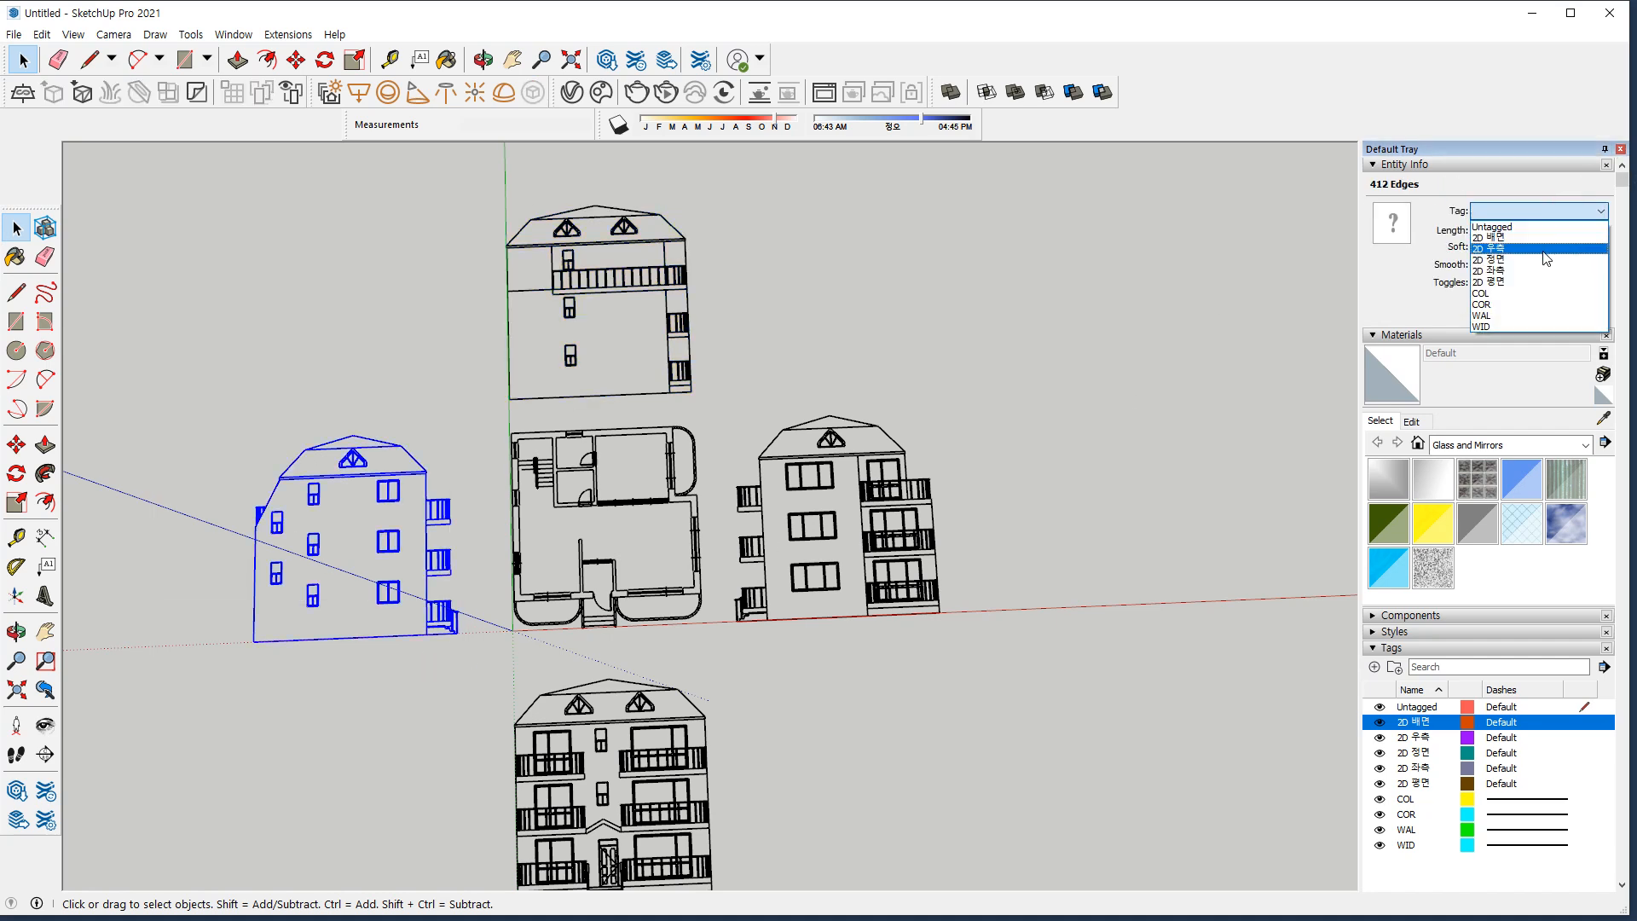
pyautogui.click(1534, 271)
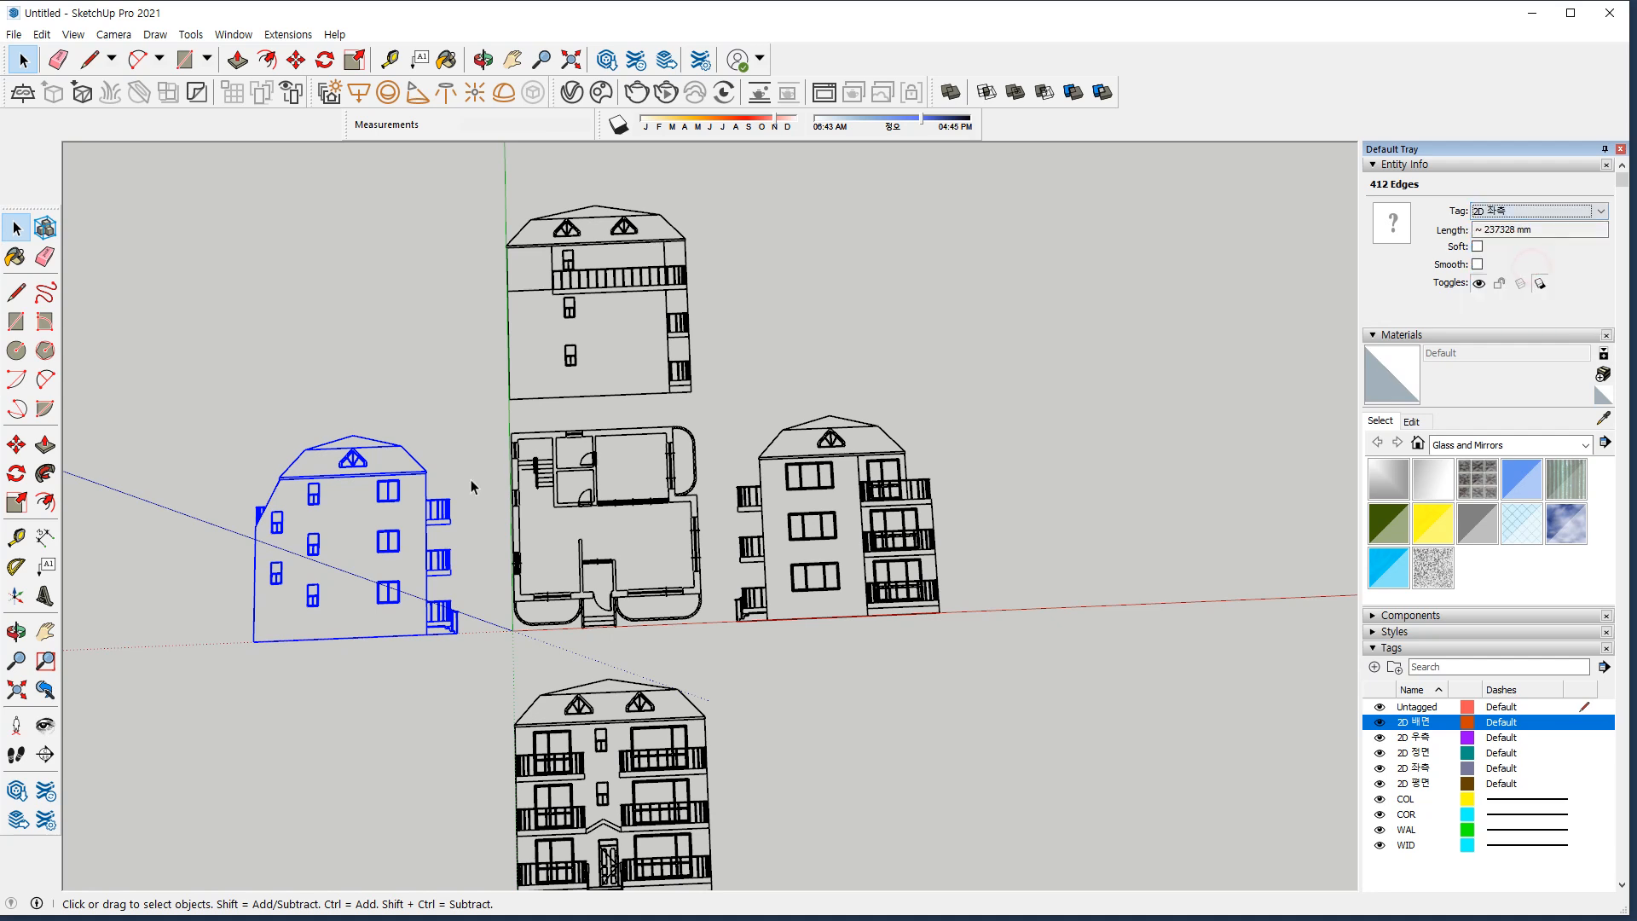
pyautogui.rightClick(430, 512)
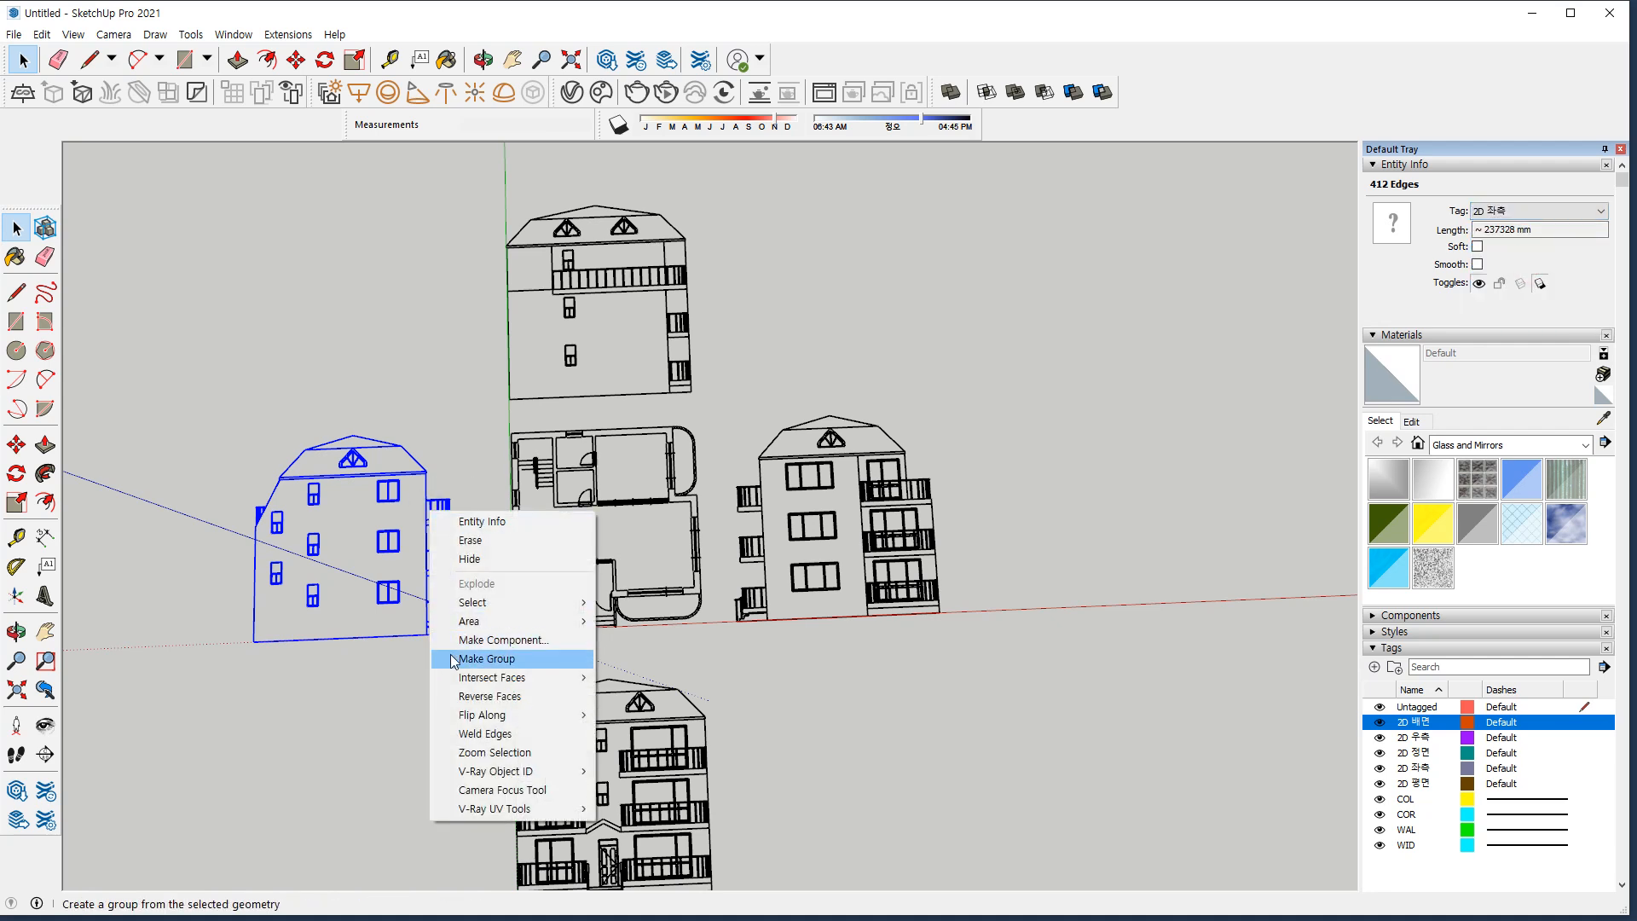
pyautogui.click(481, 658)
pyautogui.click(1528, 211)
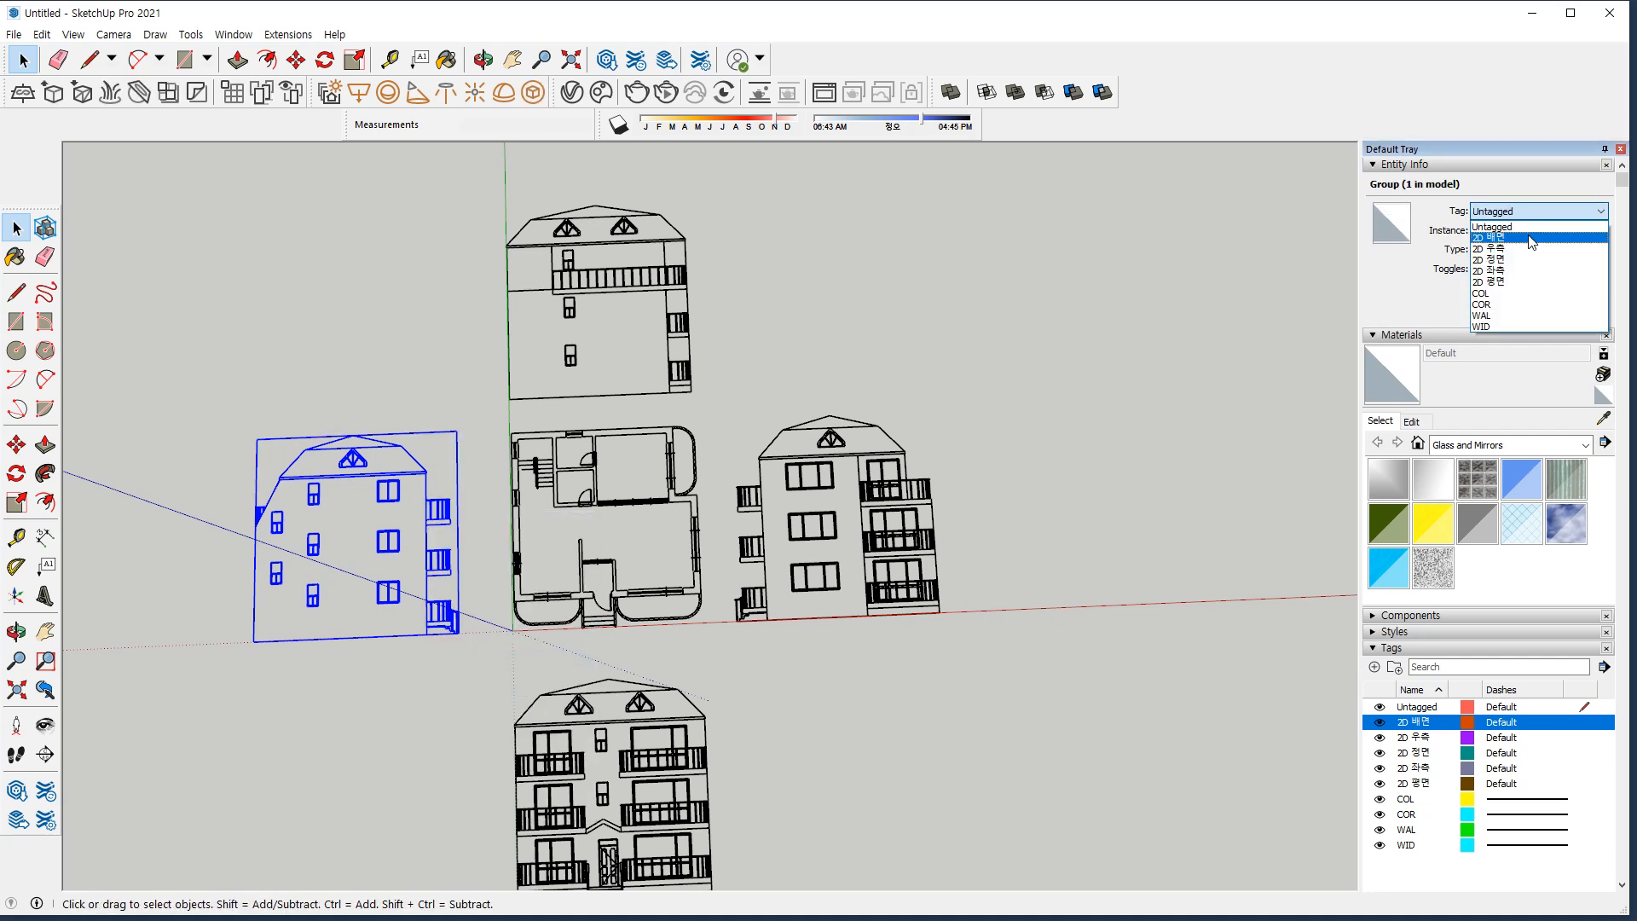
pyautogui.click(1527, 268)
pyautogui.click(1099, 588)
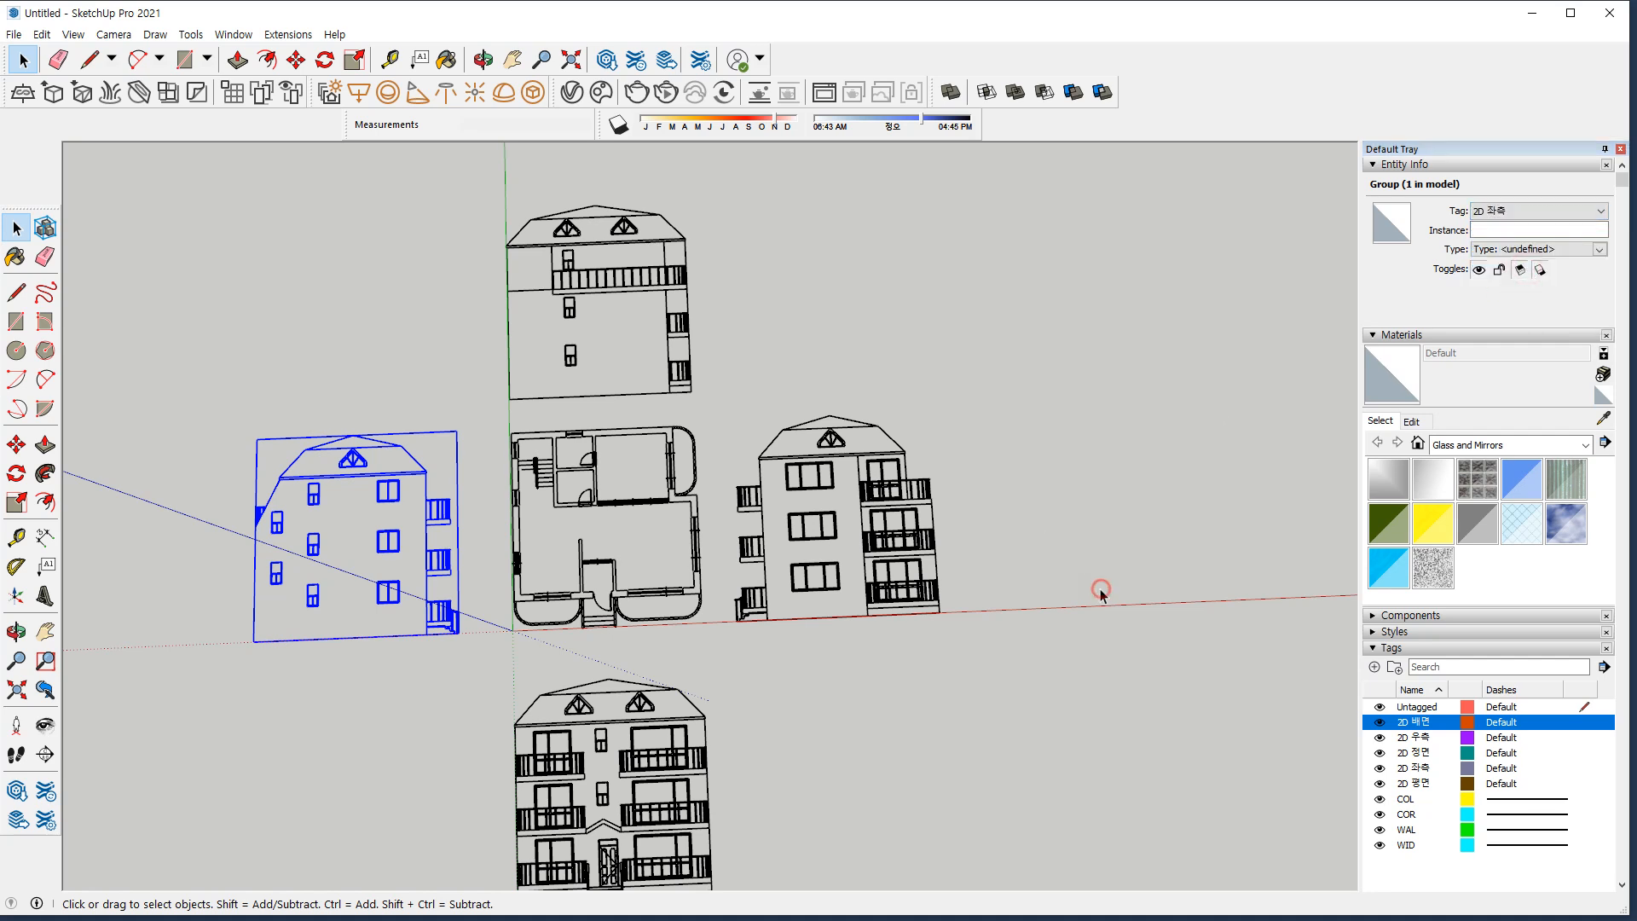
# Delete the imported COL, COR, WAL and WID tags together with the entities they contain
pyautogui.scroll(-2, 1038, 598)
pyautogui.keyDown('shift'); pyautogui.moveTo(985, 650); pyautogui.dragTo(985, 564, button='middle'); pyautogui.keyUp('shift')
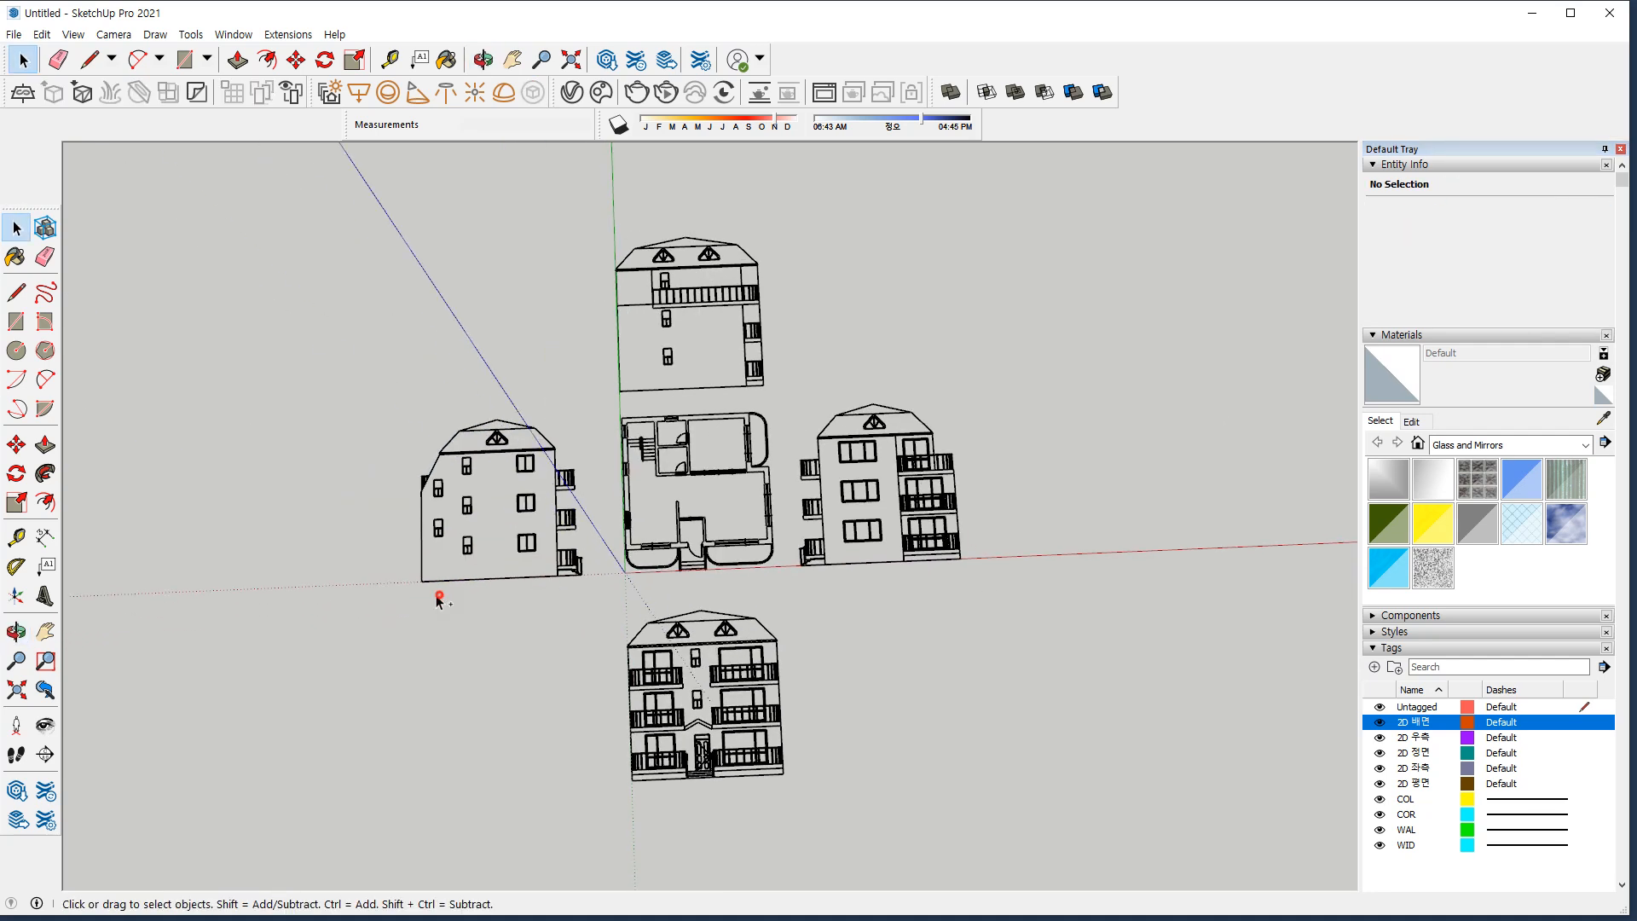
pyautogui.scroll(-3, 1550, 825)
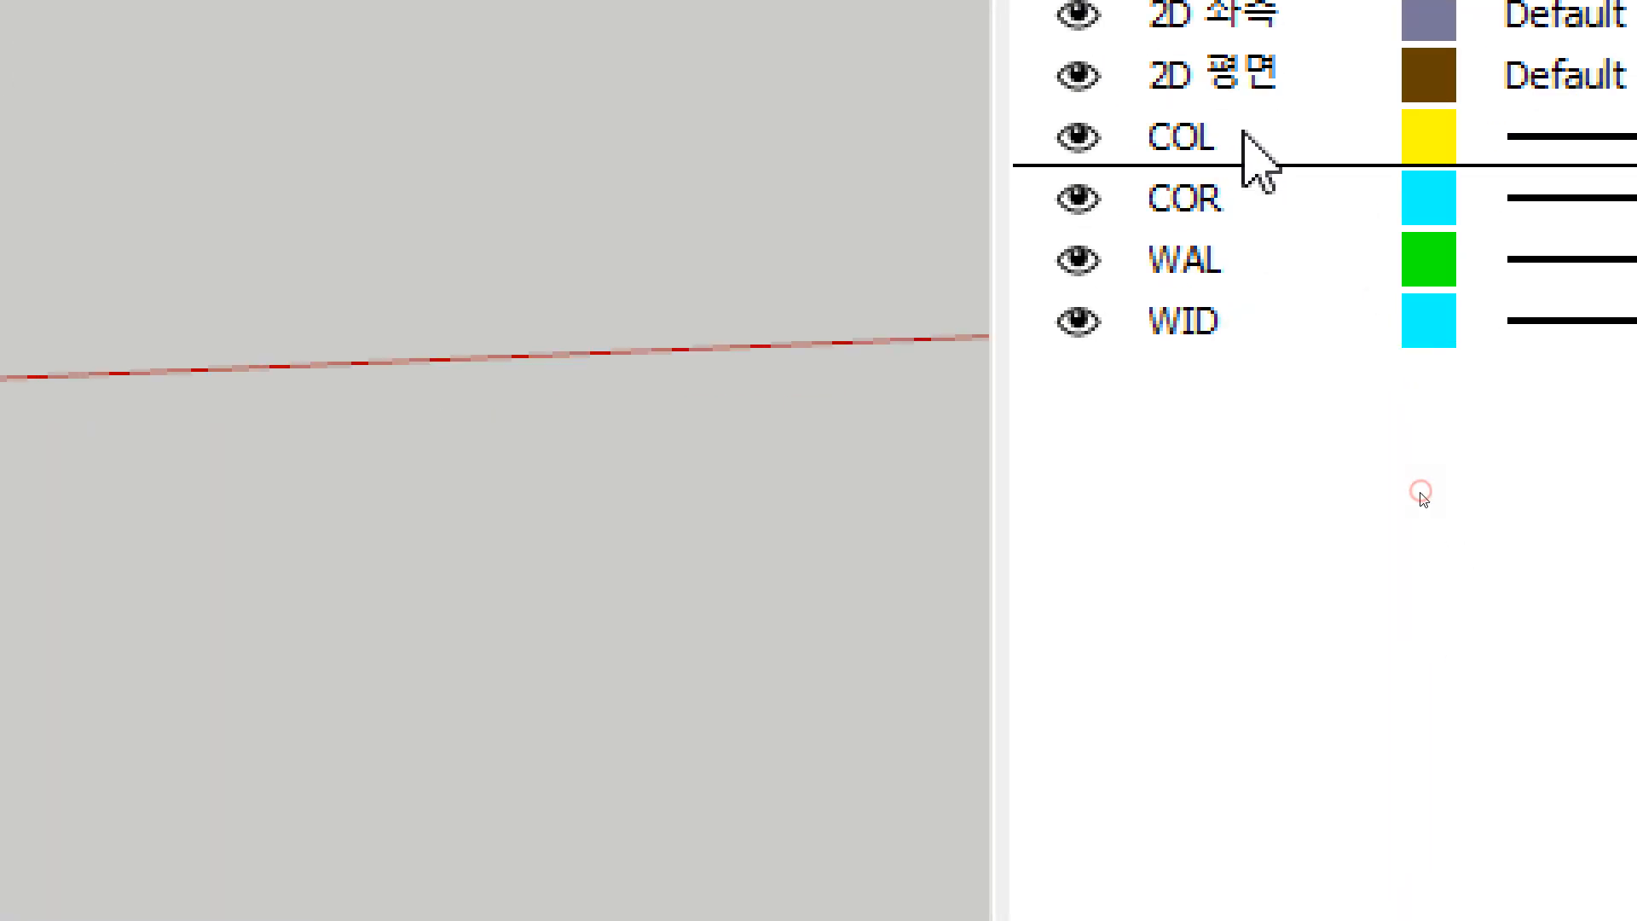
pyautogui.click(1248, 149)
pyautogui.keyDown('shift'); pyautogui.click(1220, 339); pyautogui.keyUp('shift')
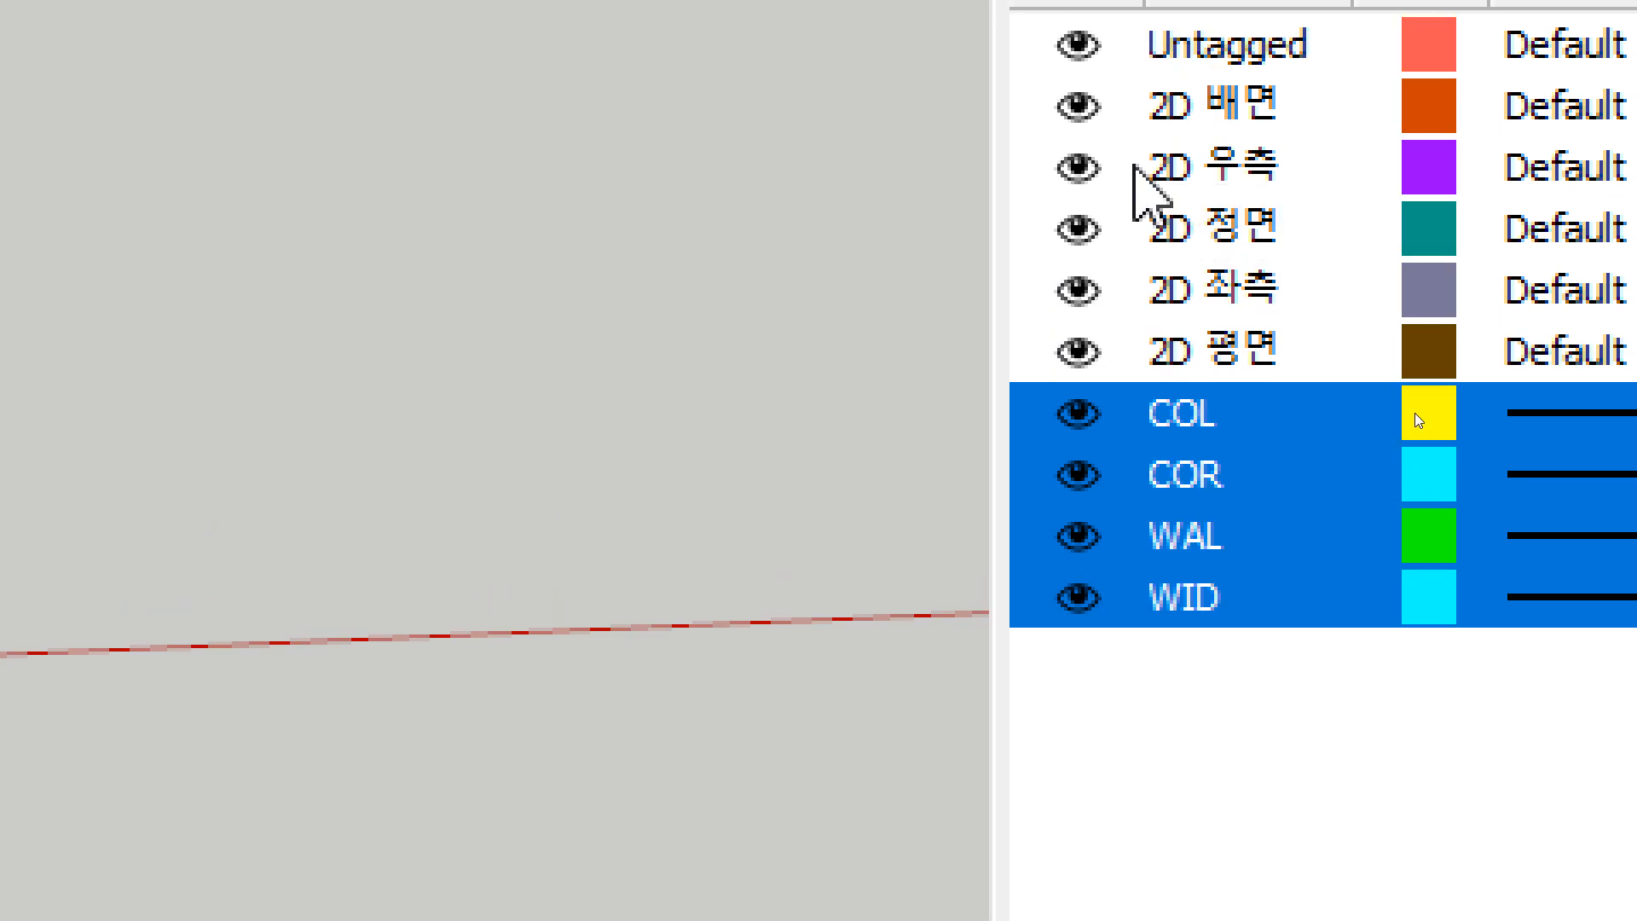
pyautogui.rightClick(1198, 414)
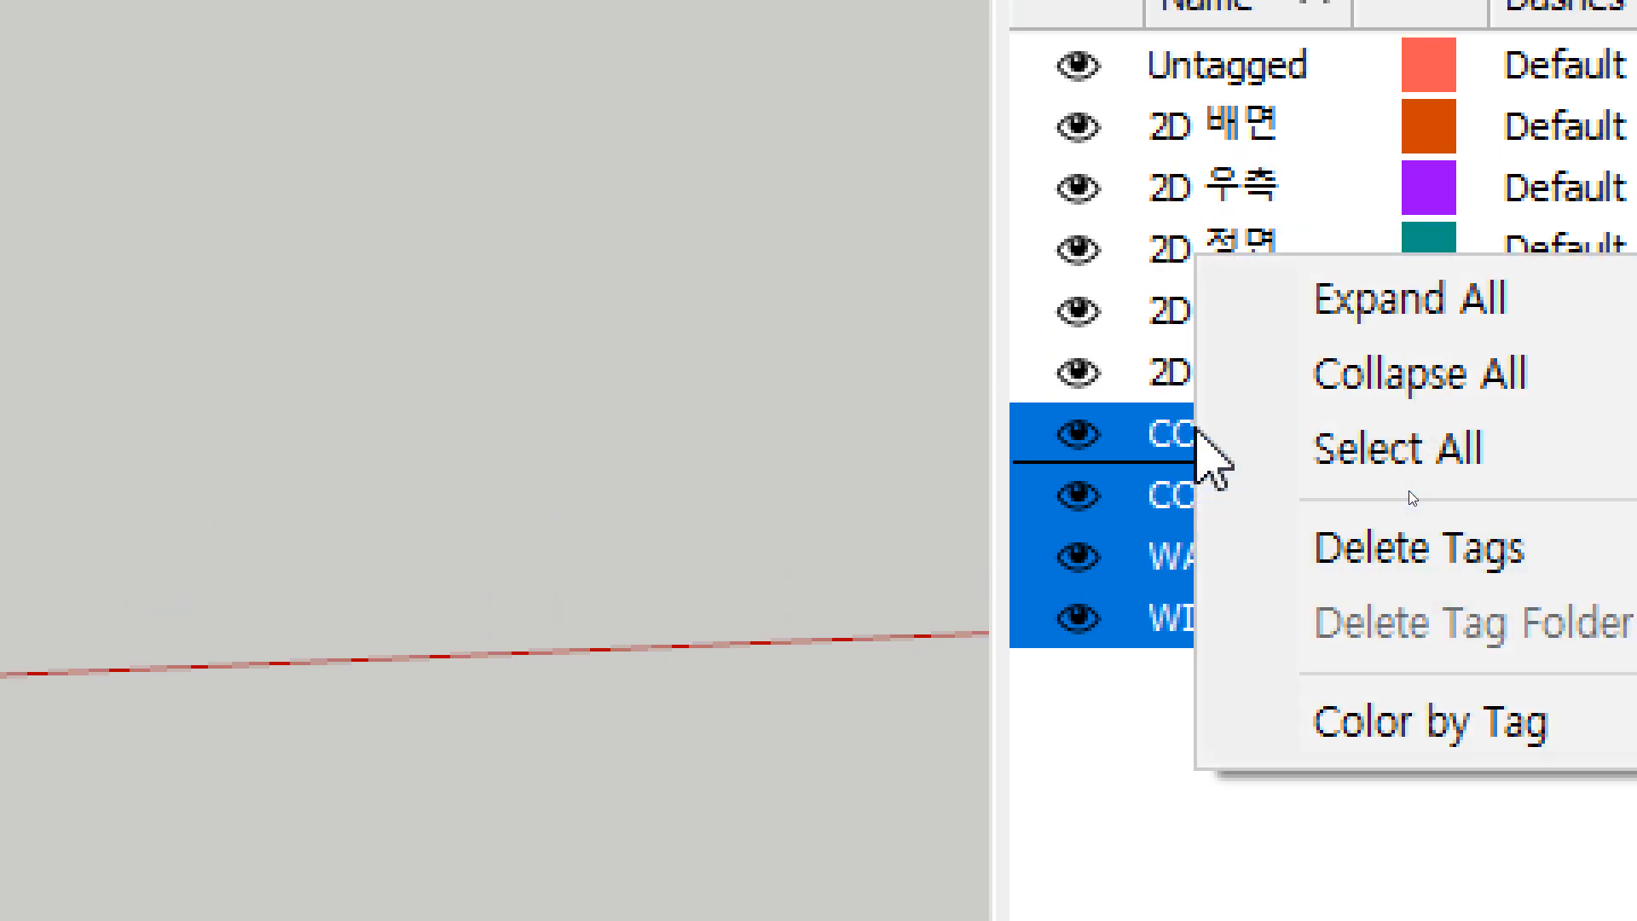
pyautogui.click(1391, 551)
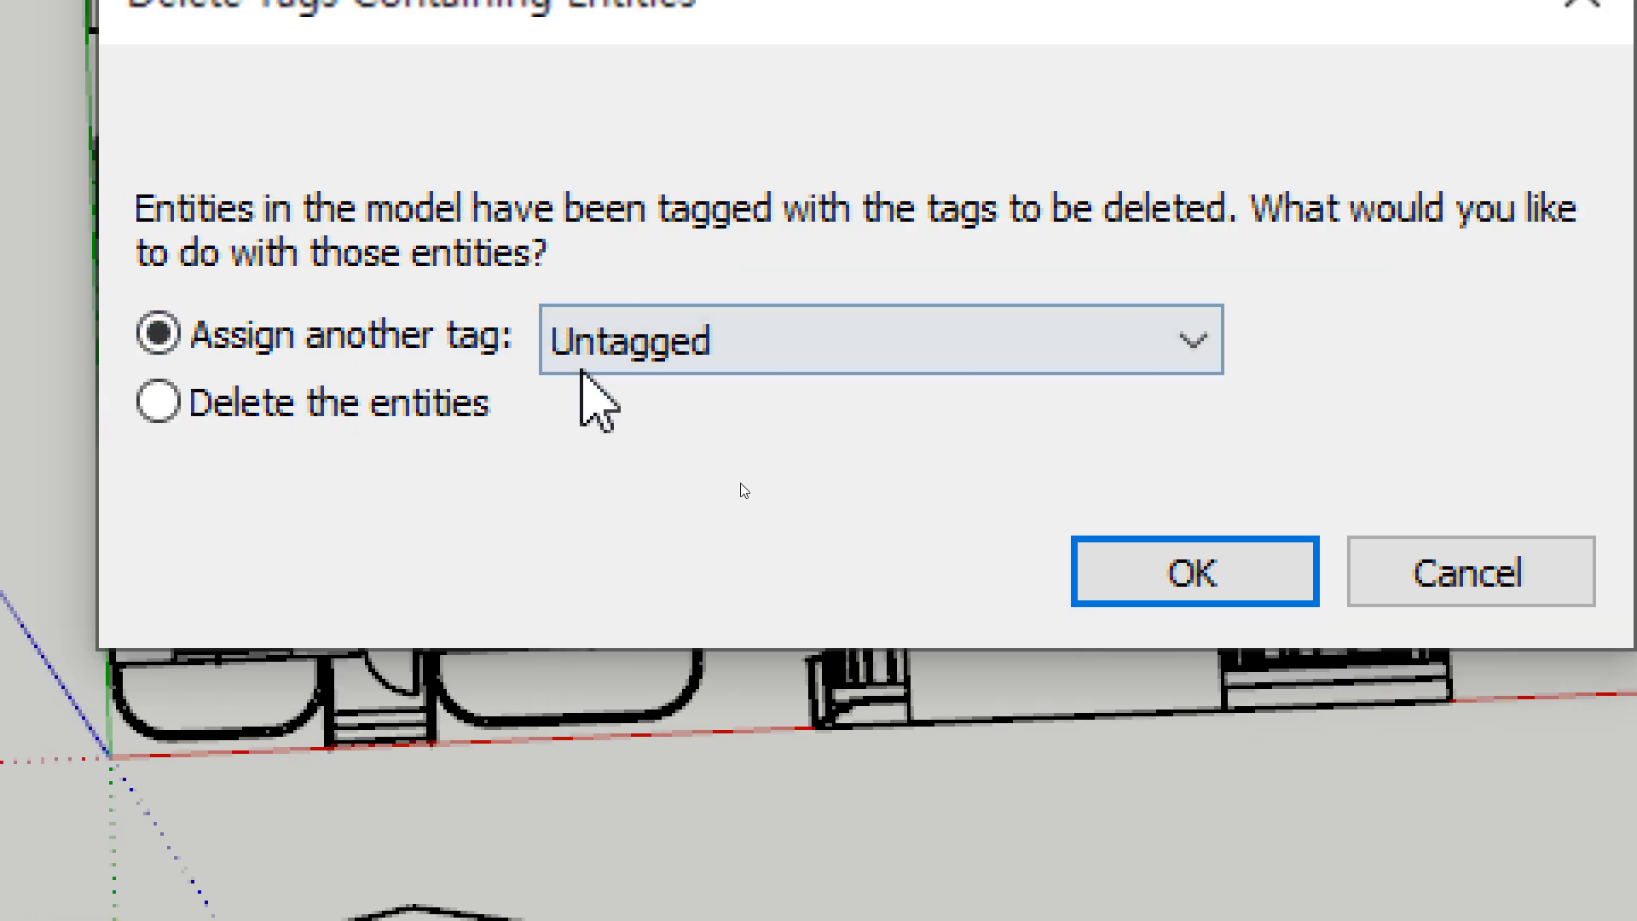
pyautogui.click(382, 407)
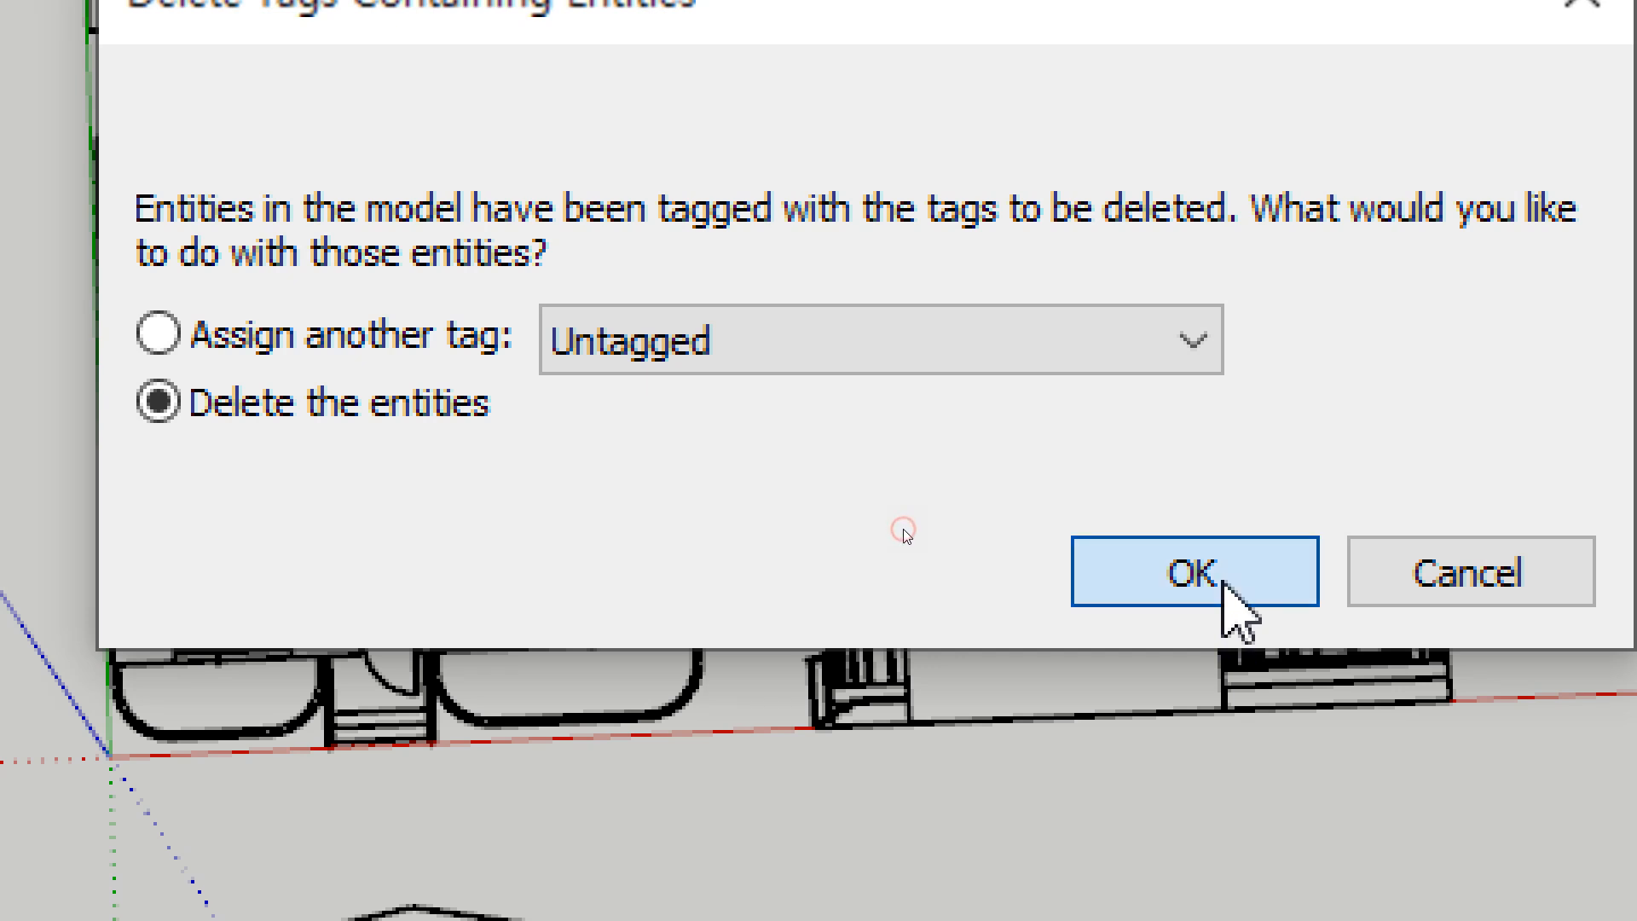
pyautogui.click(1225, 582)
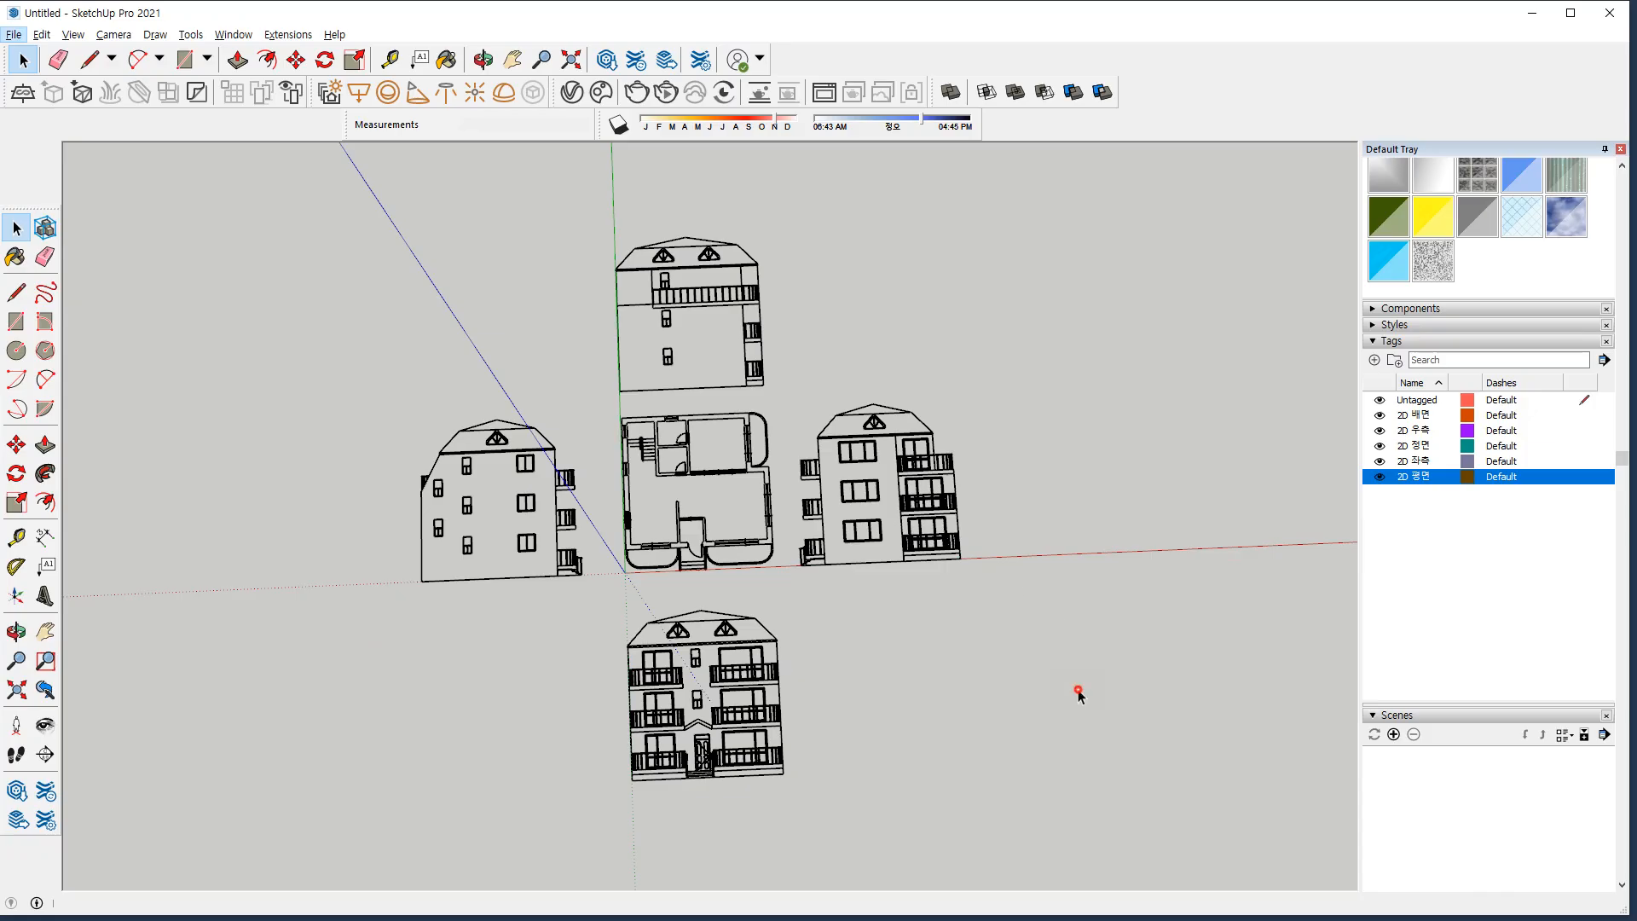
# Rotate the front elevation group 90° about its base edge so it stands upright
pyautogui.moveTo(1077, 689); pyautogui.dragTo(924, 616, button='middle')
pyautogui.press('space')
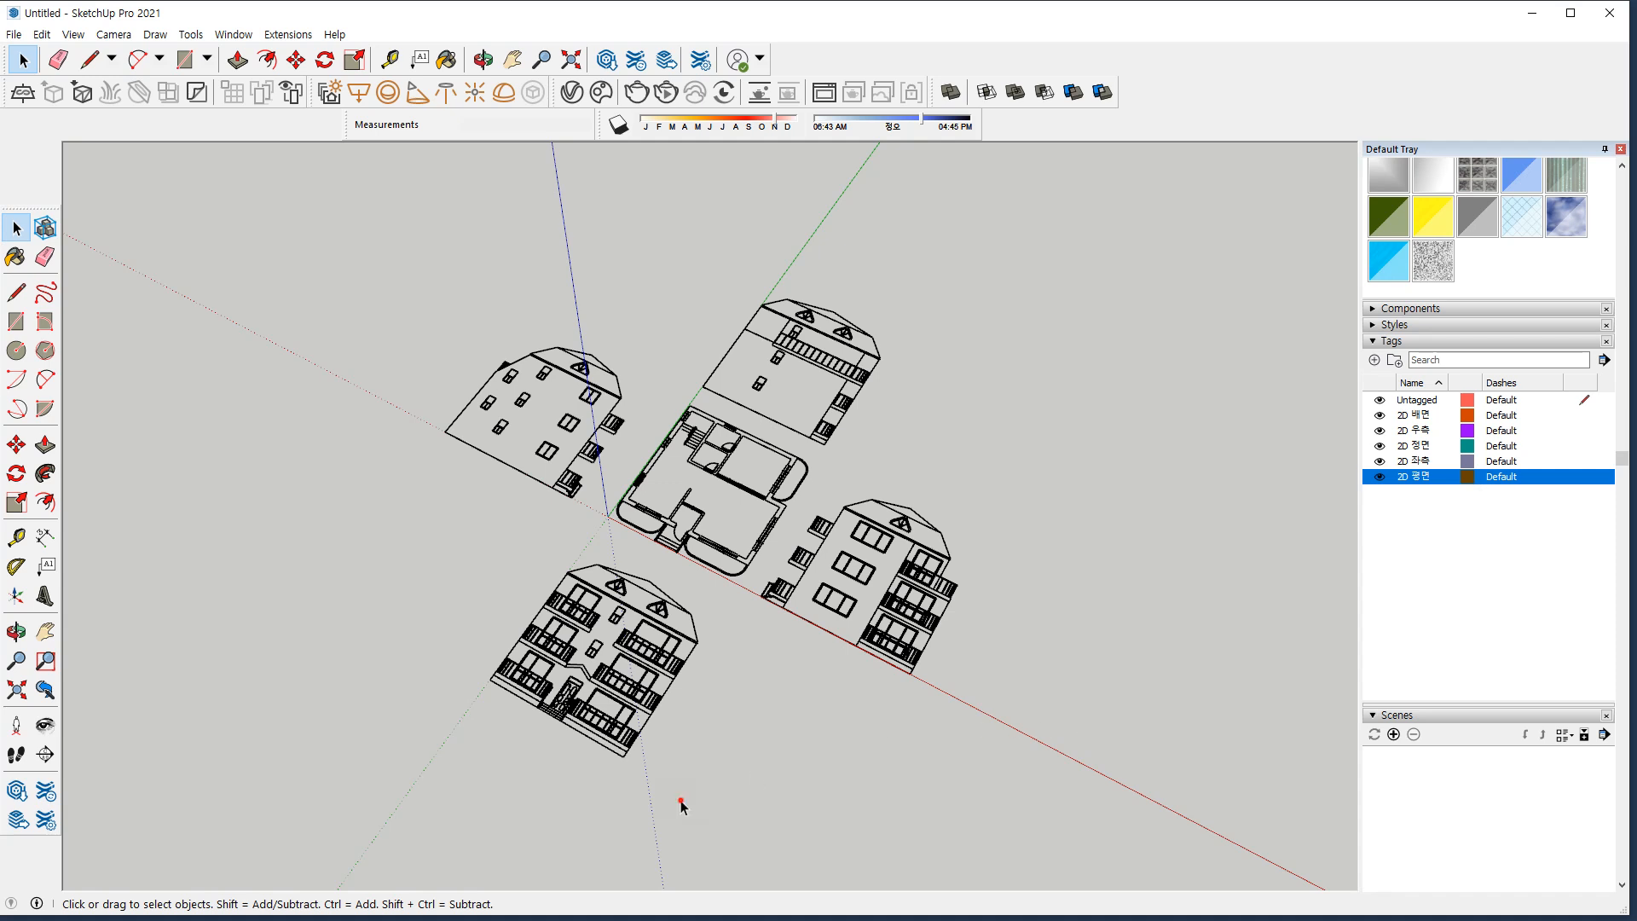
pyautogui.click(614, 729)
pyautogui.press('q')
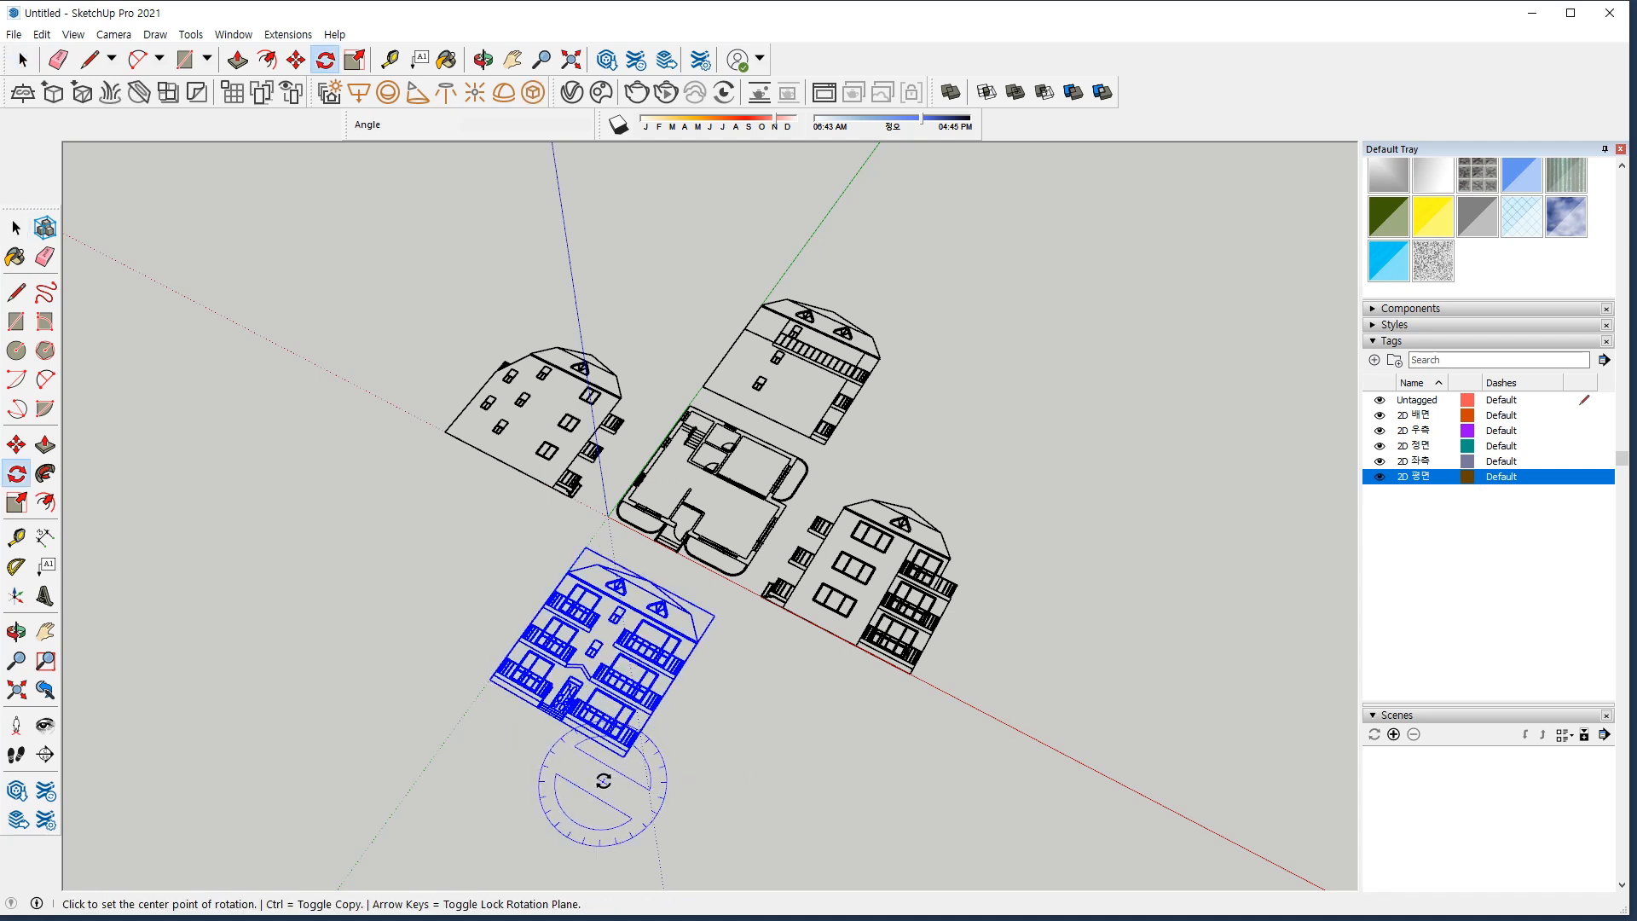
pyautogui.click(622, 757)
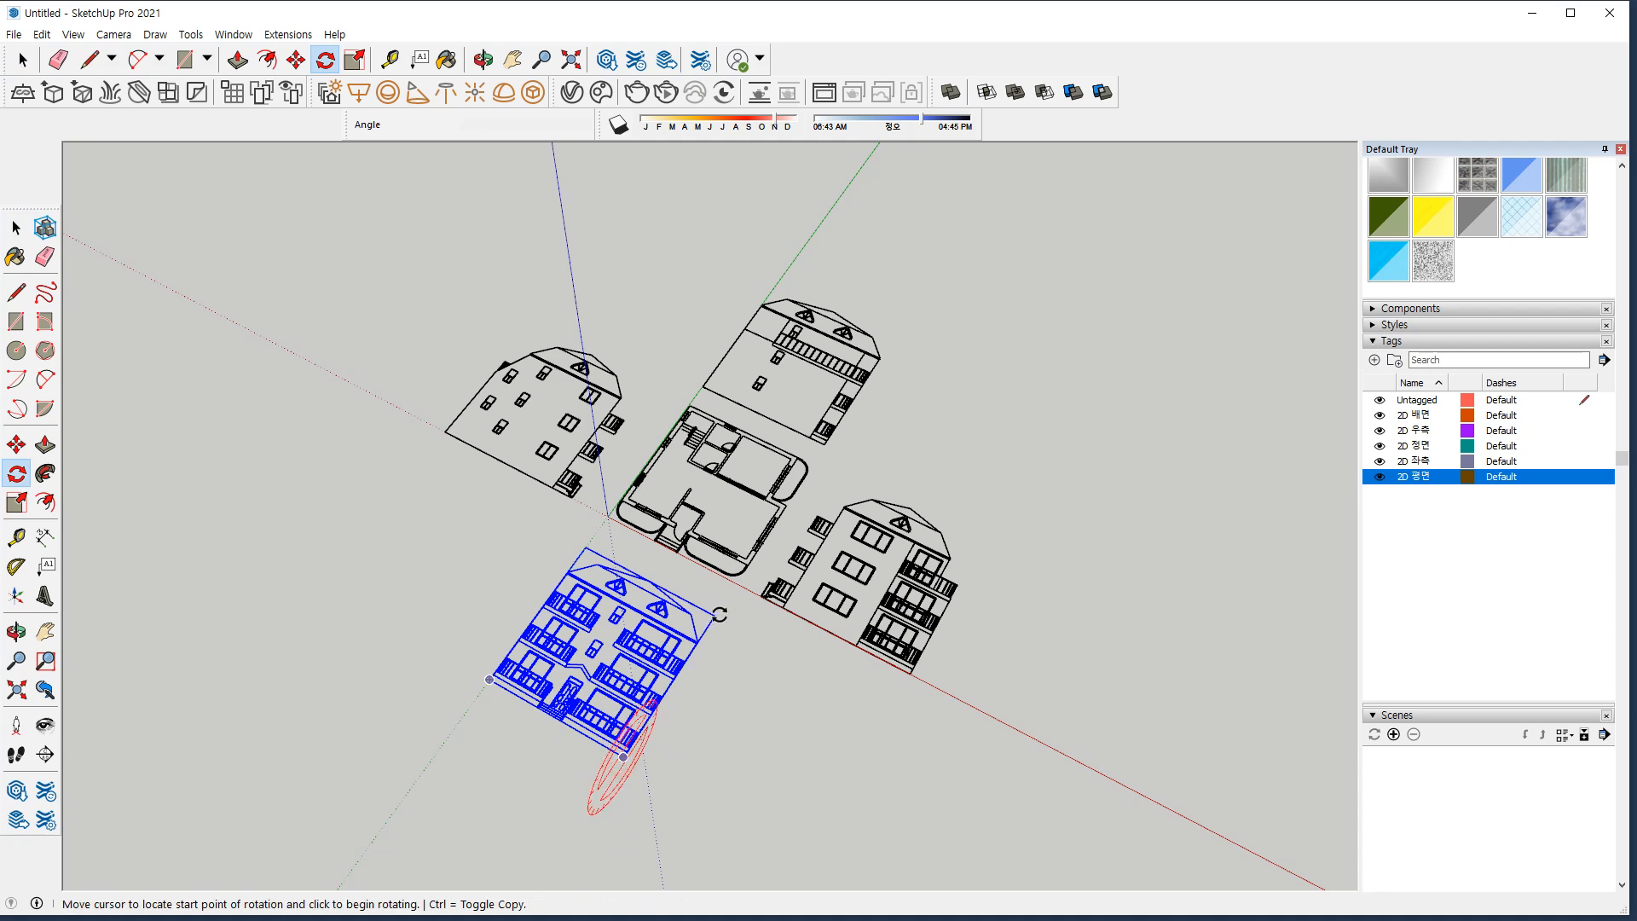
pyautogui.click(719, 613)
pyautogui.click(681, 585)
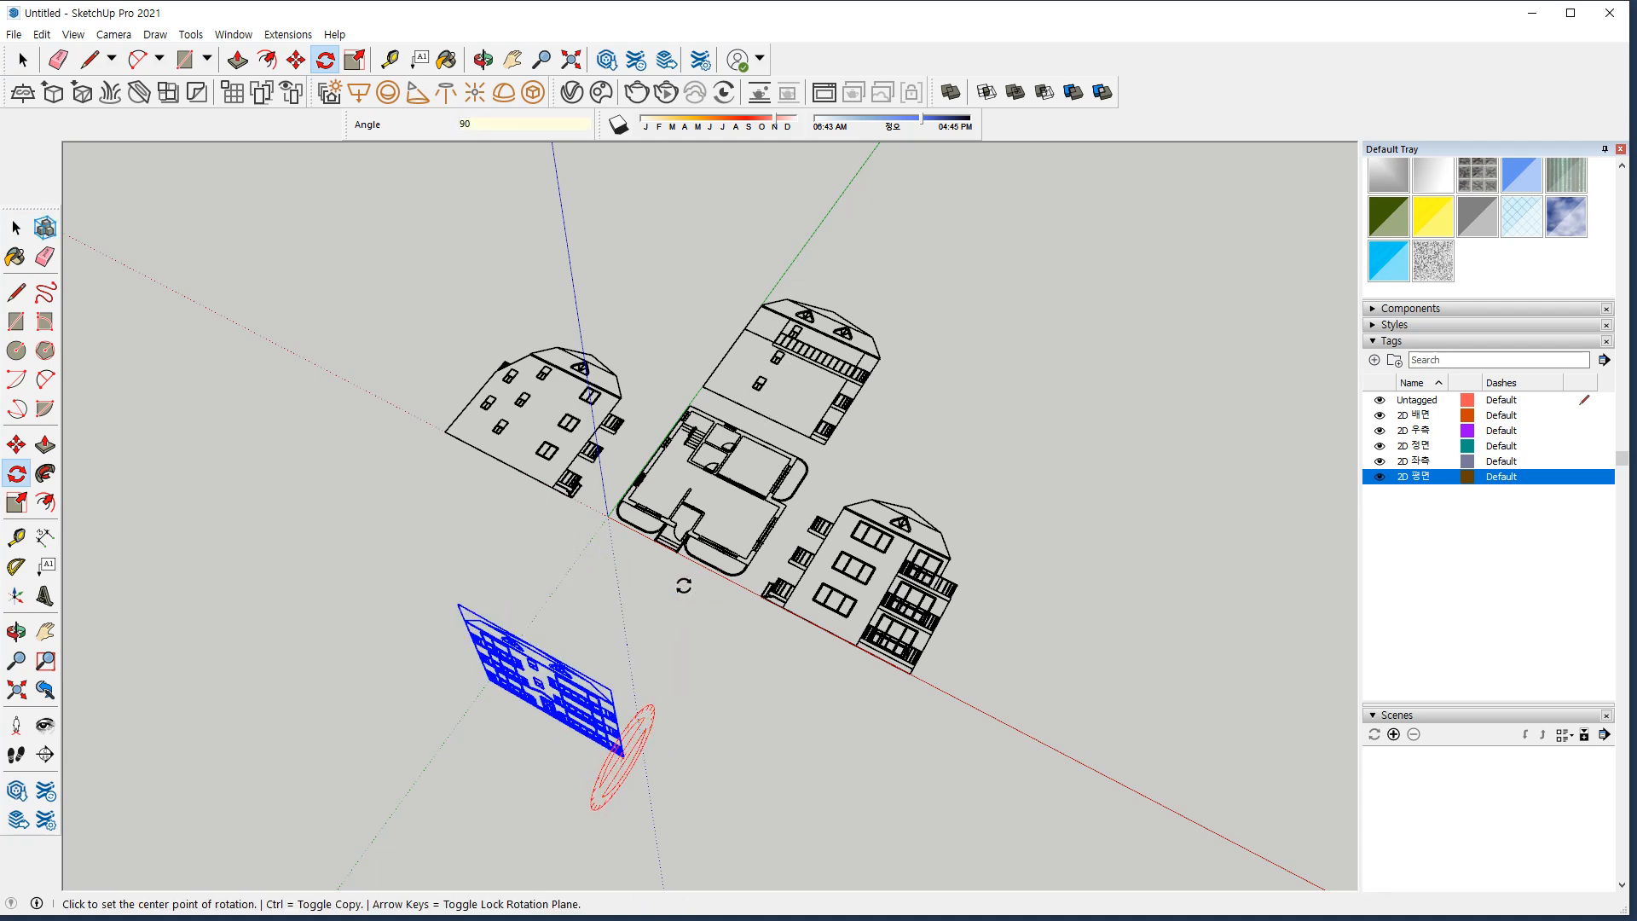
pyautogui.moveTo(680, 549); pyautogui.dragTo(736, 551, button='middle')
pyautogui.press('space')
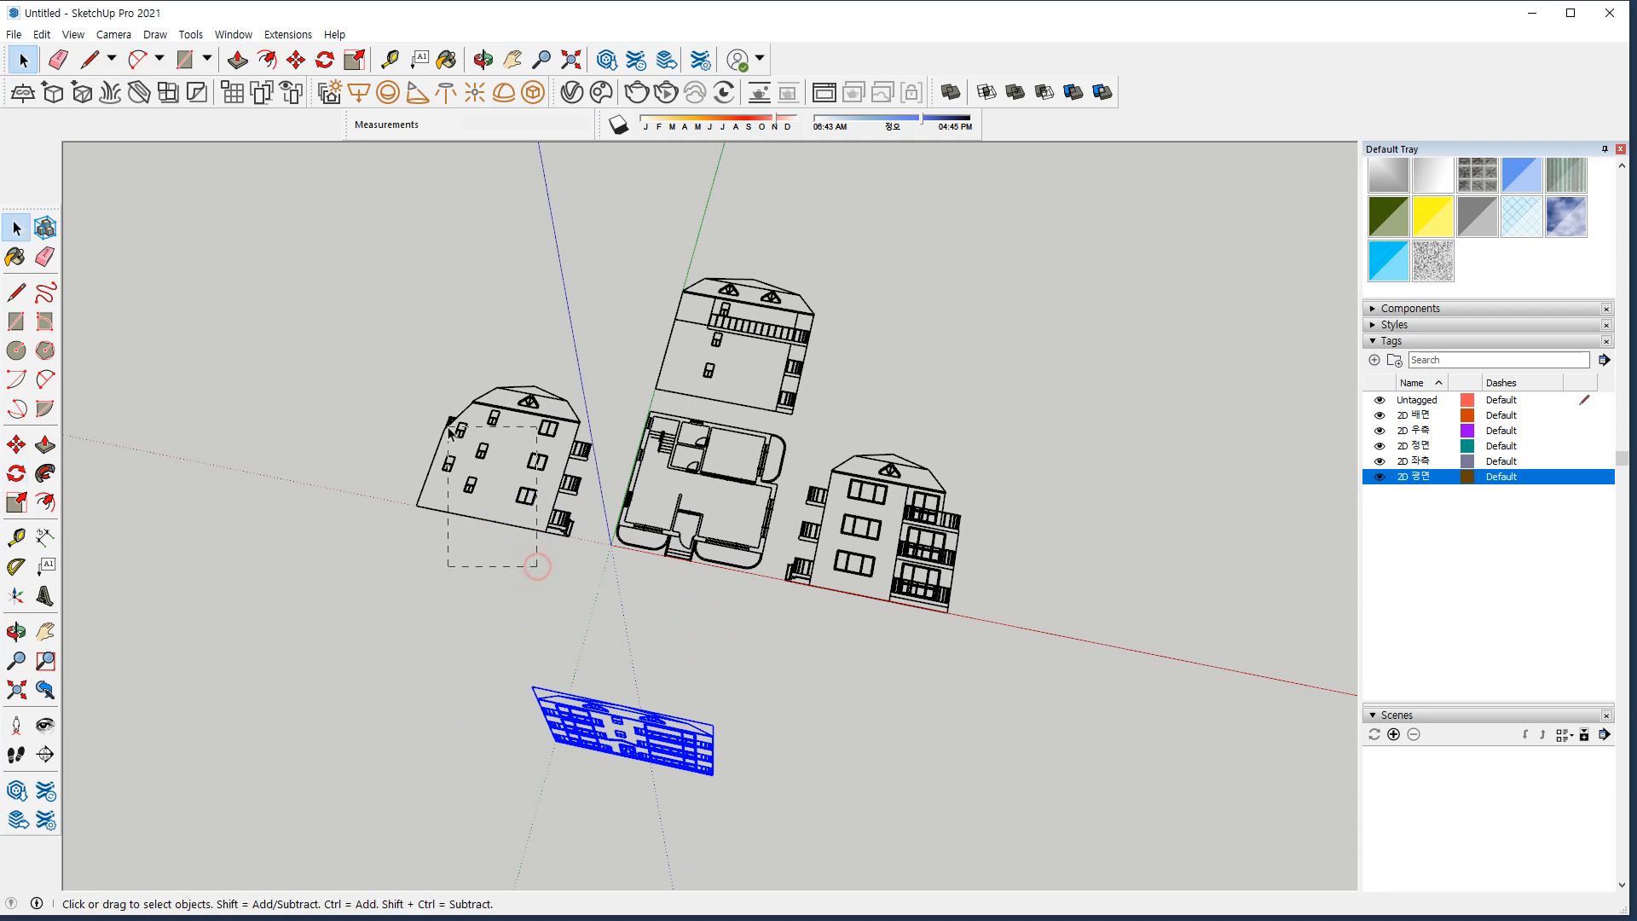
# Rotate the left elevation group 90° about its base edge so it stands upright
pyautogui.click(531, 515)
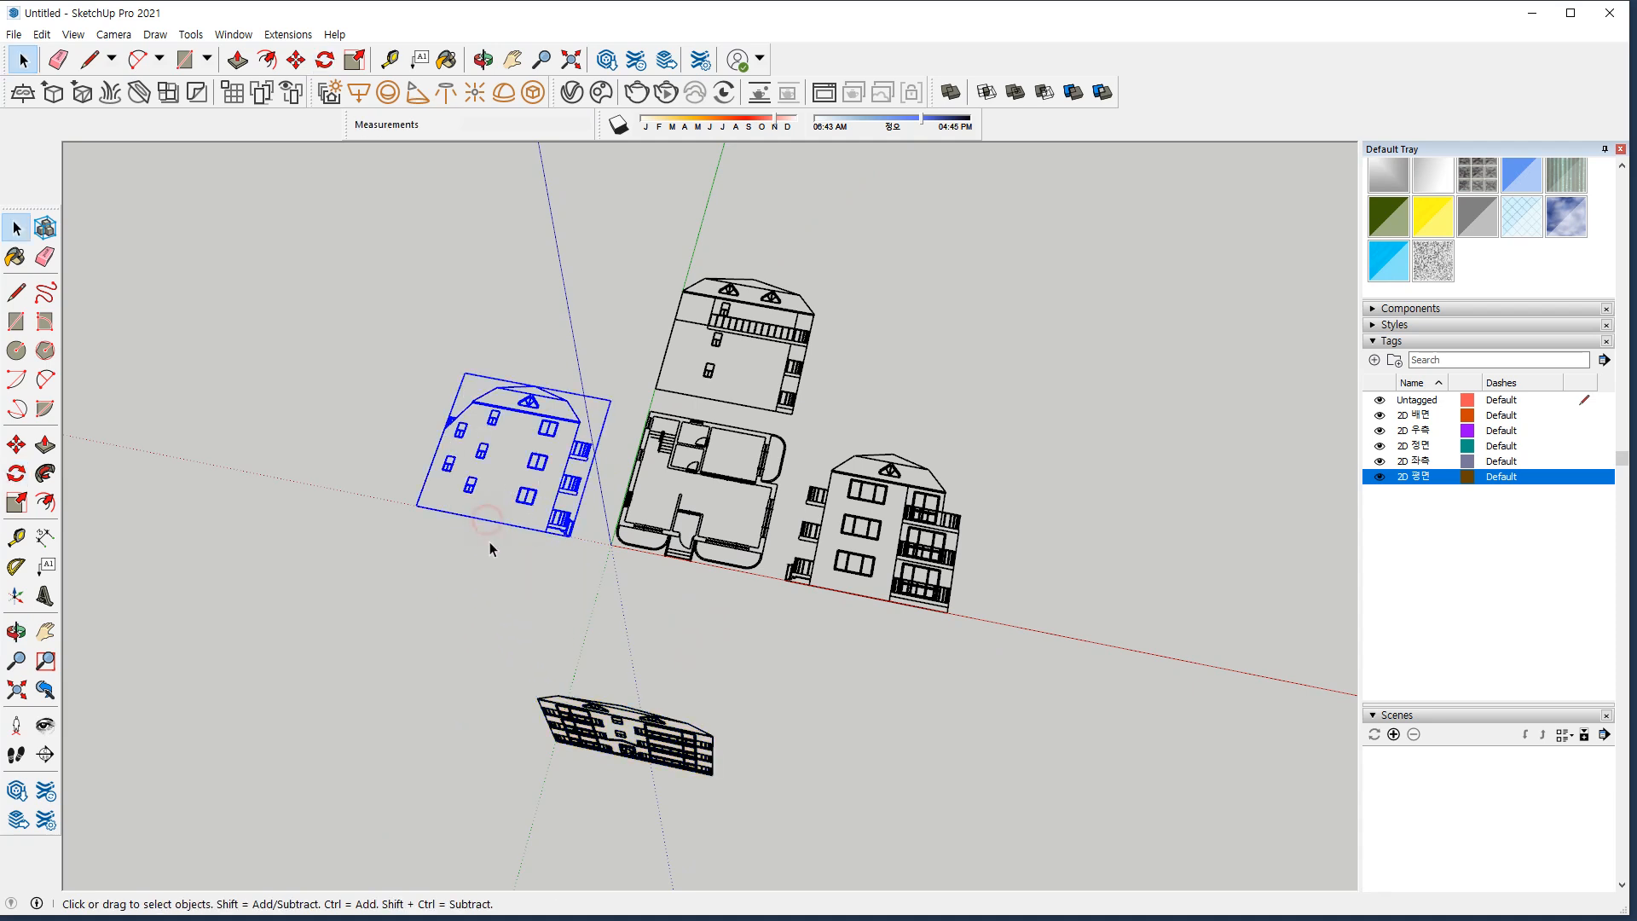
pyautogui.press('q')
pyautogui.click(492, 517)
pyautogui.click(562, 333)
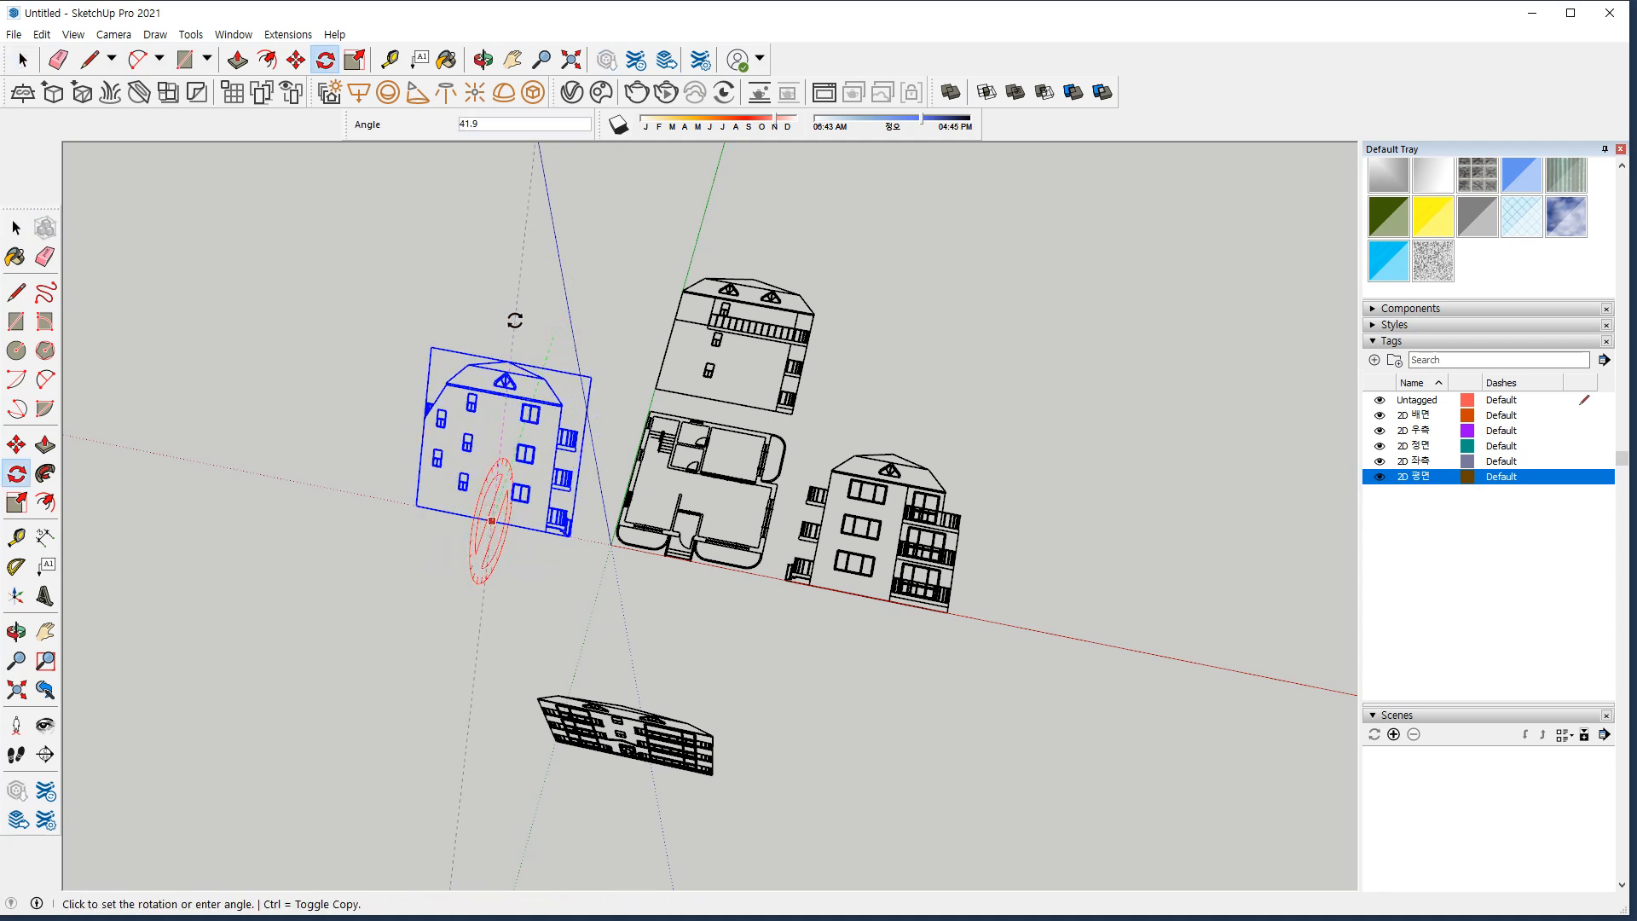
pyautogui.click(514, 320)
# Turn the upright left elevation 90° about the vertical axis at its outer base corner, aligning its base with the green axis
pyautogui.click(416, 507)
pyautogui.click(512, 524)
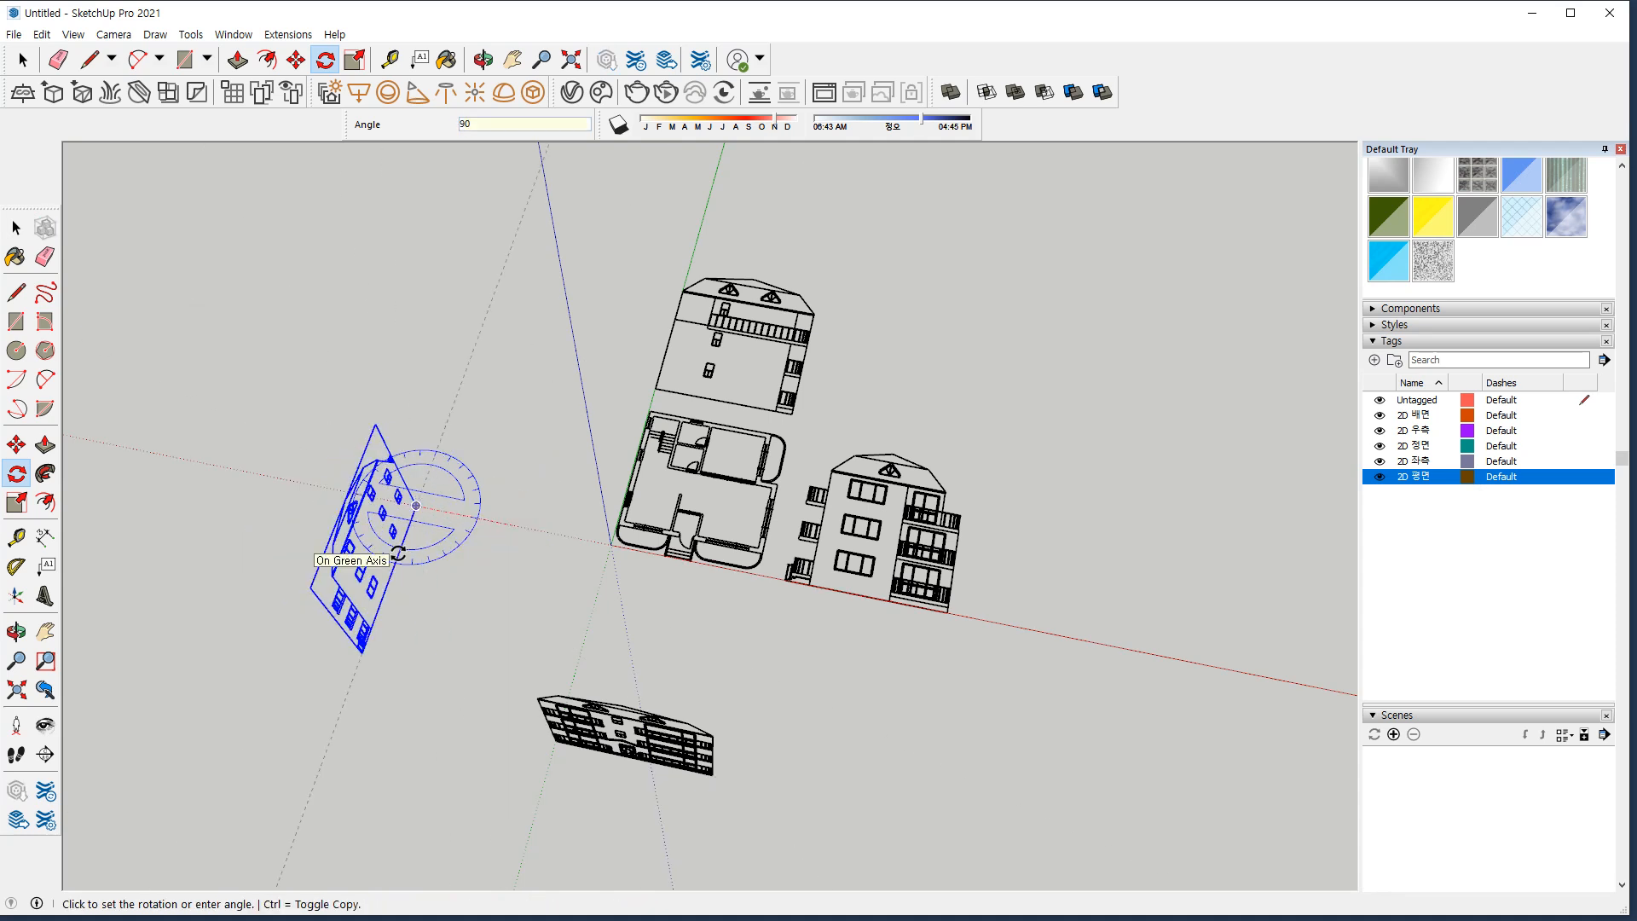
pyautogui.click(398, 552)
pyautogui.press('space')
# Rotate the flat right elevation group 90° on the ground plane about a point on its base edge
pyautogui.click(866, 605)
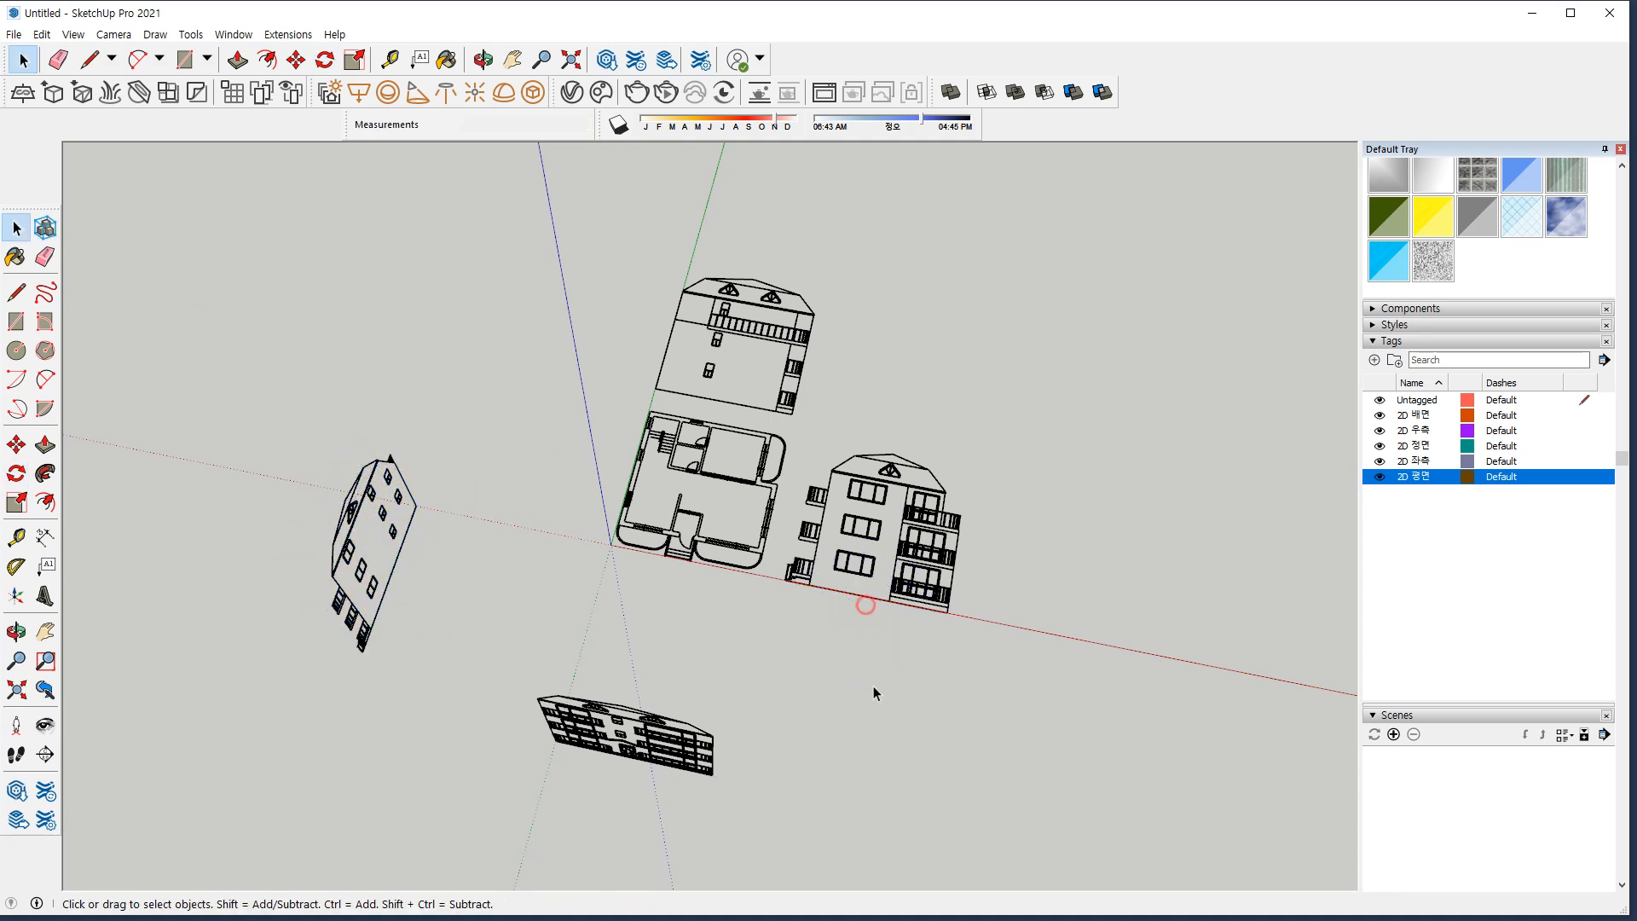
pyautogui.click(857, 588)
pyautogui.press('q')
pyautogui.click(848, 592)
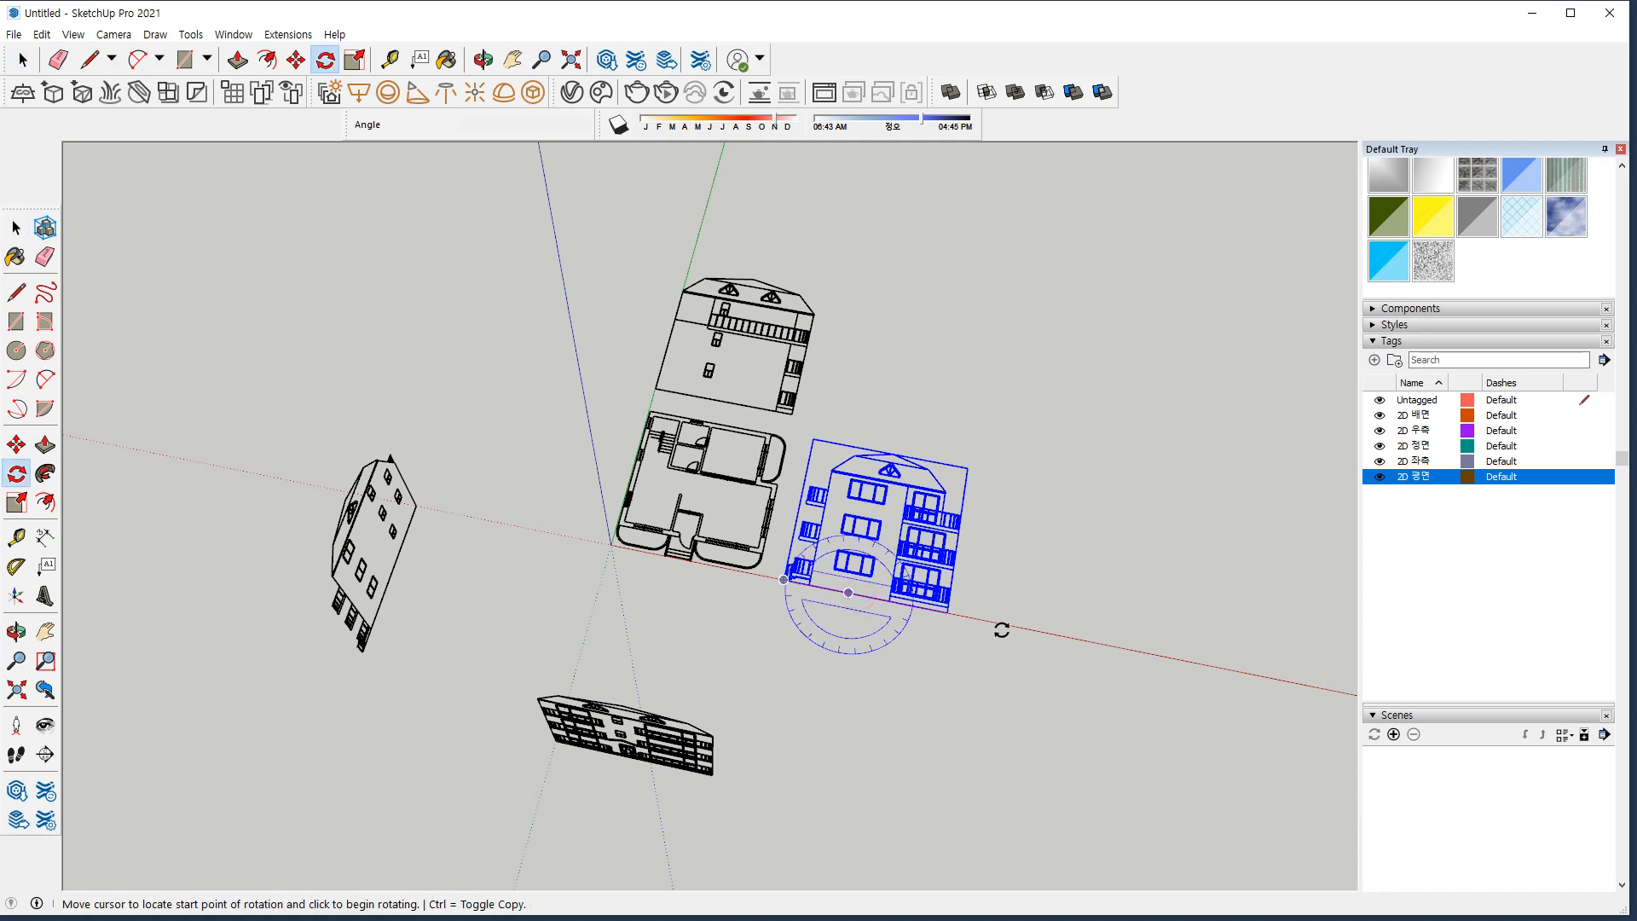
pyautogui.click(1003, 631)
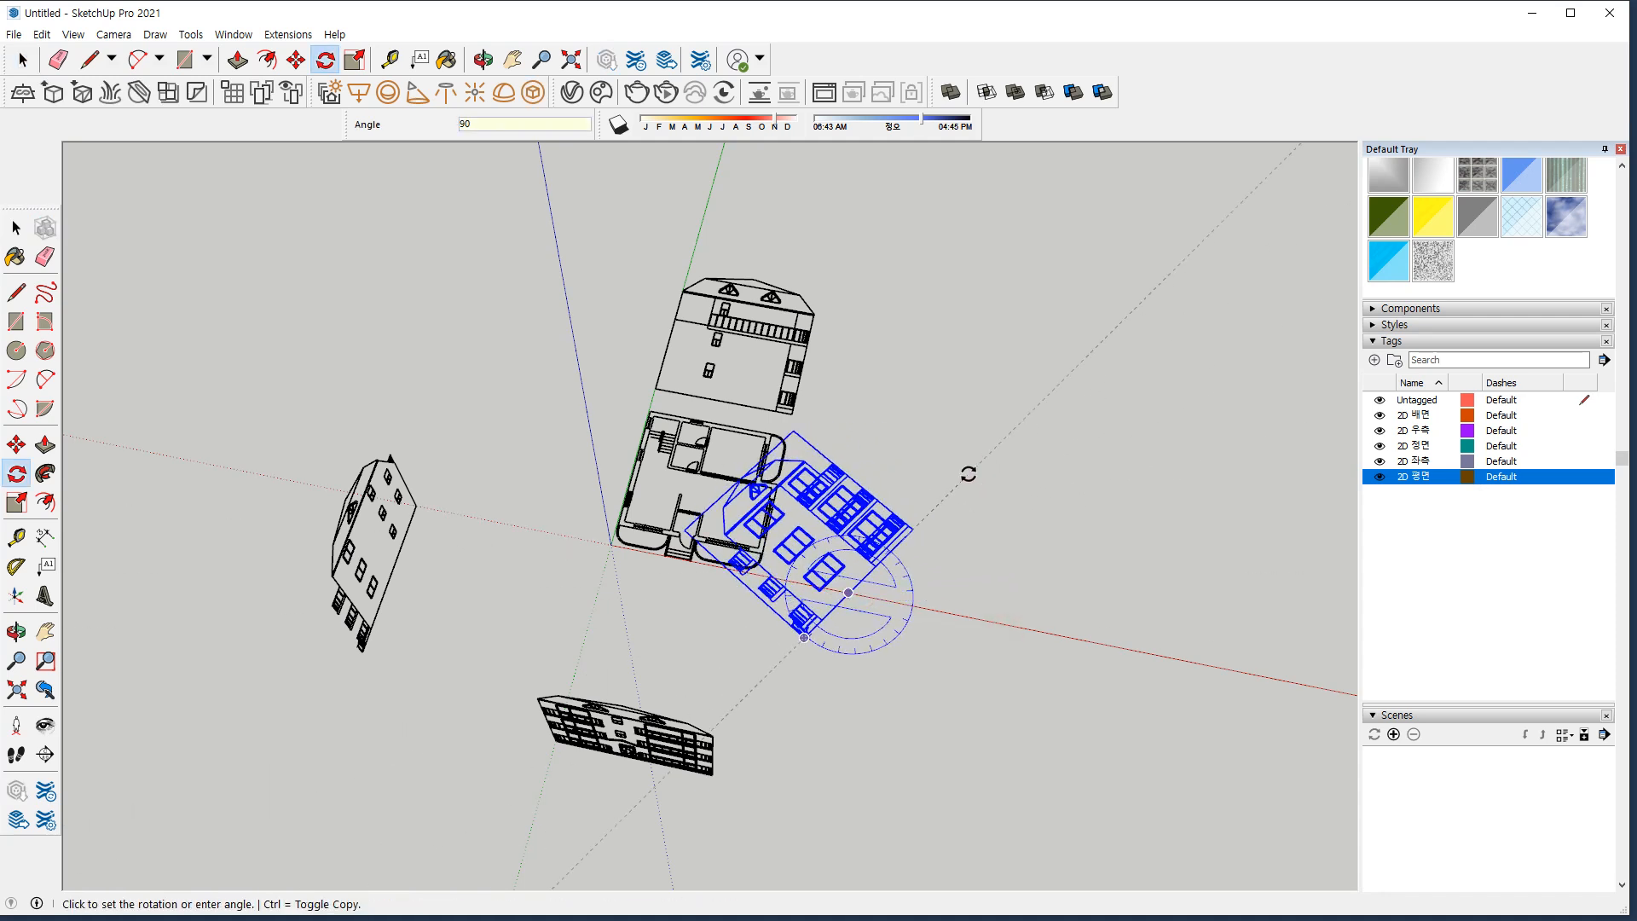
pyautogui.press('Return')
# Rotate the right elevation 90° about its base edge so it stands upright, parallel to the green axis
pyautogui.click(851, 590)
pyautogui.click(543, 524)
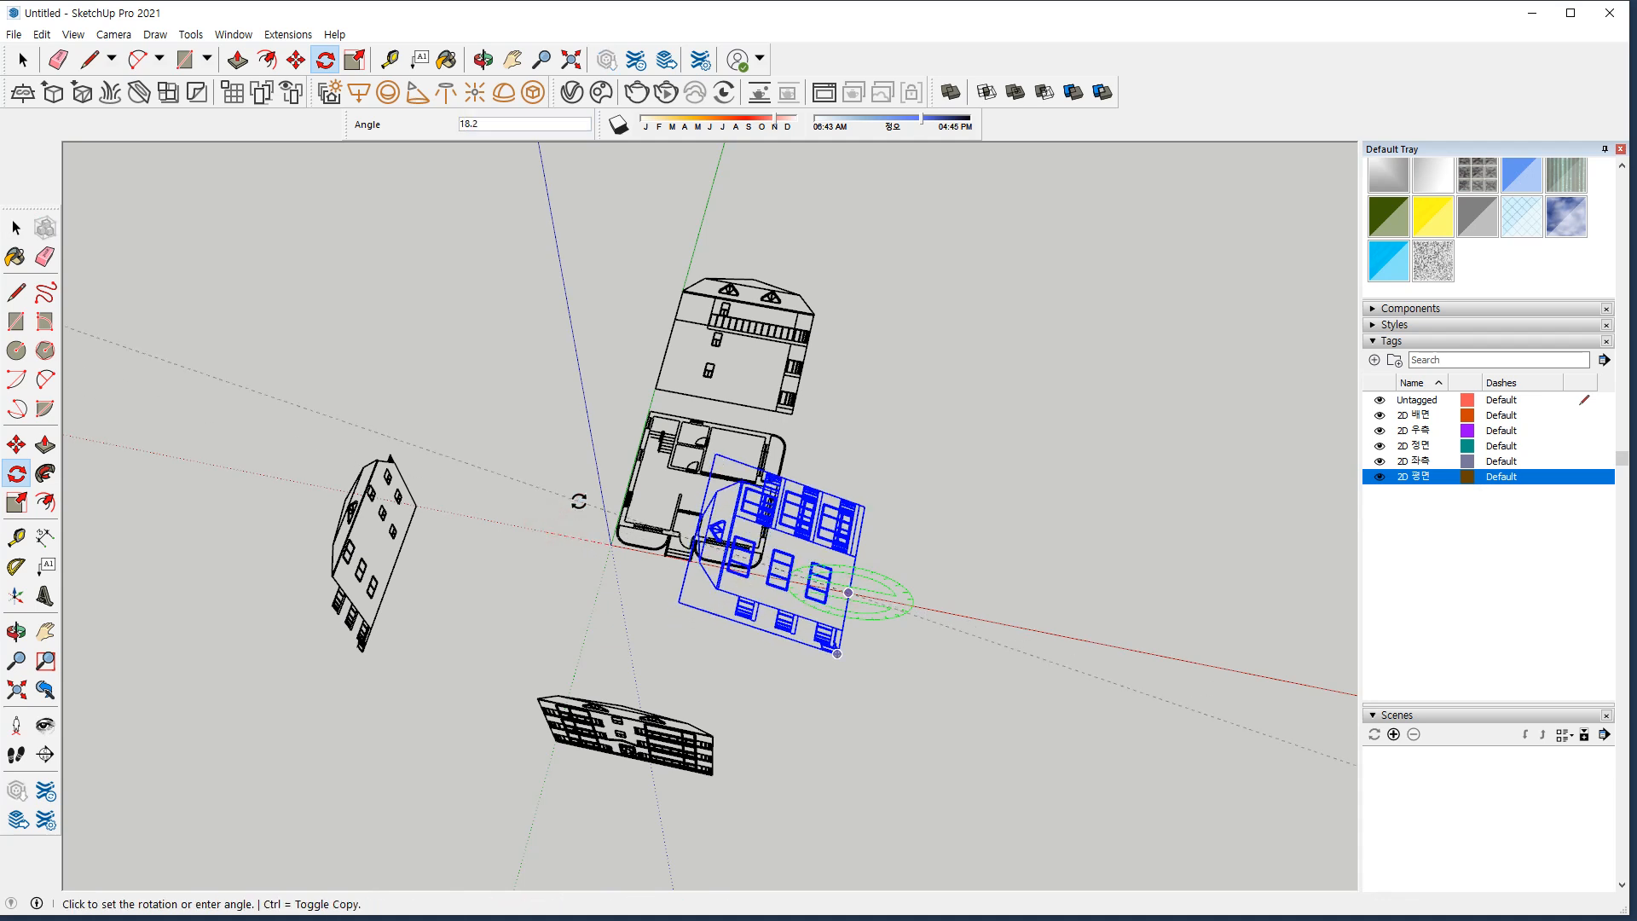
pyautogui.press('Return')
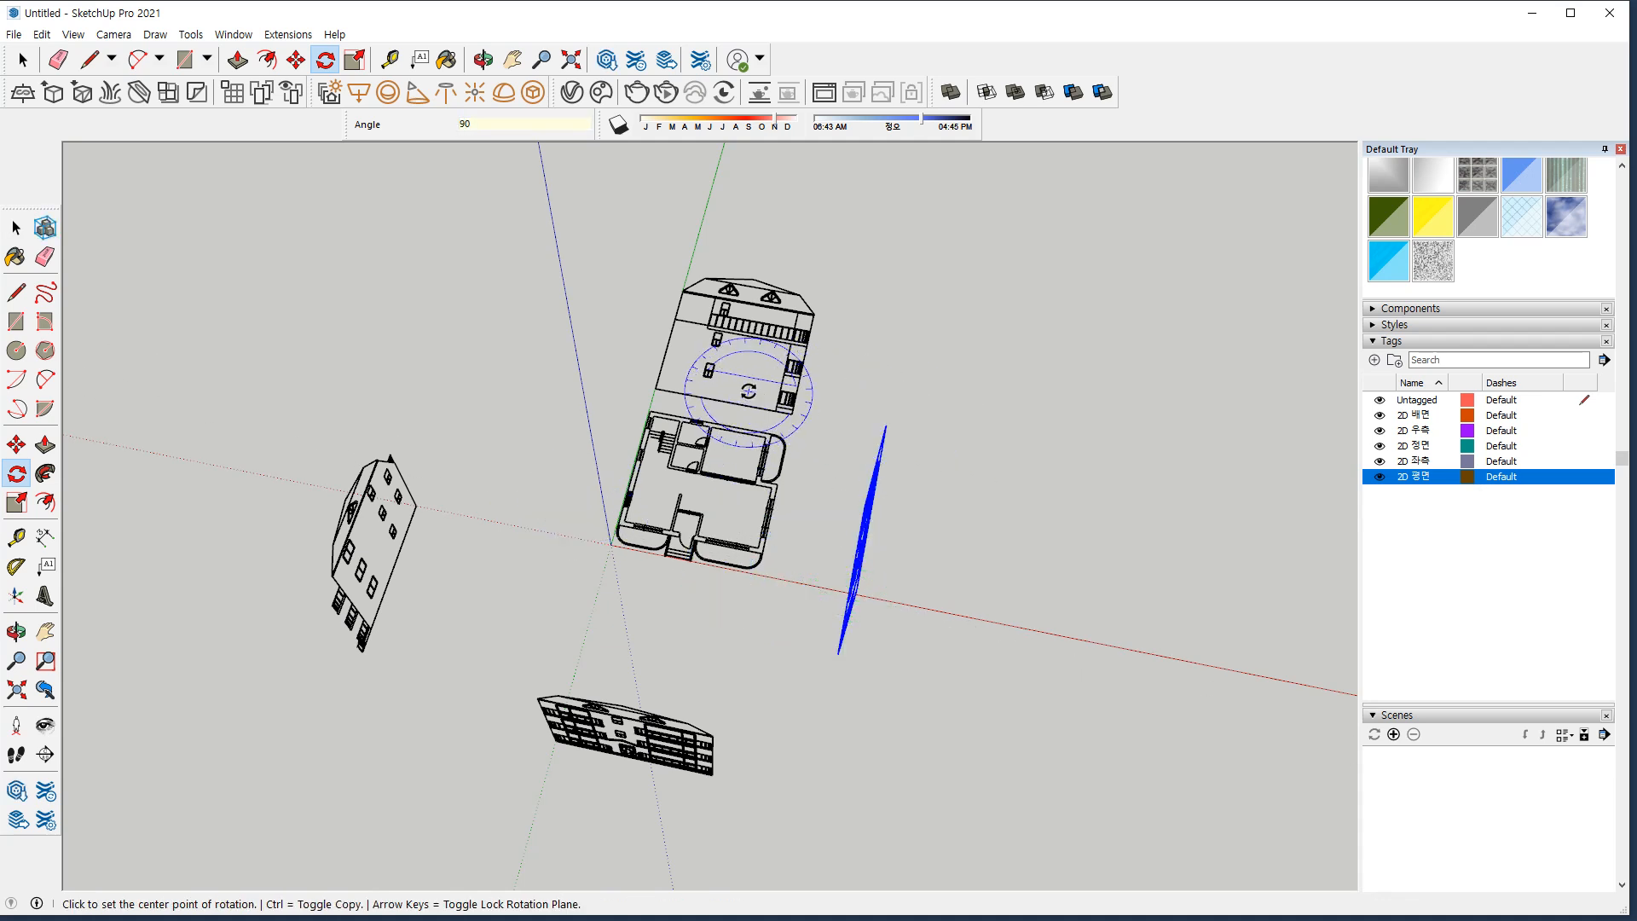
pyautogui.click(715, 400)
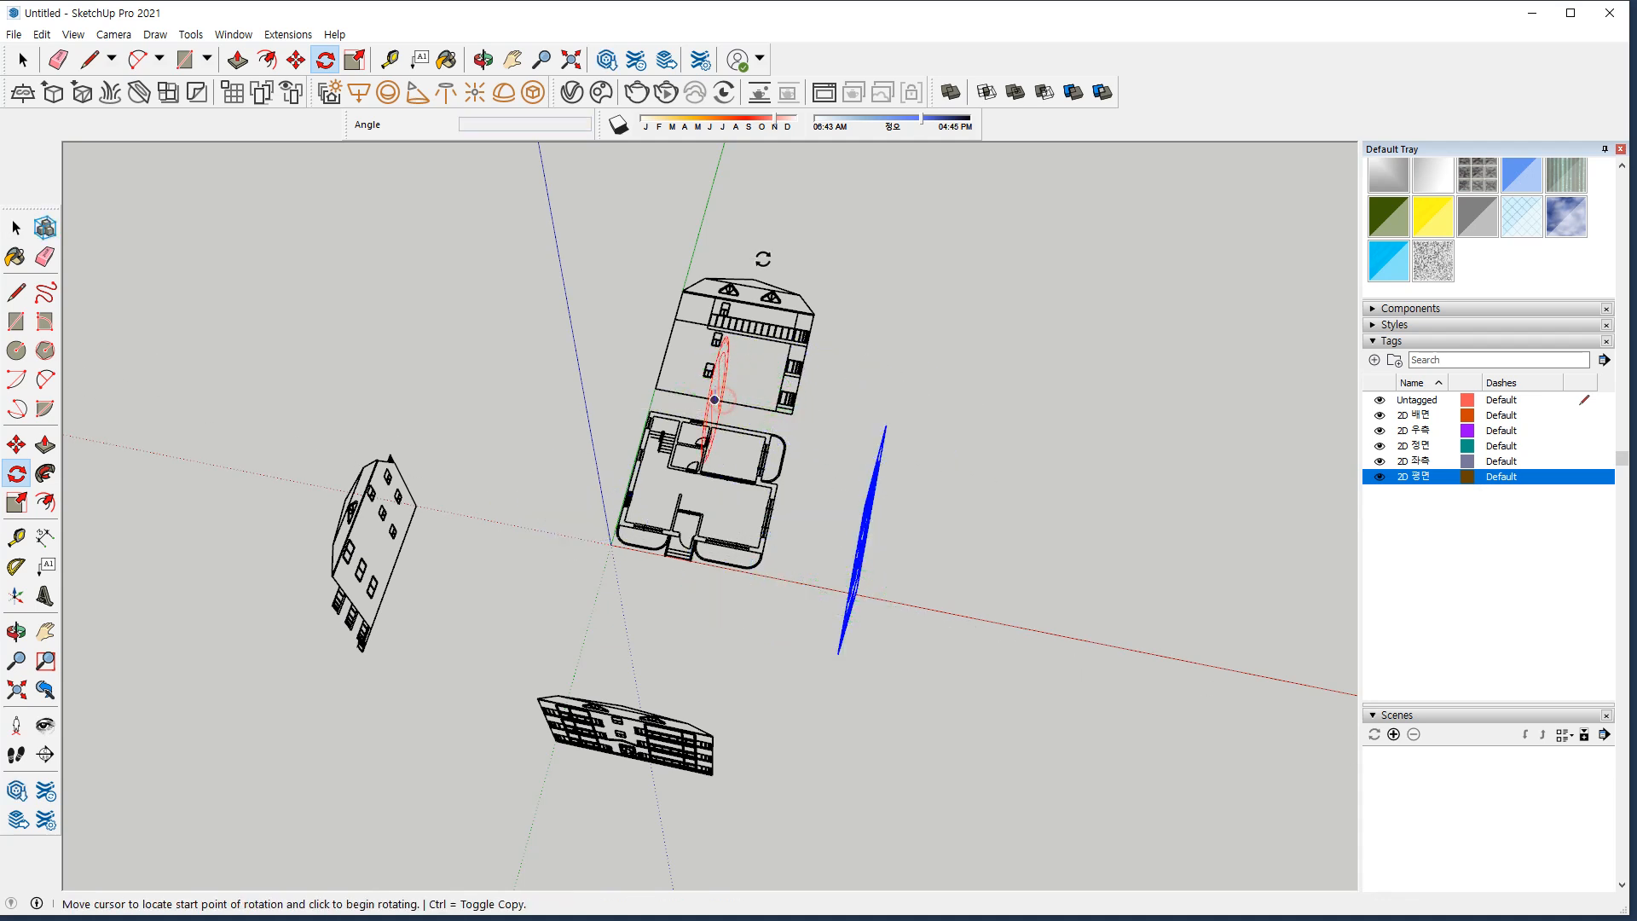
pyautogui.click(762, 230)
pyautogui.press('Escape')
# Rotate the rear elevation group 90° about its base edge so it stands upright behind the floor plan
pyautogui.press('space')
pyautogui.click(726, 358)
pyautogui.press('q')
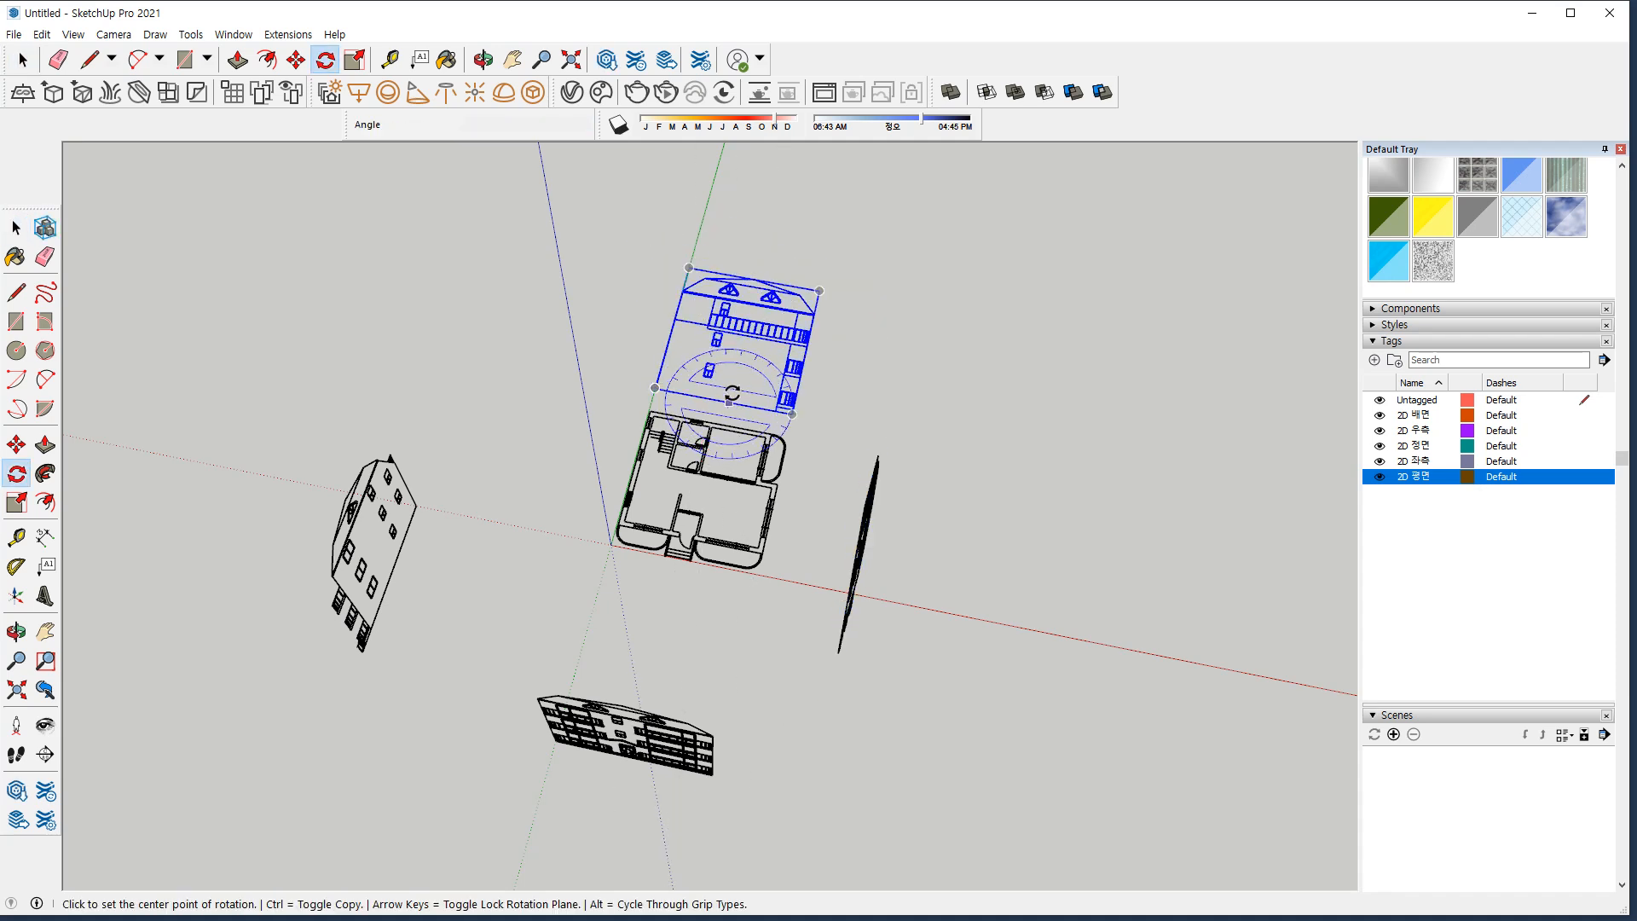
pyautogui.click(733, 403)
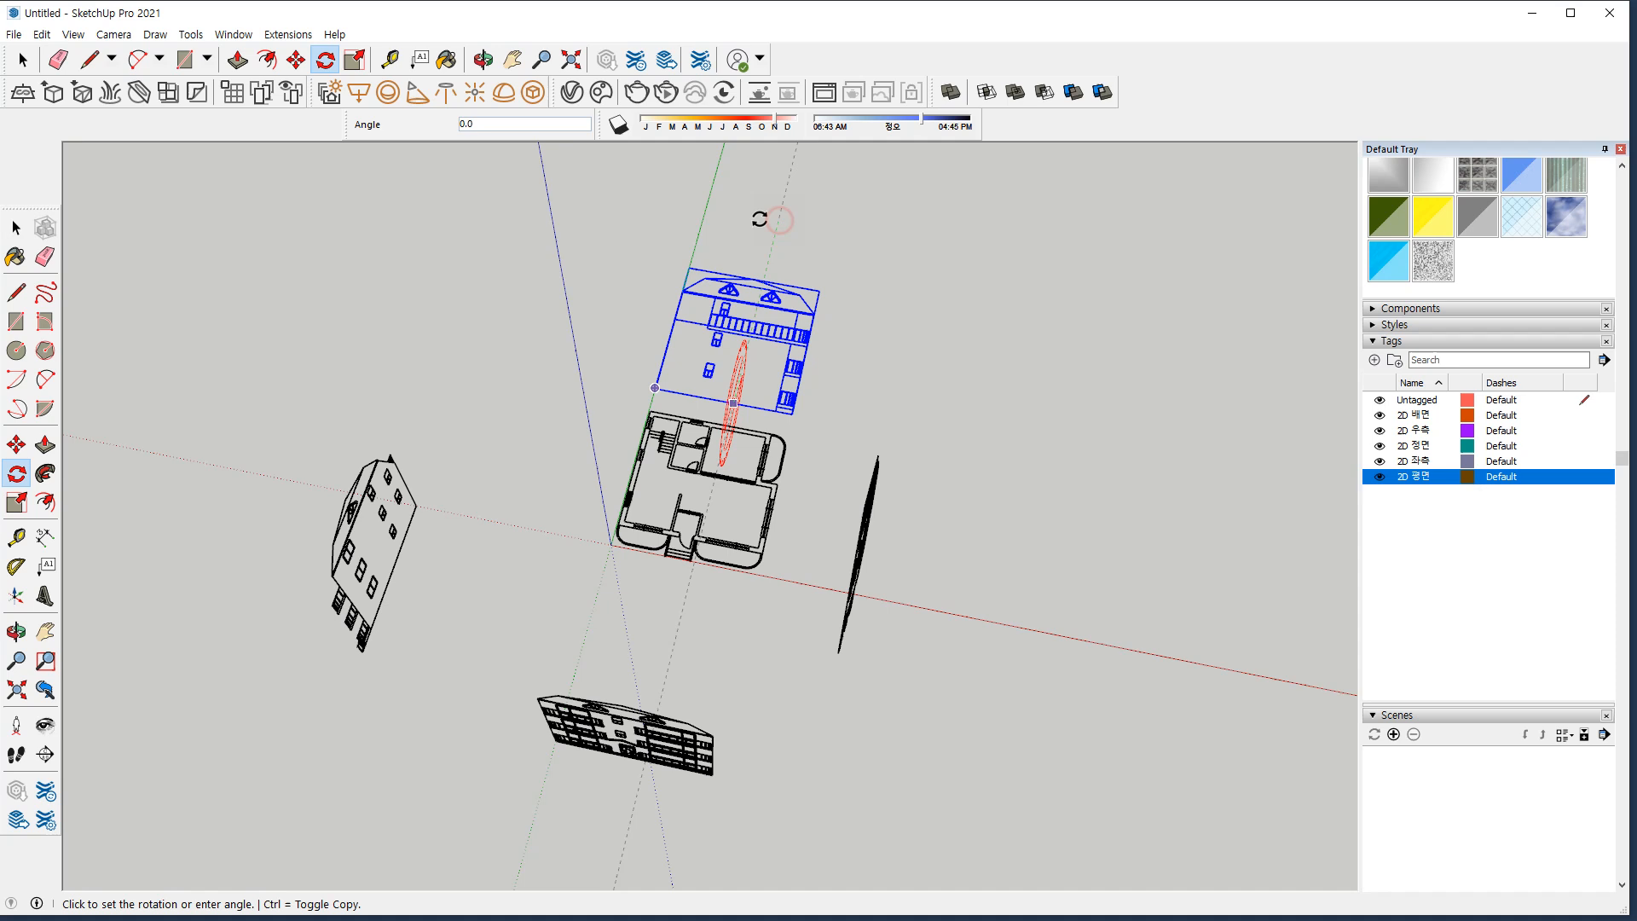
pyautogui.click(742, 221)
pyautogui.click(756, 218)
# Move the upright front elevation about 10 m toward the front of the floor plan
pyautogui.moveTo(751, 223); pyautogui.dragTo(486, 567, button='middle')
pyautogui.press('space')
pyautogui.press('m')
pyautogui.press('space')
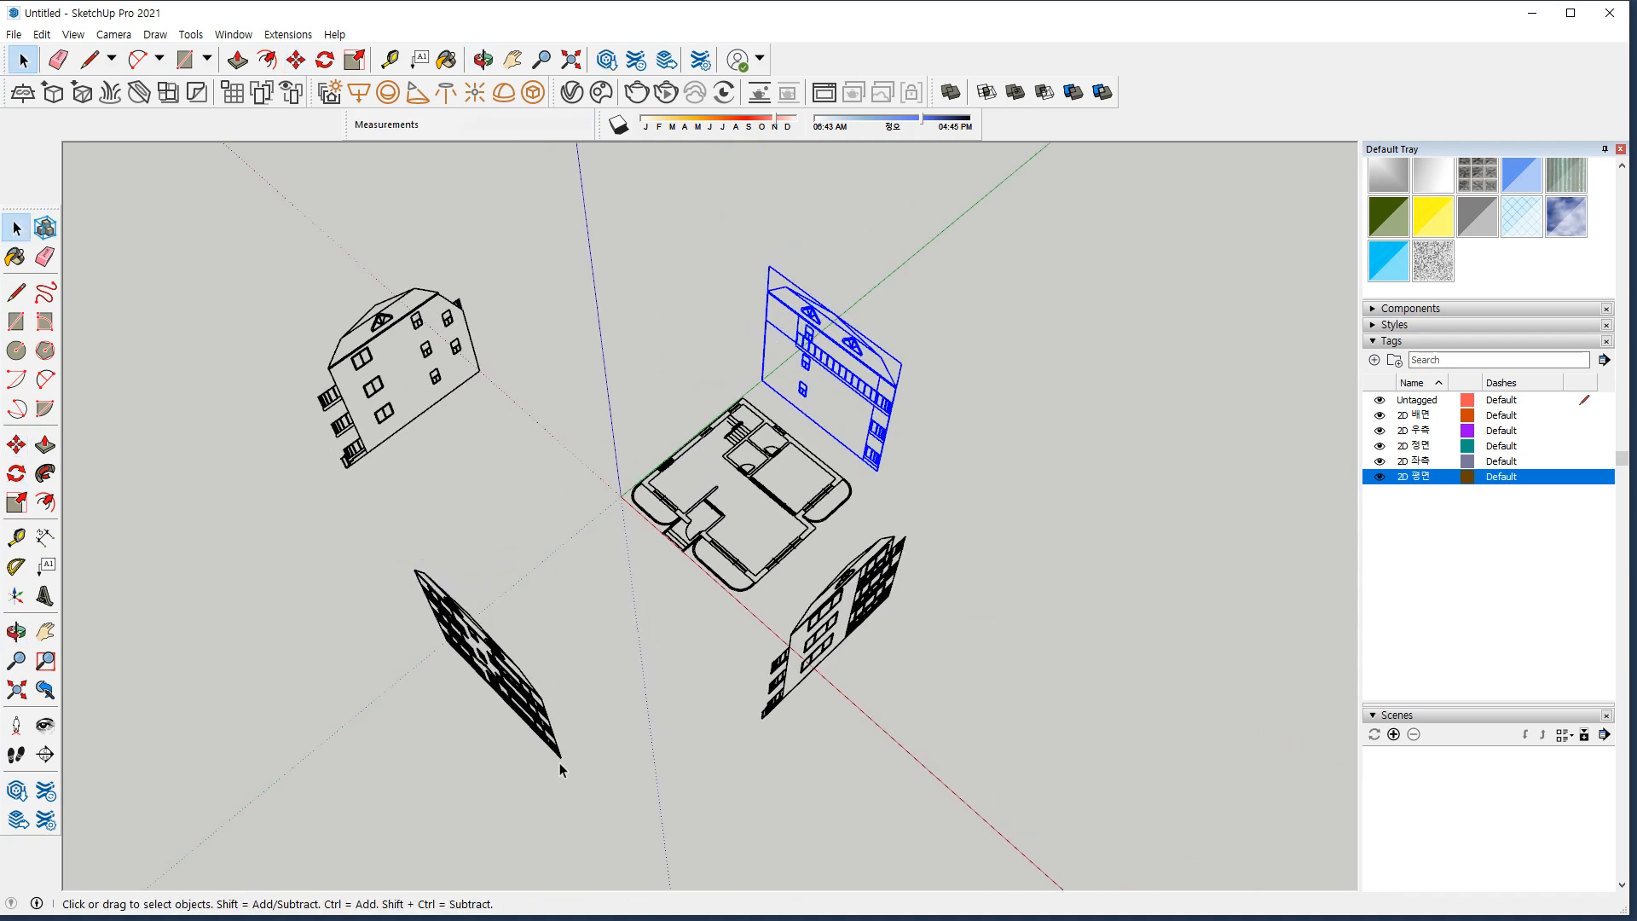
pyautogui.click(556, 750)
pyautogui.press('m')
pyautogui.click(556, 754)
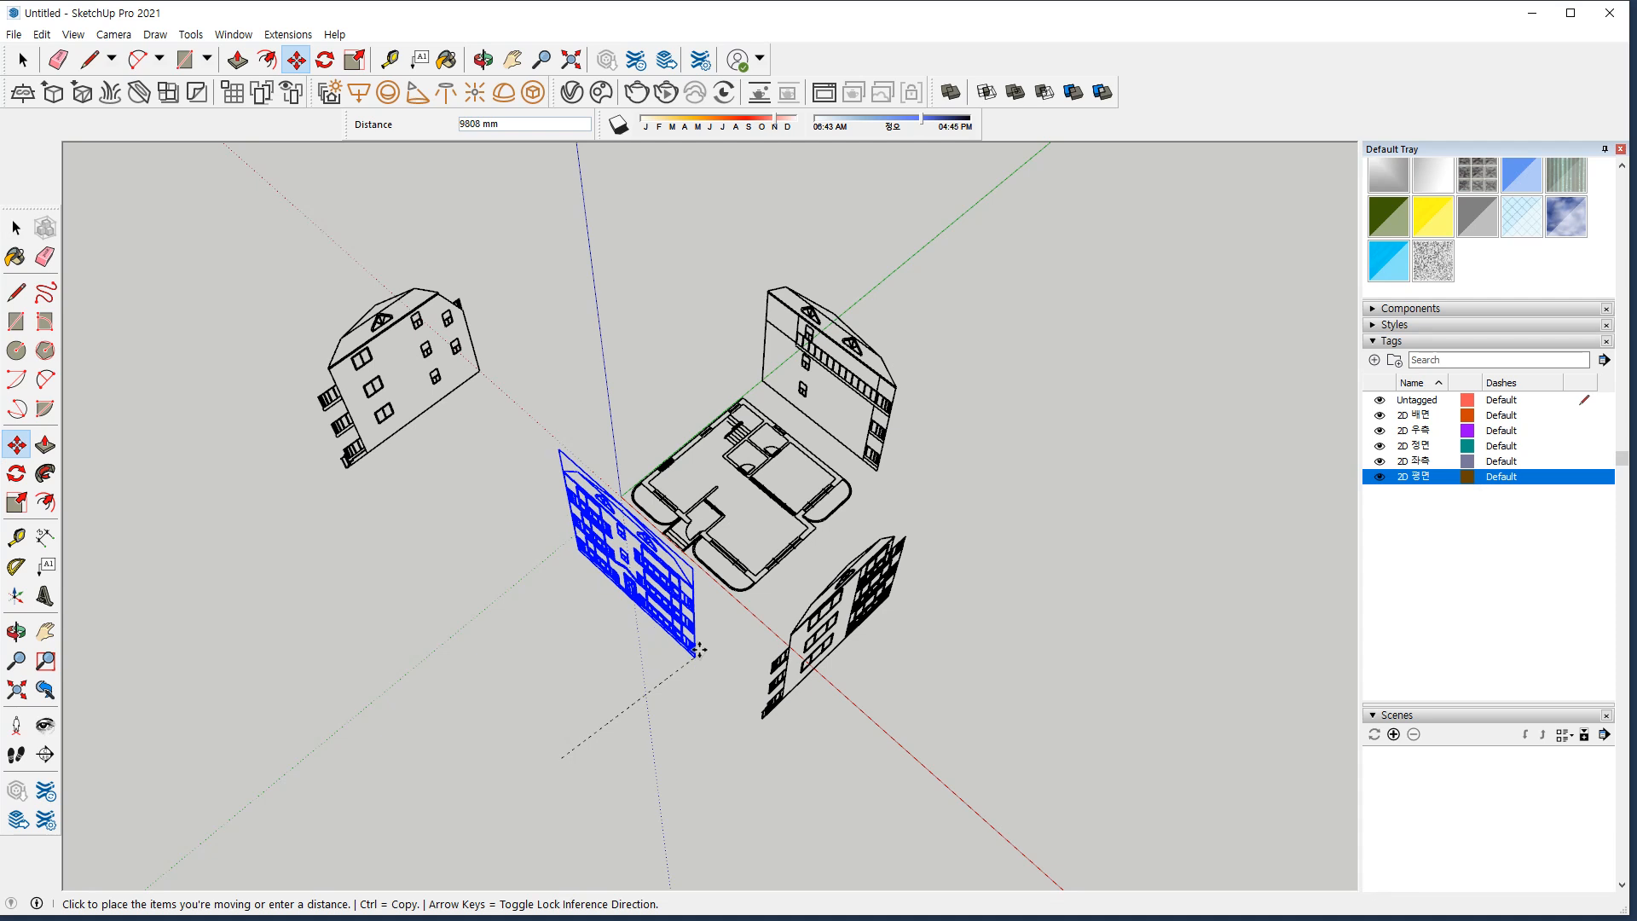
pyautogui.click(692, 641)
pyautogui.press('space')
# Move the upright left elevation closer to the left side of the floor plan, and clear the selection
pyautogui.click(353, 443)
pyautogui.press('m')
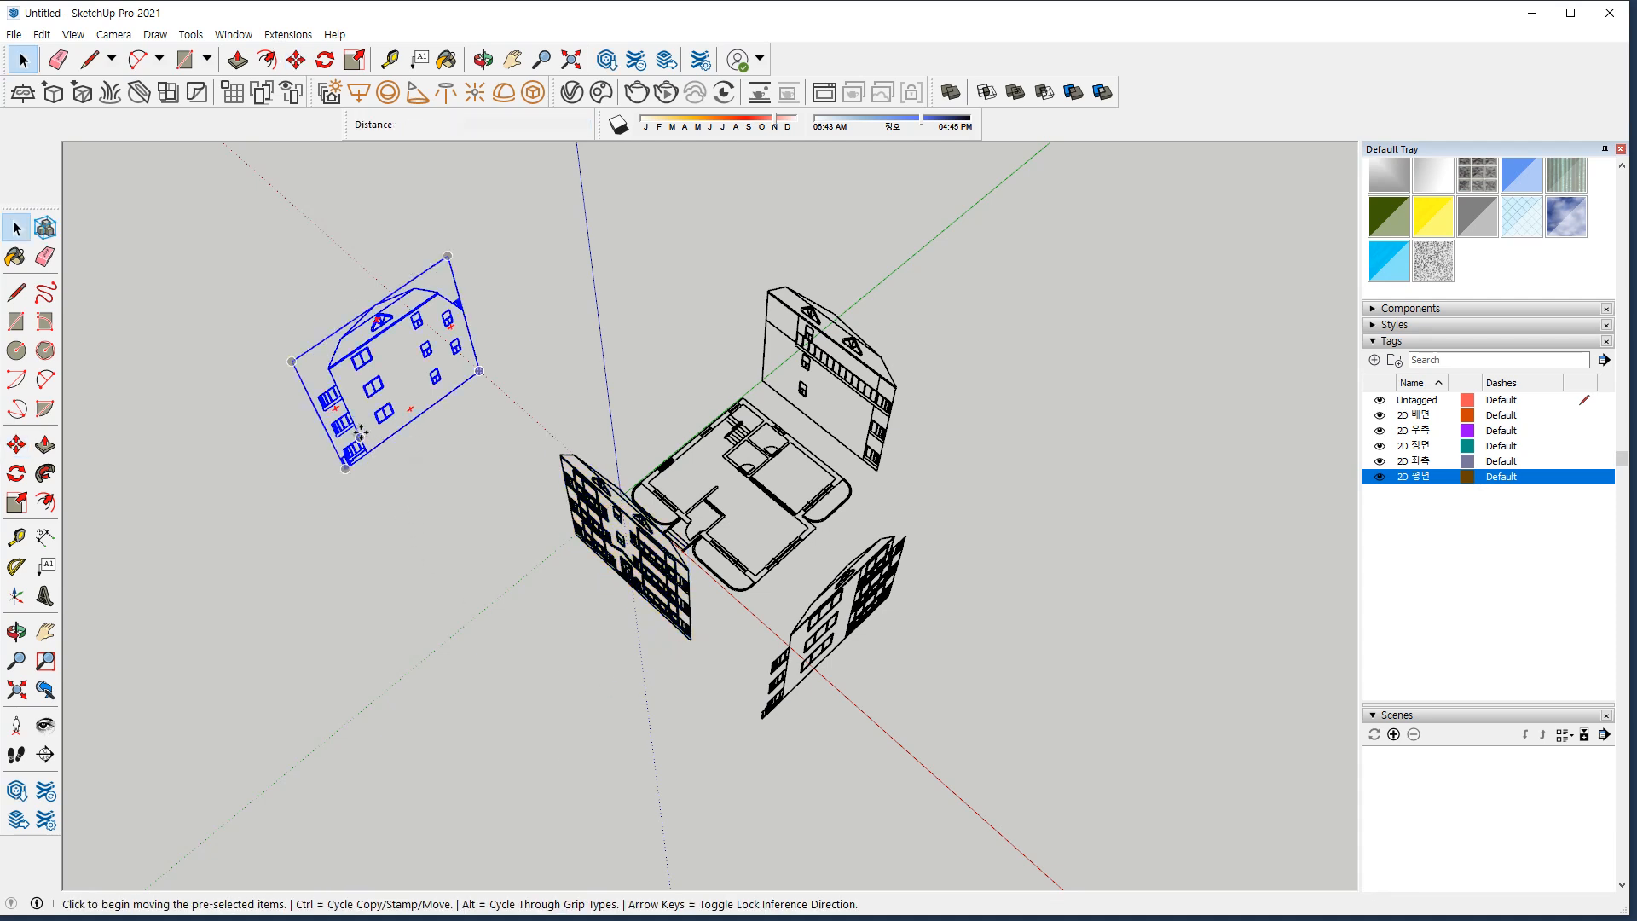
pyautogui.click(361, 437)
pyautogui.click(556, 420)
pyautogui.press('space')
pyautogui.click(1009, 745)
# Examine the front elevation's lower right corner, comparing the wall's end point with the corner of the group's bounding box
pyautogui.moveTo(818, 579); pyautogui.dragTo(852, 559, button='middle')
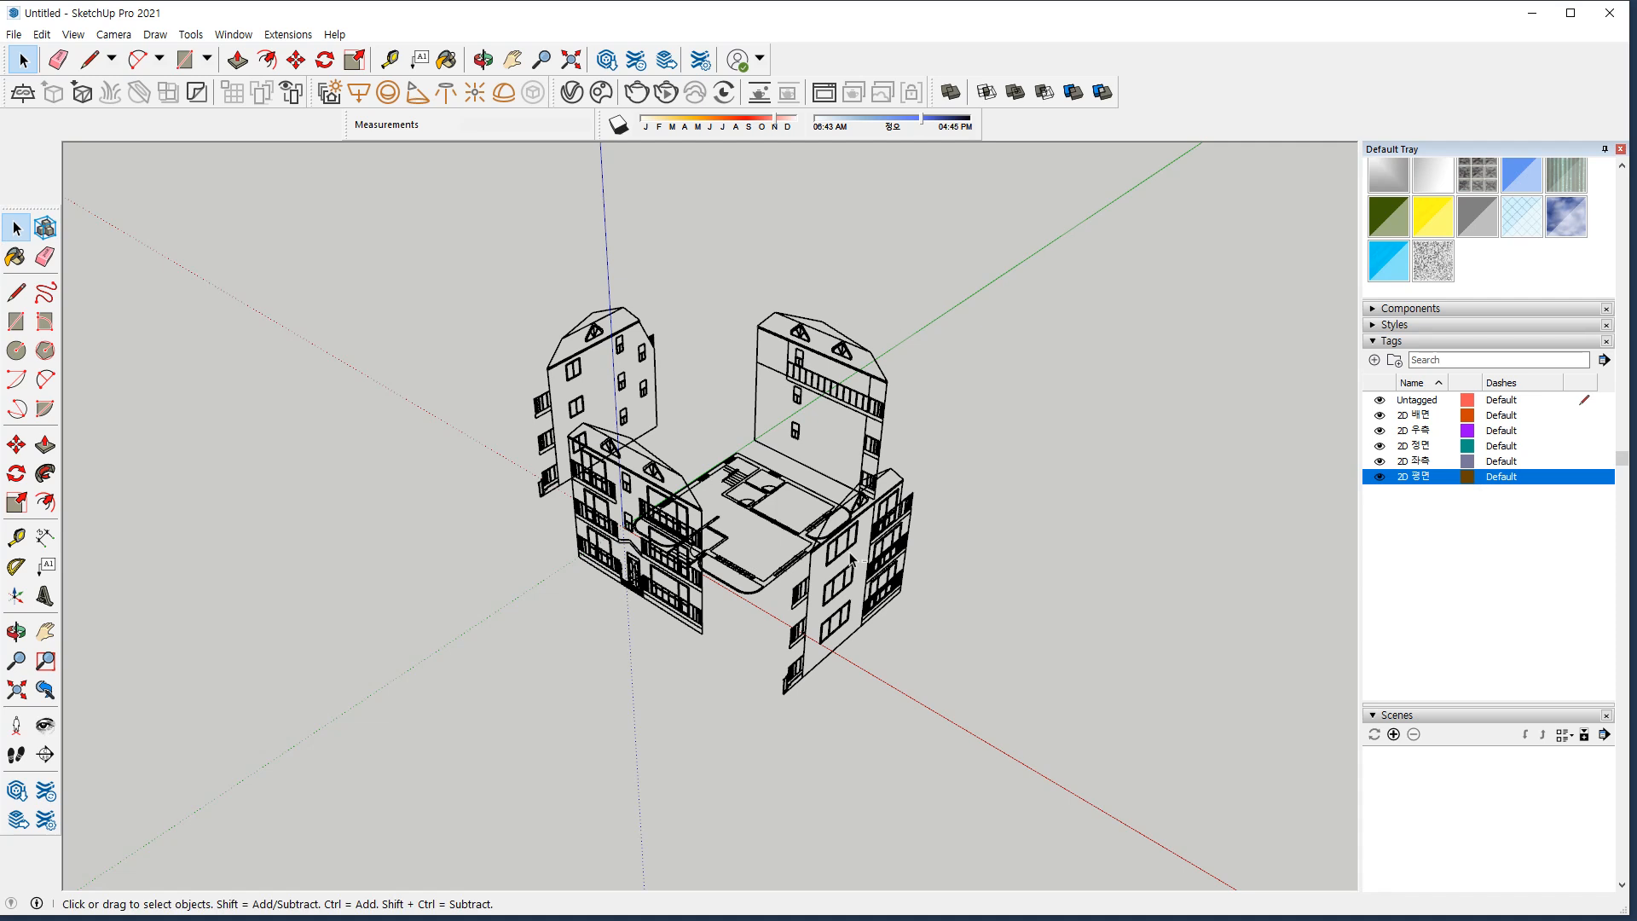
pyautogui.scroll(3, 851, 558)
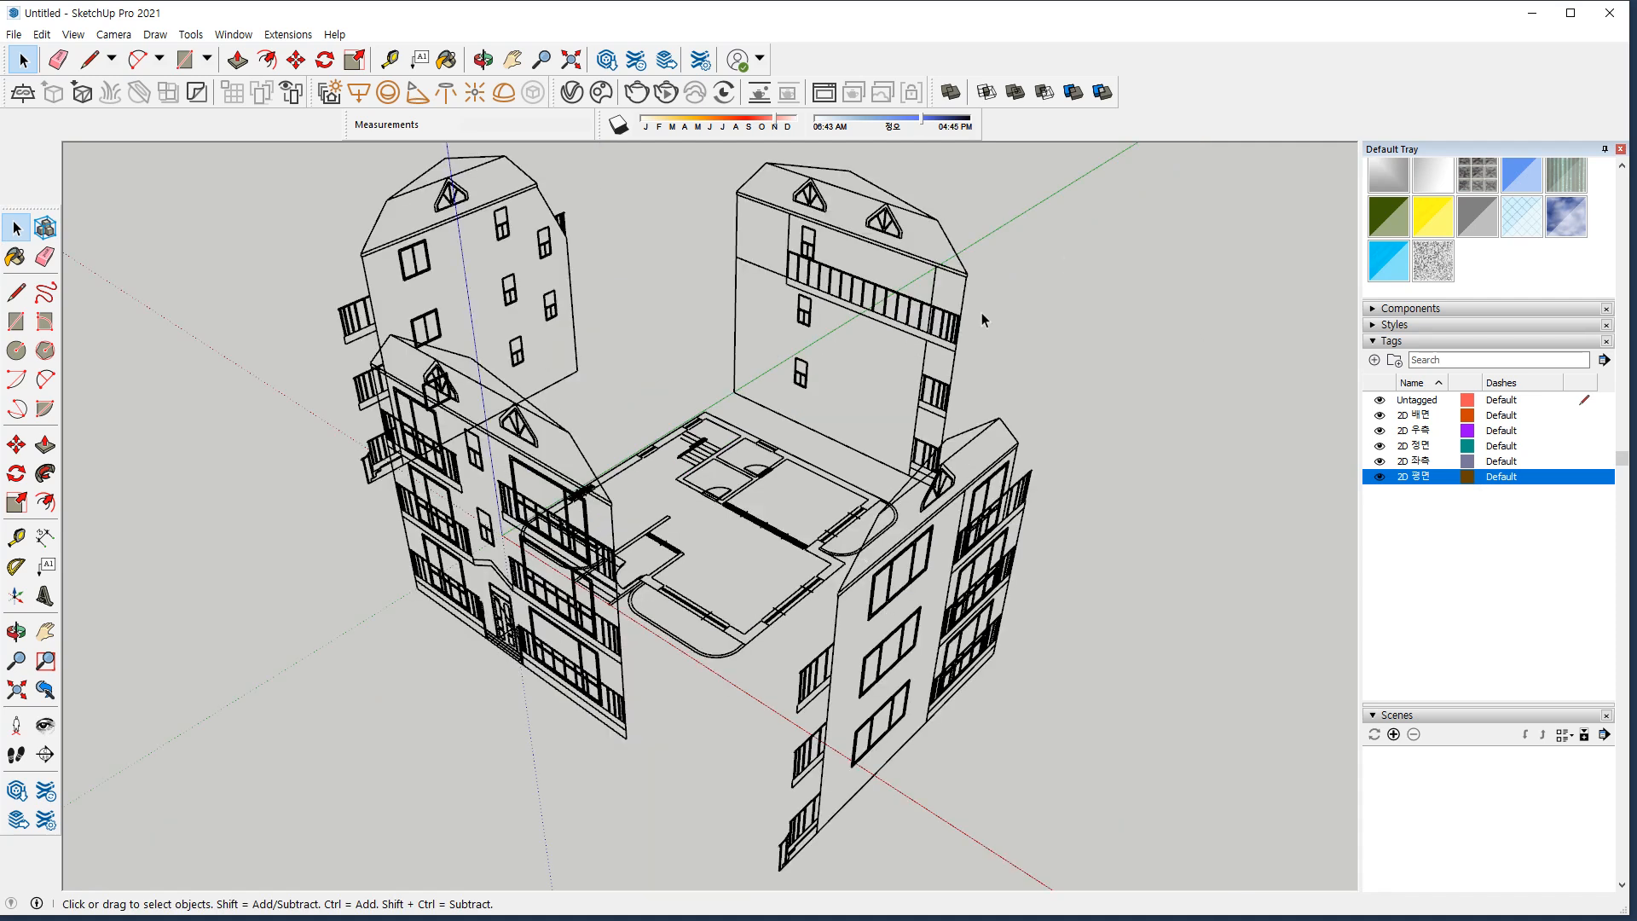
pyautogui.scroll(2, 677, 745)
pyautogui.click(610, 724)
pyautogui.scroll(5, 718, 666)
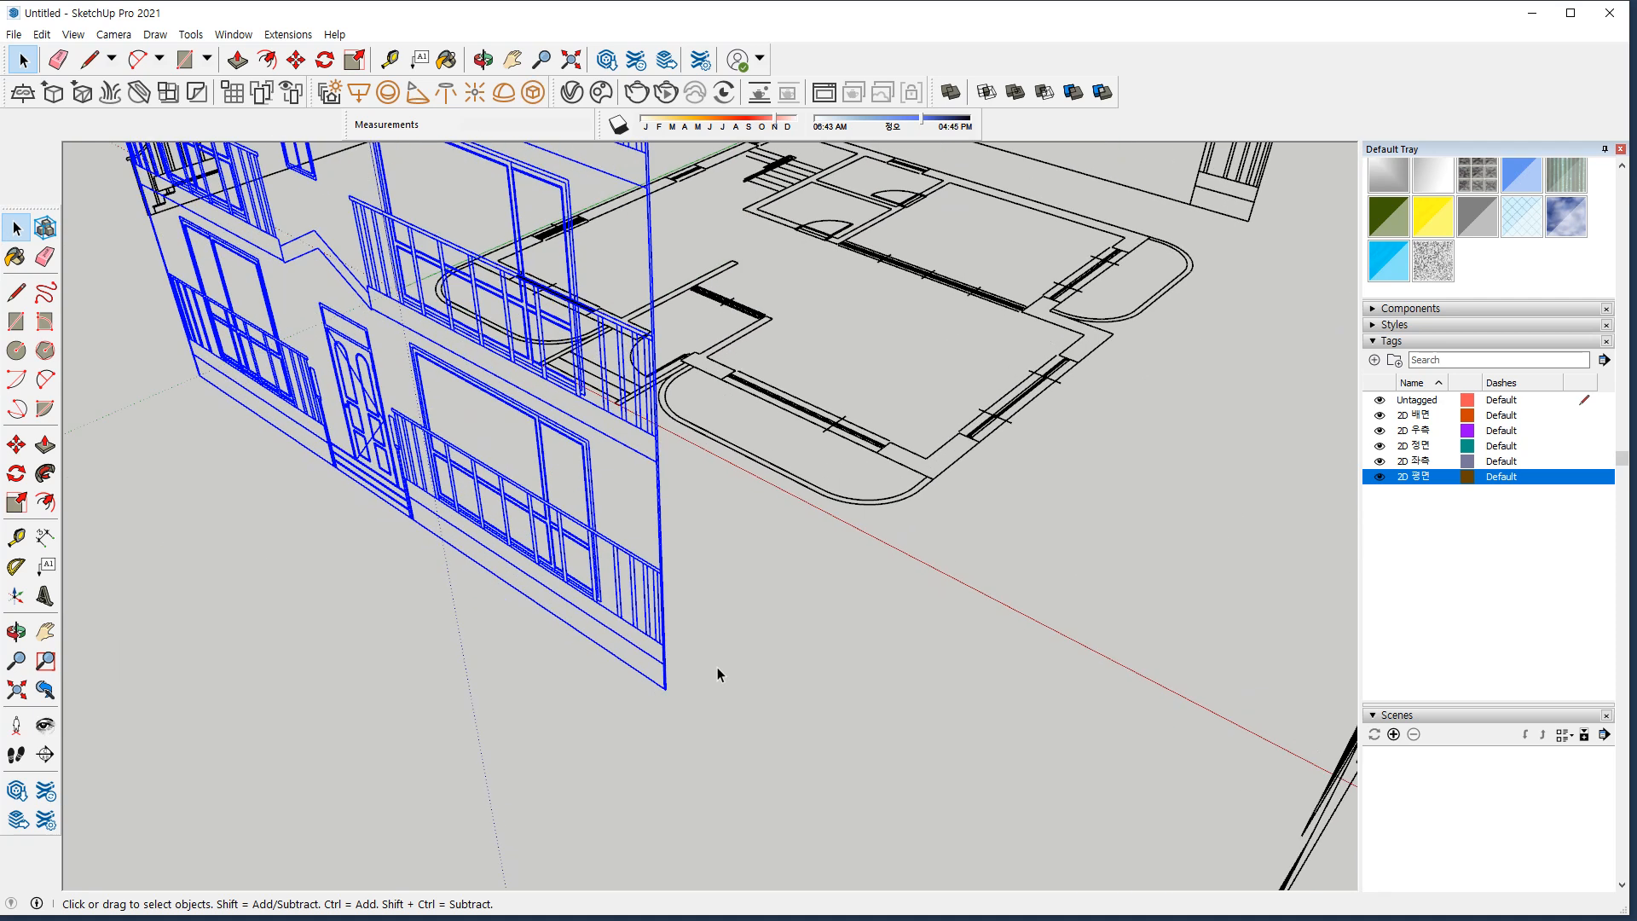
pyautogui.scroll(2, 617, 745)
pyautogui.click(574, 716)
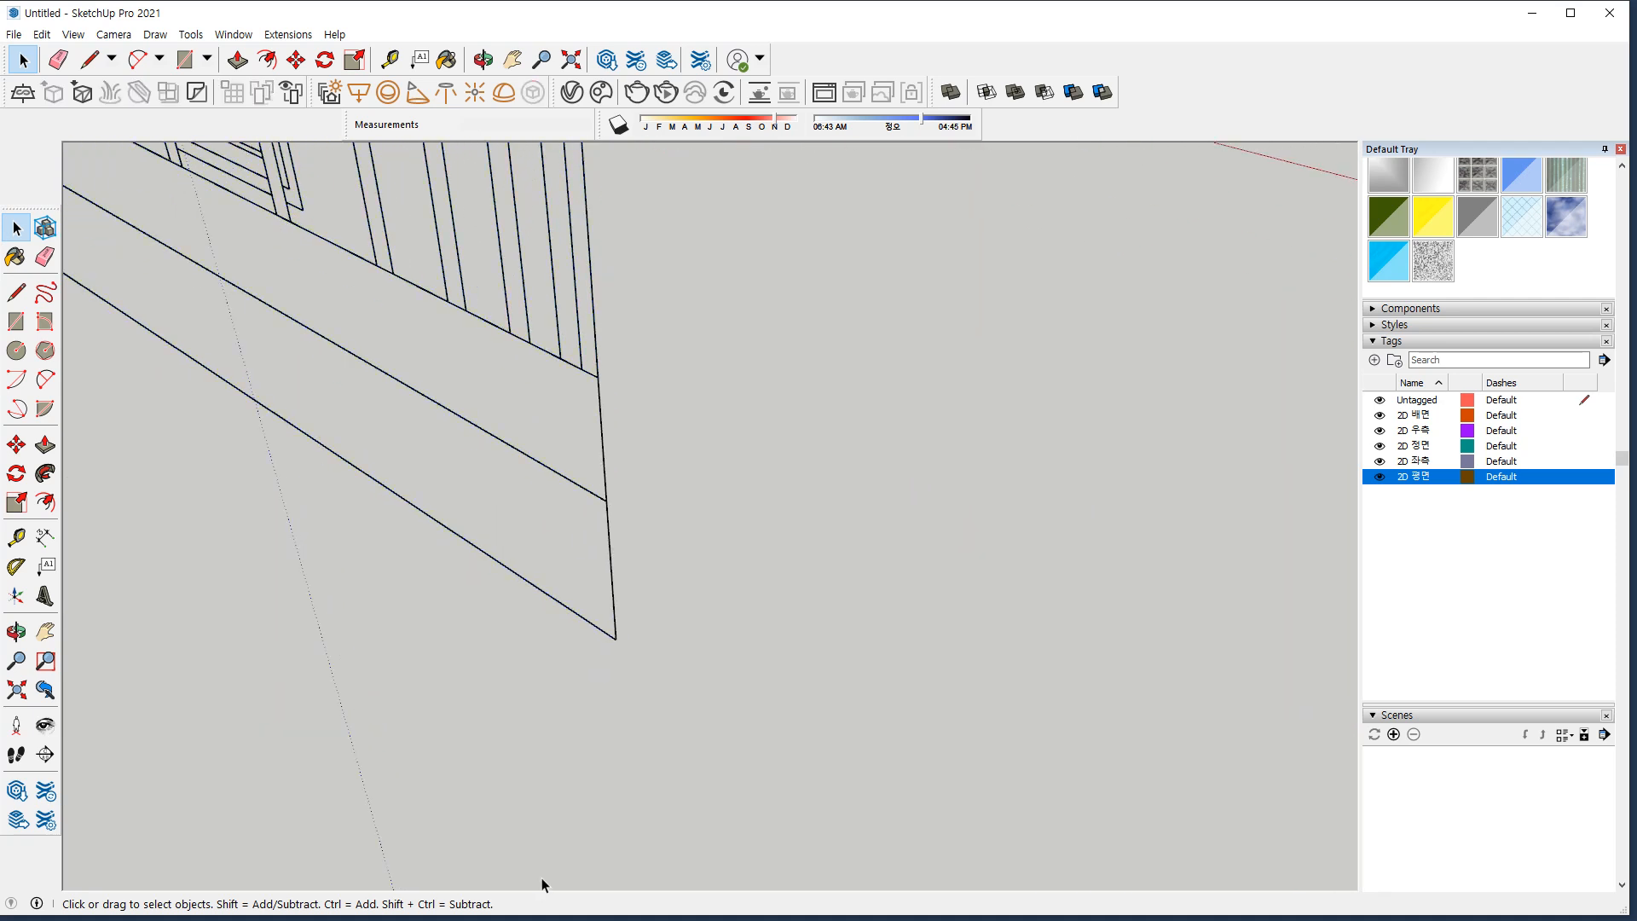
pyautogui.hotkey('ctrl', '2')
pyautogui.moveTo(635, 689)
pyautogui.mouseDown()
pyautogui.moveTo(515, 631)
pyautogui.moveTo(586, 696)
pyautogui.mouseUp()
pyautogui.press('Escape')
pyautogui.moveTo(668, 560); pyautogui.dragTo(508, 642)
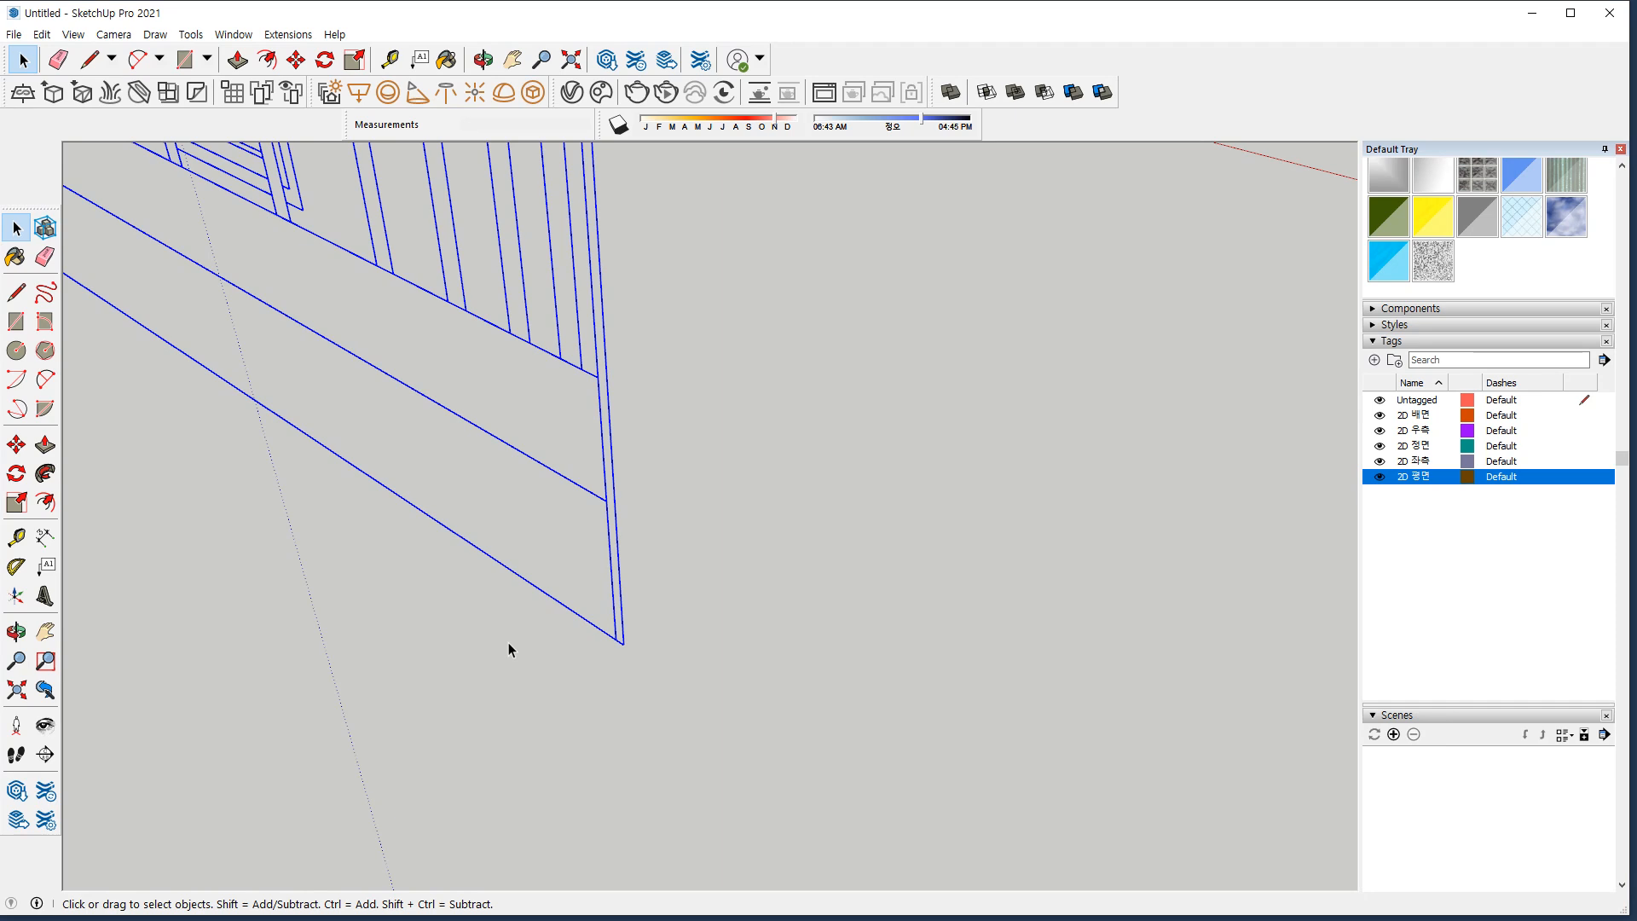
pyautogui.click(535, 593)
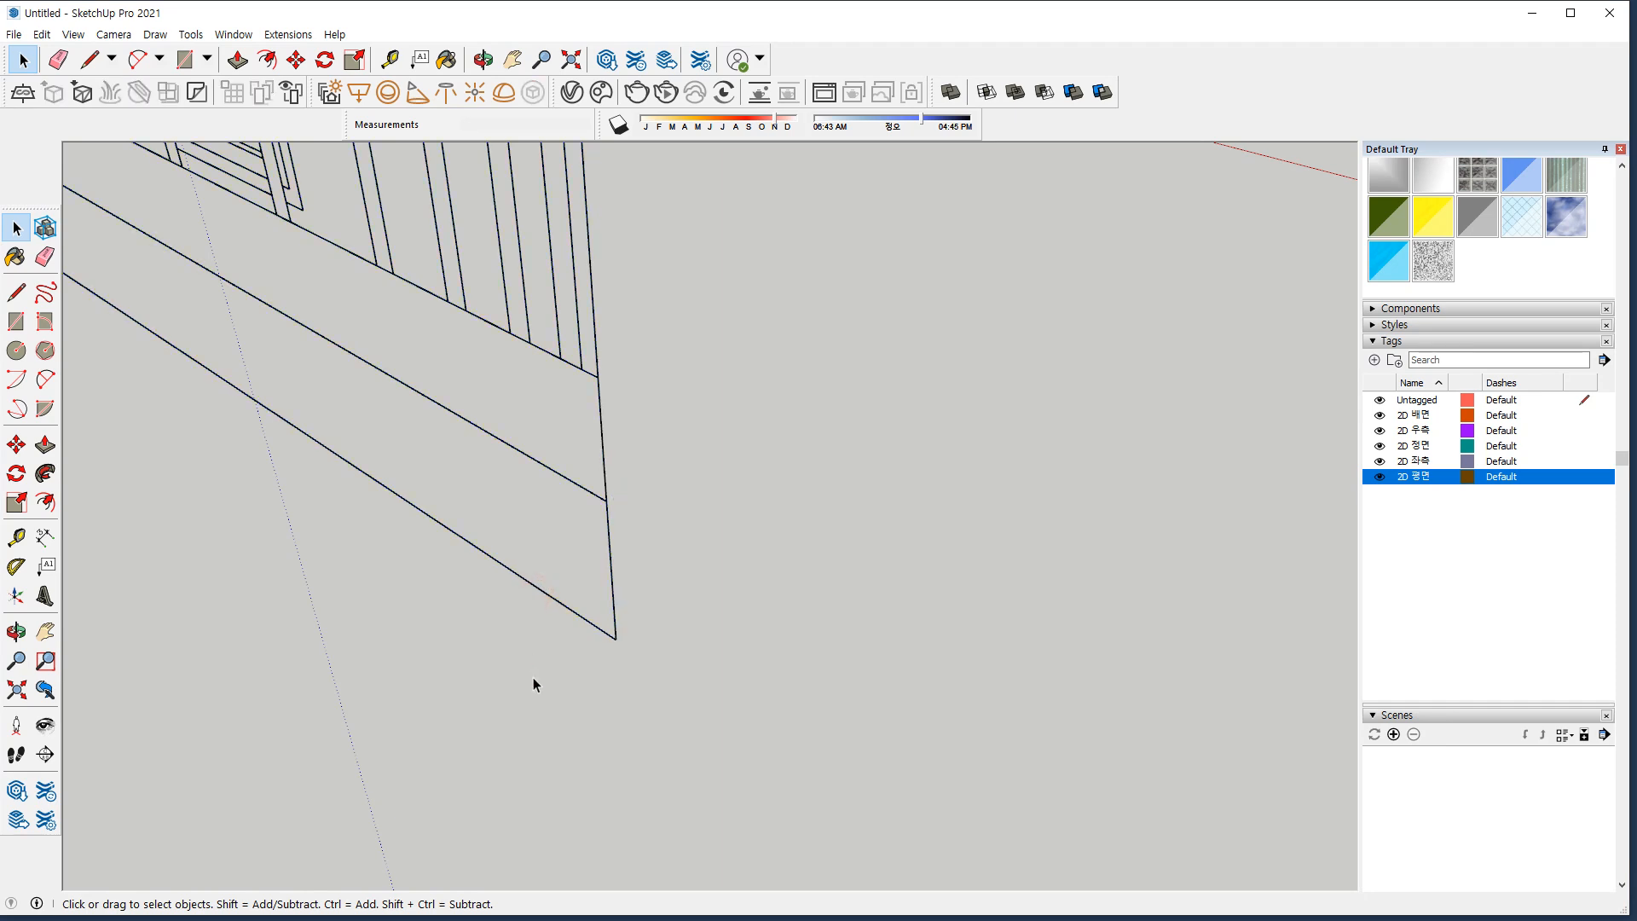
pyautogui.moveTo(609, 514)
pyautogui.mouseDown()
pyautogui.moveTo(610, 580)
pyautogui.moveTo(524, 610)
pyautogui.mouseUp()
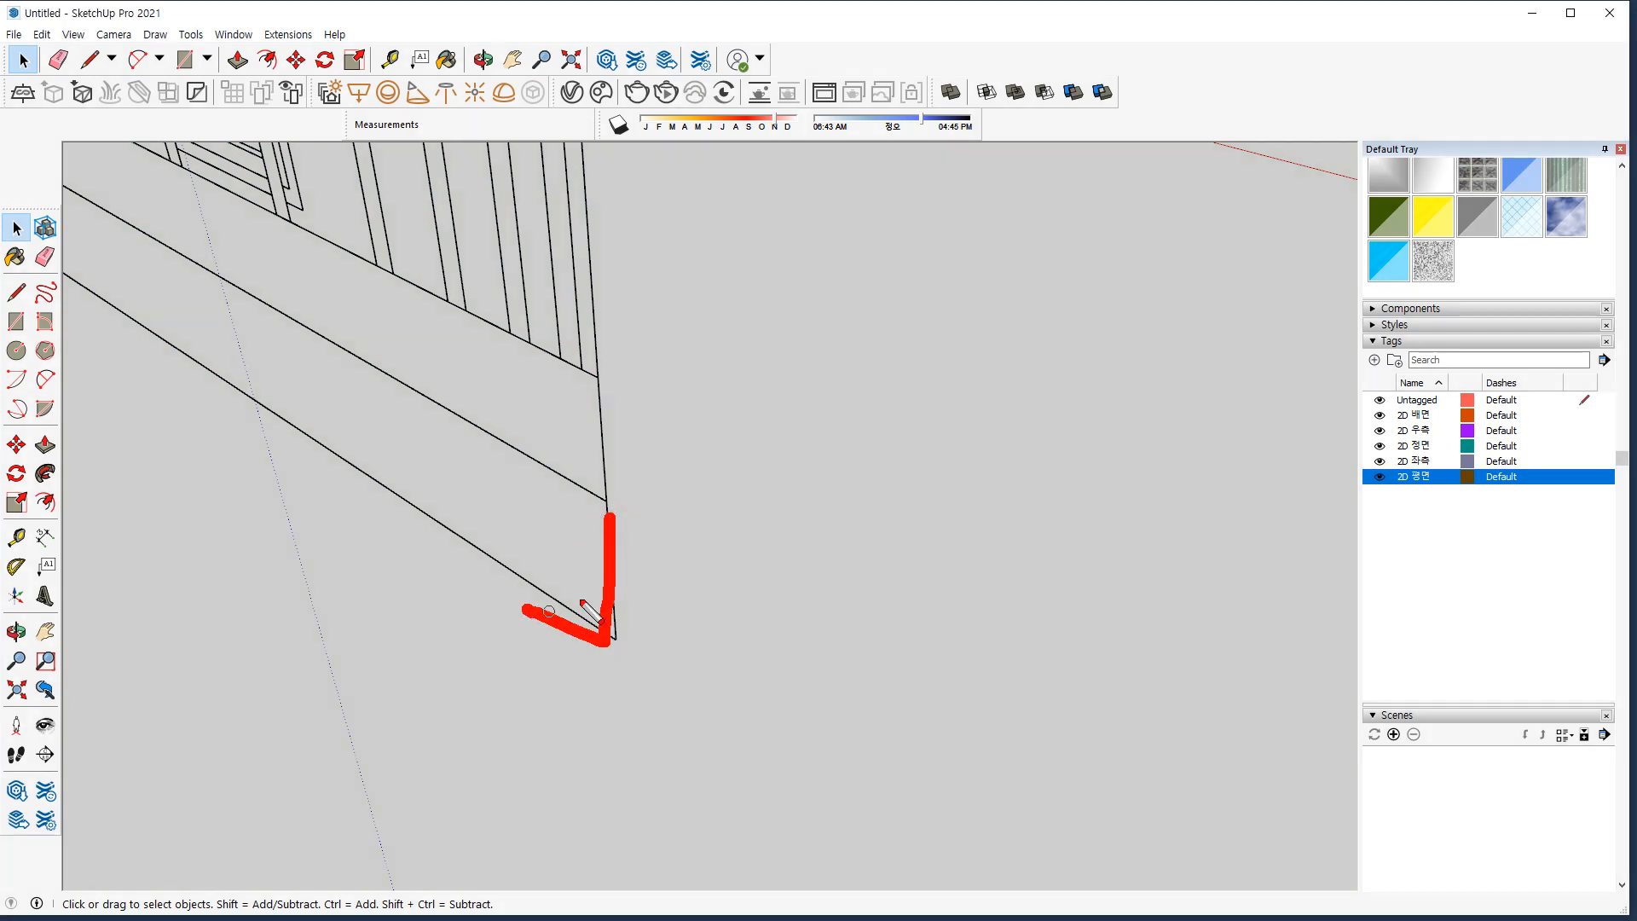
pyautogui.click(643, 553)
# Inspect the front elevation's roof eave, comparing its overhang with the wall edge and the group's bounding box
pyautogui.moveTo(599, 475); pyautogui.dragTo(597, 631, button='middle')
pyautogui.scroll(5, 592, 585)
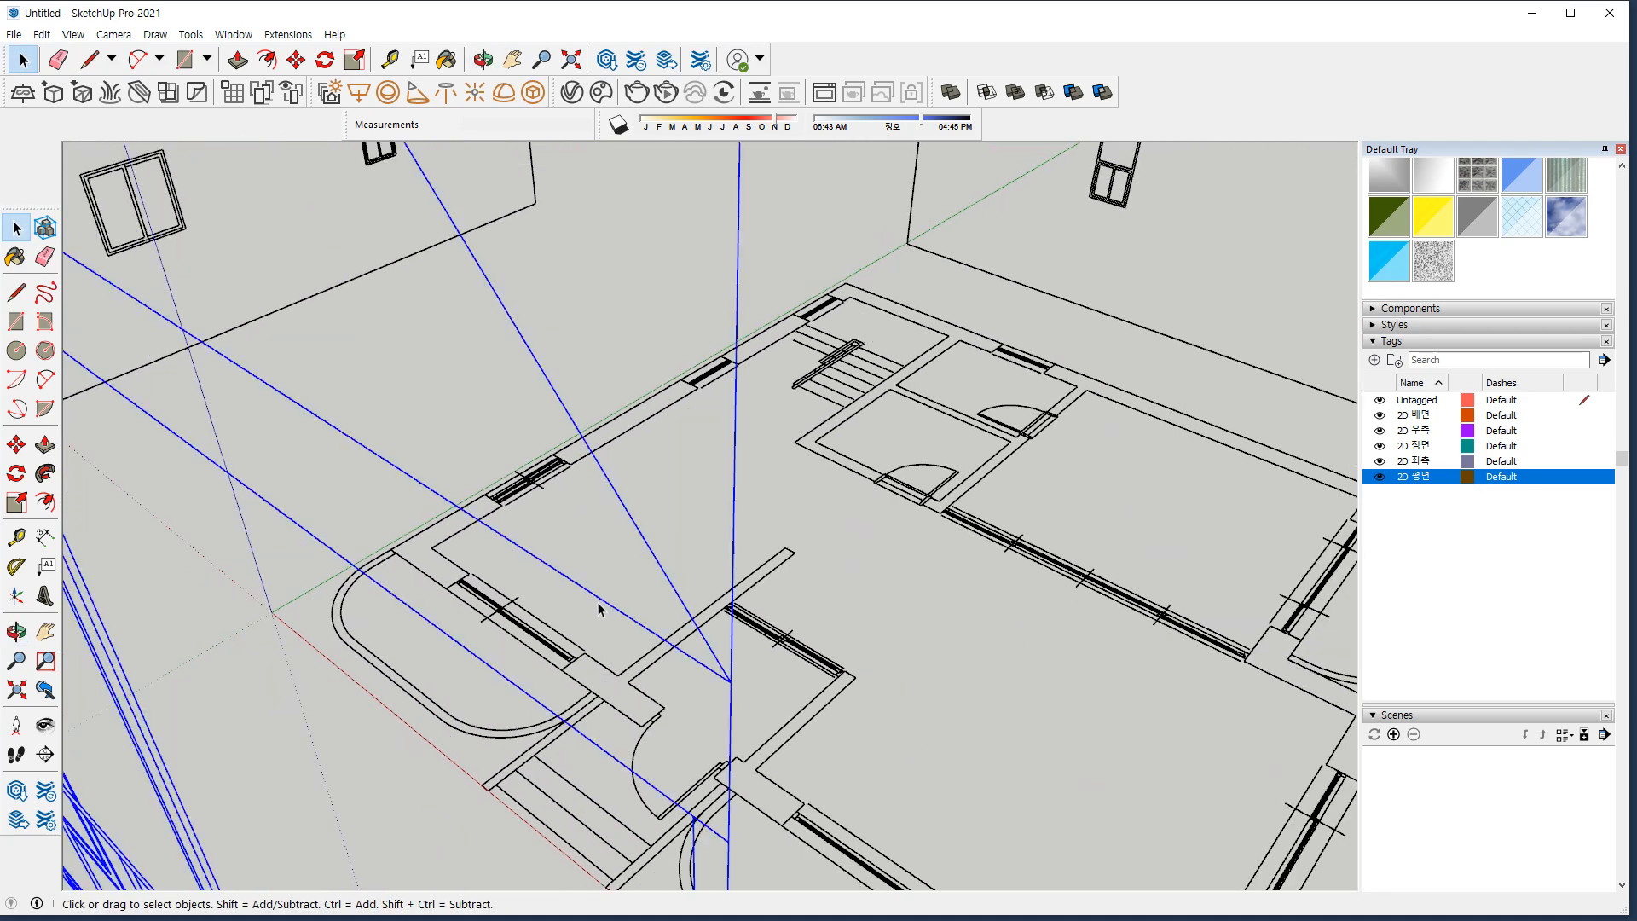
pyautogui.moveTo(748, 789); pyautogui.dragTo(730, 453, button='middle')
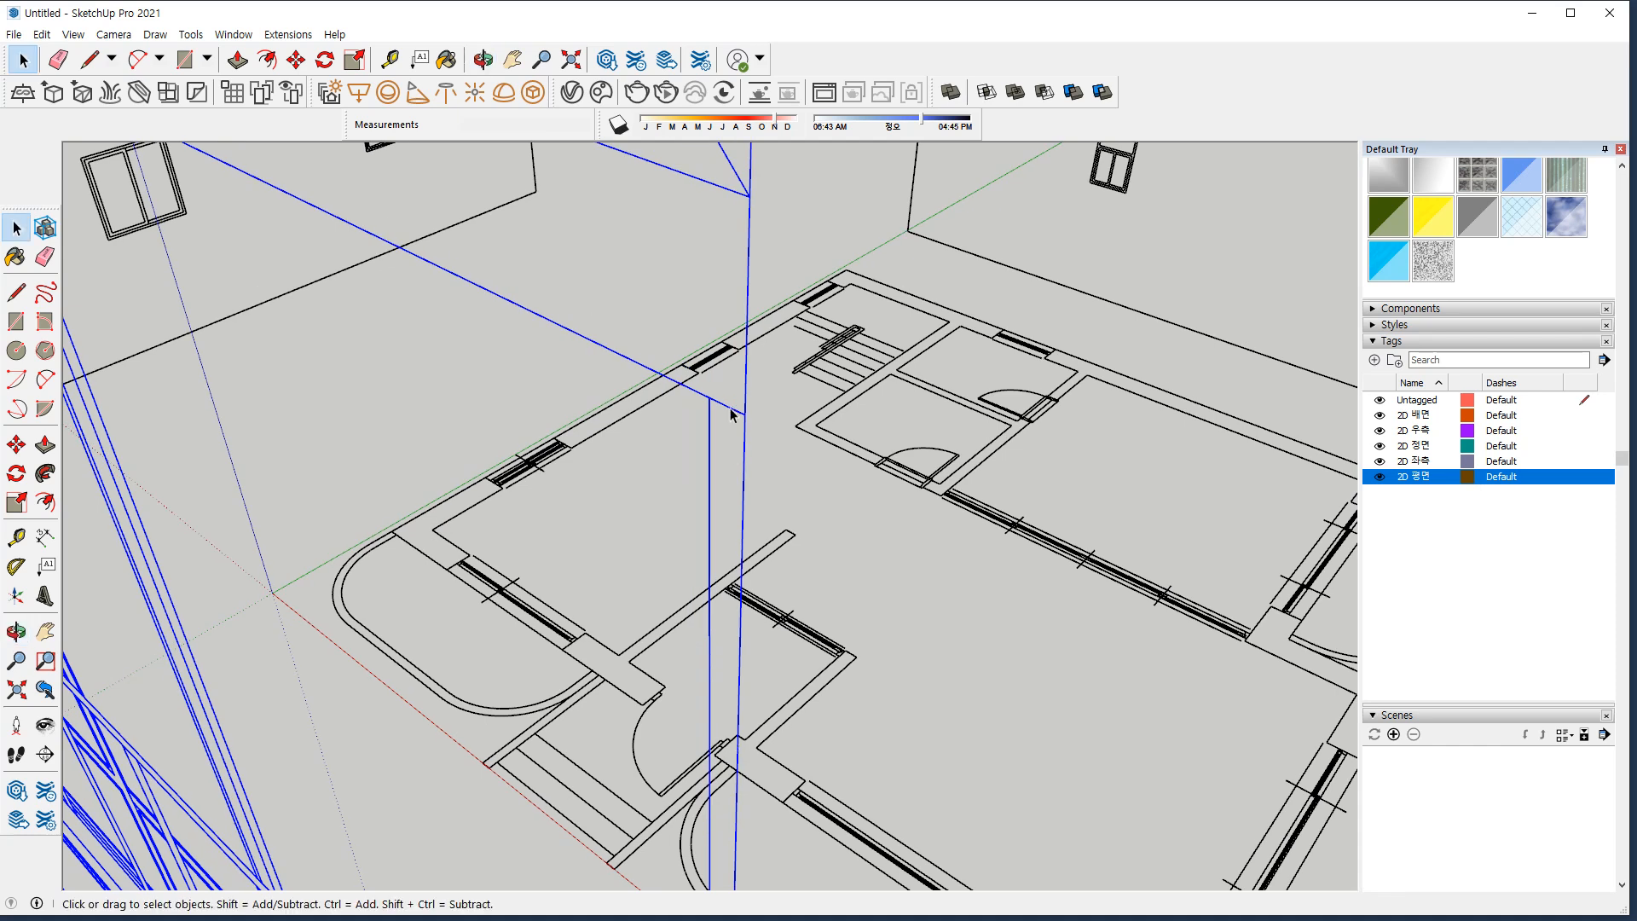
pyautogui.moveTo(741, 332)
pyautogui.mouseDown()
pyautogui.moveTo(752, 426)
pyautogui.moveTo(706, 507)
pyautogui.moveTo(706, 551)
pyautogui.mouseUp()
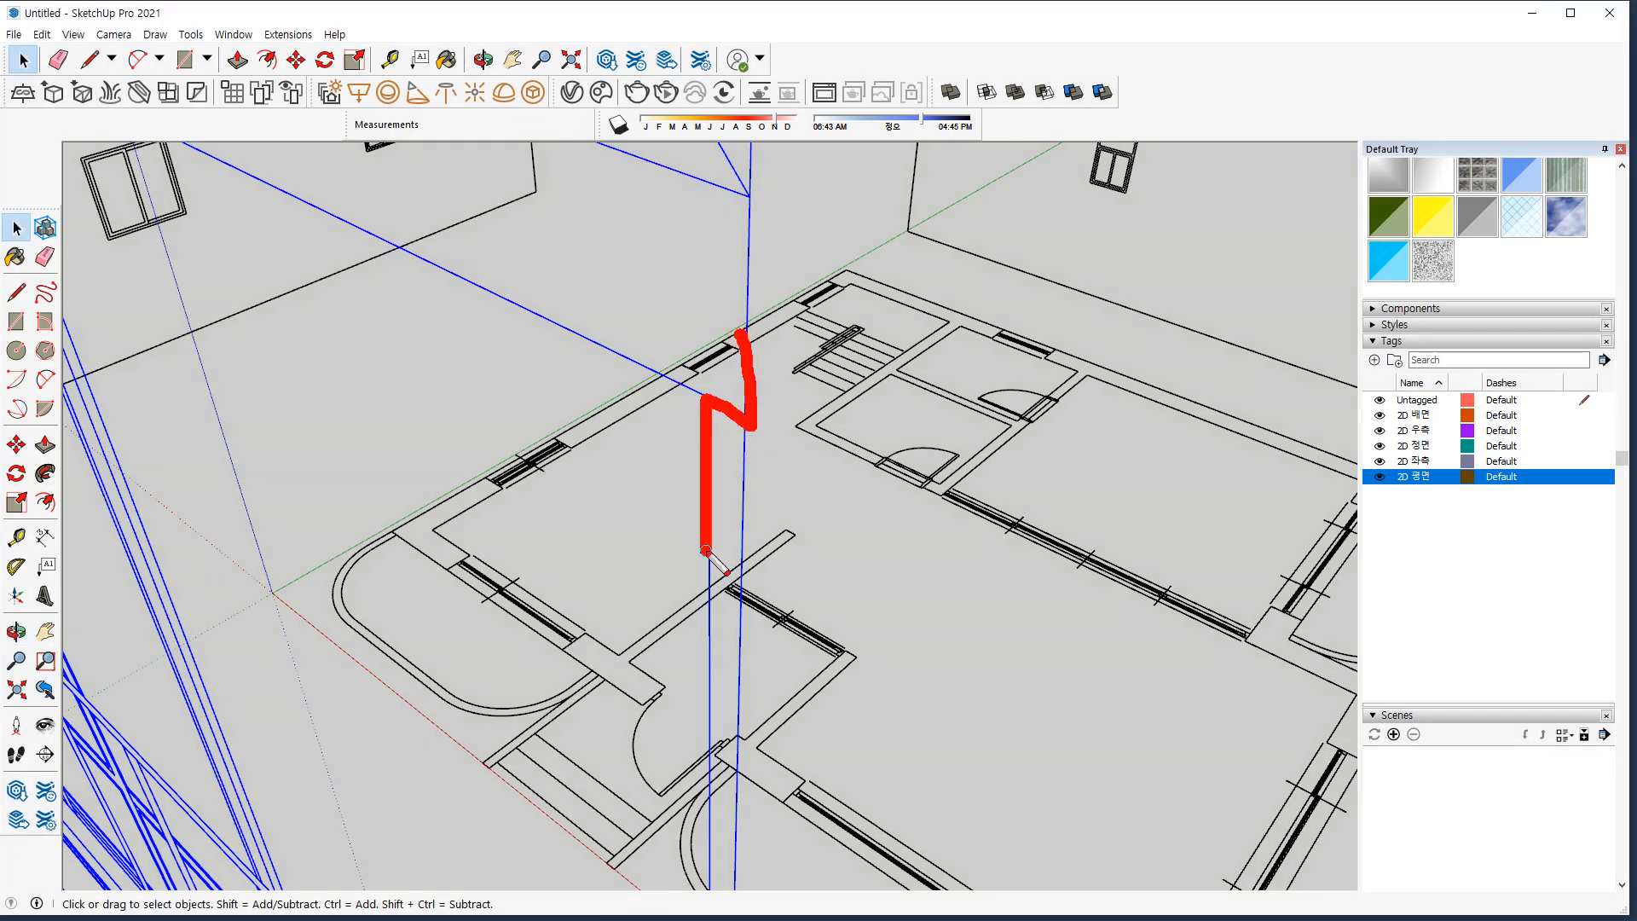
pyautogui.click(771, 457)
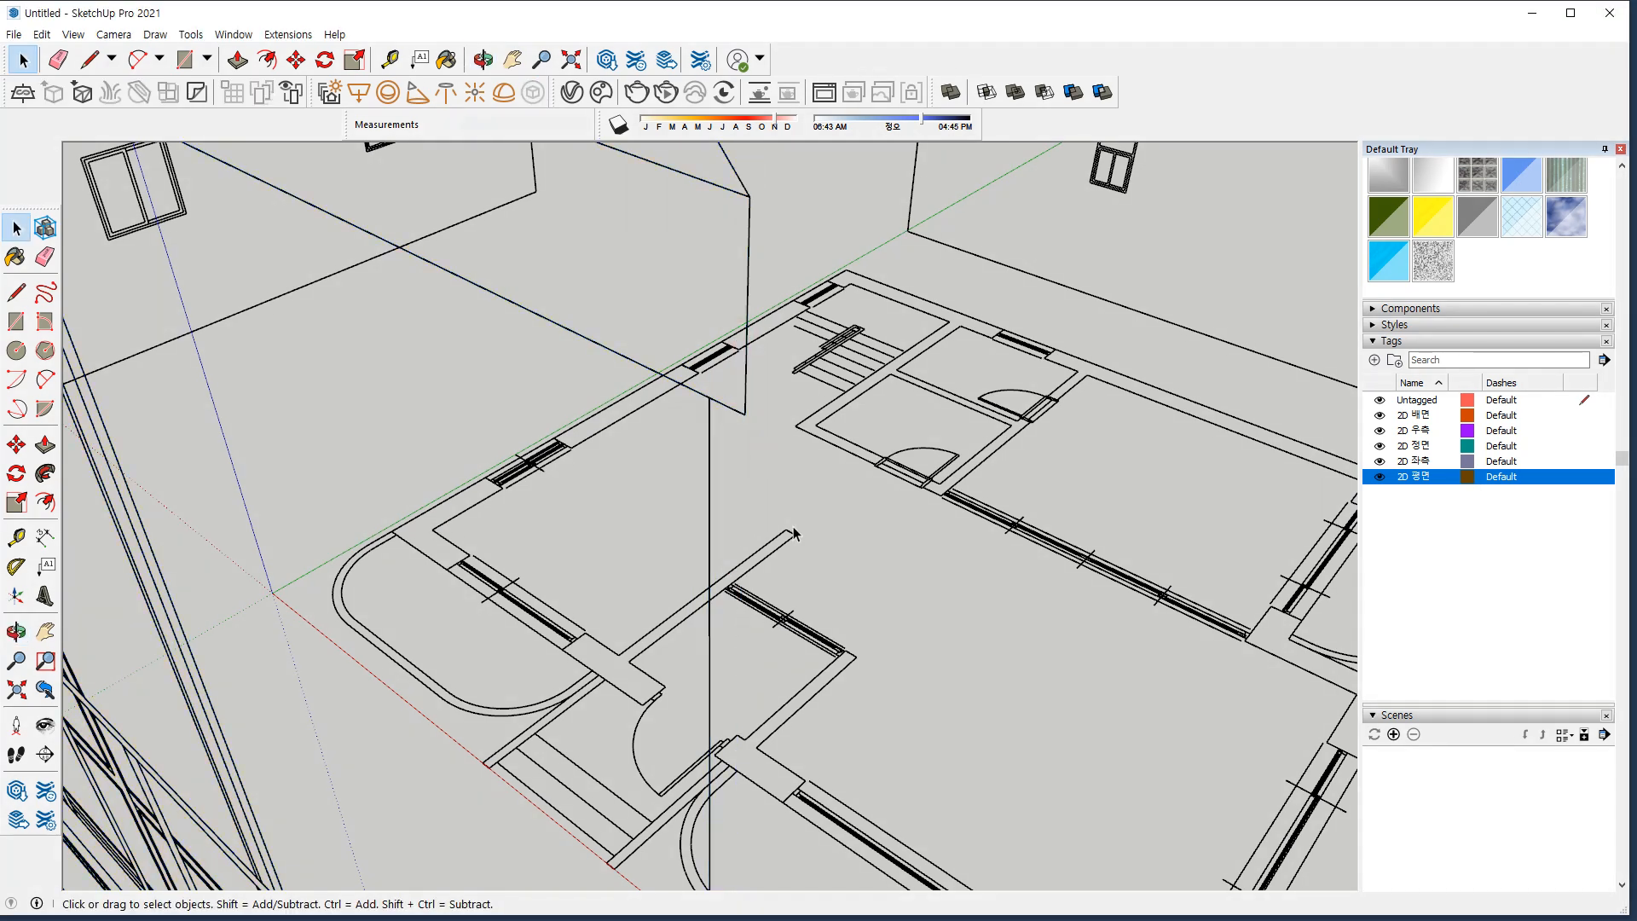
pyautogui.click(725, 431)
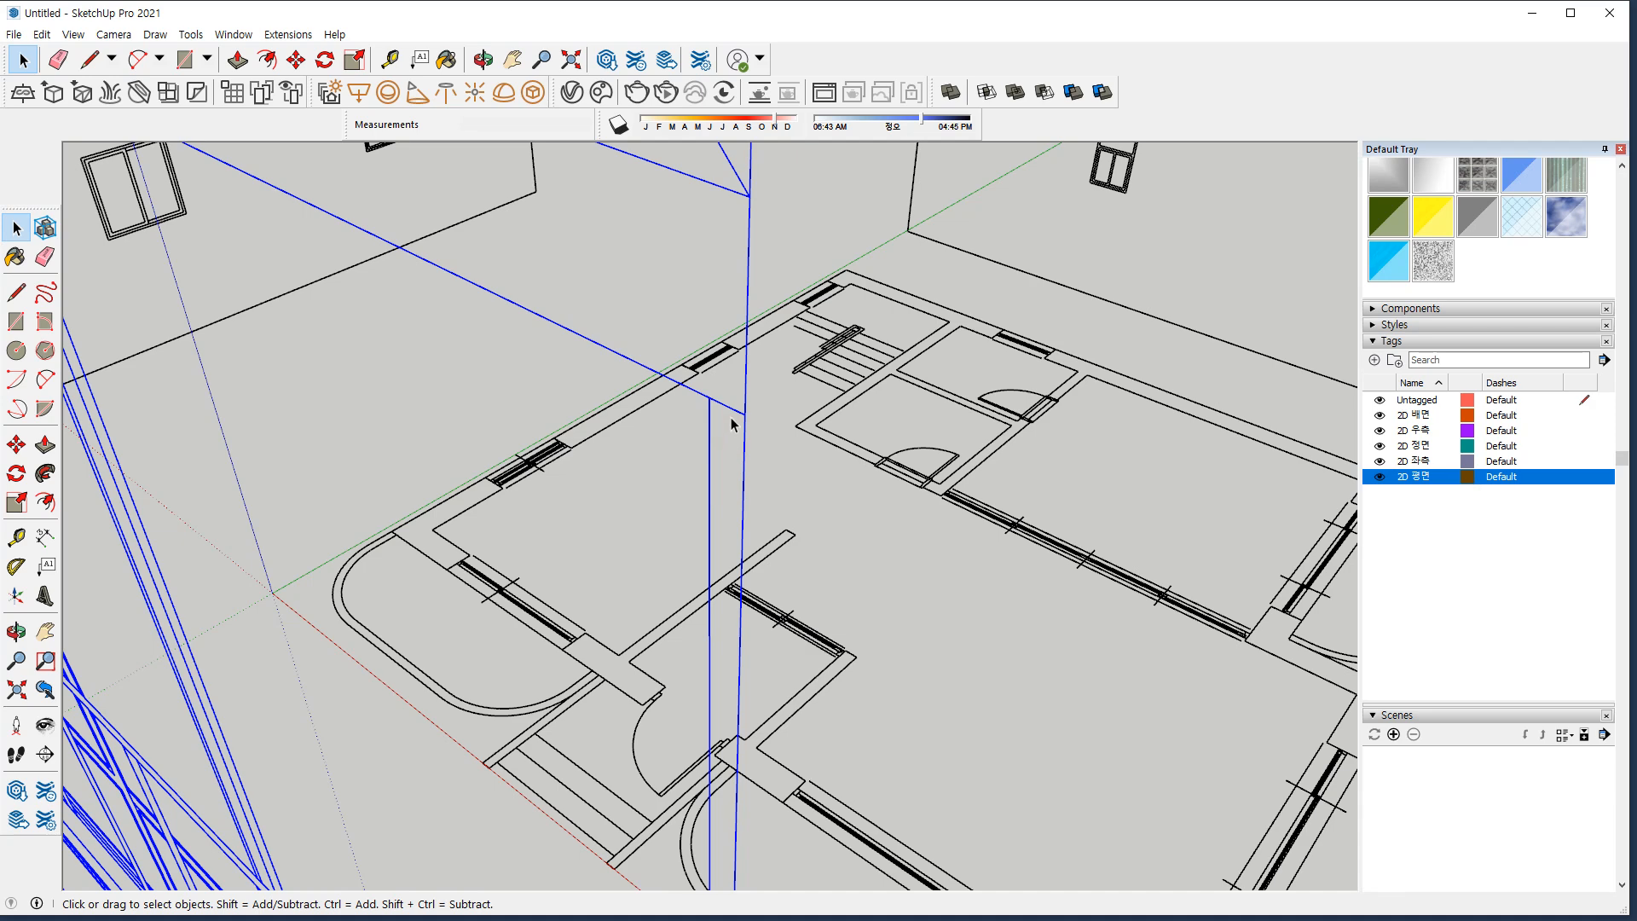
# Move the front elevation by its lower right wall end point onto the floor plan's front right outer wall corner
pyautogui.scroll(-7, 722, 675)
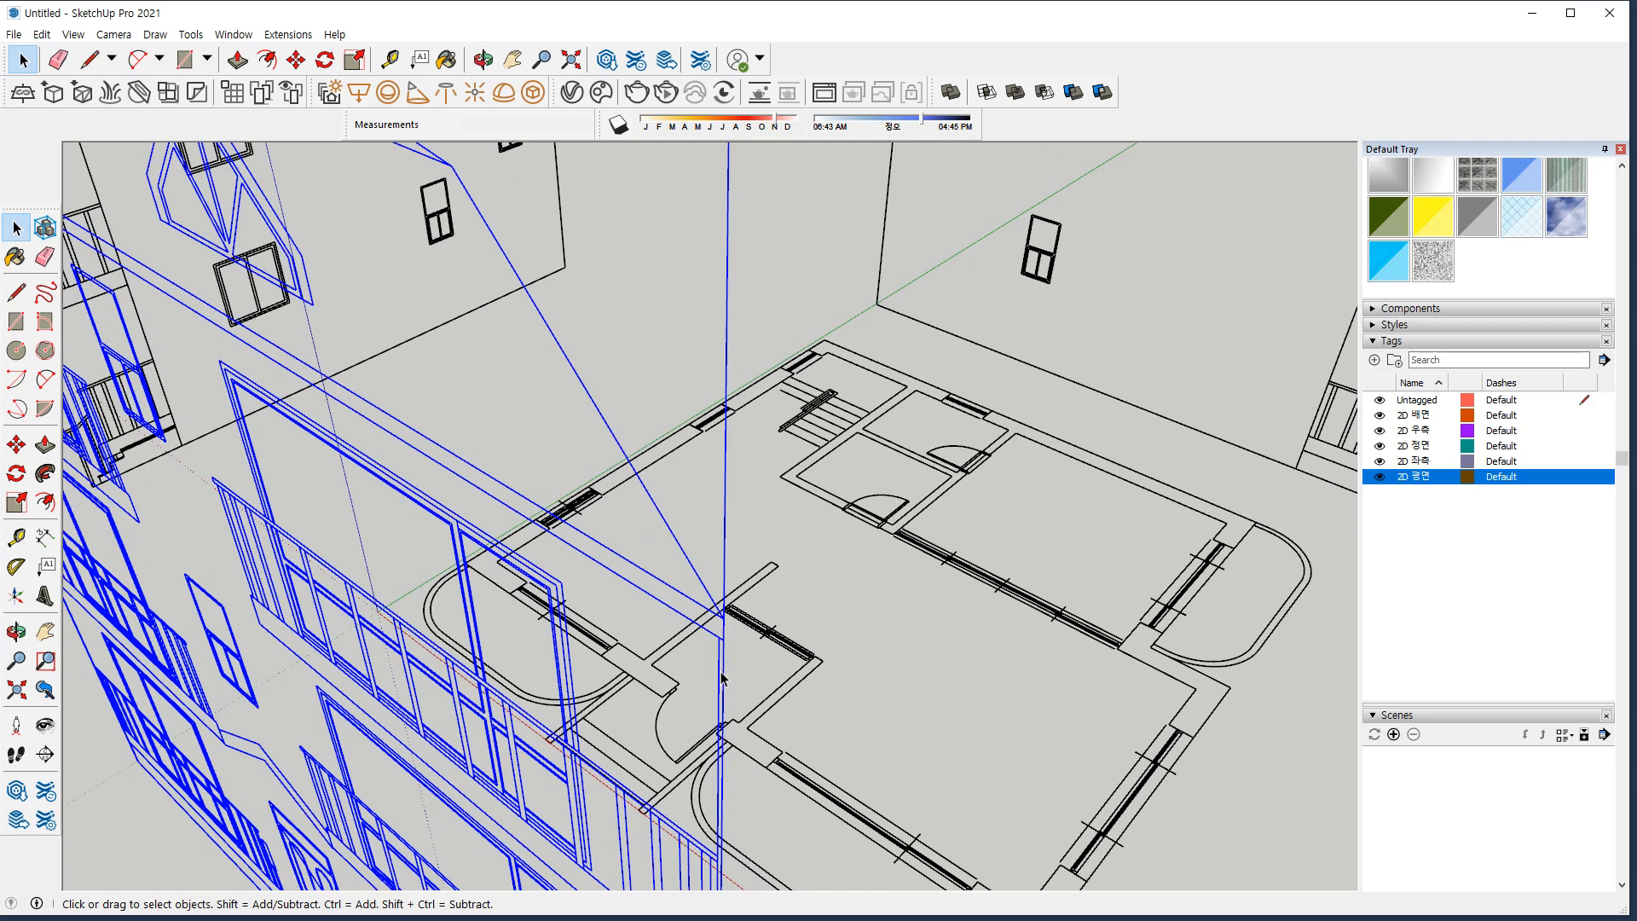
pyautogui.keyDown('shift'); pyautogui.moveTo(712, 704); pyautogui.dragTo(613, 427, button='middle'); pyautogui.keyUp('shift')
pyautogui.scroll(4, 595, 614)
pyautogui.scroll(6, 595, 620)
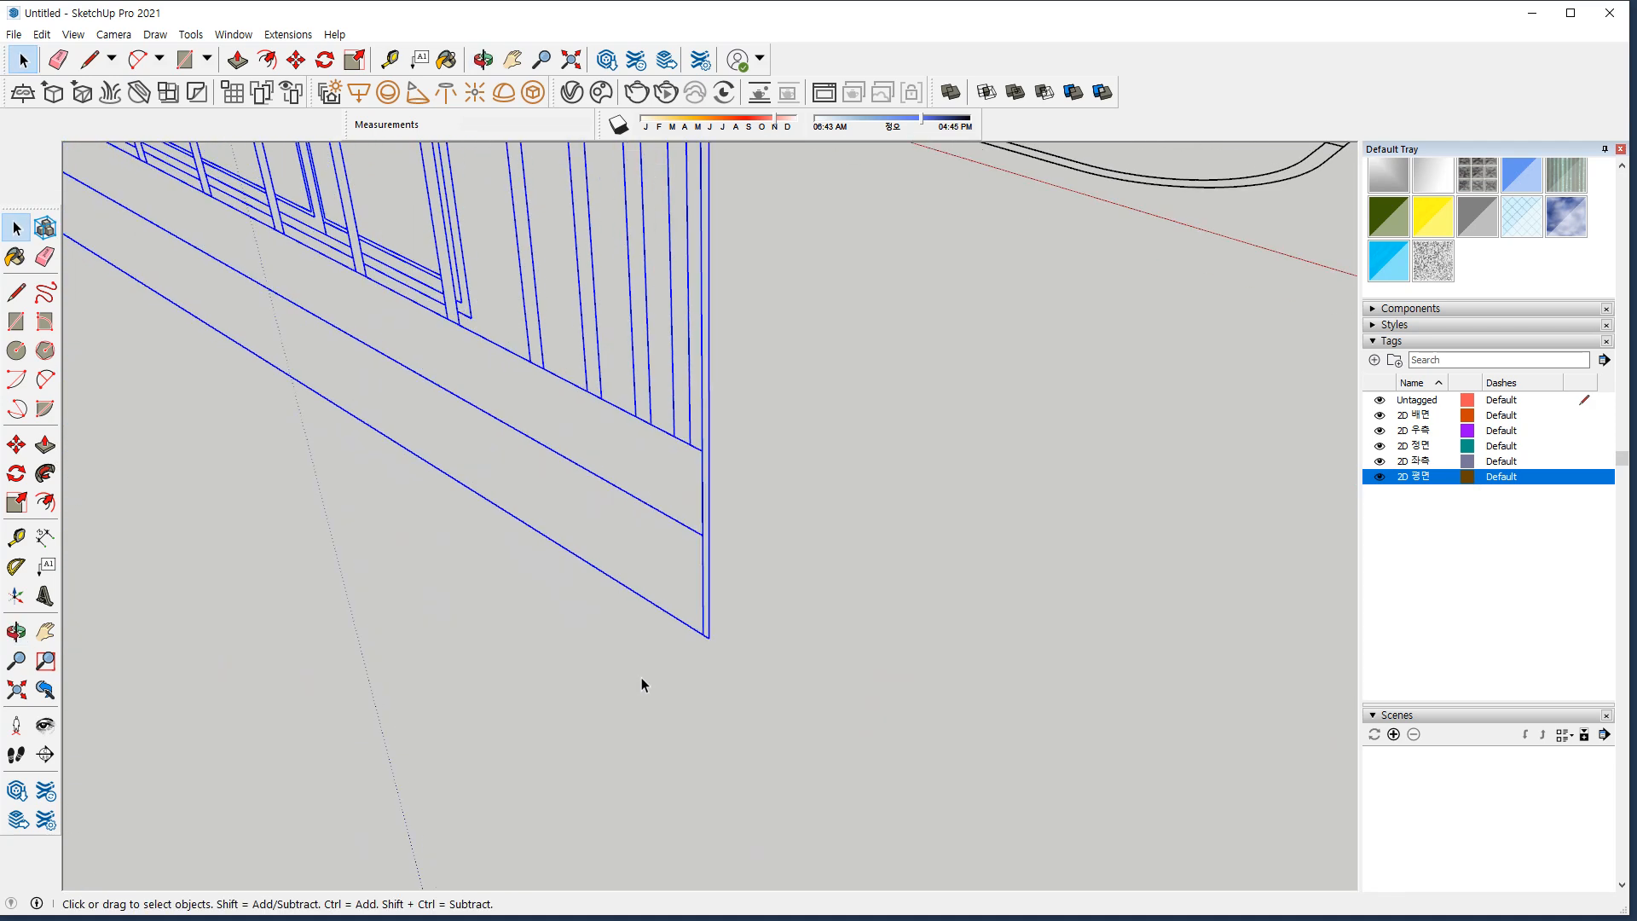
pyautogui.moveTo(751, 542)
pyautogui.mouseDown()
pyautogui.moveTo(778, 575)
pyautogui.moveTo(779, 539)
pyautogui.mouseUp()
pyautogui.moveTo(735, 598)
pyautogui.mouseDown()
pyautogui.moveTo(706, 580)
pyautogui.moveTo(750, 597)
pyautogui.moveTo(740, 578)
pyautogui.mouseUp()
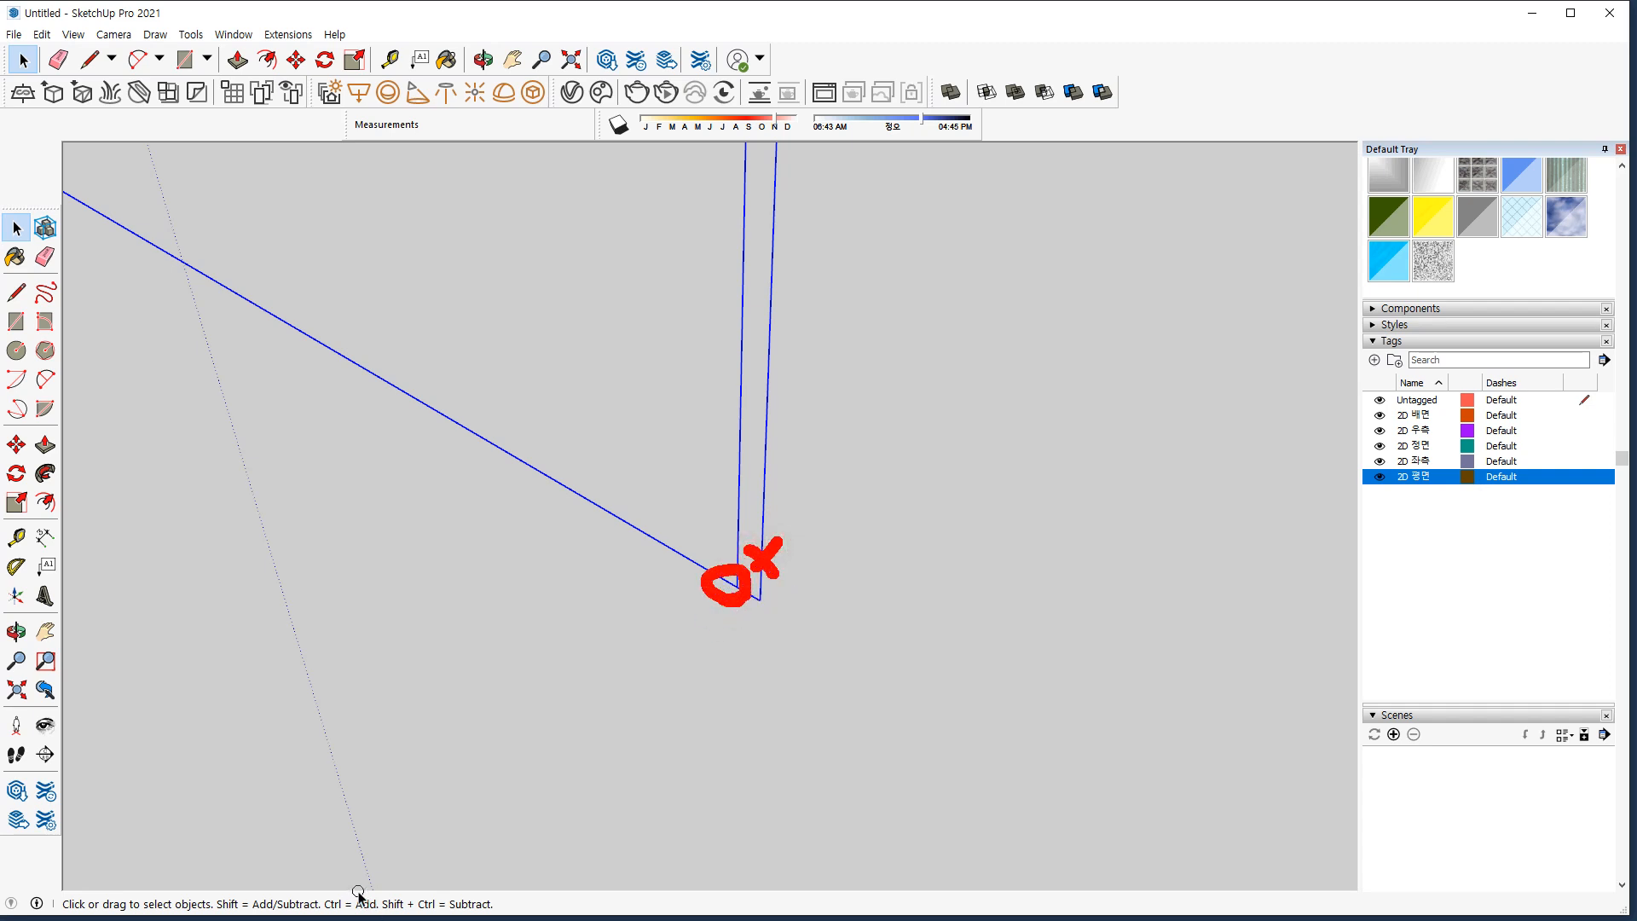
pyautogui.press('m')
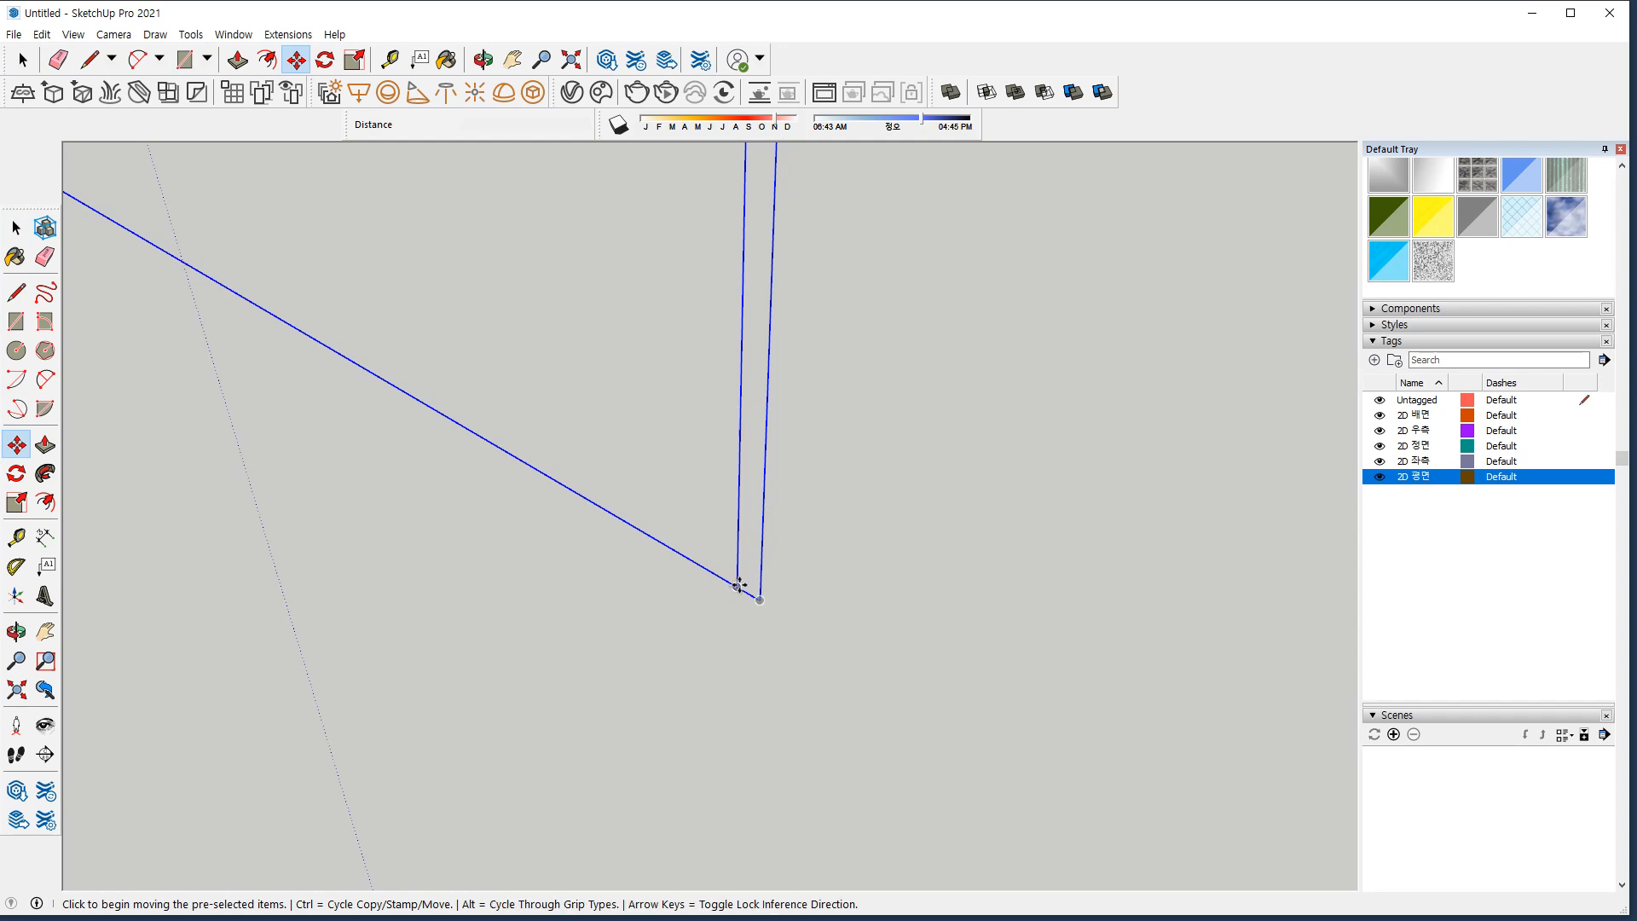
pyautogui.click(736, 586)
pyautogui.scroll(-6, 806, 440)
pyautogui.scroll(8, 1061, 294)
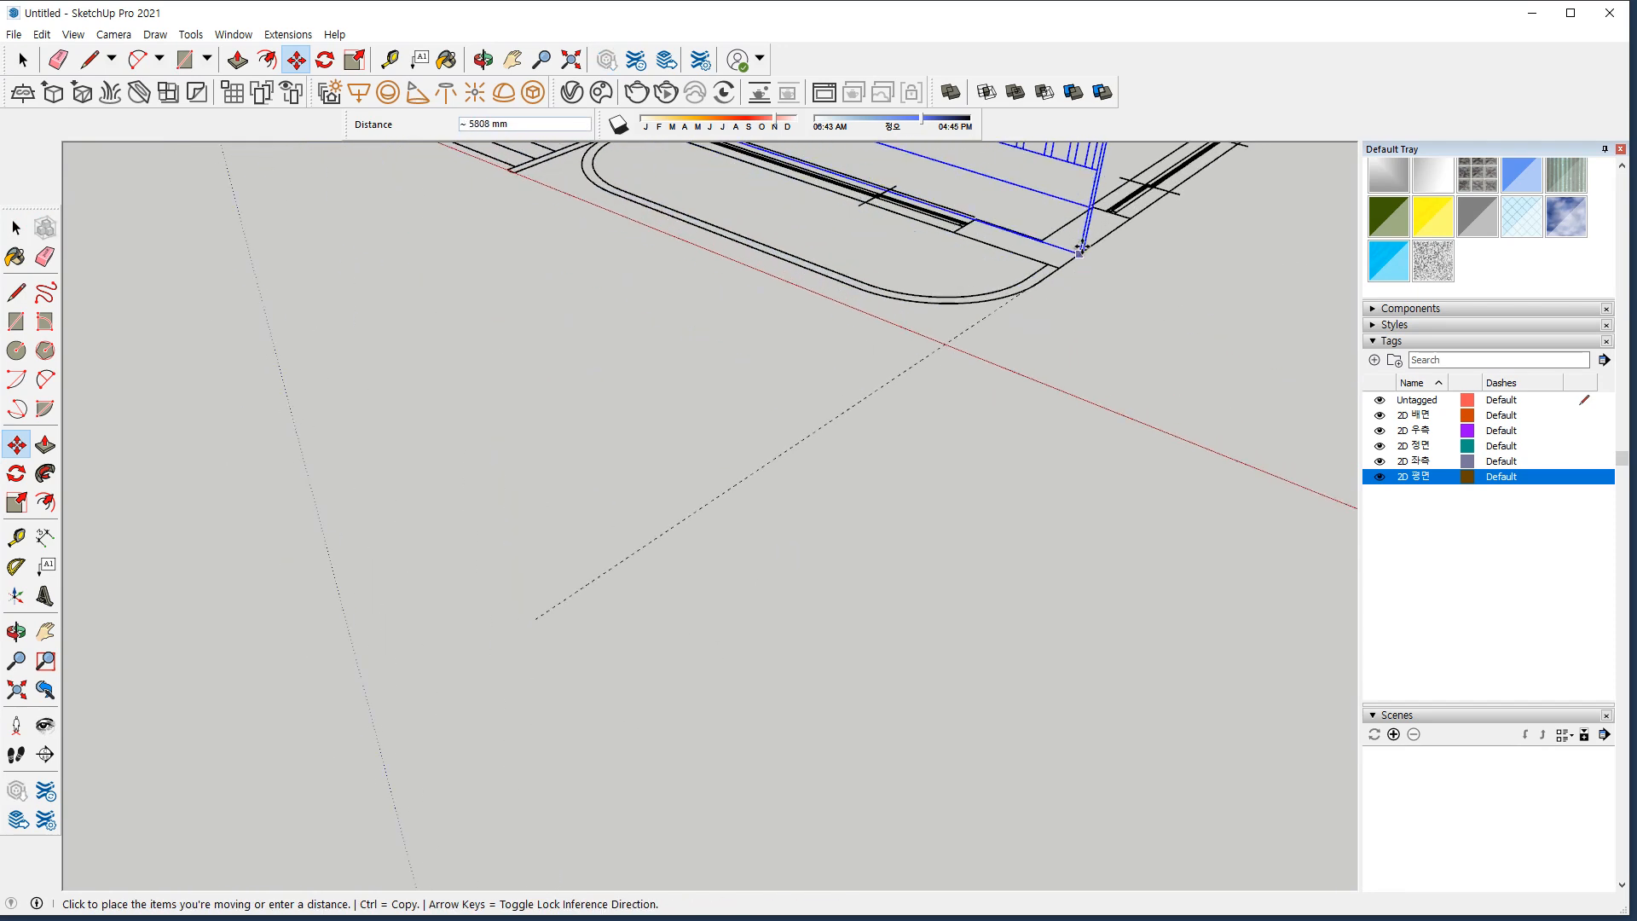
pyautogui.click(938, 395)
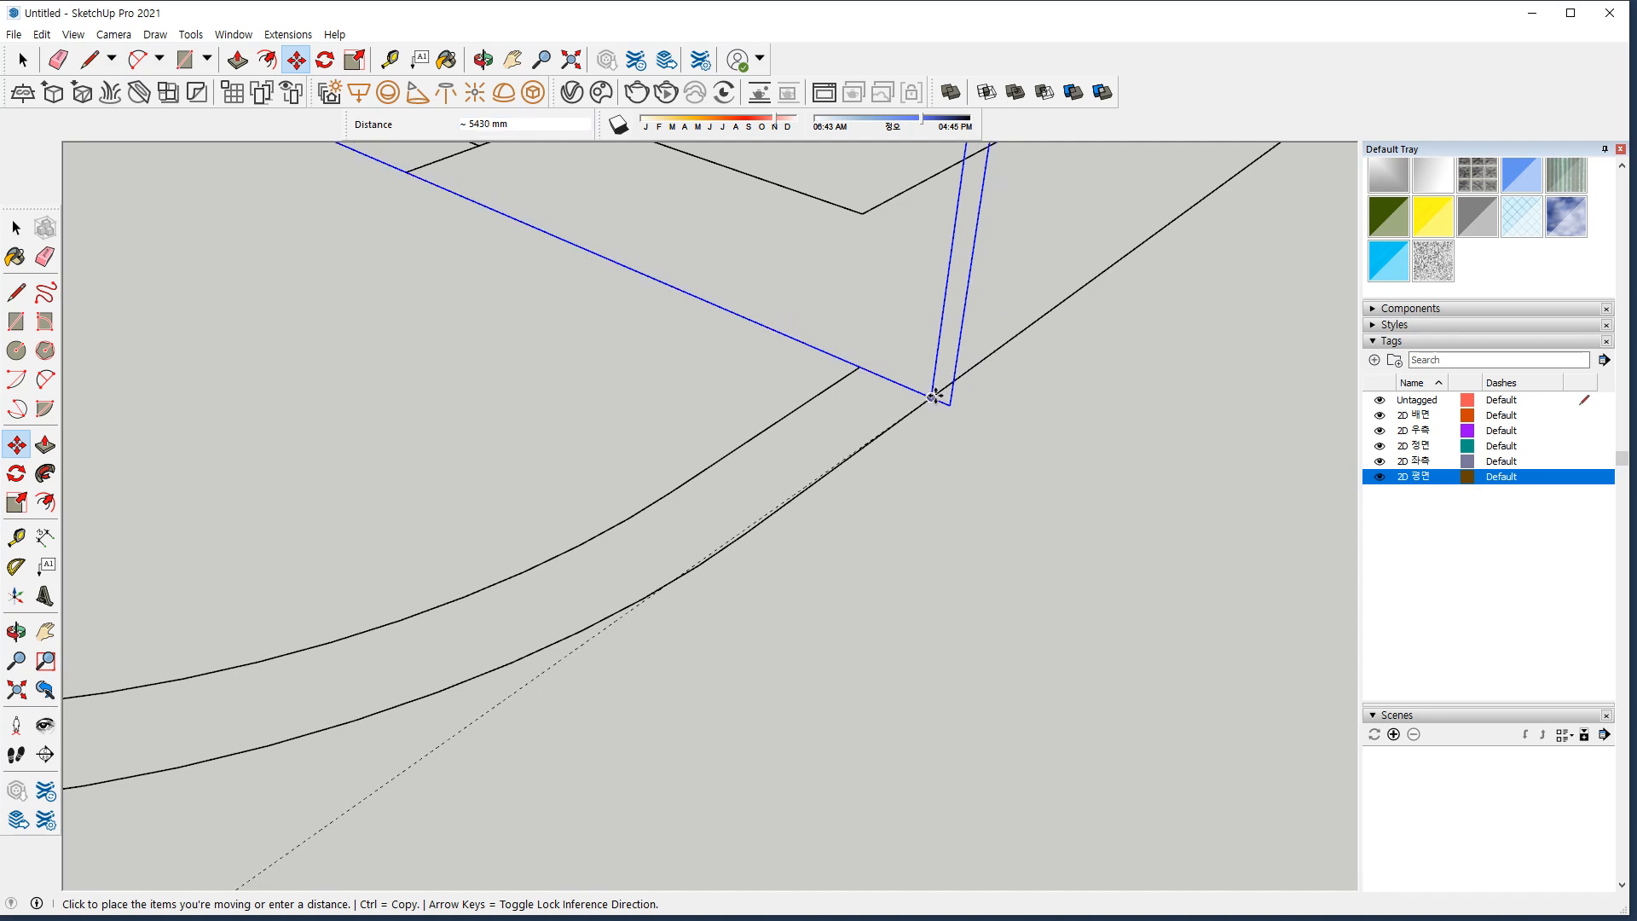
pyautogui.press('space')
pyautogui.click(926, 591)
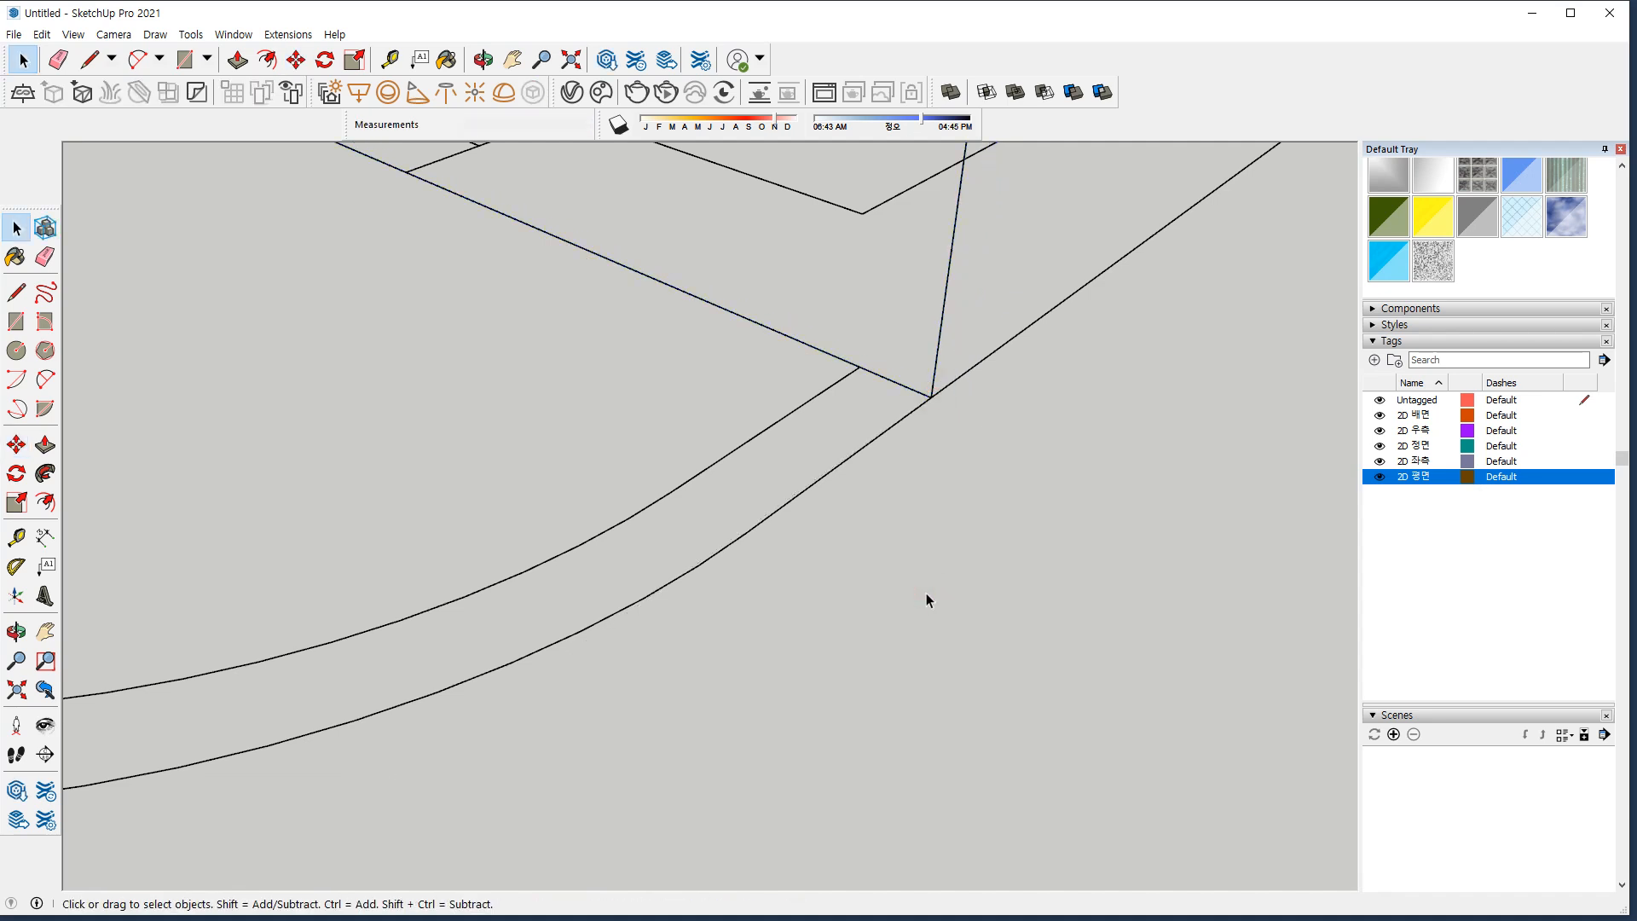
# Move the right elevation by its lower wall end point onto the floor plan's front right outer wall corner, and clear the selection
pyautogui.moveTo(925, 592); pyautogui.dragTo(881, 446, button='middle')
pyautogui.scroll(-5, 777, 484)
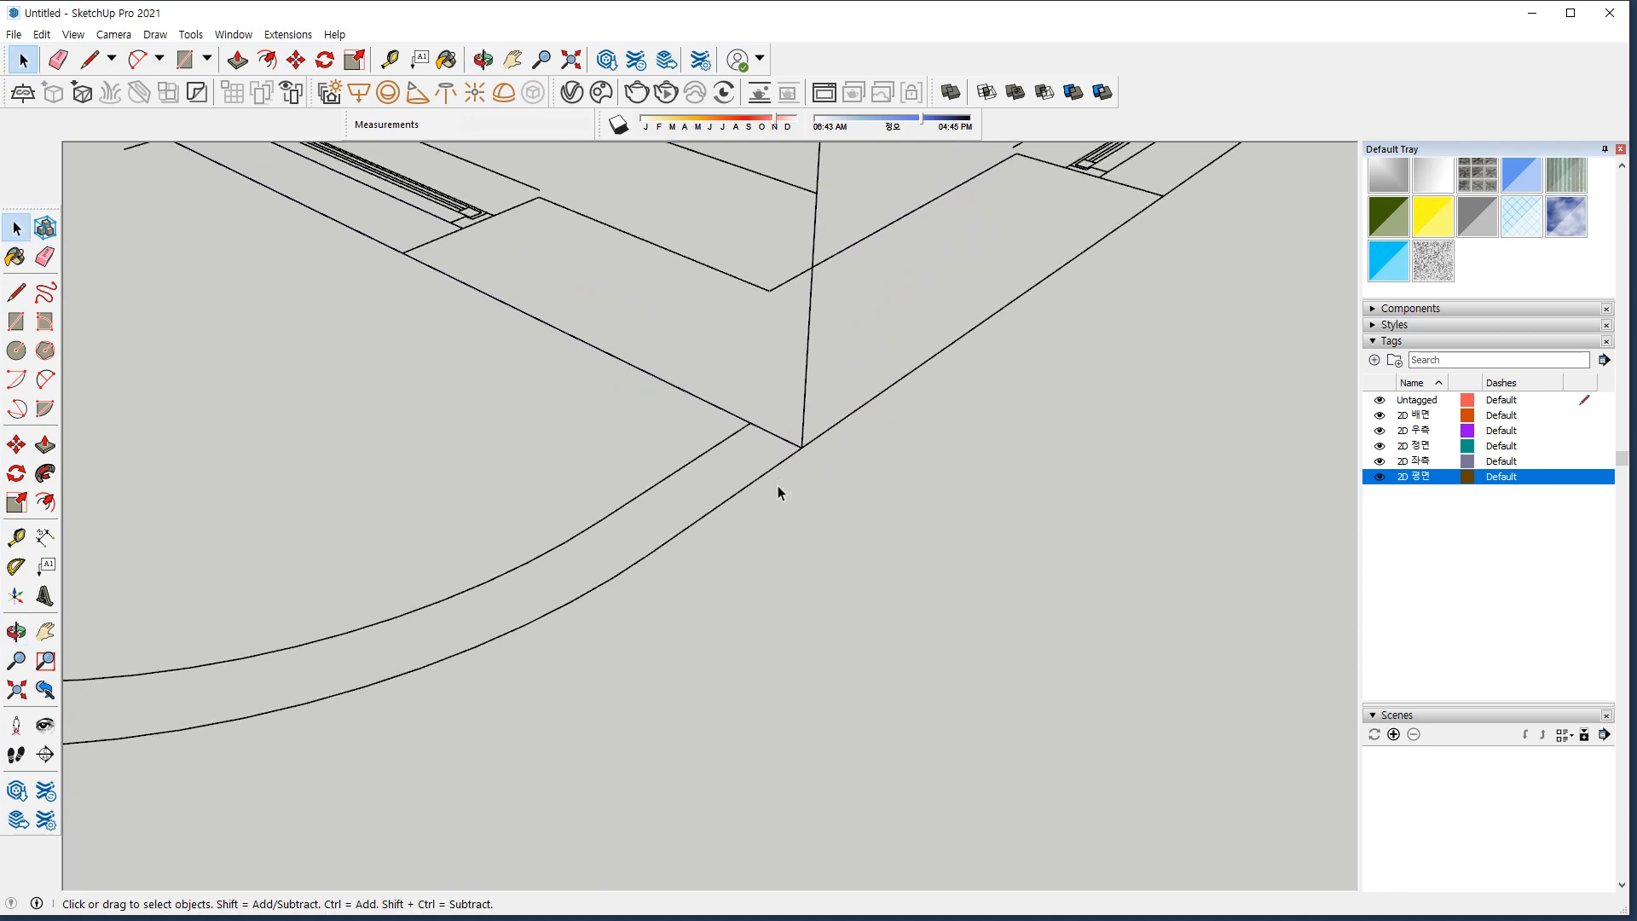
pyautogui.scroll(-5, 778, 485)
pyautogui.moveTo(778, 484); pyautogui.dragTo(924, 757, button='middle')
pyautogui.moveTo(793, 660); pyautogui.dragTo(794, 660)
pyautogui.scroll(10, 647, 656)
pyautogui.press('m')
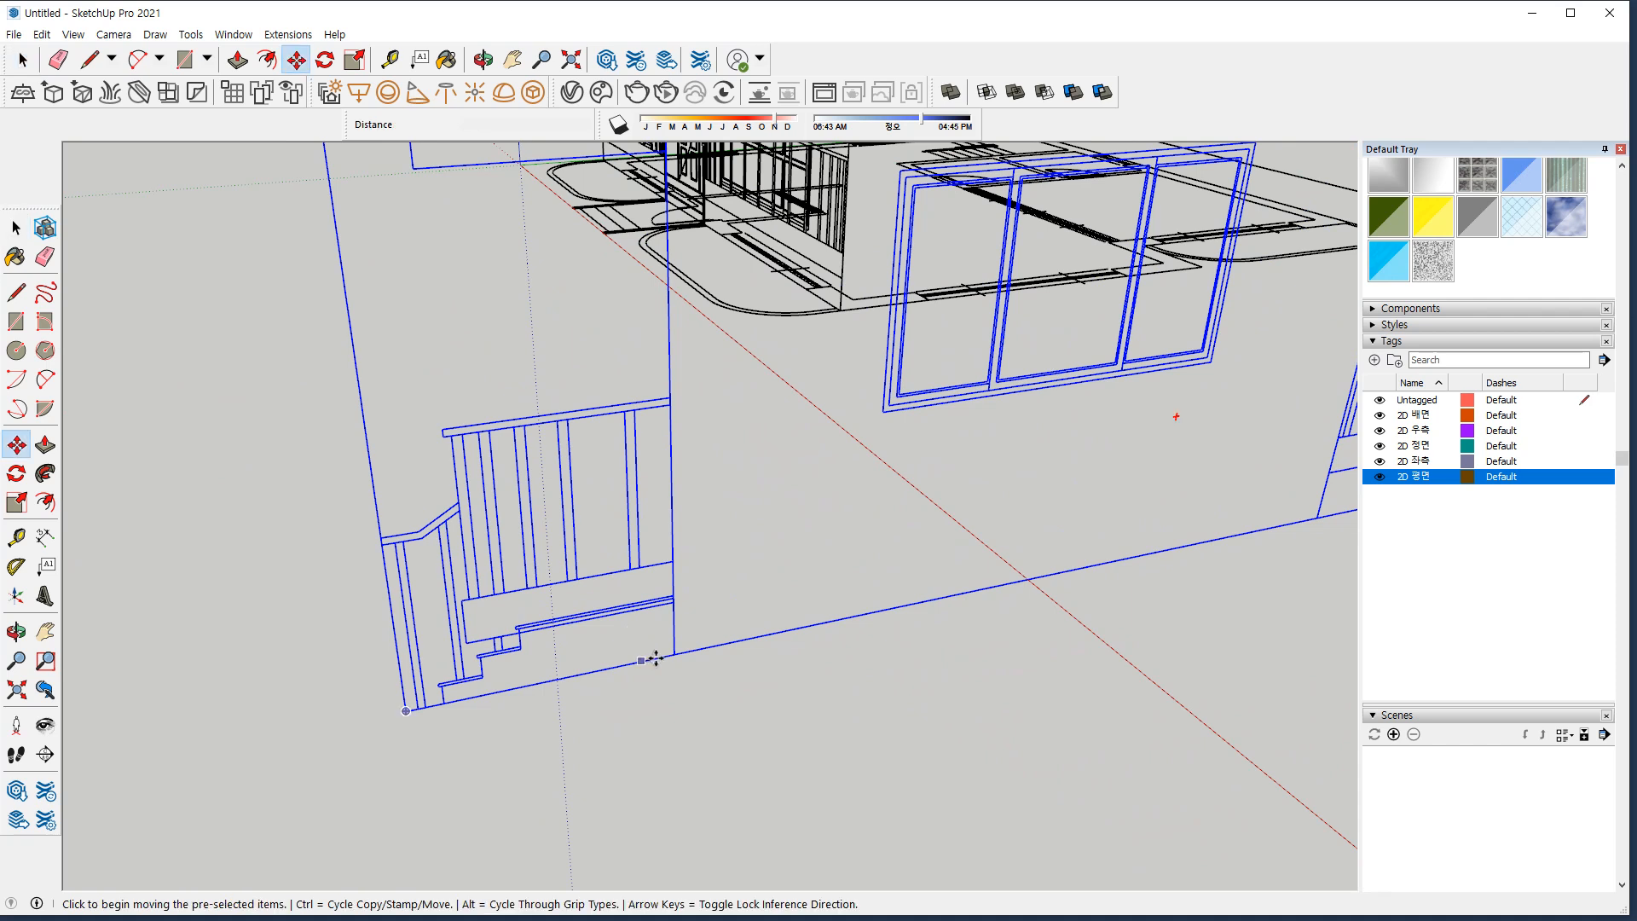
pyautogui.click(673, 651)
pyautogui.scroll(3, 817, 327)
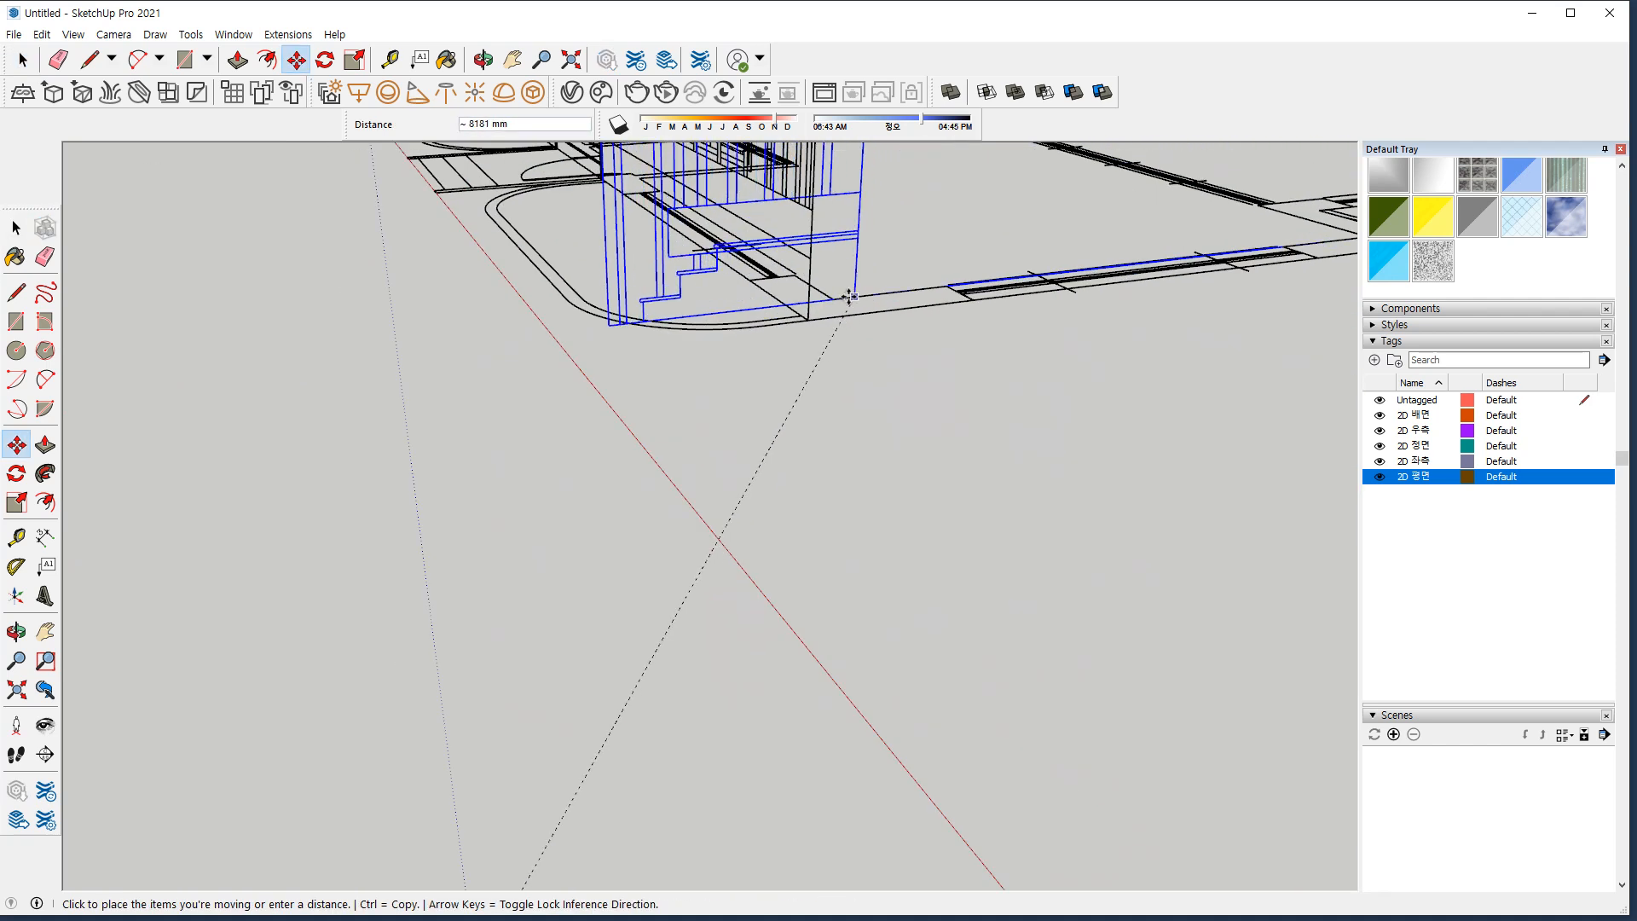
pyautogui.click(782, 350)
pyautogui.press('space')
pyautogui.click(786, 508)
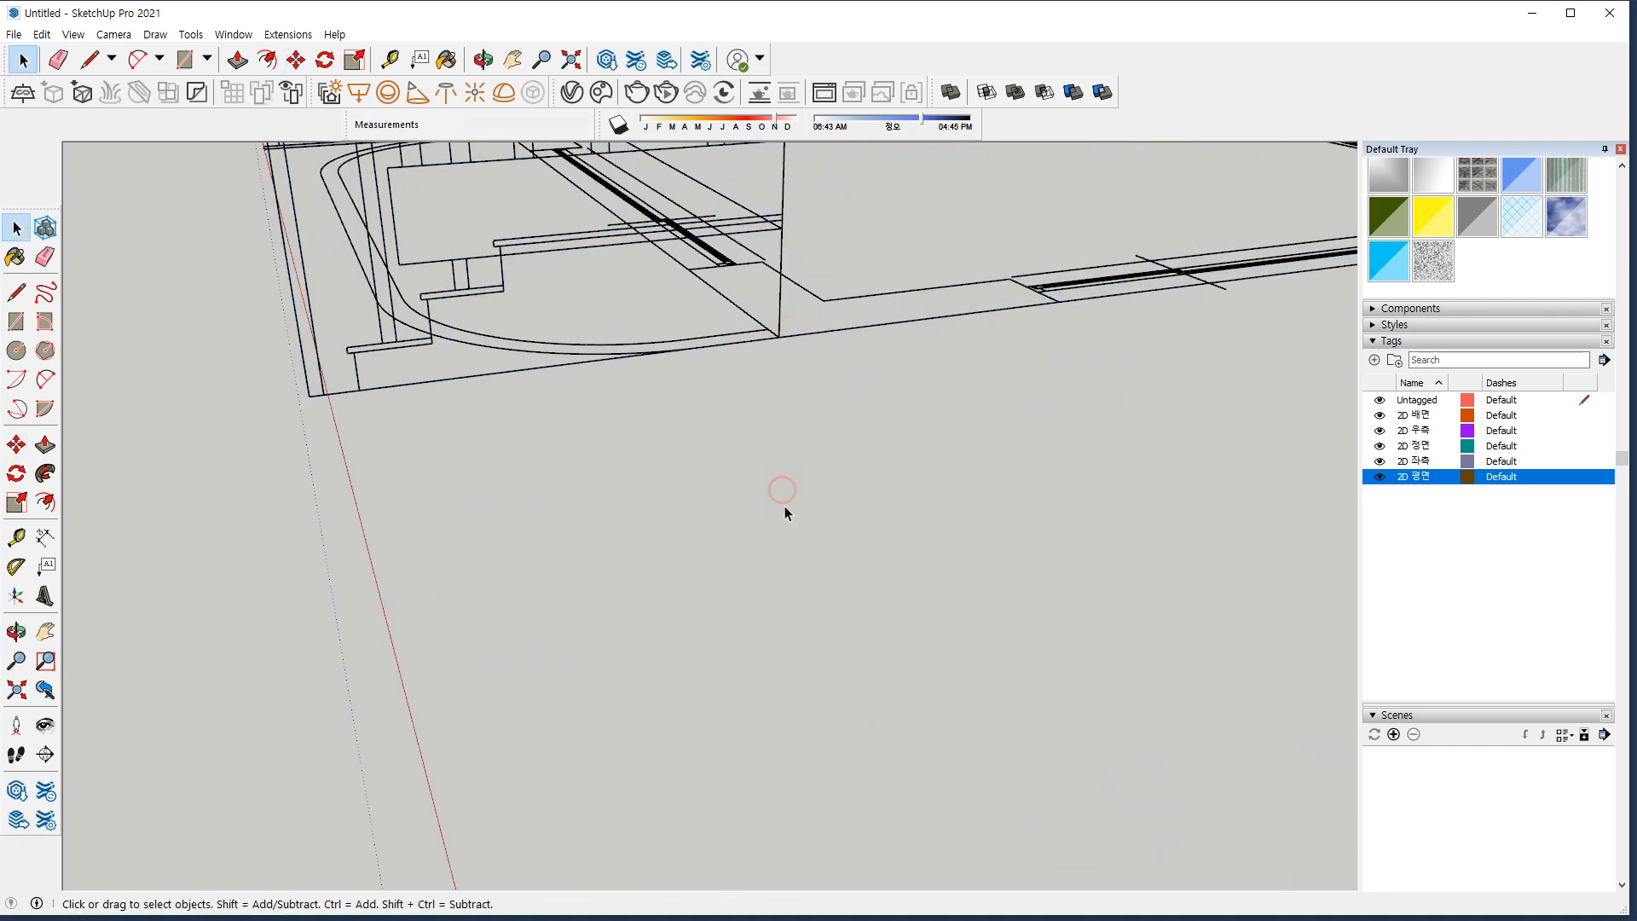
# Move the rear elevation by its lower wall end point onto the floor plan's rear right outer wall corner, and clear the selection
pyautogui.scroll(-4, 785, 505)
pyautogui.scroll(-5, 784, 505)
pyautogui.moveTo(785, 508); pyautogui.dragTo(340, 585, button='middle')
pyautogui.press('space')
pyautogui.moveTo(801, 698); pyautogui.dragTo(592, 622)
pyautogui.scroll(6, 592, 621)
pyautogui.press('m')
pyautogui.click(730, 603)
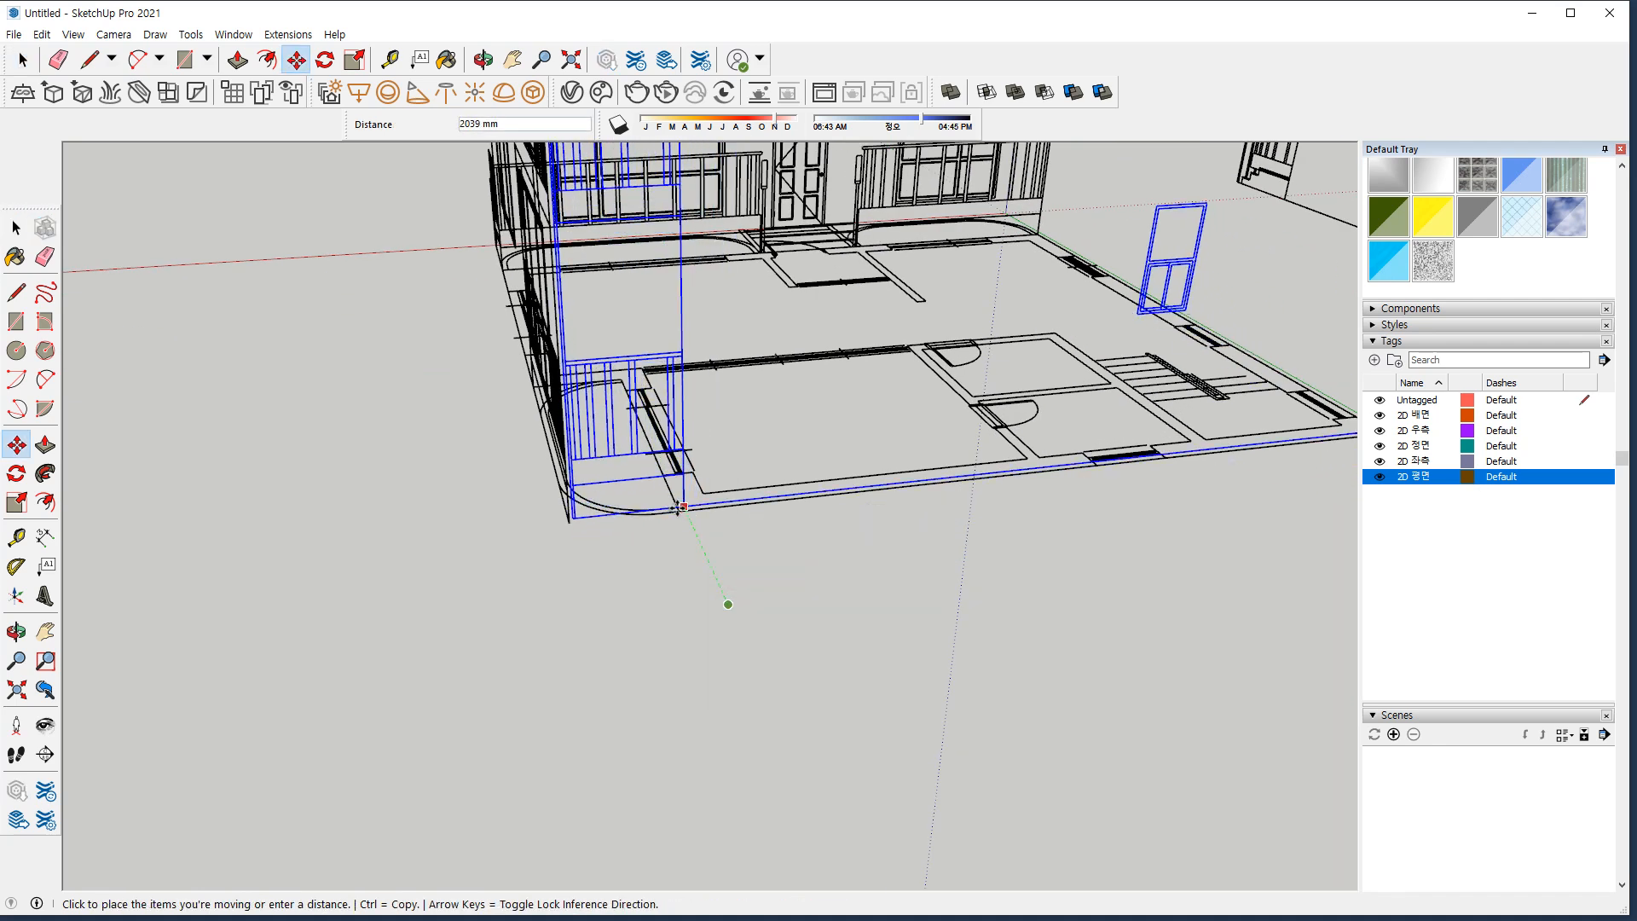
pyautogui.scroll(5, 675, 515)
pyautogui.click(685, 511)
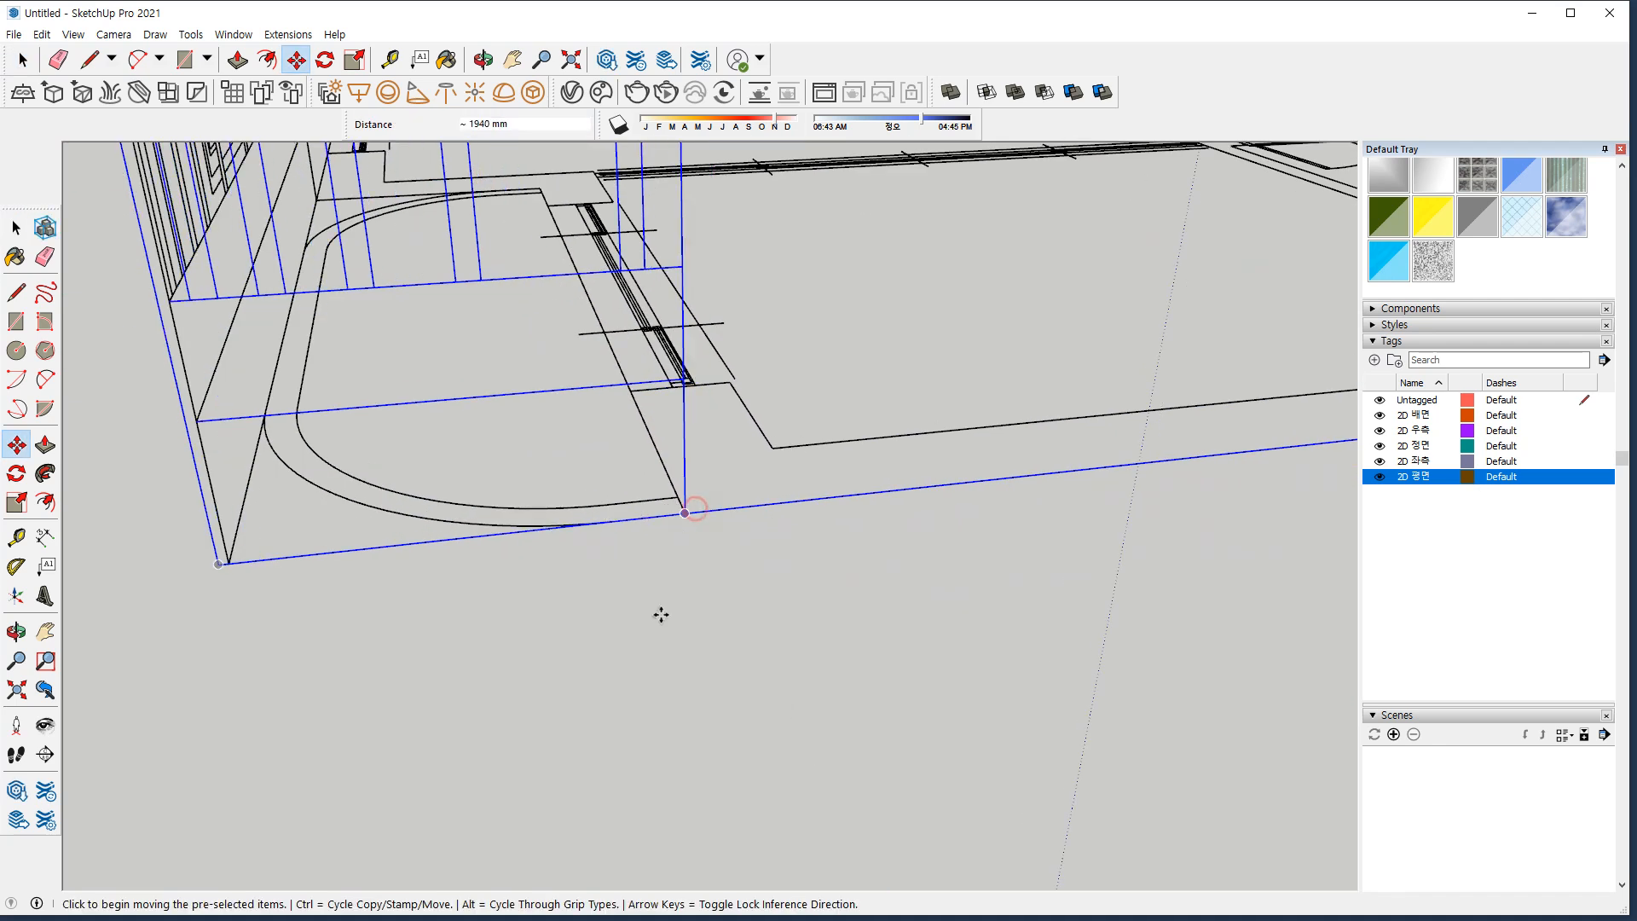
pyautogui.press('space')
pyautogui.click(638, 638)
# Move the left elevation by its lower front wall end point onto the floor plan's front left outer wall corner, and clear the selection
pyautogui.scroll(-10, 637, 638)
pyautogui.moveTo(812, 606); pyautogui.dragTo(529, 610, button='middle')
pyautogui.moveTo(986, 670); pyautogui.dragTo(668, 596, button='middle')
pyautogui.moveTo(942, 593); pyautogui.dragTo(846, 614, button='middle')
pyautogui.tripleClick(855, 657)
pyautogui.press('m')
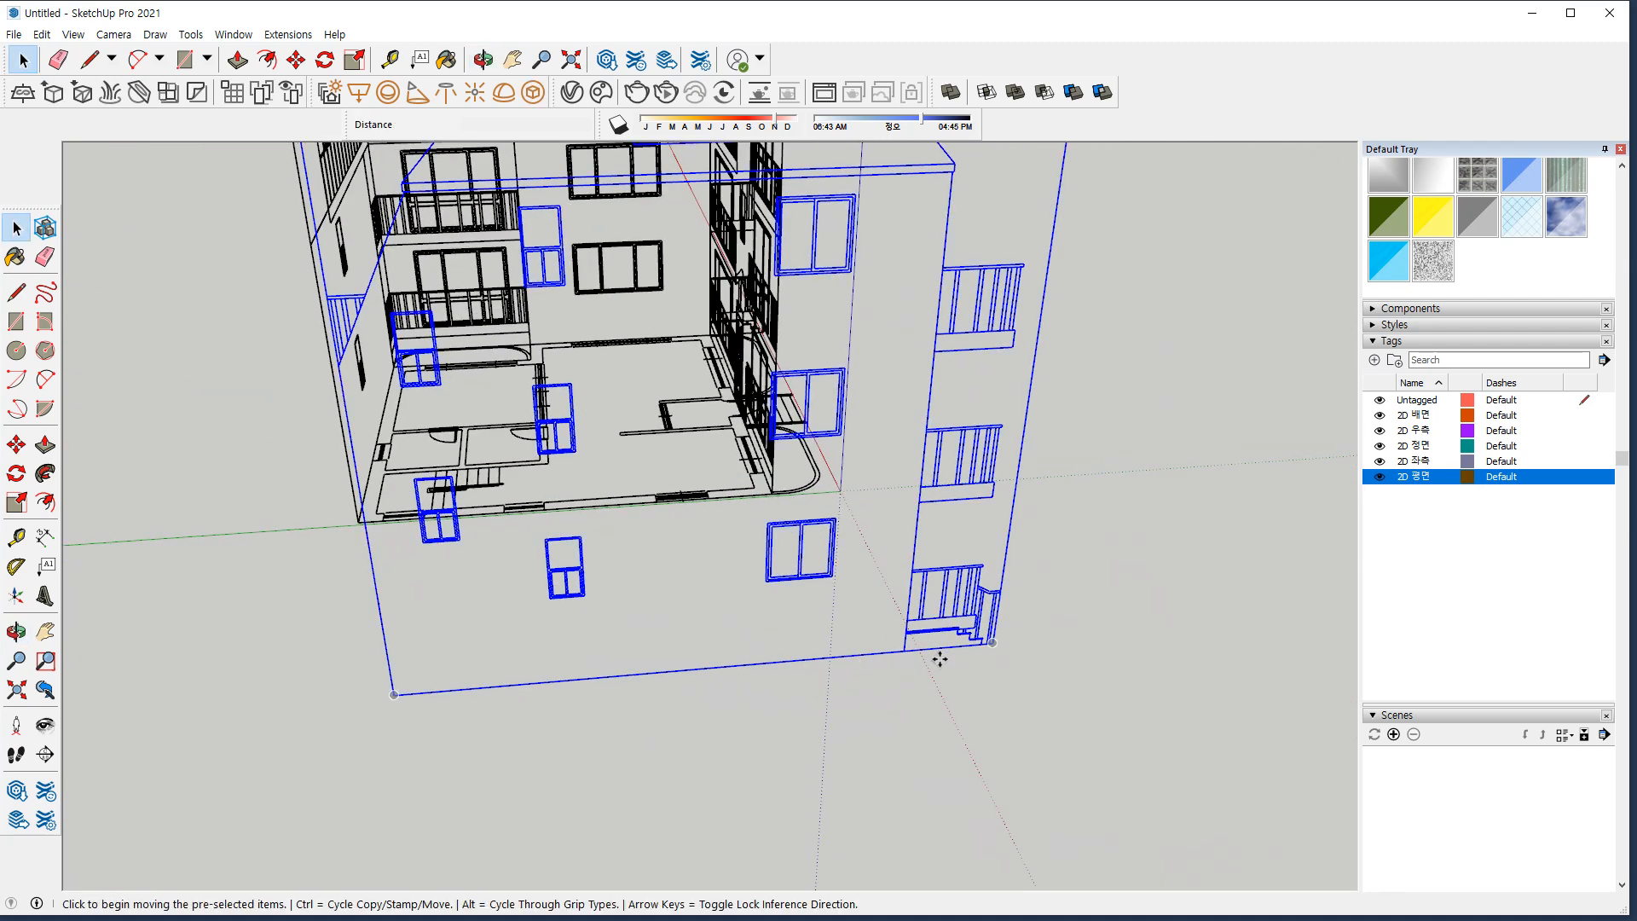
pyautogui.scroll(3, 895, 660)
pyautogui.click(886, 648)
pyautogui.scroll(6, 705, 428)
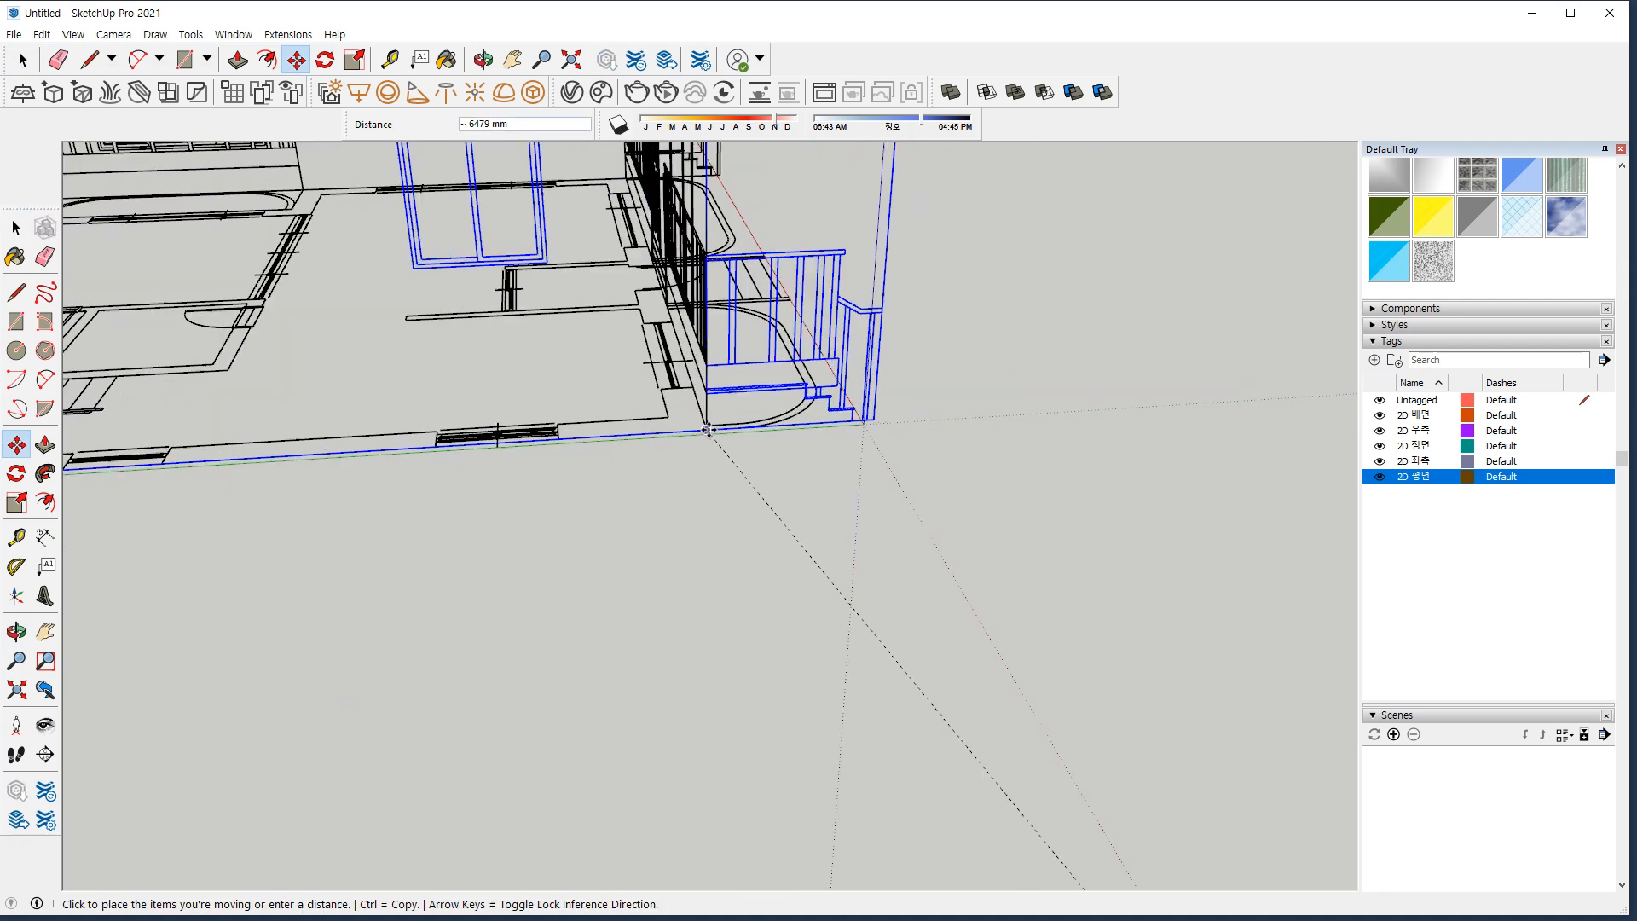
pyautogui.click(659, 421)
pyautogui.scroll(6, 659, 421)
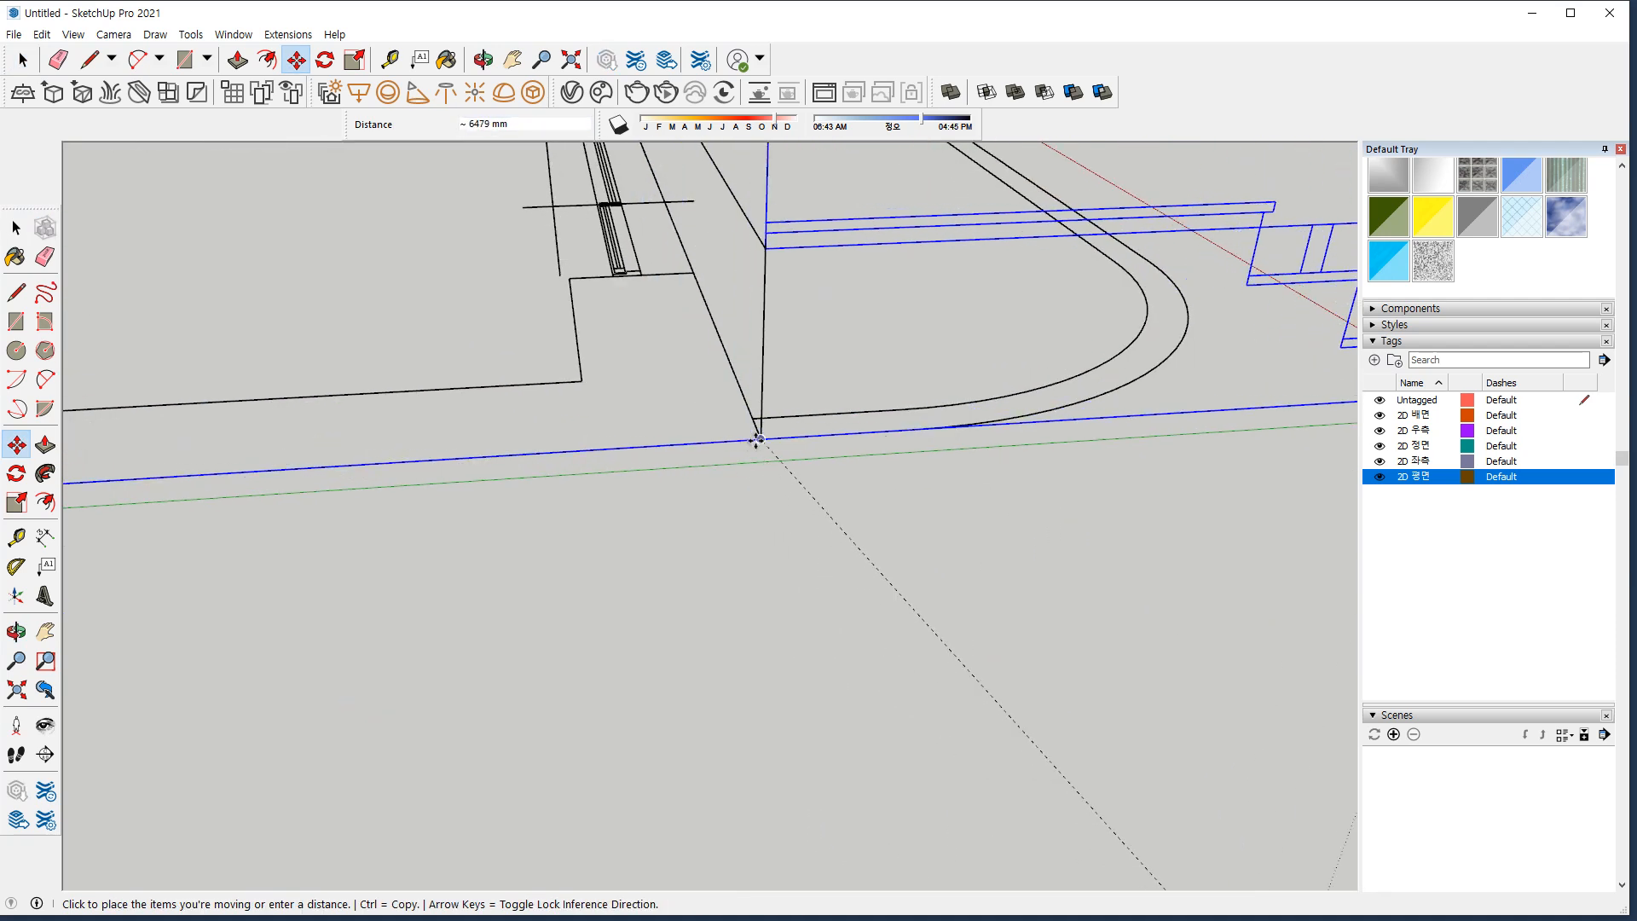
pyautogui.press('space')
pyautogui.click(910, 599)
# Examine the assembled elevations from several sides, and the floor plan's room layout between them from above
pyautogui.scroll(-4, 913, 599)
pyautogui.moveTo(914, 600); pyautogui.dragTo(515, 672, button='middle')
pyautogui.scroll(-3, 518, 673)
pyautogui.scroll(-8, 740, 663)
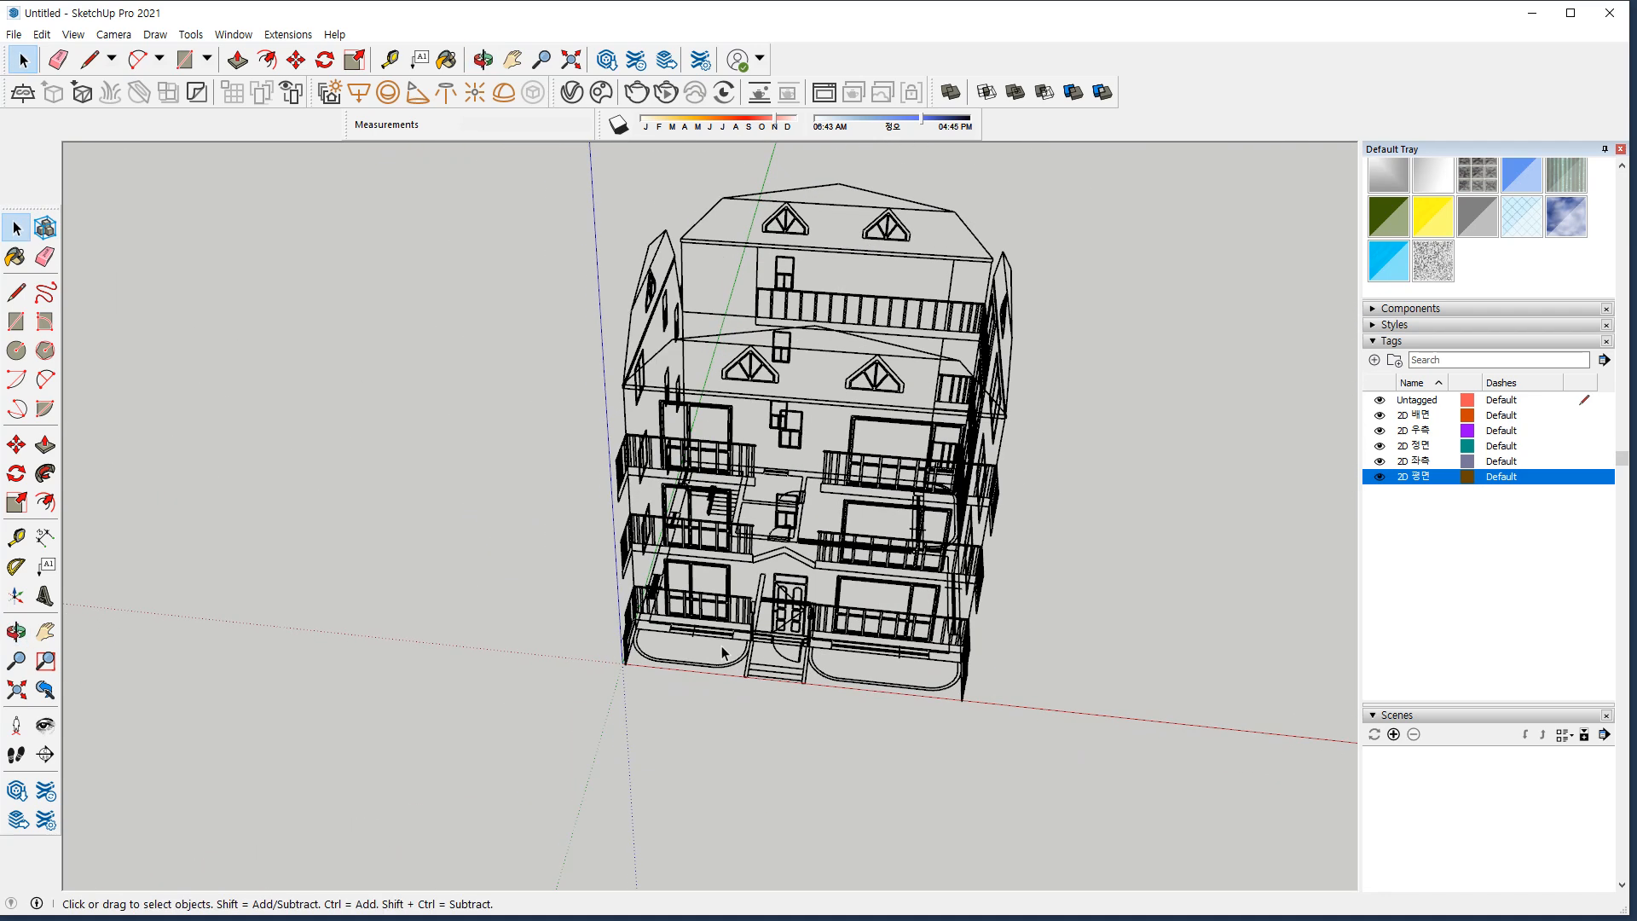
pyautogui.click(792, 667)
pyautogui.moveTo(612, 694); pyautogui.dragTo(716, 661, button='middle')
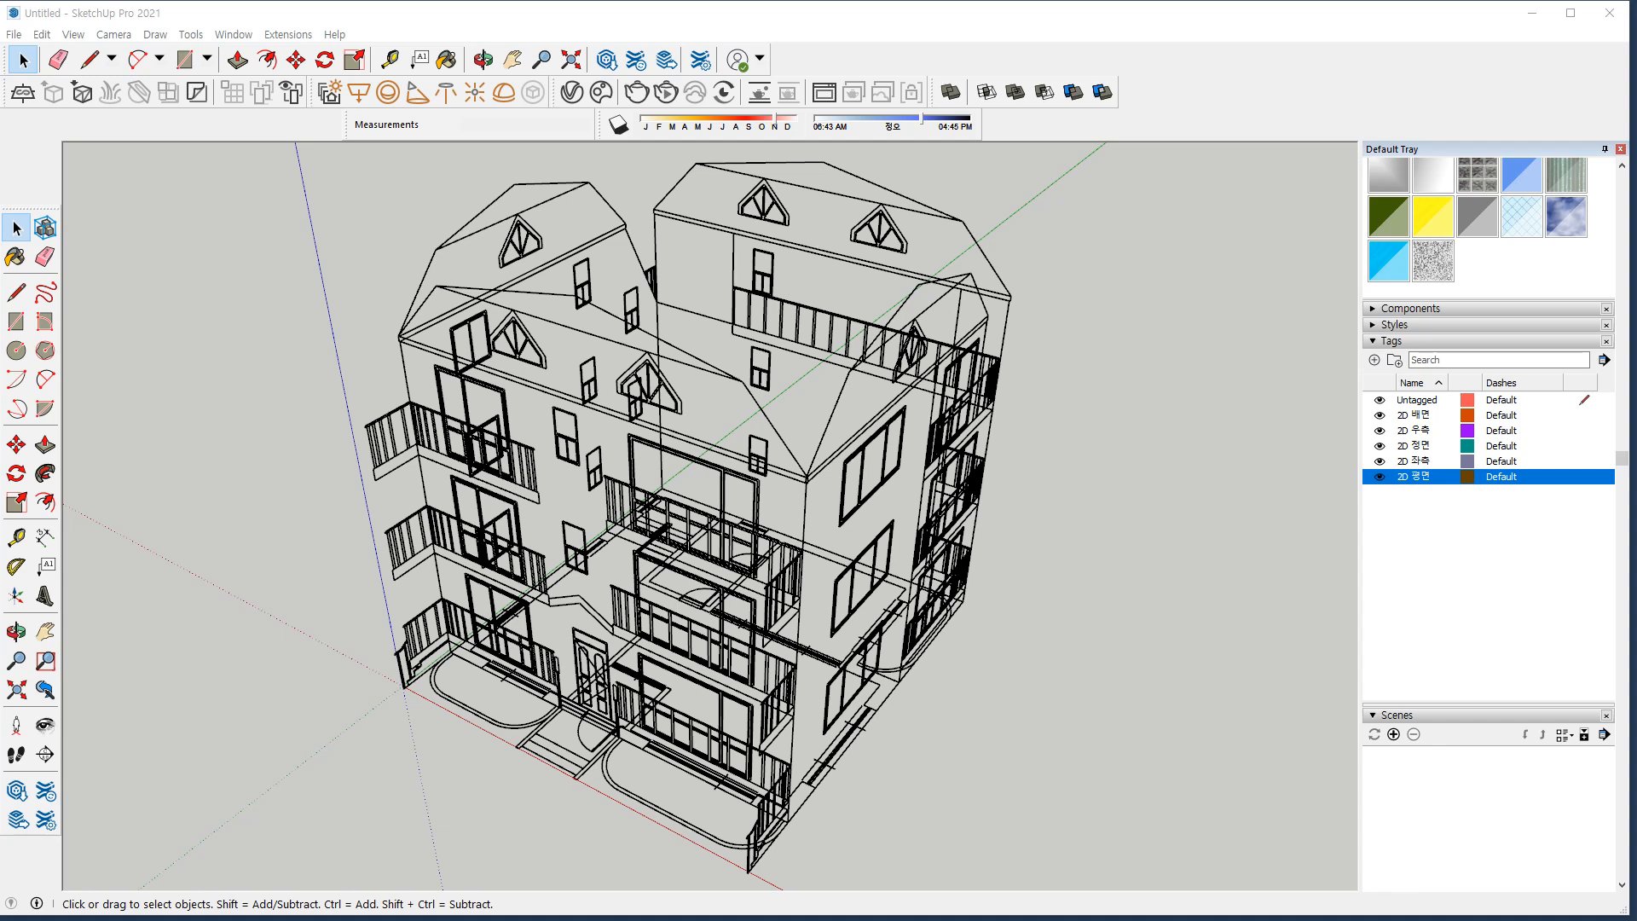
pyautogui.moveTo(616, 544); pyautogui.dragTo(621, 906, button='middle')
pyautogui.moveTo(723, 675); pyautogui.dragTo(136, 704, button='middle')
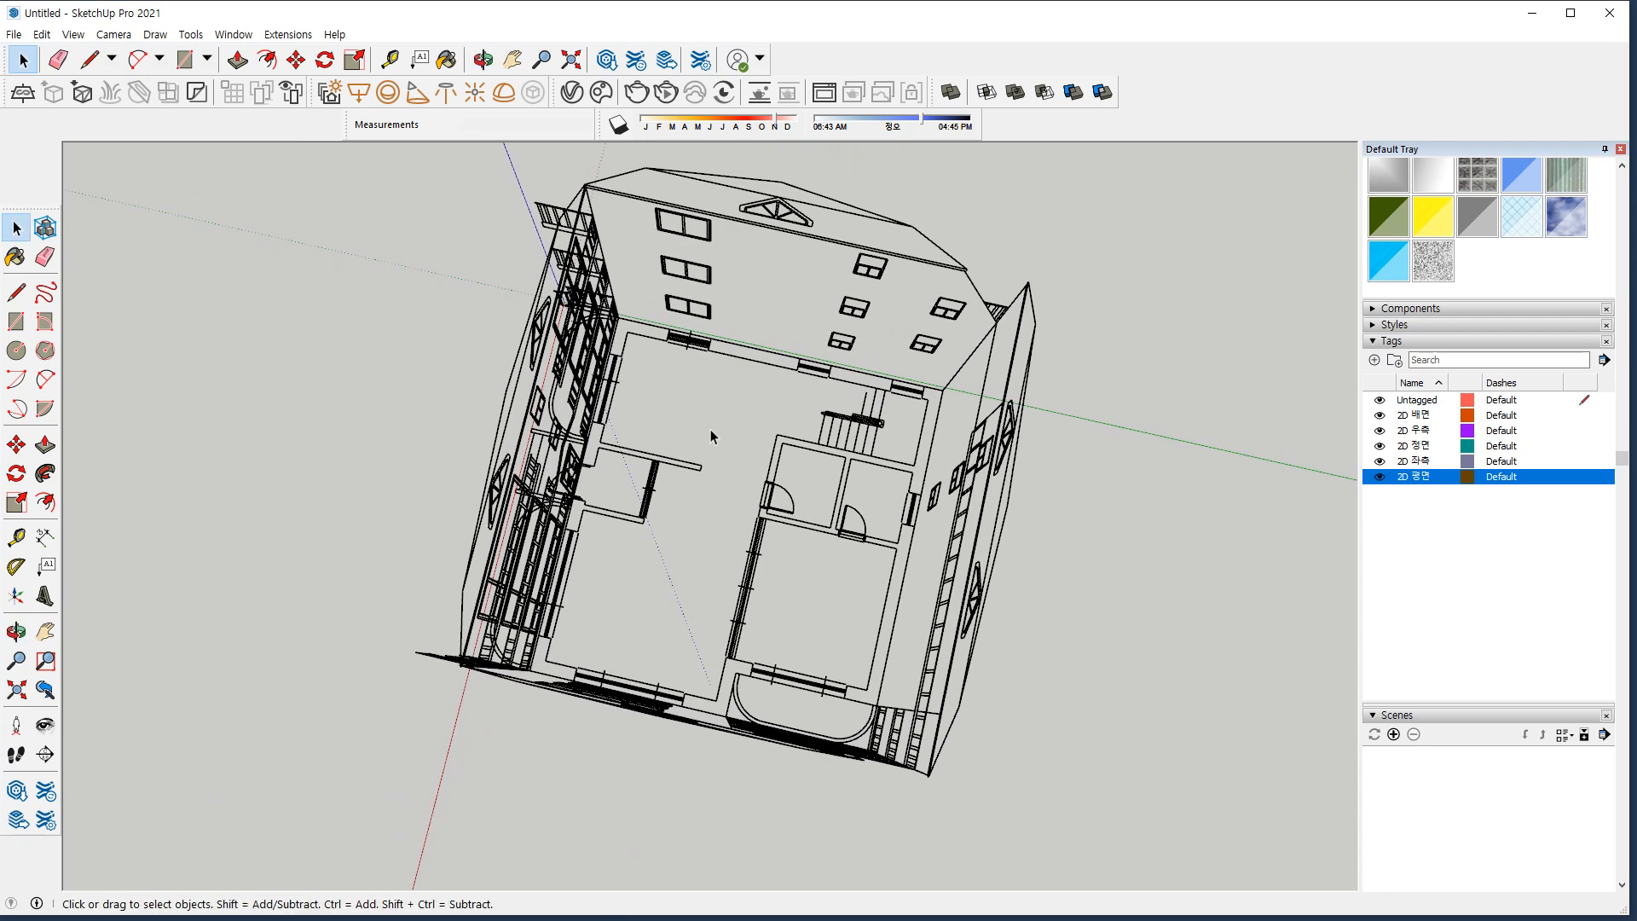
pyautogui.scroll(5, 710, 430)
pyautogui.moveTo(765, 499)
pyautogui.mouseDown()
pyautogui.moveTo(663, 409)
pyautogui.moveTo(708, 395)
pyautogui.mouseUp()
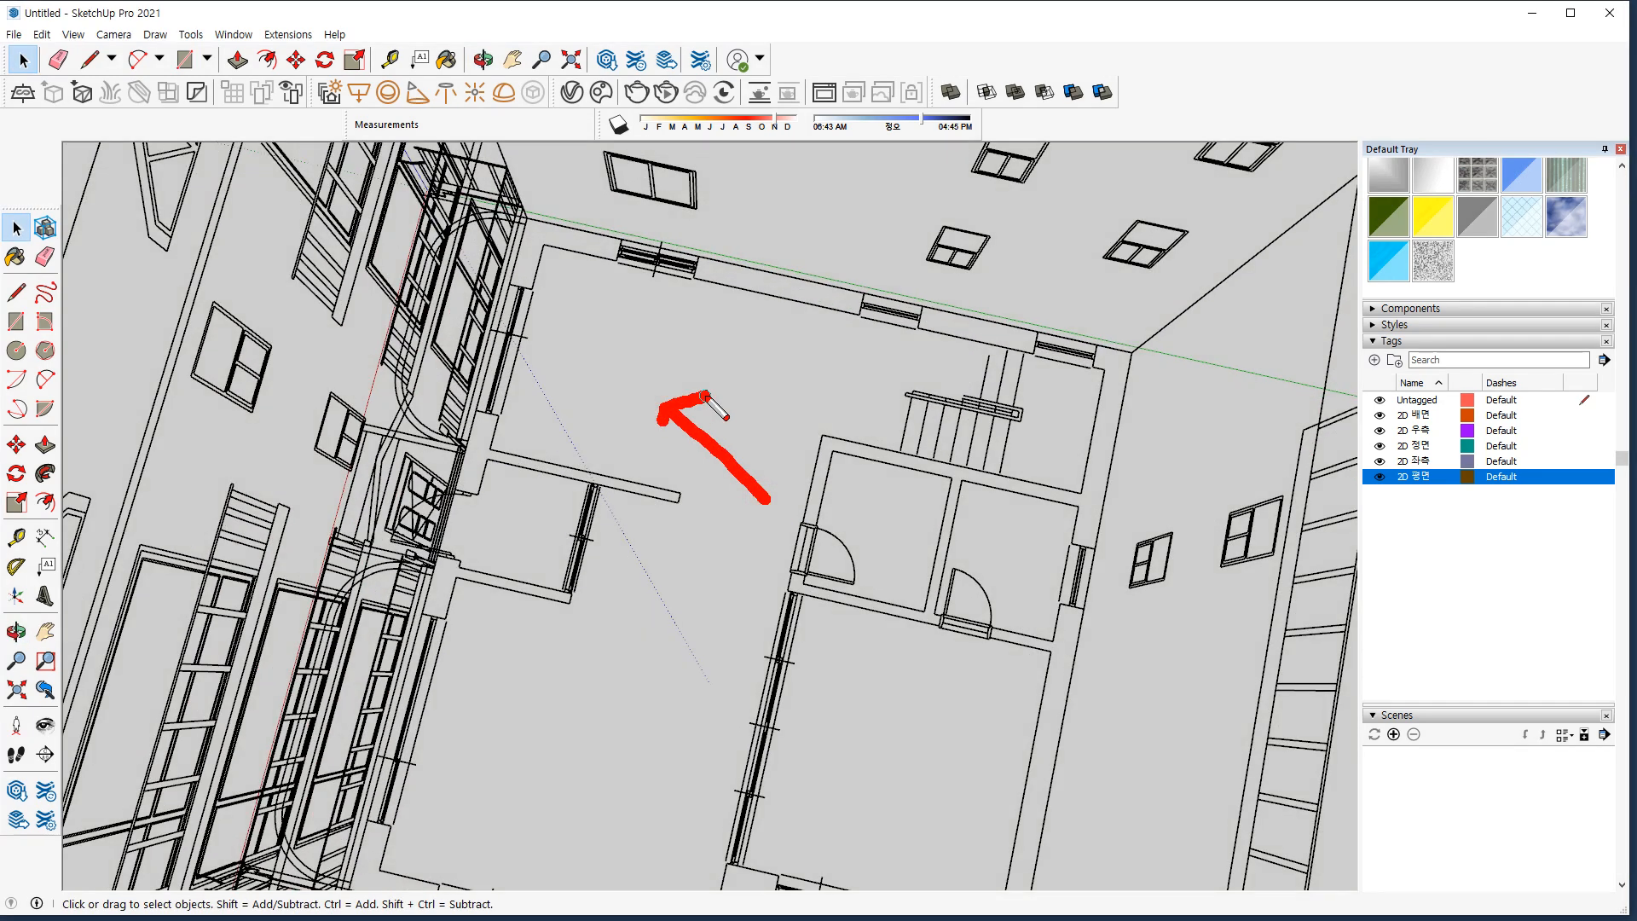
pyautogui.moveTo(720, 613)
pyautogui.mouseDown()
pyautogui.moveTo(622, 703)
pyautogui.moveTo(660, 721)
pyautogui.mouseUp()
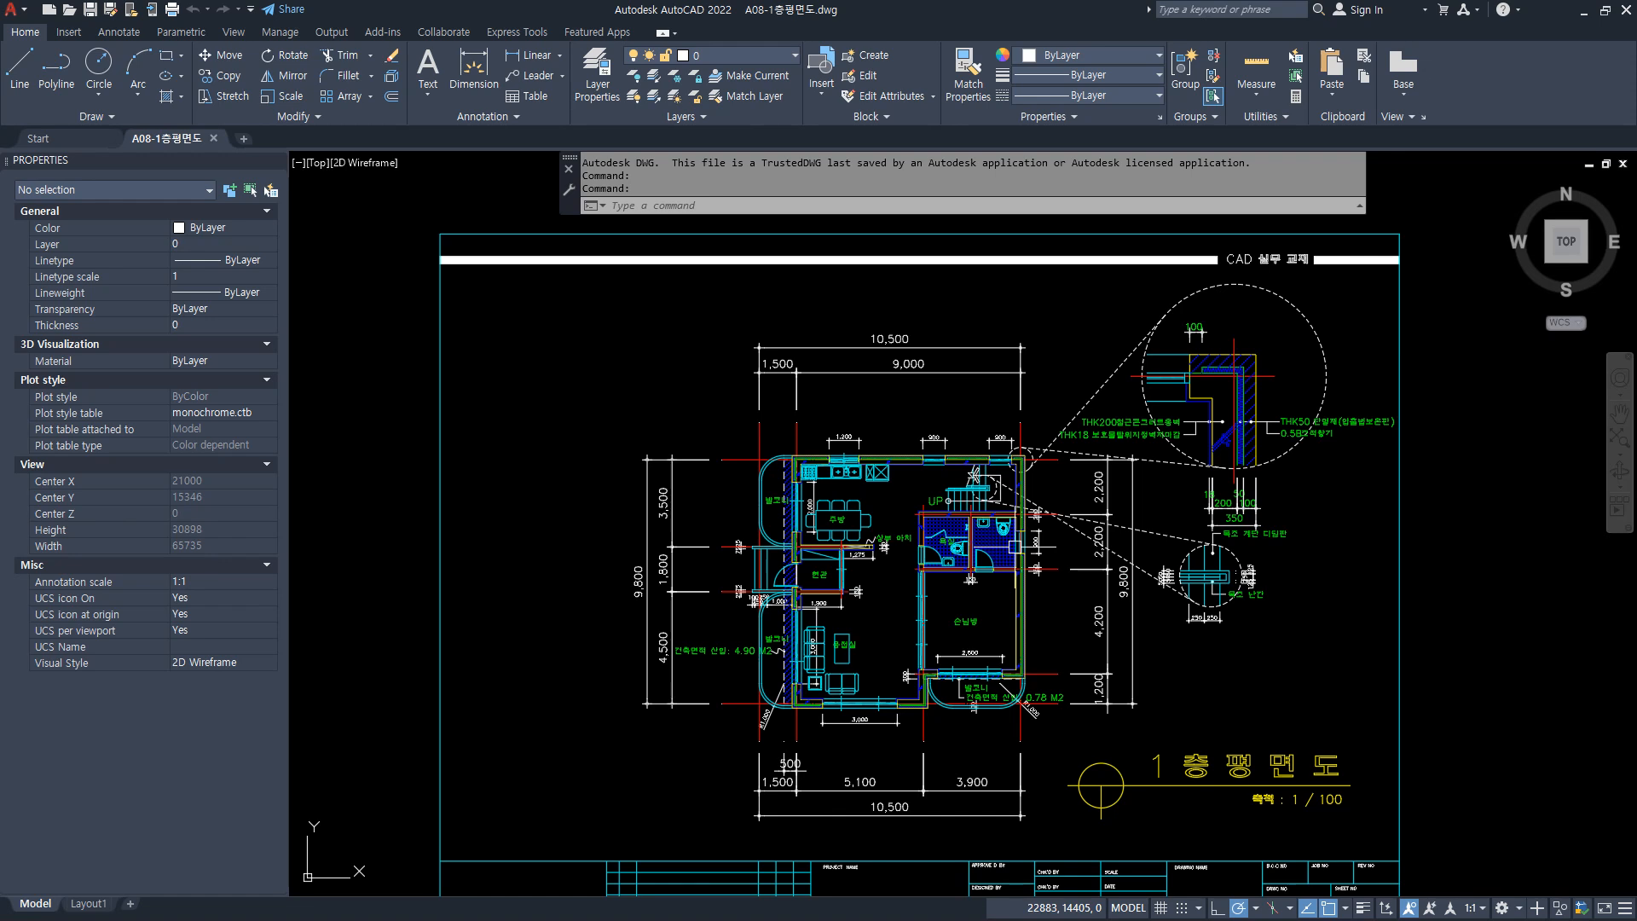
# Switch to AutoCAD and examine the kitchen area (주방) of the first-floor plan in A08-1층평면도.dwg
pyautogui.scroll(3, 866, 547)
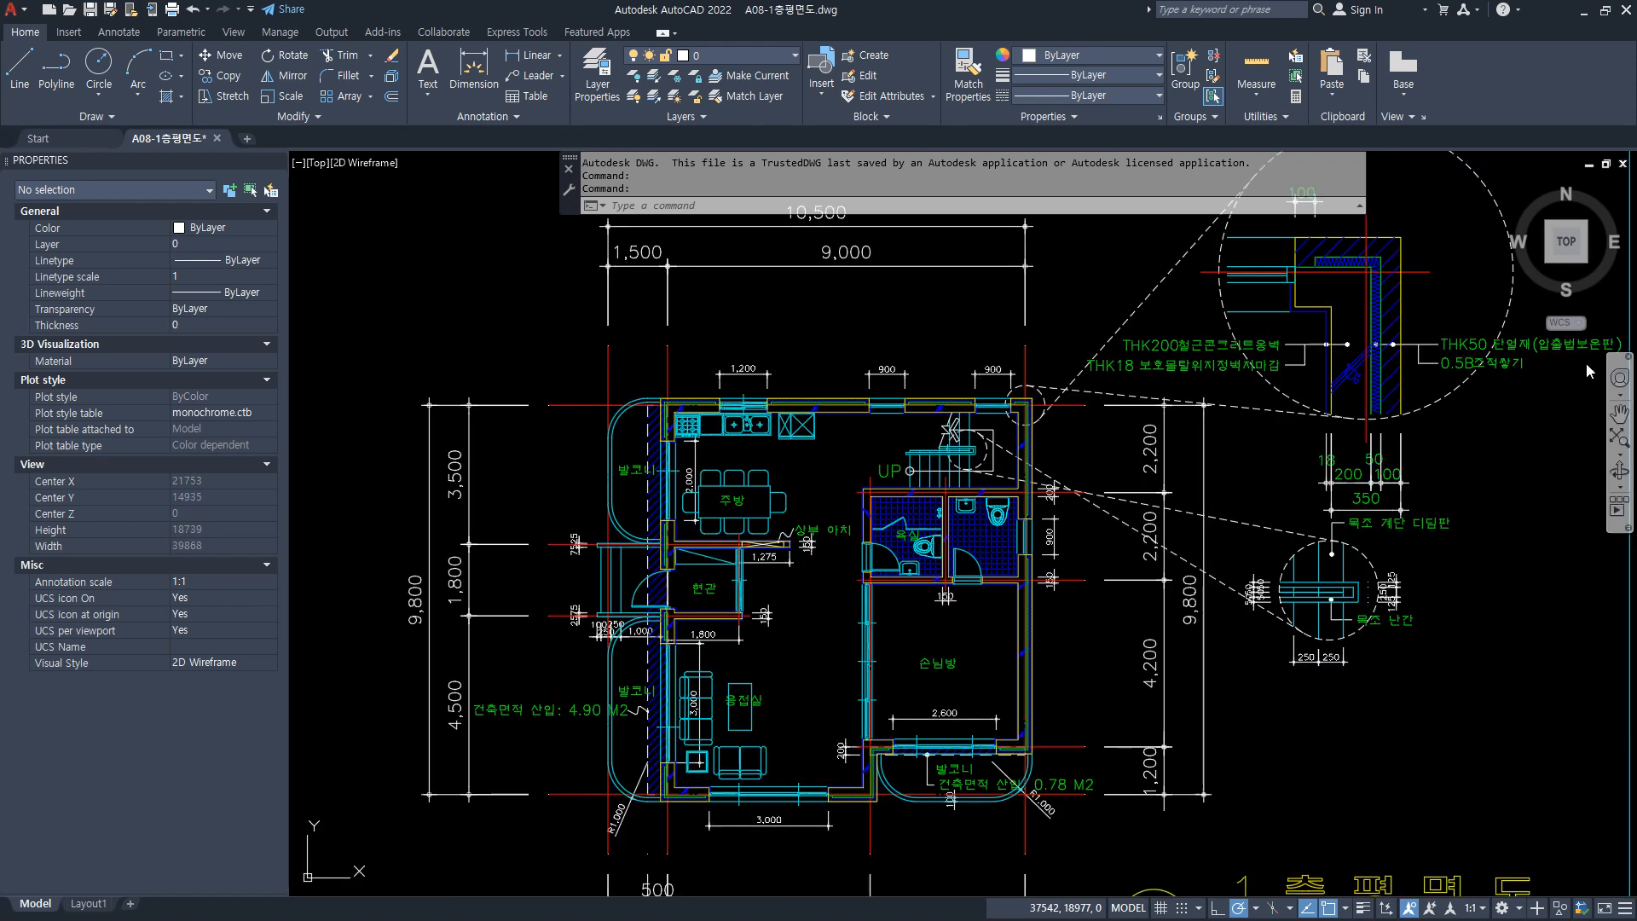
pyautogui.scroll(3, 657, 409)
pyautogui.moveTo(1127, 561)
pyautogui.mouseDown(button='middle')
pyautogui.moveTo(878, 515)
pyautogui.moveTo(909, 534)
pyautogui.mouseUp(button='middle')
pyautogui.scroll(2, 909, 534)
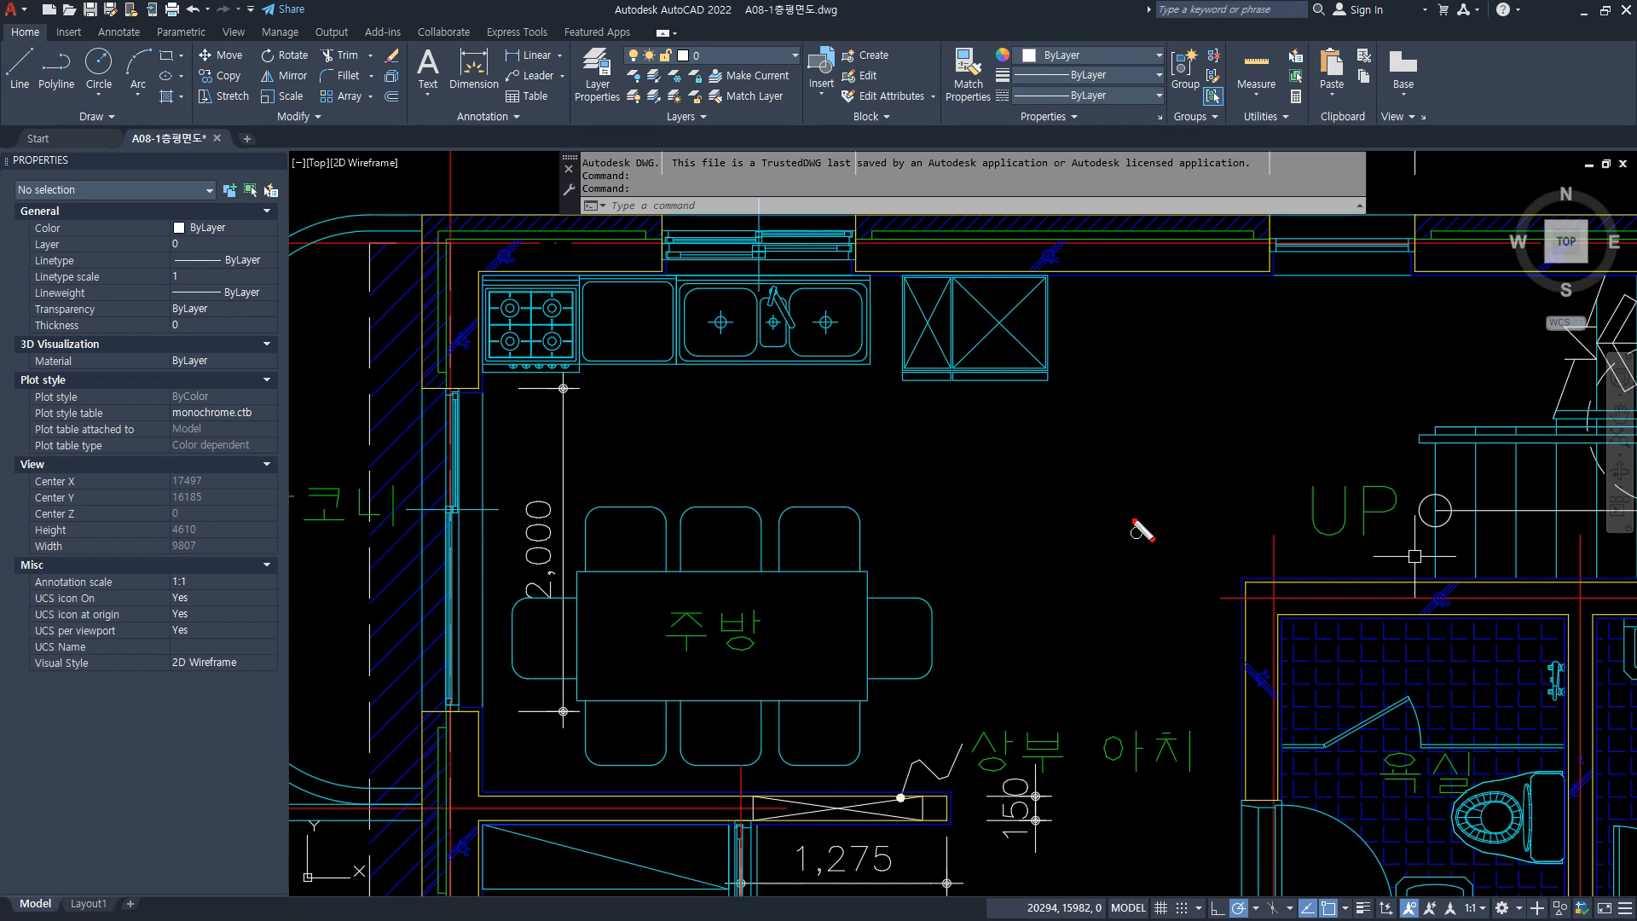
pyautogui.moveTo(1151, 467); pyautogui.dragTo(1030, 463)
pyautogui.moveTo(1046, 437)
pyautogui.mouseDown()
pyautogui.moveTo(1016, 460)
pyautogui.moveTo(1055, 513)
pyautogui.mouseUp()
pyautogui.press('Escape')
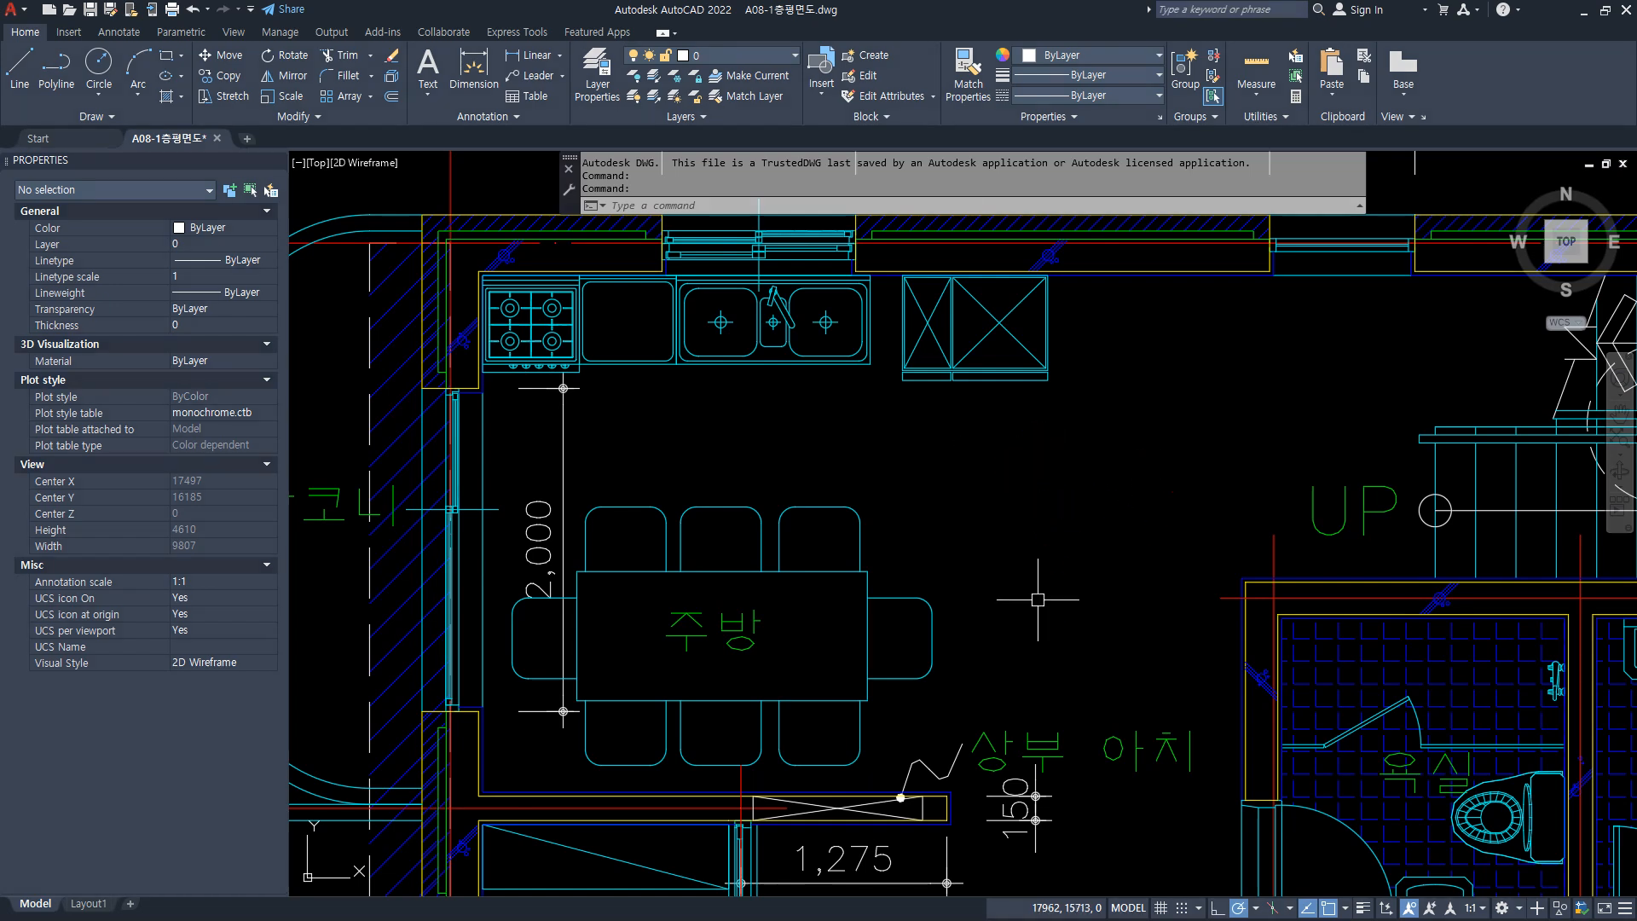
# Examine the living room (응접실) and entrance of the first-floor plan, comparing the living room's position with the kitchen's
pyautogui.scroll(-4, 1037, 604)
pyautogui.moveTo(1042, 651); pyautogui.dragTo(890, 386, button='middle')
pyautogui.scroll(-3, 925, 596)
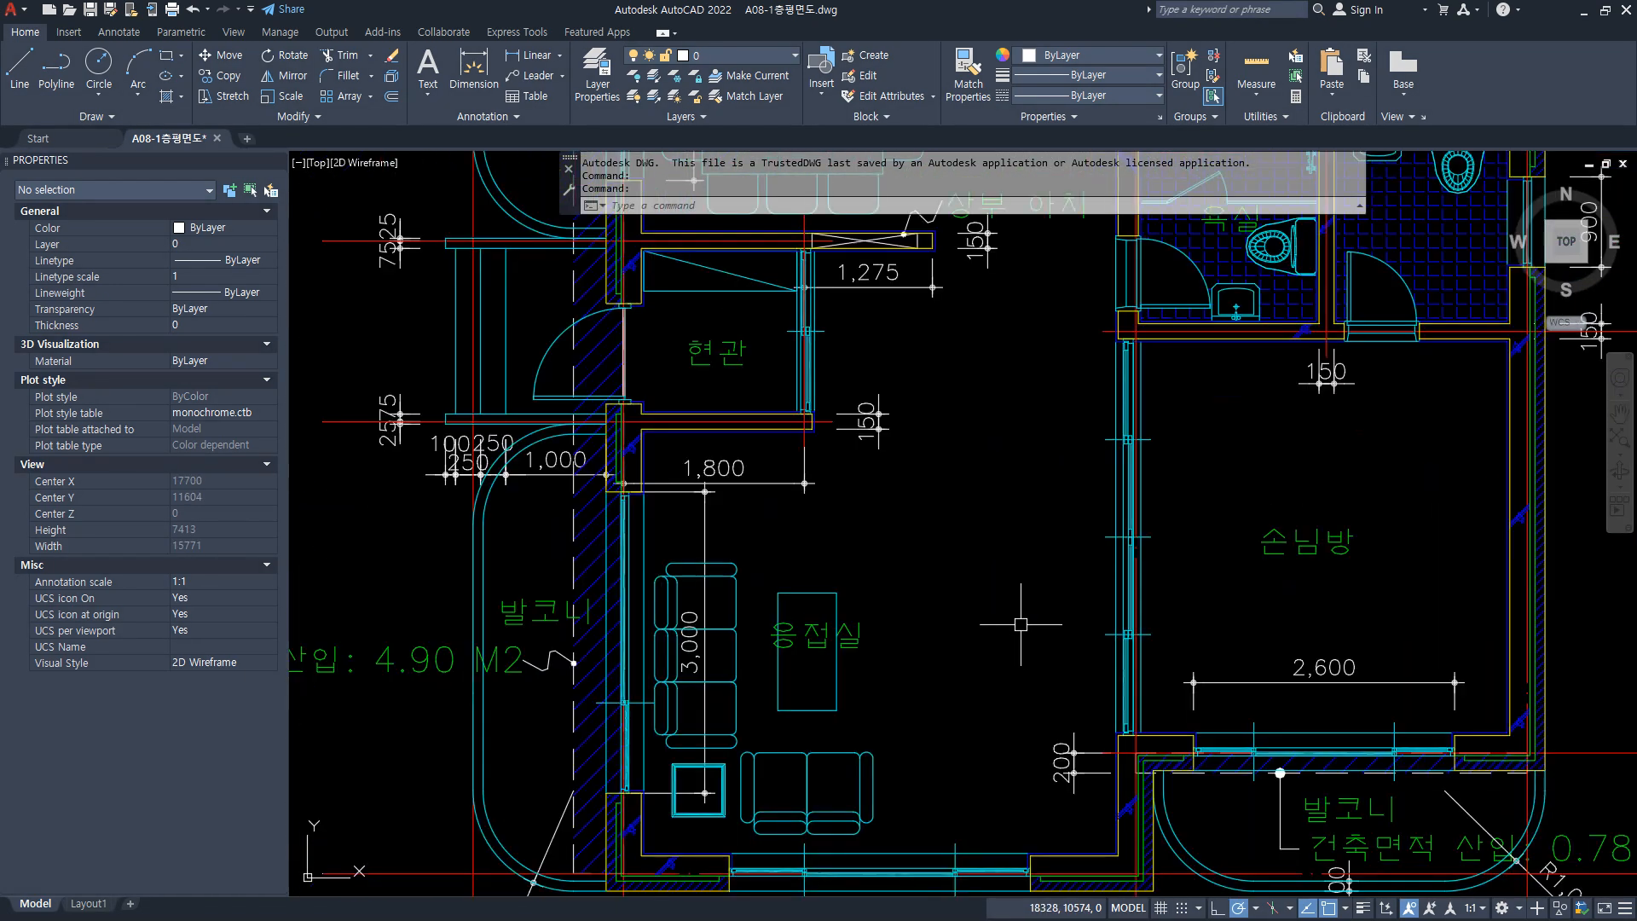
pyautogui.moveTo(922, 263)
pyautogui.mouseDown()
pyautogui.moveTo(926, 417)
pyautogui.moveTo(948, 412)
pyautogui.mouseUp()
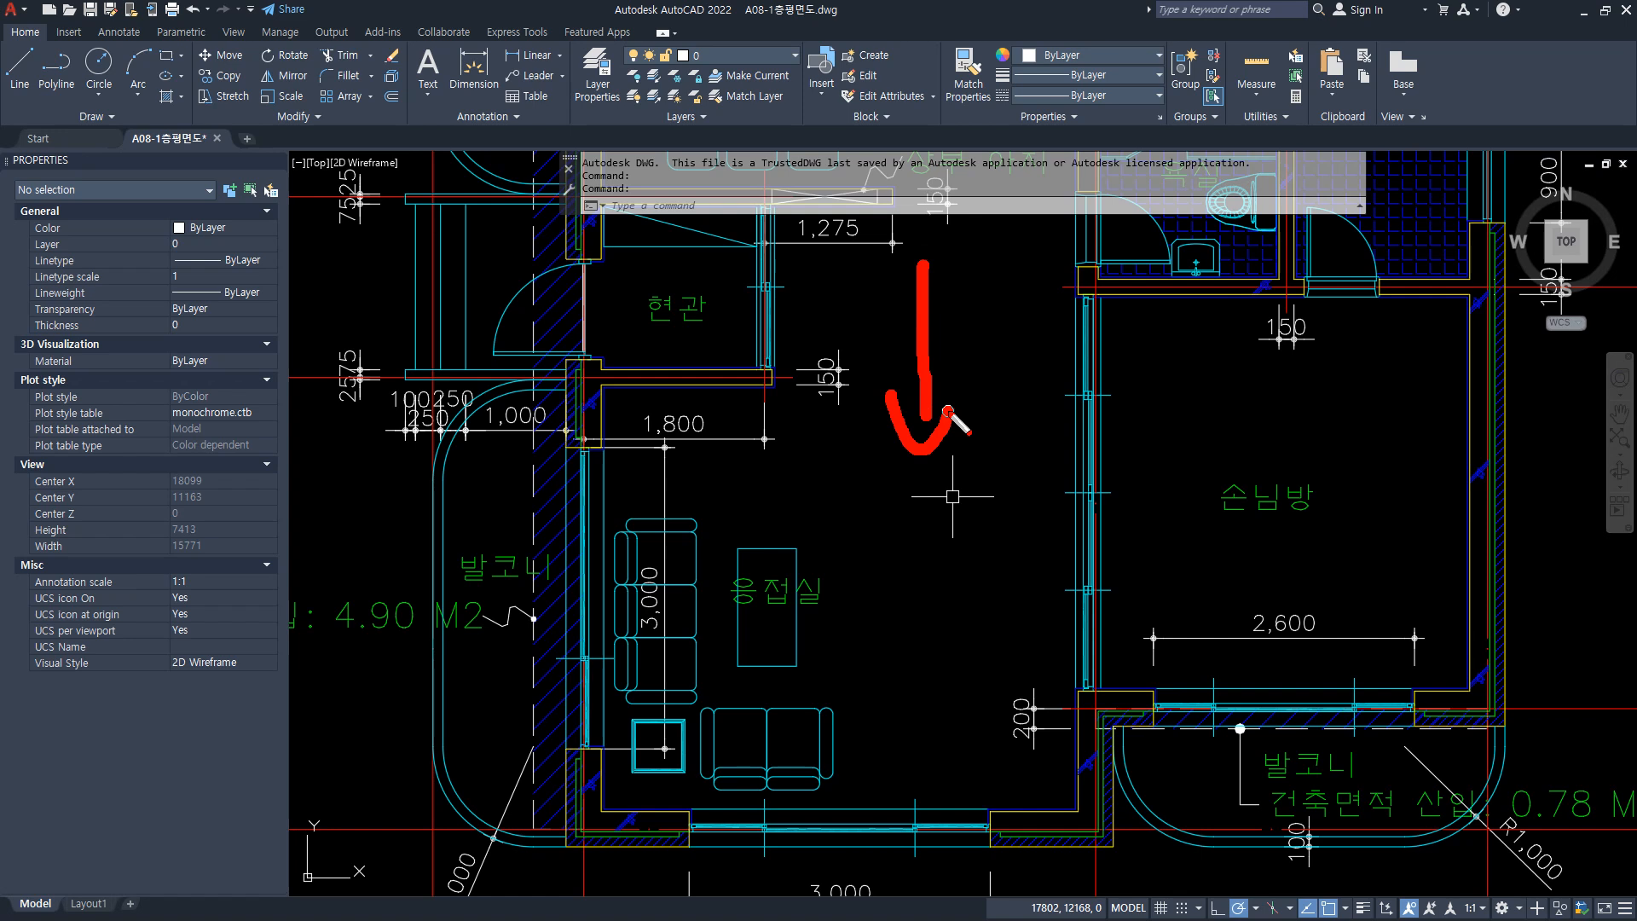
pyautogui.press('Escape')
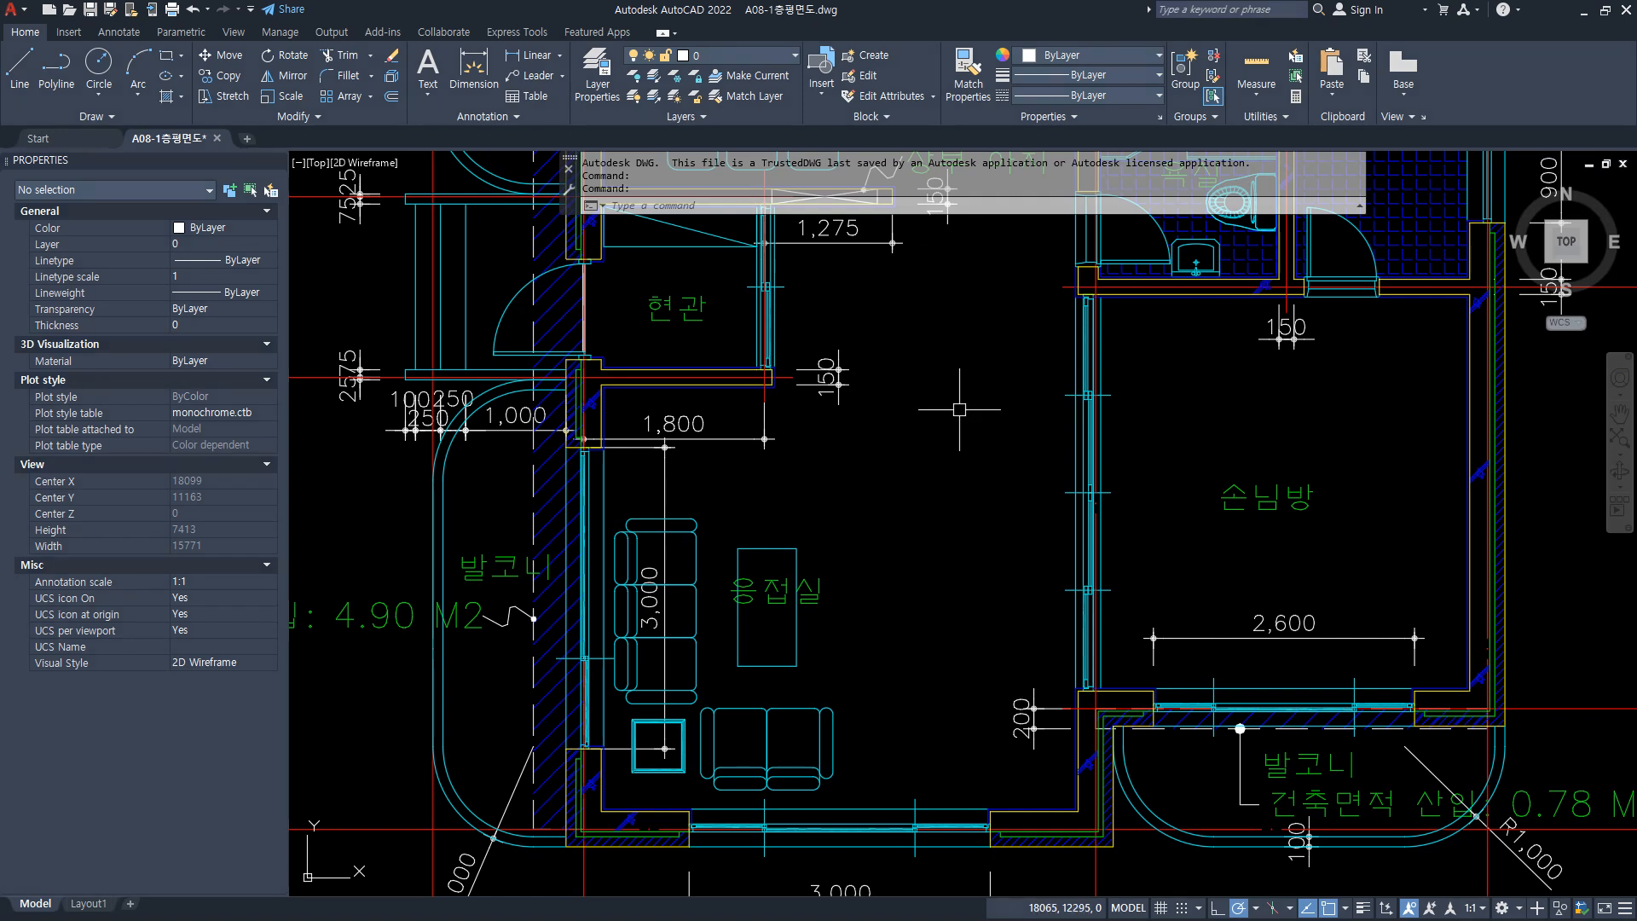
pyautogui.scroll(-8, 937, 426)
pyautogui.scroll(4, 775, 529)
pyautogui.moveTo(789, 682)
pyautogui.mouseDown()
pyautogui.moveTo(748, 686)
pyautogui.moveTo(840, 597)
pyautogui.moveTo(780, 685)
pyautogui.mouseUp()
pyautogui.moveTo(805, 436)
pyautogui.mouseDown()
pyautogui.moveTo(695, 400)
pyautogui.moveTo(780, 439)
pyautogui.mouseUp()
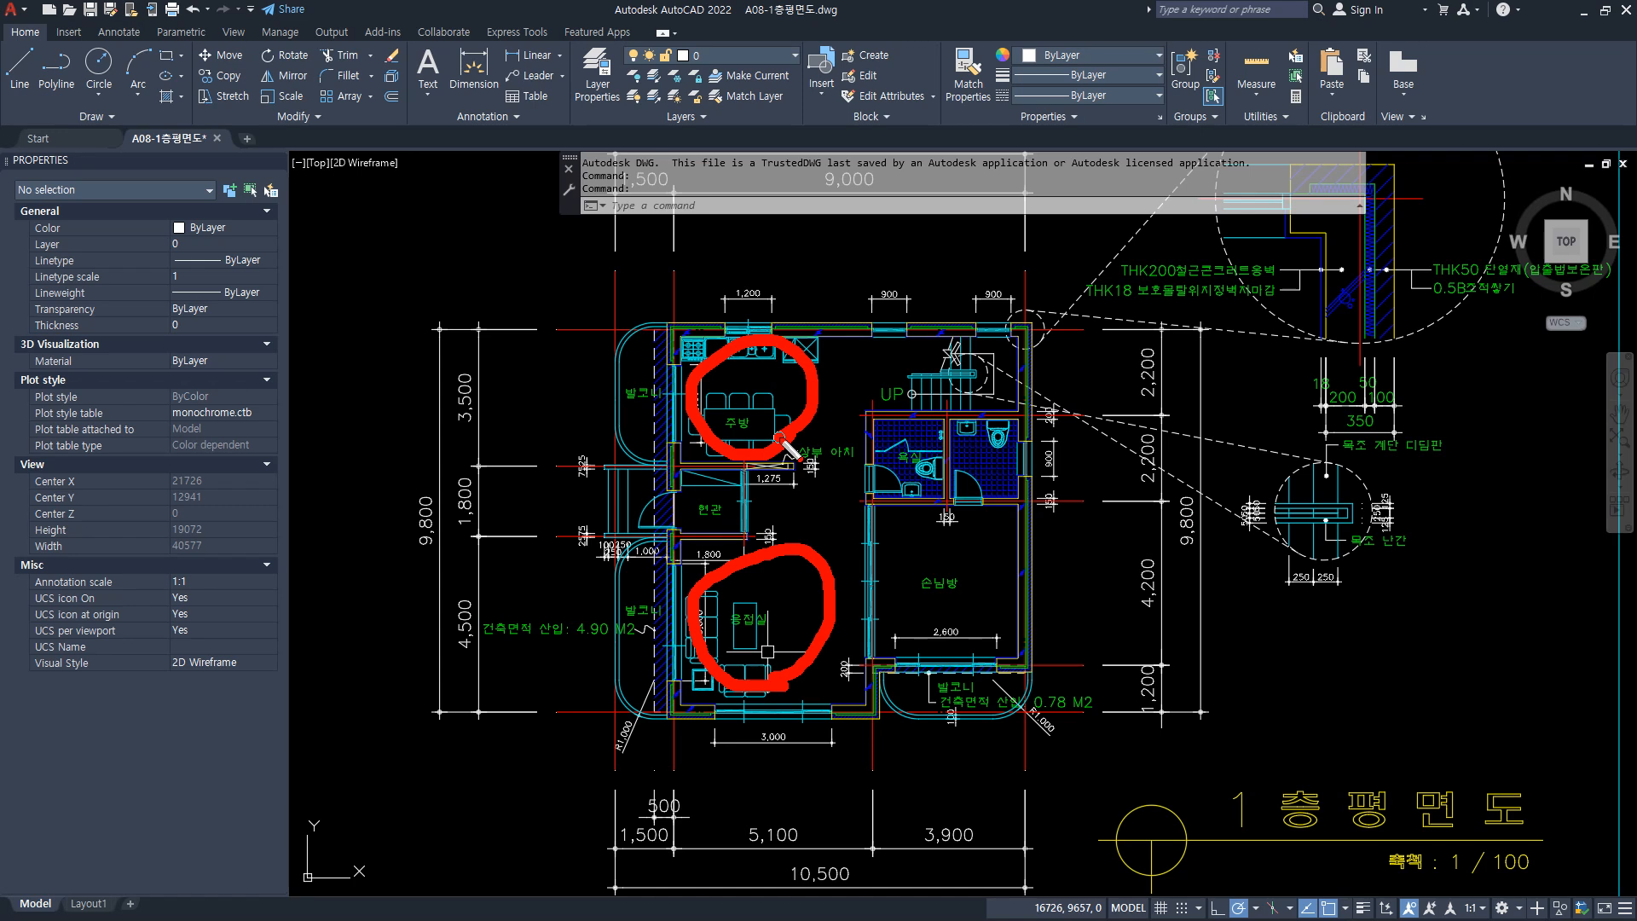
# Close AutoCAD without saving the changes to A08-1층평면도.dwg, returning to the SketchUp model
pyautogui.press('Escape')
pyautogui.click(1624, 10)
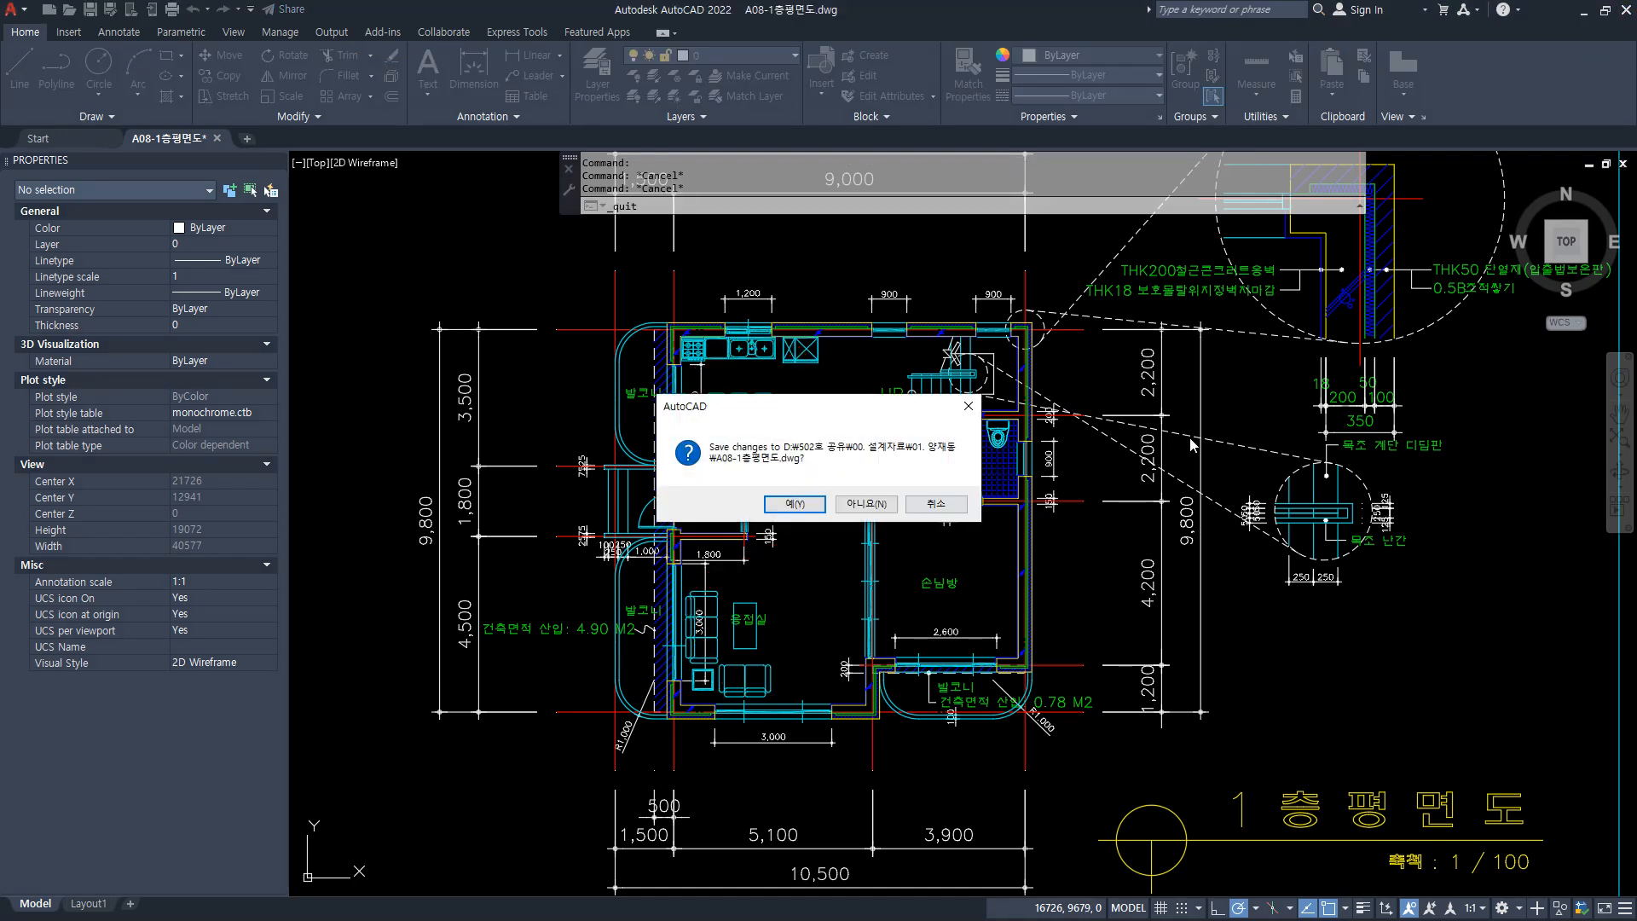
pyautogui.click(866, 504)
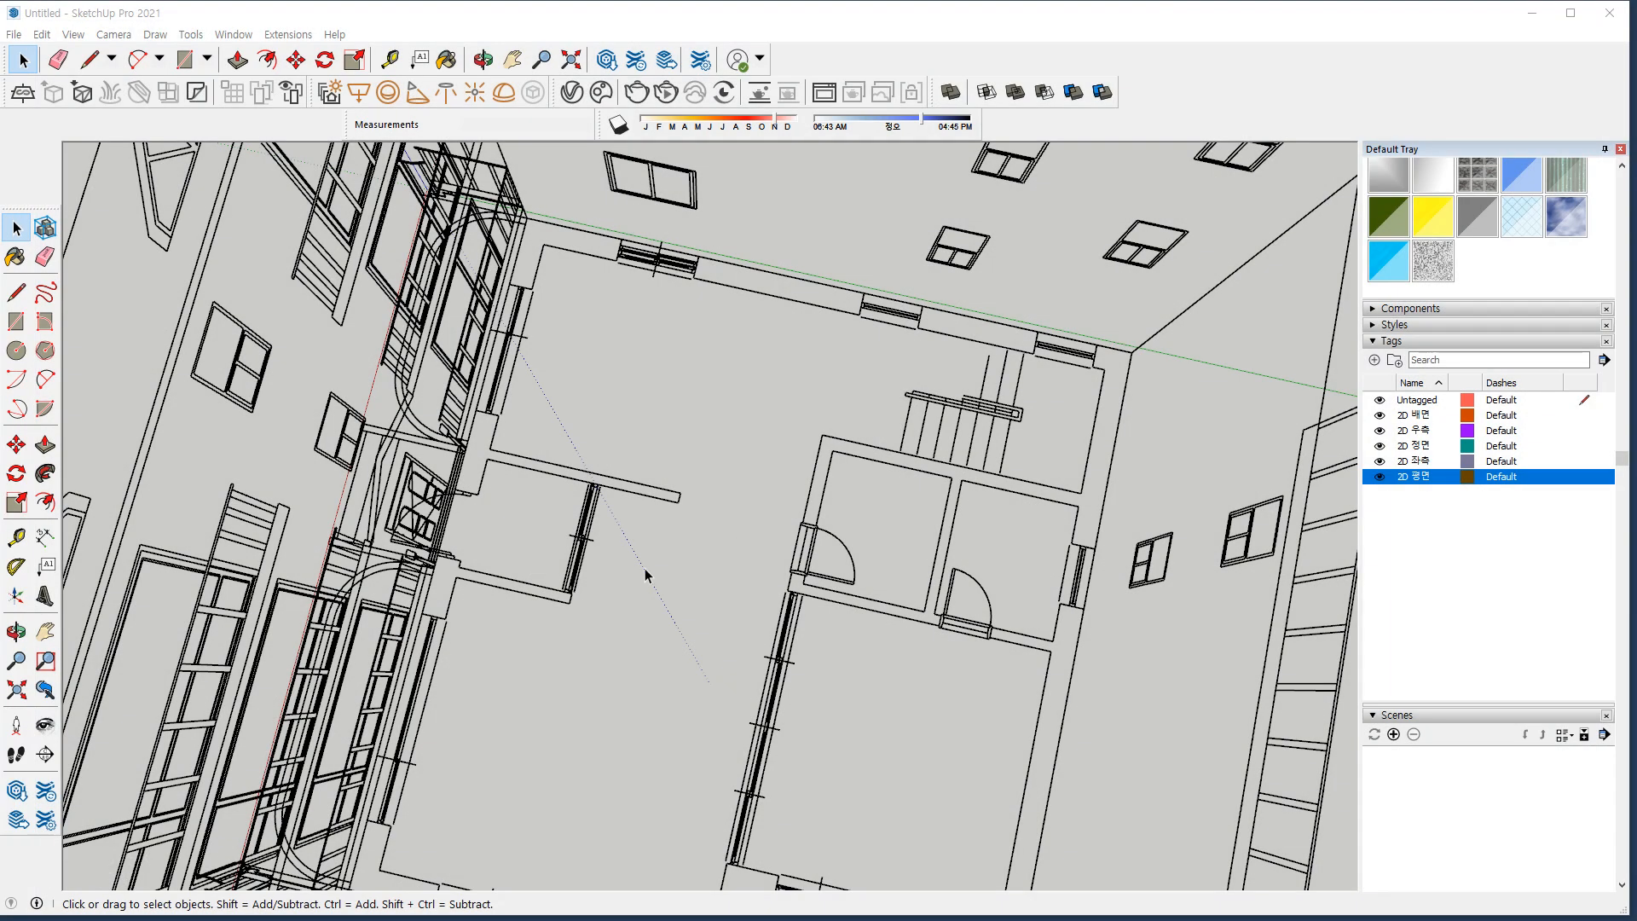
# Add a tag named "3D 지붕" and make it the active drawing tag
pyautogui.moveTo(339, 673); pyautogui.dragTo(1128, 713, button='middle')
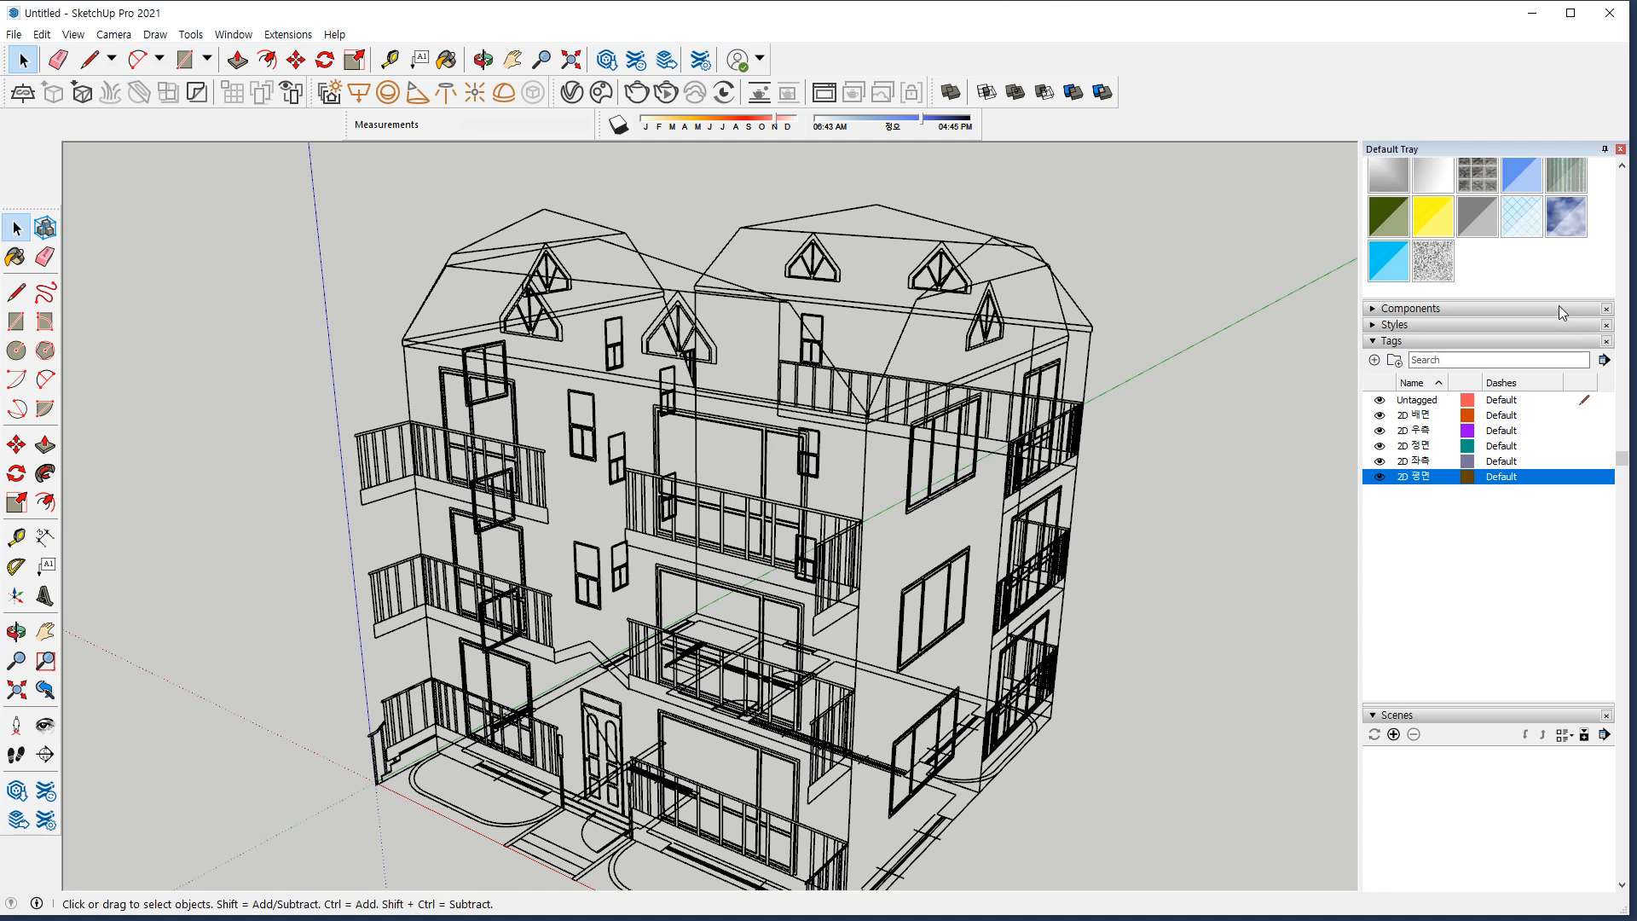
pyautogui.click(1532, 523)
pyautogui.click(1374, 360)
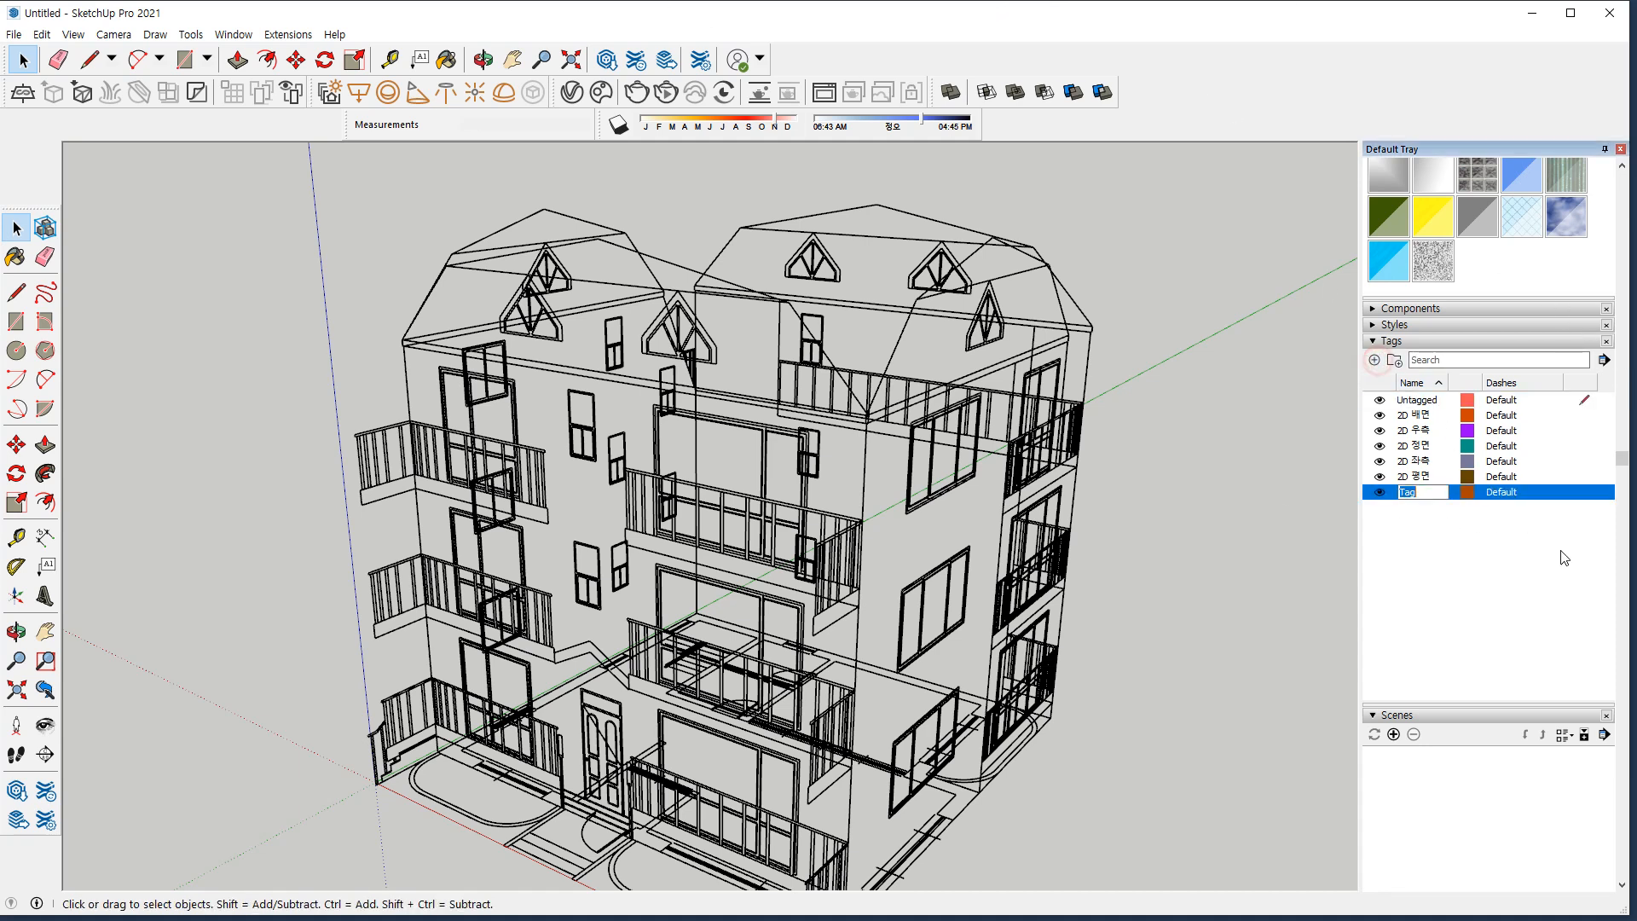
pyautogui.write('3D 지붕')
pyautogui.press('Return')
pyautogui.click(1579, 492)
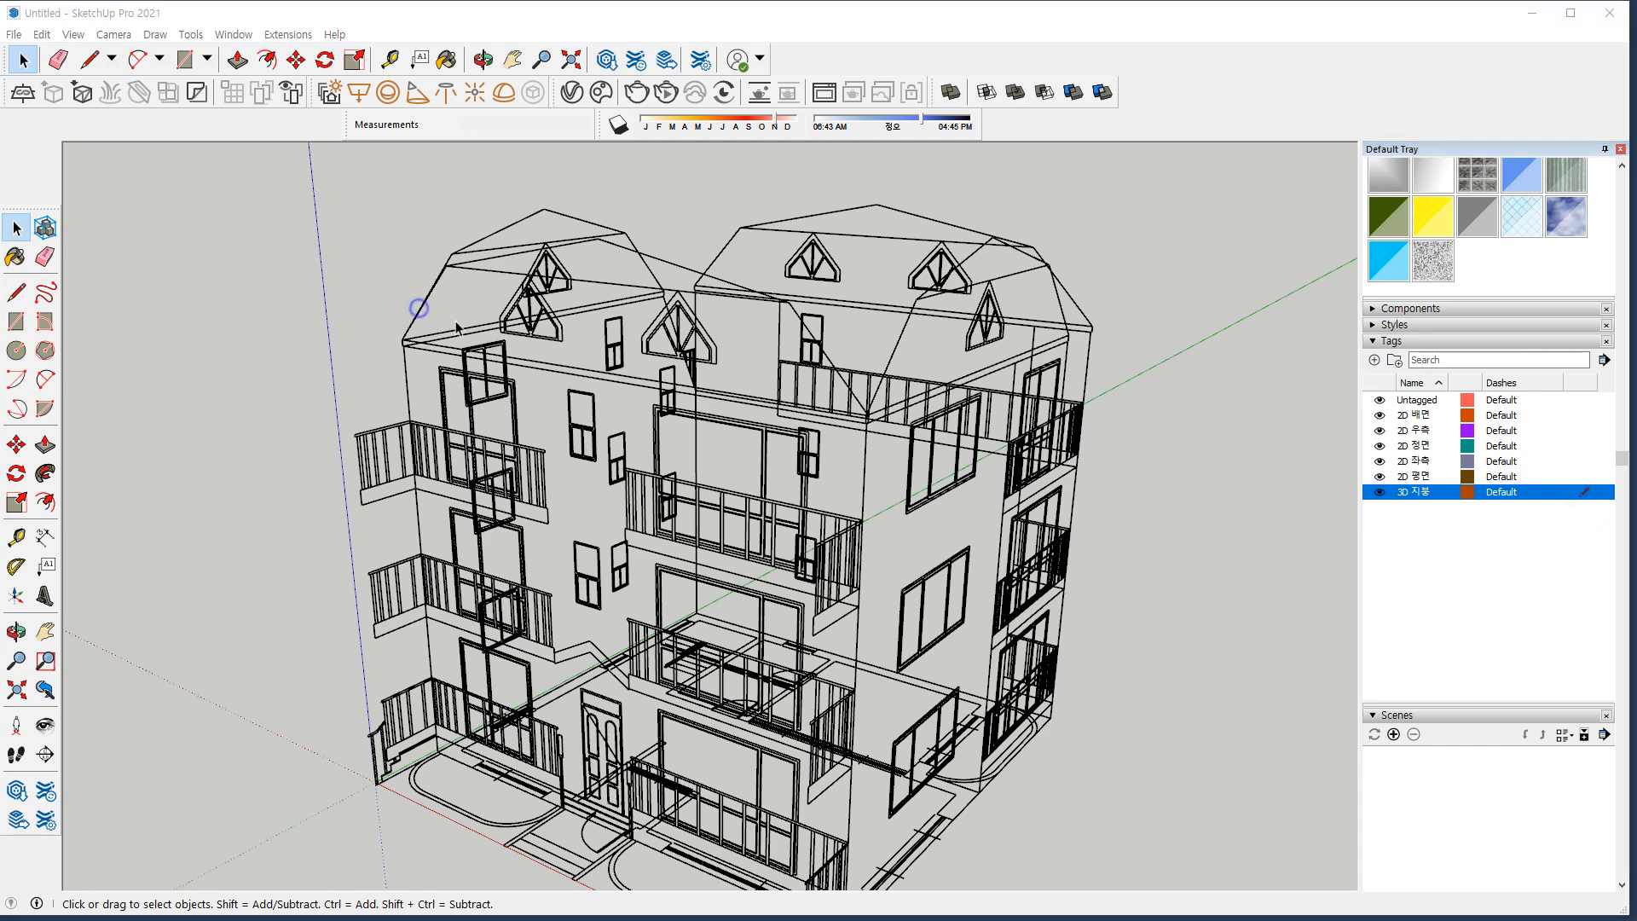
# Examine the roof eave corner where two elevations meet, comparing the eave ends with the wall's upper end point
pyautogui.scroll(10, 402, 350)
pyautogui.scroll(3, 402, 353)
pyautogui.scroll(3, 417, 379)
pyautogui.moveTo(368, 350); pyautogui.dragTo(380, 354, button='middle')
pyautogui.moveTo(870, 566); pyautogui.dragTo(913, 559, button='middle')
pyautogui.scroll(-2, 912, 550)
pyautogui.hotkey('shift', 'z')
pyautogui.scroll(7, 416, 362)
pyautogui.scroll(5, 464, 396)
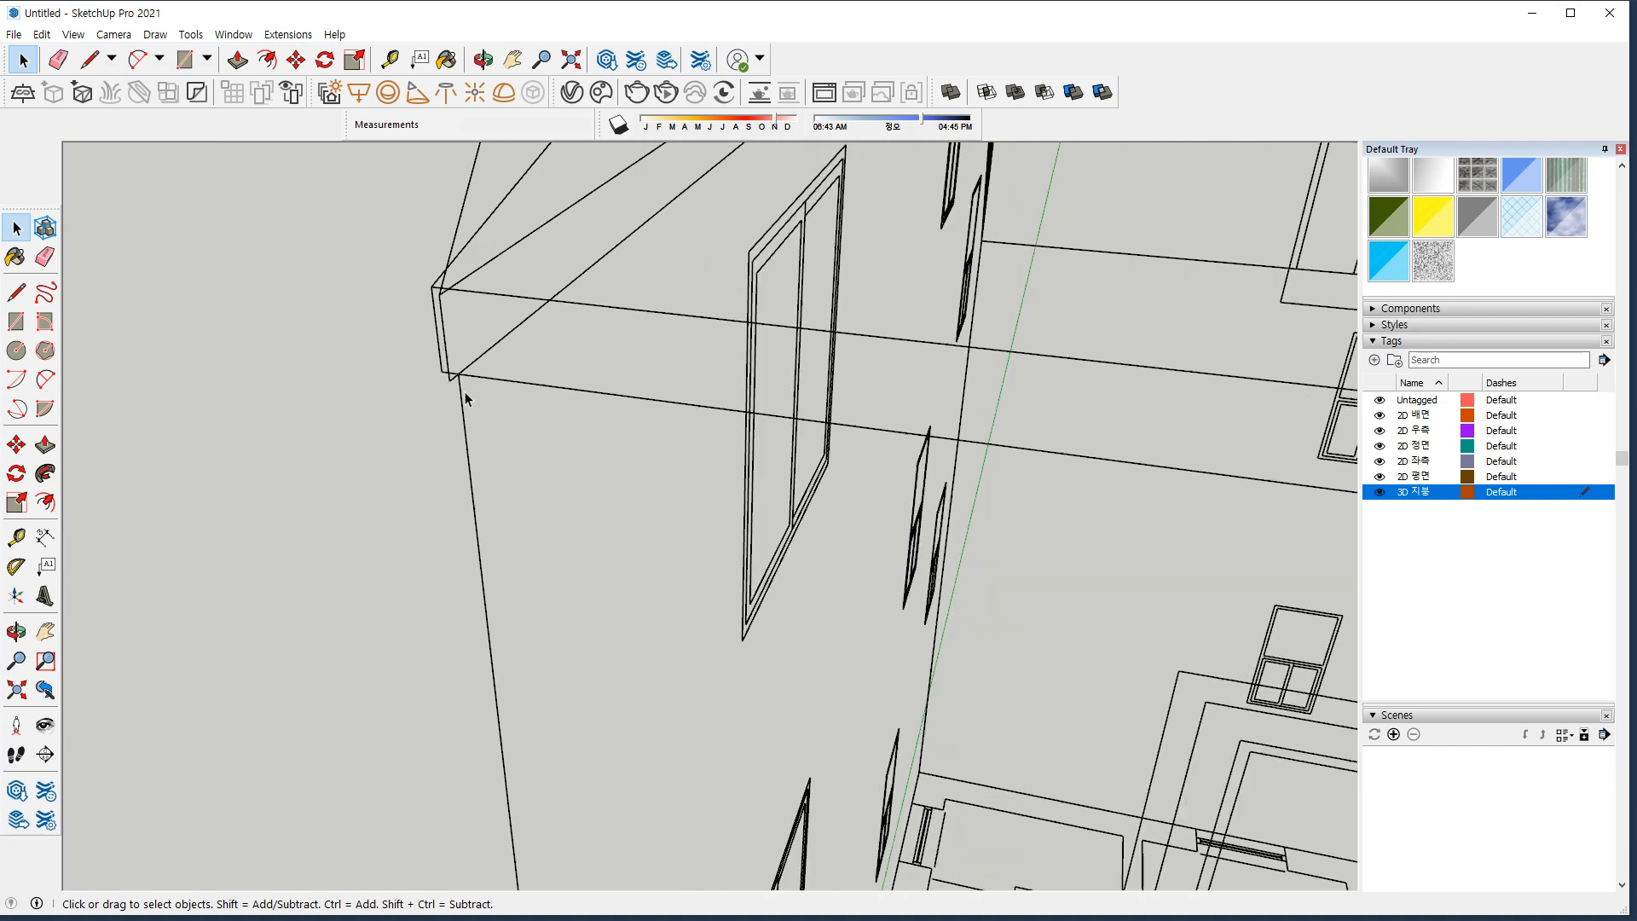
pyautogui.scroll(-3, 464, 396)
pyautogui.moveTo(433, 268)
pyautogui.mouseDown()
pyautogui.moveTo(421, 294)
pyautogui.moveTo(440, 375)
pyautogui.moveTo(456, 281)
pyautogui.moveTo(386, 266)
pyautogui.mouseUp()
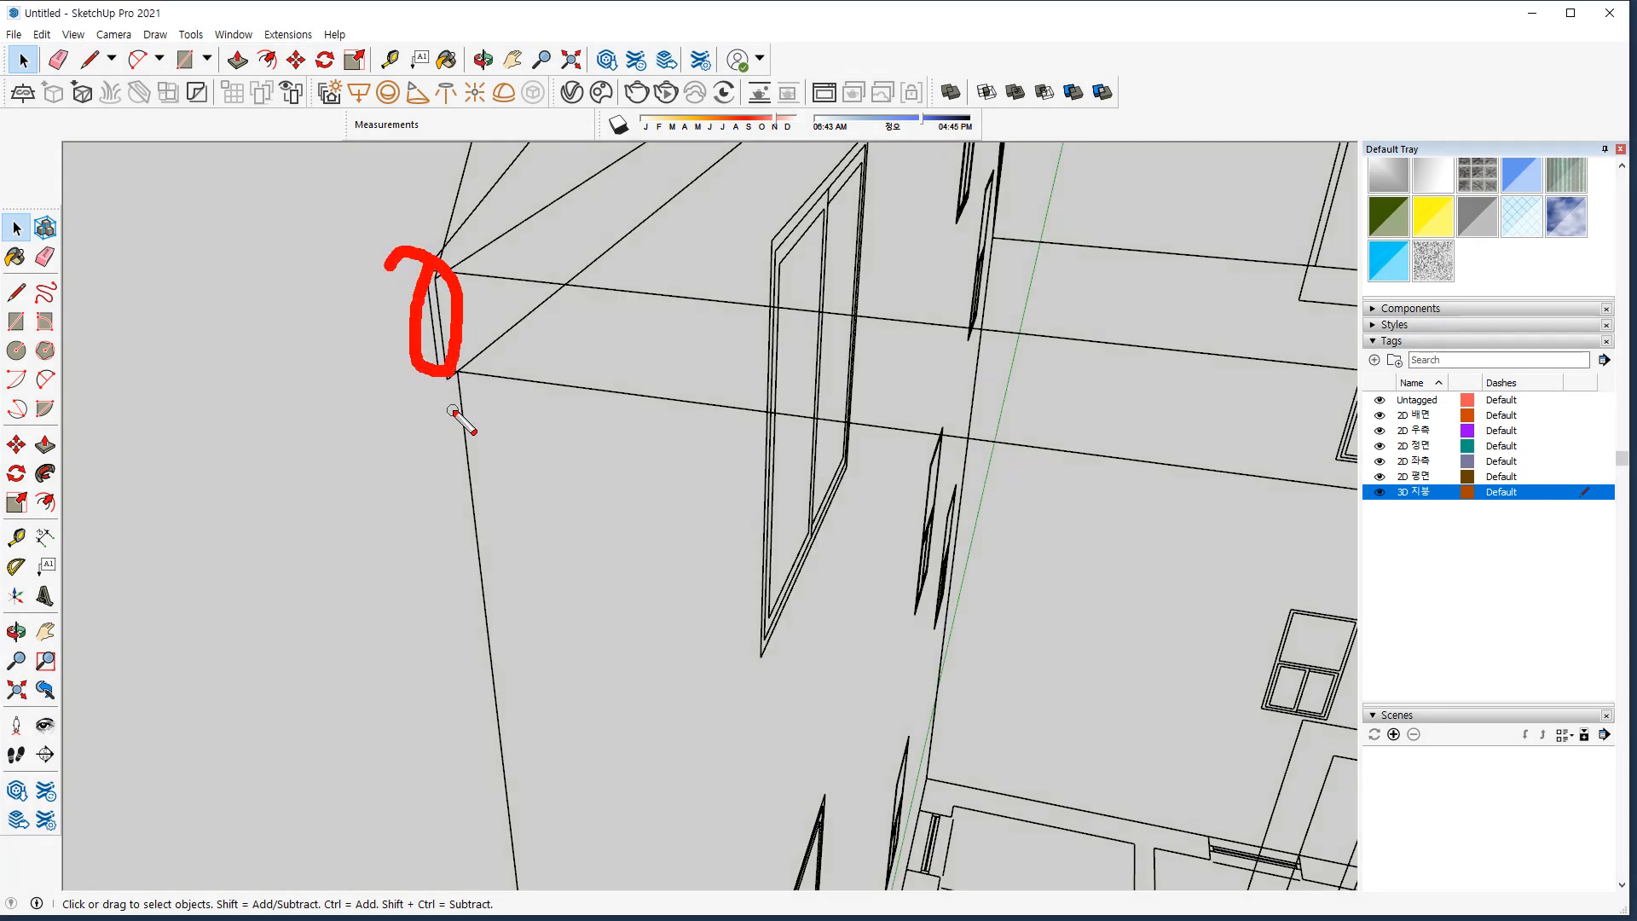
pyautogui.press('Escape')
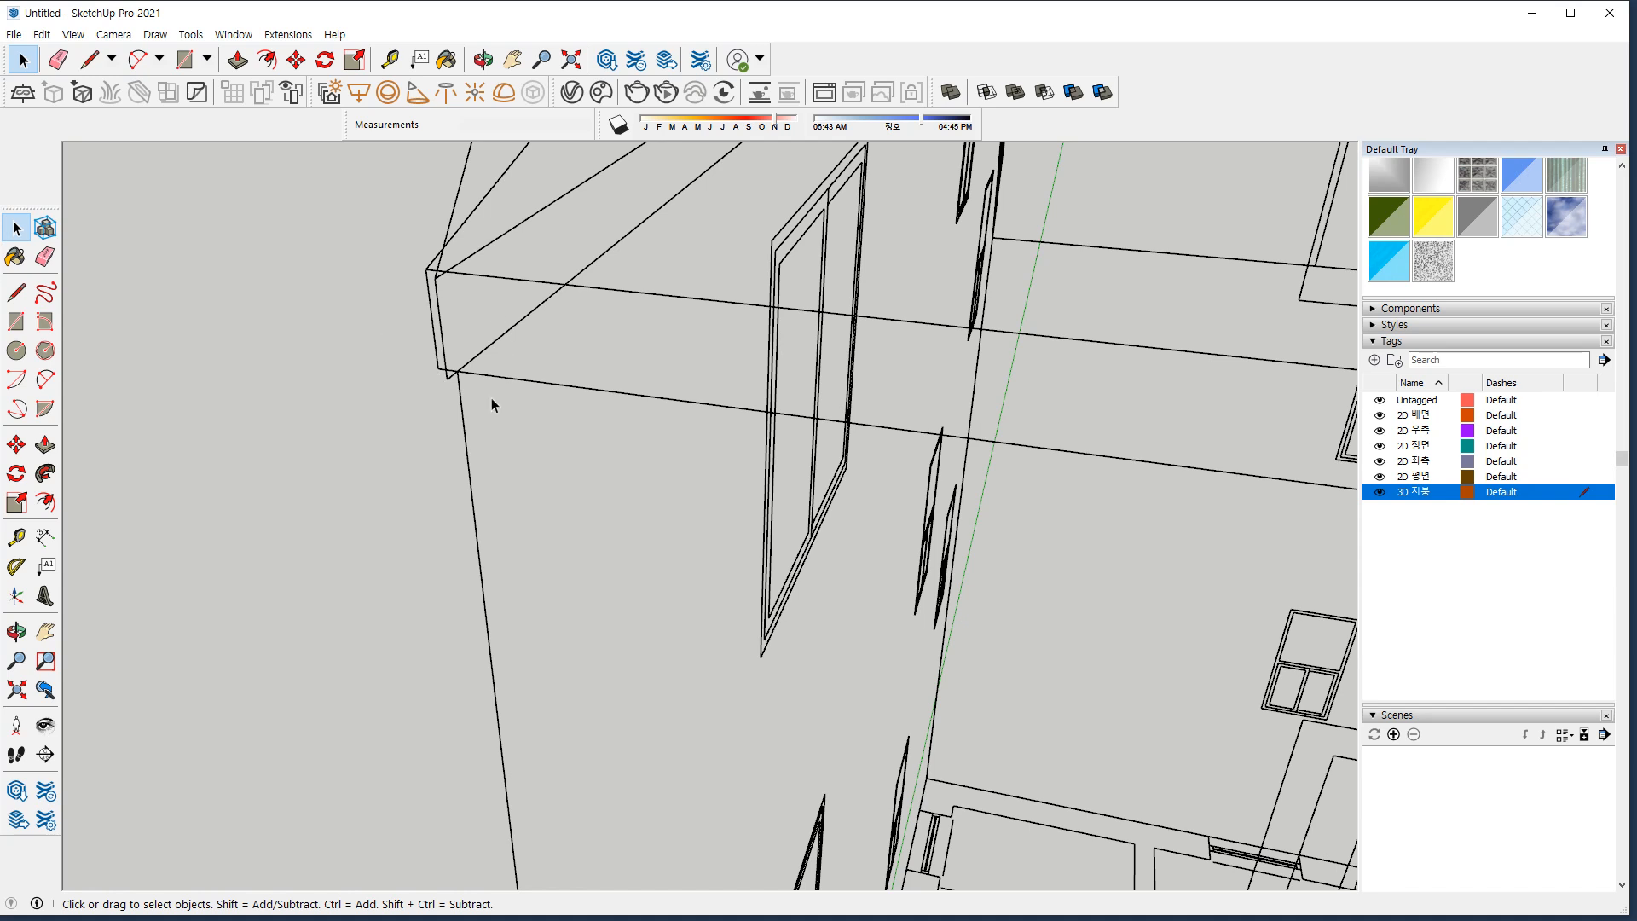
# Draw a 10150 × 8050 mm rectangle at eave height, from the wall's upper end point to the diagonally opposite wall corner
pyautogui.press('r')
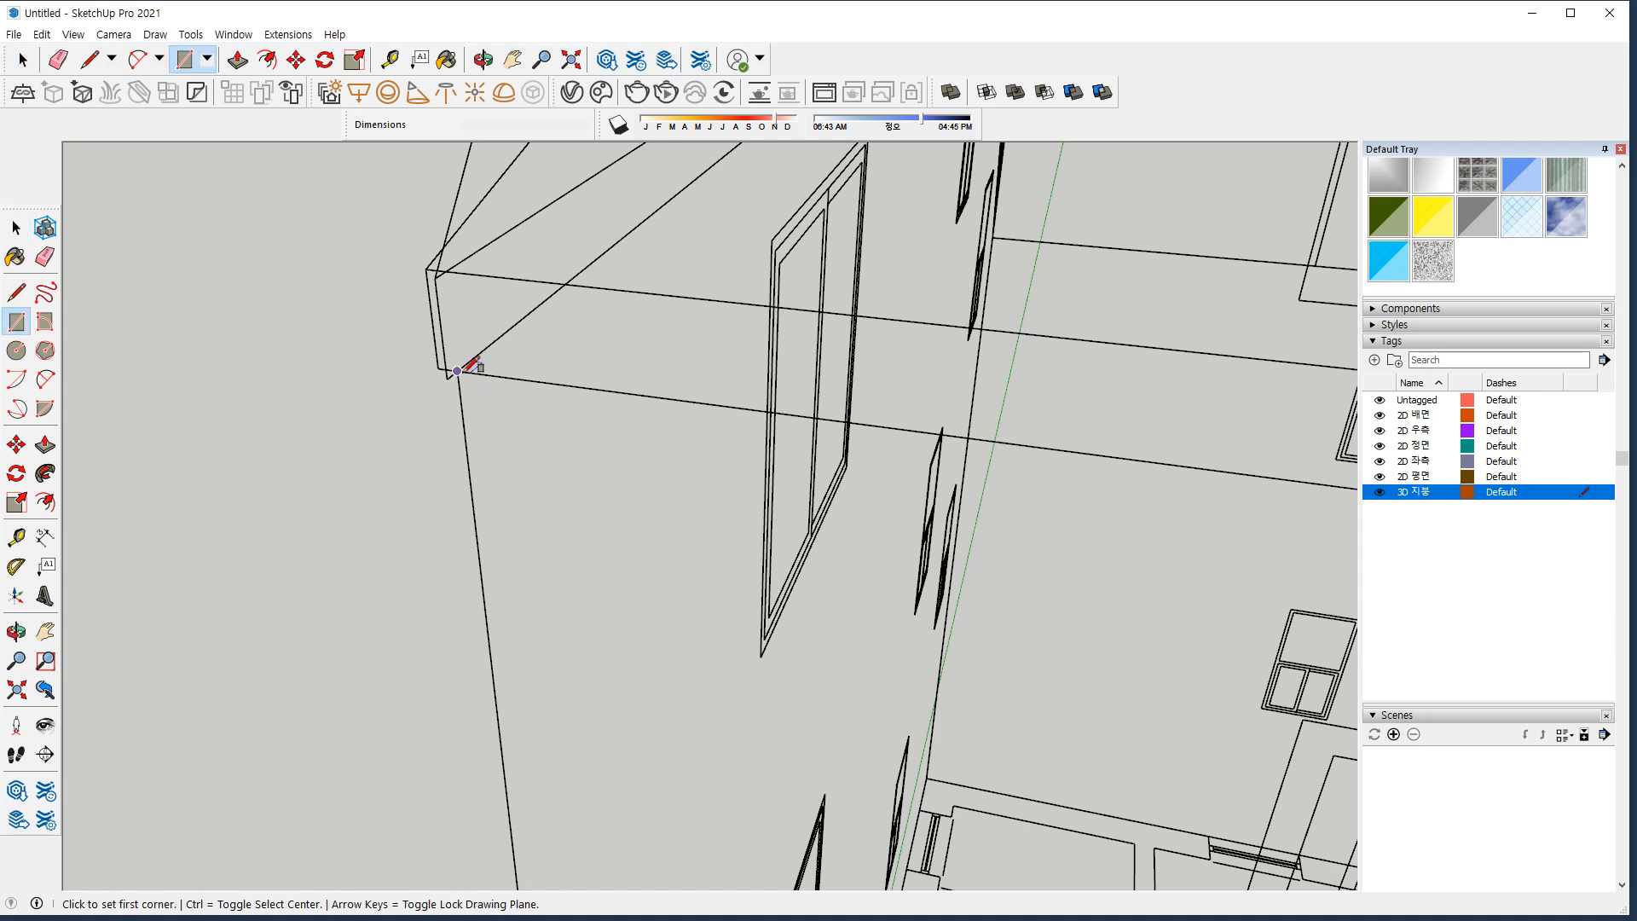
pyautogui.moveTo(460, 391); pyautogui.dragTo(486, 512)
pyautogui.moveTo(554, 295); pyautogui.dragTo(468, 367)
pyautogui.press('Escape')
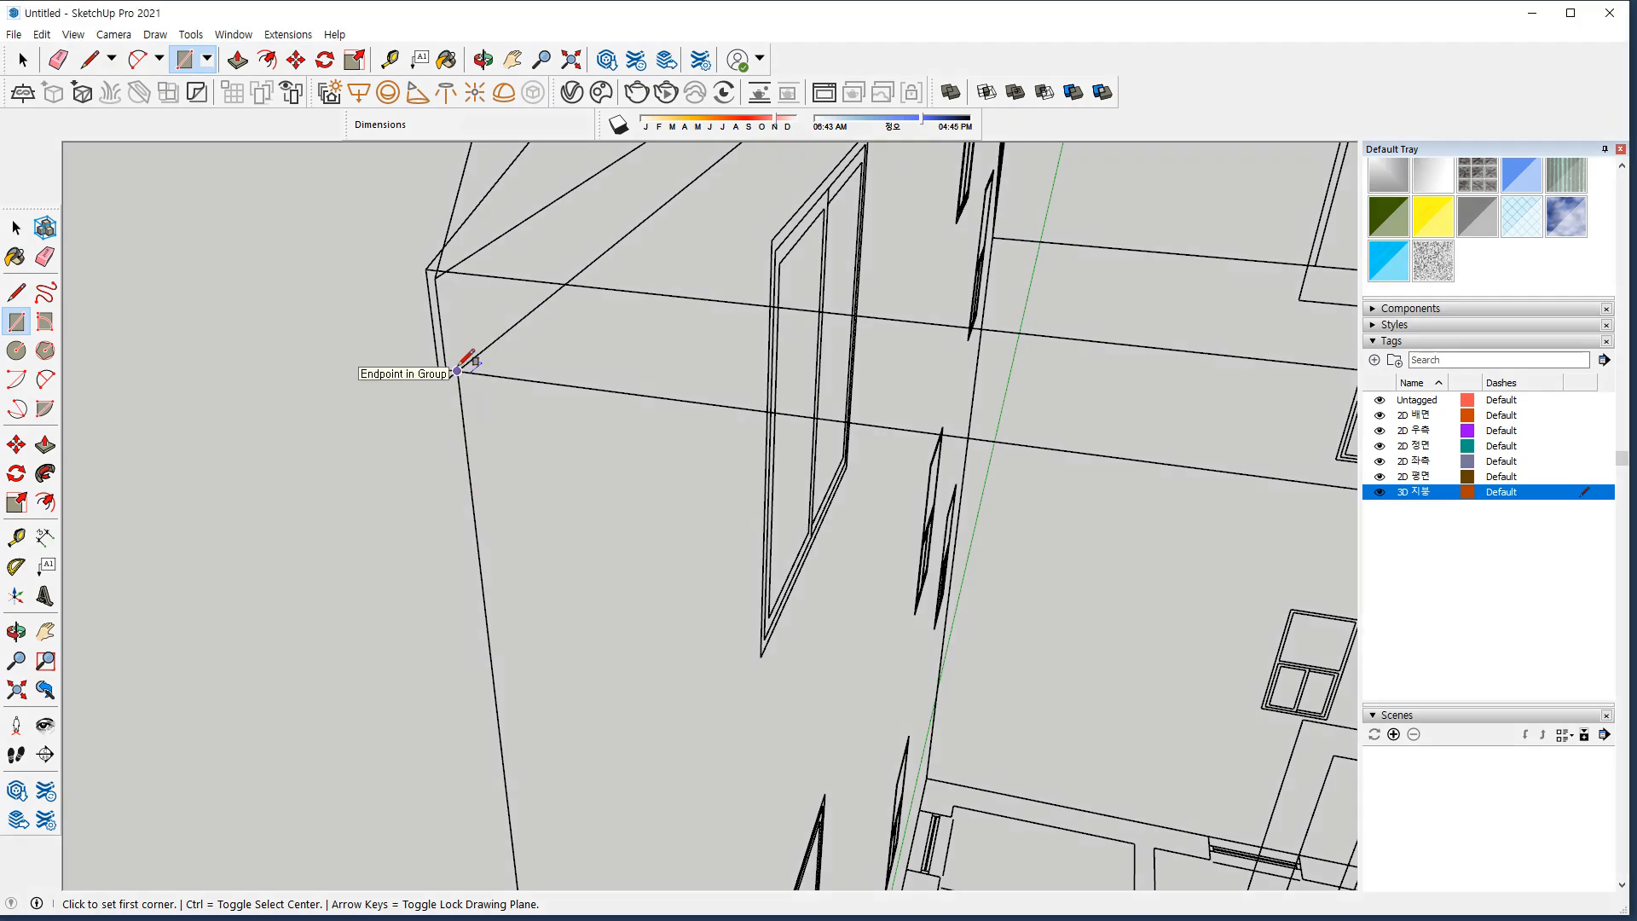
pyautogui.click(457, 371)
pyautogui.scroll(-8, 693, 340)
pyautogui.keyDown('shift'); pyautogui.moveTo(689, 341); pyautogui.dragTo(183, 374, button='middle'); pyautogui.keyUp('shift')
pyautogui.scroll(-5, 457, 355)
pyautogui.scroll(12, 833, 255)
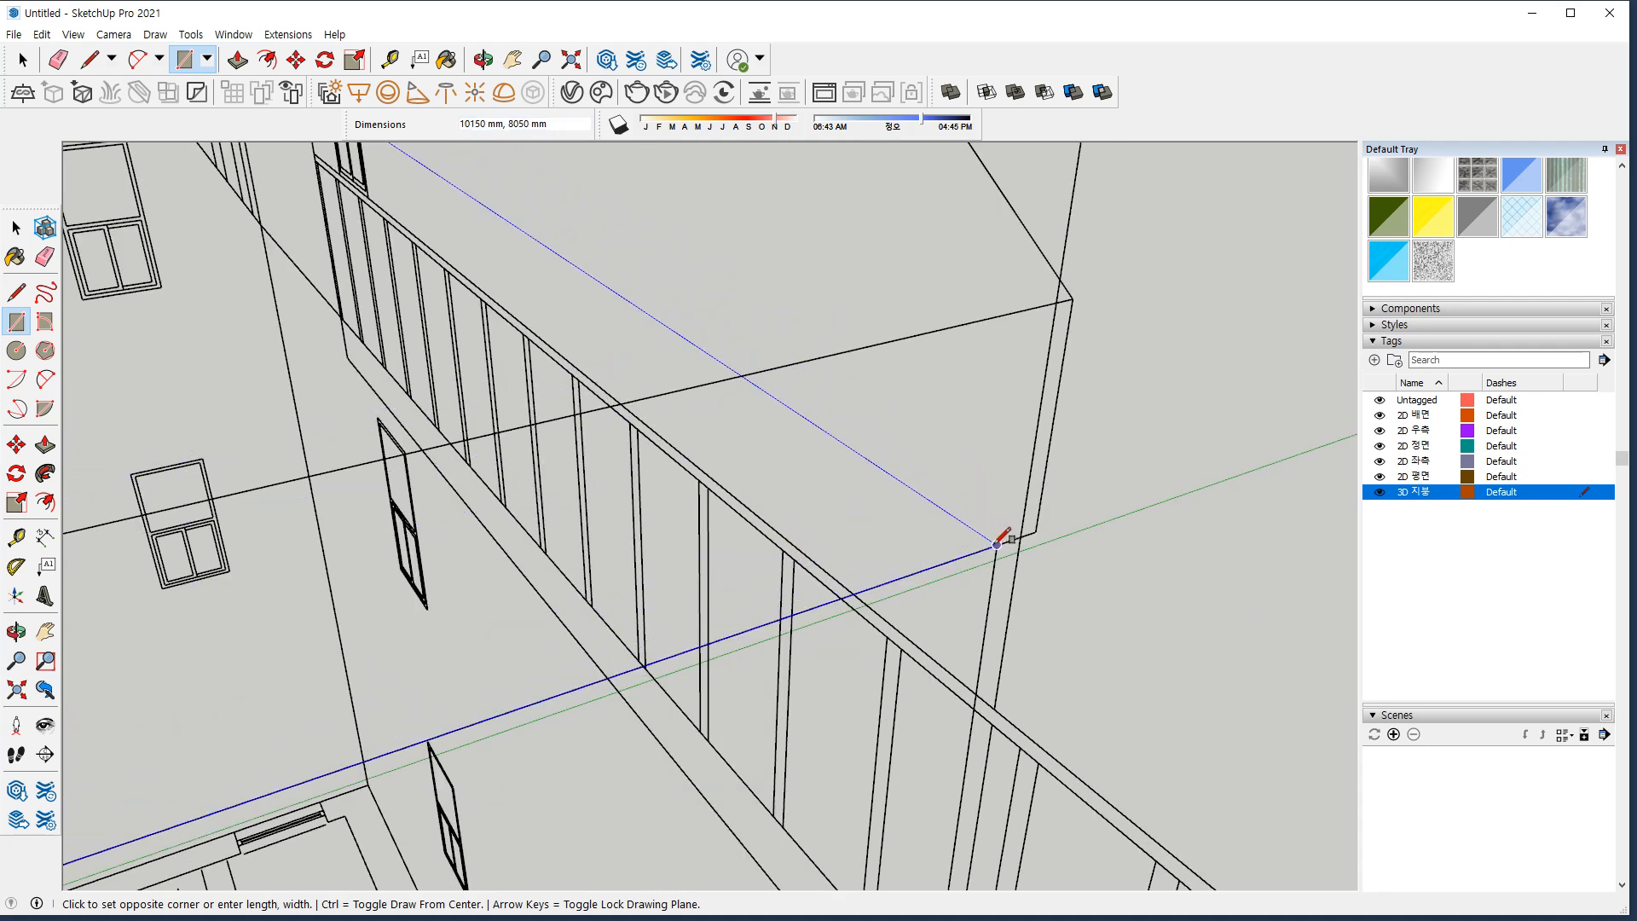
pyautogui.click(999, 541)
# Examine the roof base's corners from several sides, comparing them with the eave ends of the adjoining elevations
pyautogui.moveTo(701, 571); pyautogui.dragTo(884, 505, button='middle')
pyautogui.moveTo(1065, 565)
pyautogui.mouseDown()
pyautogui.moveTo(1002, 616)
pyautogui.moveTo(1011, 627)
pyautogui.moveTo(1009, 606)
pyautogui.moveTo(992, 663)
pyautogui.mouseUp()
pyautogui.press('Escape')
pyautogui.moveTo(962, 641); pyautogui.dragTo(1044, 560, button='middle')
pyautogui.keyDown('shift'); pyautogui.moveTo(648, 560); pyautogui.dragTo(1006, 461, button='middle'); pyautogui.keyUp('shift')
pyautogui.scroll(-3, 666, 470)
pyautogui.scroll(3, 741, 486)
pyautogui.moveTo(742, 486); pyautogui.dragTo(622, 537, button='middle')
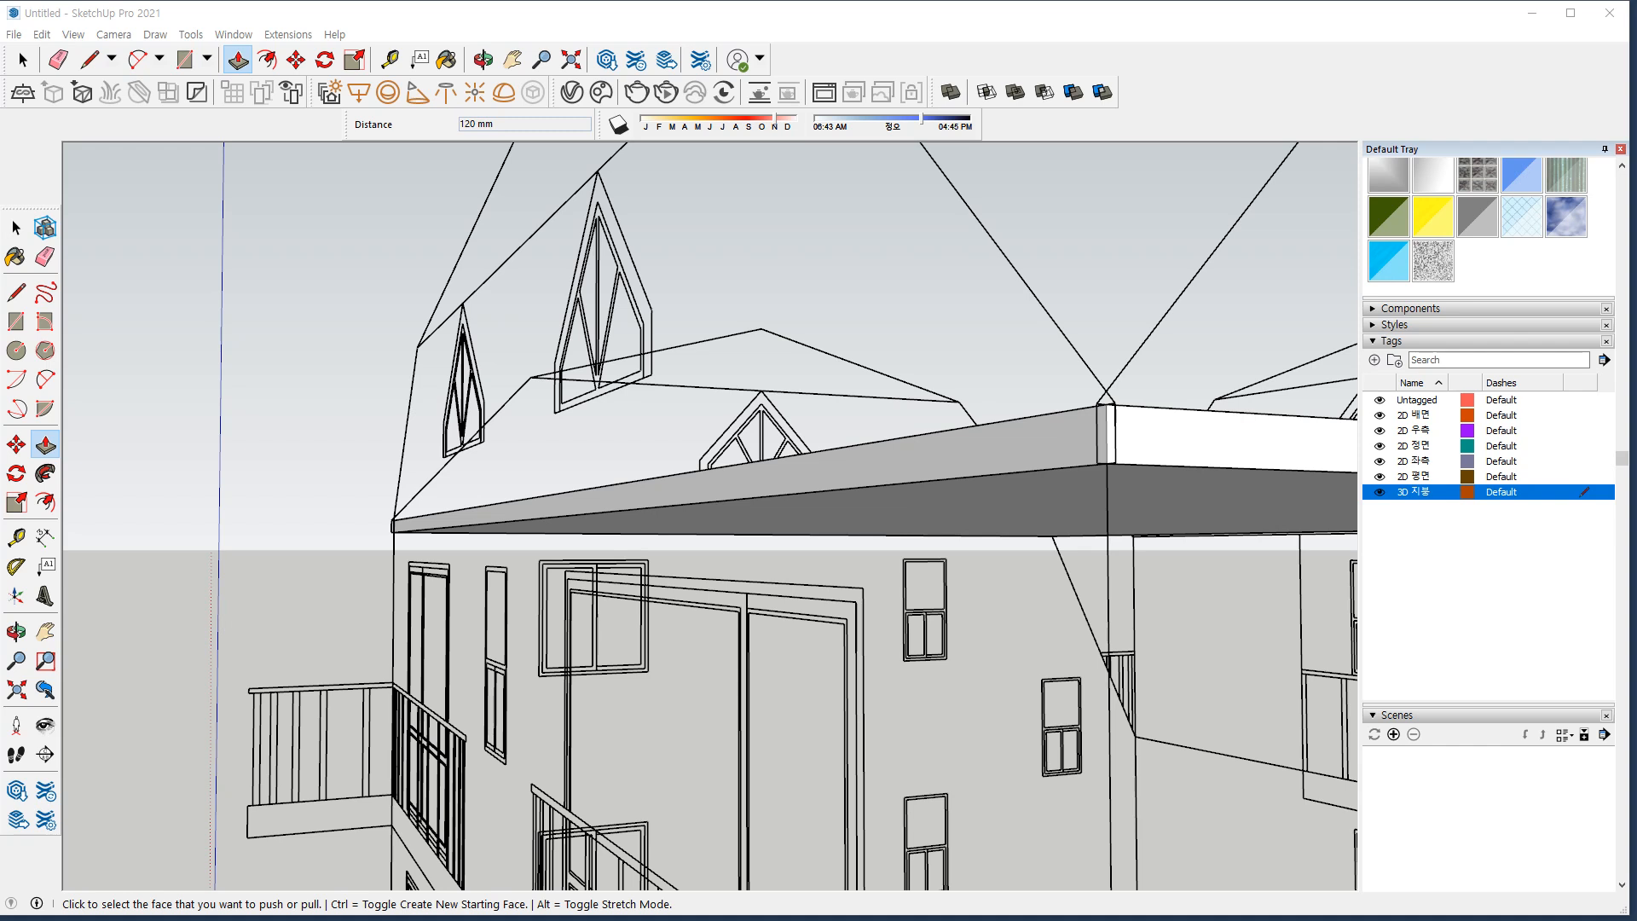
# Push/pull two adjoining side faces of the roof base to the eave ends of their elevations, 25 mm each
pyautogui.moveTo(906, 508)
pyautogui.mouseDown(button='middle')
pyautogui.moveTo(822, 534)
pyautogui.moveTo(1194, 439)
pyautogui.moveTo(1111, 446)
pyautogui.moveTo(979, 555)
pyautogui.moveTo(1210, 478)
pyautogui.moveTo(1074, 493)
pyautogui.moveTo(1089, 506)
pyautogui.mouseUp(button='middle')
pyautogui.moveTo(1062, 377)
pyautogui.mouseDown()
pyautogui.moveTo(1051, 407)
pyautogui.moveTo(1076, 394)
pyautogui.mouseUp()
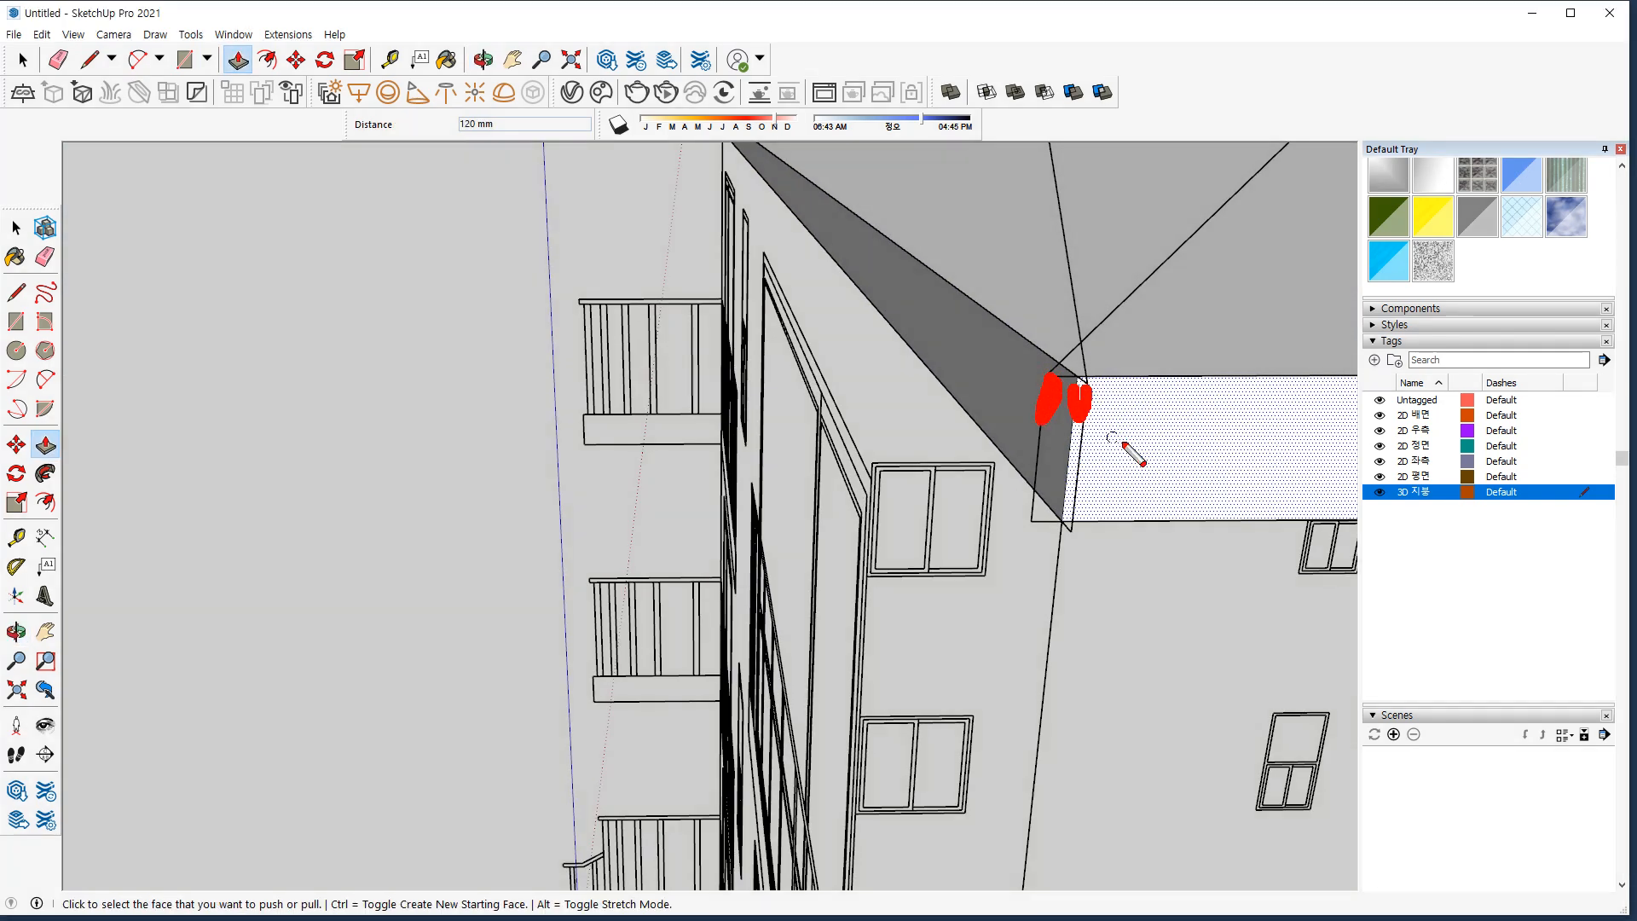
pyautogui.click(1102, 482)
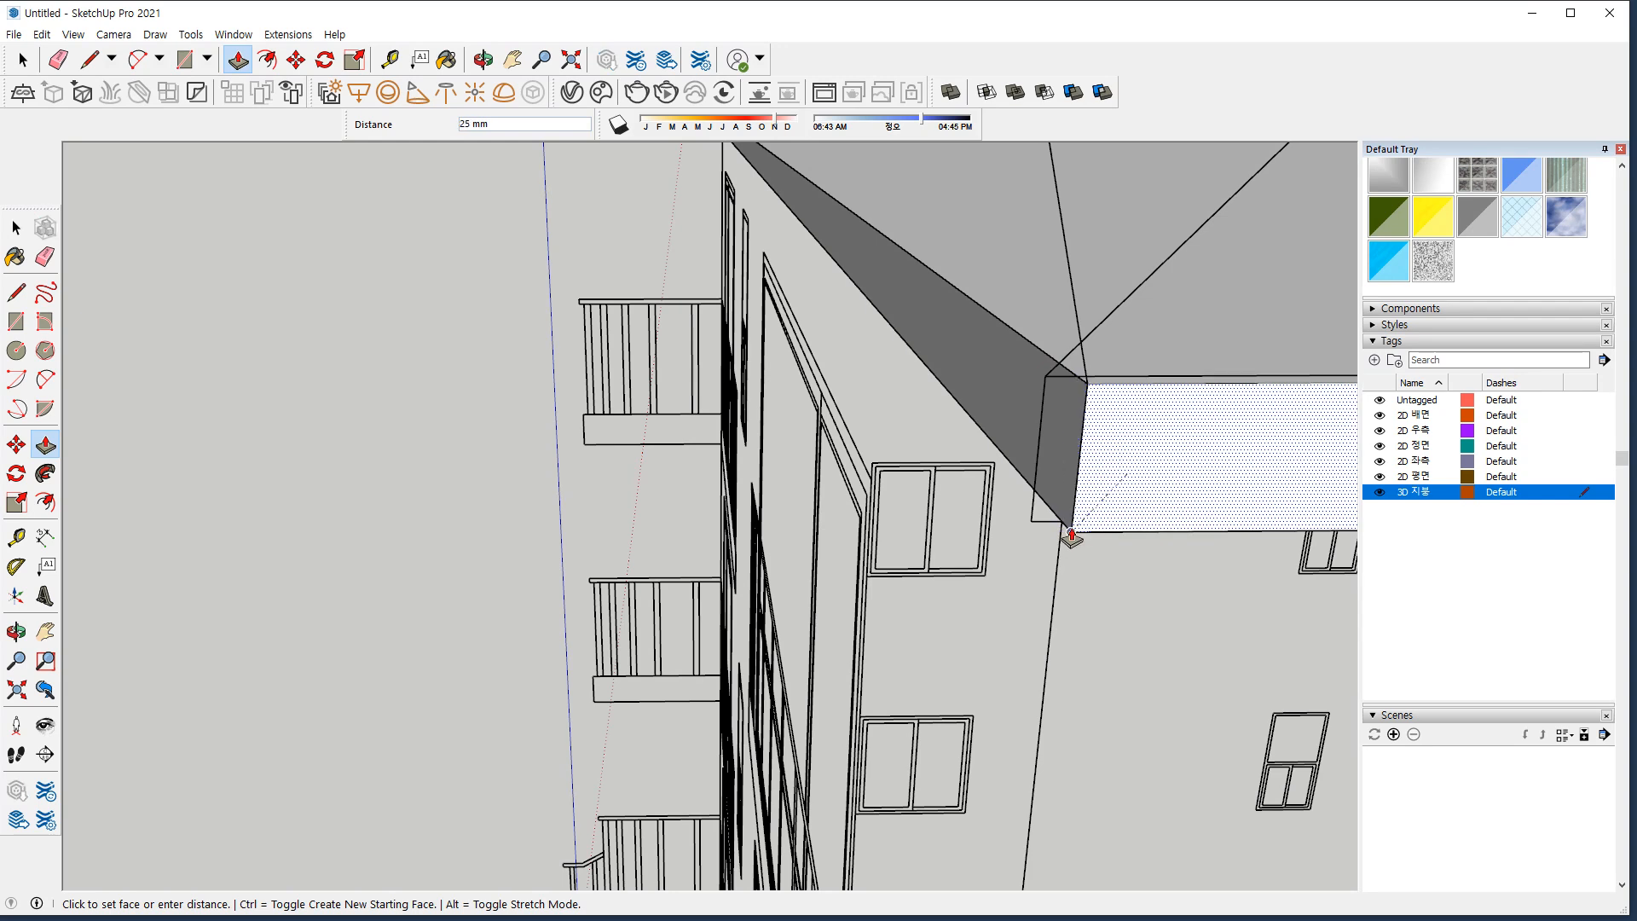
pyautogui.click(1071, 534)
pyautogui.click(1065, 488)
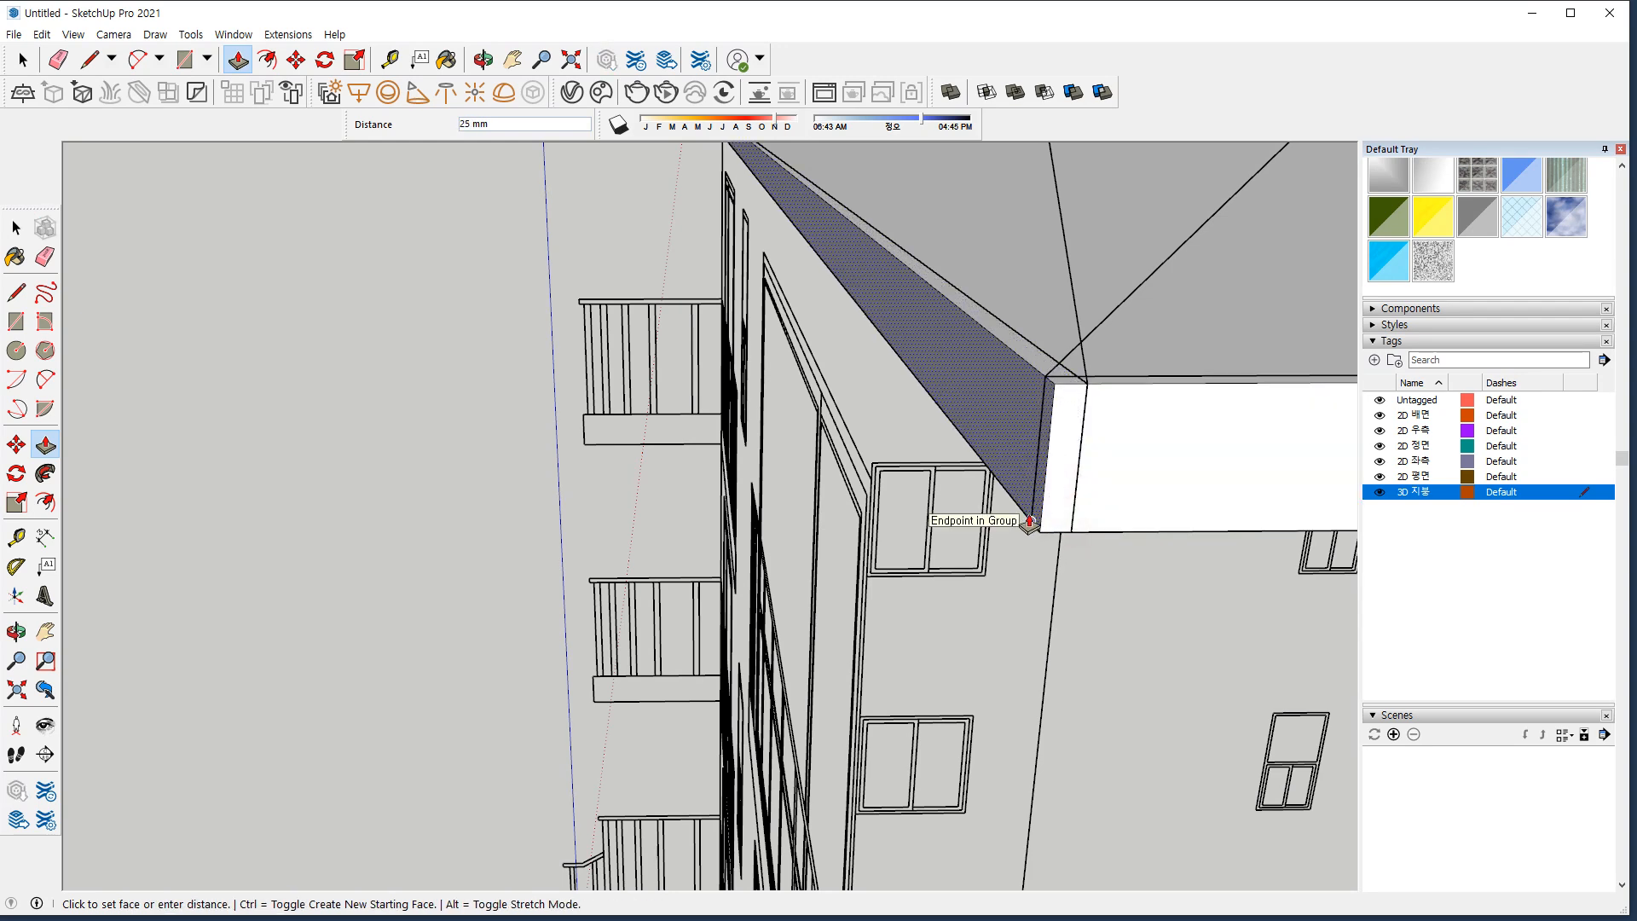
pyautogui.click(947, 518)
# Push/pull the roof base's third side face out to the eave end of the adjoining elevation
pyautogui.scroll(-3, 728, 493)
pyautogui.scroll(-3, 728, 493)
pyautogui.keyDown('shift'); pyautogui.moveTo(1236, 435); pyautogui.dragTo(427, 471, button='middle'); pyautogui.keyUp('shift')
pyautogui.scroll(6, 835, 486)
pyautogui.click(227, 478)
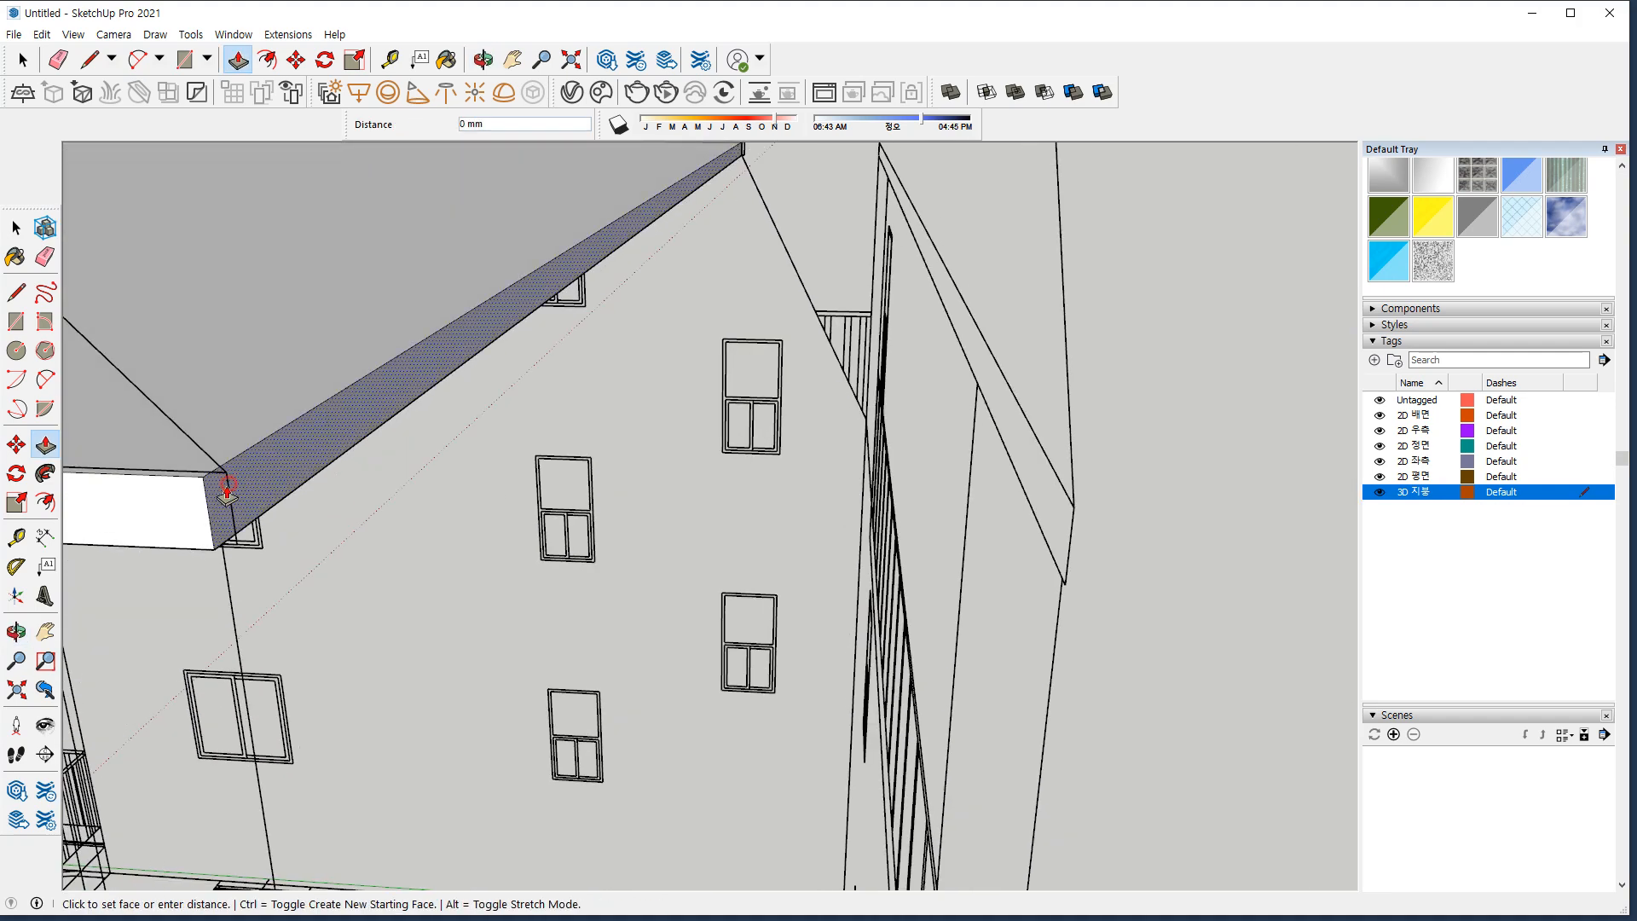
pyautogui.click(236, 550)
# Push/pull the roof base's remaining side face to match the eave end point of the adjoining elevation
pyautogui.scroll(-4, 530, 493)
pyautogui.moveTo(531, 492); pyautogui.dragTo(793, 269, button='middle')
pyautogui.scroll(3, 998, 365)
pyautogui.moveTo(997, 365); pyautogui.dragTo(759, 354, button='middle')
pyautogui.scroll(3, 764, 349)
pyautogui.scroll(5, 764, 349)
pyautogui.click(687, 465)
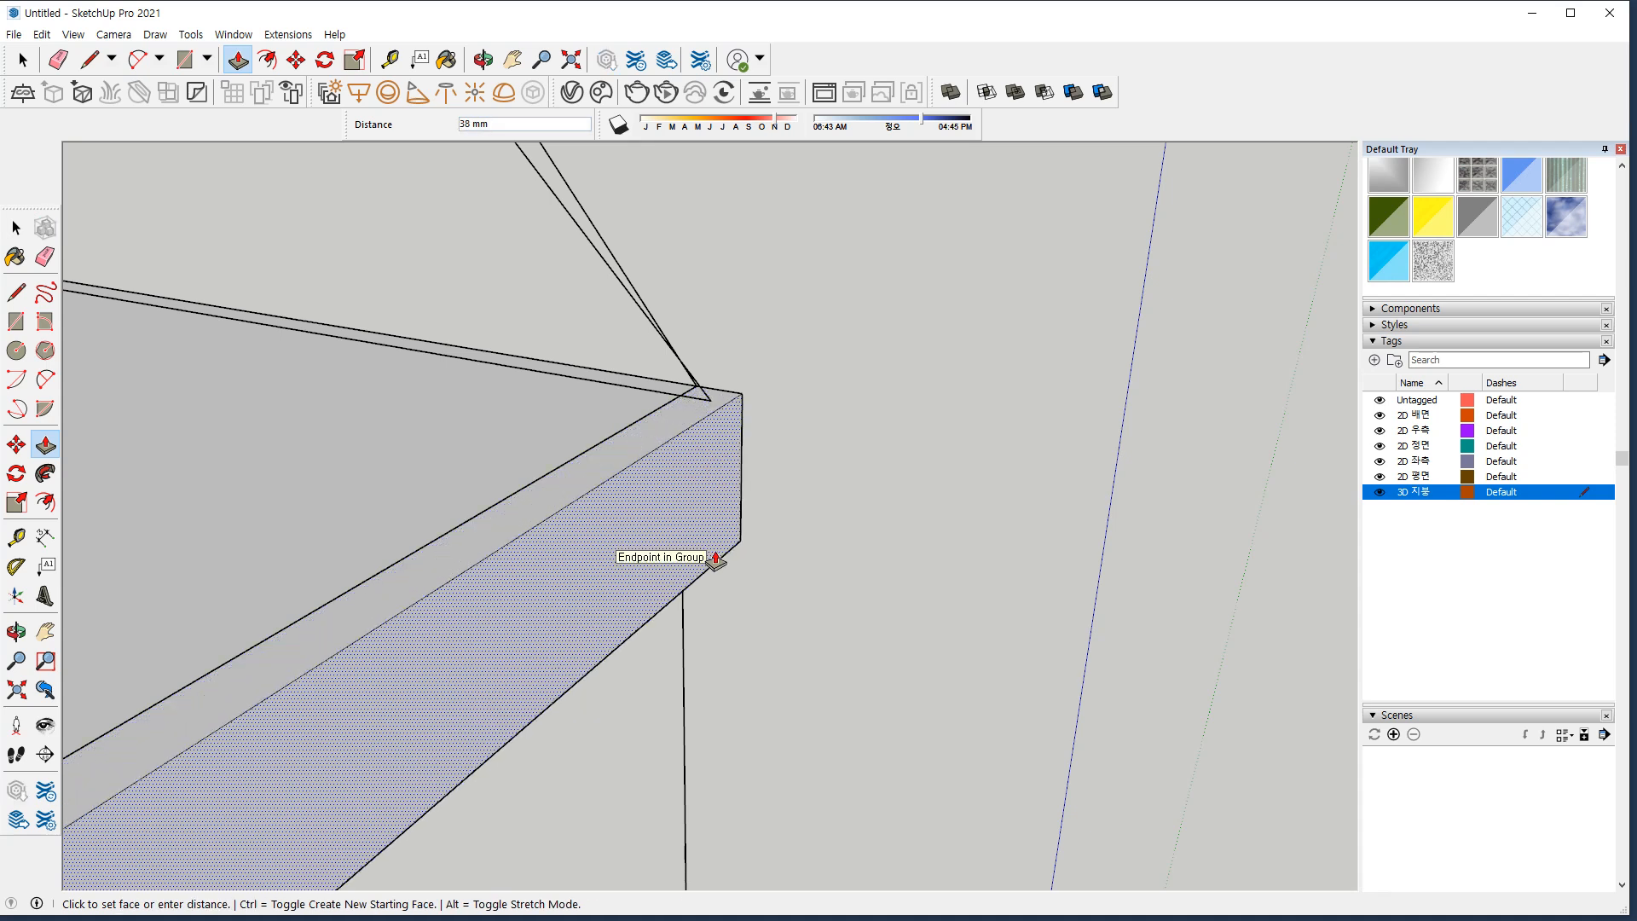
pyautogui.click(710, 401)
pyautogui.press('space')
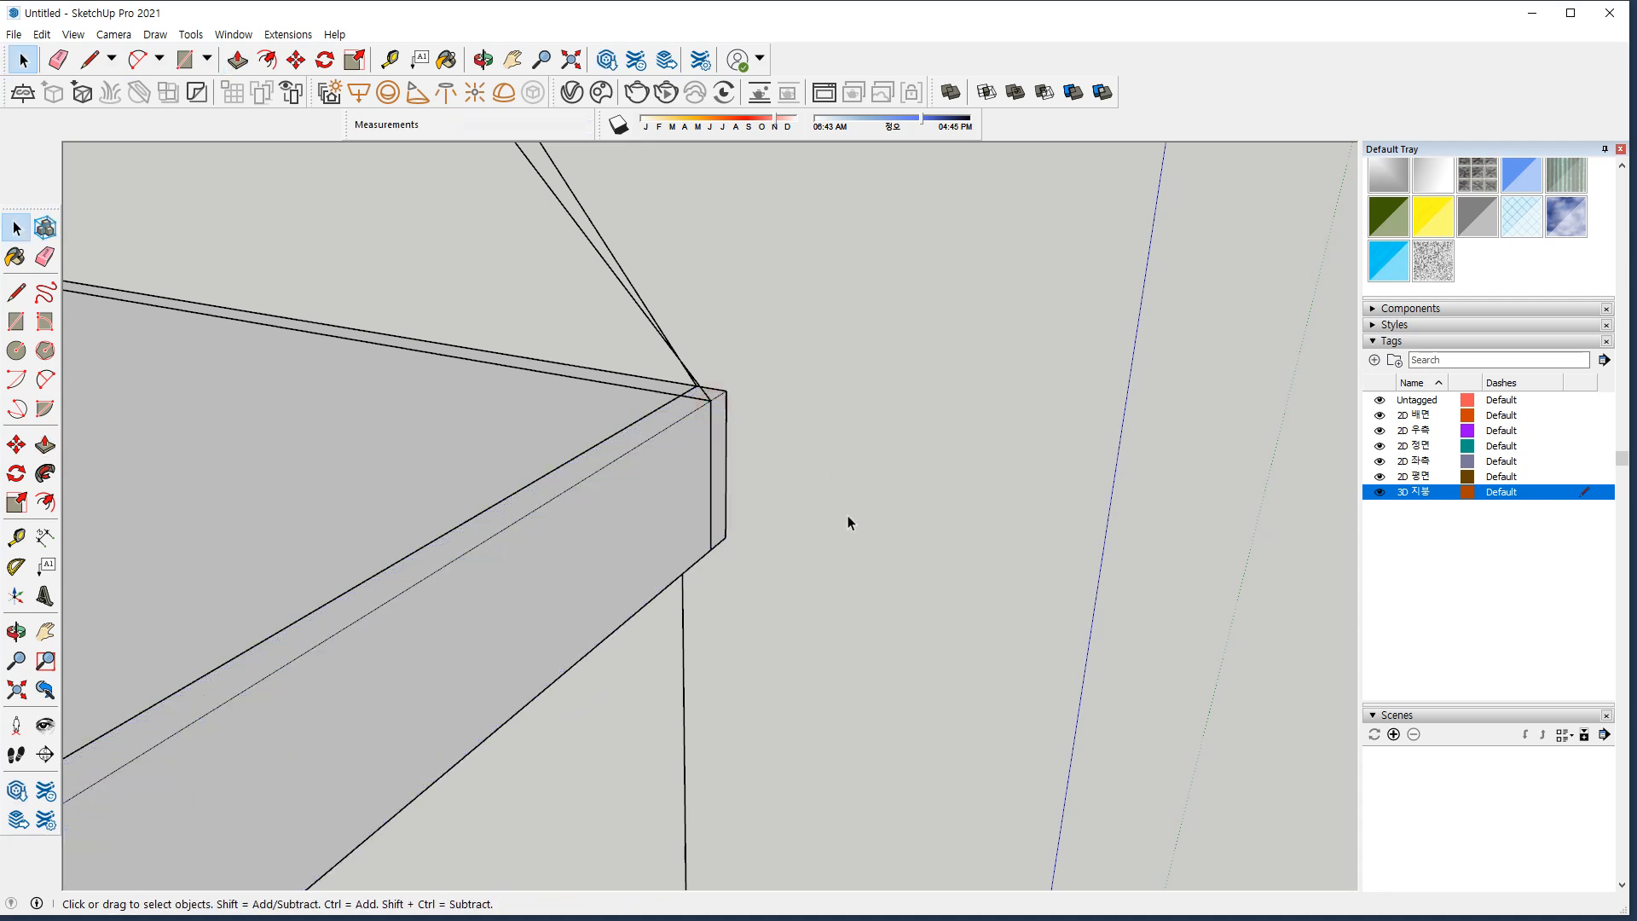
# Try to push/pull the roof base's top face up 1500 mm to the break point of the elevation's roof outline
pyautogui.scroll(-4, 847, 523)
pyautogui.scroll(-3, 842, 514)
pyautogui.moveTo(742, 457); pyautogui.dragTo(640, 453, button='middle')
pyautogui.moveTo(485, 546); pyautogui.dragTo(290, 559, button='middle')
pyautogui.scroll(9, 798, 345)
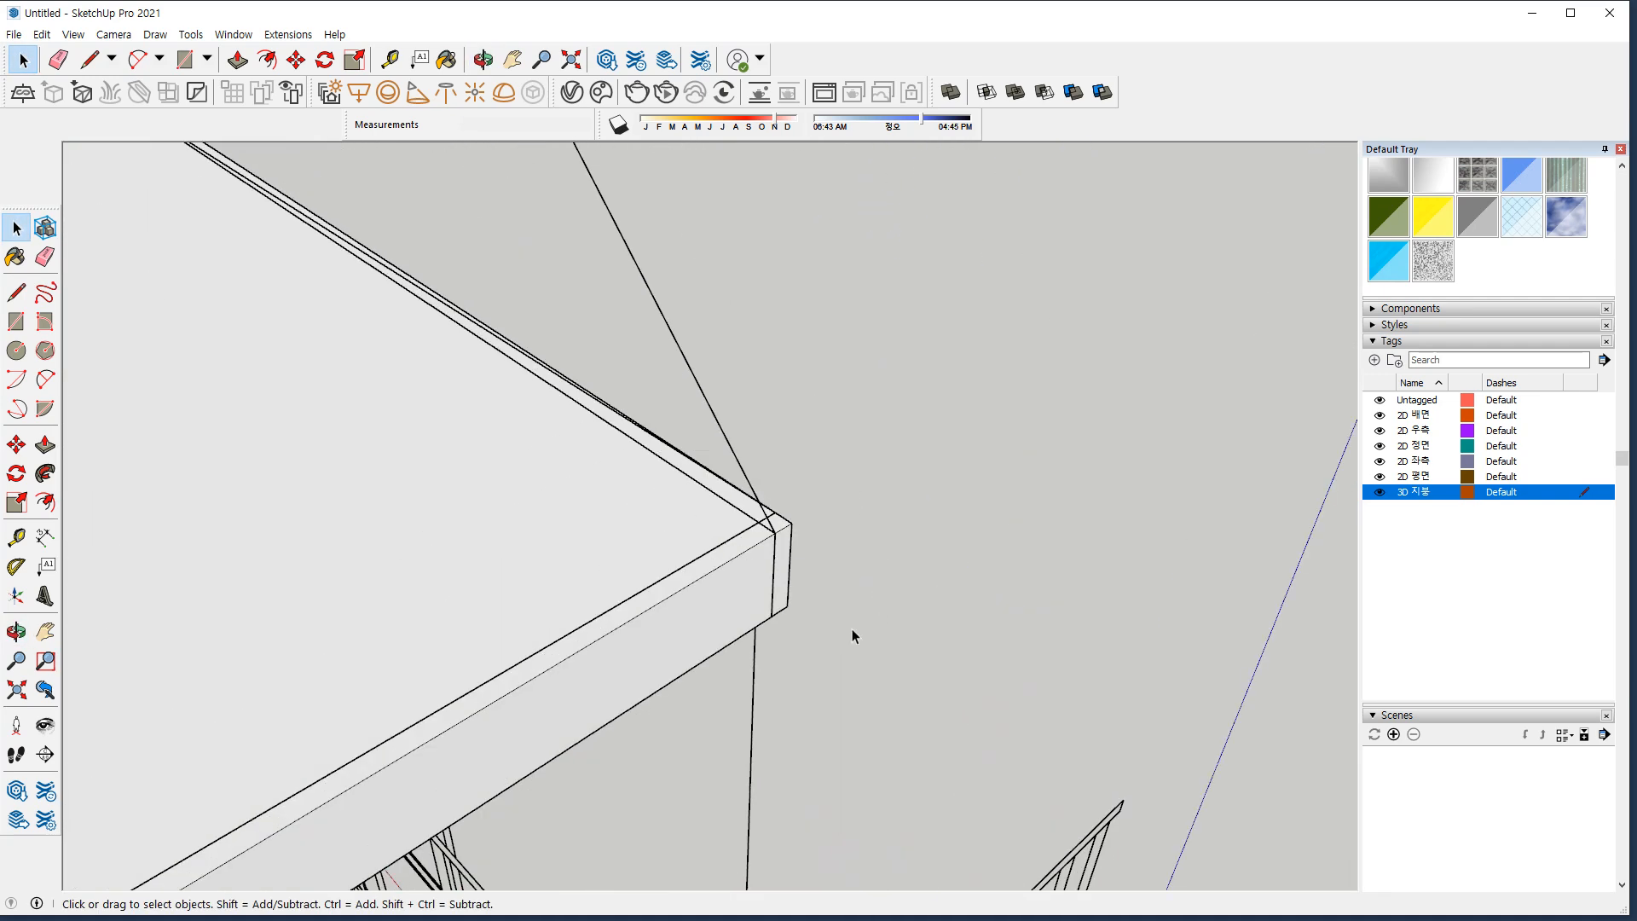
pyautogui.hotkey('shift', 'z')
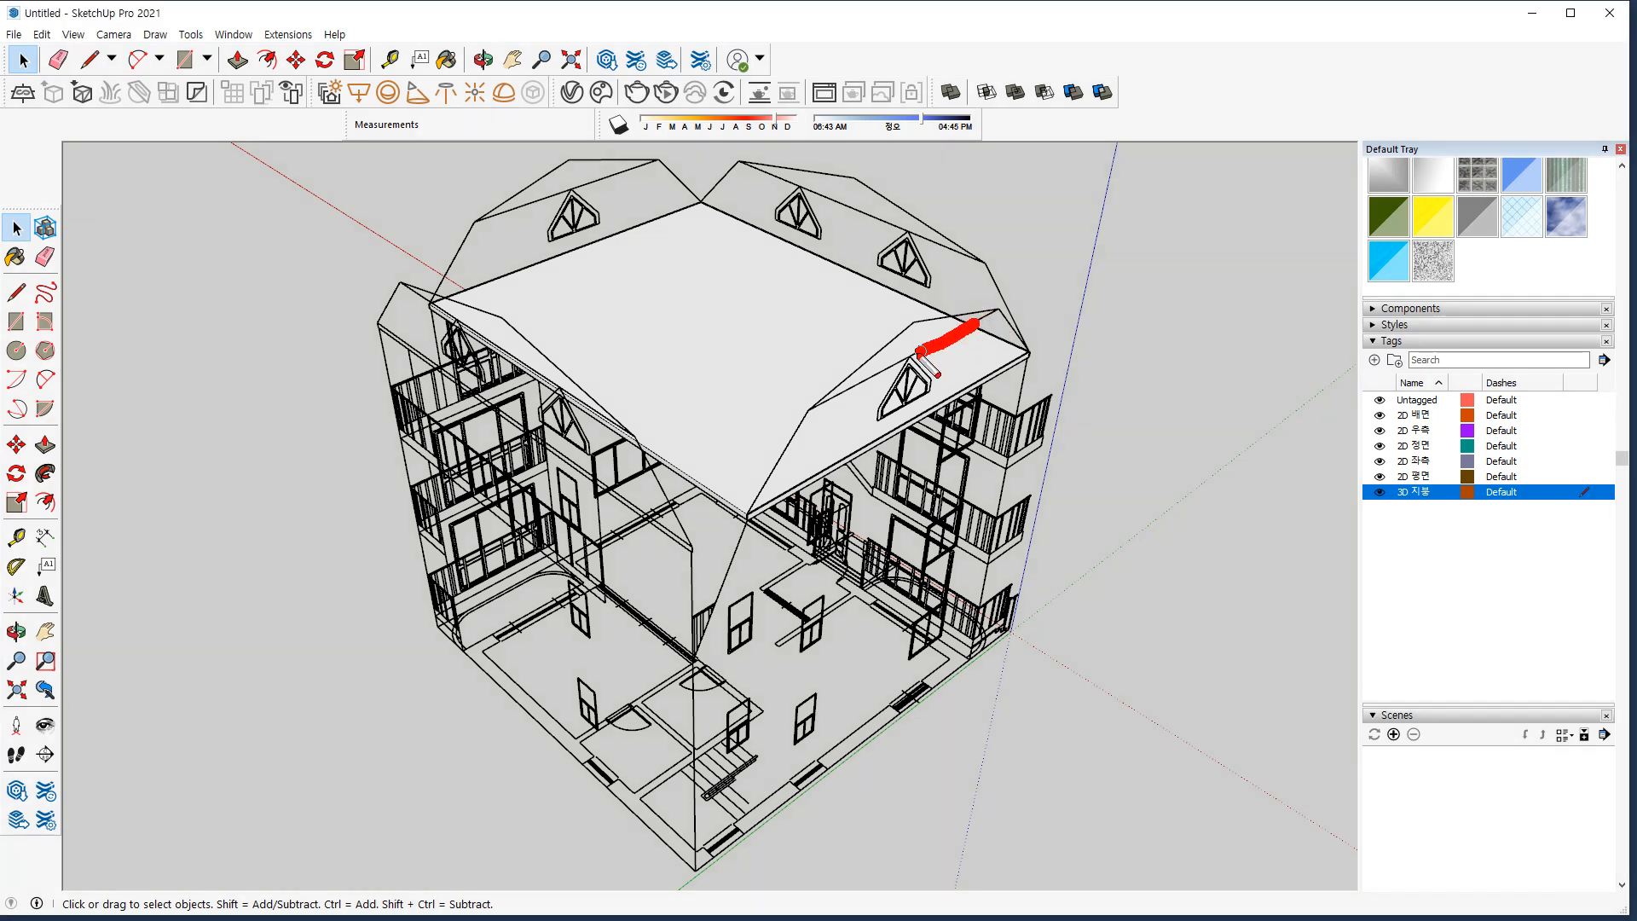
pyautogui.press('p')
pyautogui.click(757, 391)
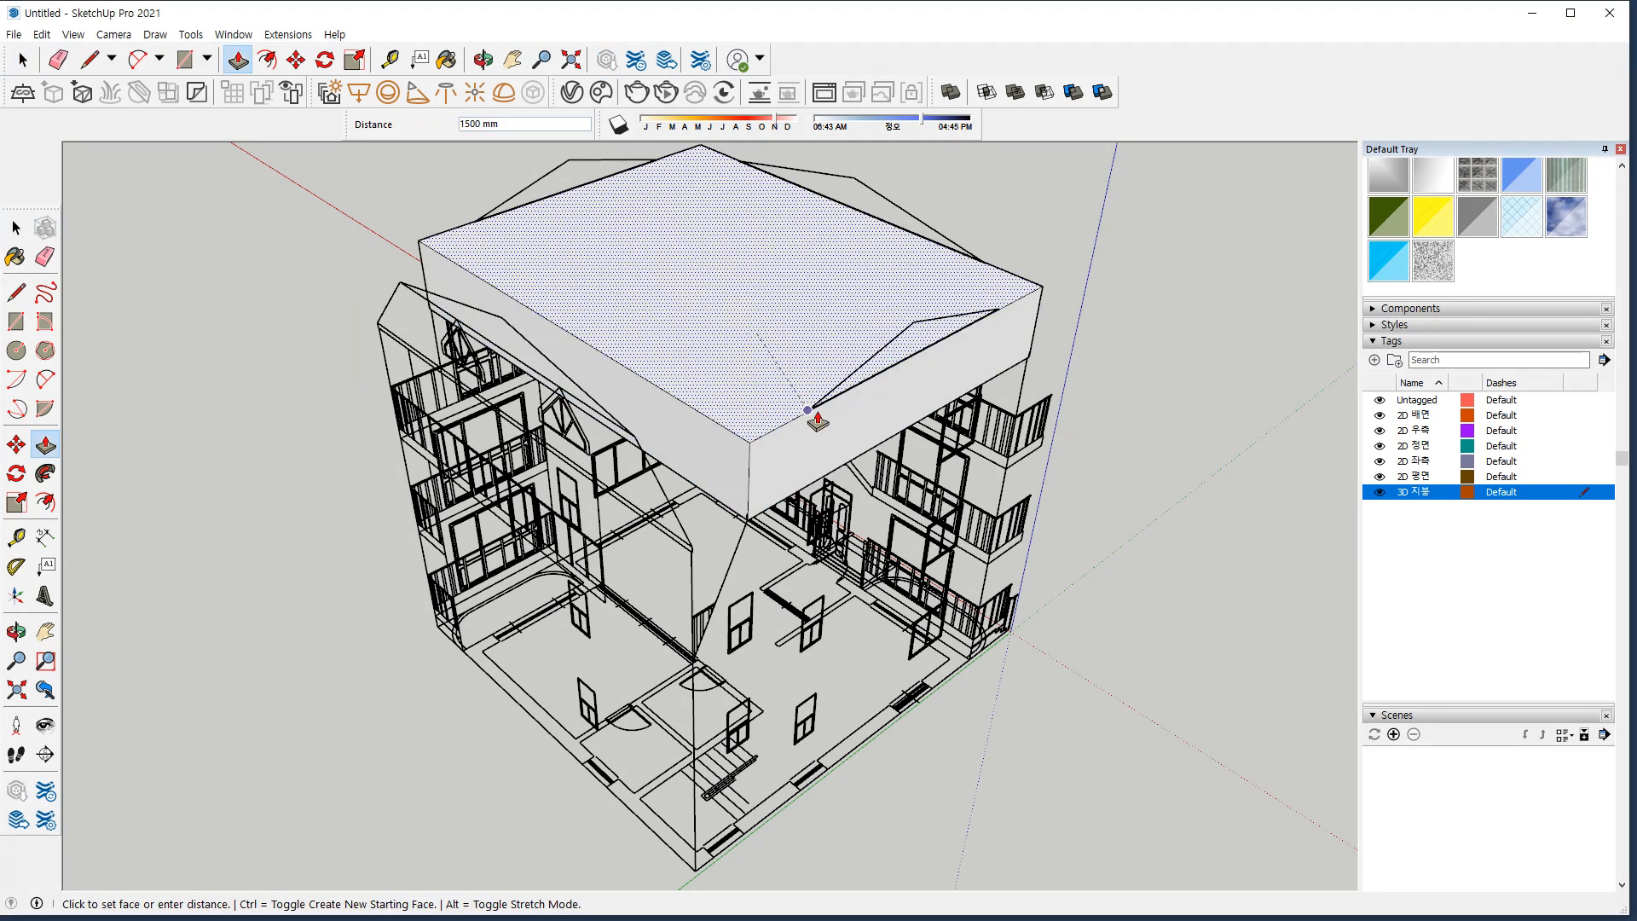
pyautogui.click(817, 416)
pyautogui.press('space')
# Extrude the roof base's top face up 1500 mm as a new starting face, ending at the elevation's roof break point
pyautogui.moveTo(1112, 452); pyautogui.dragTo(538, 258, button='middle')
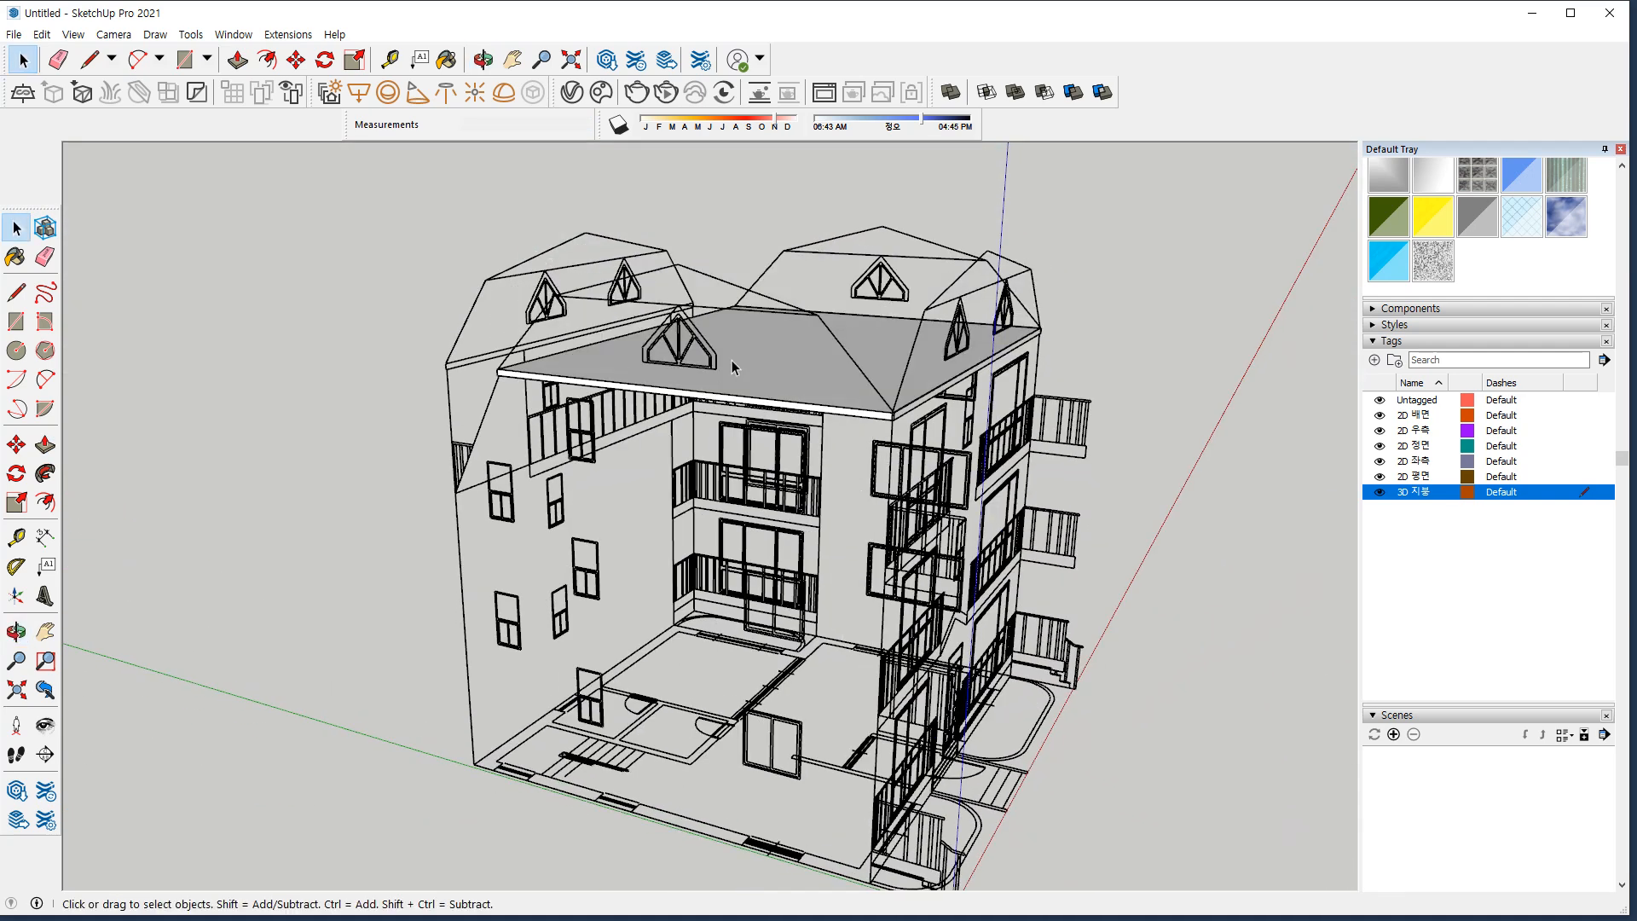
pyautogui.moveTo(732, 367); pyautogui.dragTo(774, 383, button='middle')
pyautogui.press('p')
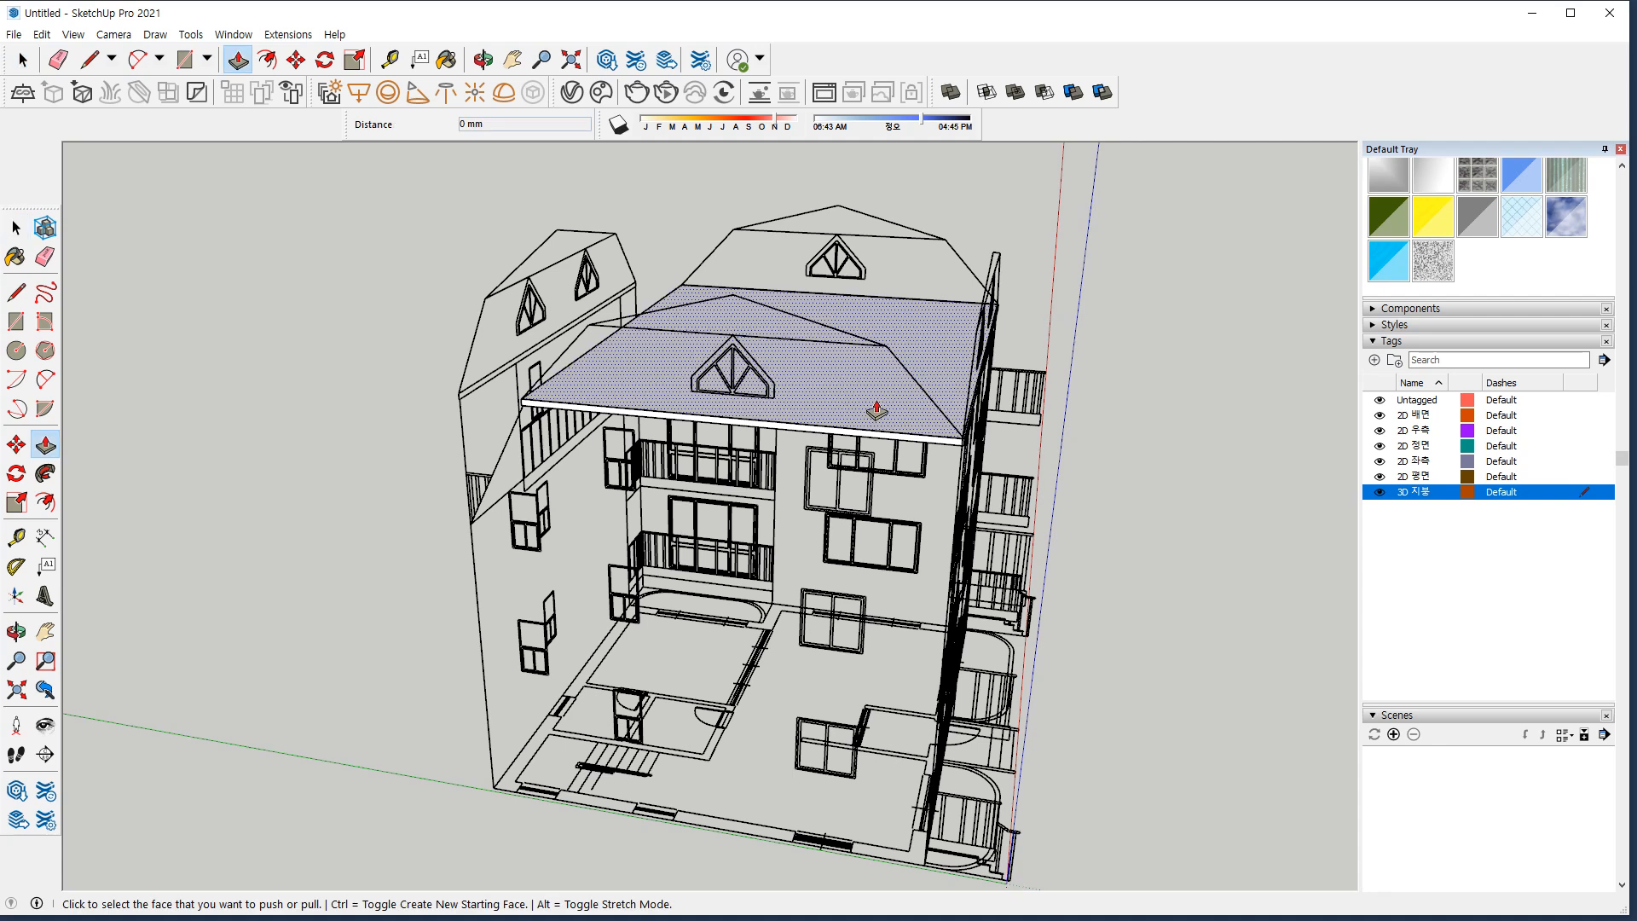
pyautogui.click(873, 399)
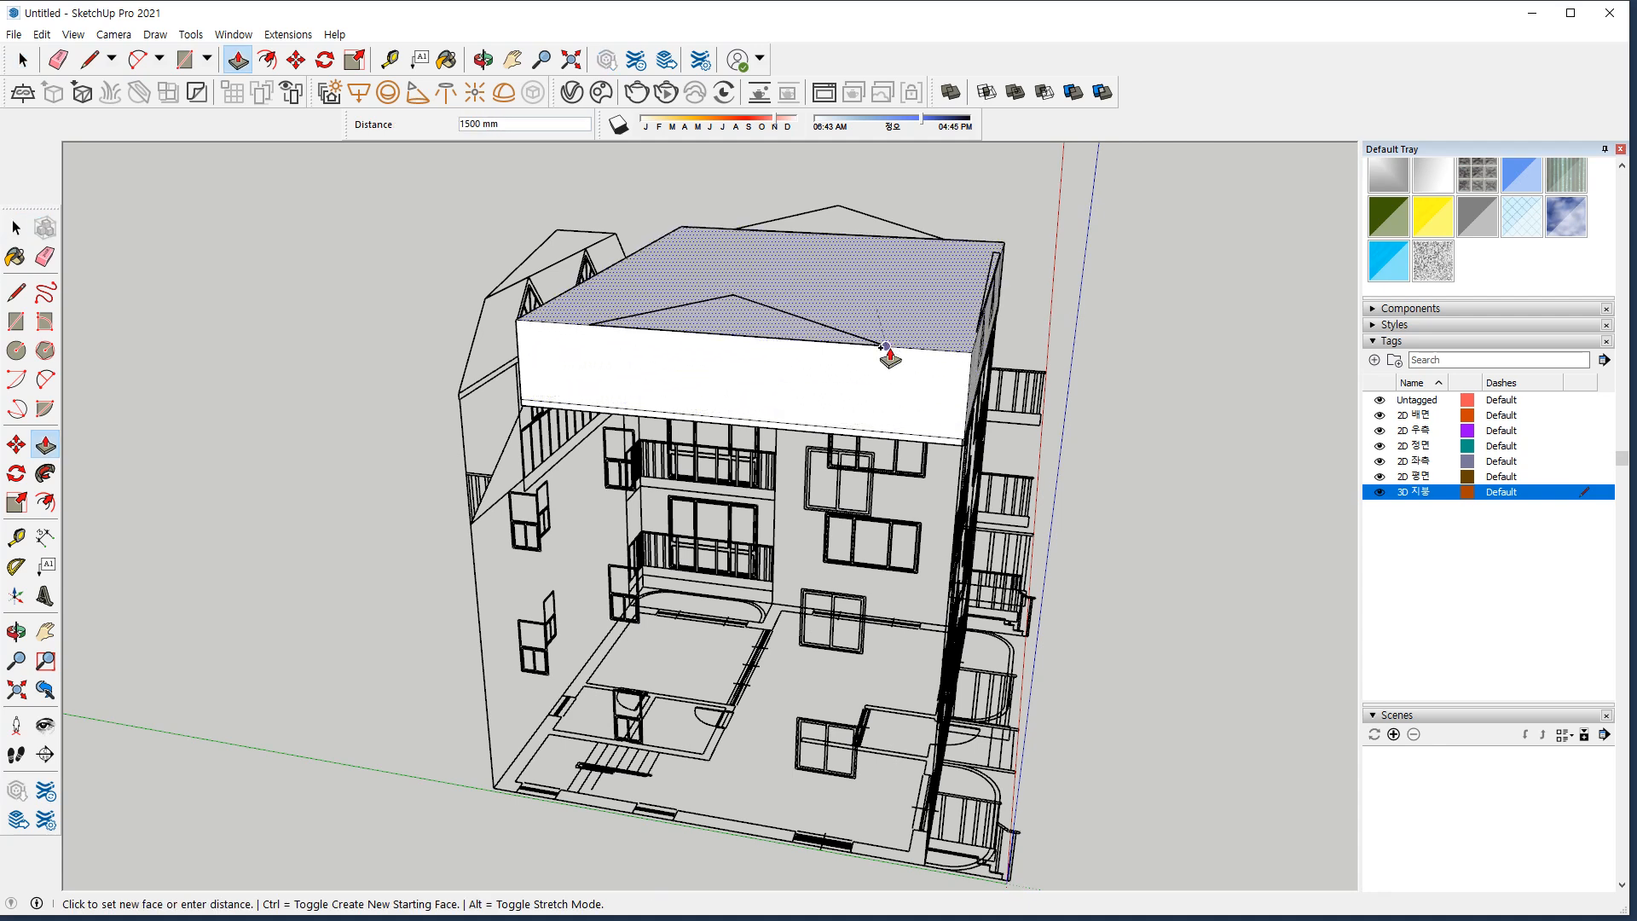
pyautogui.click(887, 351)
pyautogui.press('space')
# Examine the edge line between eave band and upper roof block, and compare the block's upper edges with the elevations' roof break points
pyautogui.scroll(4, 963, 427)
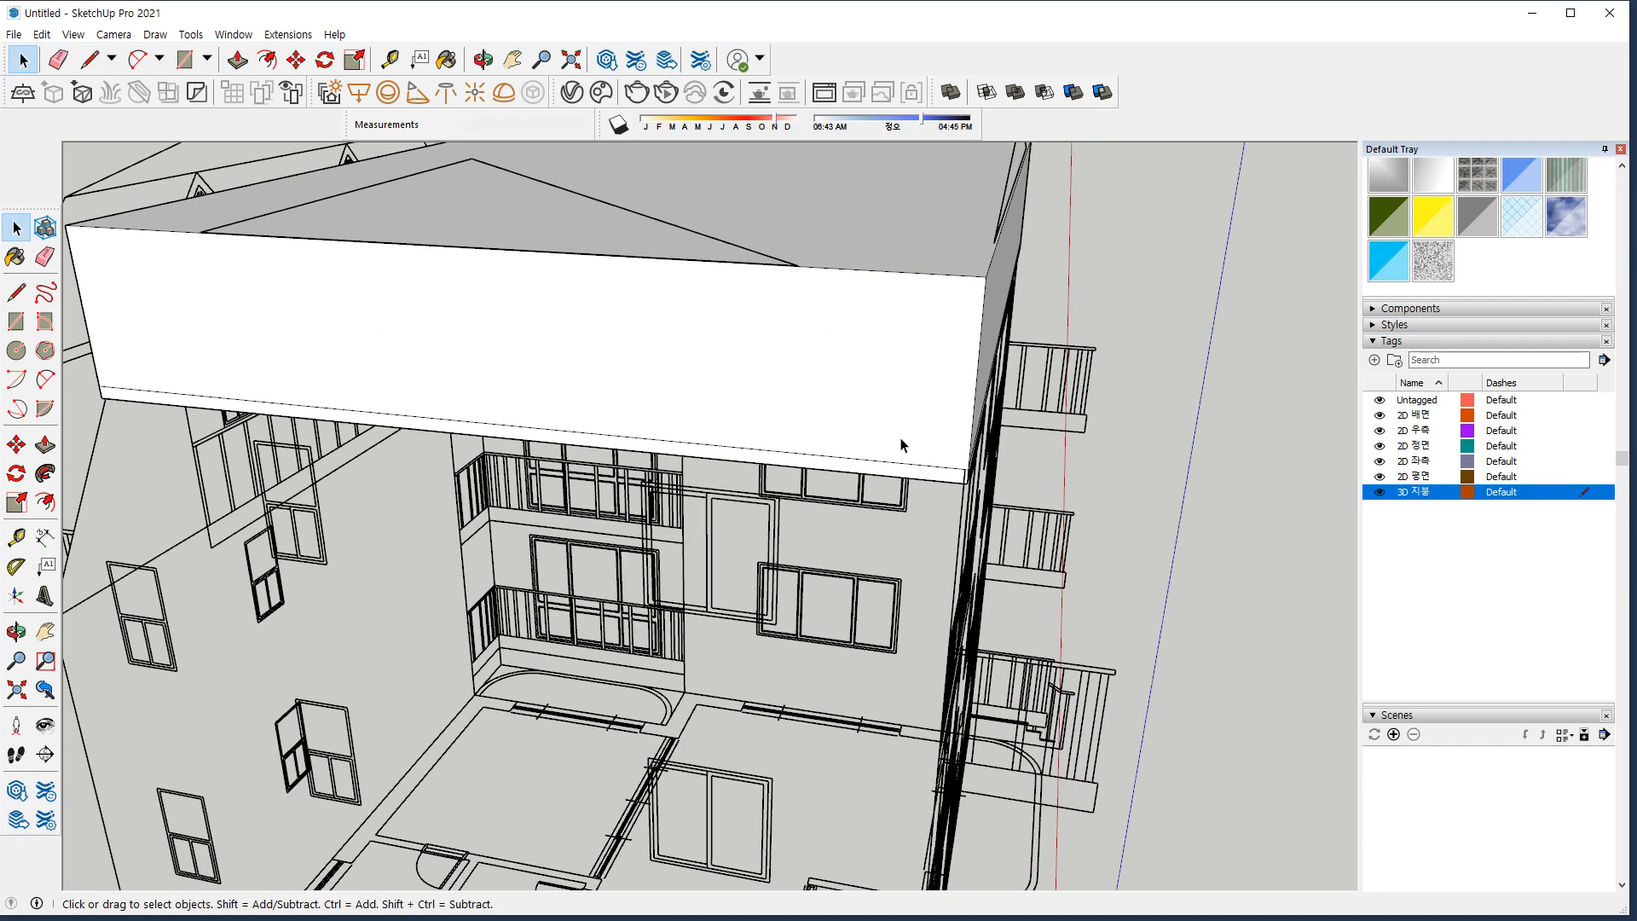
pyautogui.moveTo(919, 432); pyautogui.dragTo(807, 398, button='middle')
pyautogui.scroll(3, 885, 453)
pyautogui.moveTo(851, 409); pyautogui.dragTo(804, 407)
pyautogui.moveTo(994, 381); pyautogui.dragTo(963, 393)
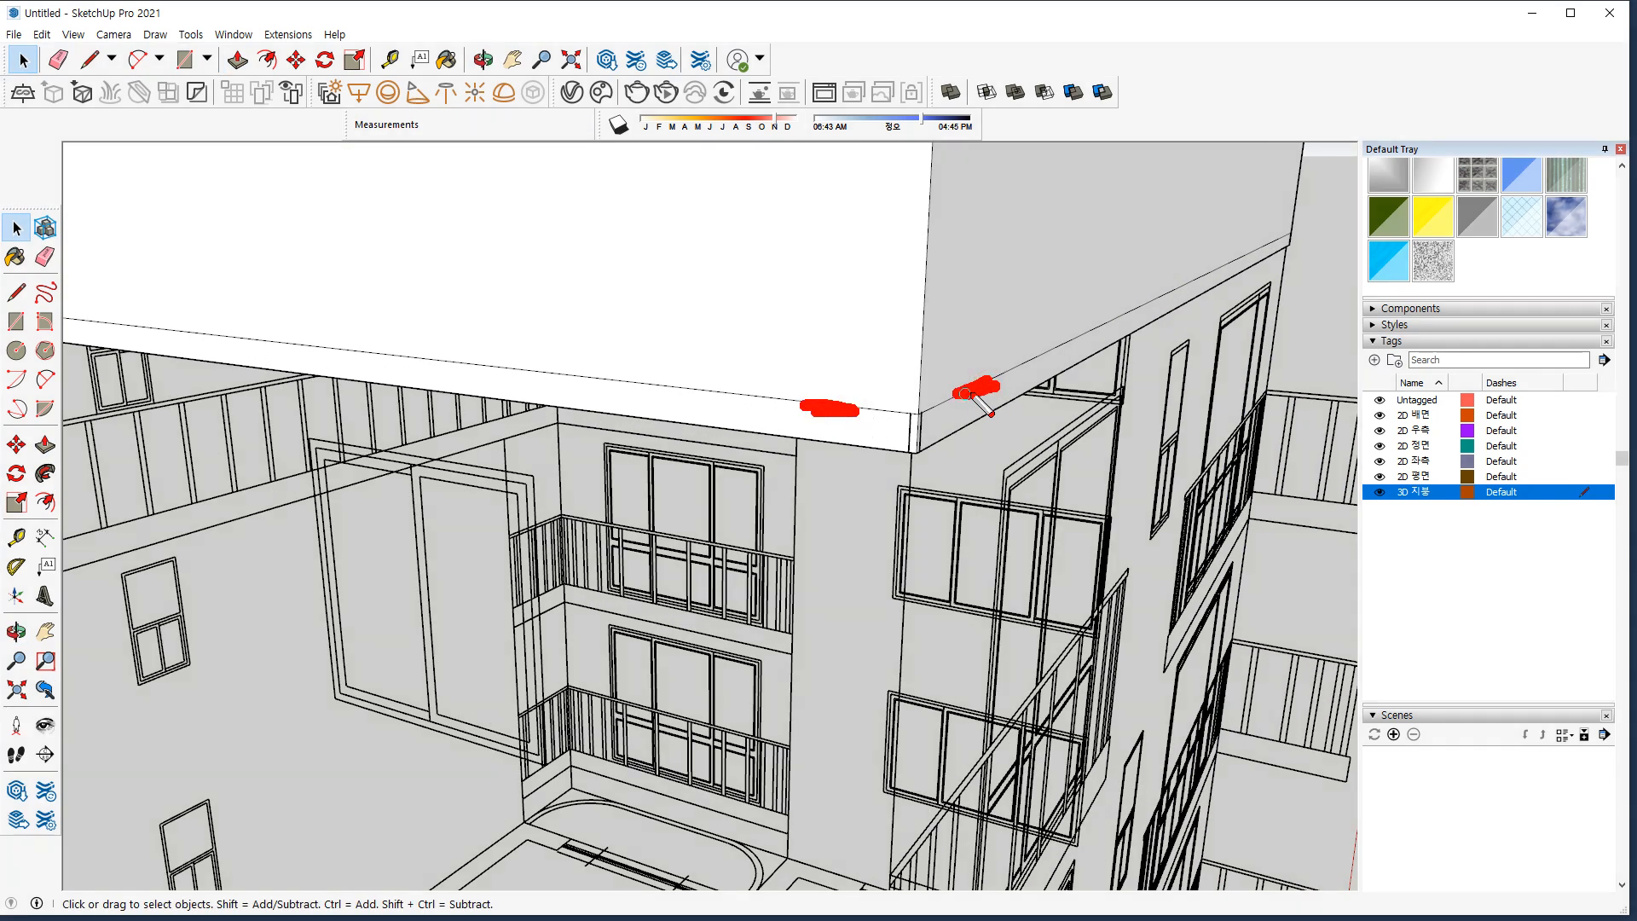
pyautogui.press('Escape')
pyautogui.scroll(-4, 742, 427)
pyautogui.moveTo(589, 367)
pyautogui.mouseDown(button='middle')
pyautogui.moveTo(526, 325)
pyautogui.moveTo(793, 446)
pyautogui.moveTo(1030, 471)
pyautogui.mouseUp(button='middle')
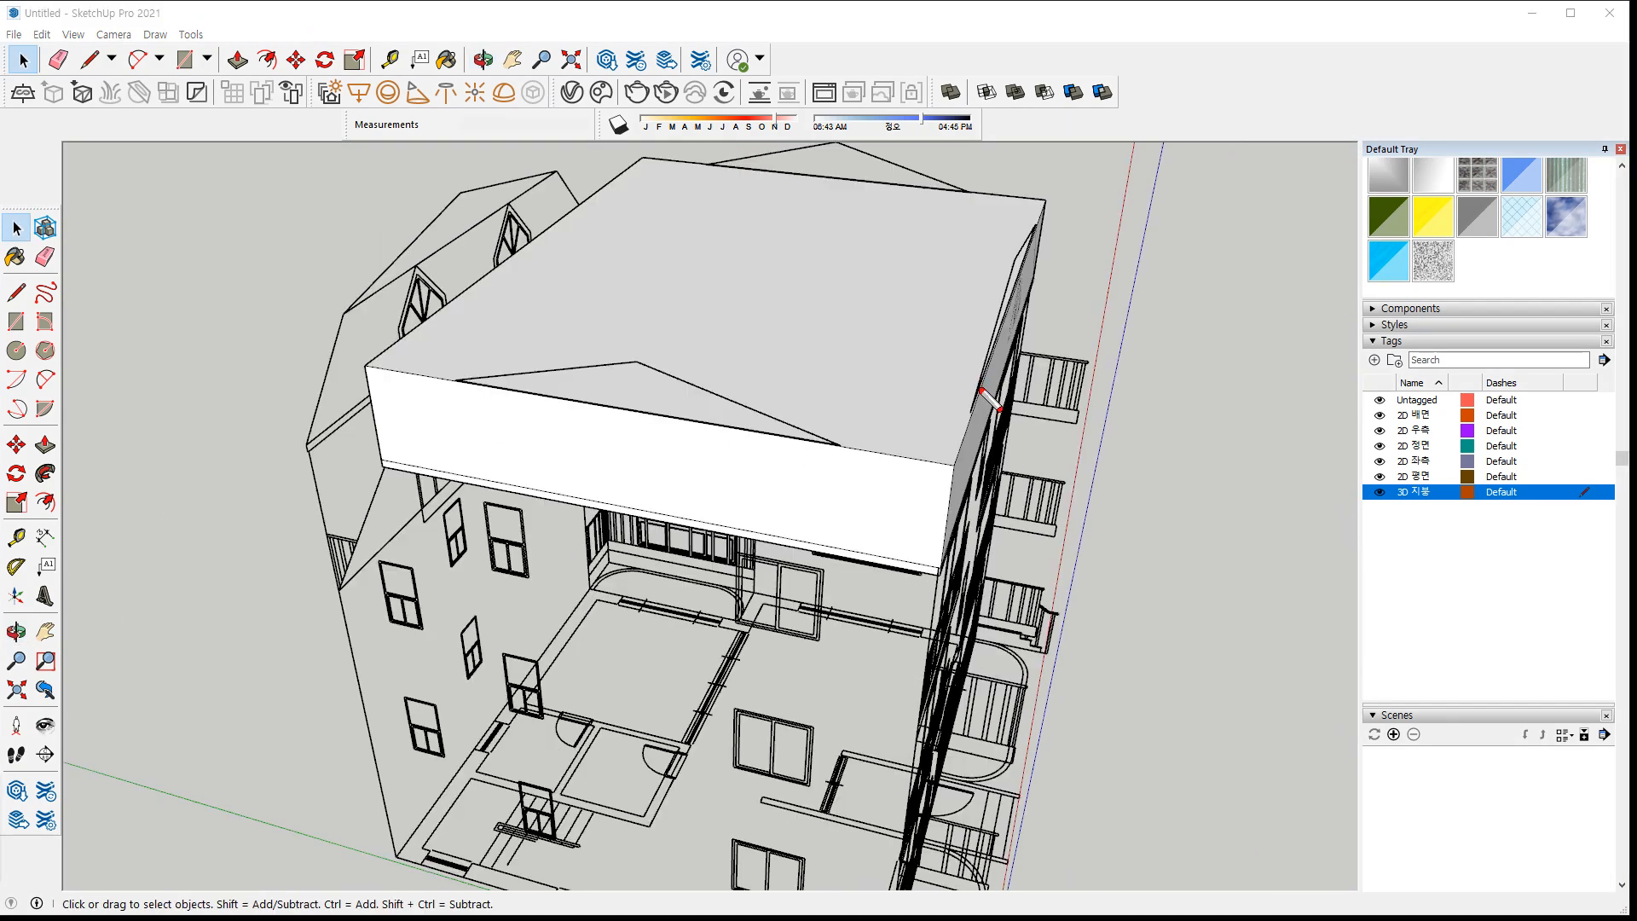
pyautogui.click(966, 424)
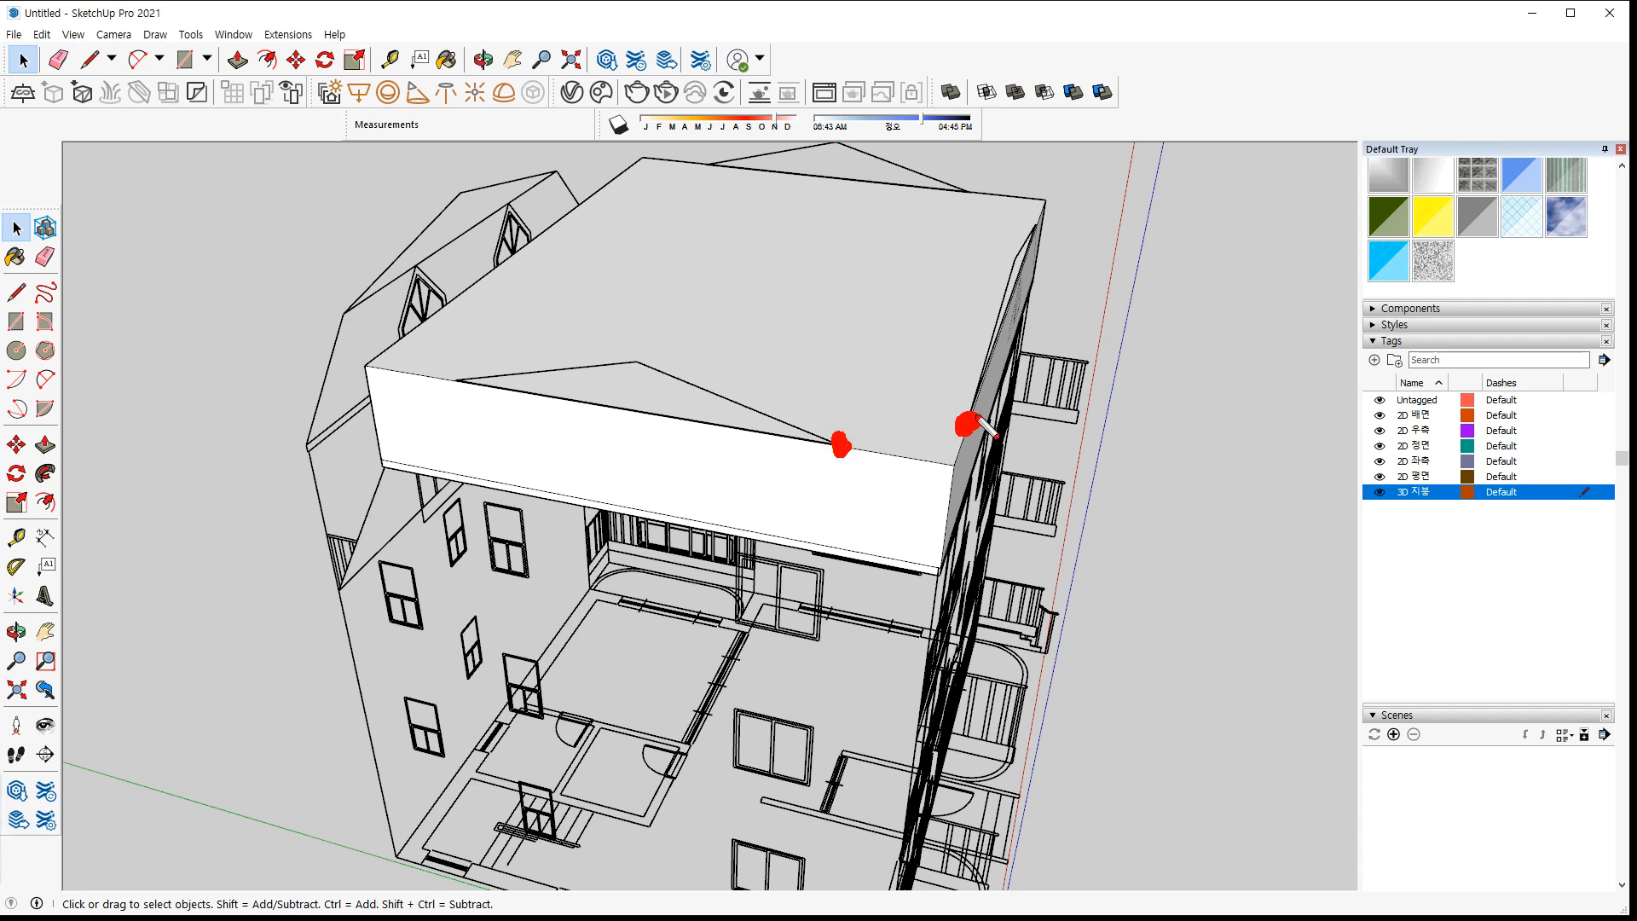
pyautogui.moveTo(972, 413); pyautogui.dragTo(859, 433)
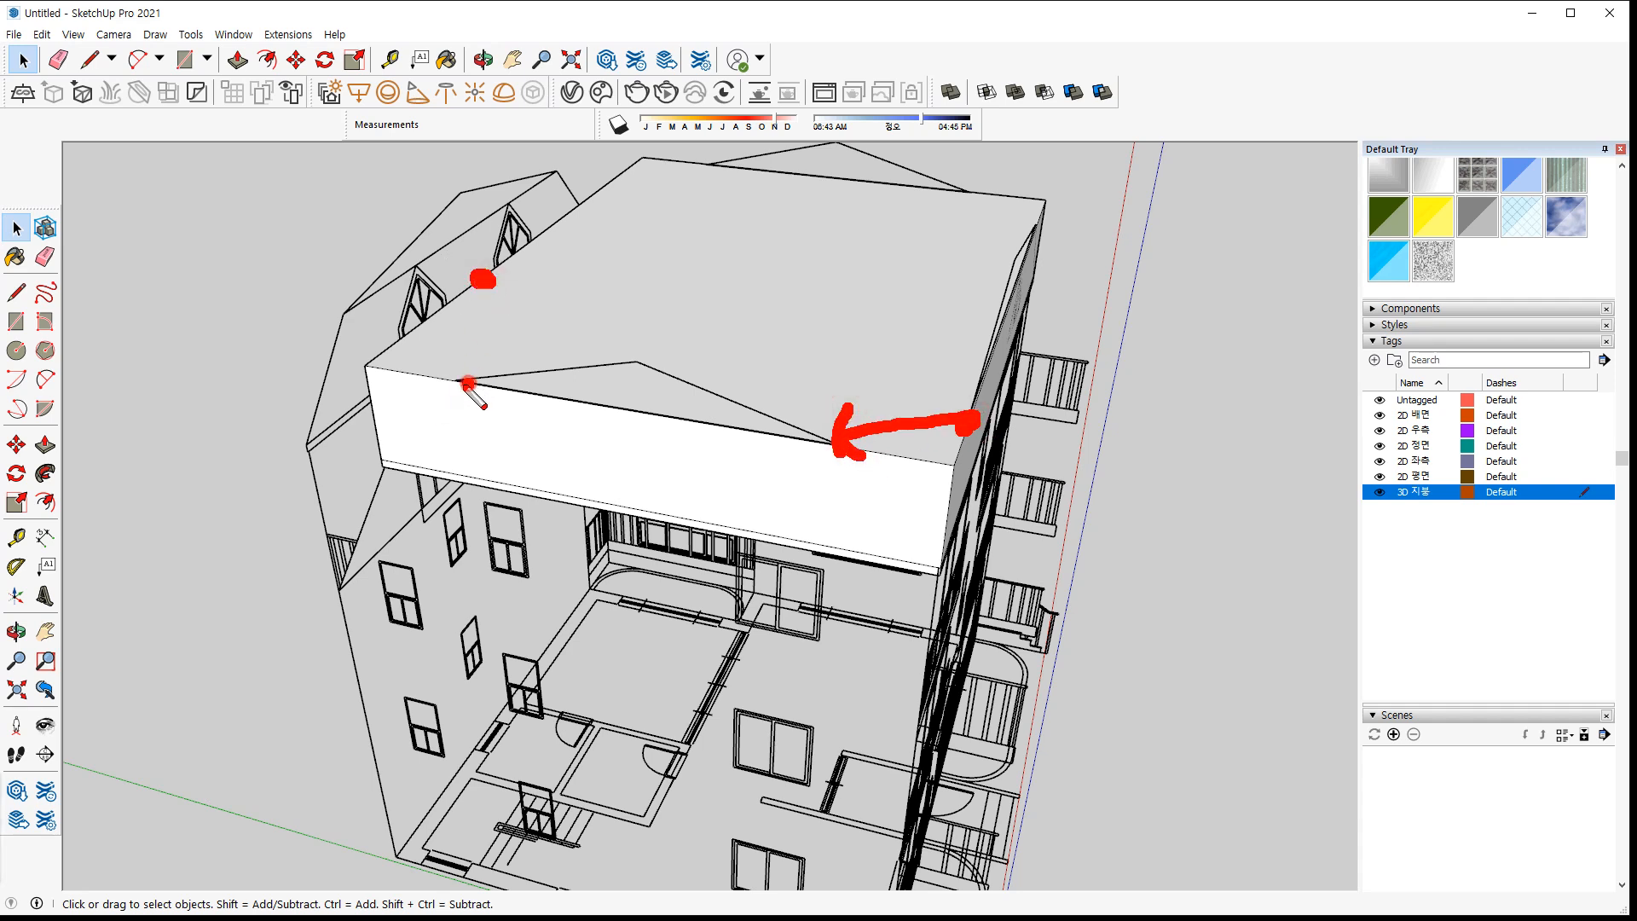
pyautogui.press('Escape')
# Move one upper roof edge parallel to the red axis 1400 mm inward along the green axis to the elevation's roof break point
pyautogui.moveTo(495, 353); pyautogui.dragTo(886, 450, button='middle')
pyautogui.moveTo(1148, 181); pyautogui.dragTo(878, 466)
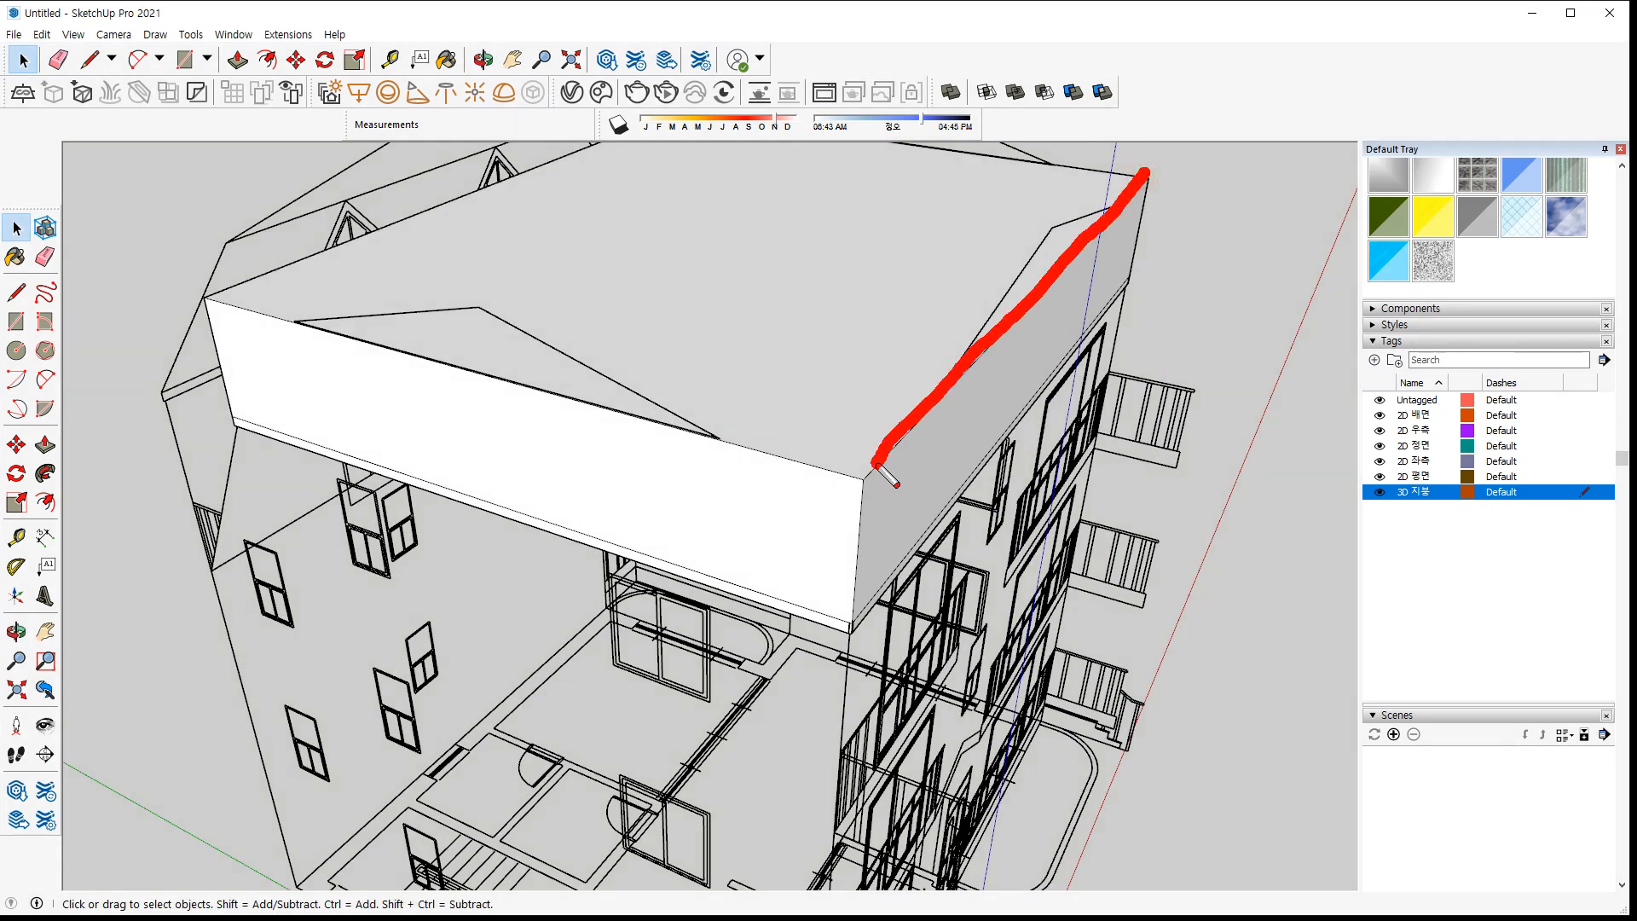
pyautogui.press('Escape')
pyautogui.click(909, 437)
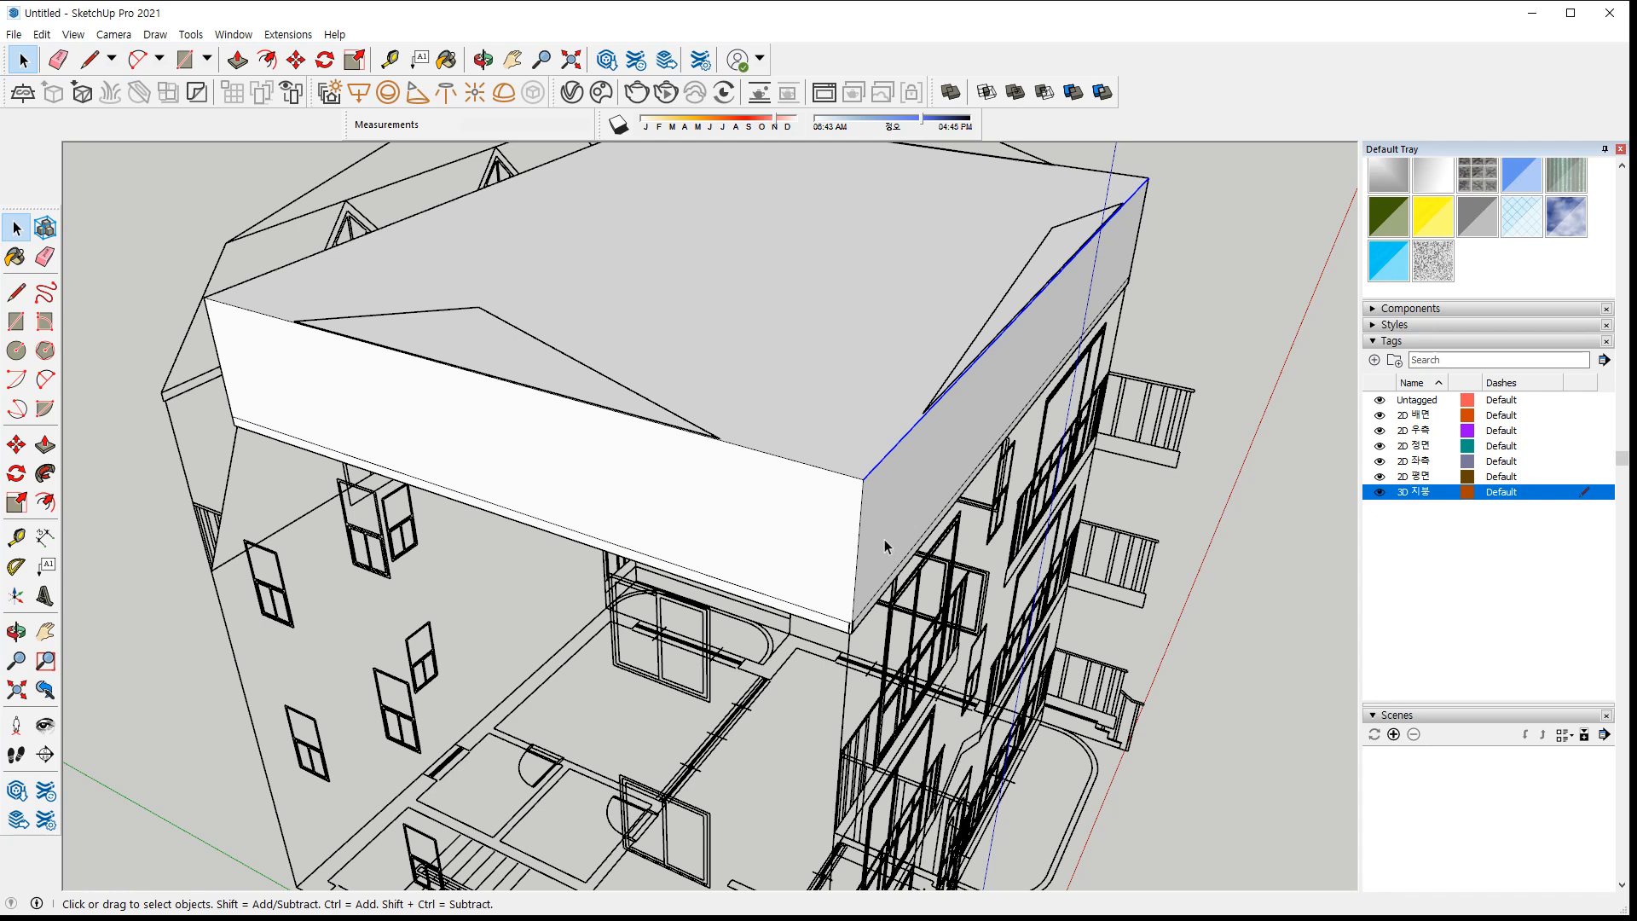
pyautogui.press('m')
pyautogui.click(864, 479)
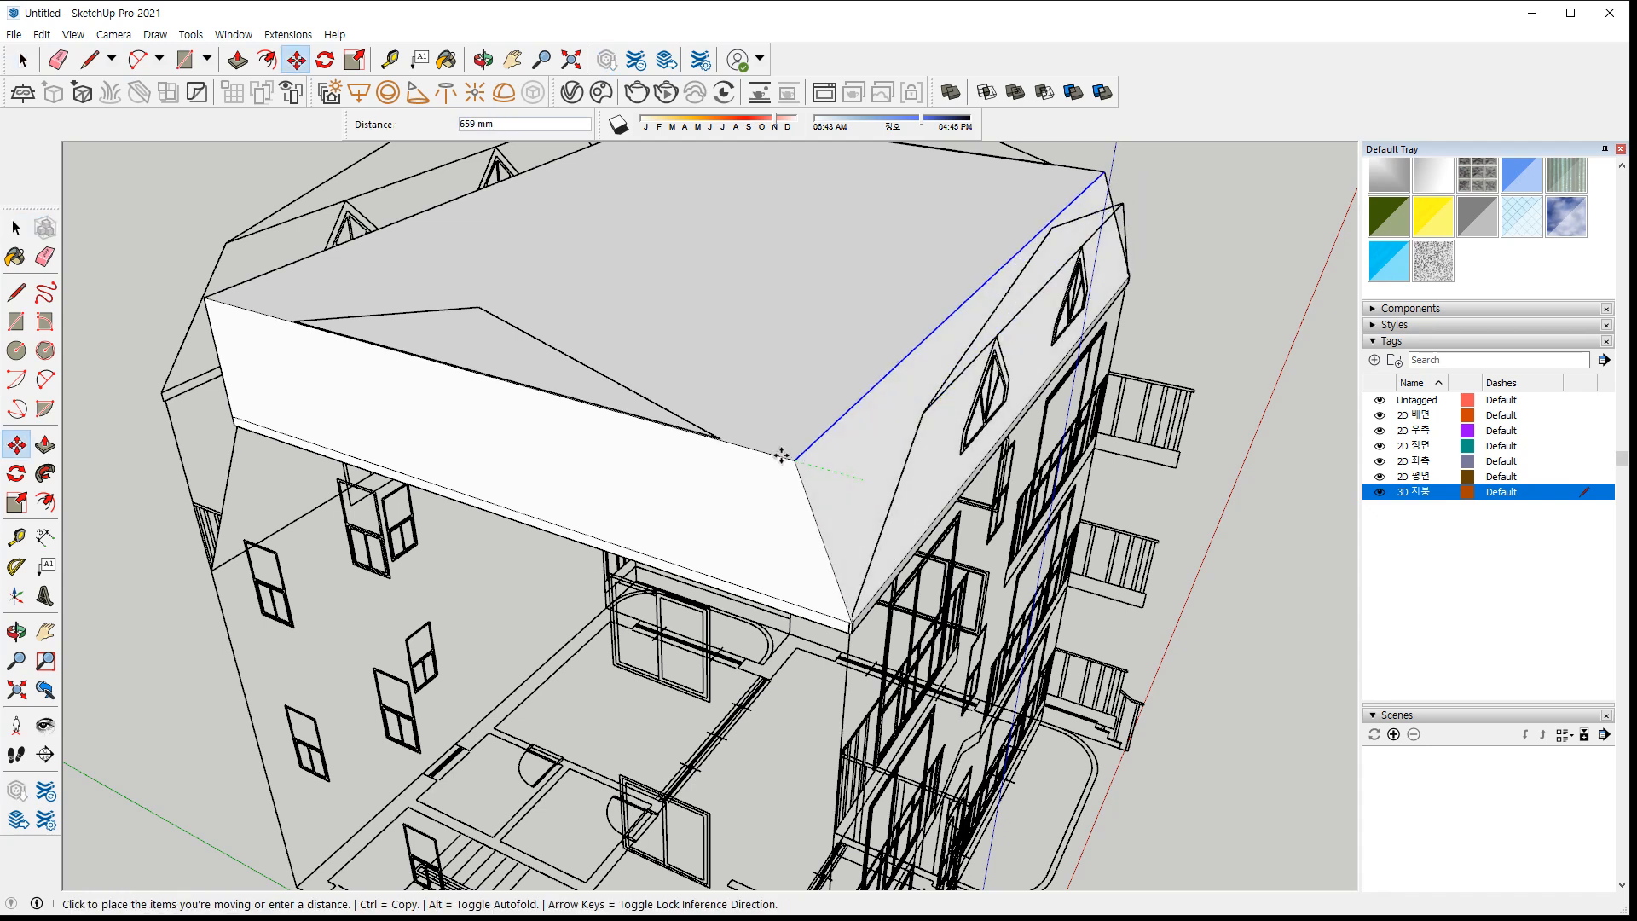
pyautogui.scroll(5, 725, 441)
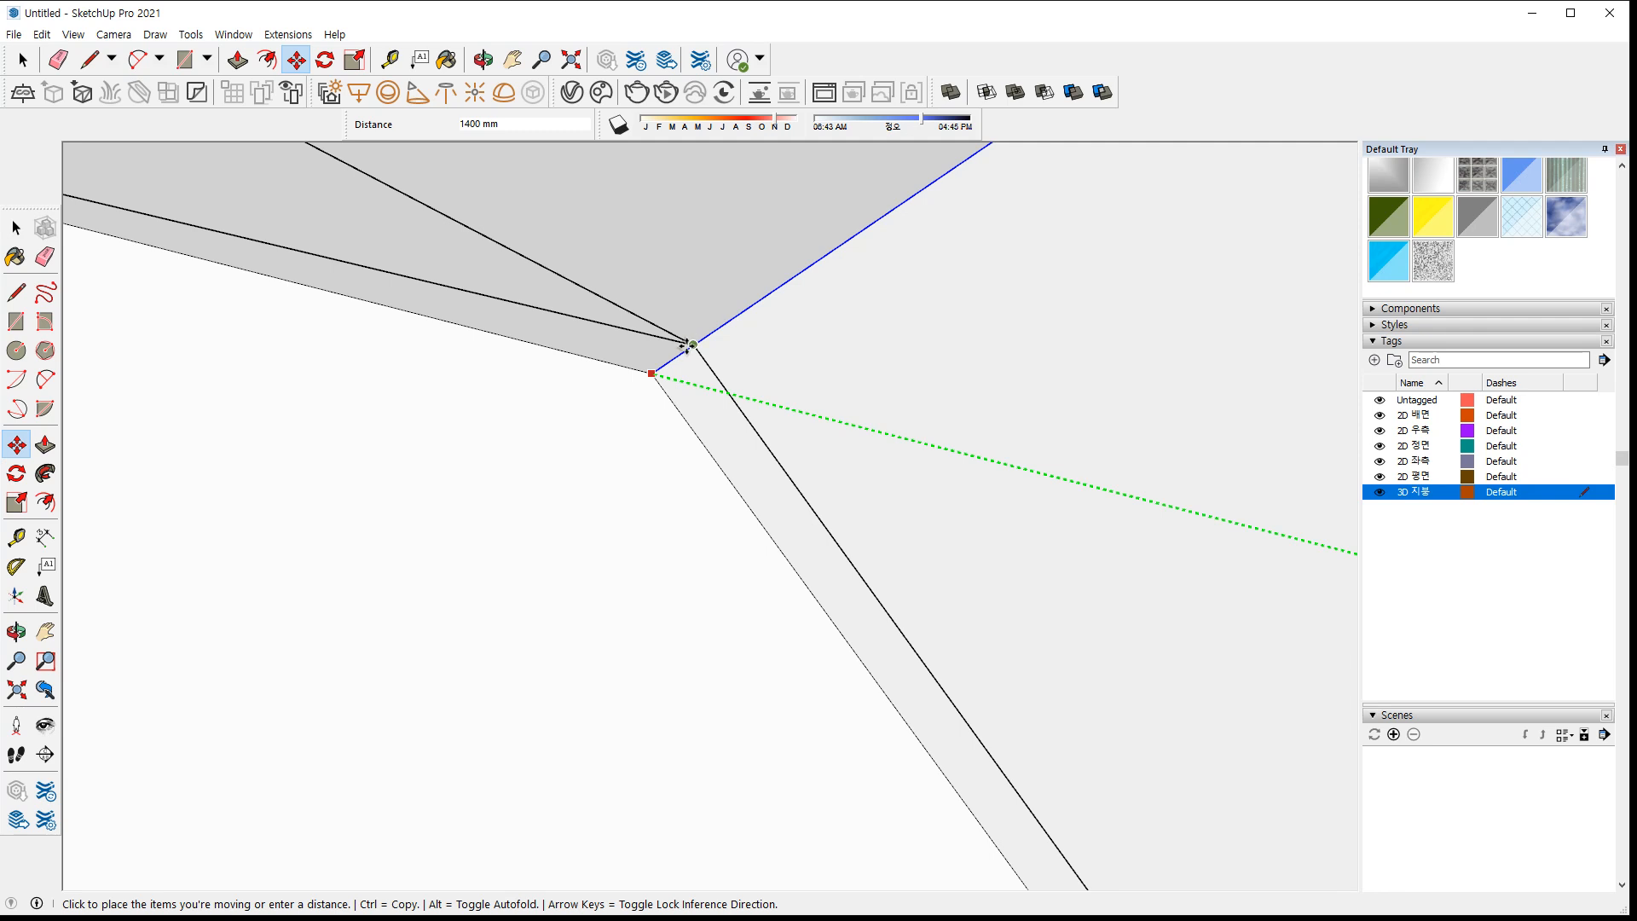
pyautogui.click(692, 343)
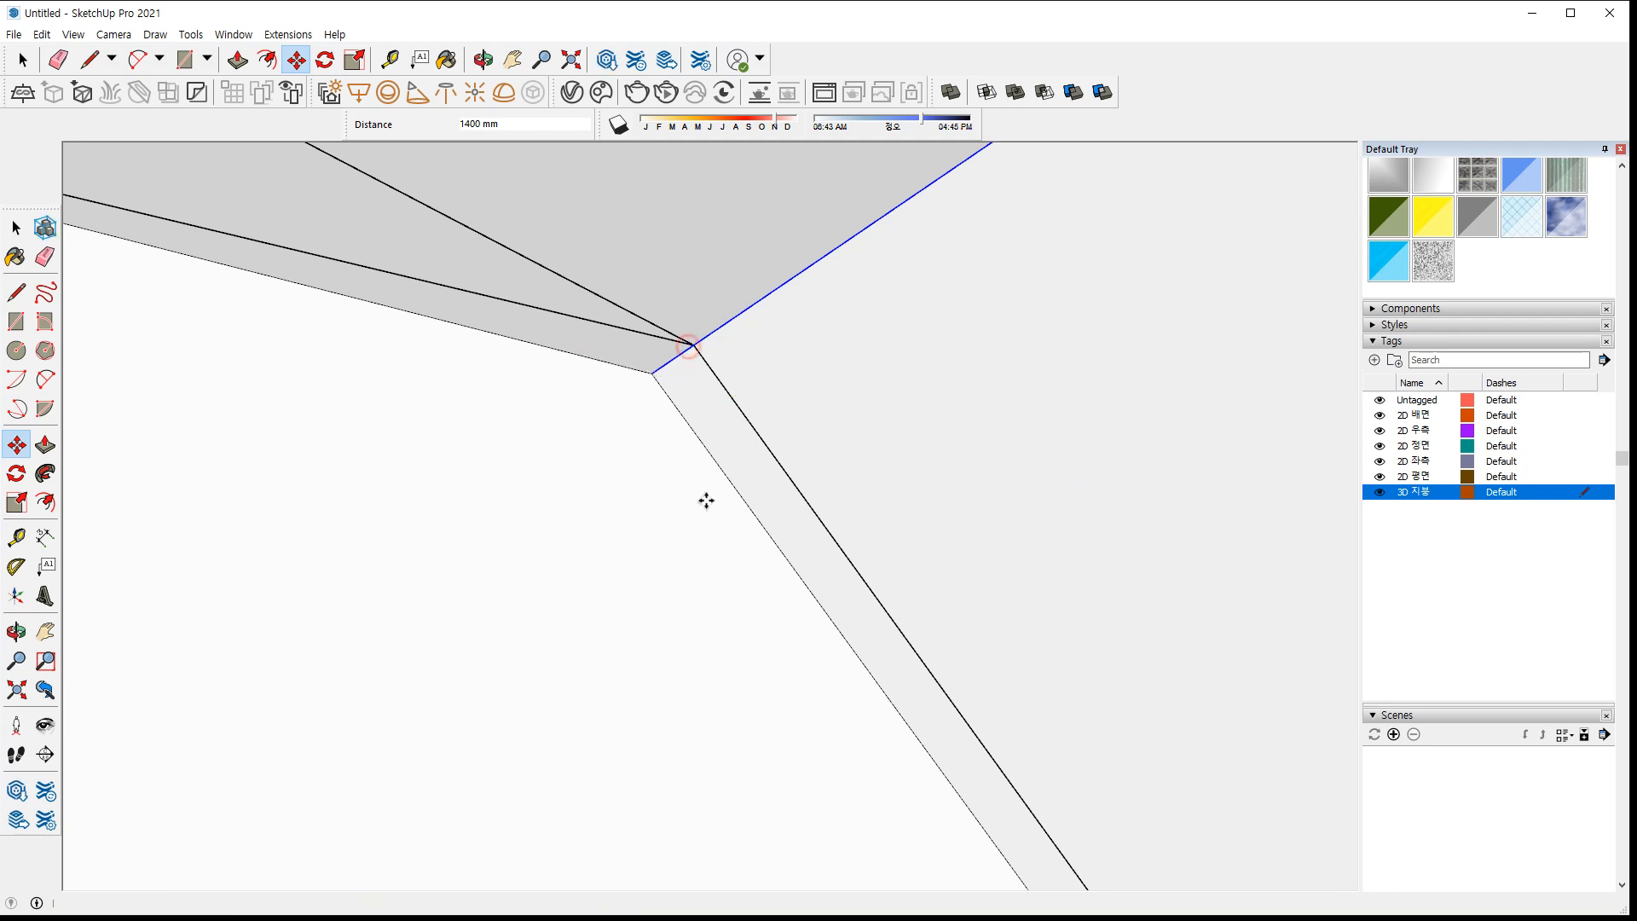
# Move the opposite upper roof edge inward along the green axis to the other break point of the same elevation's roof outline
pyautogui.scroll(-5, 705, 504)
pyautogui.press('space')
pyautogui.moveTo(318, 384); pyautogui.dragTo(362, 348, button='middle')
pyautogui.click(359, 324)
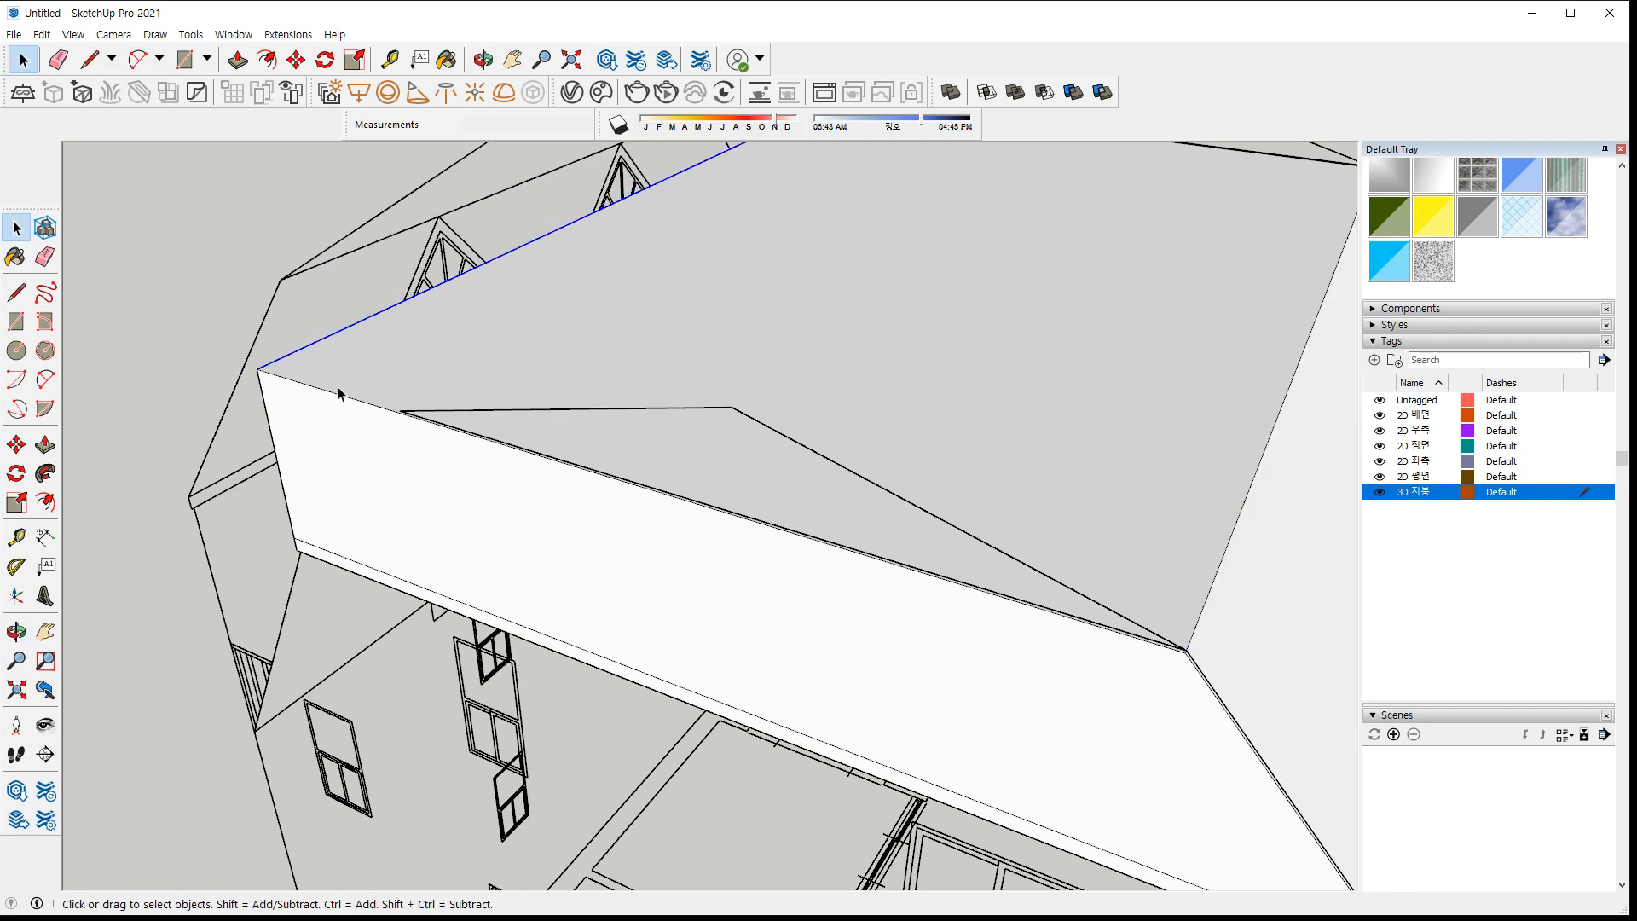
pyautogui.press('m')
pyautogui.click(256, 373)
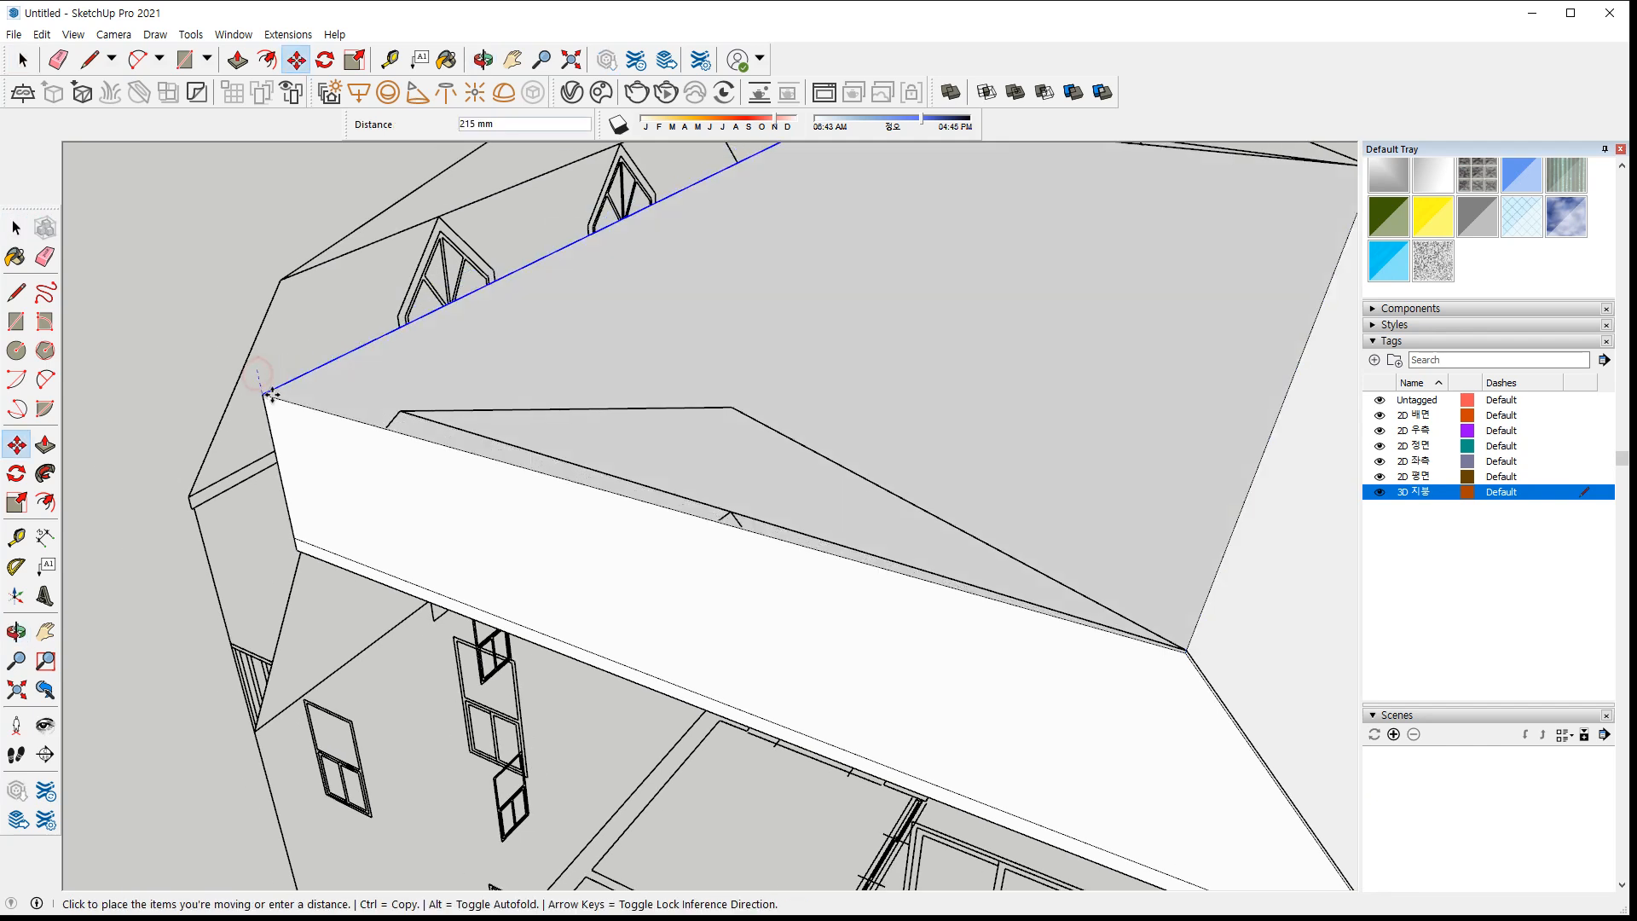
pyautogui.scroll(3, 273, 397)
pyautogui.moveTo(333, 412); pyautogui.dragTo(475, 402, button='middle')
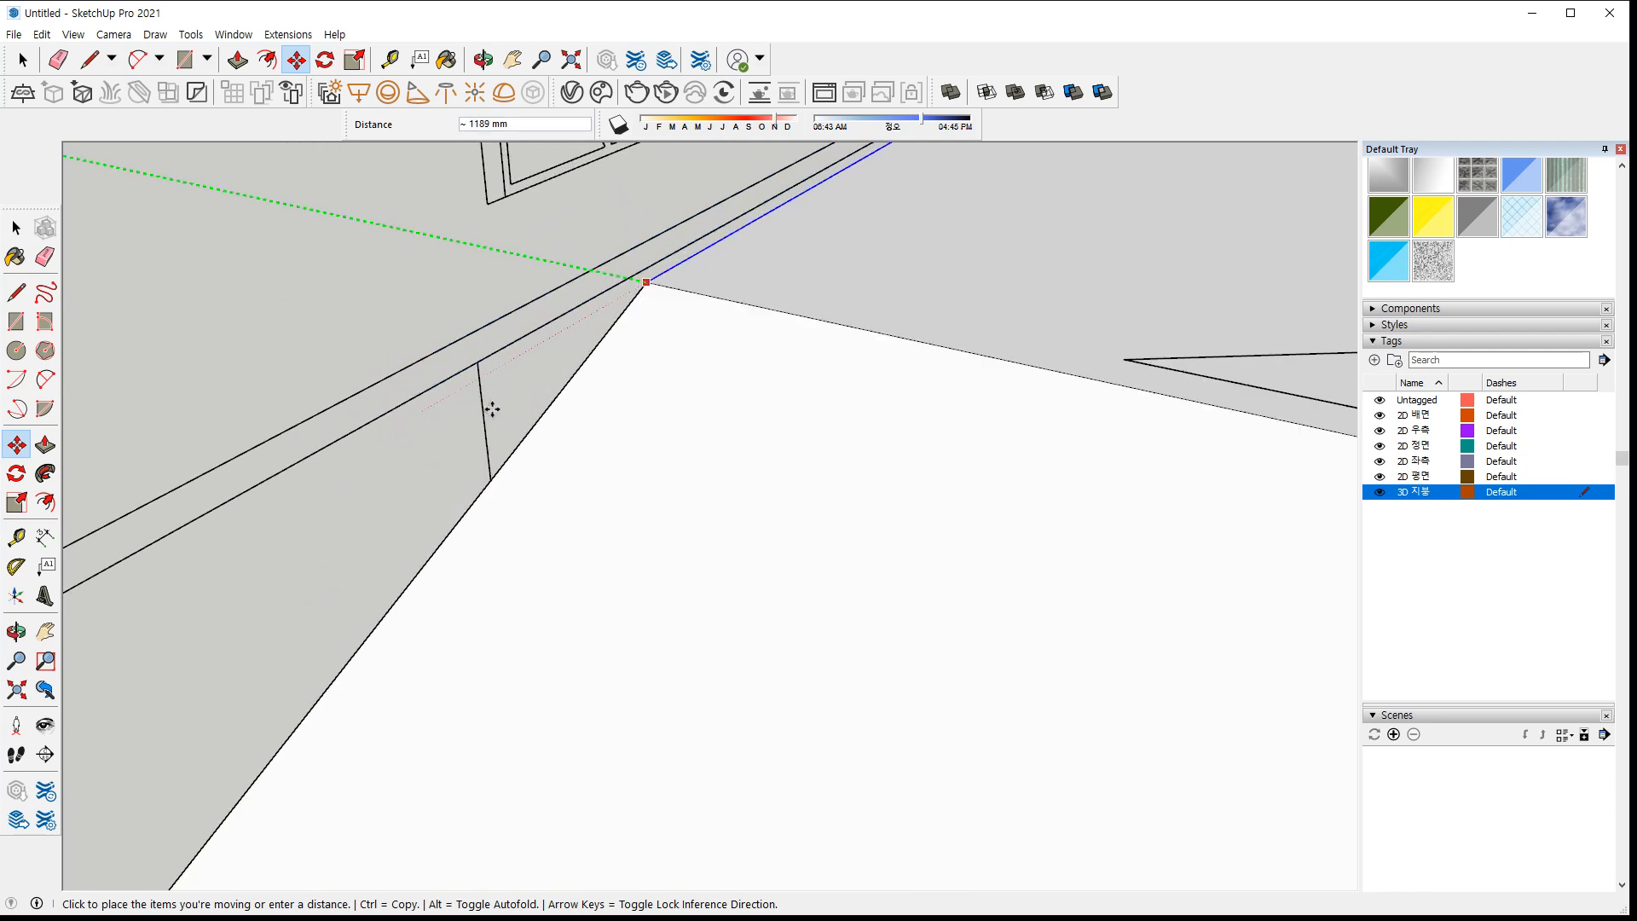
pyautogui.click(1123, 360)
# Move one upper roof edge parallel to the green axis 1400 mm inward along the red axis to the adjoining elevation's roof break point
pyautogui.scroll(-6, 947, 503)
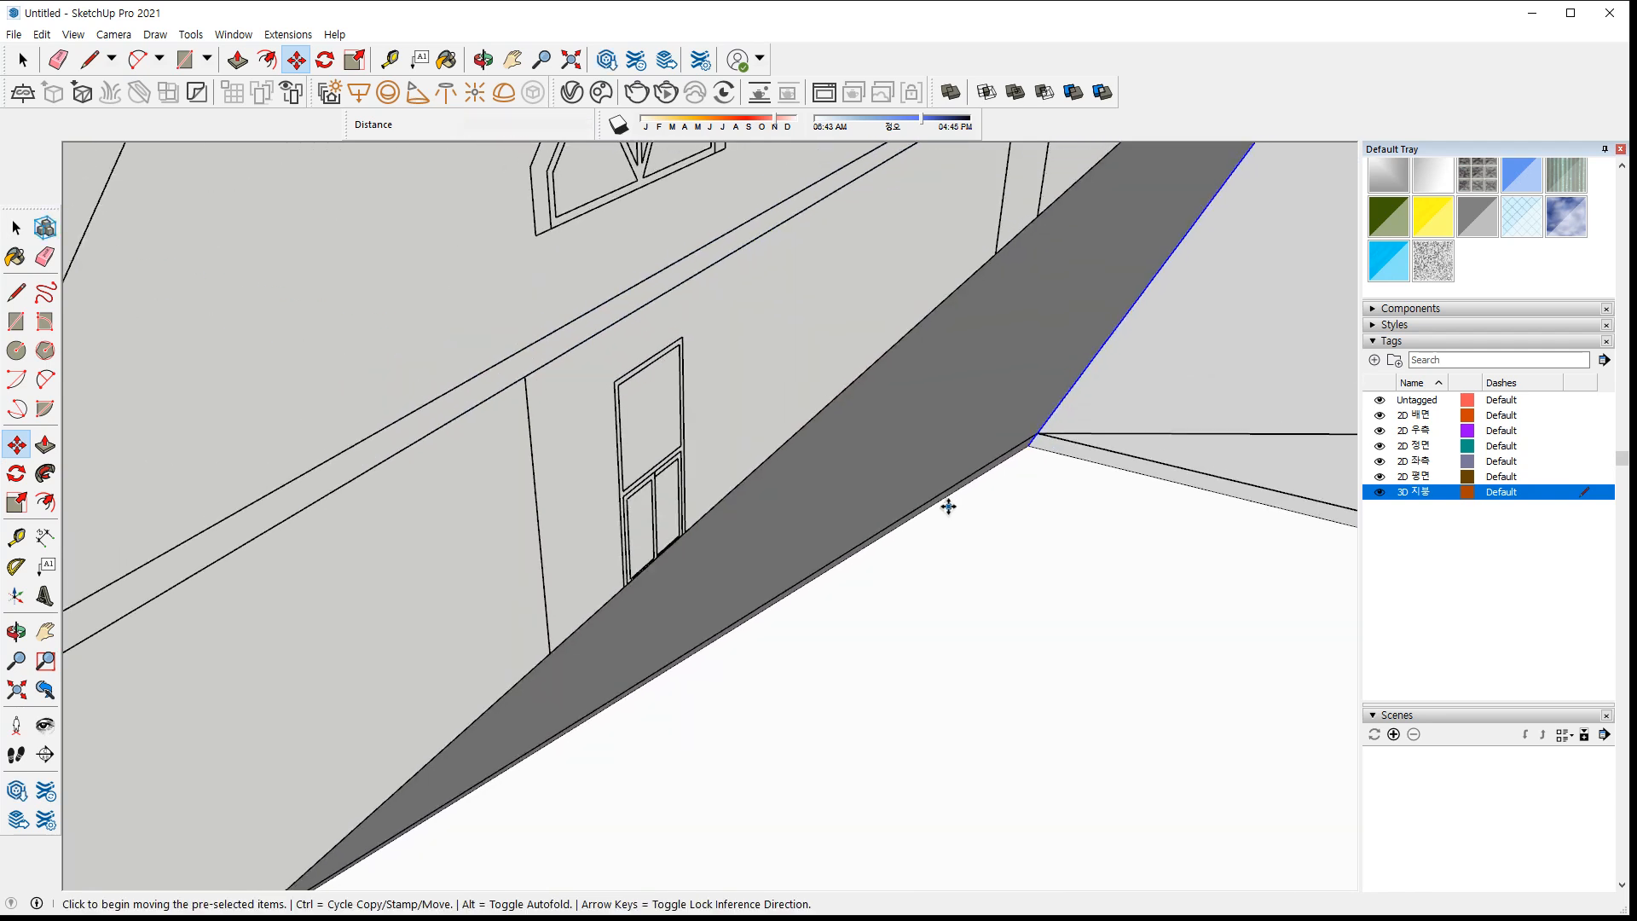
pyautogui.scroll(-3, 989, 499)
pyautogui.moveTo(1049, 493); pyautogui.dragTo(631, 519, button='middle')
pyautogui.press('space')
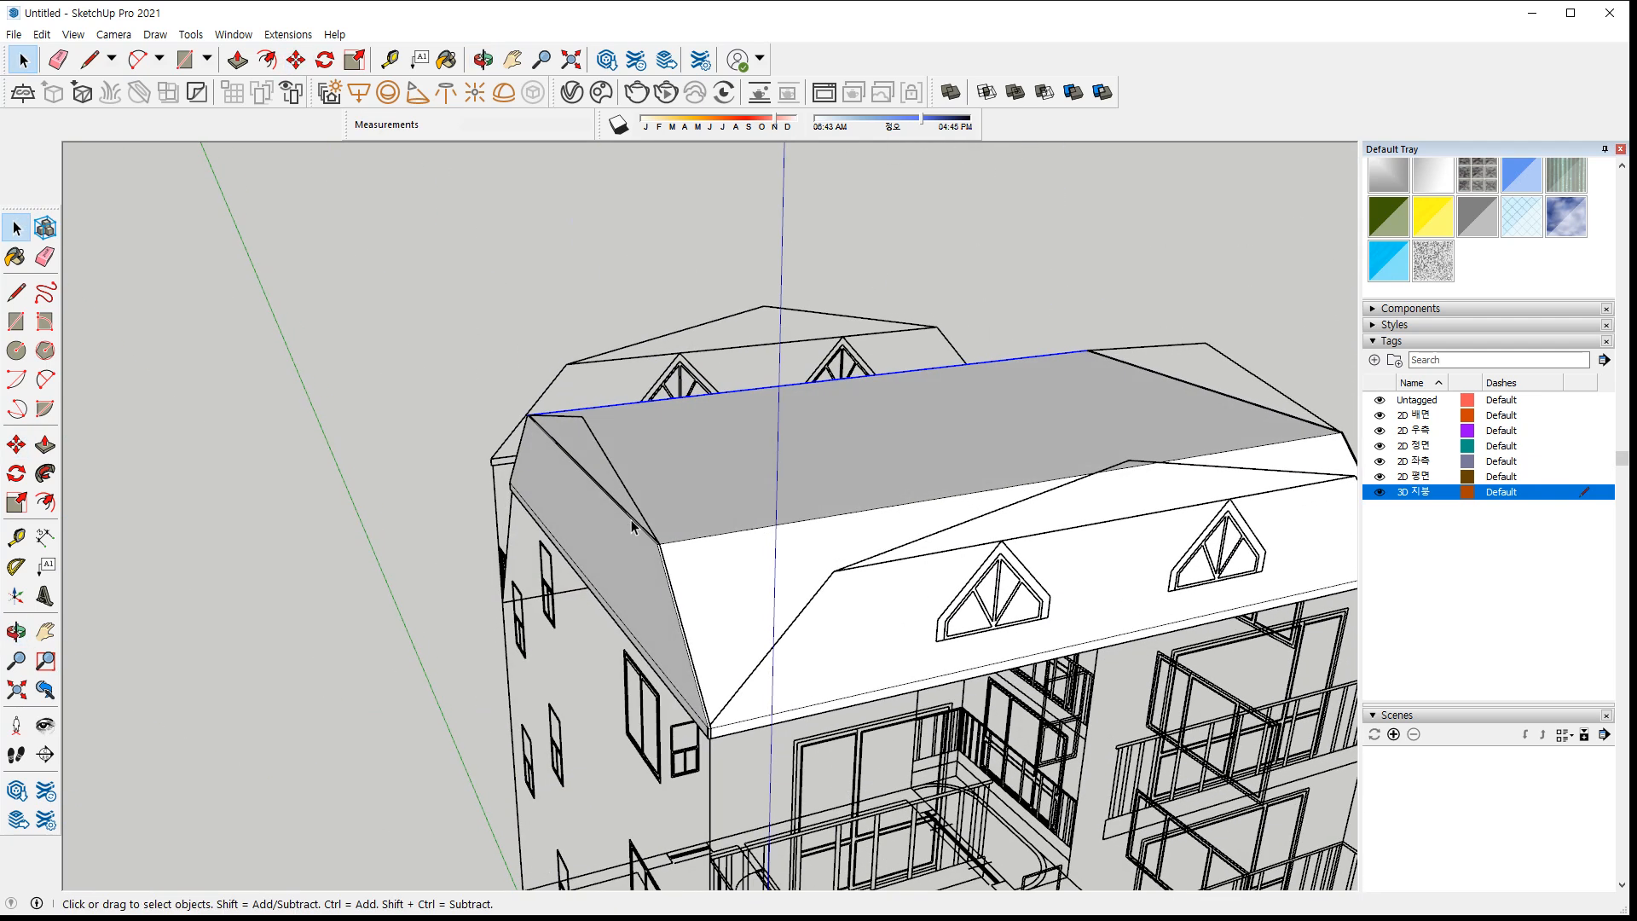
pyautogui.press('m')
pyautogui.scroll(2, 657, 546)
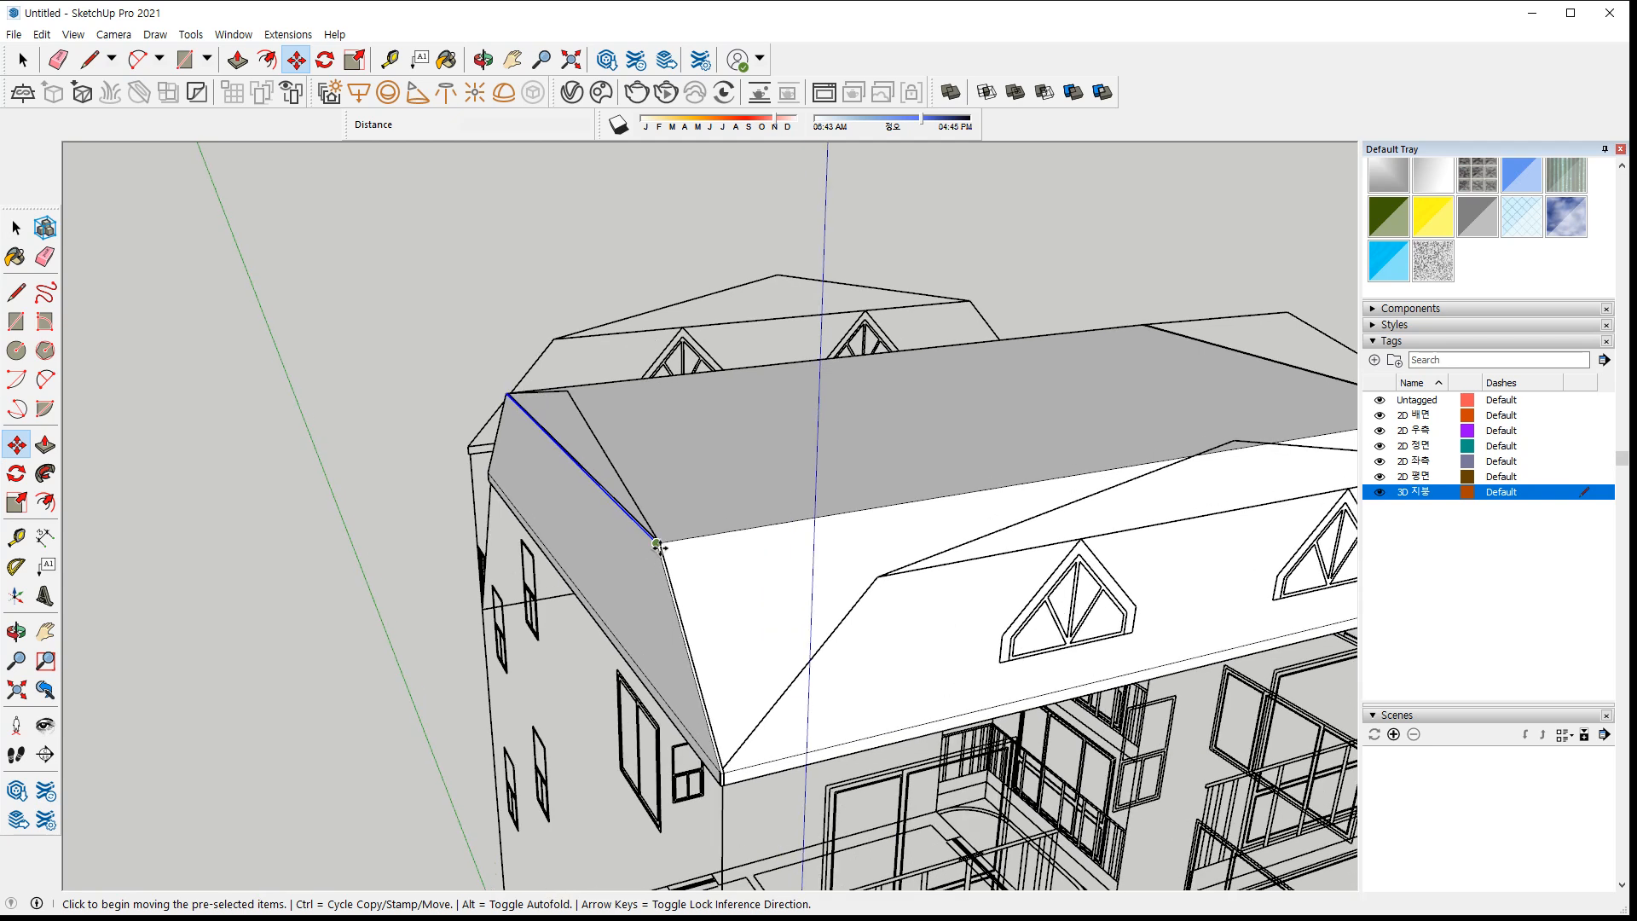
pyautogui.click(660, 548)
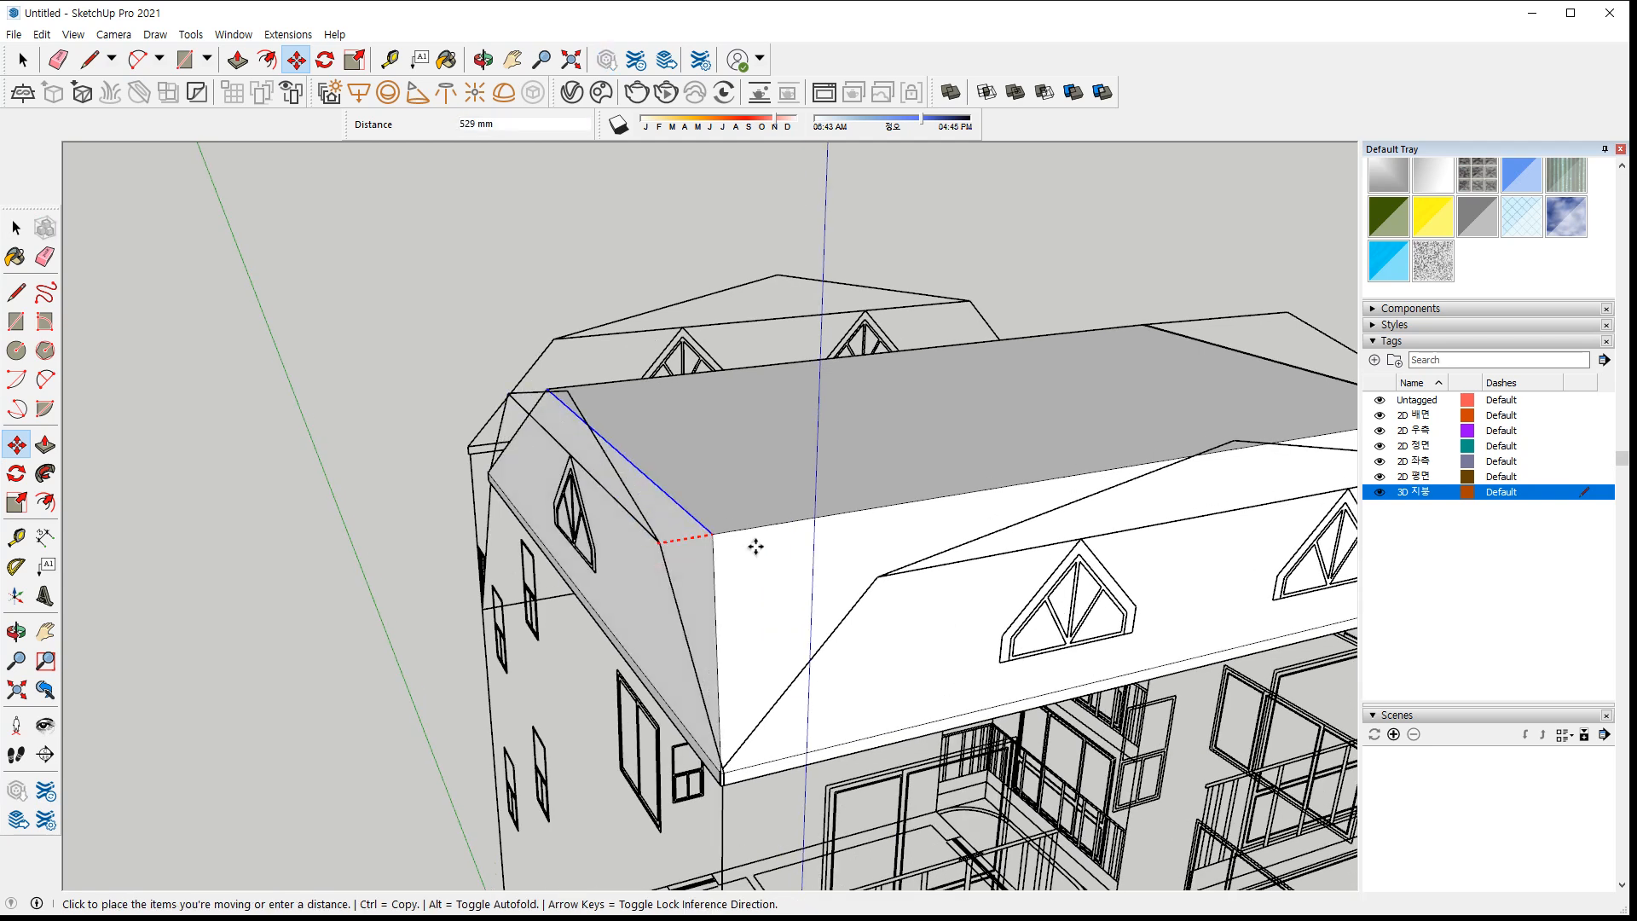
pyautogui.click(879, 576)
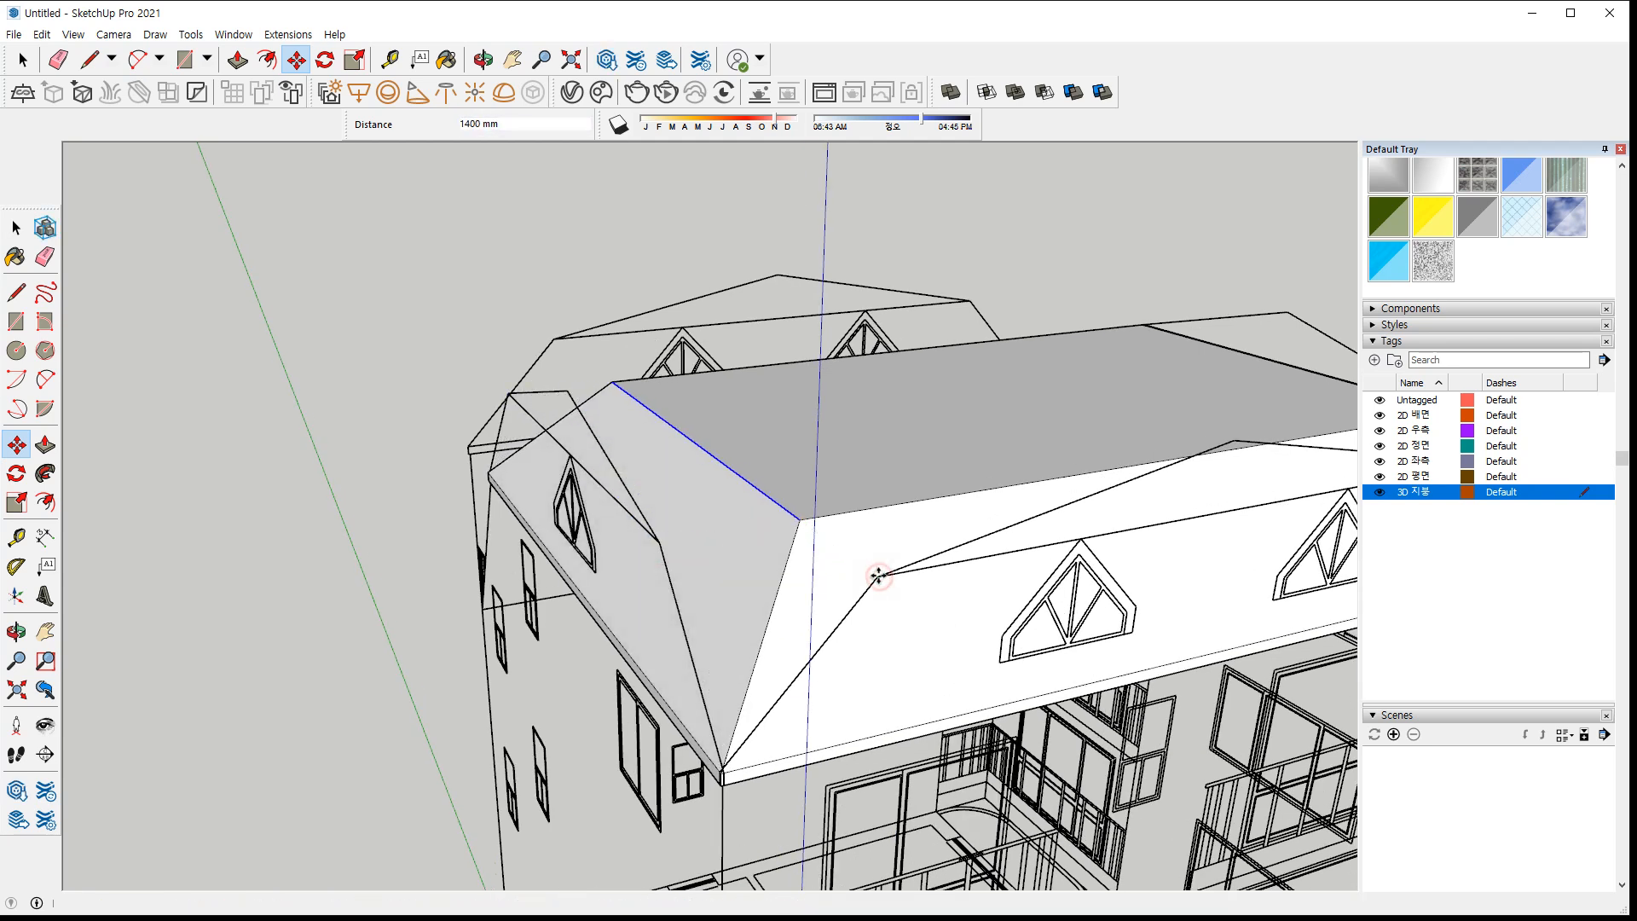
# Move the last upper roof edge 1400 mm inward along the red axis to the break point at the elevation's other end
pyautogui.scroll(-1, 878, 575)
pyautogui.moveTo(1078, 478); pyautogui.dragTo(771, 537, button='middle')
pyautogui.moveTo(1059, 543); pyautogui.dragTo(733, 494, button='middle')
pyautogui.click(935, 547)
pyautogui.scroll(2, 1108, 558)
pyautogui.click(1118, 555)
pyautogui.click(698, 579)
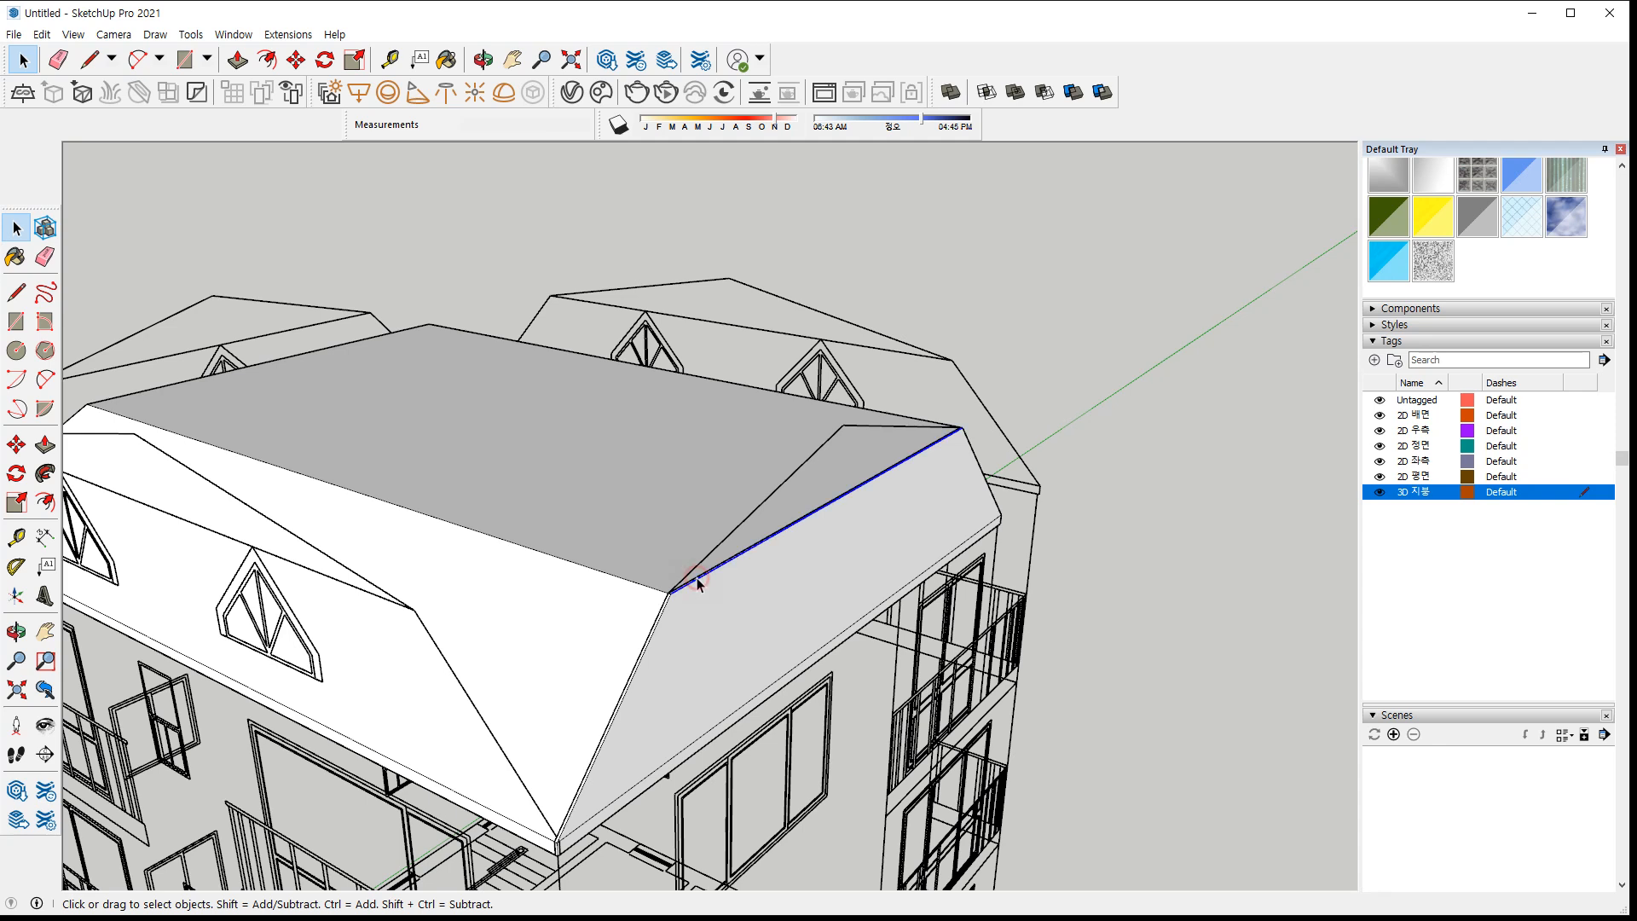
pyautogui.press('m')
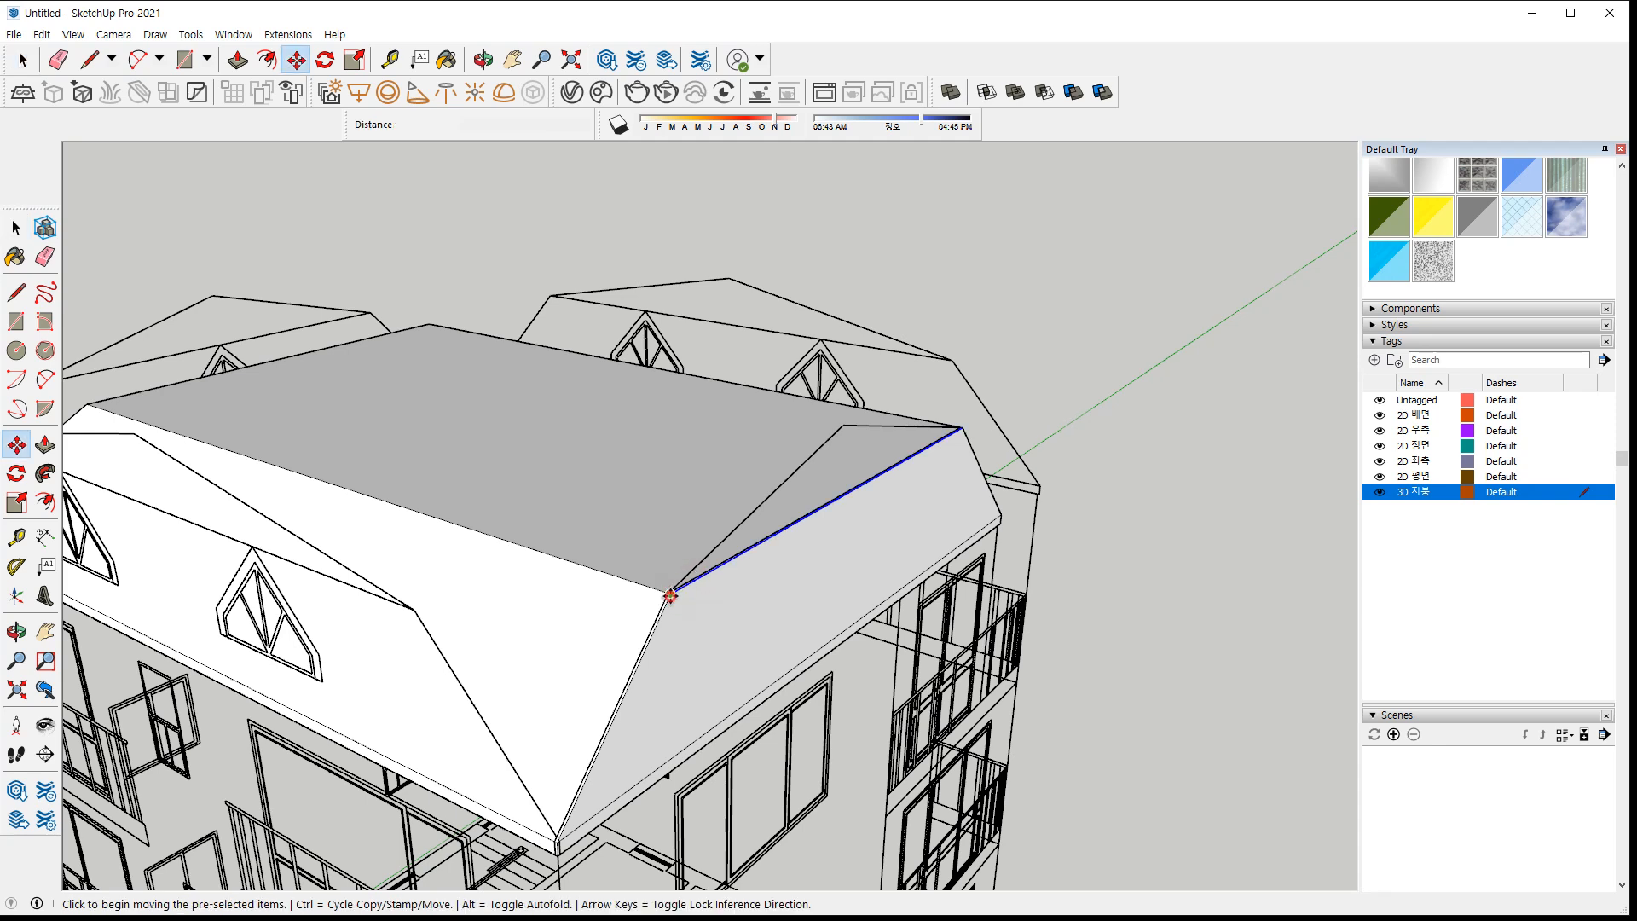
pyautogui.click(670, 595)
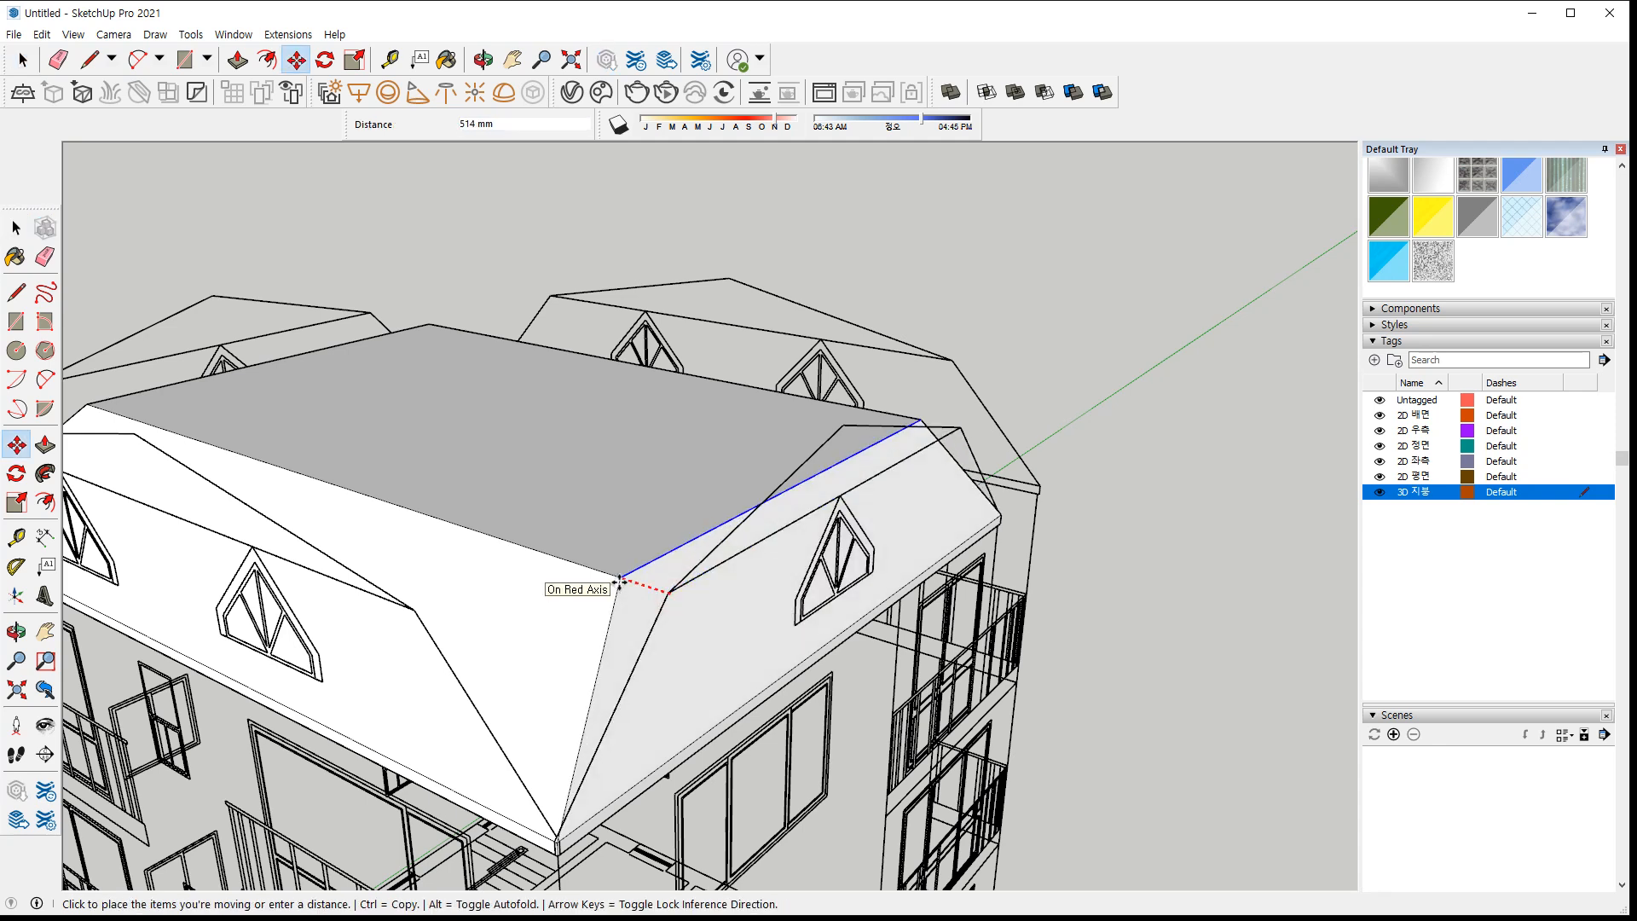
pyautogui.click(411, 608)
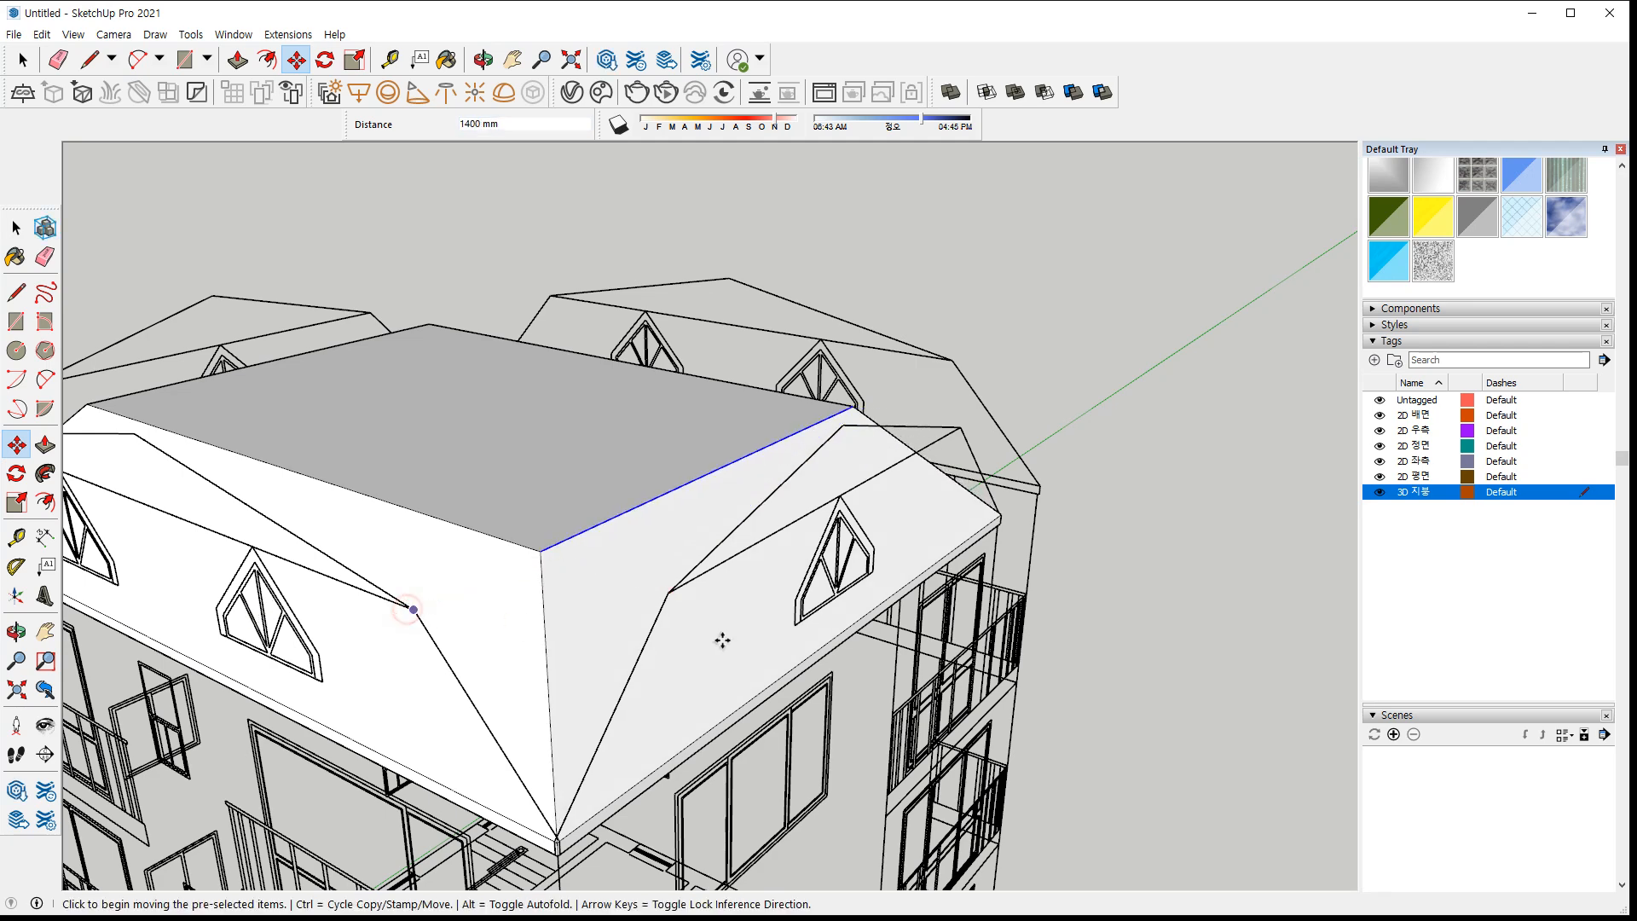
pyautogui.press('space')
pyautogui.click(1228, 638)
pyautogui.moveTo(655, 458); pyautogui.dragTo(358, 367, button='middle')
pyautogui.moveTo(764, 515); pyautogui.dragTo(597, 503, button='middle')
pyautogui.moveTo(829, 492); pyautogui.dragTo(1002, 496, button='middle')
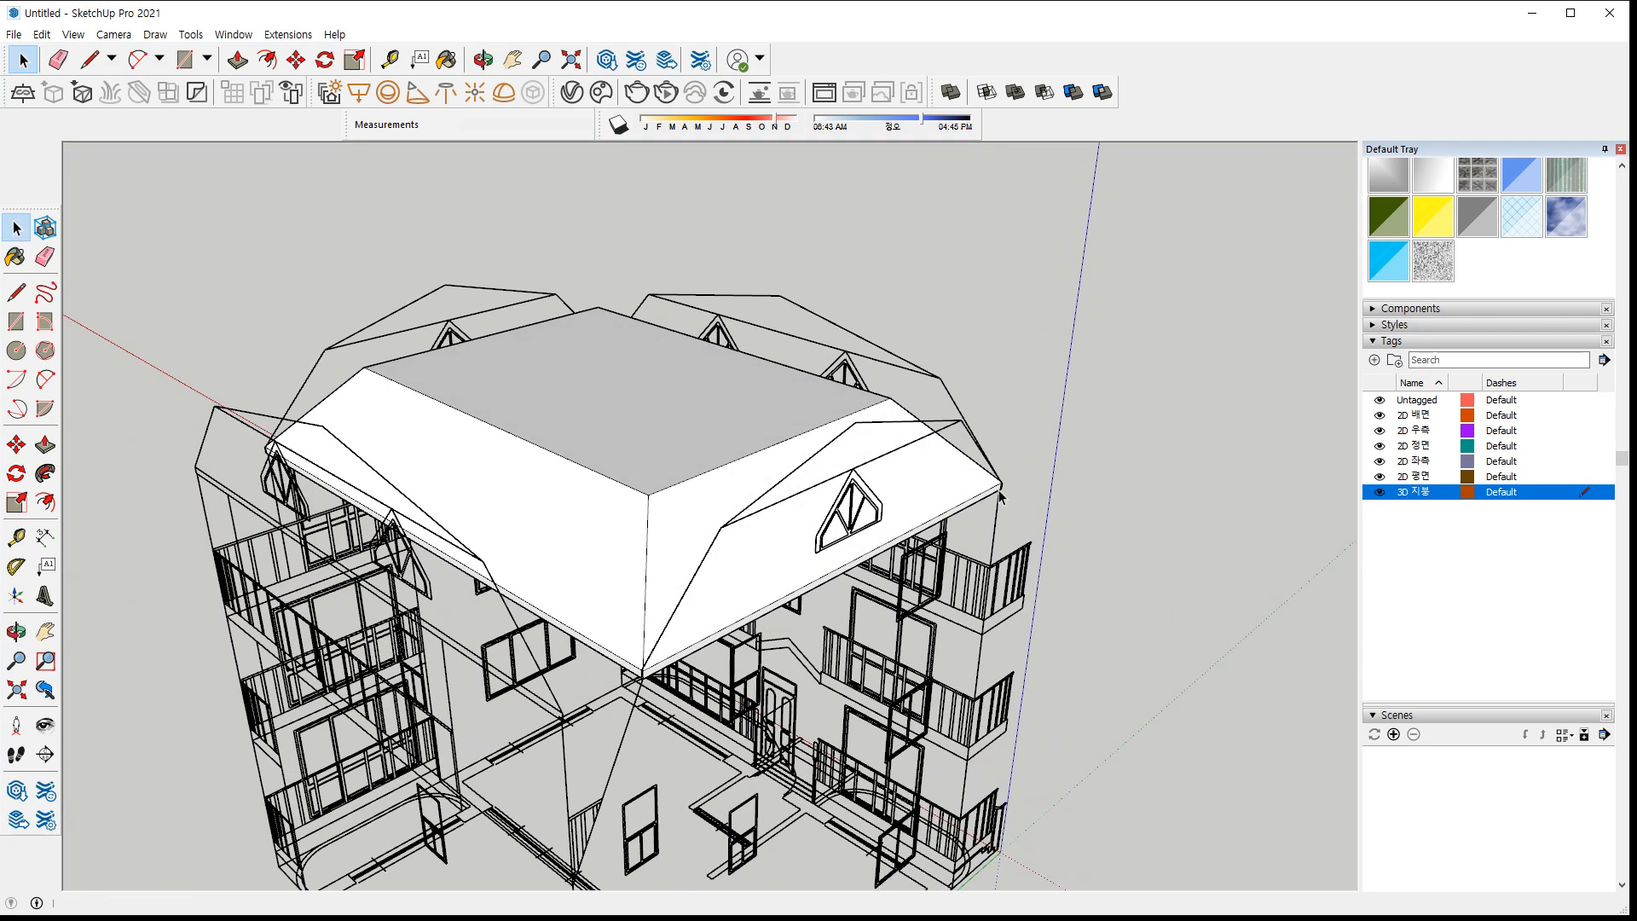
# Push/Pull the flat top face of the roof up 700 mm to the apex height of the adjoining elevation
pyautogui.press('p')
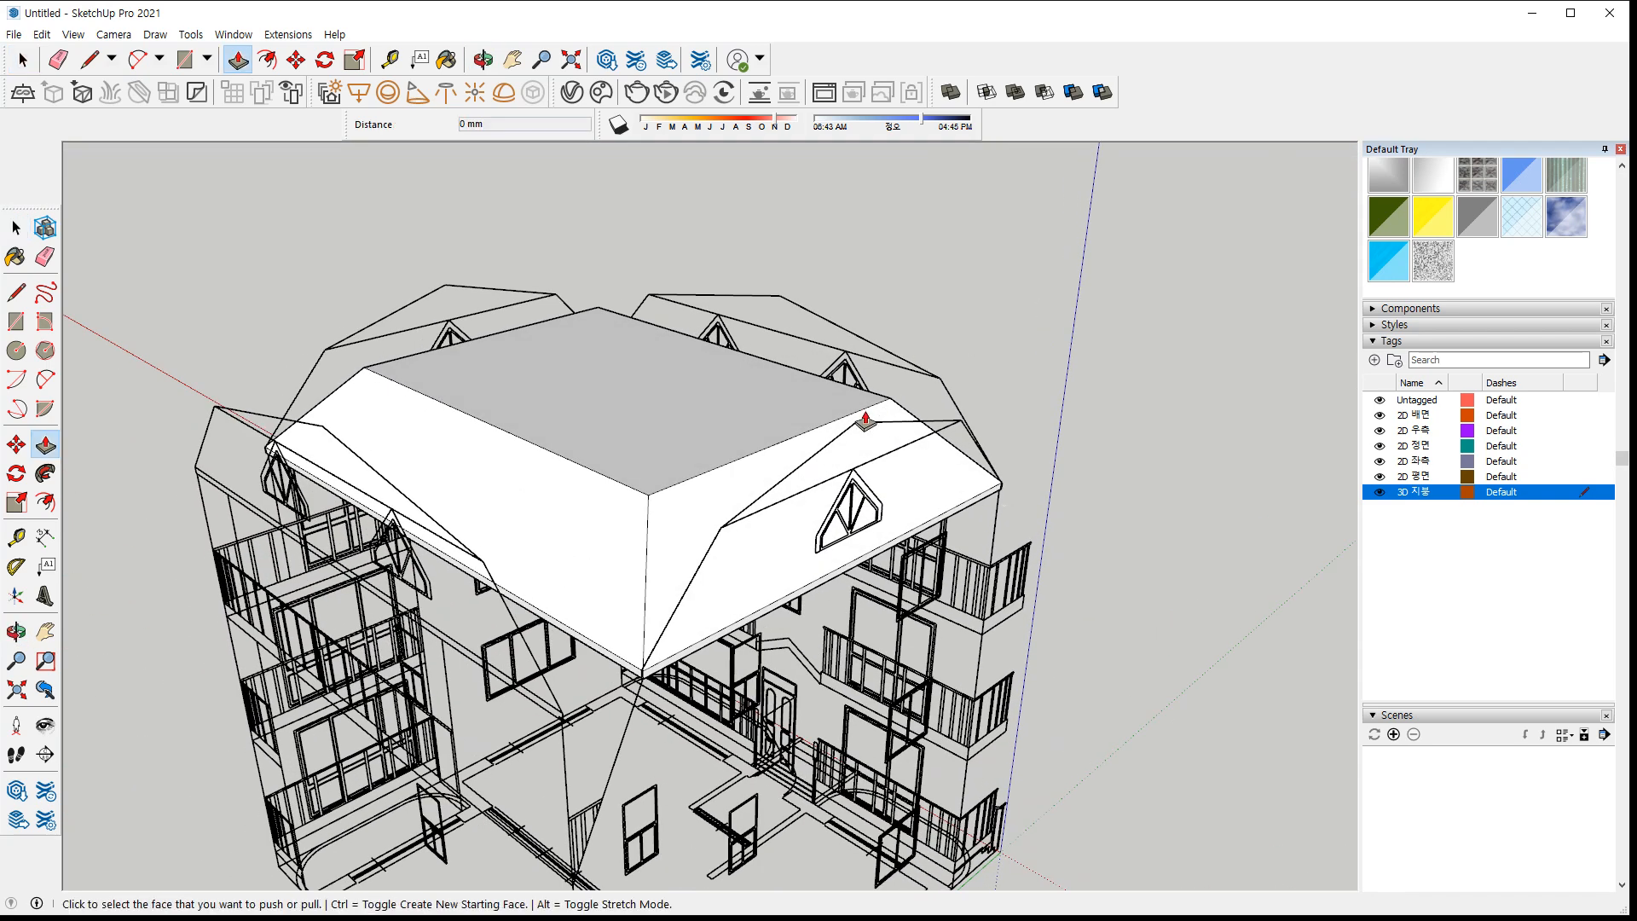
pyautogui.click(712, 397)
pyautogui.click(855, 427)
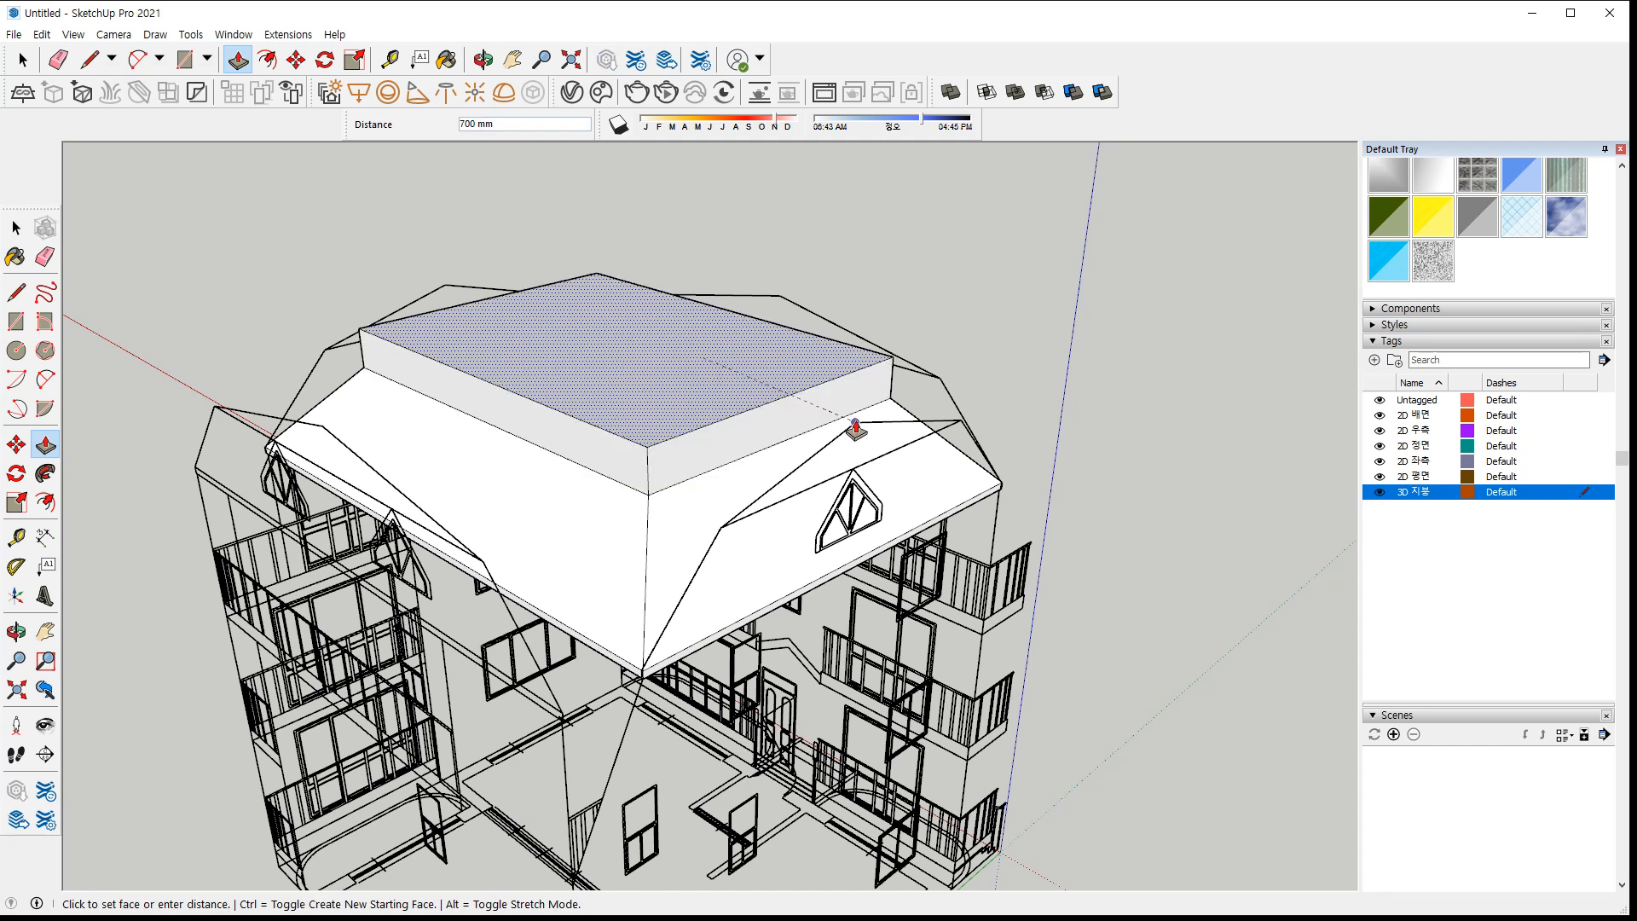
pyautogui.click(855, 427)
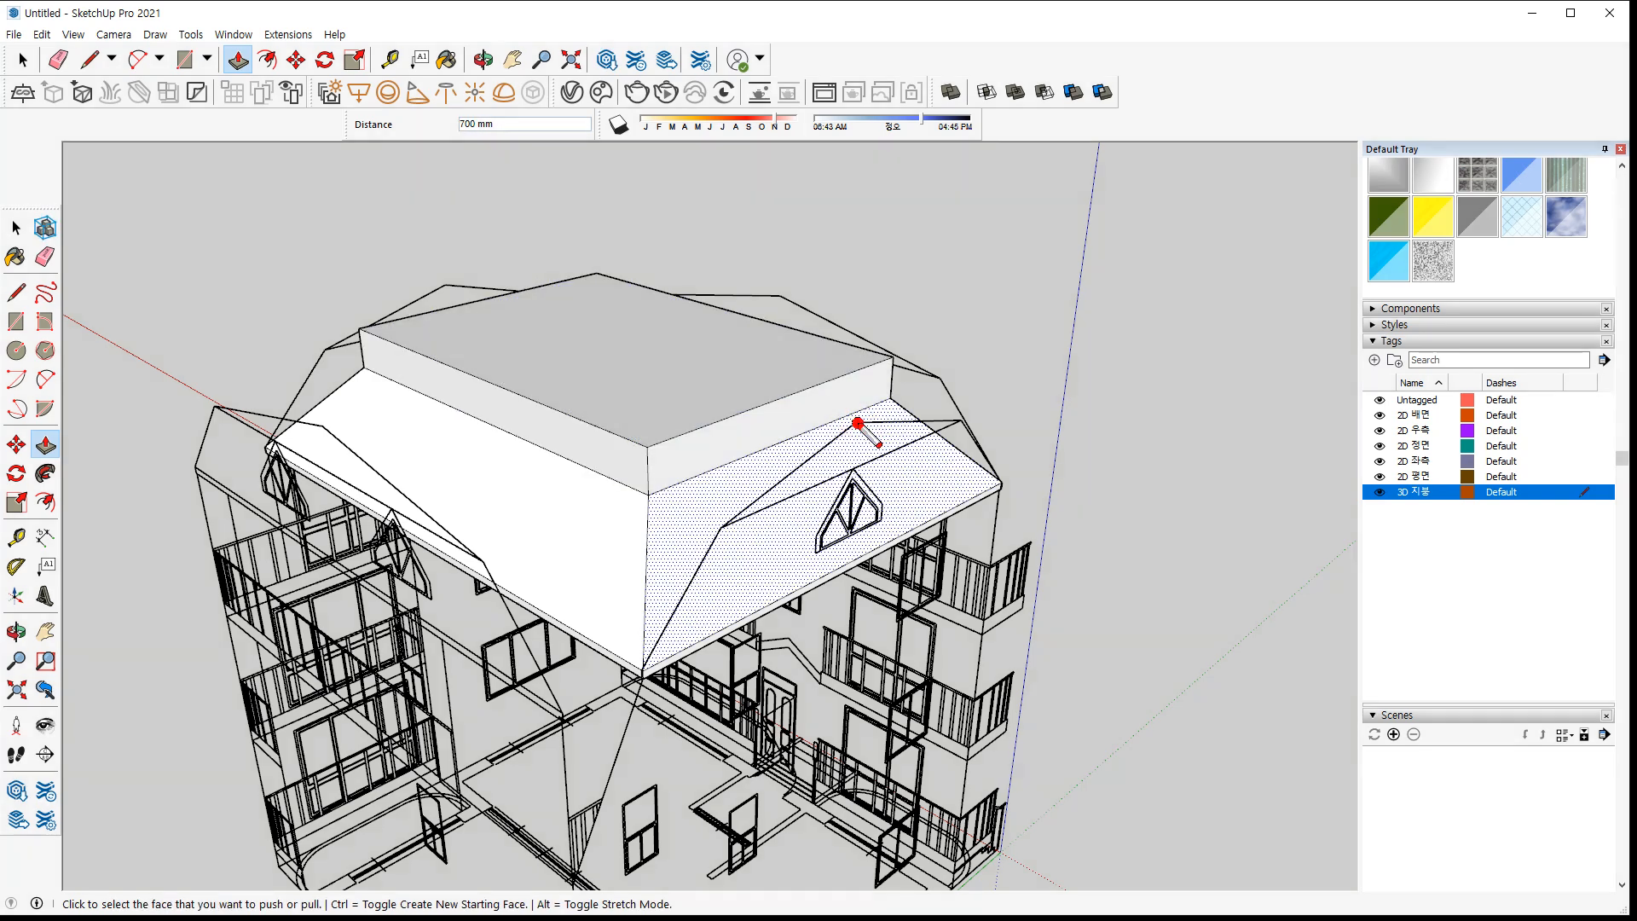
pyautogui.press('space')
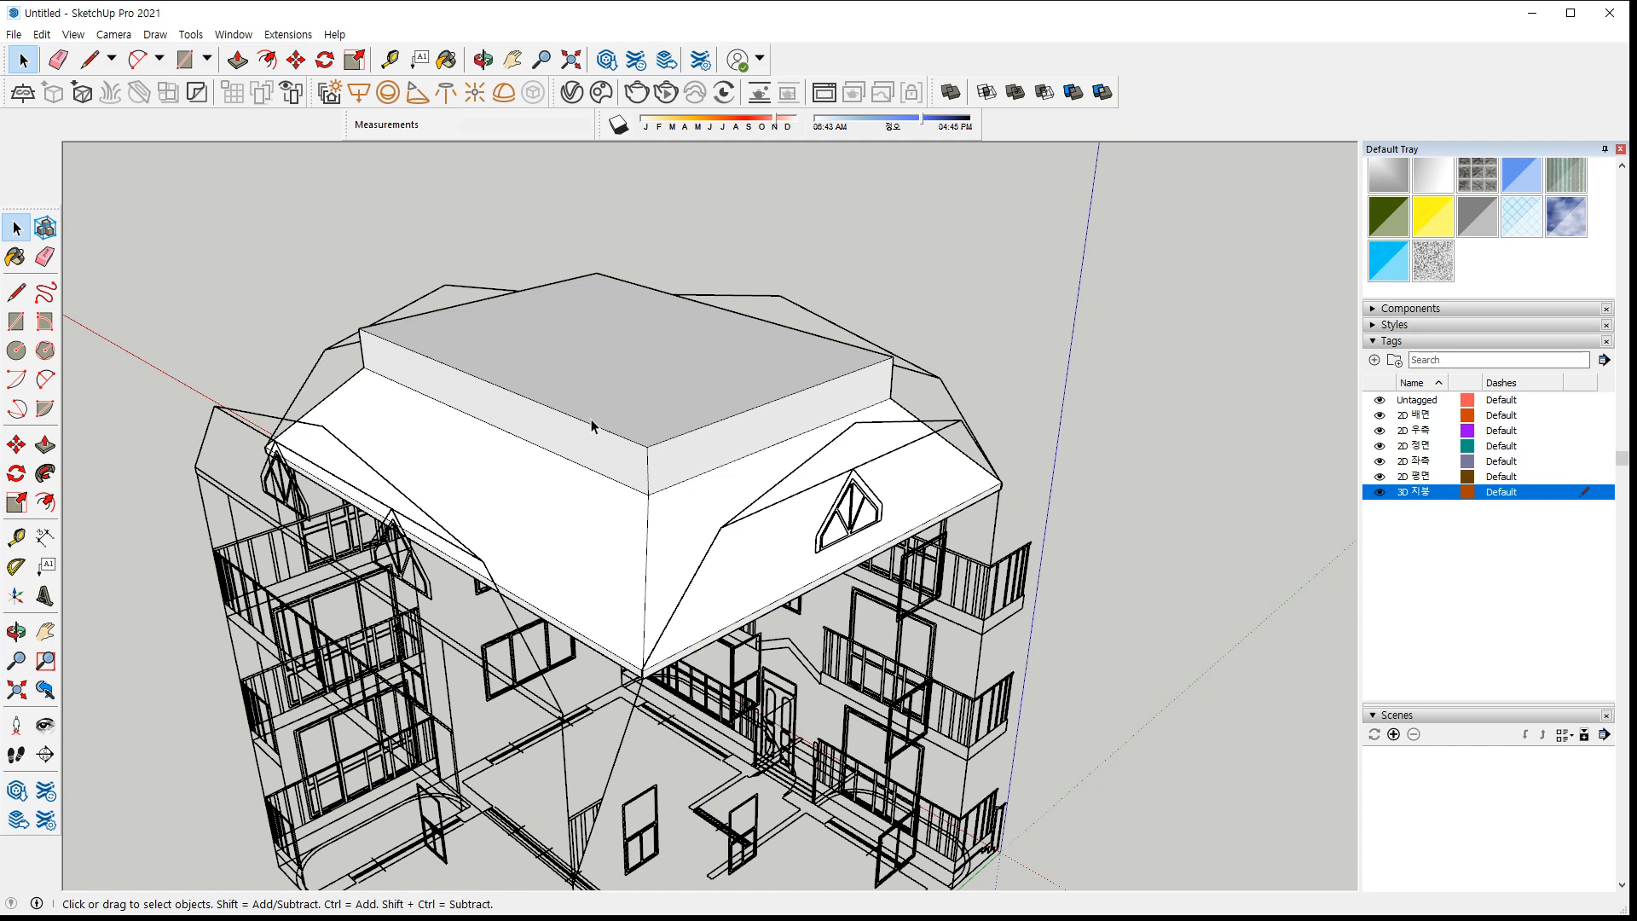
# Move one upper edge of the raised block 2650 mm inward along the green axis to the elevation's apex
pyautogui.press('m')
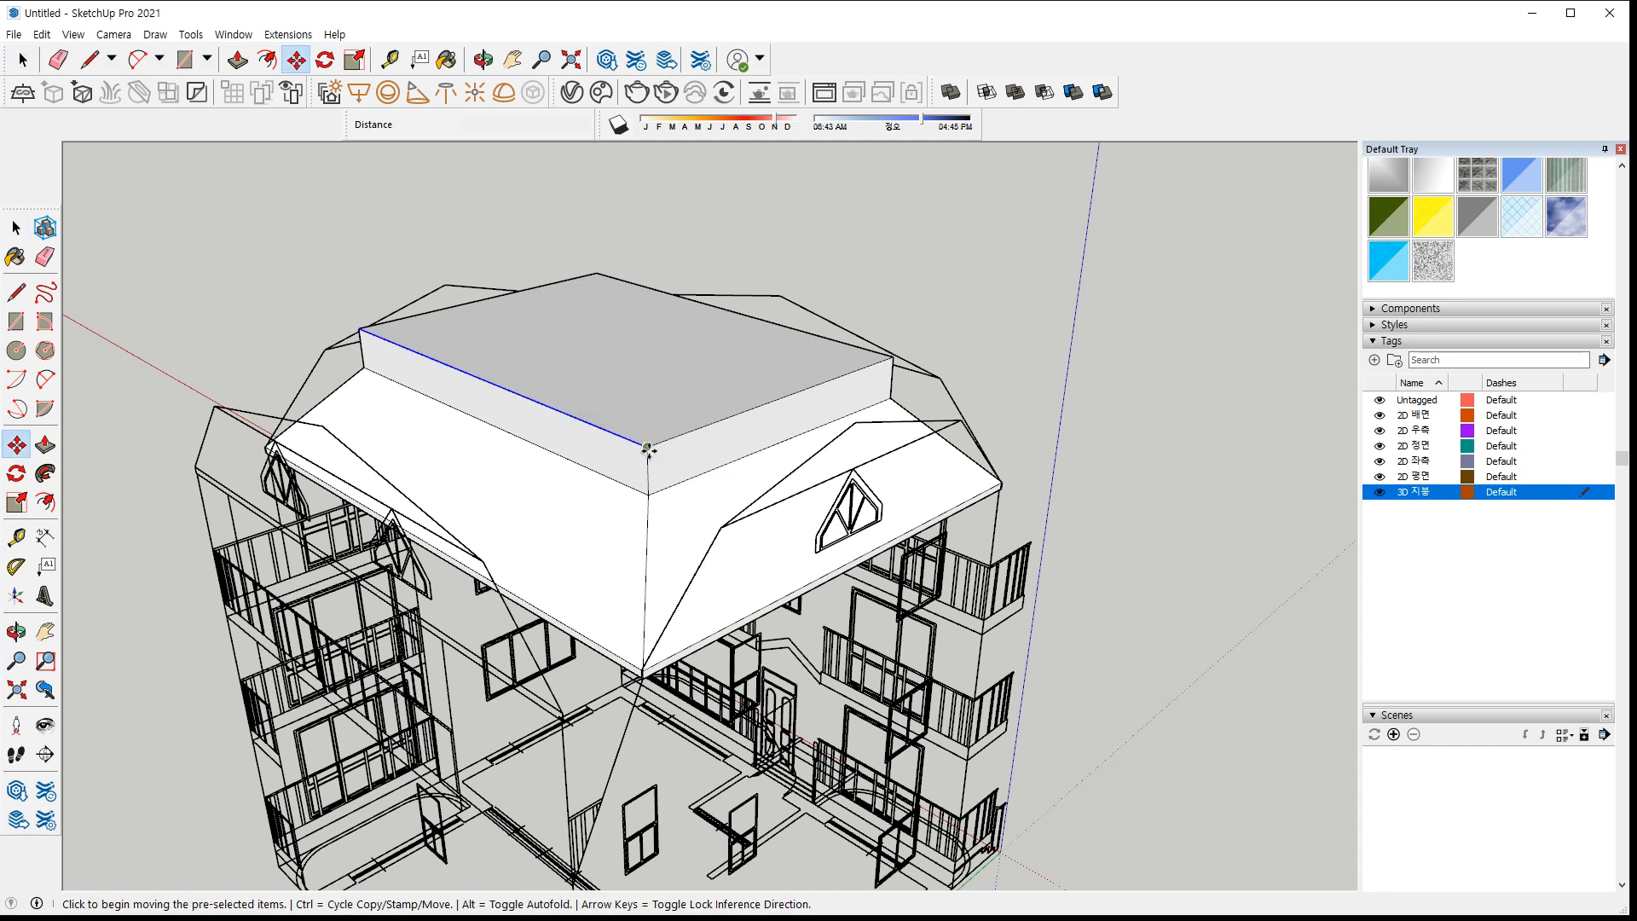
pyautogui.click(647, 448)
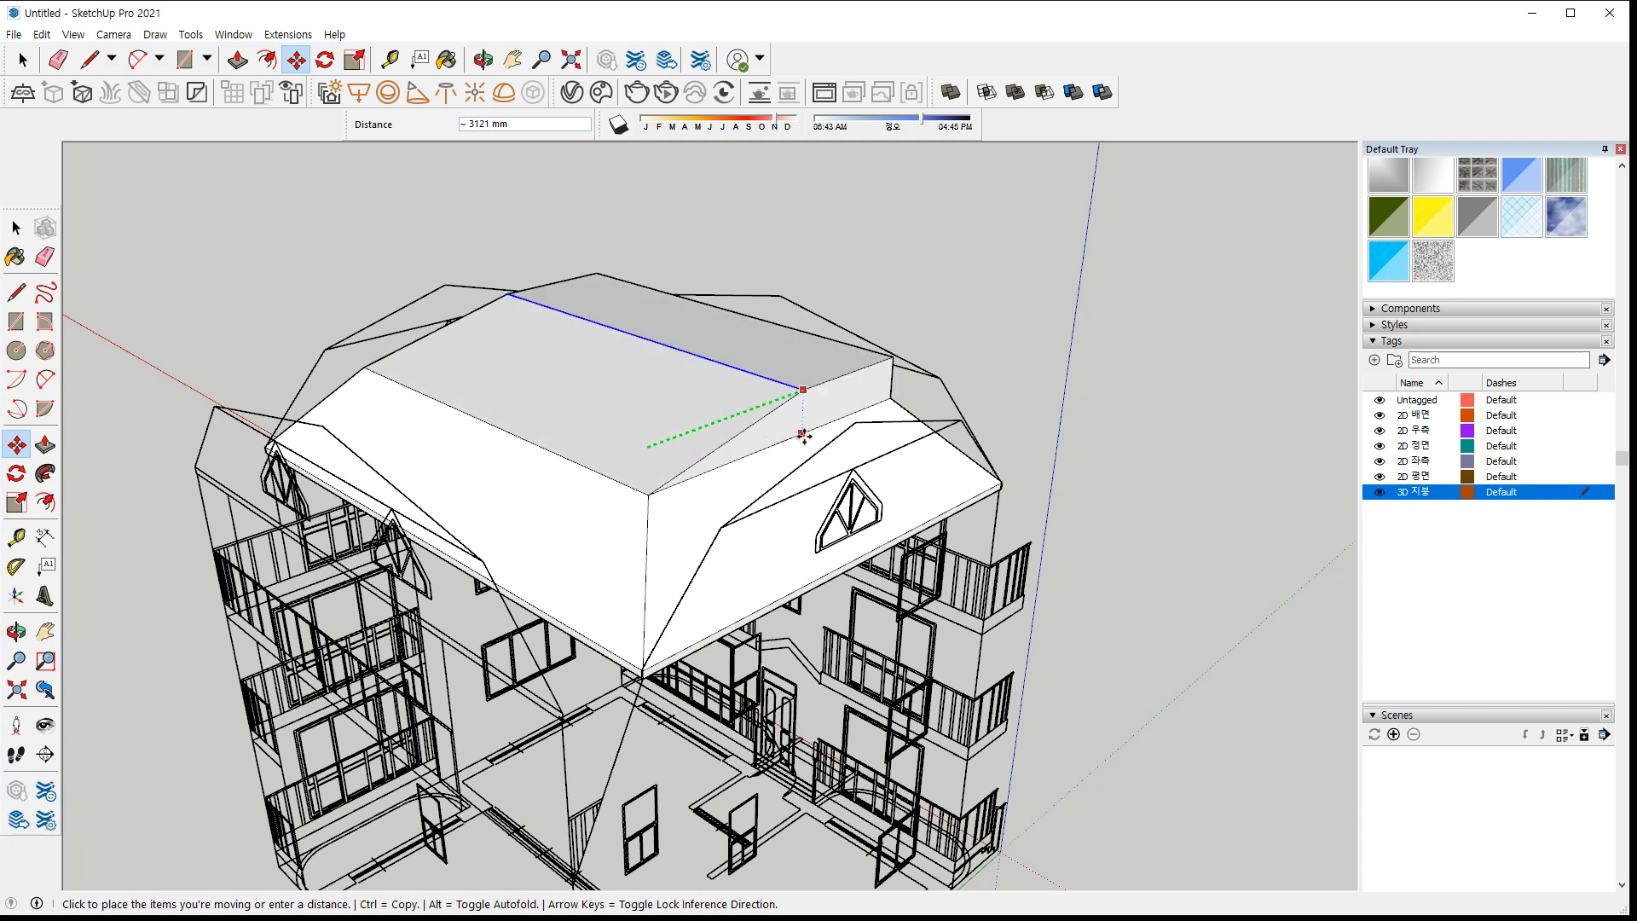
pyautogui.click(855, 421)
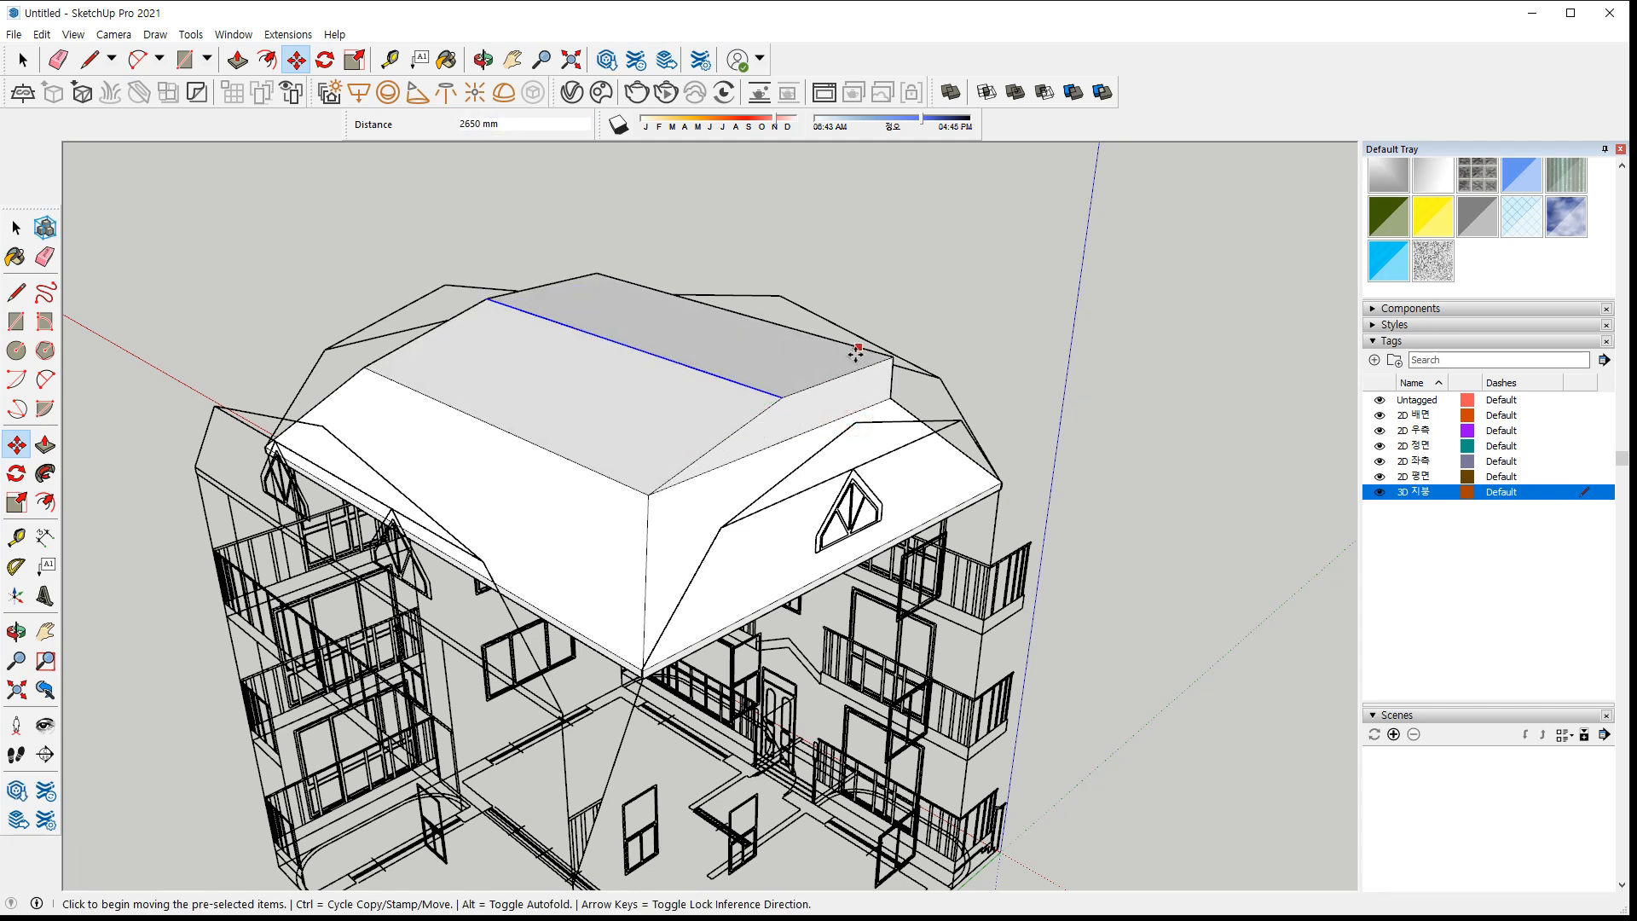
# Move the opposite upper edge inward along the green axis to the same apex to form a ridge
pyautogui.press('space')
pyautogui.click(859, 350)
pyautogui.press('m')
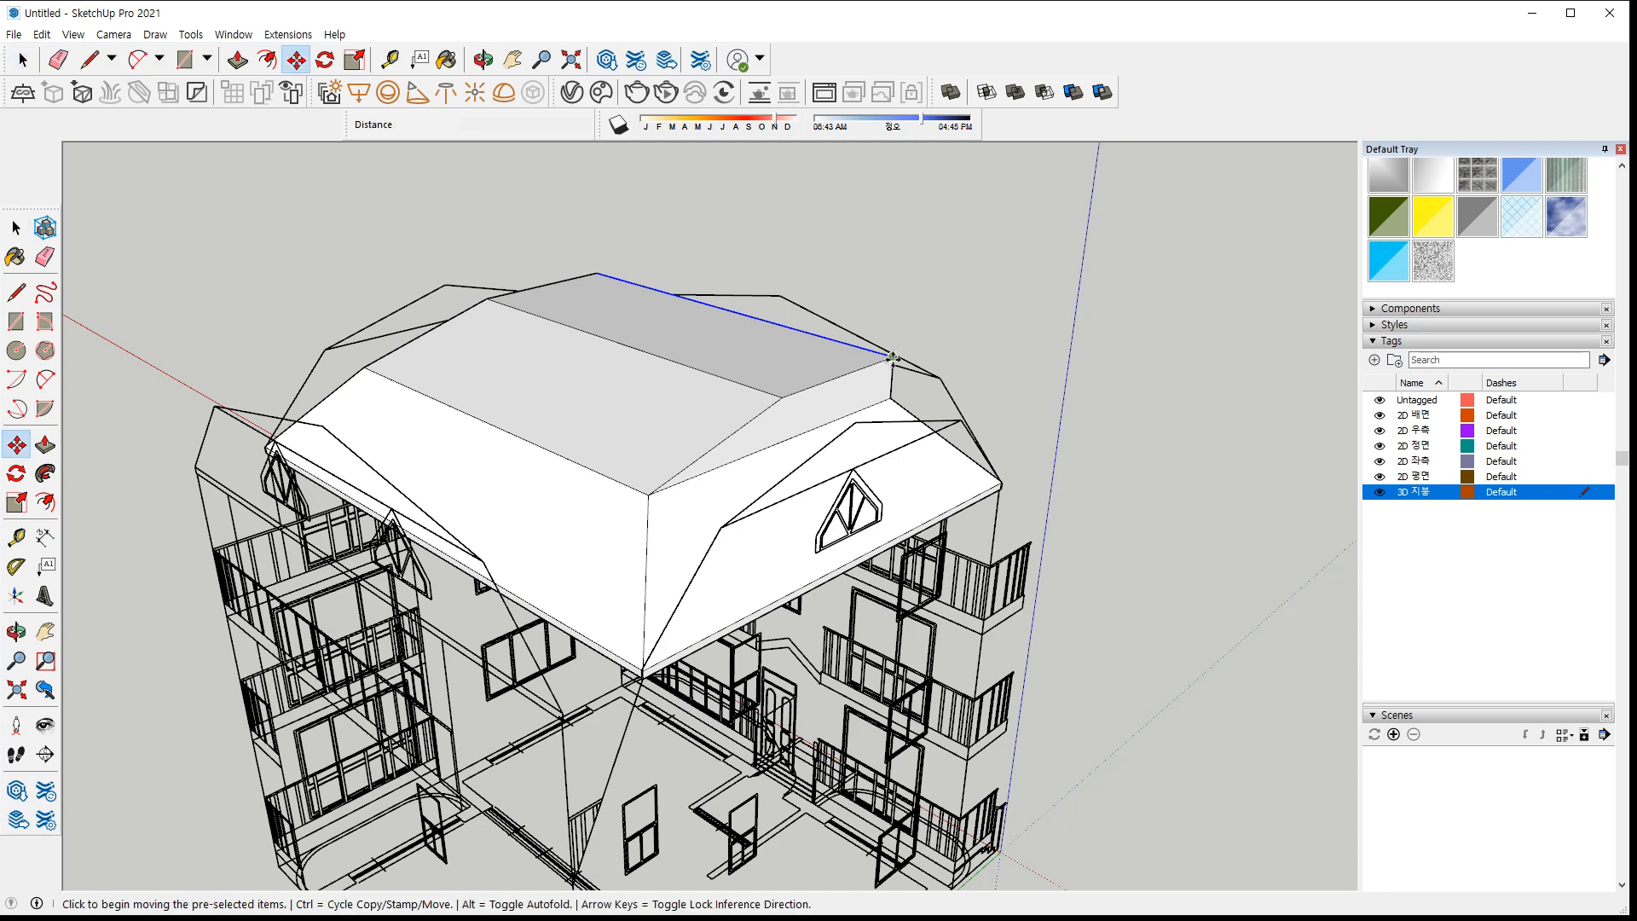
pyautogui.click(894, 358)
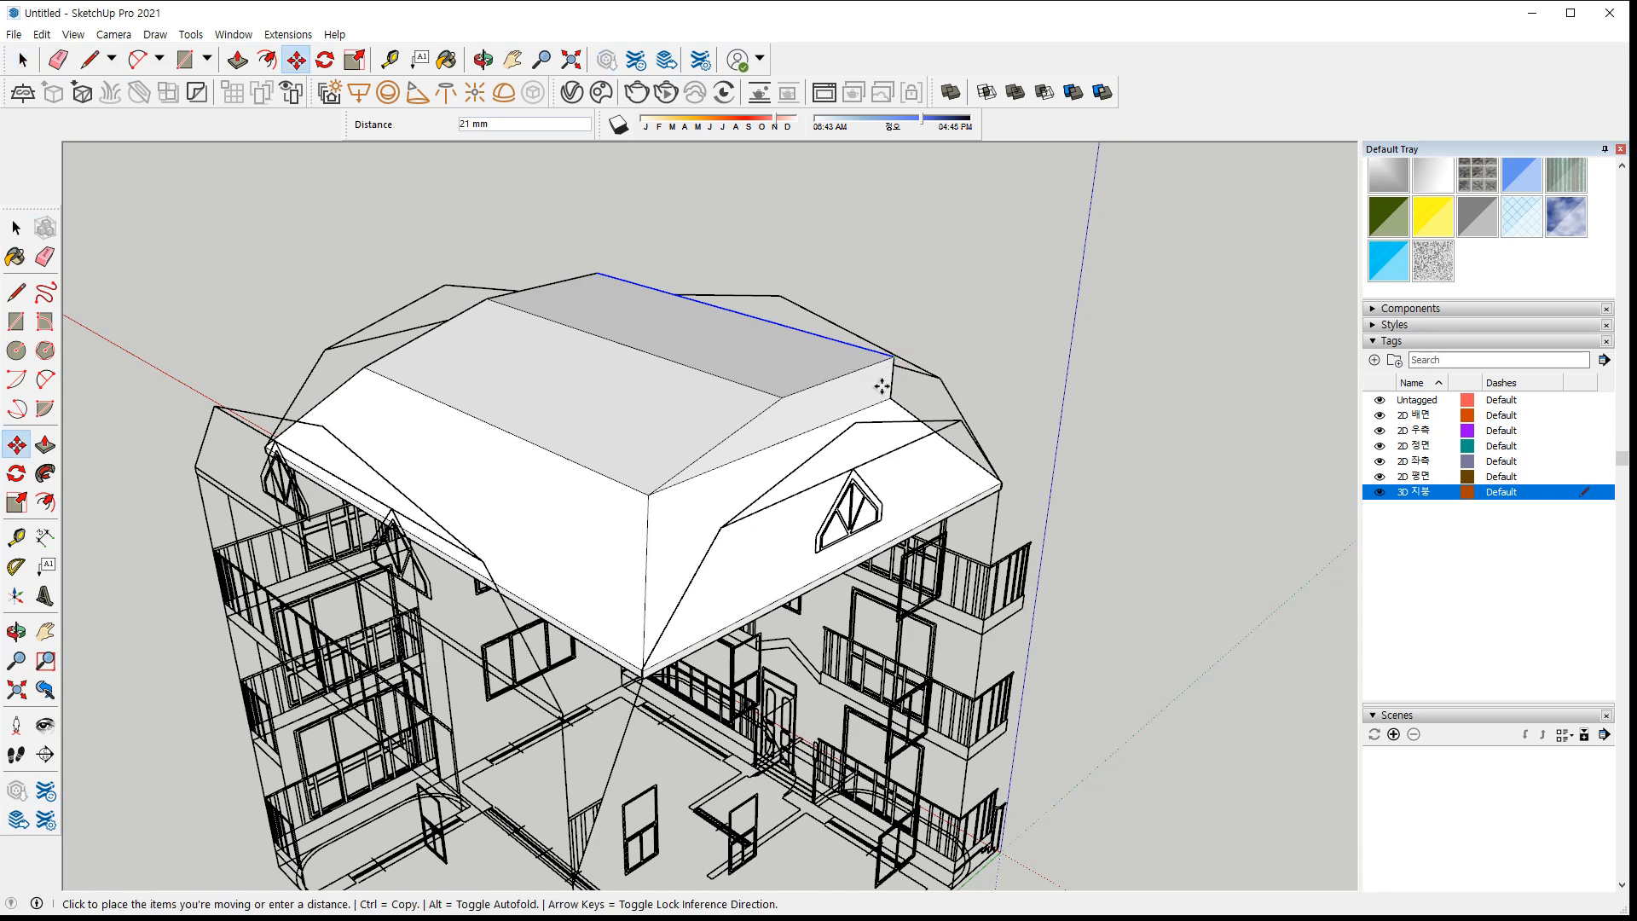
pyautogui.click(856, 427)
# Move one end of the ridge 3700 mm inward along the red axis to the apex of the adjoining elevation
pyautogui.moveTo(779, 401); pyautogui.dragTo(508, 380, button='middle')
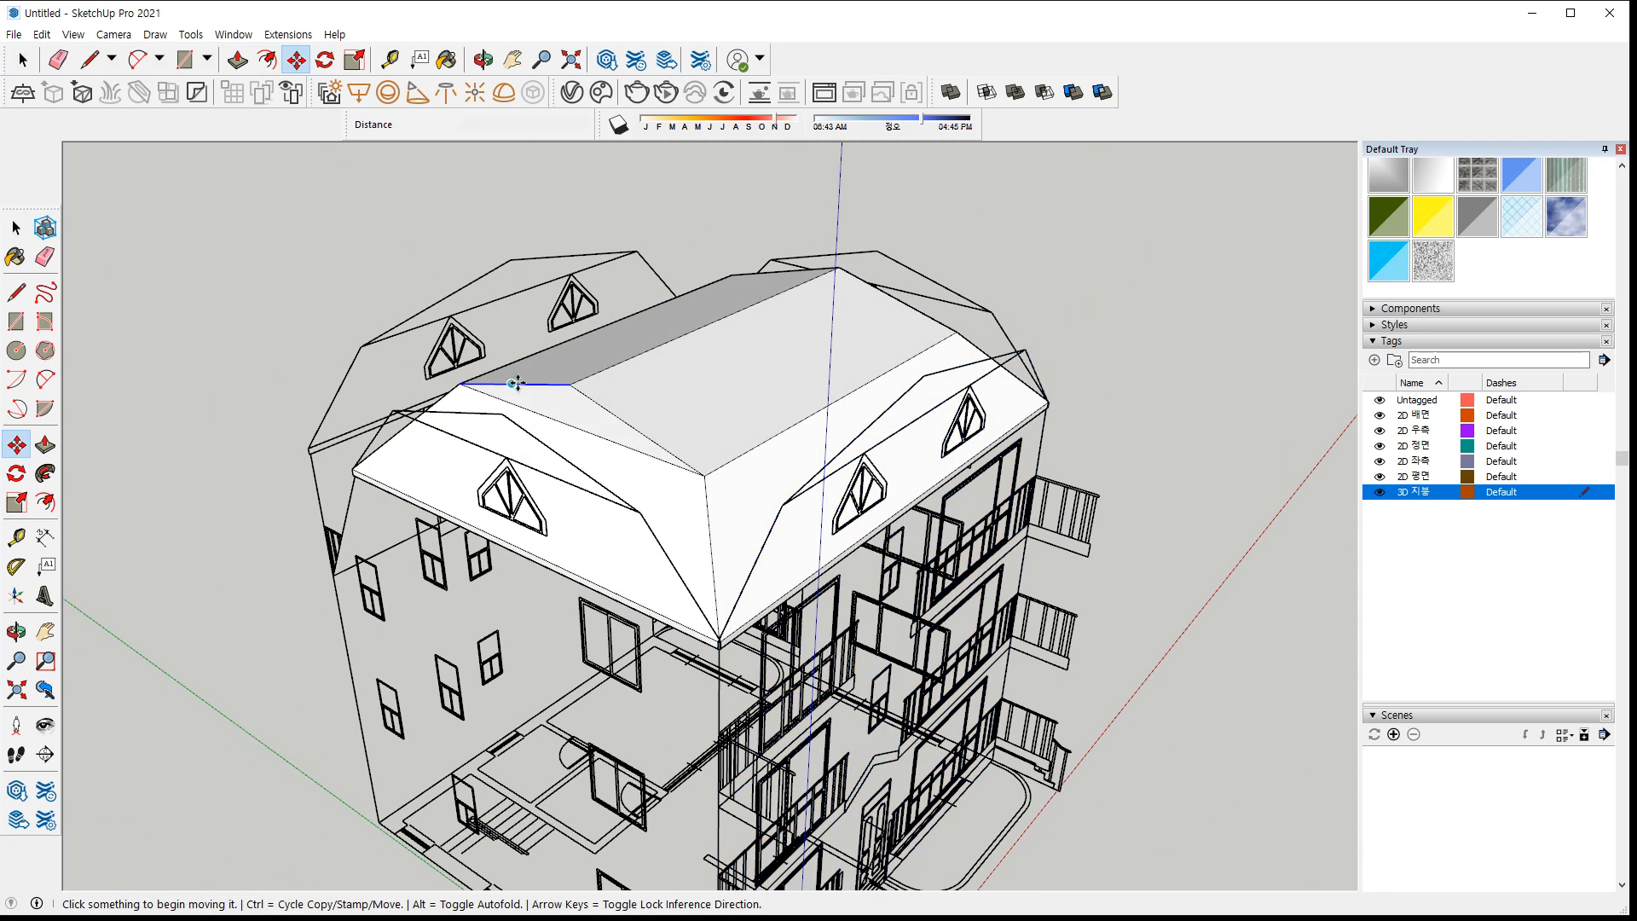
pyautogui.scroll(3, 862, 374)
pyautogui.moveTo(861, 374); pyautogui.dragTo(764, 366, button='middle')
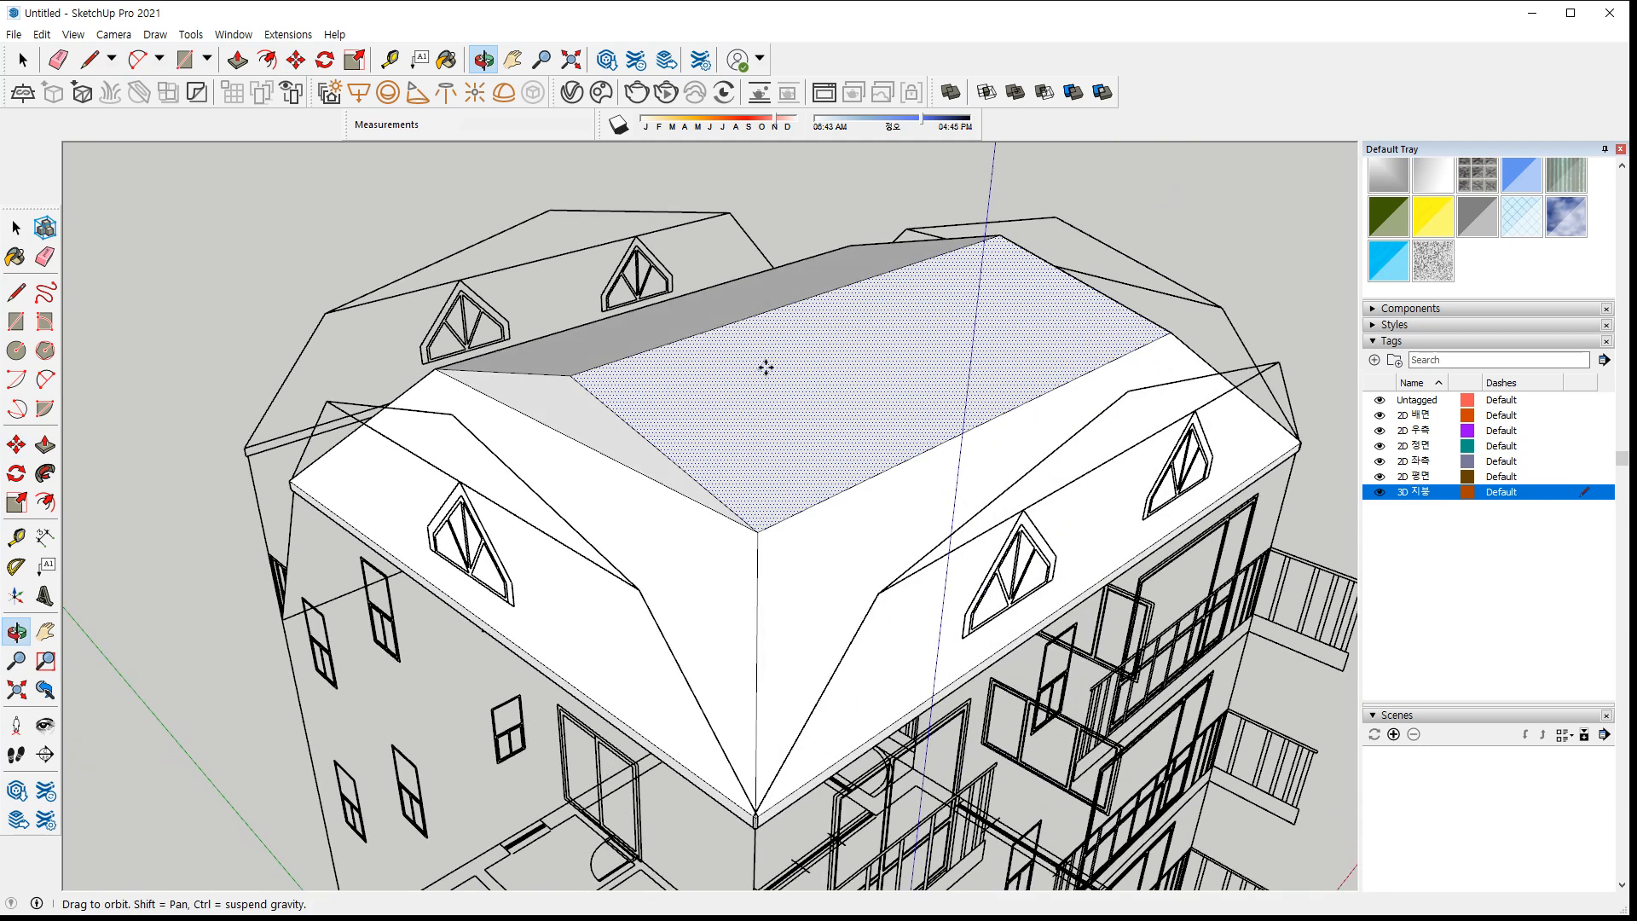
pyautogui.click(576, 377)
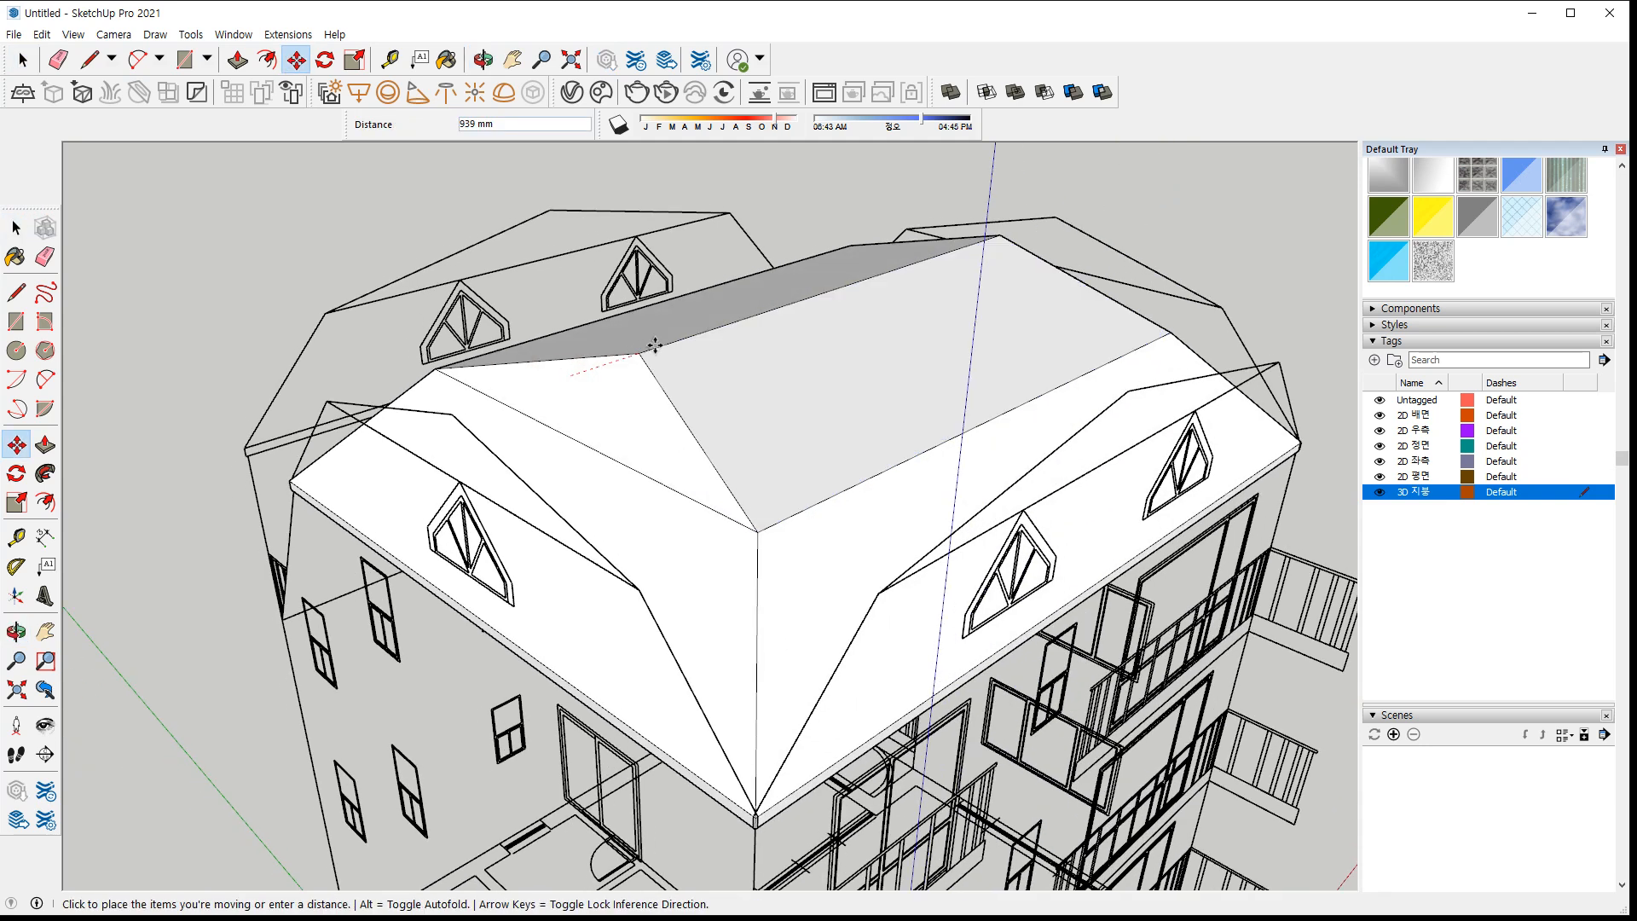
pyautogui.press('Right')
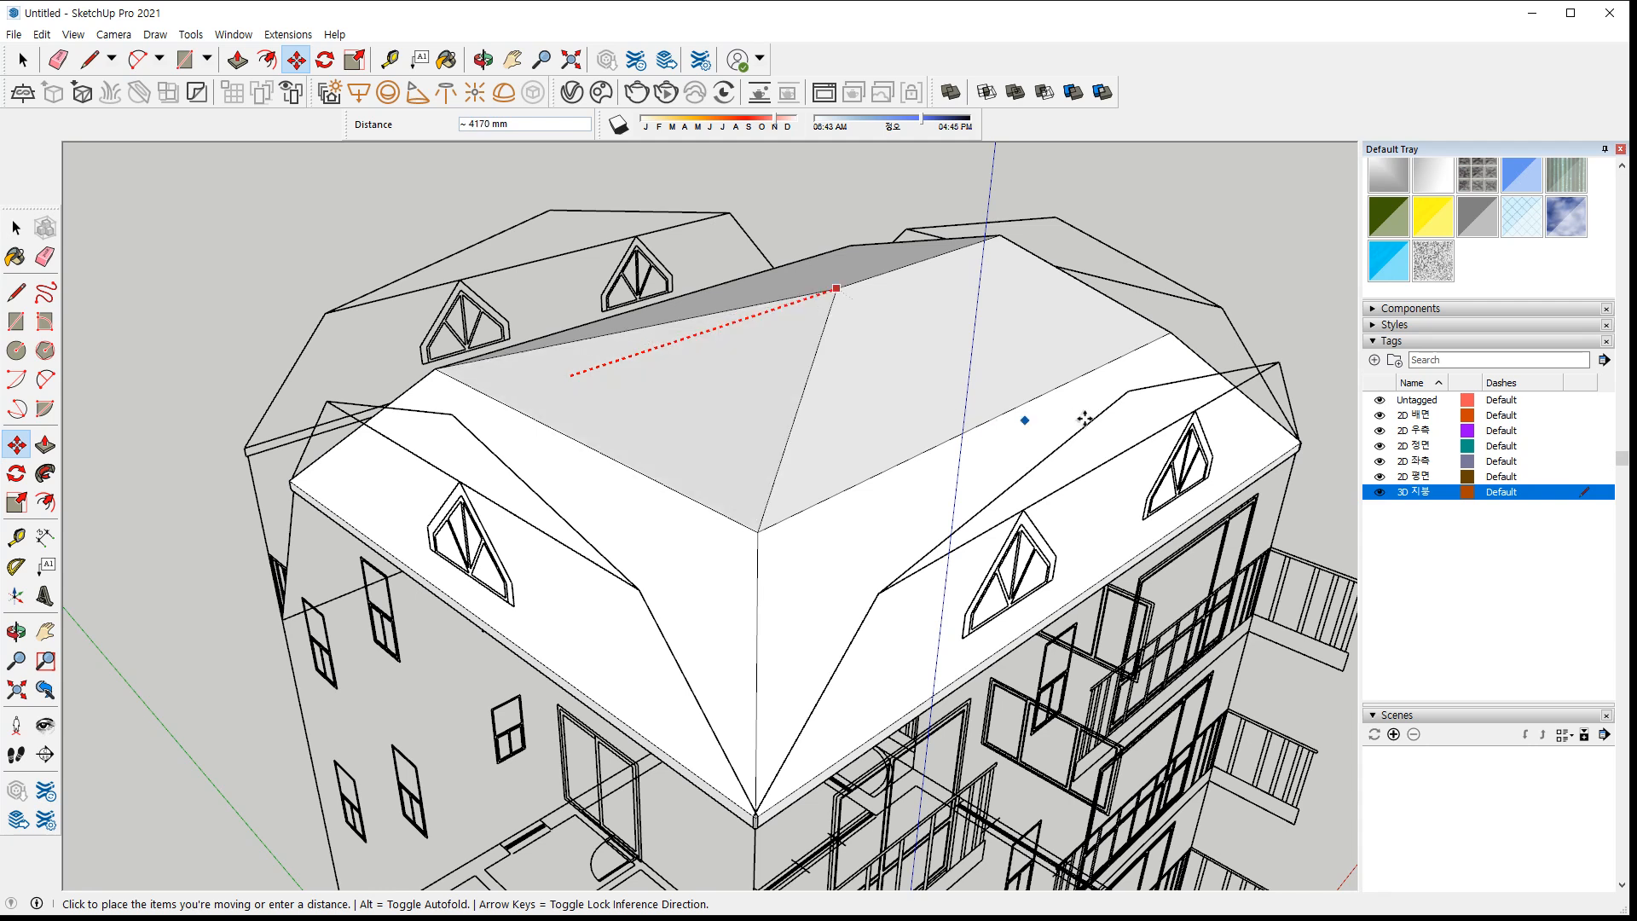
pyautogui.click(1127, 390)
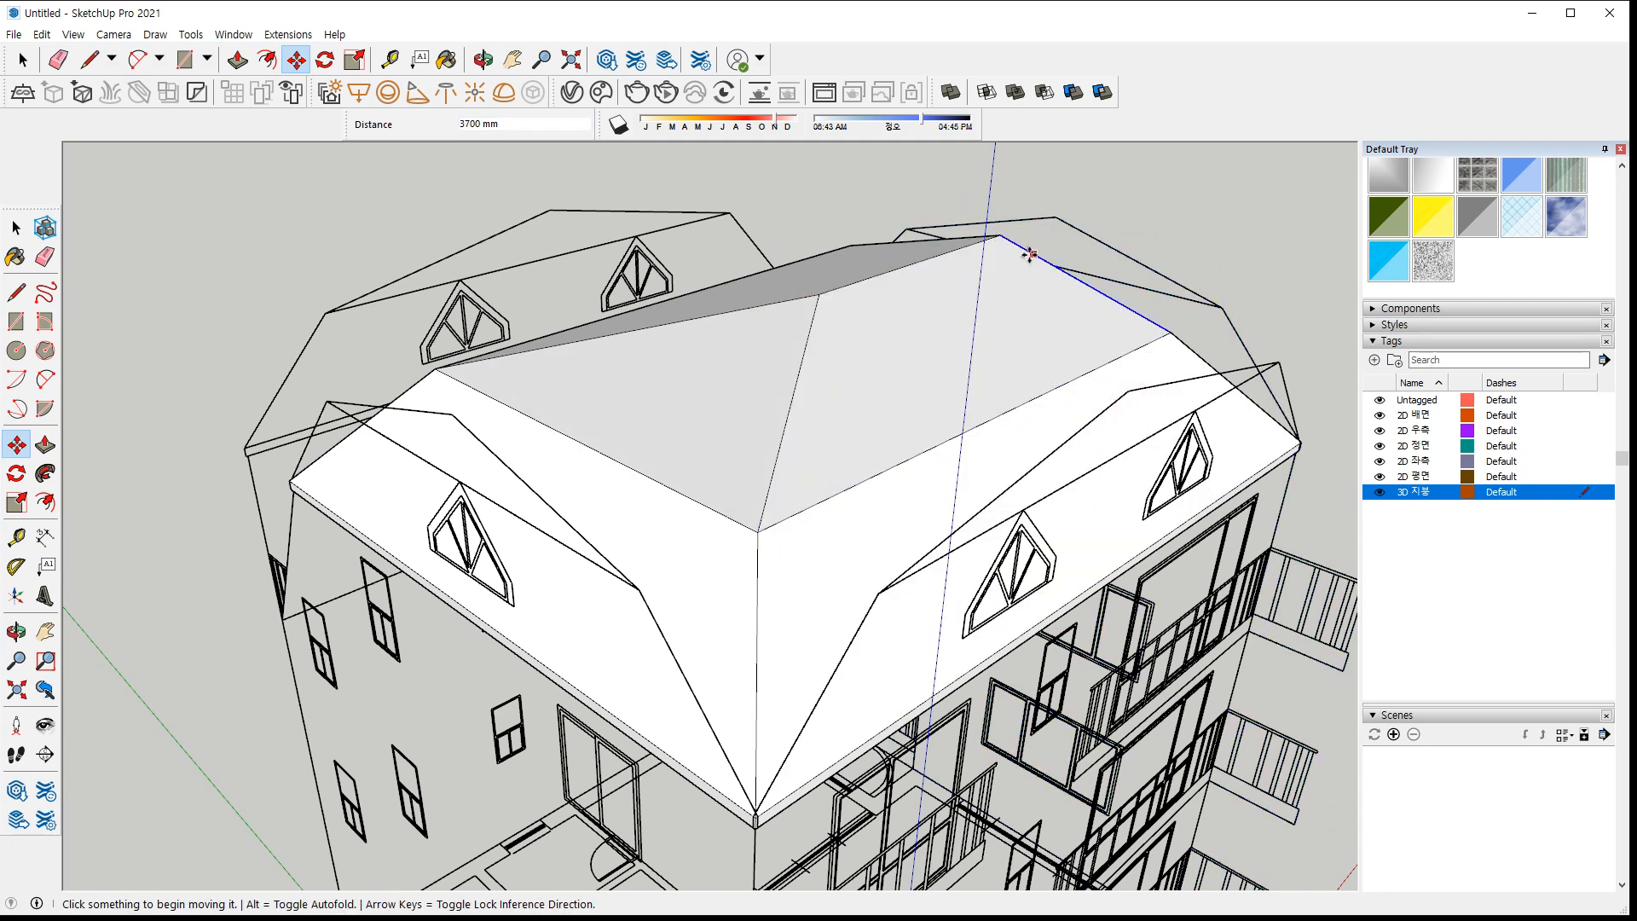
# Move the ridge's other end inward along the red axis to the same elevation apex so both ends meet
pyautogui.click(1006, 243)
pyautogui.press('Right')
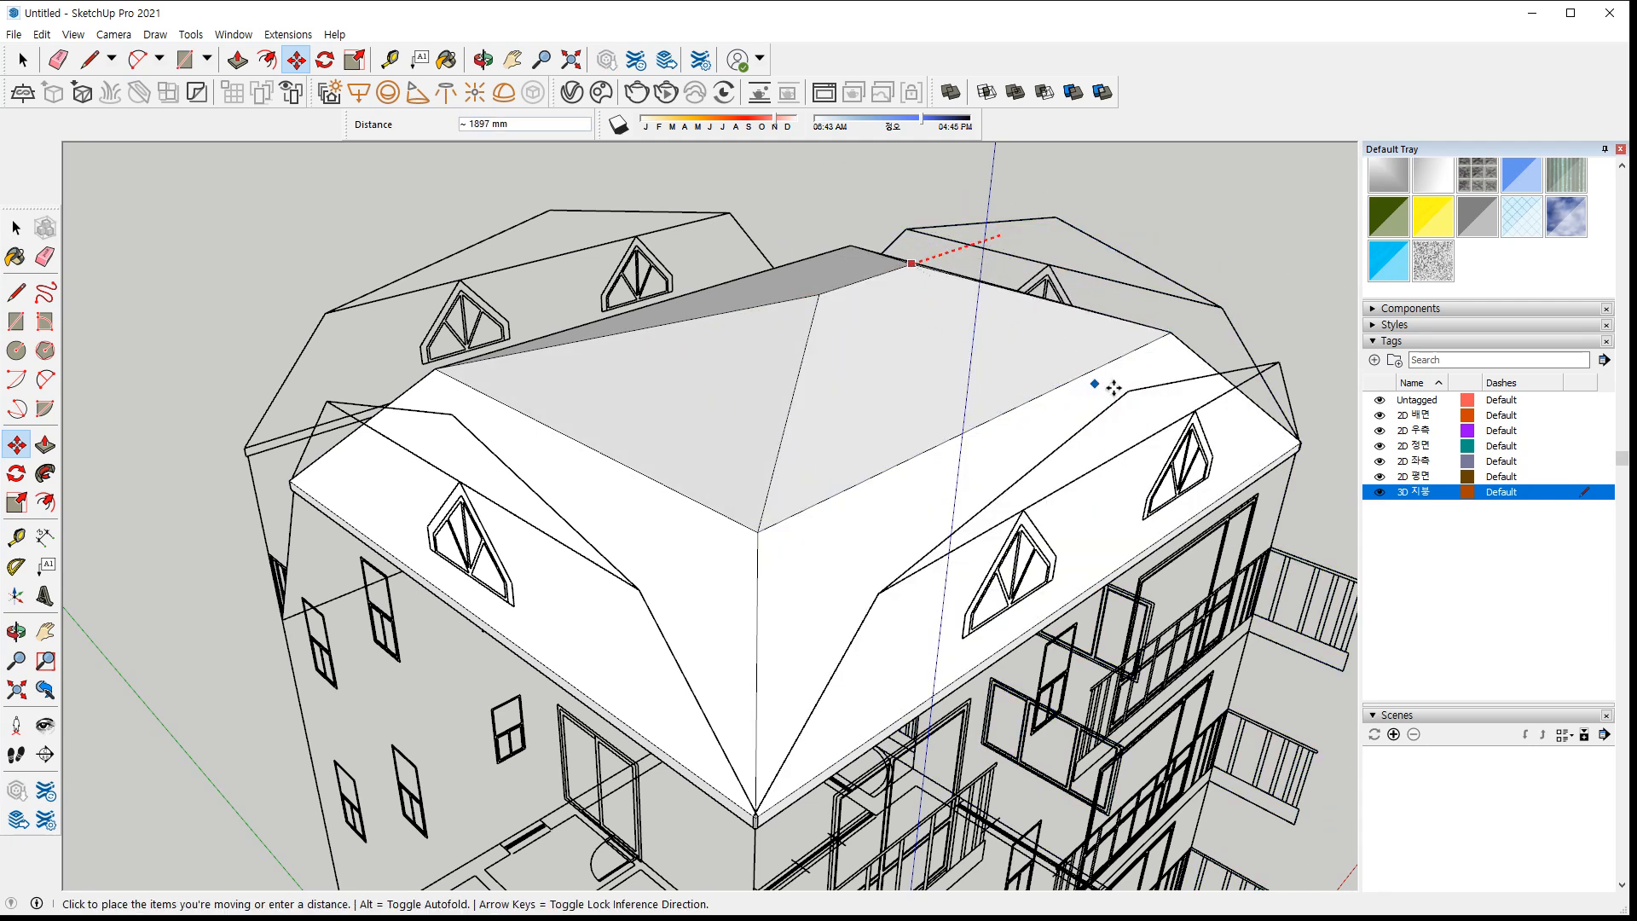
pyautogui.click(1128, 393)
pyautogui.press('space')
# Examine the gabled dormer window outlines on the elevations and how they sit against the sloped roof faces
pyautogui.moveTo(775, 473); pyautogui.dragTo(601, 337, button='middle')
pyautogui.moveTo(687, 534); pyautogui.dragTo(1077, 415, button='middle')
pyautogui.moveTo(1042, 504)
pyautogui.mouseDown(button='middle')
pyautogui.moveTo(833, 446)
pyautogui.moveTo(742, 442)
pyautogui.moveTo(785, 369)
pyautogui.moveTo(631, 423)
pyautogui.moveTo(725, 473)
pyautogui.mouseUp(button='middle')
pyautogui.moveTo(720, 473)
pyautogui.mouseDown()
pyautogui.moveTo(609, 341)
pyautogui.moveTo(810, 341)
pyautogui.moveTo(751, 503)
pyautogui.mouseUp()
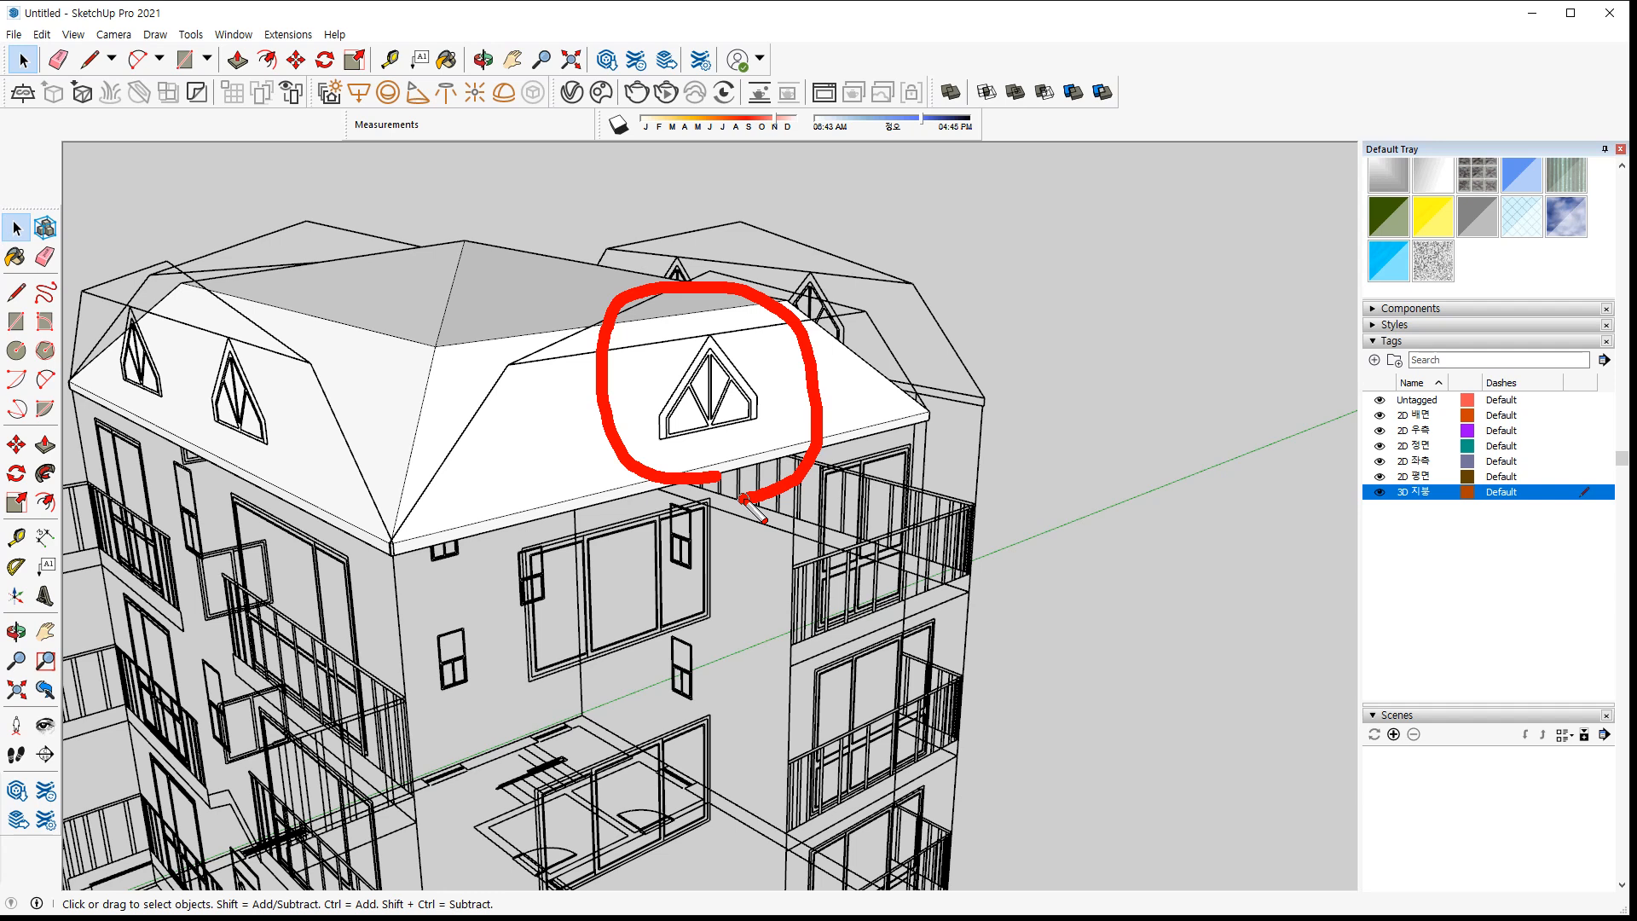
pyautogui.press('Escape')
pyautogui.moveTo(698, 362)
pyautogui.mouseDown(button='middle')
pyautogui.moveTo(754, 426)
pyautogui.moveTo(1031, 431)
pyautogui.moveTo(920, 430)
pyautogui.mouseUp(button='middle')
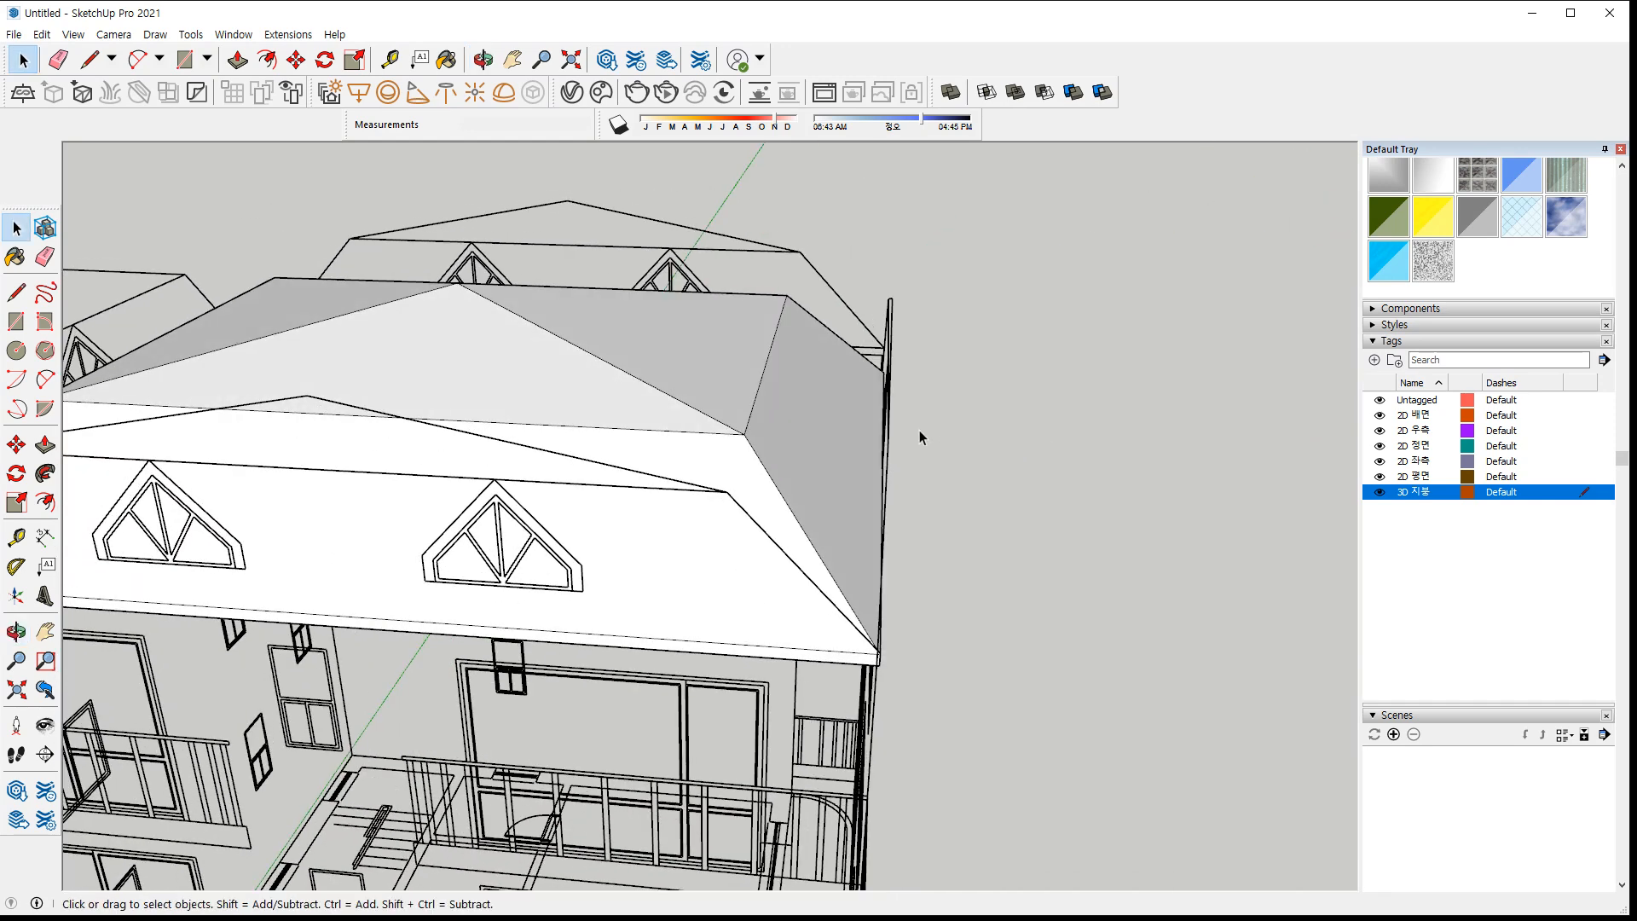
pyautogui.scroll(3, 822, 445)
pyautogui.moveTo(822, 445); pyautogui.dragTo(687, 432, button='middle')
pyautogui.scroll(3, 857, 498)
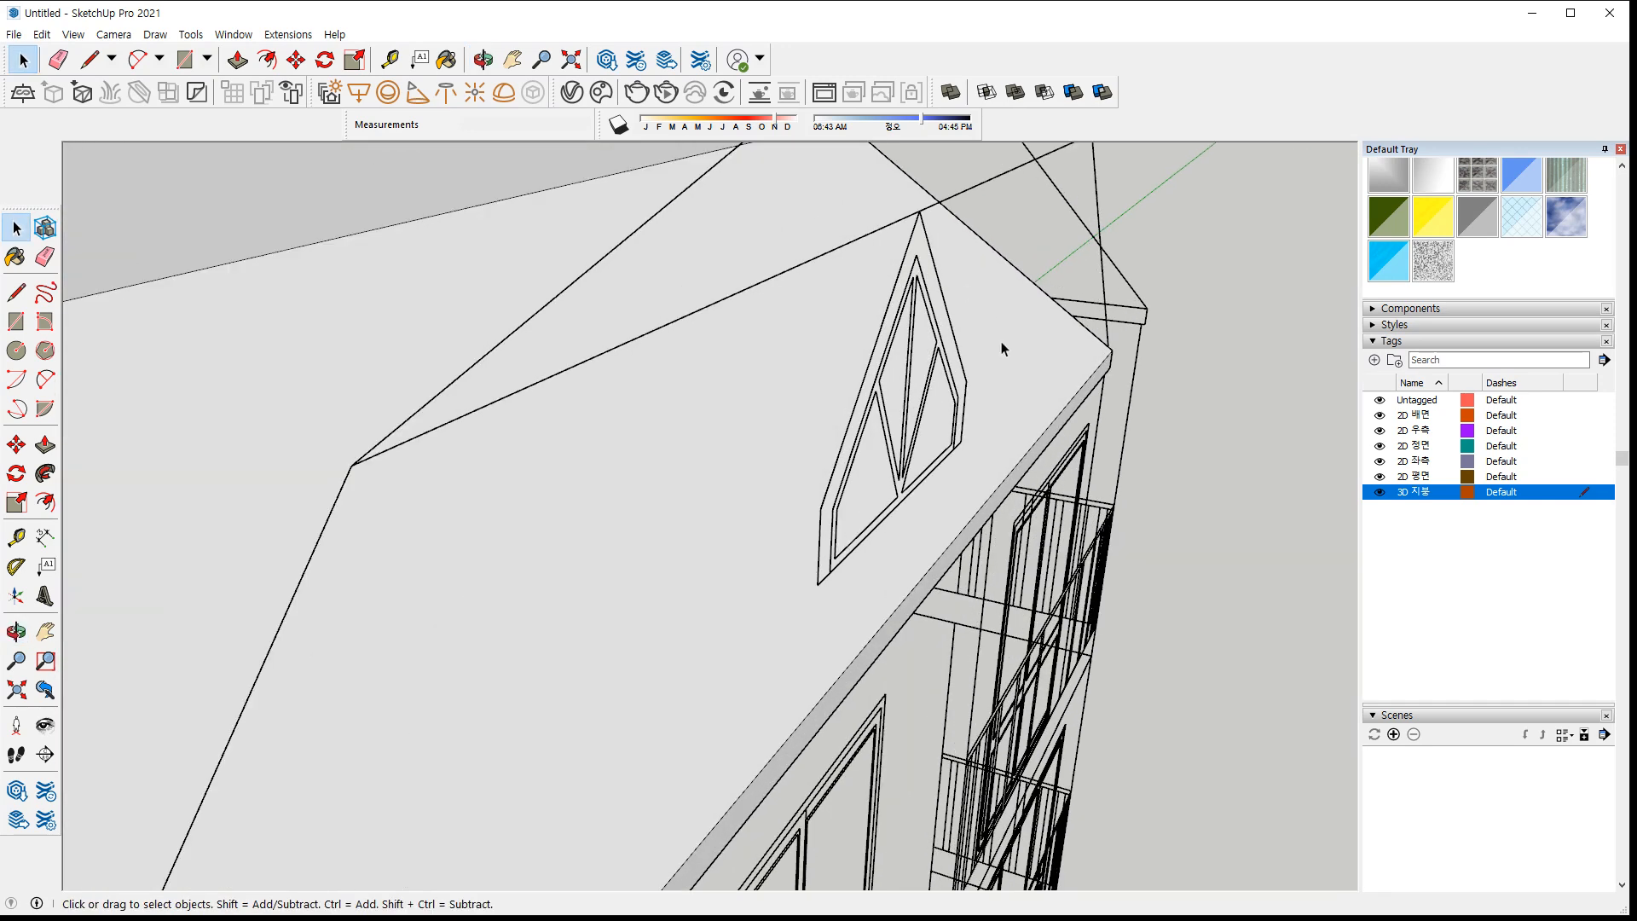
pyautogui.moveTo(452, 200); pyautogui.dragTo(823, 708)
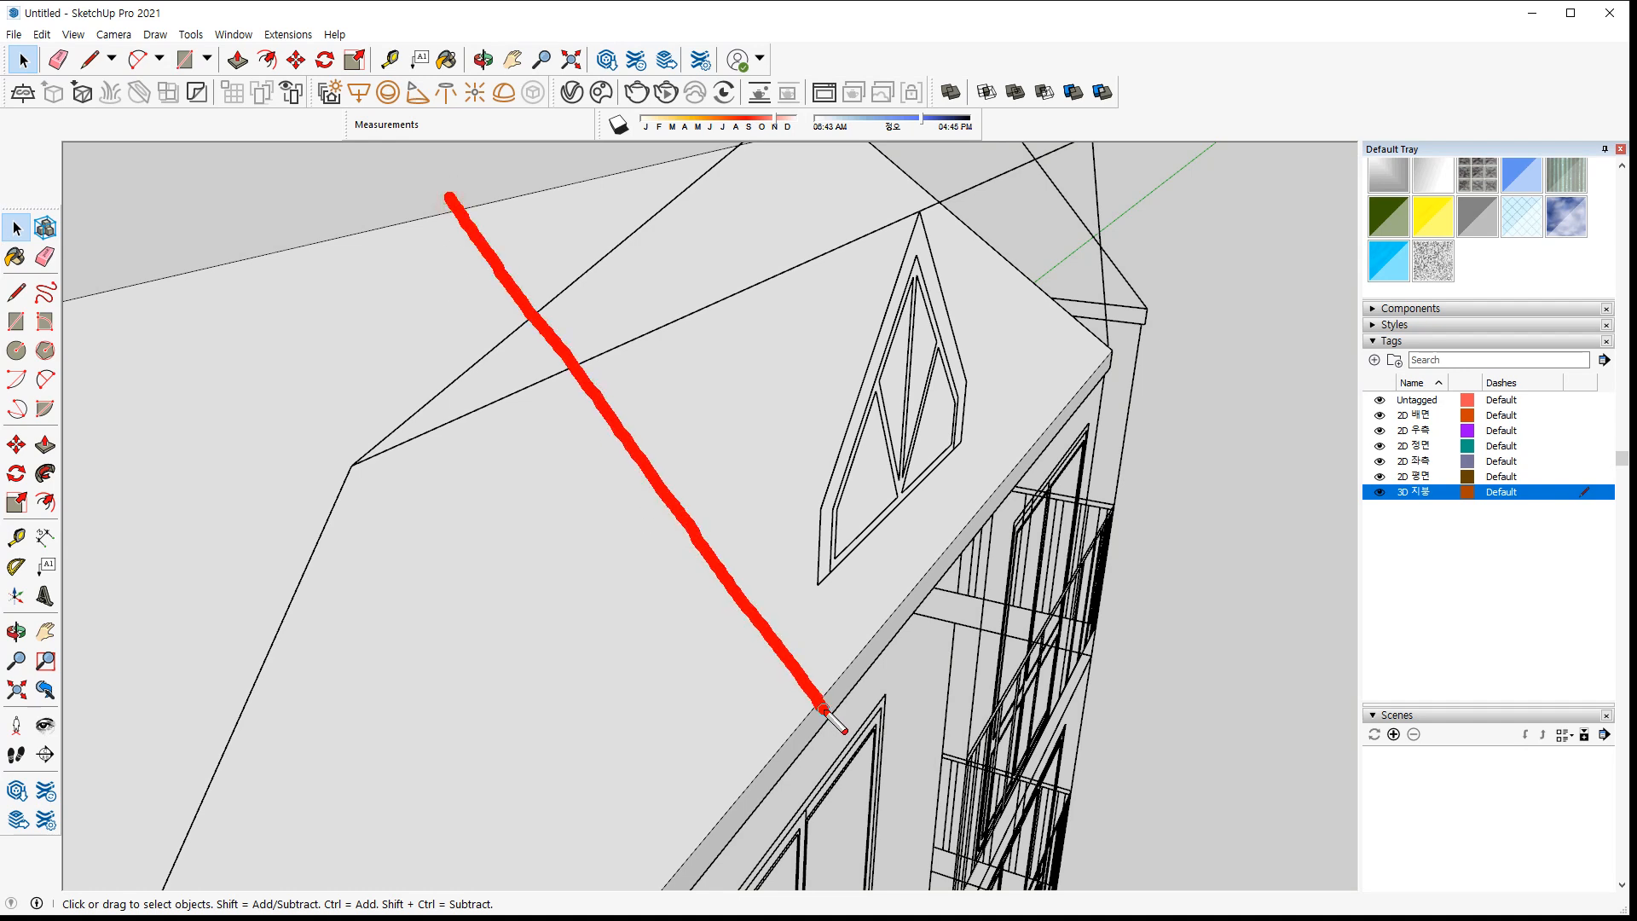
pyautogui.moveTo(687, 546); pyautogui.dragTo(667, 163)
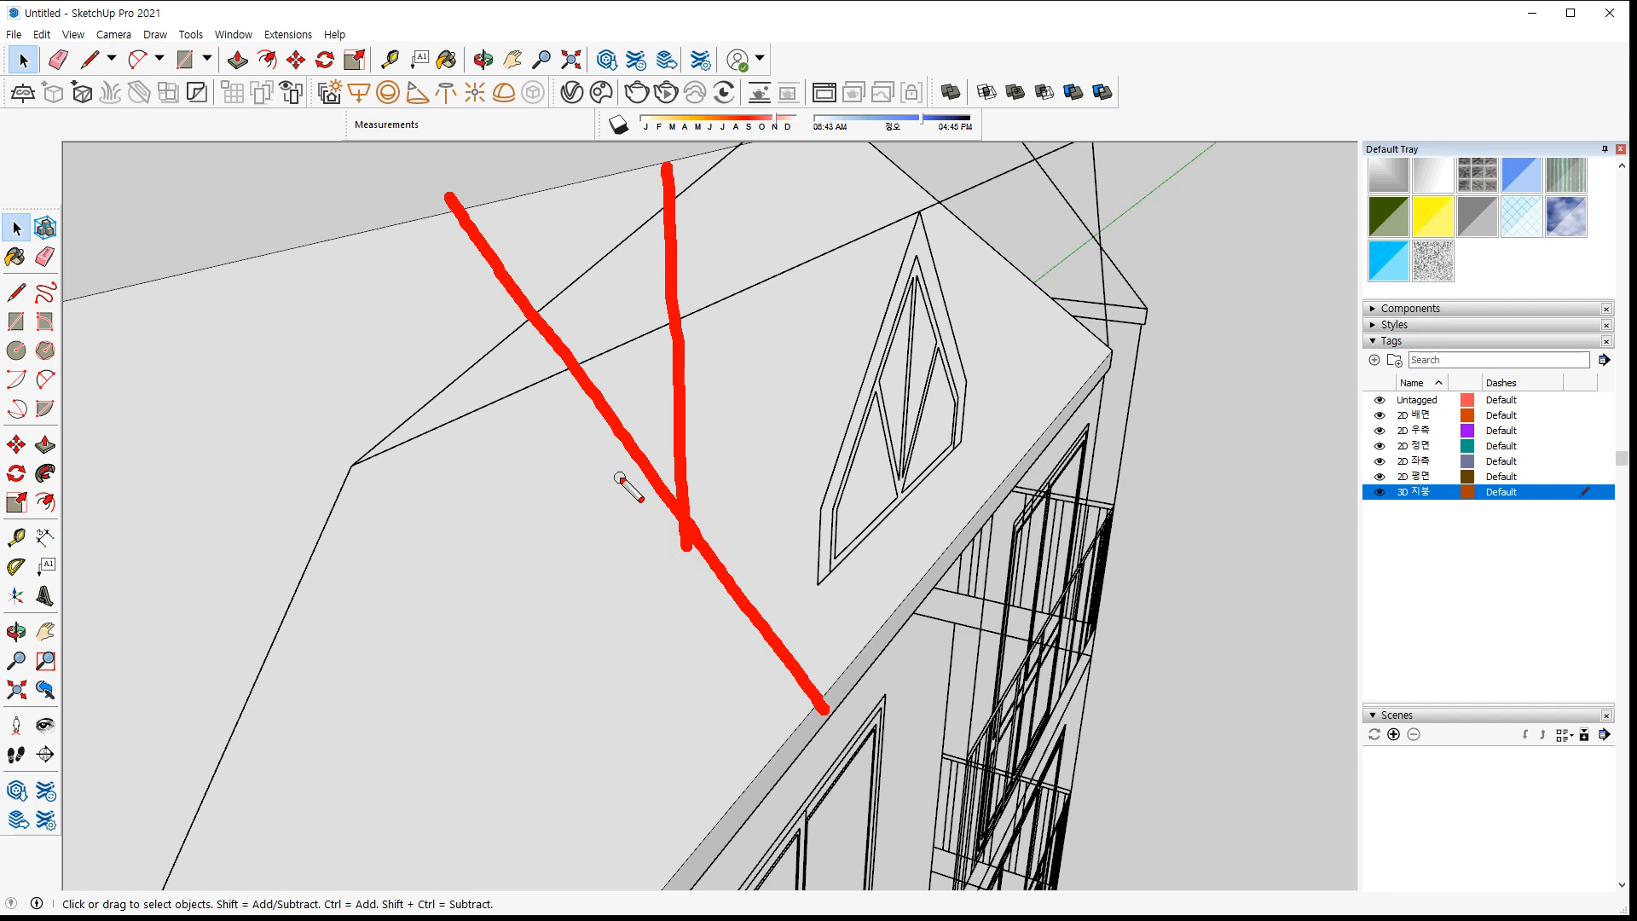
pyautogui.moveTo(619, 477)
pyautogui.mouseDown(button='middle')
pyautogui.moveTo(665, 508)
pyautogui.moveTo(515, 522)
pyautogui.mouseUp(button='middle')
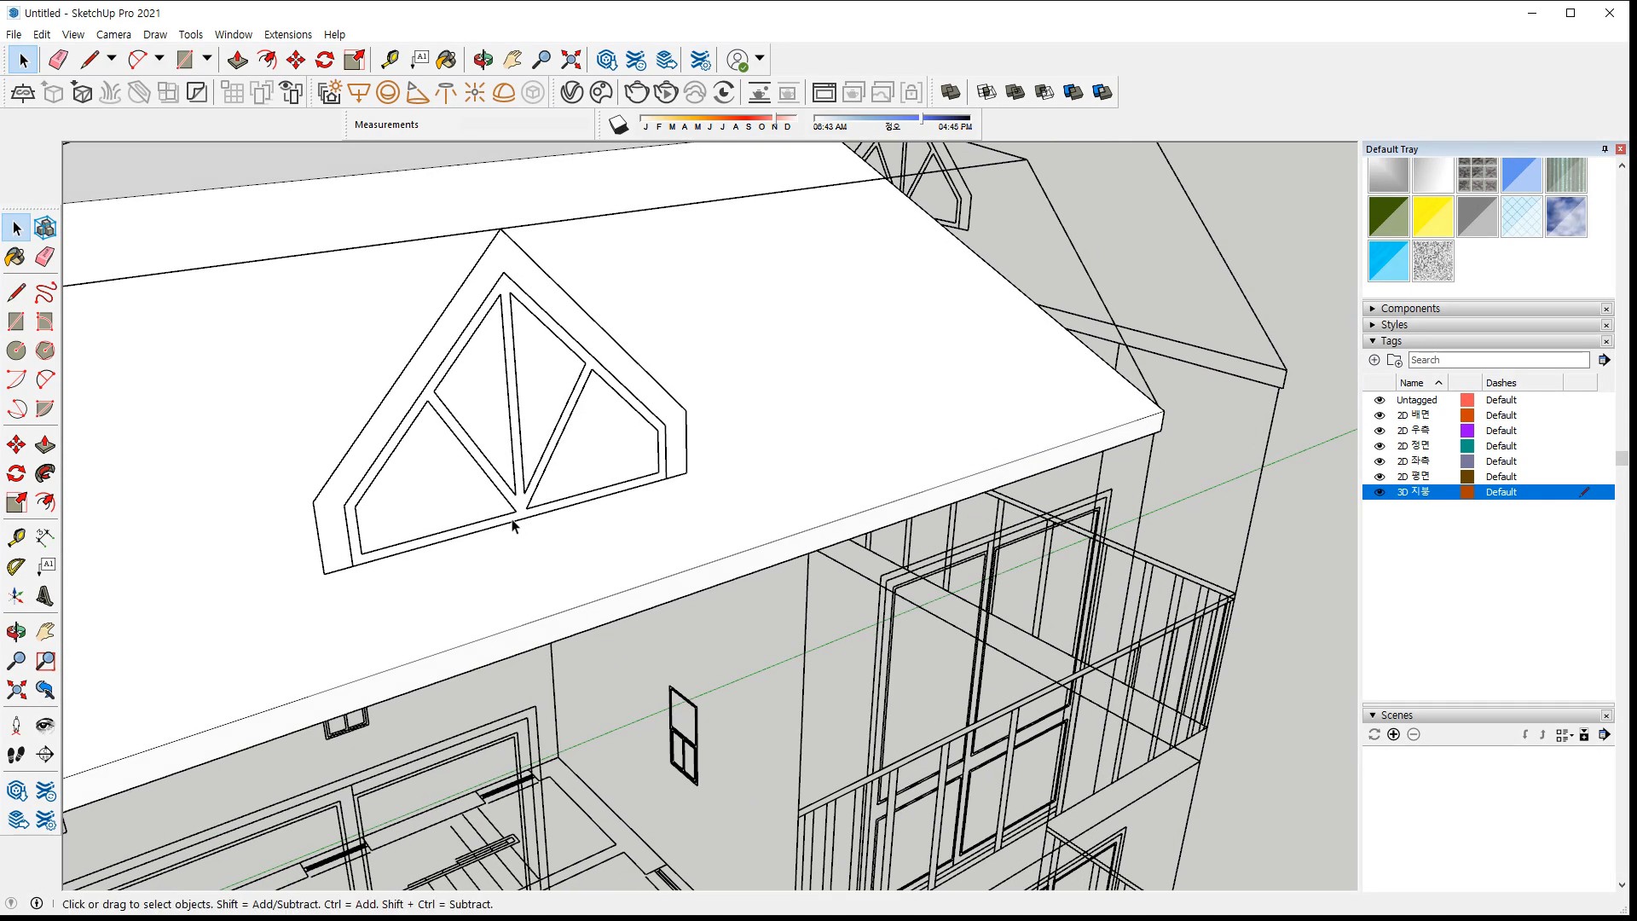
# Trace the outer outline of the dormer window on the elevation with the Line tool to form a closed face
pyautogui.press('m')
pyautogui.press('l')
pyautogui.click(324, 573)
pyautogui.click(687, 472)
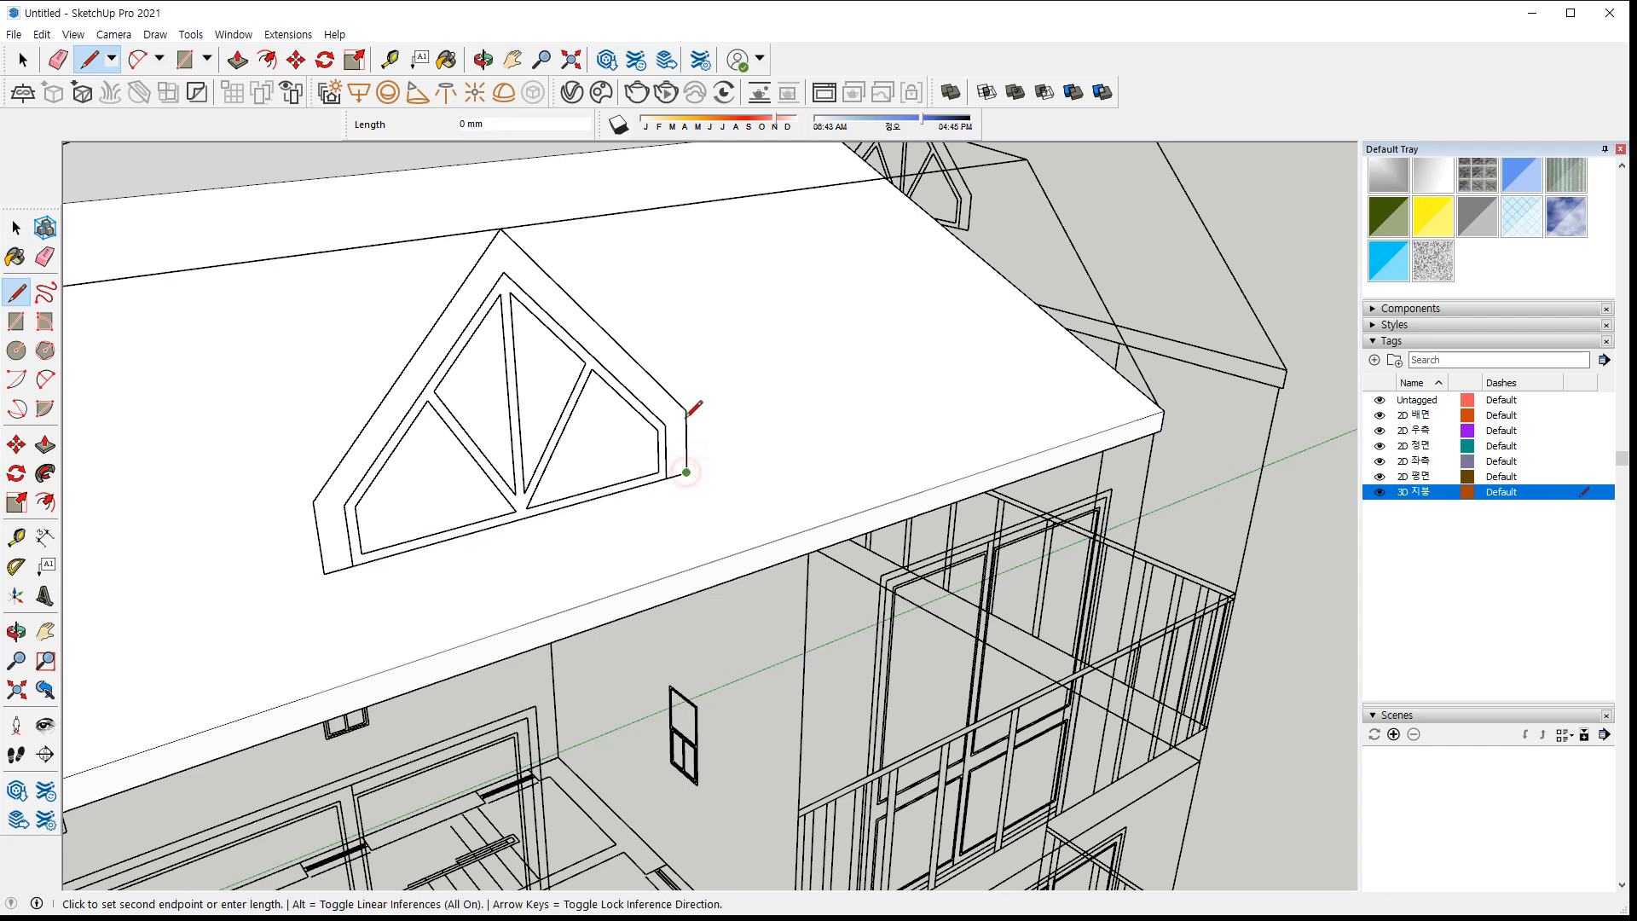
pyautogui.click(685, 411)
pyautogui.click(501, 229)
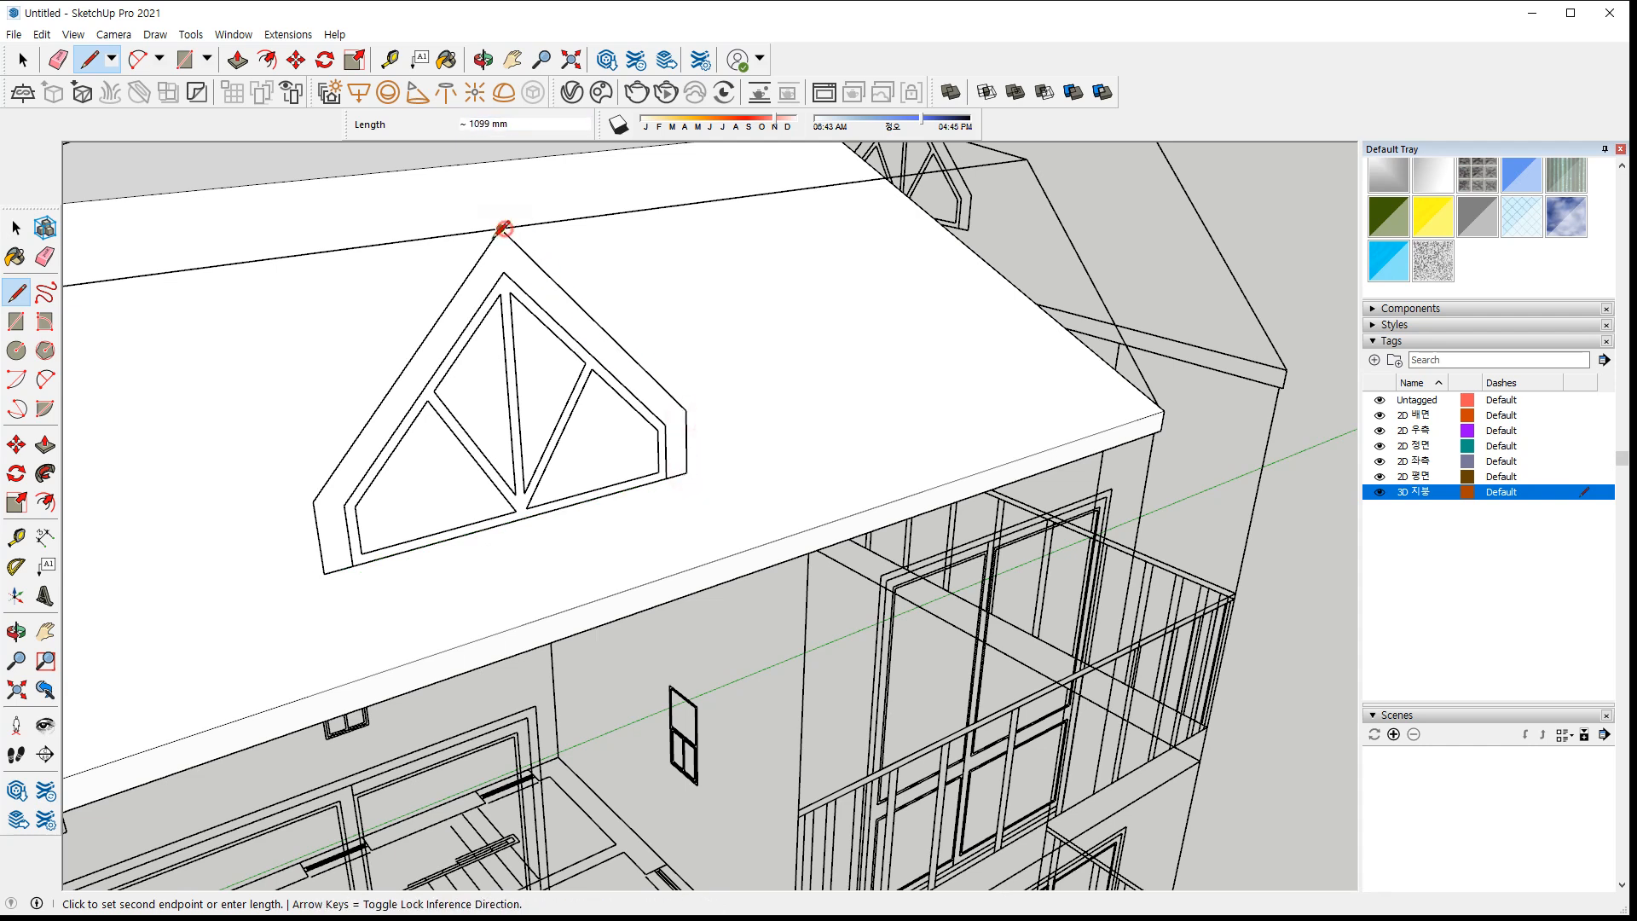
pyautogui.click(312, 503)
pyautogui.click(324, 574)
# Trace the dormer window's inner frame outline with lines through its peak and down to the base
pyautogui.click(344, 506)
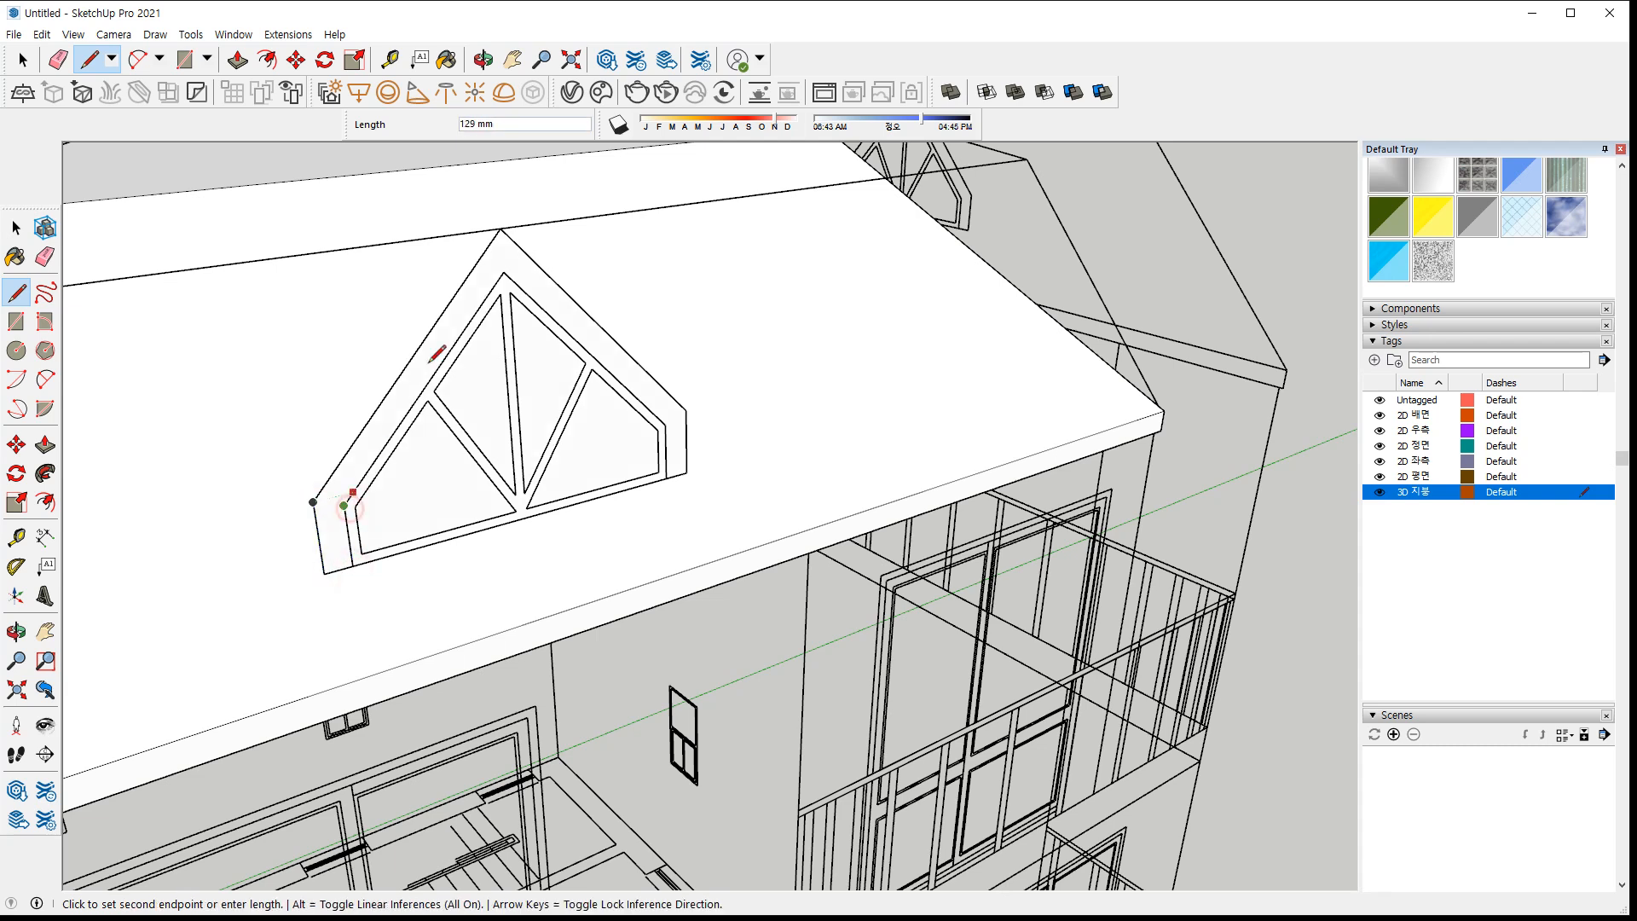
pyautogui.click(504, 273)
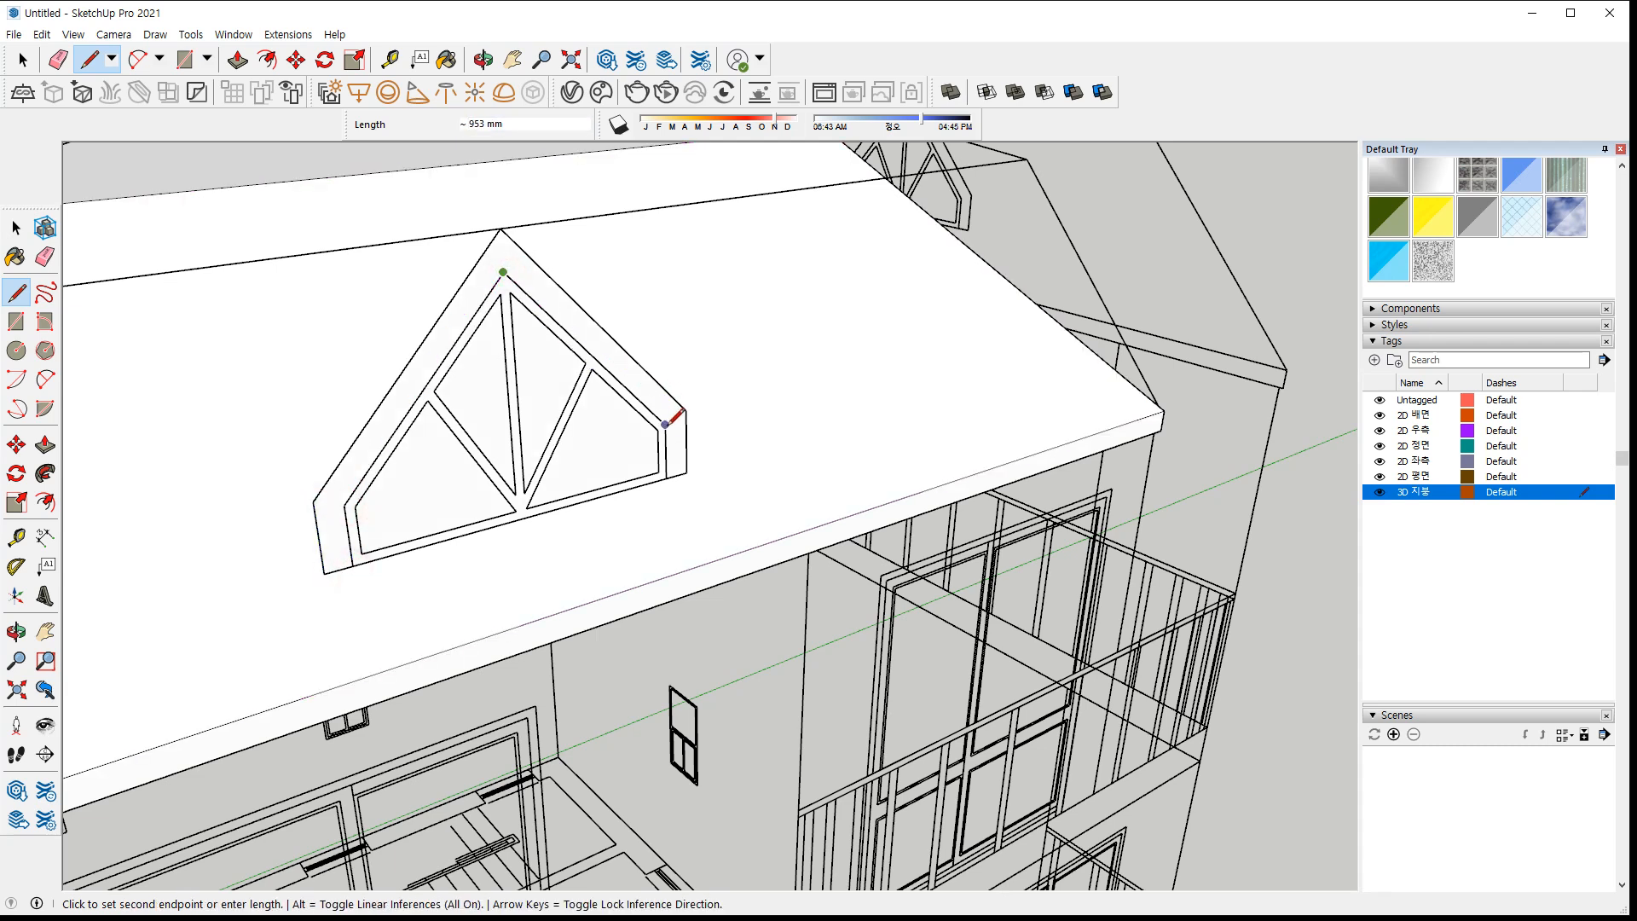
pyautogui.click(668, 478)
# Move the traced dormer faces 375 mm along the red axis from the elevation toward the roof slope
pyautogui.press('space')
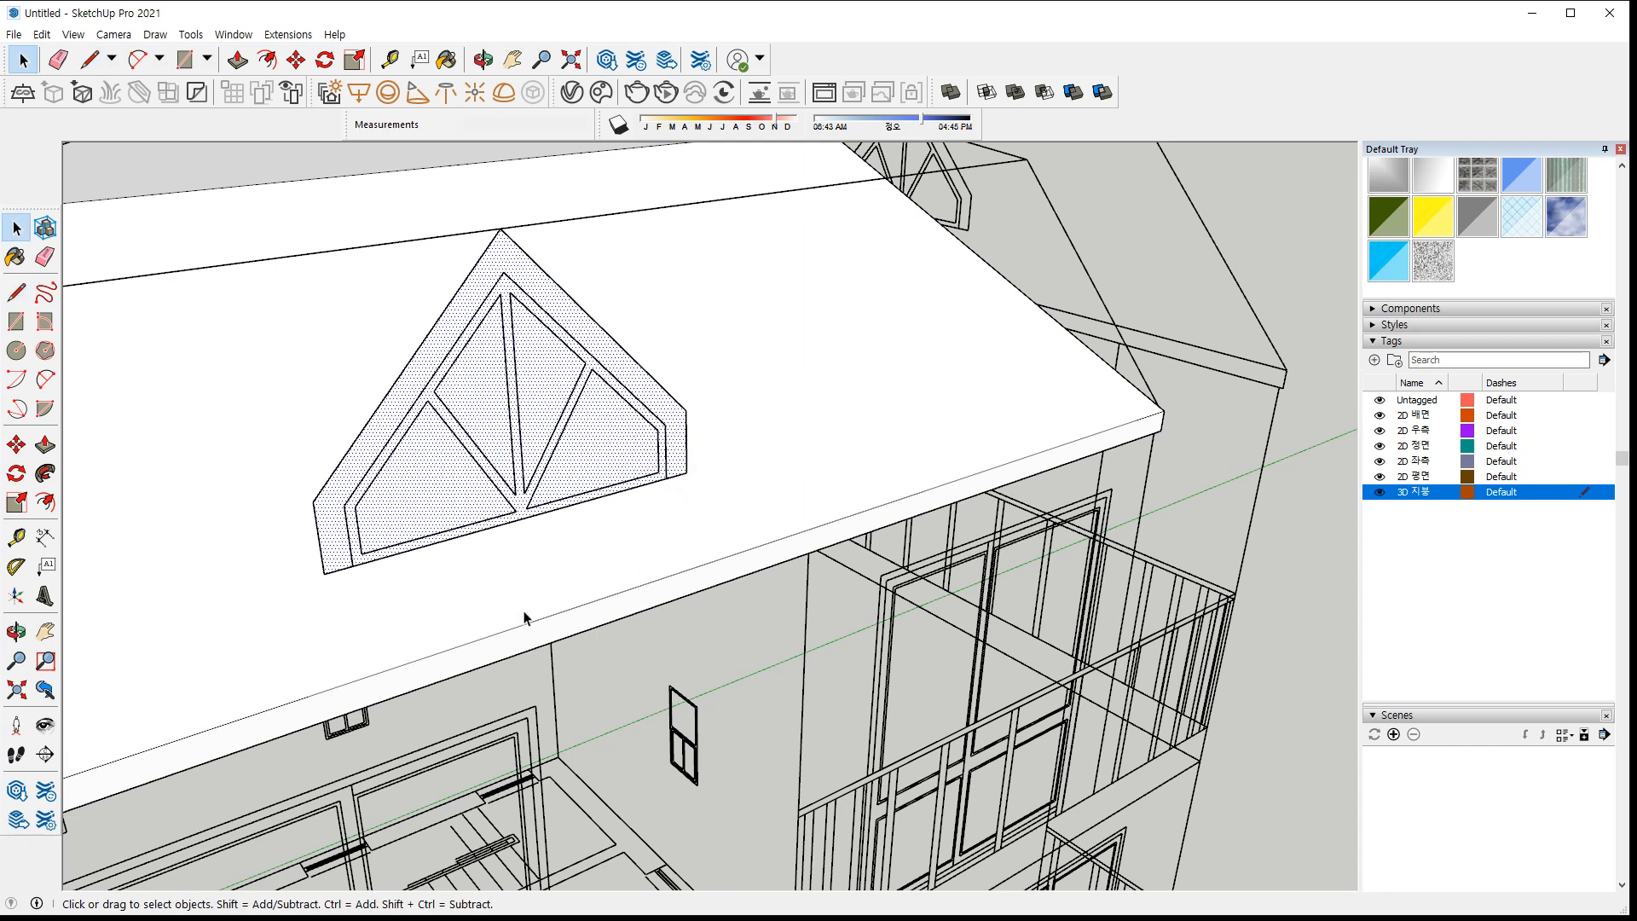
pyautogui.press('o')
pyautogui.moveTo(576, 554); pyautogui.dragTo(928, 520)
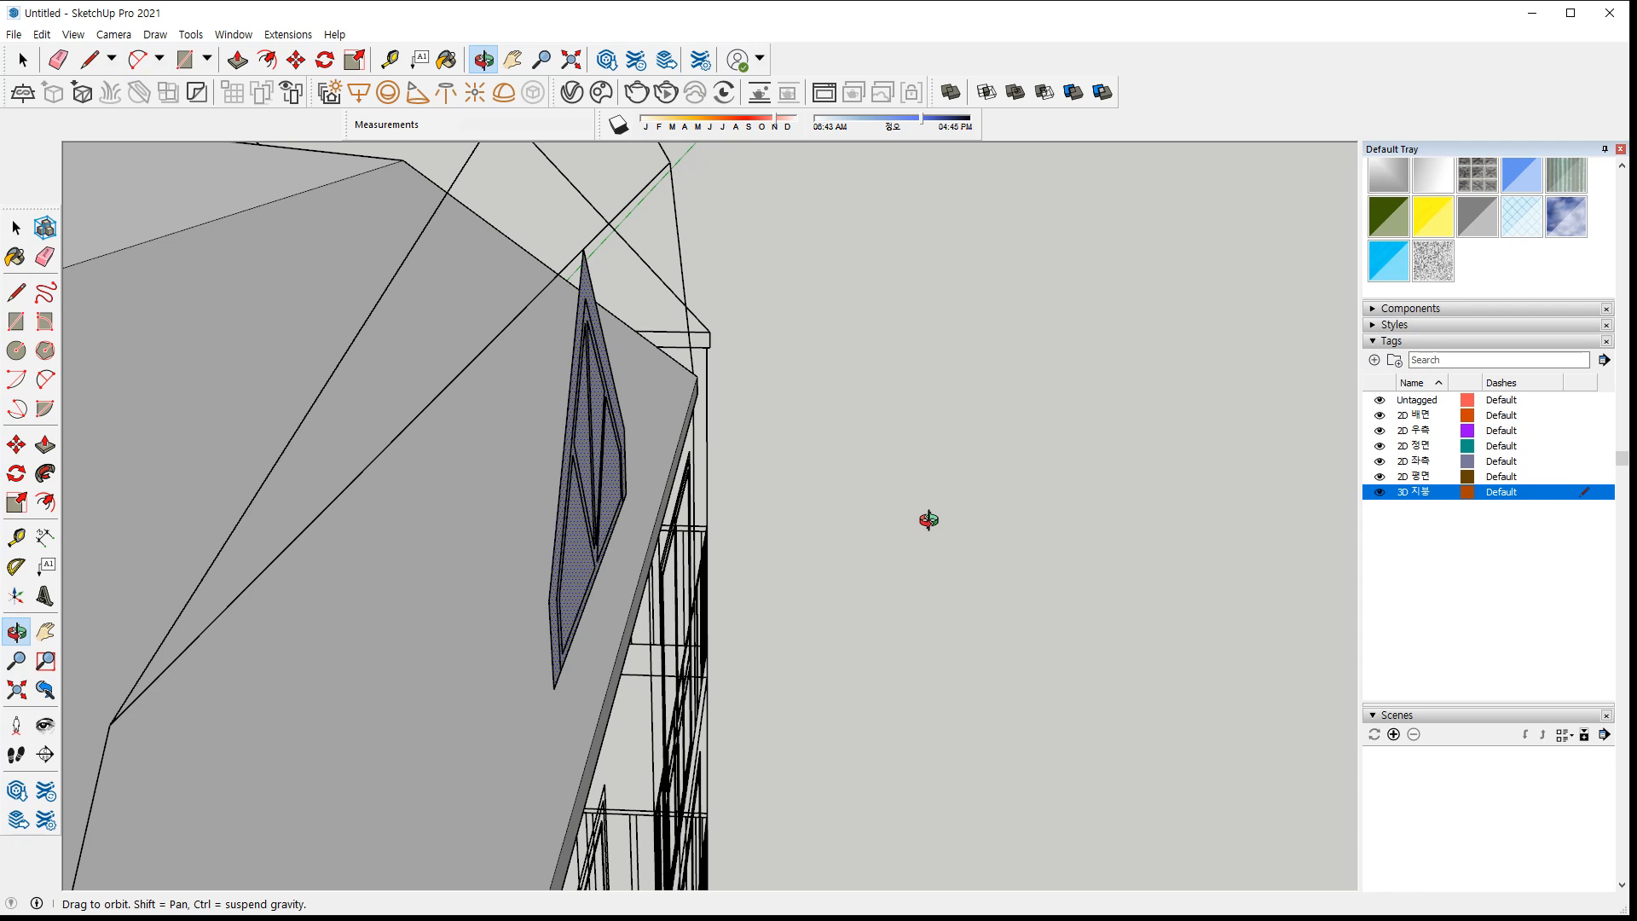
pyautogui.press('space')
pyautogui.moveTo(729, 584); pyautogui.dragTo(638, 528, button='middle')
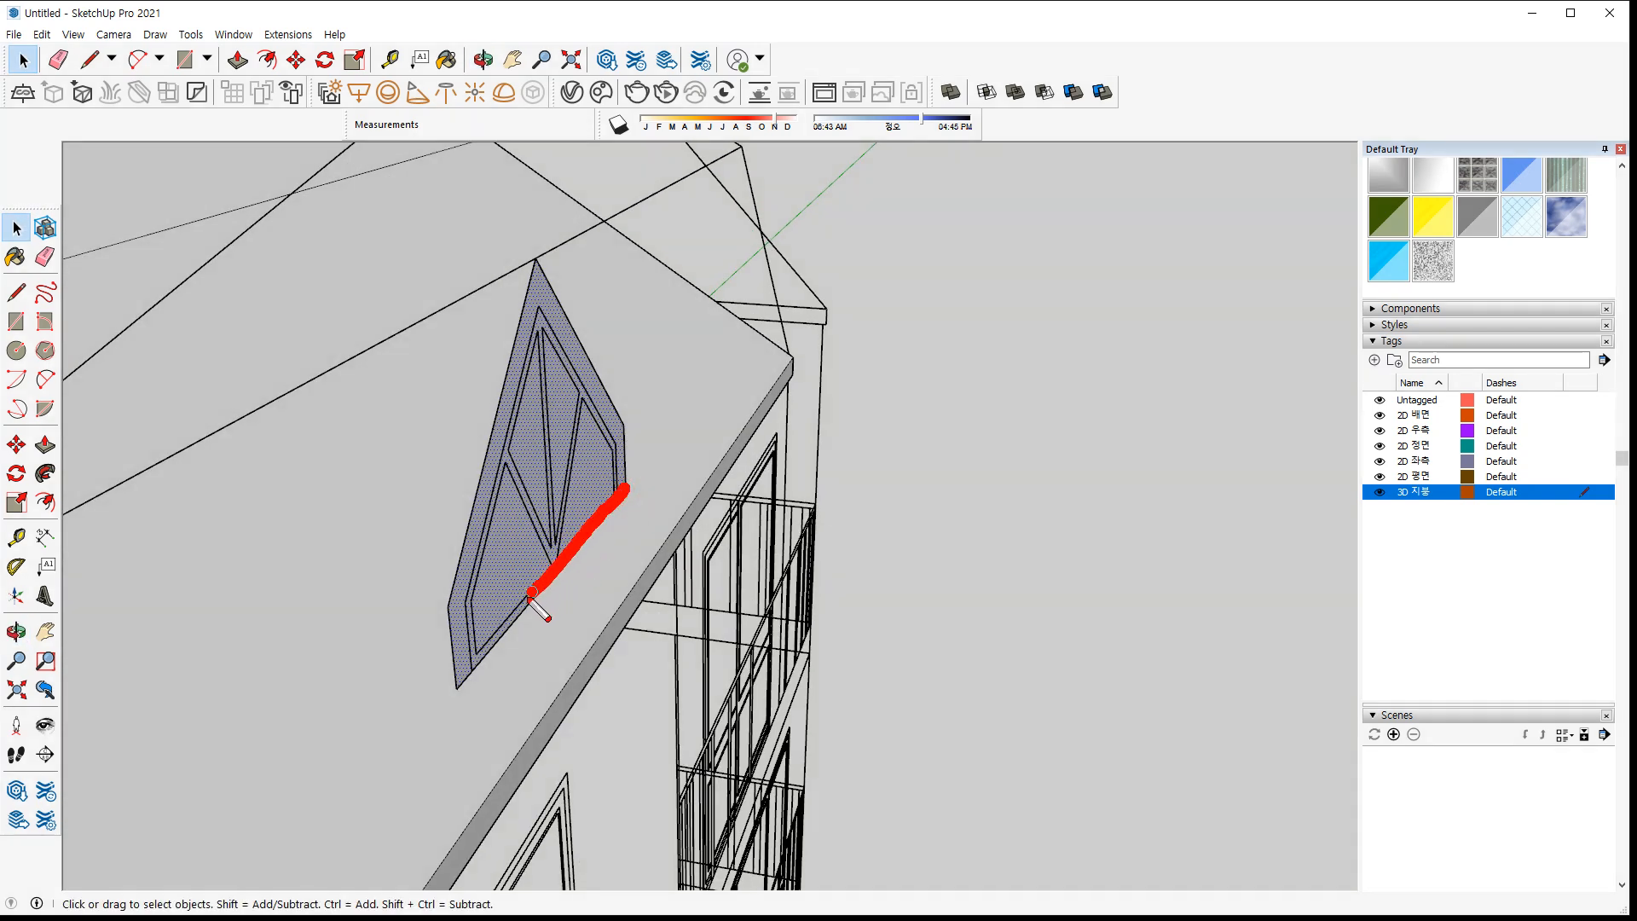
pyautogui.press('m')
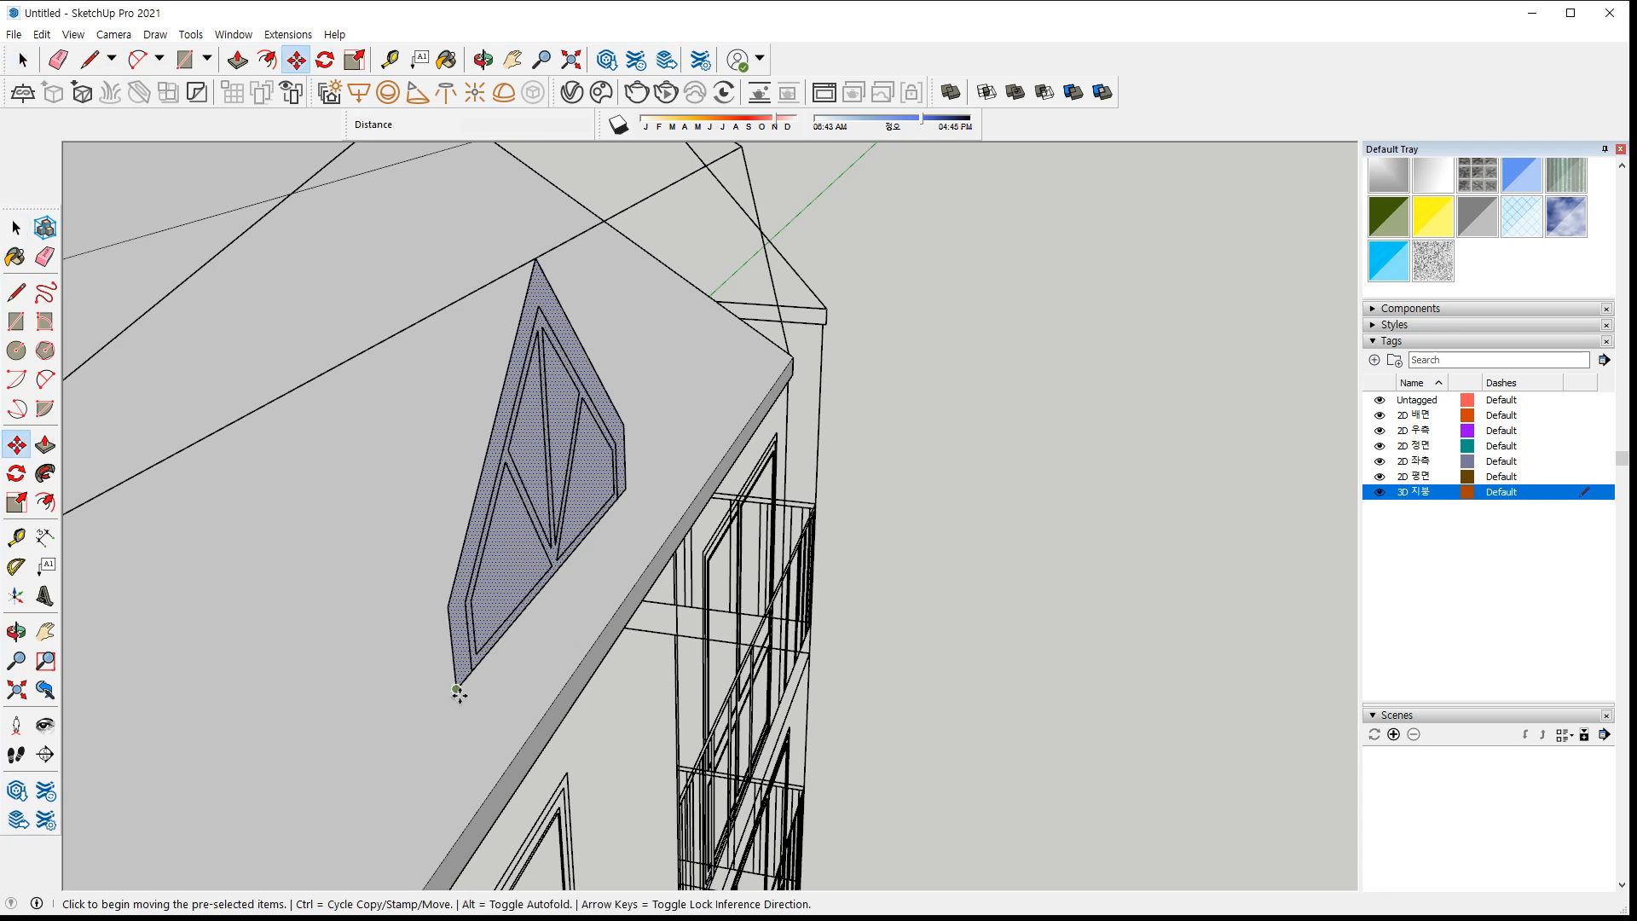
pyautogui.click(441, 690)
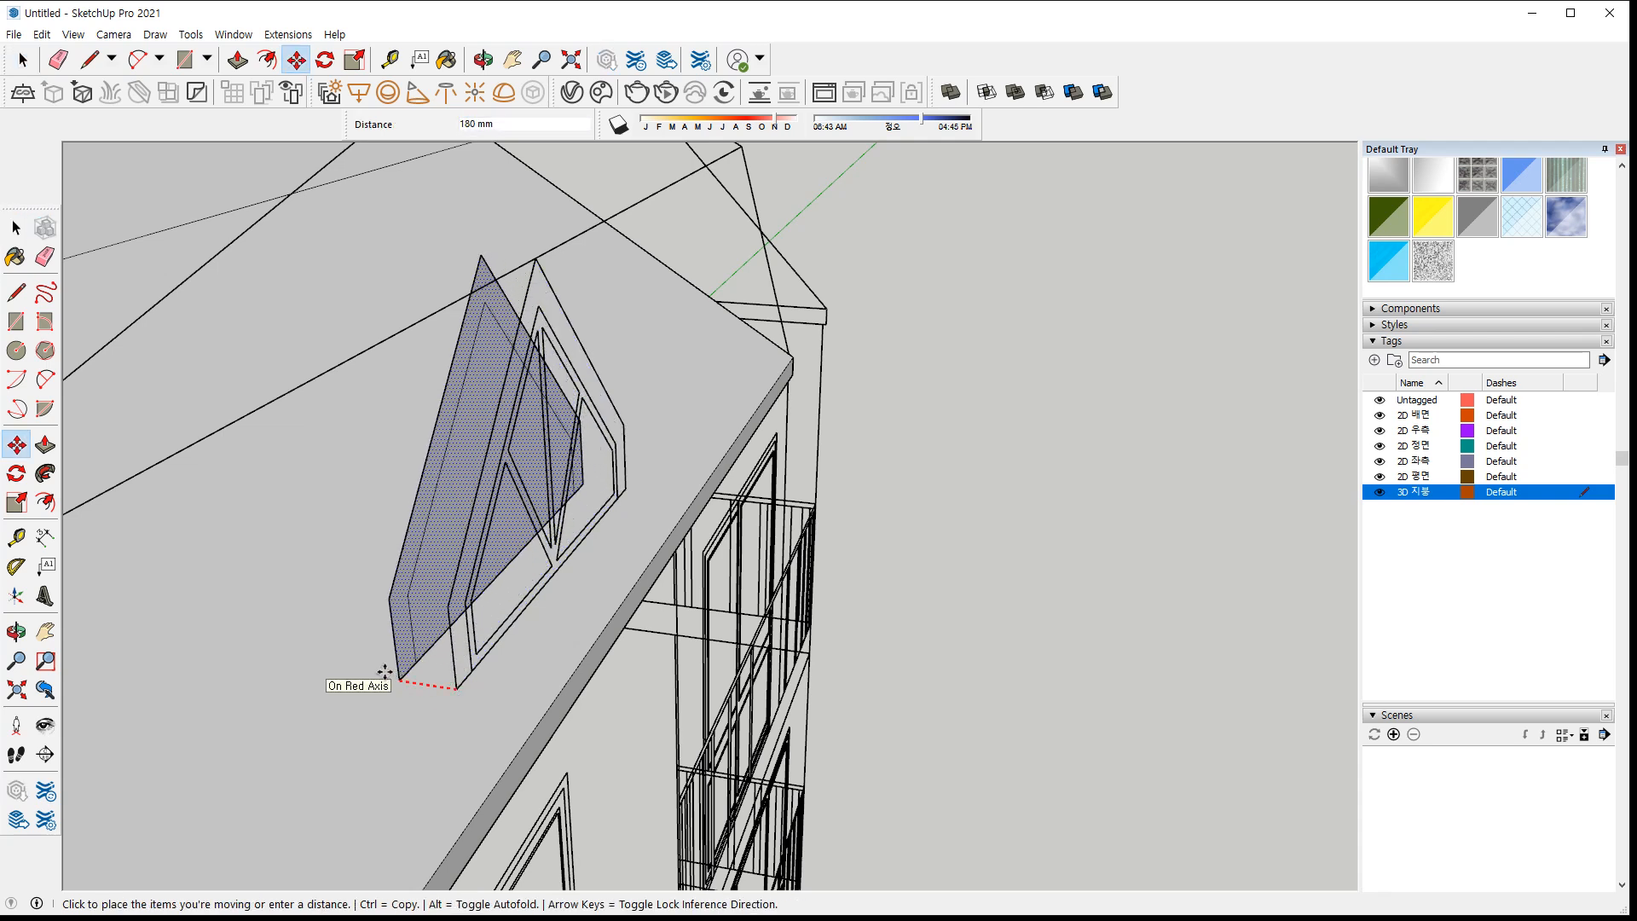
pyautogui.moveTo(210, 444); pyautogui.dragTo(626, 418, button='middle')
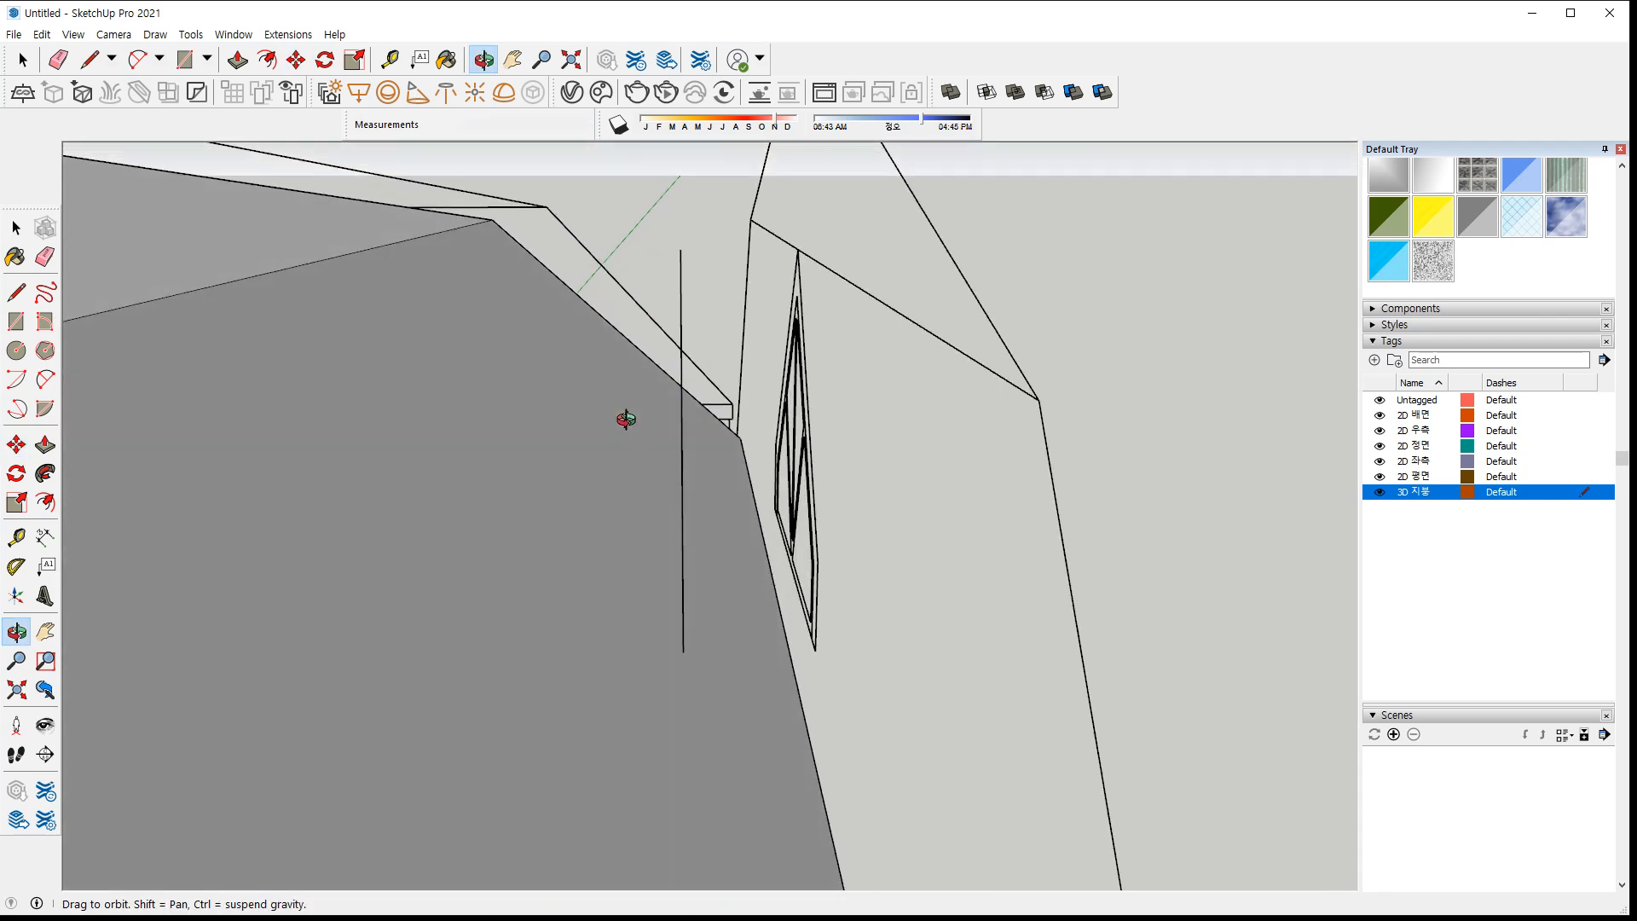
pyautogui.moveTo(433, 627); pyautogui.dragTo(424, 585, button='middle')
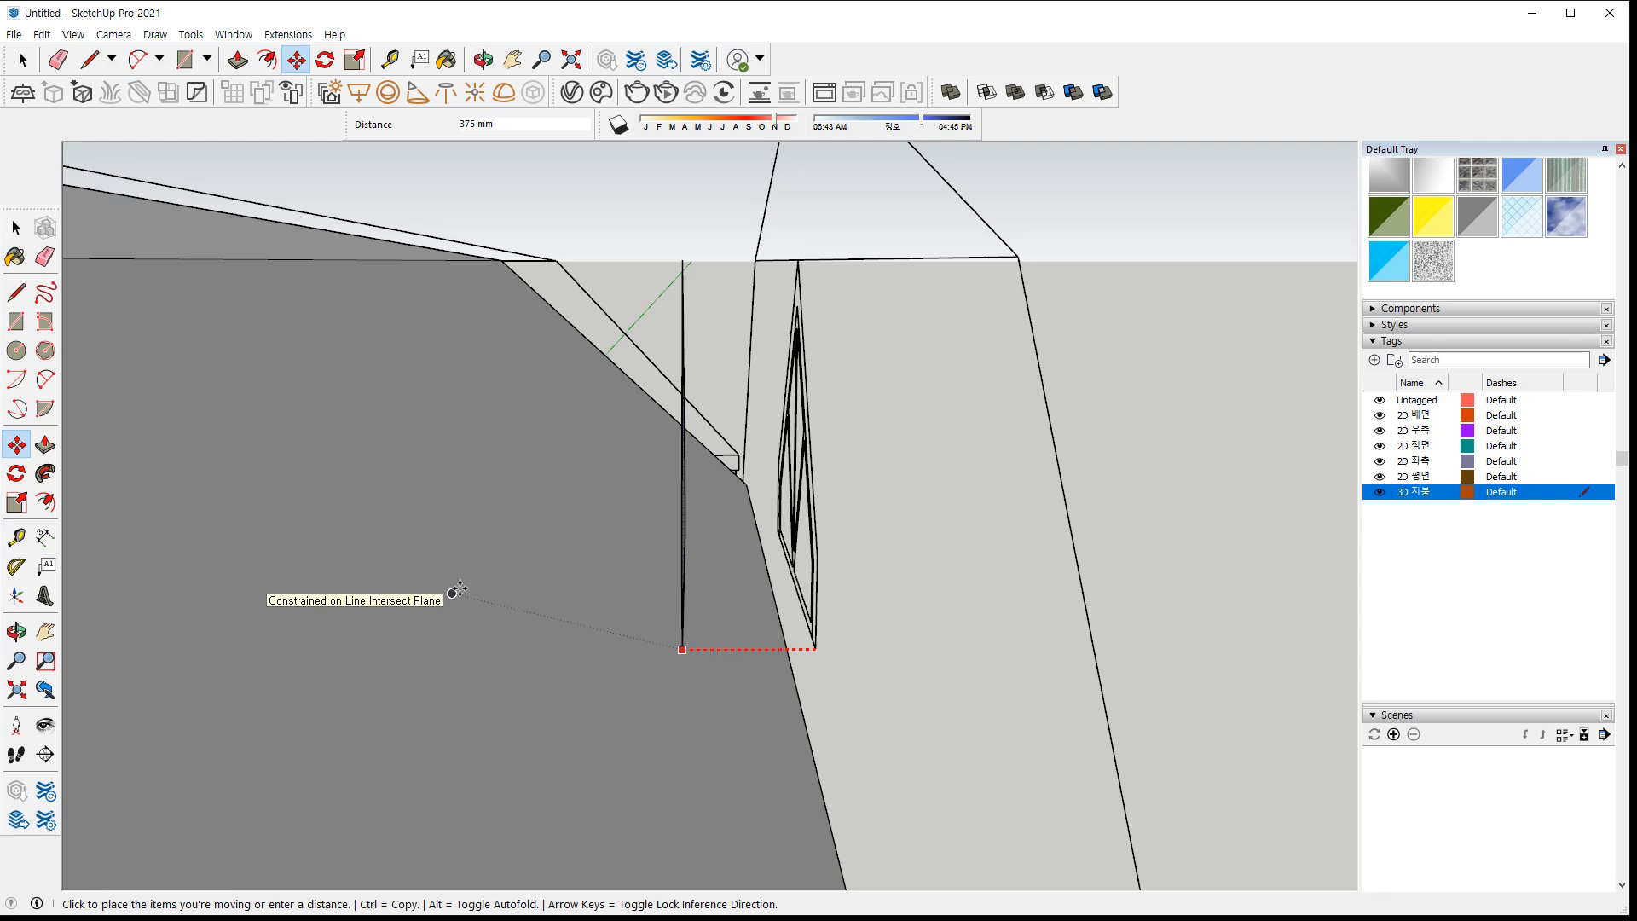
pyautogui.click(459, 589)
# Draw lines along the red axis from the dormer face's eave corner and its peak back toward the roof
pyautogui.moveTo(639, 607); pyautogui.dragTo(465, 629, button='middle')
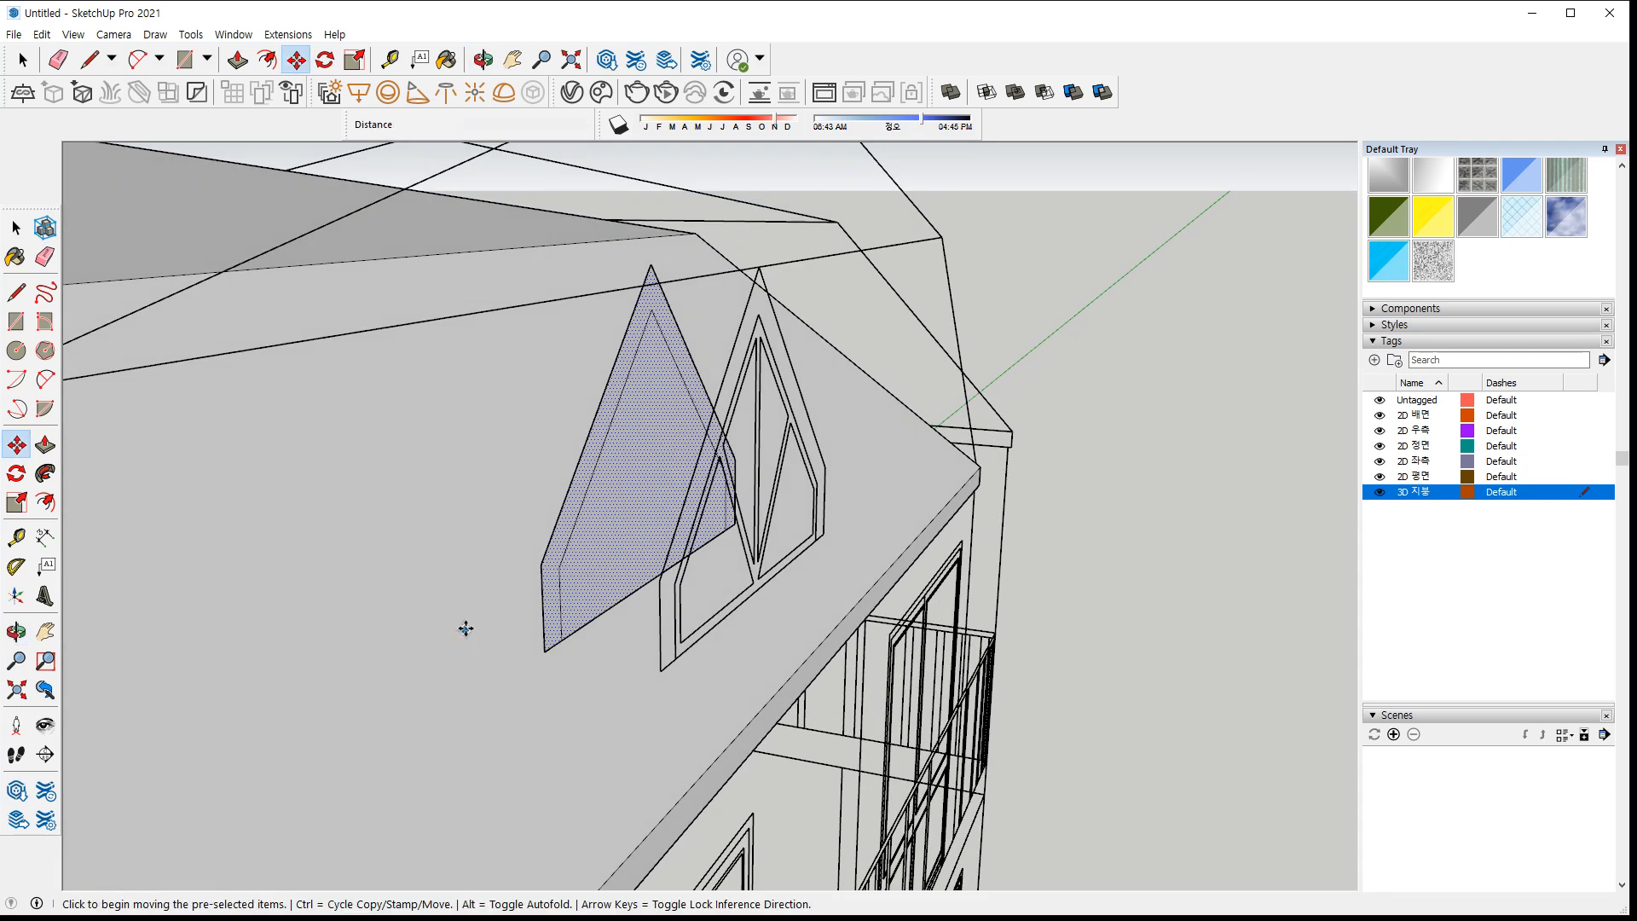
pyautogui.press('l')
pyautogui.click(541, 563)
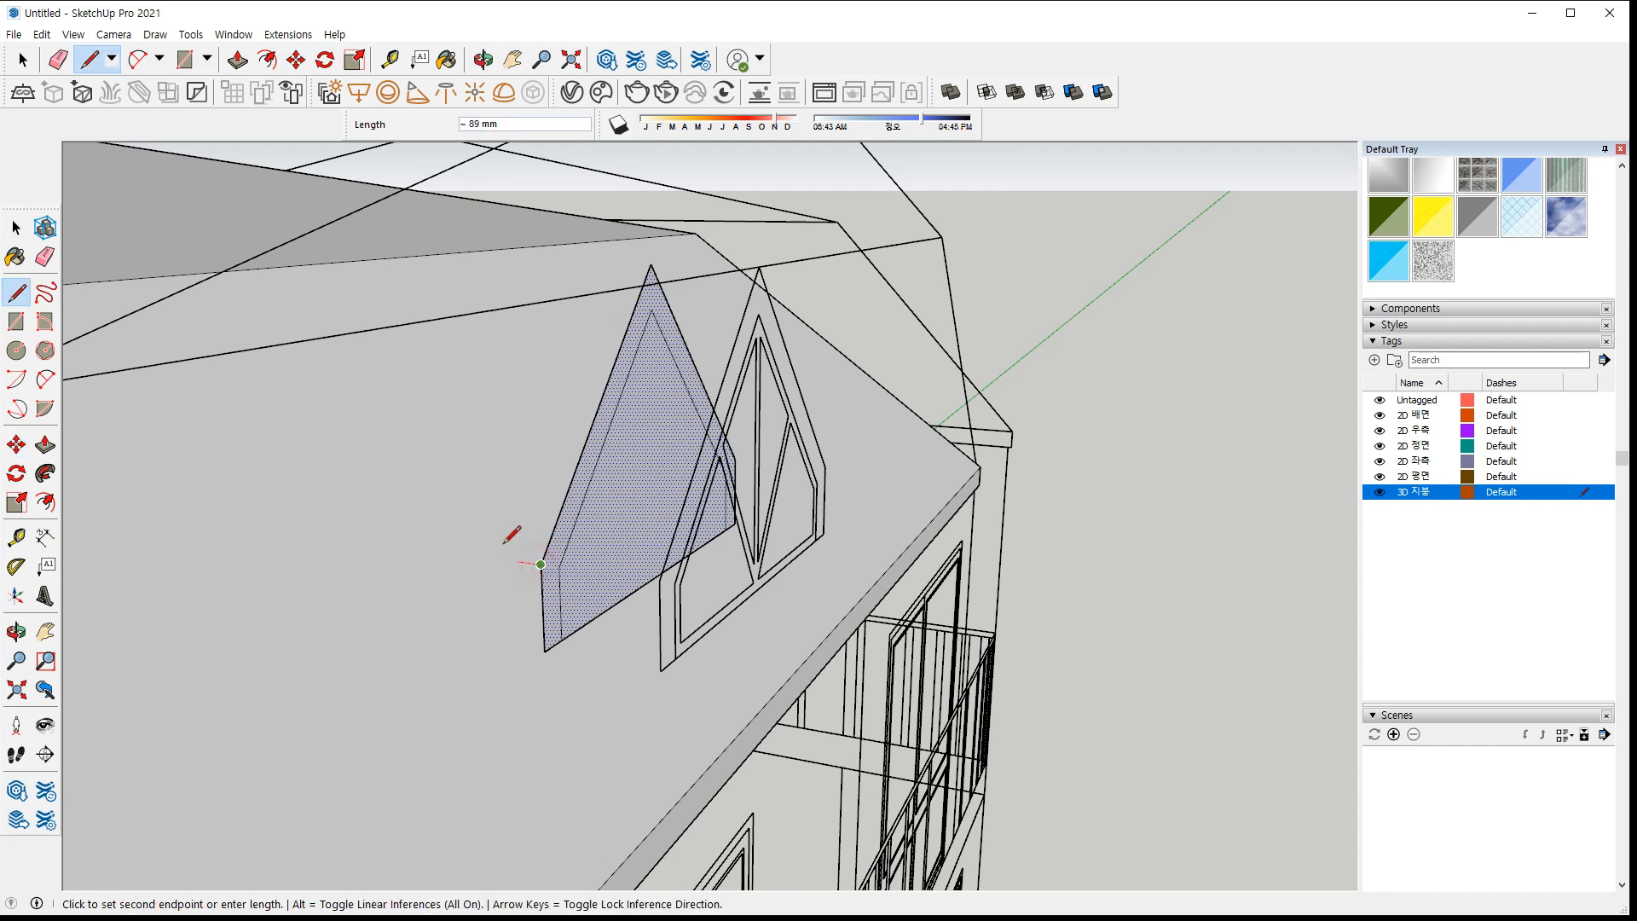
pyautogui.press('Right')
pyautogui.press('Escape')
pyautogui.click(651, 262)
pyautogui.press('Right')
pyautogui.click(555, 276)
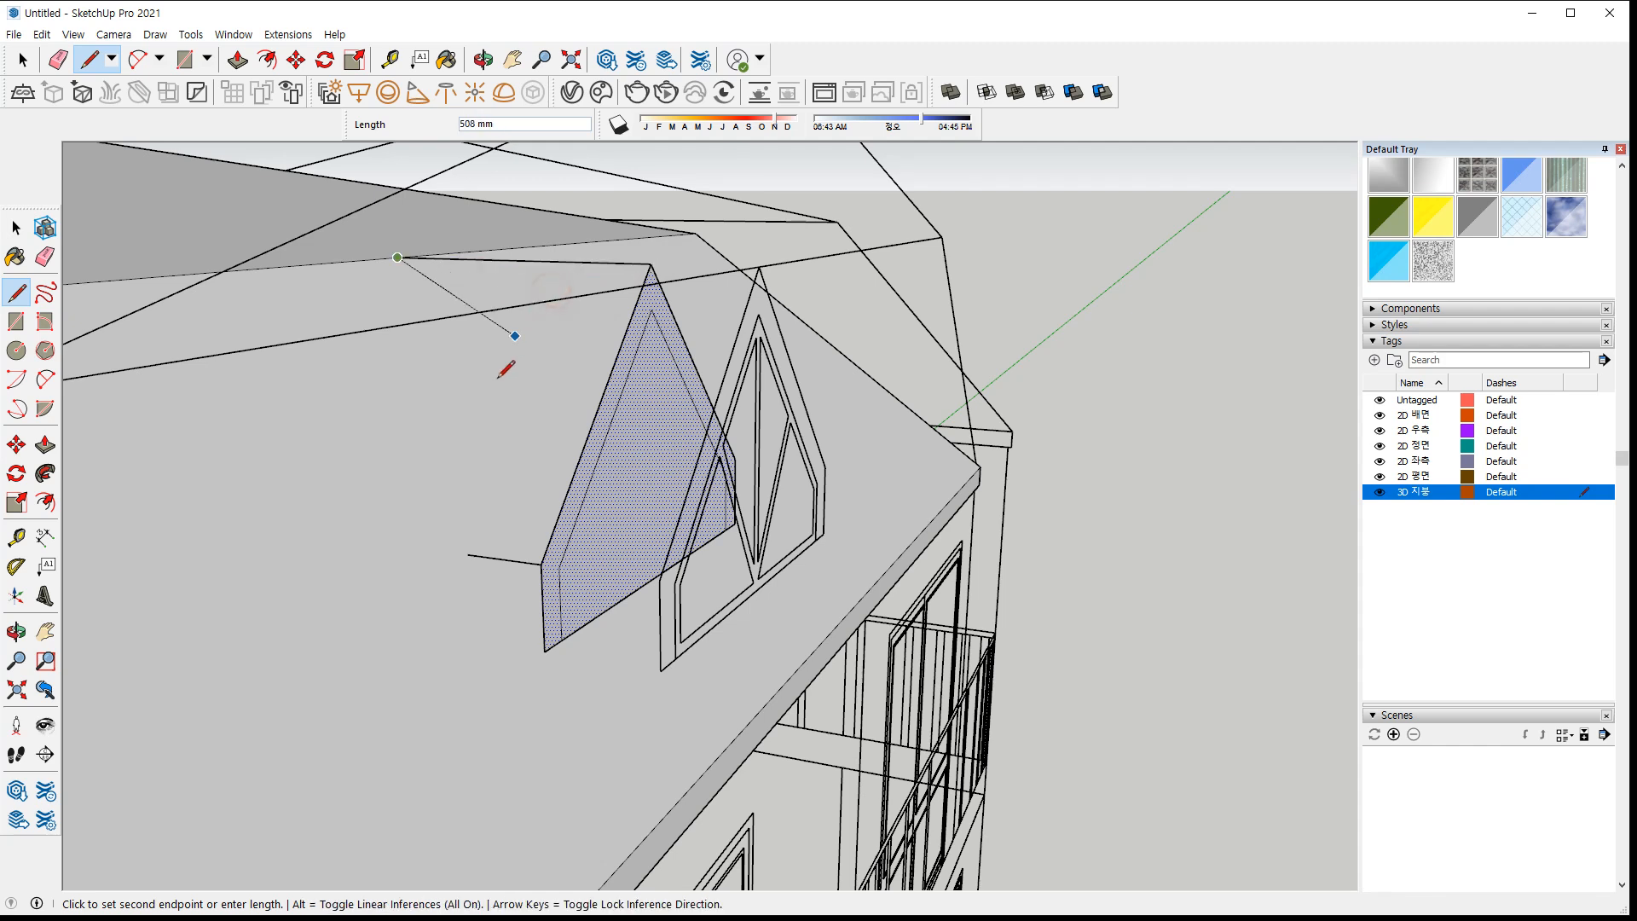
# Close the dormer's first roof slope and side wall by drawing lines from the ridge end through the eave end to the base corner
pyautogui.click(468, 555)
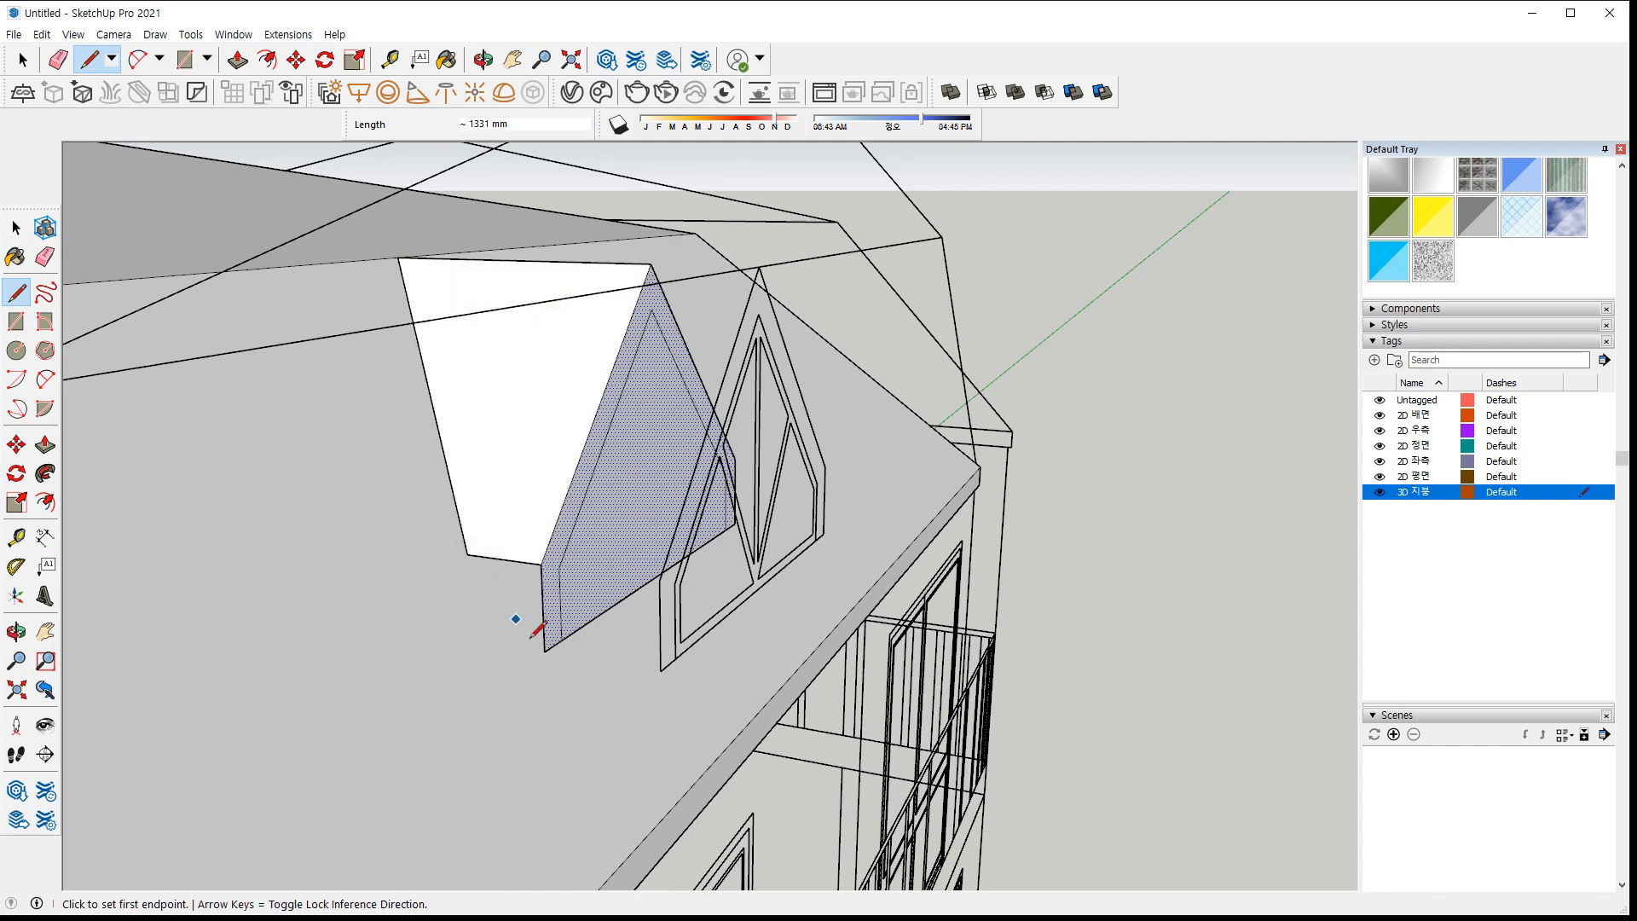
pyautogui.click(469, 555)
pyautogui.click(546, 651)
pyautogui.moveTo(661, 537)
pyautogui.mouseDown(button='middle')
pyautogui.moveTo(56, 627)
pyautogui.moveTo(775, 568)
pyautogui.mouseUp(button='middle')
# Draw a 250 mm eave line on the dormer's opposite side and close that side's roof slope and wall with lines
pyautogui.click(729, 479)
pyautogui.write('250')
pyautogui.press('Return')
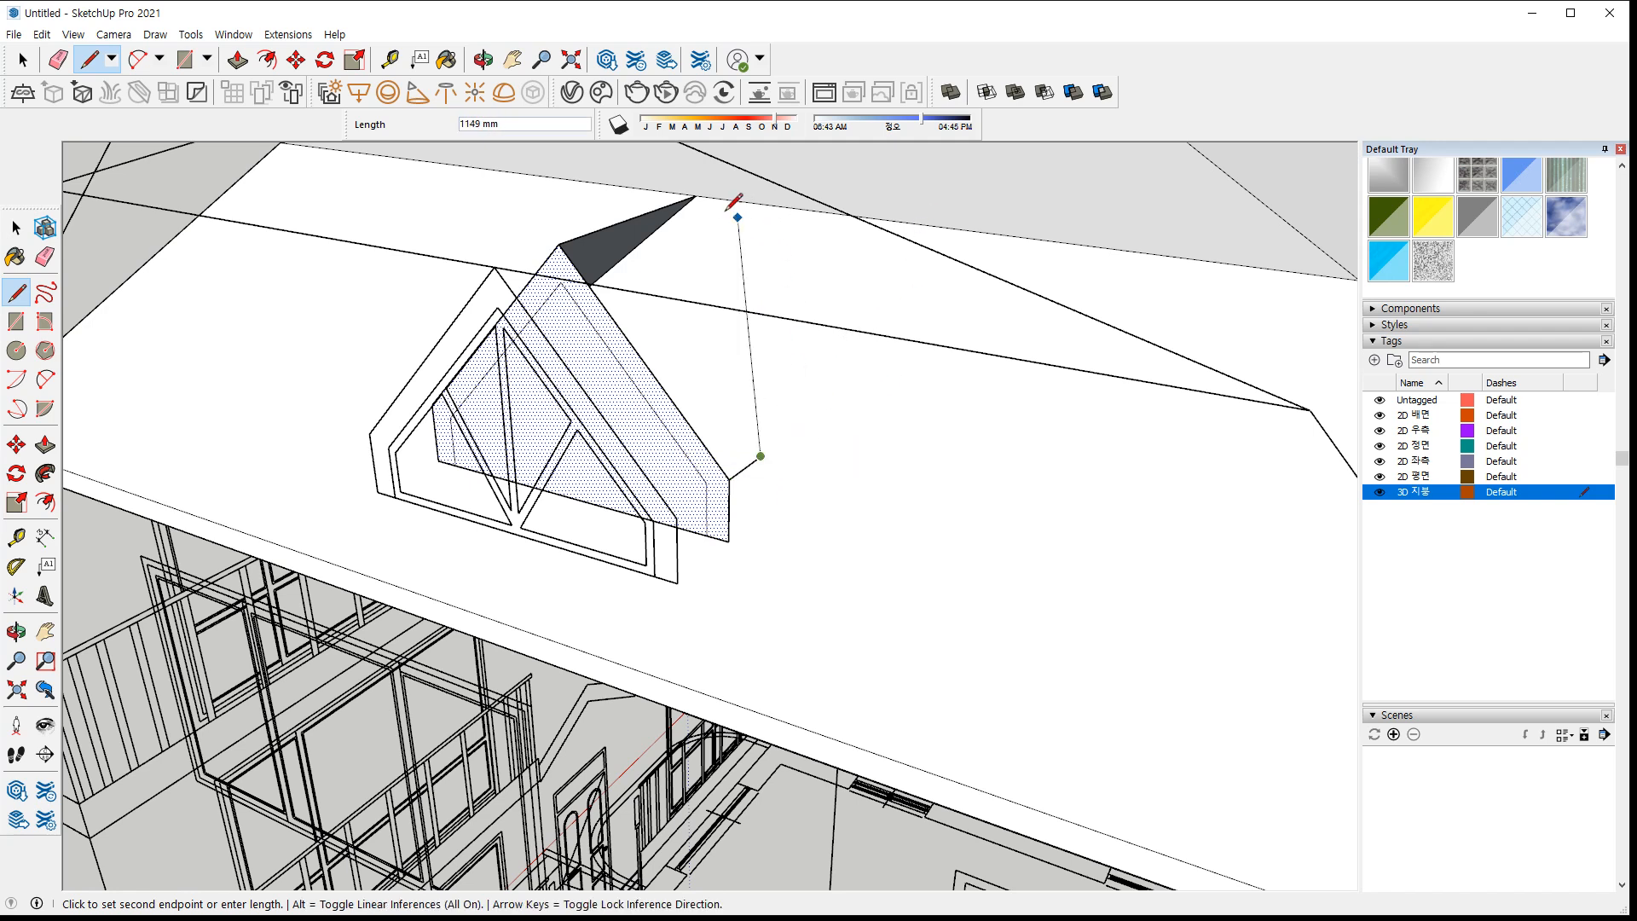
pyautogui.click(696, 196)
pyautogui.click(760, 456)
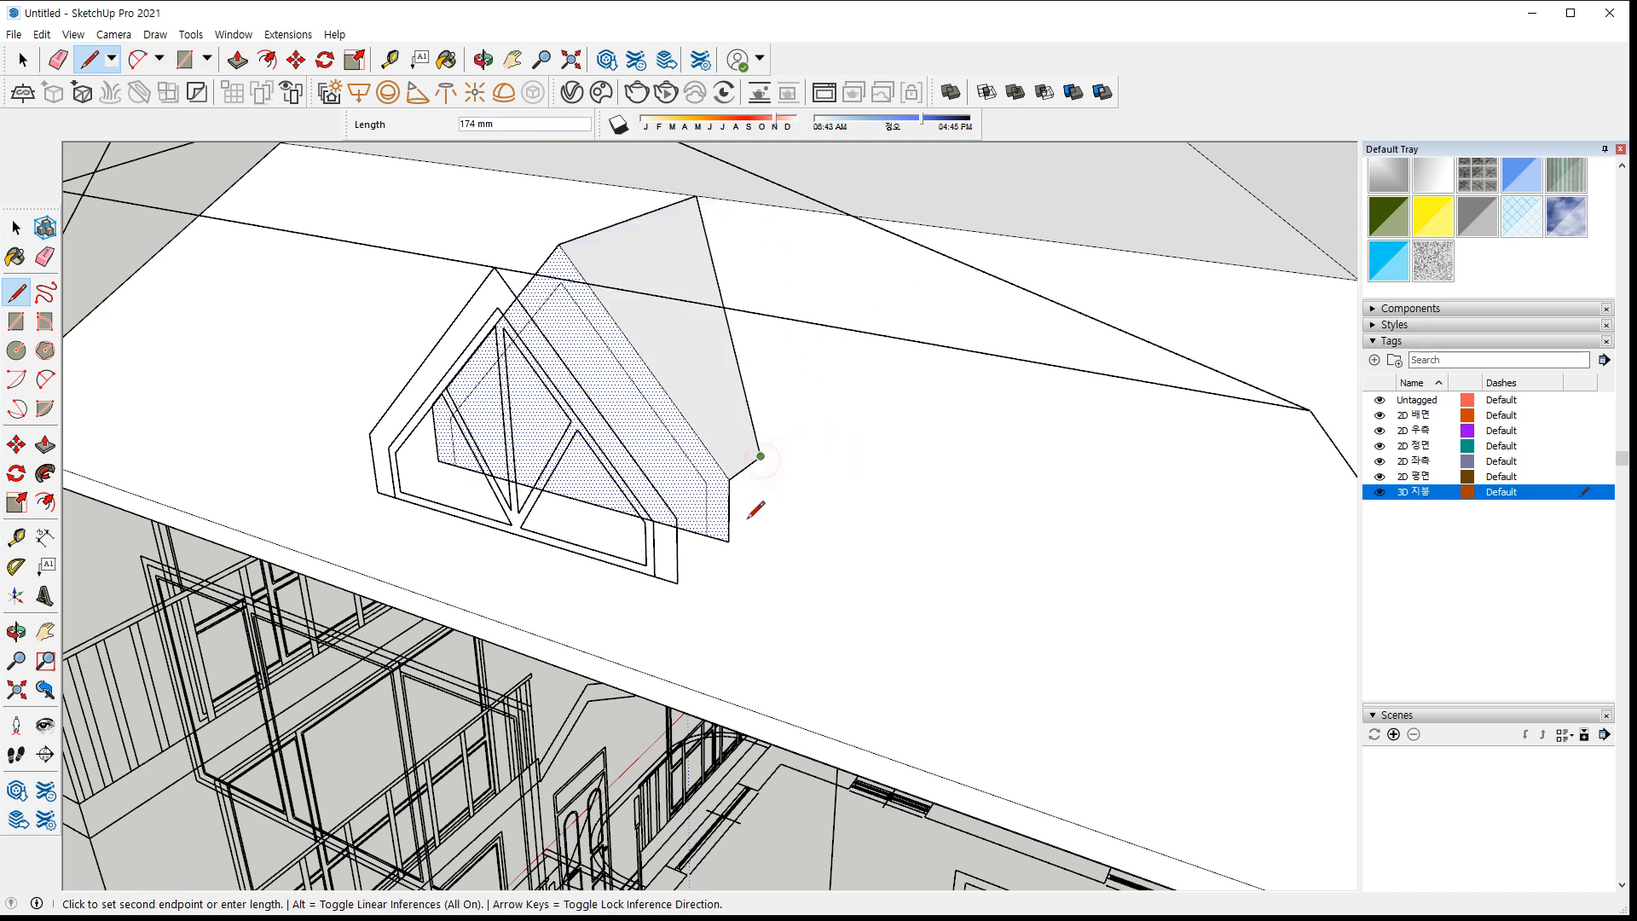
pyautogui.click(730, 538)
# Push the dormer's inner window face back 1000 mm to the rear end of its ridge
pyautogui.moveTo(855, 610); pyautogui.dragTo(573, 588, button='middle')
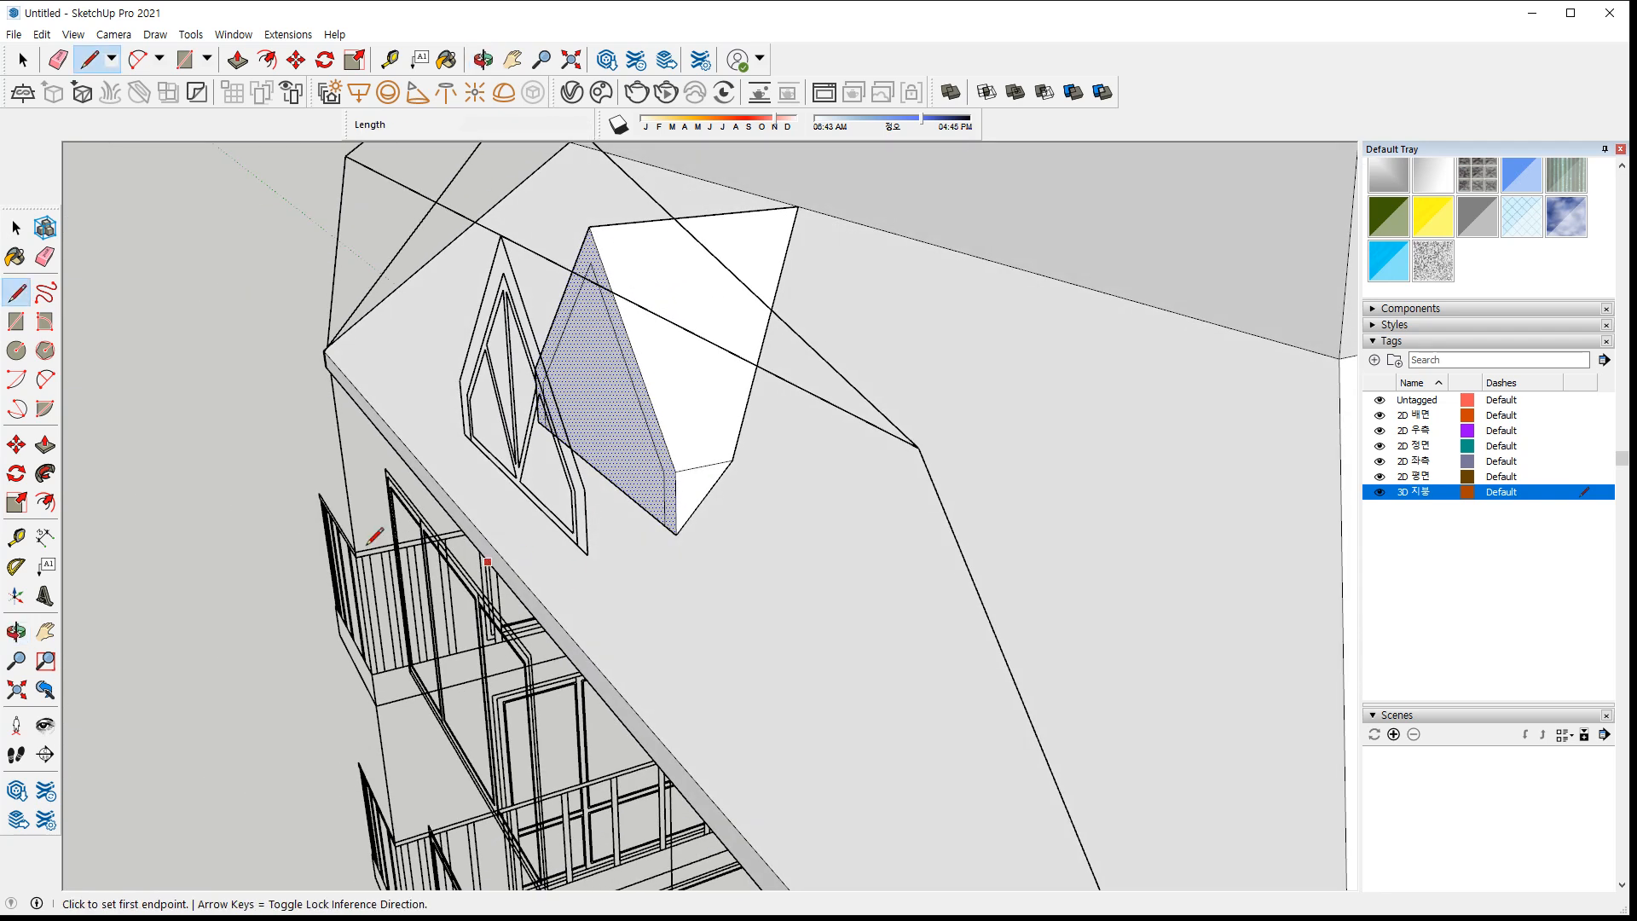
pyautogui.press('space')
pyautogui.press('o')
pyautogui.moveTo(270, 505)
pyautogui.mouseDown()
pyautogui.moveTo(253, 398)
pyautogui.moveTo(432, 493)
pyautogui.mouseUp()
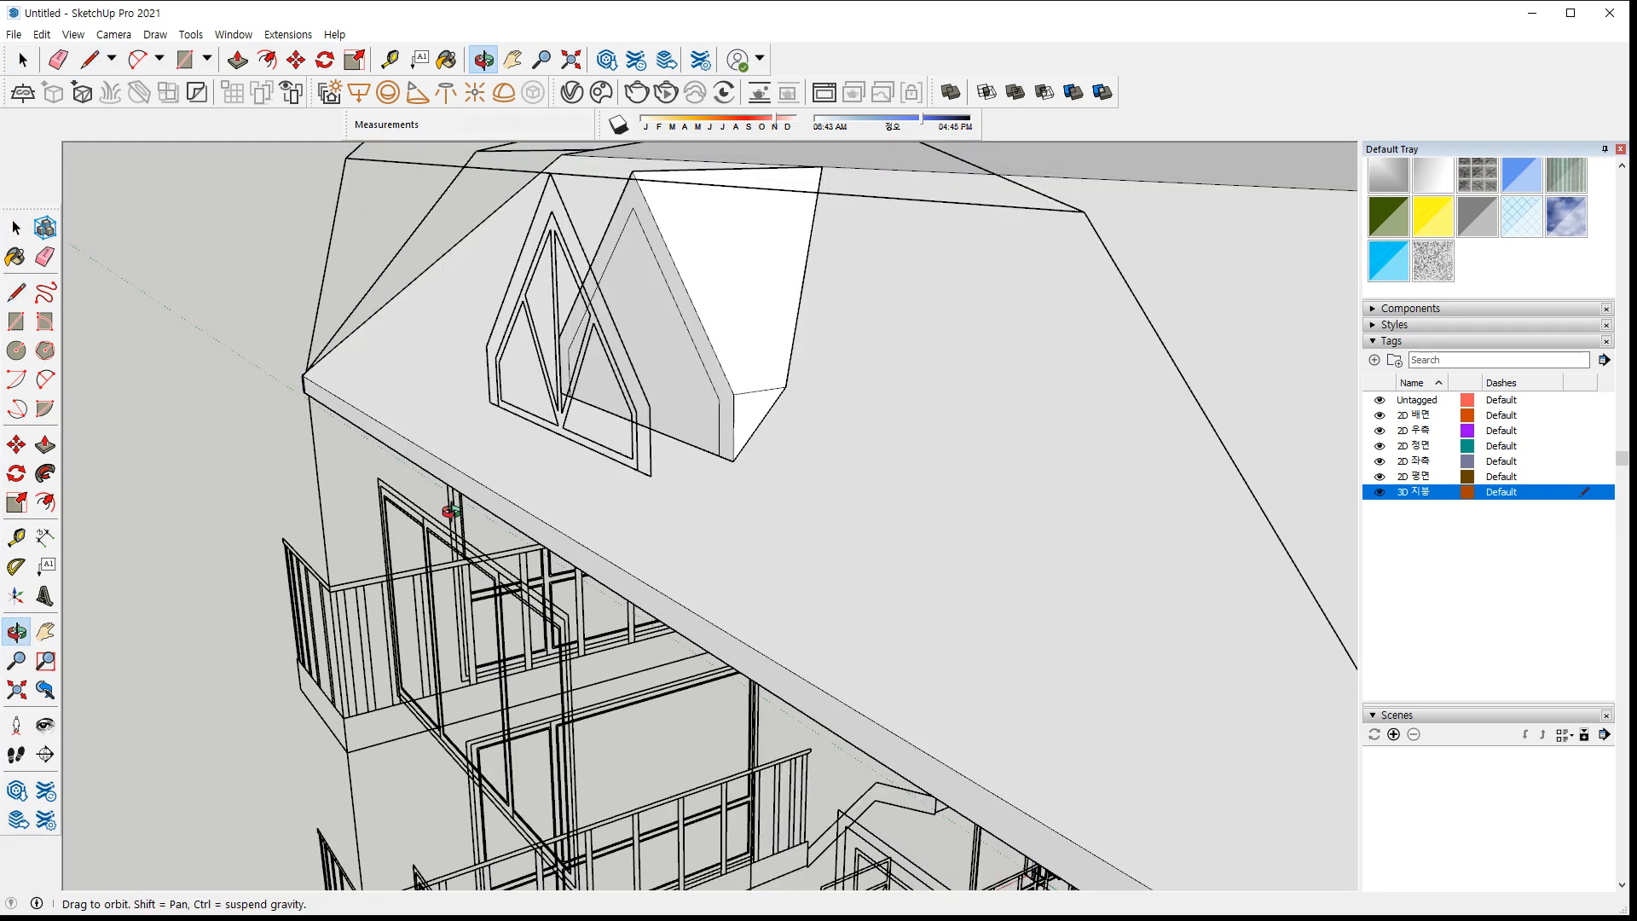
pyautogui.scroll(3, 819, 412)
pyautogui.press('space')
pyautogui.click(786, 424)
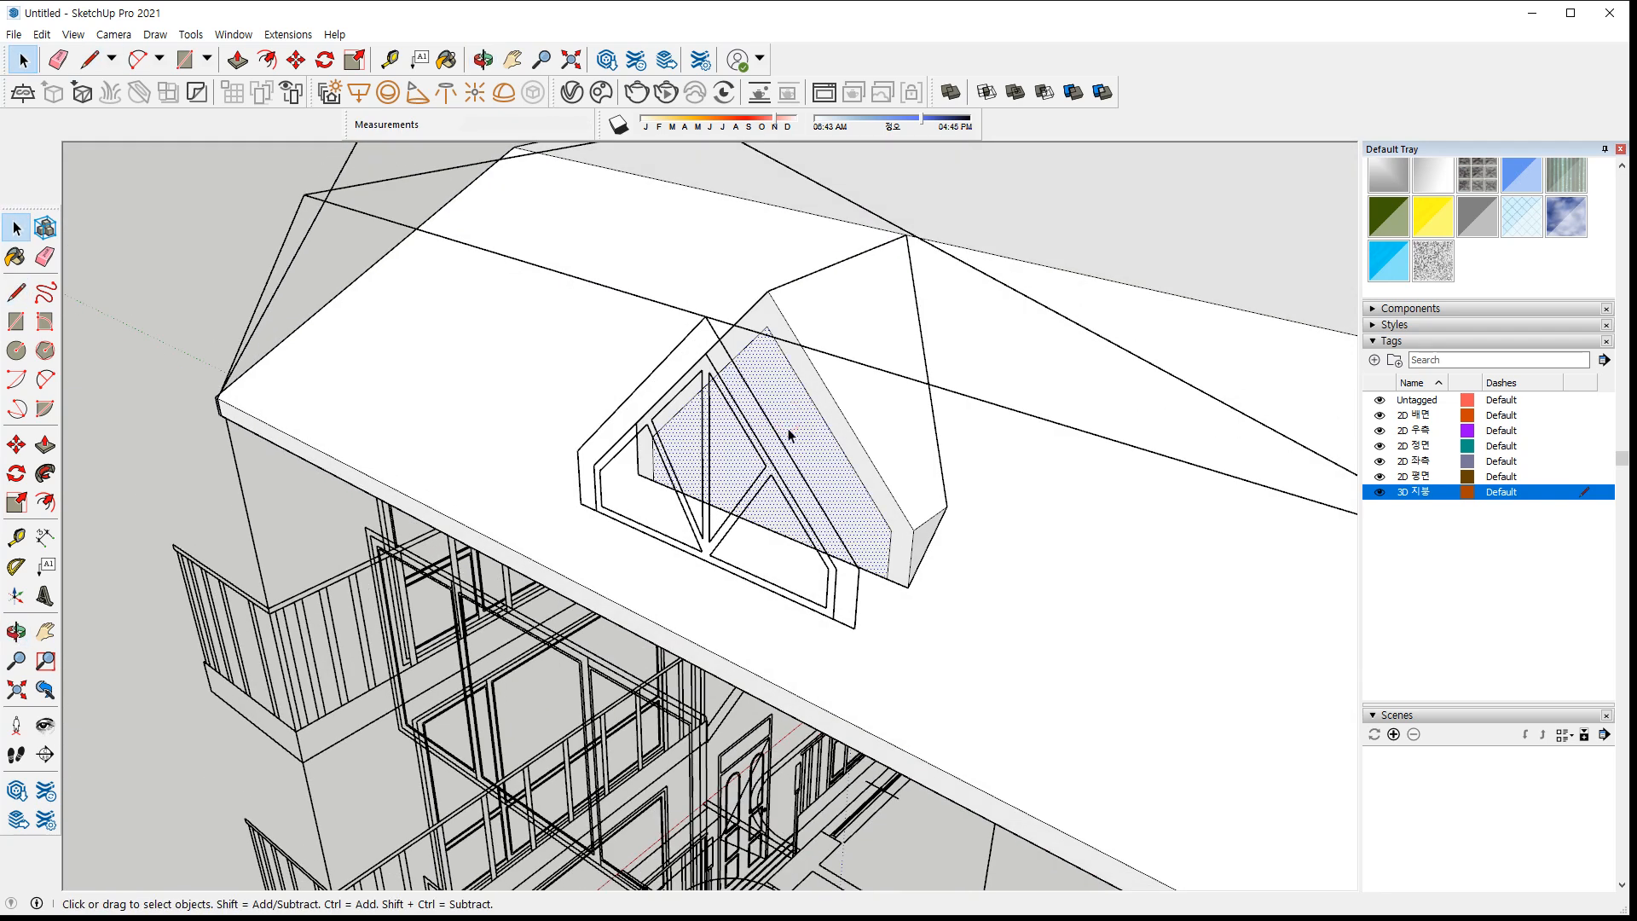
pyautogui.press('p')
pyautogui.click(789, 436)
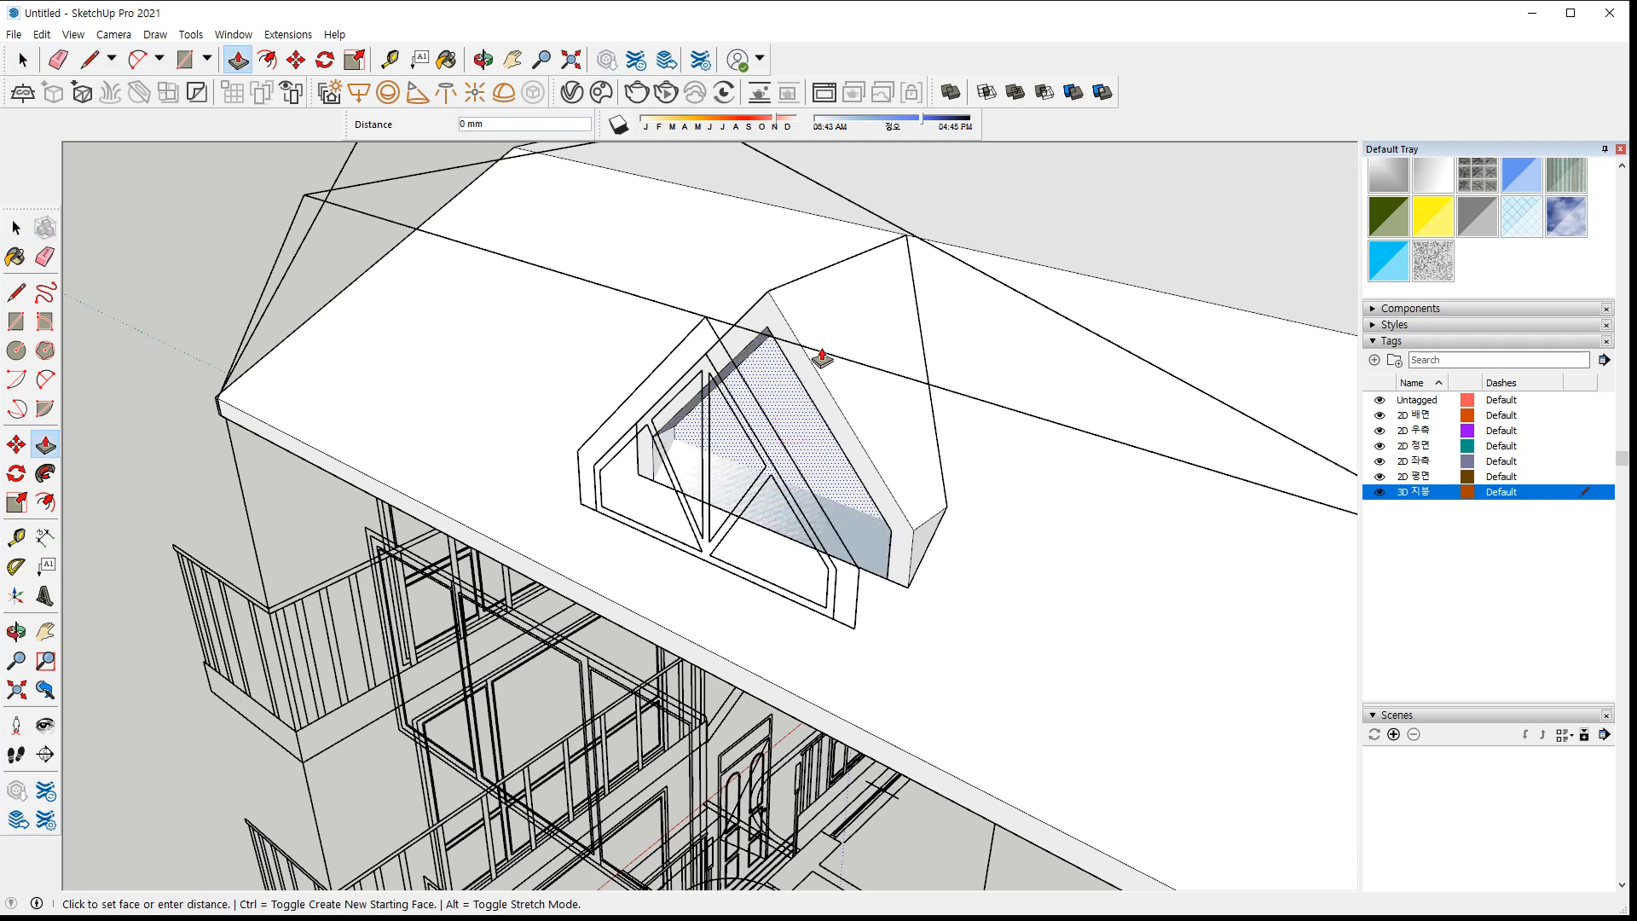
pyautogui.click(903, 240)
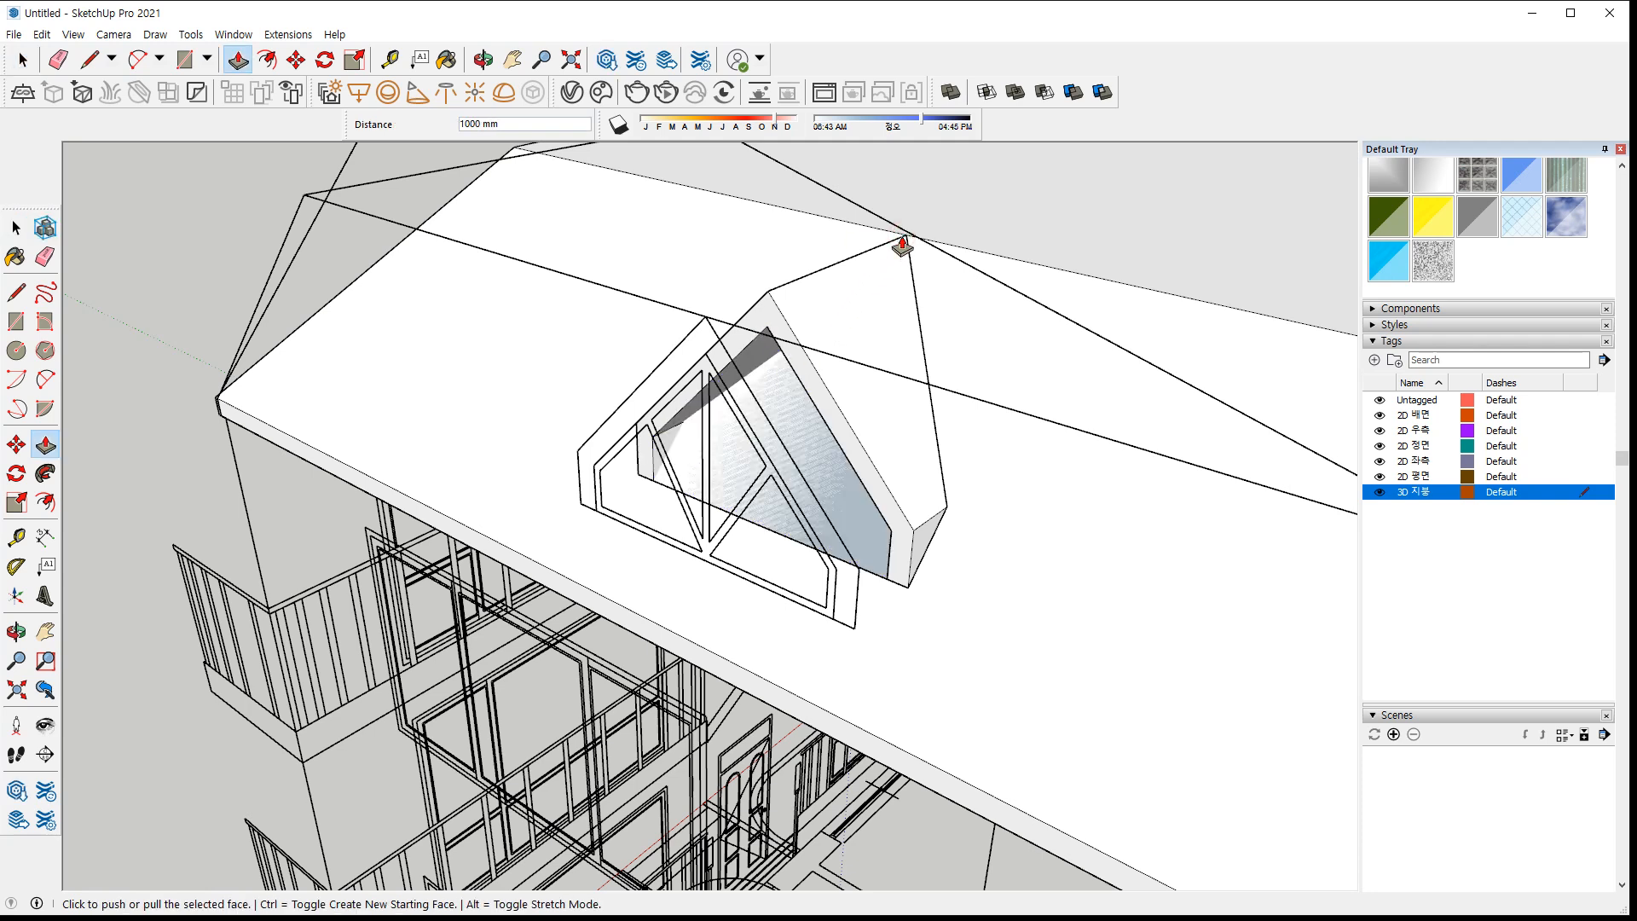
pyautogui.press('space')
# Delete the main roof slope face and the pushed-in face that block the dormer opening
pyautogui.click(783, 456)
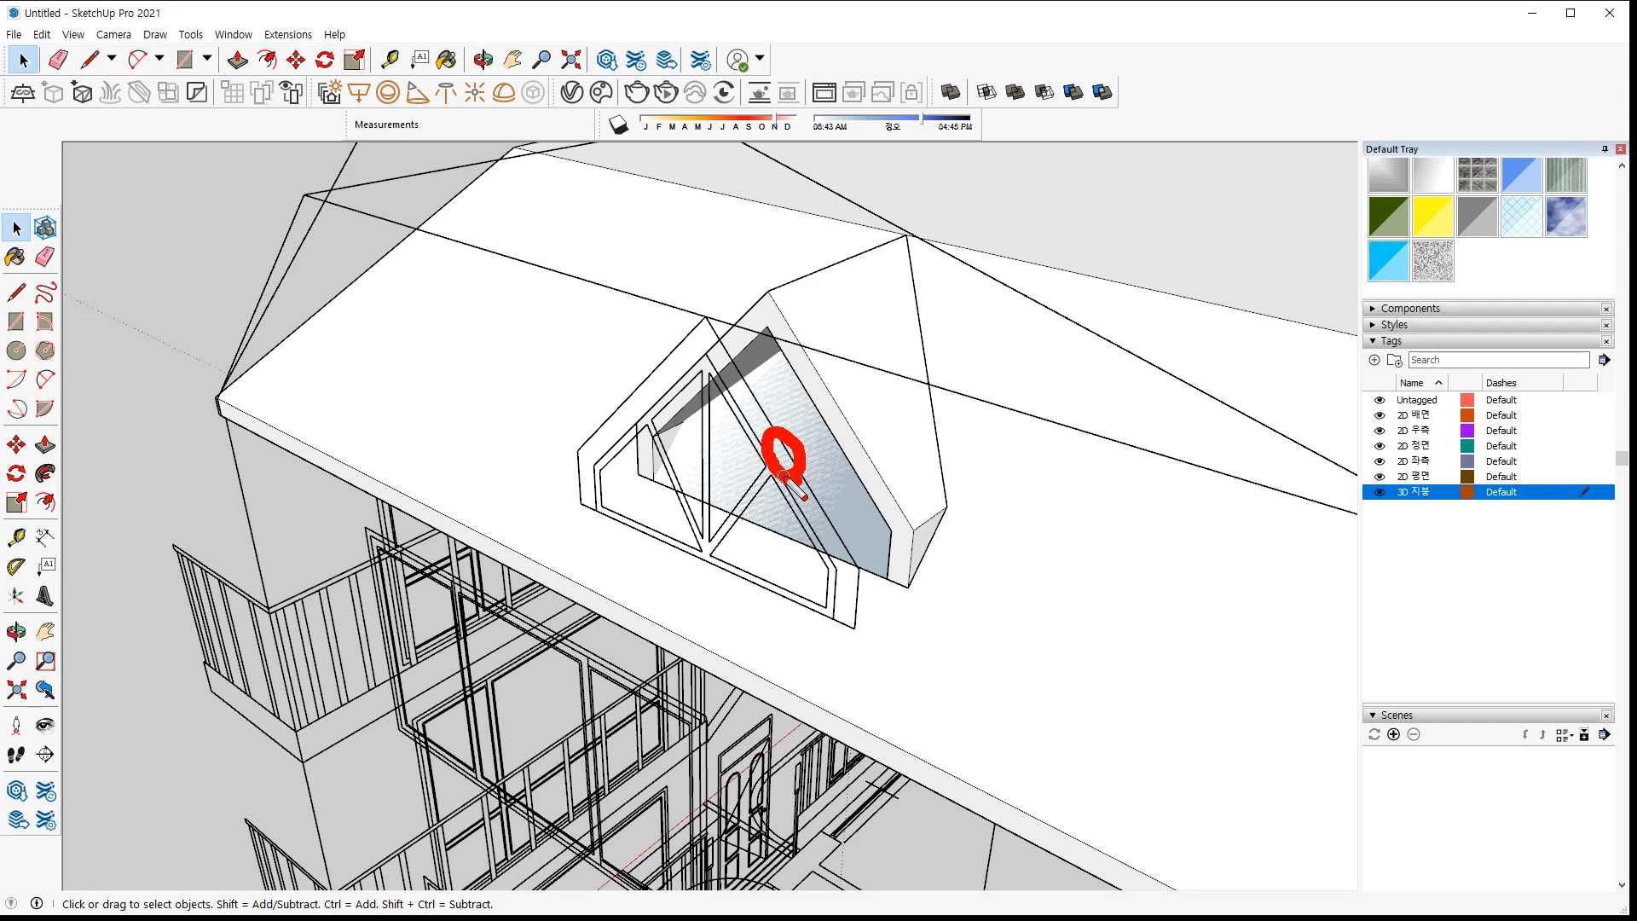
pyautogui.tripleClick(827, 490)
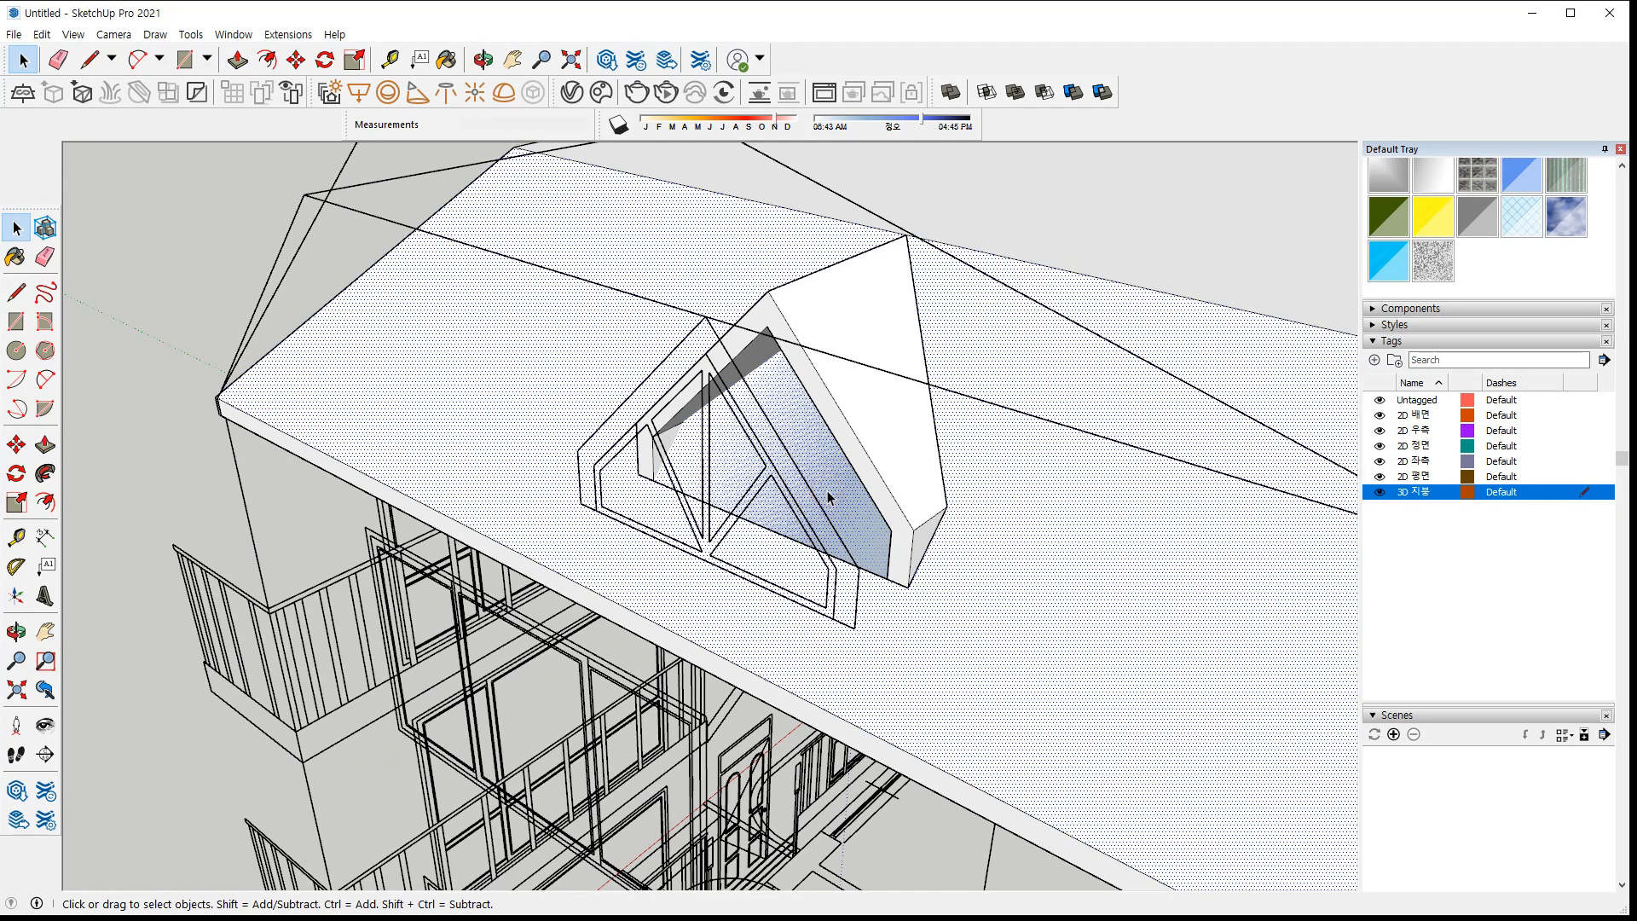
pyautogui.click(827, 489)
pyautogui.tripleClick(818, 474)
pyautogui.click(821, 471)
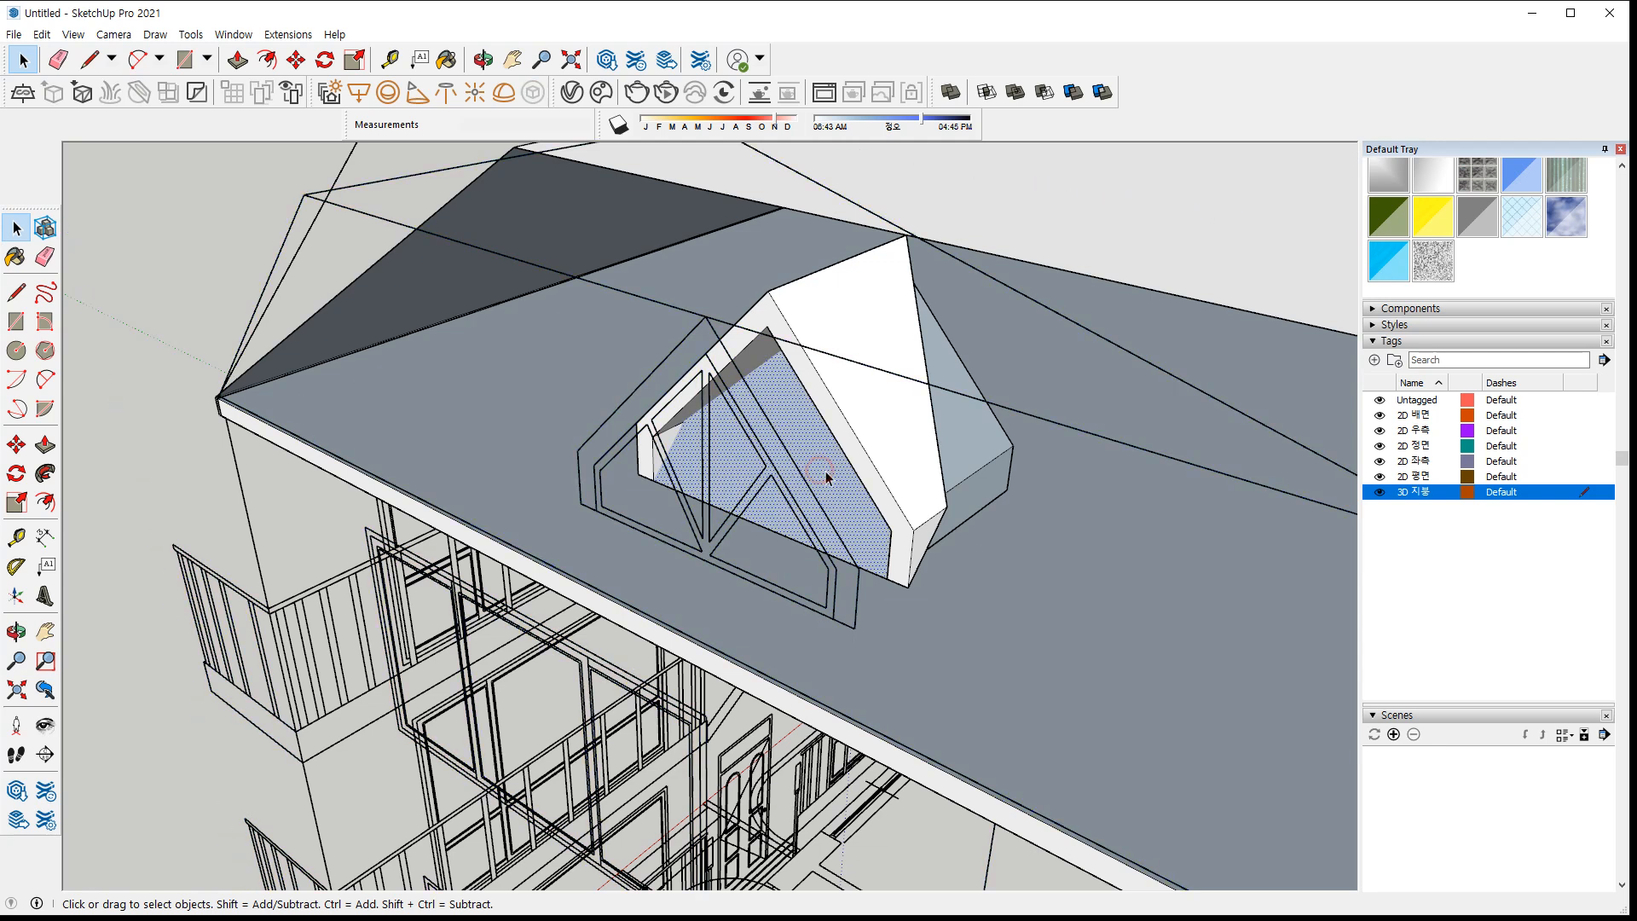
pyautogui.press('Delete')
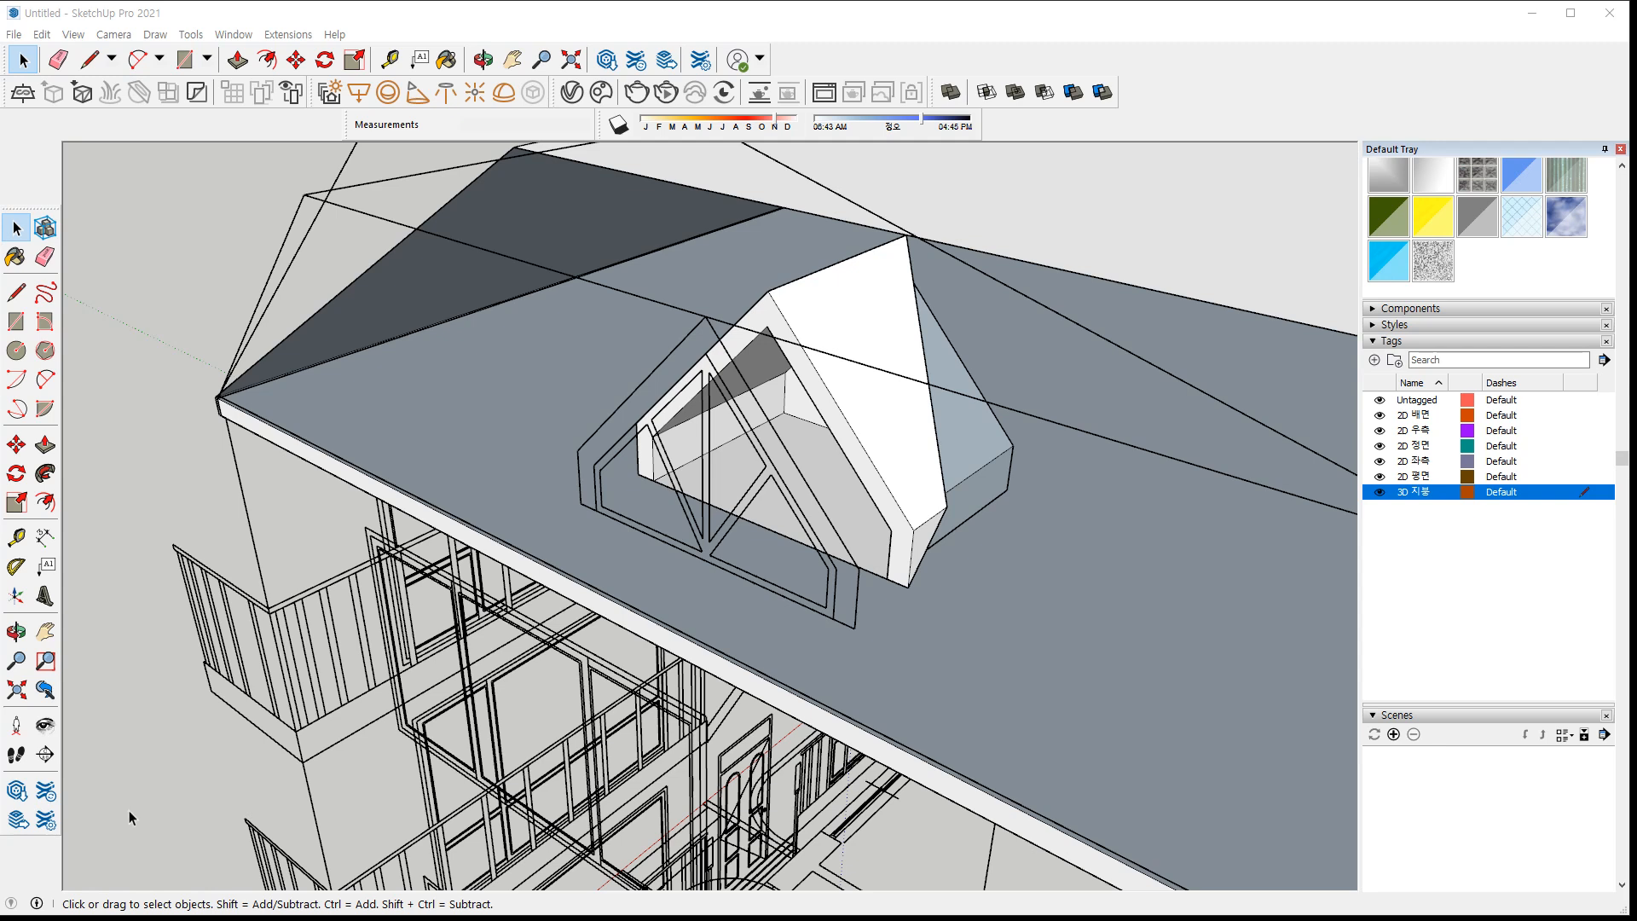
# Redraw the lower edge of the dormer's side wall where it meets the roof to regenerate the roof slope face
pyautogui.click(621, 758)
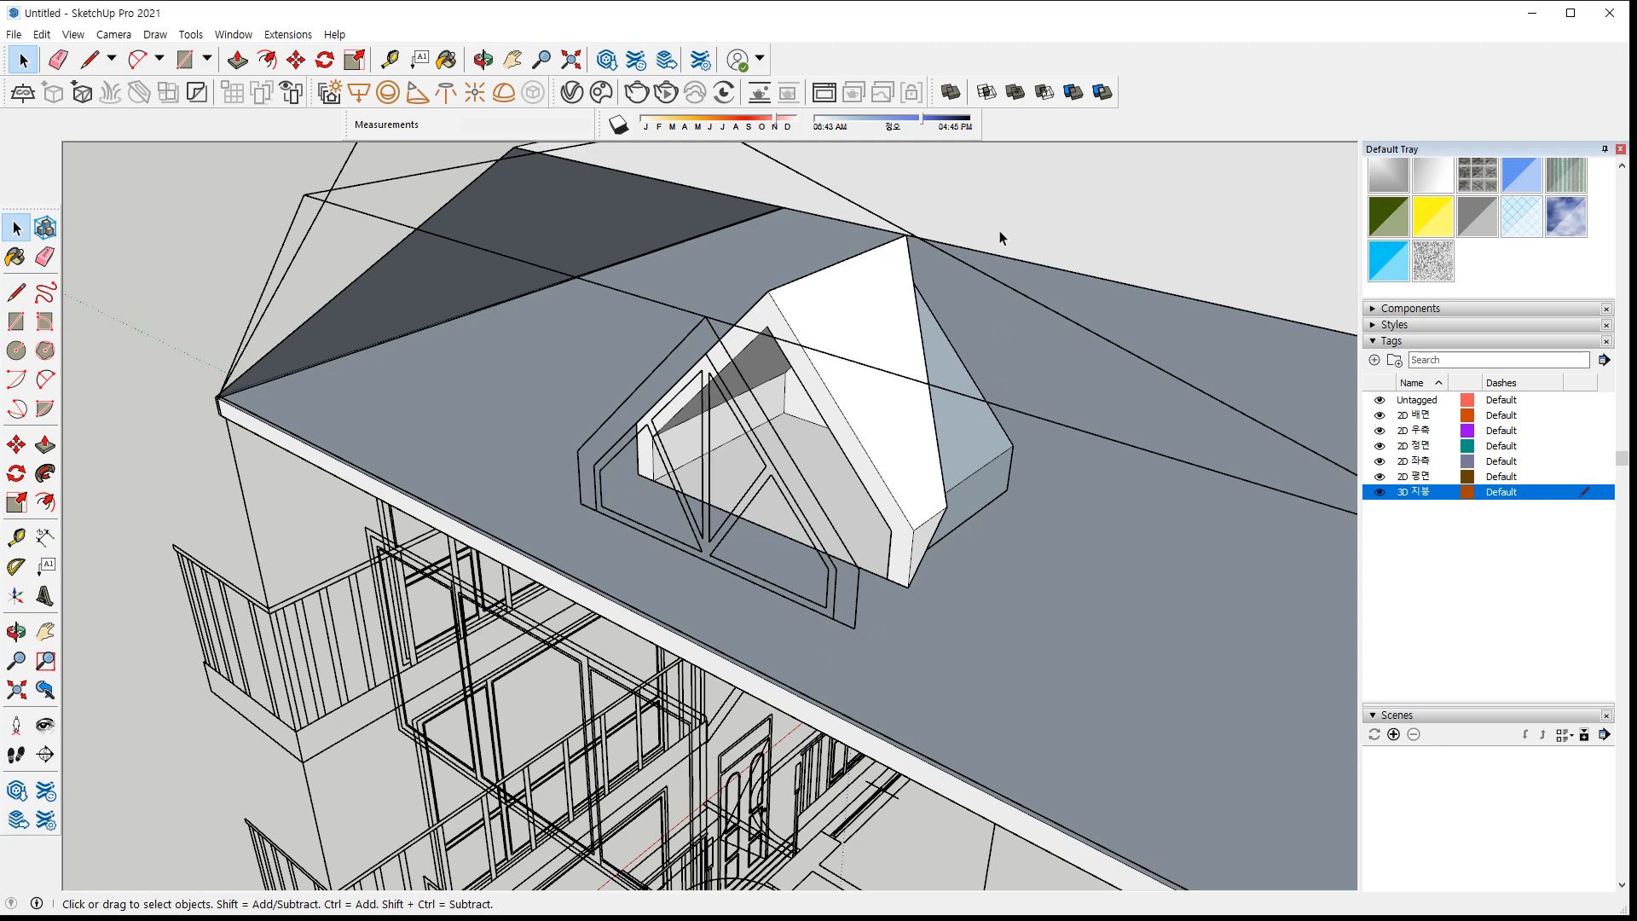
pyautogui.press('l')
pyautogui.click(946, 506)
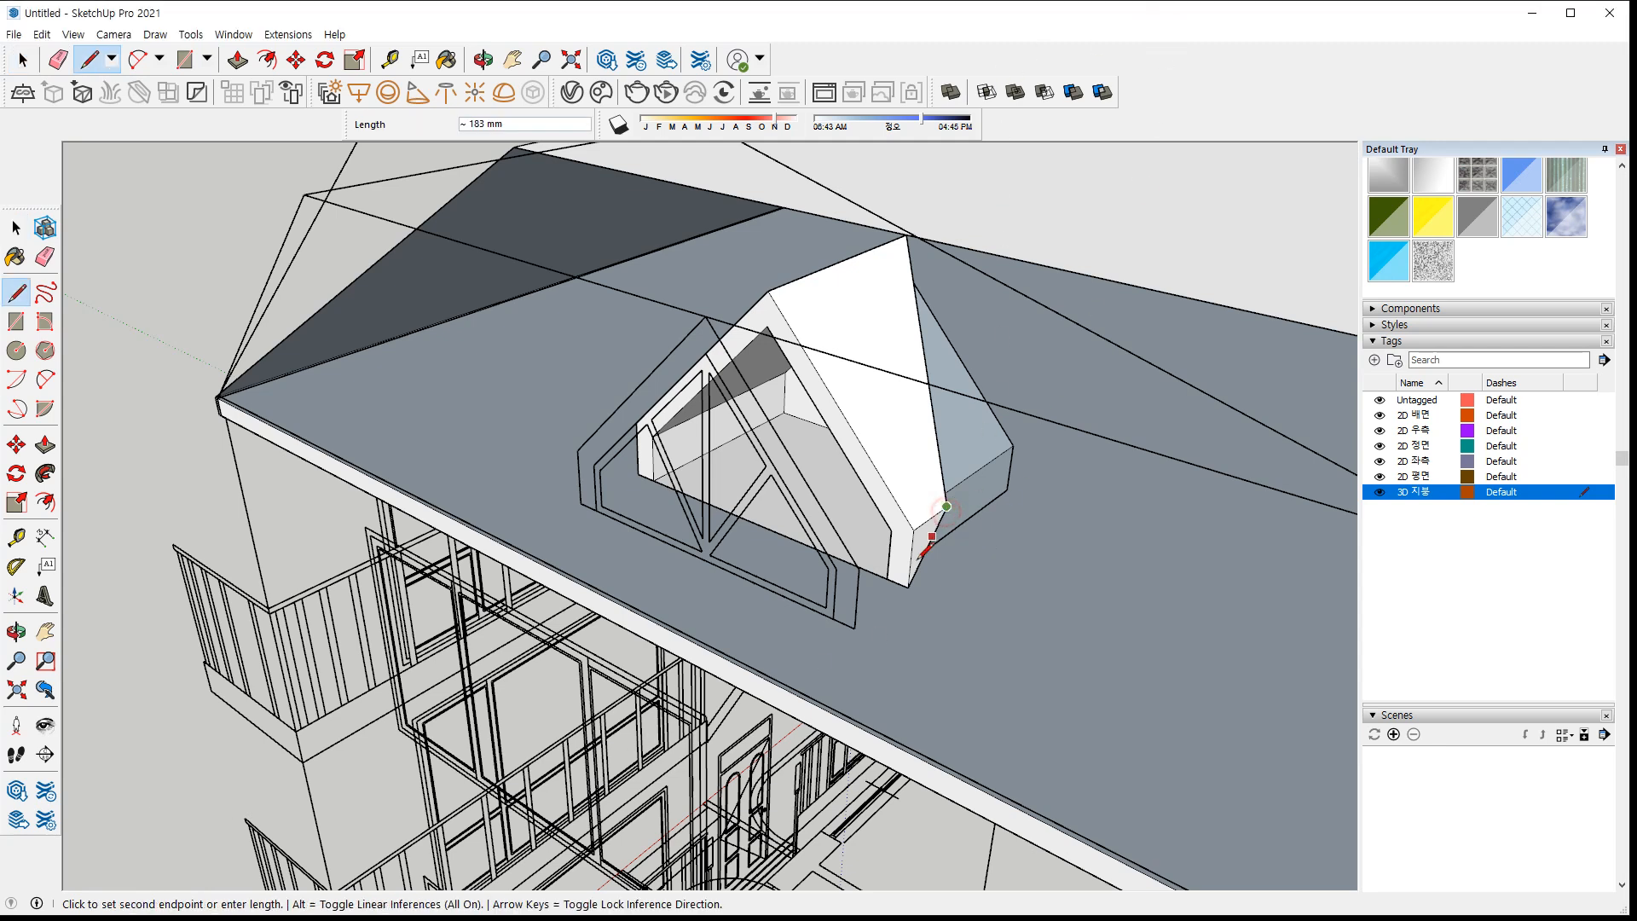
pyautogui.click(911, 582)
pyautogui.press('space')
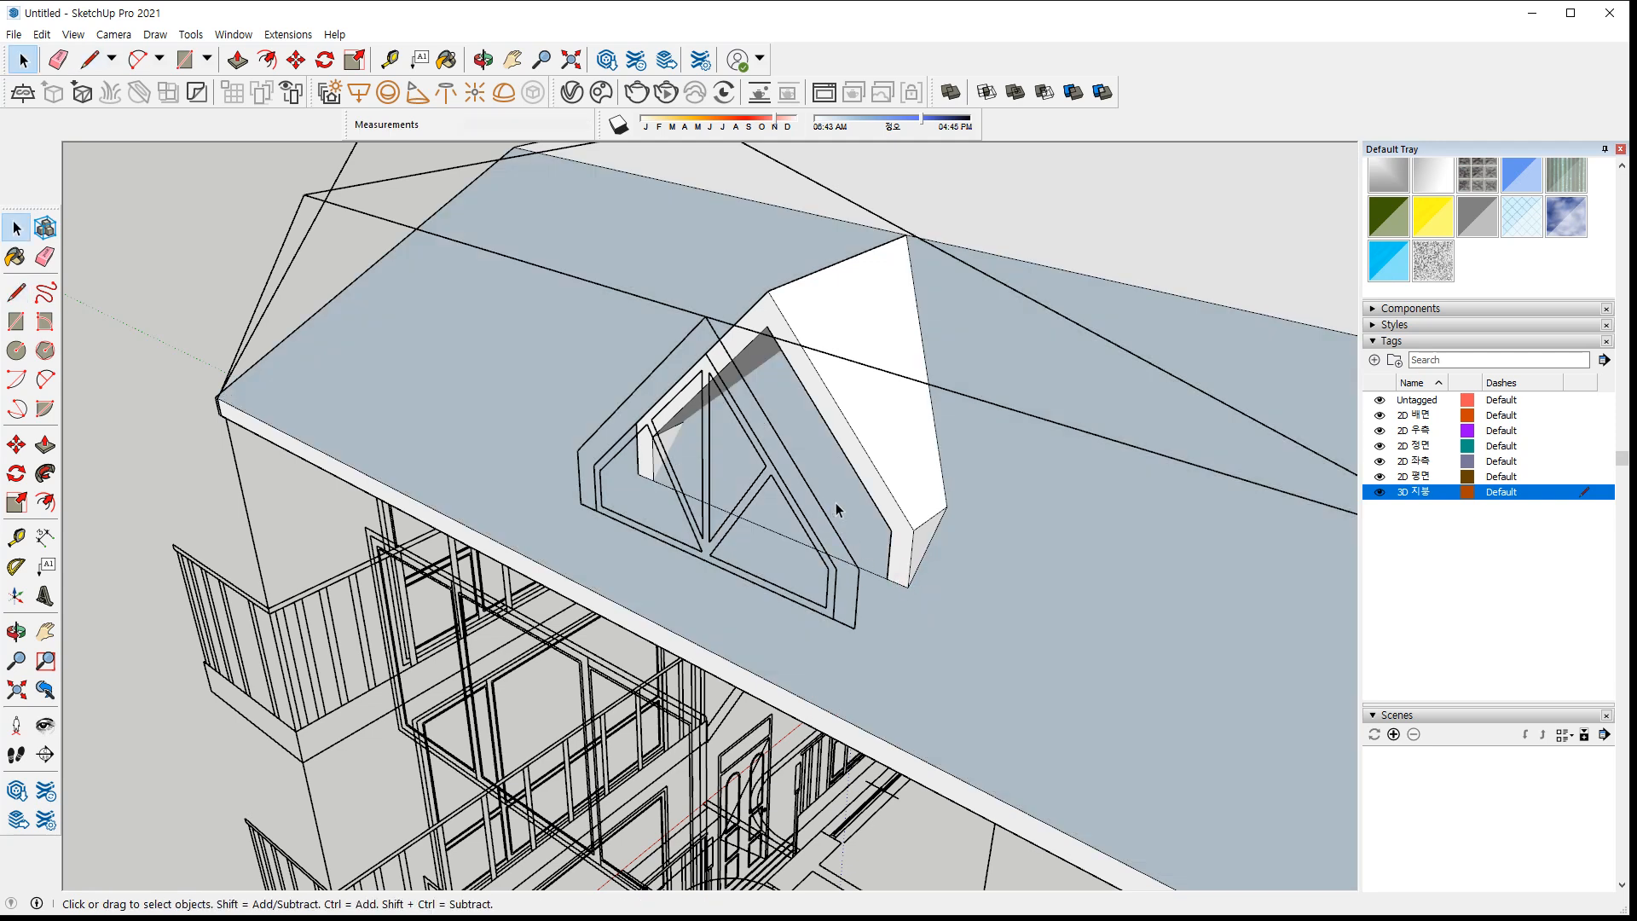
# Delete the portion of the roof slope face inside the dormer opening
pyautogui.moveTo(908, 537); pyautogui.dragTo(811, 427, button='middle')
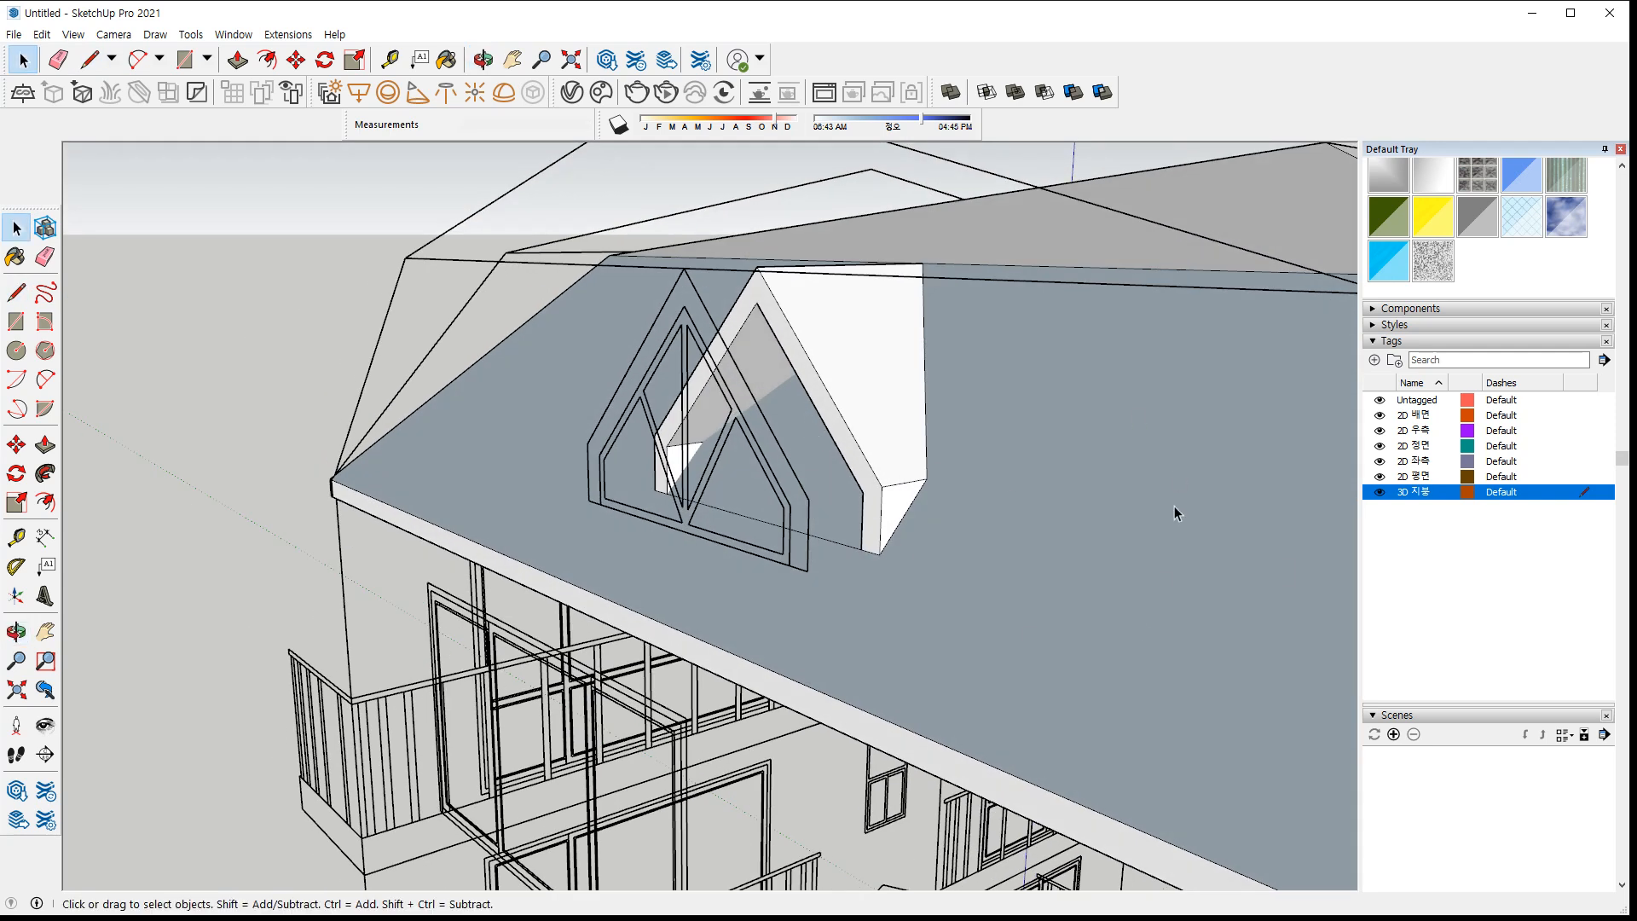
pyautogui.click(809, 474)
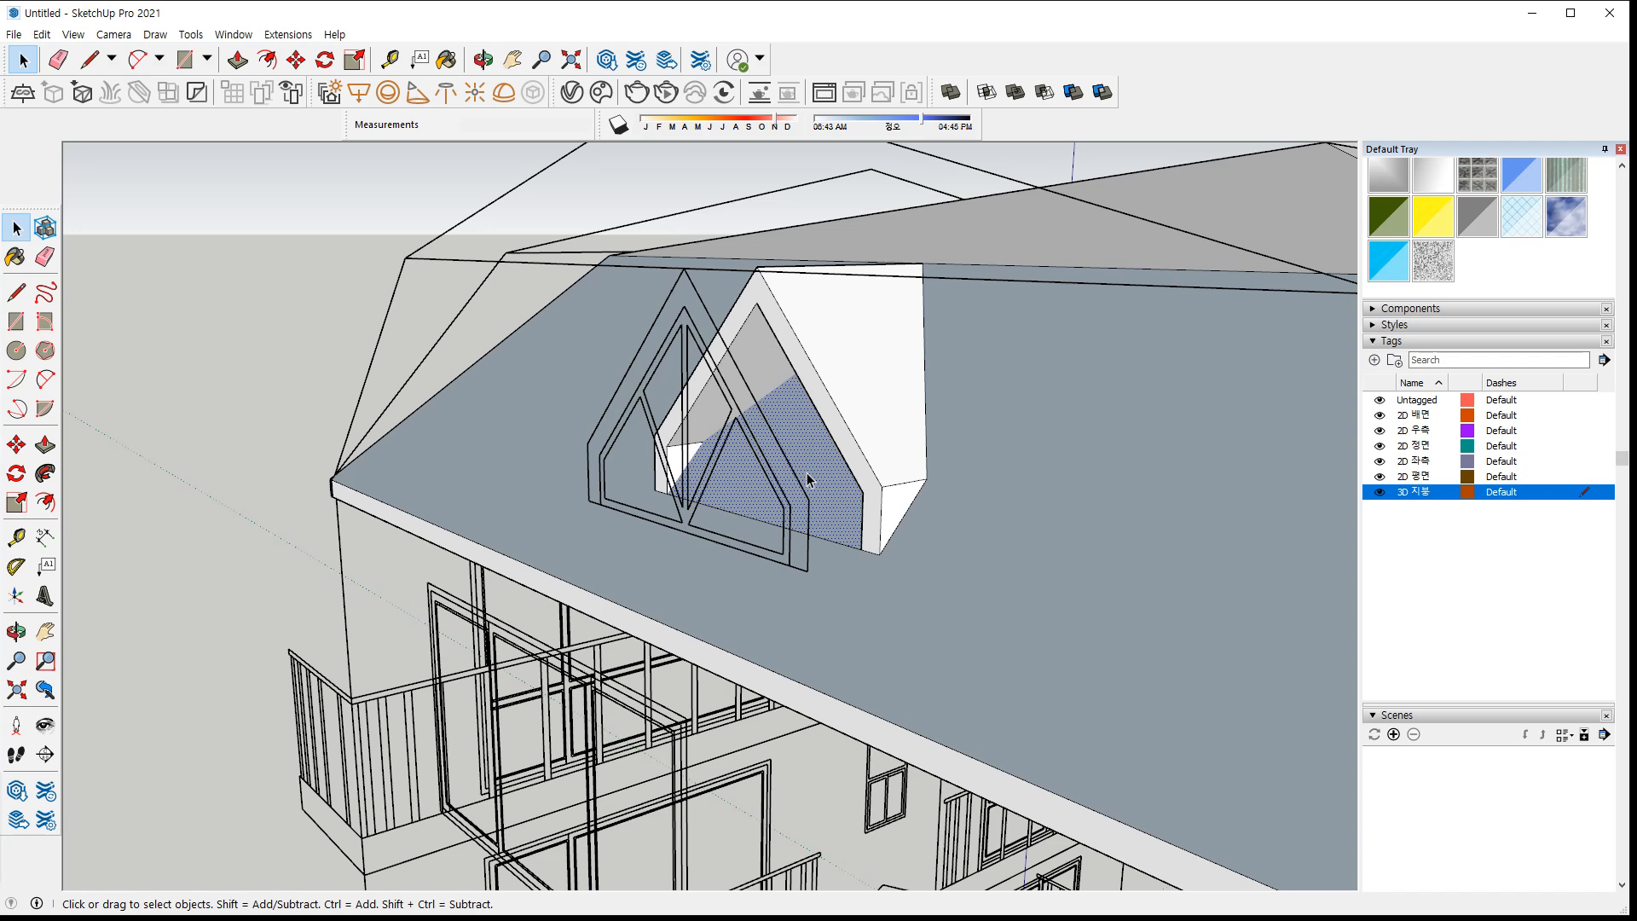
pyautogui.press('Delete')
# Reverse the main roof slope face around the dormer so its front side faces outward
pyautogui.moveTo(673, 499); pyautogui.dragTo(662, 443, button='middle')
pyautogui.rightClick(502, 344)
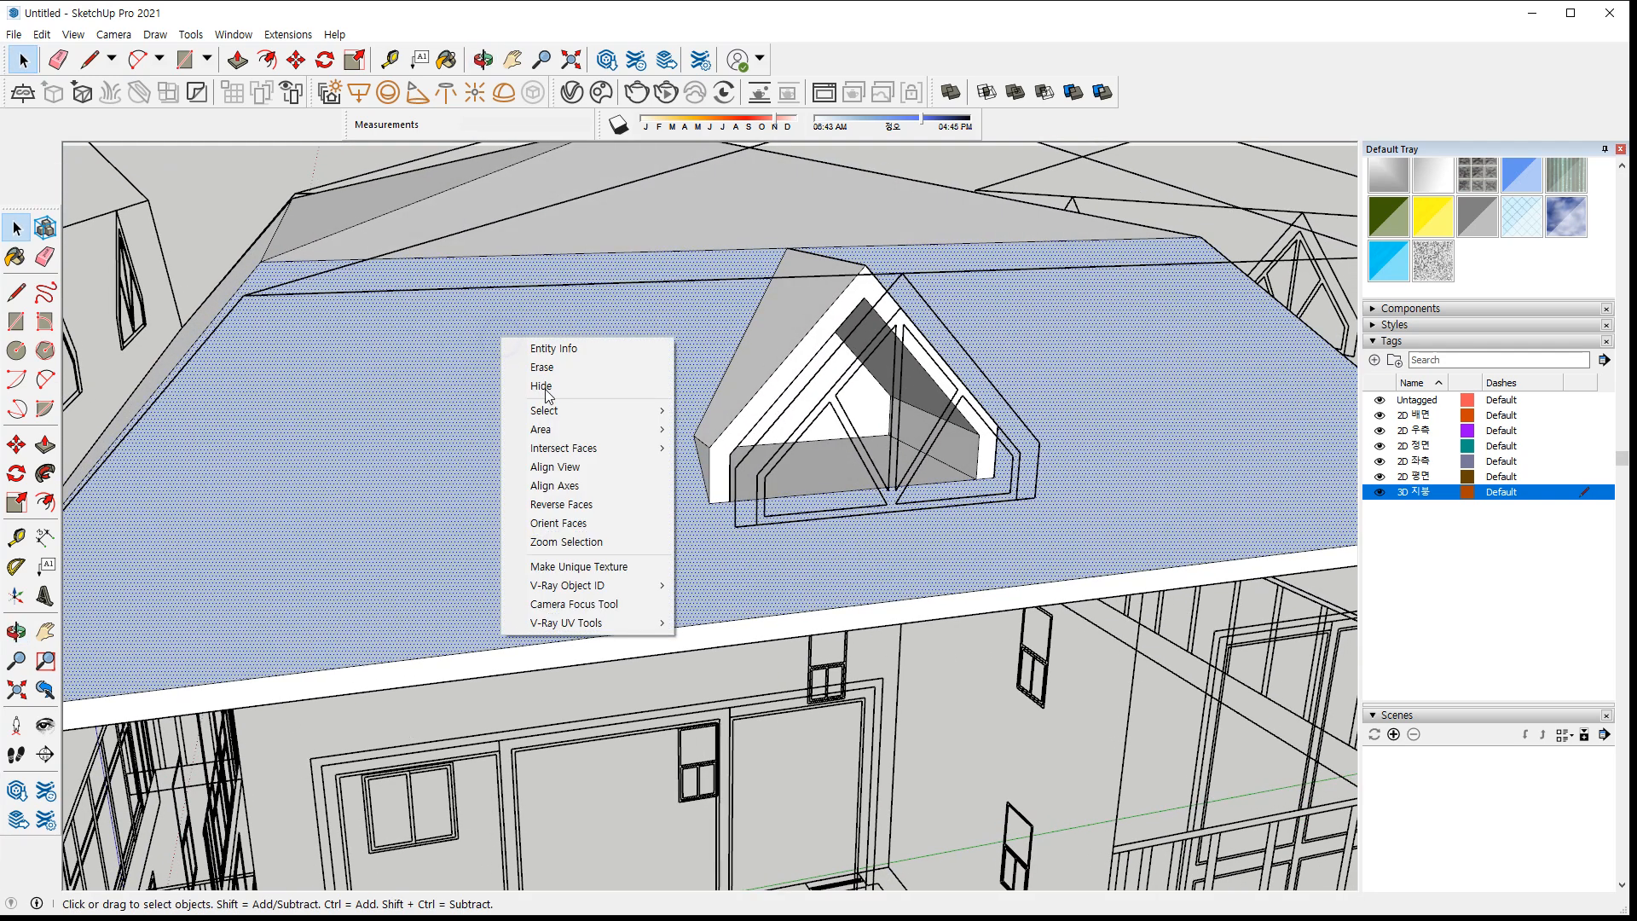
pyautogui.click(559, 504)
pyautogui.scroll(-5, 904, 767)
pyautogui.moveTo(897, 742); pyautogui.dragTo(810, 735, button='middle')
pyautogui.scroll(5, 724, 670)
pyautogui.scroll(-6, 811, 750)
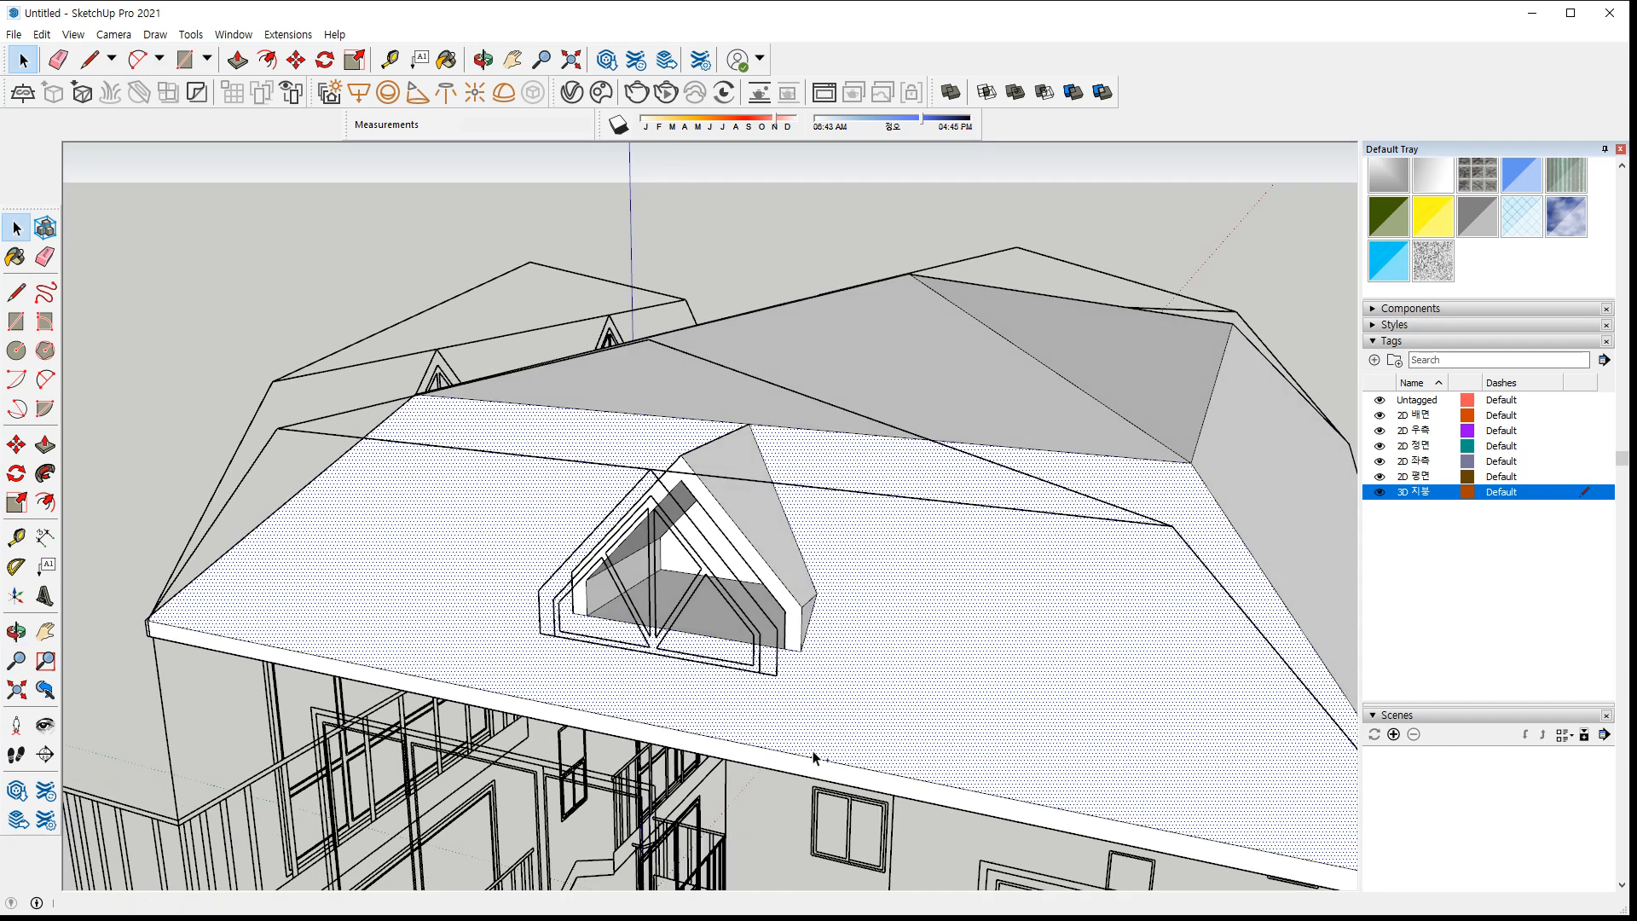
# Trace the outer outline of the first dormer window on the adjacent long elevation with lines to form a closed face
pyautogui.moveTo(1066, 413); pyautogui.dragTo(956, 422, button='middle')
pyautogui.scroll(6, 836, 501)
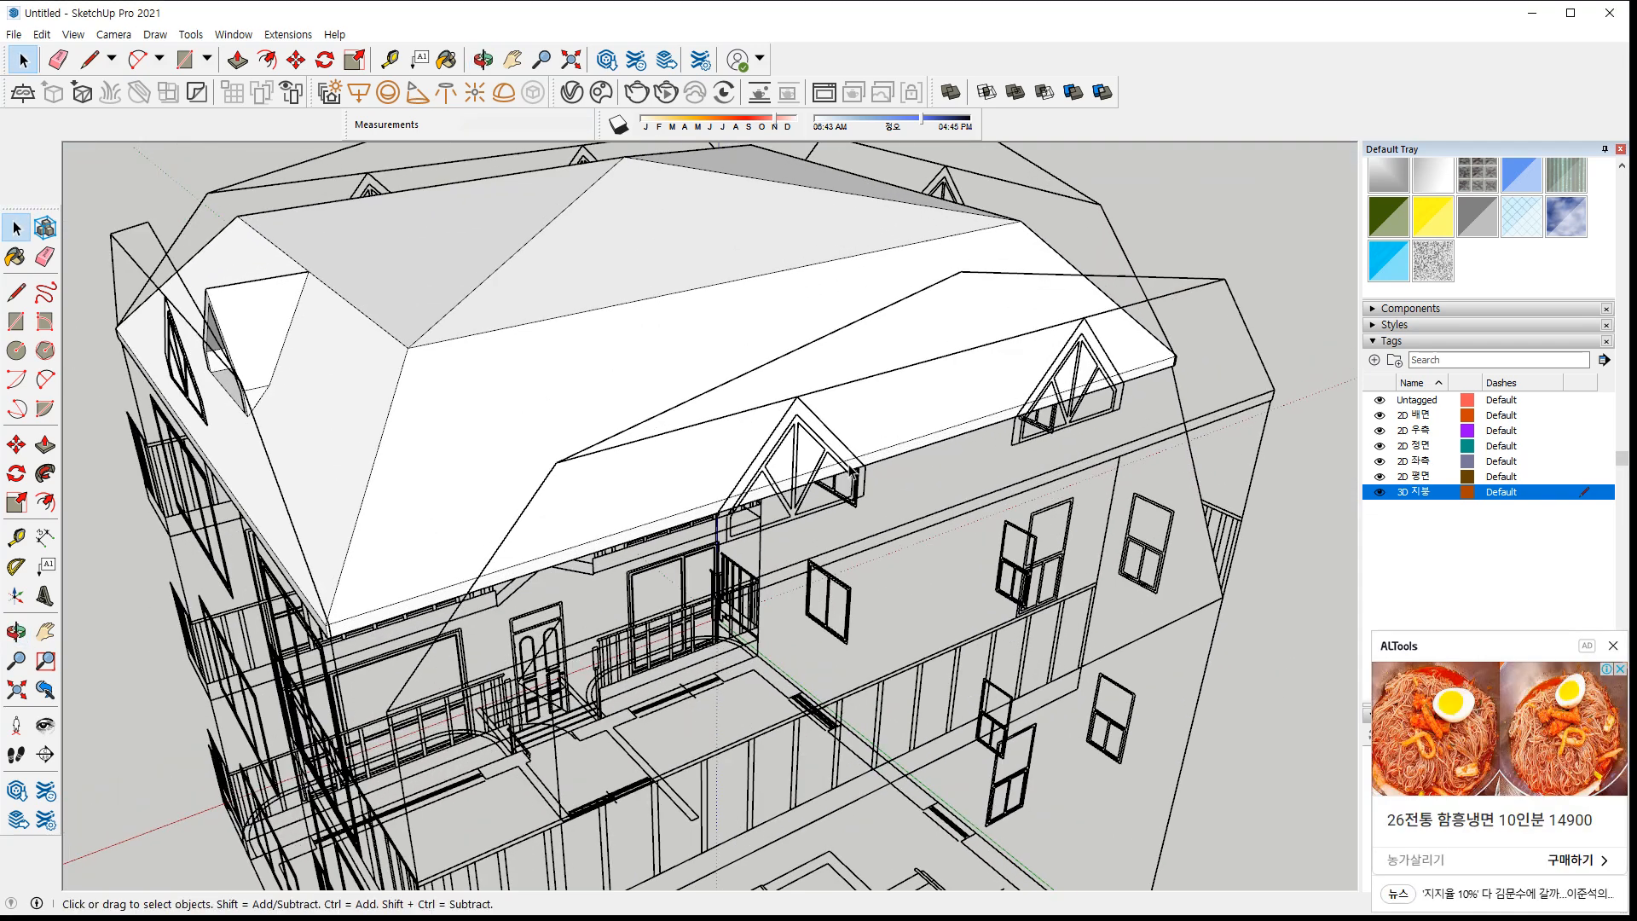
pyautogui.moveTo(836, 501); pyautogui.dragTo(785, 420, button='middle')
pyautogui.press('l')
pyautogui.click(766, 223)
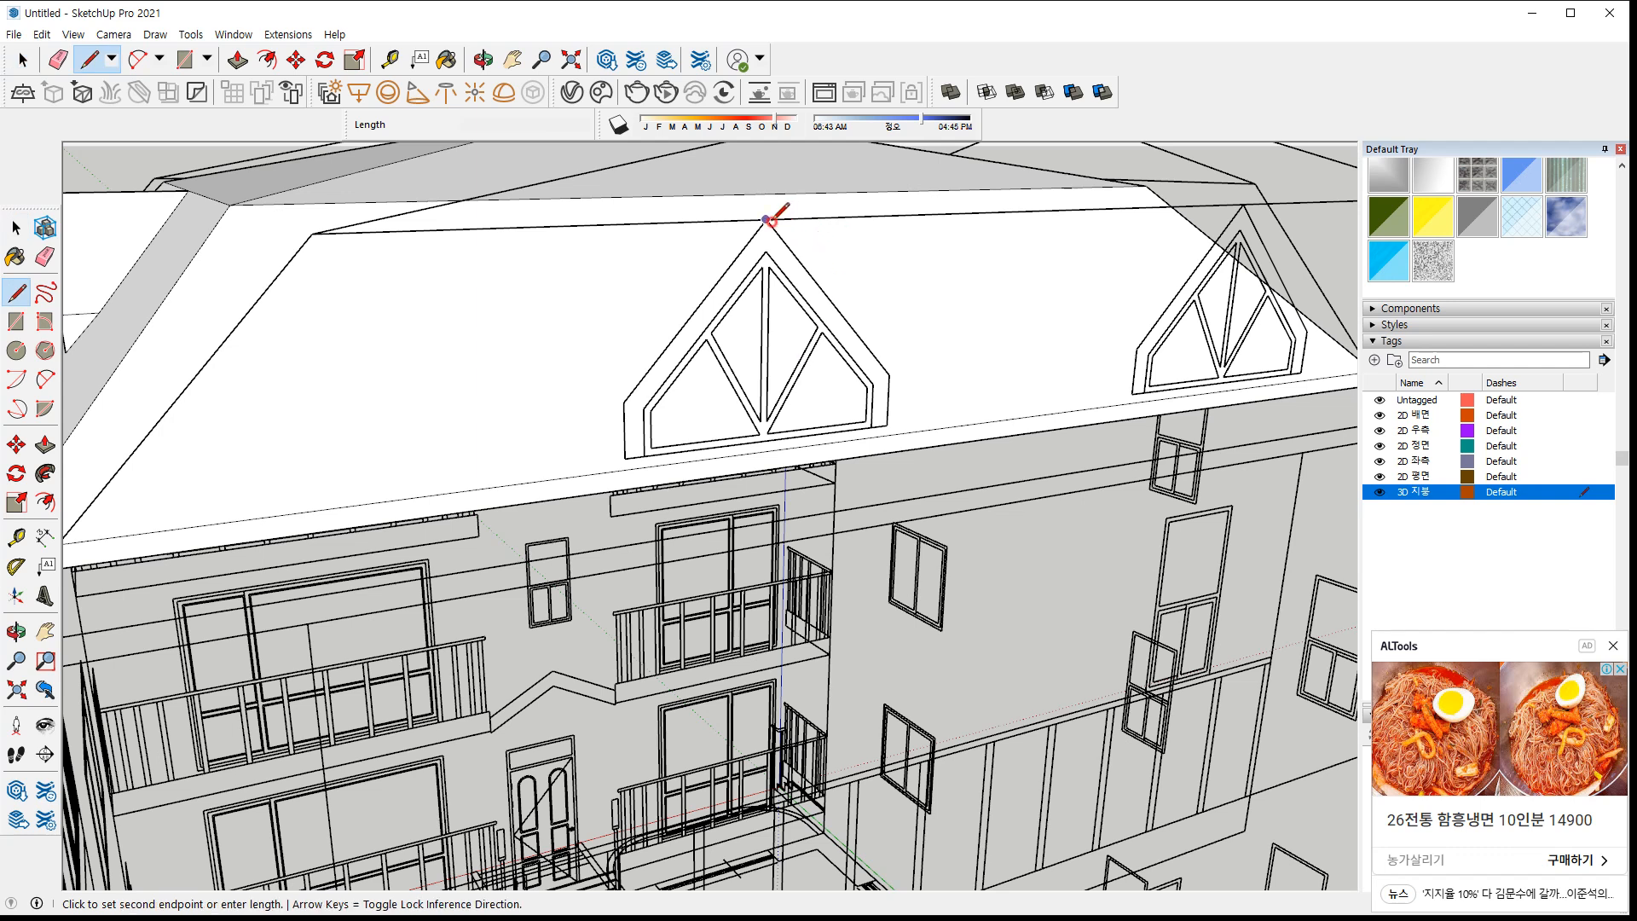
pyautogui.click(888, 427)
pyautogui.click(625, 459)
pyautogui.click(625, 401)
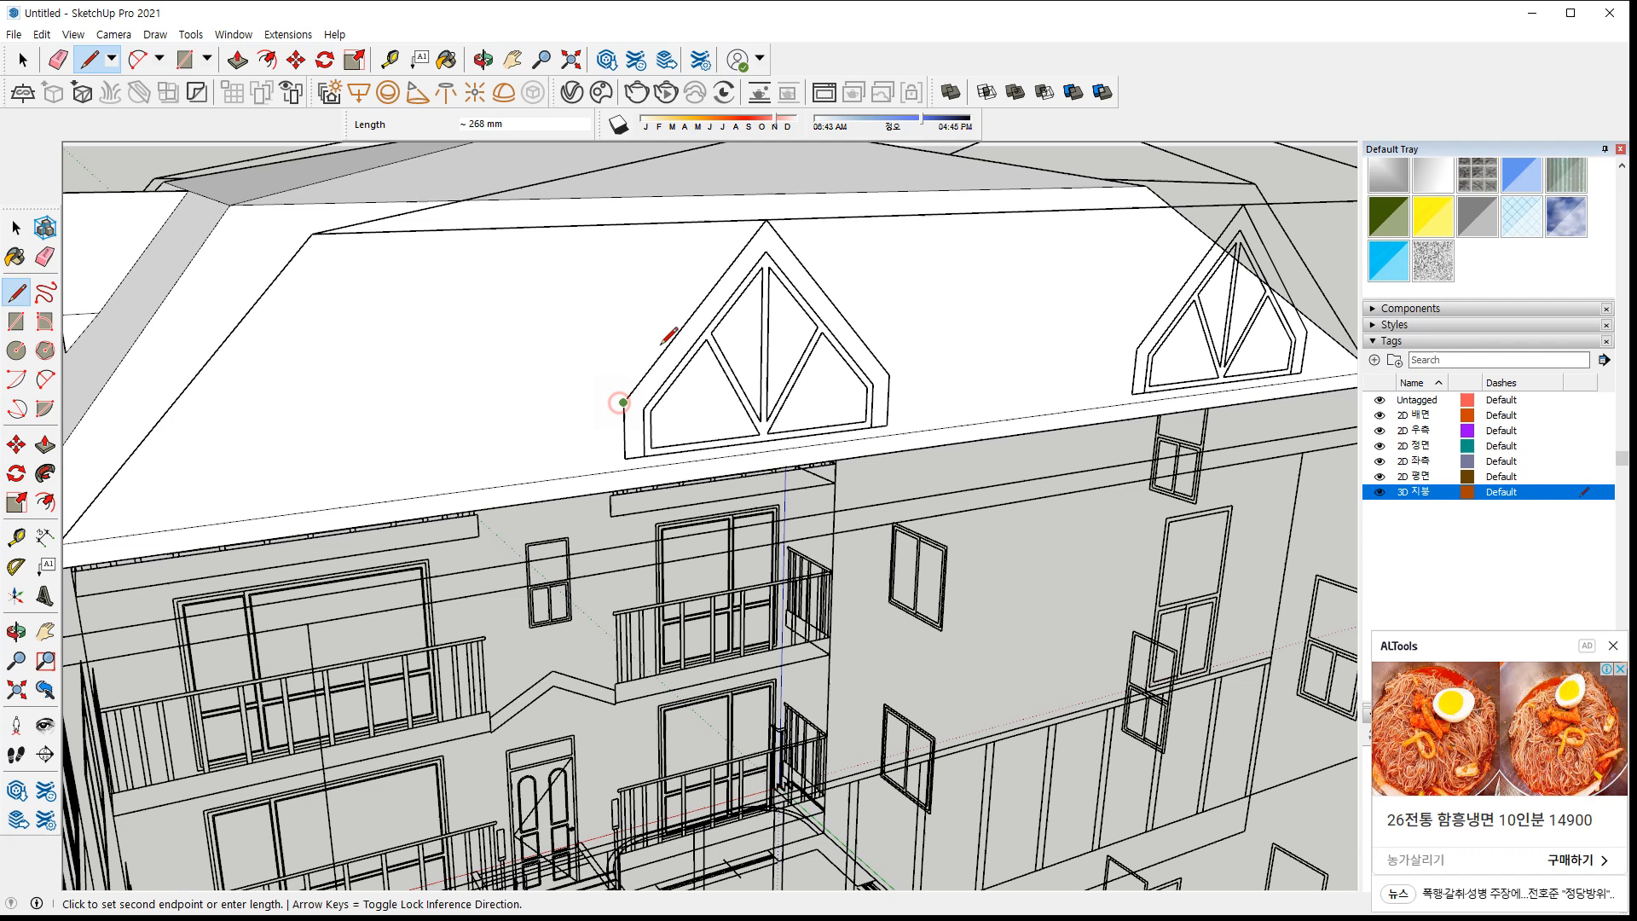
# Offset the new dormer outline's side and sloped edges 100 mm inward, leaving out the base edge
pyautogui.press('space')
pyautogui.click(784, 261)
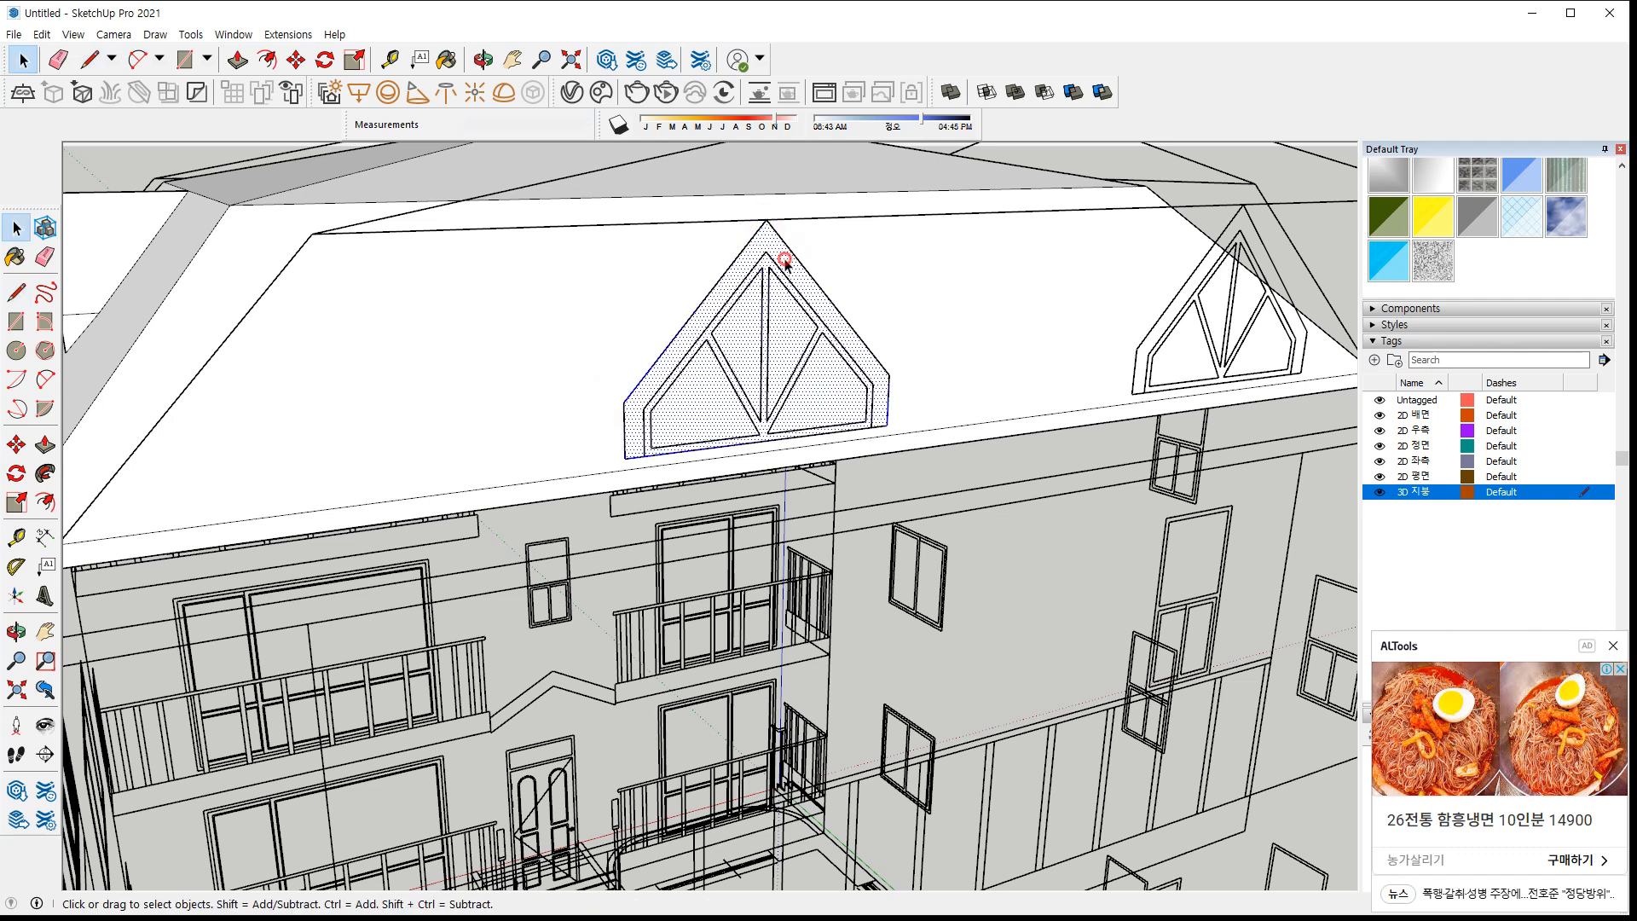
pyautogui.press('f')
pyautogui.click(826, 296)
pyautogui.click(819, 315)
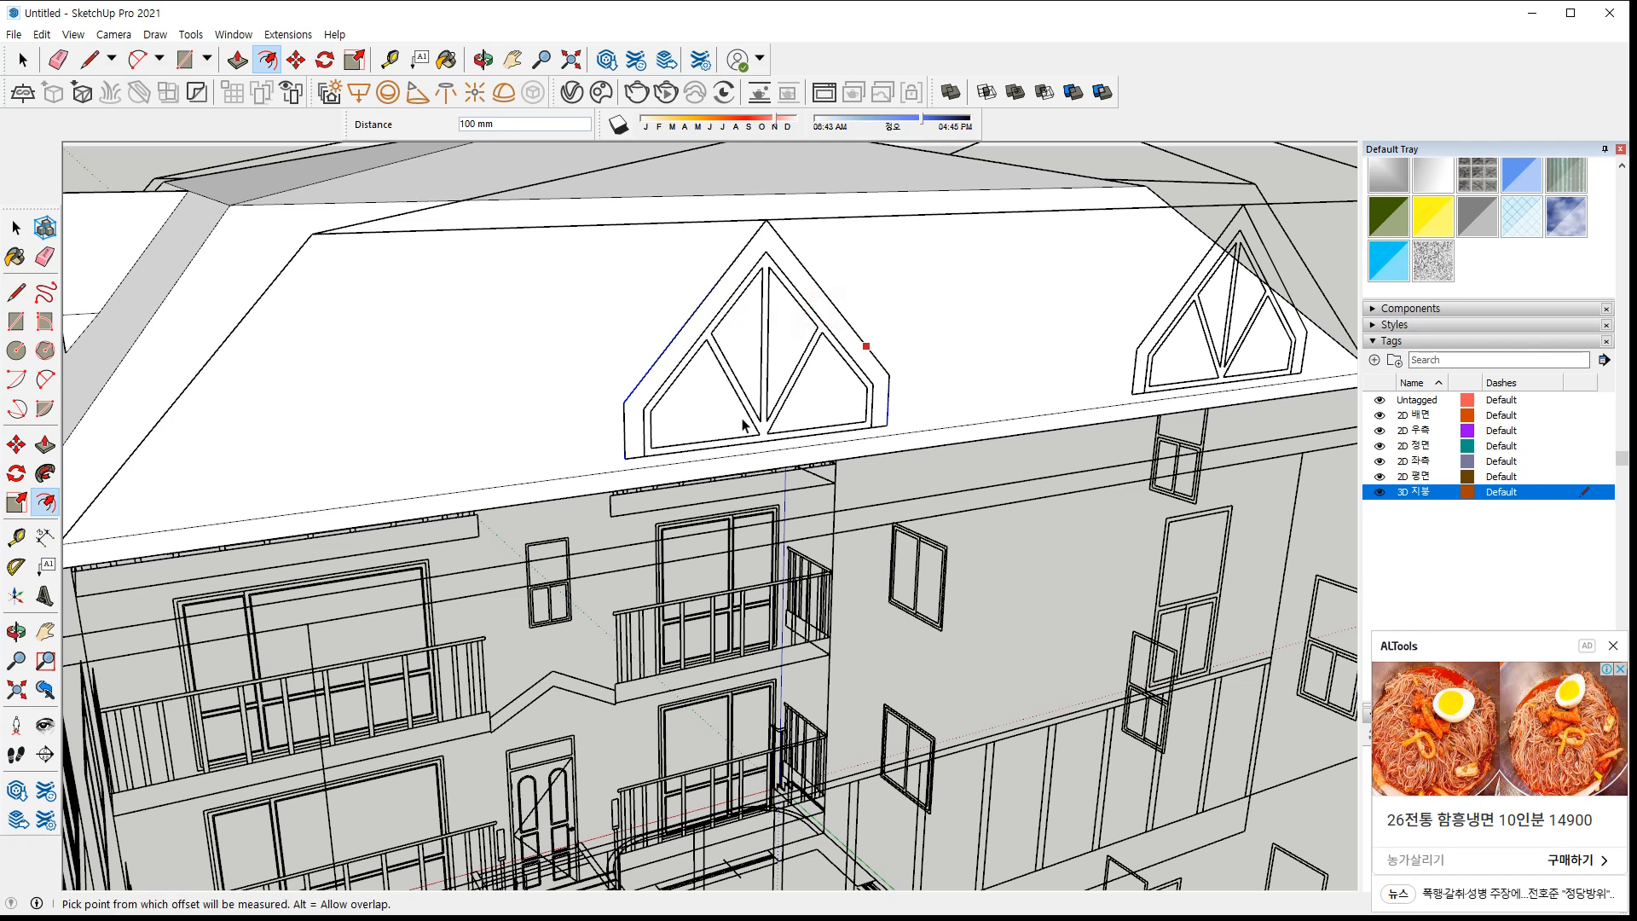
# Copy the dormer's inner and outer faces from their base corner to the matching corner of the second window on the elevation
pyautogui.press('space')
pyautogui.click(722, 395)
pyautogui.keyDown('ctrl'); pyautogui.click(664, 372); pyautogui.keyUp('ctrl')
pyautogui.press('m')
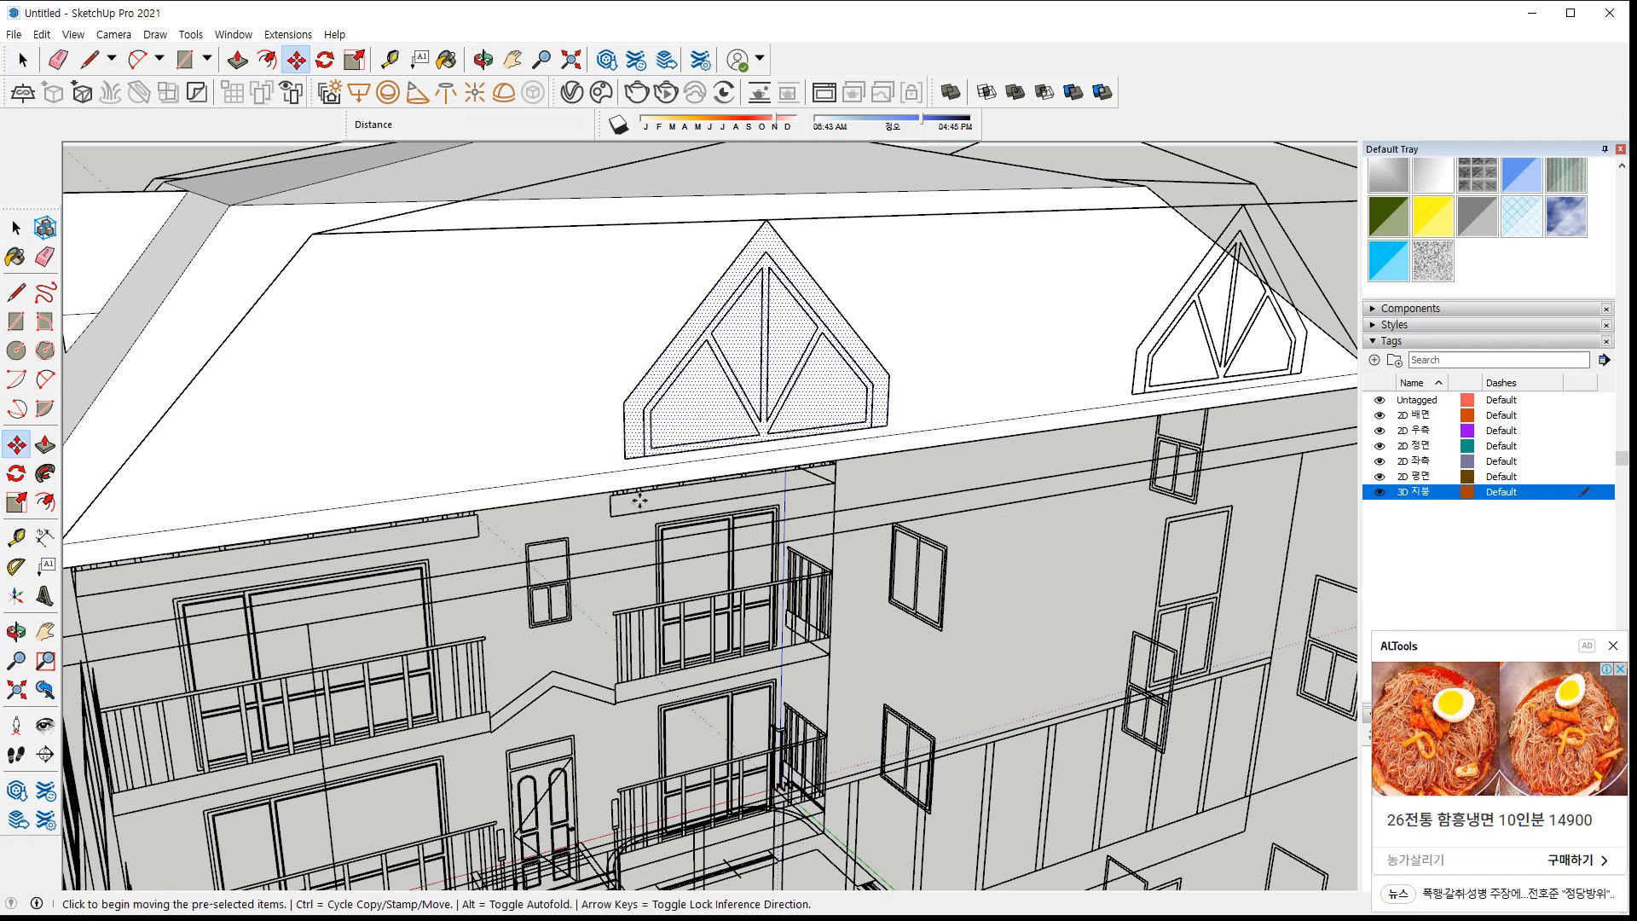
pyautogui.click(628, 462)
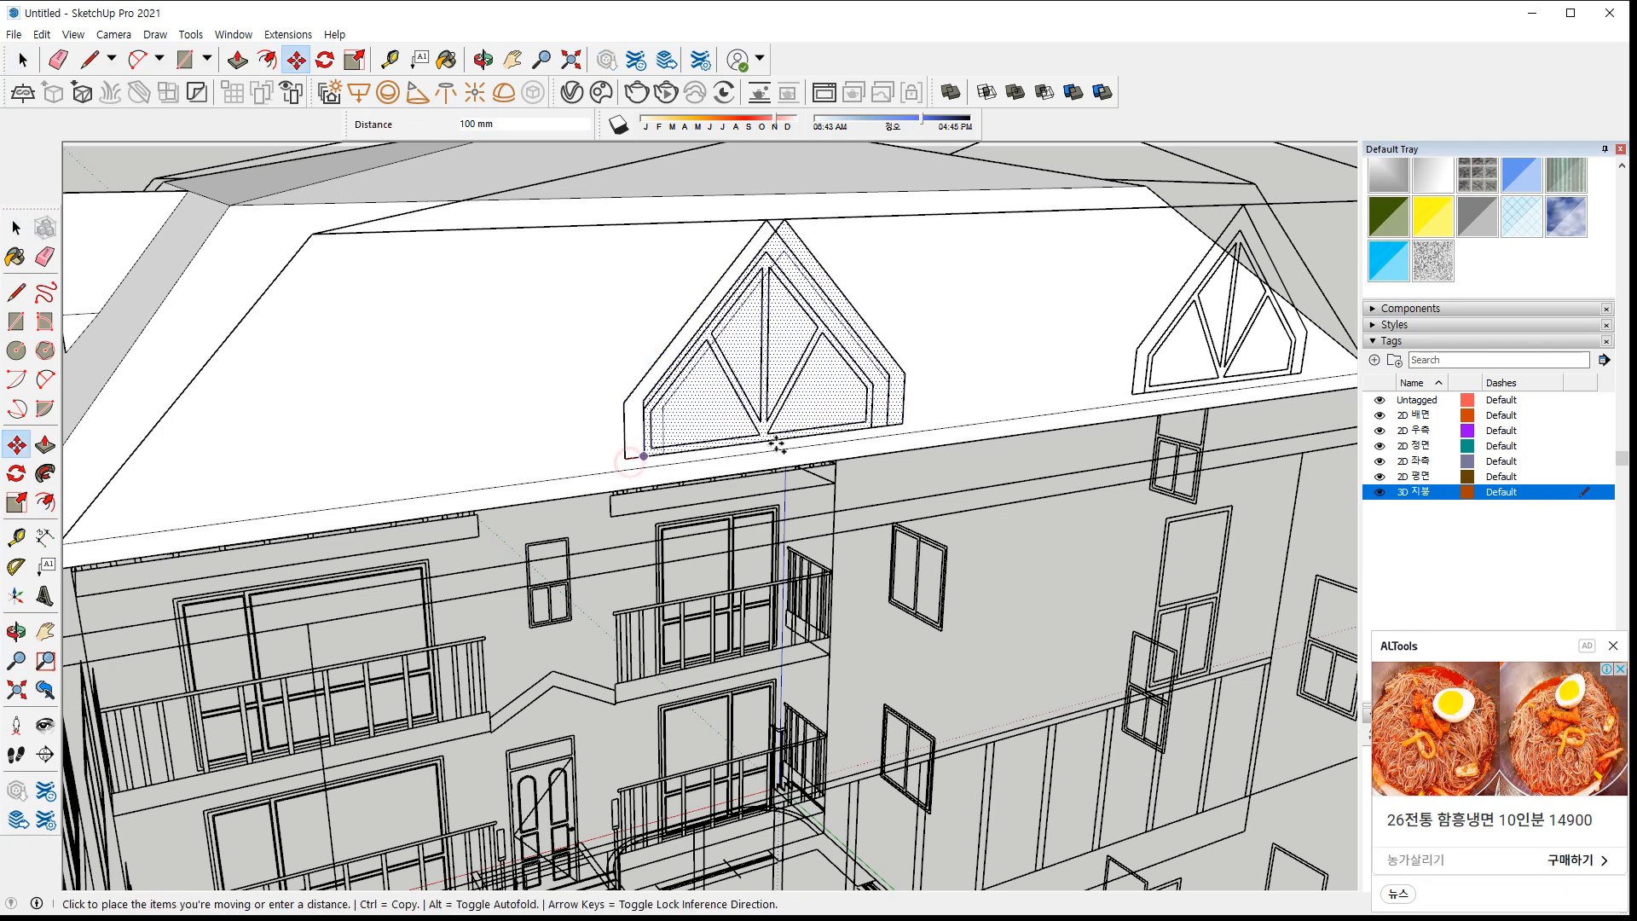
pyautogui.click(1133, 391)
# Select both dormer outlines with their faces and move them together from the elevation back onto the roof slope
pyautogui.moveTo(647, 321); pyautogui.dragTo(705, 421, button='middle')
pyautogui.press('space')
pyautogui.keyDown('ctrl'); pyautogui.click(727, 466); pyautogui.keyUp('ctrl')
pyautogui.keyDown('ctrl'); pyautogui.tripleClick(727, 466); pyautogui.keyUp('ctrl')
pyautogui.press('m')
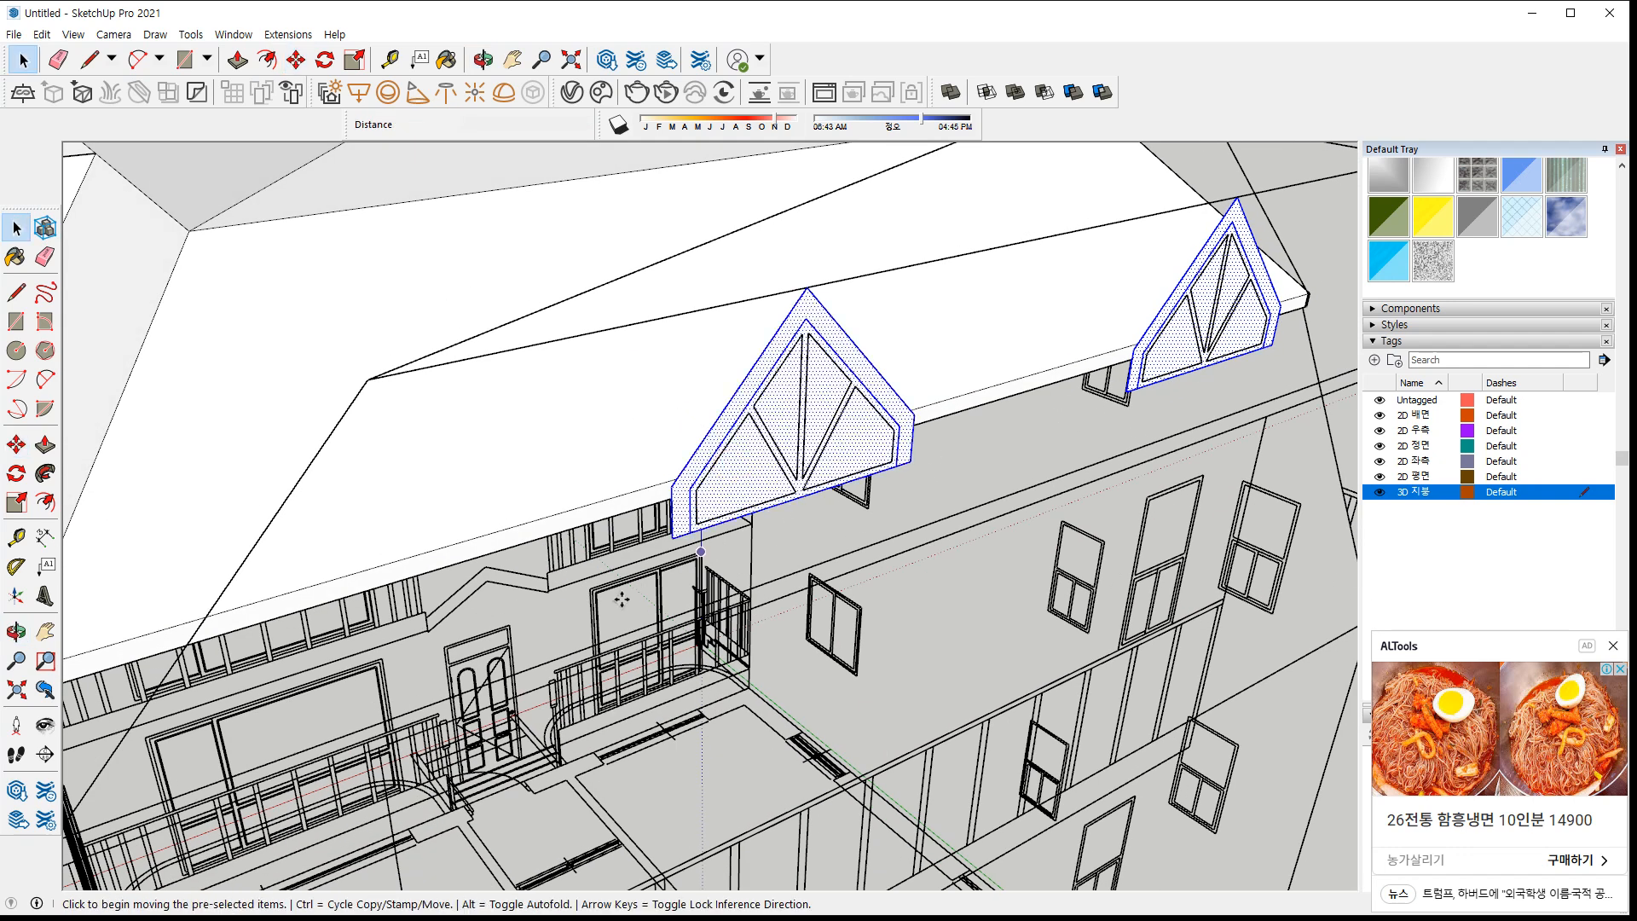
pyautogui.click(669, 537)
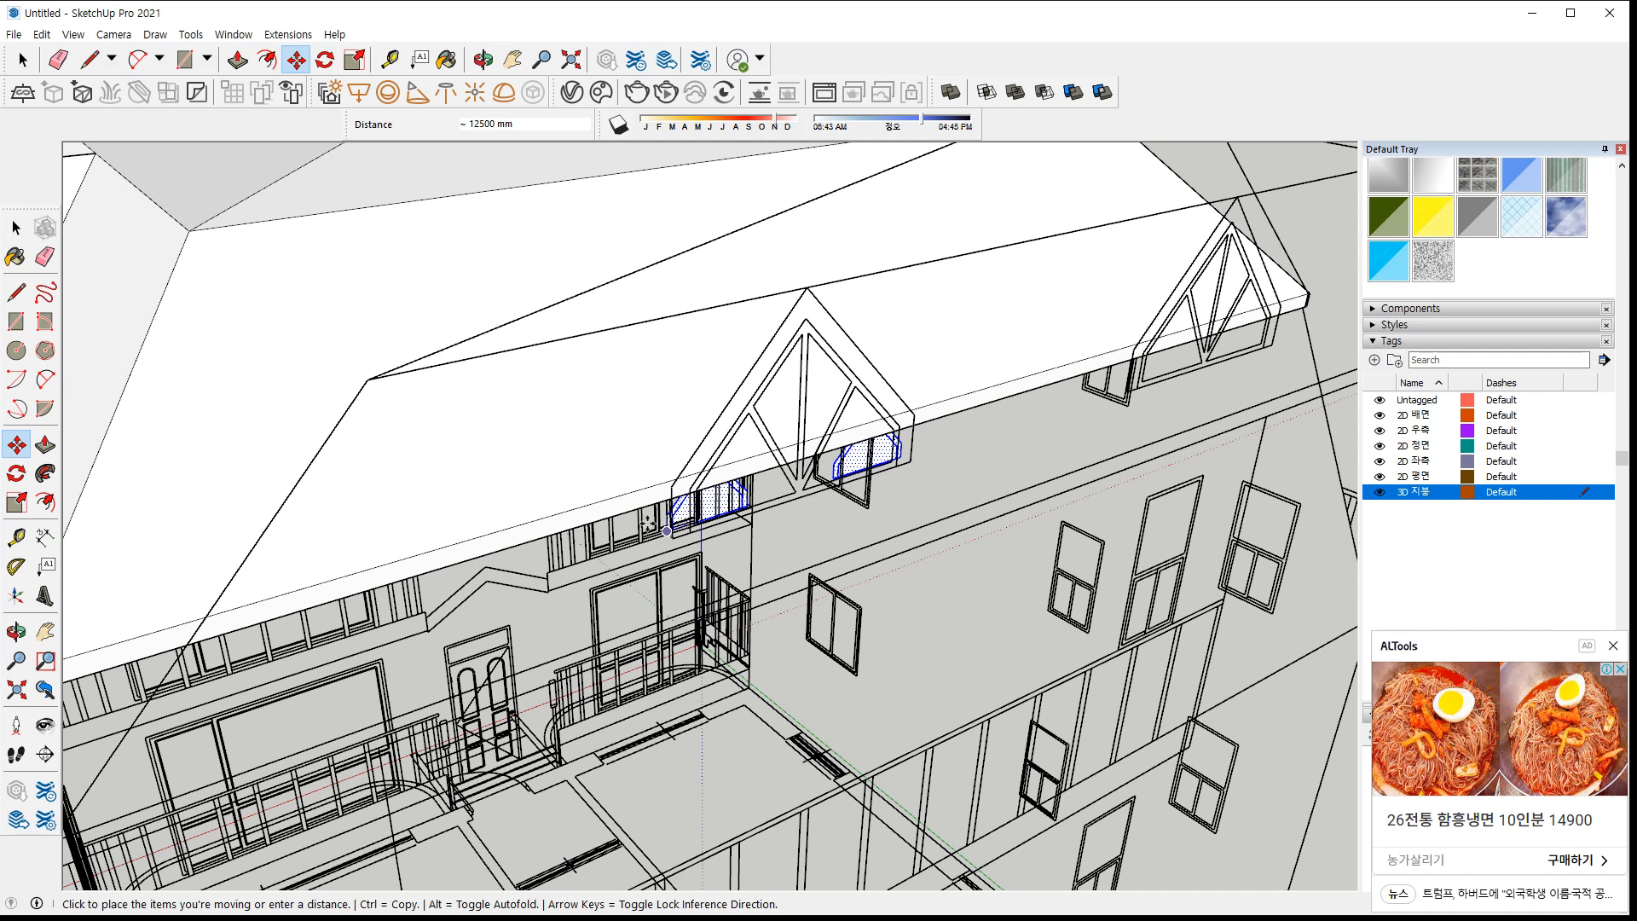
pyautogui.click(530, 419)
# Draw the ridge line from the first moved dormer's peak back to the upper edge of the roof slope
pyautogui.moveTo(669, 402); pyautogui.dragTo(727, 293, button='middle')
pyautogui.press('space')
pyautogui.scroll(3, 719, 409)
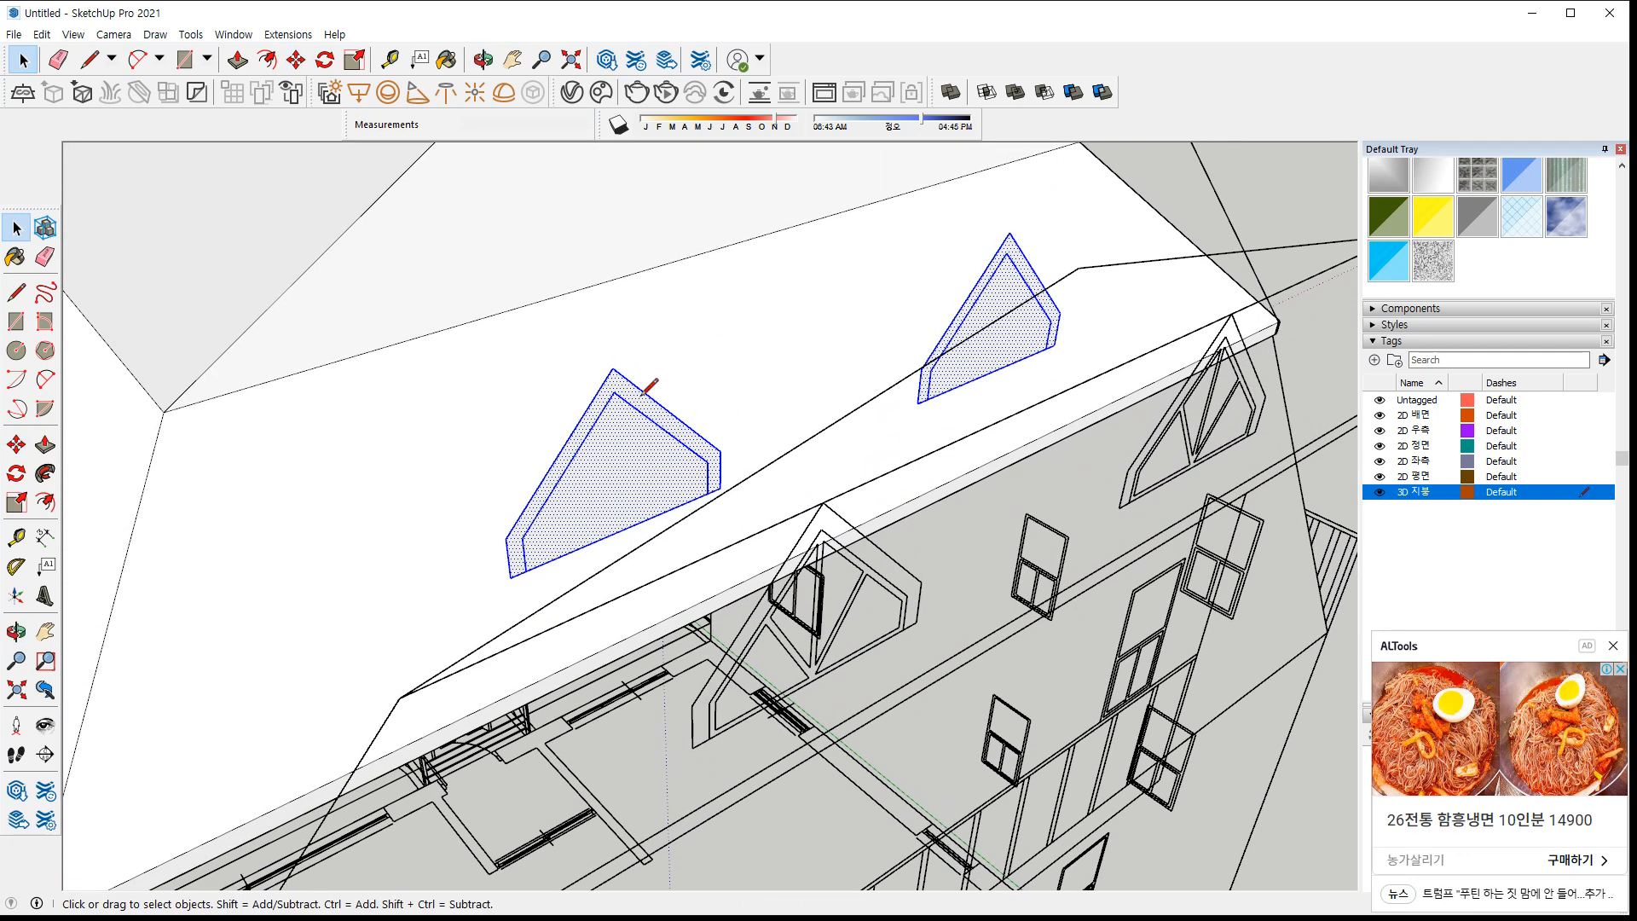
pyautogui.press('l')
pyautogui.click(613, 368)
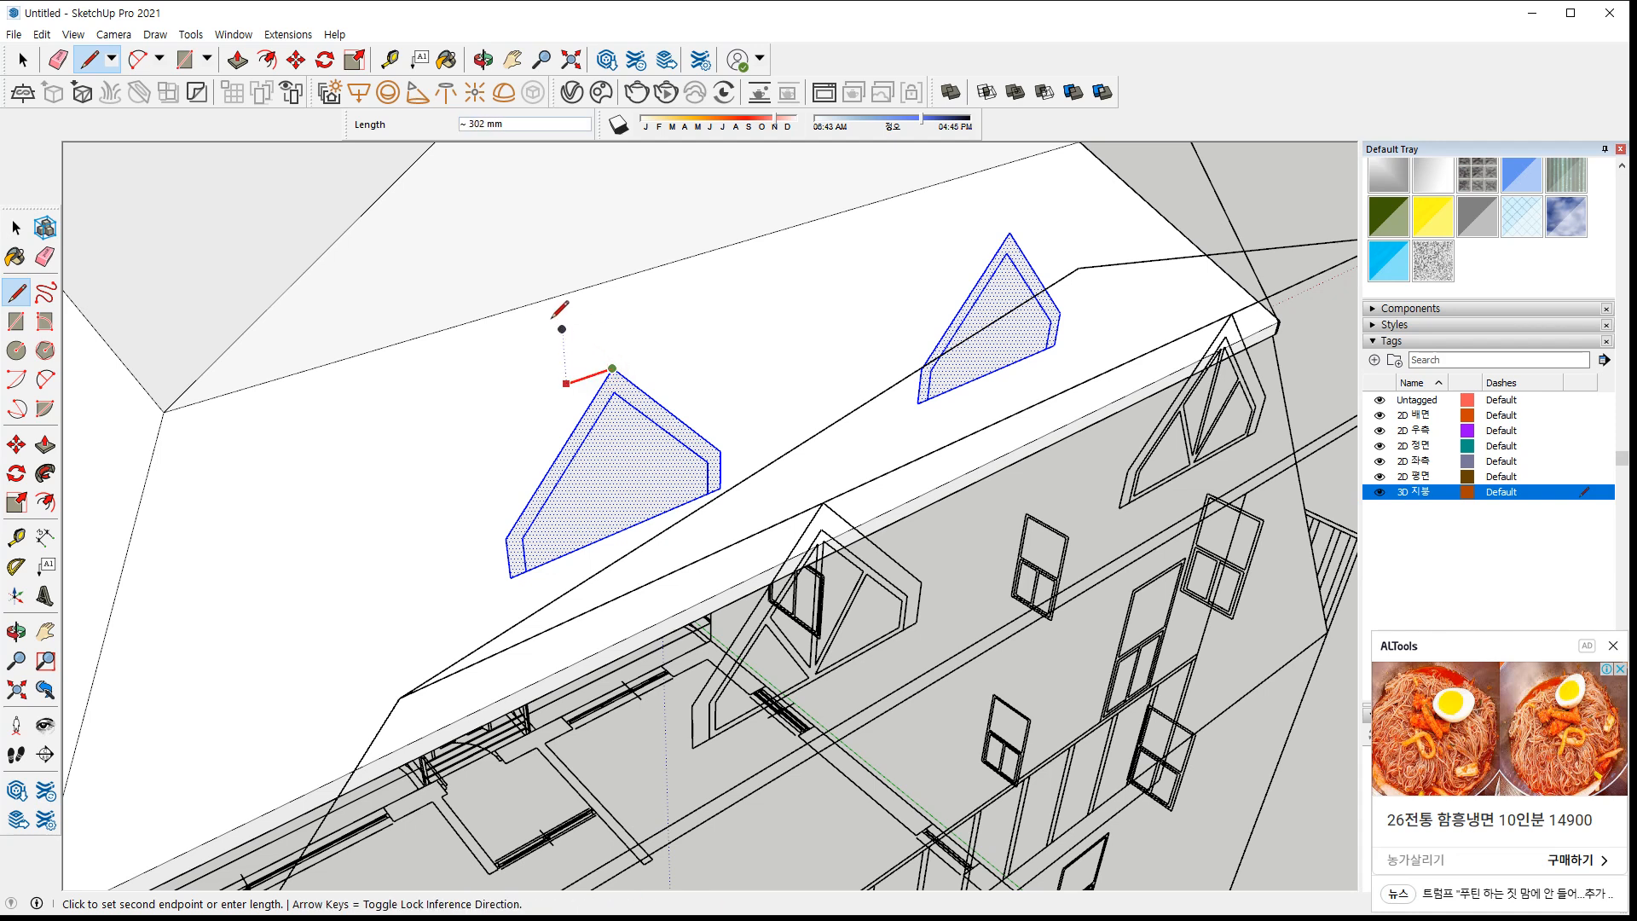
pyautogui.click(518, 308)
pyautogui.press('Escape')
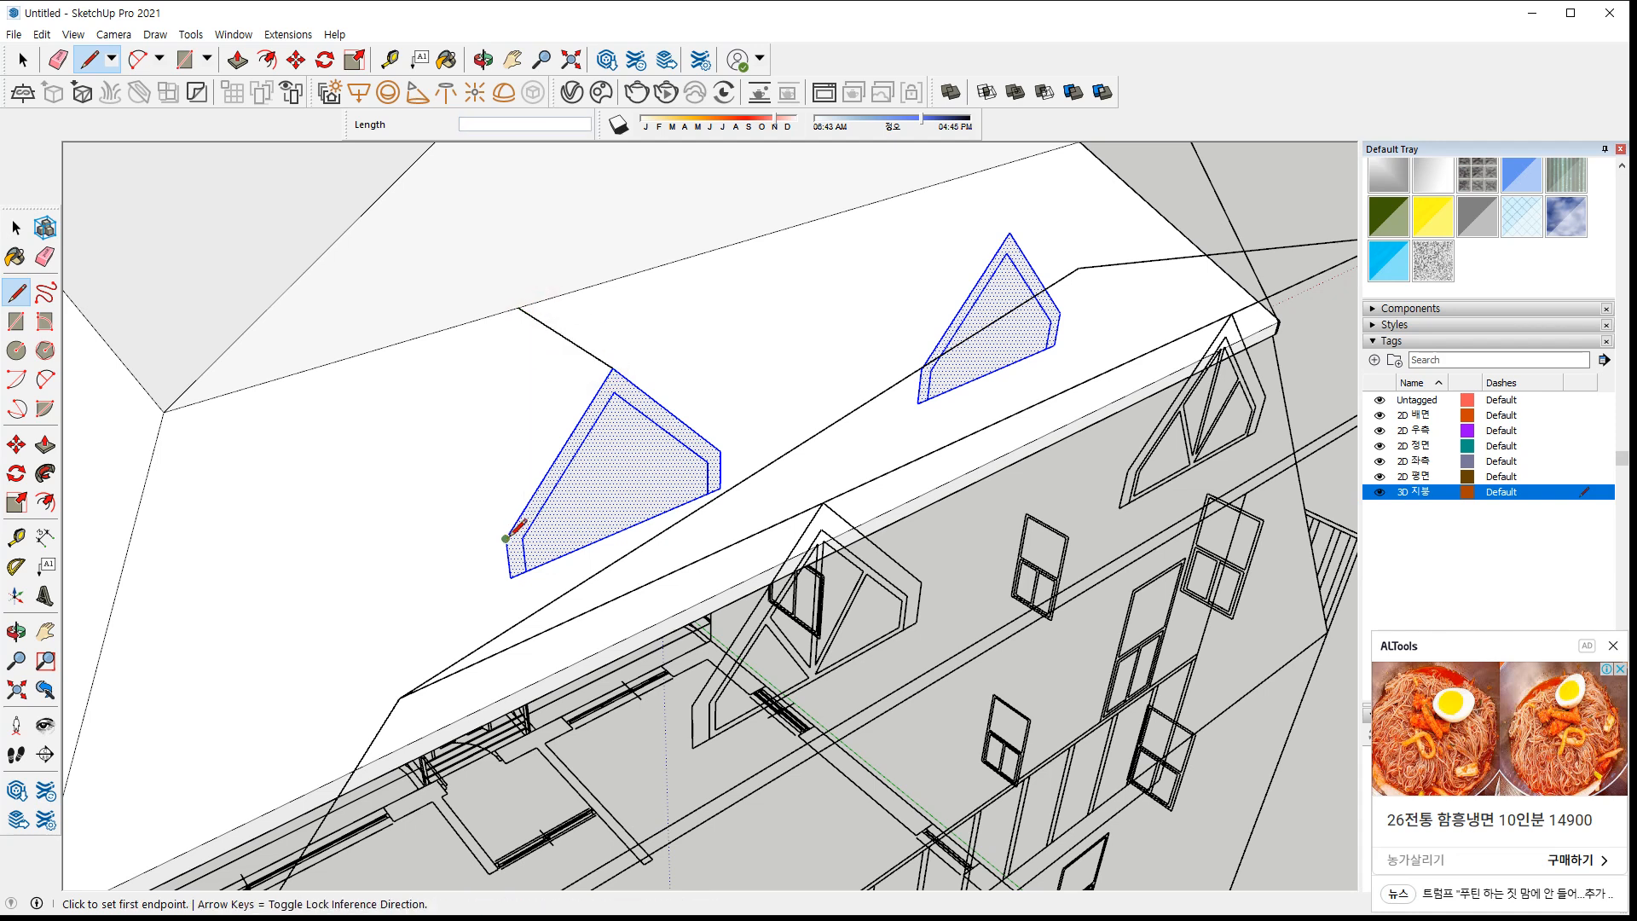
# Draw eave lines about 250 mm long from both eave corners of the same dormer back to the roof slope
pyautogui.click(721, 450)
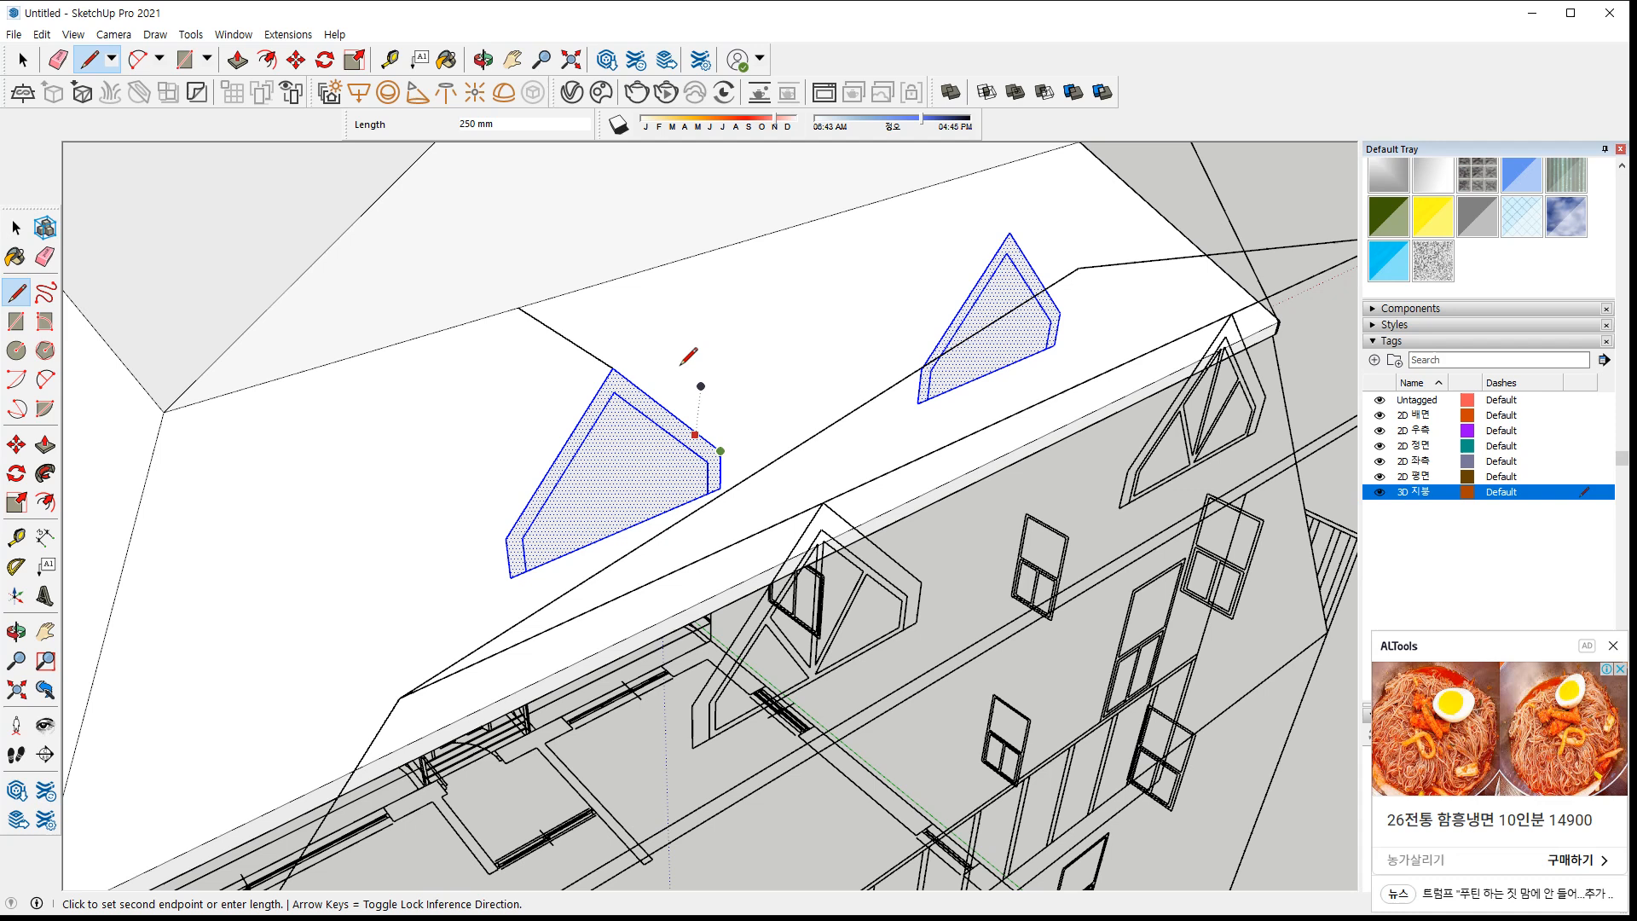
pyautogui.moveTo(790, 384)
pyautogui.mouseDown(button='middle')
pyautogui.moveTo(601, 384)
pyautogui.moveTo(511, 537)
pyautogui.mouseUp(button='middle')
pyautogui.click(689, 411)
pyautogui.press('Escape')
pyautogui.click(560, 535)
pyautogui.click(534, 518)
pyautogui.press('Escape')
# Close one side wall and both roof slopes of the dormer with lines joining the base corner, eave ends and ridge end
pyautogui.click(564, 576)
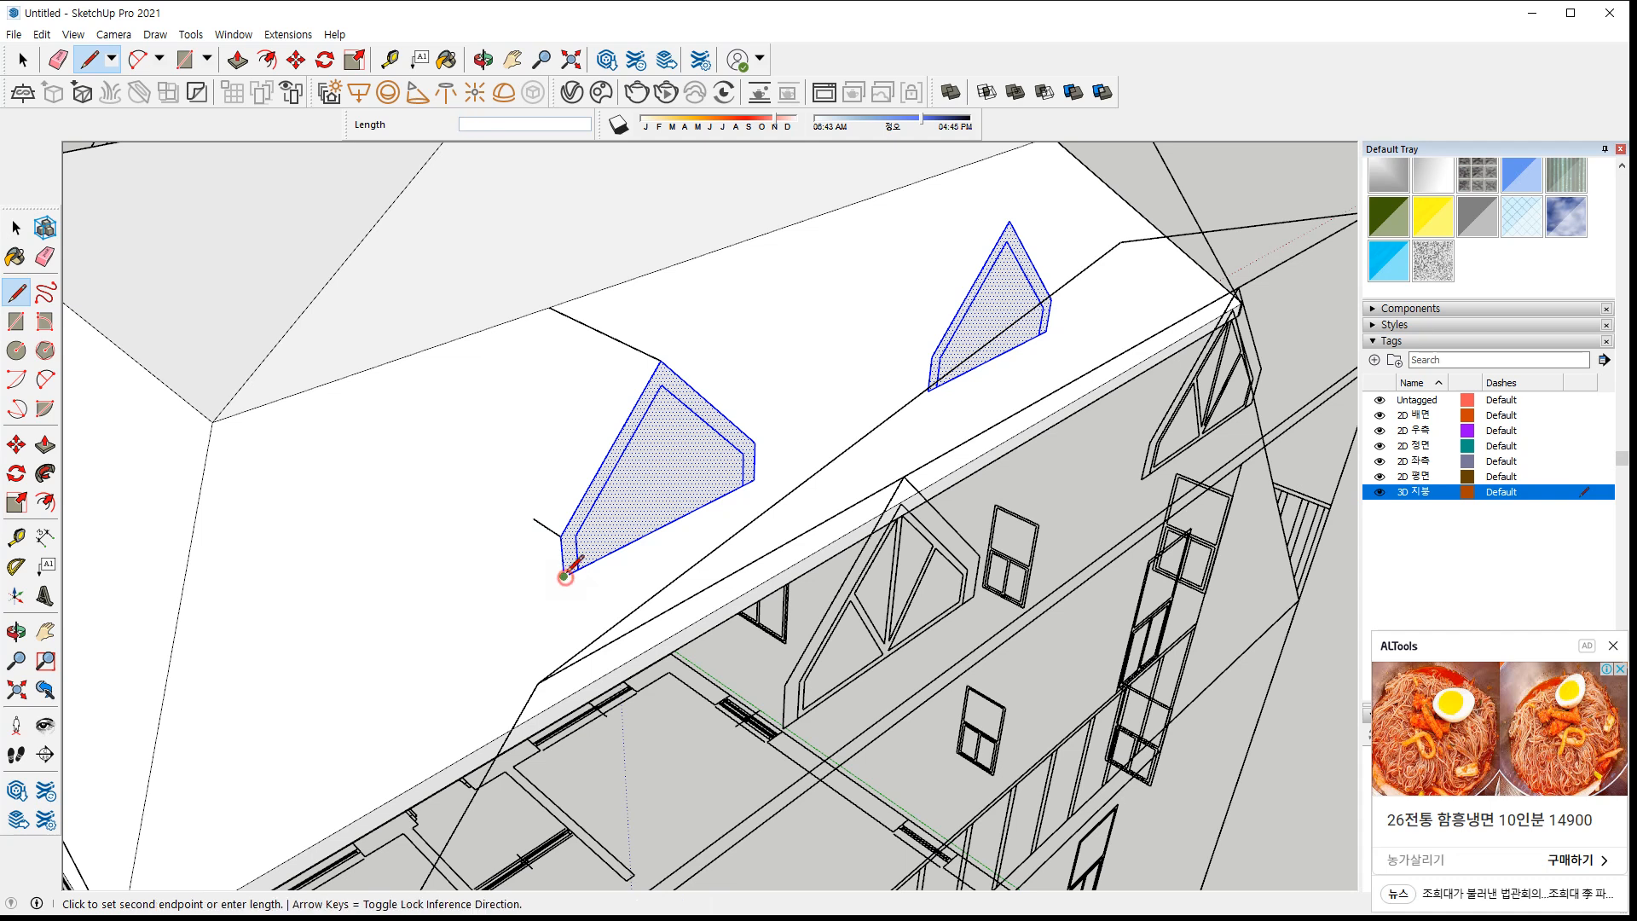
pyautogui.click(534, 519)
pyautogui.click(550, 307)
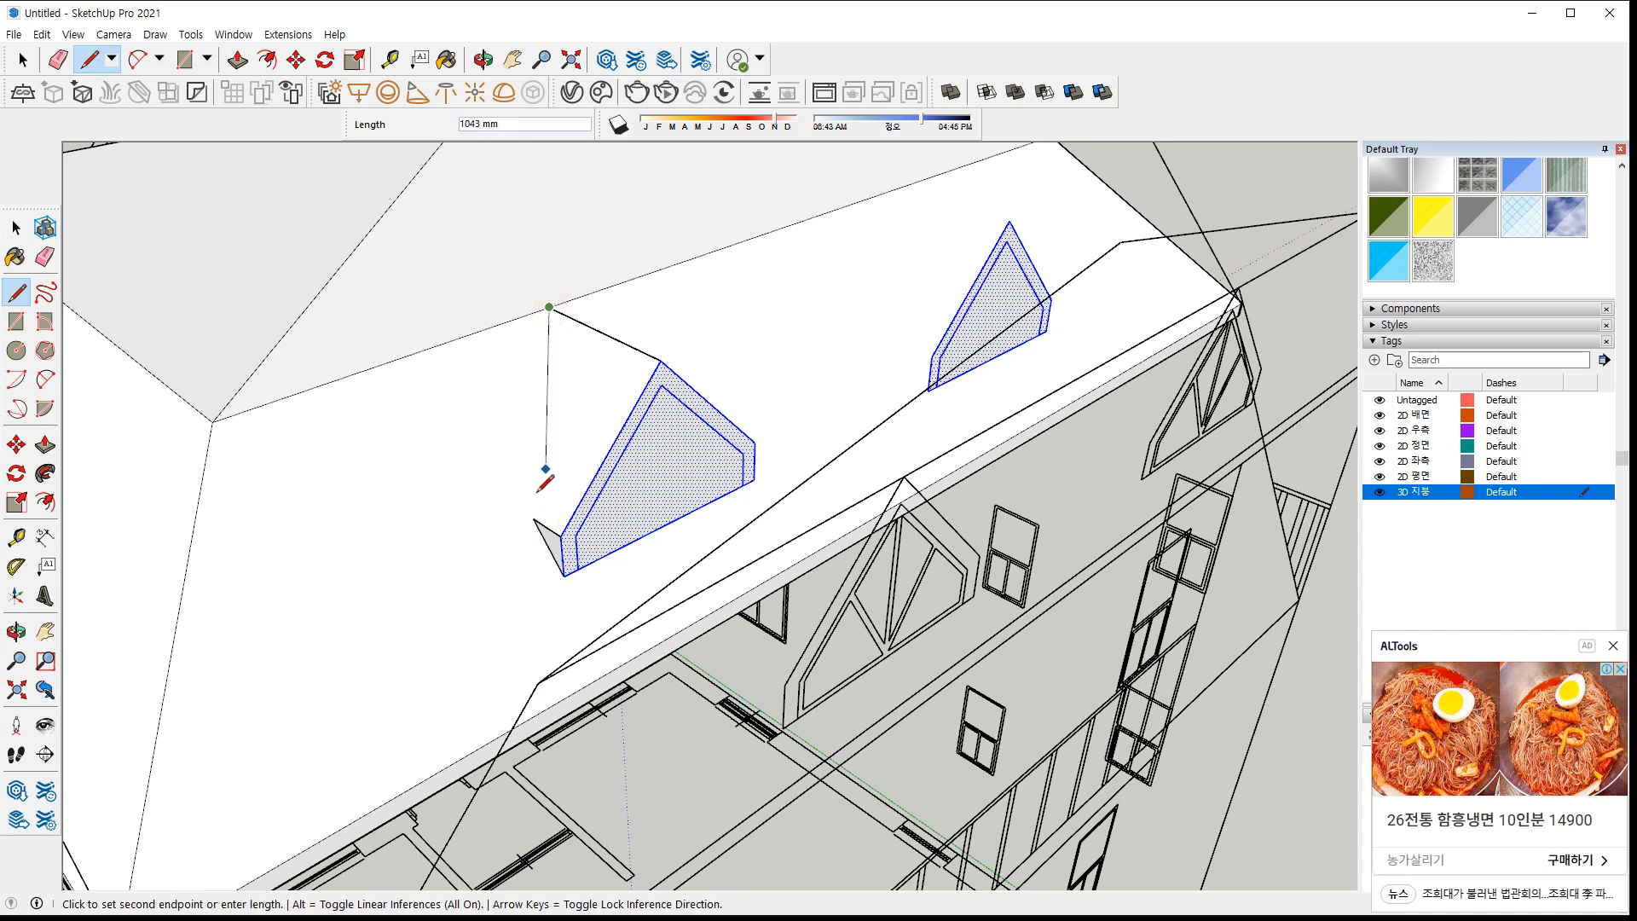
pyautogui.click(535, 518)
pyautogui.moveTo(760, 340)
pyautogui.mouseDown(button='middle')
pyautogui.moveTo(732, 255)
pyautogui.moveTo(566, 285)
pyautogui.moveTo(621, 263)
pyautogui.mouseUp(button='middle')
pyautogui.click(622, 266)
pyautogui.click(733, 441)
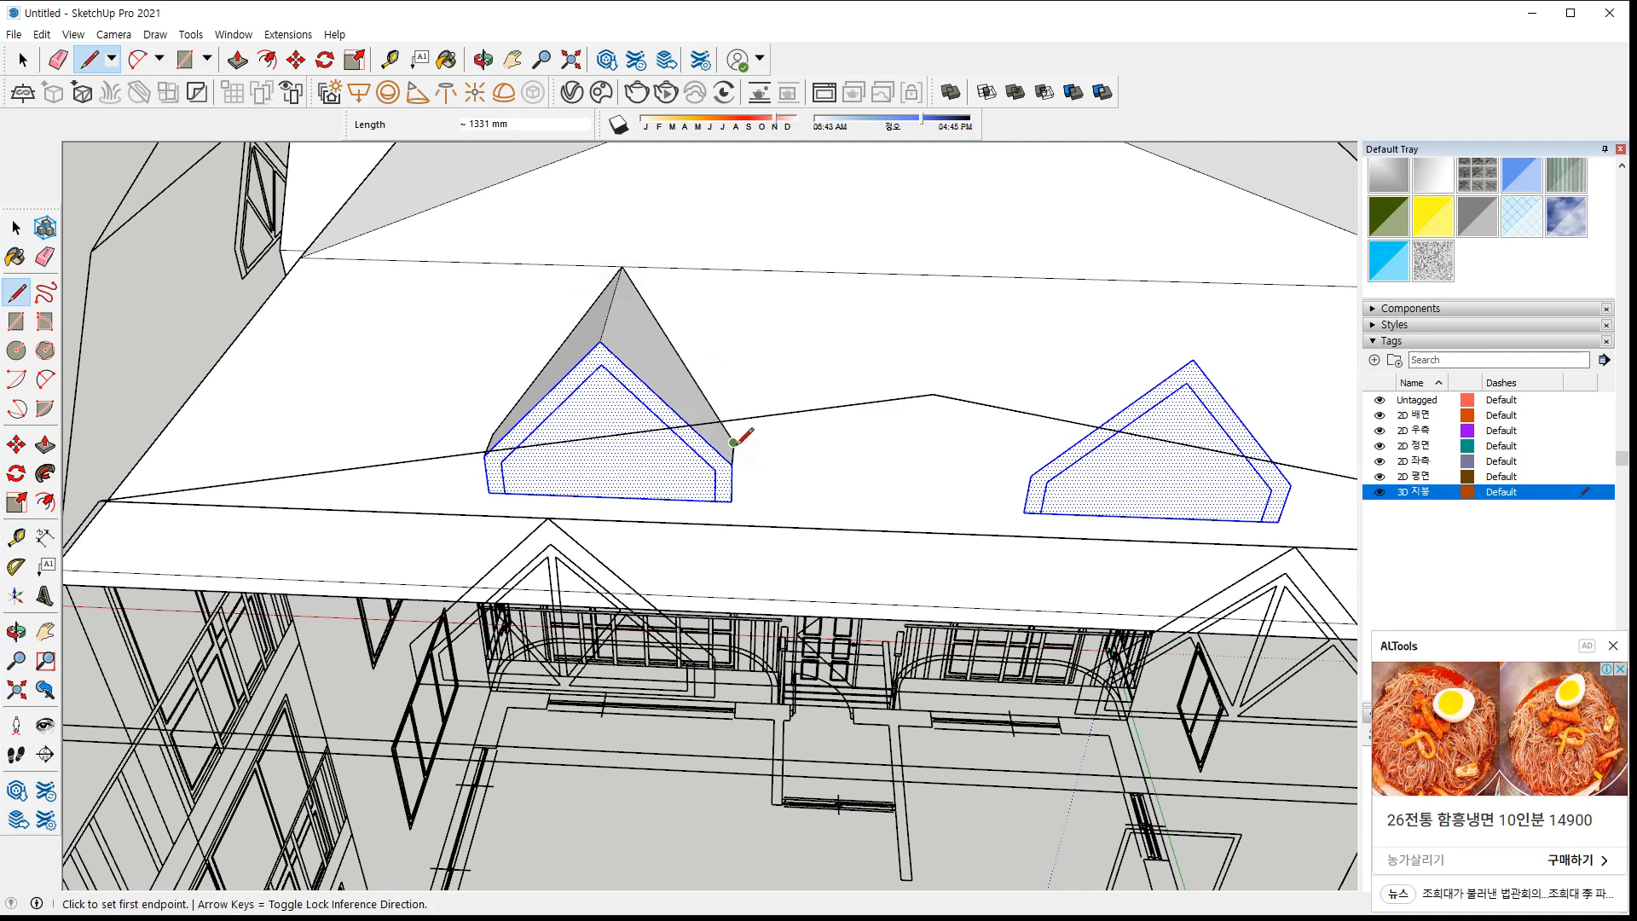
# Close the first dormer's remaining side wall and draw the second dormer's ridge line back to the upper edge of the roof slope
pyautogui.moveTo(749, 461); pyautogui.dragTo(1168, 351, button='middle')
pyautogui.click(682, 500)
pyautogui.click(1279, 494)
pyautogui.click(1181, 369)
pyautogui.click(1181, 369)
pyautogui.click(1142, 288)
pyautogui.press('Escape')
# Draw an eave line on the second dormer back to the roof slope and close the wall and roof face on that side
pyautogui.click(1019, 484)
pyautogui.press('Left')
pyautogui.click(973, 398)
pyautogui.press('Escape')
pyautogui.click(1009, 519)
pyautogui.click(1012, 460)
pyautogui.click(1012, 460)
pyautogui.click(1143, 287)
# Close the second dormer's opposite roof slope and side wall with lines joining the ridge end, eave end and base corner
pyautogui.moveTo(1144, 377)
pyautogui.mouseDown(button='middle')
pyautogui.moveTo(1243, 548)
pyautogui.moveTo(1052, 412)
pyautogui.mouseUp(button='middle')
pyautogui.scroll(3, 1052, 413)
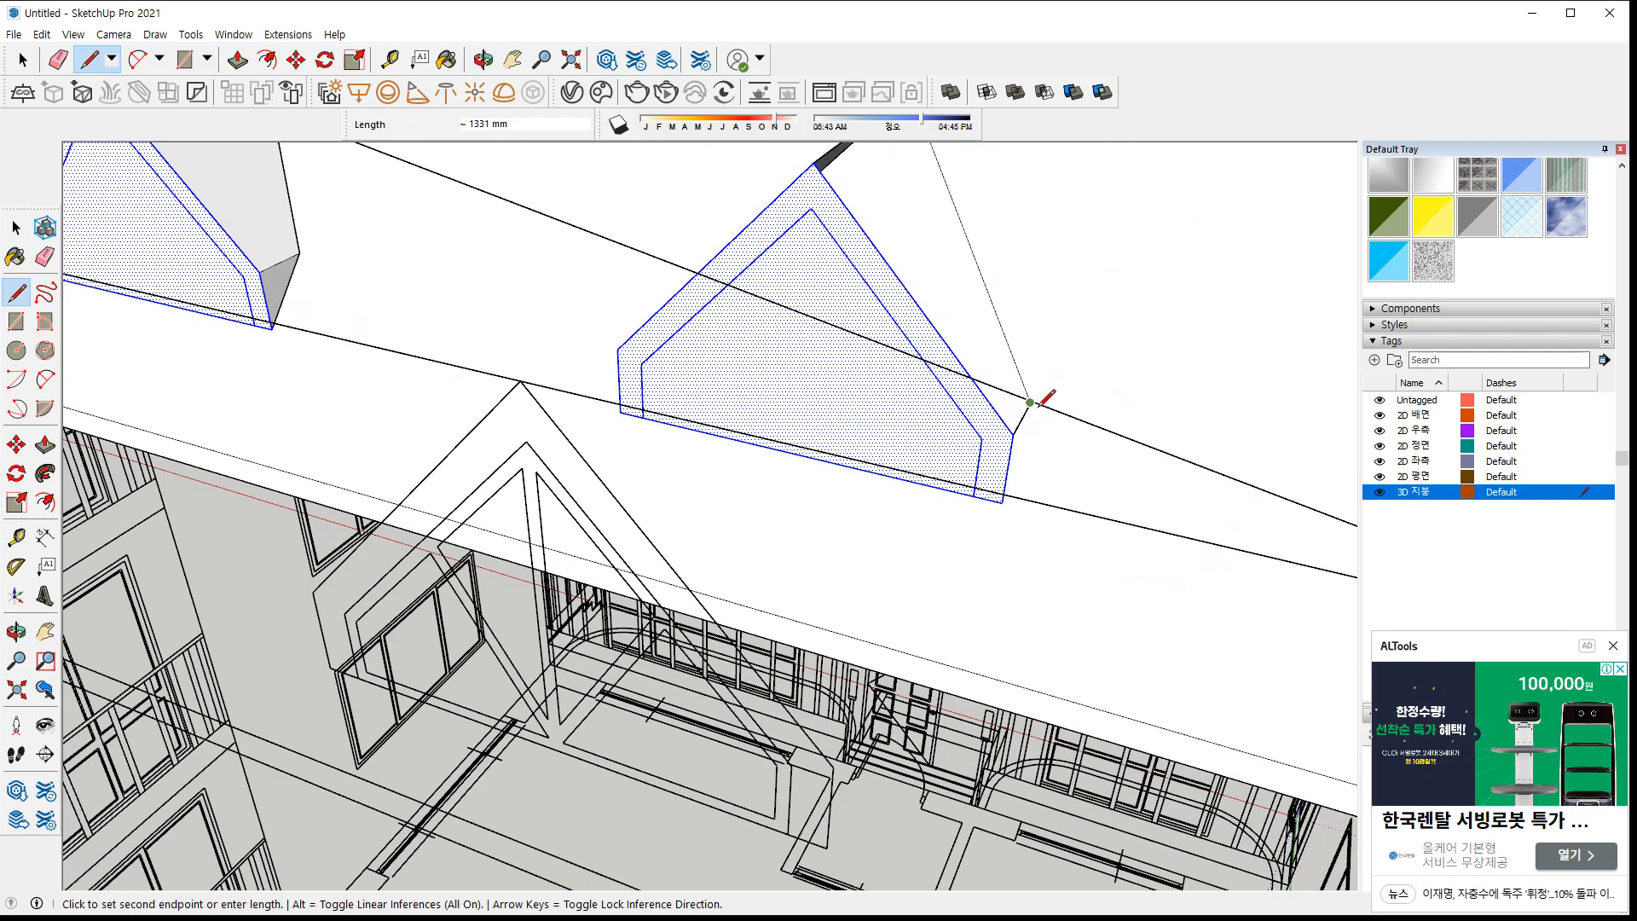
pyautogui.scroll(2, 1039, 404)
pyautogui.click(1030, 402)
pyautogui.click(1029, 400)
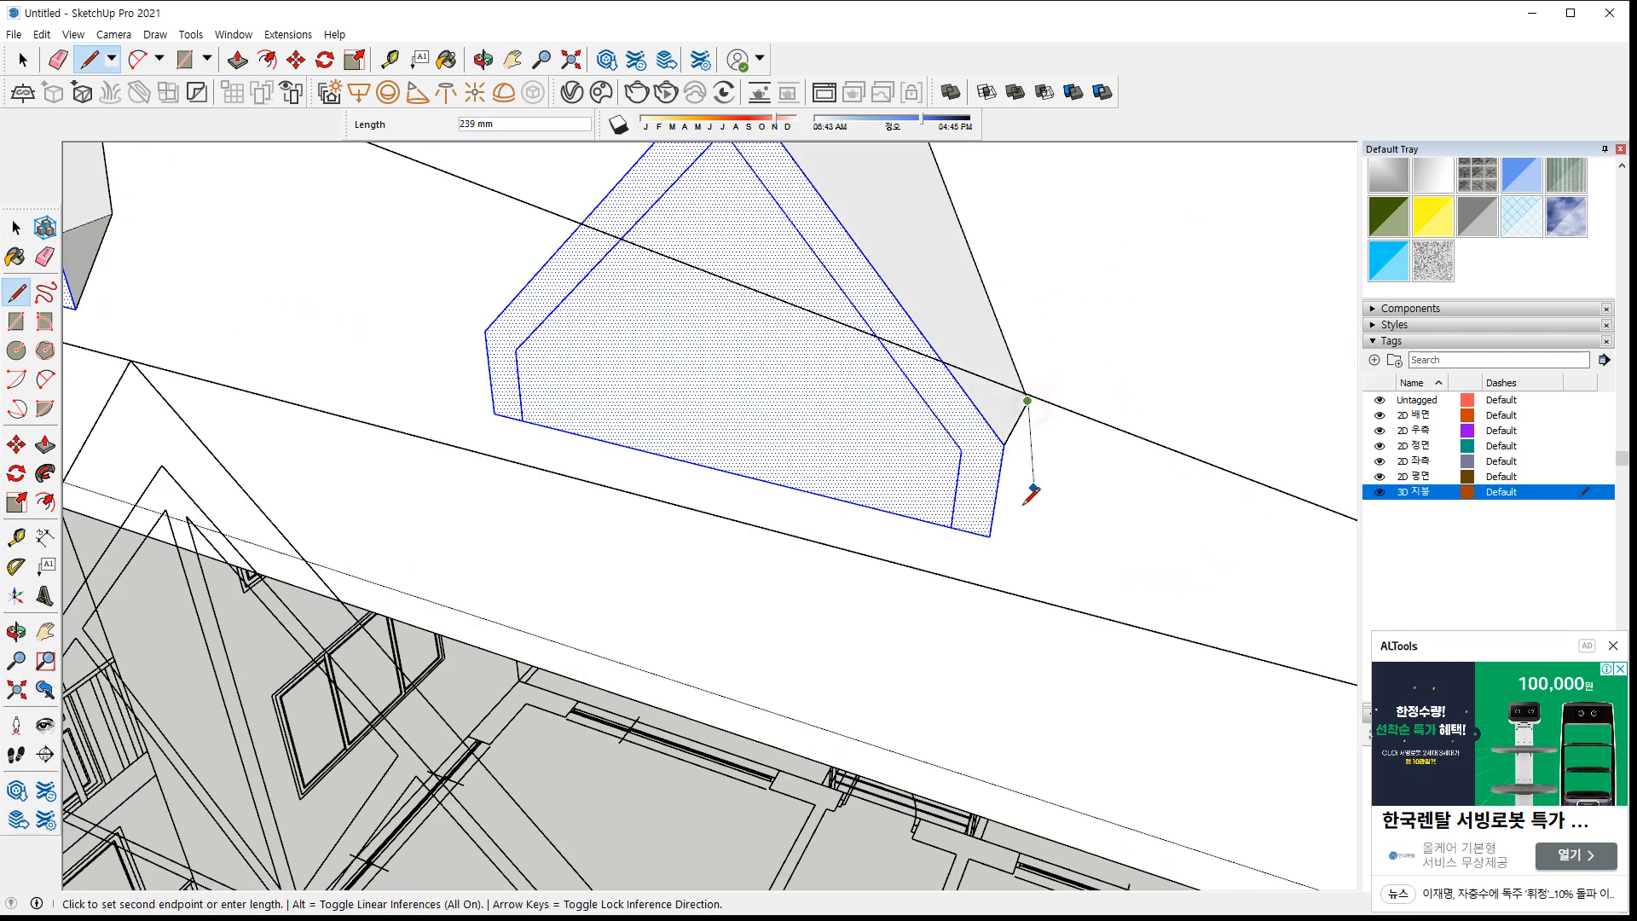
pyautogui.click(989, 536)
# Push the inner front faces of both dormers 1000 mm inward with Push/Pull
pyautogui.press('space')
pyautogui.scroll(-5, 815, 551)
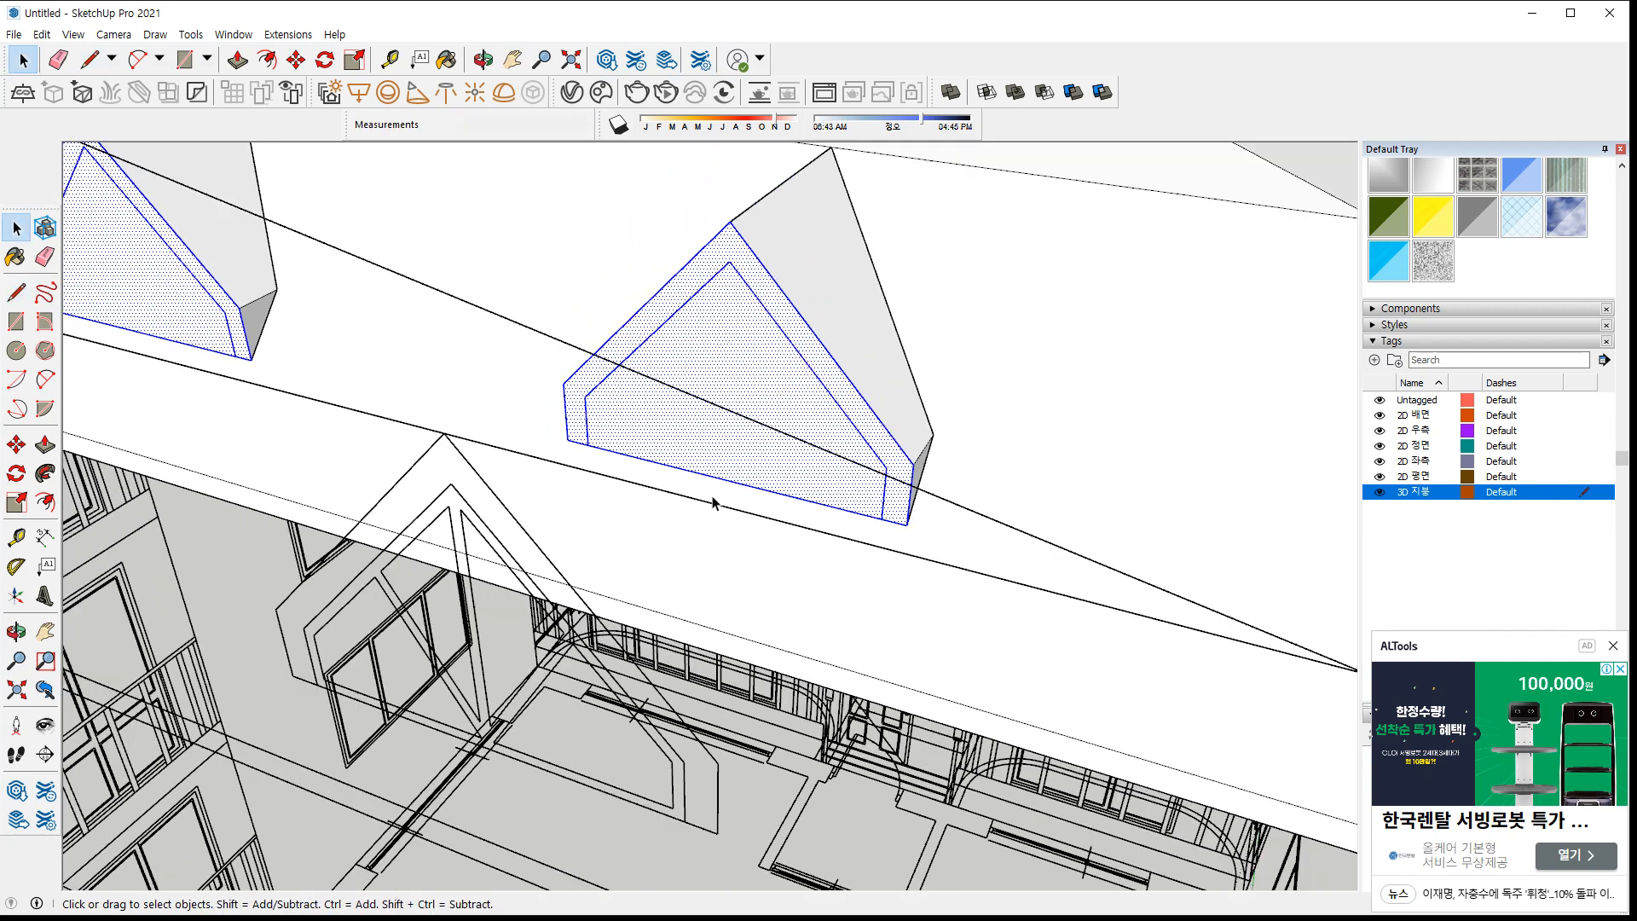
pyautogui.click(699, 465)
pyautogui.press('p')
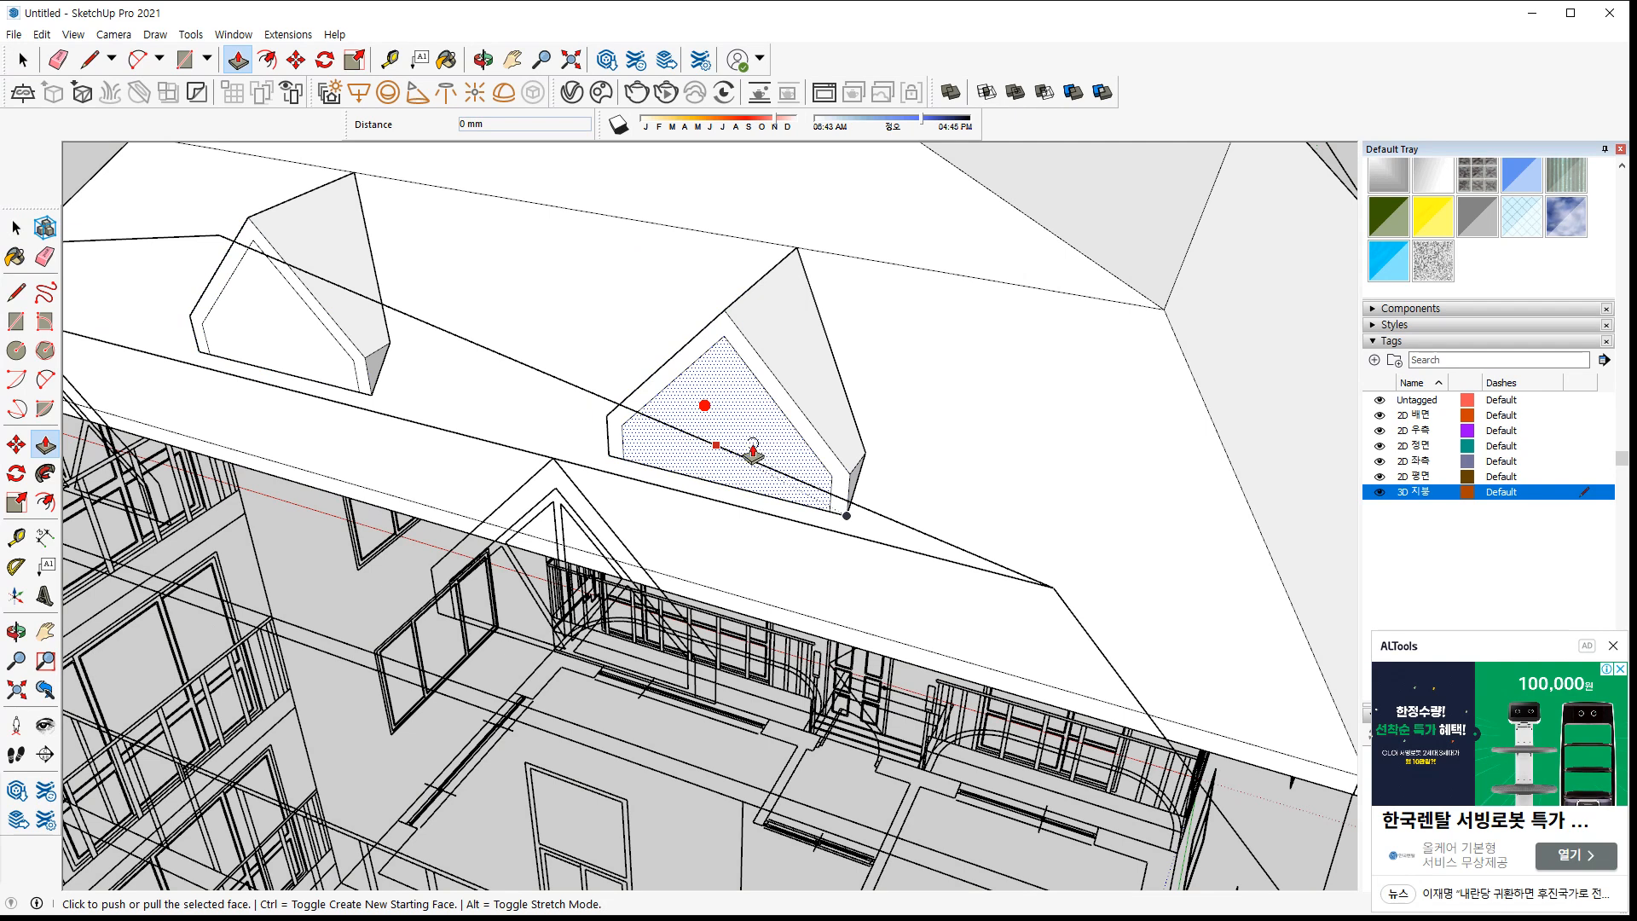
pyautogui.doubleClick(716, 405)
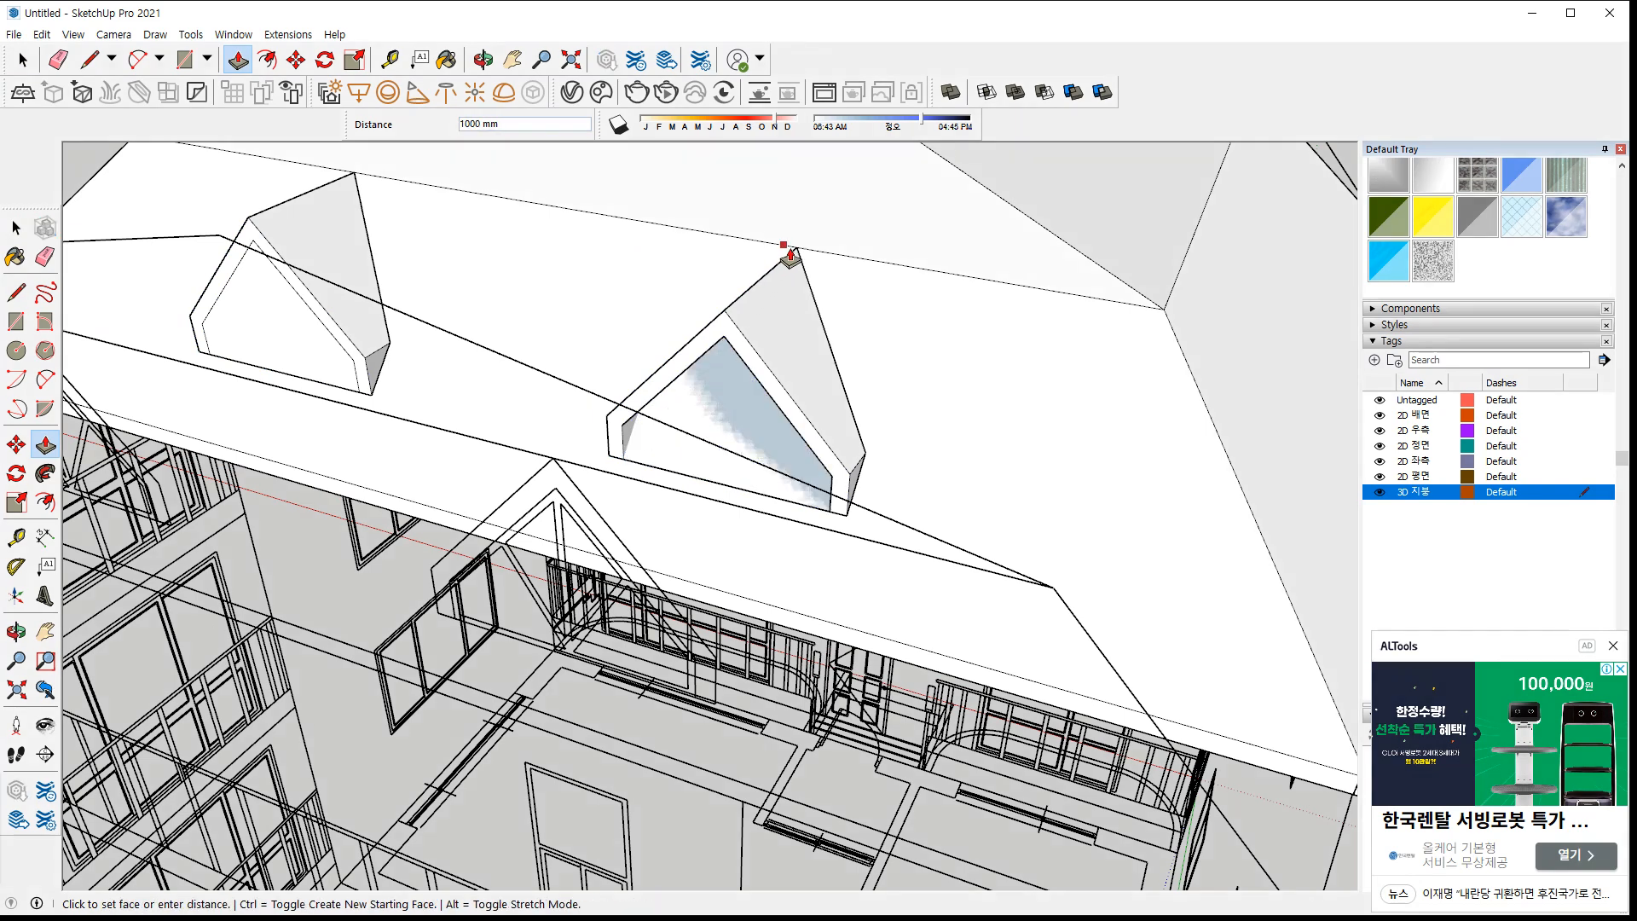
pyautogui.doubleClick(269, 332)
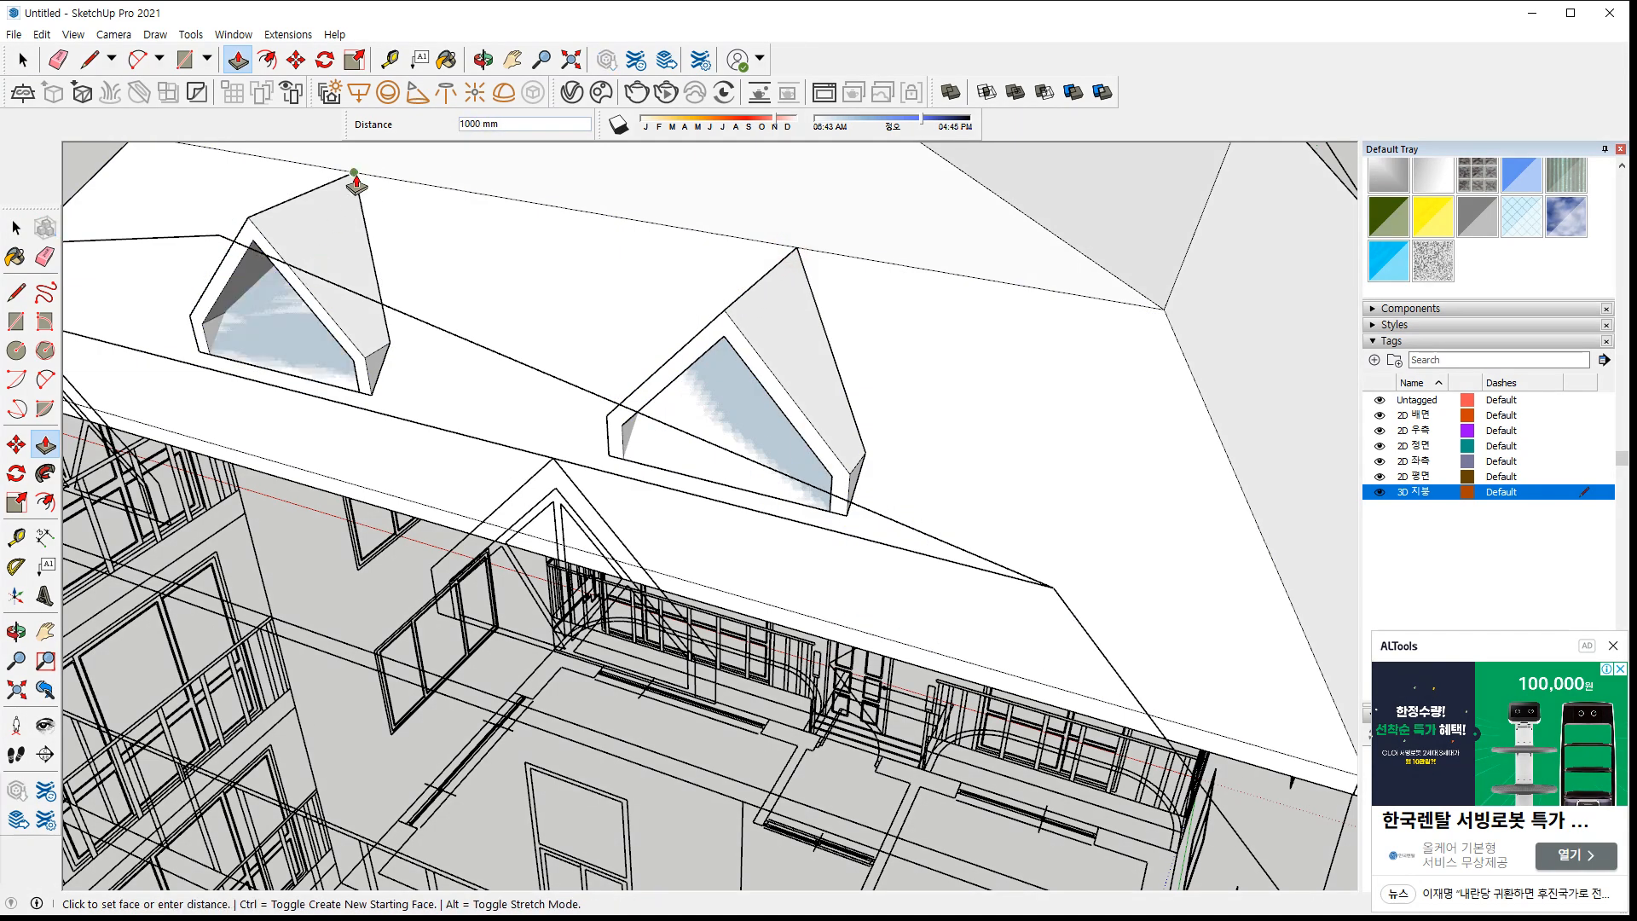
# Delete the roof slope face cutting through the dormers and the pushed-in faces inside both dormer openings
pyautogui.press('space')
pyautogui.moveTo(701, 395)
pyautogui.mouseDown()
pyautogui.moveTo(731, 421)
pyautogui.moveTo(720, 411)
pyautogui.mouseUp()
pyautogui.moveTo(258, 312); pyautogui.dragTo(292, 333)
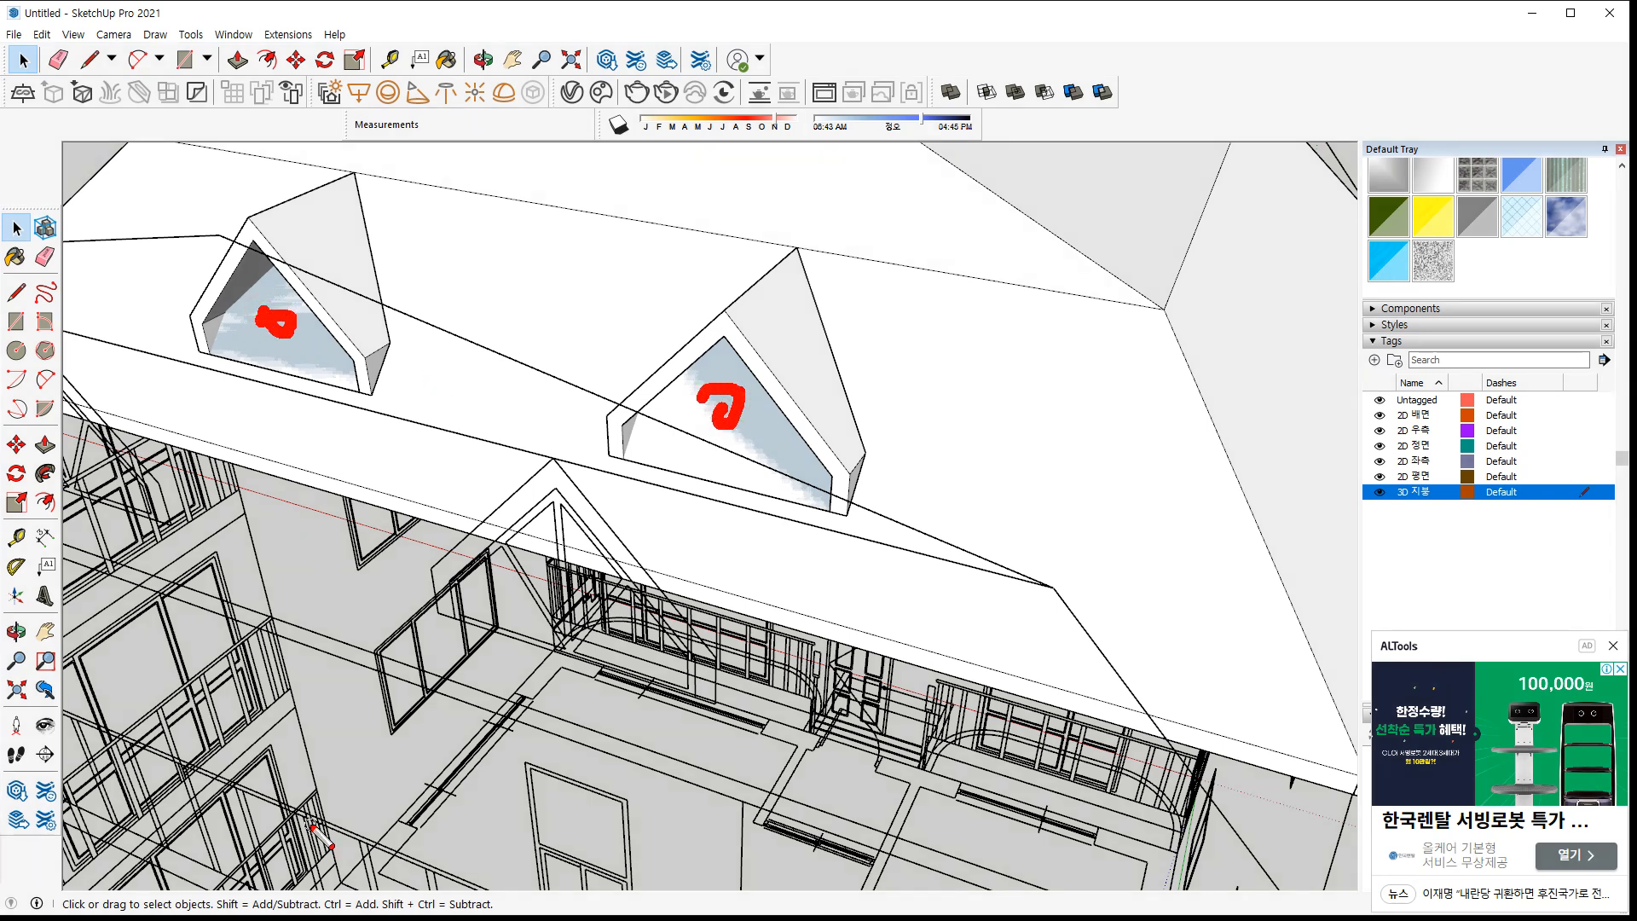
pyautogui.click(286, 355)
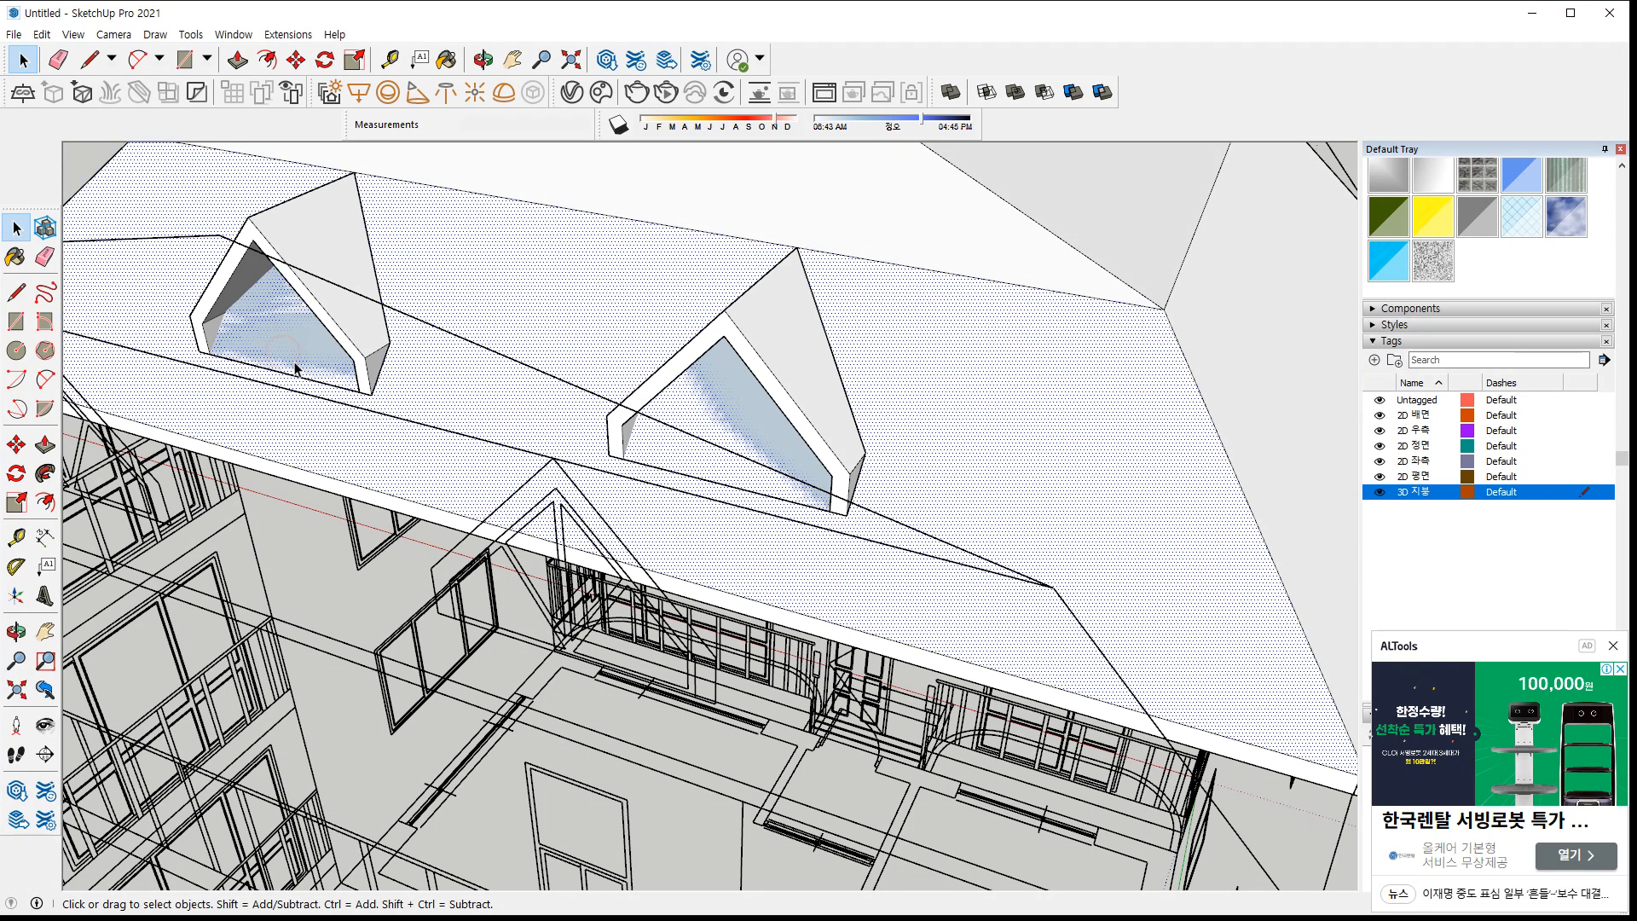
pyautogui.press('Delete')
pyautogui.click(286, 336)
pyautogui.press('Delete')
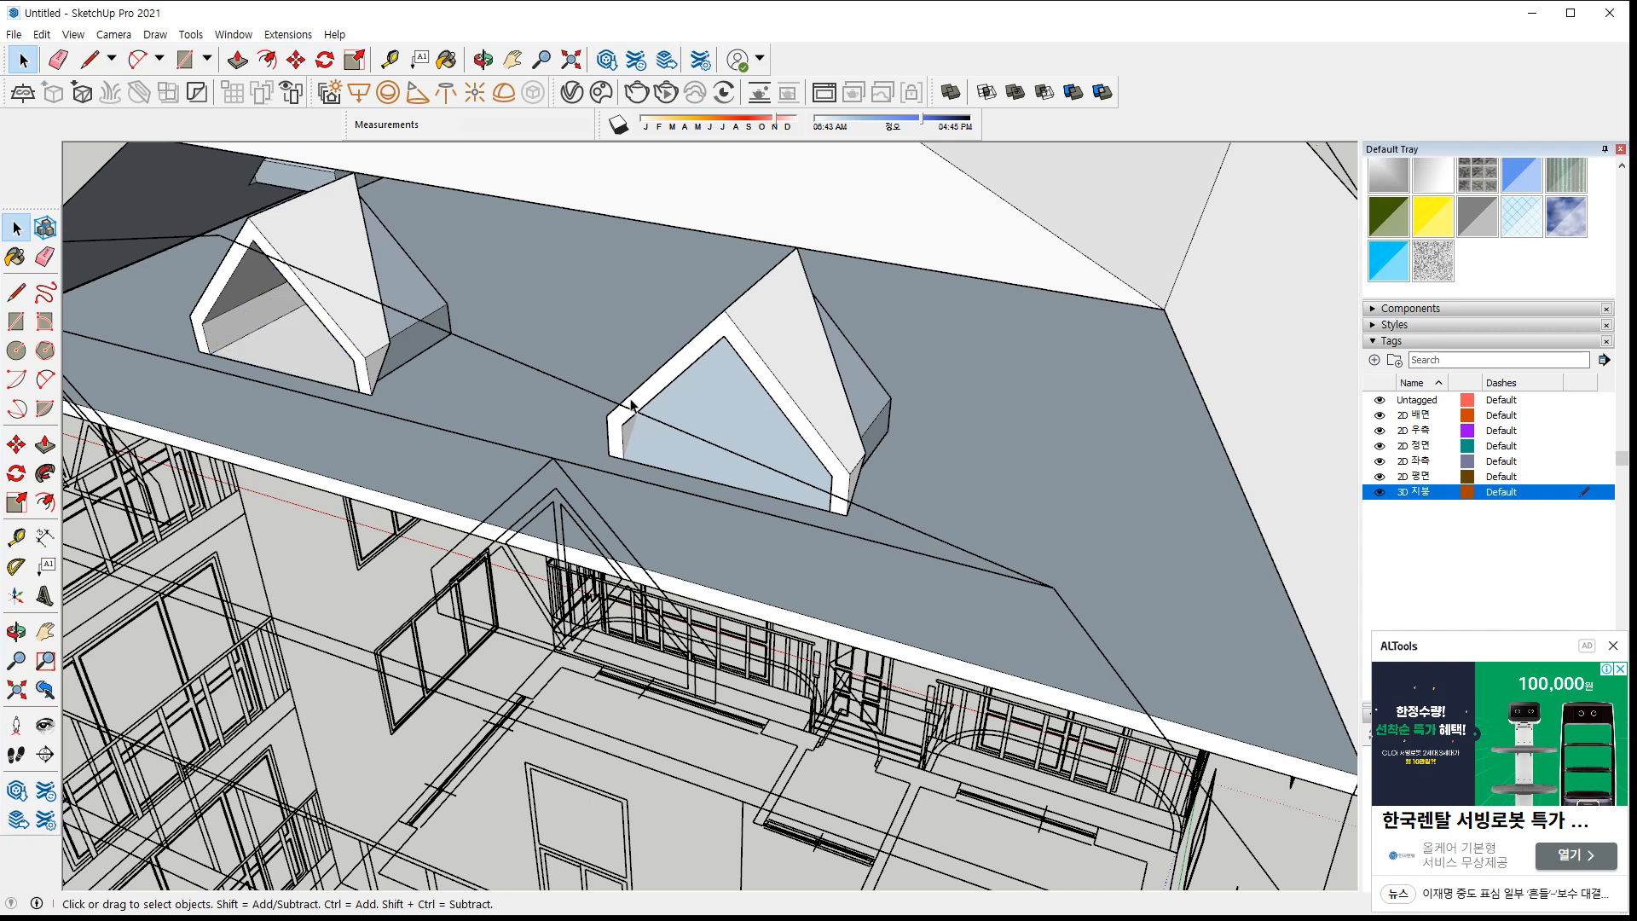
pyautogui.click(715, 406)
pyautogui.press('Delete')
# Draw a 1500 mm line across the base of one dormer's opening to rebuild the roof slope face
pyautogui.scroll(-3, 1019, 422)
pyautogui.moveTo(1019, 421); pyautogui.dragTo(922, 377, button='middle')
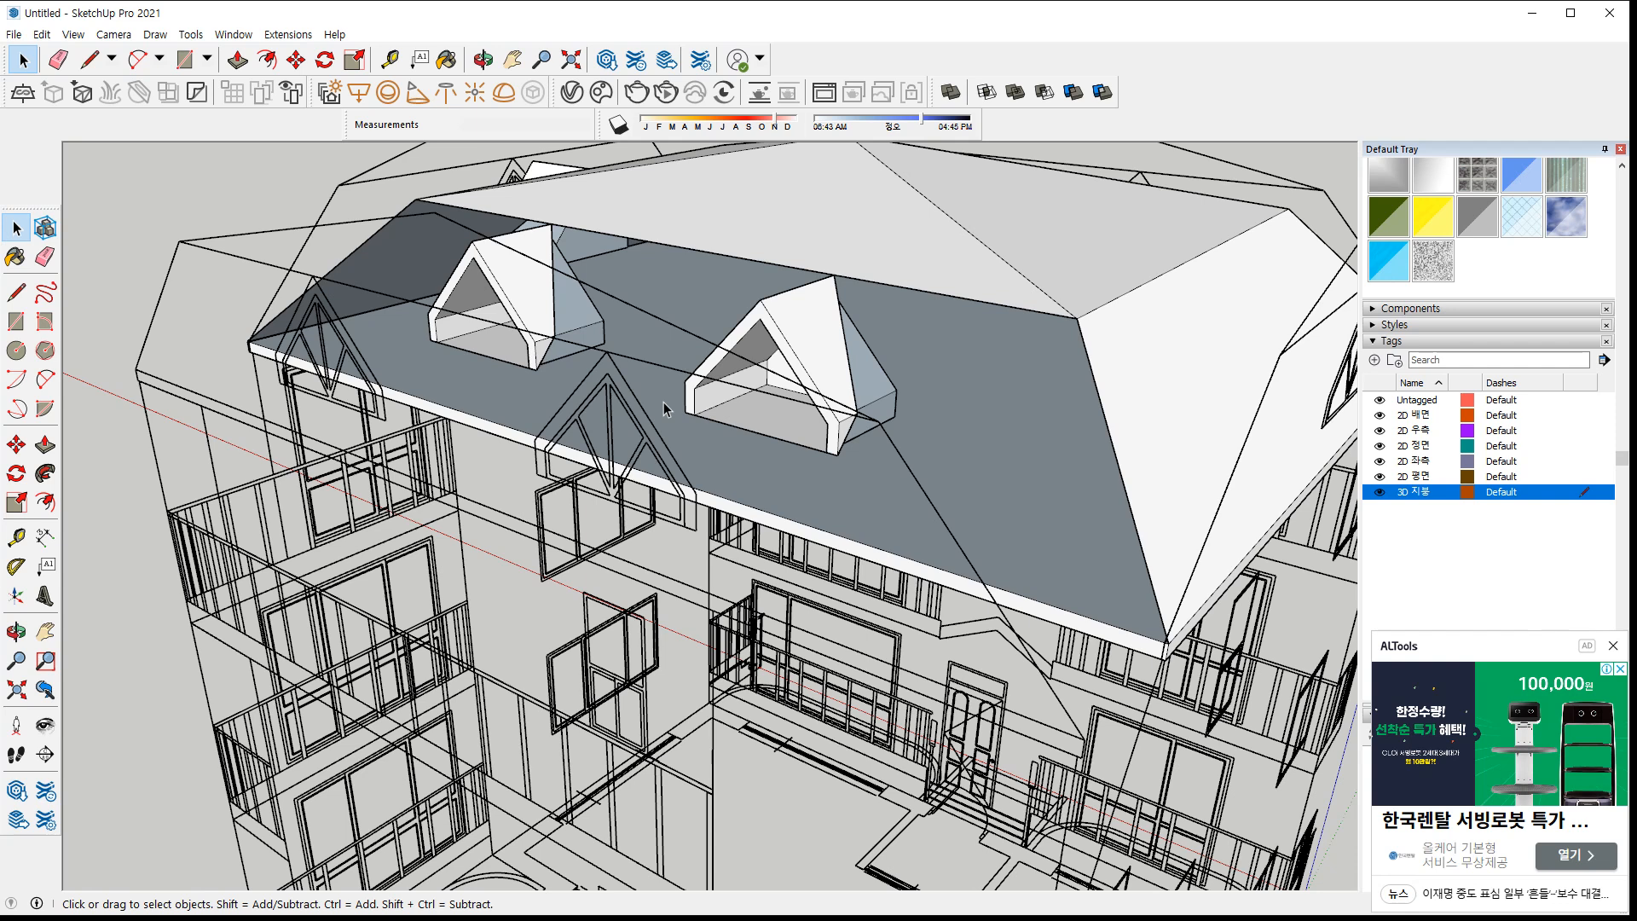
pyautogui.scroll(2, 664, 402)
pyautogui.press('l')
pyautogui.click(862, 462)
pyautogui.click(687, 417)
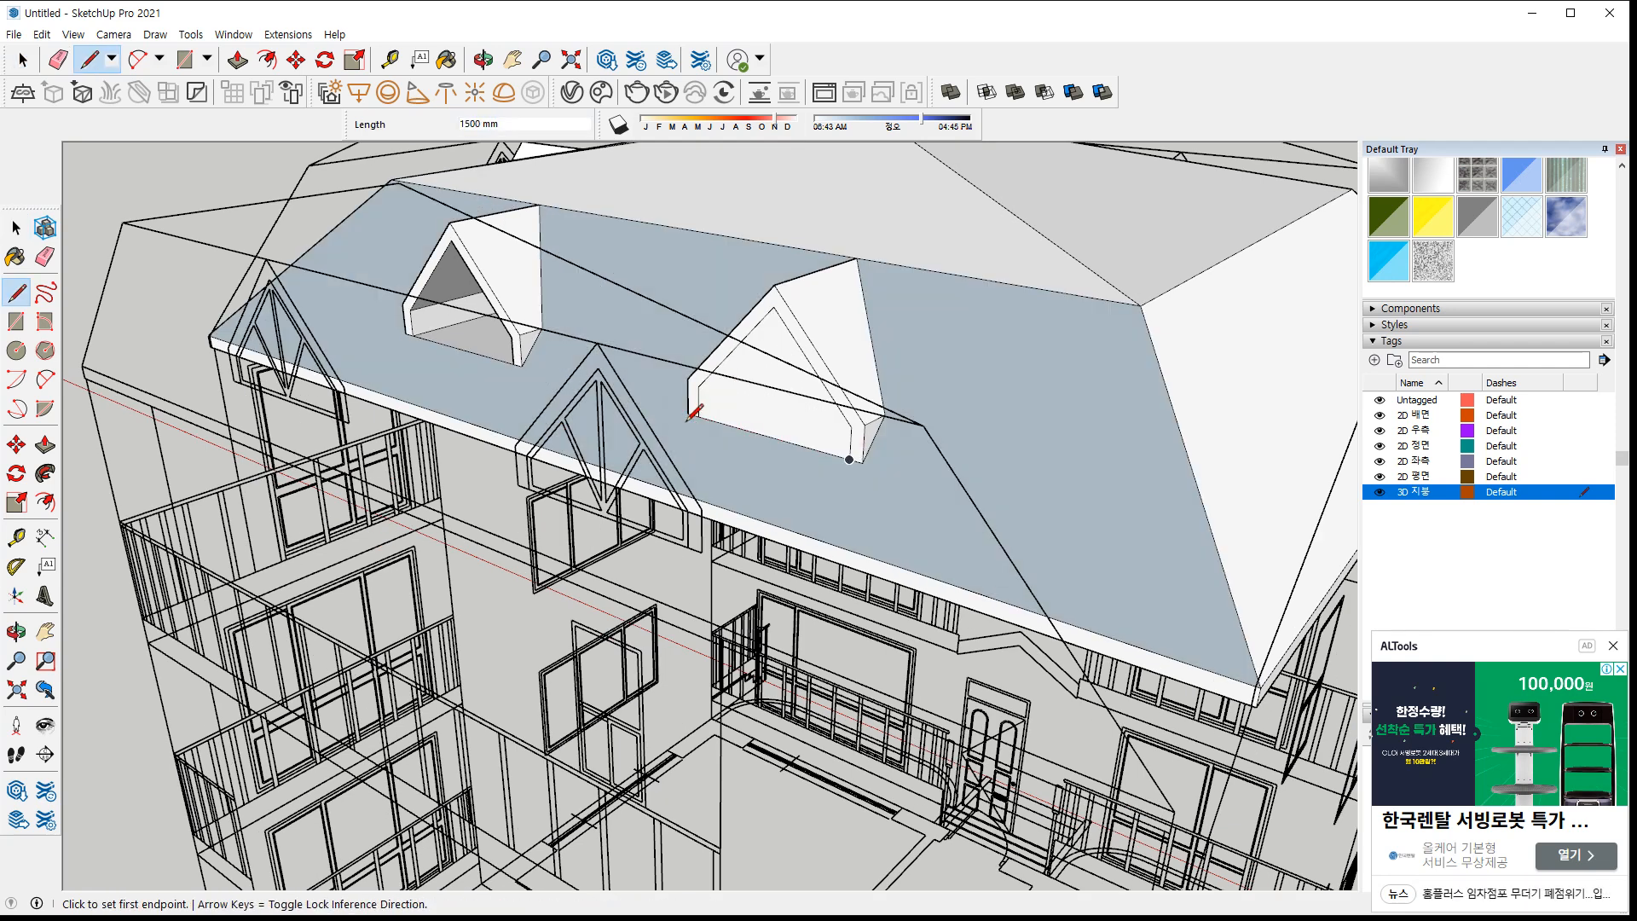
pyautogui.moveTo(1026, 406)
pyautogui.mouseDown()
pyautogui.moveTo(1064, 446)
pyautogui.moveTo(1041, 422)
pyautogui.mouseUp()
pyautogui.moveTo(544, 352)
pyautogui.mouseDown()
pyautogui.moveTo(399, 359)
pyautogui.moveTo(548, 350)
pyautogui.moveTo(530, 368)
pyautogui.mouseUp()
pyautogui.moveTo(844, 501)
pyautogui.mouseDown()
pyautogui.moveTo(760, 312)
pyautogui.moveTo(839, 498)
pyautogui.mouseUp()
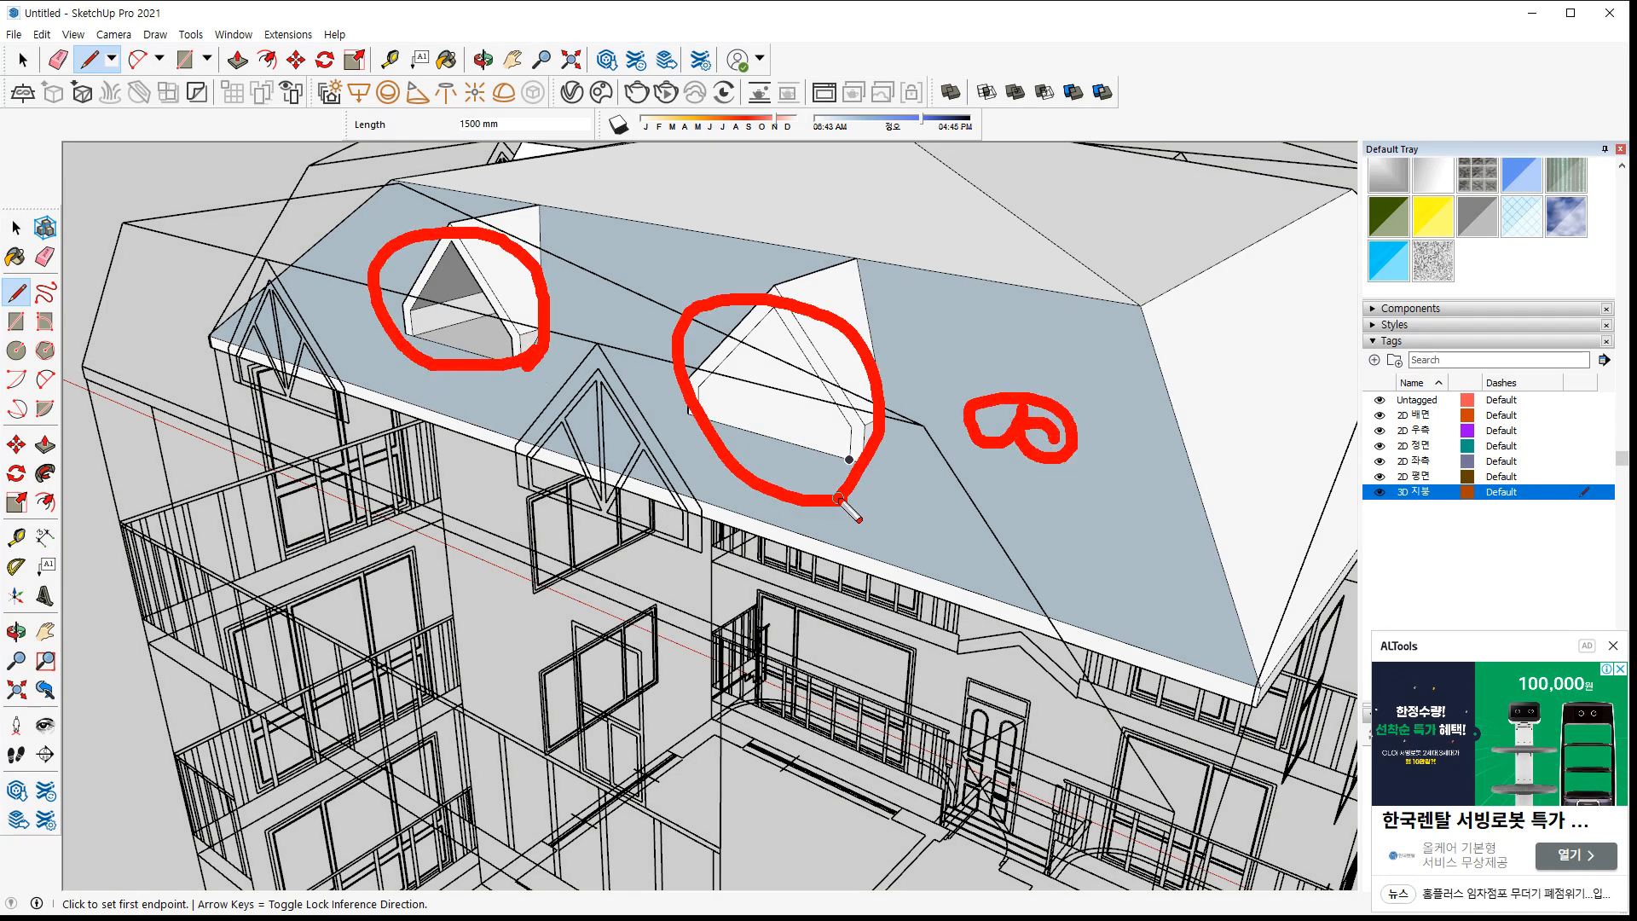
pyautogui.press('Escape')
# Delete the face closing off that dormer's opening so the dormer is hollow
pyautogui.press('space')
pyautogui.click(768, 407)
pyautogui.press('Delete')
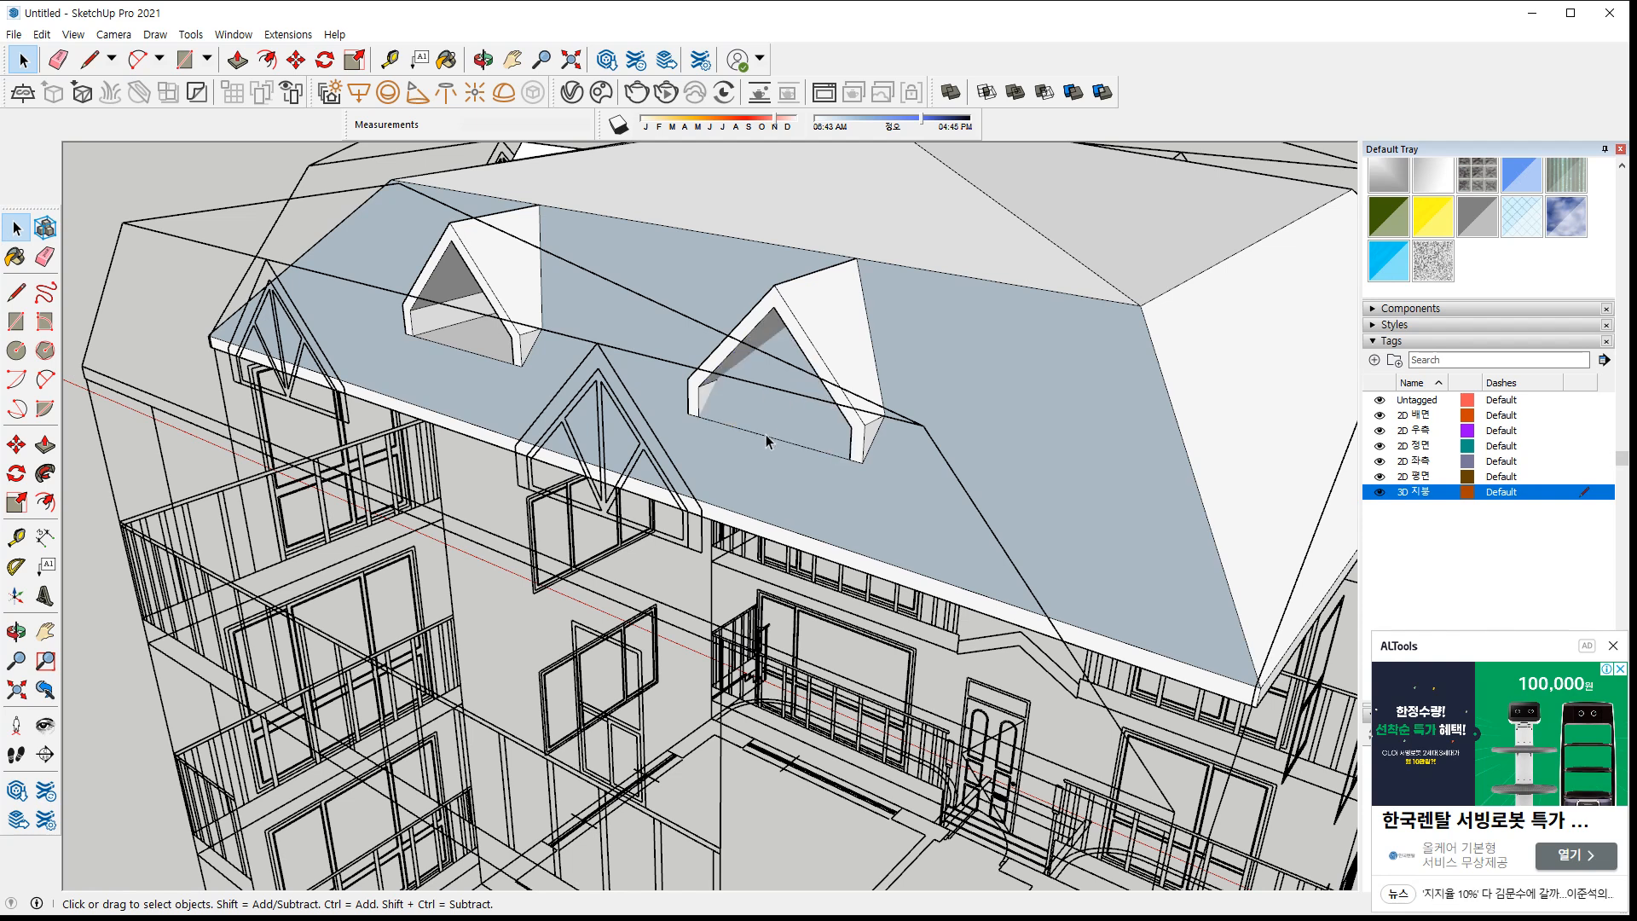
pyautogui.hotkey('ctrl', 'z')
pyautogui.press('Delete')
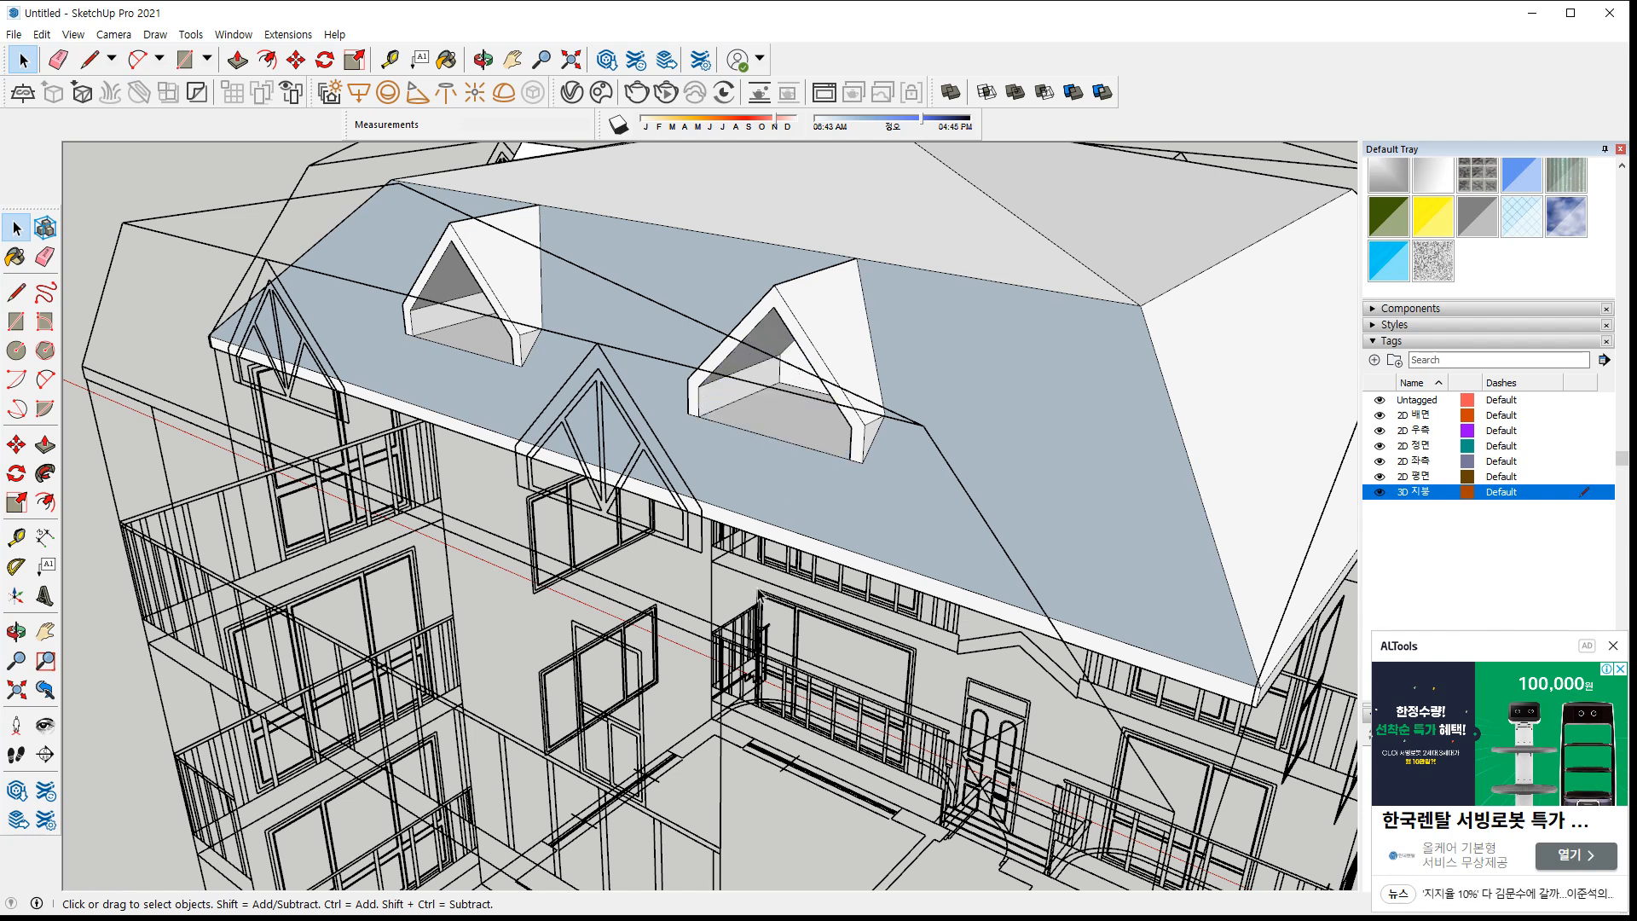
# Reverse the rebuilt roof slope face so its front side points outward
pyautogui.rightClick(642, 285)
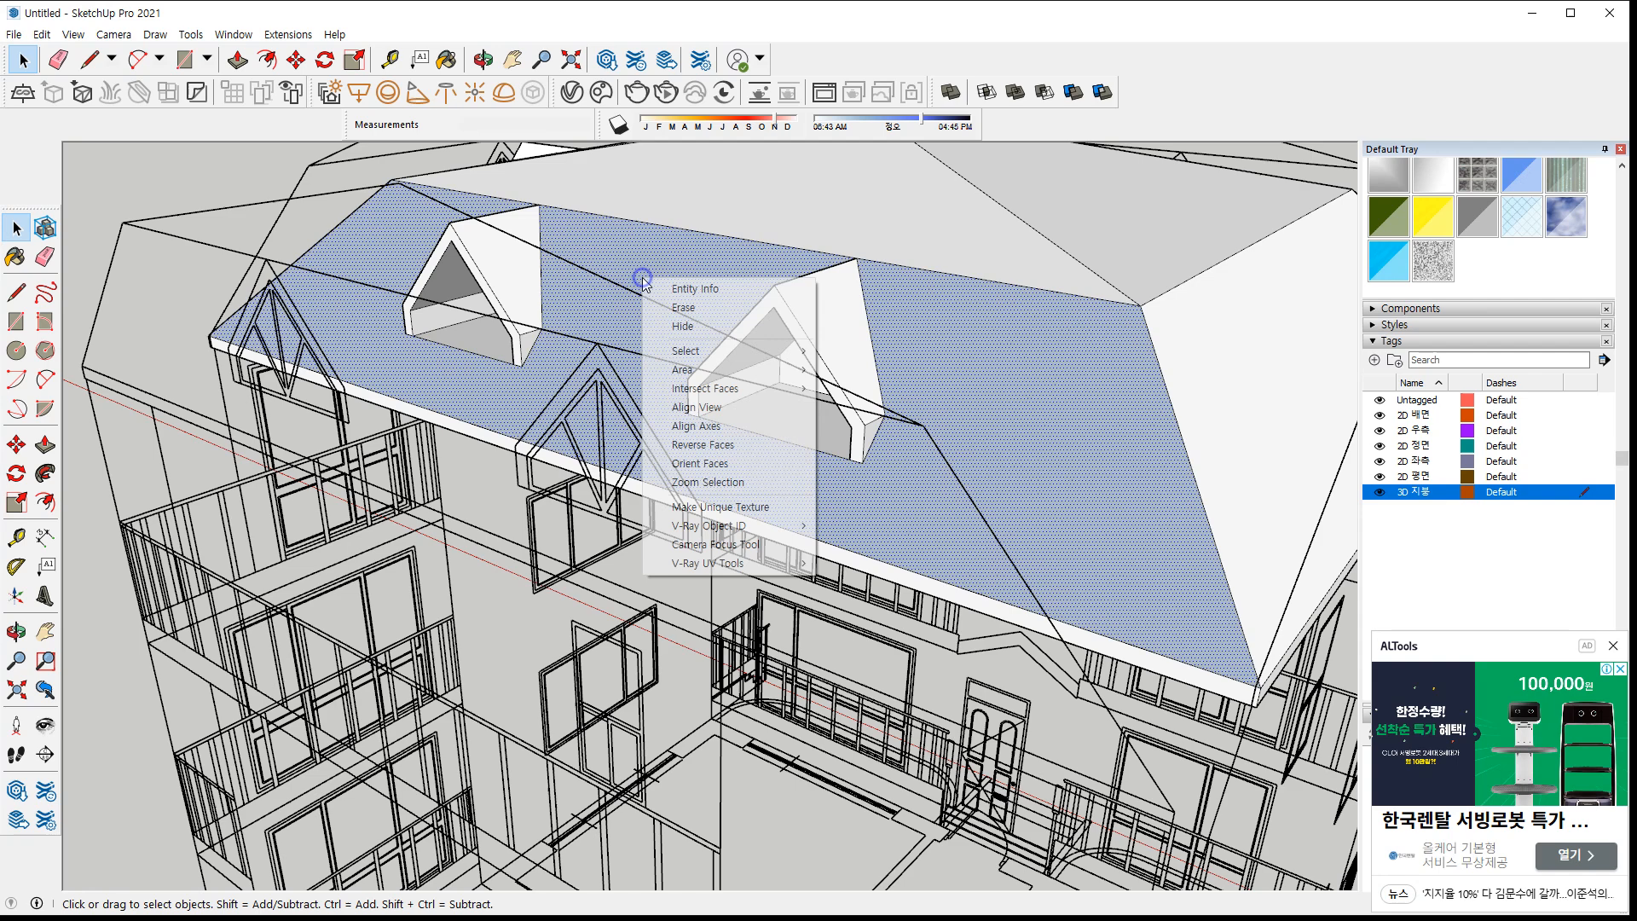
pyautogui.click(786, 567)
pyautogui.moveTo(802, 573); pyautogui.dragTo(1004, 471, button='middle')
pyautogui.moveTo(1001, 540)
pyautogui.mouseDown(button='middle')
pyautogui.moveTo(920, 561)
pyautogui.moveTo(972, 546)
pyautogui.moveTo(1114, 589)
pyautogui.moveTo(888, 537)
pyautogui.moveTo(237, 594)
pyautogui.moveTo(771, 534)
pyautogui.moveTo(1036, 546)
pyautogui.moveTo(979, 529)
pyautogui.mouseUp(button='middle')
pyautogui.scroll(3, 978, 529)
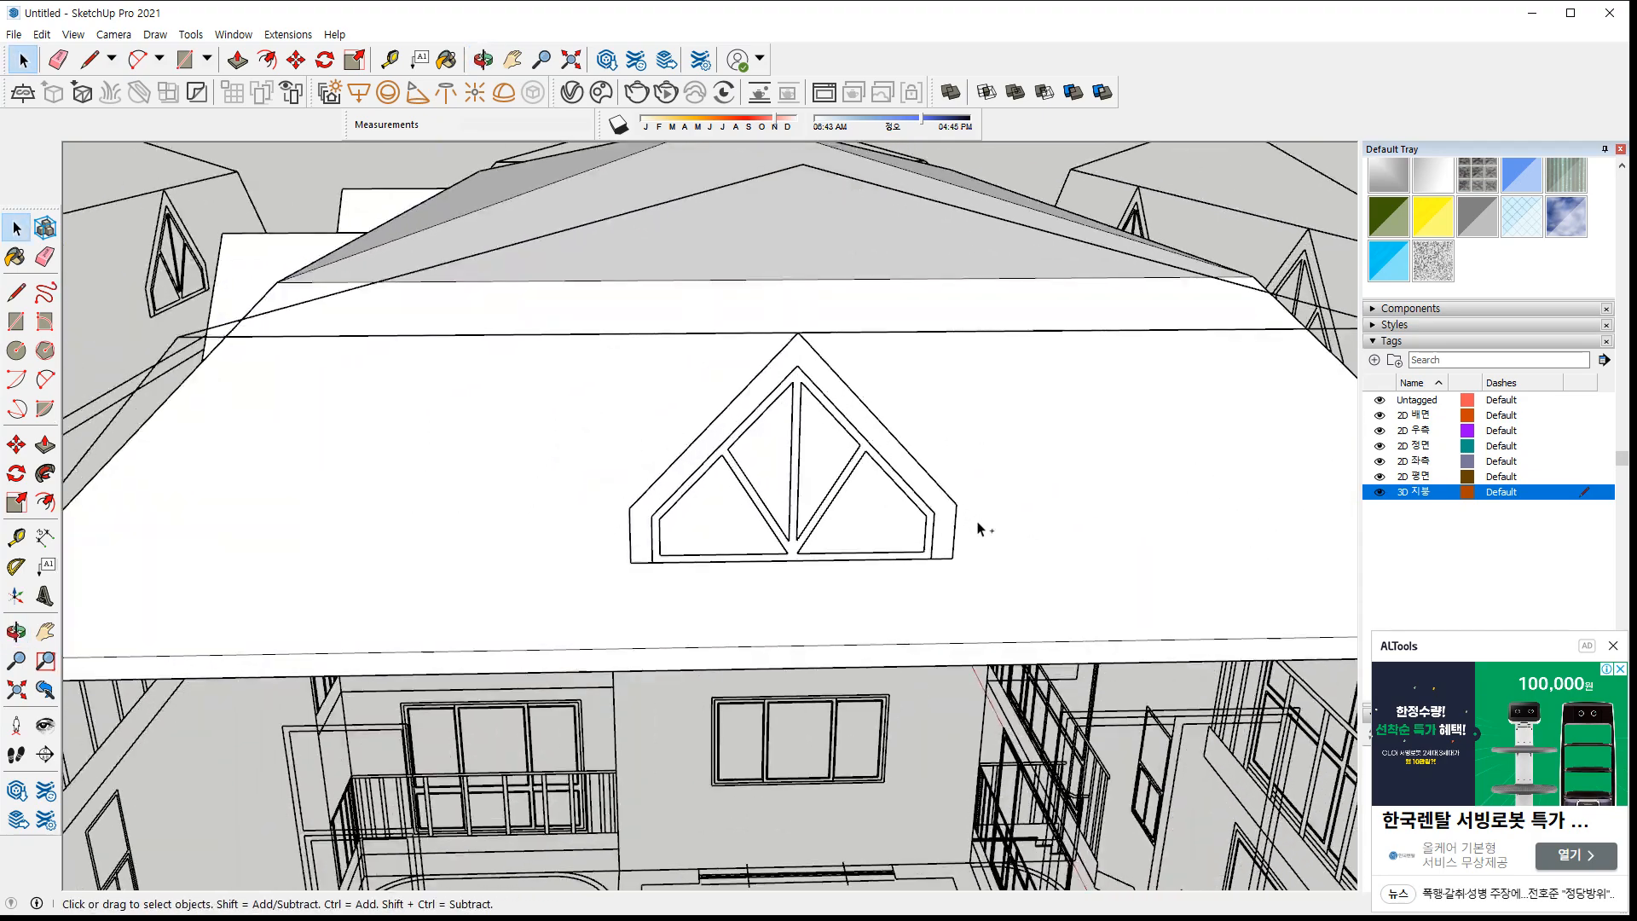
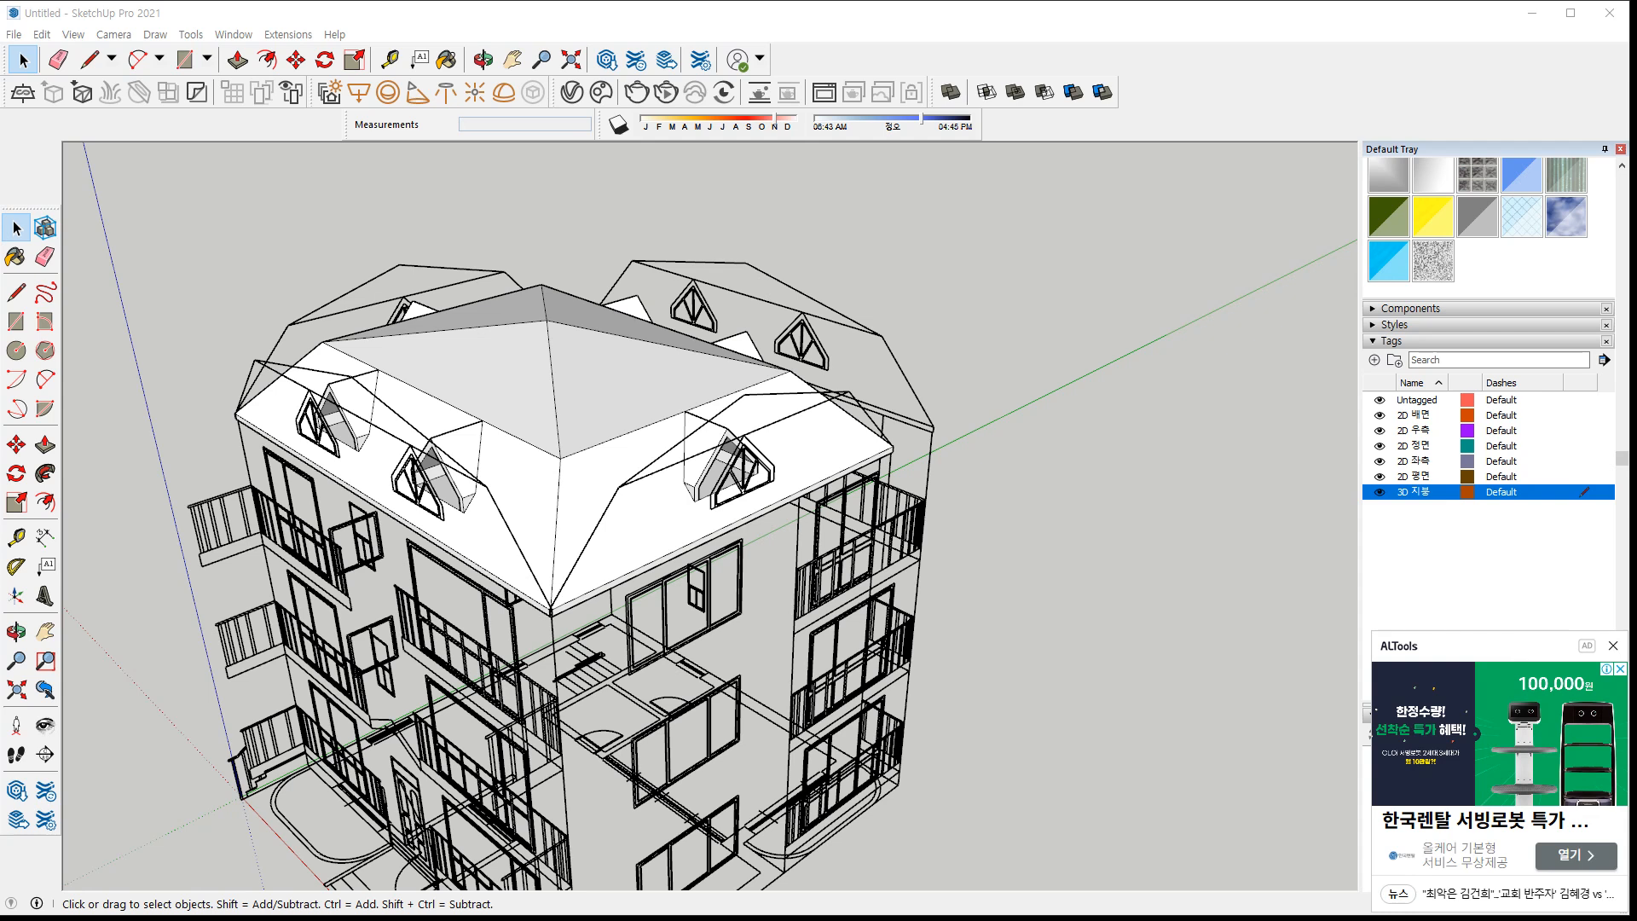
# Select the entire connected roof with its dormers and make it a group
pyautogui.click(596, 374)
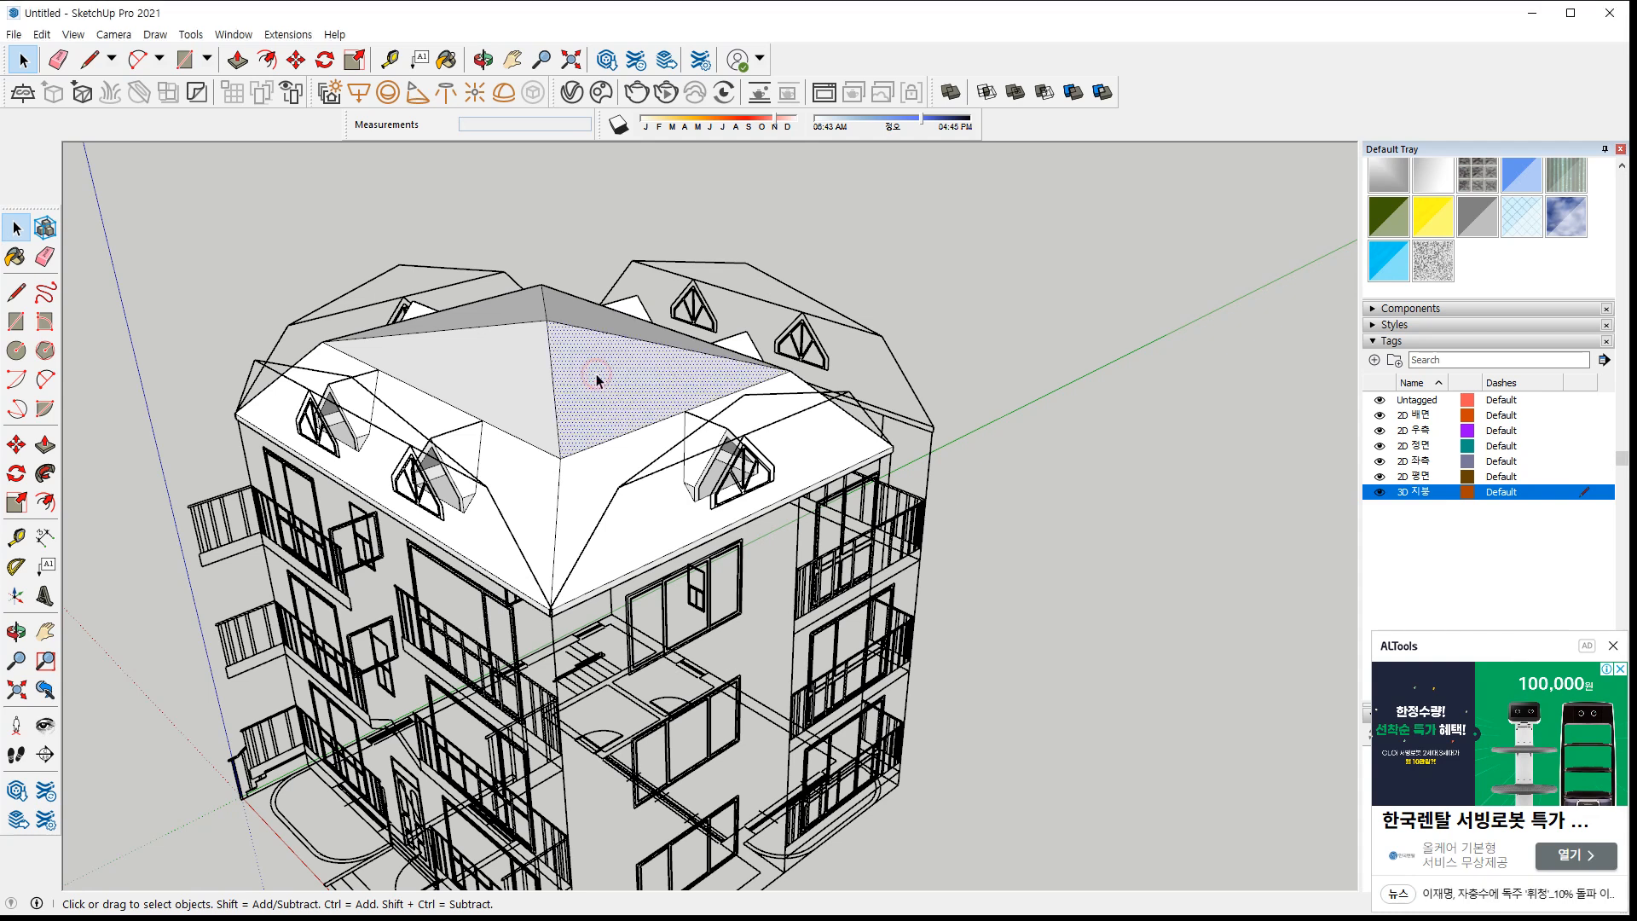
pyautogui.tripleClick(596, 373)
pyautogui.rightClick(596, 372)
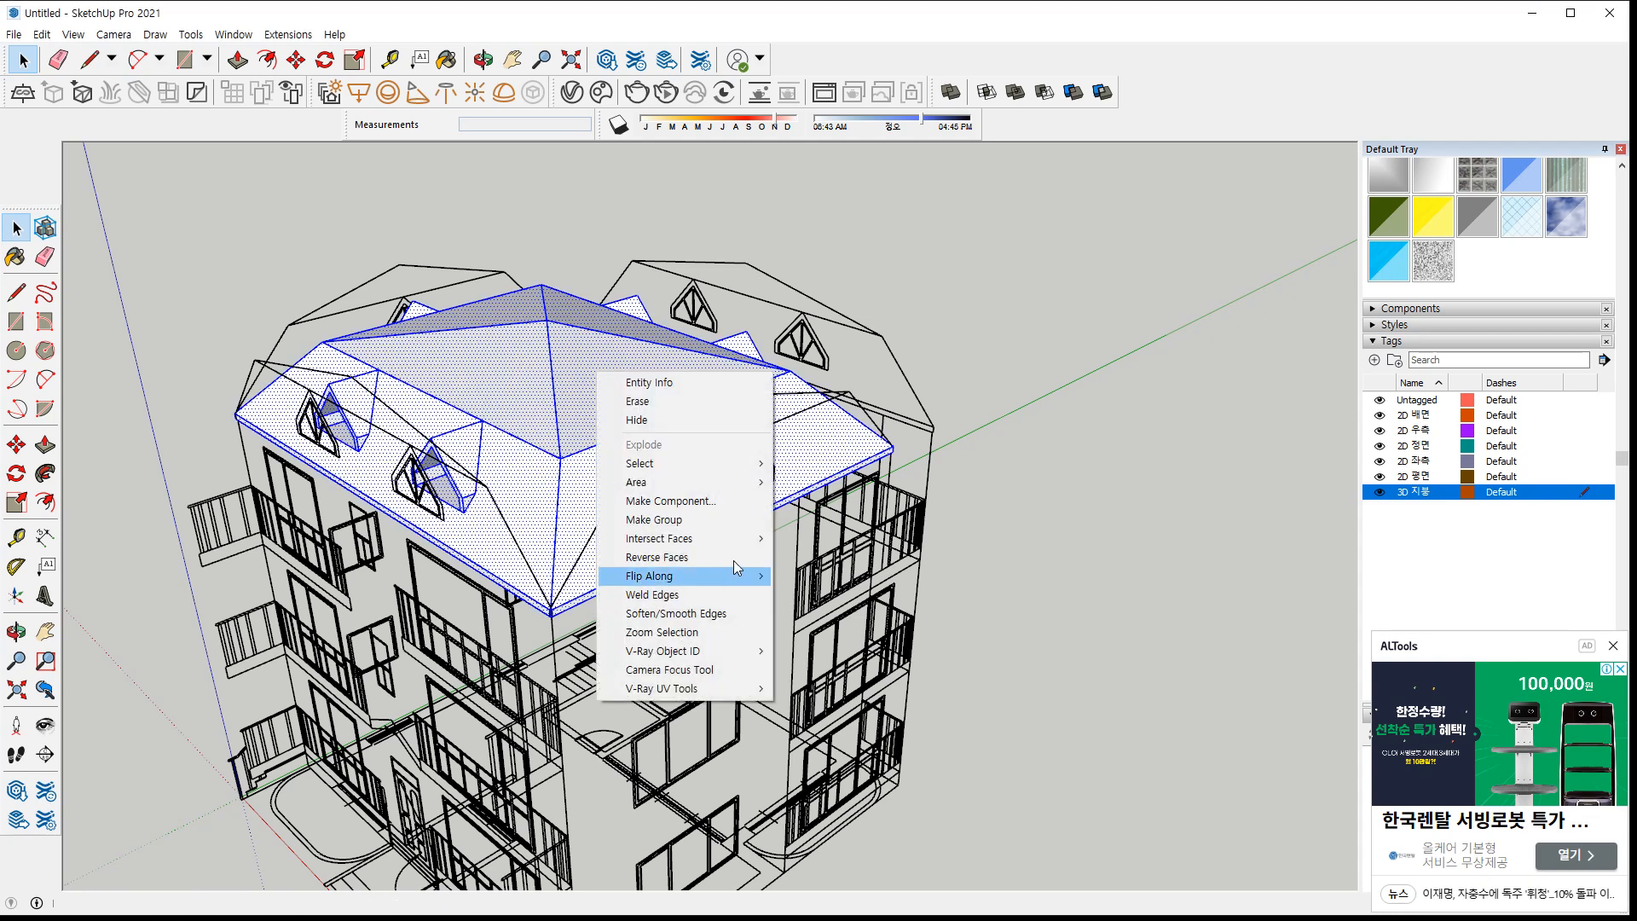
pyautogui.click(731, 519)
pyautogui.click(1043, 602)
pyautogui.moveTo(449, 417); pyautogui.dragTo(480, 377, button='middle')
pyautogui.click(302, 222)
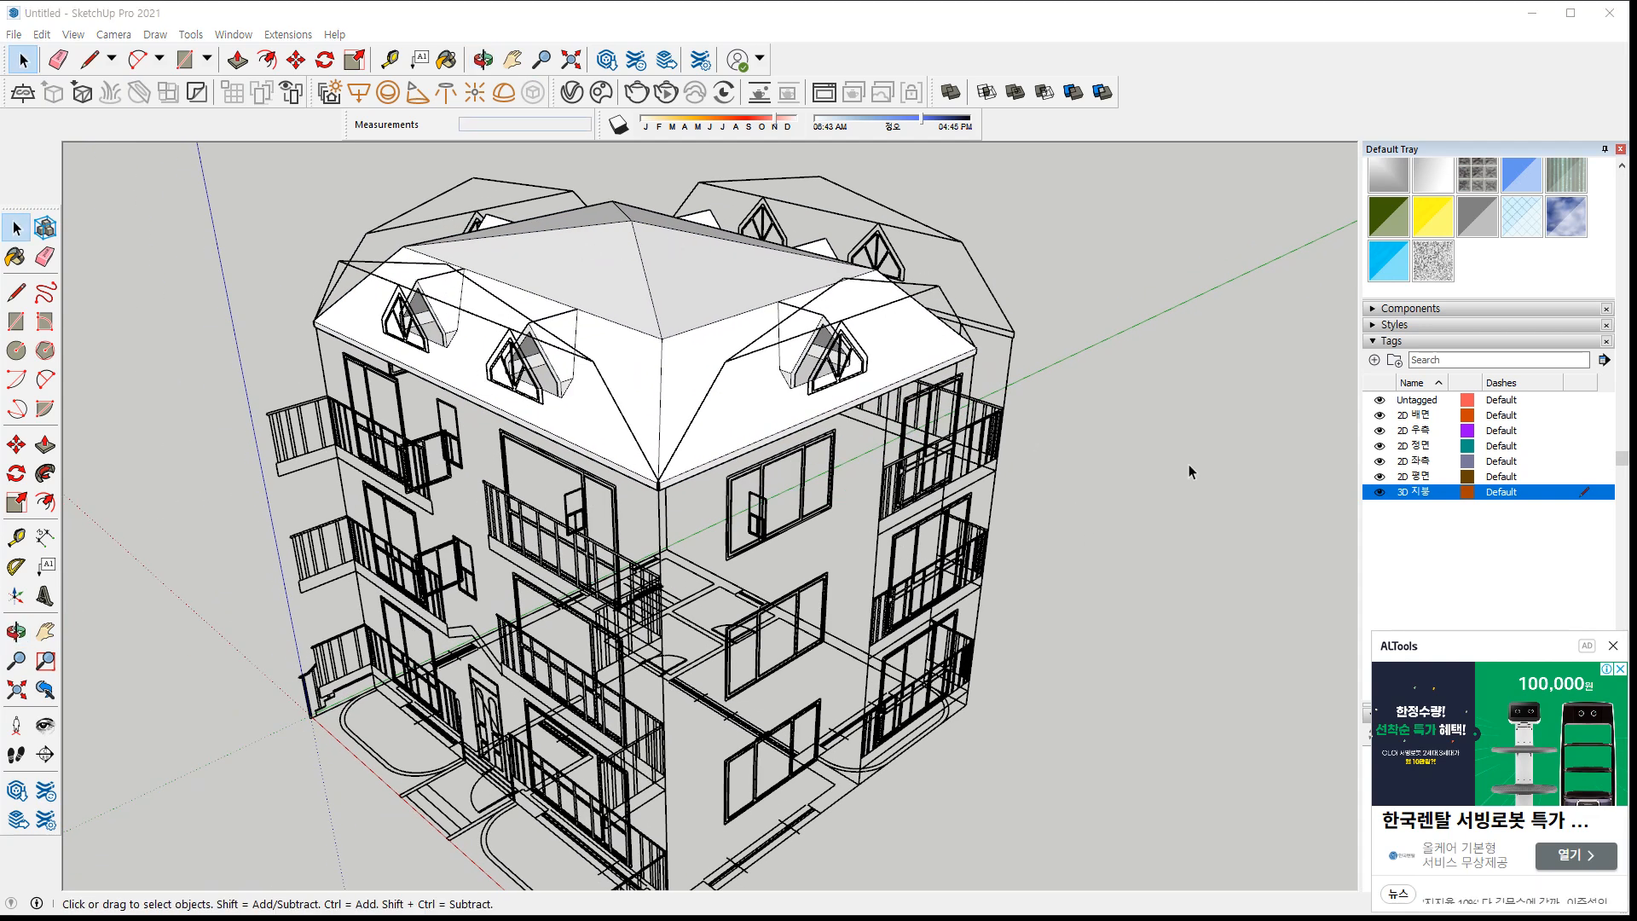
# Add a tag named 3D 벽체 and set 3D 지붕 as the active drawing tag again
pyautogui.click(1463, 561)
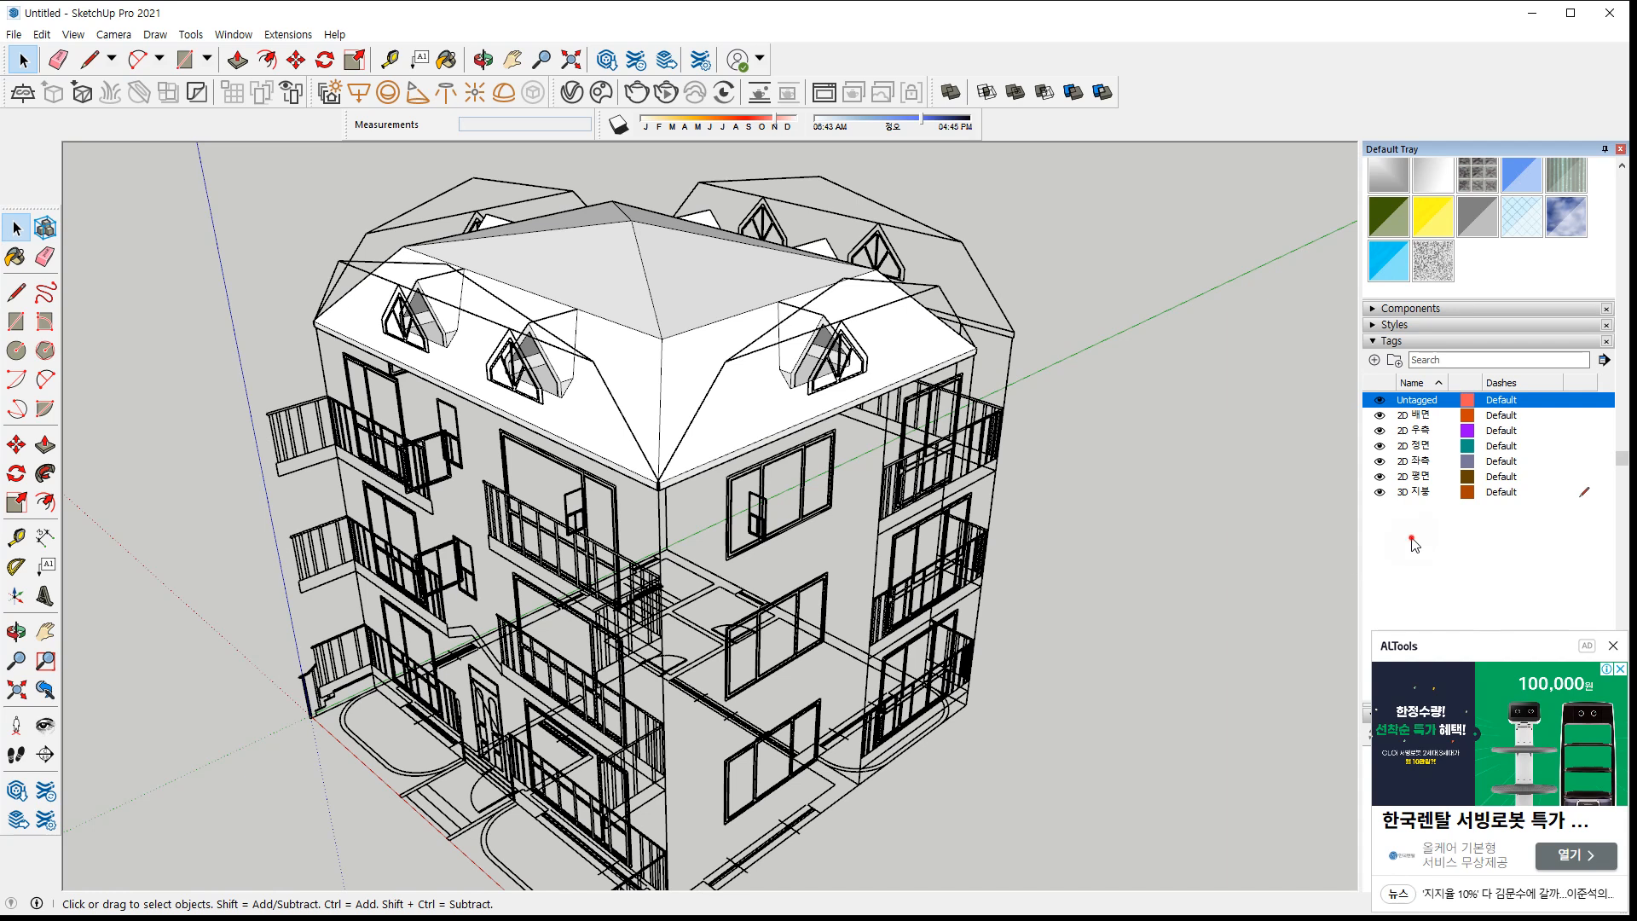
pyautogui.click(1373, 359)
pyautogui.write('3D 벽체')
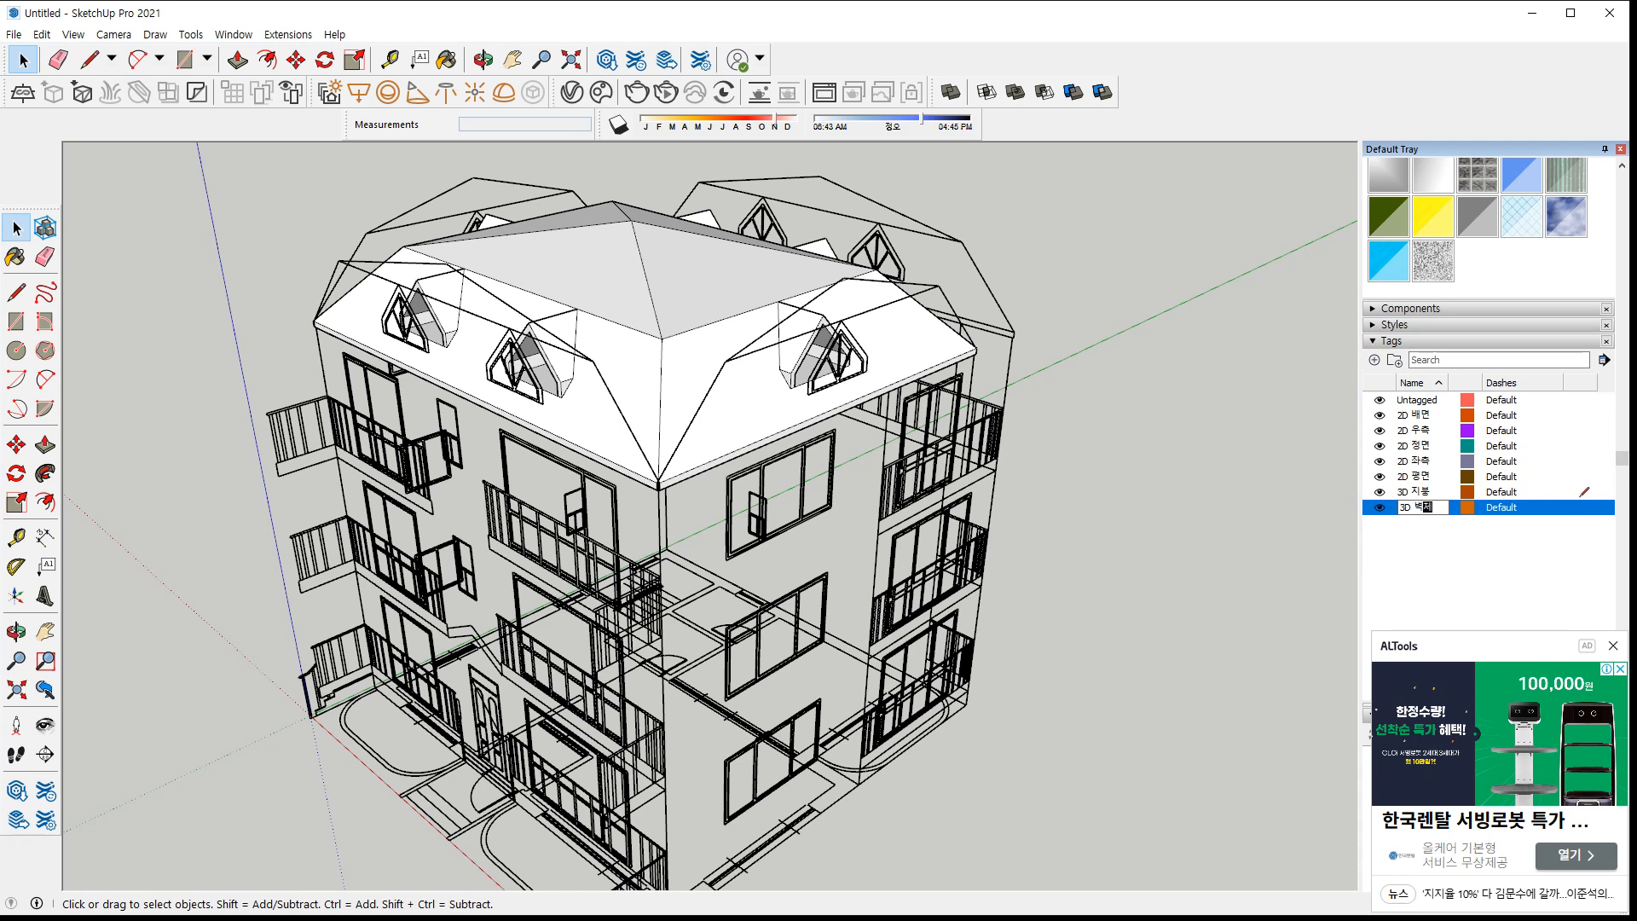
pyautogui.press('Return')
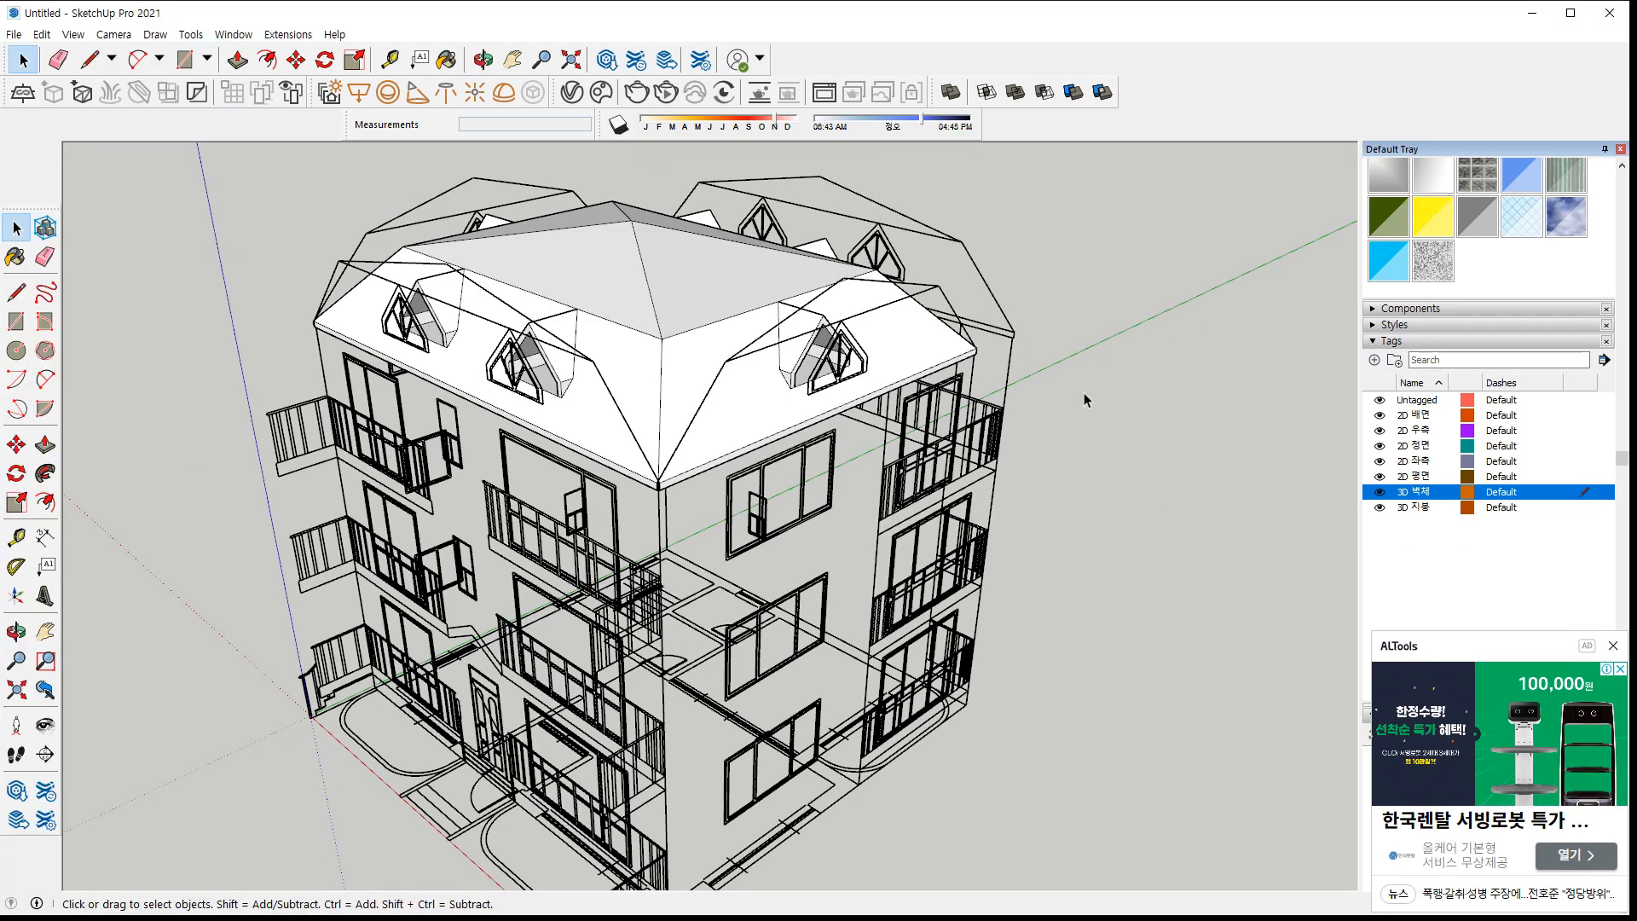
pyautogui.click(1591, 510)
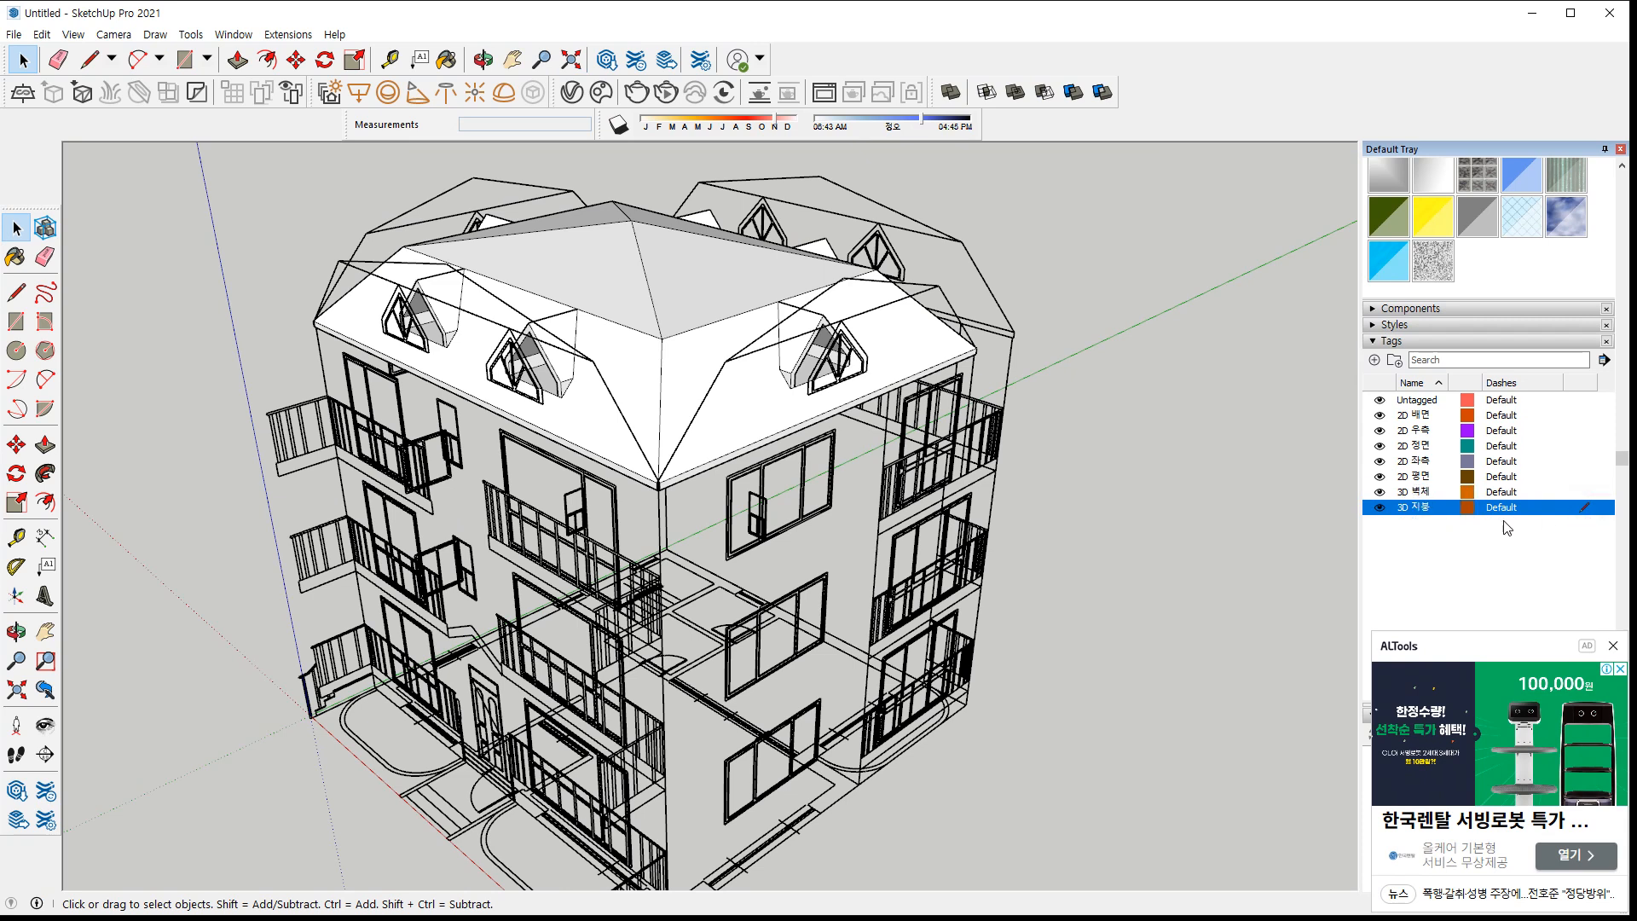
pyautogui.scroll(3, 537, 417)
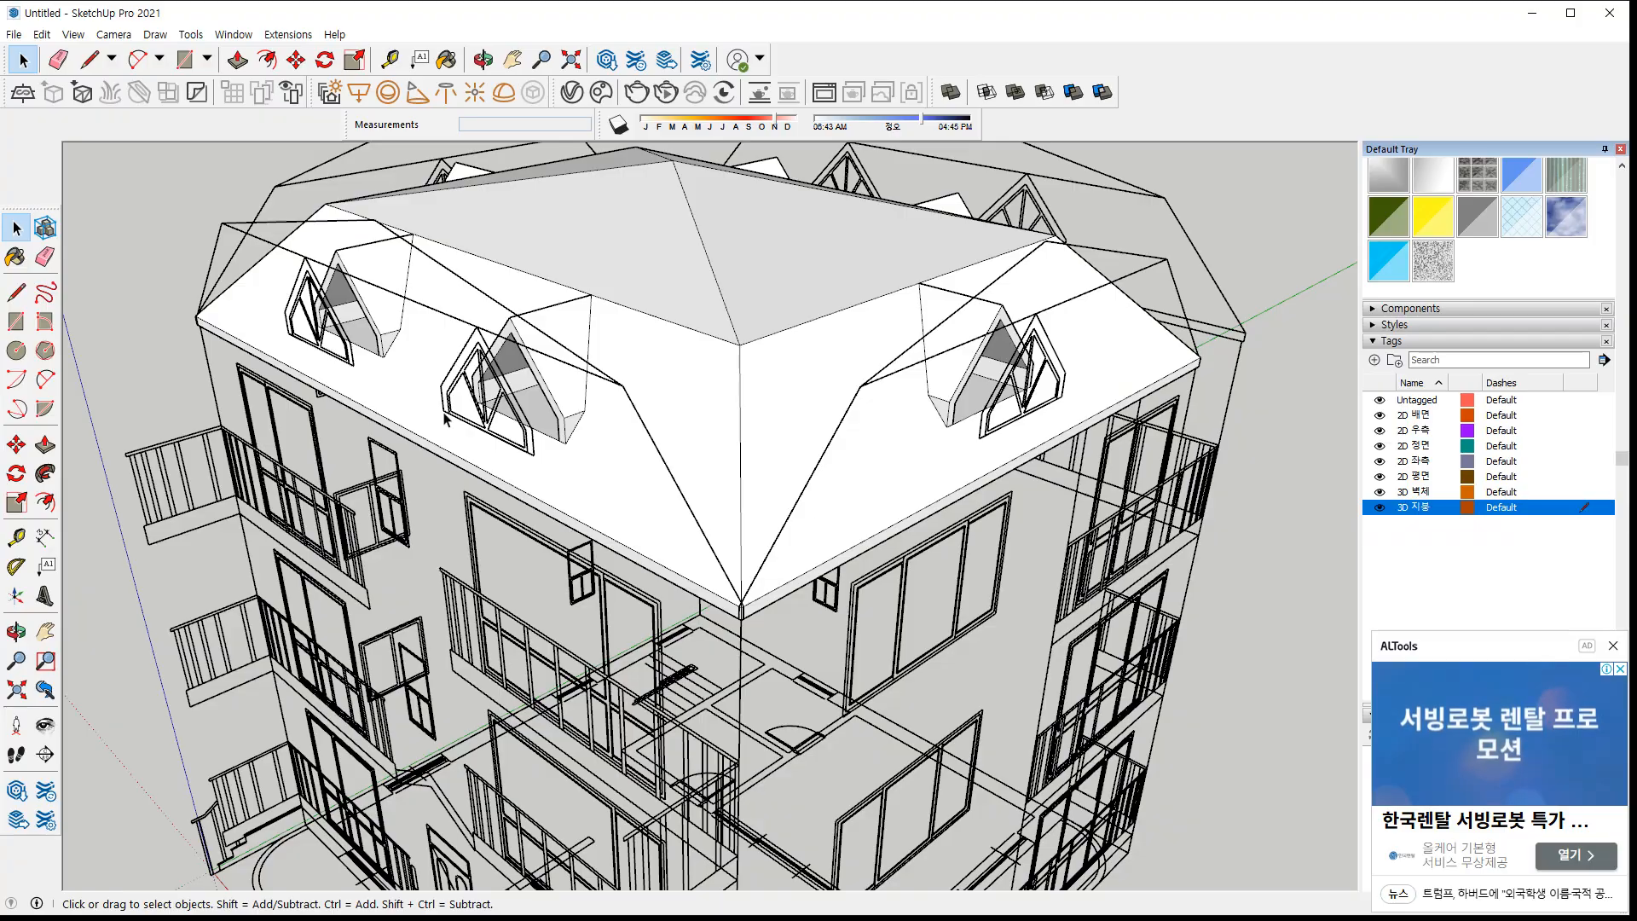
pyautogui.scroll(4, 503, 366)
pyautogui.moveTo(506, 377); pyautogui.dragTo(590, 390, button='middle')
pyautogui.scroll(4, 590, 390)
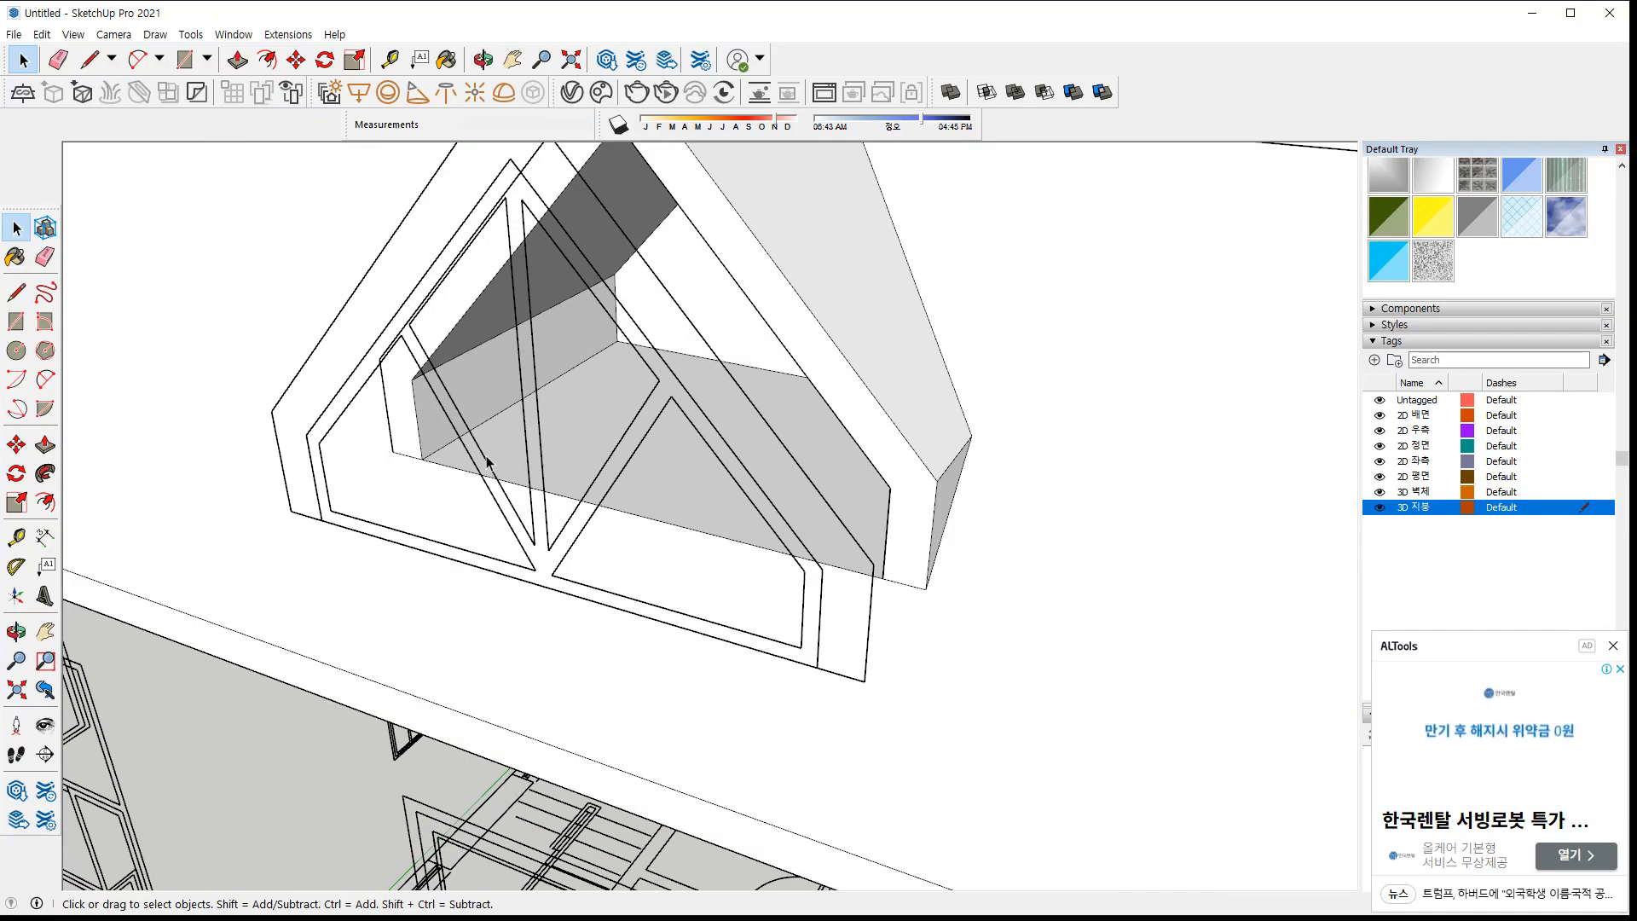
pyautogui.press('r')
pyautogui.click(322, 520)
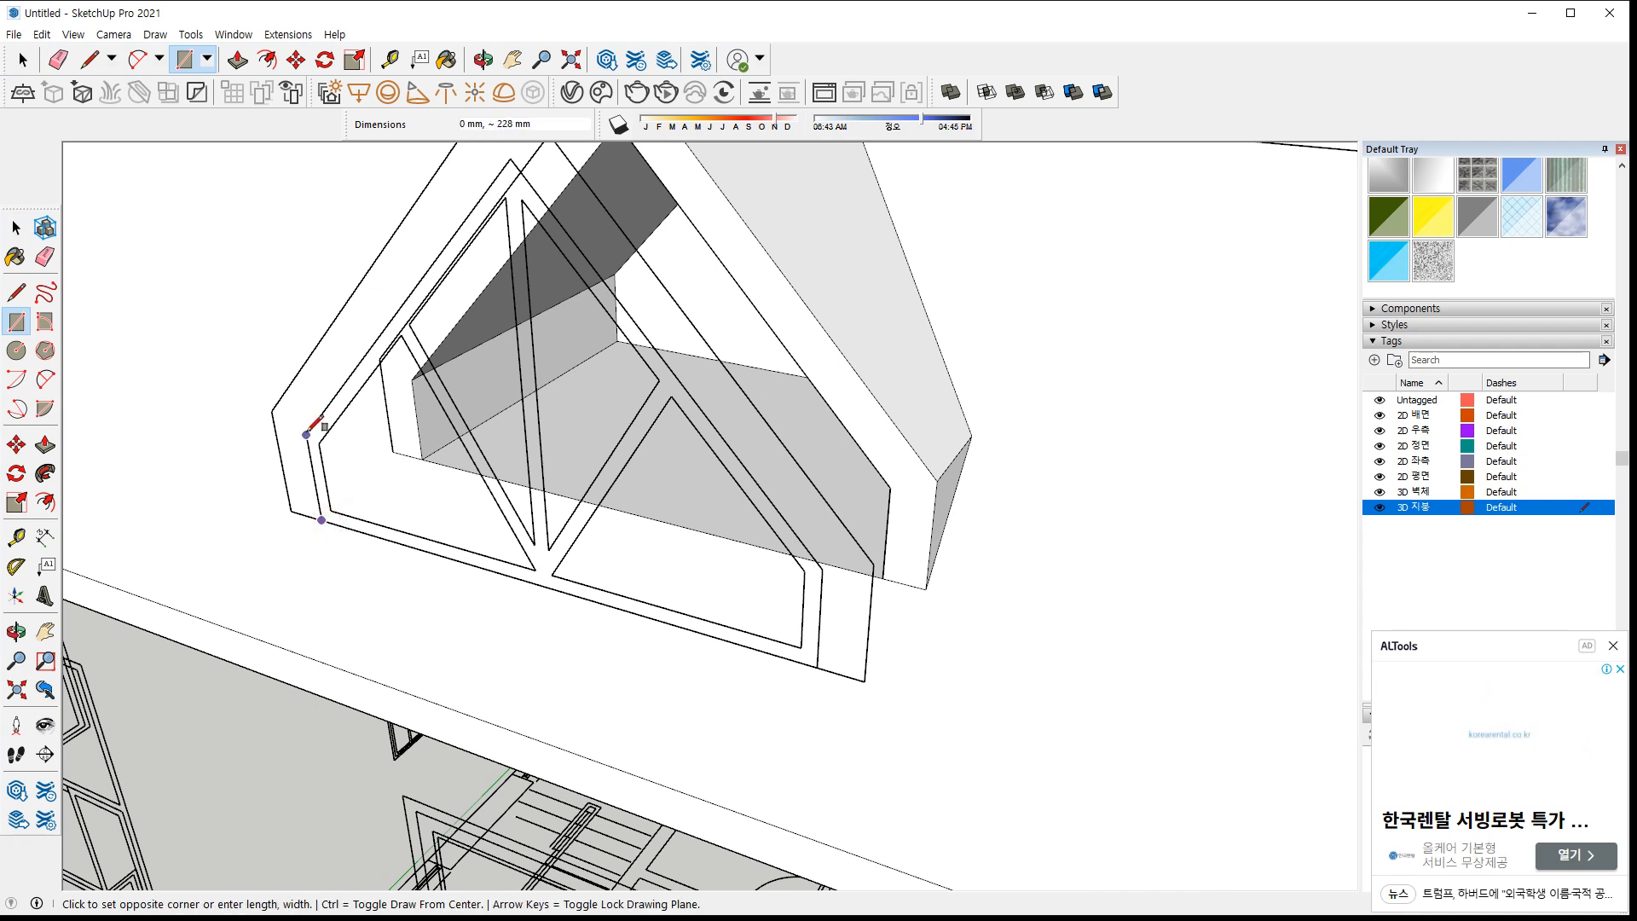
pyautogui.click(510, 159)
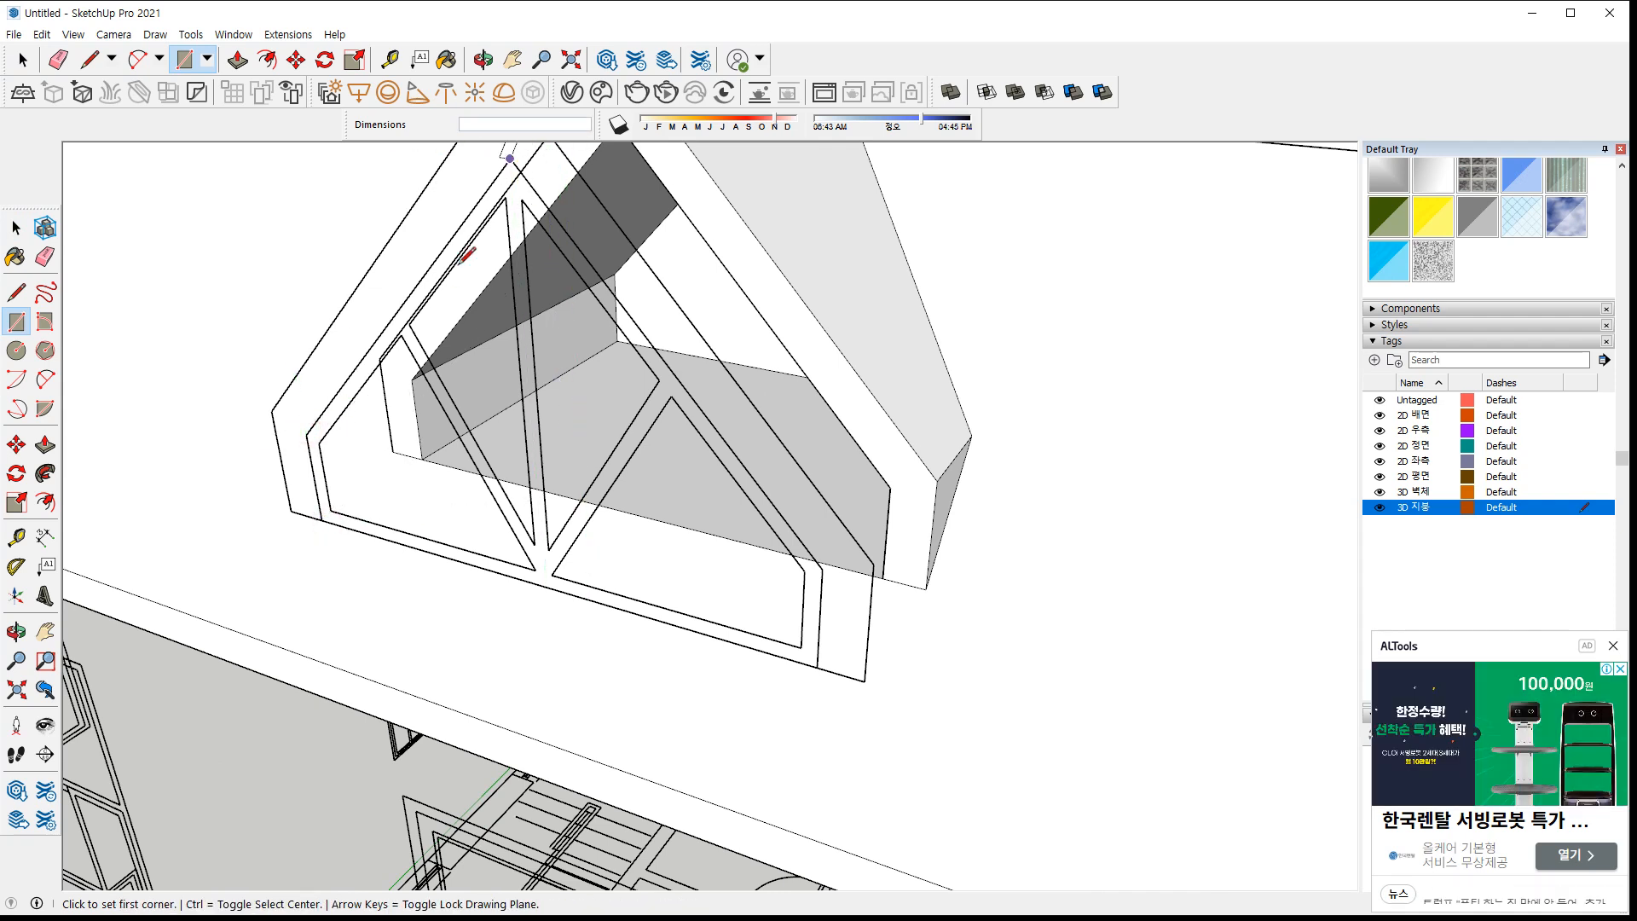
# Trace the outer outline of the dormer window on the elevation drawing with lines to create its face
pyautogui.press('l')
pyautogui.click(322, 518)
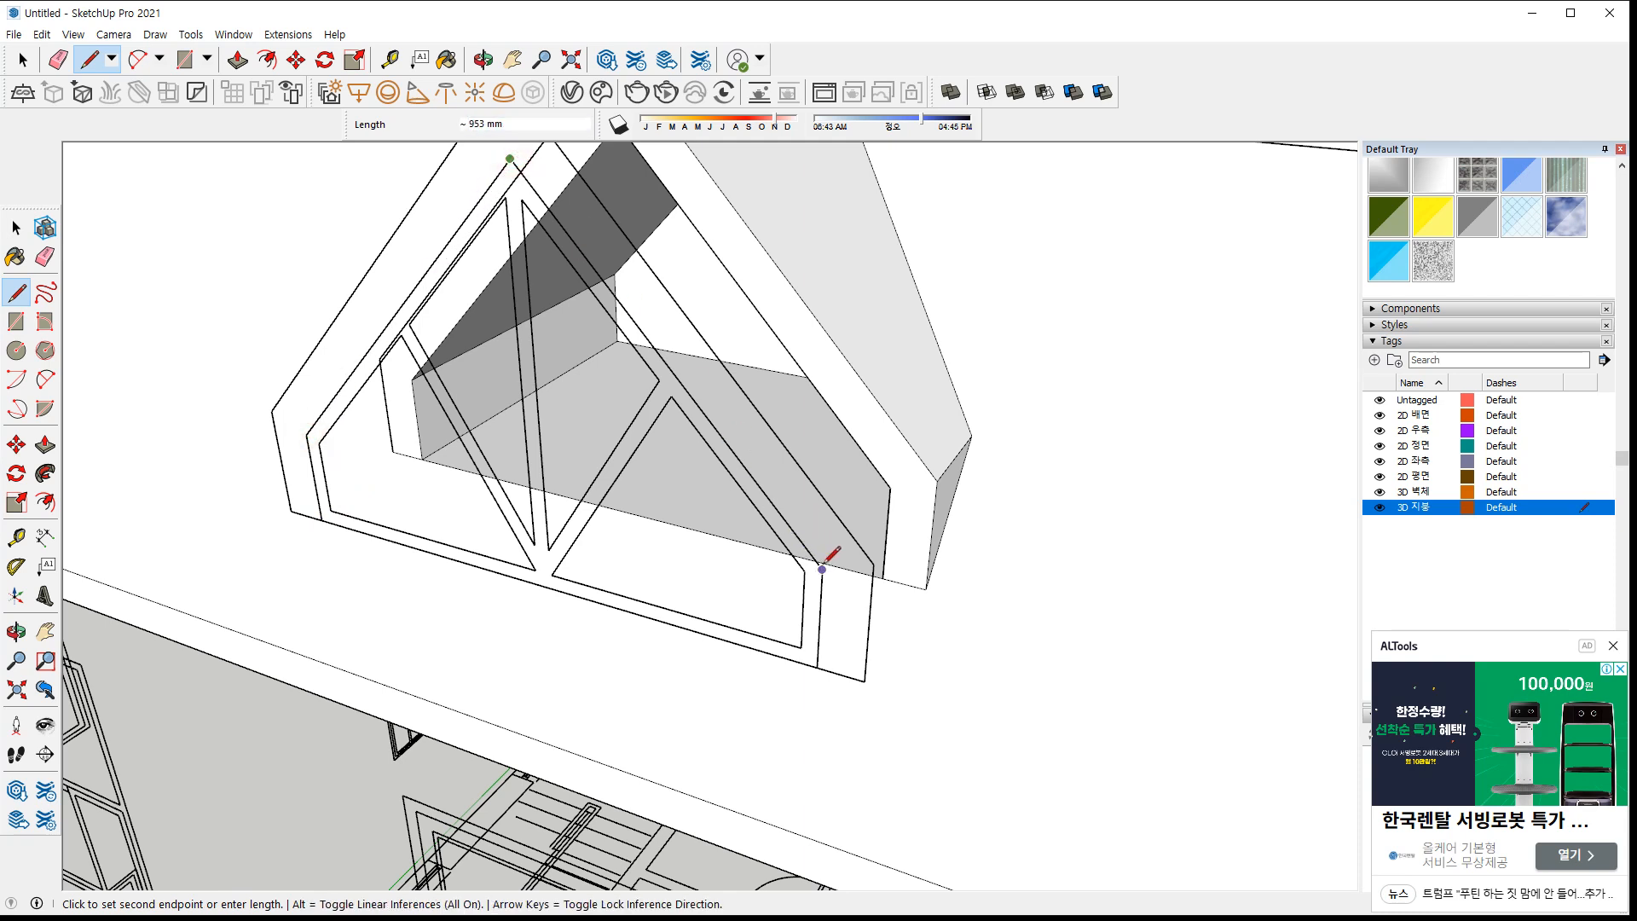
pyautogui.click(817, 667)
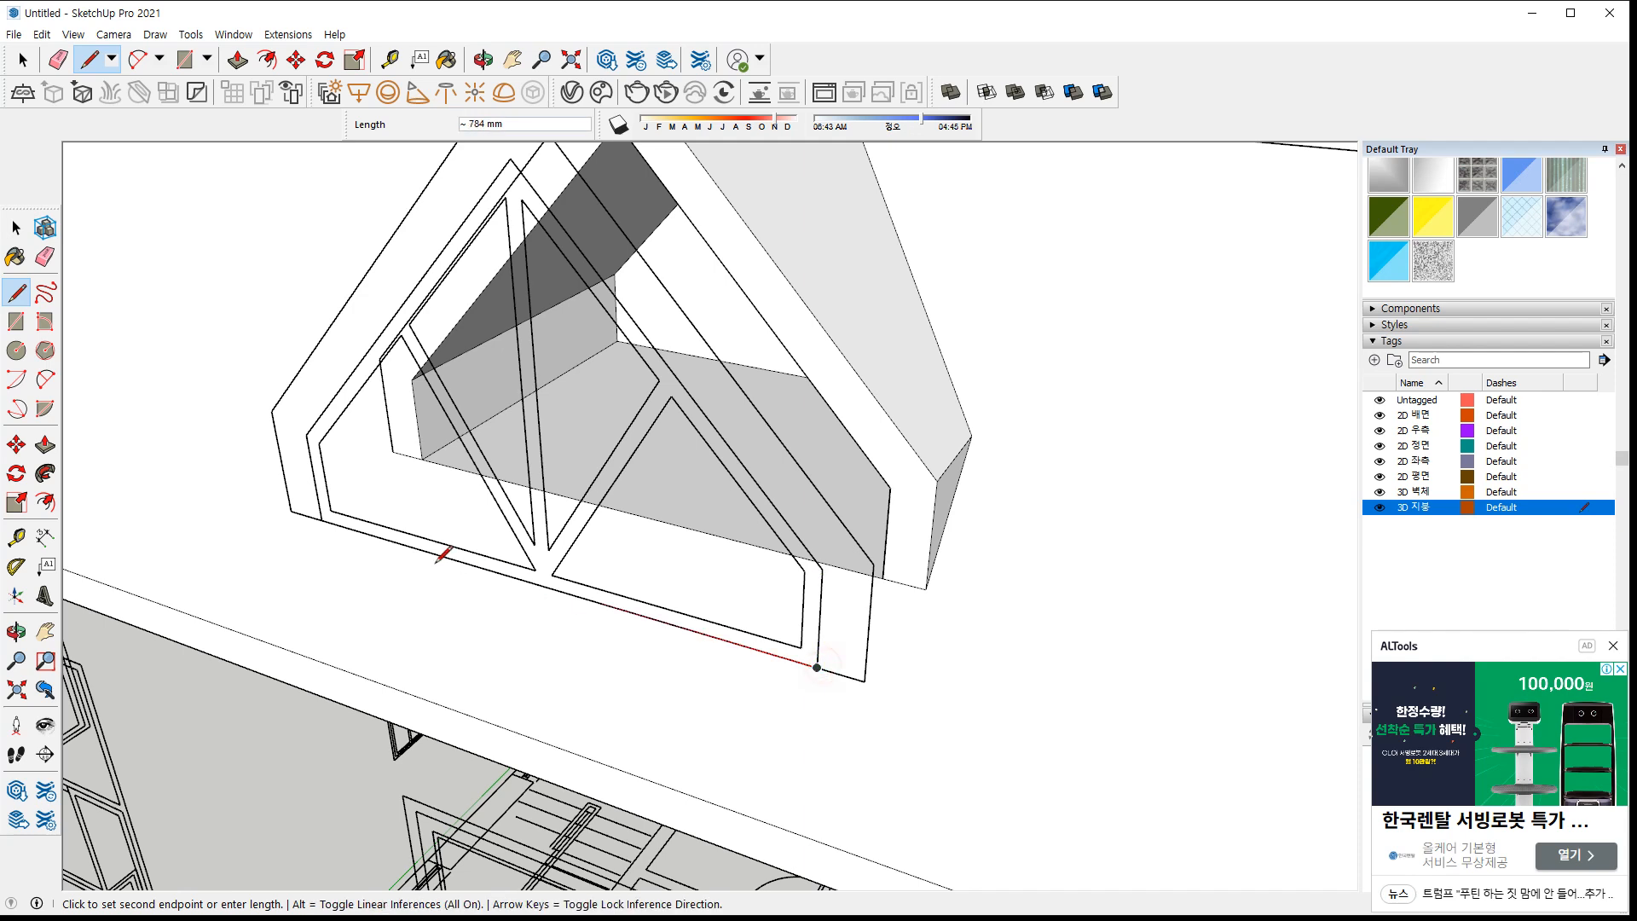
pyautogui.click(322, 518)
# Trace the outline of the dormer window's lower-left pane to separate it from the frame face
pyautogui.click(536, 569)
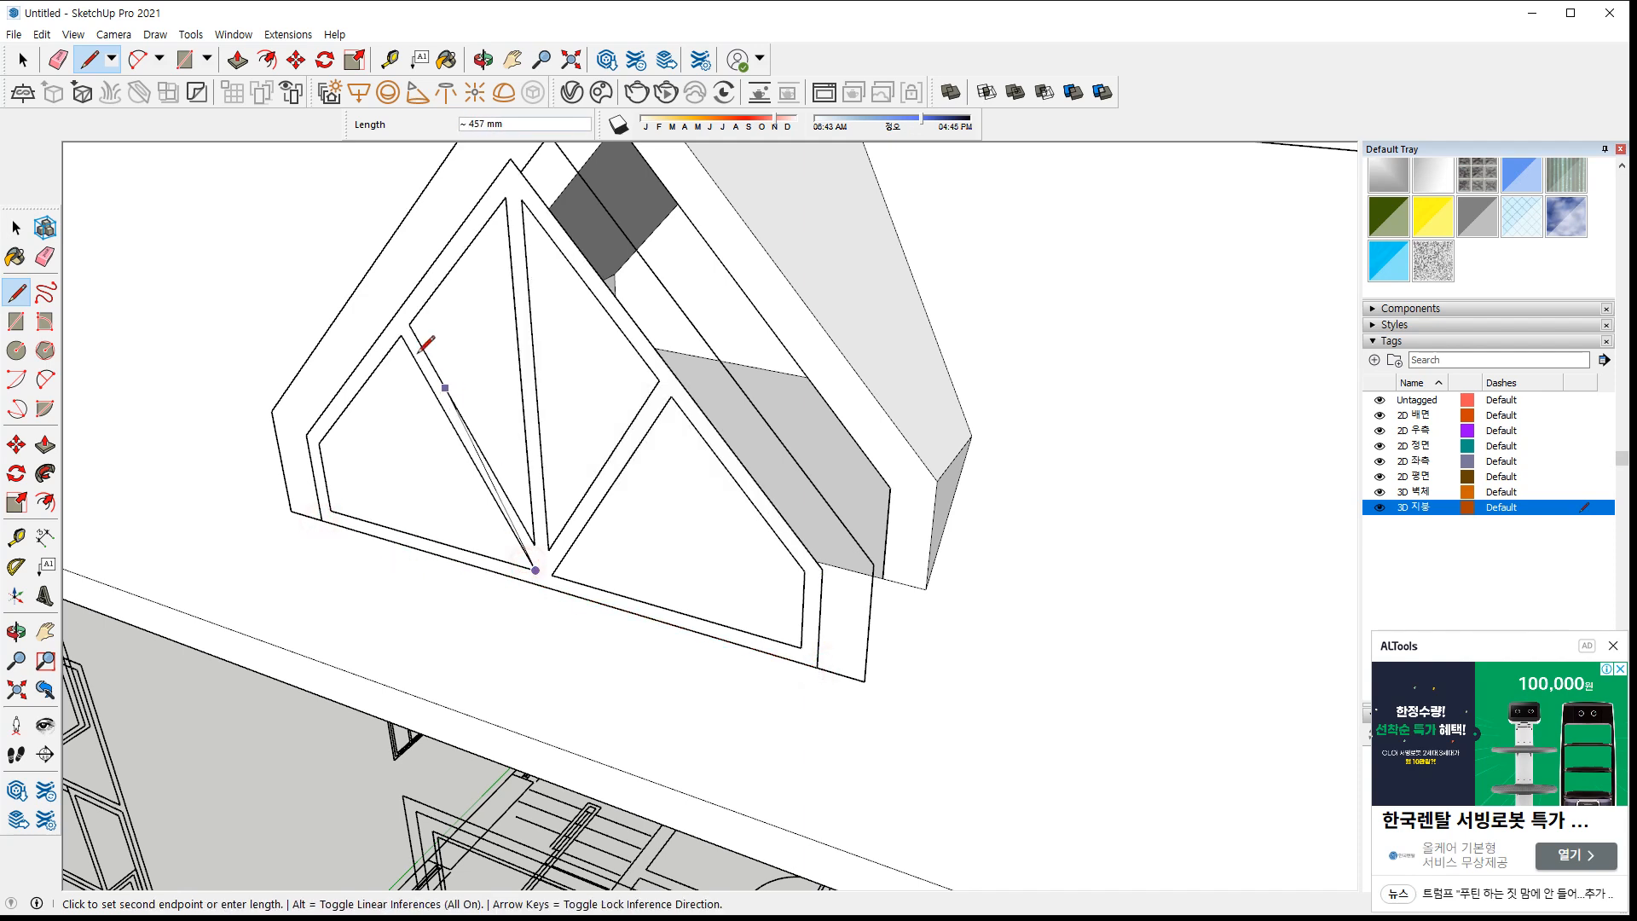
pyautogui.click(401, 336)
pyautogui.click(319, 443)
pyautogui.click(331, 511)
pyautogui.click(537, 565)
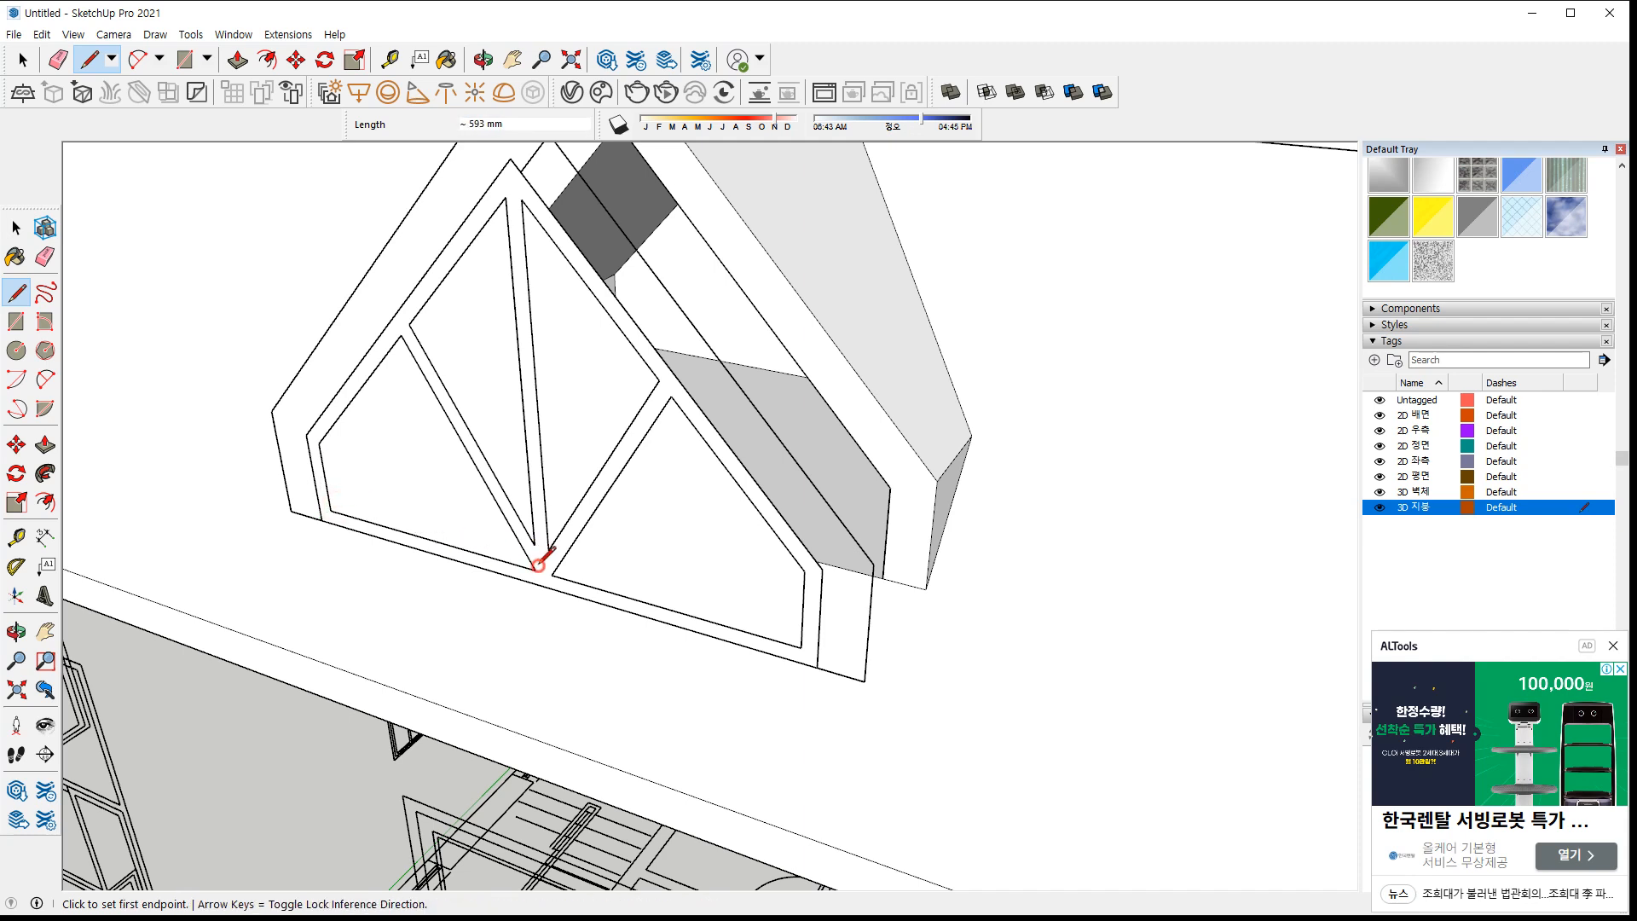
# Trace the outlines of the two upper panes on either side of the window's central mullion
pyautogui.click(505, 197)
pyautogui.click(420, 309)
pyautogui.click(550, 547)
pyautogui.click(658, 382)
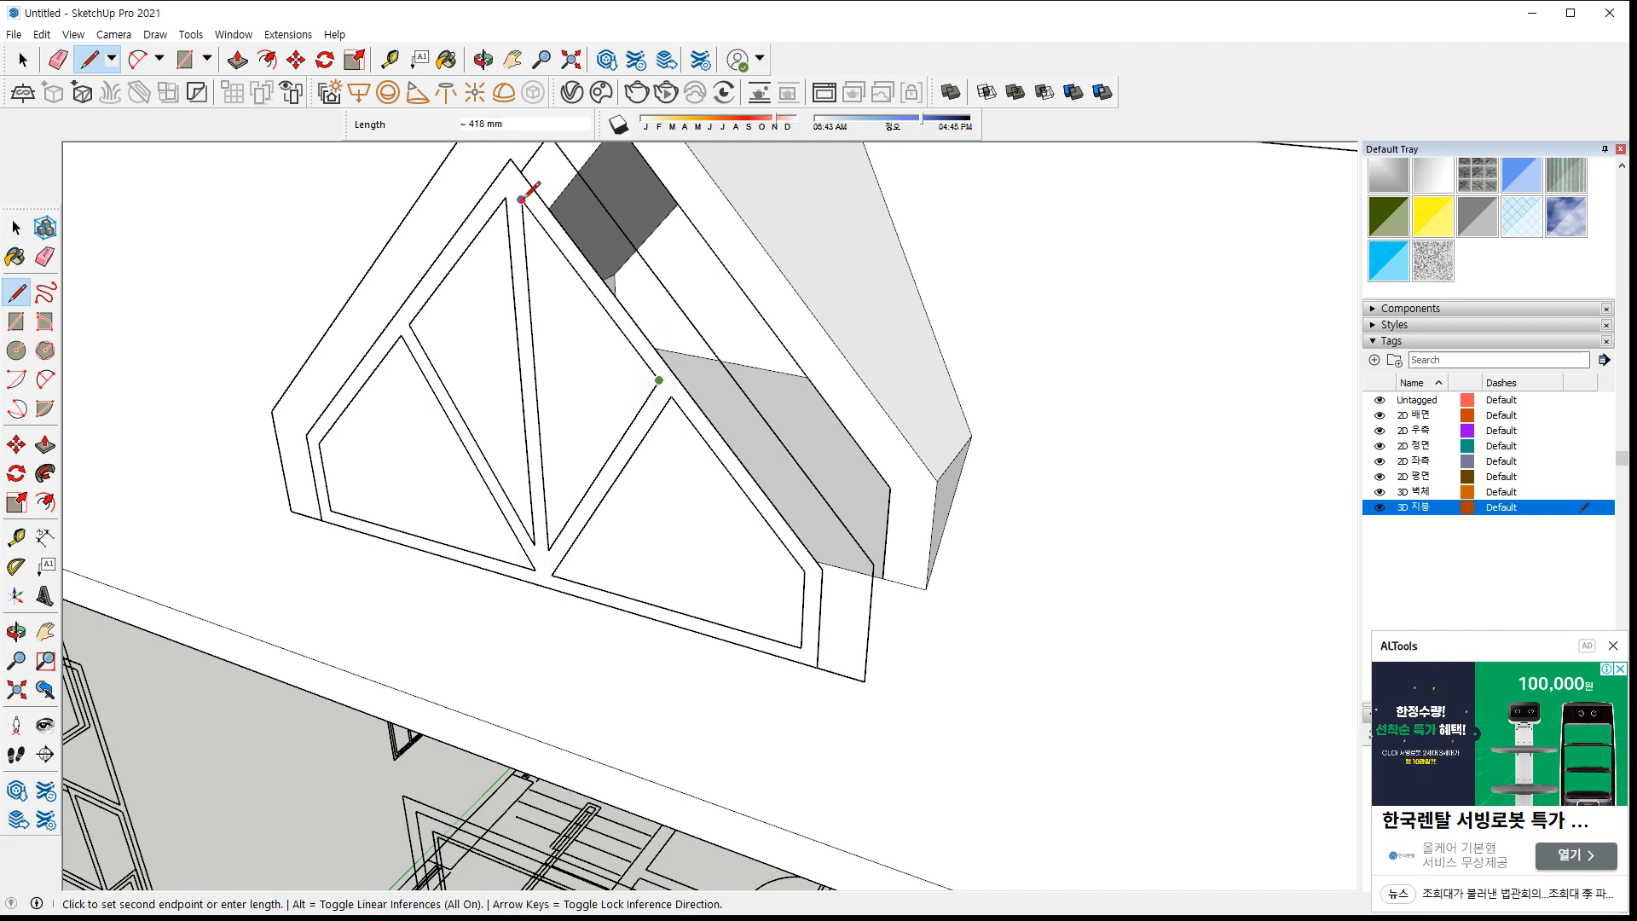
pyautogui.click(550, 548)
# Trace the outline of the dormer window's lower-right pane to separate it from the frame face
pyautogui.click(673, 400)
pyautogui.click(553, 575)
pyautogui.click(801, 647)
pyautogui.click(803, 571)
pyautogui.click(673, 398)
# Select the faces of all four window panes and delete them, leaving only the frame face
pyautogui.press('space')
pyautogui.click(677, 514)
pyautogui.keyDown('ctrl'); pyautogui.click(582, 372); pyautogui.keyUp('ctrl')
pyautogui.keyDown('ctrl'); pyautogui.click(470, 354); pyautogui.keyUp('ctrl')
pyautogui.keyDown('ctrl'); pyautogui.click(435, 431); pyautogui.keyUp('ctrl')
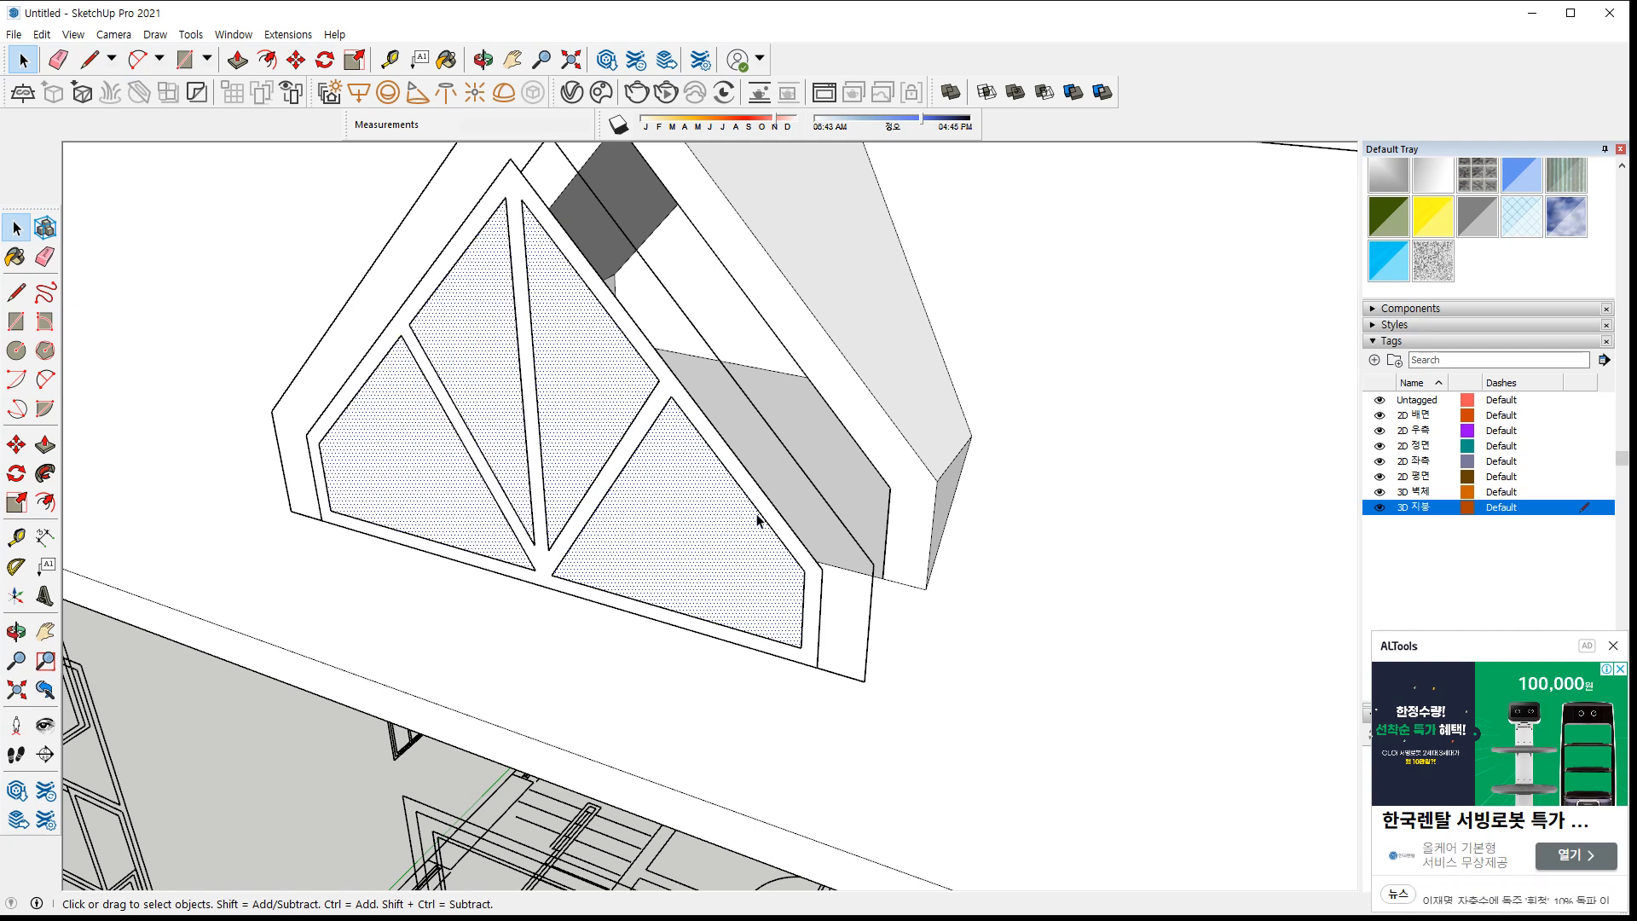
pyautogui.press('Delete')
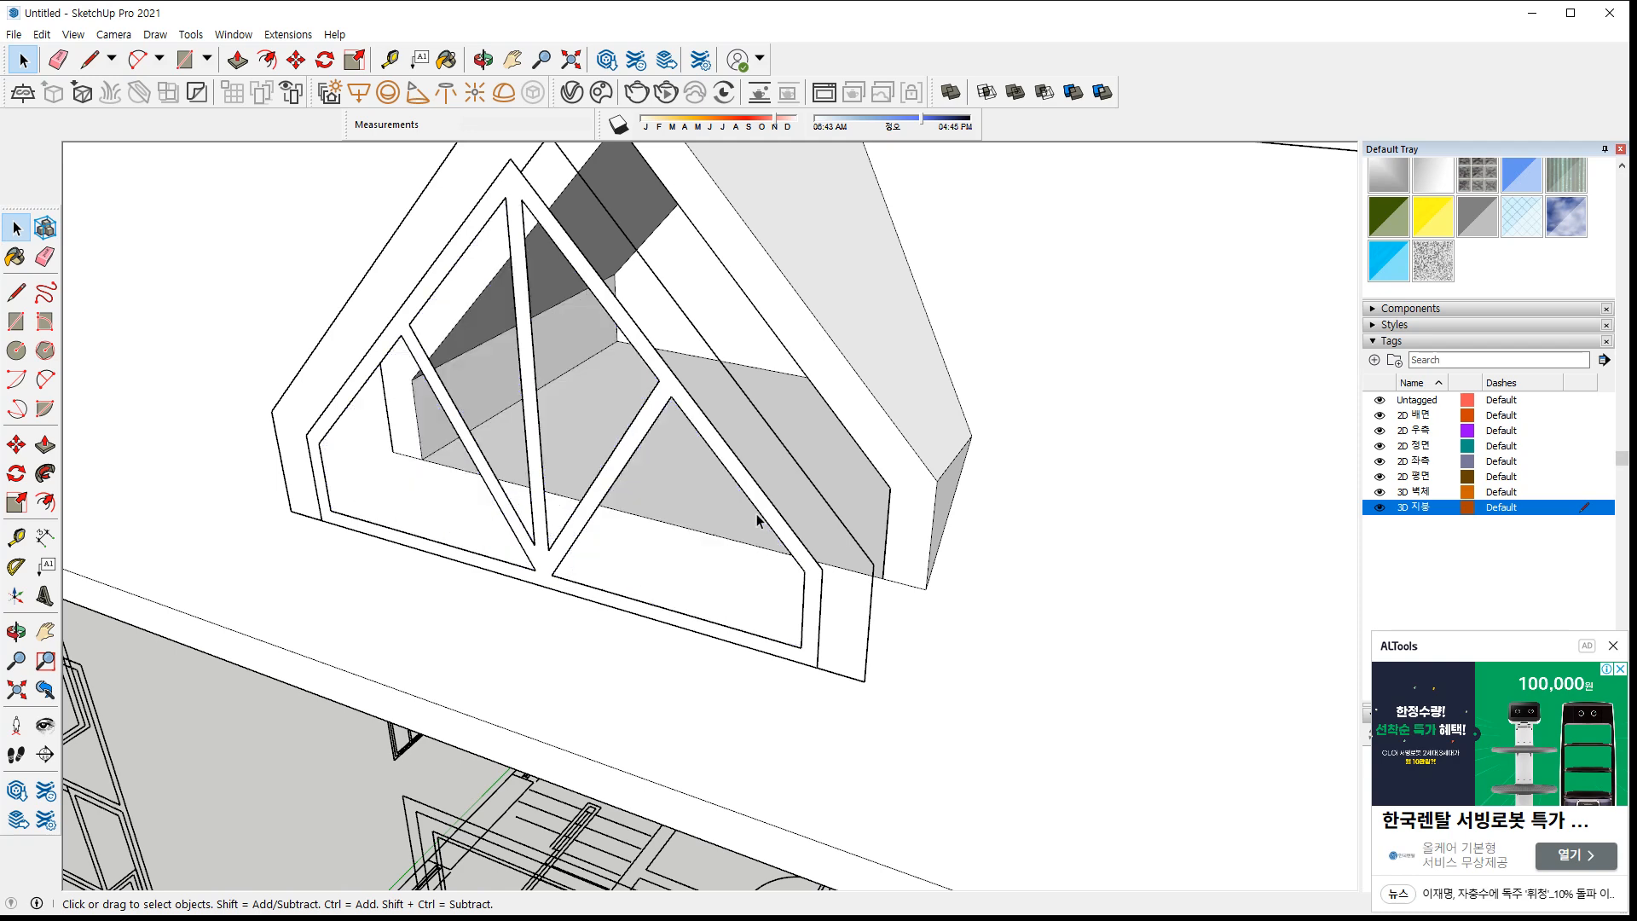
# Measure the window frame's depth in the ground-floor plan
pyautogui.scroll(-5, 776, 493)
pyautogui.moveTo(776, 493)
pyautogui.mouseDown(button='middle')
pyautogui.moveTo(540, 742)
pyautogui.moveTo(503, 639)
pyautogui.mouseUp(button='middle')
pyautogui.scroll(8, 463, 535)
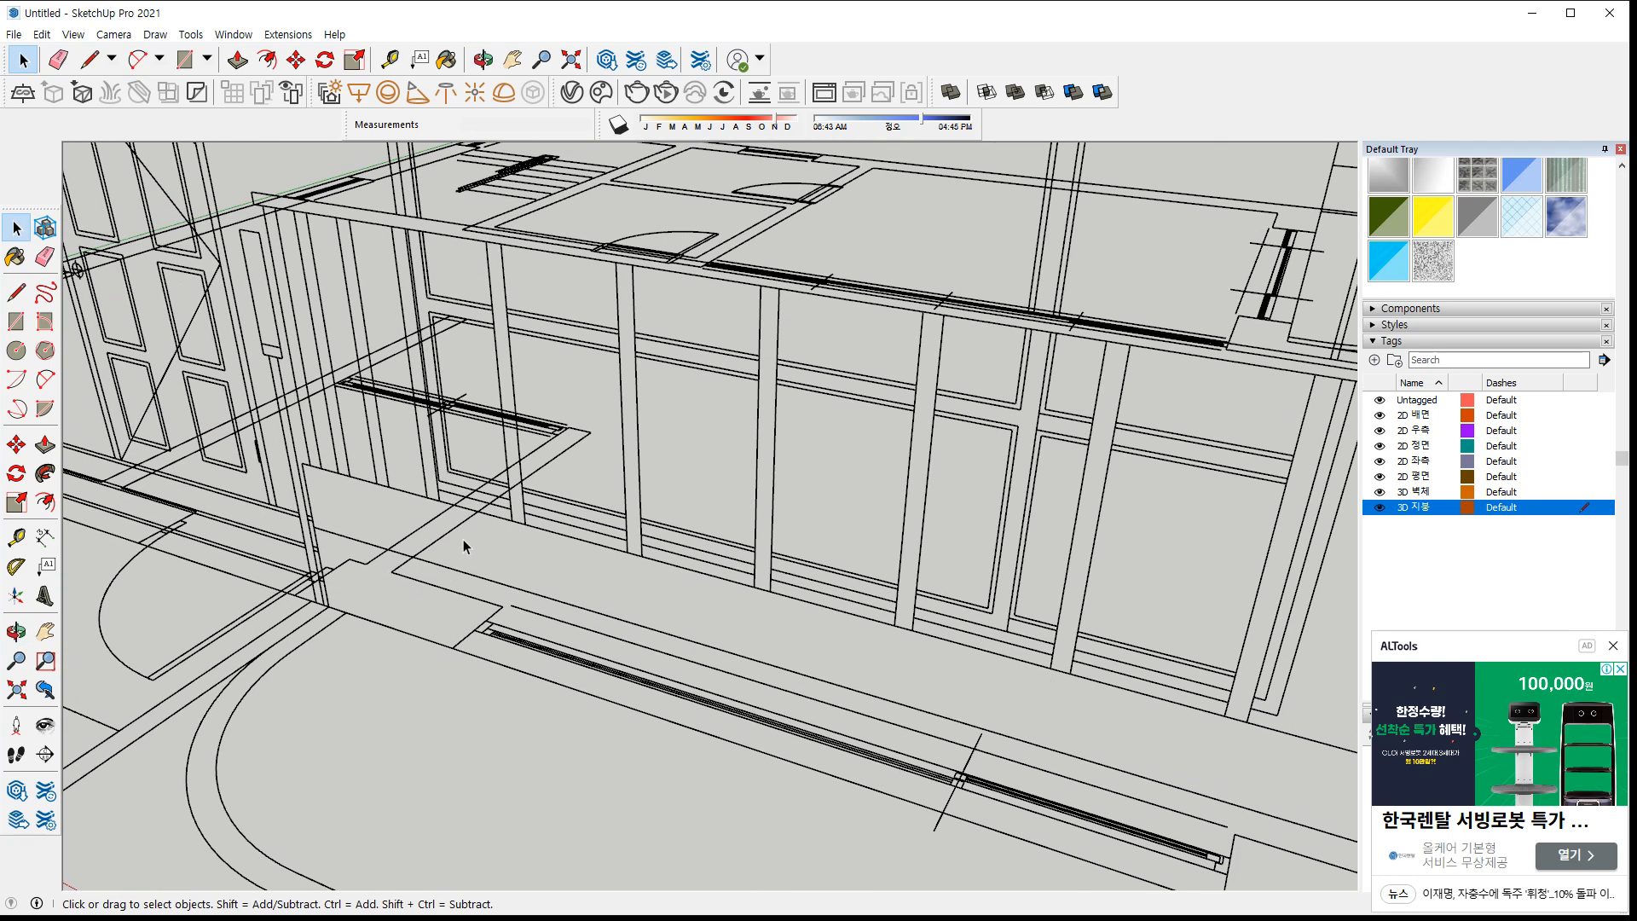
pyautogui.press('t')
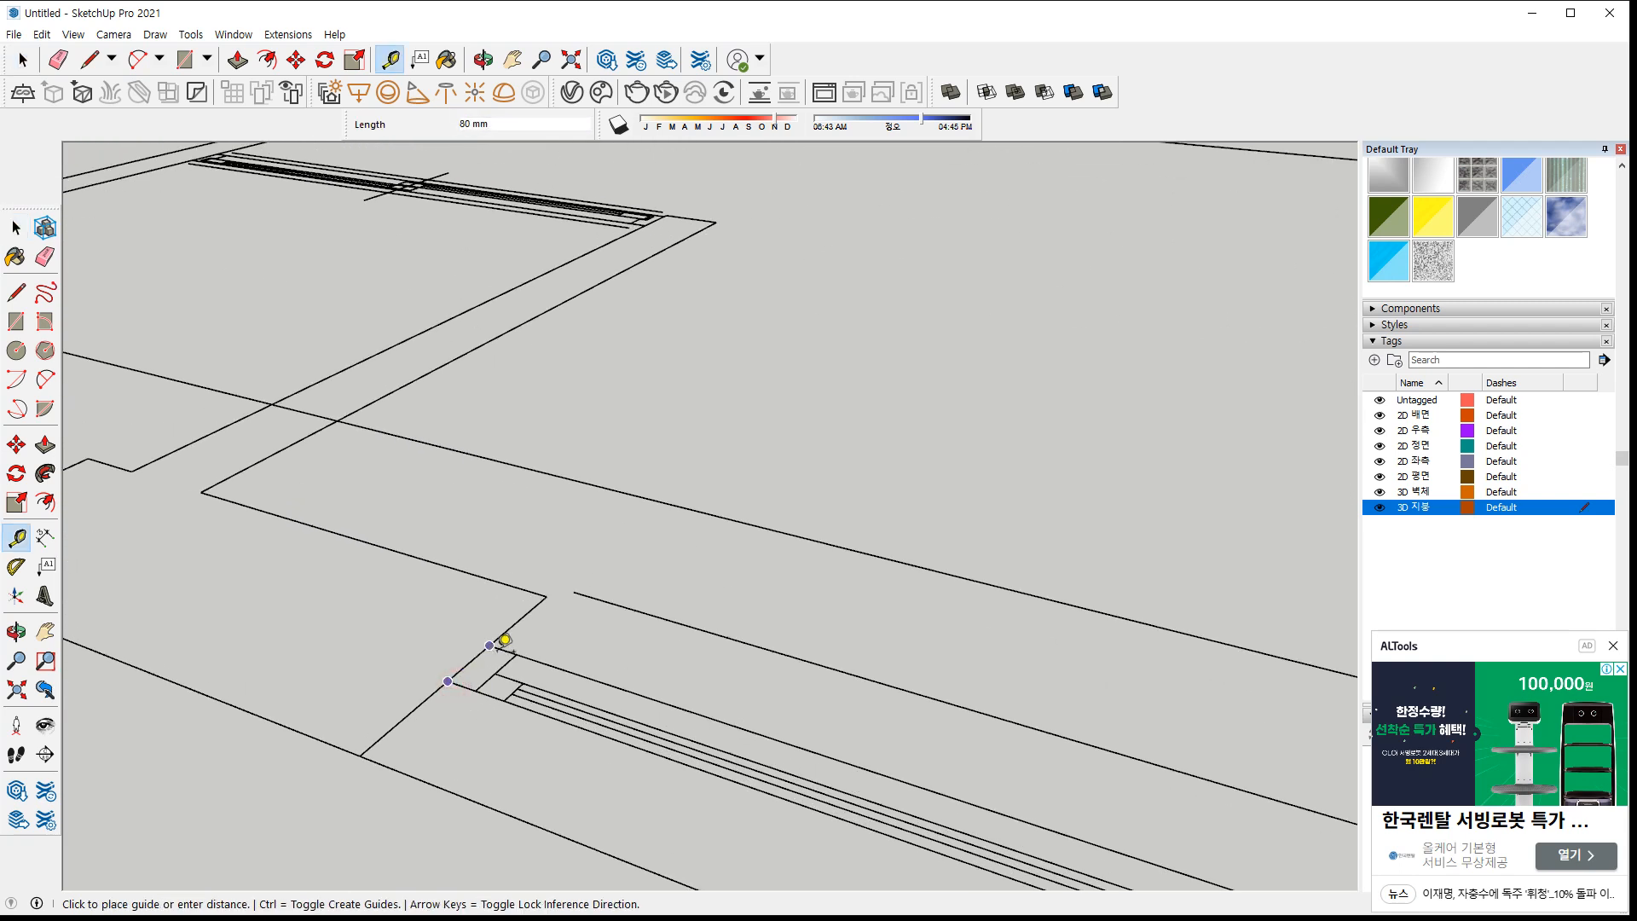
pyautogui.scroll(-10, 506, 638)
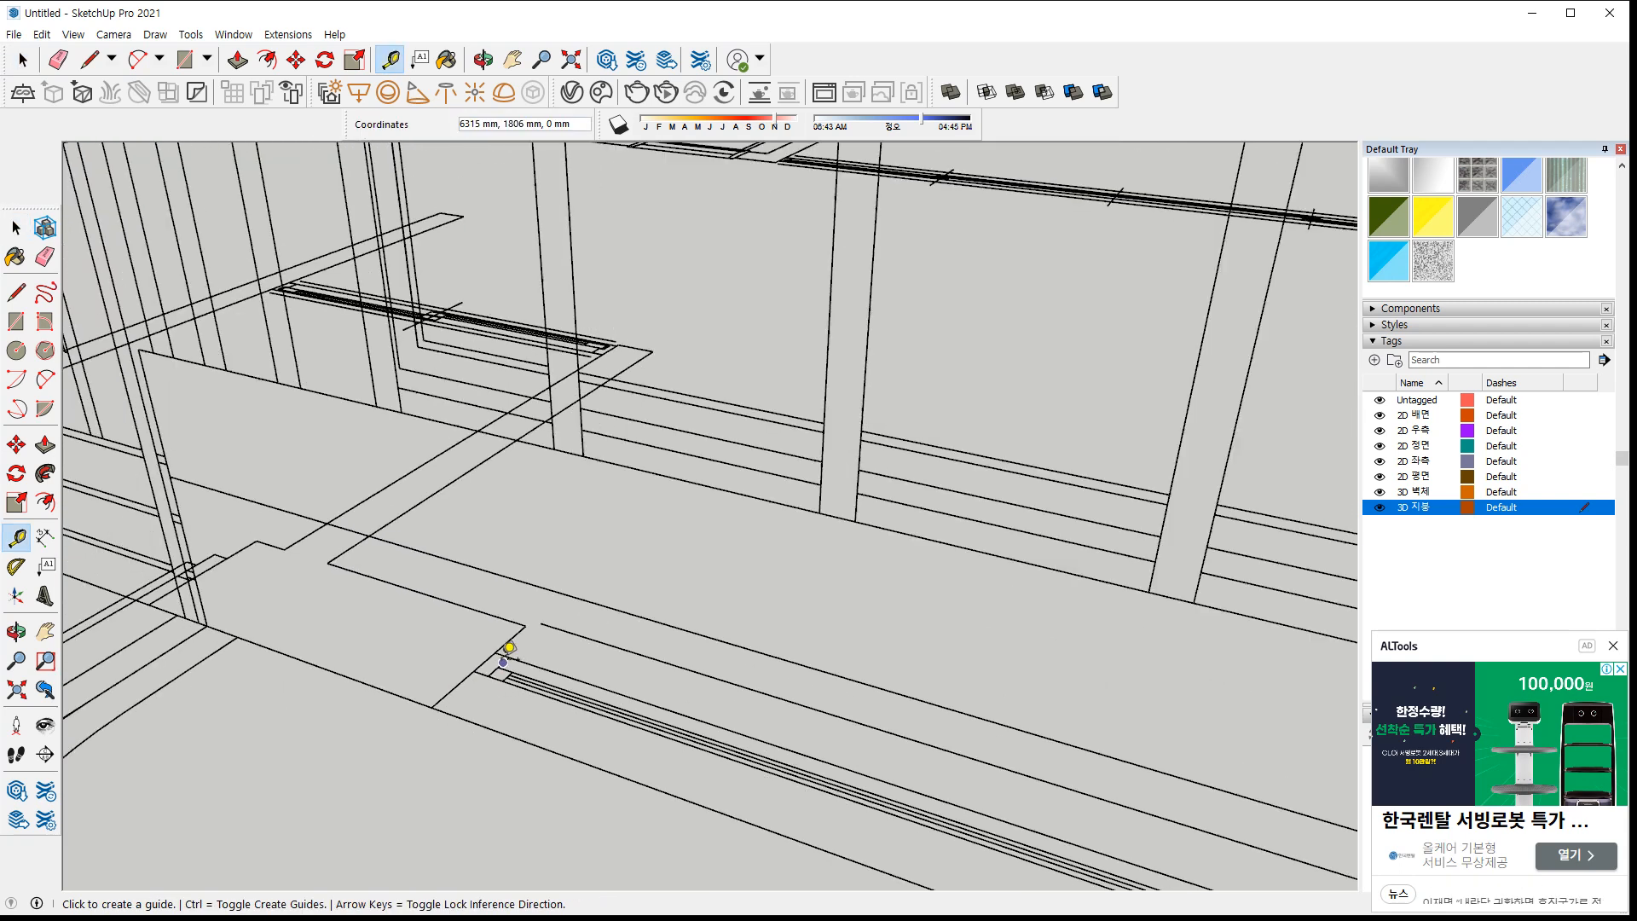
pyautogui.click(509, 180)
pyautogui.scroll(10, 495, 196)
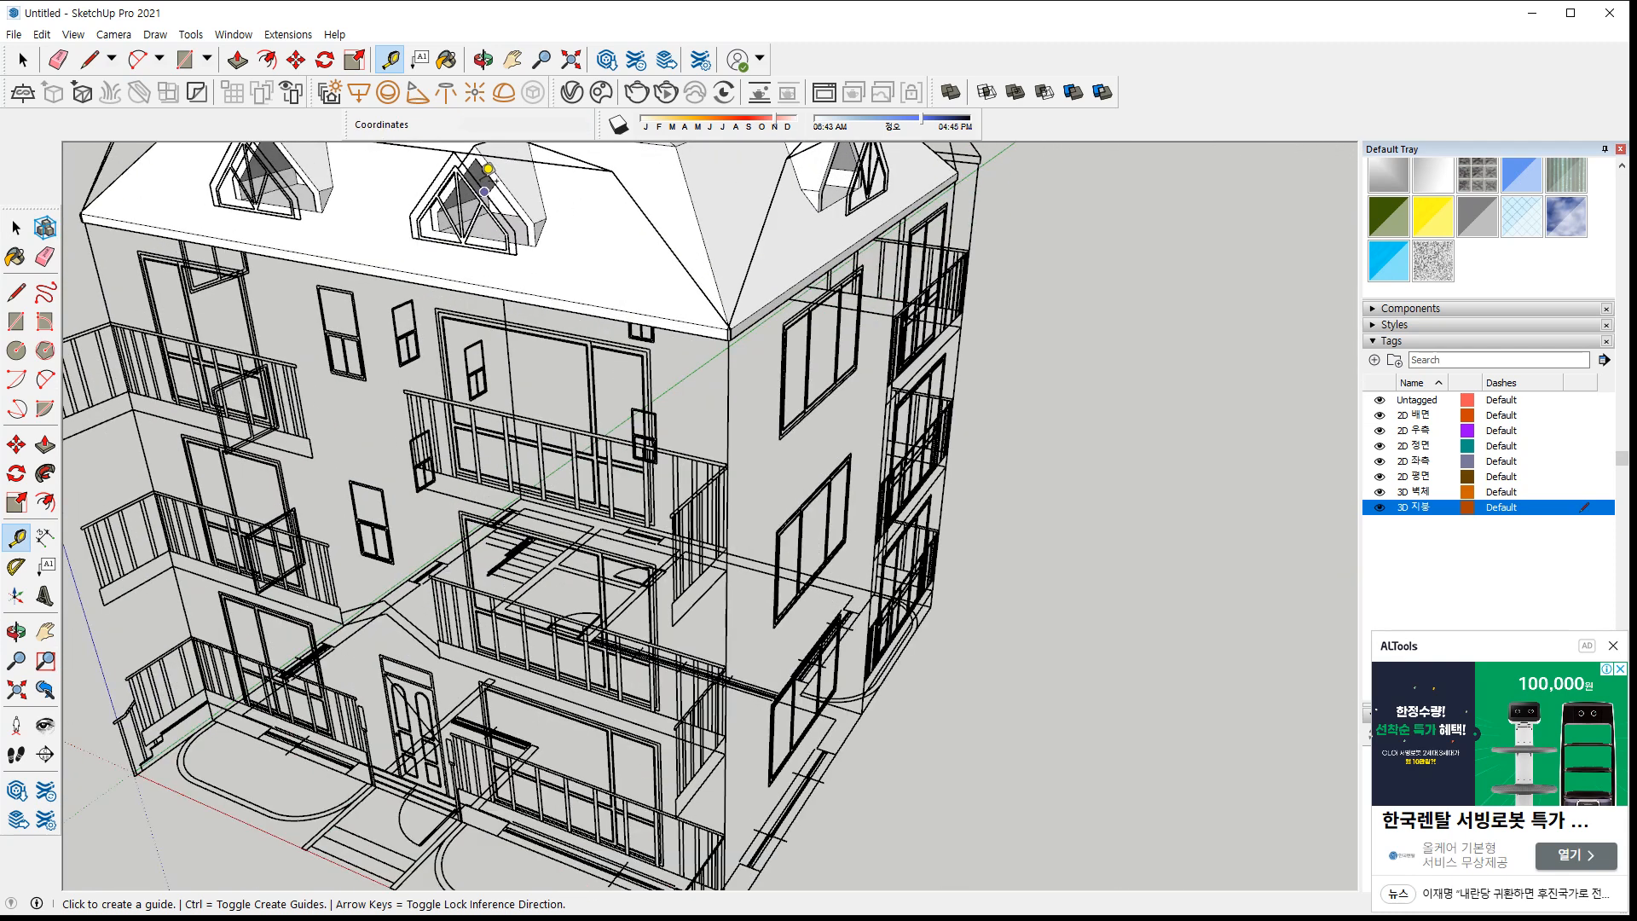
# Extrude the dormer window frame face 80 mm and make the resulting solid a group
pyautogui.press('p')
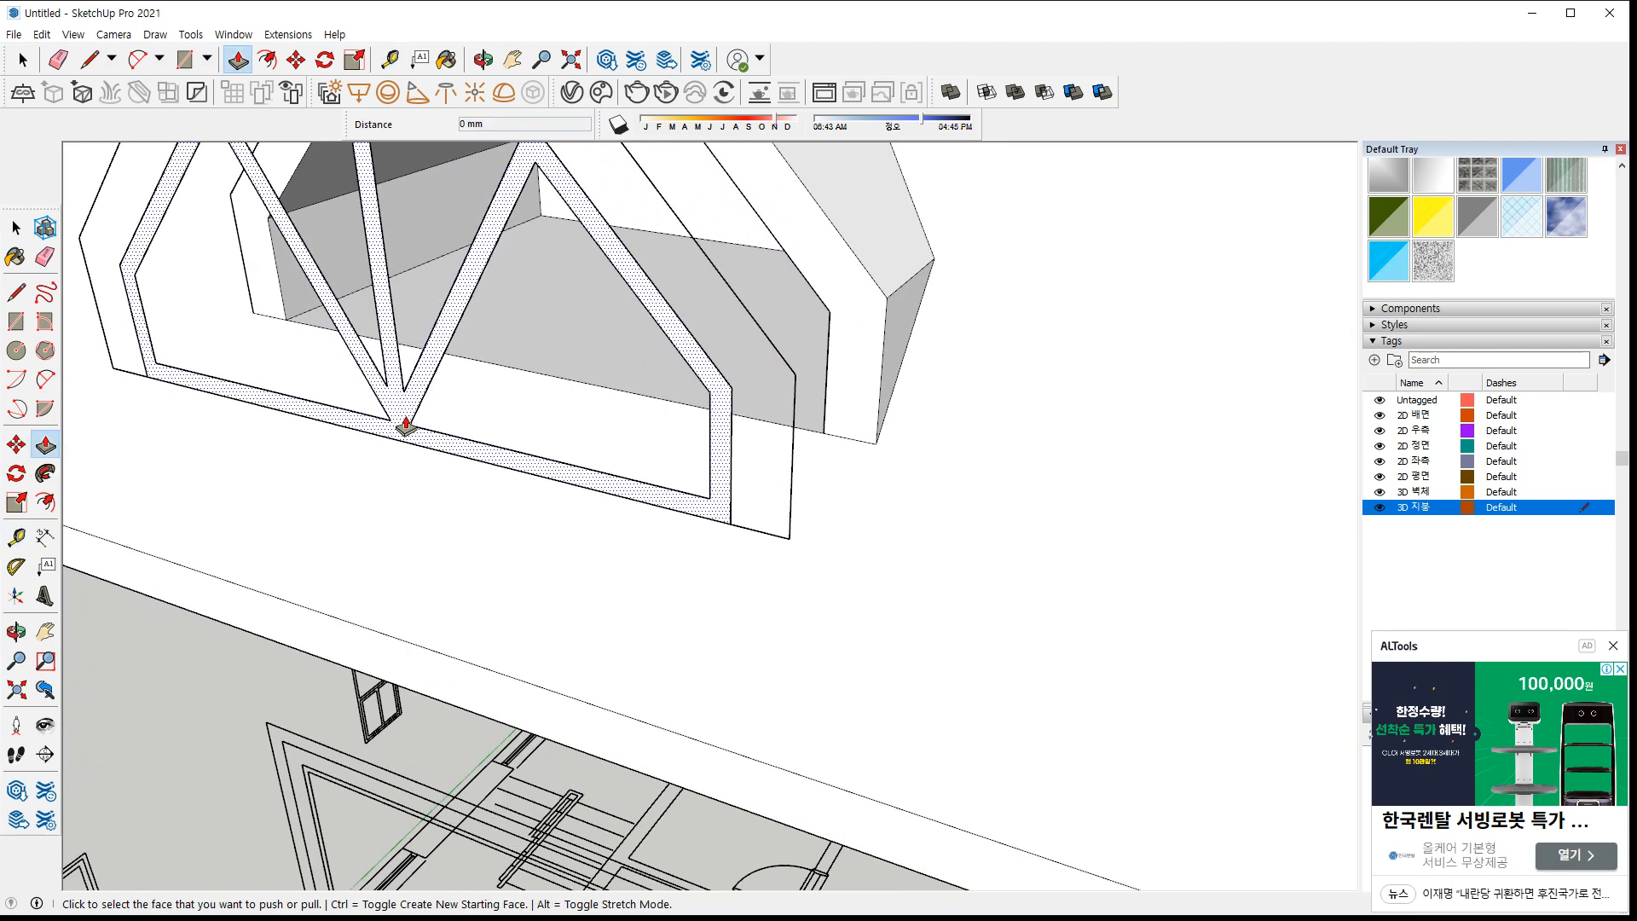
pyautogui.click(408, 426)
pyautogui.press('Return')
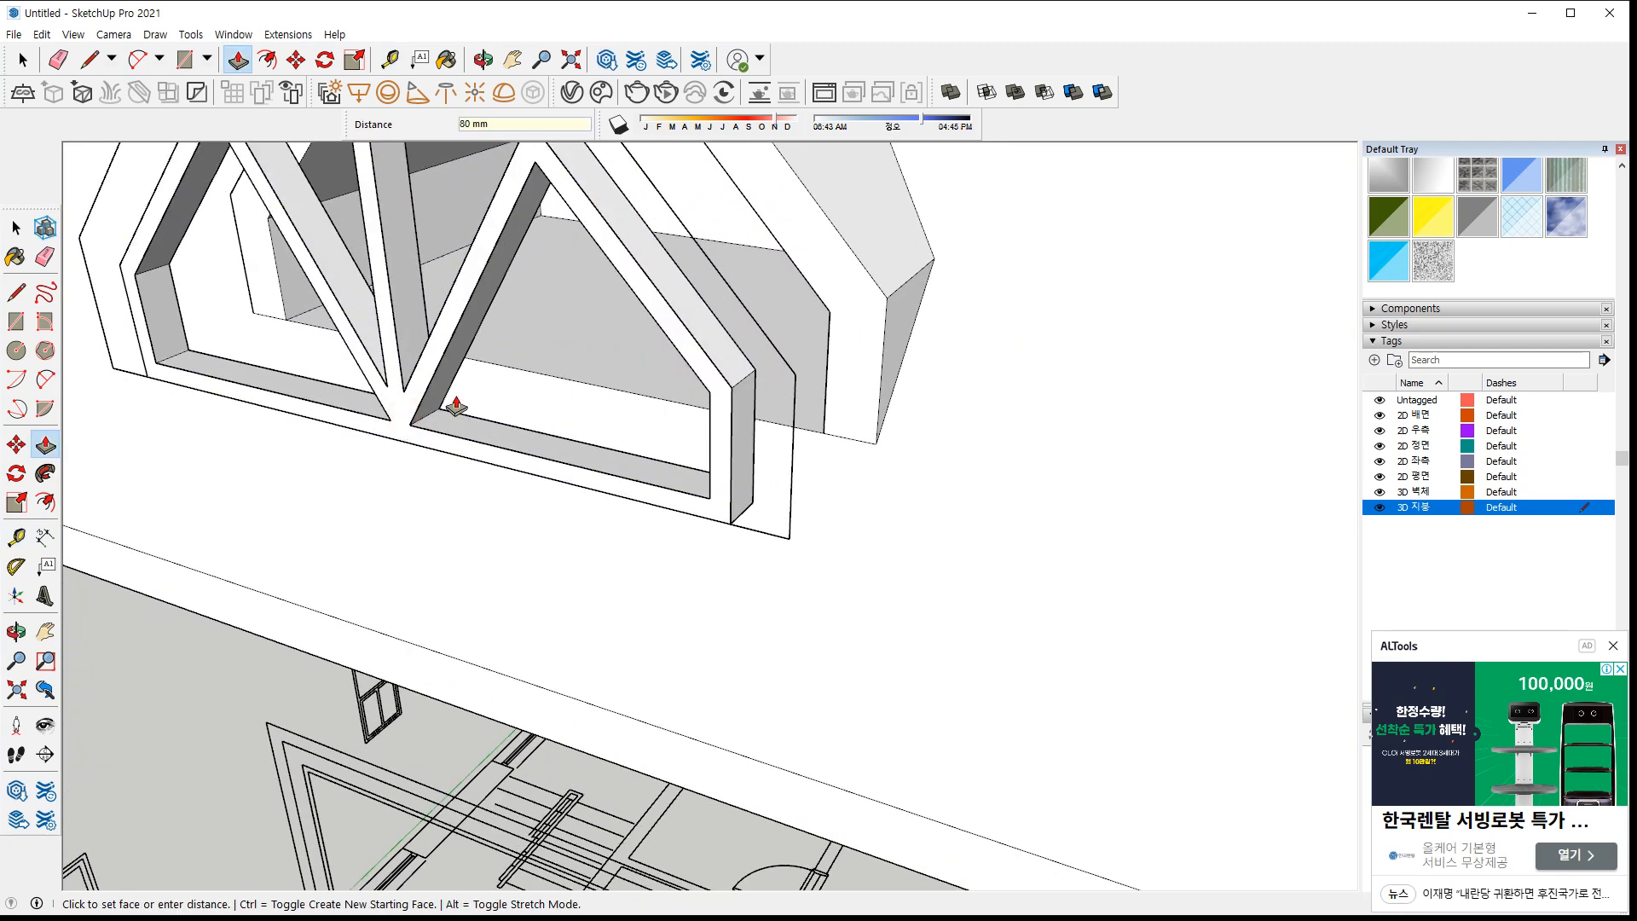
pyautogui.doubleClick(396, 408)
pyautogui.rightClick(396, 402)
pyautogui.press('Escape')
pyautogui.tripleClick(396, 400)
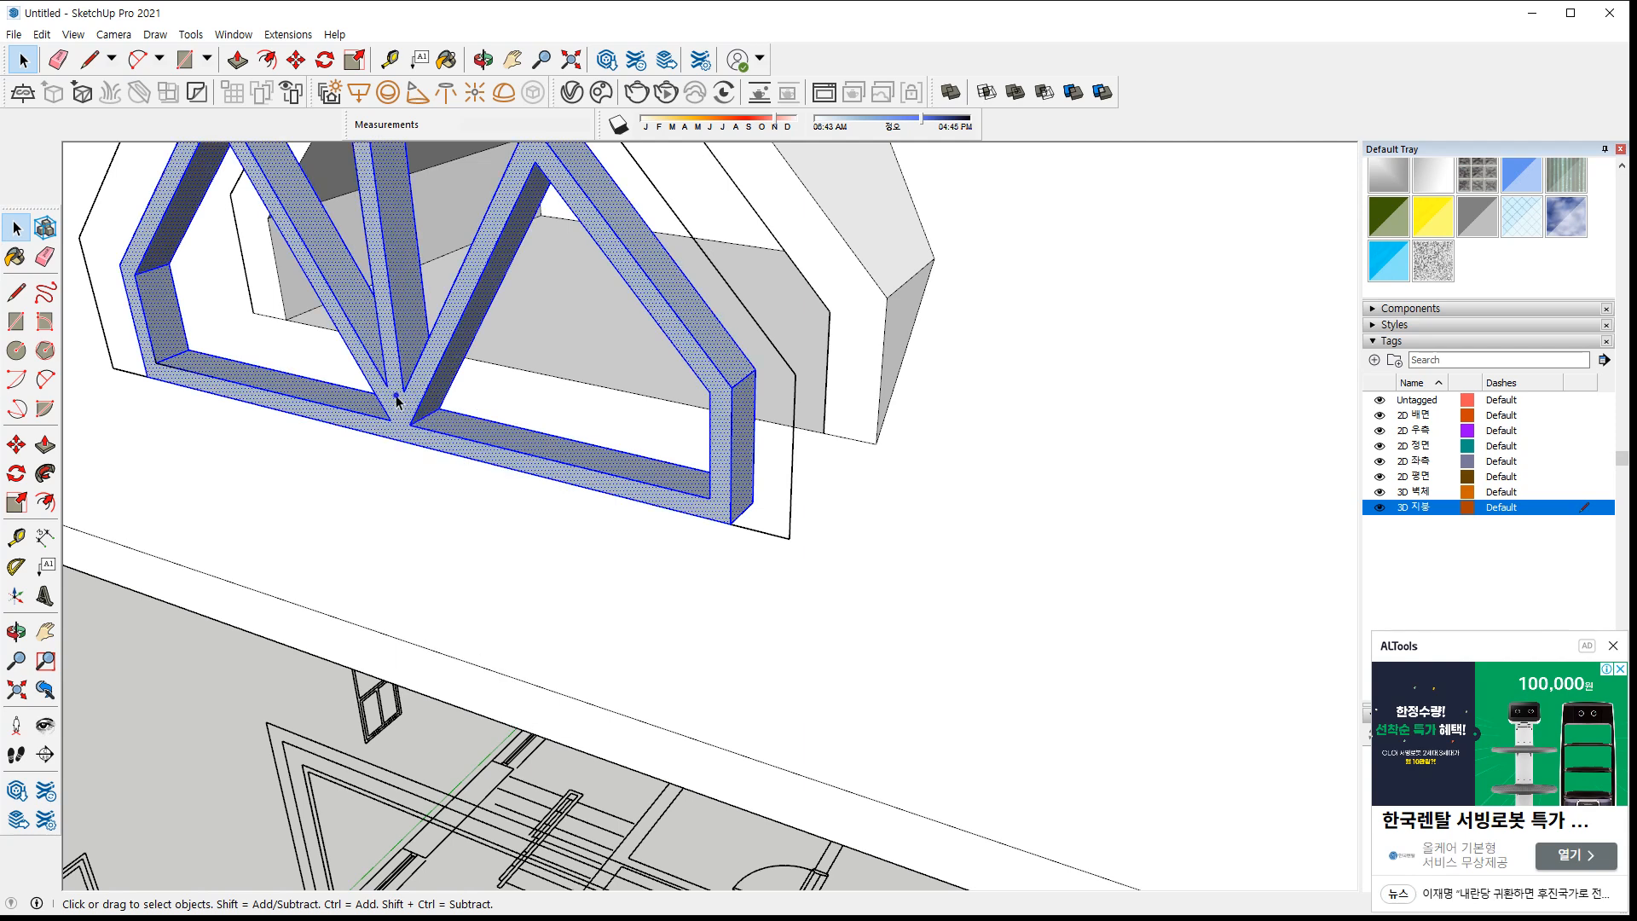
pyautogui.rightClick(397, 397)
pyautogui.click(453, 543)
# Paste the four pane faces back into the frame's openings and paint them with the translucent blue glass material
pyautogui.hotkey('ctrl', 'v')
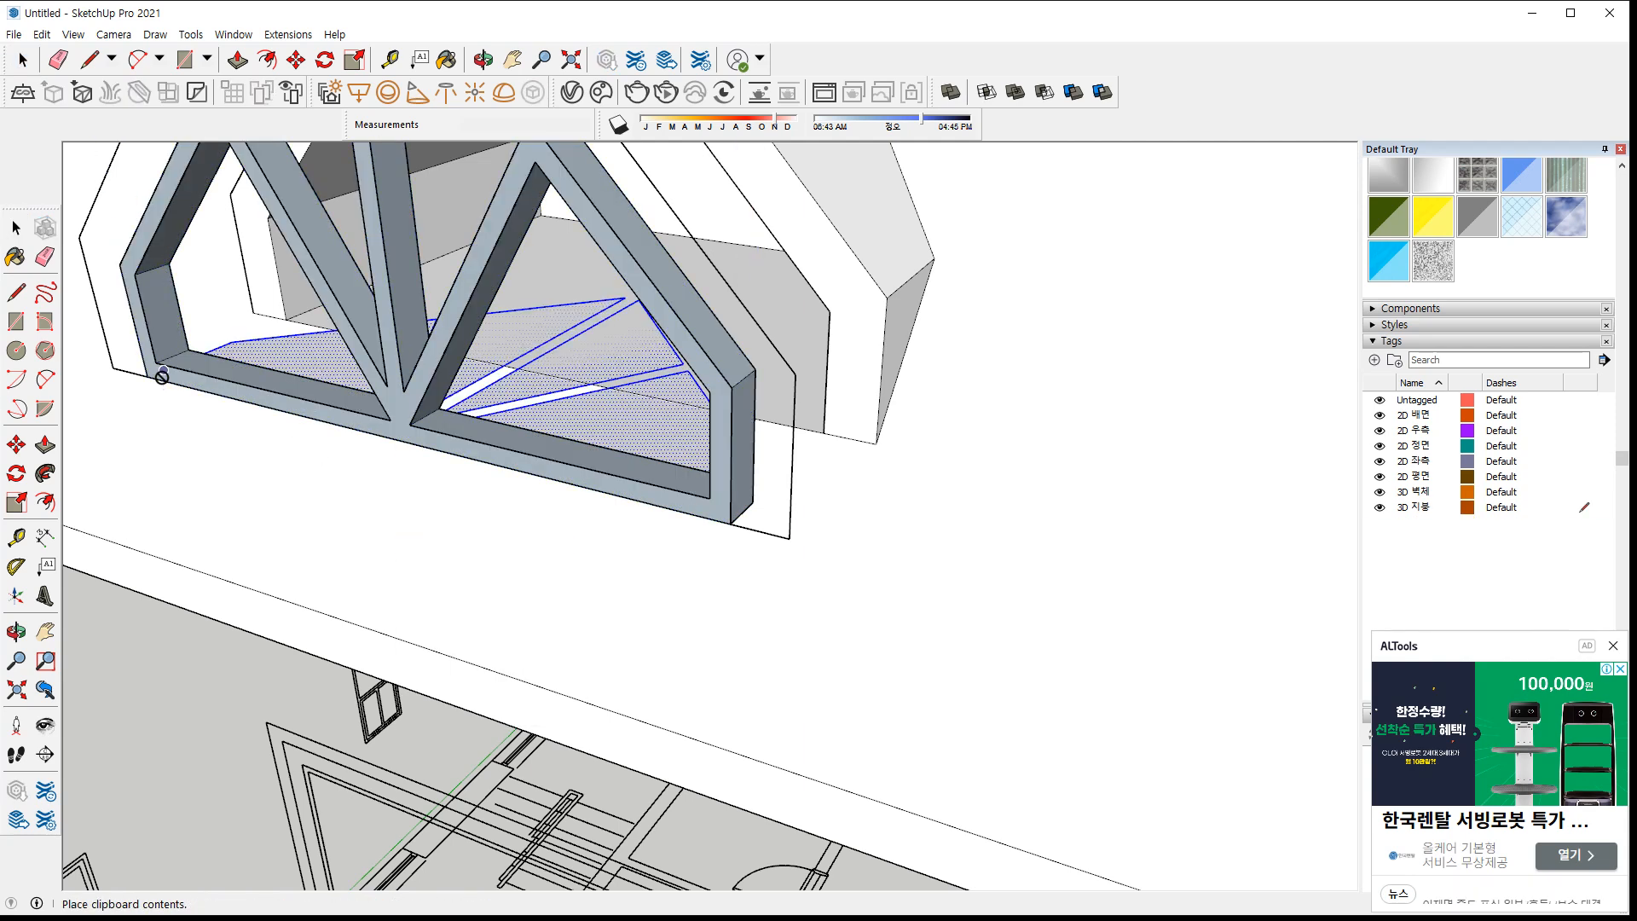
pyautogui.click(154, 363)
pyautogui.press('m')
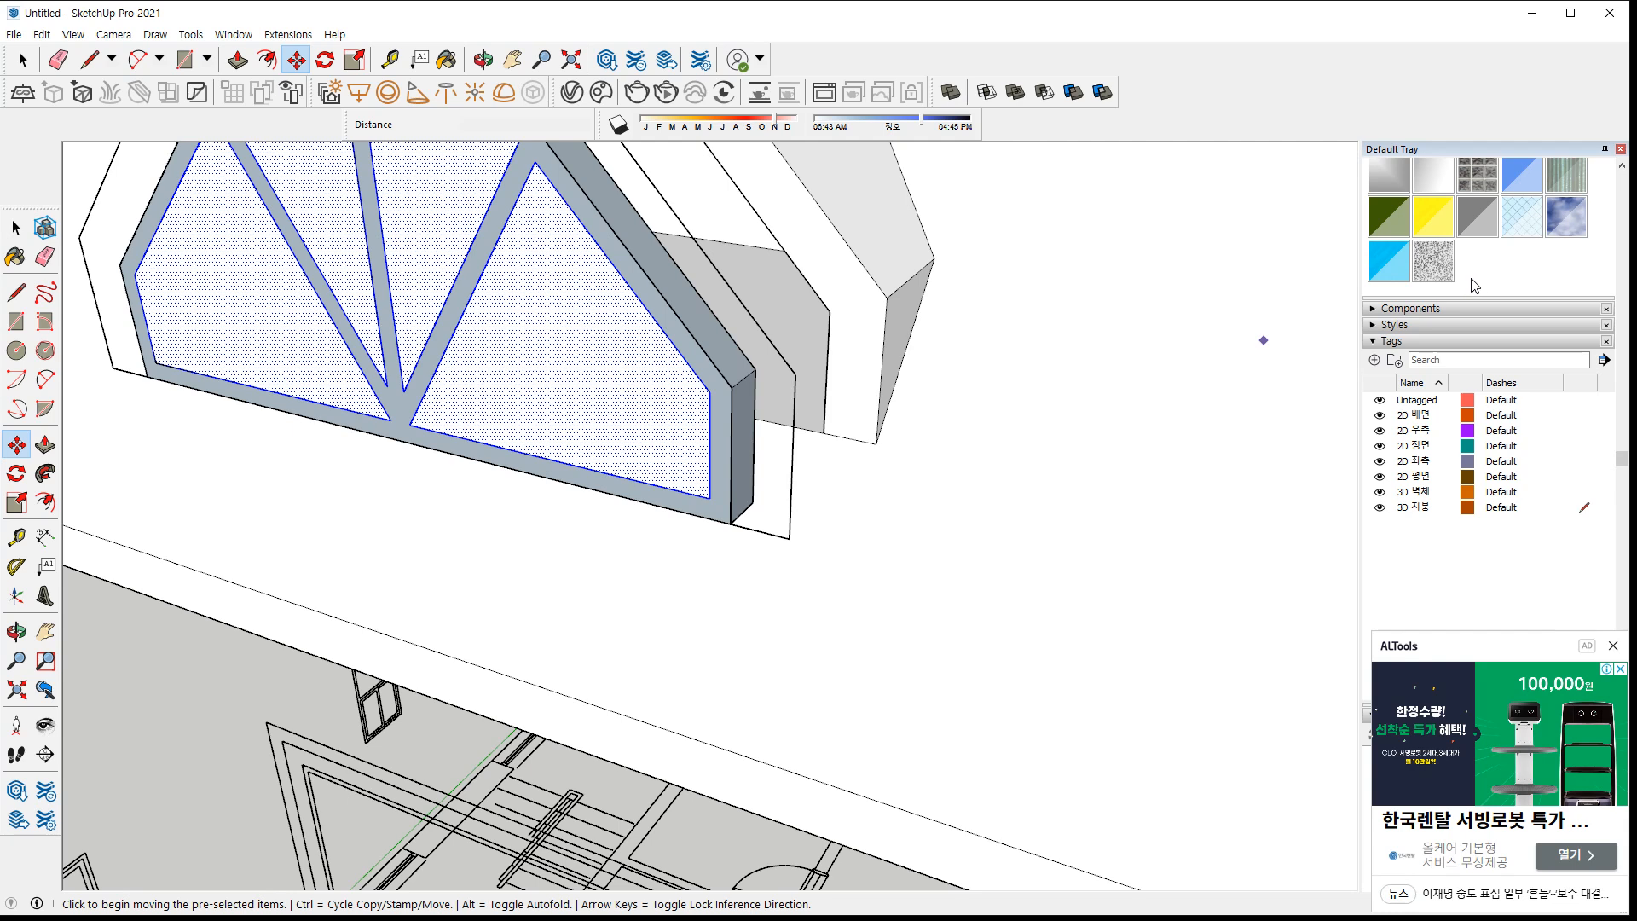
pyautogui.click(1378, 269)
pyautogui.click(567, 357)
# Move the glass panes 40 mm inward to the middle of the frame's depth and group them with the frame
pyautogui.scroll(5, 175, 301)
pyautogui.press('space')
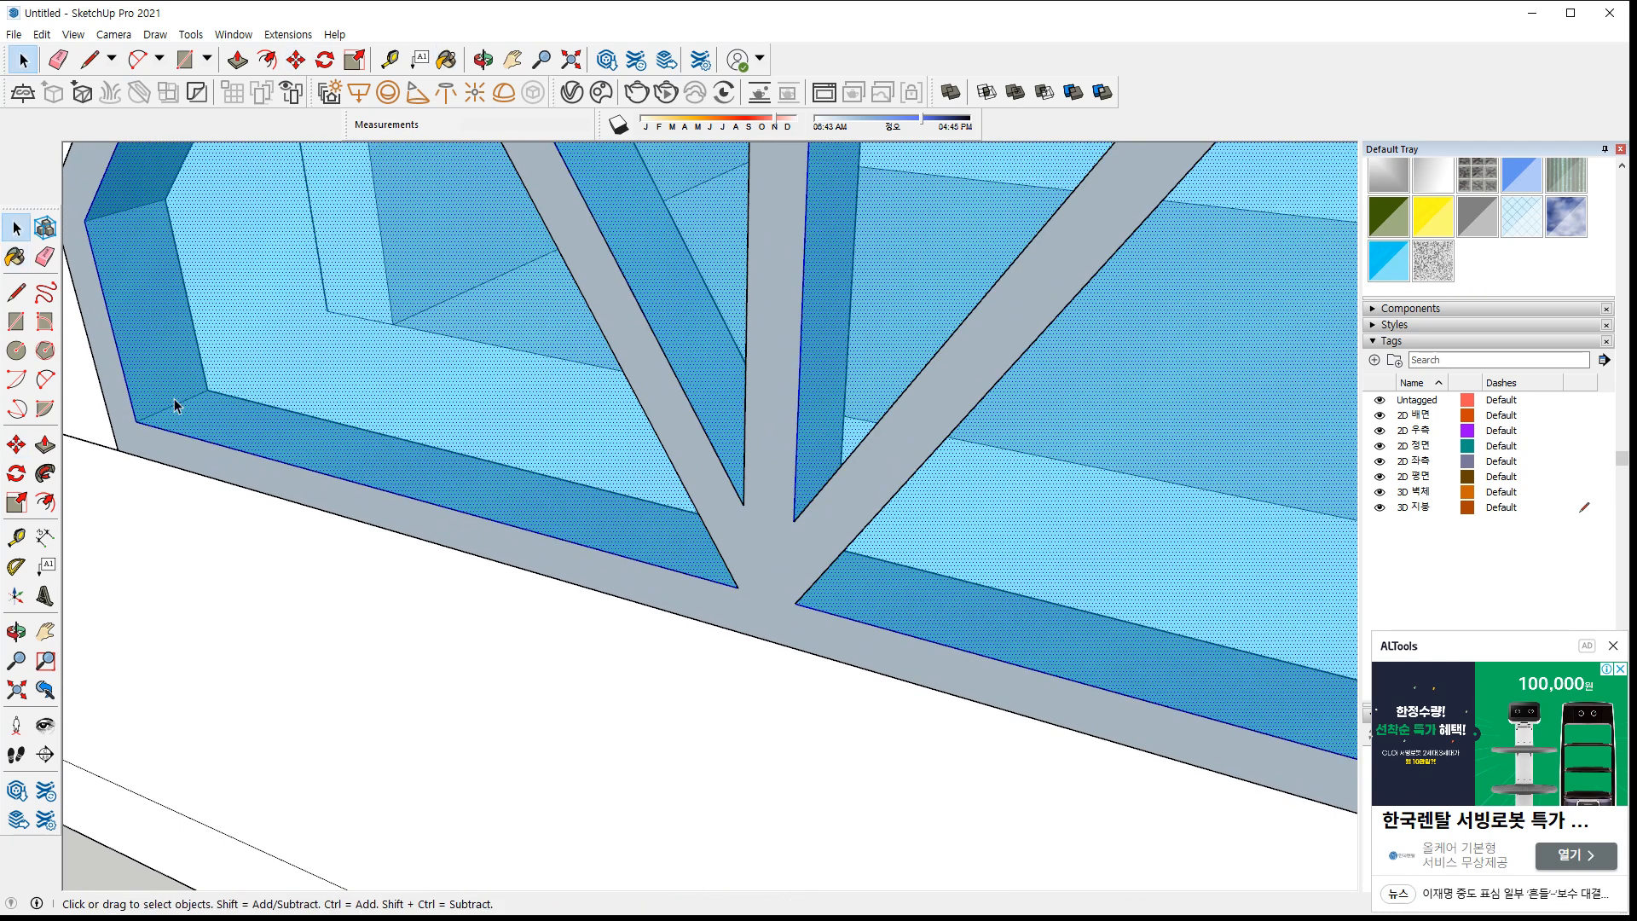
pyautogui.press('m')
pyautogui.click(142, 424)
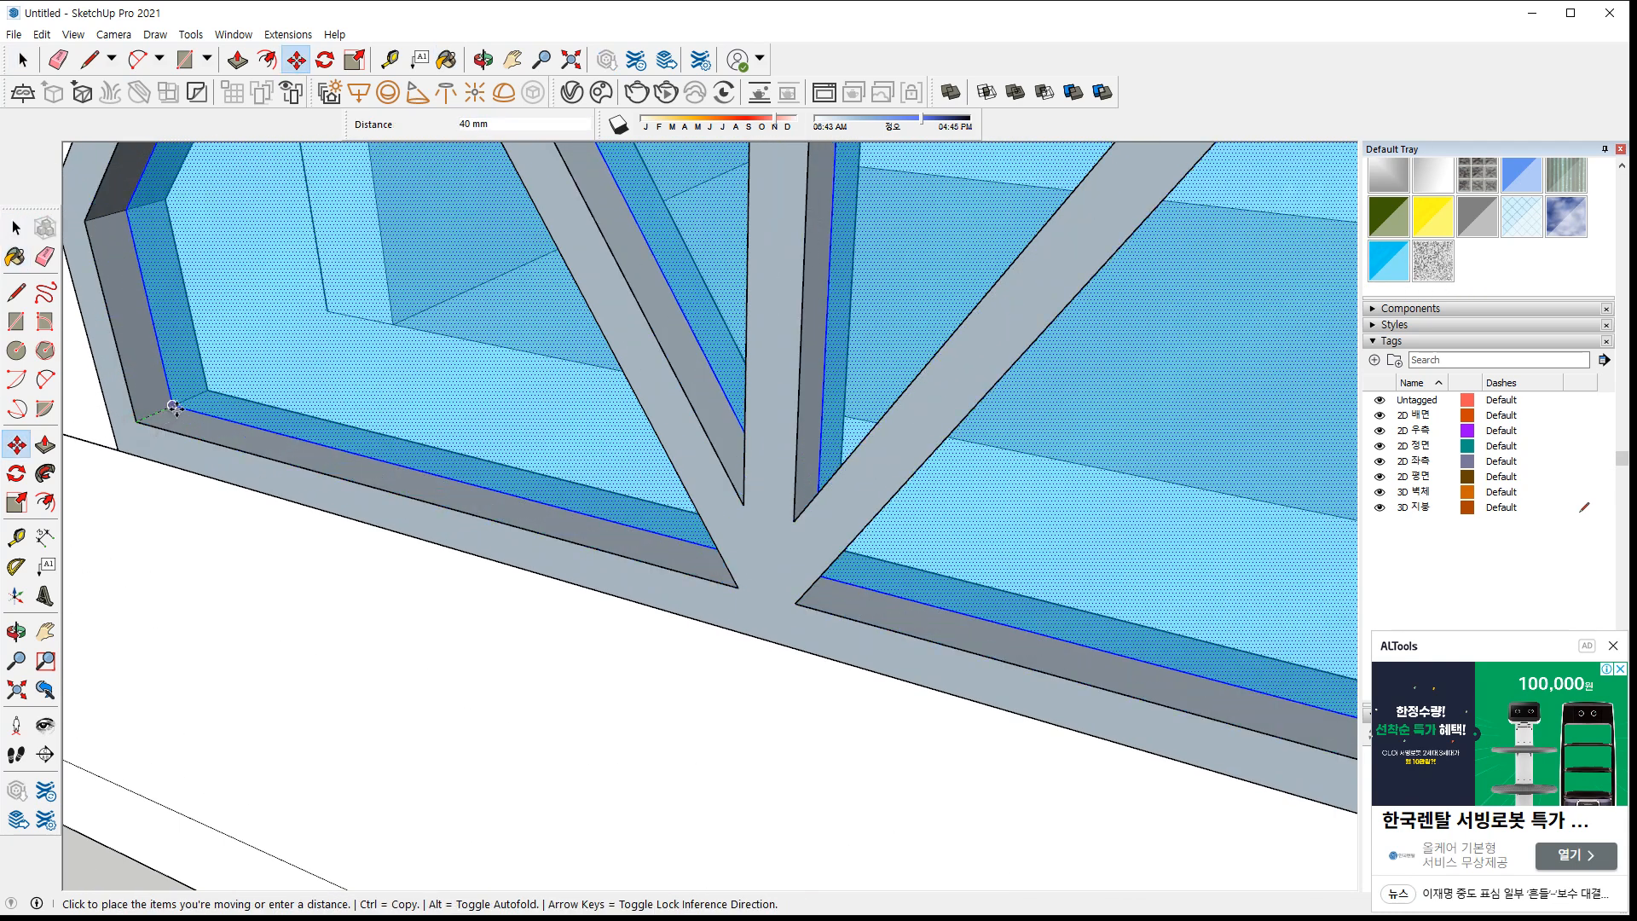
pyautogui.press('space')
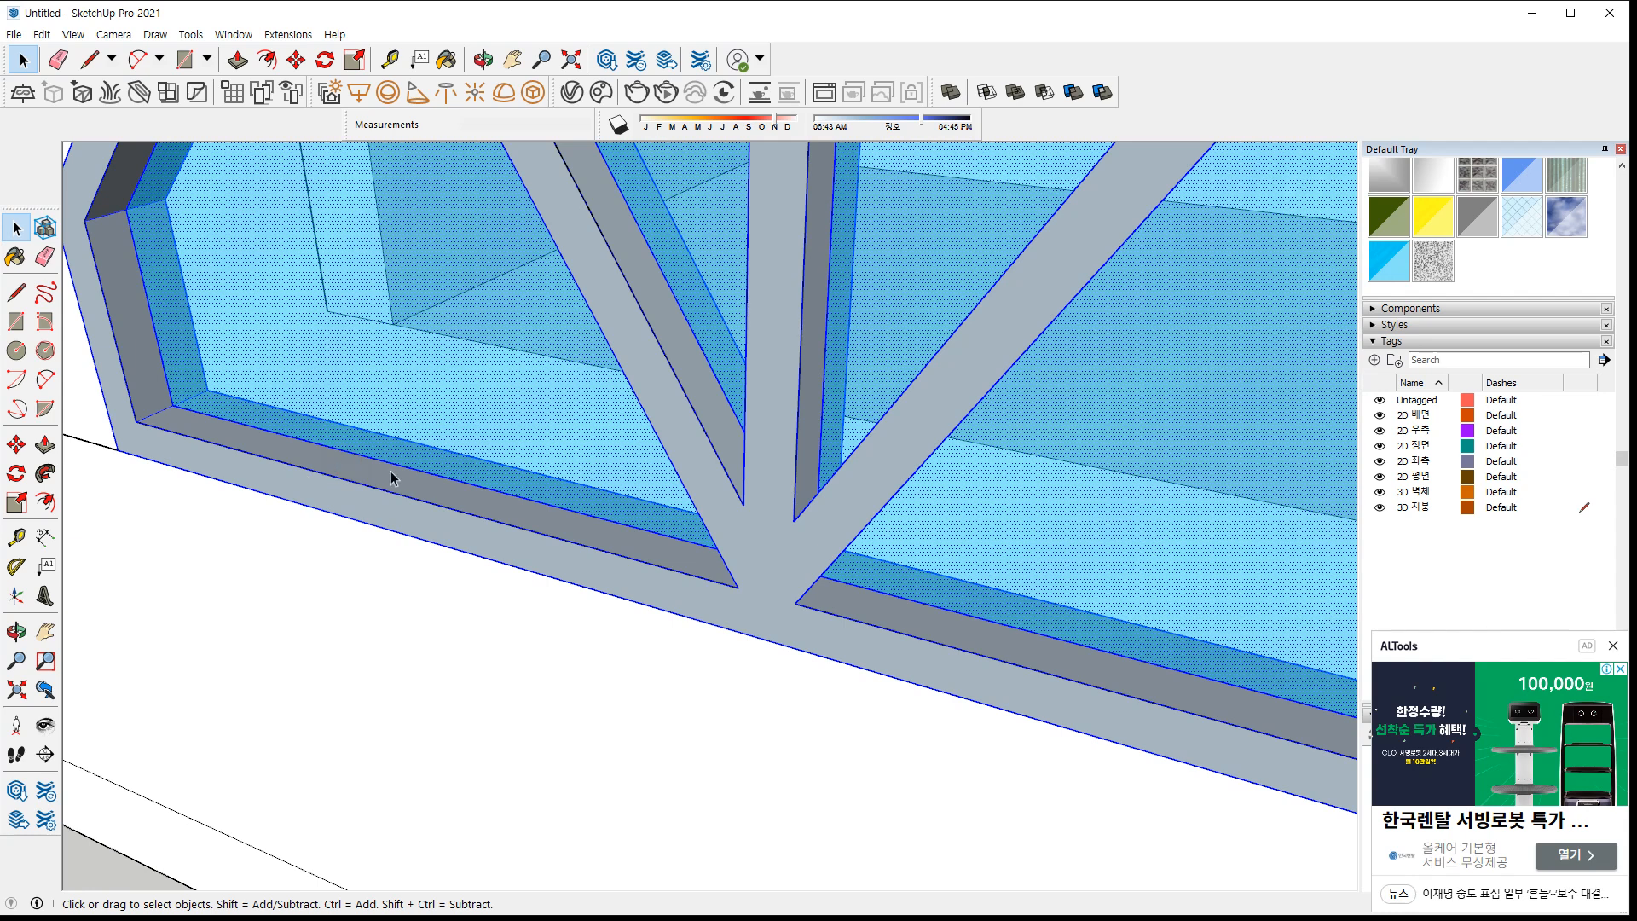
pyautogui.rightClick(391, 477)
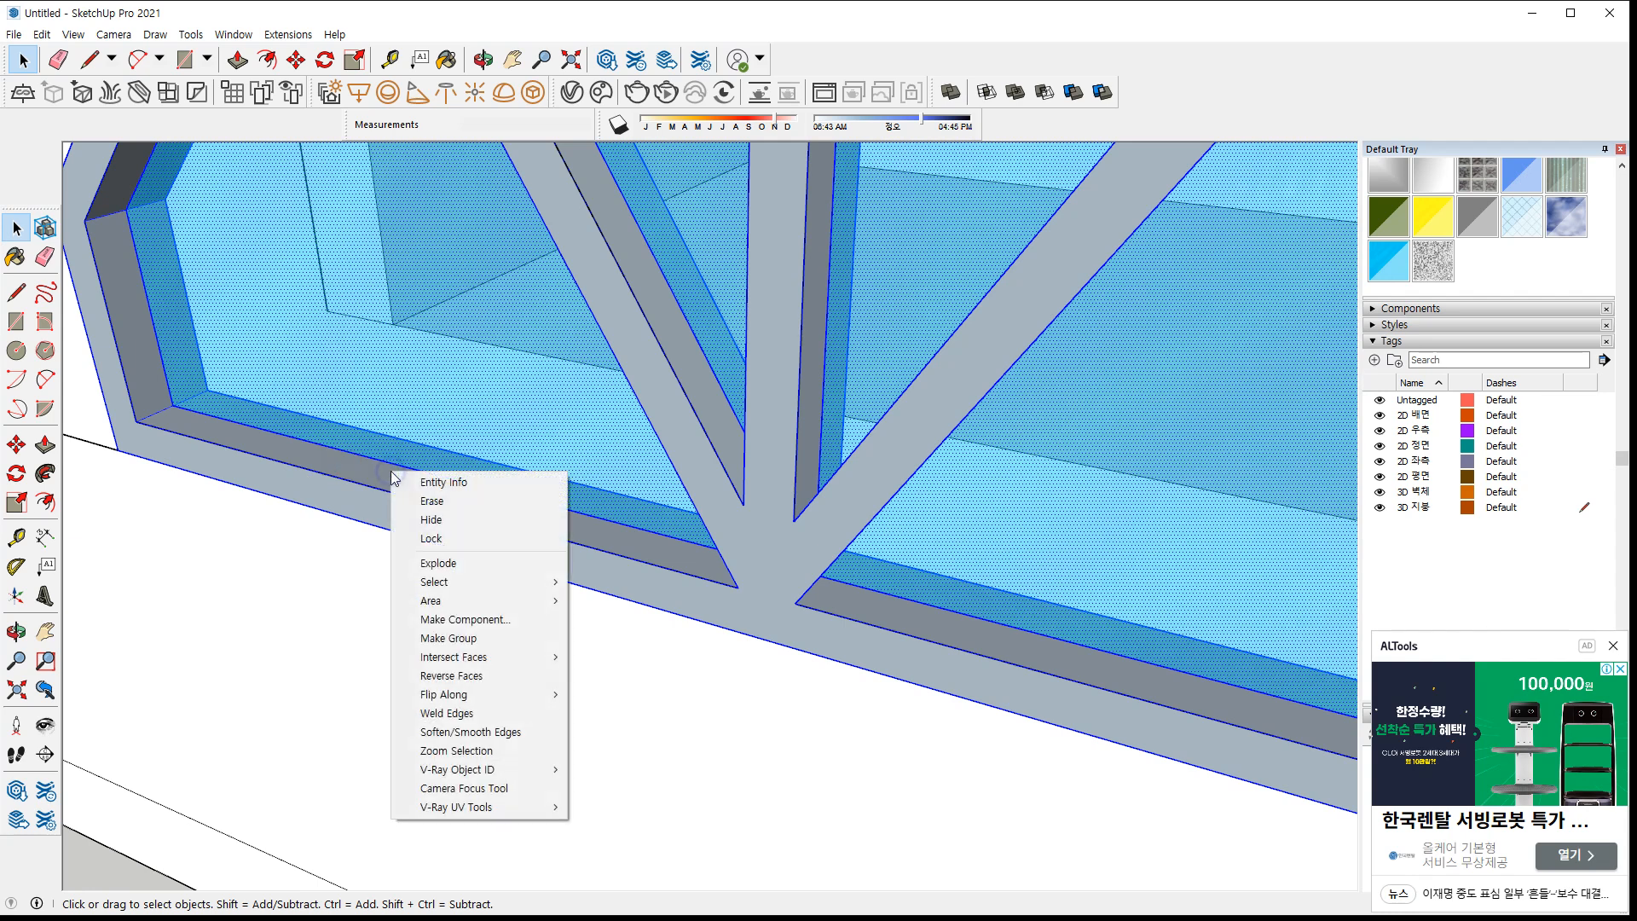
pyautogui.click(457, 638)
# Move the window group 375 mm back from the elevation outline, onto the lower-left corner of the dormer's front opening
pyautogui.scroll(-5, 366, 610)
pyautogui.moveTo(650, 609); pyautogui.dragTo(535, 528, button='middle')
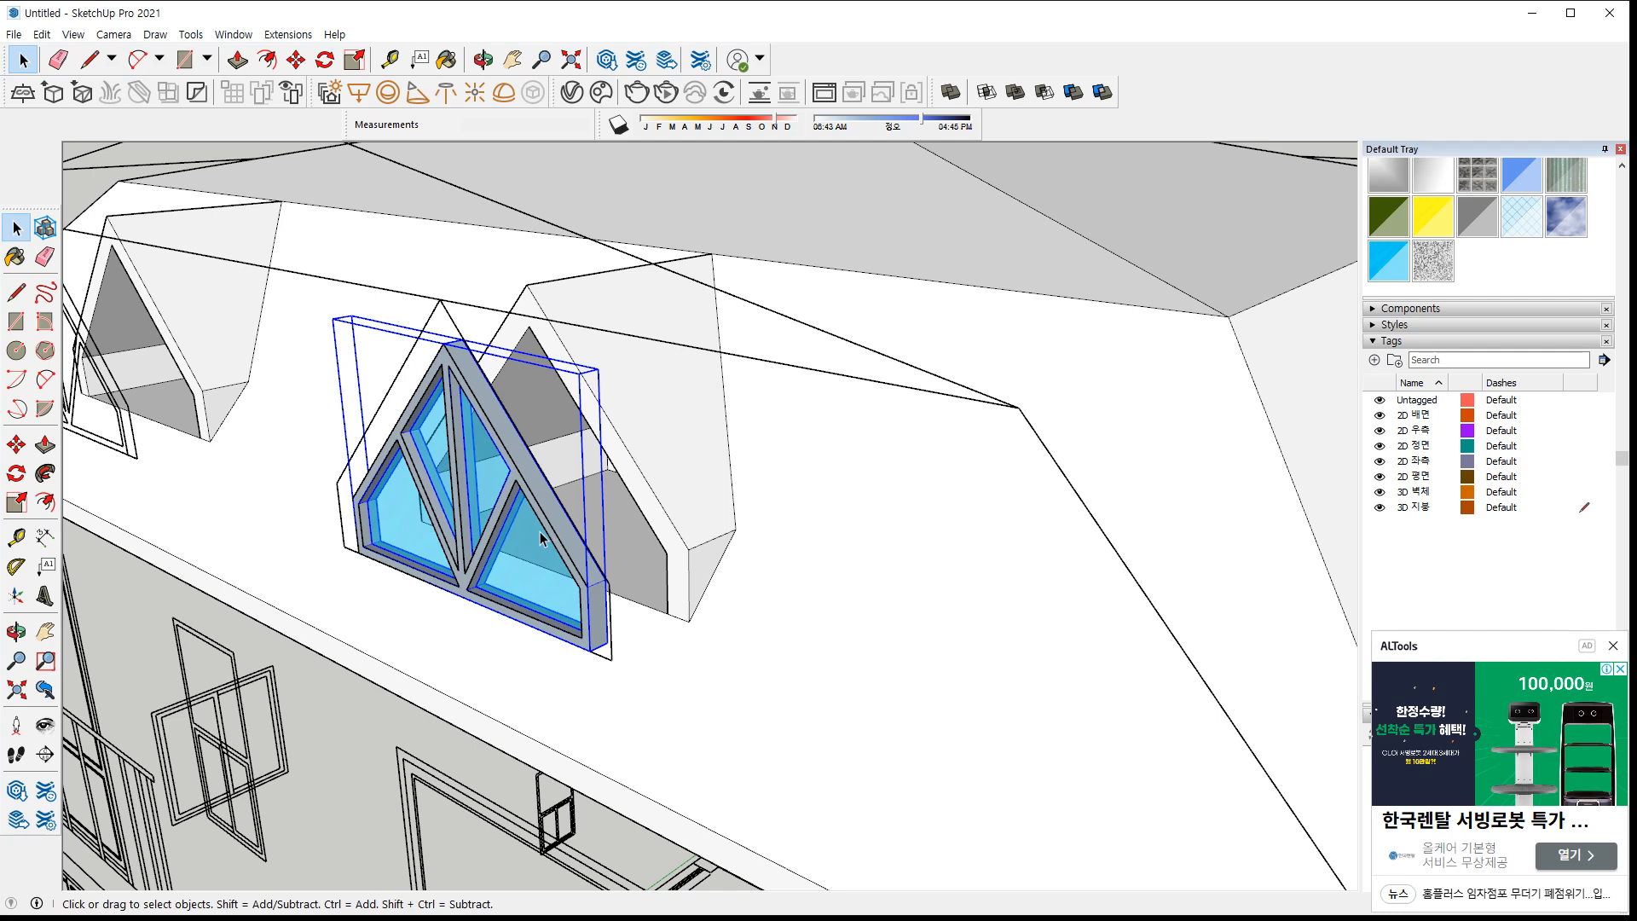
pyautogui.press('m')
pyautogui.scroll(3, 353, 573)
pyautogui.click(353, 573)
pyautogui.scroll(3, 366, 562)
pyautogui.moveTo(467, 513); pyautogui.dragTo(227, 636, button='middle')
pyautogui.scroll(4, 385, 622)
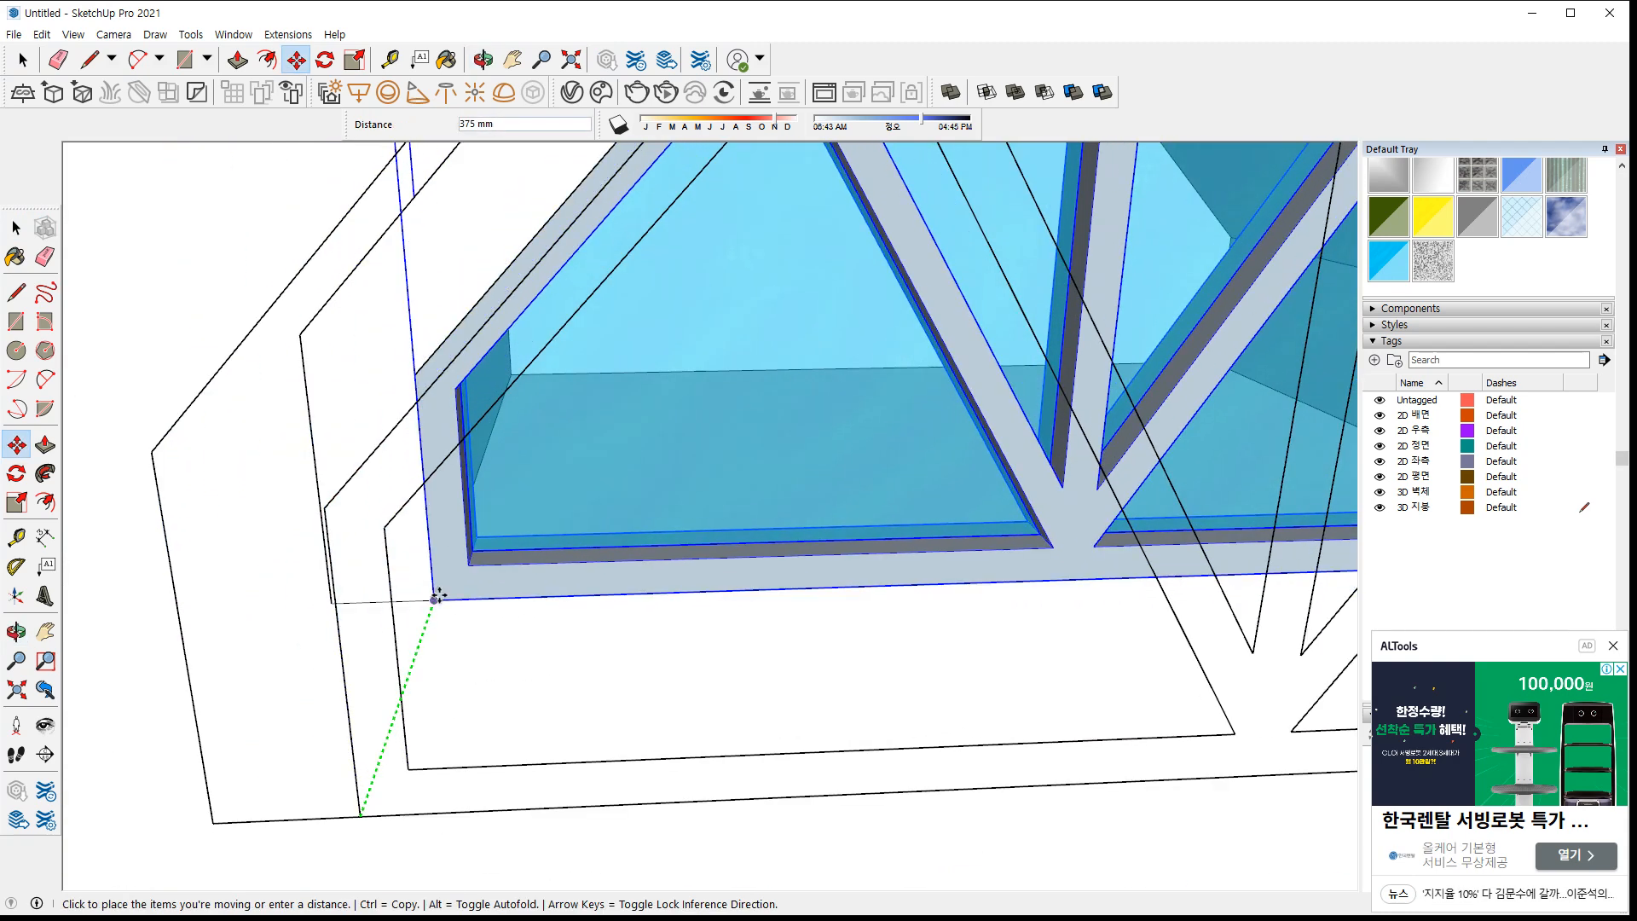
pyautogui.click(439, 598)
# Recess the window group 100 mm into the dormer opening
pyautogui.moveTo(439, 599); pyautogui.dragTo(874, 428, button='middle')
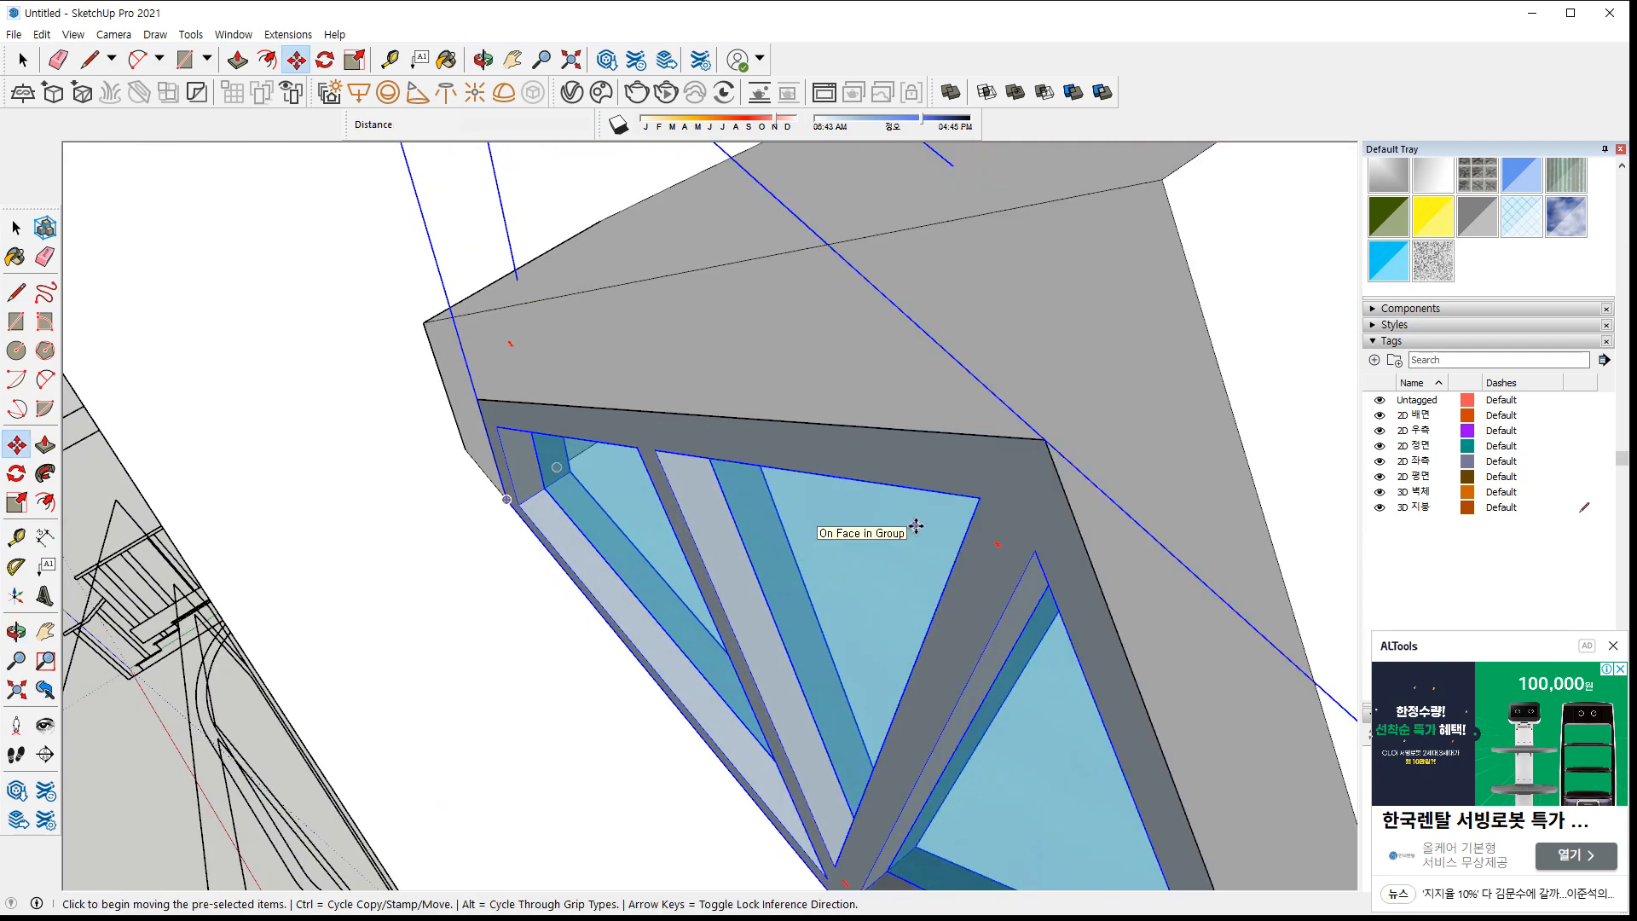
pyautogui.moveTo(592, 552); pyautogui.dragTo(622, 496, button='middle')
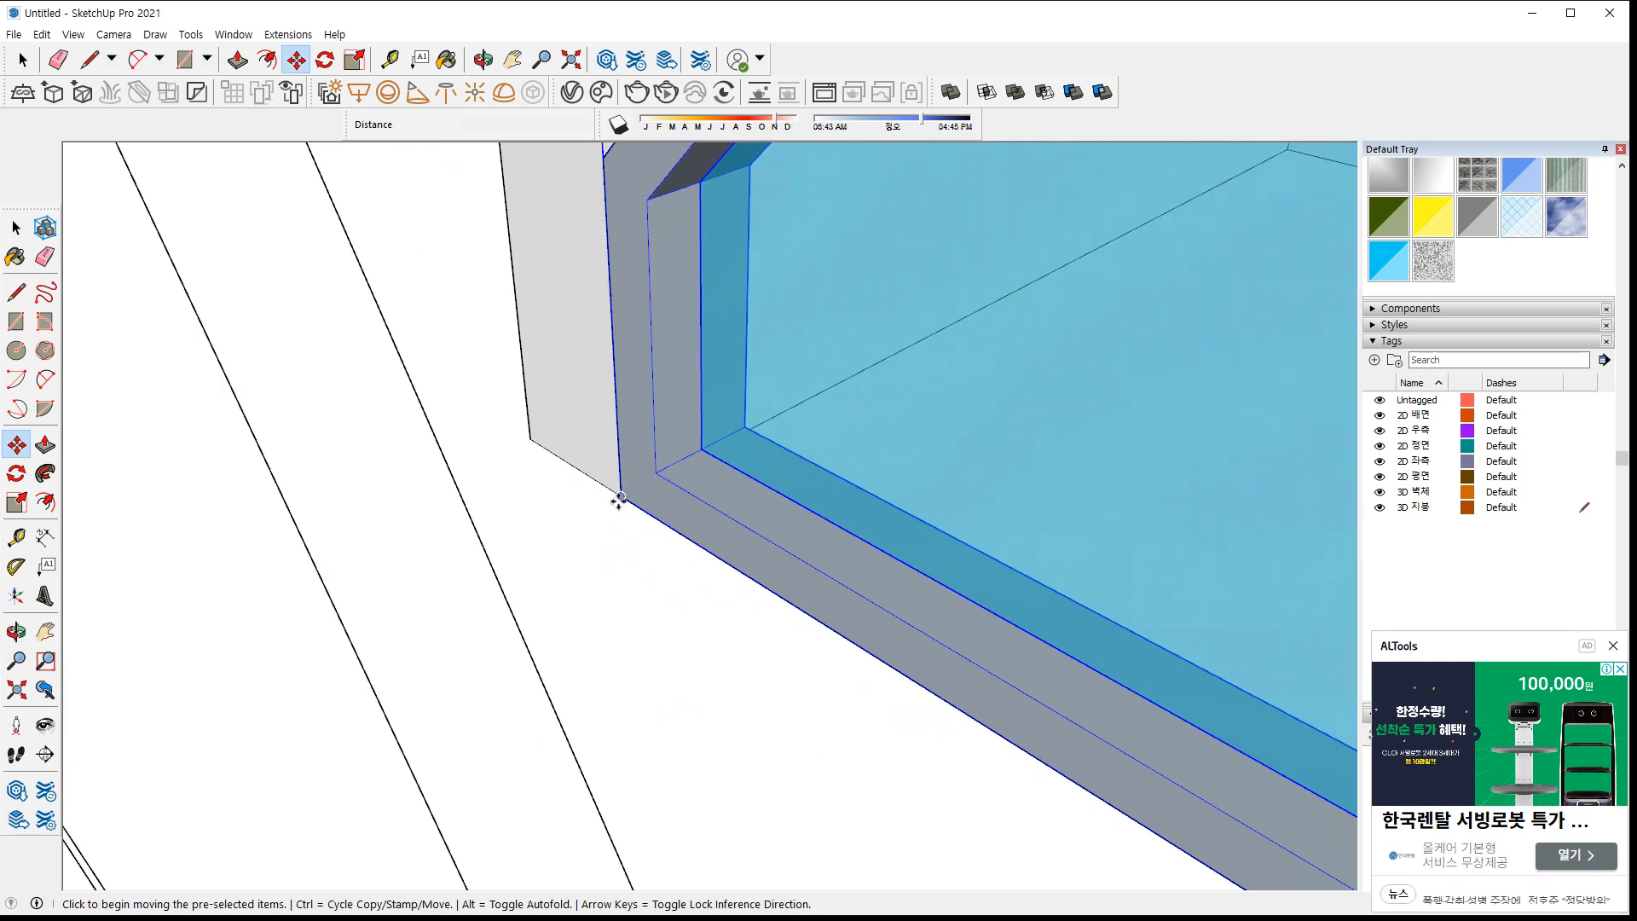
pyautogui.click(620, 497)
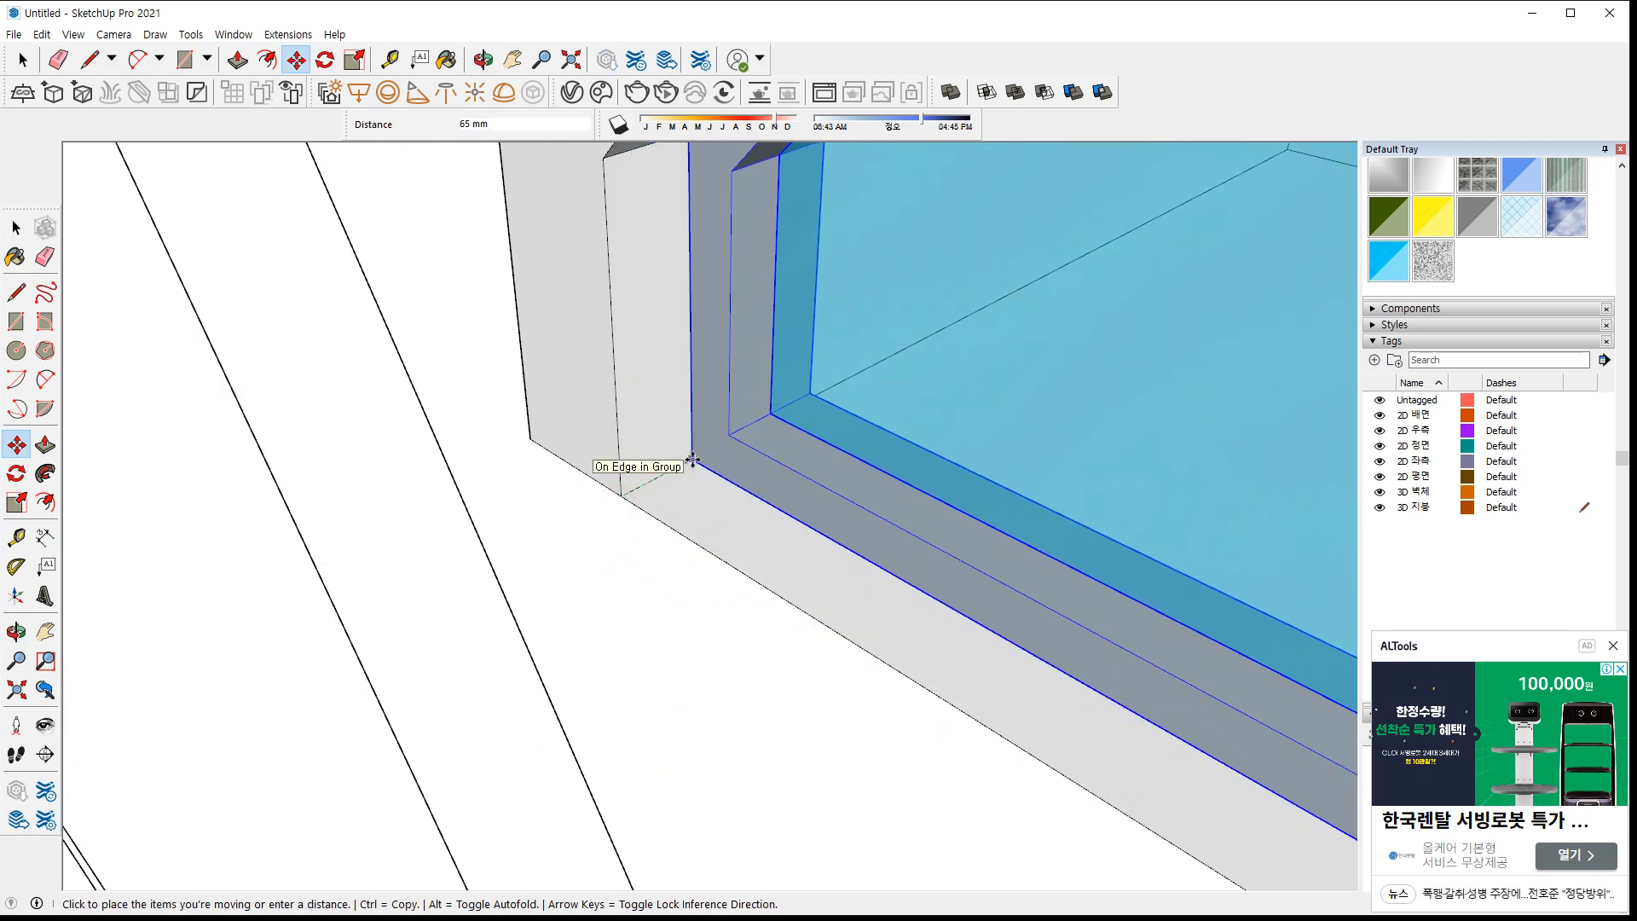
pyautogui.write('100')
pyautogui.scroll(-8, 452, 605)
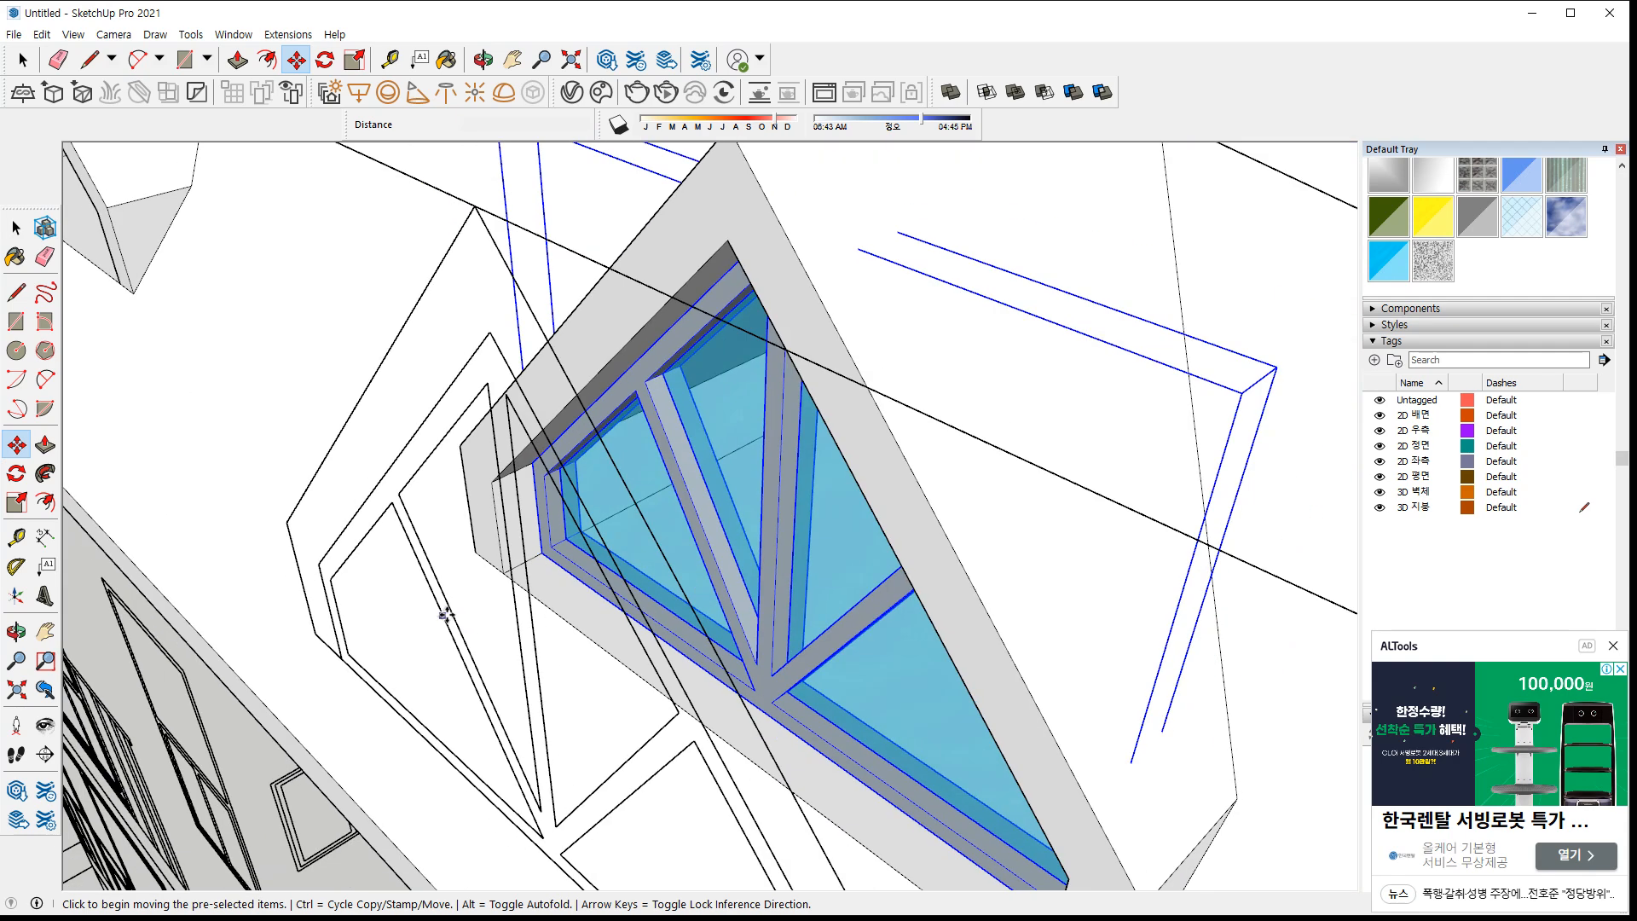
# Paste a copy of the window group at the lower-left corner of the neighbouring dormer's opening on the same roof side
pyautogui.moveTo(603, 501); pyautogui.dragTo(527, 299, button='middle')
pyautogui.moveTo(628, 524); pyautogui.dragTo(1038, 695, button='middle')
pyautogui.scroll(-2, 604, 594)
pyautogui.press('Delete')
pyautogui.scroll(2, 1044, 469)
pyautogui.moveTo(1076, 463); pyautogui.dragTo(157, 478, button='middle')
pyautogui.scroll(5, 195, 487)
pyautogui.hotkey('ctrl', 'v')
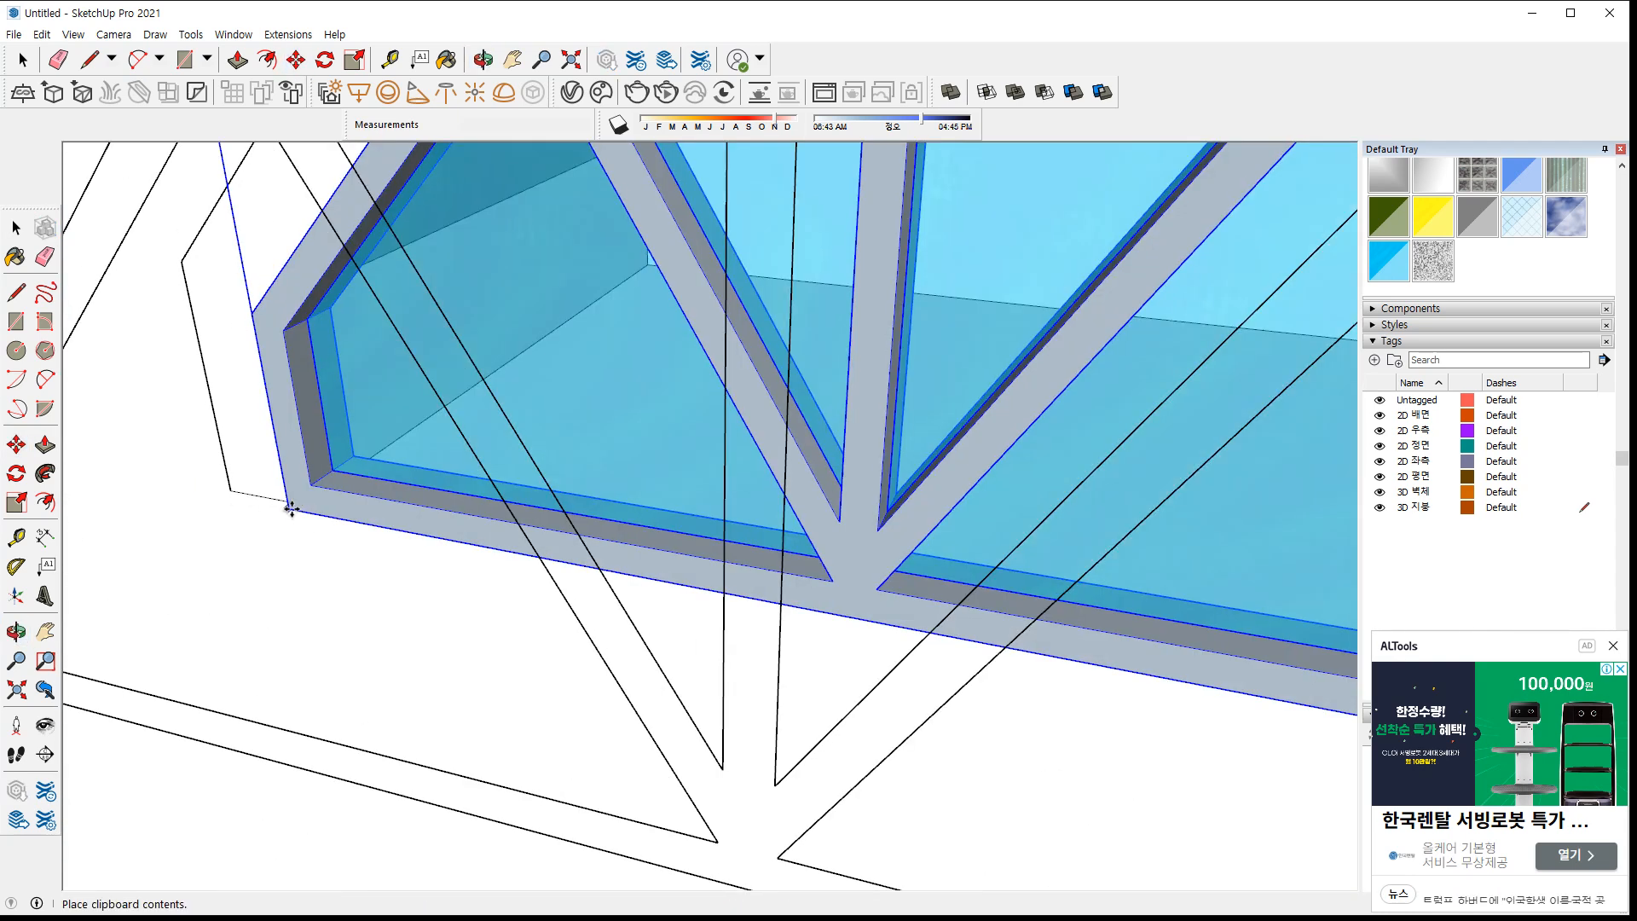
pyautogui.click(304, 506)
# Recess the neighbouring dormer's copied window 100 mm into its opening
pyautogui.click(304, 506)
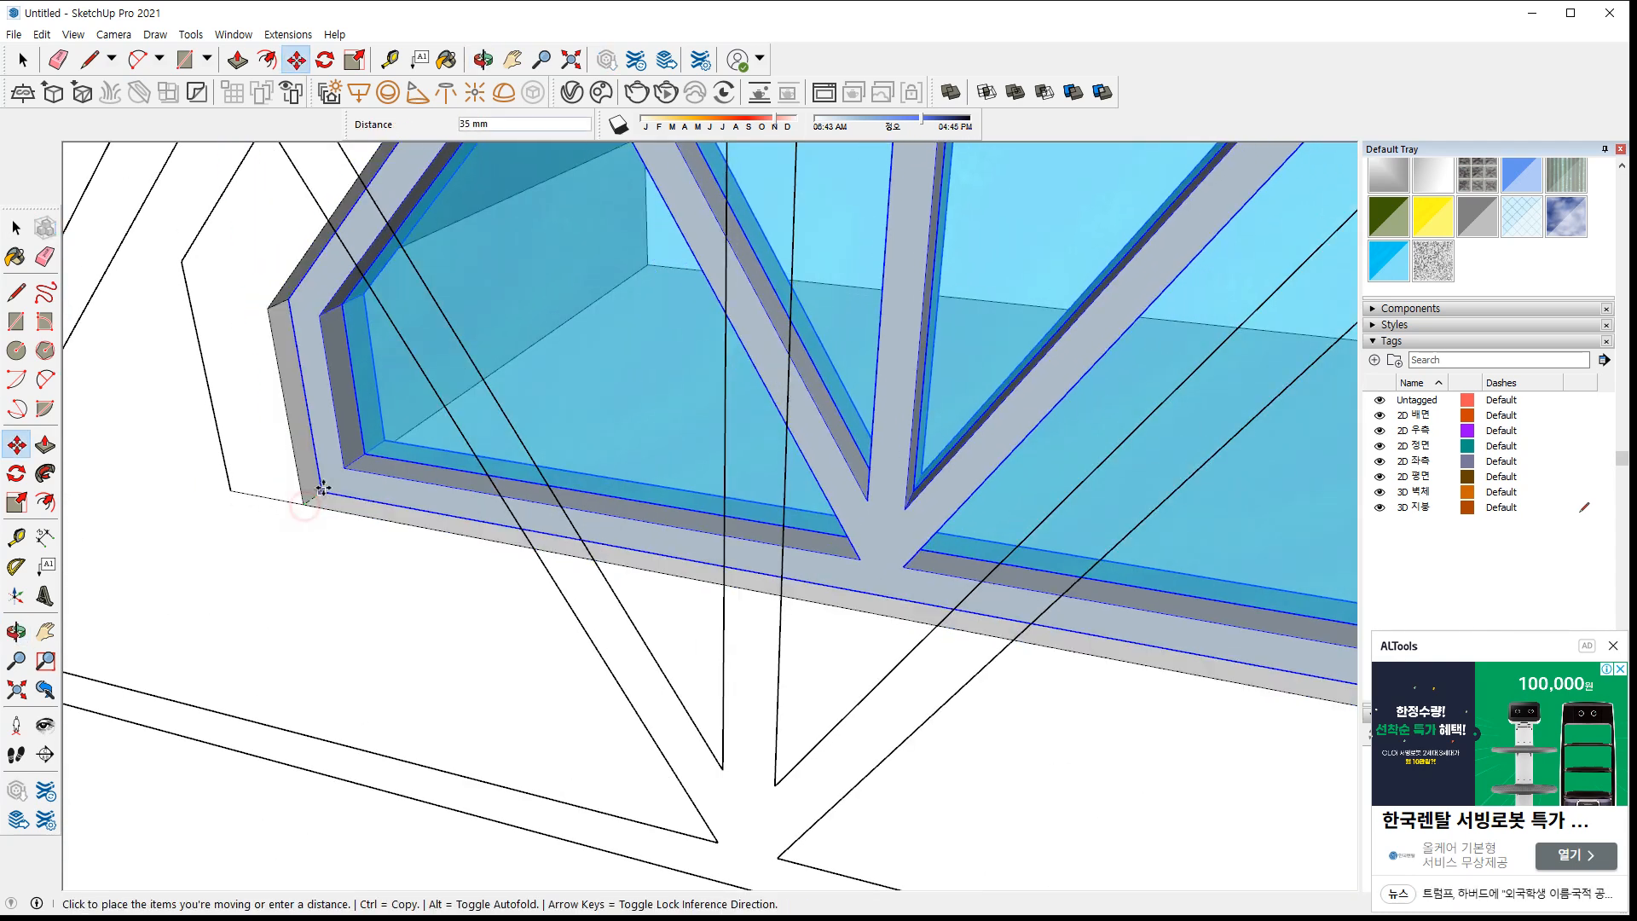
pyautogui.write('100')
pyautogui.press('Return')
pyautogui.scroll(-8, 324, 488)
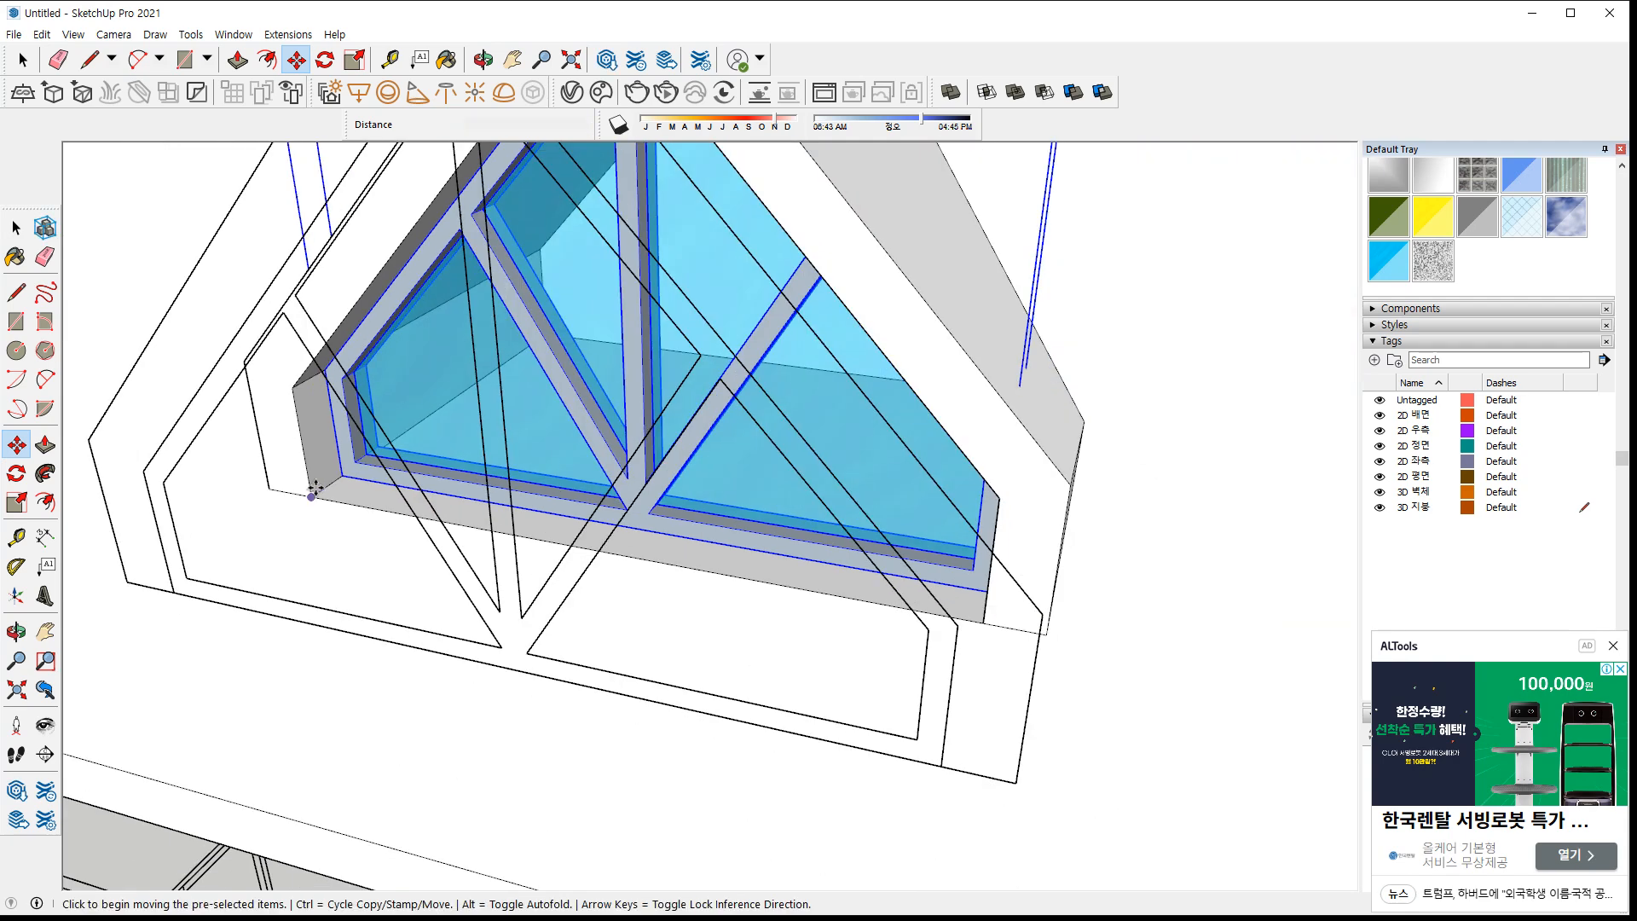
# Paste a copy of the window group at the lower-left corner of a dormer opening on the adjacent roof side
pyautogui.keyDown('shift'); pyautogui.moveTo(269, 463); pyautogui.dragTo(929, 409, button='middle'); pyautogui.keyUp('shift')
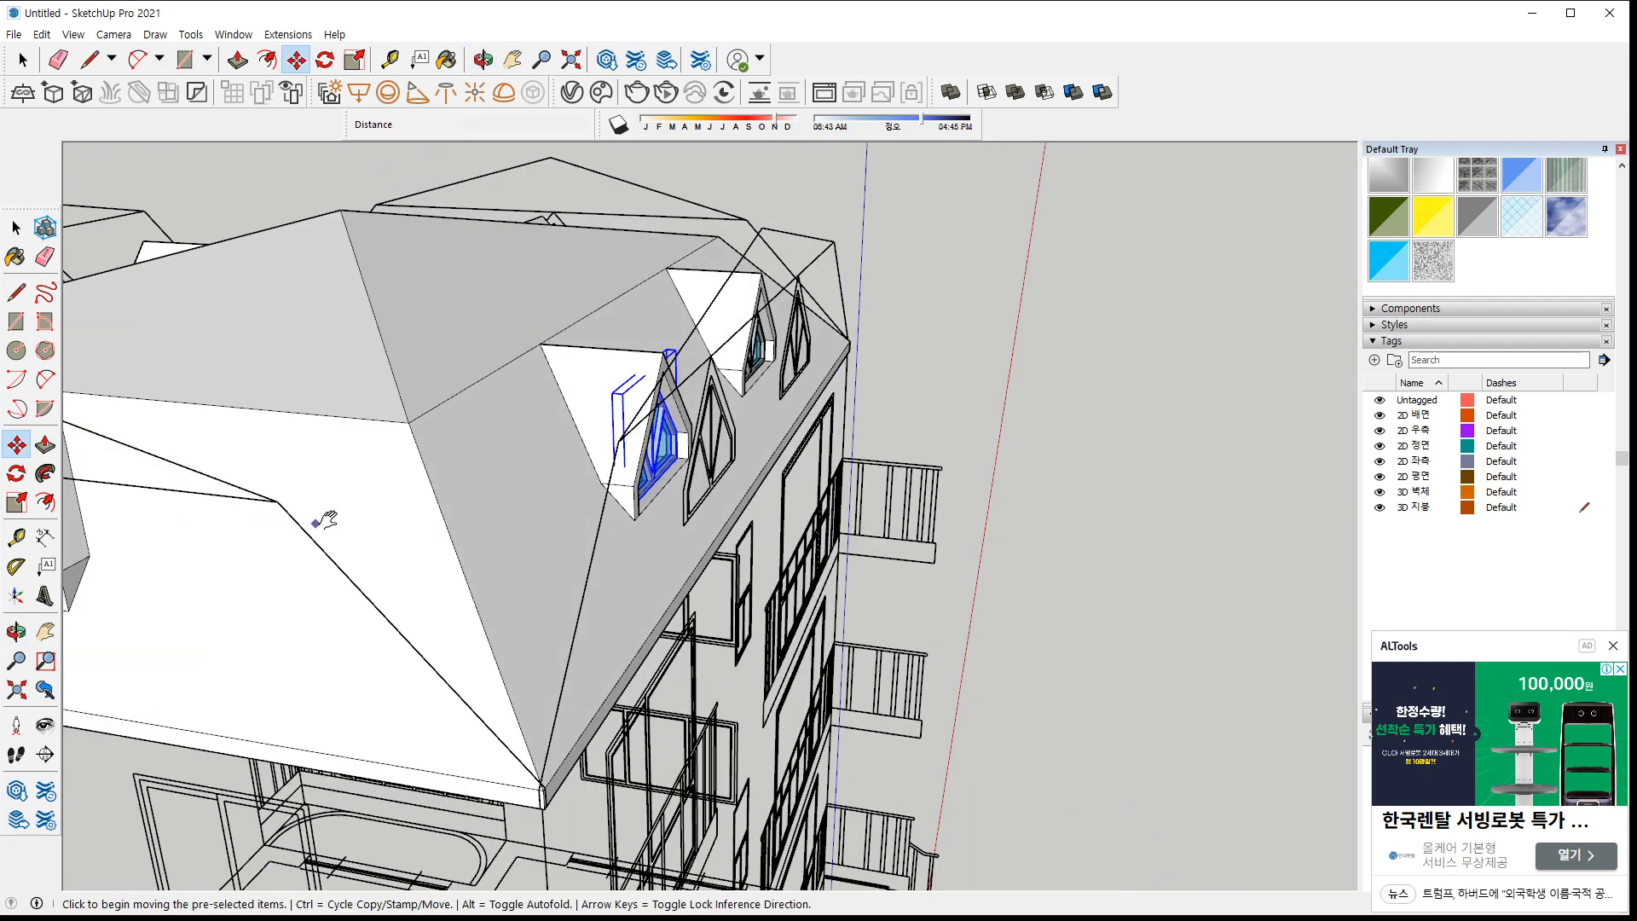
pyautogui.moveTo(321, 520); pyautogui.dragTo(778, 442, button='middle')
pyautogui.scroll(5, 471, 443)
pyautogui.scroll(2, 467, 445)
pyautogui.hotkey('ctrl', 'v')
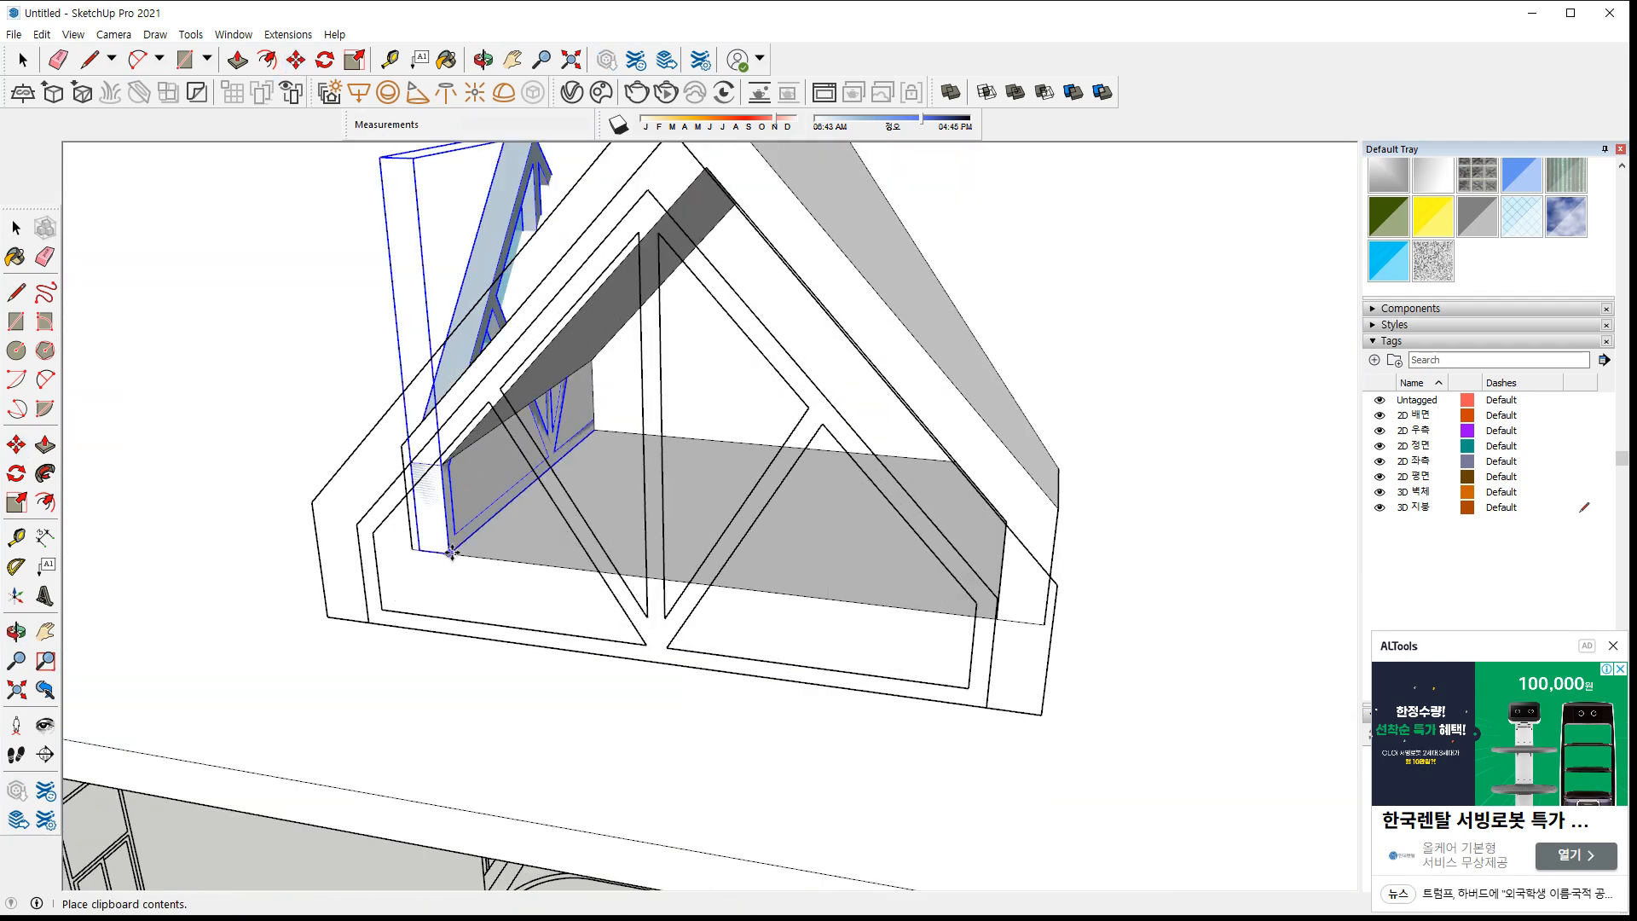
pyautogui.click(452, 553)
# Rotate the pasted window about its lower-left corner so it lines up with the dormer's front opening
pyautogui.press('q')
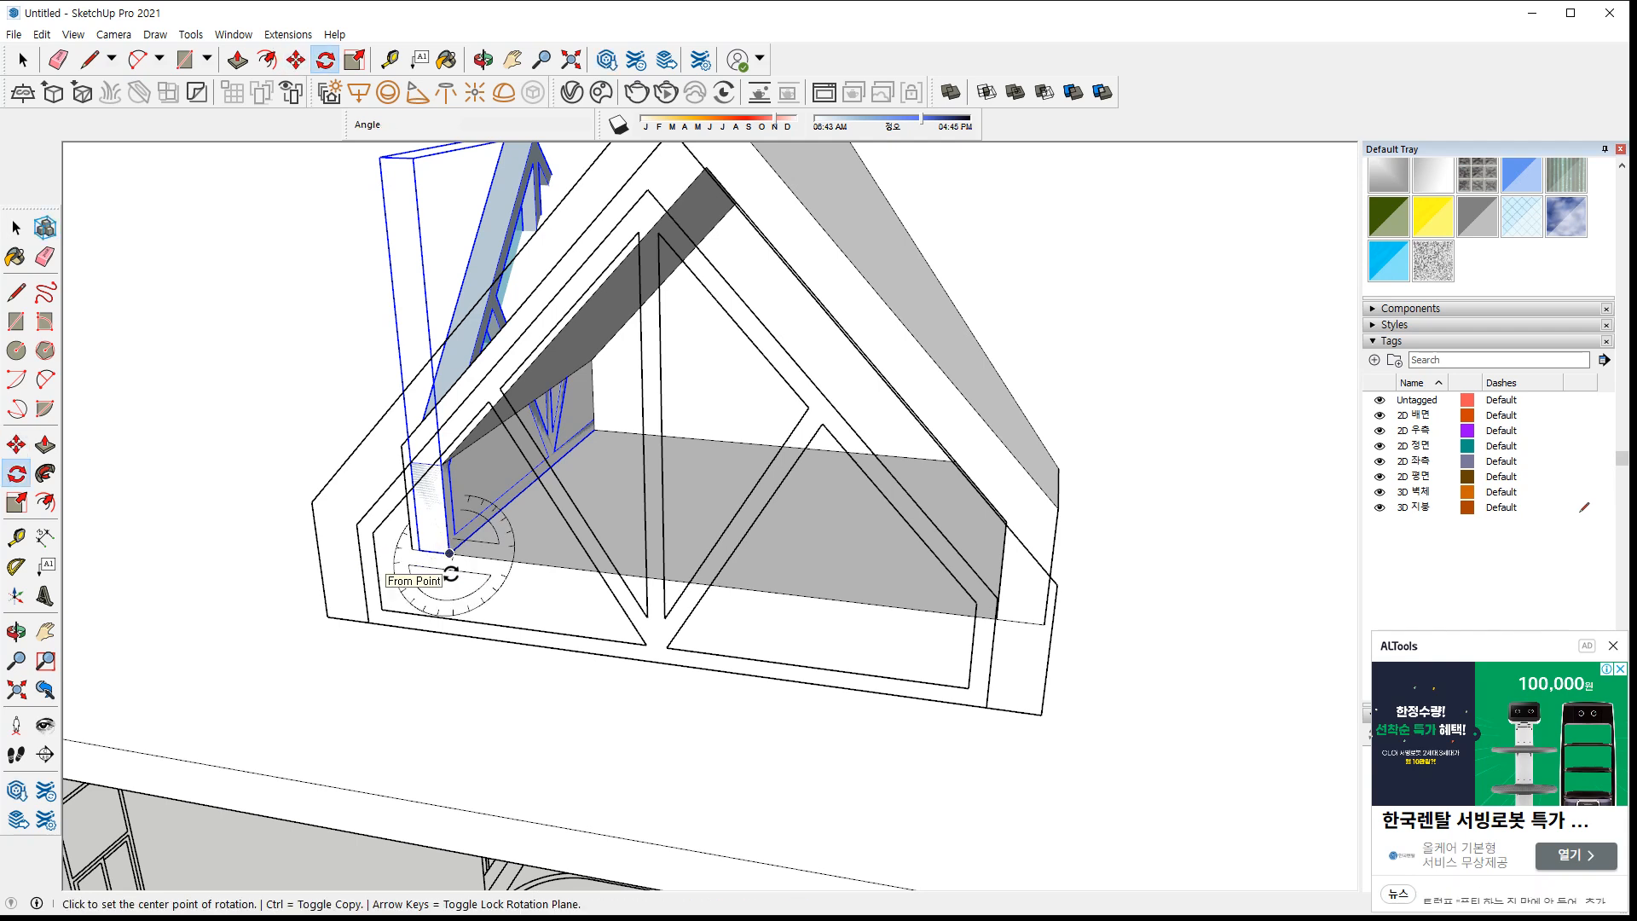
pyautogui.click(500, 512)
pyautogui.click(535, 564)
pyautogui.press('space')
# Move the rotated window inward from the front edge to recess it in the dormer opening
pyautogui.press('m')
pyautogui.scroll(2, 449, 553)
pyautogui.click(449, 553)
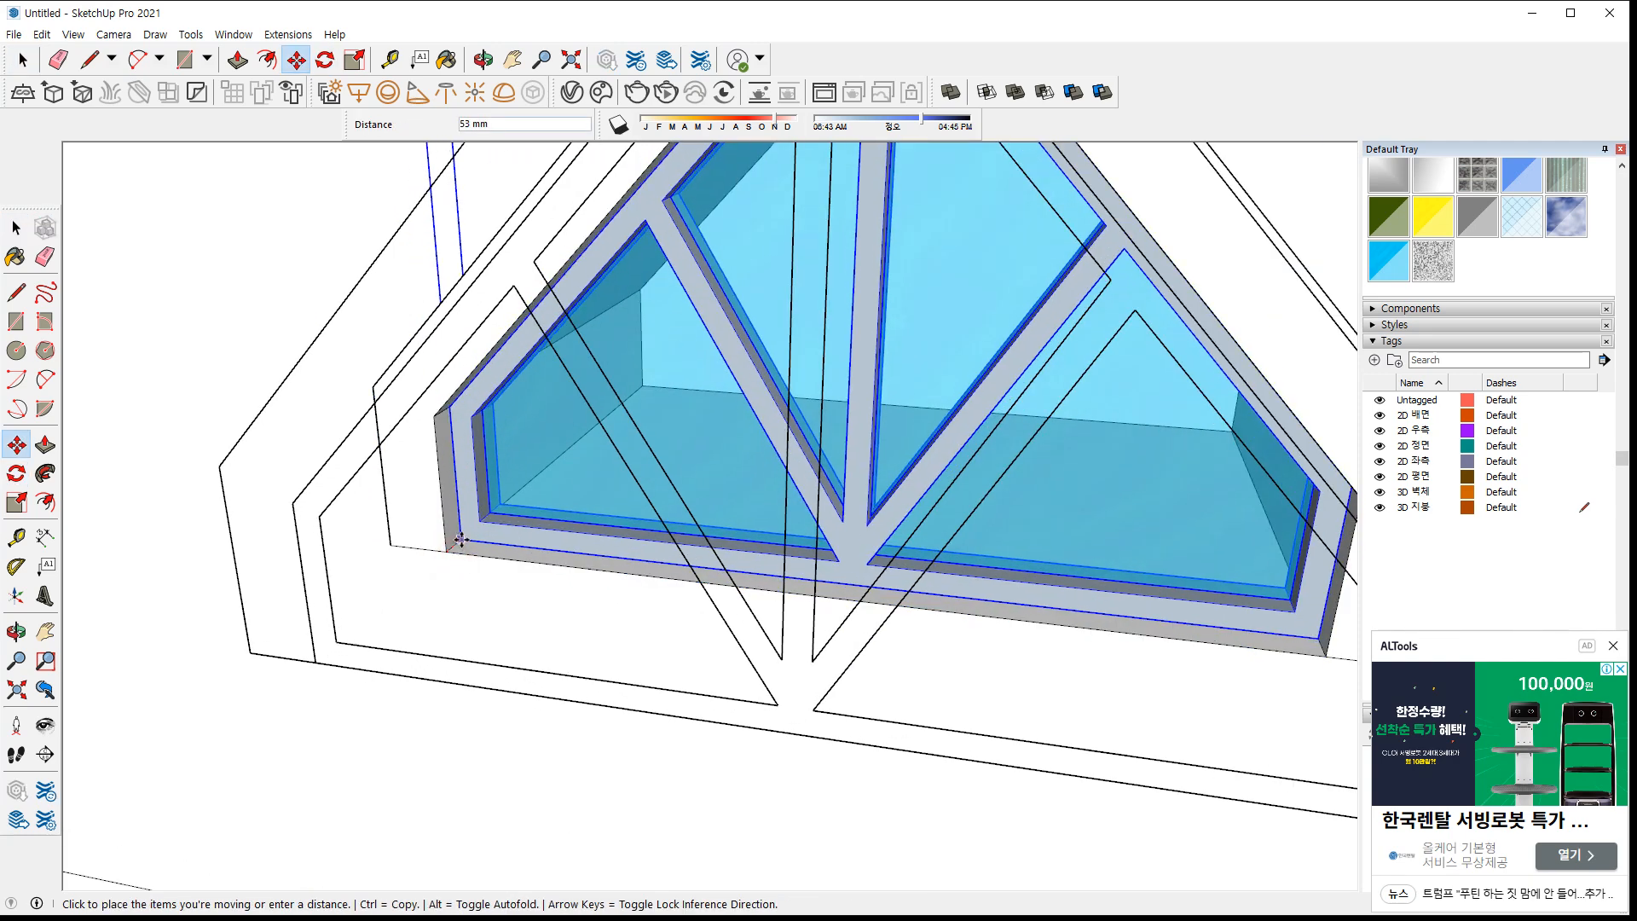
pyautogui.press('Return')
# Paste a copy of the window group at the lower-right corner of an empty dormer opening on another roof side
pyautogui.scroll(-5, 348, 592)
pyautogui.moveTo(245, 571); pyautogui.dragTo(903, 559, button='middle')
pyautogui.scroll(5, 382, 483)
pyautogui.hotkey('ctrl', 'v')
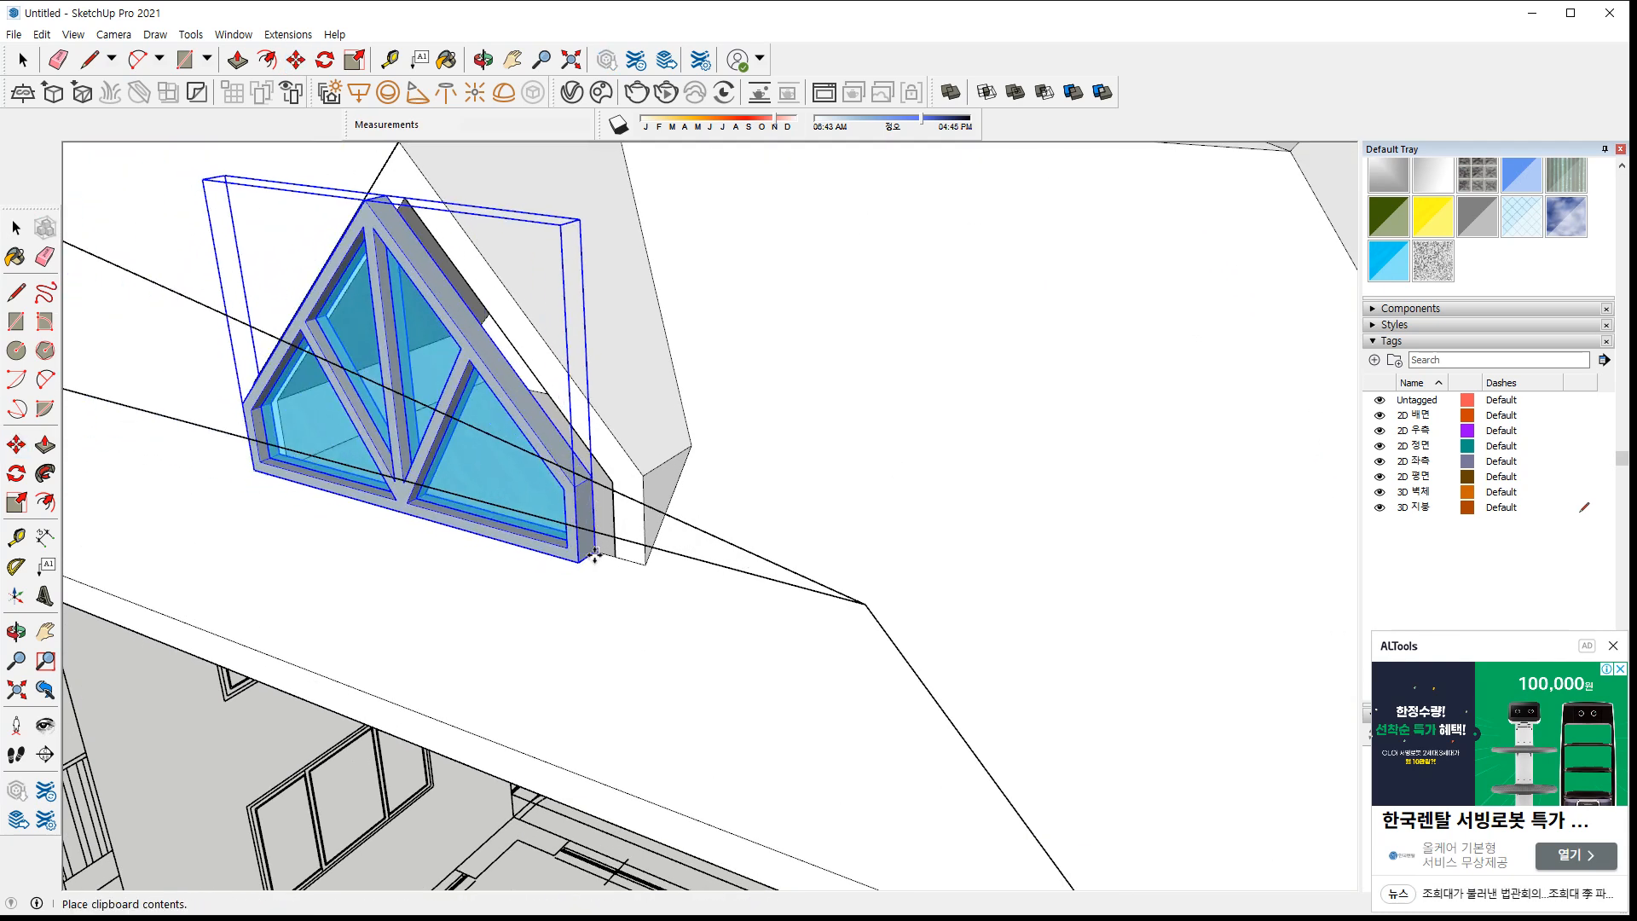
pyautogui.click(610, 555)
# Flip the newly pasted window group along its green axis and along its red axis
pyautogui.scroll(-3, 596, 546)
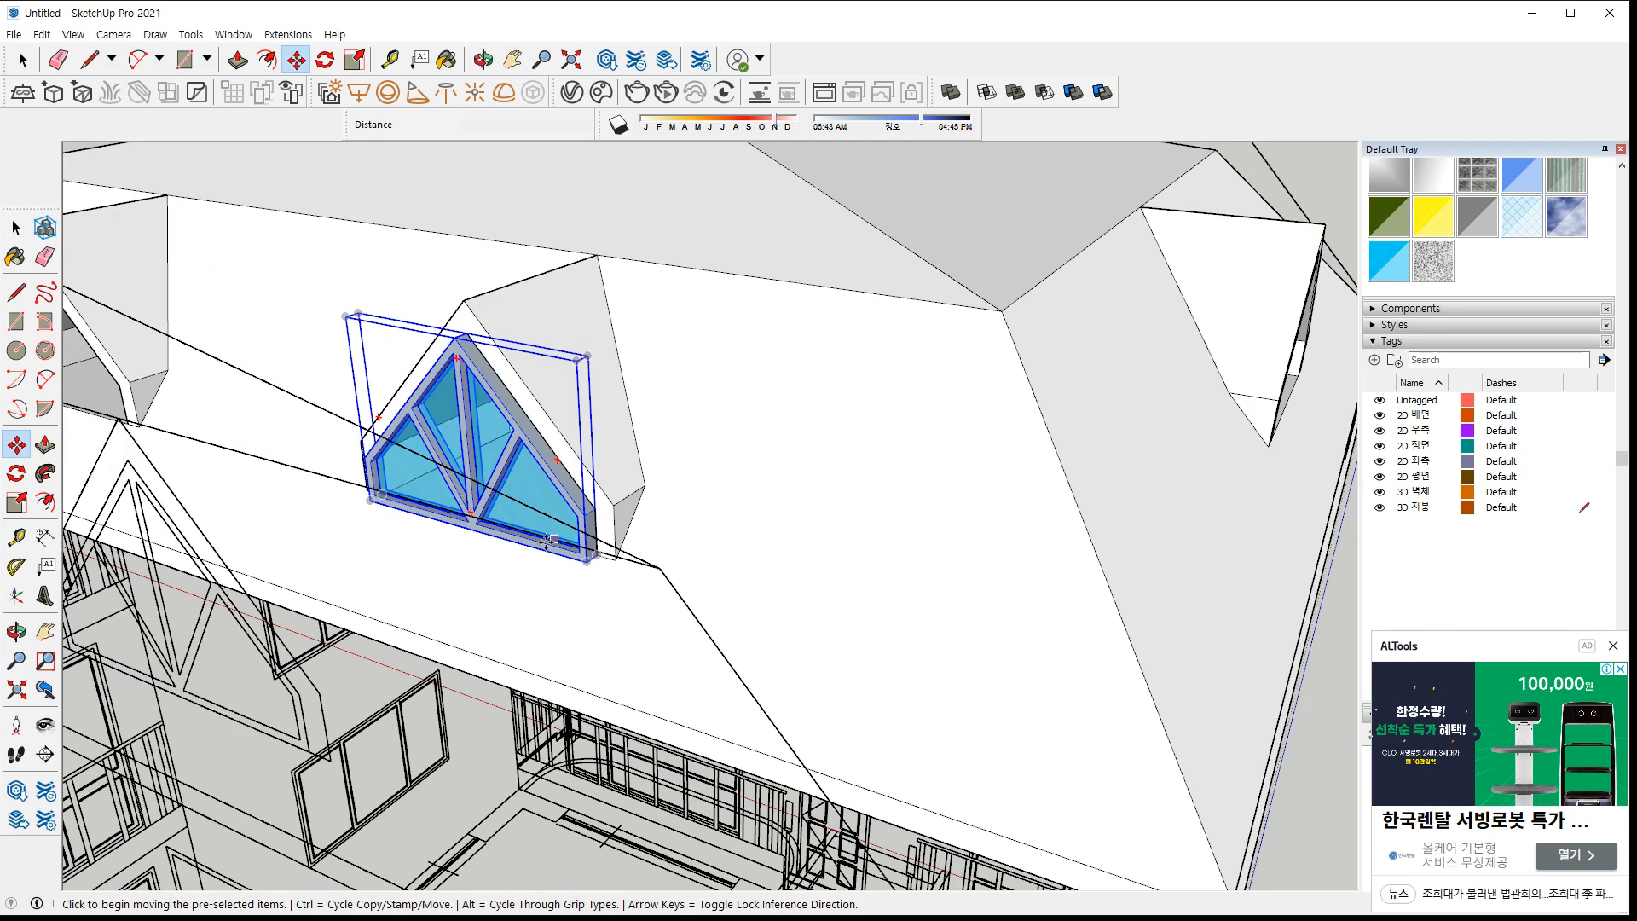
pyautogui.rightClick(546, 543)
pyautogui.moveTo(630, 806)
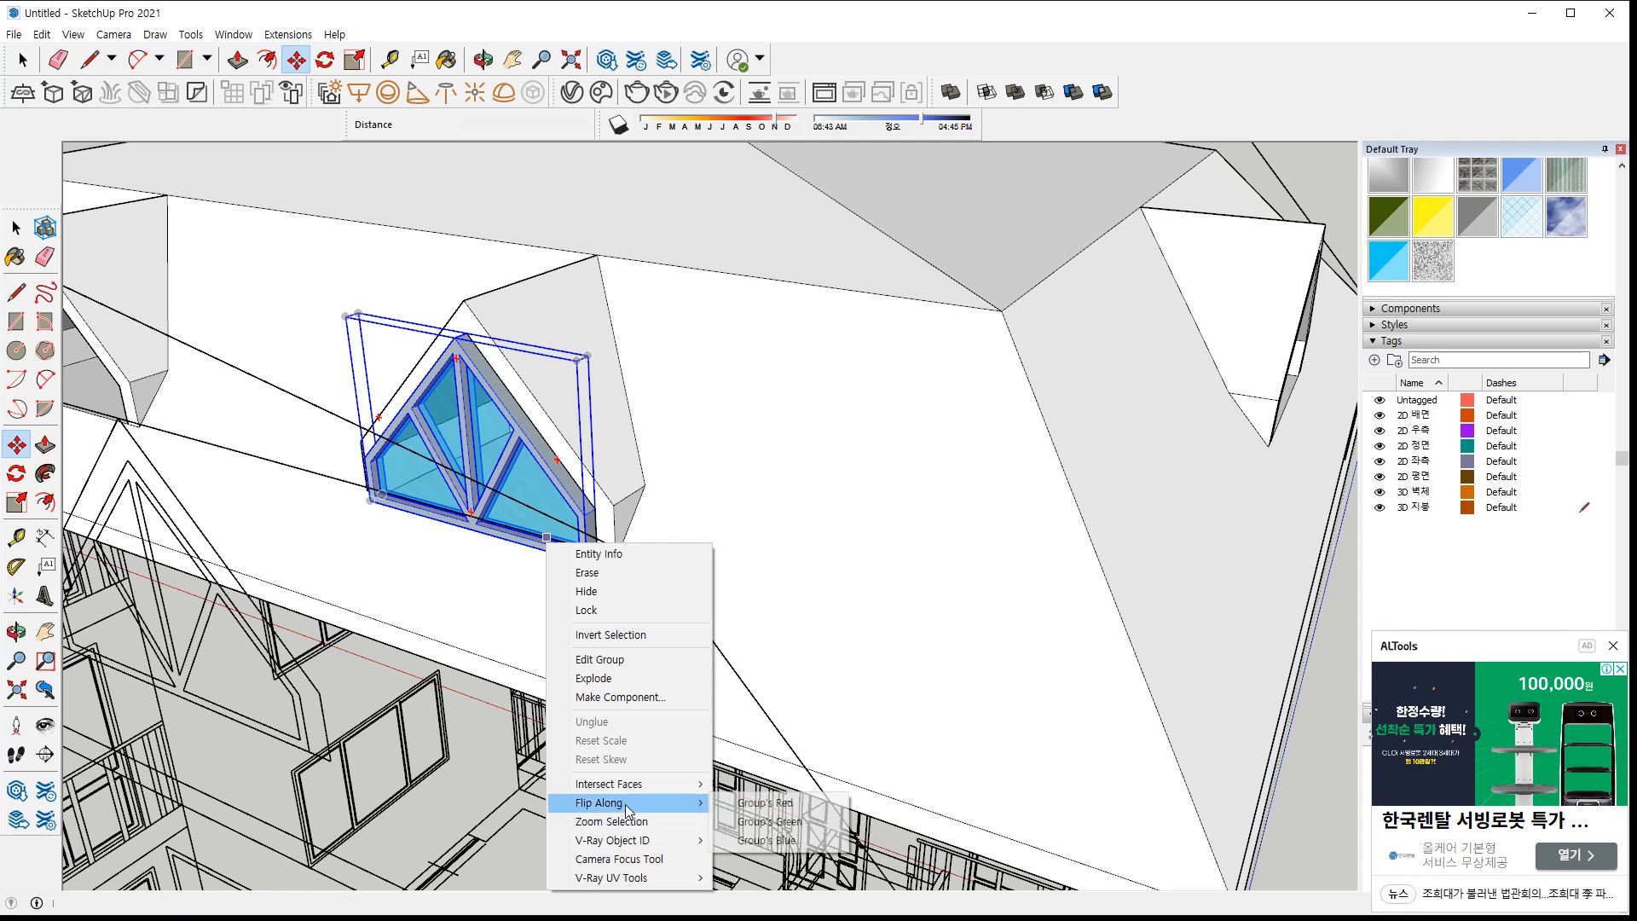
pyautogui.click(787, 824)
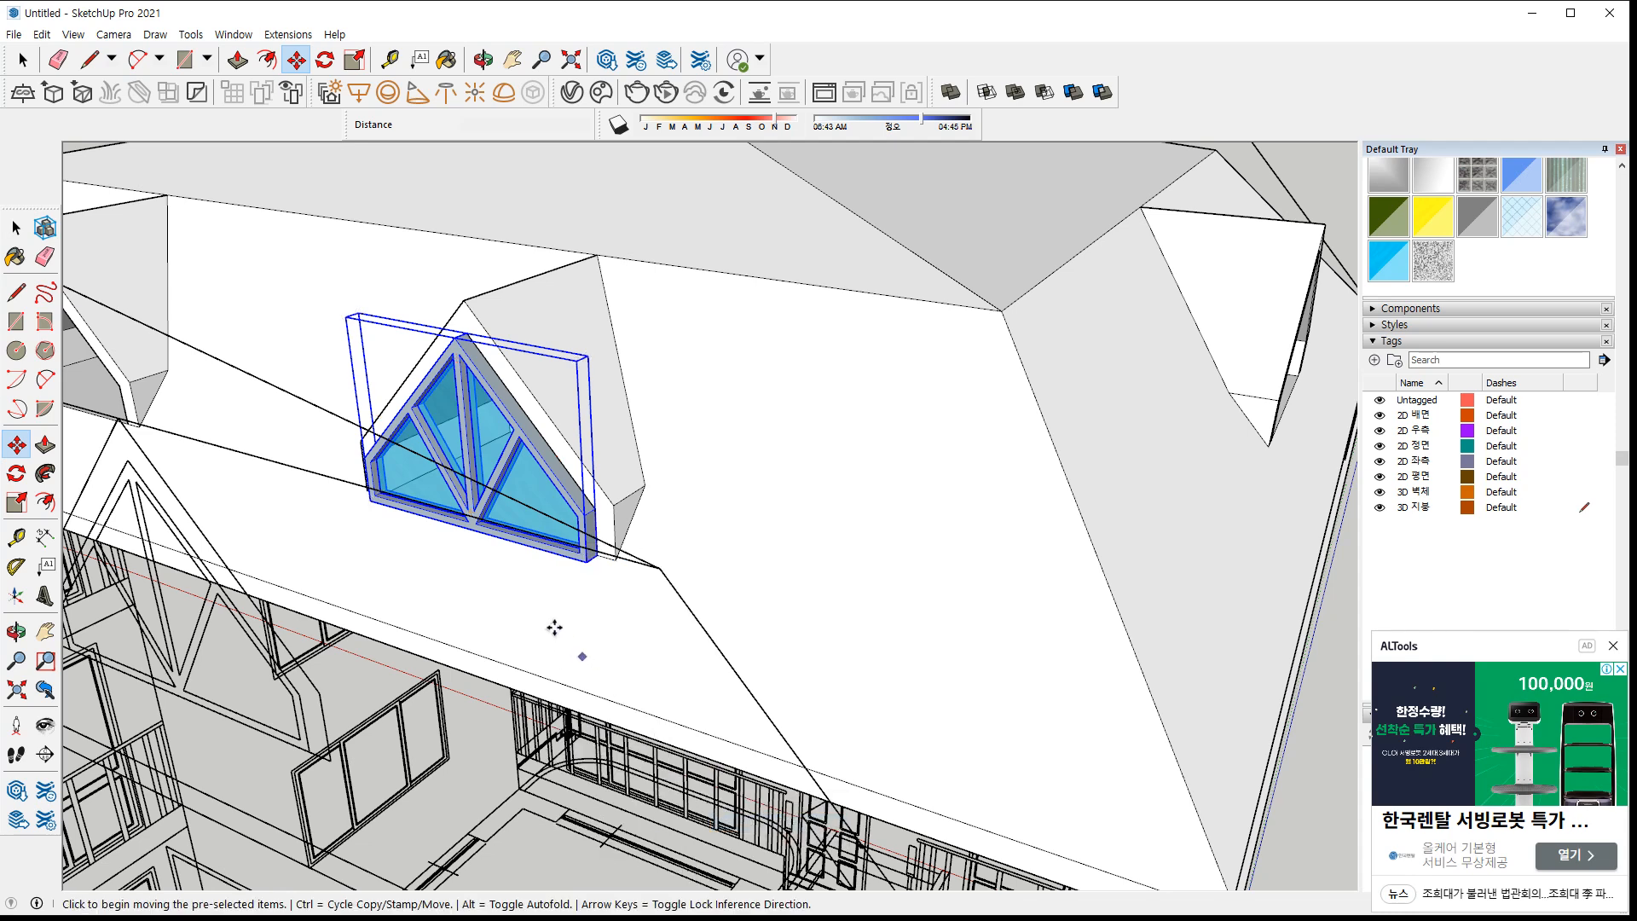
pyautogui.rightClick(467, 526)
pyautogui.moveTo(539, 782)
pyautogui.click(665, 780)
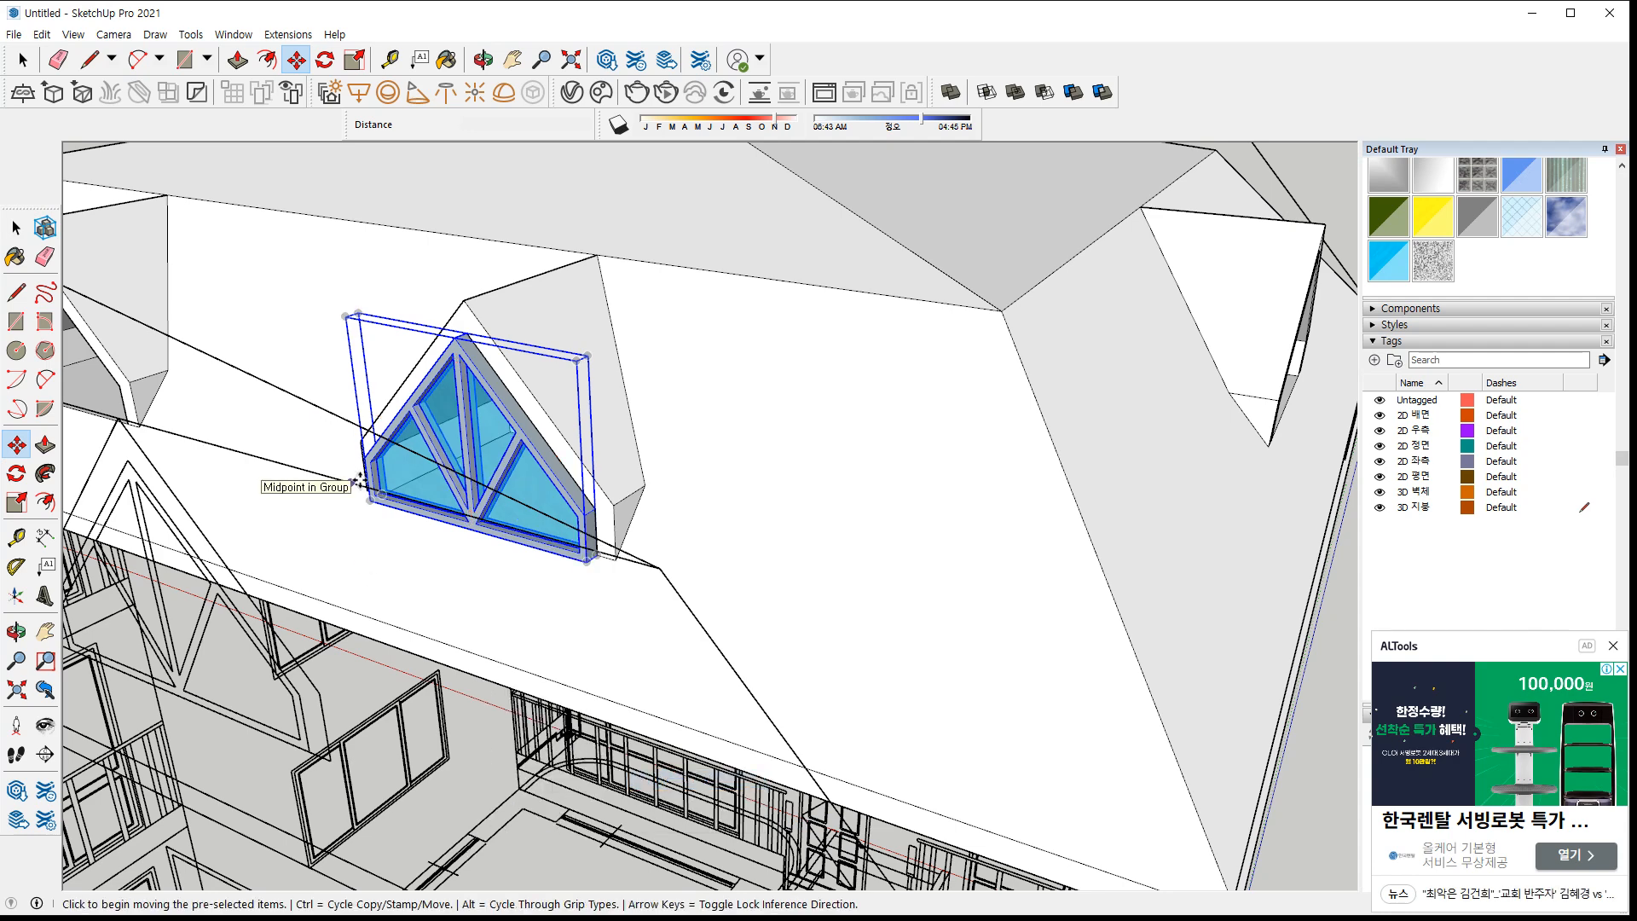
# Flip the same dormer window group along its green axis once more
pyautogui.scroll(-8, 360, 480)
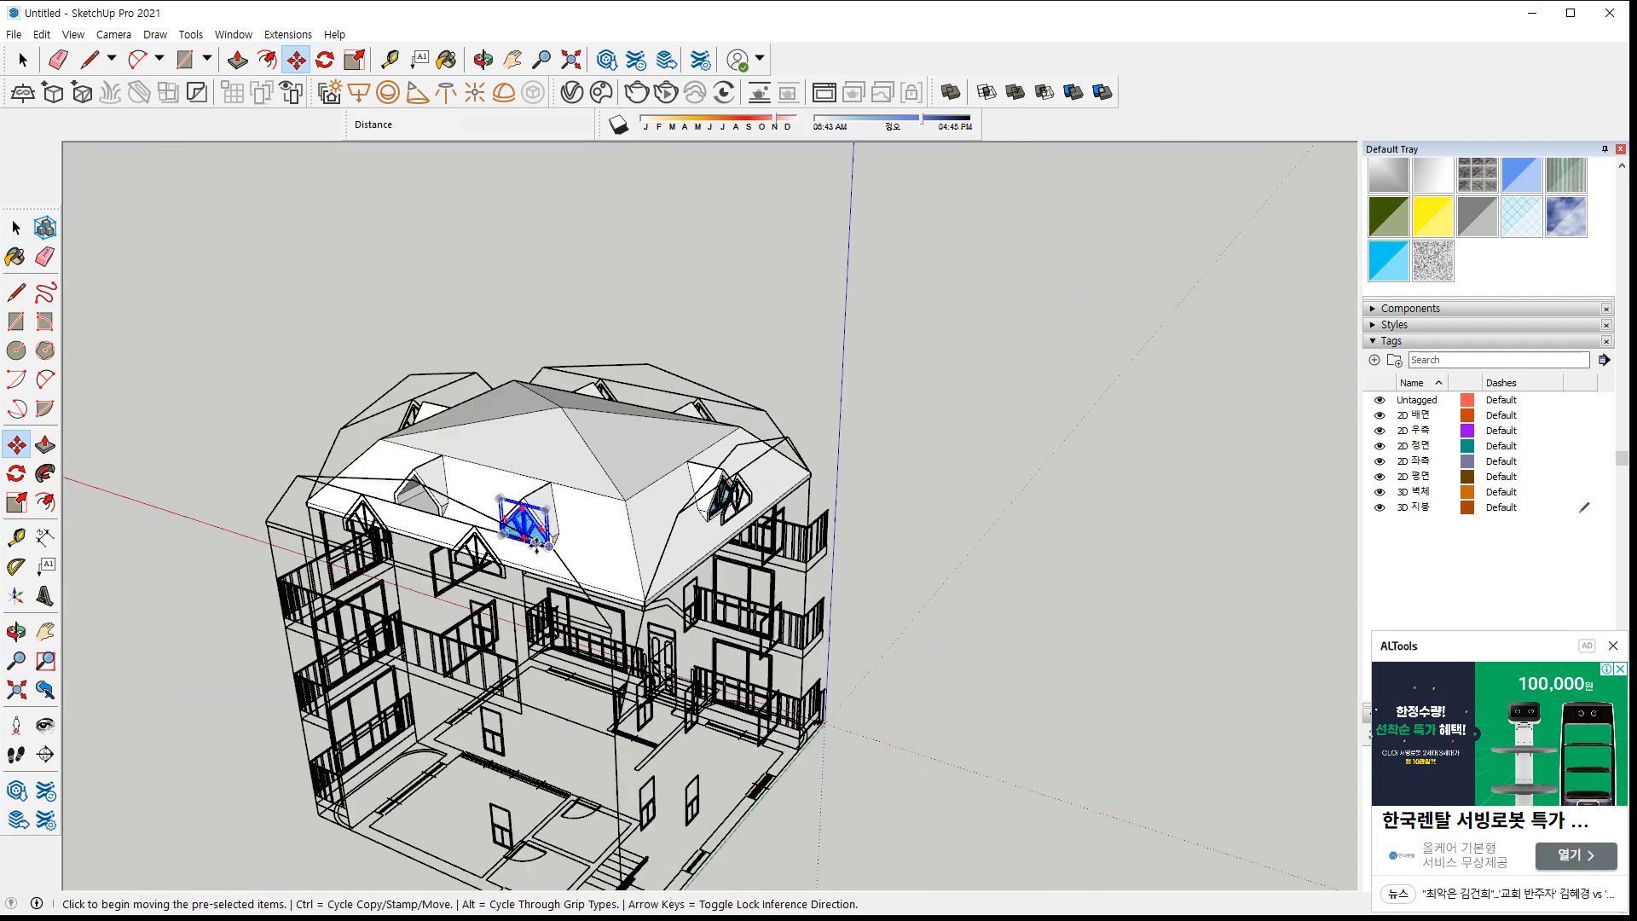
pyautogui.moveTo(634, 591); pyautogui.dragTo(494, 475, button='middle')
pyautogui.scroll(8, 434, 495)
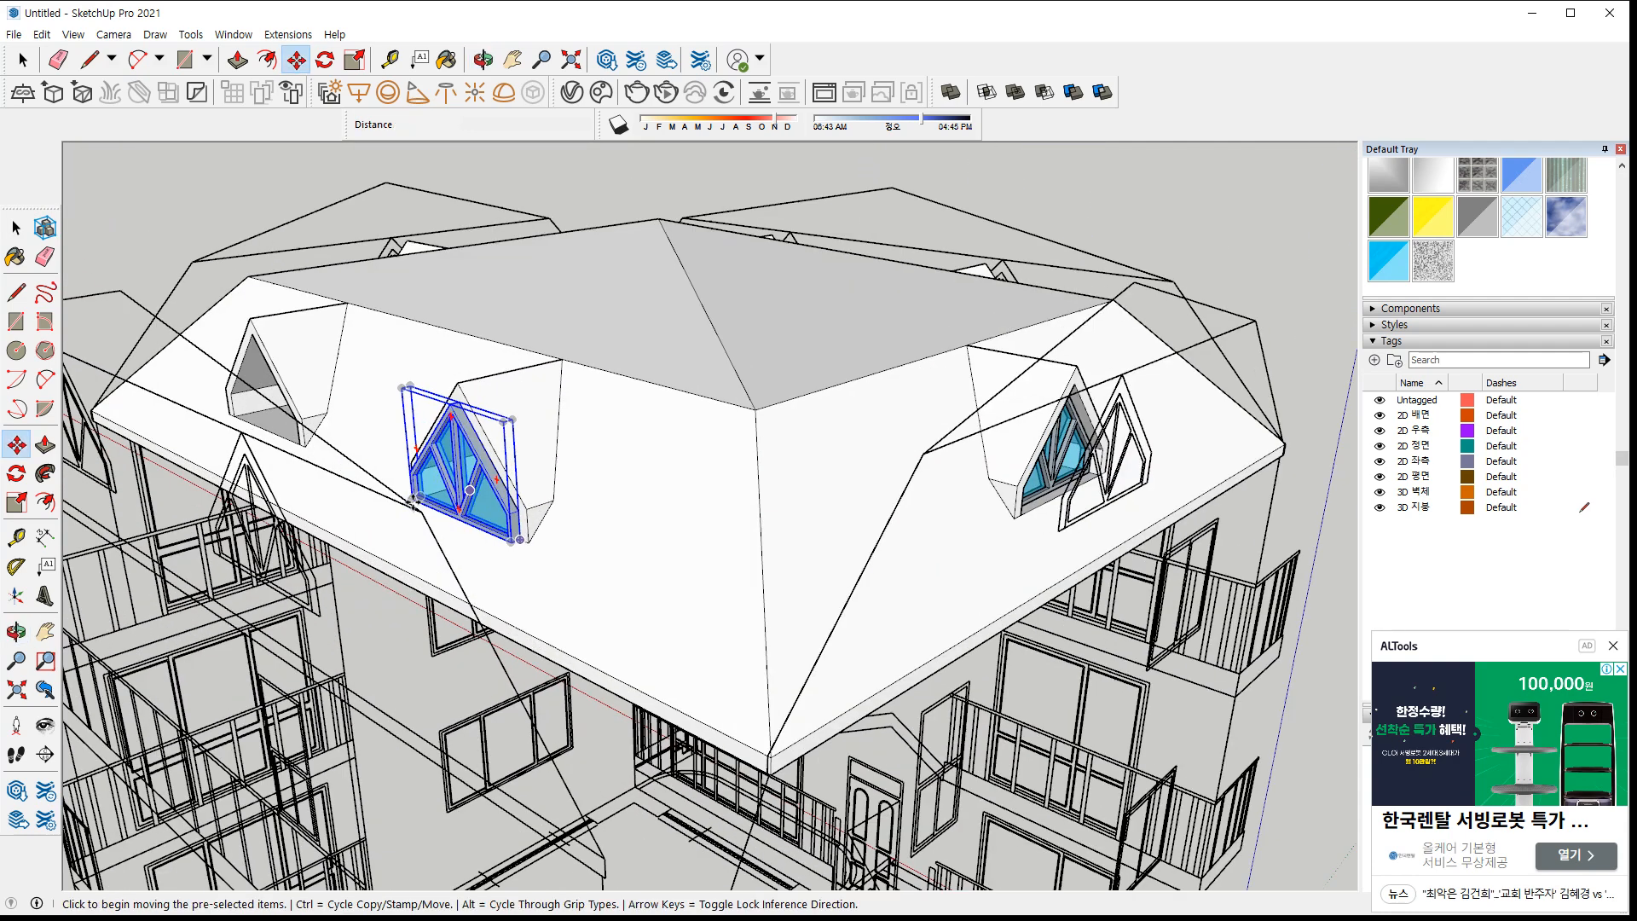
pyautogui.scroll(3, 434, 495)
pyautogui.rightClick(509, 493)
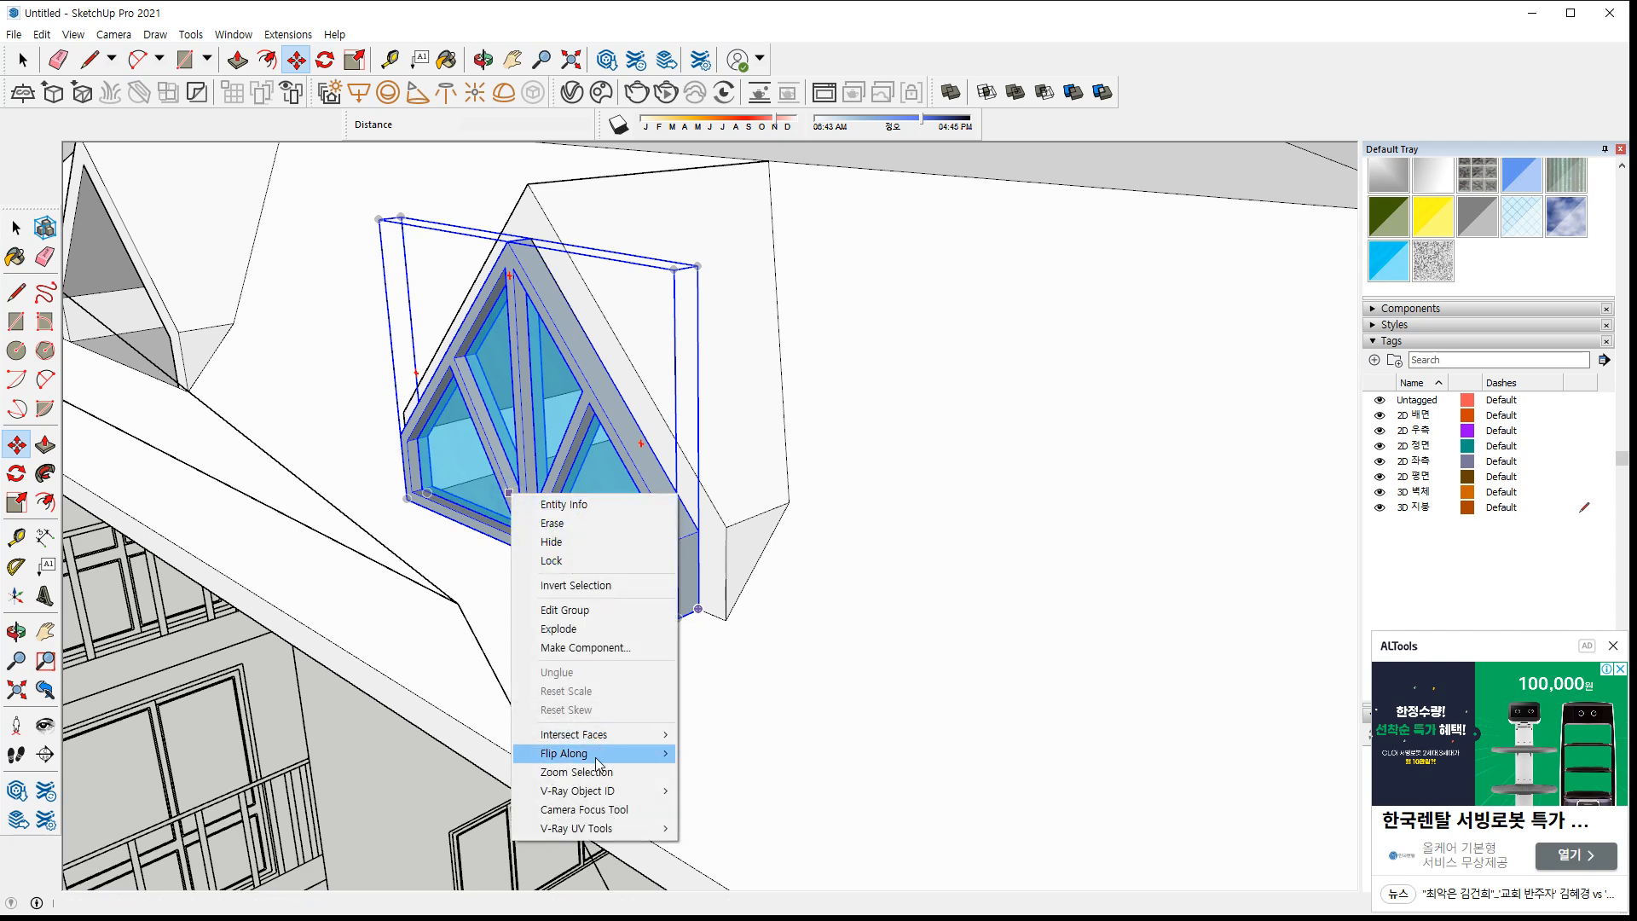
pyautogui.click(748, 779)
pyautogui.scroll(6, 468, 556)
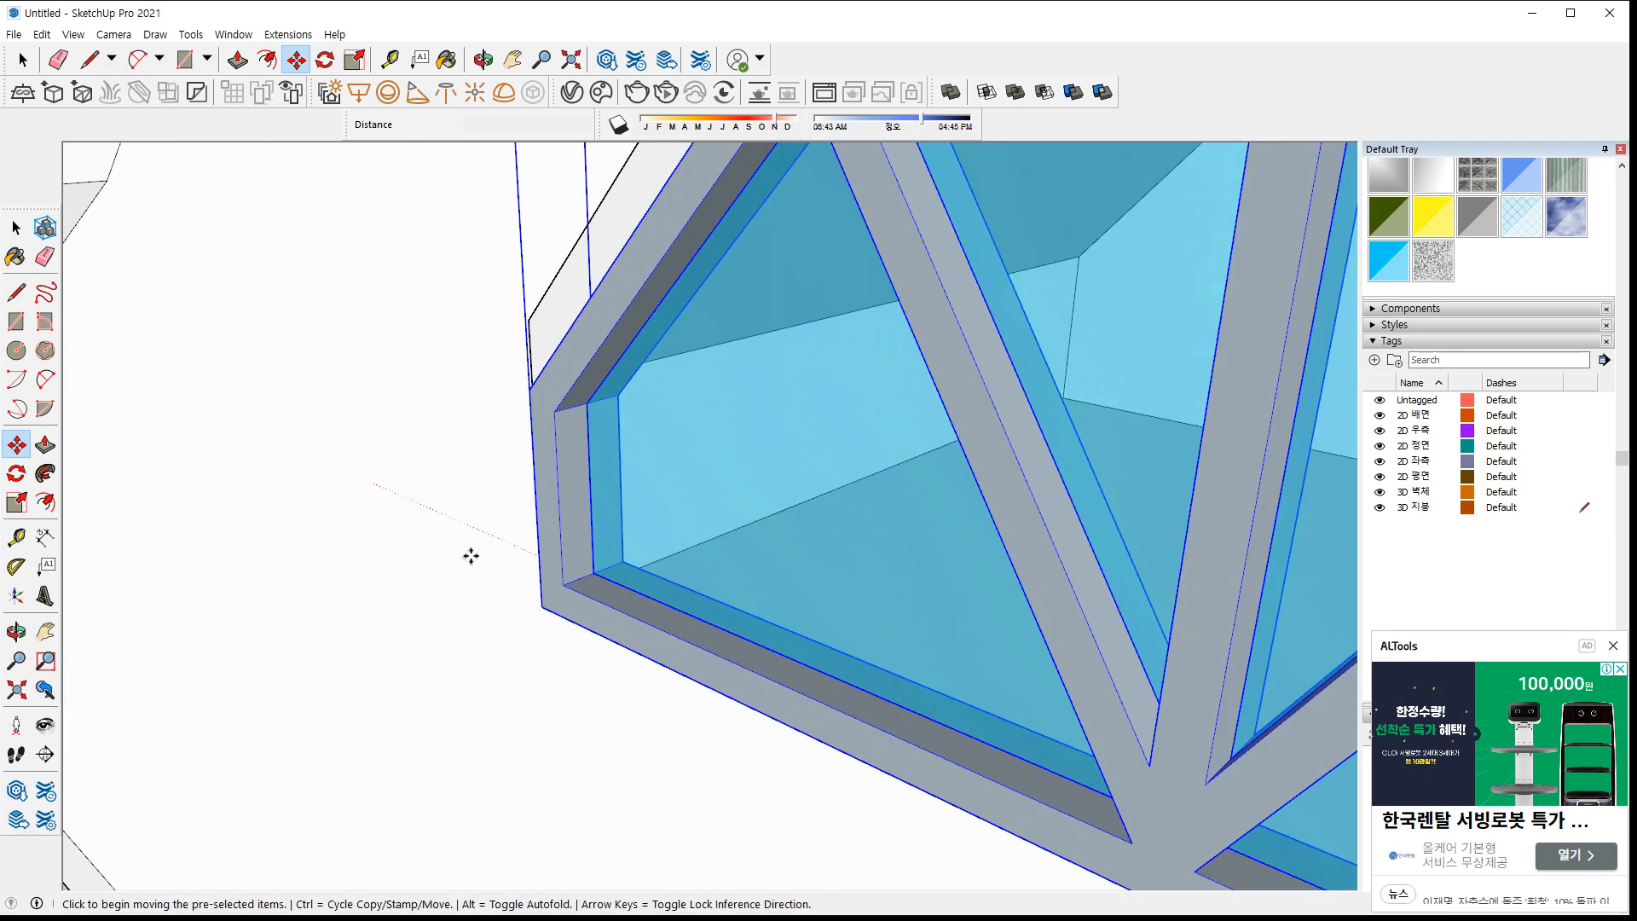
# Align the flipped window group with the dormer opening's lower corner and recess it inward from the front edge
pyautogui.click(588, 641)
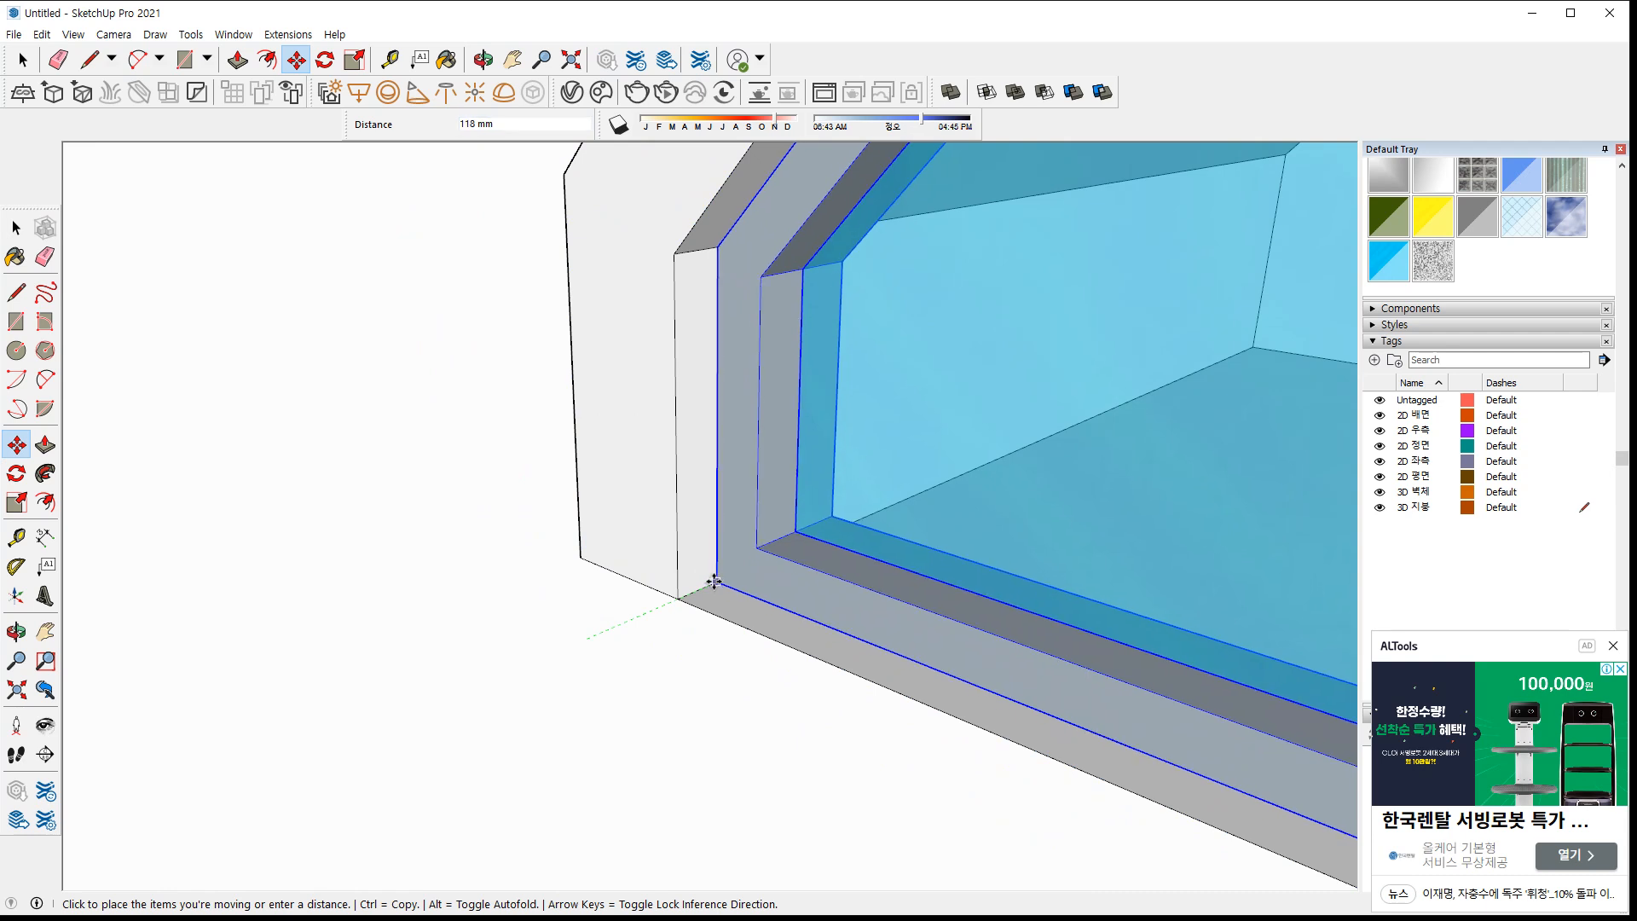
pyautogui.click(678, 599)
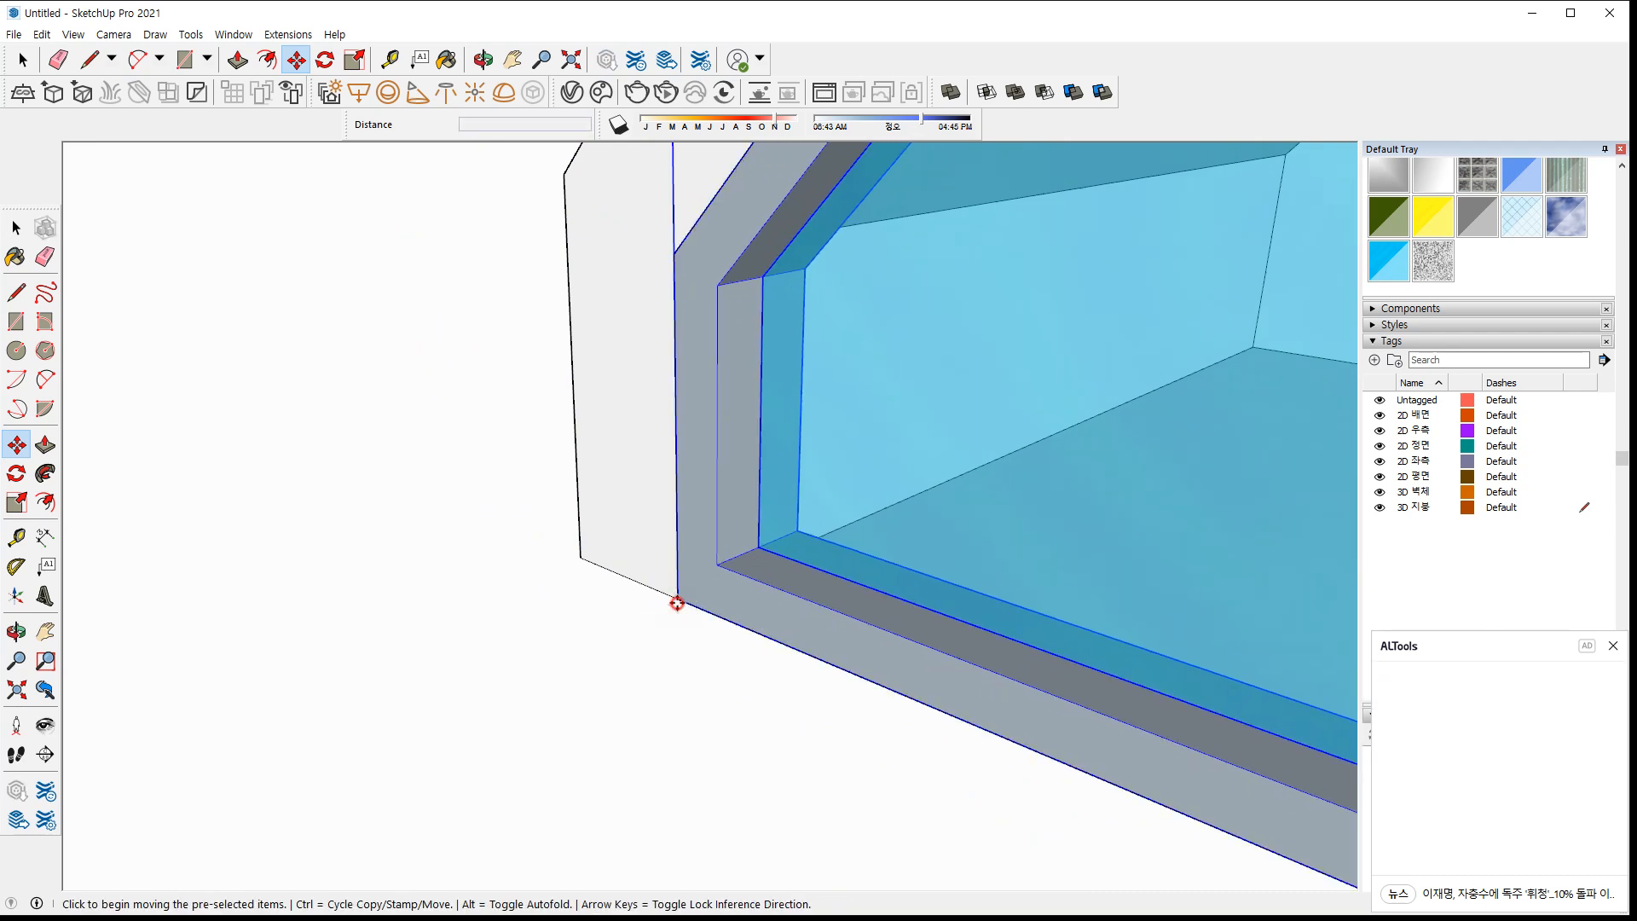
pyautogui.press('Return')
pyautogui.scroll(-5, 632, 606)
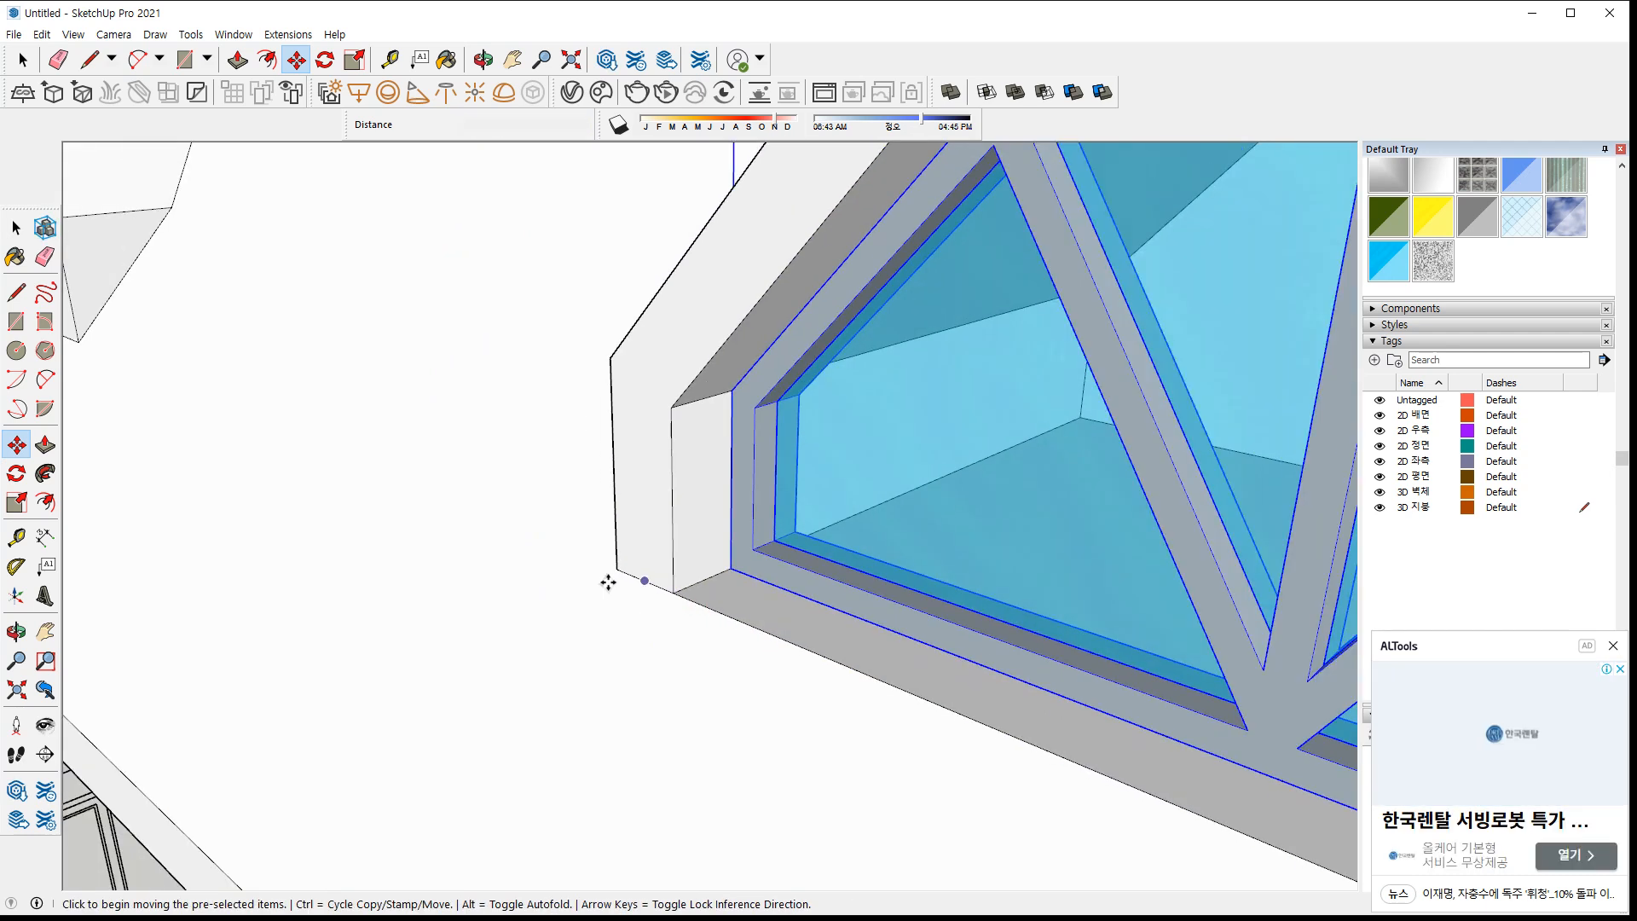
# Paste a copy of the window group into the neighbouring empty dormer, align it with the lower corner, and recess it
pyautogui.scroll(8, 574, 559)
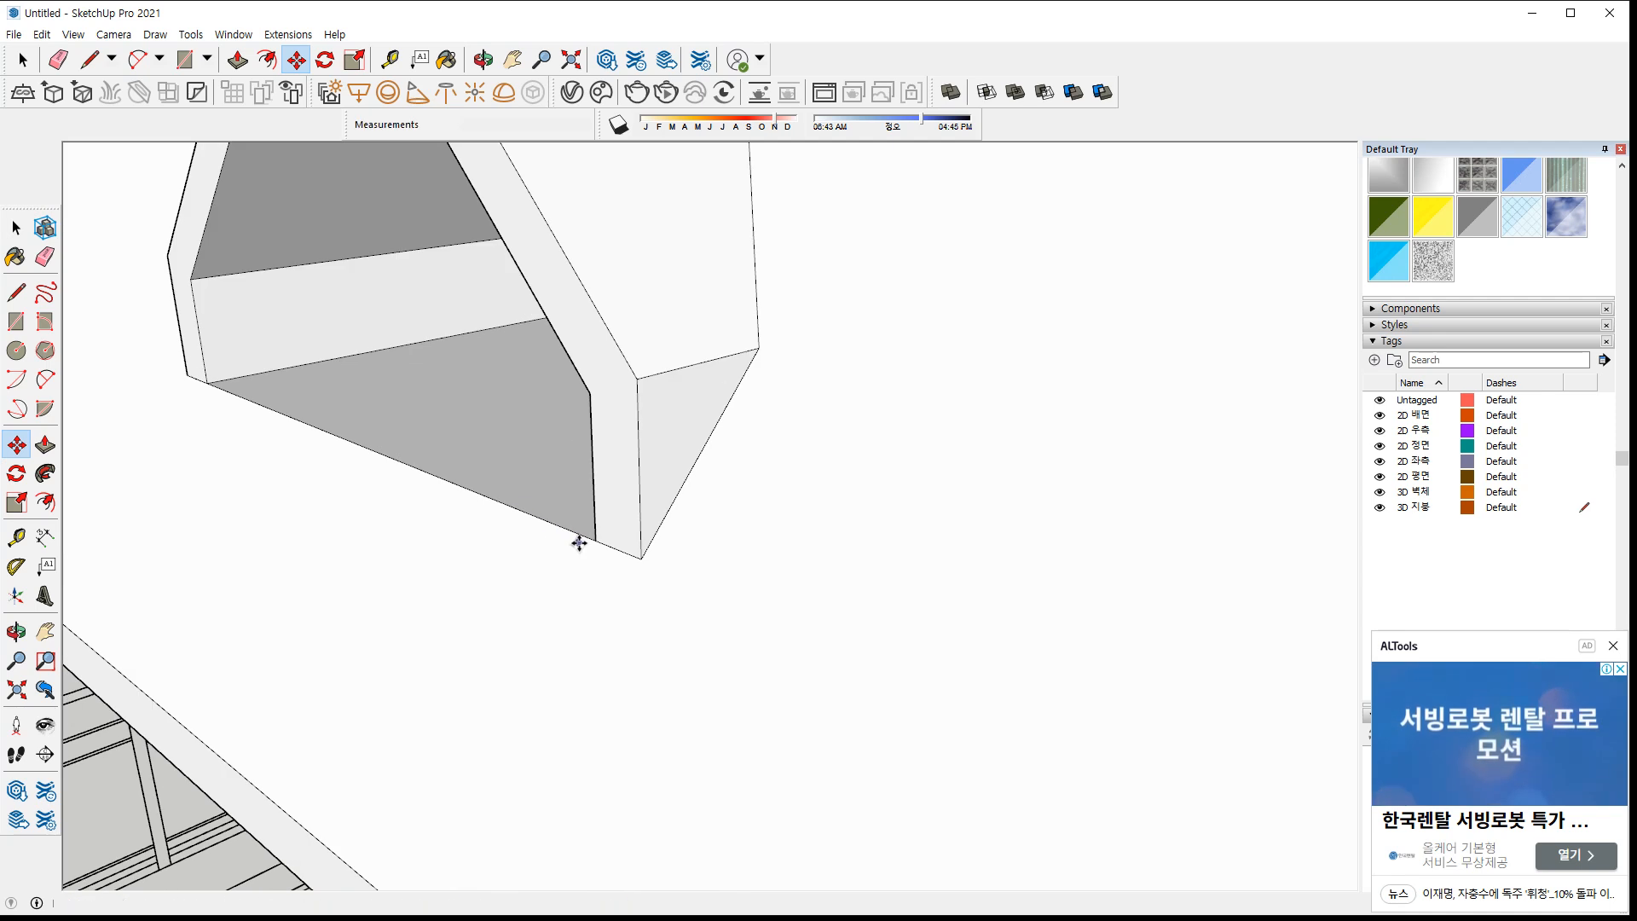
pyautogui.hotkey('ctrl', 'v')
pyautogui.click(472, 519)
pyautogui.scroll(6, 629, 409)
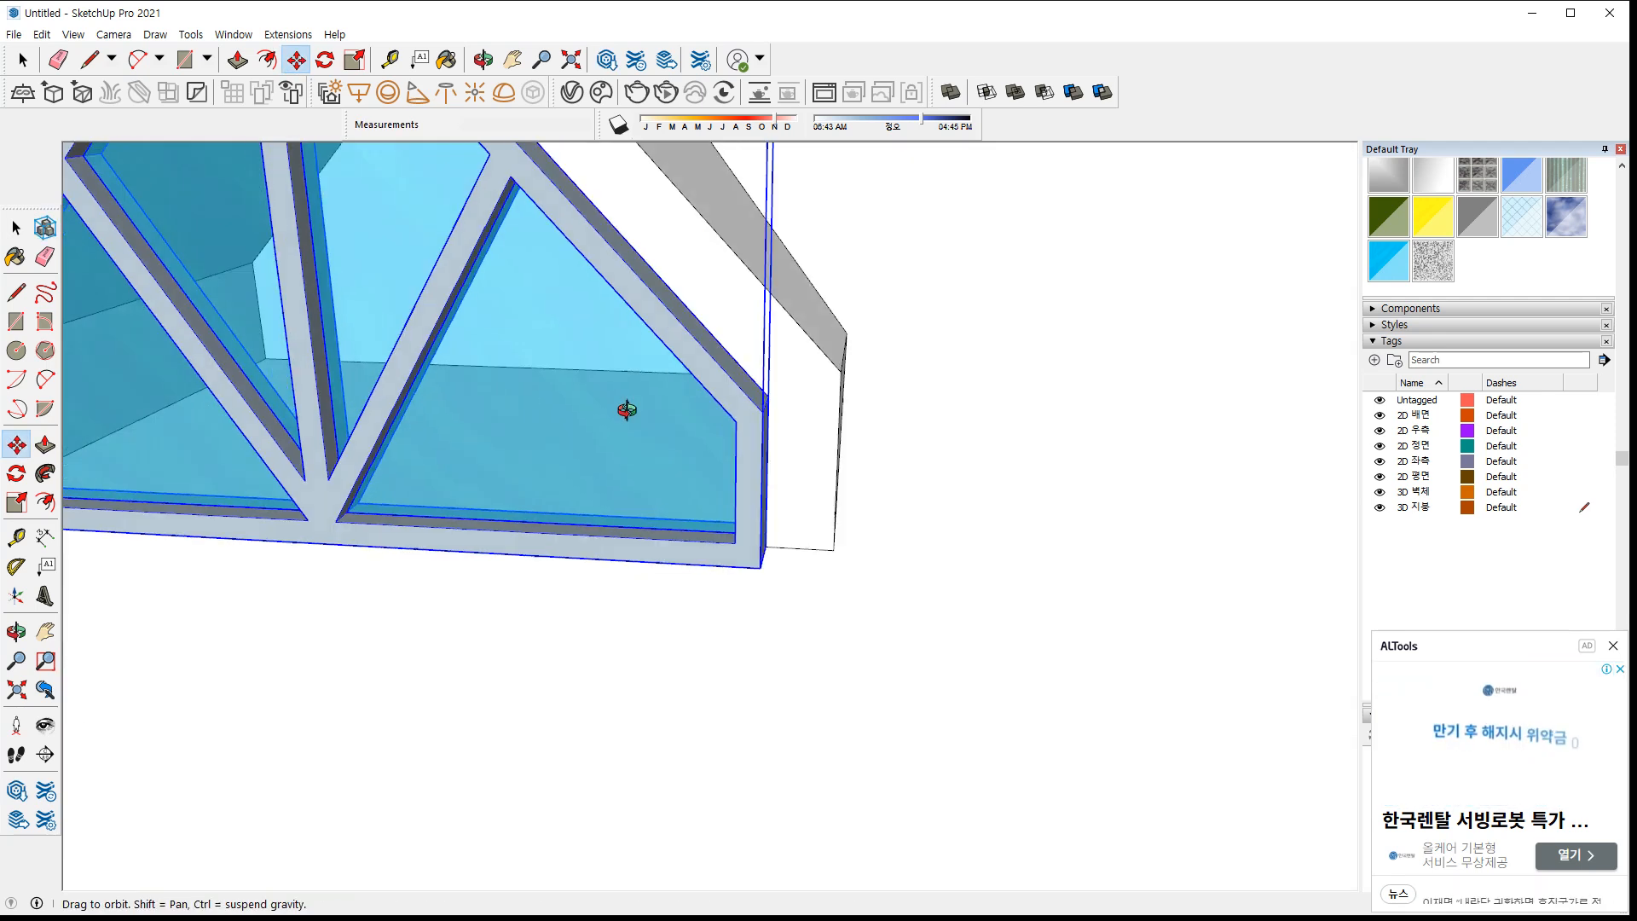
pyautogui.click(433, 542)
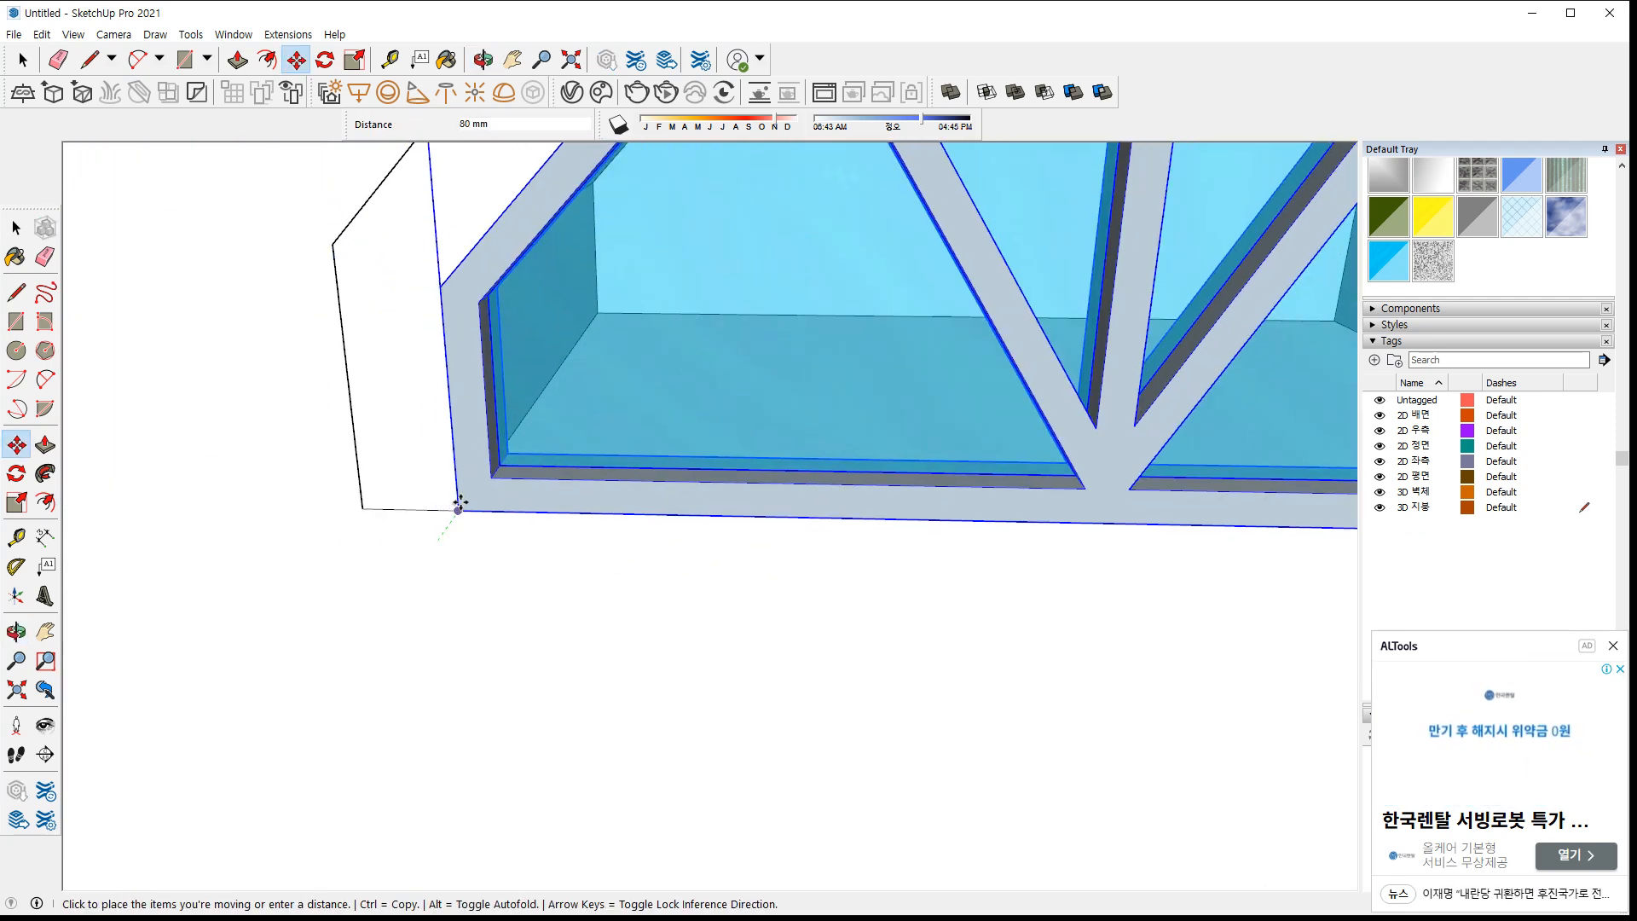
pyautogui.click(456, 512)
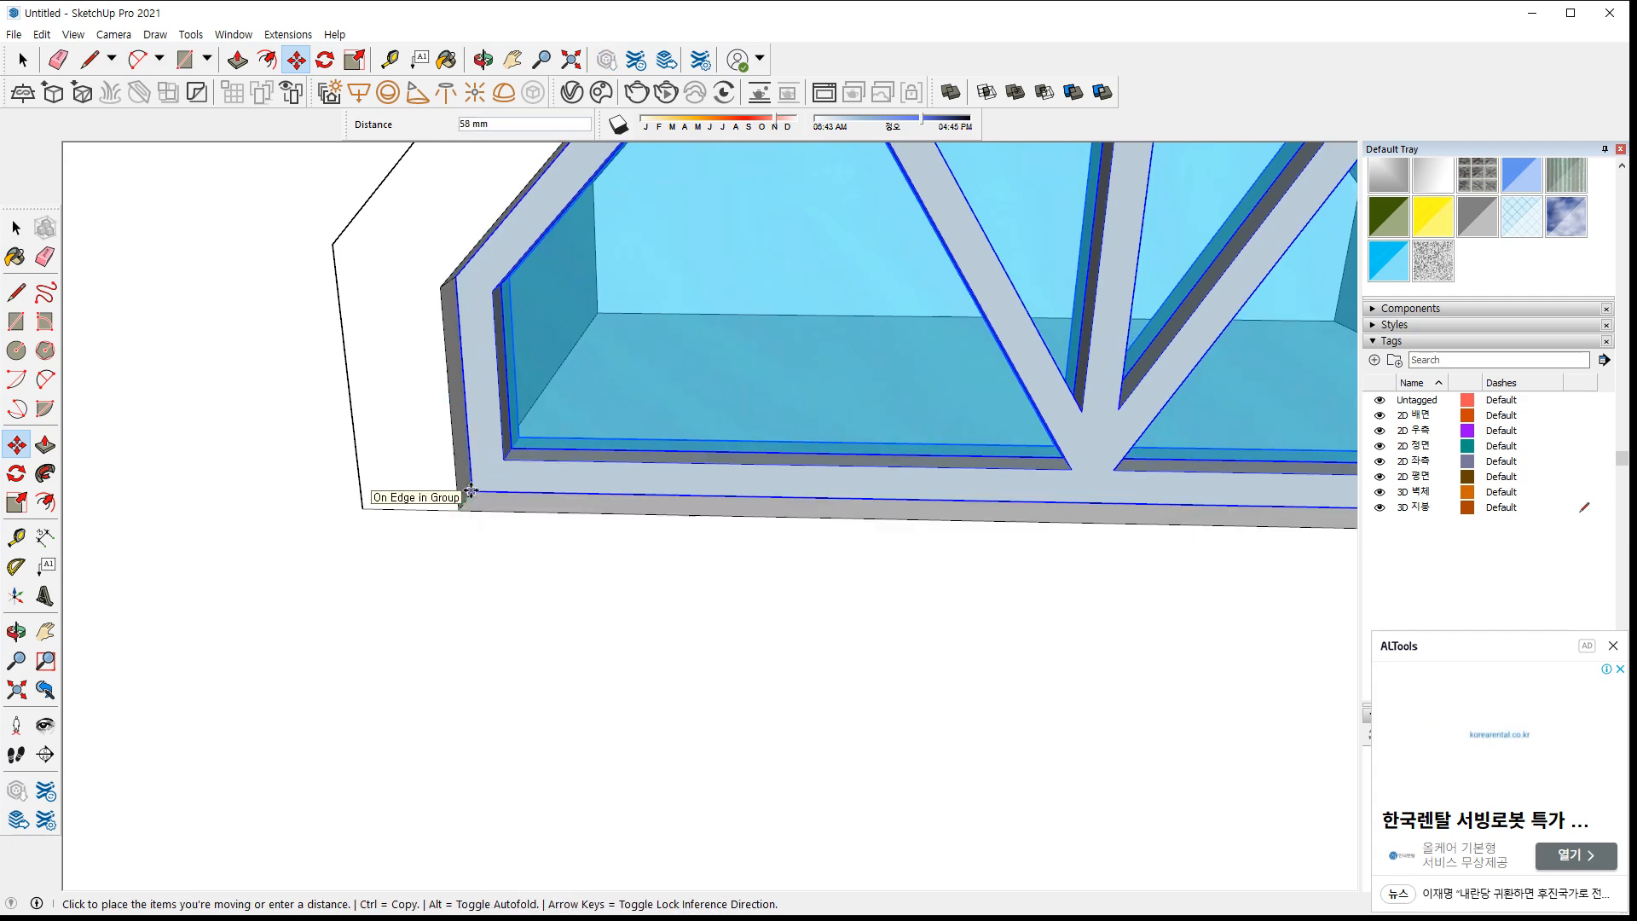
pyautogui.click(470, 491)
# Paste a window group copy at an empty dormer's lower corner on the next roof side and rotate it parallel to the opening
pyautogui.scroll(-8, 425, 556)
pyautogui.keyDown('shift'); pyautogui.moveTo(235, 553); pyautogui.dragTo(359, 503, button='middle'); pyautogui.keyUp('shift')
pyautogui.moveTo(358, 503); pyautogui.dragTo(811, 475, button='middle')
pyautogui.scroll(6, 596, 461)
pyautogui.hotkey('ctrl', 'v')
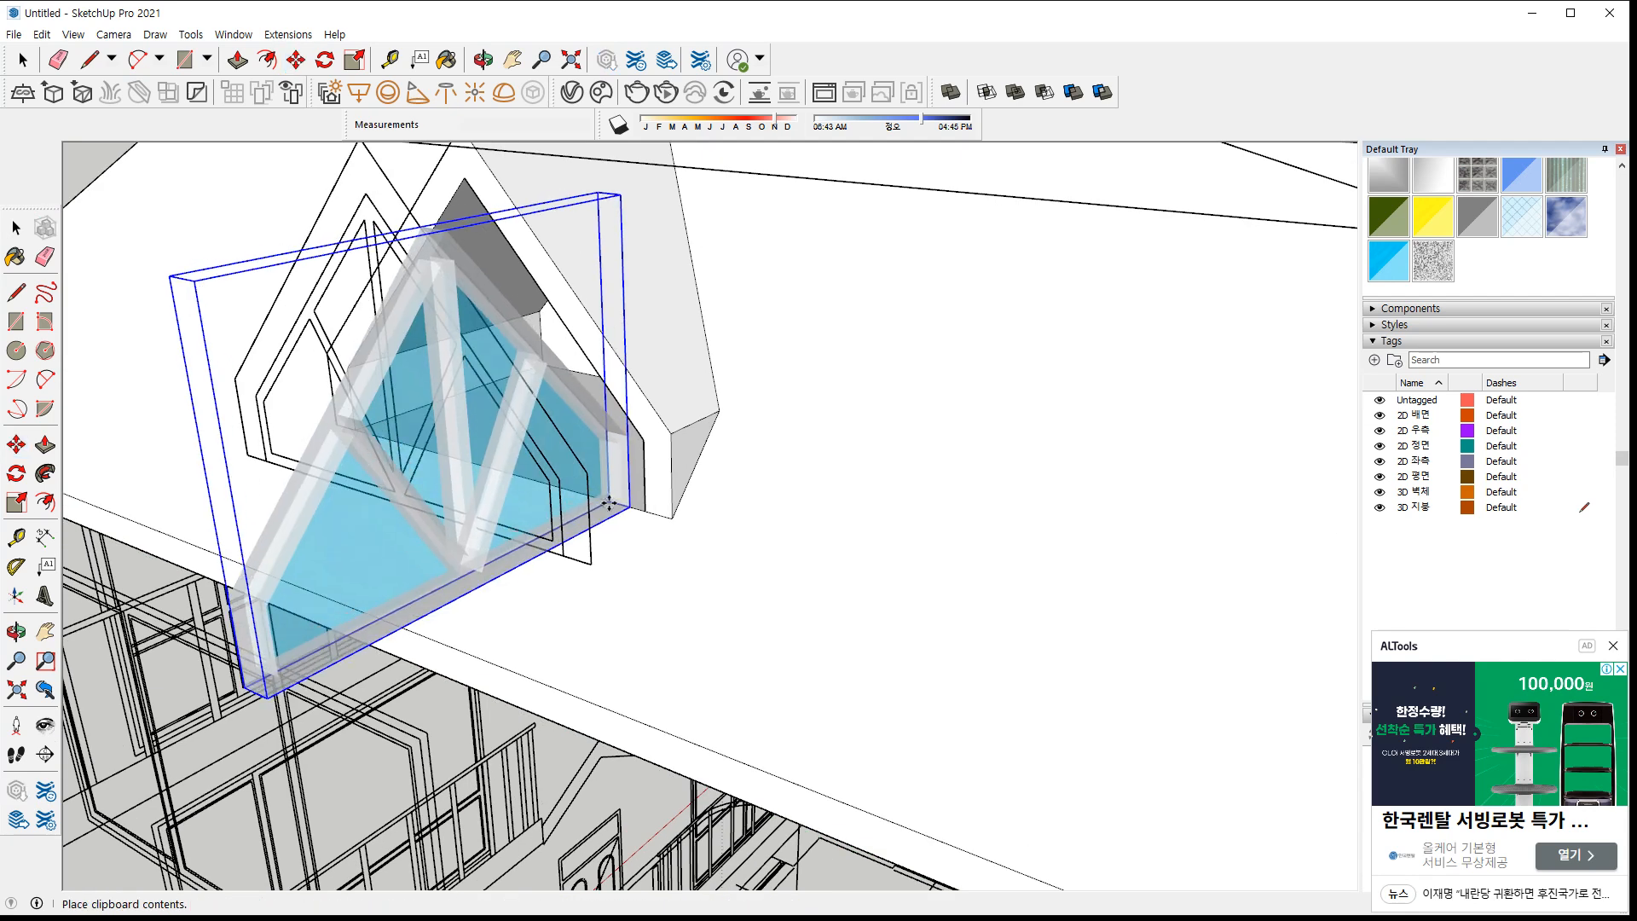
pyautogui.scroll(5, 608, 503)
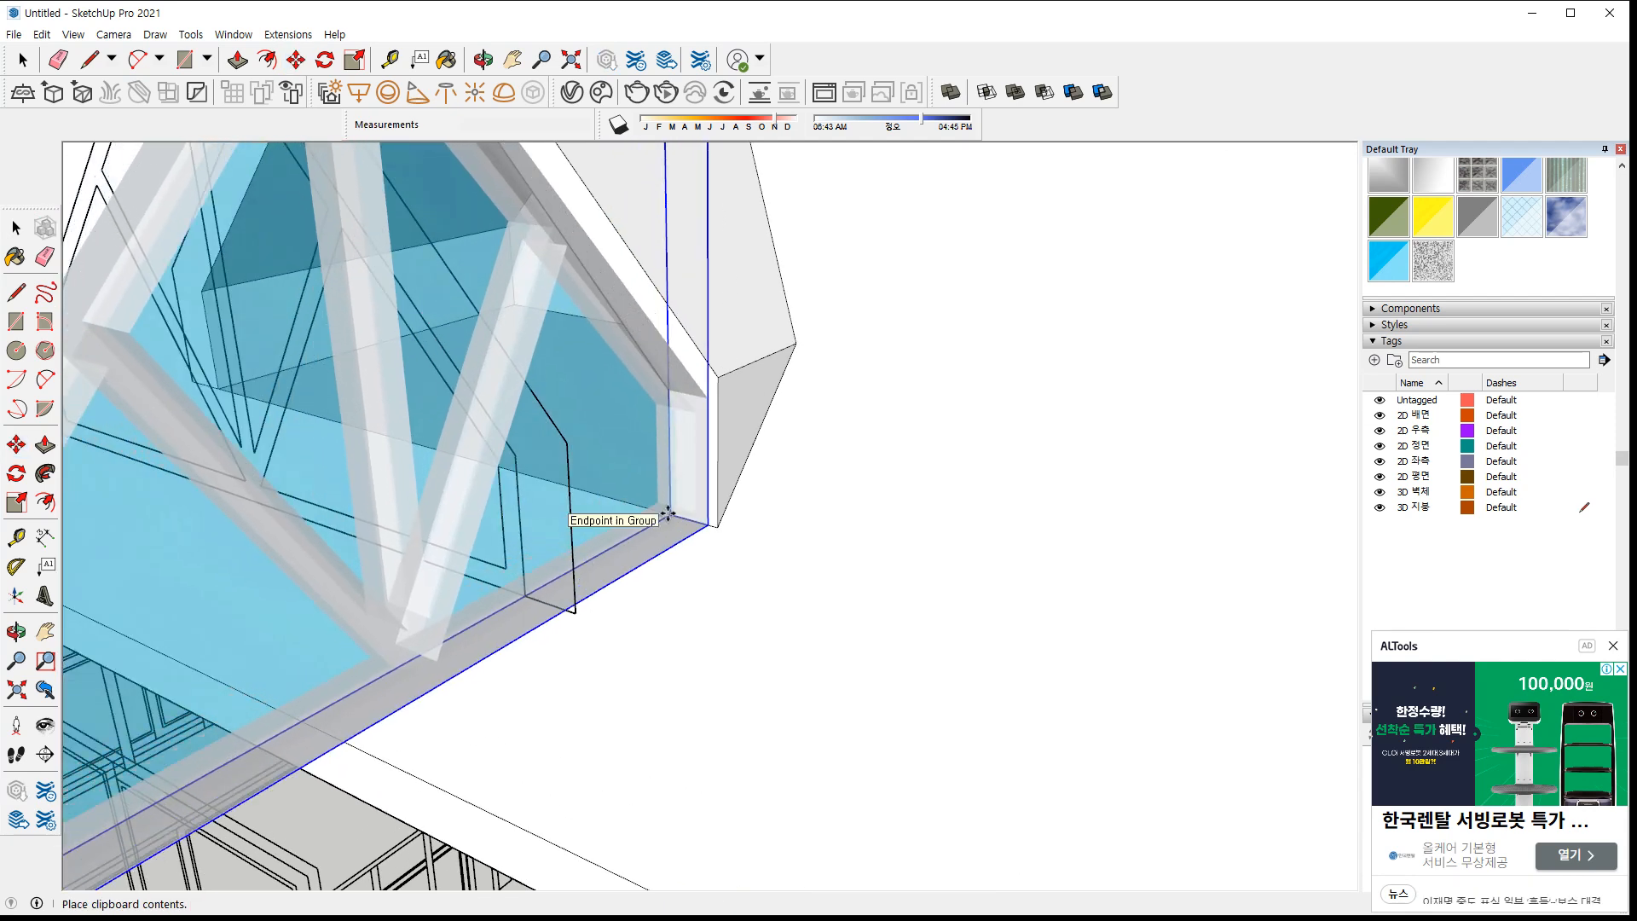
pyautogui.click(668, 512)
pyautogui.press('q')
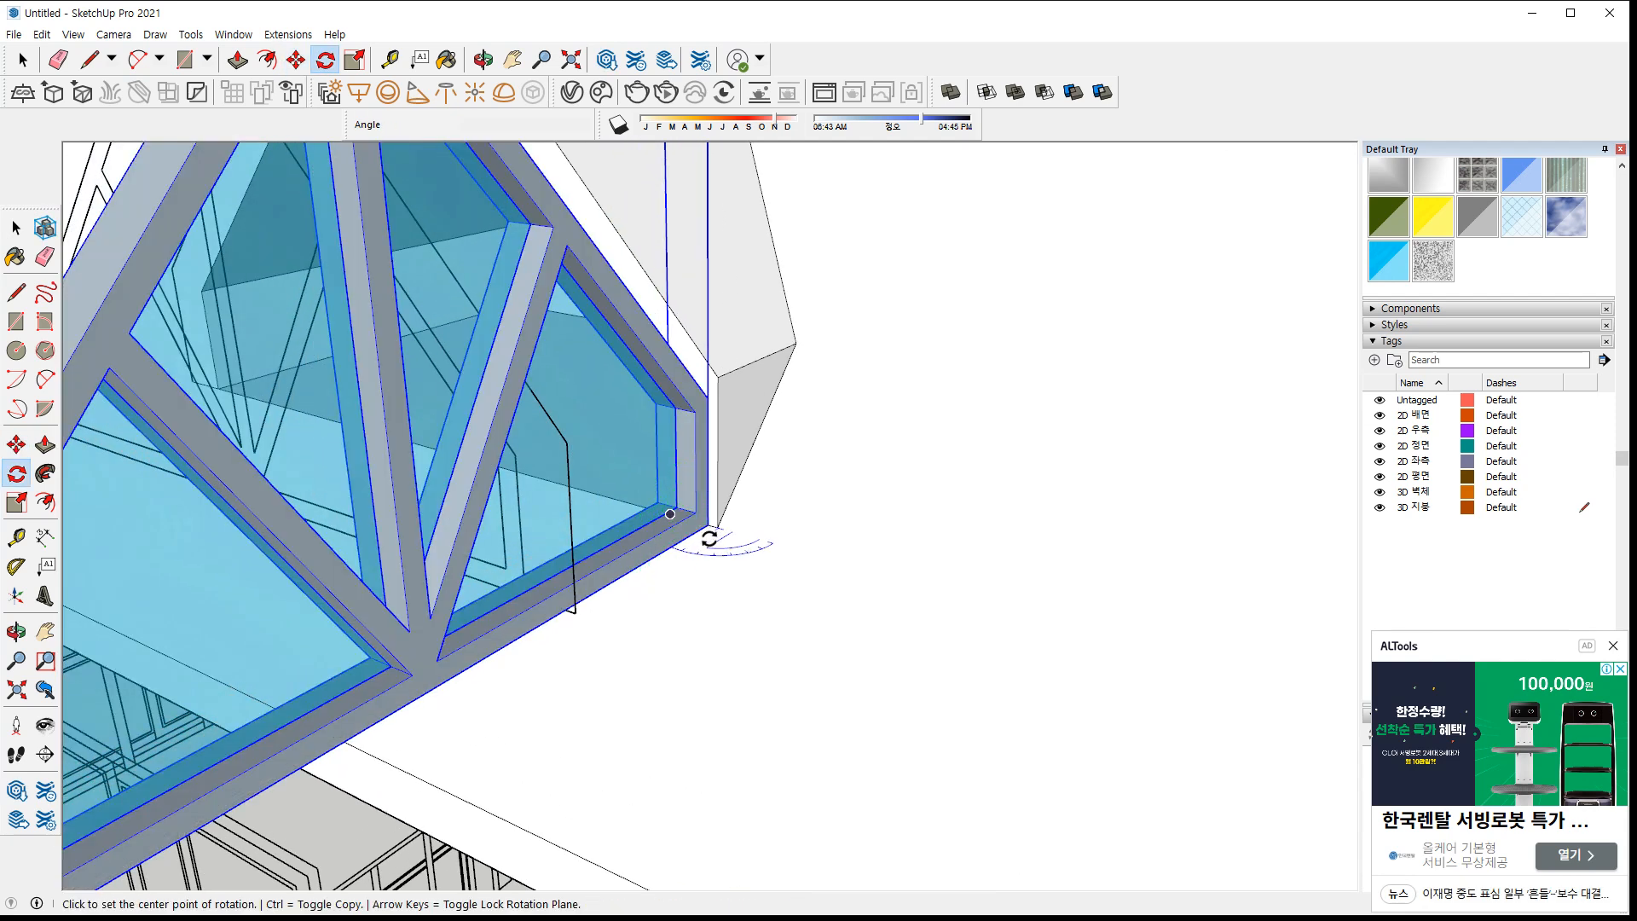
pyautogui.click(650, 556)
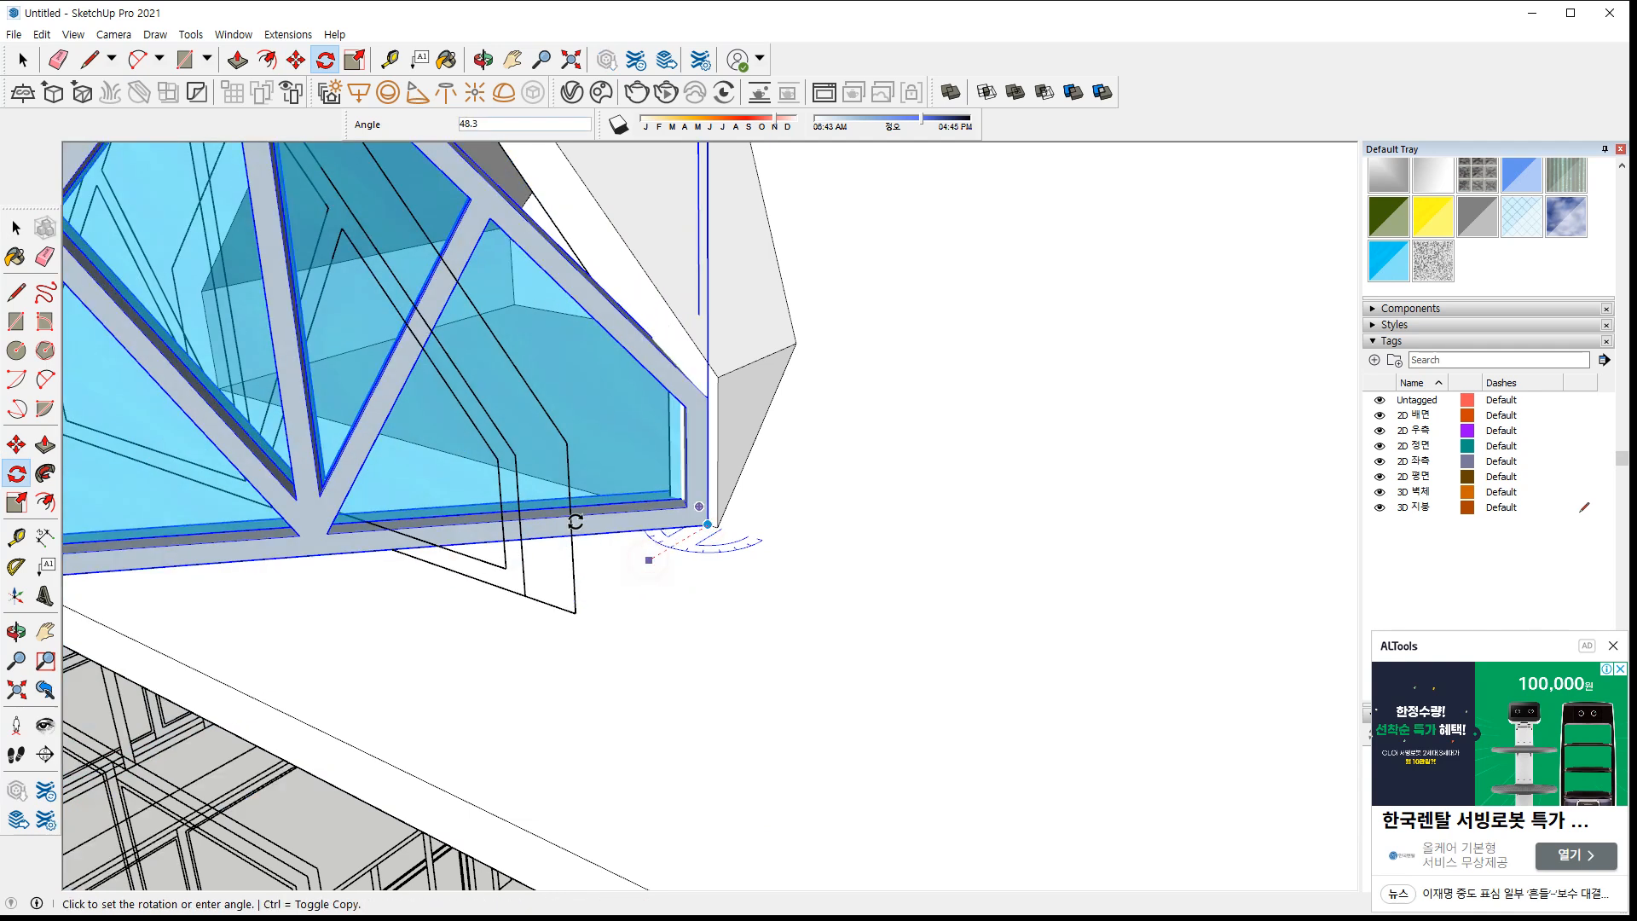
pyautogui.click(547, 480)
# Move the rotated window group inward from the front edge to recess it in its dormer opening
pyautogui.scroll(4, 204, 401)
pyautogui.moveTo(186, 415); pyautogui.dragTo(324, 457, button='middle')
pyautogui.moveTo(193, 468); pyautogui.dragTo(548, 511, button='middle')
pyautogui.press('m')
pyautogui.scroll(2, 244, 497)
pyautogui.click(235, 497)
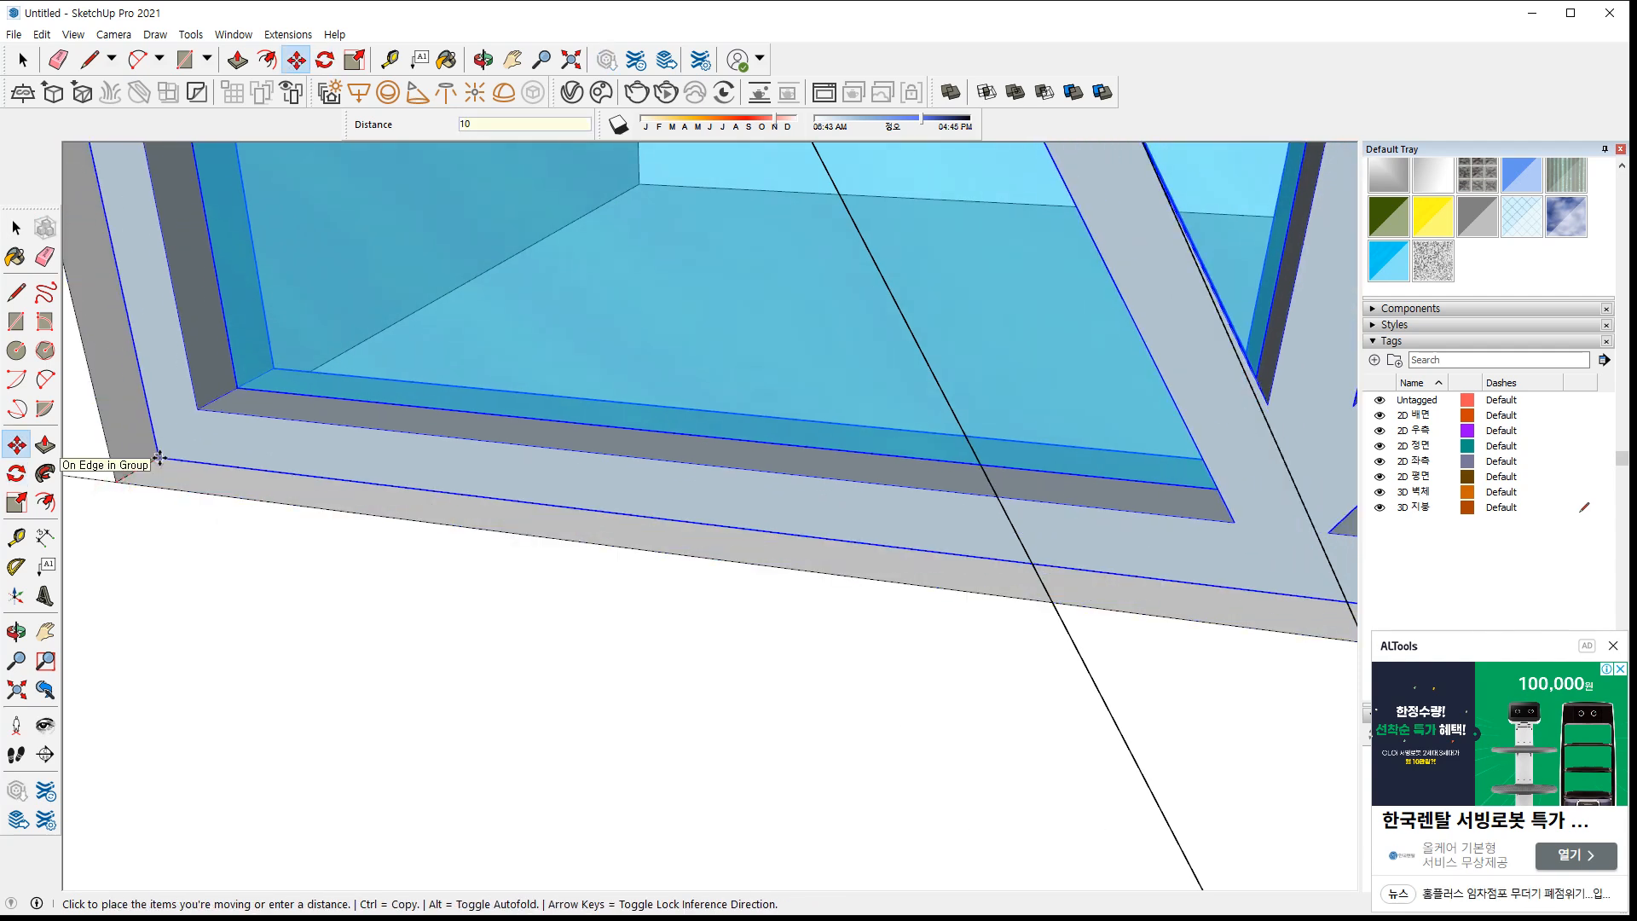
pyautogui.press('Return')
pyautogui.scroll(-6, 226, 554)
pyautogui.press('space')
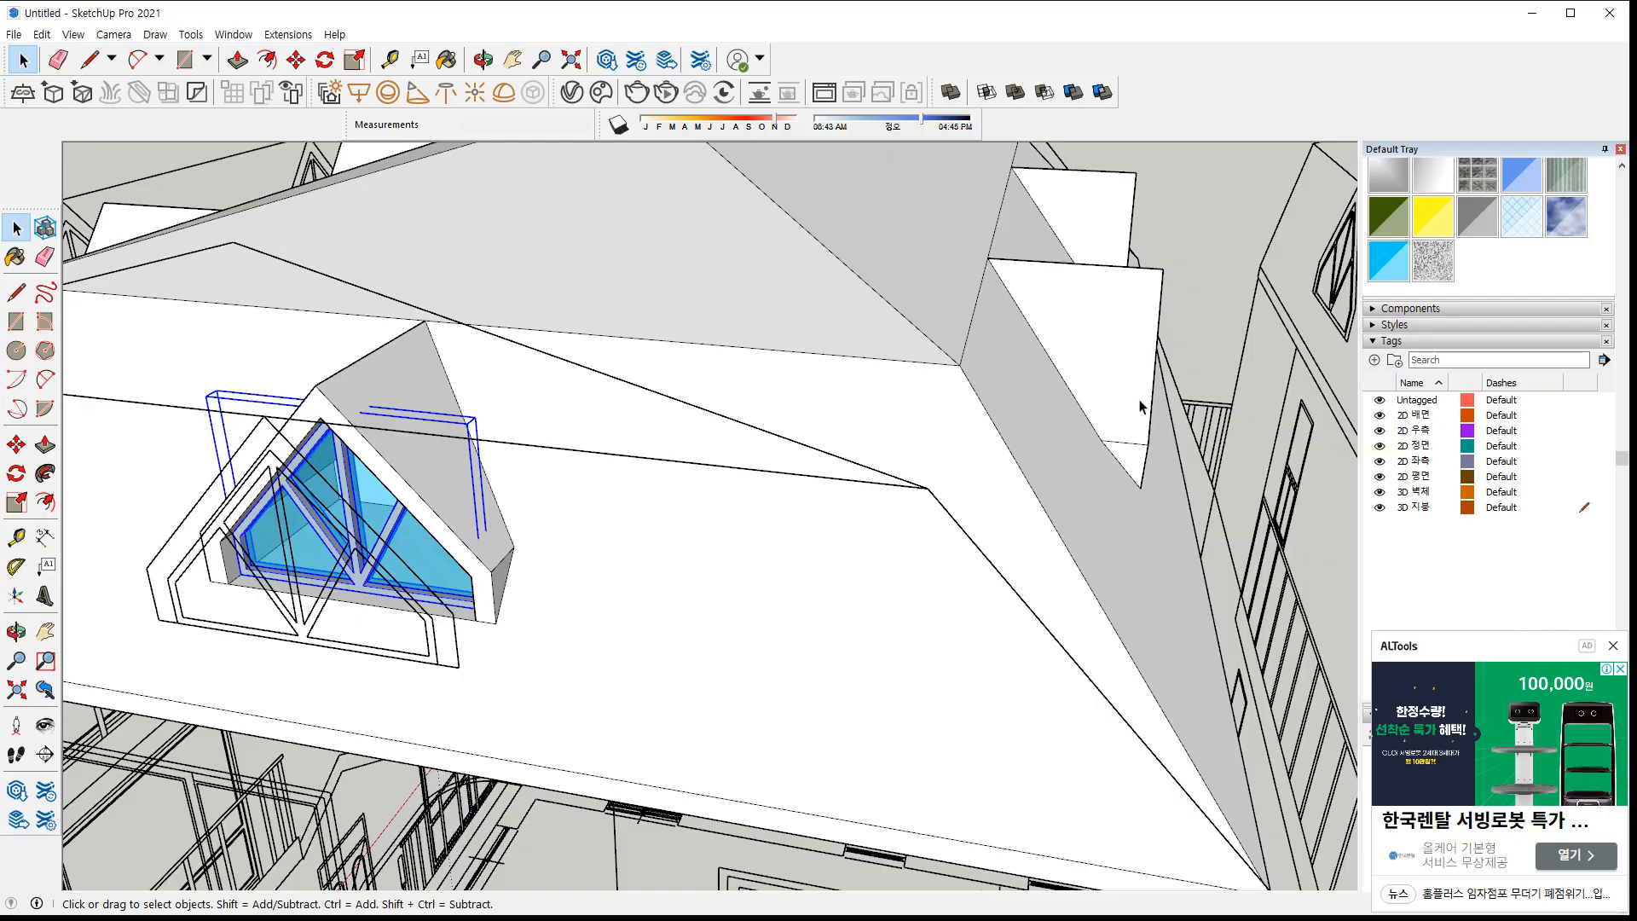
# Inspect the dormers around the roof for their placed windows
pyautogui.scroll(-5, 1149, 358)
pyautogui.moveTo(1149, 358)
pyautogui.mouseDown(button='middle')
pyautogui.moveTo(322, 475)
pyautogui.moveTo(537, 566)
pyautogui.moveTo(655, 550)
pyautogui.moveTo(596, 511)
pyautogui.moveTo(662, 530)
pyautogui.moveTo(816, 488)
pyautogui.mouseUp(button='middle')
pyautogui.scroll(-3, 537, 571)
pyautogui.scroll(-3, 655, 550)
pyautogui.scroll(3, 816, 488)
pyautogui.scroll(-3, 816, 487)
pyautogui.moveTo(432, 537); pyautogui.dragTo(648, 512, button='middle')
pyautogui.scroll(3, 791, 501)
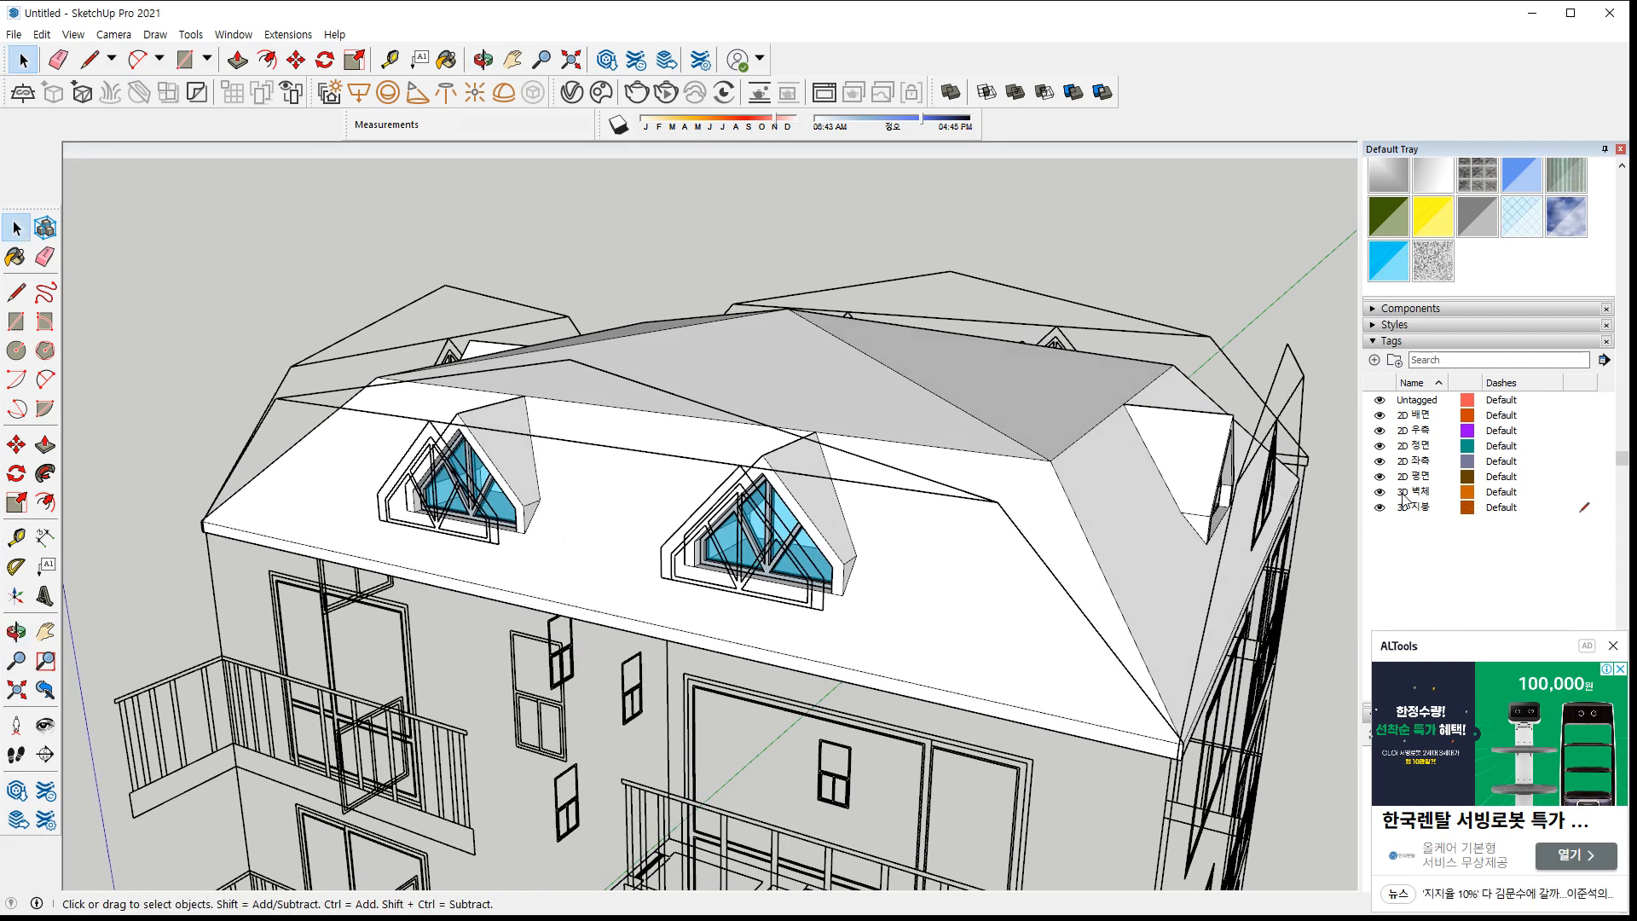
# Make 3D 벽체 the active tag and hide the 3D 지붕 tag
pyautogui.click(1576, 493)
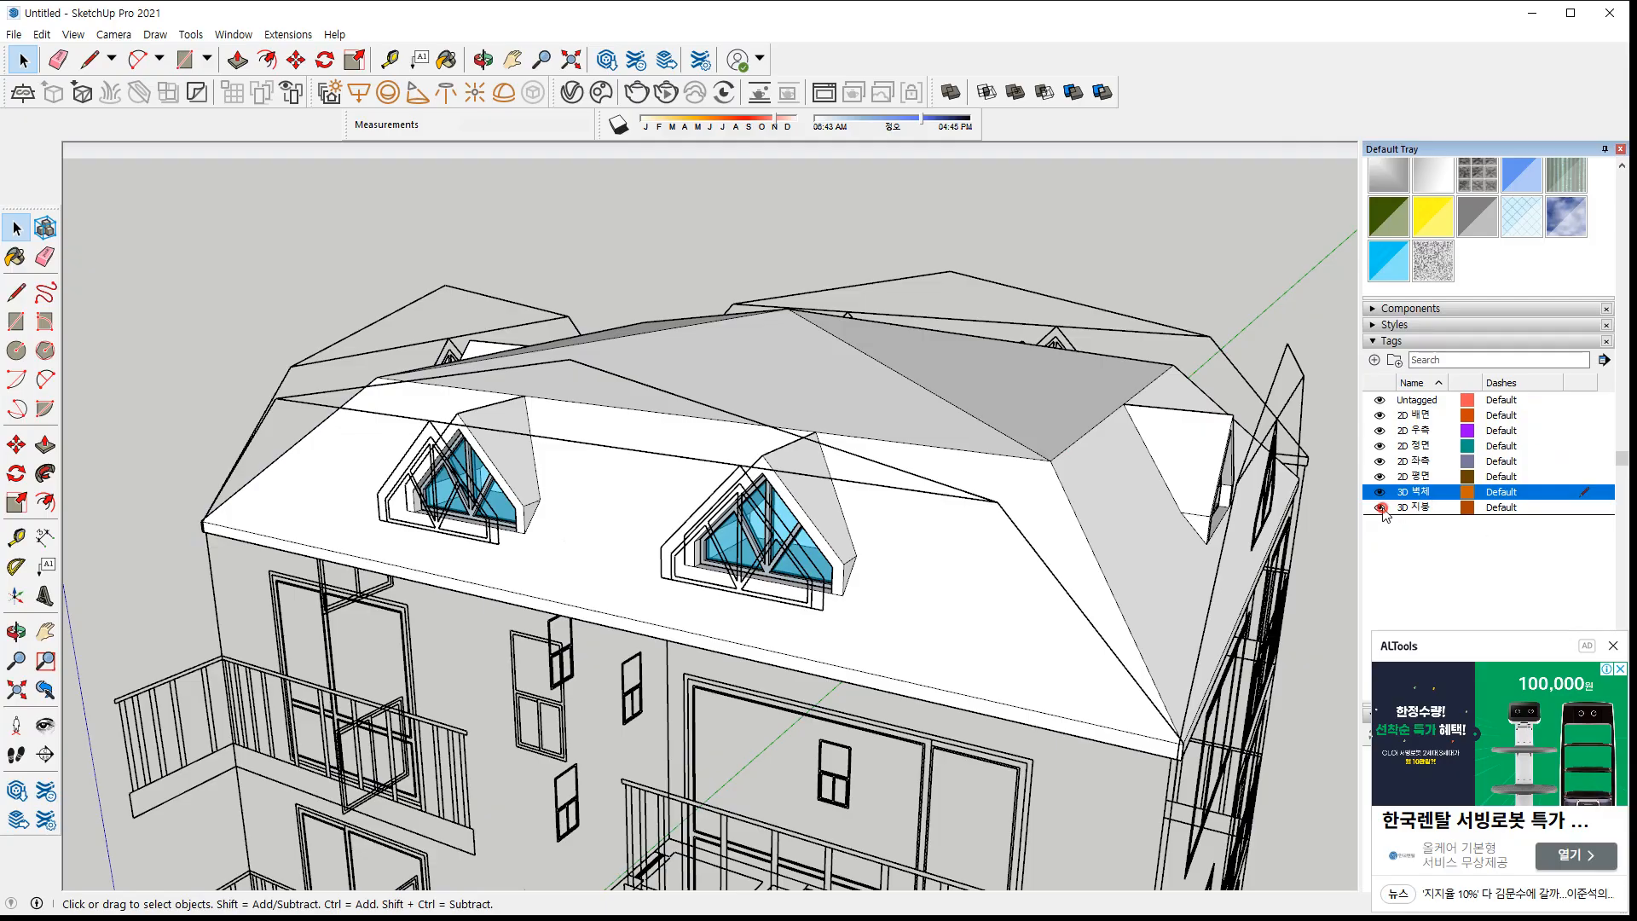
pyautogui.click(1380, 508)
pyautogui.click(1380, 508)
pyautogui.click(1380, 507)
pyautogui.click(1380, 507)
pyautogui.click(1379, 508)
pyautogui.click(1379, 507)
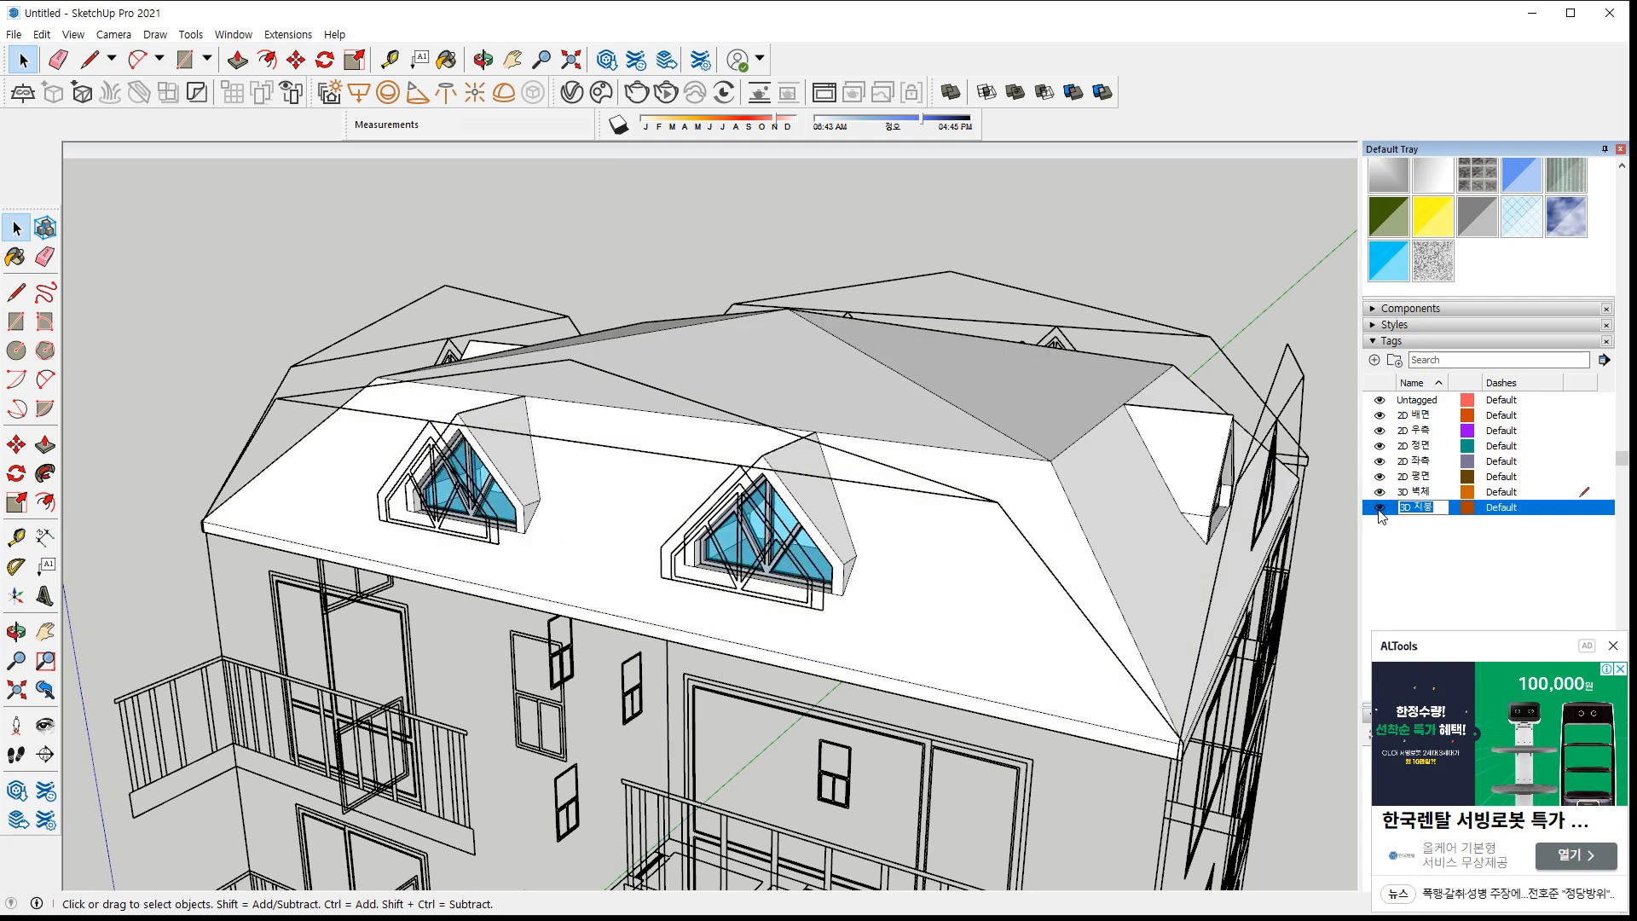
pyautogui.click(1379, 508)
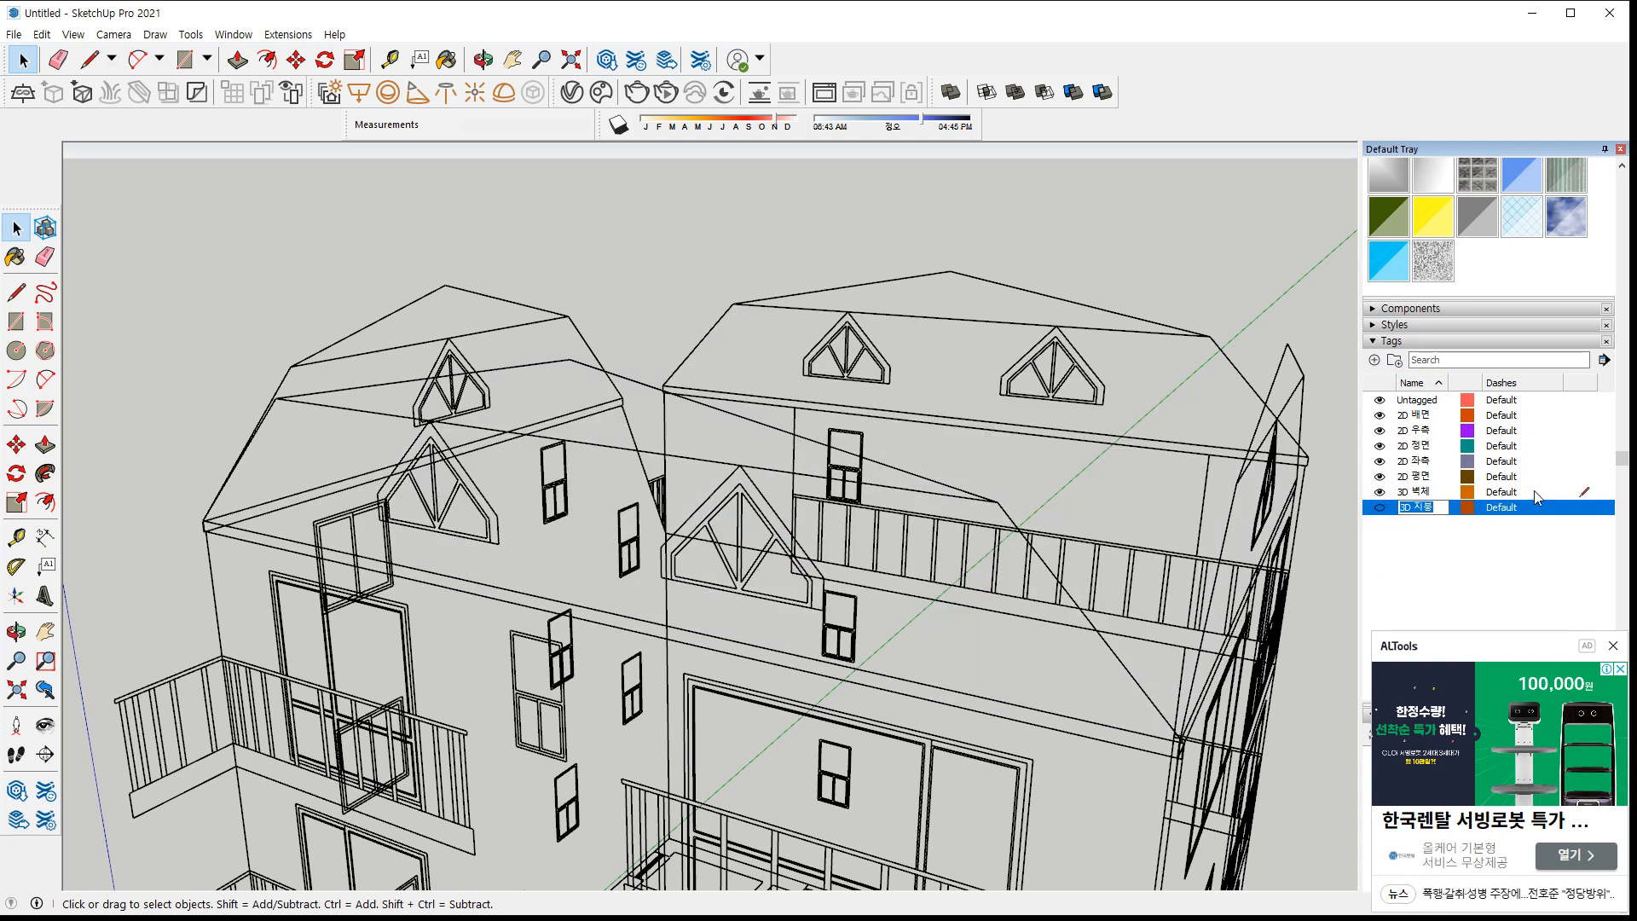
# Draw the front wall as a vertical rectangle about 10150 by 8880 mm from its base corner to the opposite eave corner
pyautogui.scroll(-5, 740, 580)
pyautogui.moveTo(735, 586); pyautogui.dragTo(832, 601, button='middle')
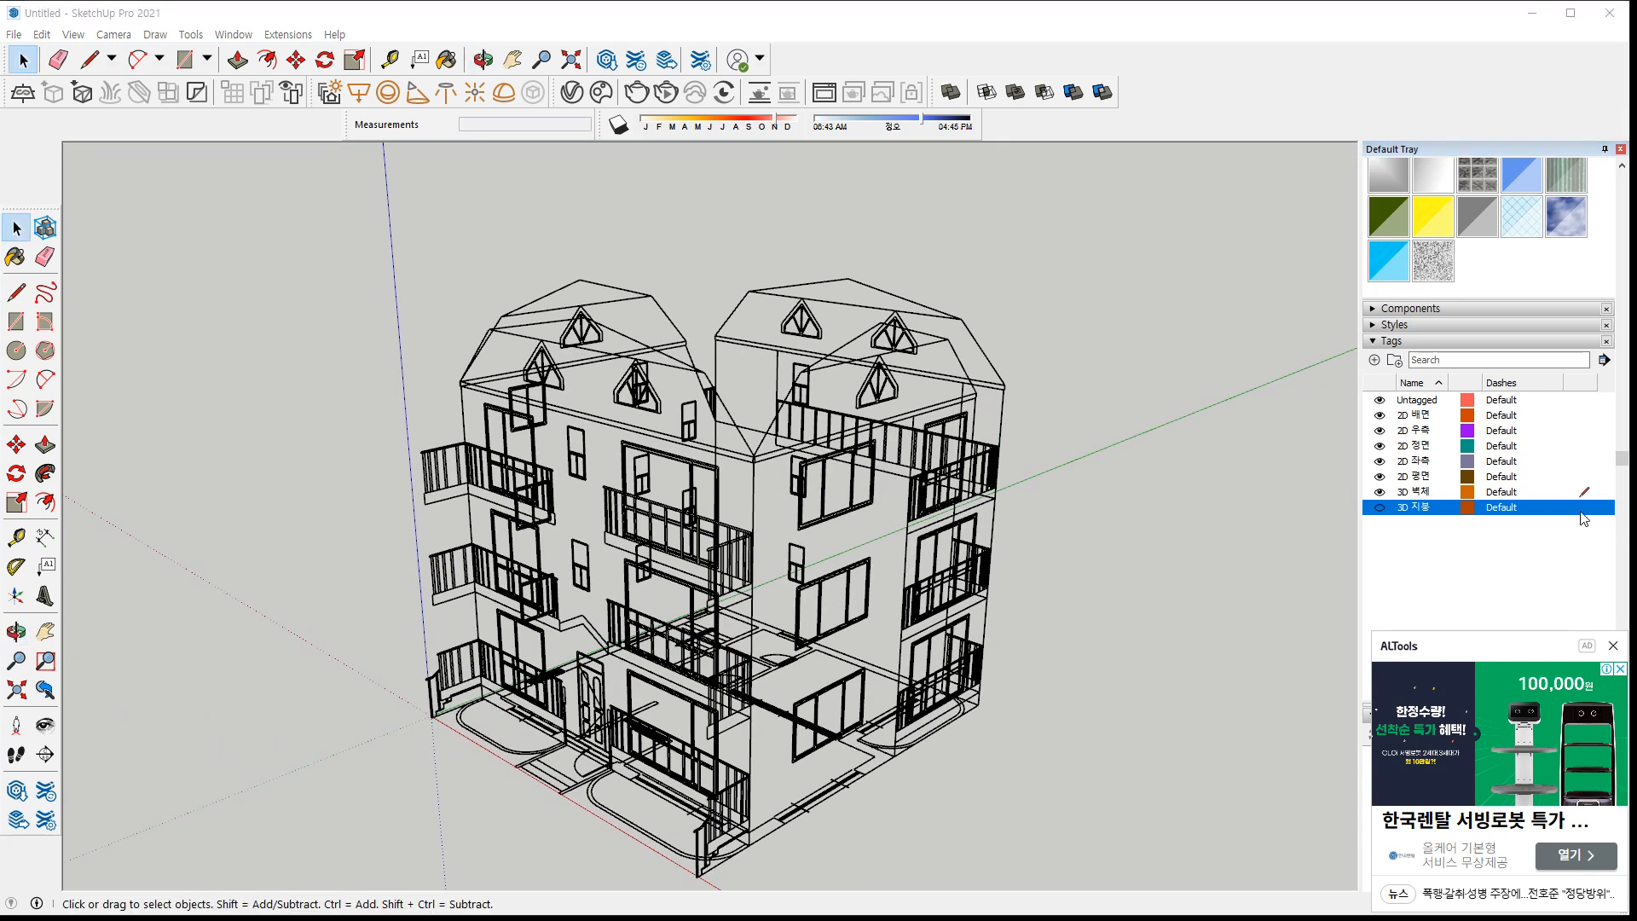
pyautogui.moveTo(1006, 514); pyautogui.dragTo(738, 813, button='middle')
pyautogui.scroll(8, 458, 732)
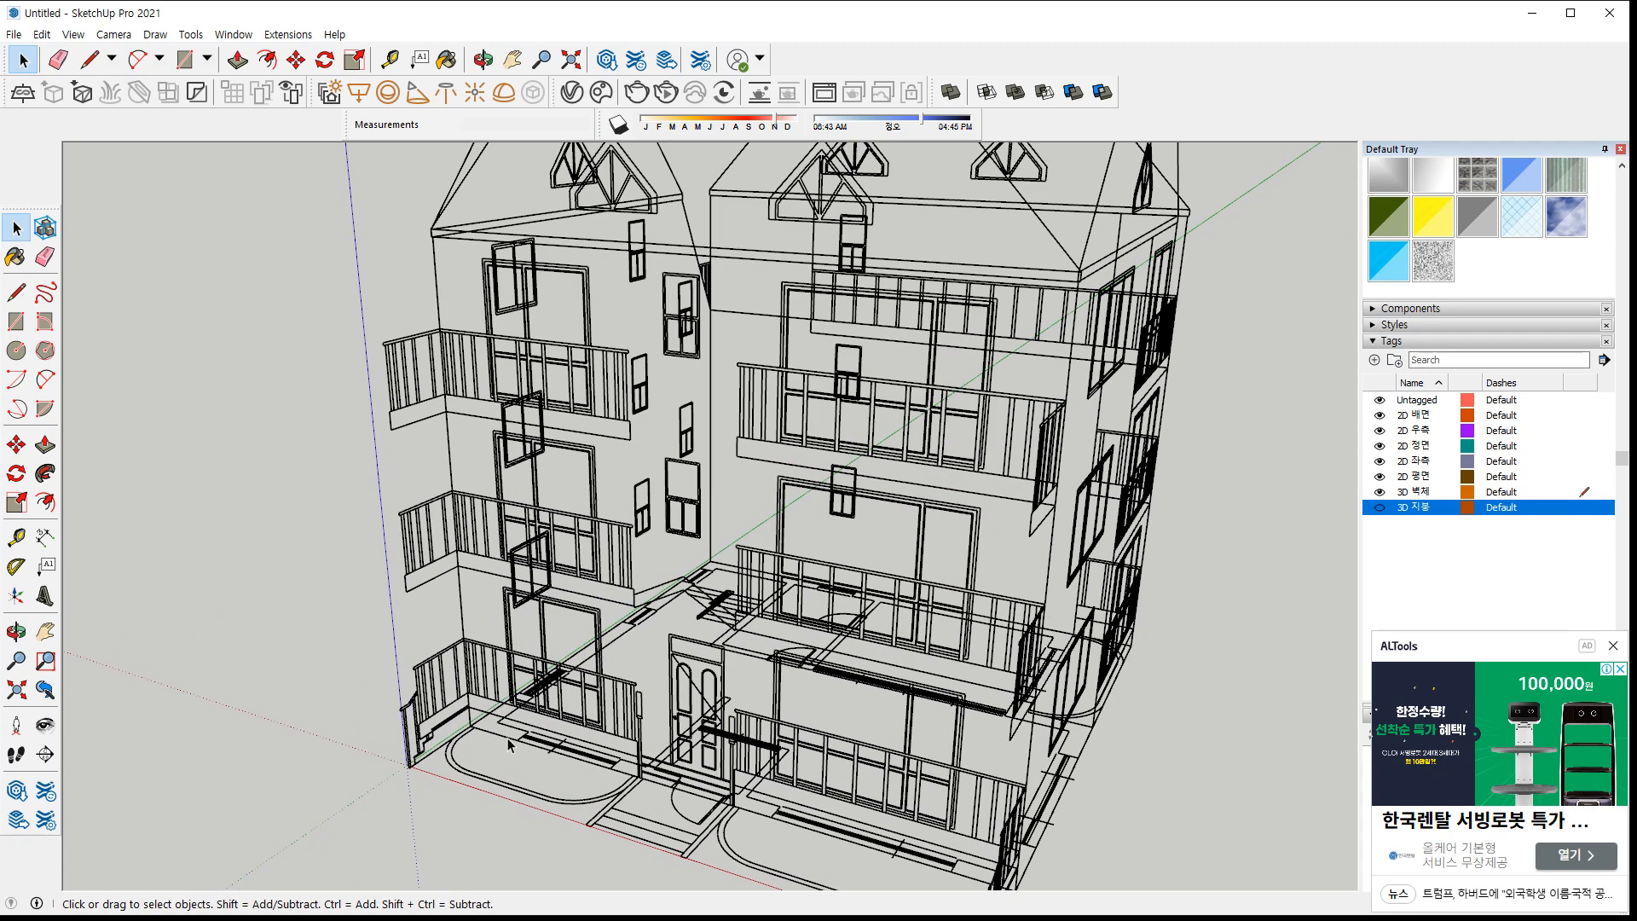
pyautogui.press('r')
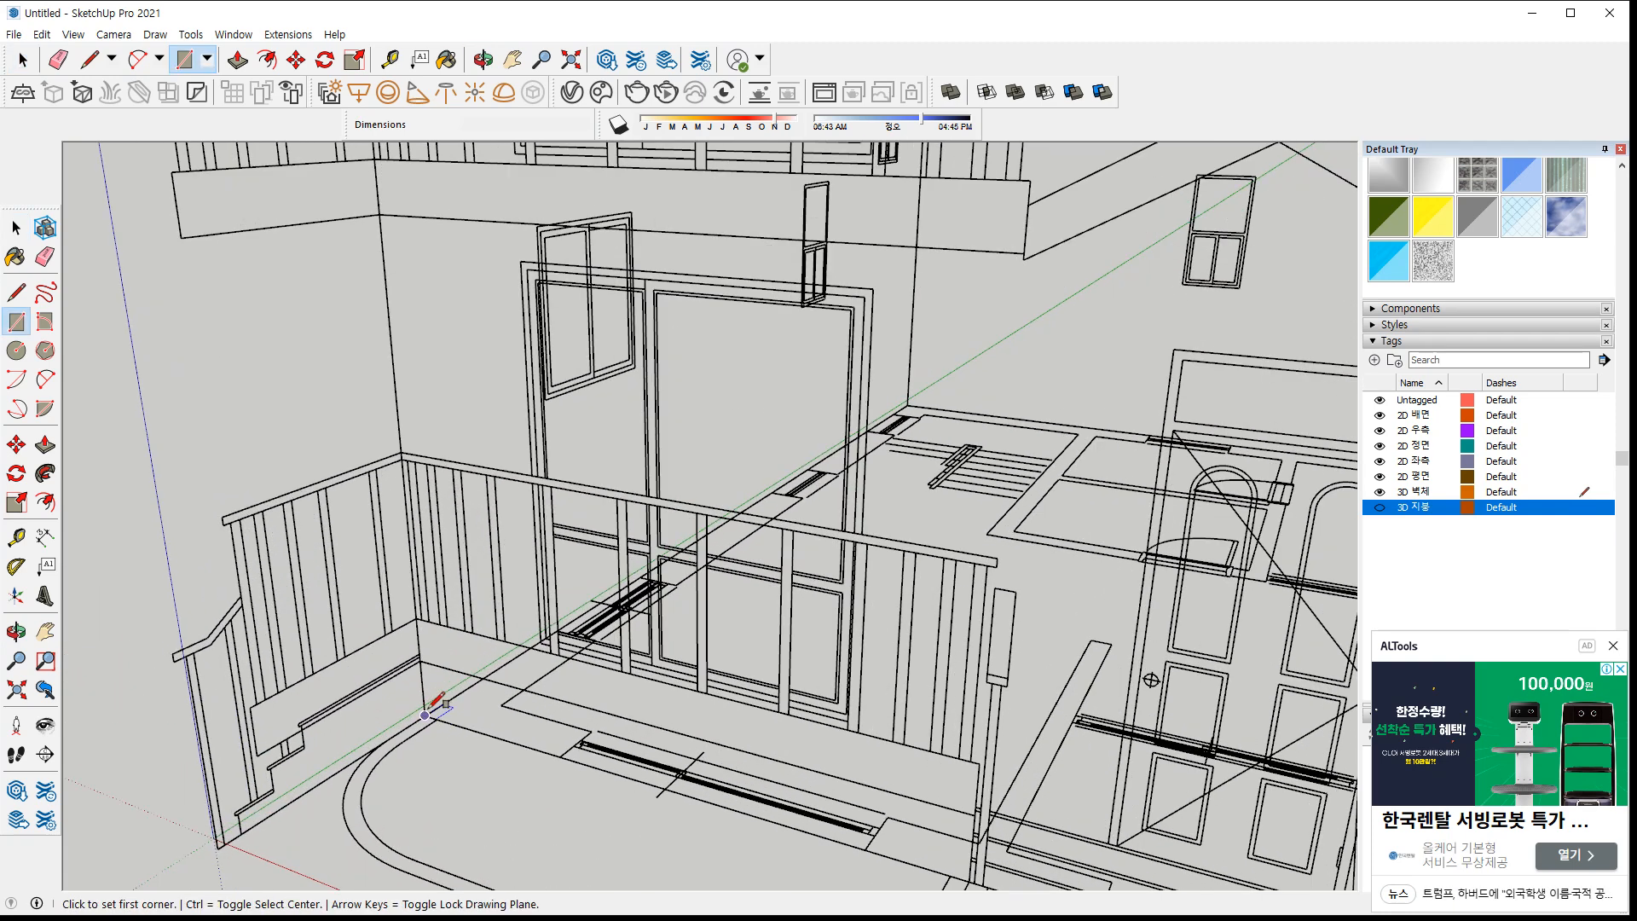
pyautogui.scroll(-10, 579, 673)
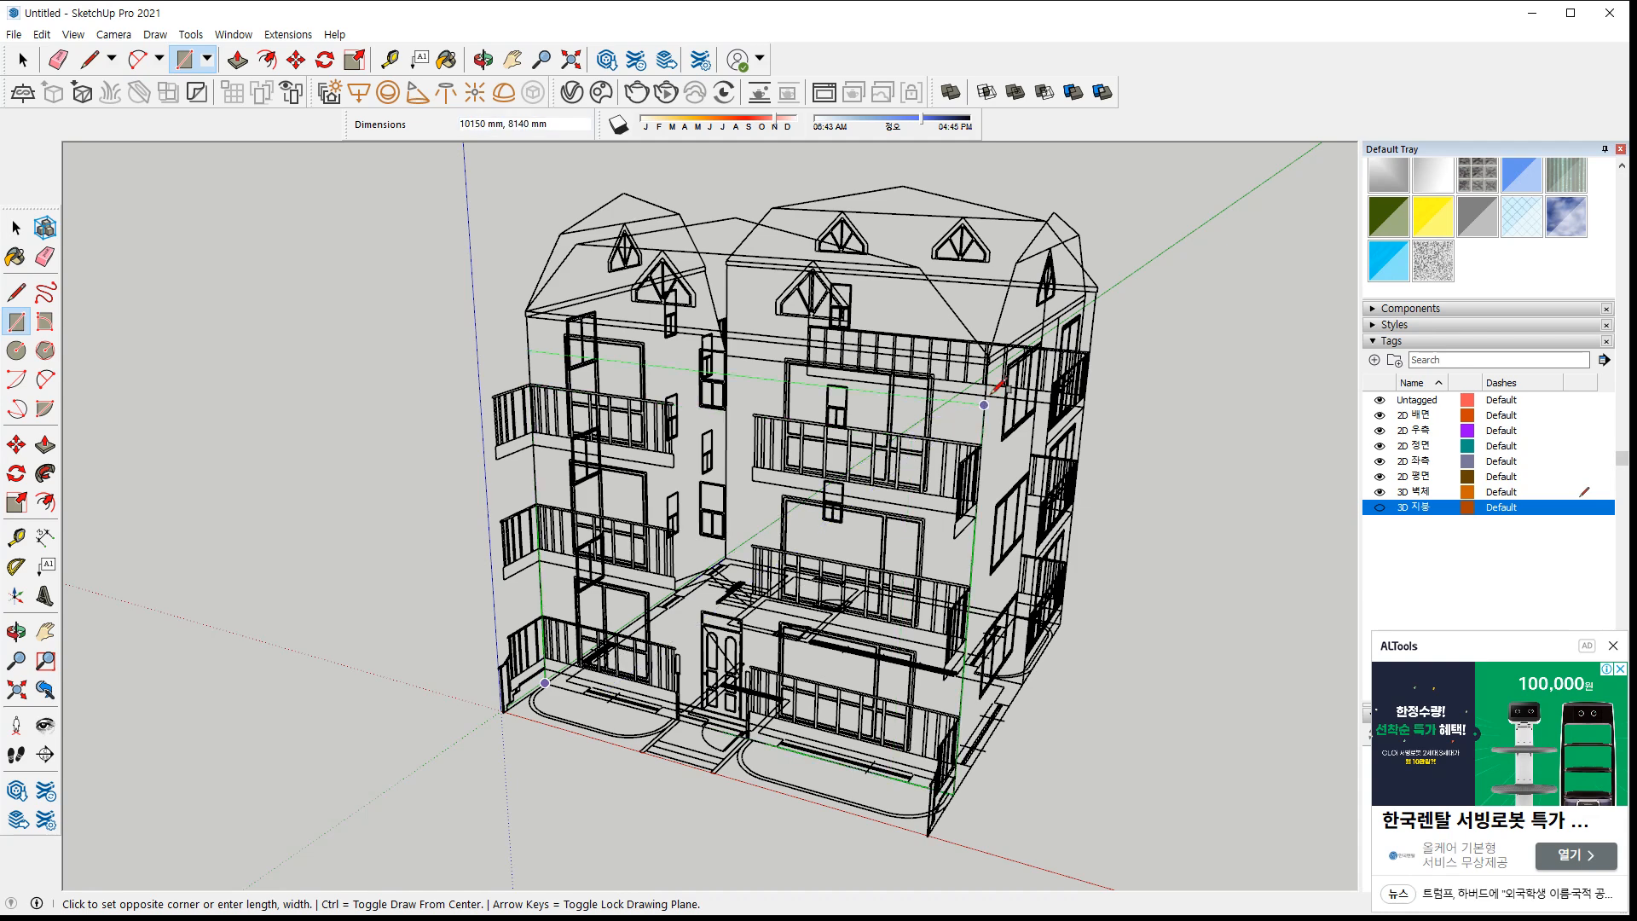
pyautogui.scroll(8, 994, 392)
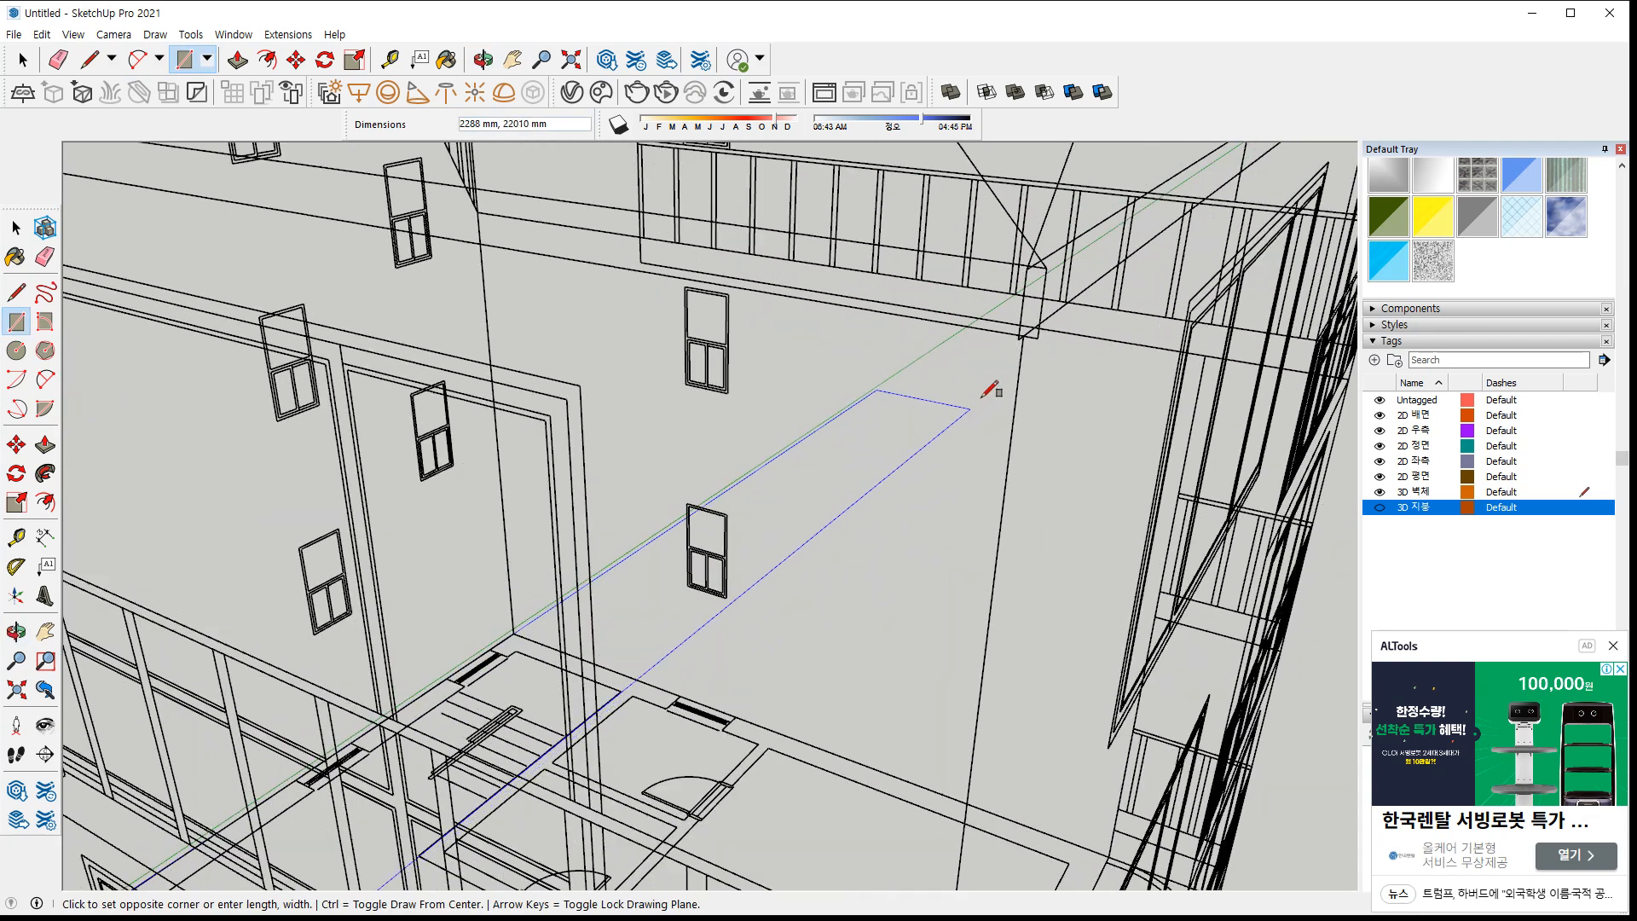
pyautogui.moveTo(1009, 373); pyautogui.dragTo(909, 683, button='middle')
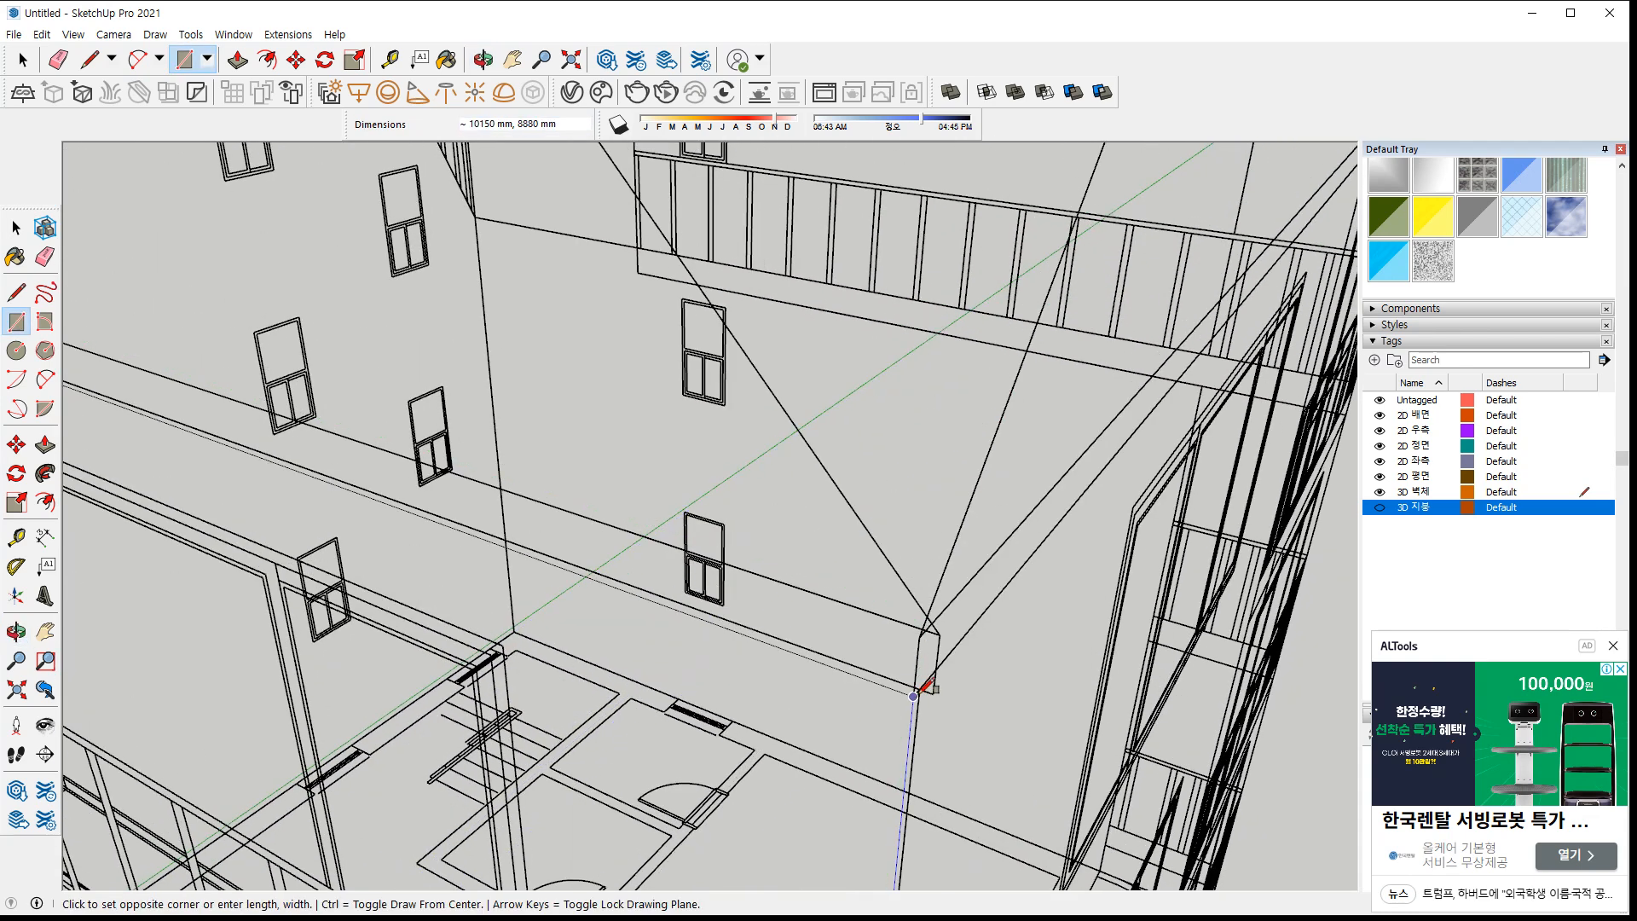
pyautogui.click(918, 689)
# Draw a 2250 by 2000 mm rectangle over the top-floor balcony window outline on the front wall's narrower window column
pyautogui.scroll(-5, 369, 678)
pyautogui.moveTo(545, 682); pyautogui.dragTo(830, 514, button='middle')
pyautogui.scroll(-4, 725, 484)
pyautogui.scroll(5, 332, 218)
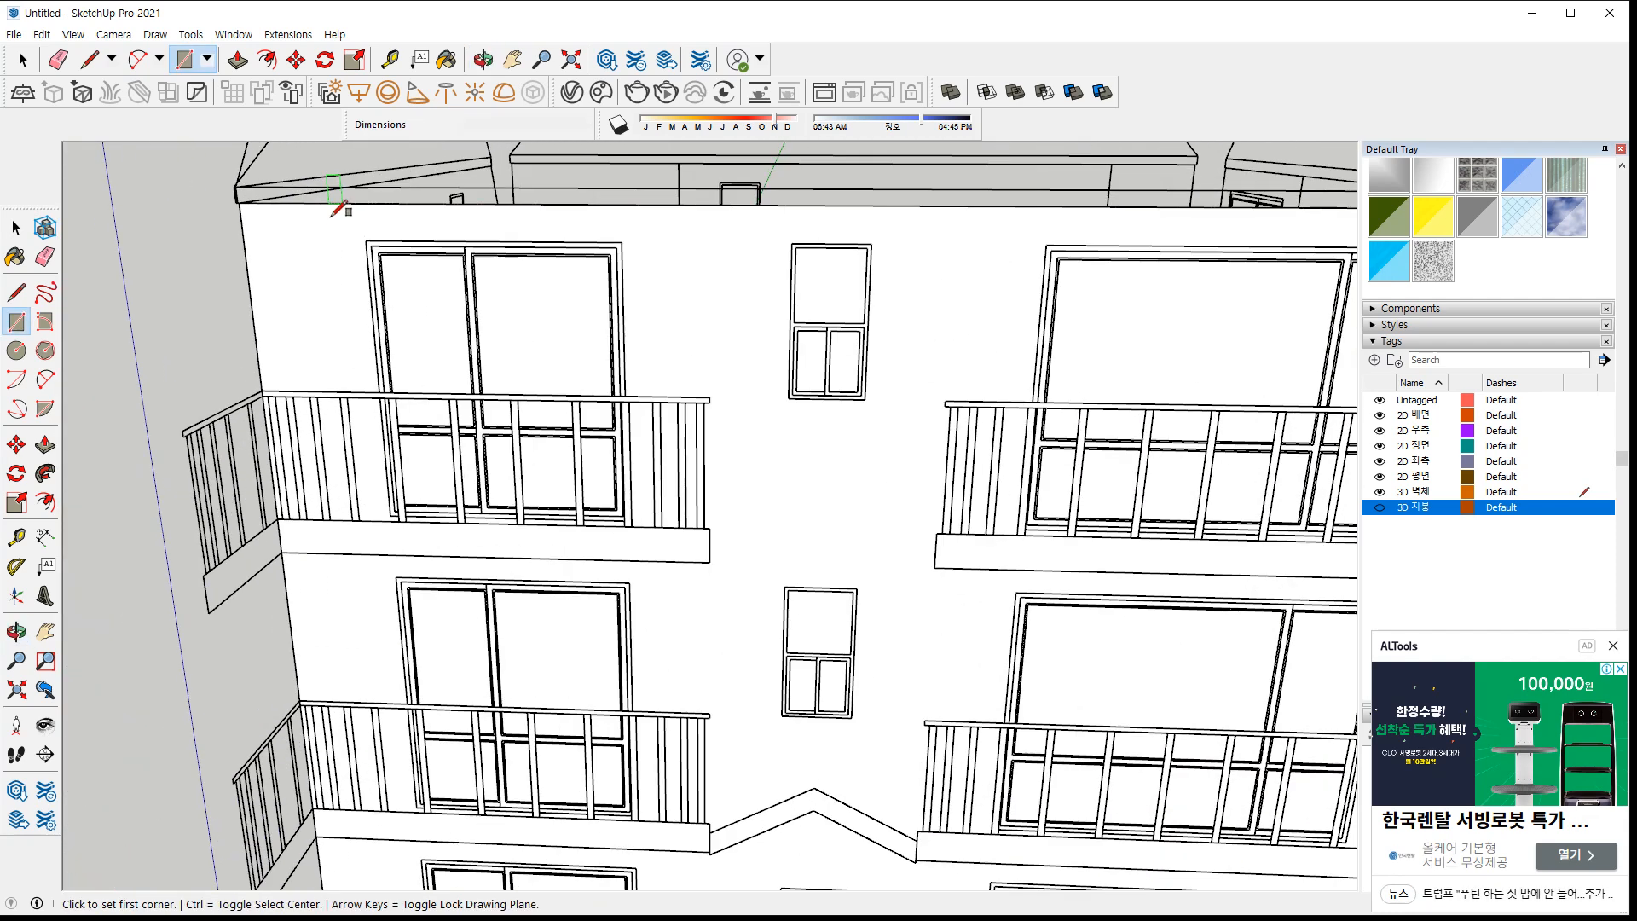
pyautogui.scroll(2, 780, 603)
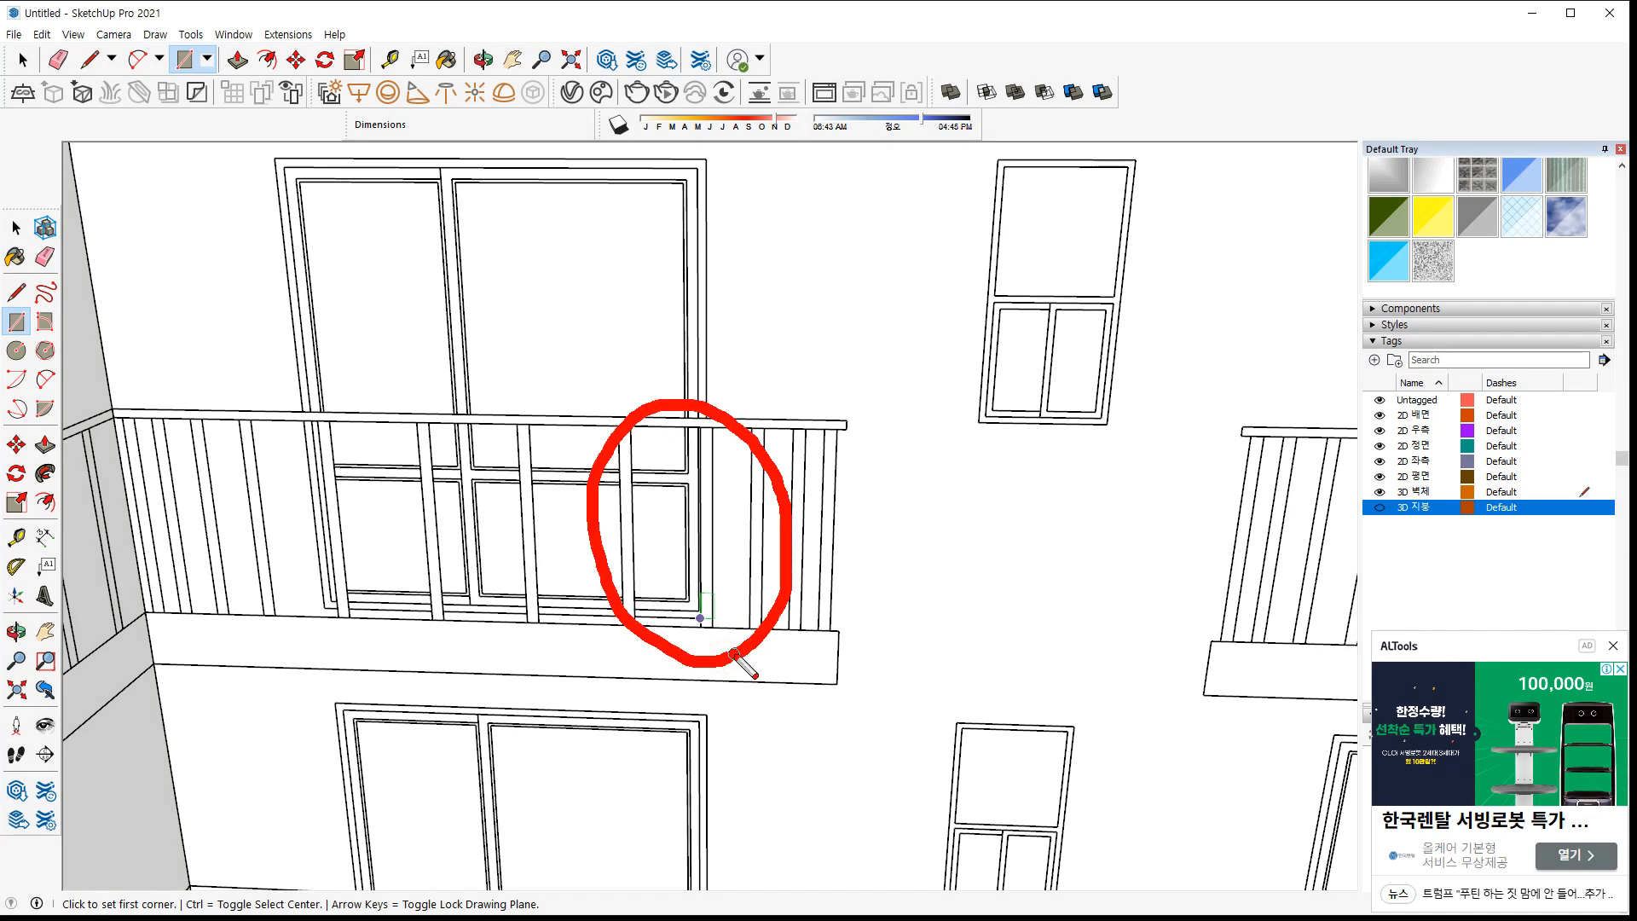
pyautogui.press('Escape')
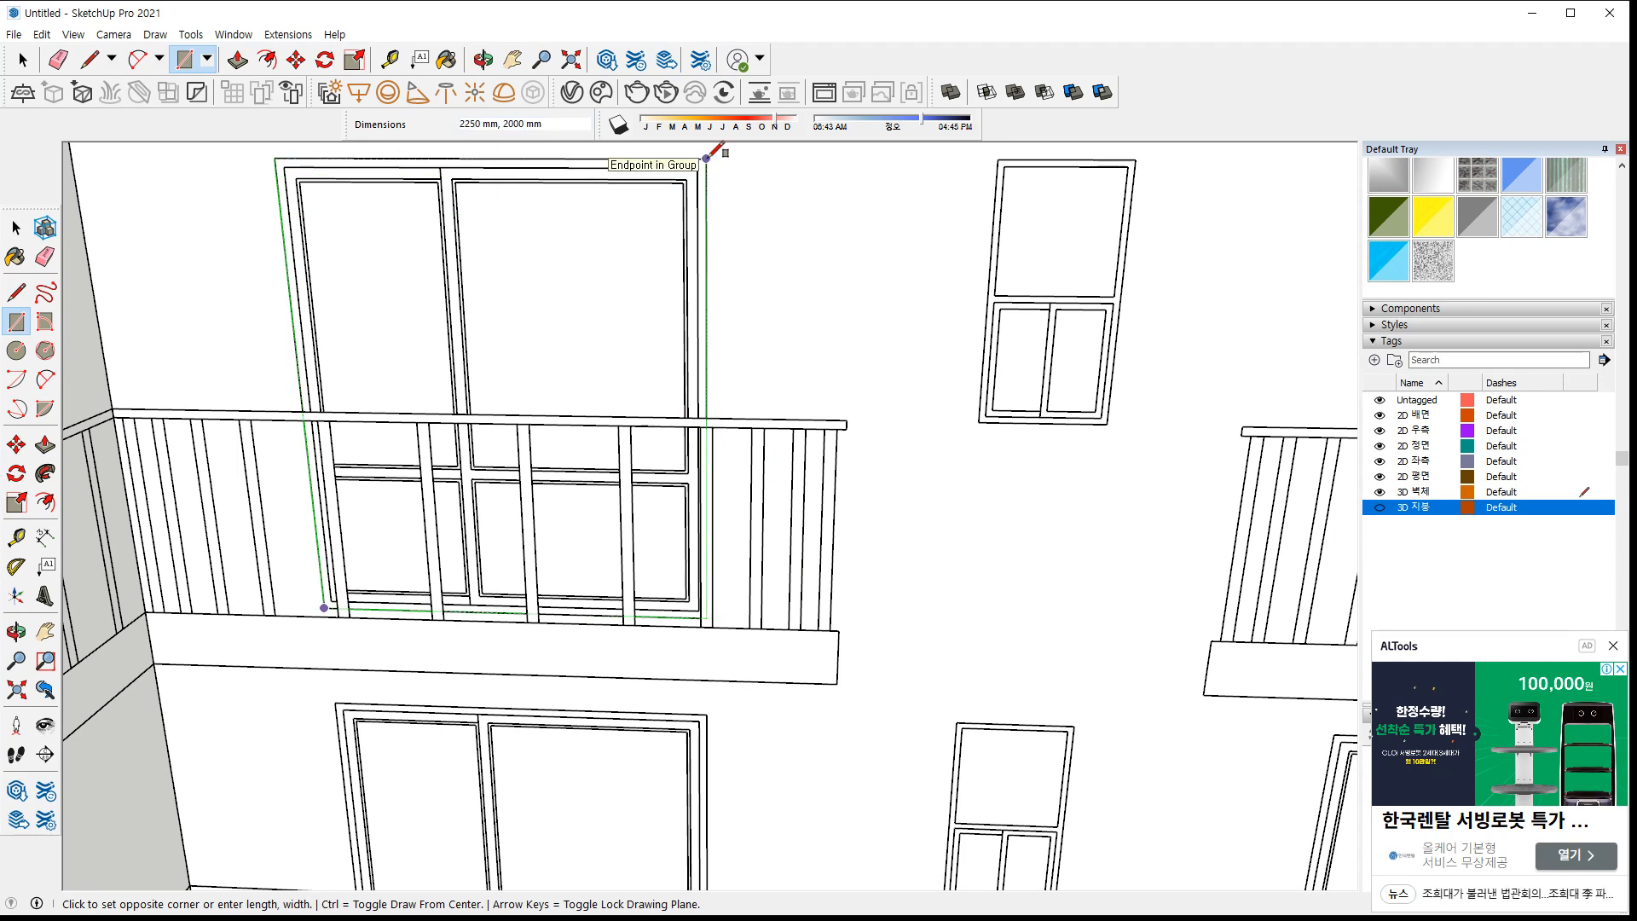
pyautogui.scroll(-1, 383, 668)
pyautogui.keyDown('shift'); pyautogui.moveTo(467, 750); pyautogui.dragTo(465, 482, button='middle'); pyautogui.keyUp('shift')
# Copy the top-floor window face 2800 mm down and repeat with *2 to cover the two floors below
pyautogui.press('space')
pyautogui.click(551, 306)
pyautogui.press('m')
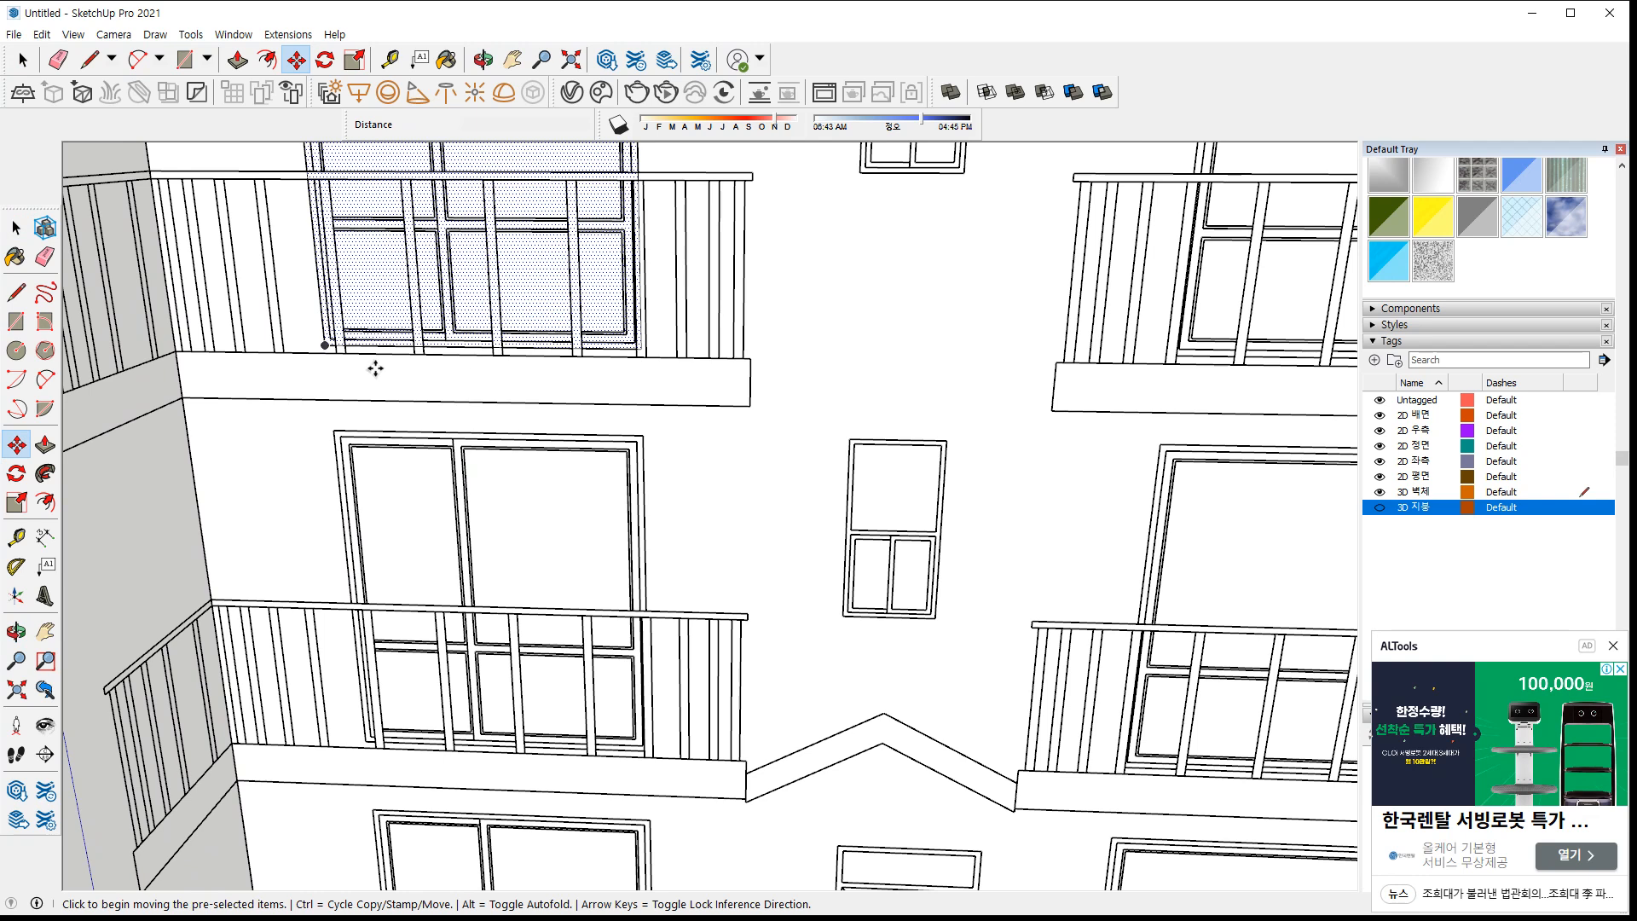
pyautogui.click(324, 343)
pyautogui.press('ctrl')
pyautogui.keyDown('shift'); pyautogui.moveTo(347, 612); pyautogui.dragTo(347, 363, button='middle'); pyautogui.keyUp('shift')
pyautogui.scroll(2, 350, 482)
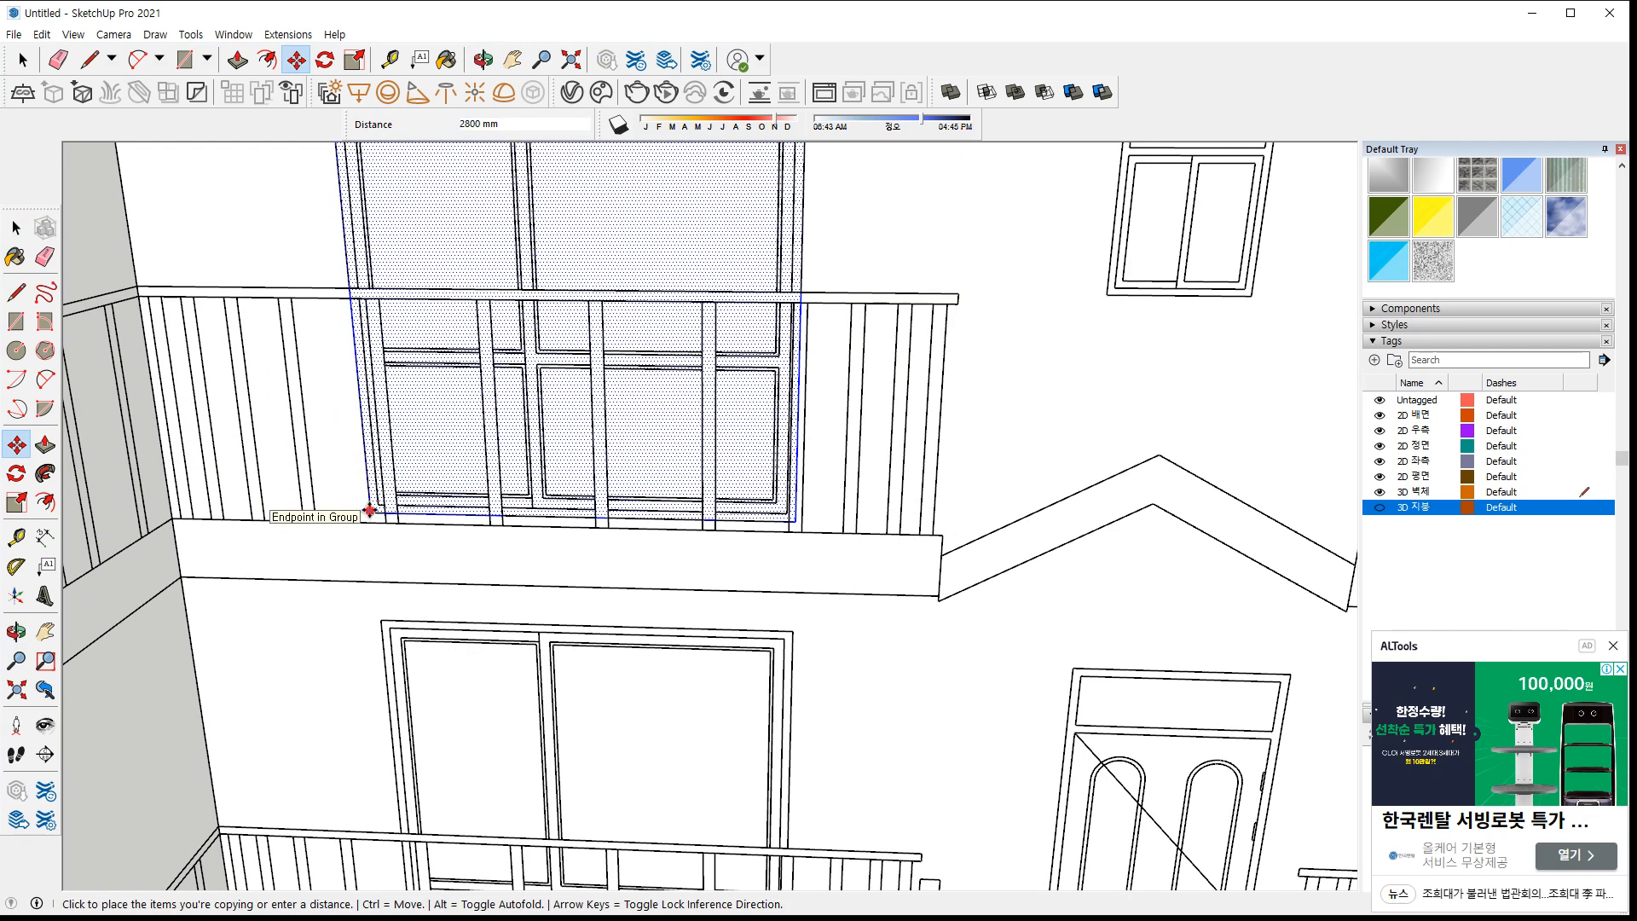
pyautogui.click(369, 510)
pyautogui.press('Return')
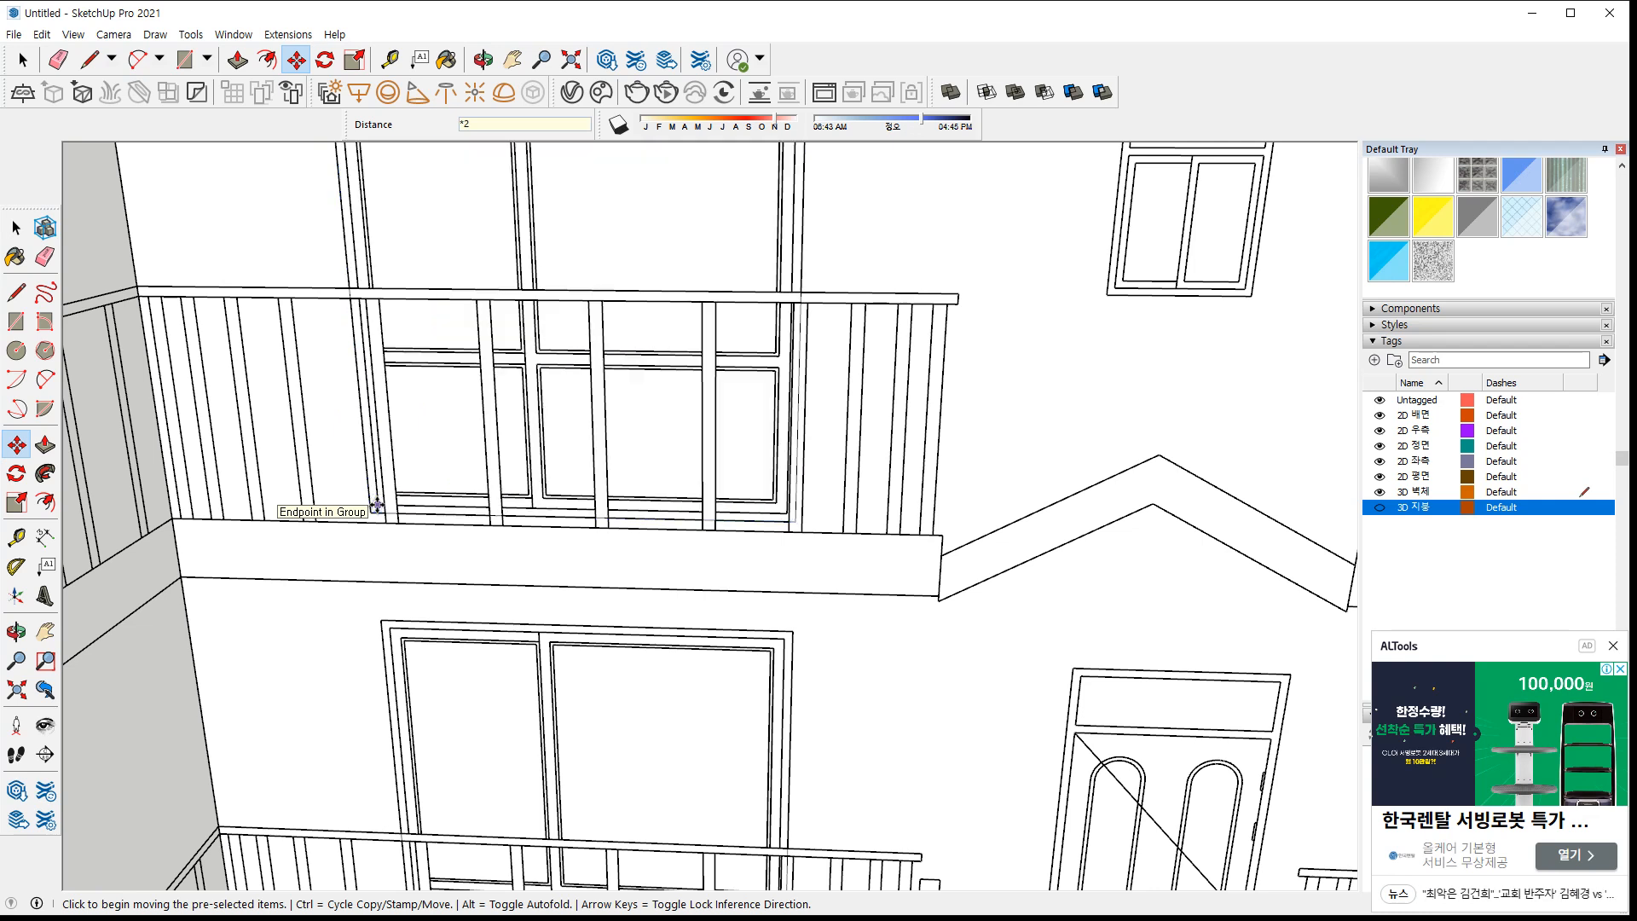
pyautogui.scroll(-6, 503, 644)
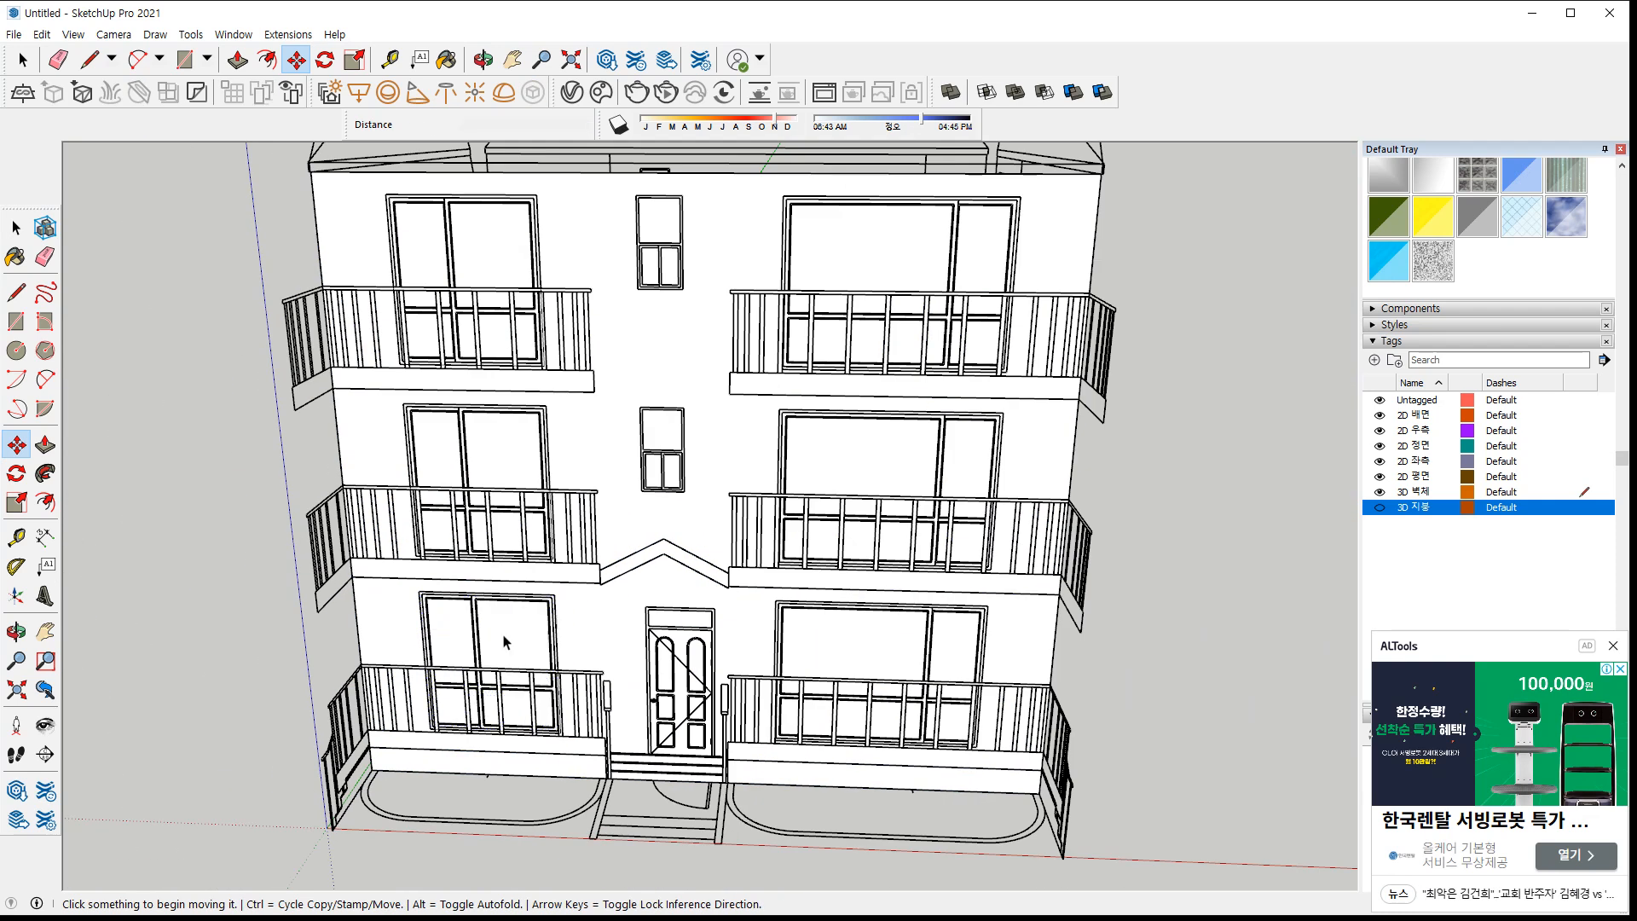
# Check the narrower balcony window faces on all three floors by selecting them together
pyautogui.press('space')
pyautogui.click(503, 636)
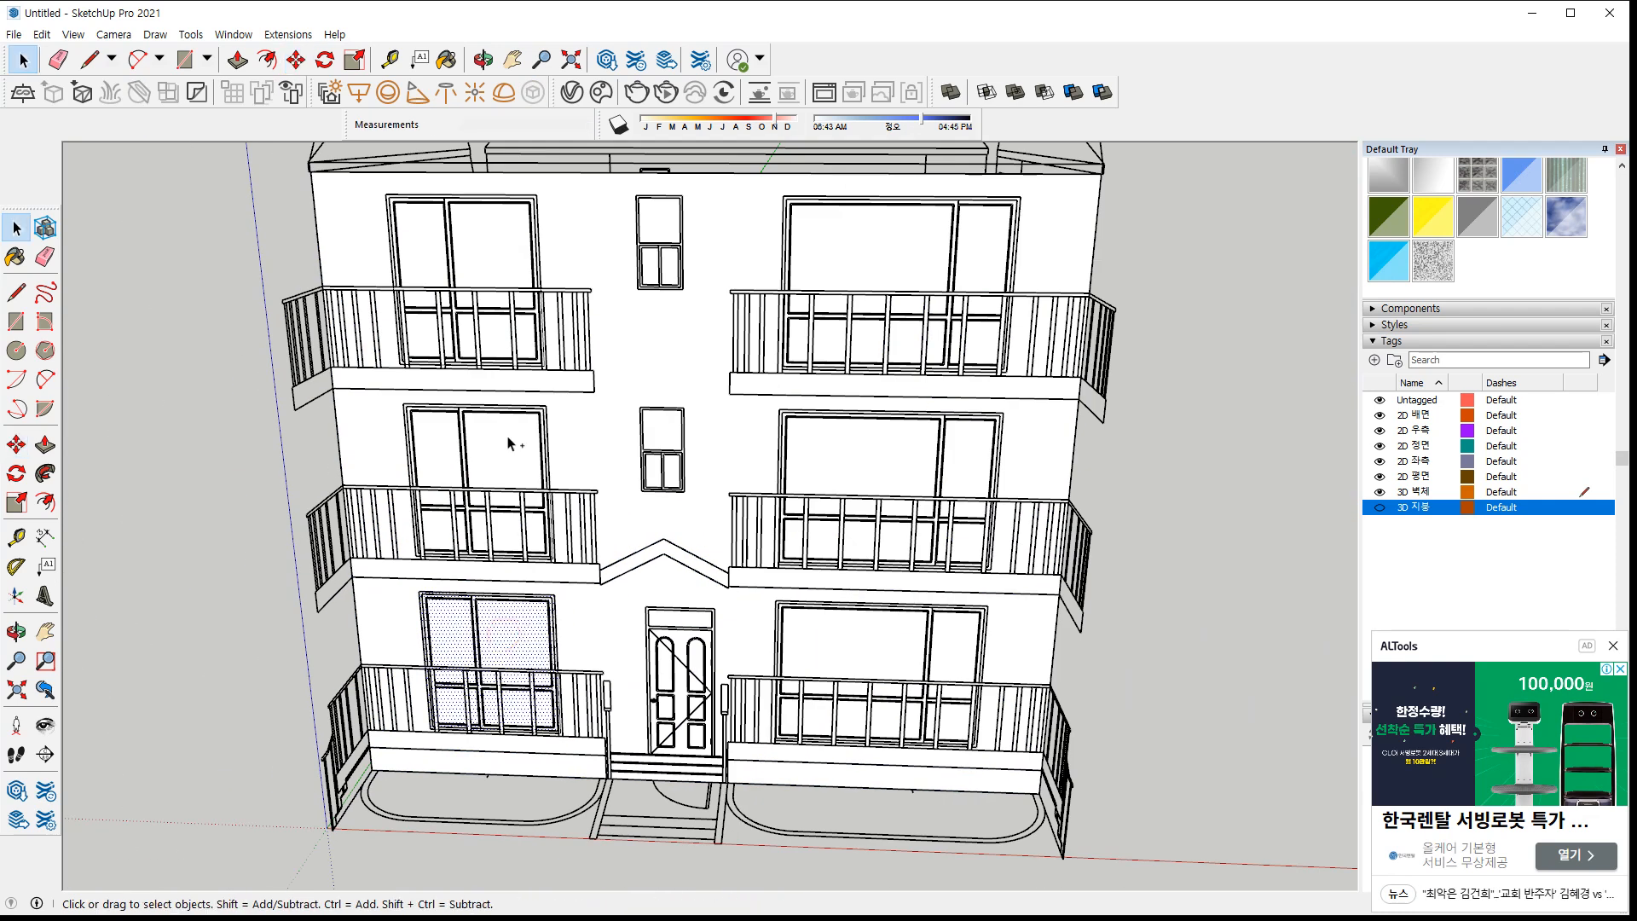
pyautogui.keyDown('ctrl'); pyautogui.click(505, 432); pyautogui.keyUp('ctrl')
pyautogui.keyDown('ctrl'); pyautogui.click(494, 288); pyautogui.keyUp('ctrl')
pyautogui.click(493, 255)
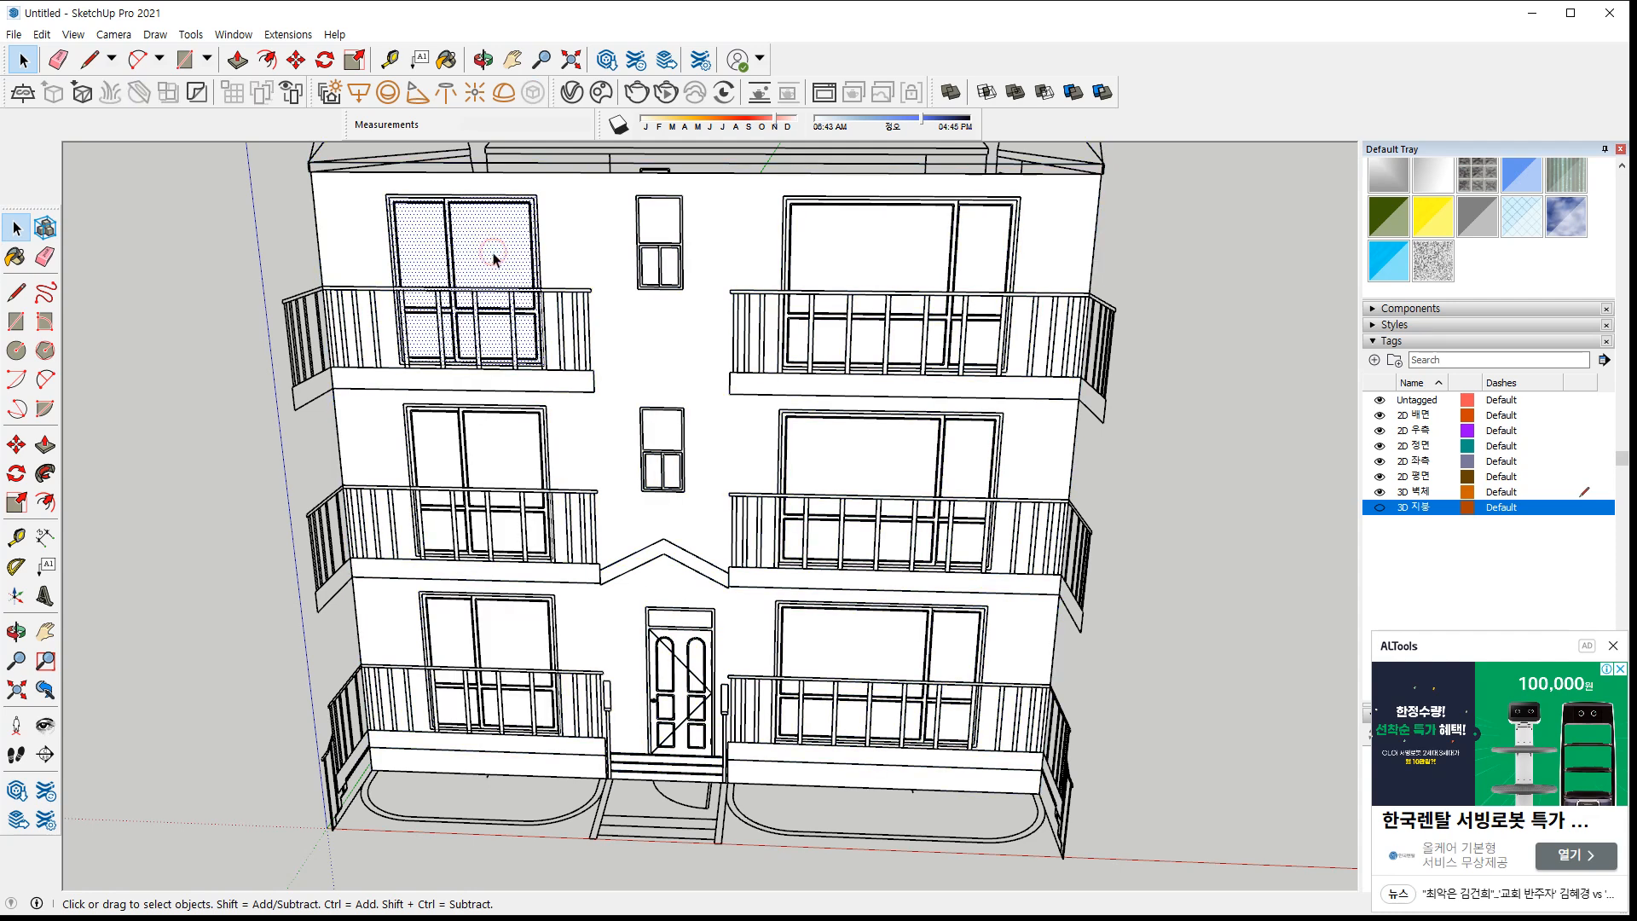
pyautogui.keyDown('ctrl'); pyautogui.click(514, 450); pyautogui.keyUp('ctrl')
pyautogui.keyDown('ctrl'); pyautogui.click(514, 659); pyautogui.keyUp('ctrl')
# Draw a 3000 by 2250 mm rectangle over the wide ground-floor balcony window outline on the front wall
pyautogui.moveTo(847, 621); pyautogui.dragTo(830, 695, button='middle')
pyautogui.scroll(3, 829, 695)
pyautogui.moveTo(856, 798); pyautogui.dragTo(928, 742, button='middle')
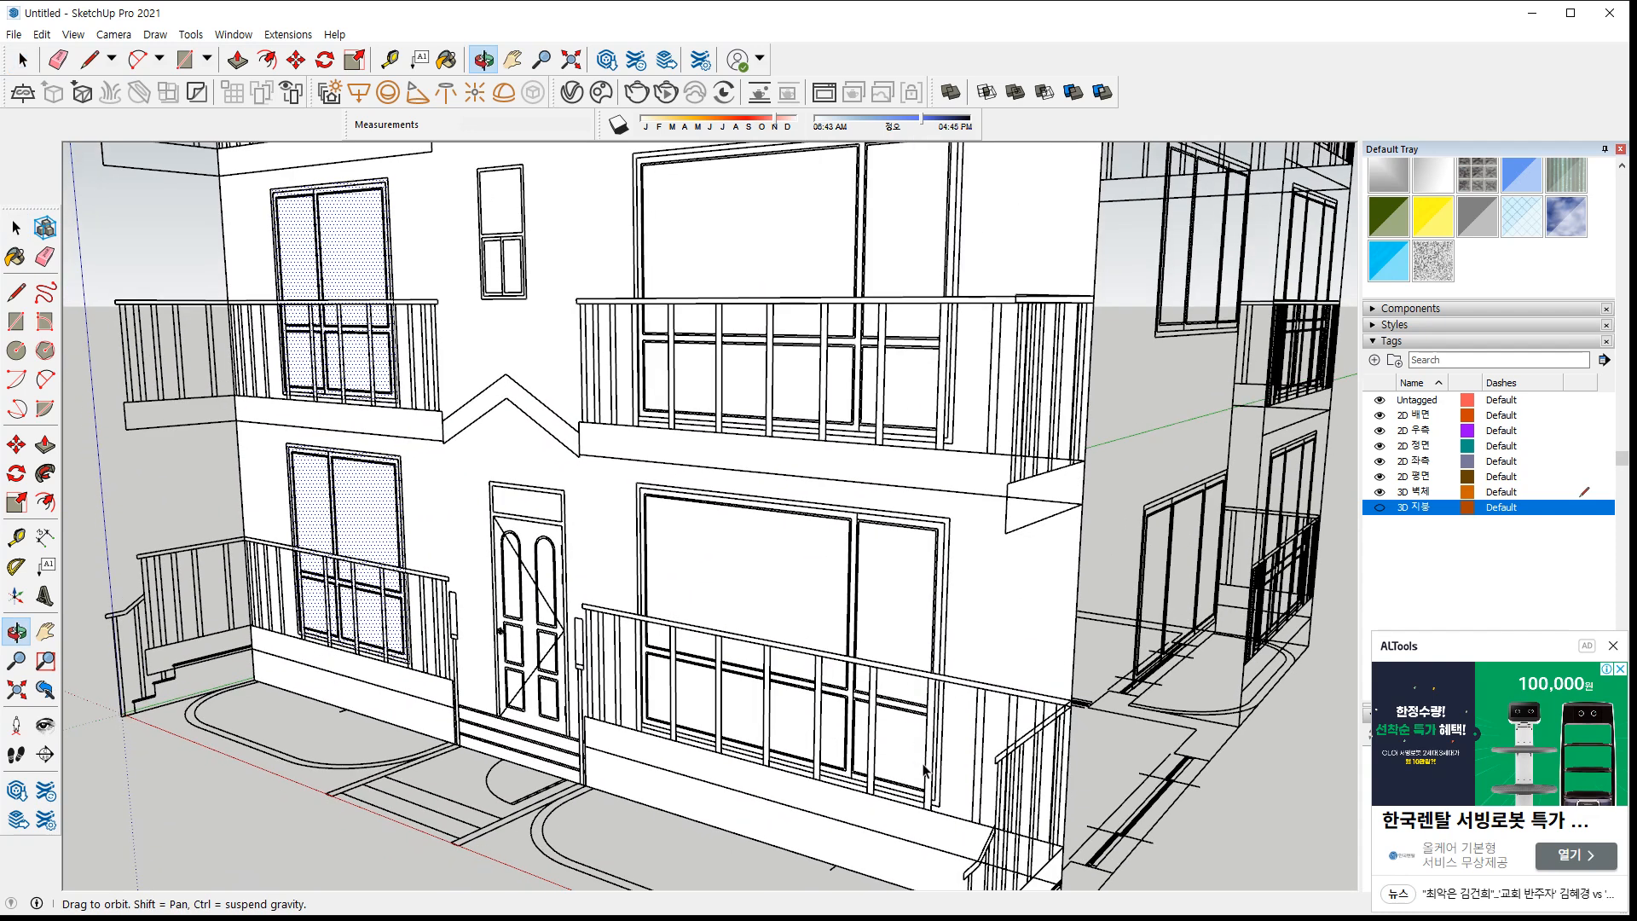
pyautogui.scroll(2, 933, 806)
pyautogui.press('r')
pyautogui.scroll(3, 940, 804)
pyautogui.click(931, 803)
pyautogui.click(396, 229)
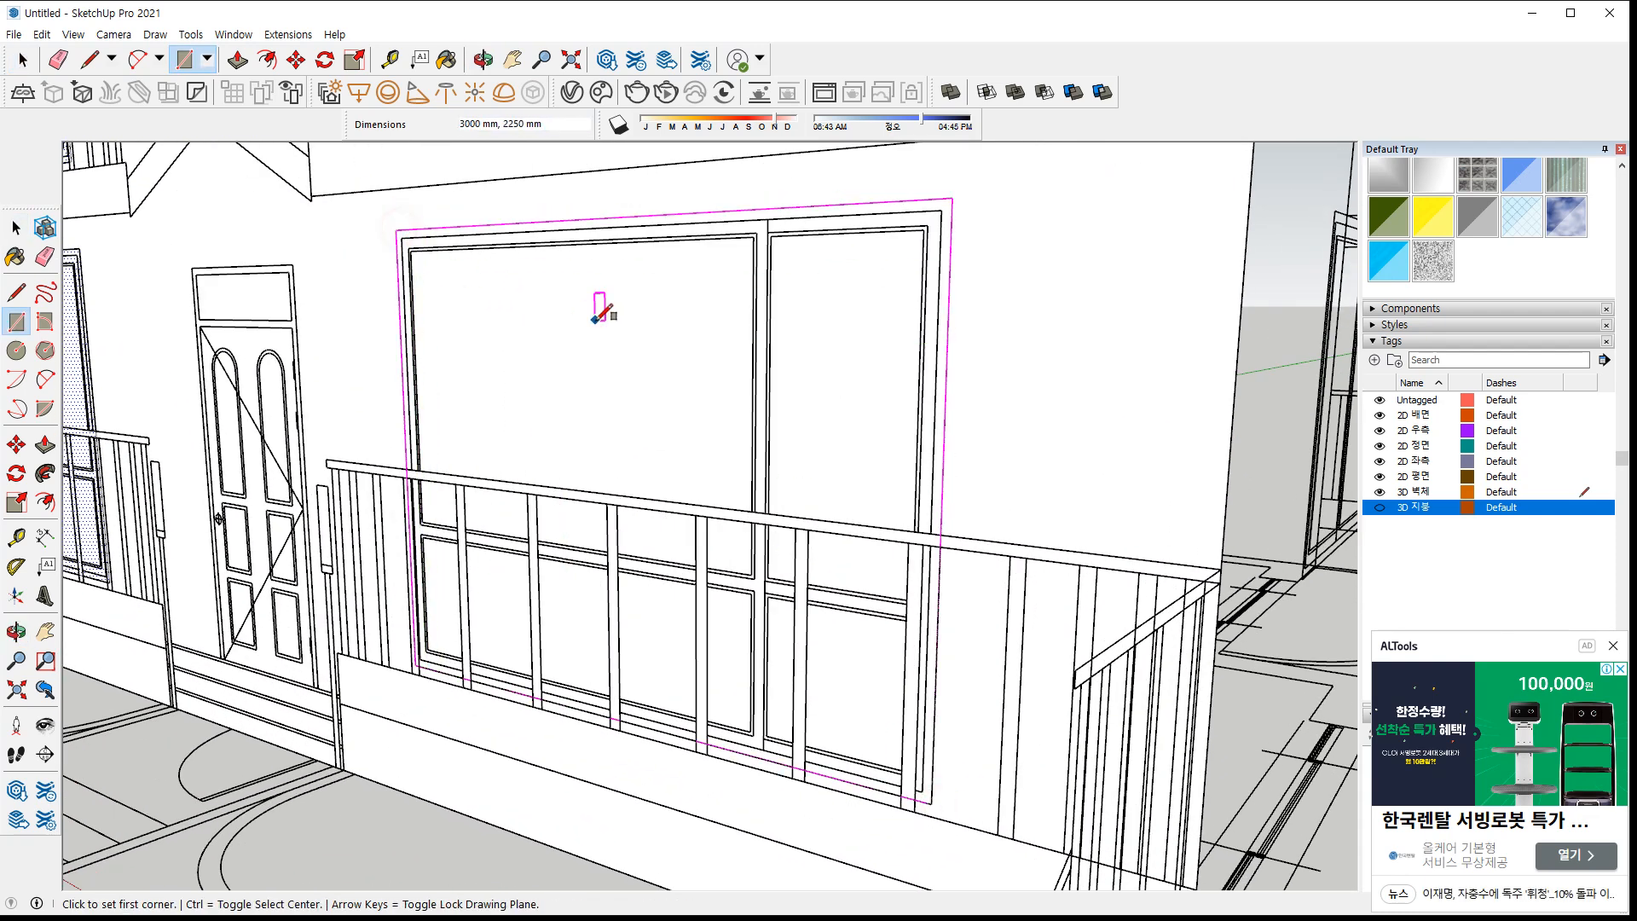
# Copy the wide ground-floor window face 2800 mm up and repeat with *2 for the two upper floors
pyautogui.keyDown('shift'); pyautogui.moveTo(603, 310); pyautogui.dragTo(530, 778, button='middle'); pyautogui.keyUp('shift')
pyautogui.press('space')
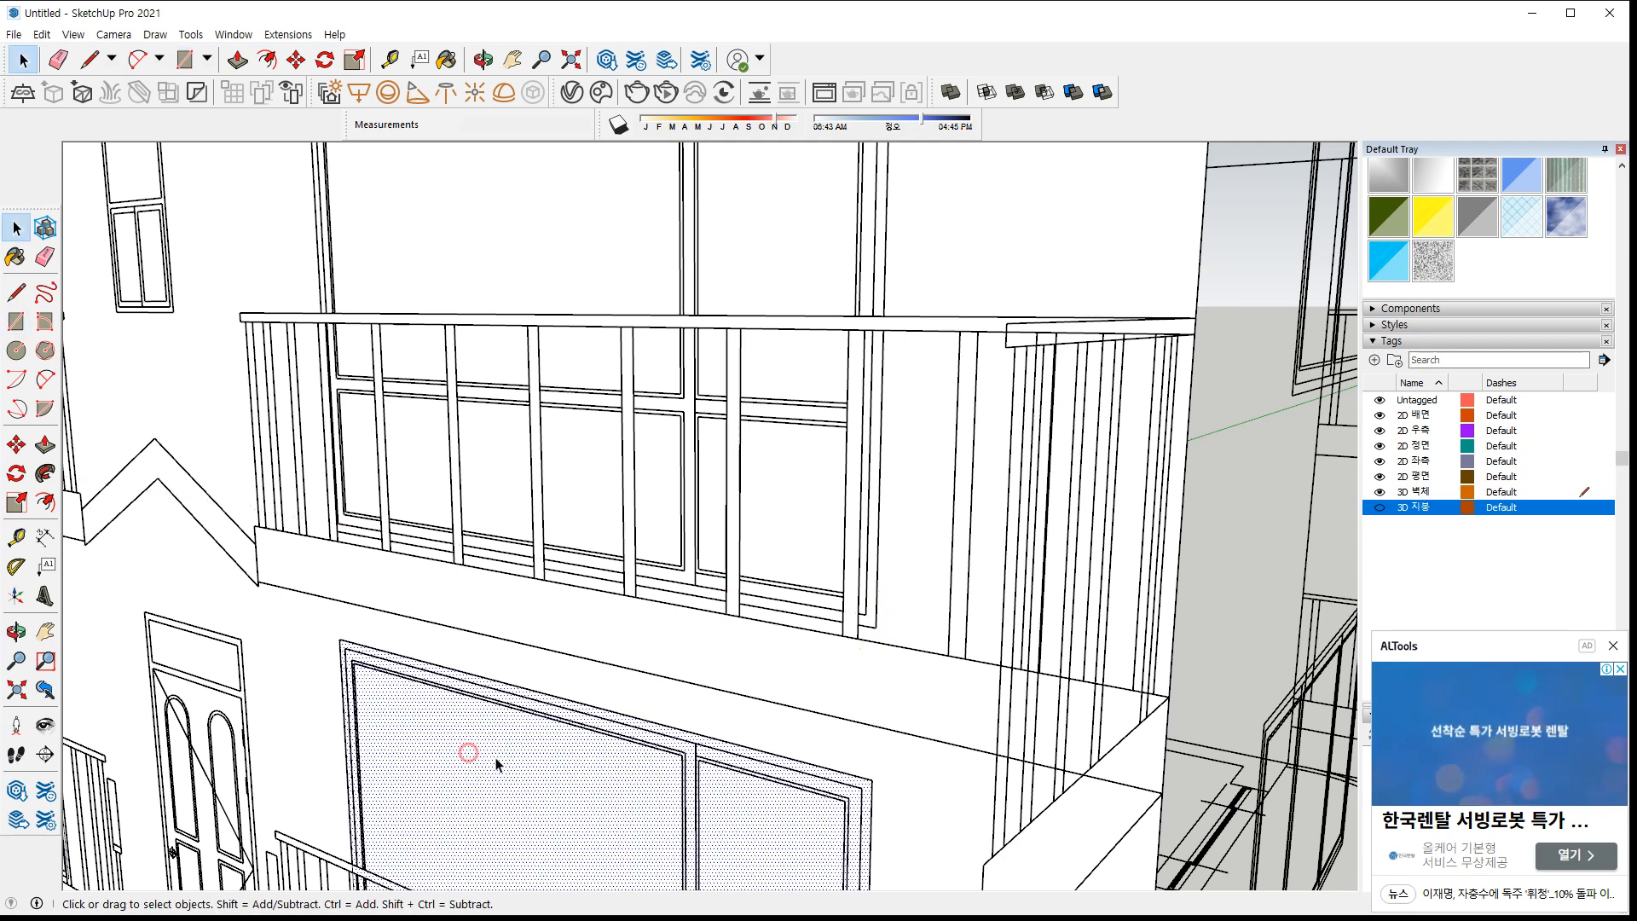
pyautogui.click(468, 749)
pyautogui.press('m')
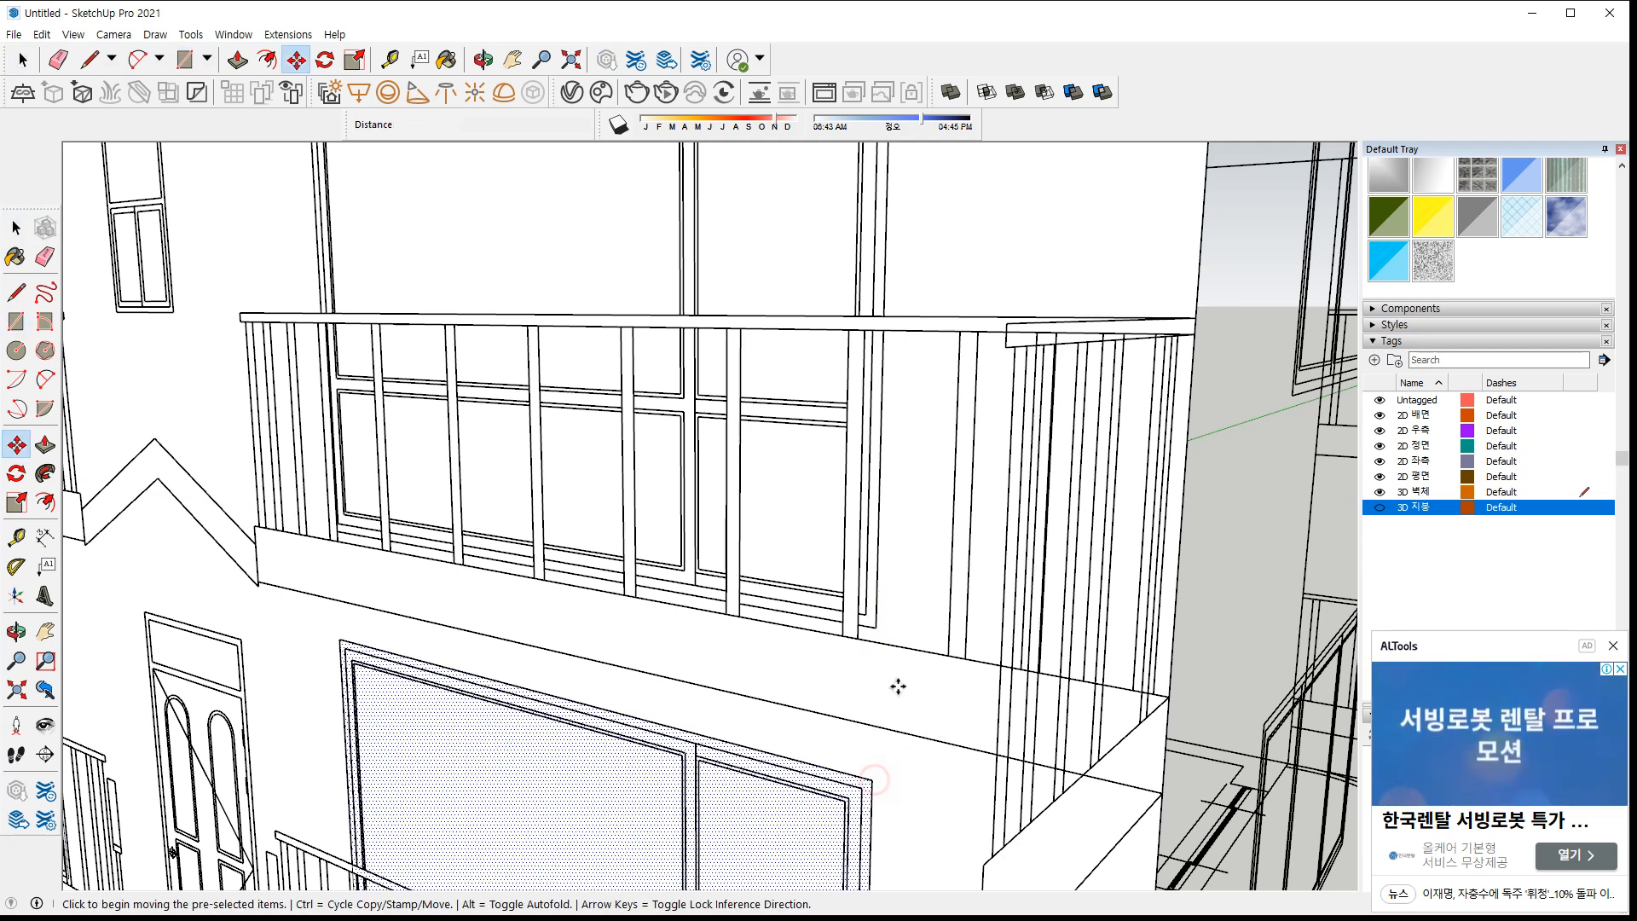
pyautogui.click(877, 749)
pyautogui.press('ctrl')
pyautogui.keyDown('shift'); pyautogui.moveTo(852, 362); pyautogui.dragTo(906, 478, button='middle'); pyautogui.keyUp('shift')
pyautogui.click(891, 427)
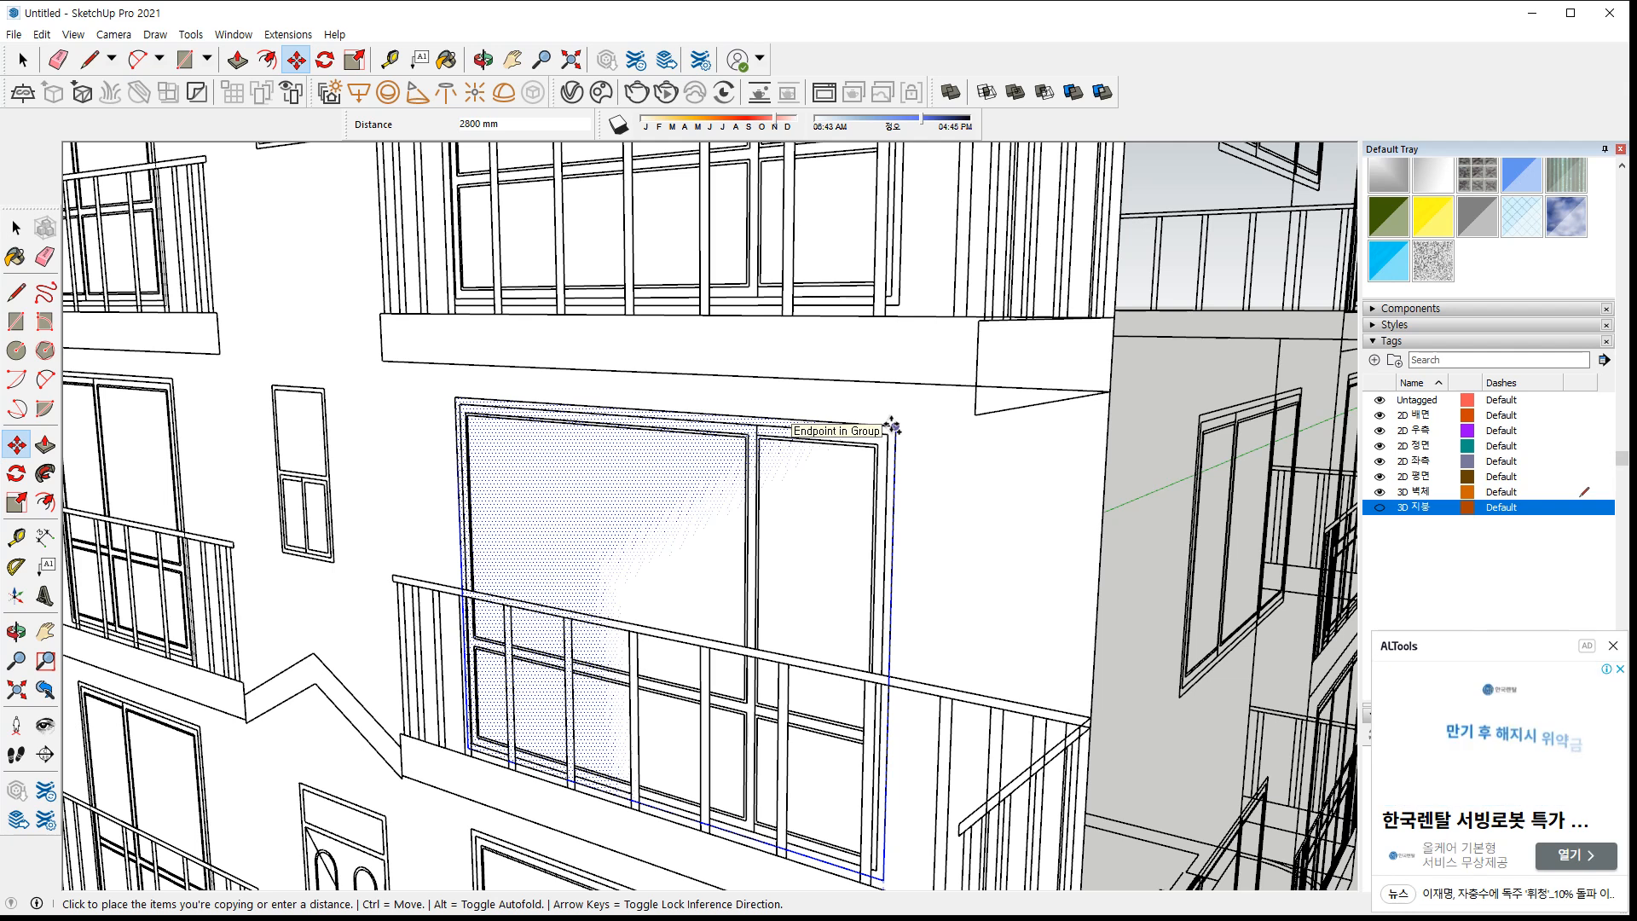
pyautogui.write('*2')
pyautogui.press('Return')
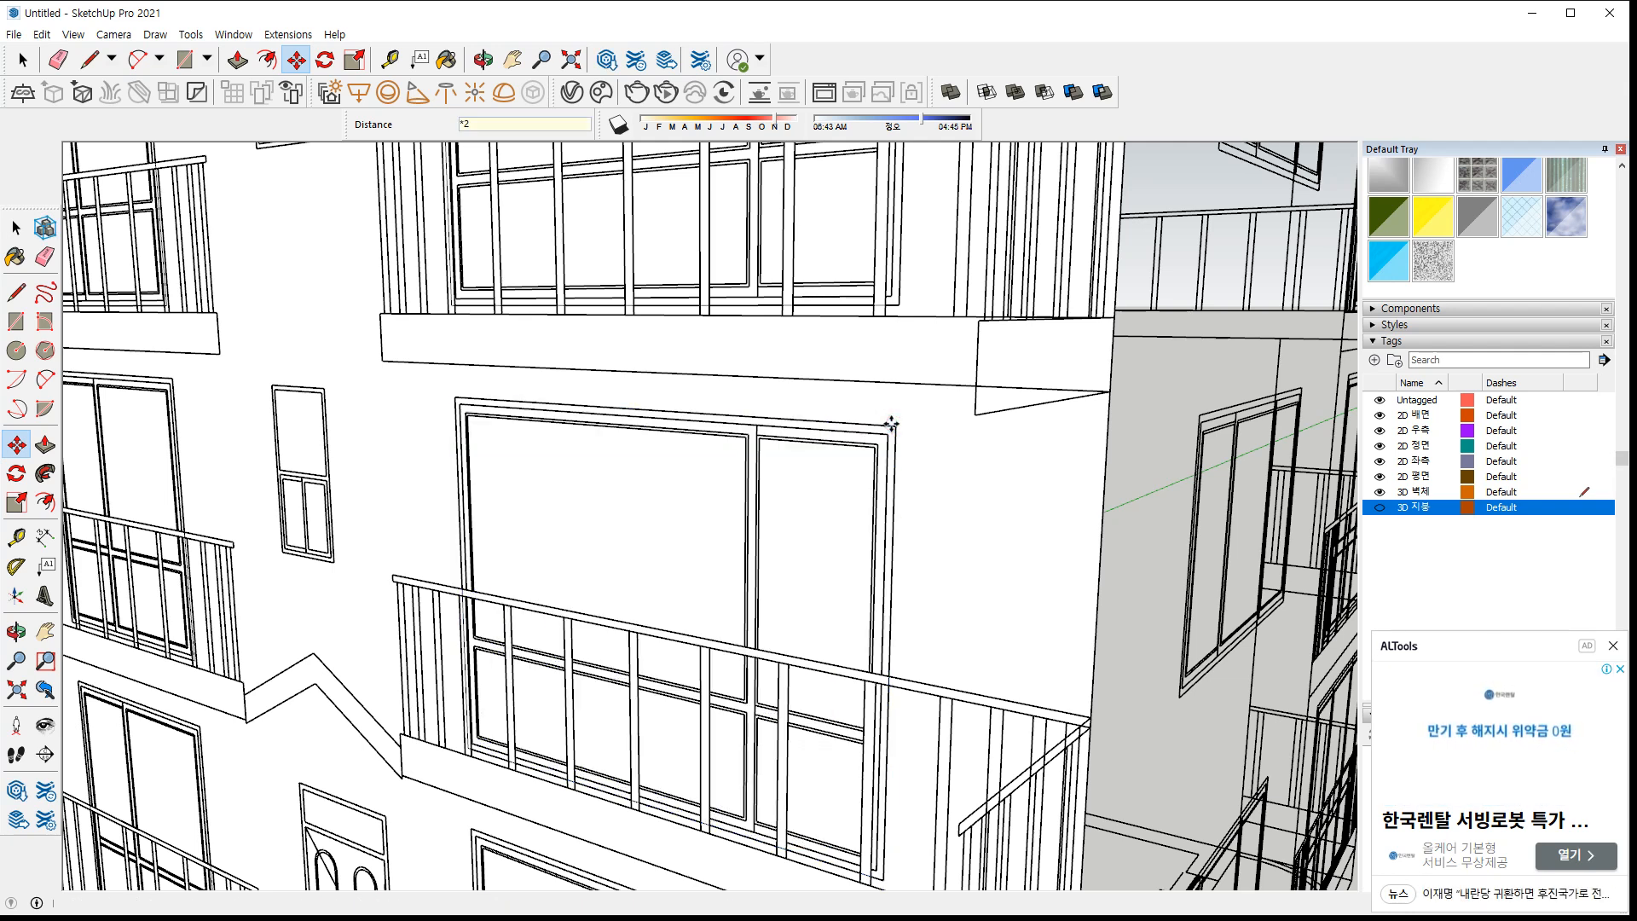
# Draw a rectangle over the small third-floor window on the front elevation, from its lower corner to the opposite upper corner
pyautogui.scroll(-3, 891, 424)
pyautogui.press('space')
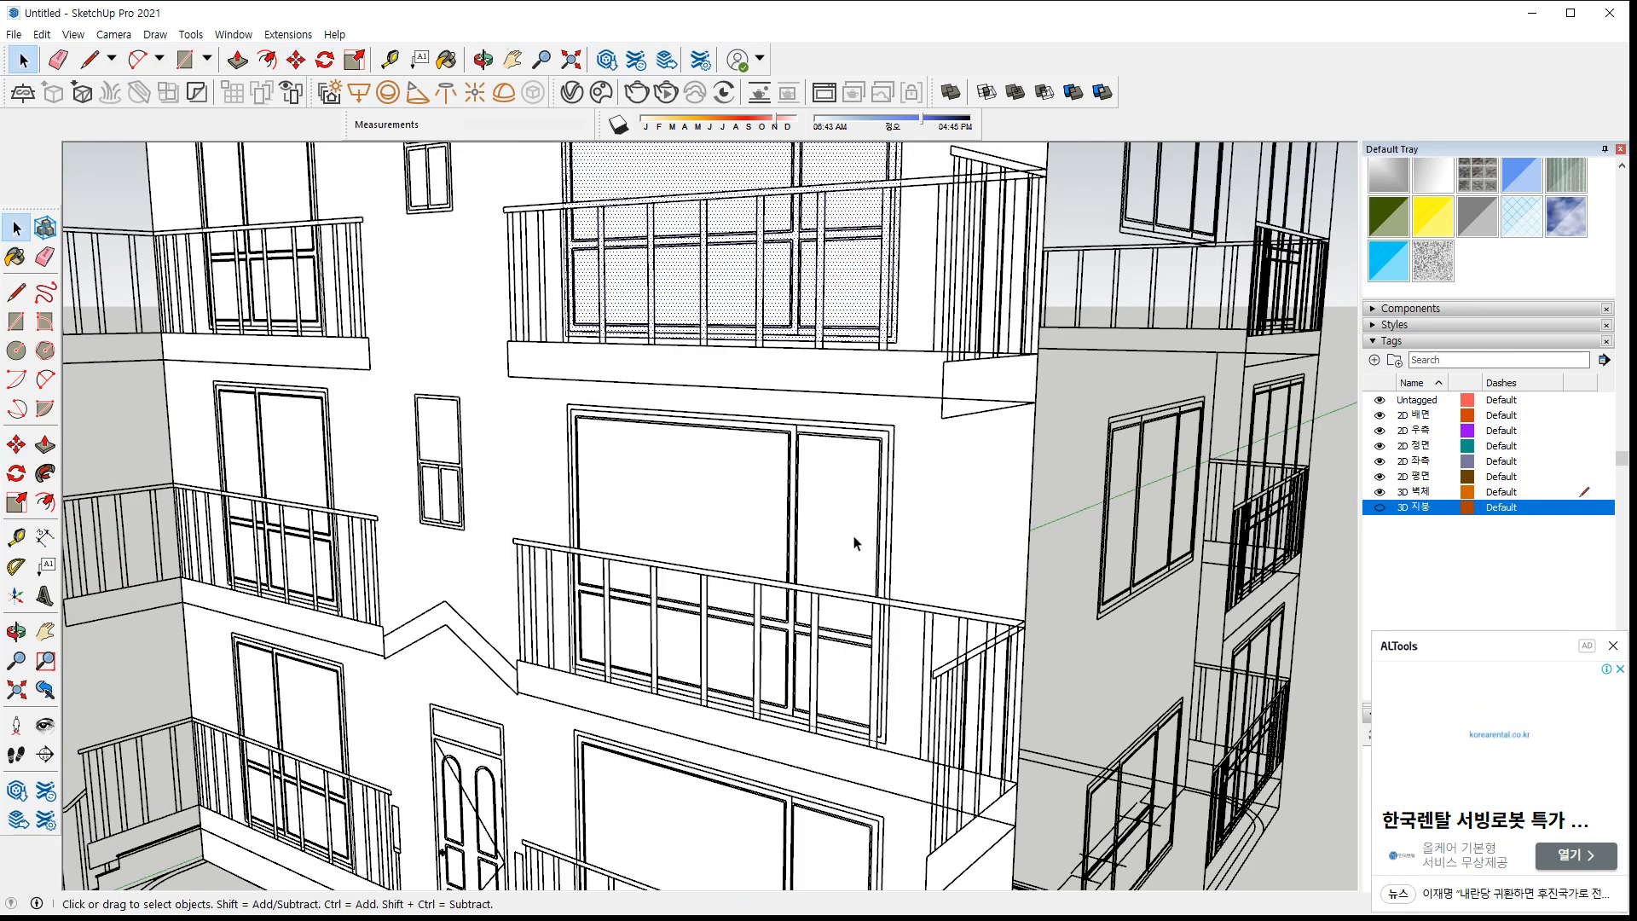
pyautogui.scroll(6, 463, 274)
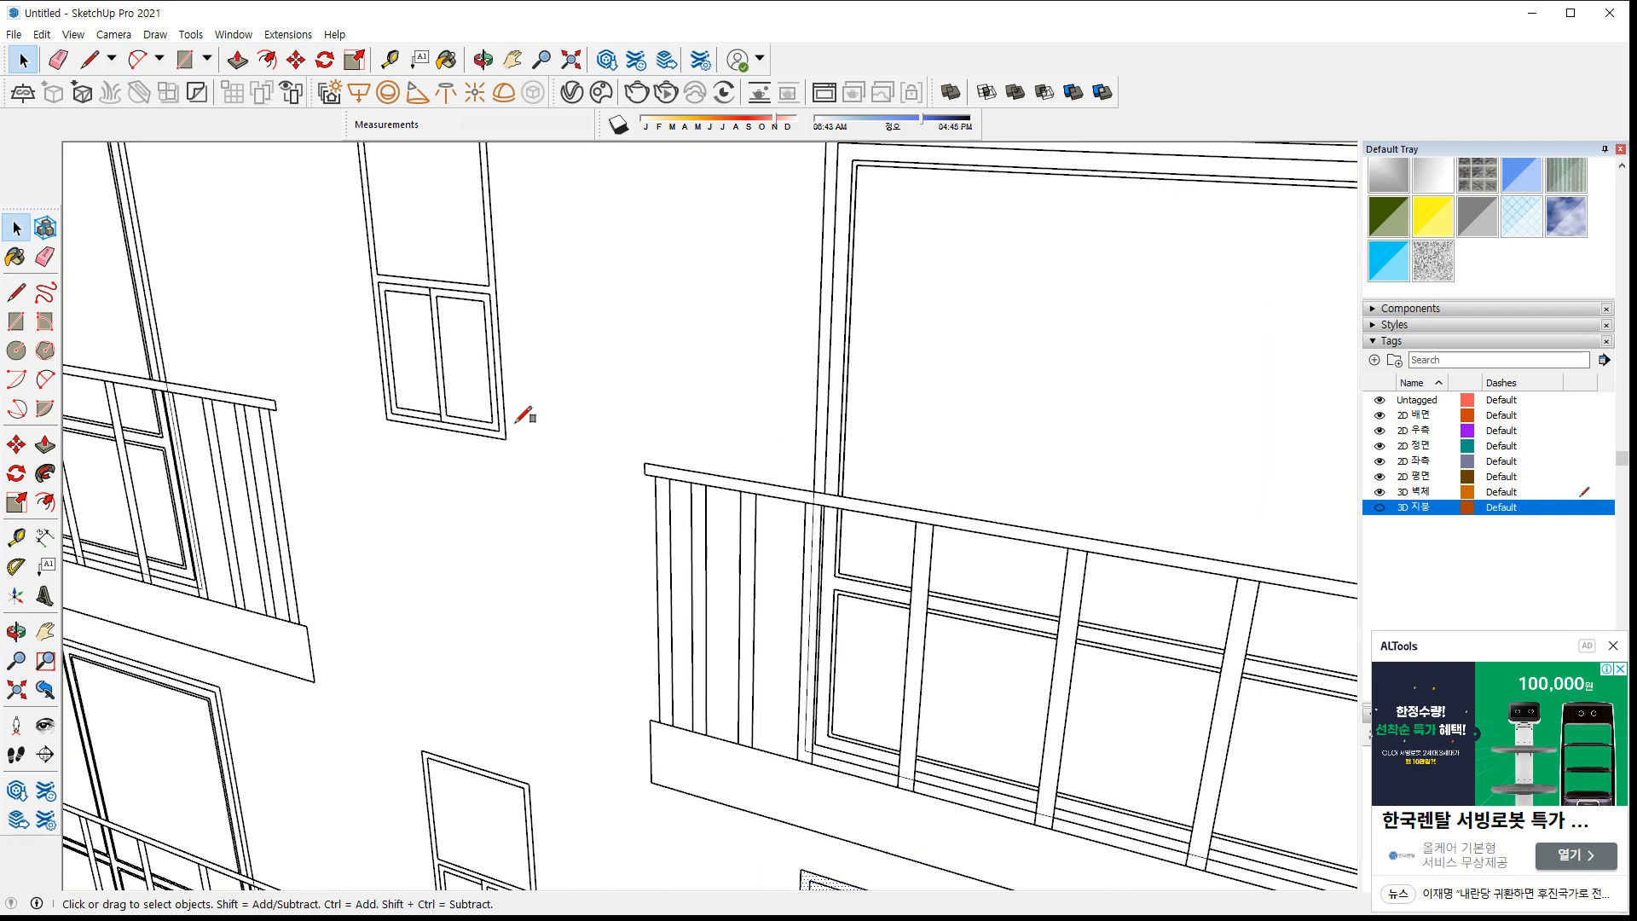
pyautogui.press('r')
pyautogui.click(506, 437)
pyautogui.scroll(-2, 508, 443)
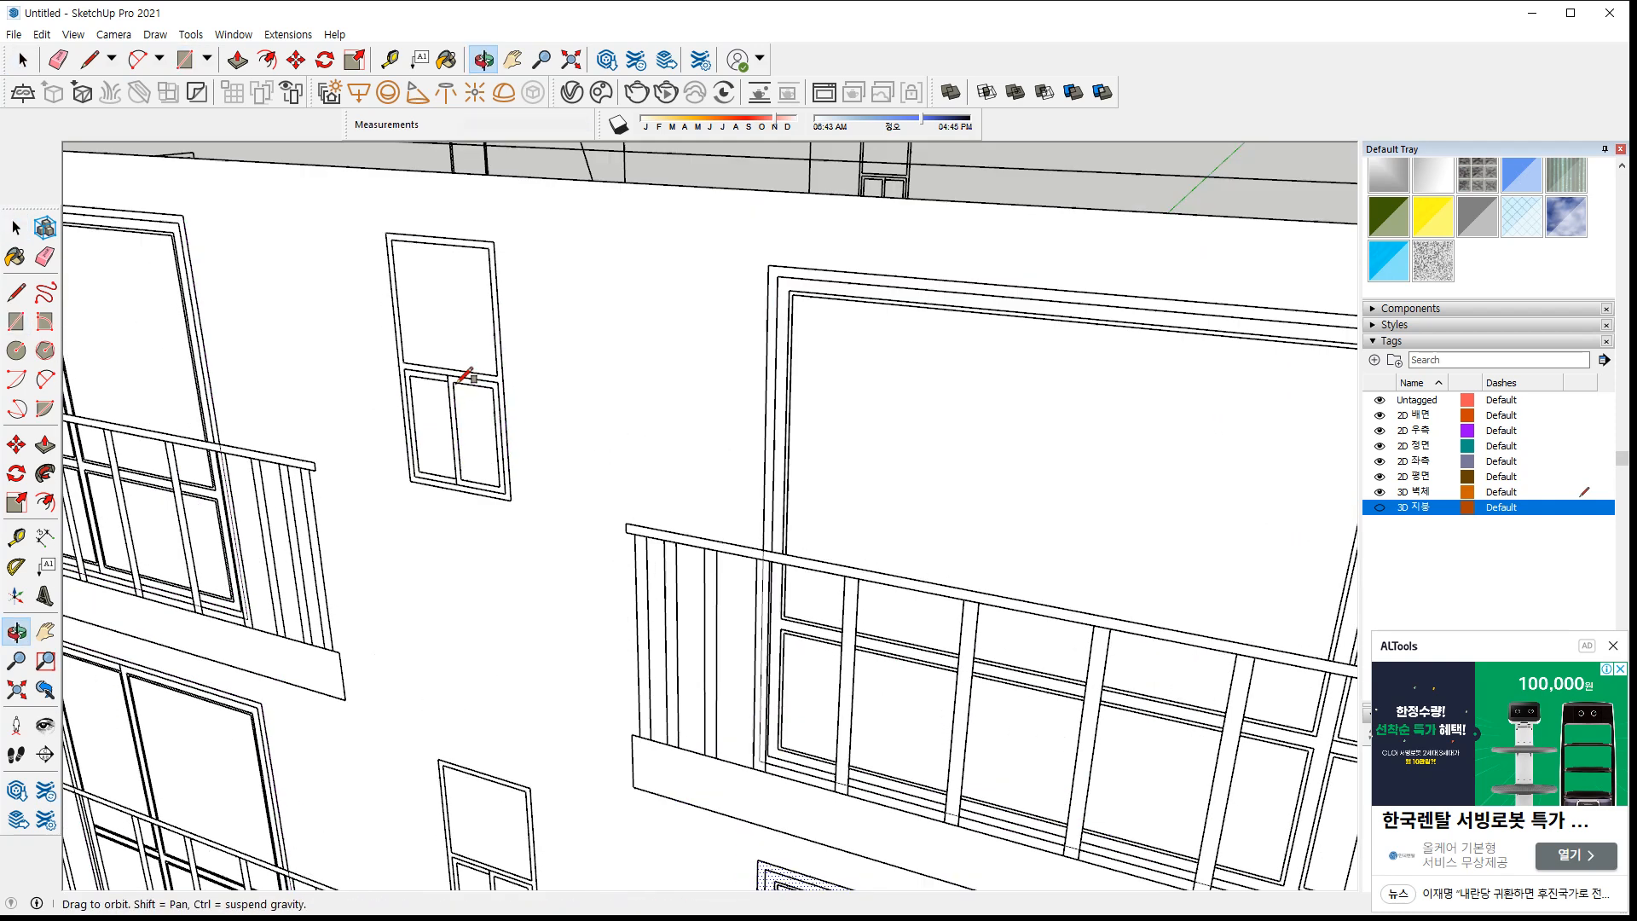
pyautogui.click(388, 230)
pyautogui.scroll(3, 523, 263)
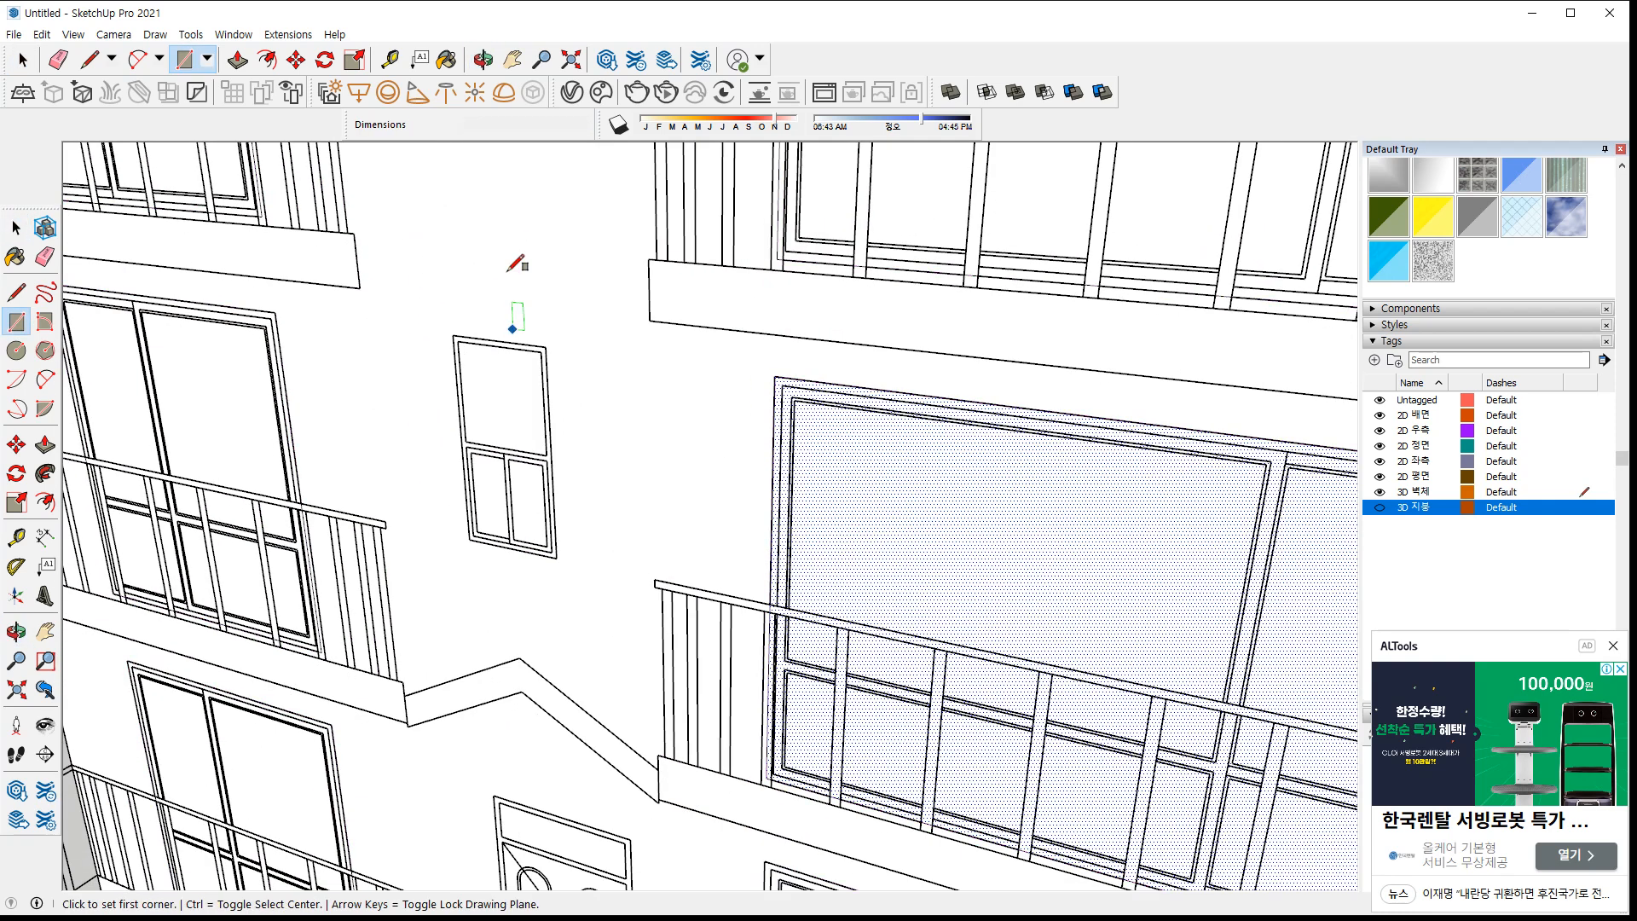
# Copy the small window's rectangle straight down onto the matching small window on the second floor
pyautogui.scroll(-3, 529, 475)
pyautogui.press('space')
pyautogui.click(483, 208)
pyautogui.press('m')
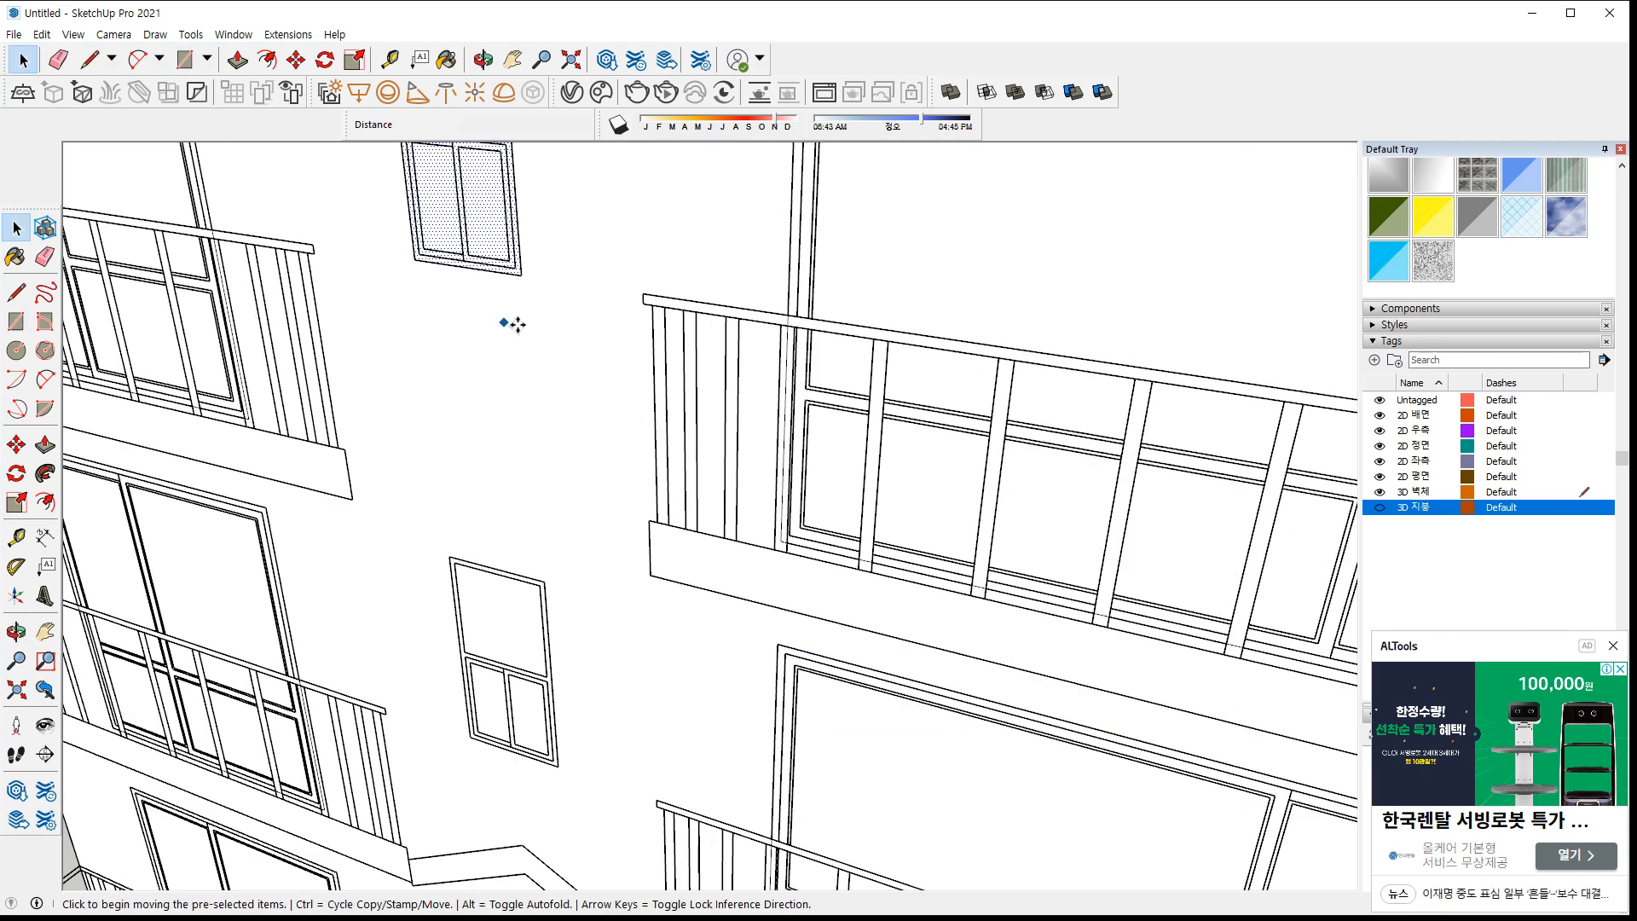
pyautogui.click(522, 277)
pyautogui.press('ctrl')
pyautogui.scroll(3, 529, 626)
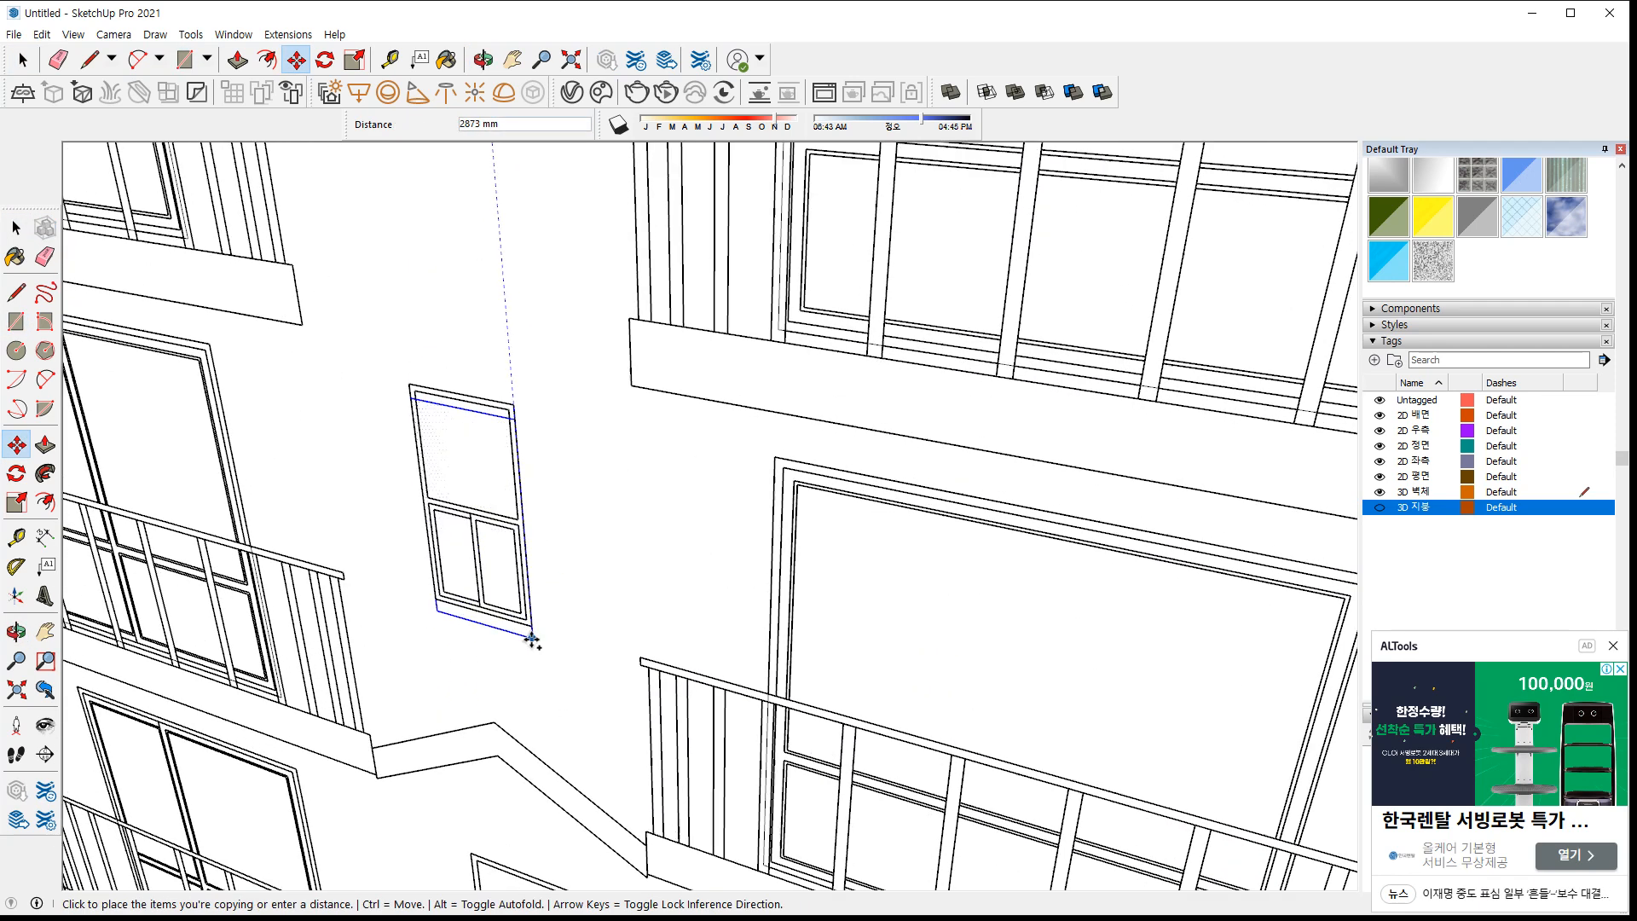
pyautogui.click(529, 625)
pyautogui.scroll(-1, 533, 674)
pyautogui.scroll(3, 578, 608)
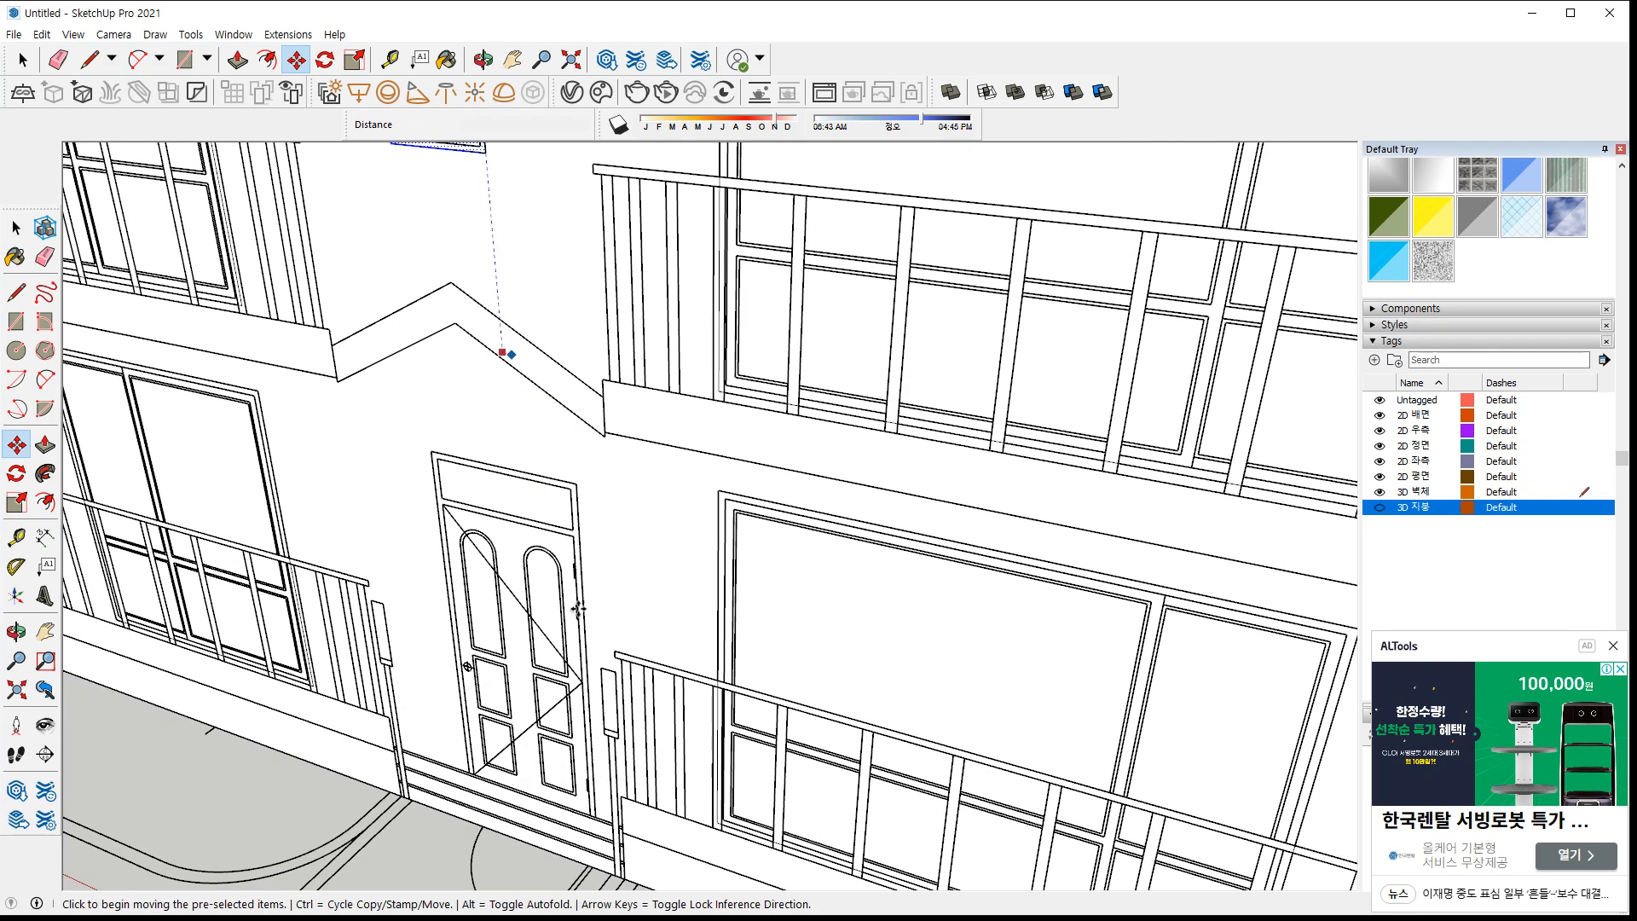
# Draw a rectangle over the front door and its transom, and trace the gabled band above the door with lines
pyautogui.scroll(2, 549, 823)
pyautogui.press('r')
pyautogui.click(620, 810)
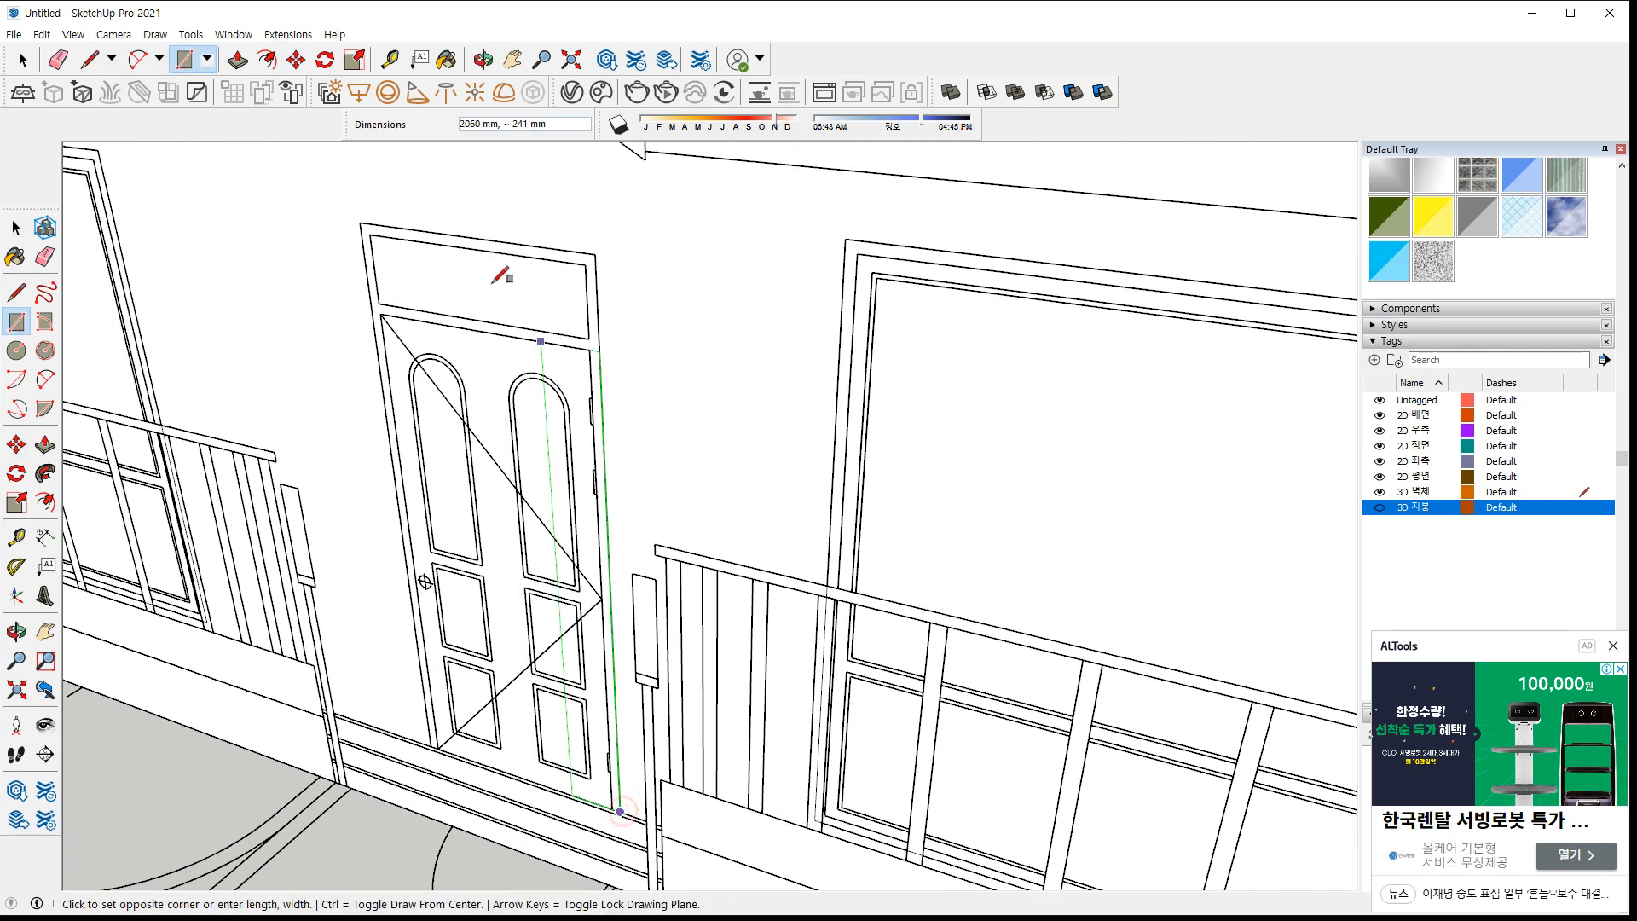
pyautogui.click(364, 223)
pyautogui.scroll(-2, 499, 469)
pyautogui.scroll(4, 490, 512)
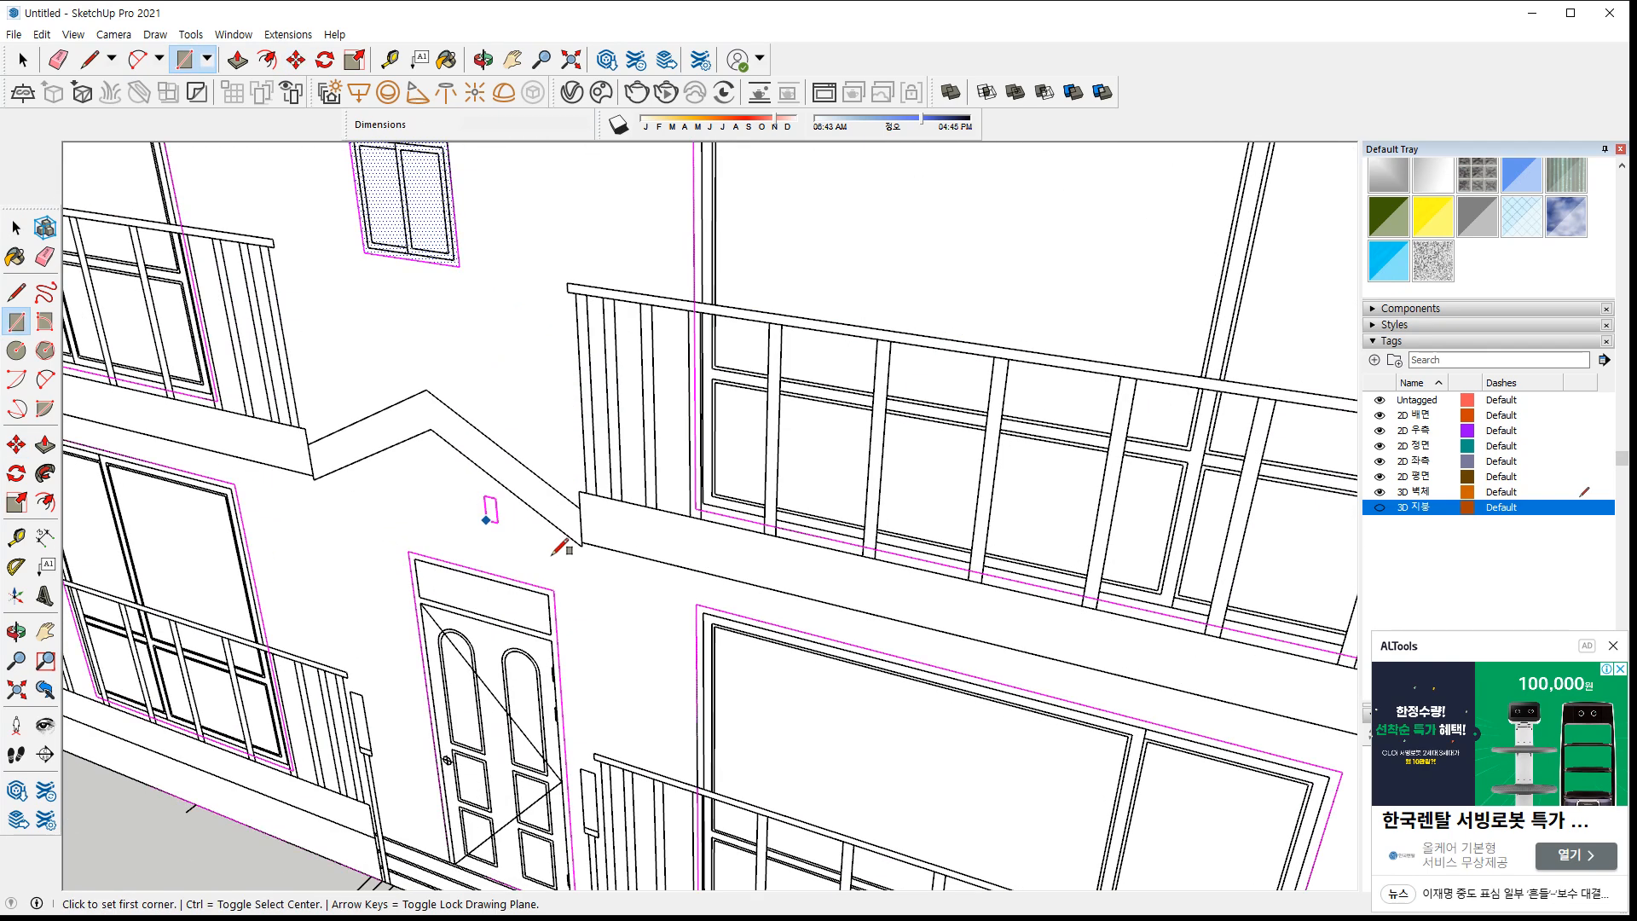
pyautogui.press('l')
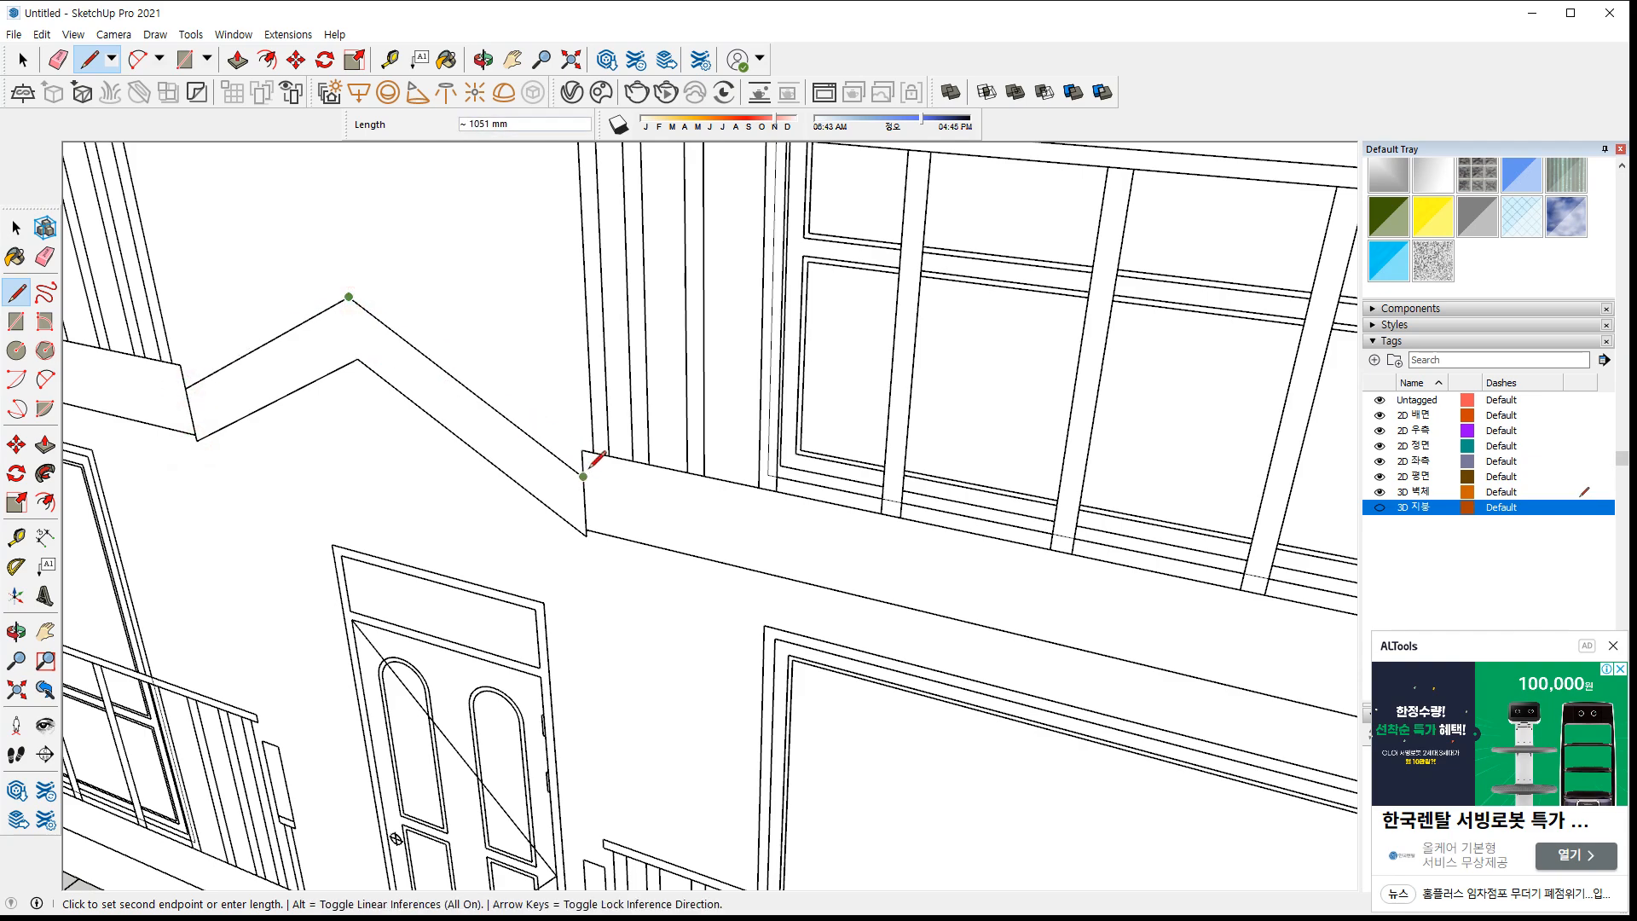
pyautogui.press('space')
# Measure the outer wall's thickness on the floor plan beside the front window
pyautogui.scroll(-6, 725, 573)
pyautogui.moveTo(1013, 545); pyautogui.dragTo(341, 725, button='middle')
pyautogui.scroll(3, 546, 848)
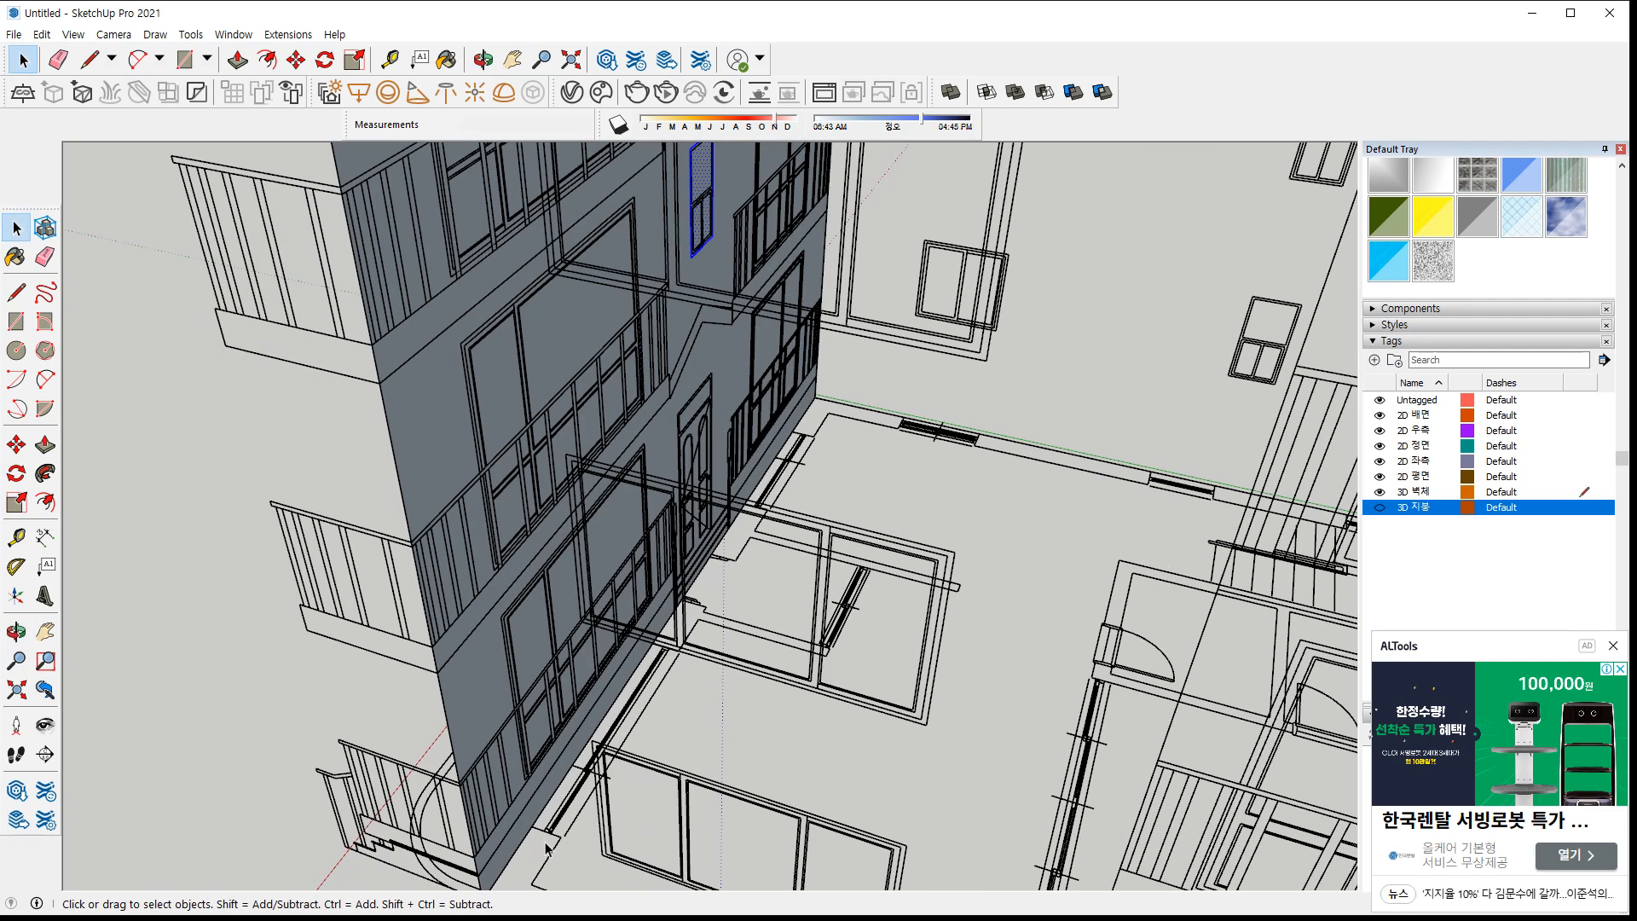
pyautogui.scroll(6, 597, 648)
pyautogui.press('t')
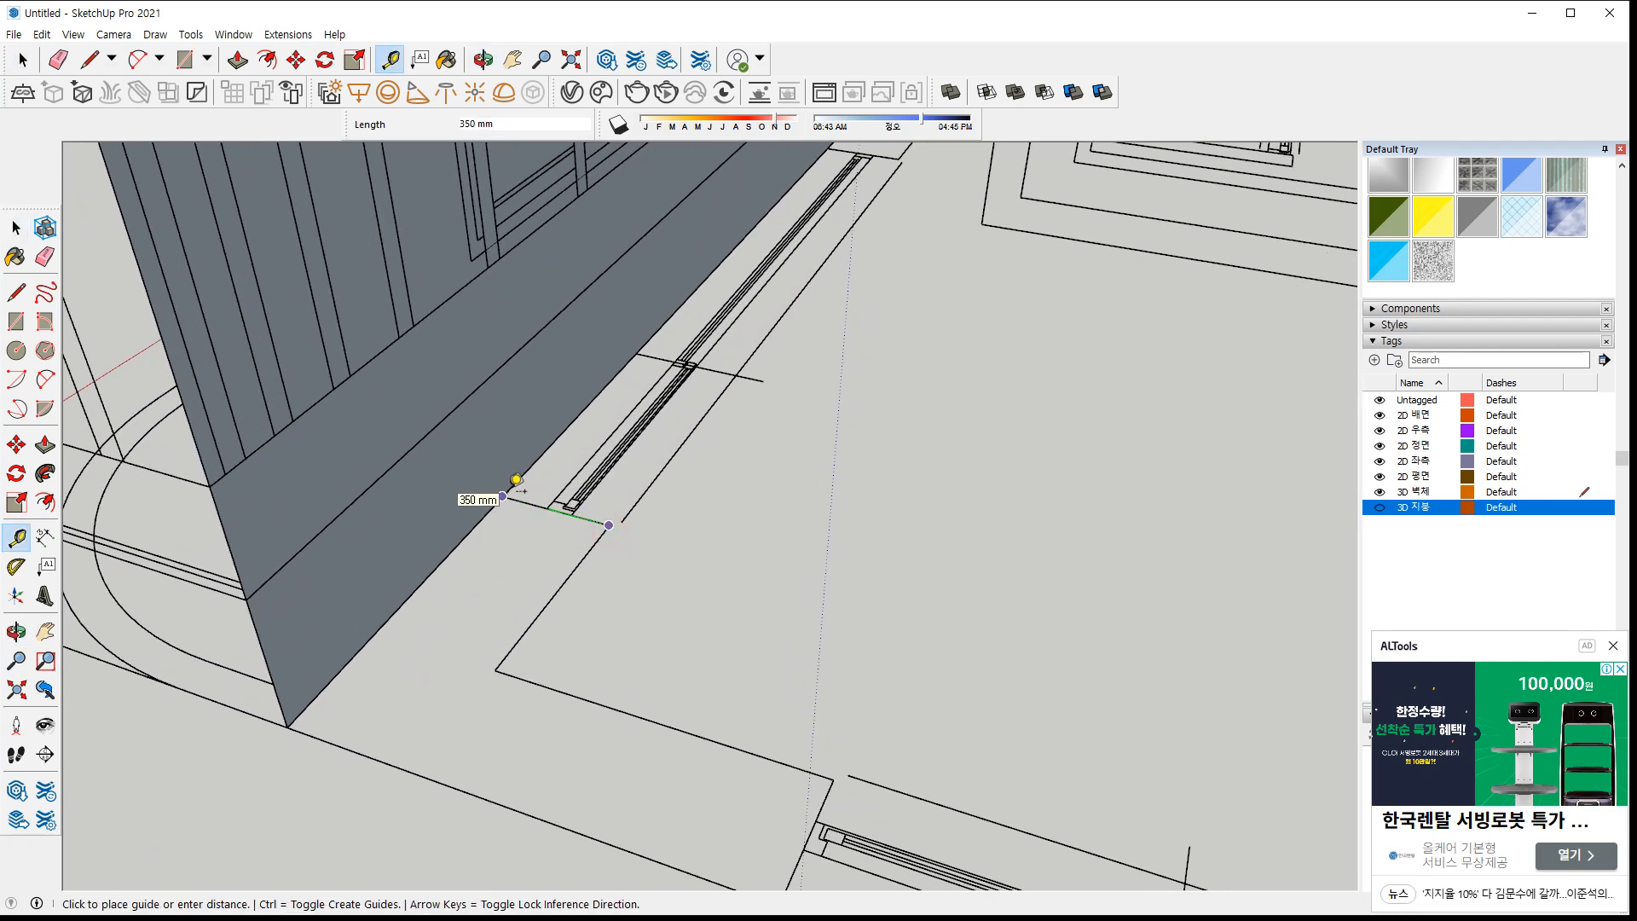
pyautogui.press('Escape')
# Push the large ground-floor window face beside the door 350 mm into the wall and delete the leftover face
pyautogui.moveTo(406, 610); pyautogui.dragTo(550, 574, button='middle')
pyautogui.press('p')
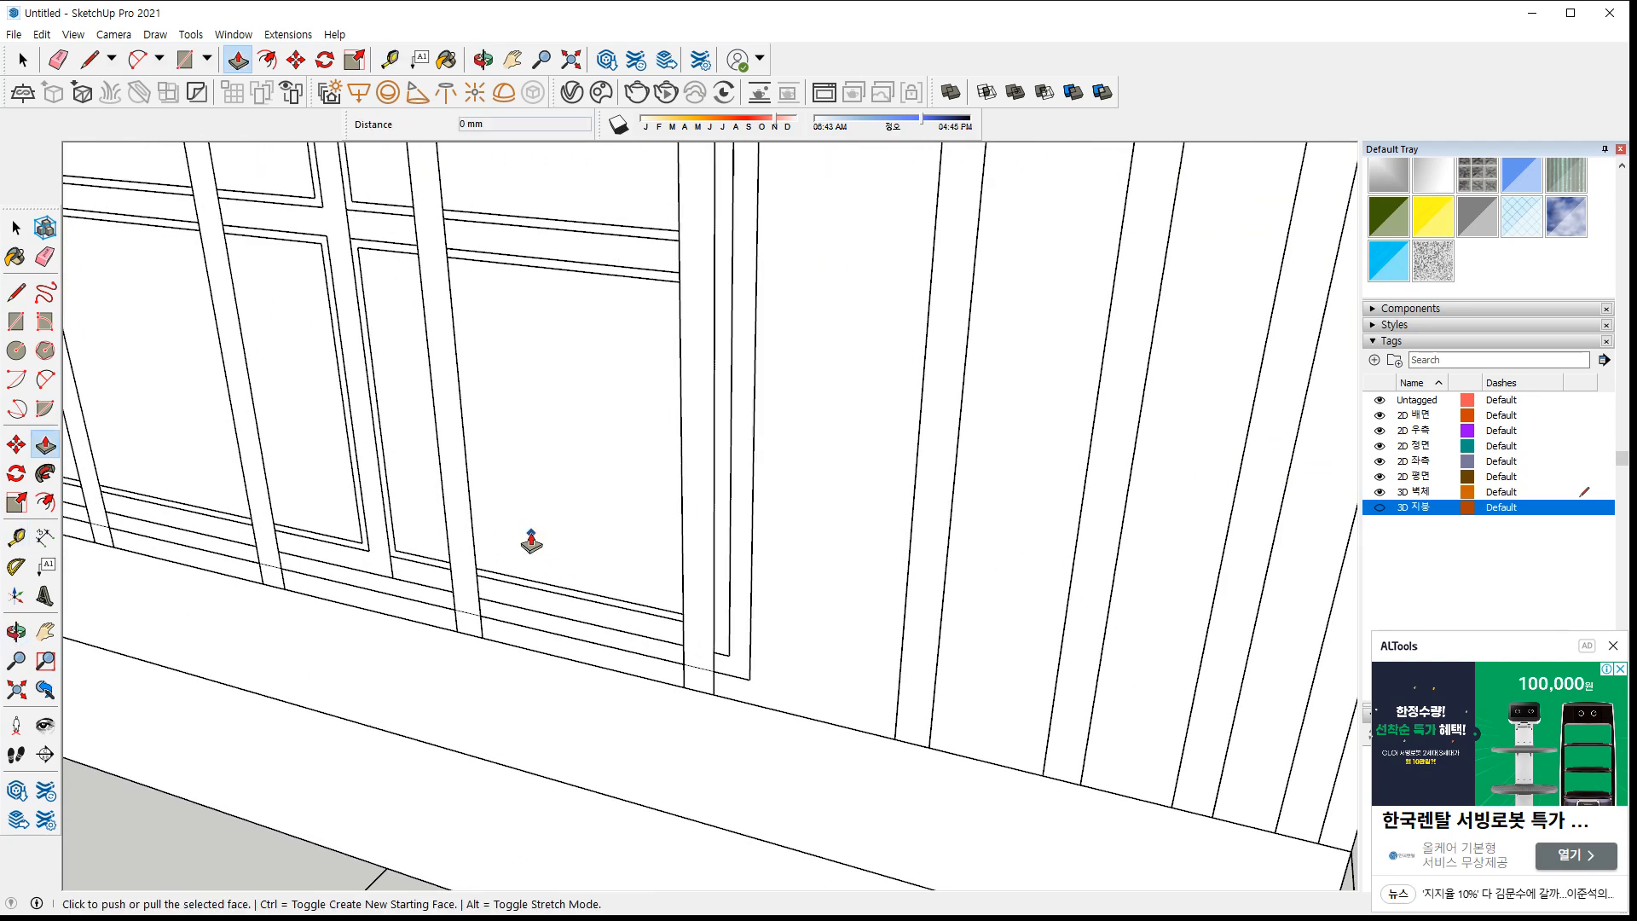
pyautogui.press('space')
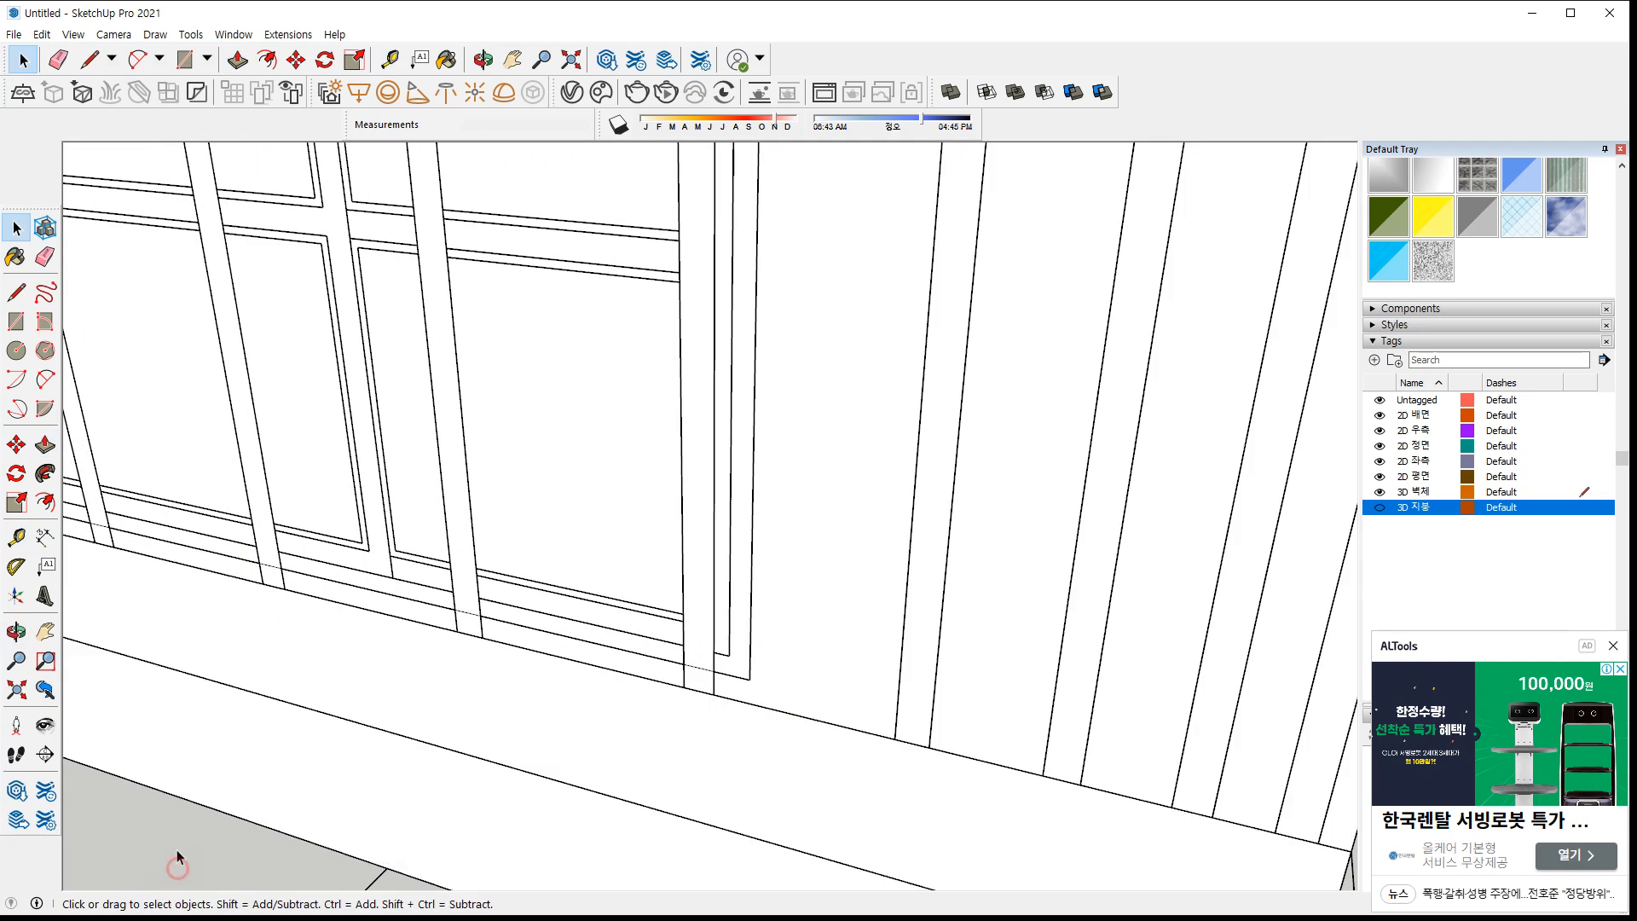
pyautogui.press('p')
pyautogui.click(559, 501)
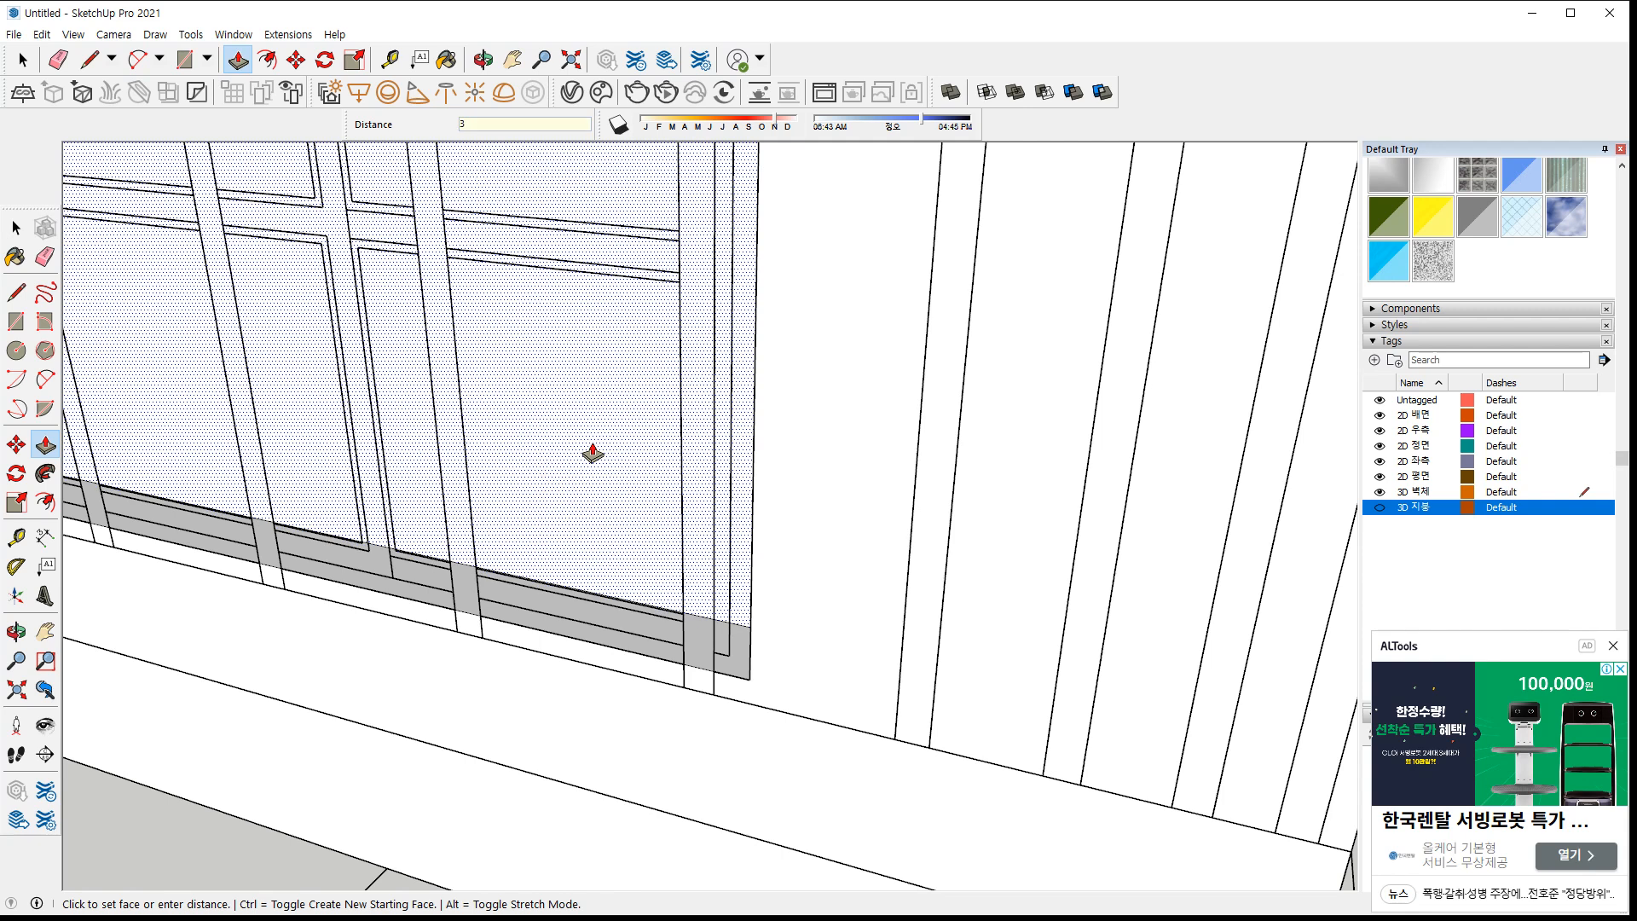
pyautogui.write('3')
pyautogui.press('Return')
pyautogui.press('space')
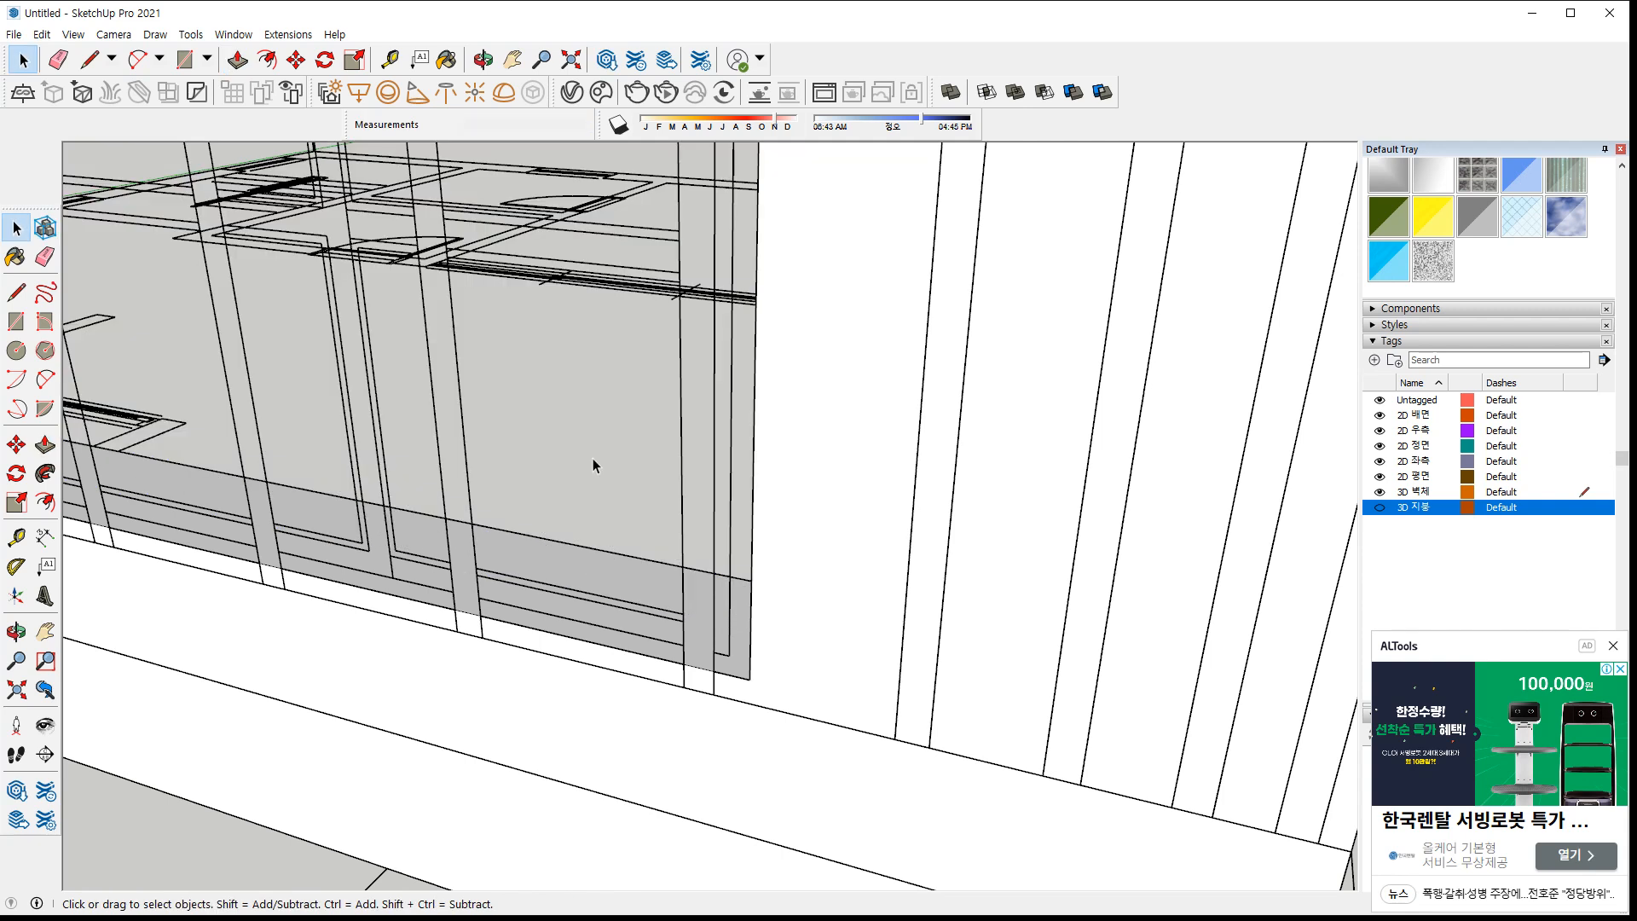
# Push the large second-floor window face 350 mm inward and delete it to open the wall
pyautogui.scroll(-5, 595, 465)
pyautogui.moveTo(594, 464); pyautogui.dragTo(535, 339, button='middle')
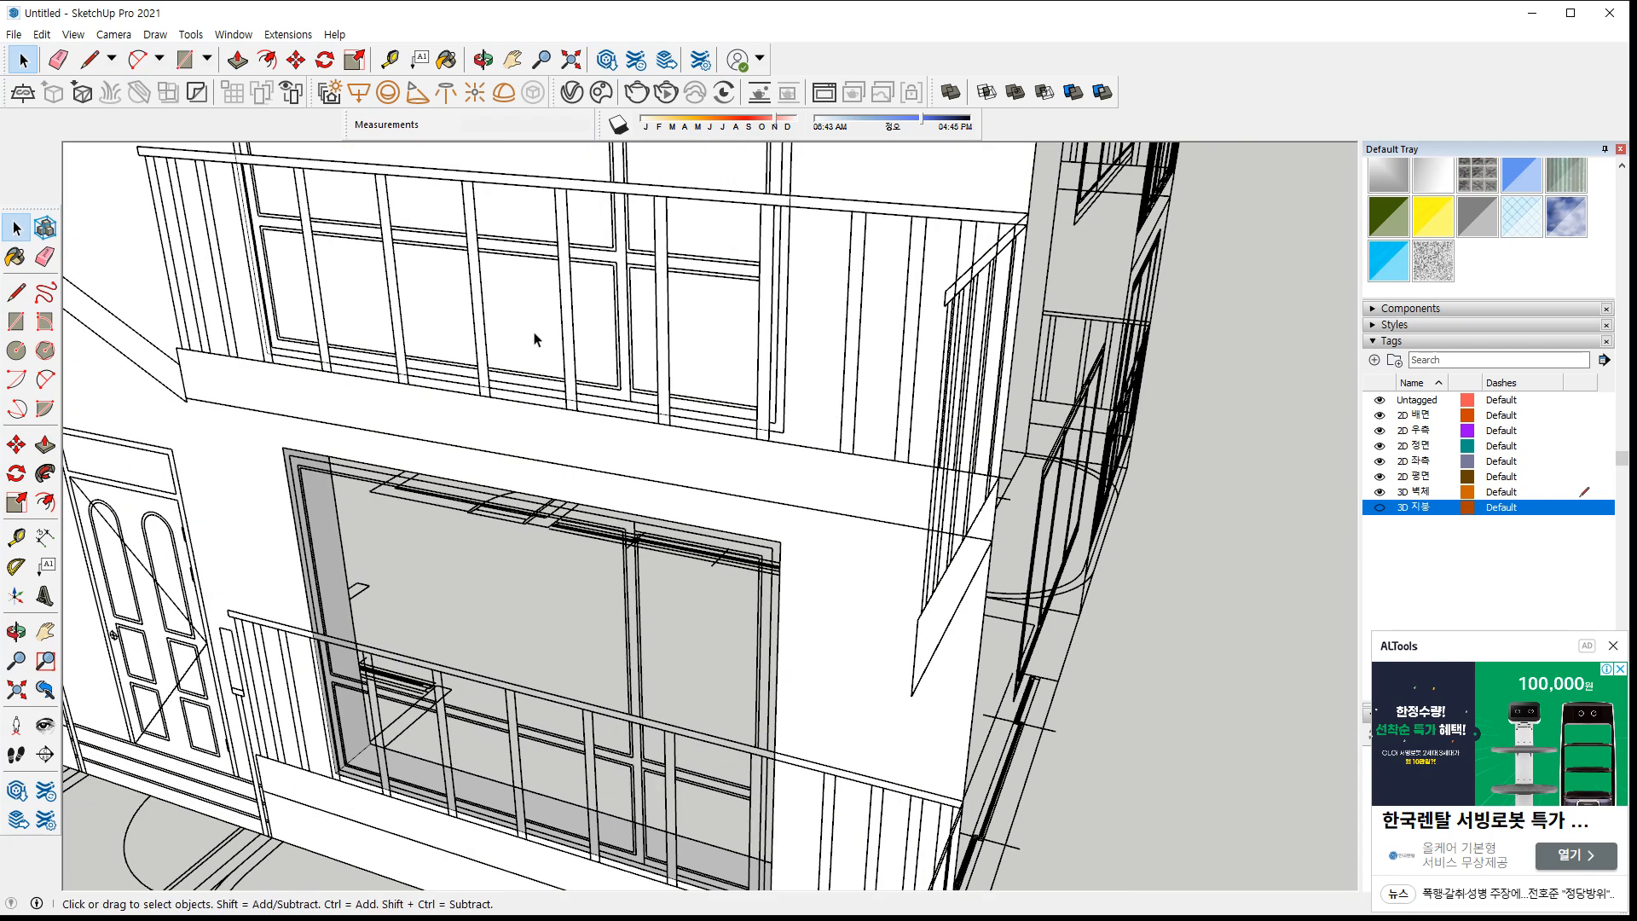
pyautogui.press('p')
pyautogui.click(526, 312)
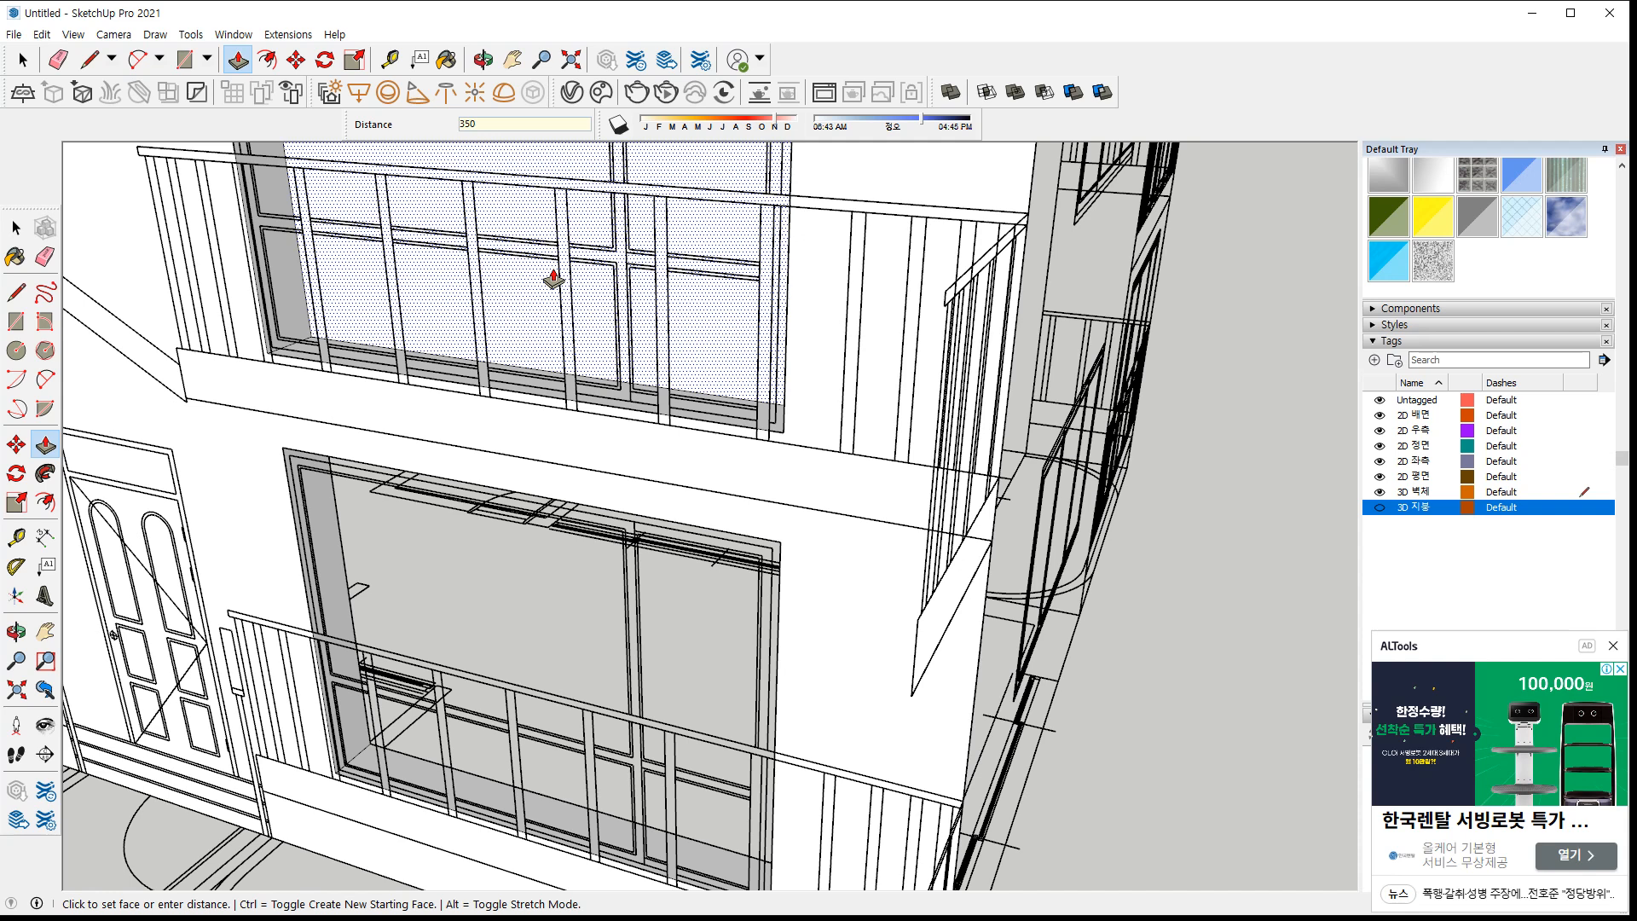
pyautogui.press('Return')
pyautogui.press('space')
pyautogui.click(536, 334)
pyautogui.press('Delete')
# Push the large third-floor window face 350 mm inward and remove the leftover face
pyautogui.scroll(-5, 536, 333)
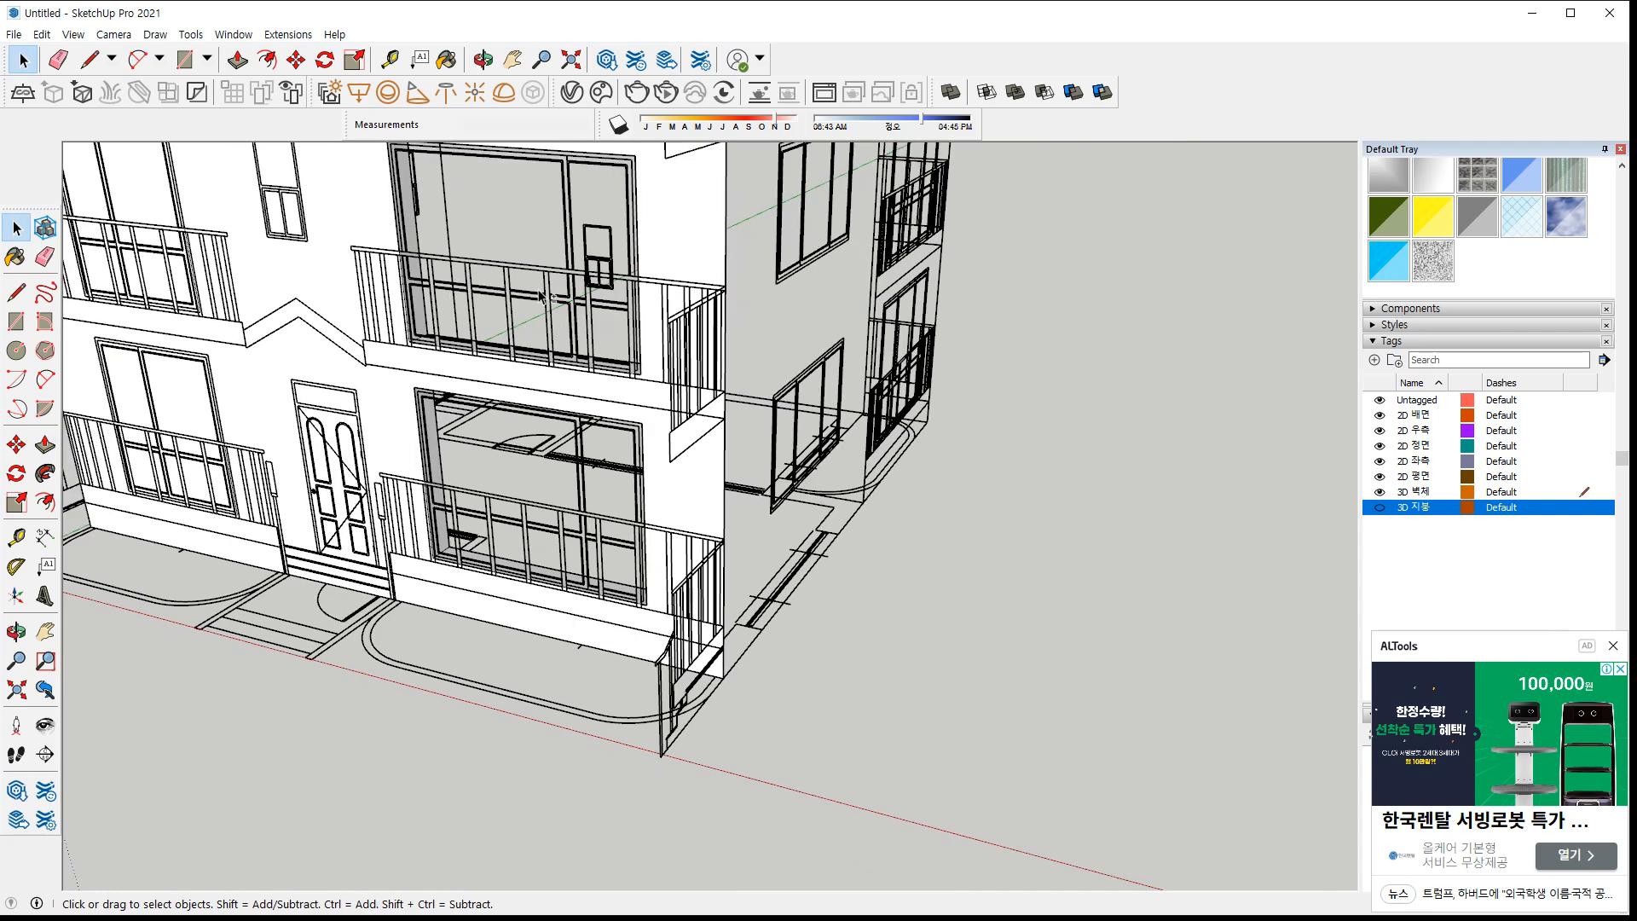
pyautogui.moveTo(541, 296); pyautogui.dragTo(529, 425, button='middle')
pyautogui.press('p')
pyautogui.click(510, 350)
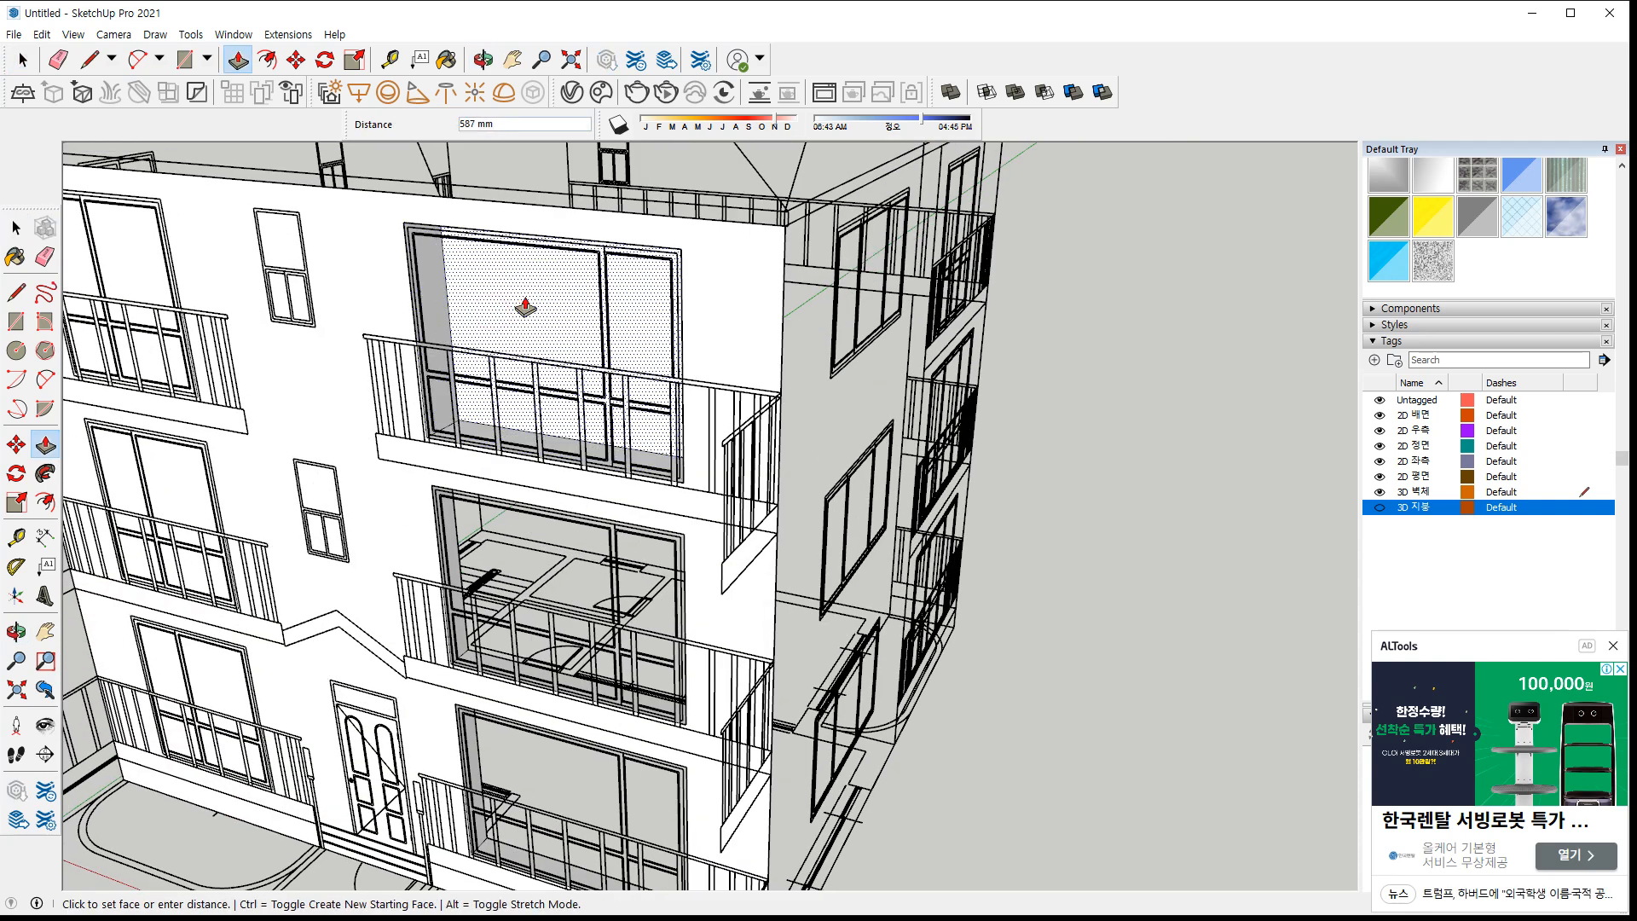
pyautogui.press('Return')
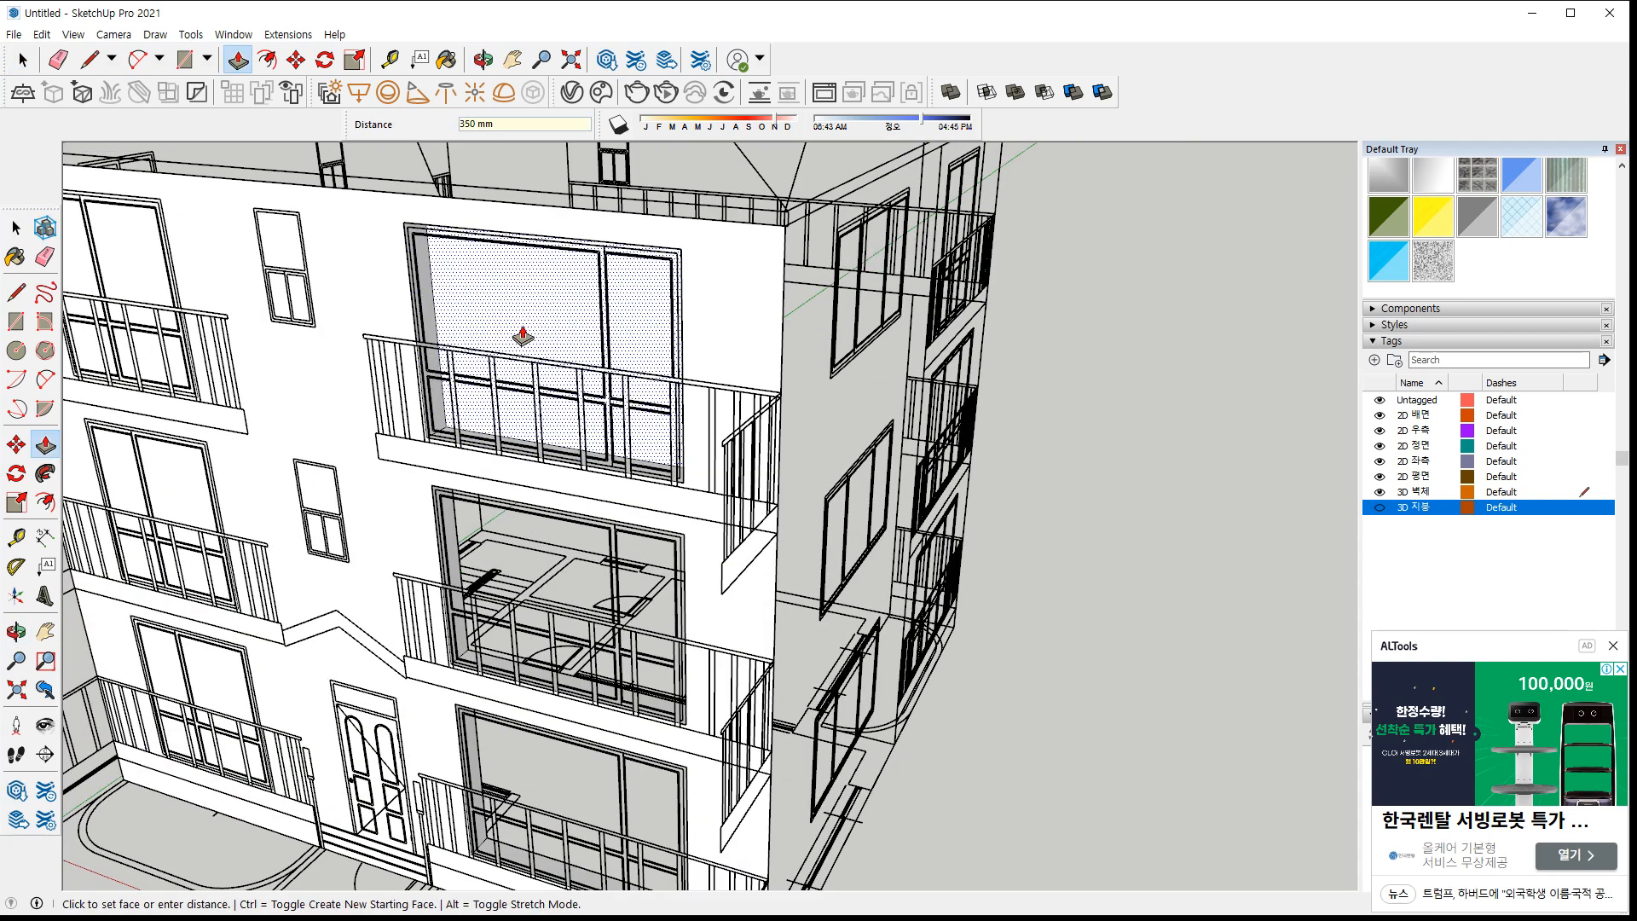
pyautogui.press('space')
# Push the two small window faces and the front door face 350 mm inward
pyautogui.press('p')
pyautogui.click(270, 247)
pyautogui.press('Return')
pyautogui.click(328, 494)
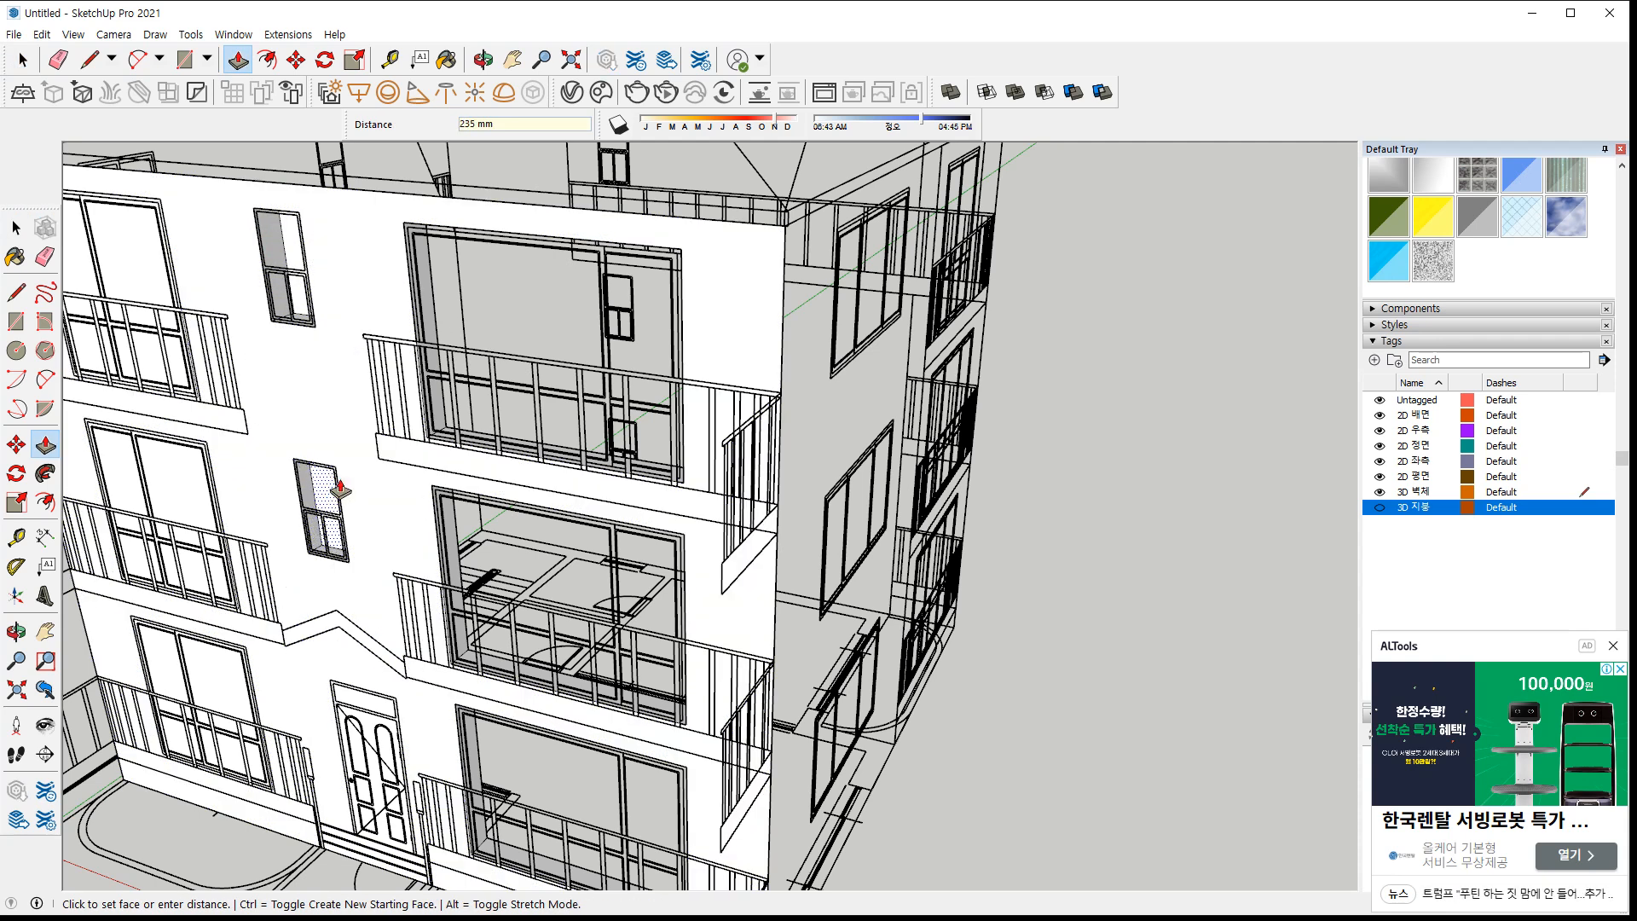
pyautogui.click(370, 750)
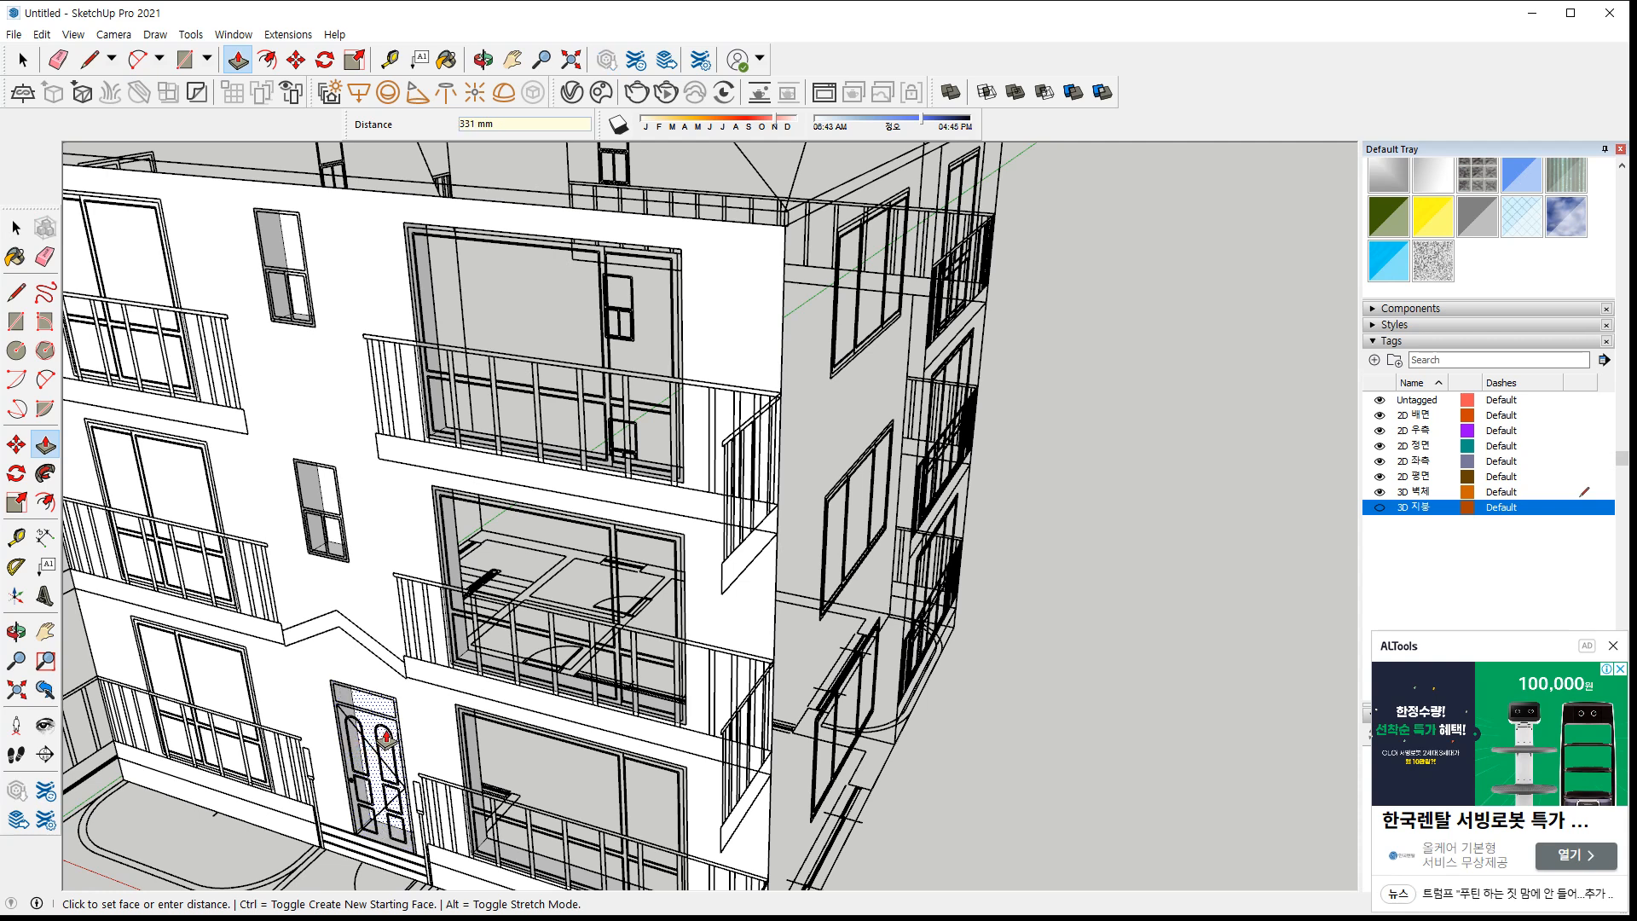
# Push the three stacked window faces on the other side of the door 350 mm into the wall
pyautogui.click(213, 682)
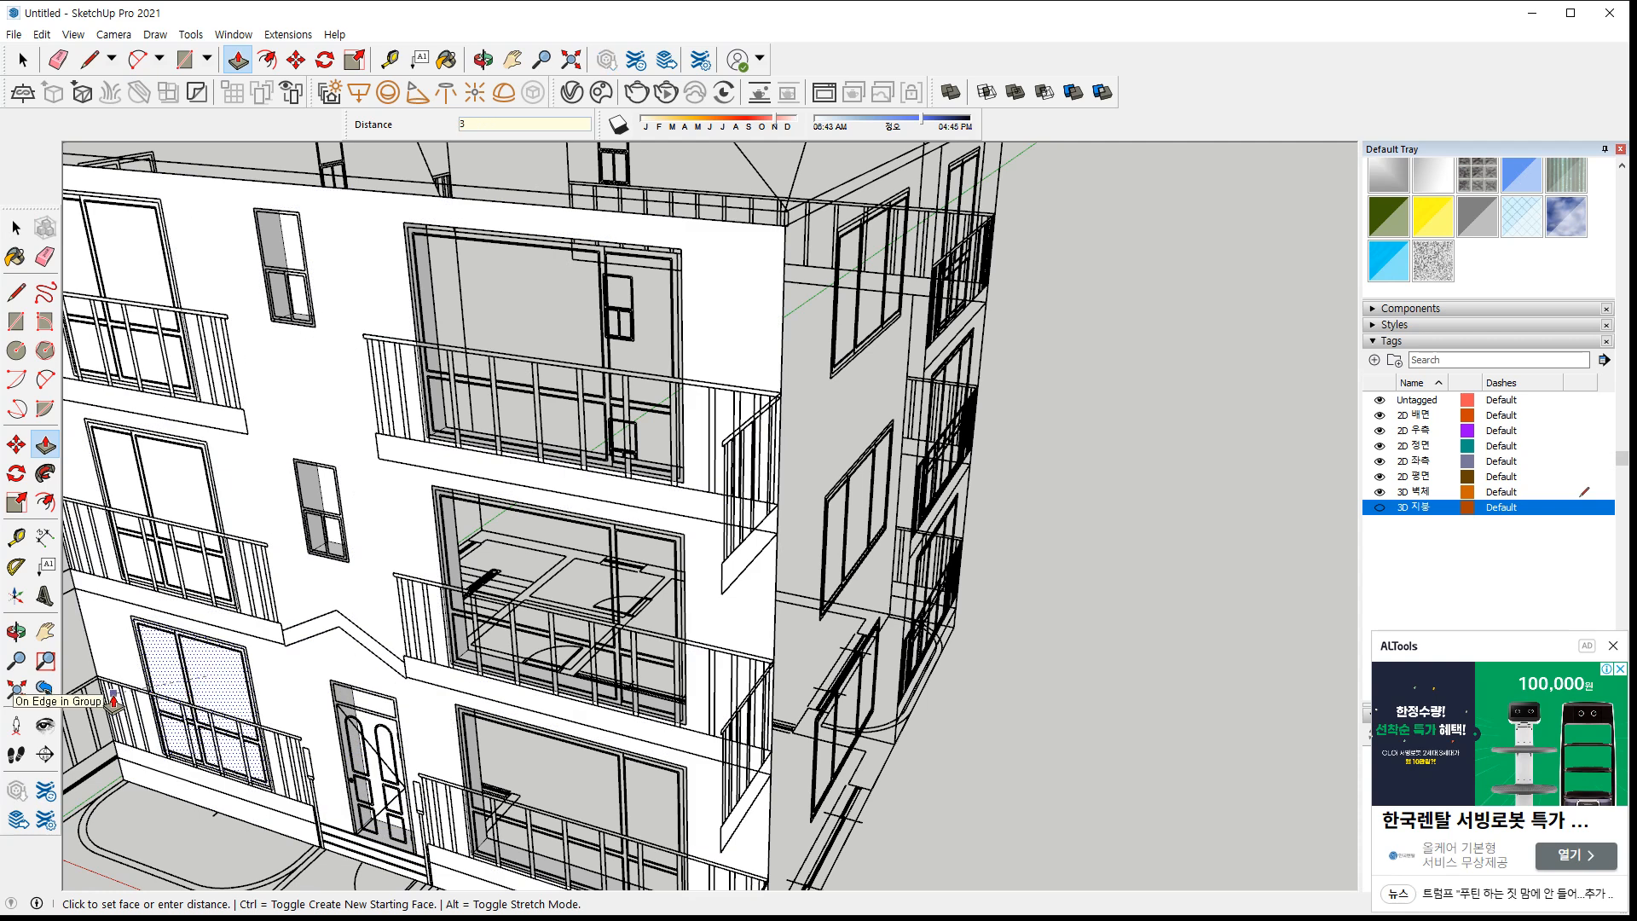
pyautogui.write('350')
pyautogui.press('Return')
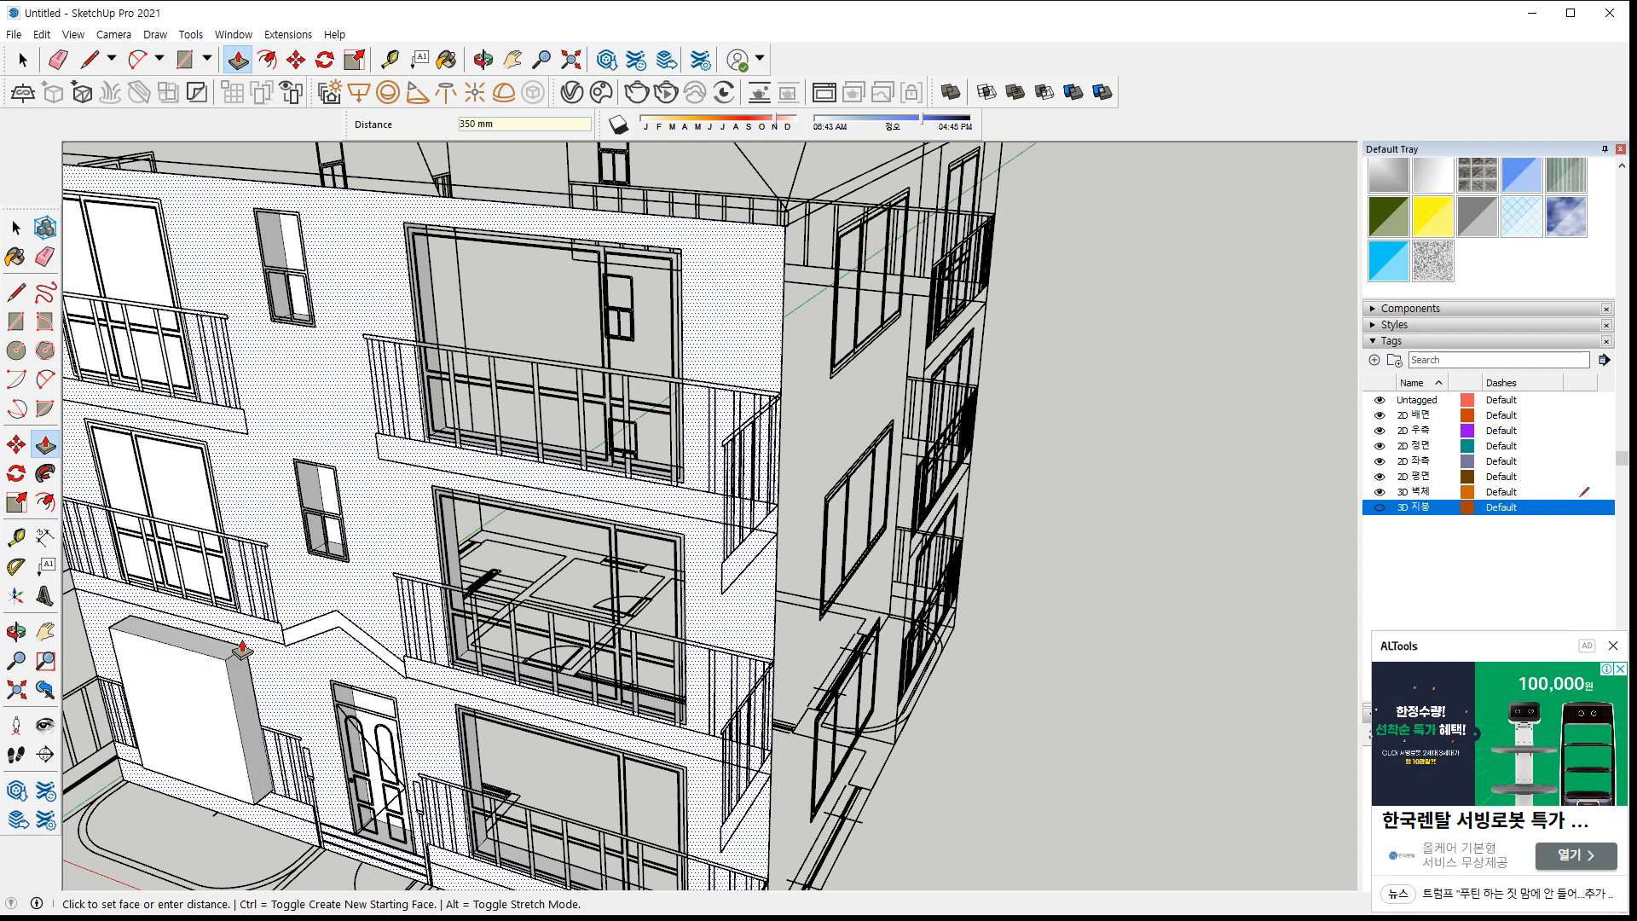
pyautogui.click(211, 693)
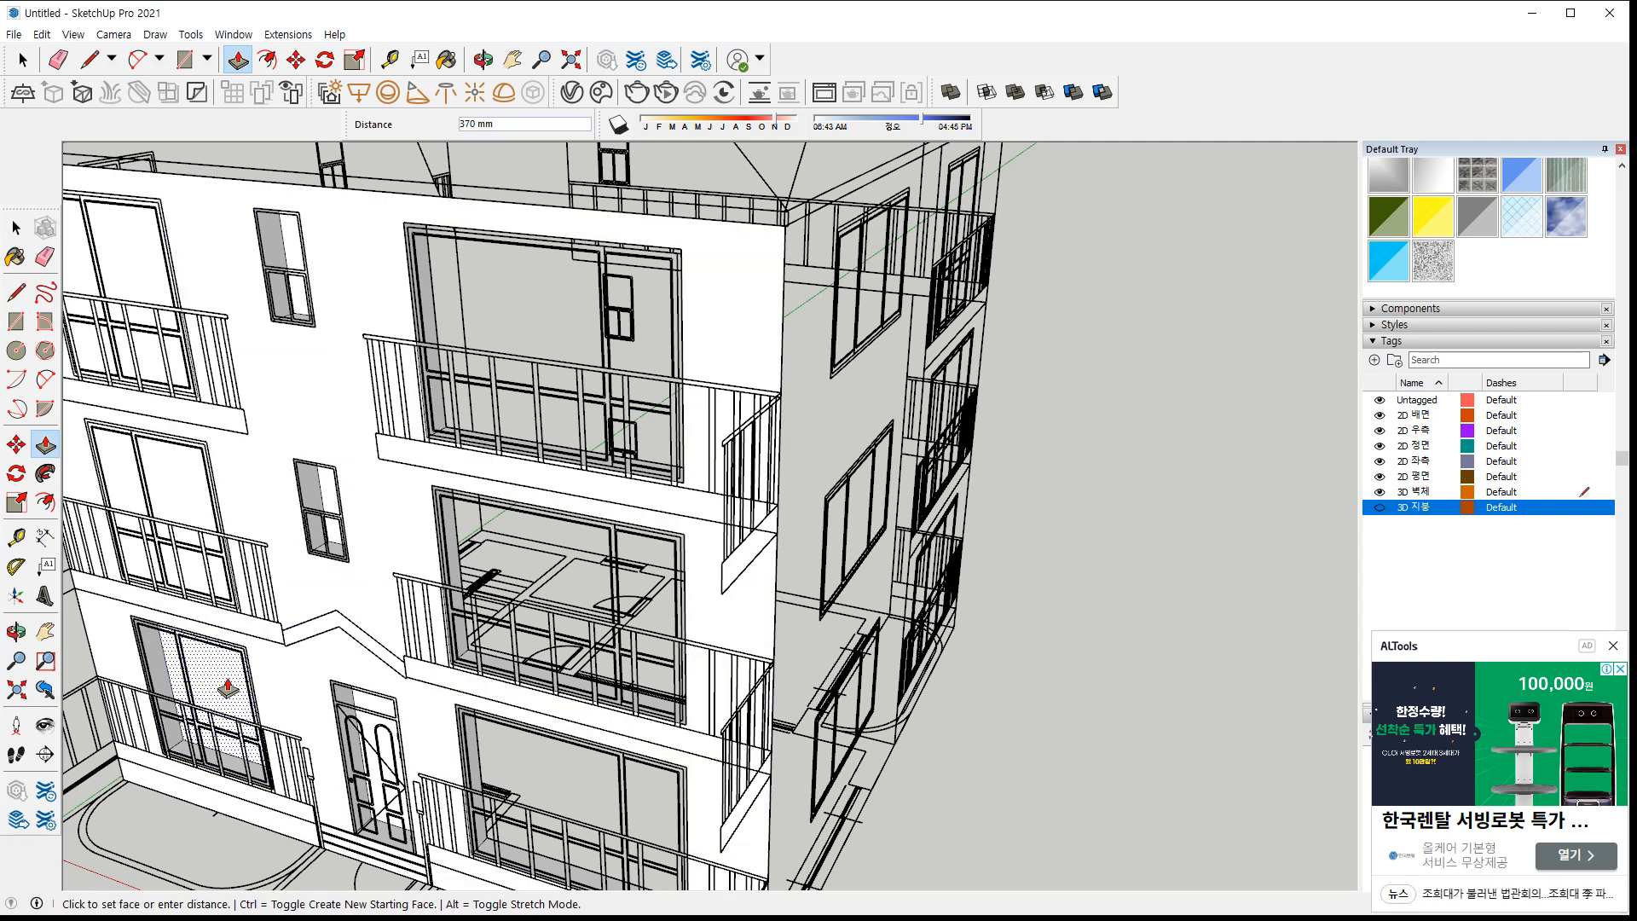
pyautogui.click(179, 482)
pyautogui.press('Return')
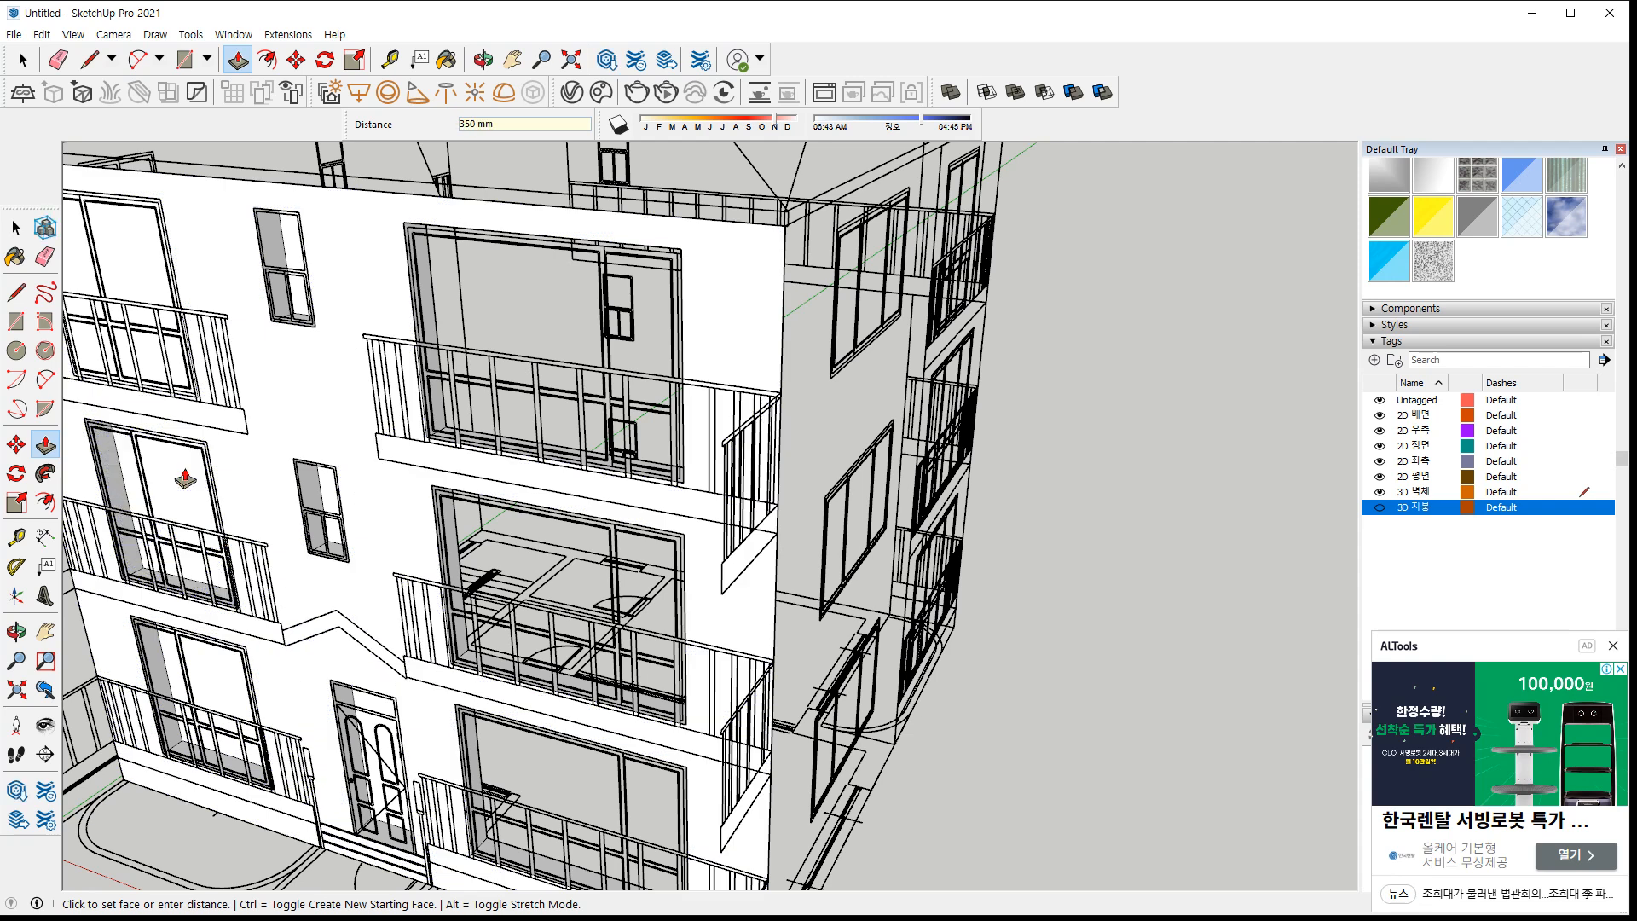
pyautogui.doubleClick(145, 278)
# Delete the leftover faces in the recessed window and door openings and inspect the wall from behind
pyautogui.press('space')
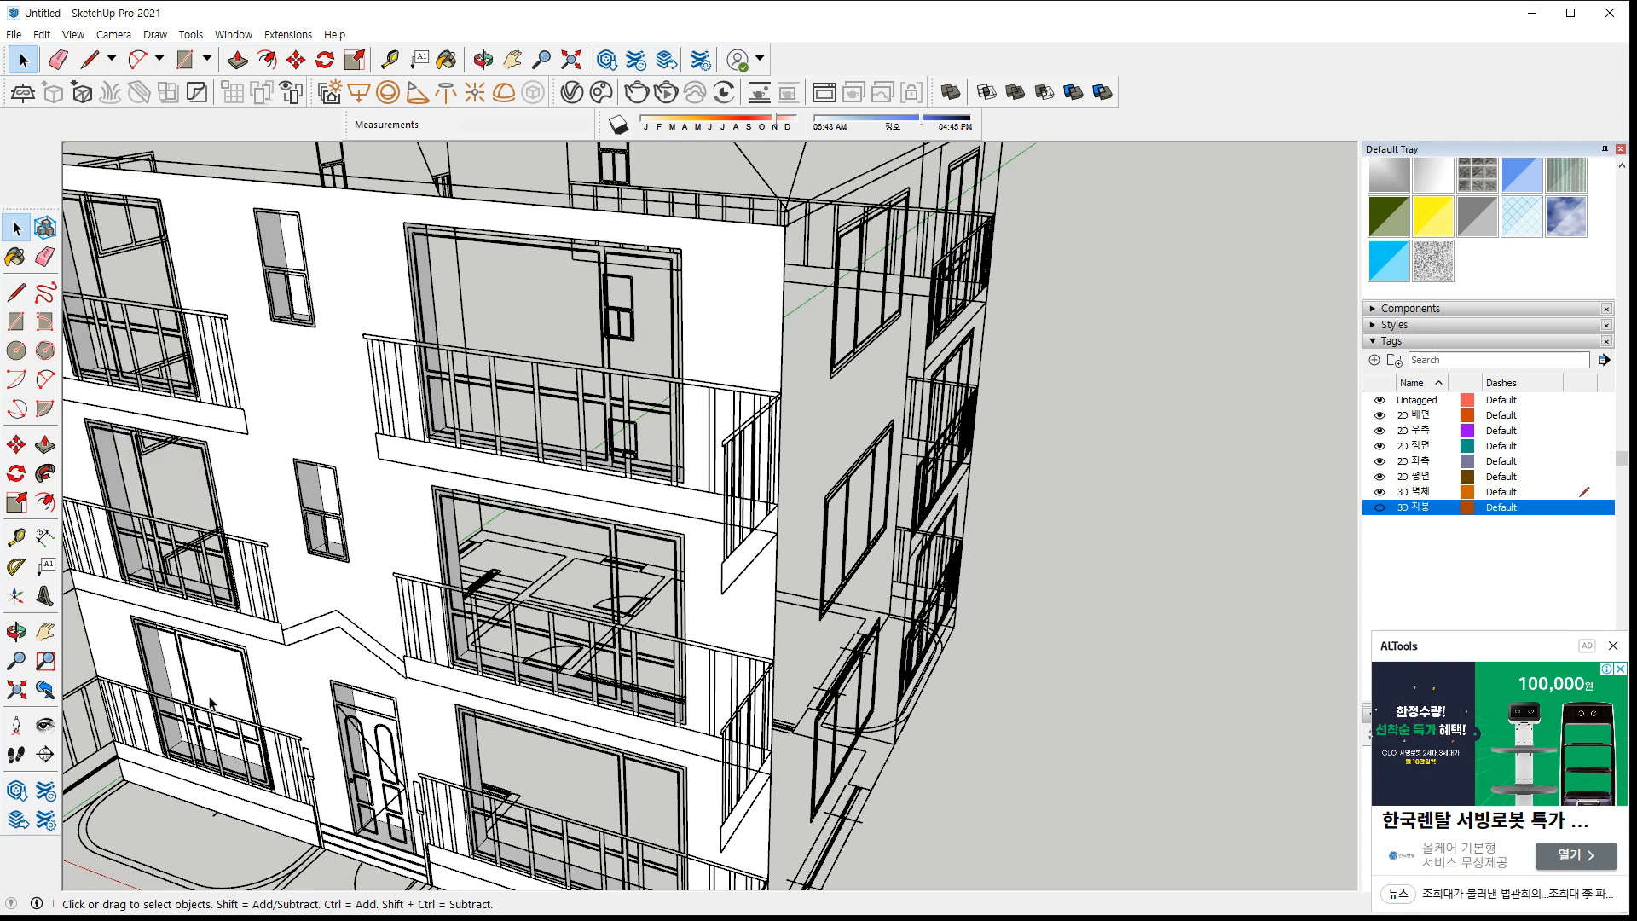
pyautogui.click(210, 698)
pyautogui.press('Delete')
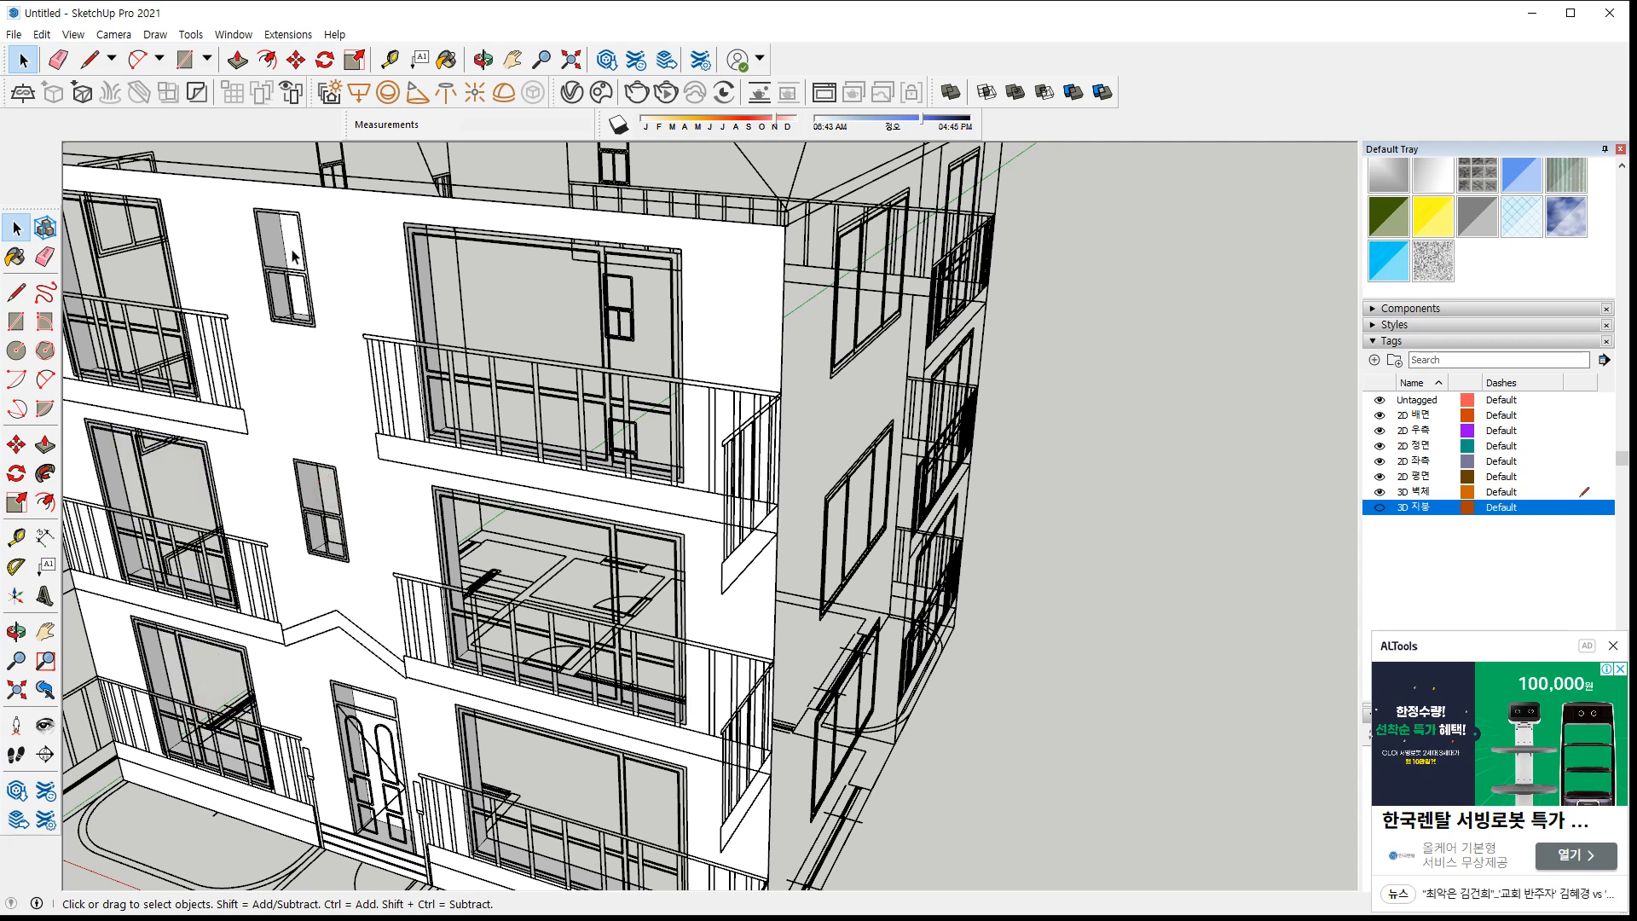
pyautogui.moveTo(377, 706); pyautogui.dragTo(893, 651, button='middle')
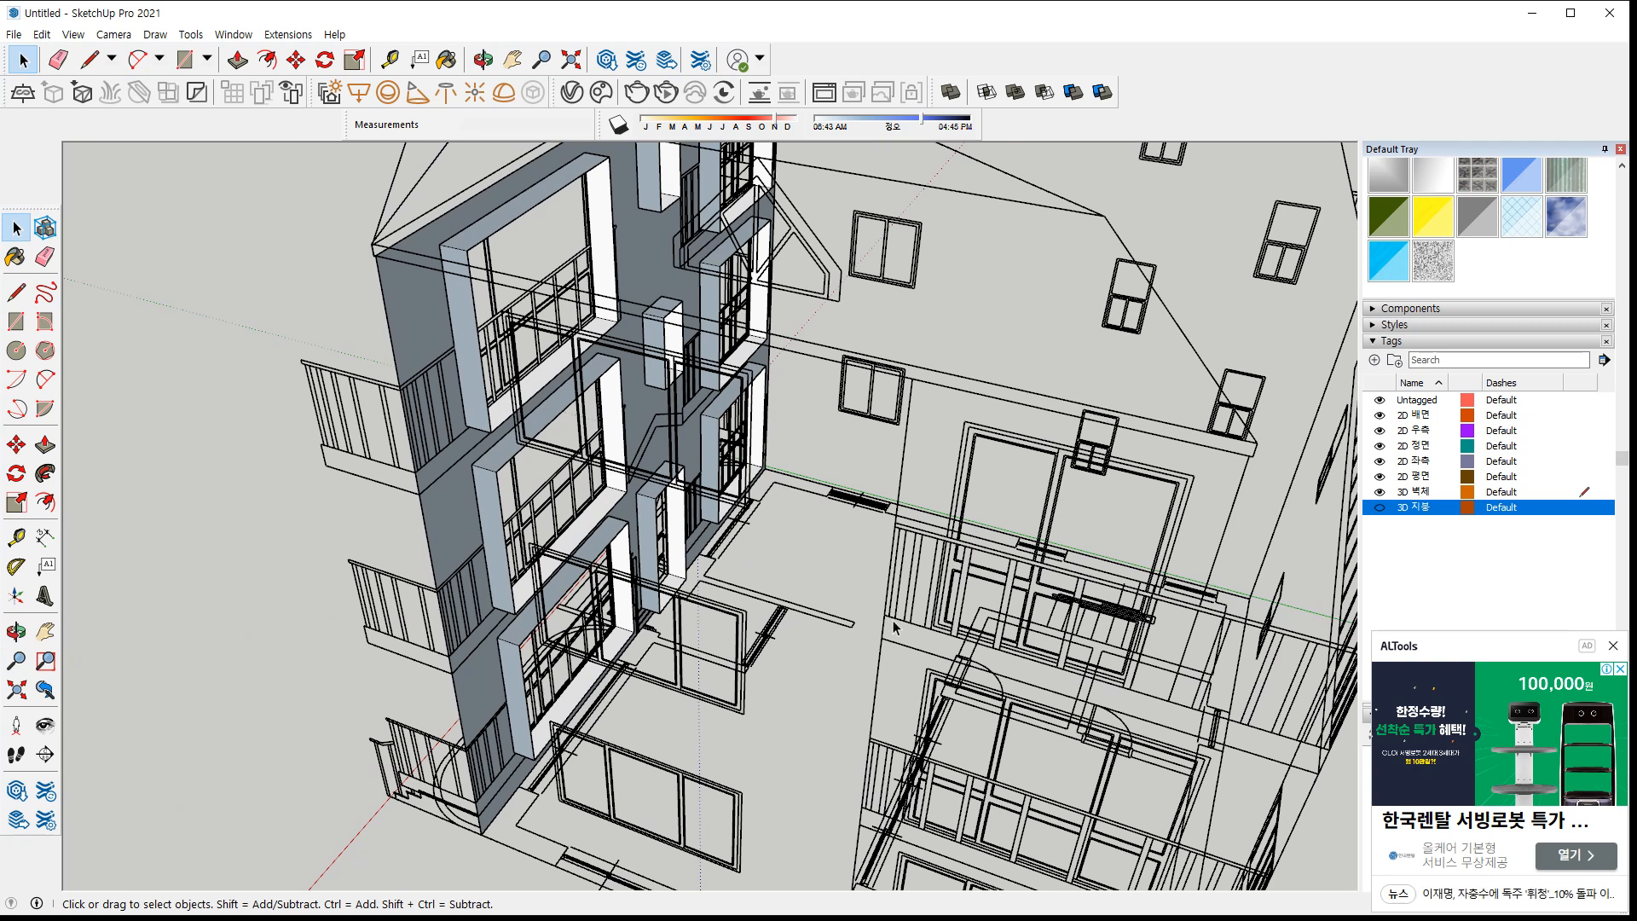
# Extrude the front wall face 350 mm toward the building's interior from its back side, leaving the window and door areas unextruded
pyautogui.moveTo(873, 5)
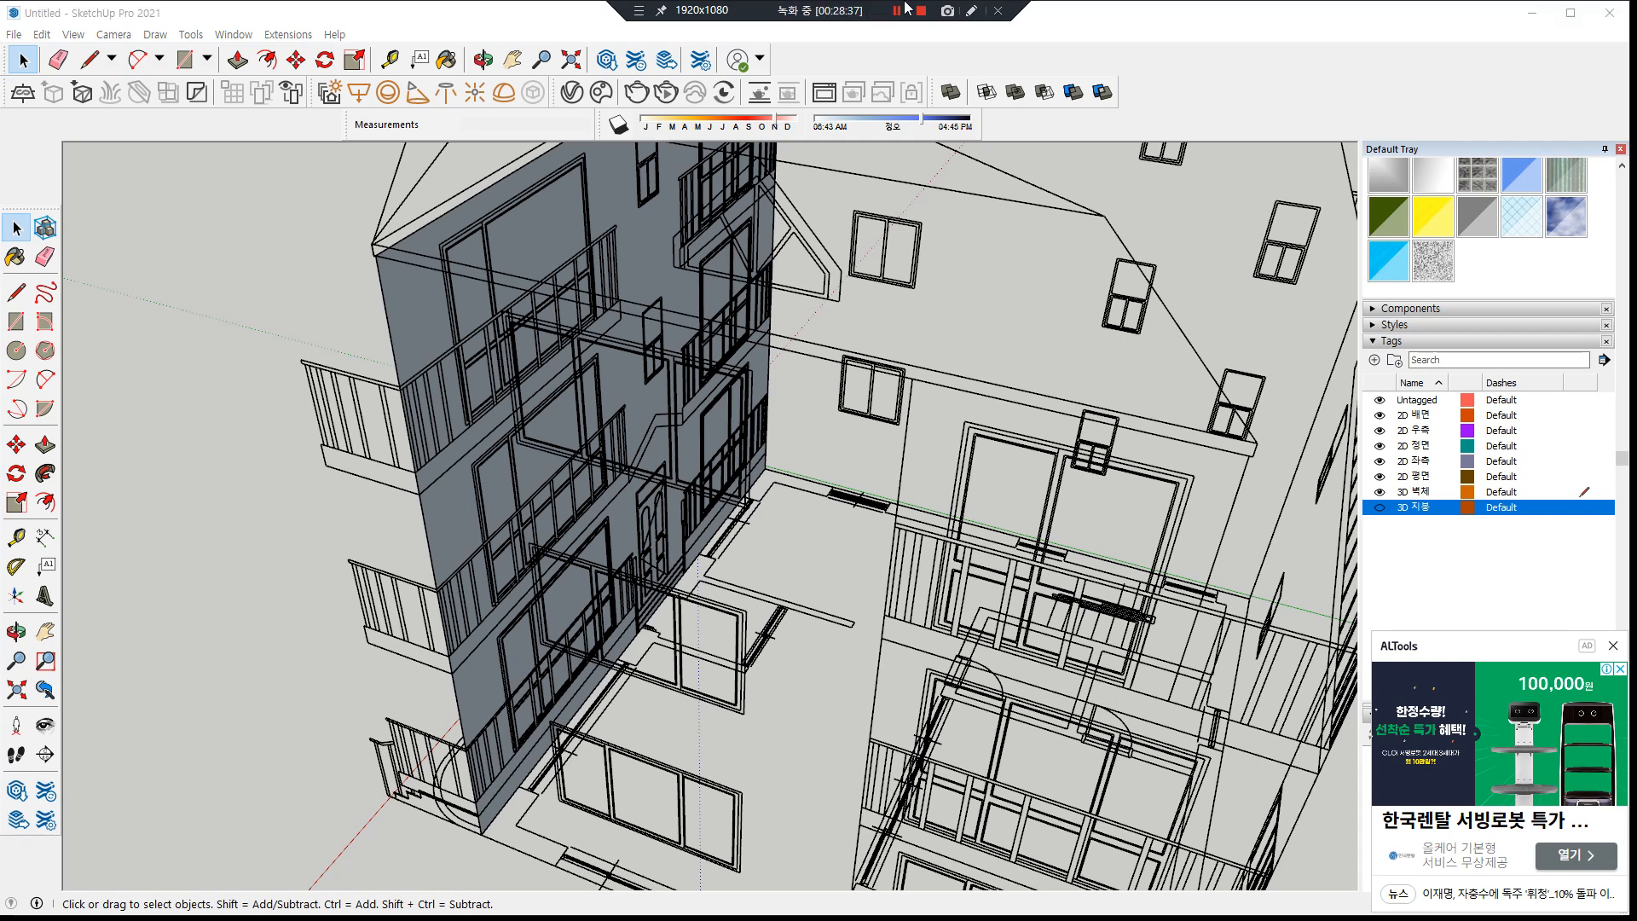
pyautogui.moveTo(981, 426); pyautogui.dragTo(382, 397, button='middle')
pyautogui.press('p')
pyautogui.click(436, 378)
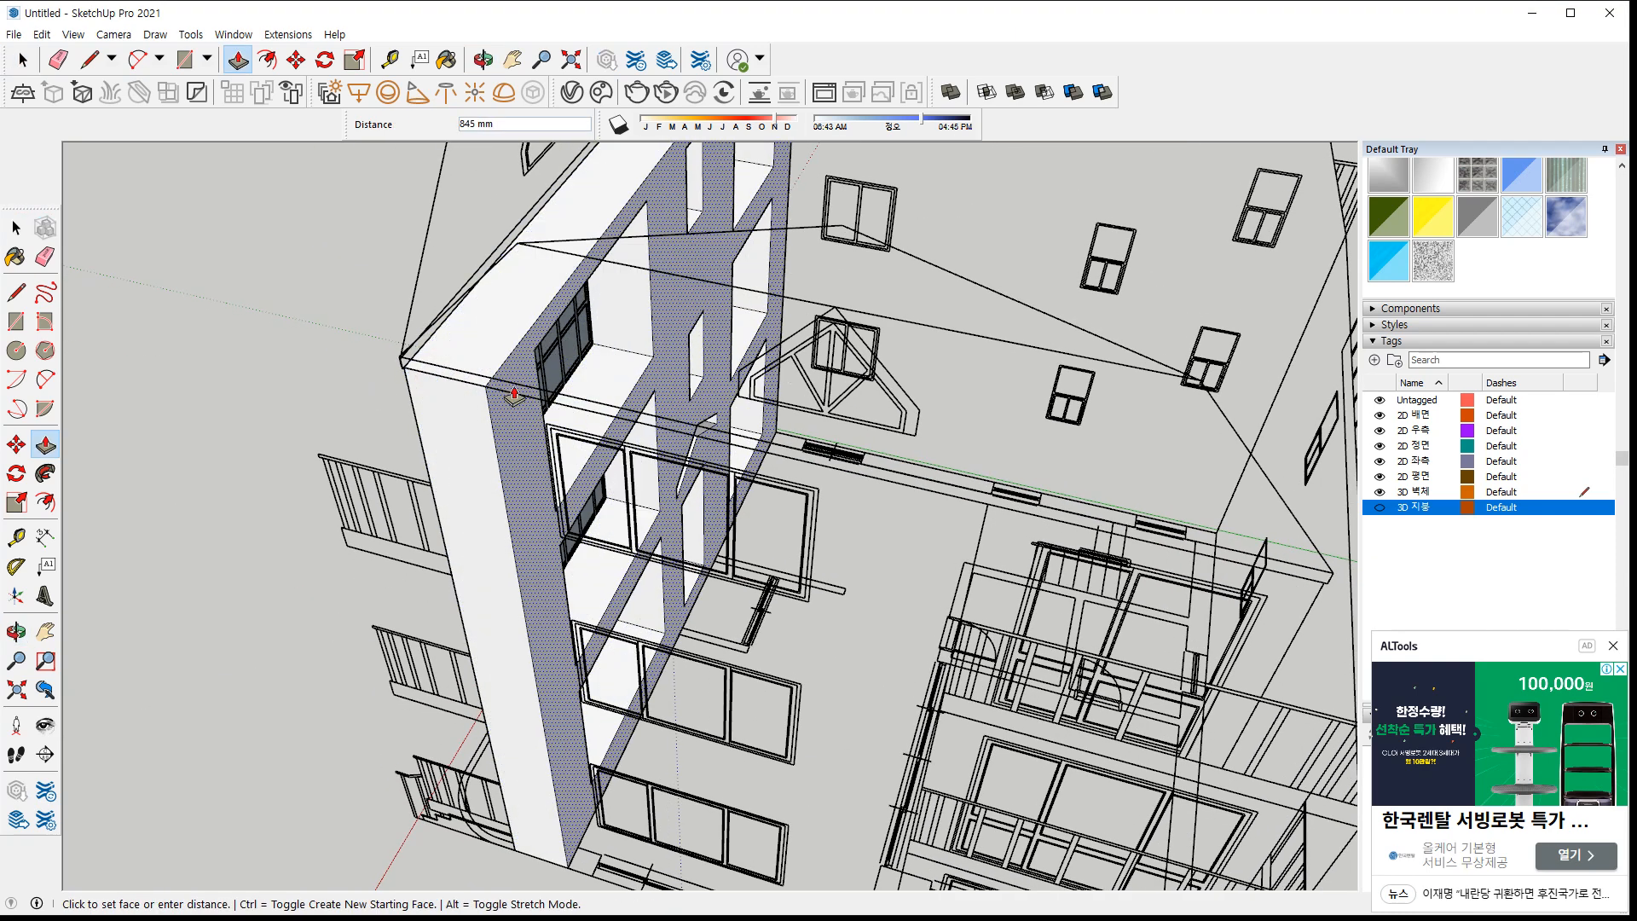
pyautogui.press('Return')
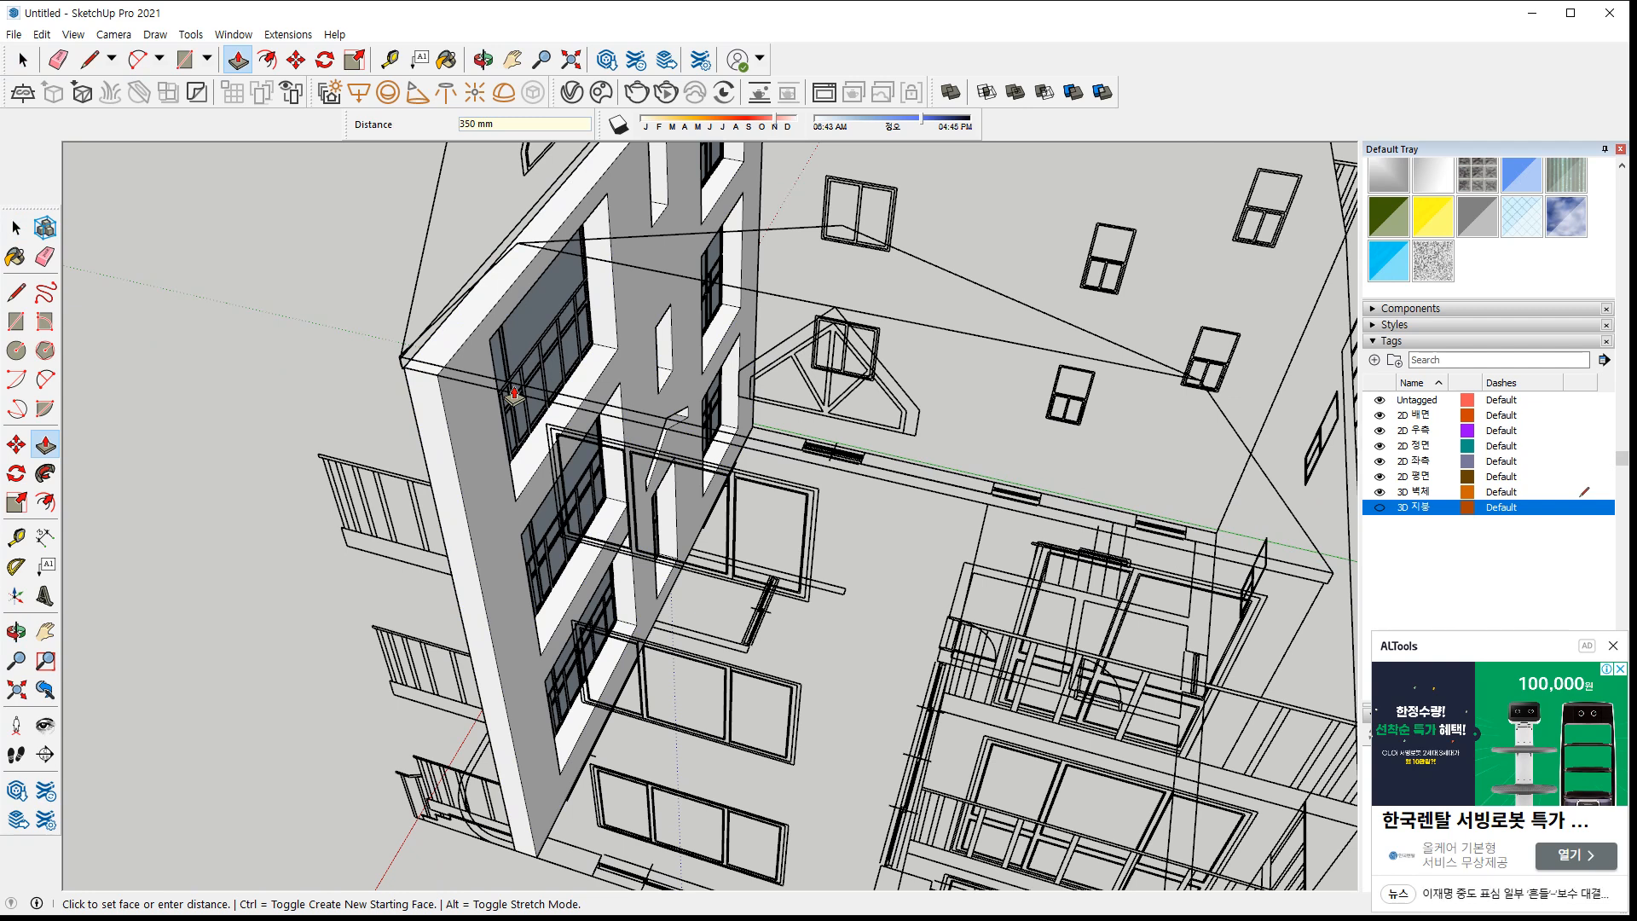
# Draw a floor rectangle about 3950 by 8650 mm from the front door's inner corner to the plan's far inner corner
pyautogui.scroll(10, 577, 334)
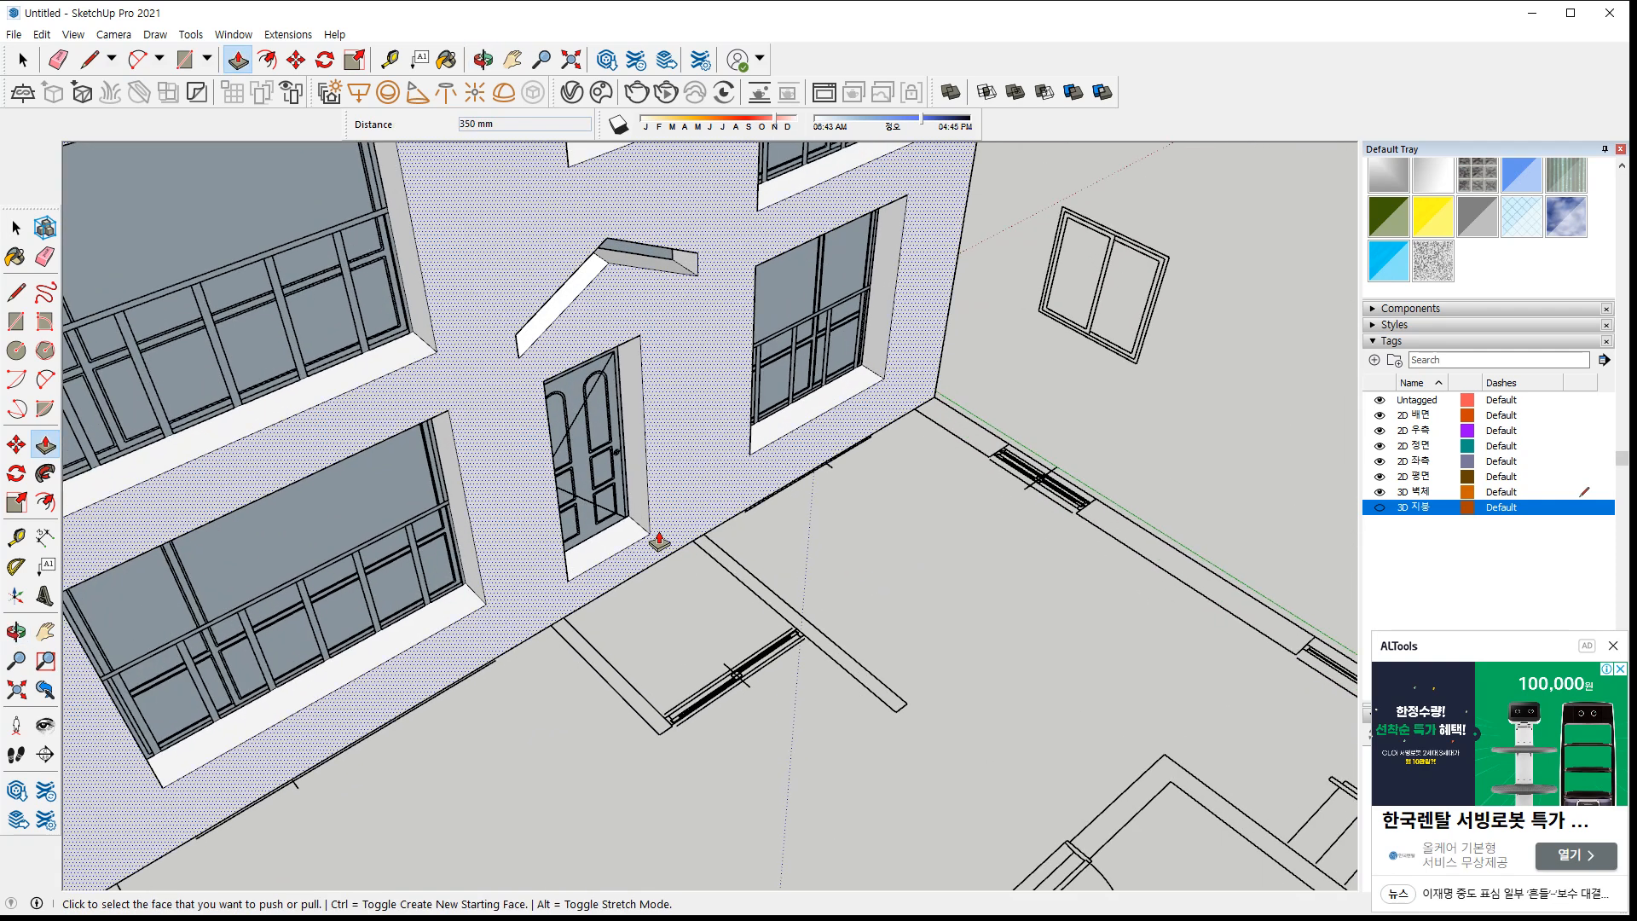
pyautogui.press('r')
pyautogui.click(645, 535)
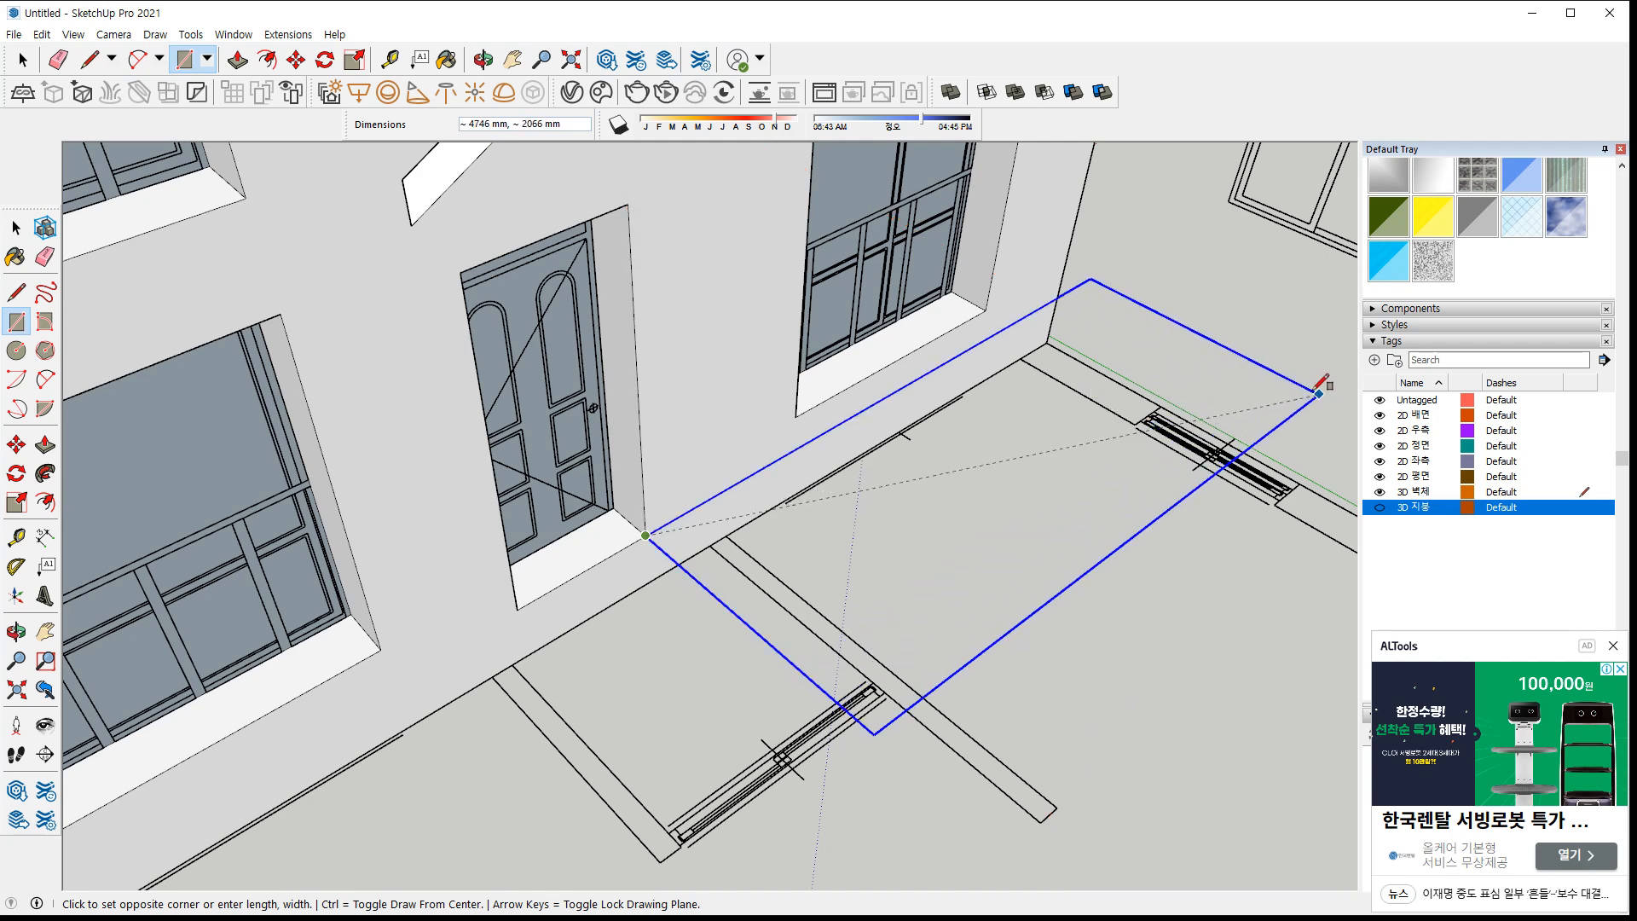
pyautogui.scroll(-3, 1308, 384)
pyautogui.scroll(-3, 1303, 390)
pyautogui.moveTo(920, 383); pyautogui.dragTo(409, 400, button='middle')
pyautogui.scroll(-3, 1045, 573)
pyautogui.moveTo(1044, 573); pyautogui.dragTo(705, 546, button='middle')
pyautogui.scroll(3, 750, 548)
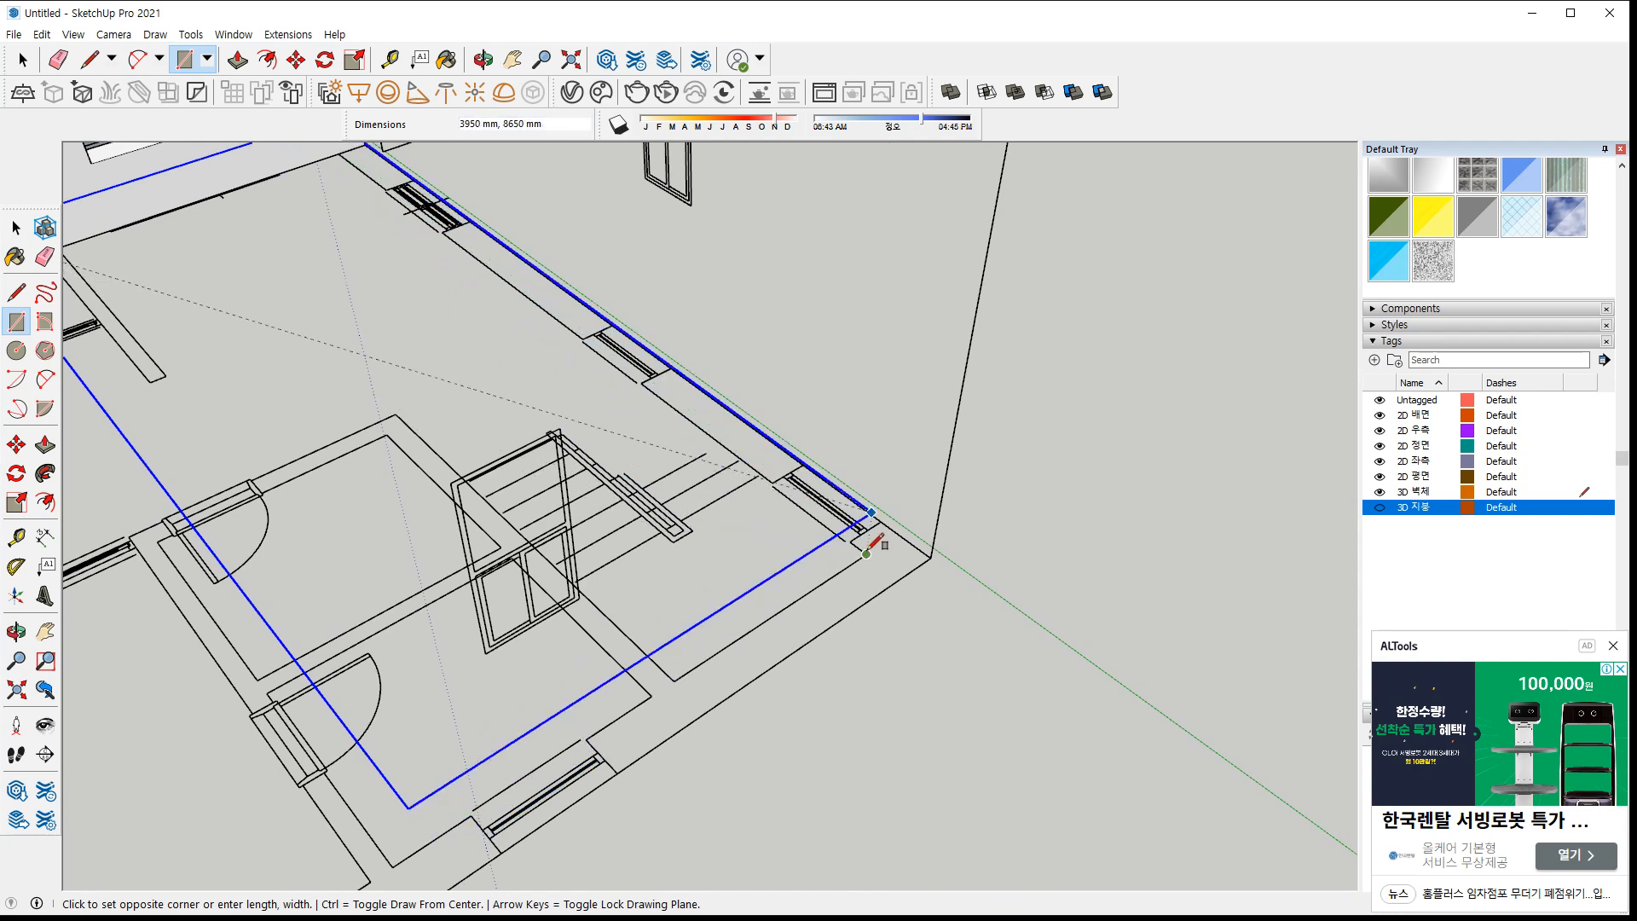
pyautogui.click(864, 551)
pyautogui.scroll(-3, 377, 547)
pyautogui.keyDown('shift'); pyautogui.moveTo(465, 629); pyautogui.dragTo(647, 596, button='middle'); pyautogui.keyUp('shift')
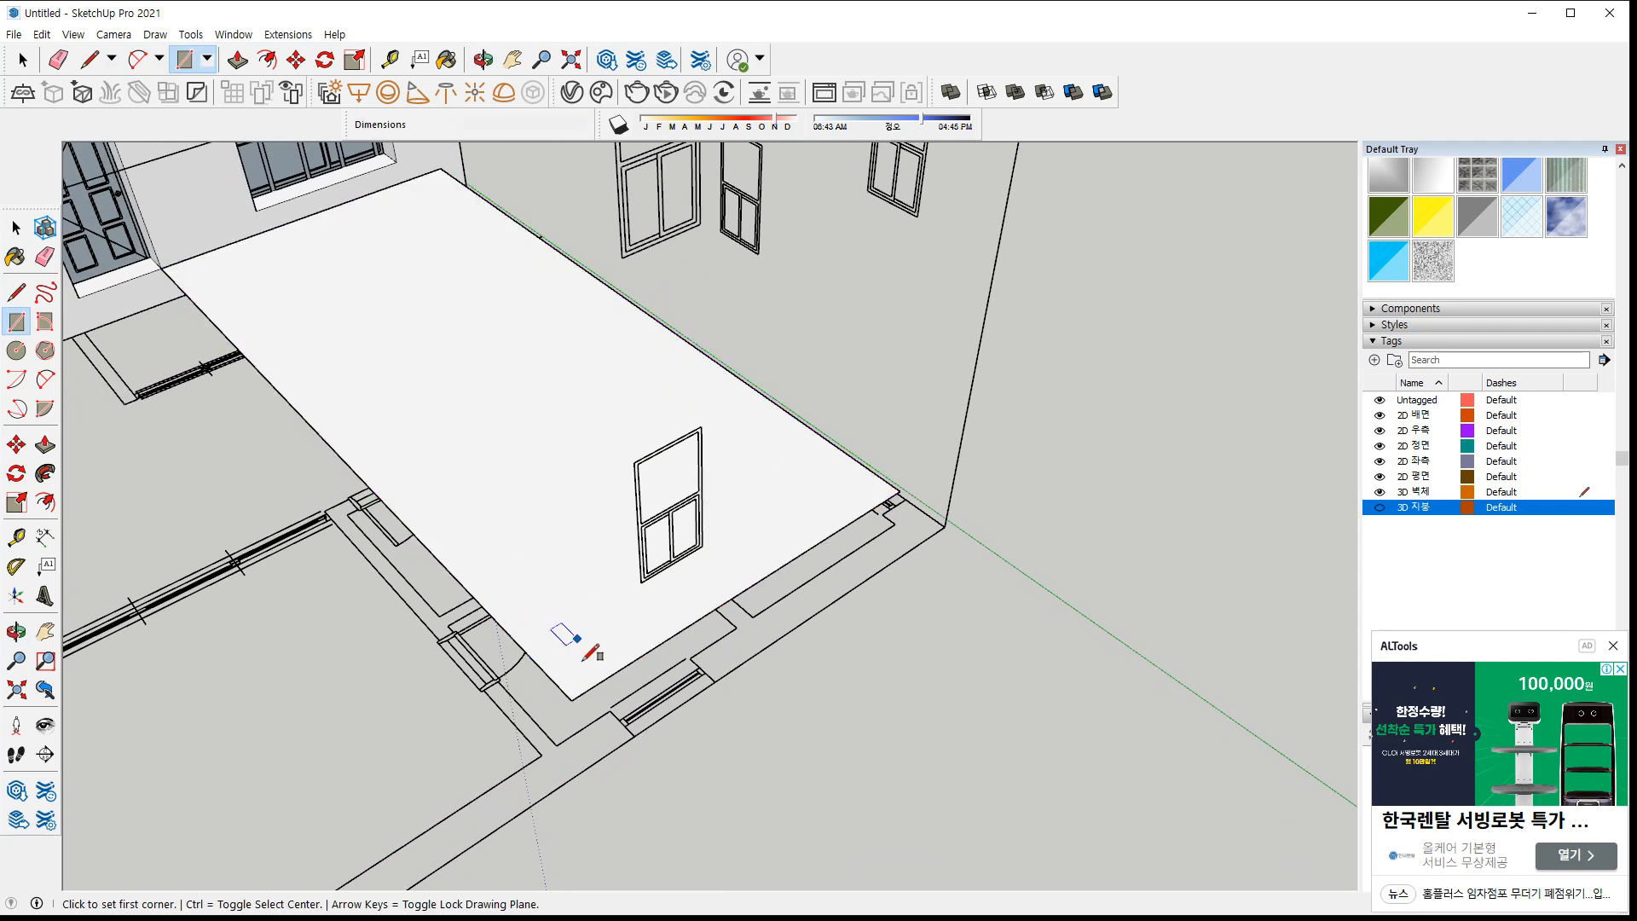
# Cover the front room on the other side of the door with a 5500 by 4750 mm floor rectangle
pyautogui.click(571, 699)
pyautogui.moveTo(574, 682); pyautogui.dragTo(435, 307, button='middle')
pyautogui.scroll(-3, 257, 552)
pyautogui.scroll(6, 432, 295)
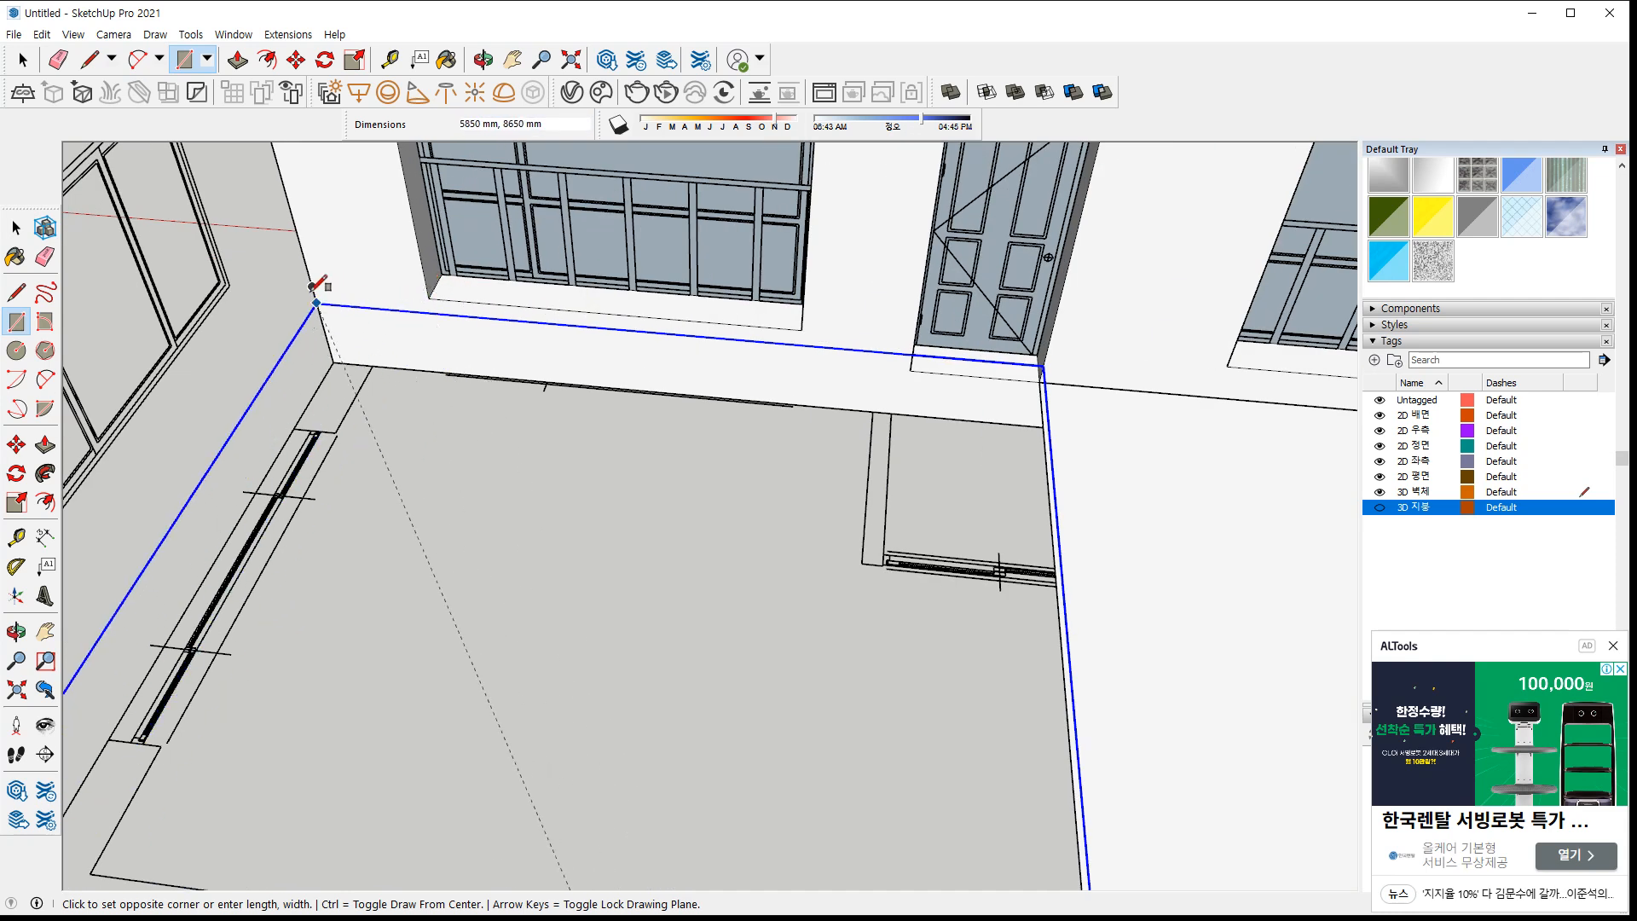
pyautogui.click(372, 365)
pyautogui.scroll(-4, 938, 478)
pyautogui.moveTo(988, 486); pyautogui.dragTo(888, 475, button='middle')
pyautogui.scroll(2, 893, 433)
pyautogui.click(887, 432)
pyautogui.moveTo(566, 475); pyautogui.dragTo(523, 424, button='middle')
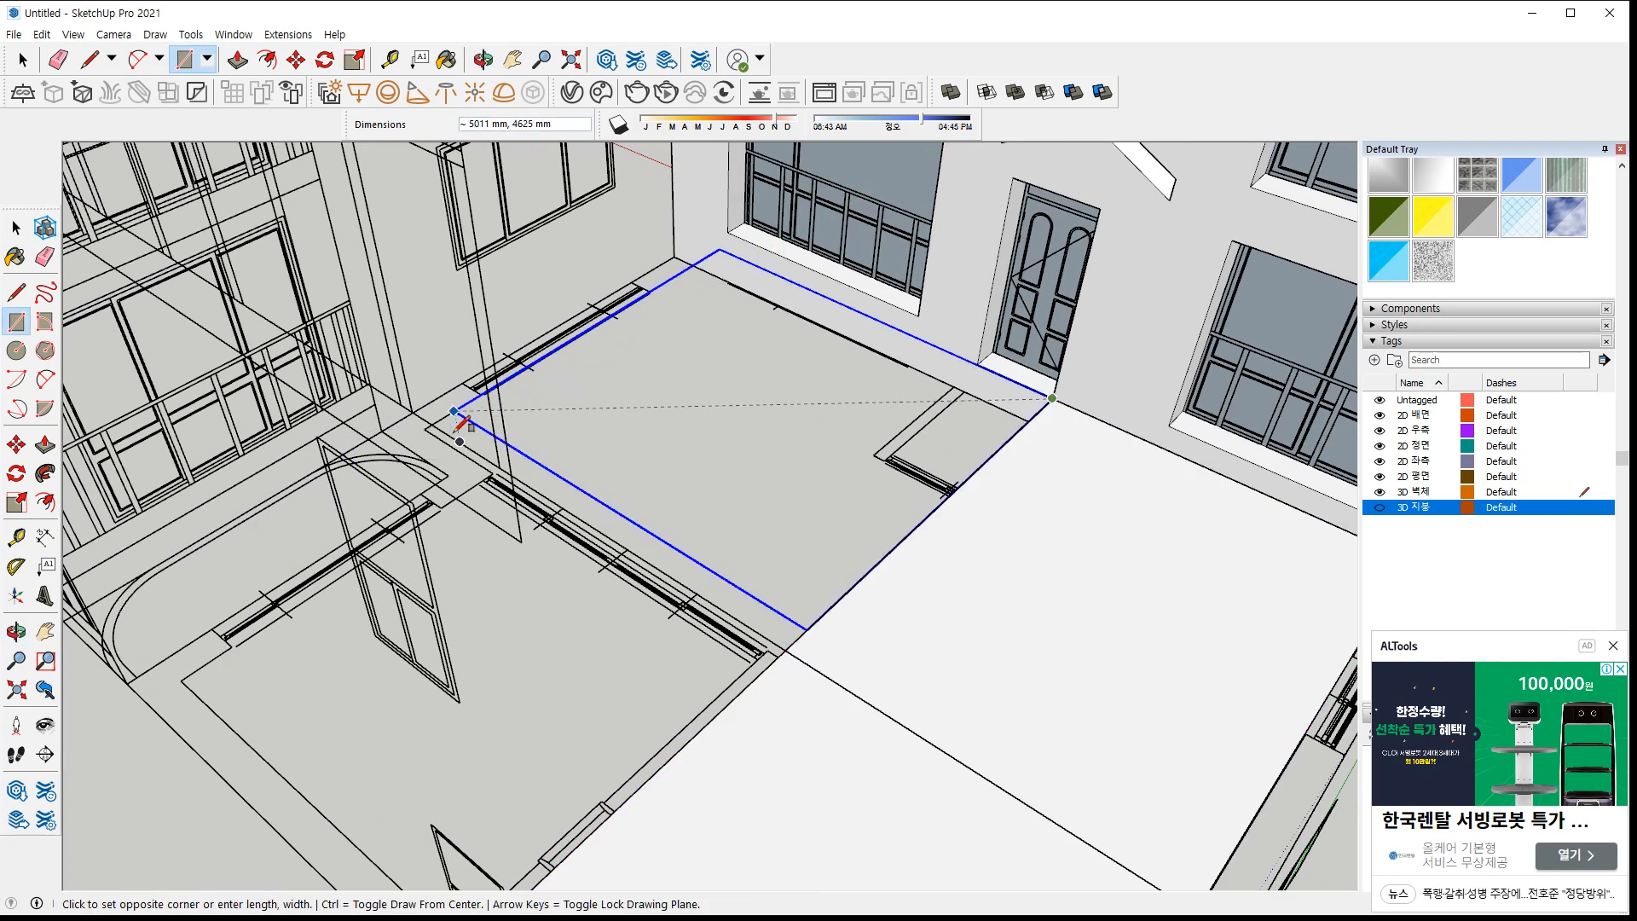
pyautogui.click(424, 423)
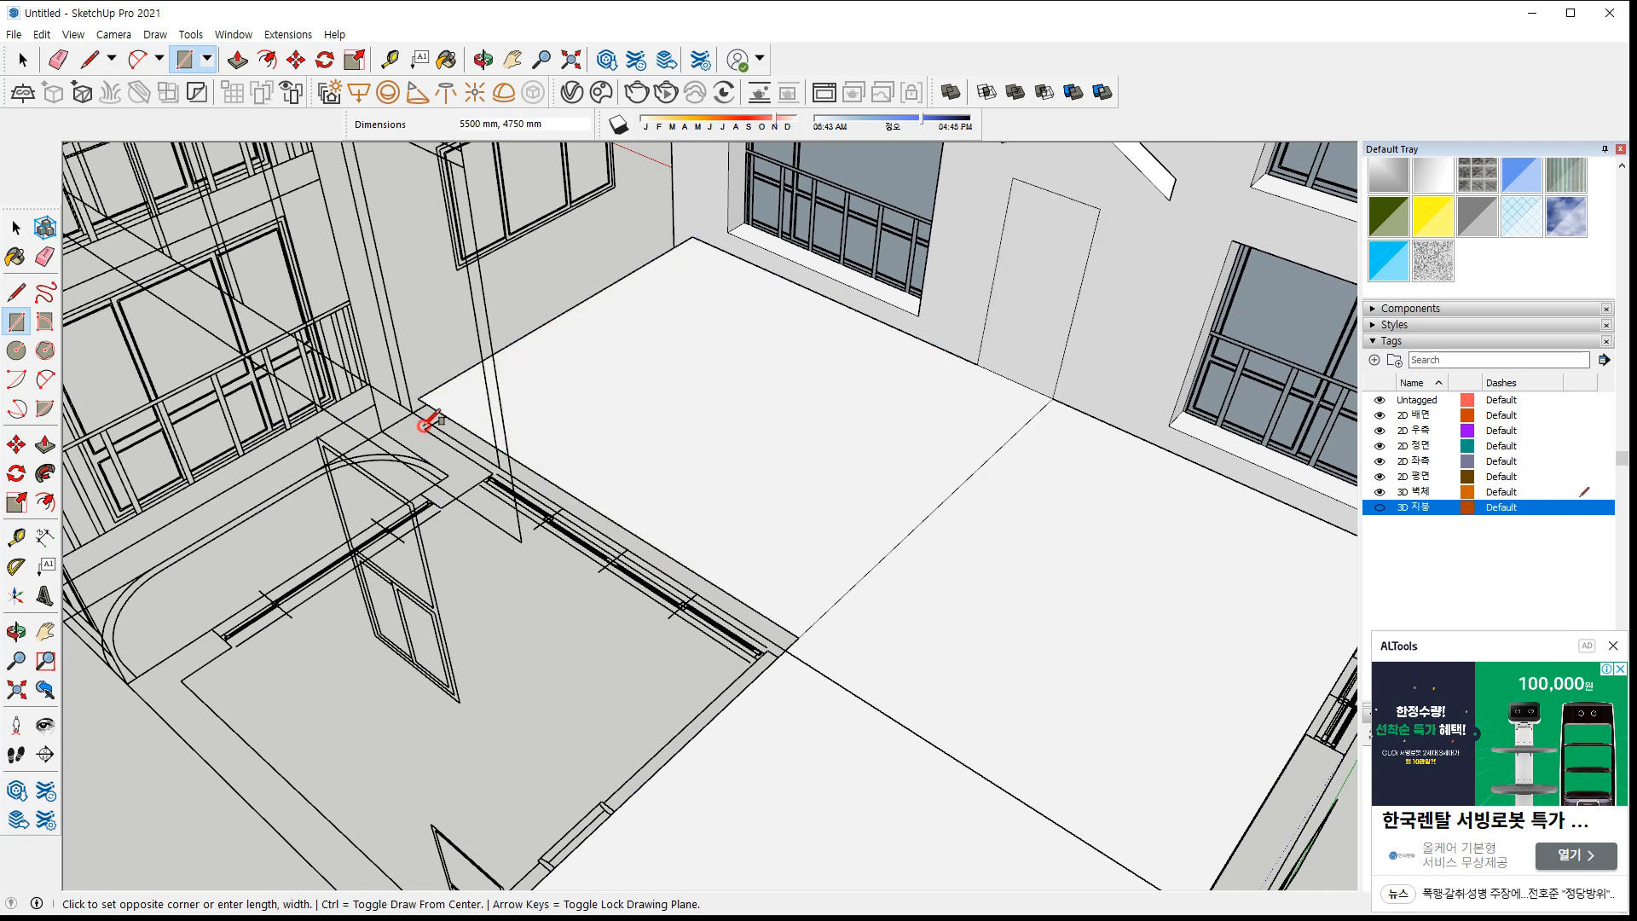
# Draw a floor rectangle over the room behind it and erase the leftover edge between the floor faces
pyautogui.click(798, 636)
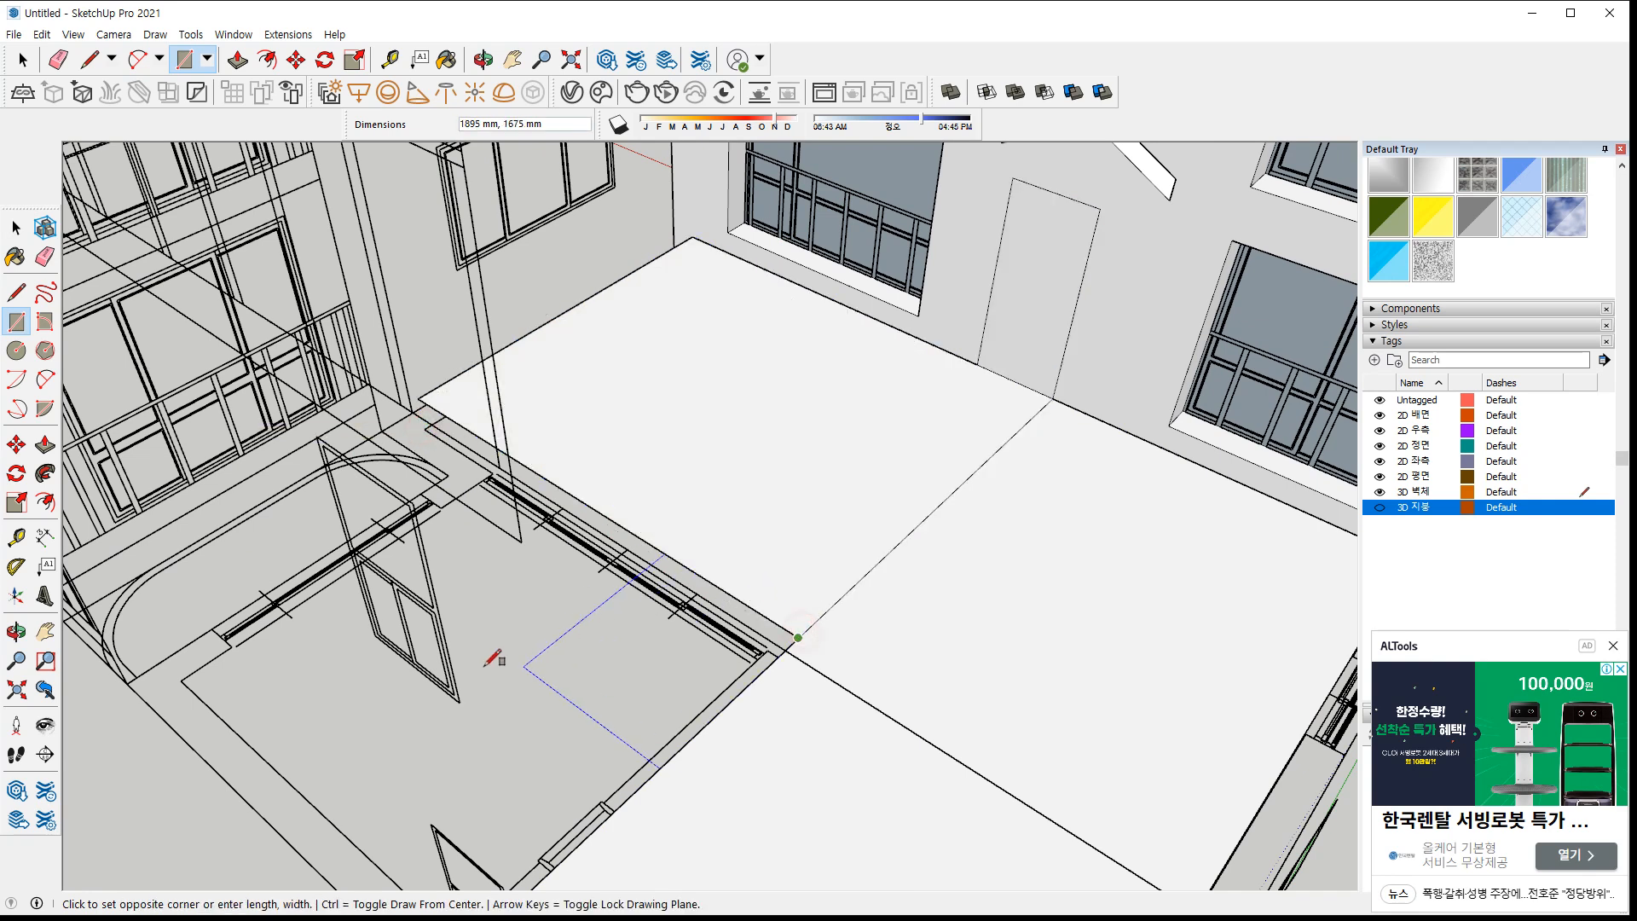
pyautogui.click(180, 679)
pyautogui.moveTo(603, 628)
pyautogui.mouseDown(button='middle')
pyautogui.moveTo(811, 614)
pyautogui.moveTo(837, 679)
pyautogui.mouseUp(button='middle')
pyautogui.press('e')
pyautogui.moveTo(755, 668); pyautogui.dragTo(714, 682)
# Extrude the floor face from its underside down to the level of the 2D plan
pyautogui.moveTo(1027, 545)
pyautogui.mouseDown(button='middle')
pyautogui.moveTo(732, 360)
pyautogui.moveTo(716, 391)
pyautogui.moveTo(694, 315)
pyautogui.mouseUp(button='middle')
pyautogui.press('p')
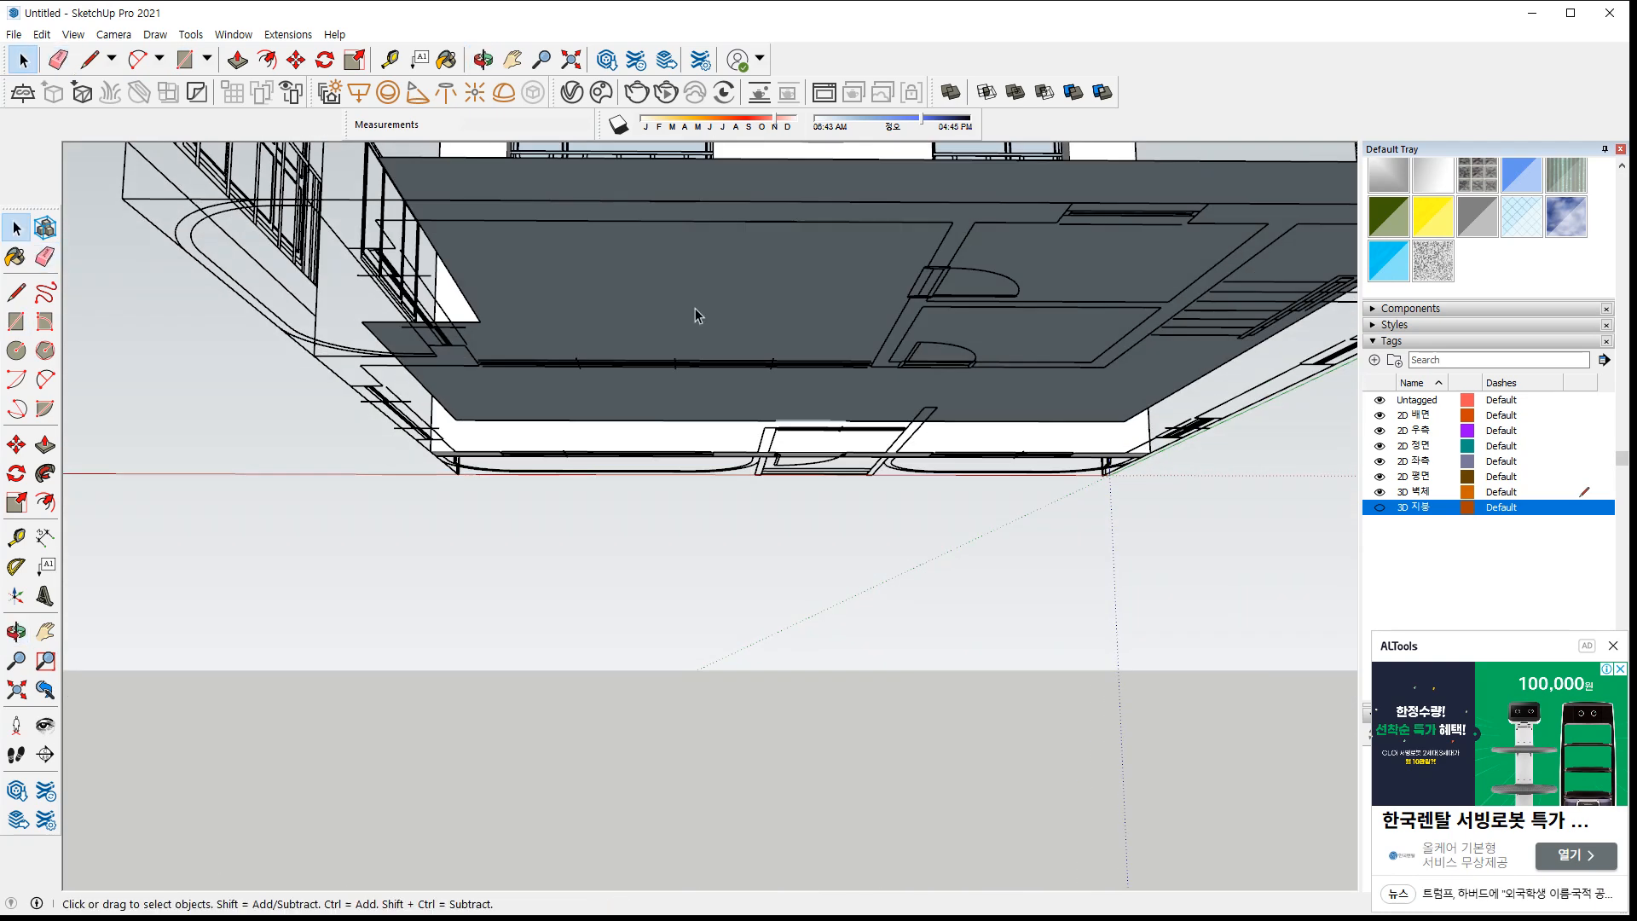
pyautogui.click(676, 263)
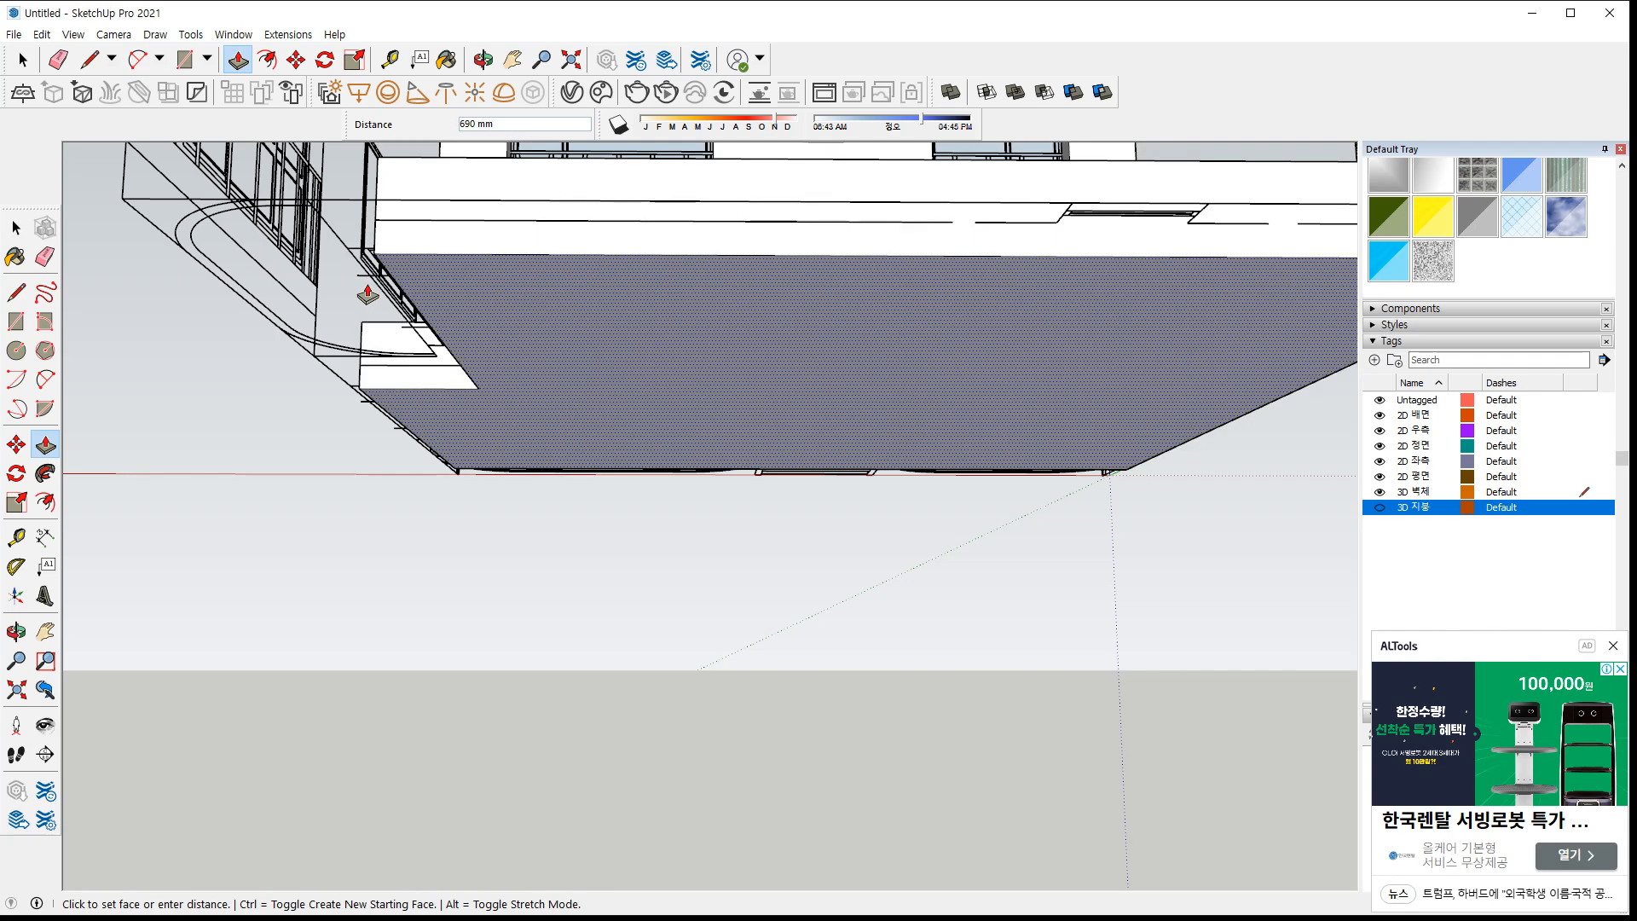
pyautogui.press('space')
# Draw a rectangle 1650 mm wide over the entrance area on the underside of the floor slab, following the plan
pyautogui.moveTo(749, 566); pyautogui.dragTo(548, 443, button='middle')
pyautogui.moveTo(720, 515); pyautogui.dragTo(855, 431, button='middle')
pyautogui.scroll(4, 850, 443)
pyautogui.scroll(2, 842, 467)
pyautogui.press('r')
pyautogui.click(857, 416)
pyautogui.scroll(2, 500, 678)
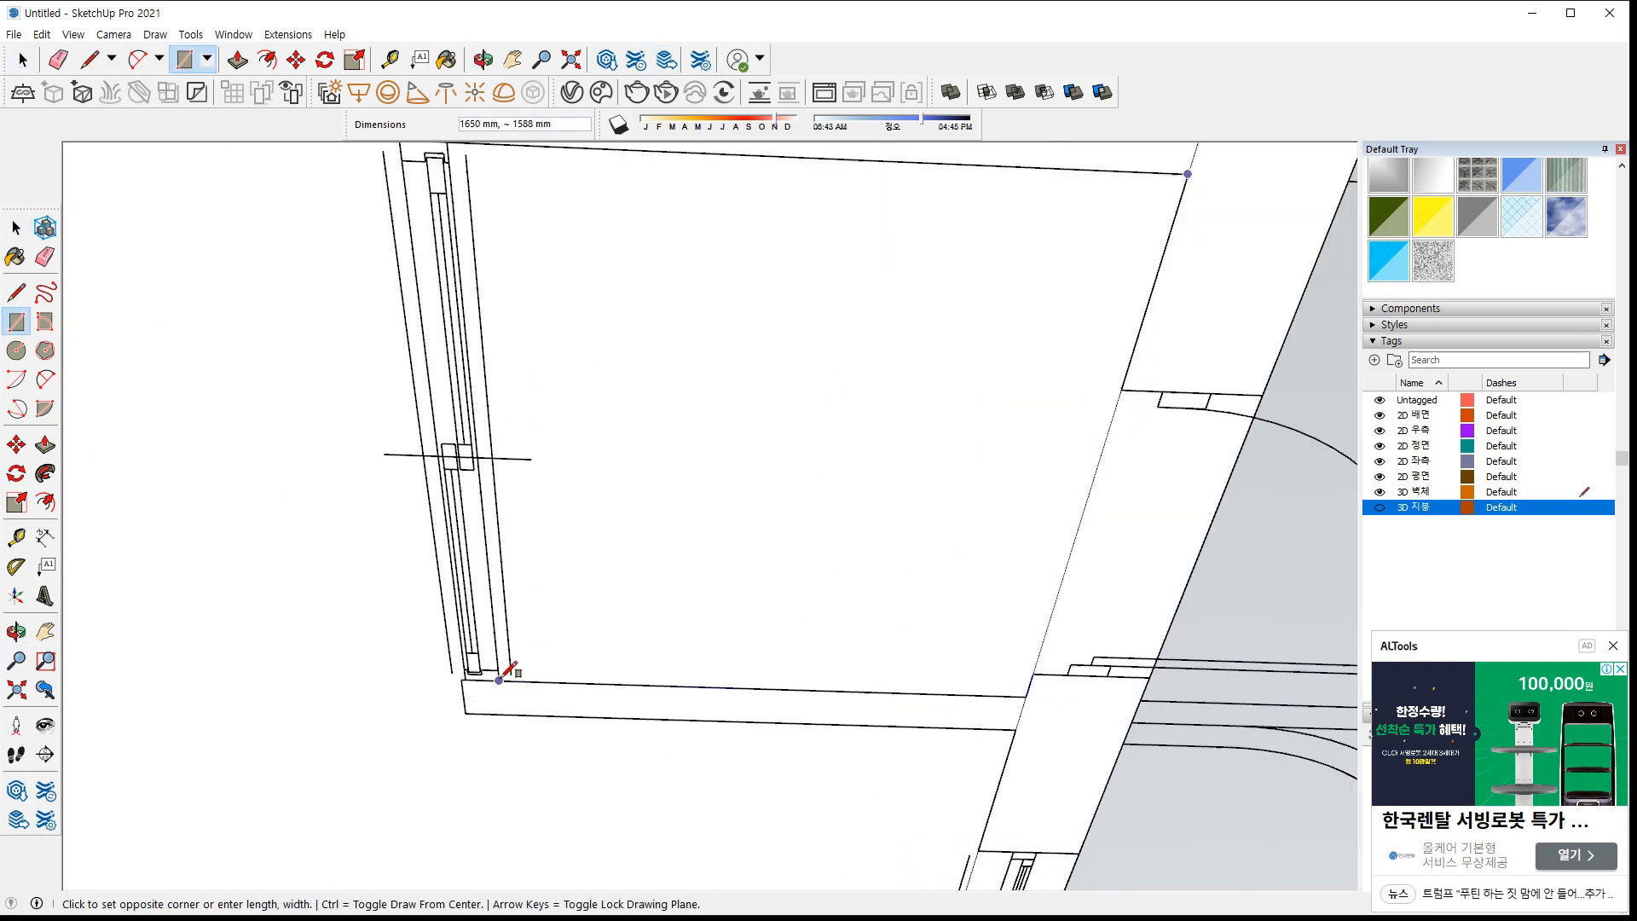
pyautogui.click(500, 680)
# Push the entrance rectangle up through the floor slab to cut an opening behind the front door
pyautogui.moveTo(742, 562); pyautogui.dragTo(614, 494, button='middle')
pyautogui.press('space')
pyautogui.press('p')
pyautogui.click(679, 629)
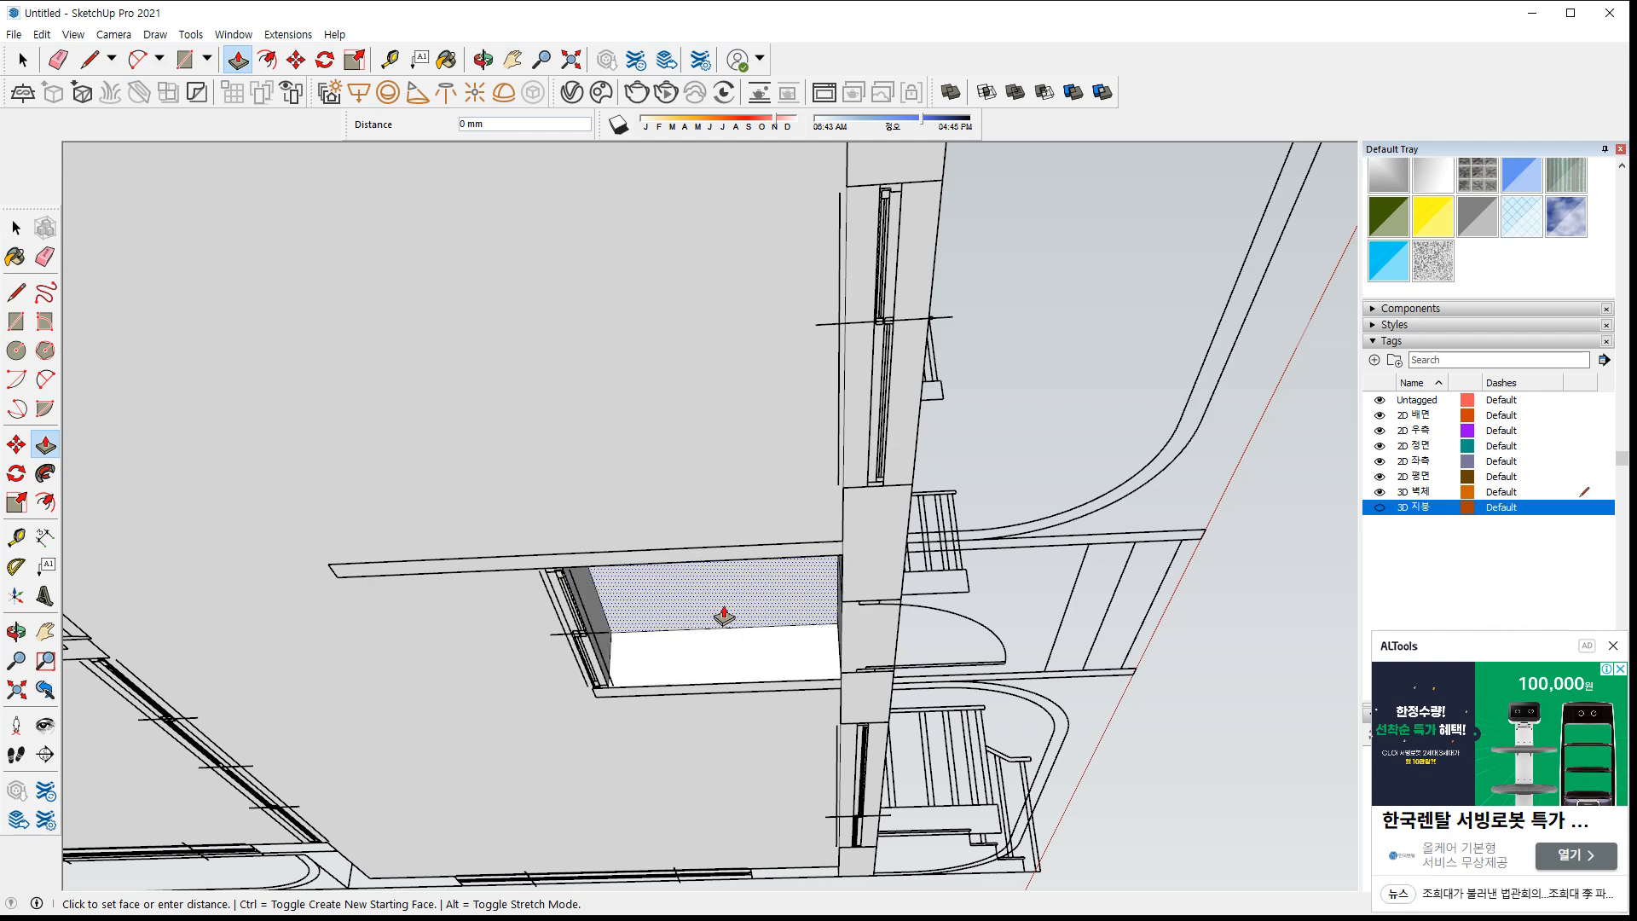
pyautogui.click(728, 596)
pyautogui.moveTo(556, 432); pyautogui.dragTo(772, 866, button='middle')
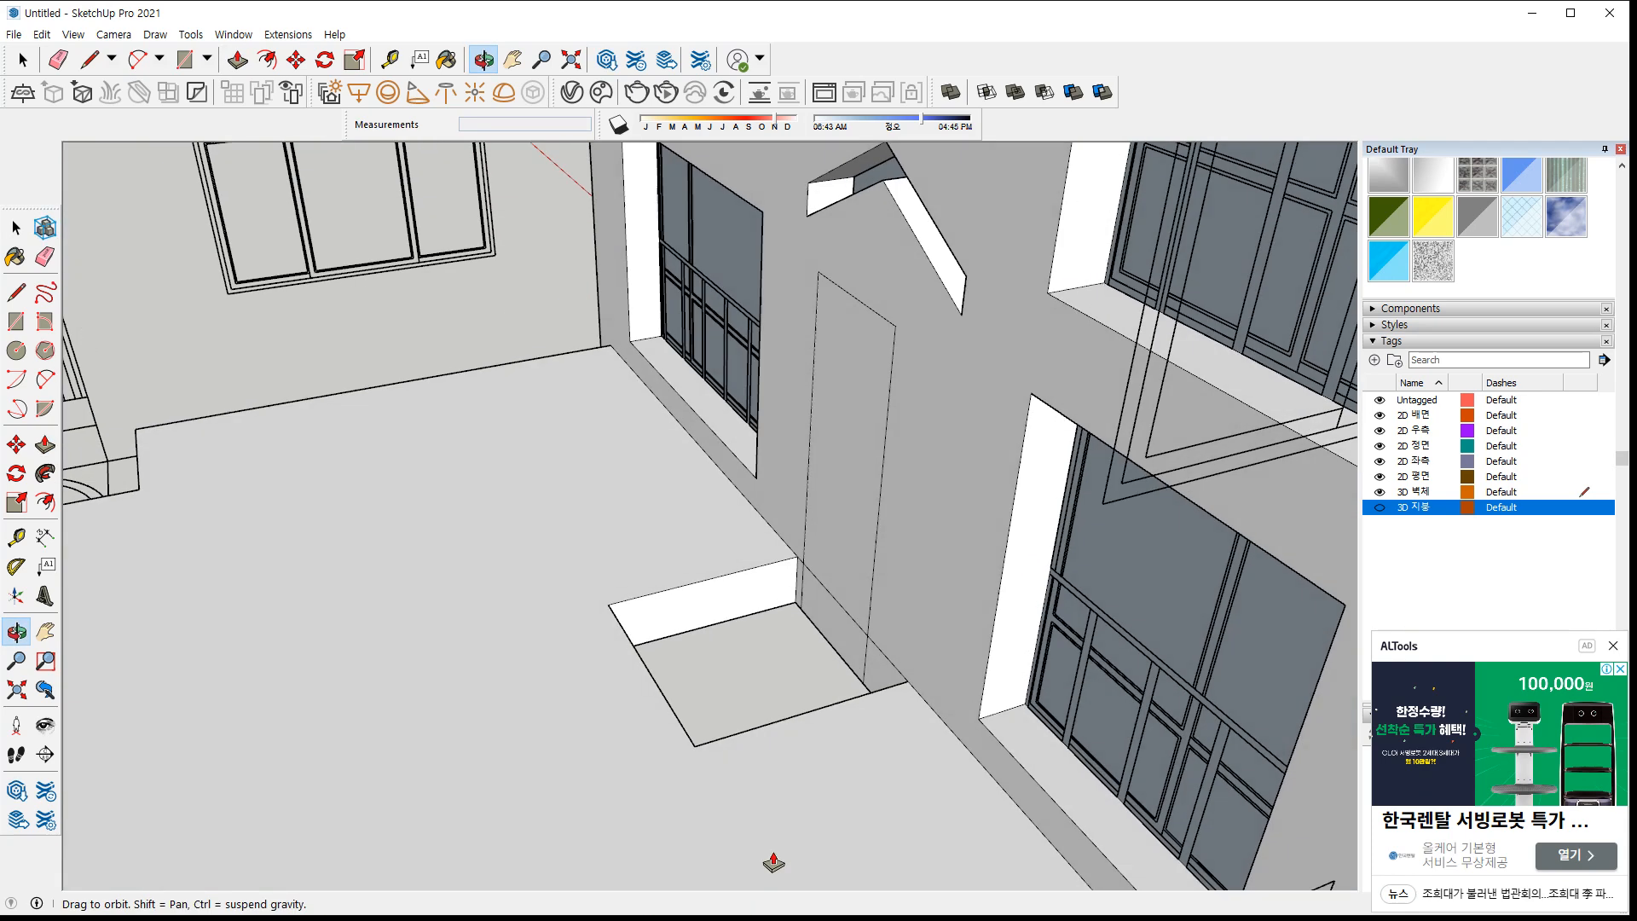
# Close the entrance opening with a rectangle 1650 mm wide drawn at the slab's upper surface
pyautogui.scroll(4, 741, 592)
pyautogui.scroll(1, 741, 592)
pyautogui.press('r')
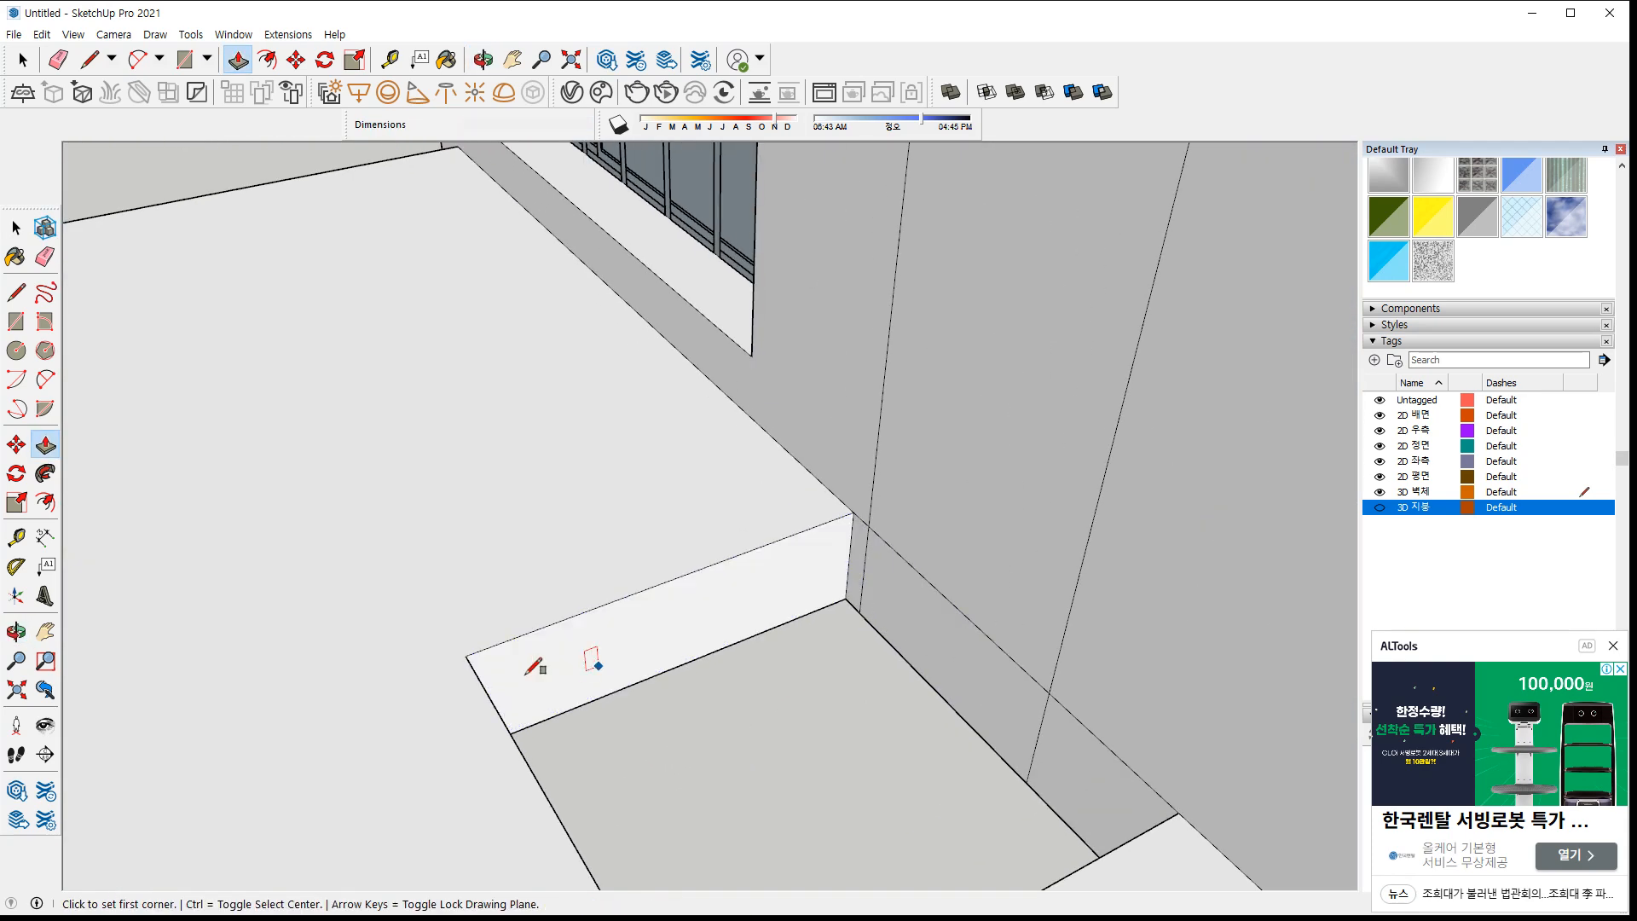
pyautogui.click(465, 655)
pyautogui.moveTo(1145, 810); pyautogui.dragTo(1082, 662, button='middle')
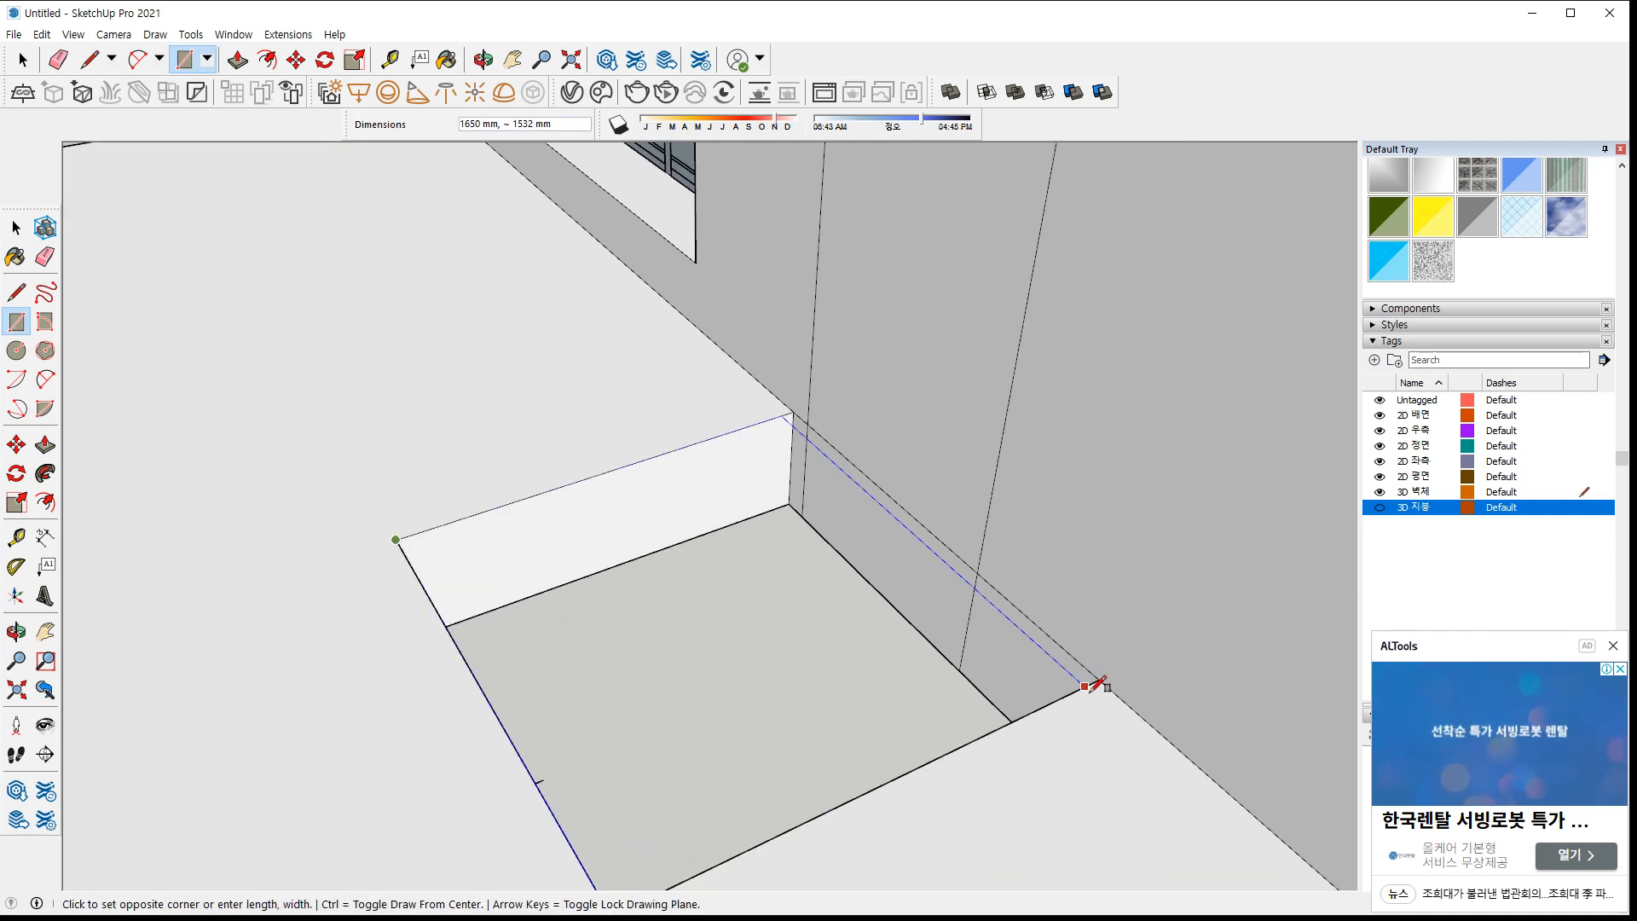
pyautogui.click(1095, 676)
pyautogui.press('space')
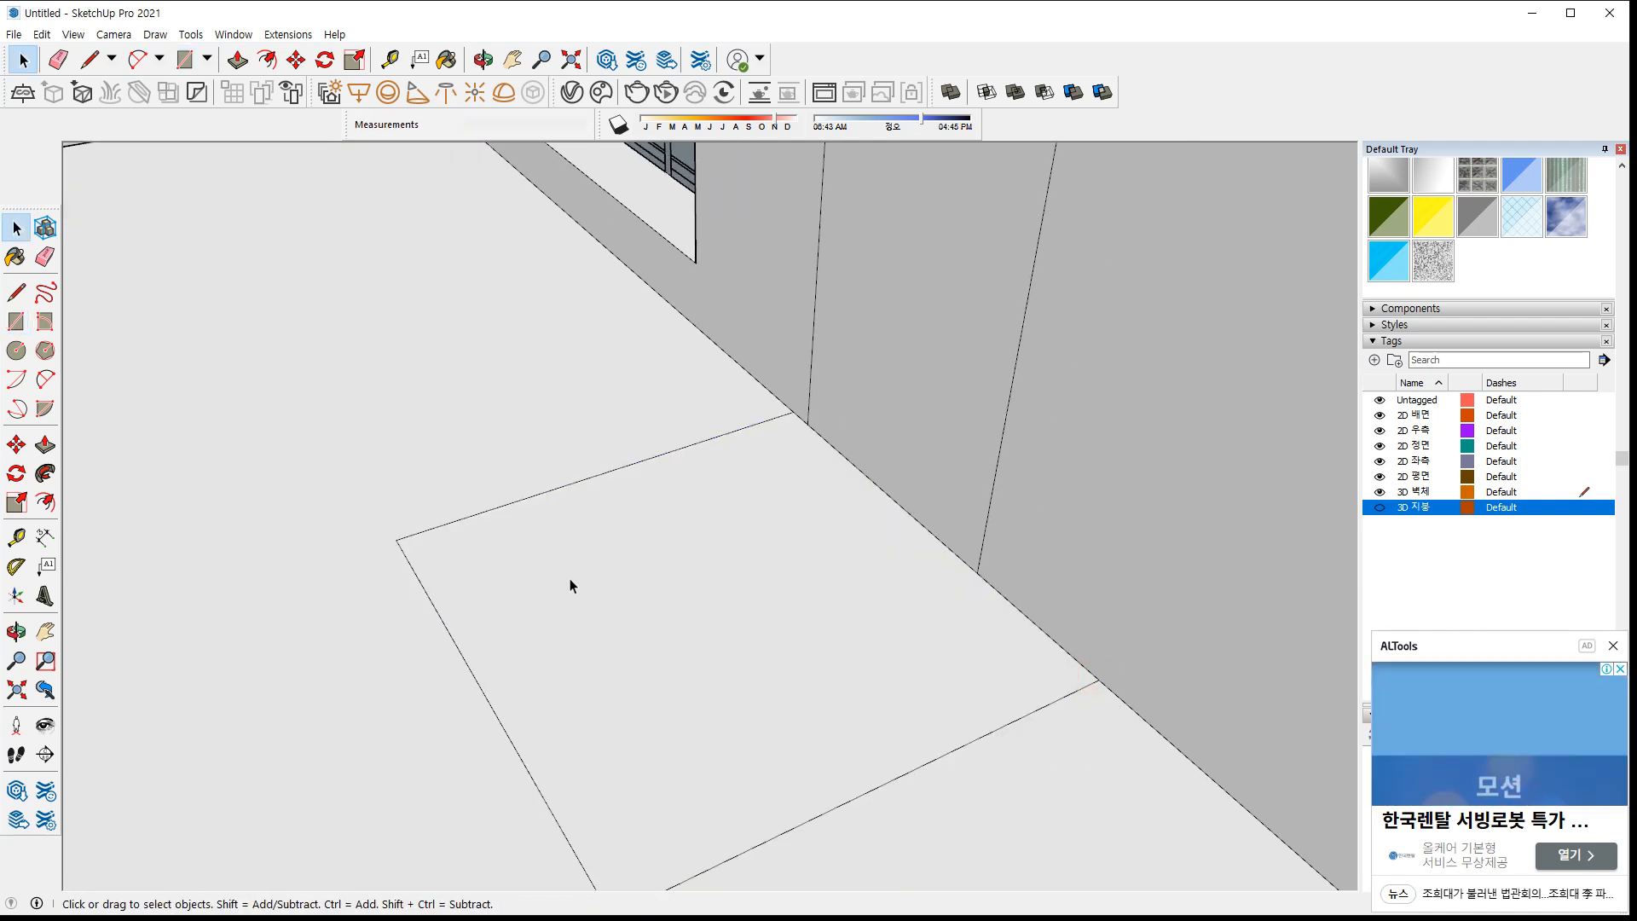
# Raise the main floor face around the entrance area by 150 mm
pyautogui.press('p')
pyautogui.click(181, 494)
pyautogui.write('150')
pyautogui.press('Return')
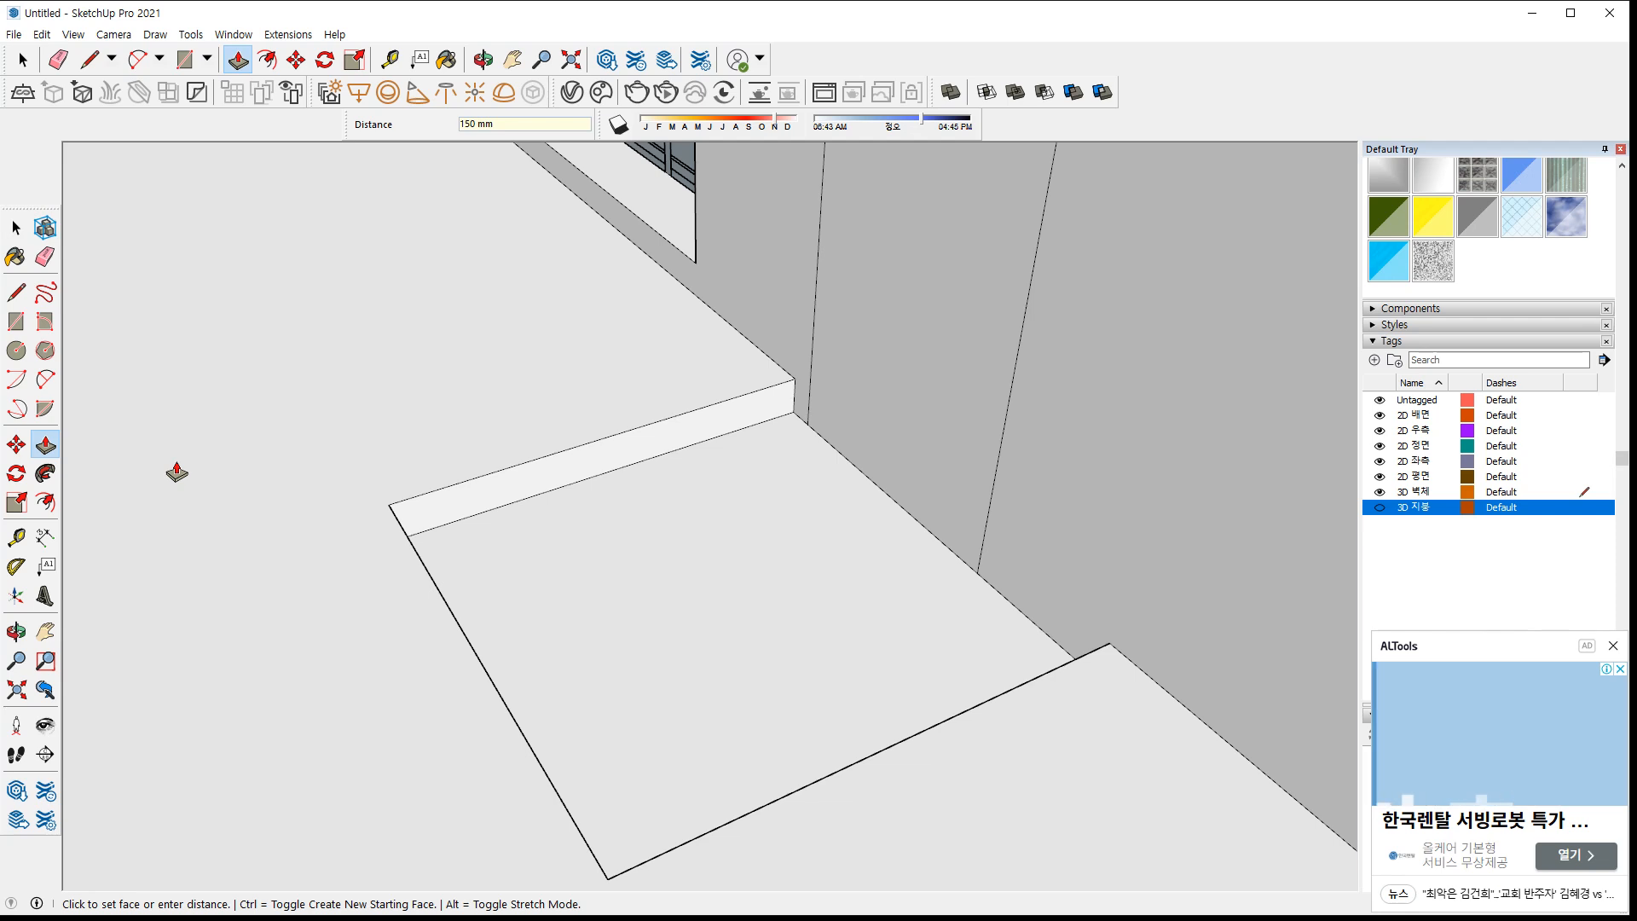
pyautogui.scroll(-6, 209, 444)
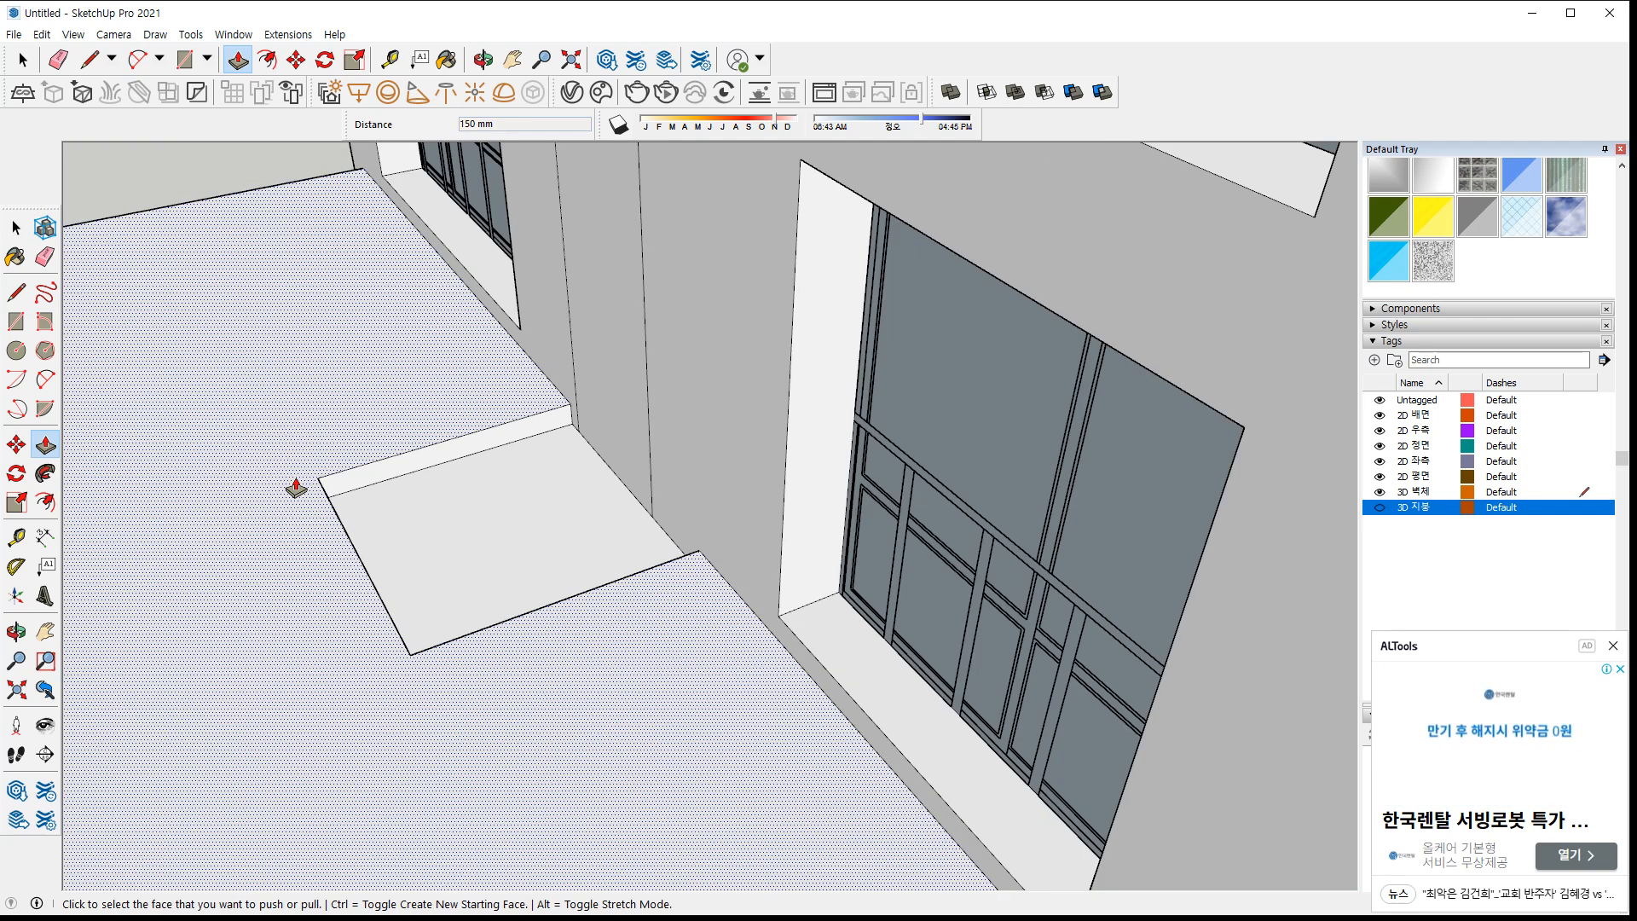
# Push the face closing the front door opening 350 mm through the wall from the inside
pyautogui.moveTo(282, 493); pyautogui.dragTo(632, 502, button='middle')
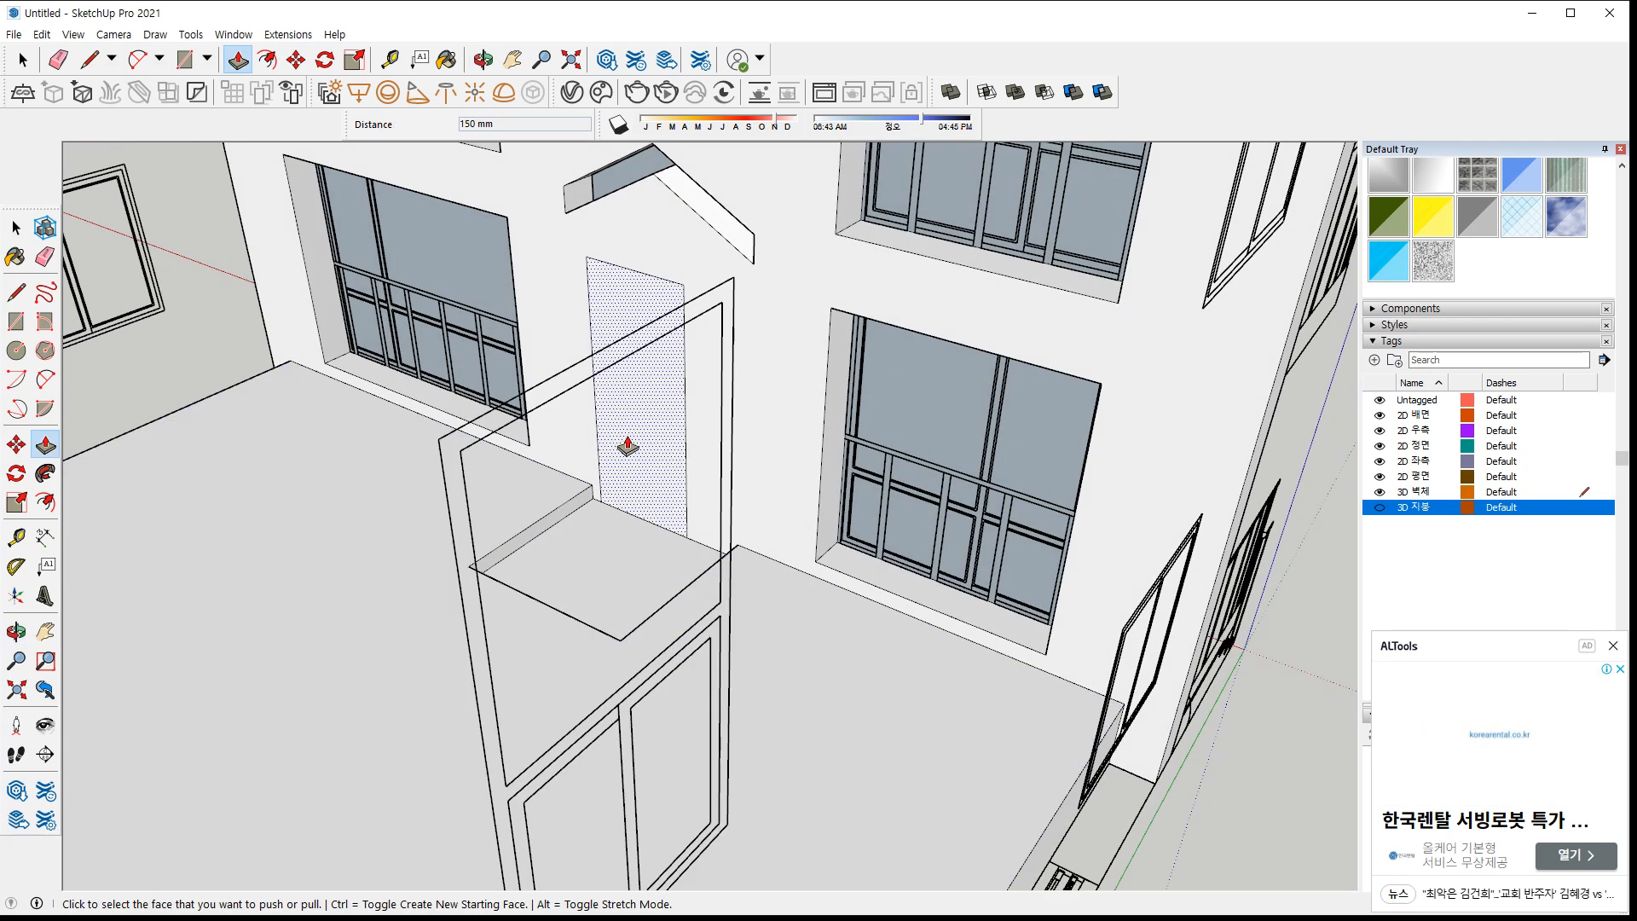
pyautogui.click(629, 449)
pyautogui.click(662, 399)
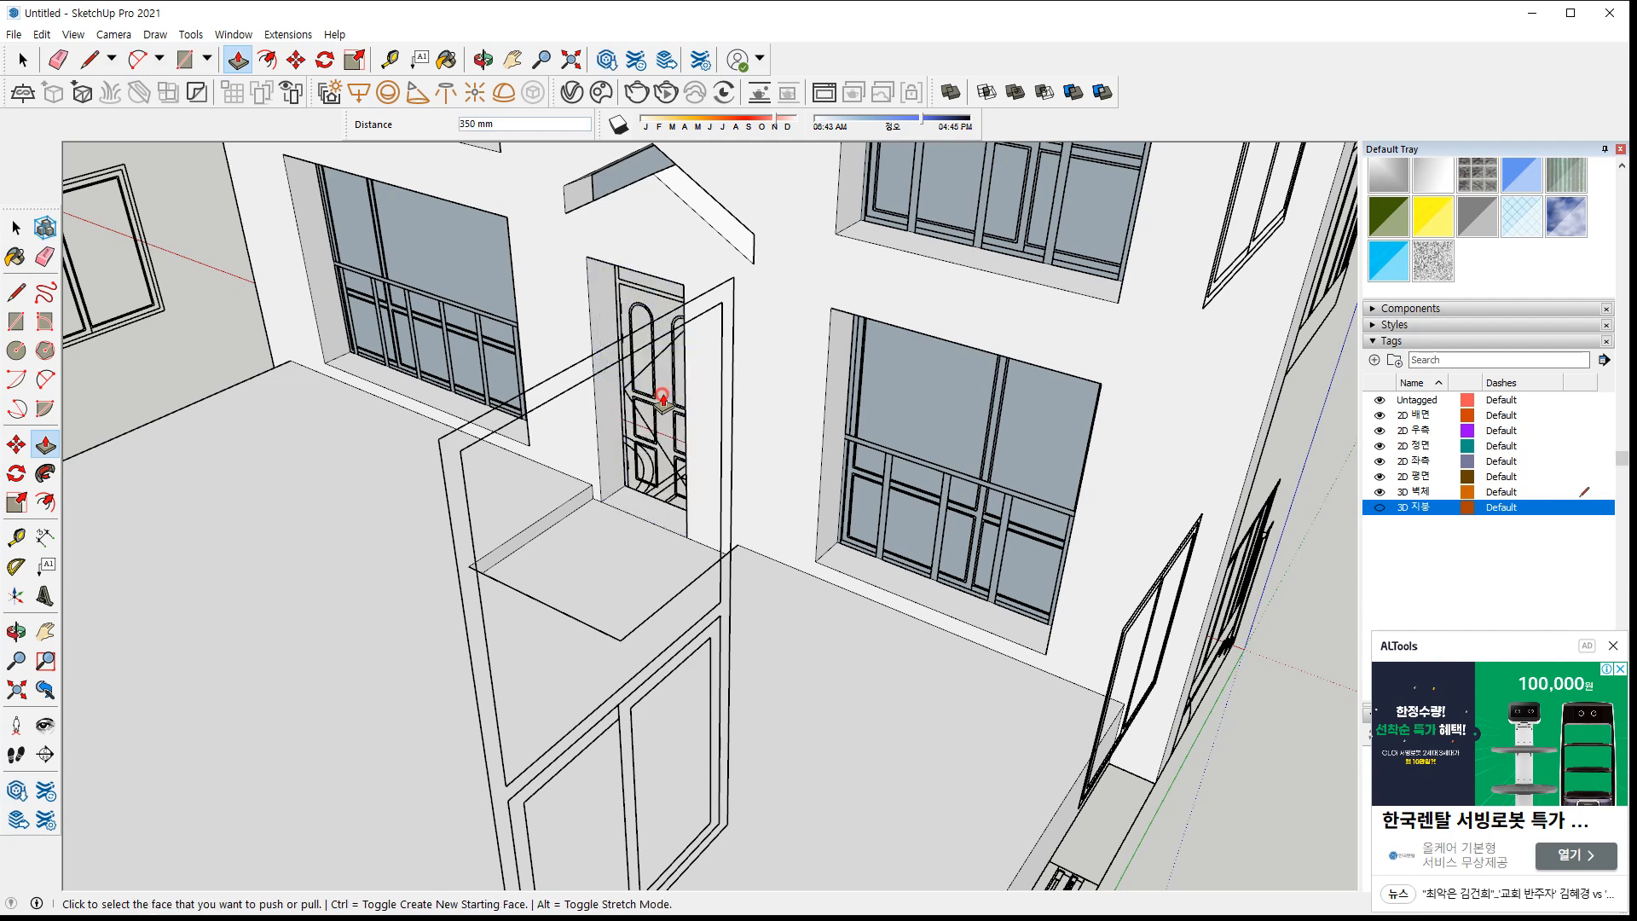
pyautogui.scroll(-3, 694, 480)
# Delete the leftover faces filling the large window openings in the front wall
pyautogui.moveTo(694, 480); pyautogui.dragTo(530, 432, button='middle')
pyautogui.press('space')
pyautogui.click(933, 347)
pyautogui.press('Delete')
pyautogui.scroll(-3, 894, 362)
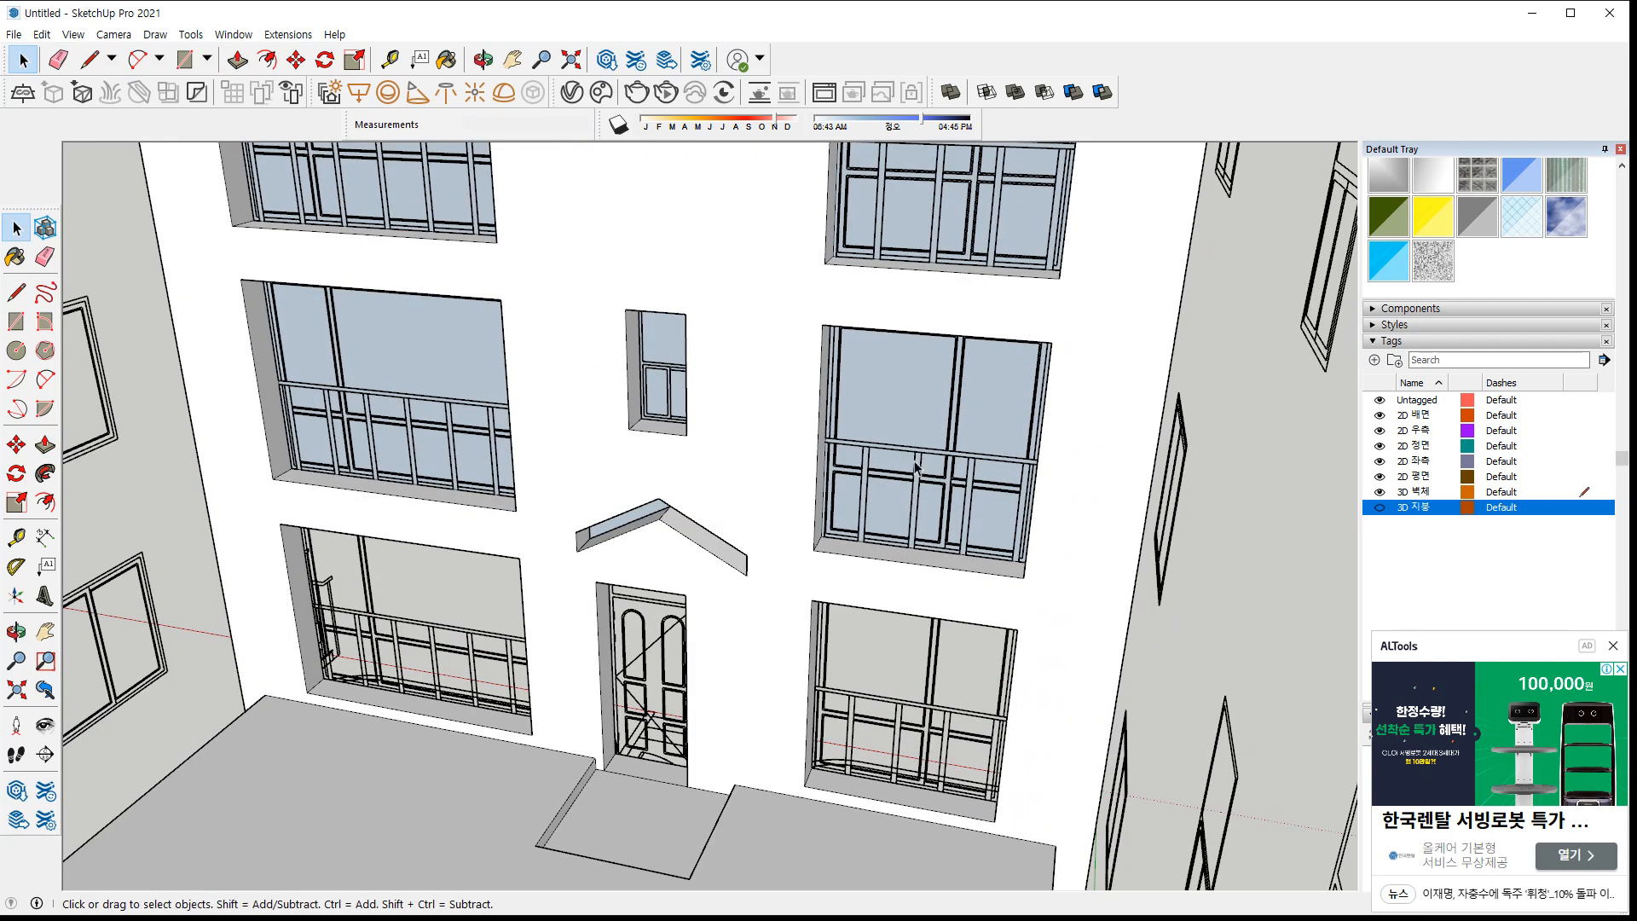
pyautogui.click(369, 340)
pyautogui.hotkey('ctrl', 't')
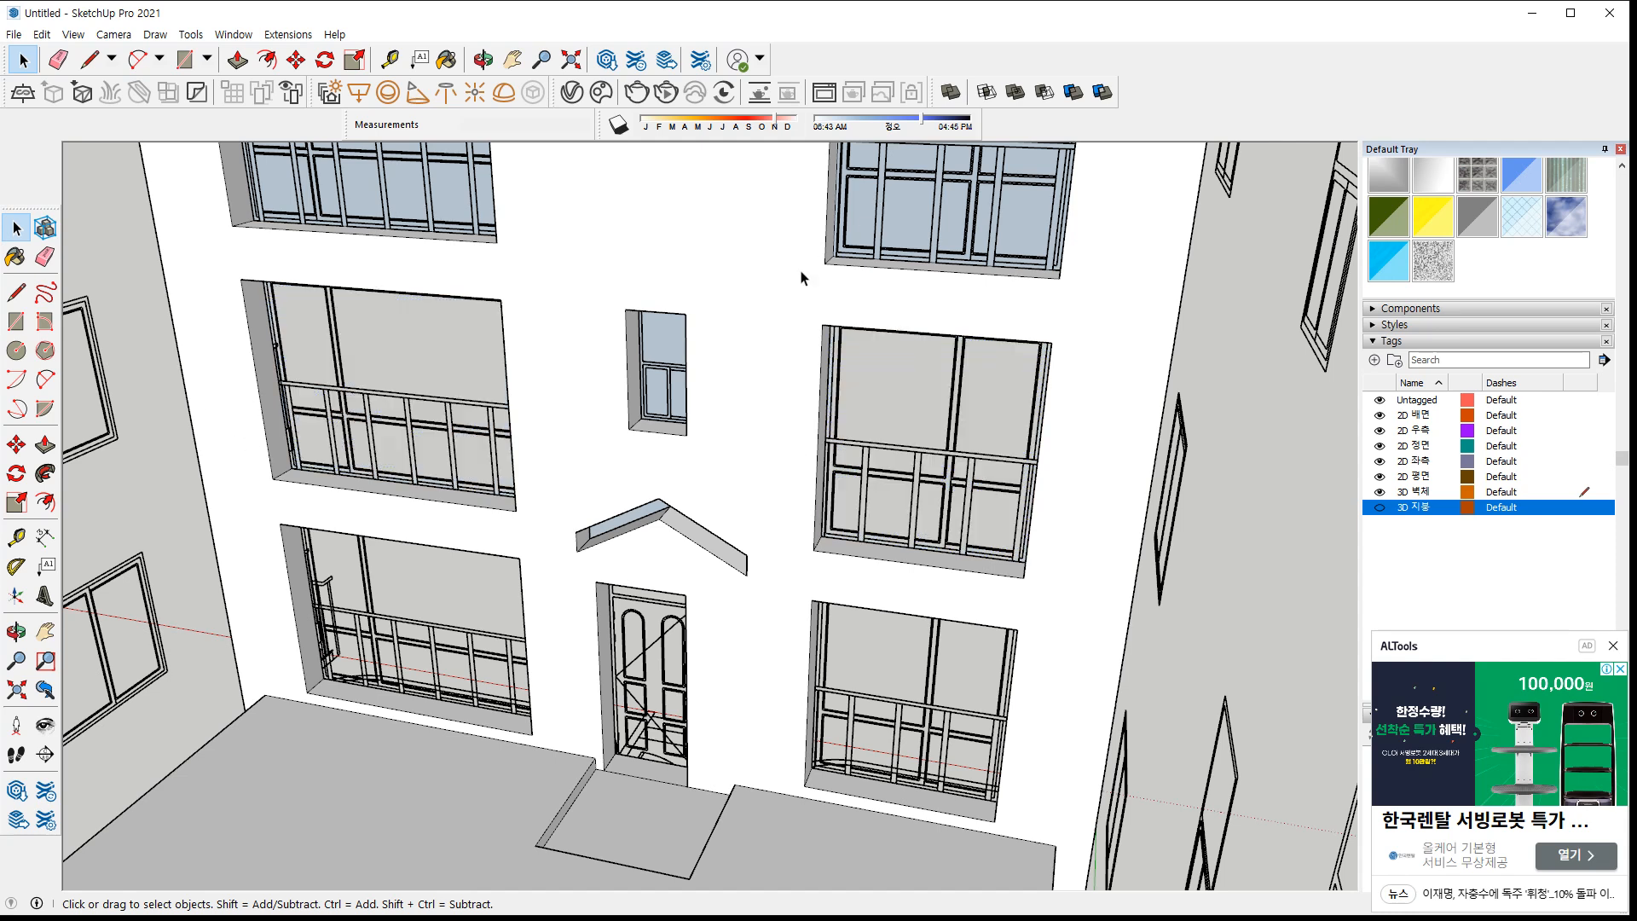
pyautogui.click(942, 213)
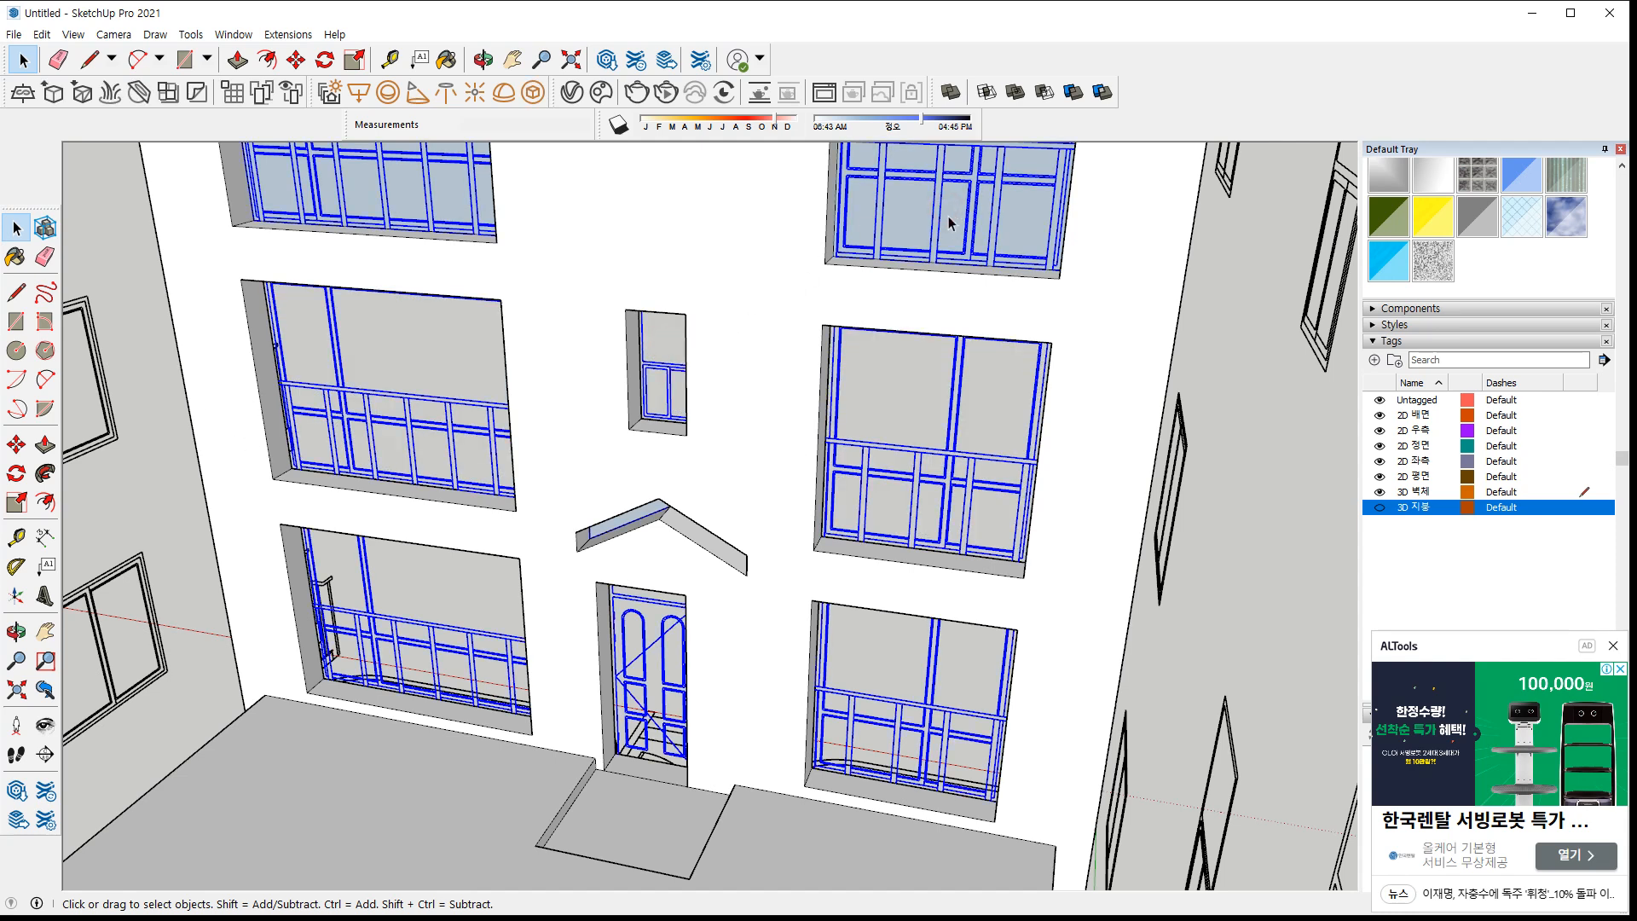
pyautogui.hotkey('ctrl', 't')
pyautogui.moveTo(427, 264); pyautogui.dragTo(714, 464, button='middle')
pyautogui.scroll(3, 715, 464)
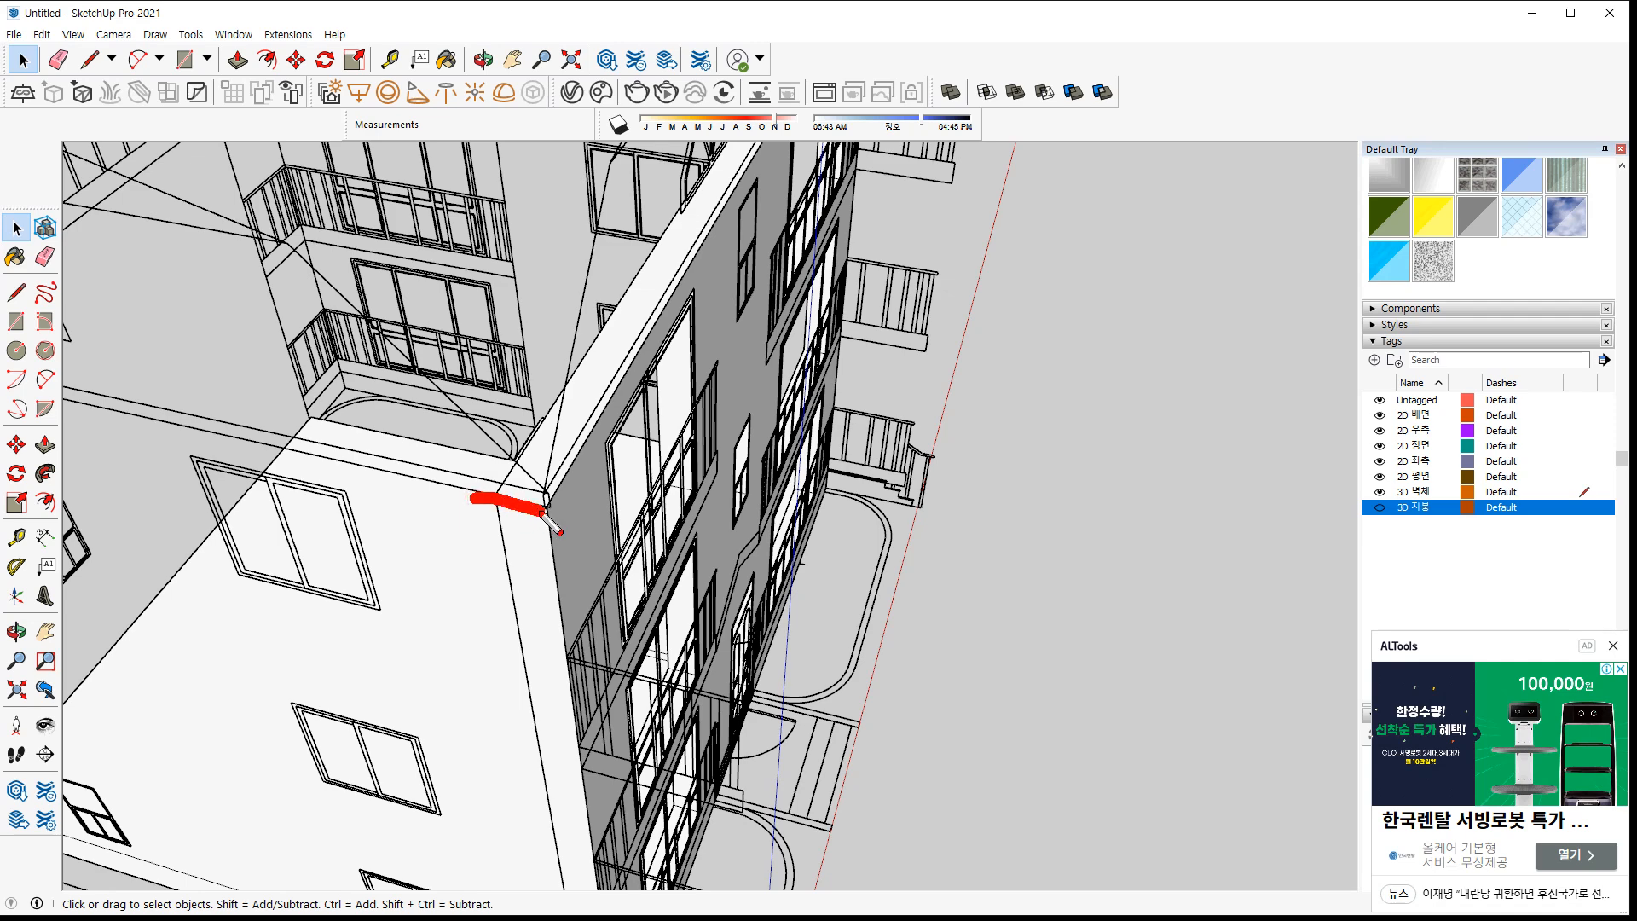
pyautogui.moveTo(519, 539); pyautogui.dragTo(871, 438, button='middle')
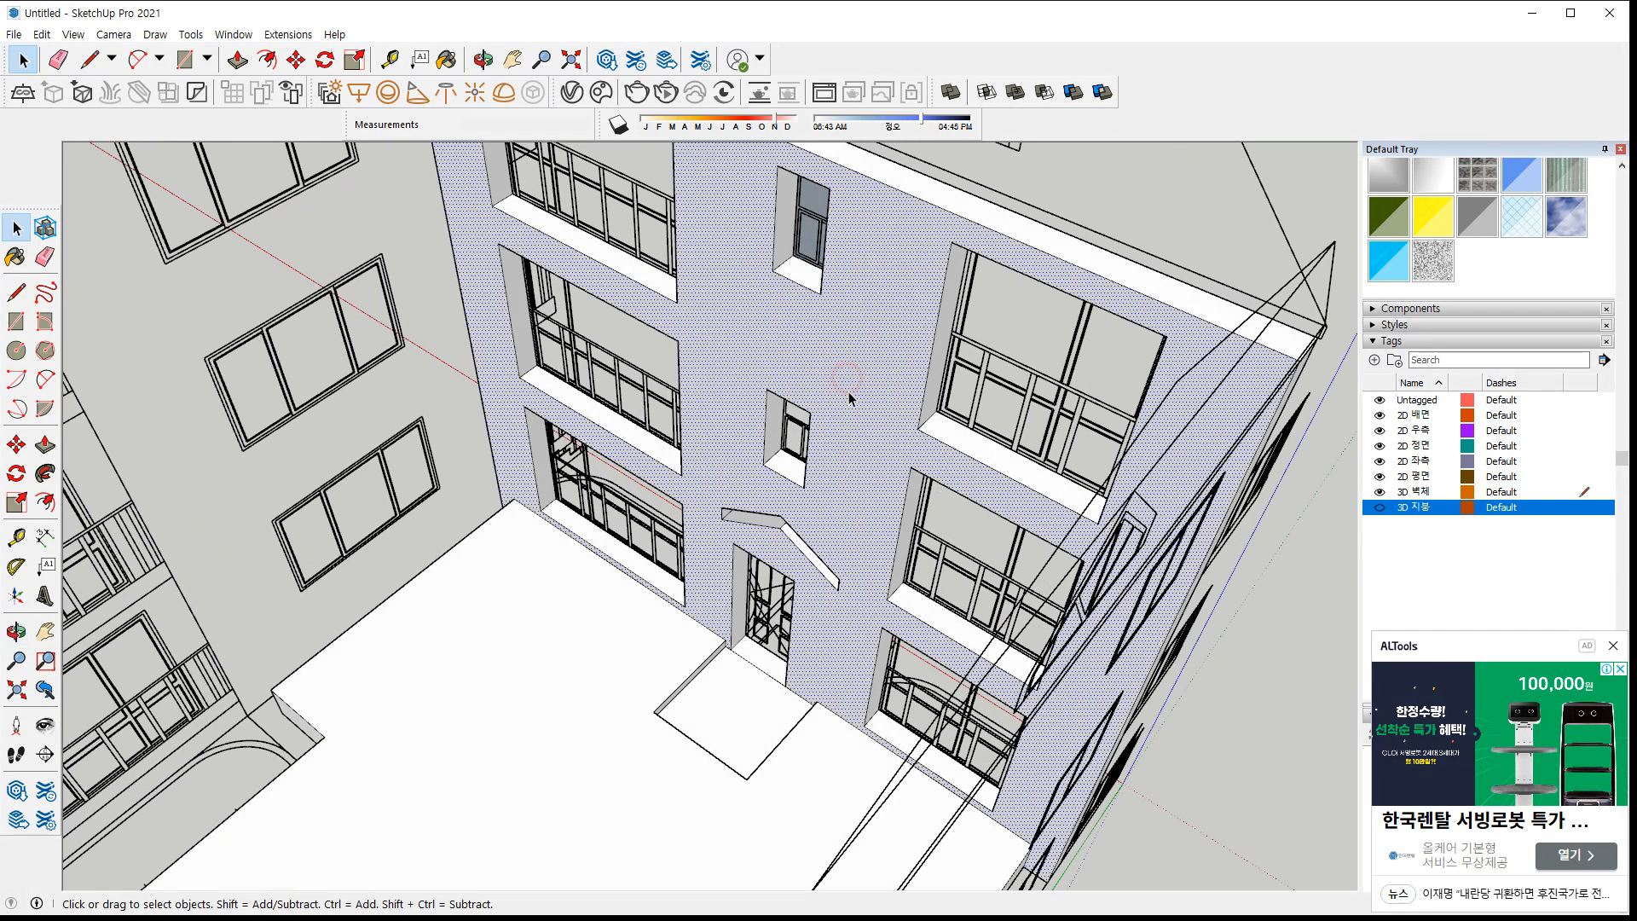
pyautogui.scroll(2, 847, 397)
pyautogui.moveTo(520, 636); pyautogui.dragTo(437, 616, button='middle')
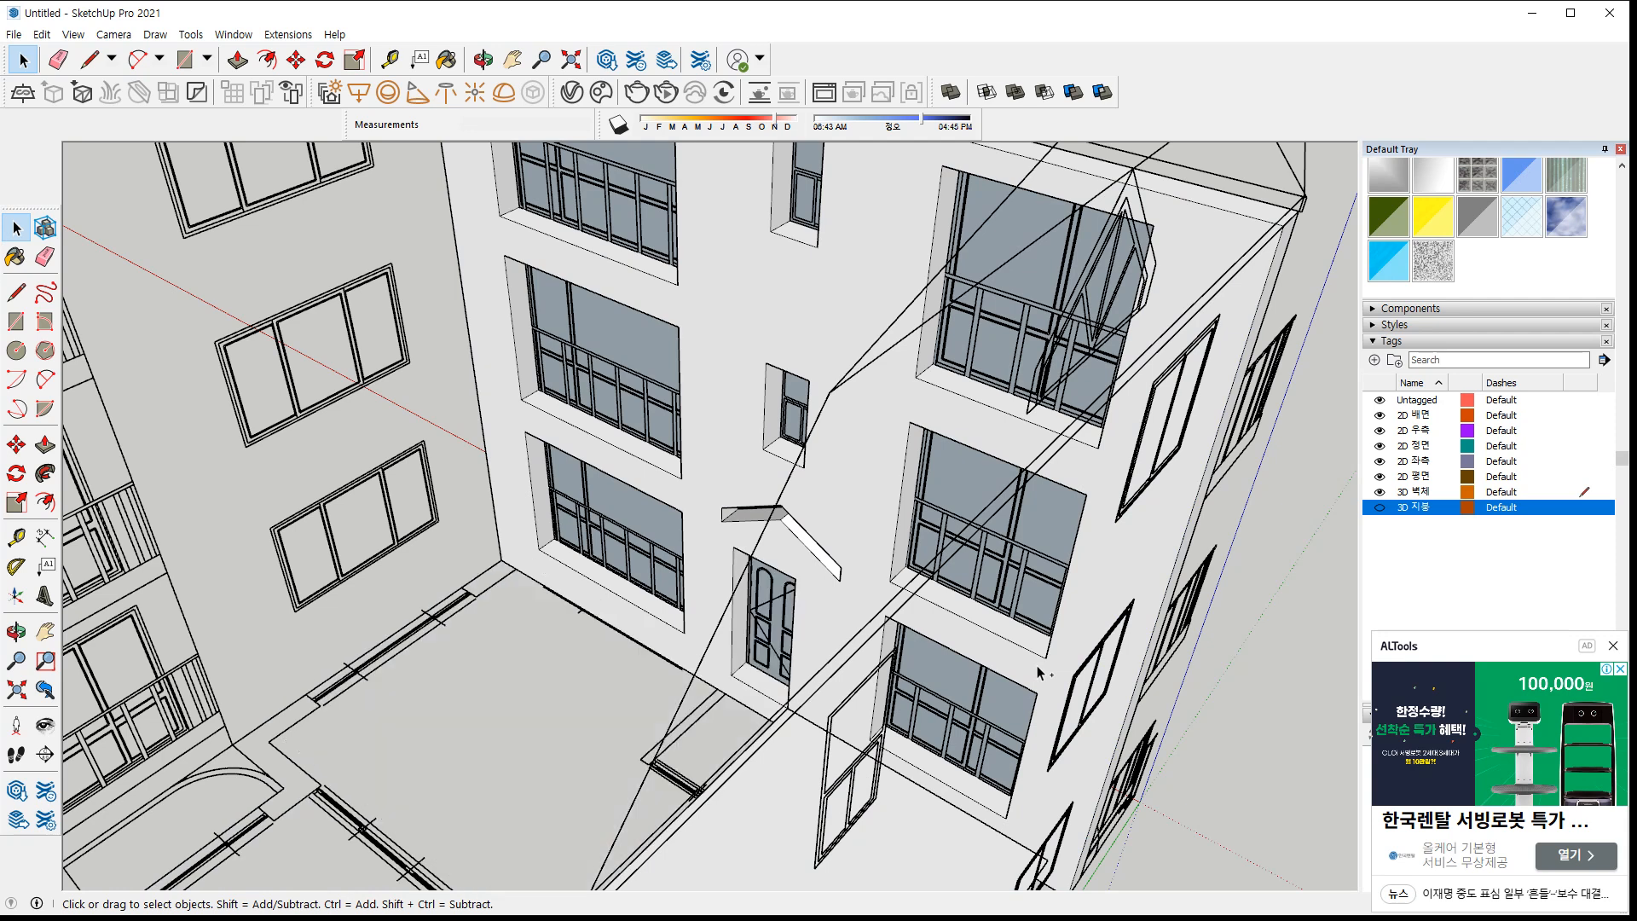
# Push the top and middle large window faces nearest the blue axis 350 mm into the flat front wall
pyautogui.moveTo(648, 471); pyautogui.dragTo(625, 284, button='middle')
pyautogui.press('p')
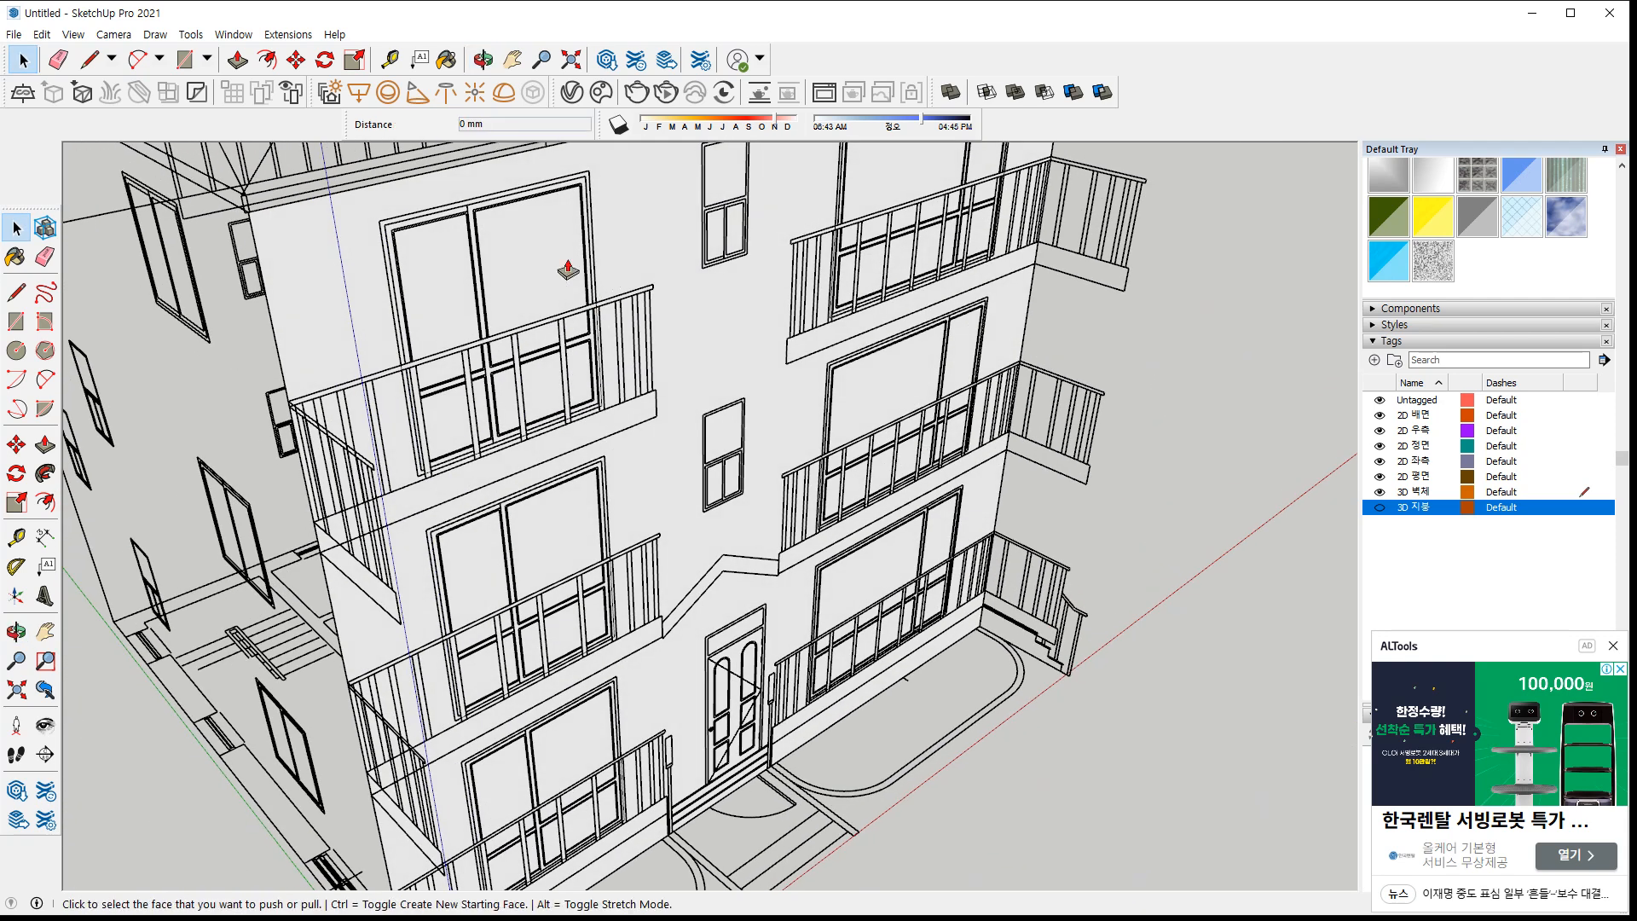
pyautogui.click(527, 253)
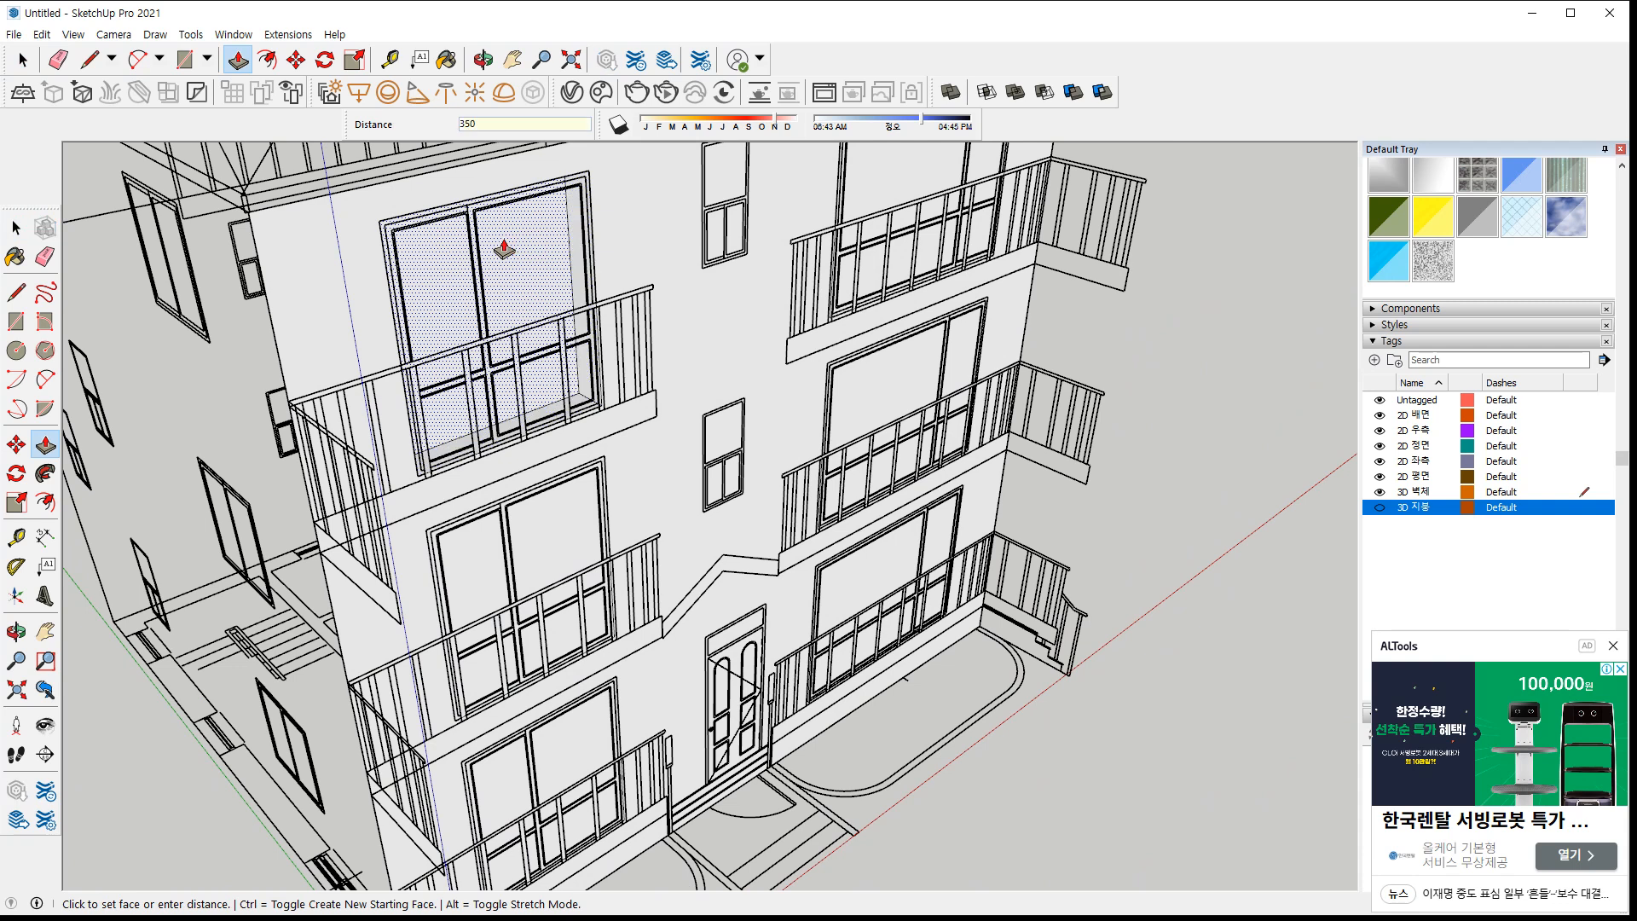
pyautogui.press('Return')
pyautogui.write('35')
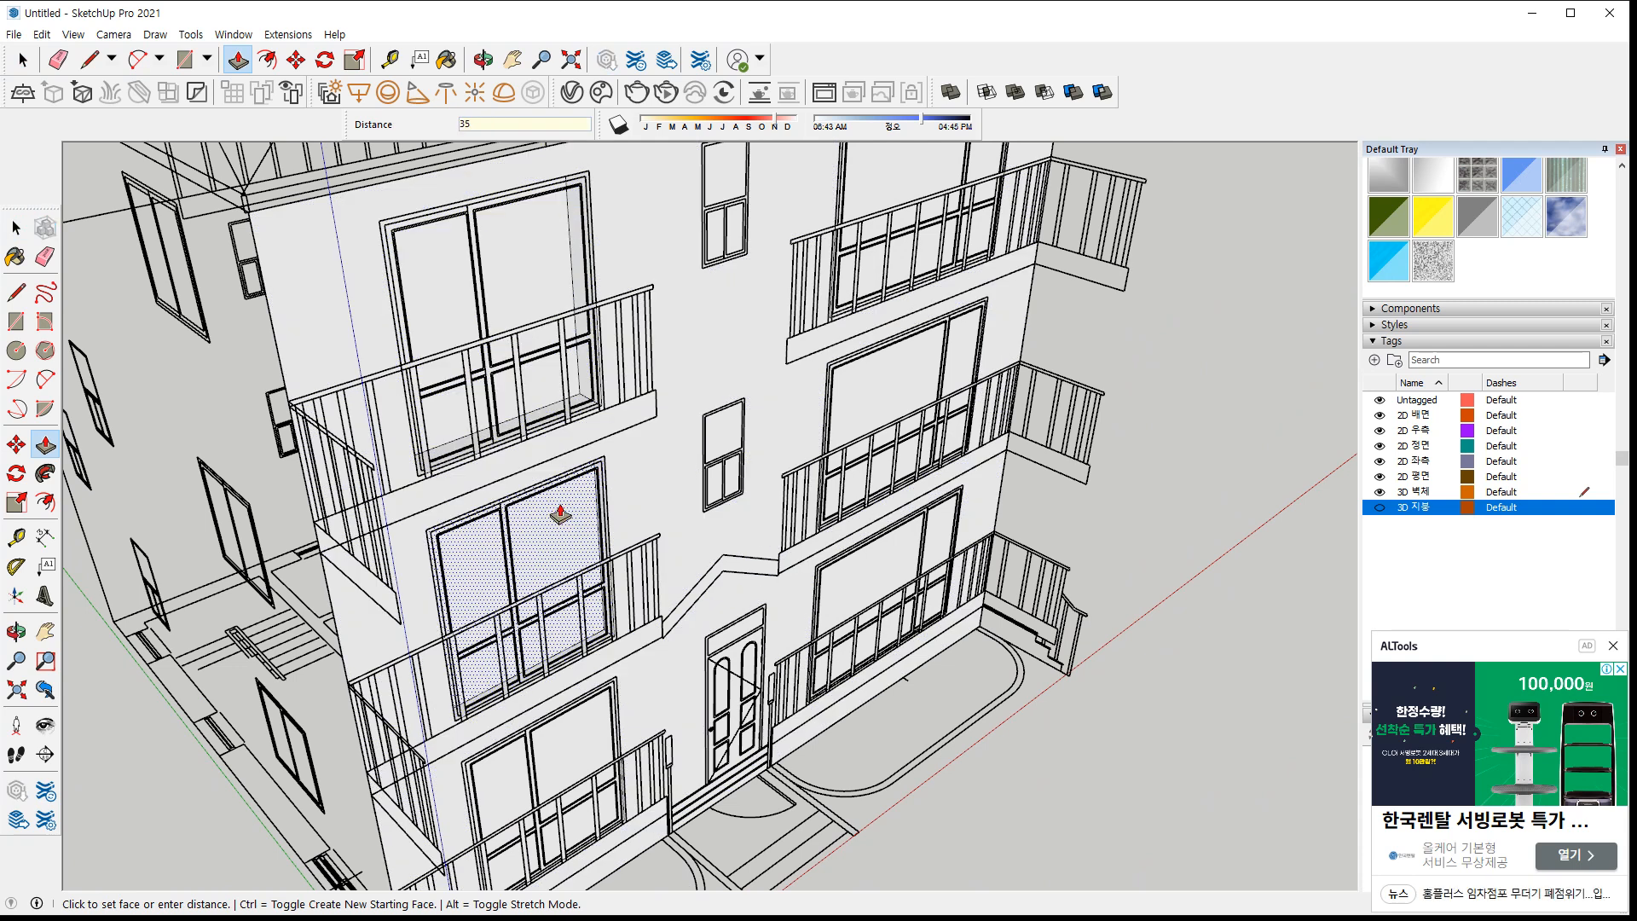
pyautogui.write('0')
pyautogui.press('Return')
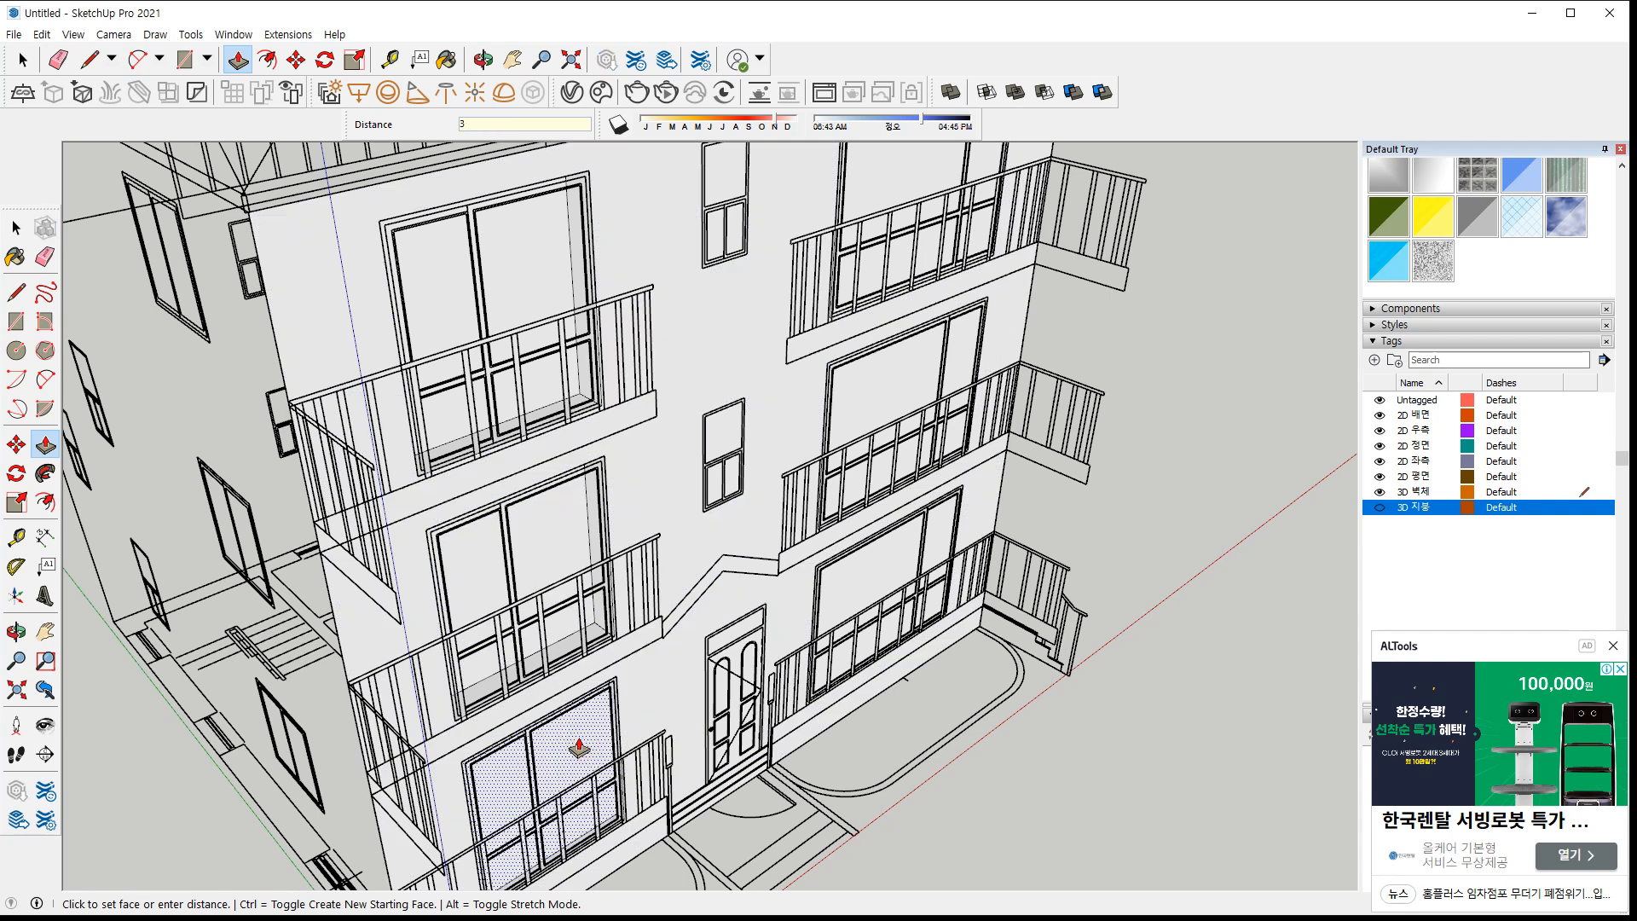
# Push the front door face and the small window face directly above it 350 mm inward
pyautogui.scroll(5, 785, 758)
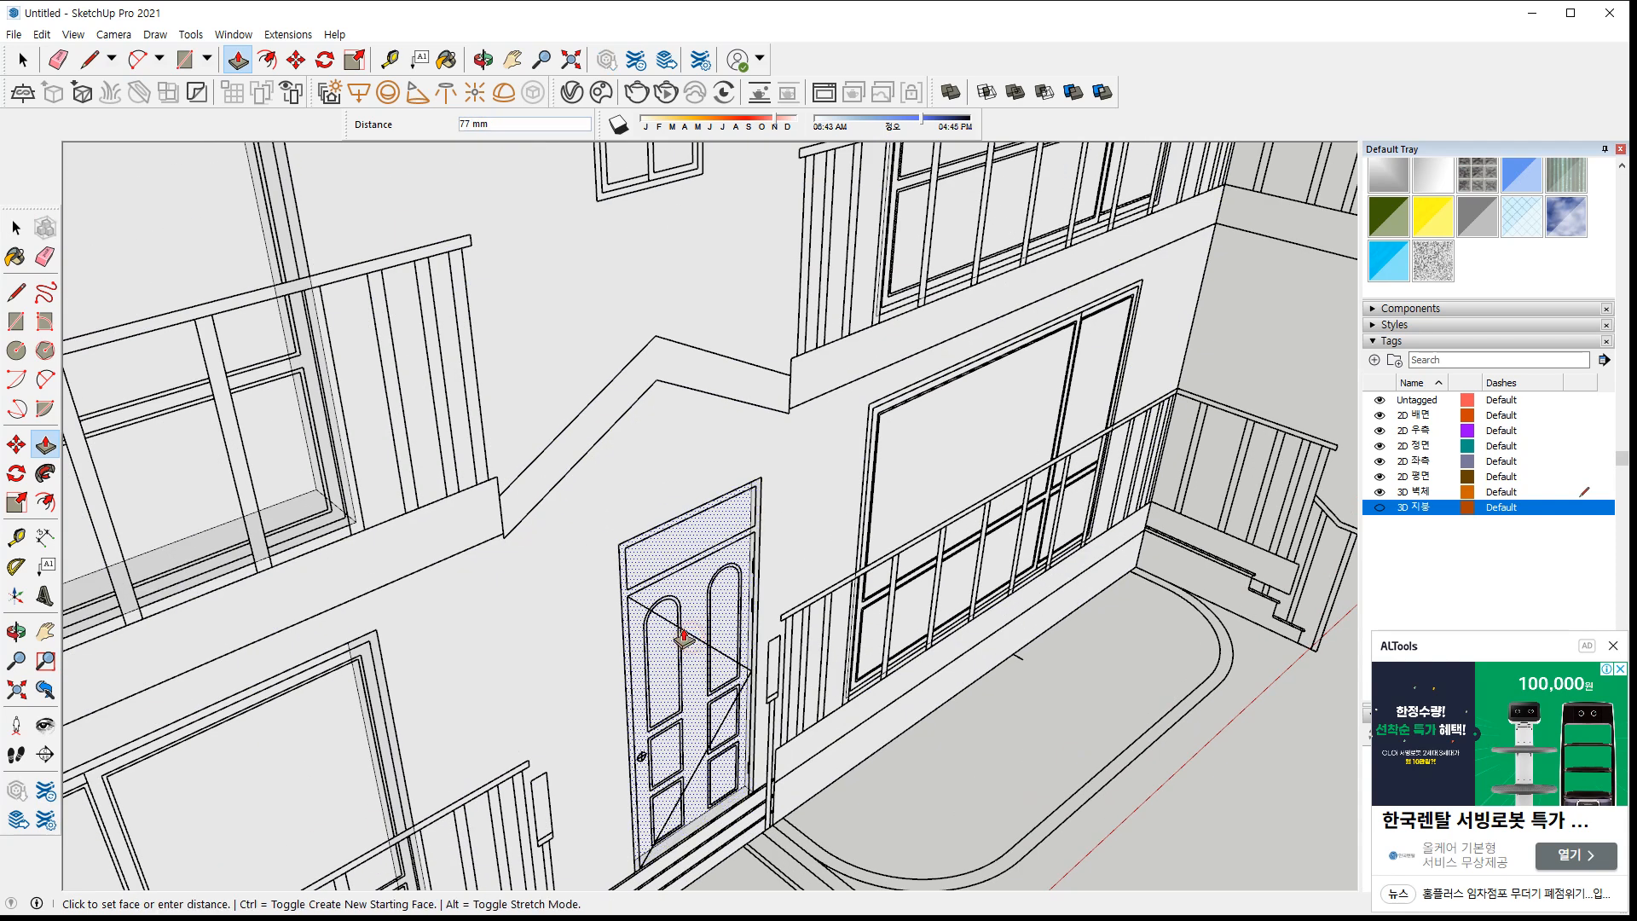
pyautogui.press('Return')
pyautogui.moveTo(671, 394); pyautogui.dragTo(706, 512, button='middle')
pyautogui.click(665, 339)
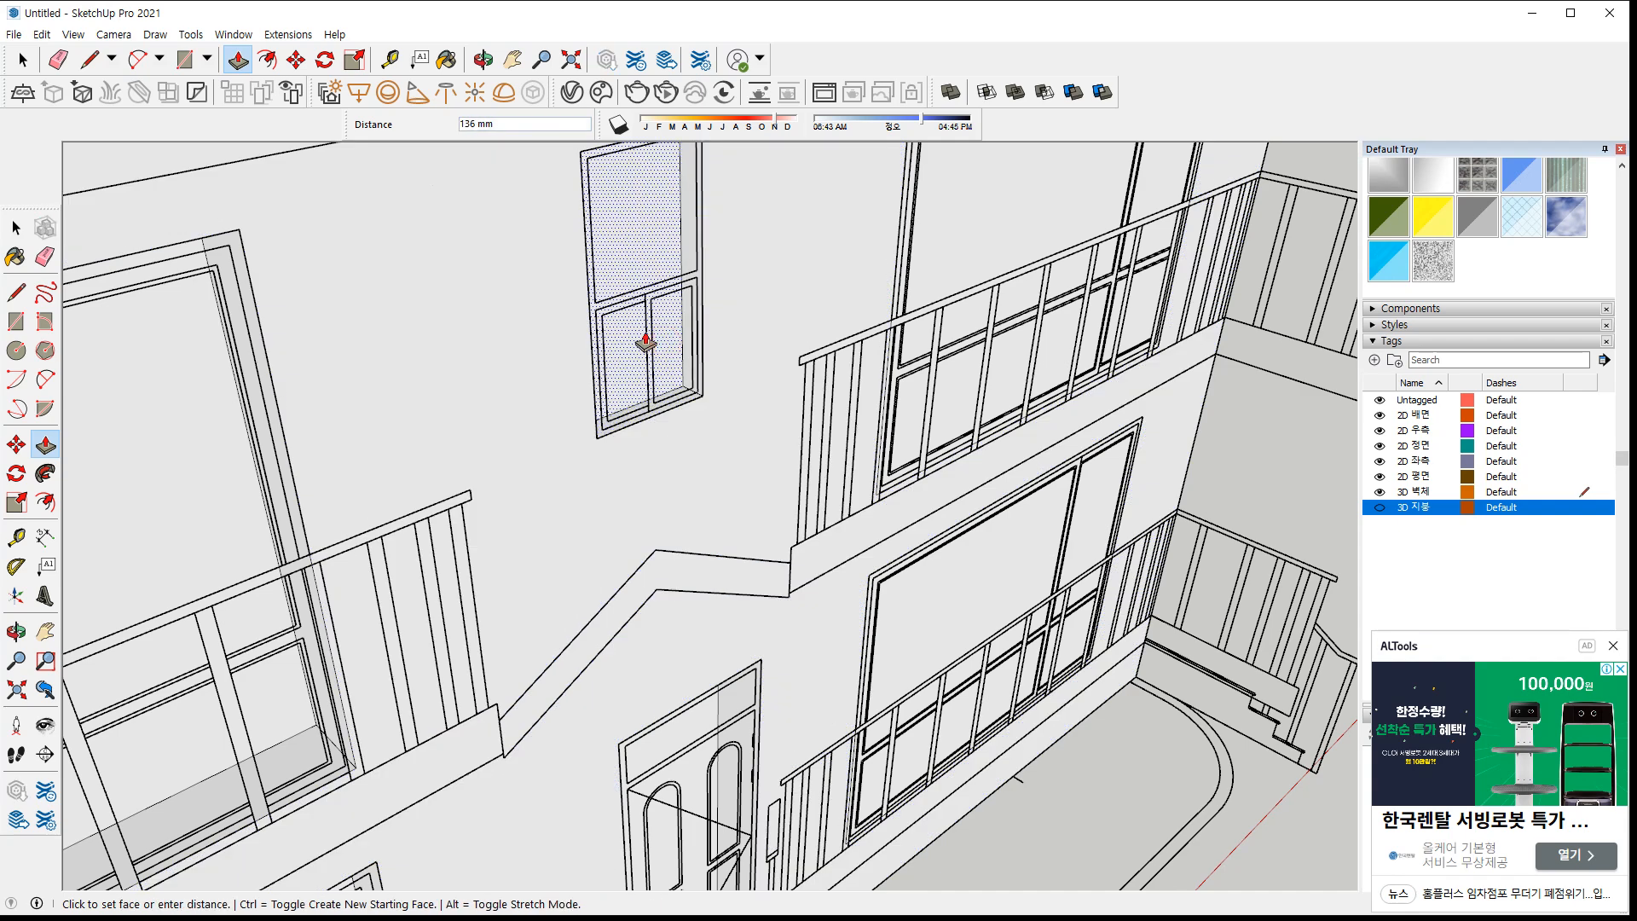
pyautogui.write('3')
pyautogui.press('Return')
# Push the top small window and the top and middle large windows on the other side of the door 350 mm inward
pyautogui.scroll(-10, 574, 248)
pyautogui.moveTo(574, 249); pyautogui.dragTo(674, 392, button='middle')
pyautogui.scroll(10, 674, 392)
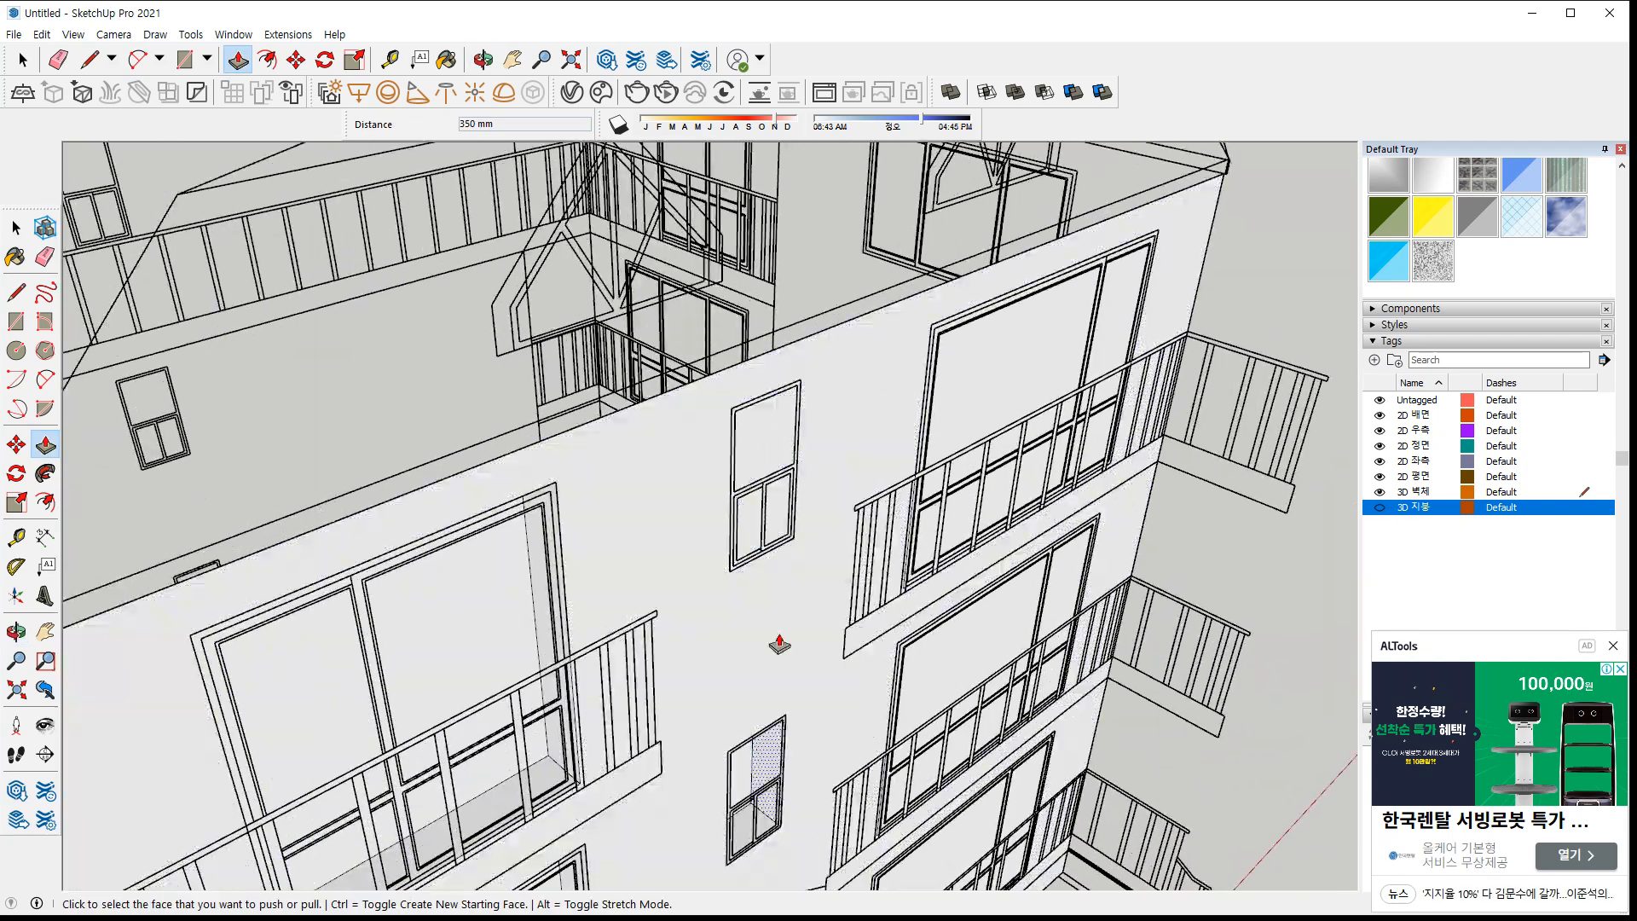
pyautogui.click(972, 378)
pyautogui.press('Return')
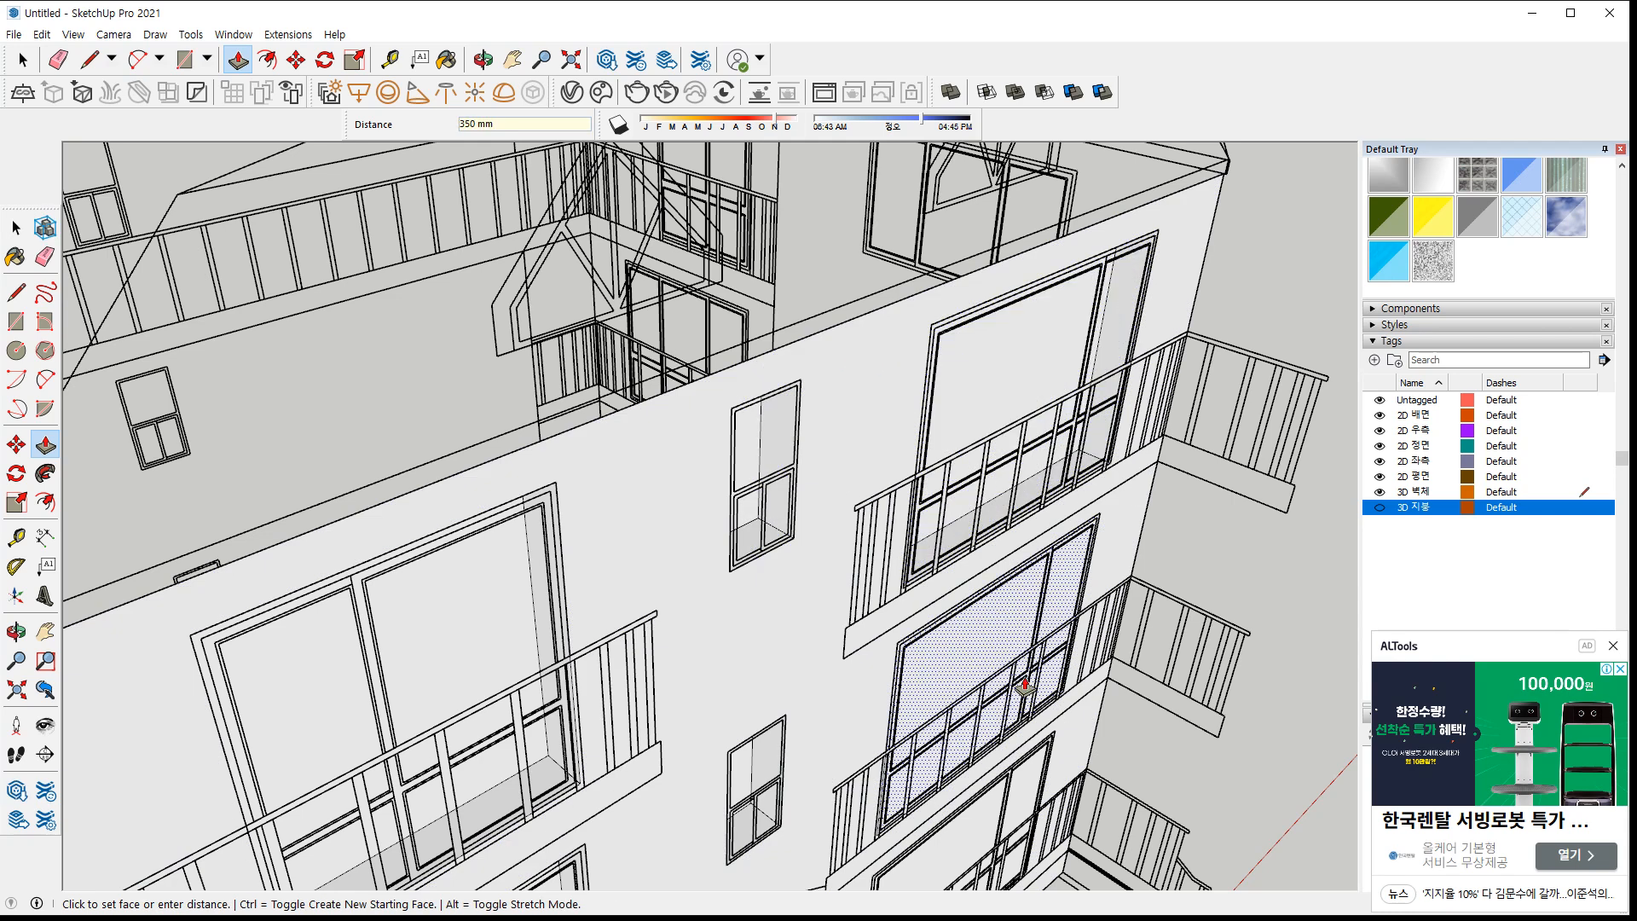
pyautogui.click(994, 623)
pyautogui.write('350')
pyautogui.press('Return')
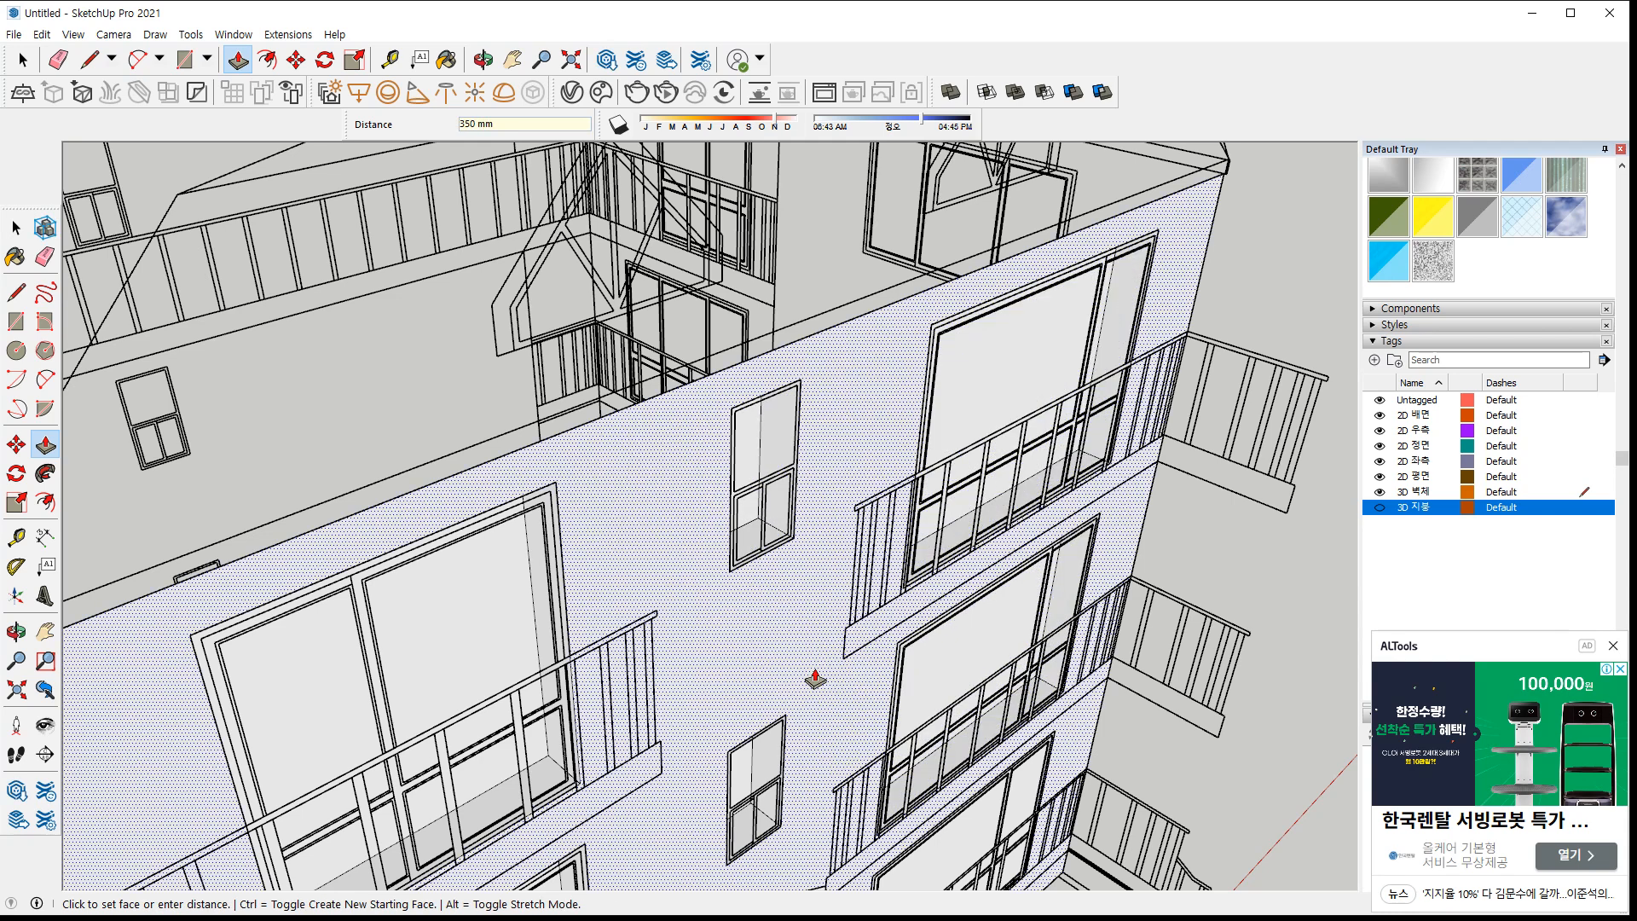
# Push the ground-floor large window face beside the front door 350 mm into the wall
pyautogui.keyDown('shift'); pyautogui.moveTo(764, 668); pyautogui.dragTo(683, 468, button='middle'); pyautogui.keyUp('shift')
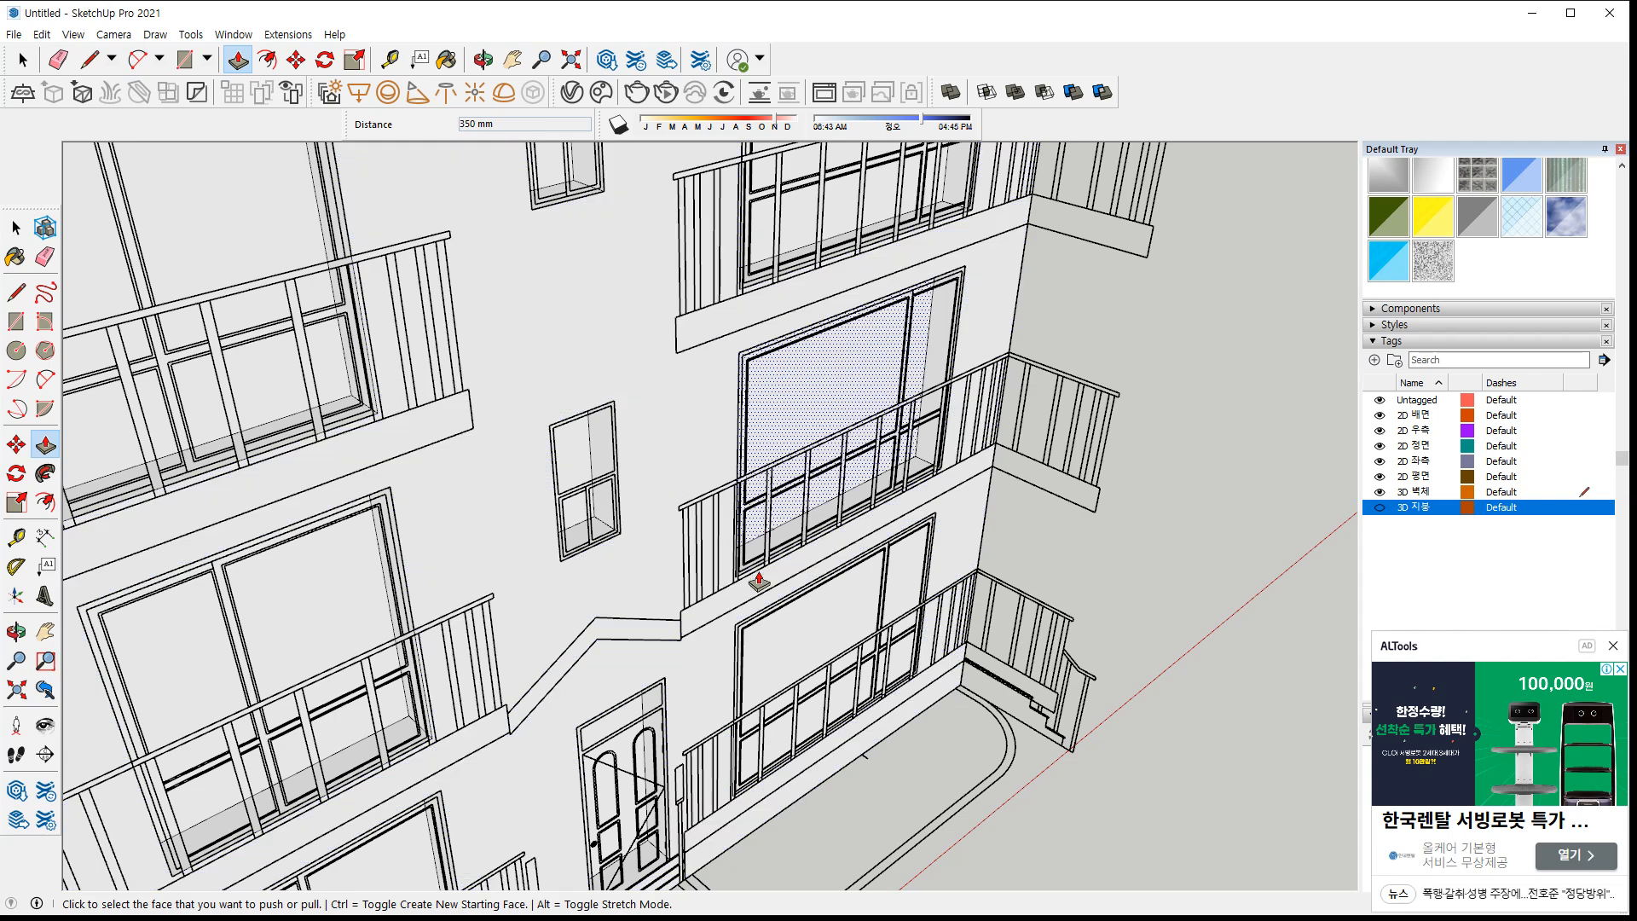
pyautogui.click(795, 635)
pyautogui.press('Return')
# Delete the recessed back faces closing the front door and the column of three large windows on one side of it
pyautogui.moveTo(792, 635); pyautogui.dragTo(690, 726, button='middle')
pyautogui.press('space')
pyautogui.click(690, 726)
pyautogui.press('Delete')
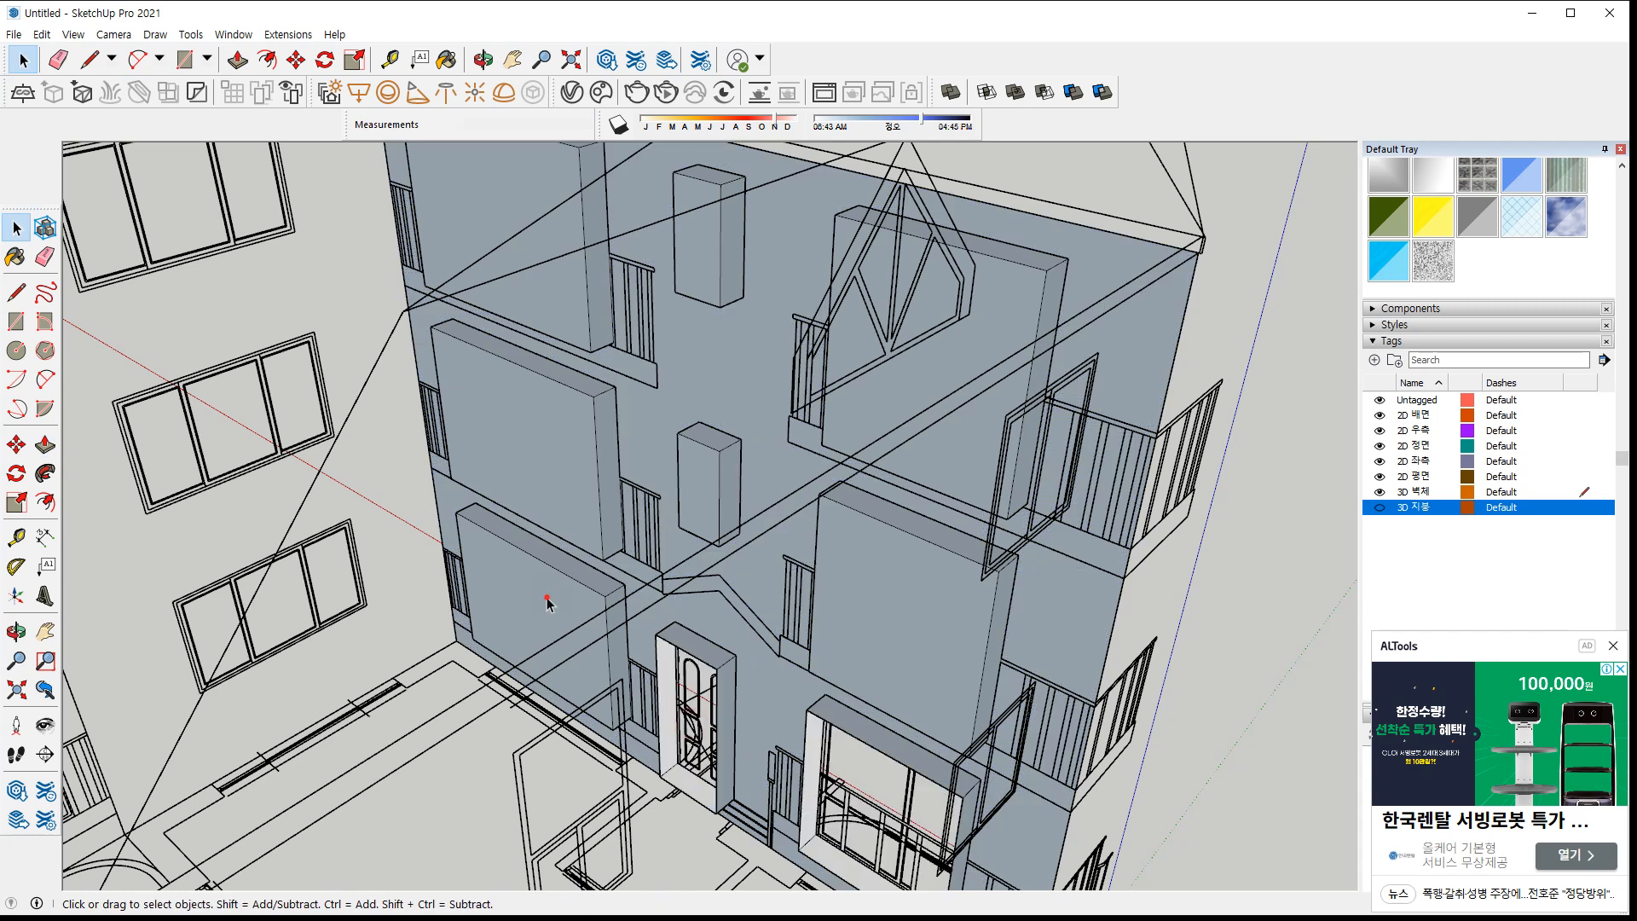
pyautogui.click(547, 596)
pyautogui.press('Delete')
pyautogui.click(558, 480)
pyautogui.press('Delete')
pyautogui.click(545, 204)
pyautogui.press('Delete')
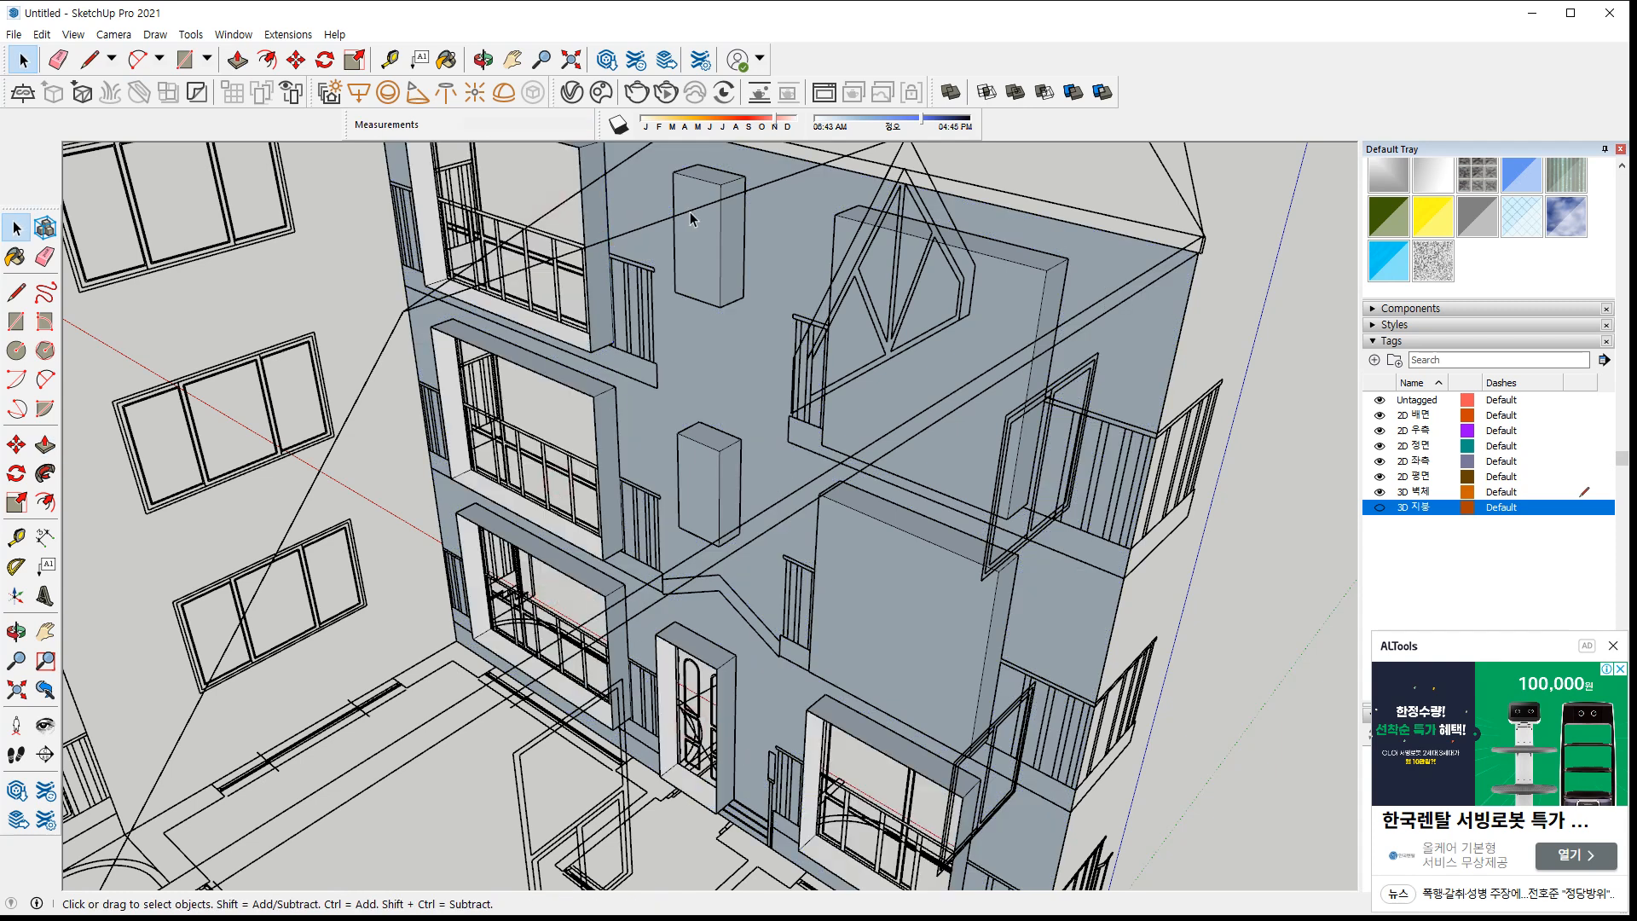
# Delete the back faces closing the two small windows above the door and the two upper large windows in the remaining column
pyautogui.press('Delete')
pyautogui.click(699, 477)
pyautogui.press('Delete')
pyautogui.click(887, 574)
pyautogui.press('Delete')
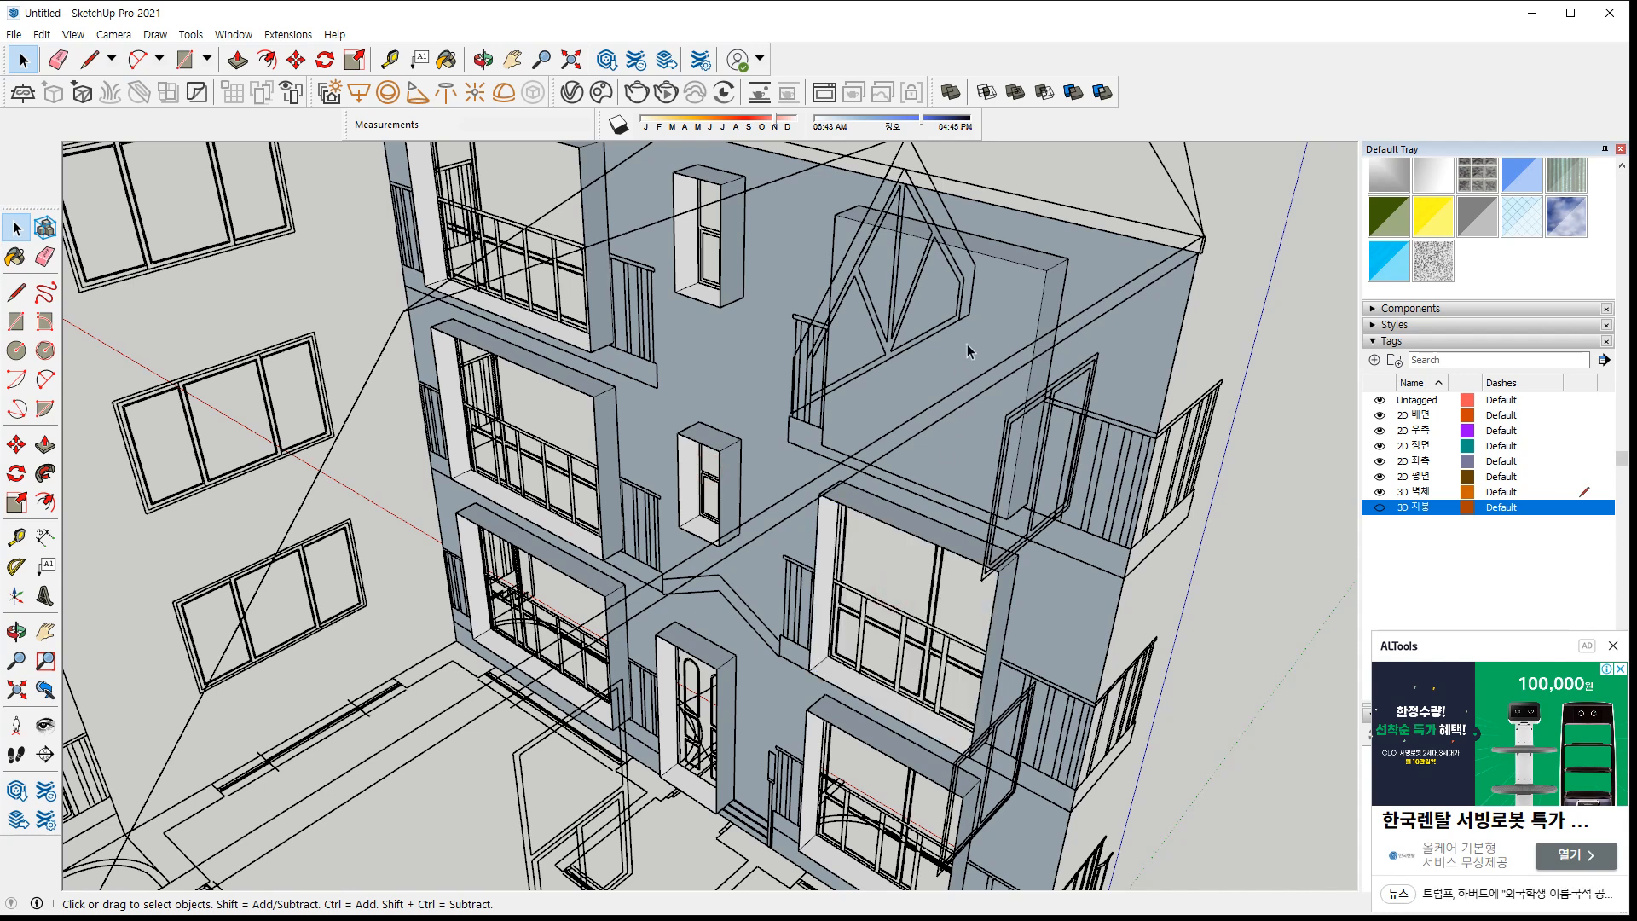
pyautogui.click(967, 345)
pyautogui.press('Delete')
# Extrude the gabled canopy profile above the front door 1000 mm outward
pyautogui.moveTo(892, 499); pyautogui.dragTo(1006, 209, button='middle')
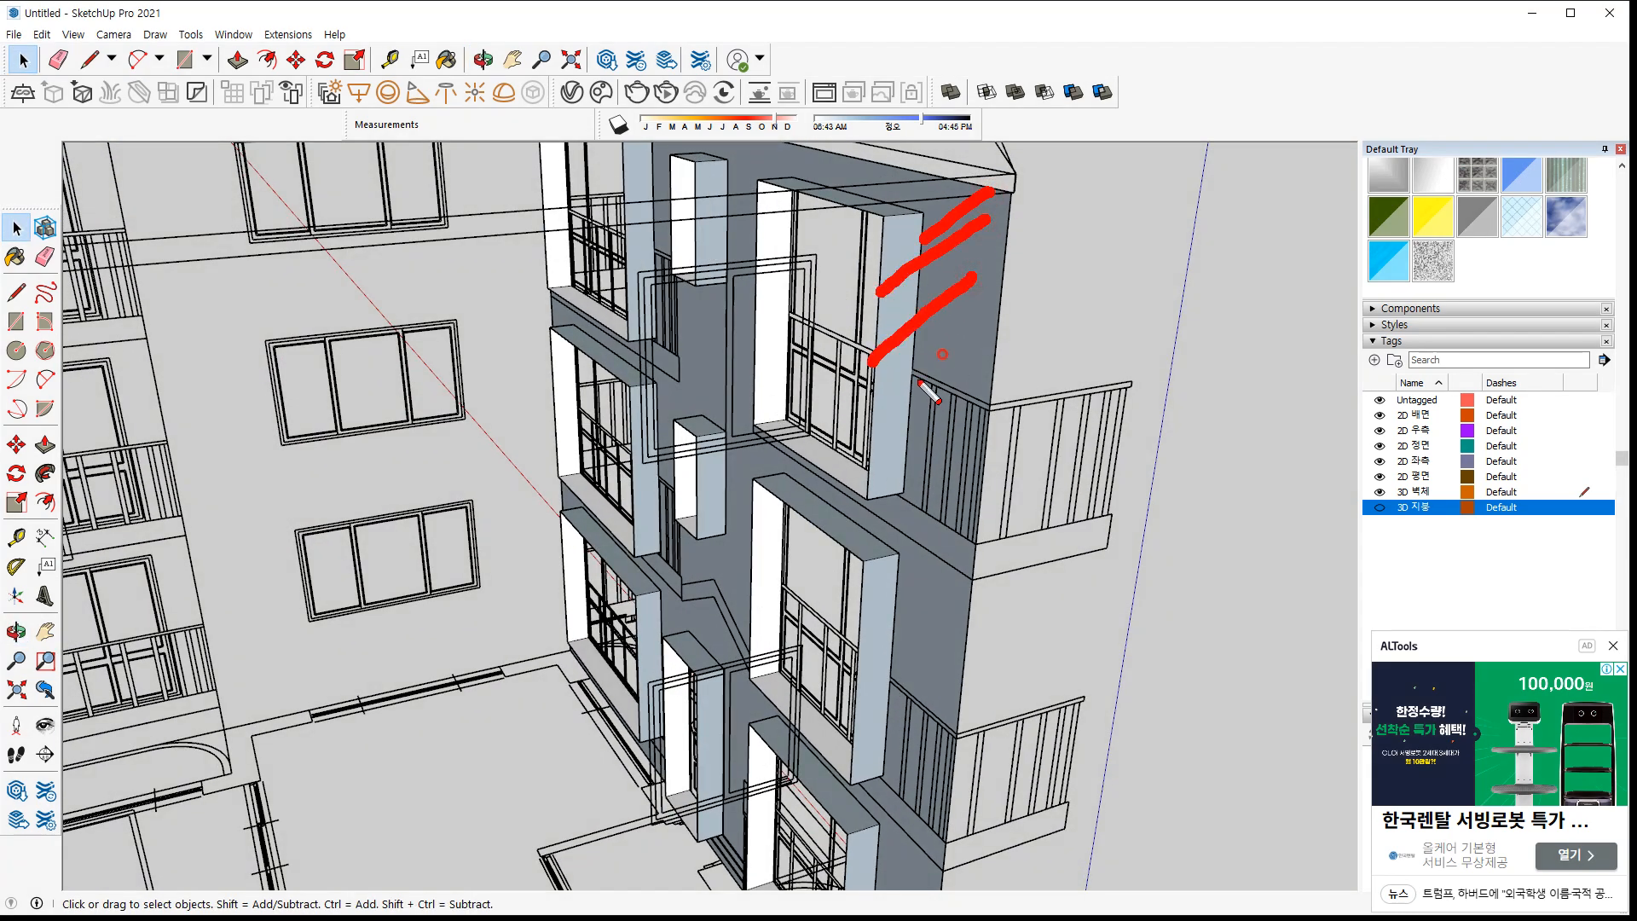
pyautogui.moveTo(1009, 419); pyautogui.dragTo(211, 496, button='middle')
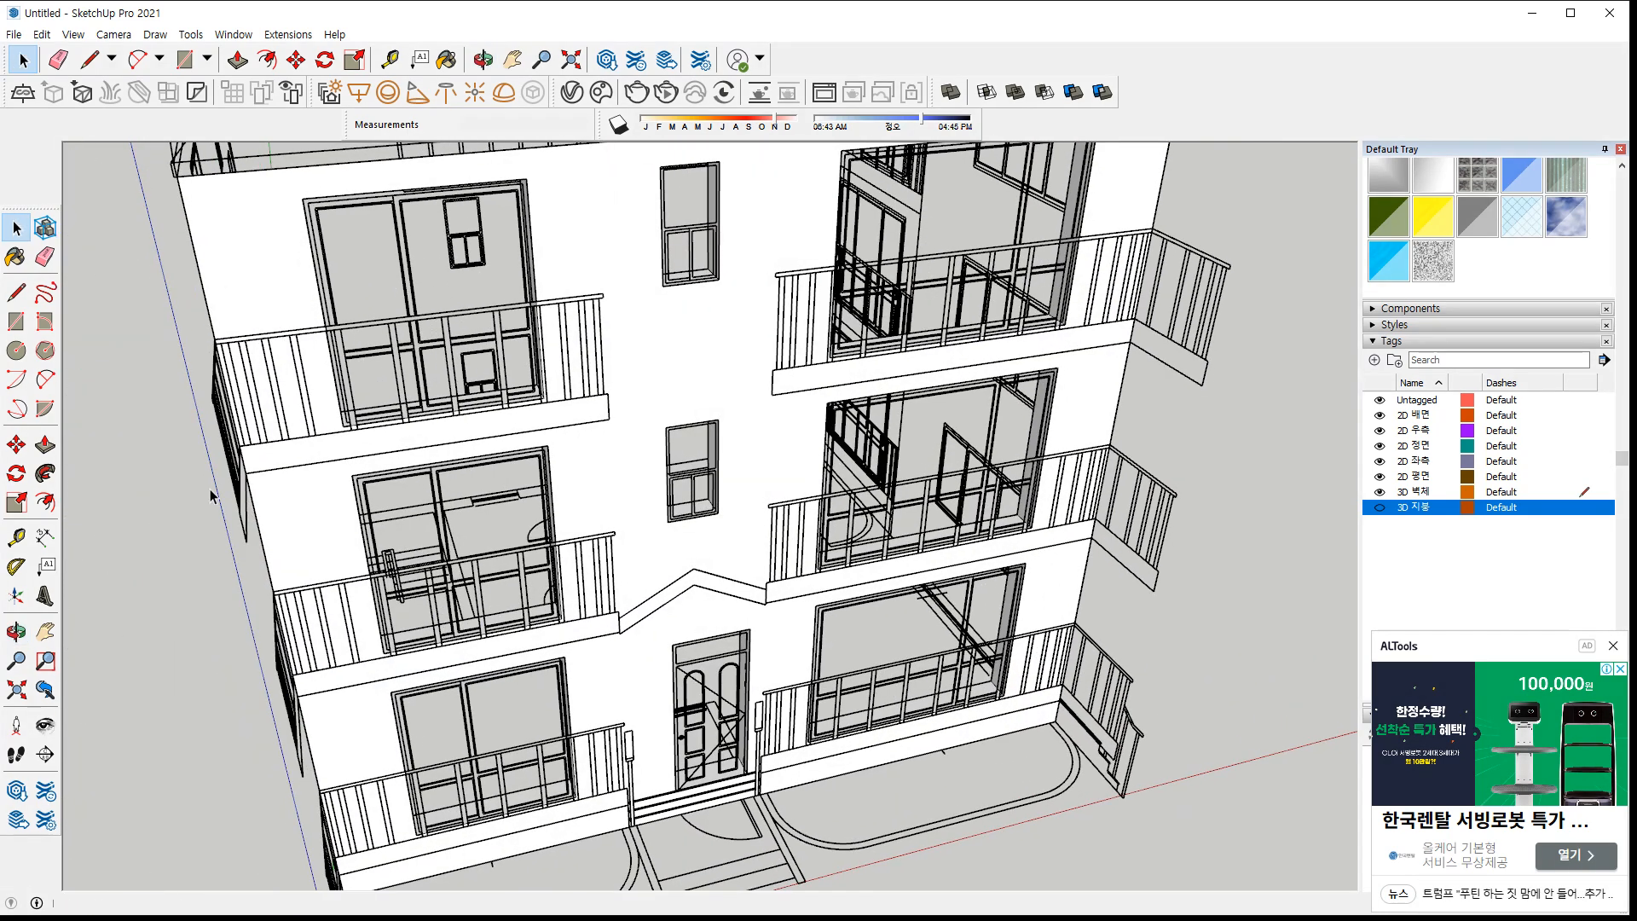
pyautogui.keyDown('shift'); pyautogui.moveTo(750, 588); pyautogui.dragTo(687, 413, button='middle'); pyautogui.keyUp('shift')
pyautogui.scroll(2, 687, 414)
pyautogui.press('p')
pyautogui.click(629, 400)
pyautogui.moveTo(566, 826); pyautogui.dragTo(760, 845, button='middle')
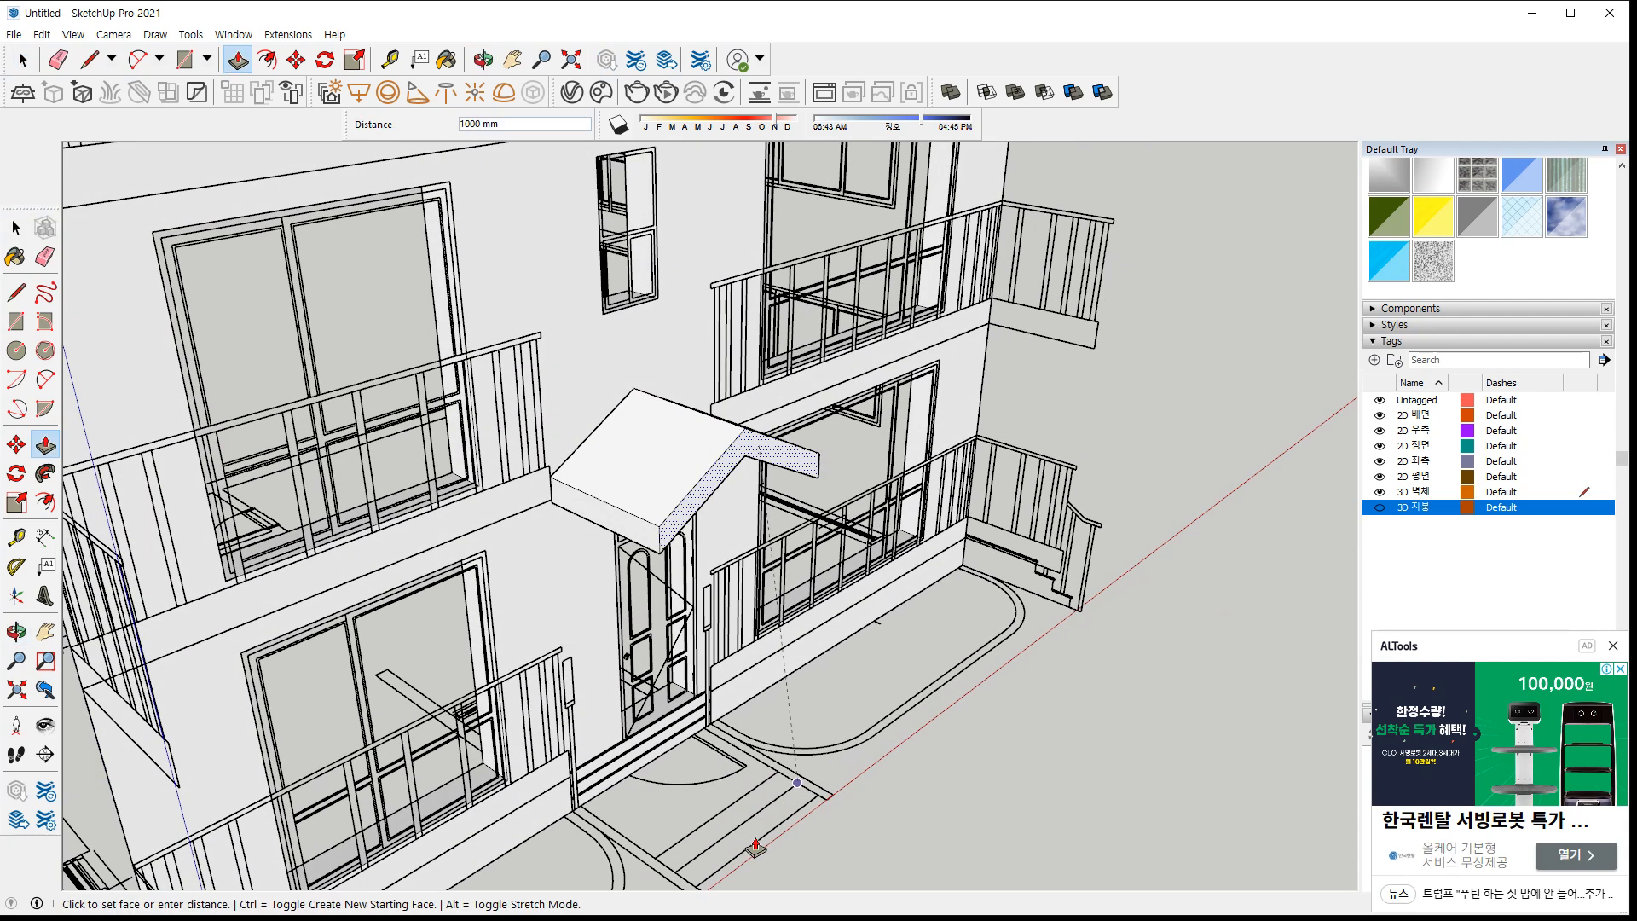
pyautogui.click(674, 874)
pyautogui.moveTo(674, 874); pyautogui.dragTo(944, 828, button='middle')
pyautogui.press('space')
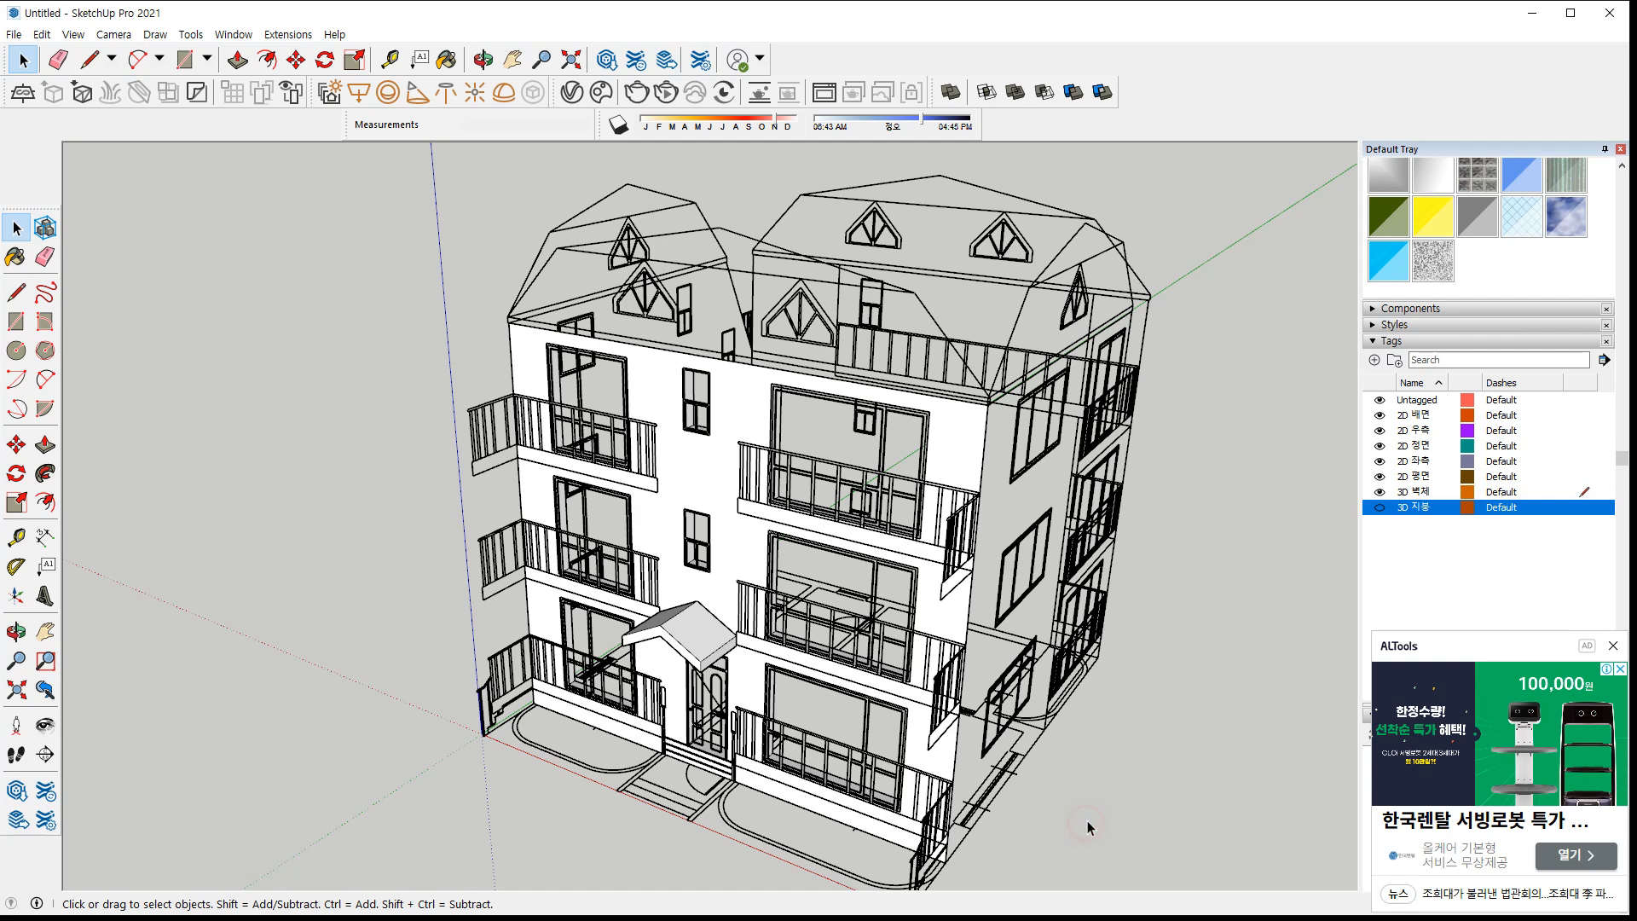
# Draw three stacked rectangles of about 1850 x 150 mm over the riser outlines below the front door
pyautogui.scroll(10, 699, 716)
pyautogui.press('r')
pyautogui.scroll(3, 563, 570)
pyautogui.click(548, 574)
pyautogui.scroll(-1, 852, 622)
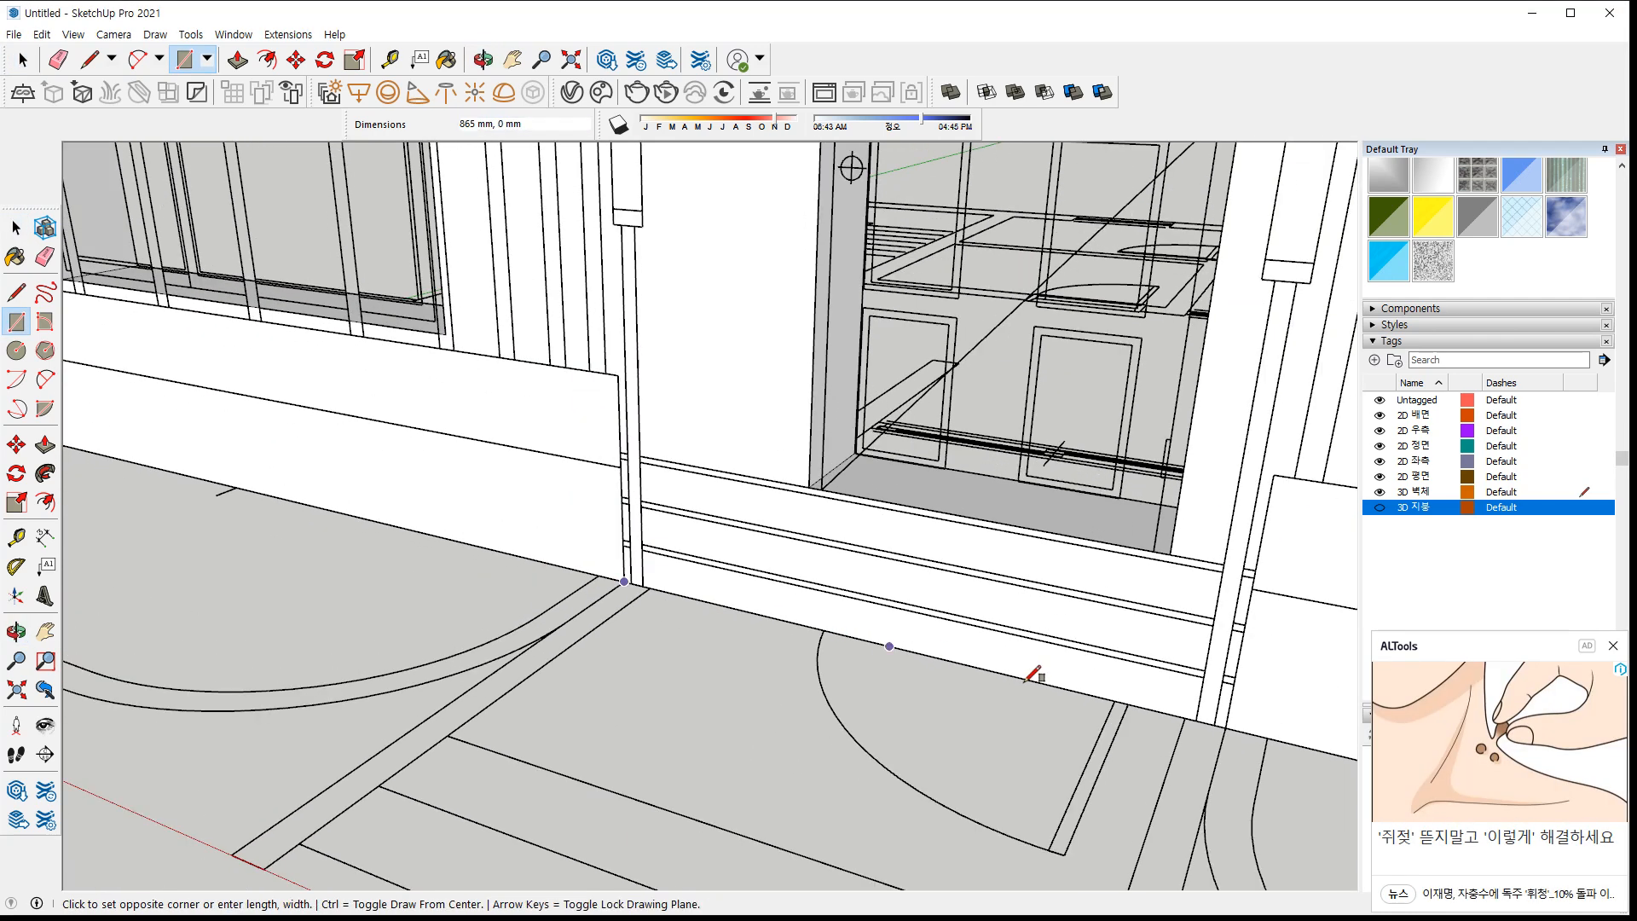
pyautogui.moveTo(1024, 682); pyautogui.dragTo(1036, 589, button='middle')
pyautogui.click(1034, 561)
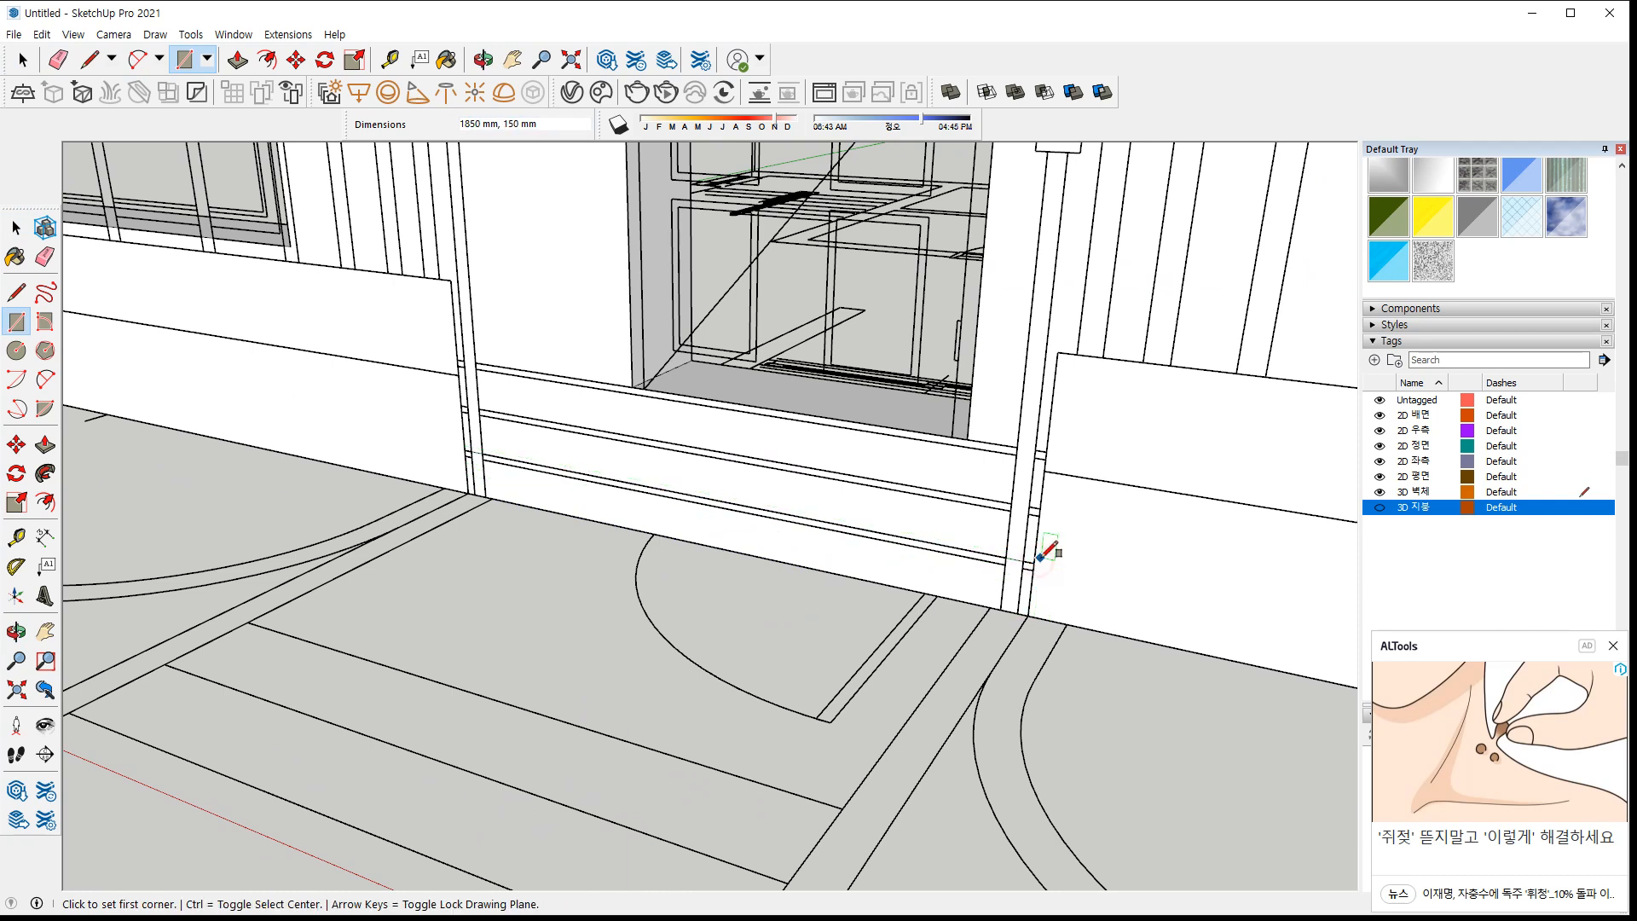
pyautogui.click(1034, 562)
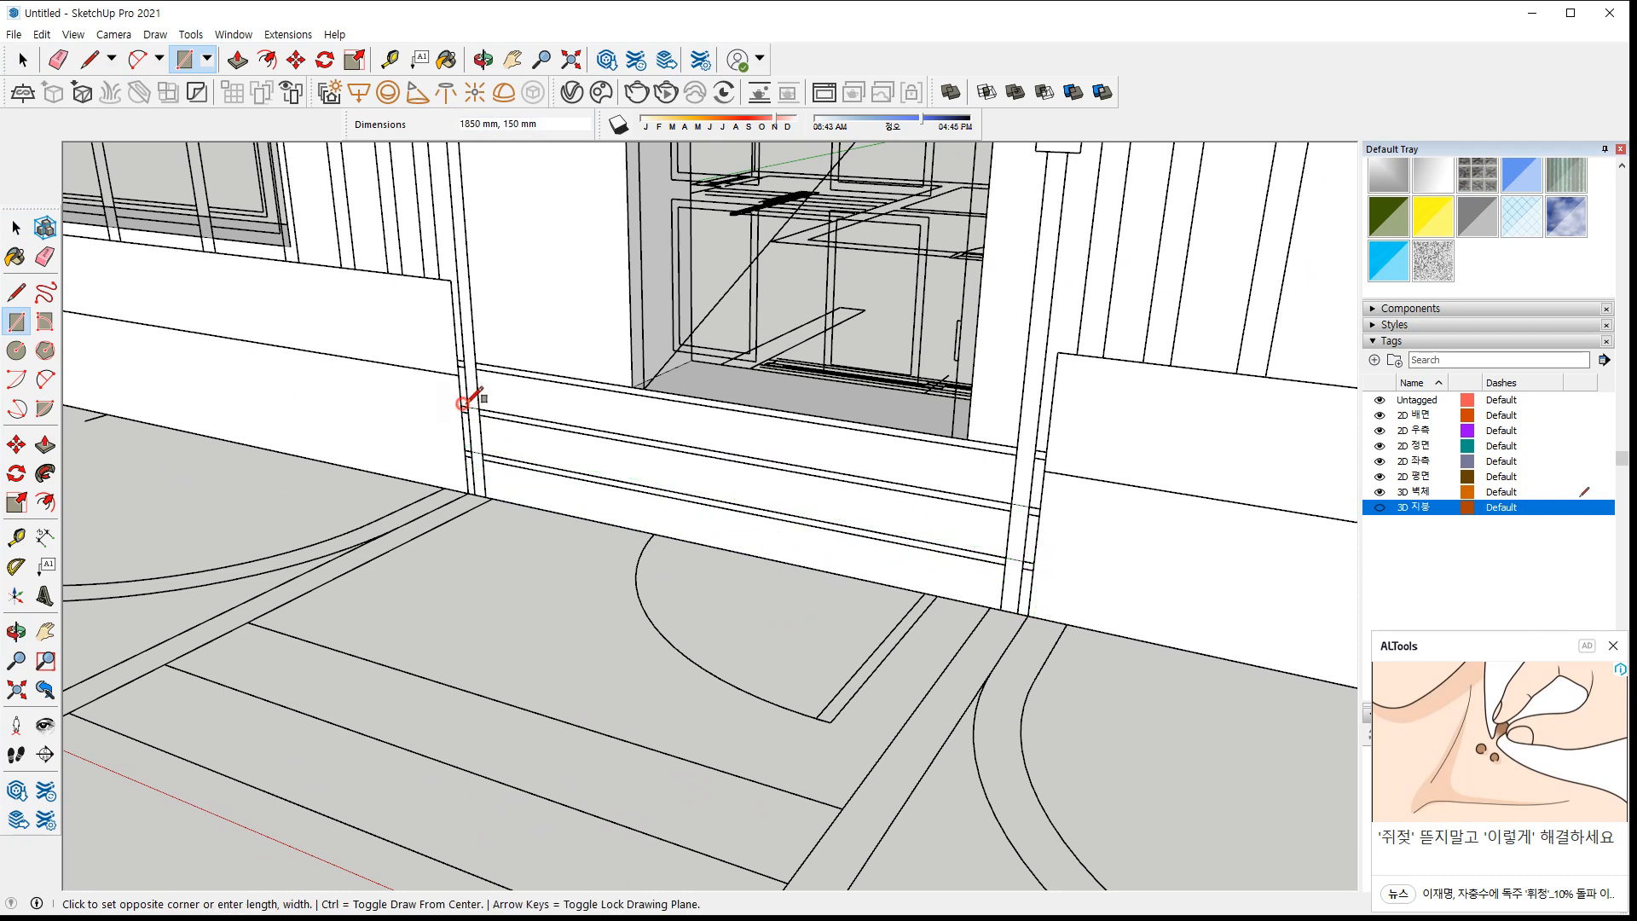
pyautogui.click(461, 404)
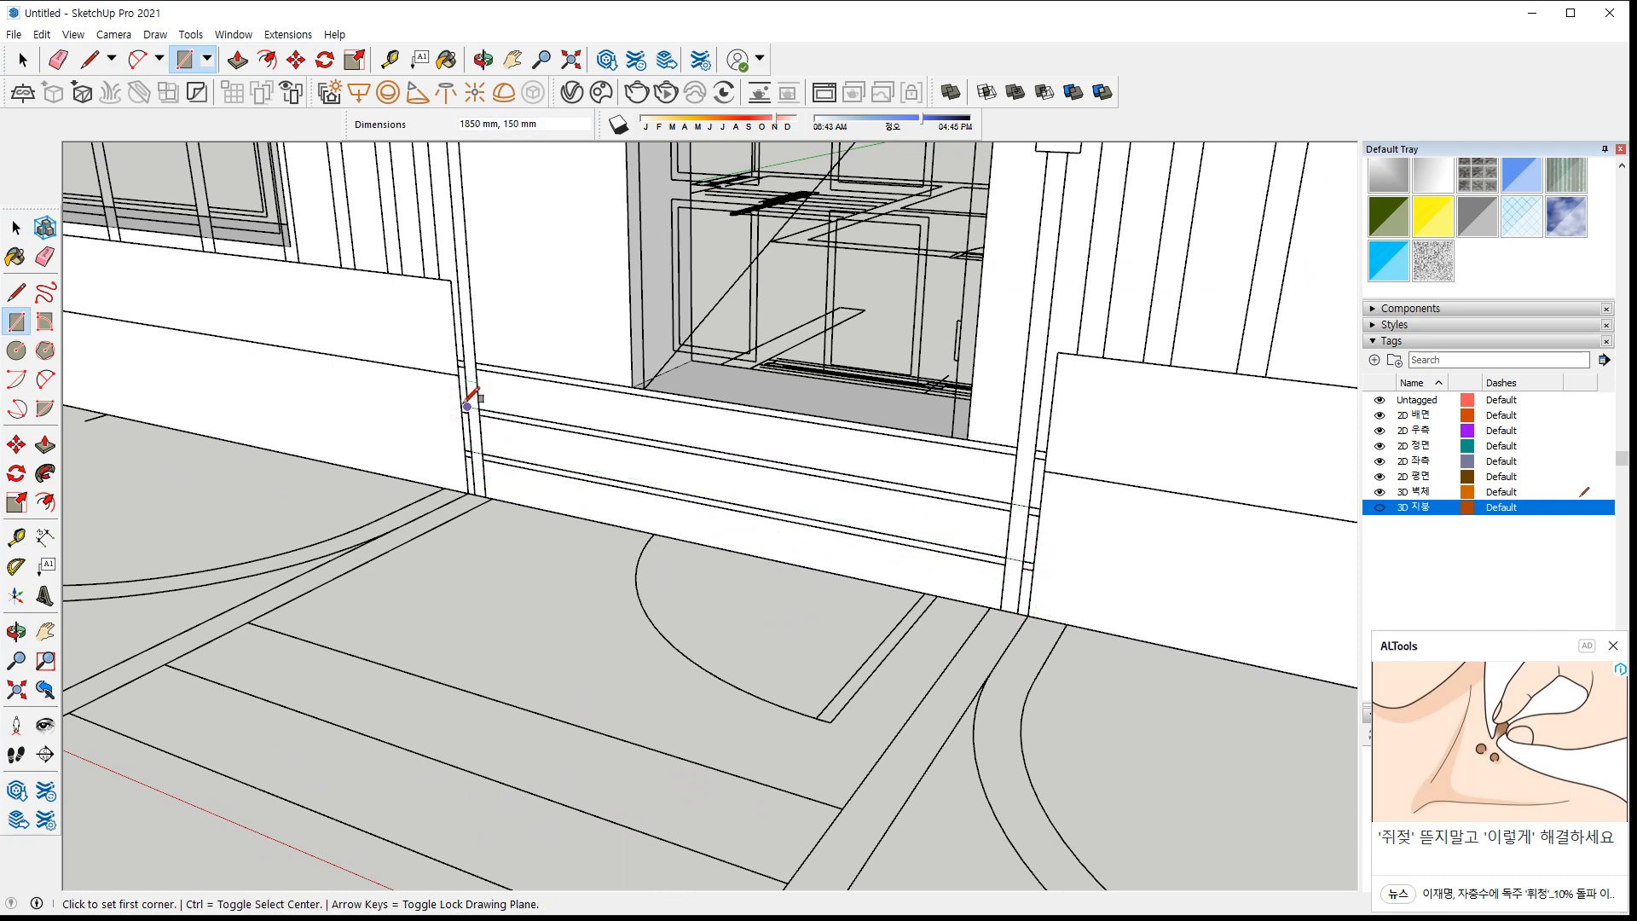
pyautogui.click(1046, 449)
# Extrude the three riser faces below the front door 1000 mm outward to the landing line in the plan
pyautogui.press('p')
pyautogui.click(880, 556)
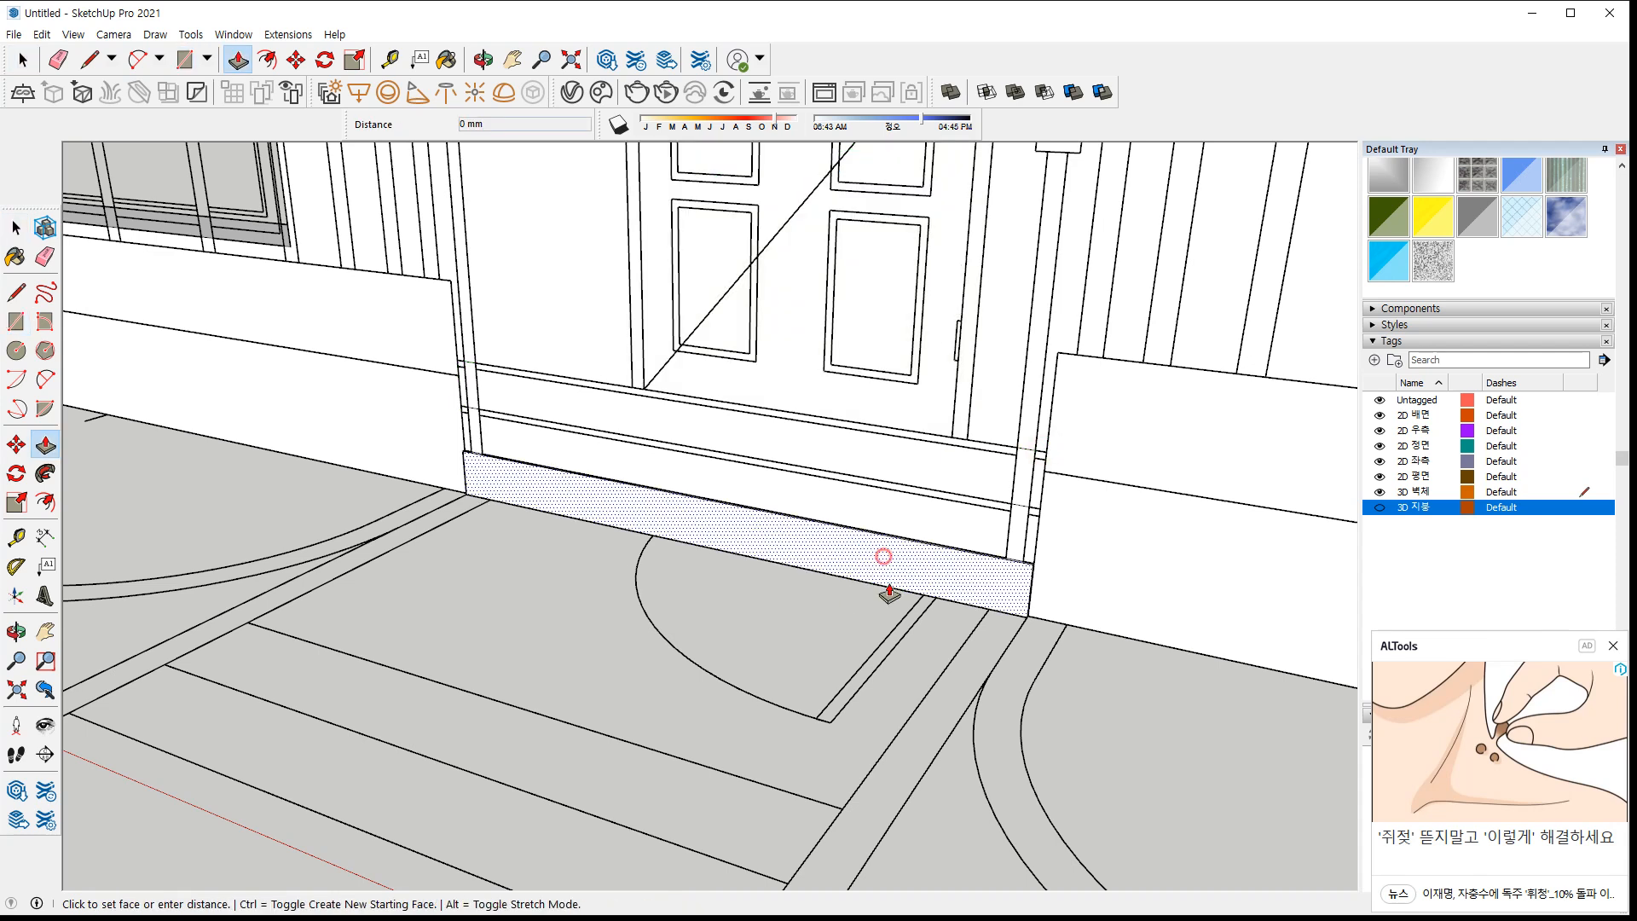
pyautogui.click(844, 819)
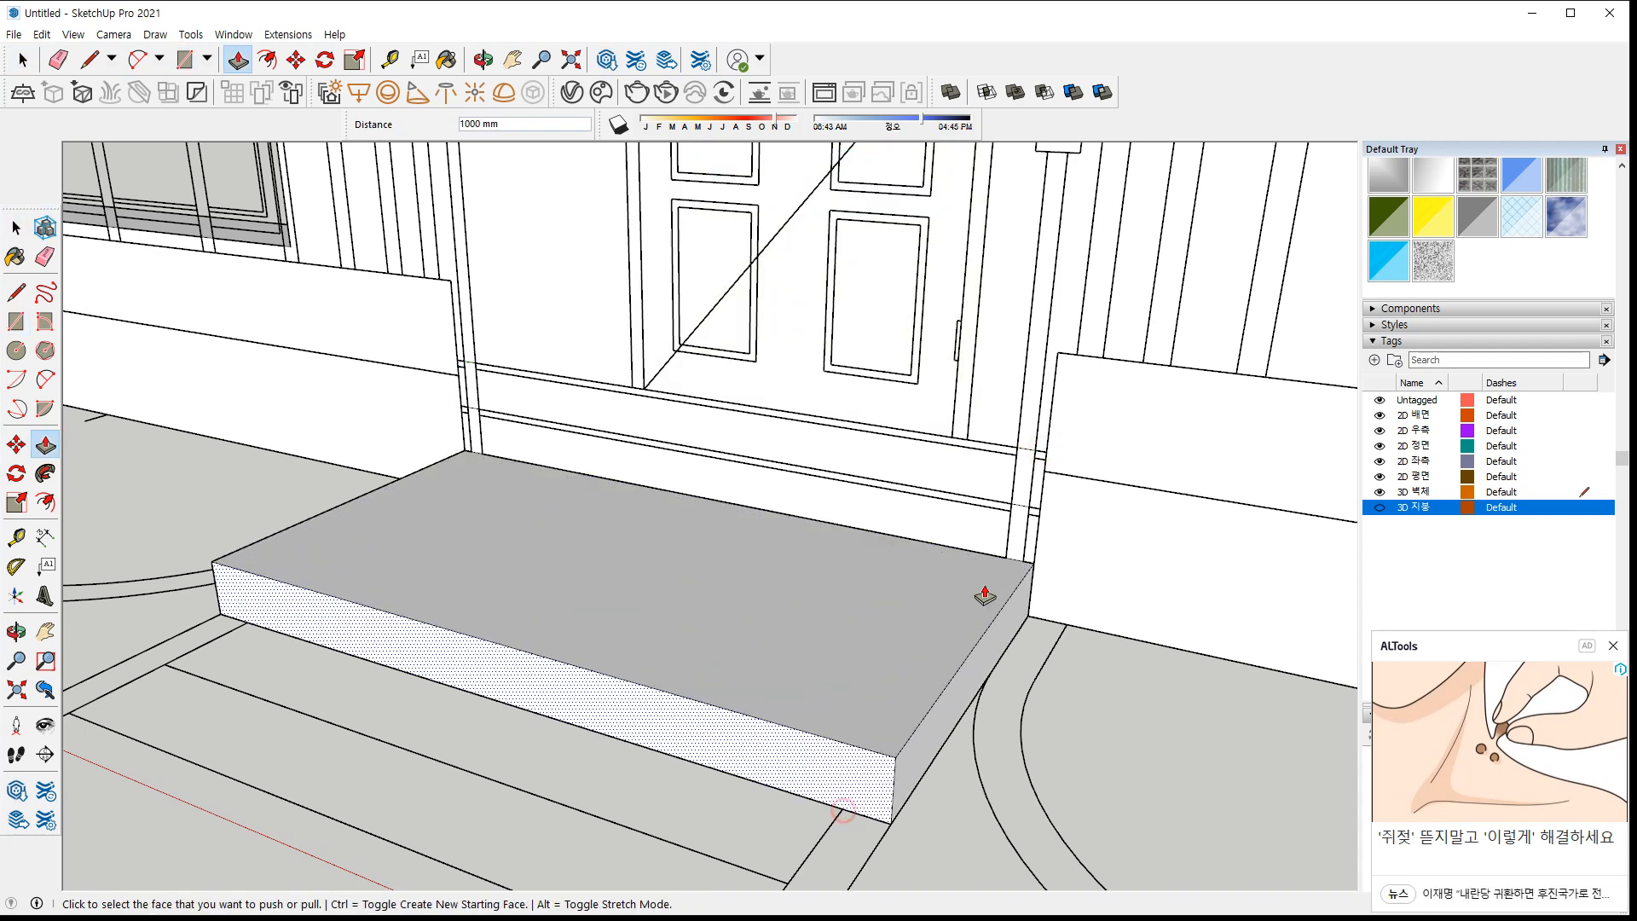
pyautogui.click(968, 548)
pyautogui.click(873, 771)
pyautogui.click(943, 520)
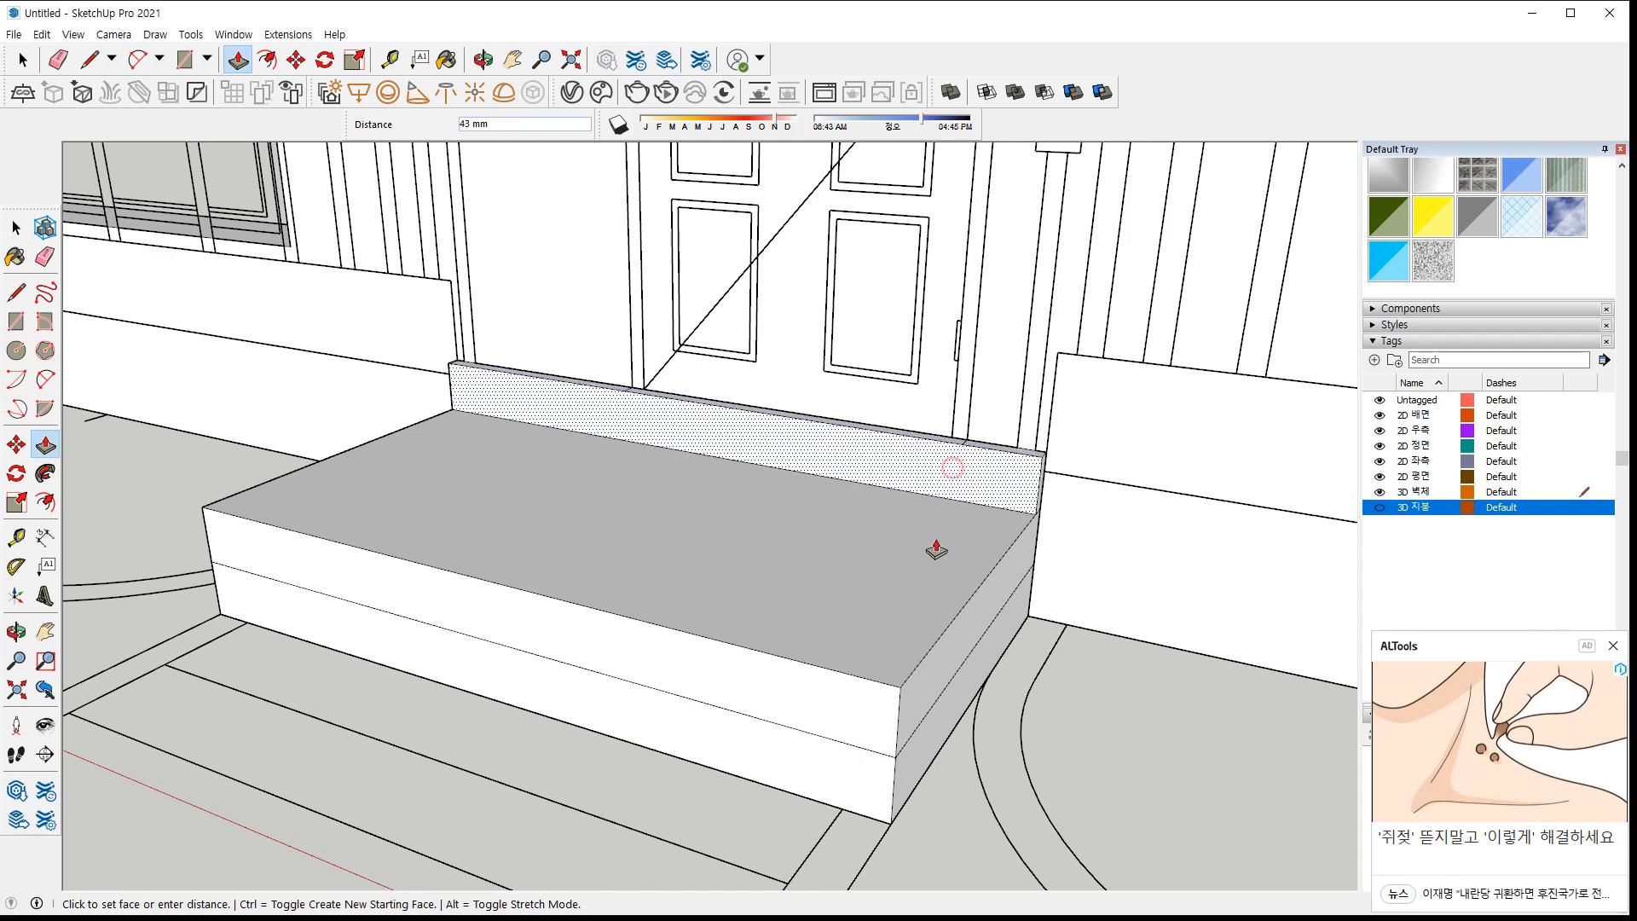
pyautogui.click(868, 689)
# Extend the middle step's front face 250 mm outward and bring the bottom step out to the outermost tread line in the plan
pyautogui.moveTo(865, 686); pyautogui.dragTo(869, 595, button='middle')
pyautogui.click(869, 596)
pyautogui.click(847, 671)
pyautogui.click(895, 595)
pyautogui.click(887, 610)
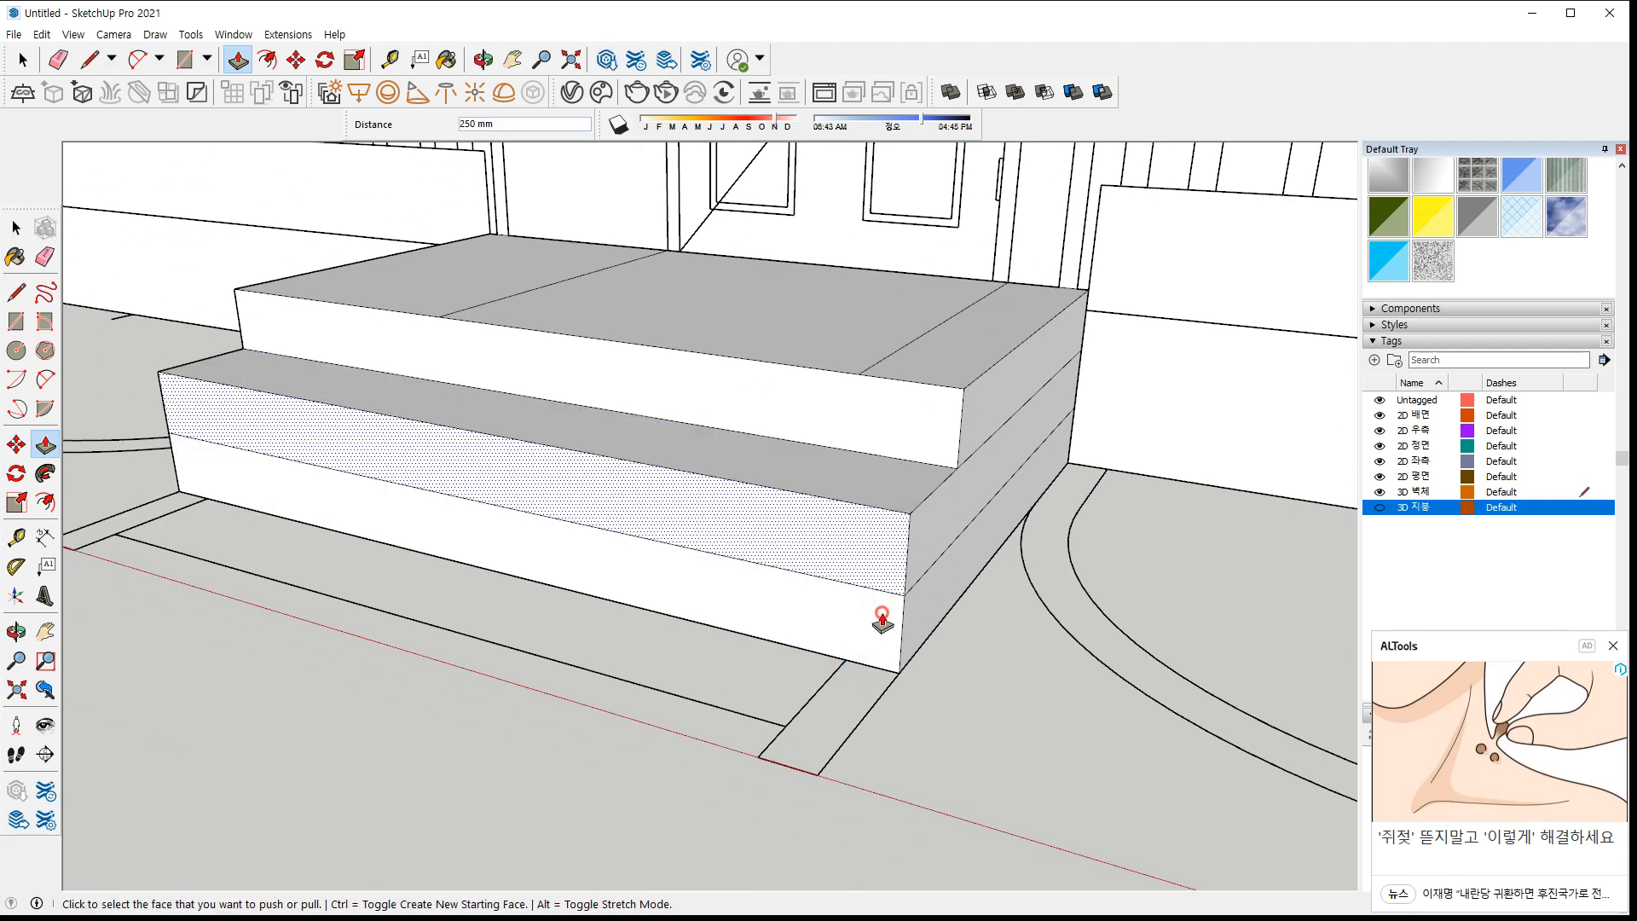
pyautogui.click(881, 621)
pyautogui.press('Escape')
pyautogui.click(754, 628)
pyautogui.click(778, 749)
# Erase the leftover edges on the landing and on the sides of the entrance steps
pyautogui.moveTo(779, 748); pyautogui.dragTo(887, 566, button='middle')
pyautogui.press('e')
pyautogui.click(887, 604)
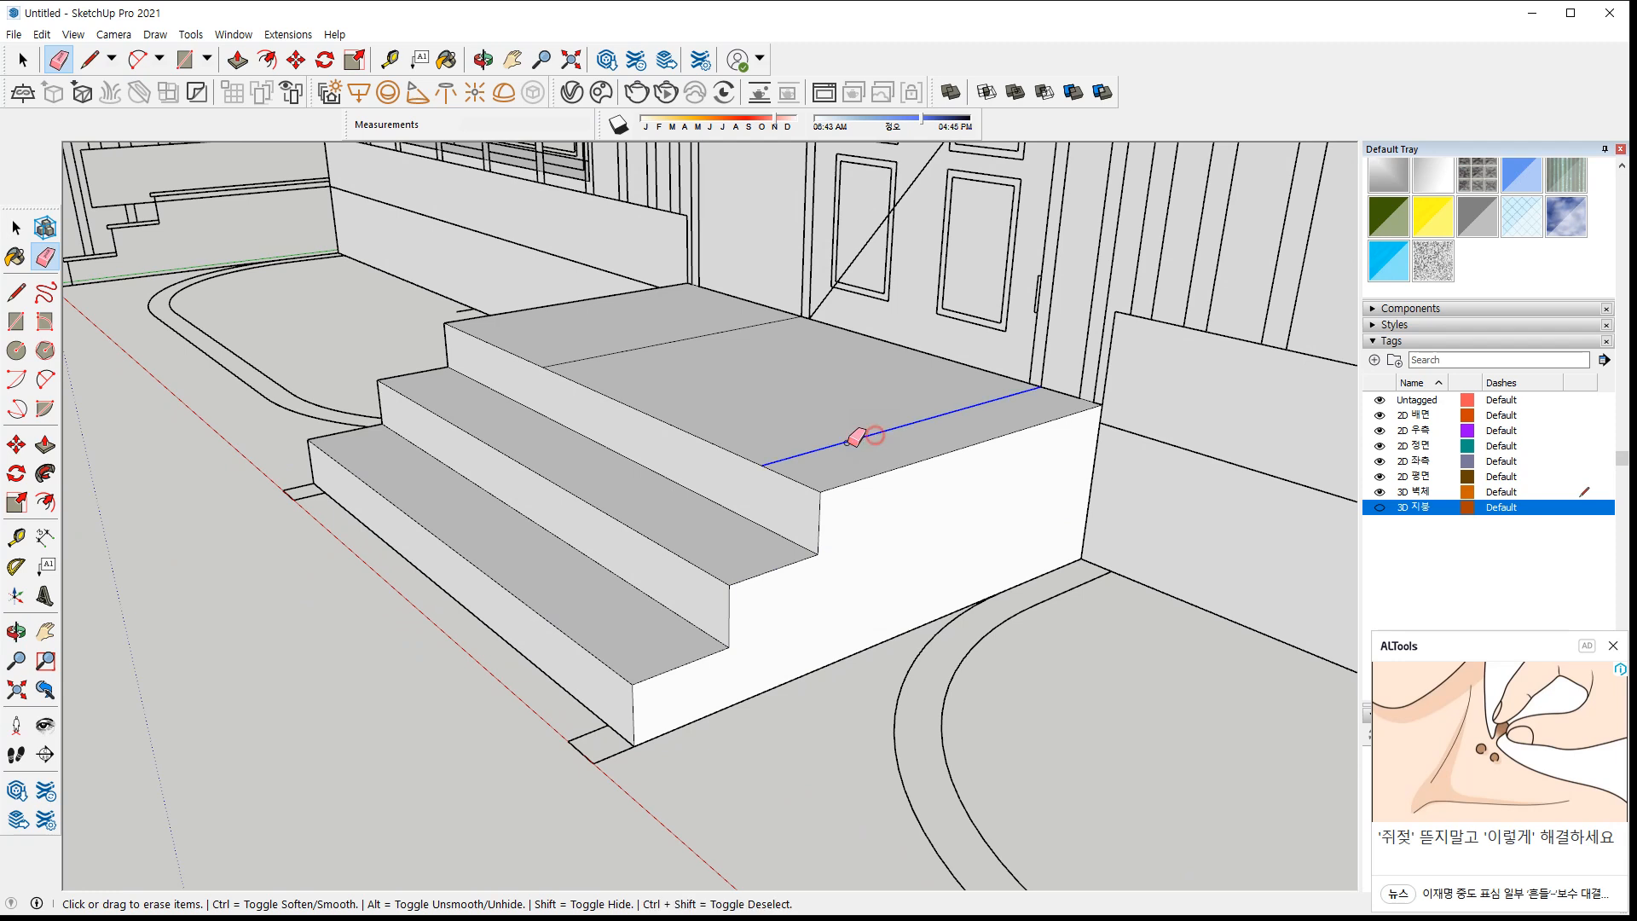
pyautogui.click(687, 335)
pyautogui.moveTo(687, 336)
pyautogui.mouseDown(button='middle')
pyautogui.moveTo(464, 427)
pyautogui.moveTo(490, 520)
pyautogui.mouseUp(button='middle')
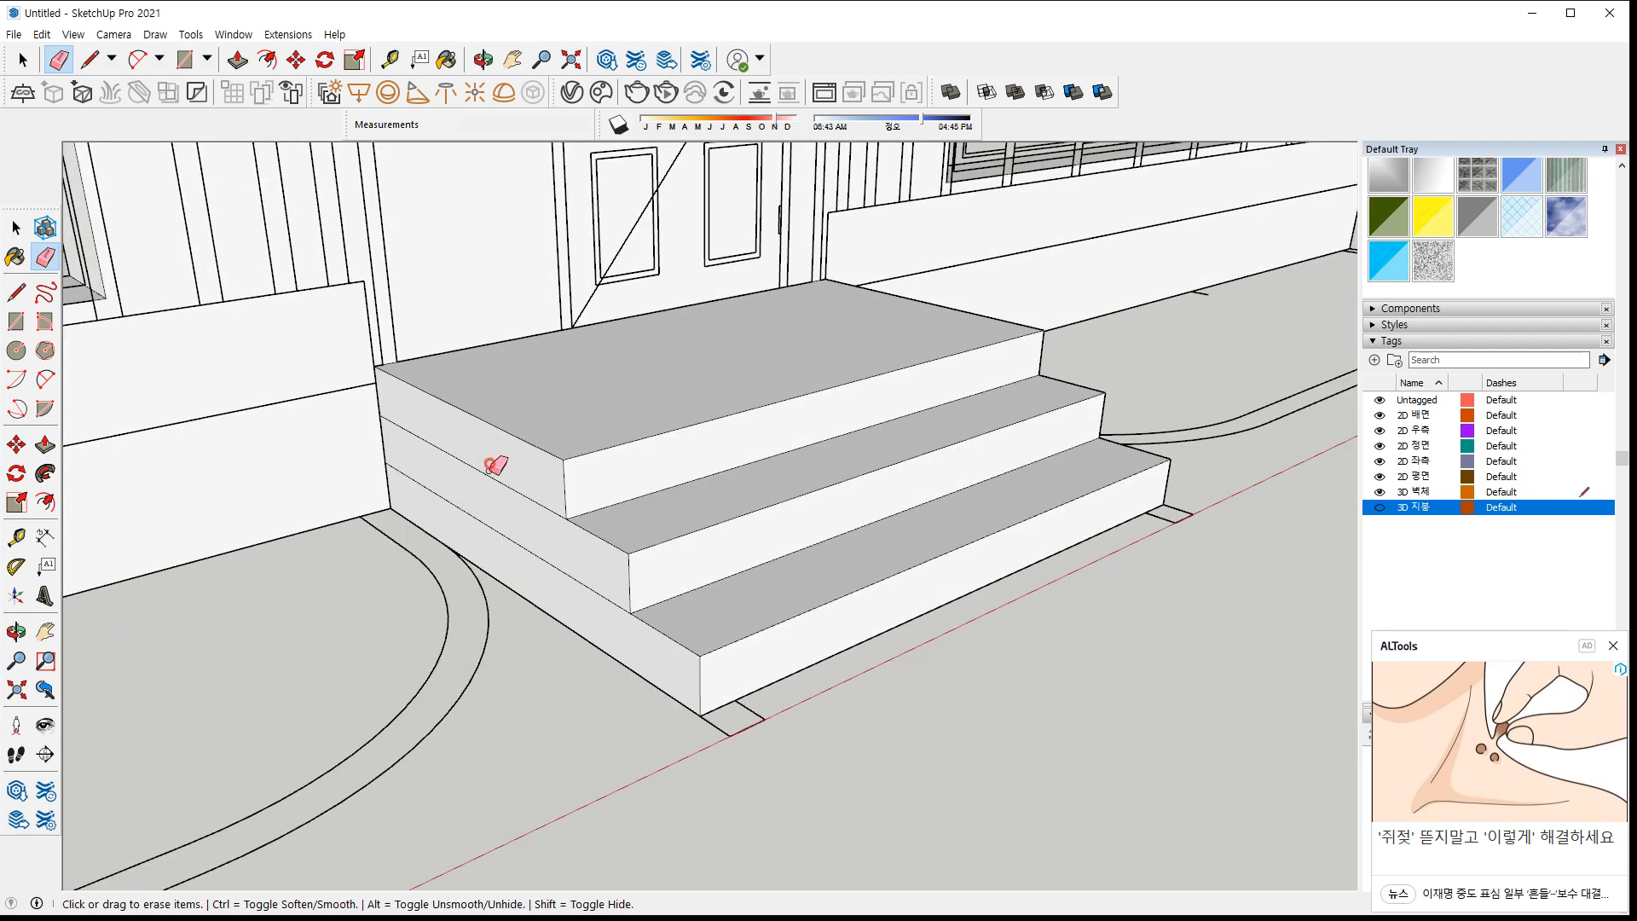
pyautogui.press('space')
# Examine the entrance steps where they meet the balcony base, and inspect the open side of the building
pyautogui.moveTo(793, 412)
pyautogui.mouseDown(button='middle')
pyautogui.moveTo(813, 421)
pyautogui.moveTo(446, 614)
pyautogui.moveTo(719, 468)
pyautogui.moveTo(899, 673)
pyautogui.moveTo(784, 506)
pyautogui.moveTo(986, 643)
pyautogui.moveTo(1037, 480)
pyautogui.mouseUp(button='middle')
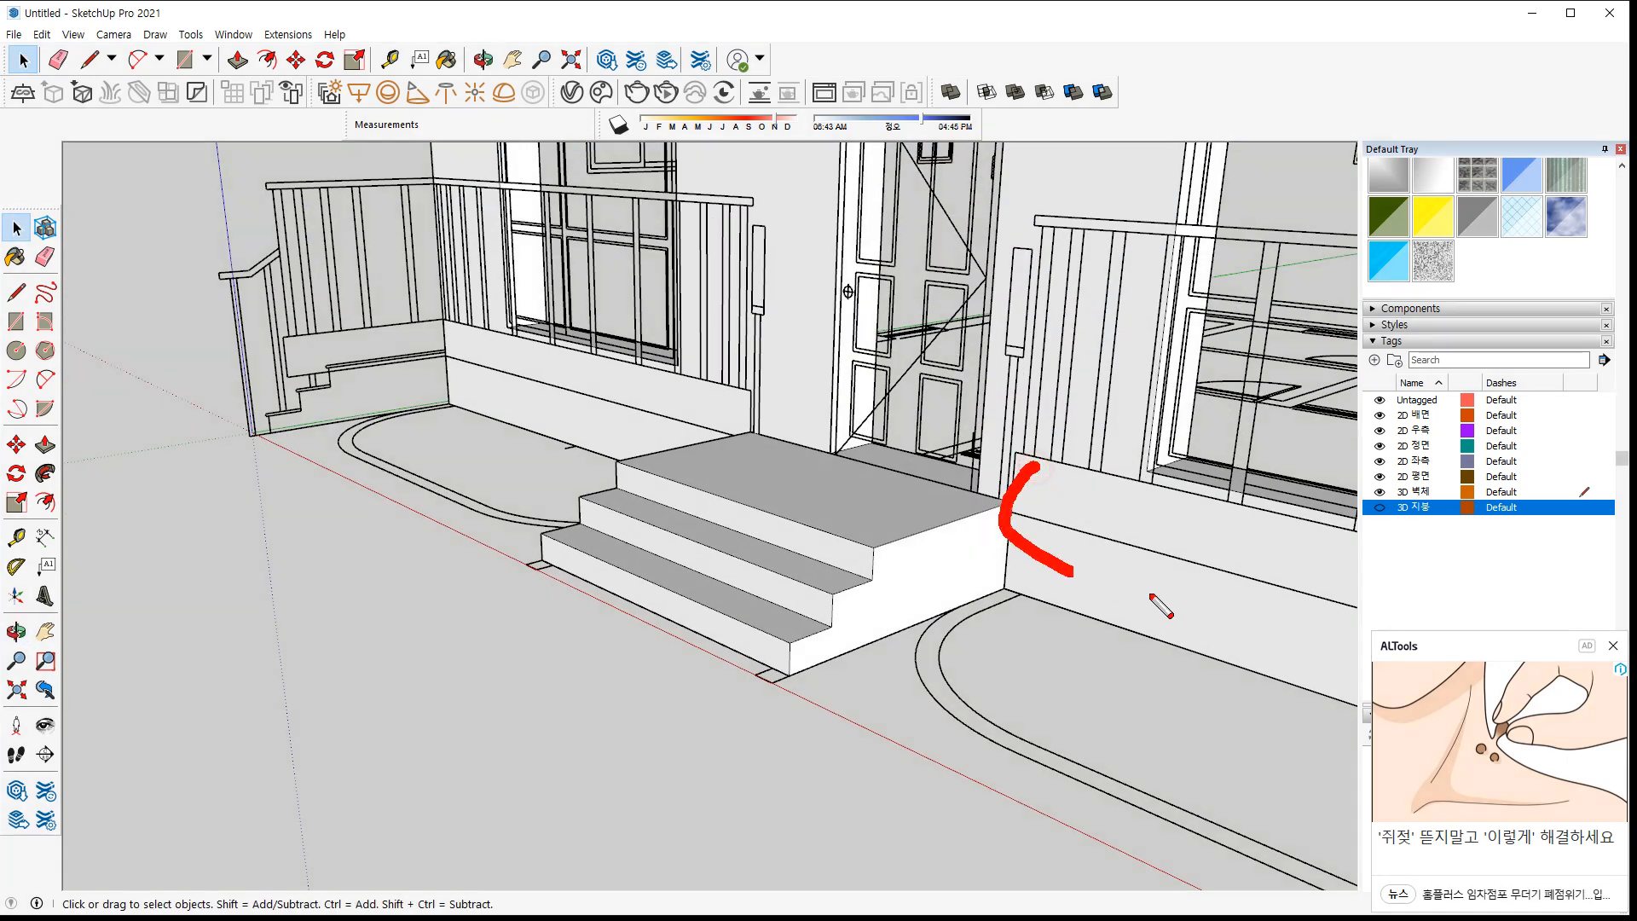
pyautogui.moveTo(1064, 679)
pyautogui.mouseDown(button='middle')
pyautogui.moveTo(1185, 643)
pyautogui.moveTo(989, 590)
pyautogui.moveTo(763, 678)
pyautogui.mouseUp(button='middle')
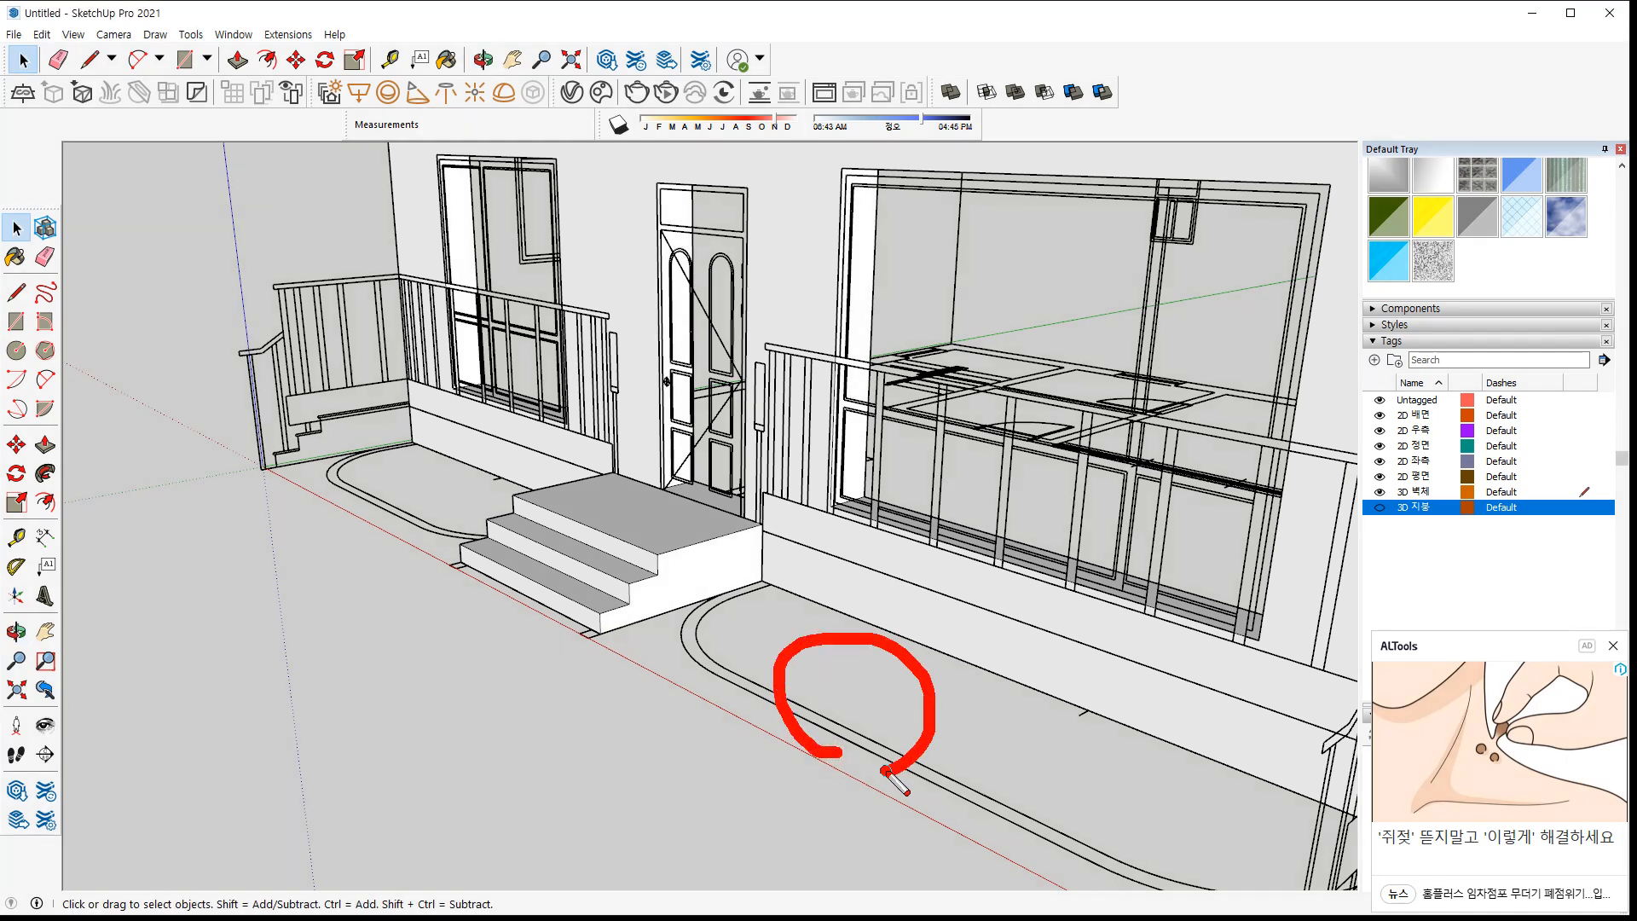
pyautogui.hotkey('ctrl', 'z')
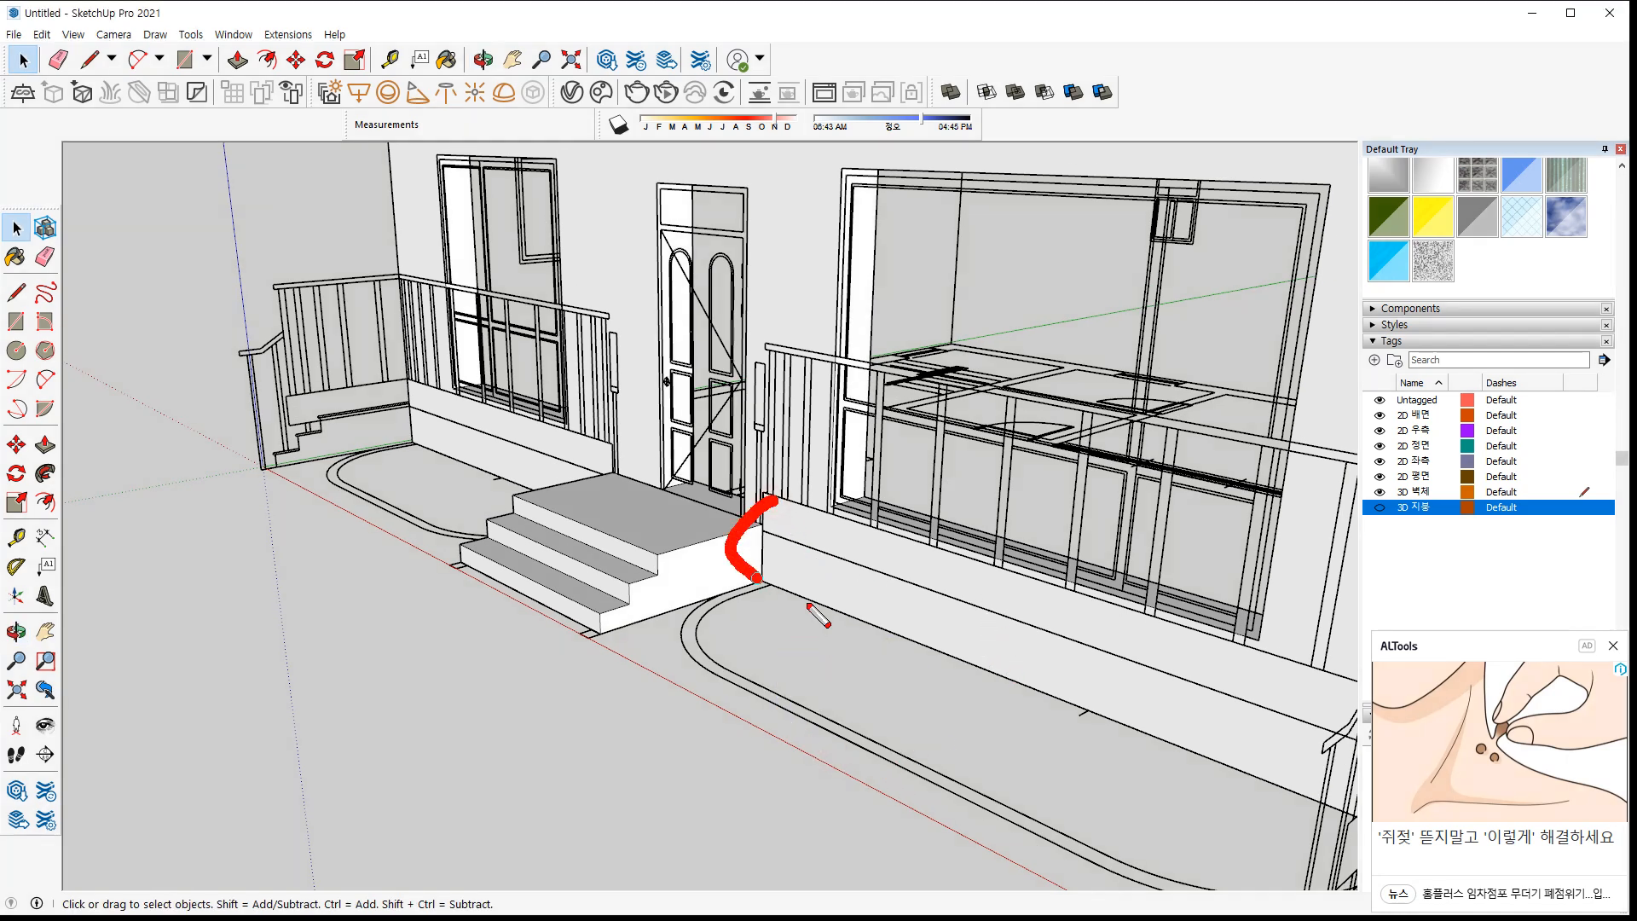
pyautogui.press('Escape')
pyautogui.scroll(-5, 796, 653)
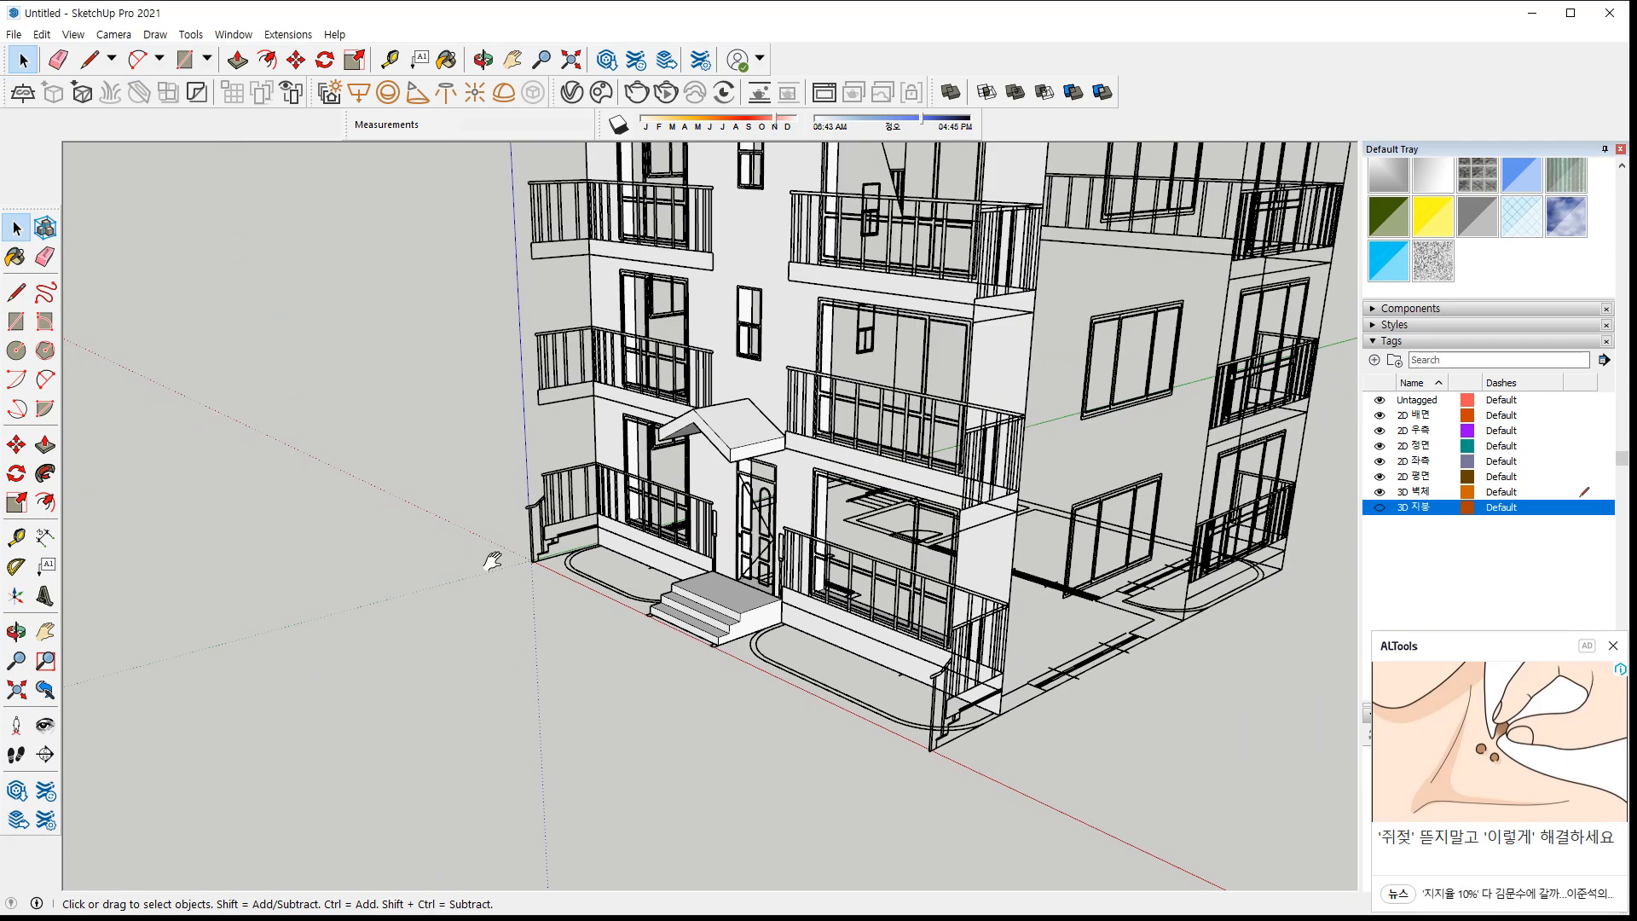
pyautogui.keyDown('shift'); pyautogui.moveTo(492, 548); pyautogui.dragTo(444, 721, button='middle'); pyautogui.keyUp('shift')
pyautogui.moveTo(294, 642); pyautogui.dragTo(887, 630, button='middle')
pyautogui.moveTo(587, 691); pyautogui.dragTo(736, 669, button='middle')
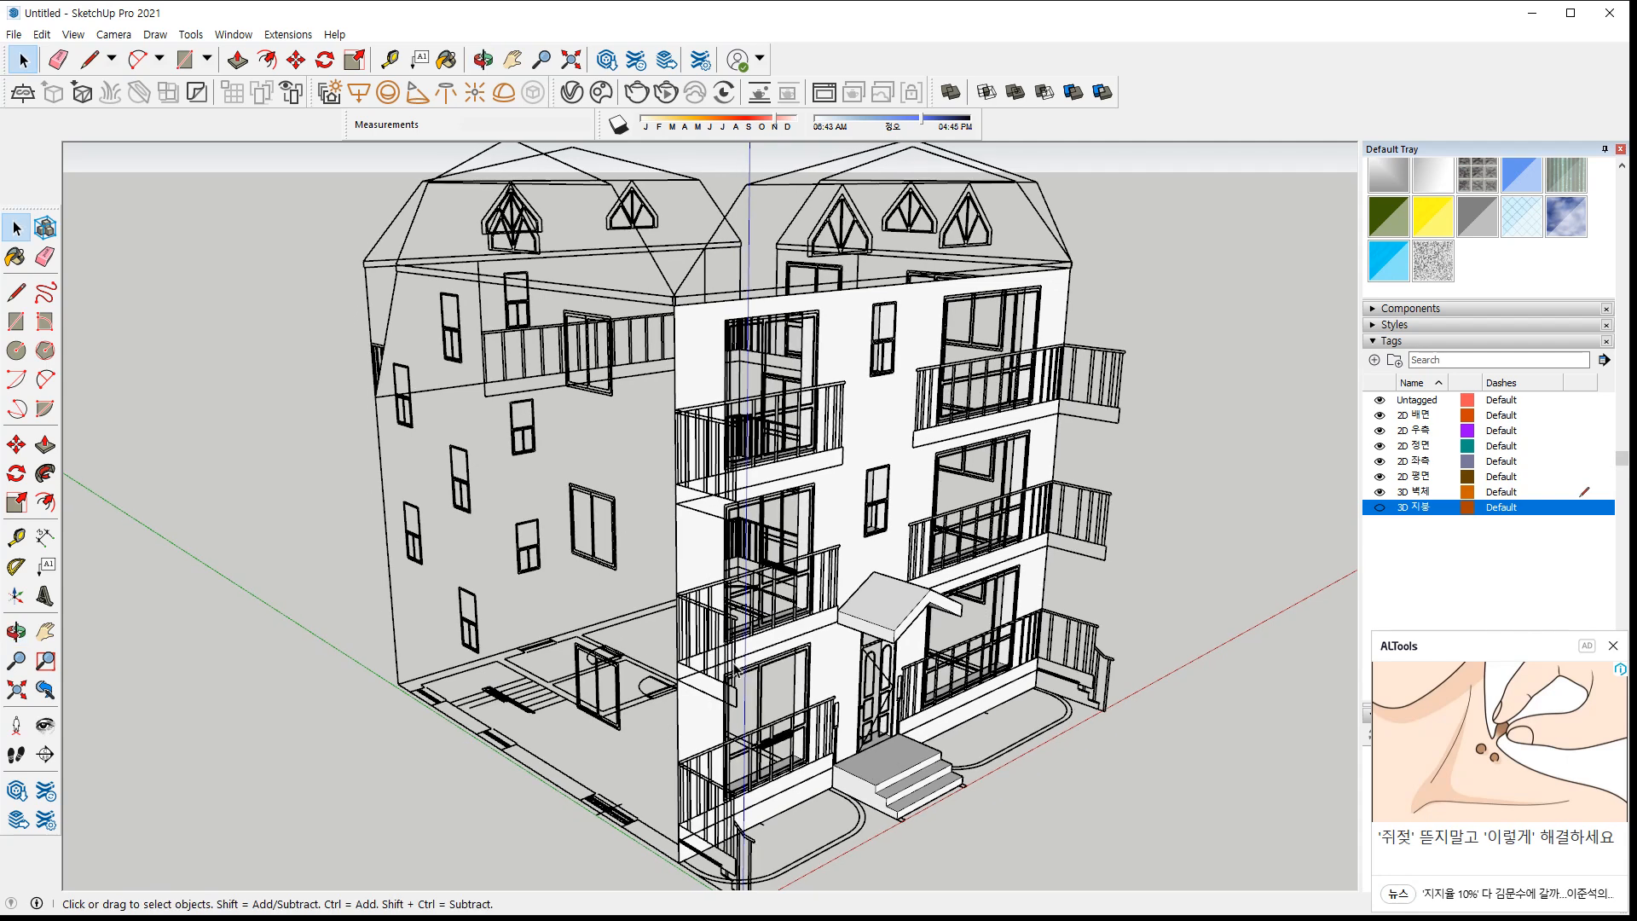
pyautogui.moveTo(712, 333); pyautogui.dragTo(718, 343, button='middle')
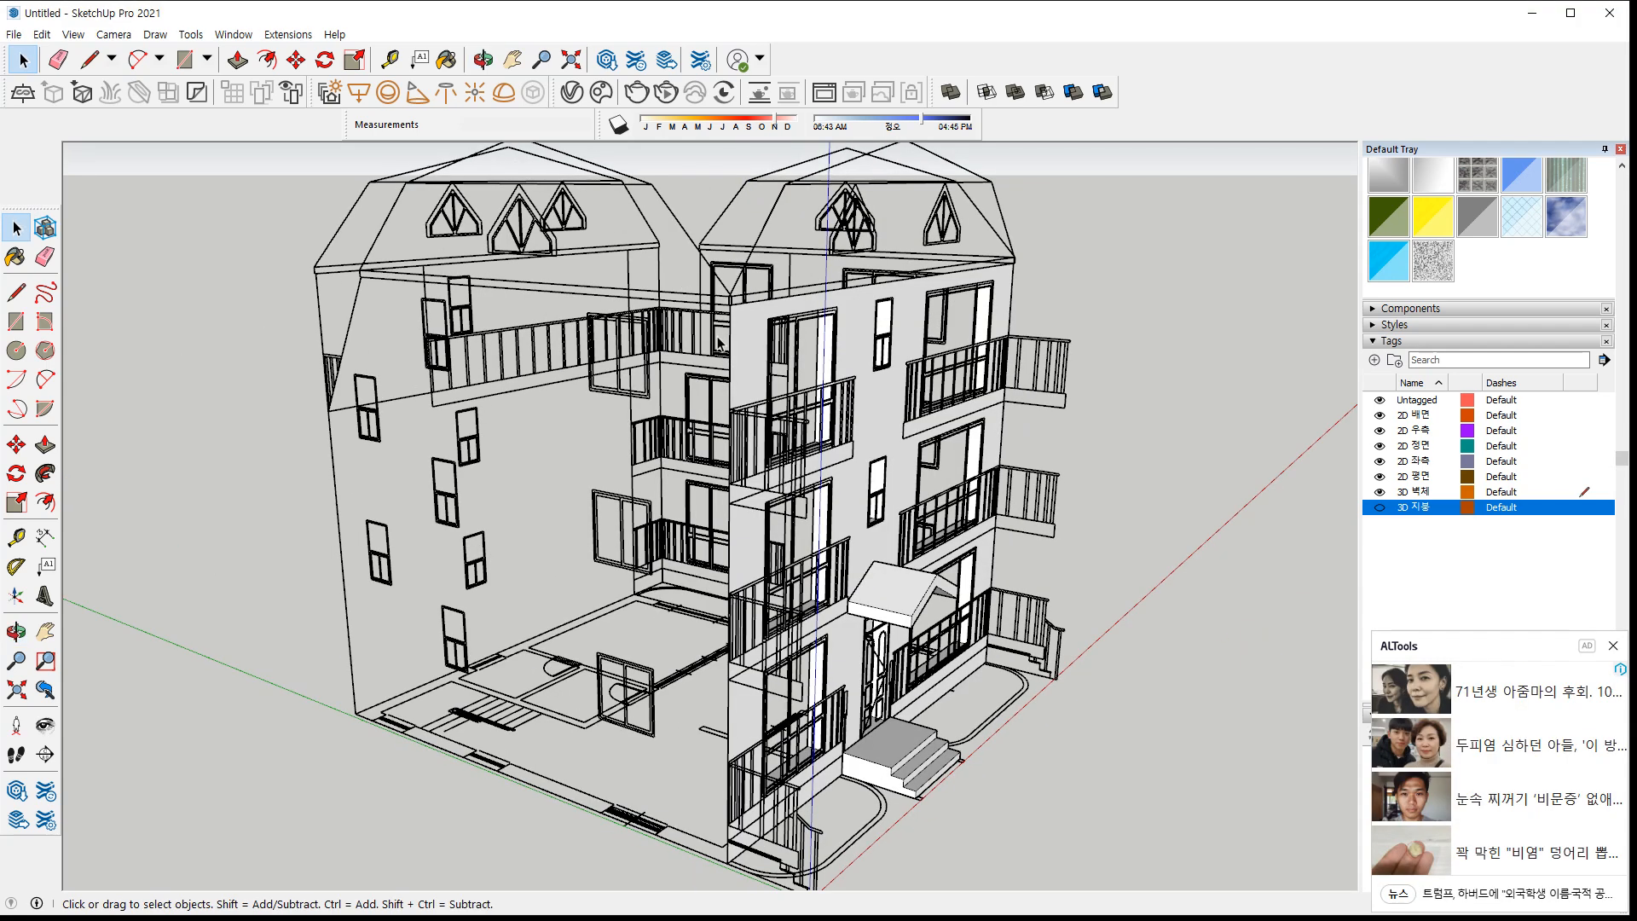
# Hide the 2D 정면 tag and outline the side wall with lines along its elevation, starting at the front wall's top corner
pyautogui.press('l')
pyautogui.scroll(6, 720, 331)
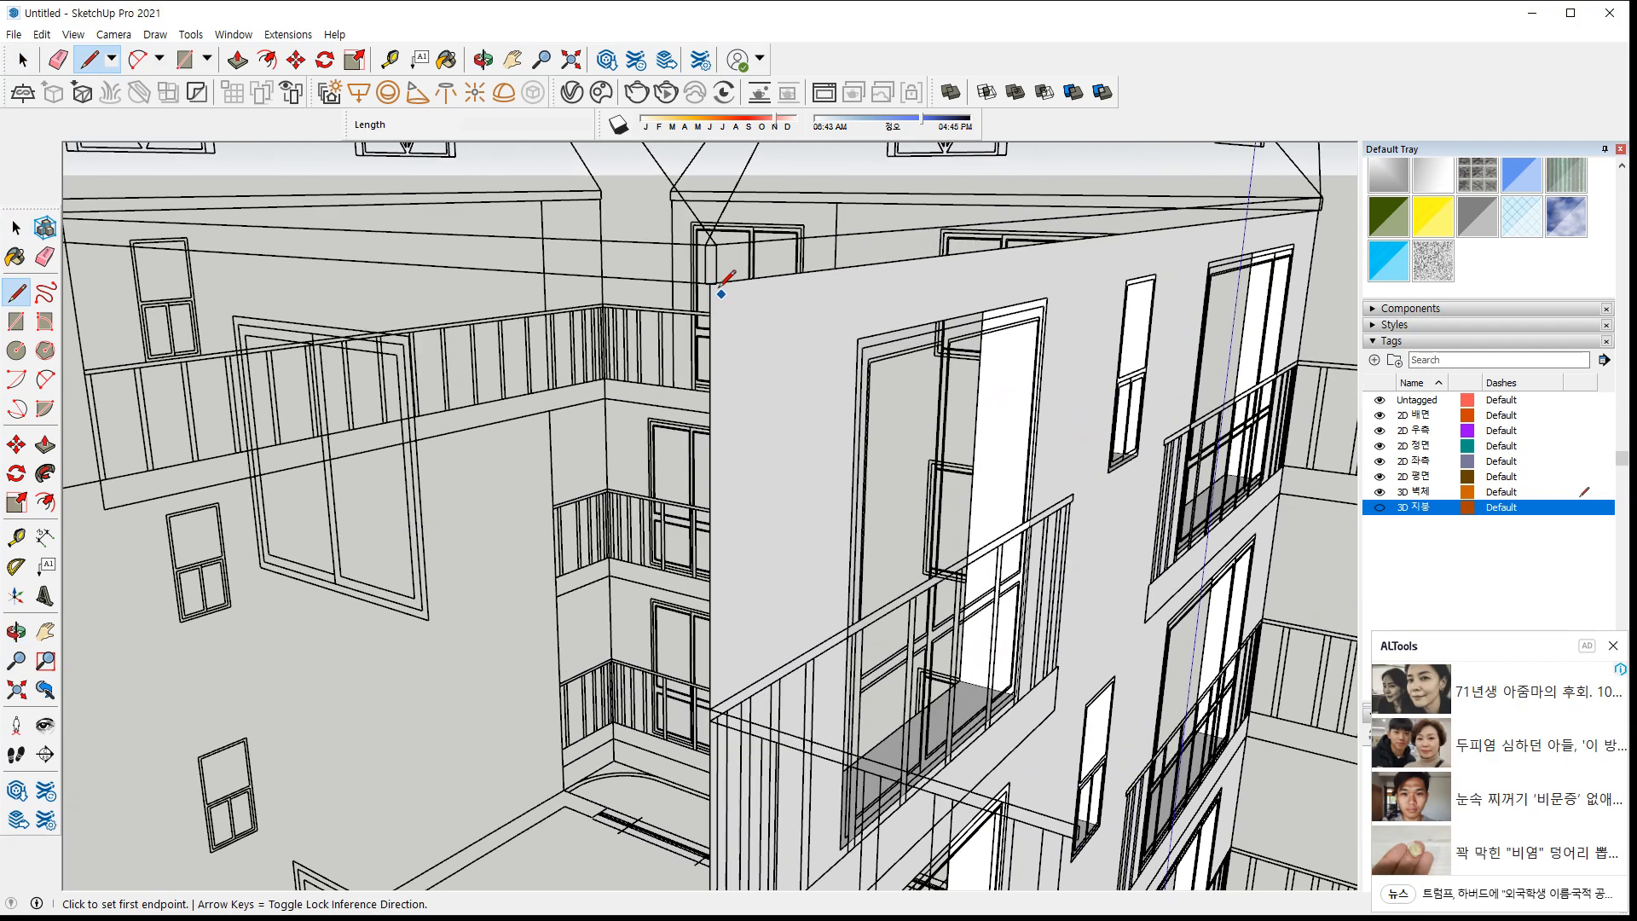
pyautogui.click(1379, 445)
pyautogui.scroll(5, 704, 299)
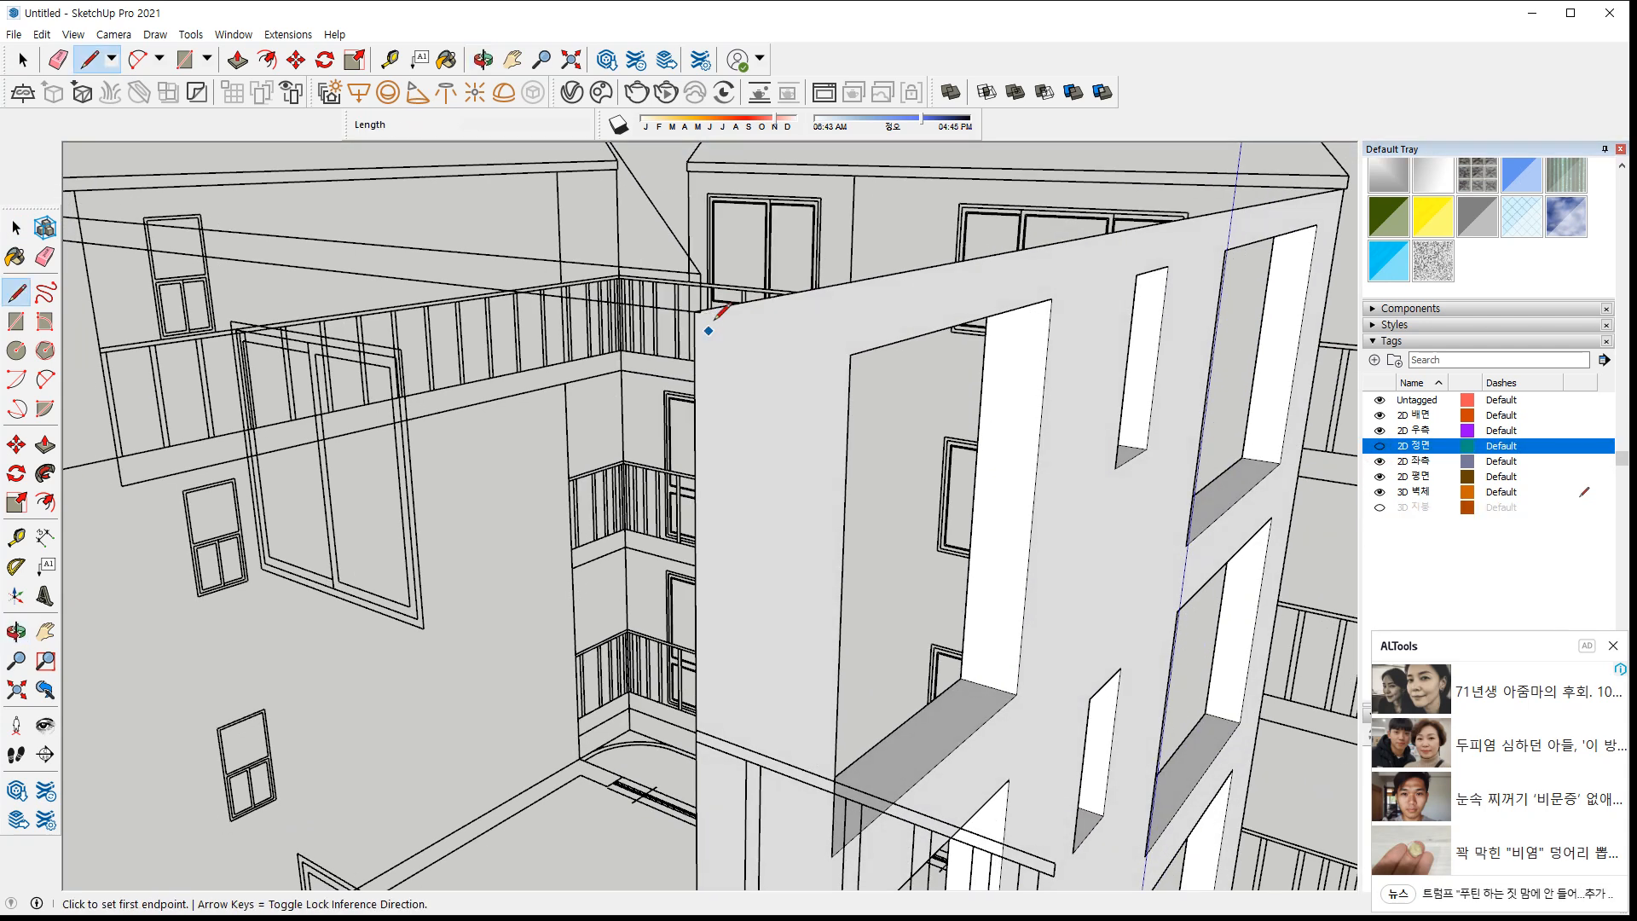
pyautogui.click(686, 305)
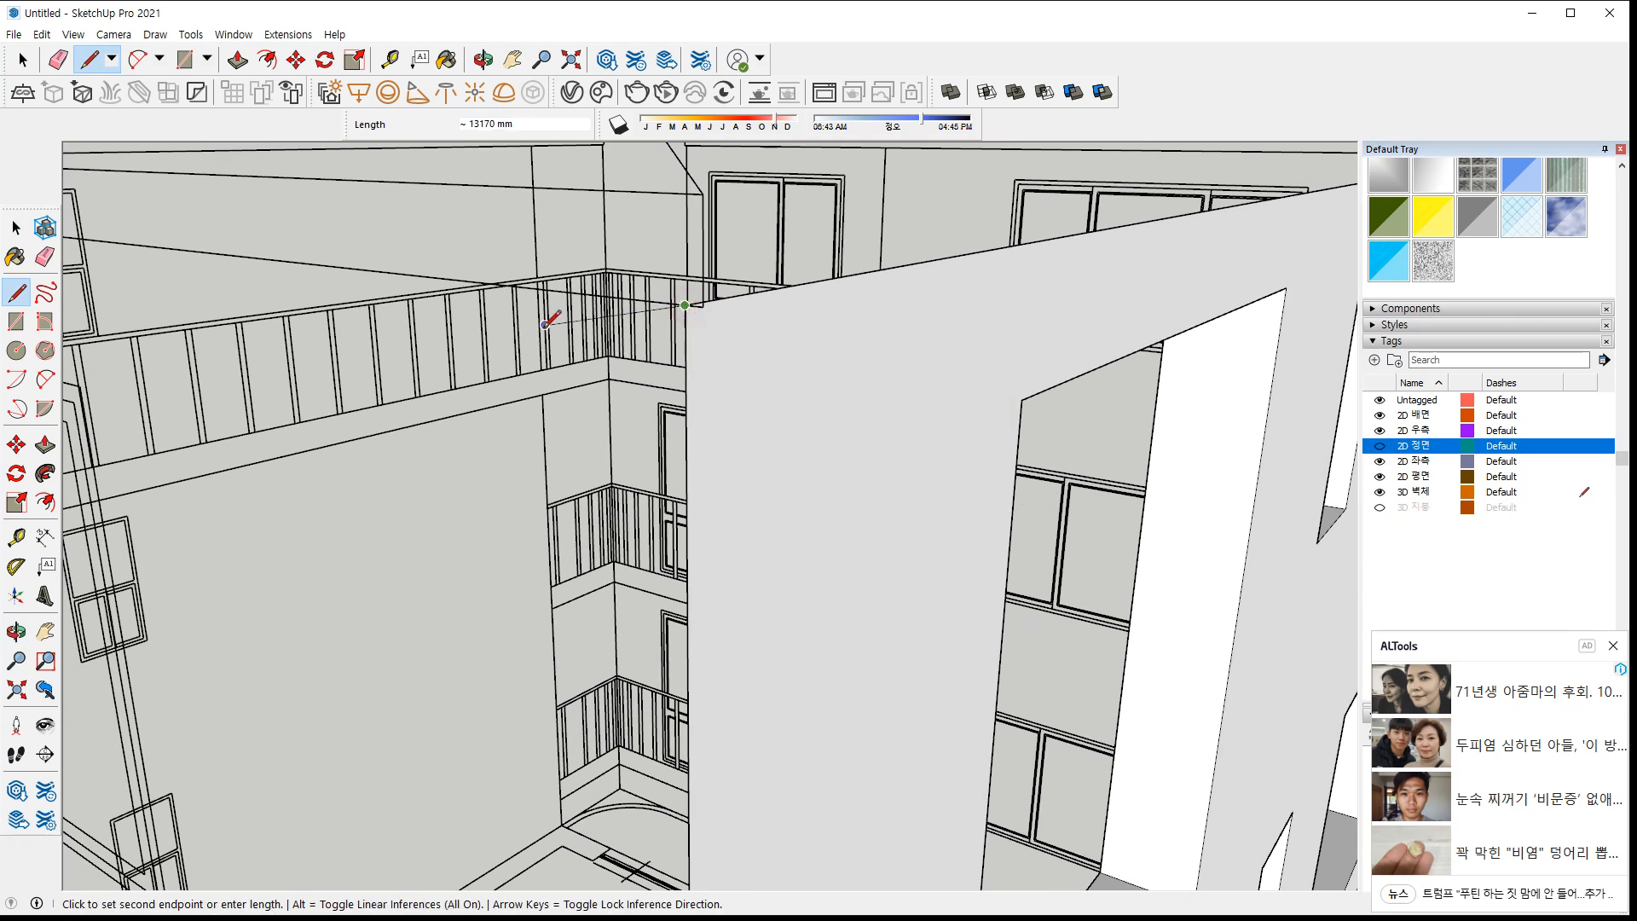
pyautogui.scroll(-5, 512, 319)
pyautogui.moveTo(443, 312); pyautogui.dragTo(384, 309, button='middle')
pyautogui.scroll(3, 245, 280)
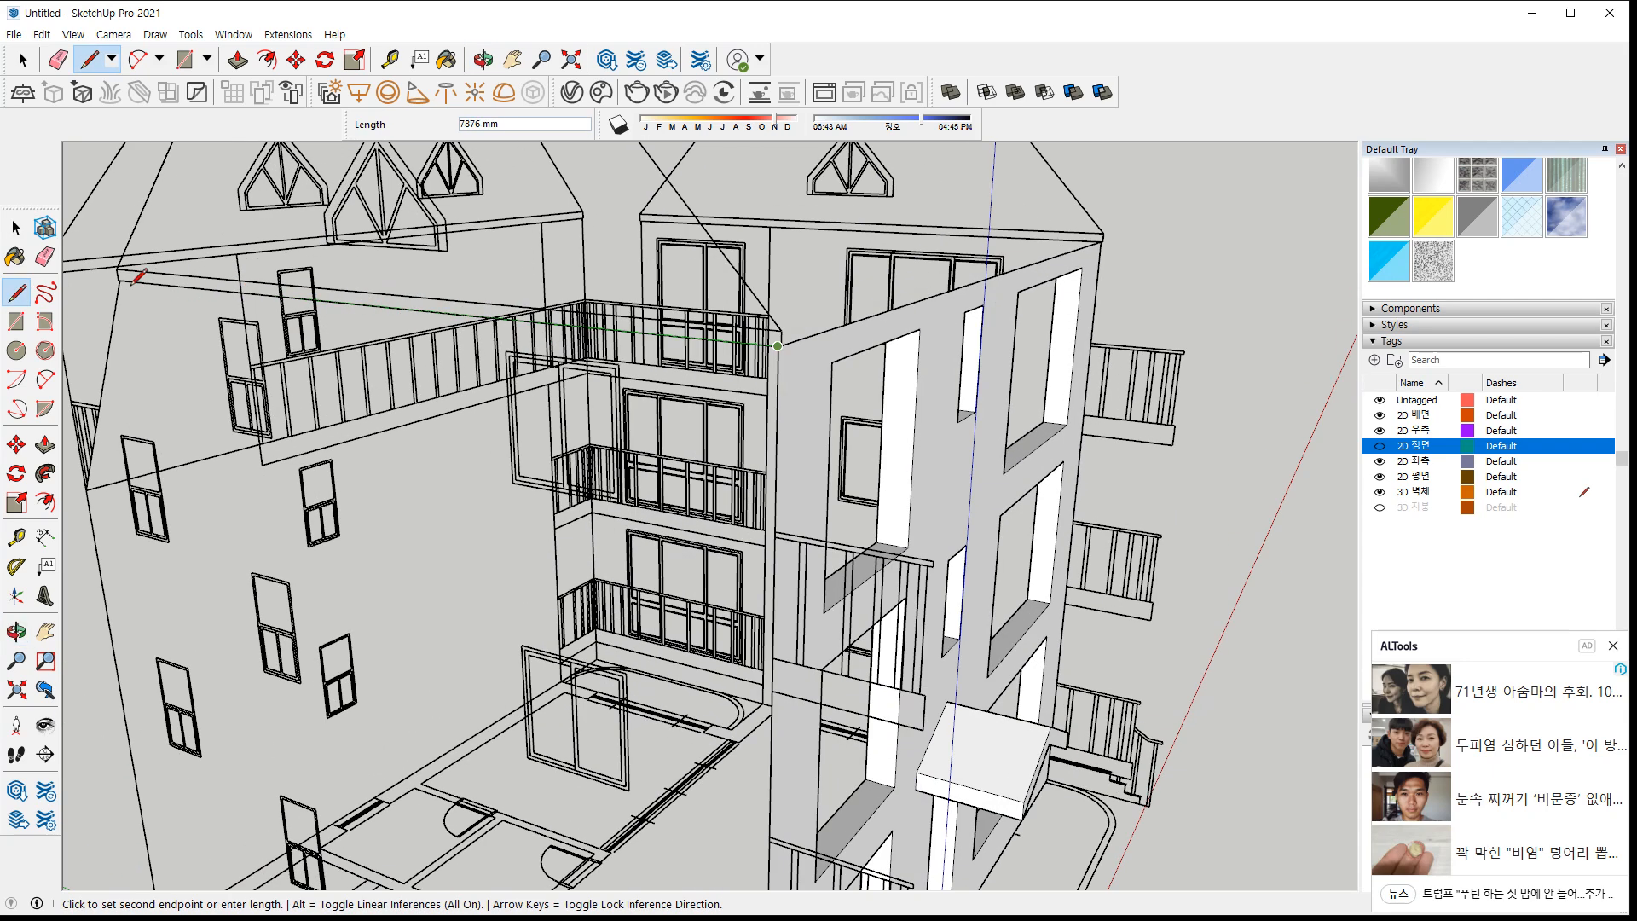
pyautogui.click(120, 279)
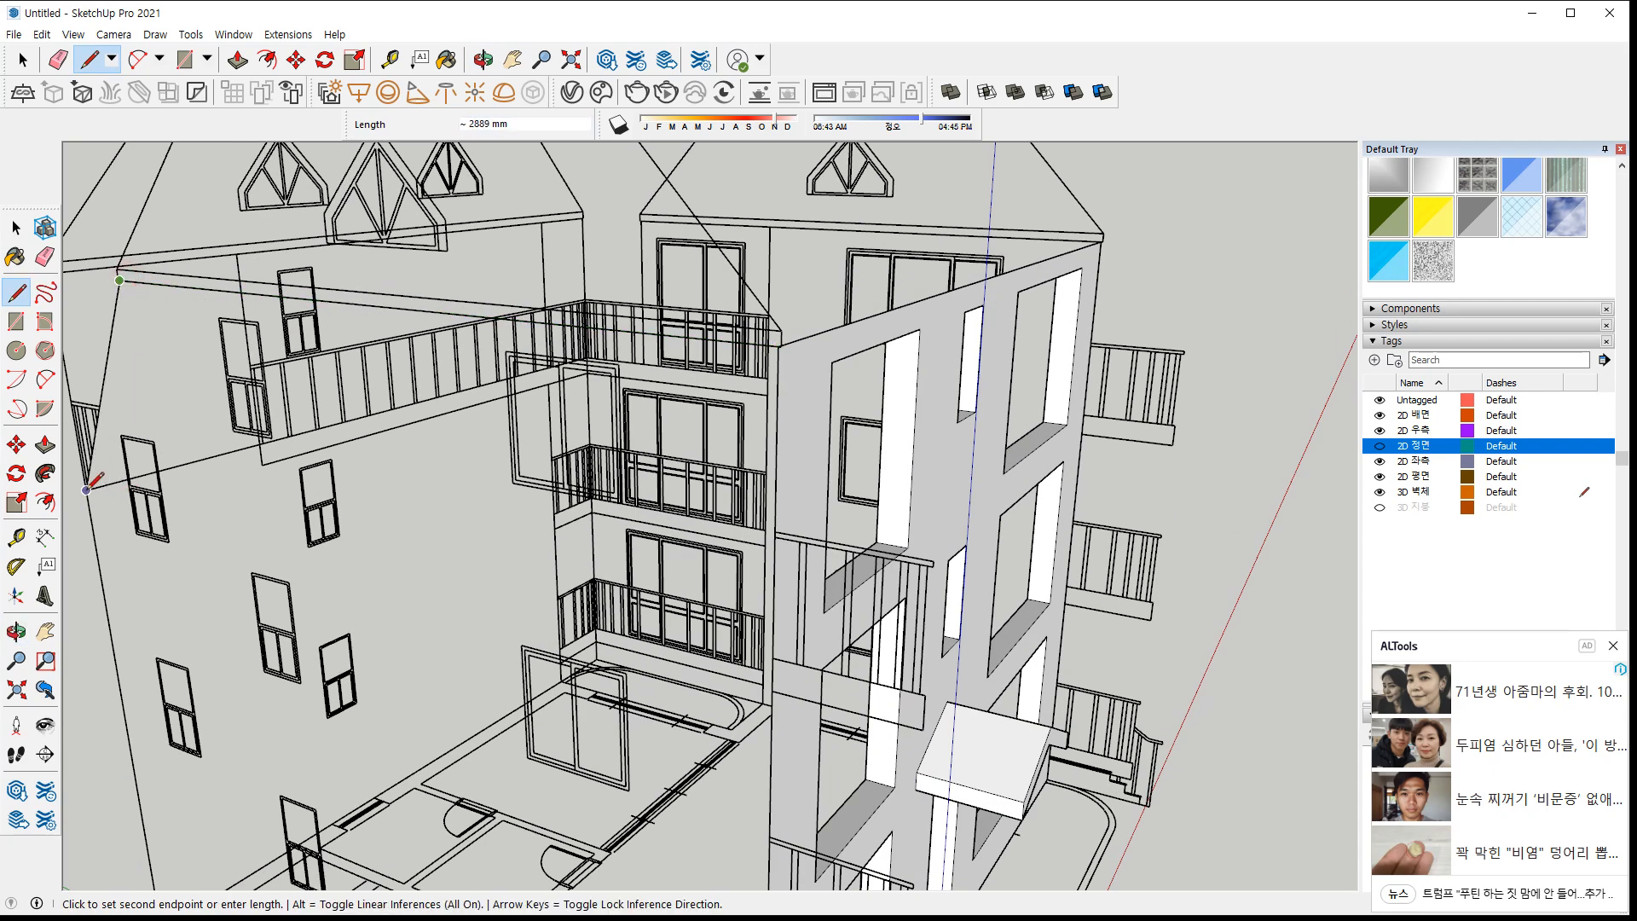
pyautogui.scroll(-3, 122, 646)
pyautogui.moveTo(121, 645); pyautogui.dragTo(215, 469, button='middle')
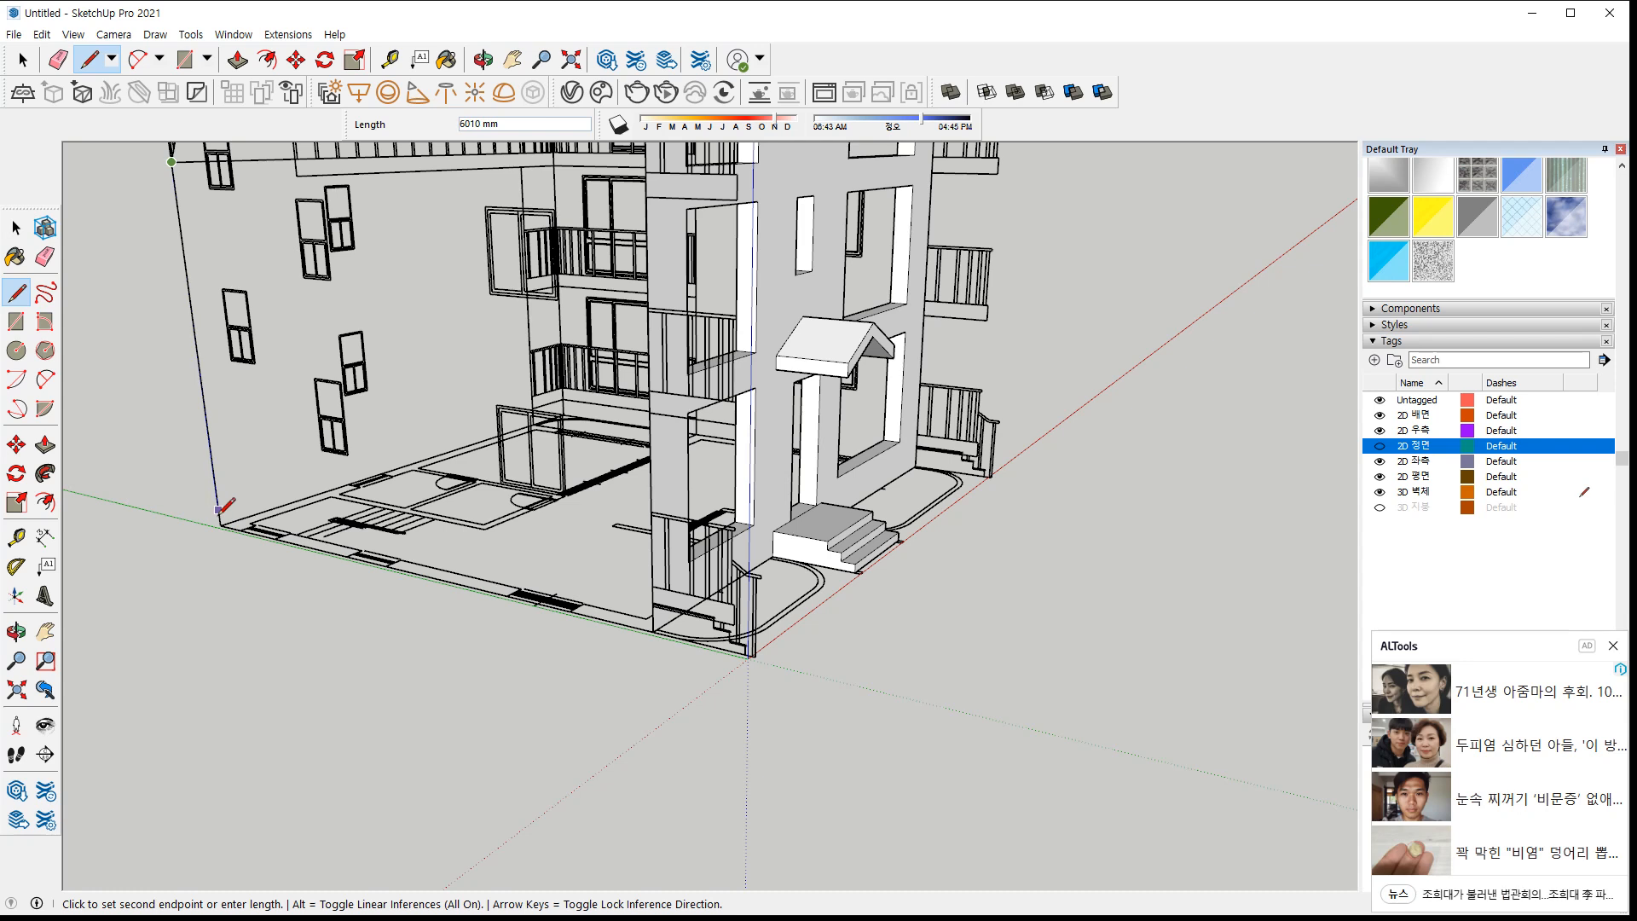
pyautogui.click(653, 631)
# Draw a rectangle over the outer frame of the top double window on the side wall
pyautogui.scroll(-3, 589, 508)
pyautogui.moveTo(588, 507); pyautogui.dragTo(580, 538, button='middle')
pyautogui.scroll(3, 580, 537)
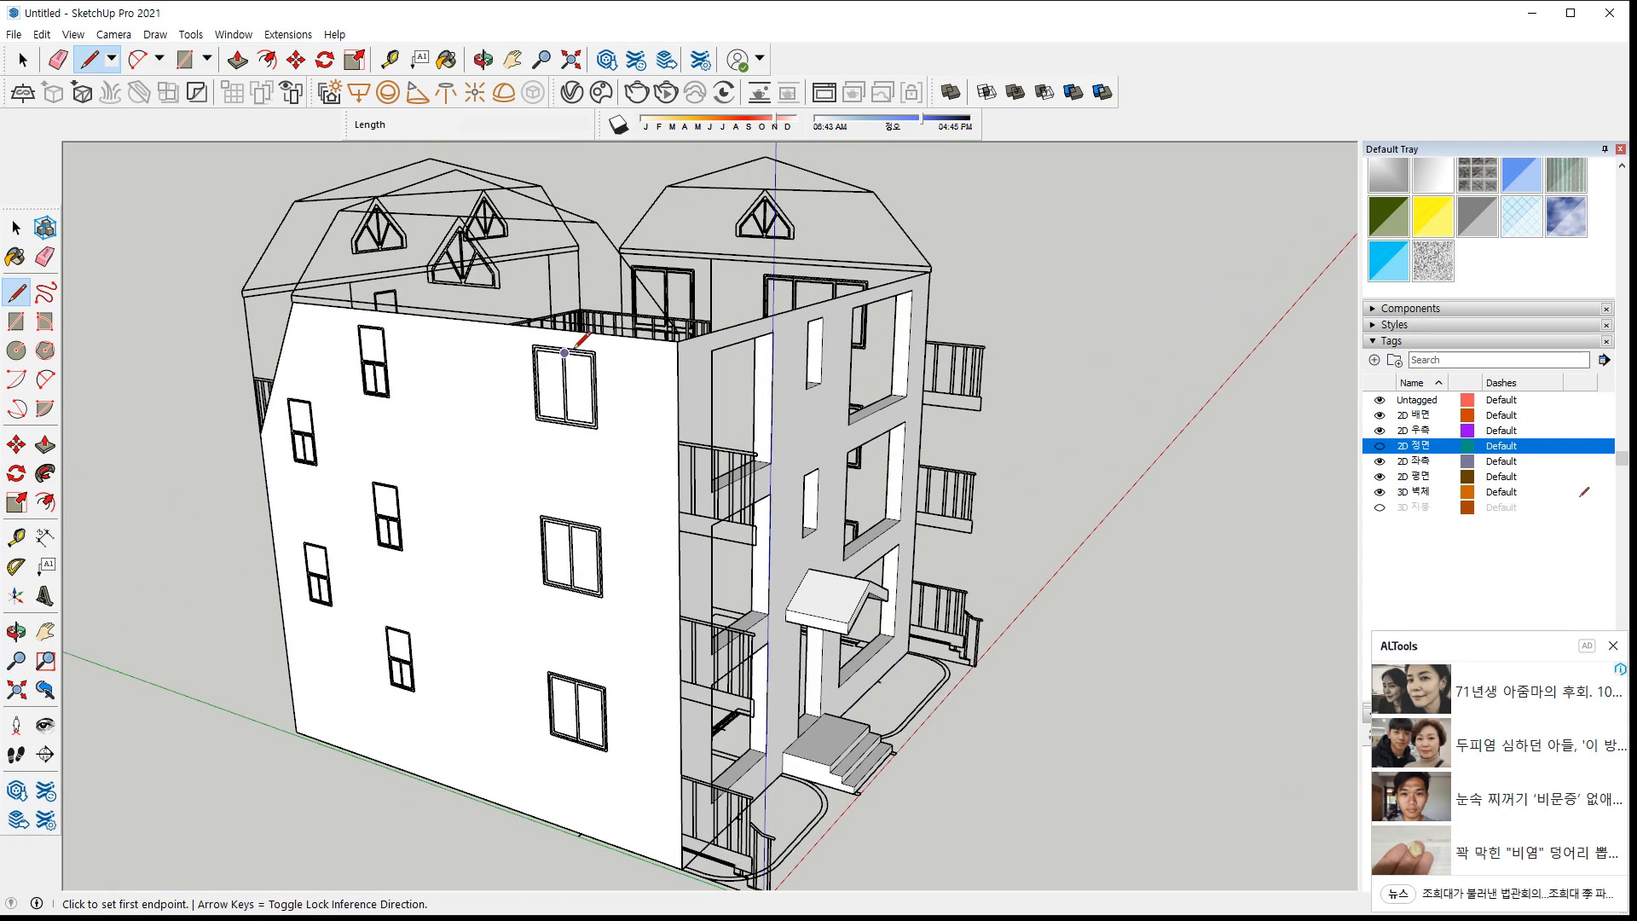
pyautogui.scroll(3, 612, 391)
pyautogui.press('r')
pyautogui.click(609, 468)
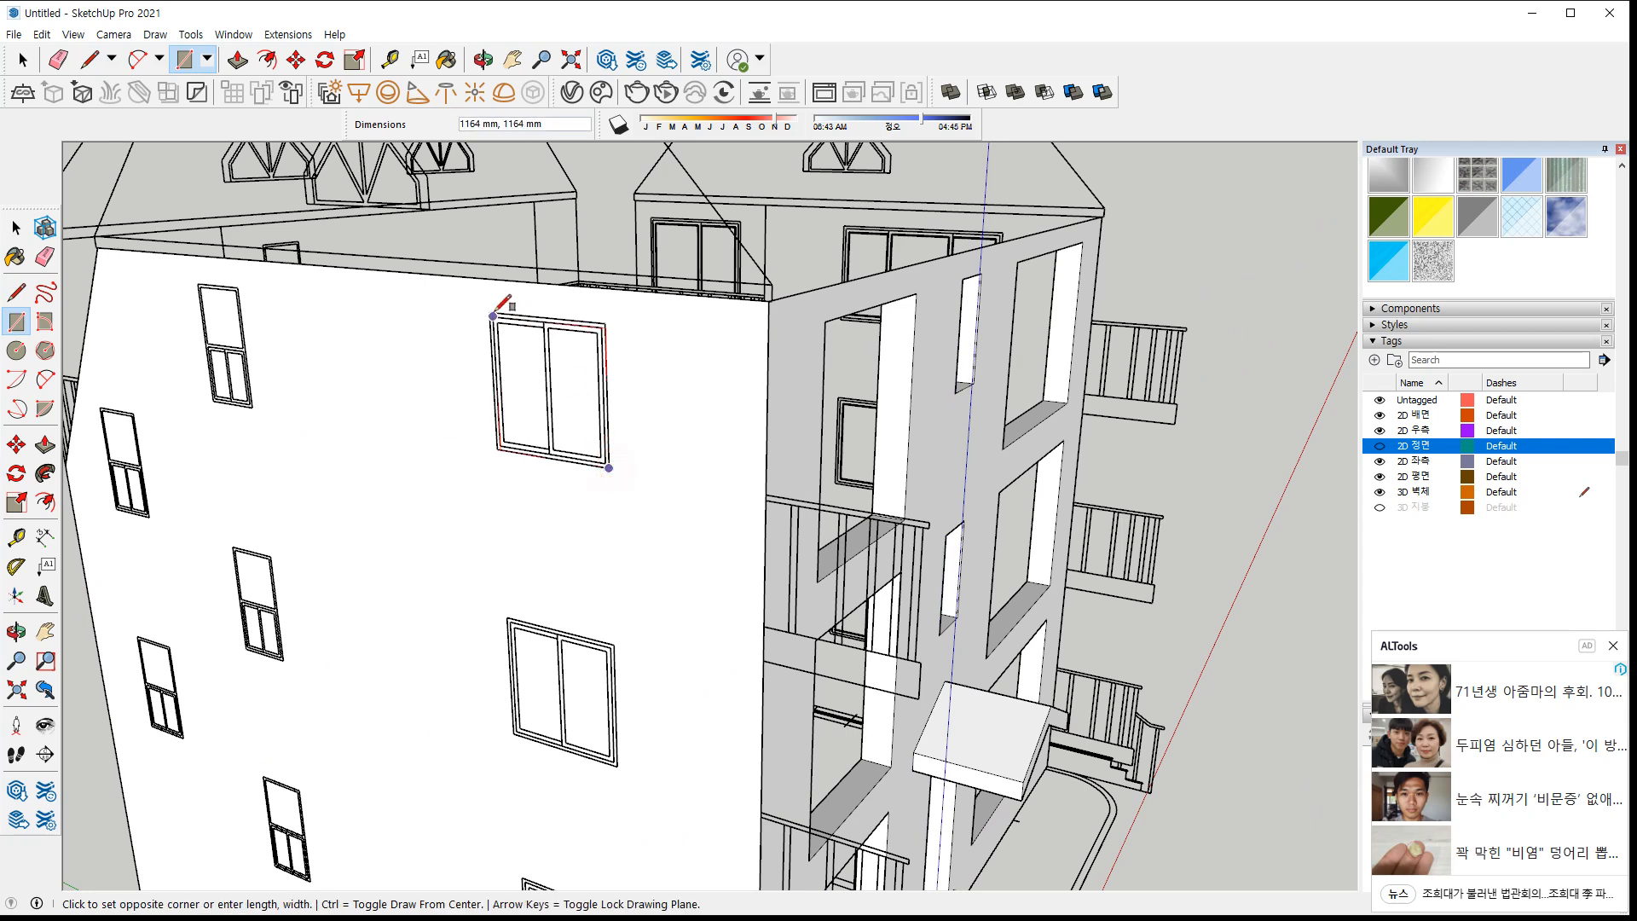
pyautogui.click(490, 312)
# Copy the double window face down onto the window below and repeat the copy with *2
pyautogui.press('space')
pyautogui.click(588, 368)
pyautogui.press('m')
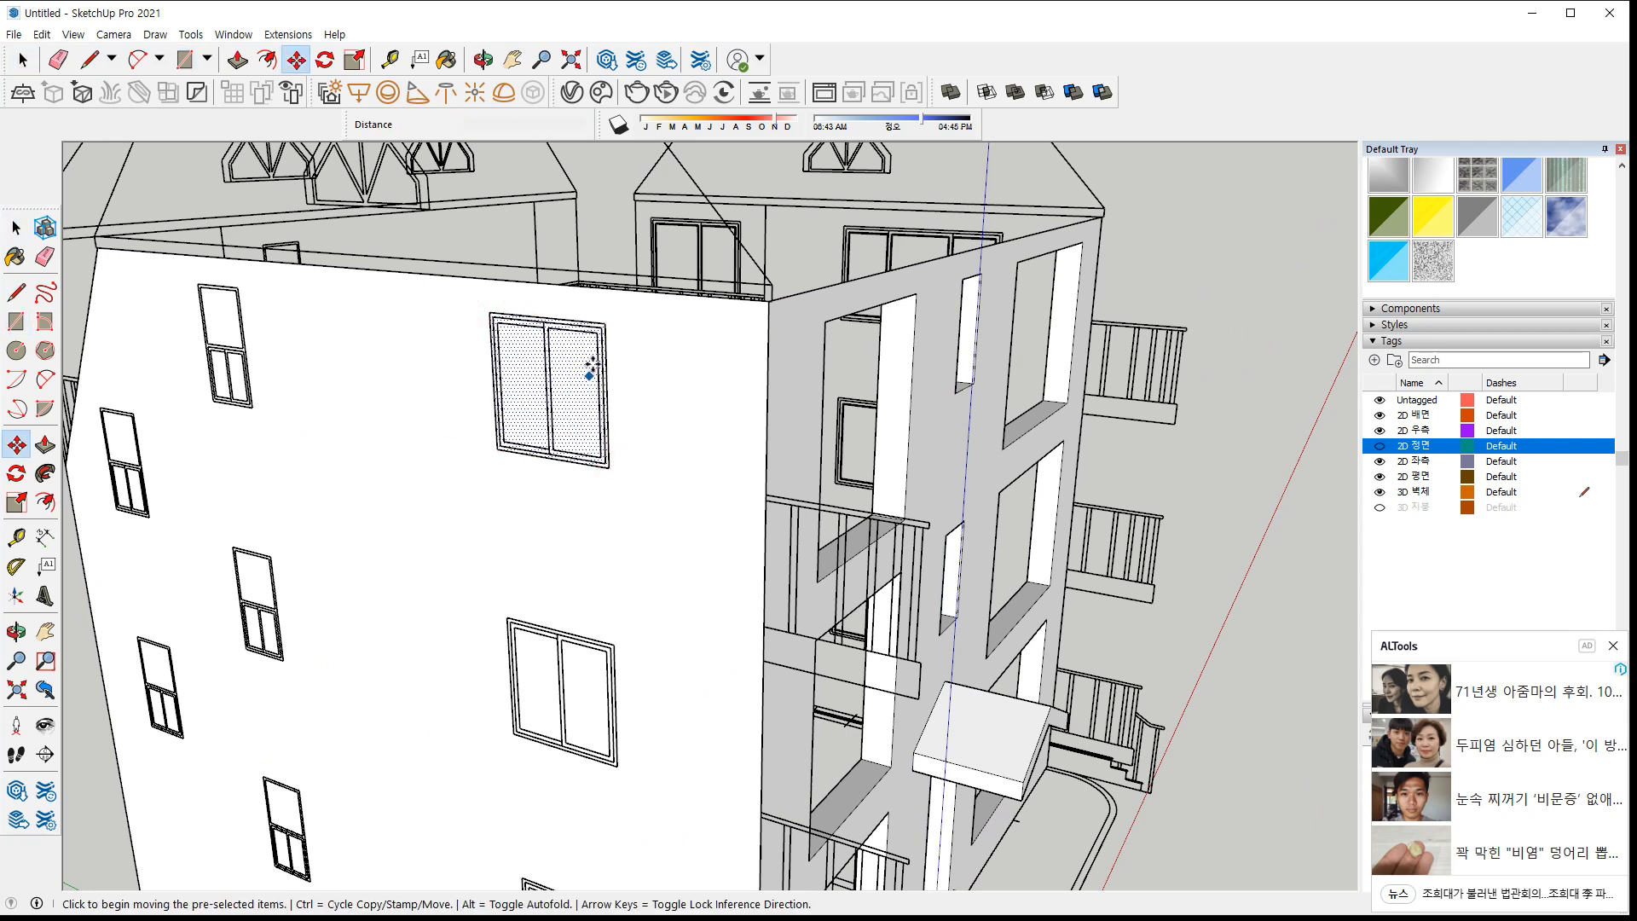
pyautogui.click(605, 322)
pyautogui.press('ctrl')
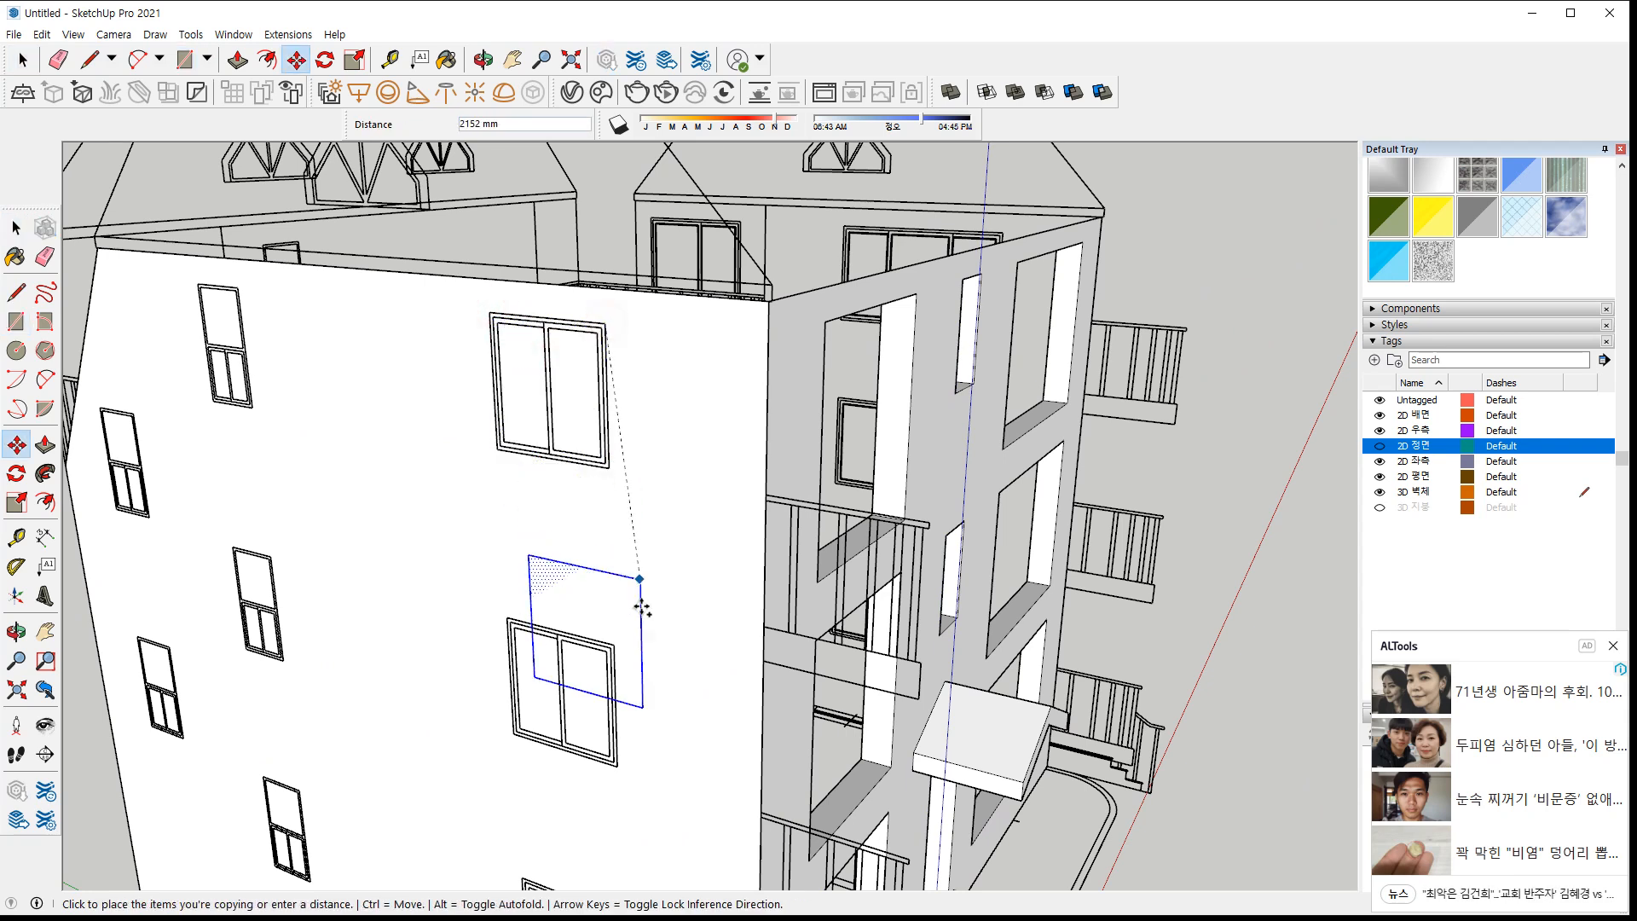
pyautogui.click(614, 643)
pyautogui.write('*2')
pyautogui.press('Return')
# Push the top double window face 350 mm into the side wall
pyautogui.press('space')
pyautogui.press('p')
pyautogui.click(584, 424)
pyautogui.write('350')
pyautogui.press('Return')
pyautogui.keyDown('shift'); pyautogui.moveTo(570, 727); pyautogui.dragTo(588, 555, button='middle'); pyautogui.keyUp('shift')
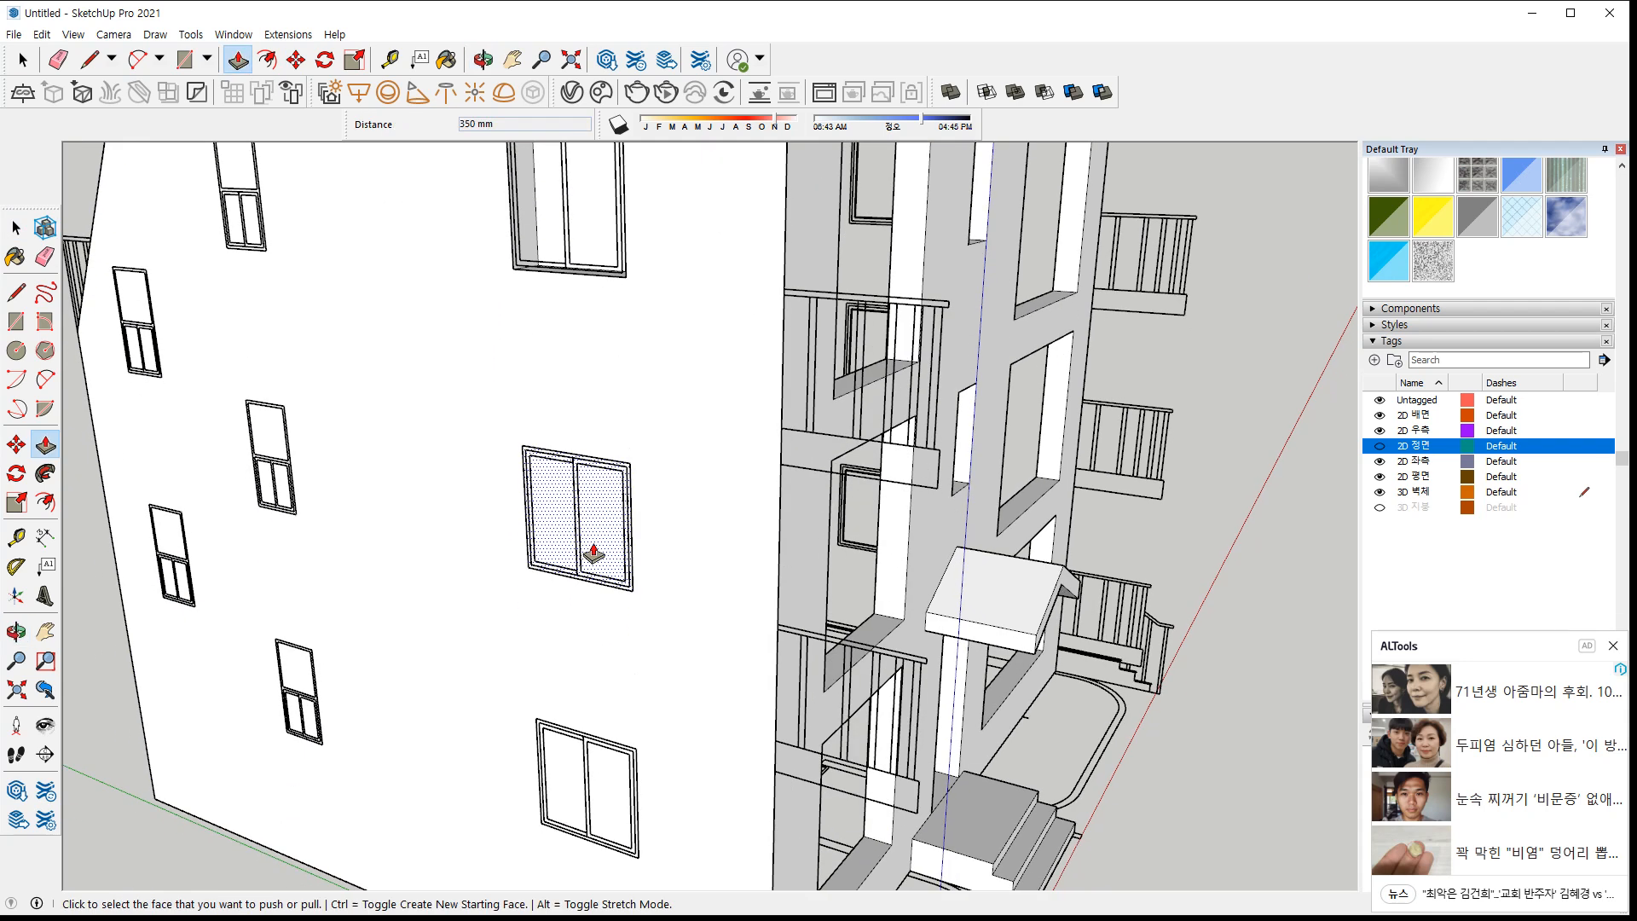
# Push the middle and bottom double window faces 350 mm into the side wall
pyautogui.click(596, 547)
pyautogui.write('350')
pyautogui.press('Return')
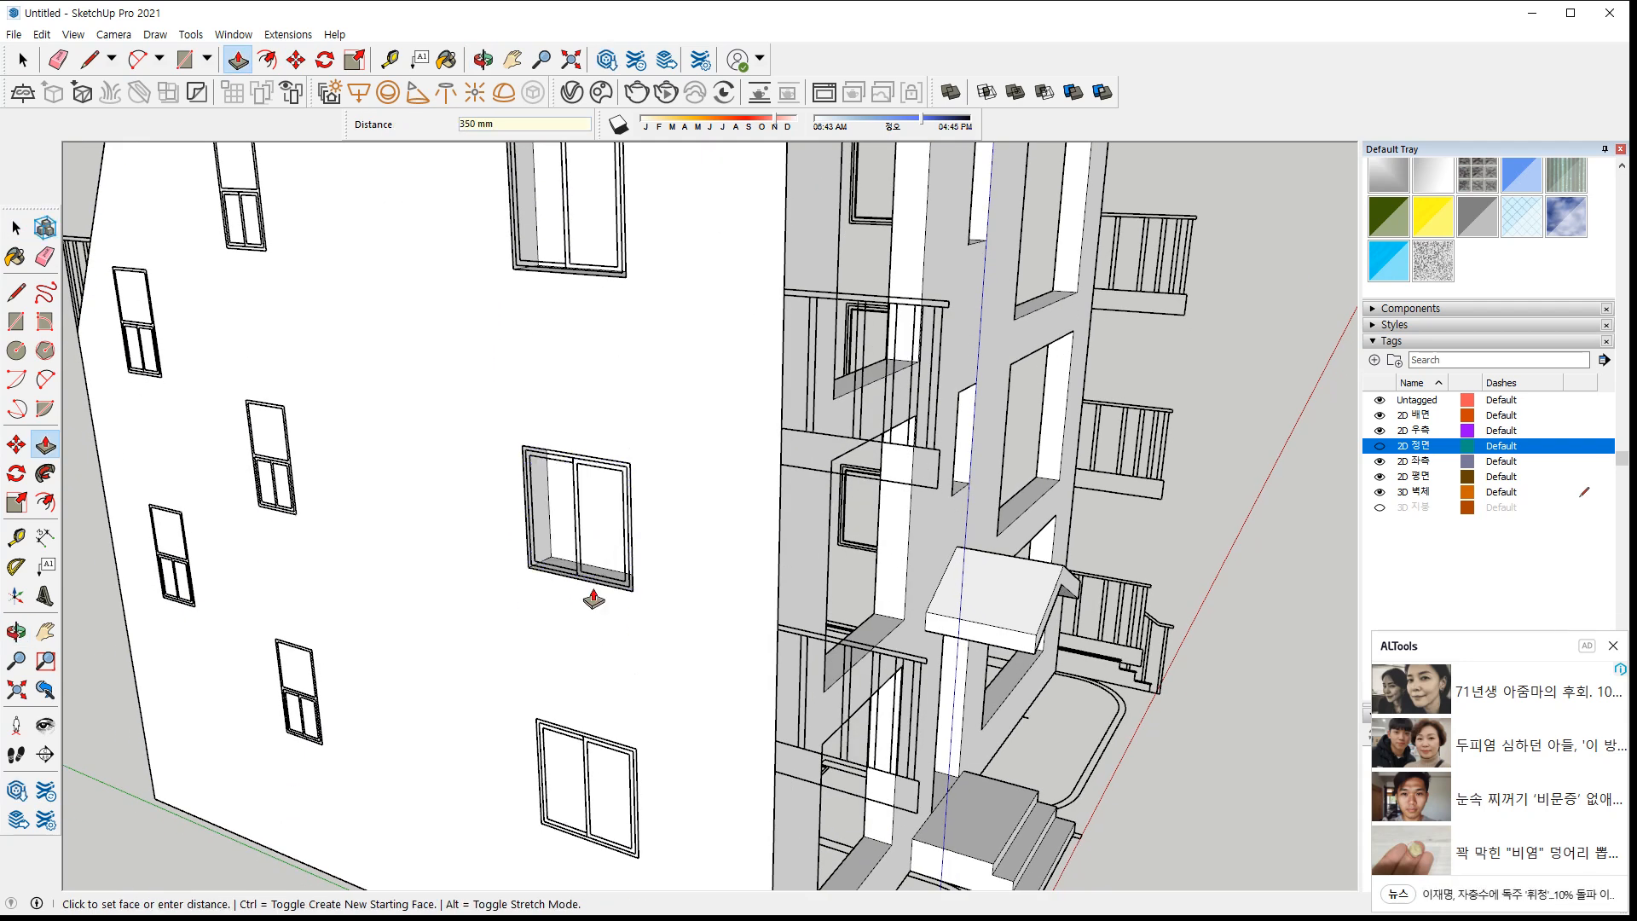
pyautogui.write('0')
pyautogui.press('Return')
# Delete the recessed back faces of all three double windows on the side wall to open them through
pyautogui.press('space')
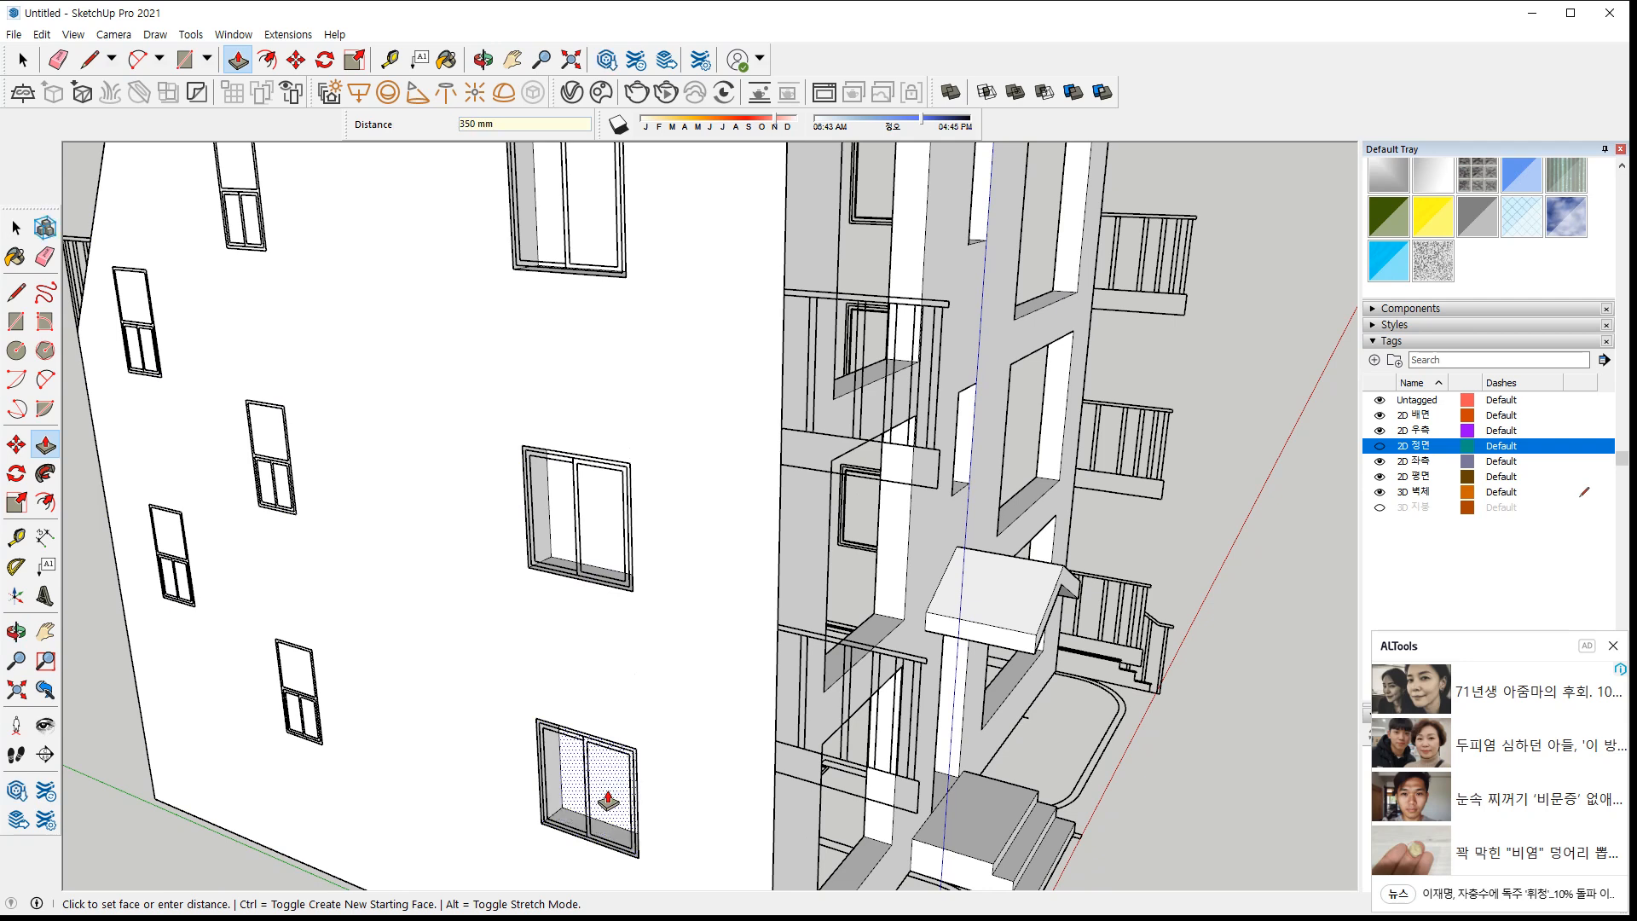
pyautogui.press('Delete')
pyautogui.click(593, 534)
pyautogui.press('Delete')
pyautogui.click(590, 214)
pyautogui.press('Delete')
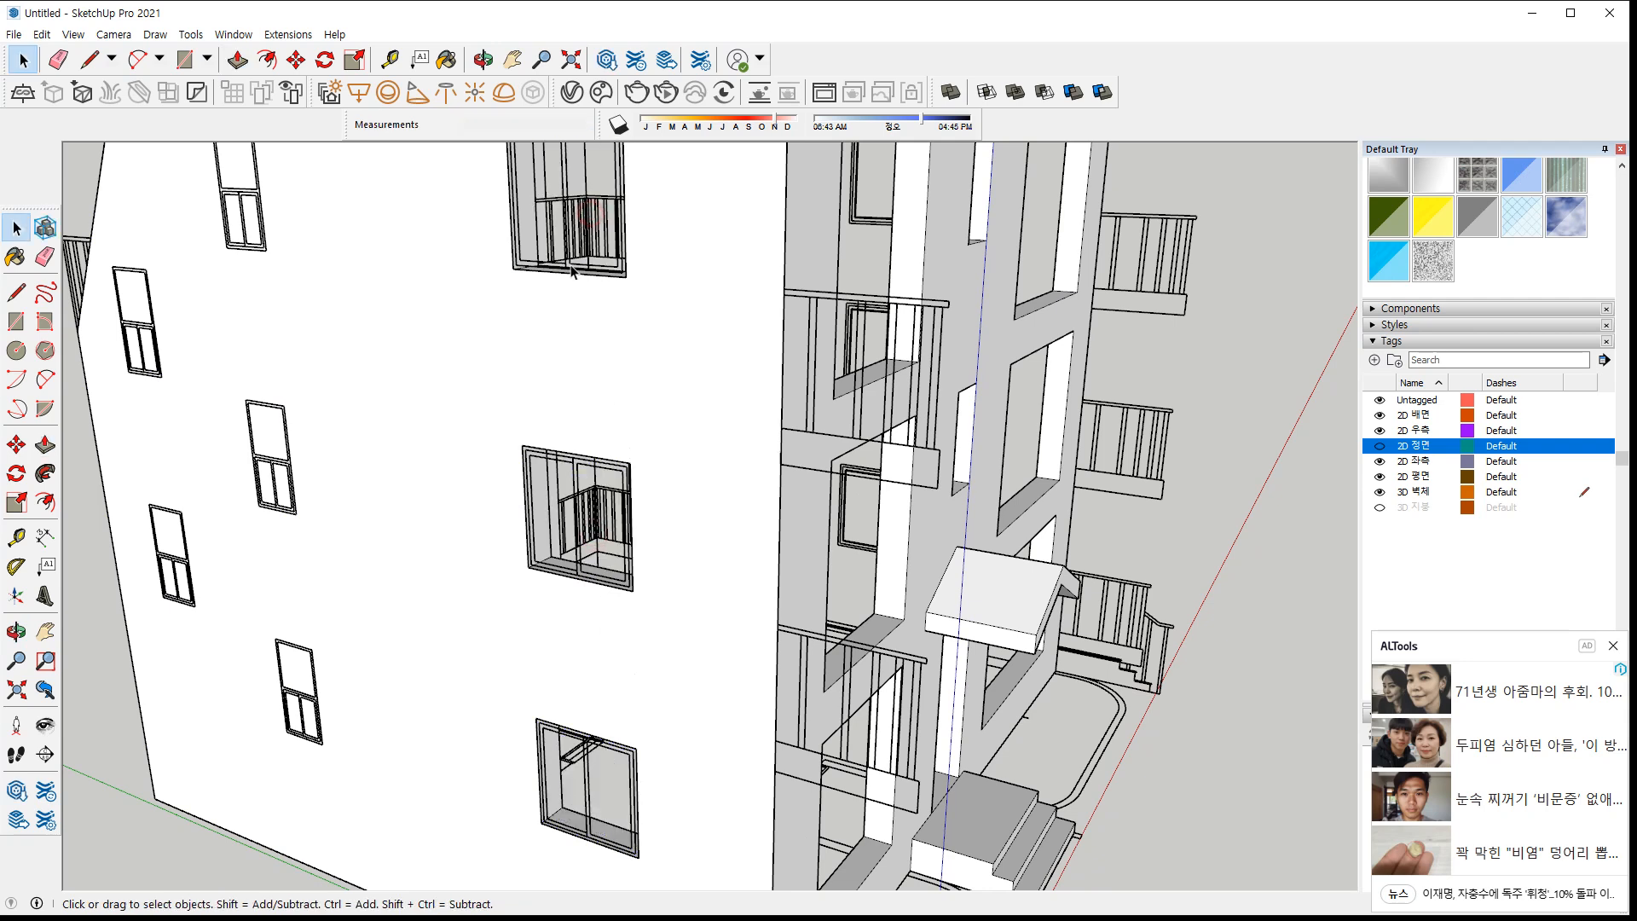
# Draw a 1200 x 600 mm rectangle over the outer frame of the topmost narrow window on the side wall
pyautogui.moveTo(350, 359); pyautogui.dragTo(614, 365, button='middle')
pyautogui.scroll(4, 558, 355)
pyautogui.press('r')
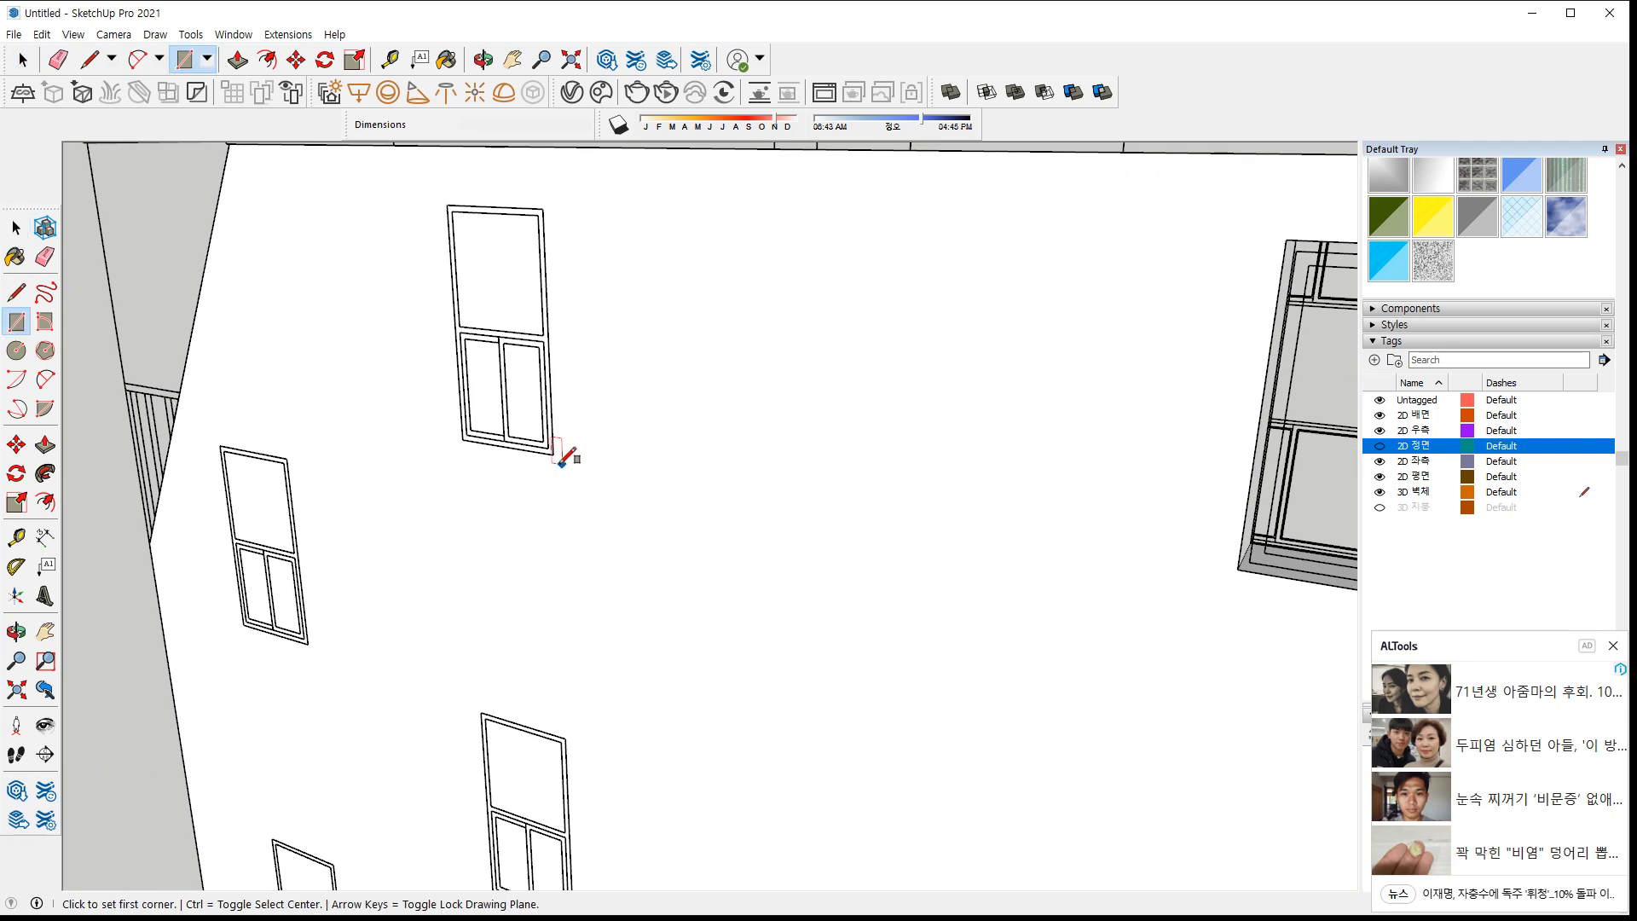
pyautogui.click(448, 206)
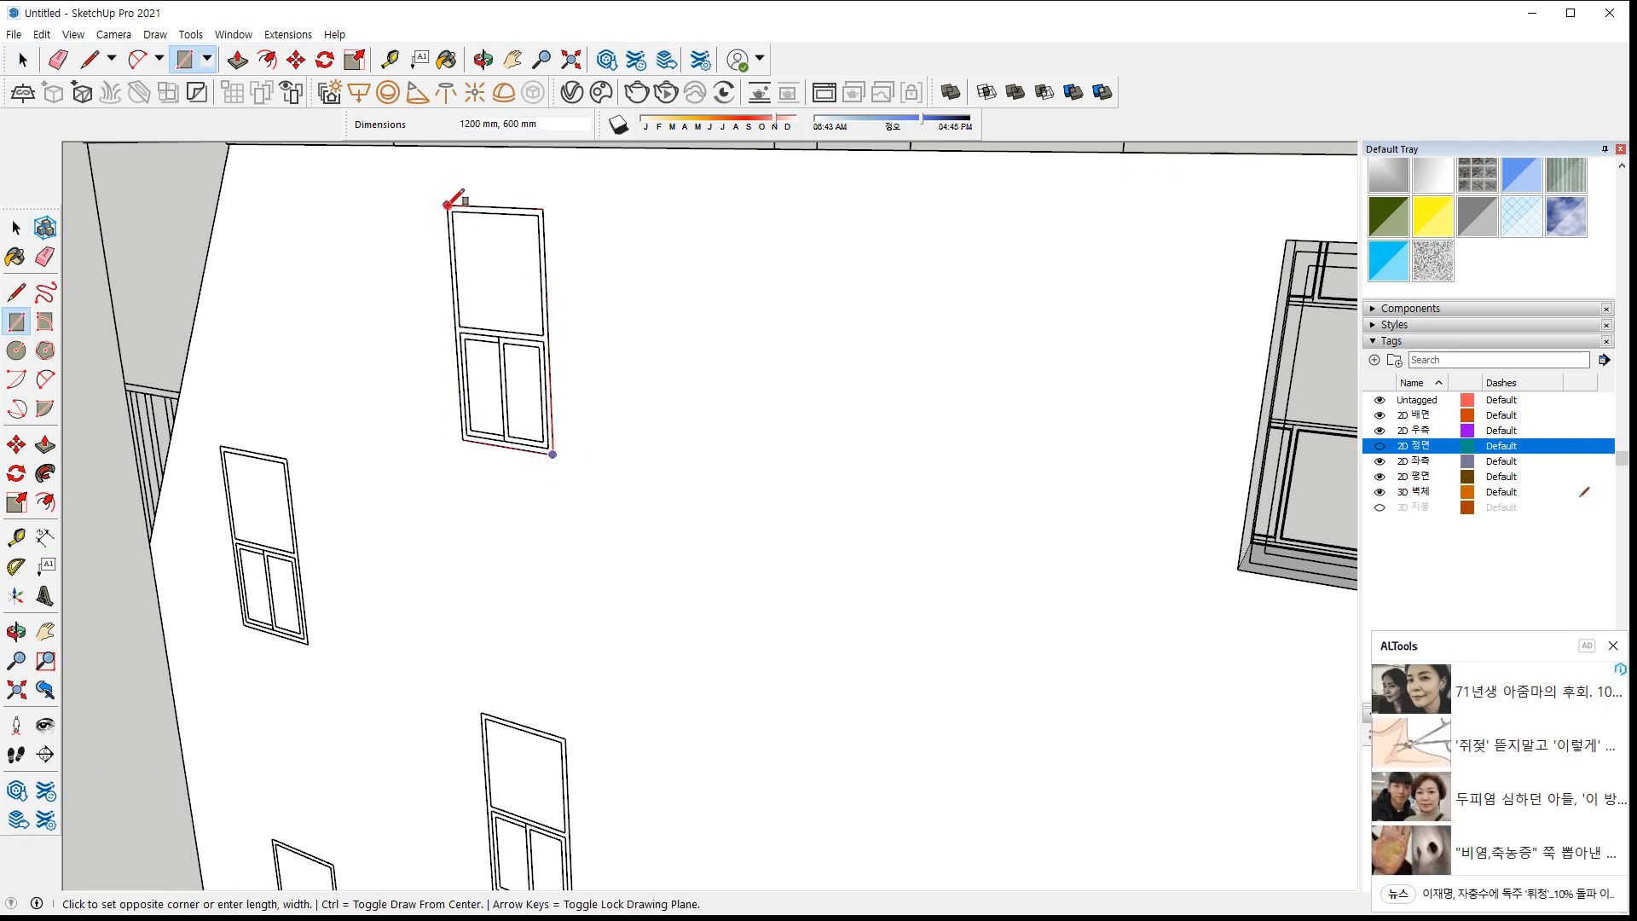
# Copy the narrow window face 2800 mm down onto the window below and repeat the copy for the lowest window of that column
pyautogui.press('space')
pyautogui.click(482, 241)
pyautogui.press('m')
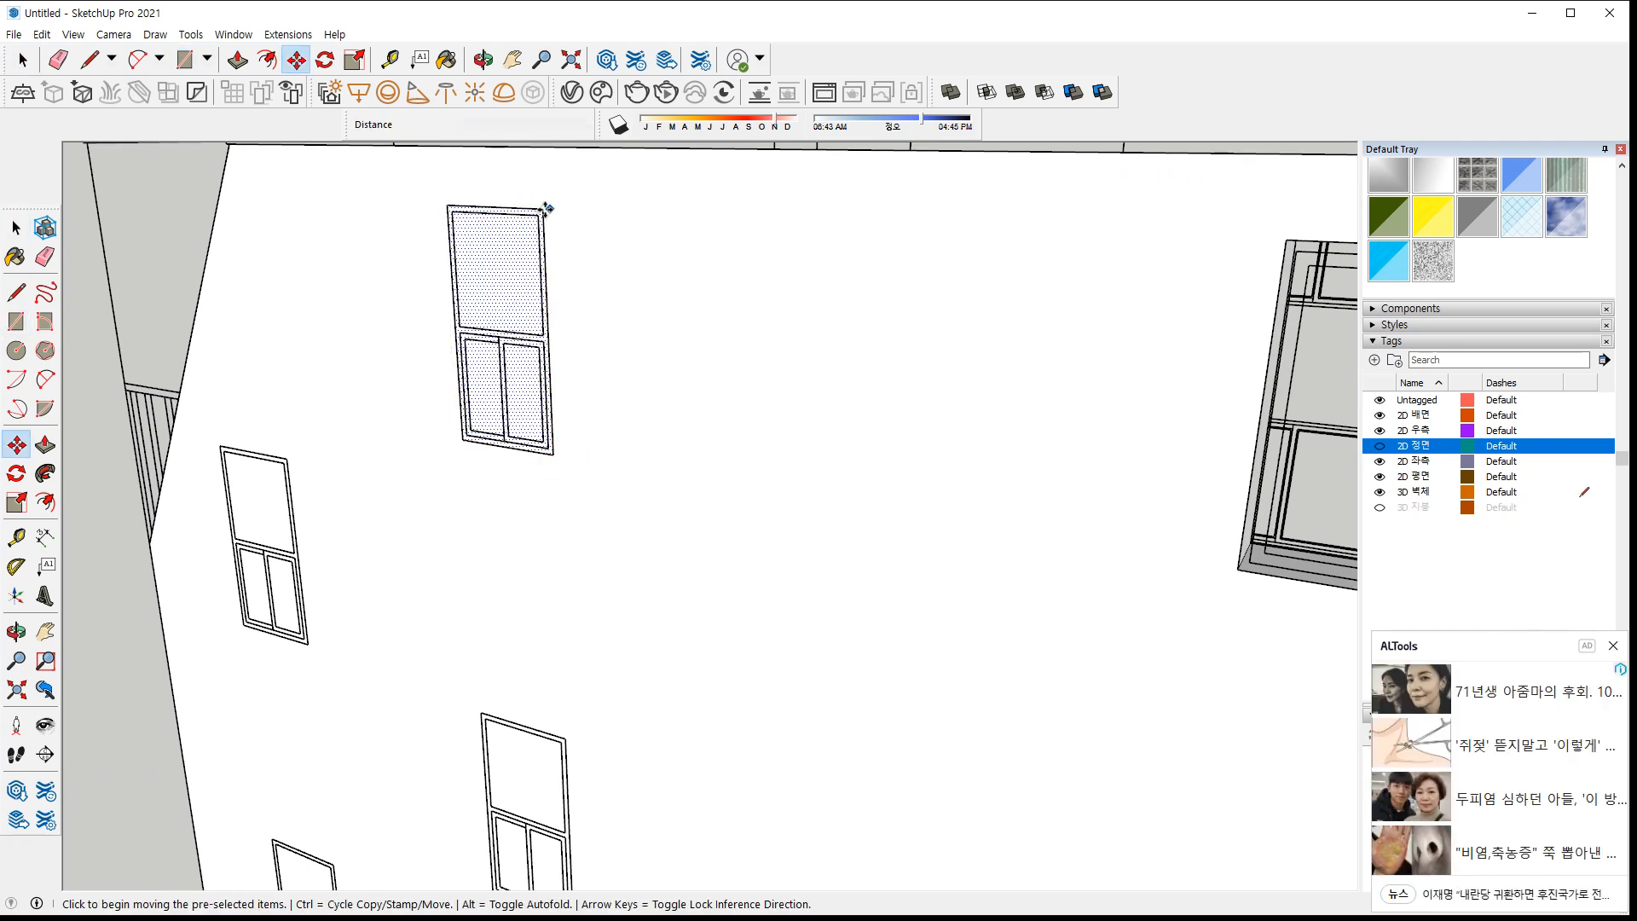
pyautogui.click(543, 209)
pyautogui.press('ctrl')
pyautogui.keyDown('shift'); pyautogui.moveTo(585, 489); pyautogui.dragTo(570, 285, button='middle'); pyautogui.keyUp('shift')
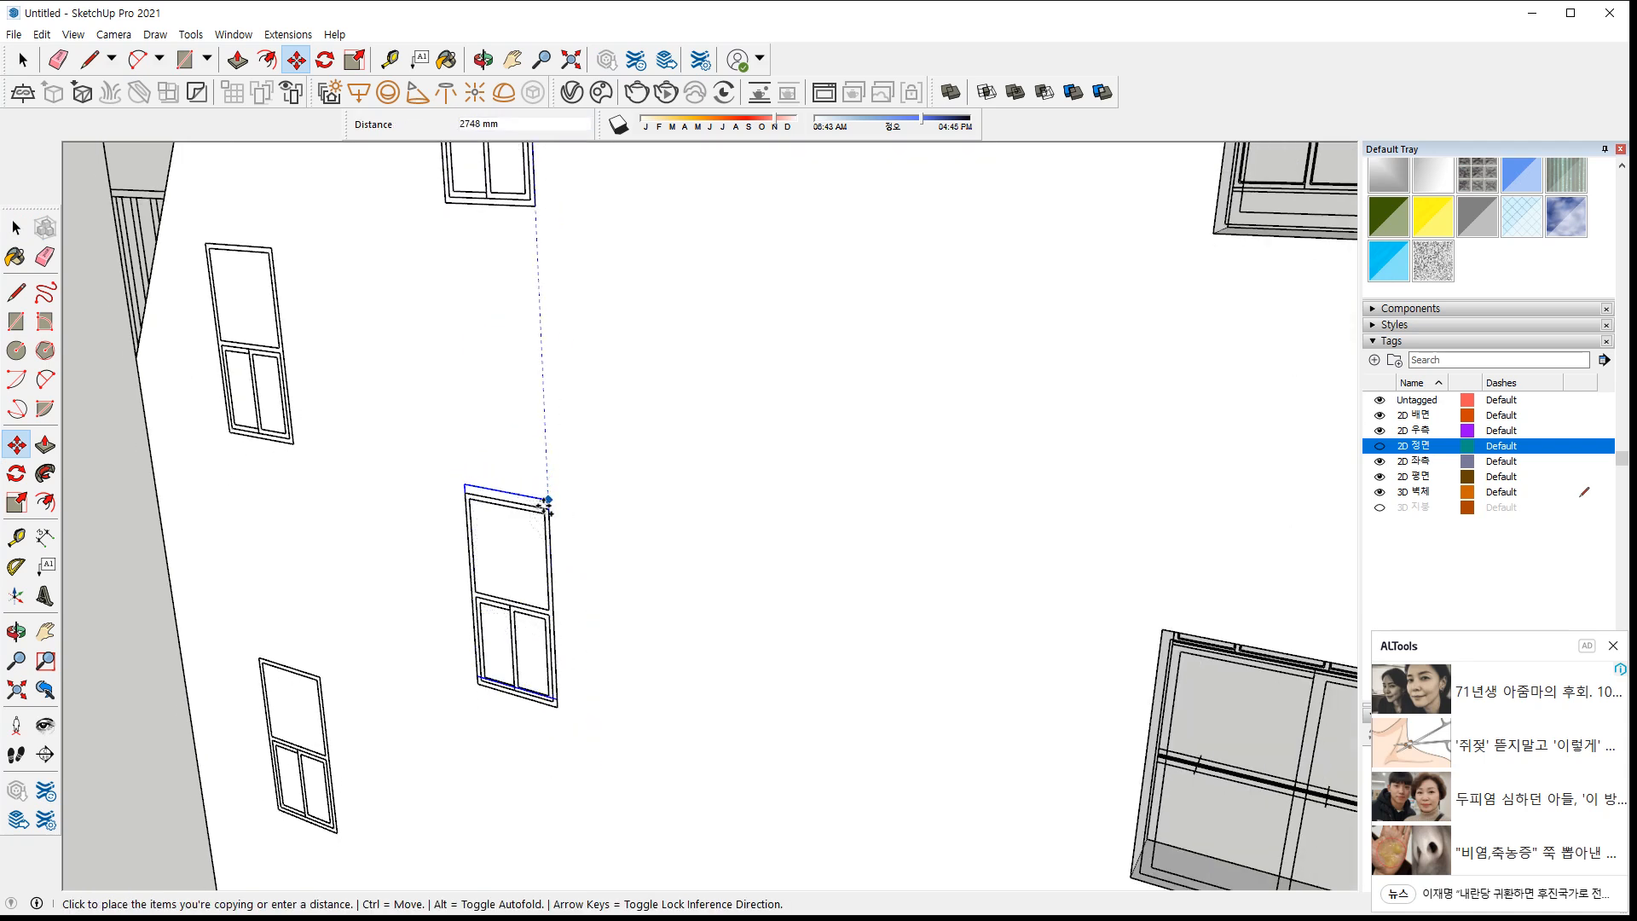
pyautogui.click(544, 508)
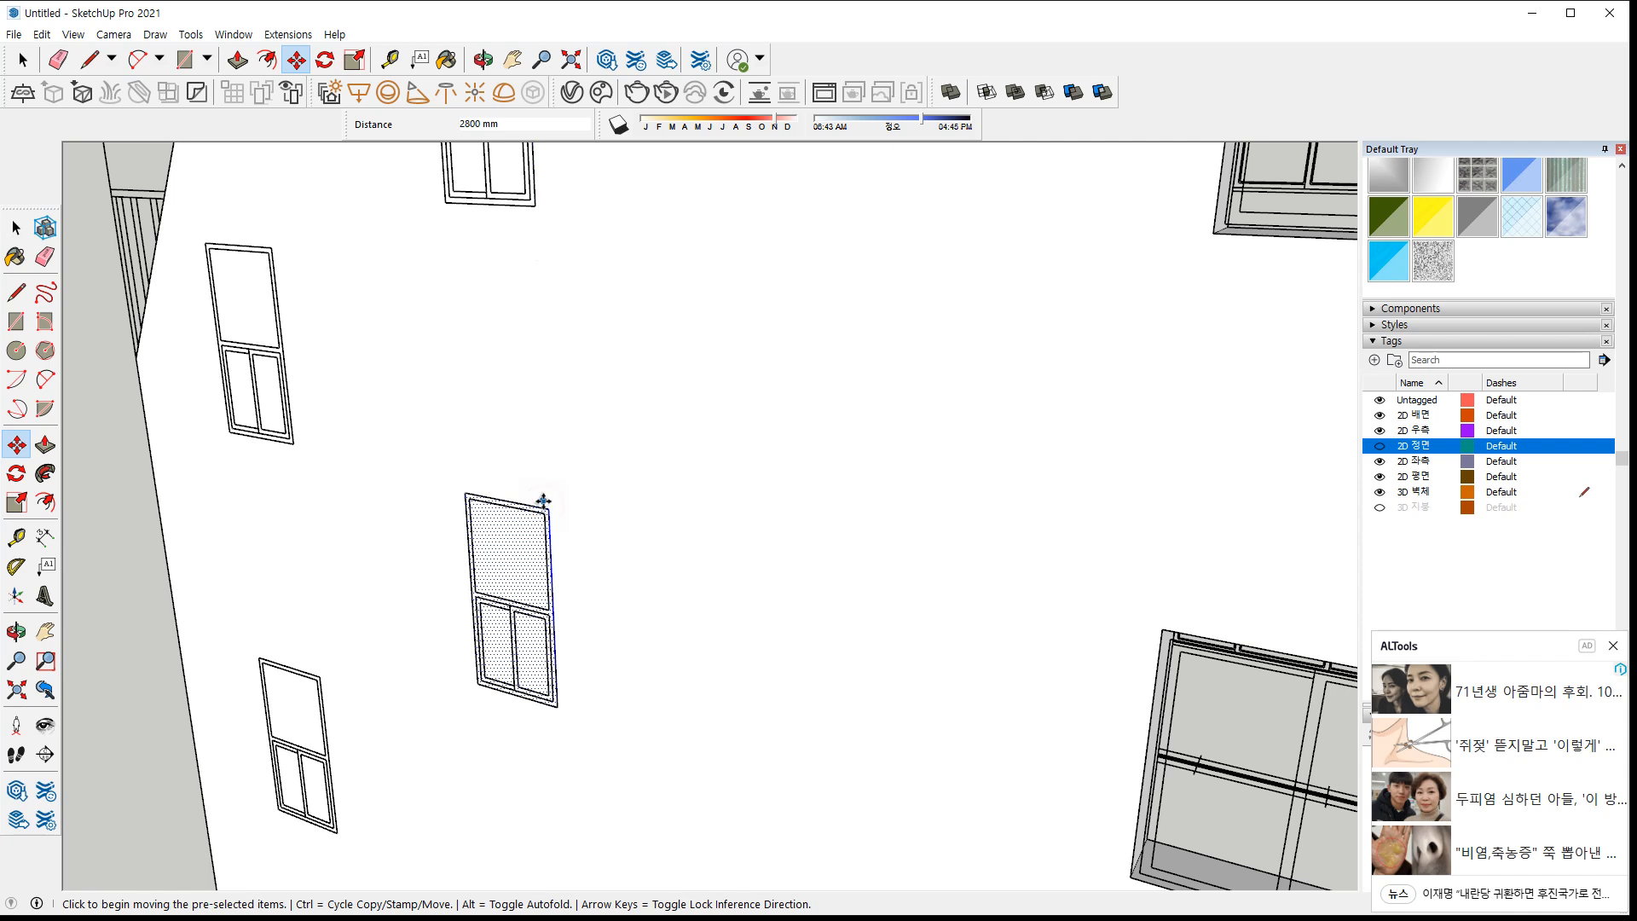
pyautogui.press('Return')
pyautogui.scroll(-6, 544, 501)
pyautogui.press('space')
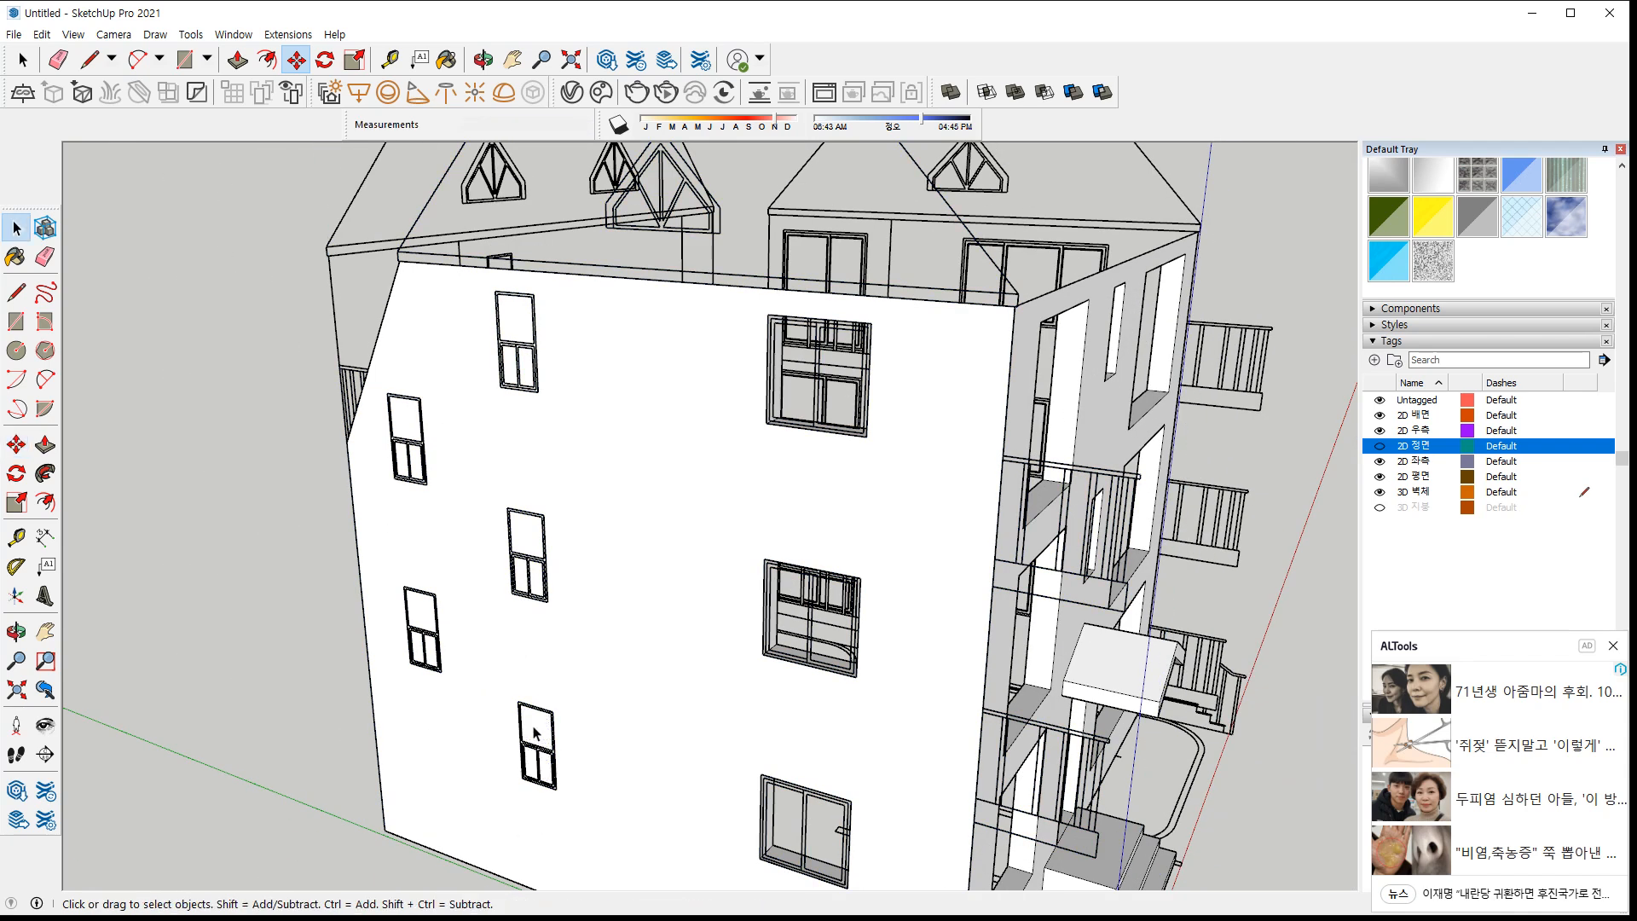
# Copy the lower two narrow window faces together onto the two windows of the neighbouring column nearer the rear edge
pyautogui.scroll(4, 550, 729)
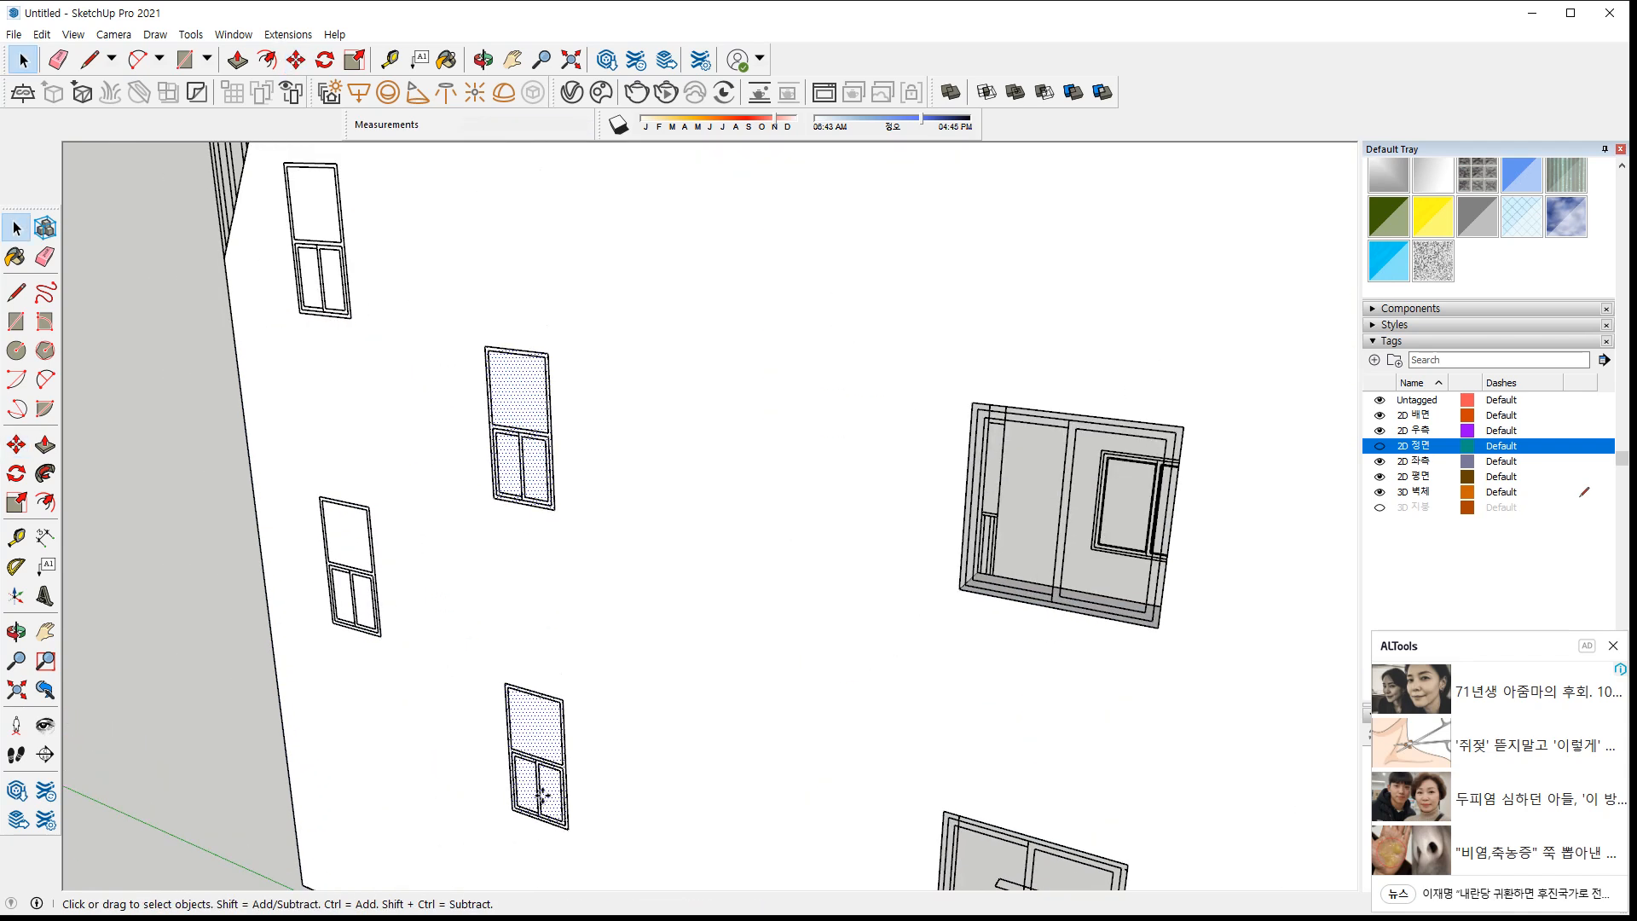
pyautogui.press('m')
pyautogui.scroll(2, 559, 708)
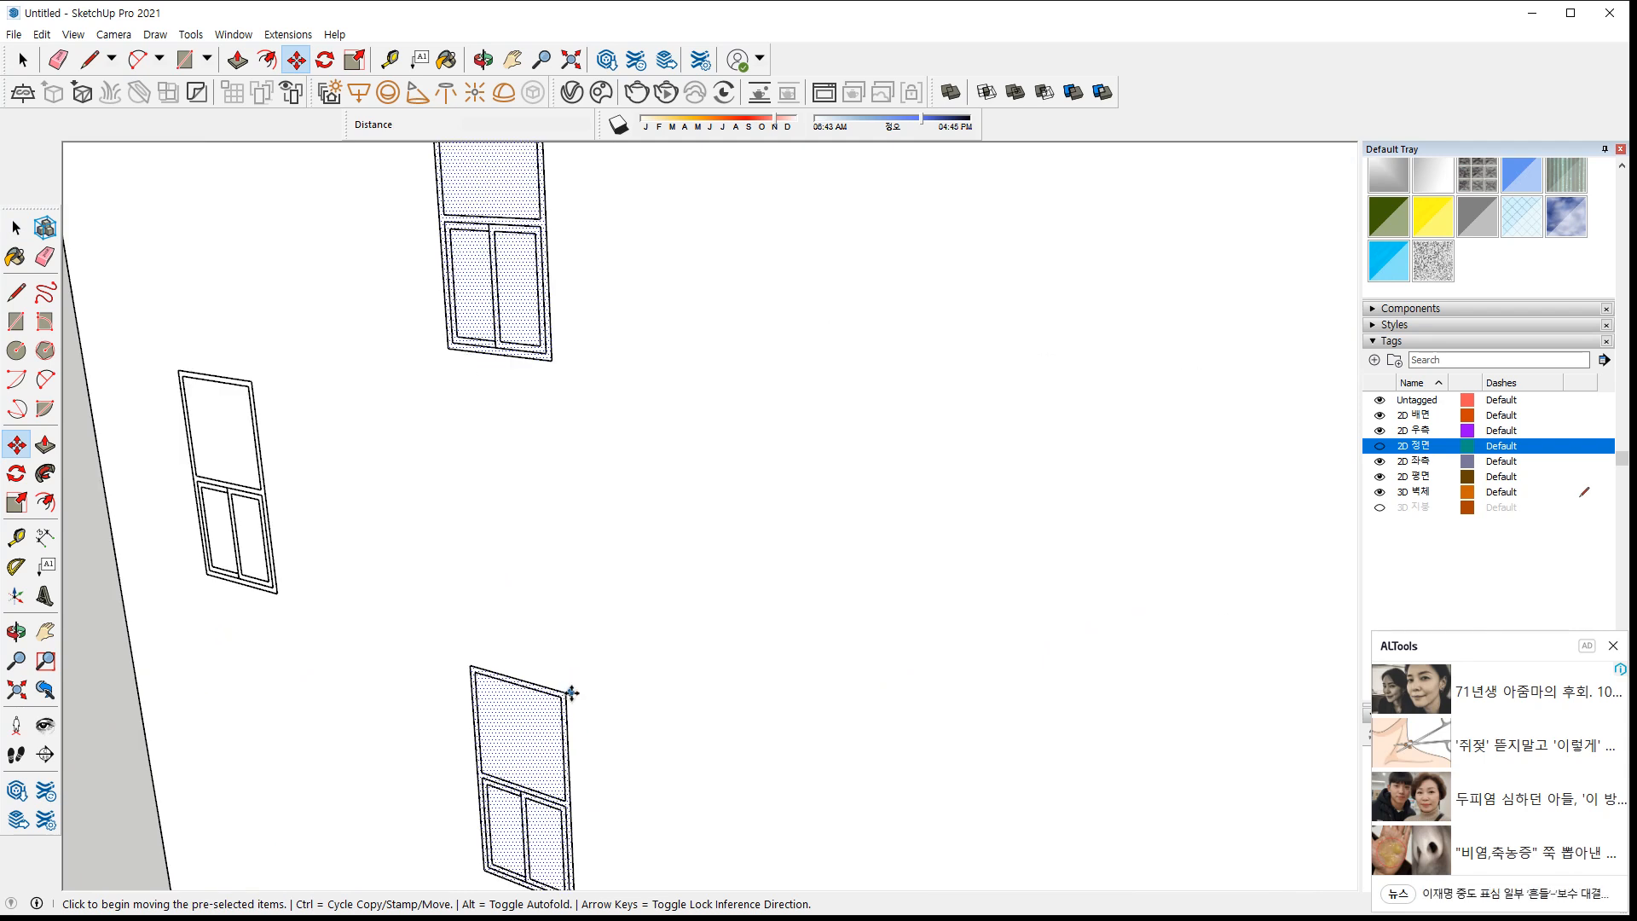
pyautogui.click(566, 693)
pyautogui.press('ctrl')
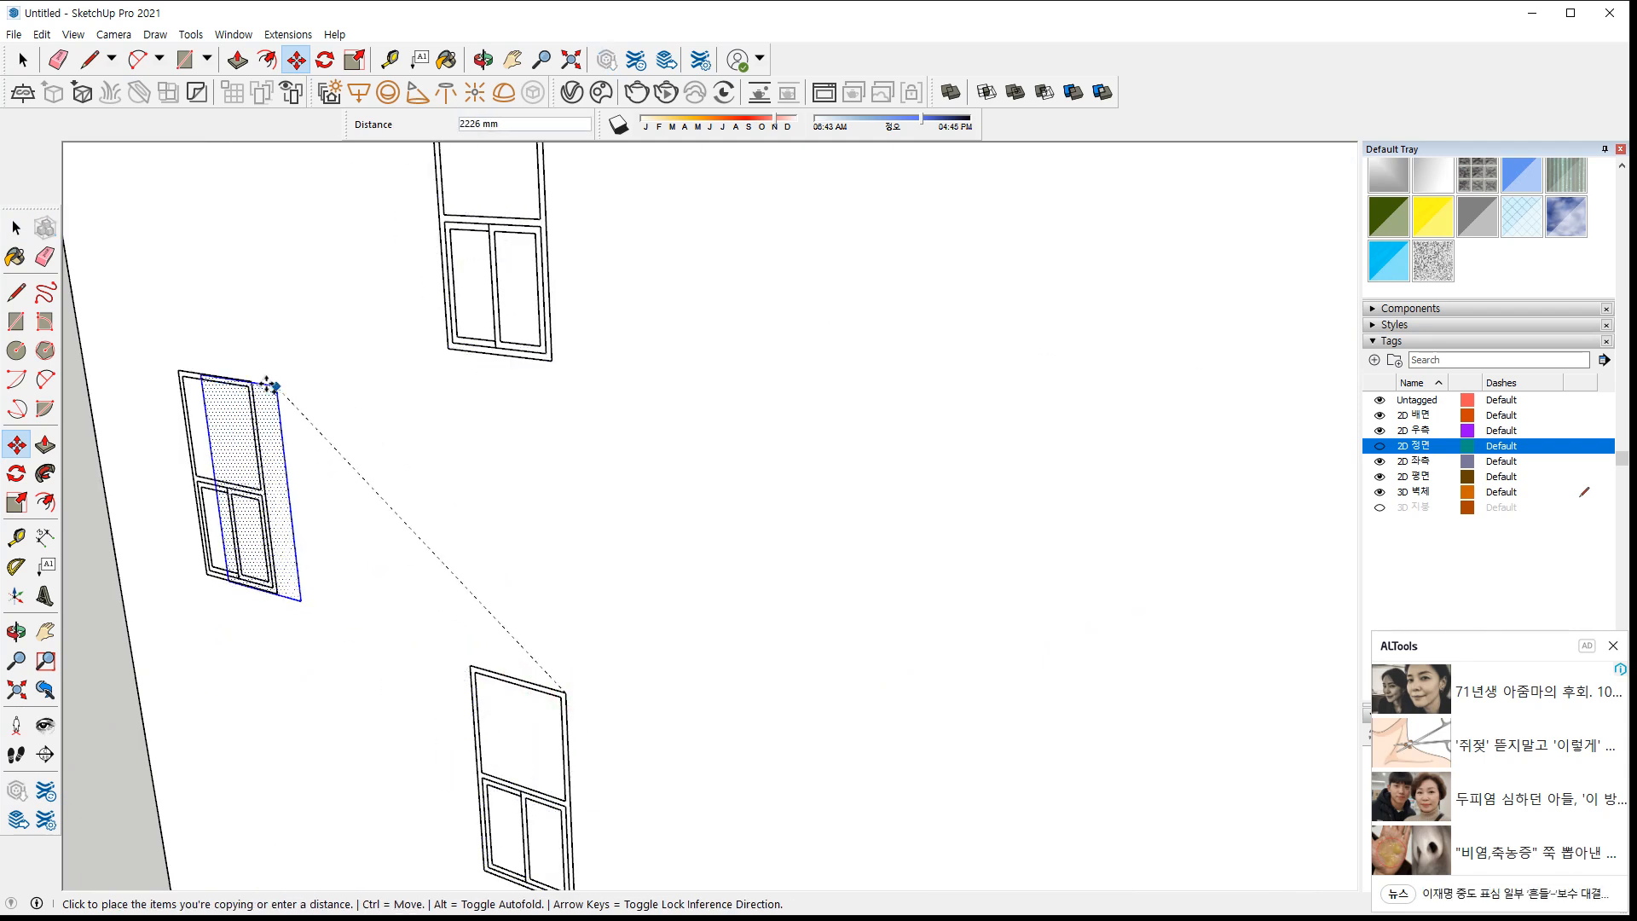
pyautogui.click(250, 379)
pyautogui.press('space')
# Push all five narrow window faces 350 mm into the side wall
pyautogui.press('p')
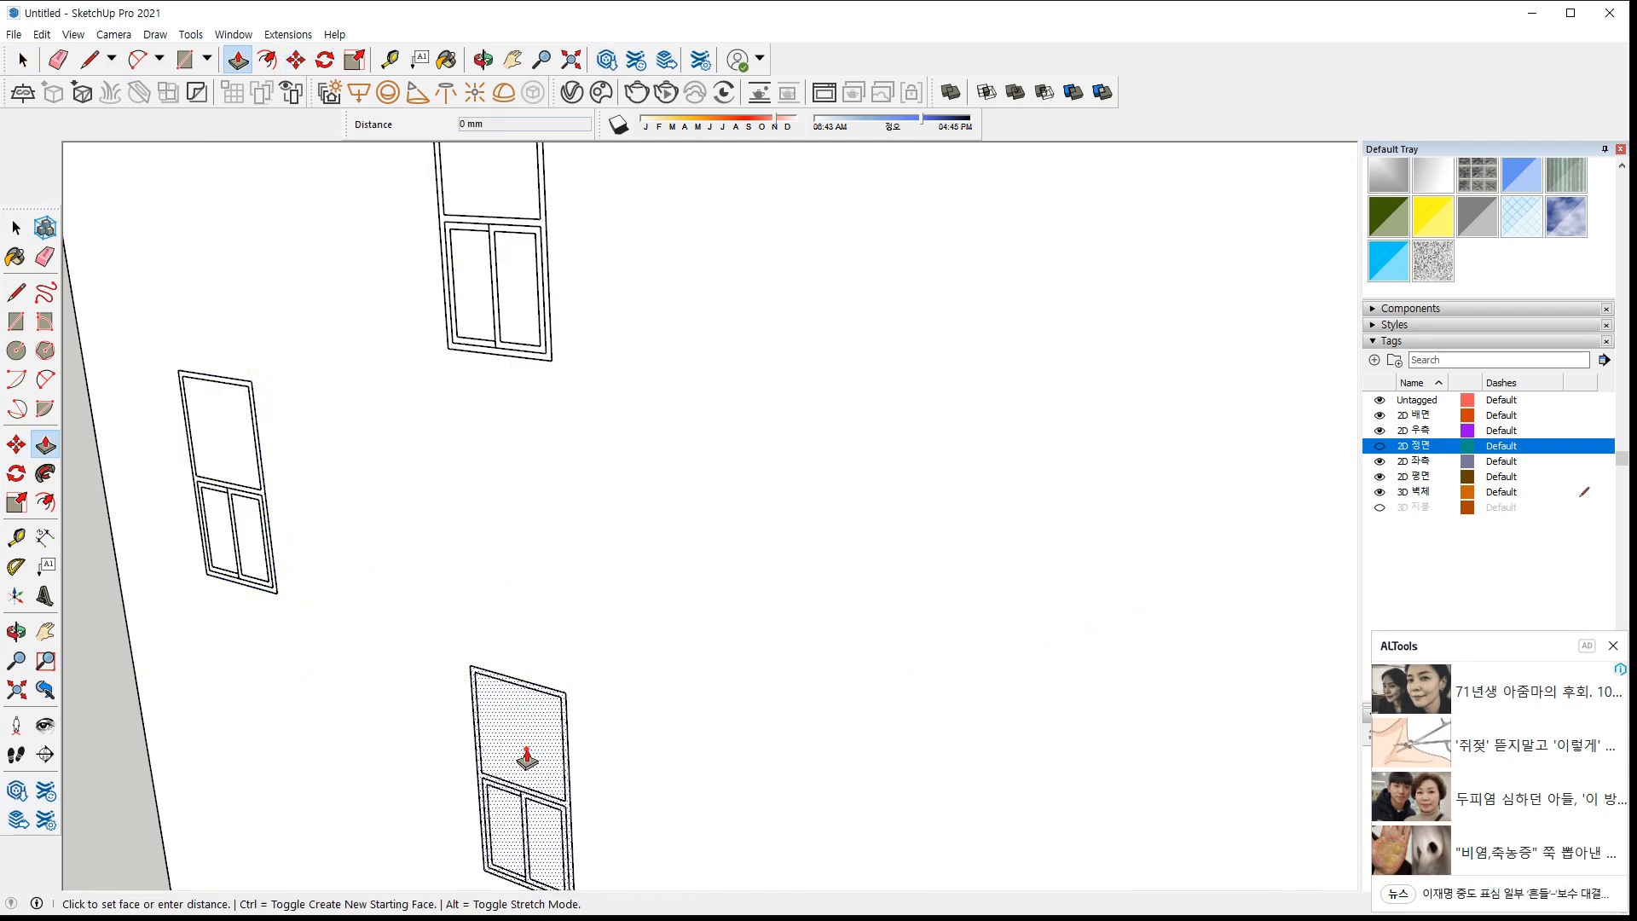
pyautogui.click(531, 755)
pyautogui.press('Return')
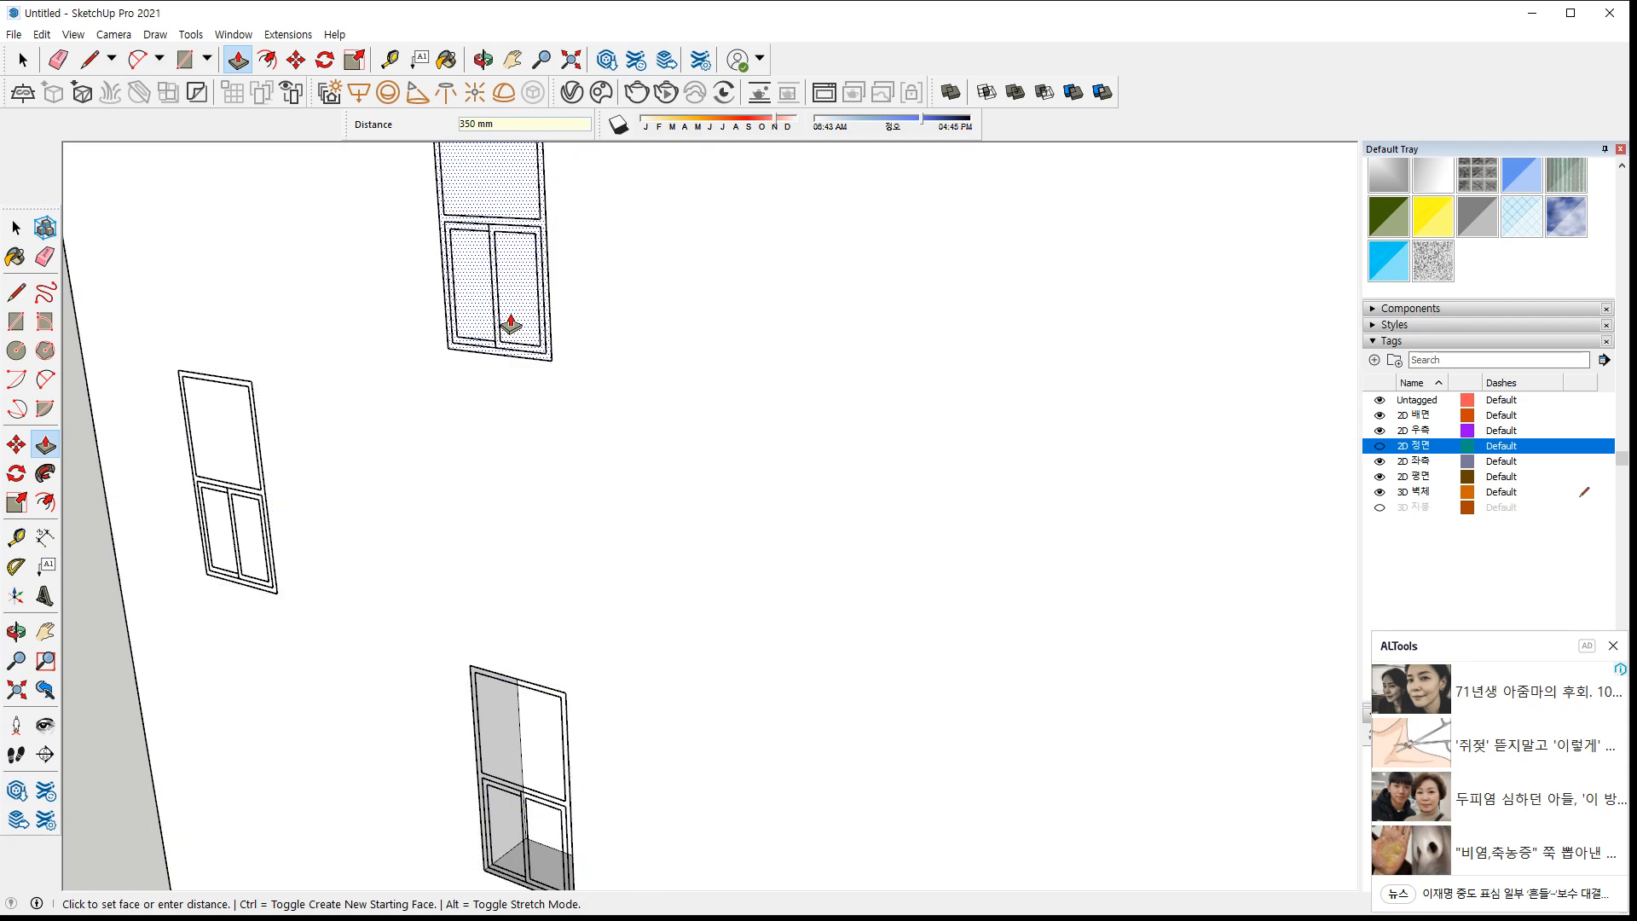
pyautogui.write('350')
pyautogui.press('Return')
pyautogui.click(226, 416)
pyautogui.write('350')
pyautogui.press('Return')
pyautogui.moveTo(369, 468); pyautogui.dragTo(270, 362, button='middle')
pyautogui.click(270, 362)
pyautogui.write('350')
pyautogui.press('Return')
pyautogui.click(516, 231)
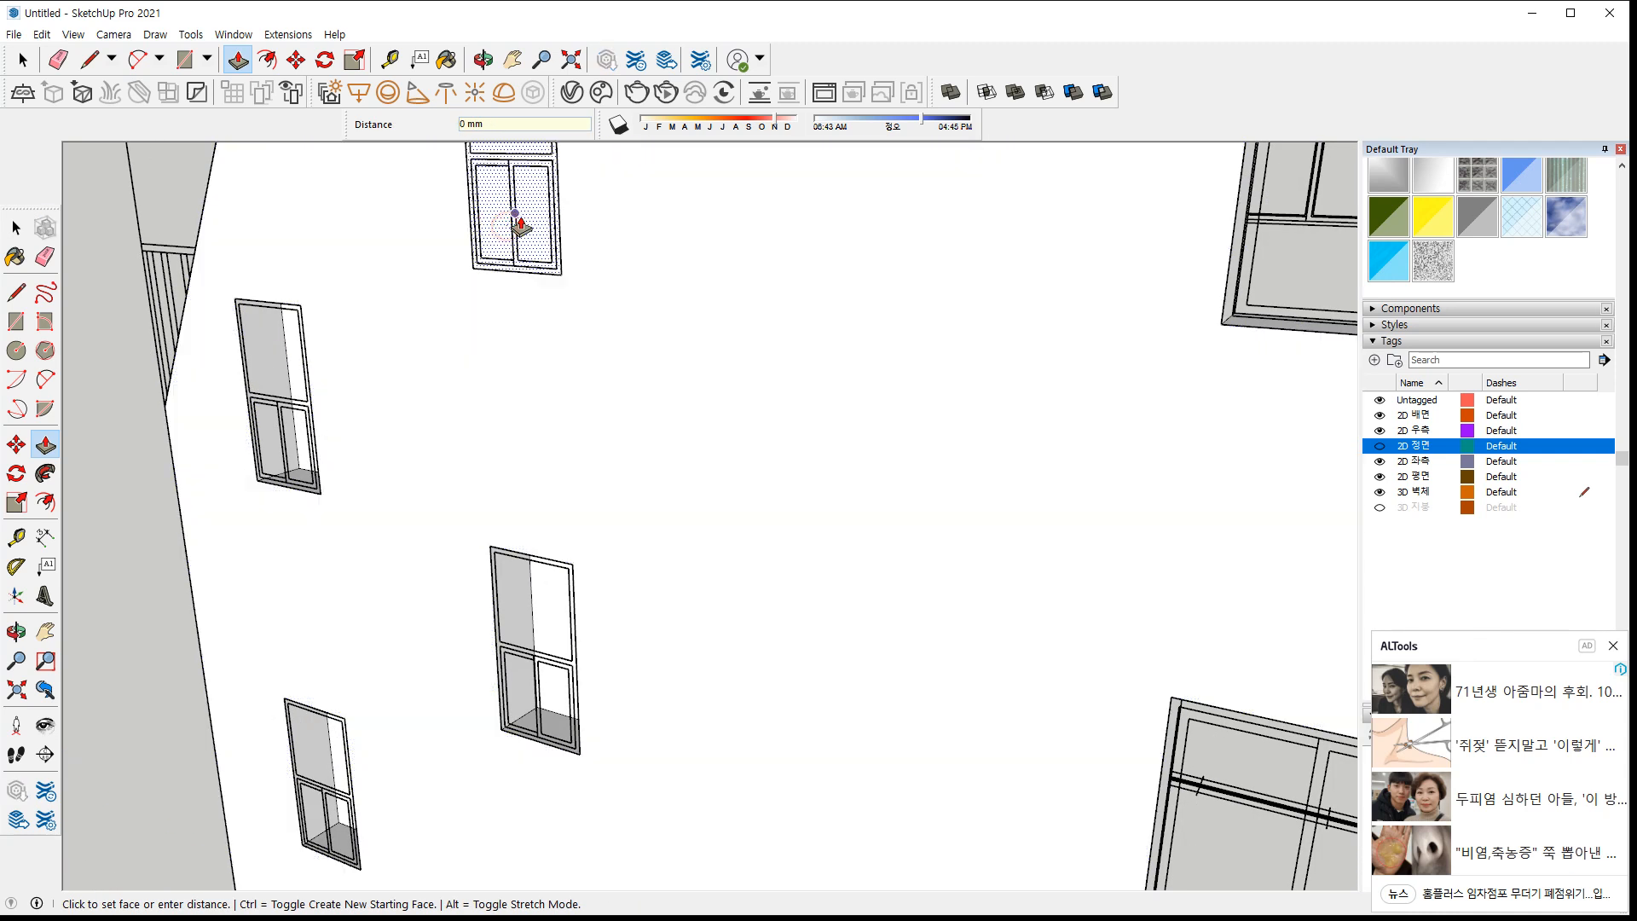
pyautogui.write('350')
pyautogui.press('Return')
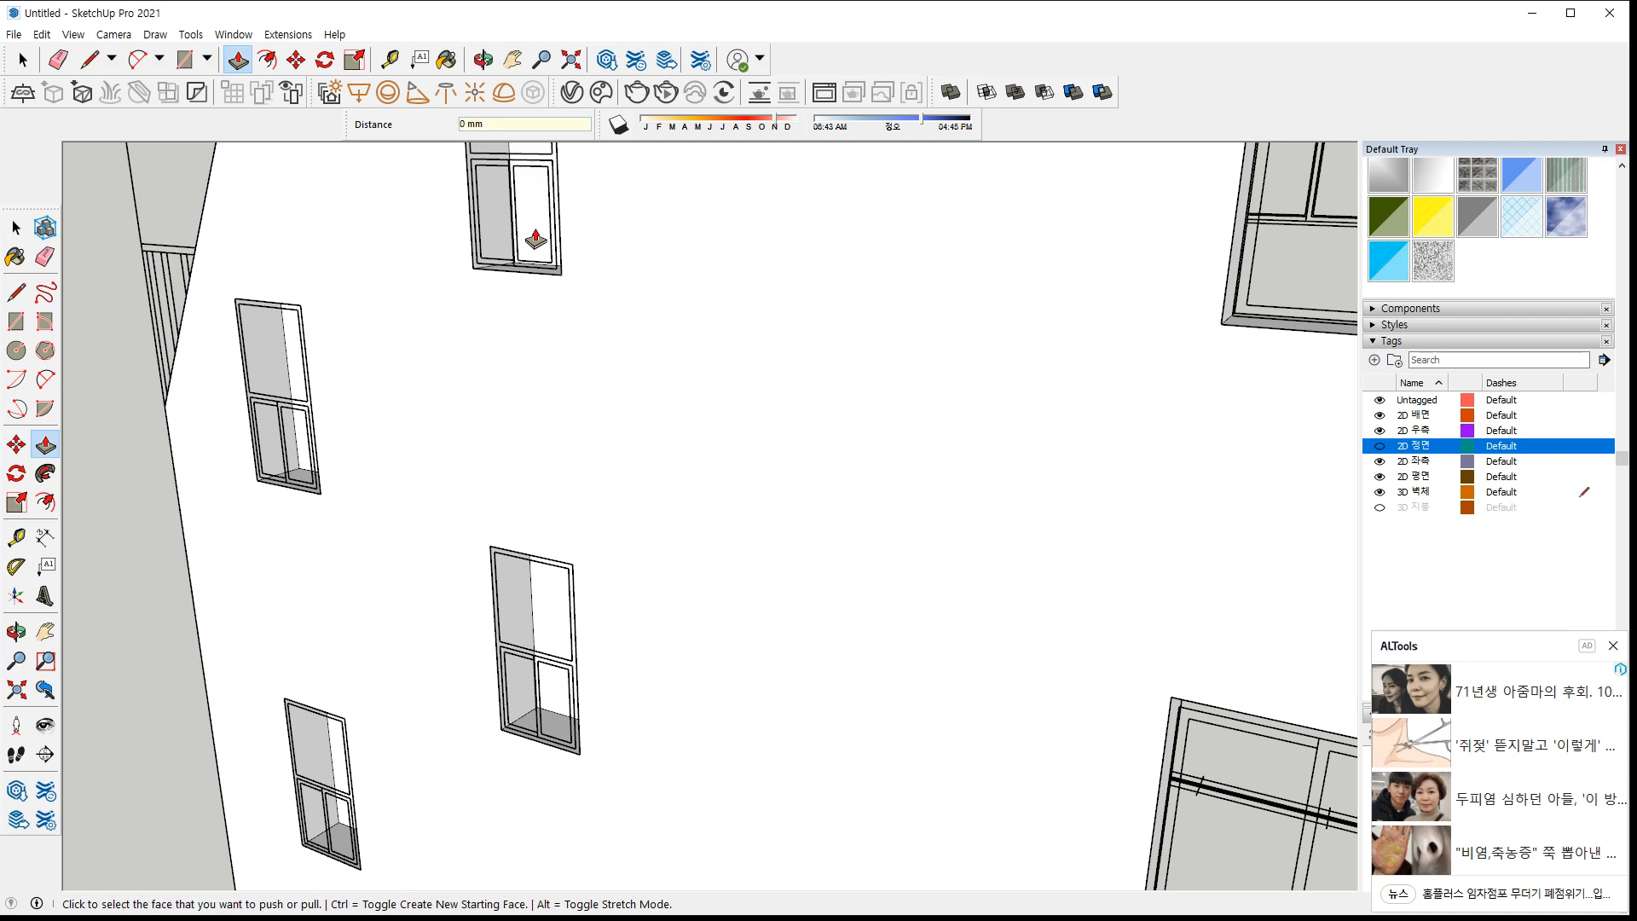
# Delete the recessed back faces of the five narrow windows to open them through the side wall
pyautogui.press('space')
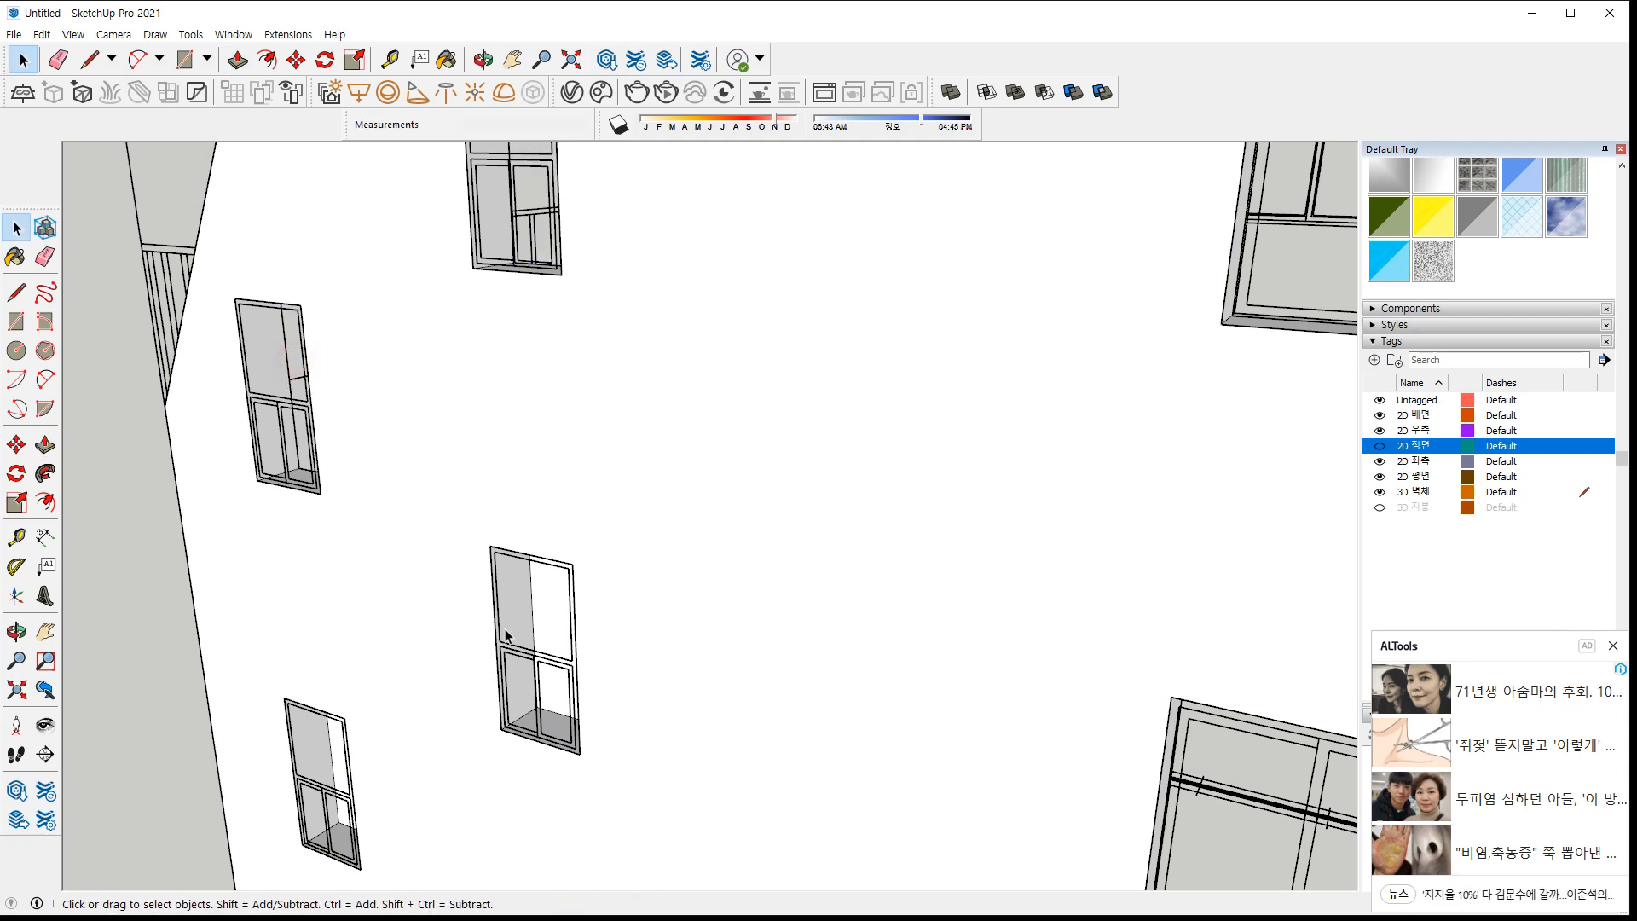
pyautogui.click(339, 757)
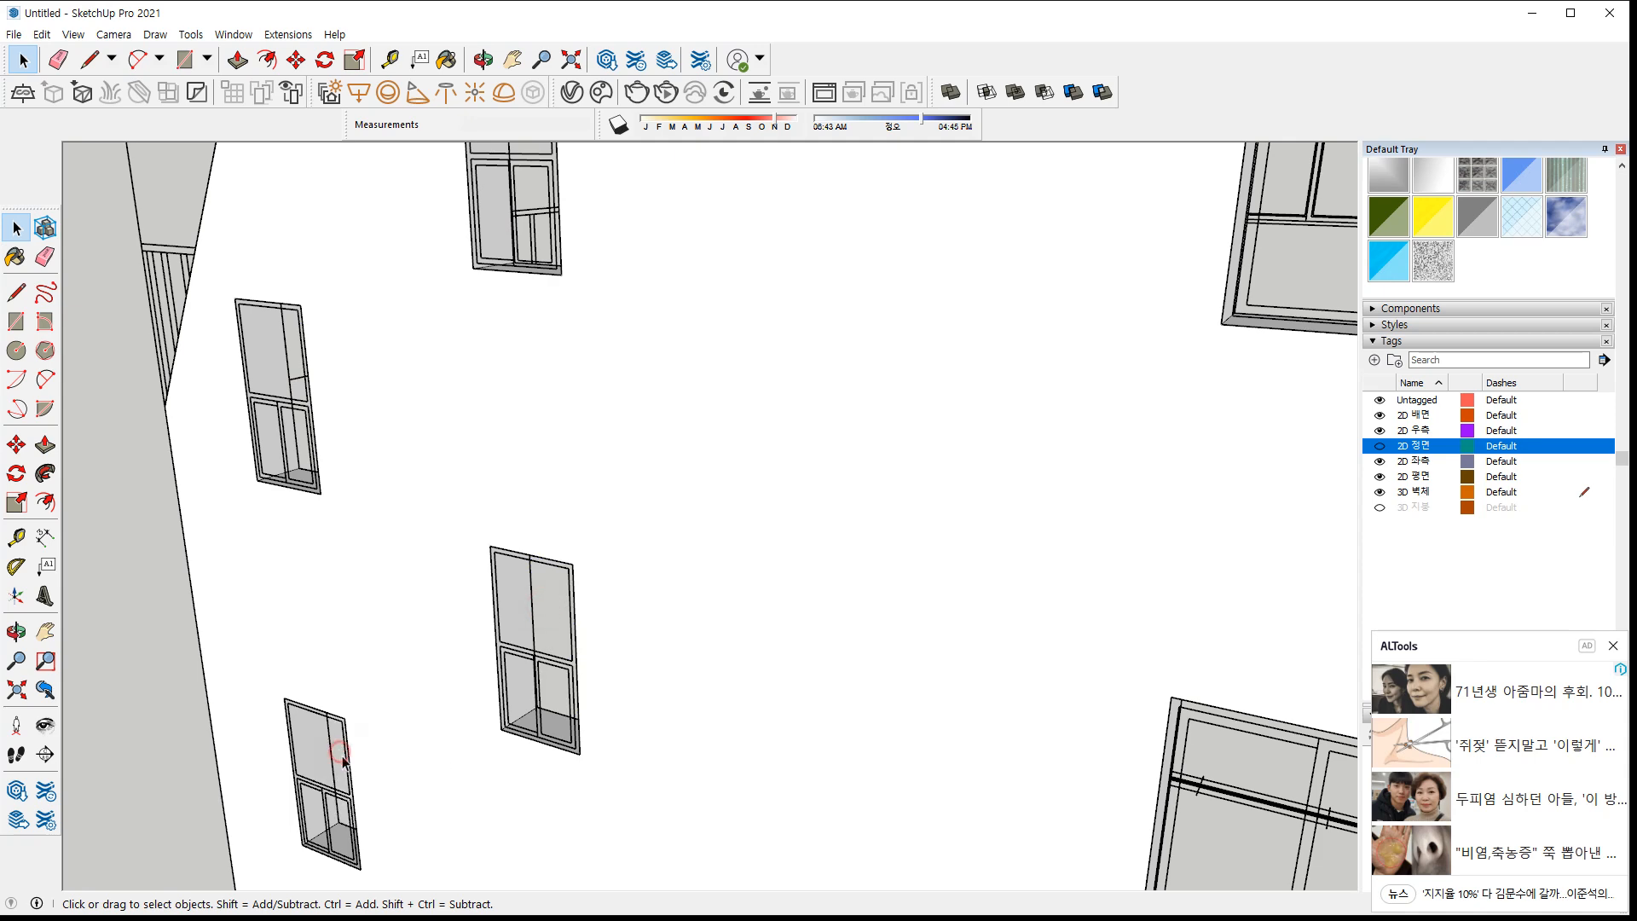
pyautogui.scroll(-2, 605, 567)
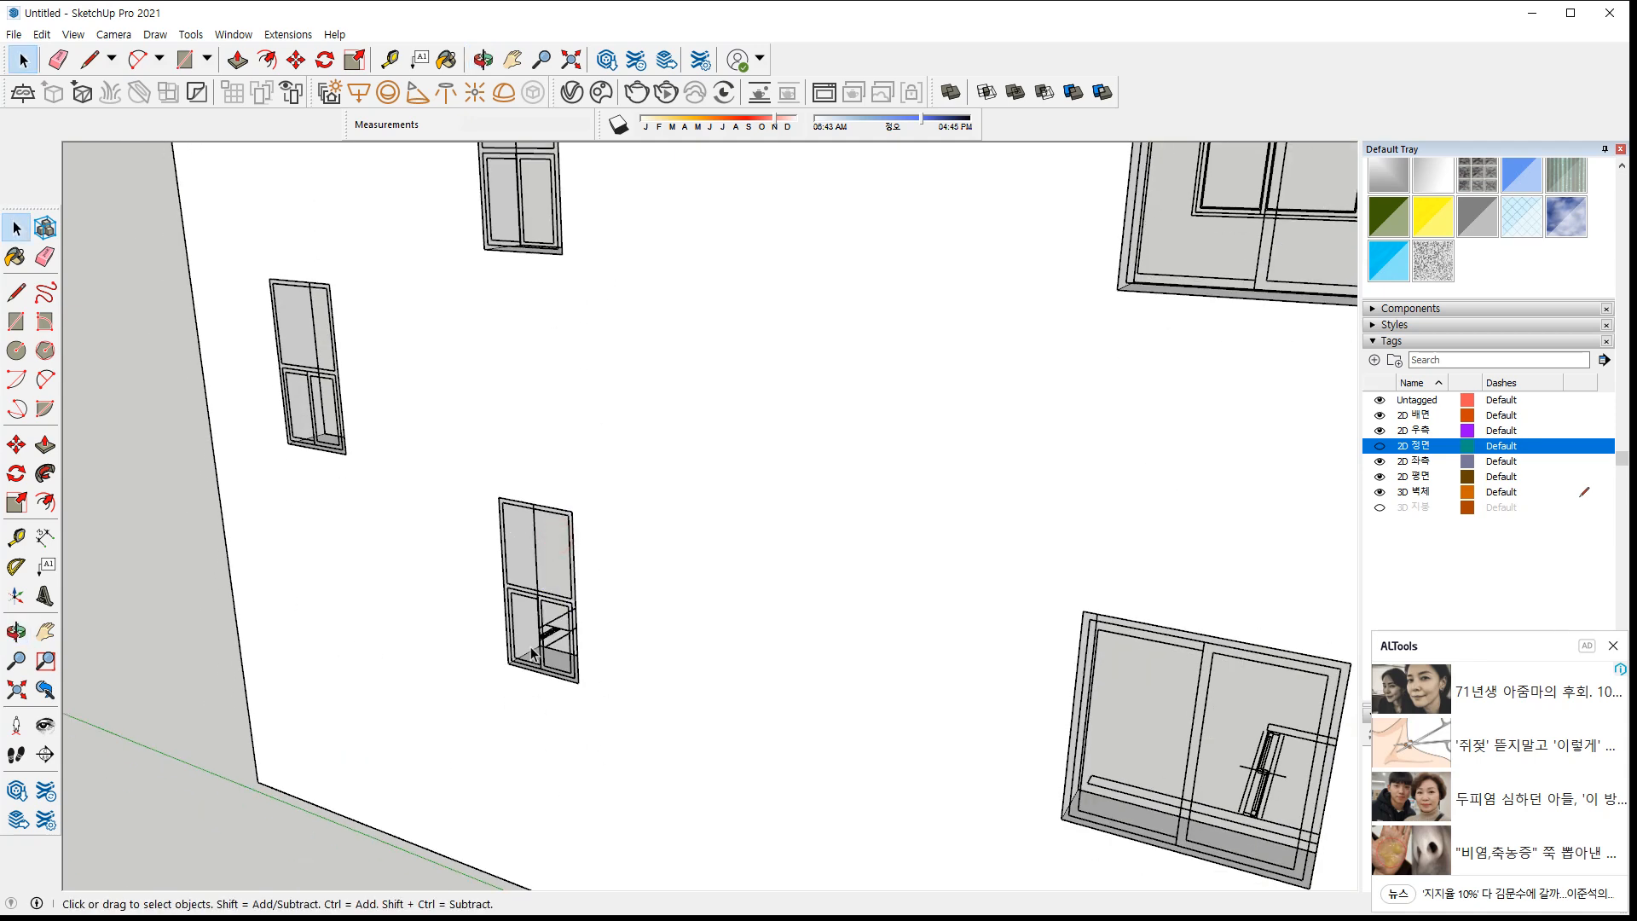
# Draw an 8950 x 6300 mm rectangle for the lower rear wall, from the plan corner to the side wall's rear edge
pyautogui.scroll(-4, 536, 648)
pyautogui.moveTo(535, 635); pyautogui.dragTo(881, 537, button='middle')
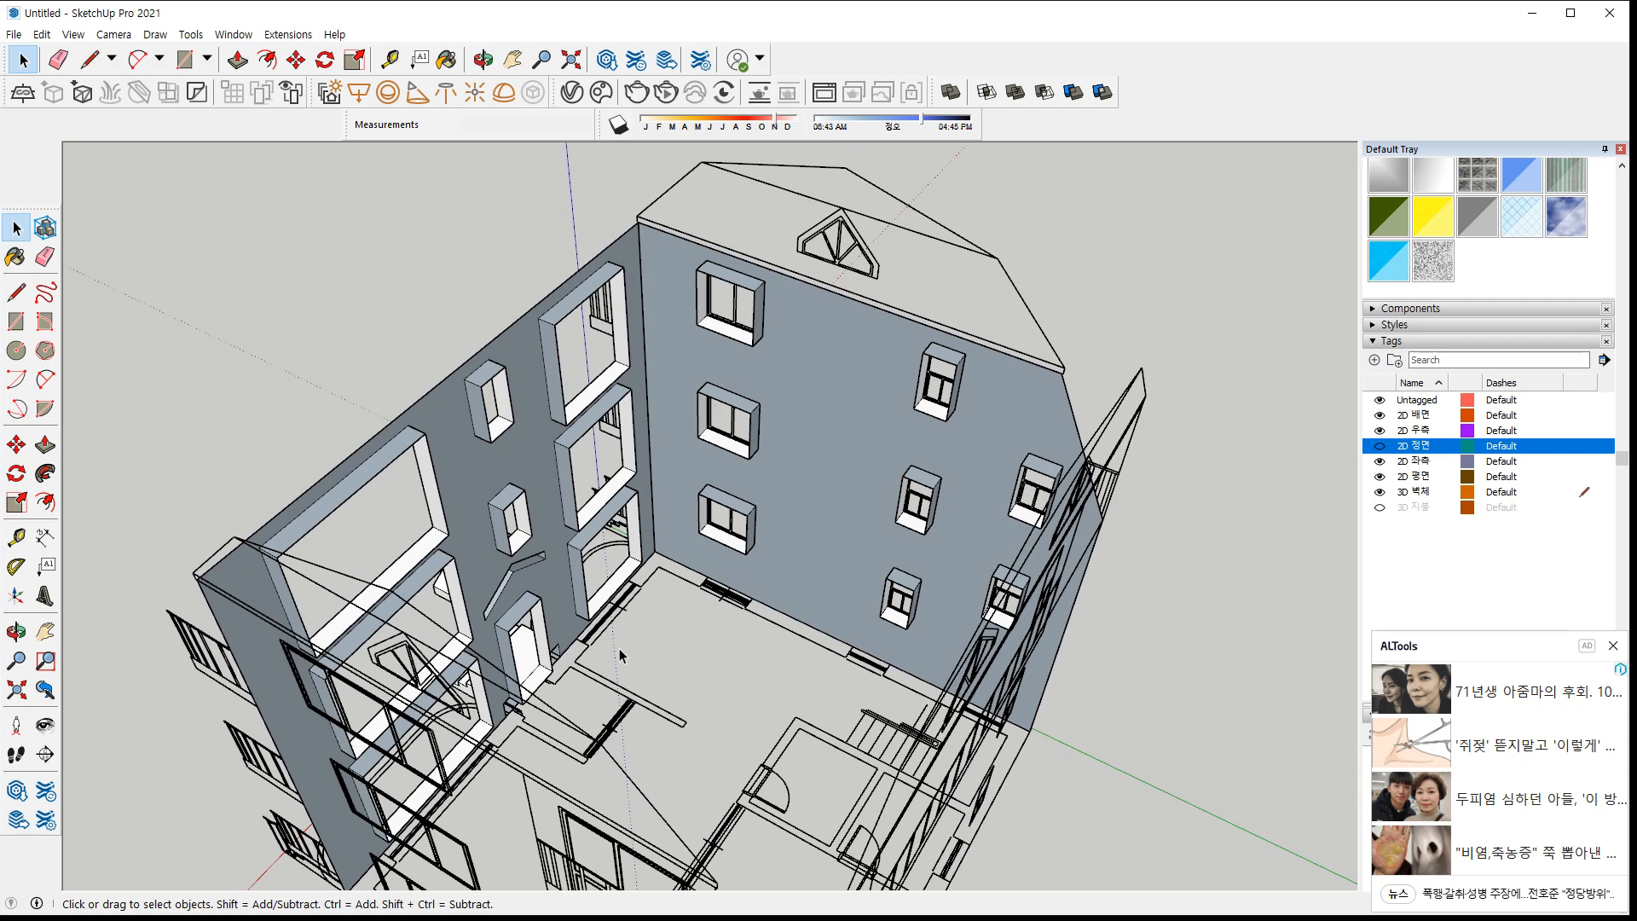
pyautogui.moveTo(620, 655); pyautogui.dragTo(740, 640, button='middle')
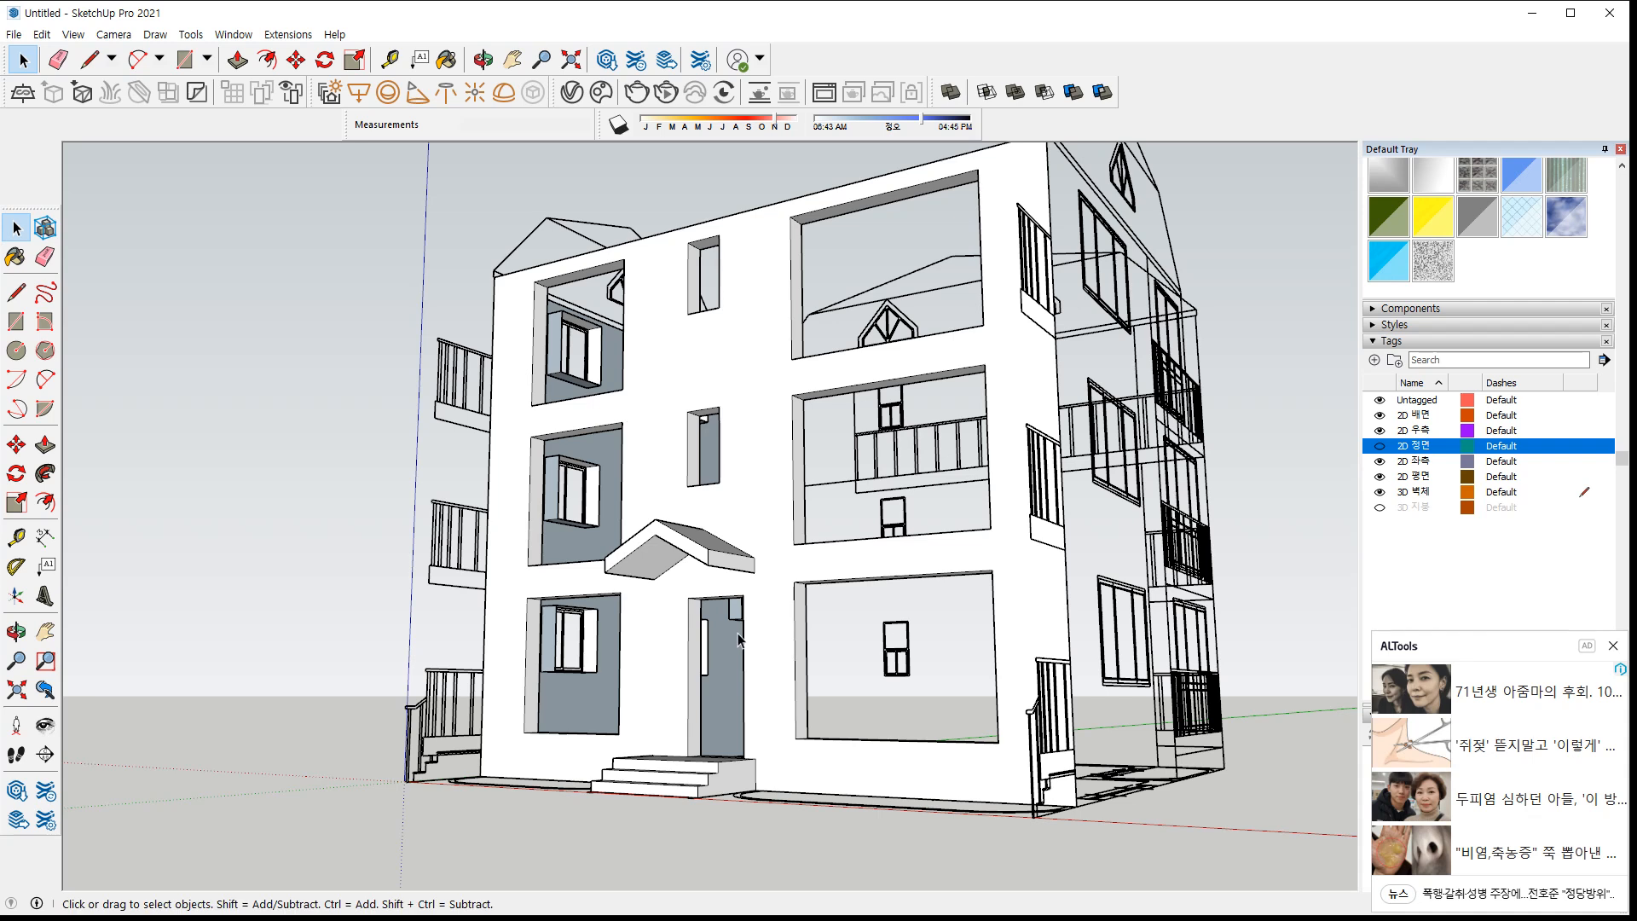
pyautogui.moveTo(740, 640); pyautogui.dragTo(731, 488, button='middle')
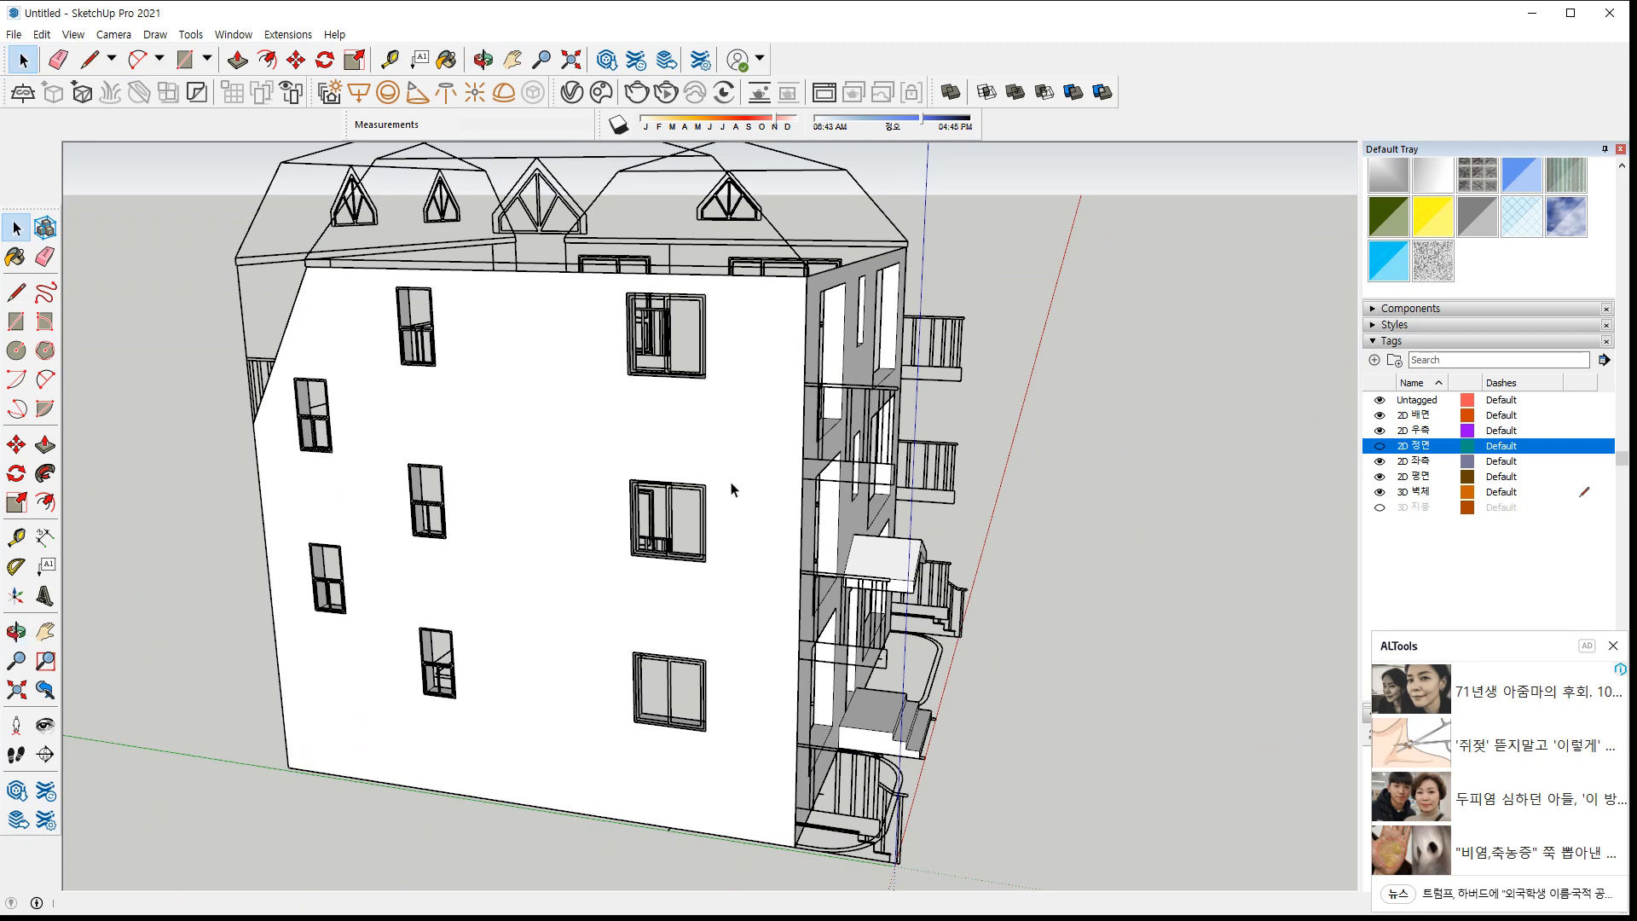
pyautogui.moveTo(573, 478); pyautogui.dragTo(903, 402, button='middle')
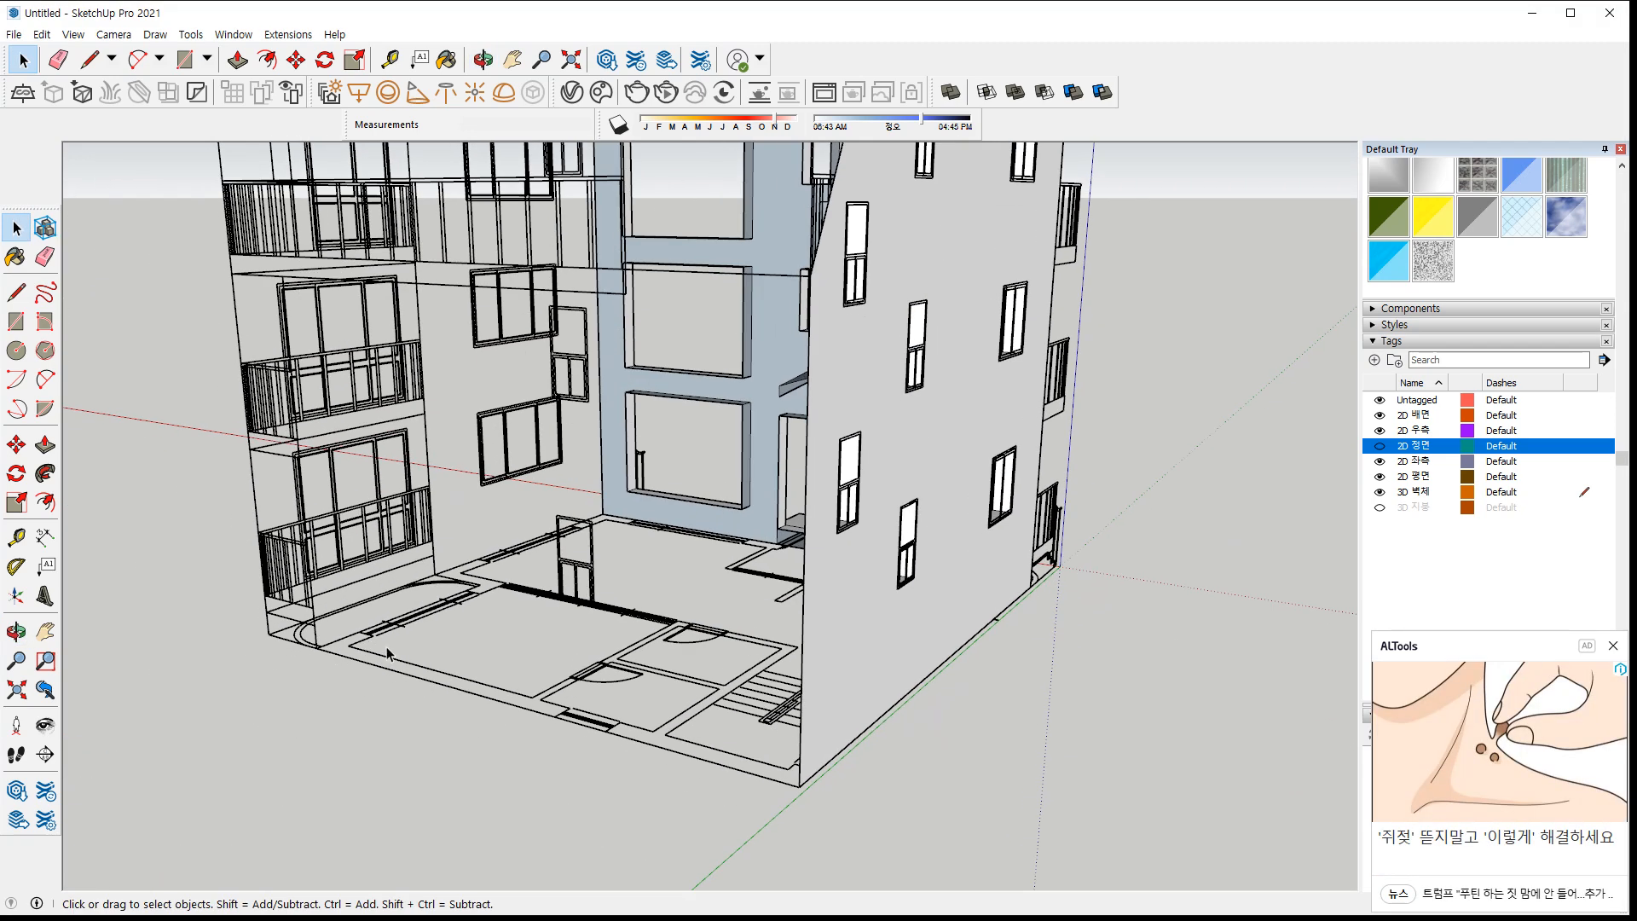
pyautogui.moveTo(386, 647); pyautogui.dragTo(310, 699, button='middle')
pyautogui.press('r')
pyautogui.click(324, 652)
pyautogui.press('Escape')
pyautogui.scroll(3, 309, 699)
pyautogui.click(367, 678)
pyautogui.scroll(-5, 464, 661)
pyautogui.moveTo(464, 661); pyautogui.dragTo(841, 330, button='middle')
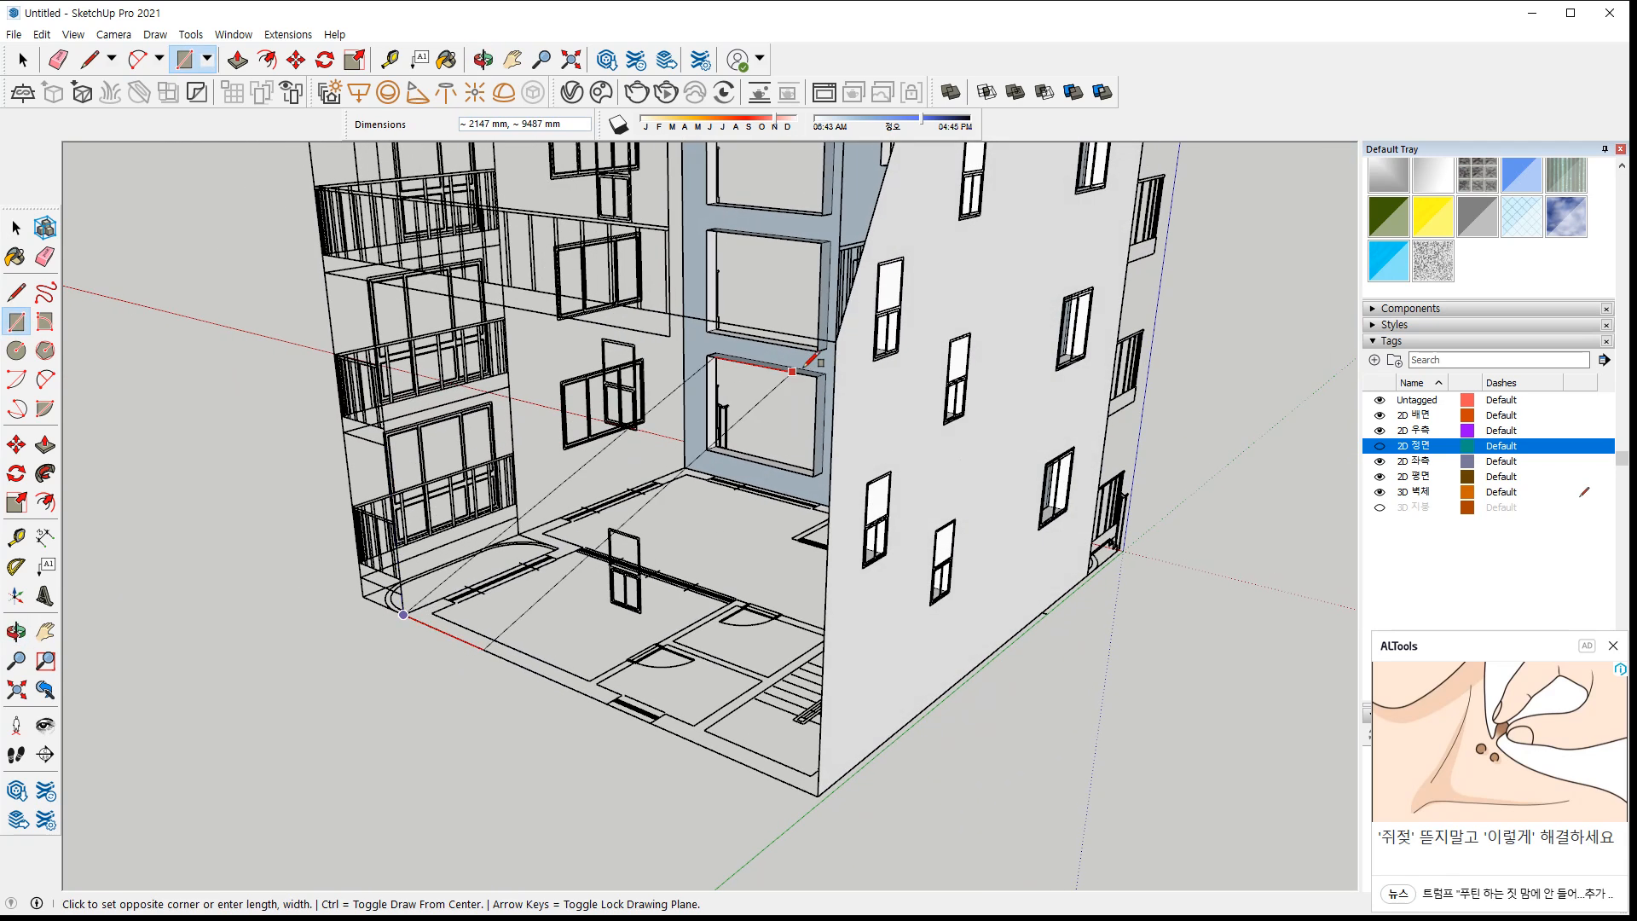
pyautogui.click(837, 341)
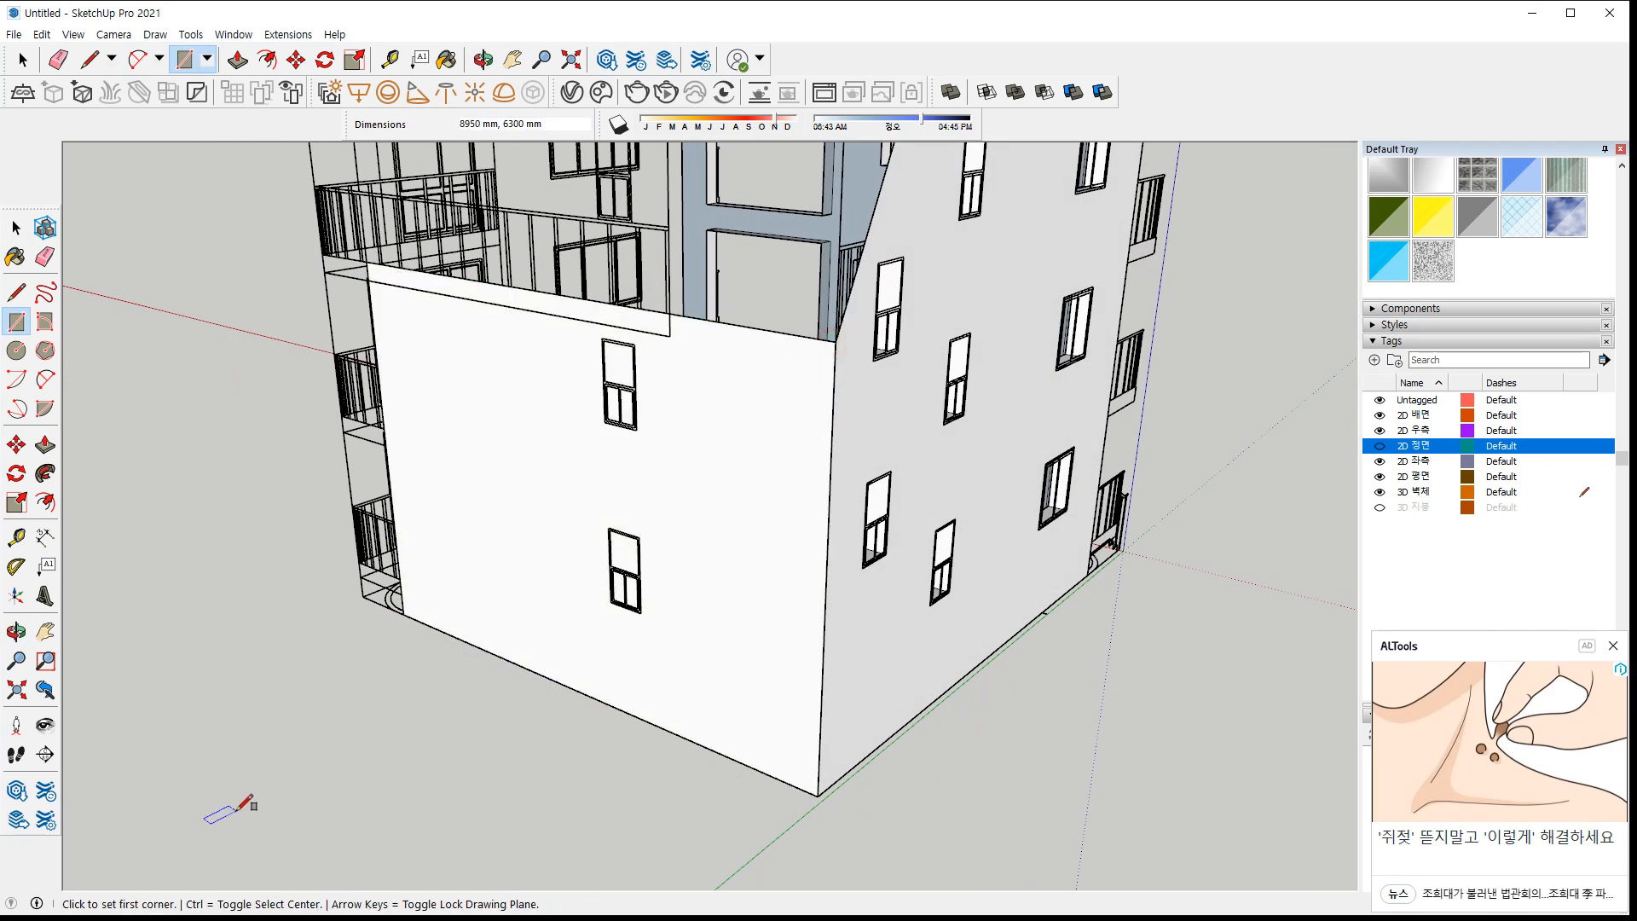
# Draw a 2580 x 2550 mm rectangle for the top-floor wall above the rear wall, beside the balcony railing
pyautogui.scroll(-3, 241, 779)
pyautogui.moveTo(241, 779); pyautogui.dragTo(328, 632, button='middle')
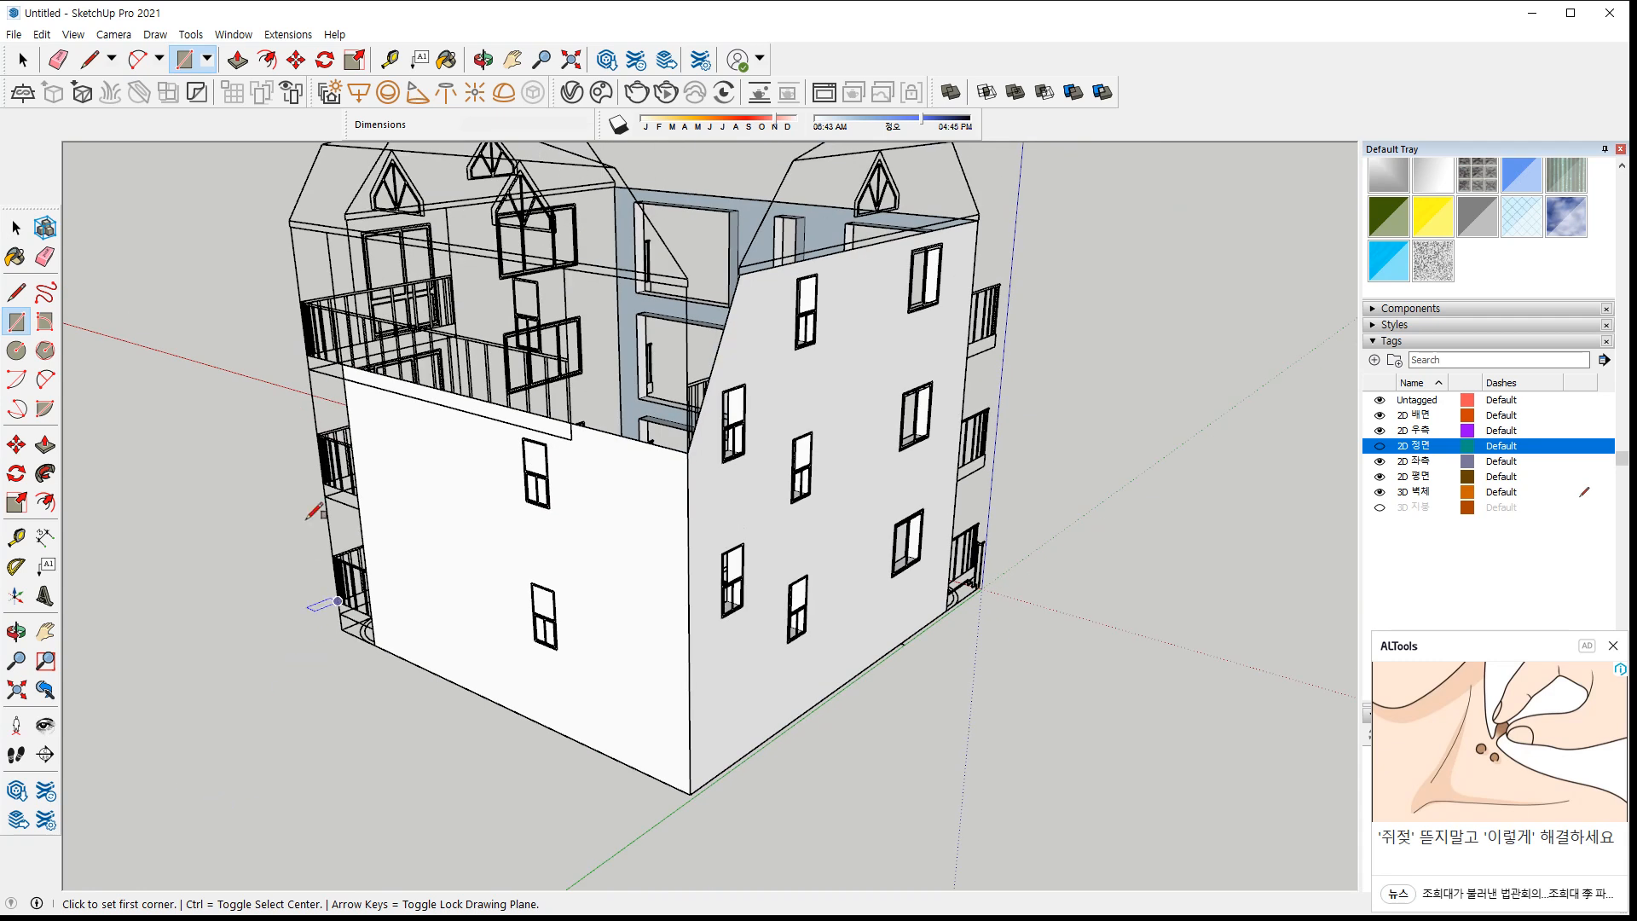
pyautogui.scroll(5, 629, 227)
pyautogui.click(515, 289)
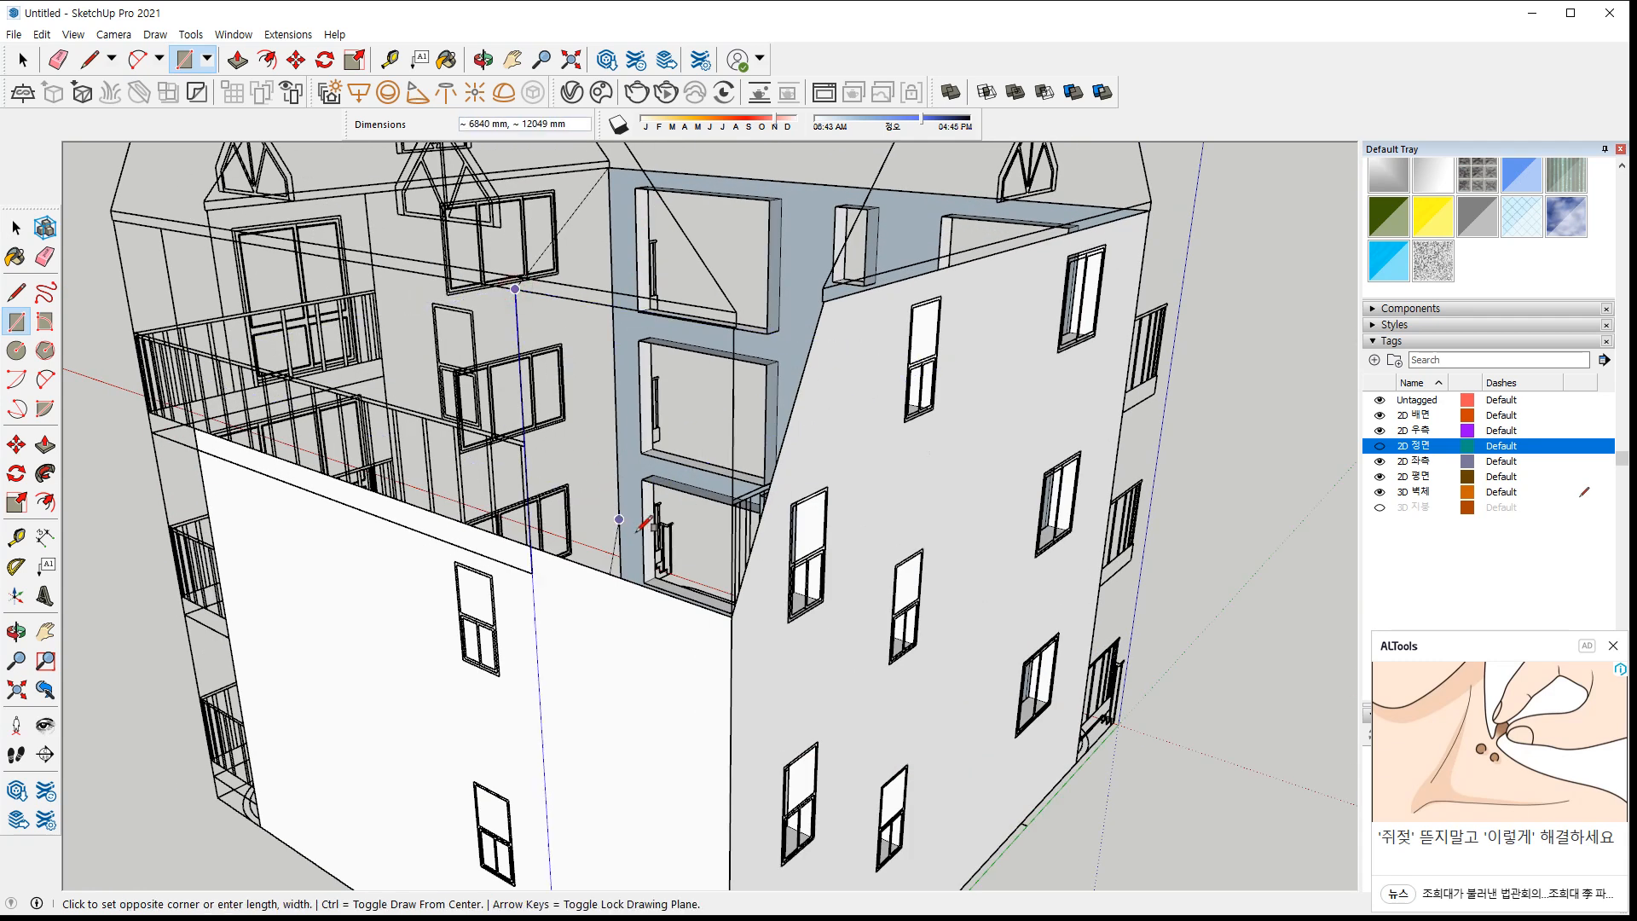
pyautogui.click(732, 615)
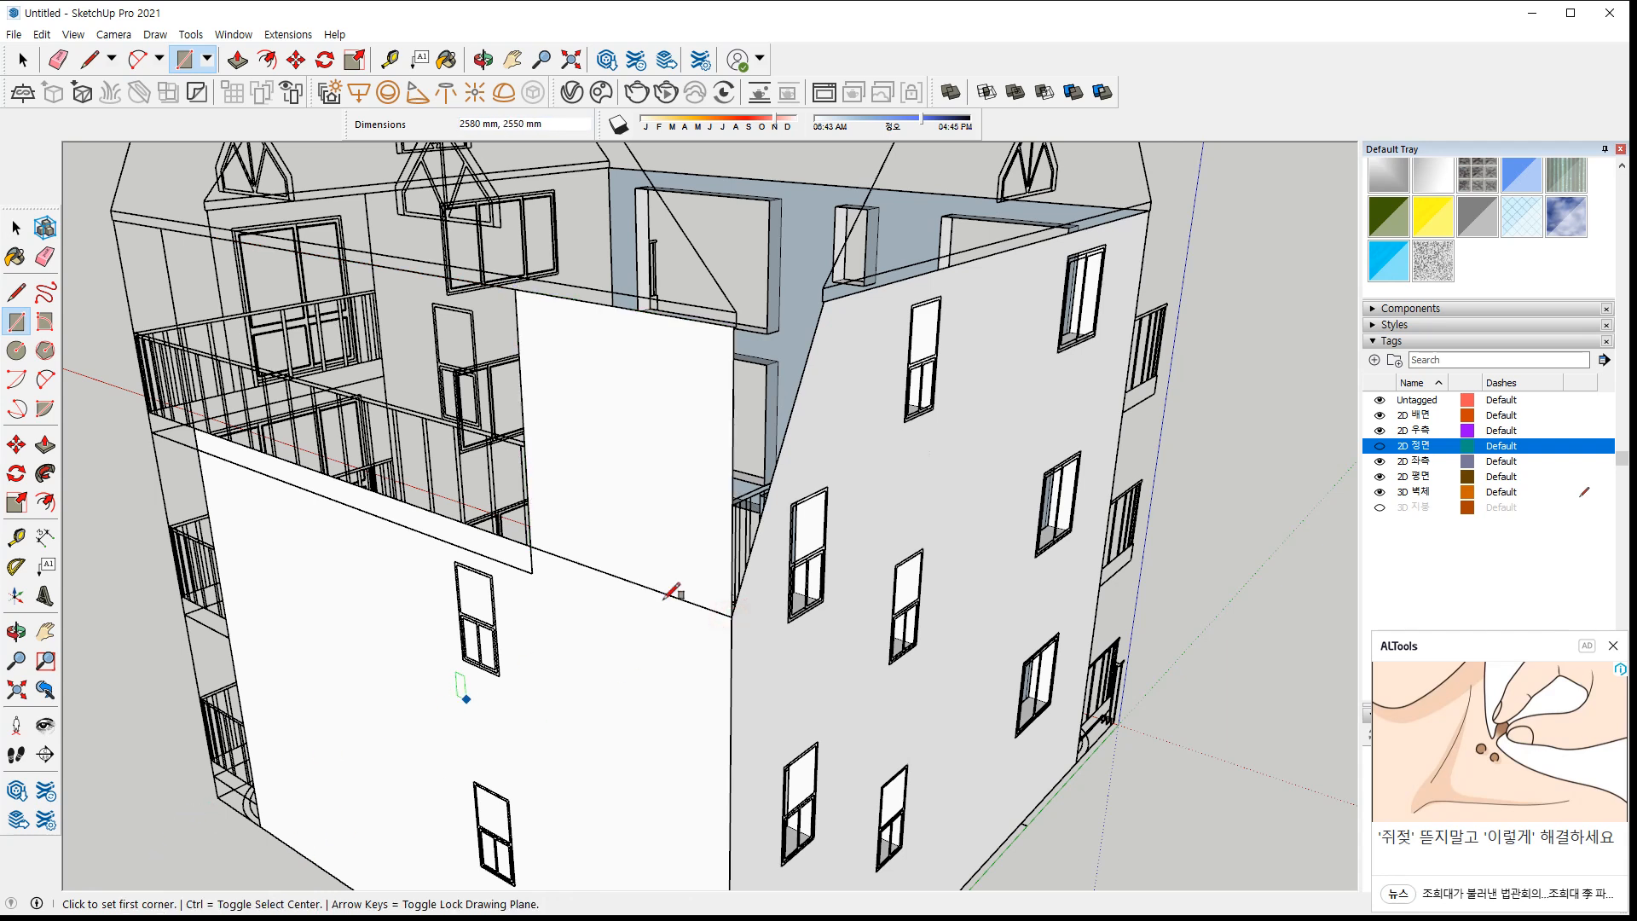
pyautogui.press('space')
pyautogui.scroll(4, 612, 290)
pyautogui.hotkey('ctrl', '2')
pyautogui.moveTo(651, 328)
pyautogui.mouseDown()
pyautogui.moveTo(616, 336)
pyautogui.moveTo(674, 301)
pyautogui.moveTo(610, 354)
pyautogui.moveTo(588, 347)
pyautogui.mouseUp()
pyautogui.moveTo(981, 324)
pyautogui.mouseDown()
pyautogui.moveTo(994, 351)
pyautogui.moveTo(954, 346)
pyautogui.mouseUp()
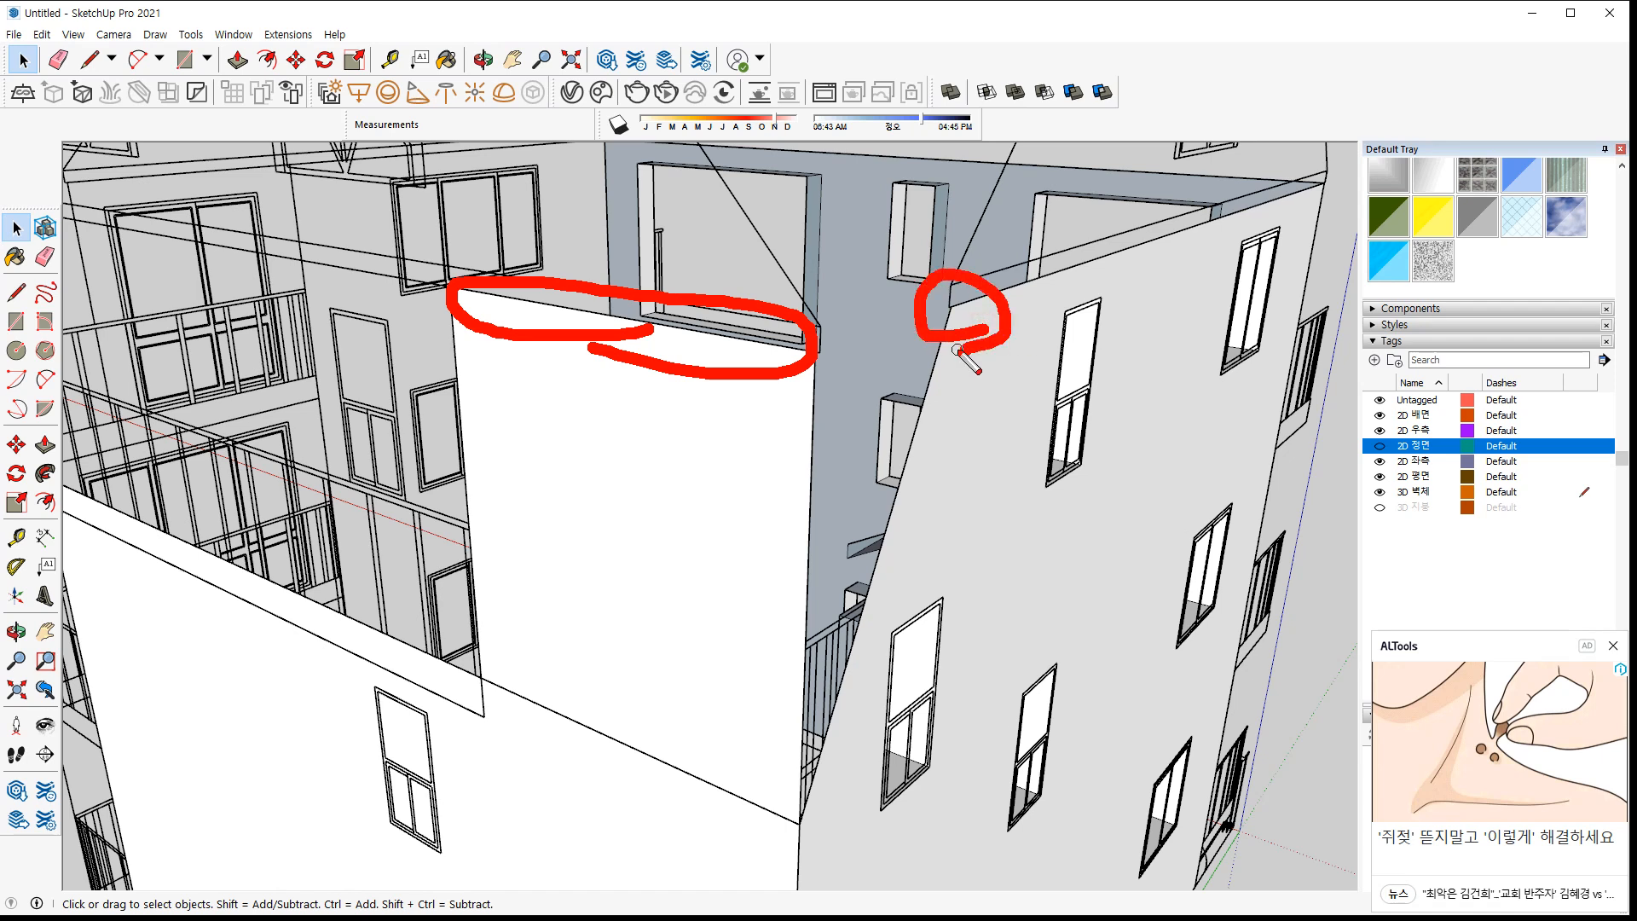
pyautogui.press('Escape')
# Move the upper rear wall's top edge 1300 mm inward onto the side wall's sloped corner endpoint
pyautogui.click(748, 349)
pyautogui.click(575, 309)
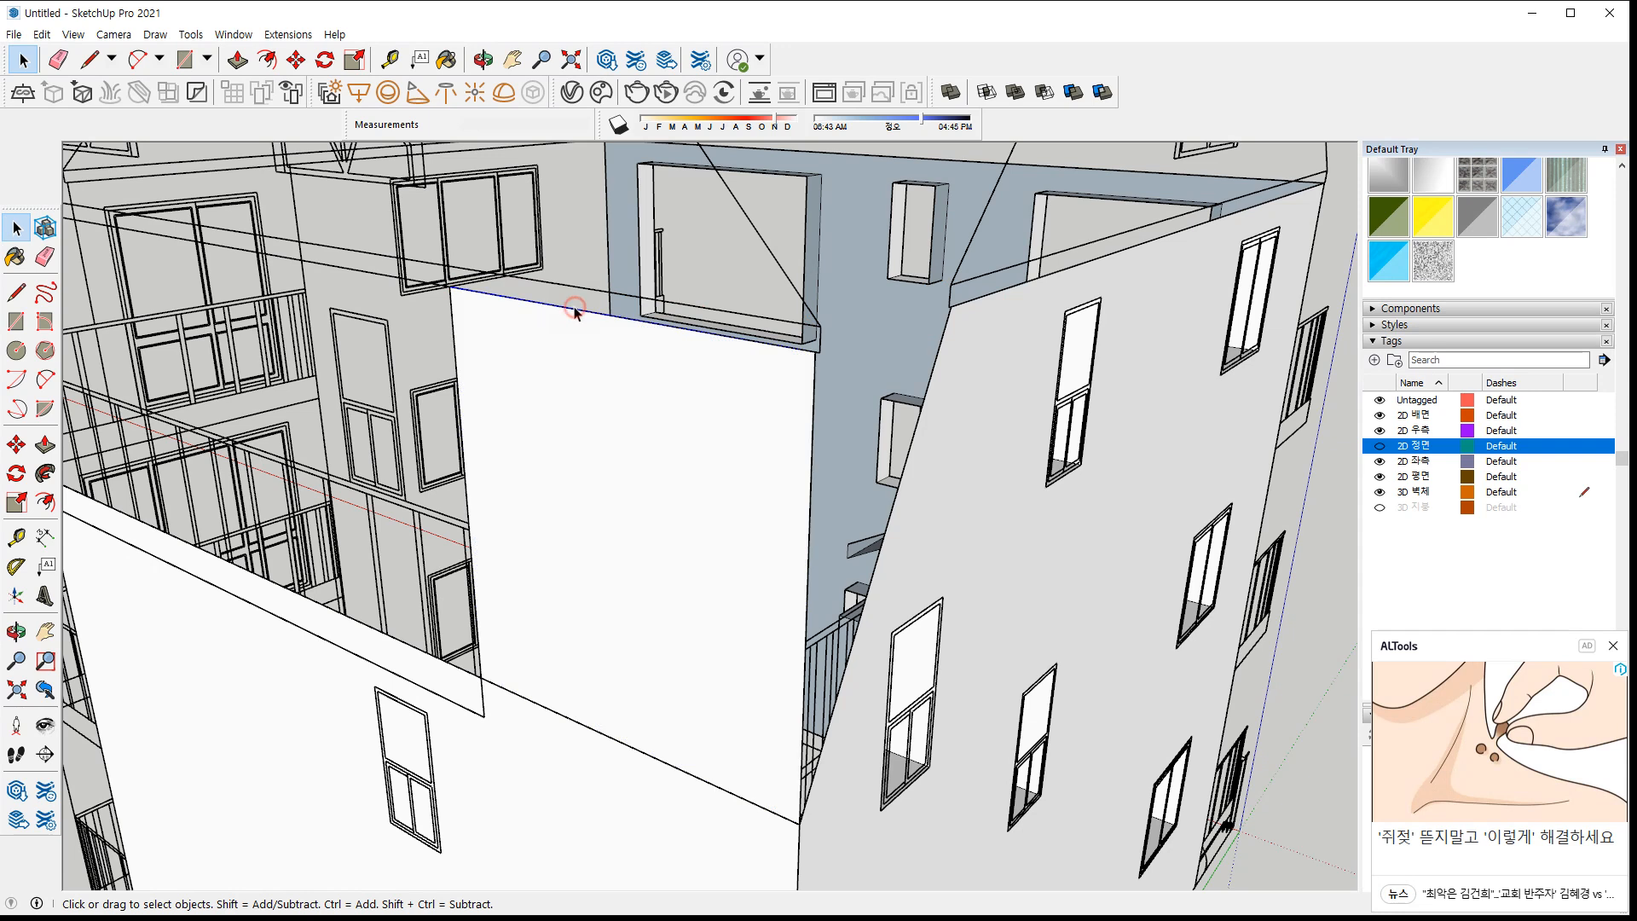
pyautogui.press('m')
pyautogui.scroll(2, 821, 339)
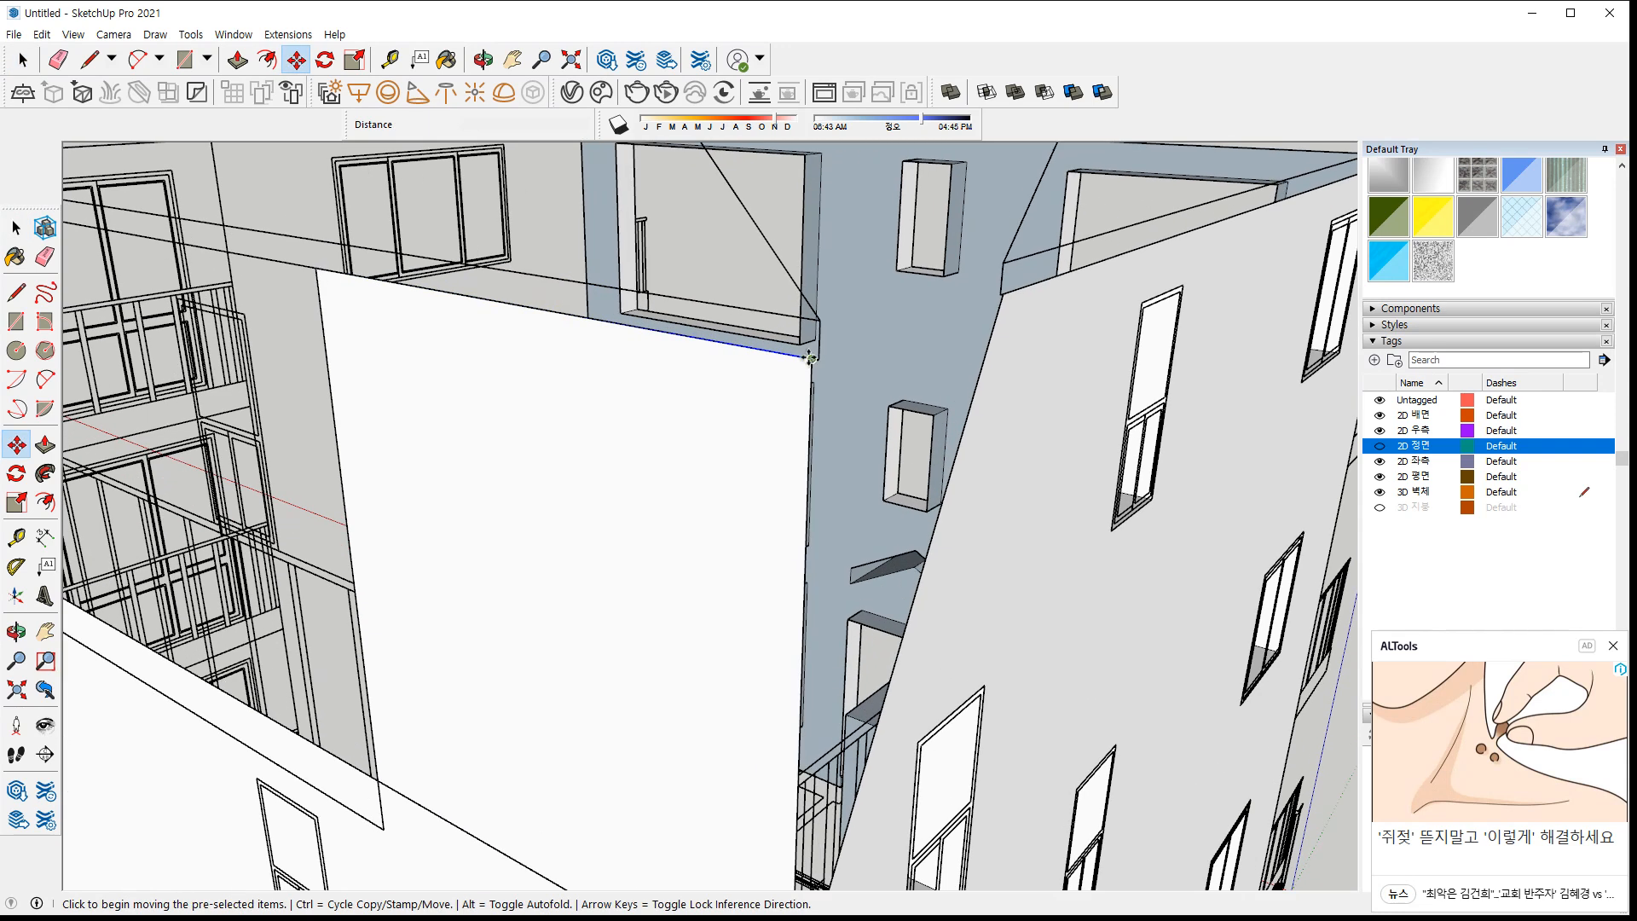
pyautogui.click(810, 358)
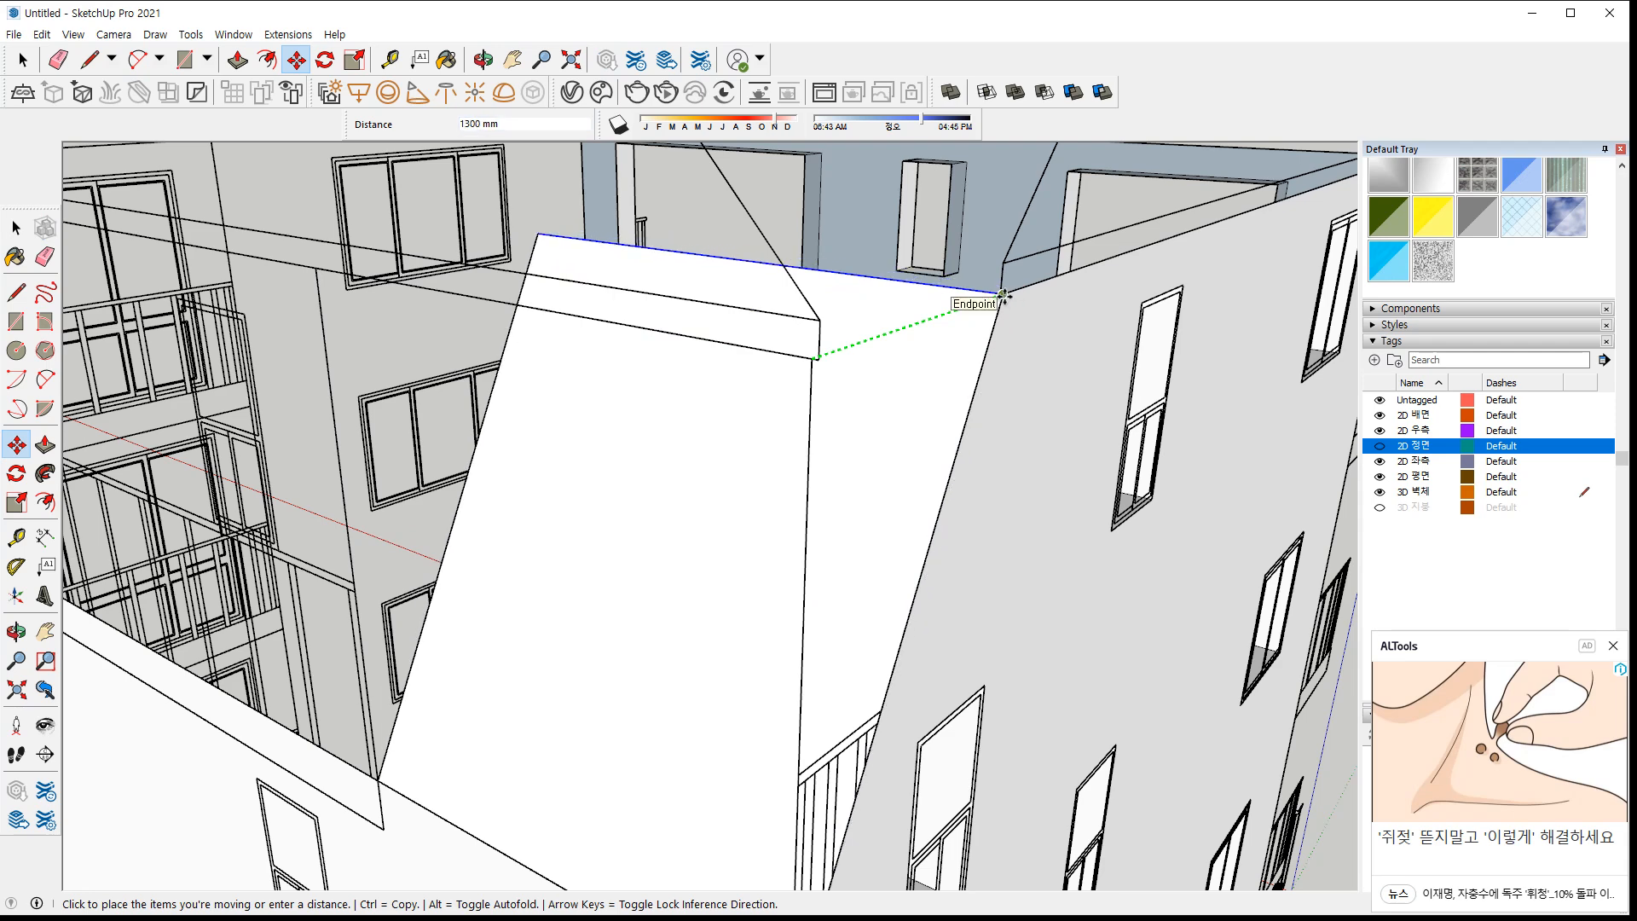
pyautogui.click(1003, 296)
pyautogui.scroll(-3, 603, 486)
pyautogui.moveTo(603, 486); pyautogui.dragTo(902, 606, button='middle')
pyautogui.press('m')
pyautogui.scroll(-10, 902, 606)
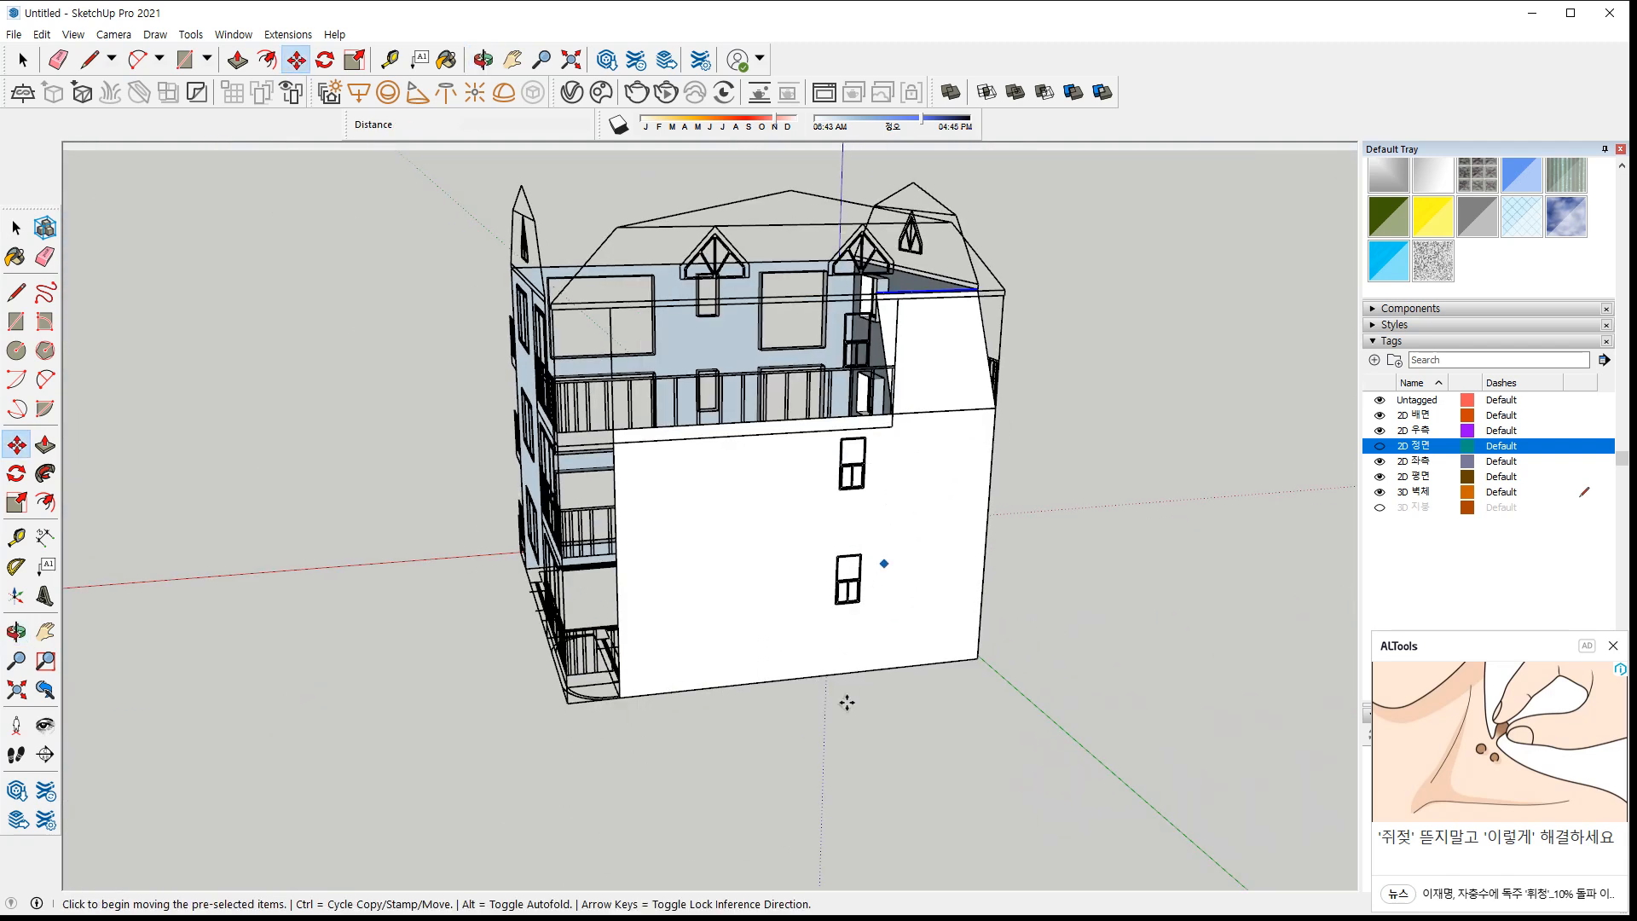
pyautogui.press('space')
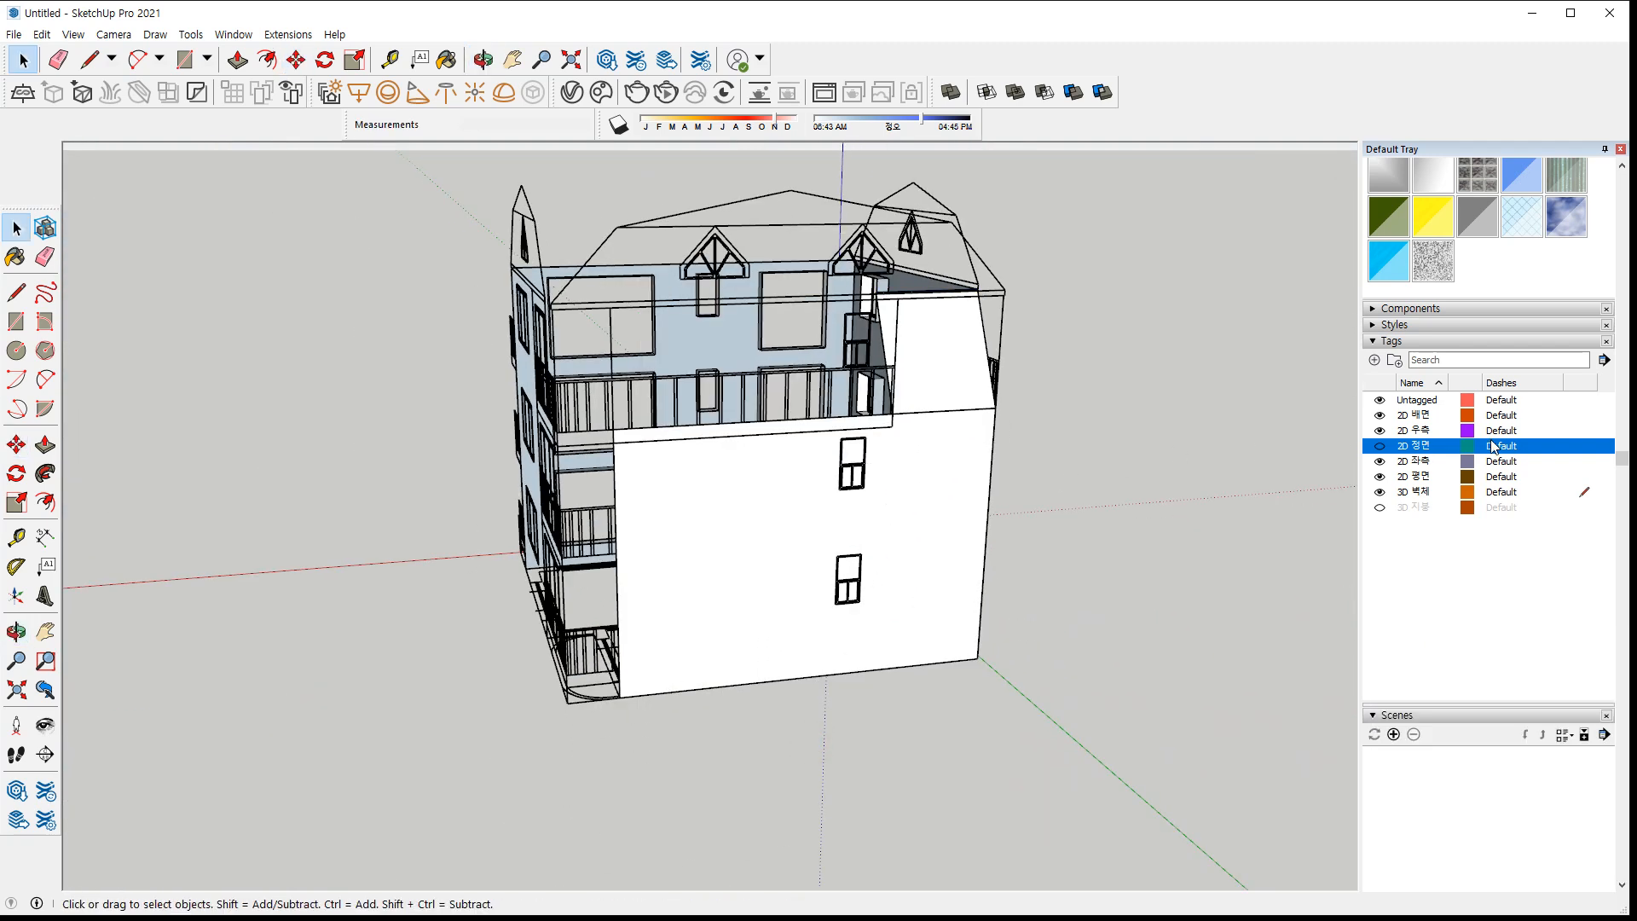
pyautogui.moveTo(635, 275); pyautogui.dragTo(909, 437, button='middle')
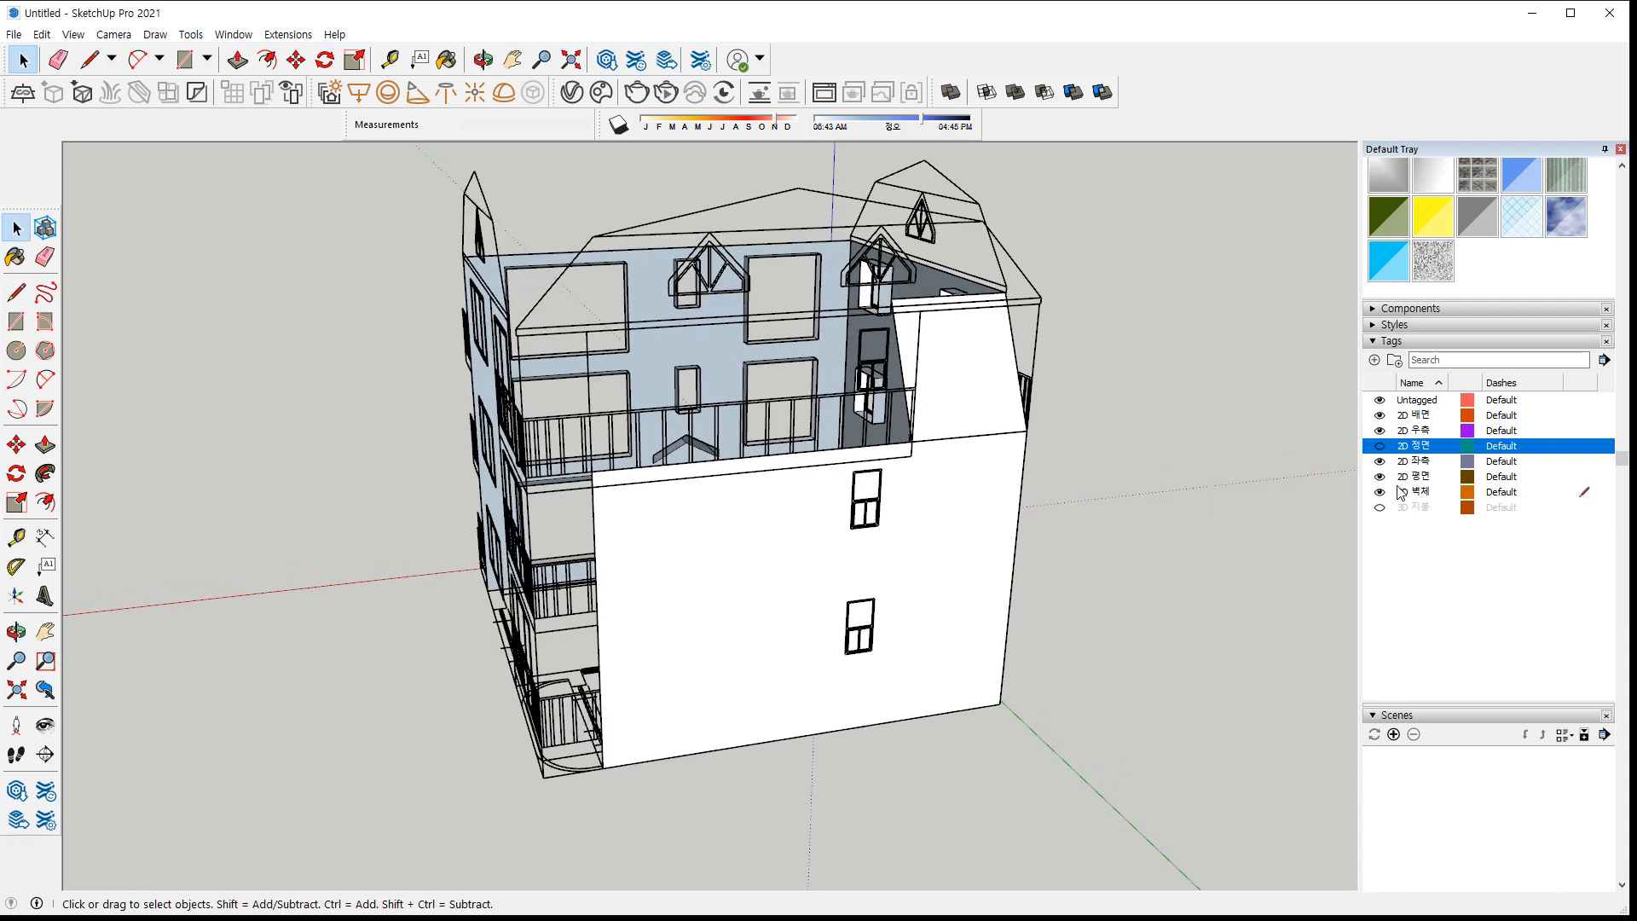
# Hide the 2D 배면, 2D 우측, 2D 좌측 and 2D 평면 tags
pyautogui.click(1381, 417)
pyautogui.click(1381, 432)
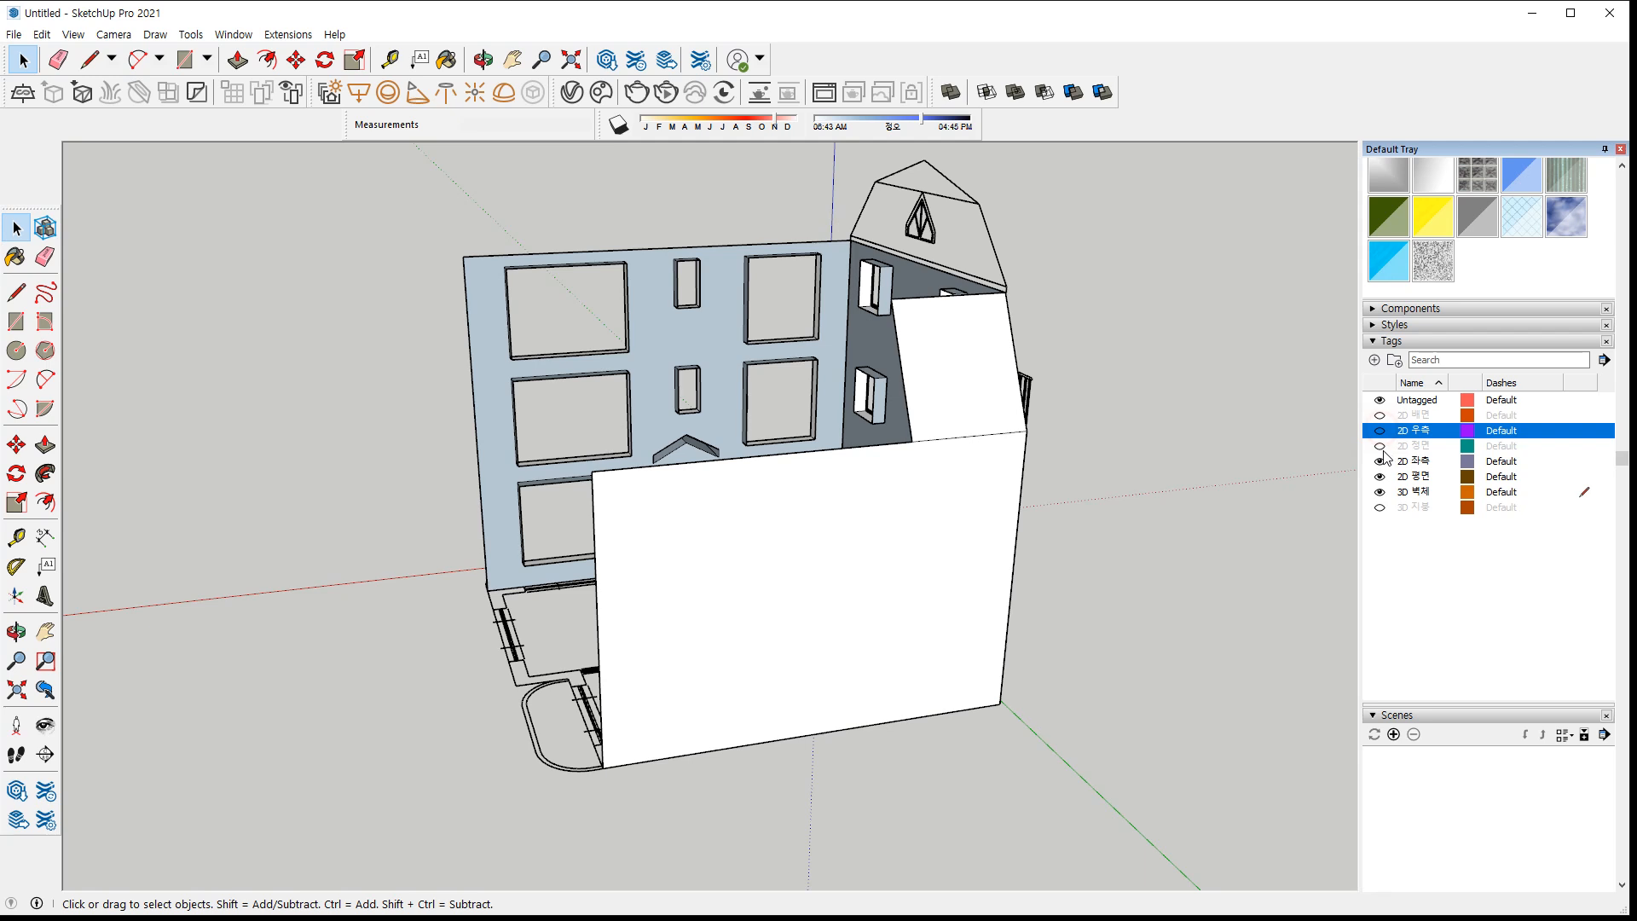
pyautogui.click(1381, 462)
pyautogui.click(1381, 475)
# Draw a vertical line down from the sloped upper rear wall's inner top corner and a 1300 mm line back, closing the triangular side face
pyautogui.moveTo(972, 514); pyautogui.dragTo(1015, 508, button='middle')
pyautogui.scroll(2, 979, 440)
pyautogui.press('l')
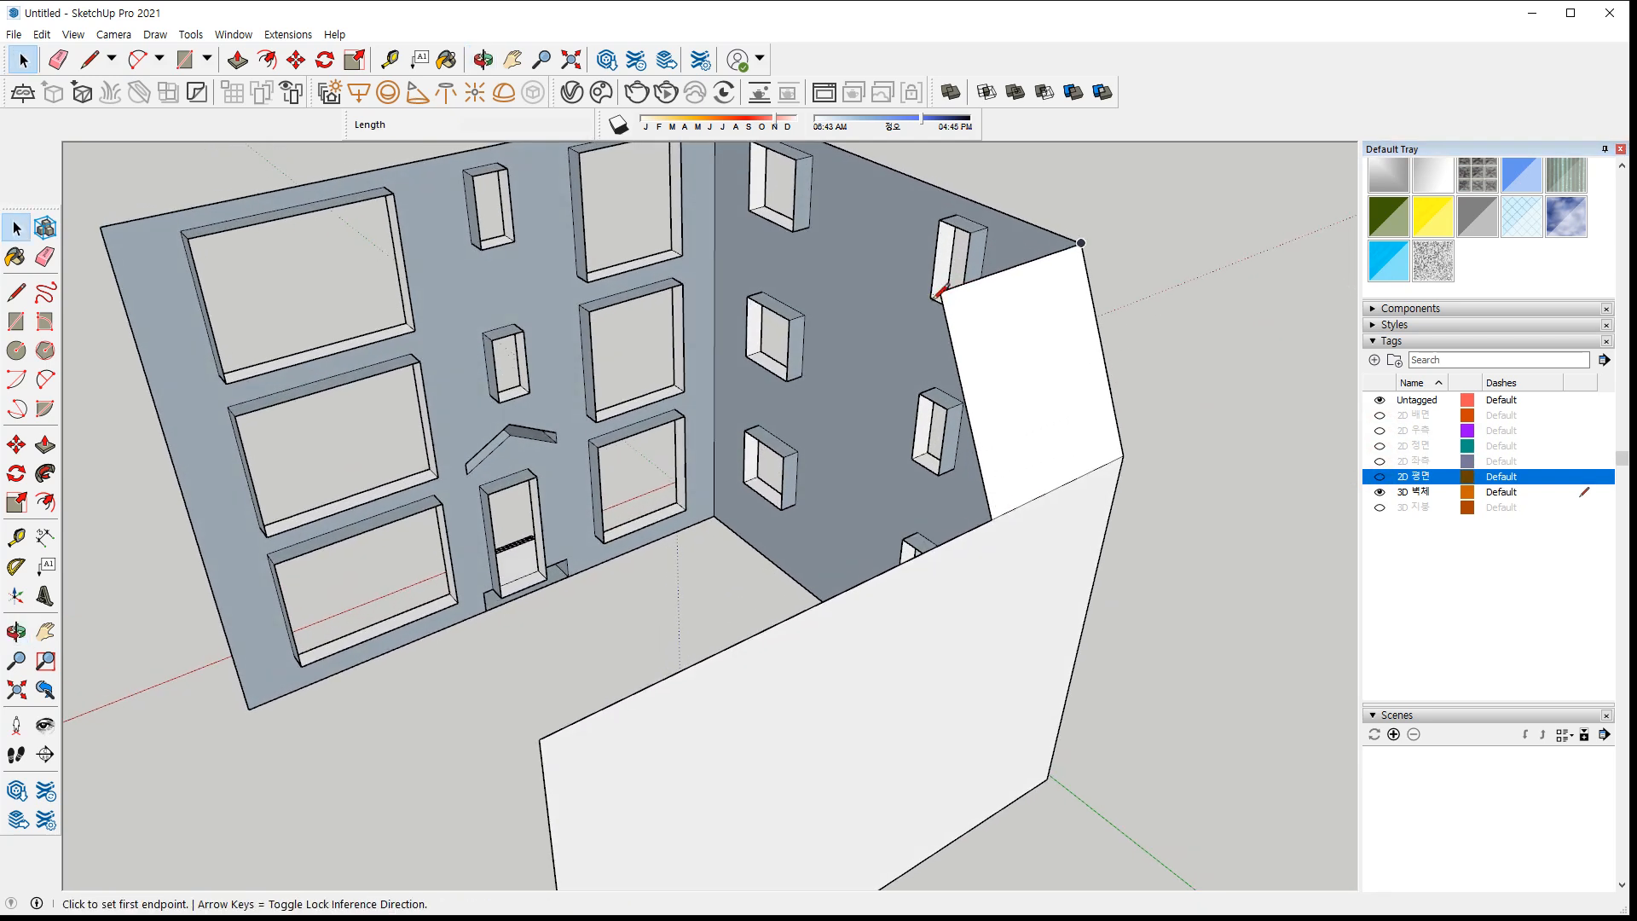
pyautogui.click(938, 292)
pyautogui.press('Left')
pyautogui.press('Right')
pyautogui.press('Up')
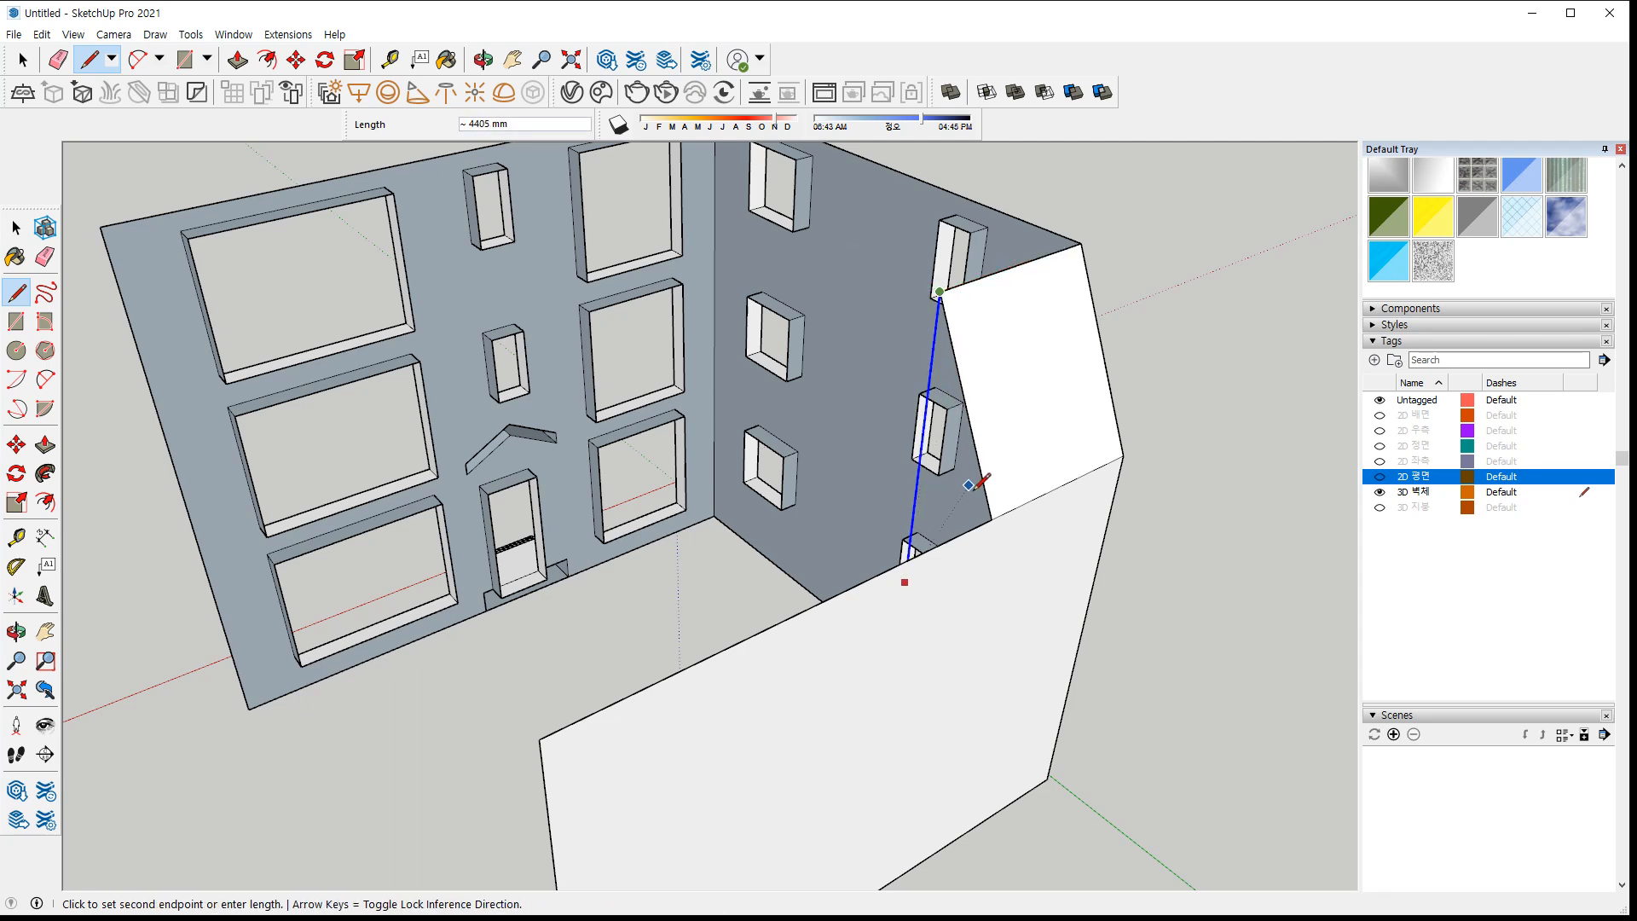
pyautogui.click(917, 473)
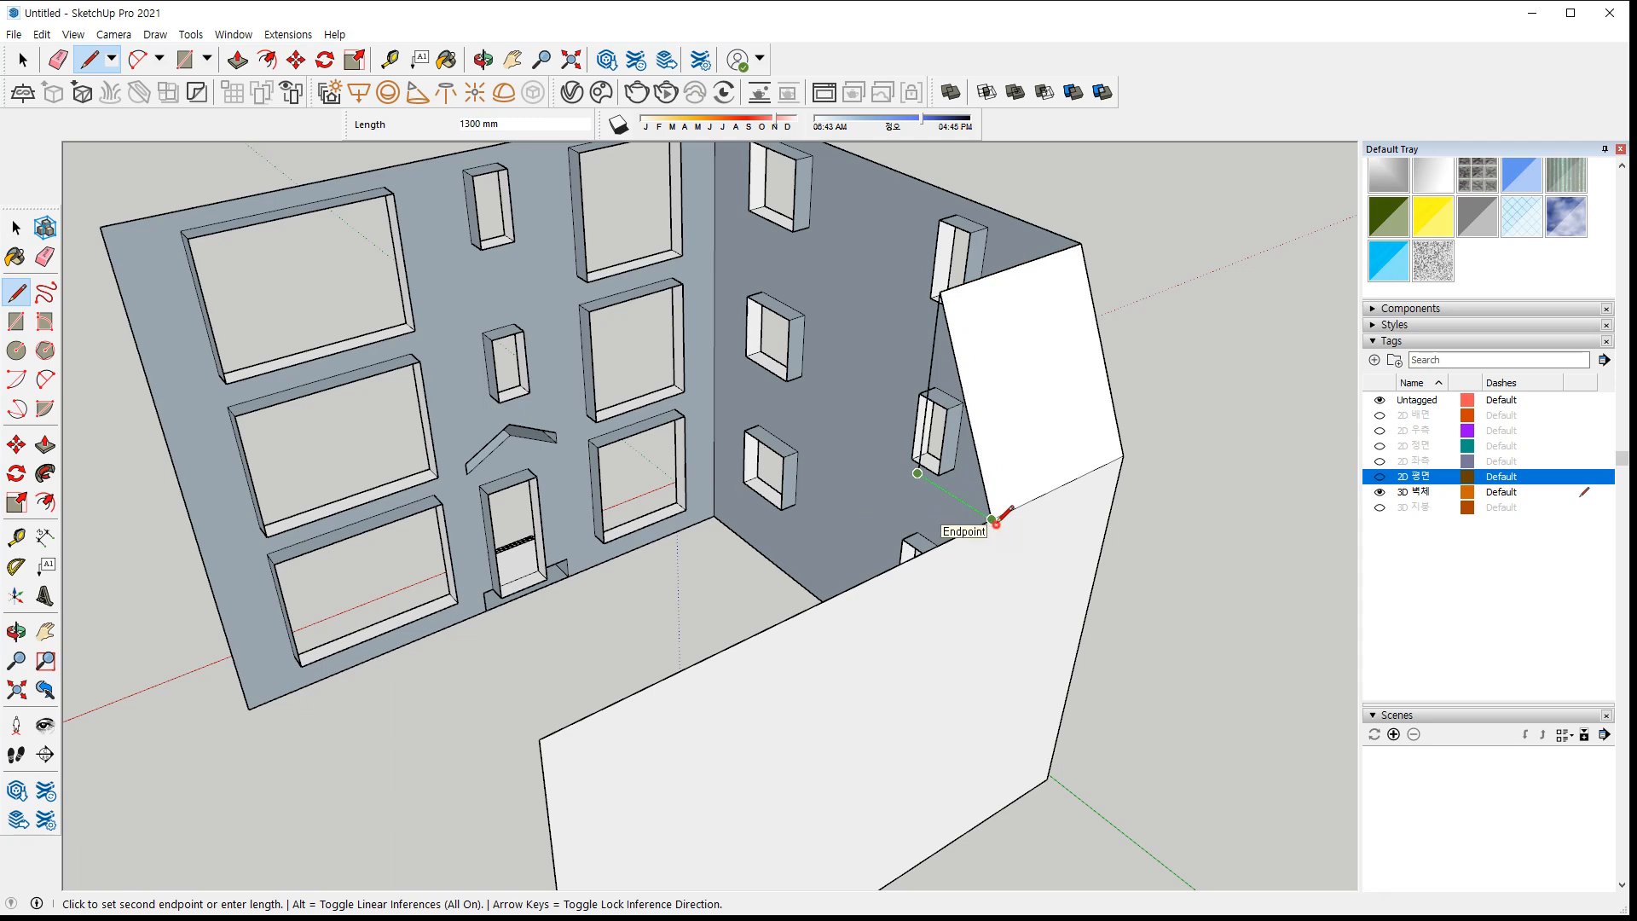
pyautogui.click(993, 519)
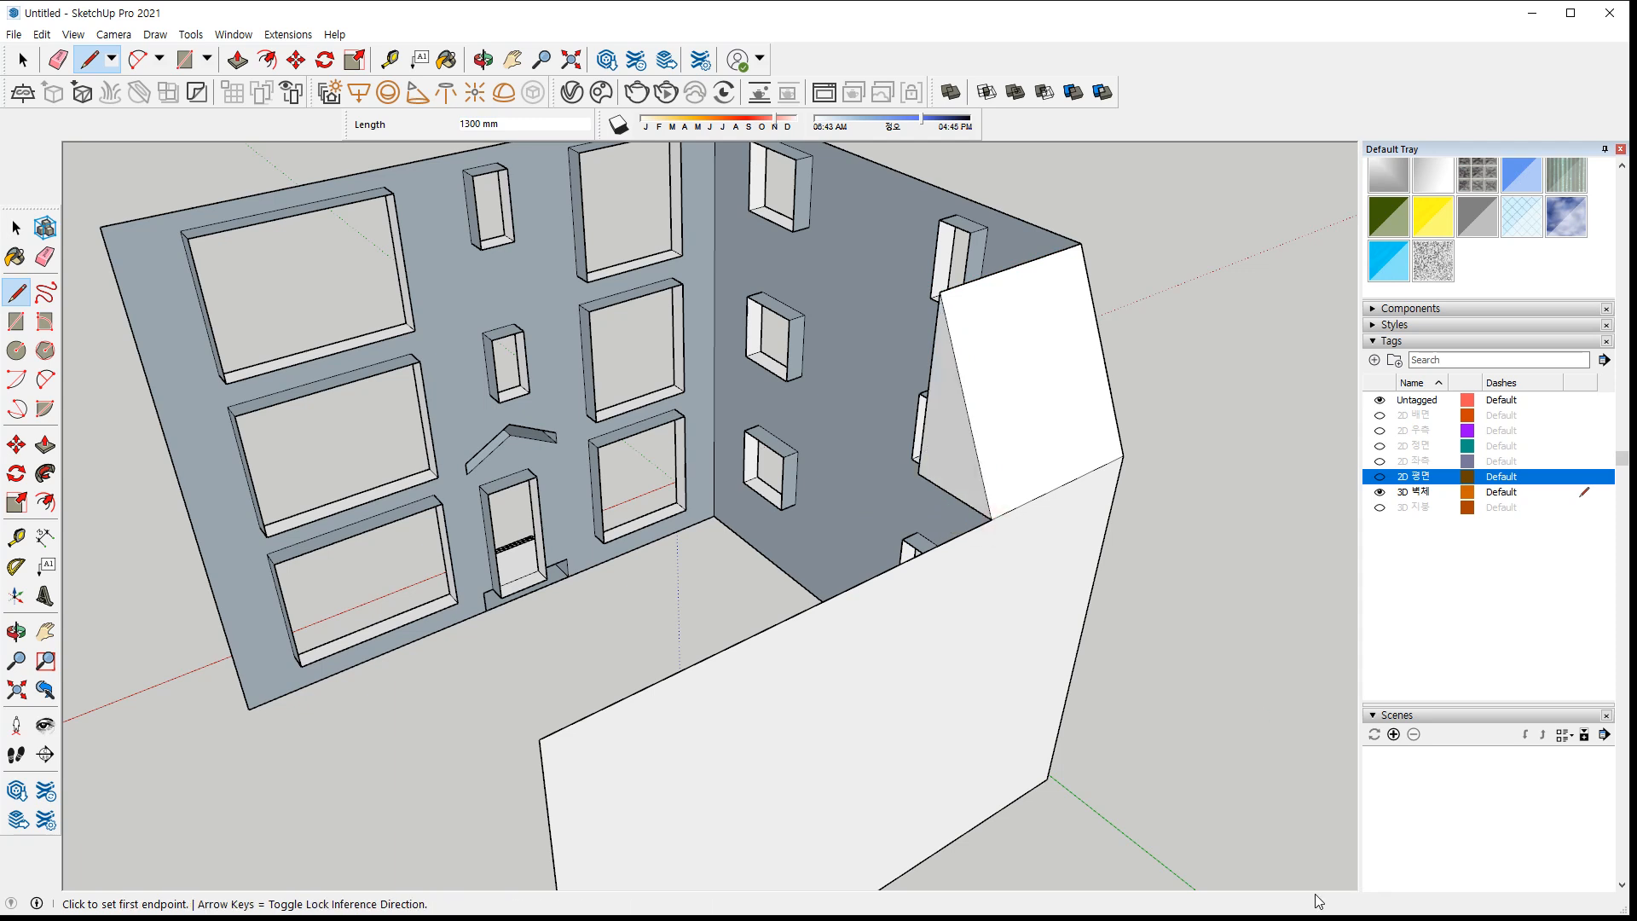
# Draw a 6400 x 1300 mm balcony floor behind the lower rear wall and a 6400 x 2580 mm set-back wall along its inner edge
pyautogui.press('r')
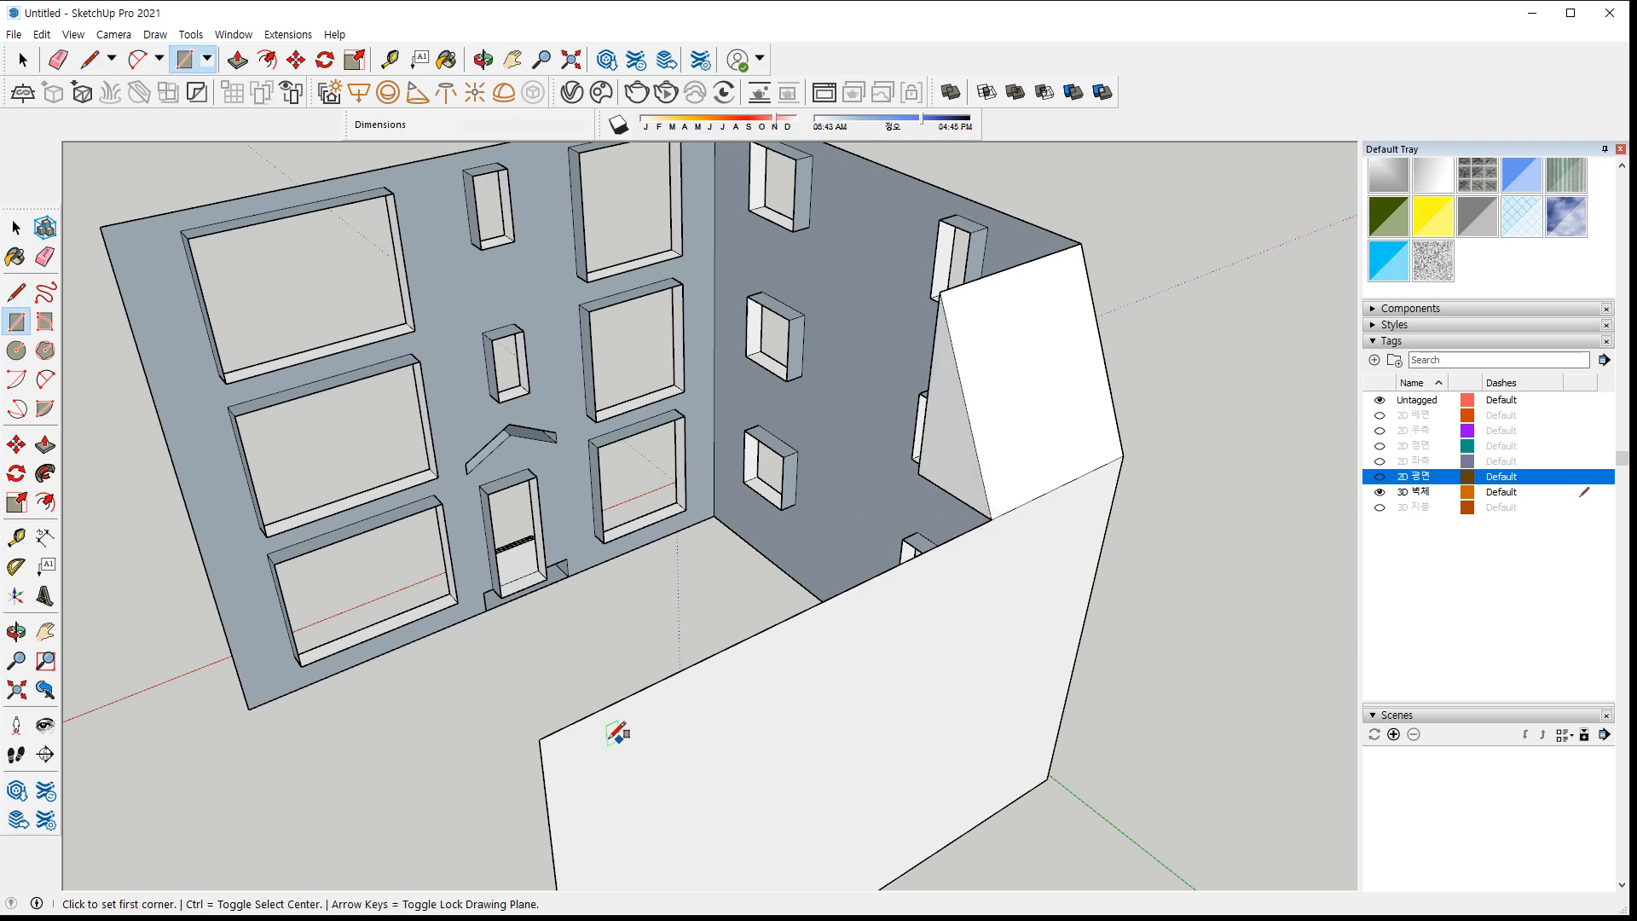
pyautogui.click(542, 737)
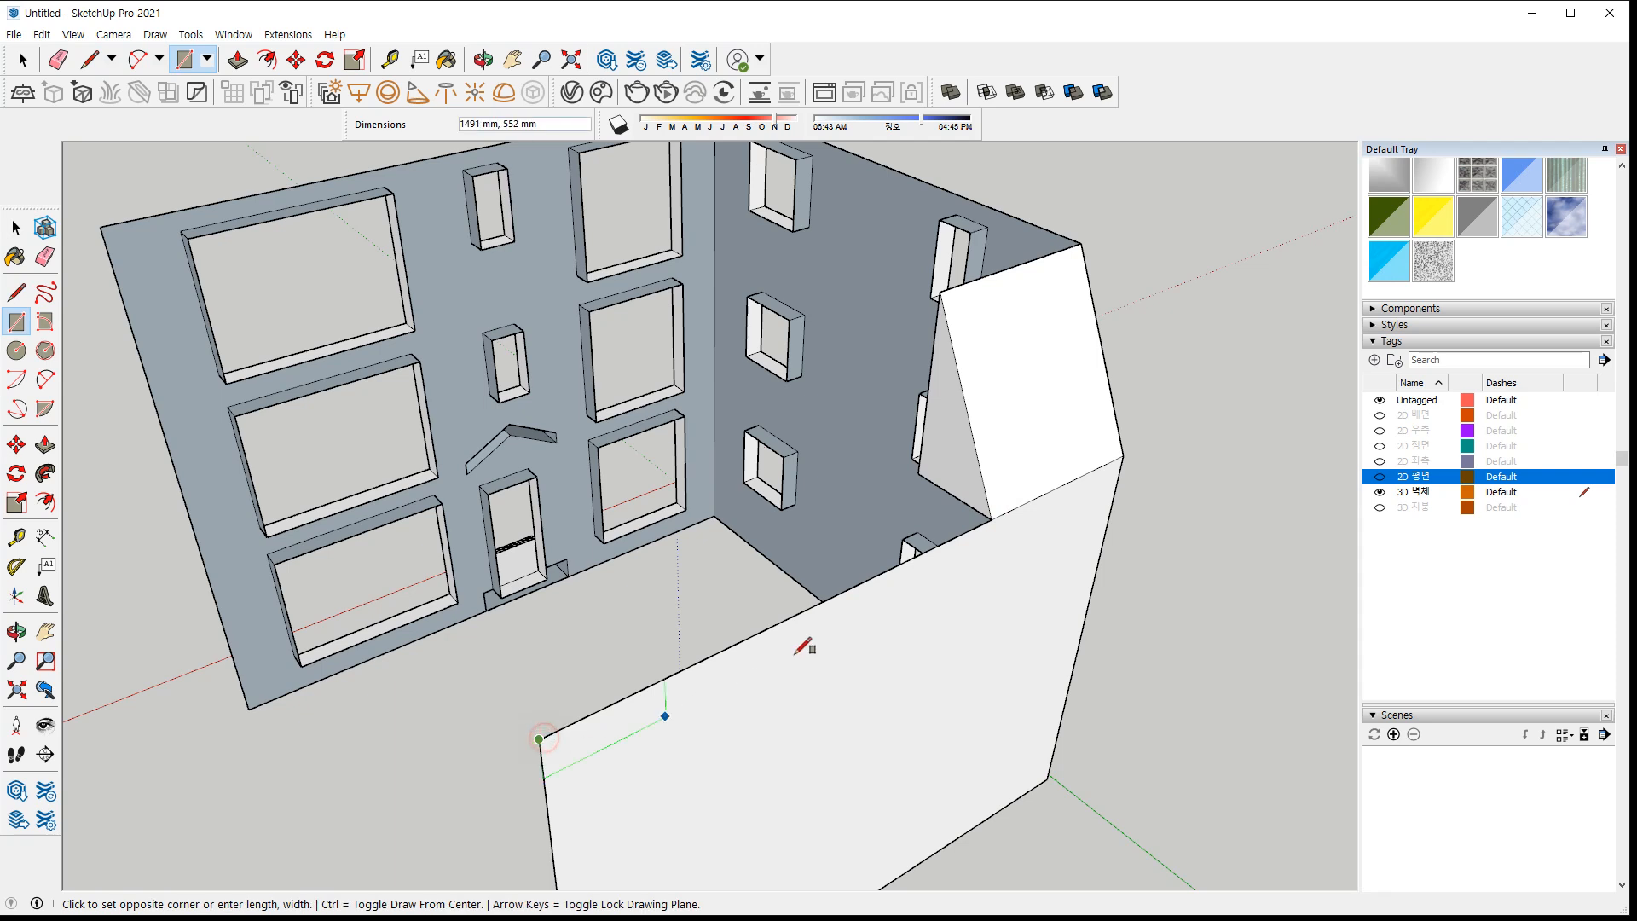
pyautogui.click(918, 474)
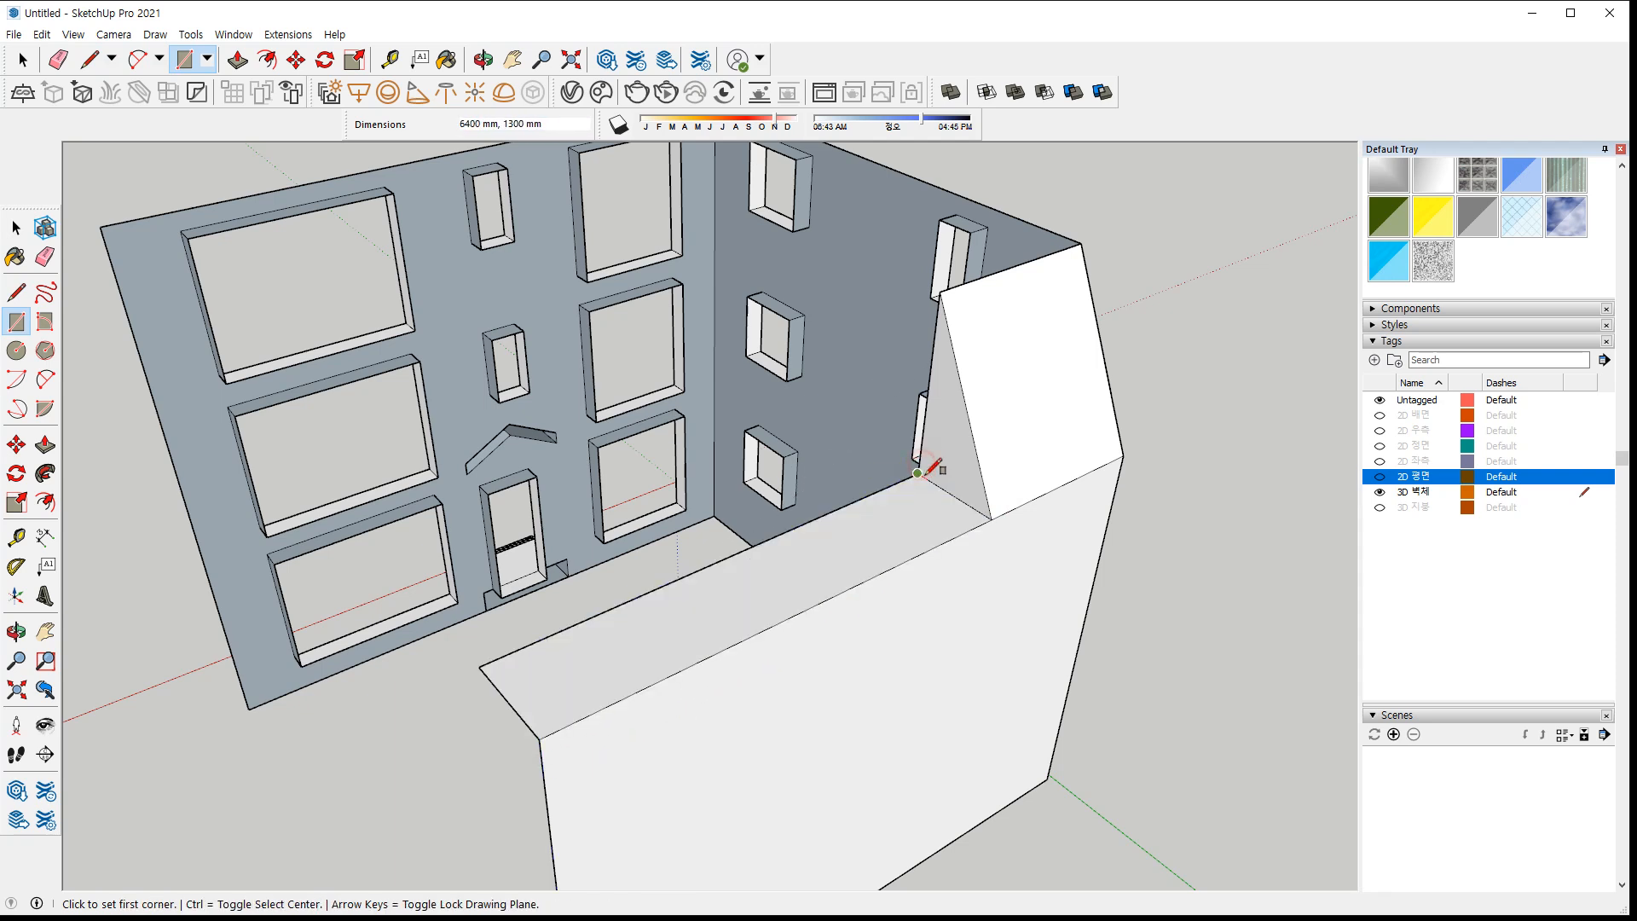
pyautogui.click(478, 666)
pyautogui.click(938, 291)
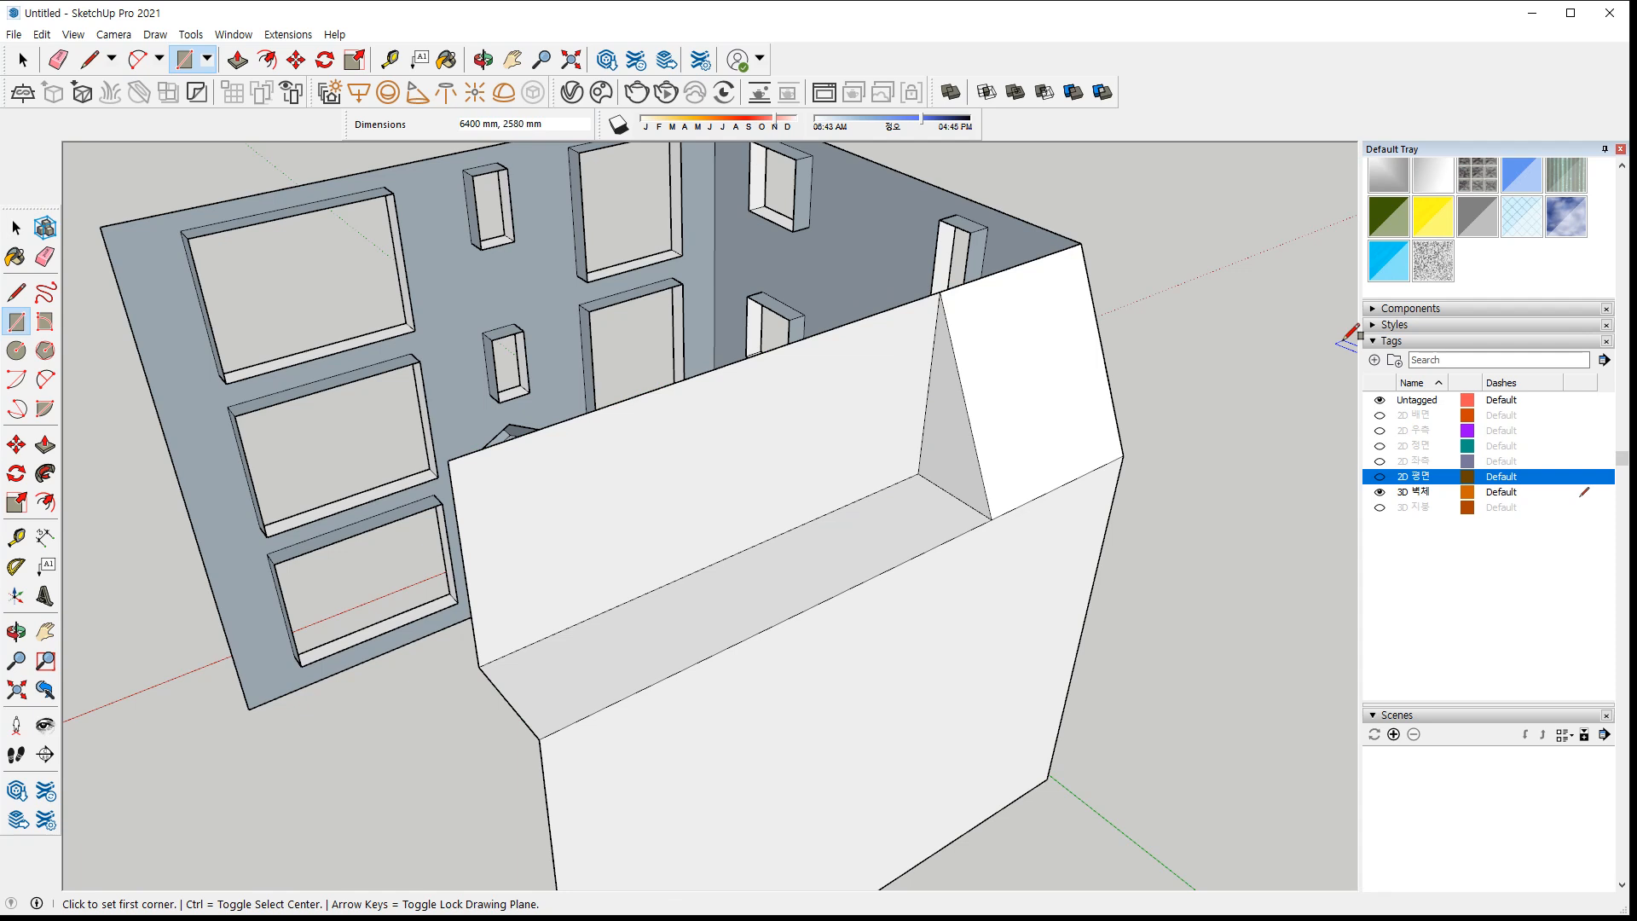
pyautogui.moveTo(982, 314); pyautogui.dragTo(994, 366, button='middle')
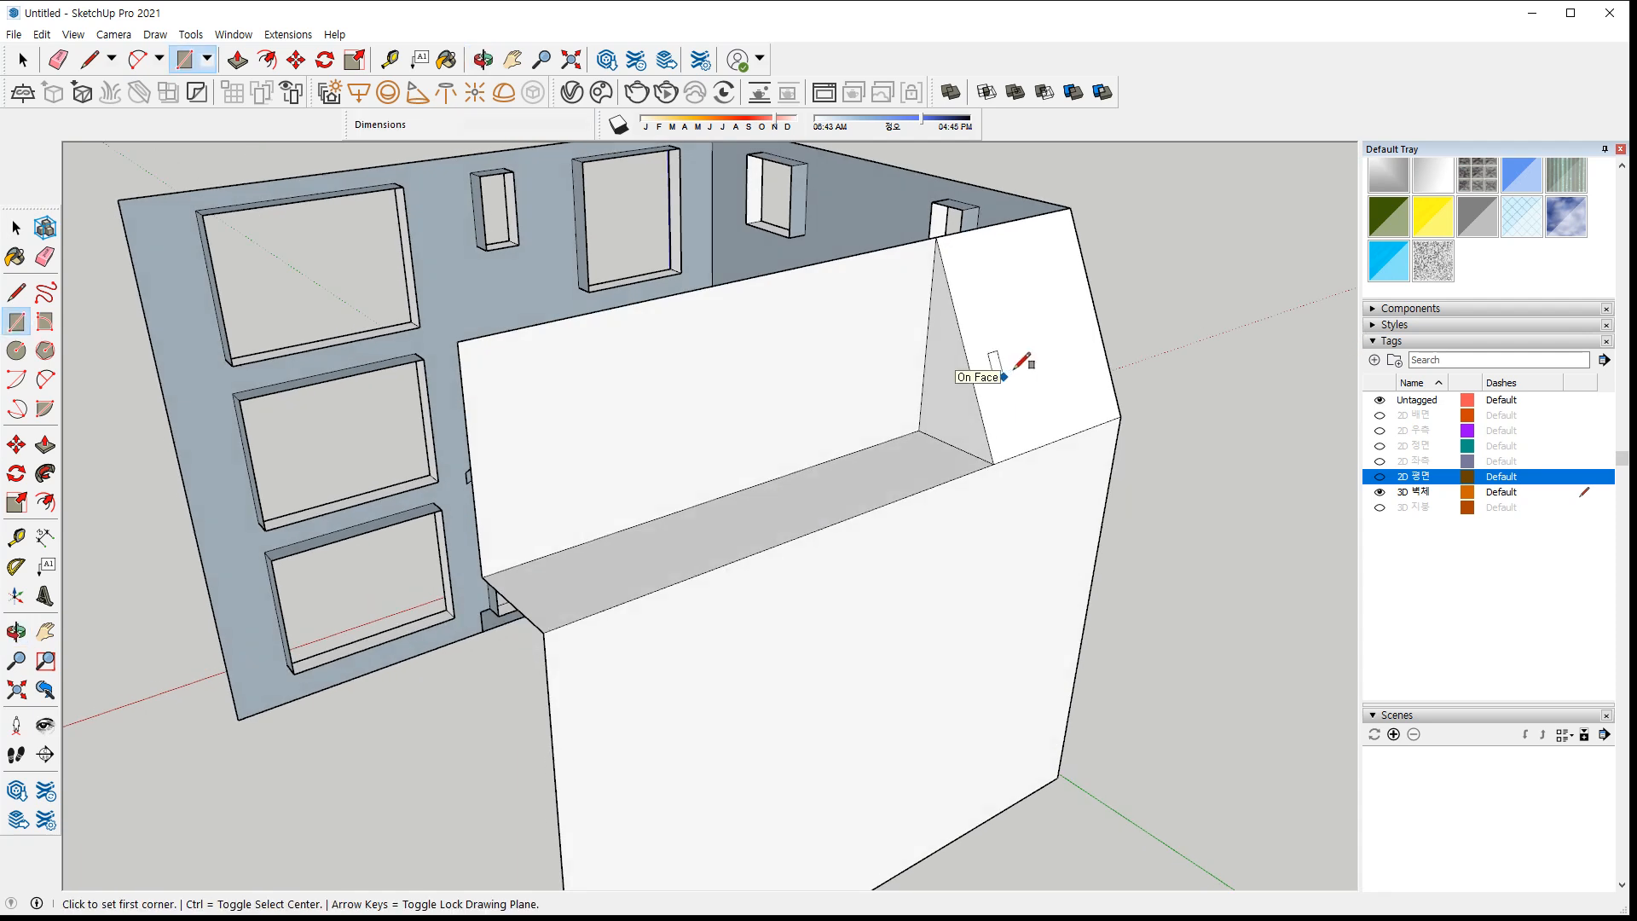
# Show the 2D 배면 tag and draw a 1170 x 570 mm rectangle over the lowest window on the rear wall
pyautogui.press('ctrl')
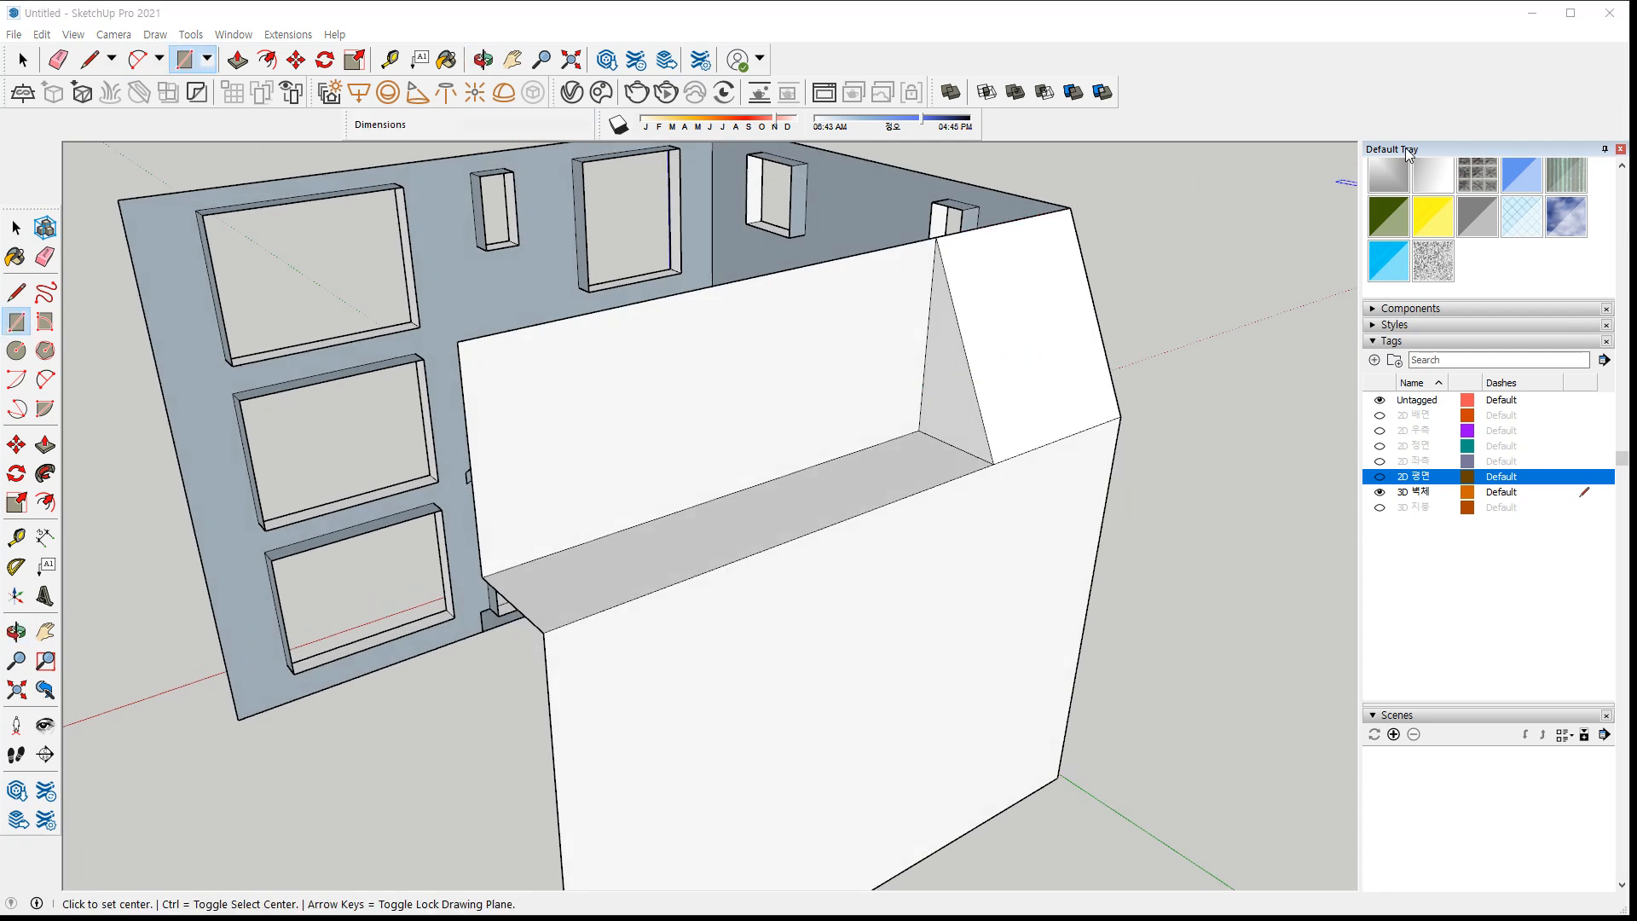
pyautogui.click(1380, 415)
pyautogui.click(1380, 431)
pyautogui.click(1379, 430)
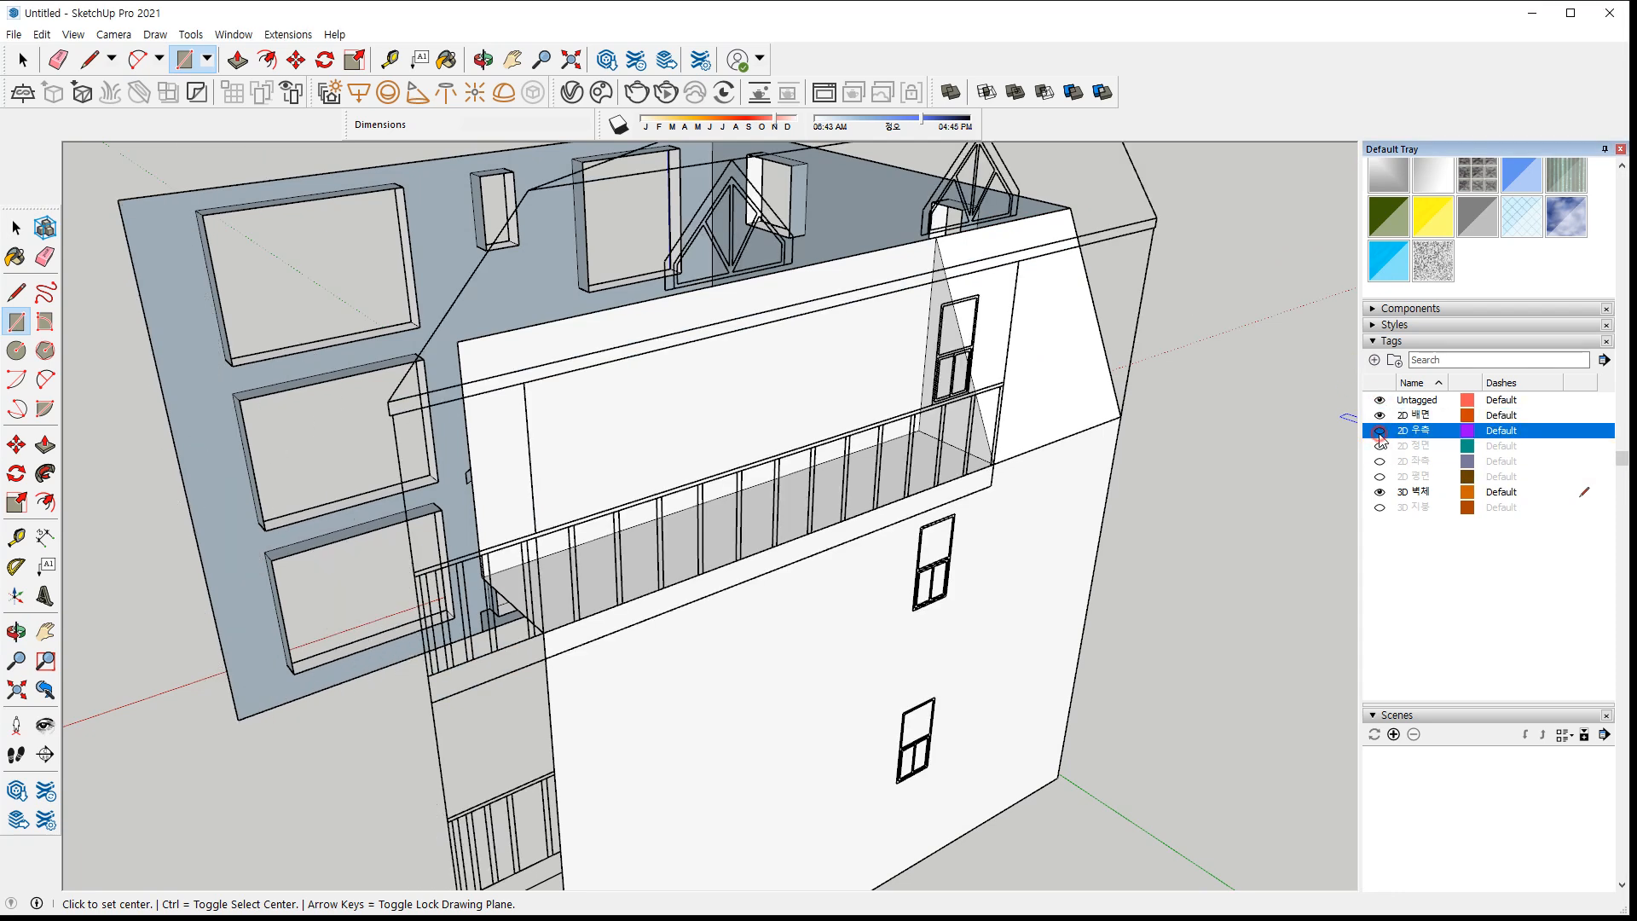
pyautogui.scroll(10, 734, 767)
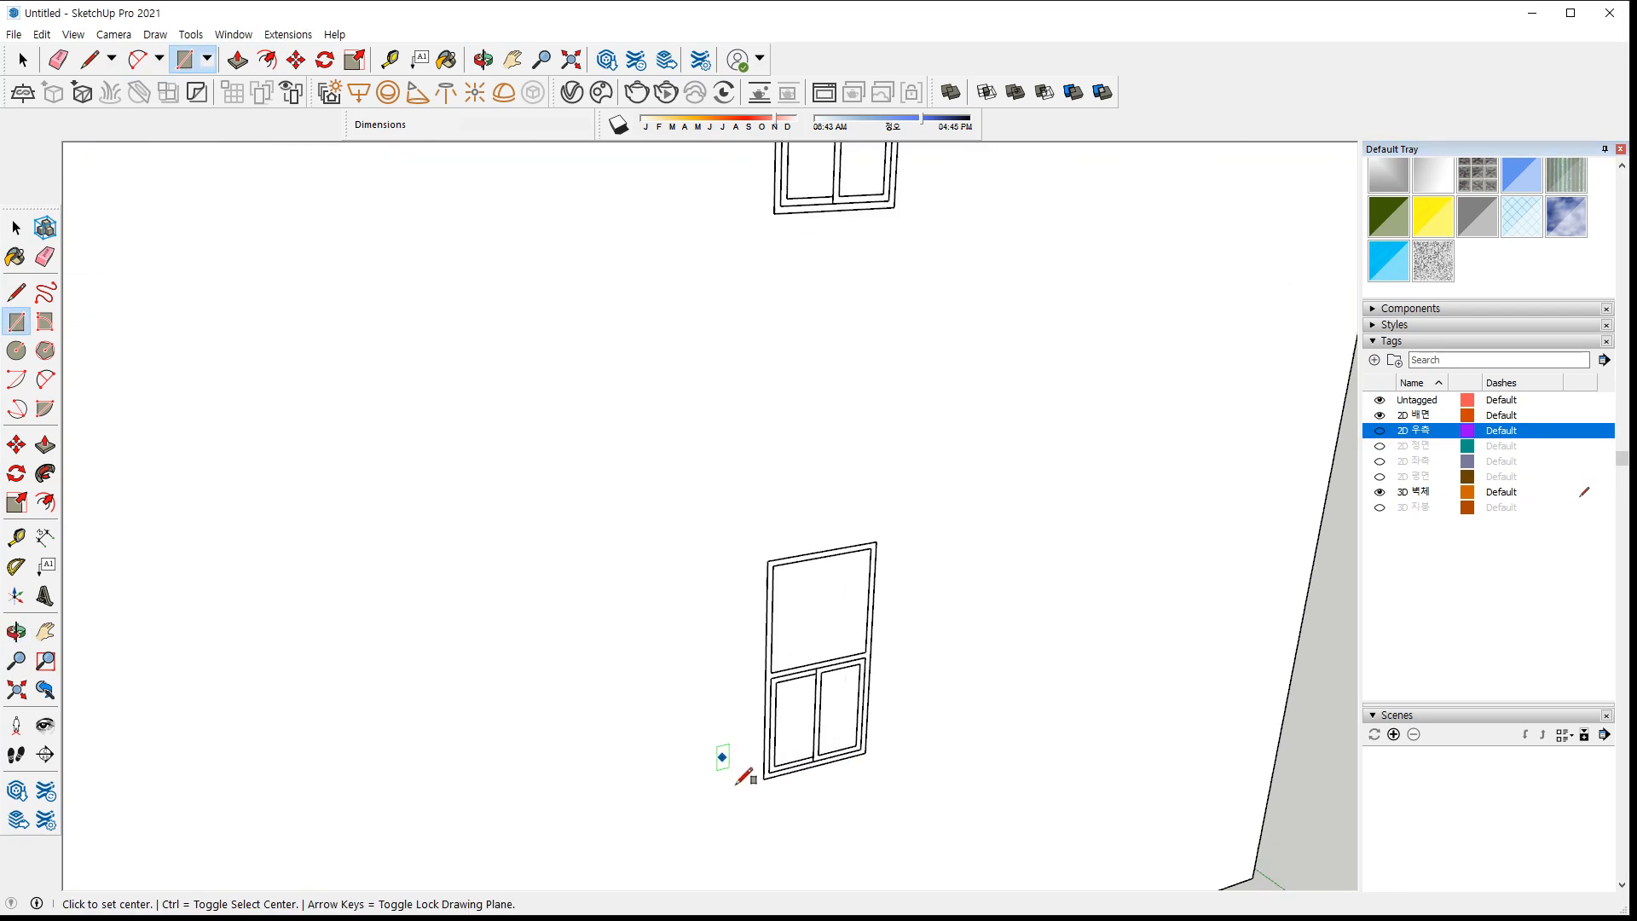
pyautogui.click(761, 777)
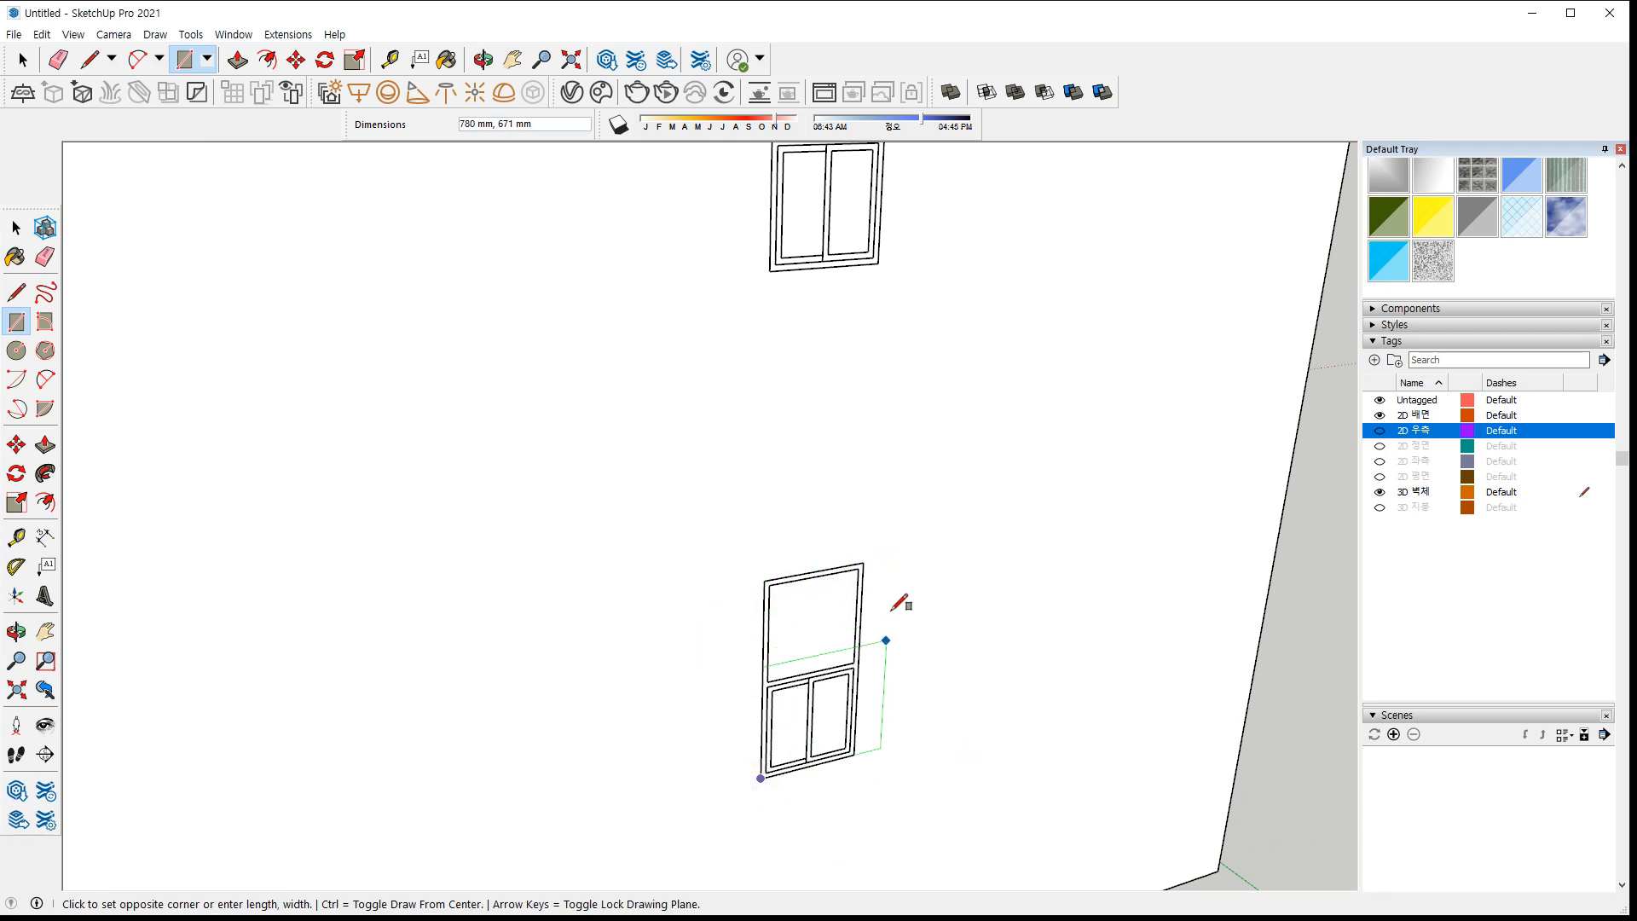
pyautogui.scroll(2, 870, 558)
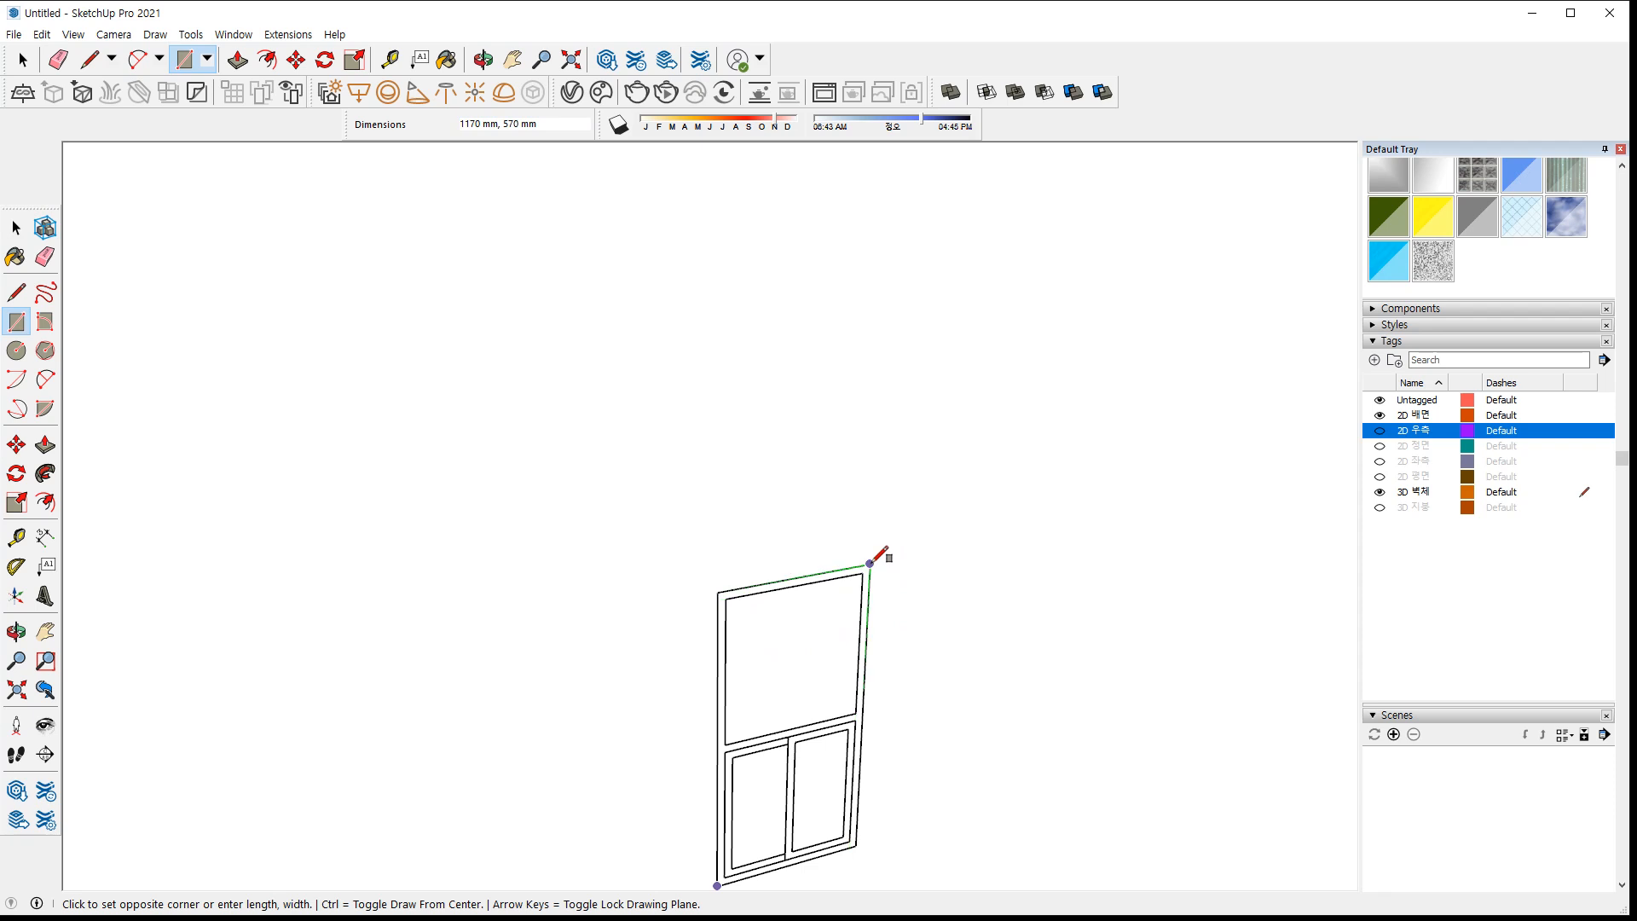
pyautogui.click(872, 563)
# Move the side edge of the lowest rear window's rectangle 30 mm outward onto the frame's outer edge
pyautogui.press('space')
pyautogui.click(820, 653)
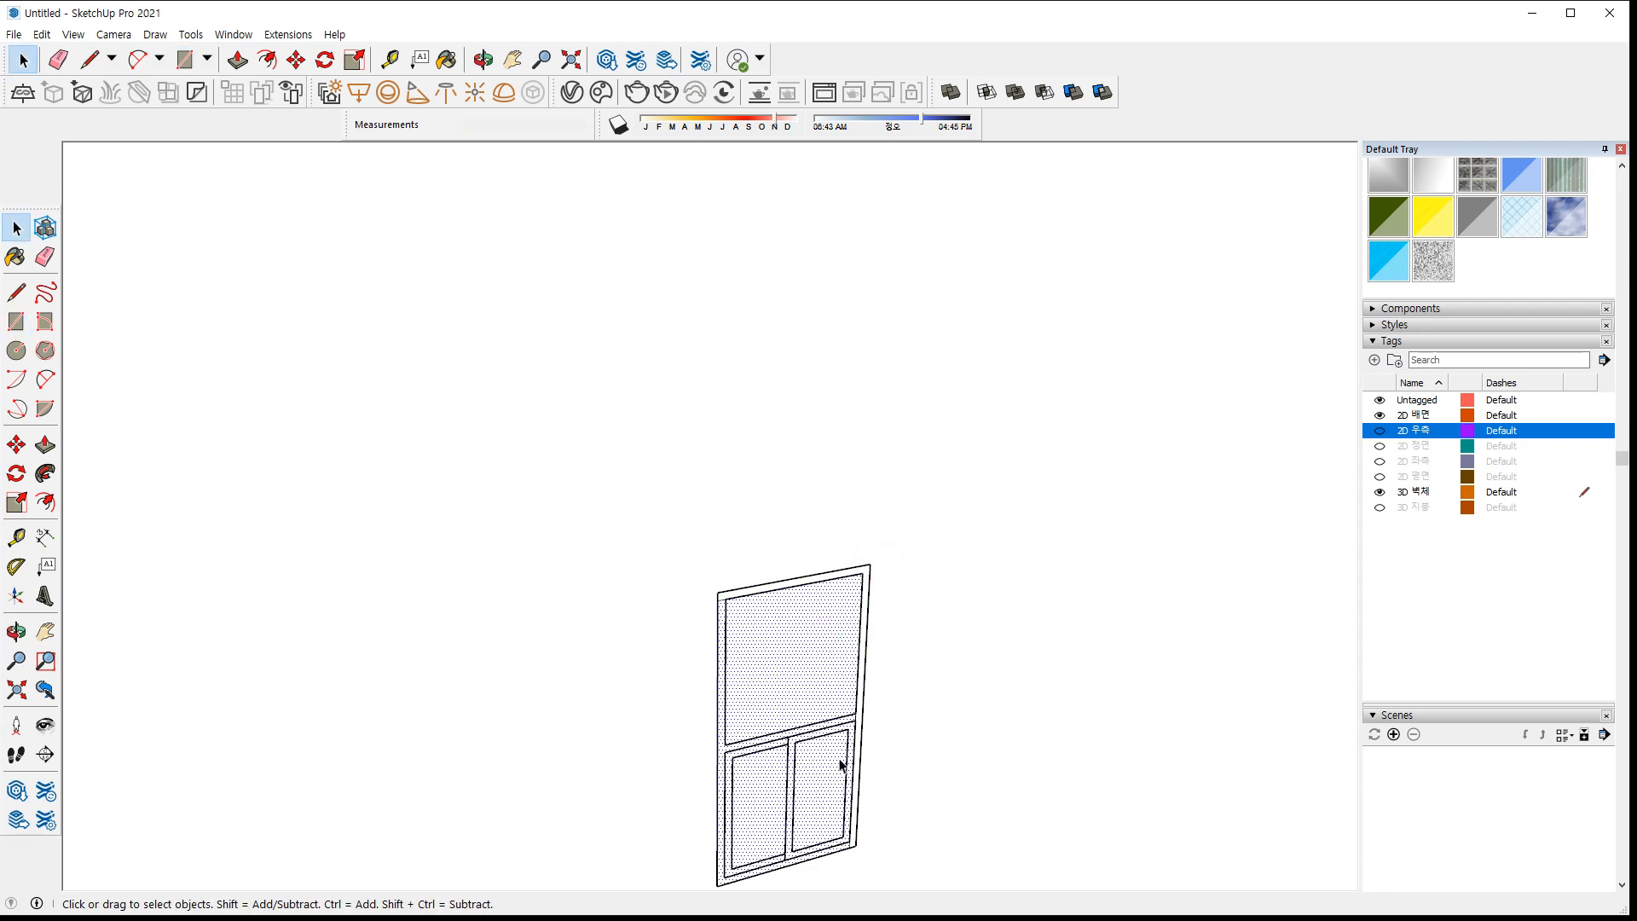
pyautogui.press('m')
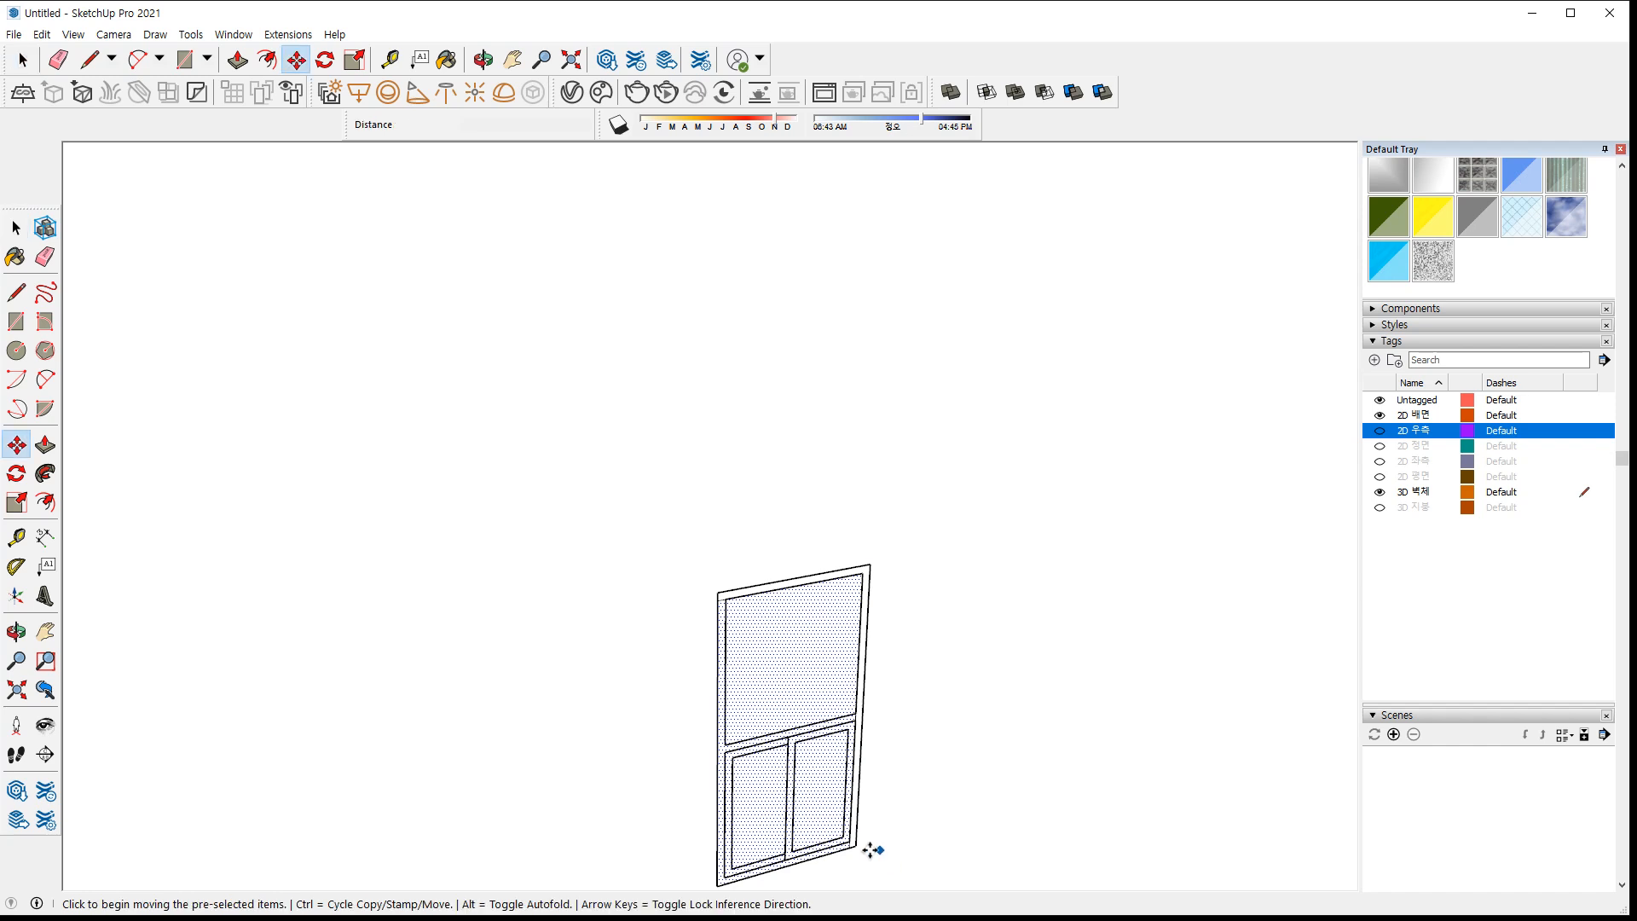
pyautogui.scroll(2, 837, 755)
pyautogui.press('Escape')
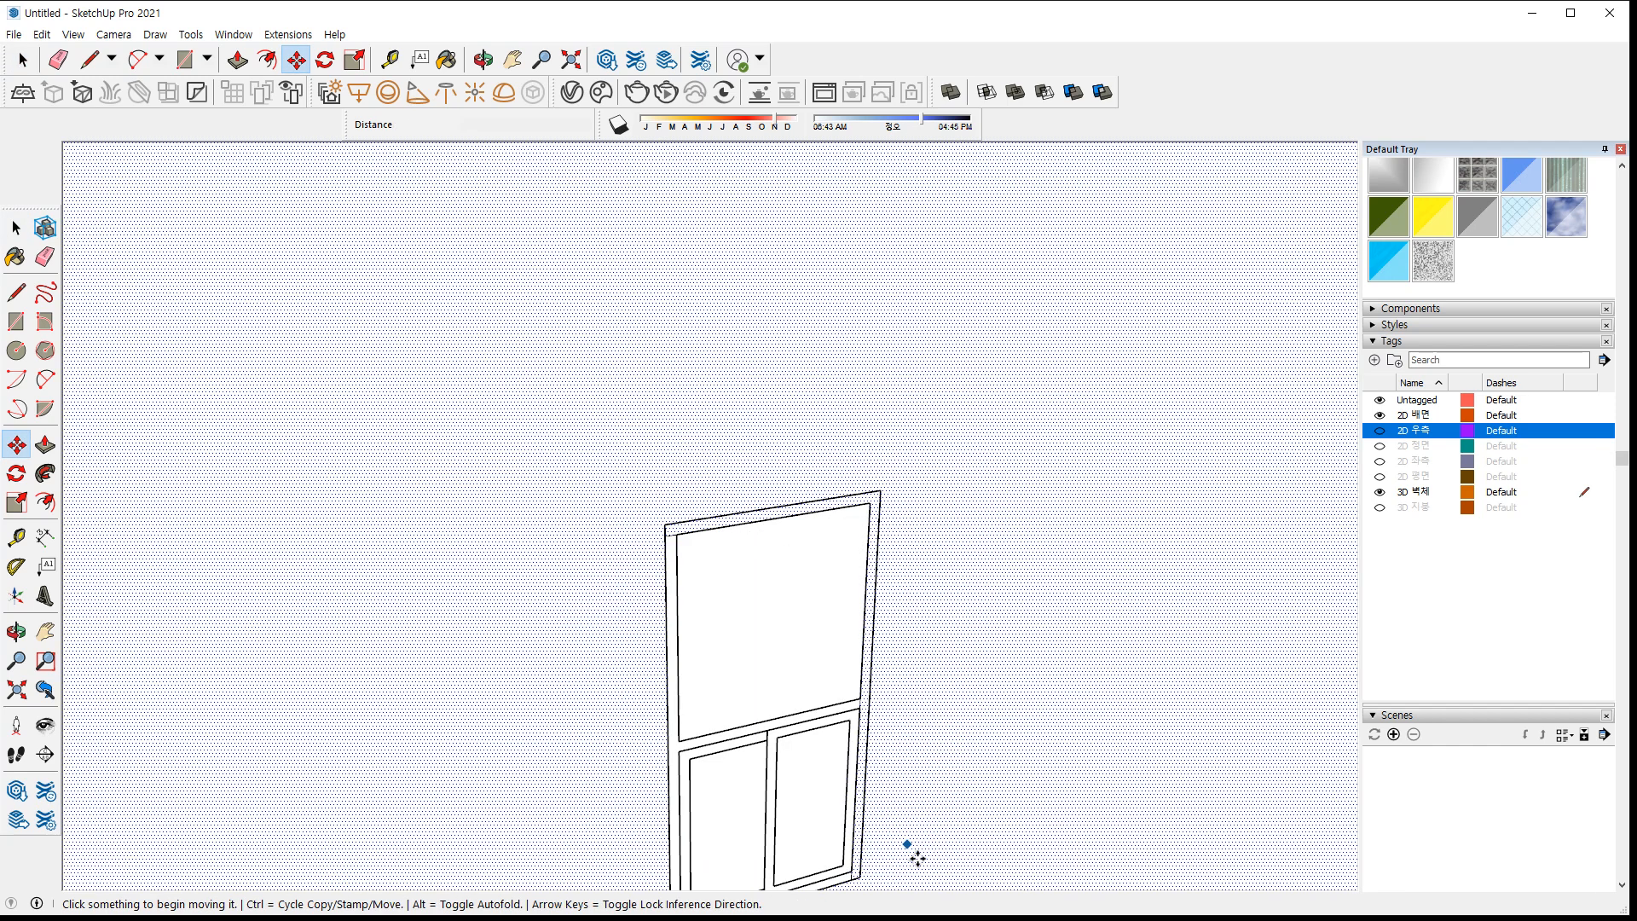
pyautogui.press('space')
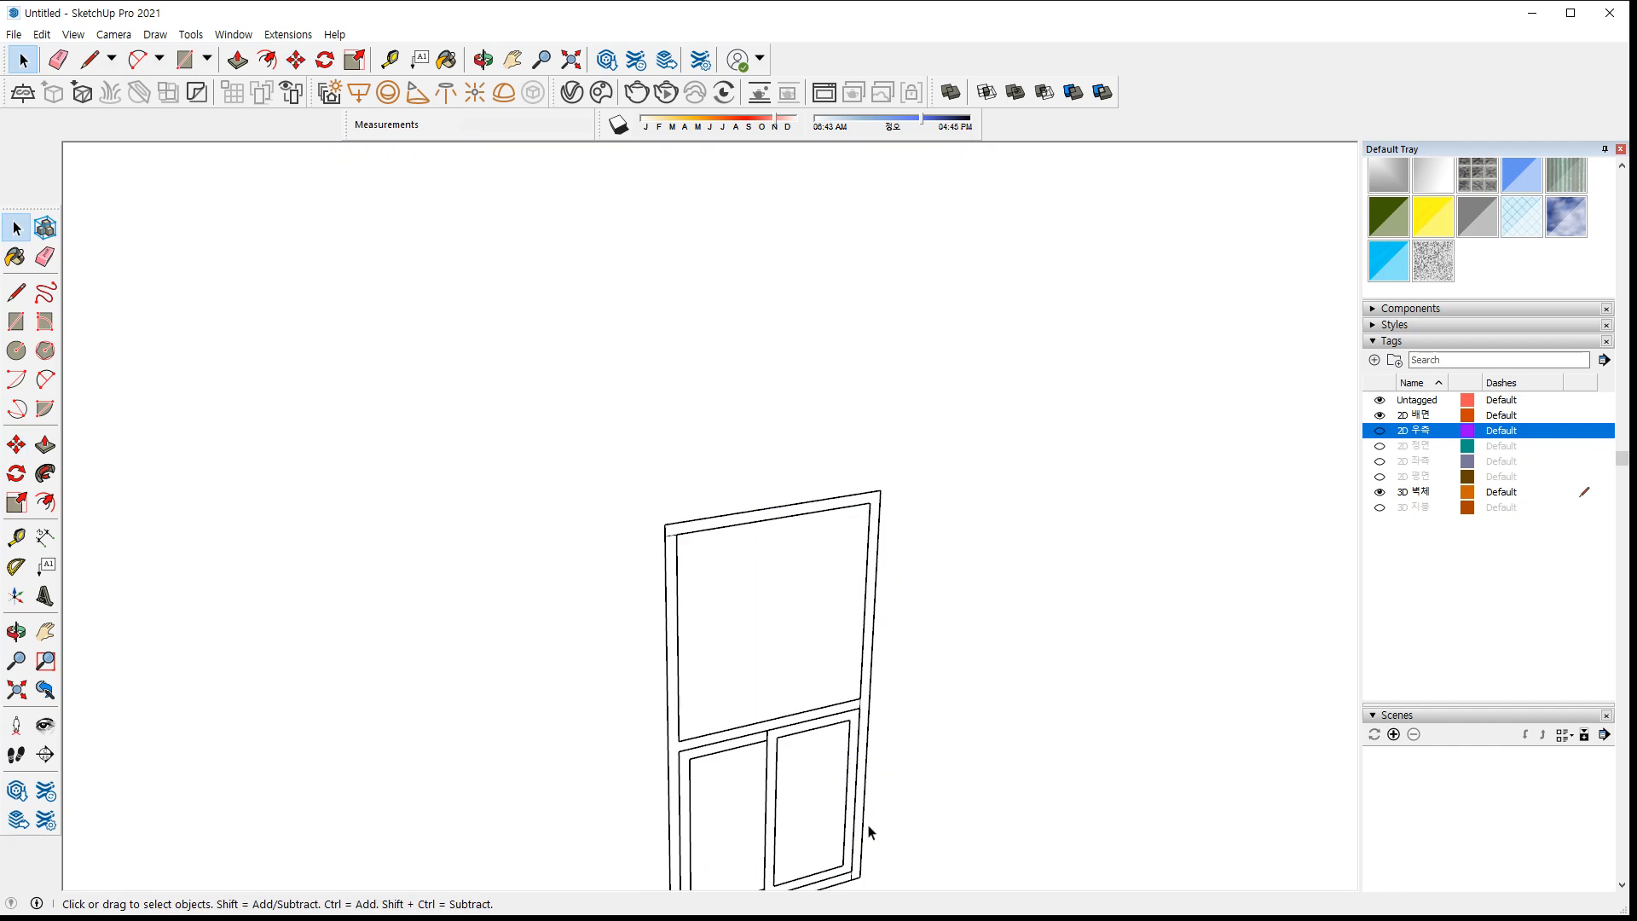
pyautogui.press('m')
pyautogui.click(848, 881)
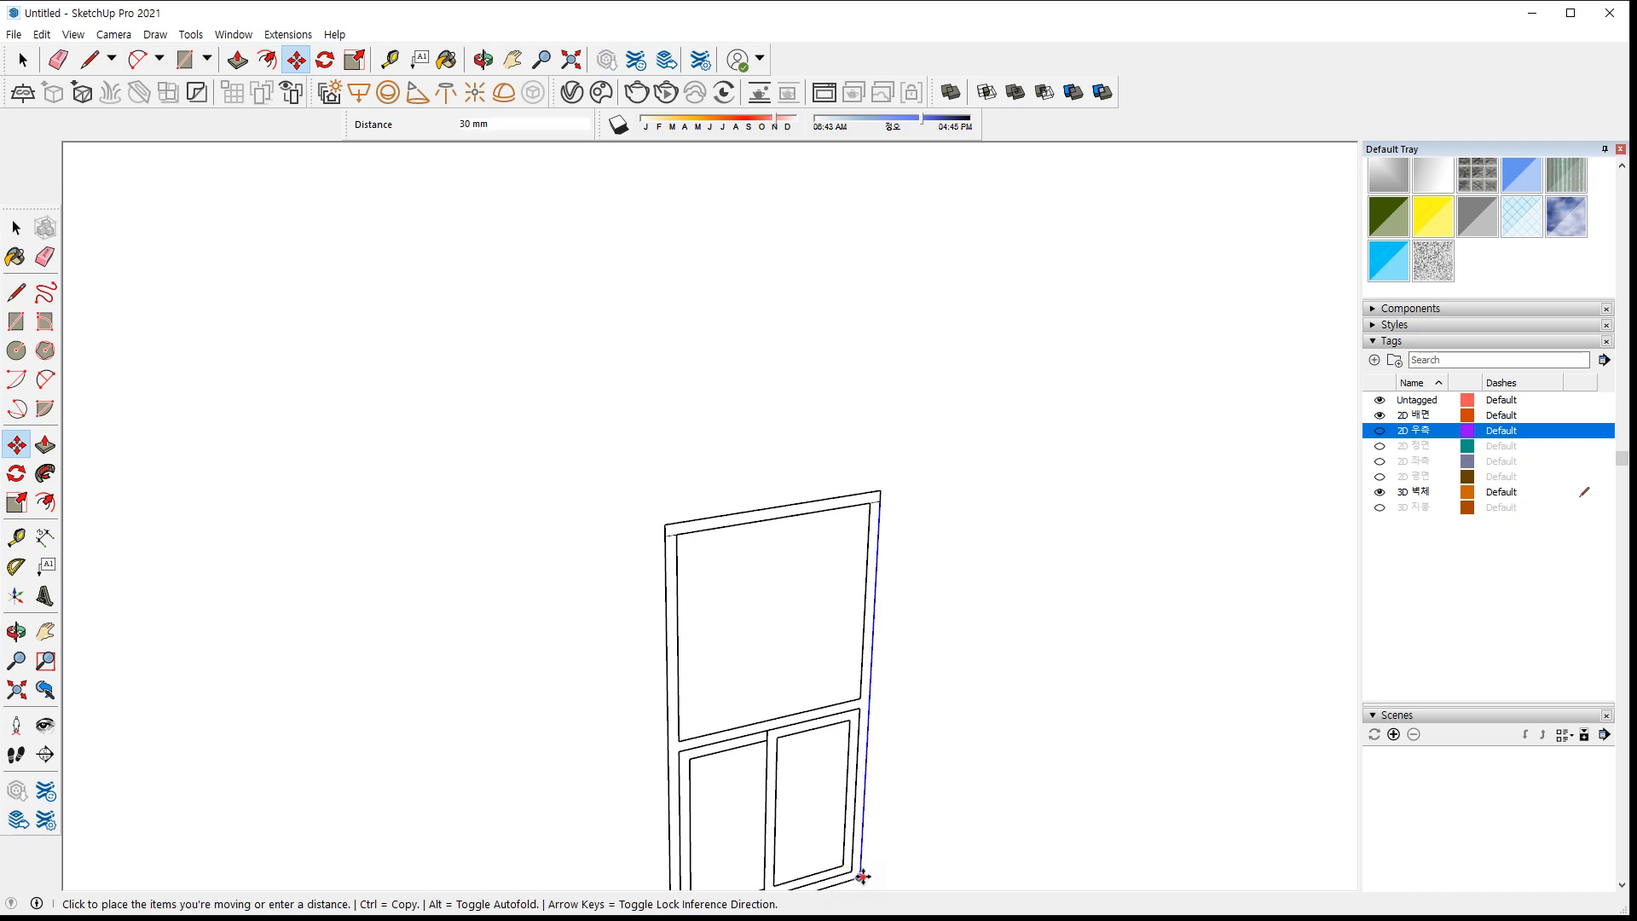
pyautogui.click(861, 876)
# Copy the lowest rear window's rectangle 2800 mm straight up onto the windows above
pyautogui.press('space')
pyautogui.click(819, 787)
pyautogui.press('m')
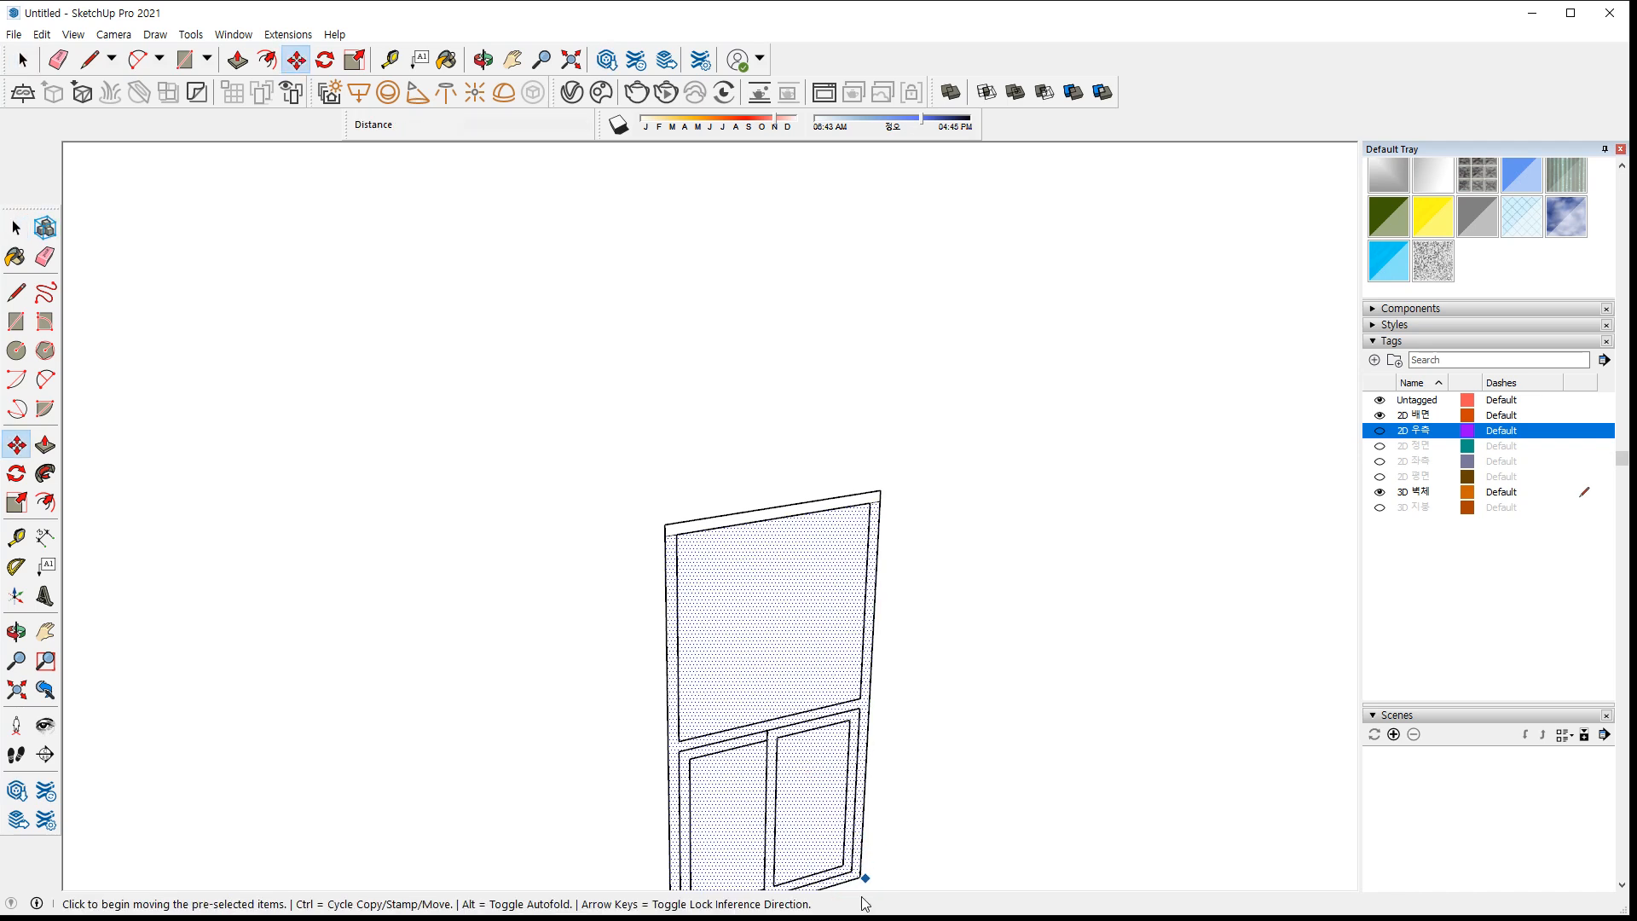
pyautogui.click(859, 879)
pyautogui.press('ctrl')
pyautogui.scroll(-5, 833, 588)
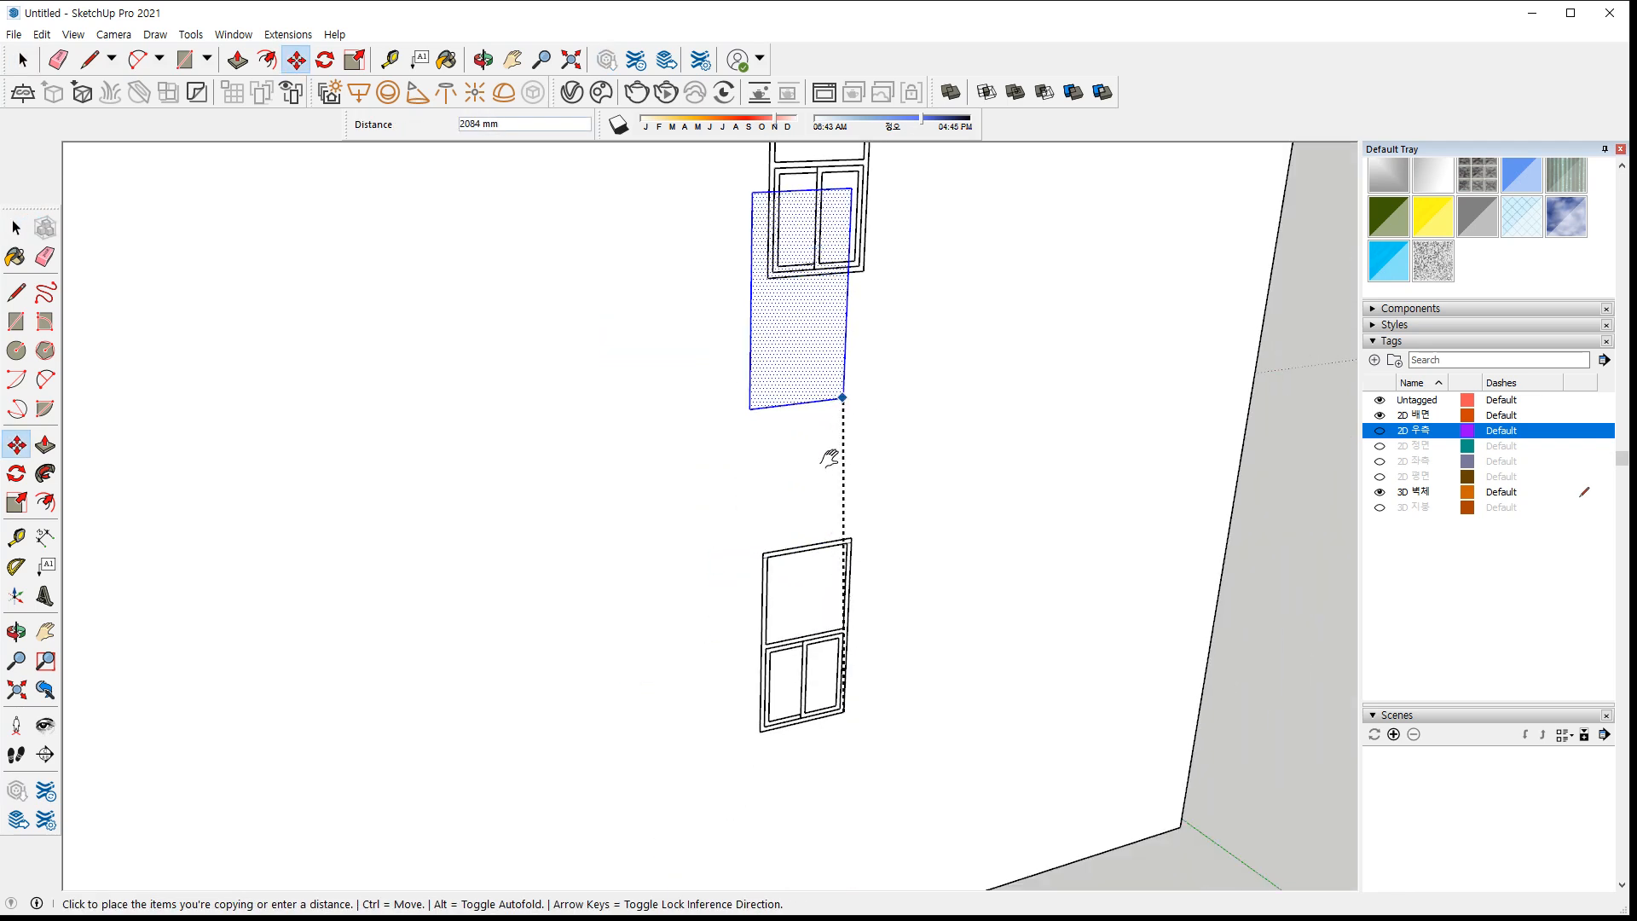
pyautogui.keyDown('shift'); pyautogui.moveTo(833, 457); pyautogui.dragTo(819, 507, button='middle'); pyautogui.keyUp('shift')
pyautogui.click(820, 464)
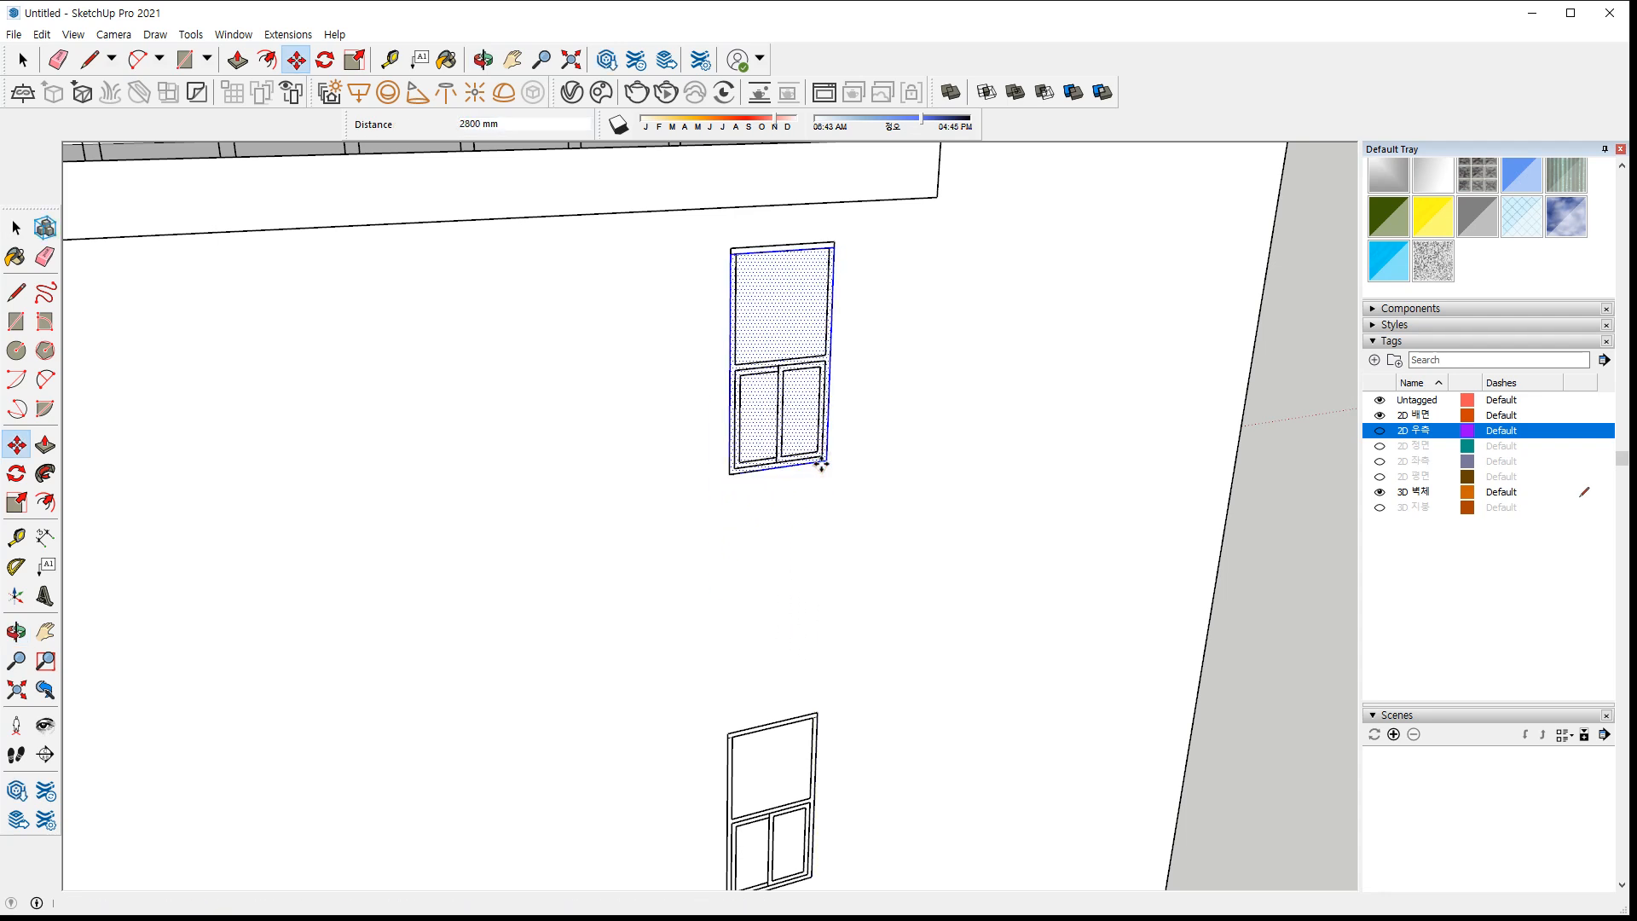
pyautogui.press('space')
# Move the top edge of the lowest rear window's rectangle 30 mm up onto the frame's outer edge
pyautogui.scroll(6, 757, 742)
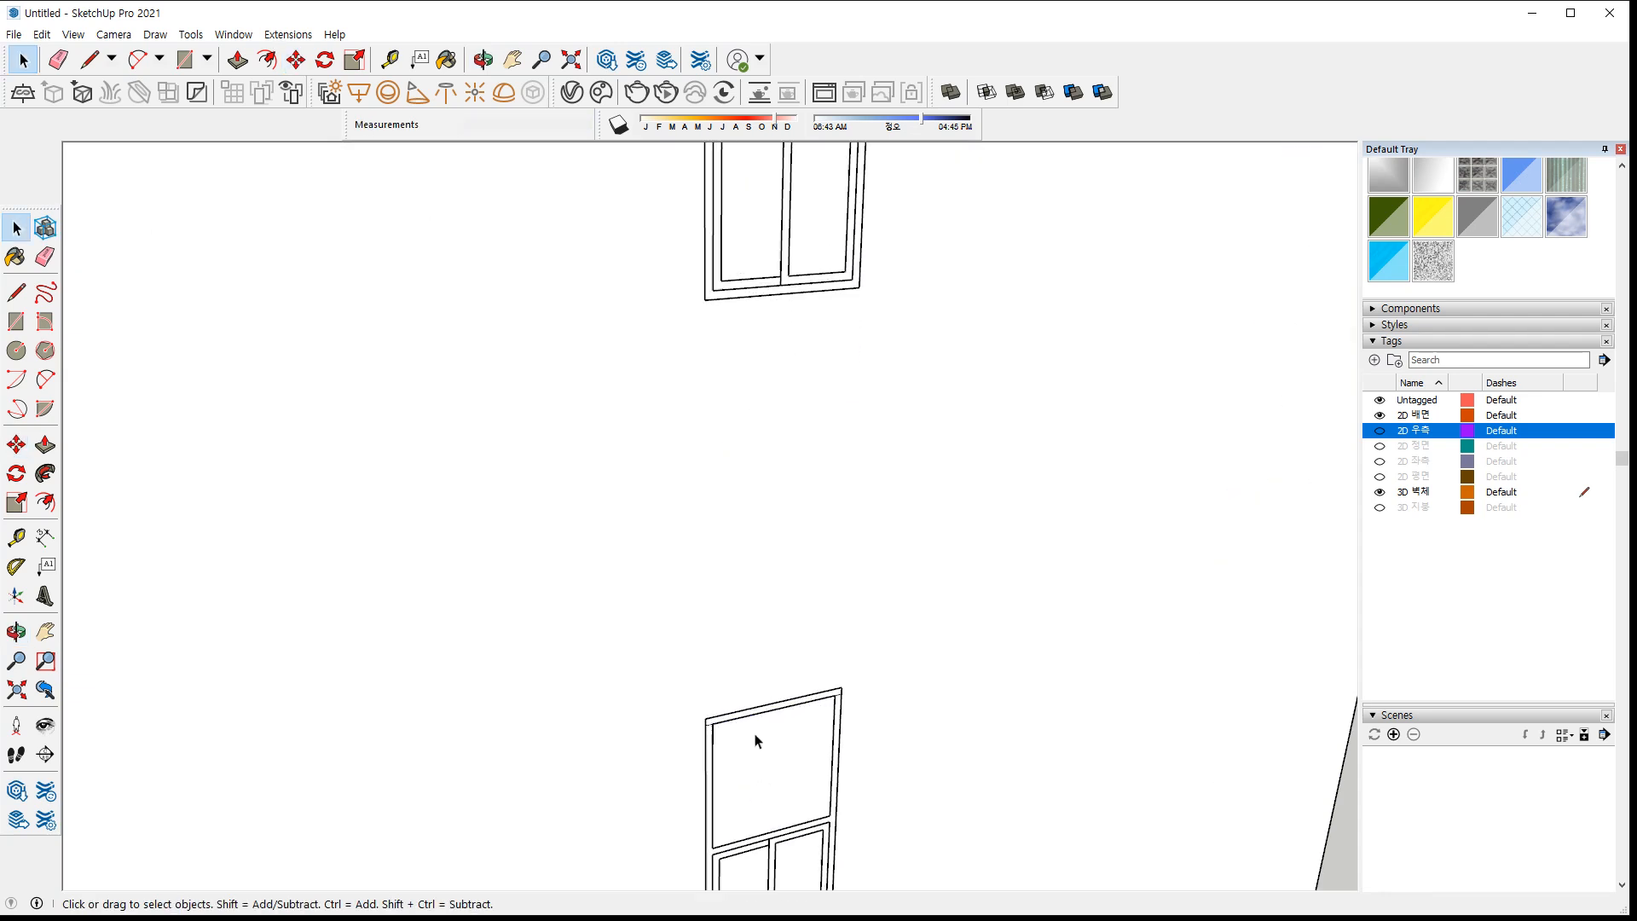
pyautogui.scroll(2, 733, 793)
pyautogui.click(753, 770)
pyautogui.click(762, 772)
pyautogui.press('m')
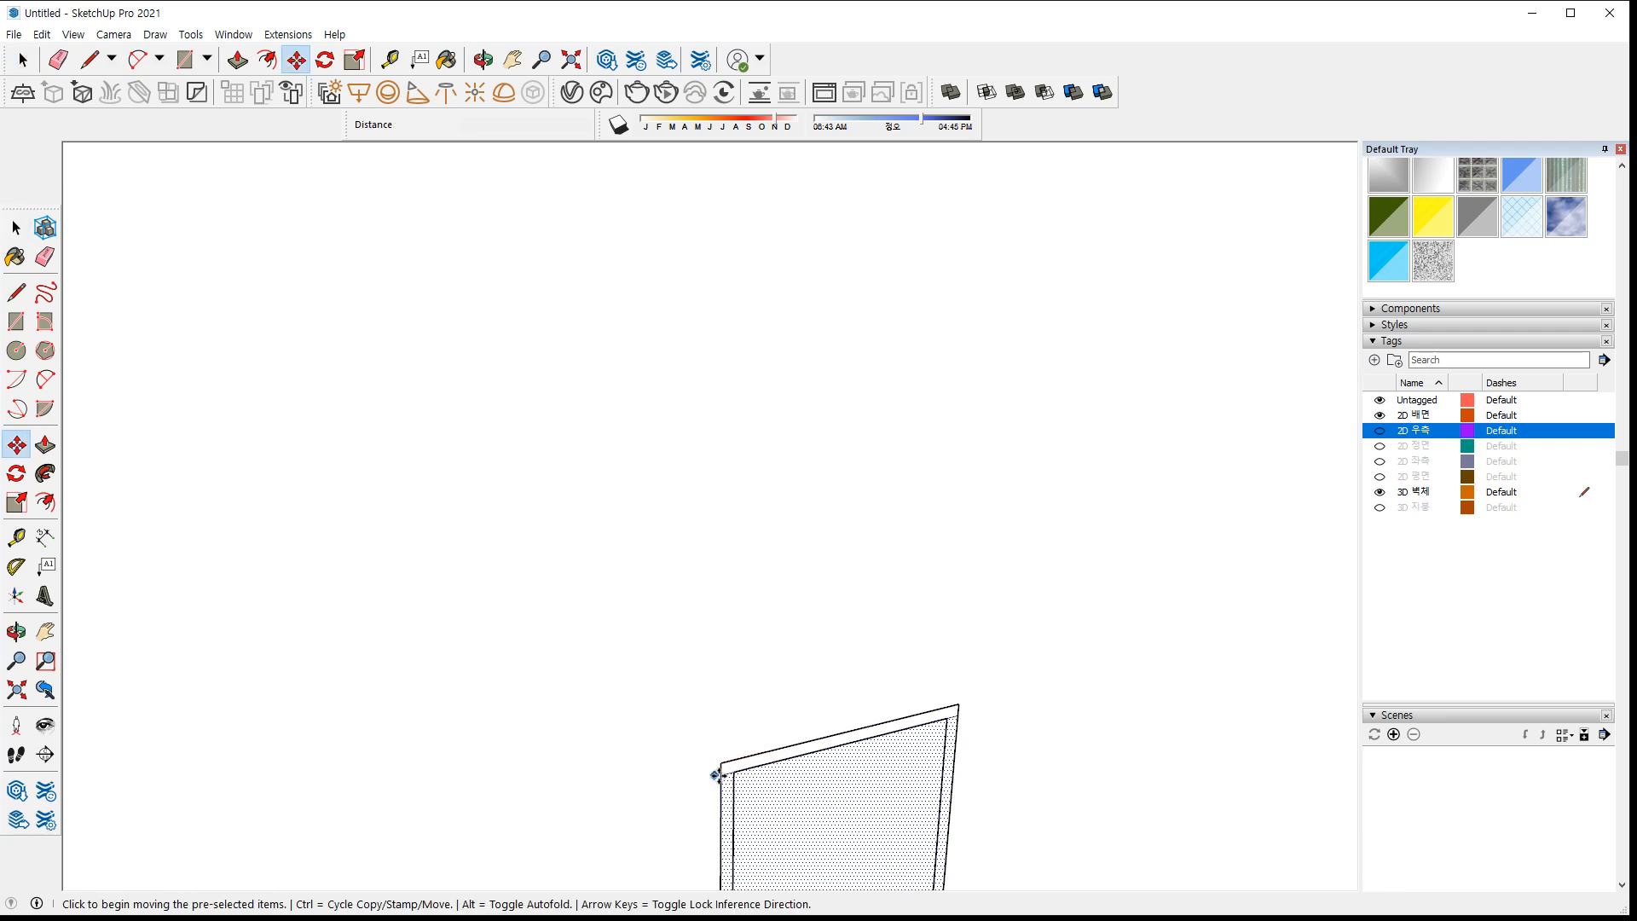
pyautogui.press('space')
pyautogui.click(733, 774)
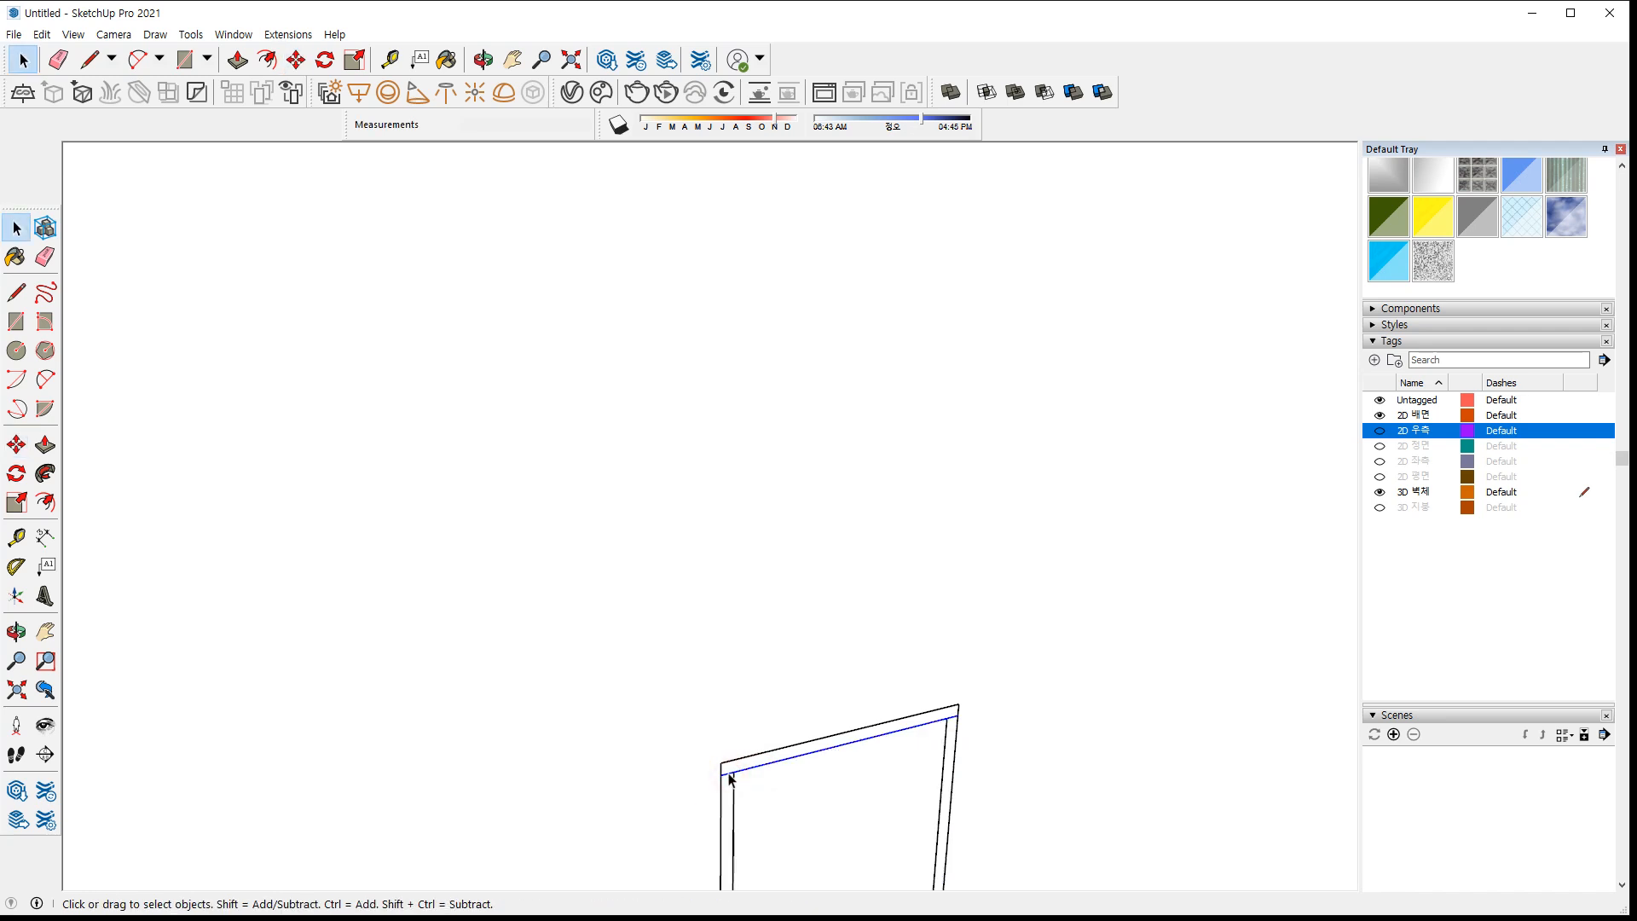
pyautogui.press('m')
pyautogui.click(720, 775)
pyautogui.click(720, 763)
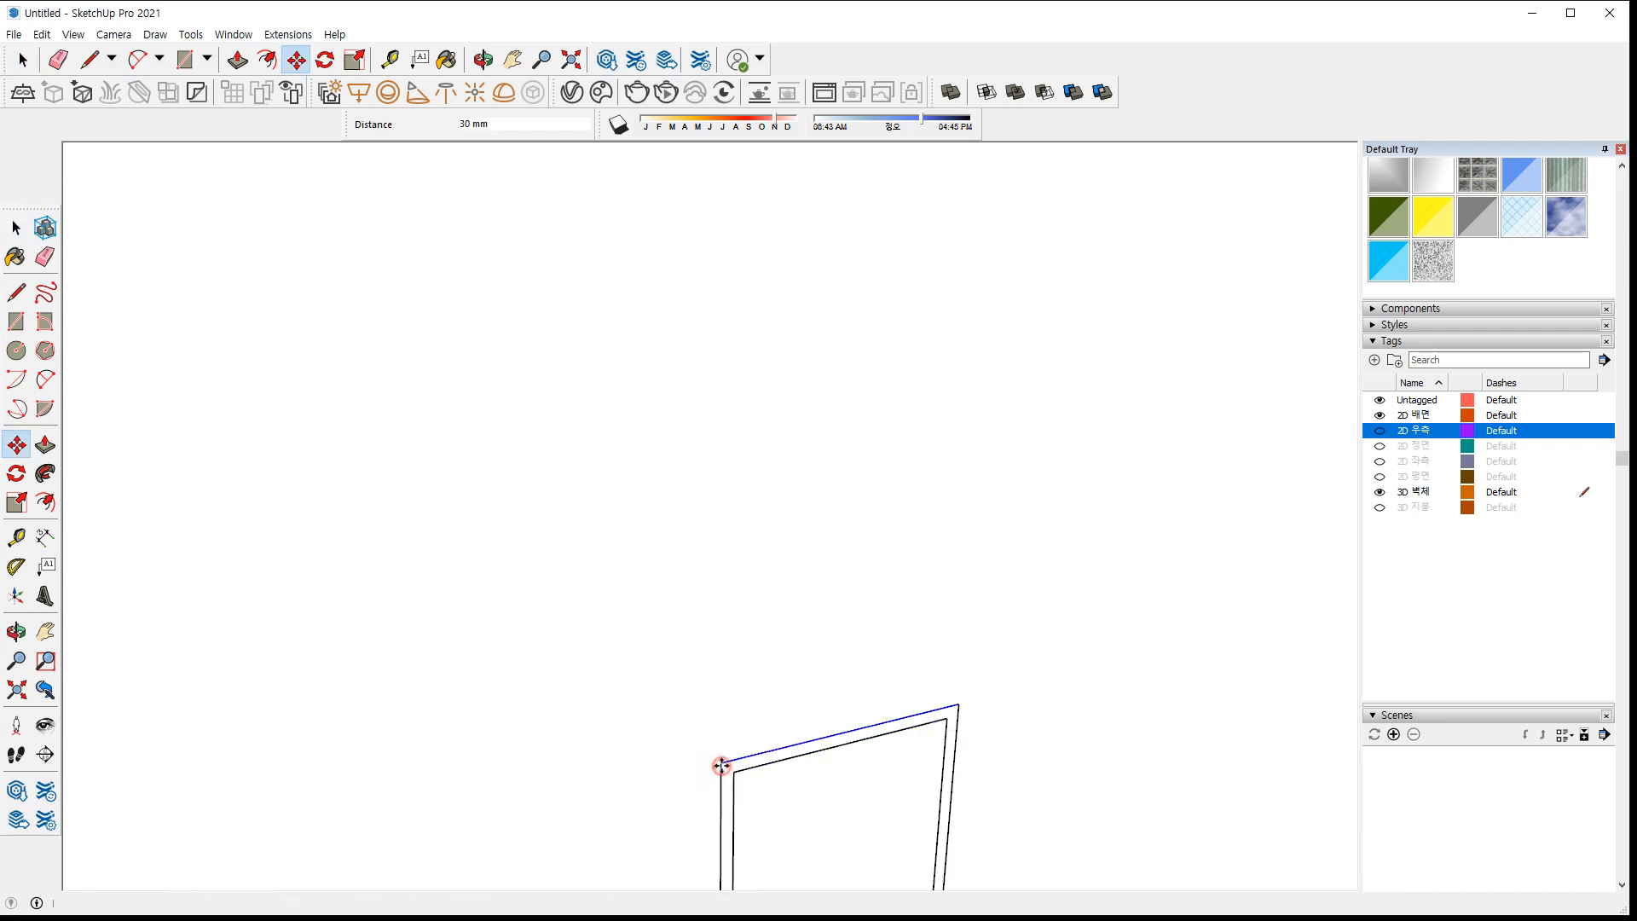
# Move the top edge of the second-floor rear window's rectangle up onto the frame's outer edge
pyautogui.scroll(-3, 663, 341)
pyautogui.moveTo(651, 257); pyautogui.dragTo(603, 384, button='middle')
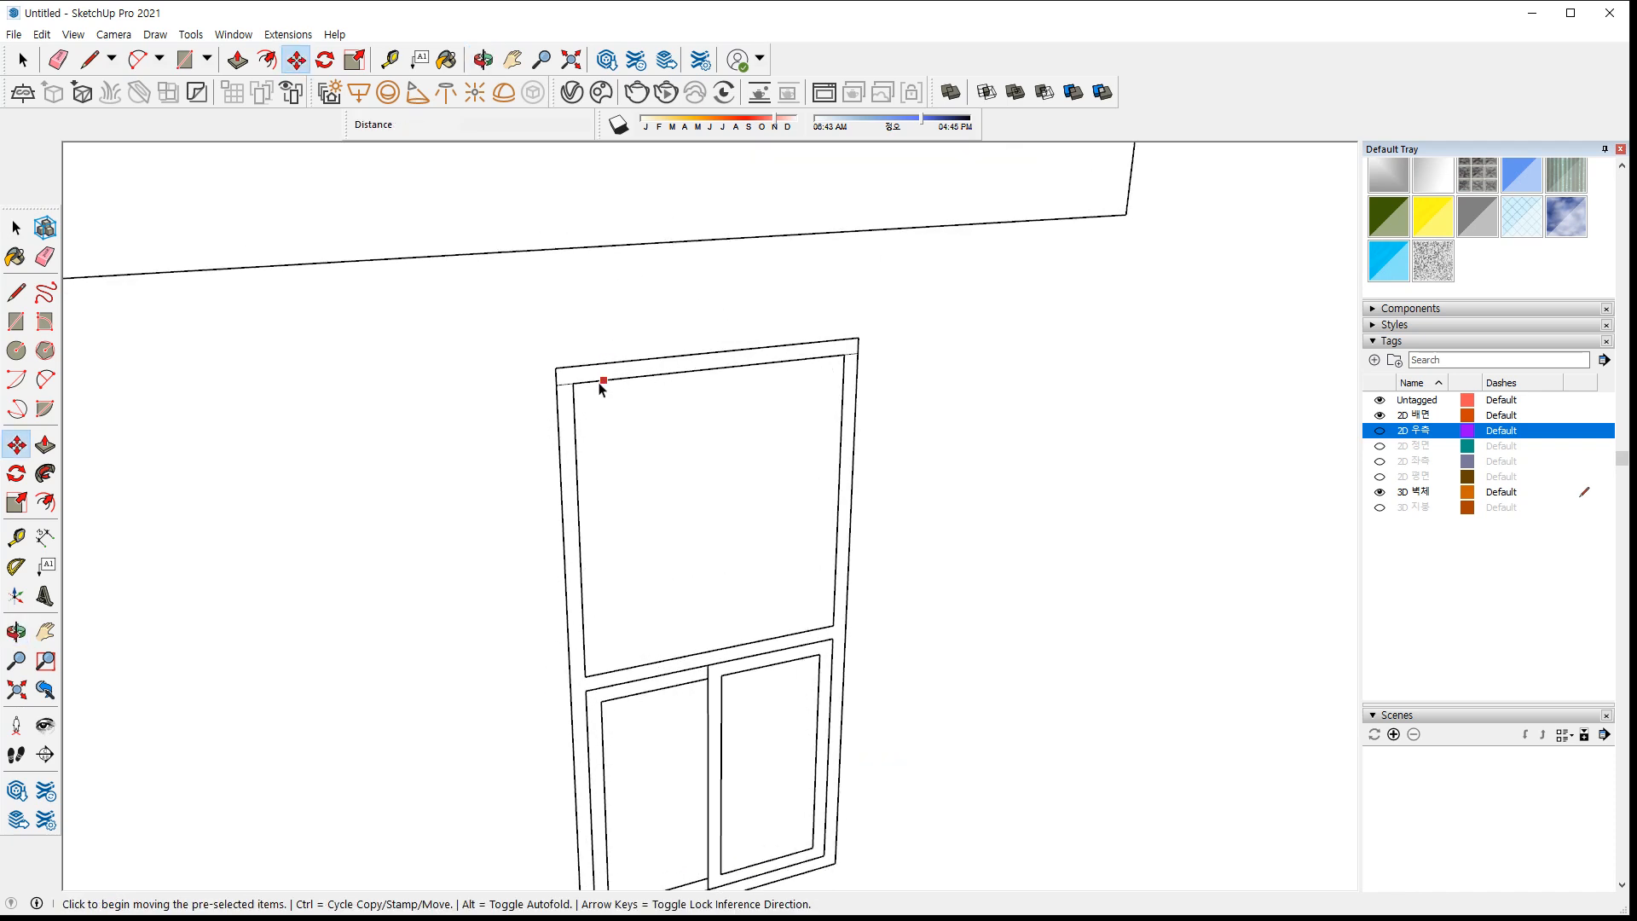
pyautogui.press('space')
pyautogui.press('m')
pyautogui.click(555, 380)
pyautogui.click(555, 380)
# Move the top edge of the top-floor rear window's rectangle up onto the frame's outer corner
pyautogui.scroll(-3, 556, 384)
pyautogui.scroll(-4, 560, 389)
pyautogui.keyDown('shift'); pyautogui.moveTo(599, 318); pyautogui.dragTo(643, 534, button='middle'); pyautogui.keyUp('shift')
pyautogui.scroll(7, 588, 392)
pyautogui.press('space')
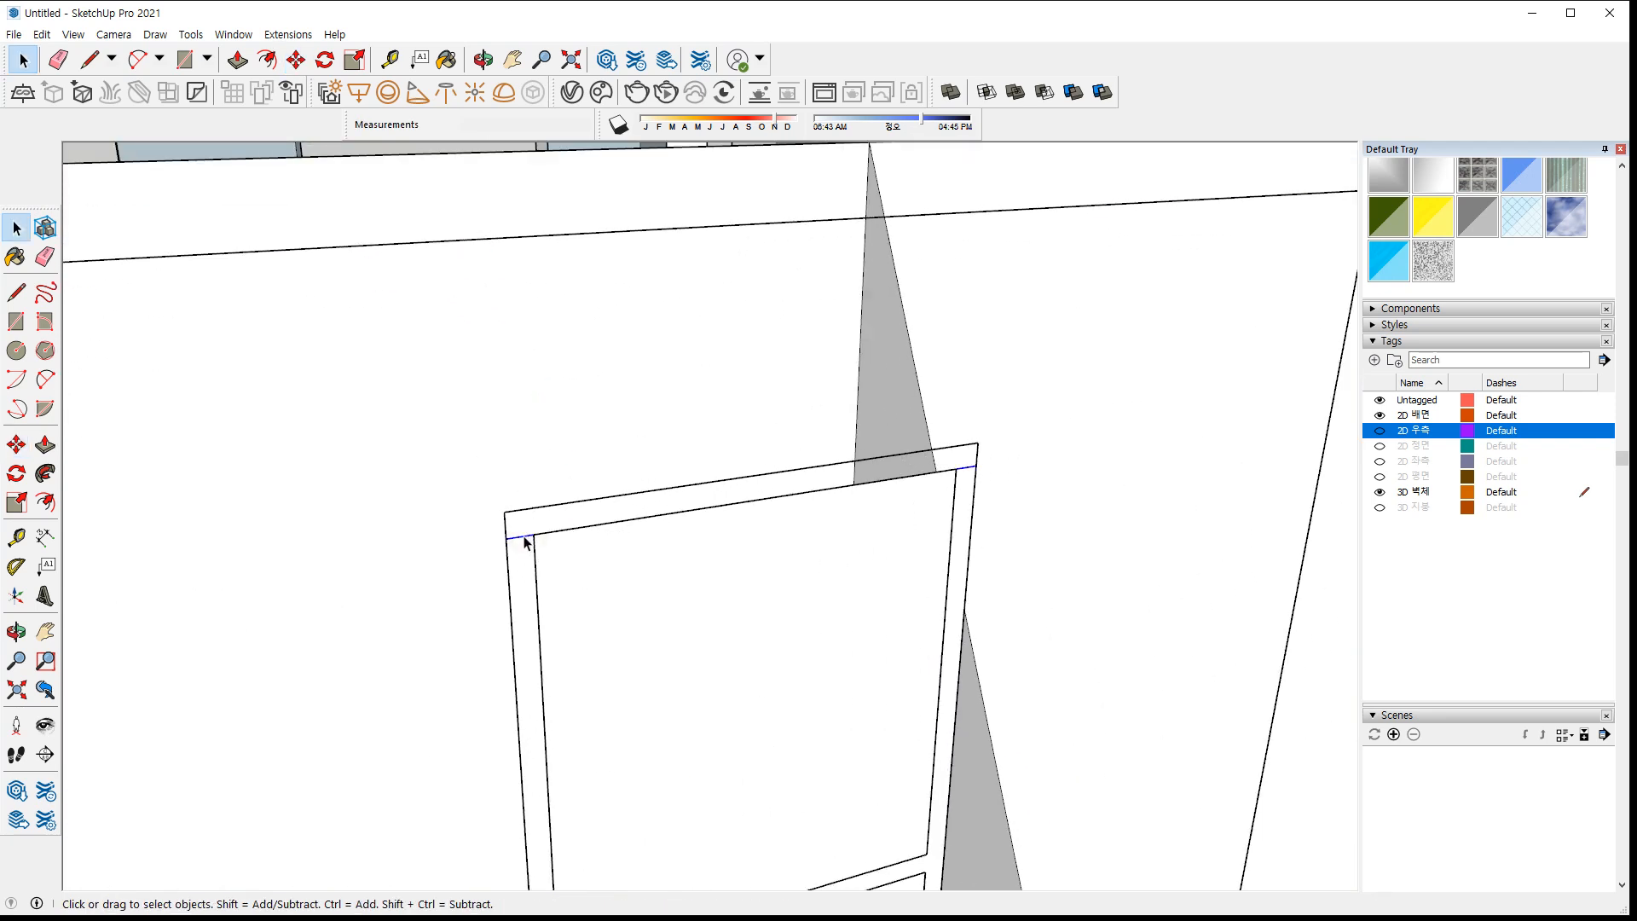
pyautogui.press('m')
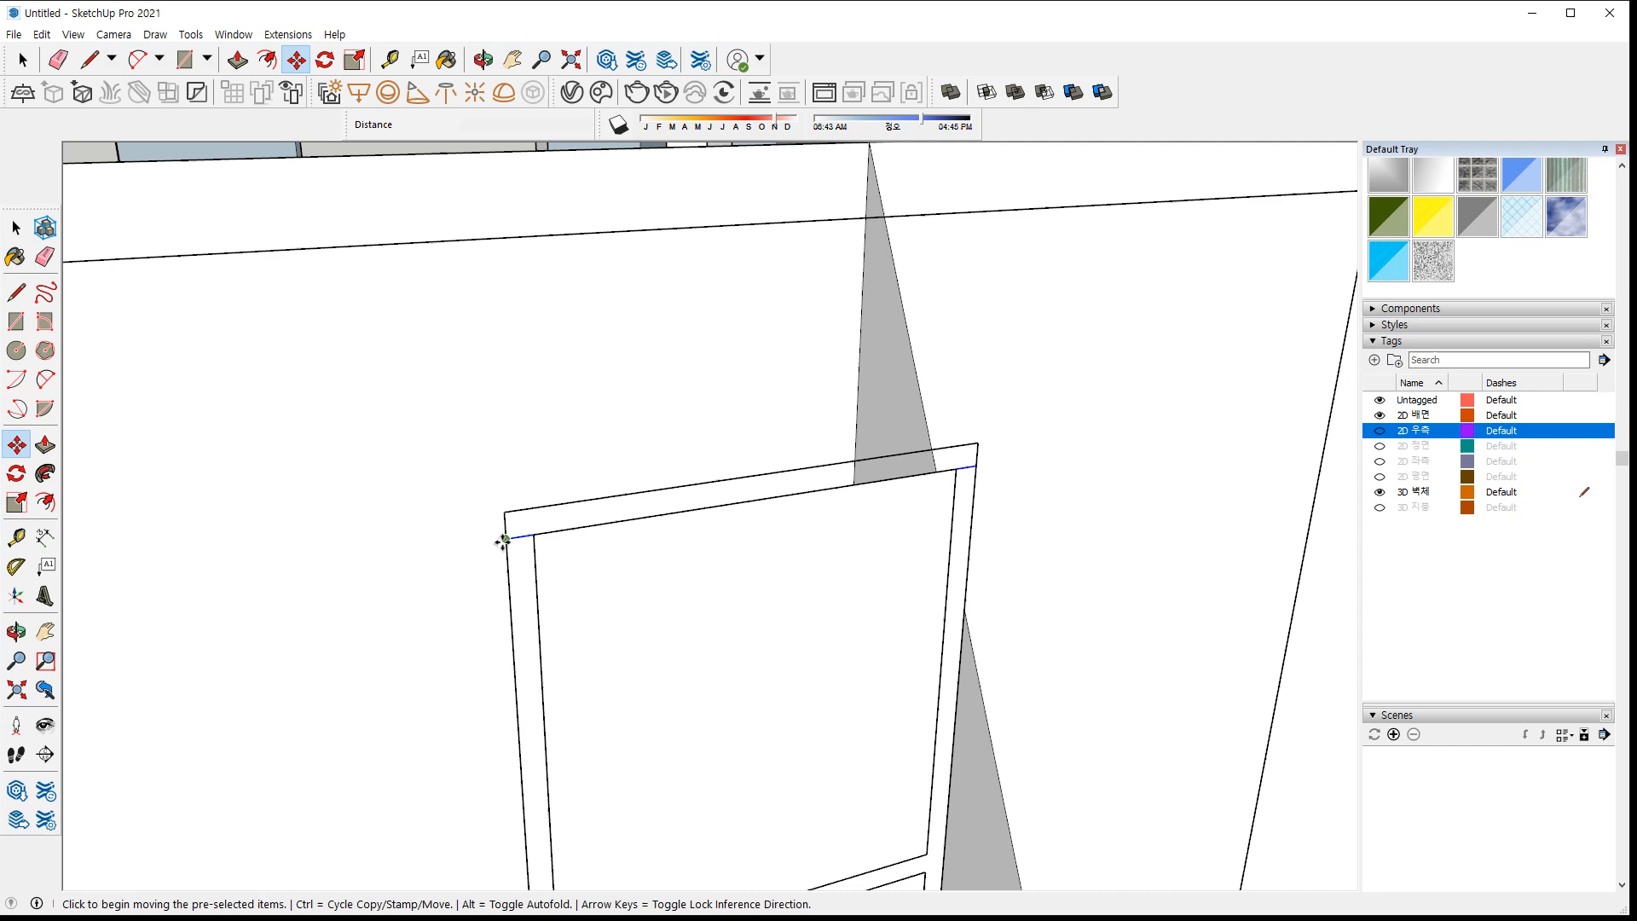
pyautogui.click(505, 538)
pyautogui.click(503, 513)
# Move the top-floor window rectangle from the elevation plane inward onto the set-back rear wall
pyautogui.press('space')
pyautogui.click(749, 620)
pyautogui.scroll(-5, 748, 620)
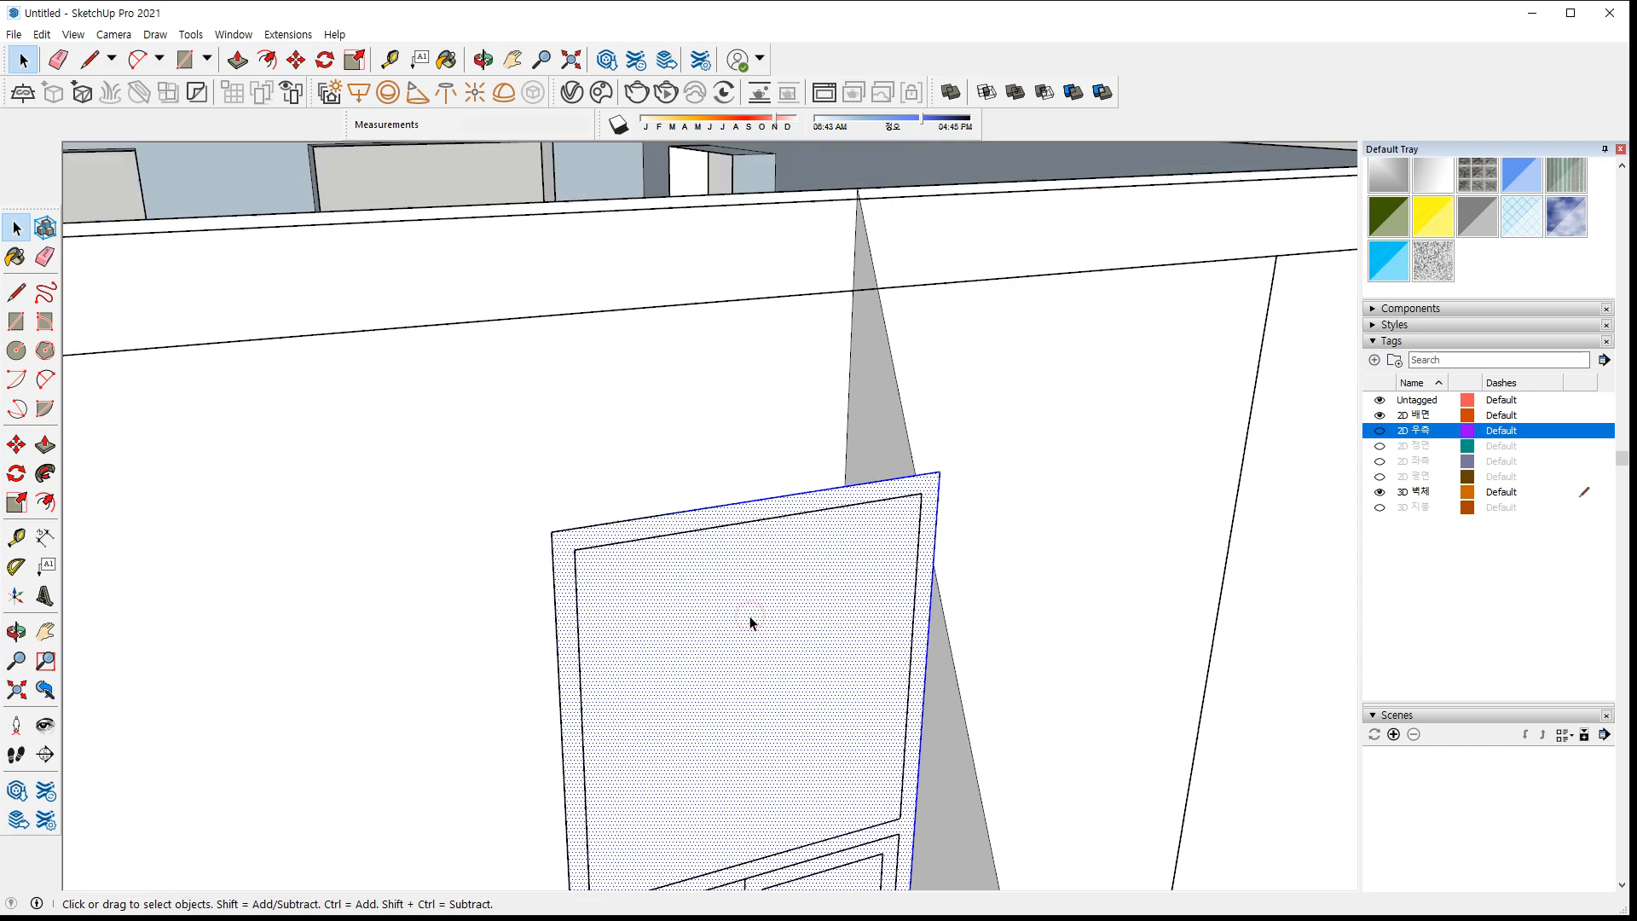
pyautogui.moveTo(775, 683); pyautogui.dragTo(810, 838, button='middle')
pyautogui.moveTo(739, 894)
pyautogui.mouseDown()
pyautogui.moveTo(622, 727)
pyautogui.moveTo(986, 606)
pyautogui.moveTo(742, 891)
pyautogui.mouseUp()
pyautogui.moveTo(669, 488); pyautogui.dragTo(768, 475, button='middle')
pyautogui.press('m')
pyautogui.click(1041, 460)
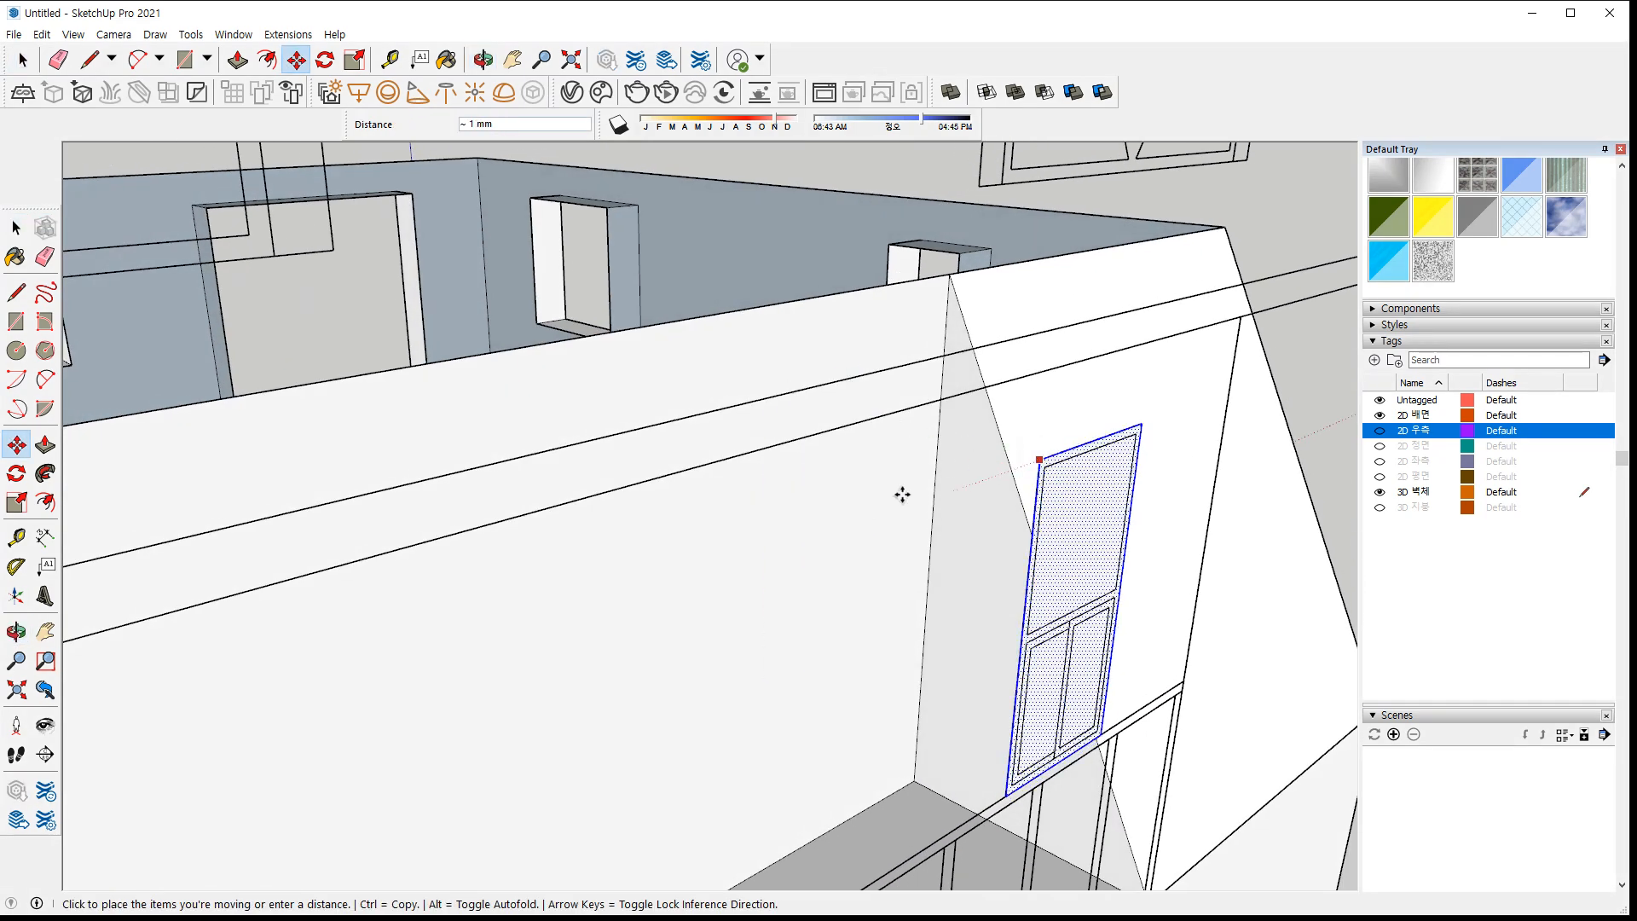
pyautogui.click(703, 352)
pyautogui.press('space')
# Push the top-floor window face on the set-back wall 350 mm inward
pyautogui.press('p')
pyautogui.click(823, 529)
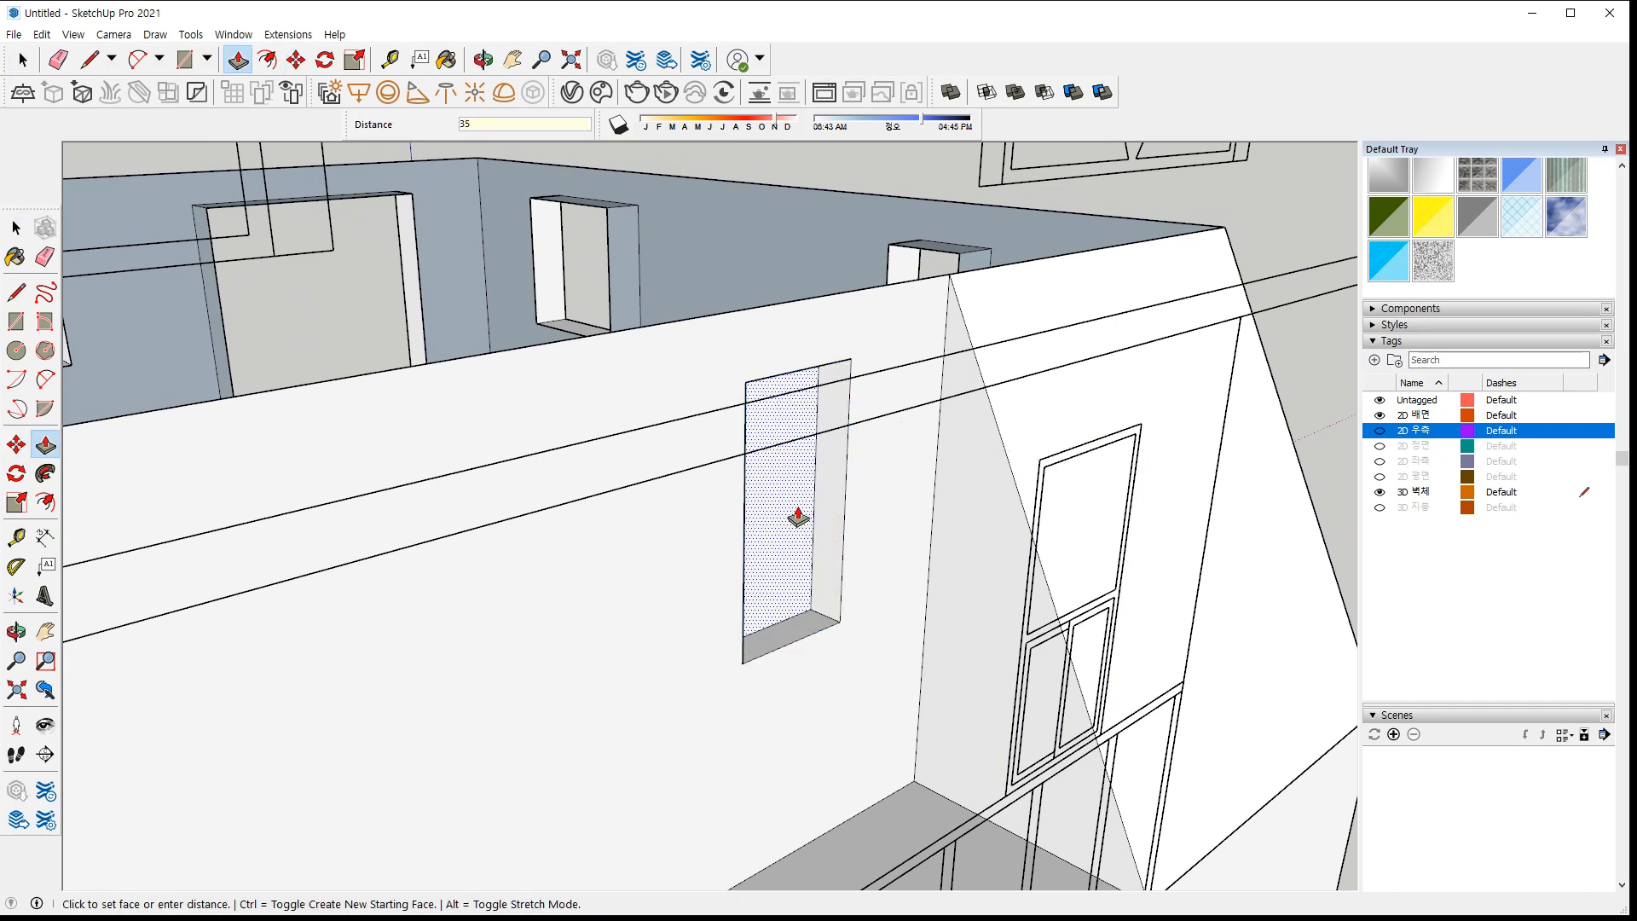
pyautogui.write('35')
pyautogui.press('Return')
pyautogui.press('space')
# Push the two lower rear window faces 350 mm inward
pyautogui.scroll(-4, 806, 607)
pyautogui.moveTo(811, 616); pyautogui.dragTo(651, 267, button='middle')
pyautogui.press('p')
pyautogui.click(648, 346)
pyautogui.press('Return')
pyautogui.click(650, 639)
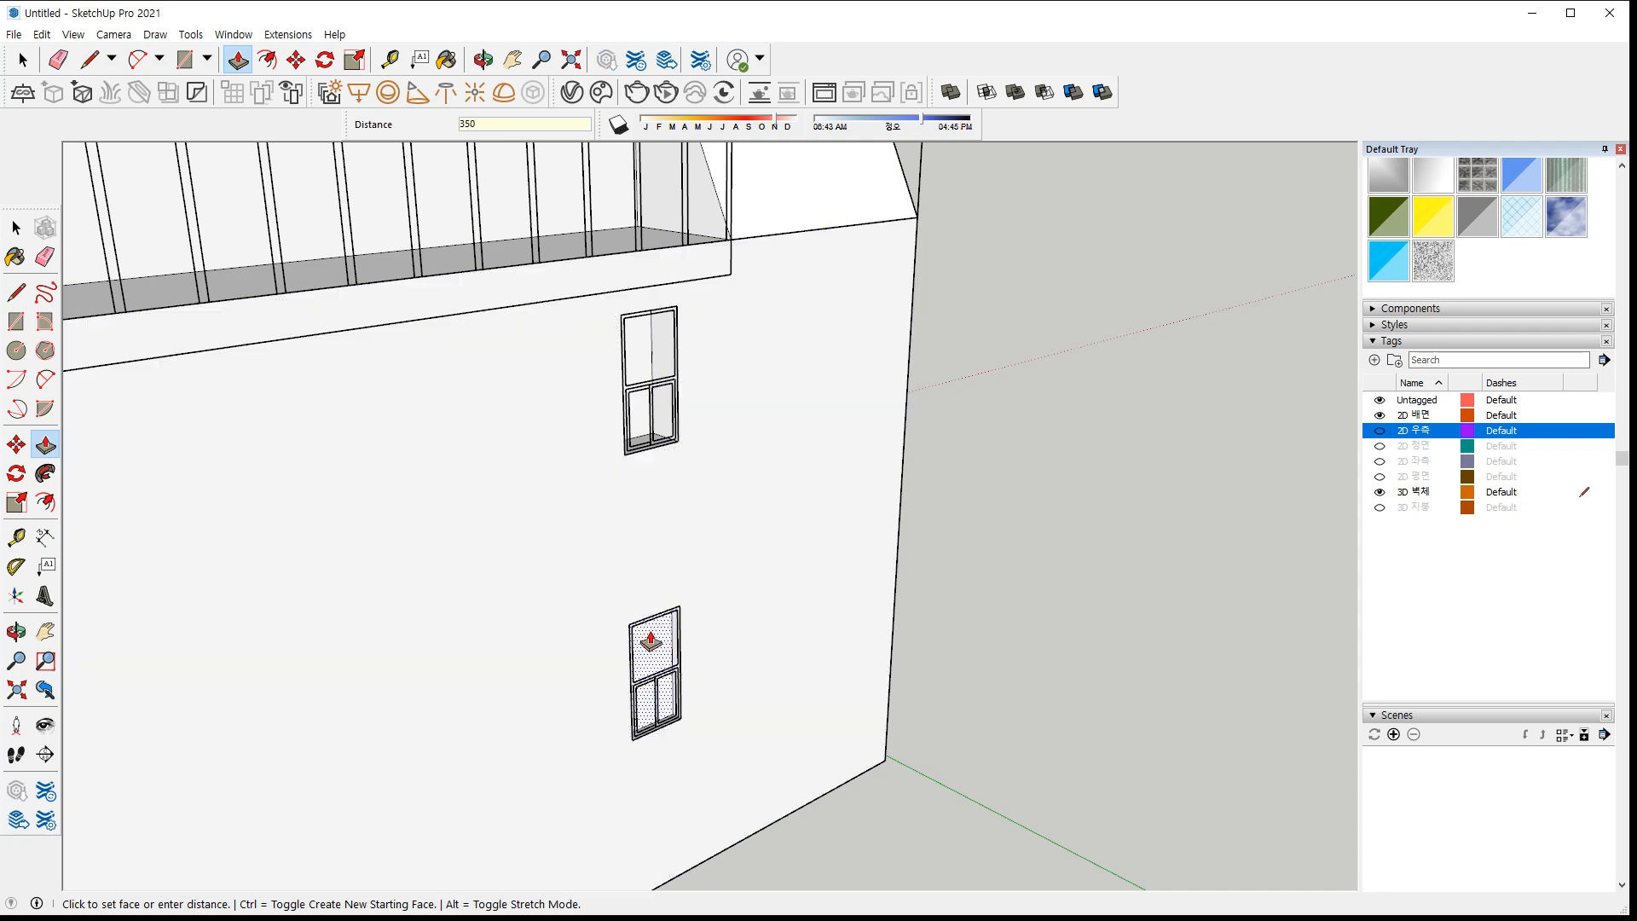
pyautogui.press('Return')
pyautogui.press('space')
# Hide the 2D 배면 rear elevation and show the 2D 우측 side elevation and 2D 평면 floor plan
pyautogui.click(636, 346)
pyautogui.moveTo(636, 345); pyautogui.dragTo(899, 469, button='middle')
pyautogui.click(1380, 429)
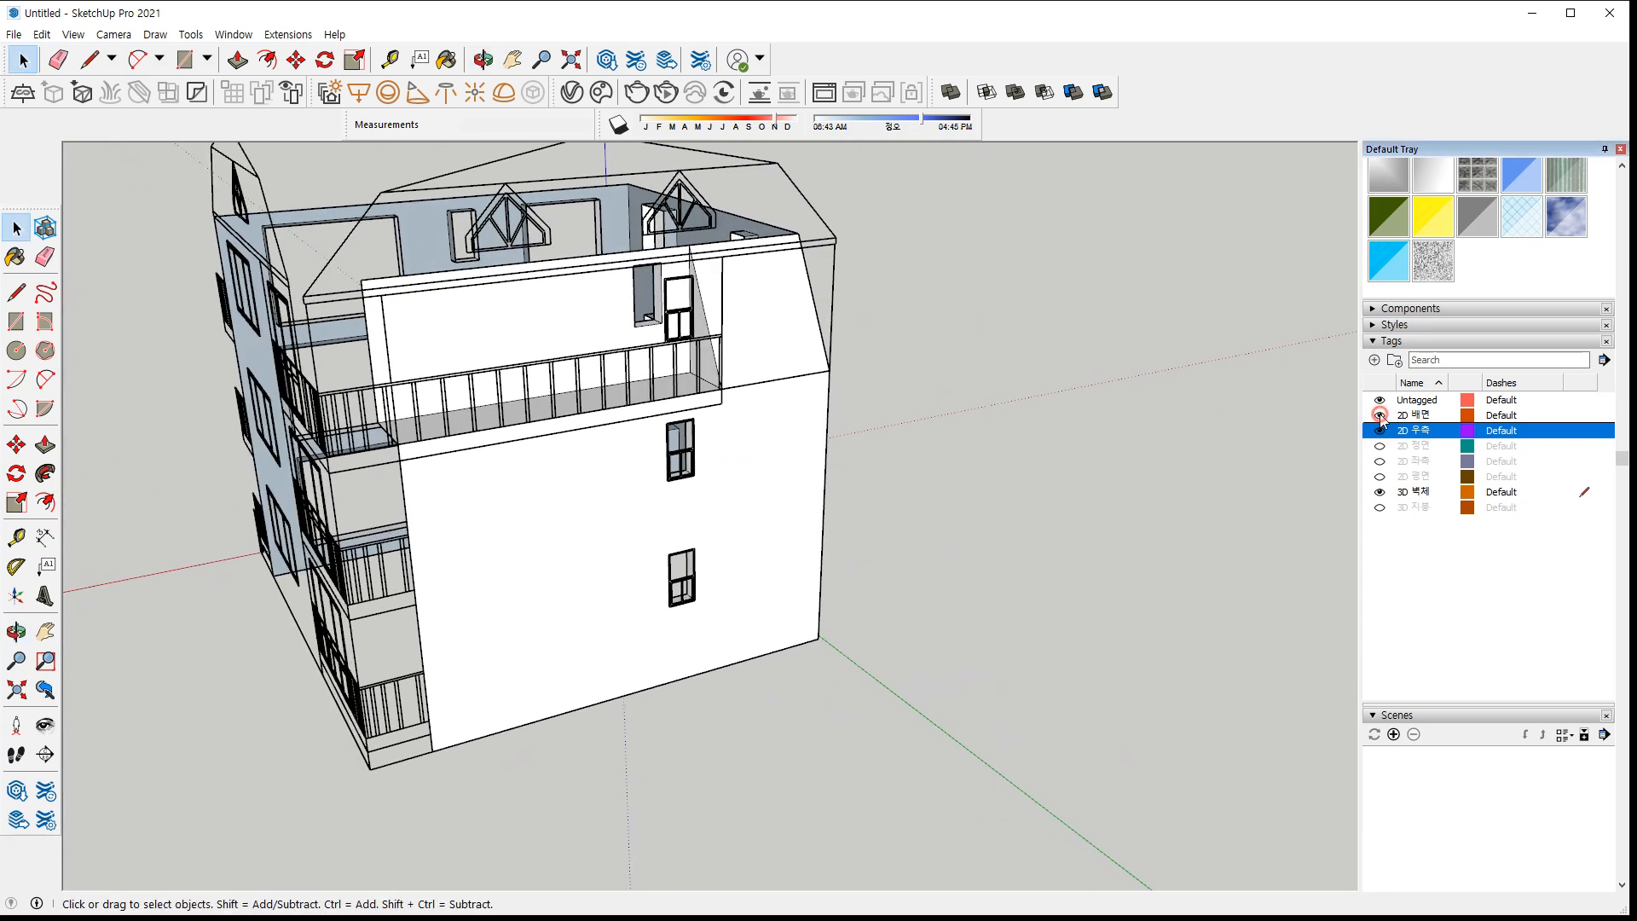
pyautogui.click(1380, 415)
pyautogui.scroll(-1, 966, 483)
pyautogui.moveTo(796, 422); pyautogui.dragTo(898, 453, button='middle')
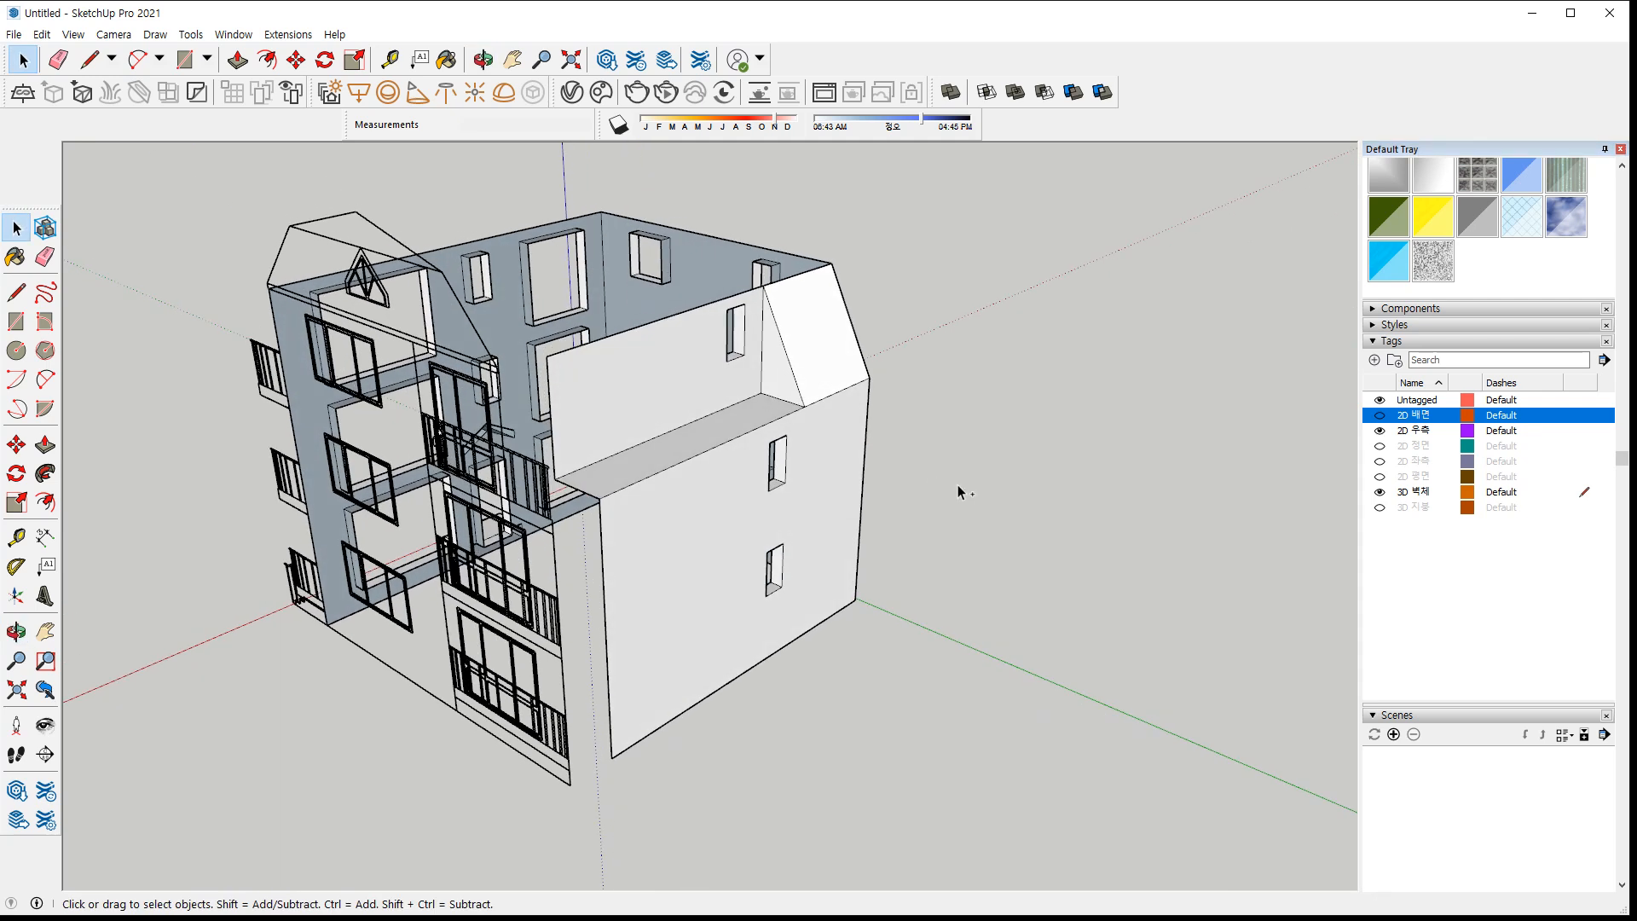
pyautogui.click(1379, 477)
pyautogui.moveTo(452, 418); pyautogui.dragTo(549, 437, button='middle')
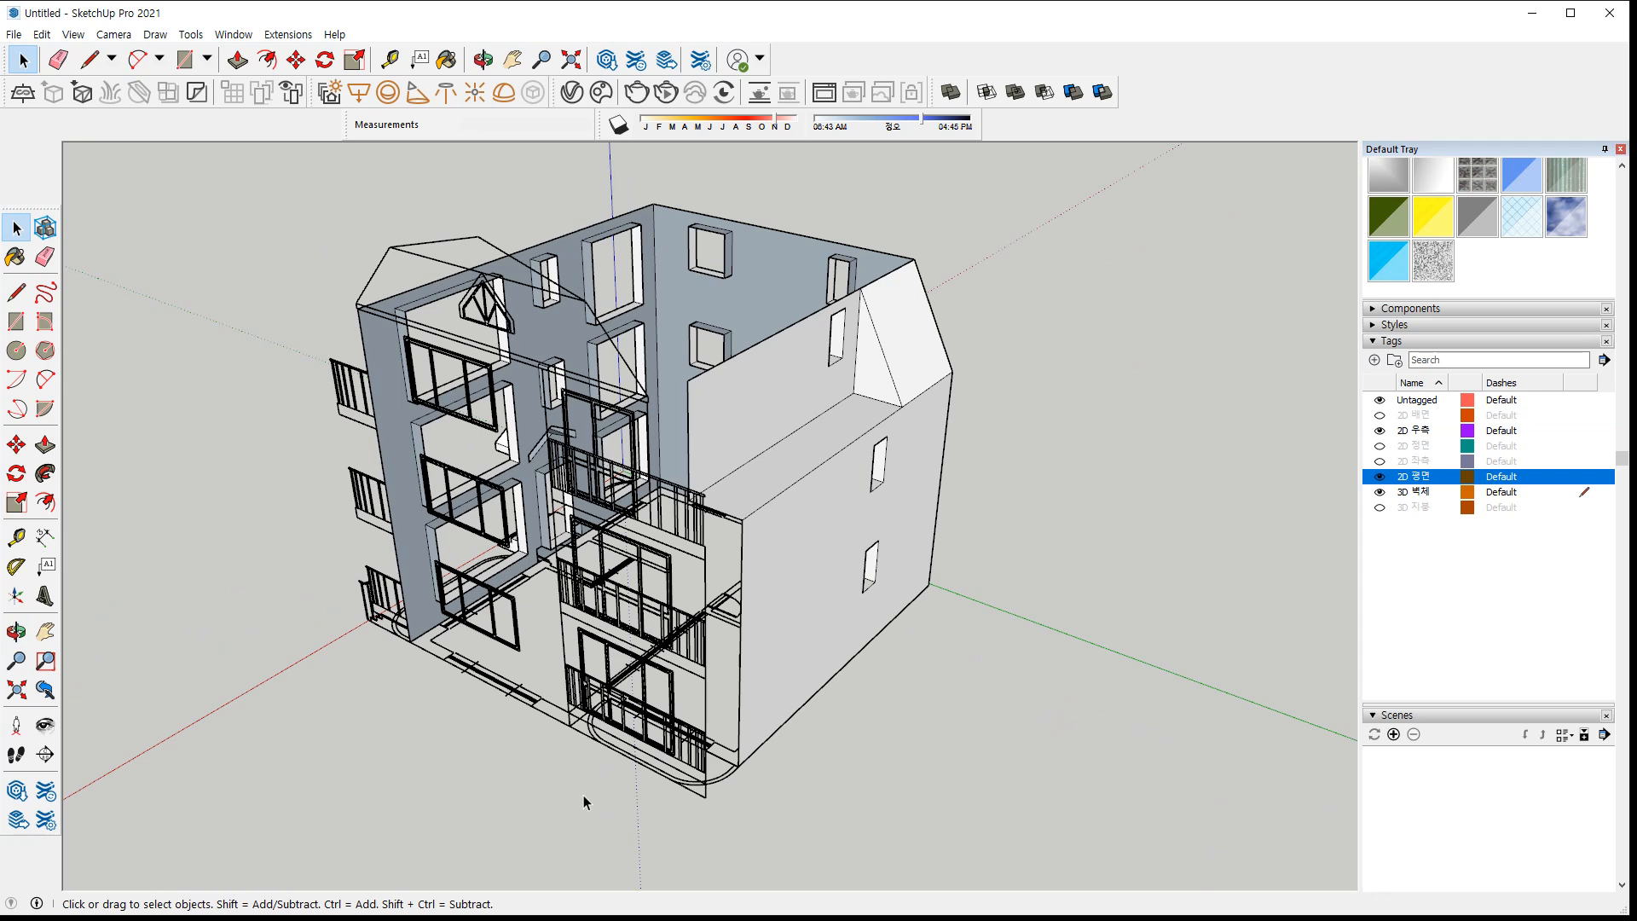
# Draw the projecting side wall as a vertical rectangle from its plan corner up to the wall's opposite top corner
pyautogui.scroll(3, 576, 795)
pyautogui.press('r')
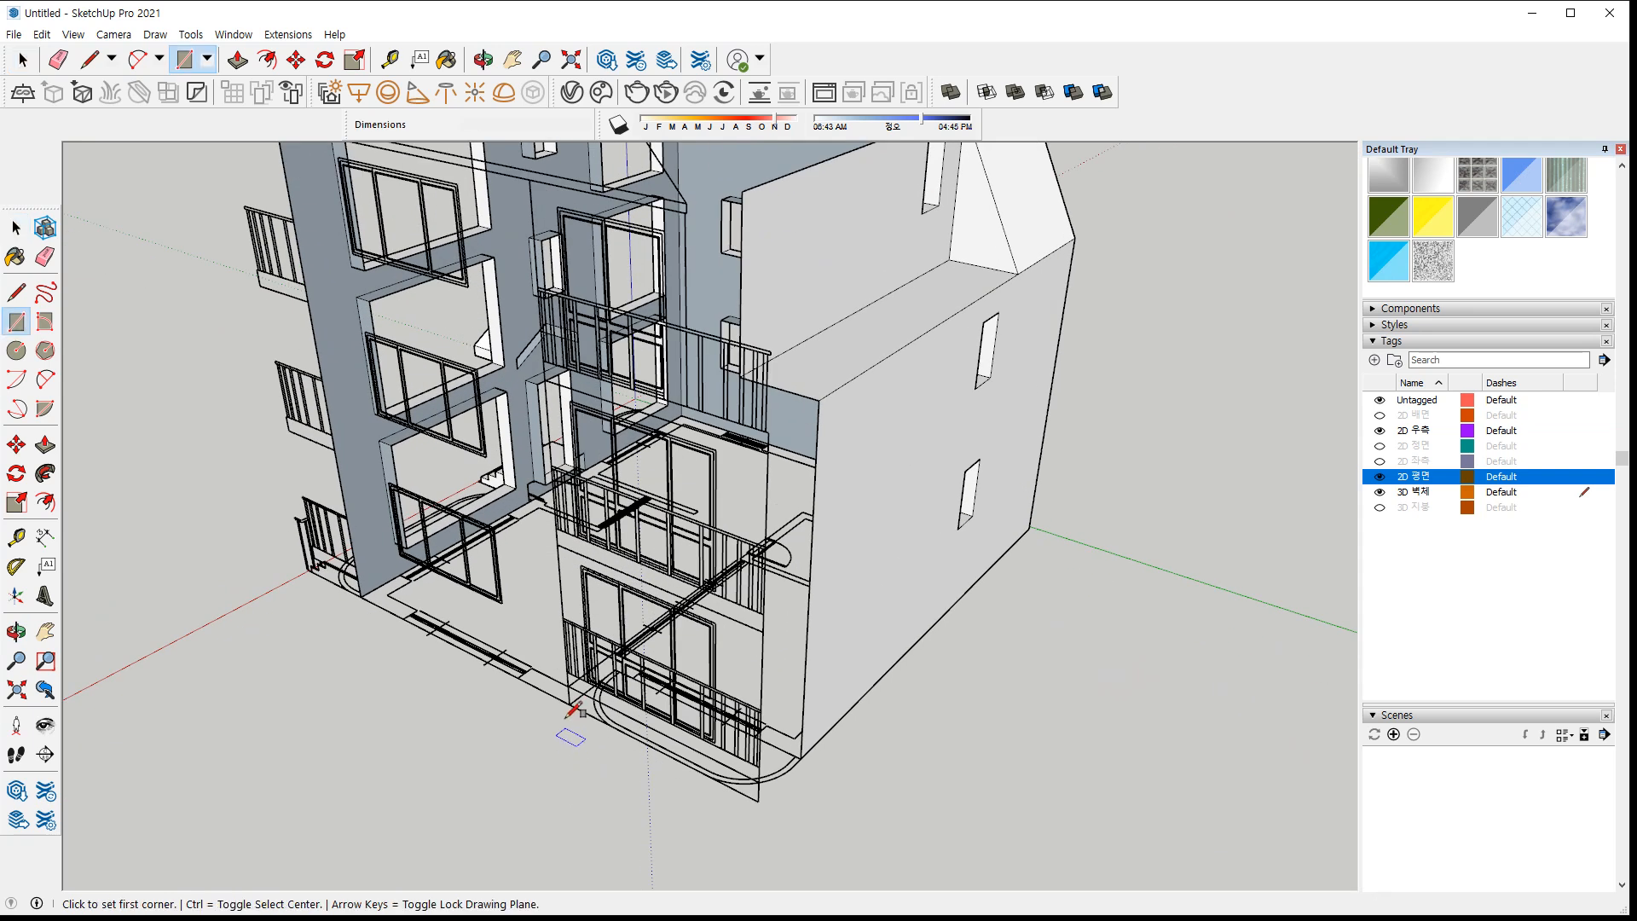
pyautogui.click(571, 704)
pyautogui.scroll(-3, 545, 613)
pyautogui.scroll(4, 359, 261)
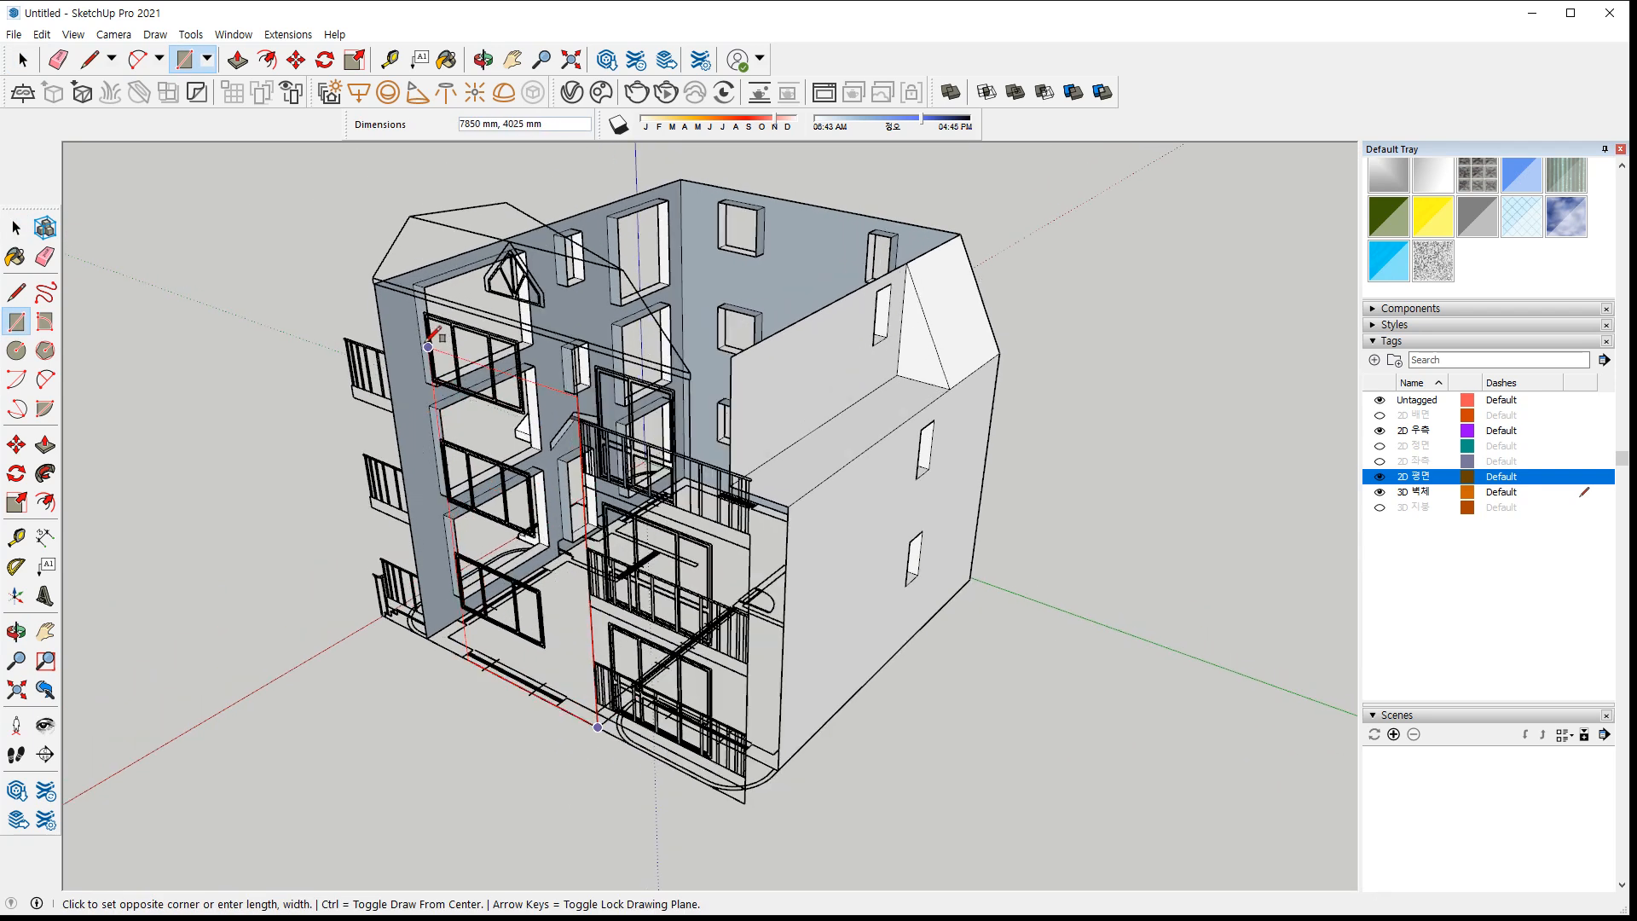
pyautogui.scroll(1, 366, 253)
pyautogui.click(369, 271)
# Draw a vertical rectangle for the return wall between the projecting side wall and the recessed balcony wall, following the plan corners
pyautogui.keyDown('shift'); pyautogui.moveTo(670, 491); pyautogui.dragTo(527, 385, button='middle'); pyautogui.keyUp('shift')
pyautogui.moveTo(671, 477); pyautogui.dragTo(530, 510, button='middle')
pyautogui.press('r')
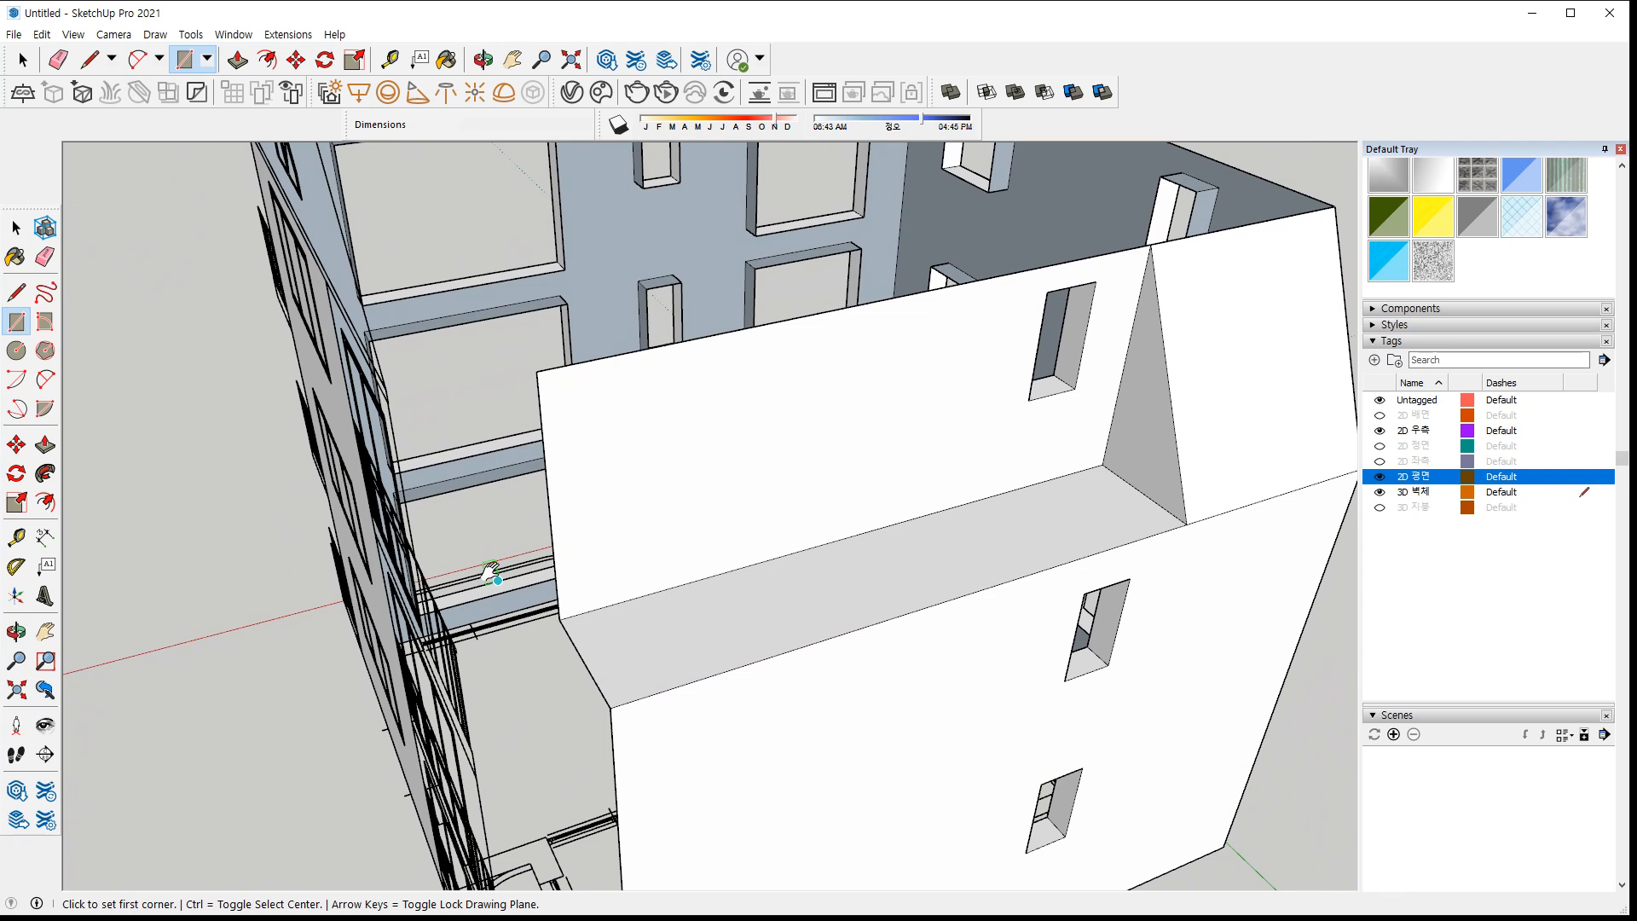
pyautogui.scroll(10, 574, 657)
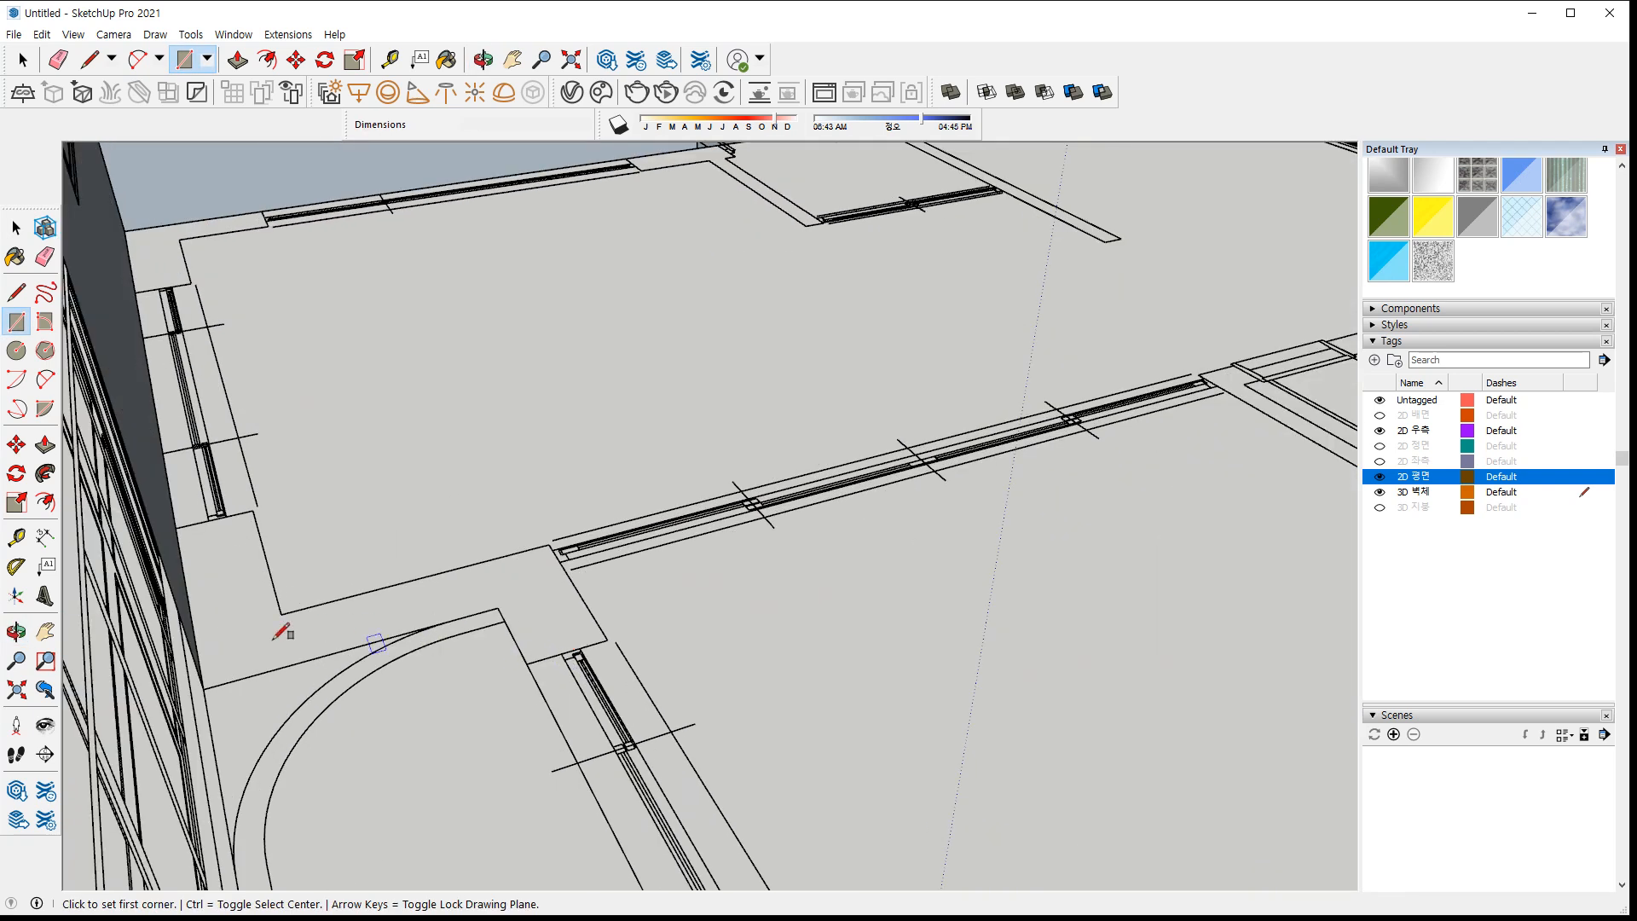
pyautogui.moveTo(208, 684)
pyautogui.mouseDown()
pyautogui.moveTo(529, 628)
pyautogui.moveTo(581, 779)
pyautogui.mouseUp()
pyautogui.click(498, 608)
pyautogui.moveTo(498, 608); pyautogui.dragTo(558, 494, button='middle')
pyautogui.moveTo(475, 585); pyautogui.dragTo(972, 437, button='middle')
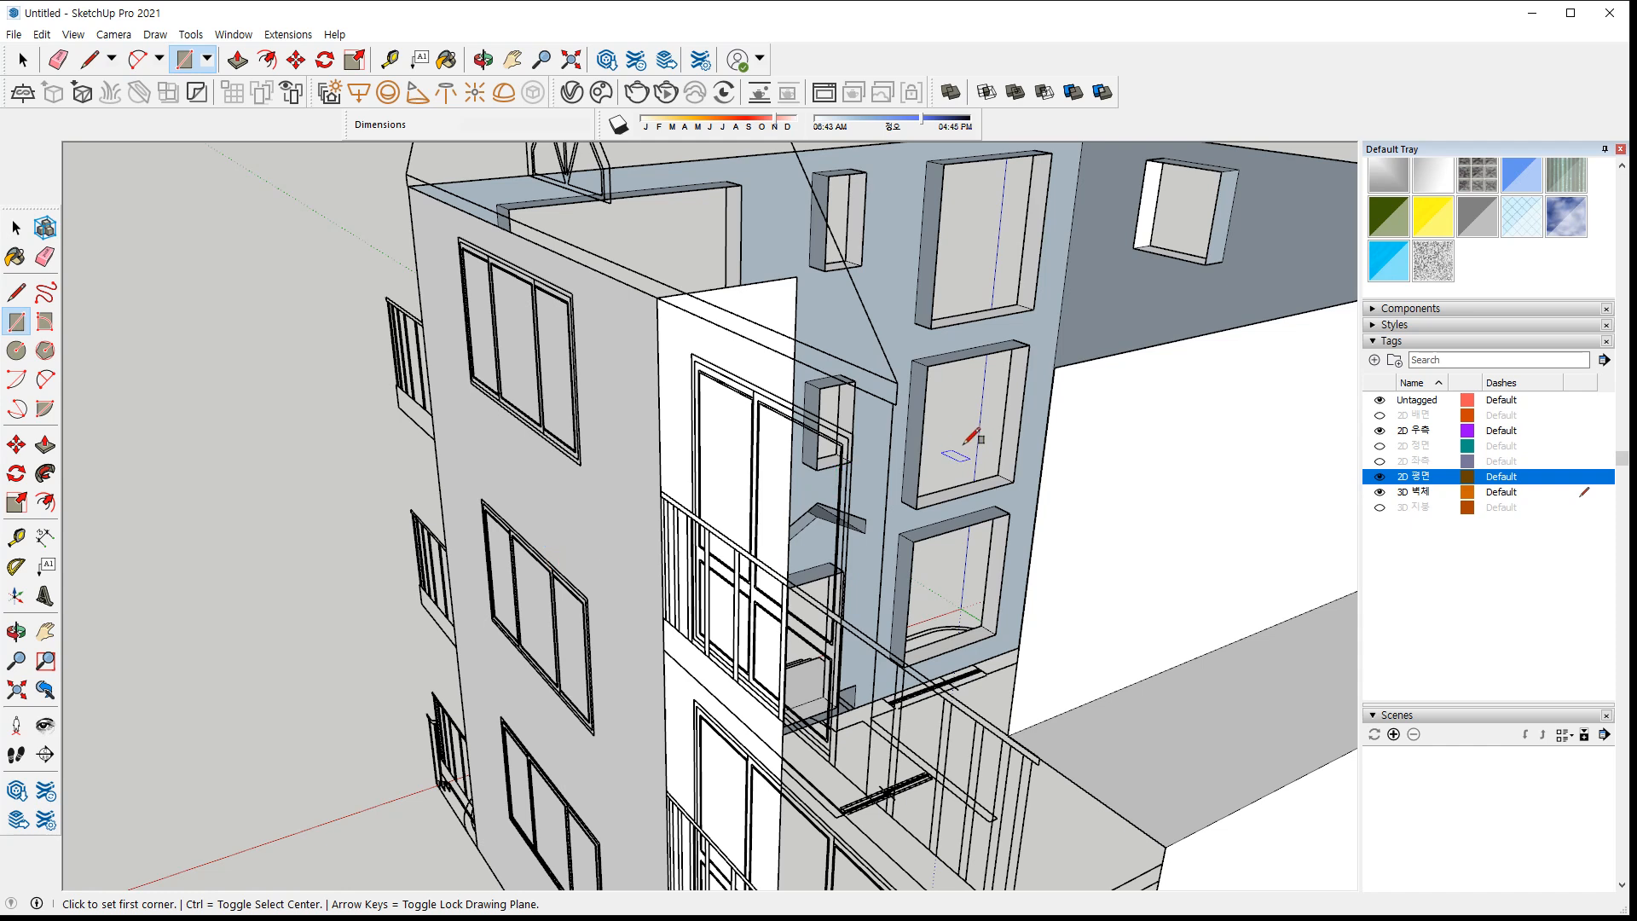
# Close the recessed balcony wall with lines along the rear wall's edge and delete the surplus wall piece at the upper set-back
pyautogui.press('l')
pyautogui.click(1056, 367)
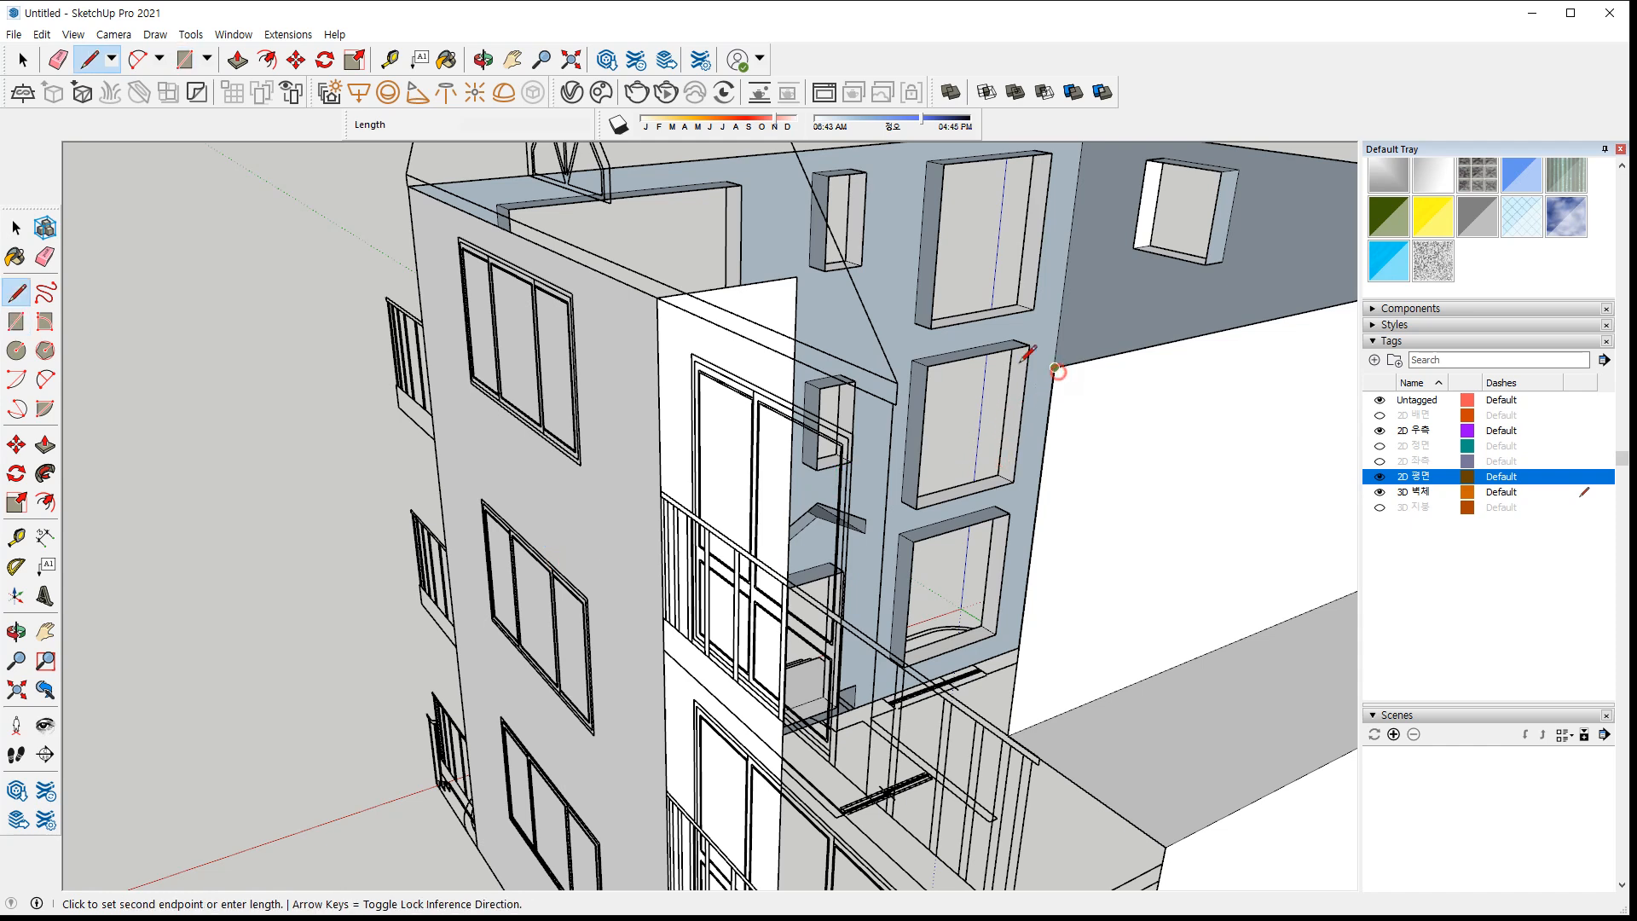
pyautogui.moveTo(806, 273); pyautogui.dragTo(887, 416, button='middle')
pyautogui.click(884, 798)
pyautogui.scroll(4, 811, 847)
pyautogui.moveTo(811, 848); pyautogui.dragTo(512, 576, button='middle')
pyautogui.scroll(-10, 475, 510)
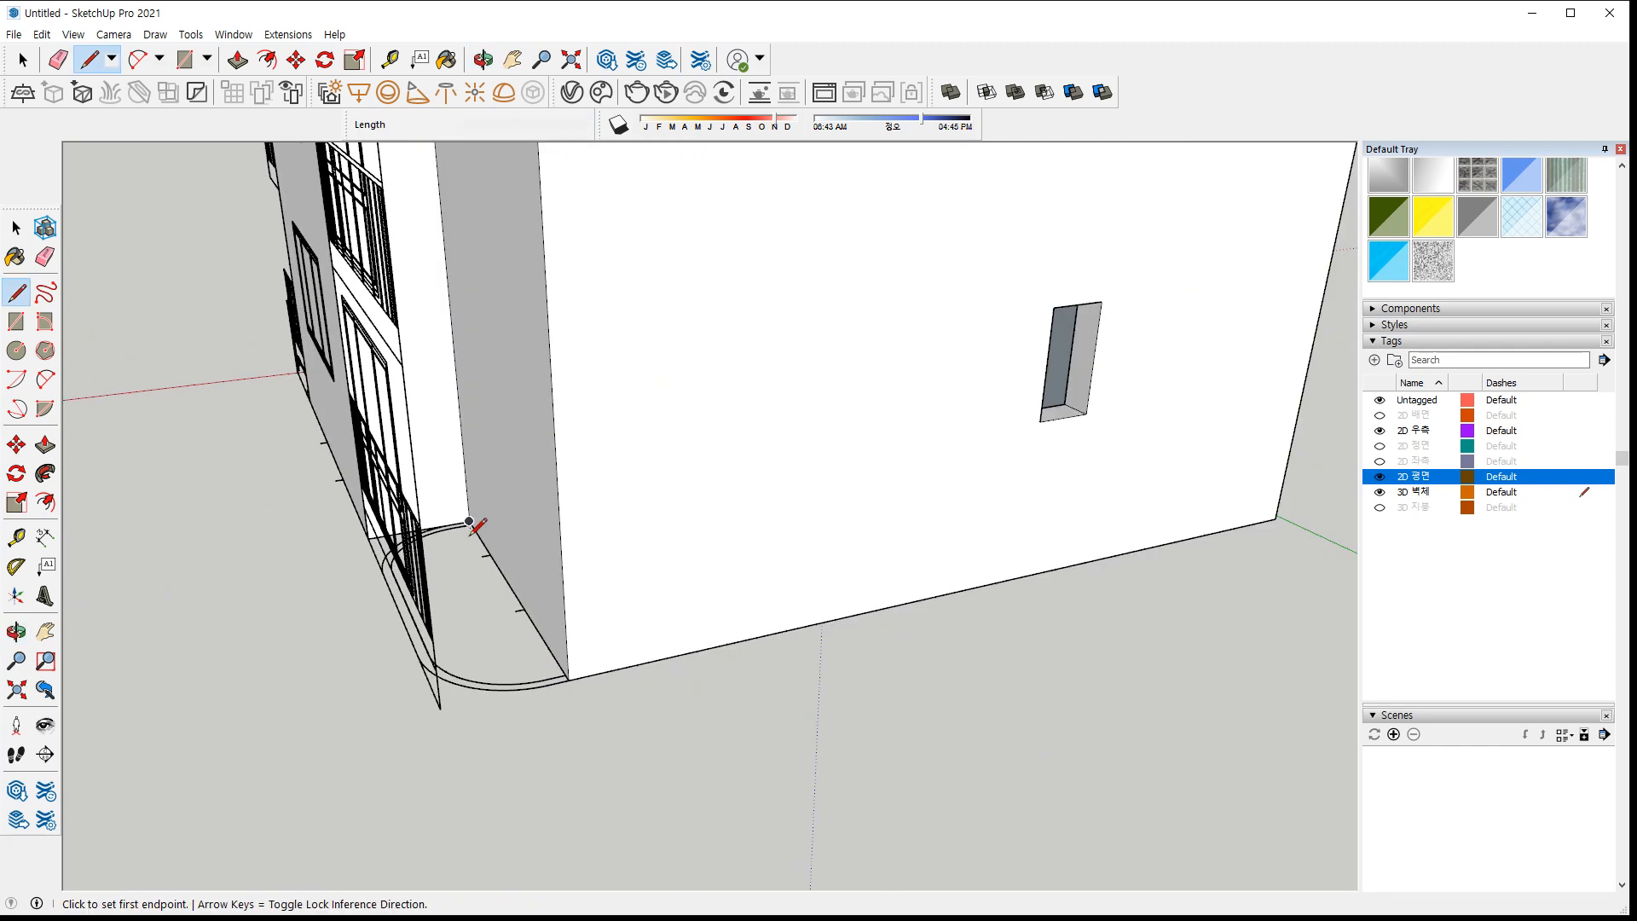
pyautogui.moveTo(493, 504); pyautogui.dragTo(609, 317, button='middle')
pyautogui.press('space')
pyautogui.click(609, 317)
pyautogui.press('Delete')
pyautogui.moveTo(650, 610); pyautogui.dragTo(880, 409, button='middle')
# Trace the frame of the projecting side wall's top-floor window with a rectangle
pyautogui.scroll(5, 537, 439)
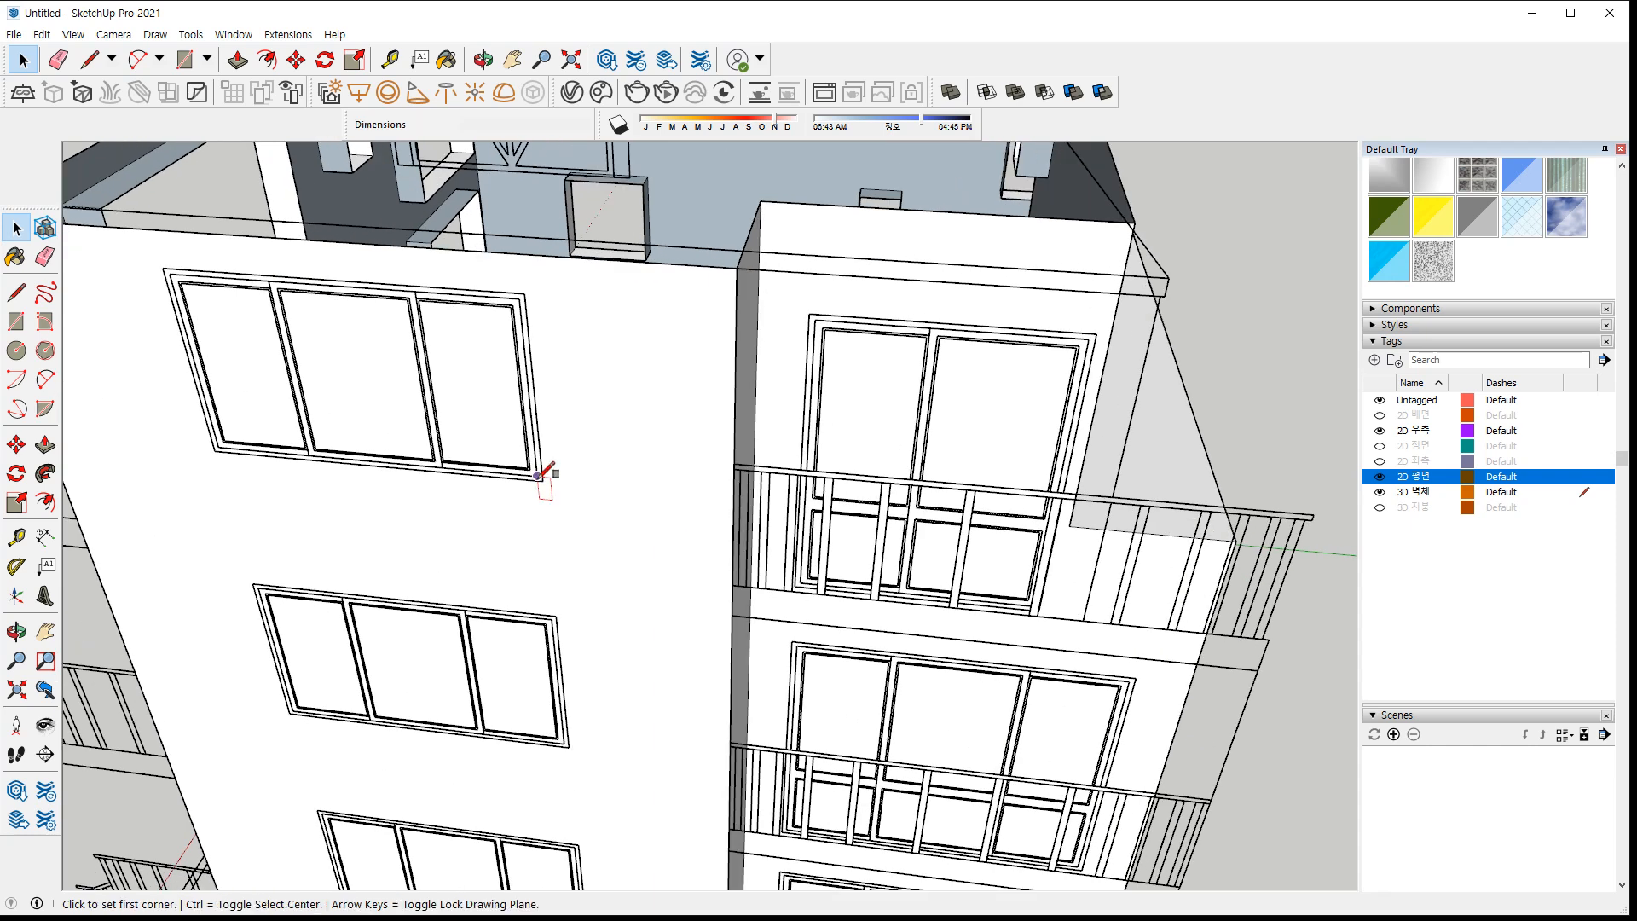
pyautogui.press('r')
pyautogui.click(542, 480)
pyautogui.press('Escape')
pyautogui.press('space')
# Copy the top-floor window rectangle 2800 mm down twice onto the two lower windows of the projecting side wall
pyautogui.click(334, 368)
pyautogui.press('m')
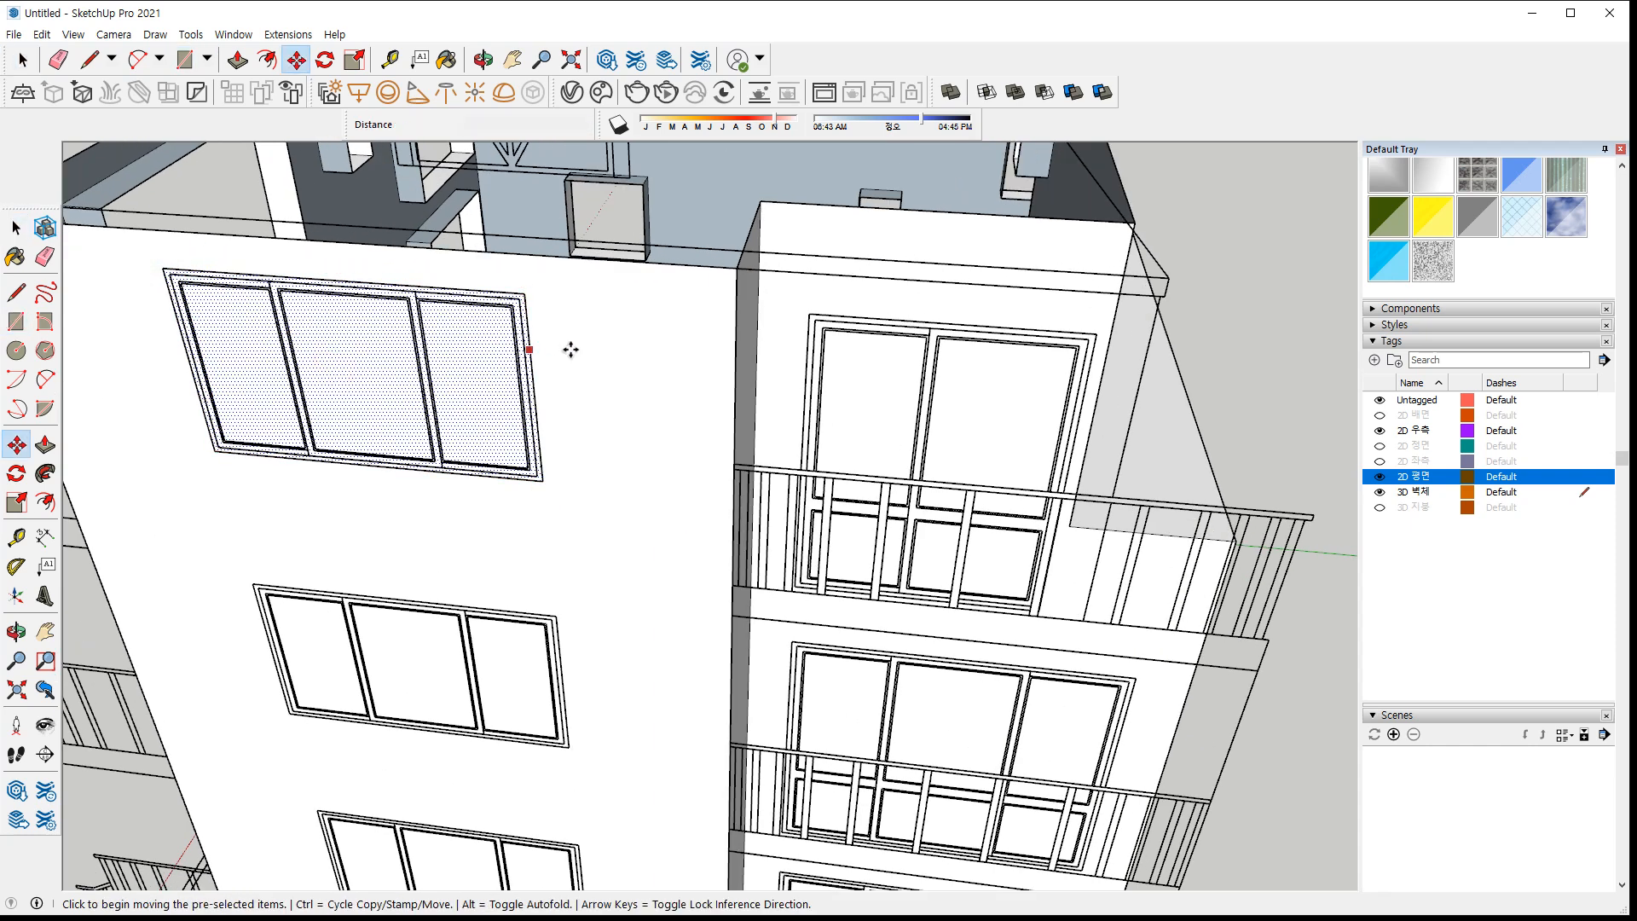
pyautogui.click(528, 291)
pyautogui.press('ctrl')
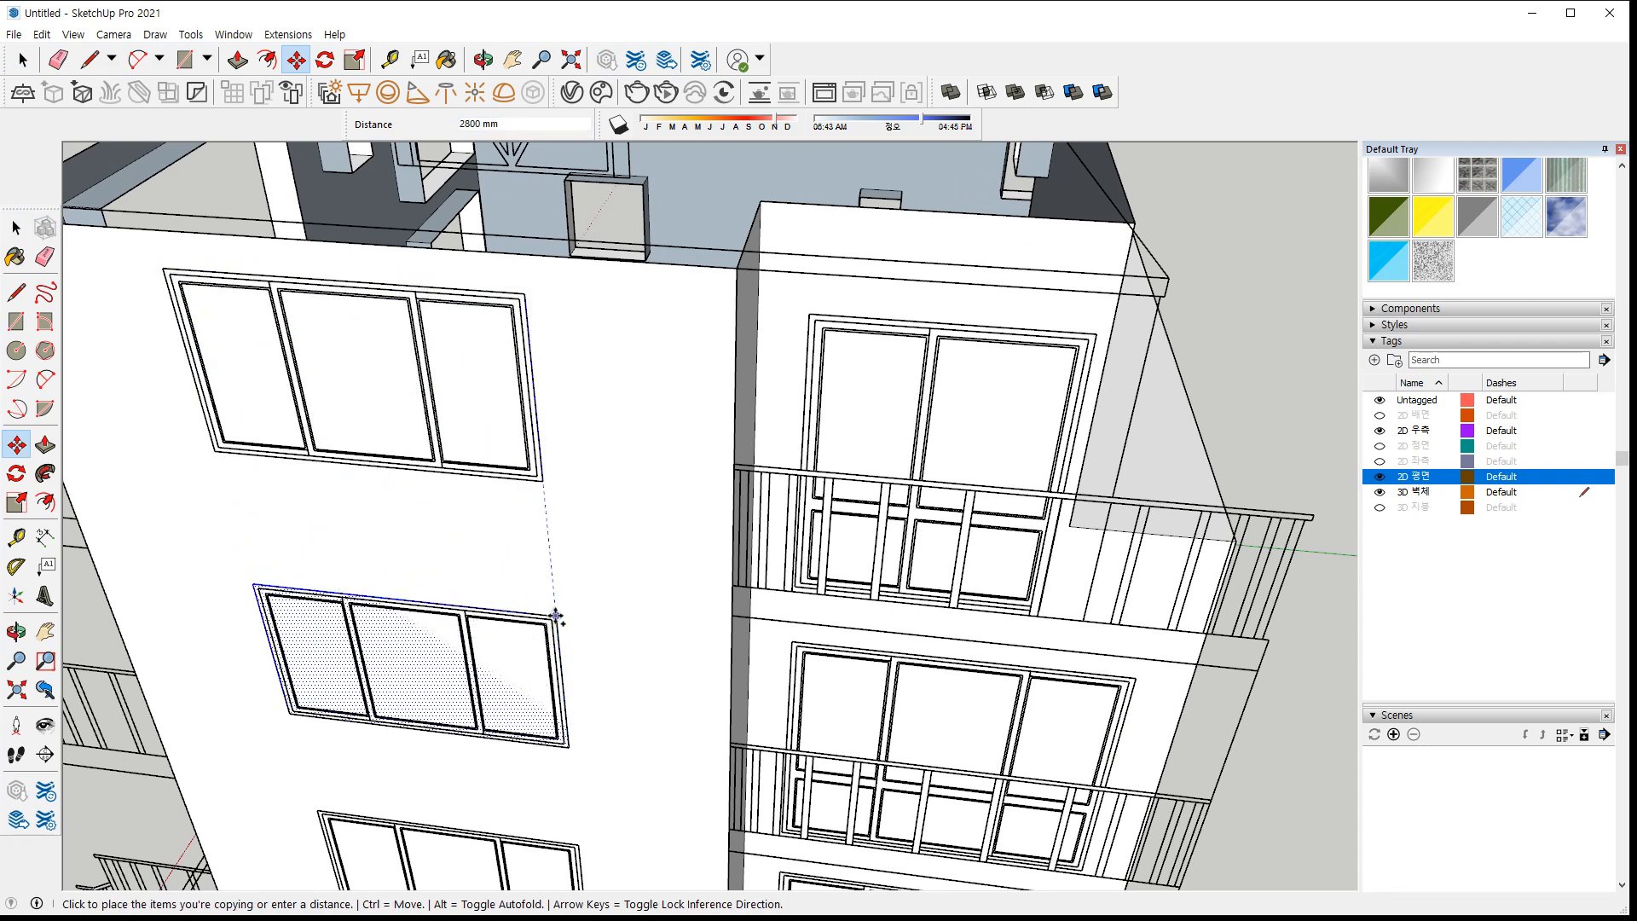
pyautogui.click(555, 615)
pyautogui.write('*2')
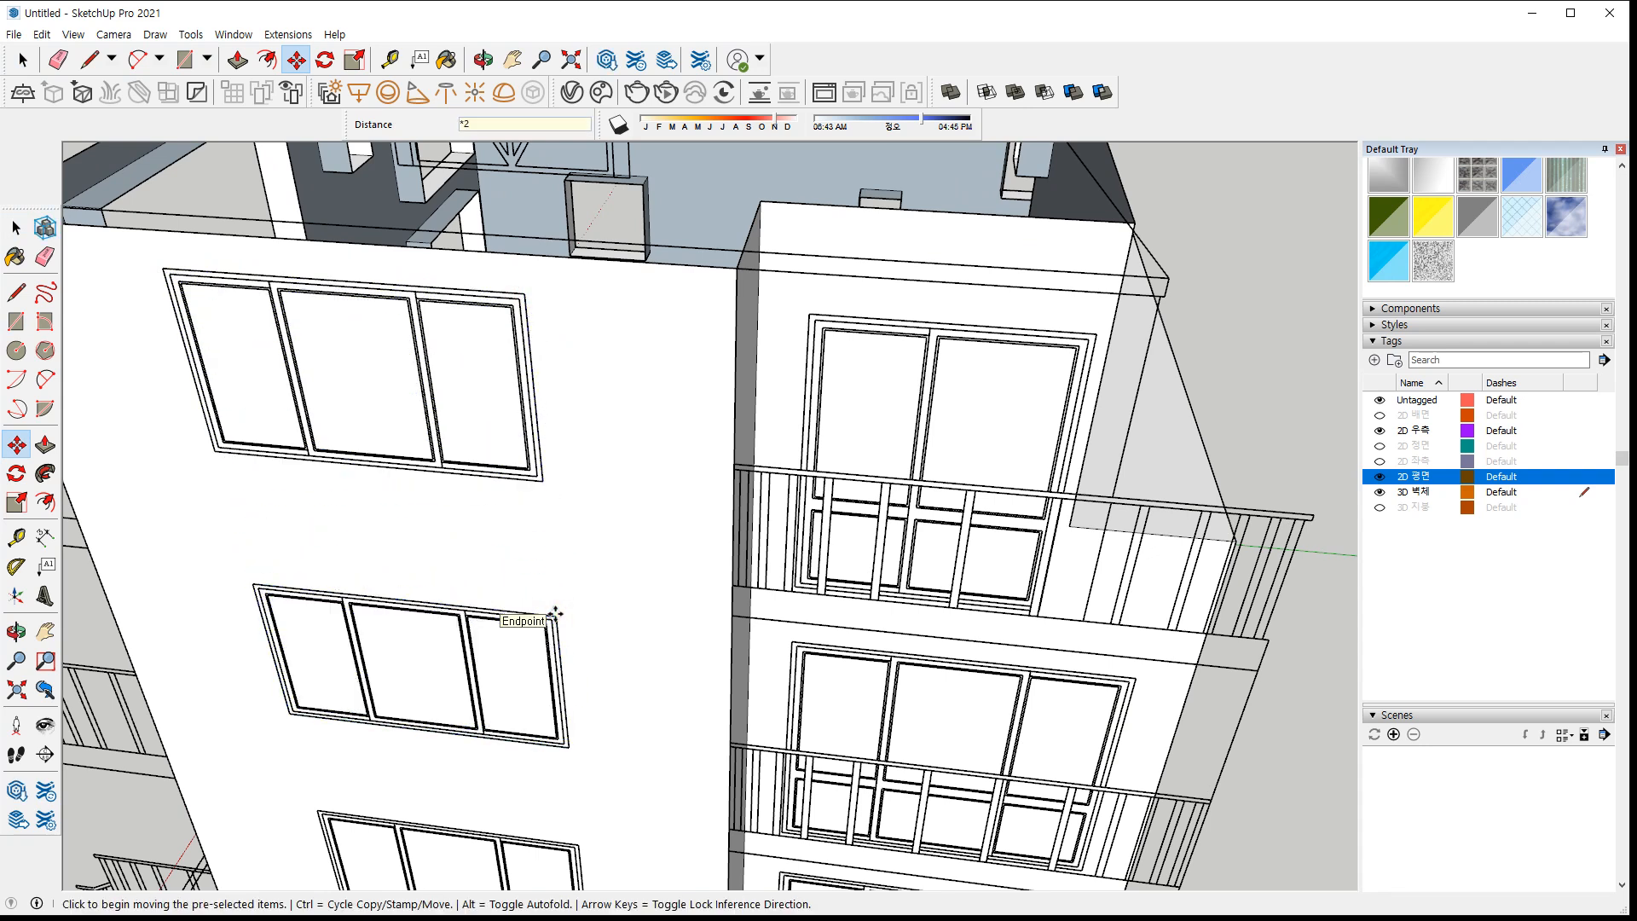
# Push the top-floor window face of the projecting side wall 350 mm inward
pyautogui.write('p')
pyautogui.click(390, 401)
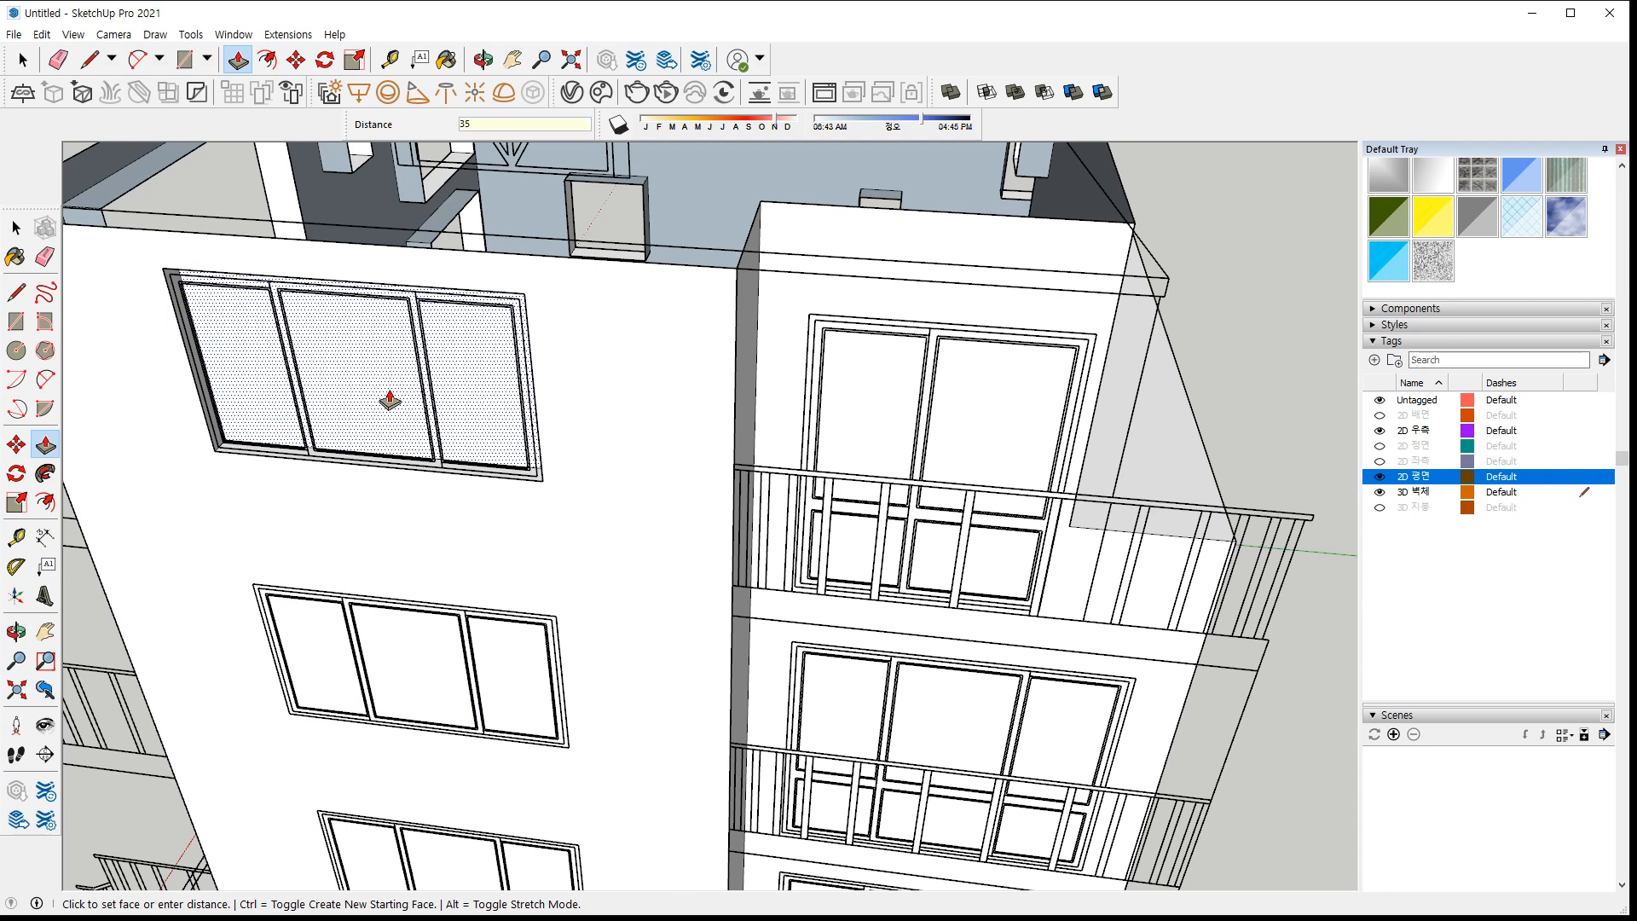
pyautogui.click(390, 401)
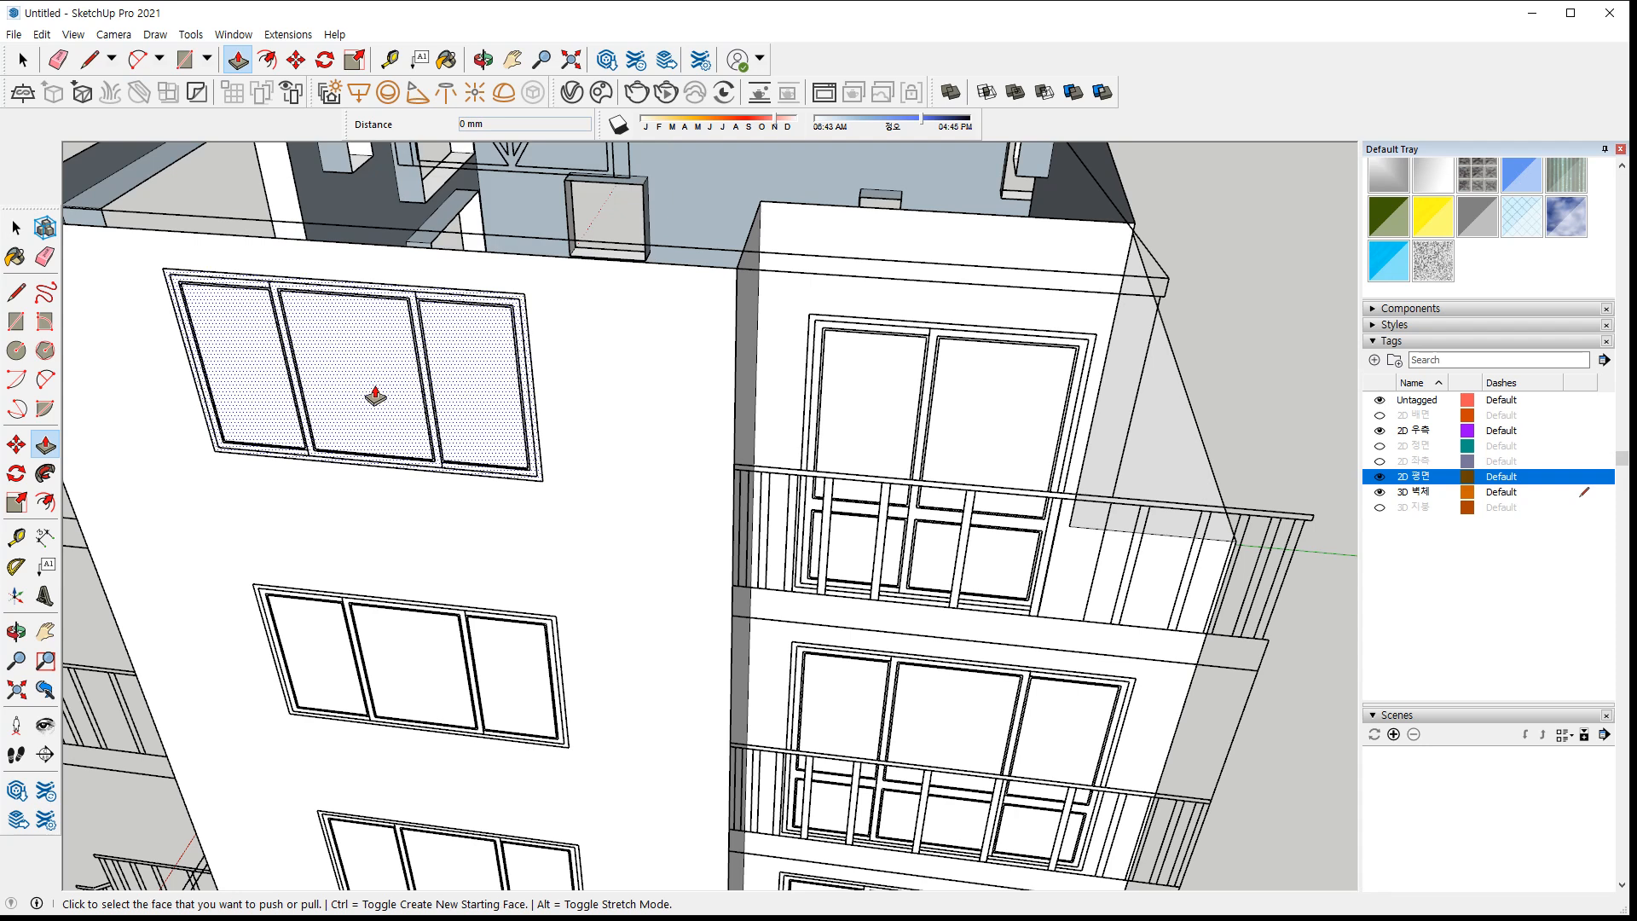
pyautogui.click(378, 386)
pyautogui.write('300')
pyautogui.press('Return')
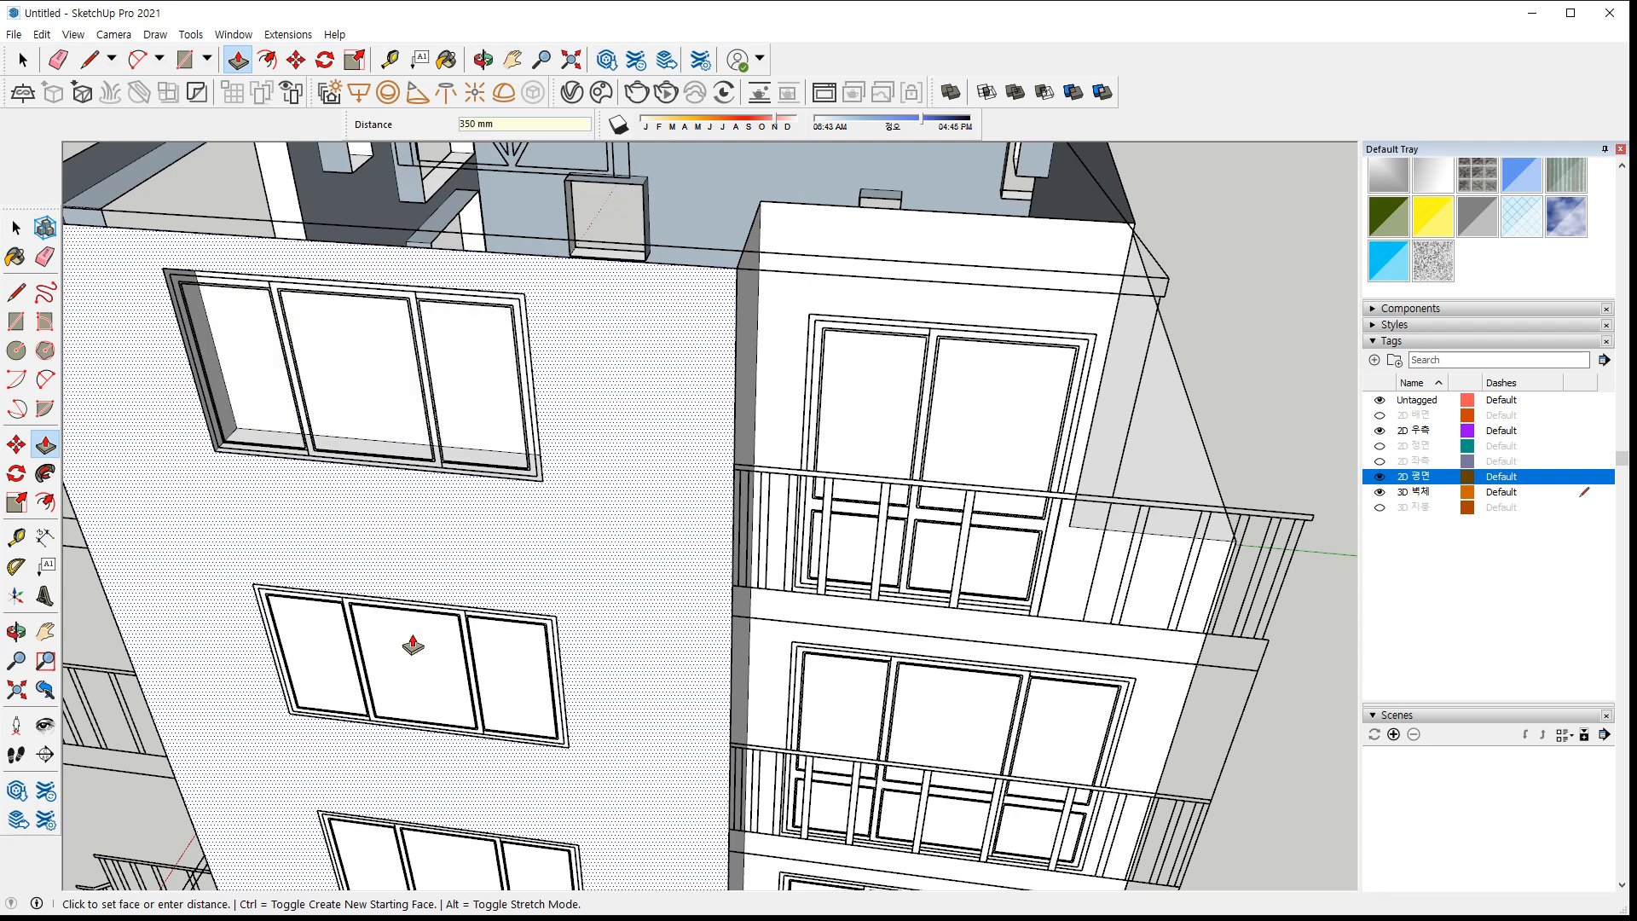
# Push the two lower window faces 350 mm inward and delete the faces closing the window openings
pyautogui.click(424, 657)
pyautogui.press('Return')
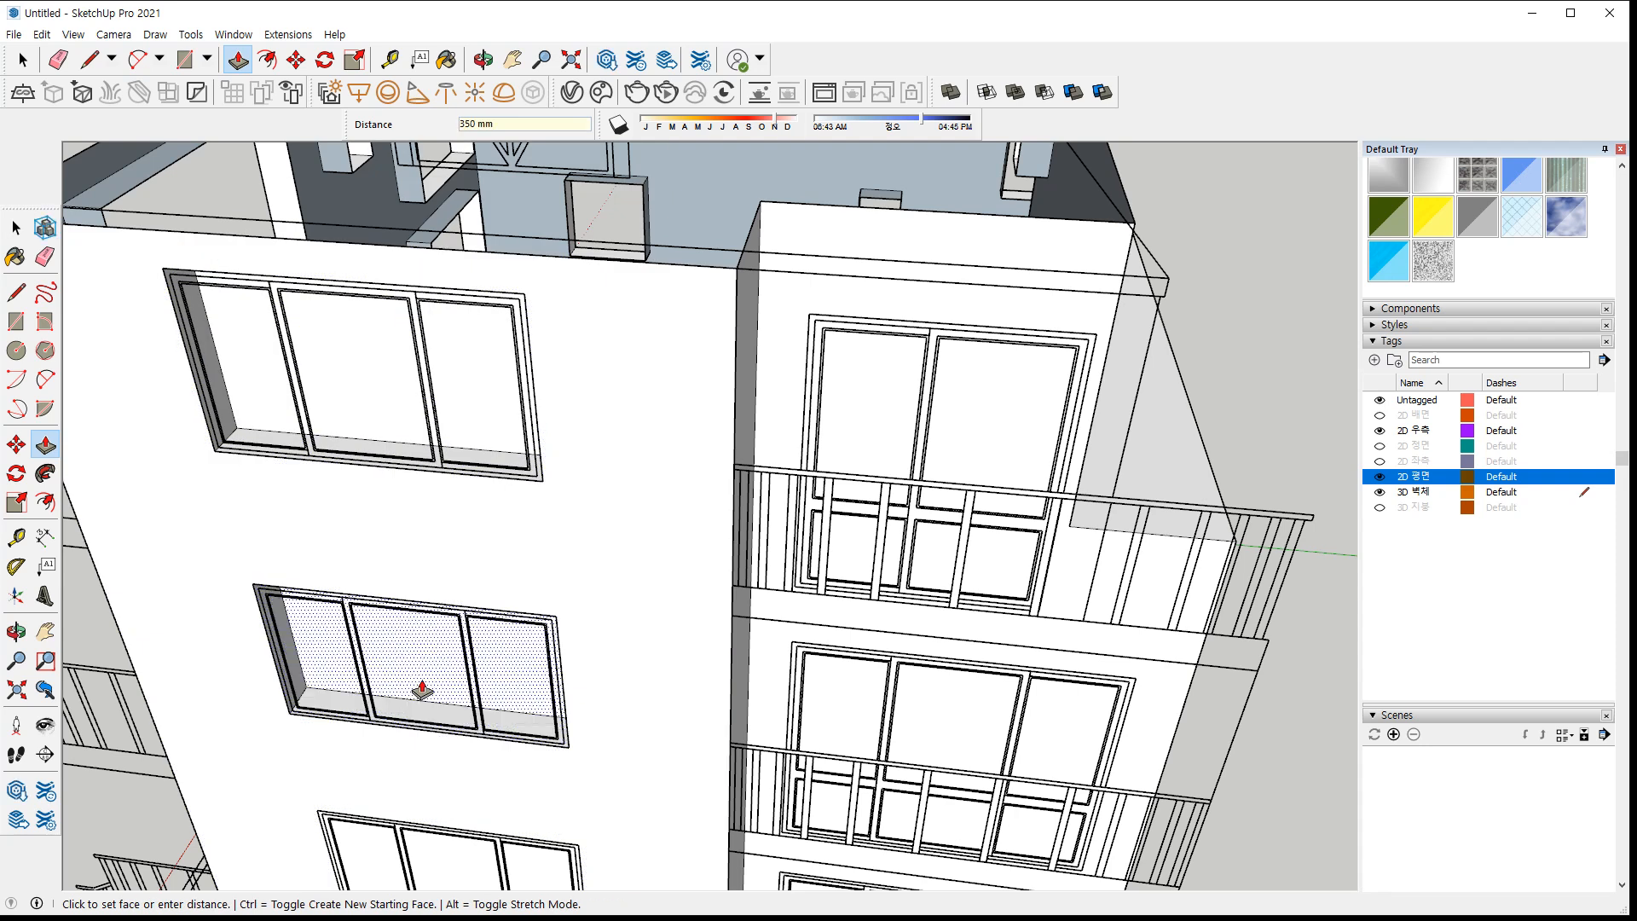
pyautogui.click(452, 866)
pyautogui.write('300')
pyautogui.press('Return')
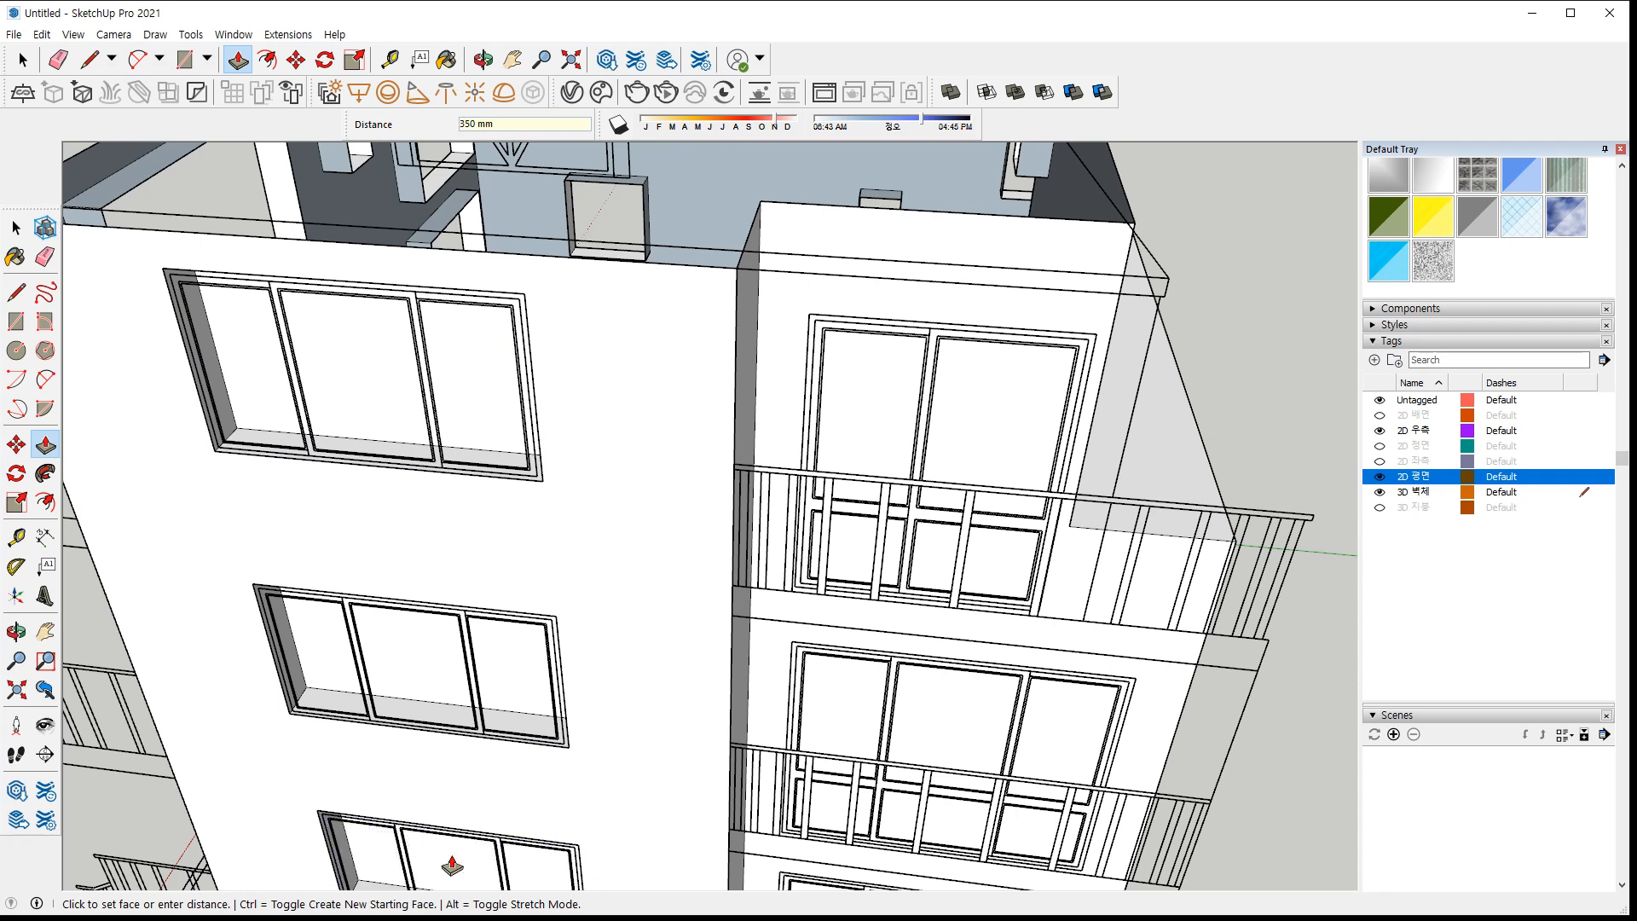
pyautogui.press('space')
pyautogui.click(375, 362)
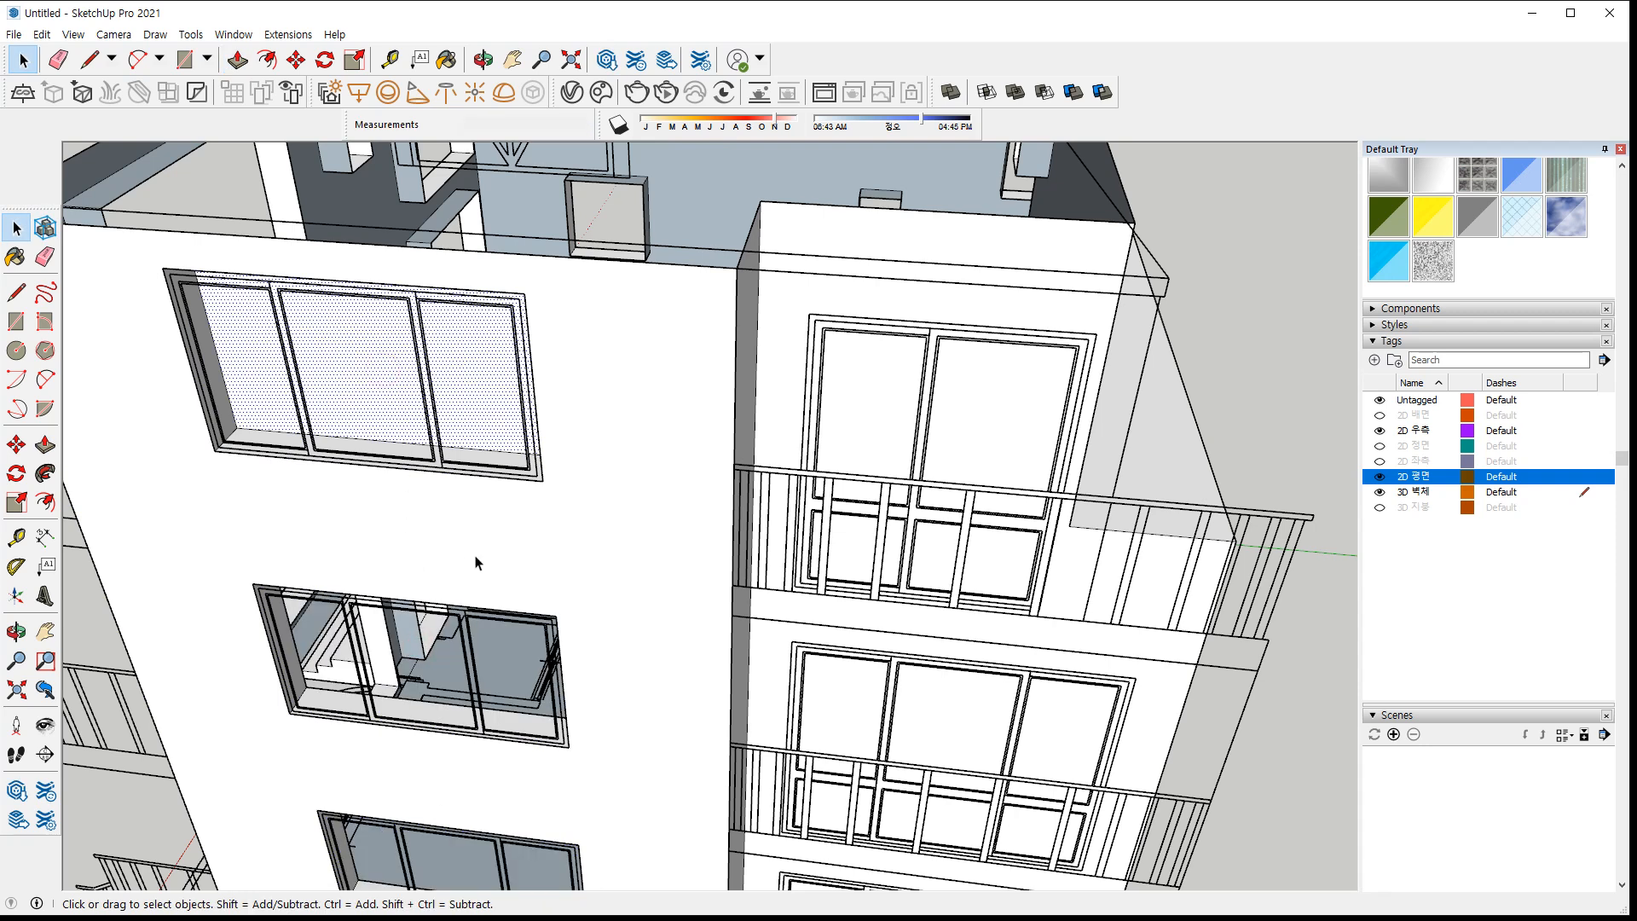
# Draw a 2250 by 2600 mm rectangle over the frame of the ground-floor balcony door
pyautogui.scroll(-1, 475, 557)
pyautogui.keyDown('shift'); pyautogui.moveTo(853, 483); pyautogui.dragTo(550, 277, button='middle'); pyautogui.keyUp('shift')
pyautogui.scroll(10, 439, 823)
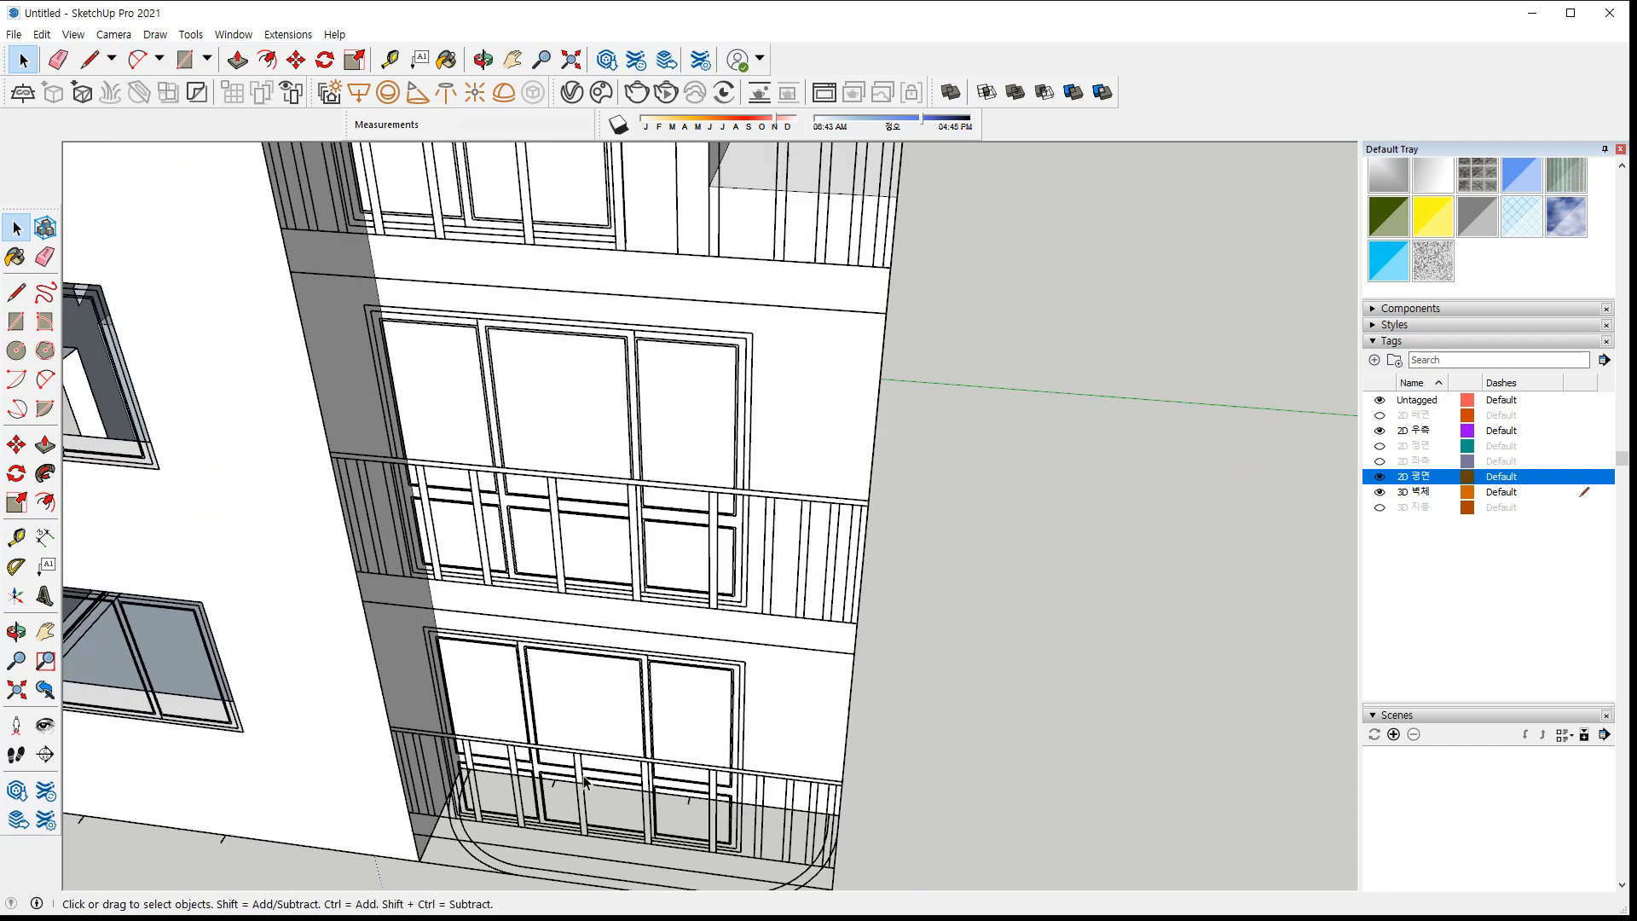
pyautogui.press('r')
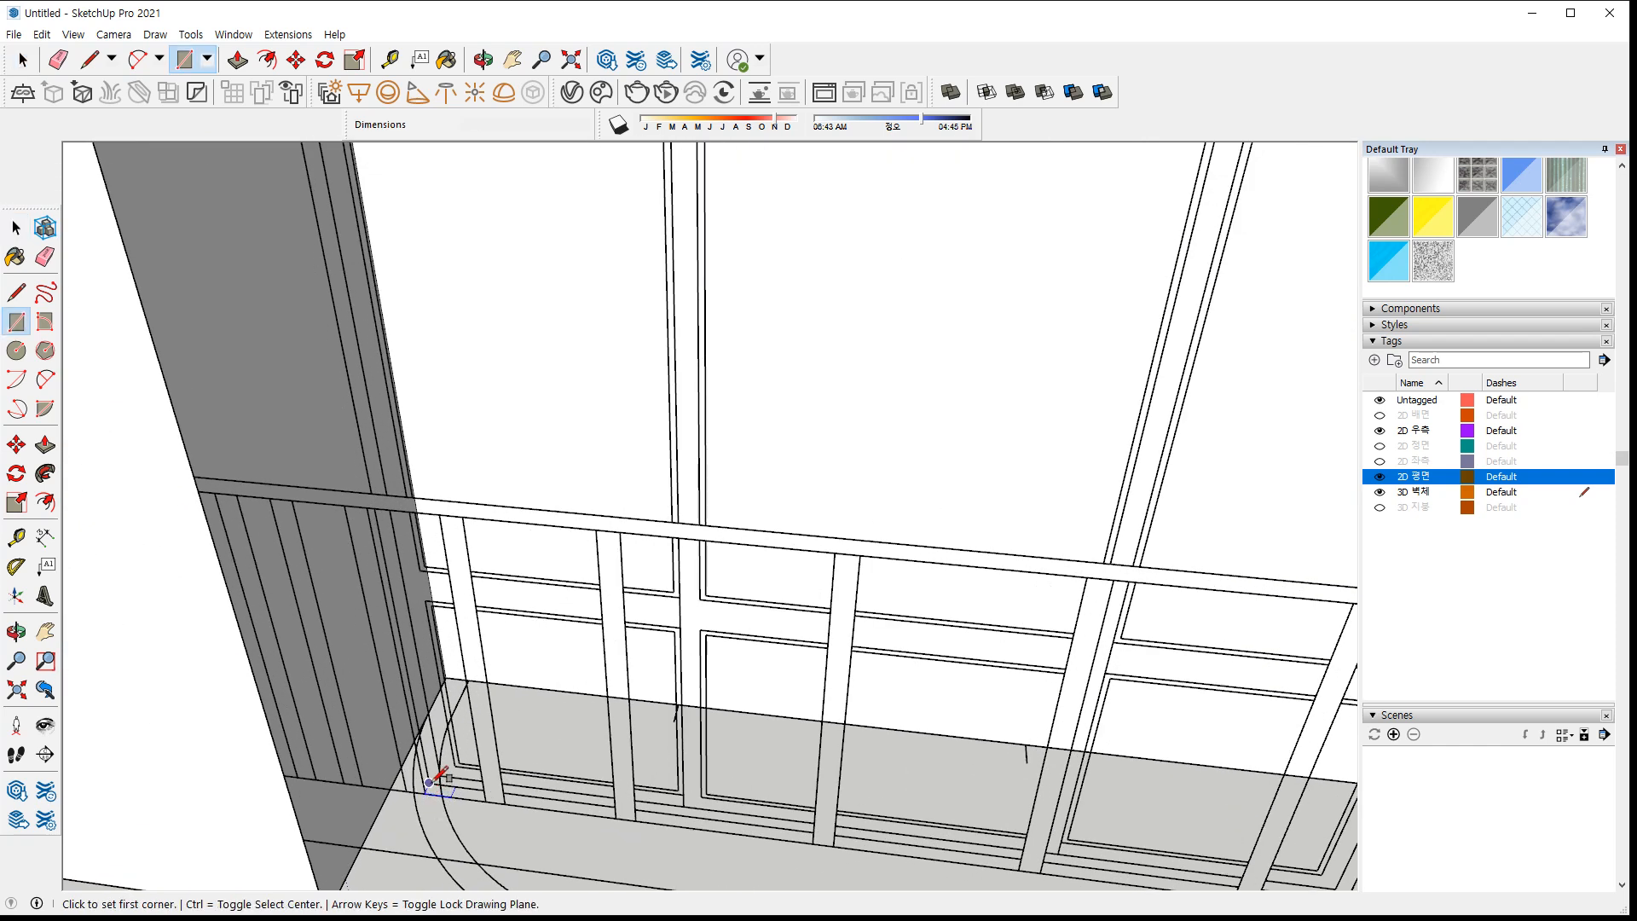
pyautogui.click(435, 777)
pyautogui.scroll(-4, 588, 648)
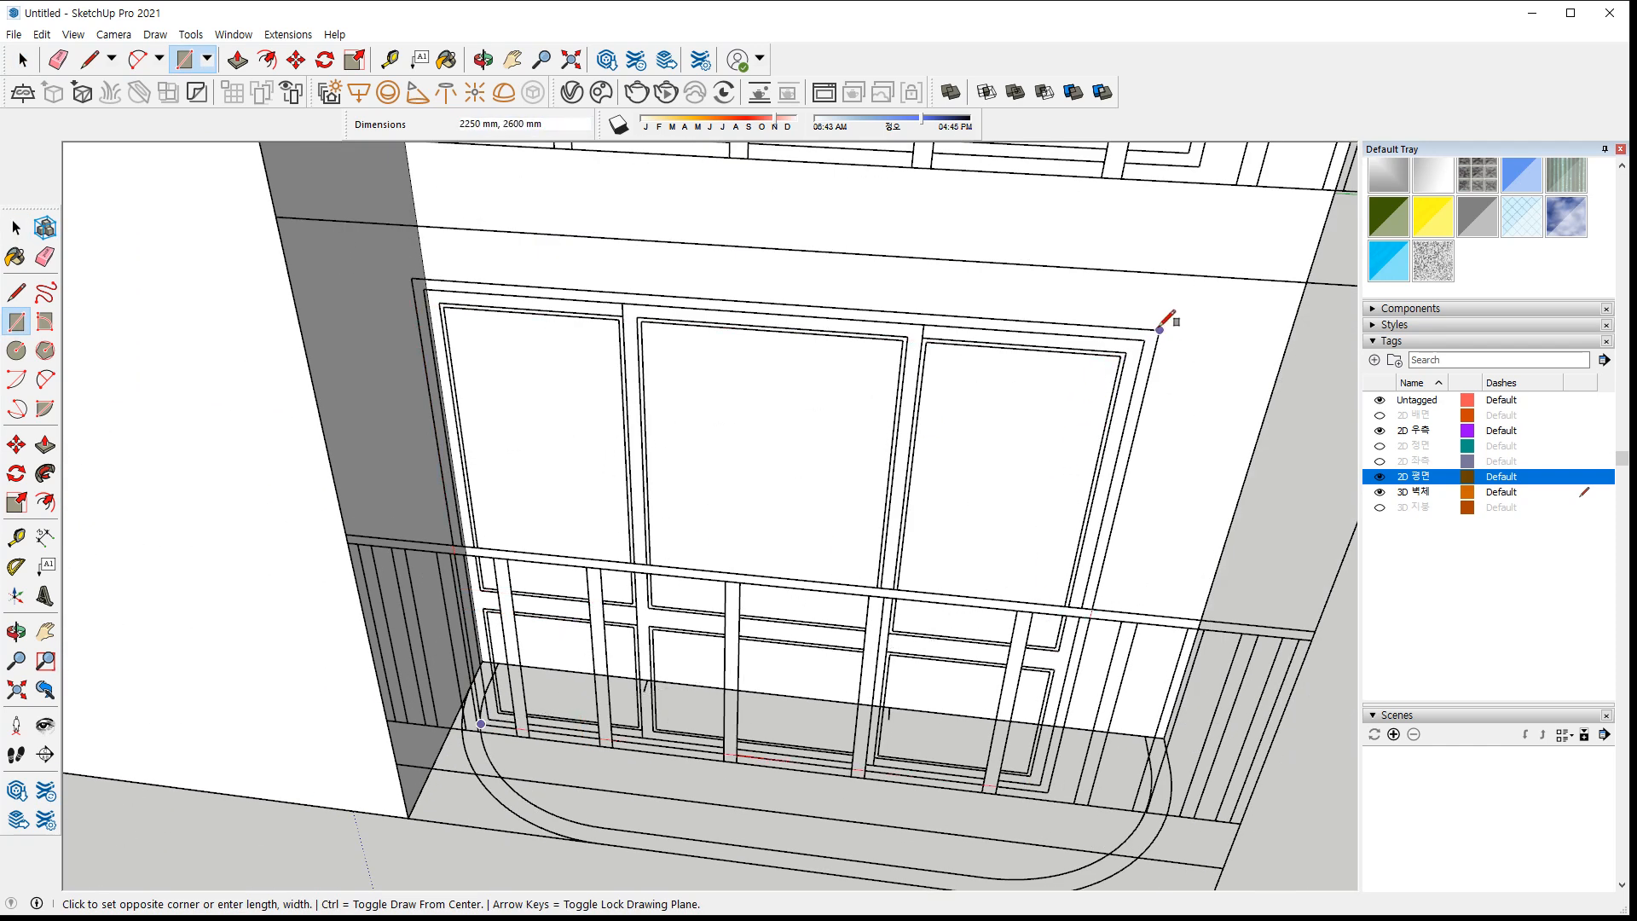
pyautogui.click(1159, 328)
# Copy the ground-floor door rectangle 2800 mm up onto the balcony door of the floor above
pyautogui.press('space')
pyautogui.click(842, 438)
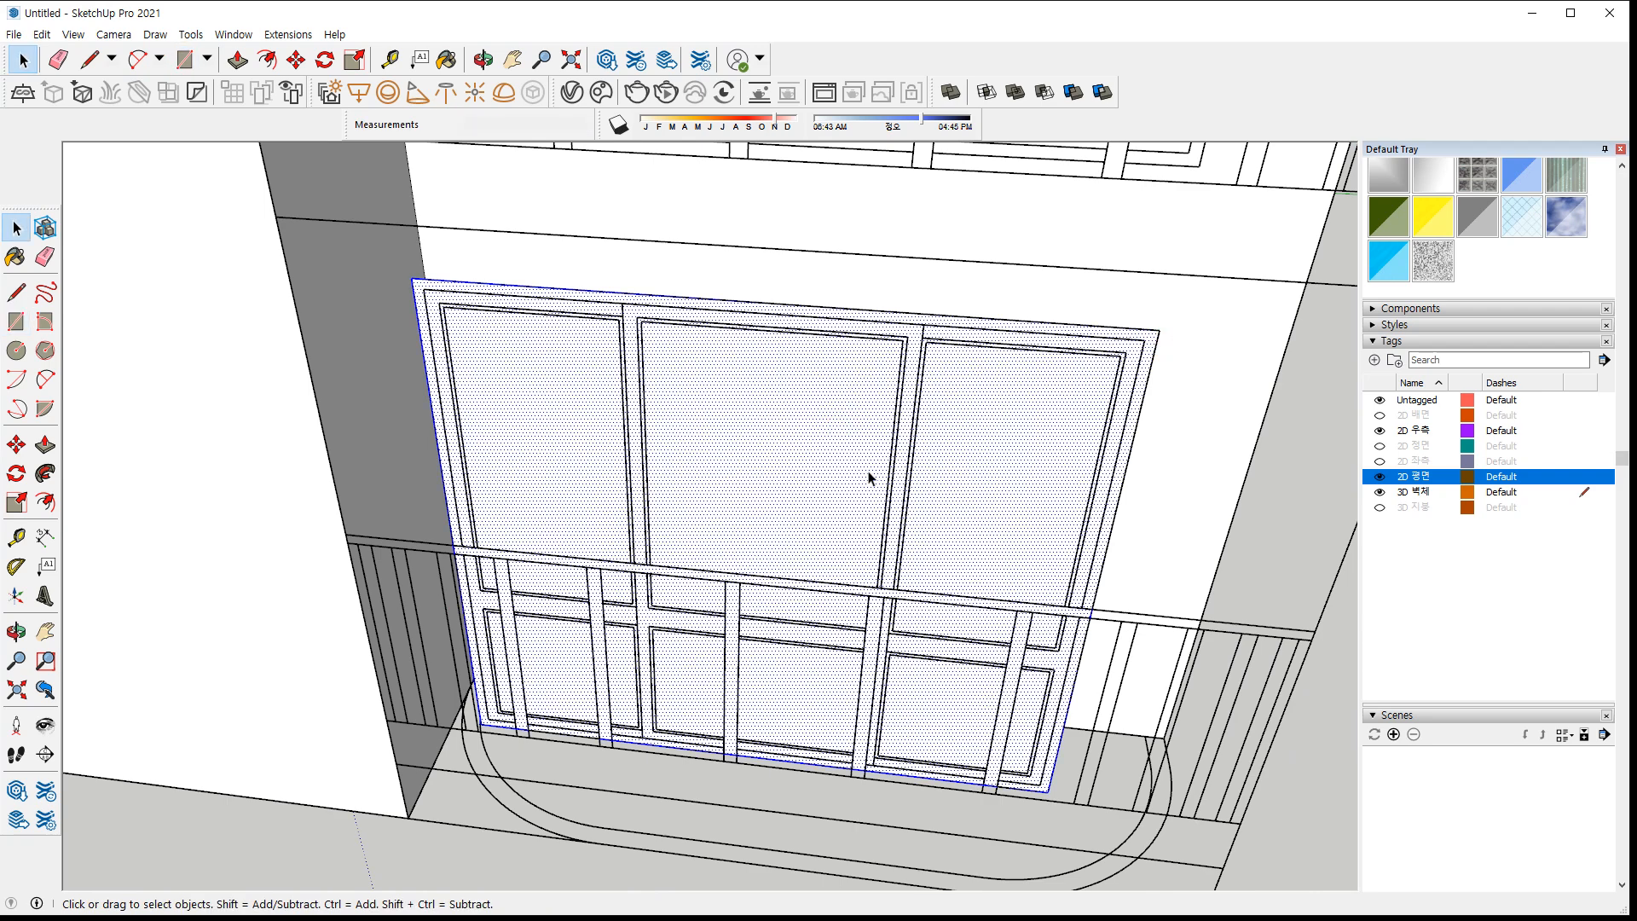
pyautogui.press('m')
pyautogui.scroll(3, 482, 716)
pyautogui.click(477, 704)
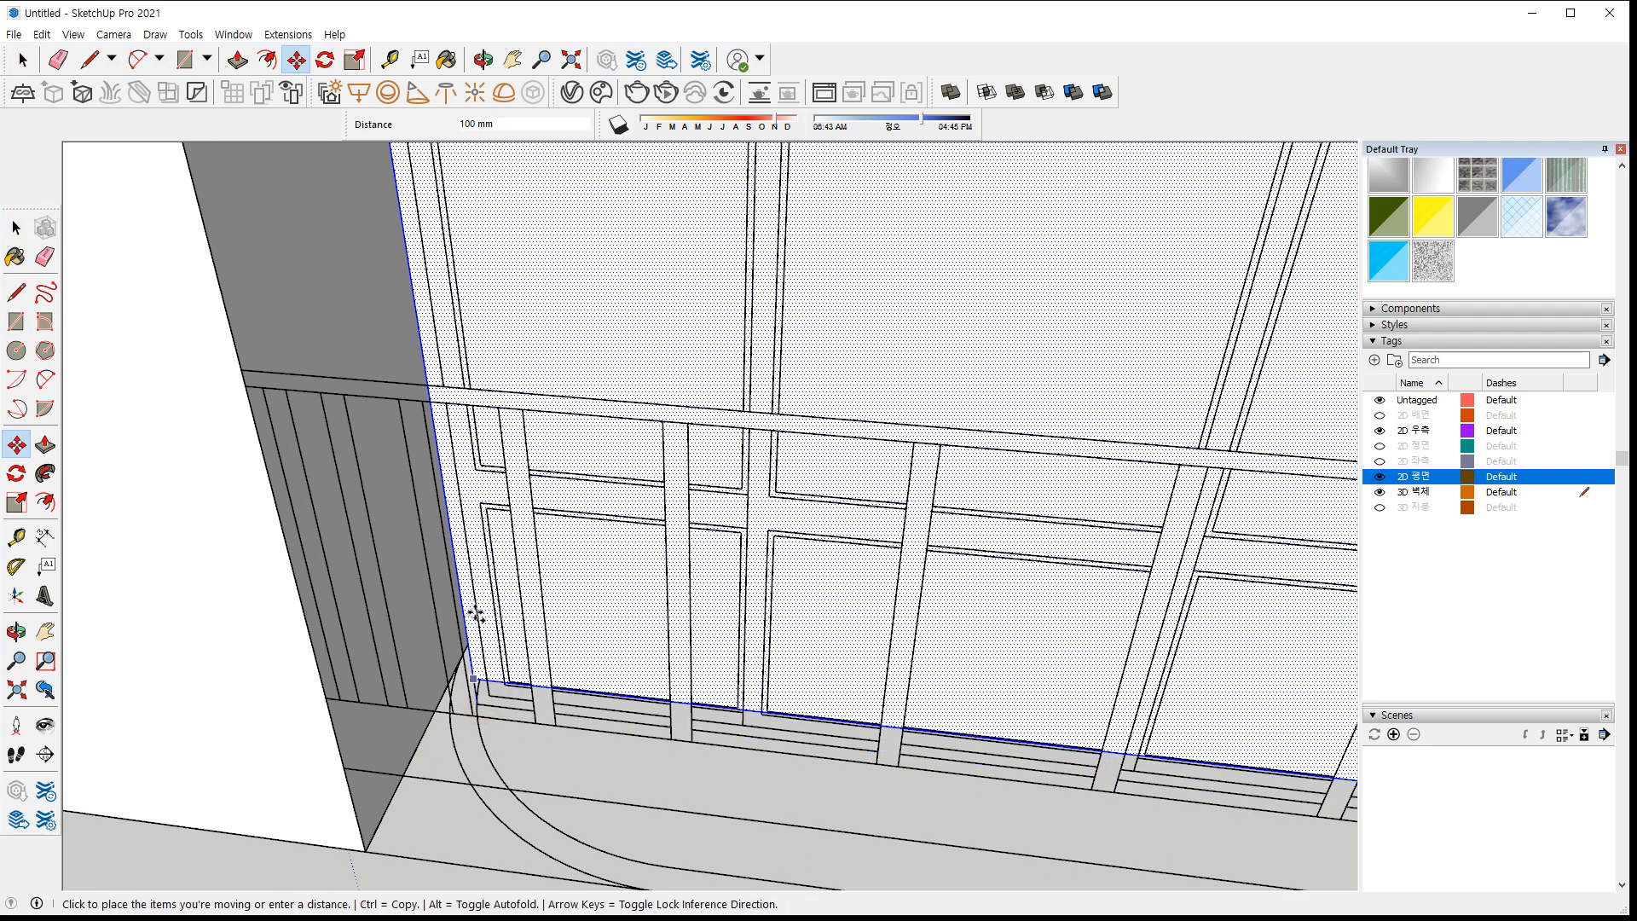
pyautogui.press('ctrl')
pyautogui.scroll(-3, 486, 572)
pyautogui.keyDown('shift'); pyautogui.moveTo(499, 384); pyautogui.dragTo(537, 891, button='middle'); pyautogui.keyUp('shift')
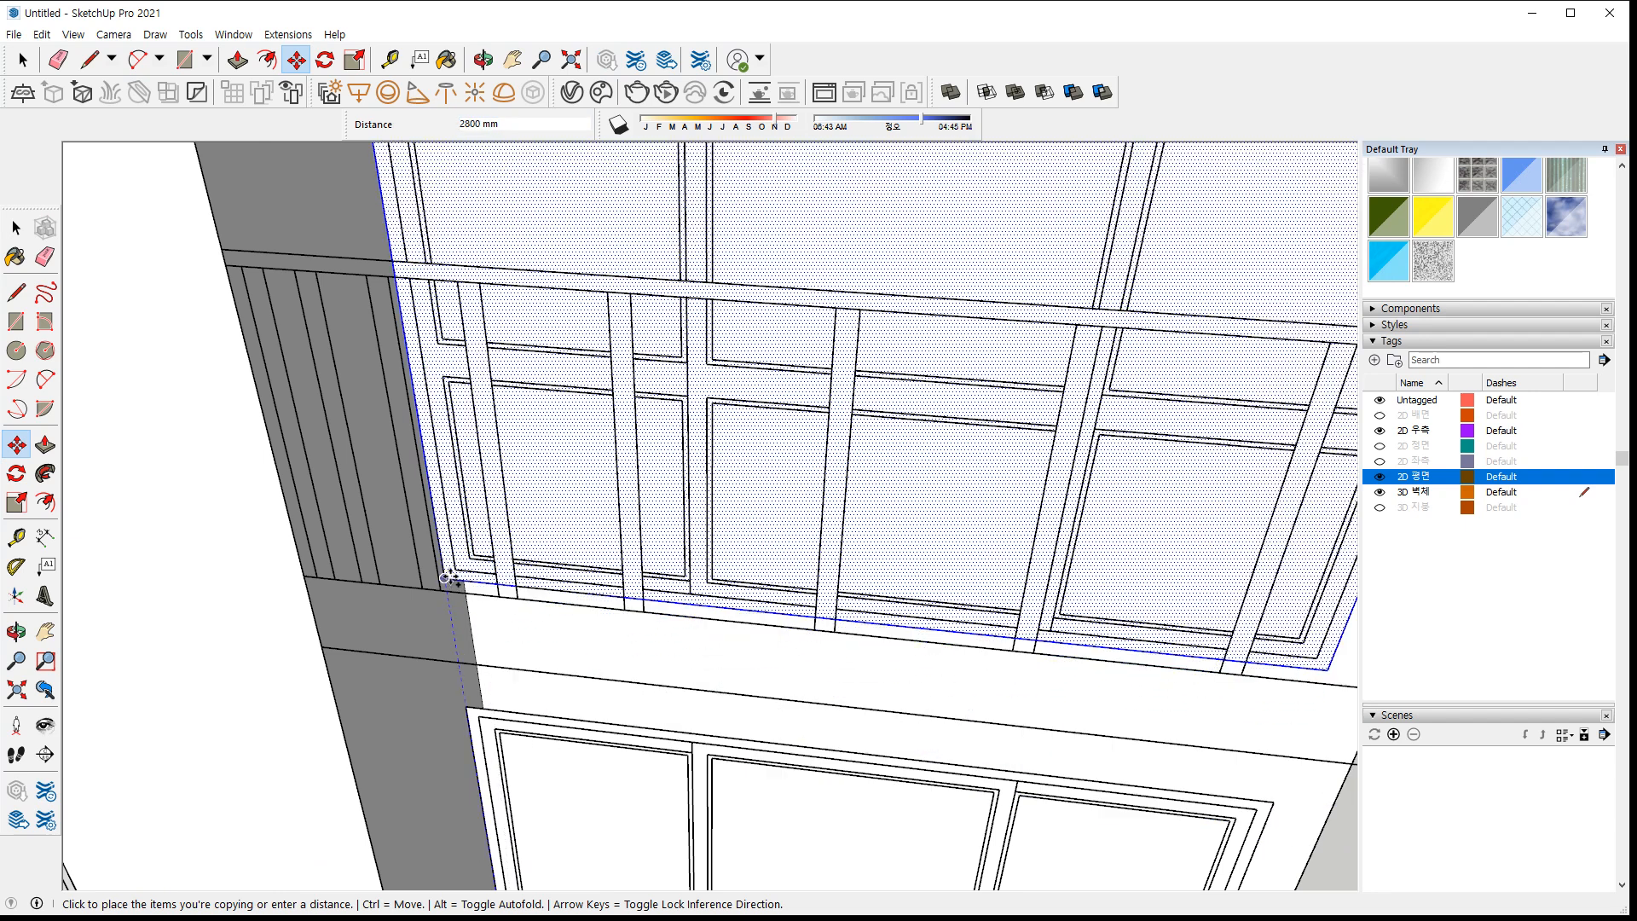
pyautogui.click(457, 588)
# Draw a rectangle over the frame of the two-panel top-floor balcony door
pyautogui.scroll(-5, 529, 555)
pyautogui.scroll(8, 478, 422)
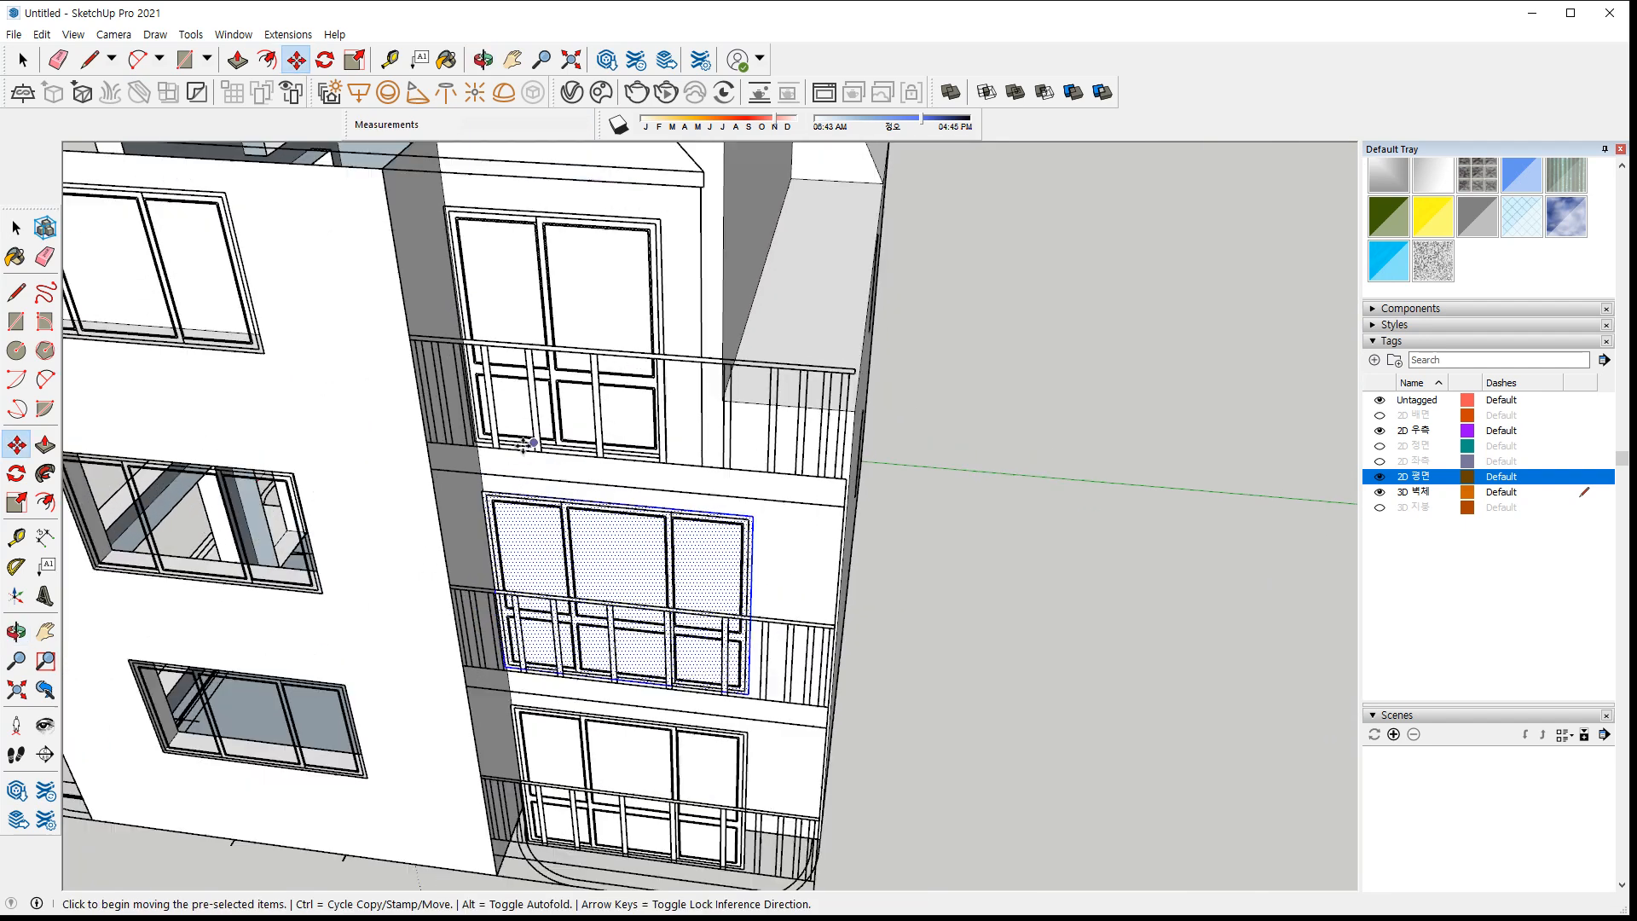
pyautogui.press('r')
pyautogui.click(447, 428)
pyautogui.scroll(-4, 562, 409)
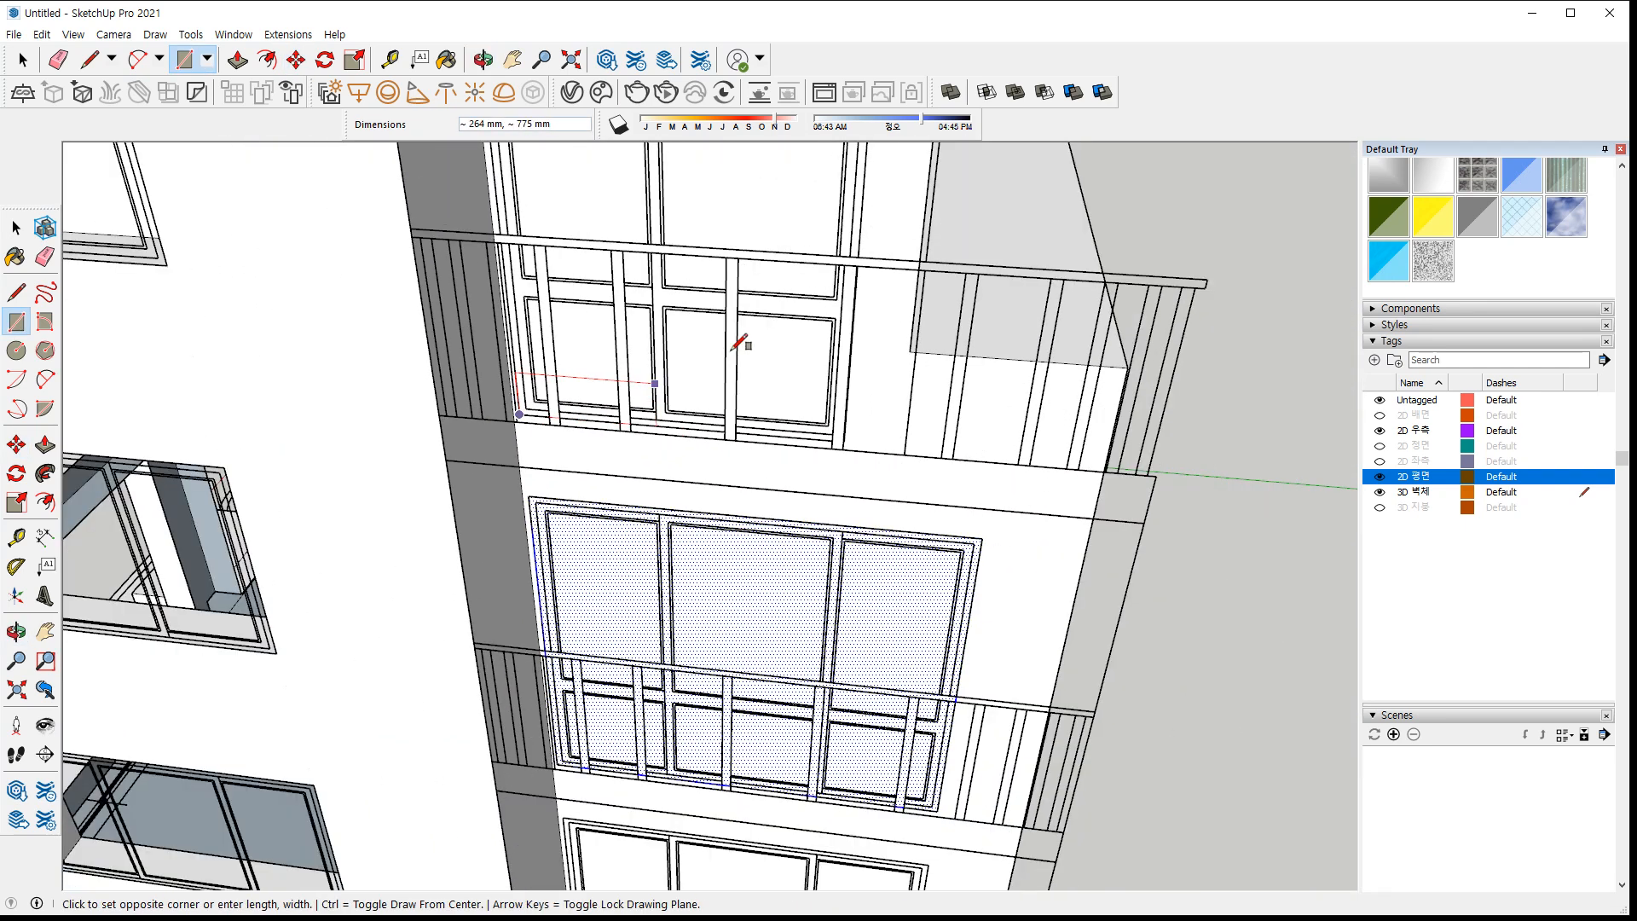
pyautogui.keyDown('shift'); pyautogui.moveTo(744, 320); pyautogui.dragTo(750, 422, button='middle'); pyautogui.keyUp('shift')
pyautogui.click(837, 213)
pyautogui.press('space')
pyautogui.doubleClick(706, 310)
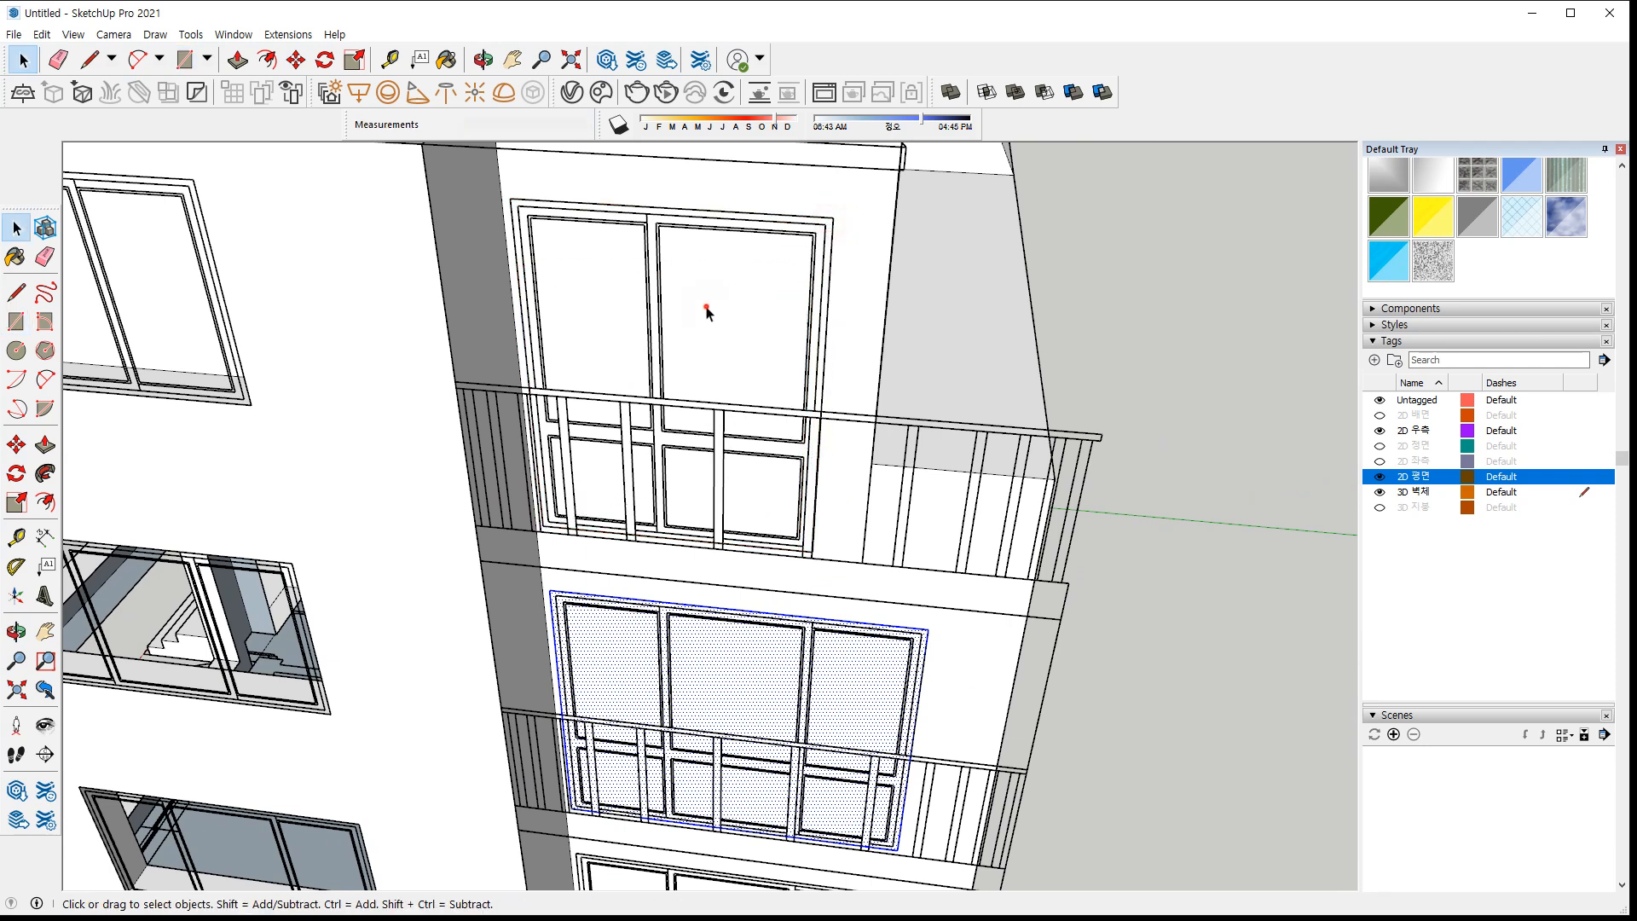
# Move all three balcony door rectangles together 1200 mm inward from the elevation plane onto the recessed wall
pyautogui.moveTo(783, 682); pyautogui.dragTo(480, 639, button='middle')
pyautogui.press('space')
pyautogui.click(376, 781)
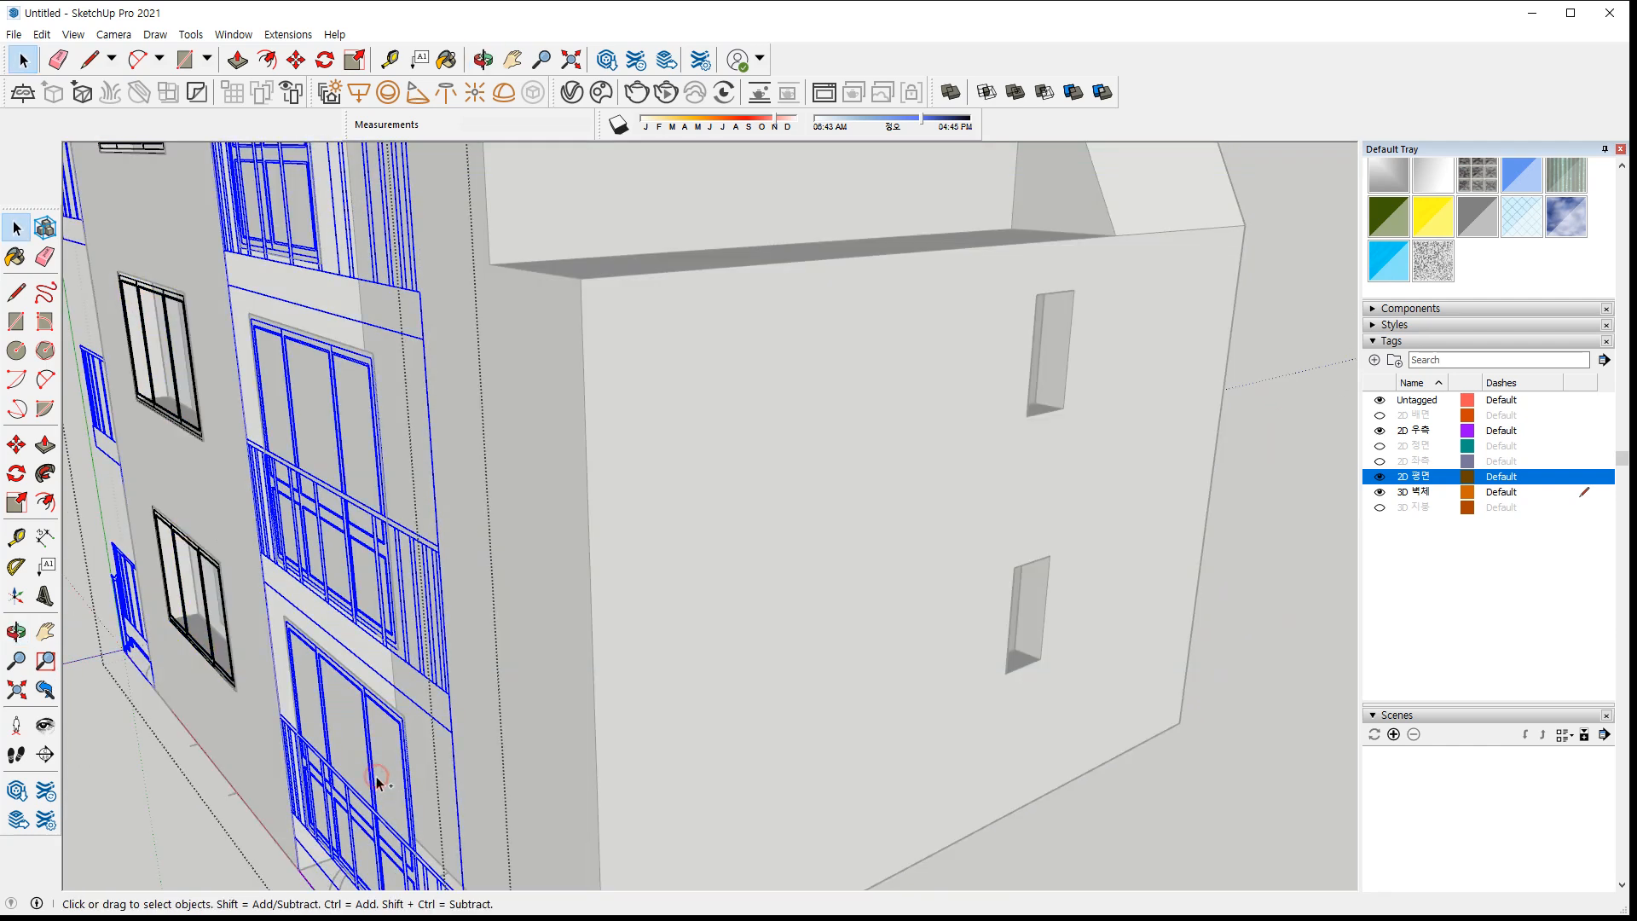
pyautogui.click(180, 815)
pyautogui.click(392, 737)
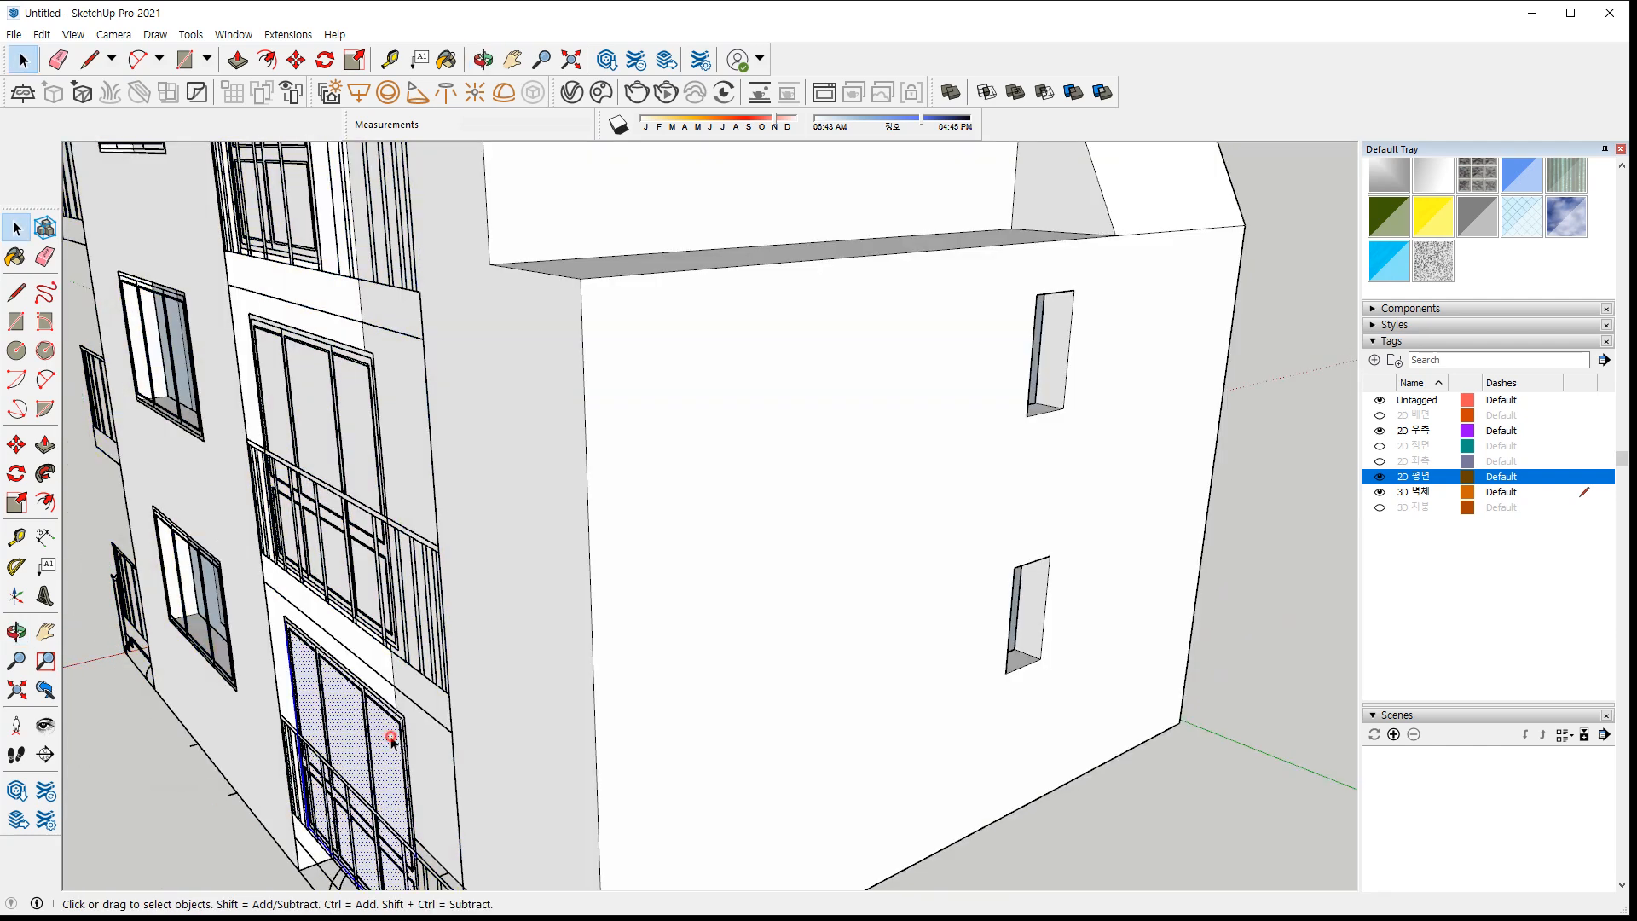
pyautogui.keyDown('shift'); pyautogui.click(362, 435); pyautogui.keyUp('shift')
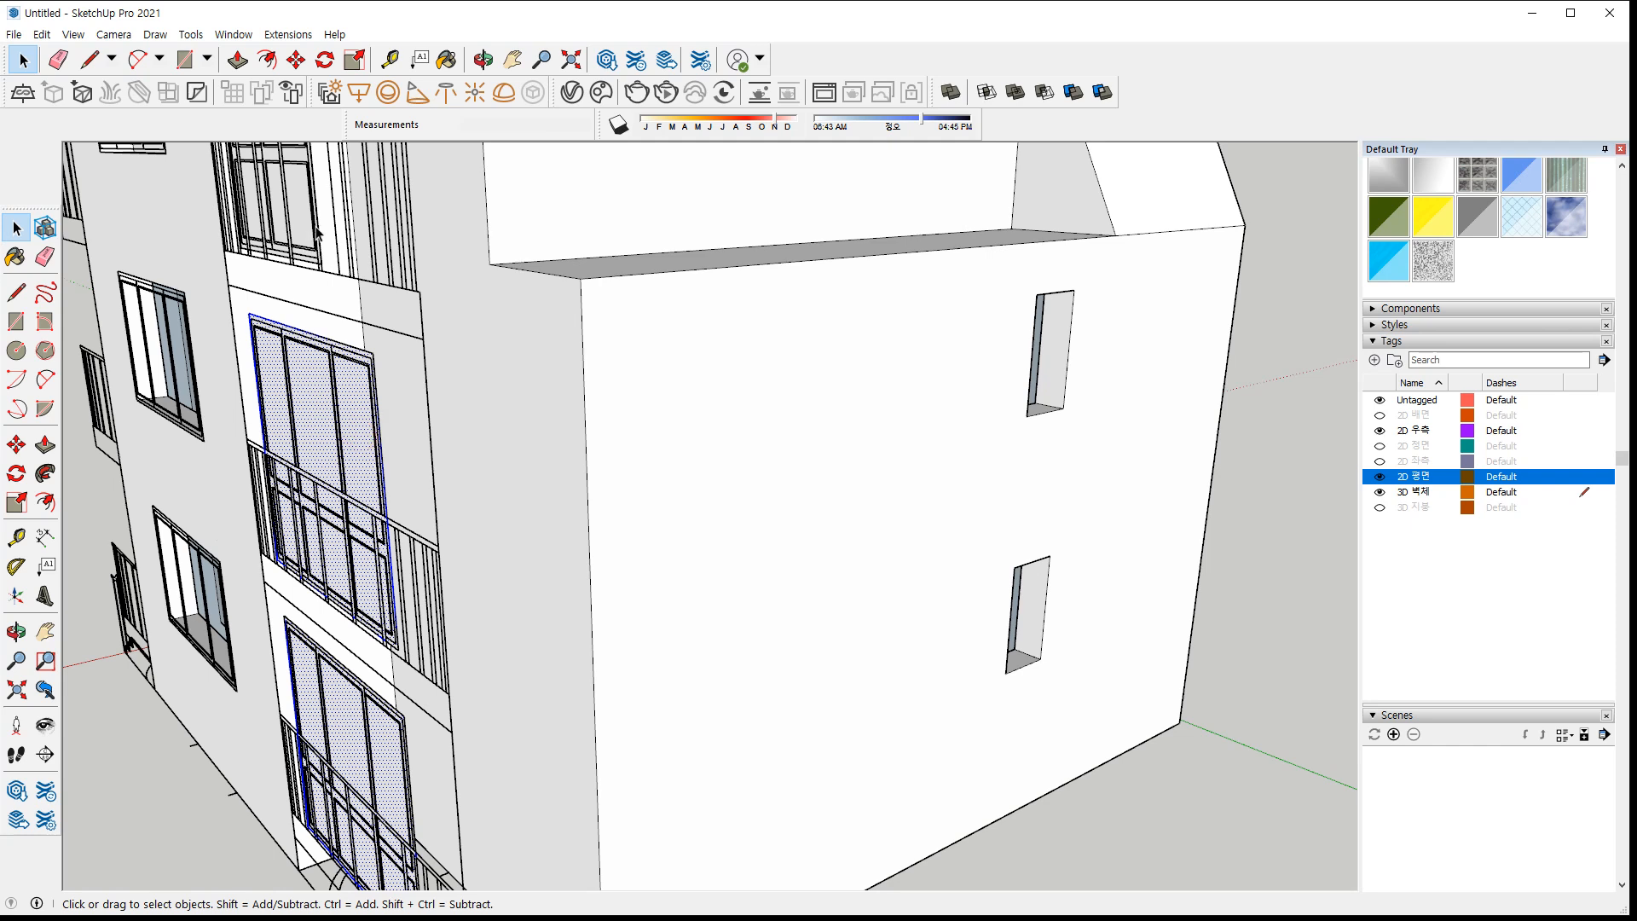
pyautogui.scroll(-3, 315, 230)
pyautogui.keyDown('shift'); pyautogui.click(366, 318); pyautogui.keyUp('shift')
pyautogui.scroll(3, 657, 615)
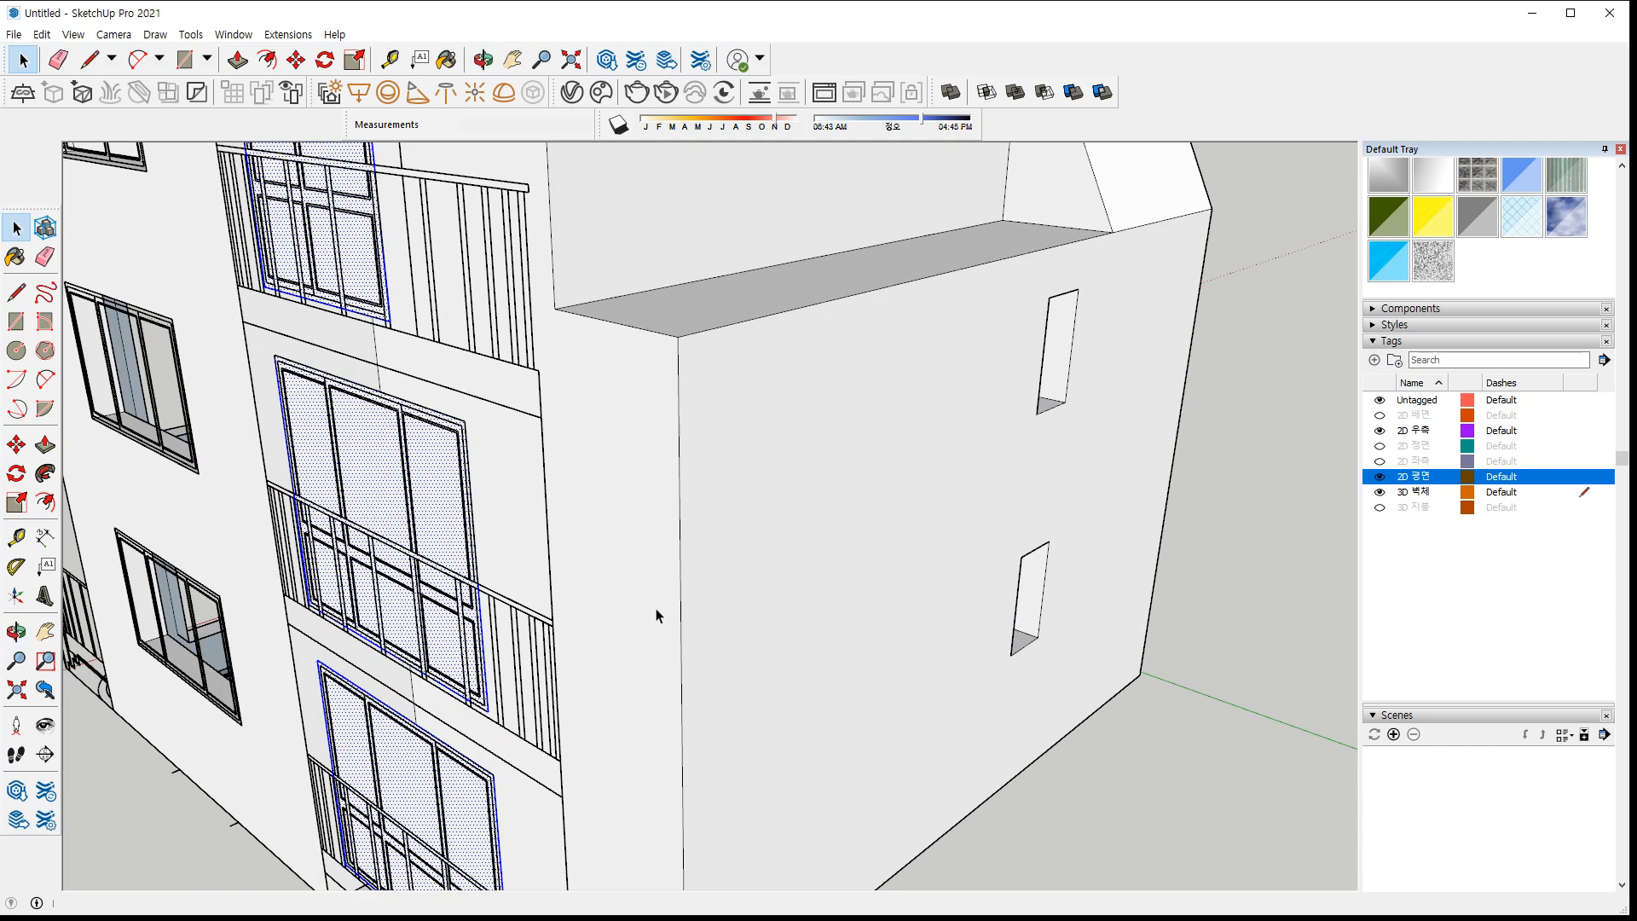
pyautogui.press('m')
pyautogui.click(462, 420)
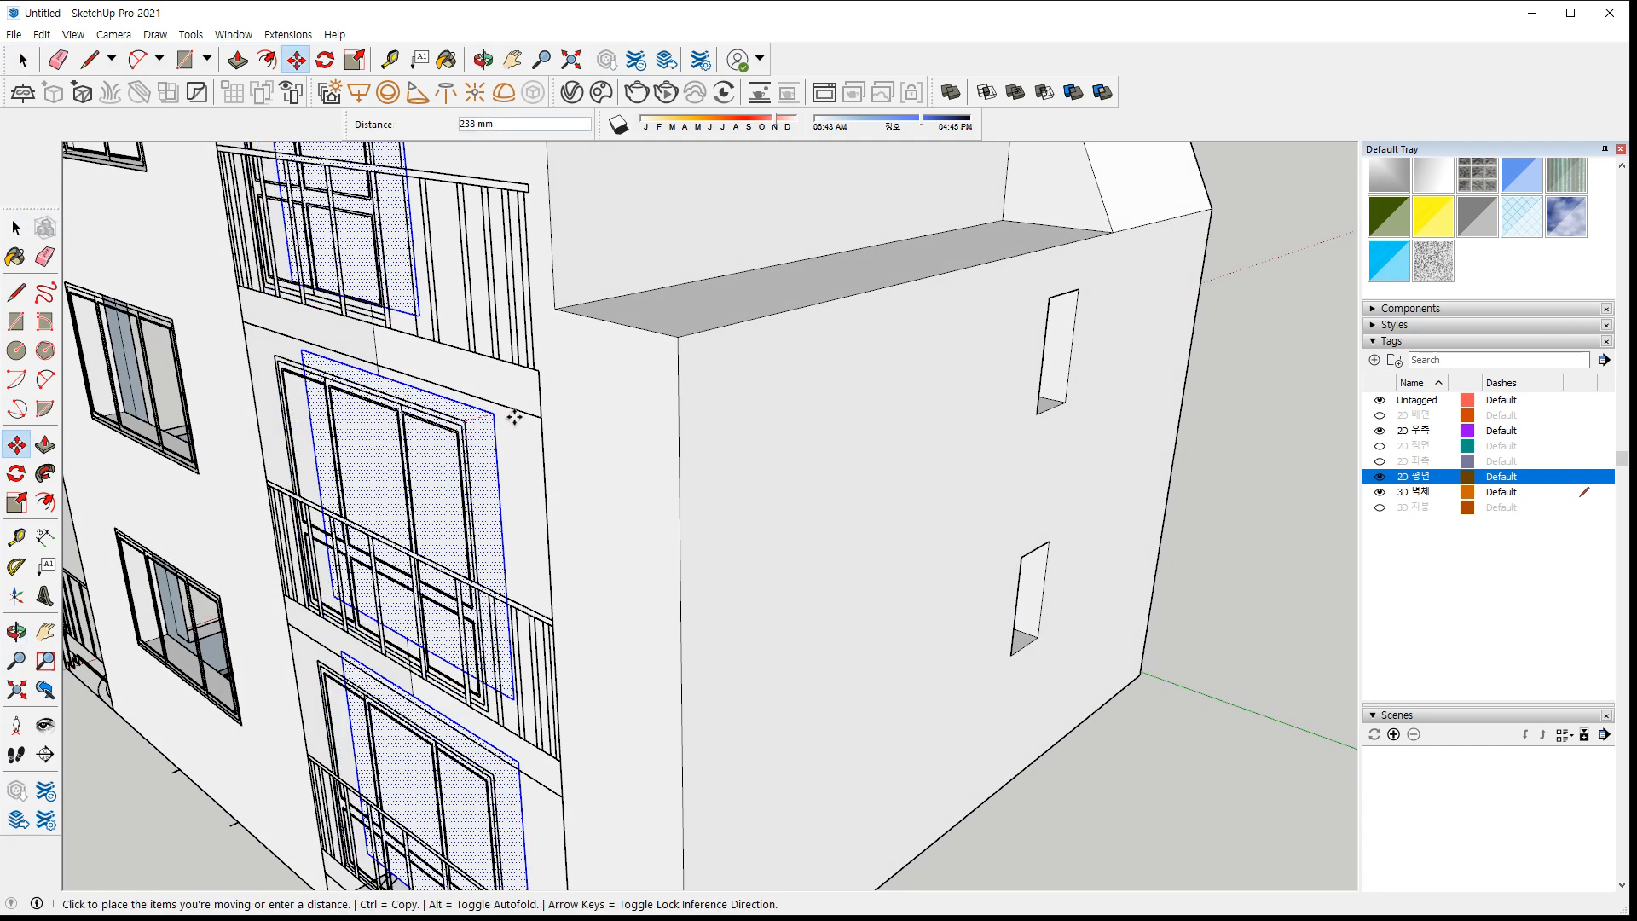
pyautogui.click(635, 370)
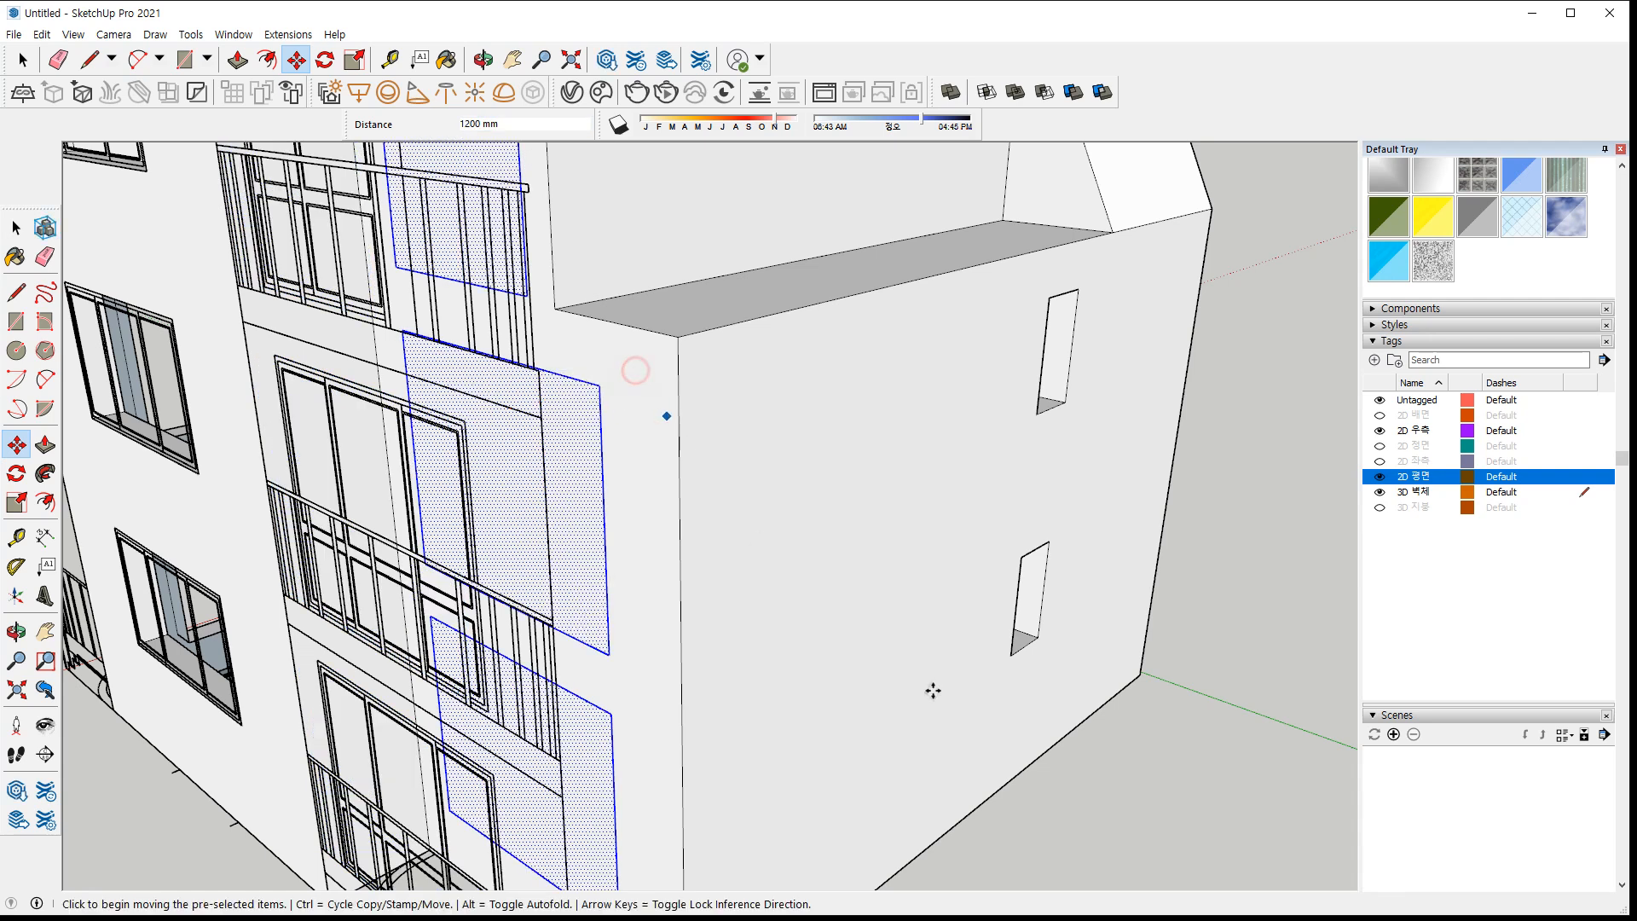
# Push the three balcony door faces 350 mm into the recessed side wall
pyautogui.press('space')
pyautogui.click(1235, 793)
pyautogui.moveTo(550, 801); pyautogui.dragTo(637, 793, button='middle')
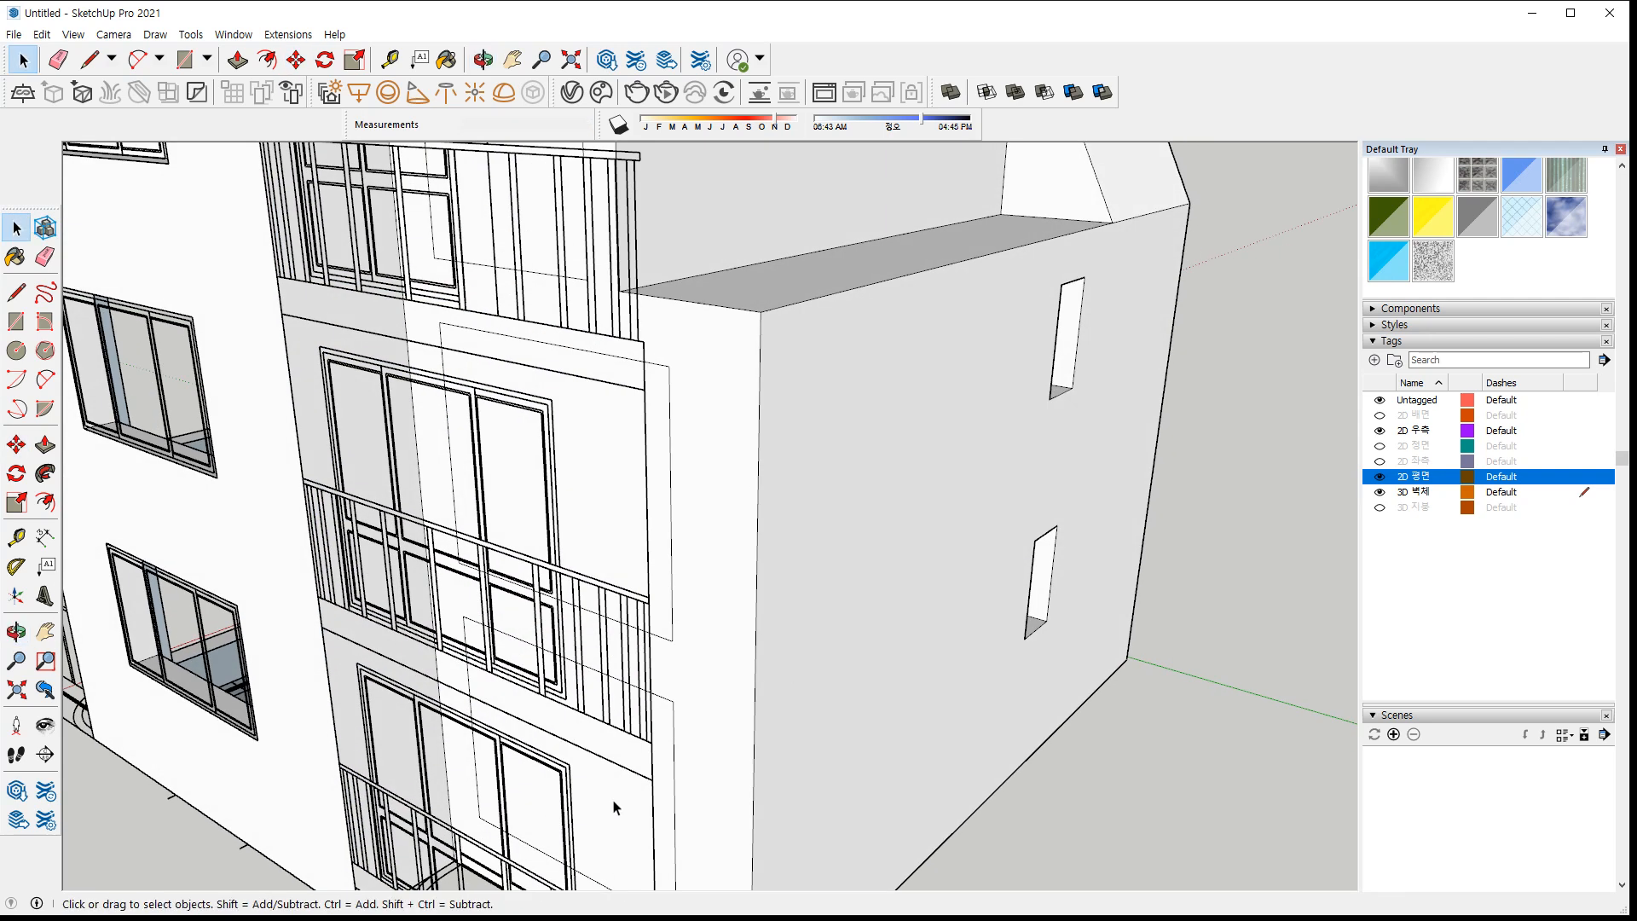
pyautogui.press('p')
pyautogui.click(614, 805)
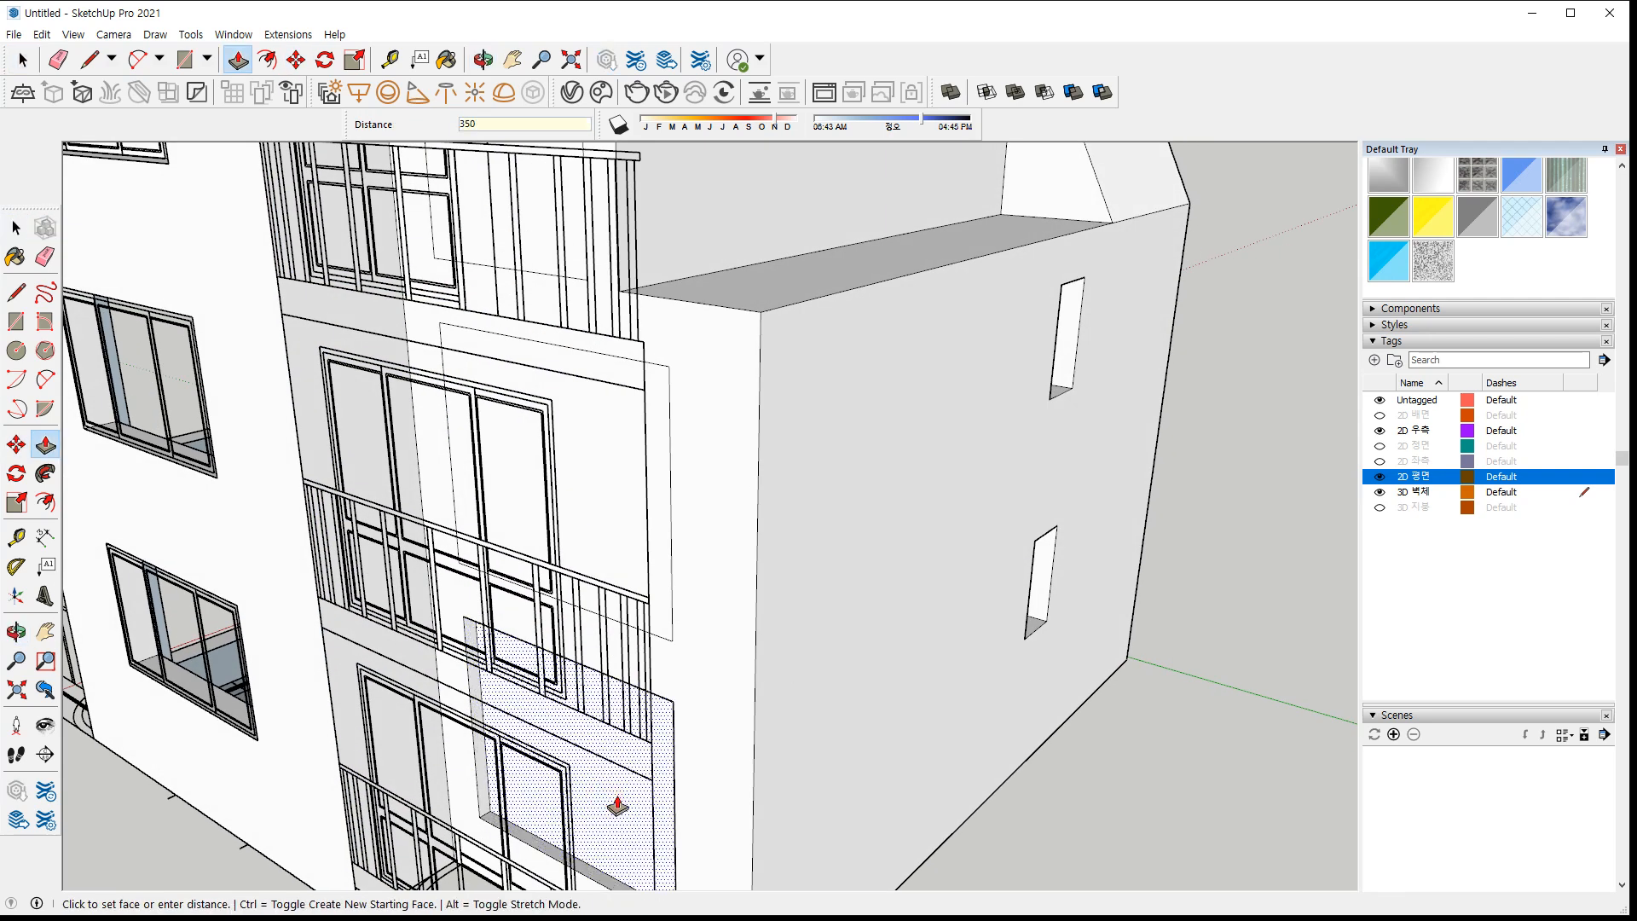
pyautogui.press('Return')
pyautogui.click(584, 522)
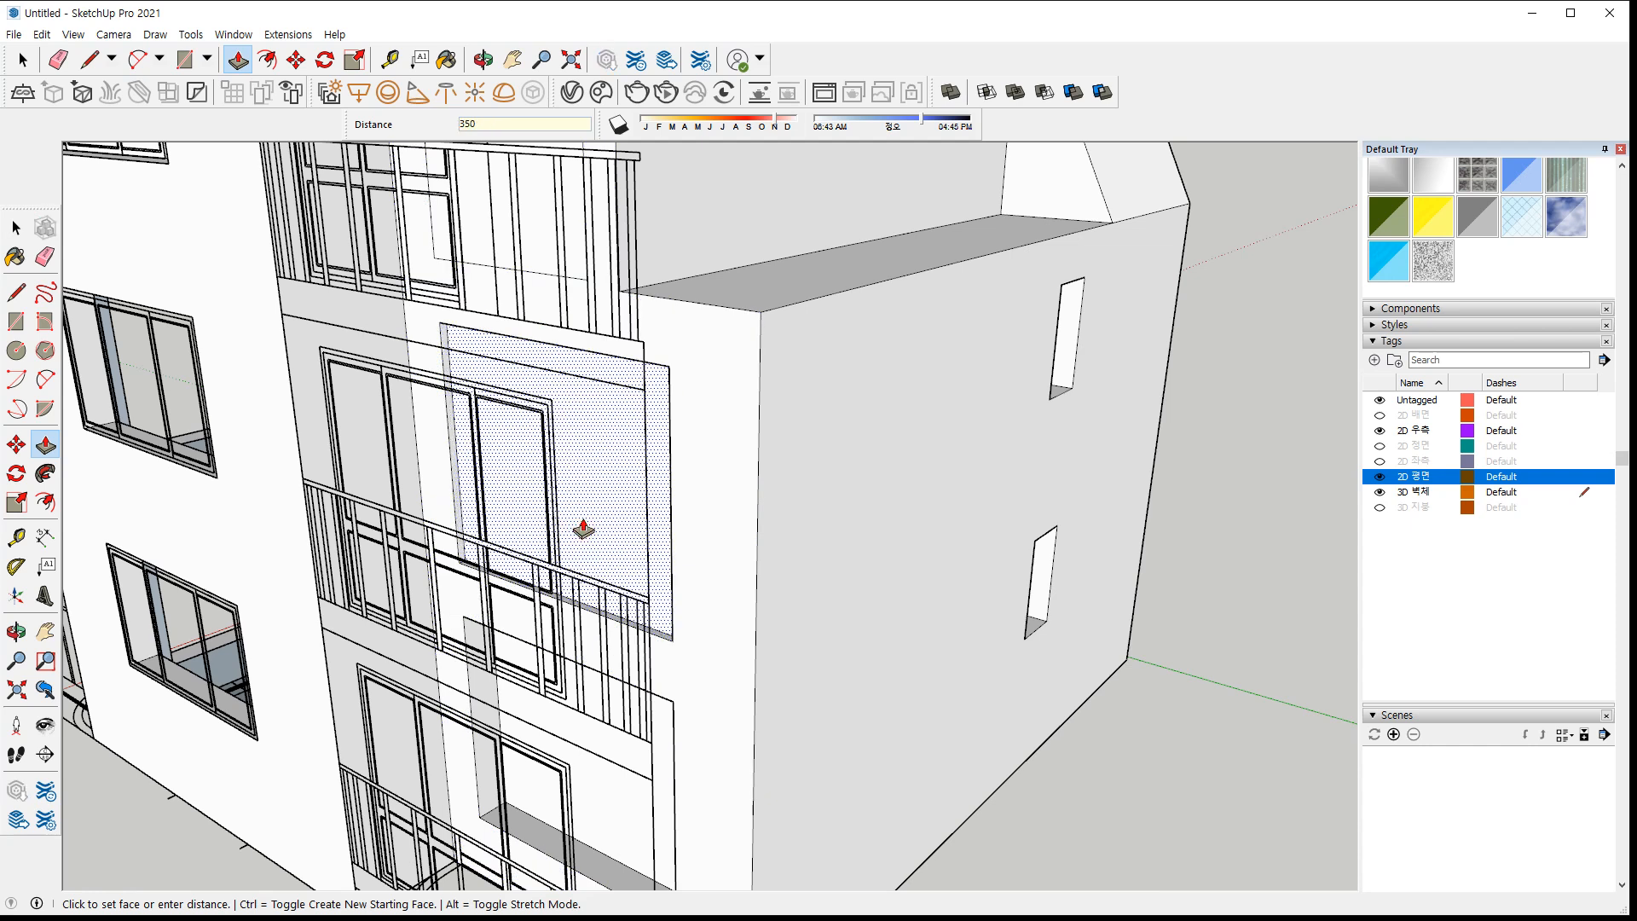
pyautogui.click(583, 529)
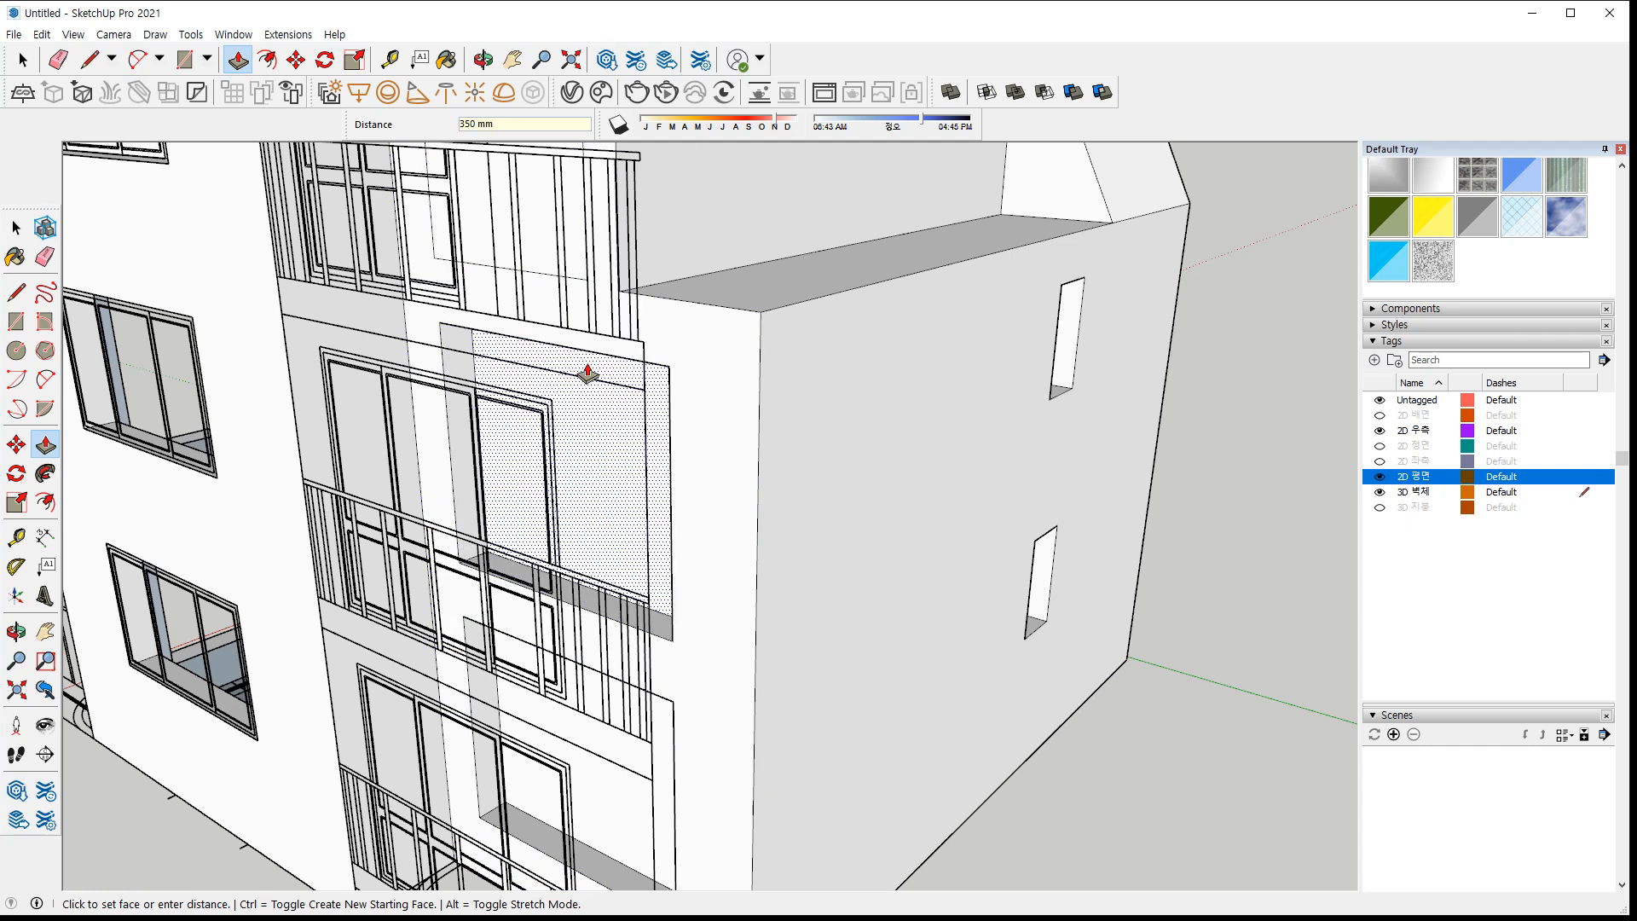
pyautogui.press('Return')
# Delete the pushed door faces so the balcony doors become through openings in the recessed wall
pyautogui.press('space')
pyautogui.click(534, 242)
pyautogui.press('Delete')
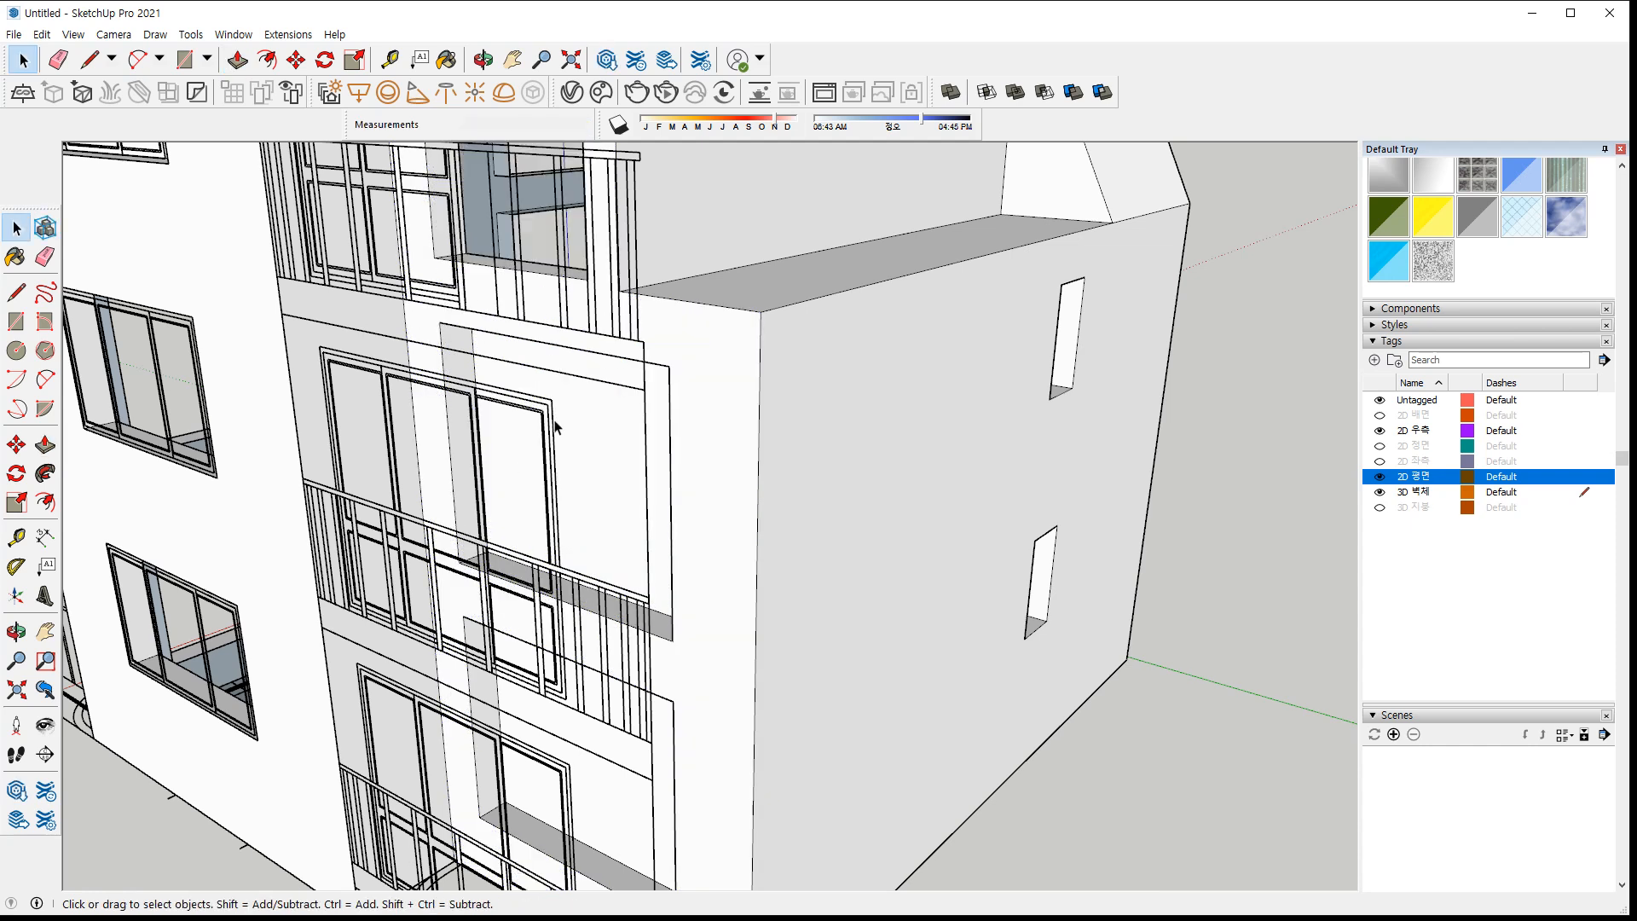
pyautogui.click(573, 449)
pyautogui.press('Delete')
pyautogui.scroll(-3, 1148, 750)
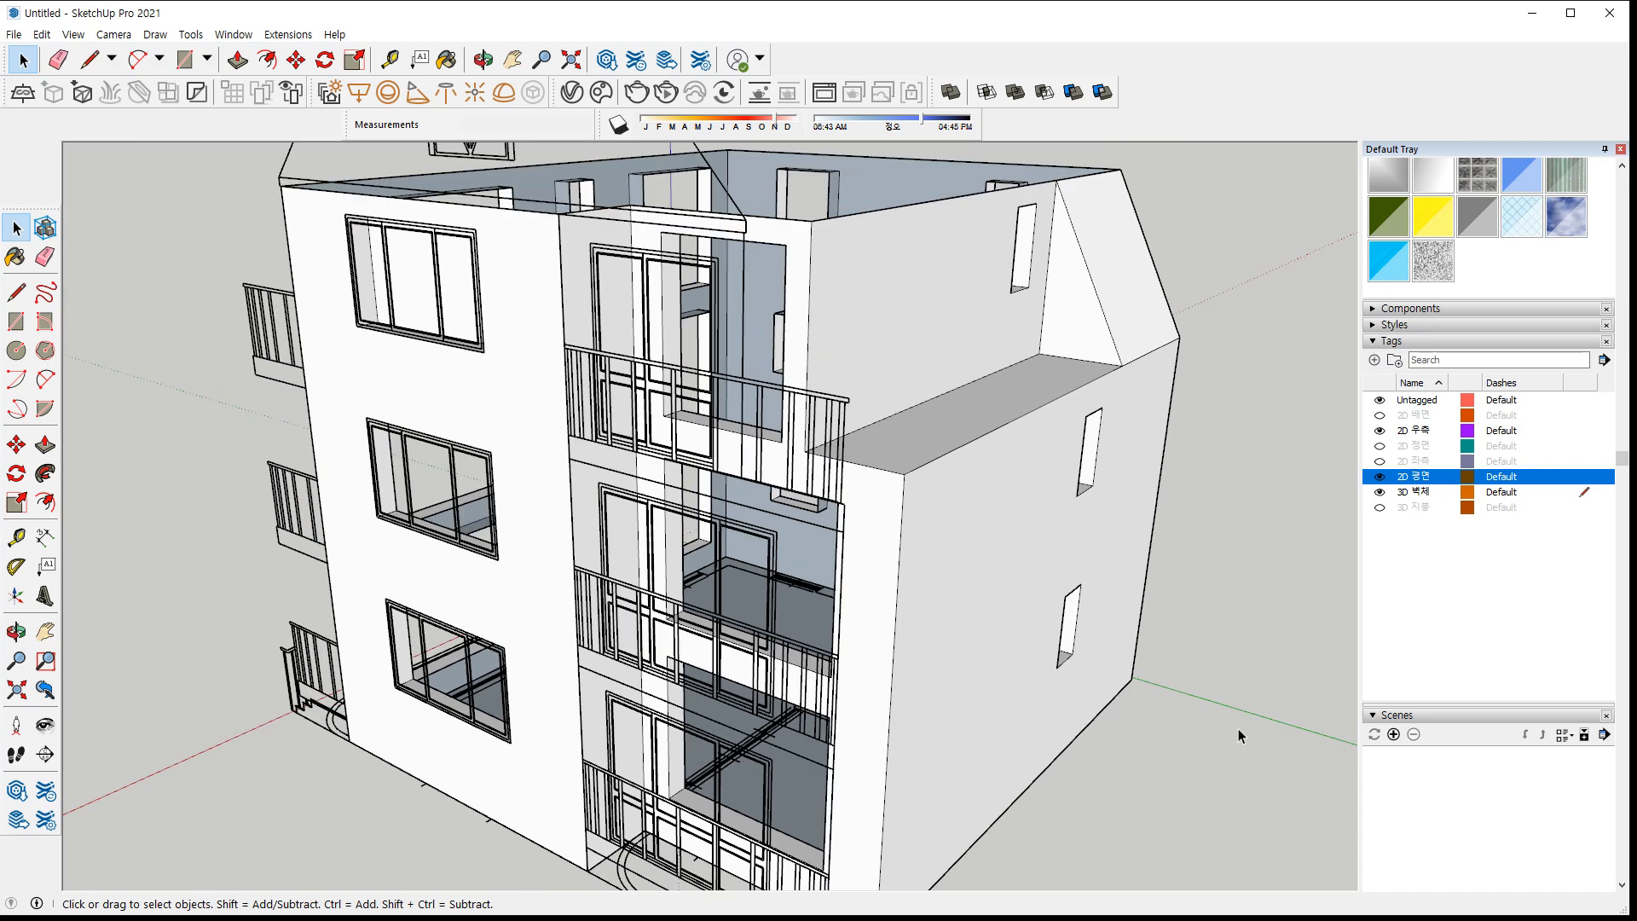
# Hide the 2D 평면 and 2D 우측 tags and examine the modeled walls and openings from several sides
pyautogui.moveTo(457, 566); pyautogui.dragTo(941, 452, button='middle')
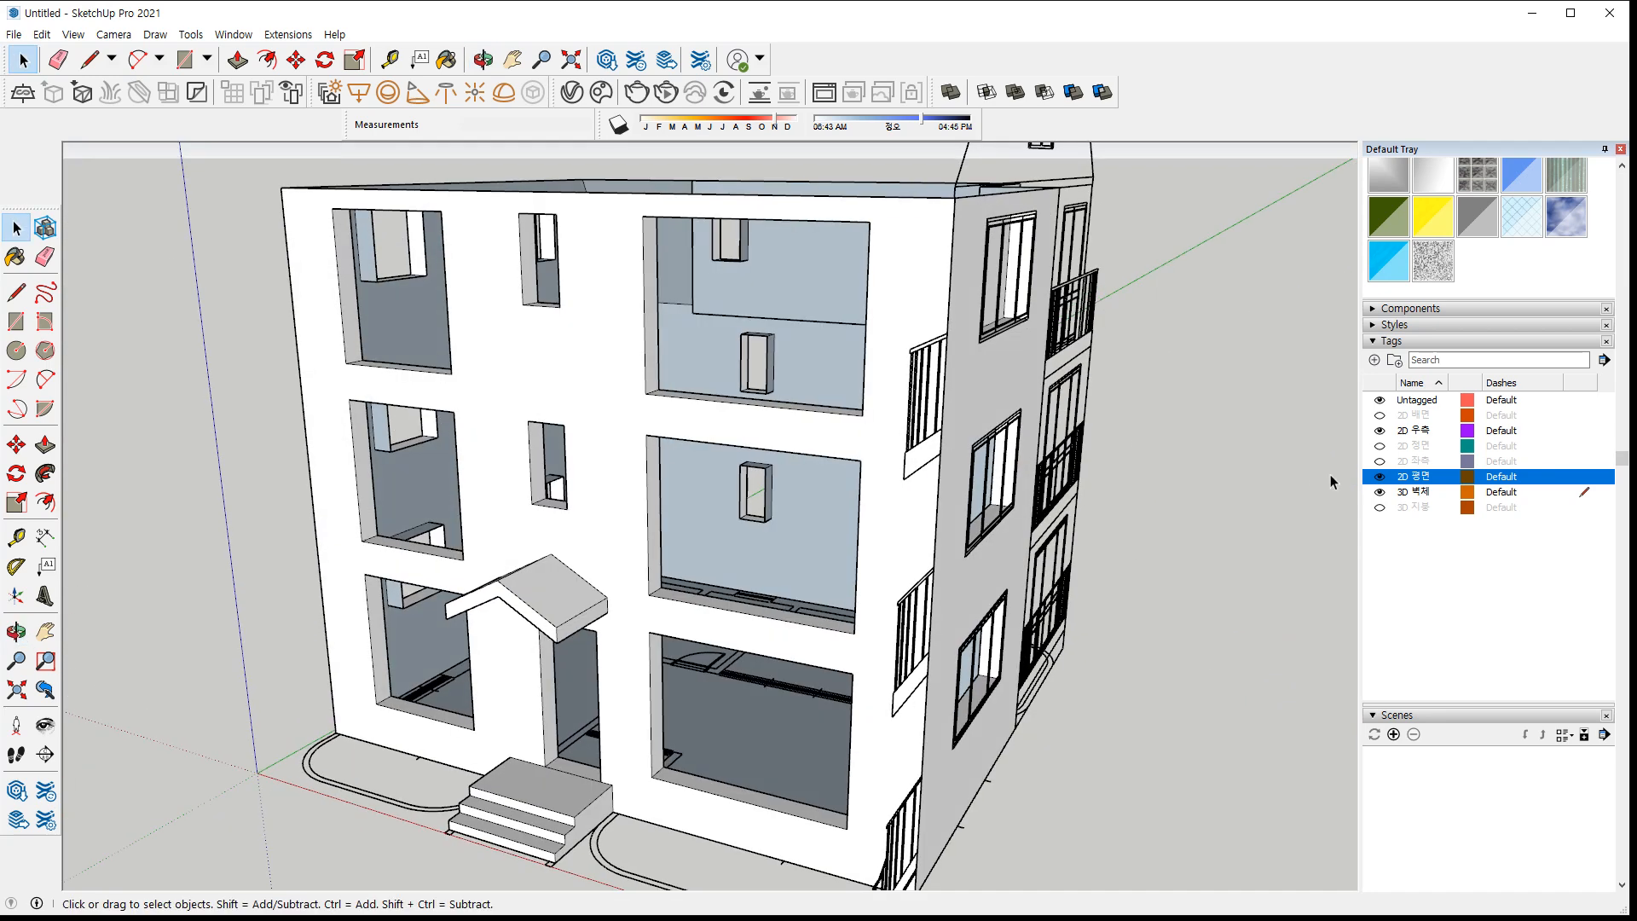
pyautogui.click(1380, 477)
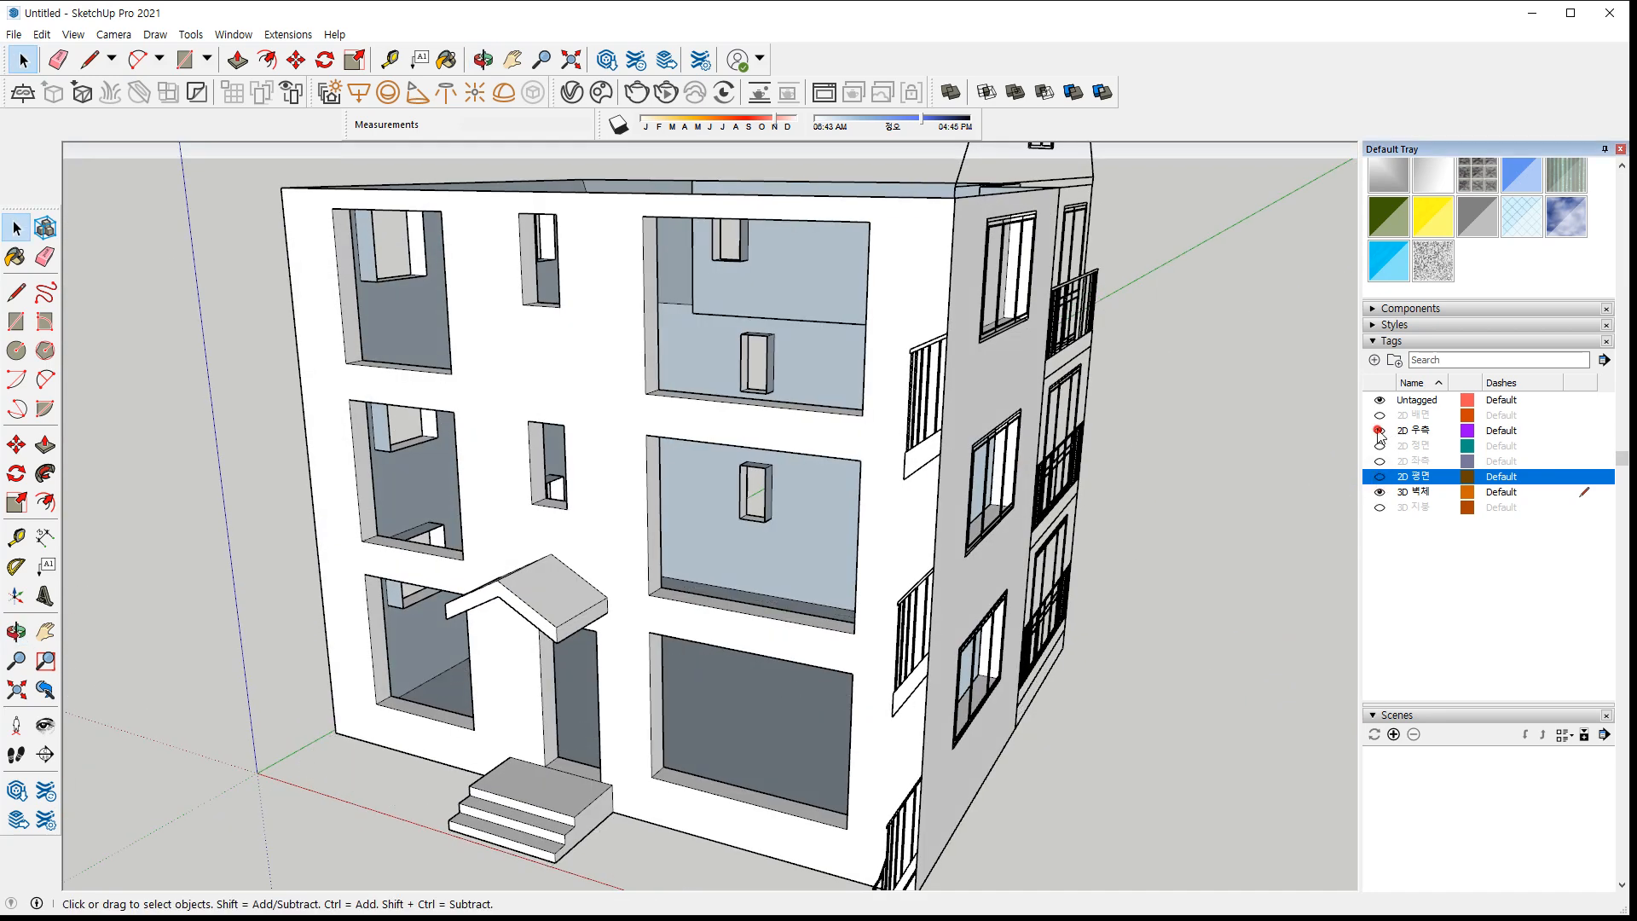
pyautogui.click(1380, 431)
pyautogui.moveTo(1180, 541); pyautogui.dragTo(921, 694, button='middle')
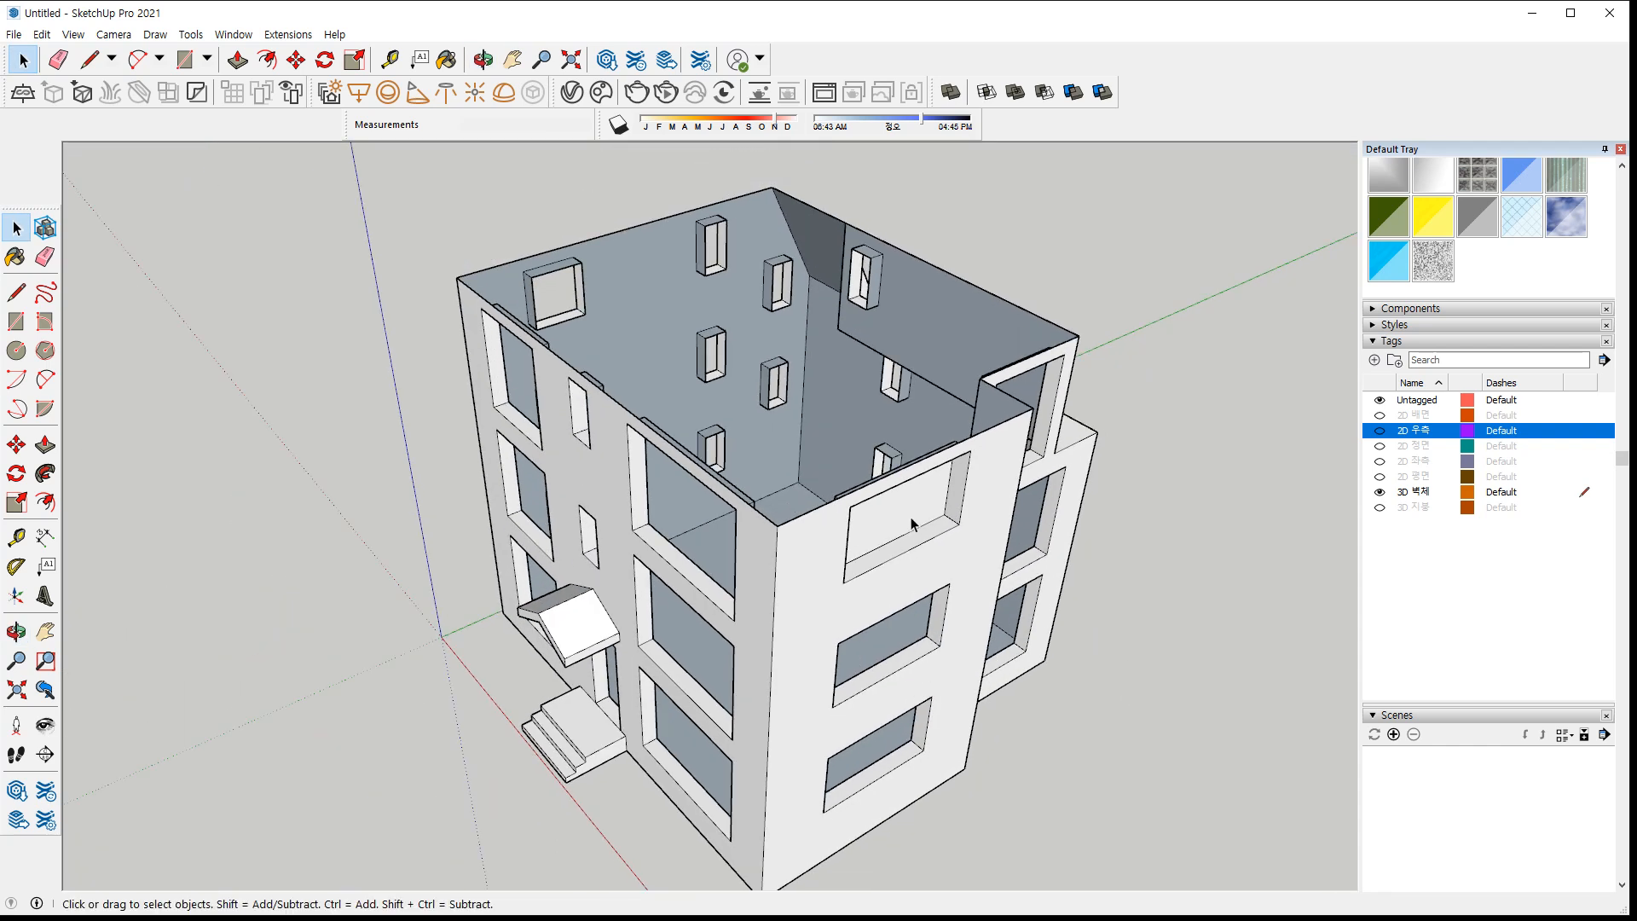
pyautogui.moveTo(960, 551); pyautogui.dragTo(444, 692, button='middle')
pyautogui.moveTo(929, 603); pyautogui.dragTo(515, 625, button='middle')
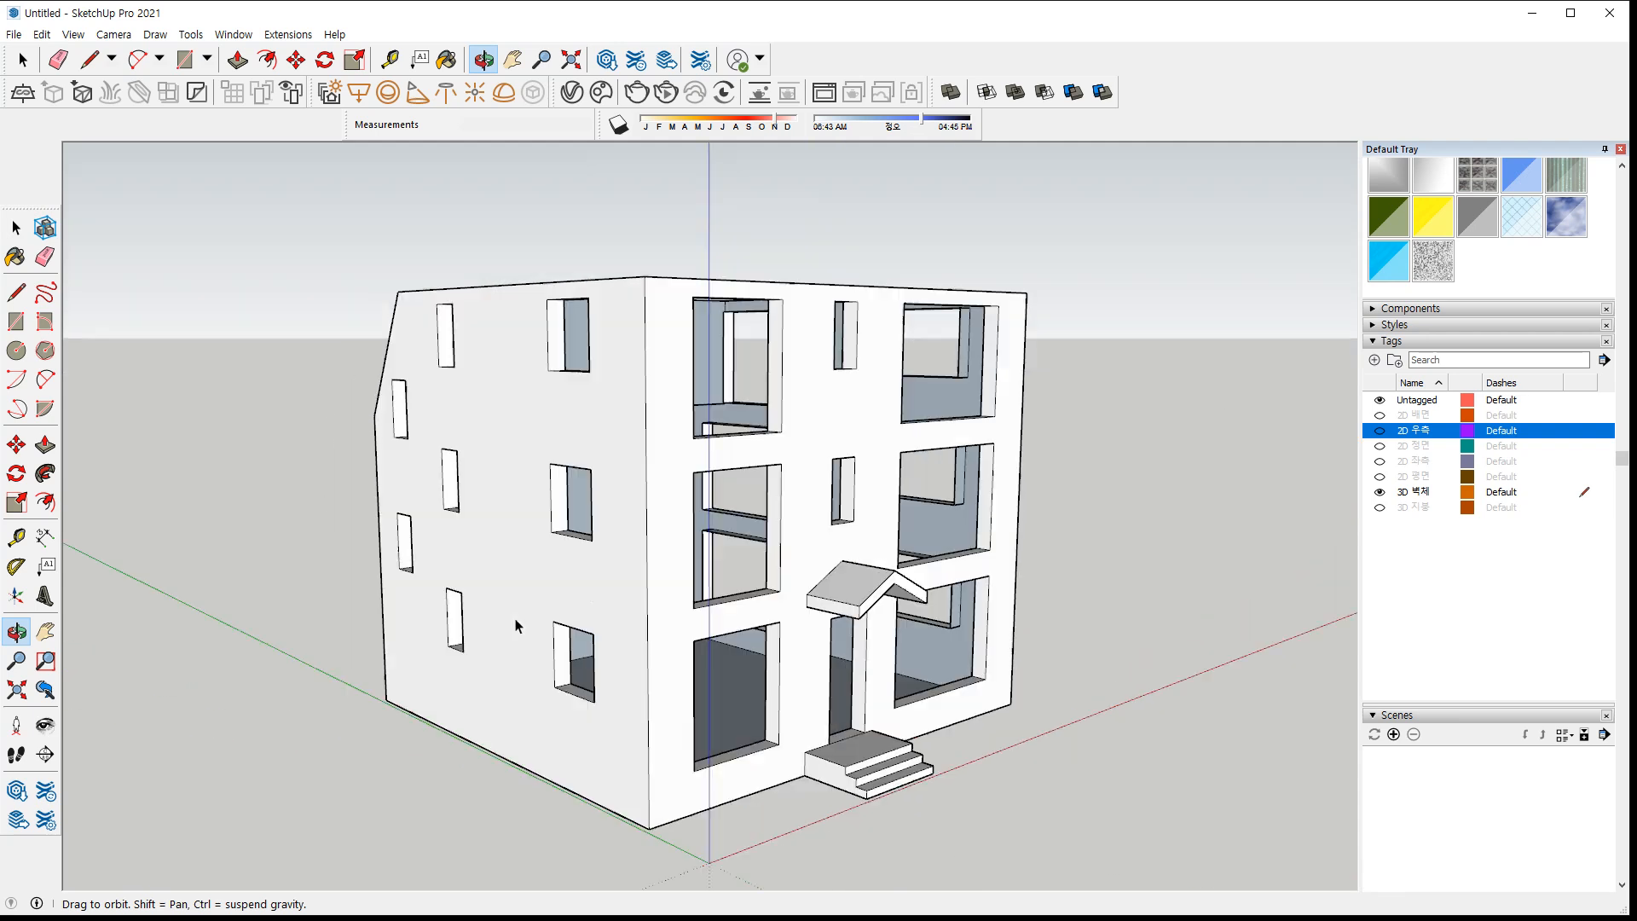
pyautogui.moveTo(909, 583); pyautogui.dragTo(766, 572, button='middle')
# Show the 3D 지붕 tag and all the 2D drawing tags together with the walls
pyautogui.click(1379, 508)
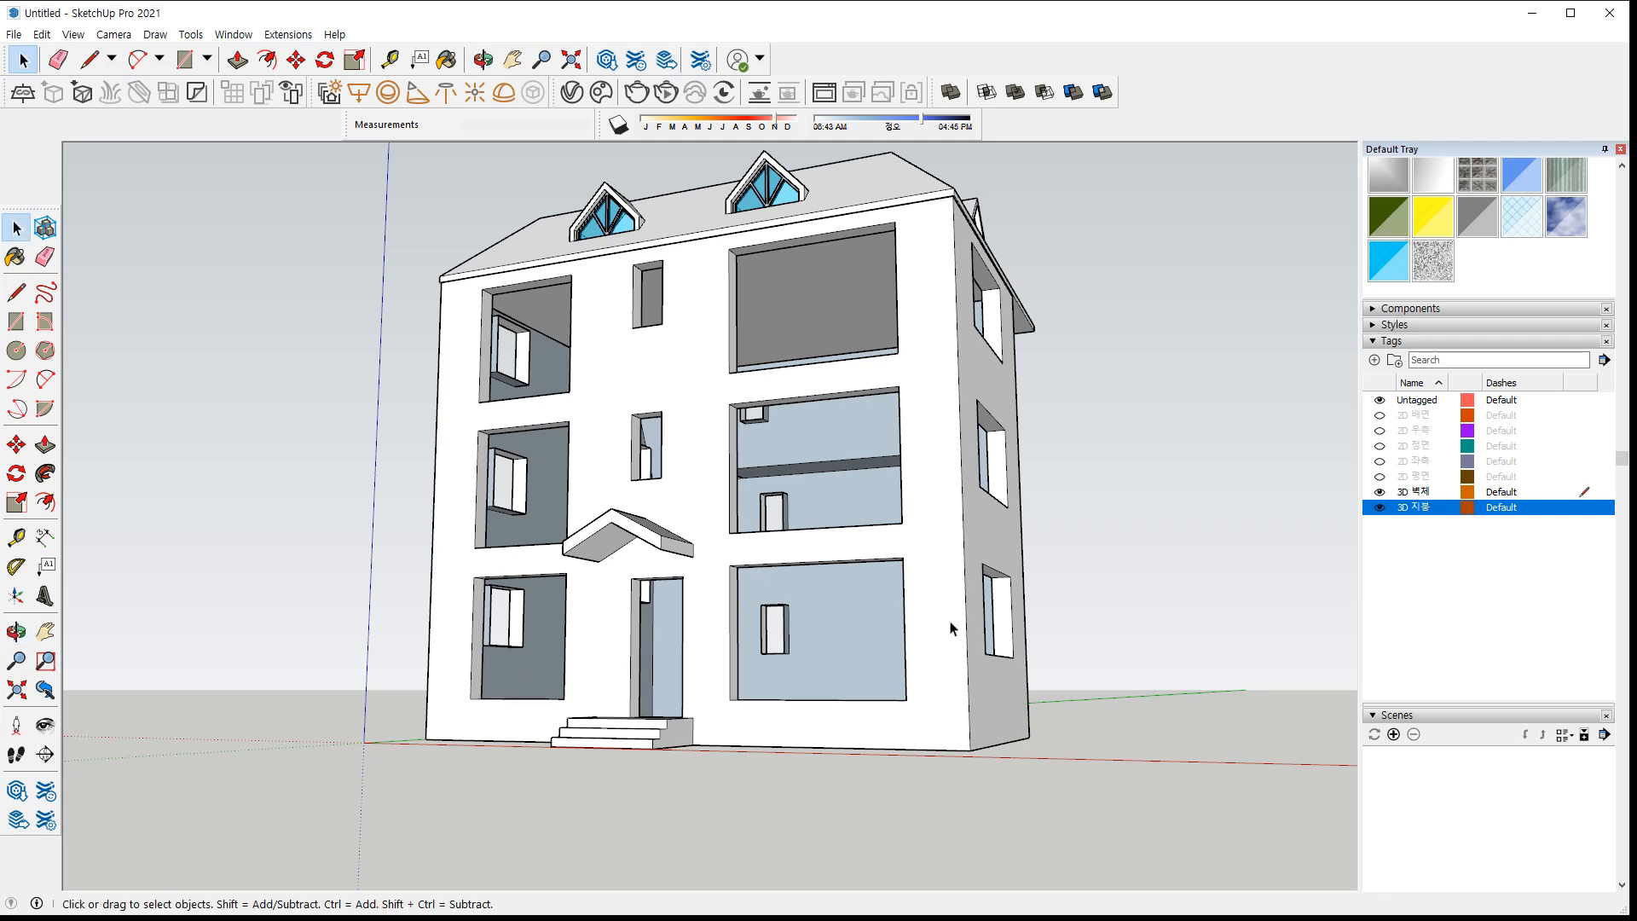
pyautogui.moveTo(949, 662); pyautogui.dragTo(908, 758, button='middle')
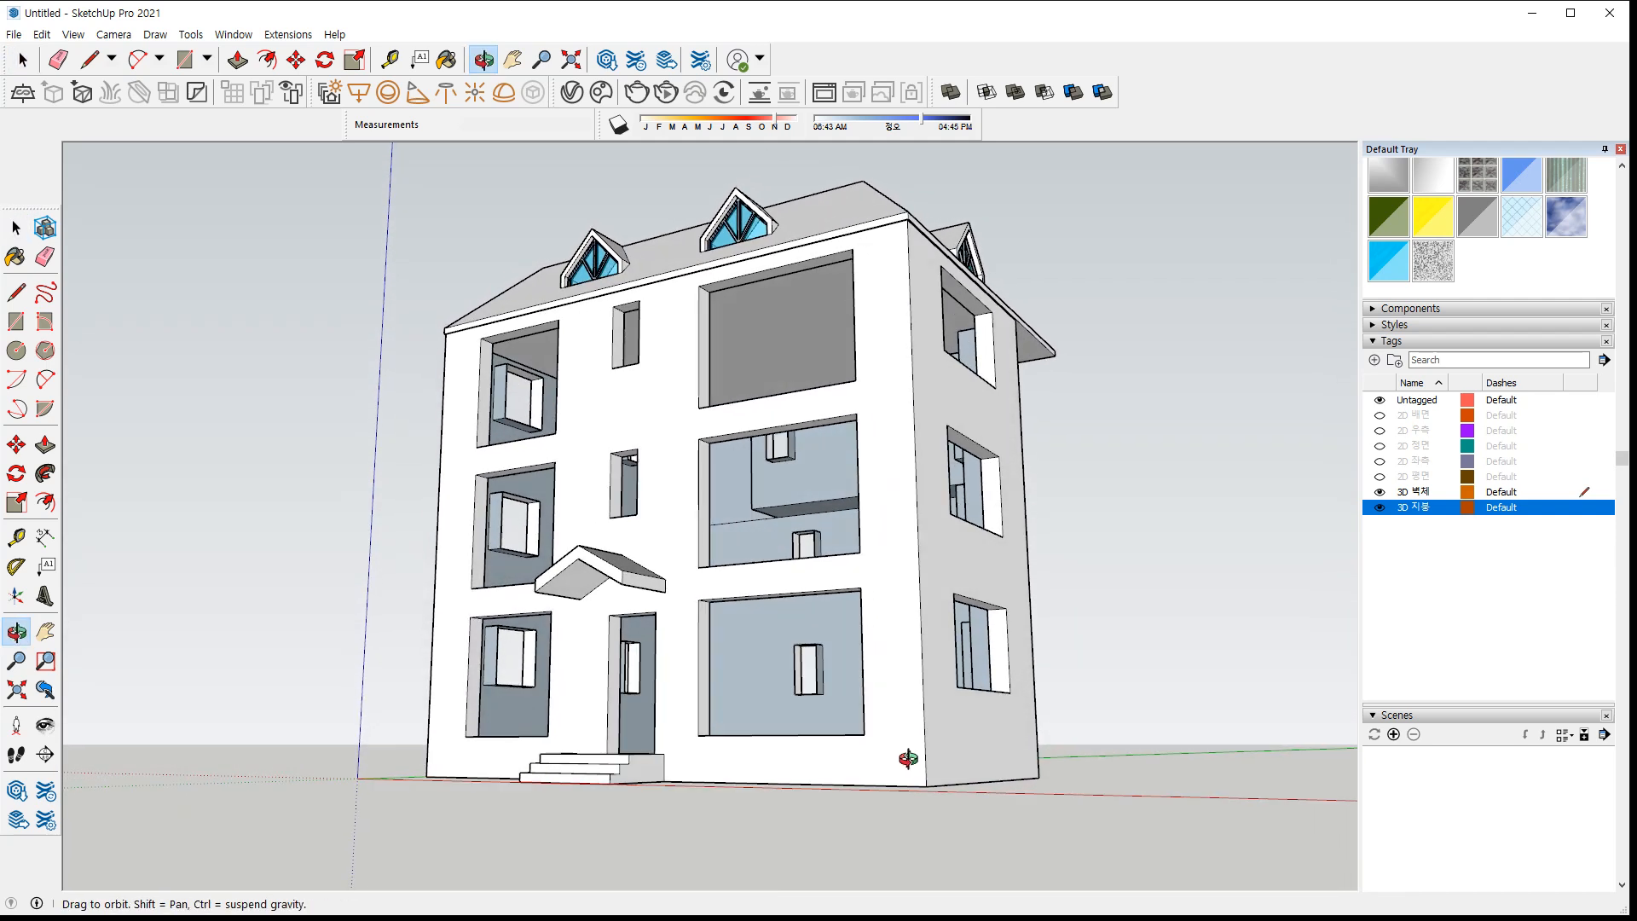
pyautogui.press('space')
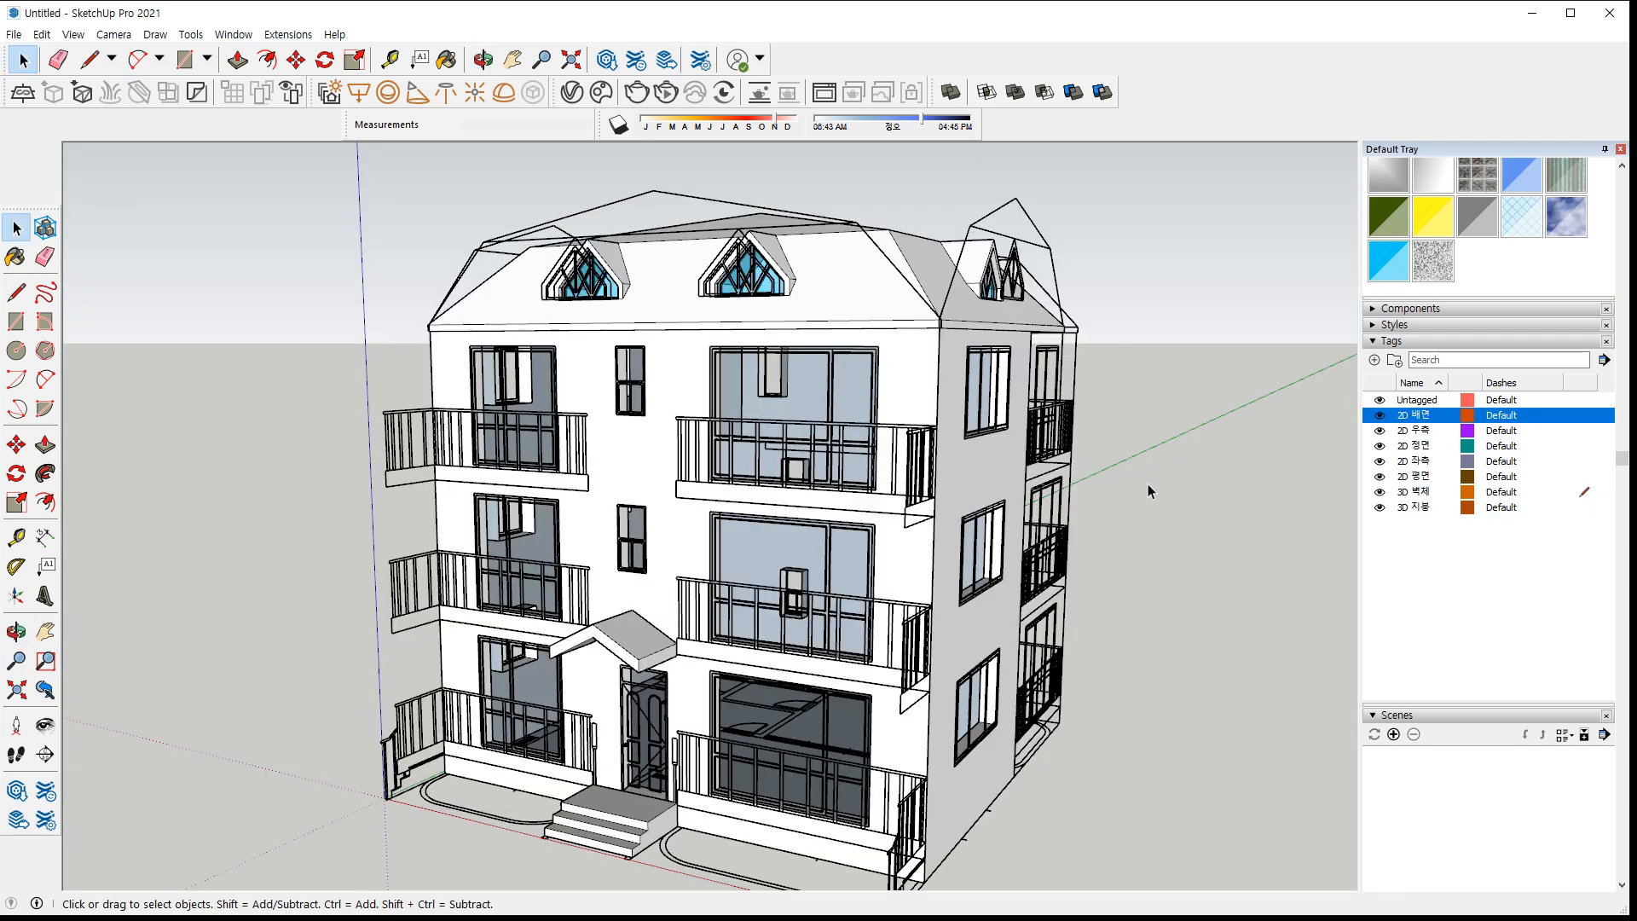
# Measure the window frame depth and the sash depth at one end of the front window in the floor plan
pyautogui.scroll(2, 713, 406)
pyautogui.moveTo(686, 400); pyautogui.dragTo(733, 496, button='middle')
pyautogui.scroll(3, 733, 496)
pyautogui.scroll(-5, 736, 502)
pyautogui.moveTo(768, 672); pyautogui.dragTo(675, 563, button='middle')
pyautogui.moveTo(810, 695); pyautogui.dragTo(757, 652, button='middle')
pyautogui.scroll(6, 754, 652)
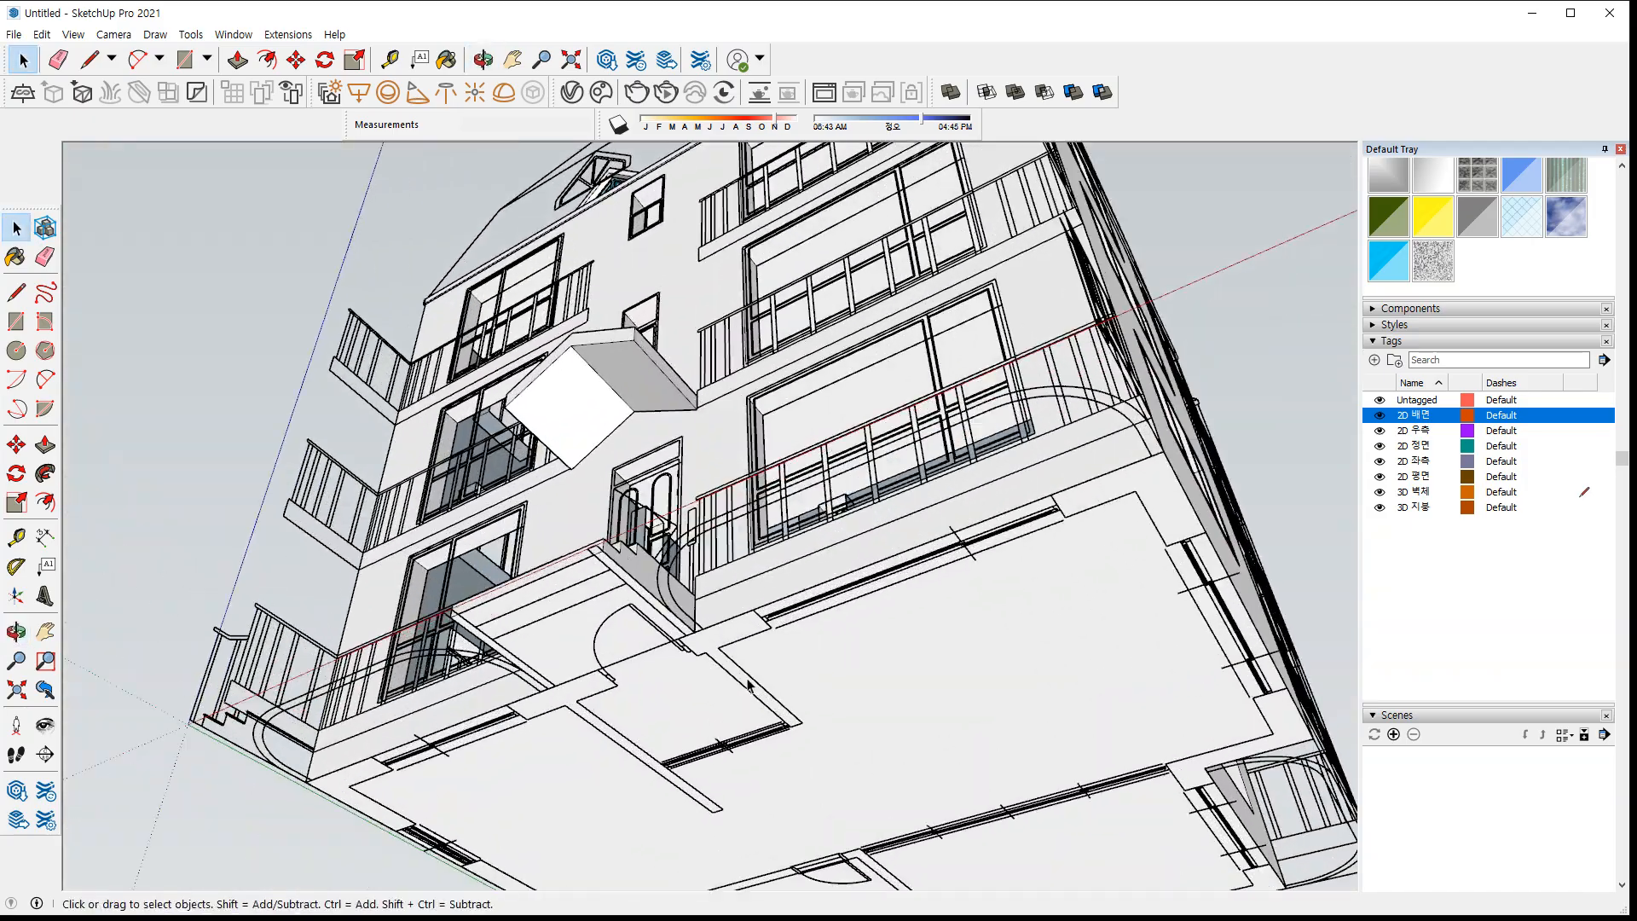
pyautogui.press('t')
pyautogui.click(747, 563)
pyautogui.click(779, 594)
pyautogui.scroll(2, 792, 574)
pyautogui.click(779, 598)
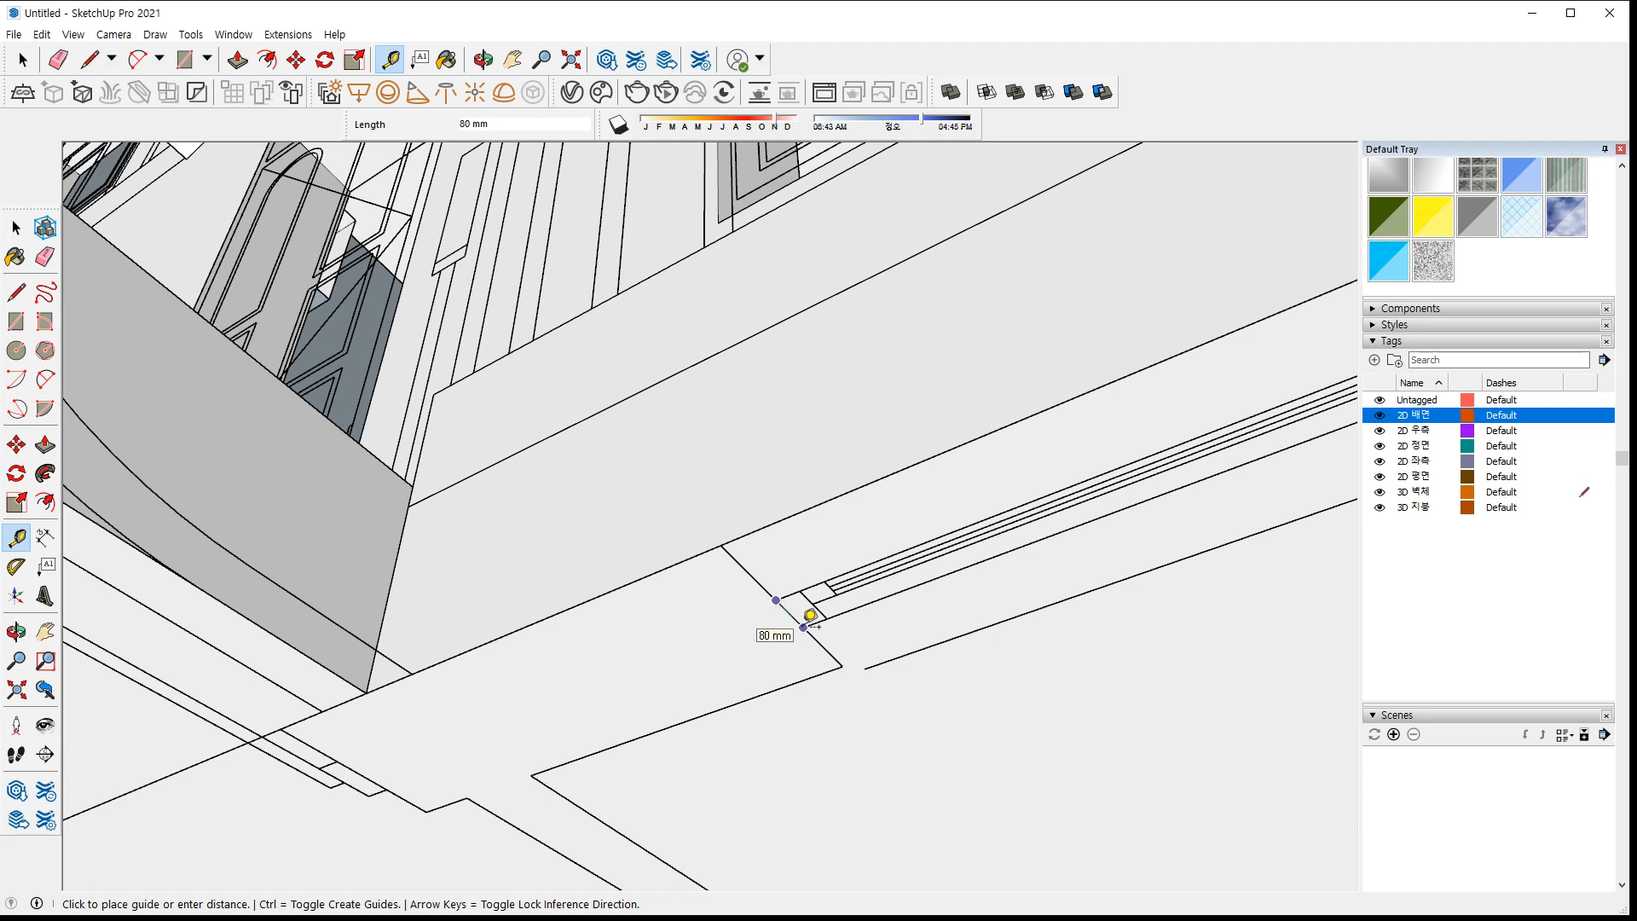
pyautogui.click(810, 616)
pyautogui.click(820, 587)
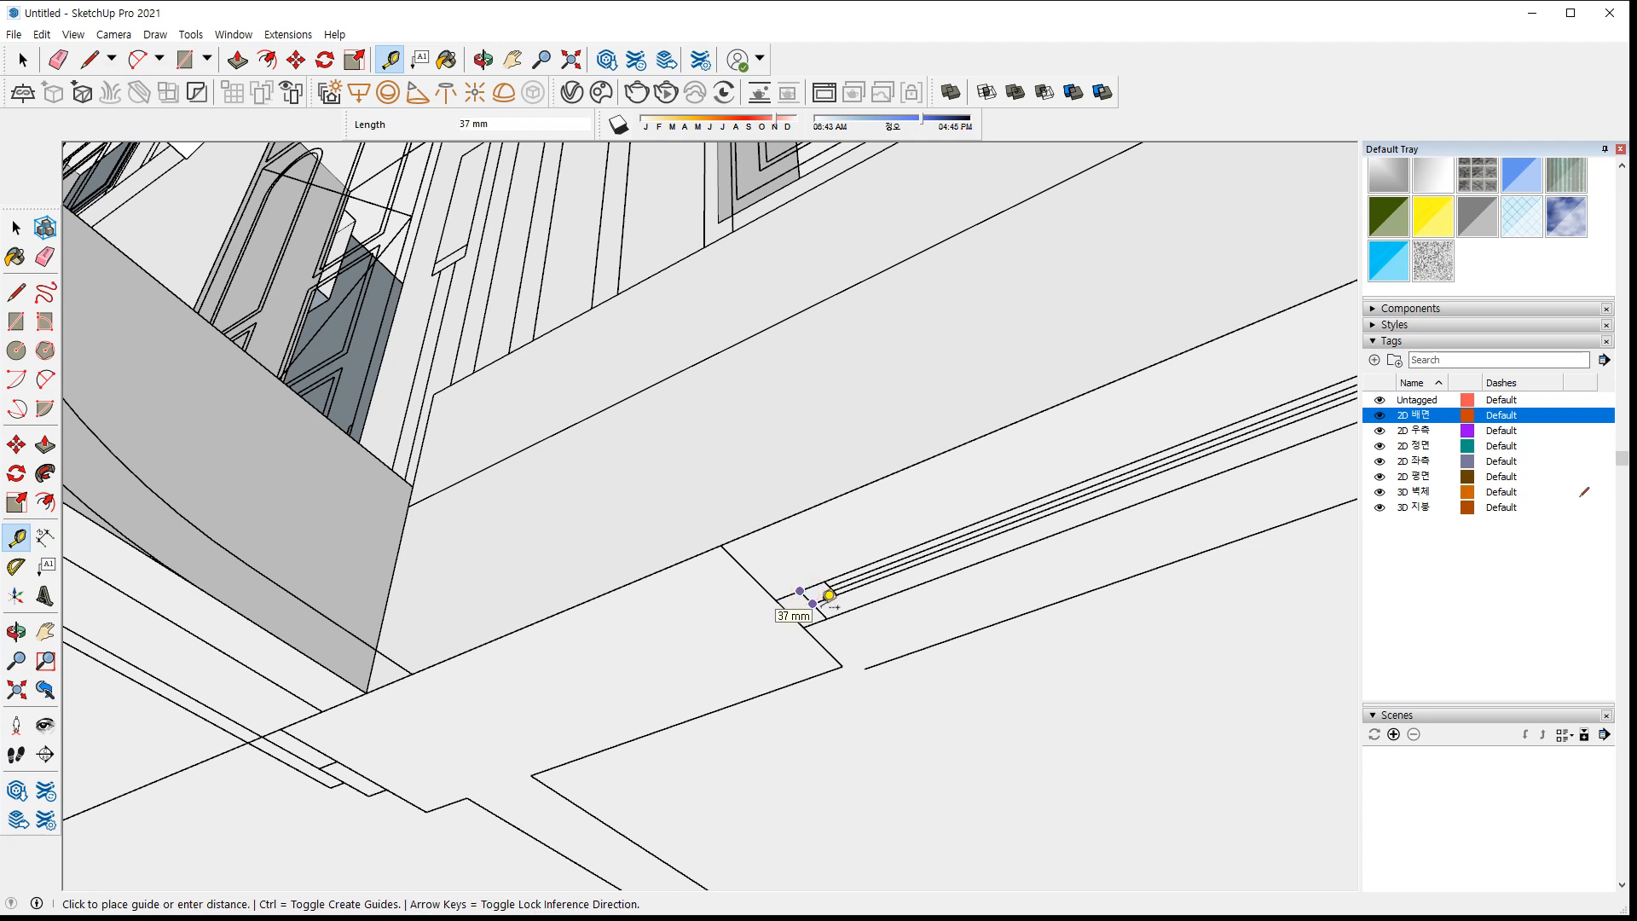
# Measure the small step in the sash detail at the opposite end of the front window in plan
pyautogui.scroll(-5, 721, 577)
pyautogui.scroll(8, 1080, 440)
pyautogui.click(843, 430)
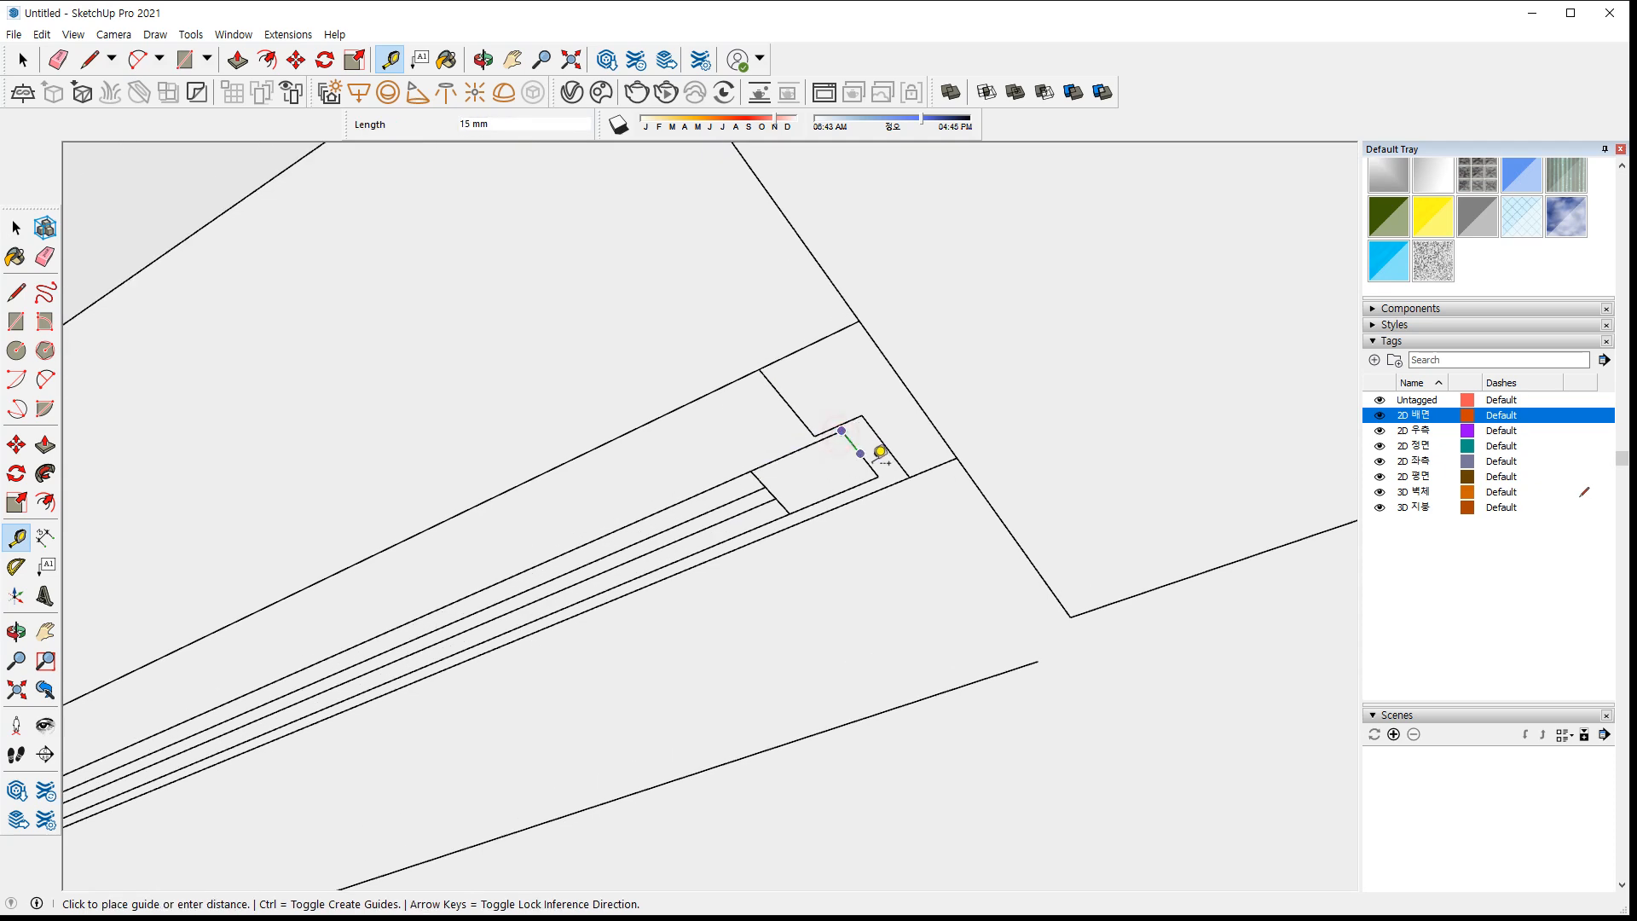
pyautogui.click(885, 458)
pyautogui.scroll(-6, 884, 469)
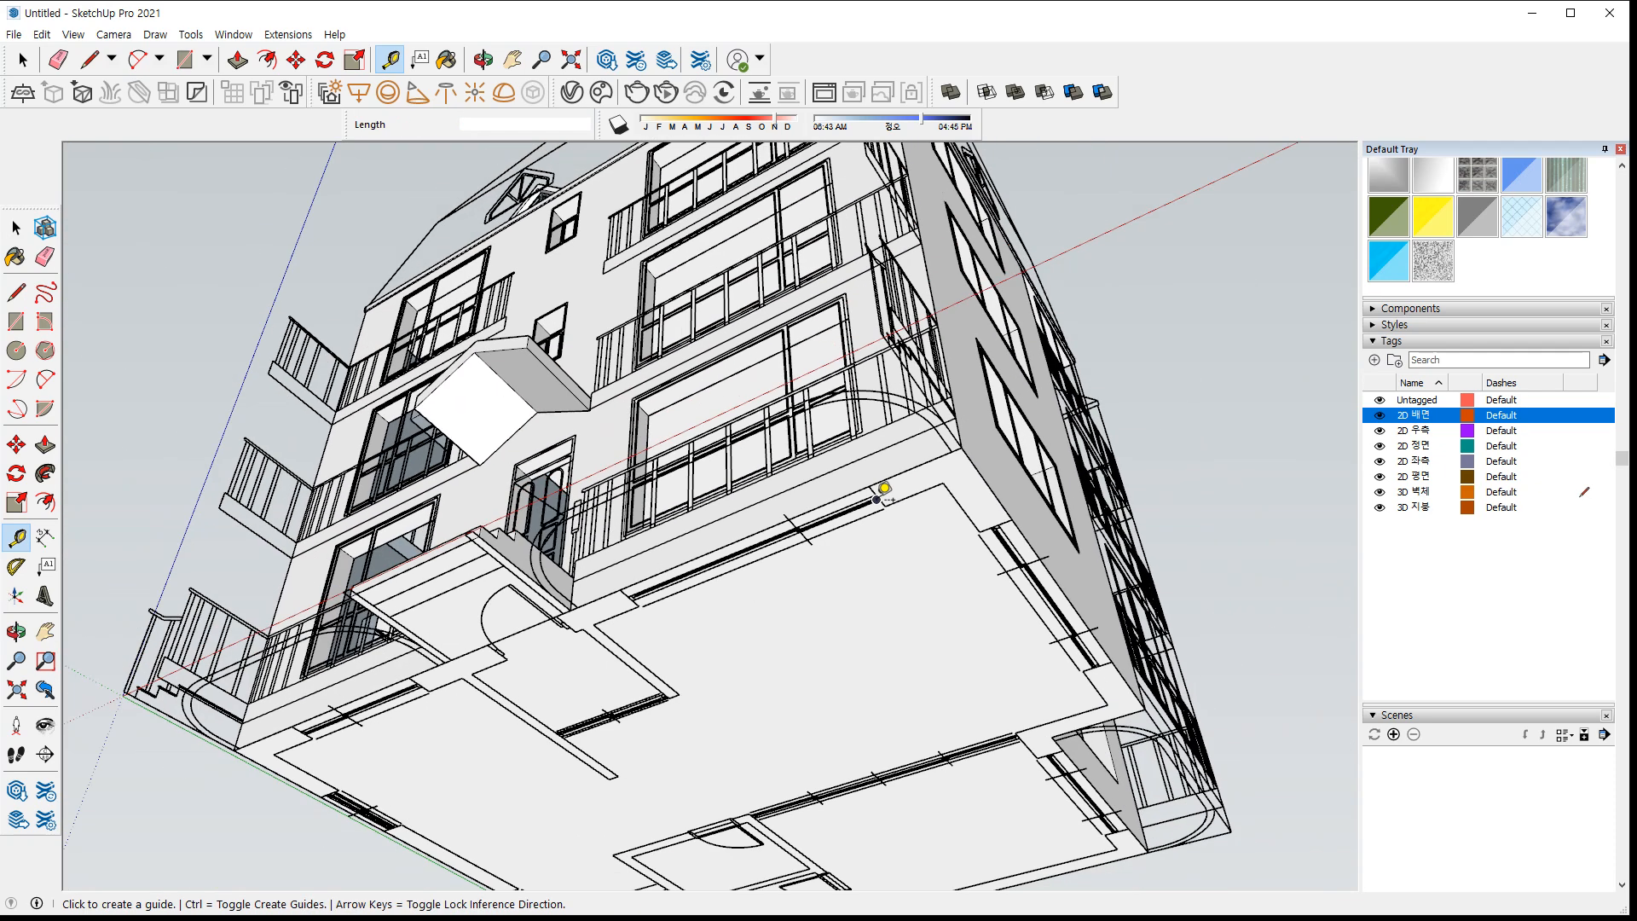
# Add a tag named "3D 창문" and make it the active tag for drawing the windows
pyautogui.scroll(-3, 879, 499)
pyautogui.moveTo(760, 591); pyautogui.dragTo(702, 395, button='middle')
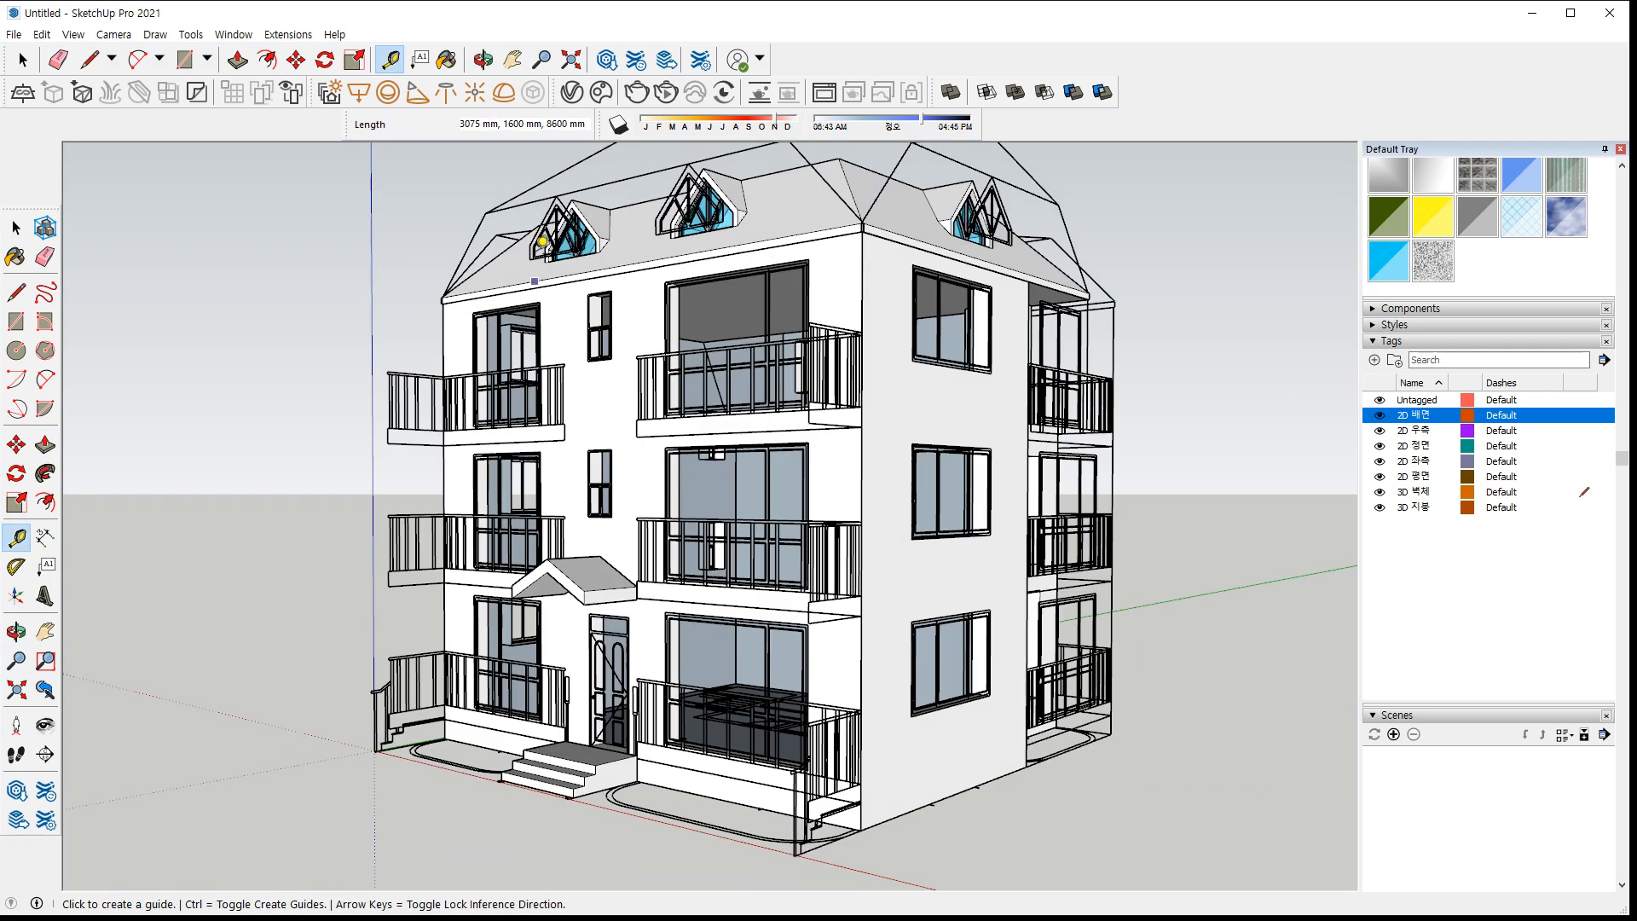
pyautogui.scroll(10, 701, 395)
pyautogui.moveTo(562, 383); pyautogui.dragTo(621, 520, button='middle')
pyautogui.press('r')
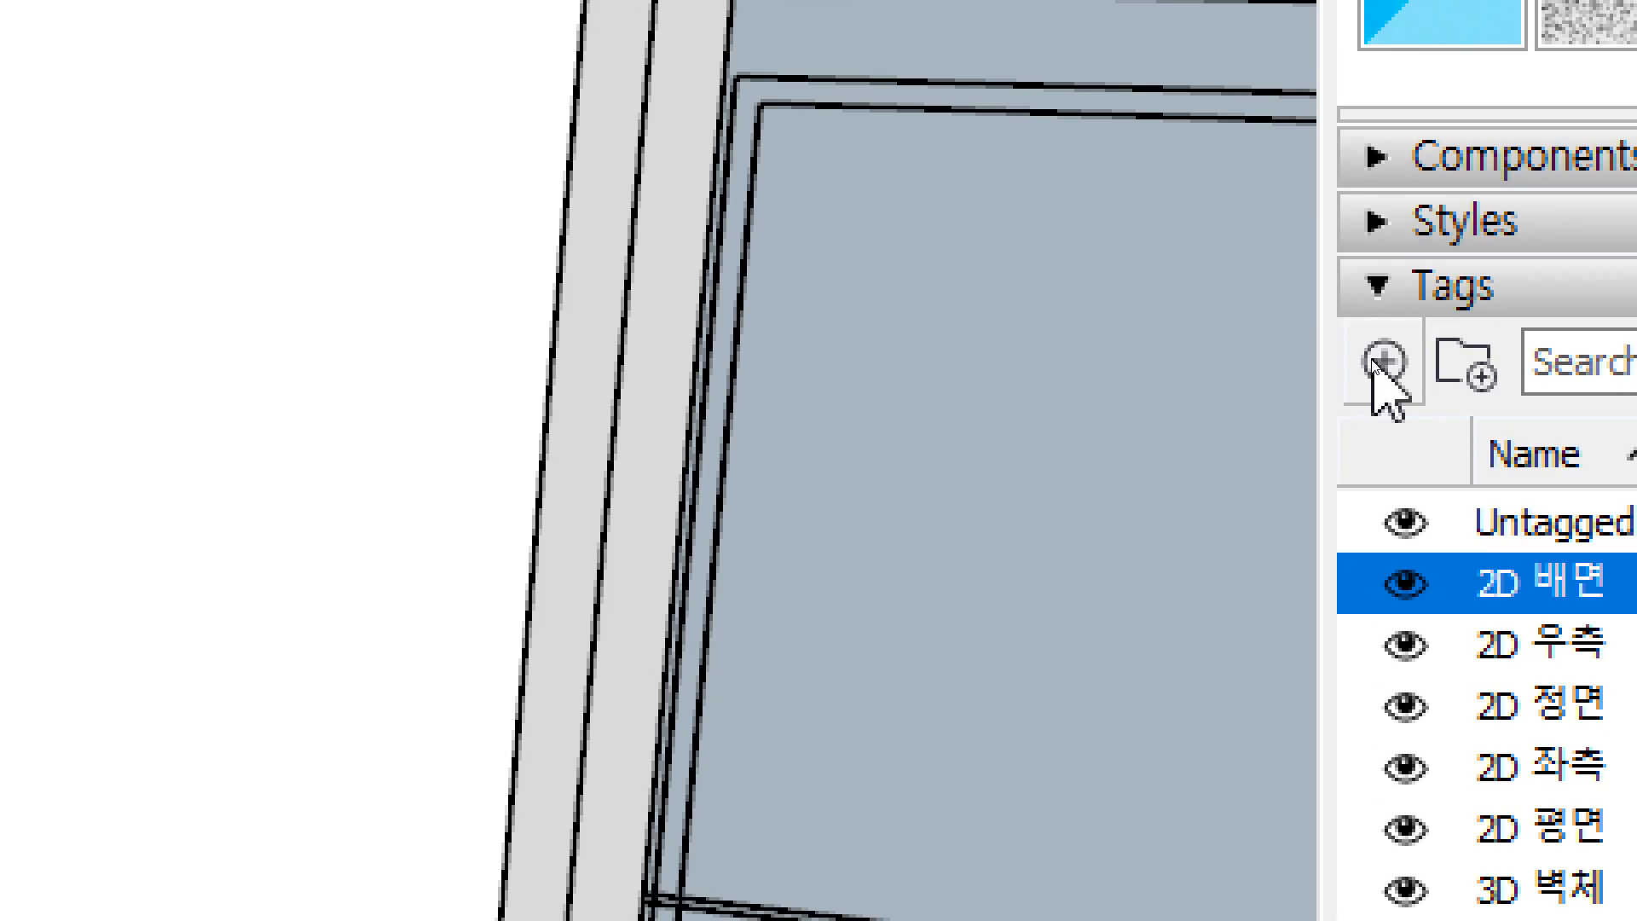
pyautogui.click(1374, 360)
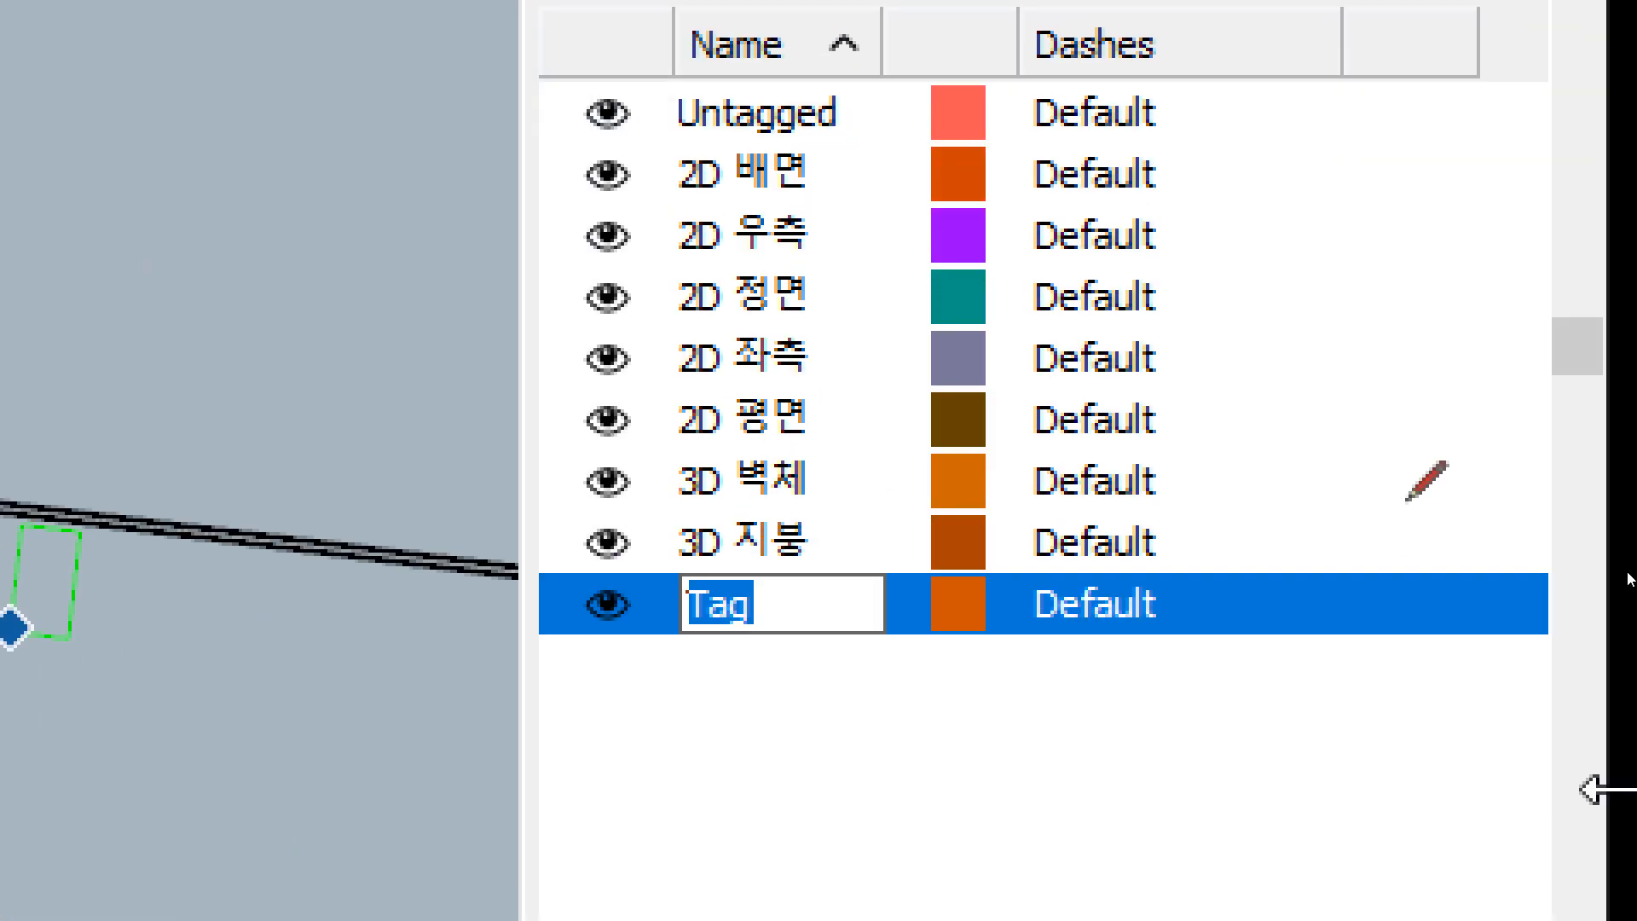
pyautogui.write('2')
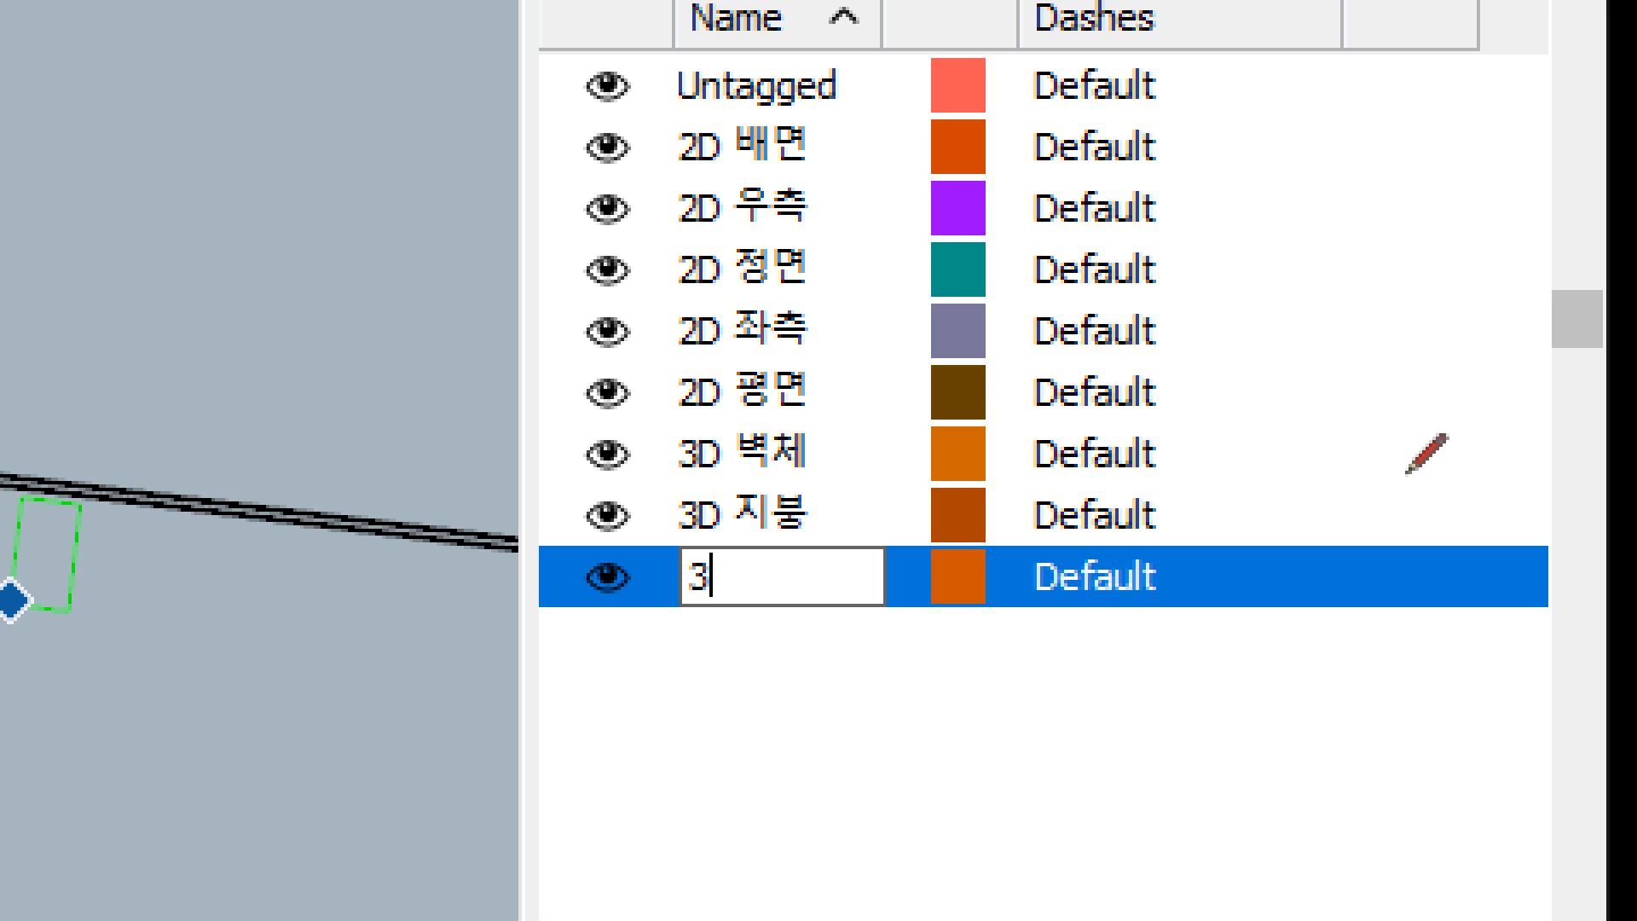
pyautogui.write('D 창문')
pyautogui.press('Return')
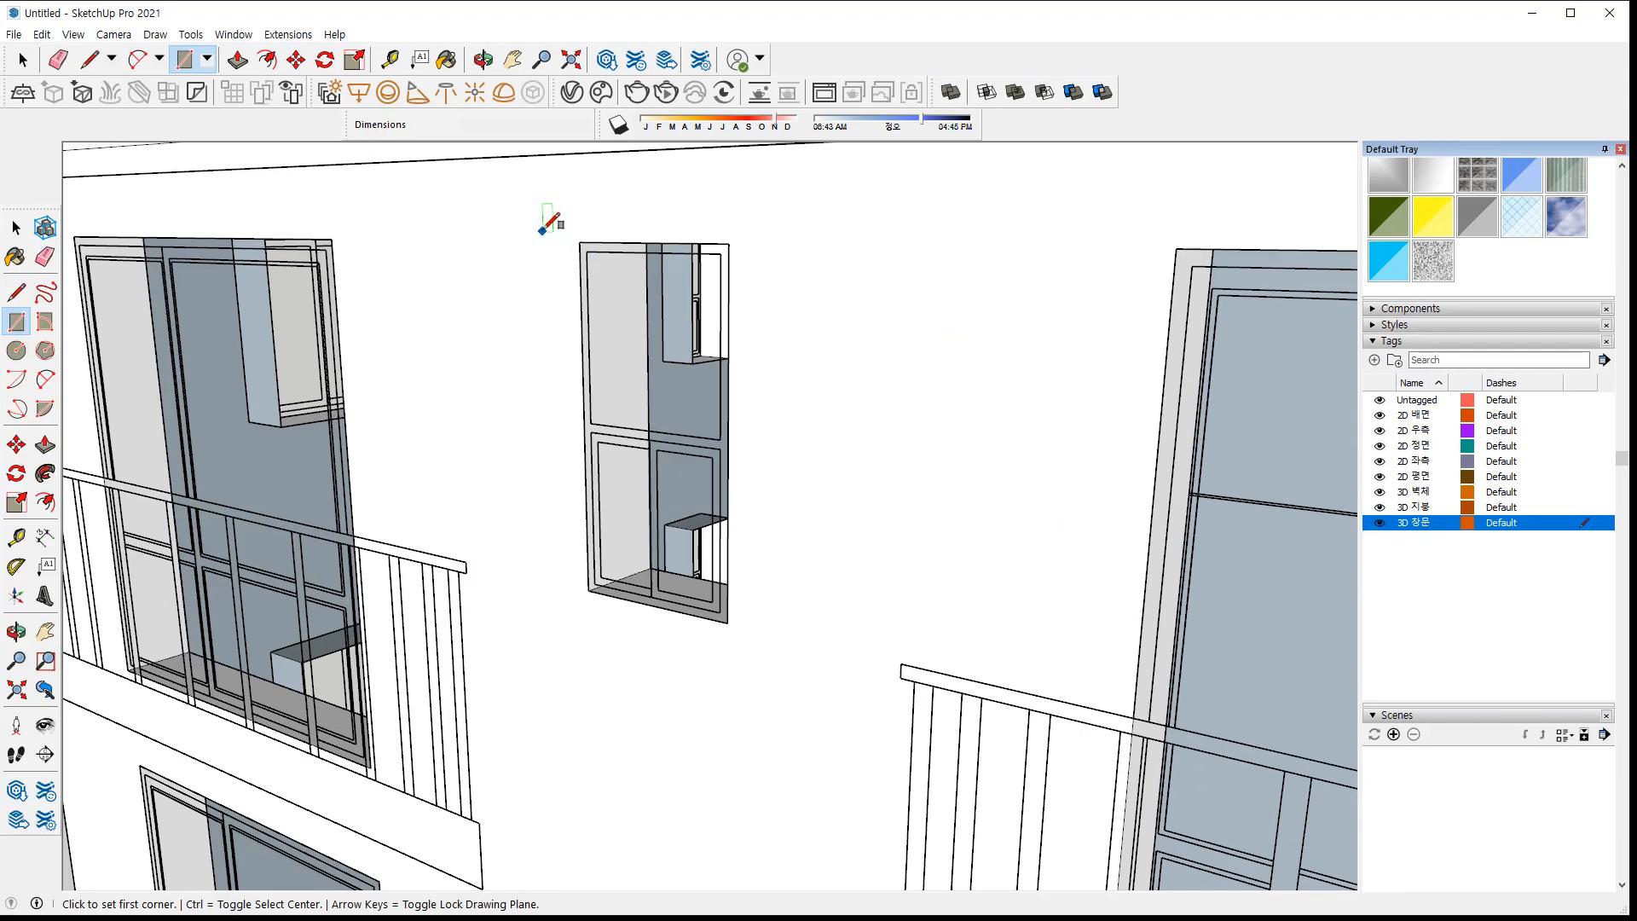
# Try drawing a 1200 by 600 mm frame rectangle and two pane rectangles over the narrow top-floor front window
pyautogui.scroll(3, 540, 232)
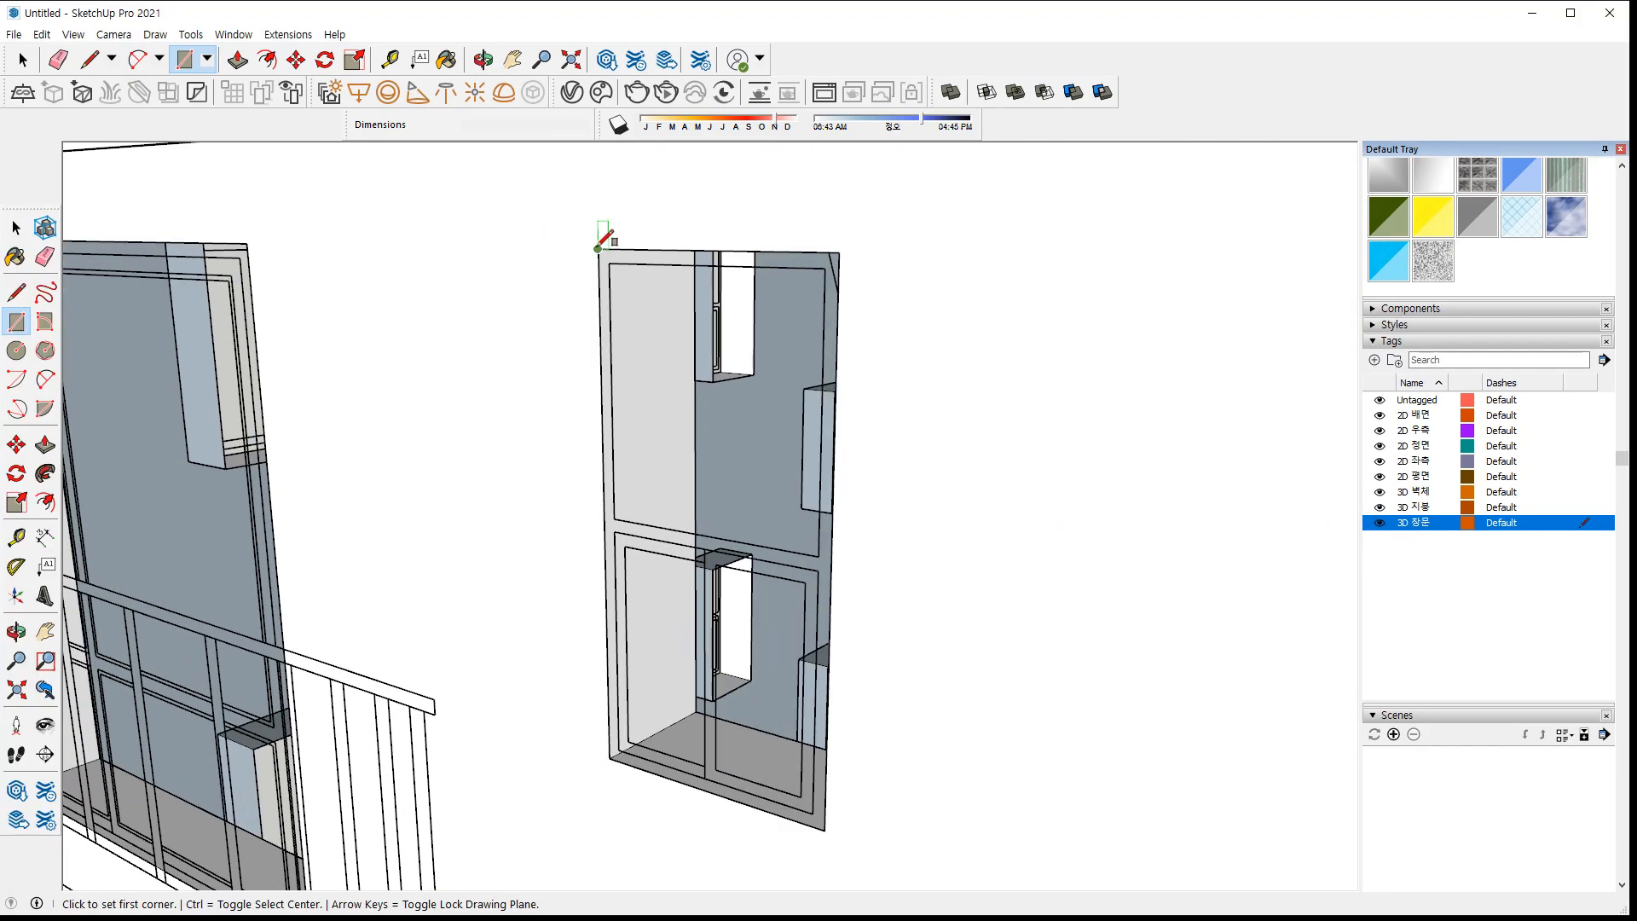
pyautogui.click(598, 249)
pyautogui.click(823, 828)
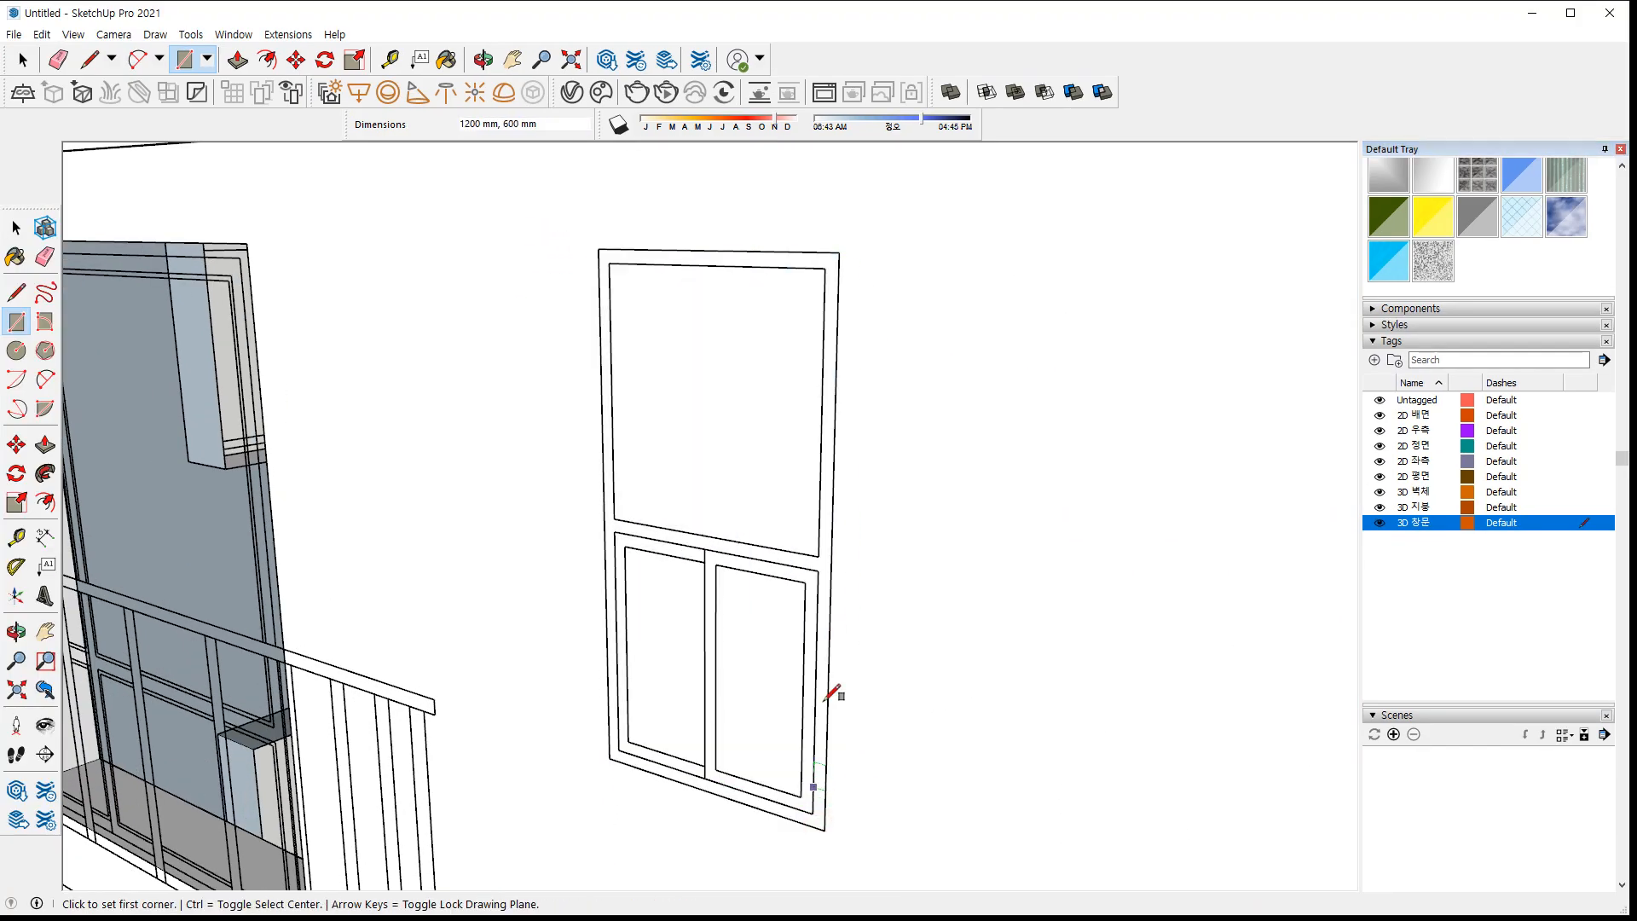
pyautogui.click(818, 551)
pyautogui.click(609, 265)
pyautogui.click(819, 570)
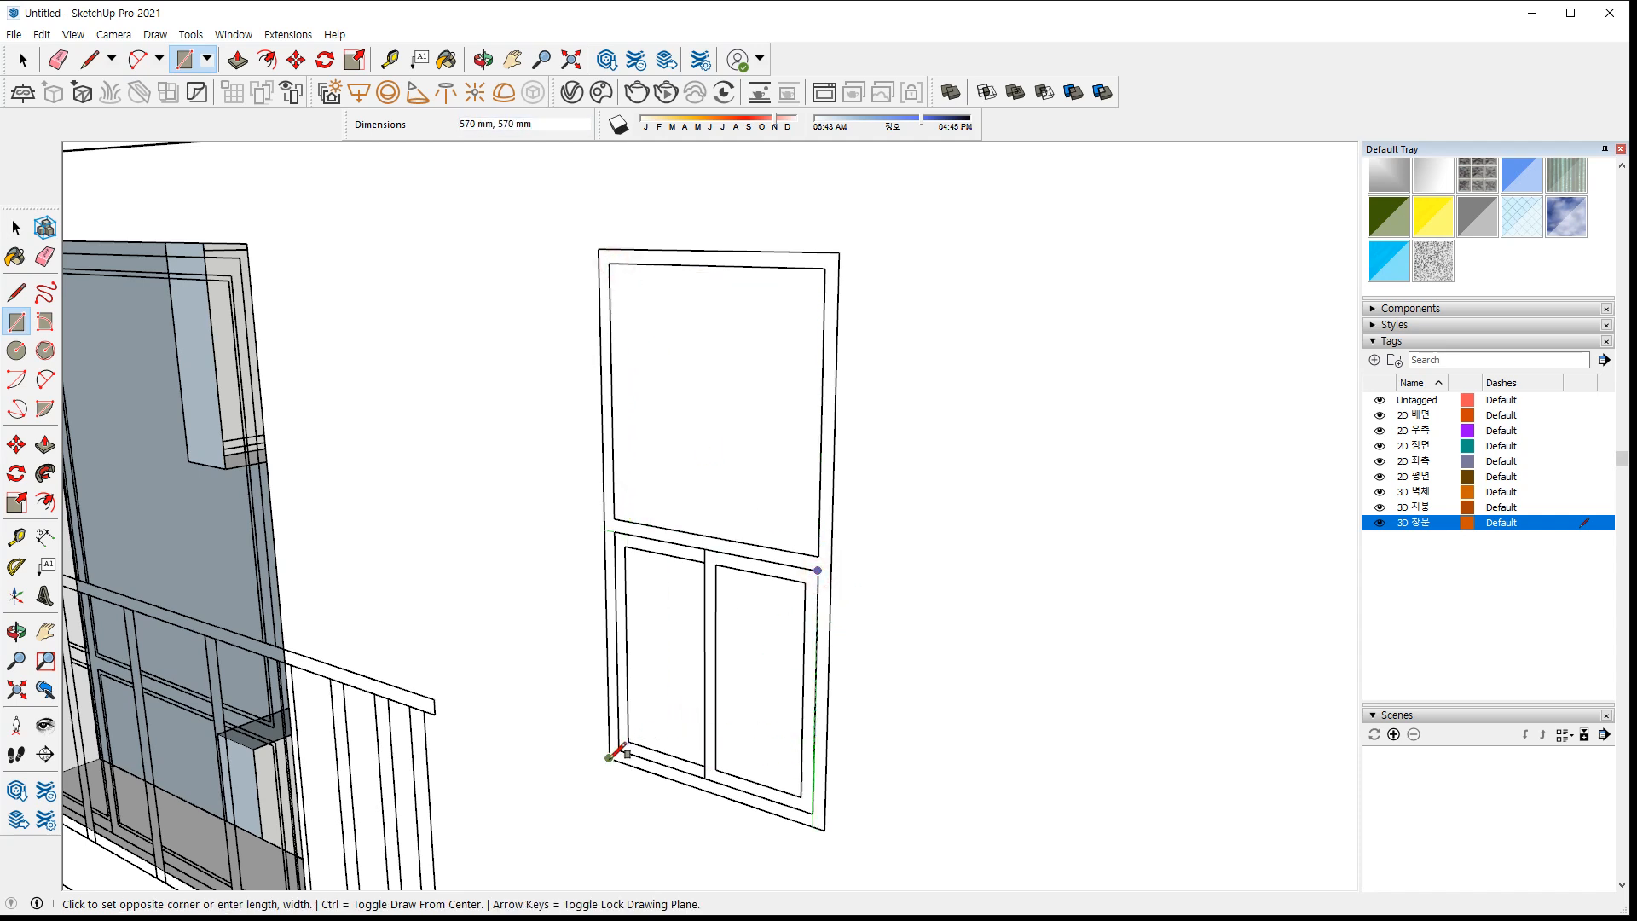
pyautogui.click(619, 749)
# Delete the lower and upper pane faces inside the narrow window's frame
pyautogui.press('space')
pyautogui.click(738, 656)
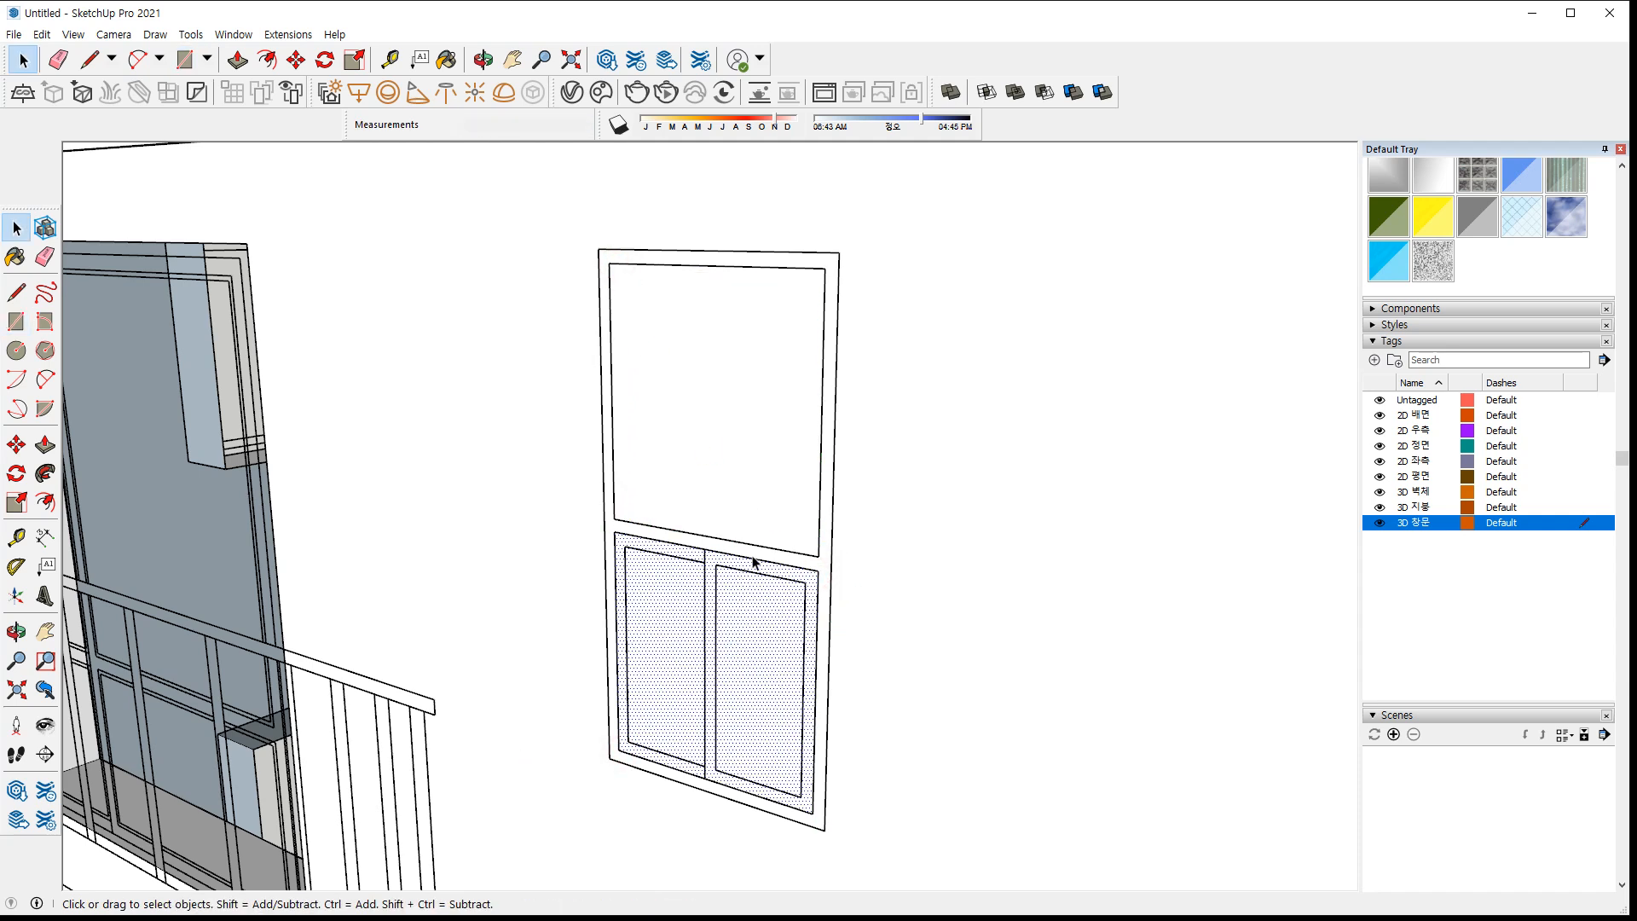
pyautogui.press('Delete')
pyautogui.click(761, 498)
pyautogui.press('Delete')
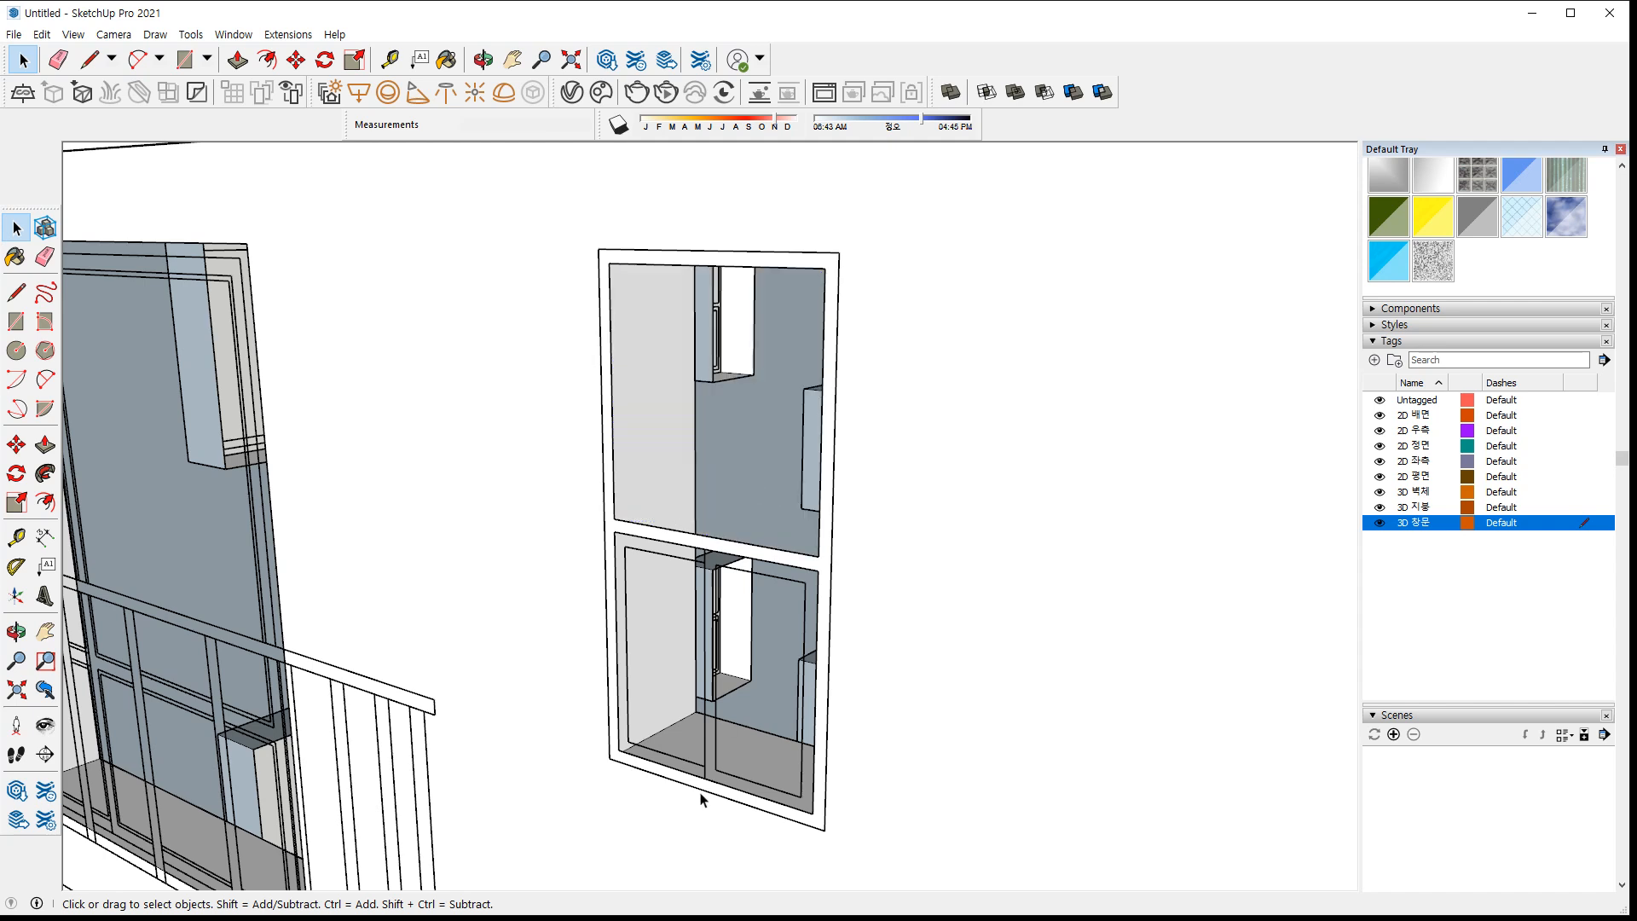
# Cancel the frame's Push/Pull and undo the pane deletions and rectangles on the narrow window
pyautogui.press('p')
pyautogui.click(705, 777)
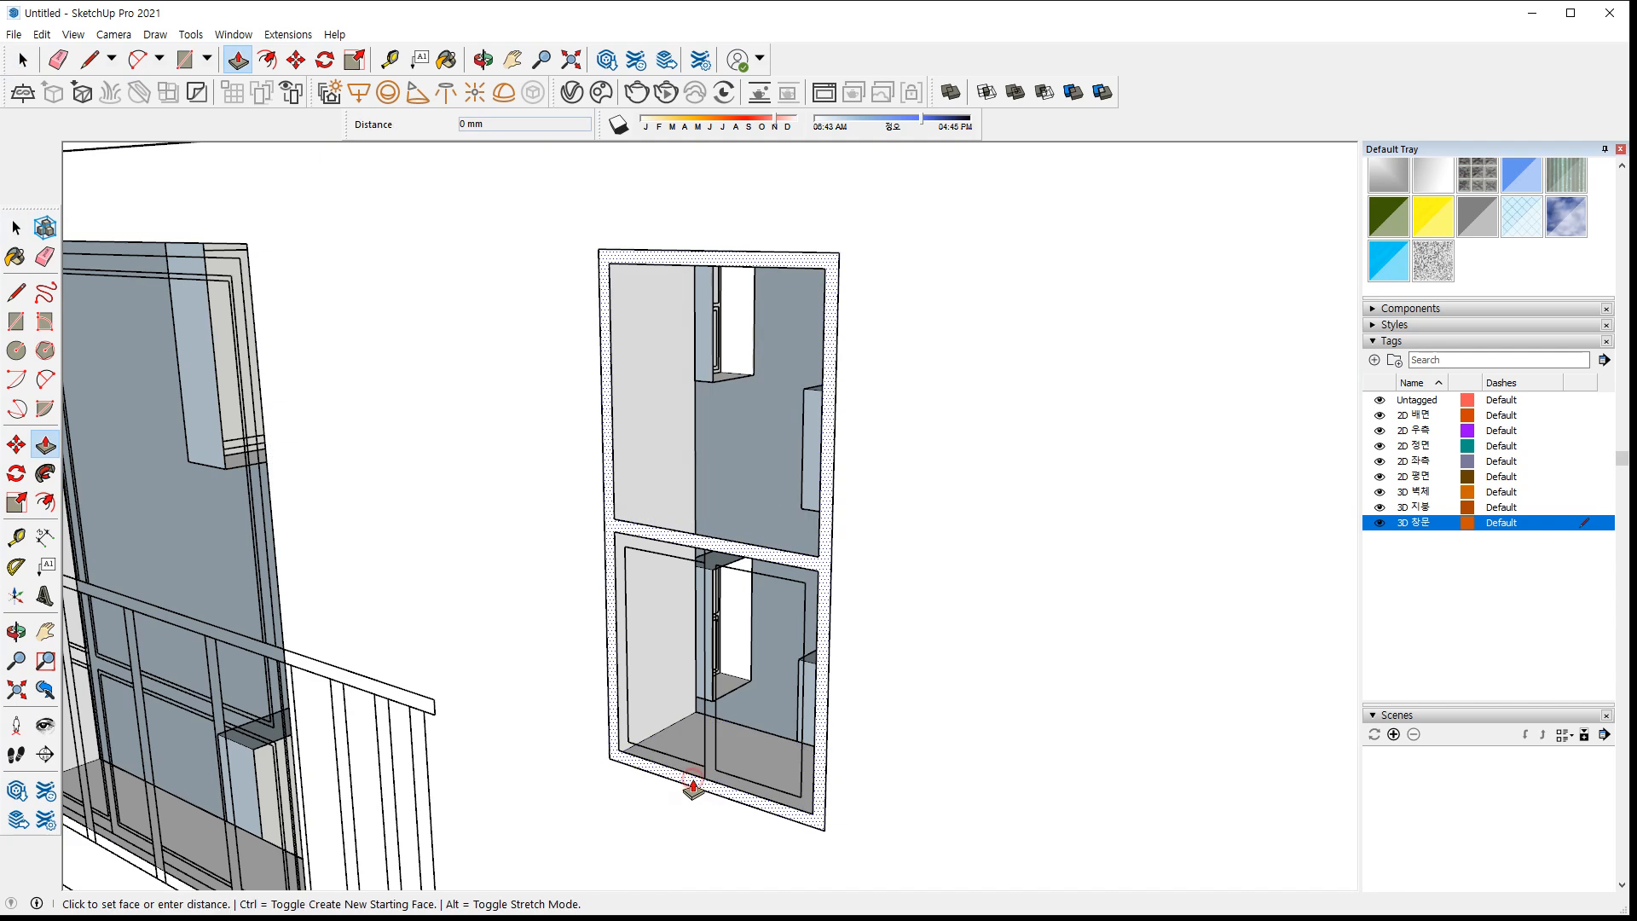
pyautogui.press('Escape')
pyautogui.hotkey('ctrl', 'z')
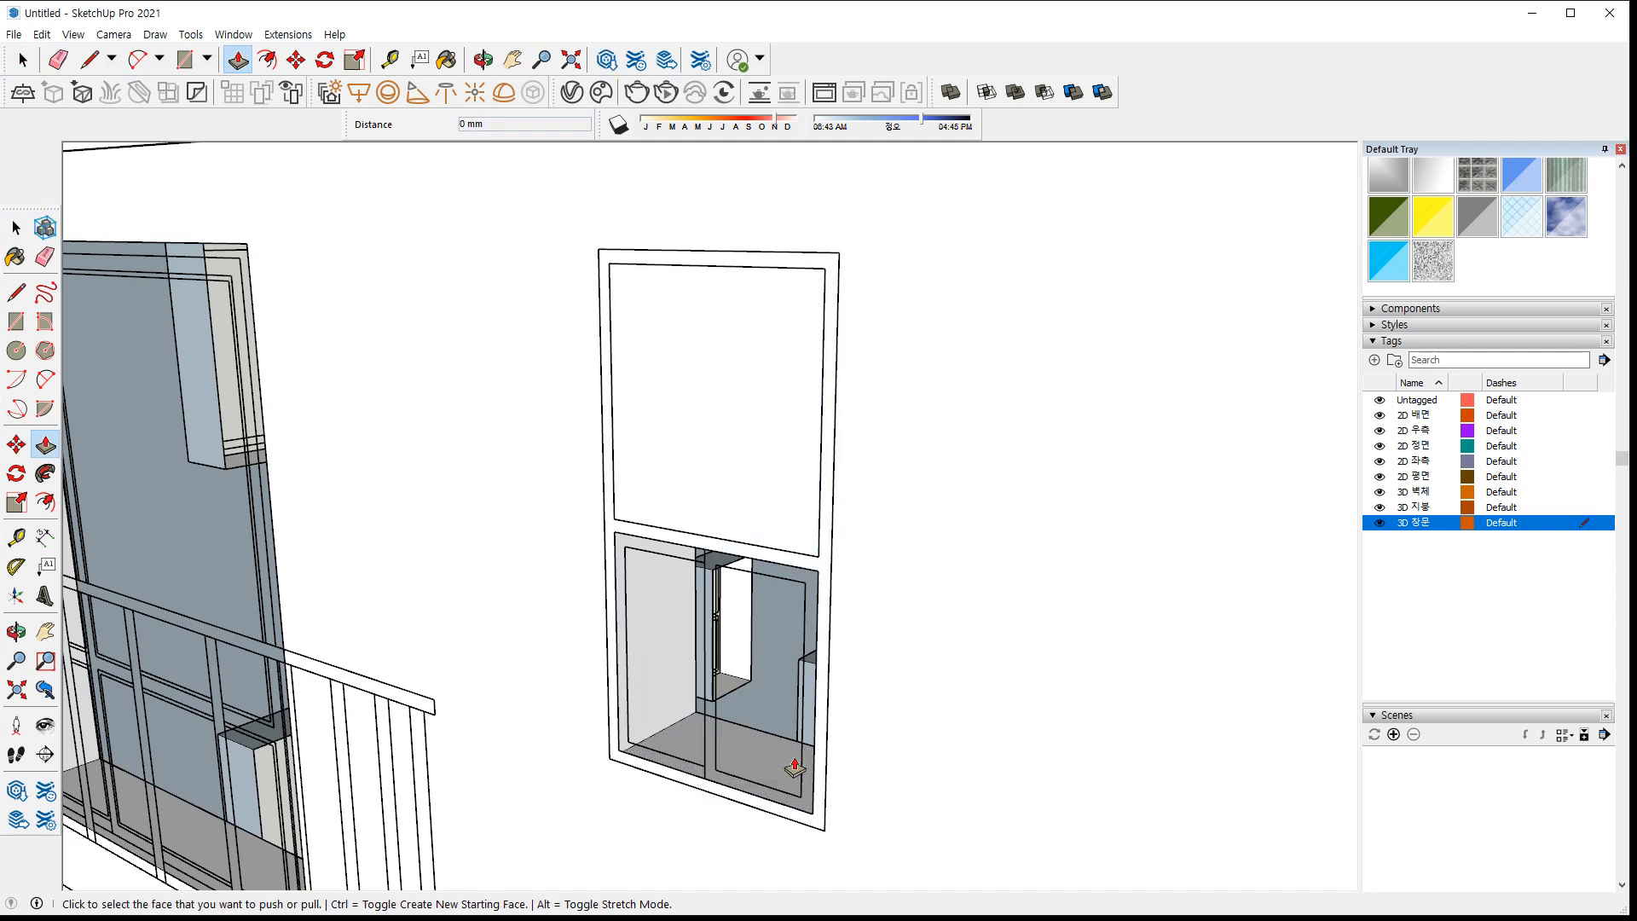
pyautogui.hotkey('ctrl', 'z')
pyautogui.hotkey('ctrl', 'z')
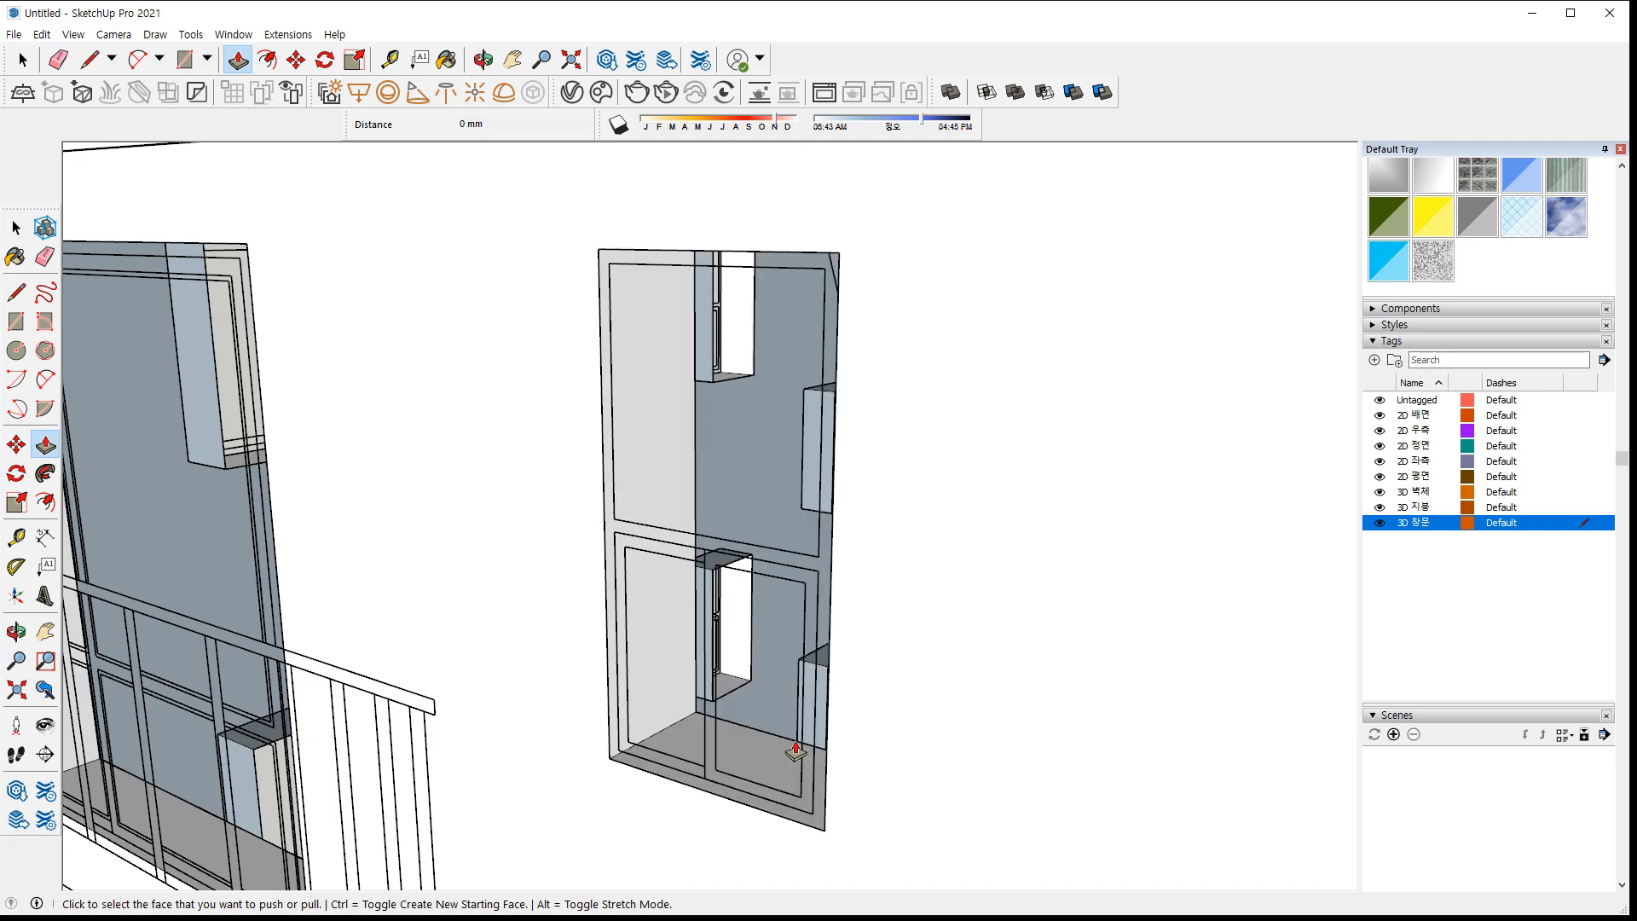
# Select all the connected wall geometry and make it a group with 3D 벽체 as the active tag
pyautogui.press('space')
pyautogui.tripleClick(990, 477)
pyautogui.scroll(-10, 990, 480)
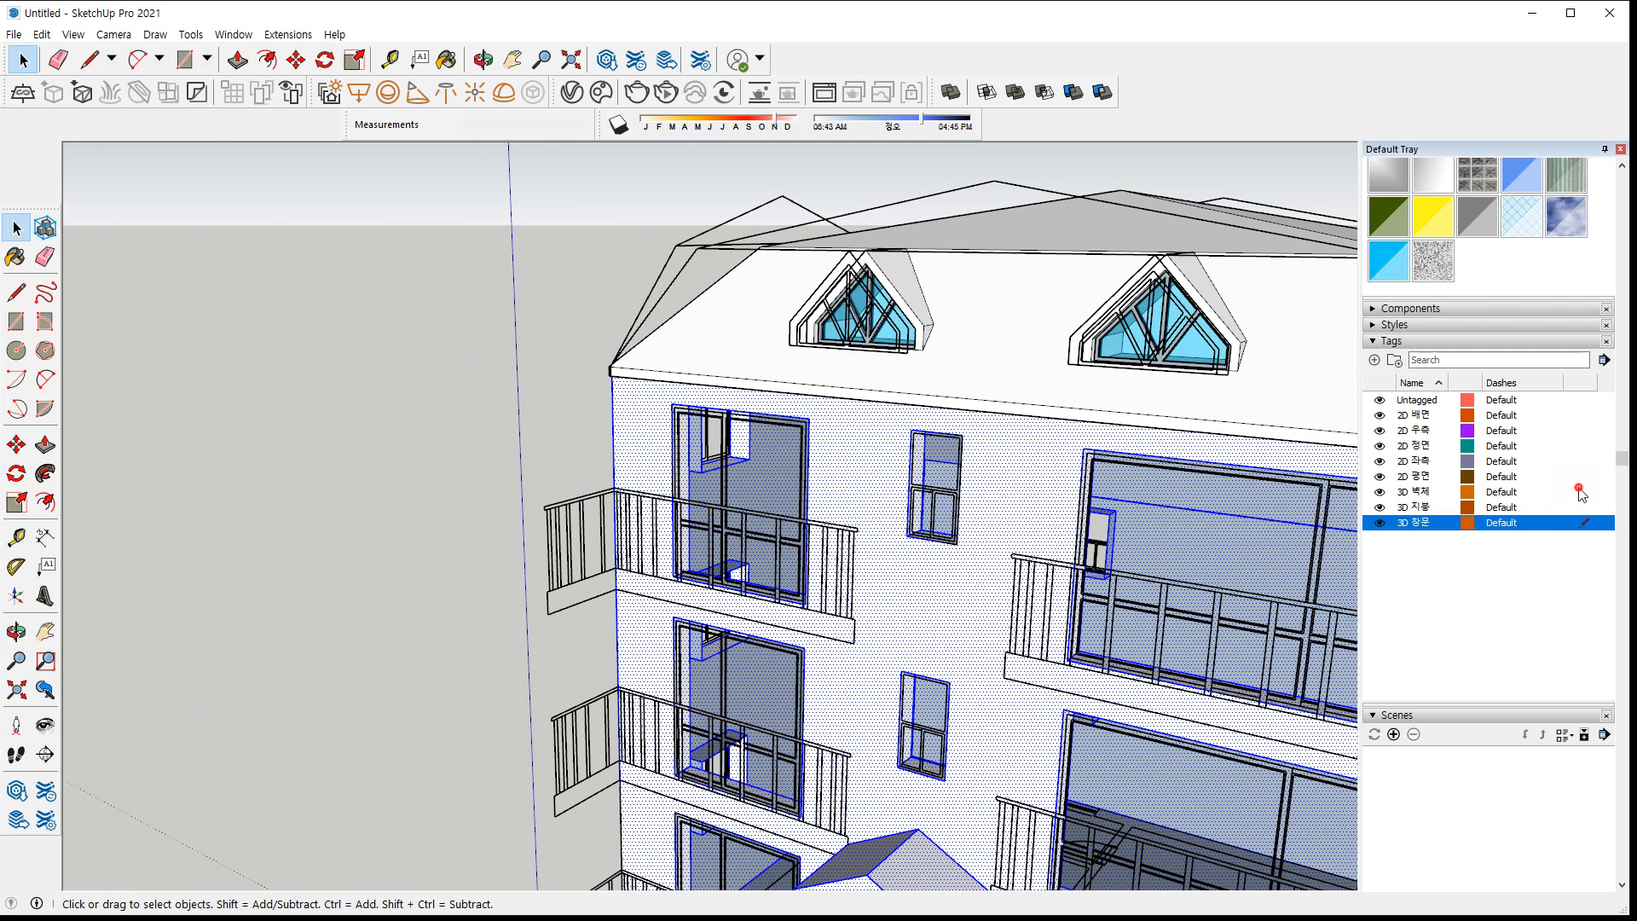
pyautogui.click(1580, 492)
pyautogui.rightClick(884, 451)
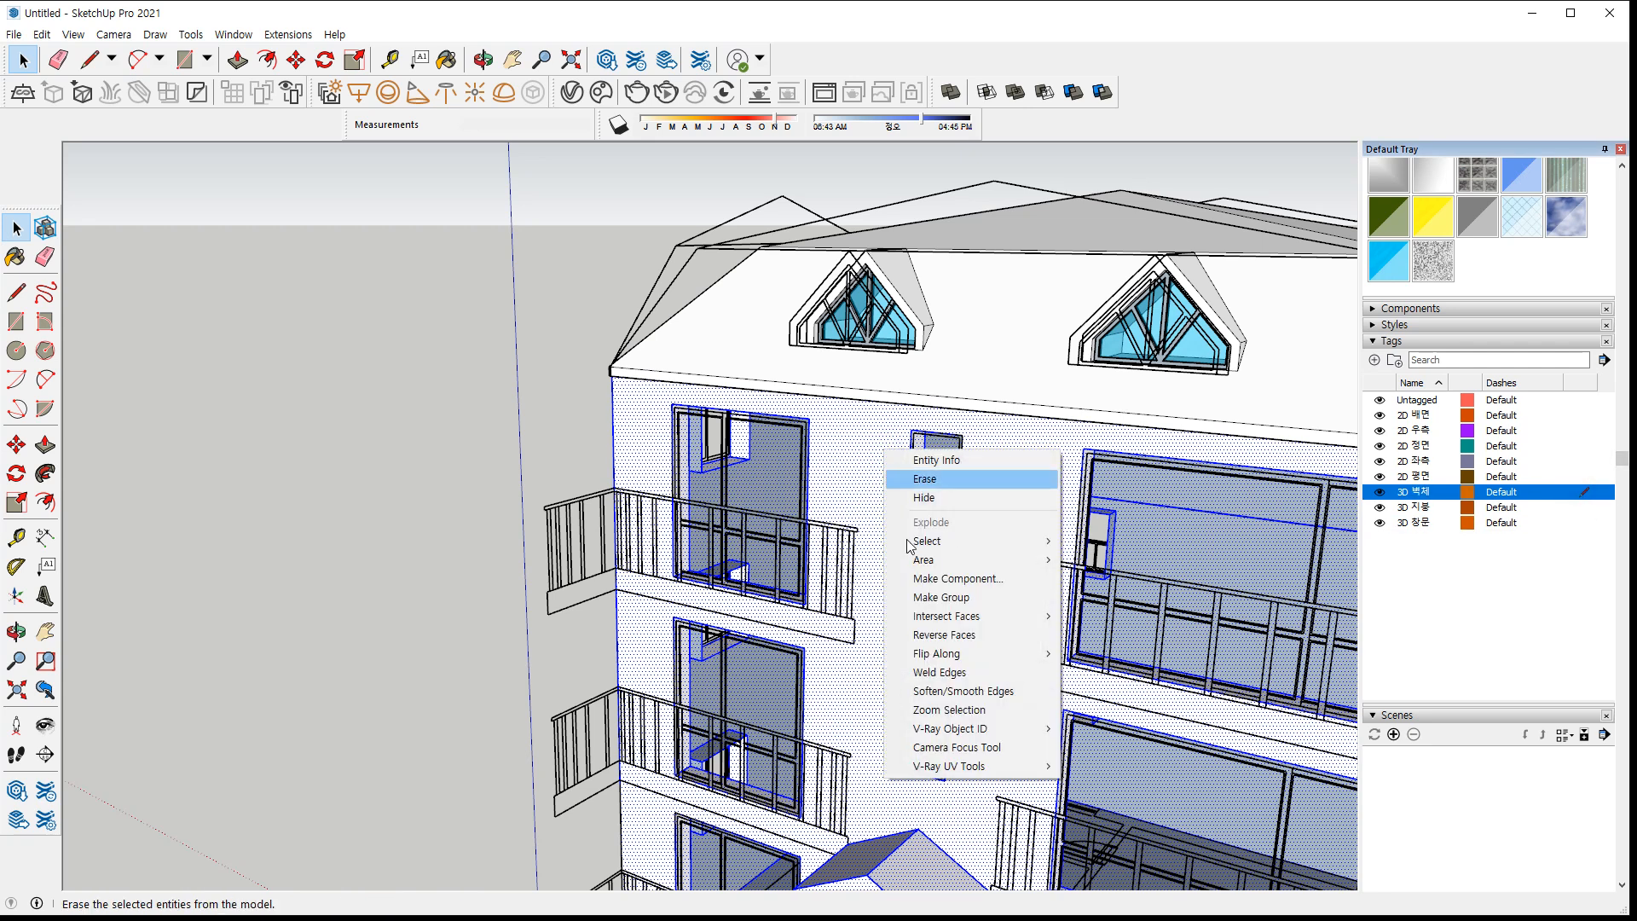
pyautogui.click(952, 597)
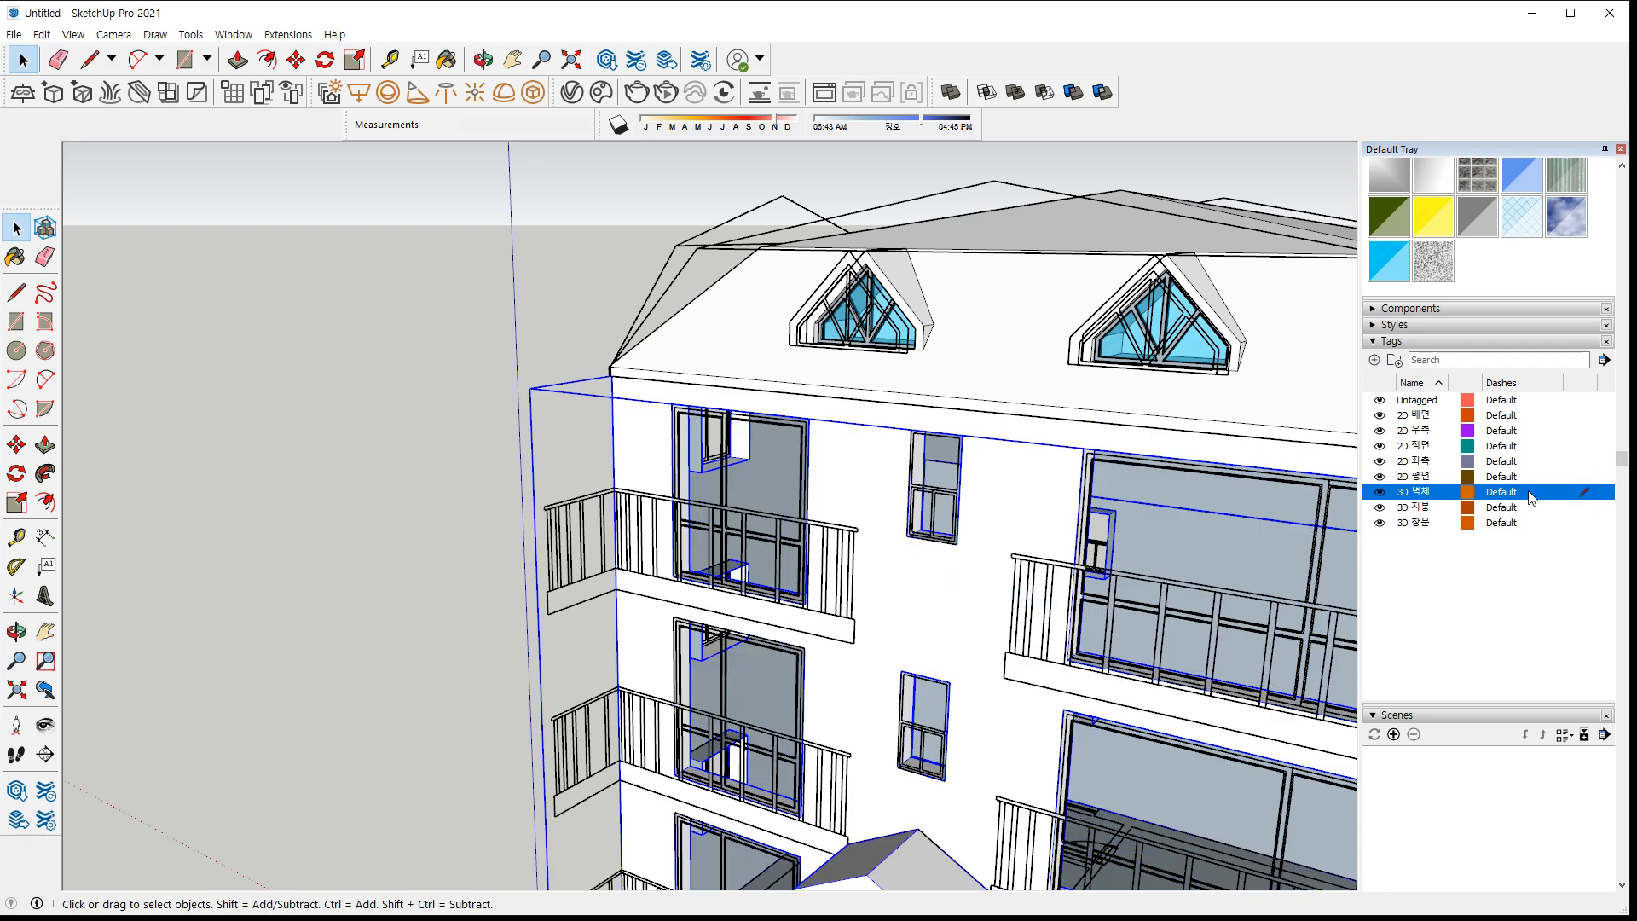
pyautogui.scroll(-3, 1112, 454)
pyautogui.keyDown('shift'); pyautogui.moveTo(1095, 465); pyautogui.dragTo(929, 448, button='middle'); pyautogui.keyUp('shift')
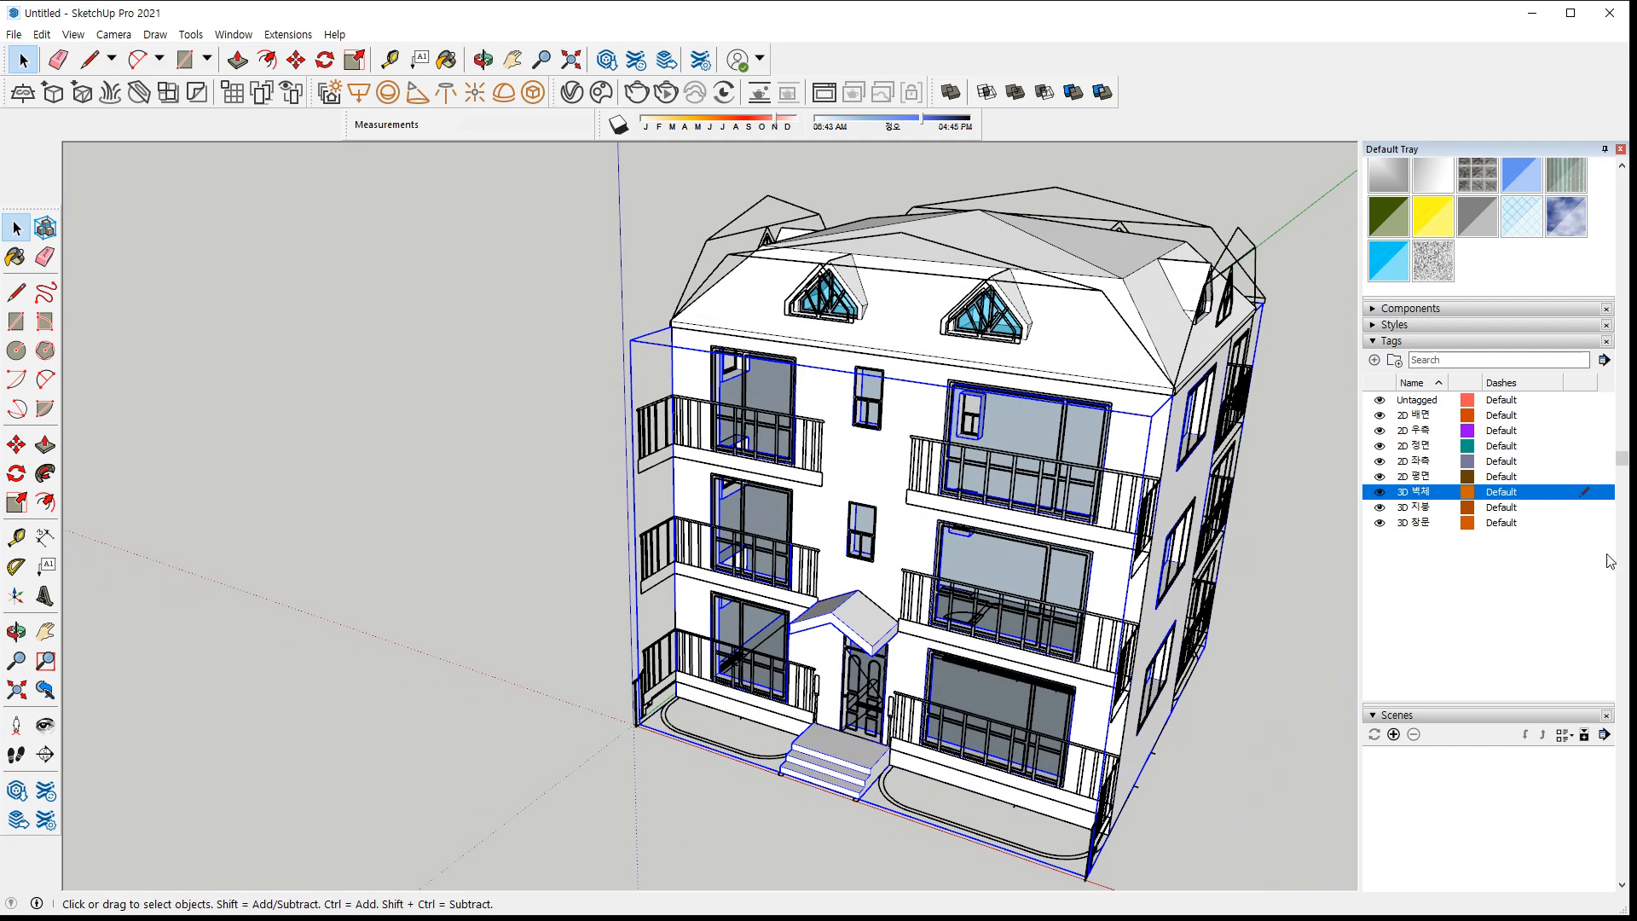
# With 3D 창문 as the active tag, draw a 600 mm wide frame rectangle and two pane rectangles over the narrow top-floor front window
pyautogui.click(1588, 534)
pyautogui.click(1586, 522)
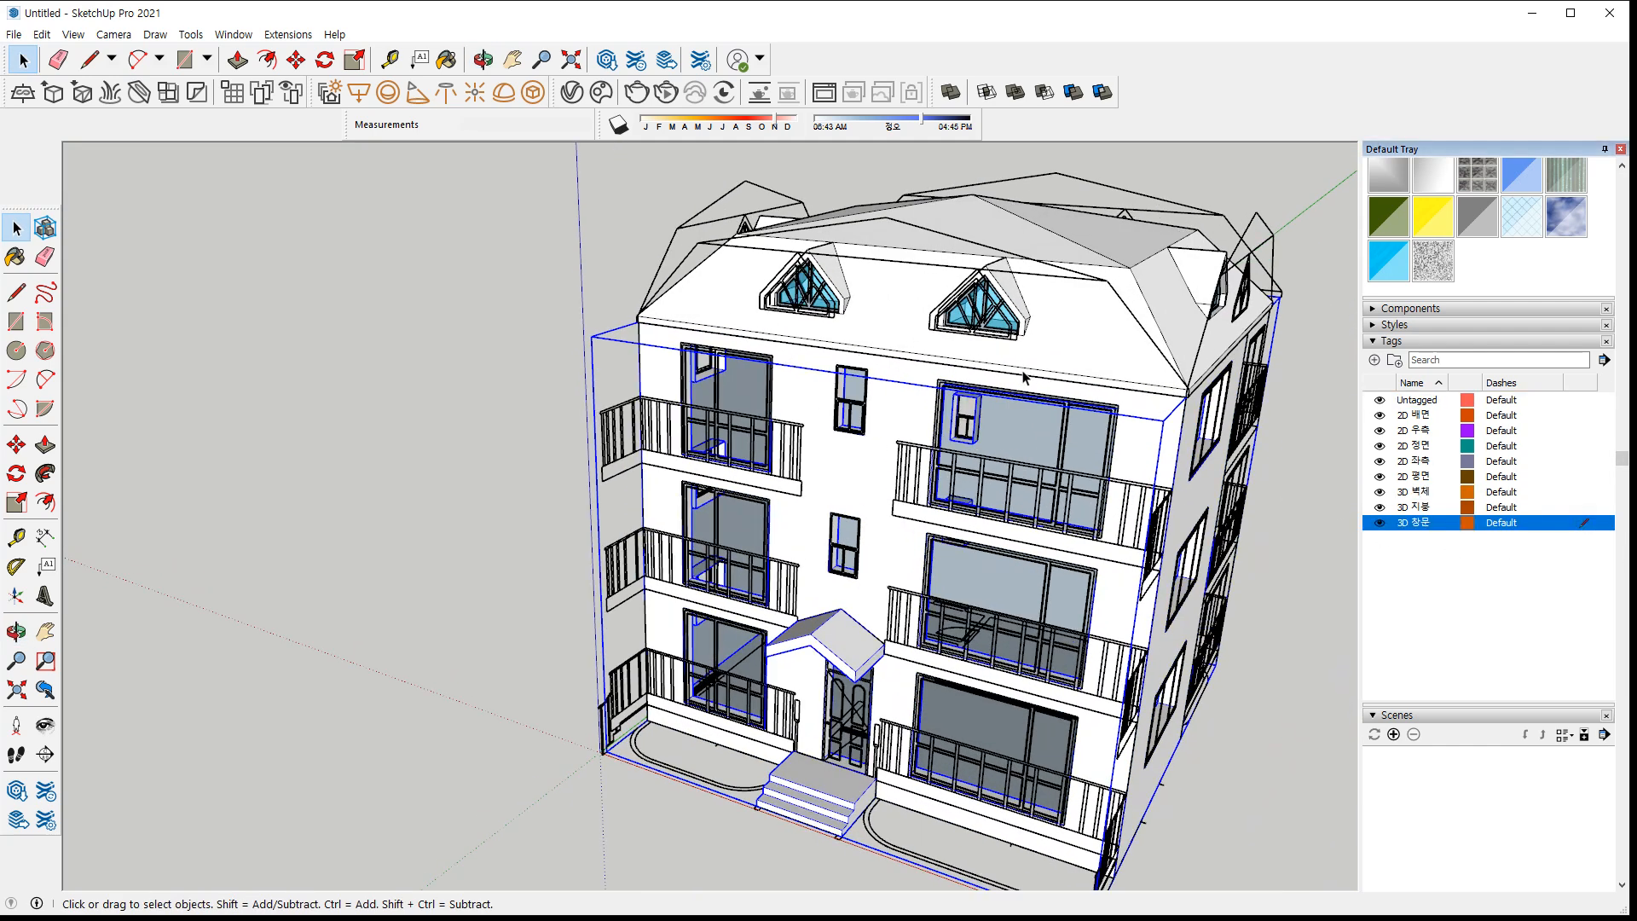
pyautogui.scroll(8, 807, 376)
pyautogui.scroll(-6, 813, 614)
pyautogui.press('r')
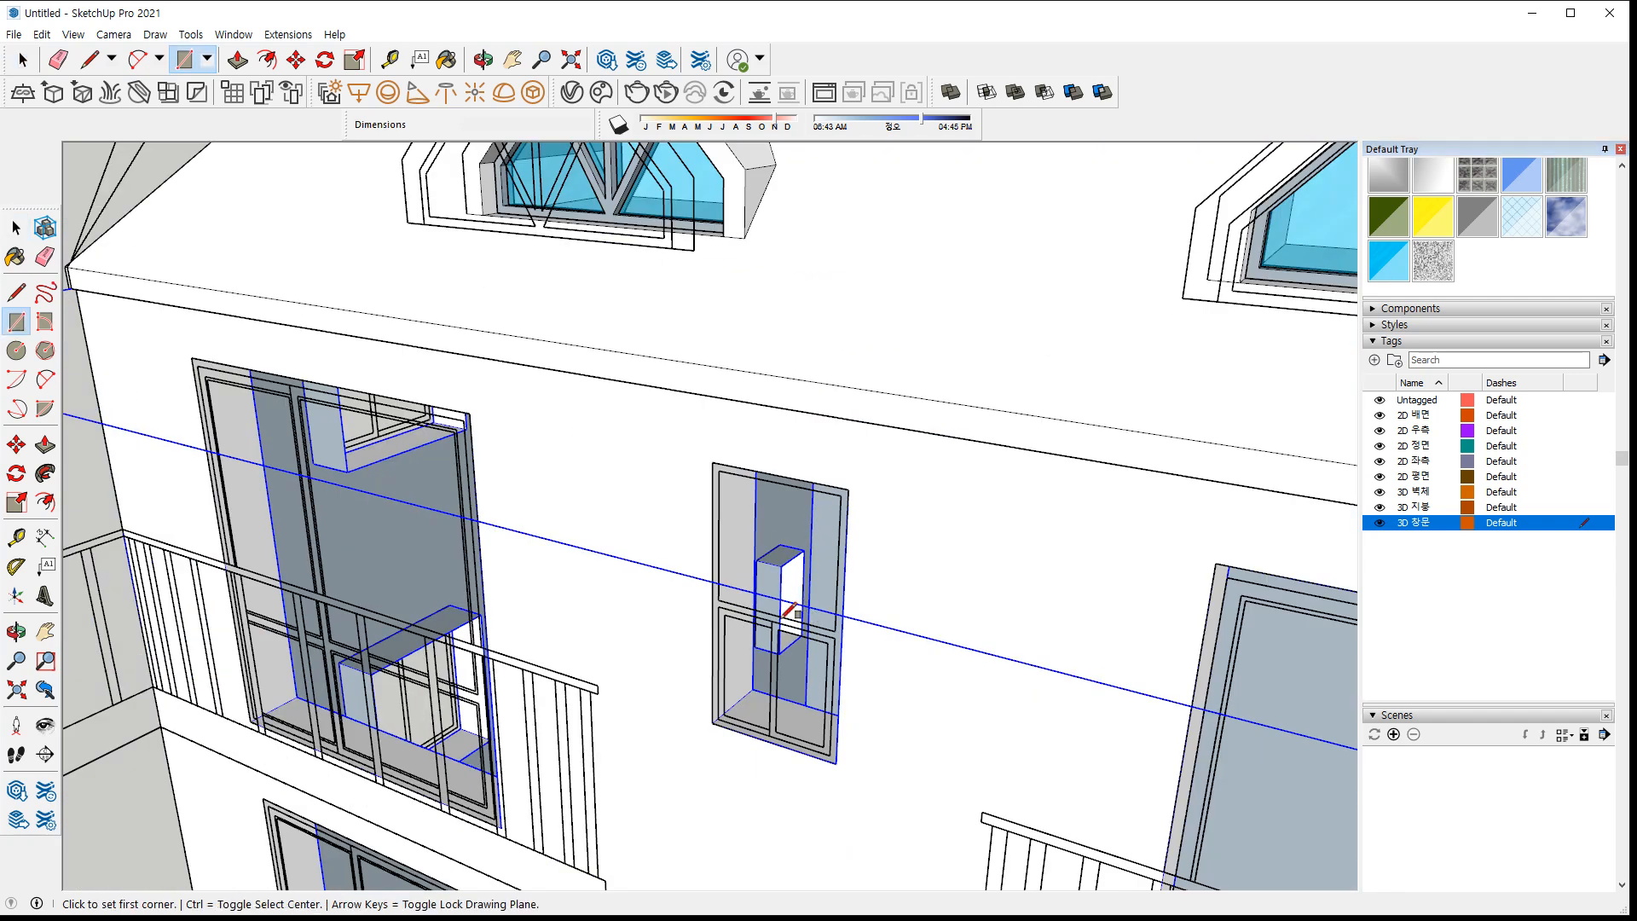
pyautogui.click(714, 723)
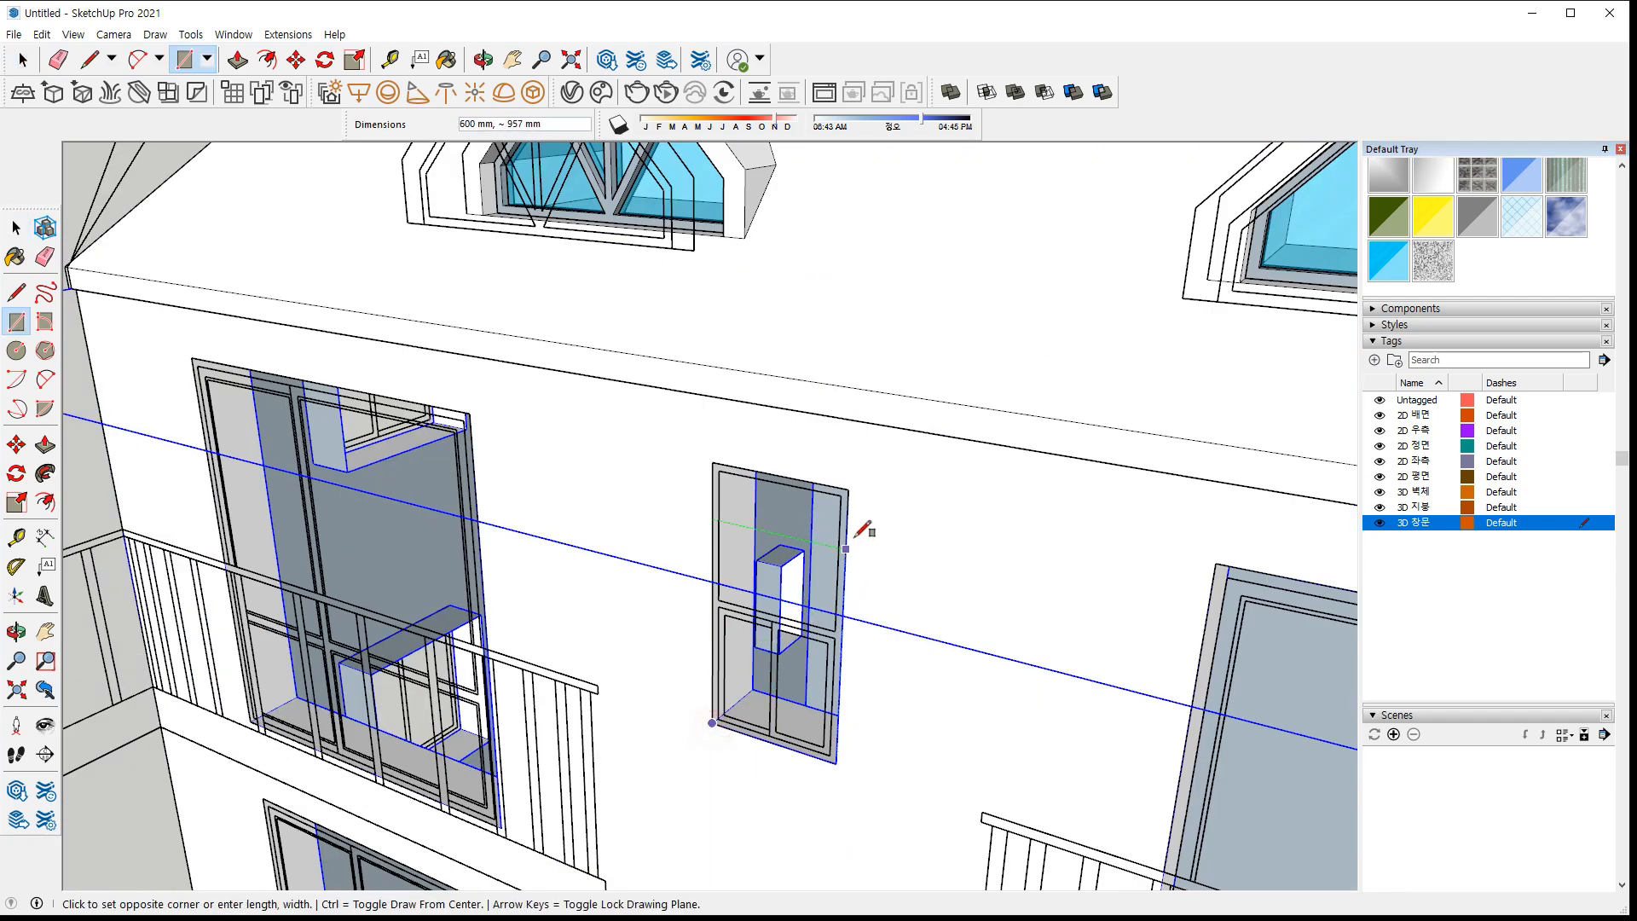
pyautogui.click(850, 482)
pyautogui.click(847, 489)
pyautogui.scroll(2, 750, 599)
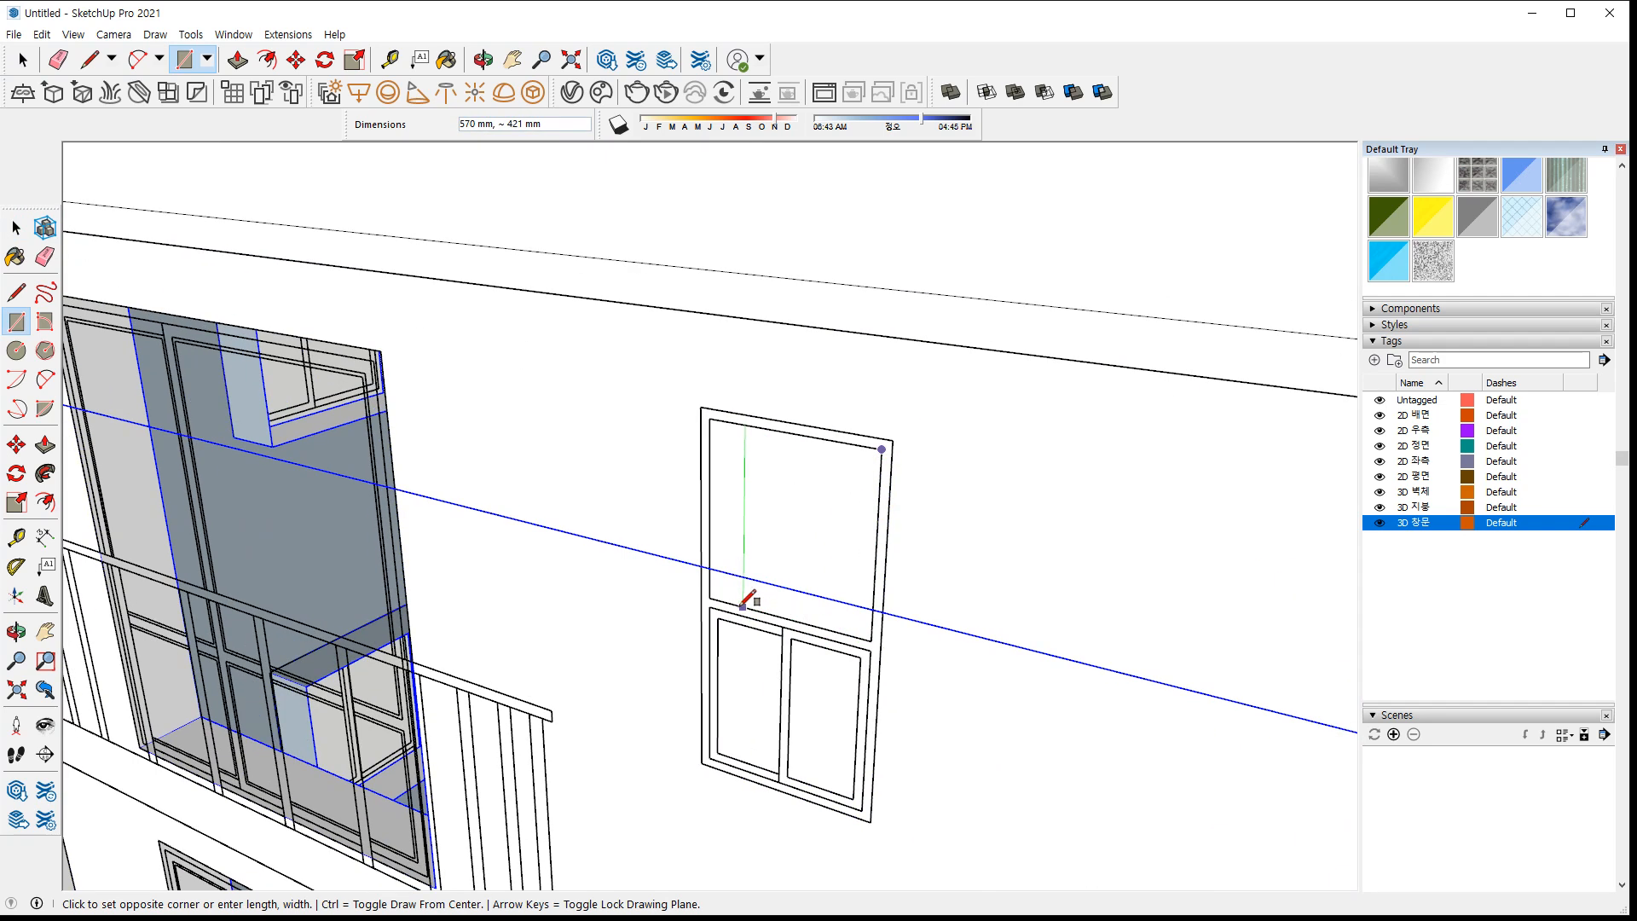
pyautogui.click(710, 597)
pyautogui.click(710, 607)
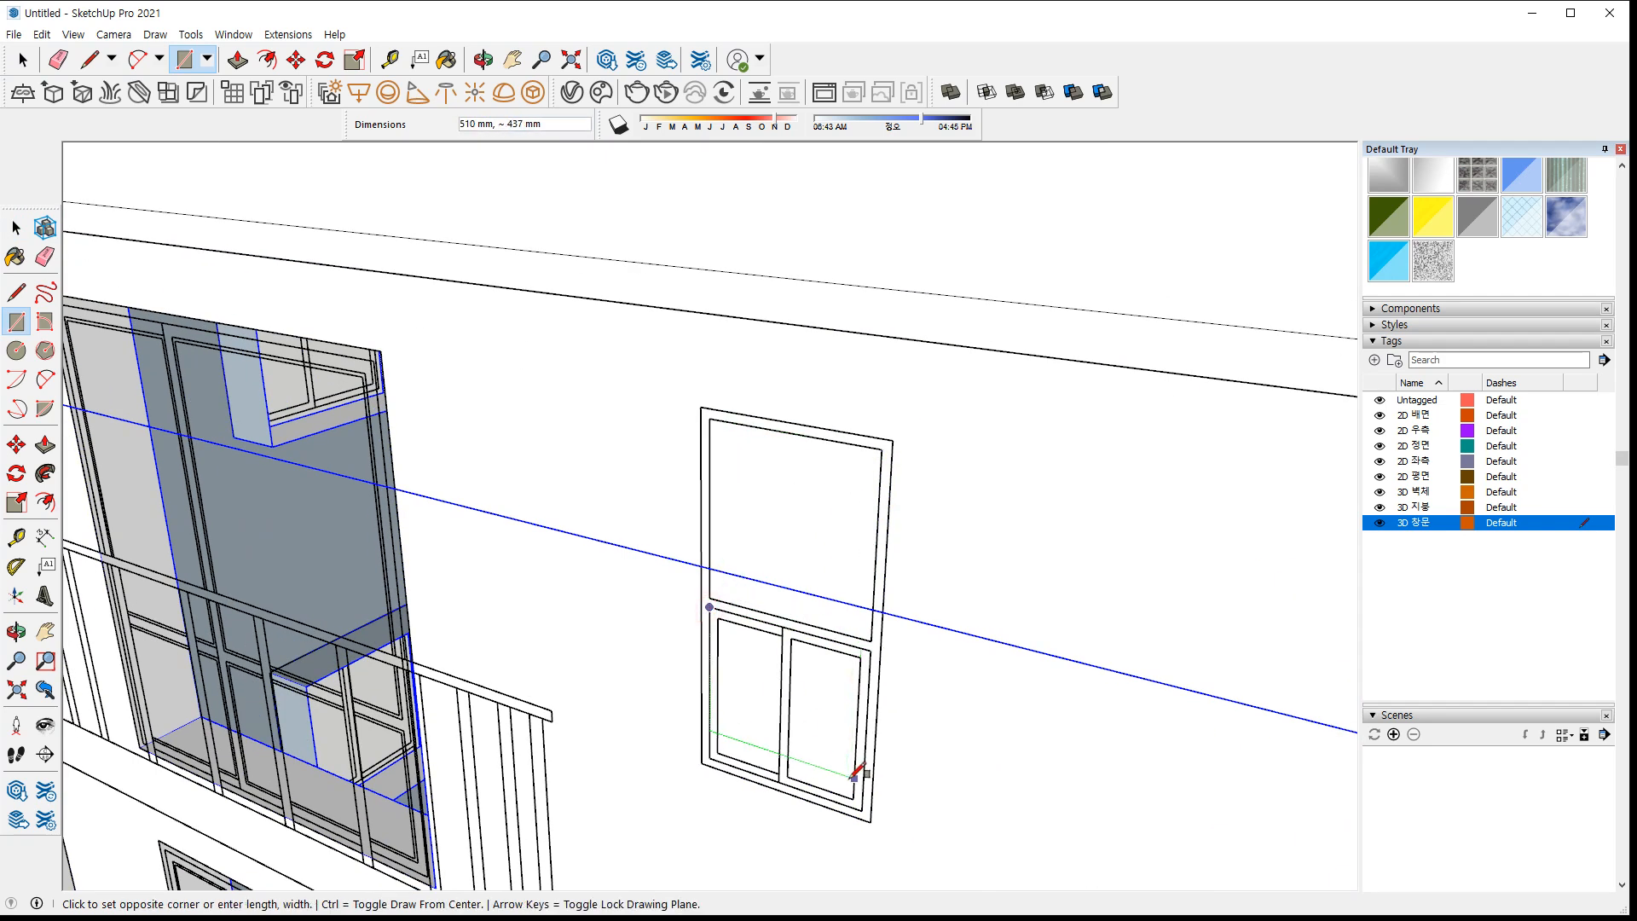
pyautogui.click(863, 805)
# Delete the upper and lower pane faces inside the narrow window's frame
pyautogui.press('space')
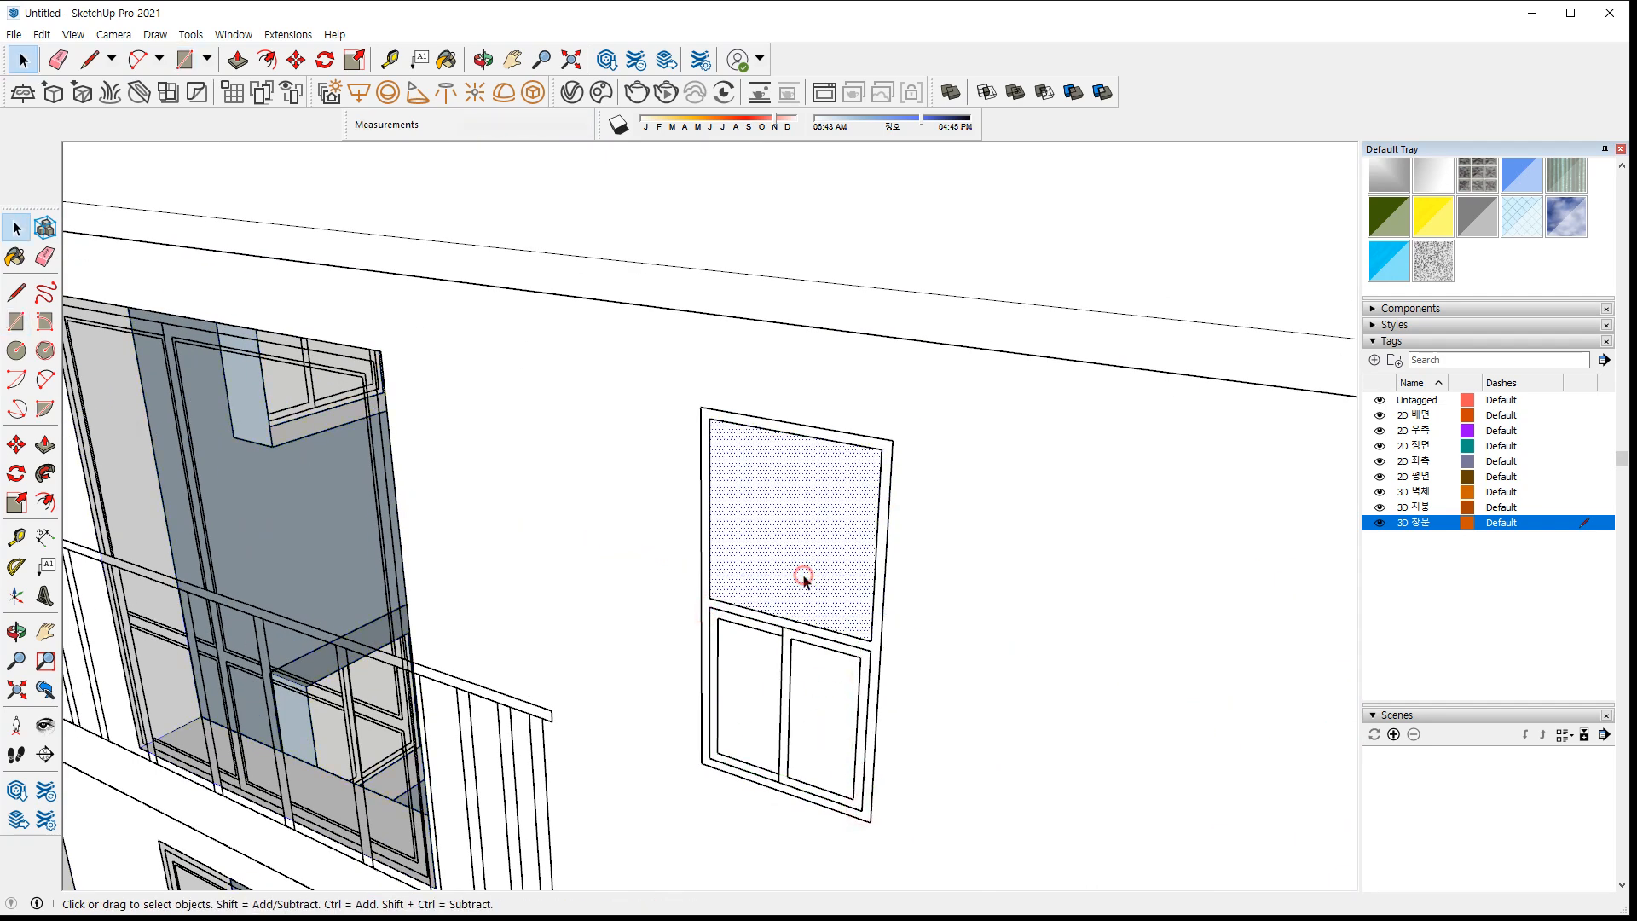
pyautogui.click(804, 578)
pyautogui.press('Delete')
pyautogui.click(809, 708)
pyautogui.press('Delete')
pyautogui.scroll(5, 796, 738)
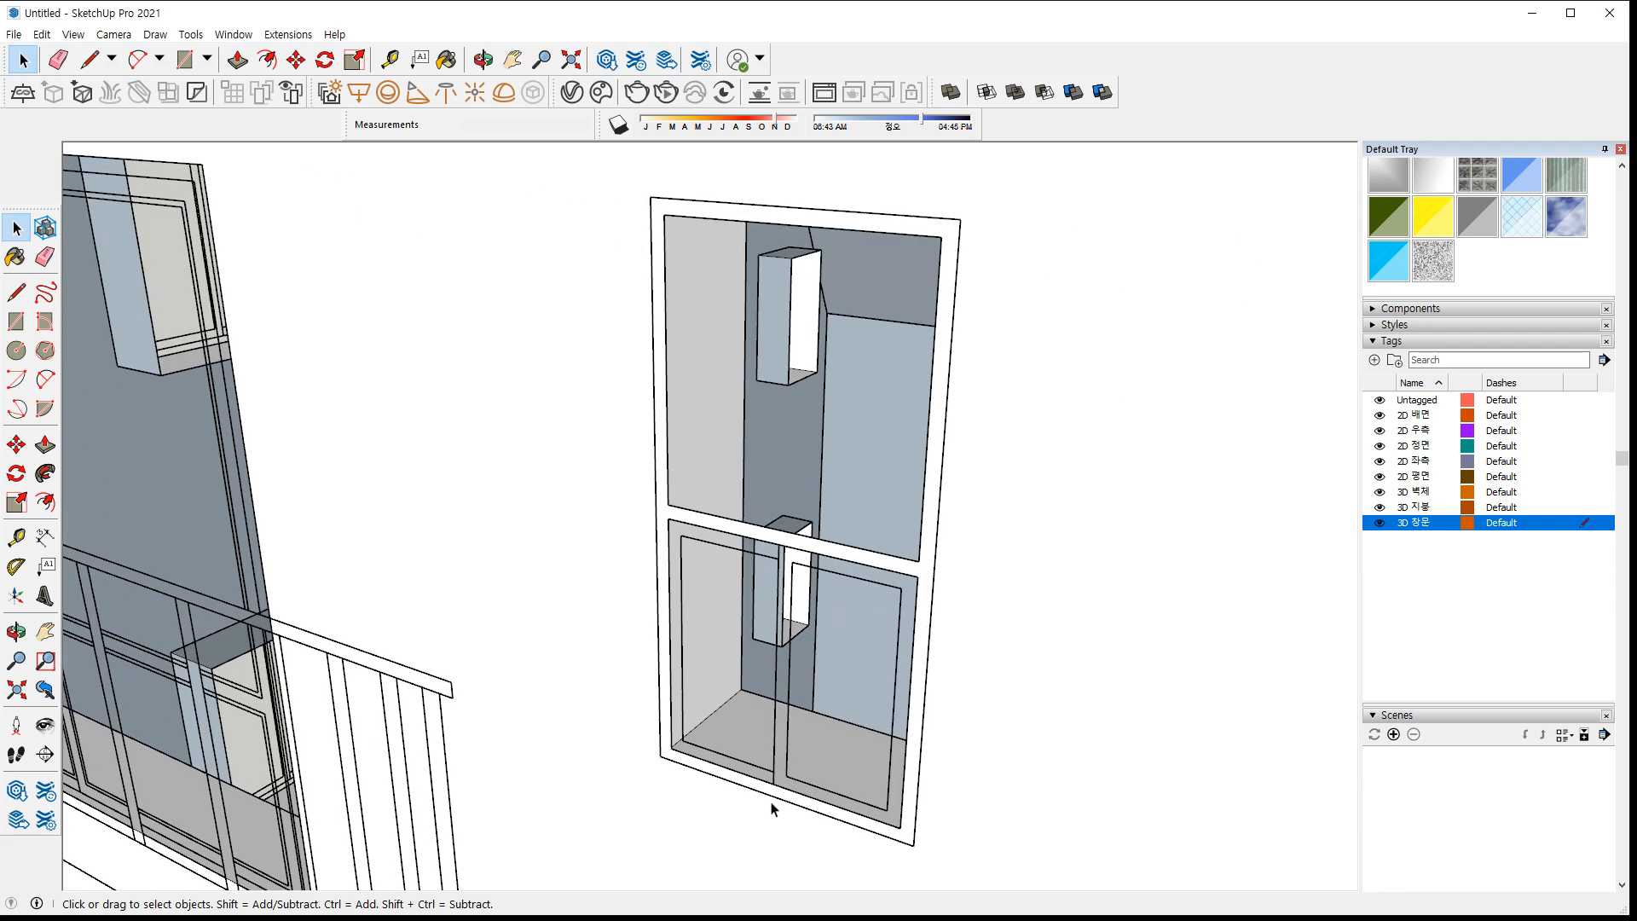
# Extrude the narrow window's outer frame 80 mm with Push/Pull
pyautogui.press('p')
pyautogui.click(742, 778)
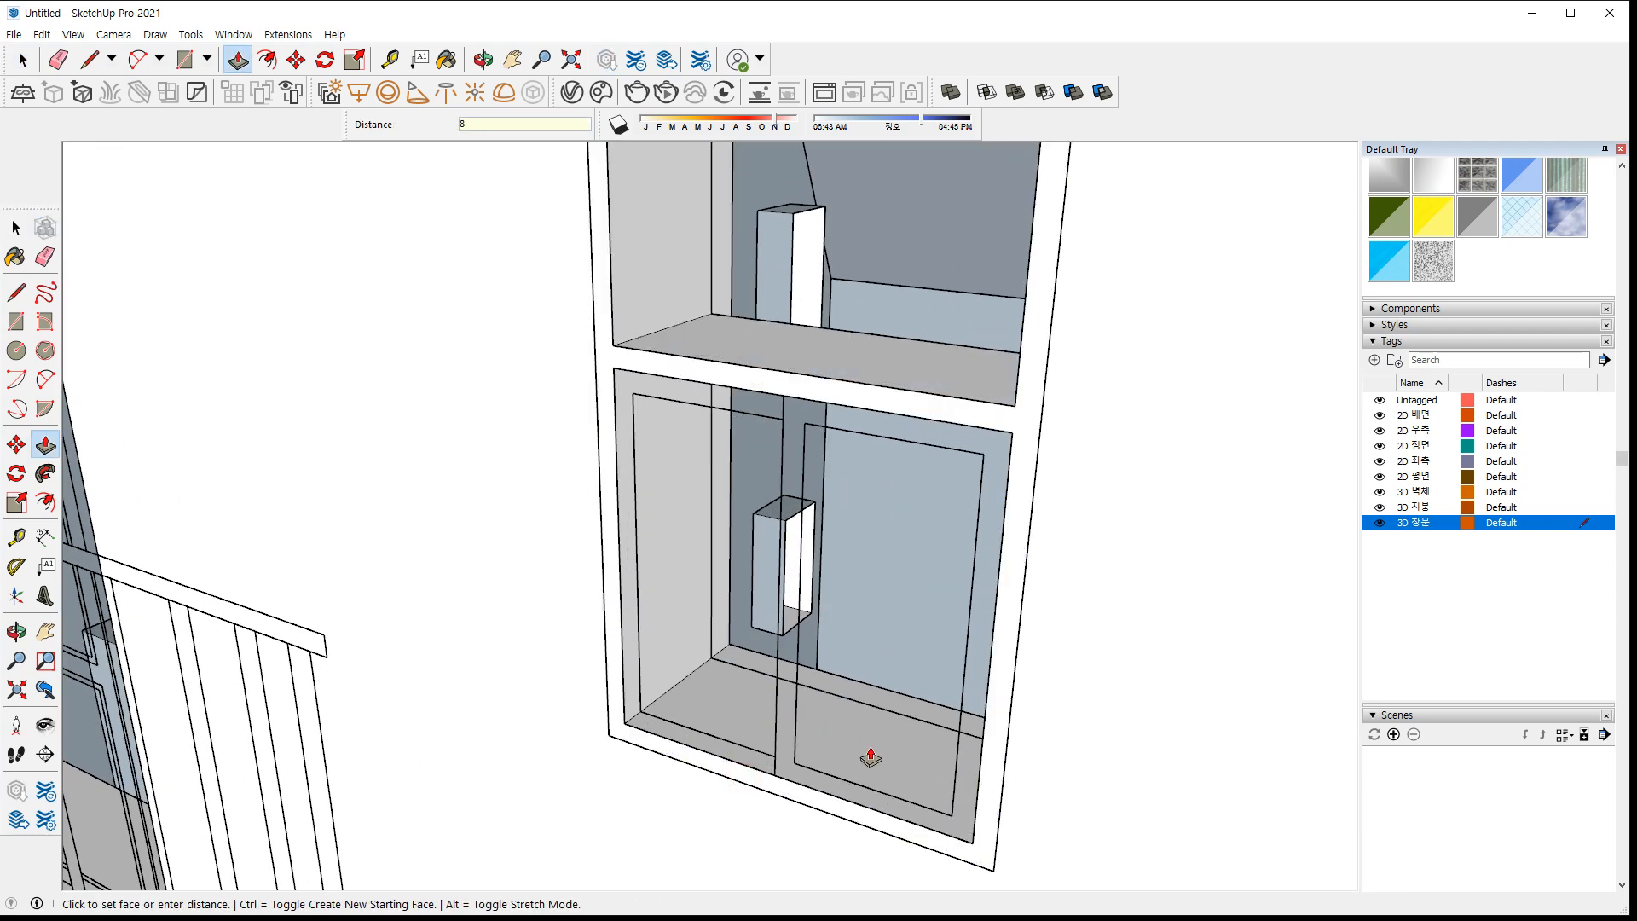
pyautogui.write('80')
pyautogui.press('Return')
pyautogui.press('space')
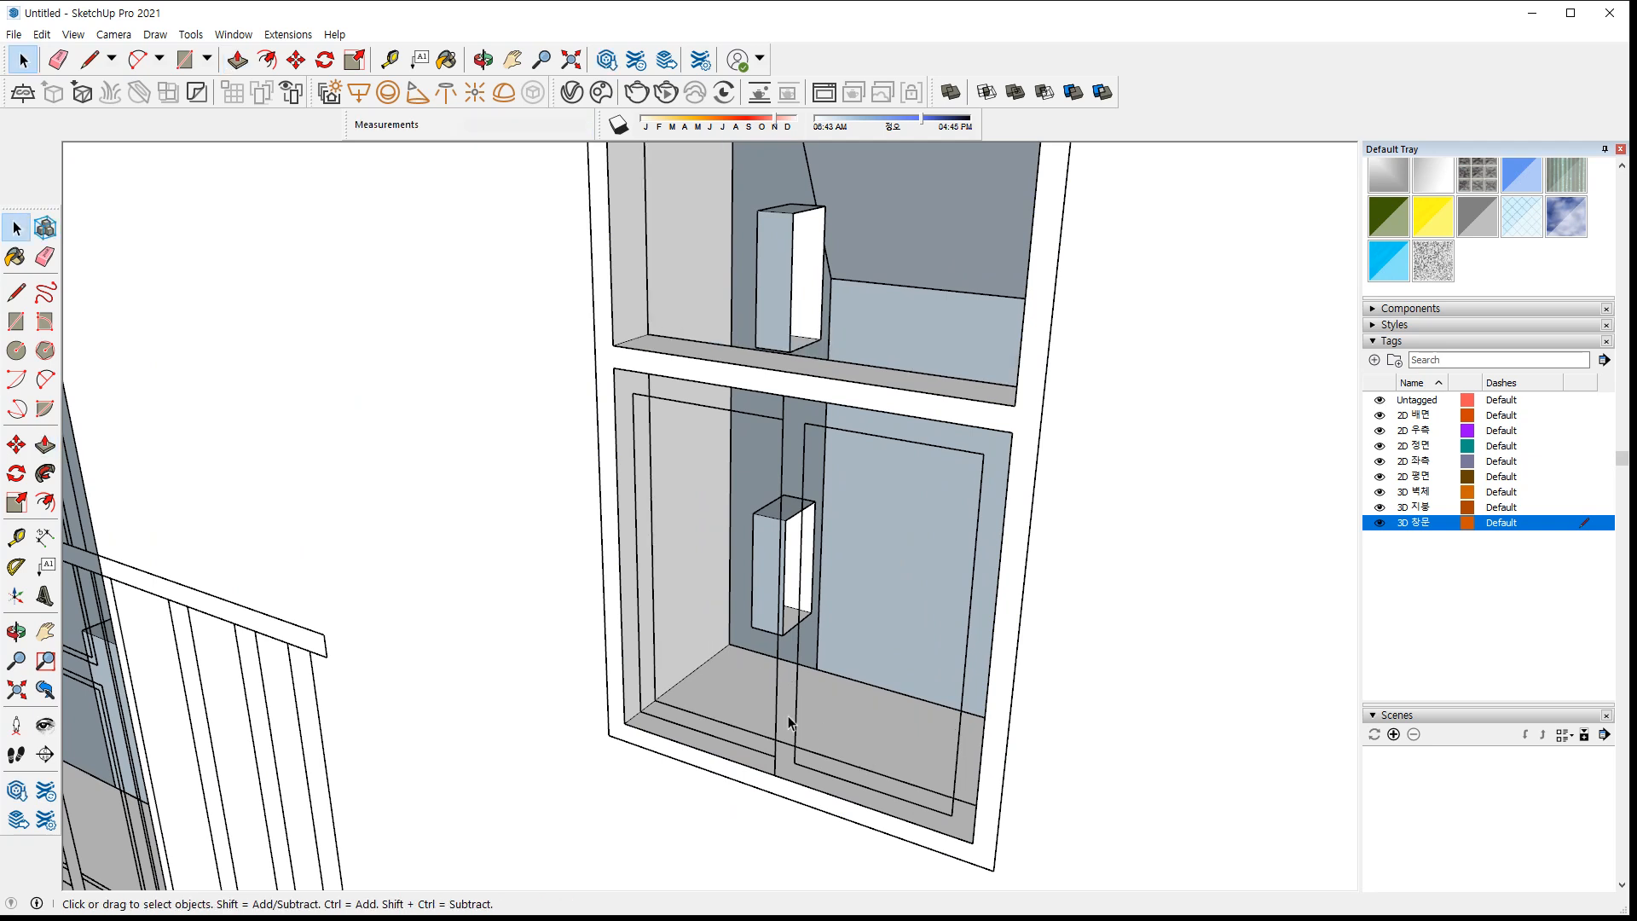
# Reverse the faces of the whole window frame and make it a group
pyautogui.tripleClick(691, 741)
pyautogui.rightClick(690, 742)
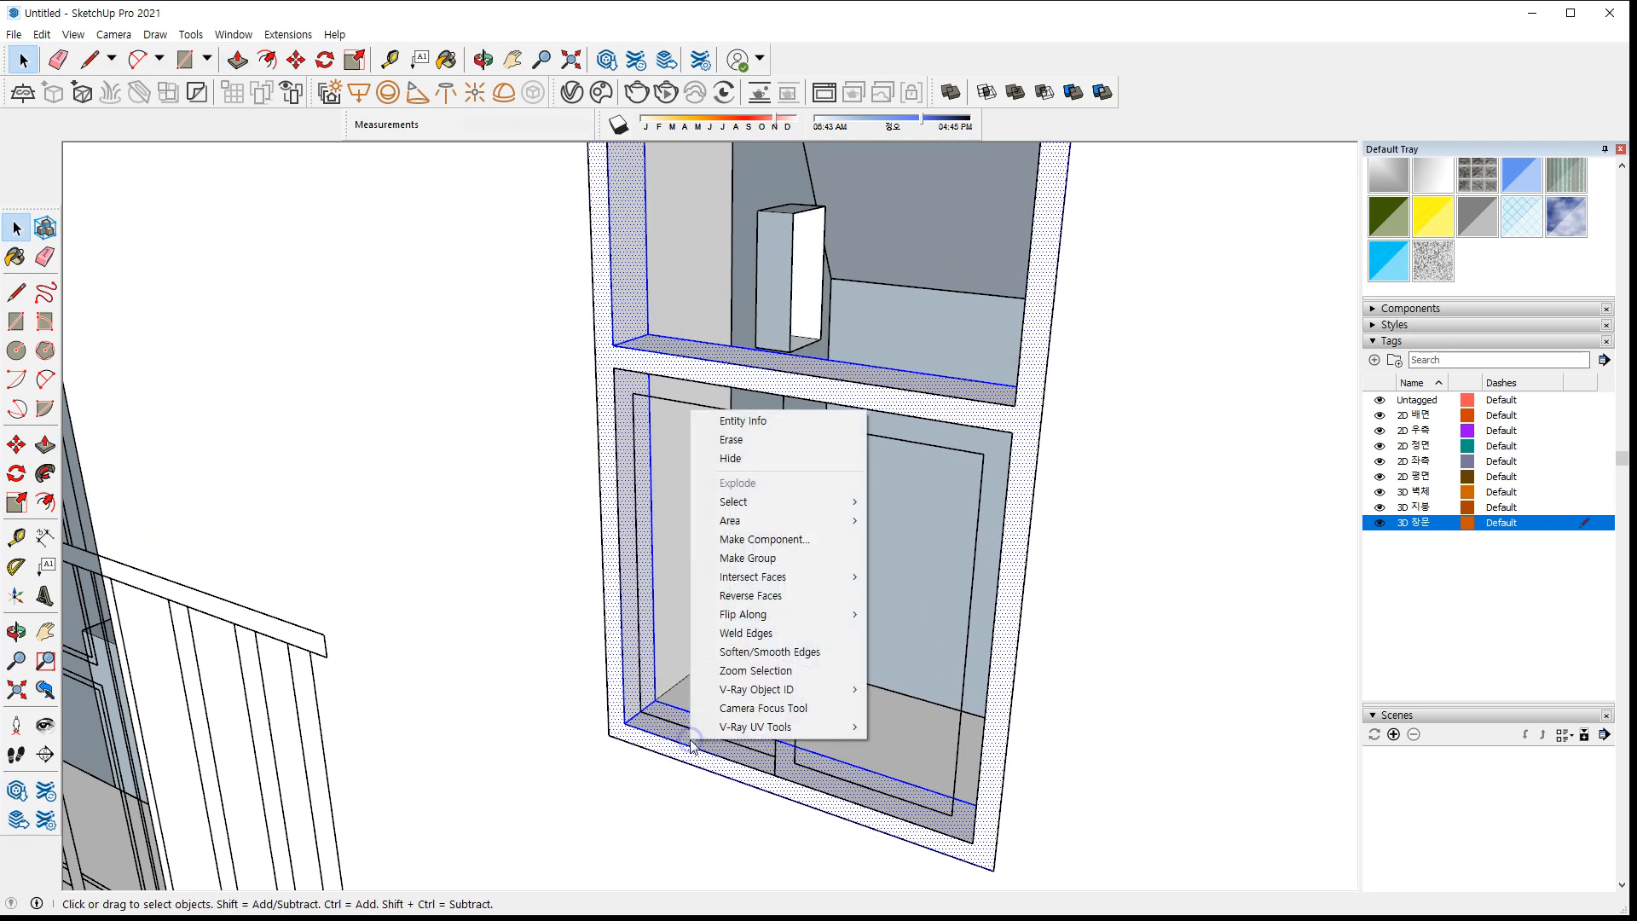
pyautogui.press('Escape')
pyautogui.click(792, 559)
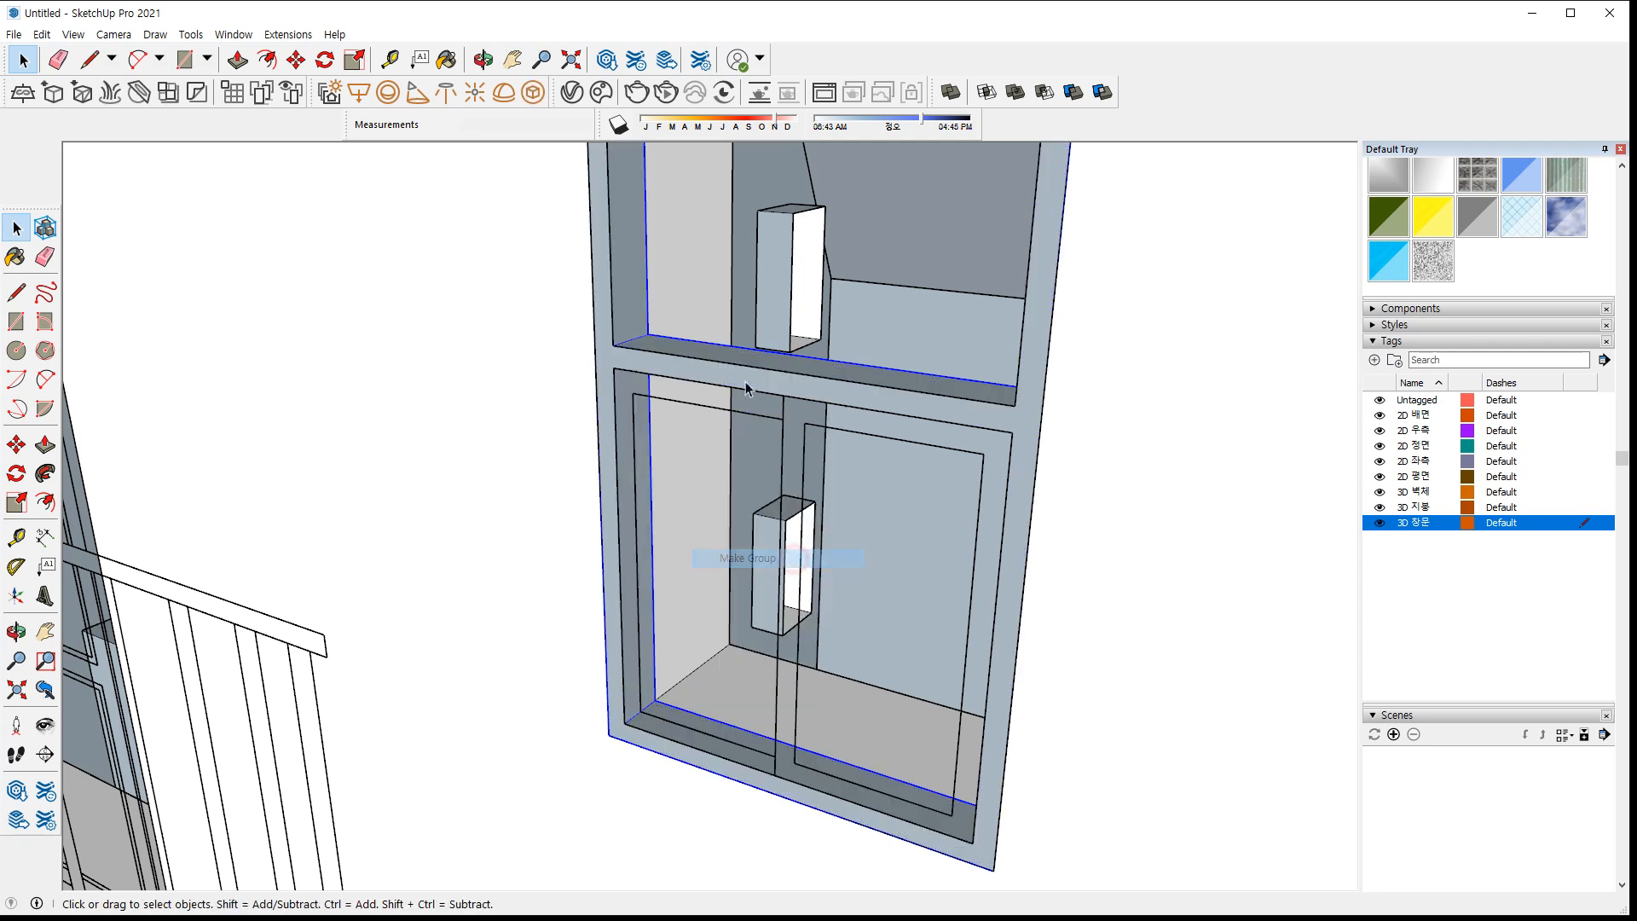
# Place a pane face in the frame's upper opening and paint it with Translucent Glass Tinted
pyautogui.hotkey('ctrl', 'v')
pyautogui.click(613, 345)
pyautogui.press('m')
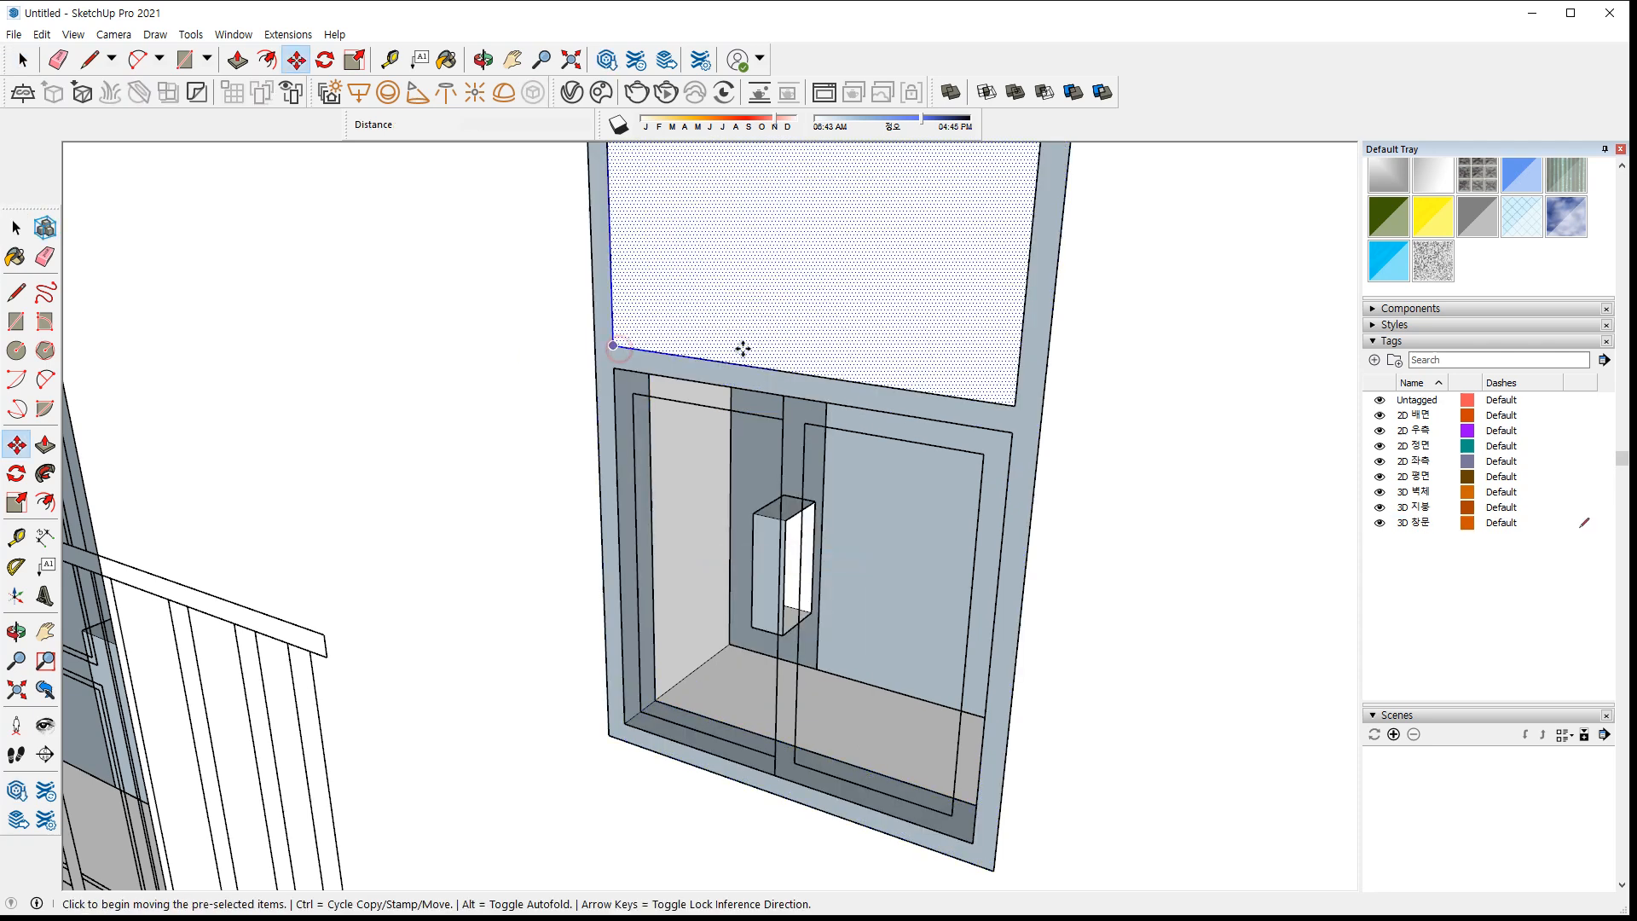
pyautogui.click(1399, 270)
pyautogui.click(852, 307)
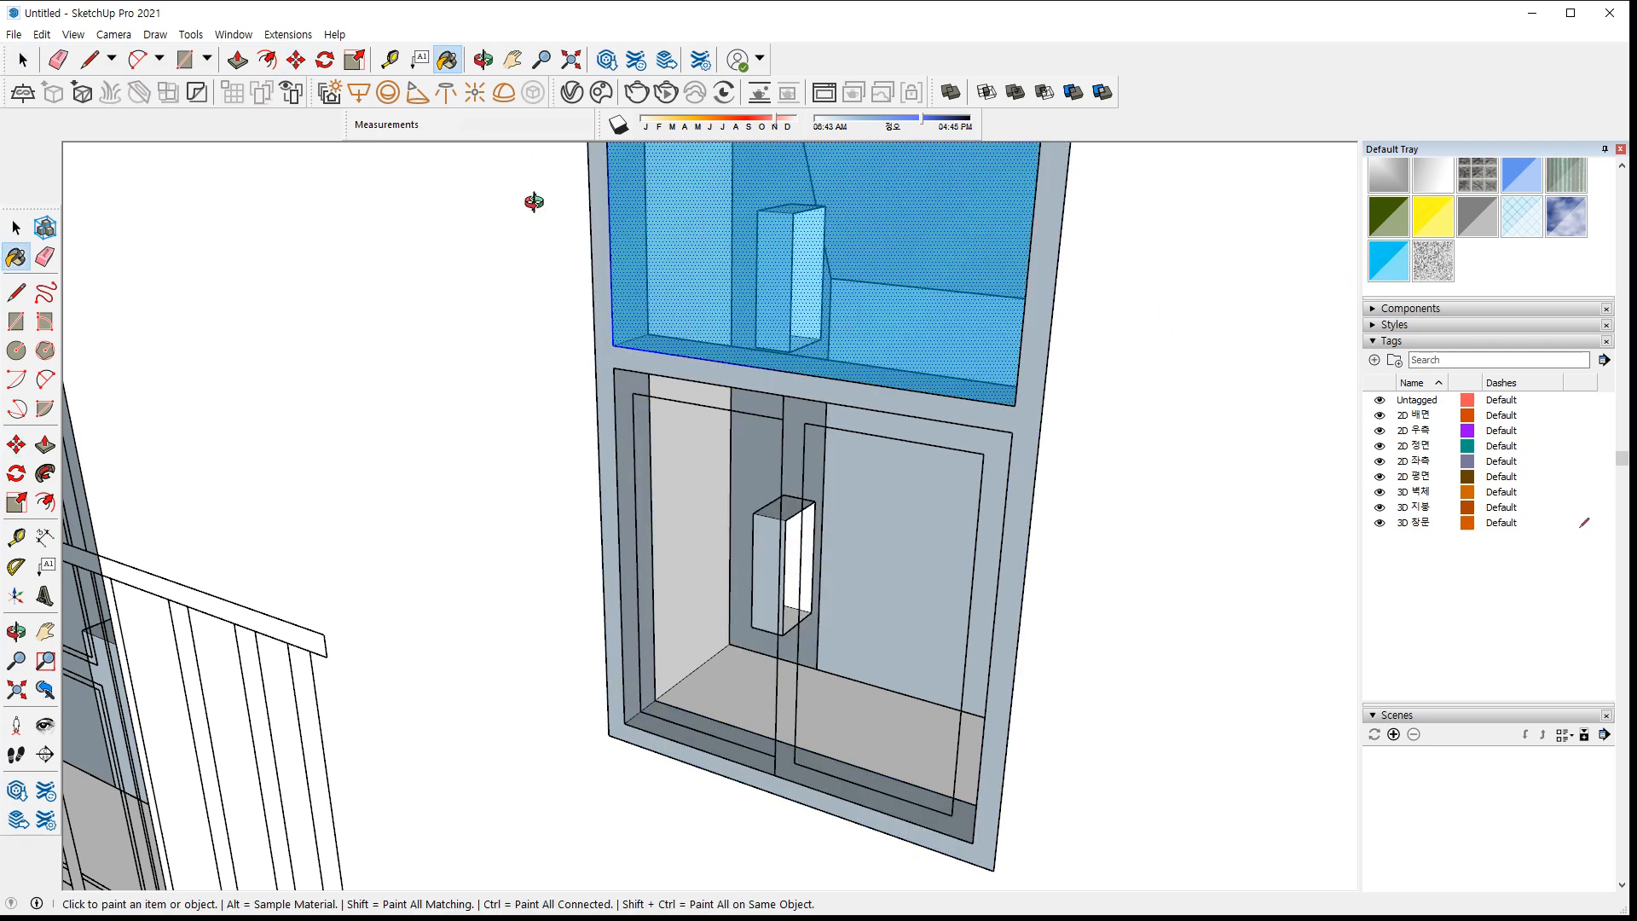
# Move the upper glass pane back to the middle of the frame's depth and group it with the frame
pyautogui.scroll(5, 684, 255)
pyautogui.press('space')
pyautogui.press('m')
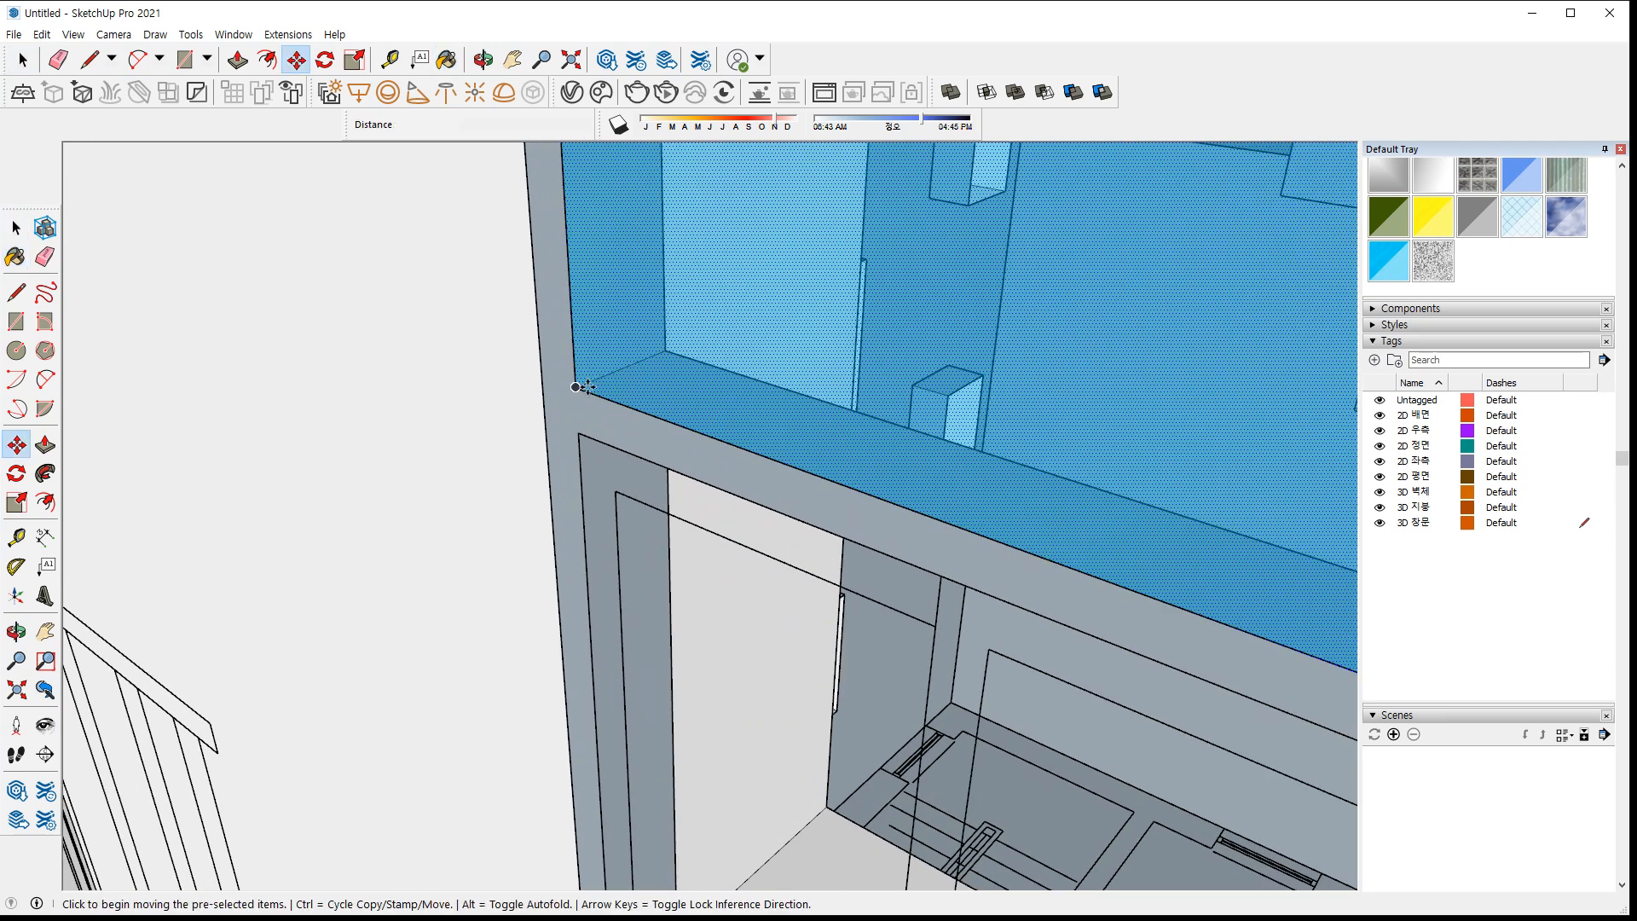
pyautogui.click(579, 384)
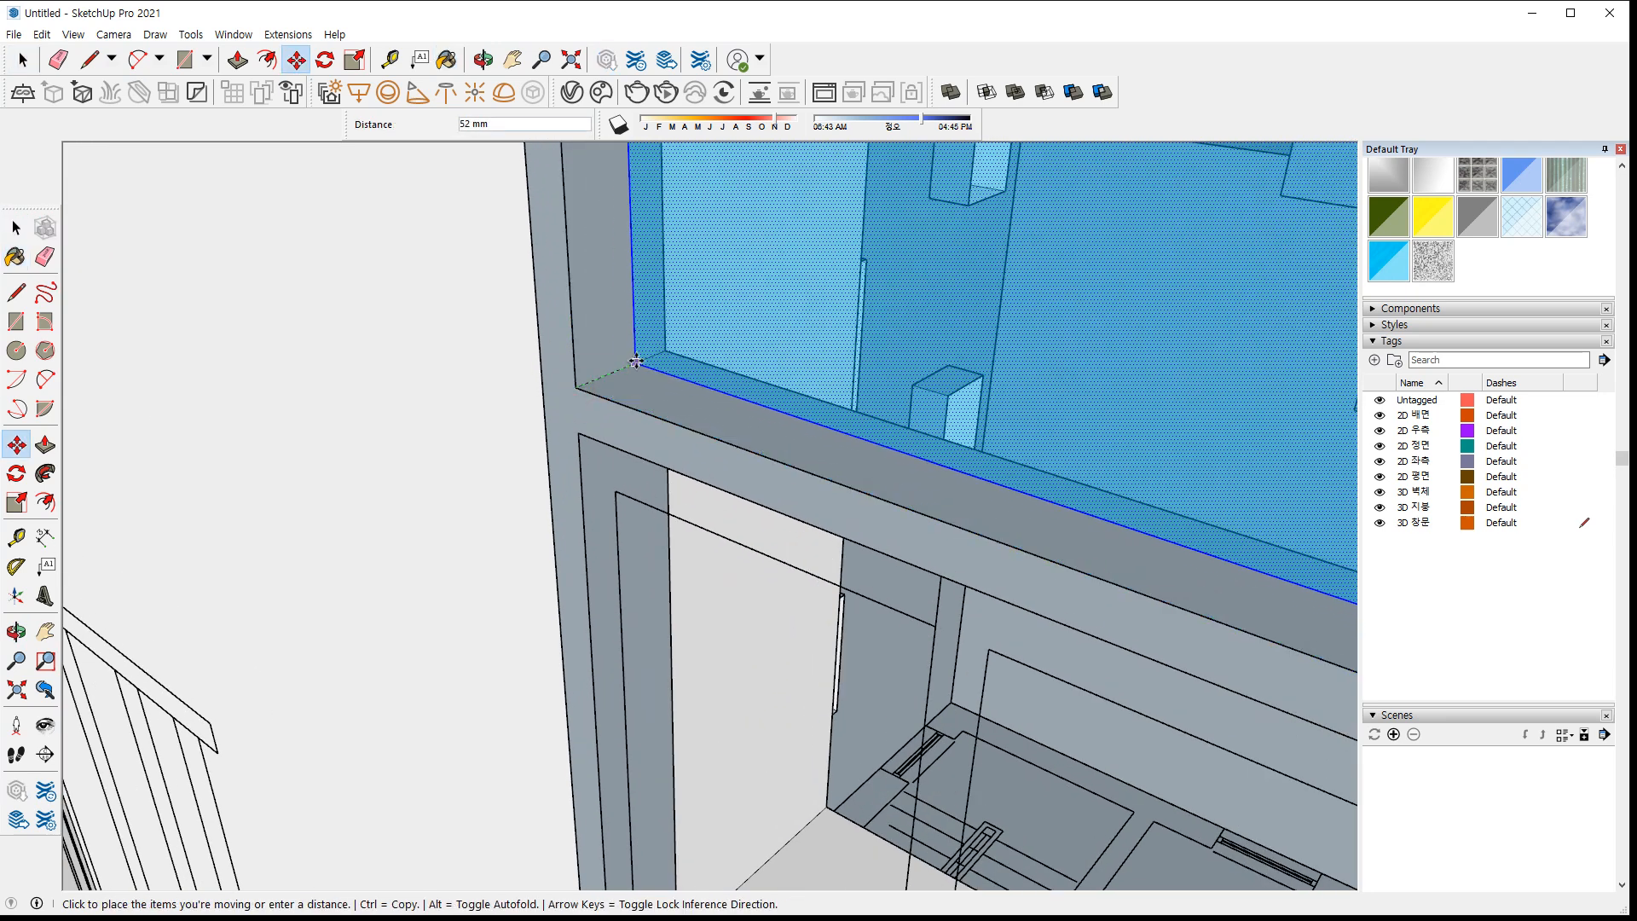
pyautogui.click(625, 370)
pyautogui.press('space')
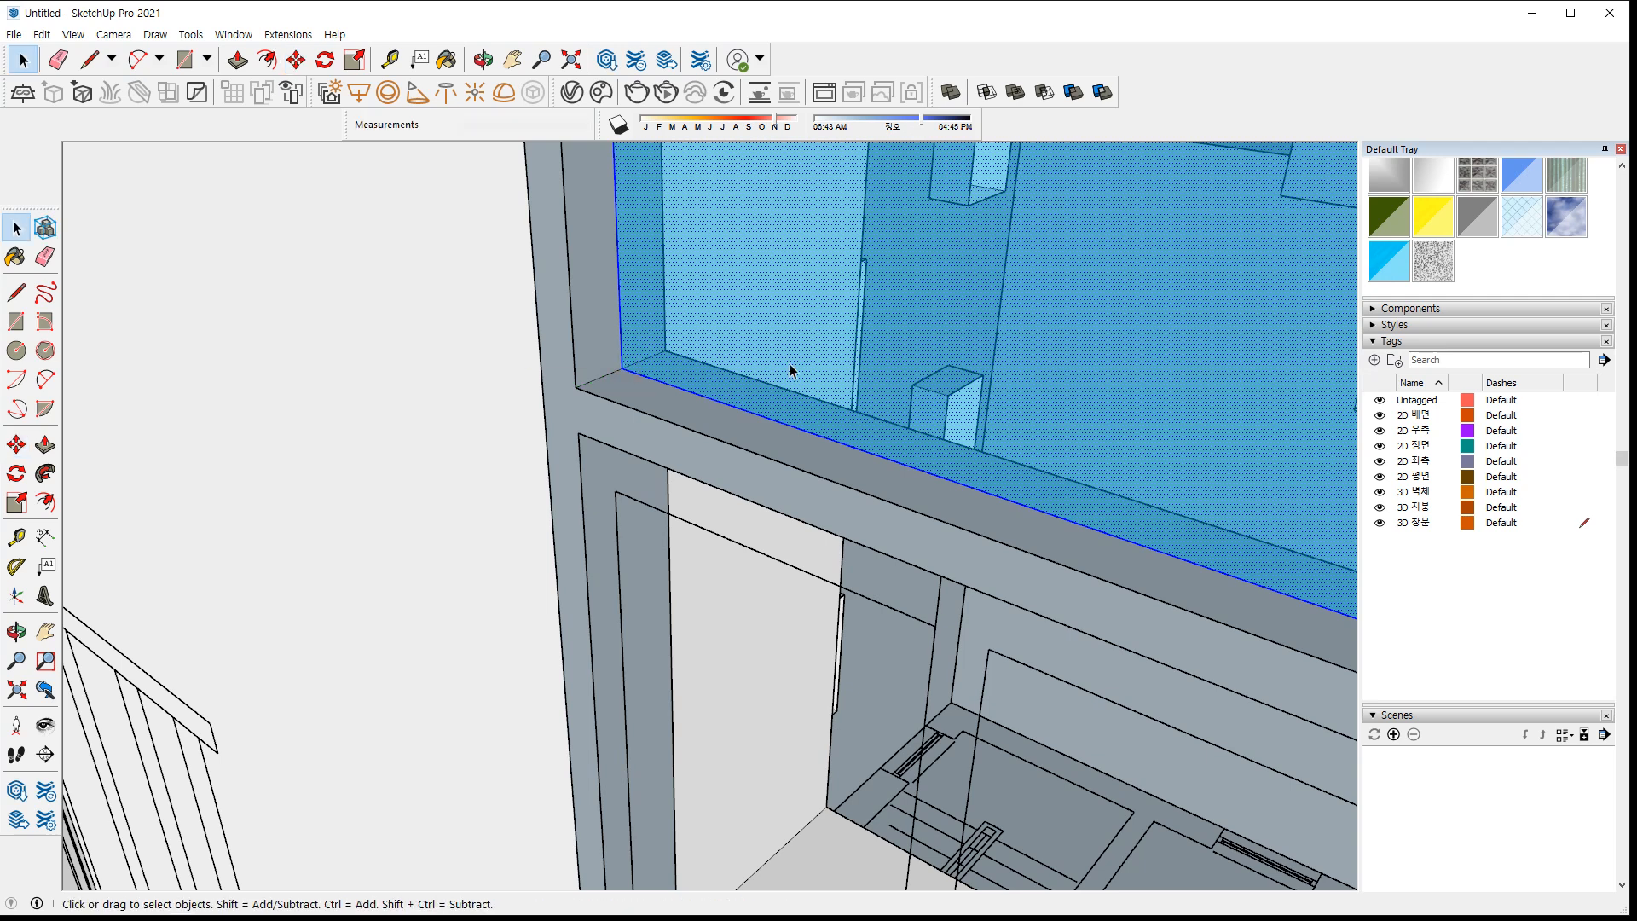
pyautogui.keyDown('ctrl'); pyautogui.click(621, 384); pyautogui.keyUp('ctrl')
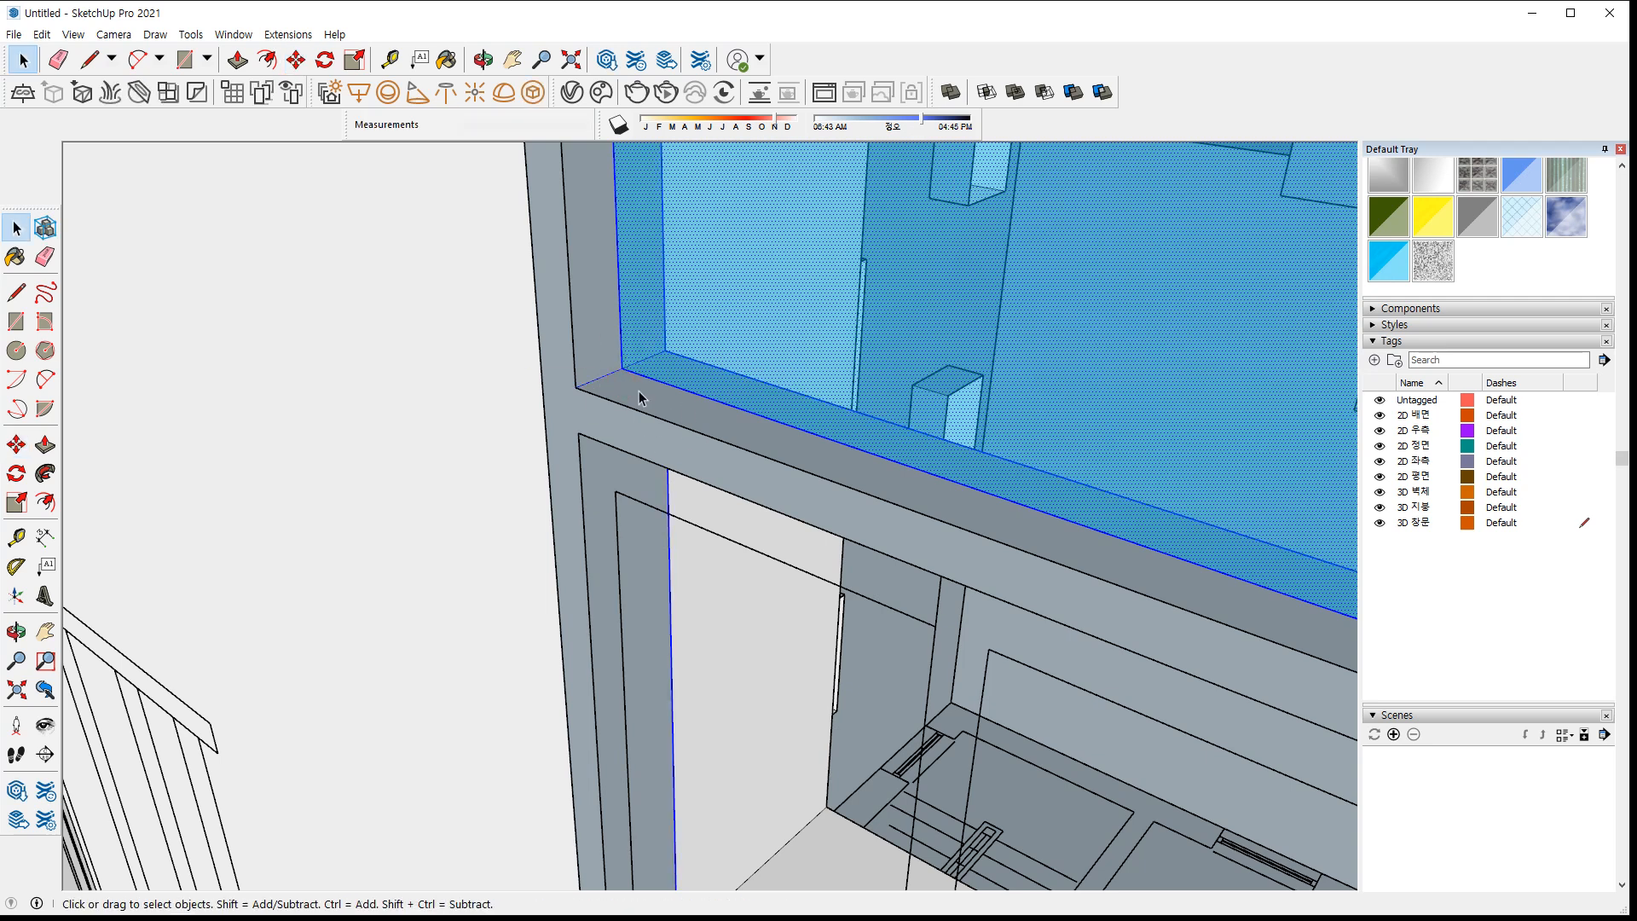
pyautogui.rightClick(689, 420)
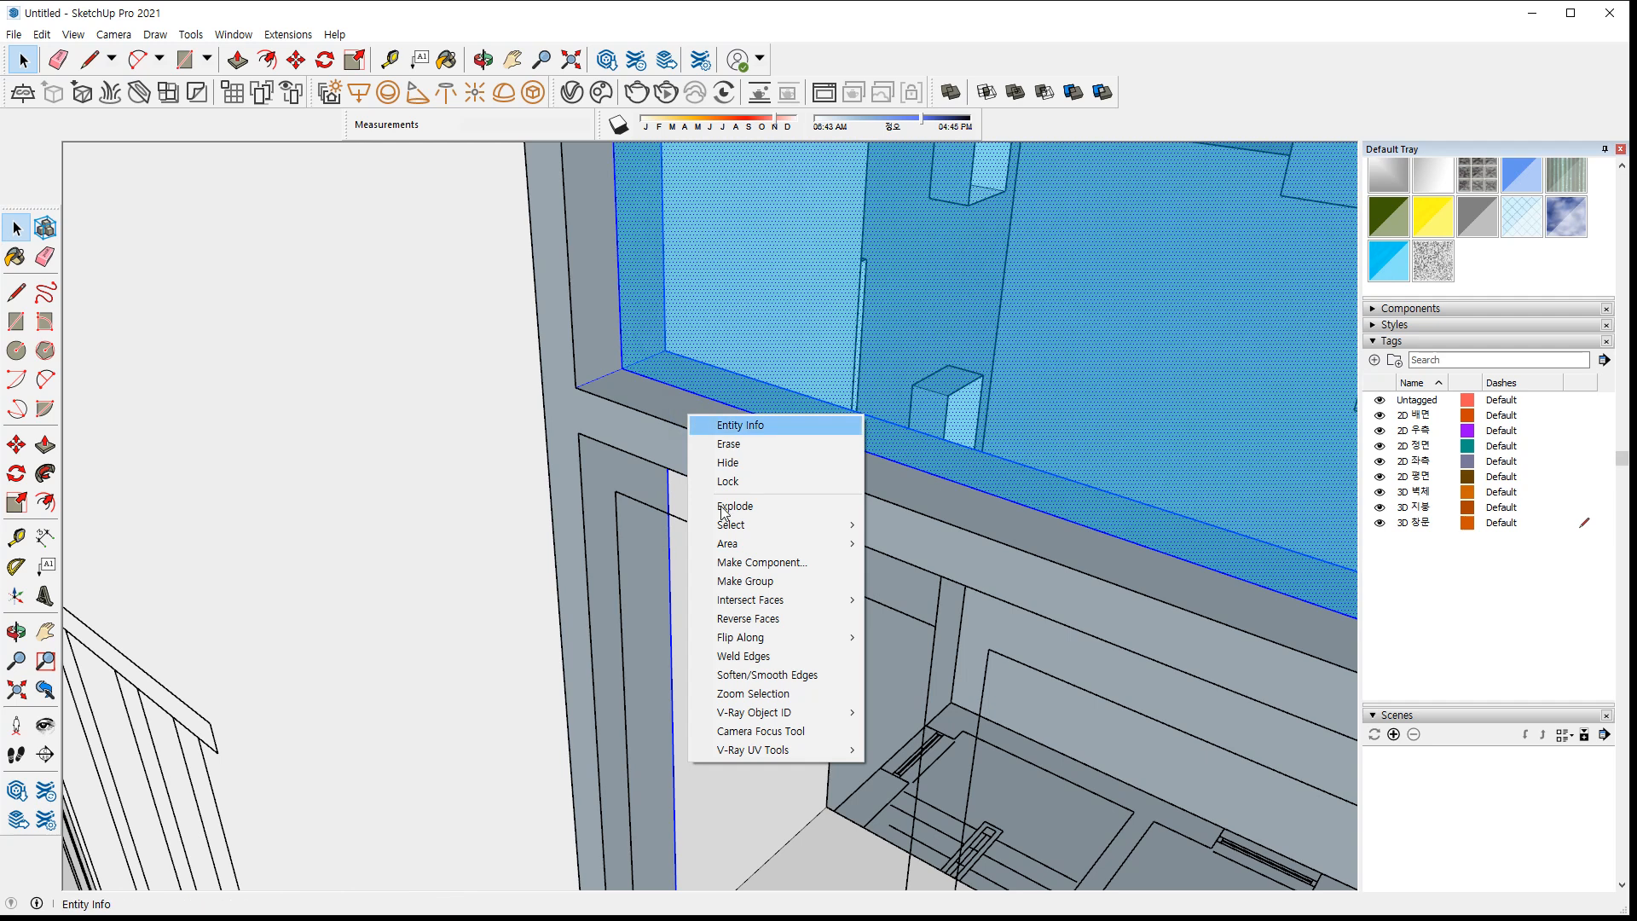
pyautogui.click(731, 577)
# Draw a 285 by 540 mm sash rectangle with an inner pane rectangle in the lower opening's right half, and delete the inner face
pyautogui.keyDown('shift'); pyautogui.moveTo(705, 537); pyautogui.dragTo(687, 322, button='middle'); pyautogui.keyUp('shift')
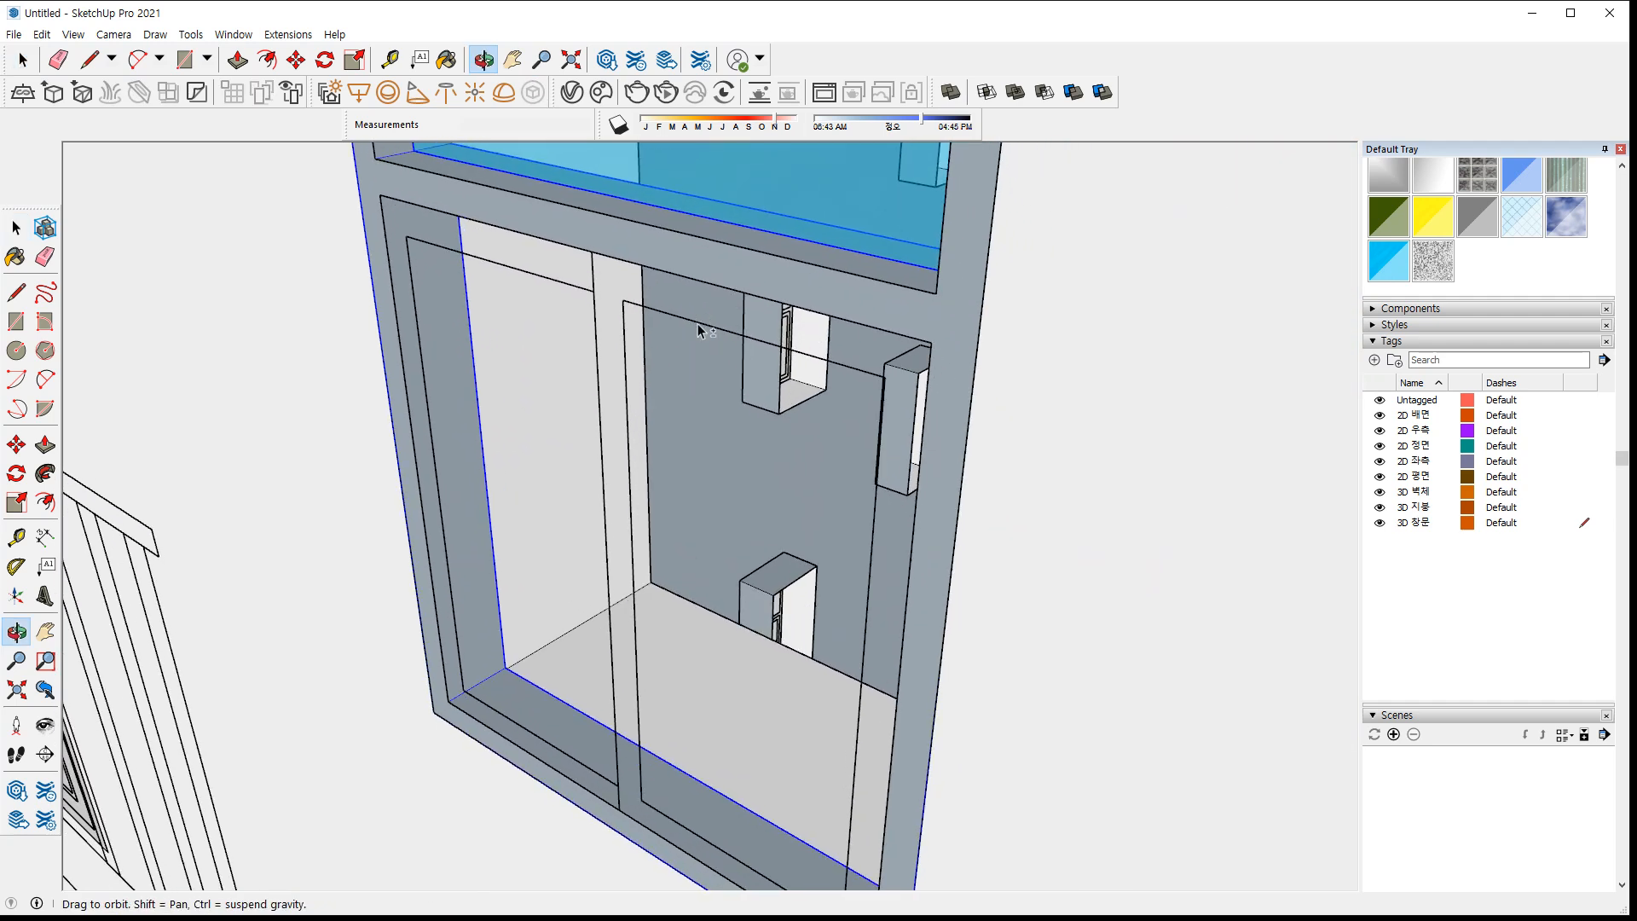
pyautogui.press('r')
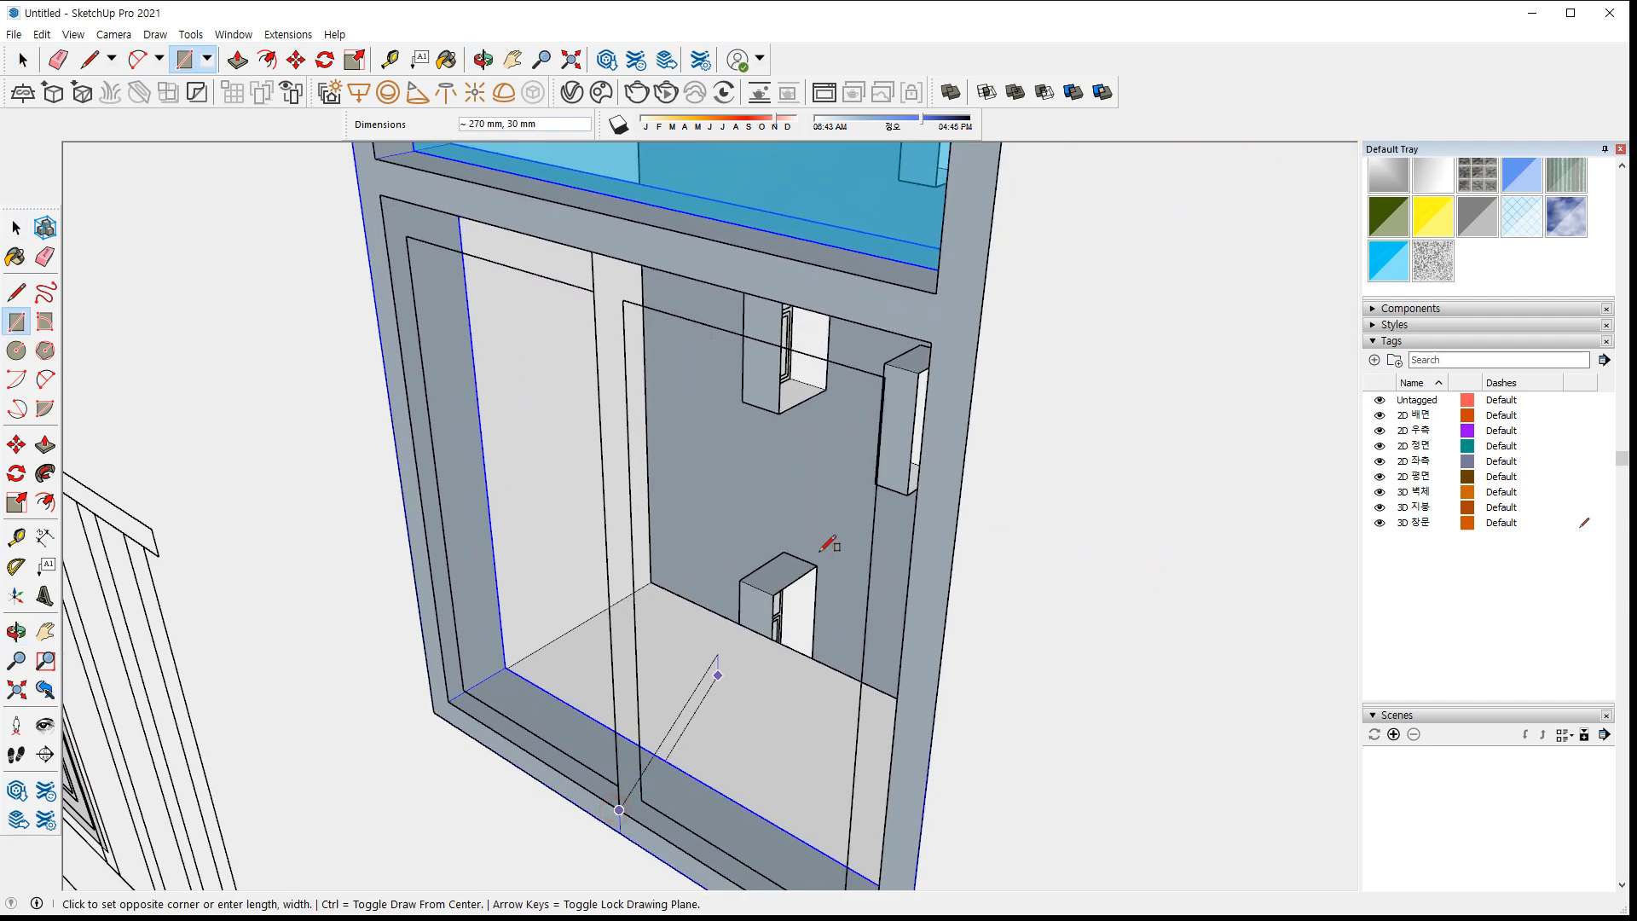
pyautogui.click(931, 342)
pyautogui.click(885, 376)
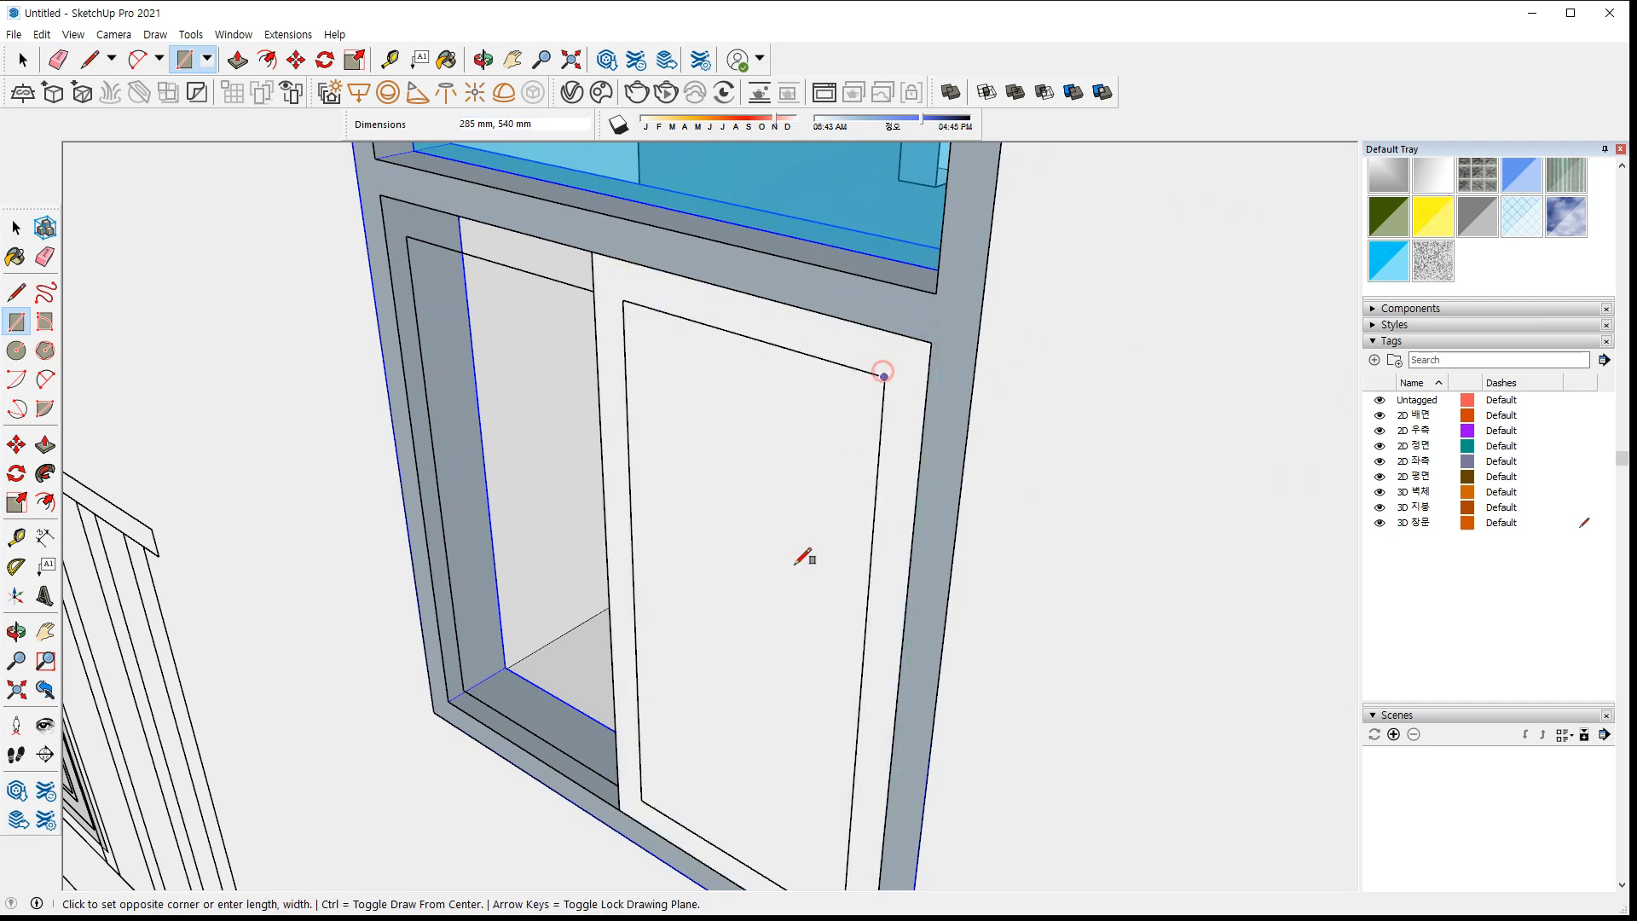
pyautogui.click(641, 799)
pyautogui.press('space')
pyautogui.click(750, 614)
pyautogui.press('Delete')
# Extrude the right sash frame 30 mm and make it a group
pyautogui.press('p')
pyautogui.click(629, 788)
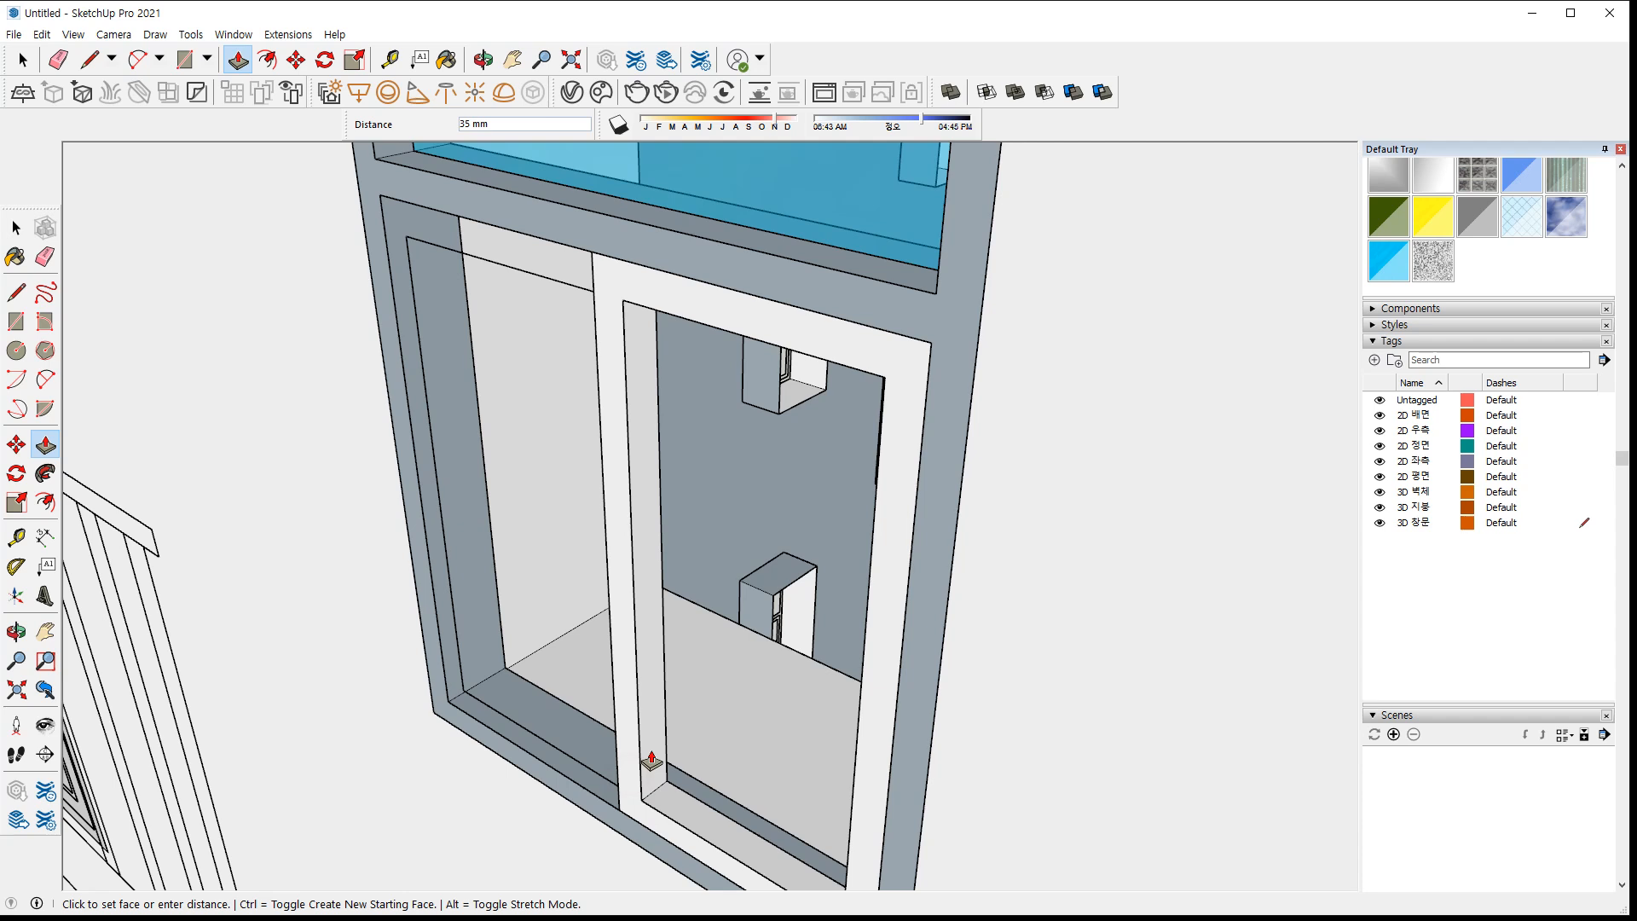
pyautogui.write('30')
pyautogui.press('Return')
pyautogui.press('space')
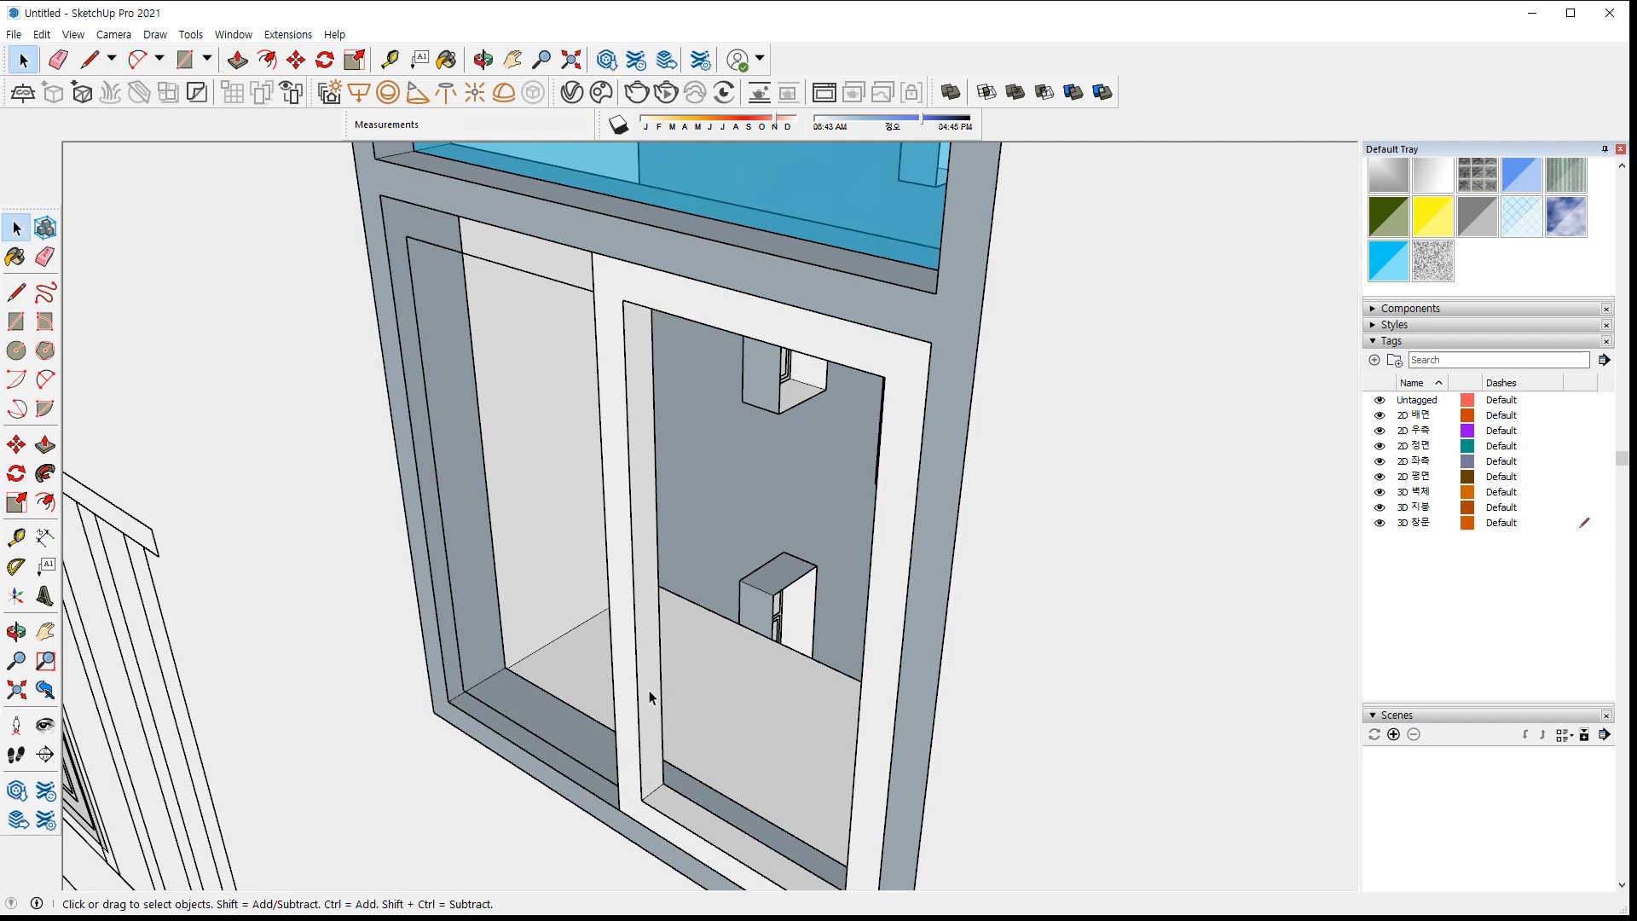
pyautogui.click(651, 691)
pyautogui.rightClick(652, 689)
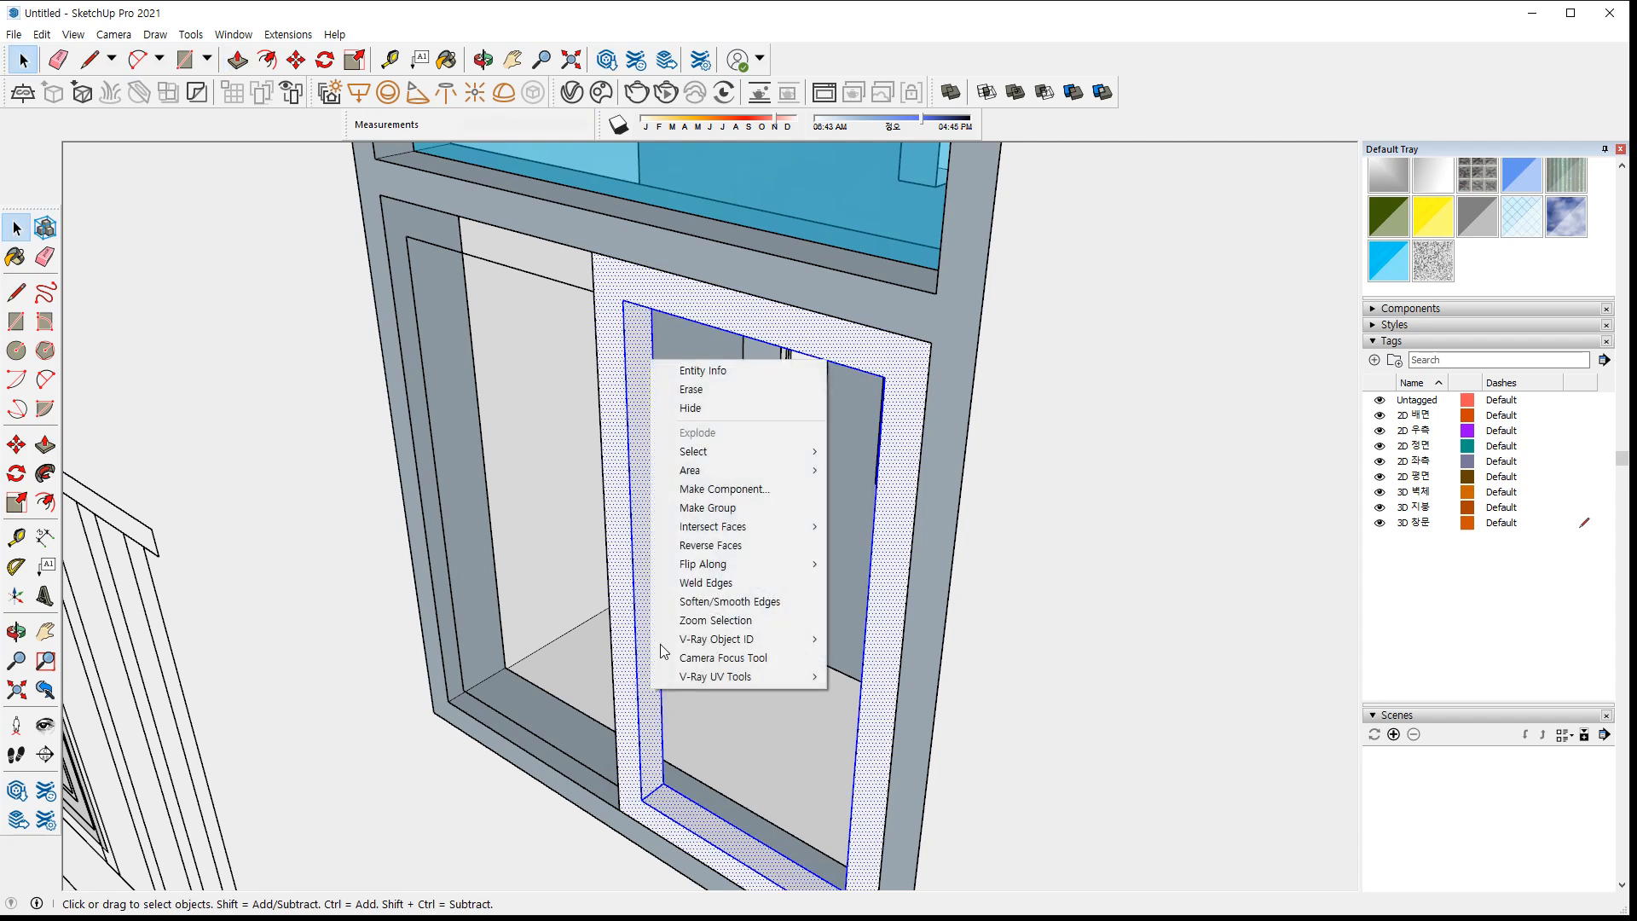
pyautogui.click(734, 510)
# Place a pane face in the right sash's opening and paint it with Translucent Glass Tinted
pyautogui.hotkey('ctrl', 'v')
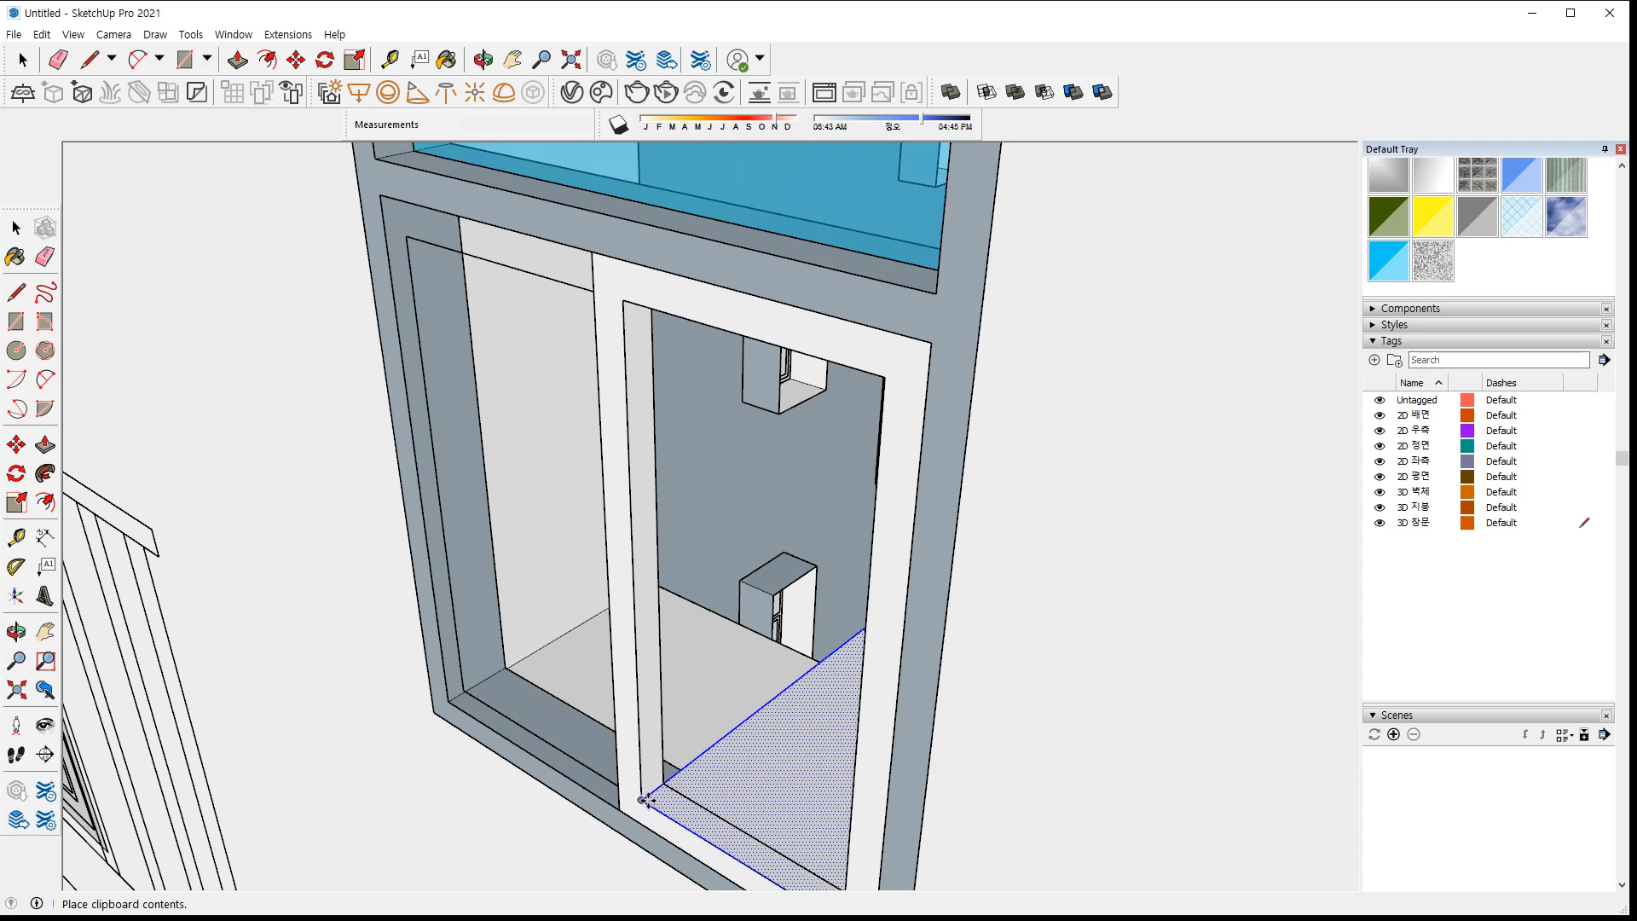
pyautogui.click(640, 799)
pyautogui.press('m')
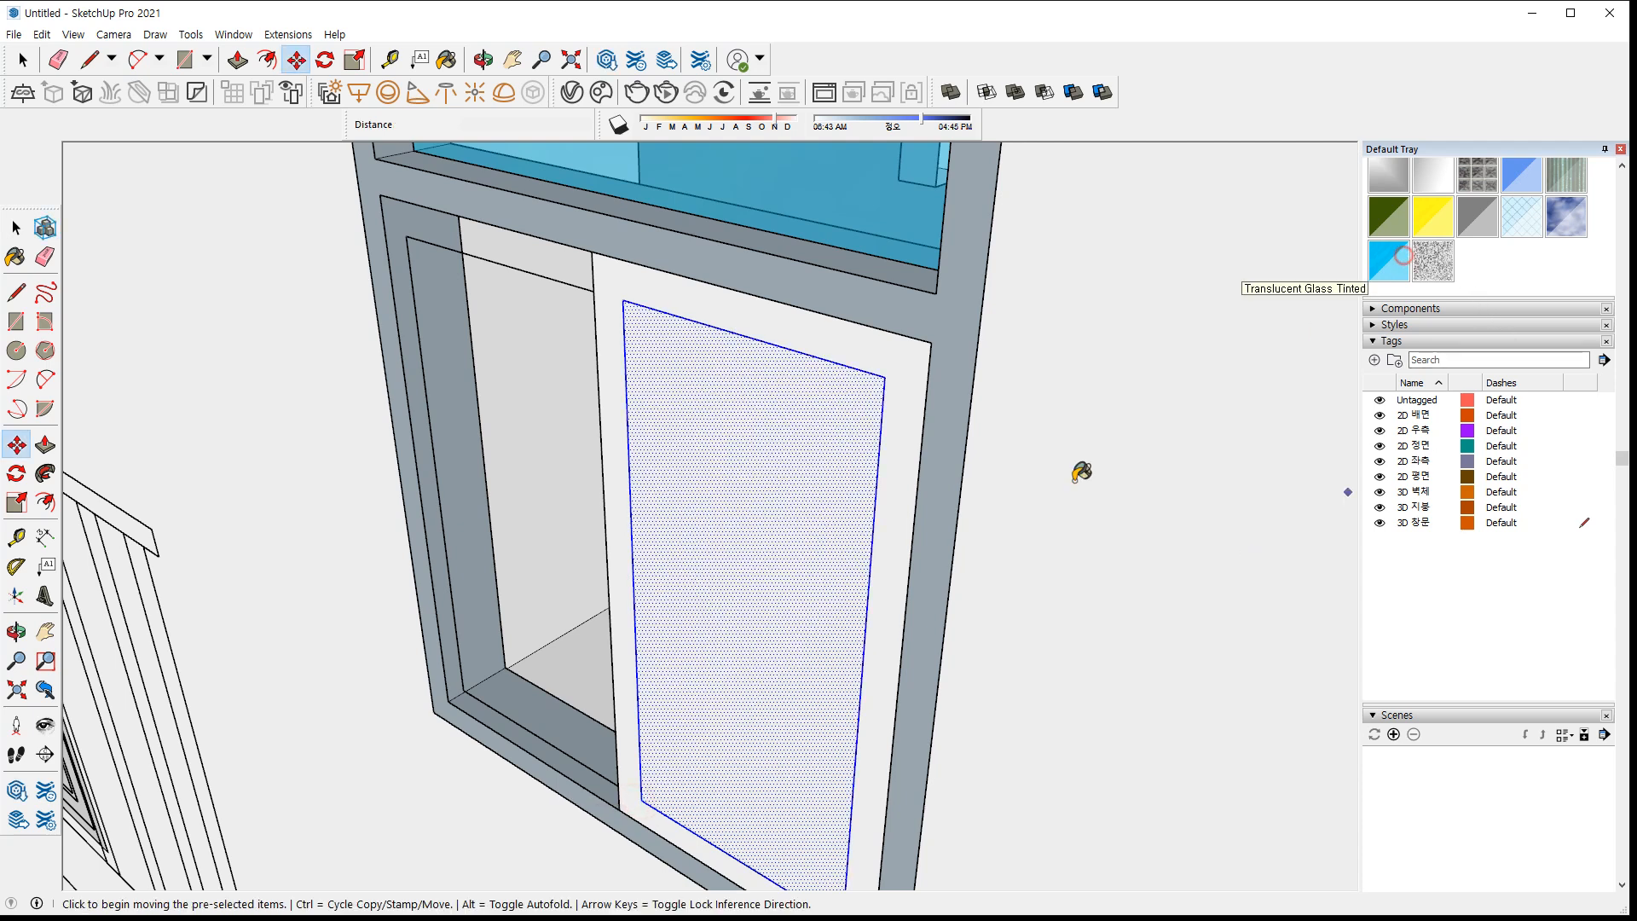
pyautogui.click(742, 668)
# Move the sash's glass pane back 15 mm and group it with the sash frame
pyautogui.scroll(5, 680, 771)
pyautogui.press('space')
pyautogui.press('m')
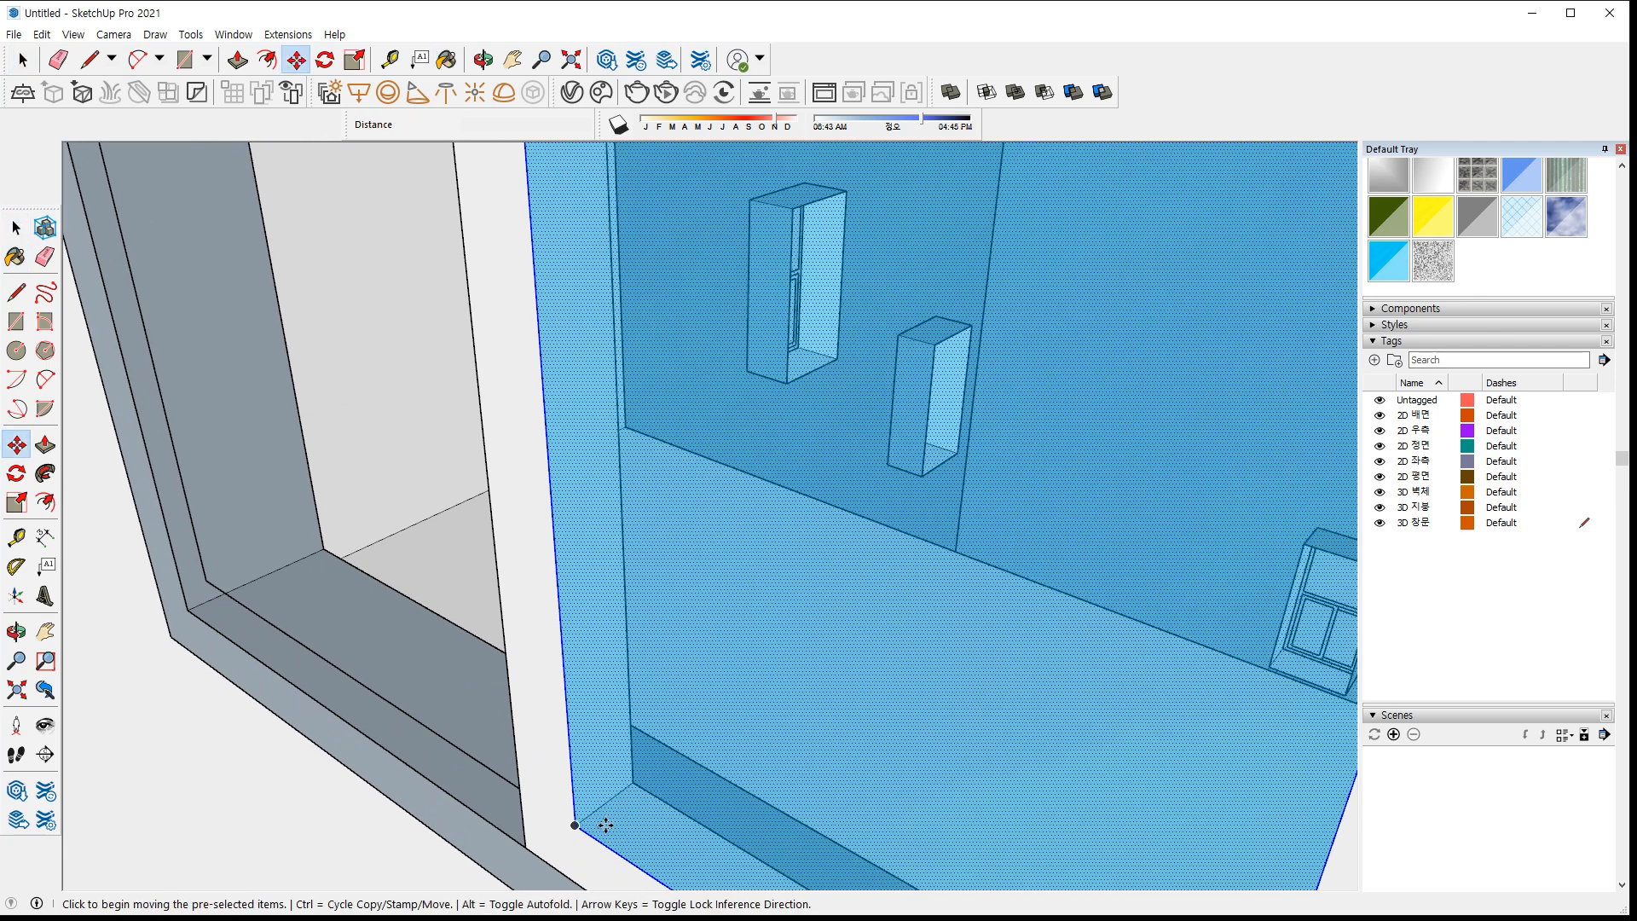
pyautogui.scroll(1, 589, 829)
pyautogui.click(575, 827)
pyautogui.click(602, 800)
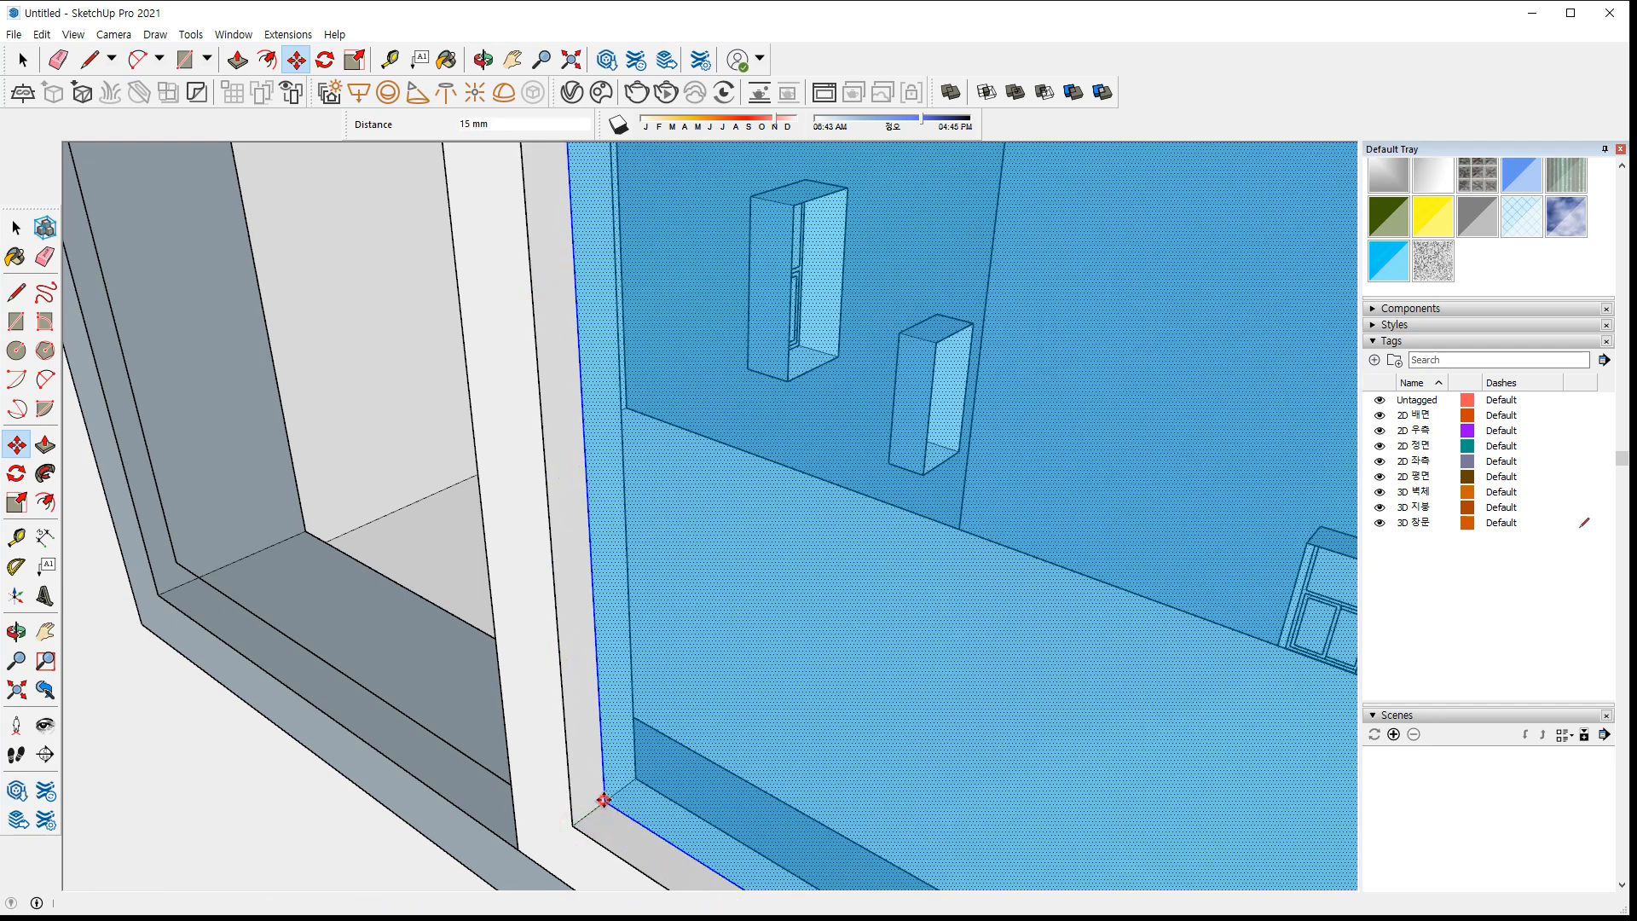
pyautogui.press('space')
pyautogui.rightClick(588, 735)
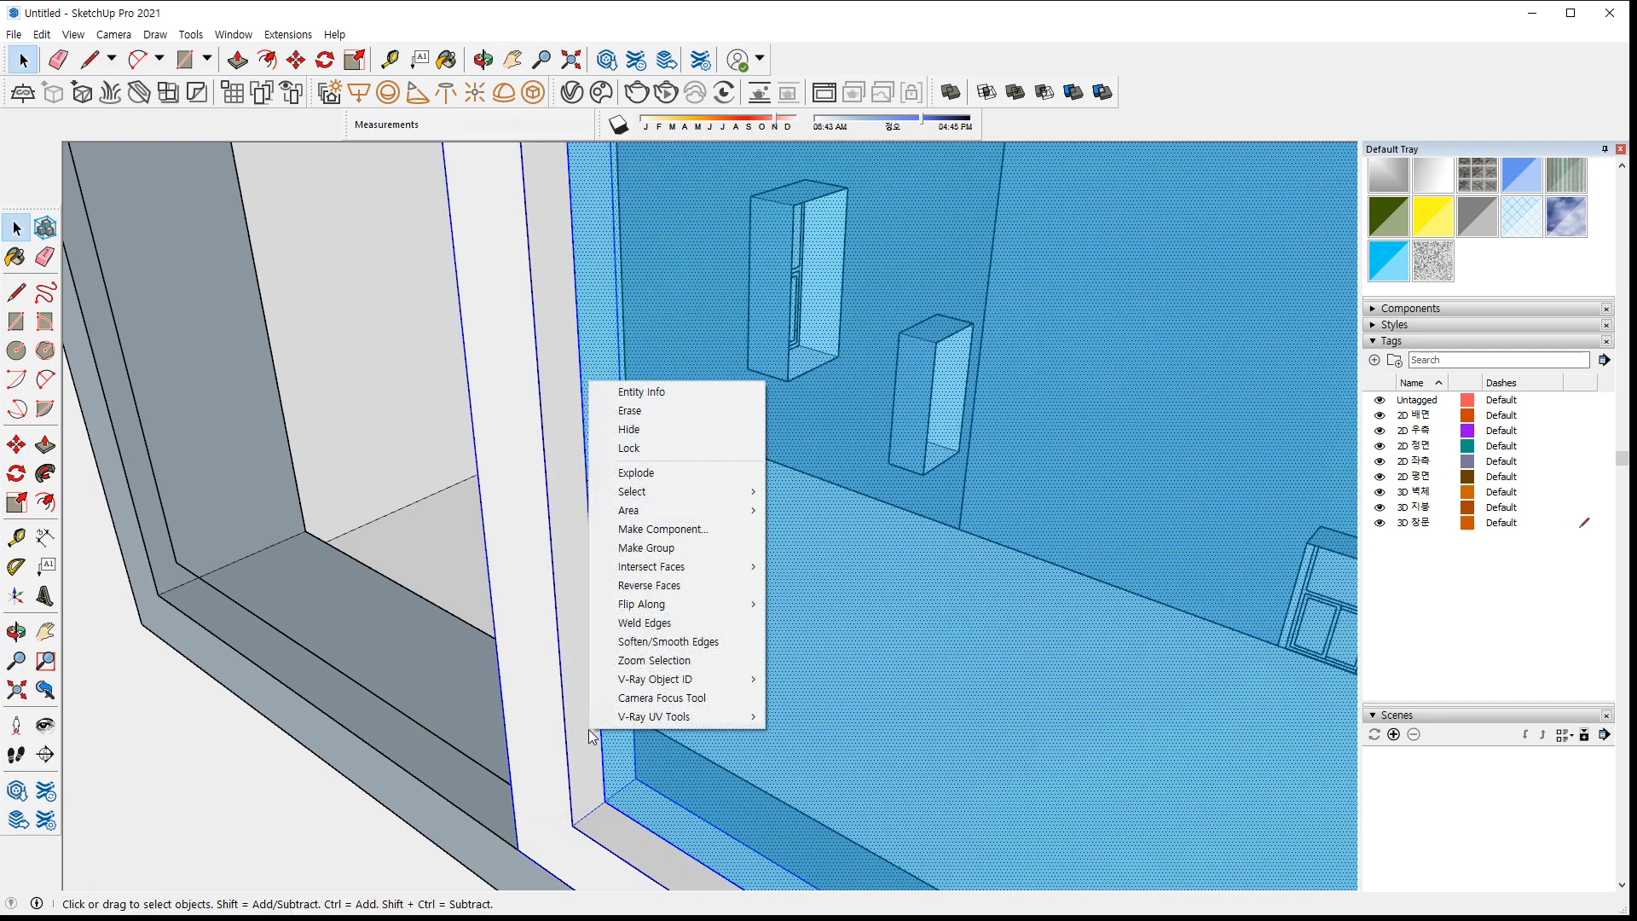
pyautogui.click(588, 738)
# Copy the sash into the left half of the lower opening and align the copy's front with the middle of the frame's depth
pyautogui.press('m')
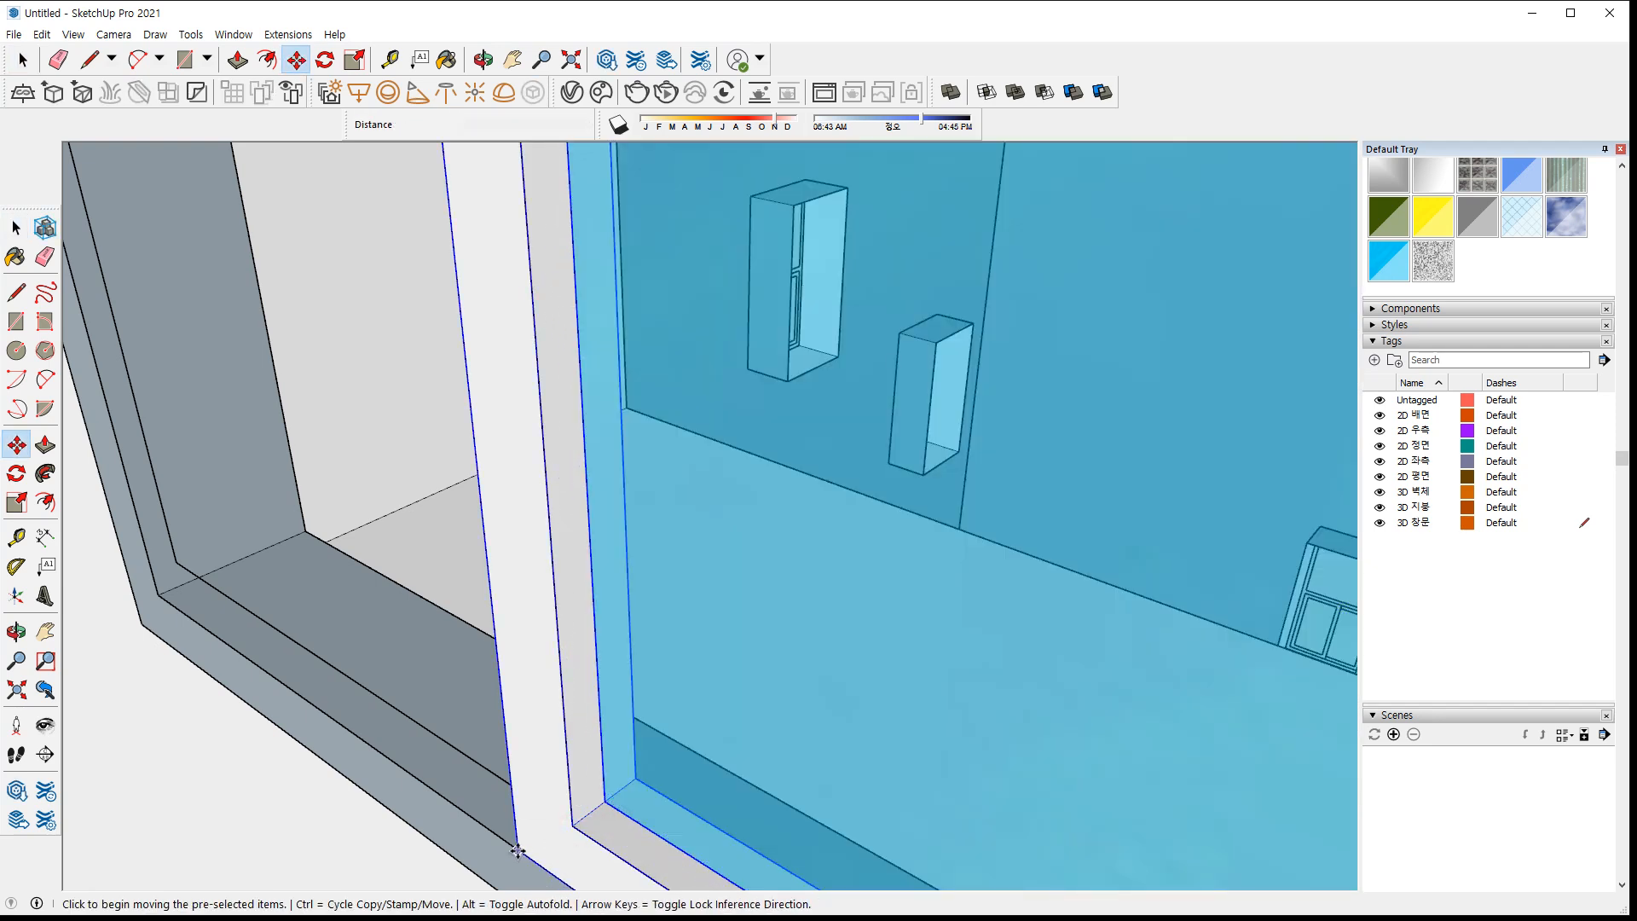
pyautogui.click(518, 851)
pyautogui.press('ctrl')
pyautogui.moveTo(395, 745); pyautogui.dragTo(735, 716, button='middle')
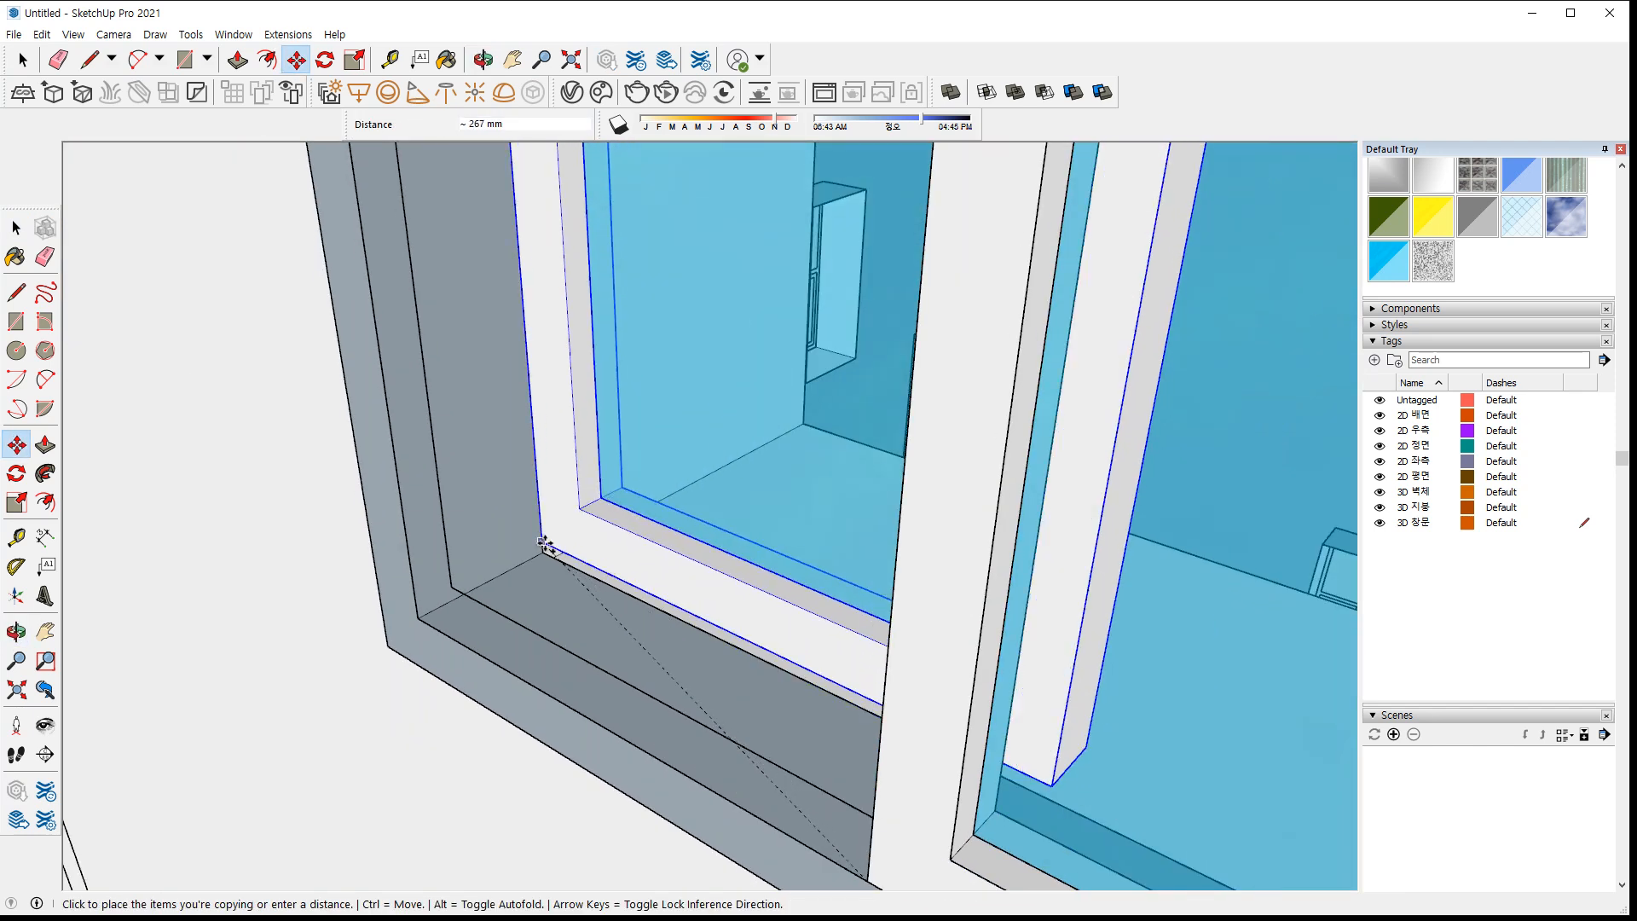
pyautogui.click(544, 547)
pyautogui.click(541, 550)
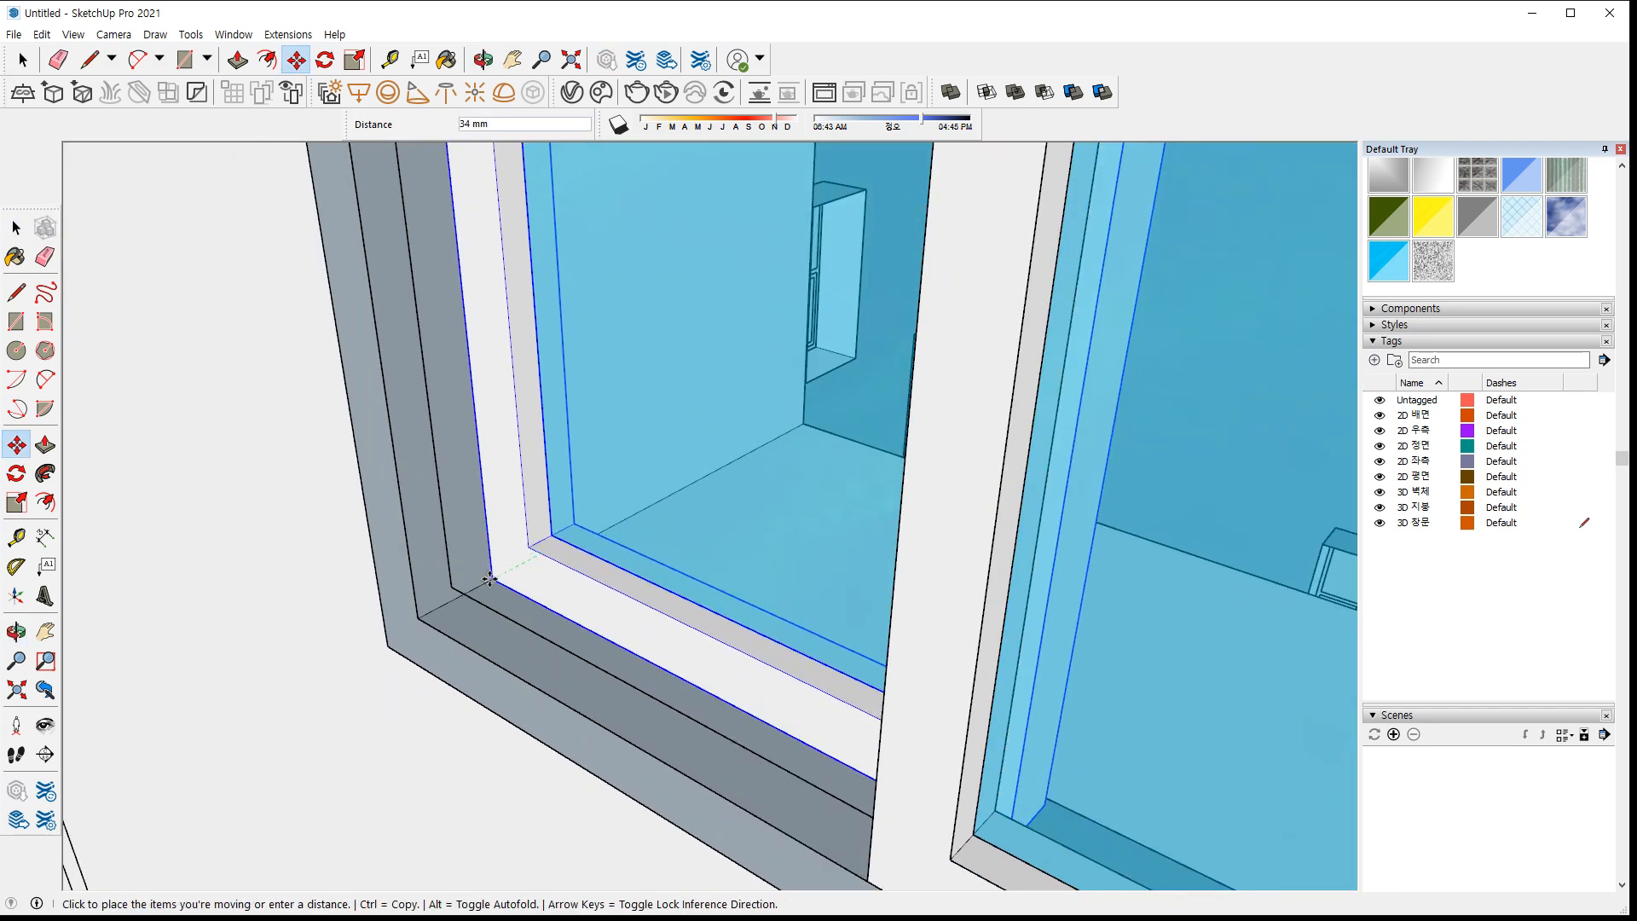
pyautogui.click(483, 582)
# Move the right sash 10 mm back so it sits against the front of the left sash
pyautogui.moveTo(483, 582); pyautogui.dragTo(1062, 652, button='middle')
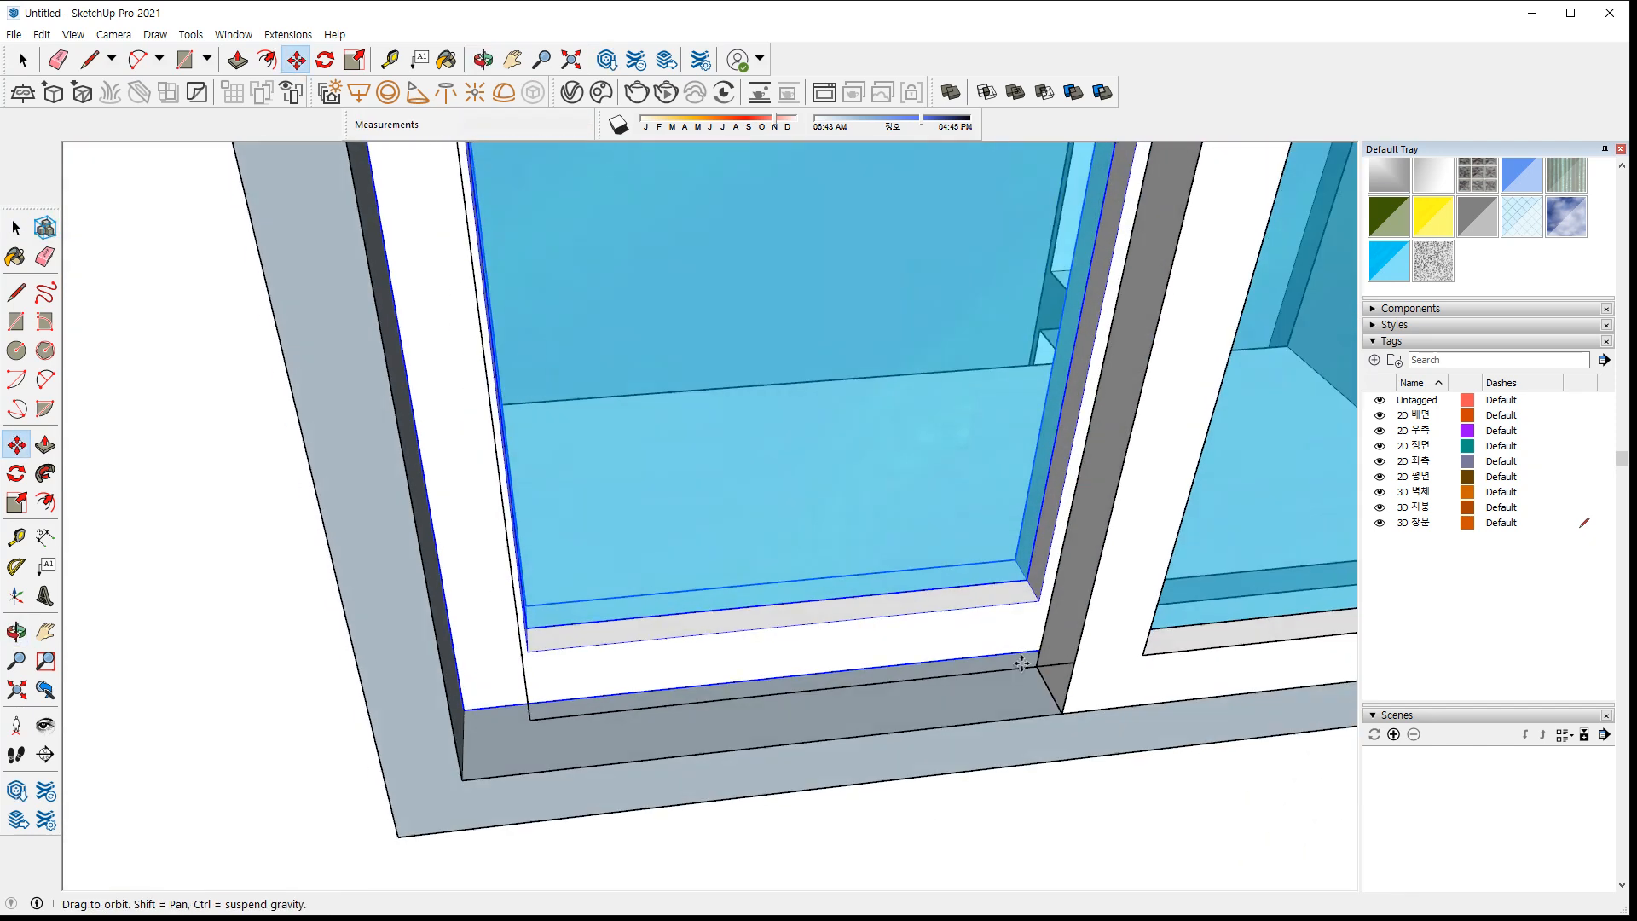
pyautogui.press('space')
pyautogui.scroll(2, 1063, 652)
pyautogui.press('m')
pyautogui.click(1002, 674)
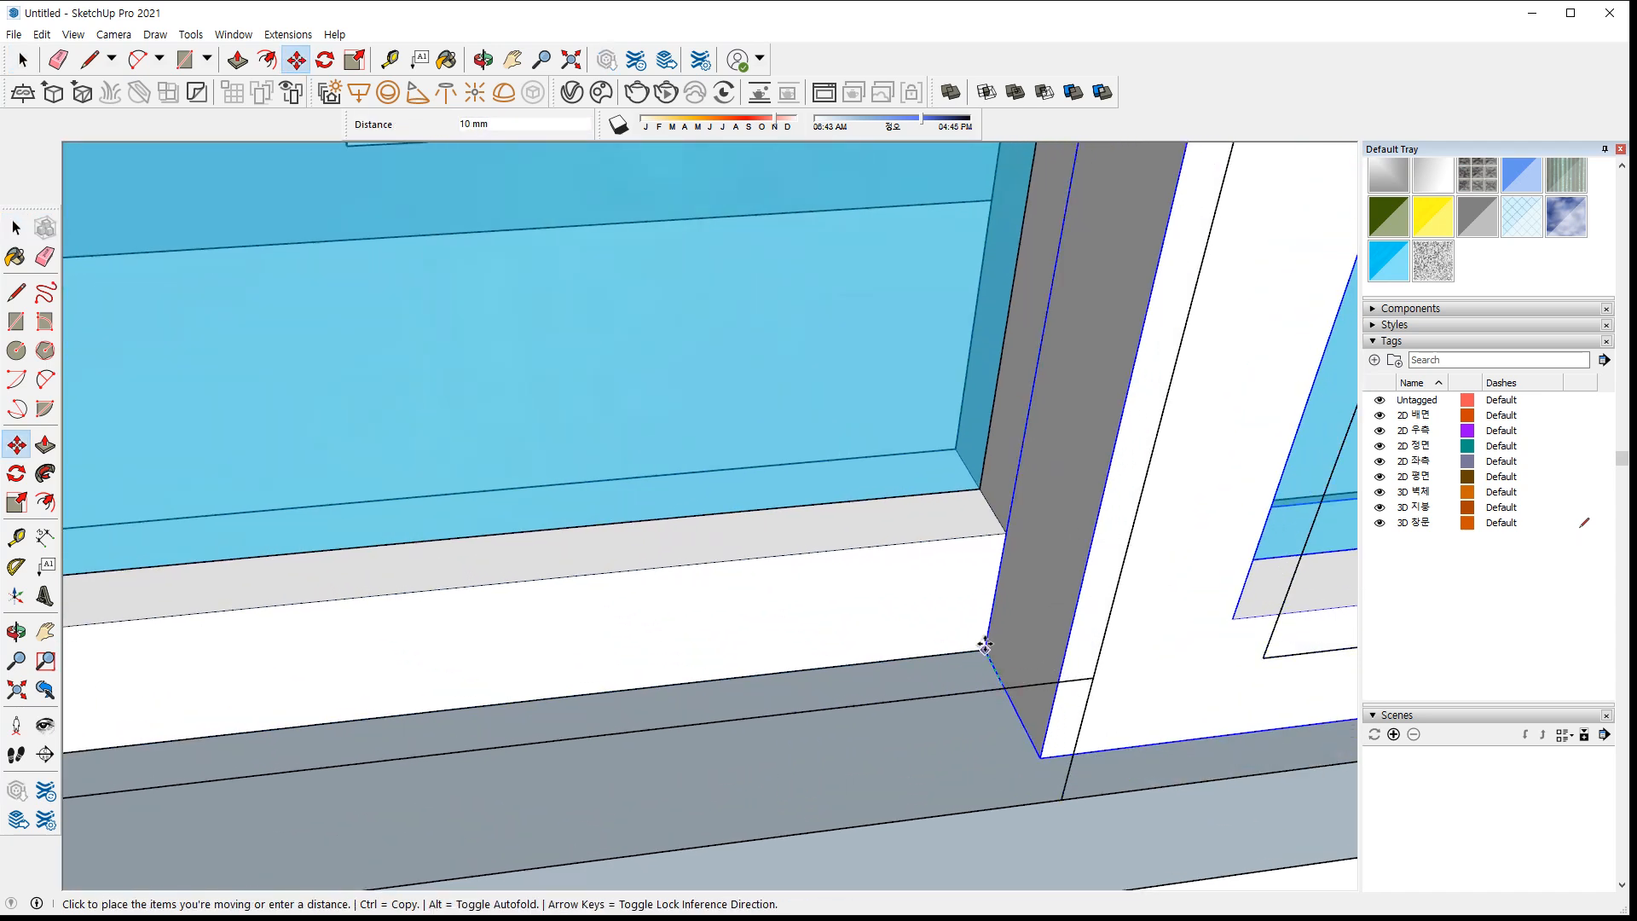
pyautogui.click(966, 640)
pyautogui.scroll(-3, 962, 635)
pyautogui.scroll(-3, 962, 636)
pyautogui.moveTo(790, 639); pyautogui.dragTo(705, 594, button='middle')
pyautogui.press('space')
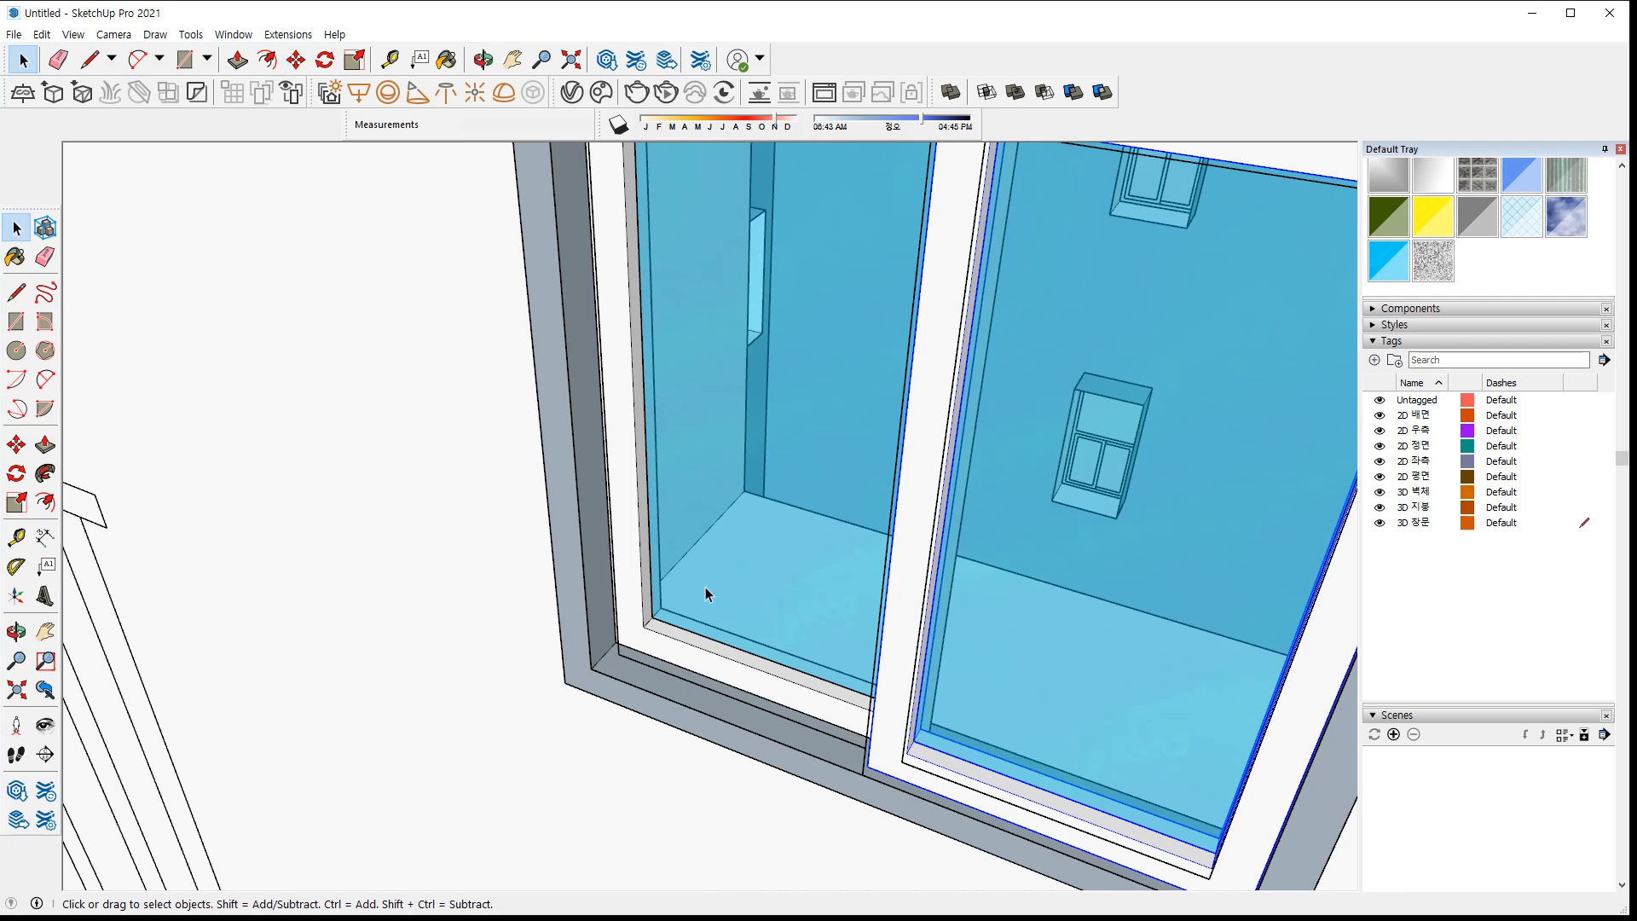
# Group the frame, glass and both sashes as one window and move it 100 mm back into the wall
pyautogui.rightClick(673, 699)
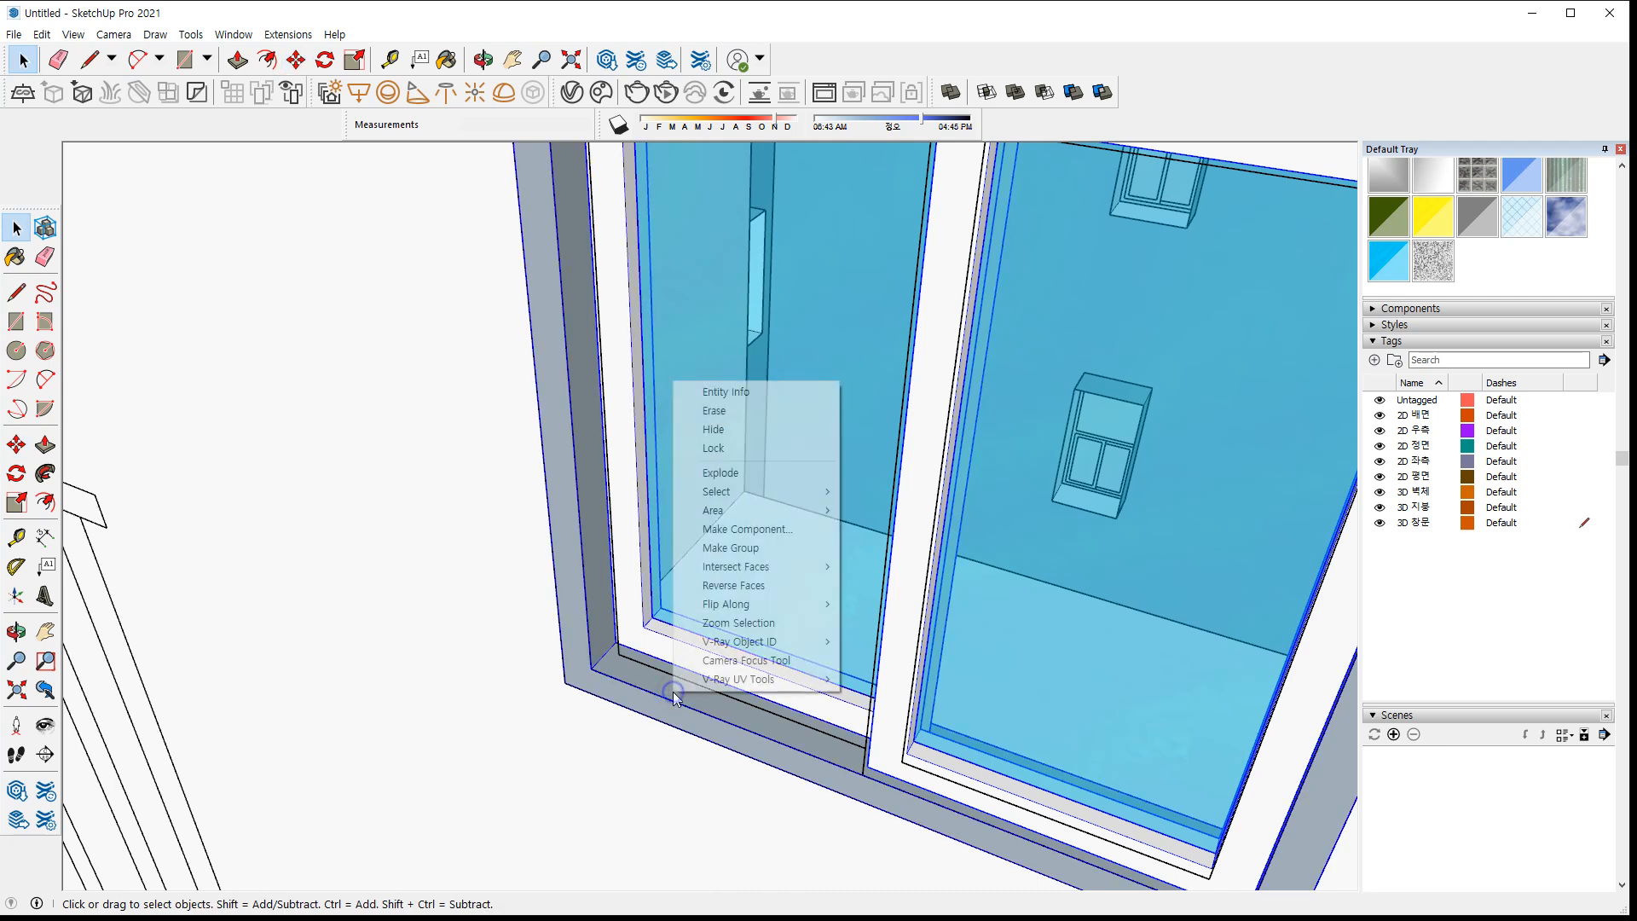
pyautogui.click(731, 550)
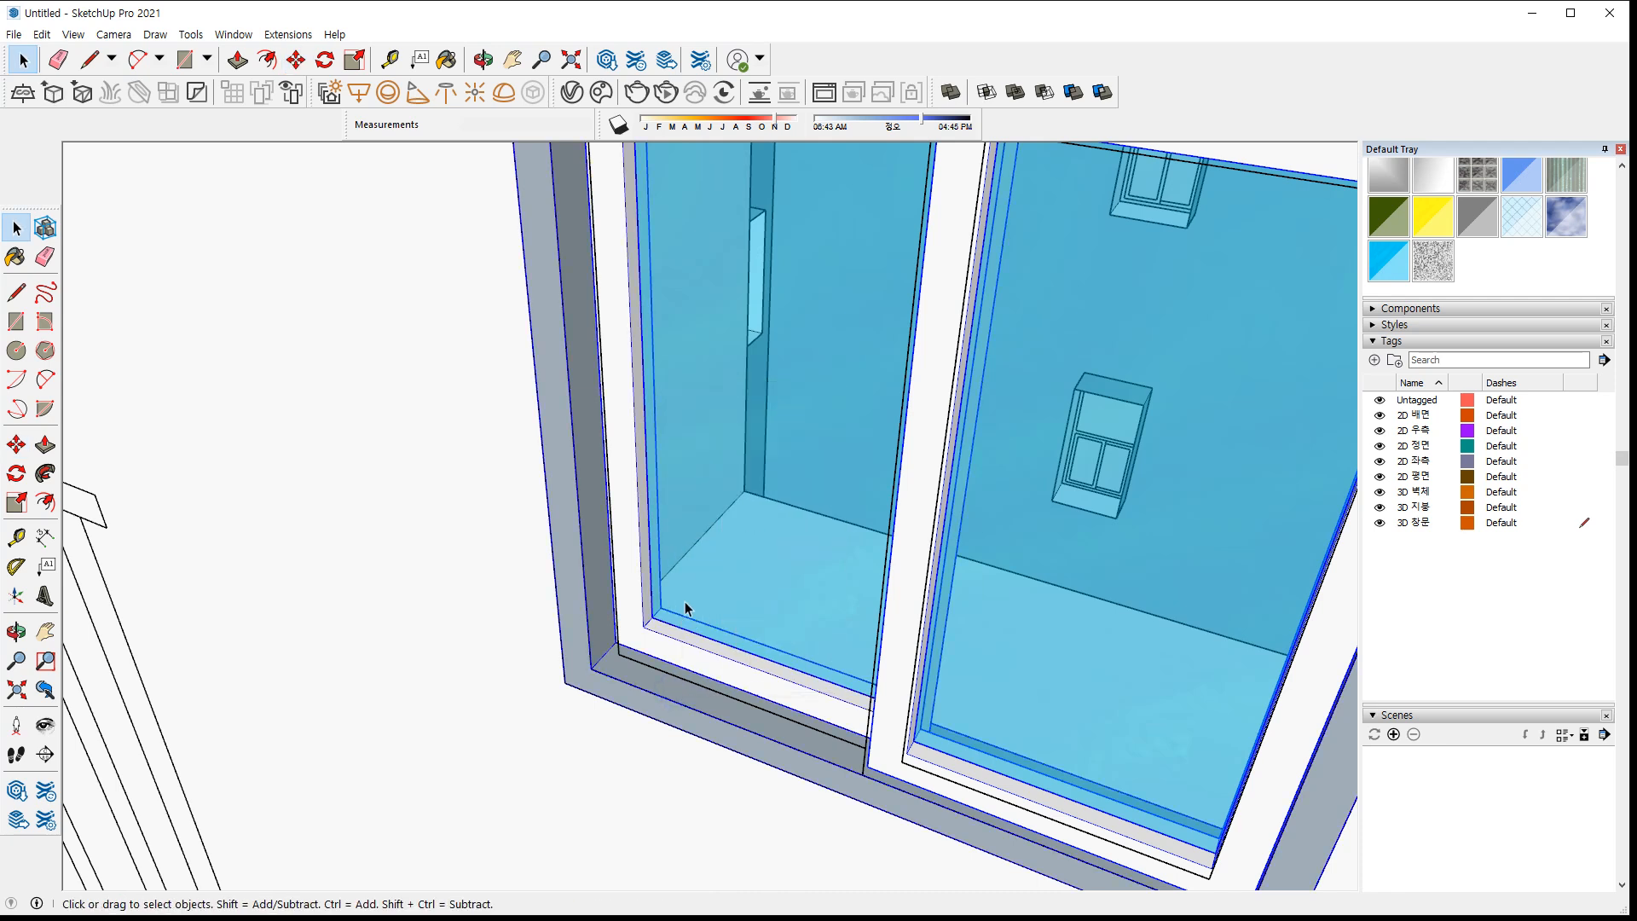
pyautogui.press('m')
pyautogui.click(569, 688)
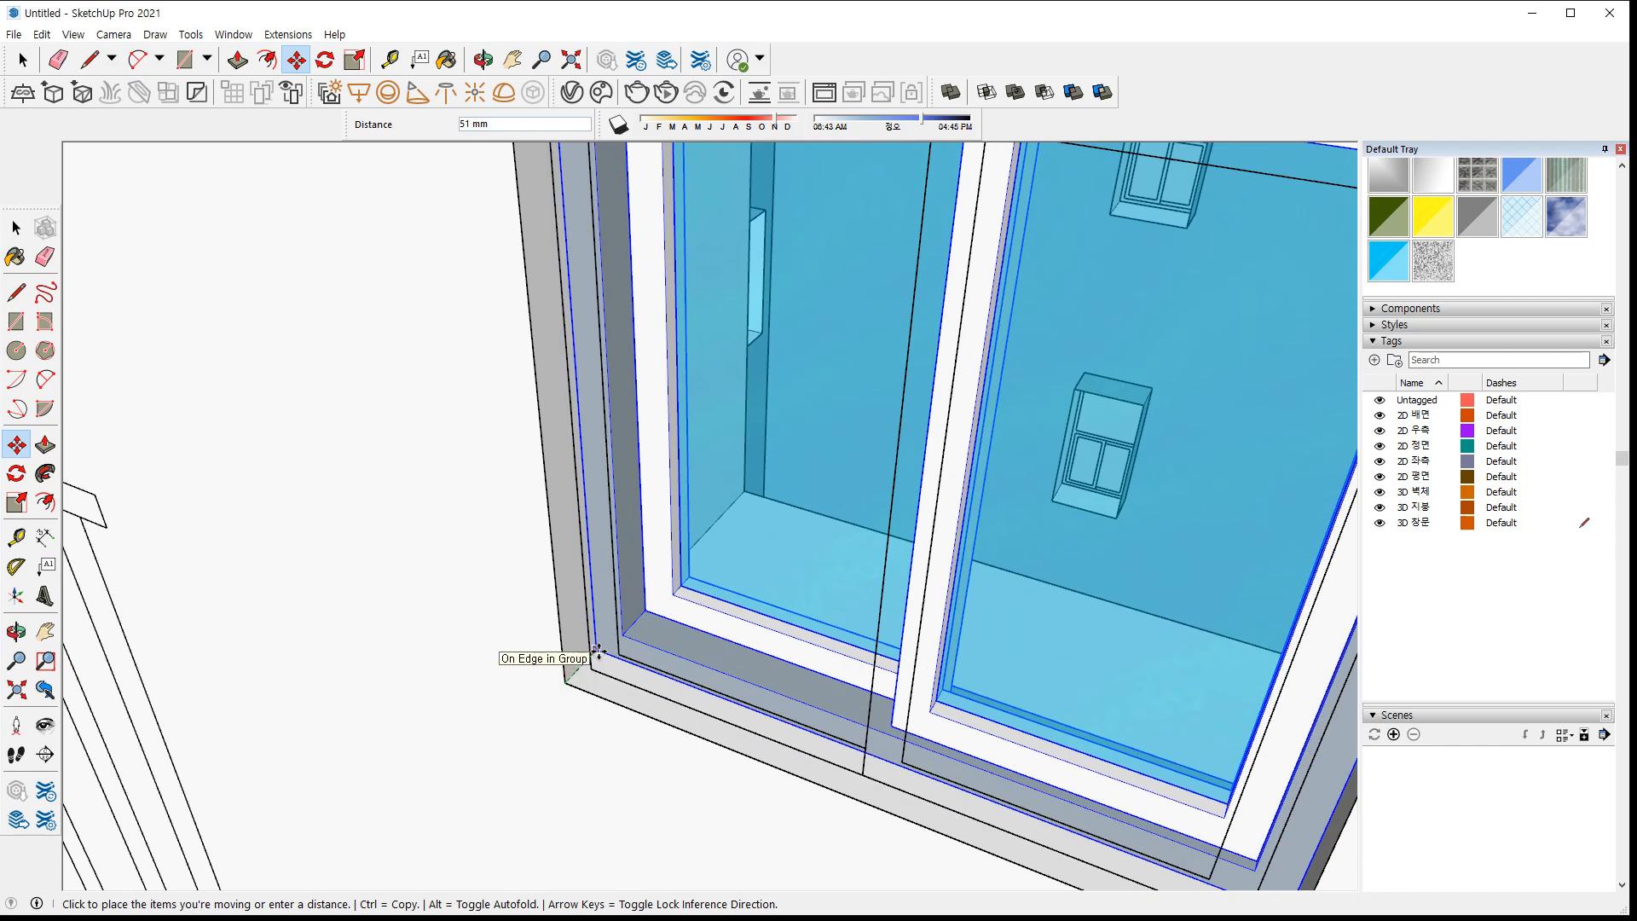
pyautogui.press('Return')
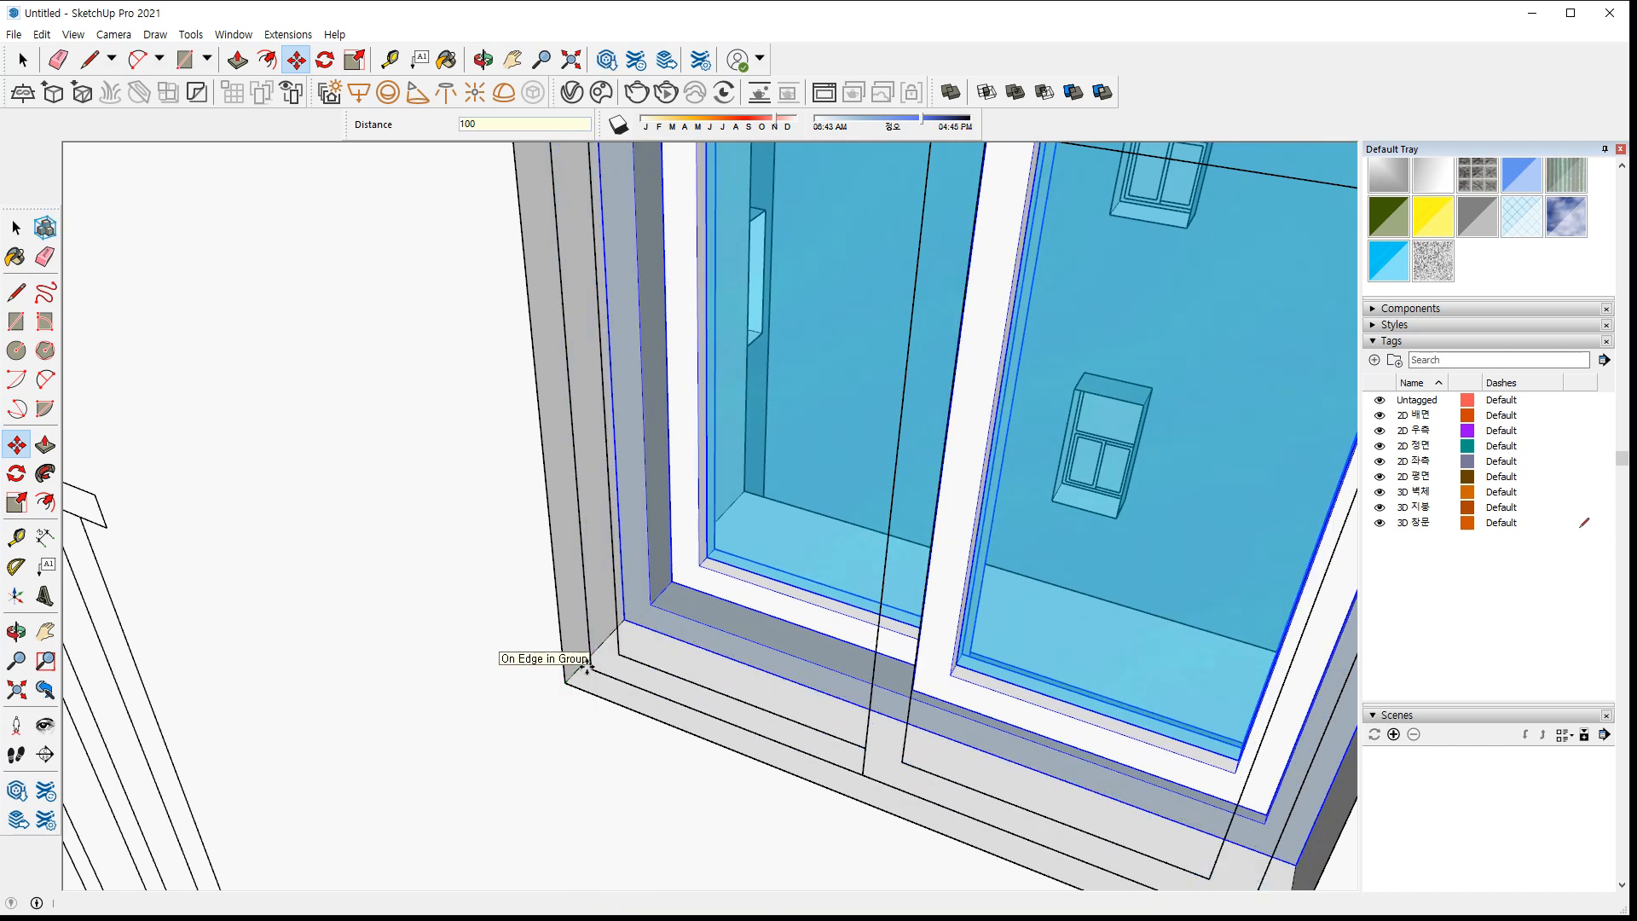
# Copy the grouped window straight down into the matching opening on the floor below
pyautogui.click(567, 687)
pyautogui.press('ctrl')
pyautogui.scroll(-8, 567, 687)
pyautogui.keyDown('shift'); pyautogui.moveTo(662, 872); pyautogui.dragTo(573, 247, button='middle'); pyautogui.keyUp('shift')
pyautogui.scroll(2, 563, 525)
pyautogui.scroll(3, 525, 584)
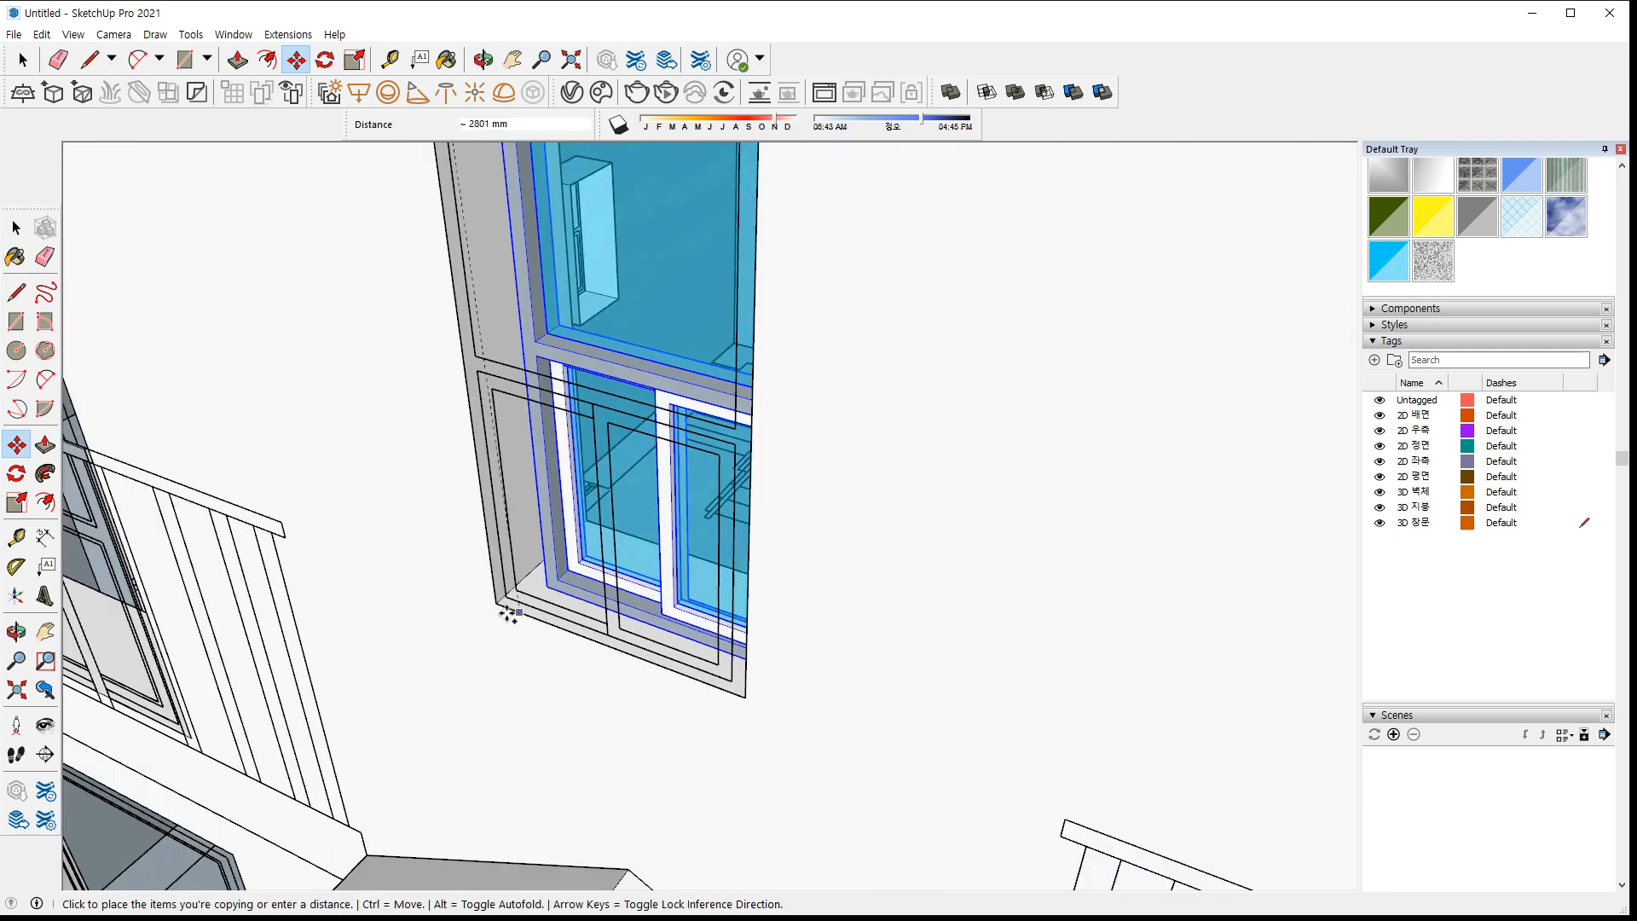
pyautogui.click(594, 632)
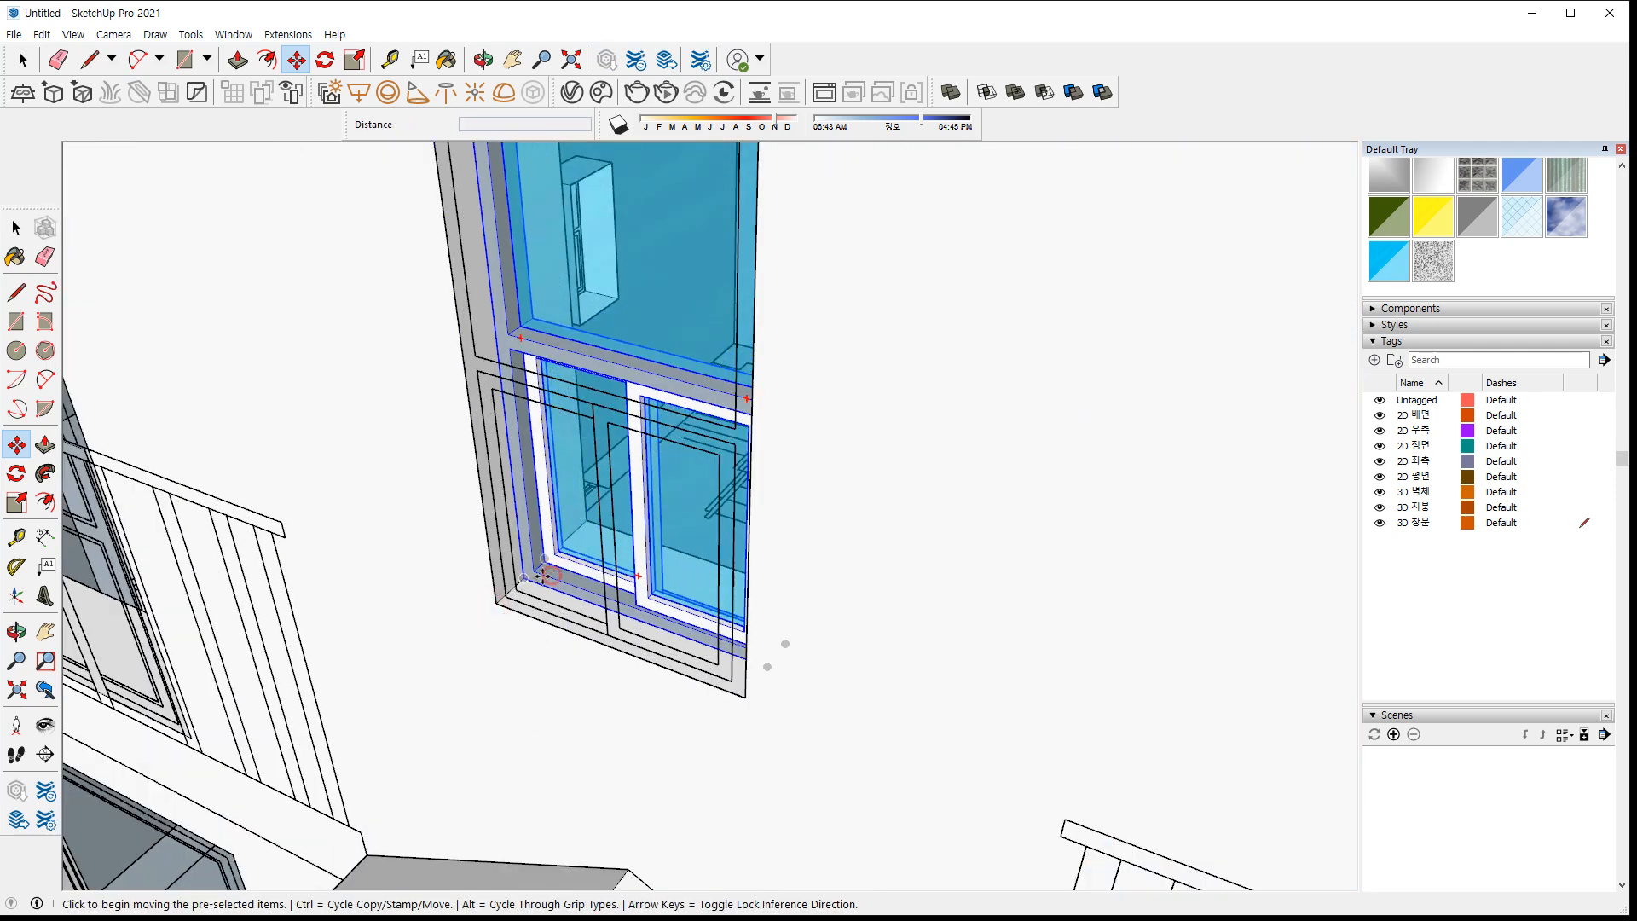
# Copy the lower window out to the empty space beside the building and cut that copy for pasting
pyautogui.click(525, 578)
pyautogui.press('ctrl')
pyautogui.scroll(-5, 361, 614)
pyautogui.moveTo(318, 604); pyautogui.dragTo(868, 560, button='middle')
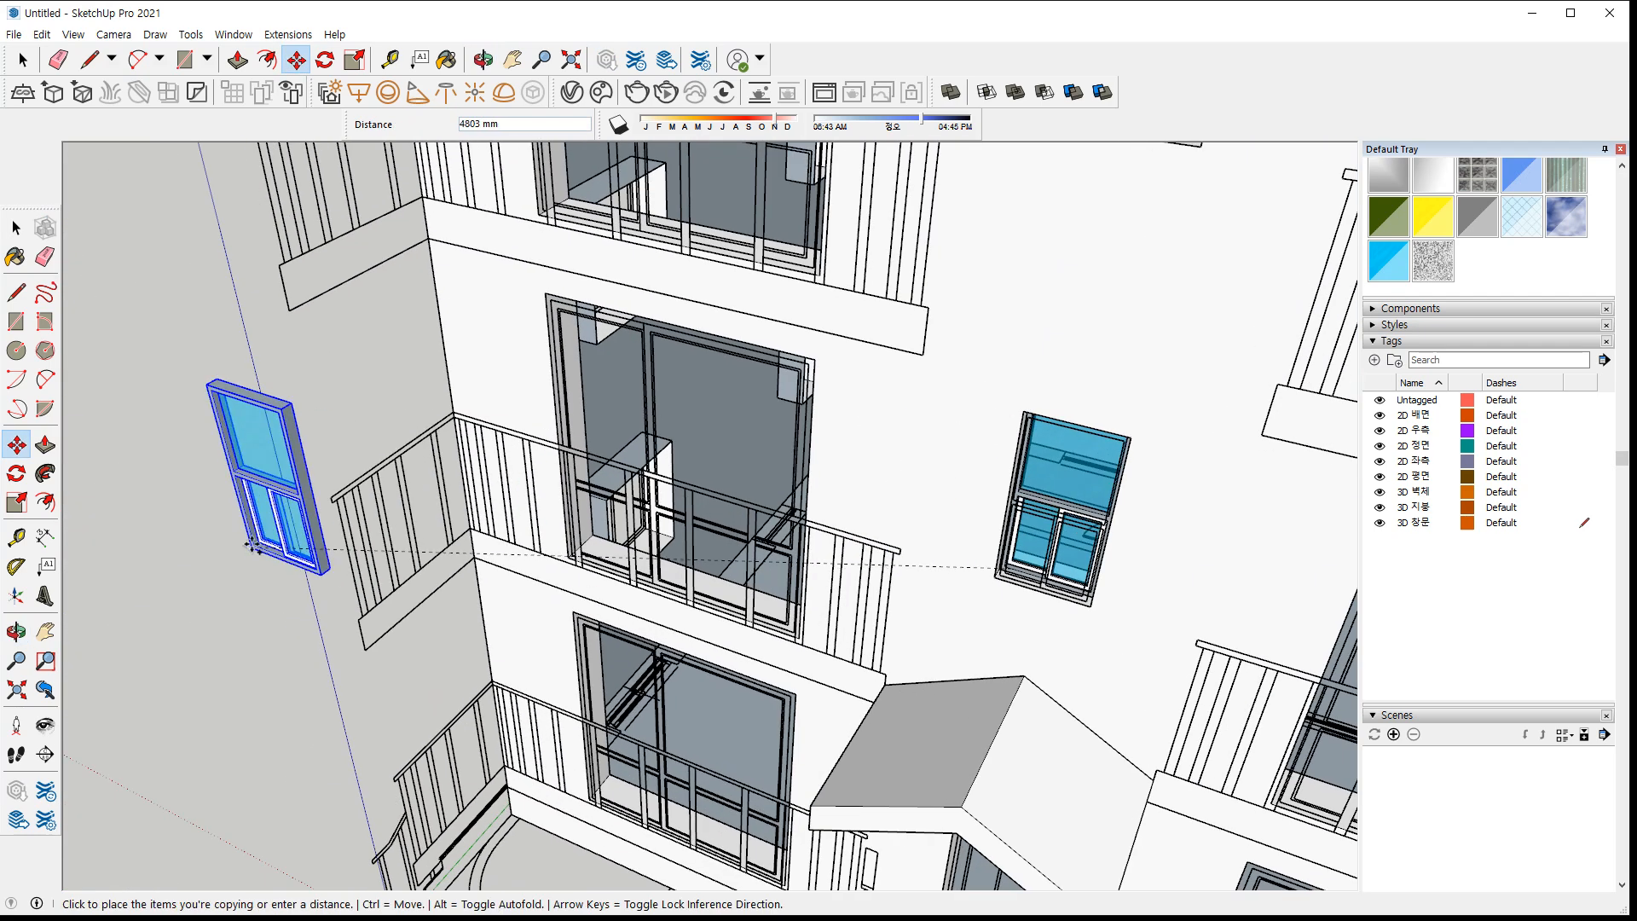
pyautogui.click(207, 541)
pyautogui.press('space')
pyautogui.moveTo(283, 613); pyautogui.dragTo(298, 627)
pyautogui.press('Delete')
# Rotate a pasted copy of the window beside the side wall until it is parallel to that wall, and cut it
pyautogui.moveTo(448, 607); pyautogui.dragTo(1214, 164, button='middle')
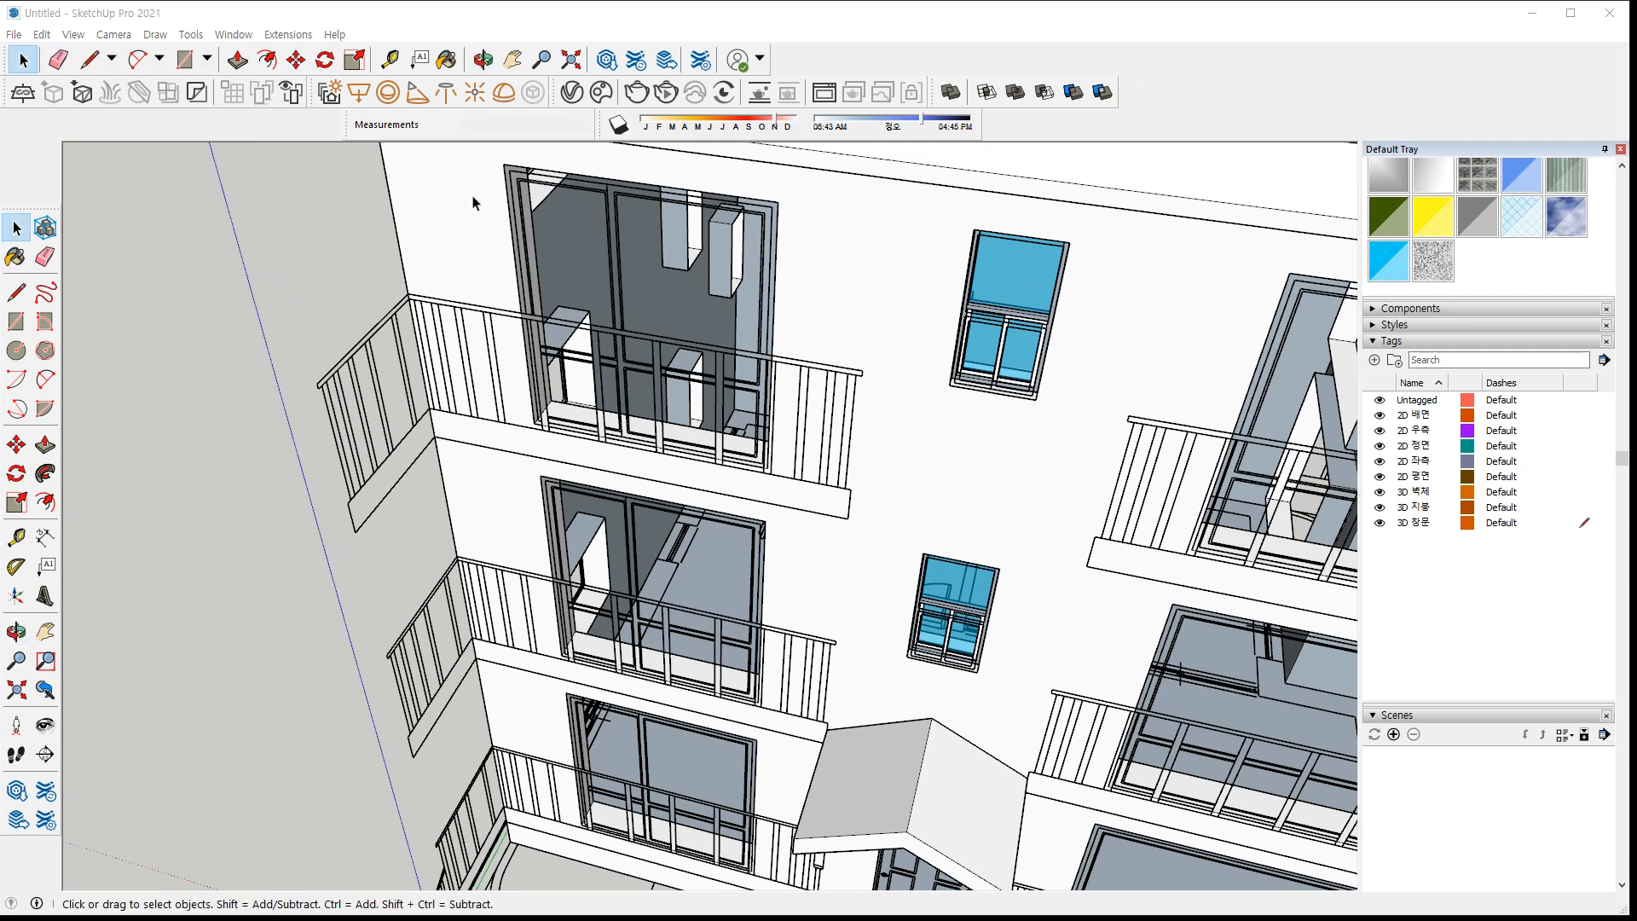
pyautogui.moveTo(334, 285); pyautogui.dragTo(530, 362, button='middle')
pyautogui.hotkey('ctrl', 'v')
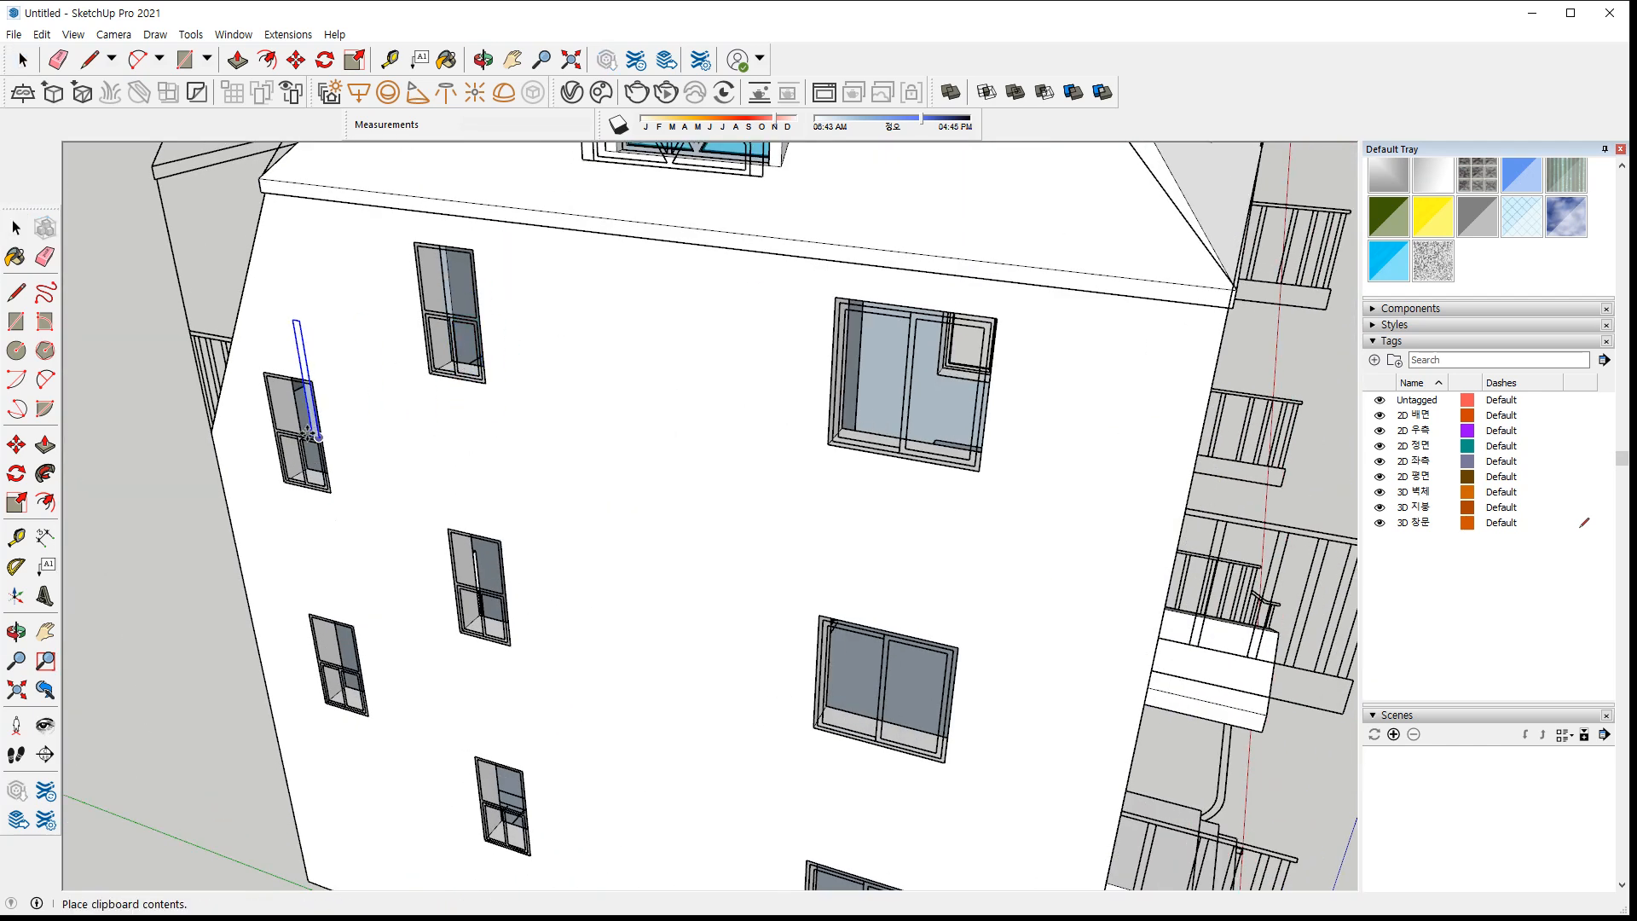
pyautogui.keyDown('shift'); pyautogui.moveTo(331, 452); pyautogui.dragTo(461, 495, button='middle'); pyautogui.keyUp('shift')
pyautogui.click(312, 595)
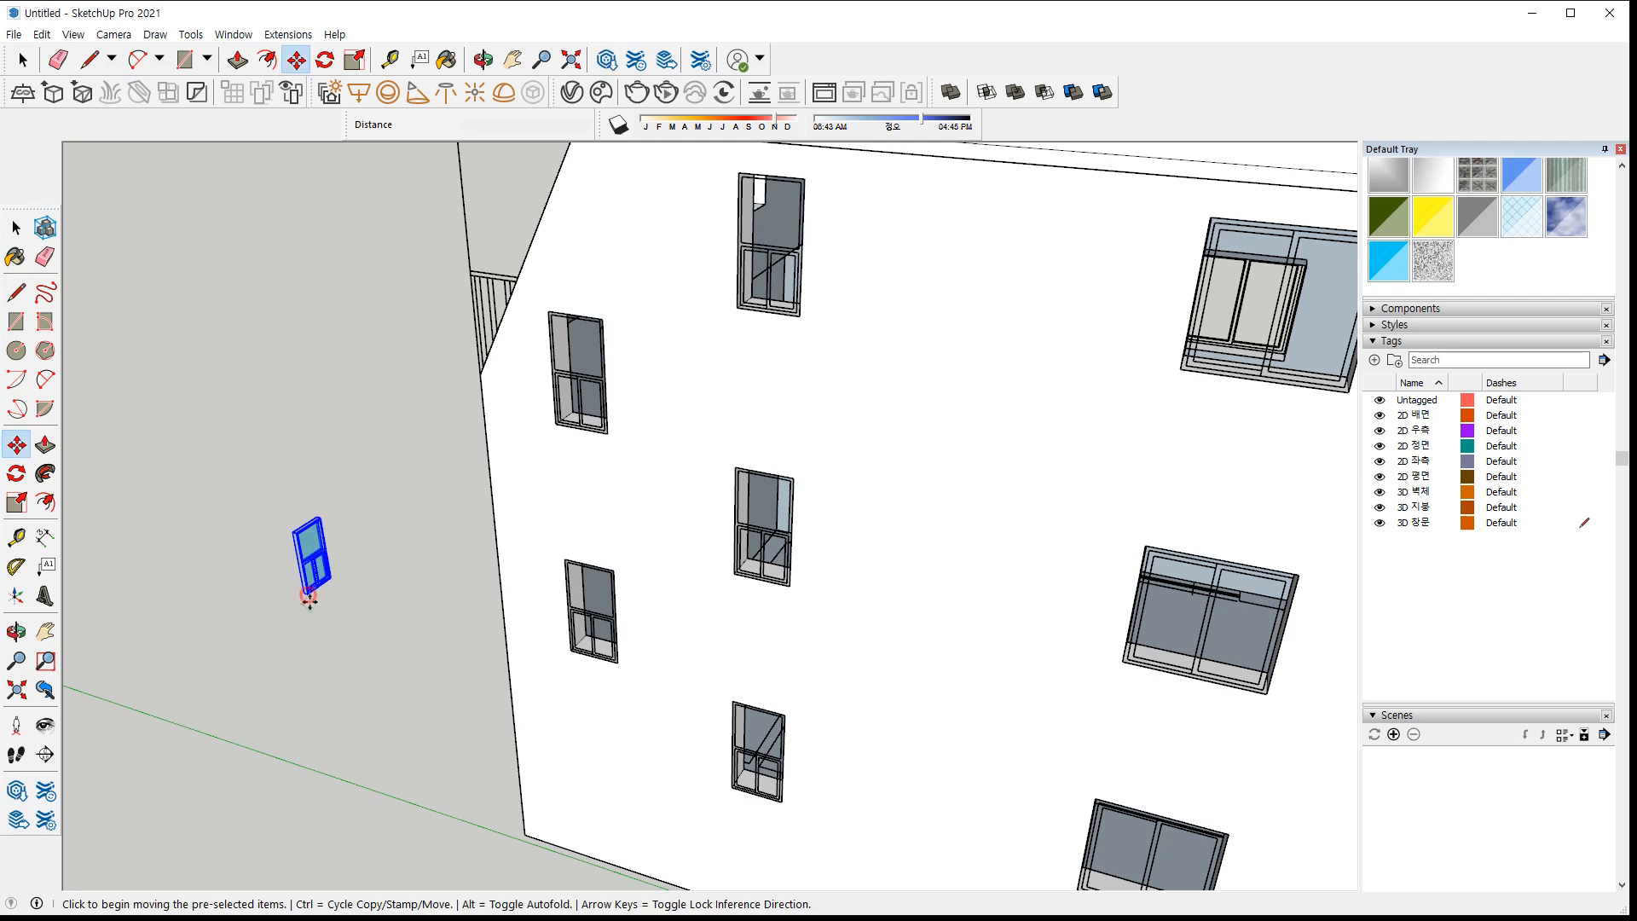
pyautogui.scroll(3, 313, 607)
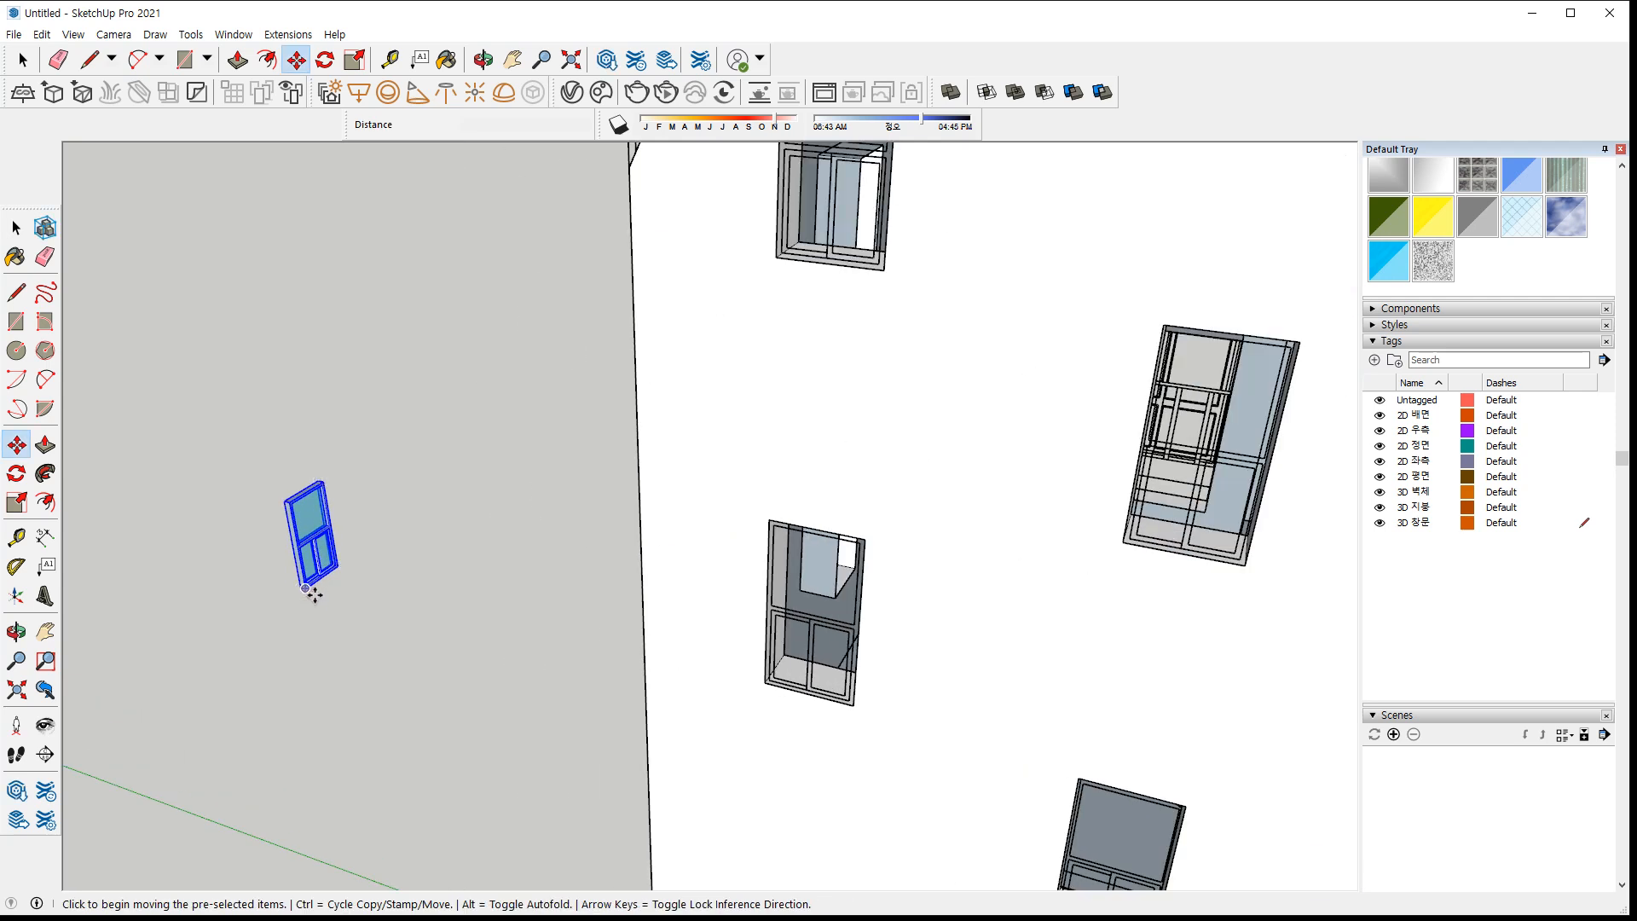
pyautogui.press('q')
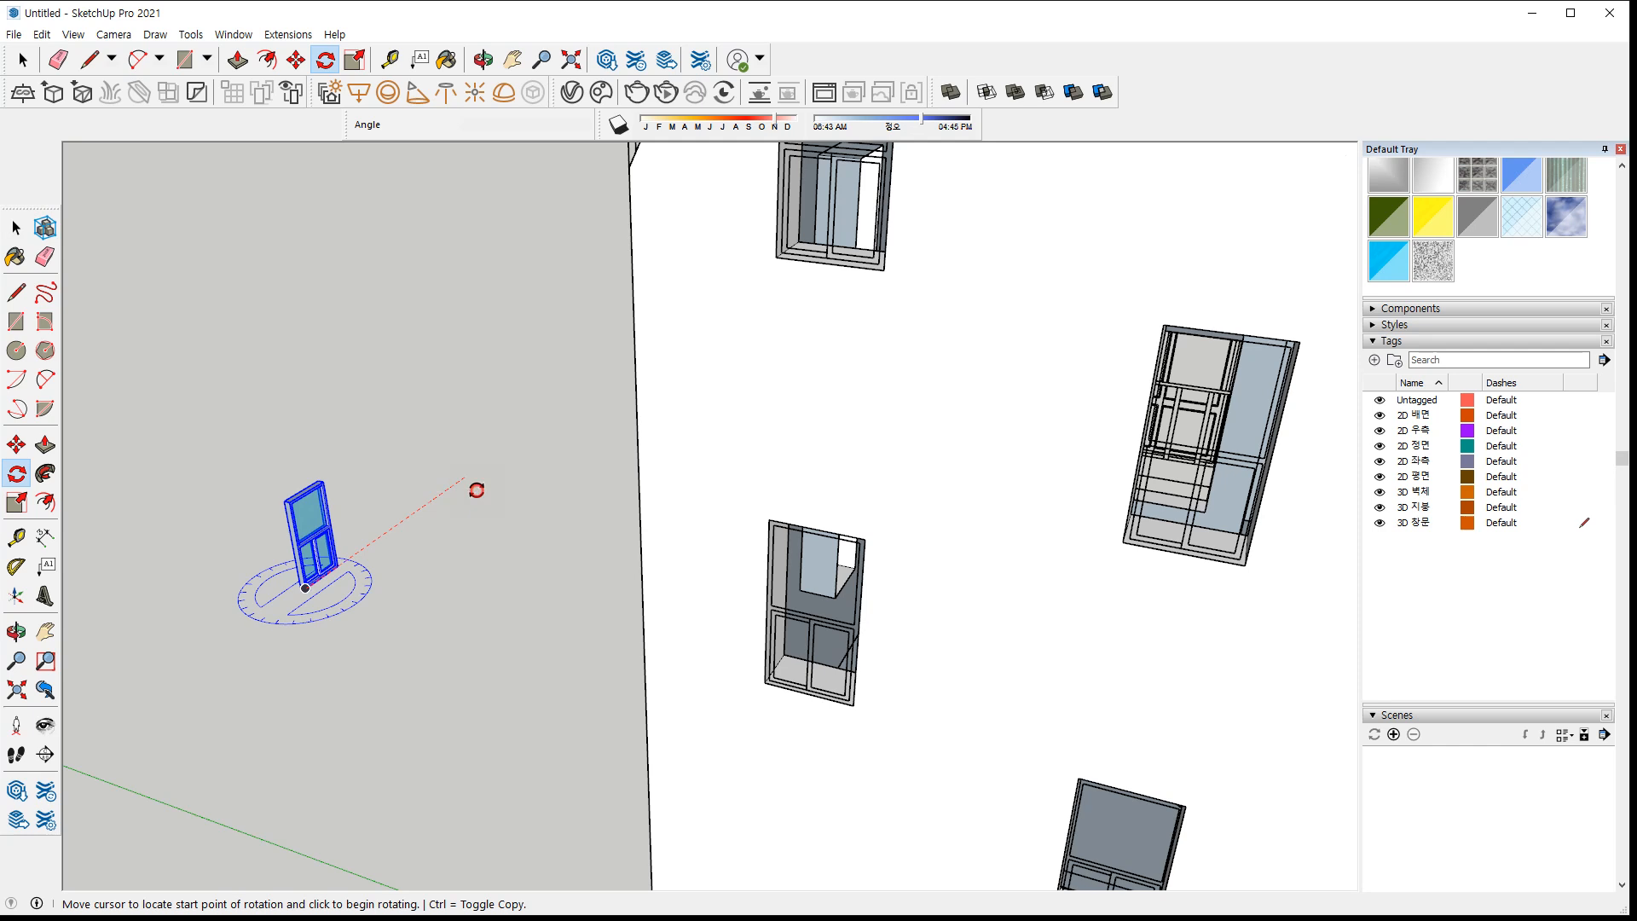
pyautogui.click(477, 490)
pyautogui.click(522, 555)
pyautogui.press('space')
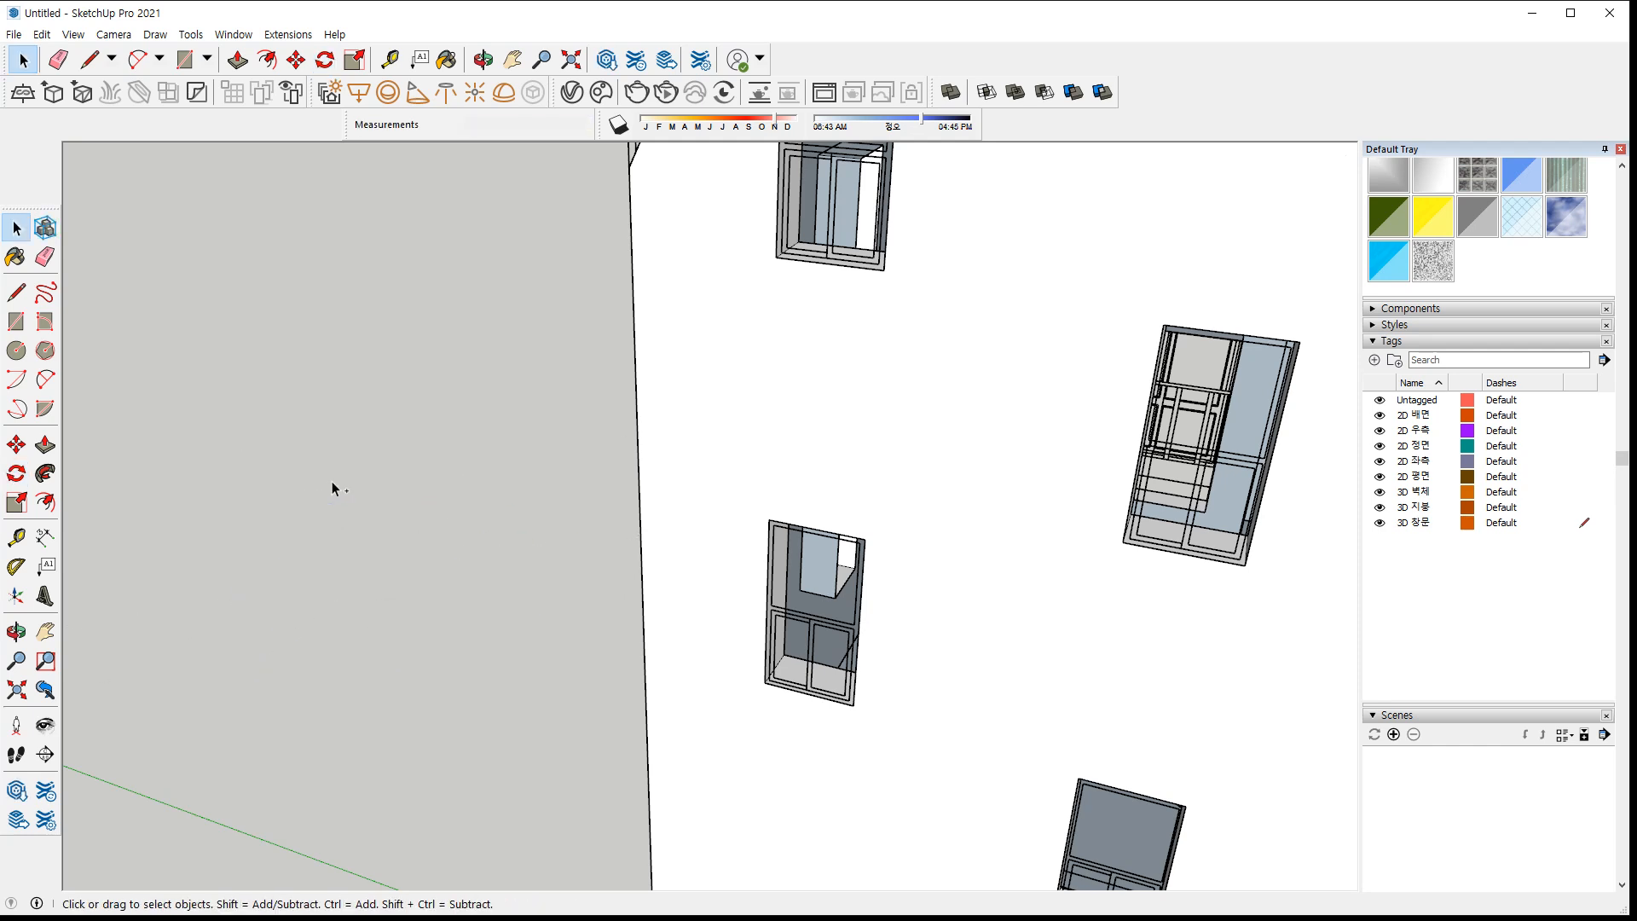
# Paste the rotated window into a narrow opening in the side wall's inner column and move it 100 mm inward
pyautogui.moveTo(993, 407); pyautogui.dragTo(520, 722, button='middle')
pyautogui.hotkey('ctrl', 'v')
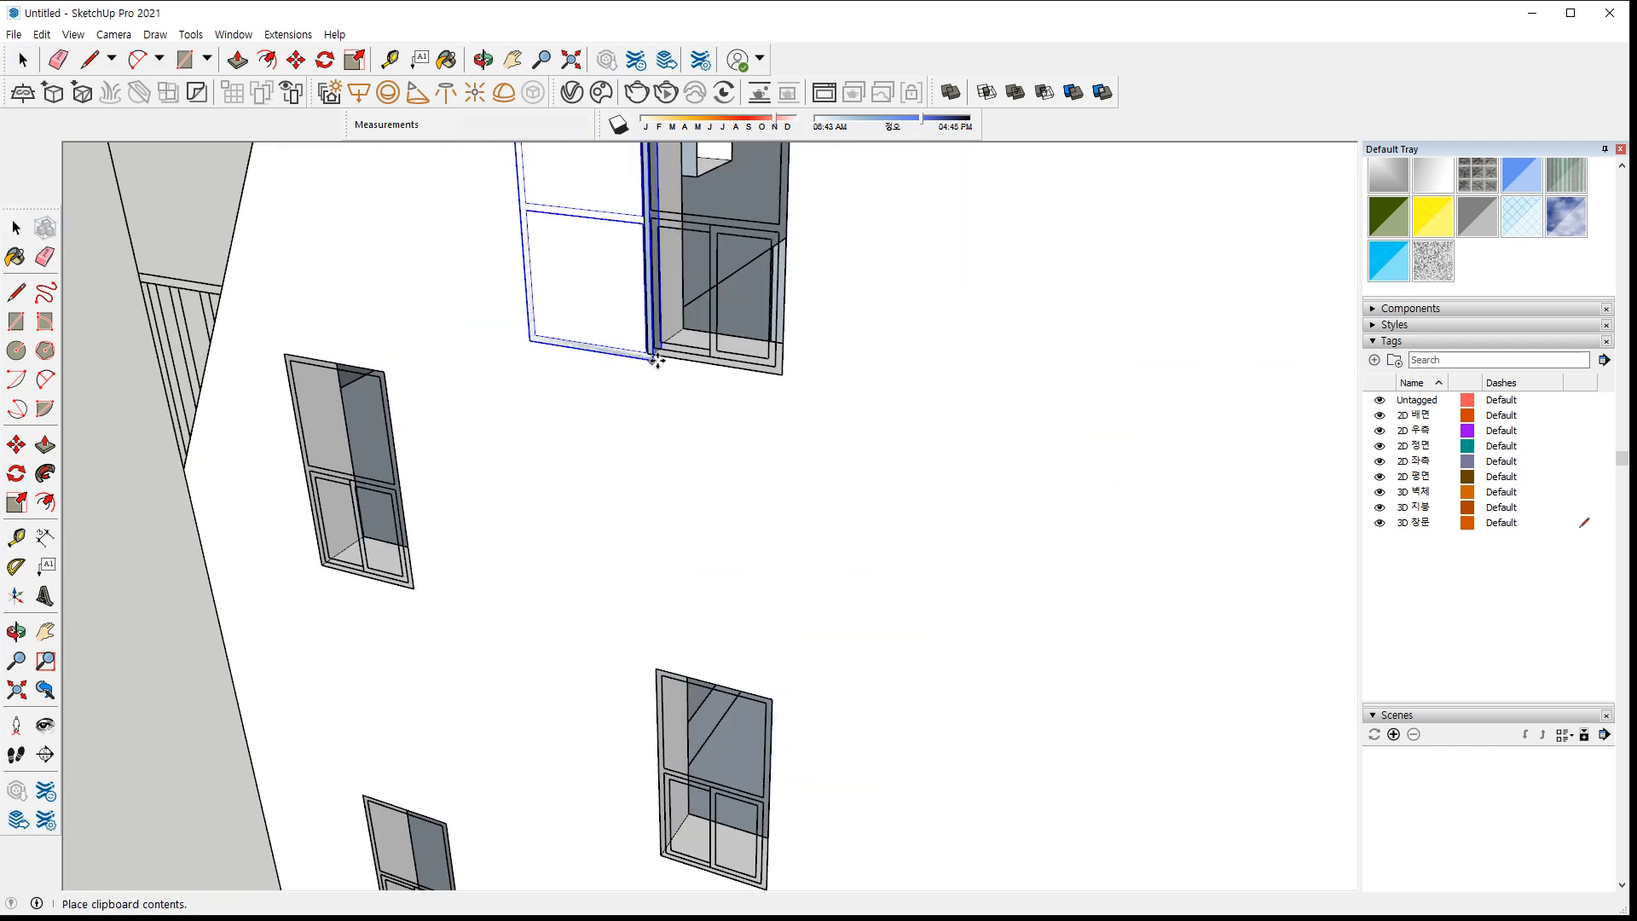
pyautogui.click(778, 375)
pyautogui.press('m')
pyautogui.scroll(4, 640, 341)
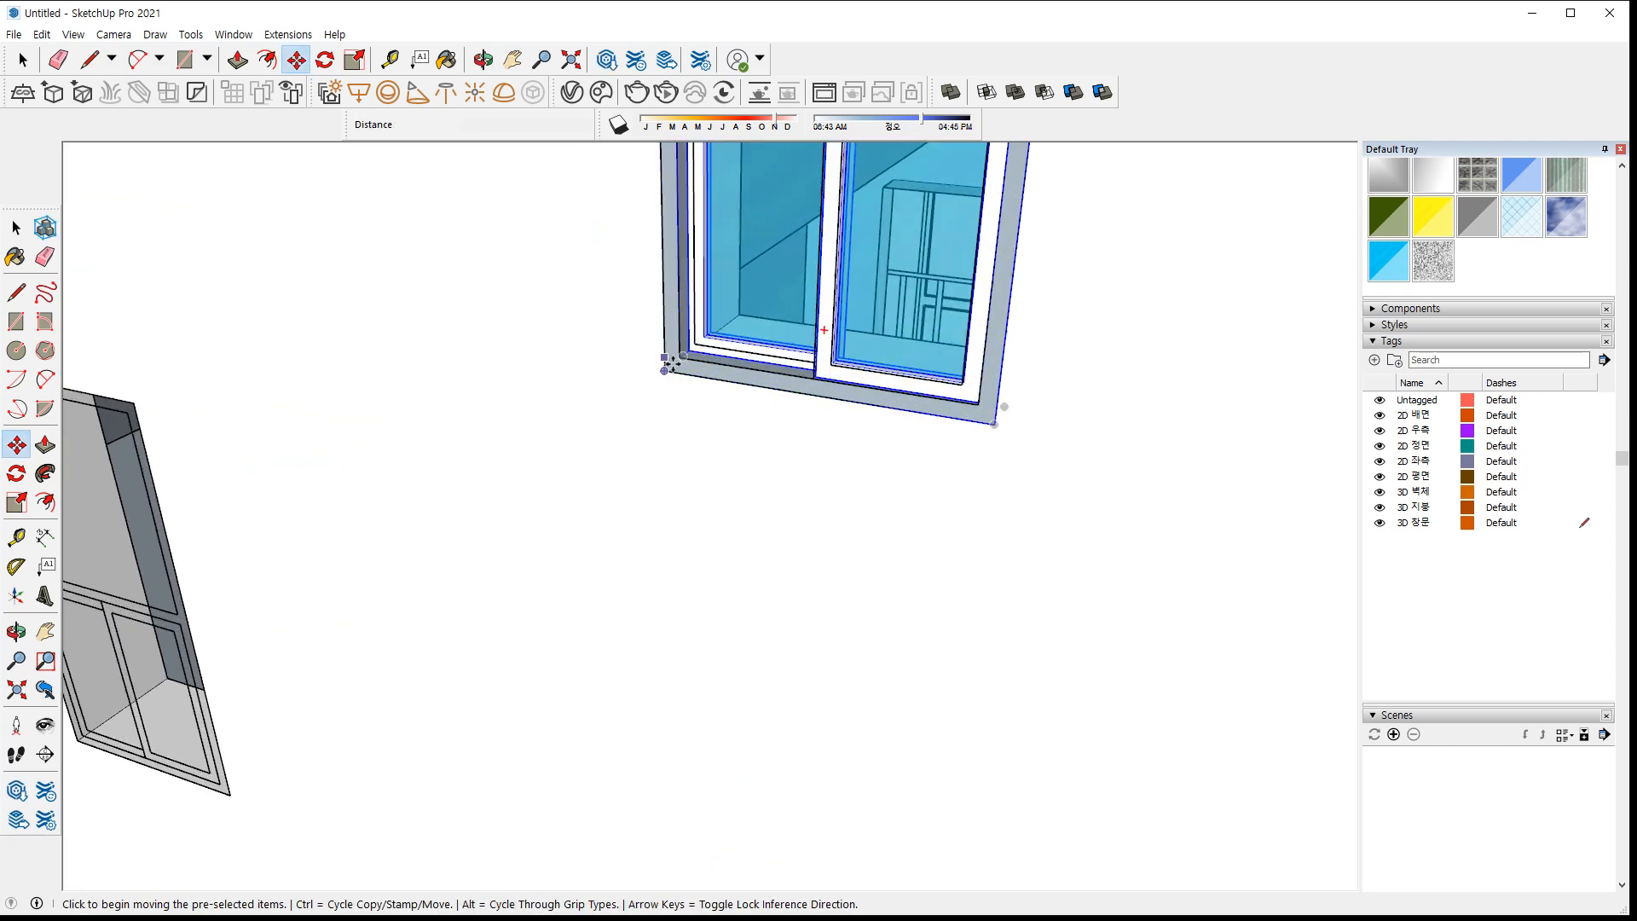
pyautogui.click(668, 372)
pyautogui.write('10')
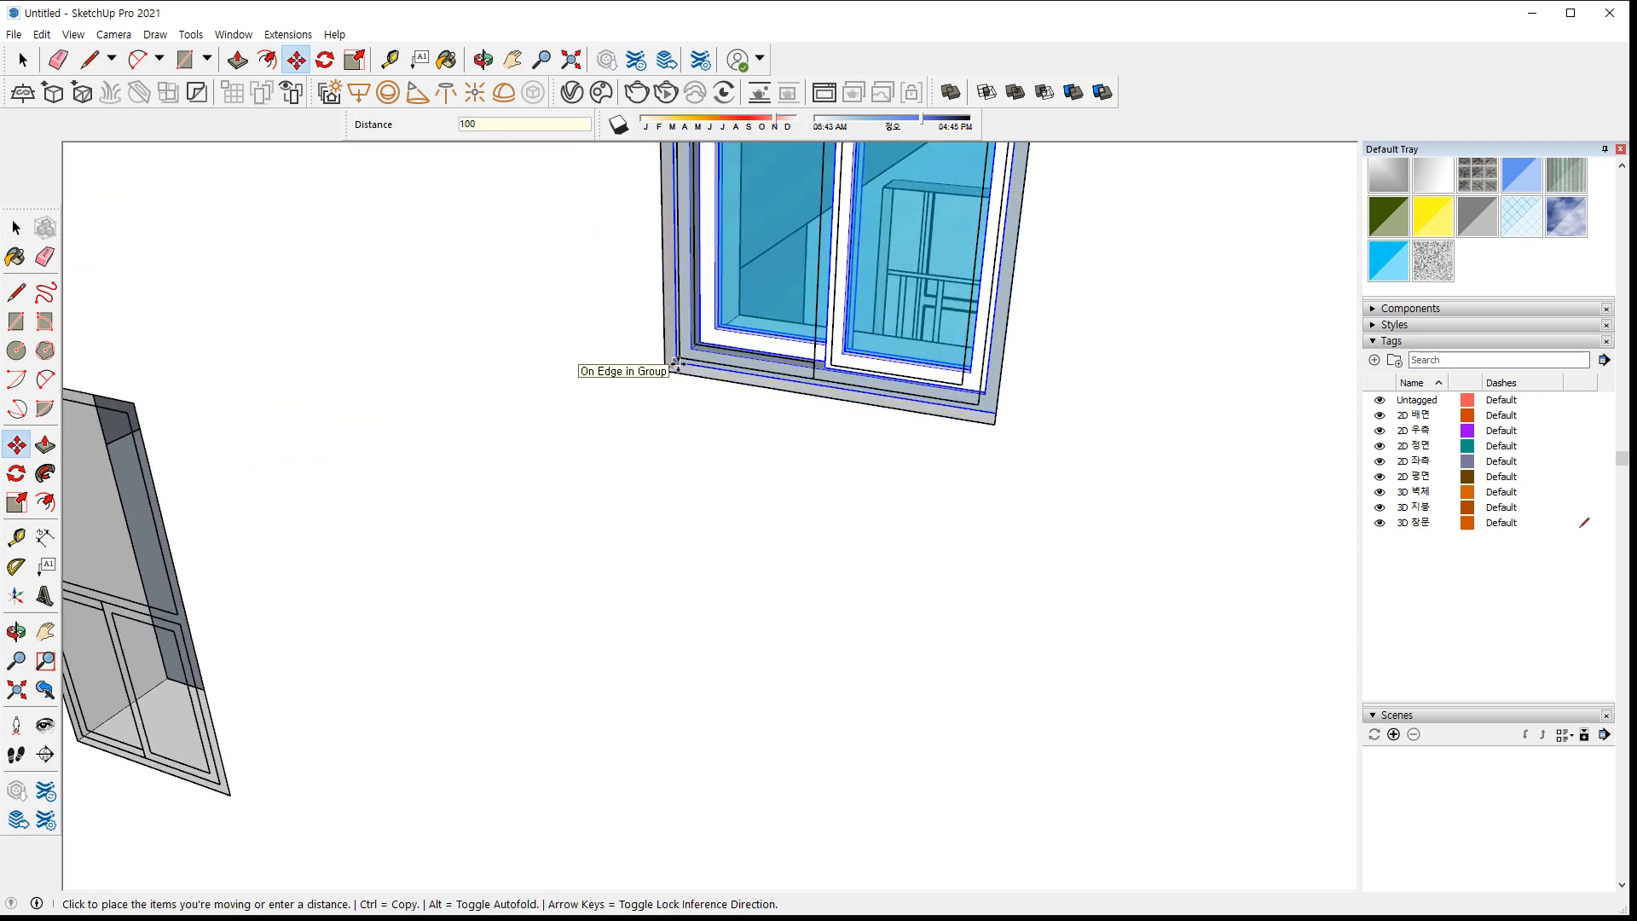
pyautogui.write('0')
pyautogui.press('Return')
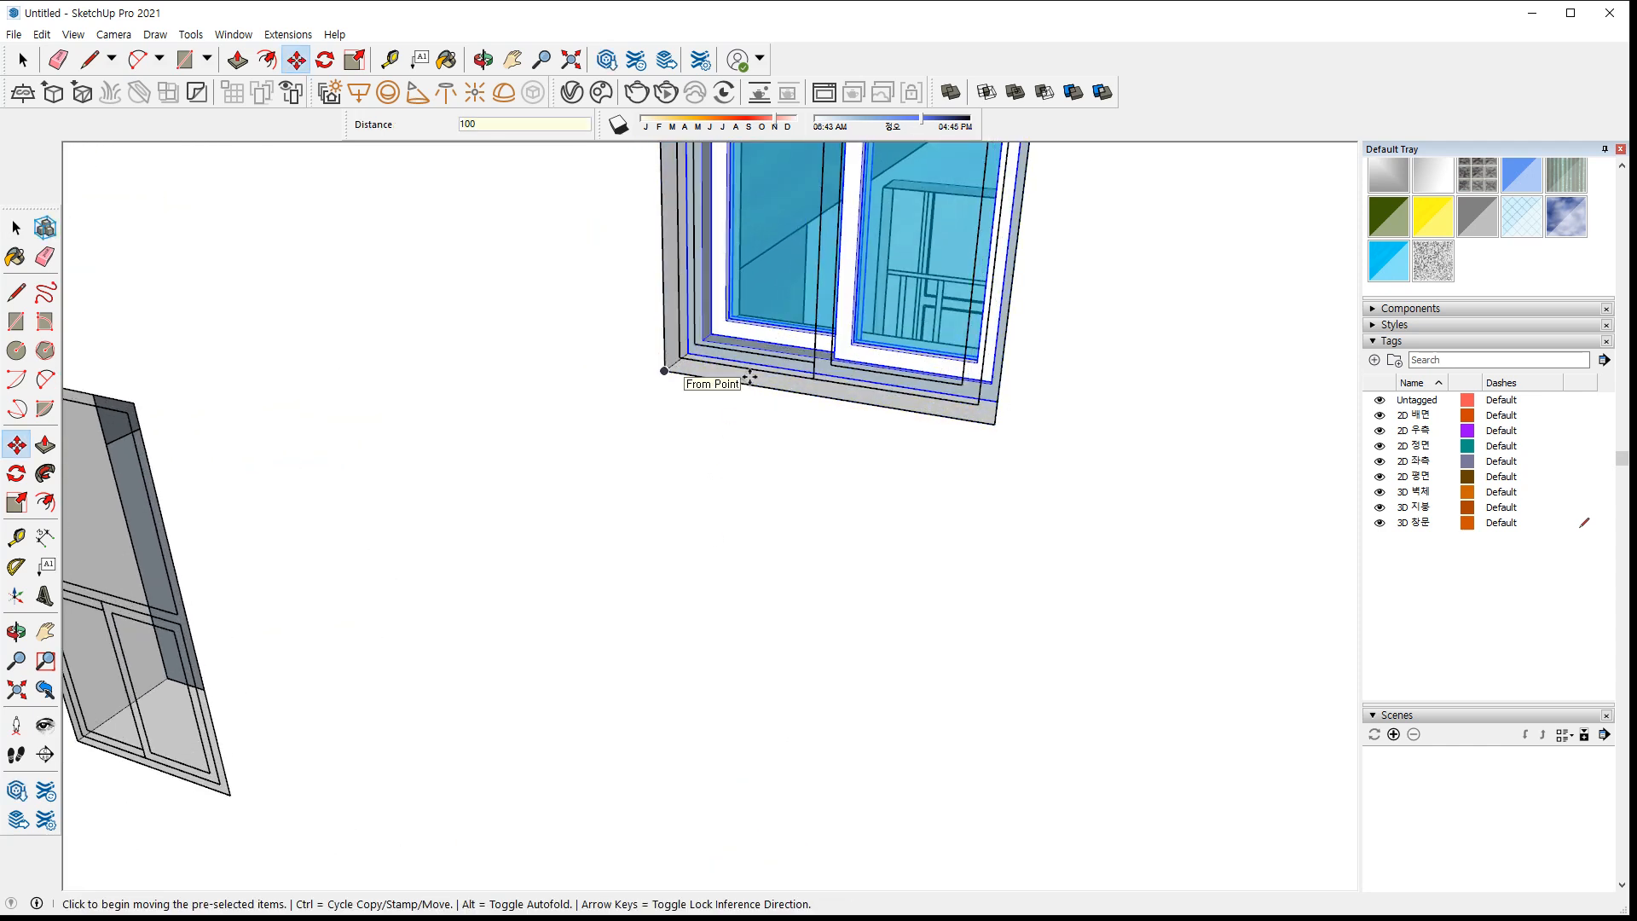
# Paste the window into the next narrow opening of the side wall and set it 100 mm back
pyautogui.moveTo(788, 207); pyautogui.dragTo(607, 668, button='middle')
pyautogui.hotkey('ctrl', 'v')
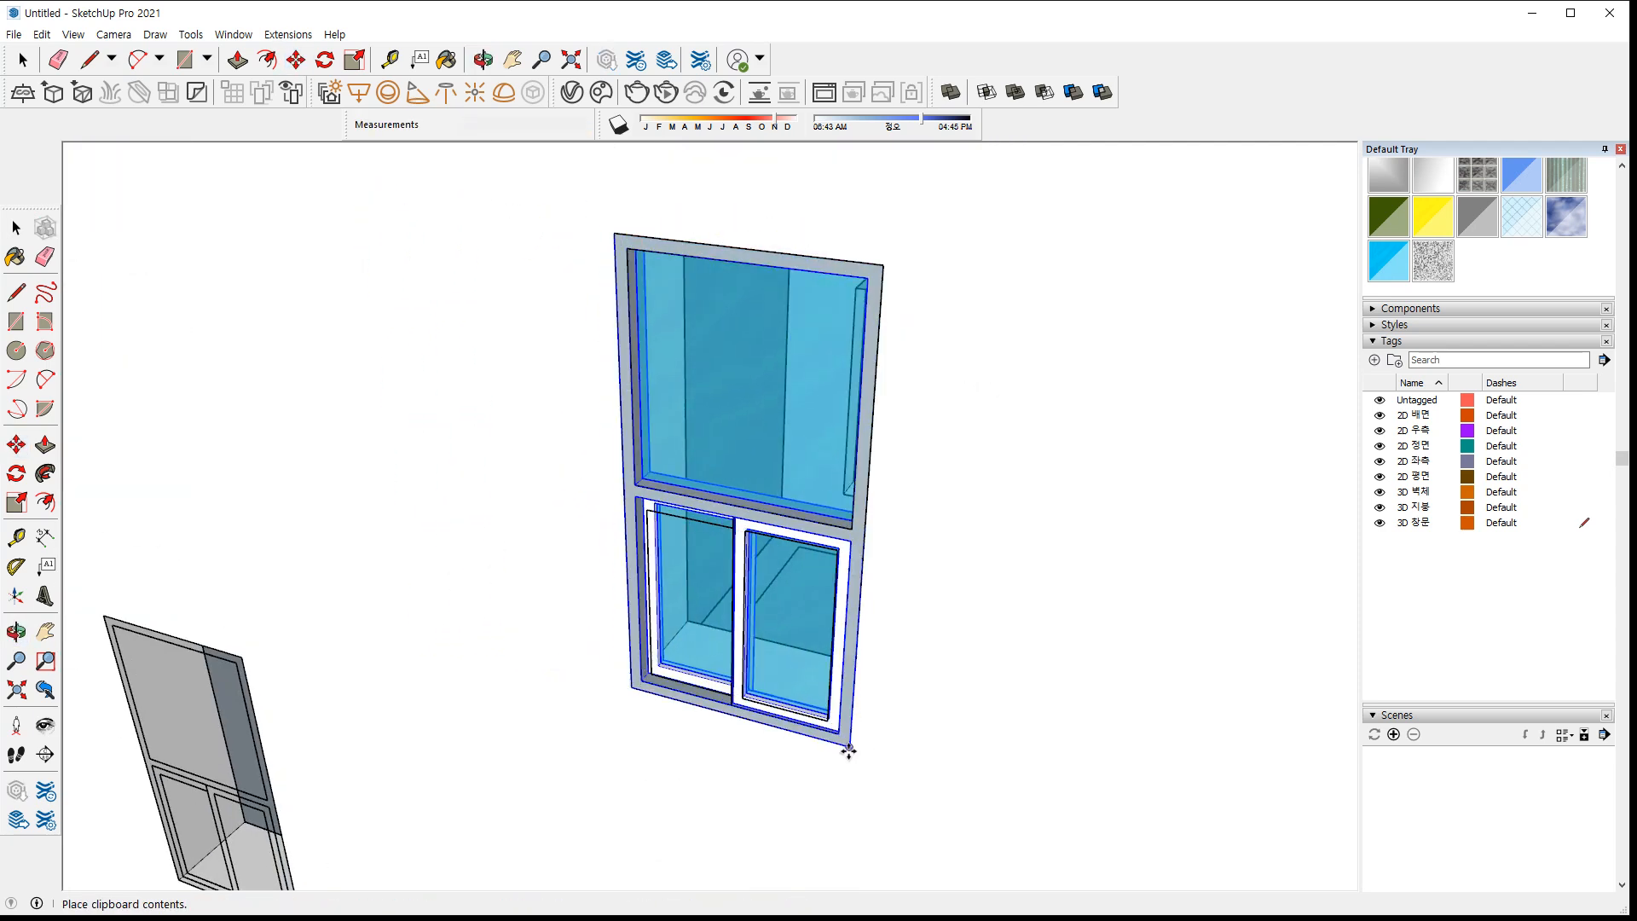
pyautogui.click(832, 752)
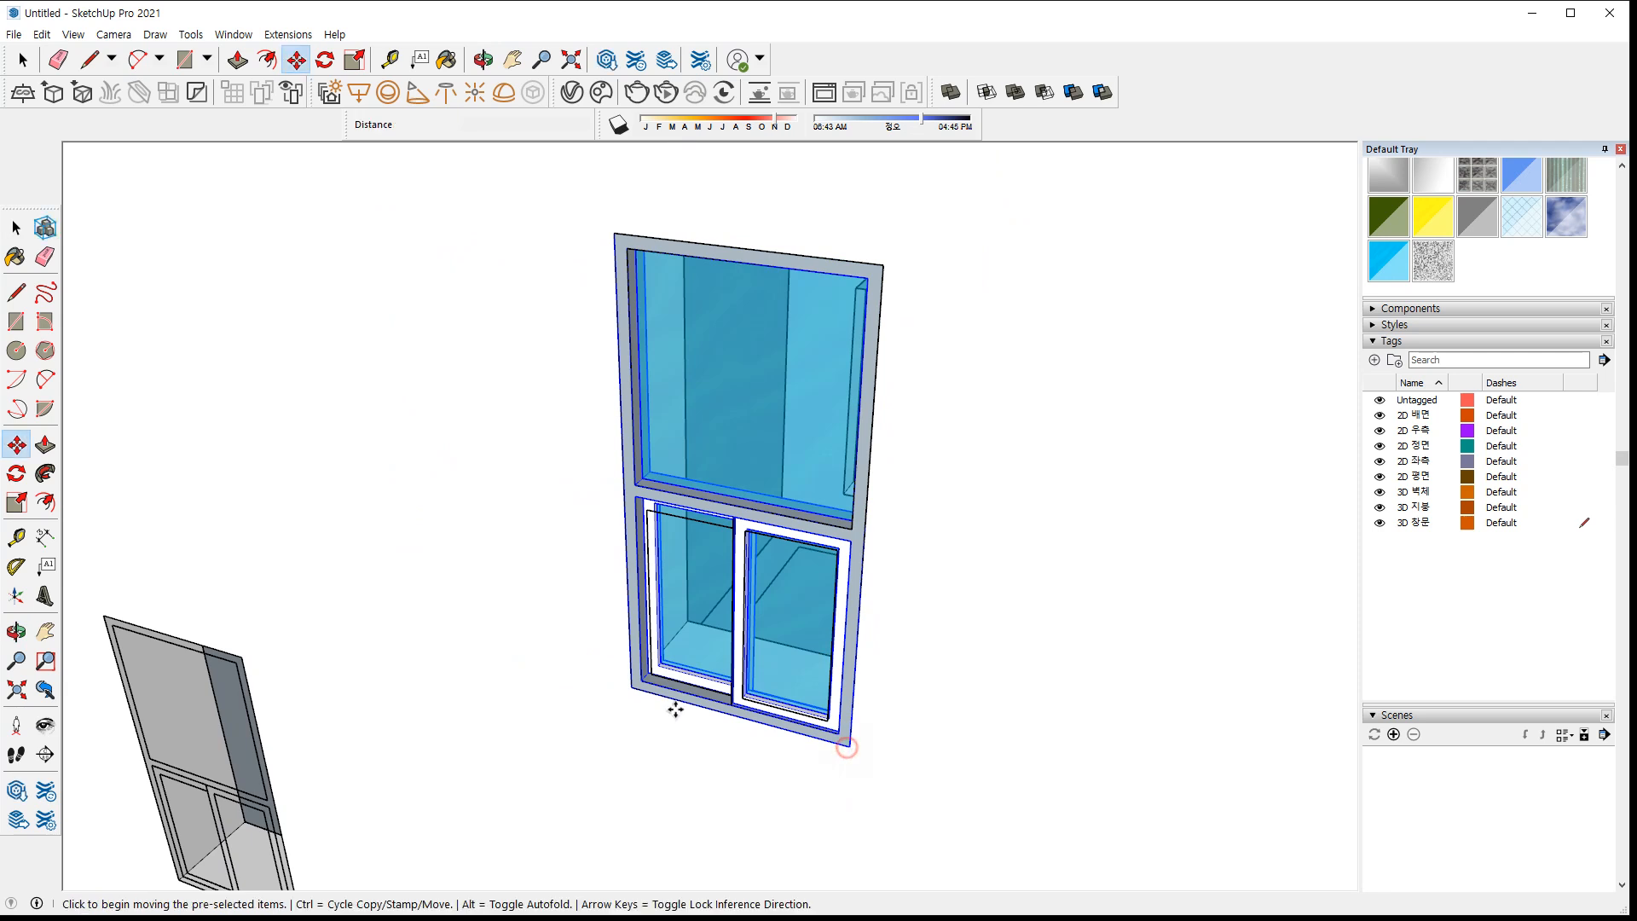
pyautogui.click(628, 692)
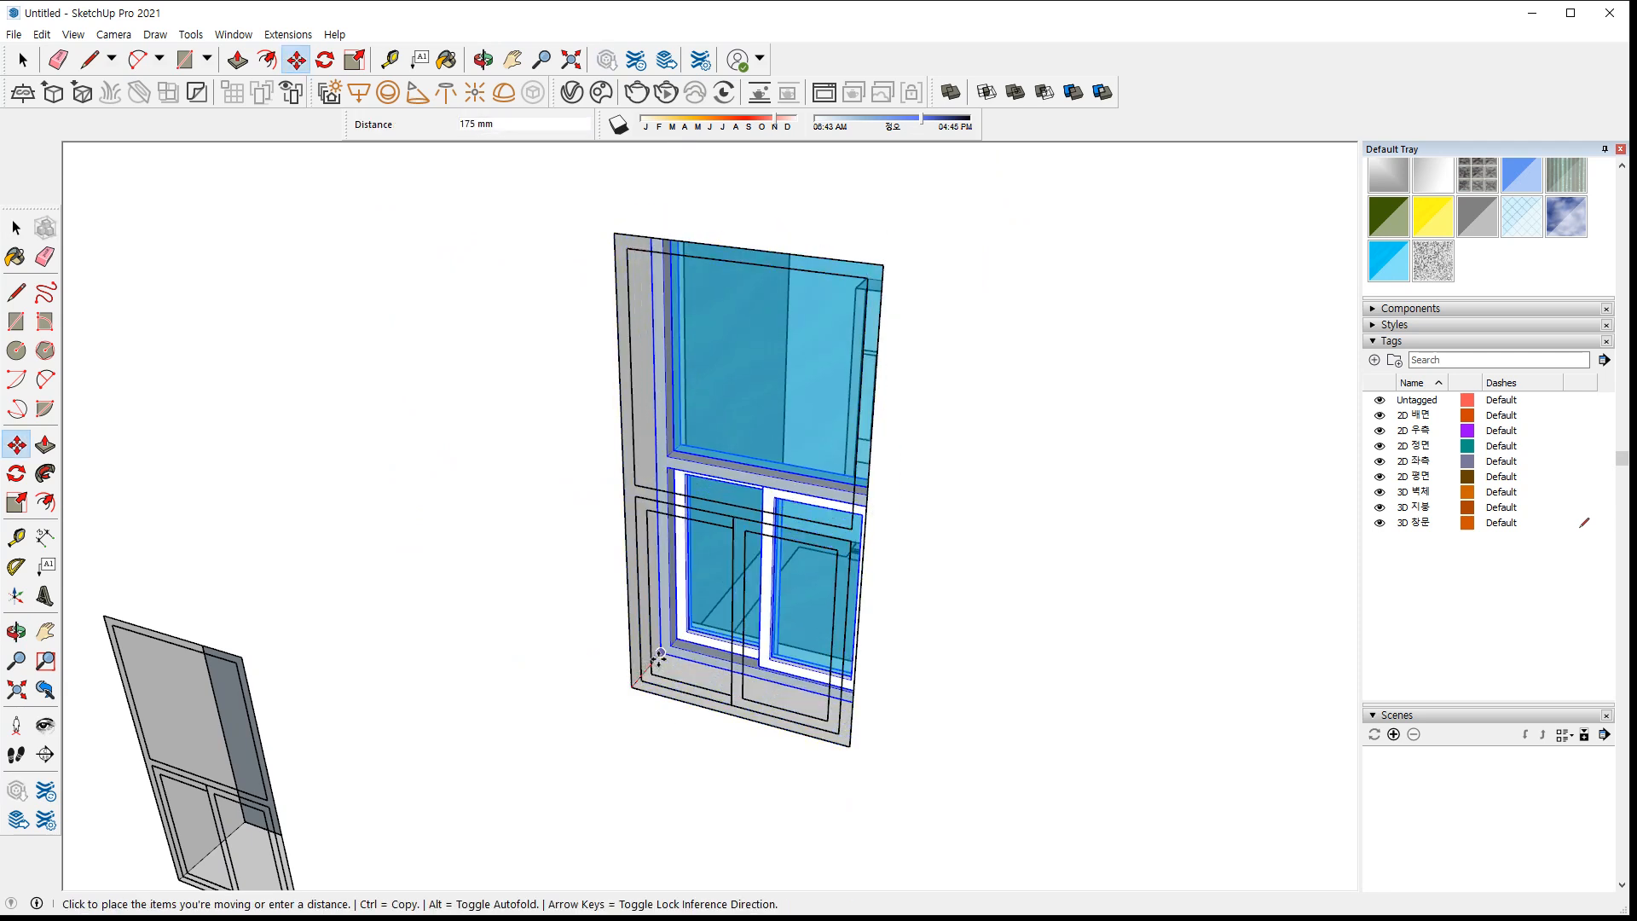
pyautogui.write('100')
pyautogui.press('Return')
# Place a third pasted window in another narrow opening of the side wall and move it 100 mm inward
pyautogui.keyDown('shift'); pyautogui.moveTo(729, 784); pyautogui.dragTo(683, 694, button='middle'); pyautogui.keyUp('shift')
pyautogui.scroll(2, 683, 694)
pyautogui.hotkey('ctrl', 'v')
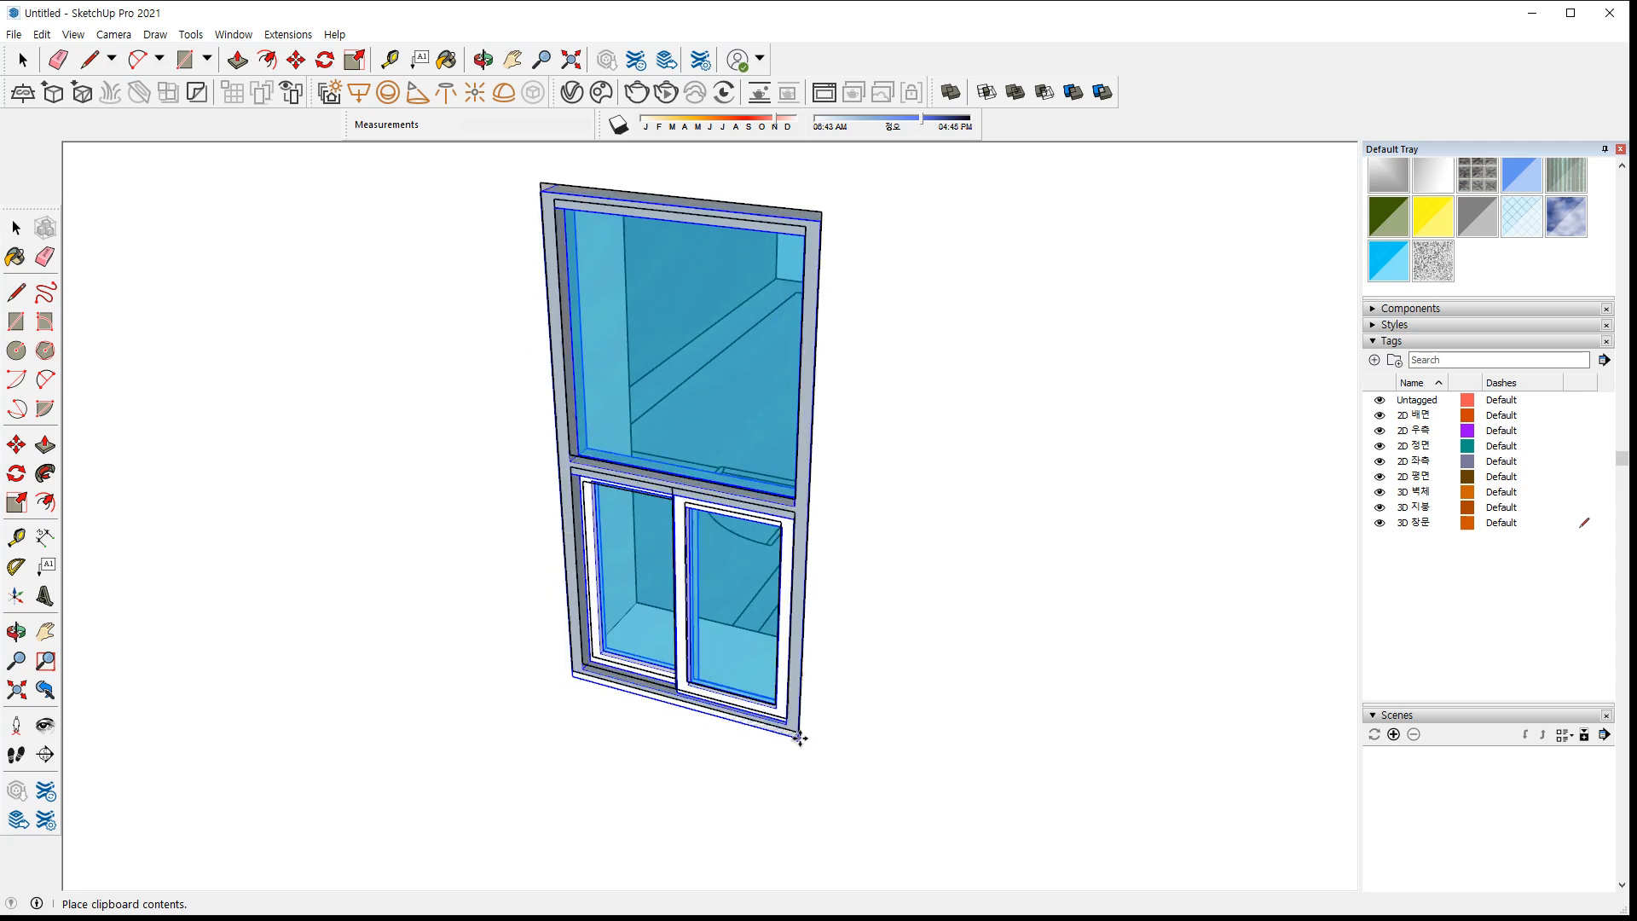
pyautogui.click(799, 737)
pyautogui.click(572, 674)
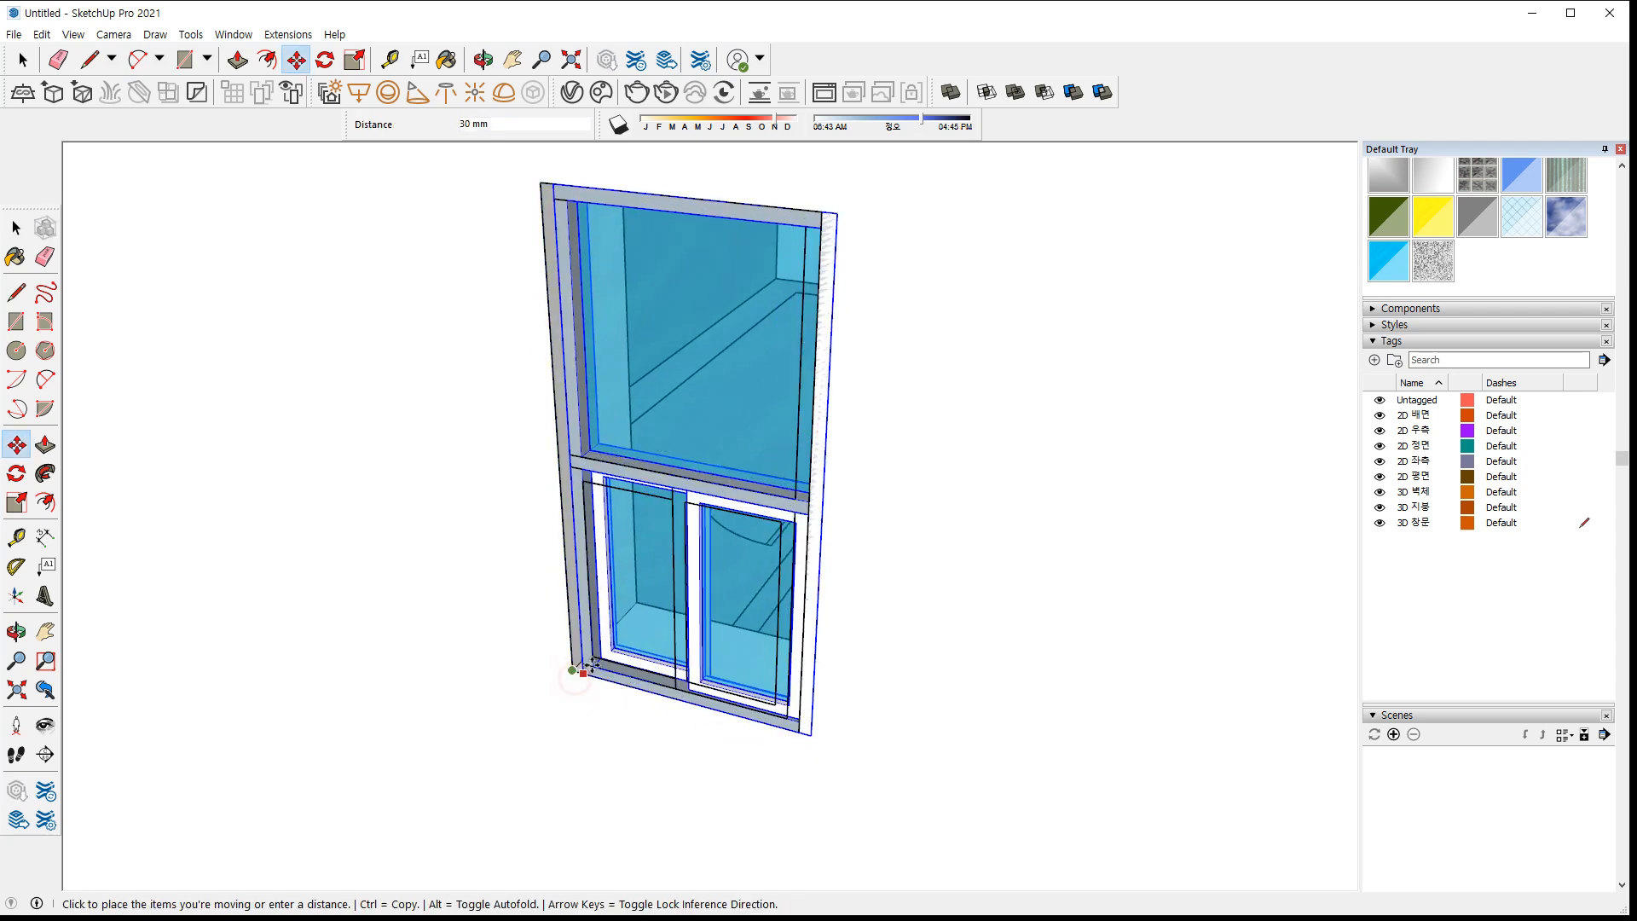
pyautogui.press('Return')
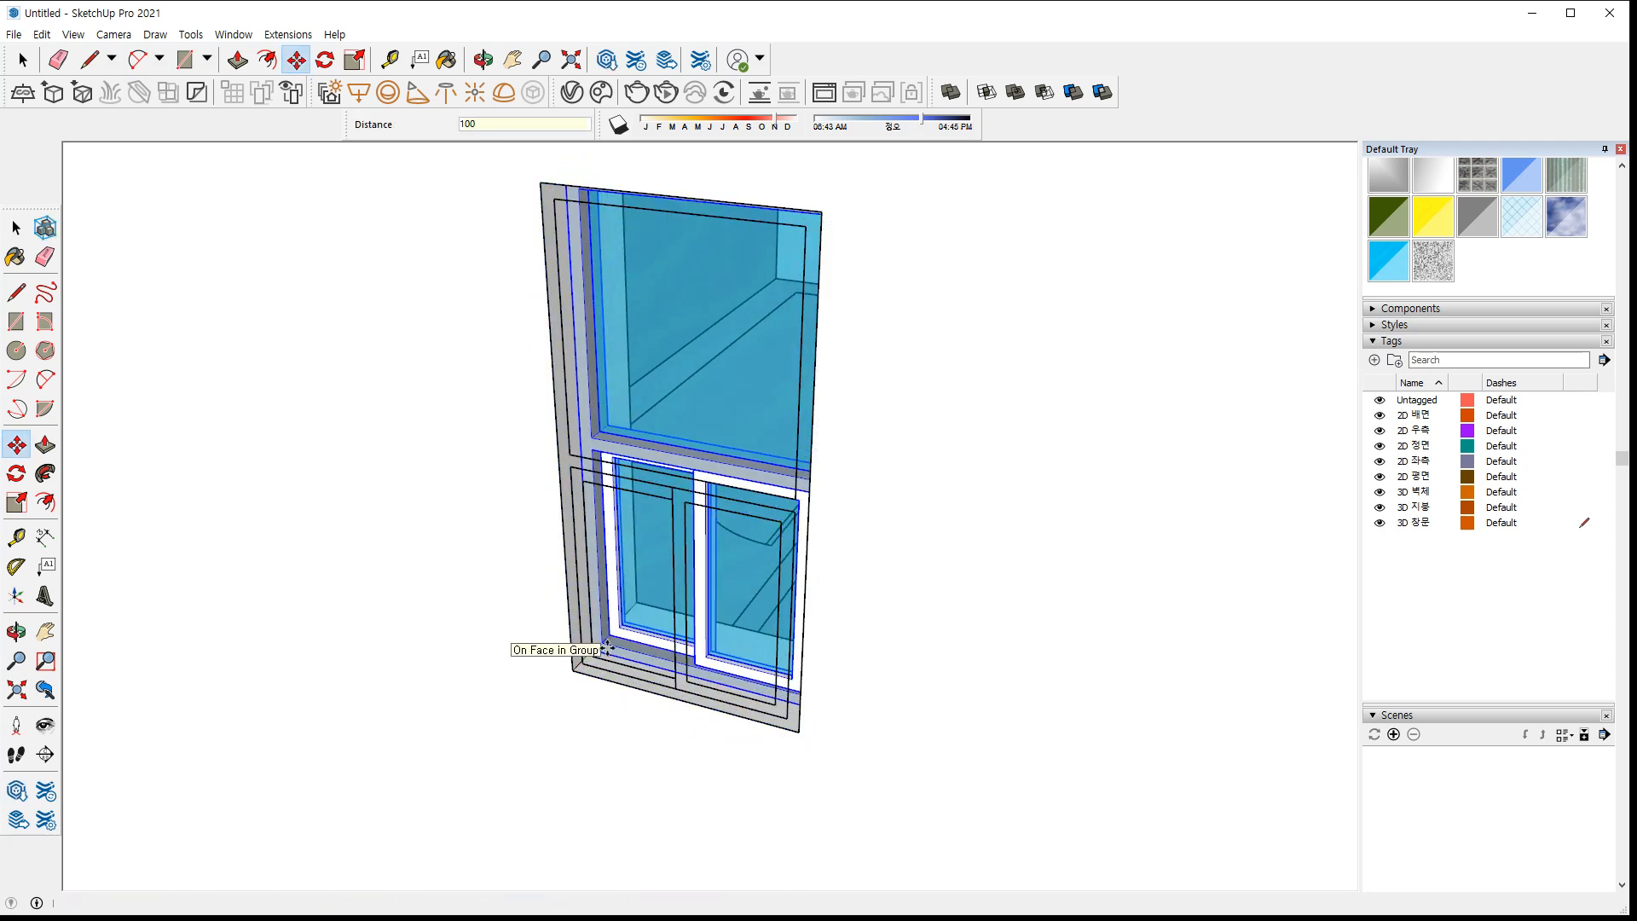
# Paste the window into a narrow opening in the column nearest the side wall's edge and set it 100 mm back
pyautogui.scroll(-3, 577, 672)
pyautogui.keyDown('shift'); pyautogui.moveTo(502, 703); pyautogui.dragTo(744, 844, button='middle'); pyautogui.keyUp('shift')
pyautogui.scroll(2, 514, 552)
pyautogui.scroll(2, 525, 544)
pyautogui.hotkey('ctrl', 'v')
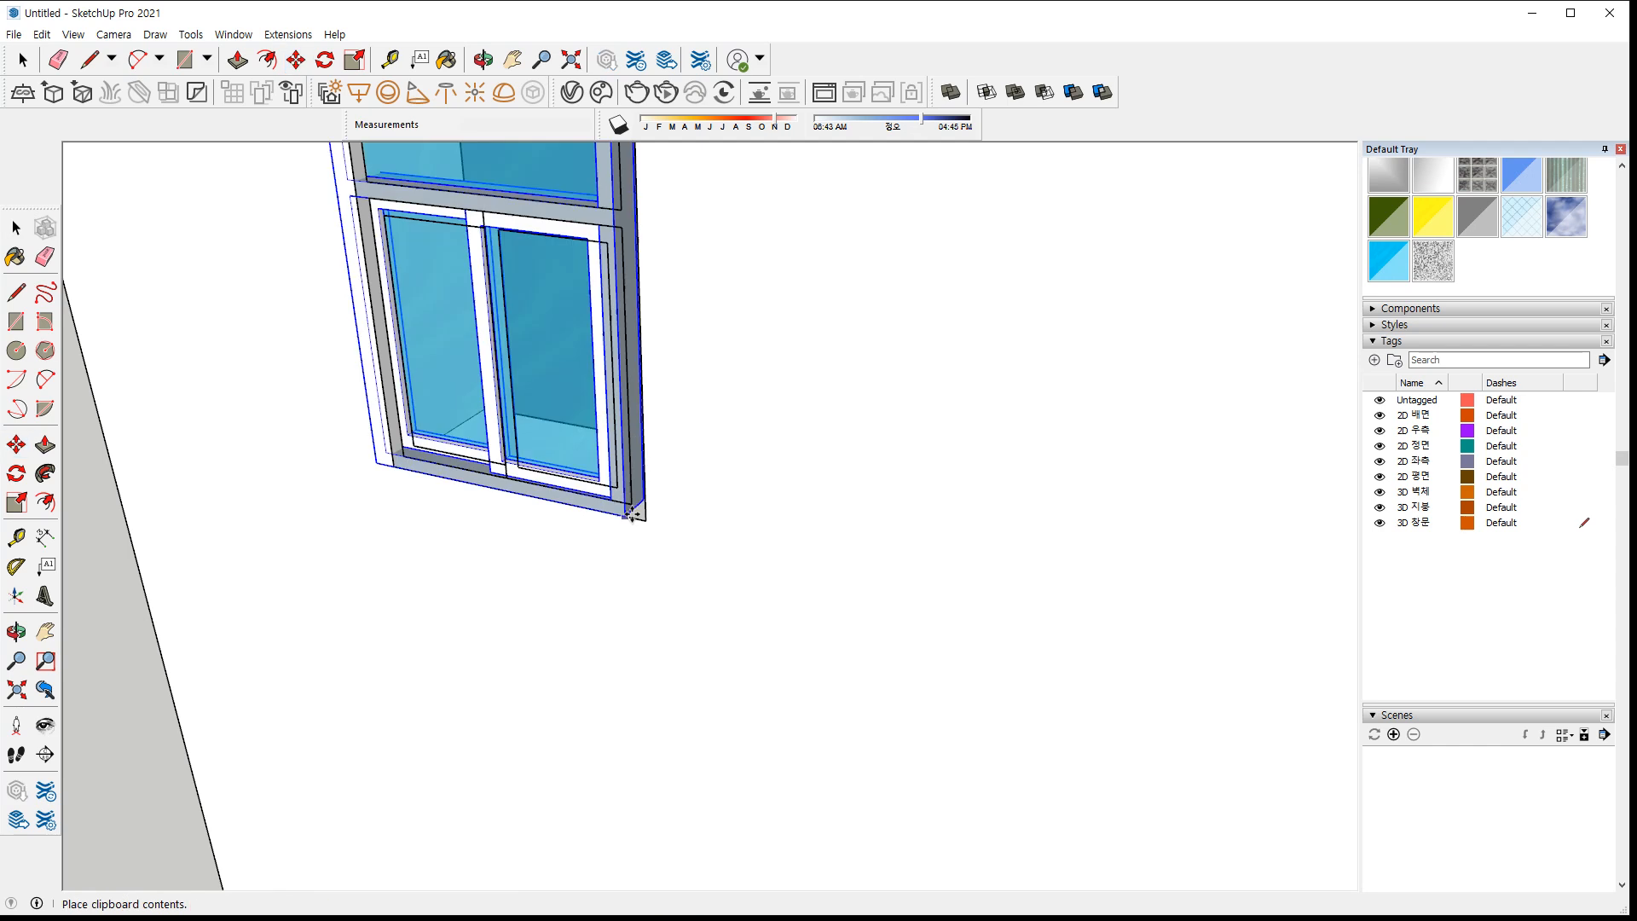
pyautogui.click(646, 516)
pyautogui.scroll(2, 387, 469)
pyautogui.click(386, 469)
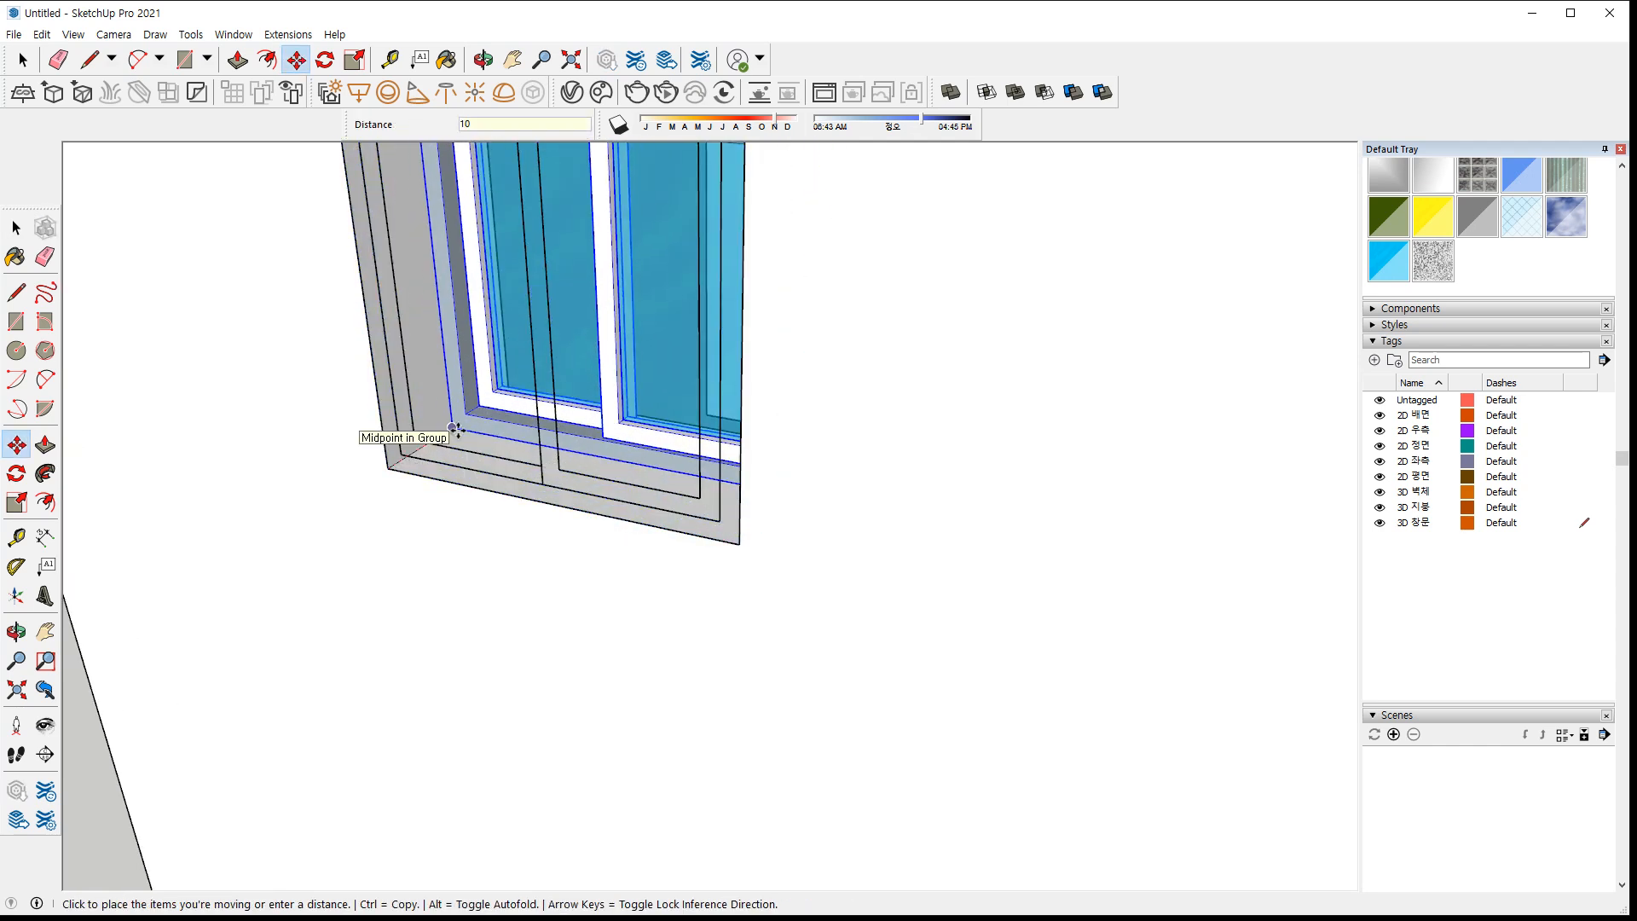
pyautogui.click(456, 431)
# Paste the window into the opening above in the same edge column and move it 100 mm into the wall
pyautogui.scroll(-3, 522, 558)
pyautogui.moveTo(522, 558); pyautogui.dragTo(563, 912, button='middle')
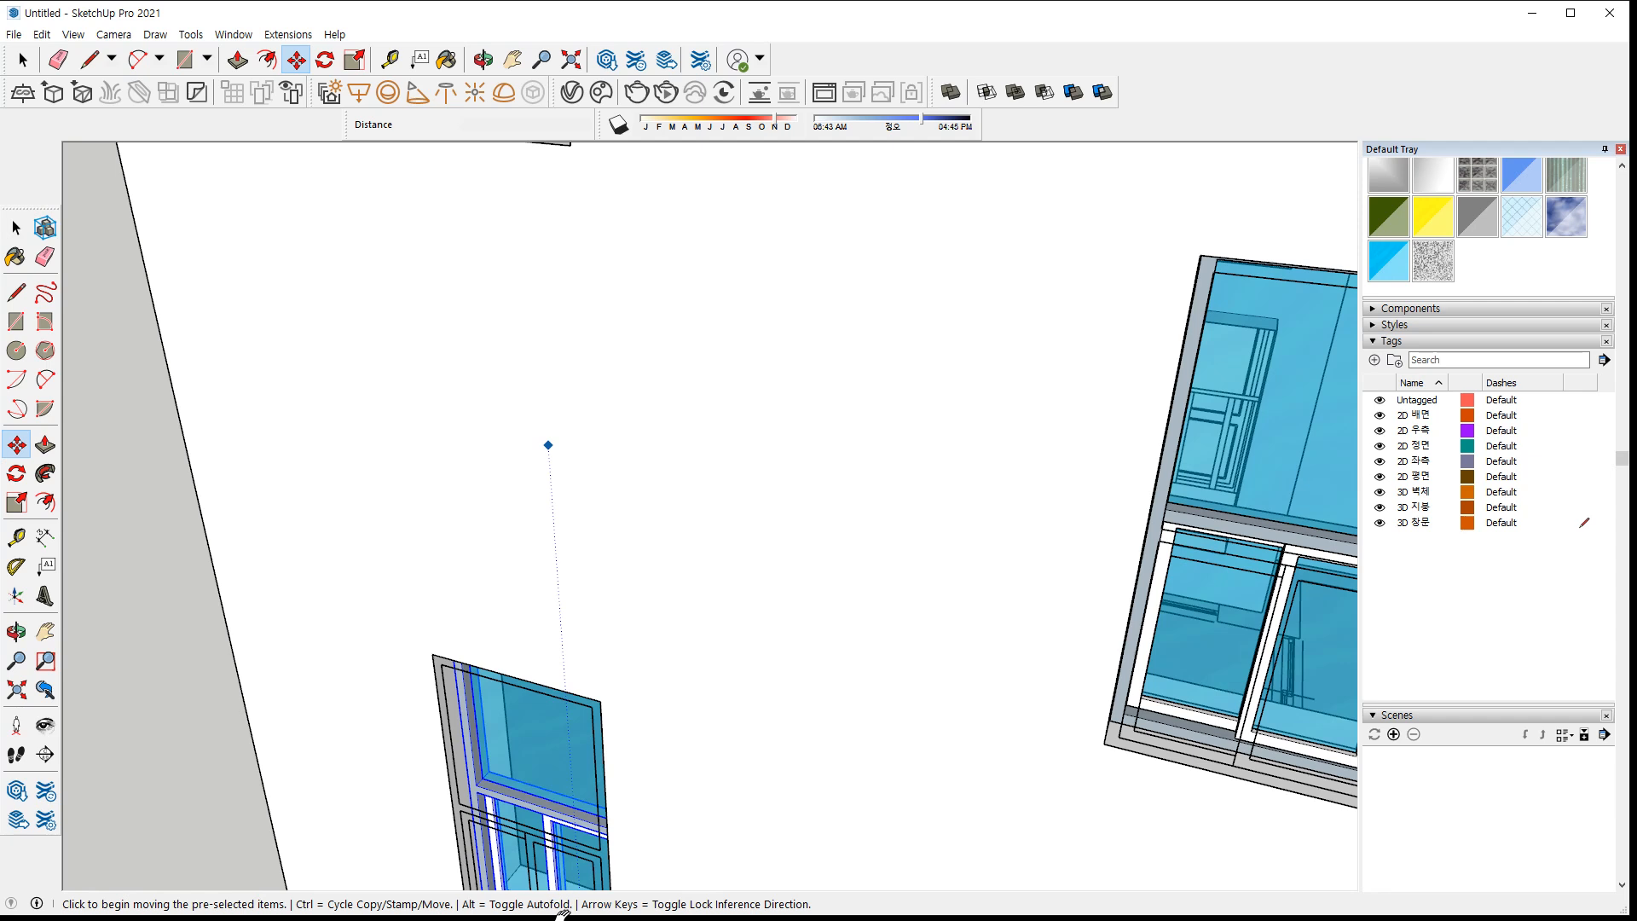
pyautogui.scroll(5, 520, 768)
pyautogui.hotkey('ctrl', 'v')
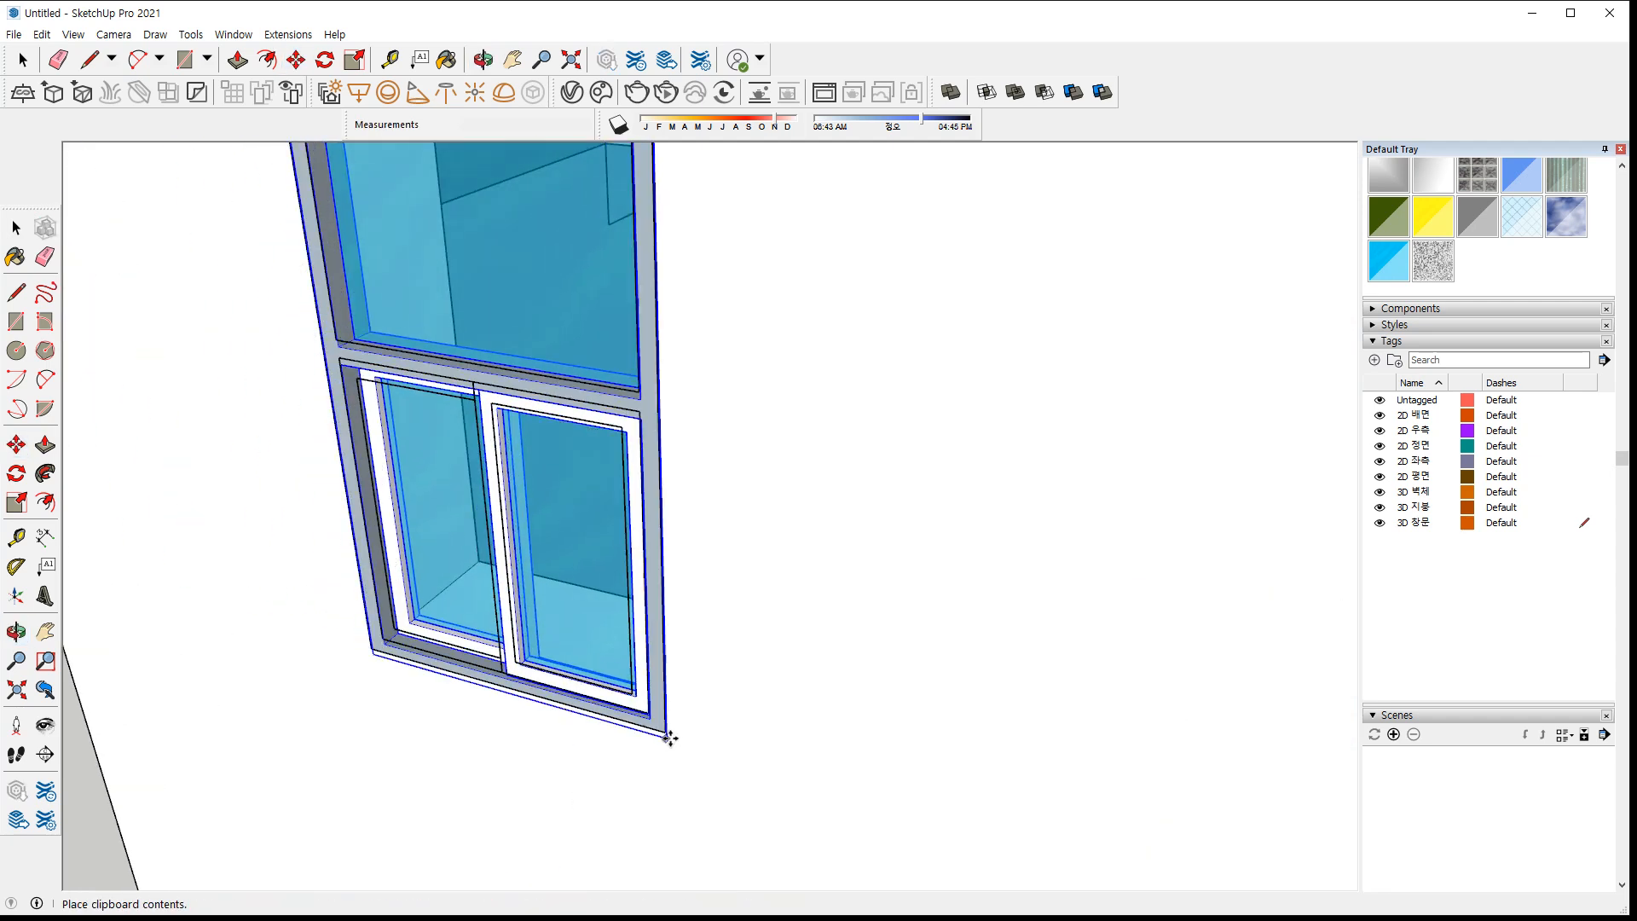
pyautogui.click(666, 733)
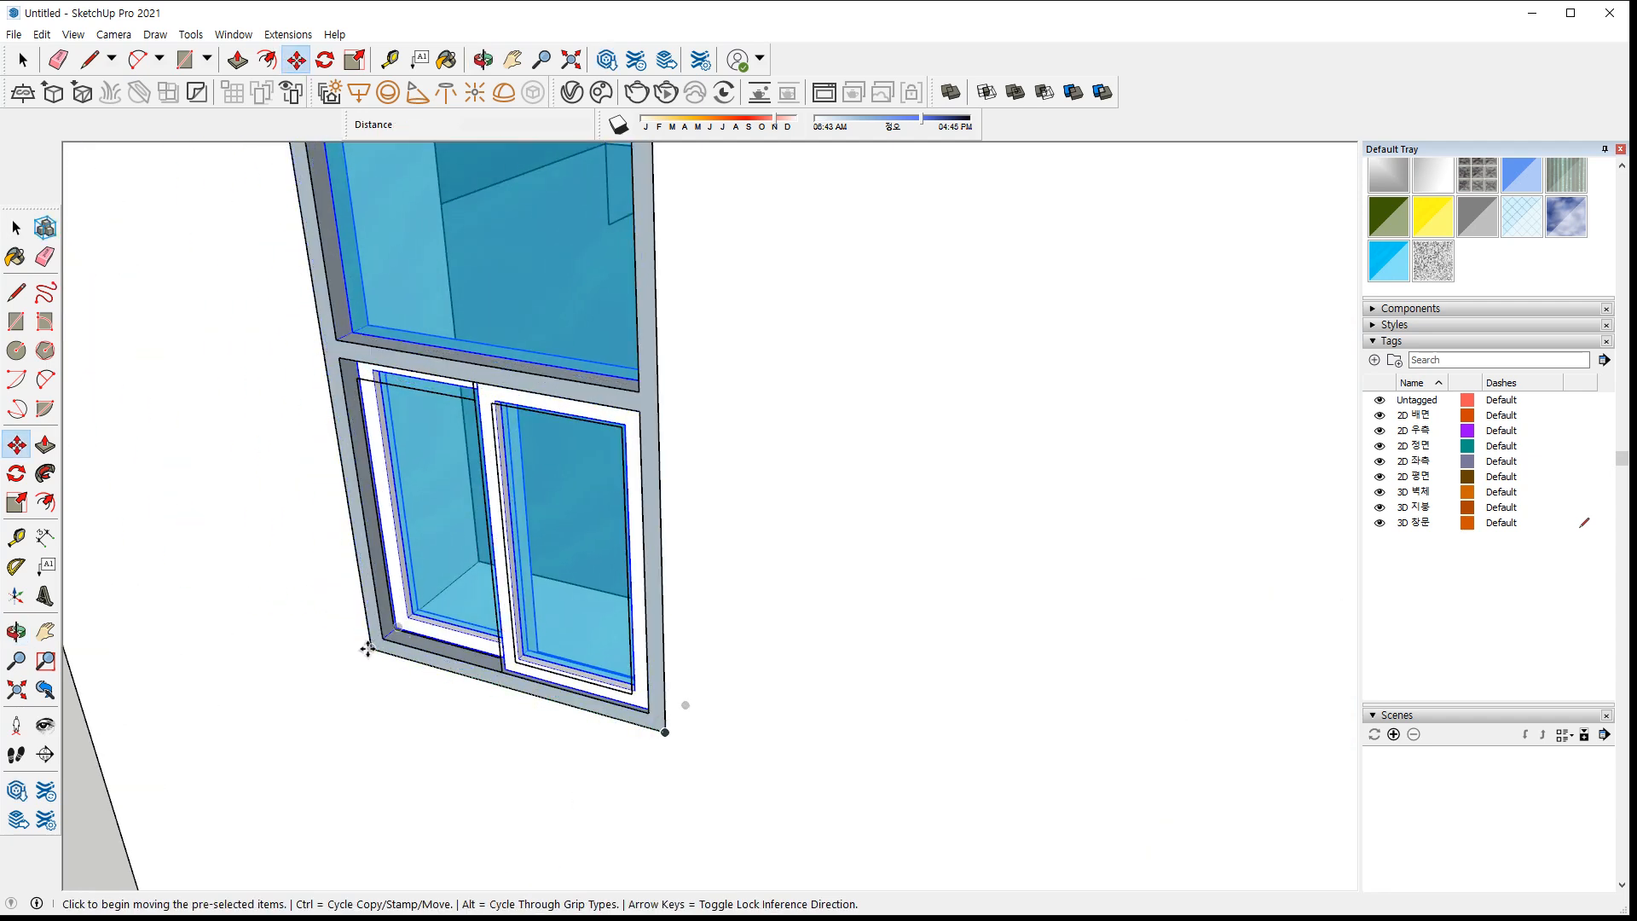
pyautogui.click(368, 649)
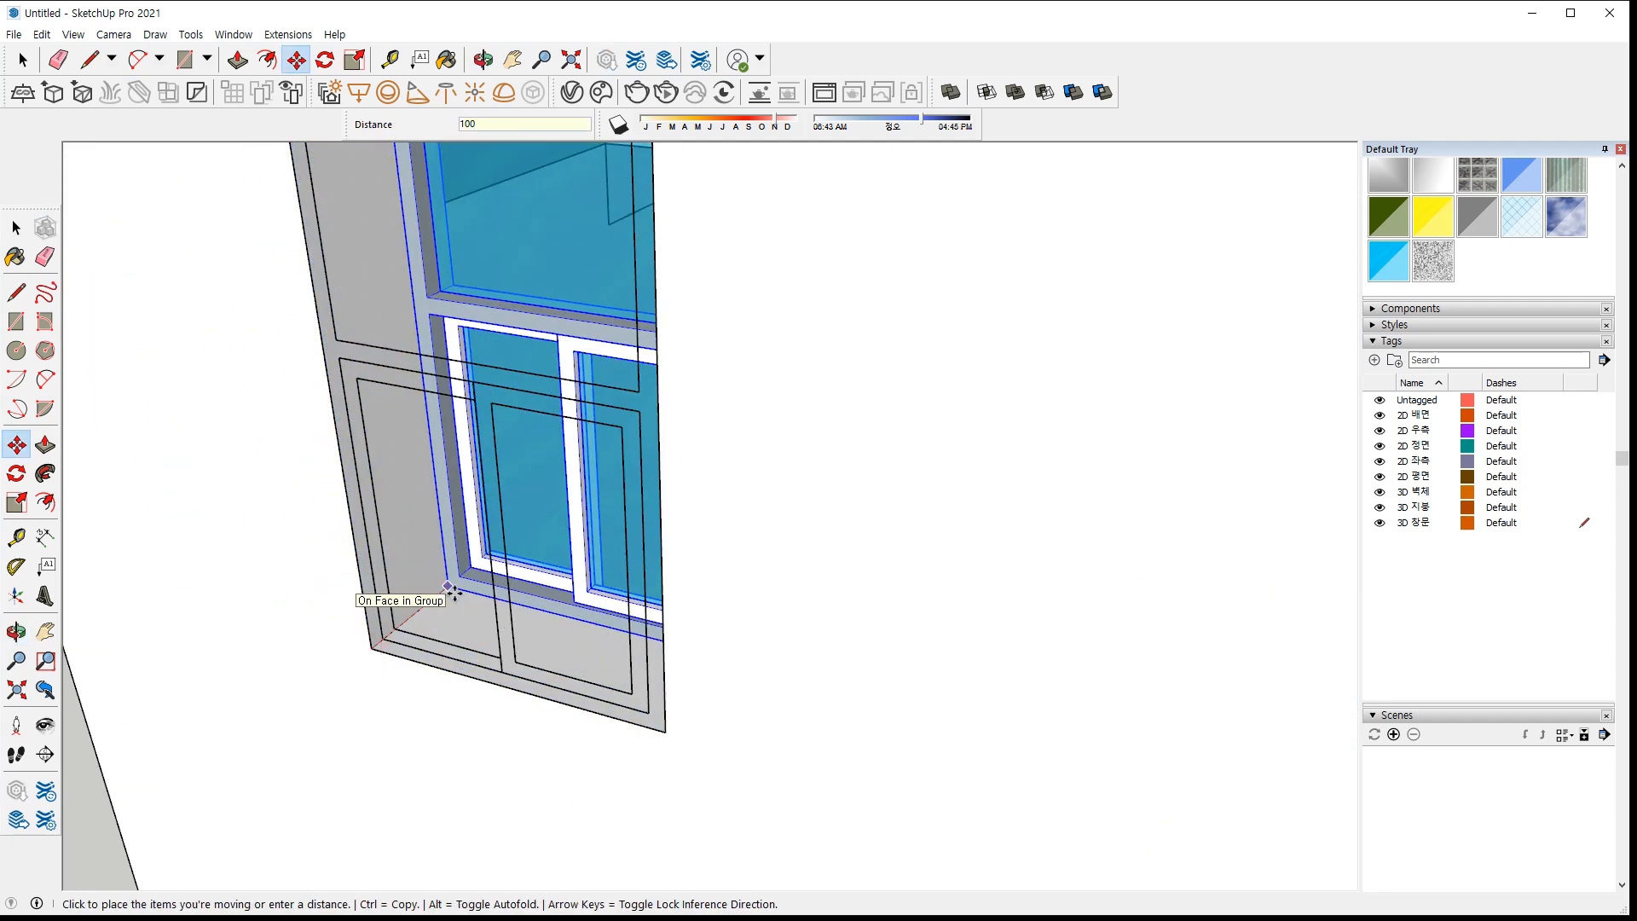
pyautogui.click(450, 588)
# Paste the window beside the narrow opening on the adjoining facade and rotate it parallel to that wall
pyautogui.scroll(-6, 497, 691)
pyautogui.moveTo(317, 696); pyautogui.dragTo(550, 678, button='middle')
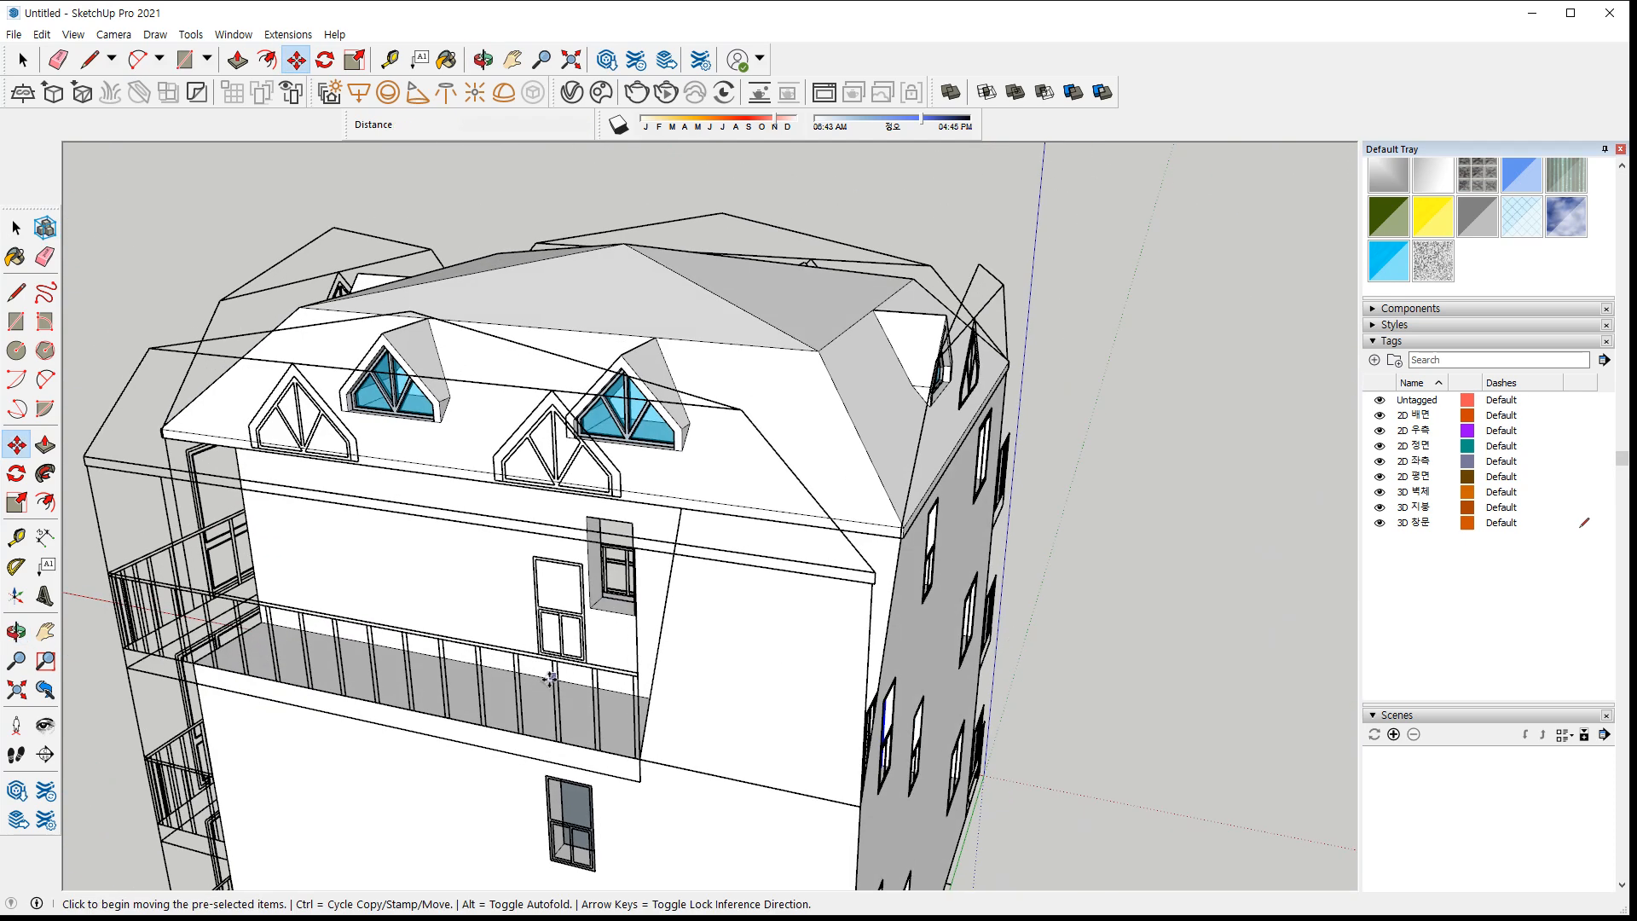
pyautogui.scroll(8, 550, 682)
pyautogui.hotkey('ctrl', 'v')
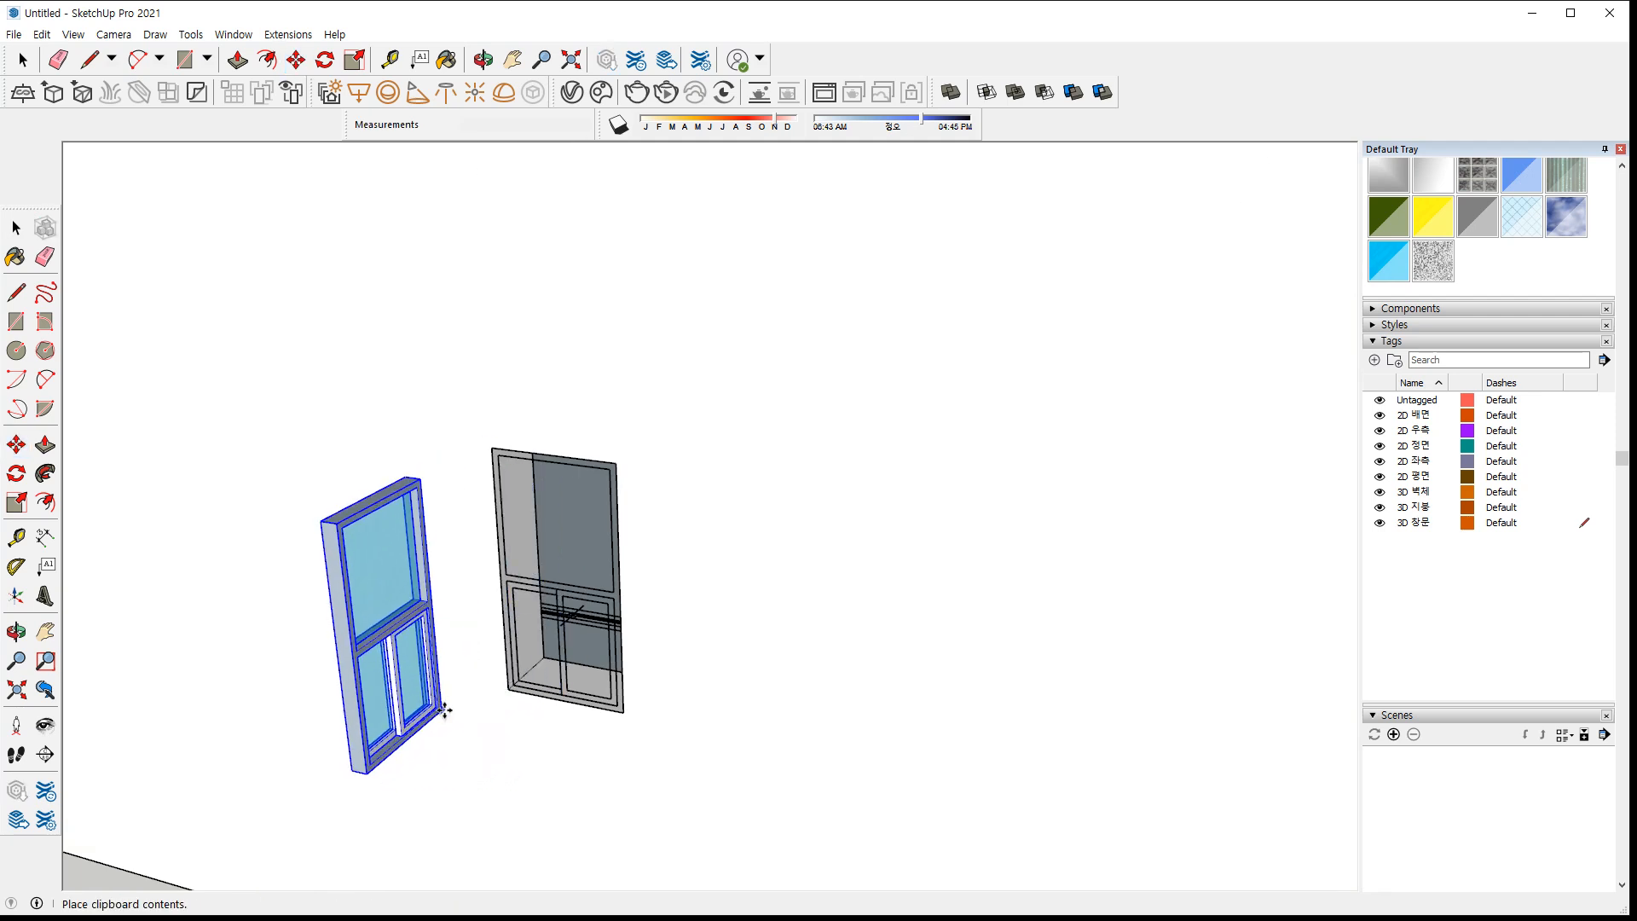
pyautogui.click(445, 709)
pyautogui.press('q')
pyautogui.scroll(1, 384, 739)
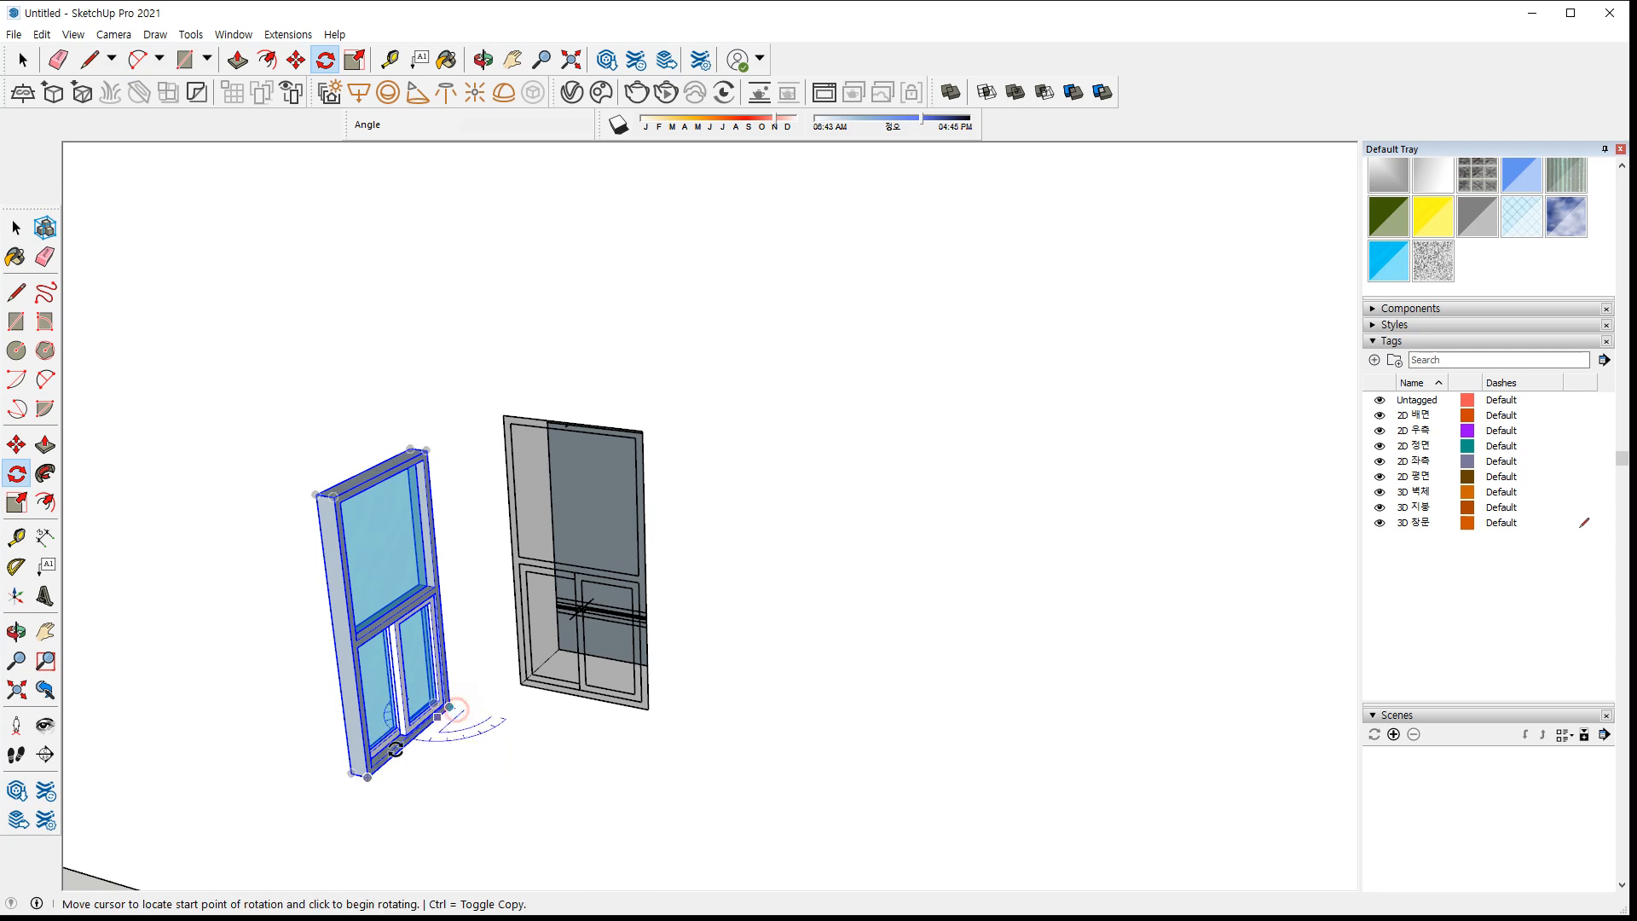
pyautogui.click(373, 771)
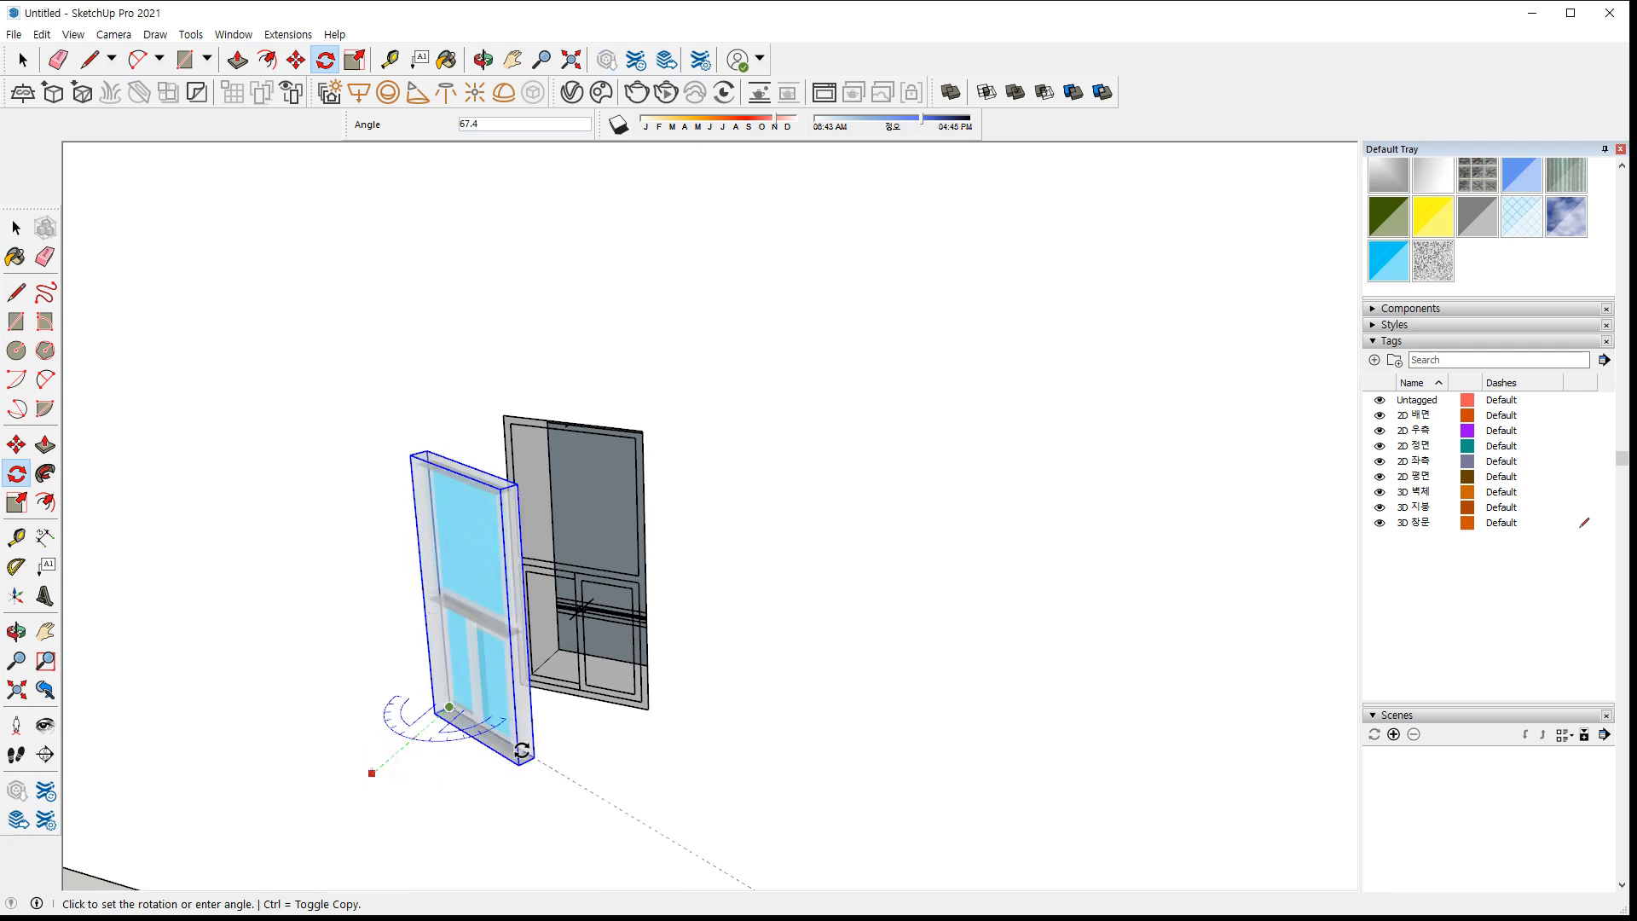
pyautogui.click(522, 750)
pyautogui.scroll(2, 453, 739)
pyautogui.press('space')
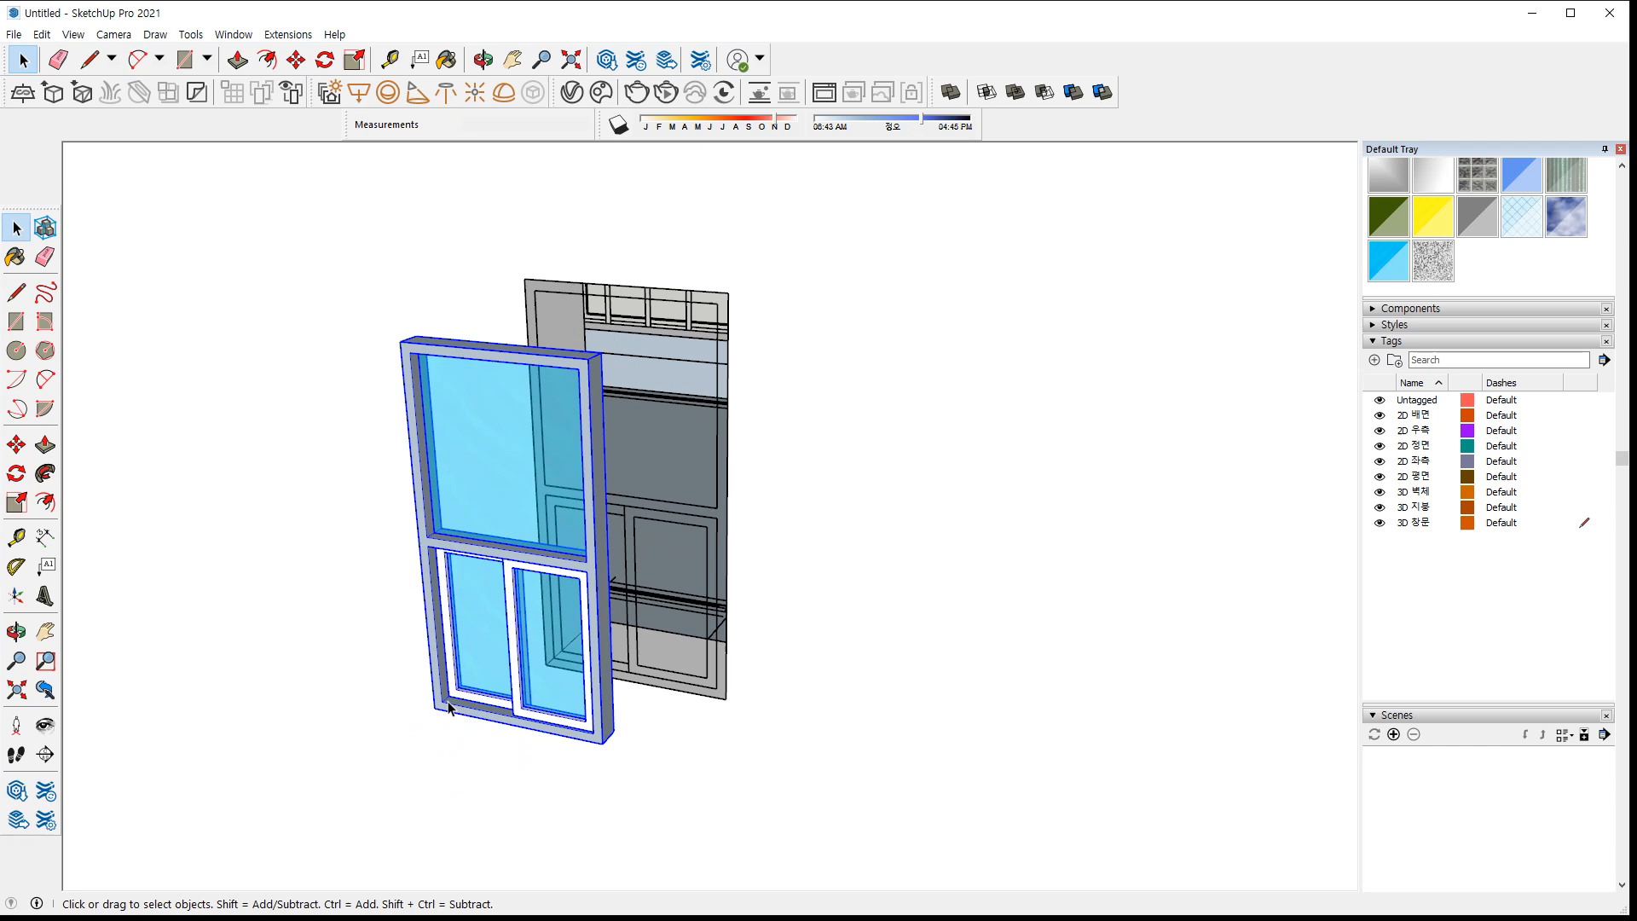
# Move the rotated window from its corner into the narrow opening on the adjoining facade and set it 100 mm back into the wall
pyautogui.click(452, 704)
pyautogui.press('m')
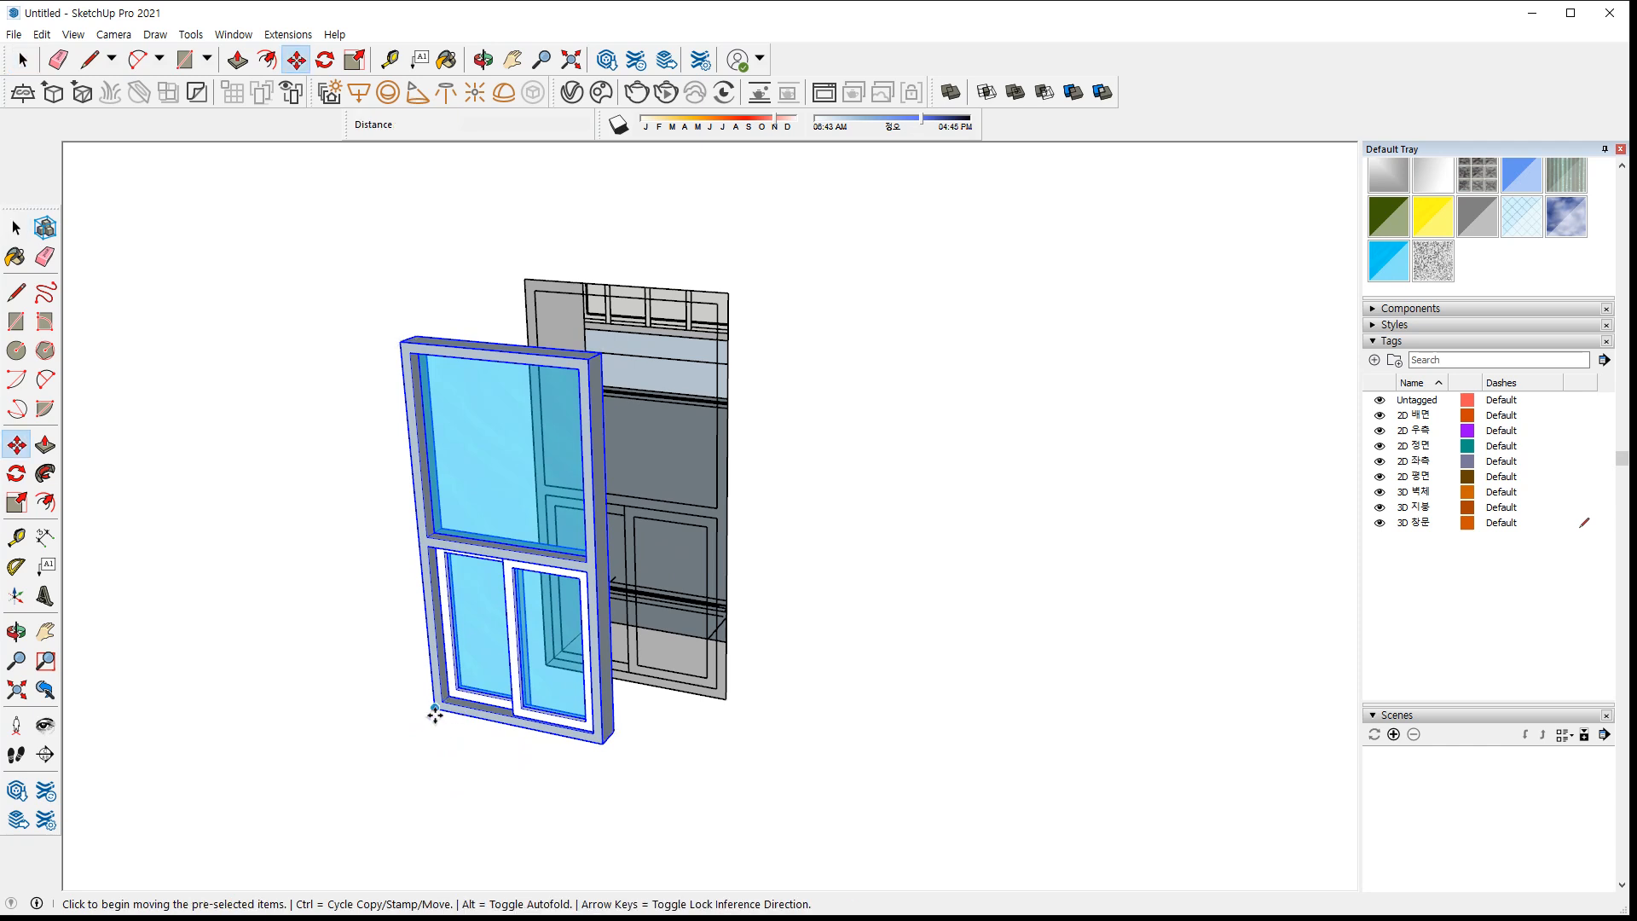
pyautogui.click(435, 708)
pyautogui.click(546, 666)
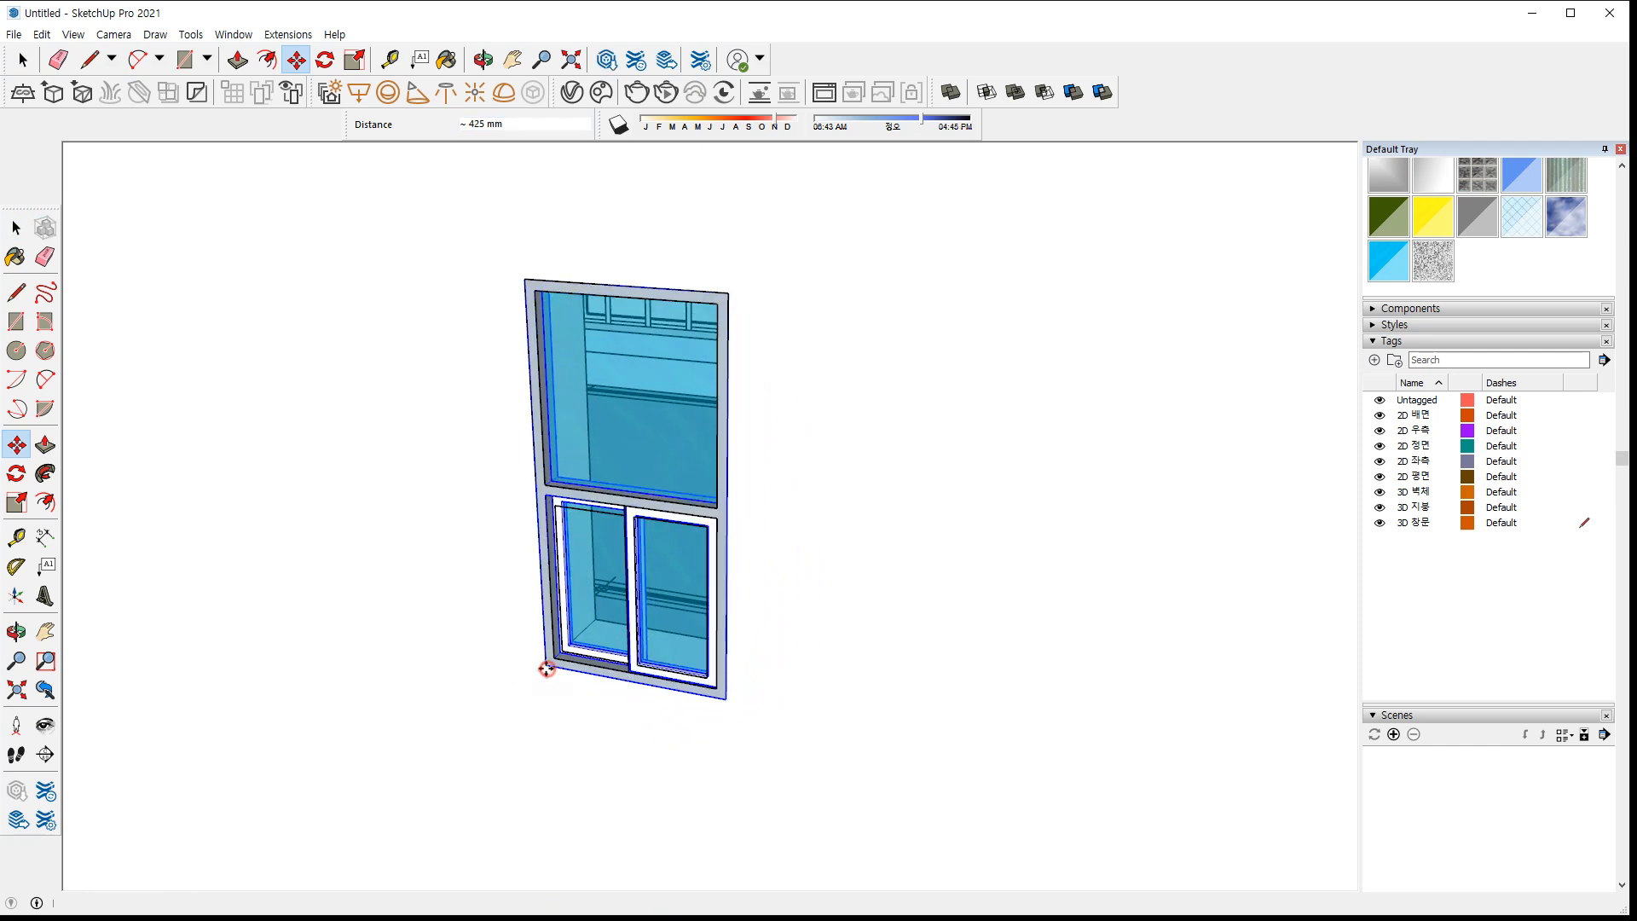
pyautogui.scroll(5, 548, 665)
pyautogui.click(546, 655)
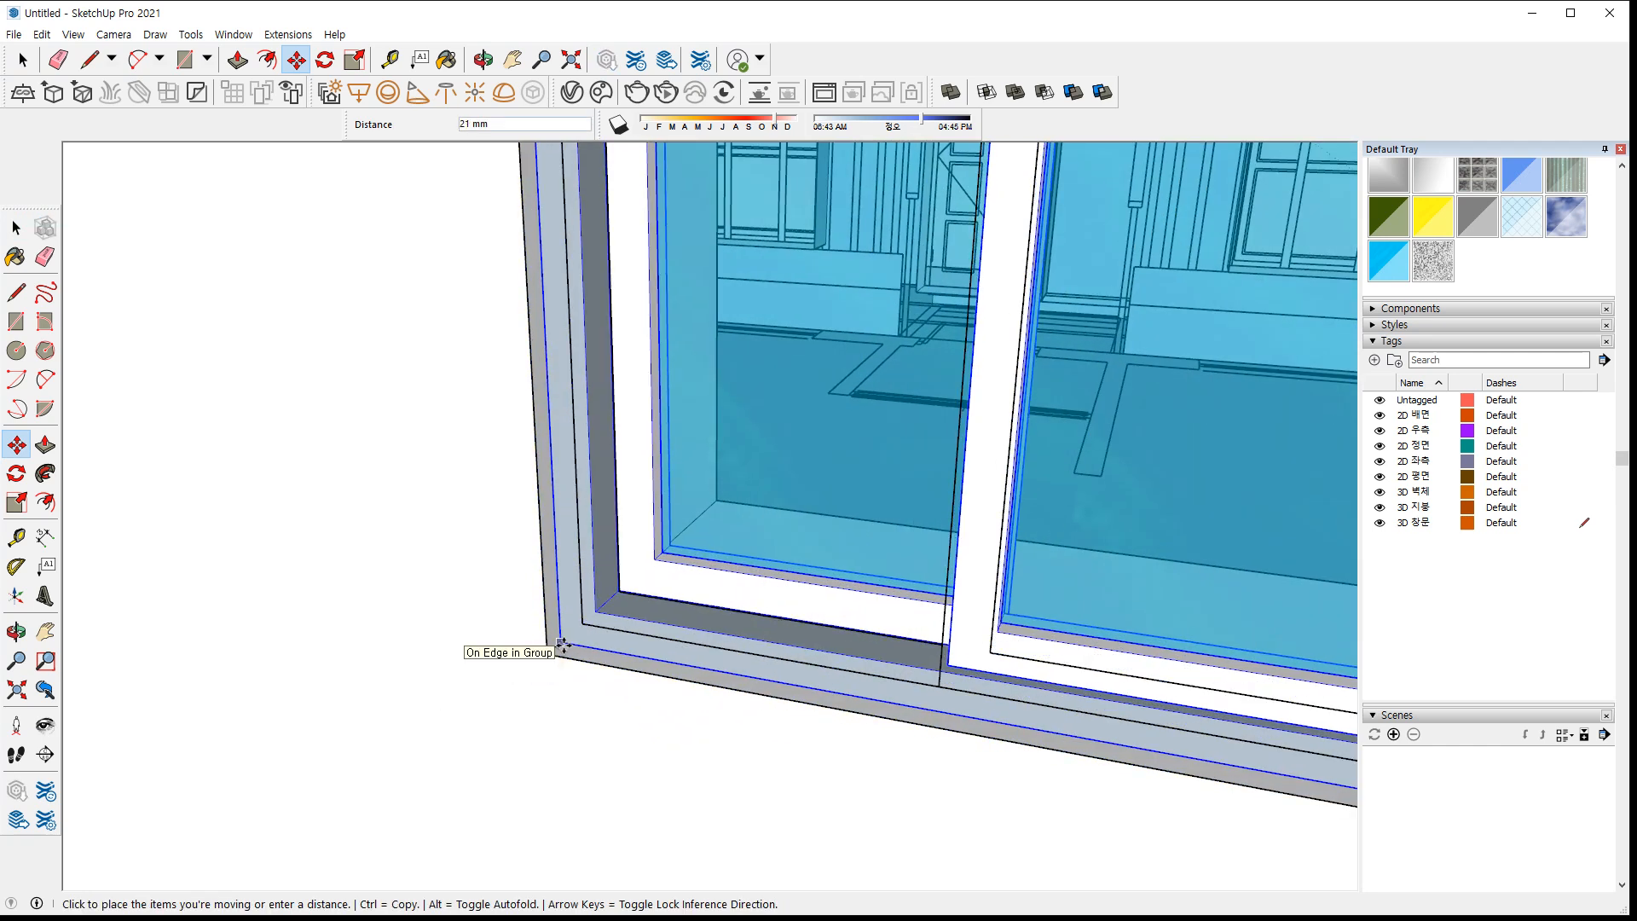
pyautogui.press('Return')
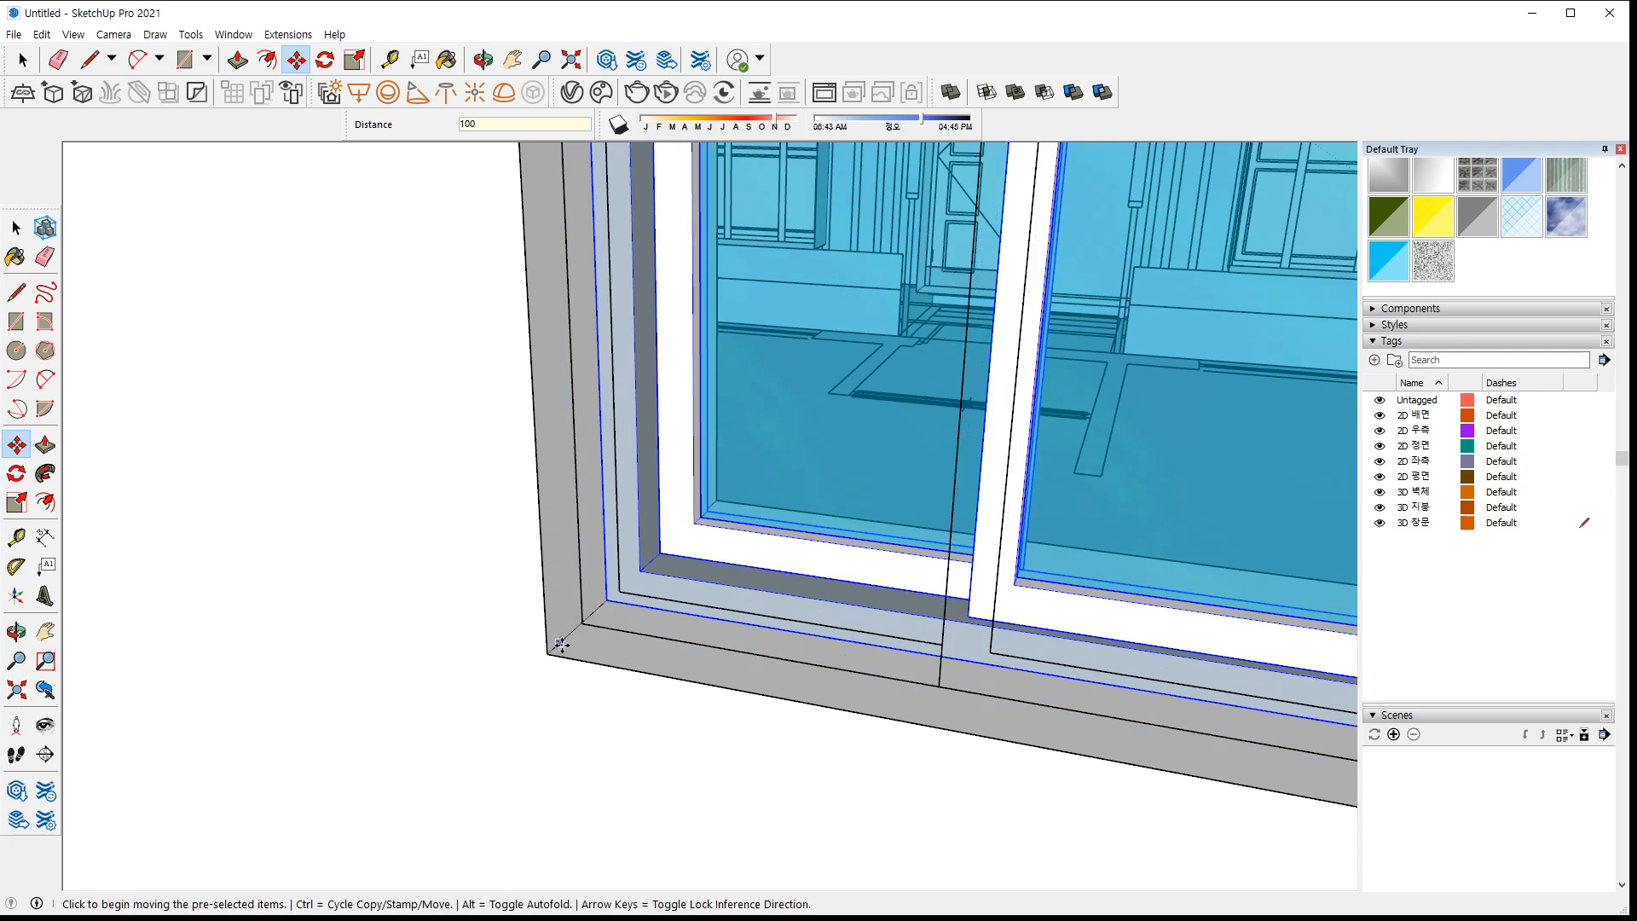
pyautogui.scroll(-8, 564, 648)
pyautogui.moveTo(566, 764); pyautogui.dragTo(486, 480, button='middle')
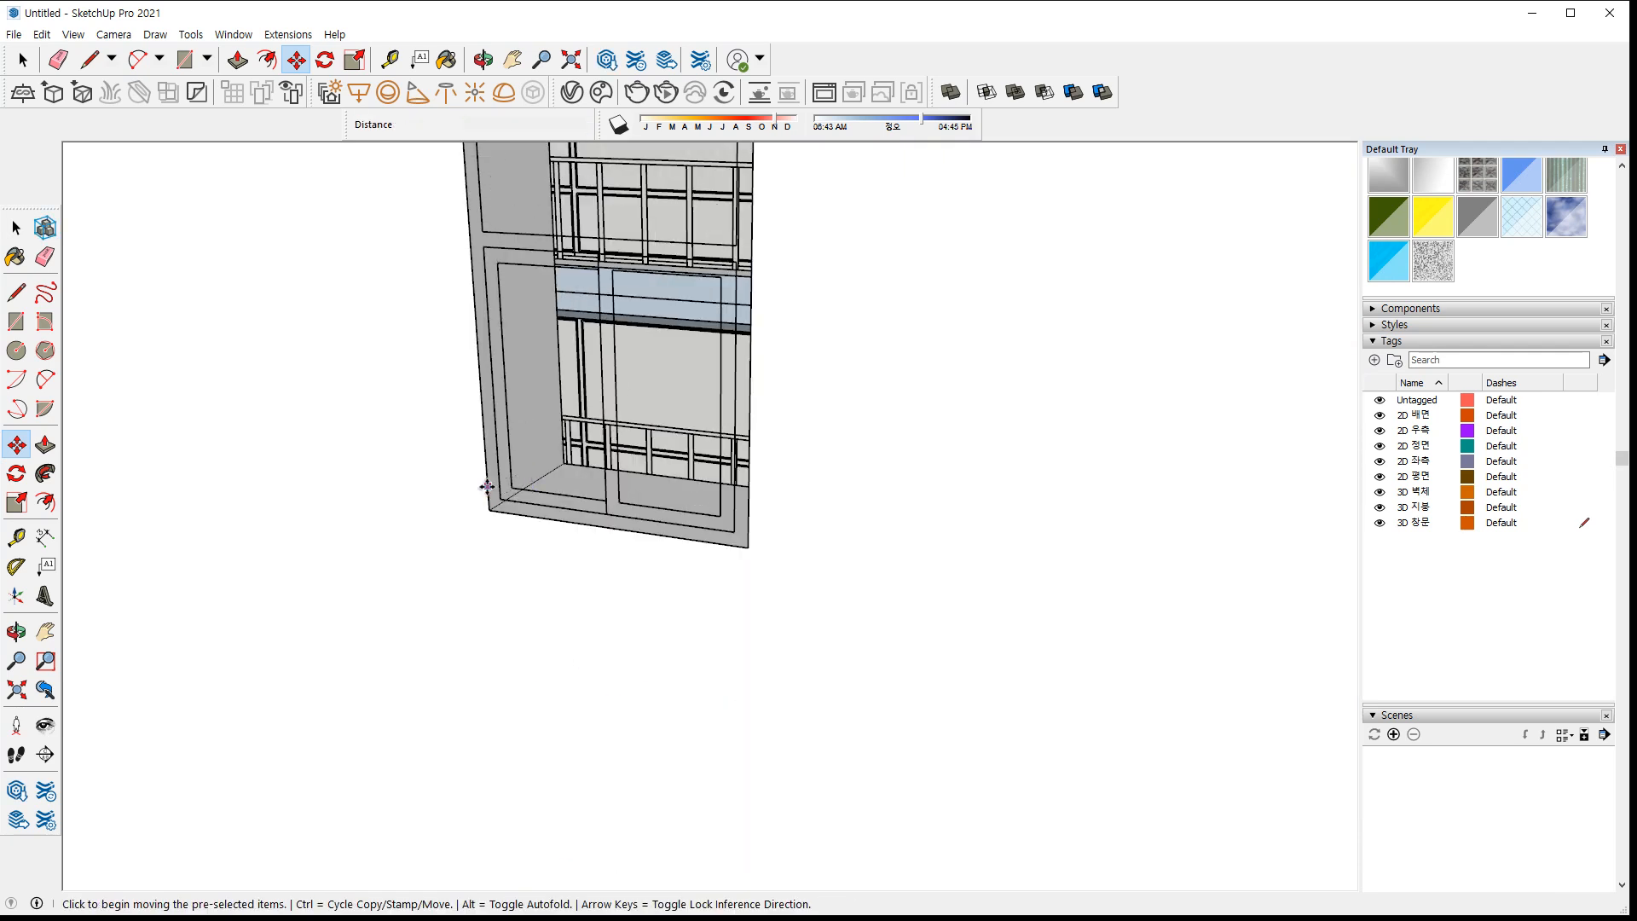
# Paste the window into another narrow opening of the same facade, push it back into the wall and adjust its corner position
pyautogui.hotkey('ctrl', 'v')
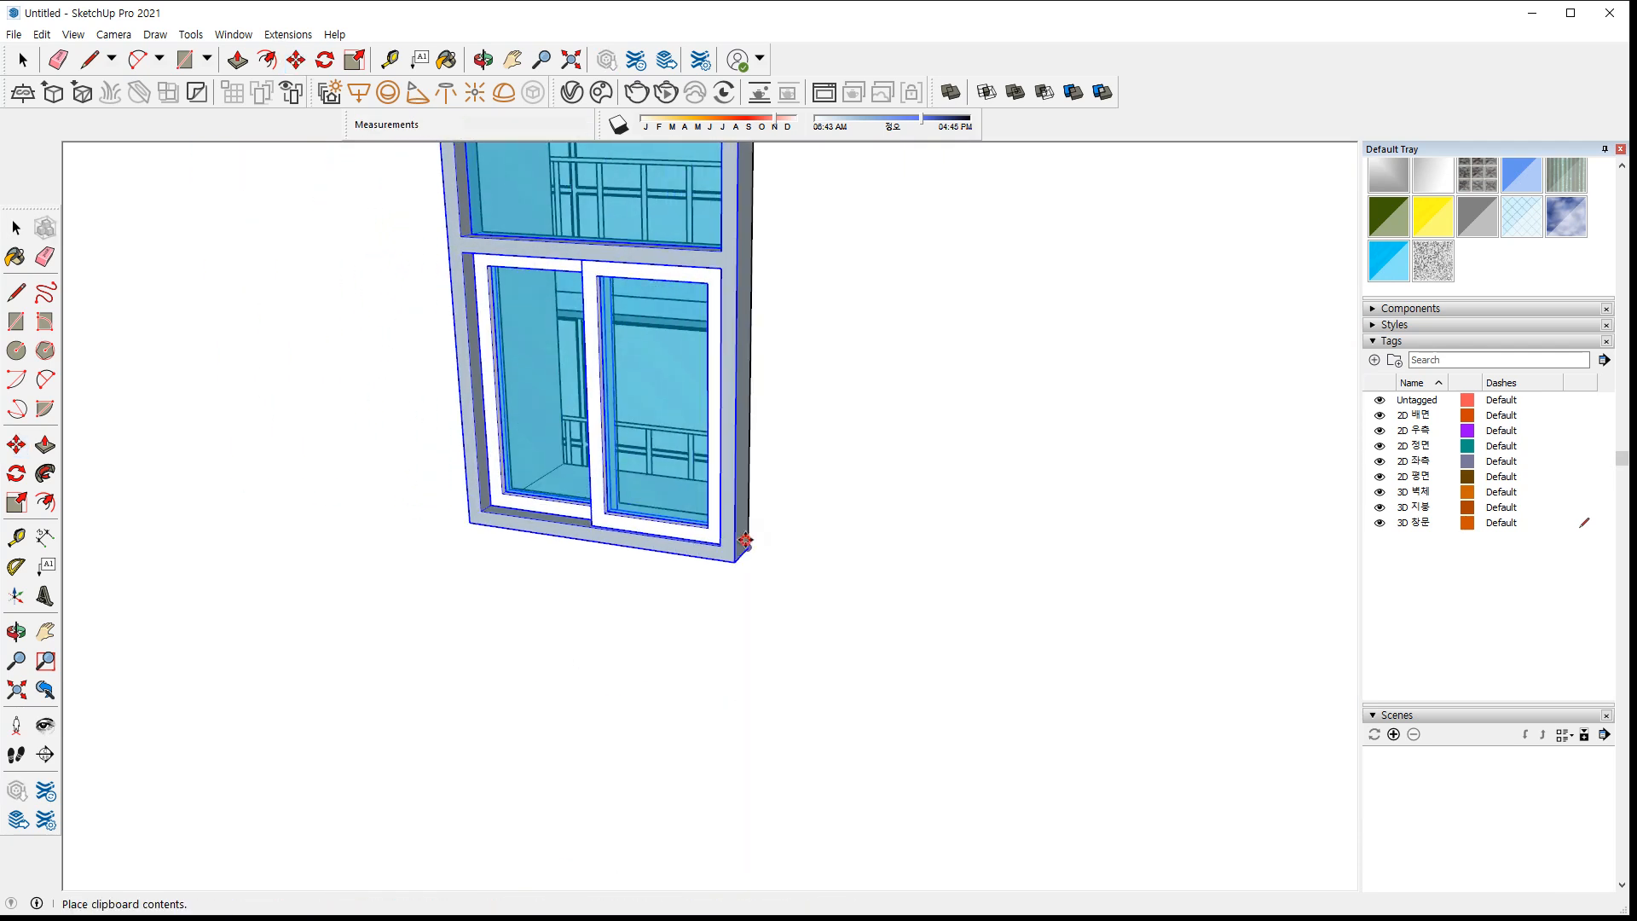
pyautogui.click(745, 539)
pyautogui.scroll(2, 477, 521)
pyautogui.click(437, 526)
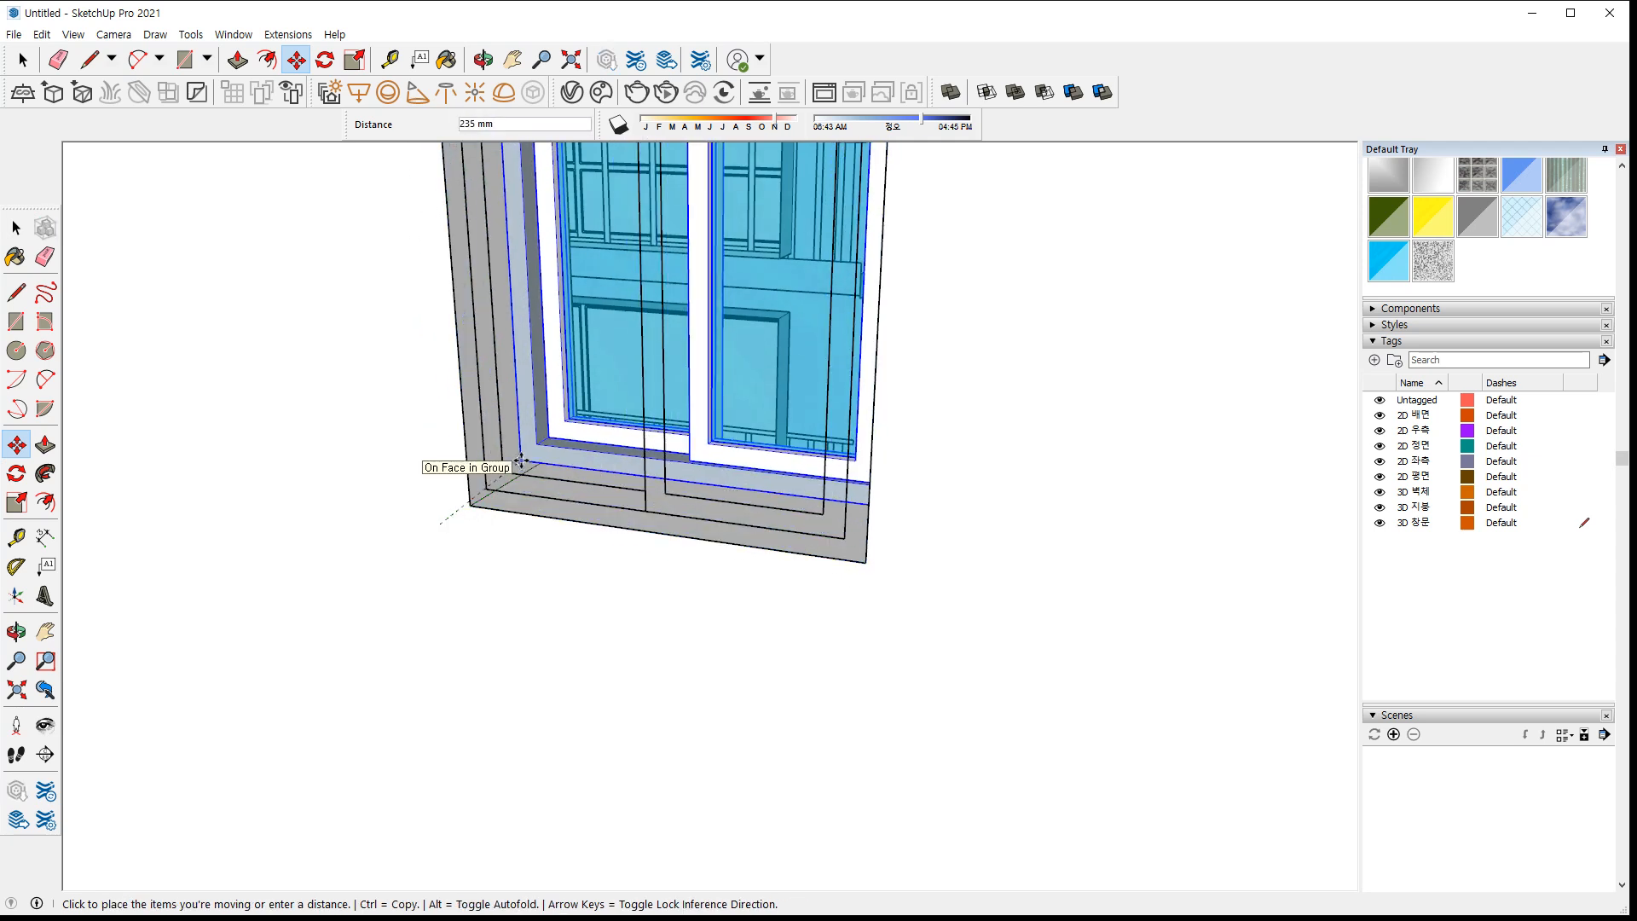
pyautogui.press('Return')
pyautogui.scroll(-3, 421, 509)
pyautogui.moveTo(420, 508); pyautogui.dragTo(478, 512, button='middle')
pyautogui.scroll(2, 354, 474)
pyautogui.scroll(3, 353, 448)
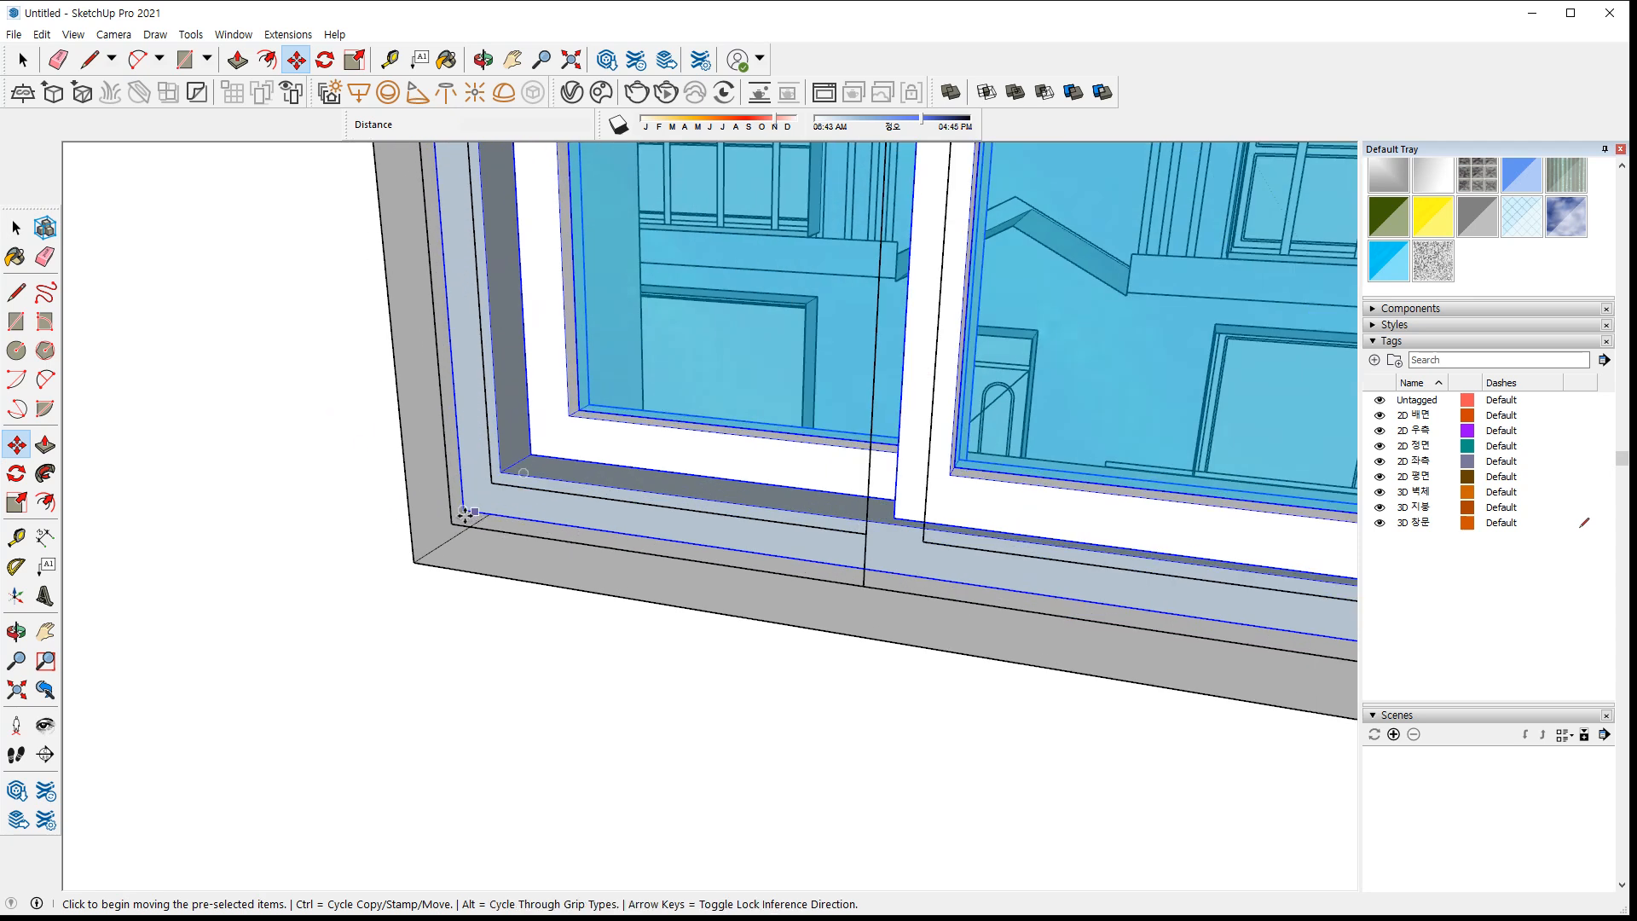
pyautogui.click(460, 515)
pyautogui.click(464, 553)
pyautogui.scroll(-7, 384, 468)
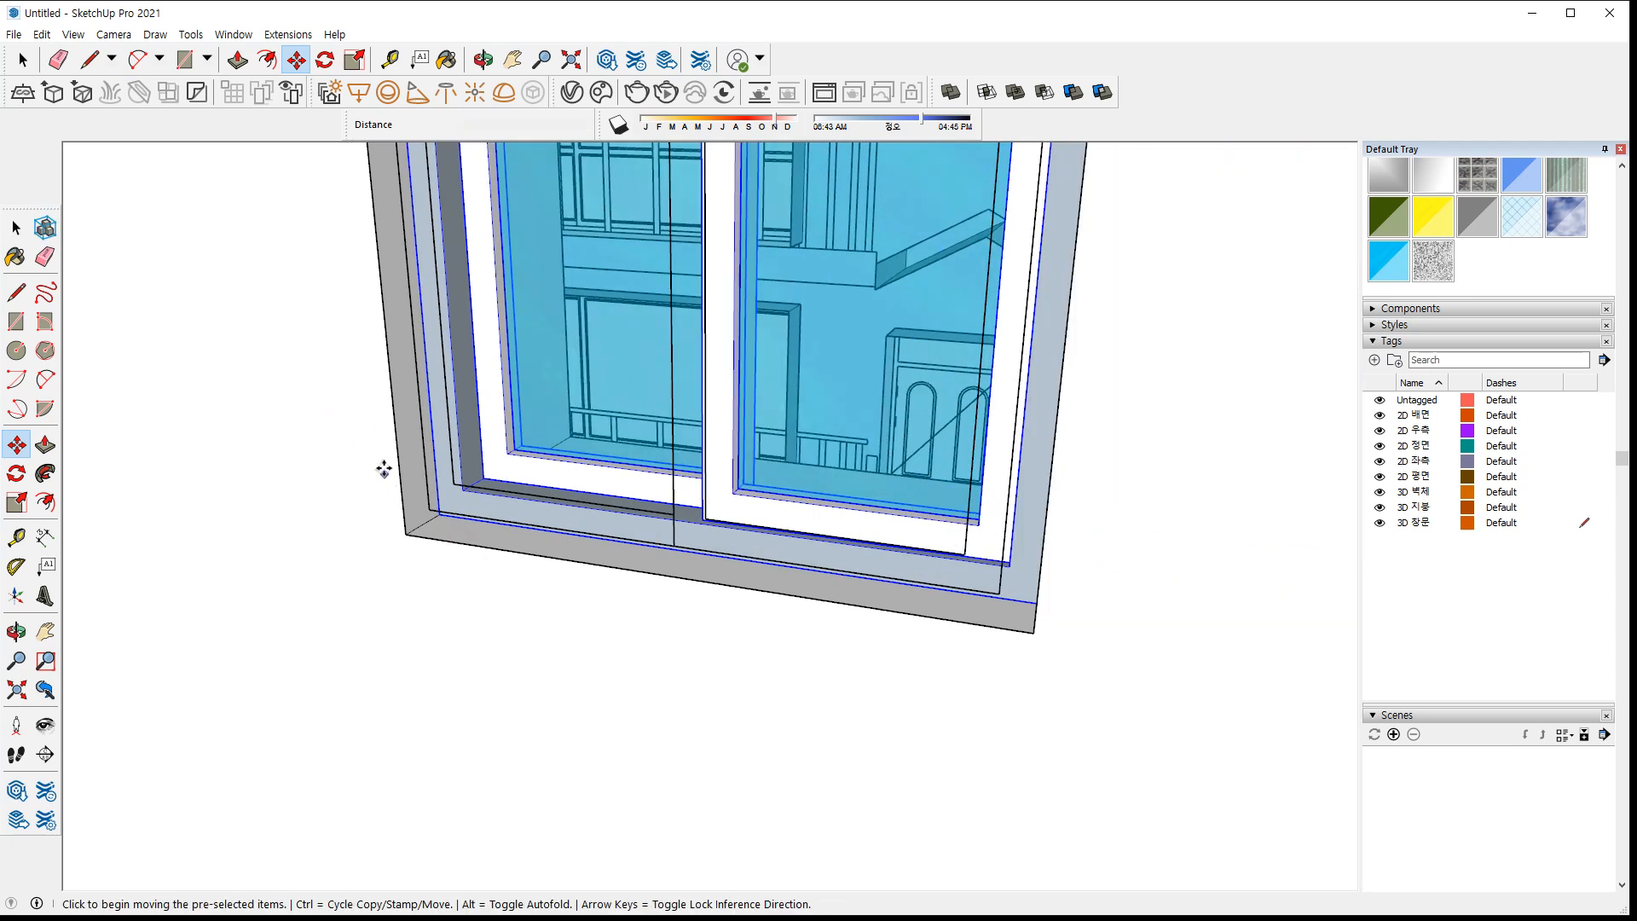
# Paste the window into the top-floor opening above the railing lines and move it inward from its lower corner
pyautogui.keyDown('shift'); pyautogui.moveTo(388, 262); pyautogui.dragTo(460, 749, button='middle'); pyautogui.keyUp('shift')
pyautogui.scroll(-4, 464, 751)
pyautogui.scroll(10, 682, 473)
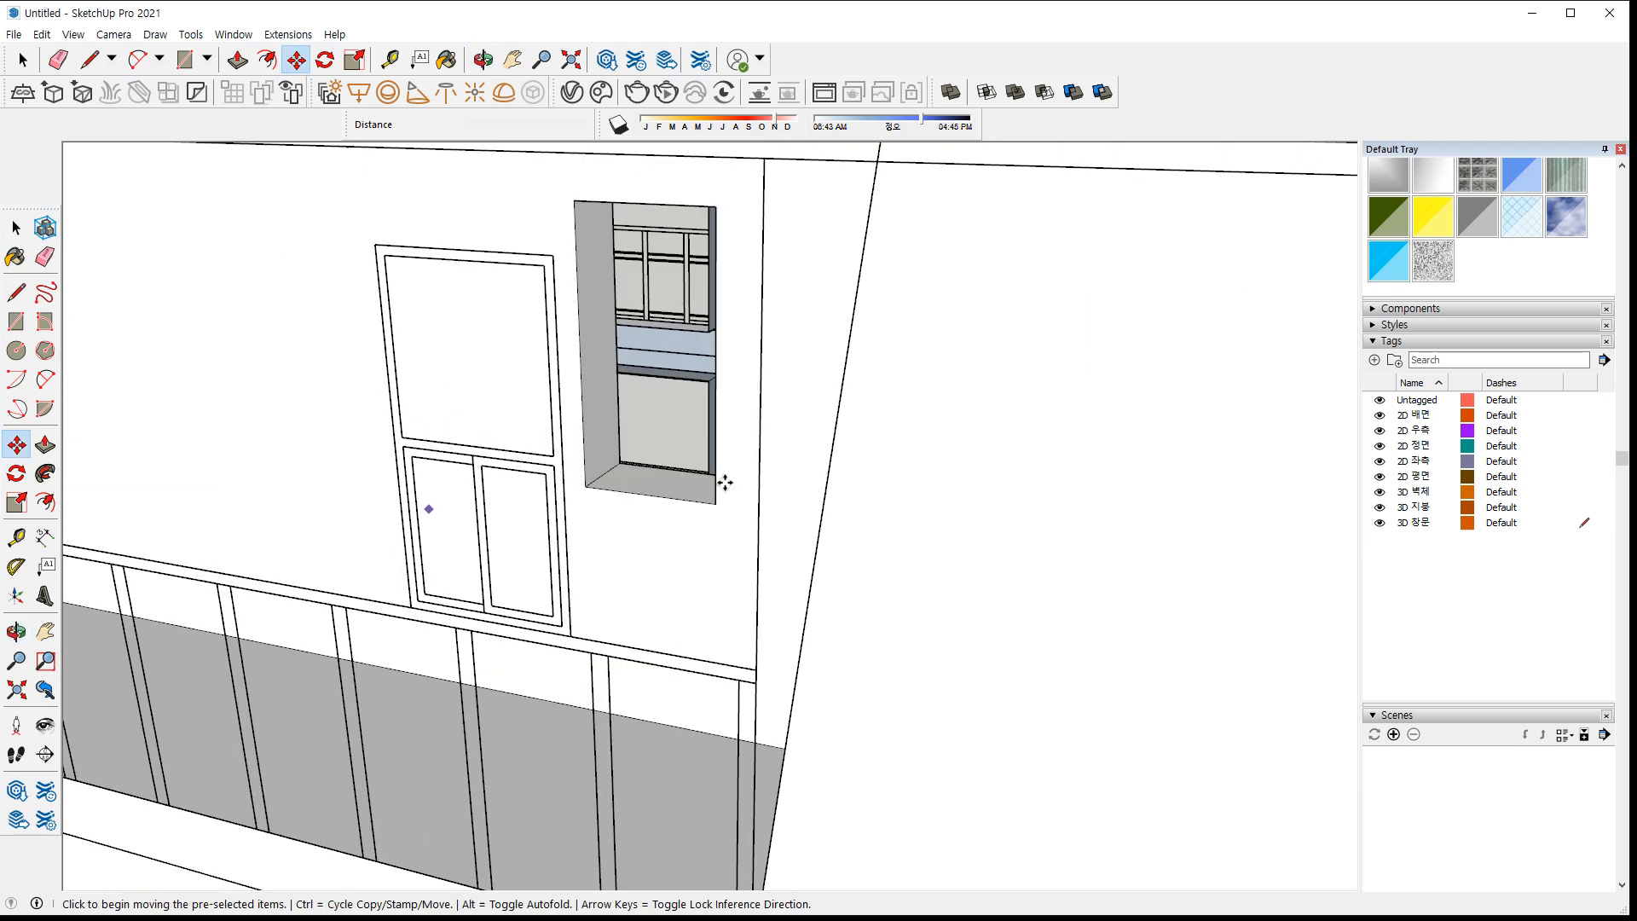
pyautogui.hotkey('ctrl', 'v')
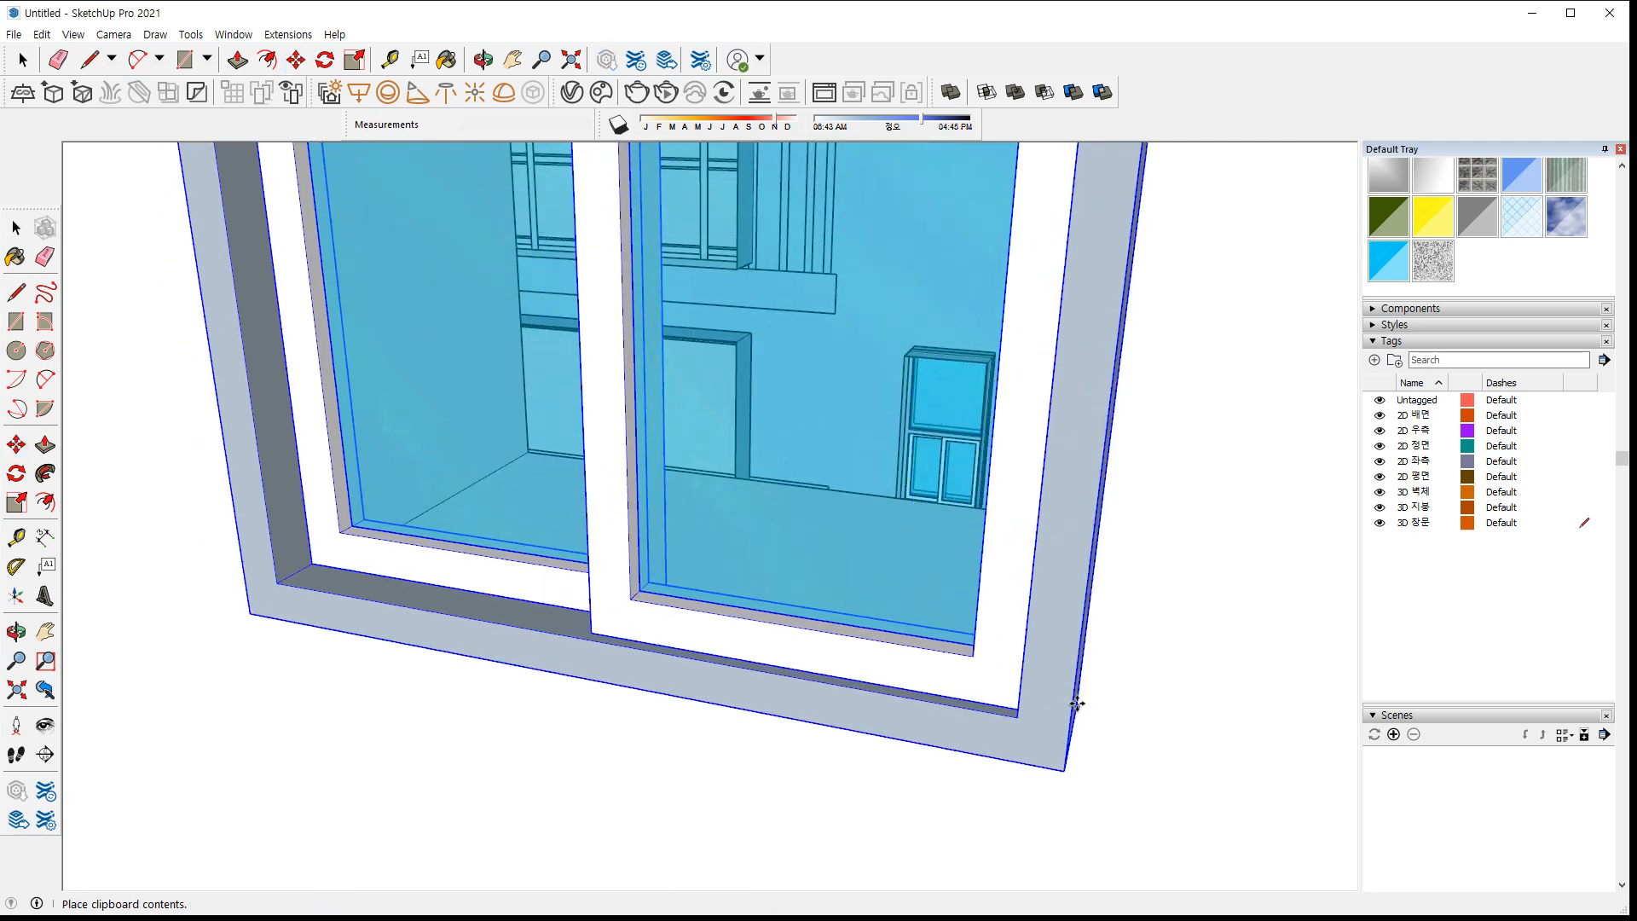
pyautogui.click(1076, 707)
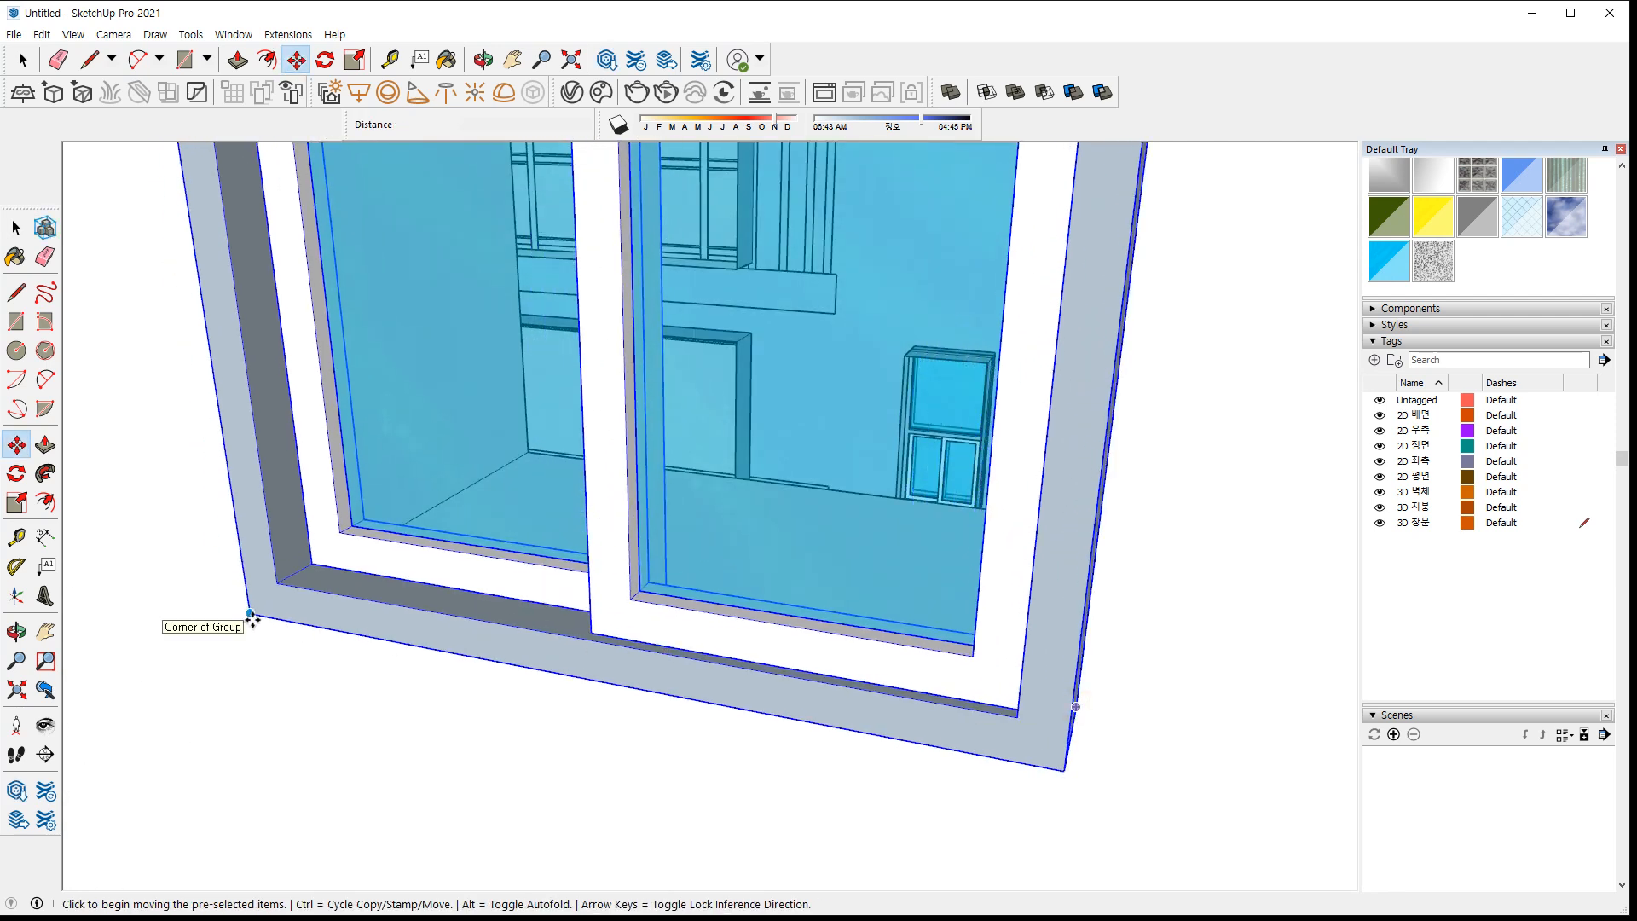
pyautogui.click(251, 614)
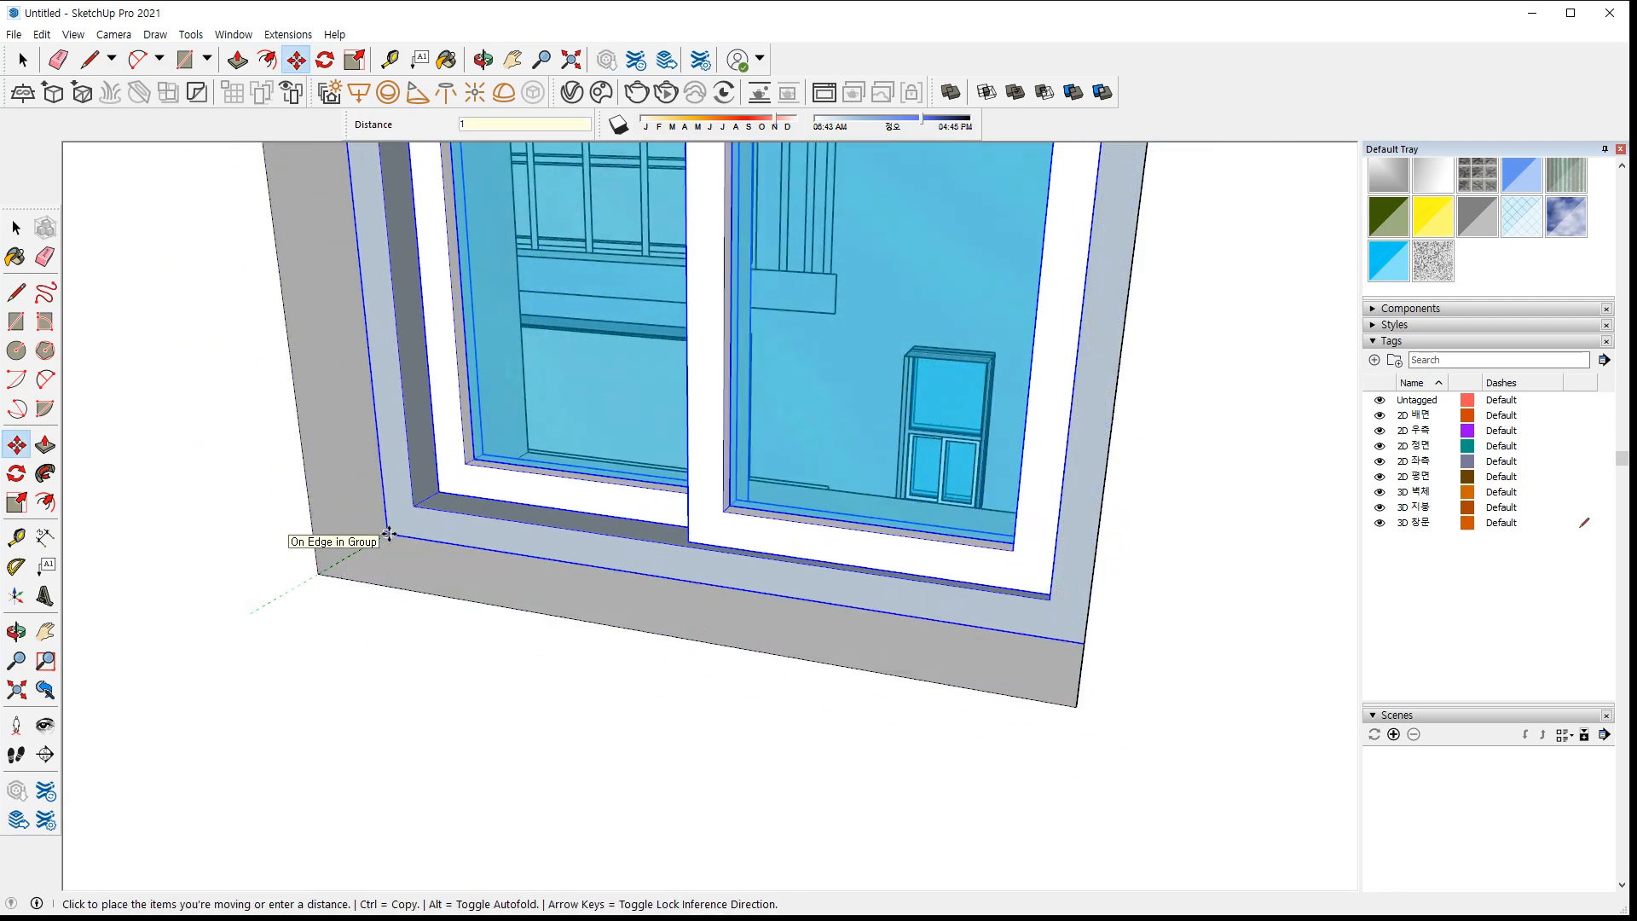
pyautogui.click(387, 534)
pyautogui.scroll(-12, 388, 536)
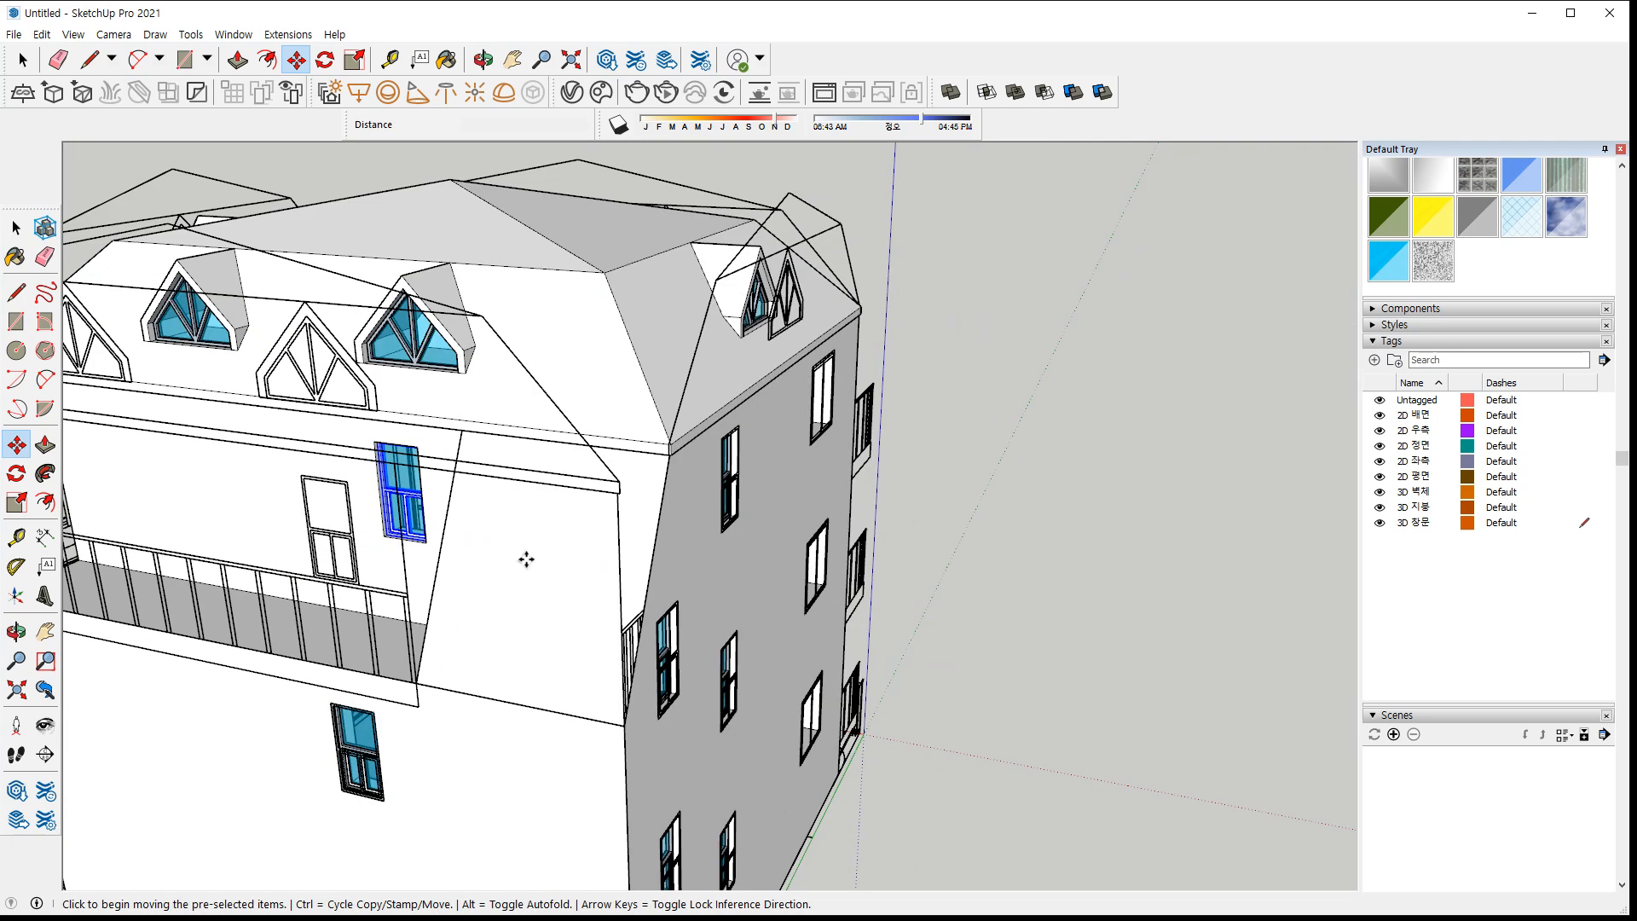
# Draw outer and inner frame rectangles over the wide two-panel opening on the upper floor and delete the inner face
pyautogui.press('space')
pyautogui.click(934, 599)
pyautogui.moveTo(955, 594); pyautogui.dragTo(281, 559, button='middle')
pyautogui.moveTo(708, 520); pyautogui.dragTo(599, 613, button='middle')
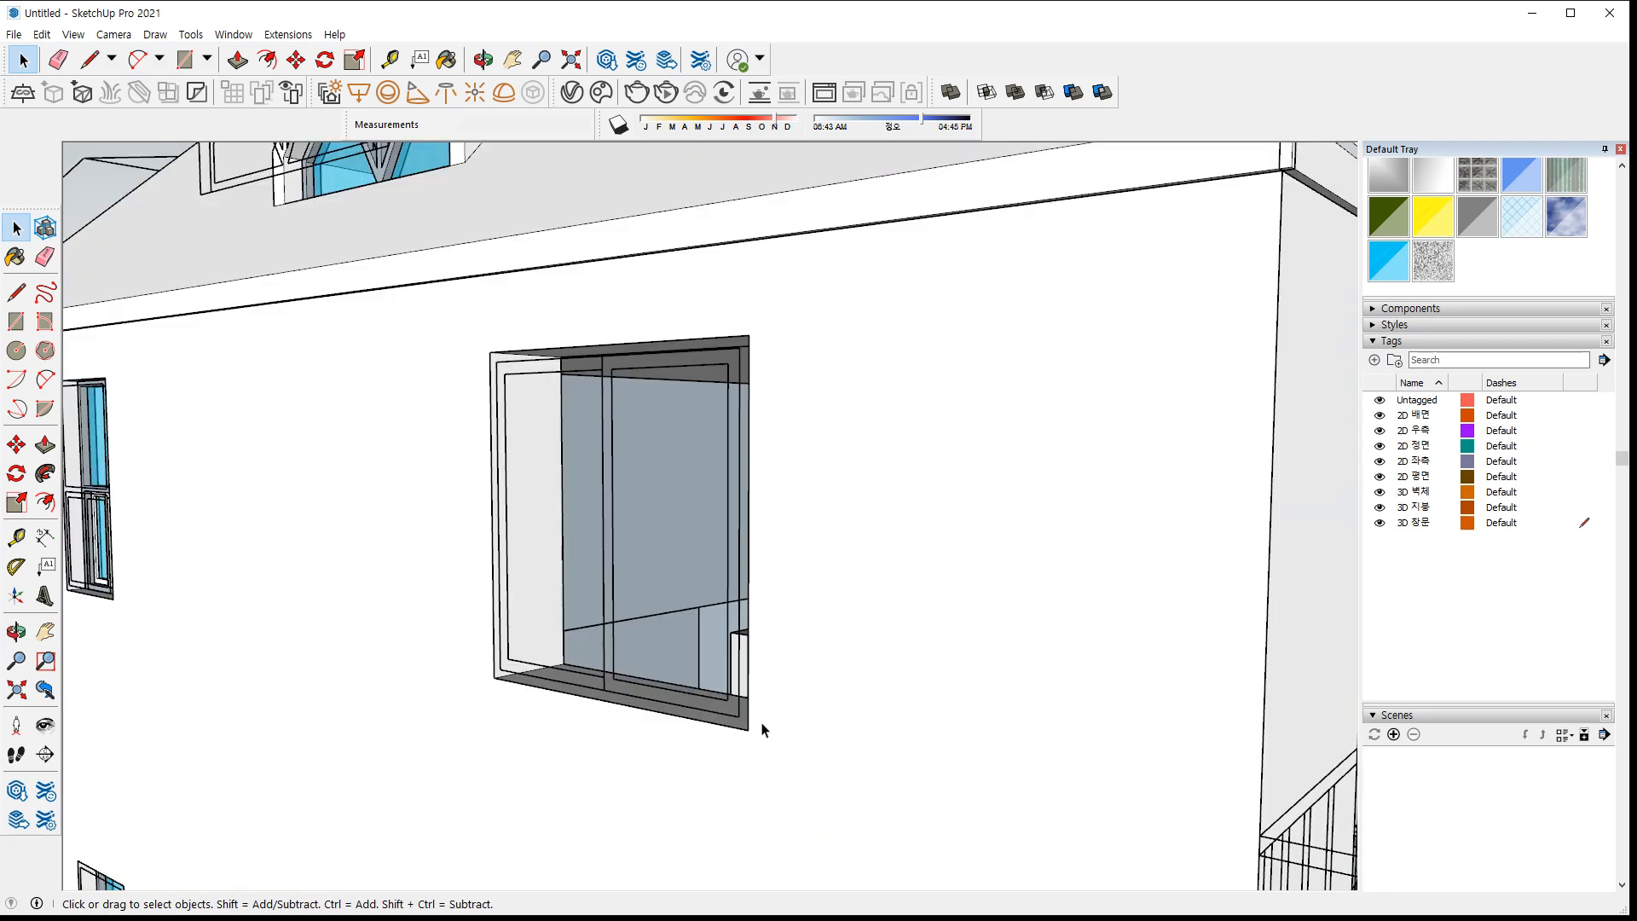
pyautogui.press('r')
pyautogui.click(748, 728)
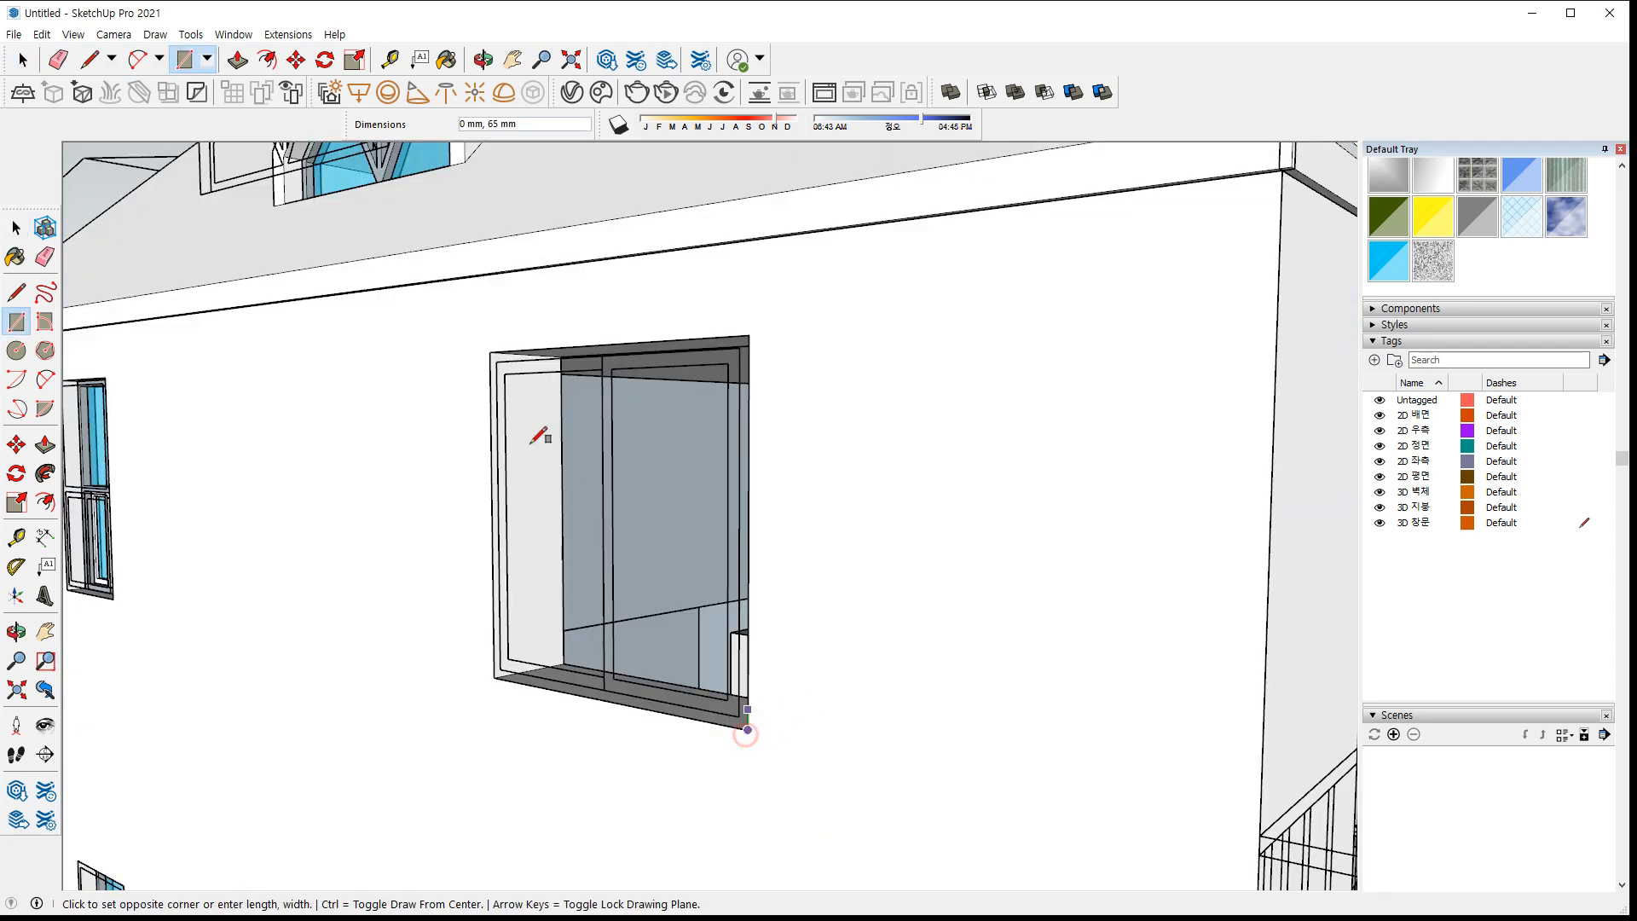
pyautogui.click(496, 360)
pyautogui.click(495, 360)
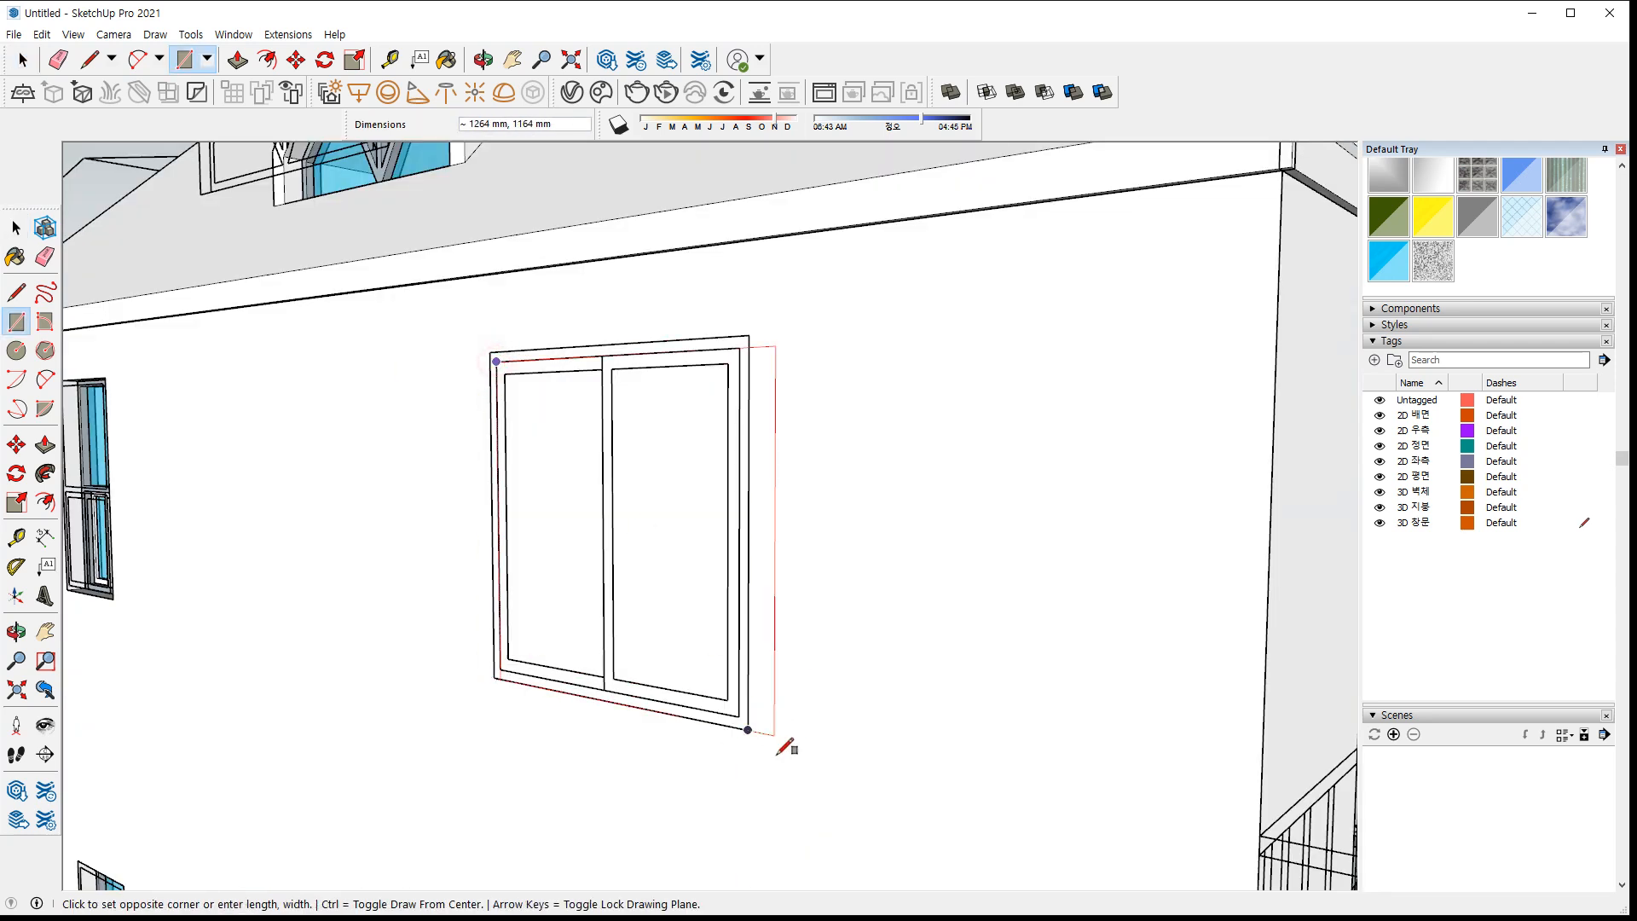
pyautogui.click(748, 726)
pyautogui.press('space')
pyautogui.click(648, 618)
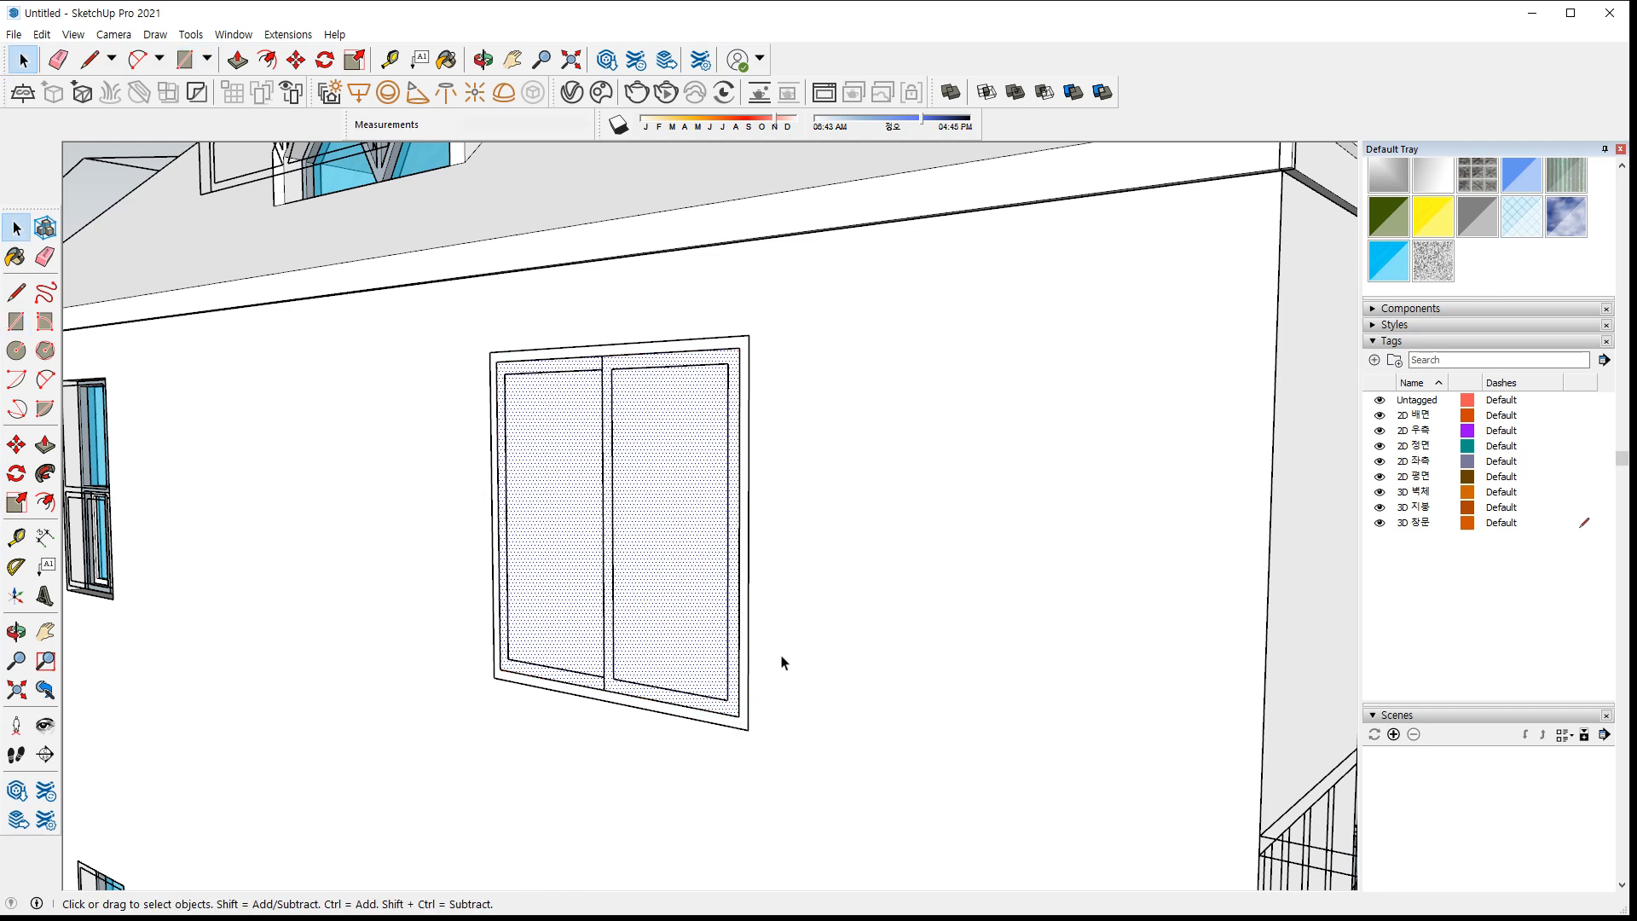
pyautogui.press('Delete')
# Extrude the remaining frame ring around the wide opening with Push/Pull
pyautogui.press('p')
pyautogui.scroll(3, 694, 764)
pyautogui.click(620, 689)
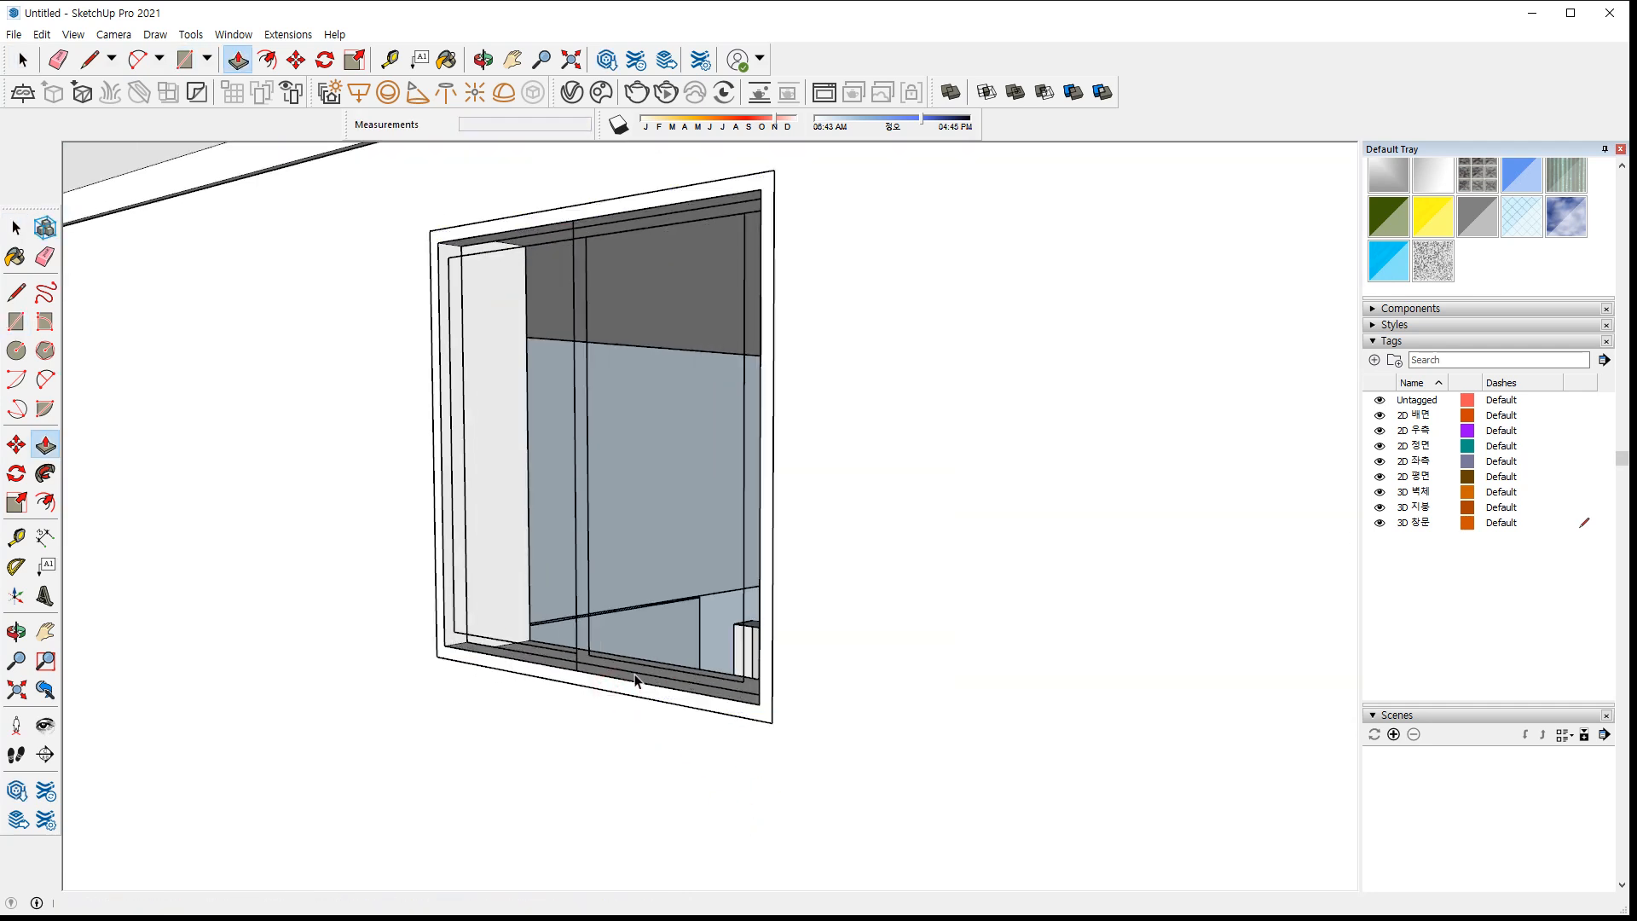
pyautogui.click(636, 679)
# Group the extruded outer frame and give it the same blue-grey colour as the other window frames
pyautogui.press('space')
pyautogui.moveTo(650, 833); pyautogui.dragTo(643, 705, button='middle')
pyautogui.doubleClick(646, 699)
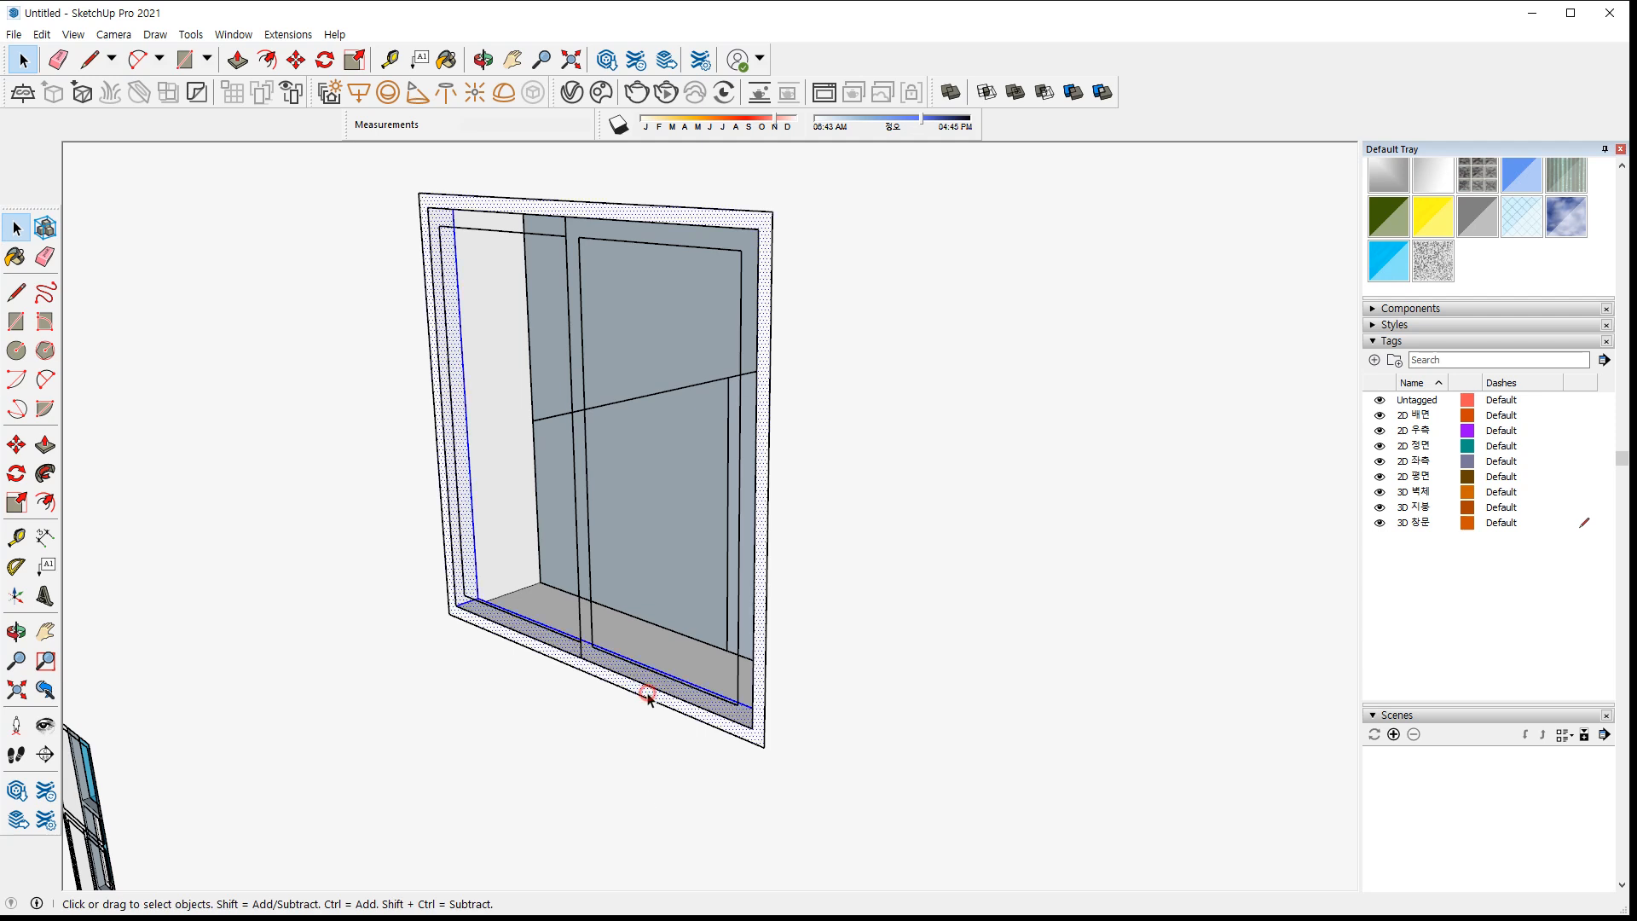
pyautogui.rightClick(648, 698)
pyautogui.click(648, 699)
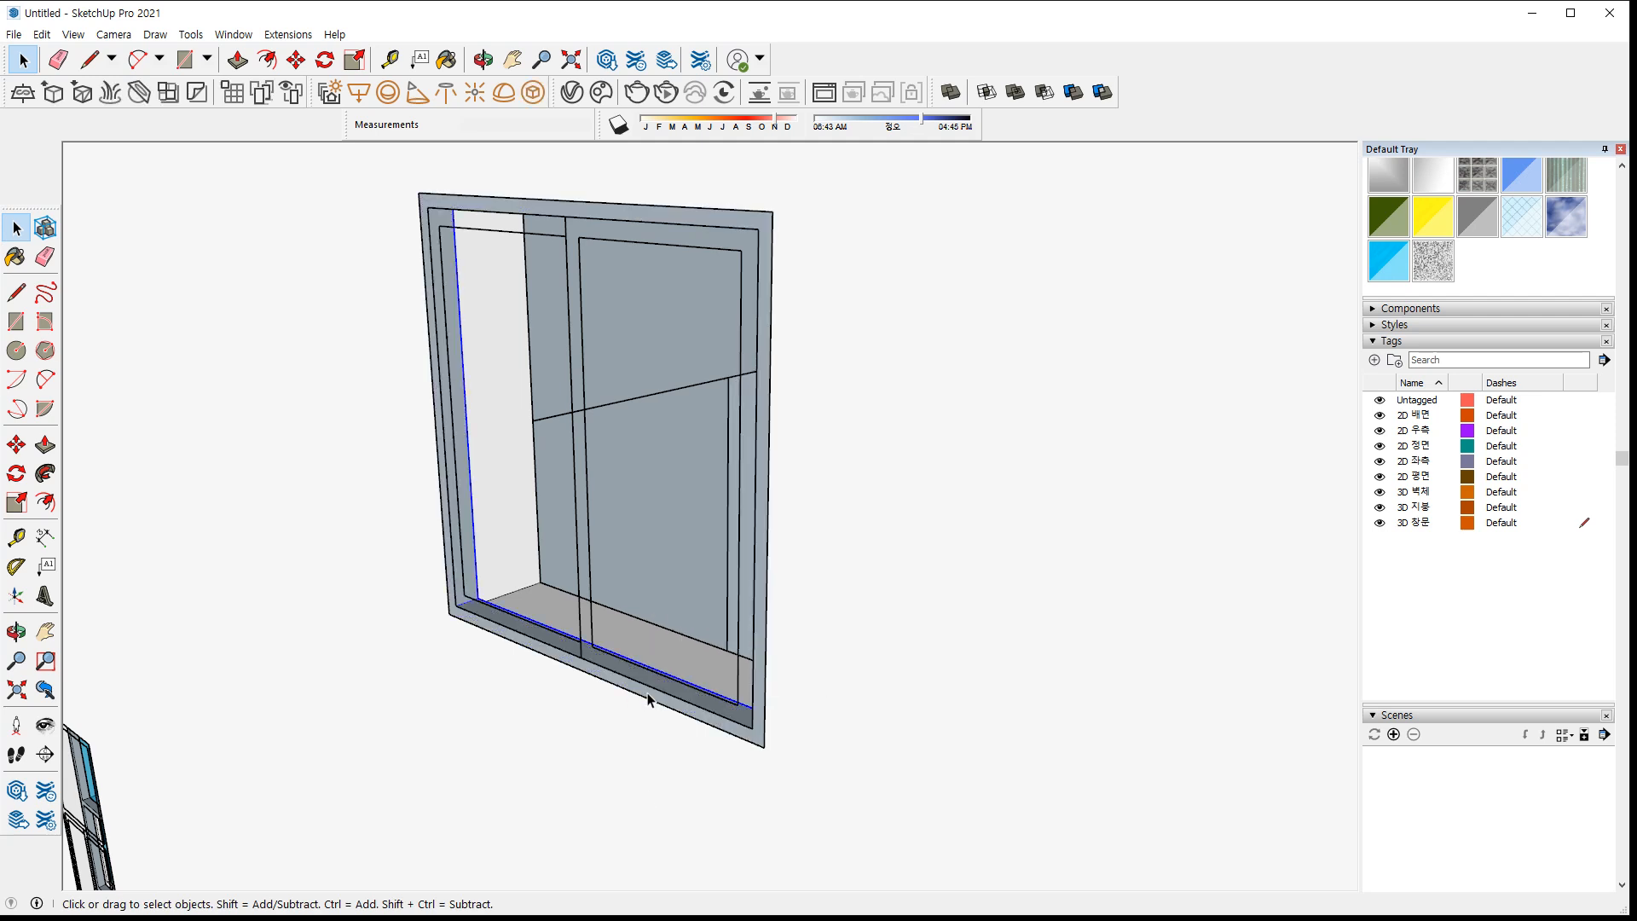
pyautogui.hotkey('ctrl', 'v')
pyautogui.press('Escape')
# Draw a sash about 1128 by 586 mm in one half of the frame with an inner rectangle, and remove its inner face
pyautogui.press('r')
pyautogui.click(580, 657)
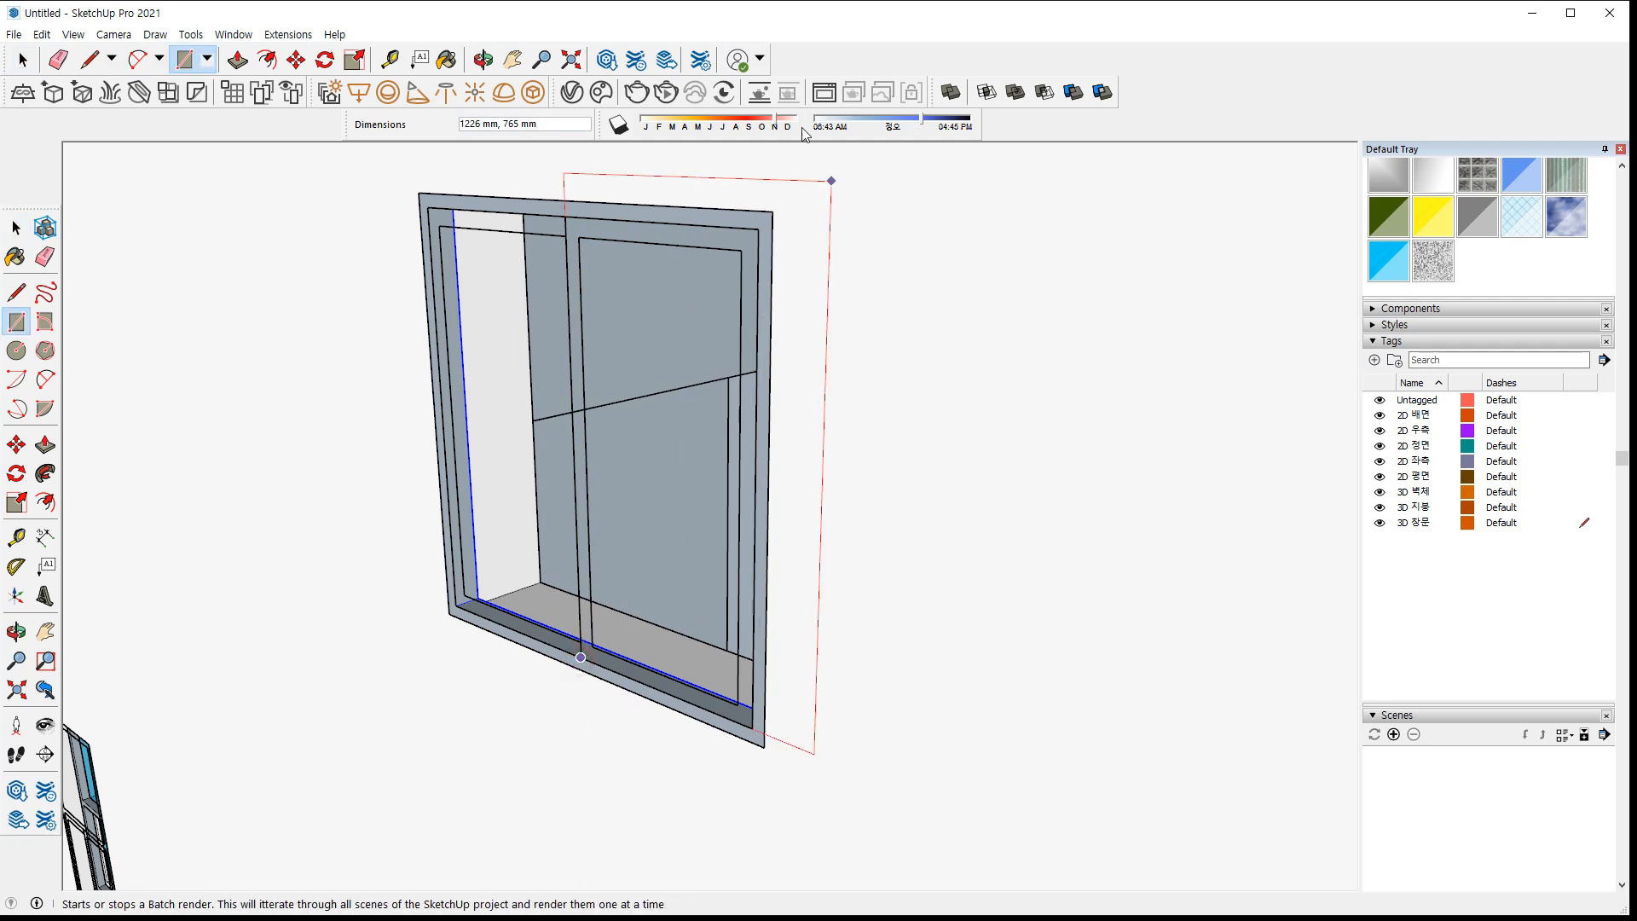
pyautogui.click(738, 242)
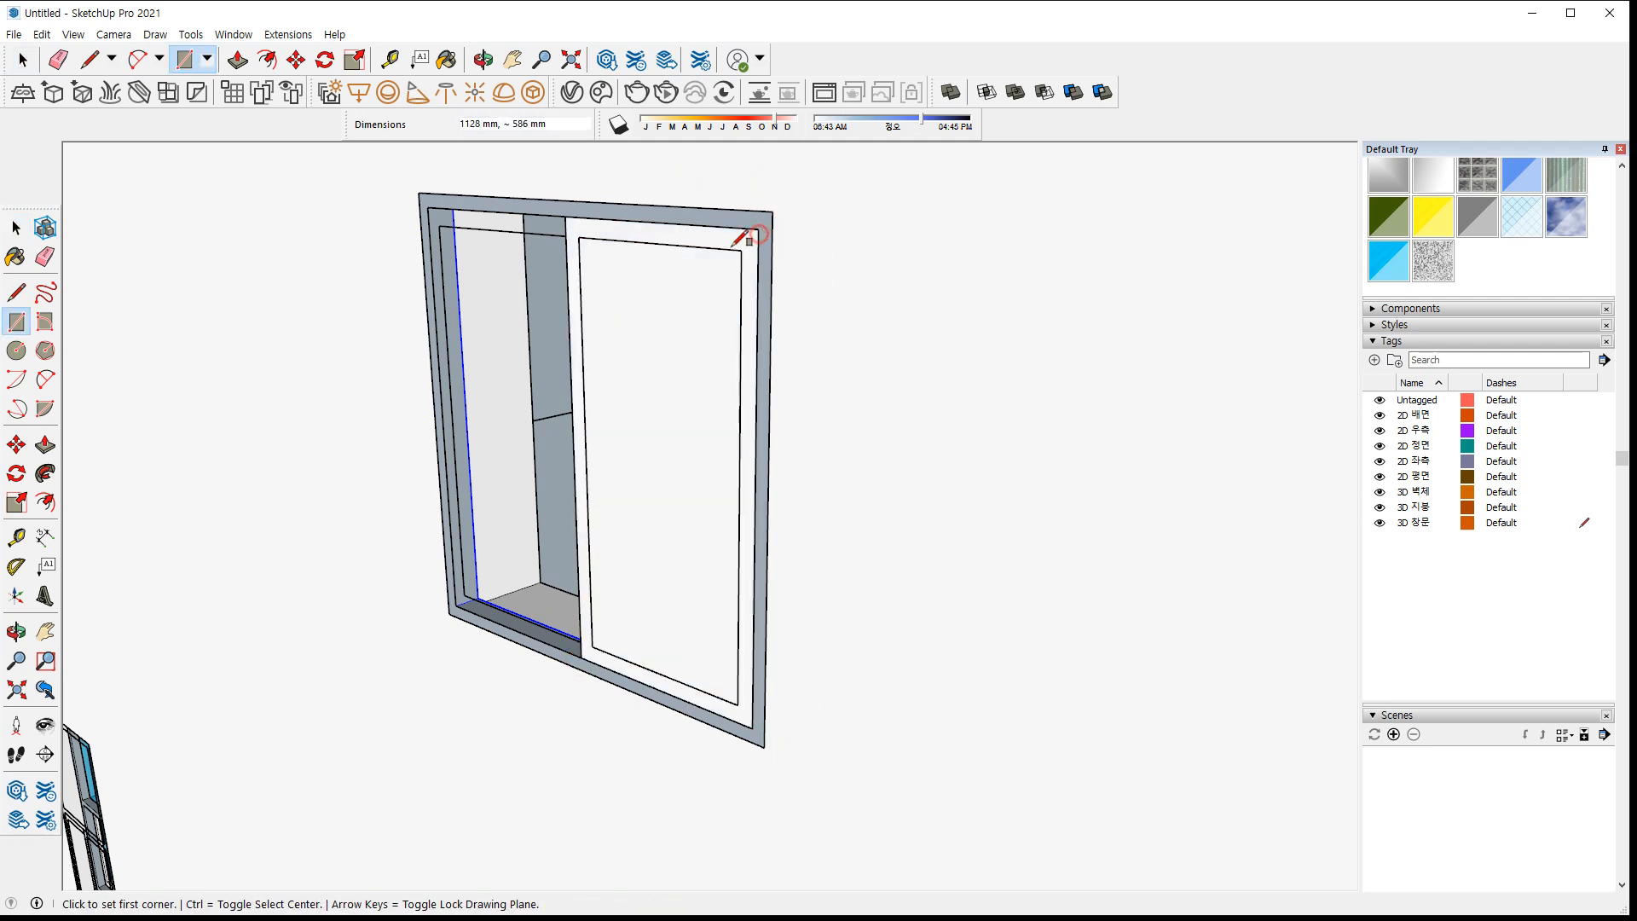
pyautogui.click(591, 645)
pyautogui.click(738, 243)
pyautogui.click(662, 440)
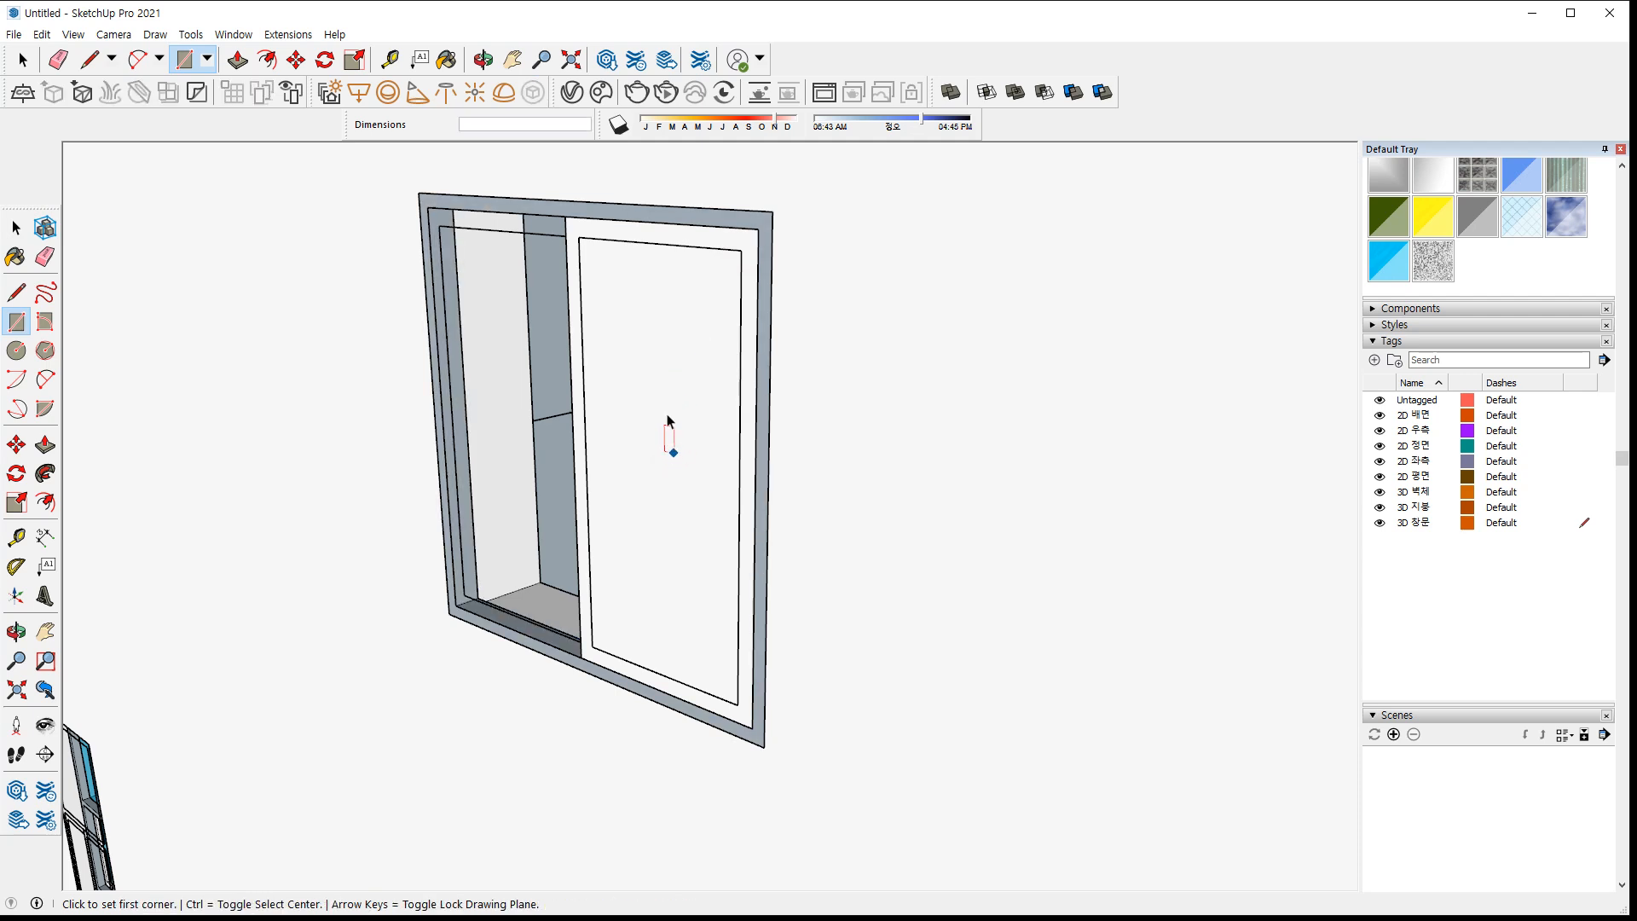
pyautogui.press('space')
# Extrude the sash border 30 mm and make it a group
pyautogui.press('p')
pyautogui.click(596, 449)
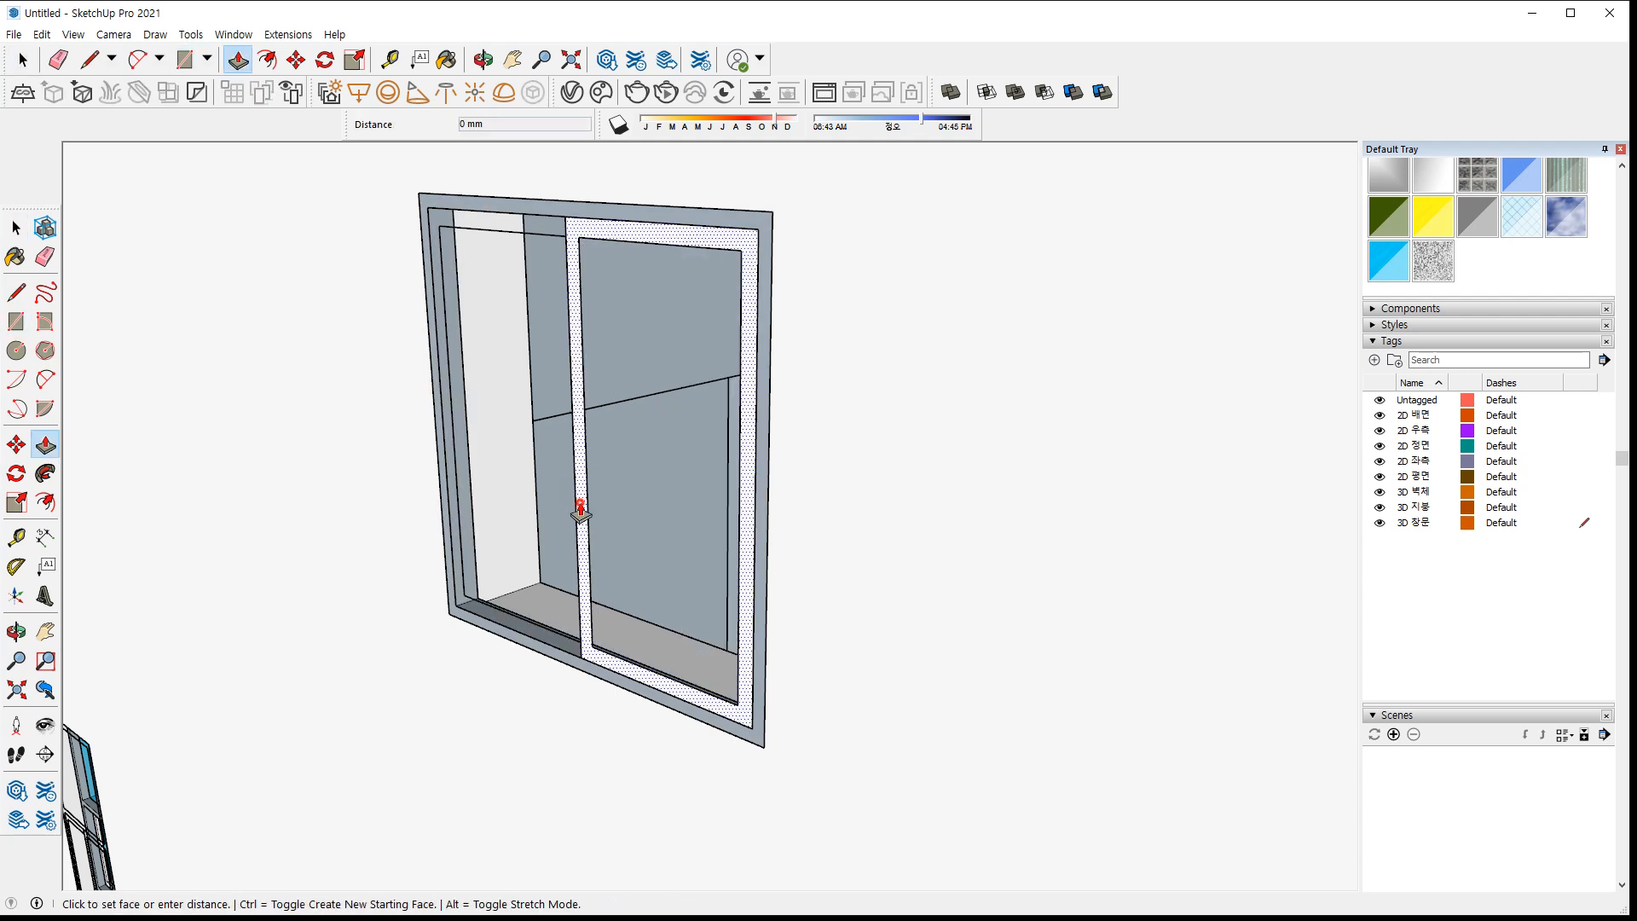
pyautogui.write('3')
pyautogui.press('Return')
pyautogui.press('space')
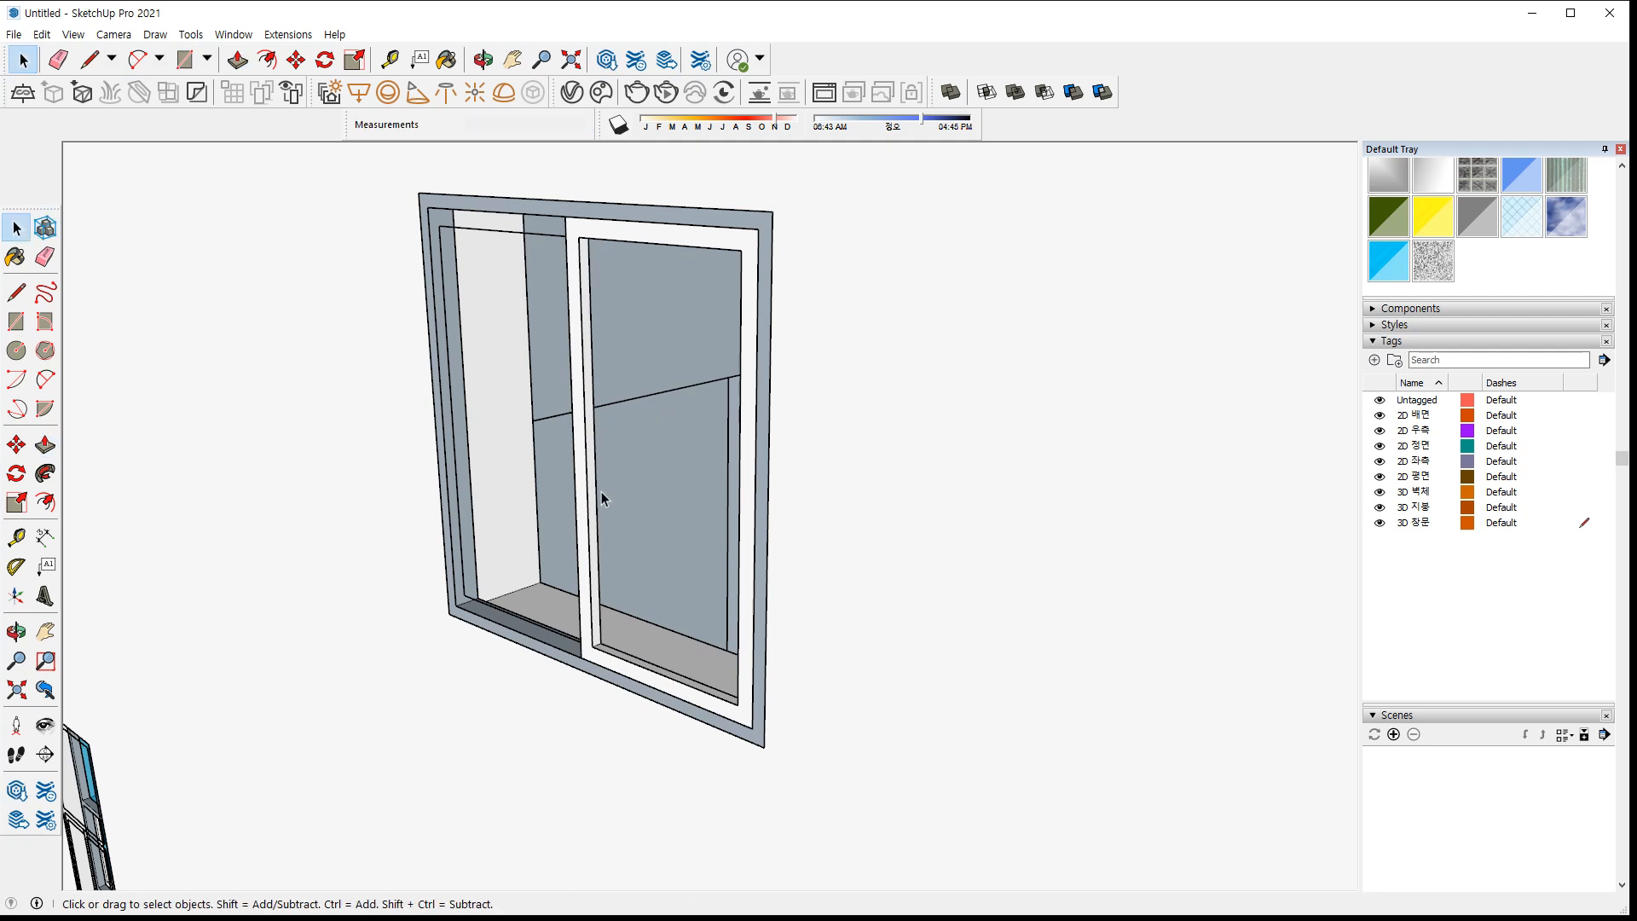
pyautogui.click(584, 500)
pyautogui.rightClick(583, 500)
pyautogui.press('Escape')
# Paint the pane face inside the sash with blue glass and move it to the middle of the sash's depth
pyautogui.hotkey('ctrl', 'v')
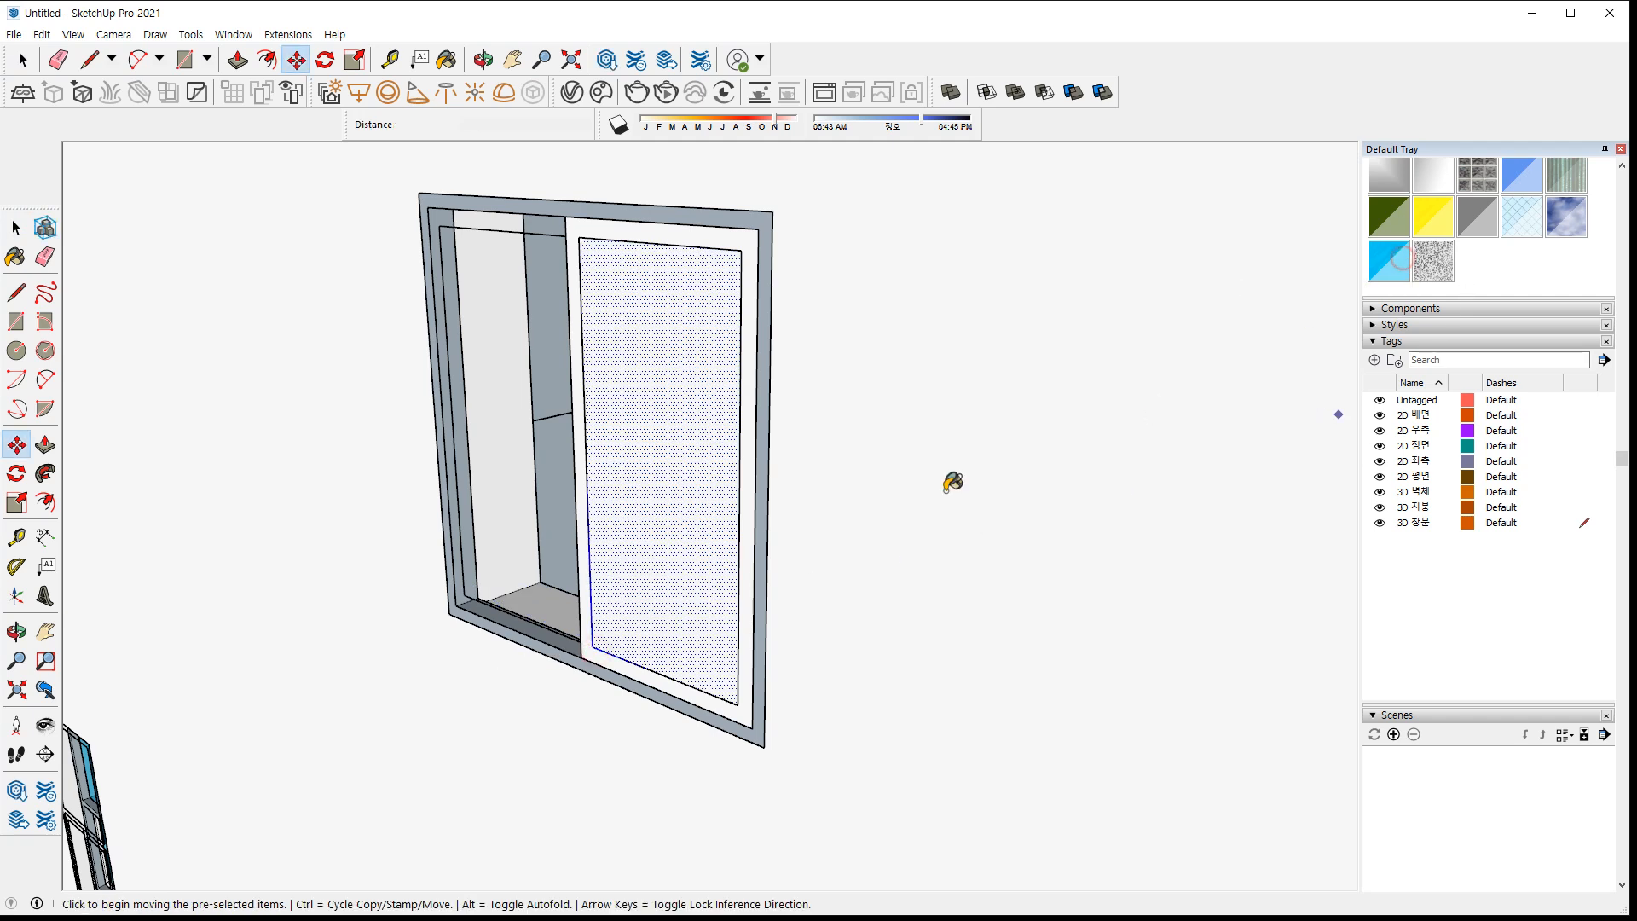
pyautogui.click(676, 523)
pyautogui.scroll(5, 603, 652)
pyautogui.press('space')
pyautogui.press('m')
pyautogui.click(596, 629)
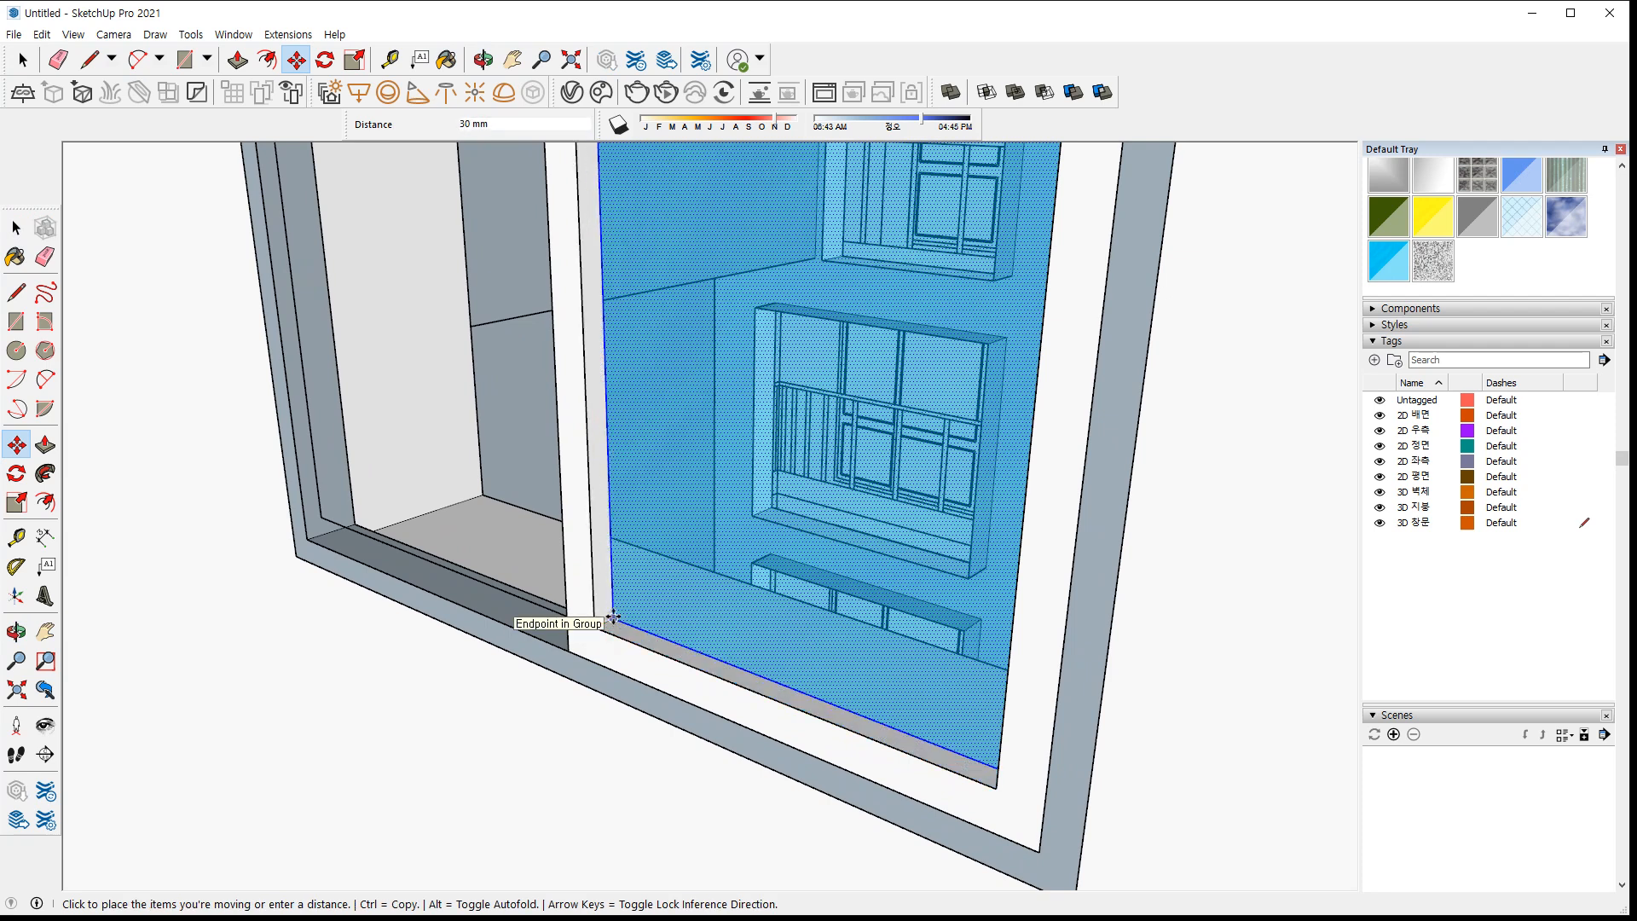
pyautogui.write('1')
pyautogui.press('Return')
# Group the sash border together with its glass pane
pyautogui.press('space')
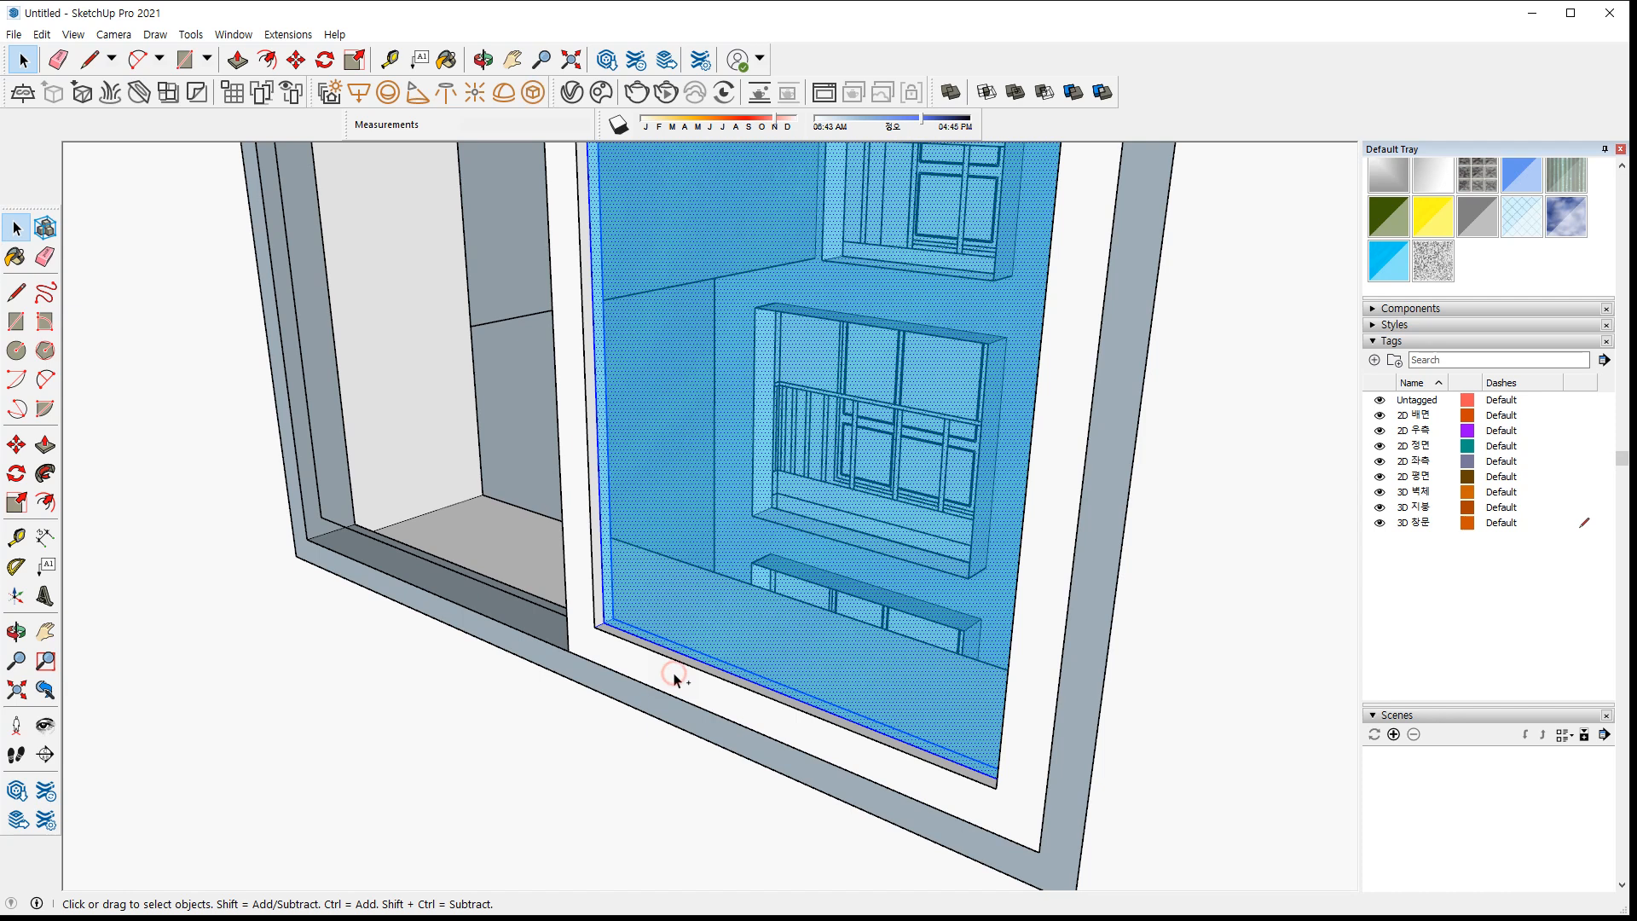
pyautogui.rightClick(673, 678)
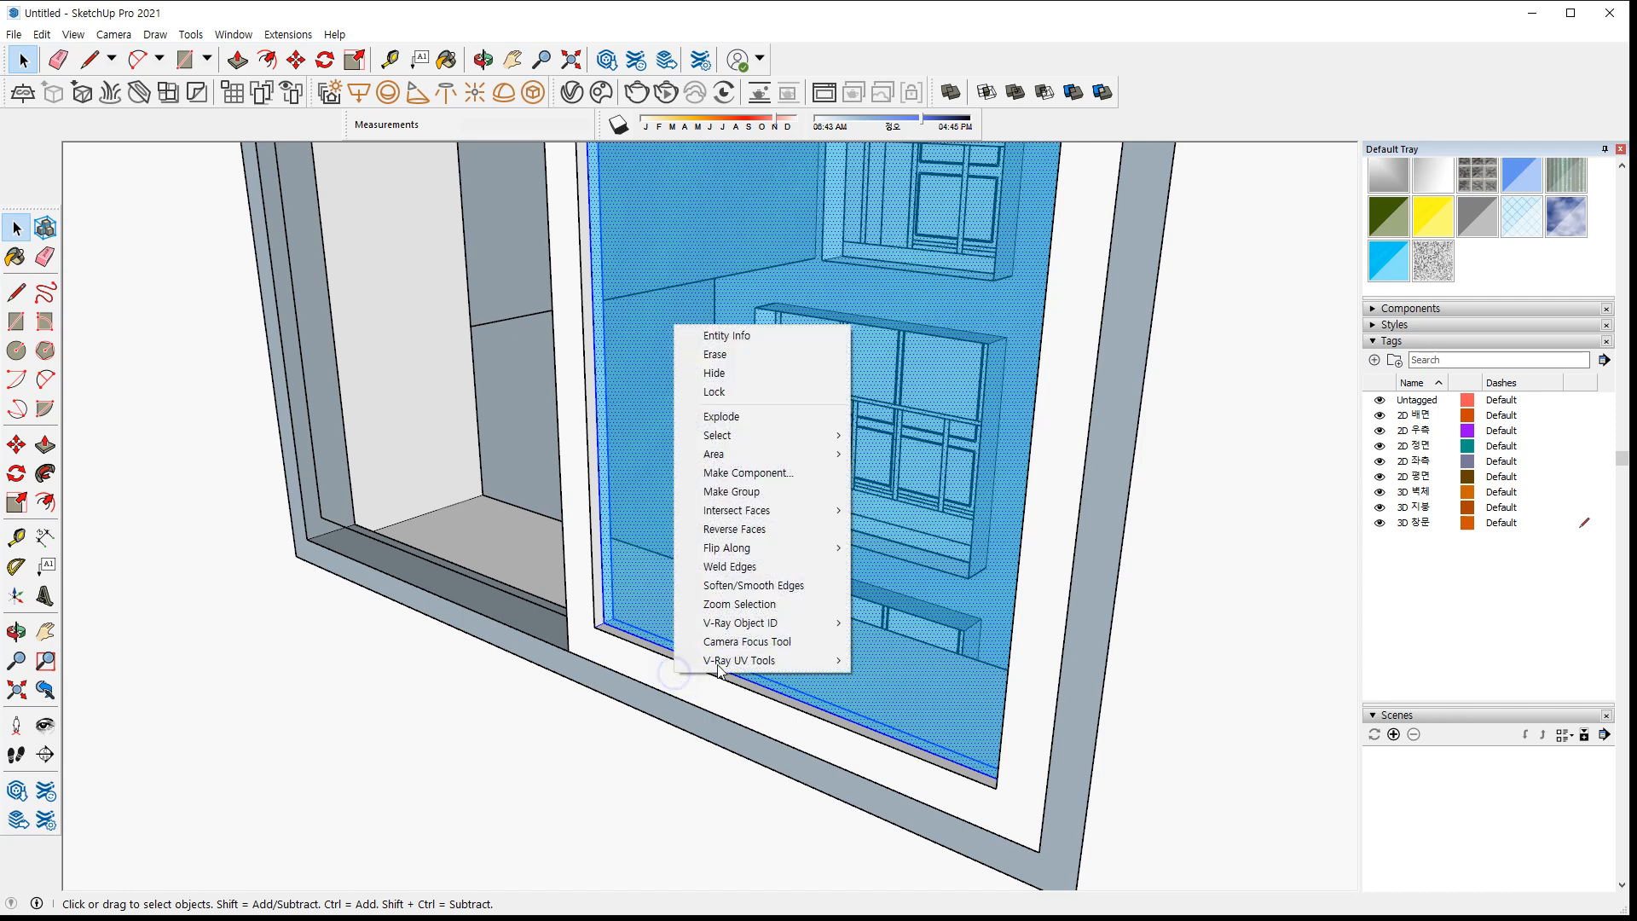
pyautogui.click(785, 498)
# Copy the glazed sash from its lower corner into the other half of the wide window frame
pyautogui.press('m')
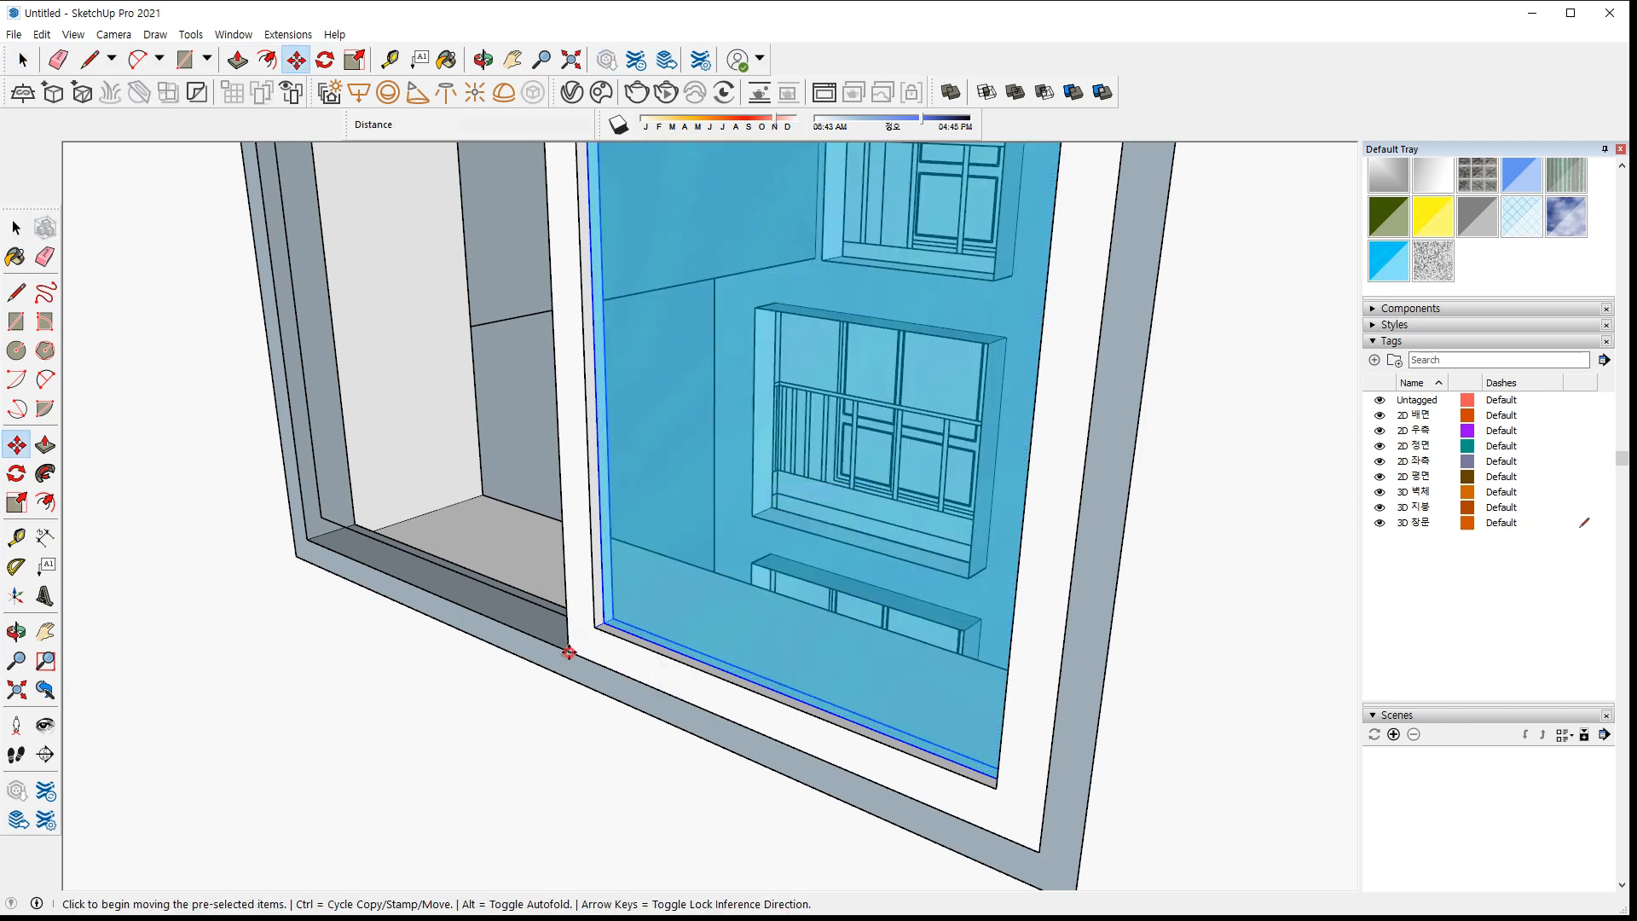
pyautogui.click(569, 652)
pyautogui.moveTo(391, 519); pyautogui.dragTo(468, 584, button='middle')
pyautogui.press('ctrl')
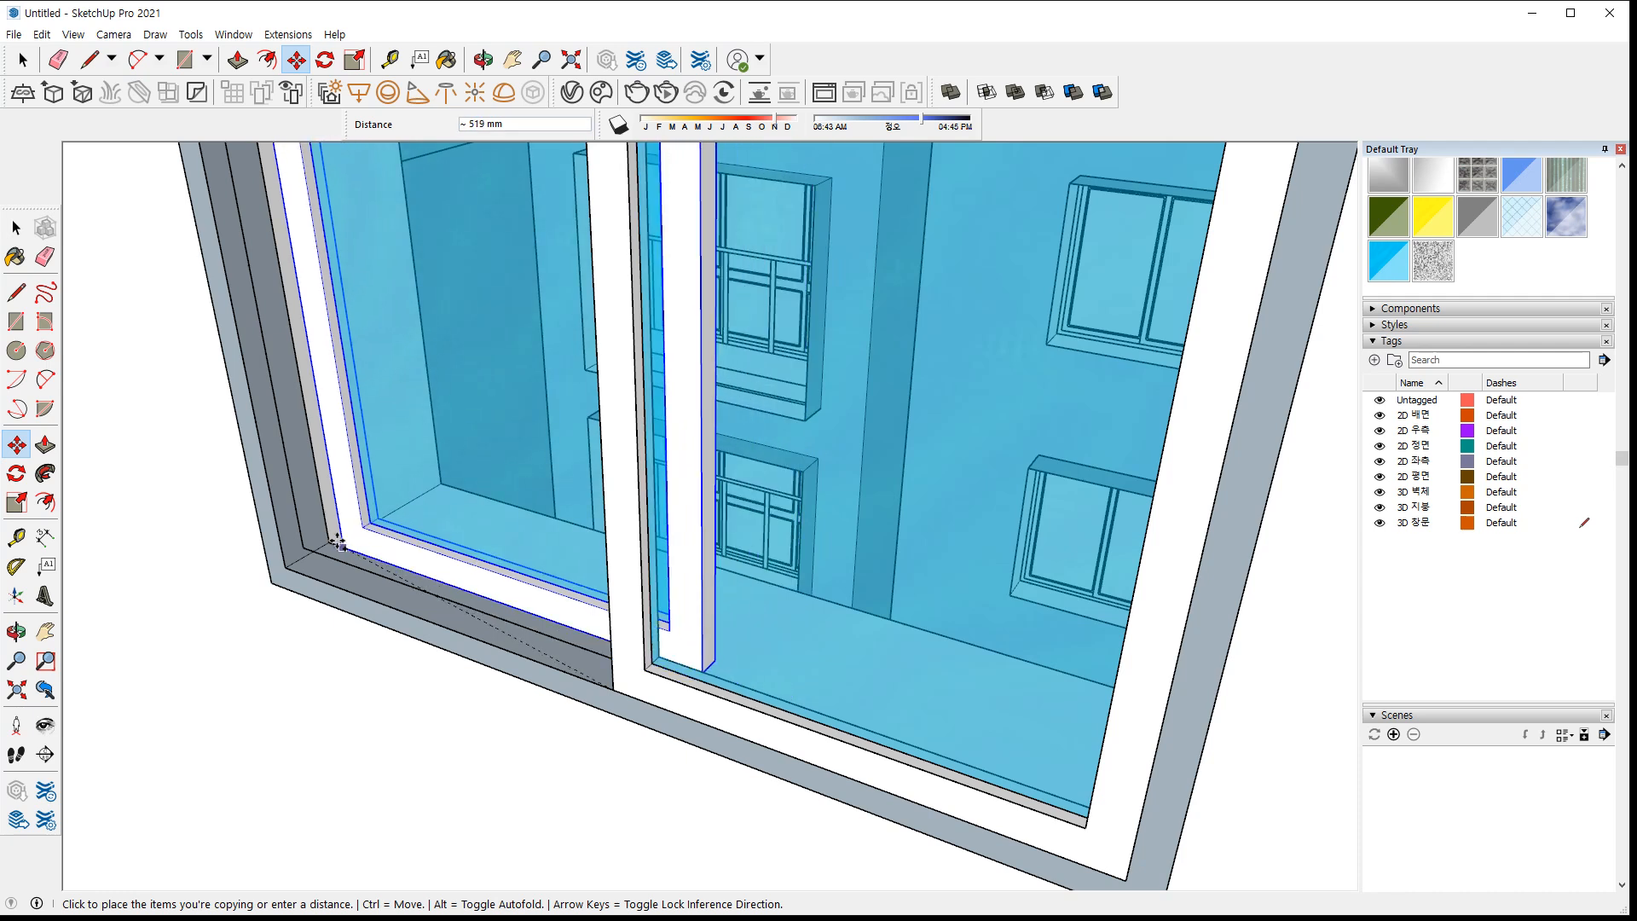
pyautogui.press('Escape')
pyautogui.click(324, 539)
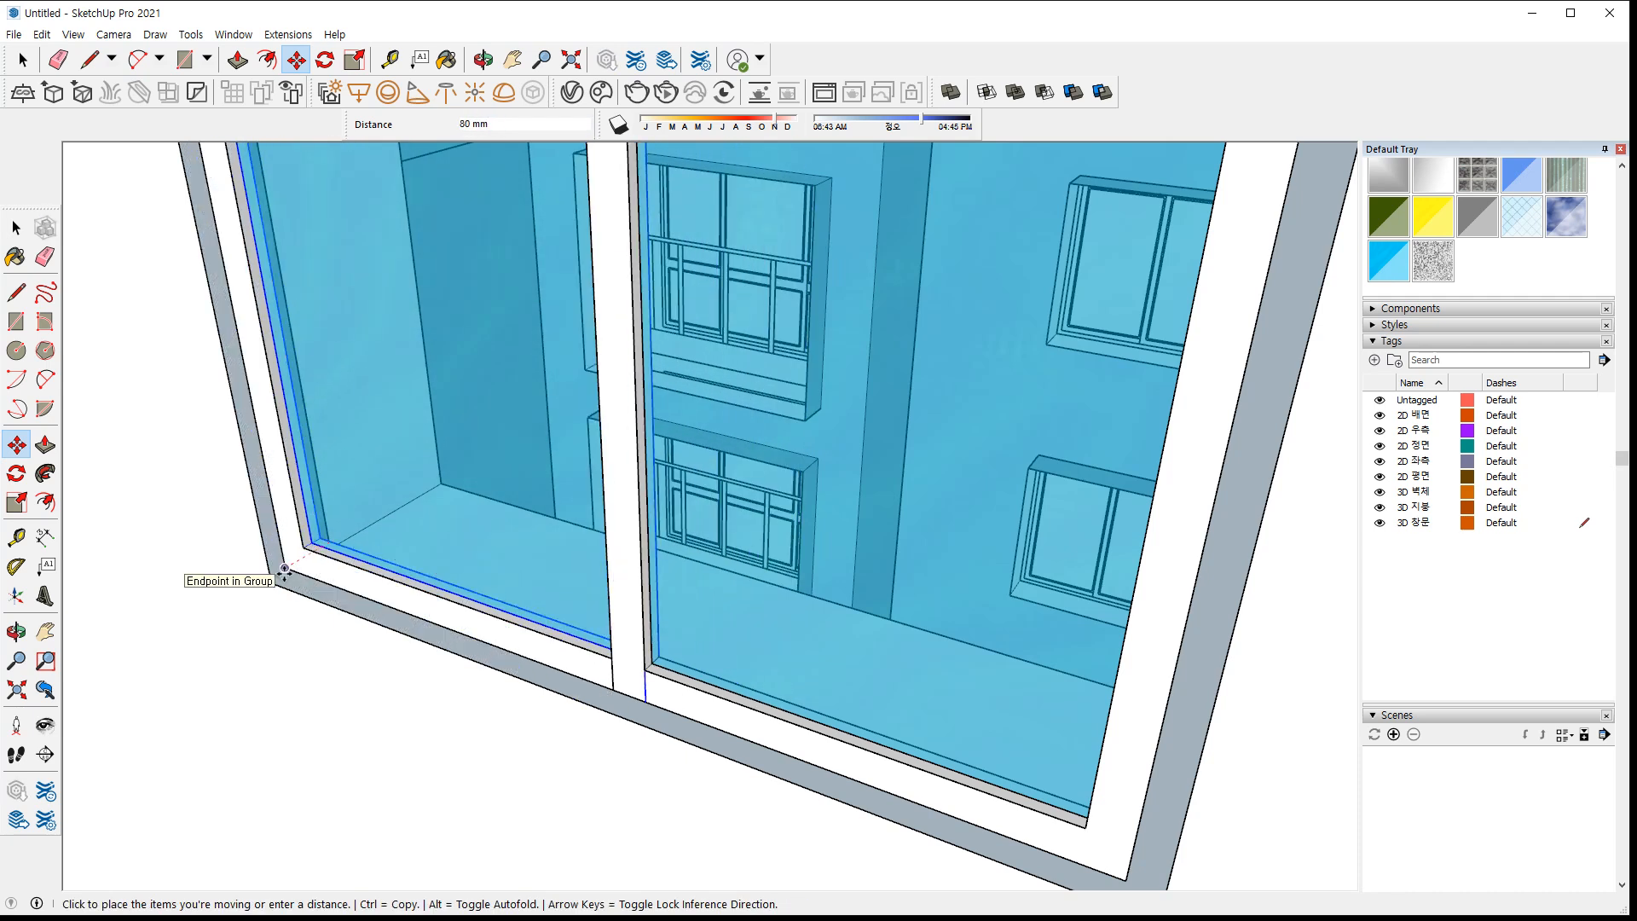
# Shift the left sash in depth within the wide window frame, offsetting it by 15 mm
pyautogui.click(244, 598)
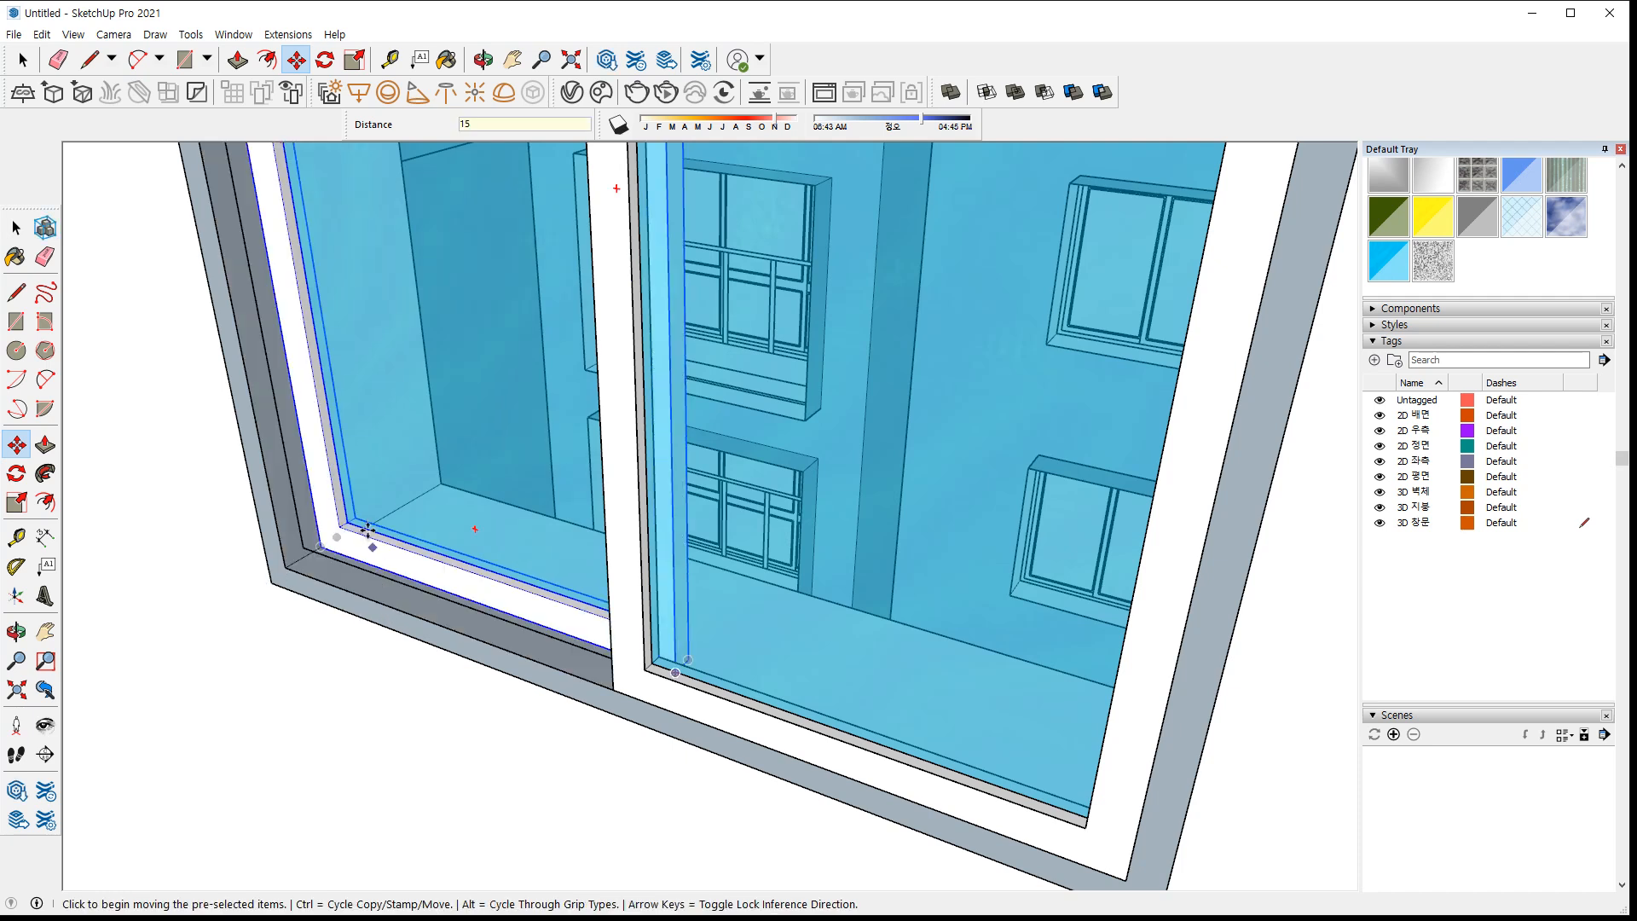
pyautogui.press('ctrl')
pyautogui.scroll(3, 335, 522)
pyautogui.click(311, 573)
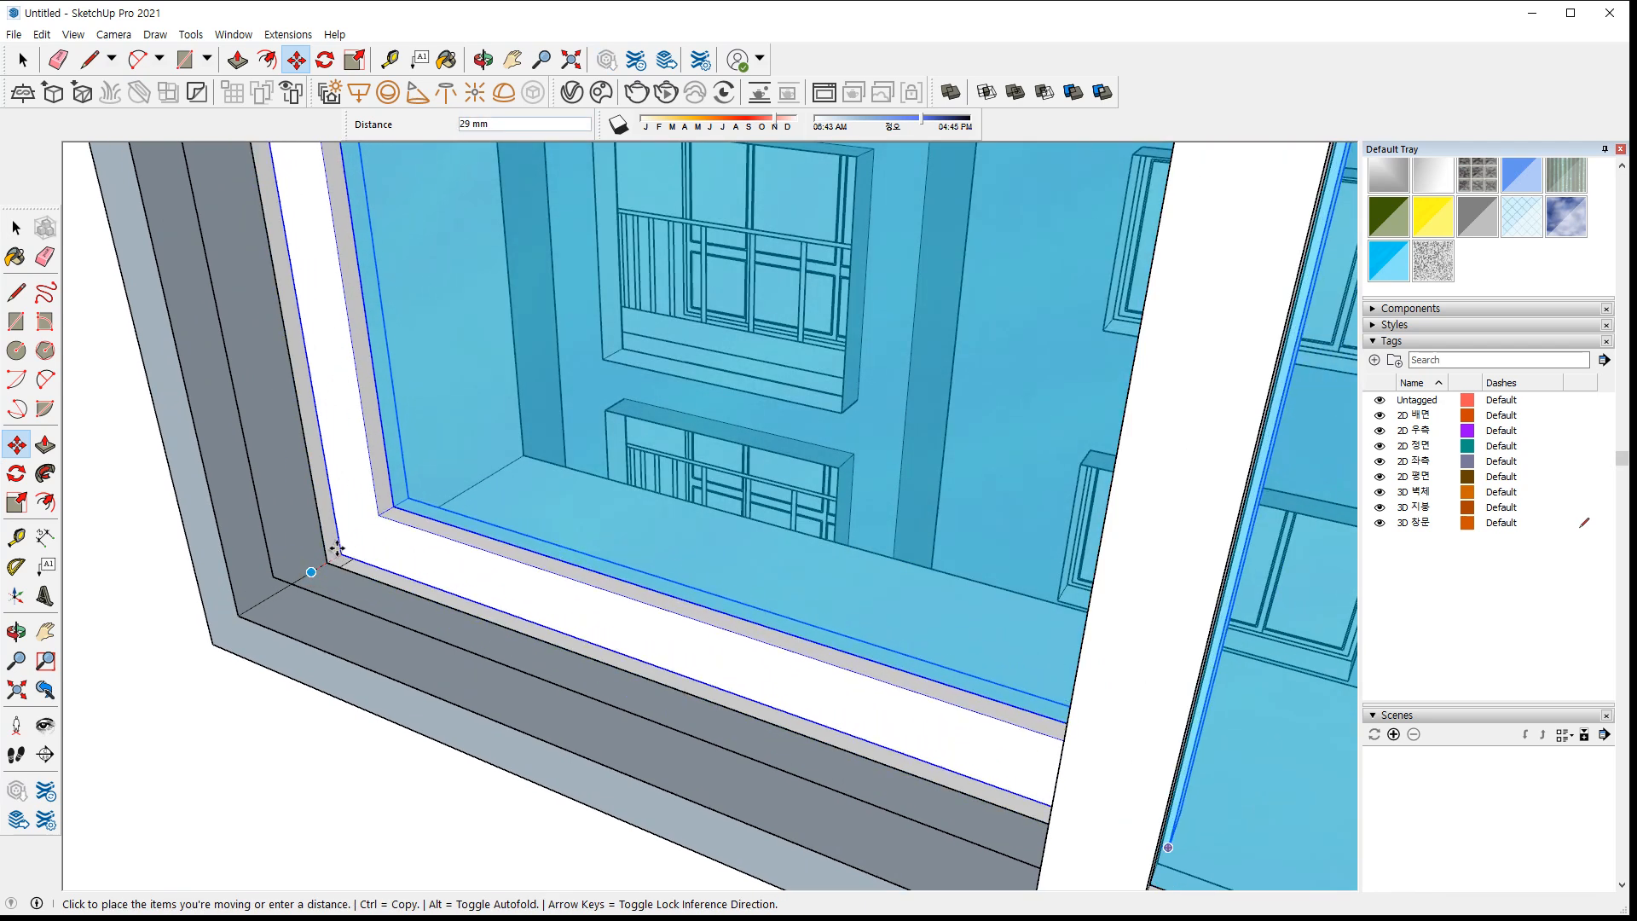
pyautogui.click(325, 569)
pyautogui.click(325, 570)
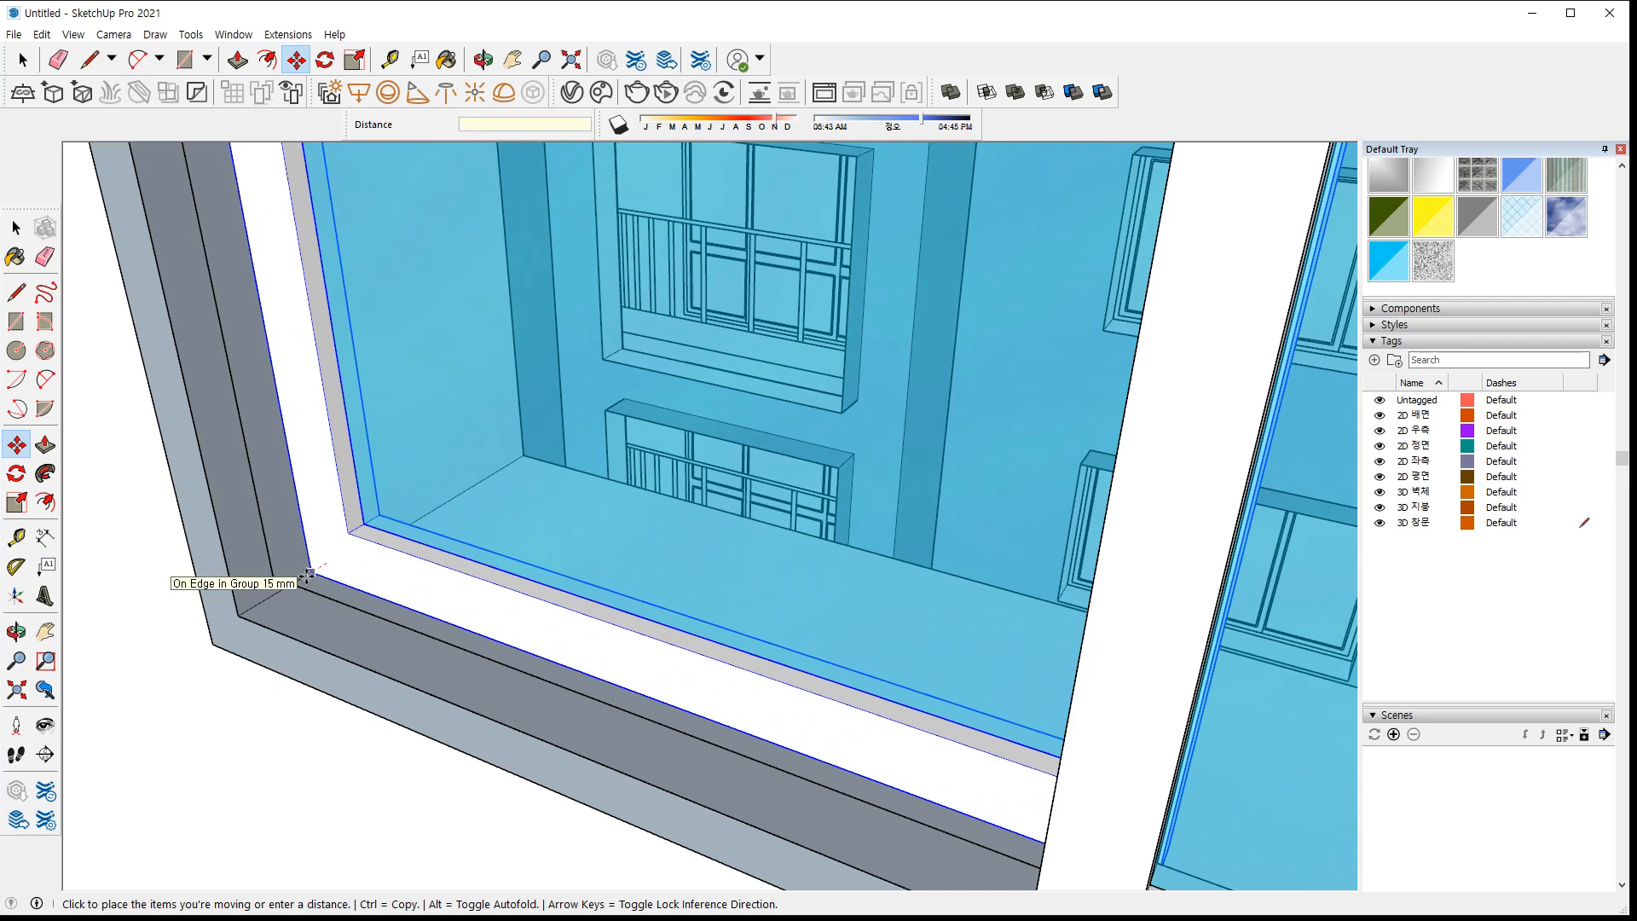
pyautogui.press('Return')
# Move the other sash in depth until it sits flush against the adjoining sash, viewed from inside
pyautogui.moveTo(332, 596); pyautogui.dragTo(1008, 589, button='middle')
pyautogui.press('space')
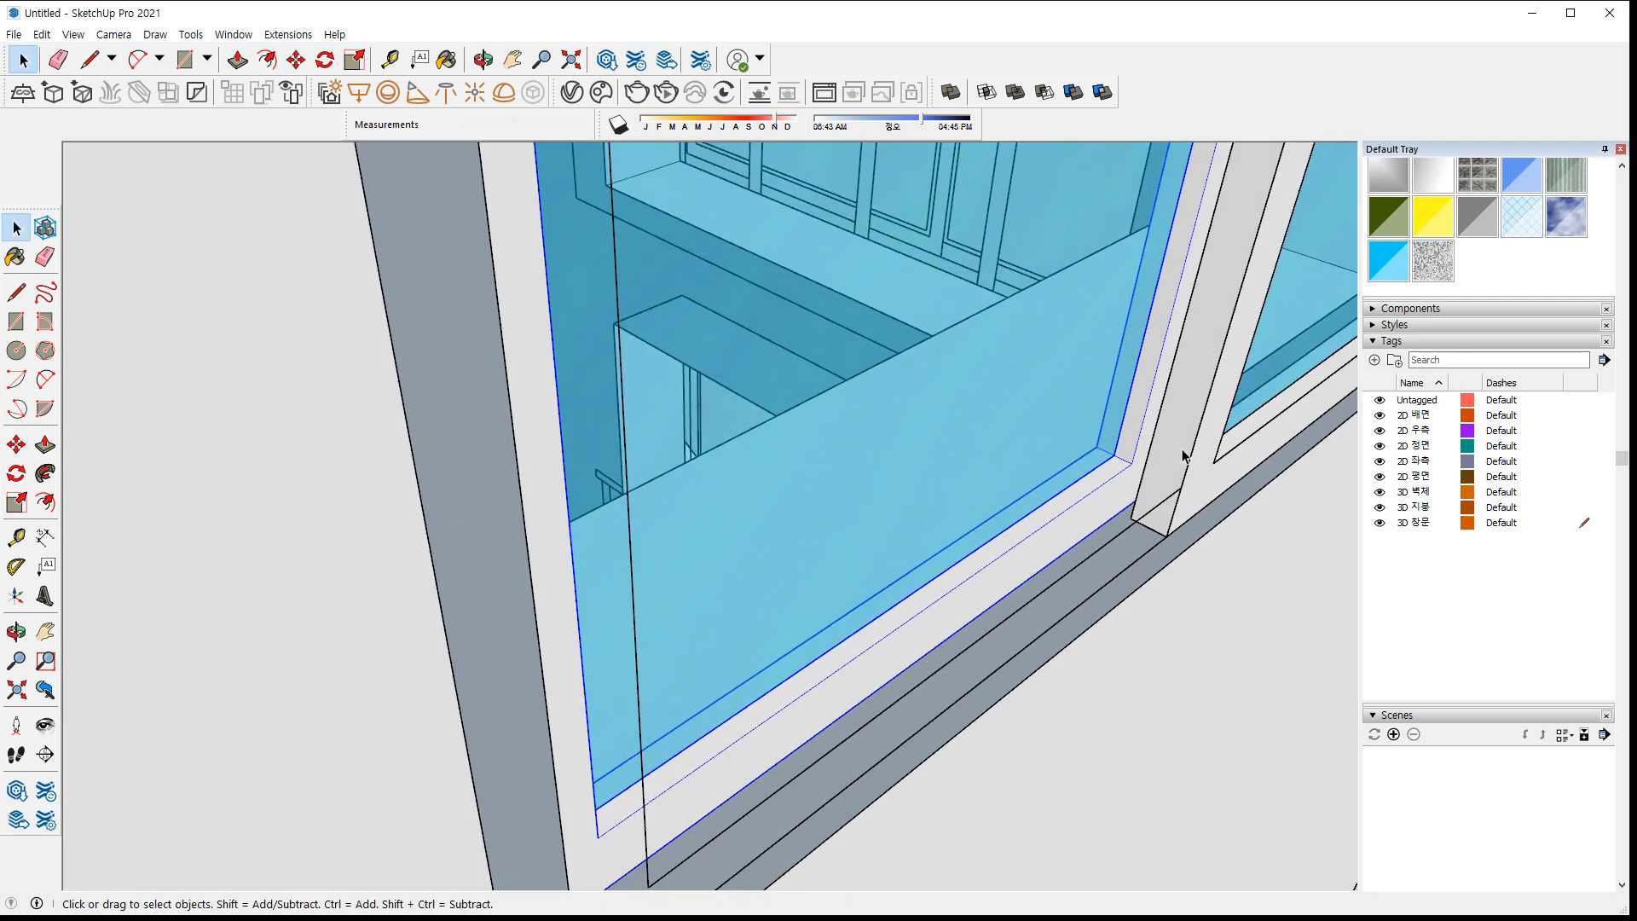
pyautogui.click(1149, 516)
pyautogui.scroll(3, 1148, 516)
pyautogui.scroll(2, 1148, 516)
pyautogui.press('m')
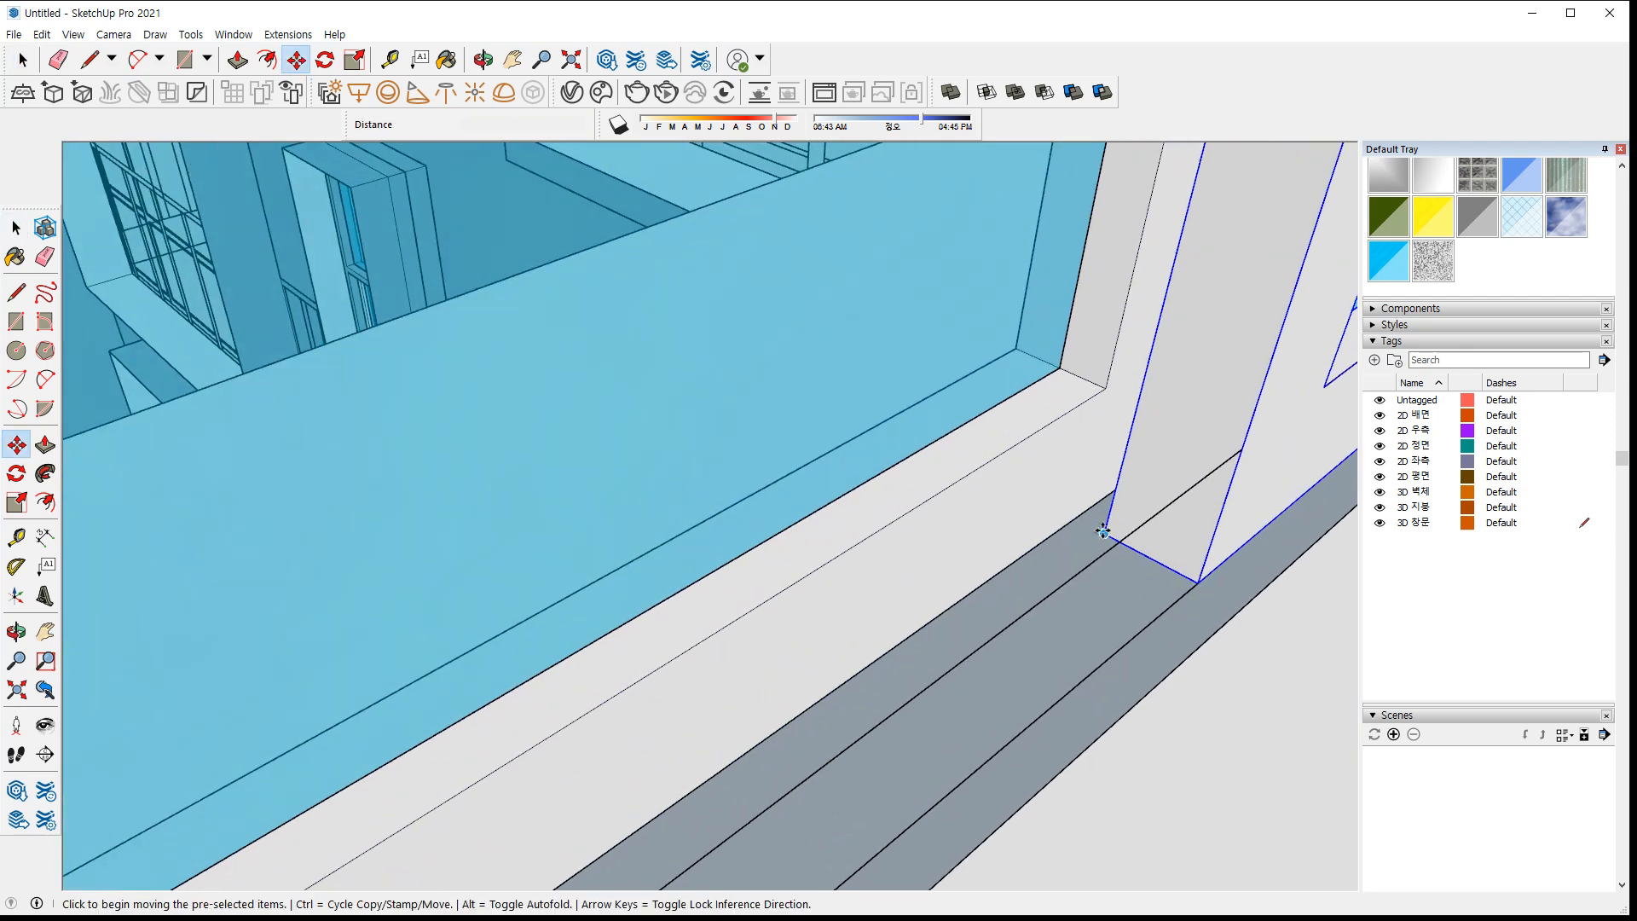
pyautogui.click(1094, 526)
pyautogui.click(1074, 517)
pyautogui.press('space')
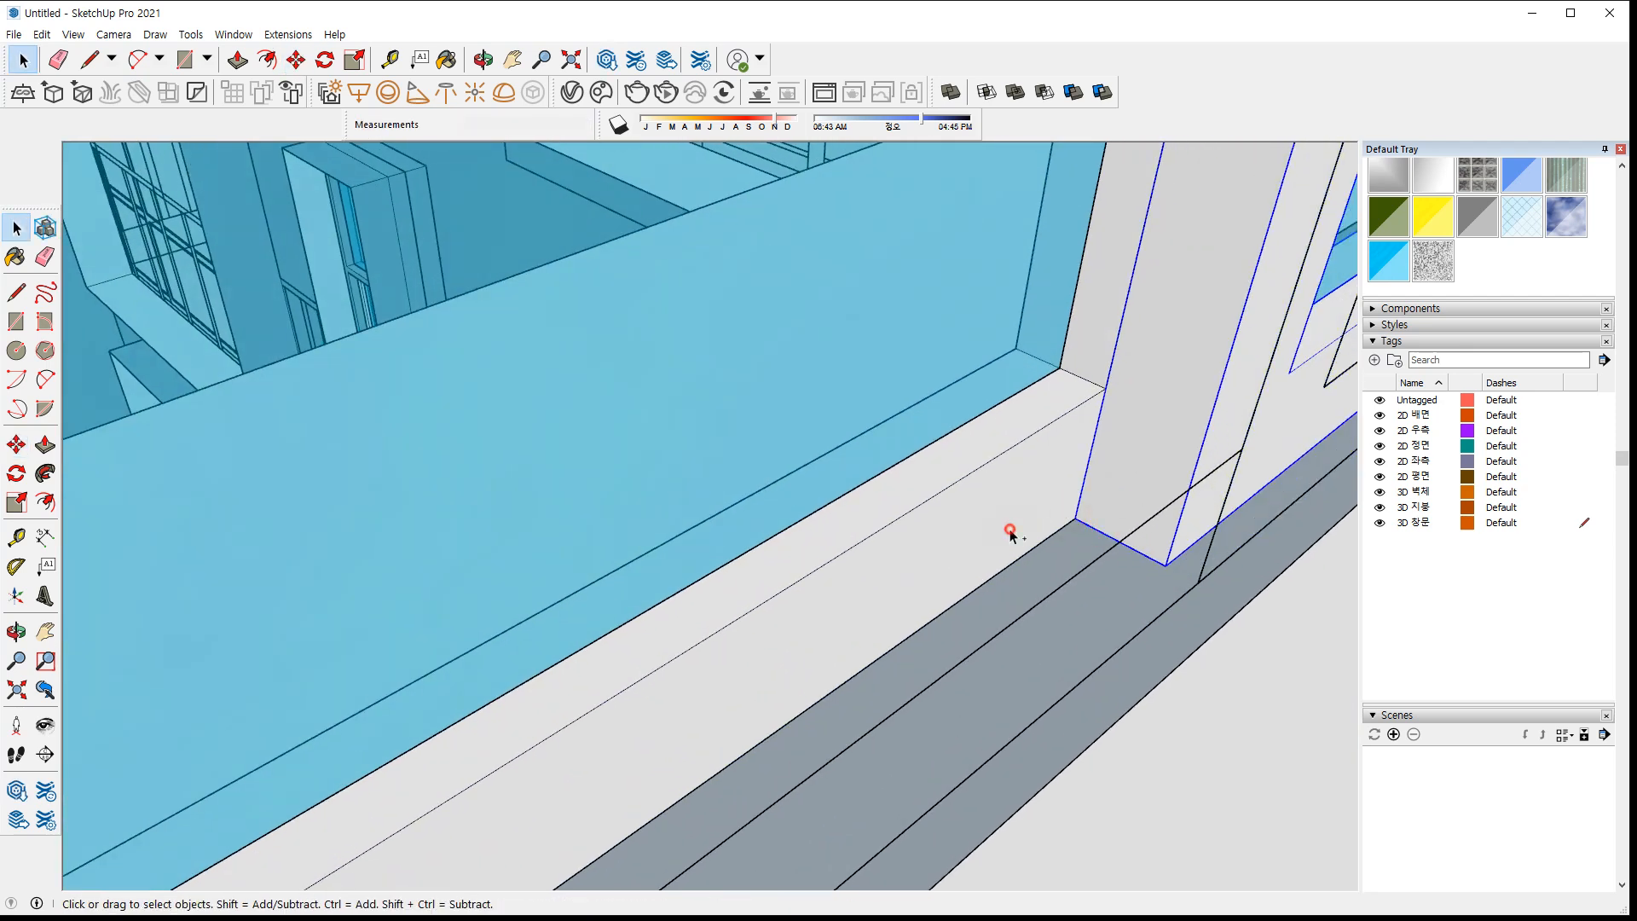
# Recess the whole sliding window, frame and both sashes together, 100 mm into the wall opening
pyautogui.moveTo(1047, 625); pyautogui.dragTo(219, 565, button='middle')
pyautogui.press('m')
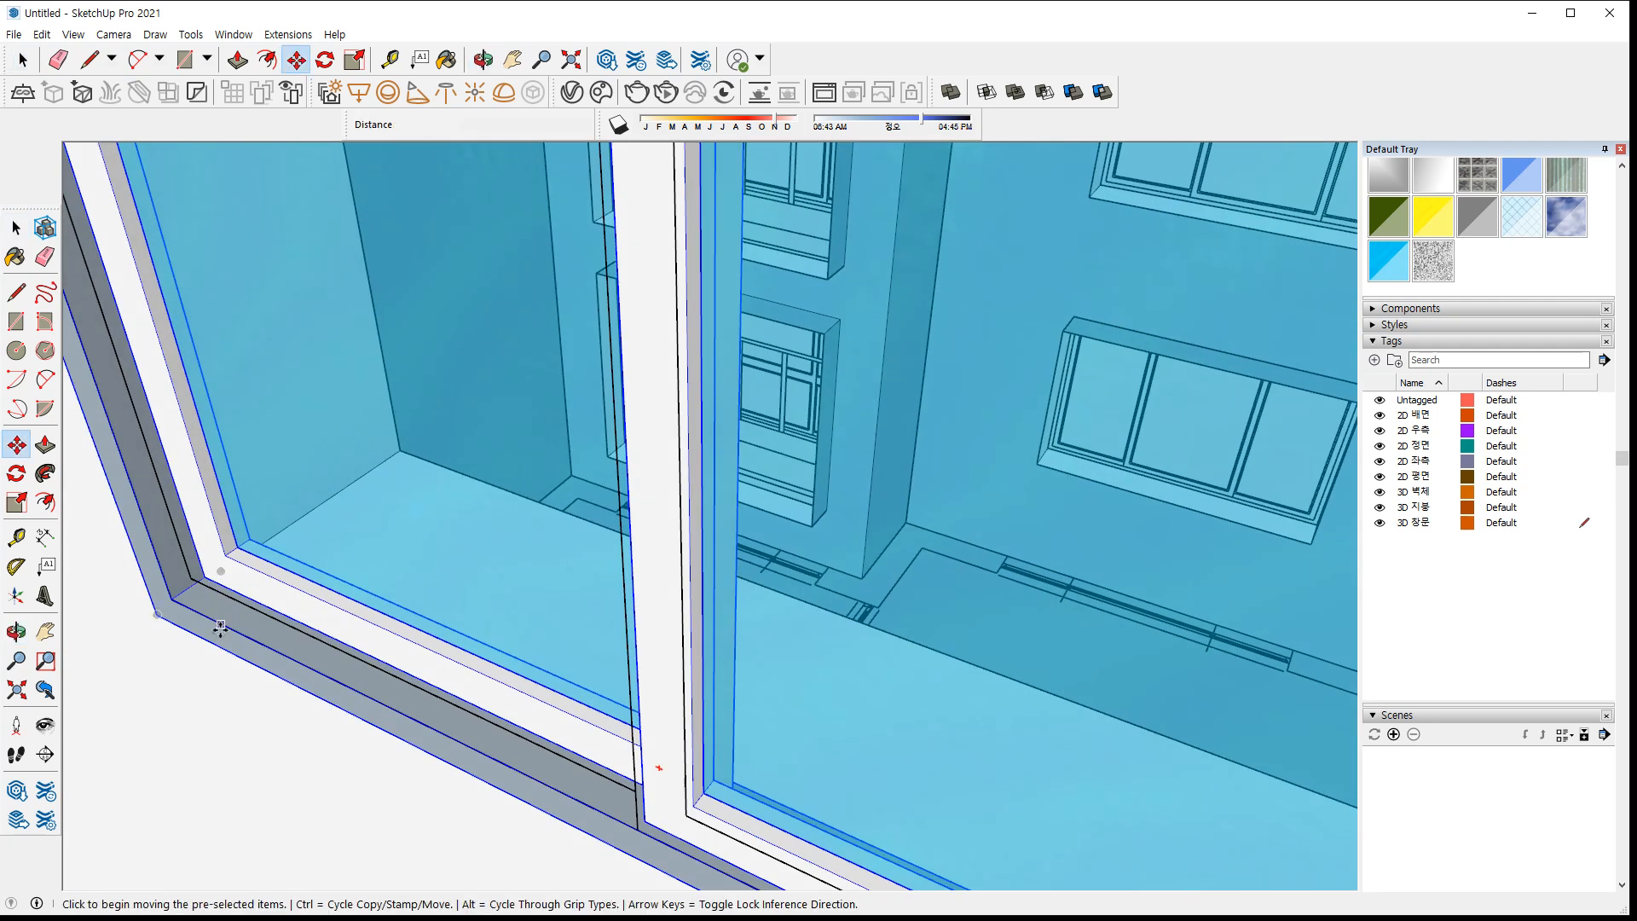
pyautogui.click(161, 620)
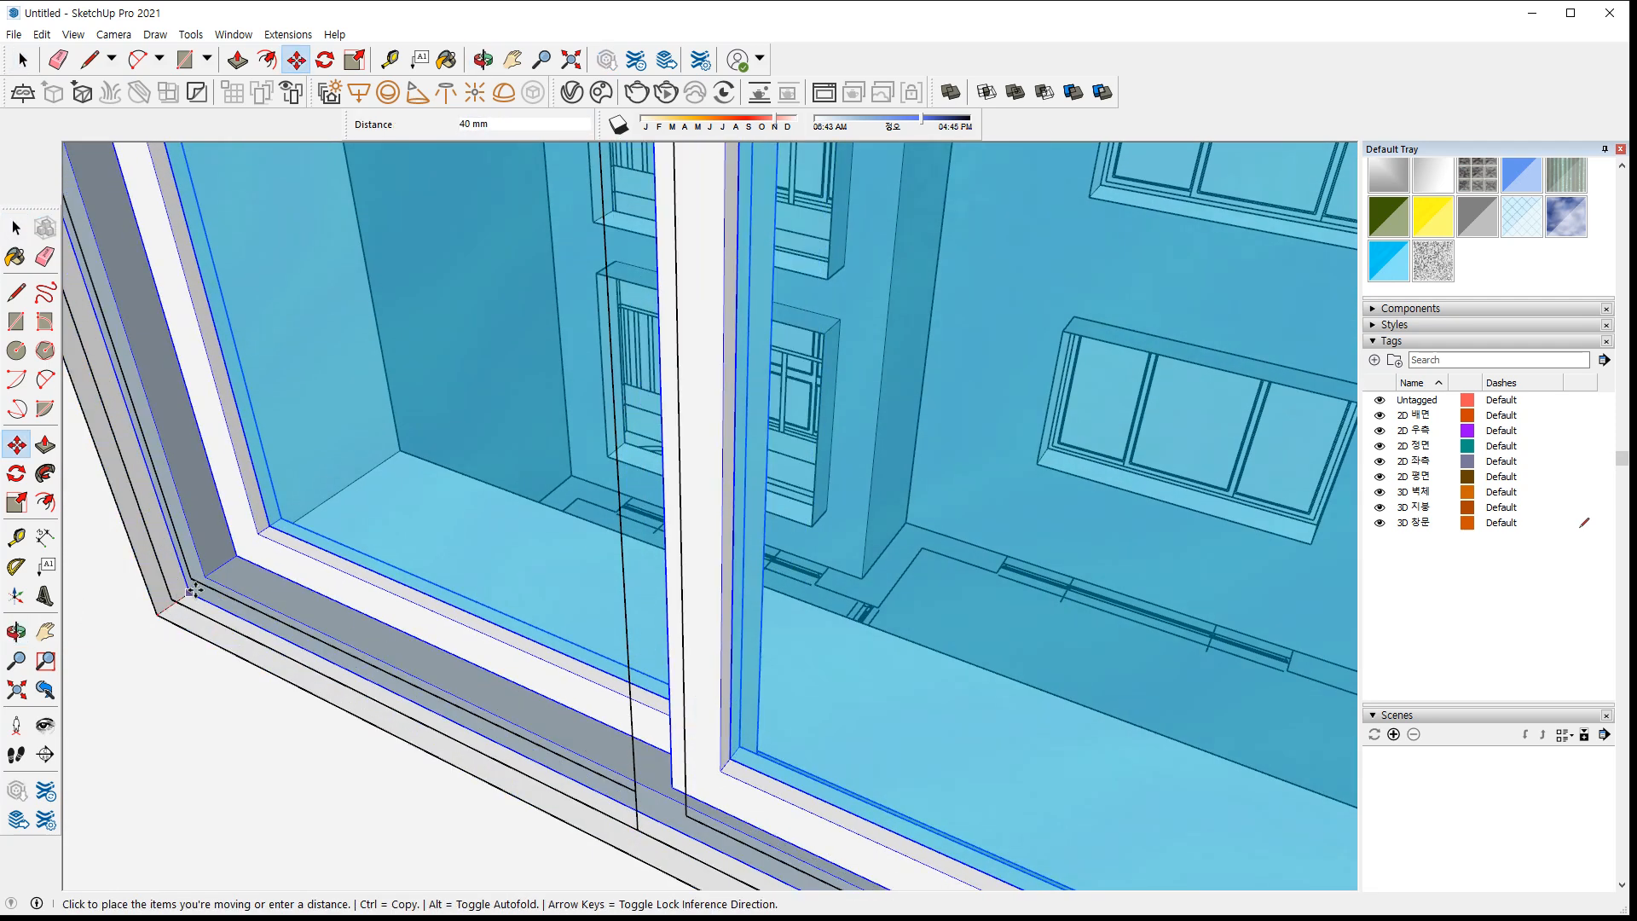
pyautogui.write('100')
pyautogui.press('Return')
# Copy the finished window from its upper corner to the opening directly below and multiply the copy with *2 for both lower floors
pyautogui.scroll(-10, 705, 768)
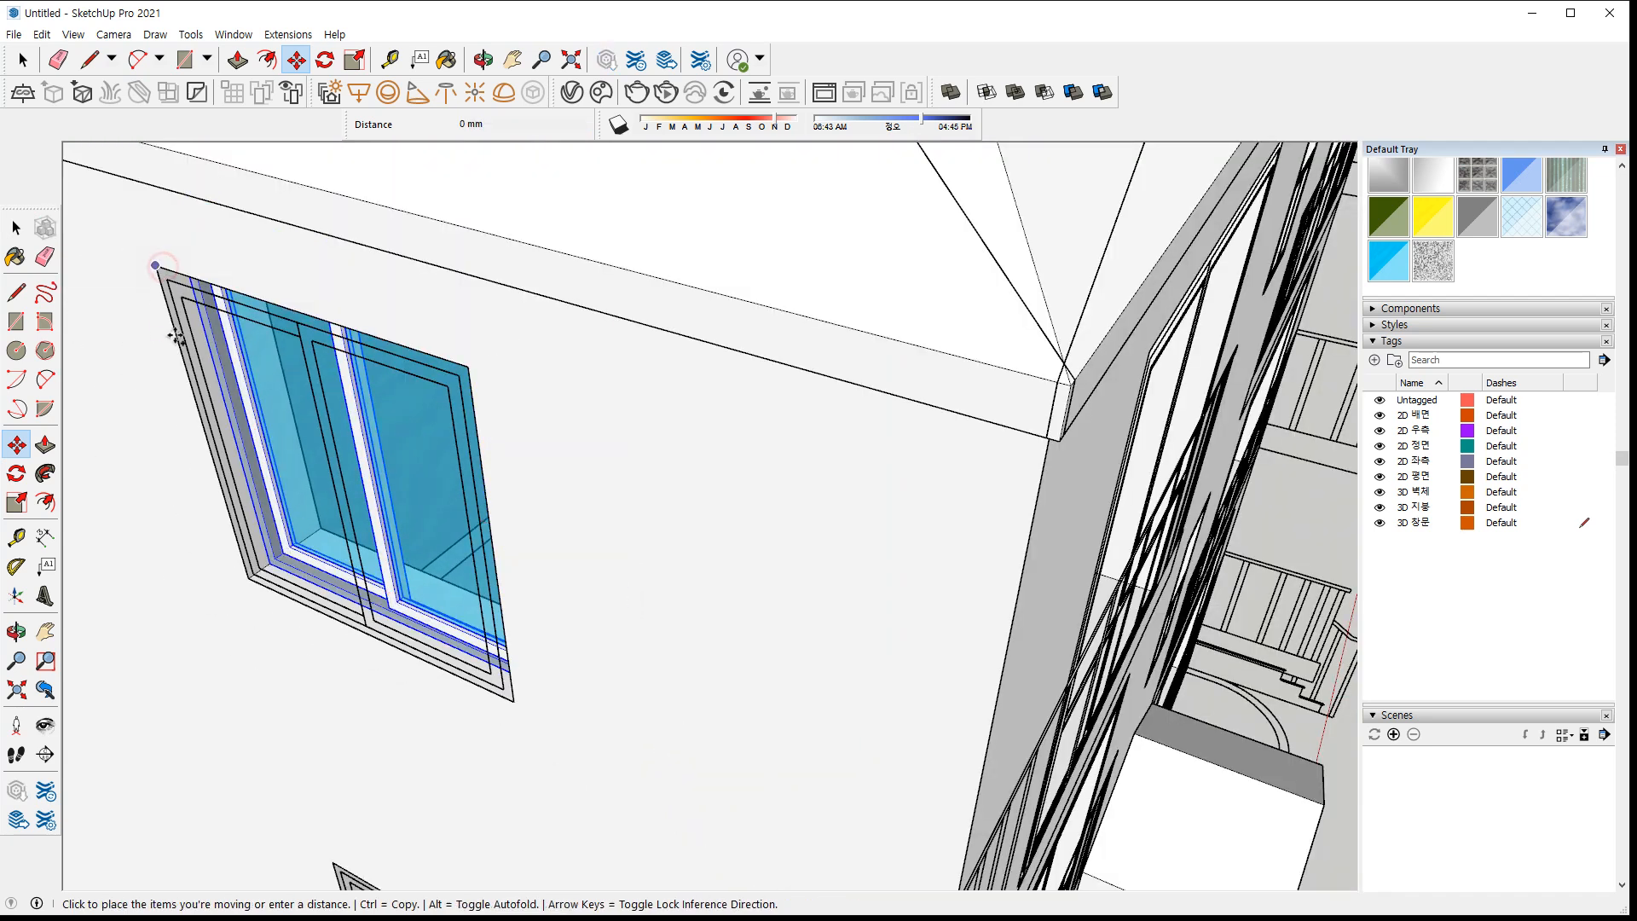
pyautogui.click(161, 269)
pyautogui.press('ctrl')
pyautogui.scroll(-3, 206, 433)
pyautogui.keyDown('shift'); pyautogui.moveTo(305, 635); pyautogui.dragTo(336, 349, button='middle'); pyautogui.keyUp('shift')
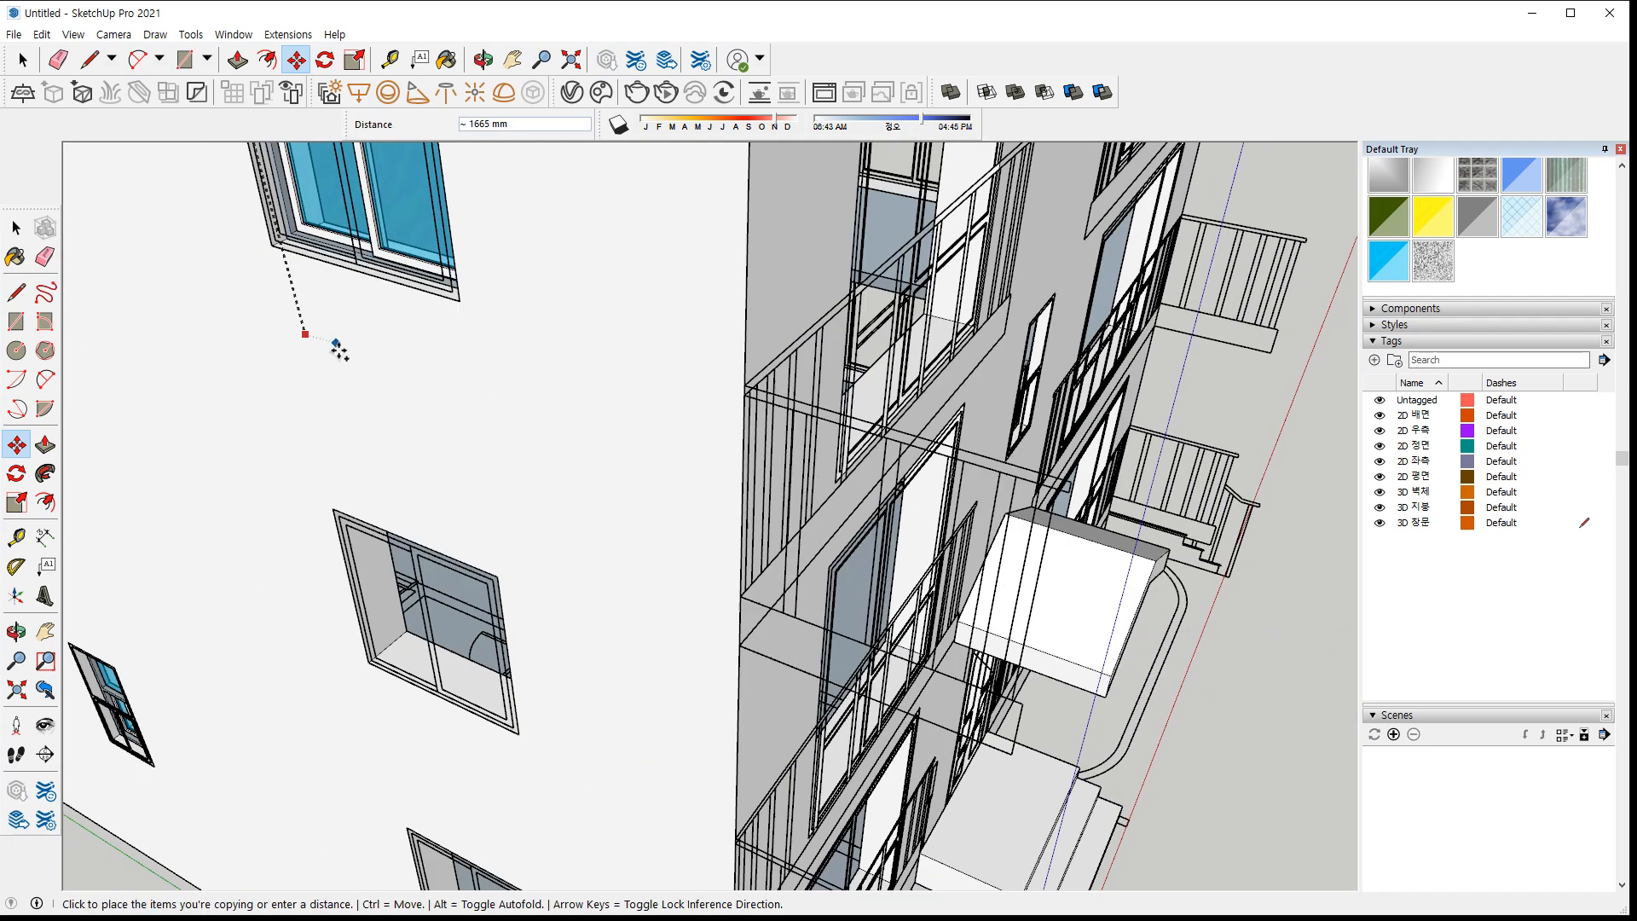
pyautogui.click(331, 507)
pyautogui.press('Return')
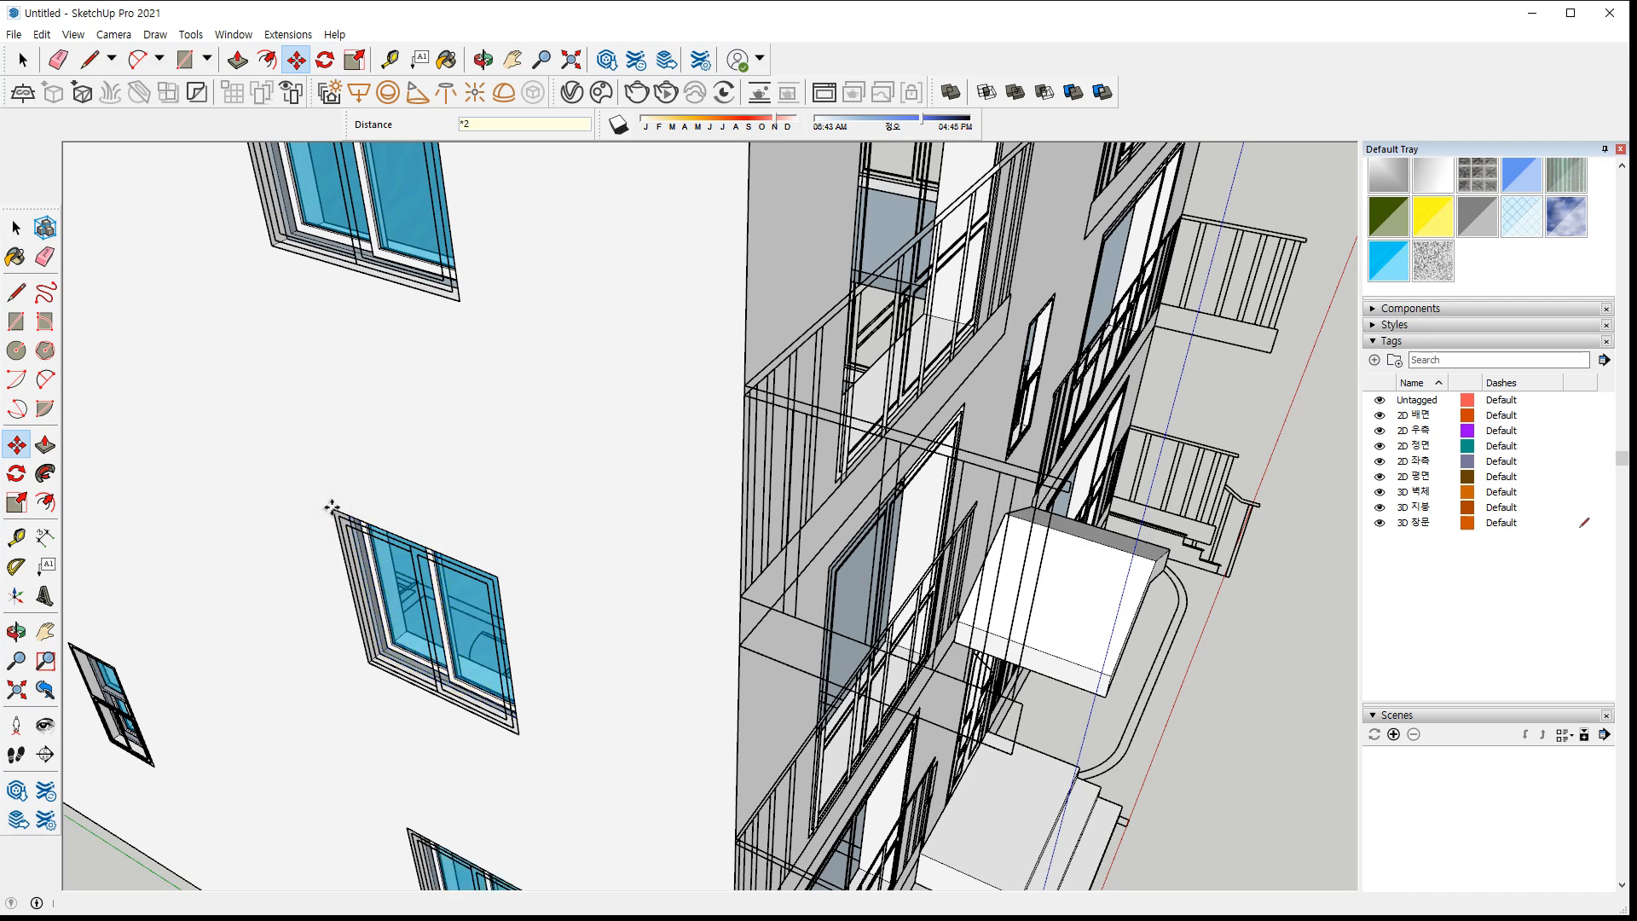
pyautogui.scroll(-3, 336, 508)
pyautogui.press('space')
# Hide the tags 2D 배면, 2D 좌측 and 2D 평면
pyautogui.moveTo(527, 423); pyautogui.dragTo(1049, 452, button='middle')
pyautogui.scroll(-2, 368, 409)
pyautogui.scroll(-3, 590, 512)
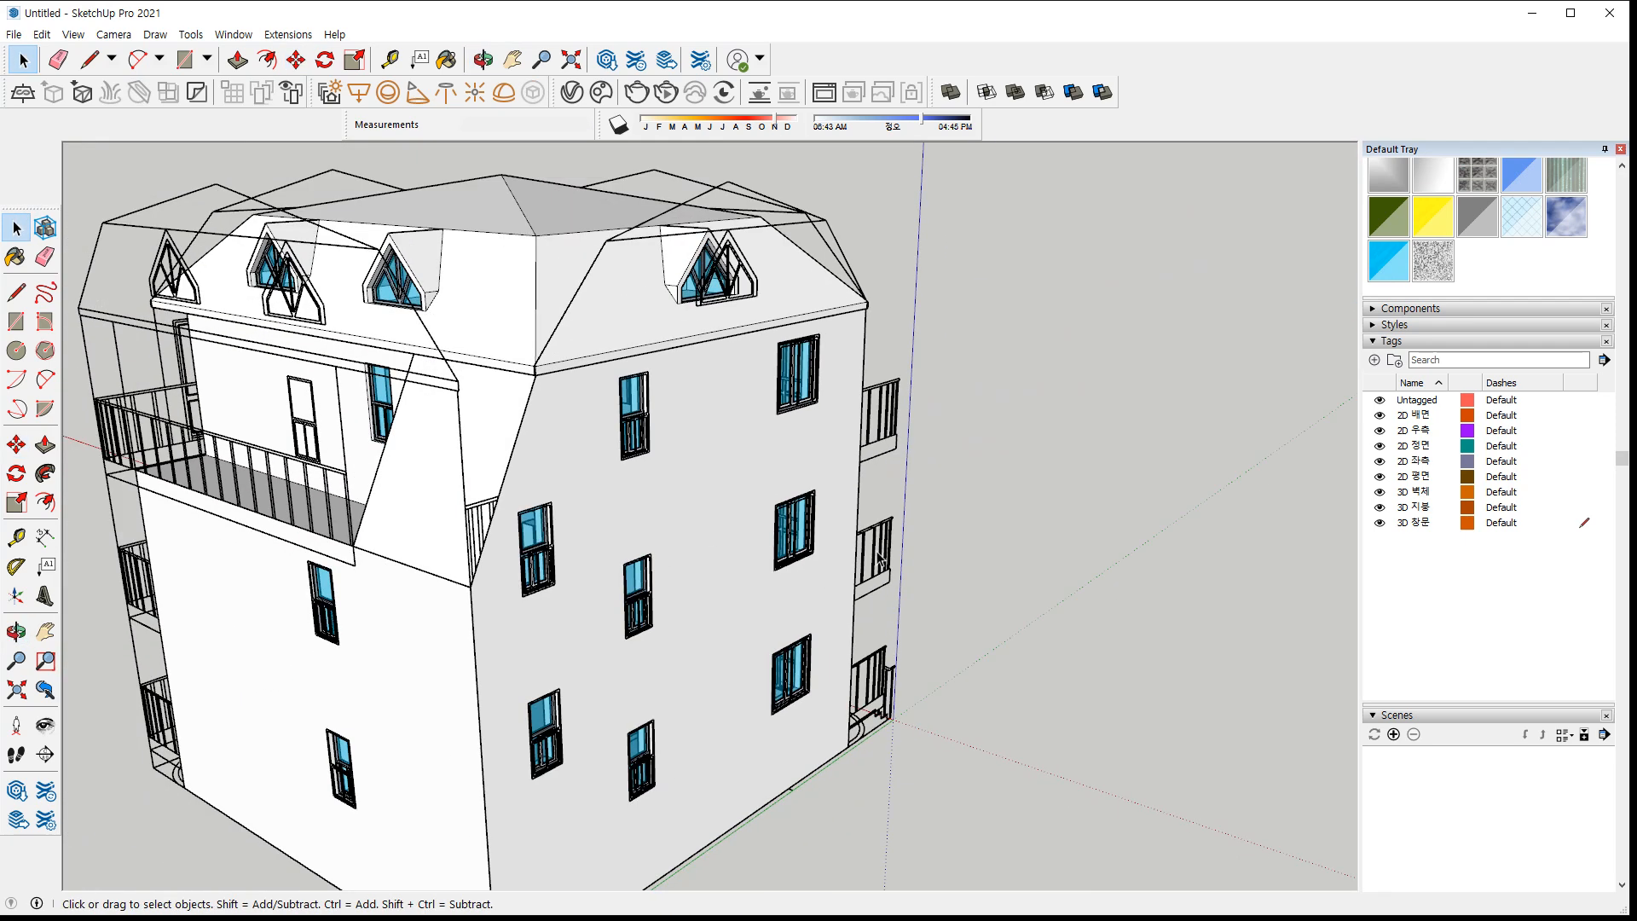
pyautogui.moveTo(590, 512)
pyautogui.mouseDown(button='middle')
pyautogui.moveTo(201, 541)
pyautogui.moveTo(596, 541)
pyautogui.mouseUp(button='middle')
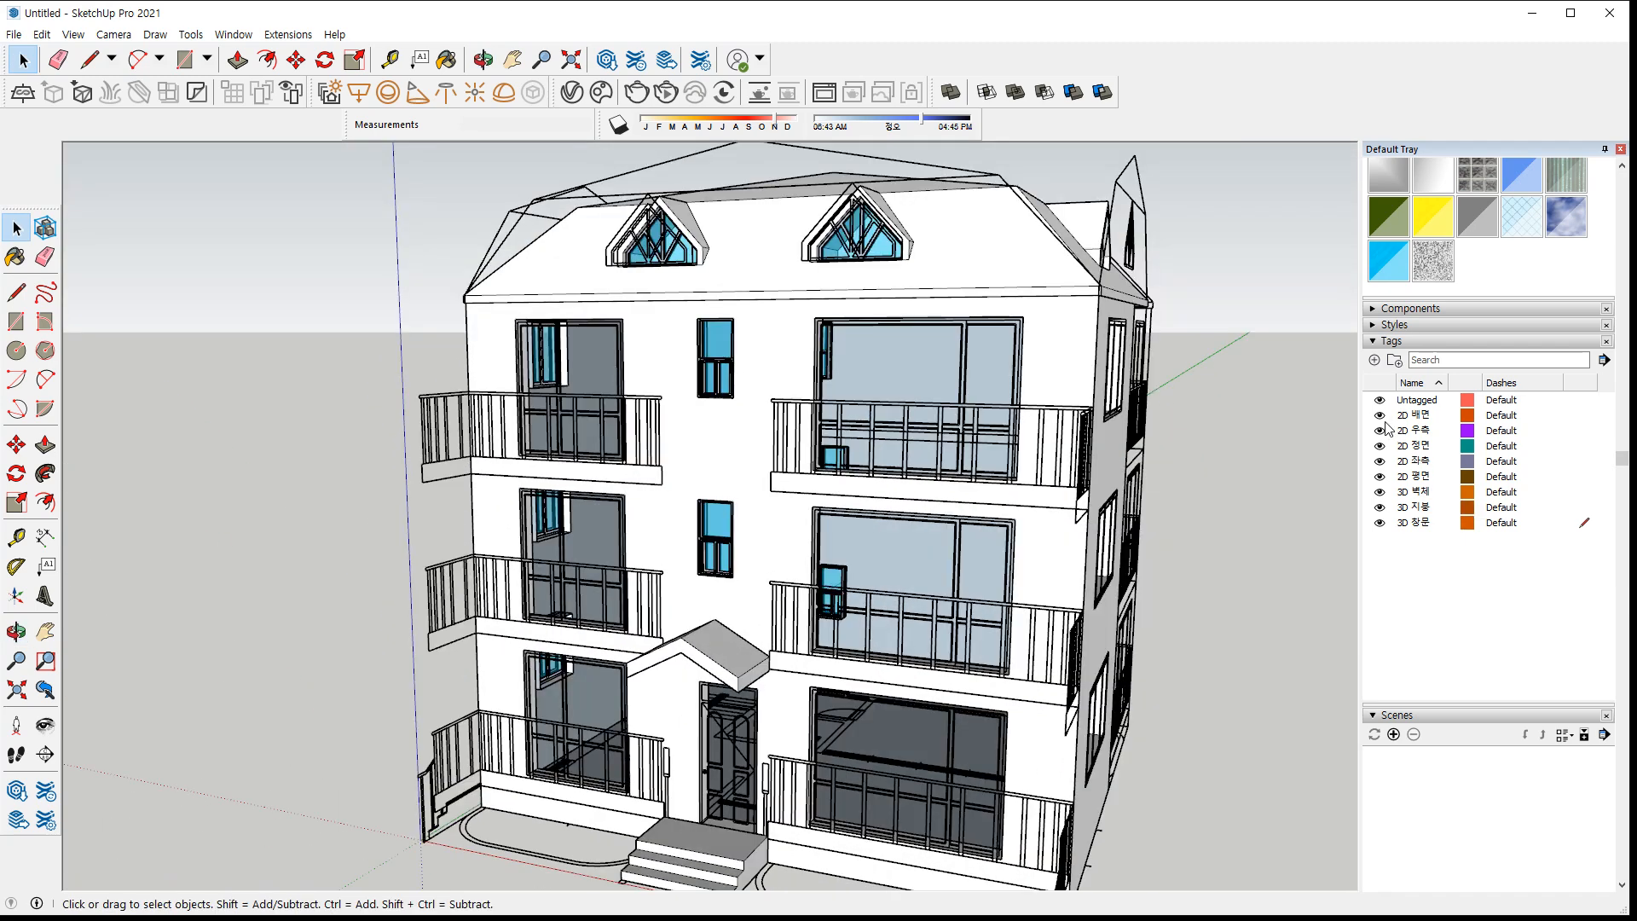
pyautogui.click(1380, 416)
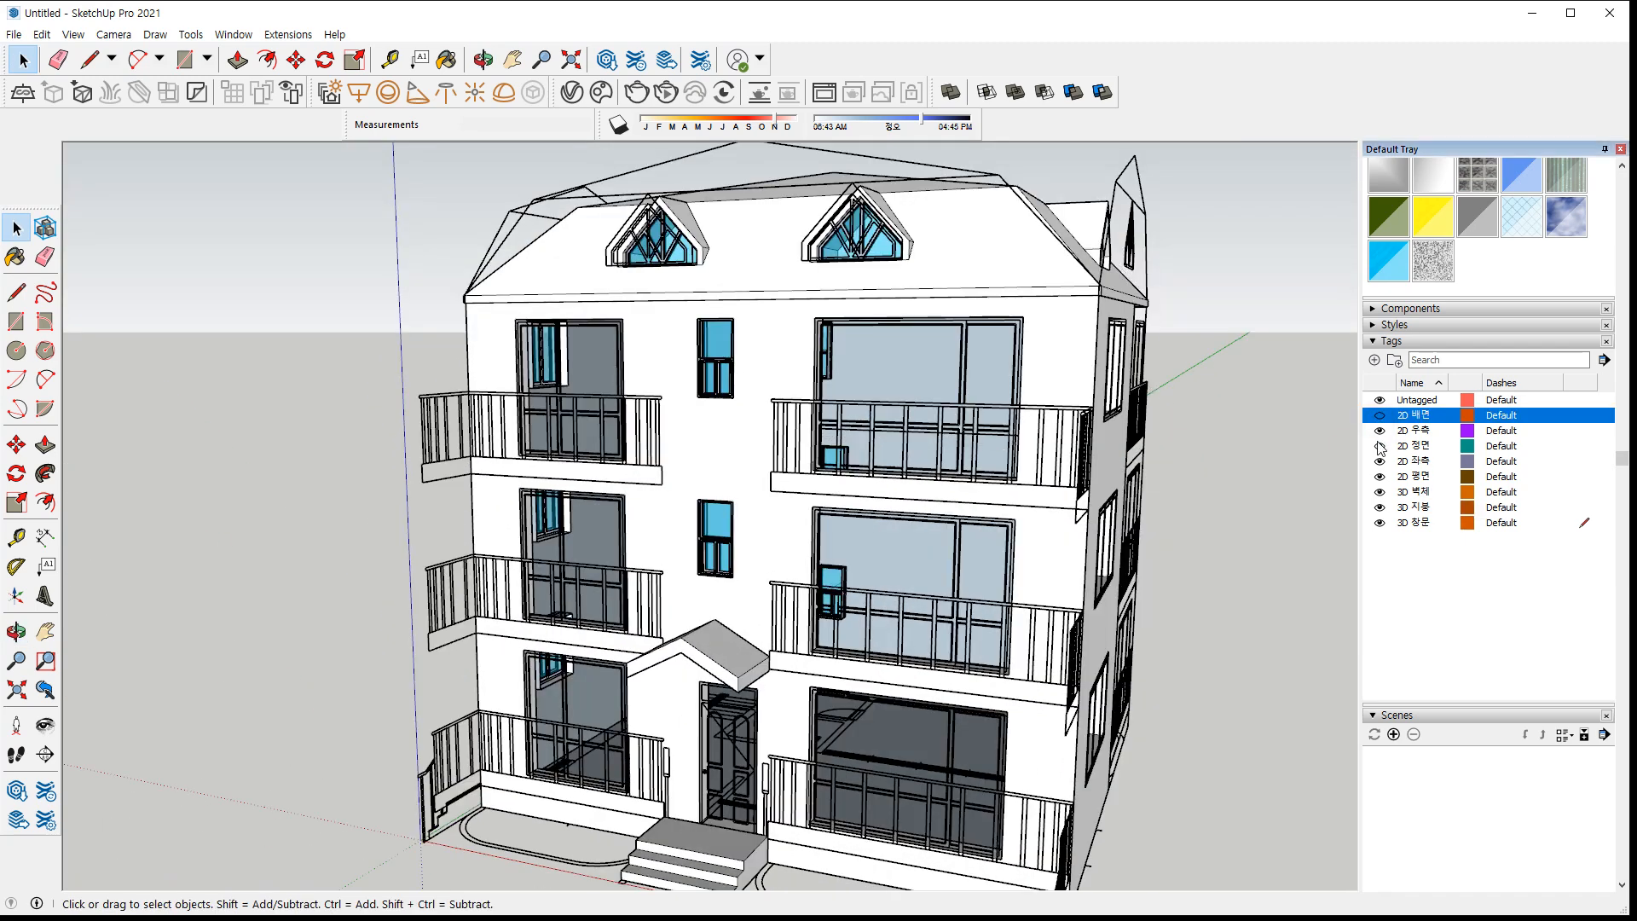
pyautogui.click(1379, 461)
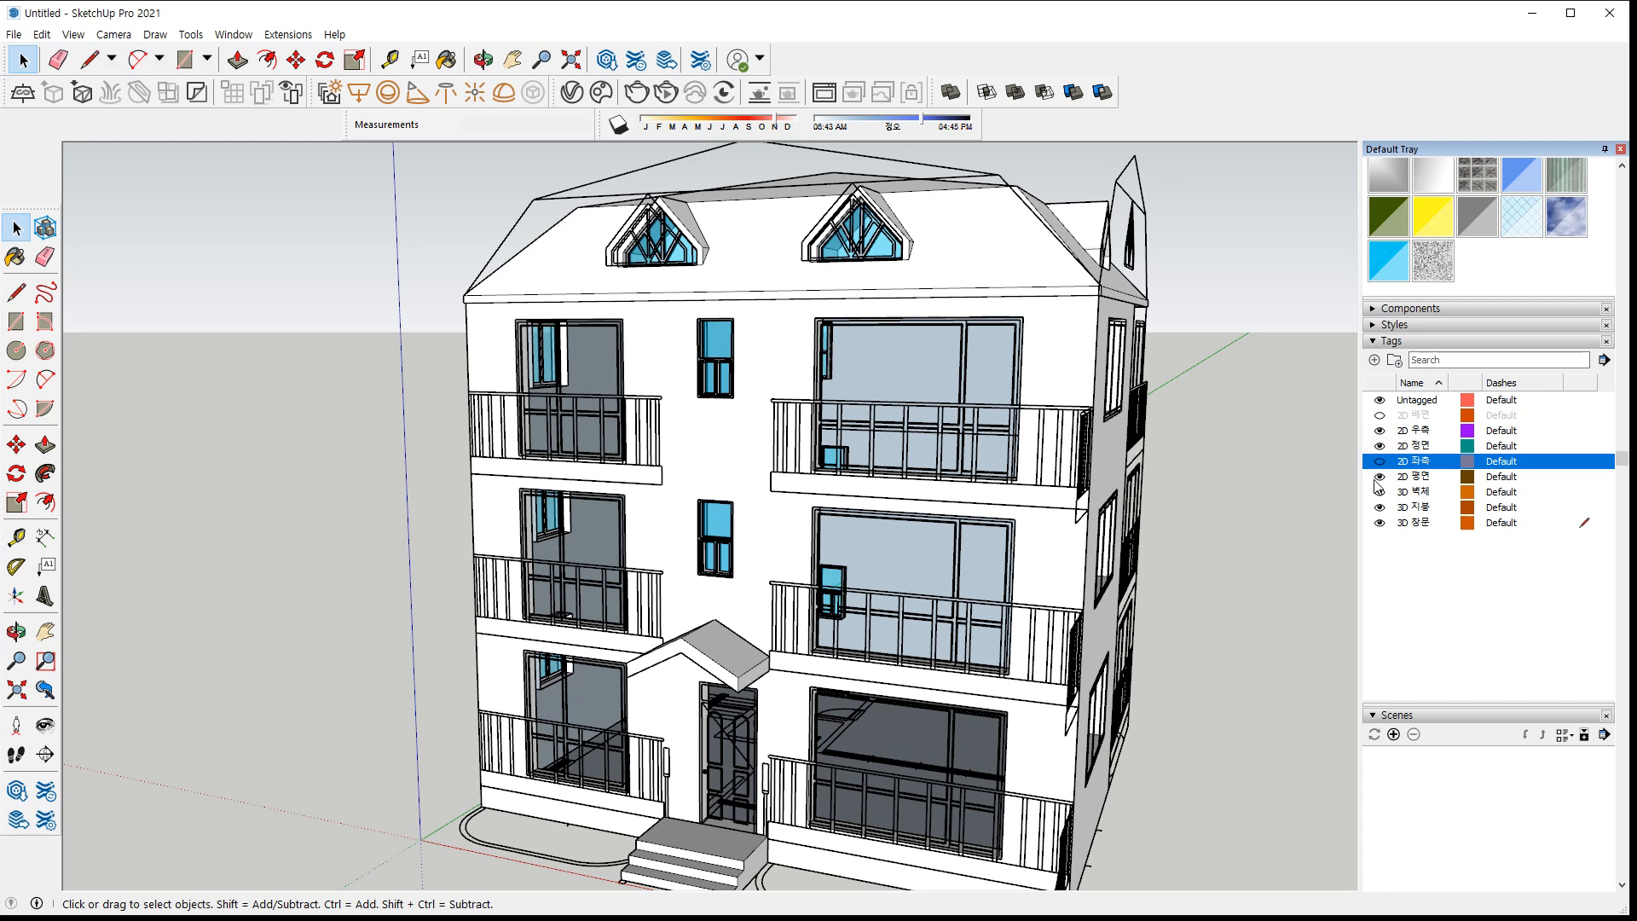
pyautogui.click(1380, 477)
# Draw a 2000 × 2250 mm rectangle across the top-floor balcony door opening on the left of the front facade
pyautogui.scroll(10, 348, 476)
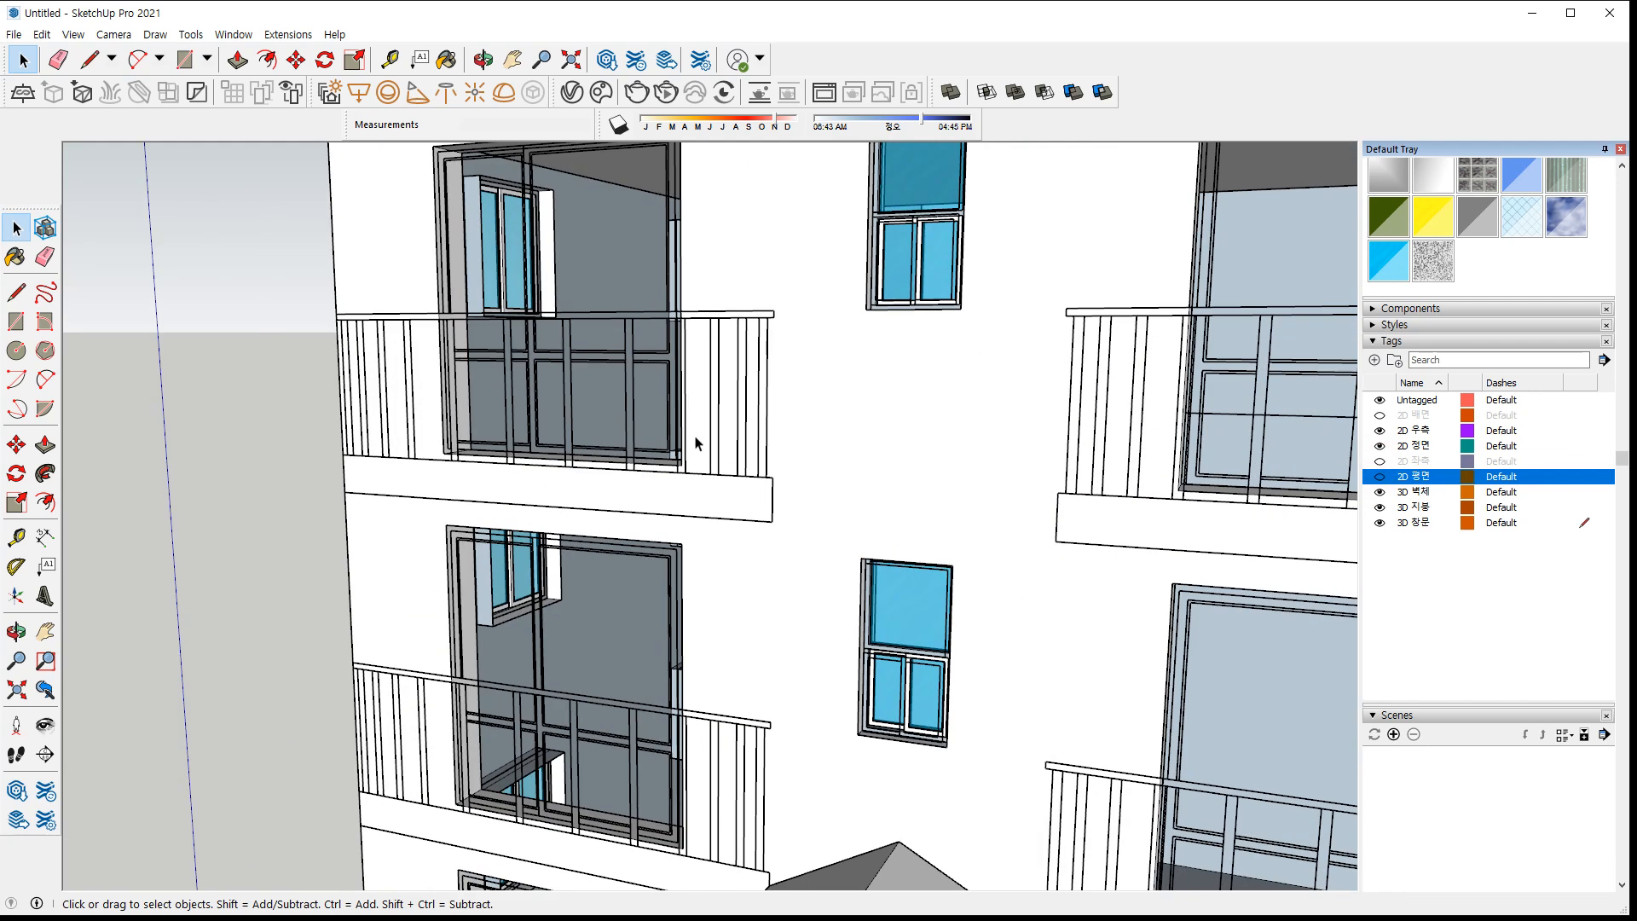
pyautogui.scroll(3, 468, 628)
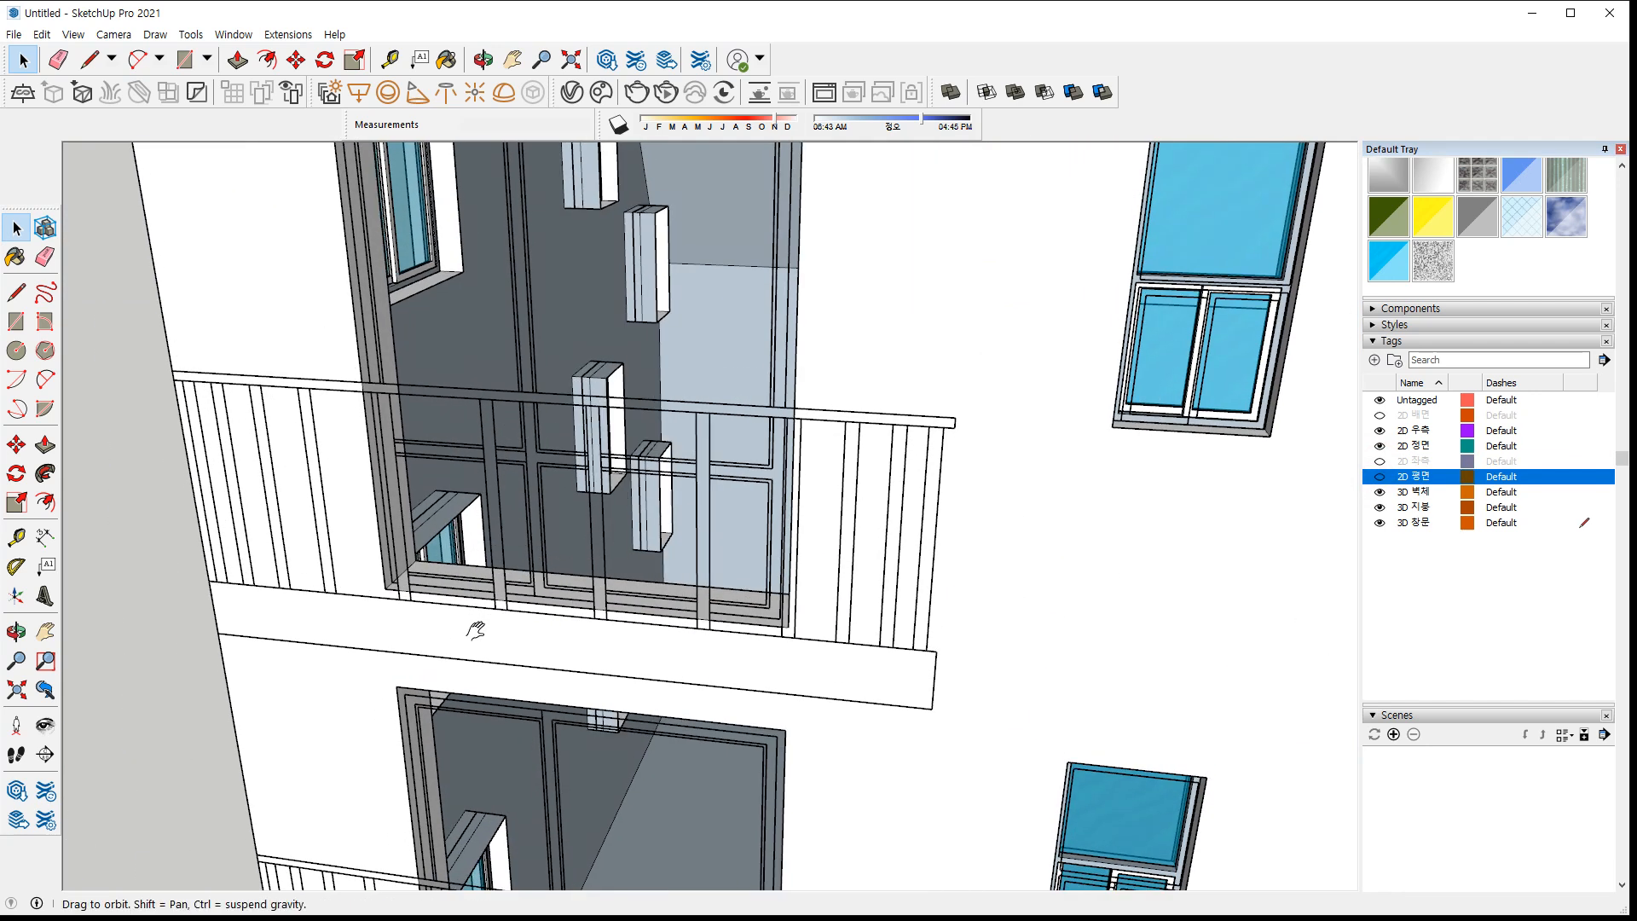
pyautogui.press('r')
pyautogui.click(381, 633)
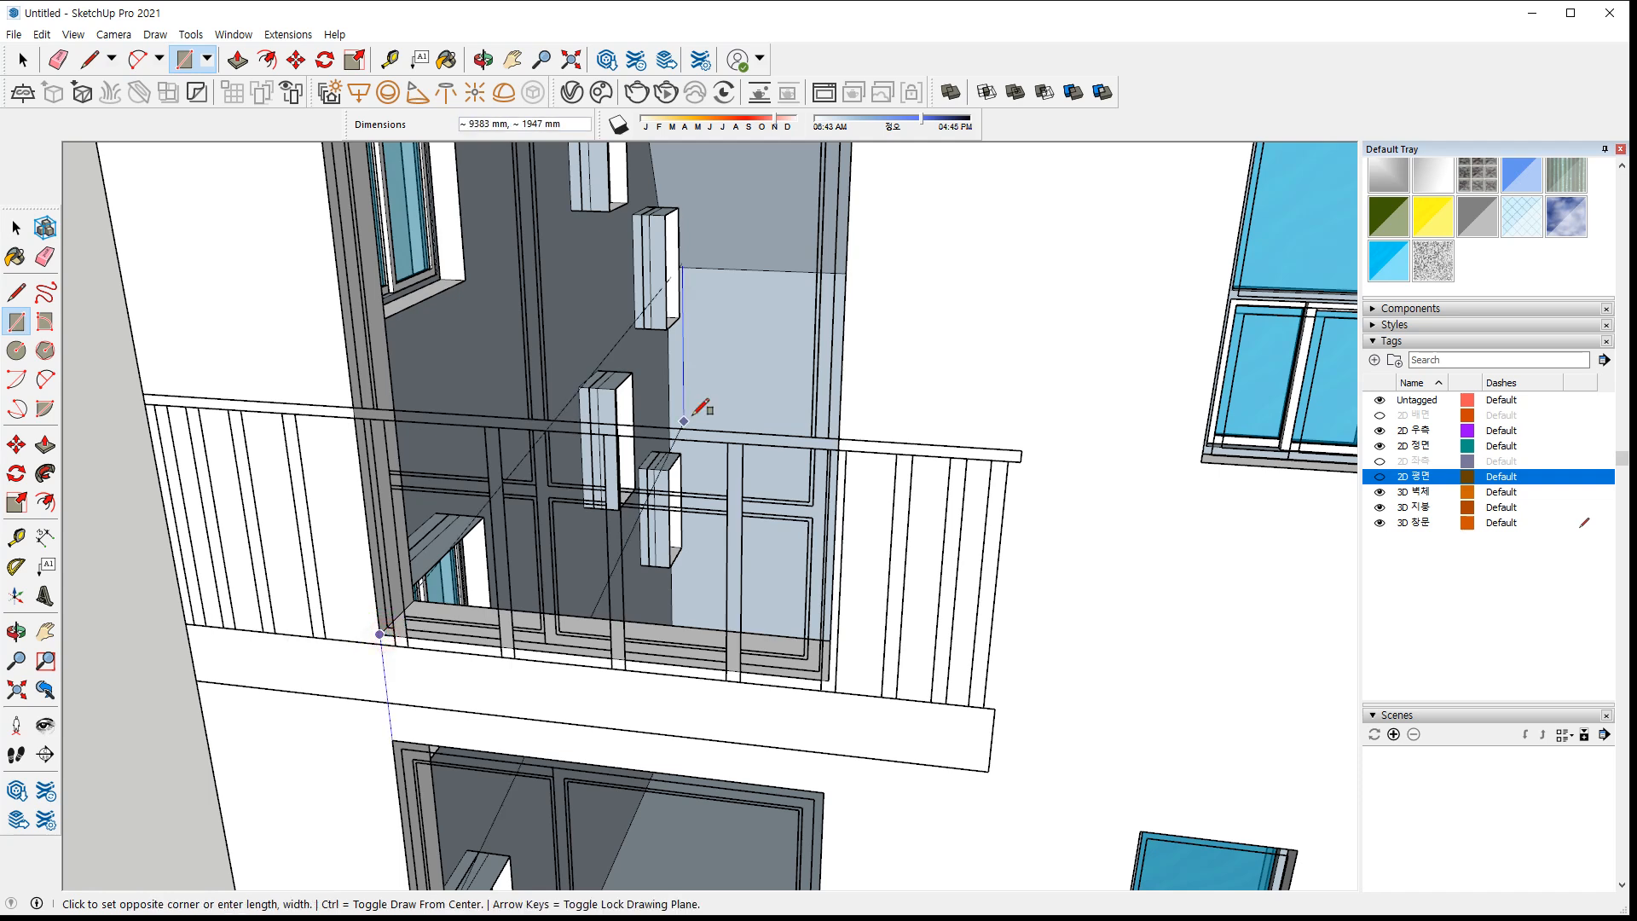
pyautogui.scroll(-3, 694, 412)
pyautogui.scroll(4, 748, 359)
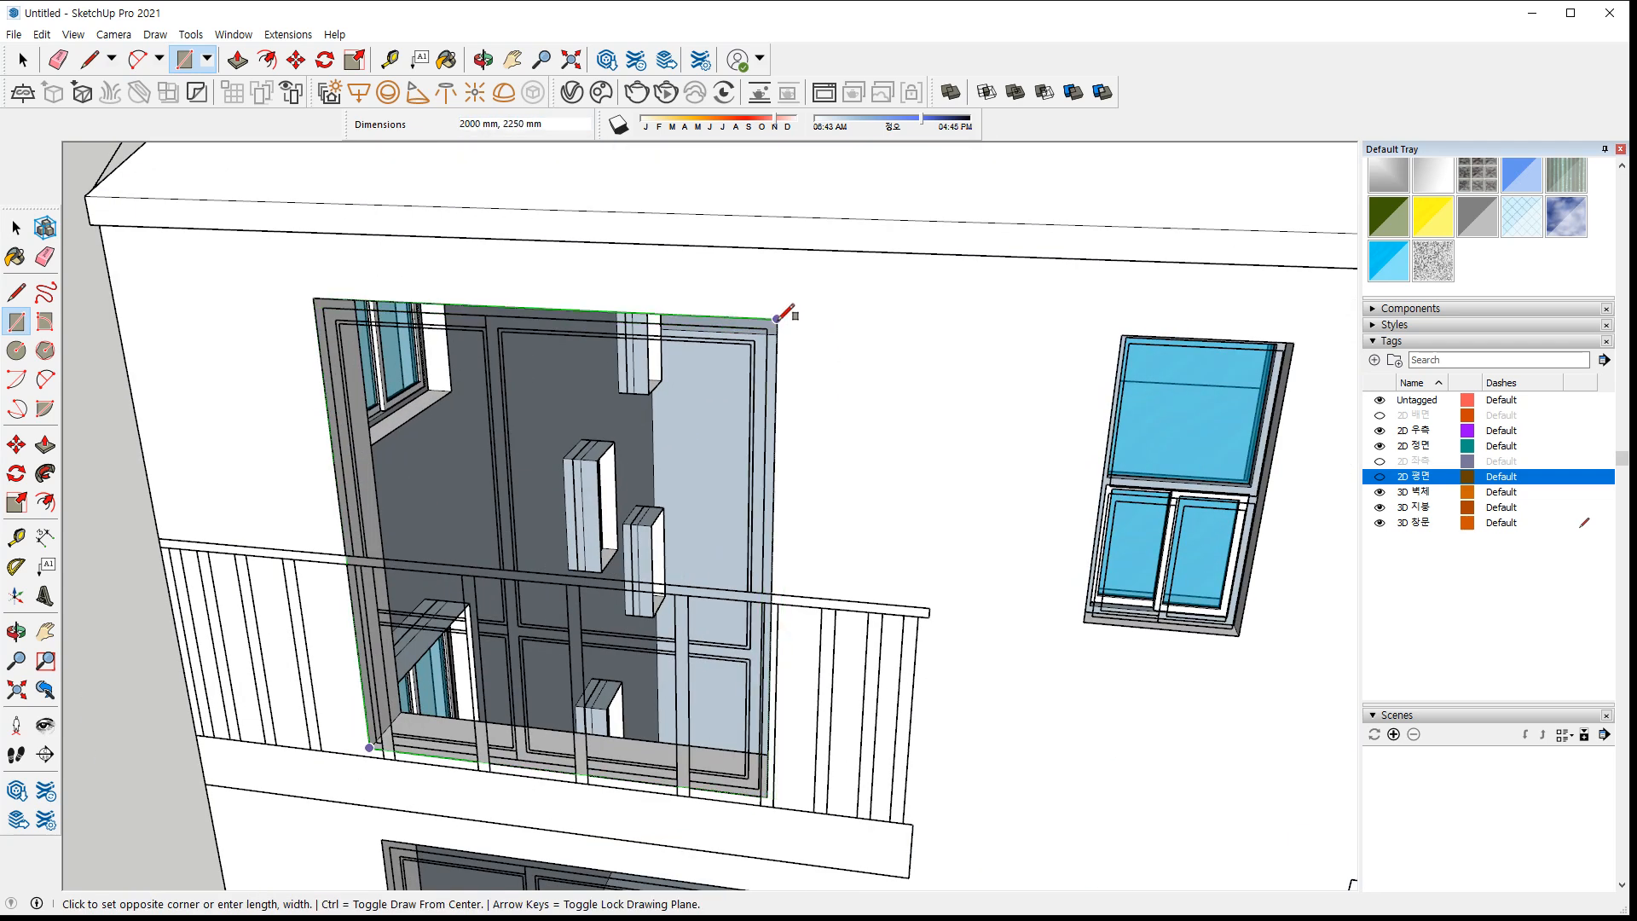
pyautogui.click(786, 312)
# Draw the inner frame rectangle over the balcony door's elevation lines and delete its face to leave only the frame border
pyautogui.scroll(5, 806, 734)
pyautogui.scroll(2, 776, 742)
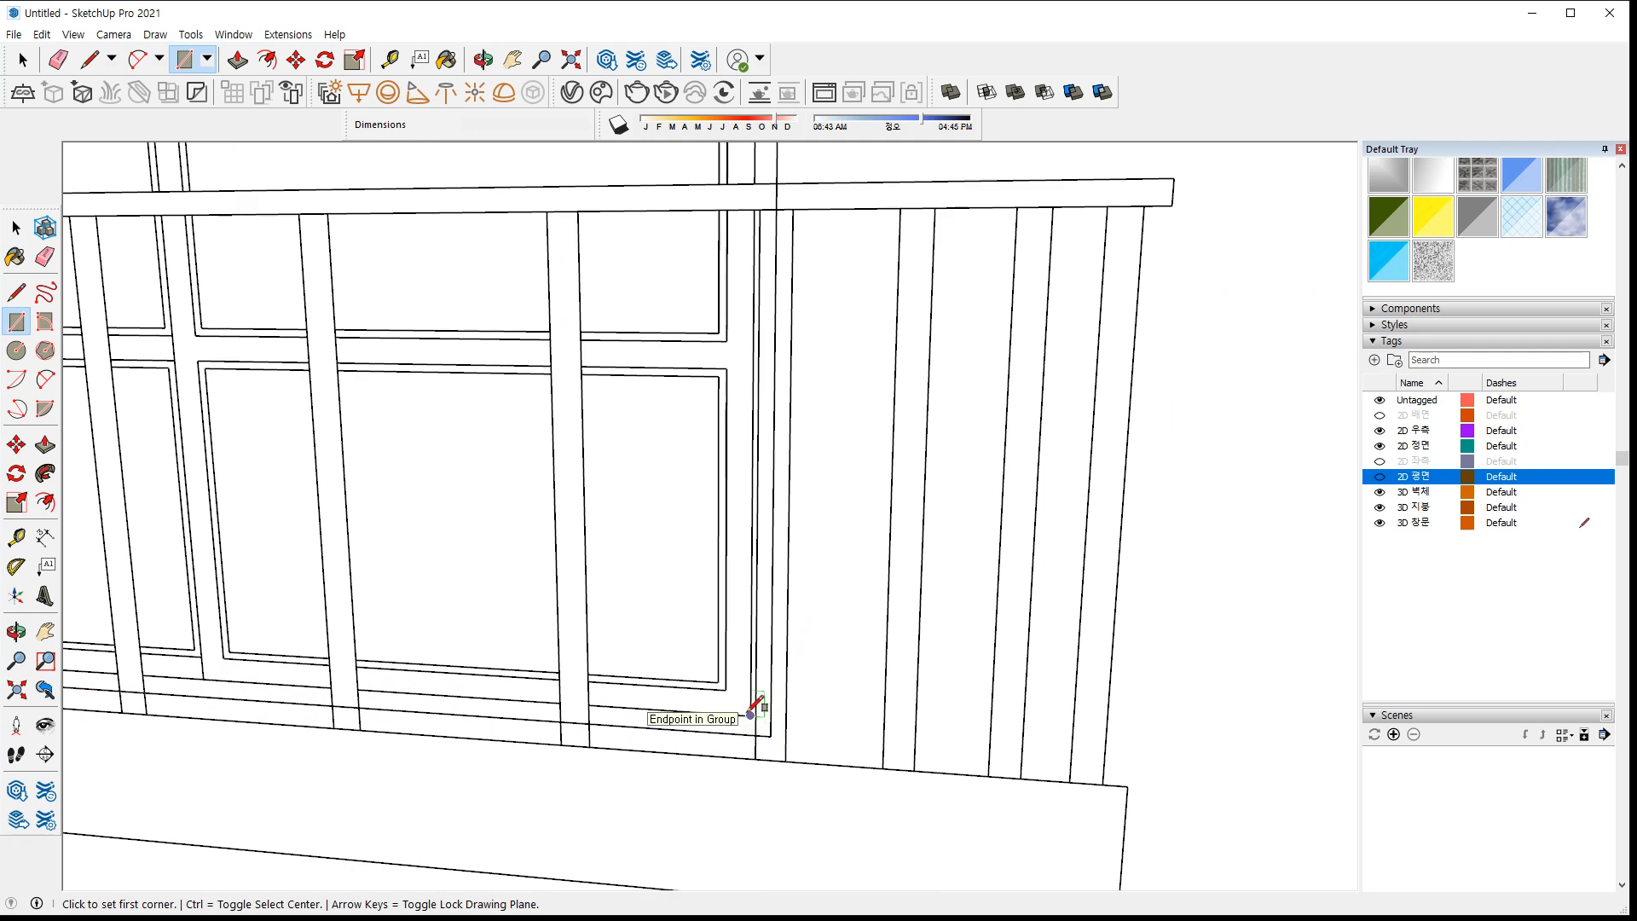
pyautogui.scroll(-4, 749, 715)
pyautogui.moveTo(238, 660); pyautogui.dragTo(363, 656, button='middle')
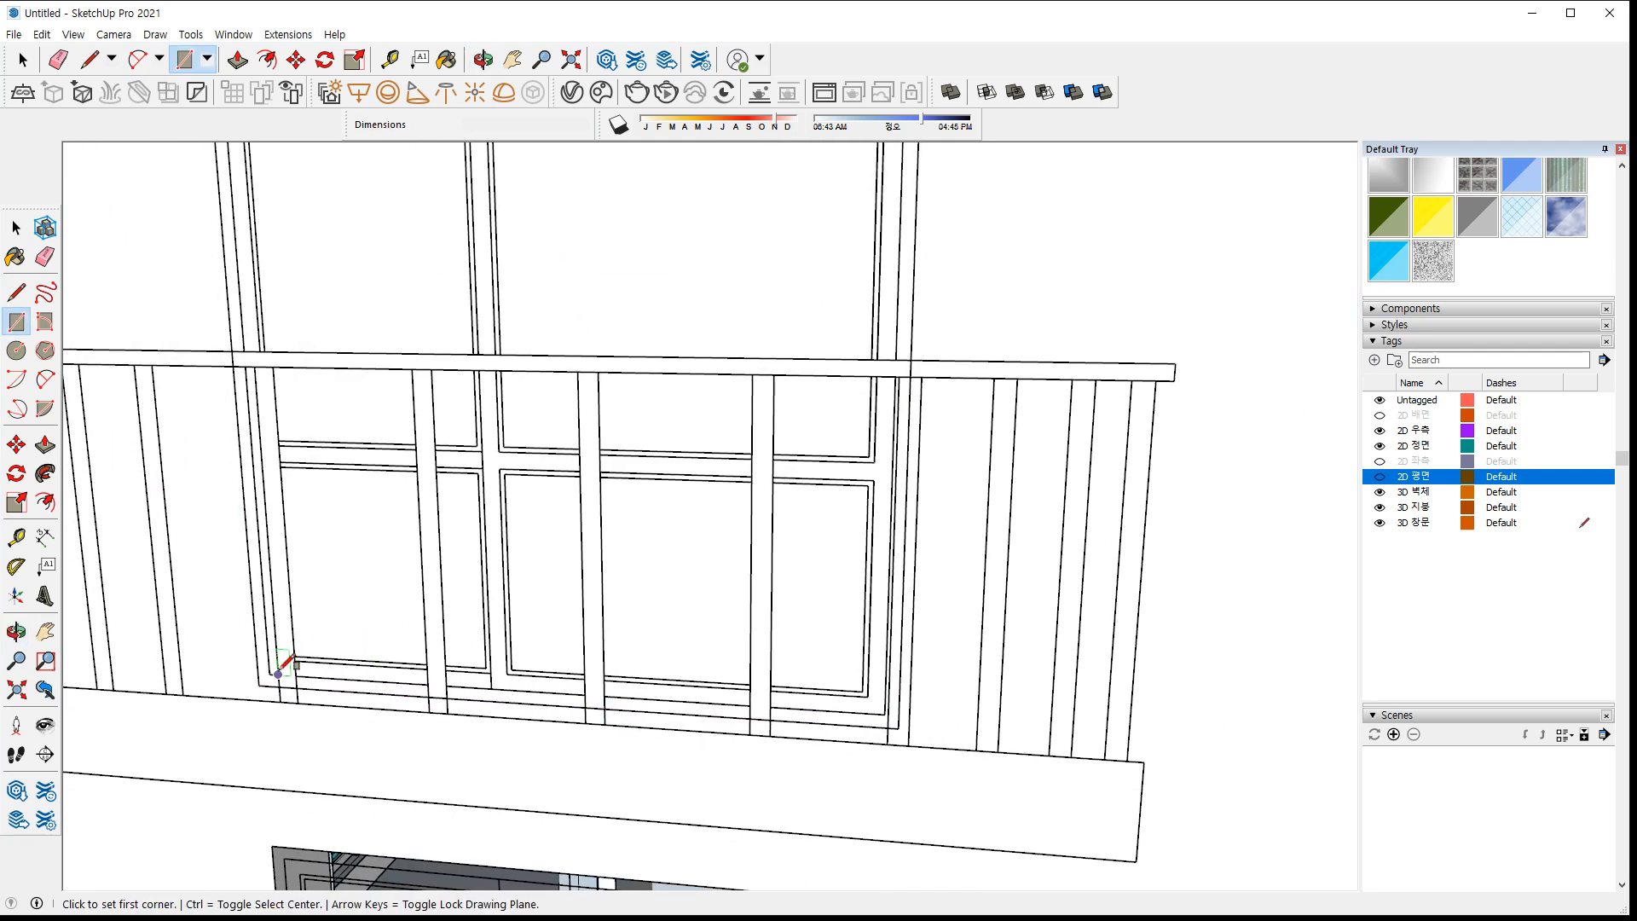
pyautogui.click(271, 673)
pyautogui.scroll(-3, 271, 673)
pyautogui.moveTo(412, 566); pyautogui.dragTo(669, 289, button='middle')
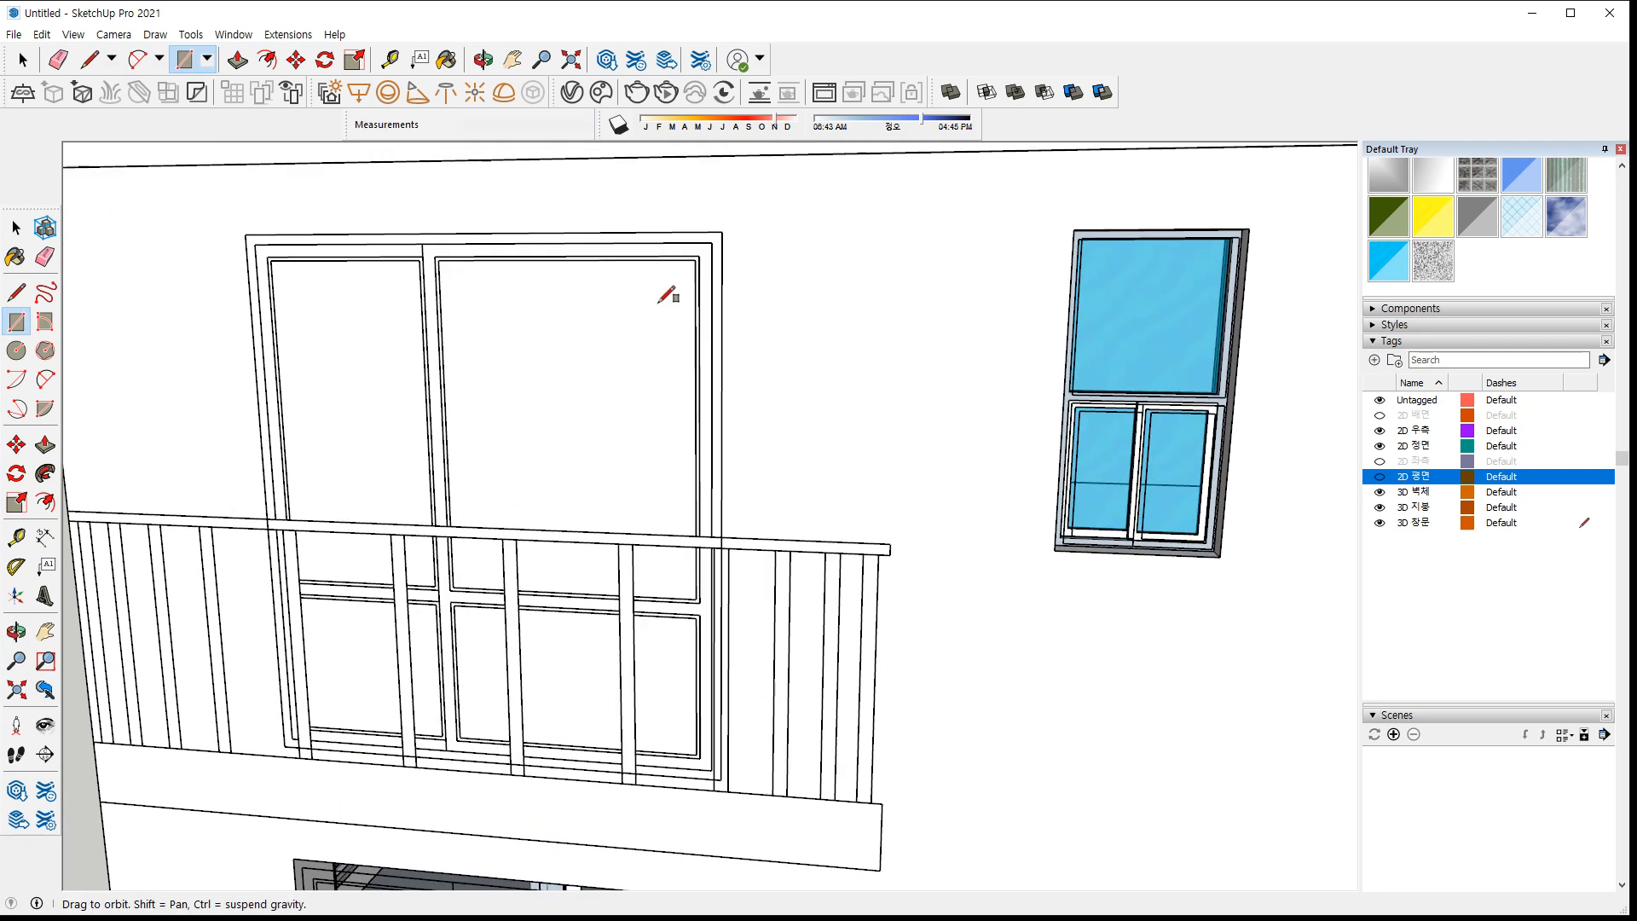
pyautogui.click(714, 239)
pyautogui.press('space')
pyautogui.click(584, 413)
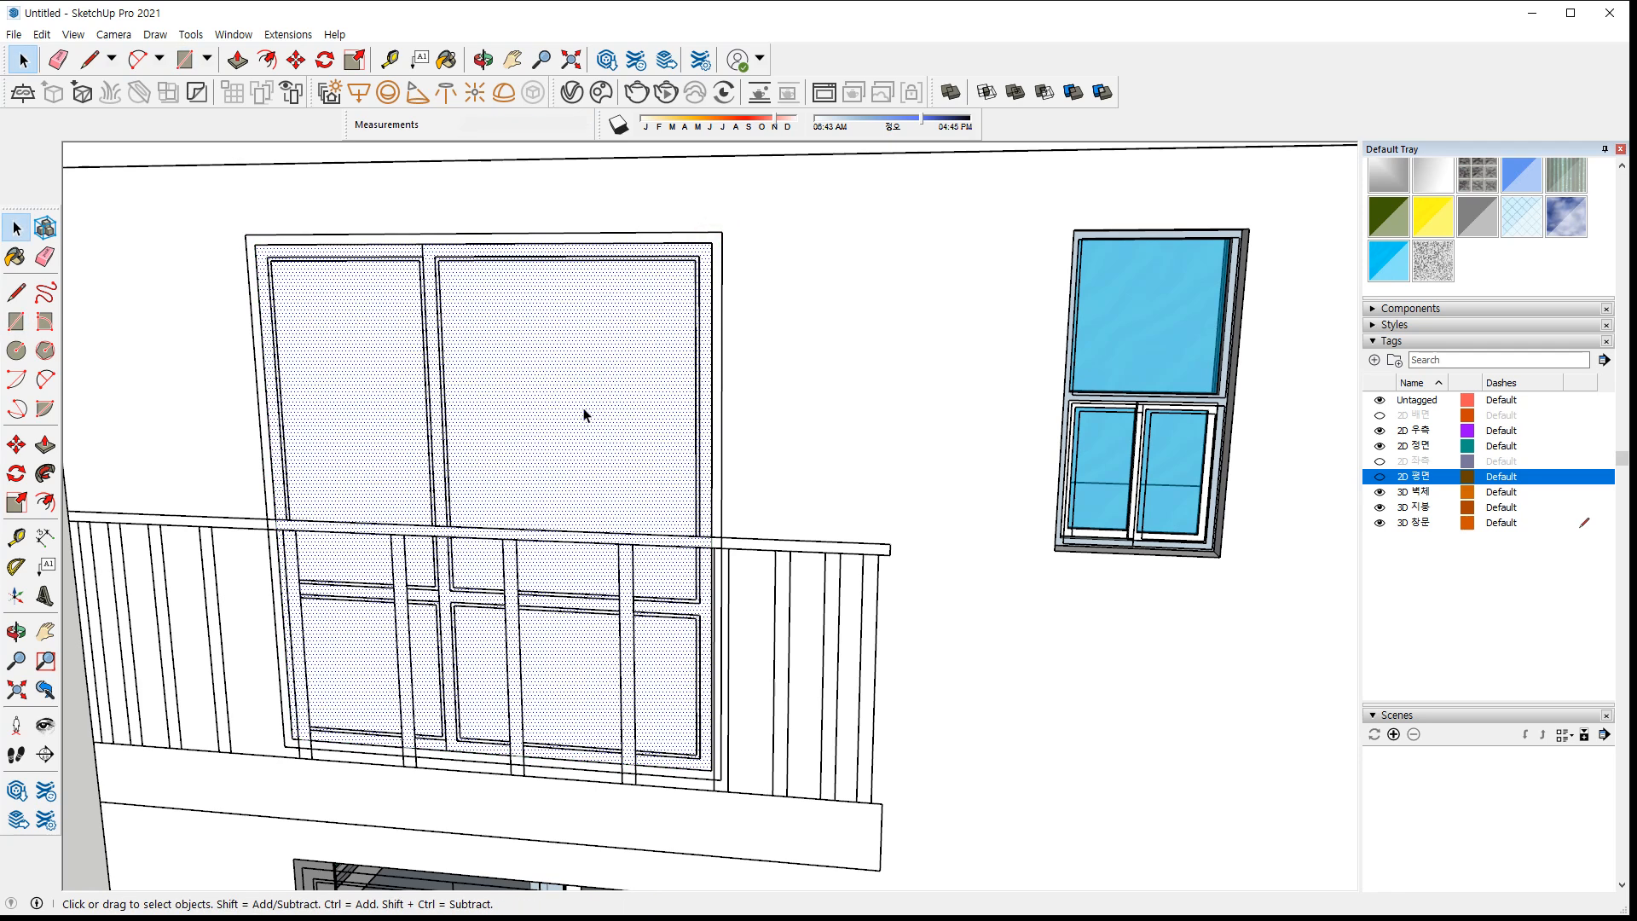
pyautogui.press('Delete')
# Extrude the balcony door's frame border 80 mm and make it a group
pyautogui.scroll(5, 367, 778)
pyautogui.moveTo(367, 779); pyautogui.dragTo(332, 779, button='middle')
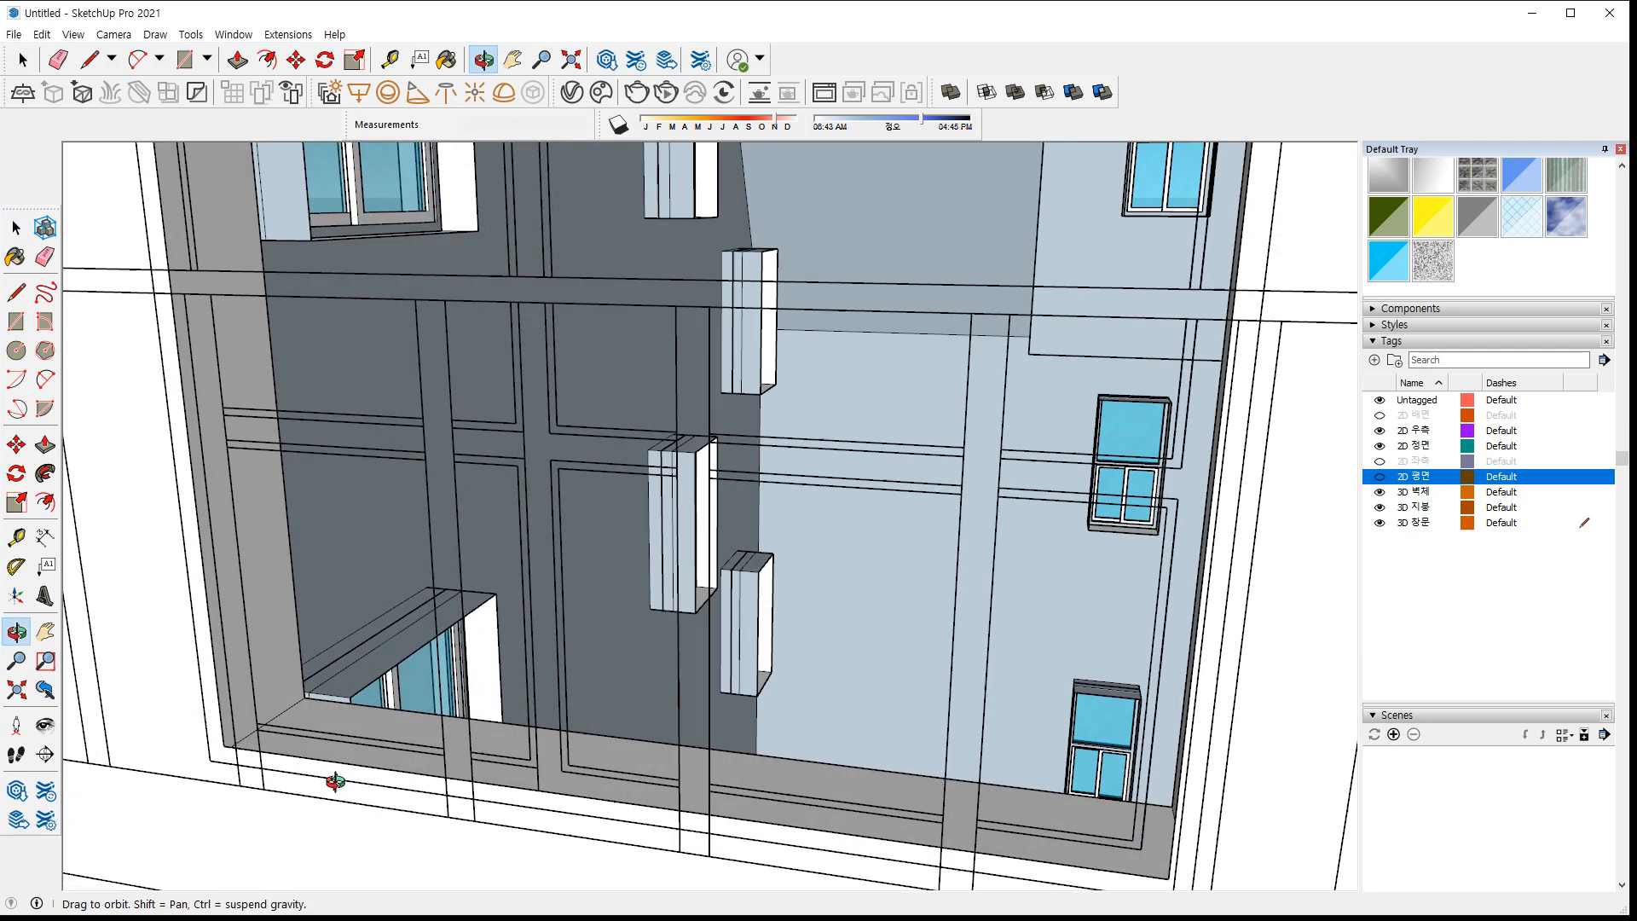
pyautogui.press('p')
pyautogui.click(315, 782)
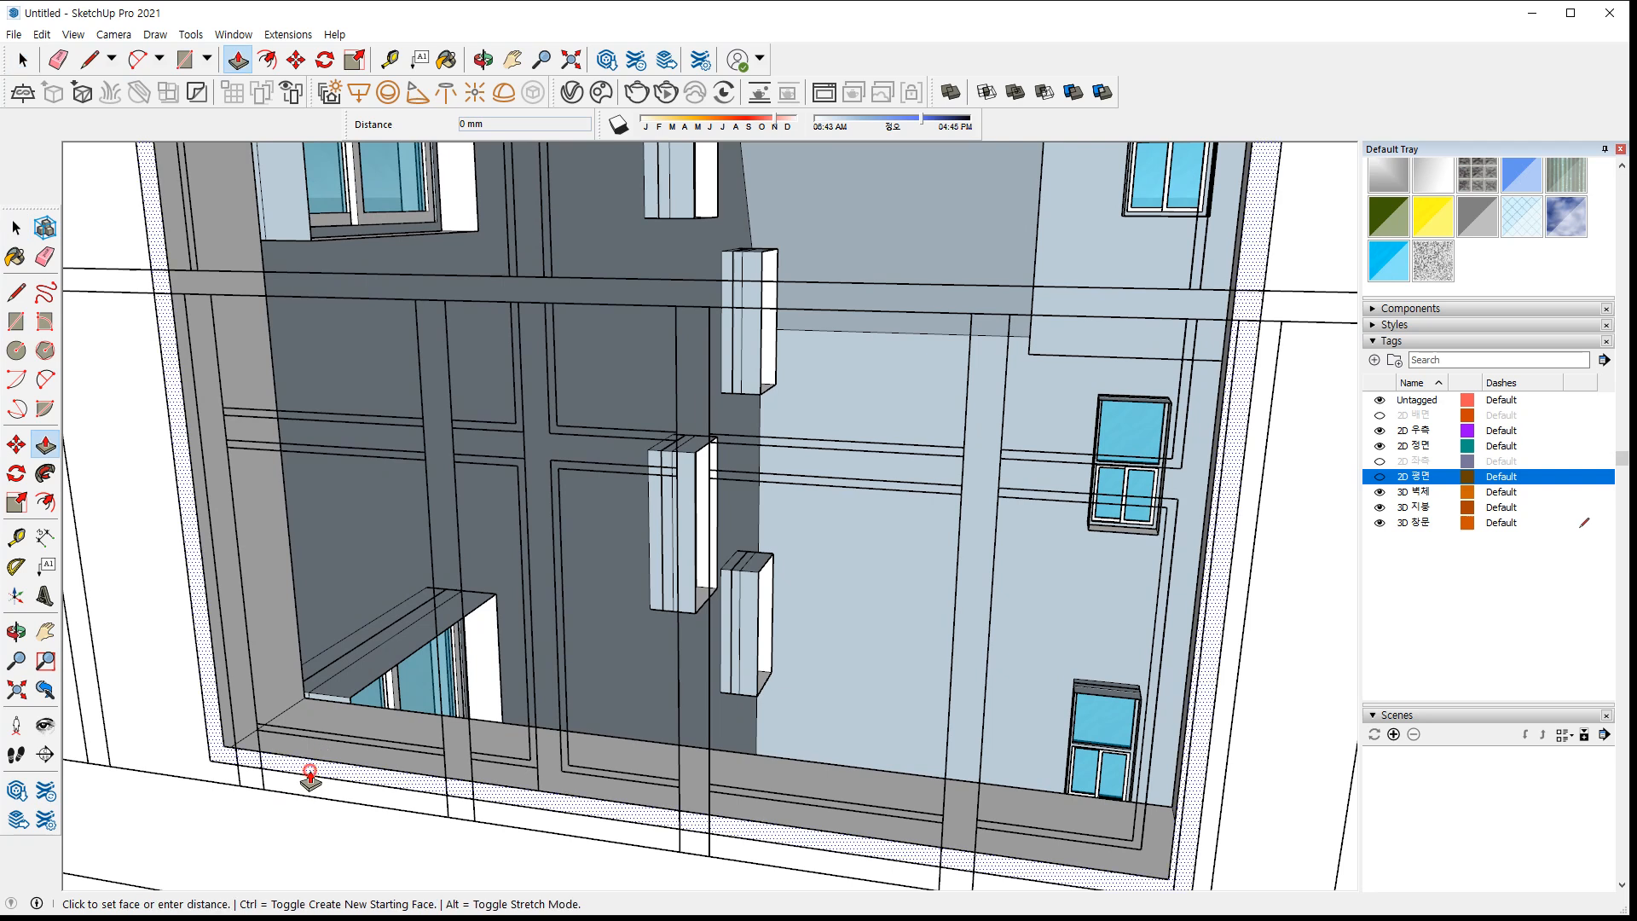
pyautogui.click(348, 759)
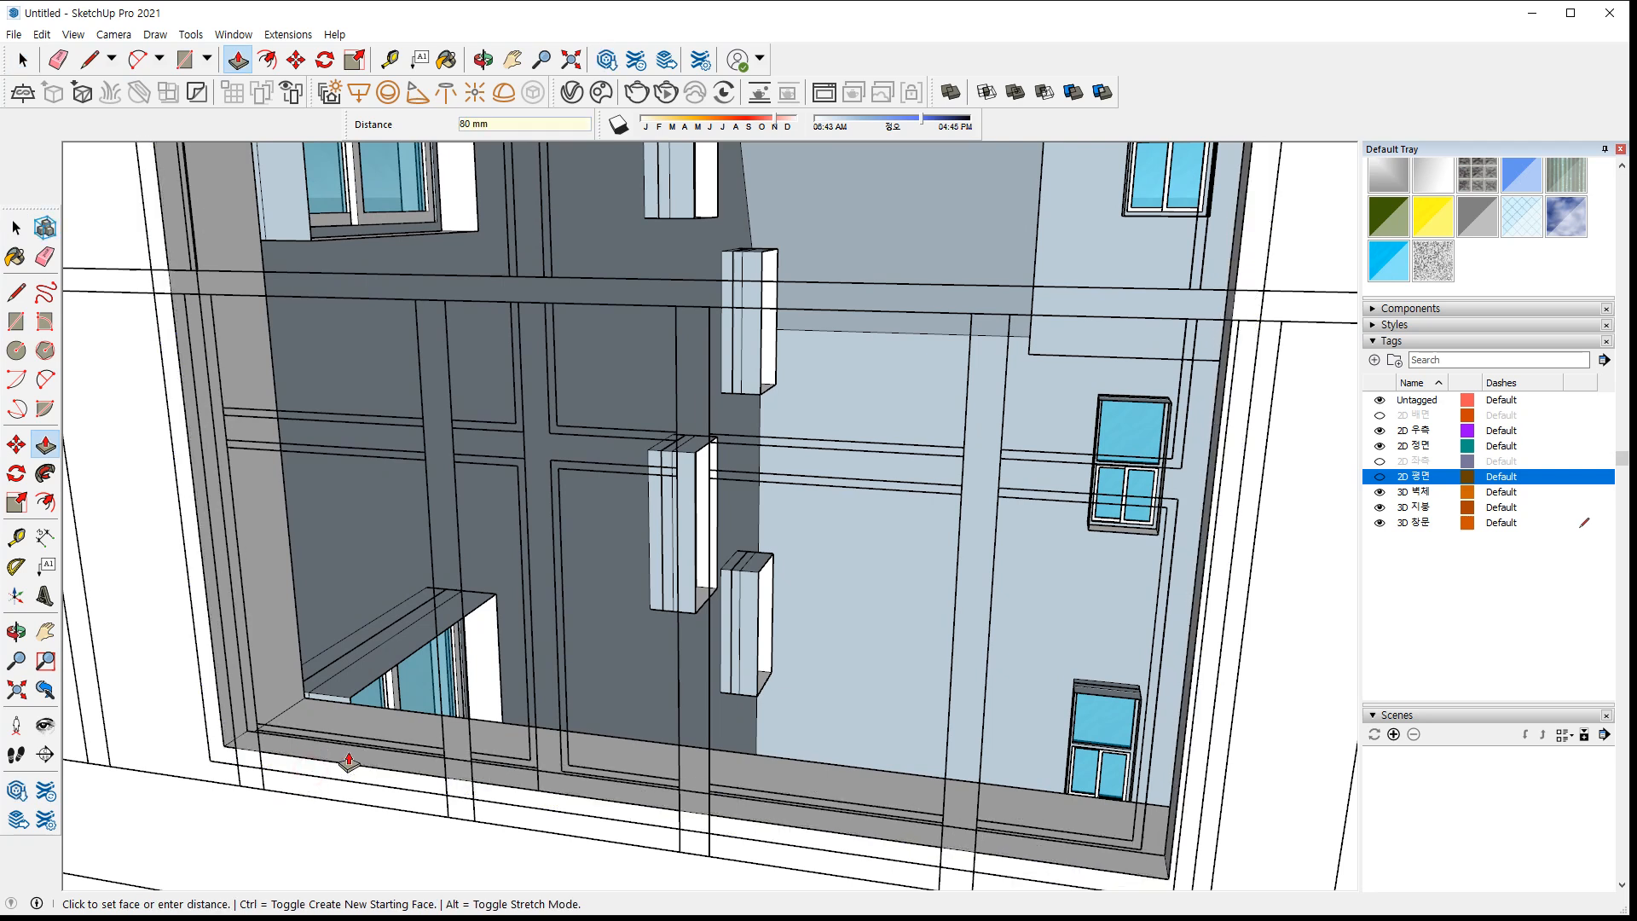
pyautogui.press('space')
pyautogui.click(348, 756)
pyautogui.rightClick(347, 754)
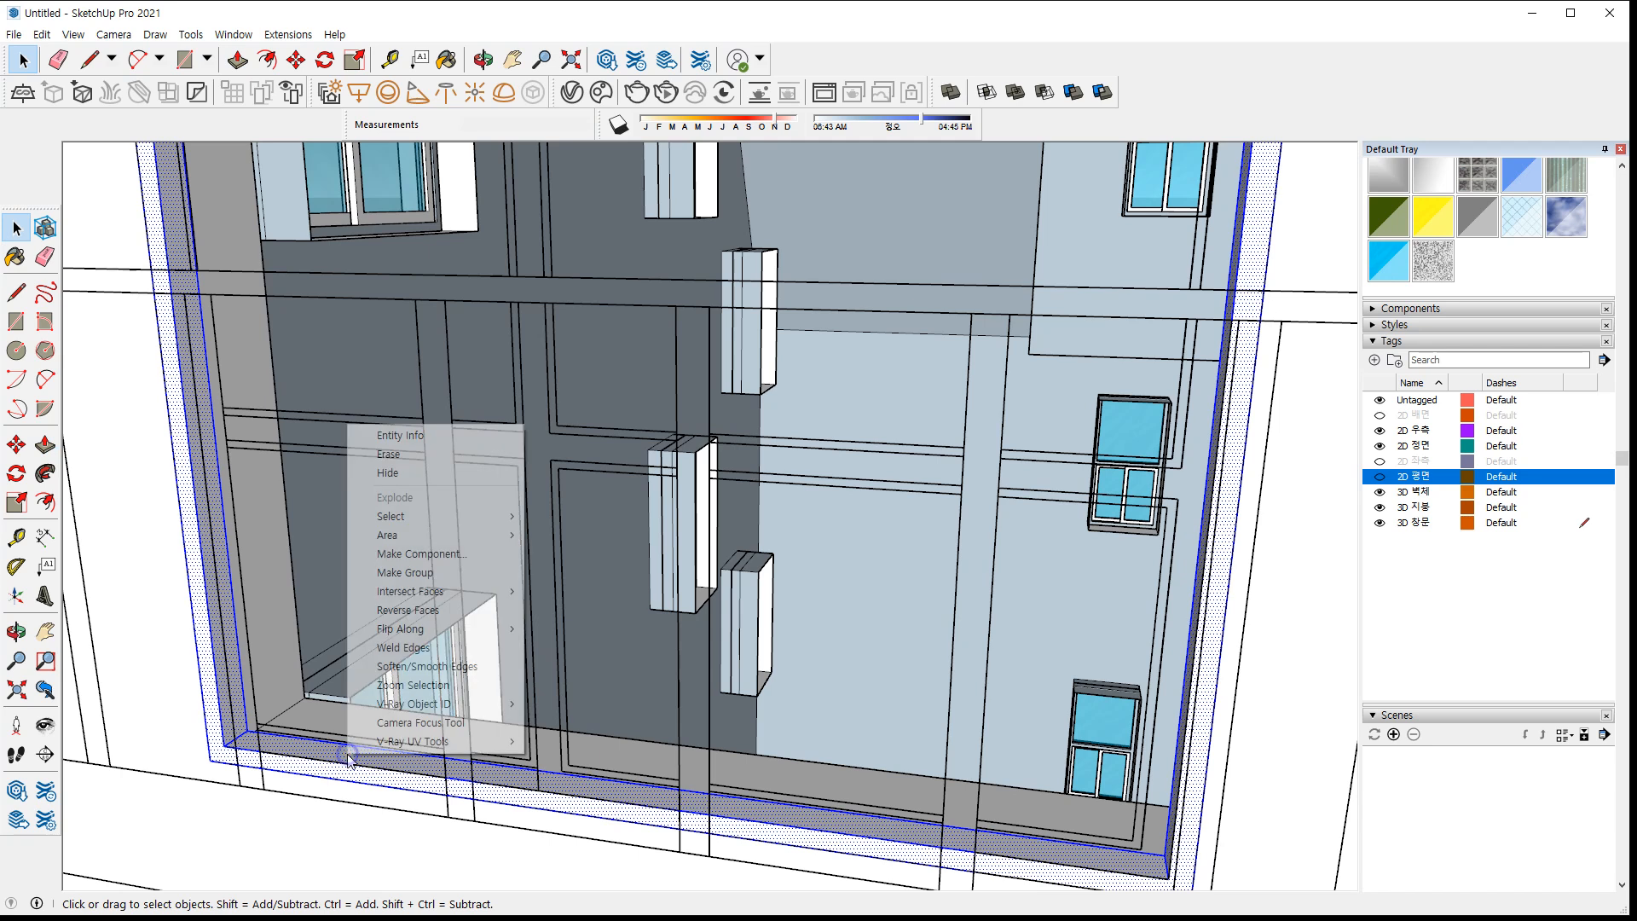
pyautogui.press('r')
pyautogui.rightClick(348, 755)
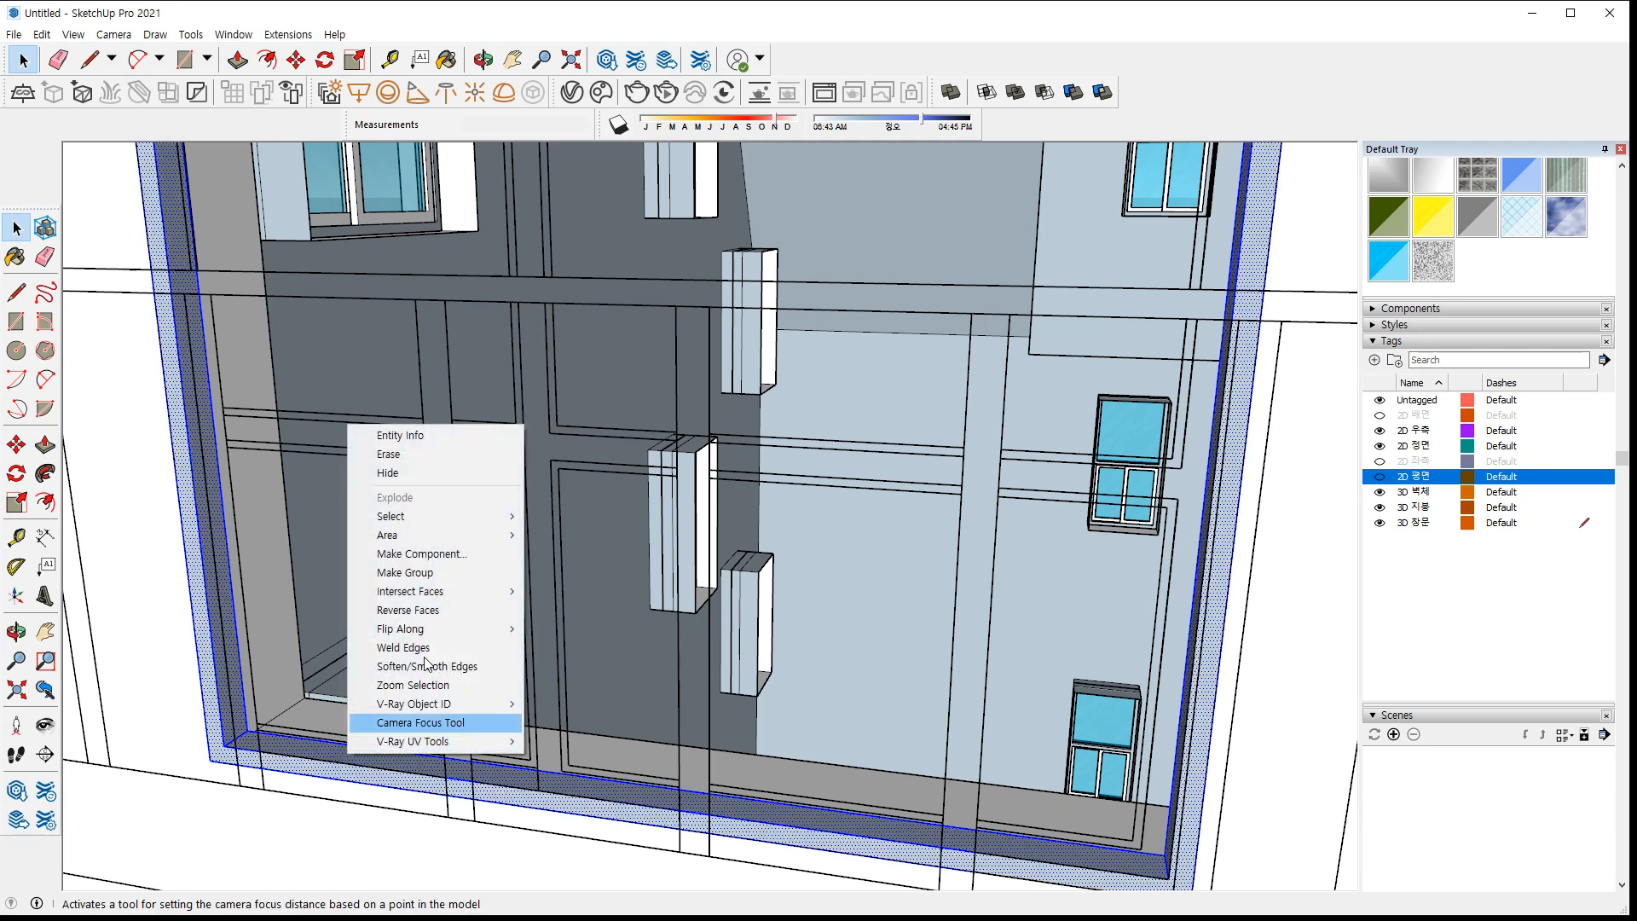
pyautogui.click(448, 573)
# Draw the right door sash outline inside the frame as a 1190 × 2168 mm rectangle
pyautogui.press('r')
pyautogui.click(537, 791)
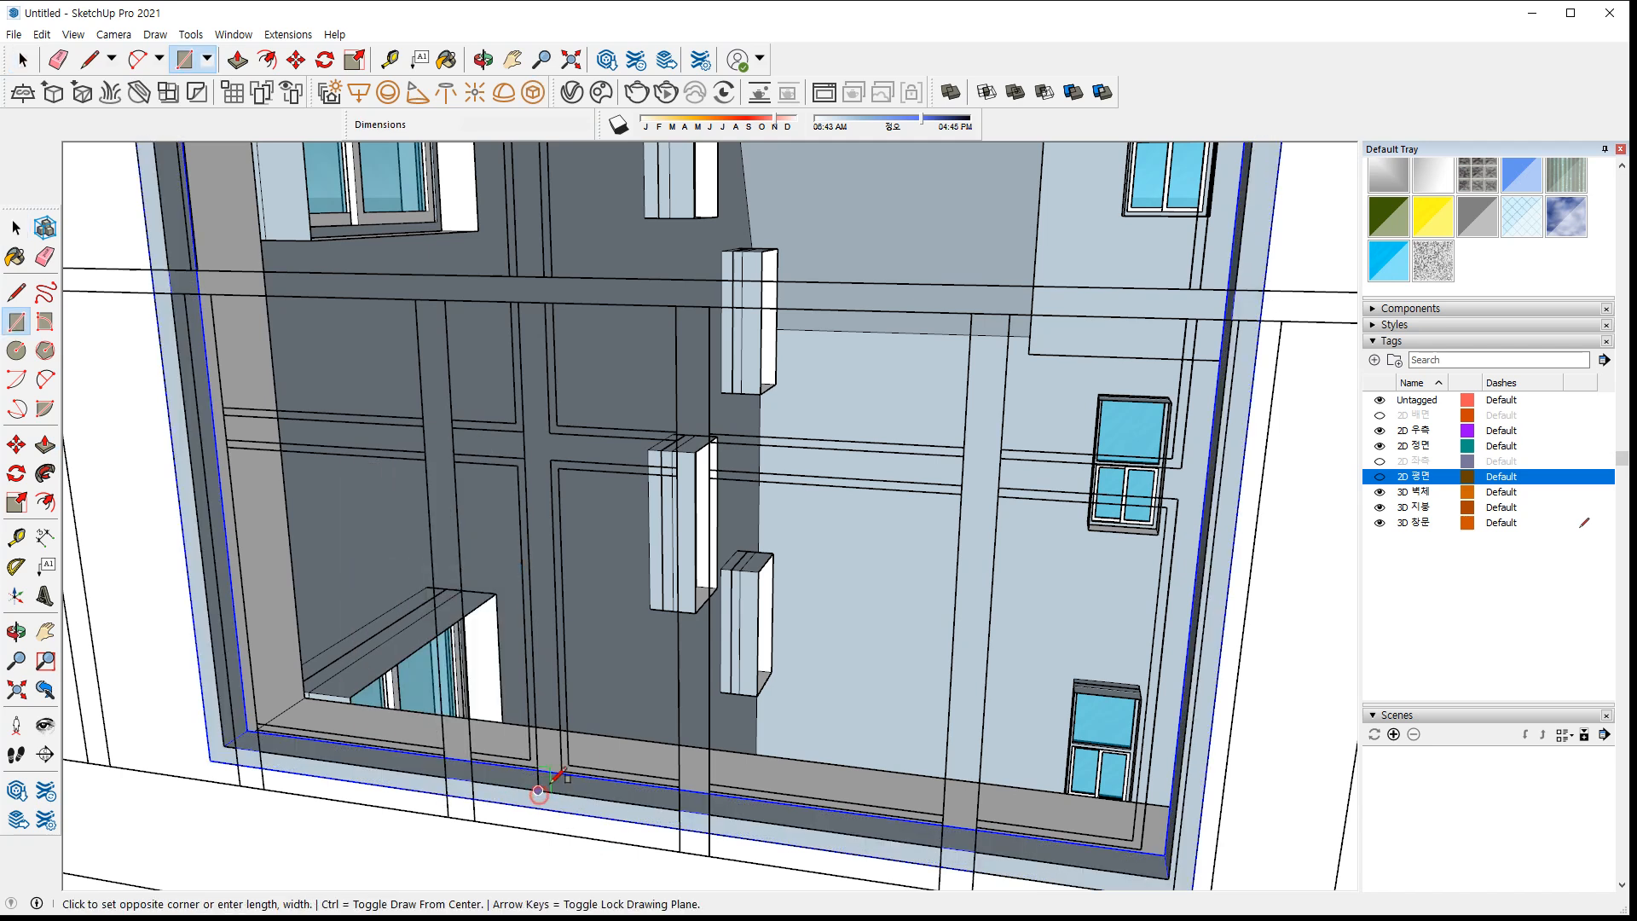
pyautogui.scroll(-3, 540, 790)
pyautogui.keyDown('shift'); pyautogui.moveTo(831, 384); pyautogui.dragTo(836, 631, button='middle'); pyautogui.keyUp('shift')
pyautogui.keyDown('shift'); pyautogui.moveTo(865, 528); pyautogui.dragTo(957, 208, button='middle'); pyautogui.keyUp('shift')
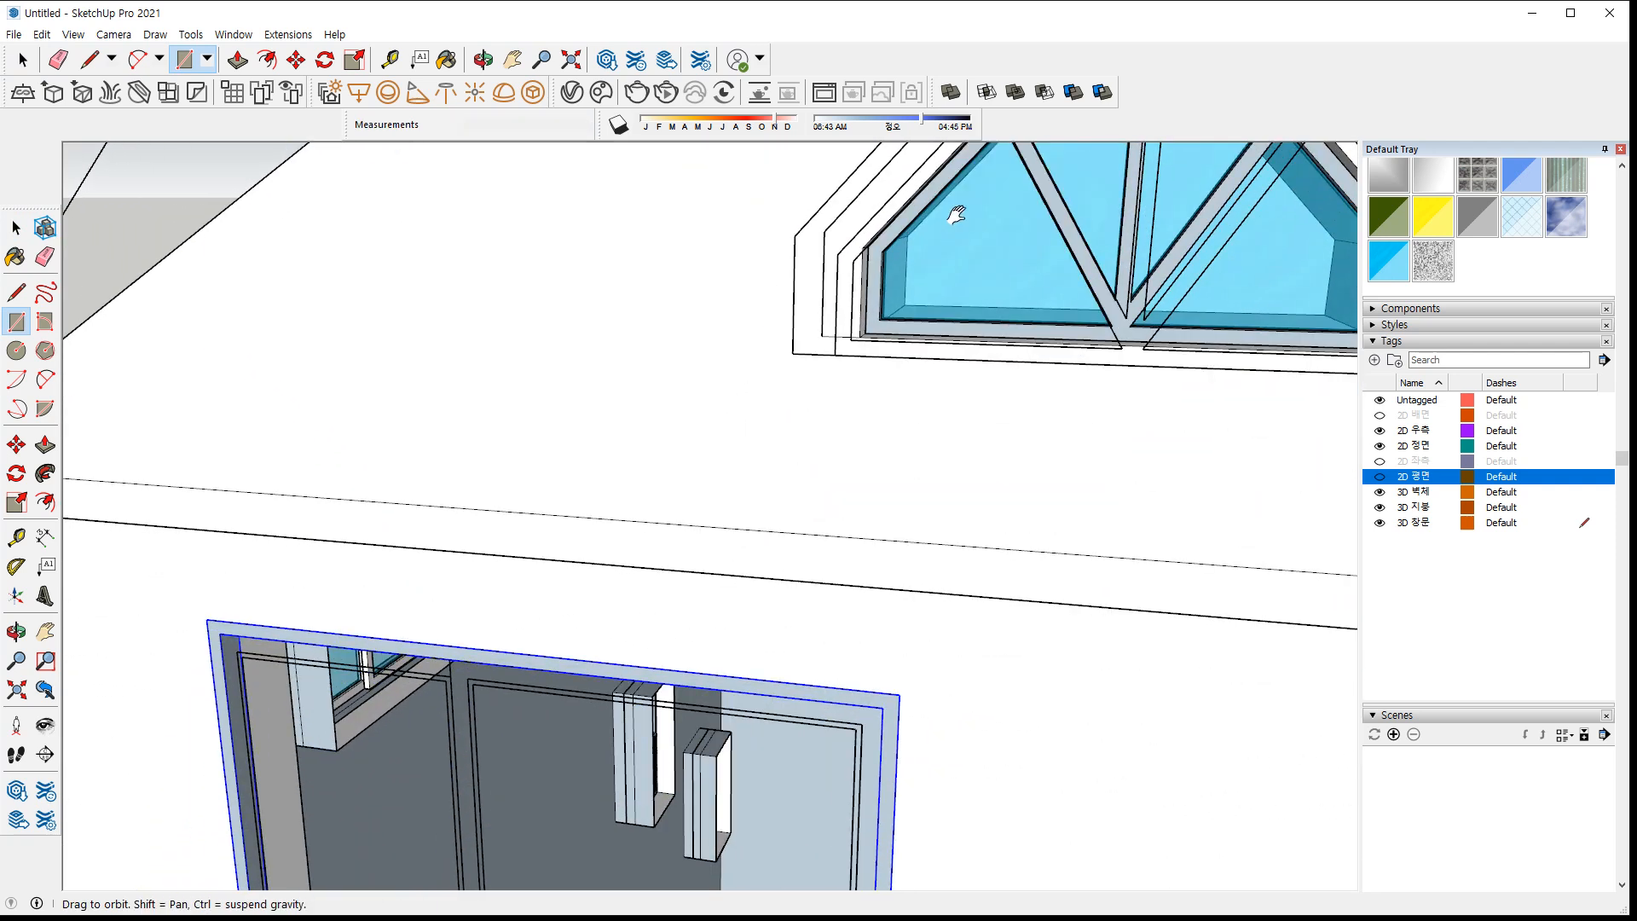
pyautogui.scroll(6, 906, 453)
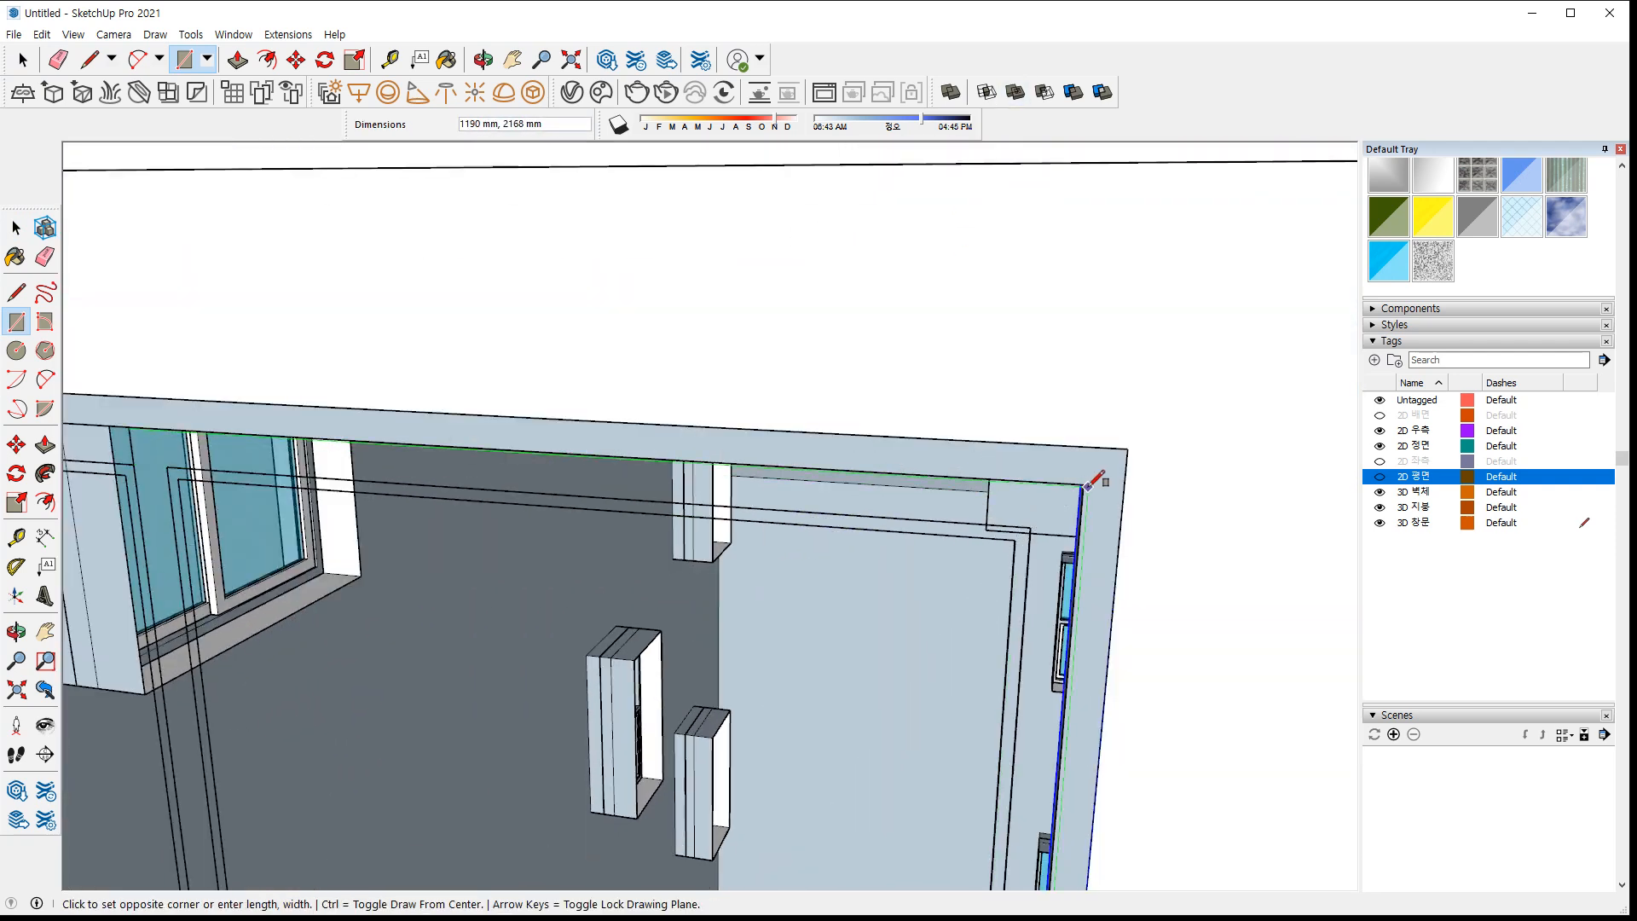
pyautogui.click(1083, 483)
# Draw the upper pane rectangle on the right door sash, following the elevation lines
pyautogui.click(1030, 528)
pyautogui.scroll(-3, 662, 625)
pyautogui.keyDown('shift'); pyautogui.moveTo(571, 729); pyautogui.dragTo(649, 309, button='middle'); pyautogui.keyUp('shift')
pyautogui.keyDown('shift'); pyautogui.moveTo(513, 672); pyautogui.dragTo(531, 559, button='middle'); pyautogui.keyUp('shift')
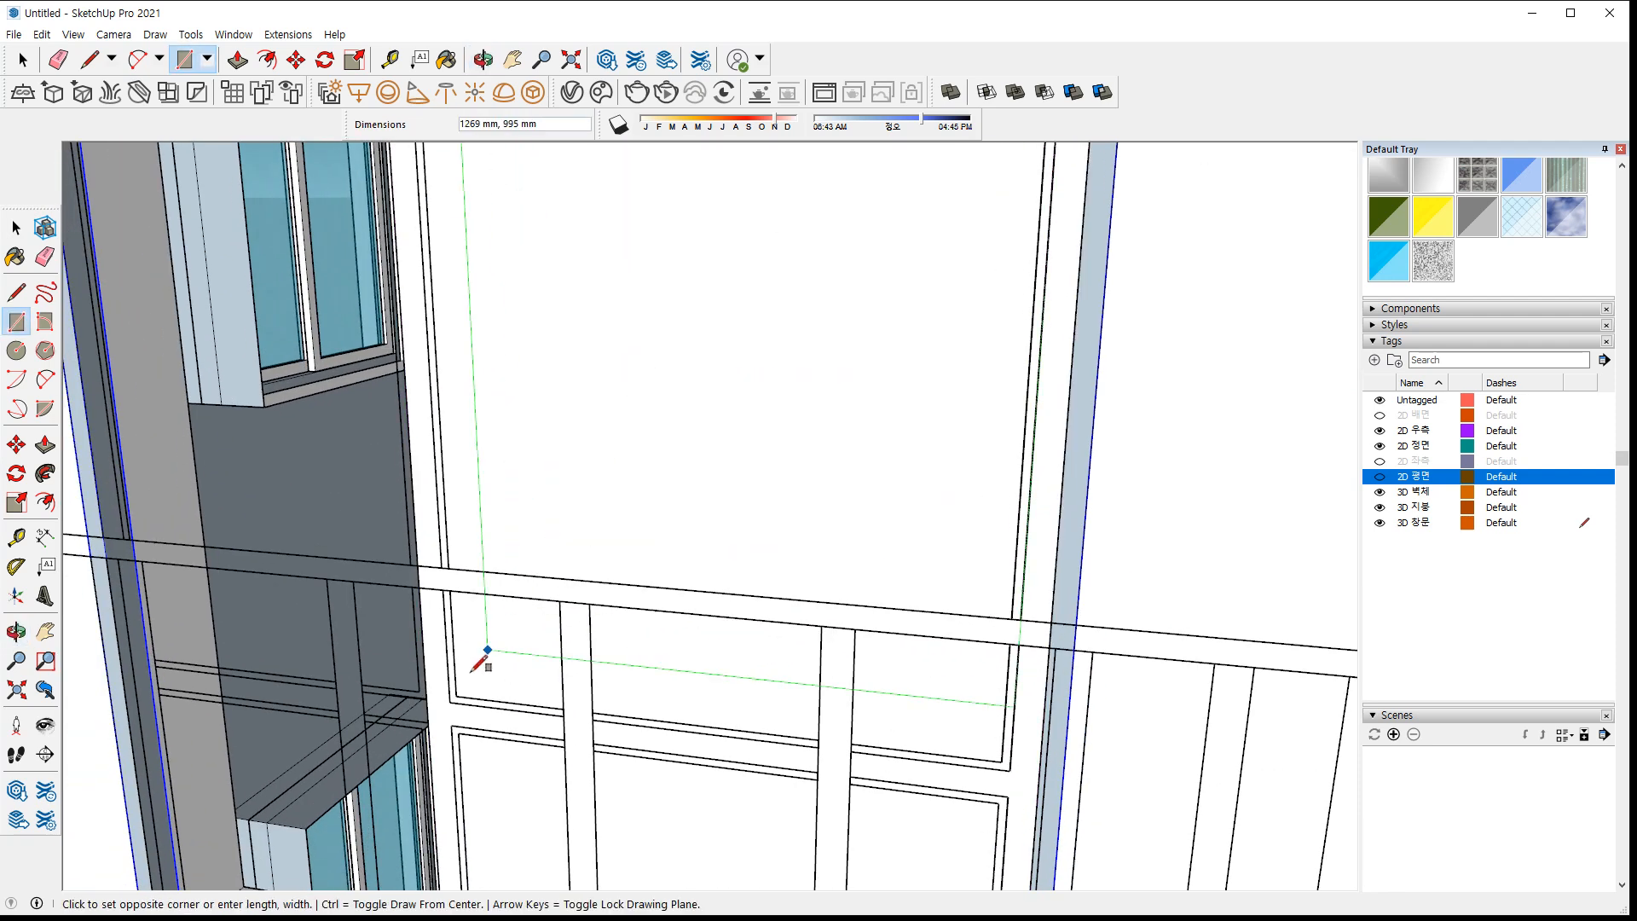
pyautogui.click(455, 689)
# Draw the lower pane rectangle on the right door sash, below its middle rail
pyautogui.scroll(2, 892, 768)
pyautogui.scroll(1, 989, 782)
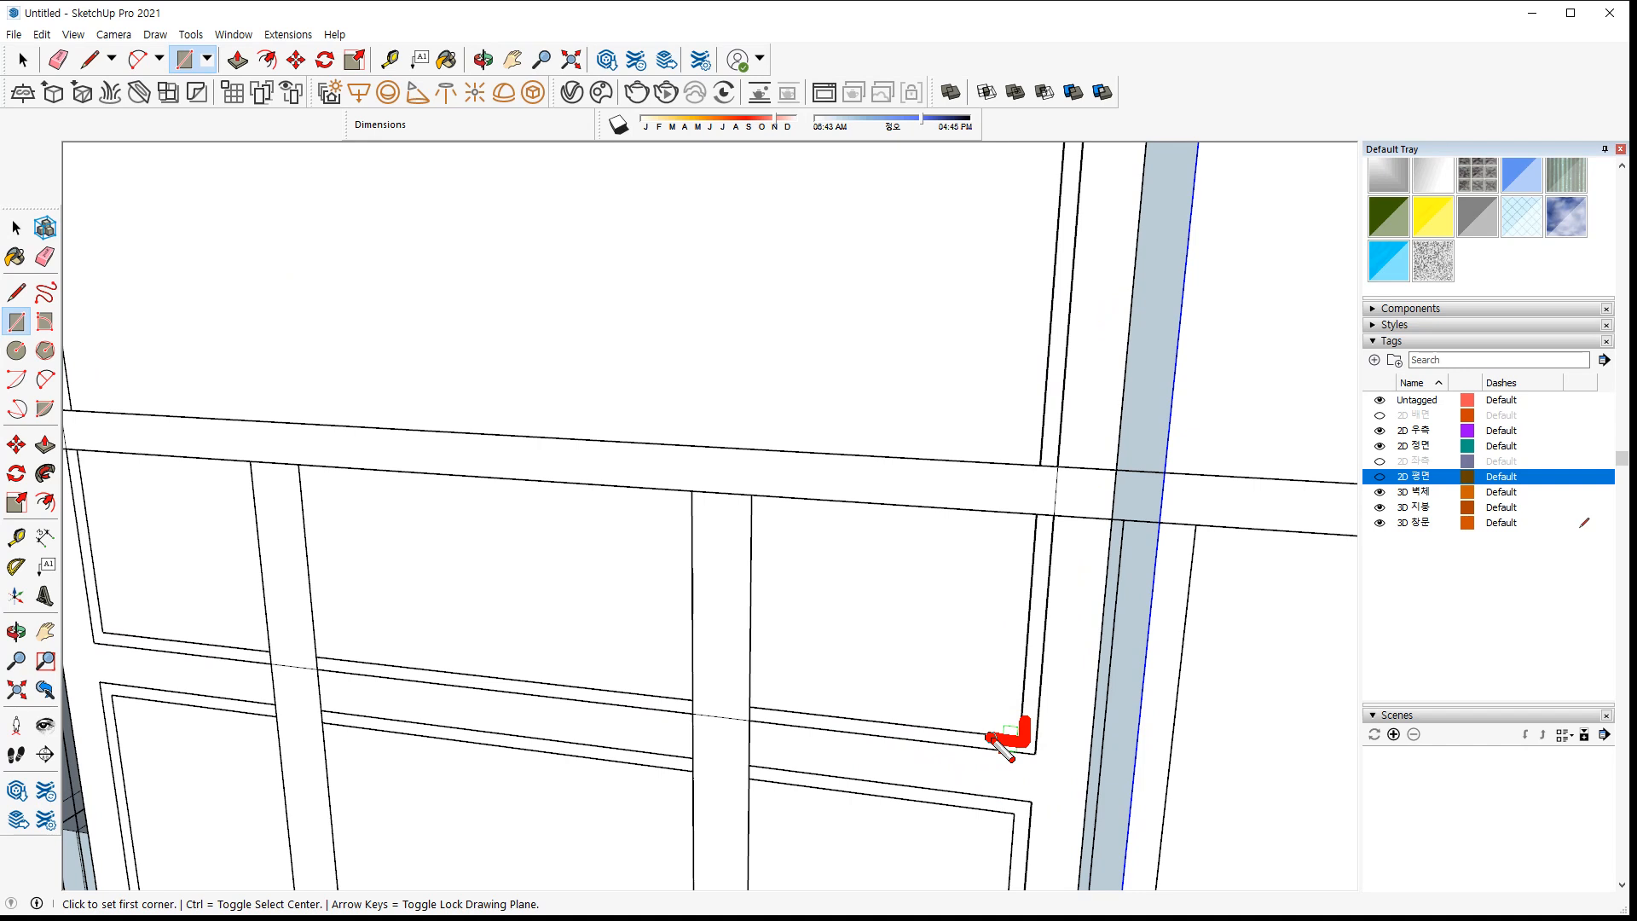
pyautogui.scroll(-2, 945, 758)
pyautogui.keyDown('shift'); pyautogui.moveTo(932, 774); pyautogui.dragTo(1034, 555, button='middle'); pyautogui.keyUp('shift')
pyautogui.click(1030, 562)
pyautogui.scroll(-2, 478, 754)
pyautogui.keyDown('shift'); pyautogui.moveTo(476, 755); pyautogui.dragTo(515, 513, button='middle'); pyautogui.keyUp('shift')
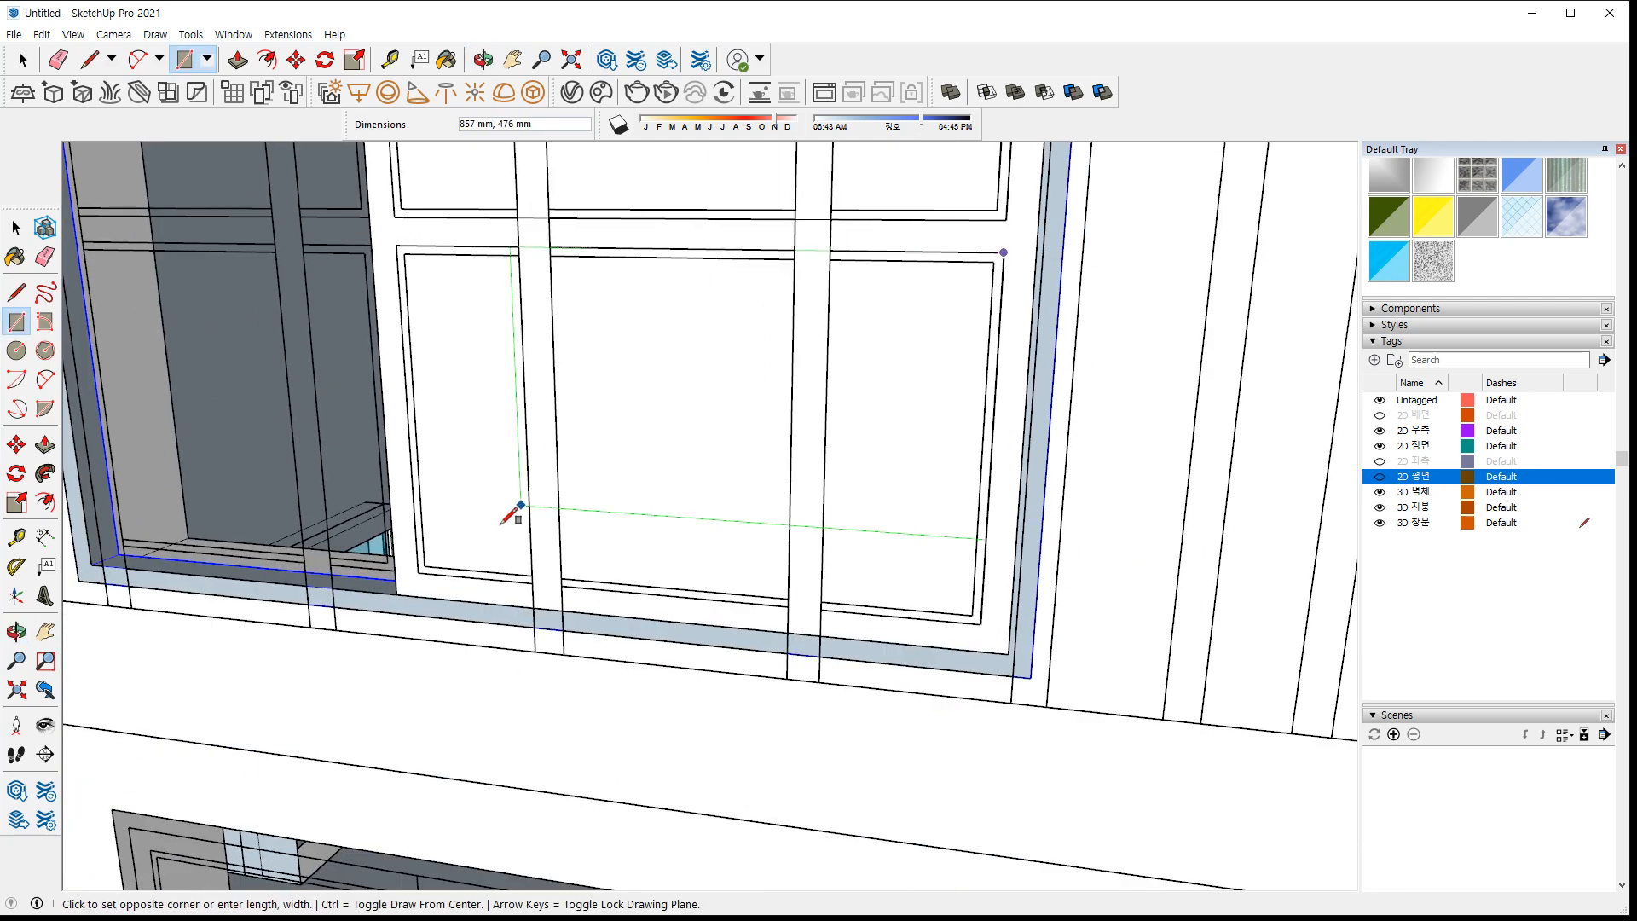
pyautogui.scroll(2, 405, 581)
pyautogui.click(394, 584)
# Delete the upper and lower pane faces from the right door sash, leaving its border and middle rail
pyautogui.press('space')
pyautogui.scroll(-3, 711, 494)
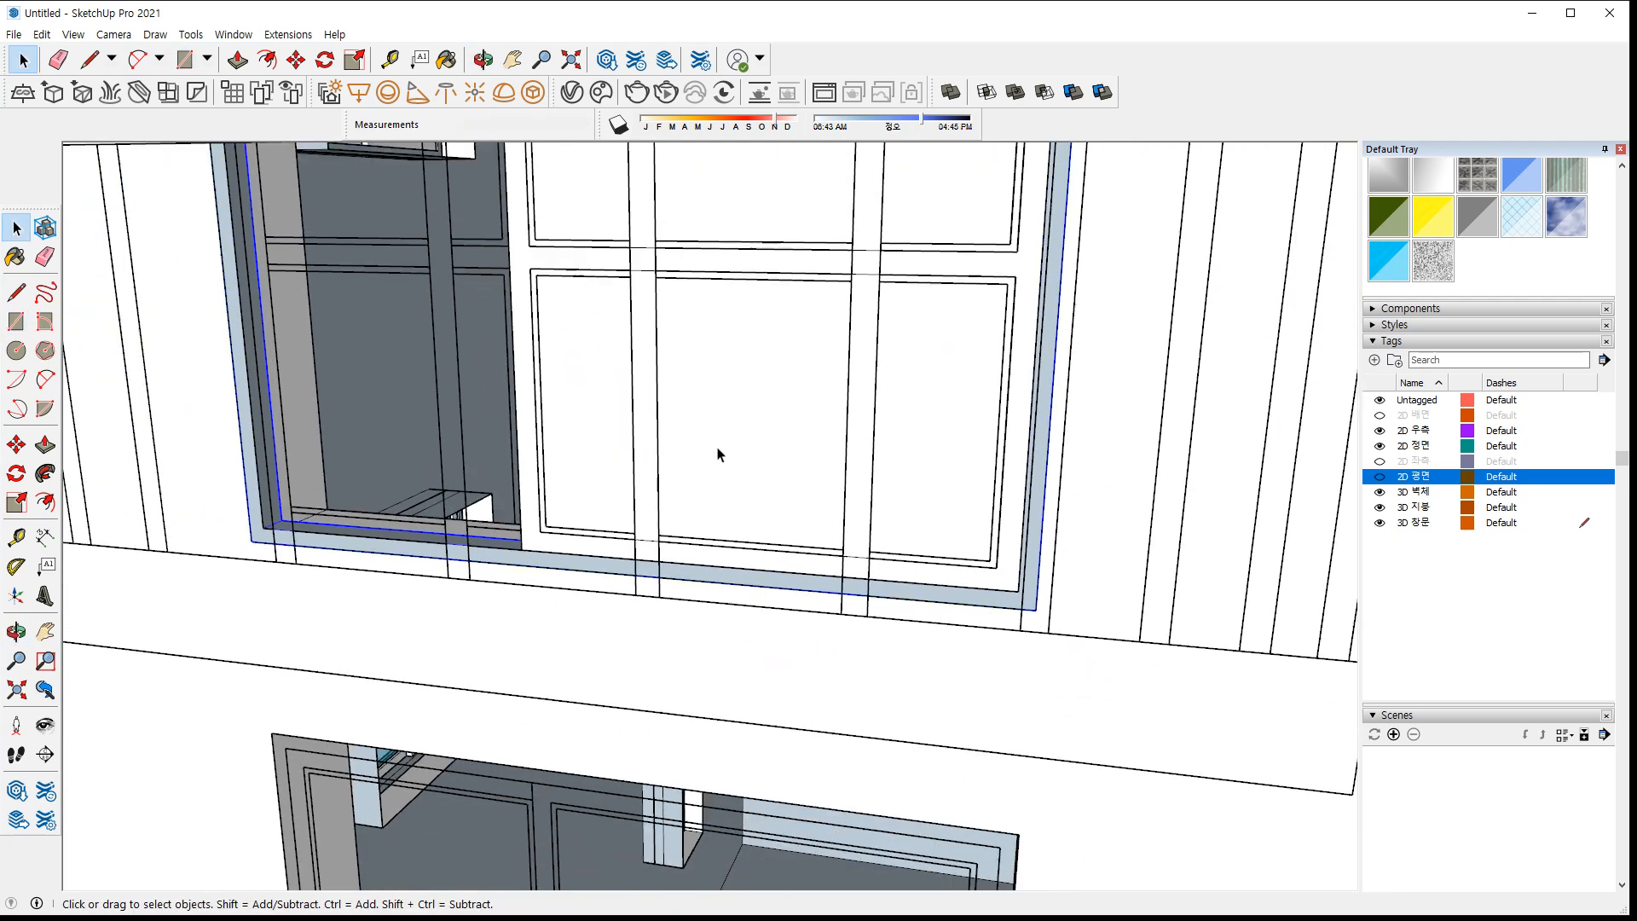
pyautogui.keyDown('shift'); pyautogui.moveTo(716, 298); pyautogui.dragTo(687, 402, button='middle'); pyautogui.keyUp('shift')
pyautogui.click(685, 348)
pyautogui.keyDown('ctrl'); pyautogui.click(703, 484); pyautogui.keyUp('ctrl')
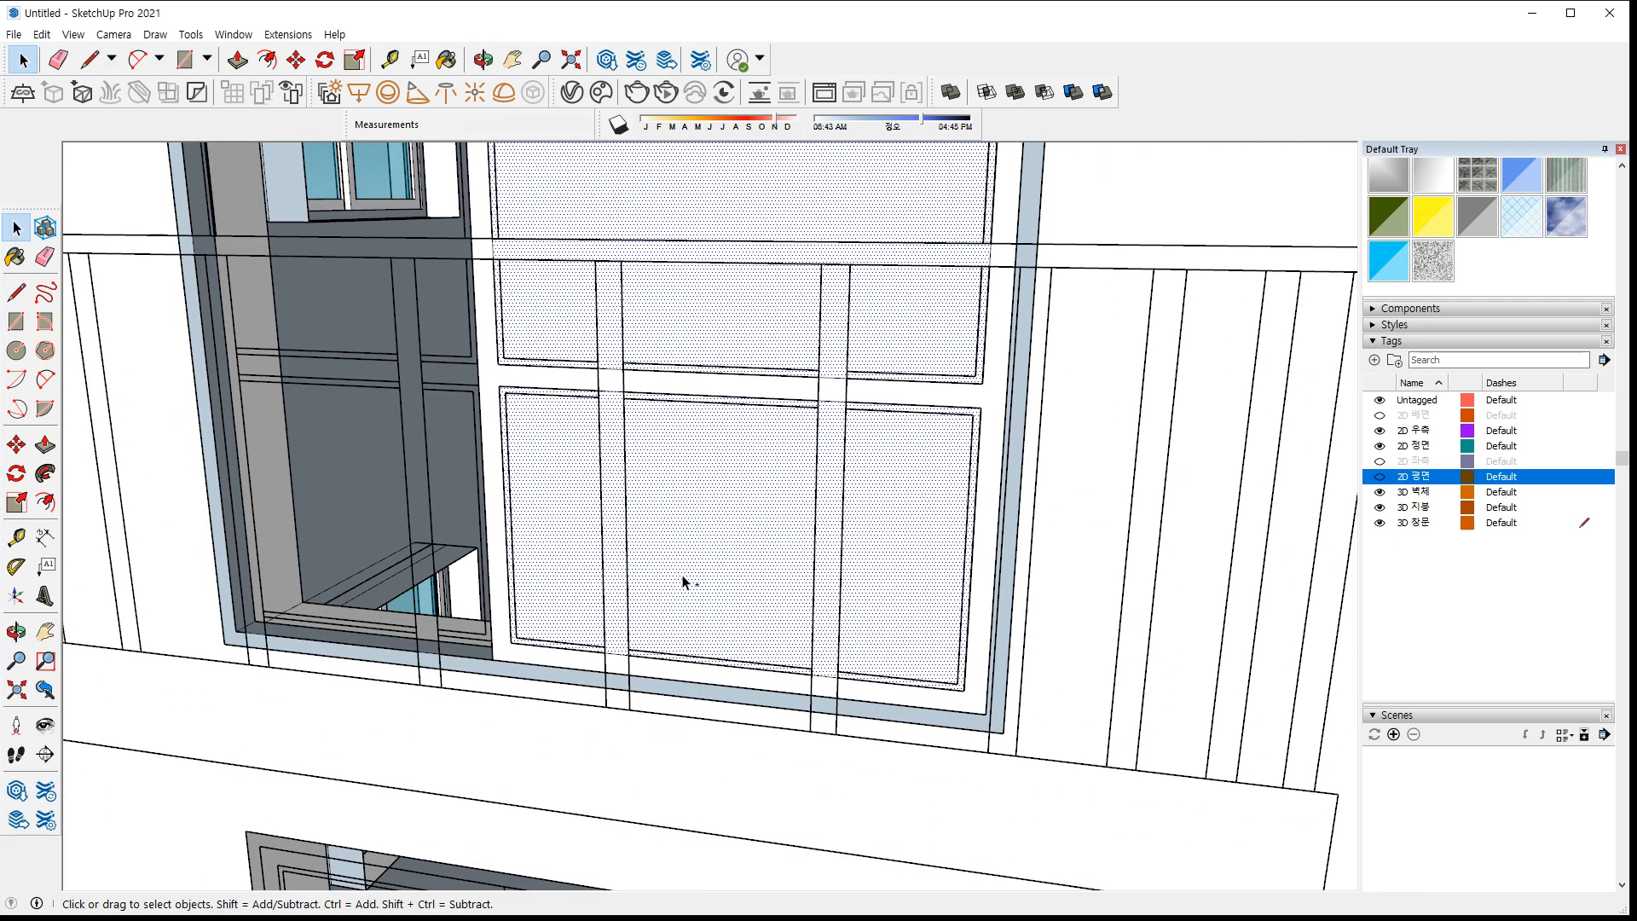
pyautogui.press('Delete')
# Extrude the right door sash border with Push/Pull
pyautogui.scroll(3, 570, 652)
pyautogui.press('p')
pyautogui.click(507, 665)
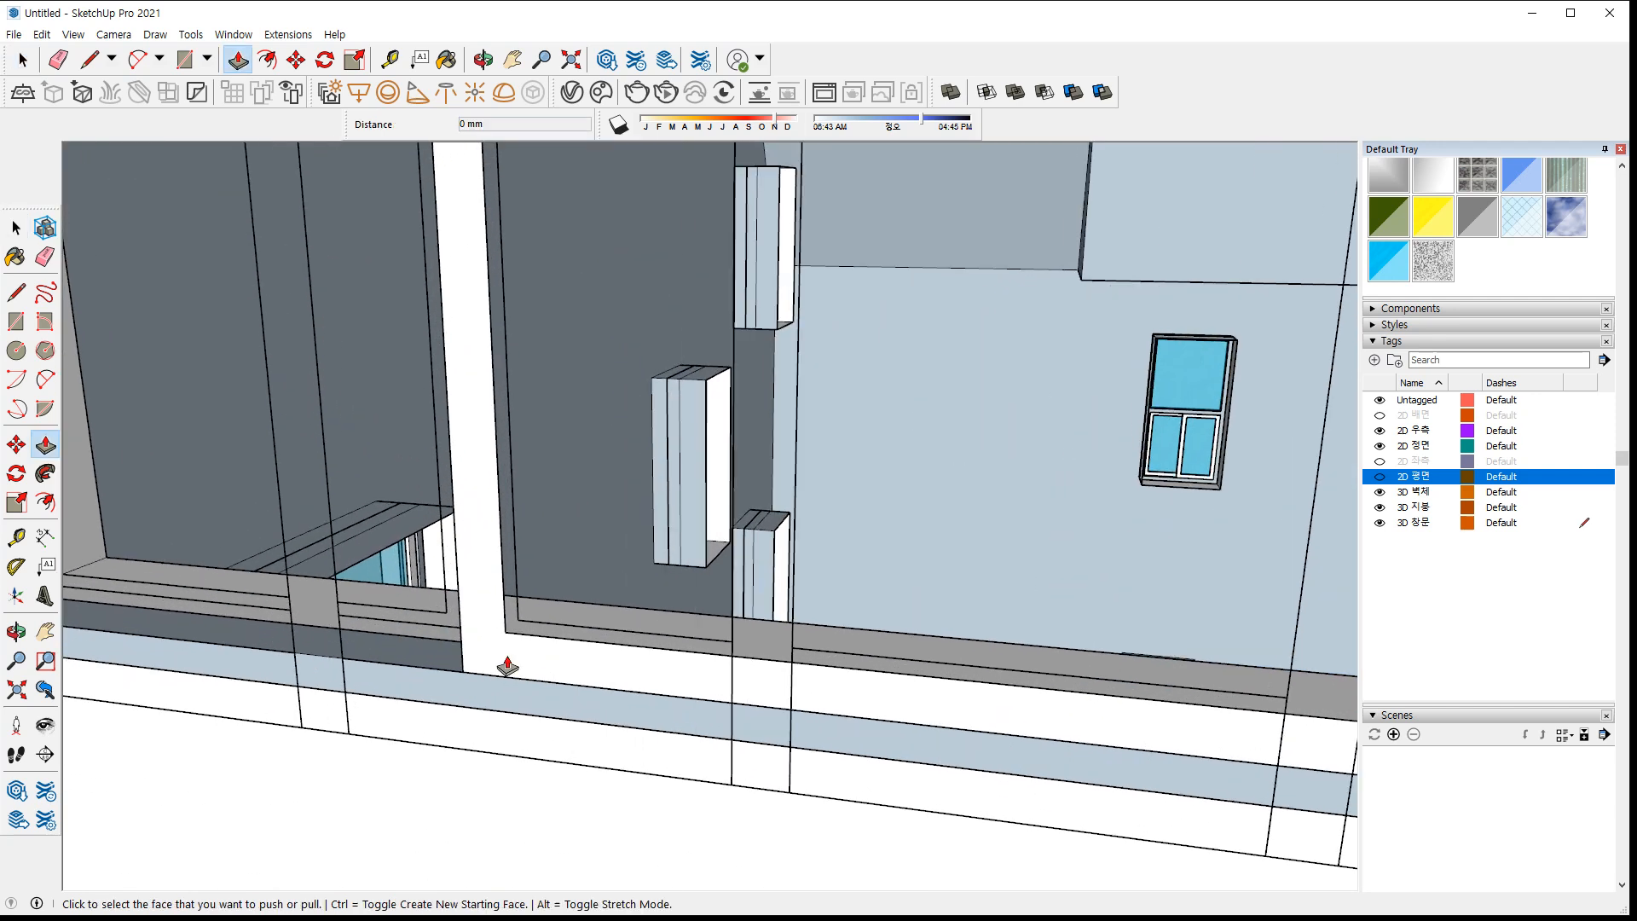
# Push/Pull the right sash frame's face by 30 mm and make the whole frame a group
pyautogui.click(555, 629)
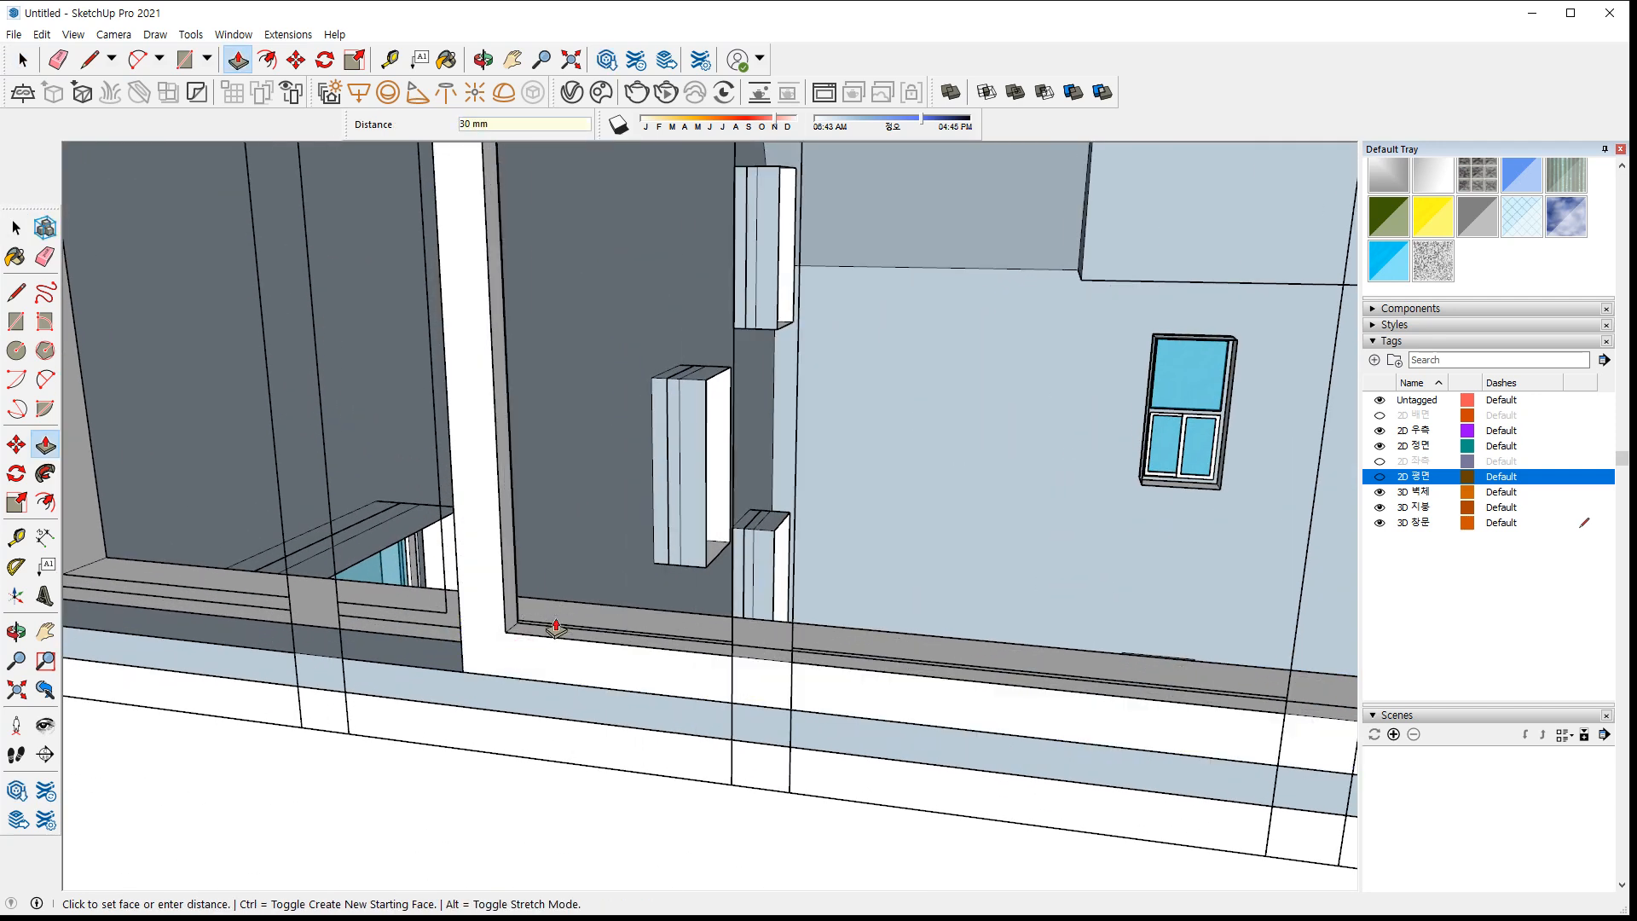
pyautogui.press('space')
pyautogui.doubleClick(567, 663)
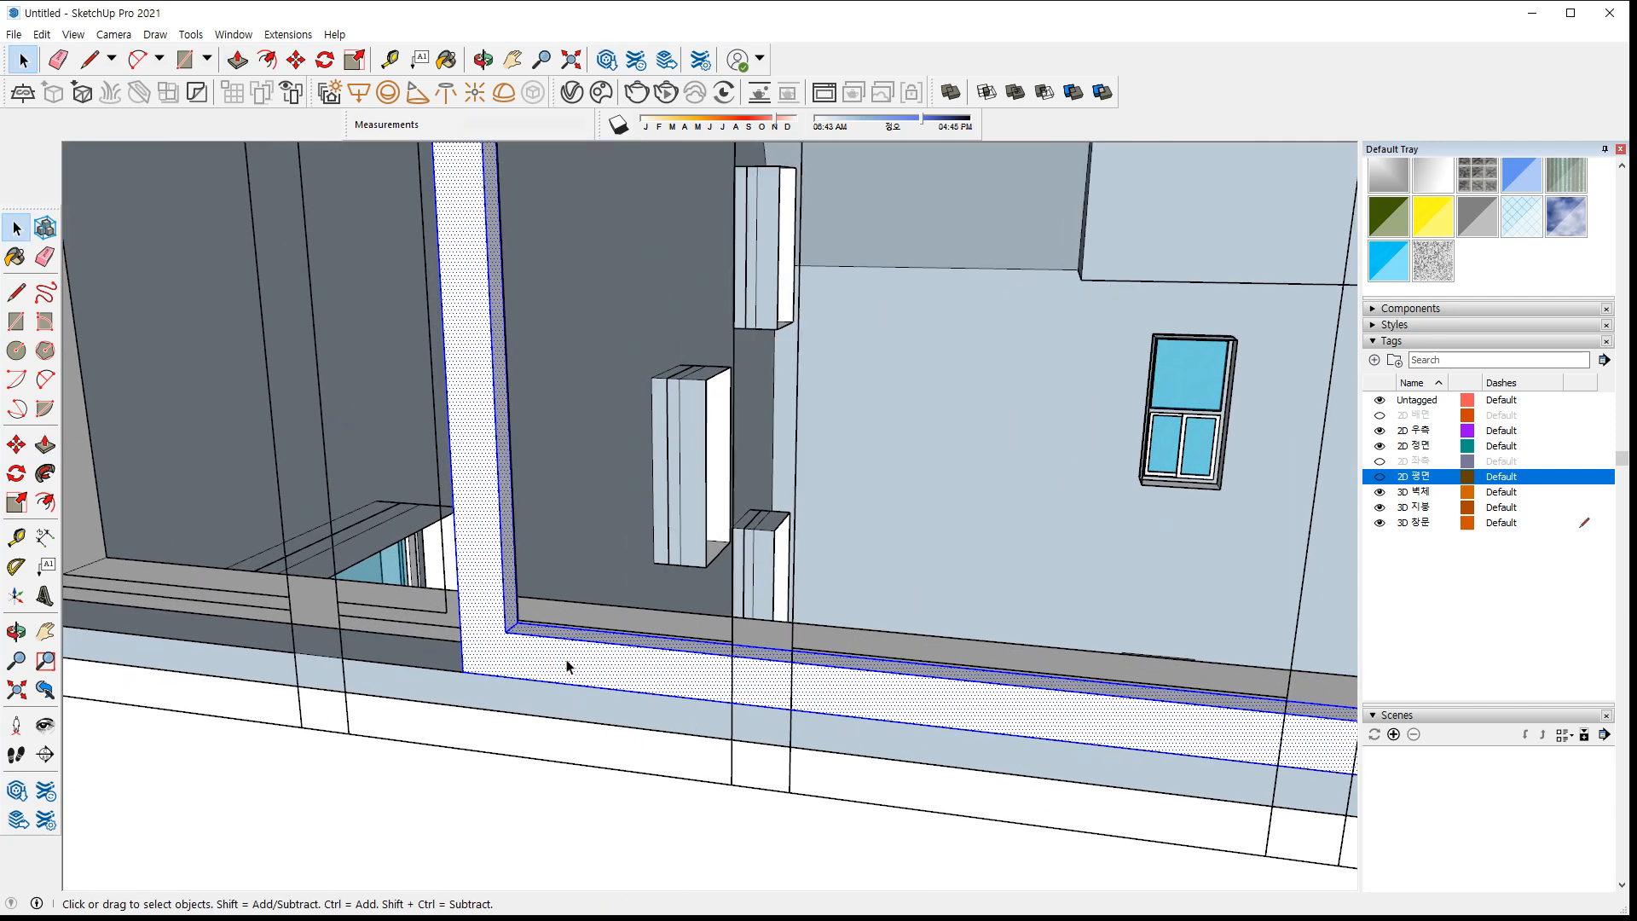
pyautogui.rightClick(567, 666)
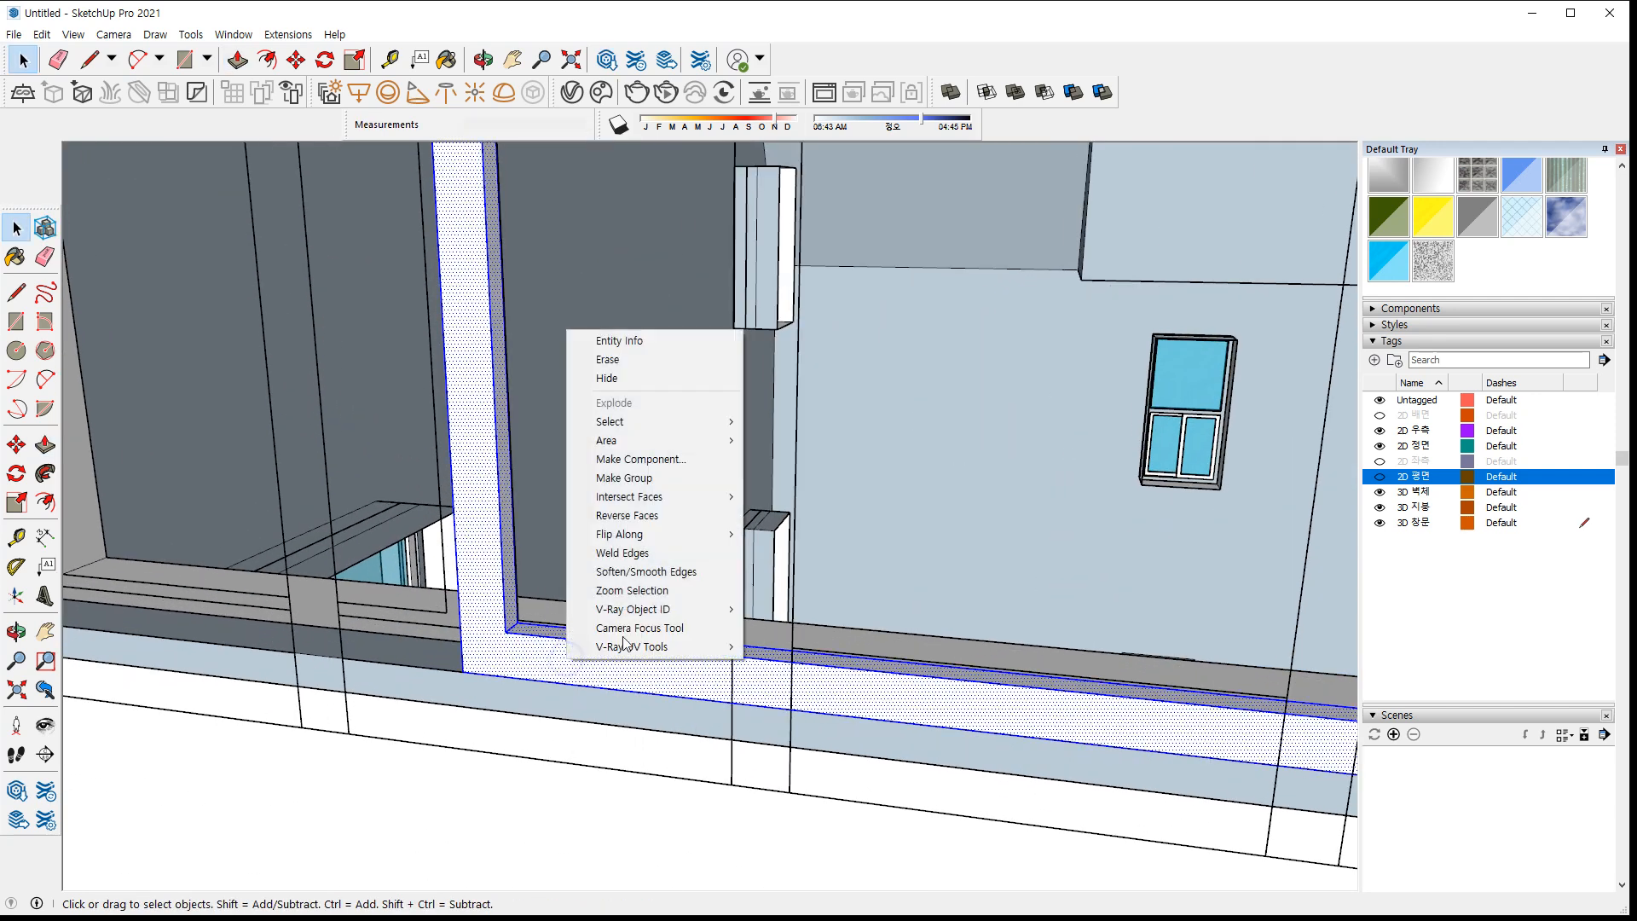
pyautogui.click(678, 479)
# Paste the pane faces in place in the right sash's openings and paint them with the translucent blue glass material
pyautogui.hotkey('ctrl', 'v')
pyautogui.click(506, 632)
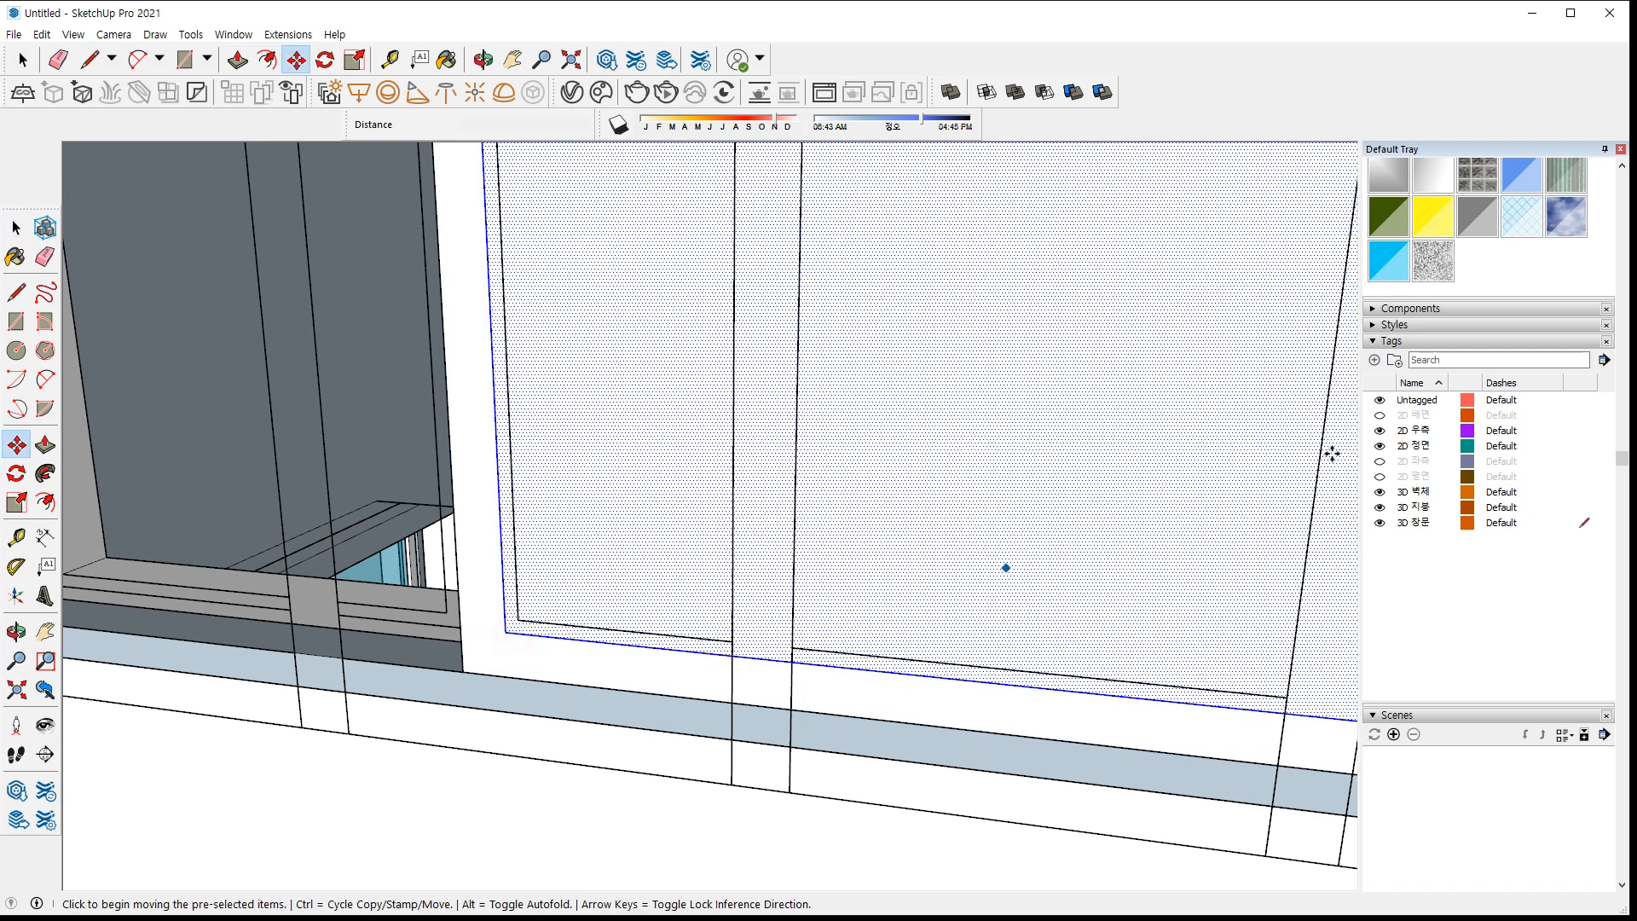
pyautogui.click(1386, 262)
pyautogui.click(986, 447)
# Move the right sash's lower glass pane about 16 mm inward to the midpoint of the frame's depth
pyautogui.scroll(3, 555, 597)
pyautogui.press('space')
pyautogui.press('m')
pyautogui.scroll(2, 511, 614)
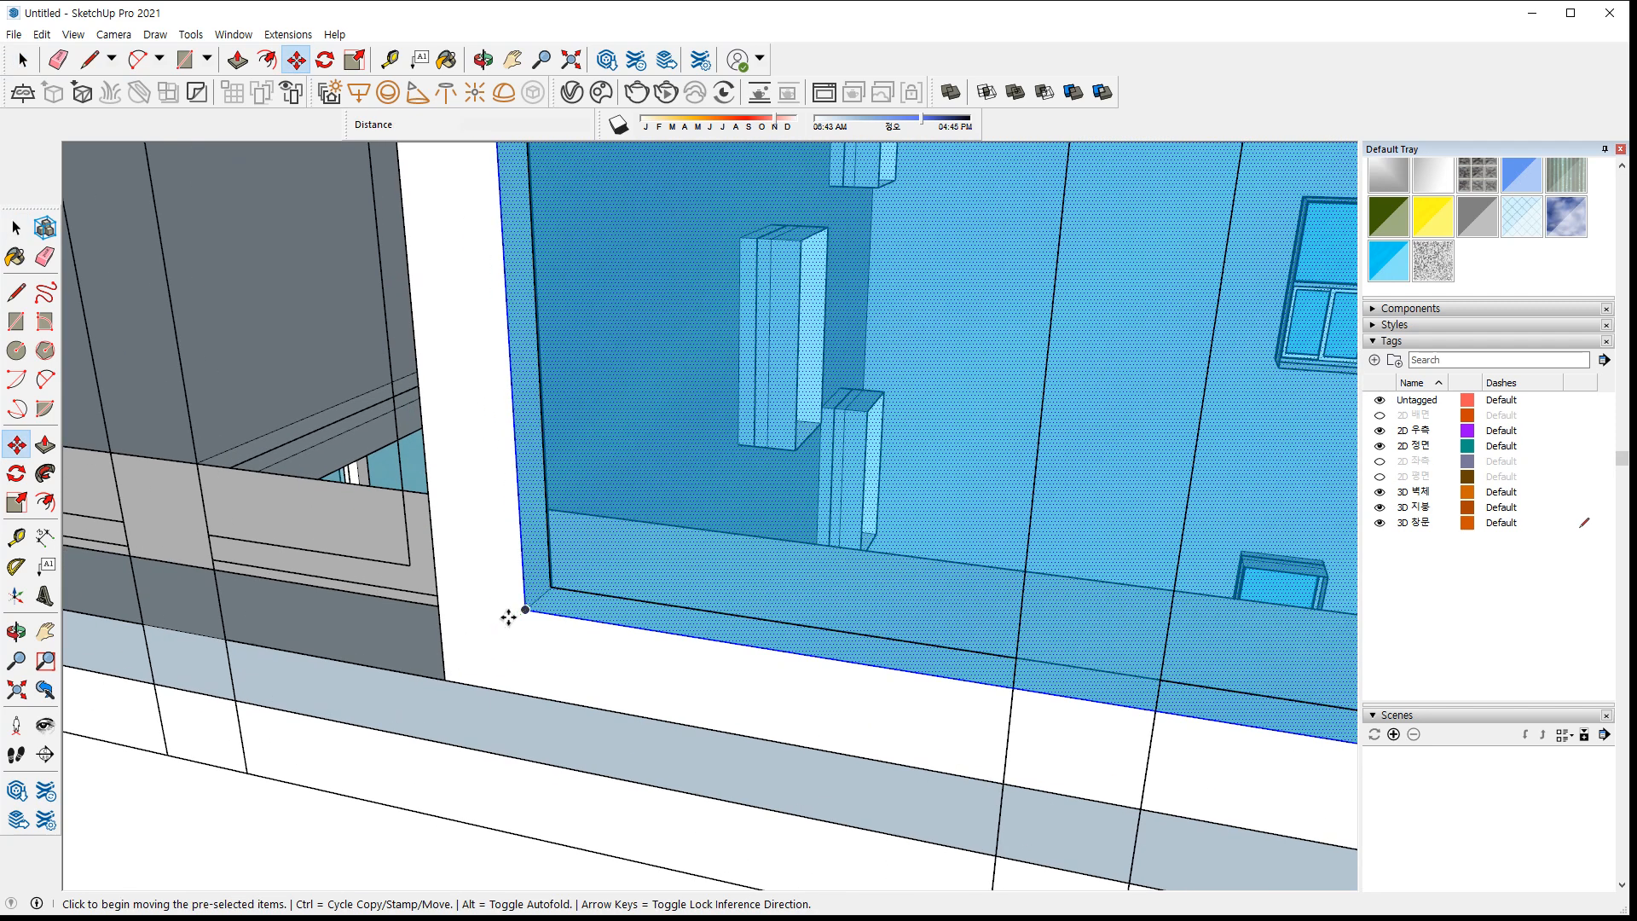
pyautogui.click(539, 602)
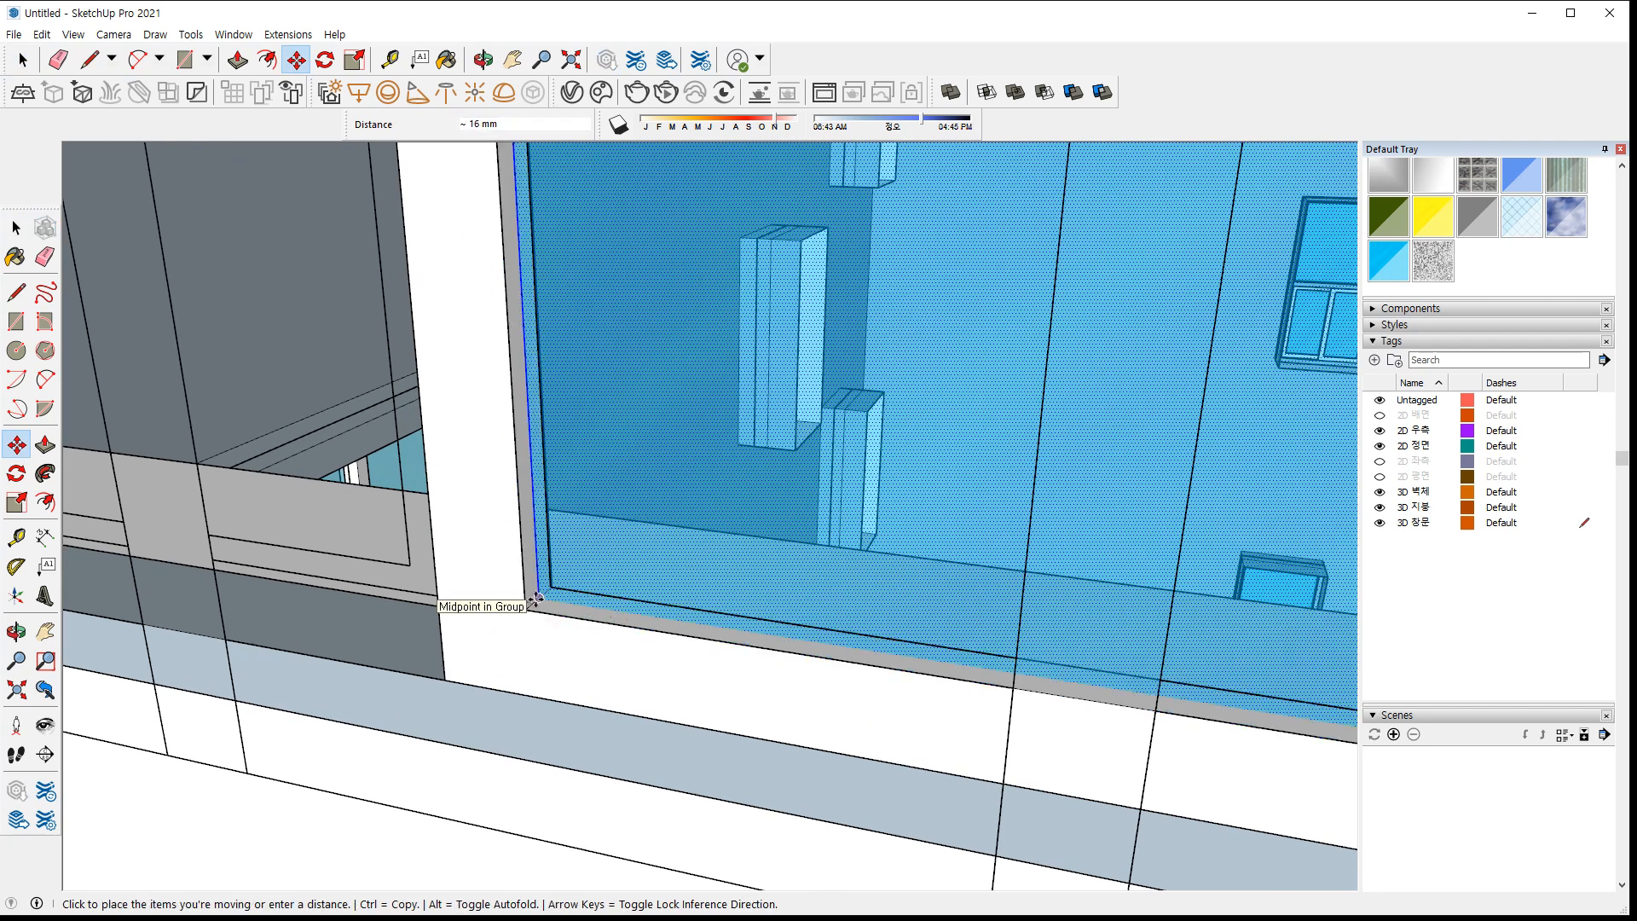
pyautogui.click(536, 601)
pyautogui.press('space')
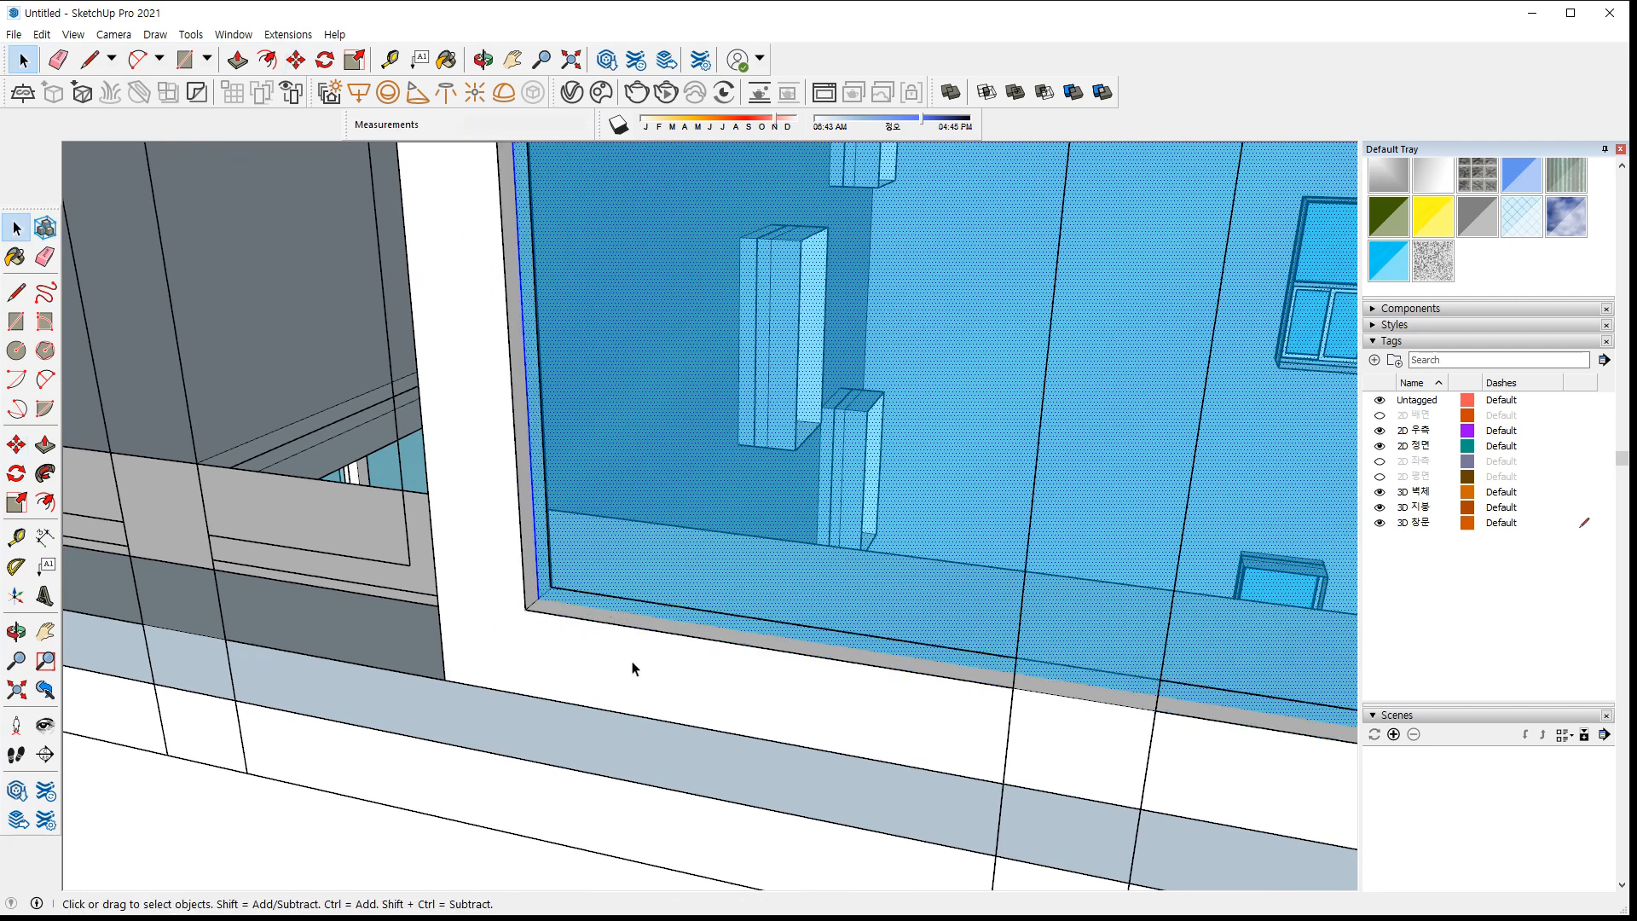
# Group the right sash frame together with its glass pane
pyautogui.click(631, 662)
pyautogui.rightClick(695, 661)
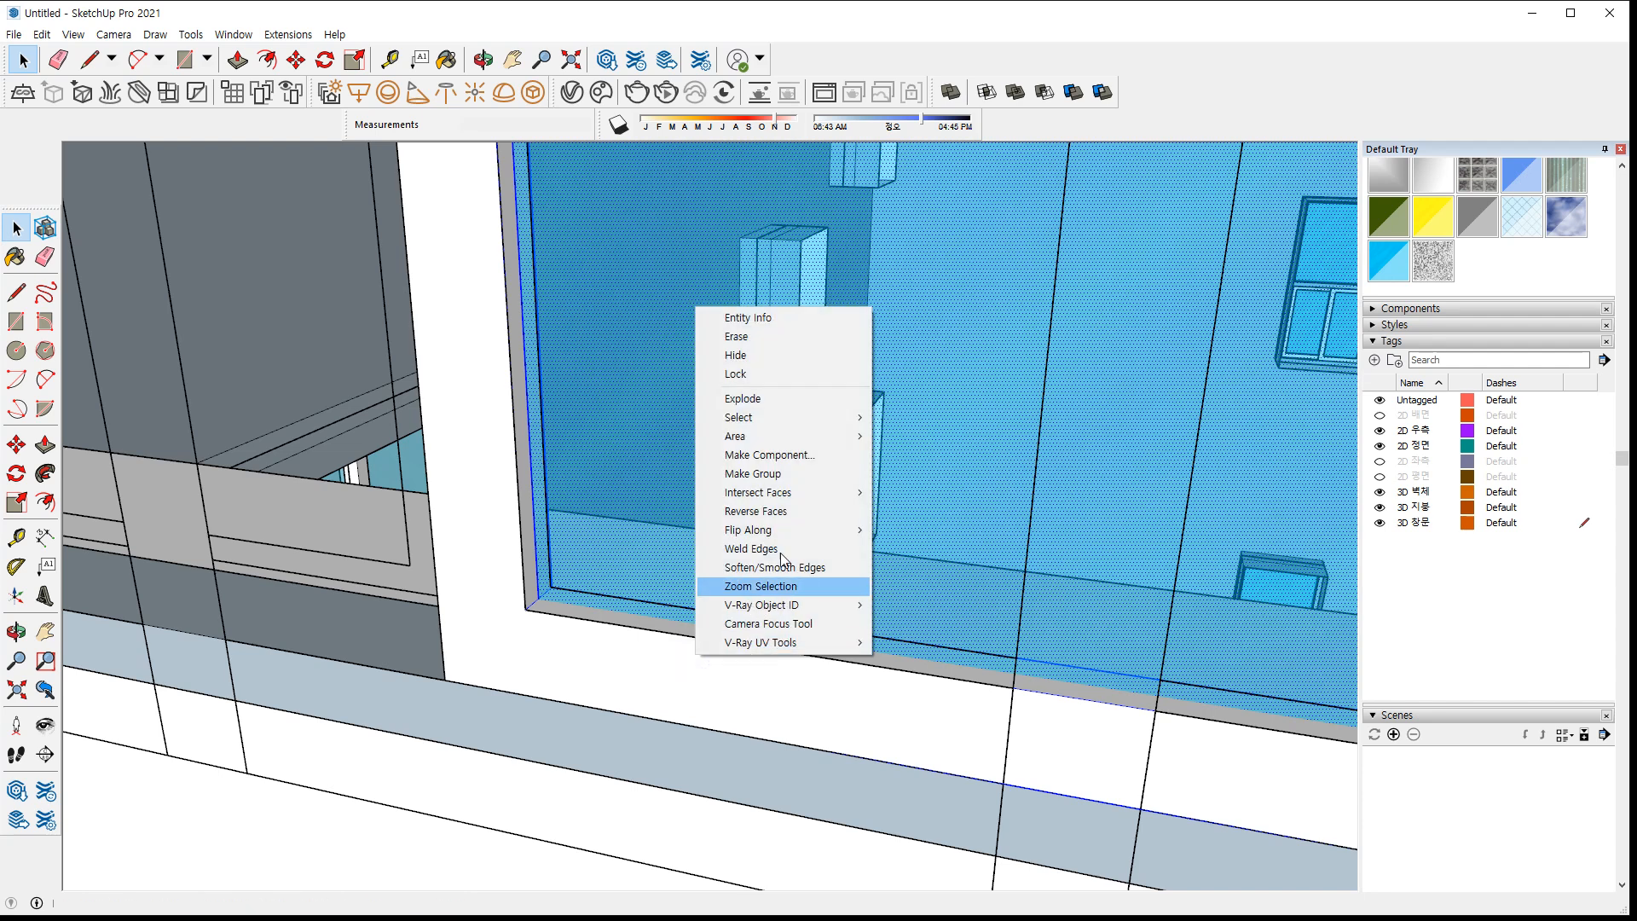
pyautogui.click(802, 474)
# Try drawing a rectangle of about 2120 by 787 mm over the left opening up to the right sash pane's upper corner
pyautogui.moveTo(810, 506); pyautogui.dragTo(275, 620, button='middle')
pyautogui.press('r')
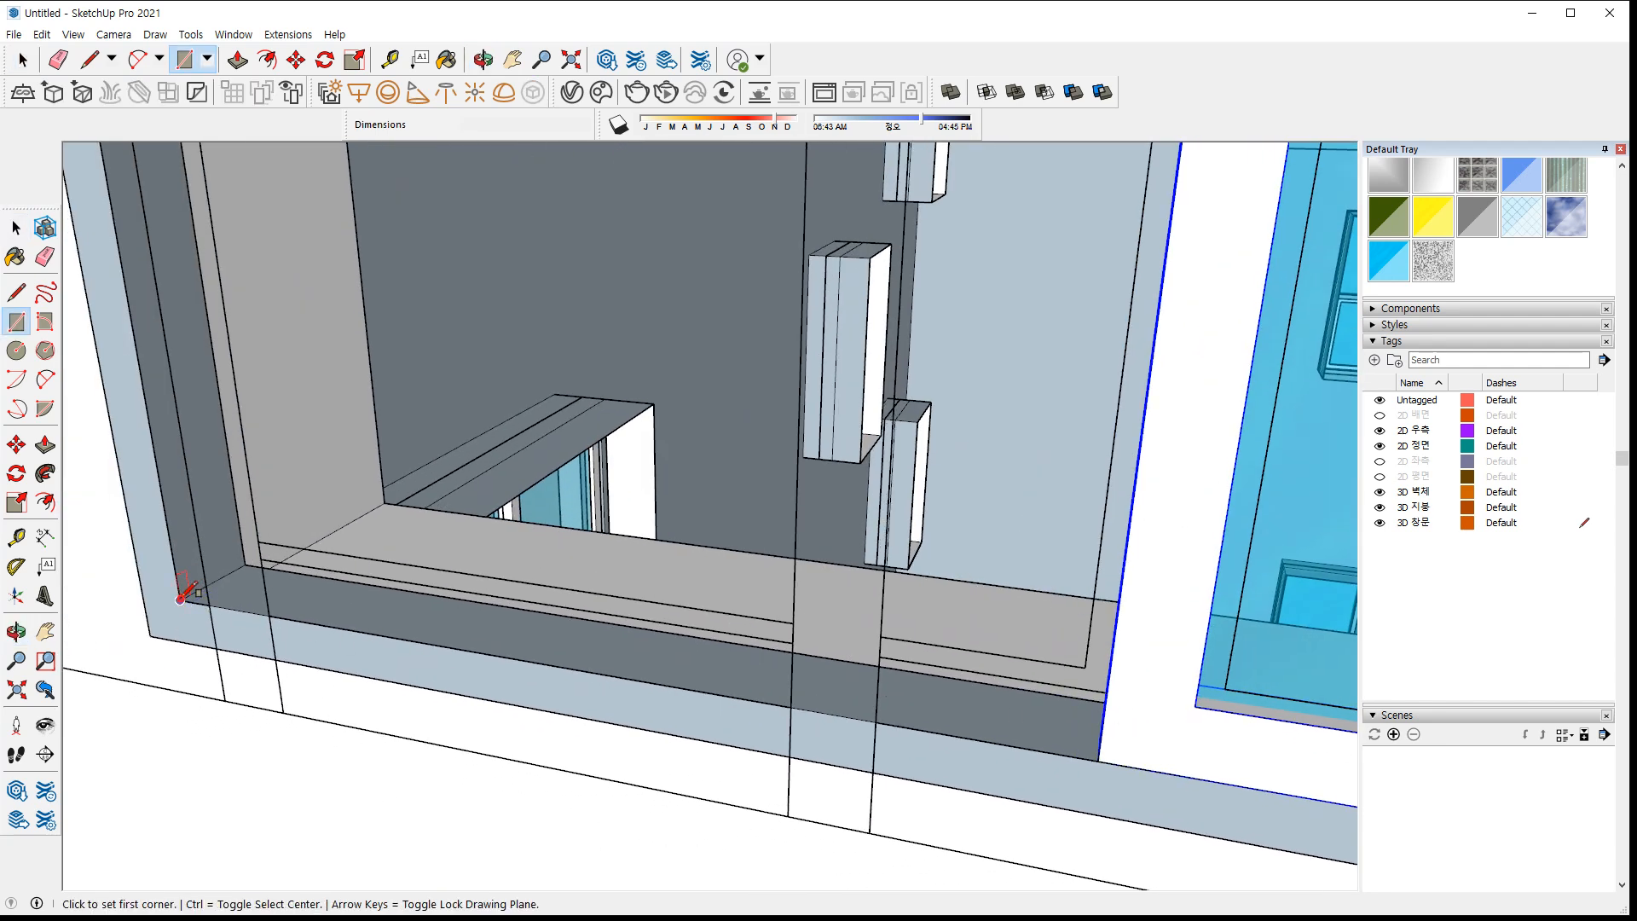
pyautogui.click(182, 597)
pyautogui.scroll(-8, 182, 597)
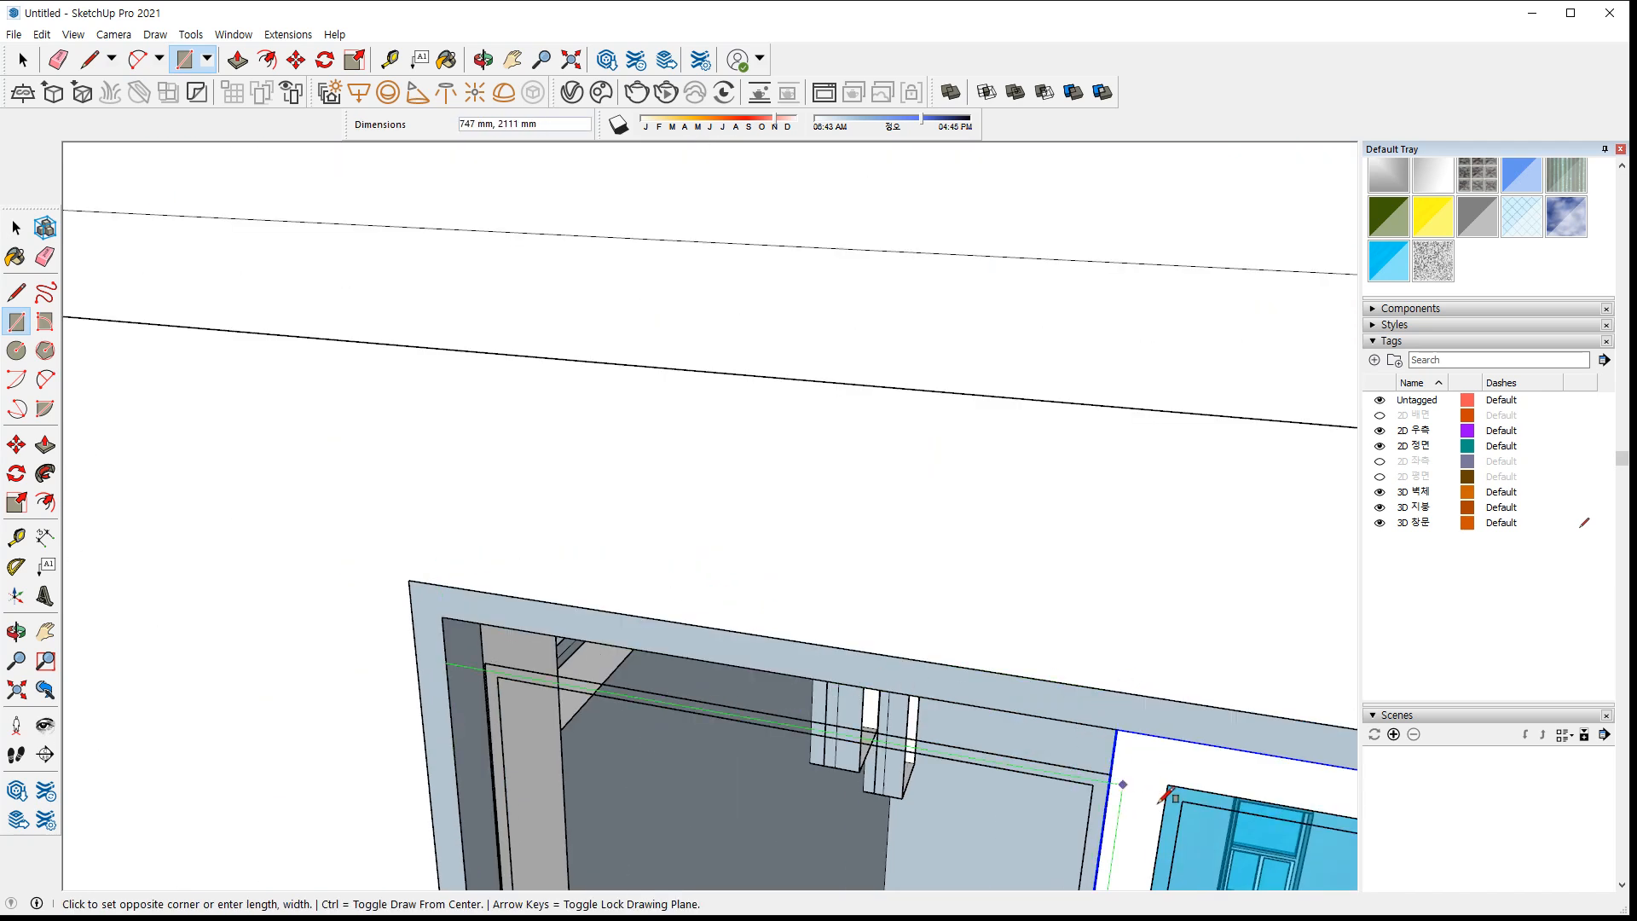
pyautogui.scroll(5, 1165, 794)
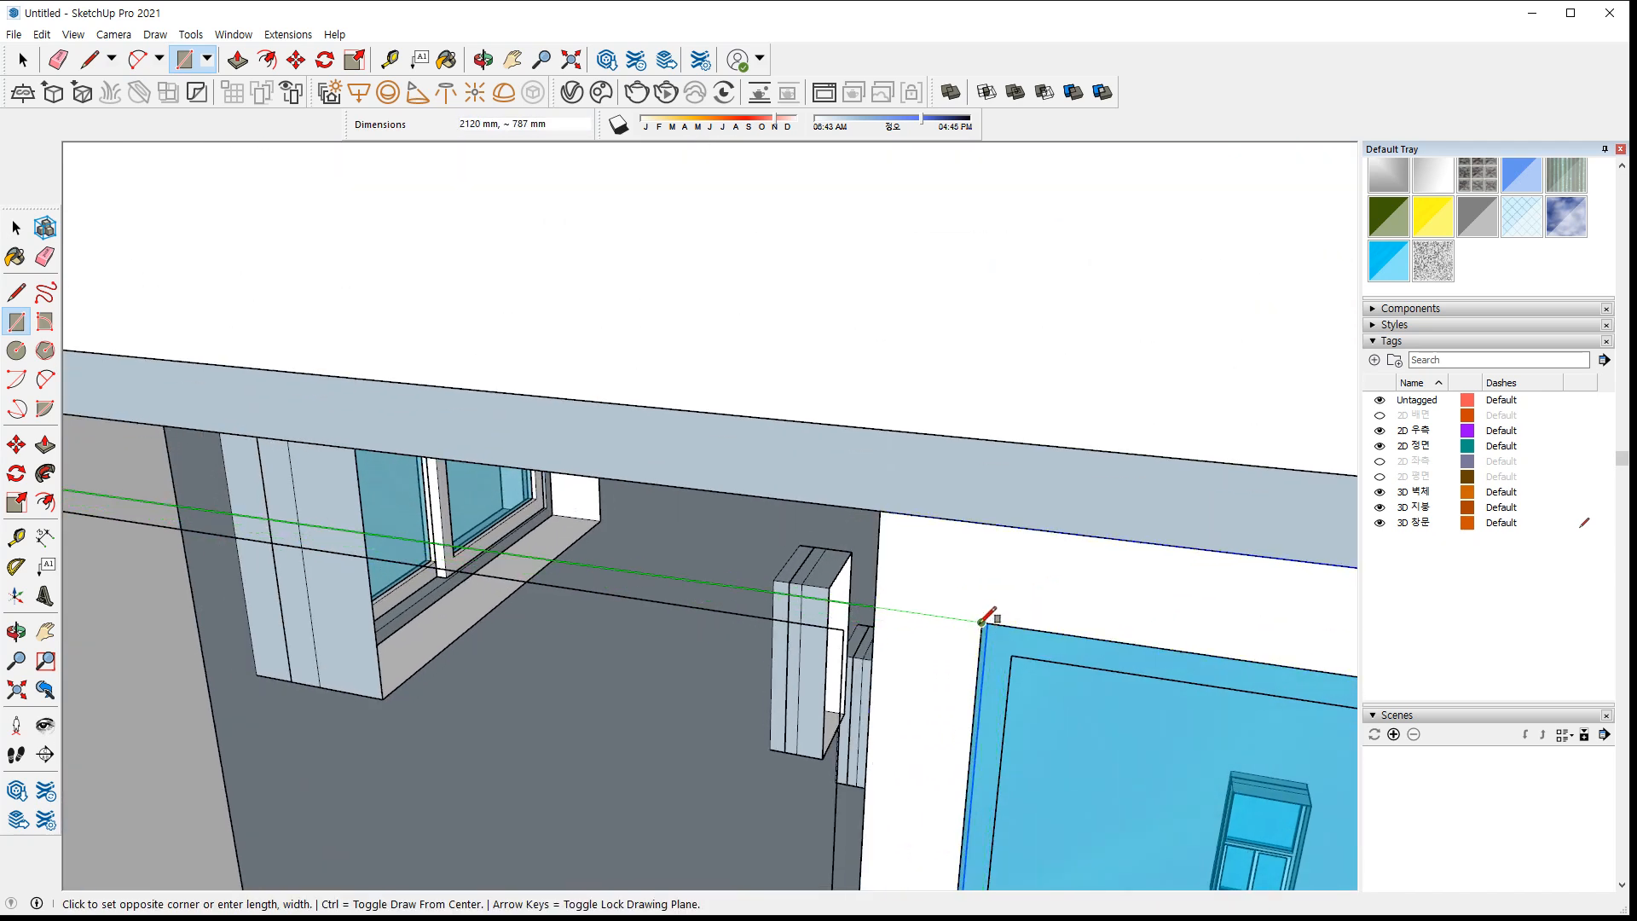
pyautogui.click(982, 622)
pyautogui.press('space')
pyautogui.moveTo(951, 621); pyautogui.dragTo(520, 560)
pyautogui.press('Escape')
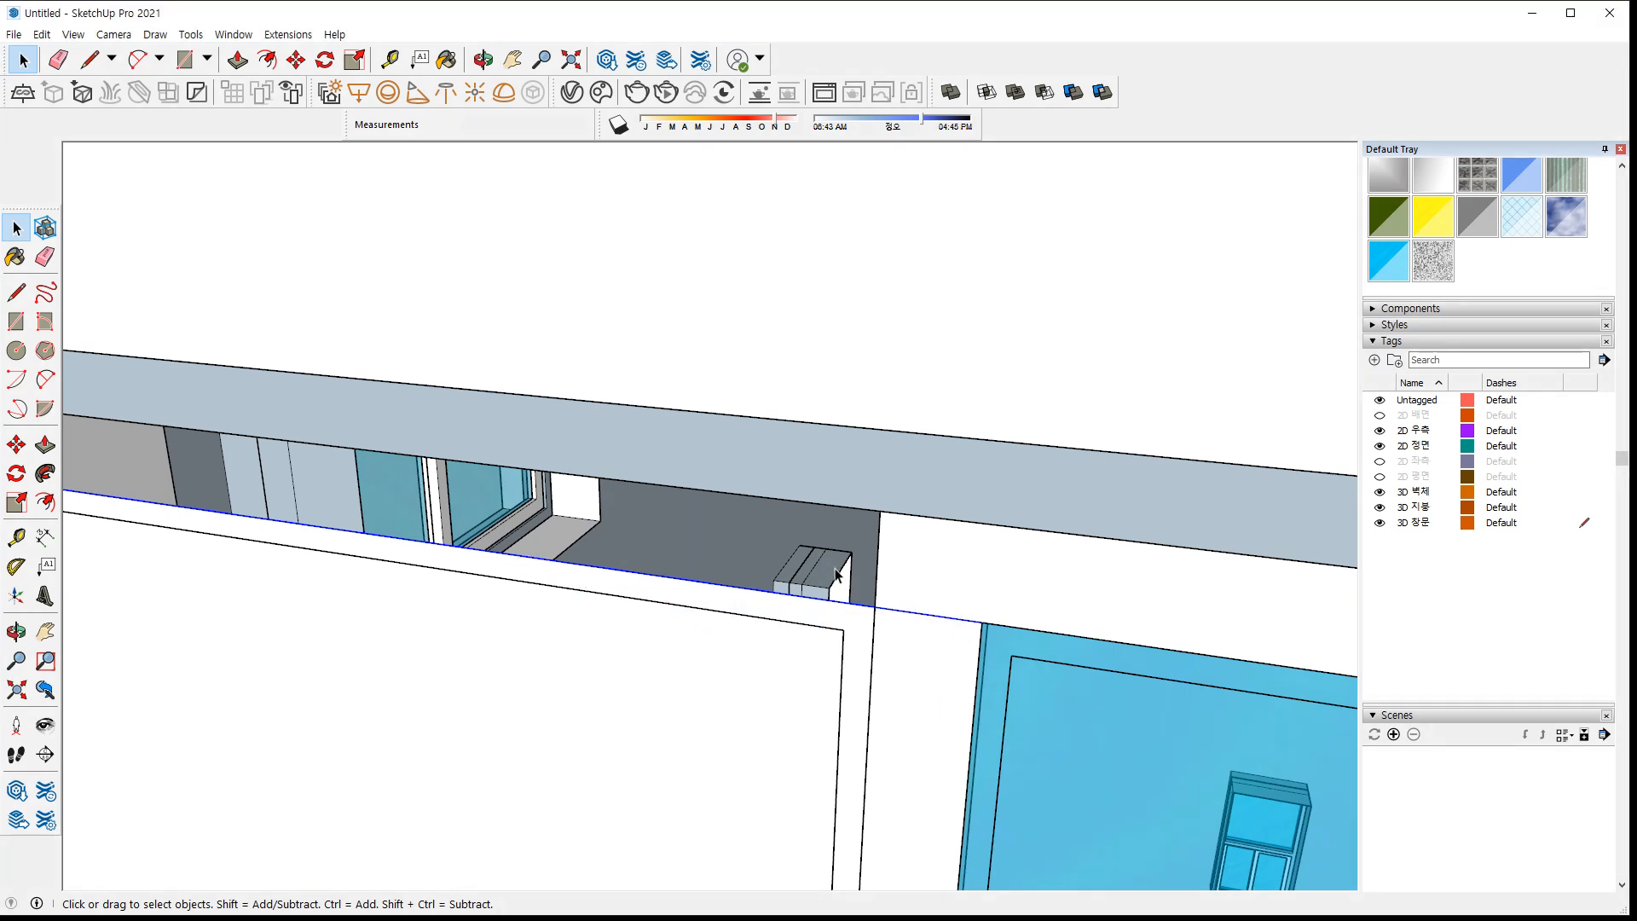
# Try moving the new rectangle's top edge upward, cancel the move and undo the rectangle
pyautogui.press('m')
pyautogui.click(876, 606)
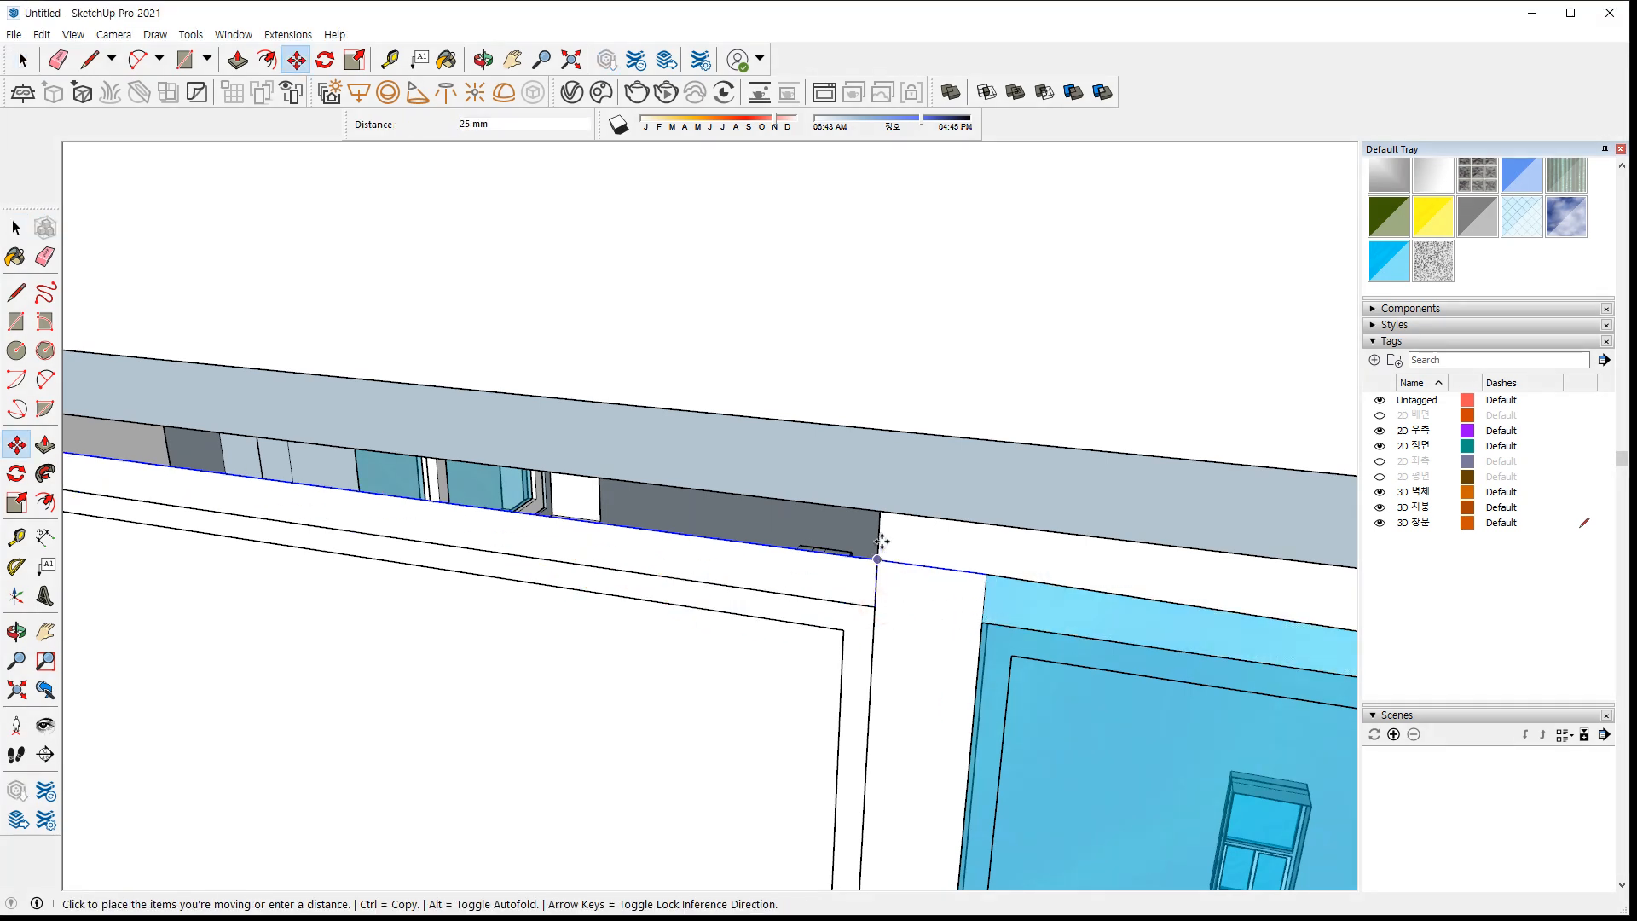
pyautogui.press('Escape')
pyautogui.press('space')
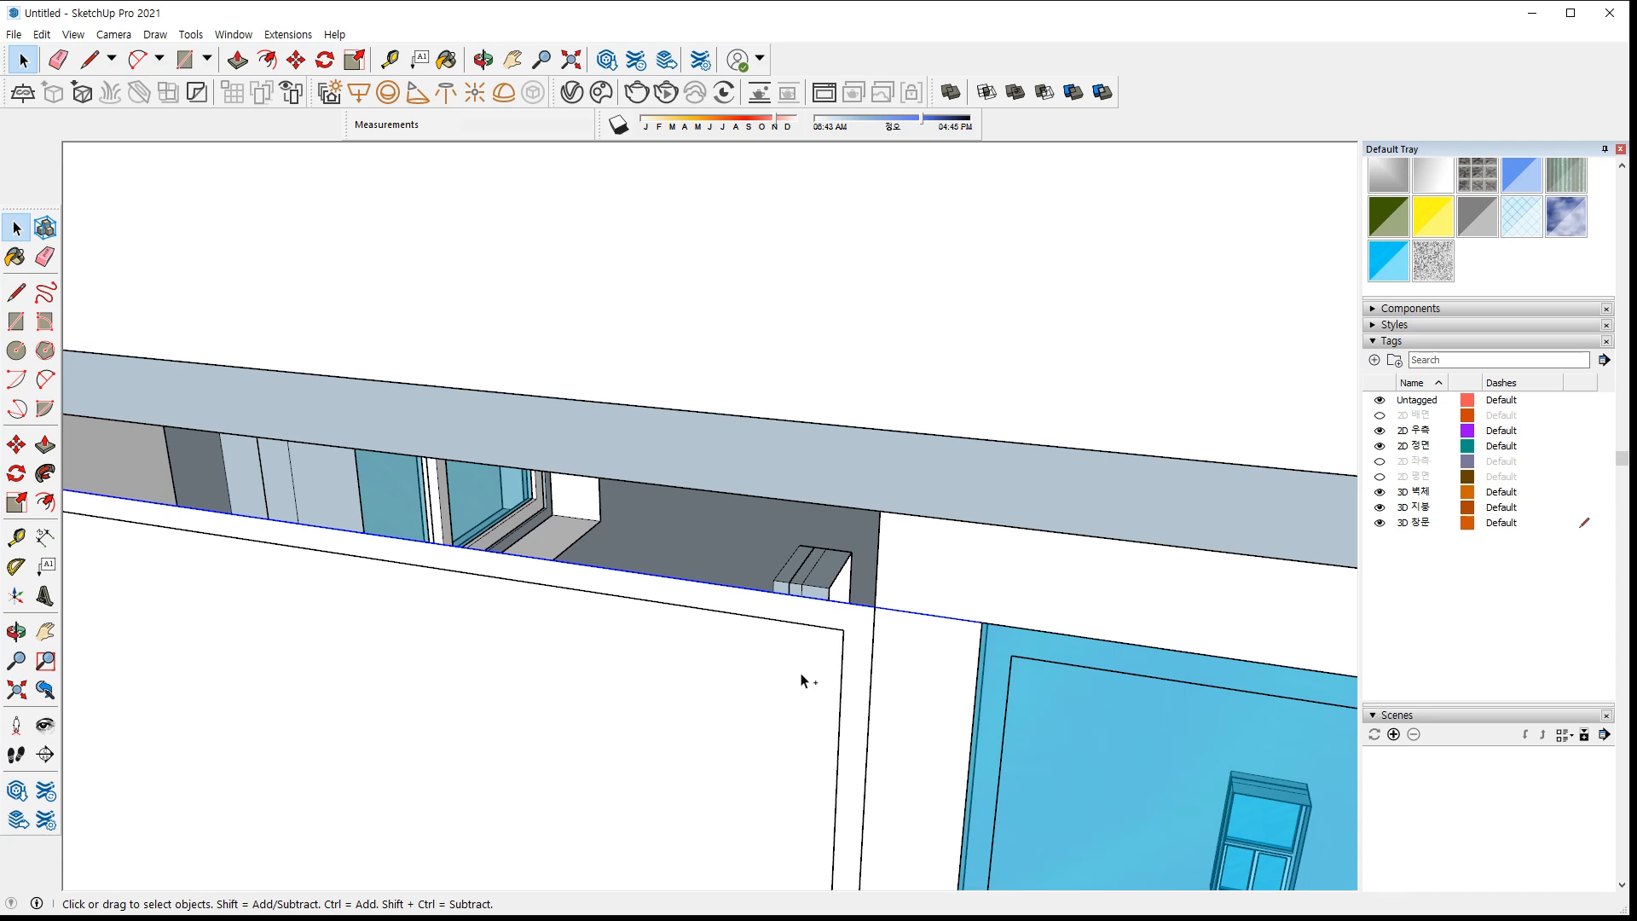
pyautogui.hotkey('ctrl', 'z')
pyautogui.click(953, 661)
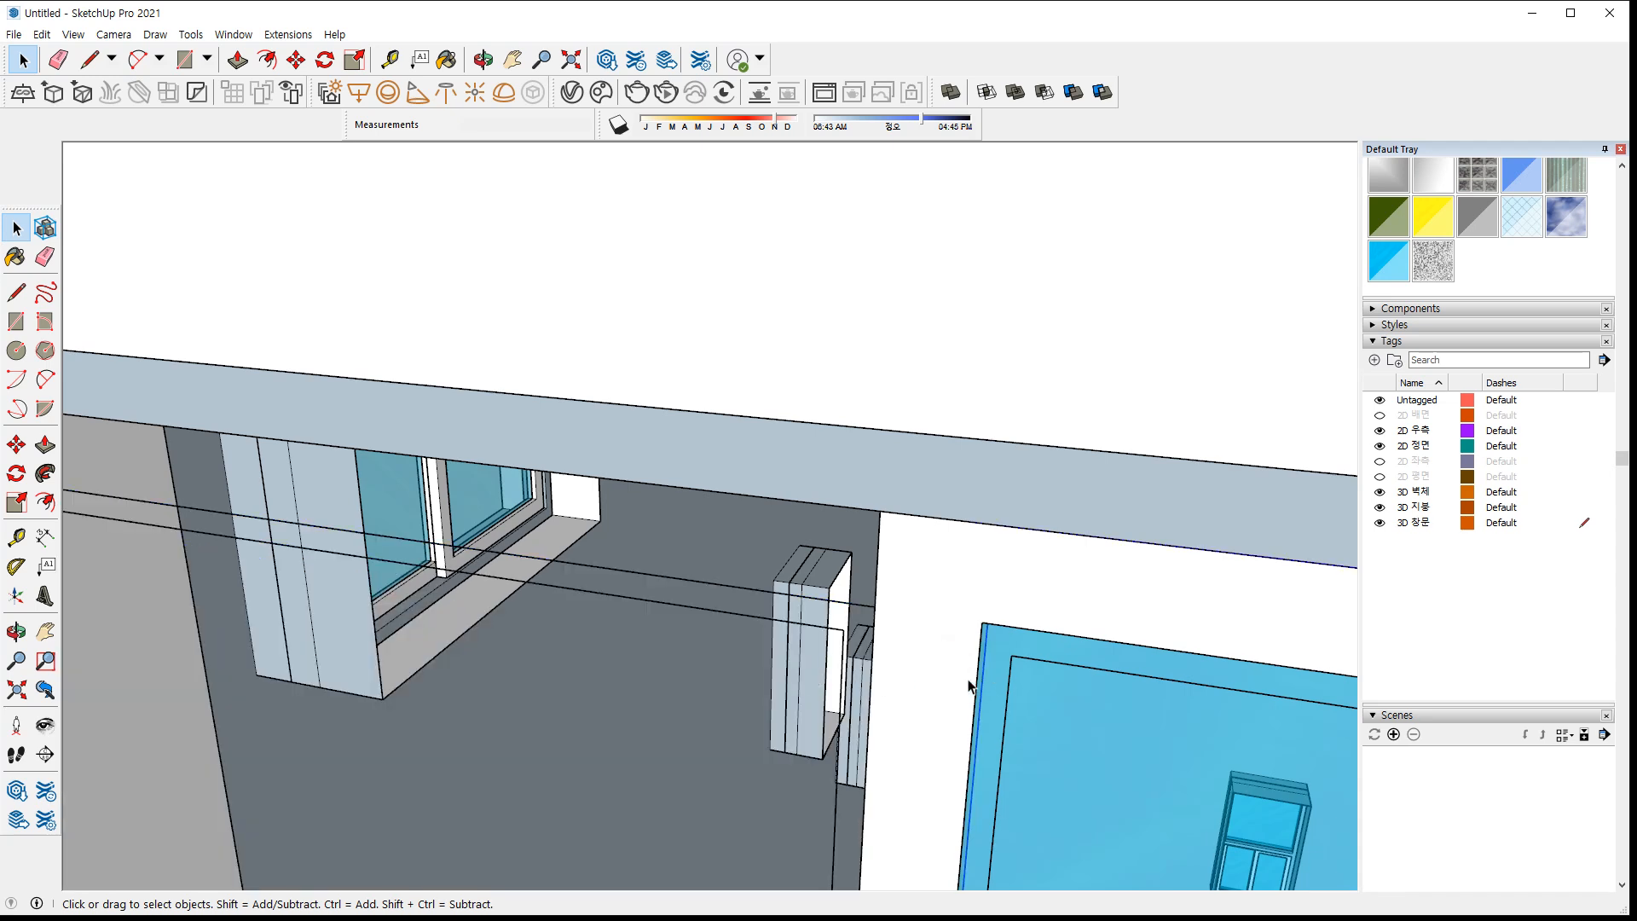
# Remove the right sash's upper glass pane and open the sash group for editing
pyautogui.click(1030, 690)
pyautogui.moveTo(858, 648)
pyautogui.mouseDown(button='middle')
pyautogui.moveTo(973, 688)
pyautogui.moveTo(1052, 659)
pyautogui.moveTo(675, 238)
pyautogui.mouseUp(button='middle')
pyautogui.scroll(-3, 1048, 714)
pyautogui.moveTo(680, 699)
pyautogui.keyDown('shift'); pyautogui.mouseDown(button='middle')
pyautogui.moveTo(790, 285)
pyautogui.moveTo(867, 248)
pyautogui.mouseUp(button='middle'); pyautogui.keyUp('shift')
pyautogui.keyDown('shift'); pyautogui.moveTo(856, 673); pyautogui.dragTo(870, 273, button='middle'); pyautogui.keyUp('shift')
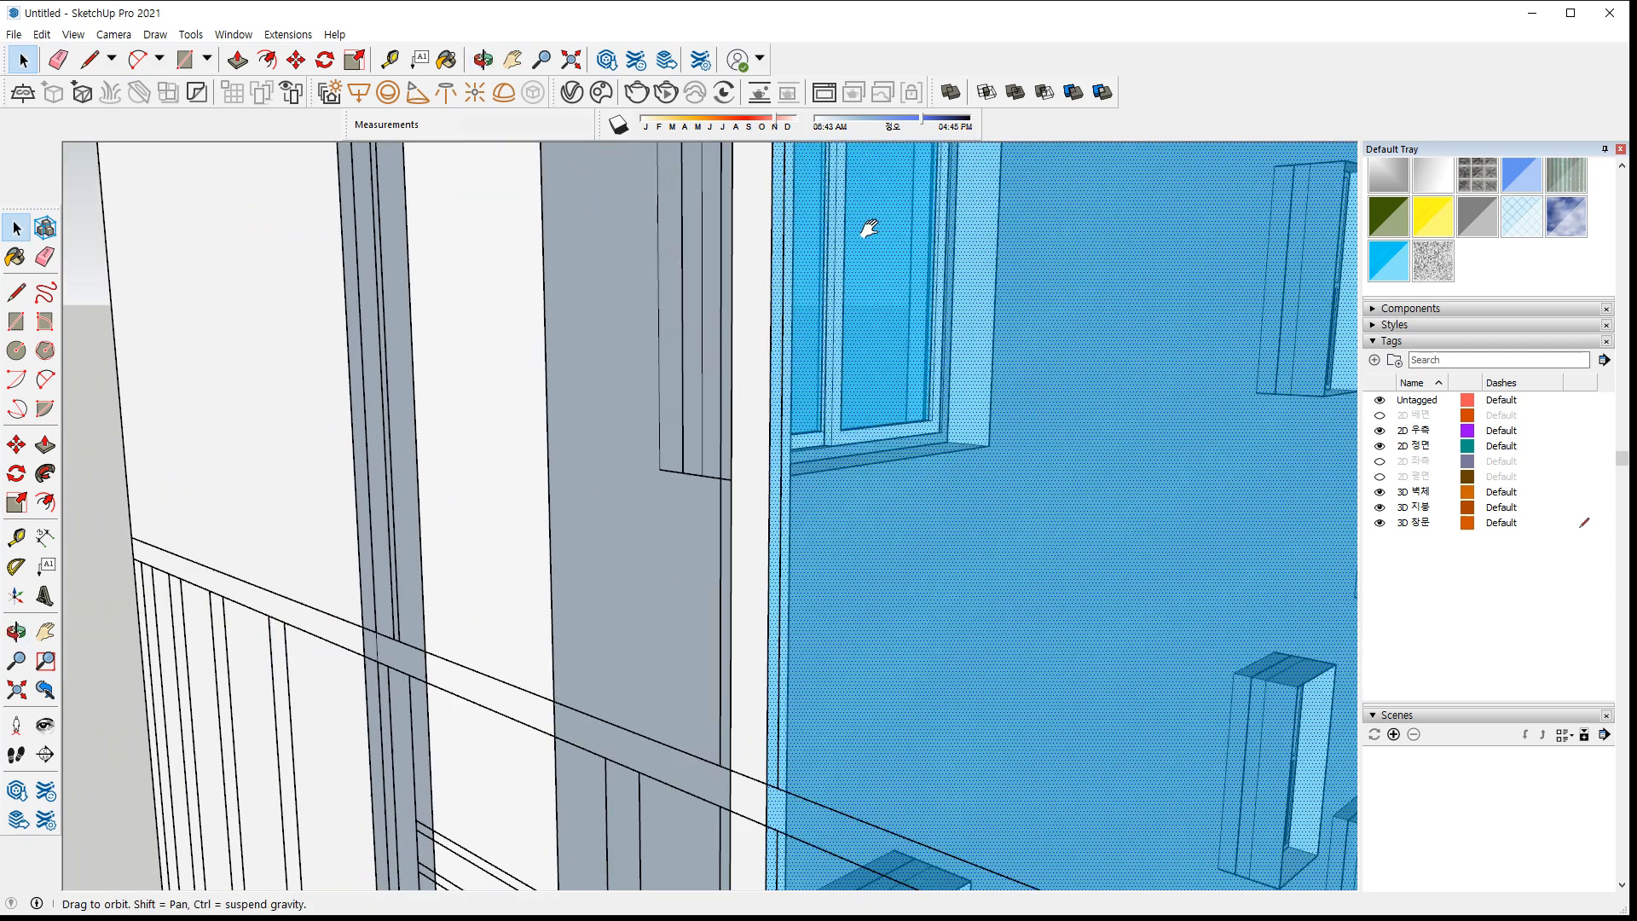
pyautogui.keyDown('shift'); pyautogui.moveTo(871, 713); pyautogui.dragTo(781, 518, button='middle'); pyautogui.keyUp('shift')
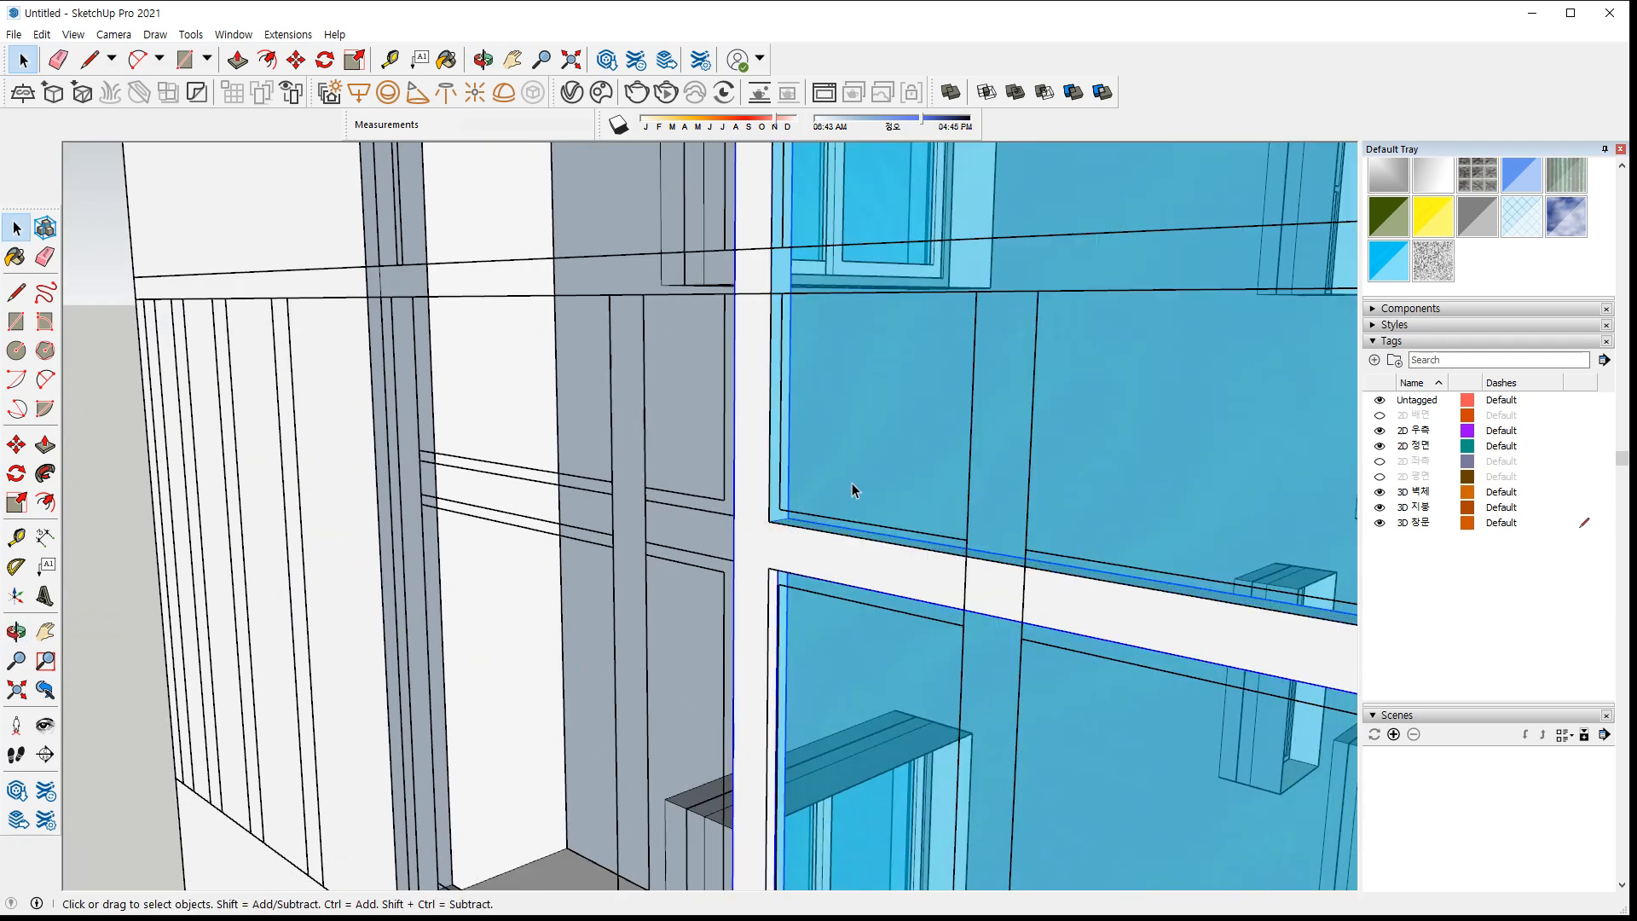
pyautogui.press('Delete')
pyautogui.click(804, 555)
pyautogui.doubleClick(802, 553)
pyautogui.scroll(6, 777, 524)
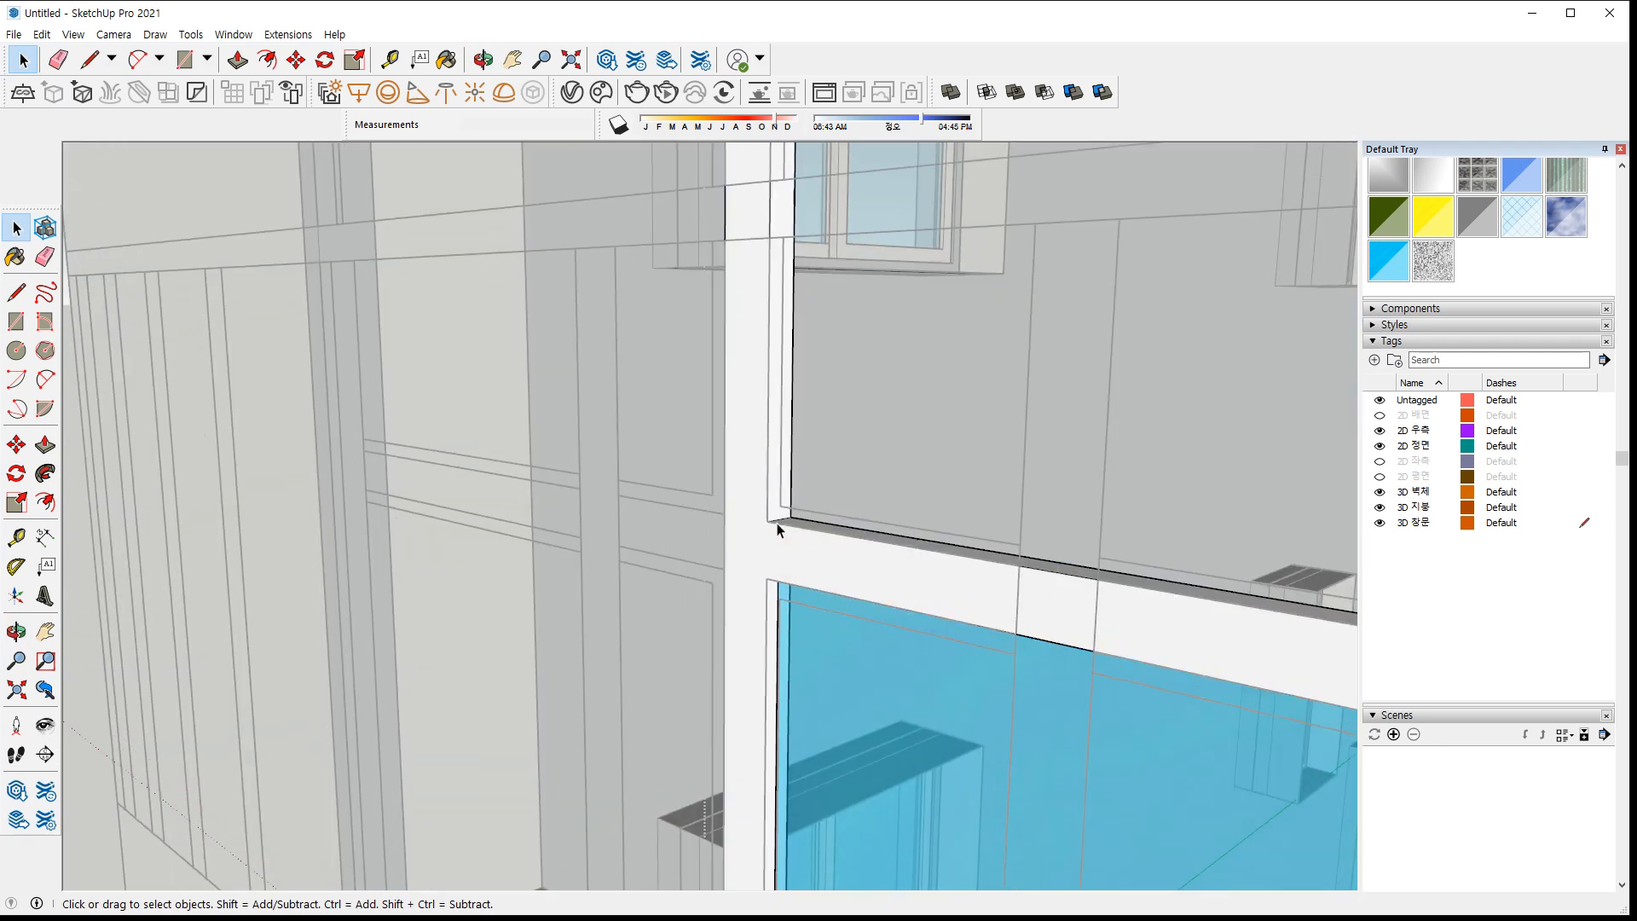
# Paste the upper glass pane in place inside the sash group, move it 15 mm into the frame's depth and close the group
pyautogui.hotkey('ctrl', 'v')
pyautogui.click(752, 518)
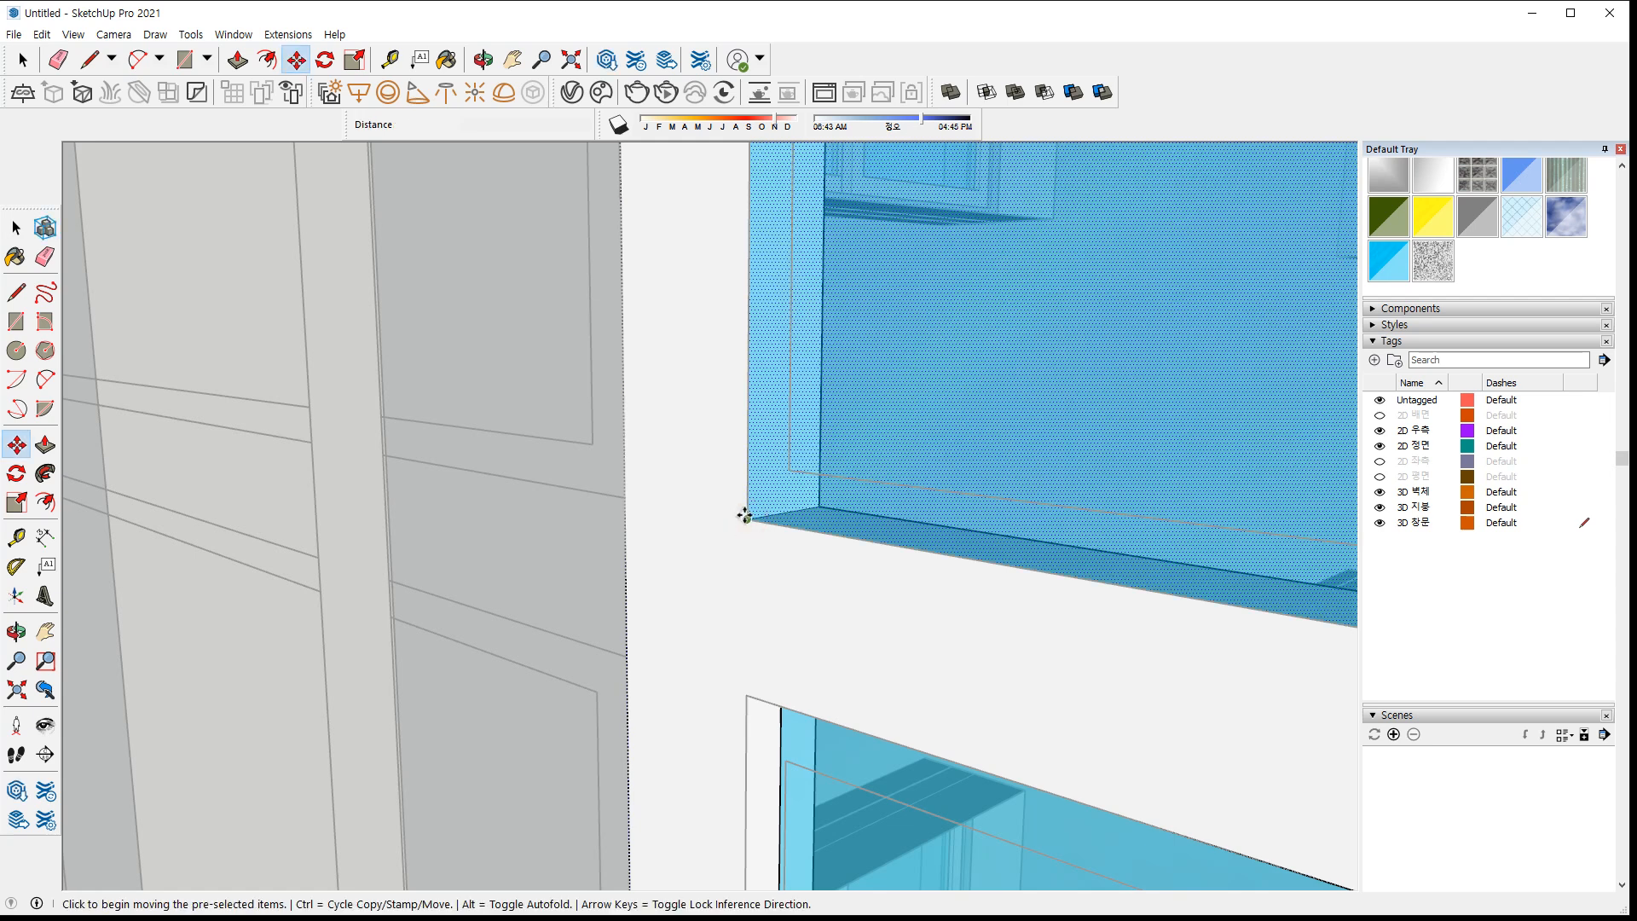
pyautogui.click(743, 516)
pyautogui.click(786, 512)
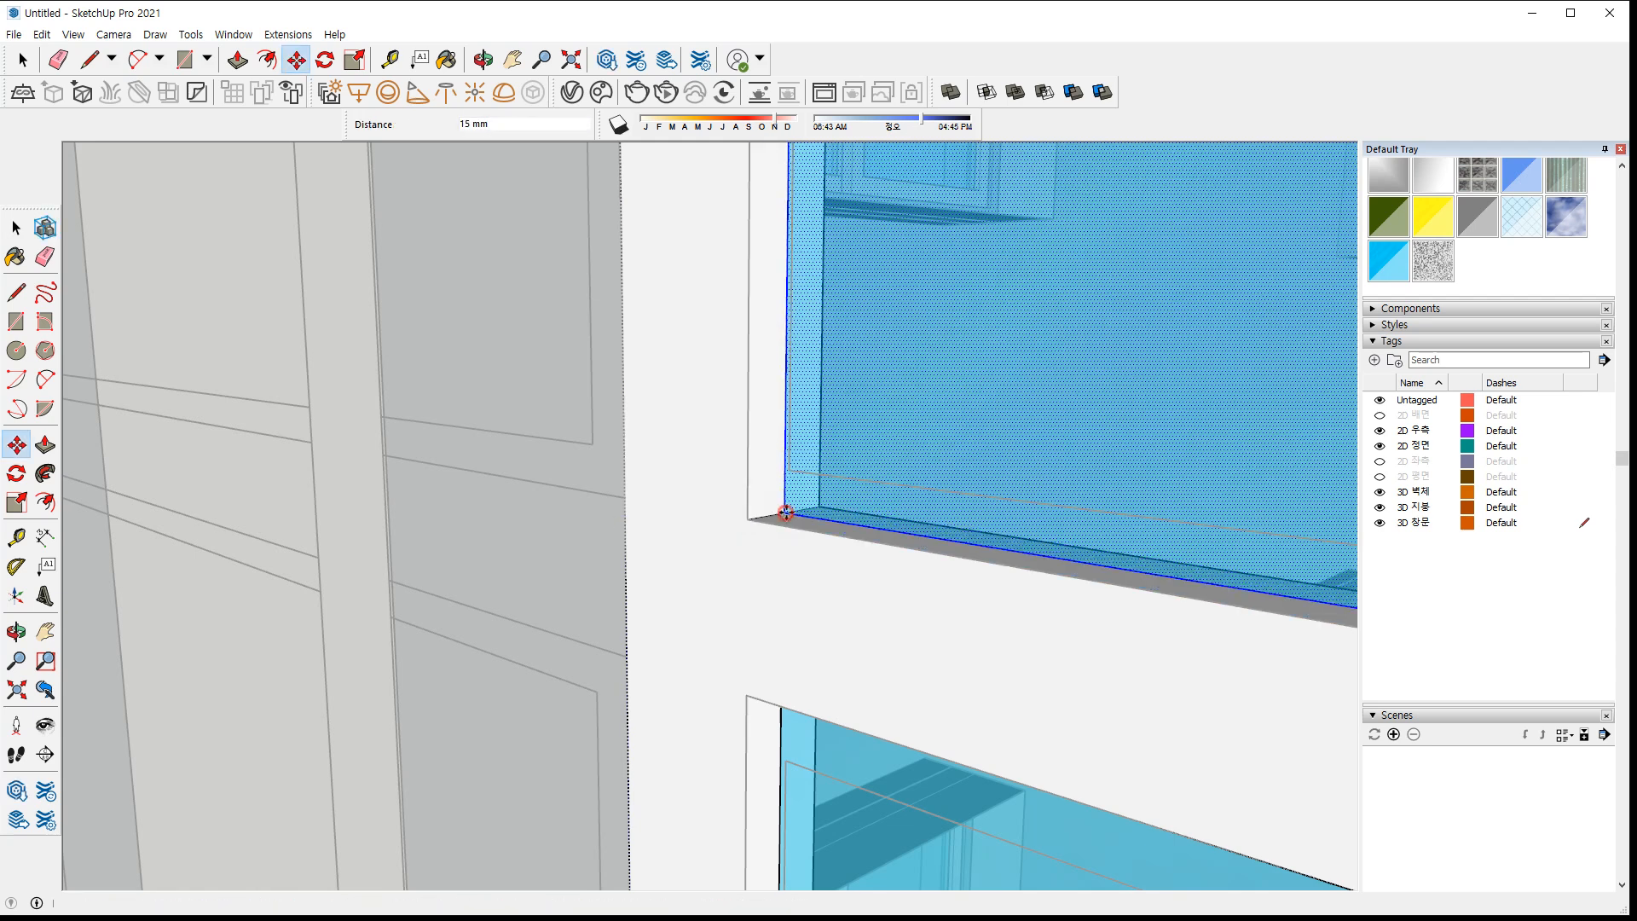
pyautogui.press('space')
pyautogui.click(460, 512)
# Draw a rectangle over the left opening from its lower-left inner corner to the right sash pane's upper-left corner
pyautogui.scroll(-3, 738, 635)
pyautogui.moveTo(643, 591); pyautogui.dragTo(744, 686, button='middle')
pyautogui.press('r')
pyautogui.click(689, 694)
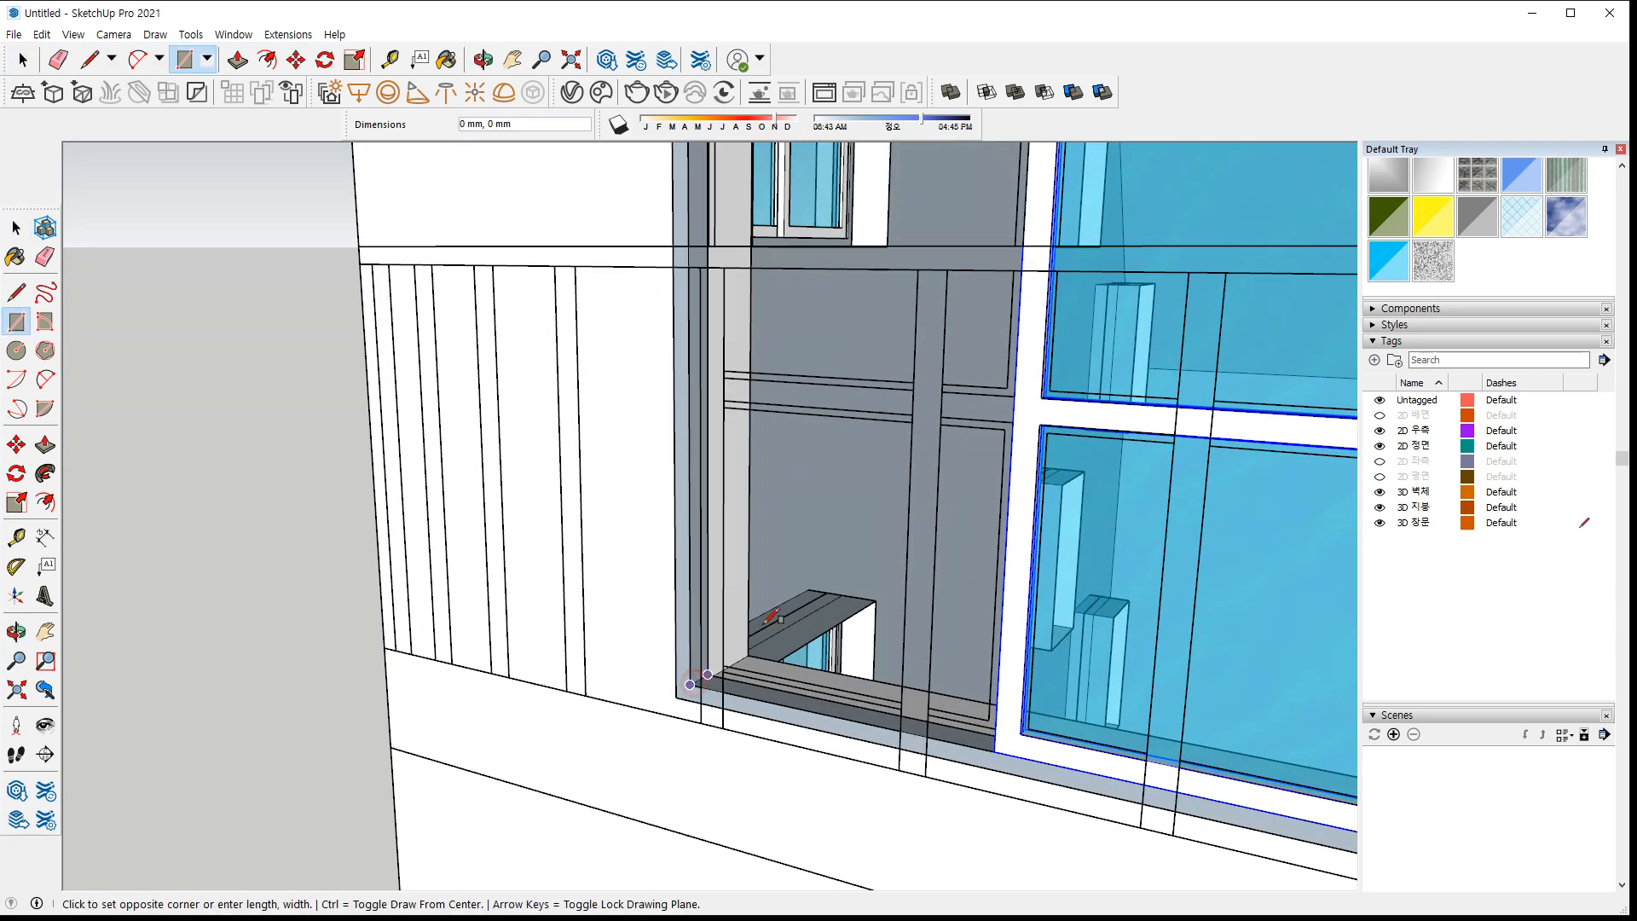
pyautogui.scroll(-3, 844, 375)
pyautogui.scroll(3, 909, 230)
pyautogui.scroll(4, 909, 230)
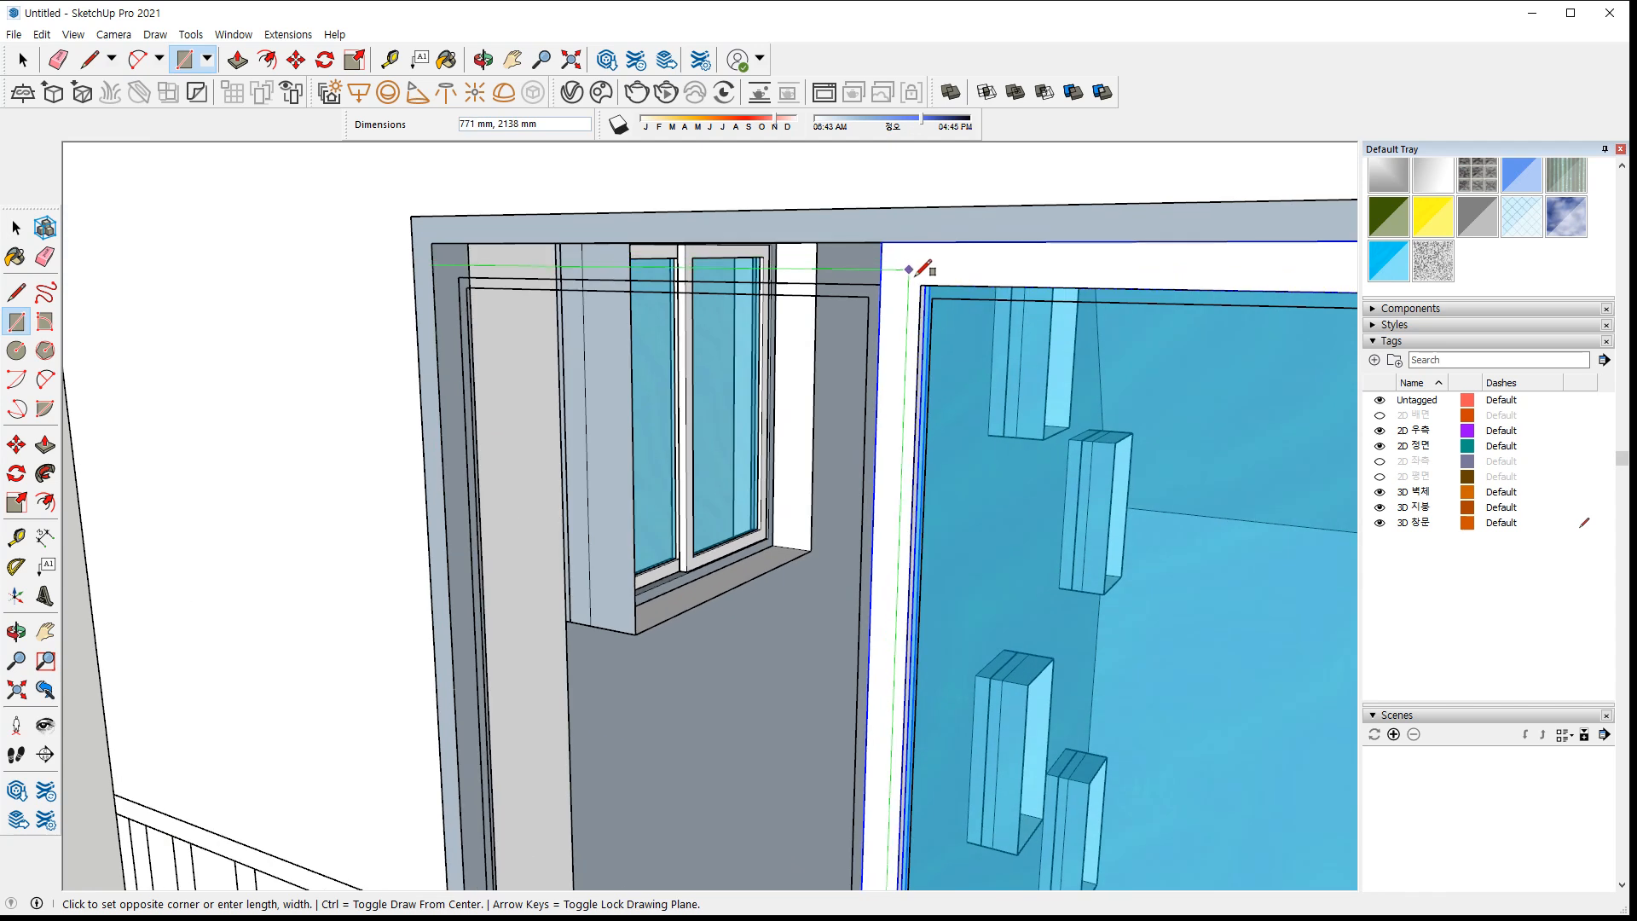
pyautogui.click(925, 281)
pyautogui.press('space')
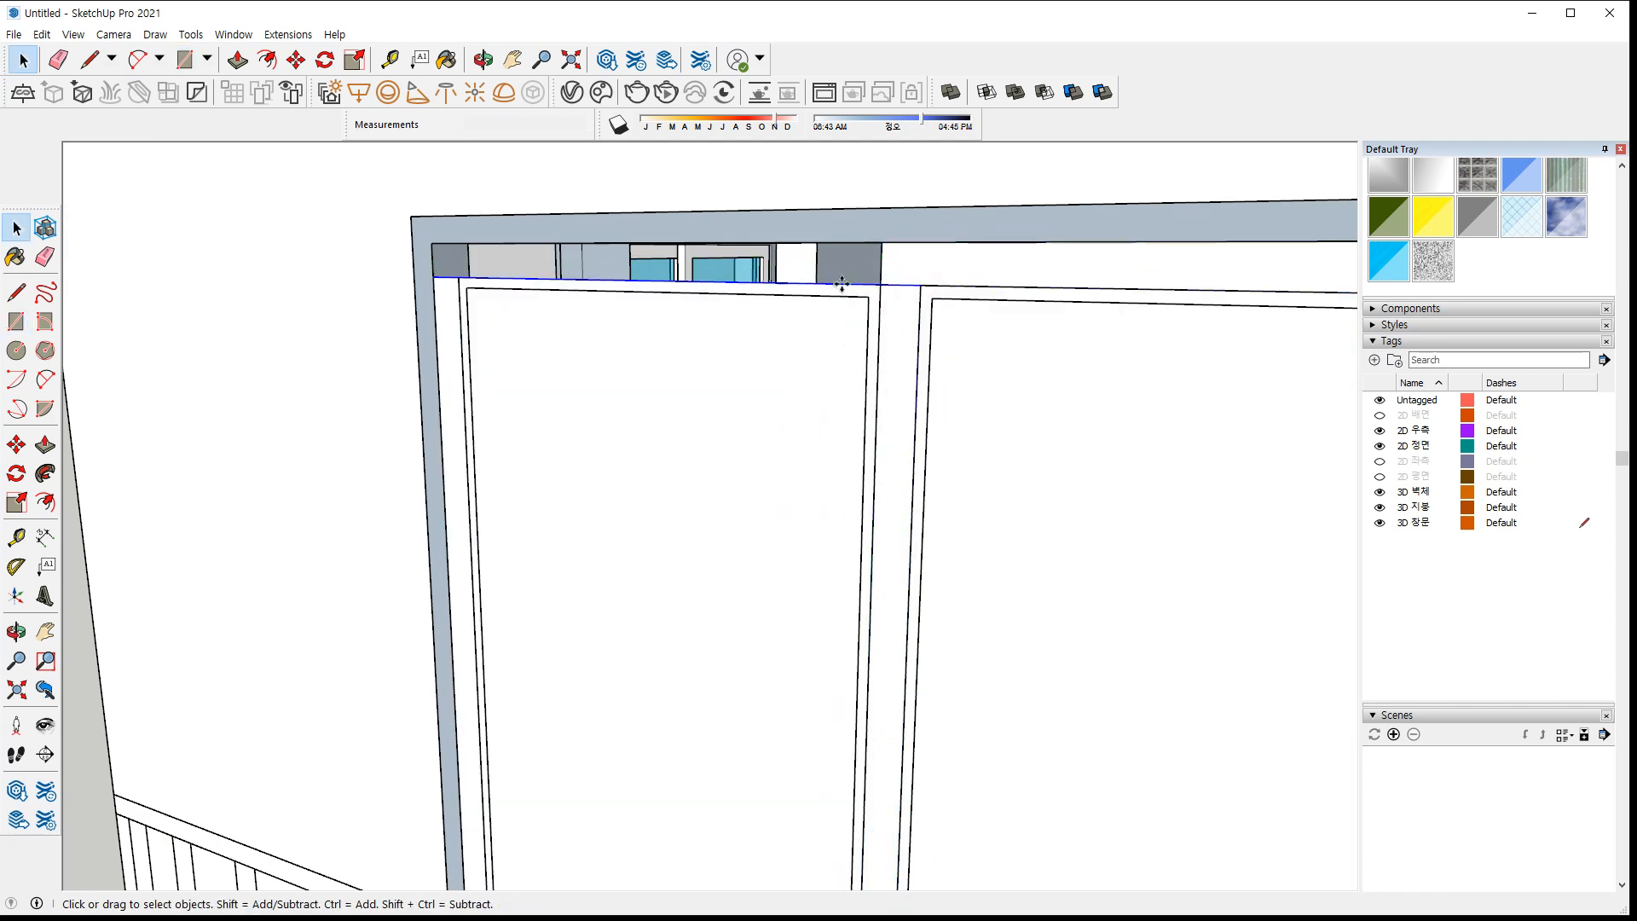
# Move the new rectangle's top edge up to the underside of the outer frame
pyautogui.press('m')
pyautogui.click(876, 284)
pyautogui.click(878, 249)
pyautogui.scroll(-1, 948, 377)
pyautogui.scroll(-2, 949, 377)
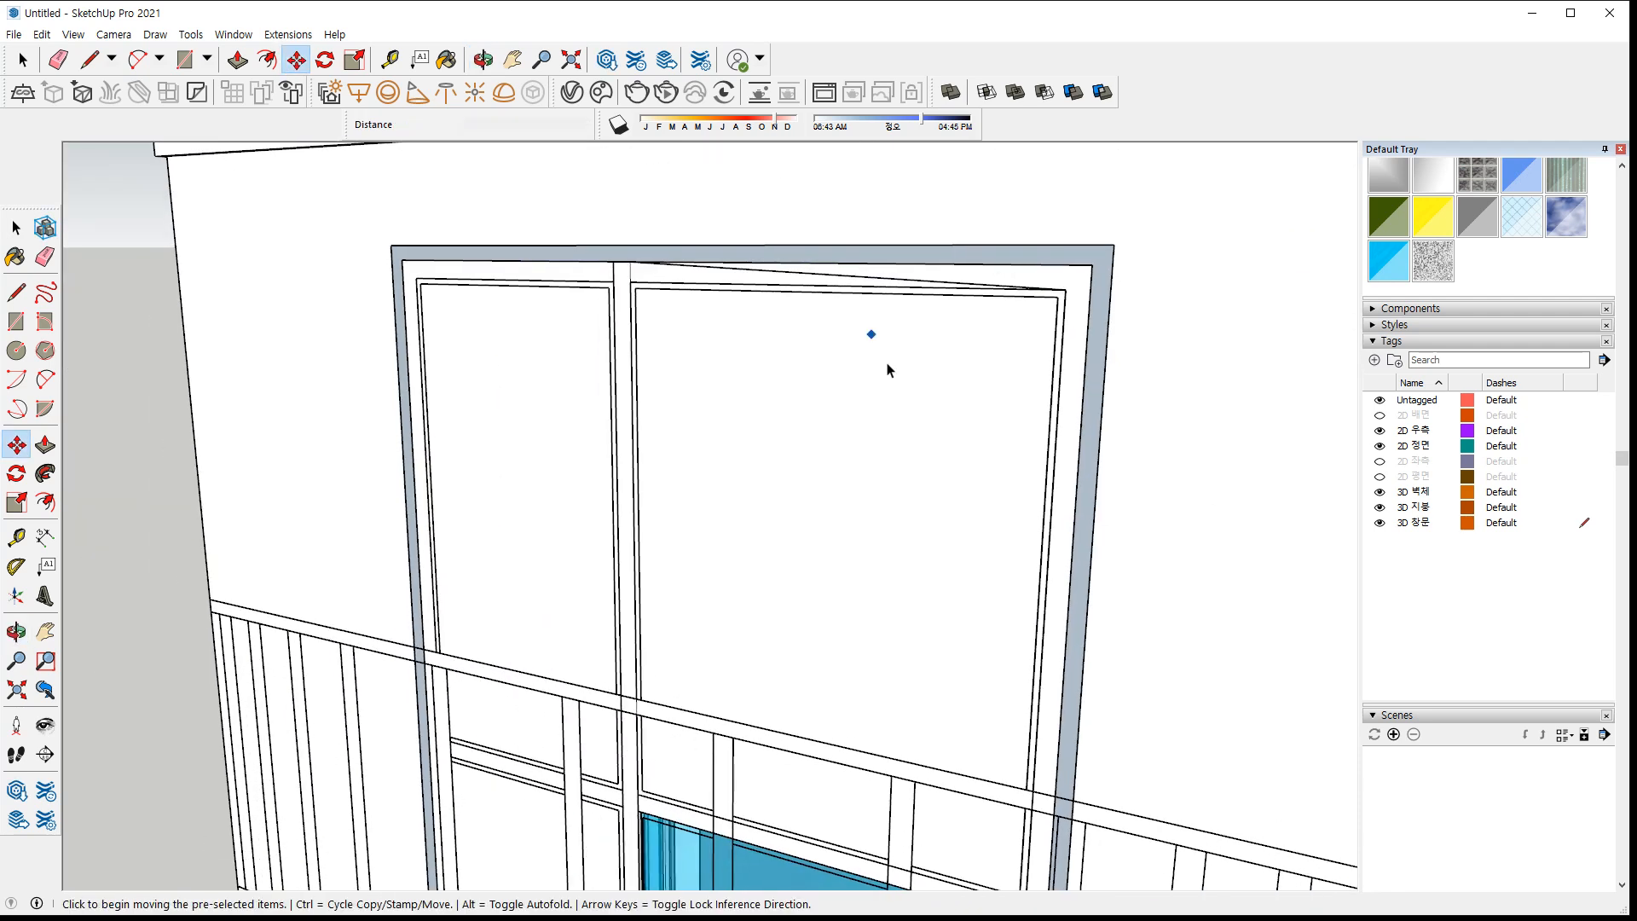
# Delete the stray face and edges covering the right sash's glass
pyautogui.press('space')
pyautogui.click(887, 366)
pyautogui.click(574, 484)
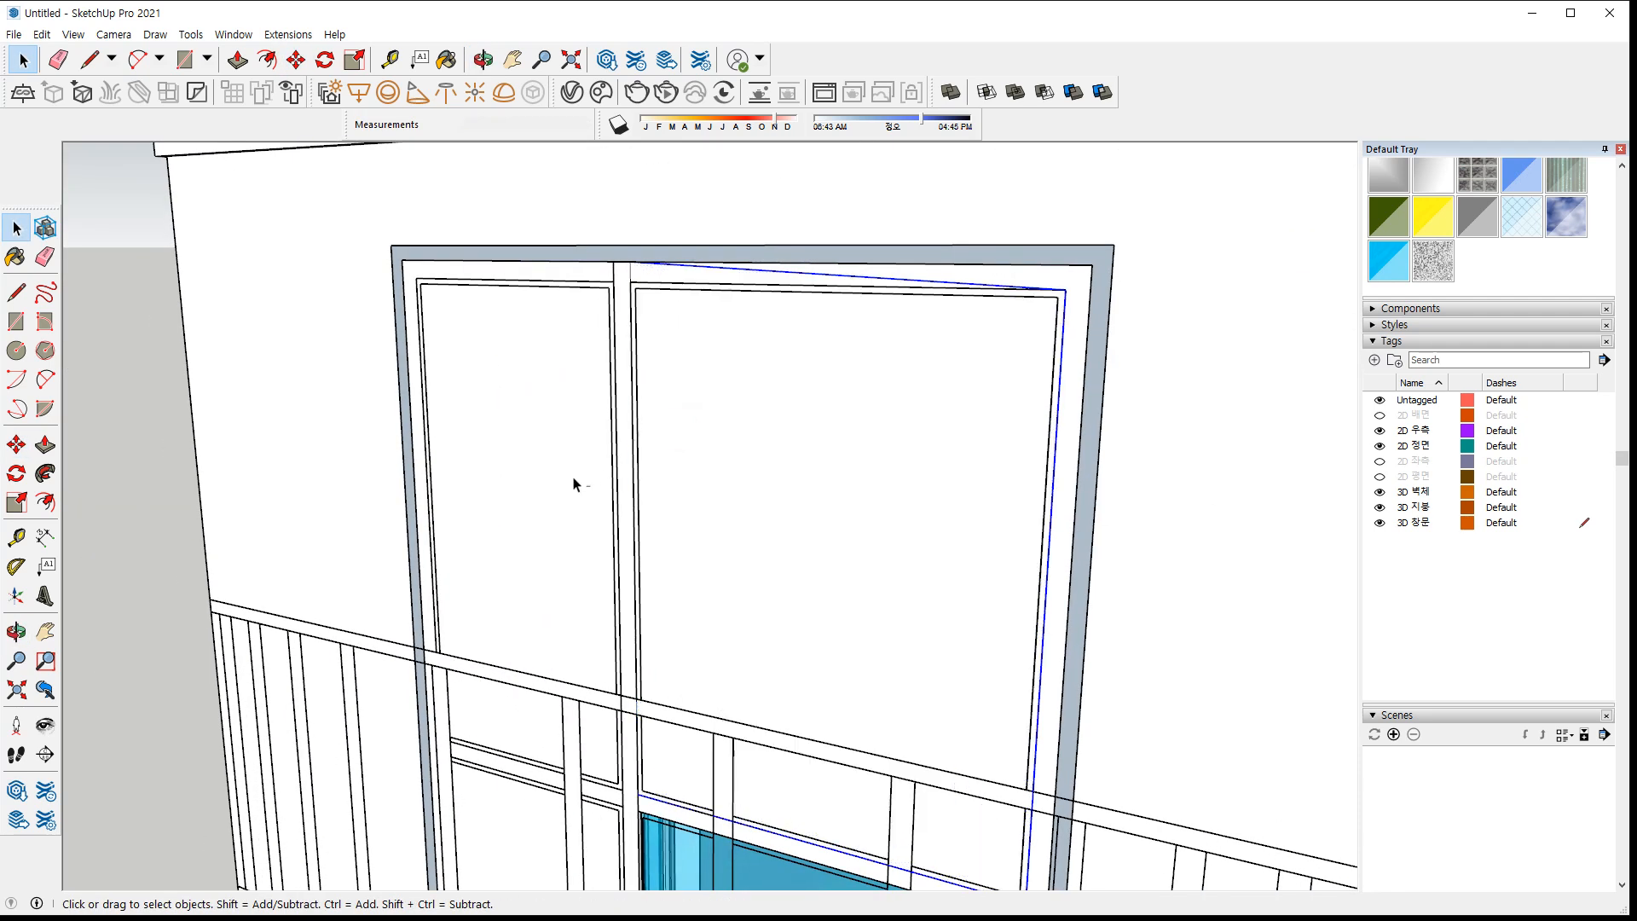
pyautogui.press('Delete')
# Draw the left sash's upper pane rectangle from the middle rail to the pane's upper-left corner, following the elevation lines
pyautogui.scroll(-2, 574, 481)
pyautogui.scroll(4, 706, 381)
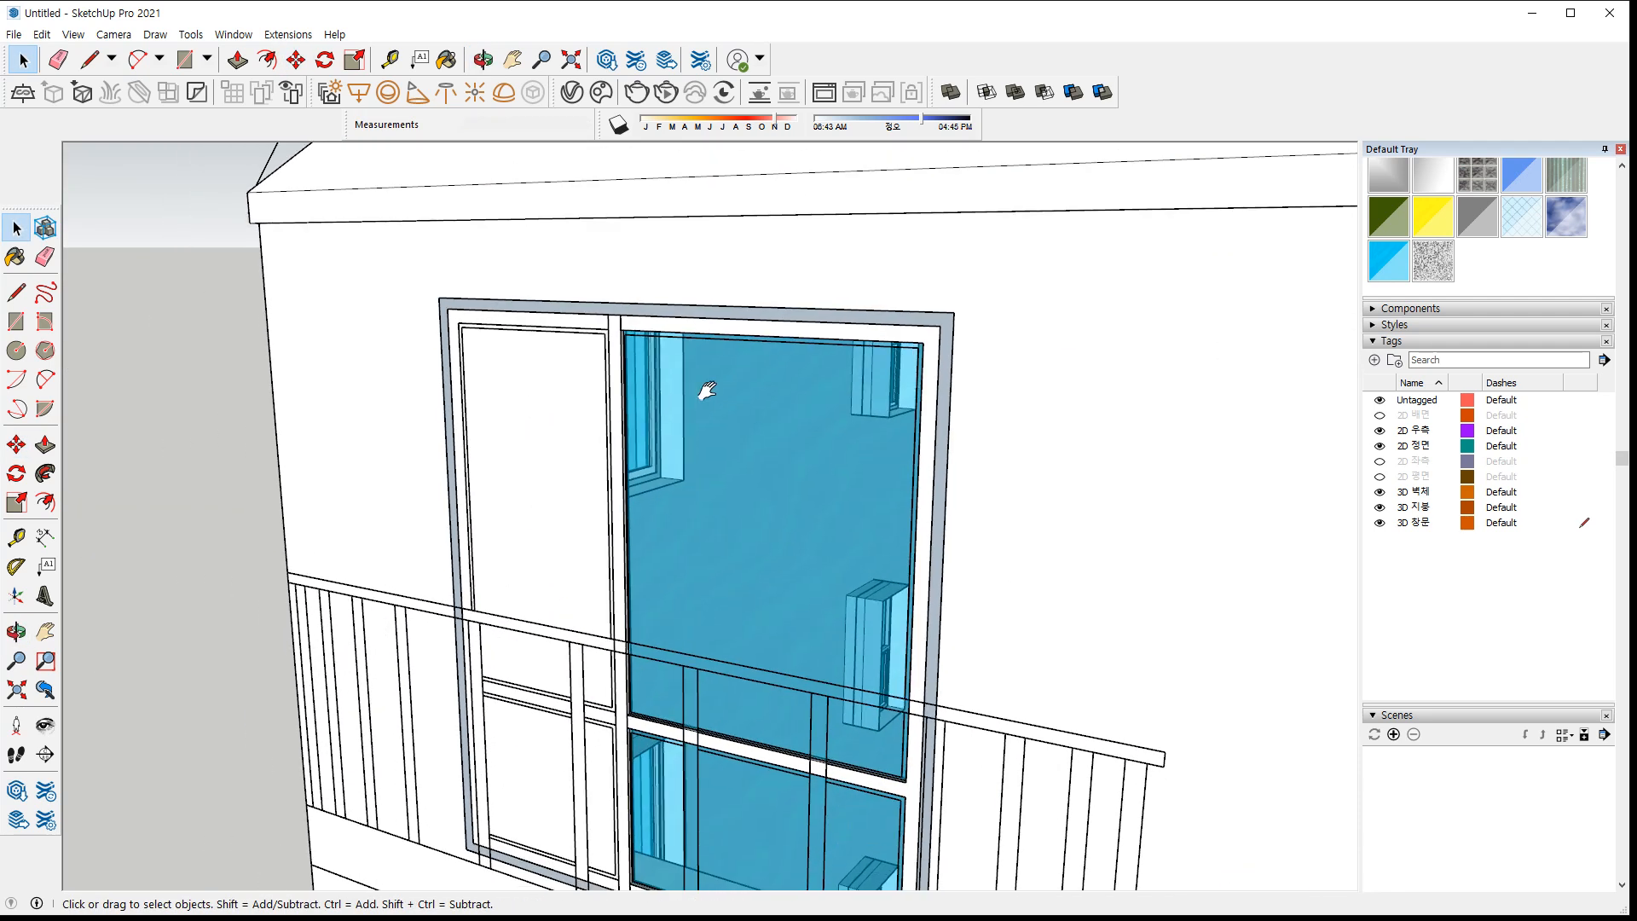
pyautogui.scroll(3, 620, 657)
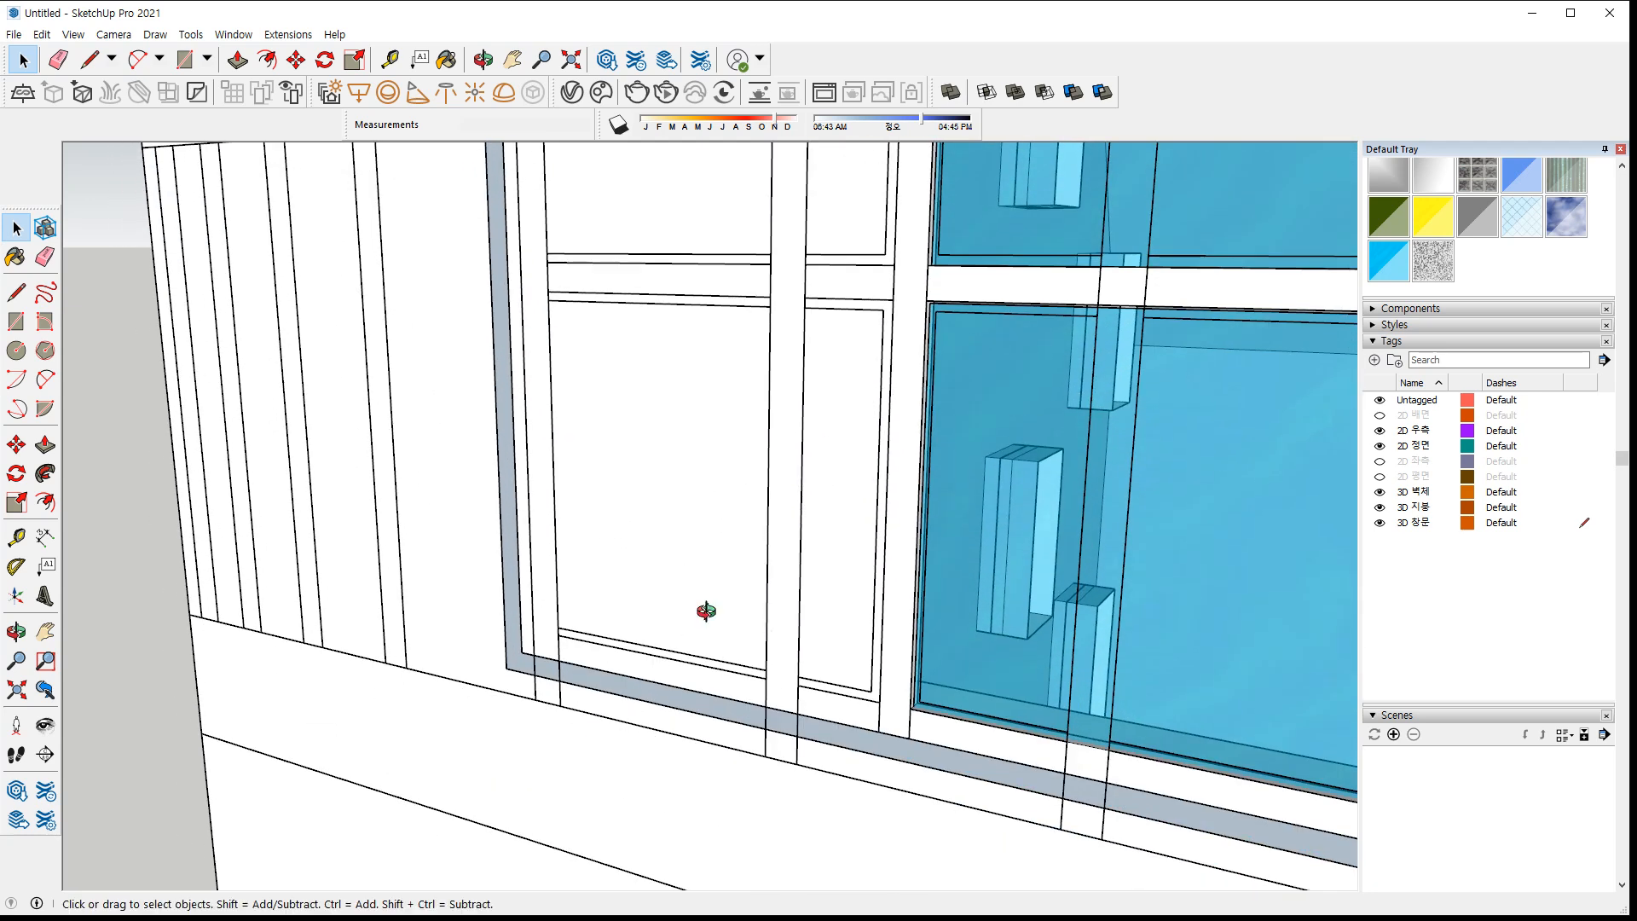
pyautogui.moveTo(706, 610); pyautogui.dragTo(665, 419, button='middle')
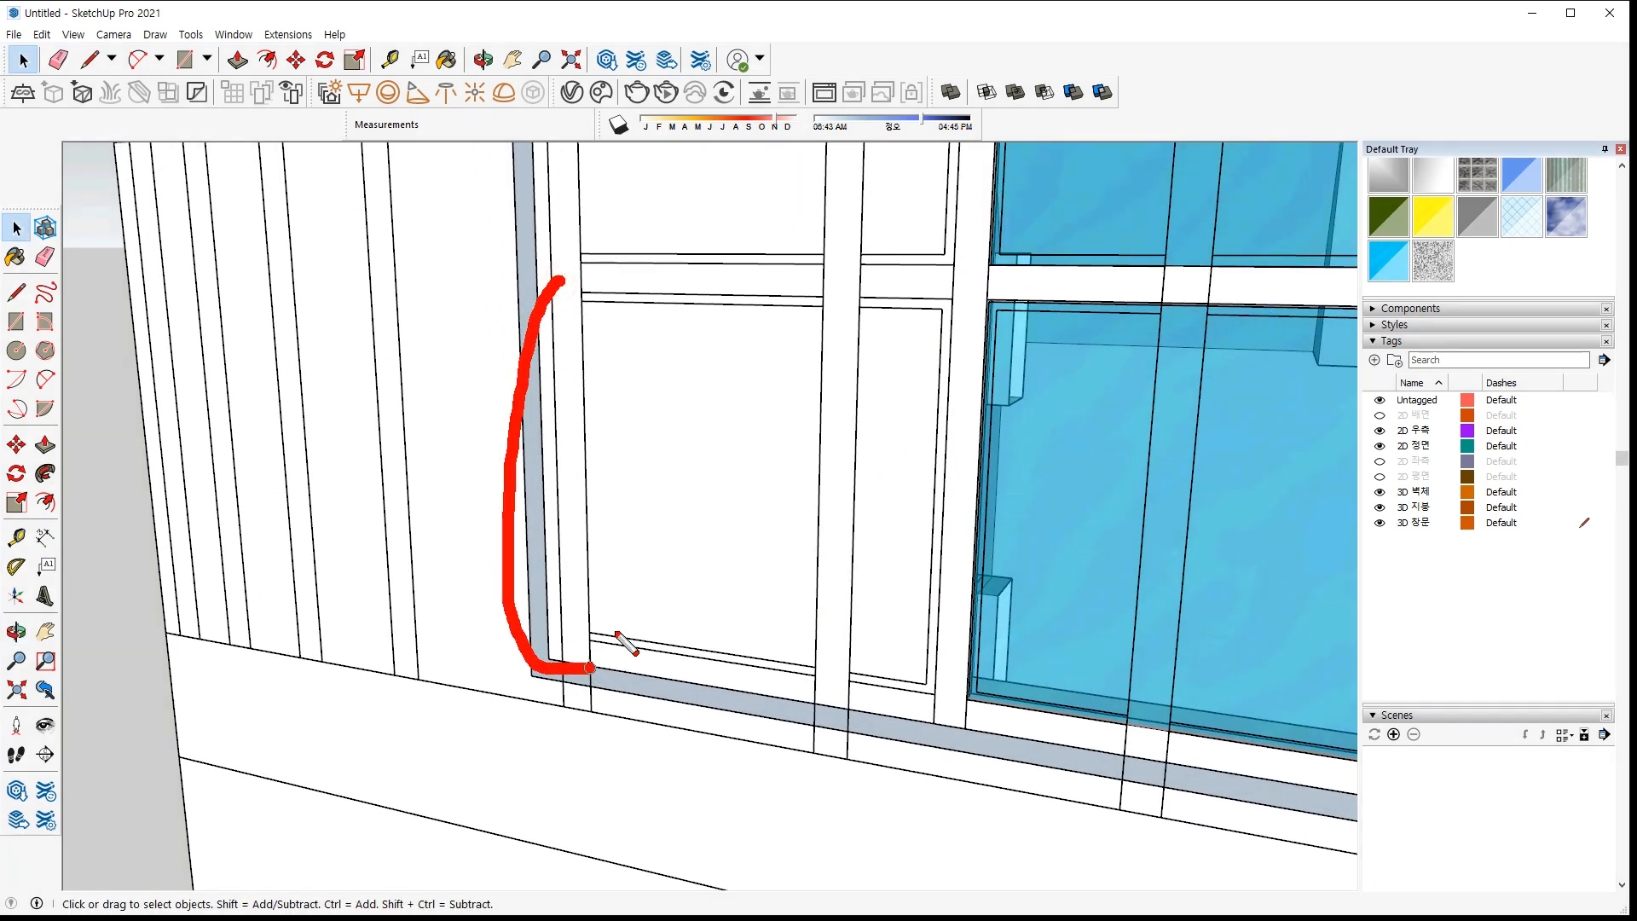
pyautogui.press('r')
pyautogui.click(955, 265)
pyautogui.scroll(-2, 853, 256)
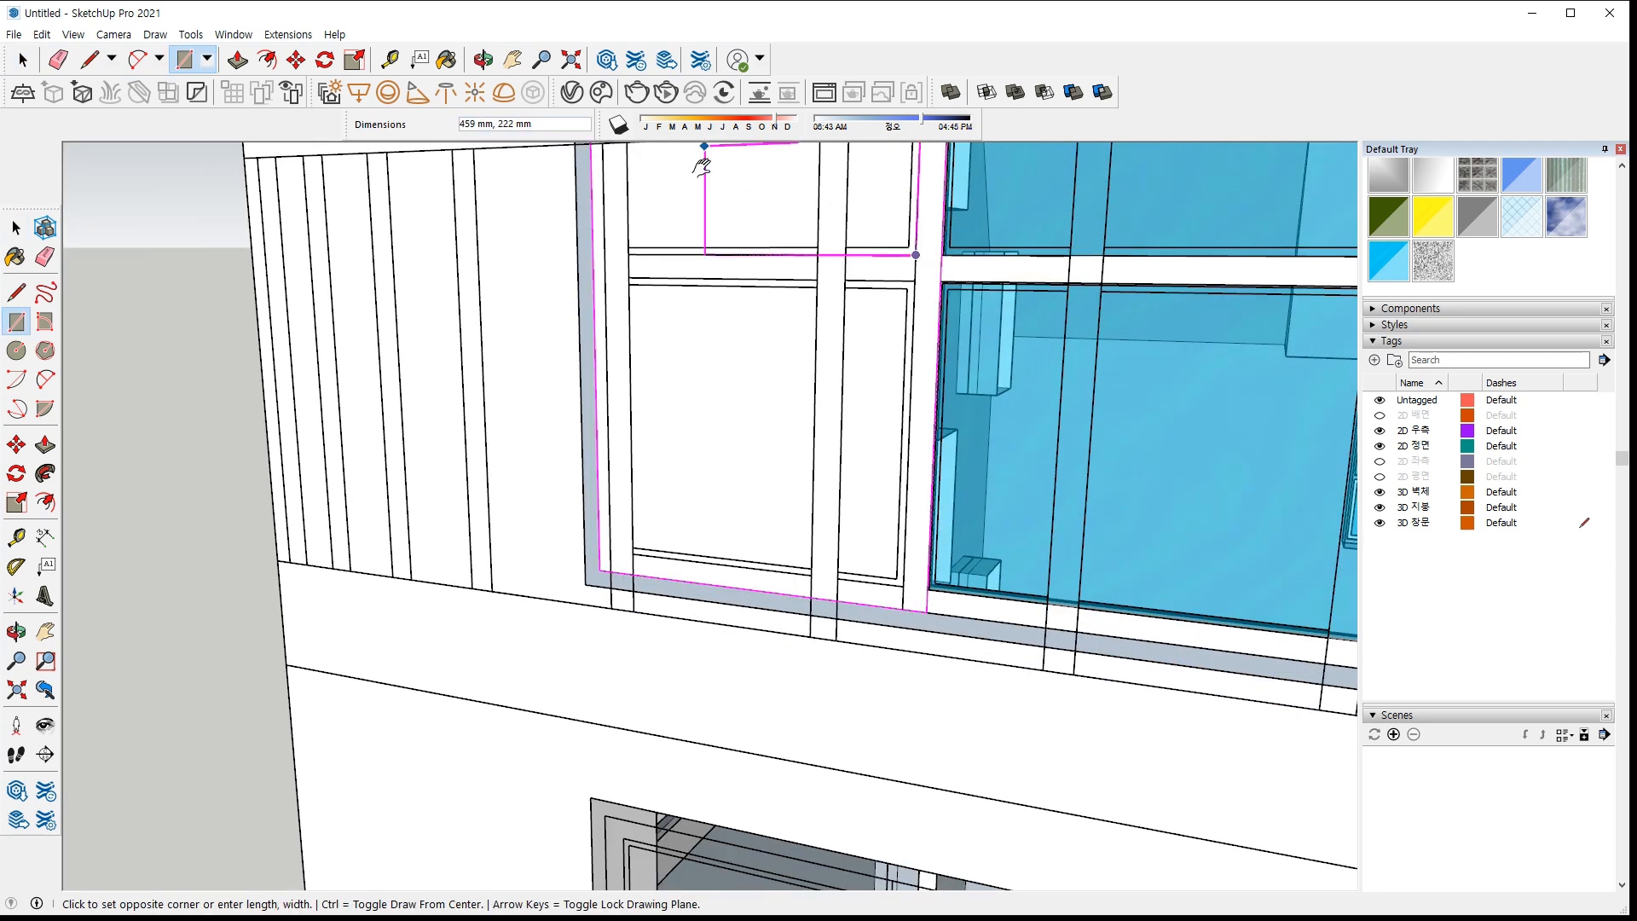
pyautogui.keyDown('shift'); pyautogui.moveTo(701, 166); pyautogui.dragTo(657, 274, button='middle'); pyautogui.keyUp('shift')
pyautogui.scroll(4, 657, 231)
pyautogui.click(629, 189)
# Draw the left sash's middle rail rectangle, about 683 by 50 mm, and the lower pane rectangle beneath it
pyautogui.keyDown('shift'); pyautogui.moveTo(764, 614); pyautogui.dragTo(786, 311, button='middle'); pyautogui.keyUp('shift')
pyautogui.scroll(4, 1006, 453)
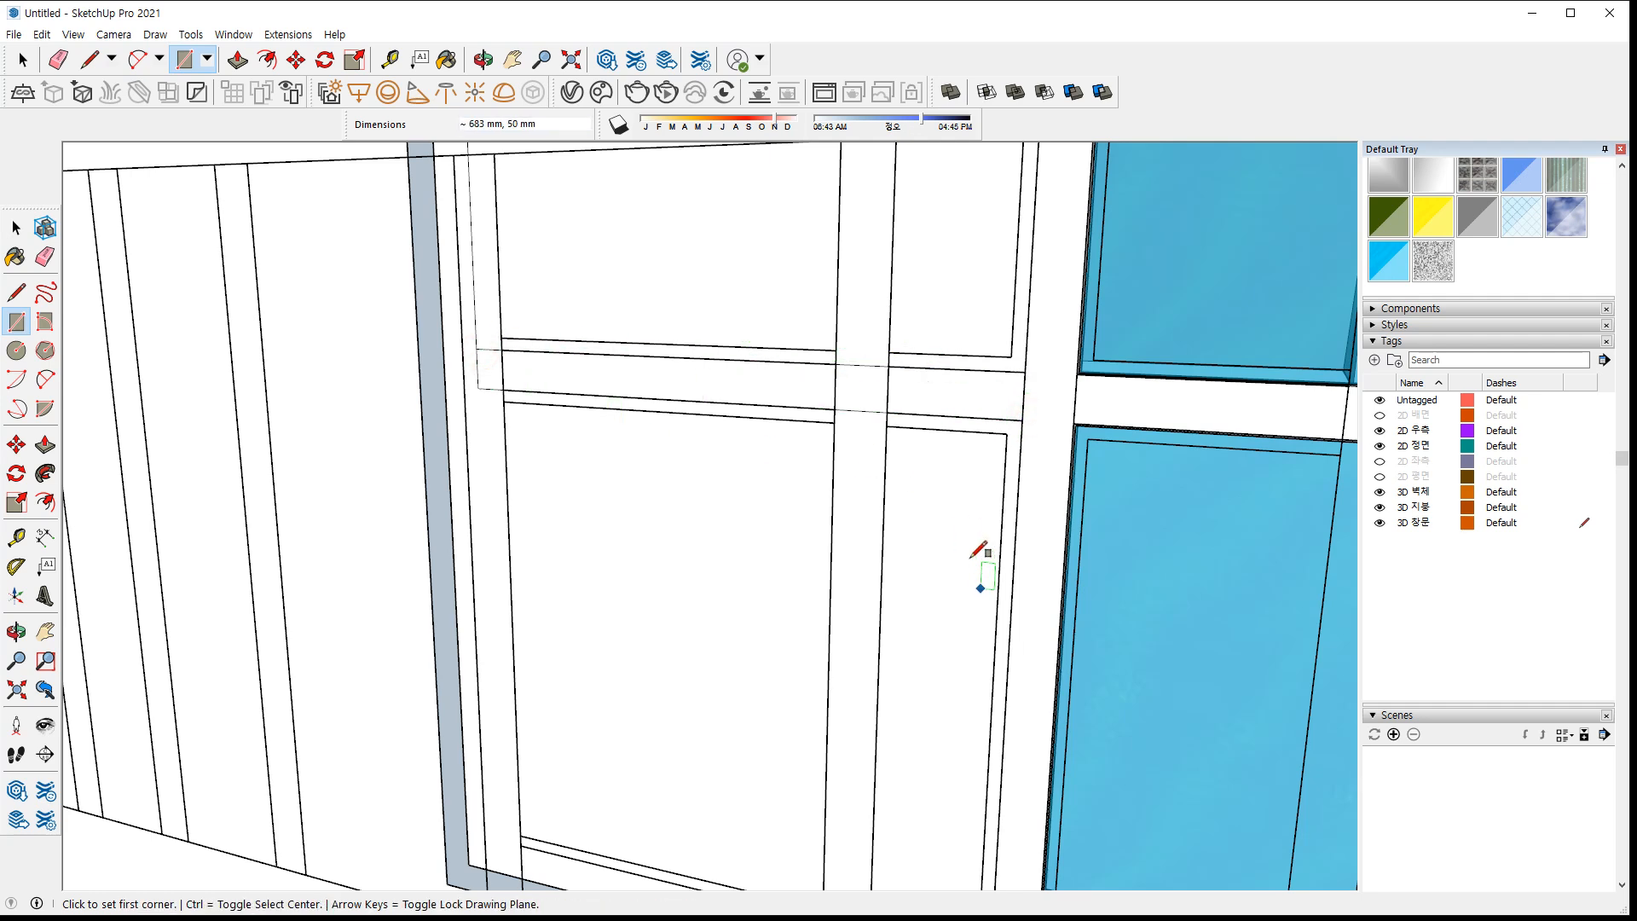
pyautogui.keyDown('shift'); pyautogui.moveTo(973, 569); pyautogui.dragTo(966, 420, button='middle'); pyautogui.keyUp('shift')
pyautogui.click(978, 848)
pyautogui.press('Escape')
pyautogui.press('space')
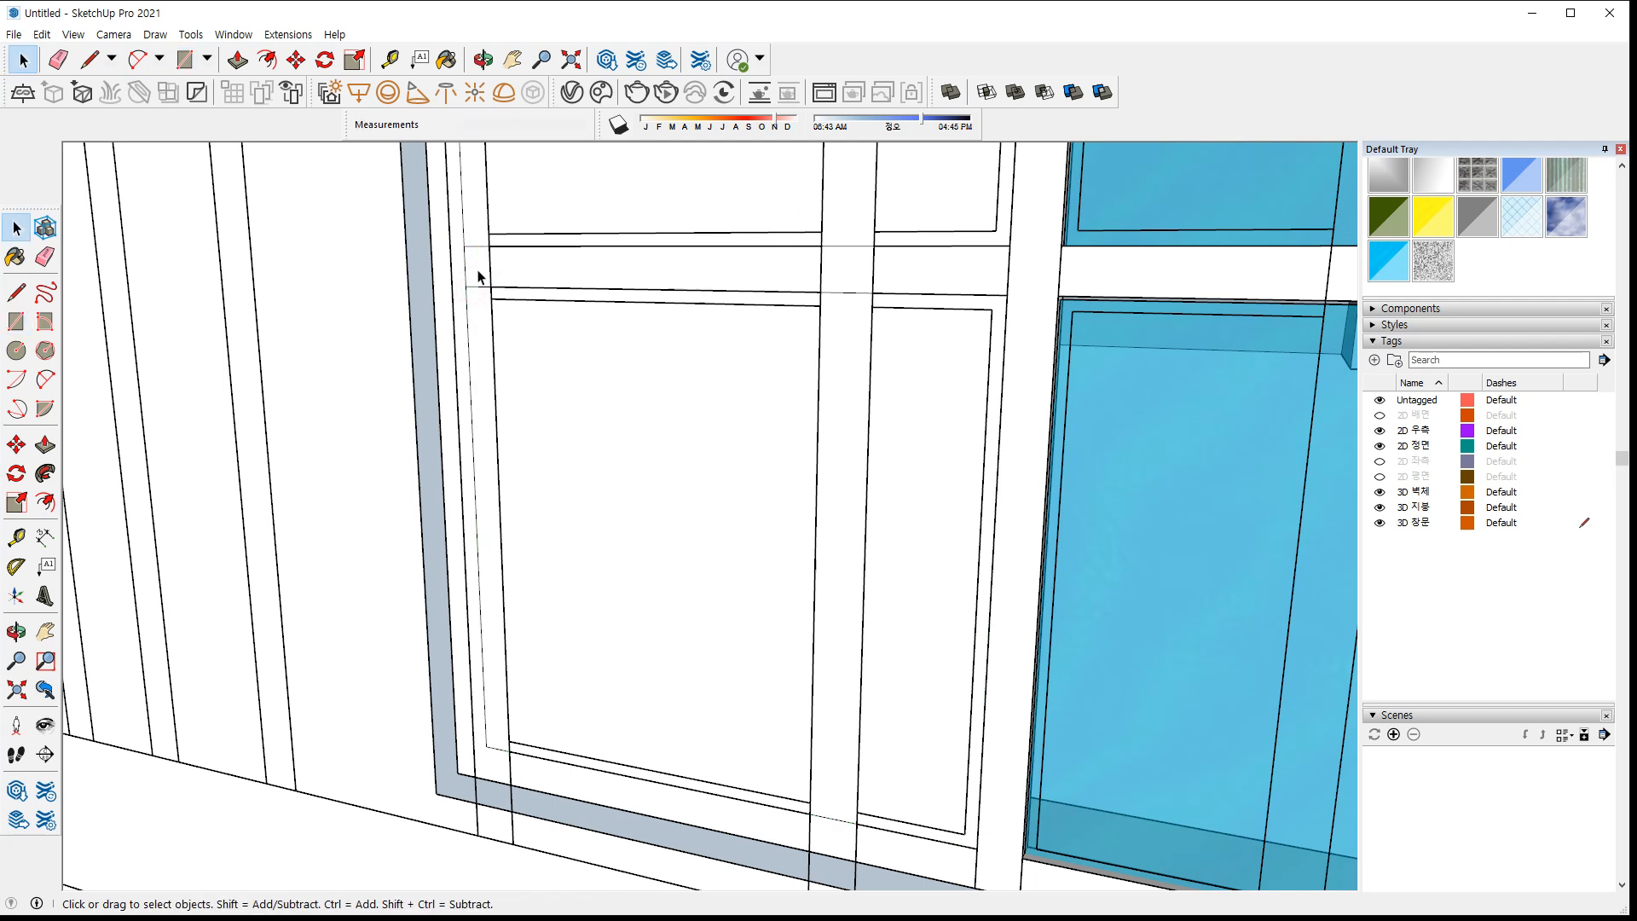
# Erase the leftover edges at the ends of the left sash's middle rail and undo the accidental erasing of the right sash
pyautogui.press('e')
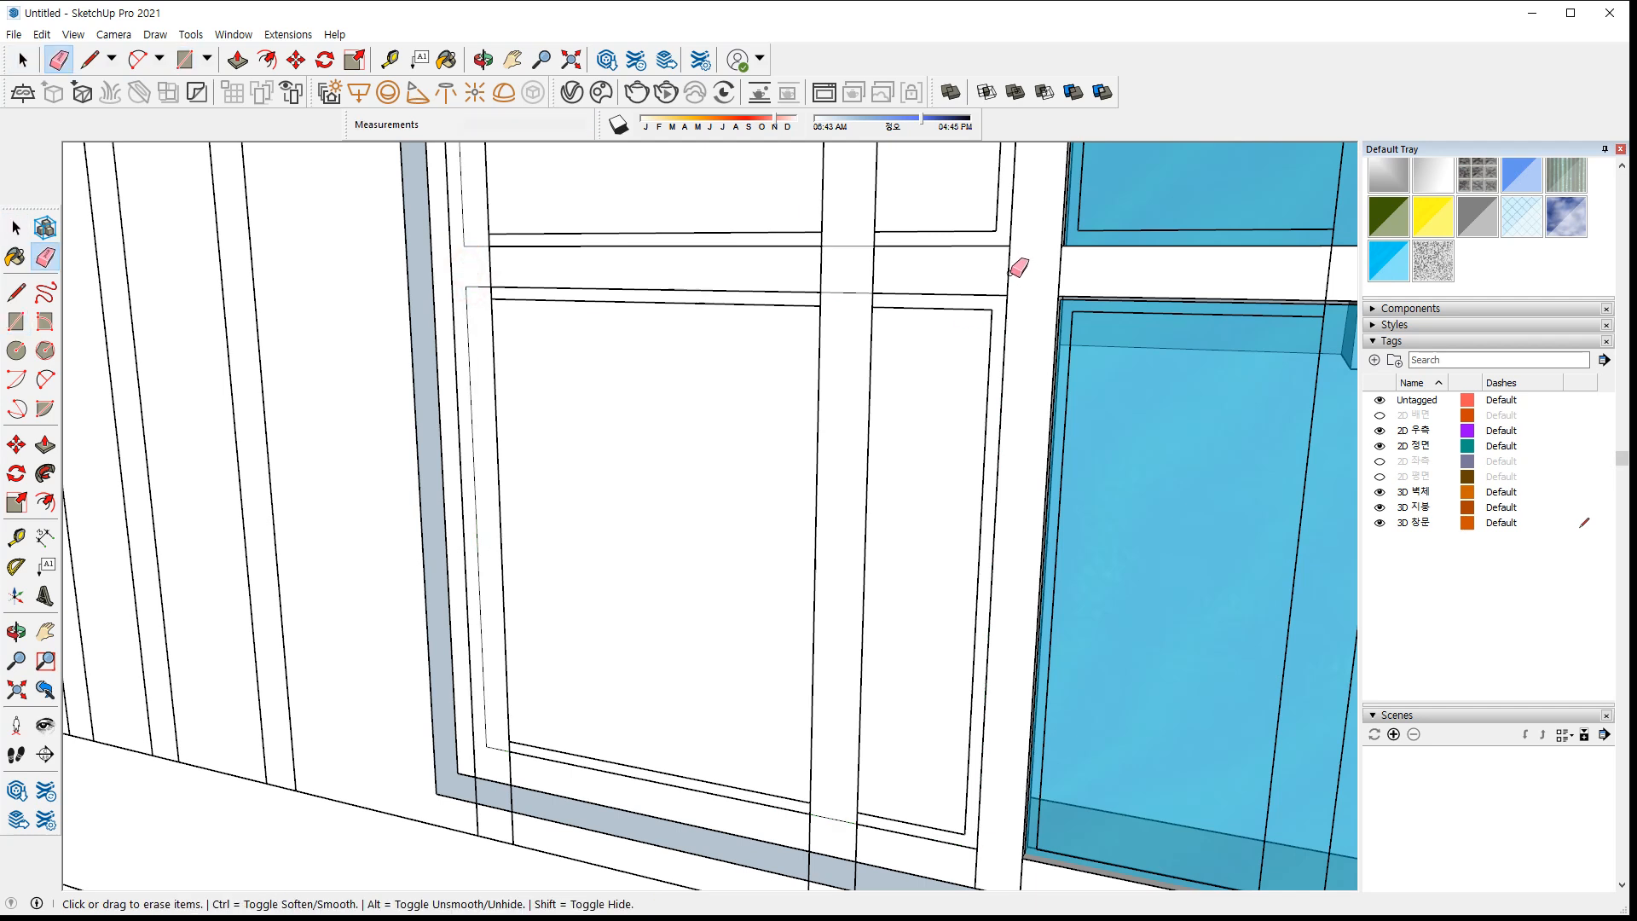
pyautogui.click(1037, 365)
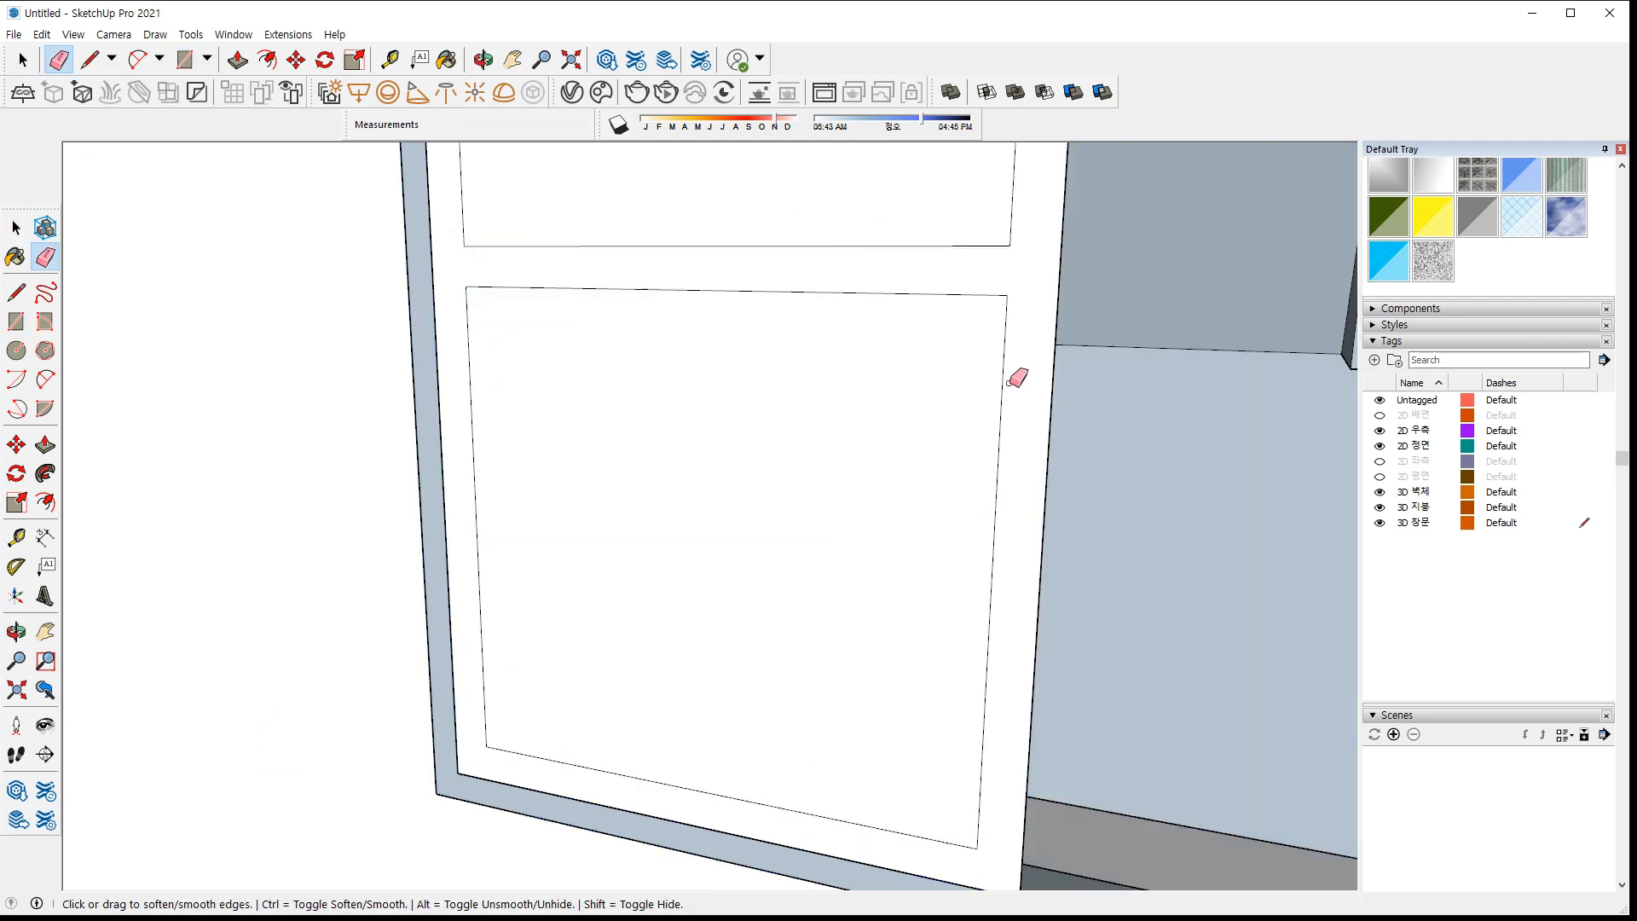
pyautogui.hotkey('ctrl', 'z')
# Delete the left sash's upper and lower pane faces to open up the frame
pyautogui.press('space')
pyautogui.click(996, 335)
pyautogui.keyDown('shift'); pyautogui.click(935, 214); pyautogui.keyUp('shift')
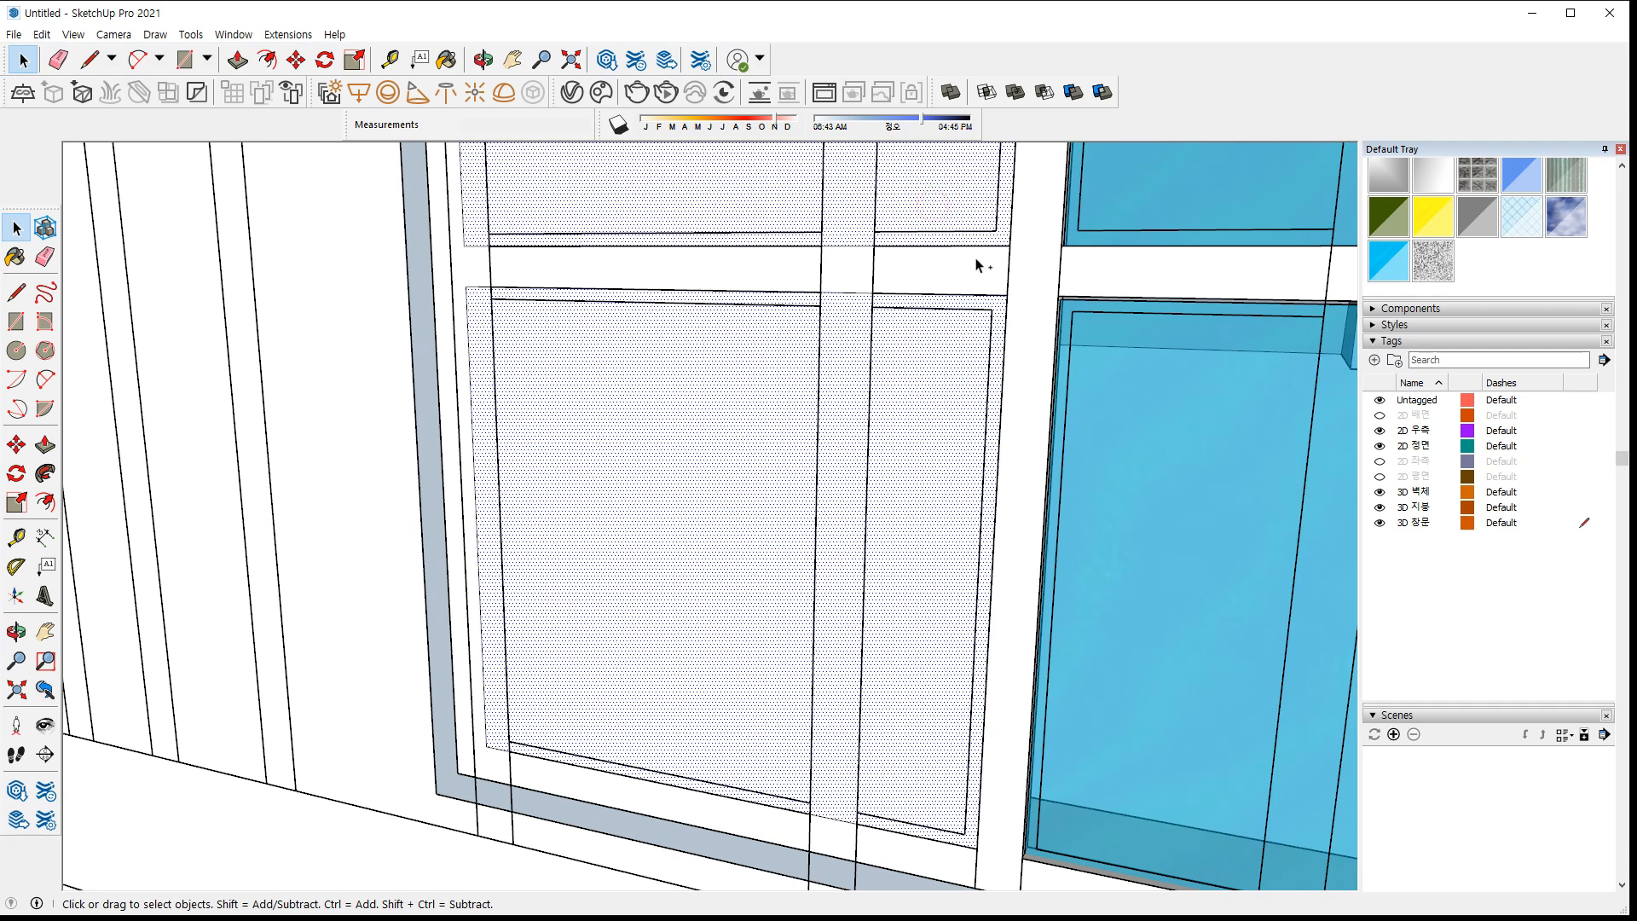
pyautogui.press('Delete')
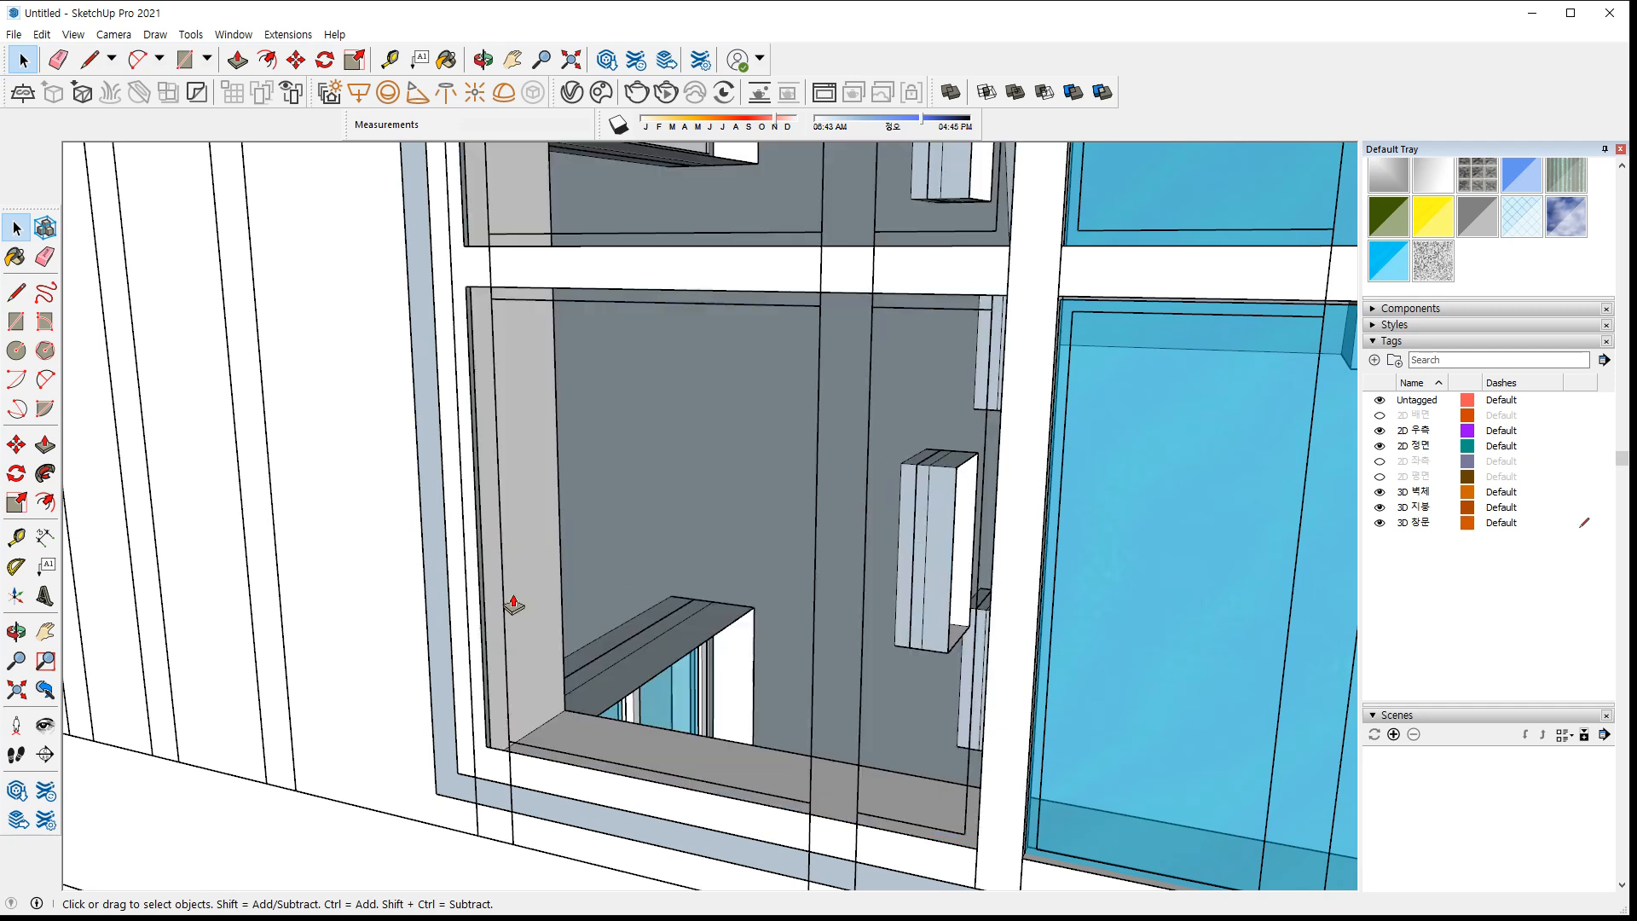
# Extrude the left sash's frame face 30 mm
pyautogui.press('p')
pyautogui.click(512, 750)
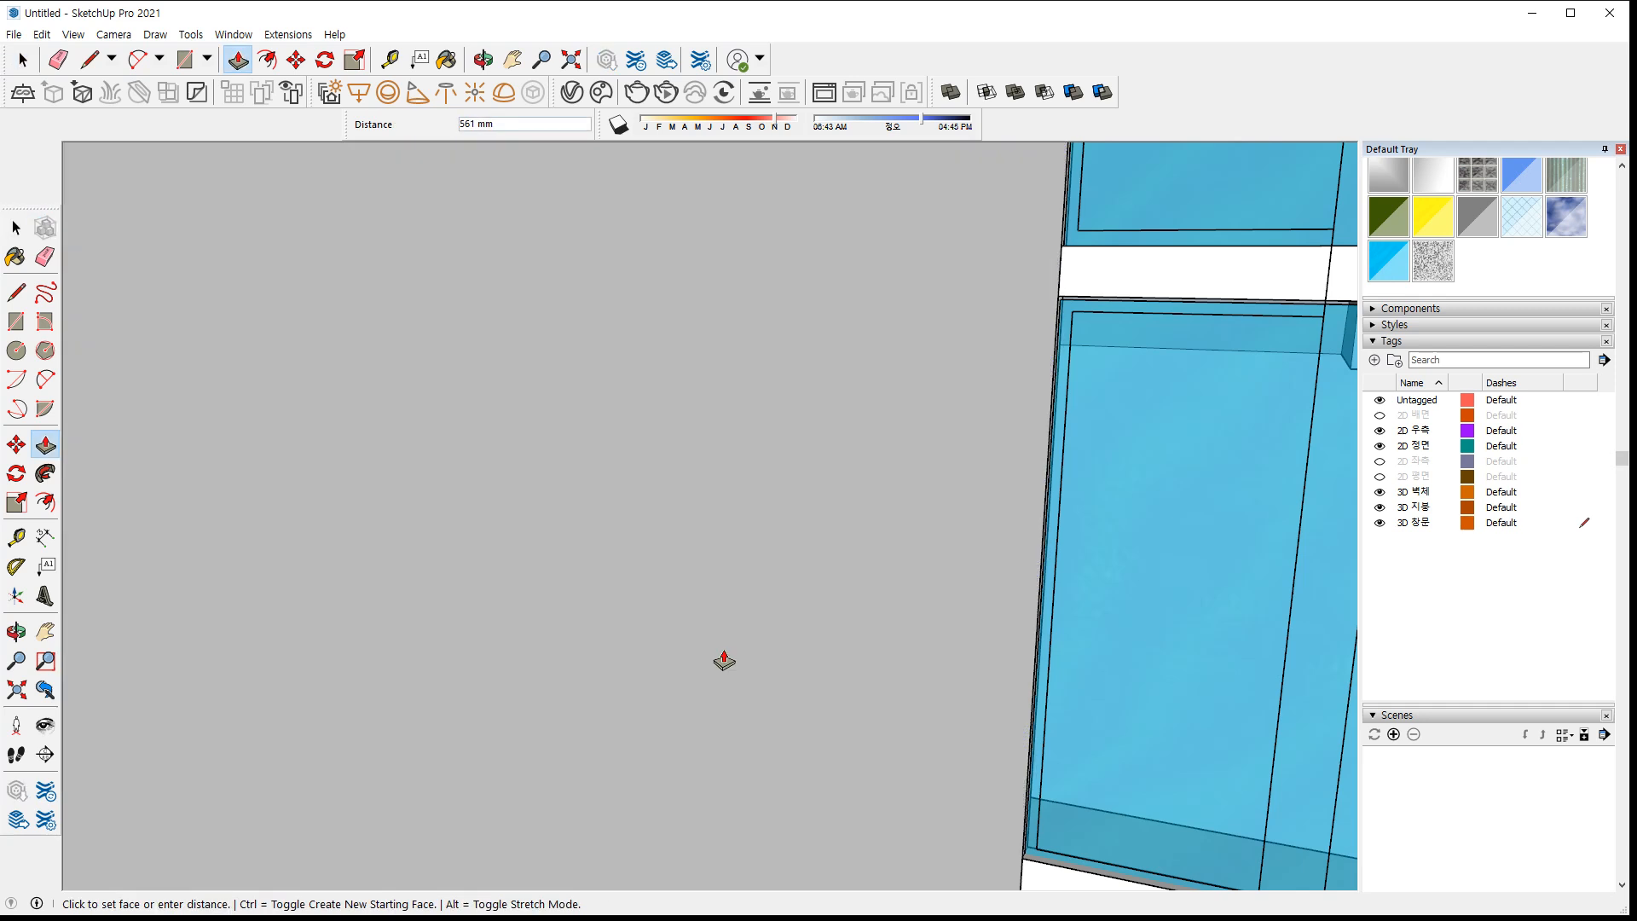
pyautogui.press('Escape')
pyautogui.moveTo(620, 730); pyautogui.dragTo(321, 548, button='middle')
pyautogui.click(148, 512)
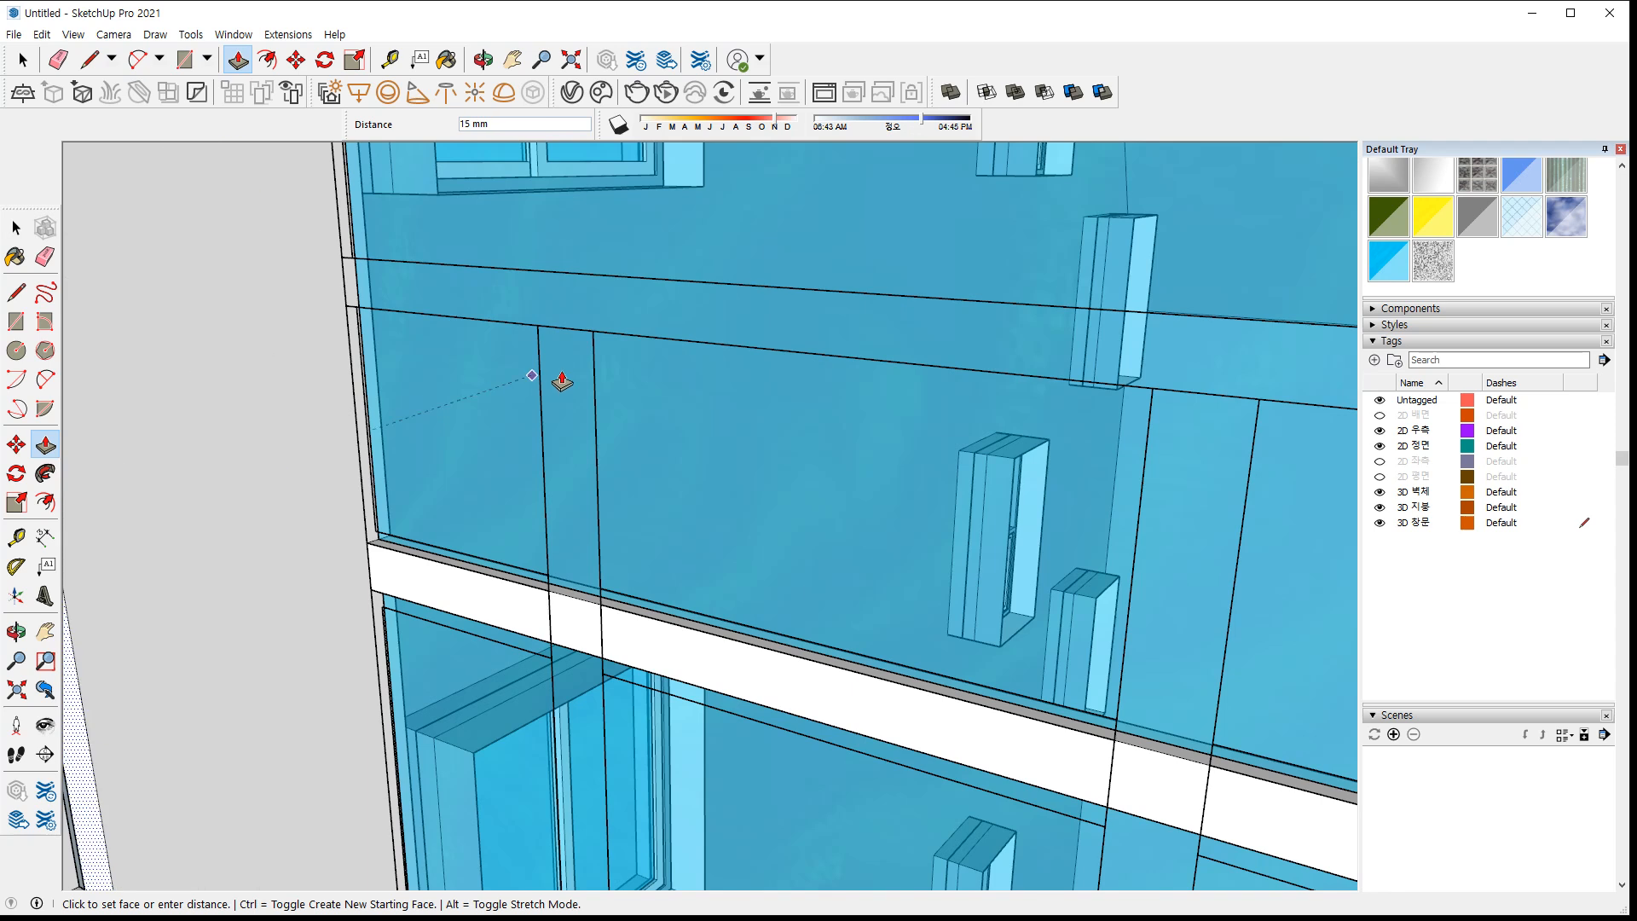
pyautogui.write('3')
pyautogui.press('Return')
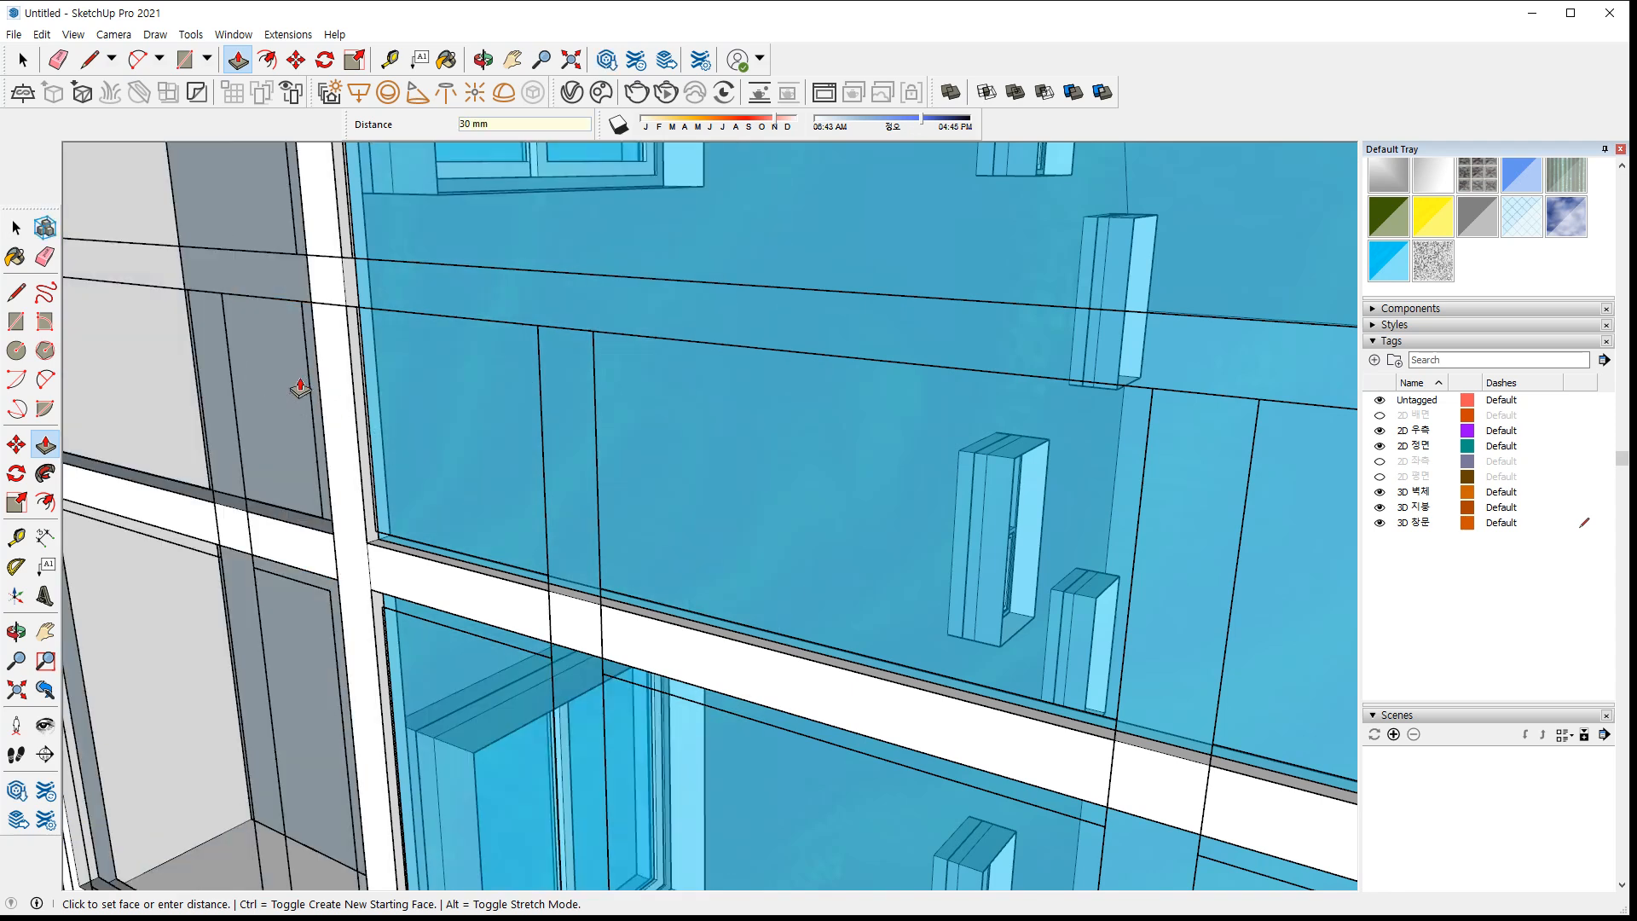
# Select the whole extruded left sash frame and make it a group
pyautogui.press('space')
pyautogui.tripleClick(142, 518)
pyautogui.rightClick(141, 517)
pyautogui.click(201, 652)
# Paste the upper and lower pane faces back into the left sash and paint them with the translucent blue glass material
pyautogui.keyDown('shift'); pyautogui.moveTo(200, 597); pyautogui.dragTo(670, 335, button='middle'); pyautogui.keyUp('shift')
pyautogui.scroll(5, 518, 636)
pyautogui.hotkey('ctrl', 'v')
pyautogui.click(544, 638)
pyautogui.press('m')
pyautogui.click(1388, 261)
pyautogui.click(771, 410)
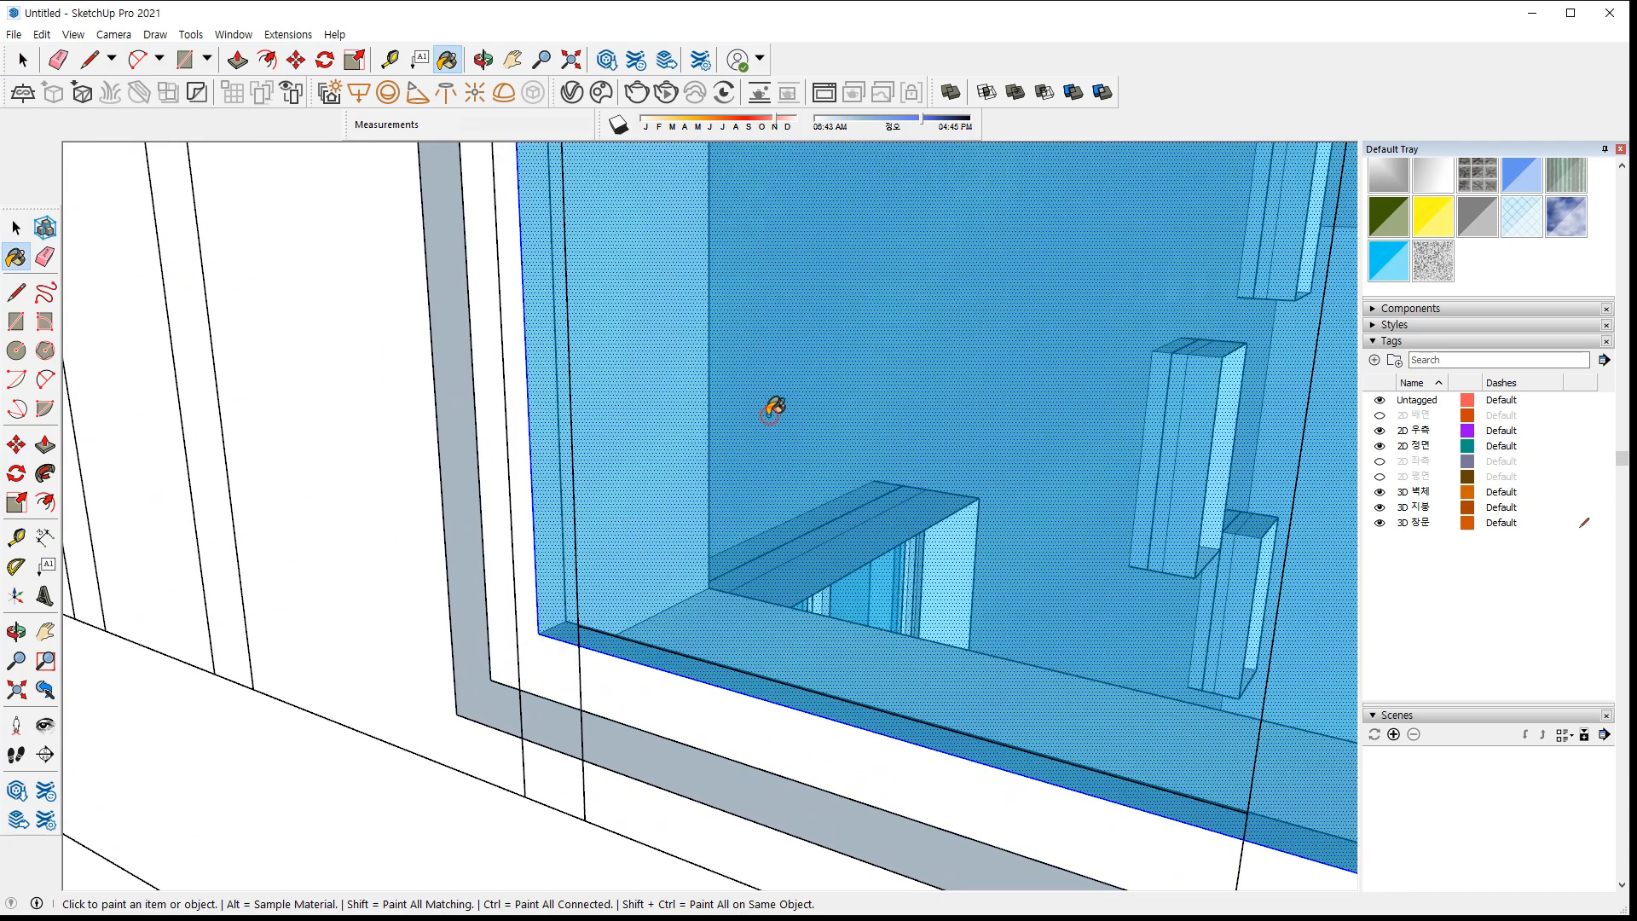
# Move the left sash's glass panes 15 mm inward from the frame's front face
pyautogui.scroll(-5, 756, 418)
pyautogui.scroll(3, 704, 511)
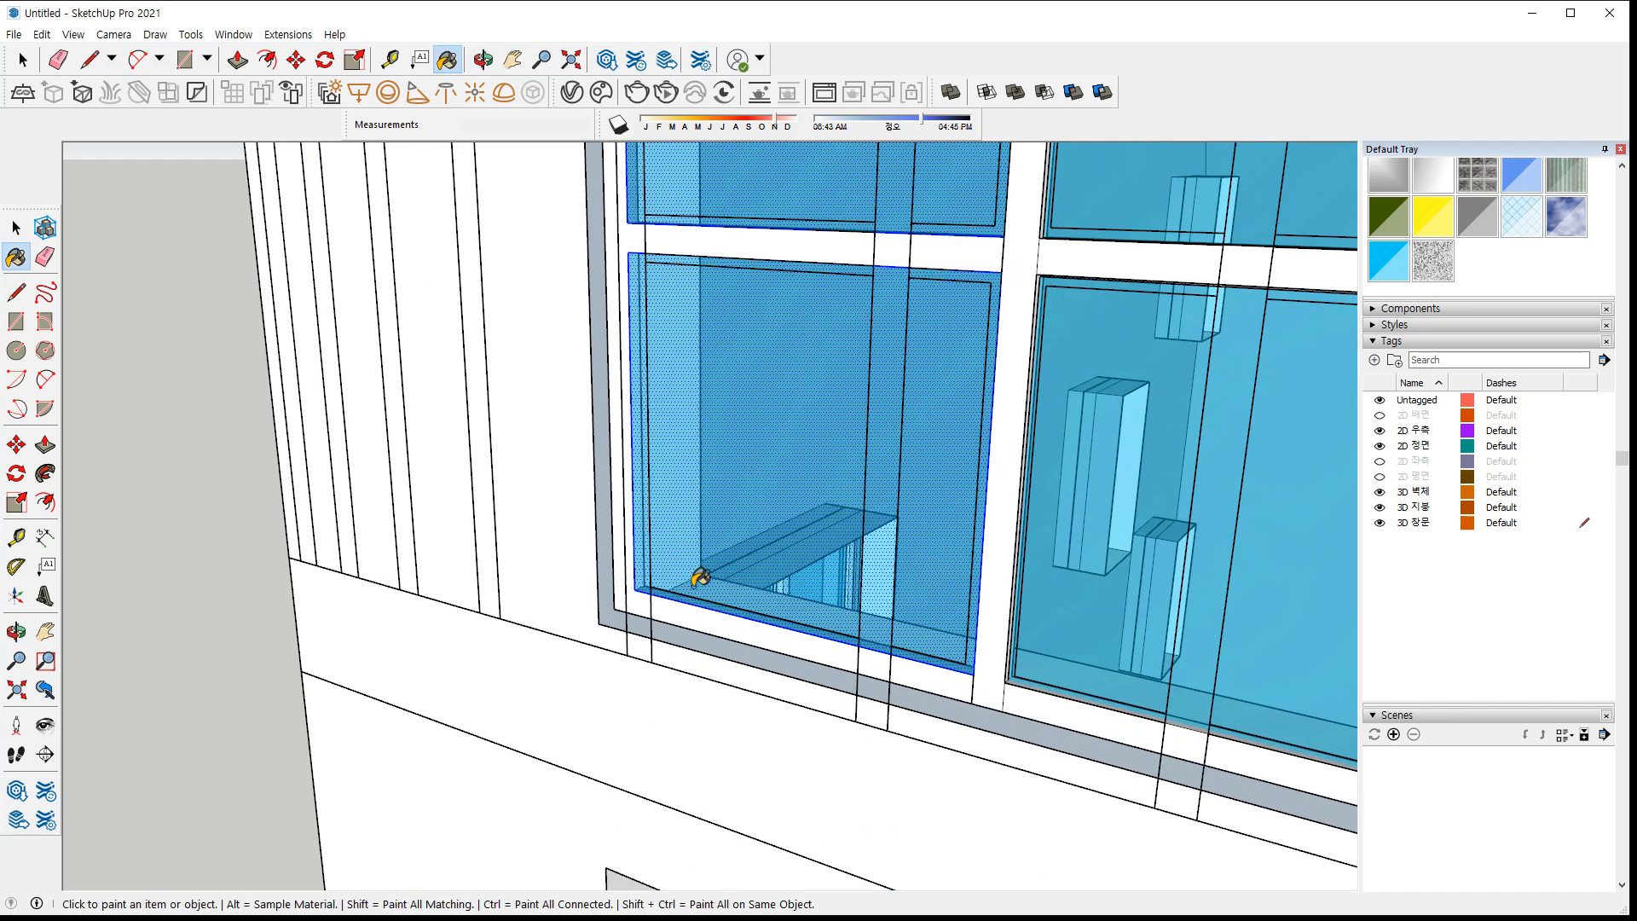
pyautogui.press('space')
pyautogui.scroll(4, 621, 602)
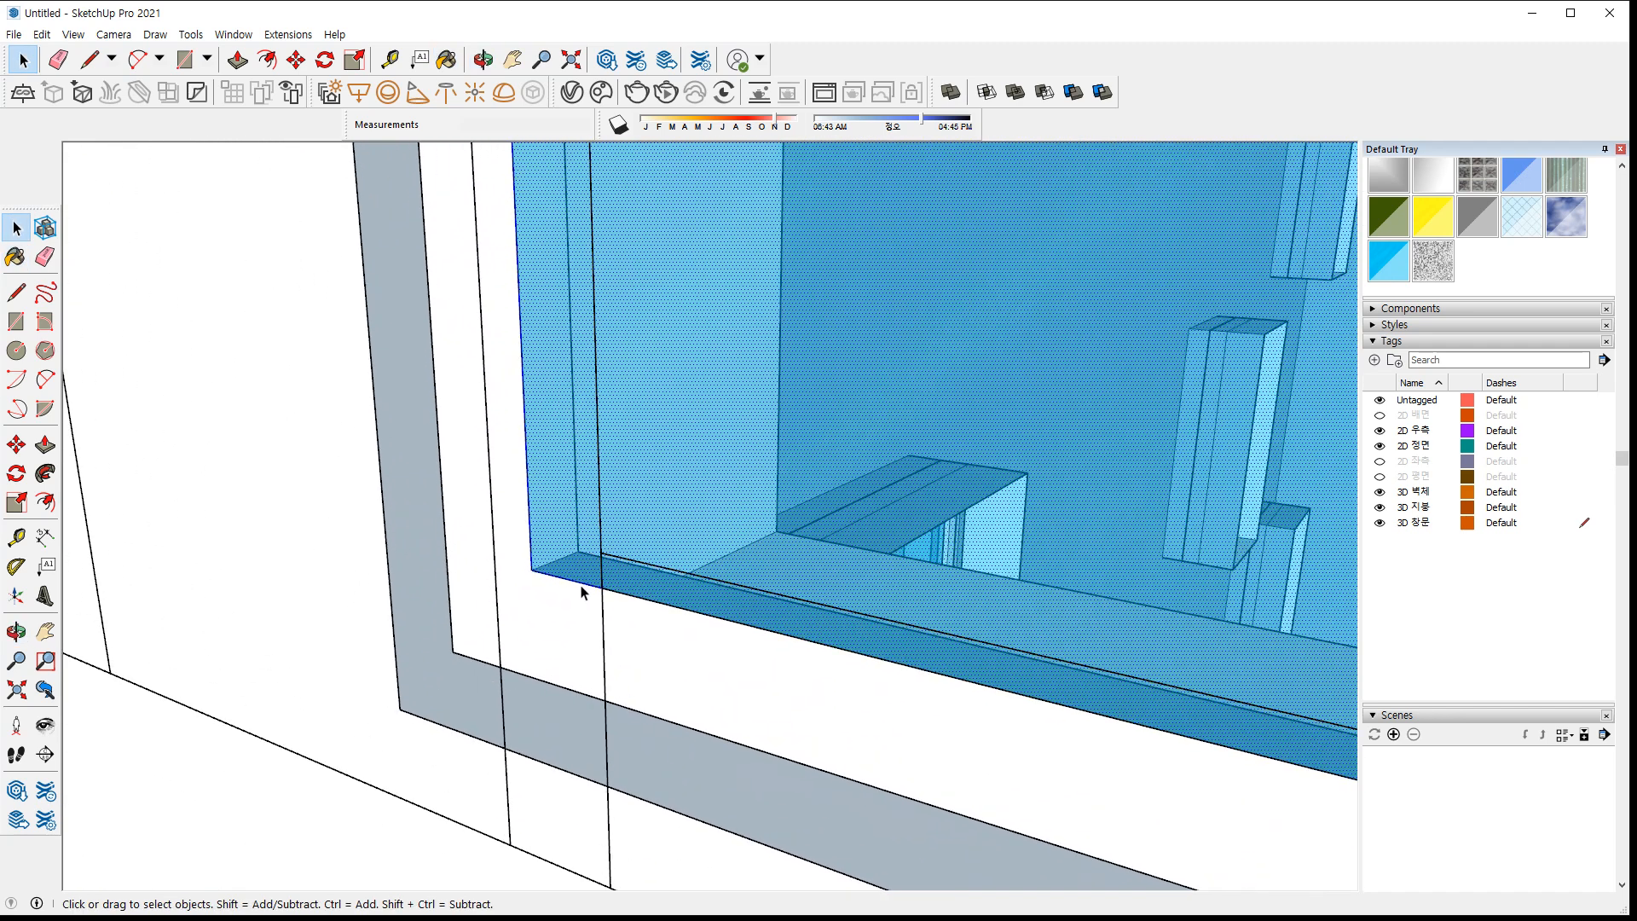
pyautogui.press('m')
pyautogui.click(535, 570)
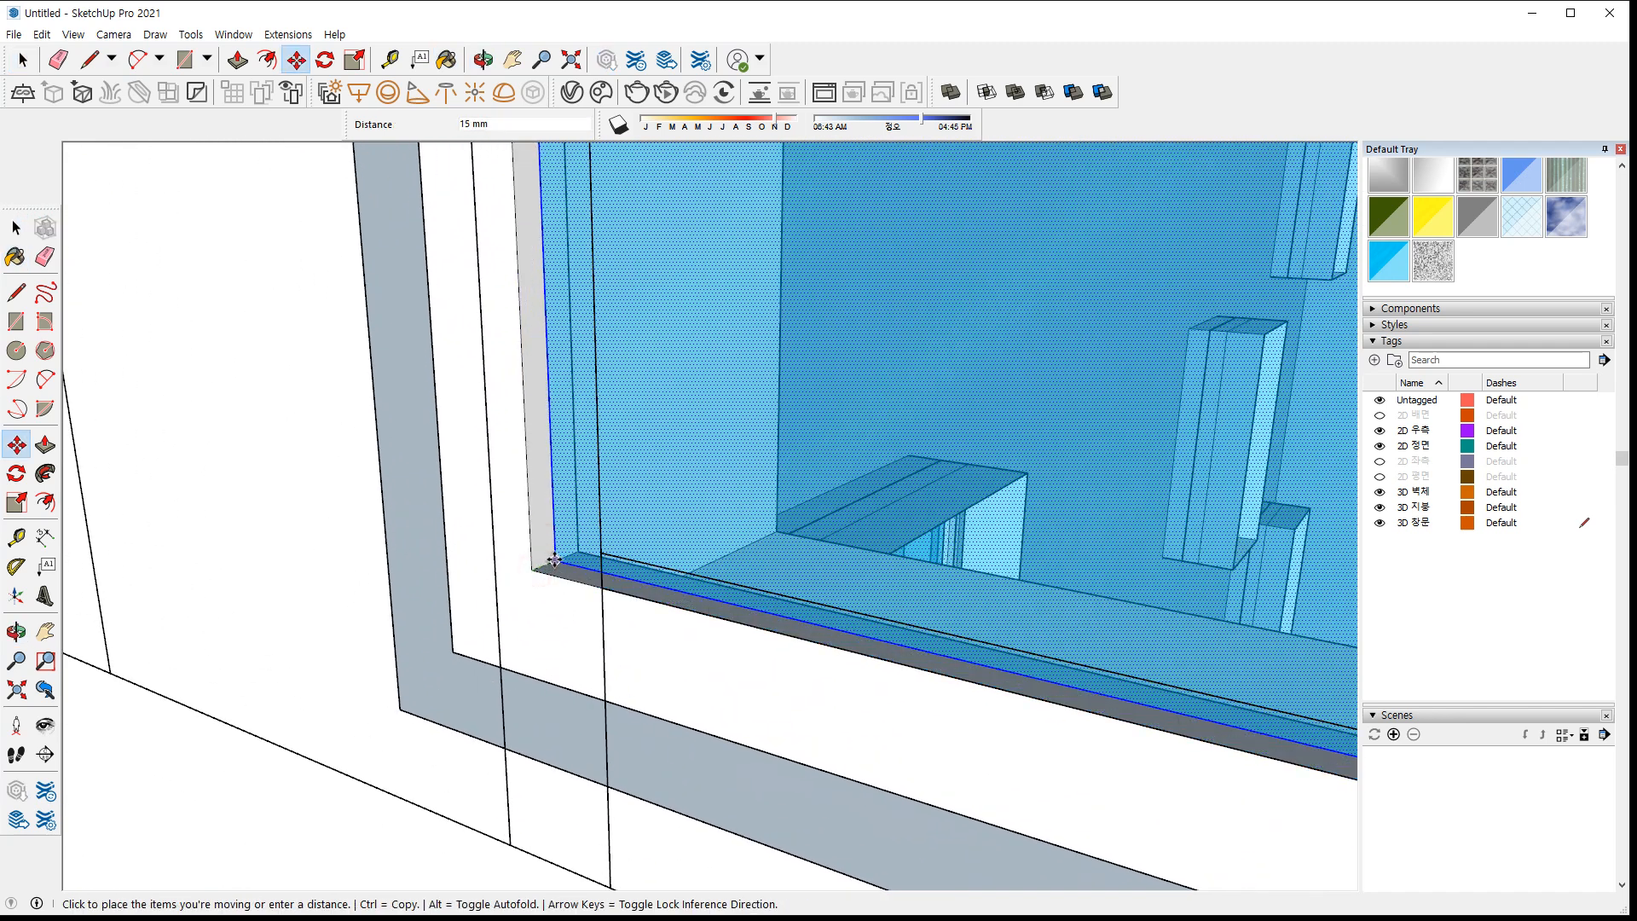
pyautogui.click(555, 561)
pyautogui.scroll(-5, 702, 643)
pyautogui.scroll(-1, 695, 587)
pyautogui.press('space')
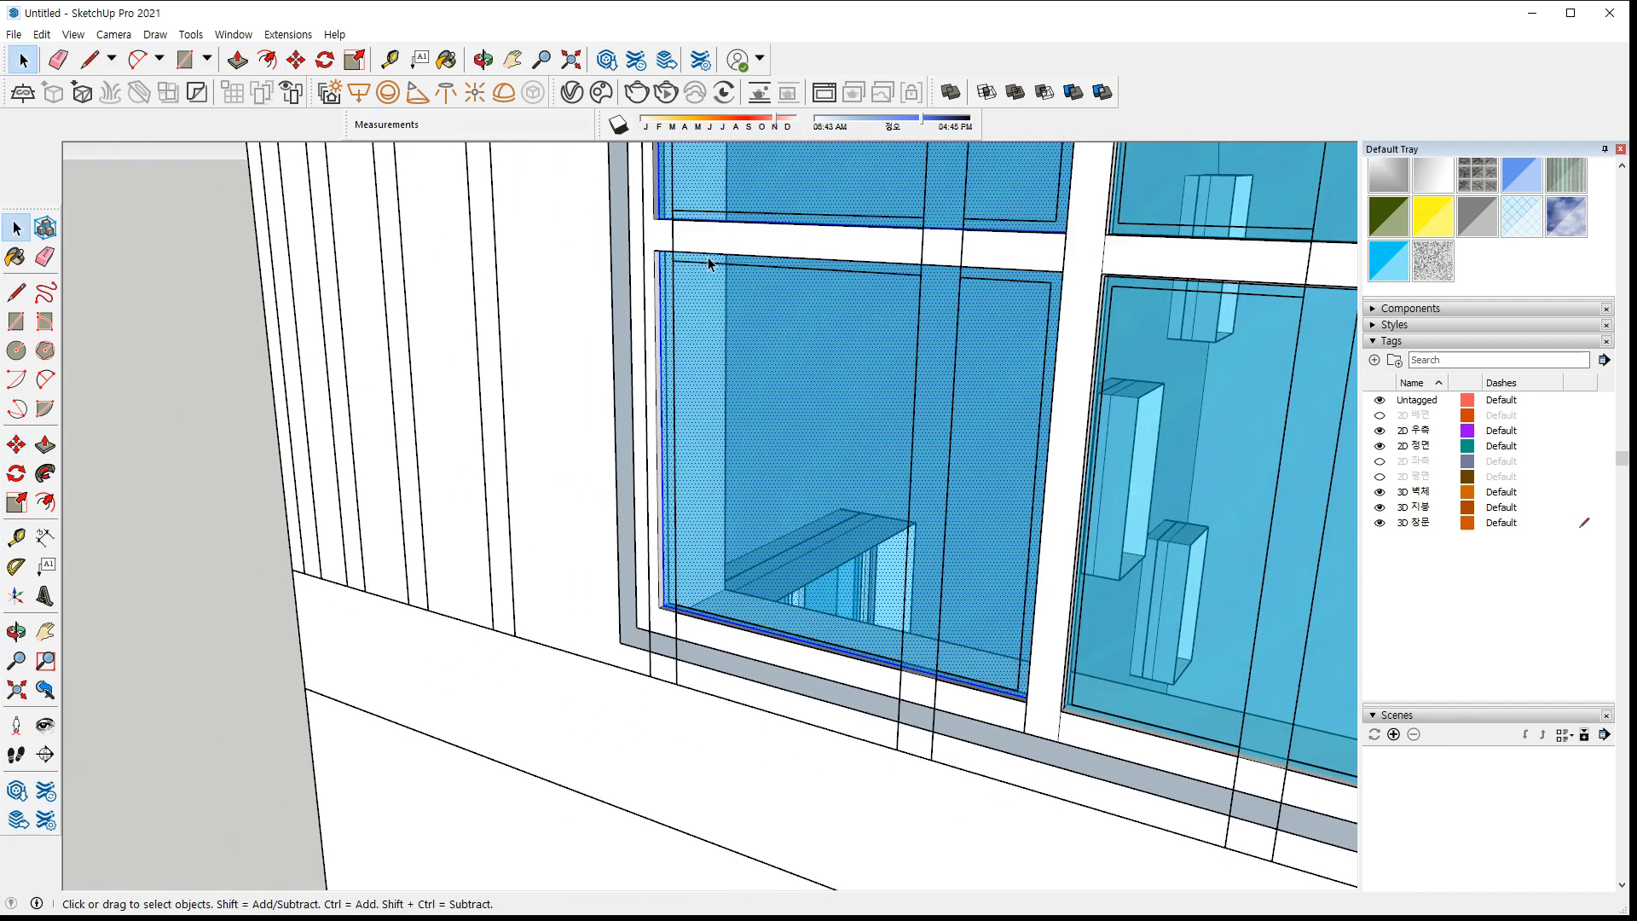
# Group the left sash frame with its glass panes and move the sash 40 mm inward within the outer frame
pyautogui.rightClick(657, 241)
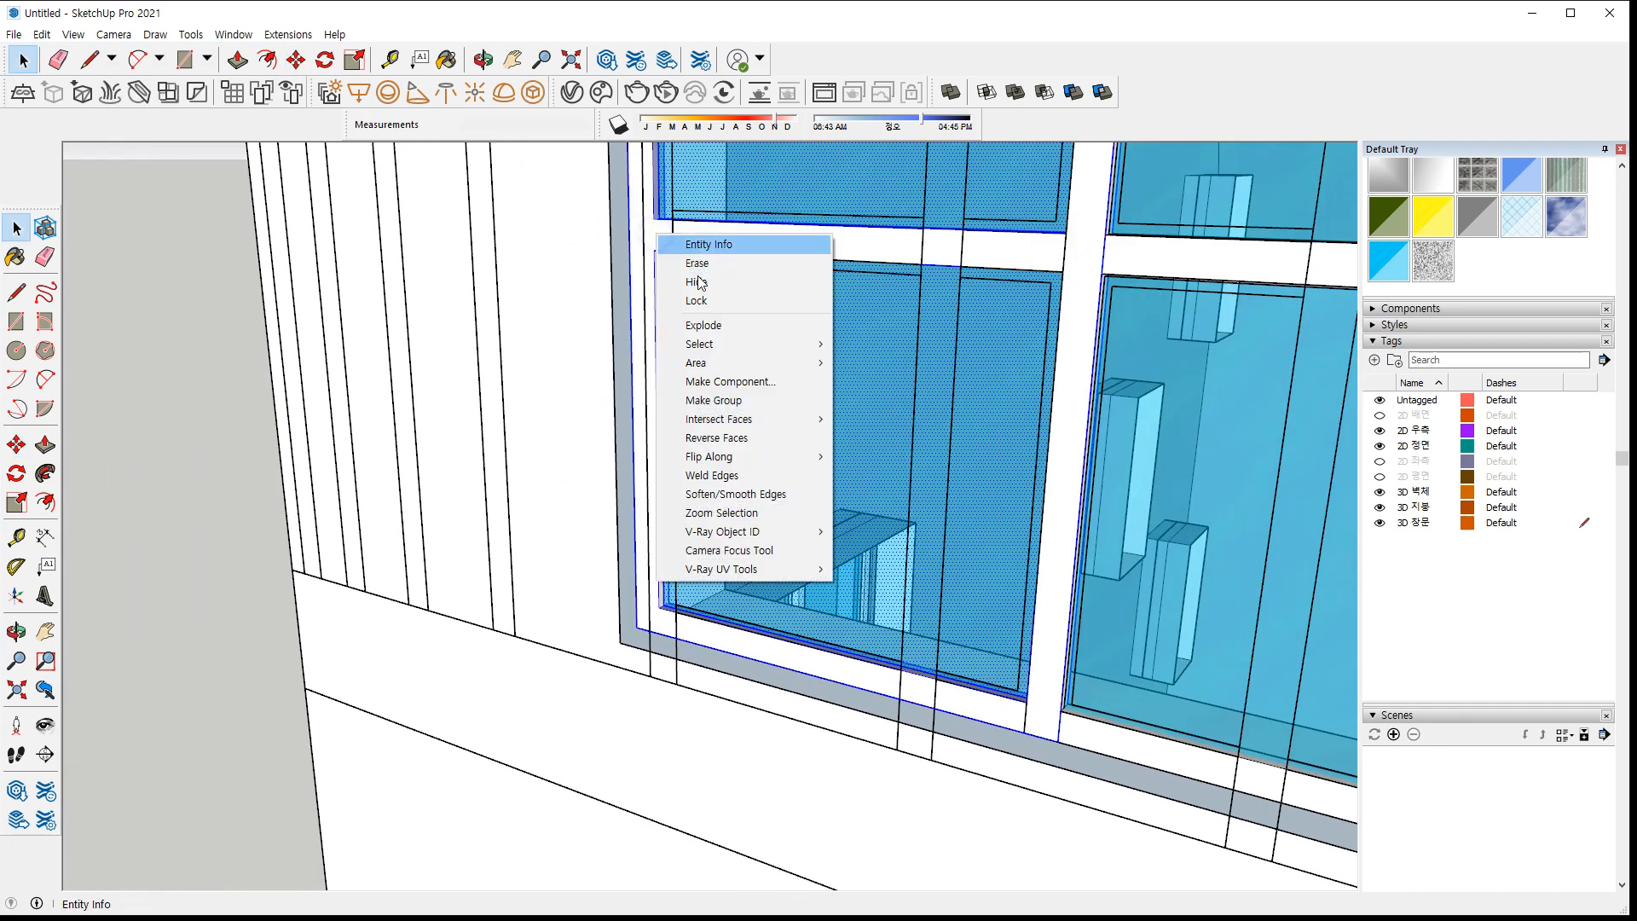
pyautogui.click(713, 403)
pyautogui.scroll(1, 670, 621)
pyautogui.scroll(4, 669, 621)
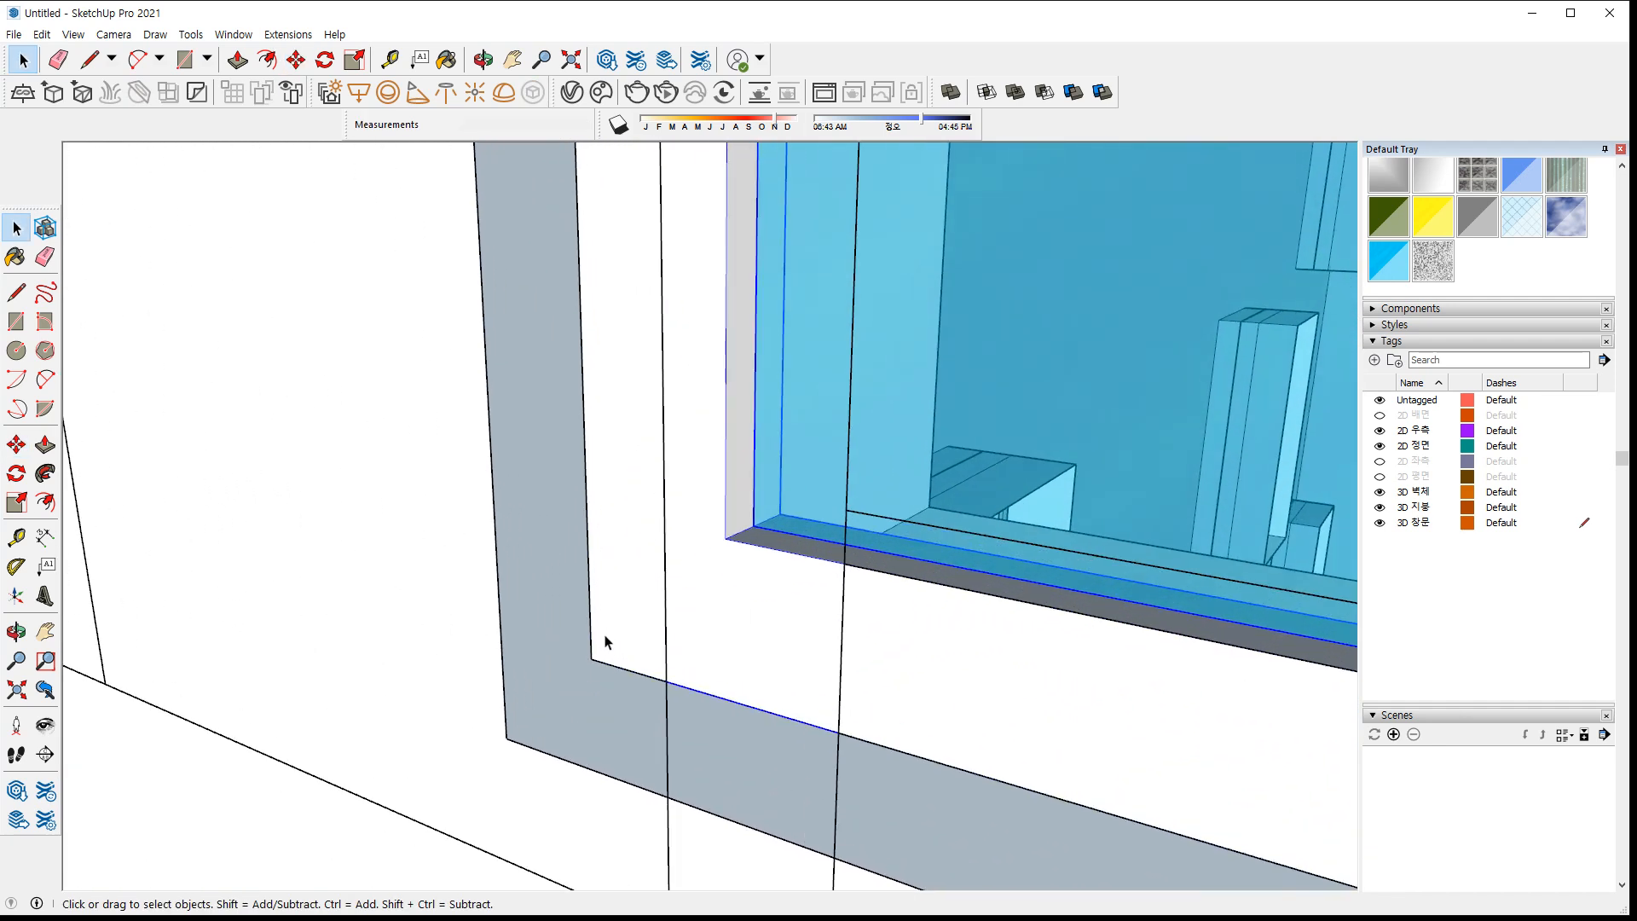
pyautogui.press('m')
pyautogui.click(595, 660)
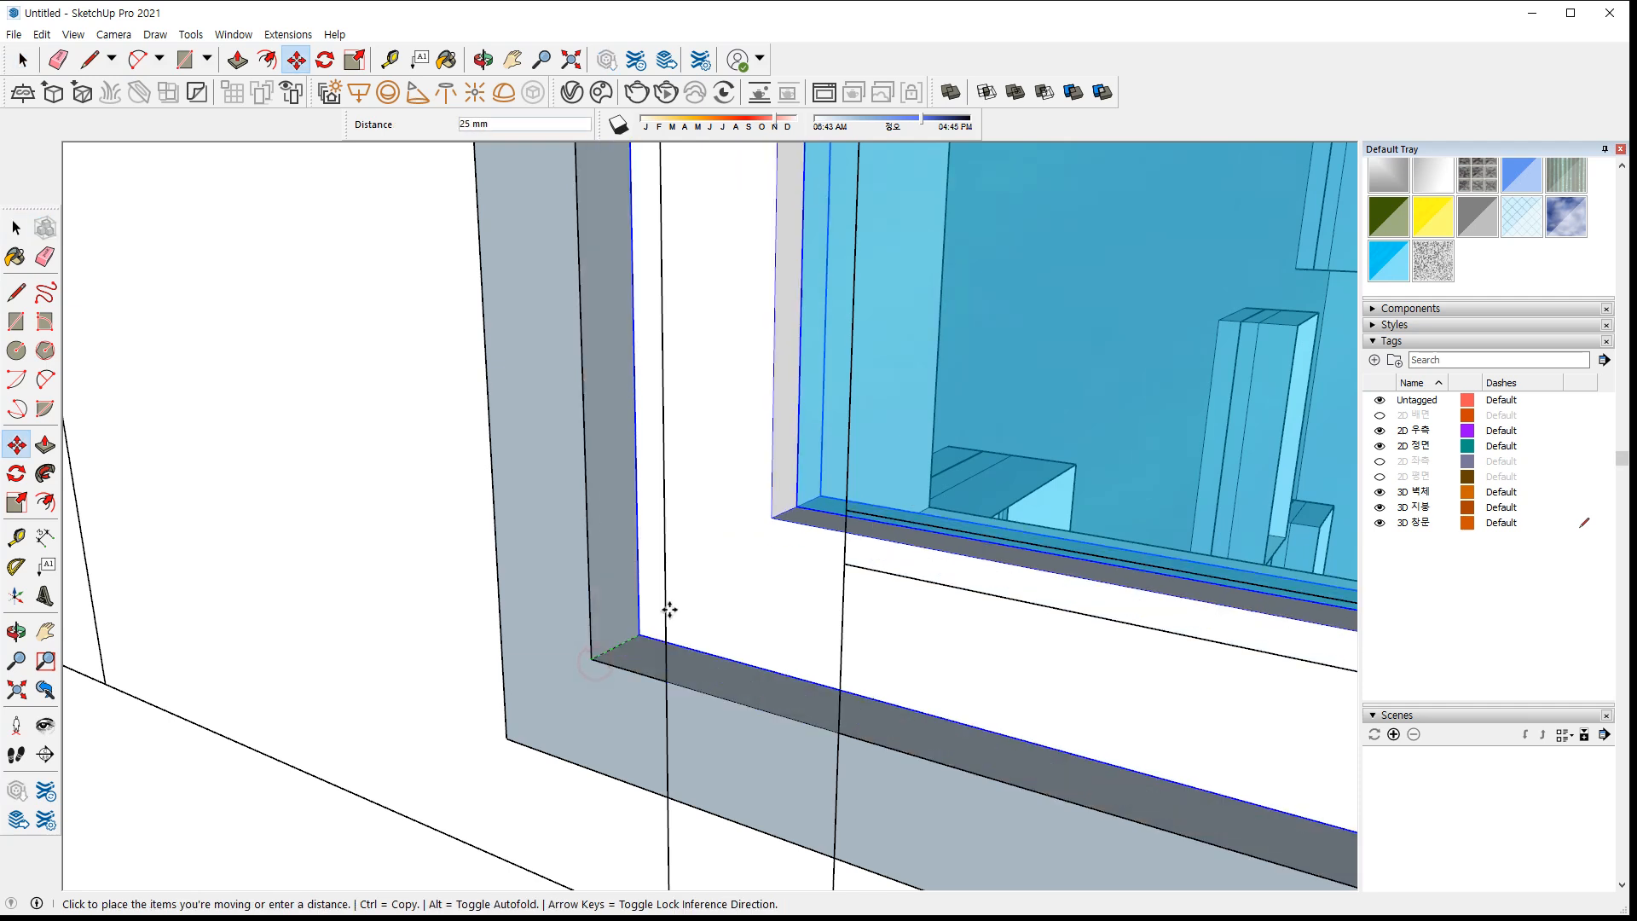
pyautogui.write('40')
pyautogui.press('Return')
# Move the right sash inward from the front face of the outer frame, starting from its lower corner
pyautogui.moveTo(812, 651); pyautogui.dragTo(705, 698, button='middle')
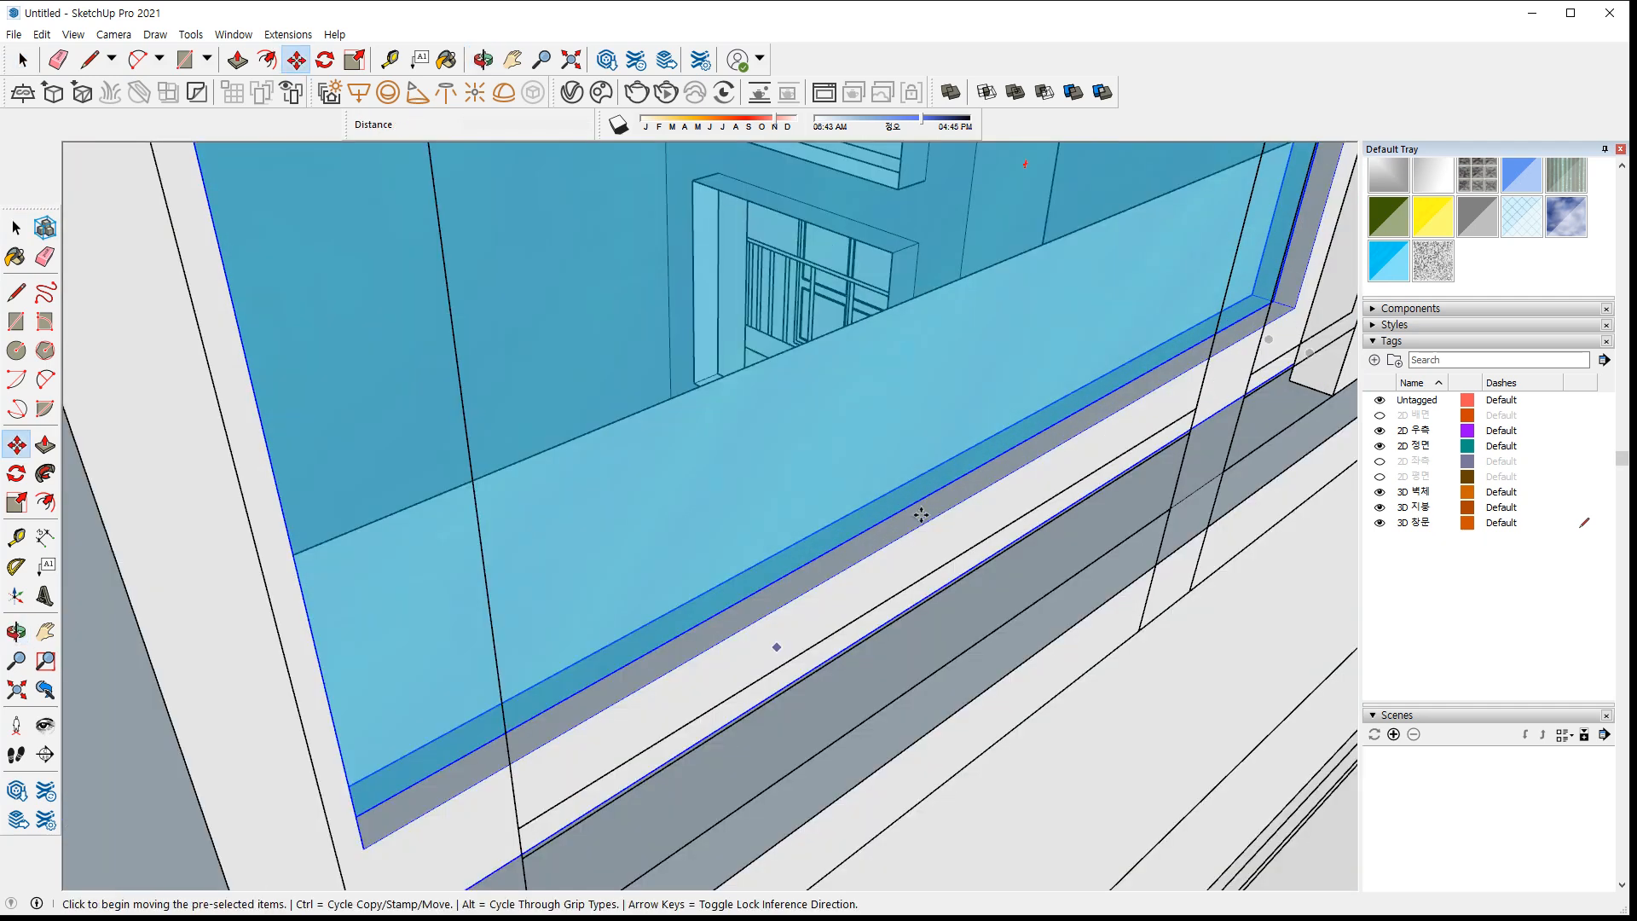
pyautogui.keyDown('shift'); pyautogui.moveTo(917, 515); pyautogui.dragTo(488, 750, button='middle'); pyautogui.keyUp('shift')
pyautogui.press('space')
pyautogui.scroll(5, 1036, 448)
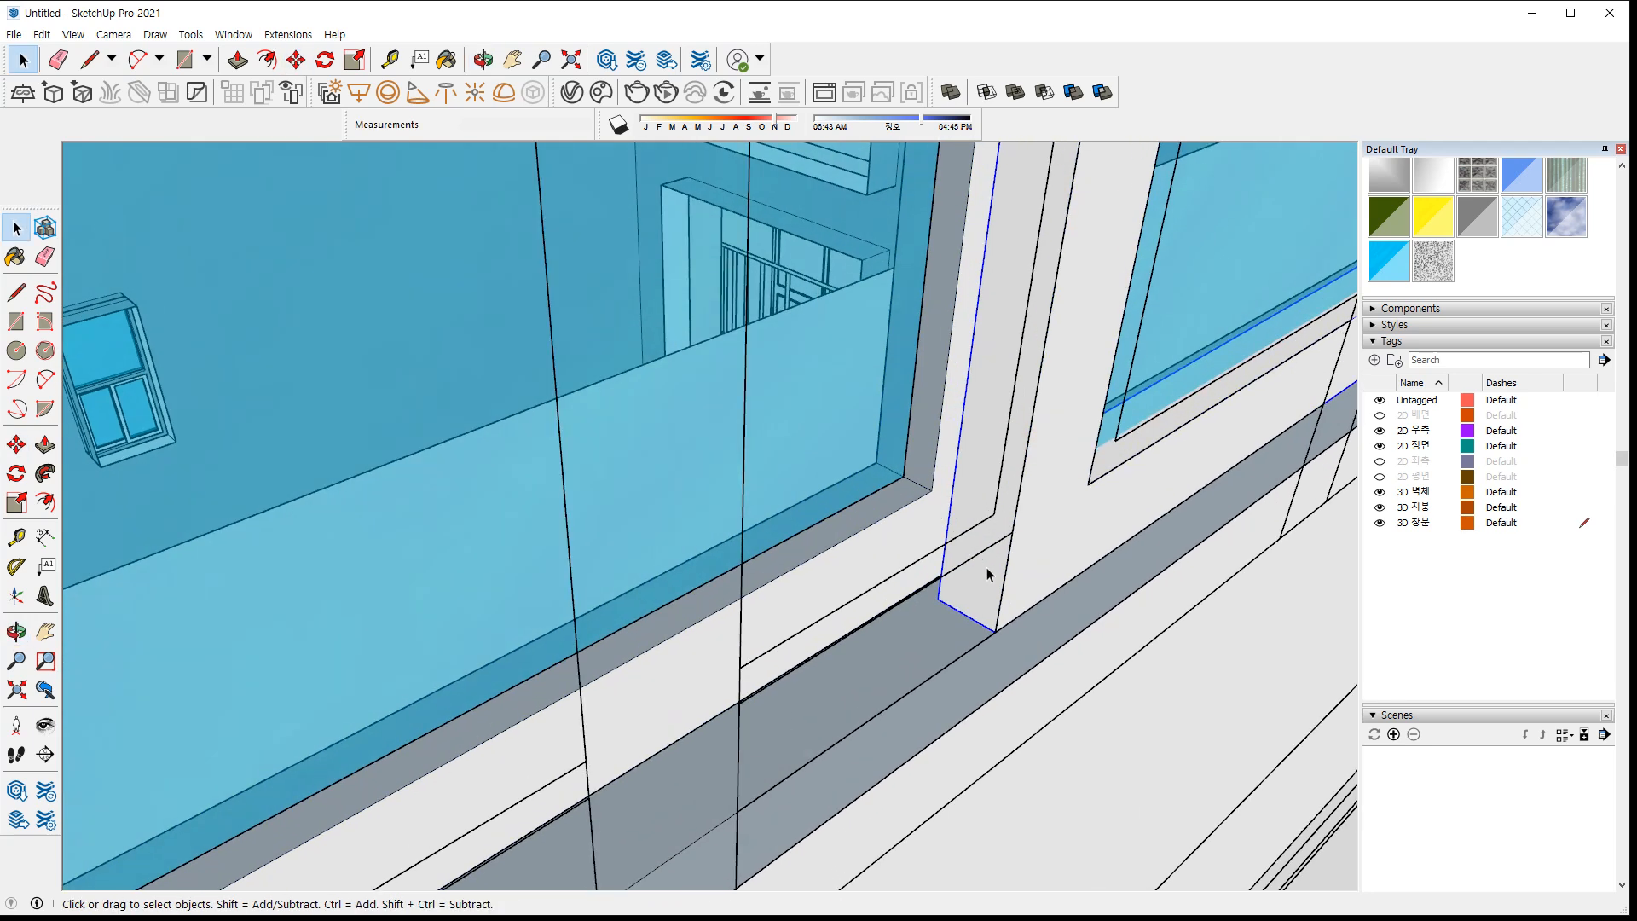
pyautogui.press('m')
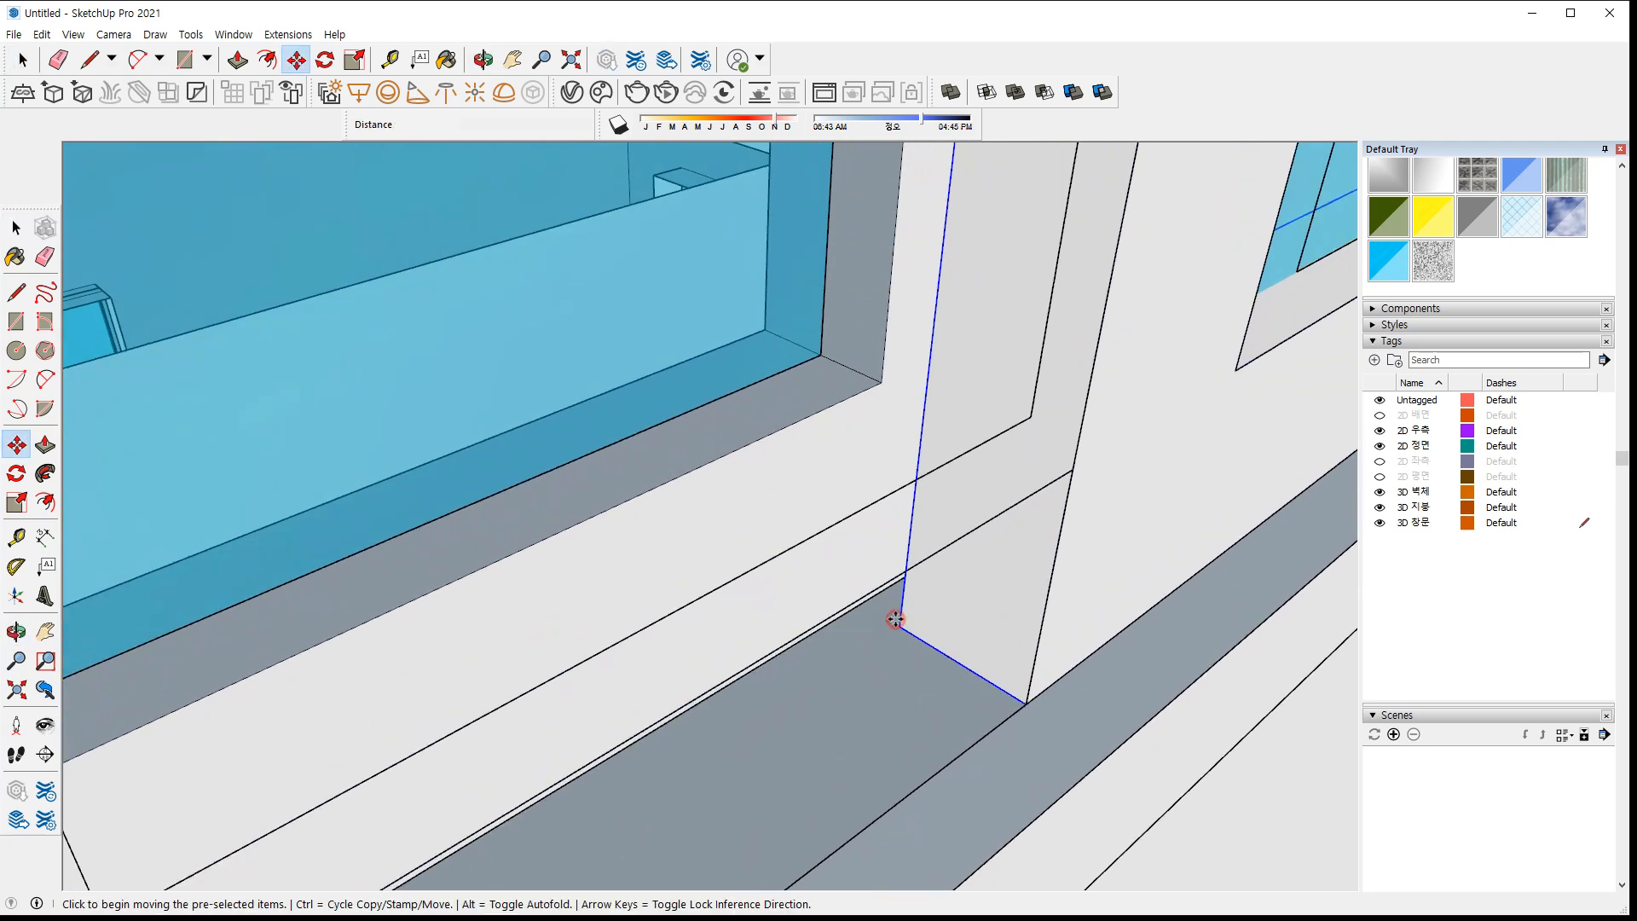
pyautogui.click(895, 620)
pyautogui.press('Return')
pyautogui.moveTo(912, 680); pyautogui.dragTo(392, 608, button='middle')
pyautogui.press('space')
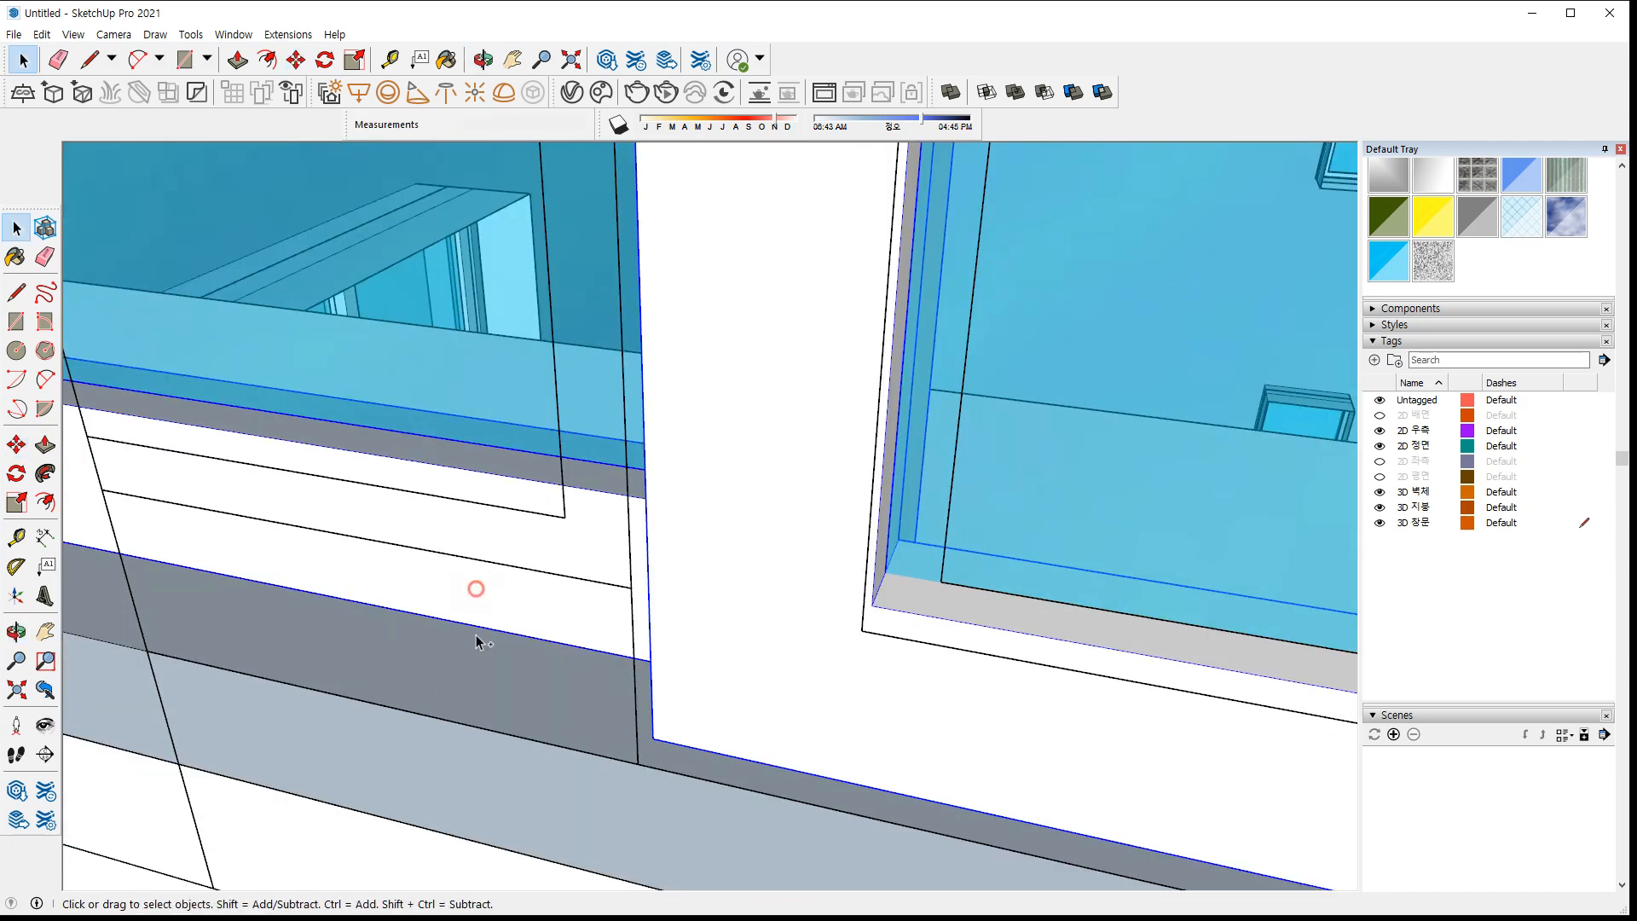
# Move the complete window, with outer frame and both sashes, 100 mm inward into the wall opening
pyautogui.scroll(-7, 287, 621)
pyautogui.moveTo(287, 621); pyautogui.dragTo(577, 613, button='middle')
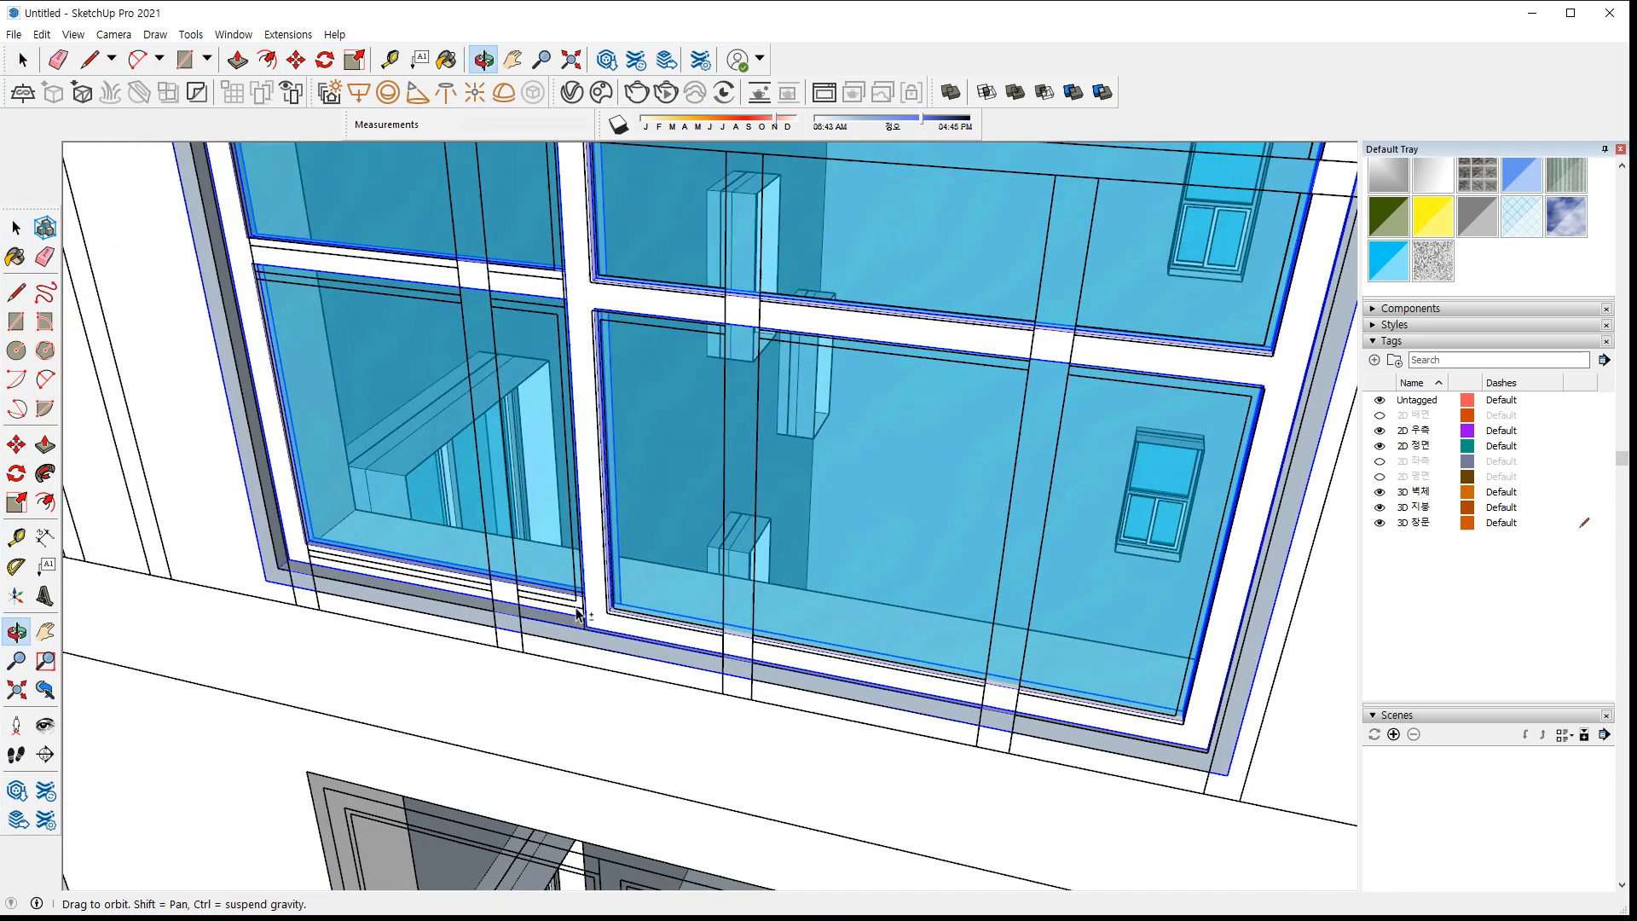
pyautogui.scroll(3, 339, 576)
pyautogui.scroll(4, 306, 581)
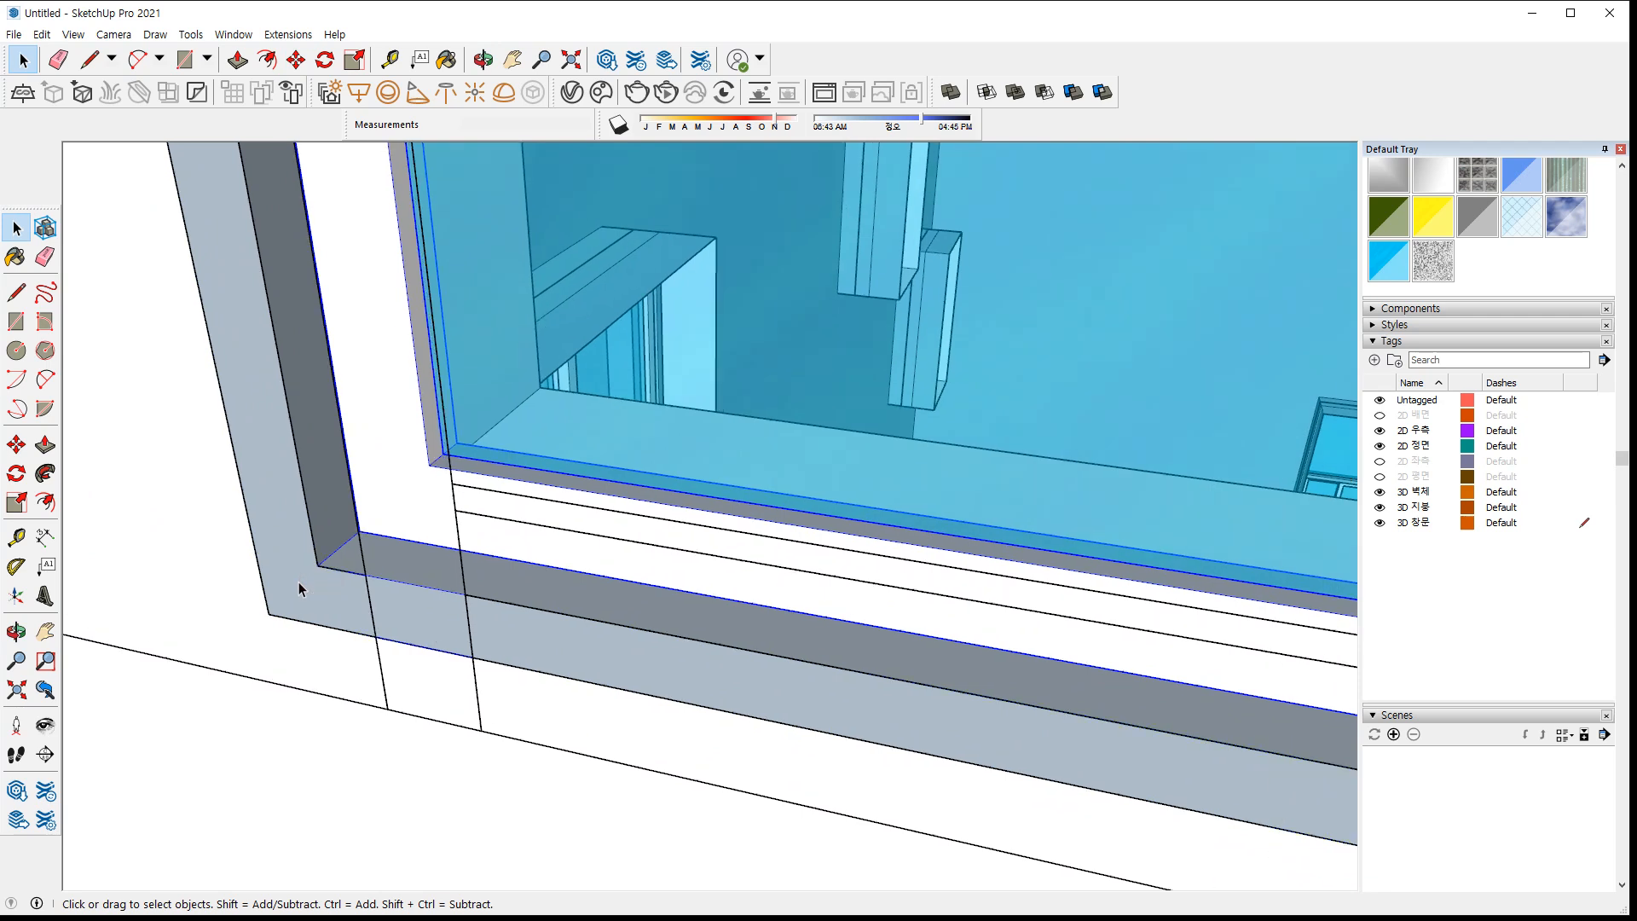
pyautogui.click(285, 600)
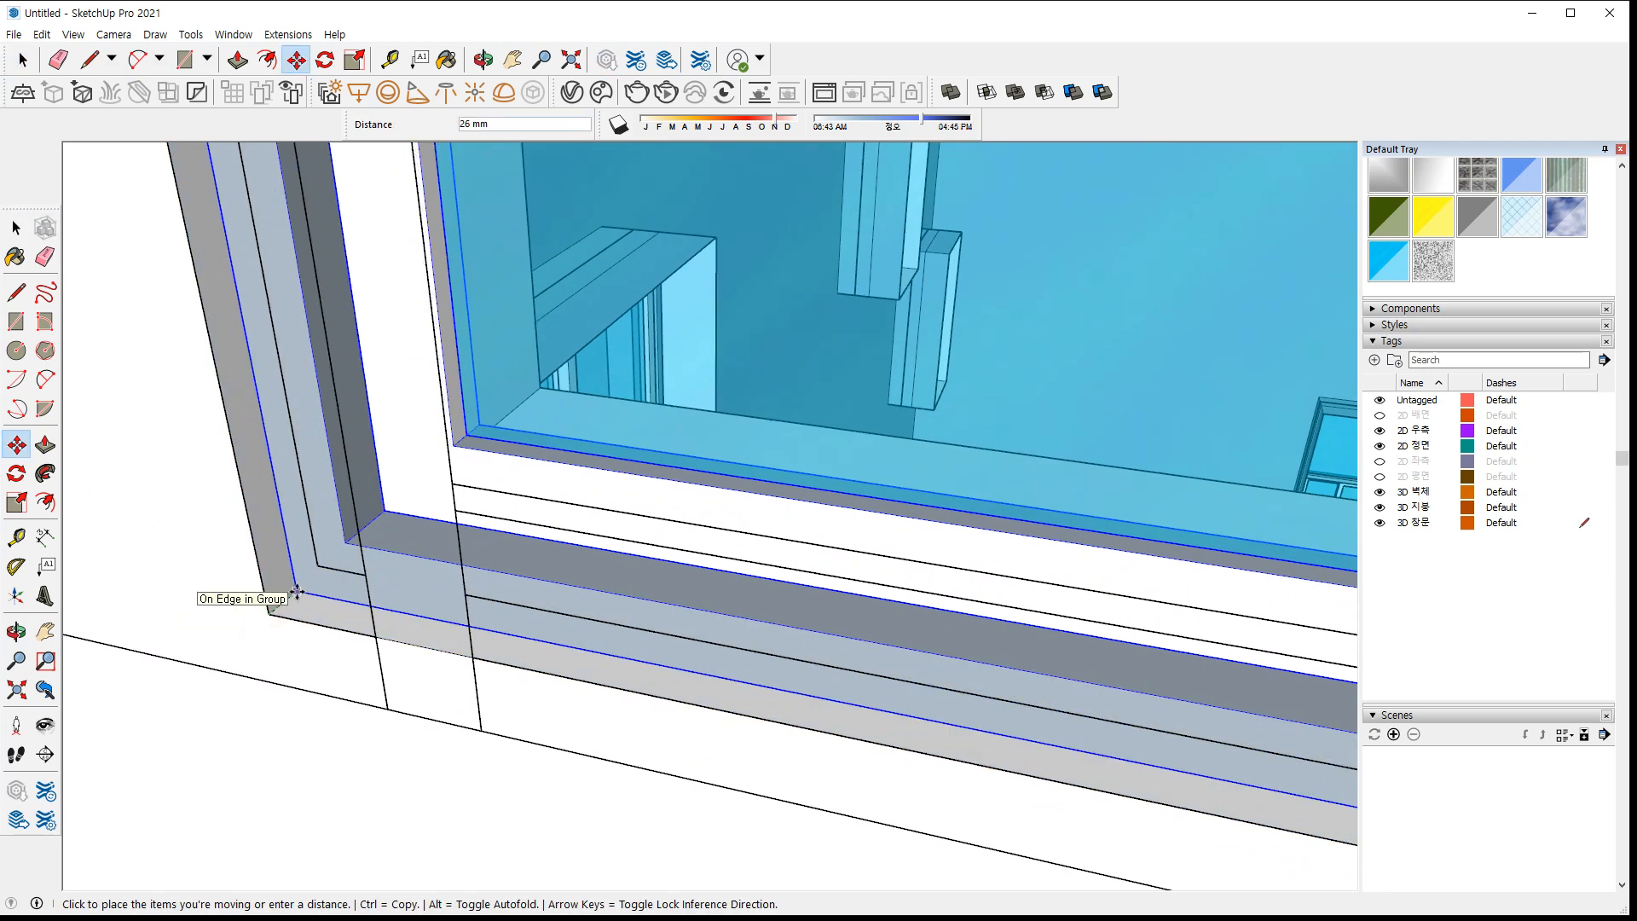
pyautogui.press('Return')
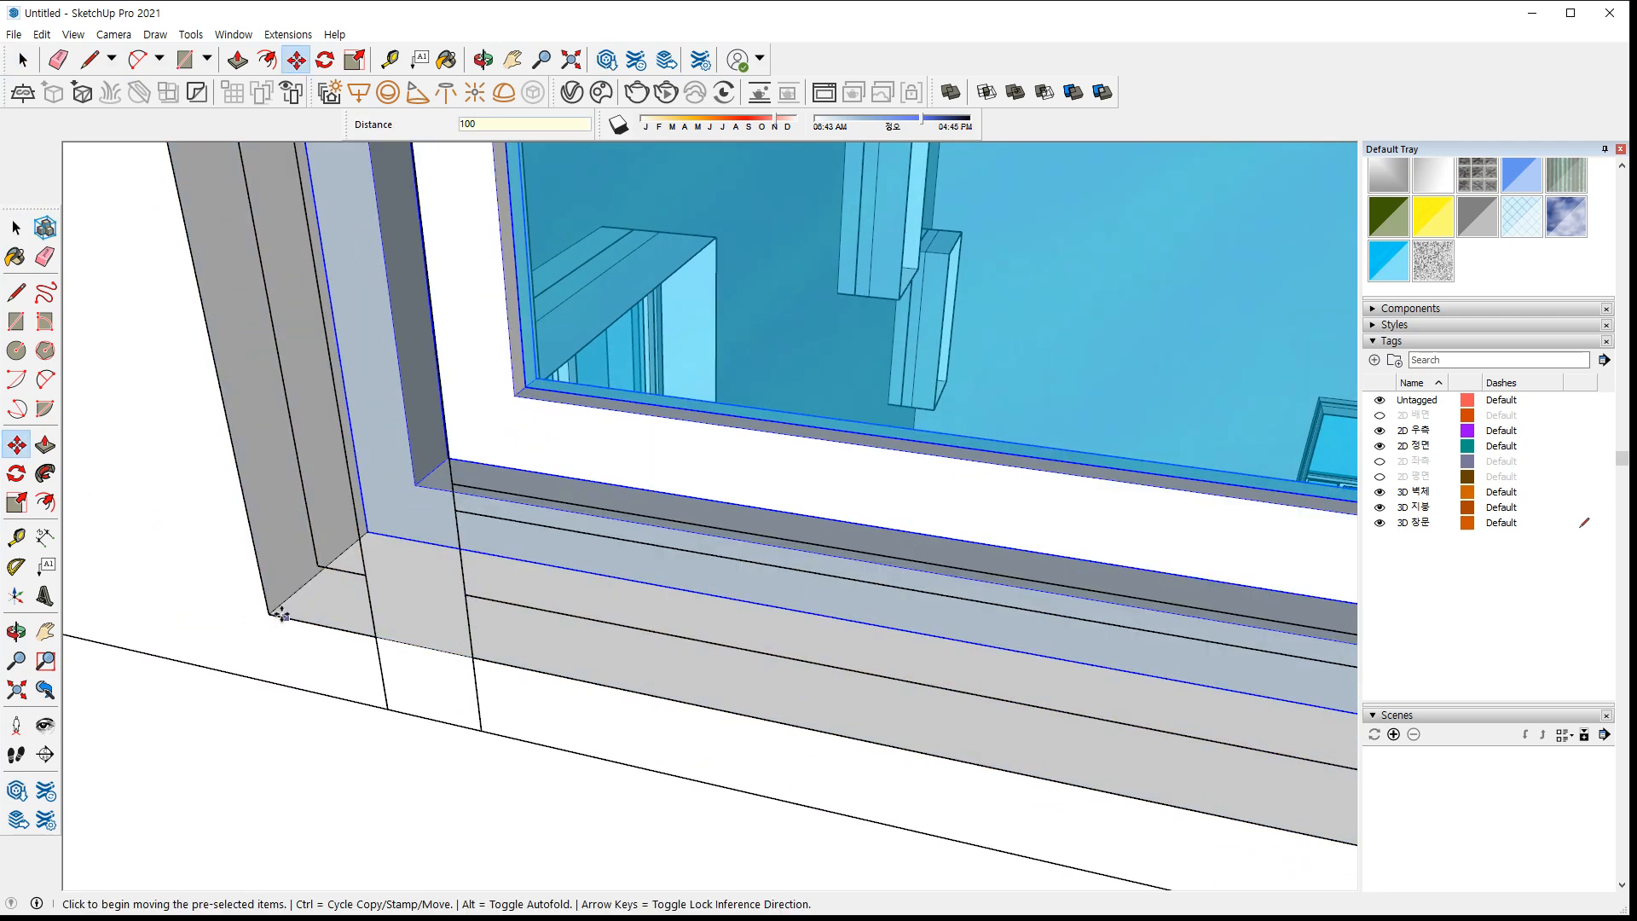
# Copy the finished balcony window down into the matching openings of the two lower floors and clear the selection
pyautogui.click(271, 615)
pyautogui.press('ctrl')
pyautogui.scroll(-8, 270, 669)
pyautogui.keyDown('shift'); pyautogui.moveTo(318, 423); pyautogui.dragTo(313, 79, button='middle'); pyautogui.keyUp('shift')
pyautogui.scroll(8, 310, 745)
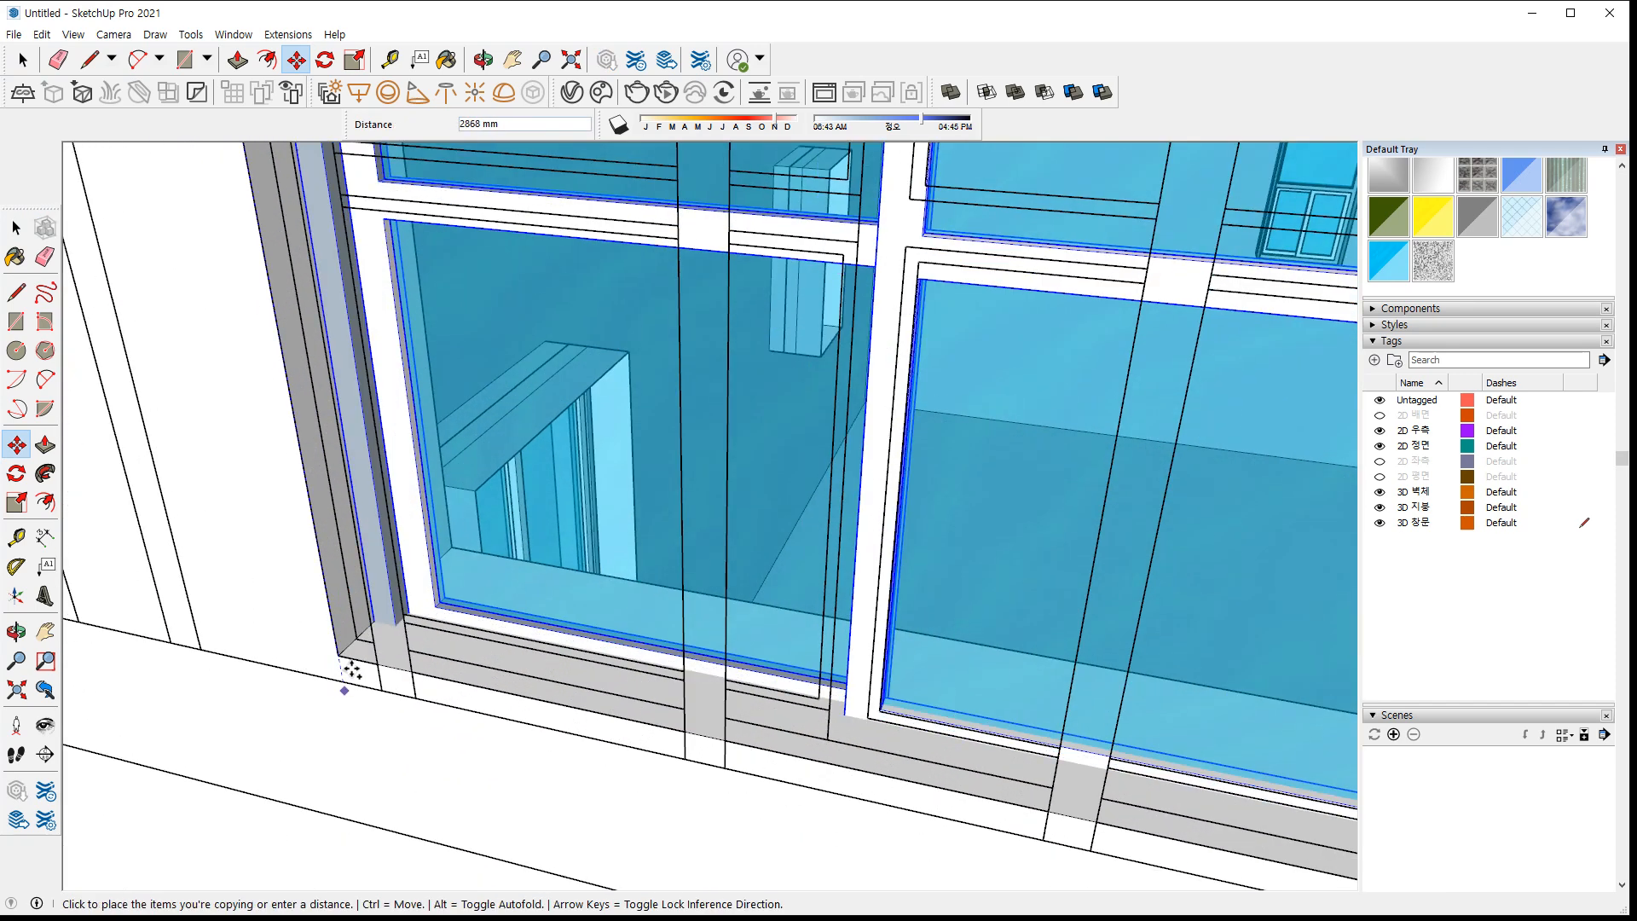
pyautogui.click(341, 658)
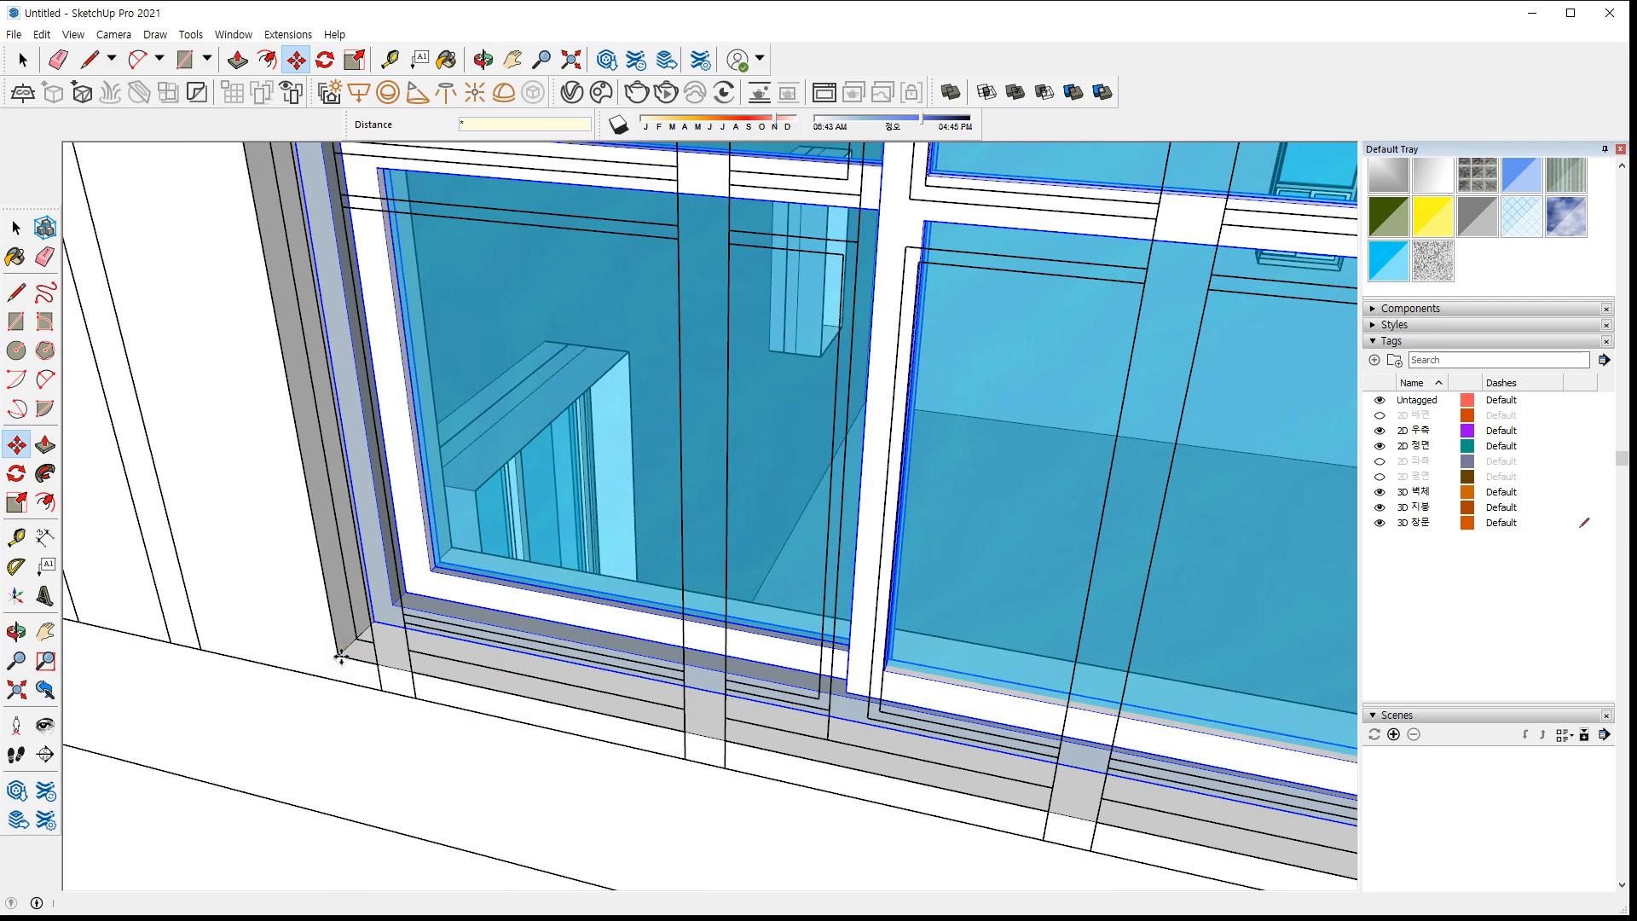
pyautogui.scroll(-10, 341, 657)
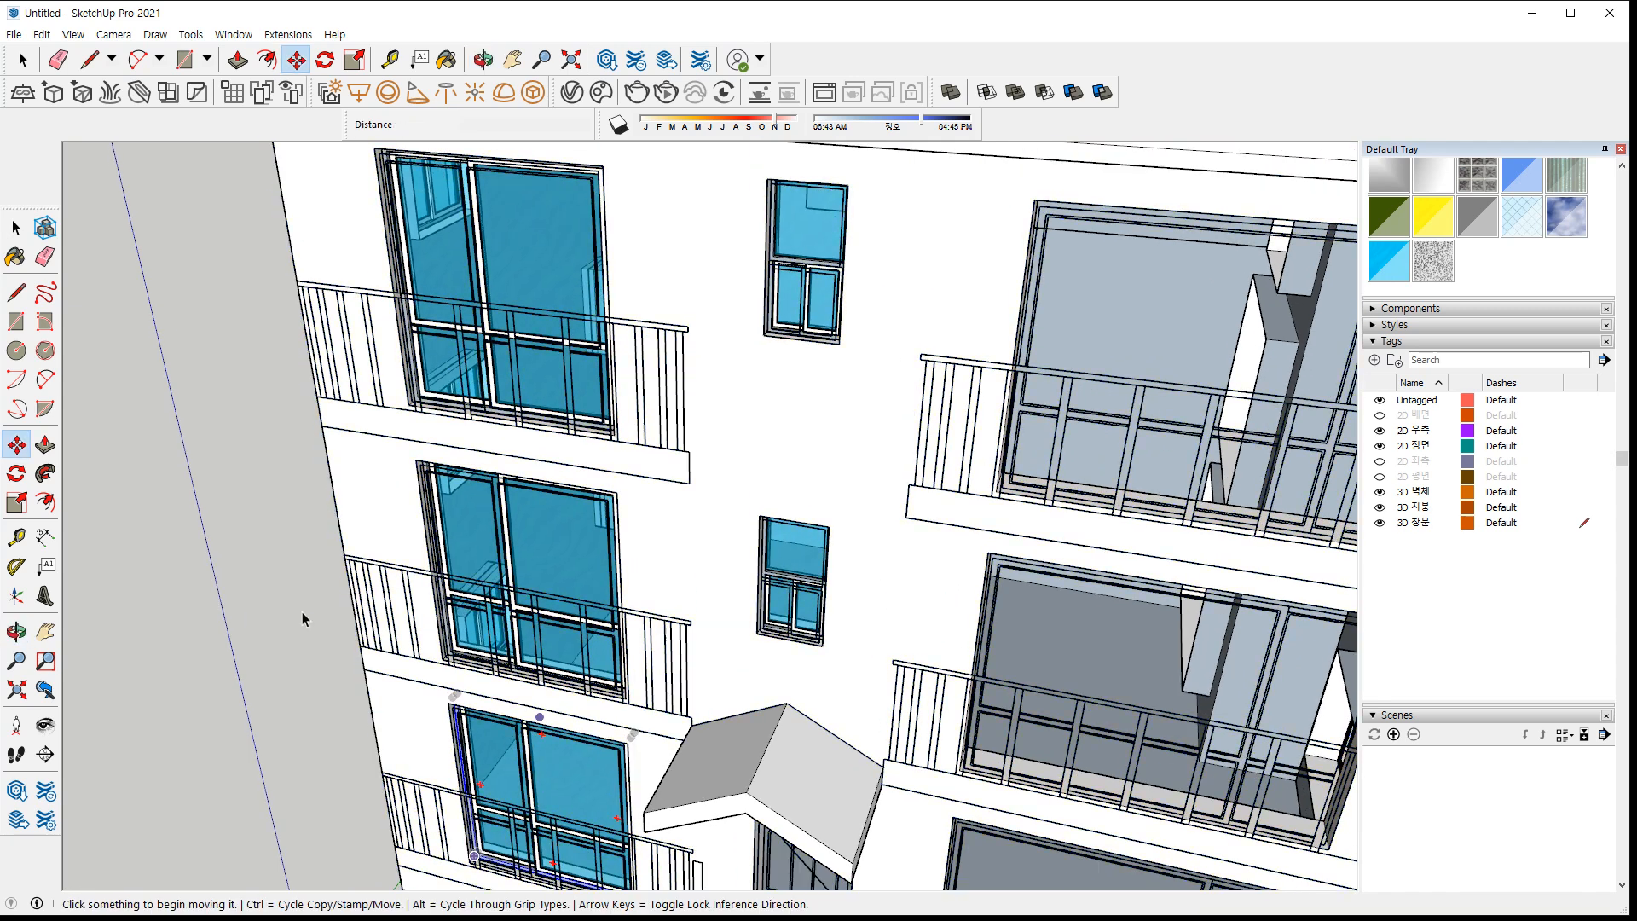
pyautogui.press('space')
pyautogui.click(278, 570)
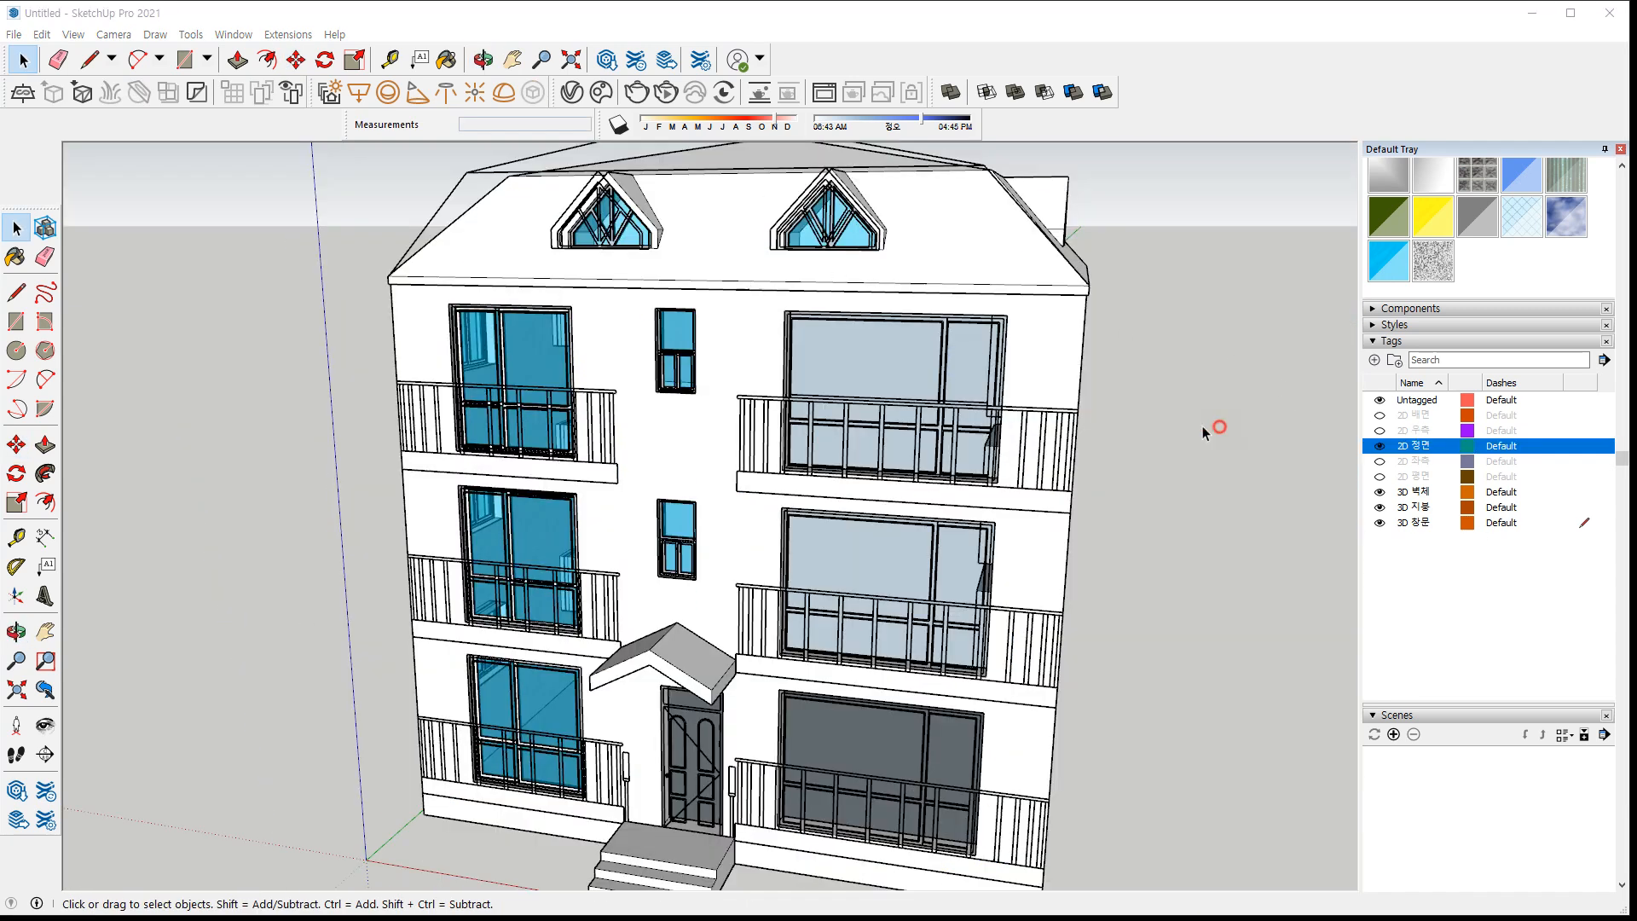
# Draw a rectangle covering the top floor's large balcony window opening, from its lower-right to its upper-left corner
pyautogui.scroll(5, 973, 452)
pyautogui.moveTo(1248, 552); pyautogui.dragTo(1228, 556, button='middle')
pyautogui.press('r')
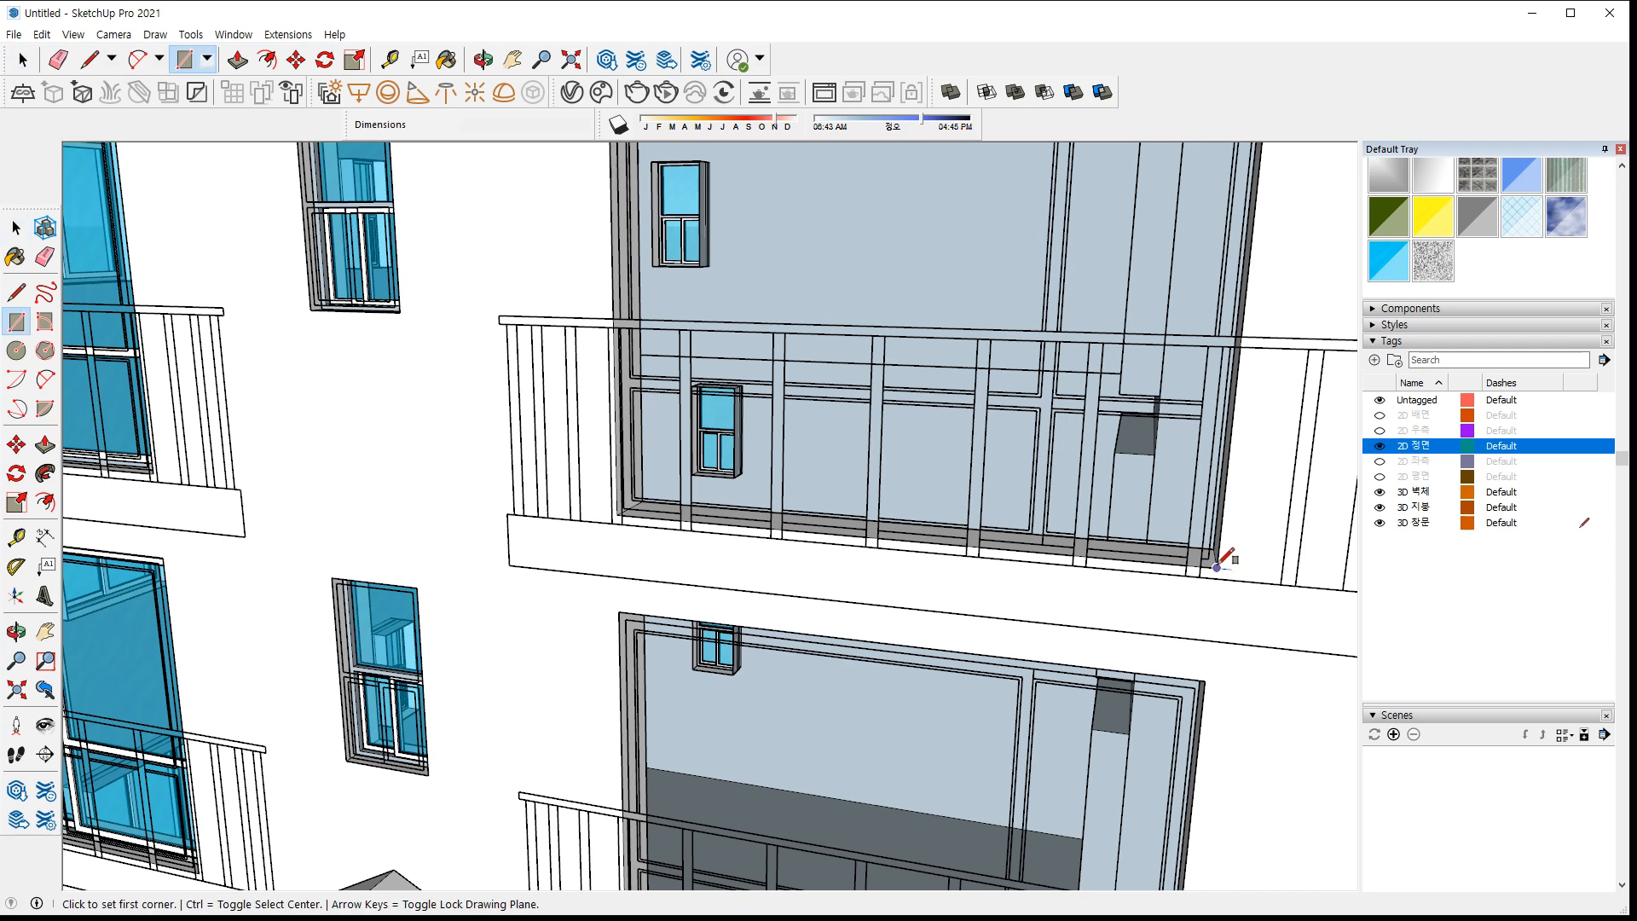
pyautogui.scroll(-5, 1023, 472)
pyautogui.scroll(2, 750, 226)
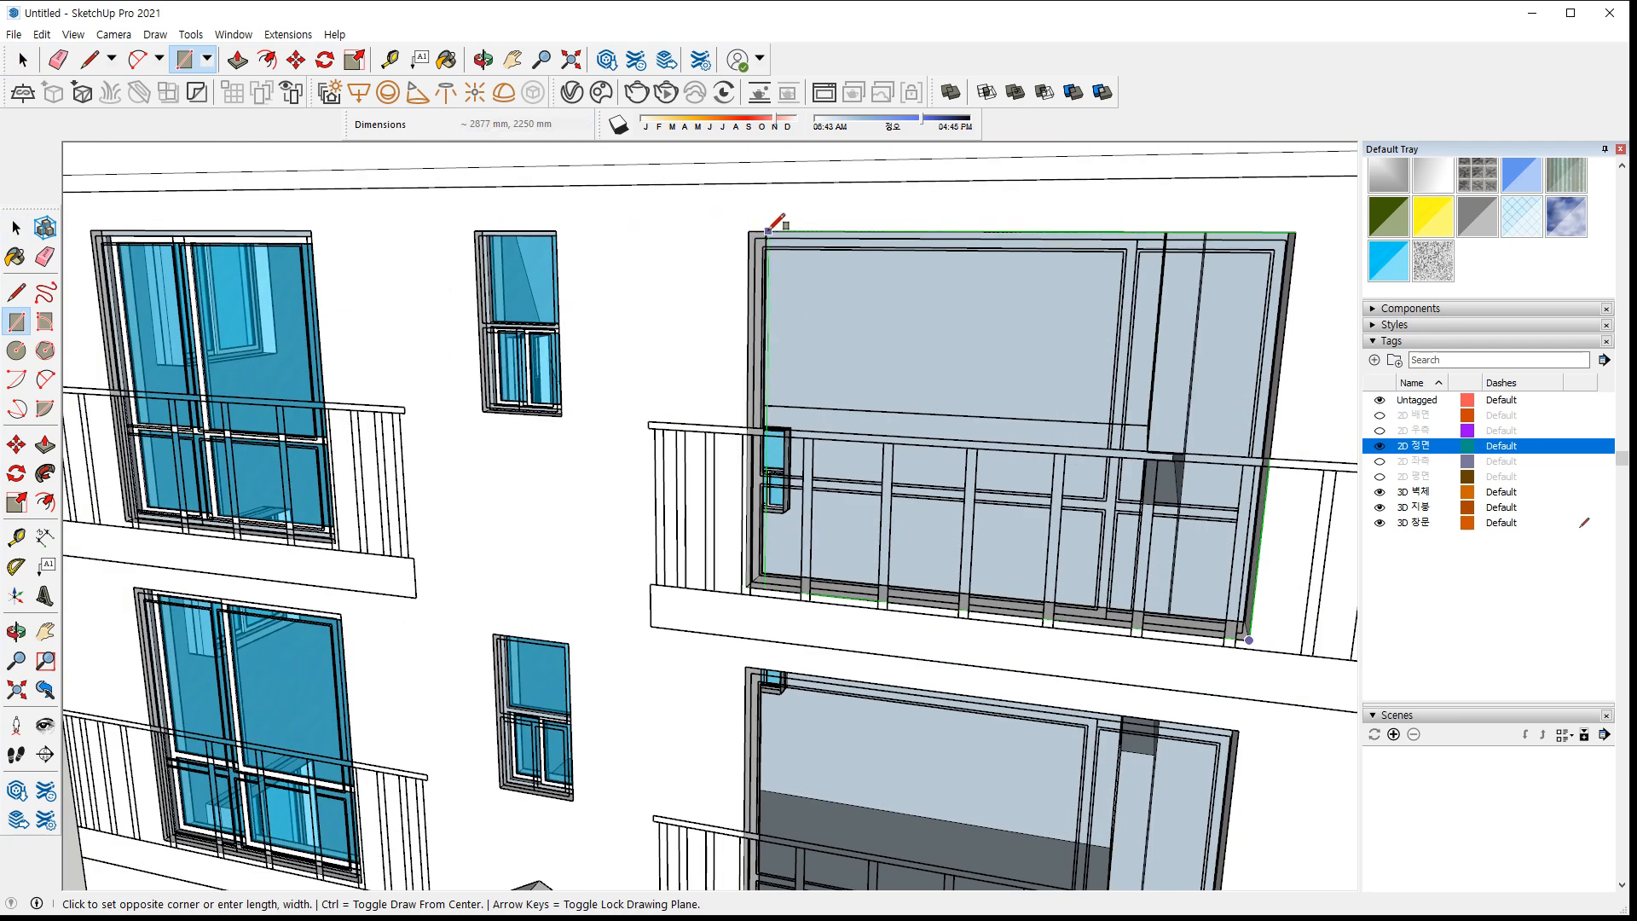
pyautogui.click(751, 229)
# Draw the inner frame rectangle inside the large window's face and delete the inner face to leave a frame ring
pyautogui.scroll(-2, 1217, 468)
pyautogui.moveTo(1217, 468); pyautogui.dragTo(1115, 424, button='middle')
pyautogui.scroll(4, 1194, 595)
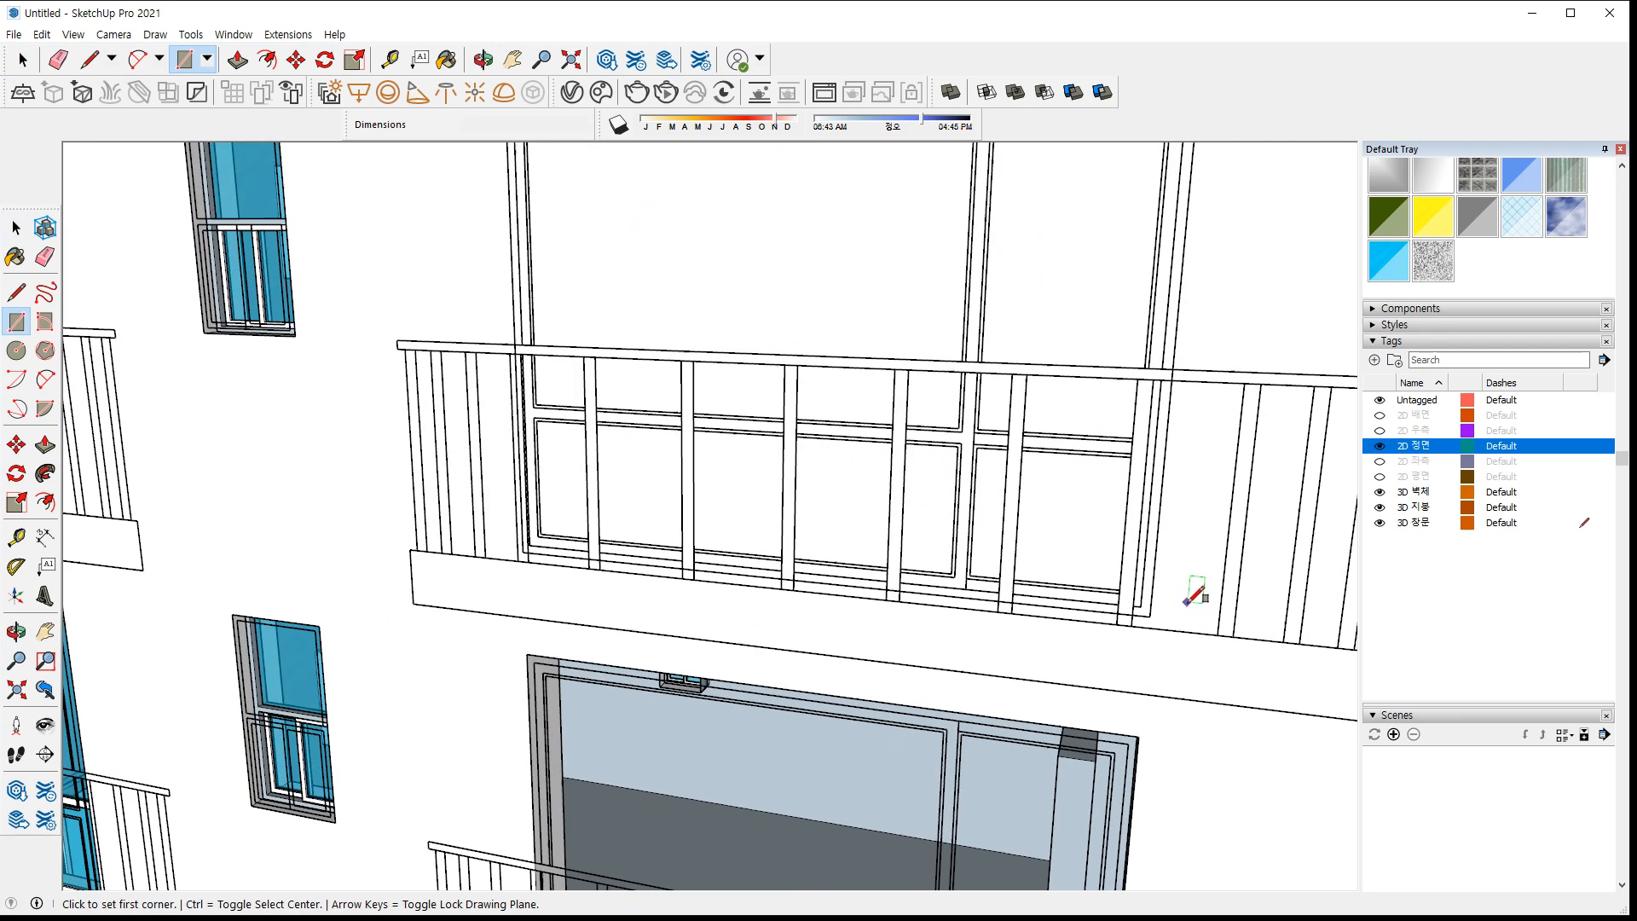
pyautogui.click(1140, 607)
pyautogui.scroll(-3, 841, 384)
pyautogui.scroll(2, 594, 195)
pyautogui.click(575, 201)
pyautogui.press('space')
pyautogui.click(879, 326)
pyautogui.press('Delete')
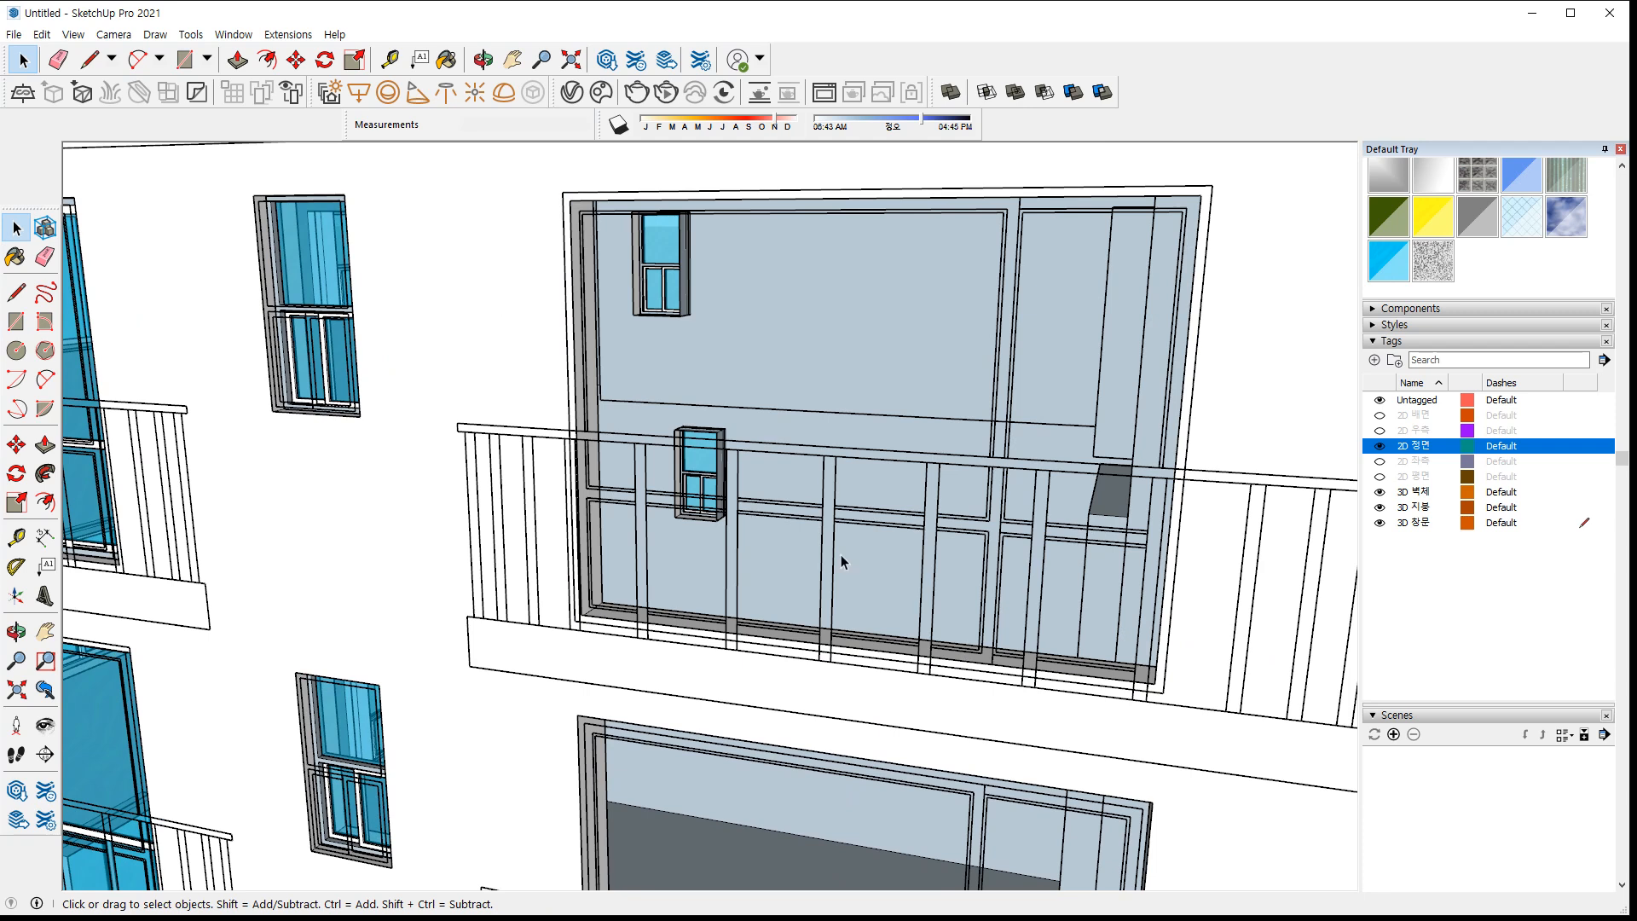
# Extrude the large window's outer frame 80 mm and make it a group
pyautogui.scroll(5, 778, 651)
pyautogui.press('p')
pyautogui.click(759, 644)
pyautogui.click(765, 625)
pyautogui.press('space')
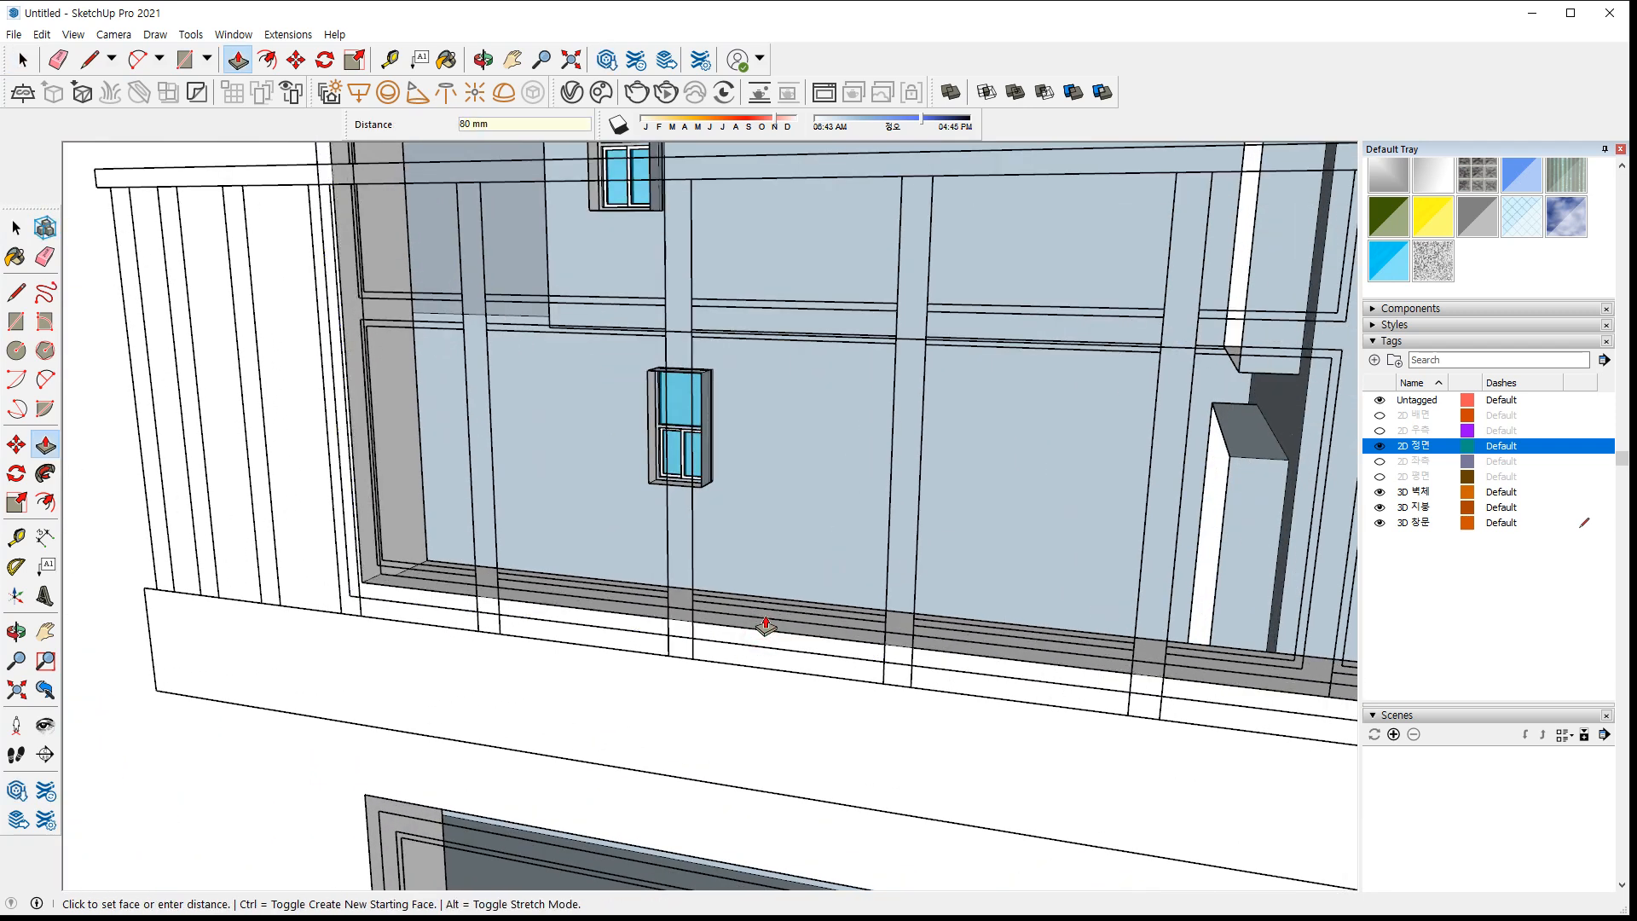
pyautogui.tripleClick(741, 626)
pyautogui.rightClick(740, 626)
pyautogui.press('r')
pyautogui.rightClick(740, 625)
pyautogui.click(815, 445)
# Draw the large window's left sash rectangle up to its upper-left corner, following the elevation lines
pyautogui.scroll(-5, 863, 641)
pyautogui.keyDown('shift'); pyautogui.moveTo(1098, 613); pyautogui.dragTo(1047, 607, button='middle'); pyautogui.keyUp('shift')
pyautogui.scroll(1, 1060, 672)
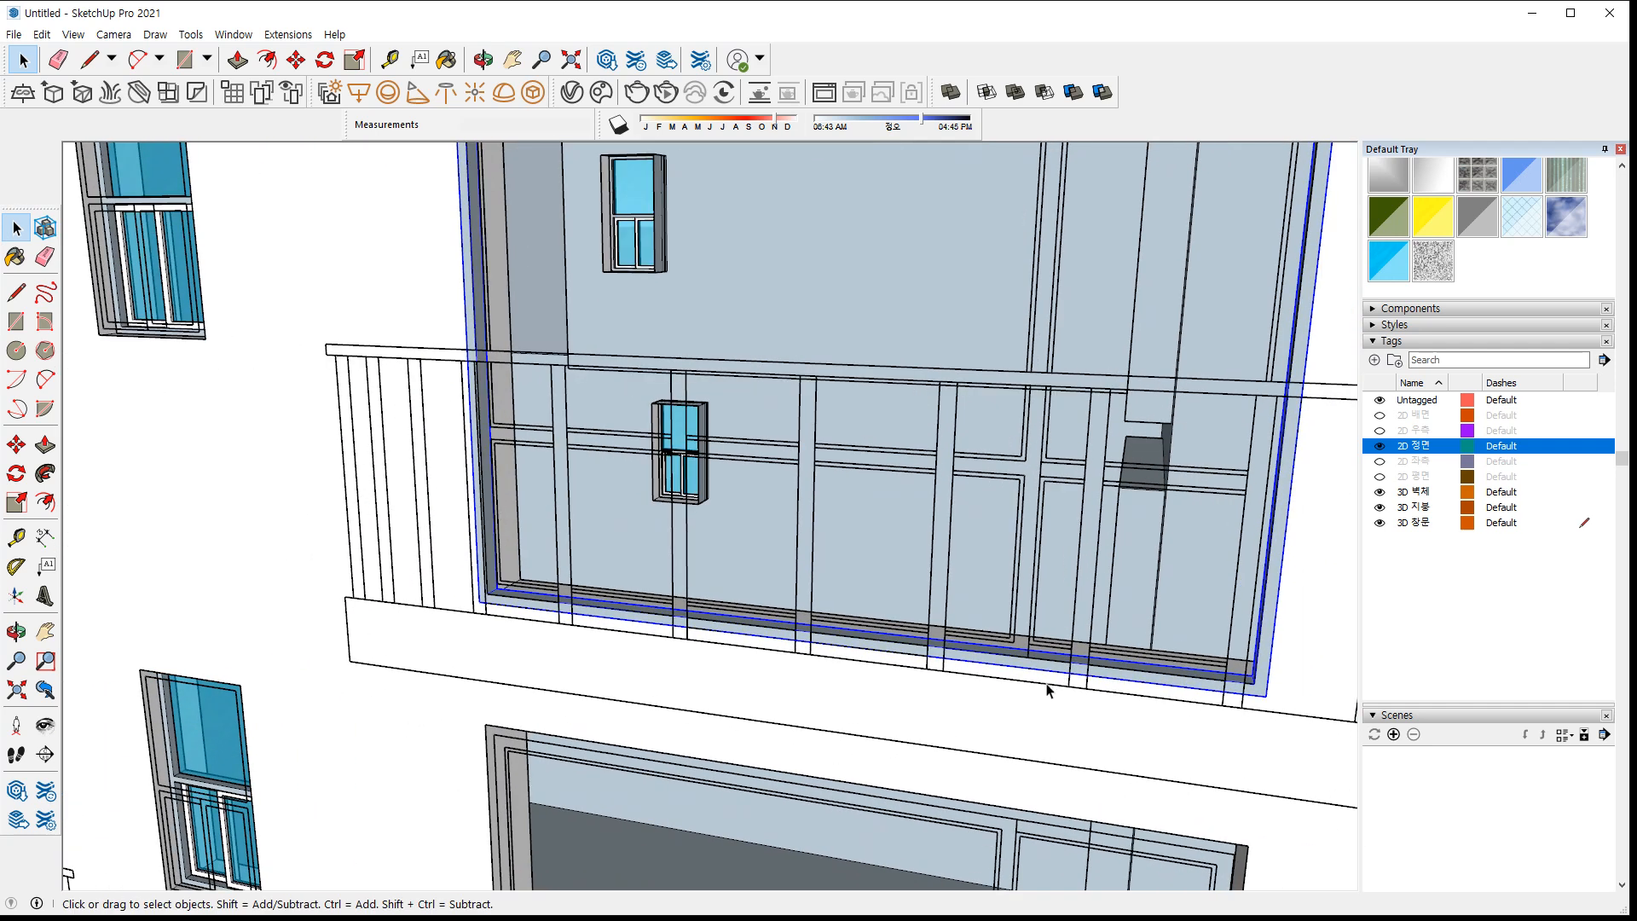
pyautogui.scroll(-4, 759, 512)
pyautogui.keyDown('shift'); pyautogui.moveTo(614, 256); pyautogui.dragTo(609, 287, button='middle'); pyautogui.keyUp('shift')
pyautogui.scroll(4, 601, 255)
pyautogui.click(585, 251)
# Draw the large left sash's upper pane rectangle, about 2084 by 1414 mm, following the elevation lines
pyautogui.keyDown('shift'); pyautogui.moveTo(932, 508); pyautogui.dragTo(806, 432, button='middle'); pyautogui.keyUp('shift')
pyautogui.scroll(2, 1082, 673)
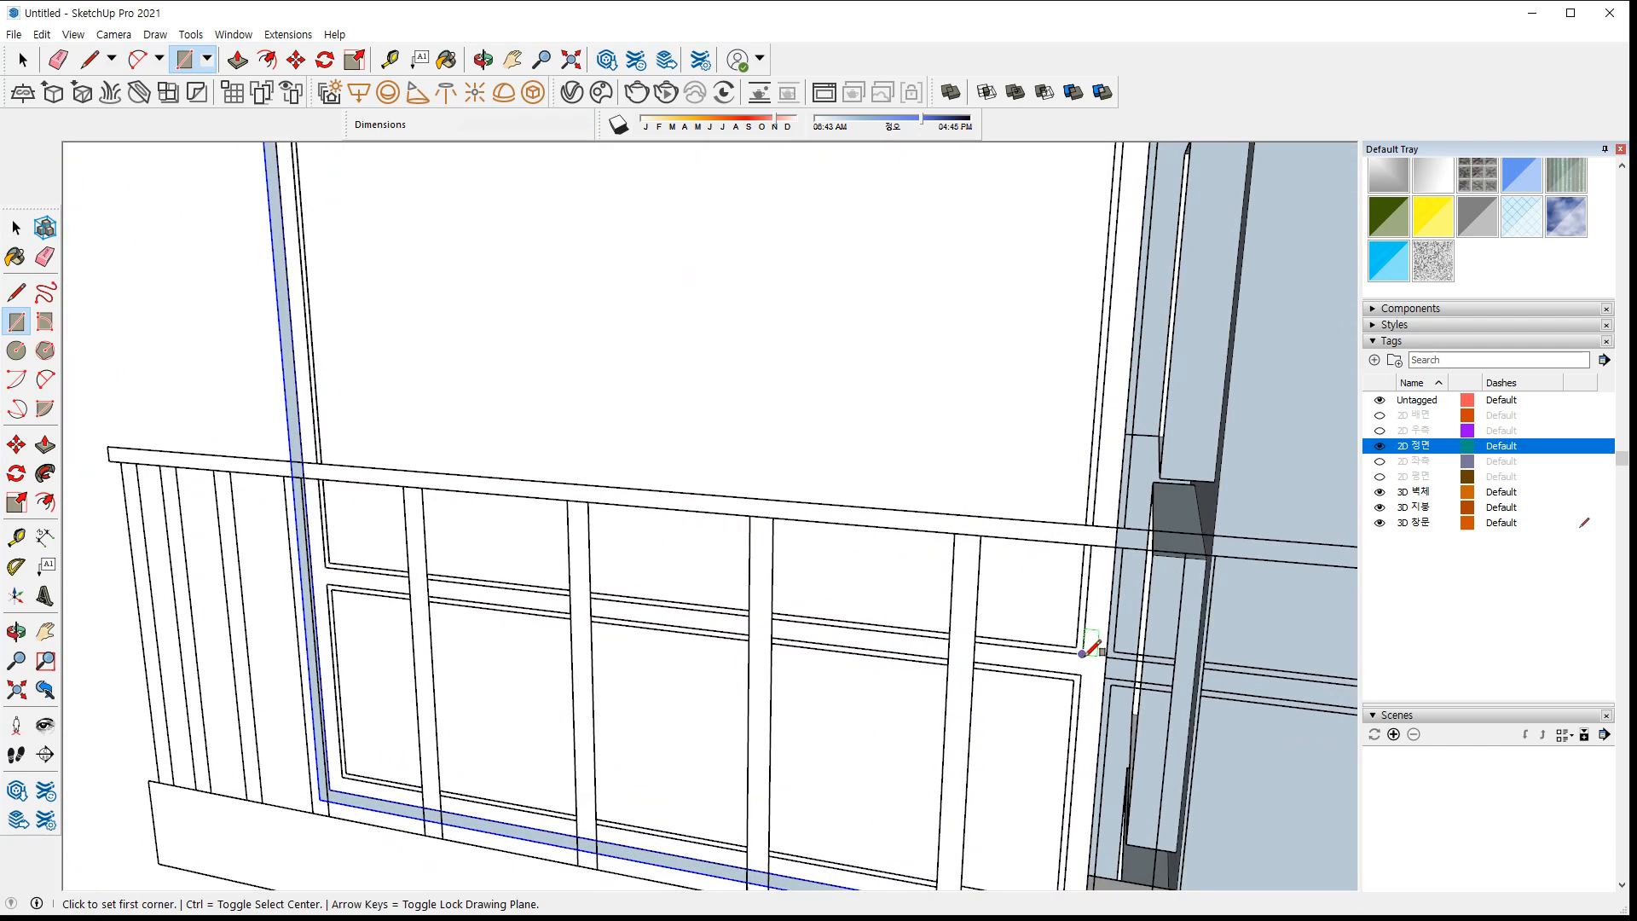
pyautogui.scroll(-2, 527, 226)
pyautogui.keyDown('shift'); pyautogui.moveTo(527, 247); pyautogui.dragTo(523, 344, button='middle'); pyautogui.keyUp('shift')
pyautogui.scroll(2, 377, 173)
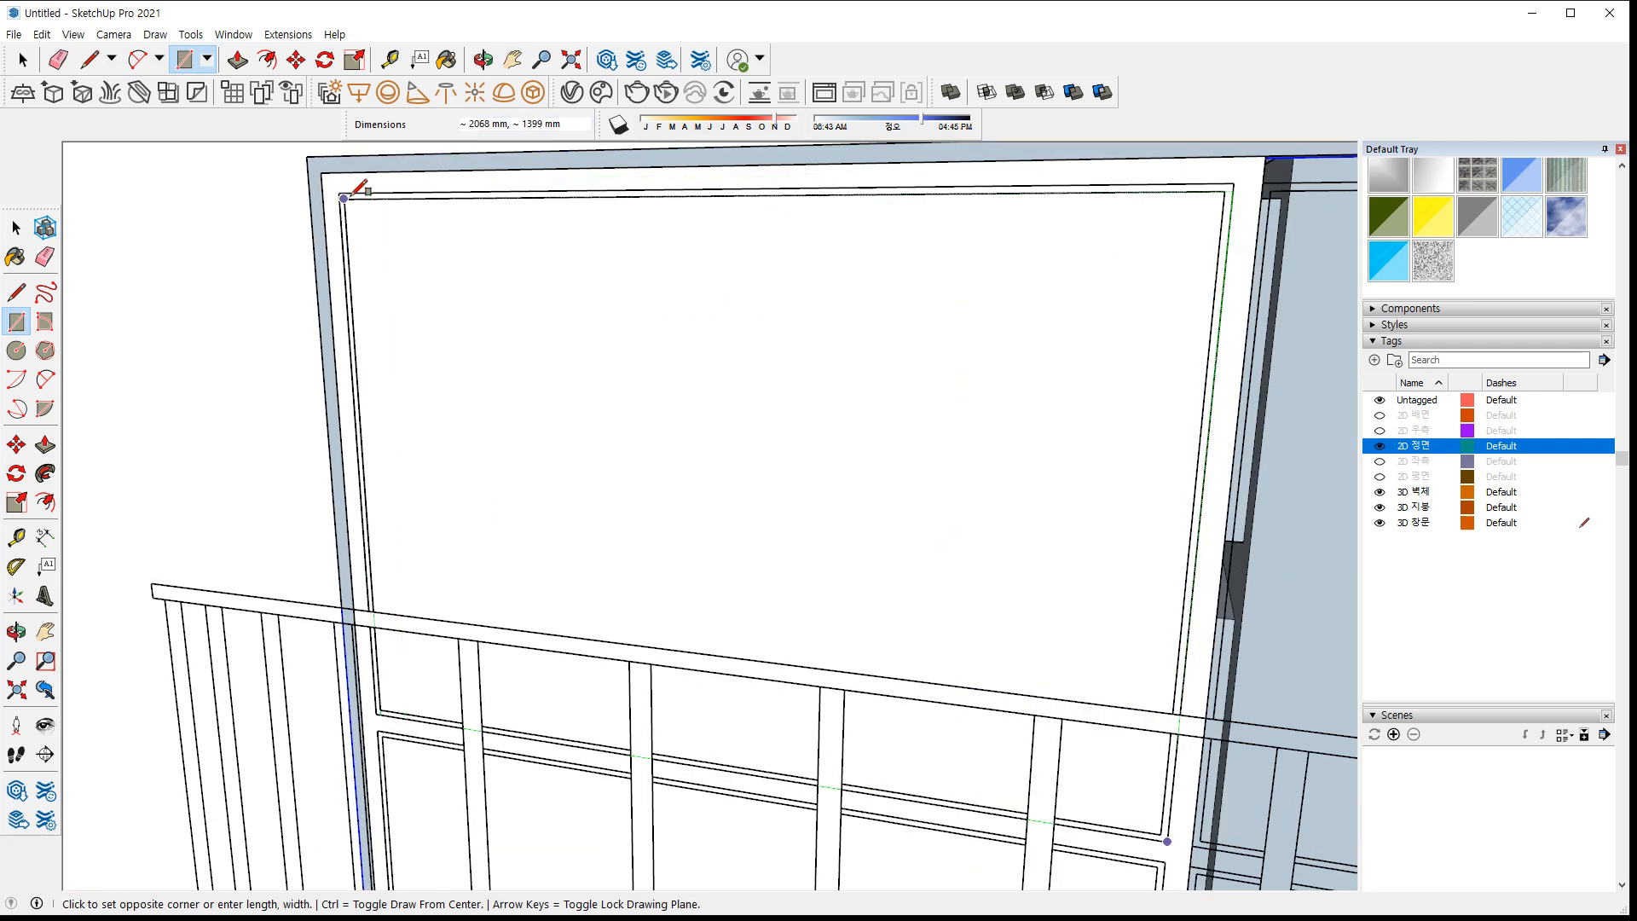
pyautogui.scroll(2, 343, 168)
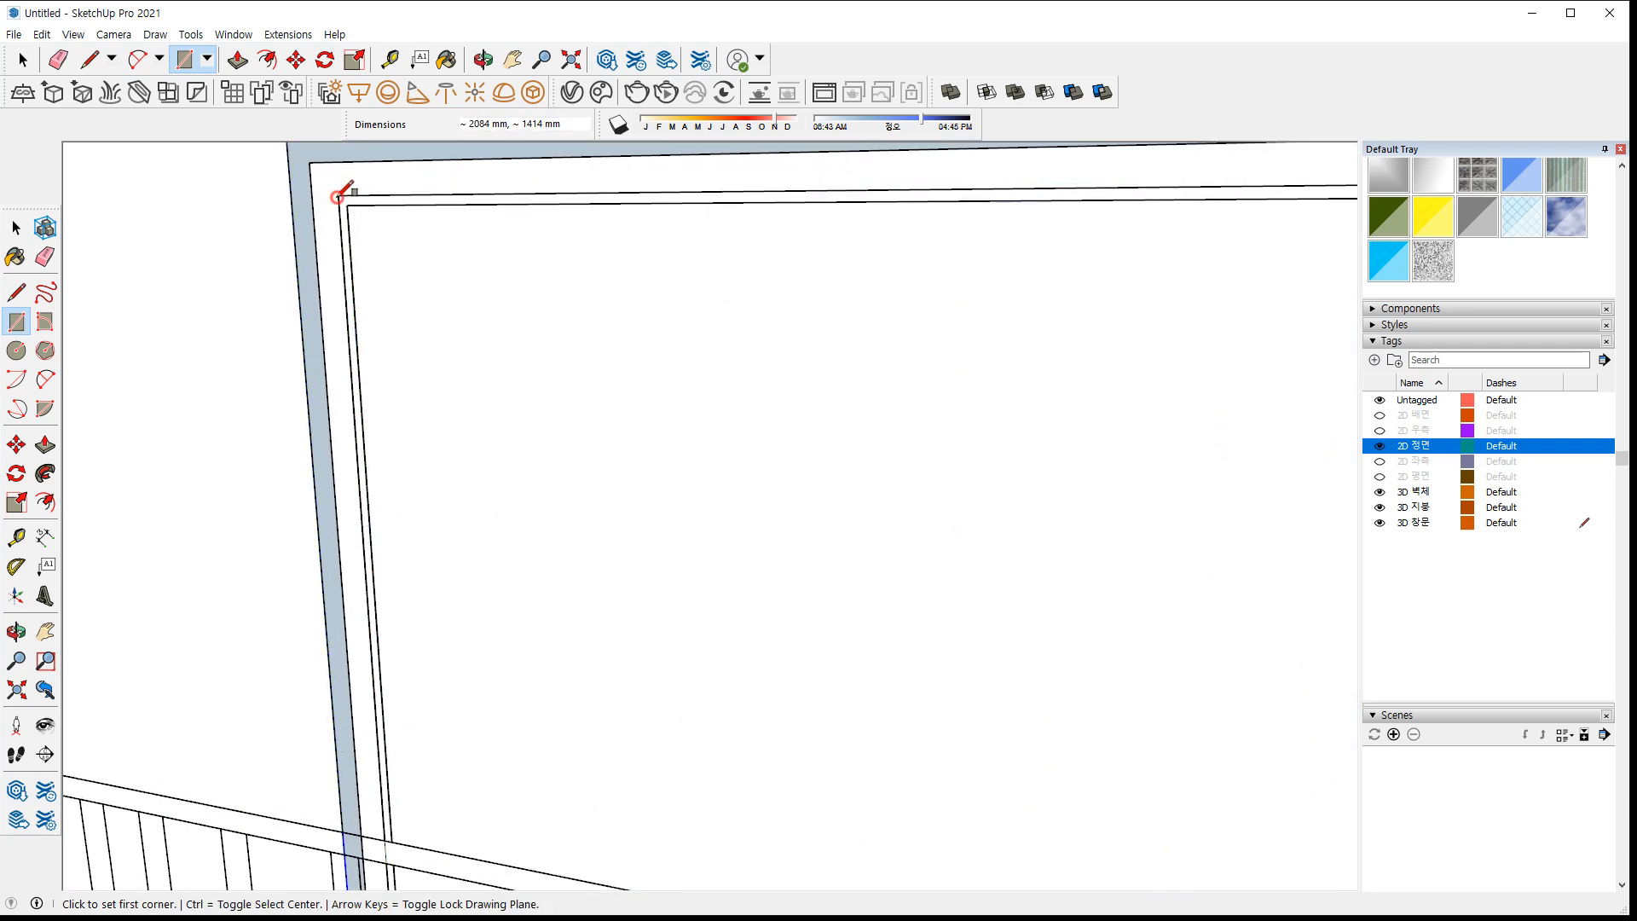
# Draw the large left sash's lower pane rectangle, about 2084 by 606 mm, following the elevation lines
pyautogui.scroll(-3, 338, 196)
pyautogui.keyDown('shift'); pyautogui.moveTo(628, 464); pyautogui.dragTo(578, 168, button='middle'); pyautogui.keyUp('shift')
pyautogui.scroll(3, 927, 605)
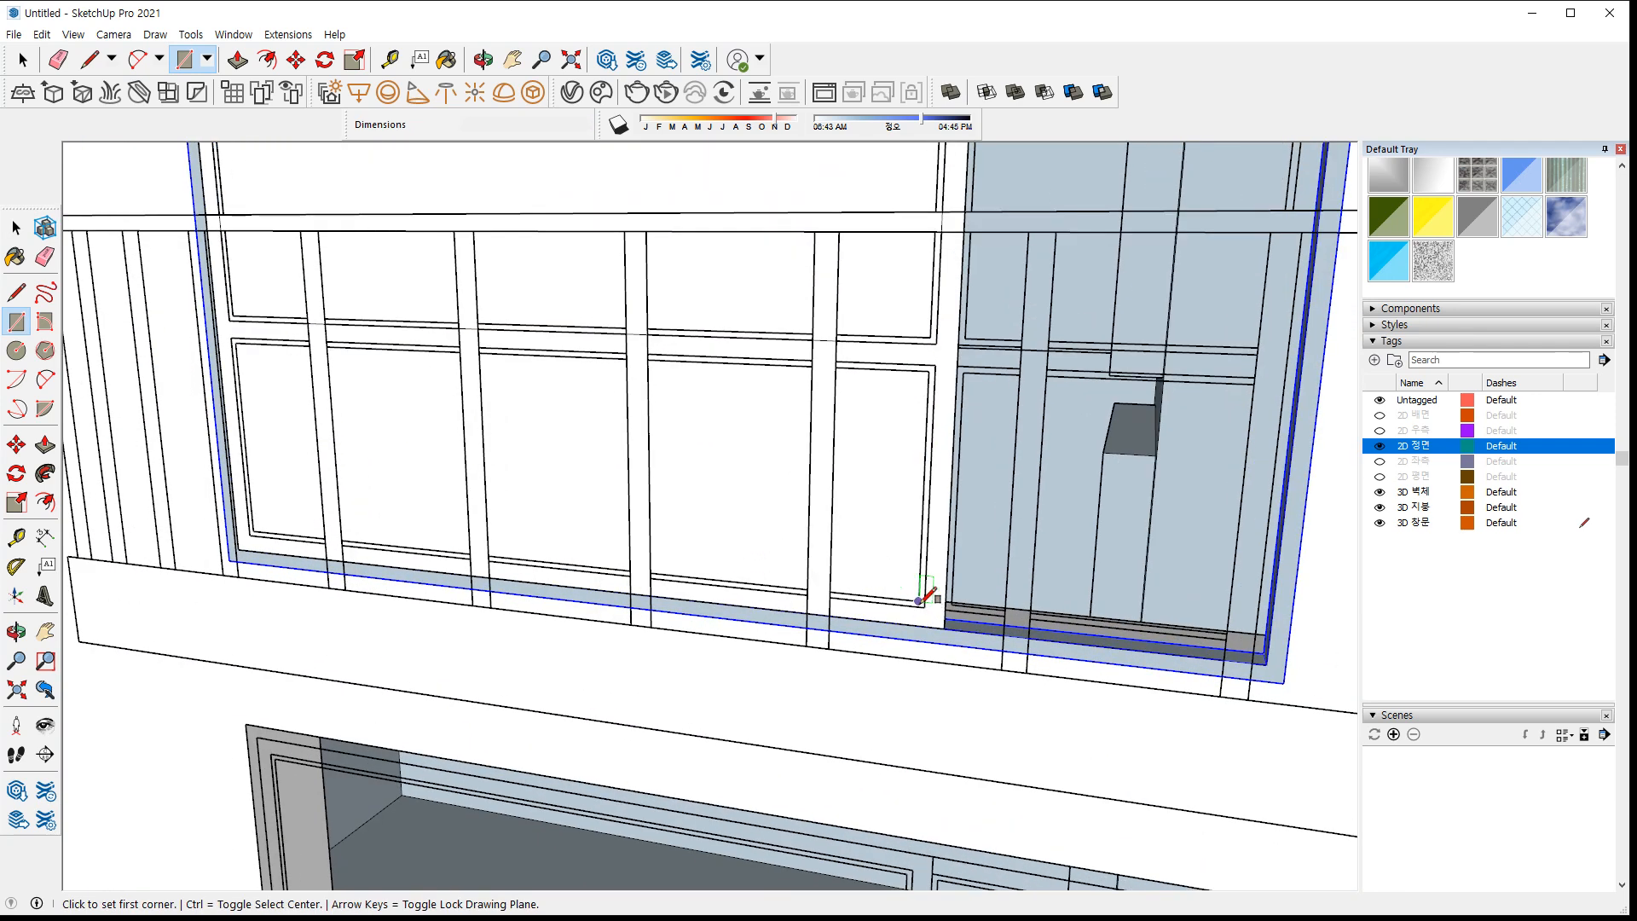
pyautogui.scroll(1, 209, 329)
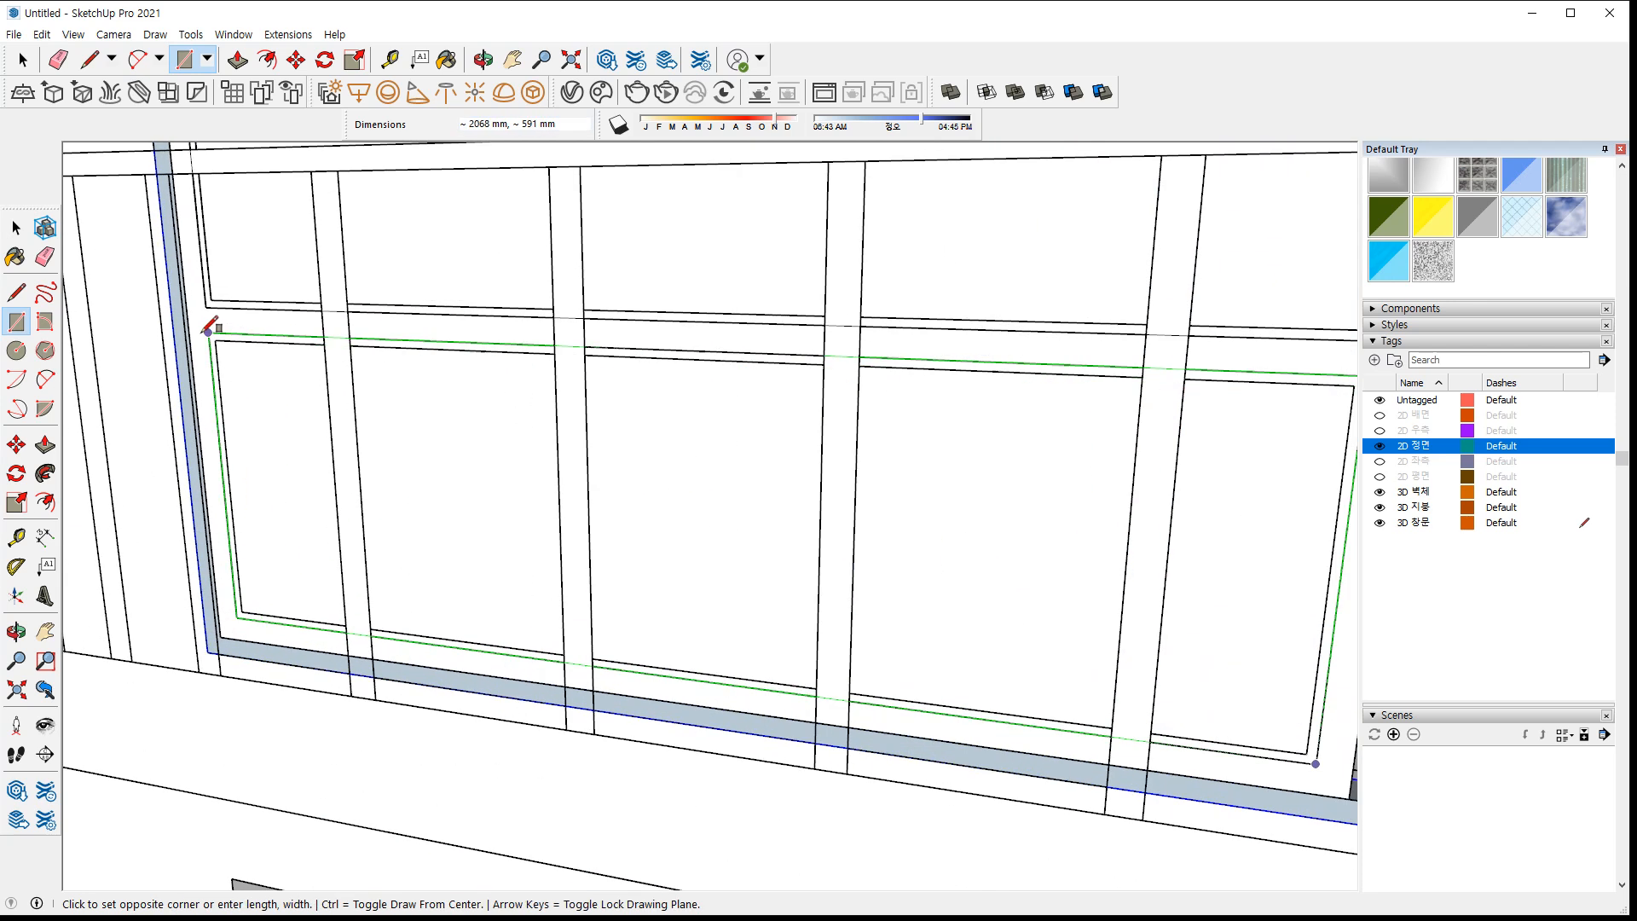
pyautogui.scroll(2, 213, 330)
pyautogui.click(209, 331)
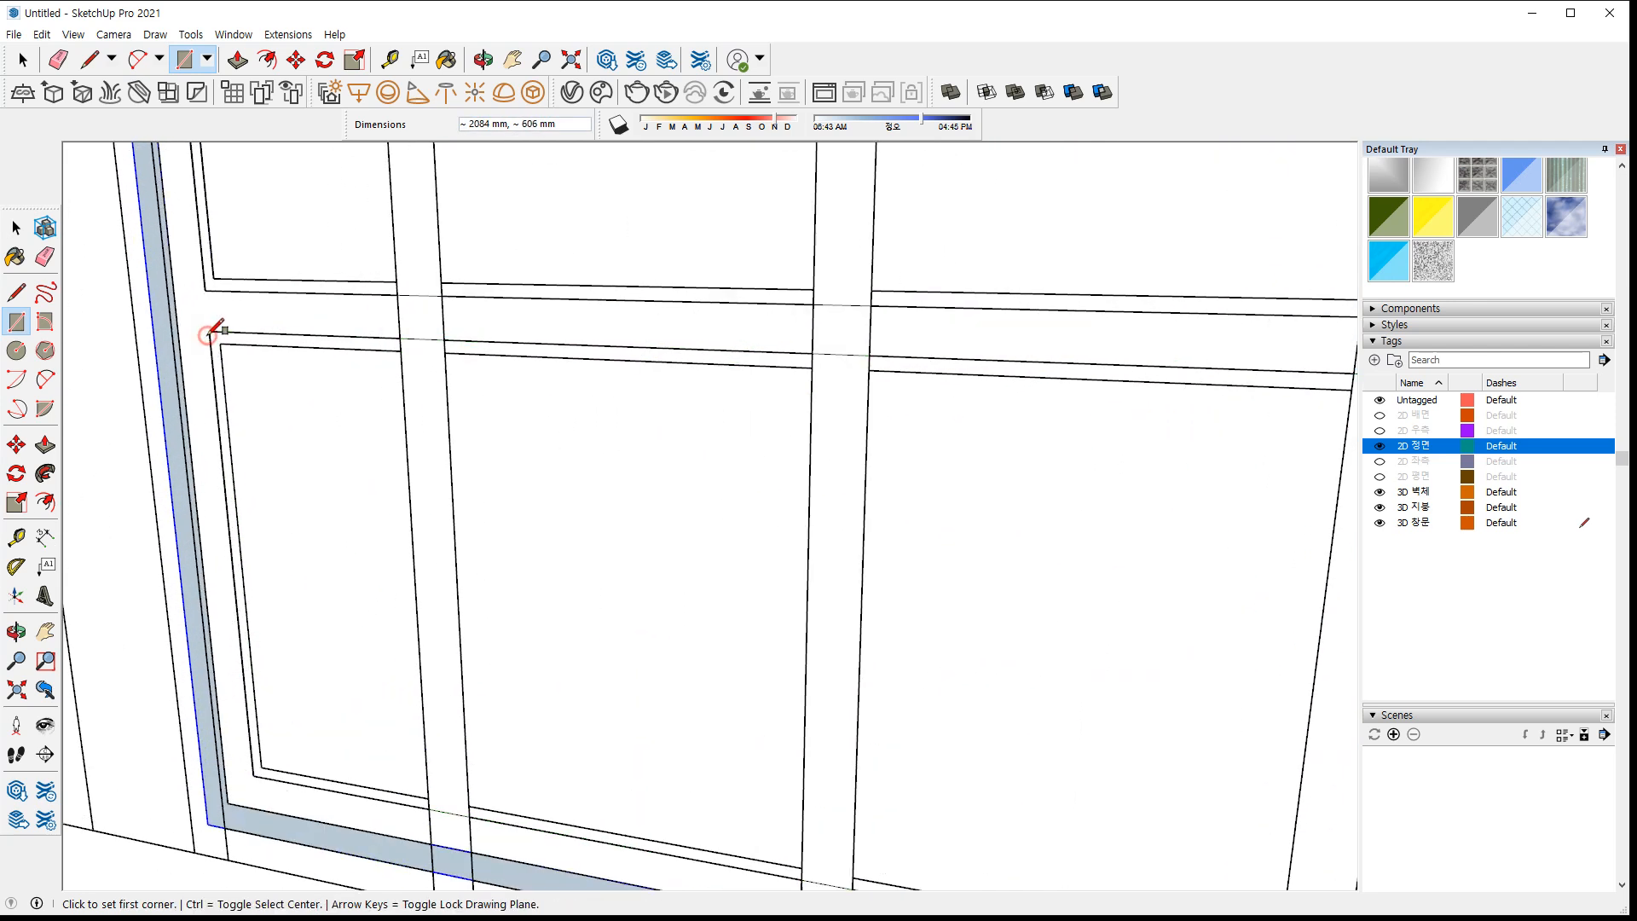
# Cut the upper and lower pane faces out of the large window's left sash
pyautogui.press('space')
pyautogui.click(654, 447)
pyautogui.keyDown('shift'); pyautogui.click(565, 229); pyautogui.keyUp('shift')
pyautogui.press('Delete')
# Extrude the large window's left sash frame 30 mm and make it a group
pyautogui.press('p')
pyautogui.click(494, 329)
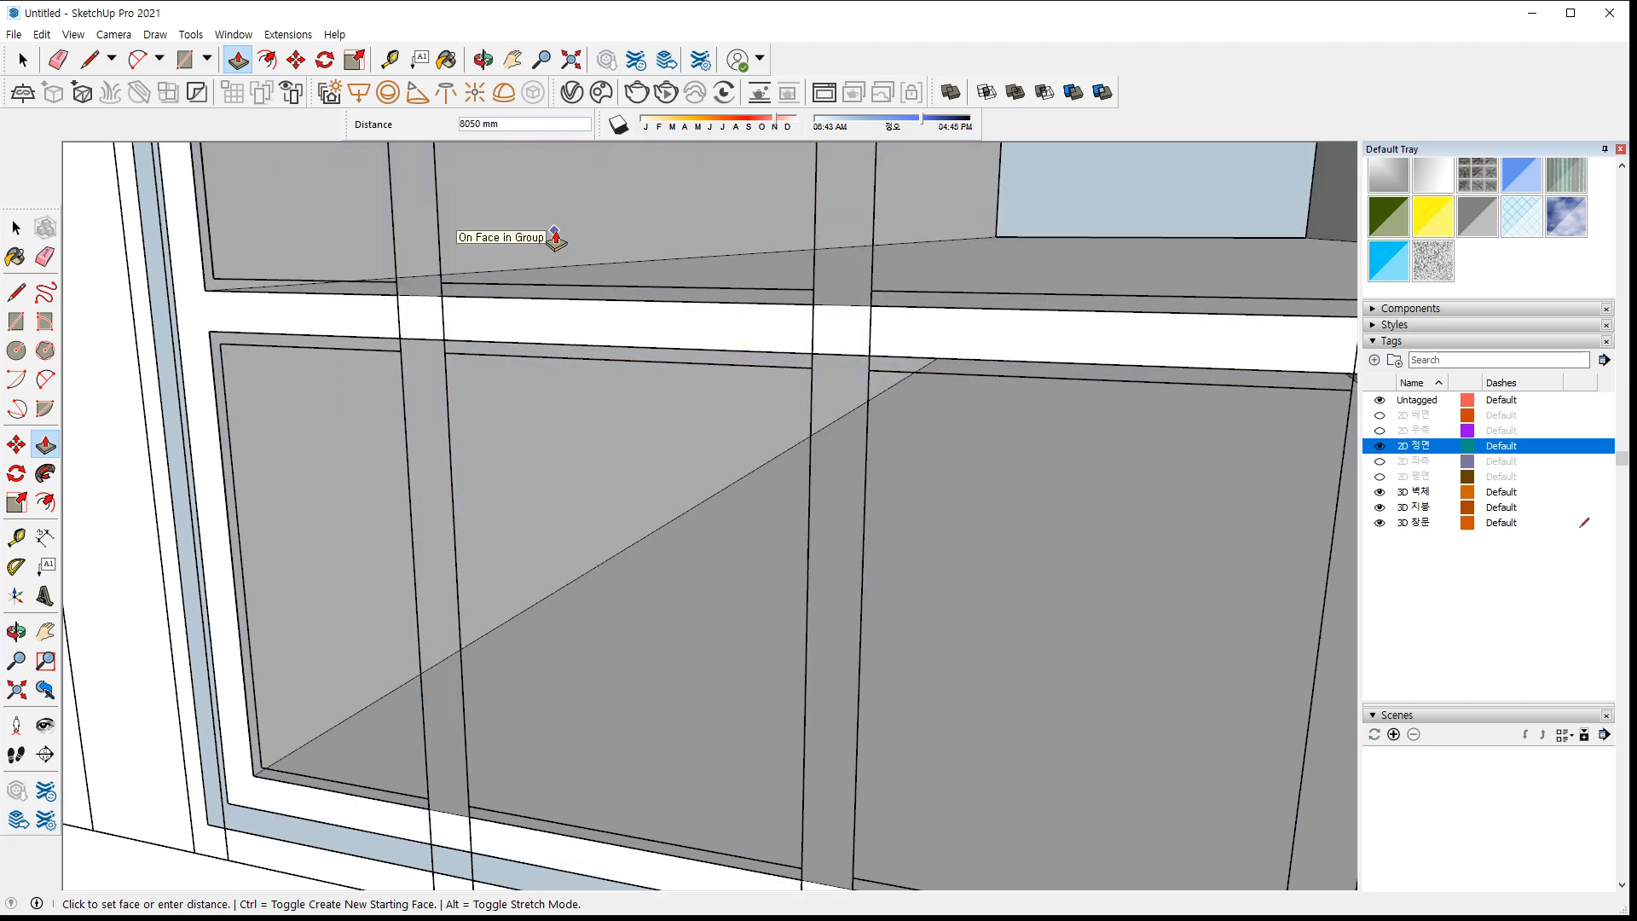
pyautogui.write('30')
pyautogui.press('Return')
pyautogui.press('space')
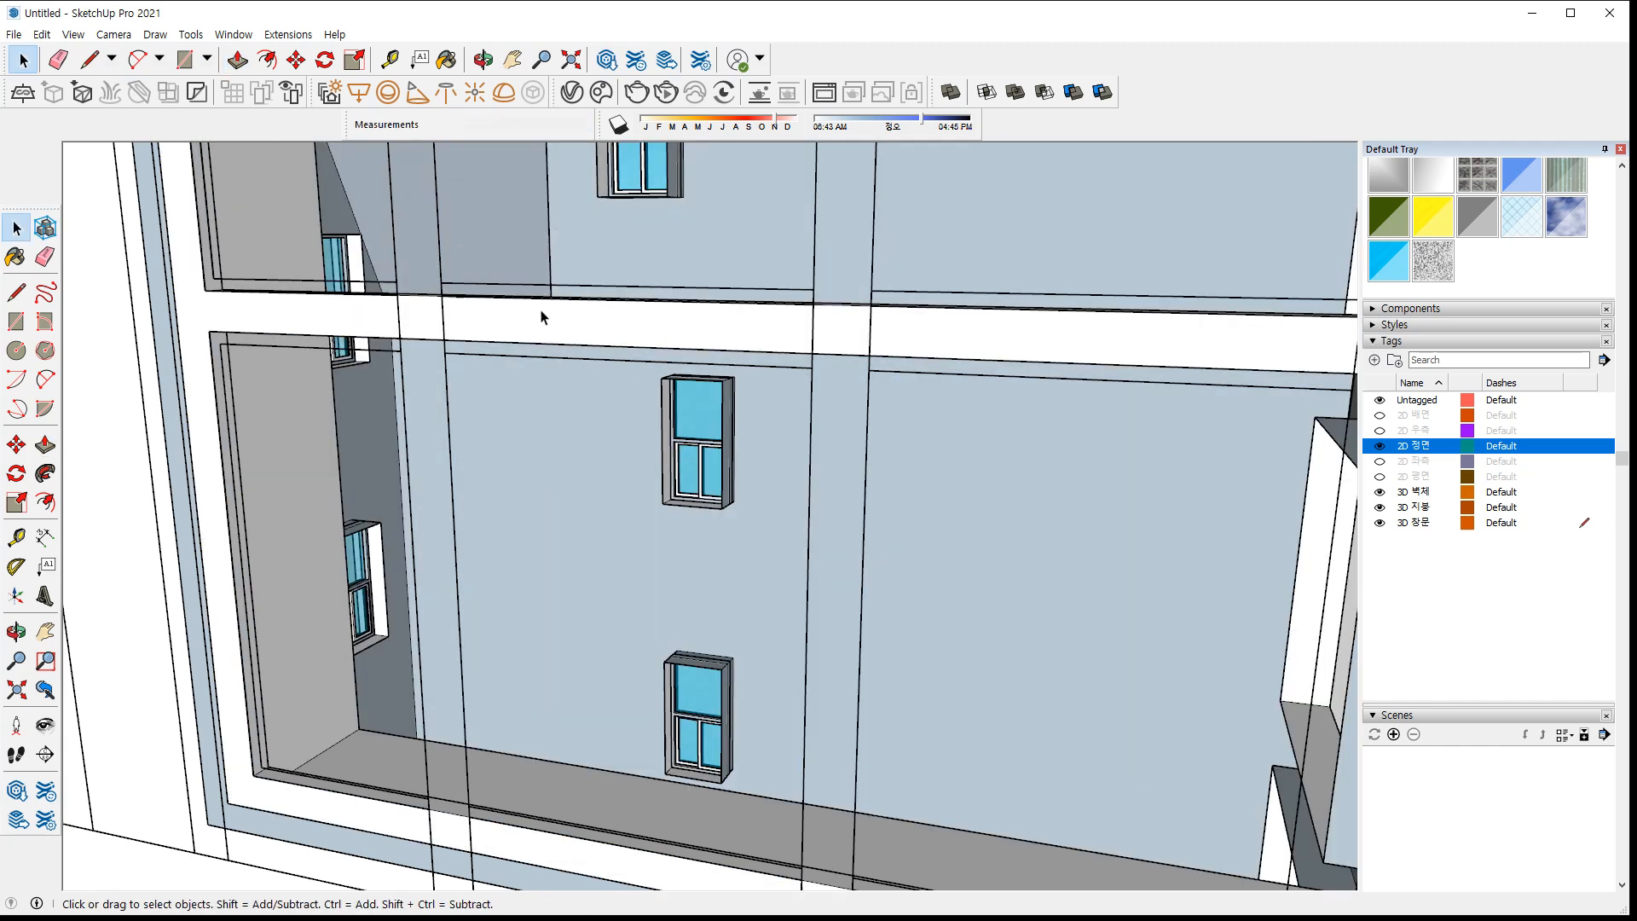
pyautogui.click(540, 316)
pyautogui.rightClick(540, 315)
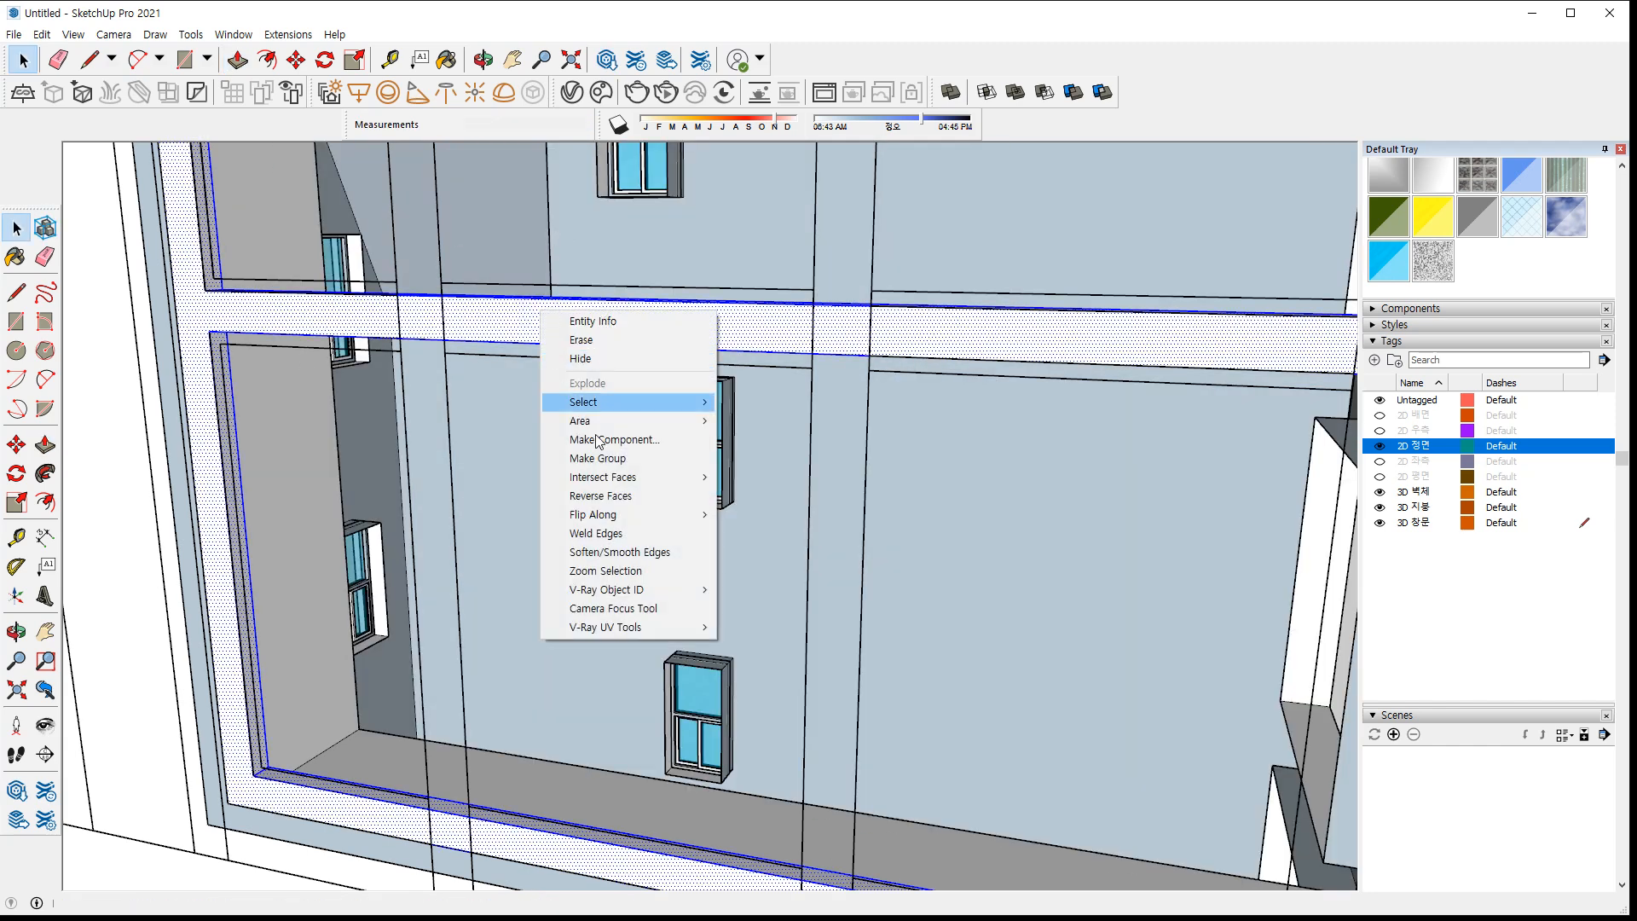
pyautogui.click(640, 461)
# Paste the two pane faces back into the left sash openings and paint them with the translucent blue glass material
pyautogui.hotkey('ctrl', 'v')
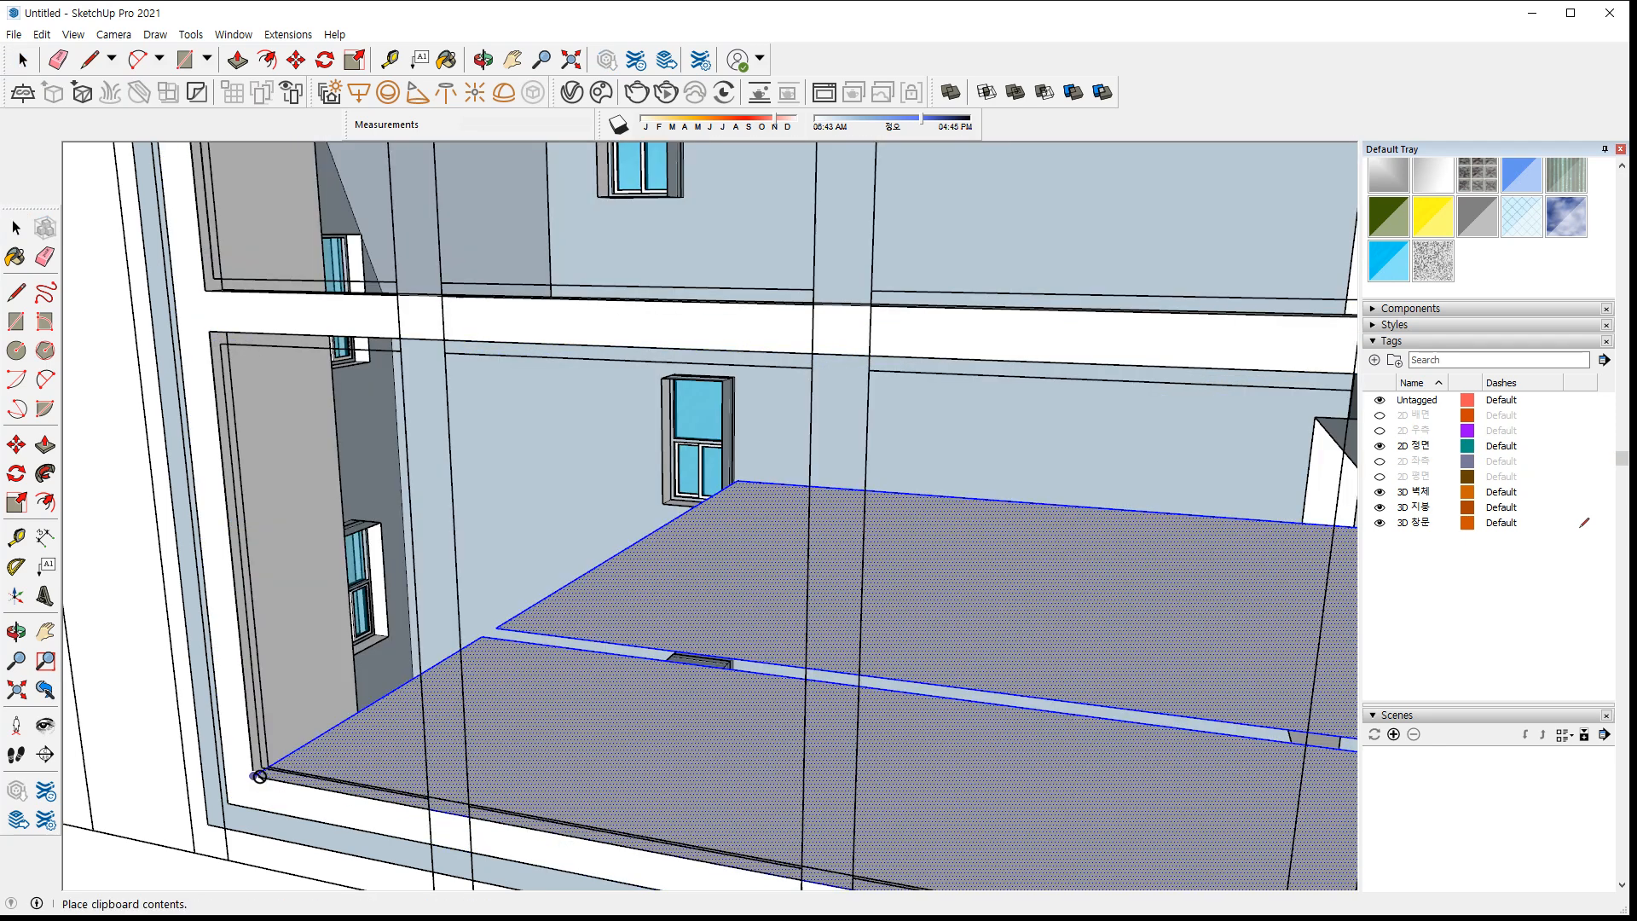
pyautogui.click(249, 774)
pyautogui.press('m')
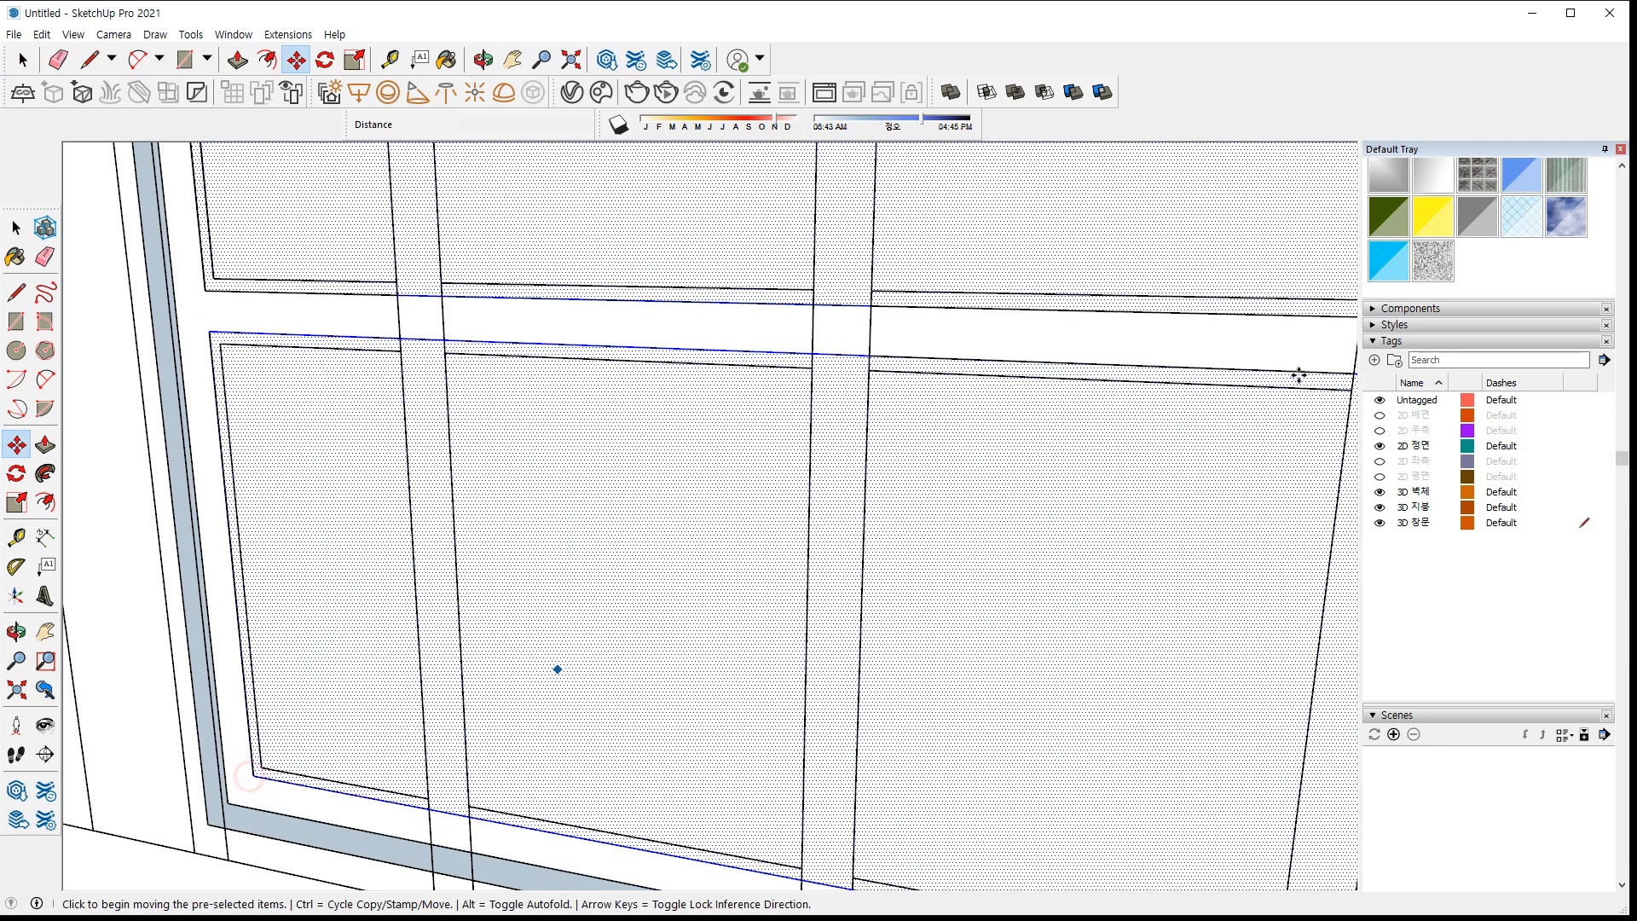
pyautogui.click(1391, 261)
pyautogui.click(1029, 249)
pyautogui.press('space')
# Move the left sash's glass panes 15 mm into the sash depth and group them with the sash frame
pyautogui.scroll(6, 229, 781)
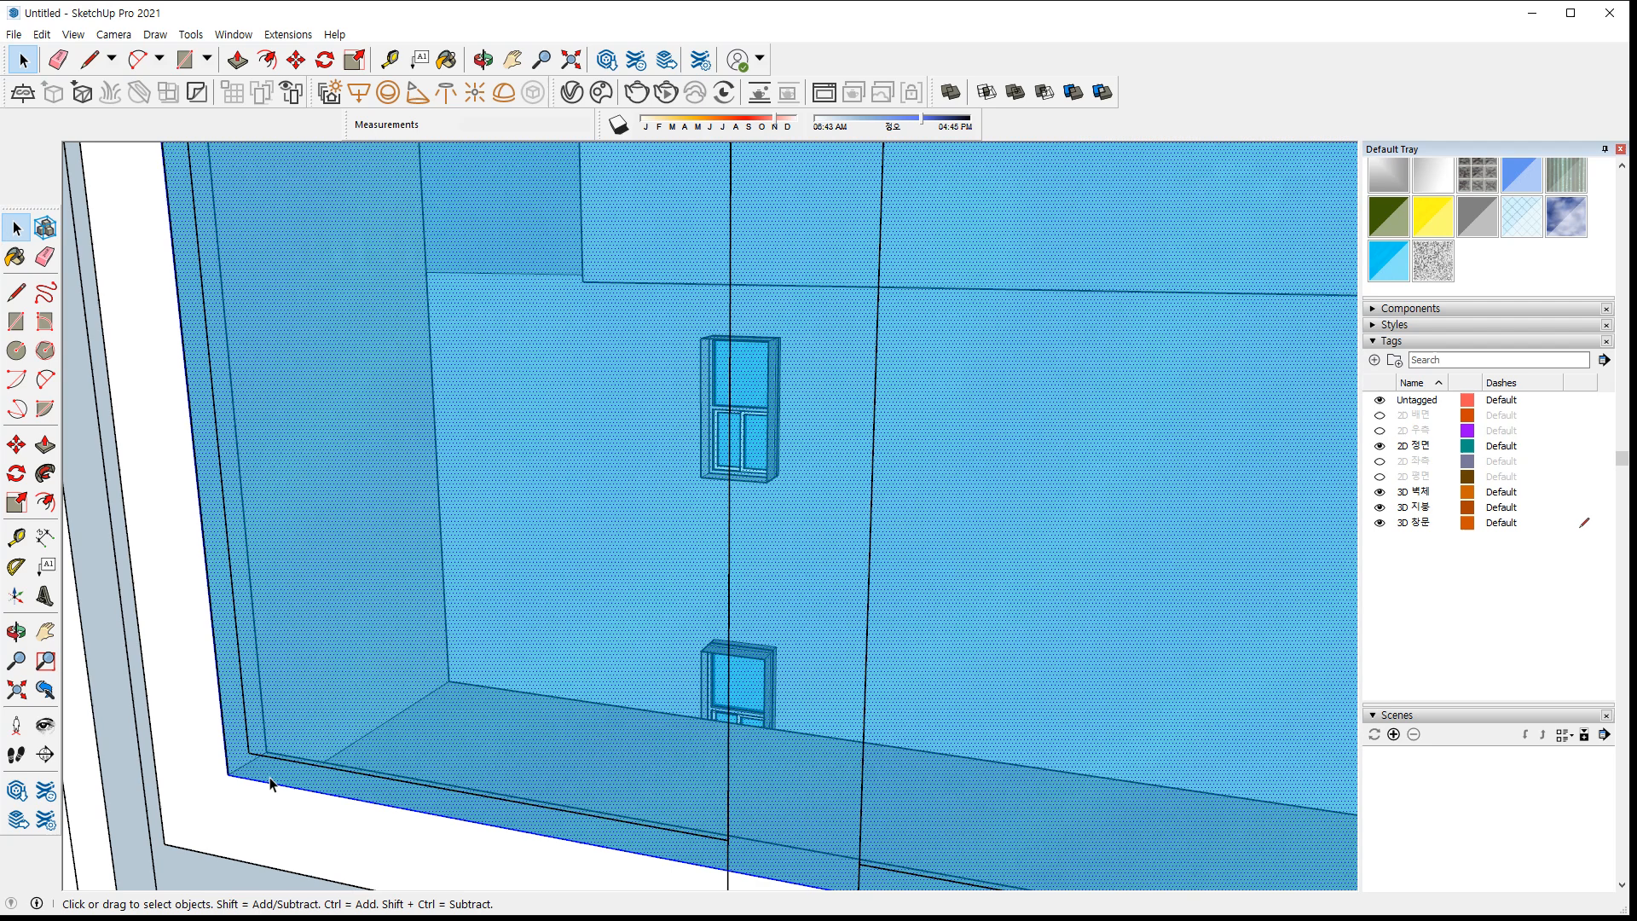
pyautogui.press('m')
pyautogui.click(205, 774)
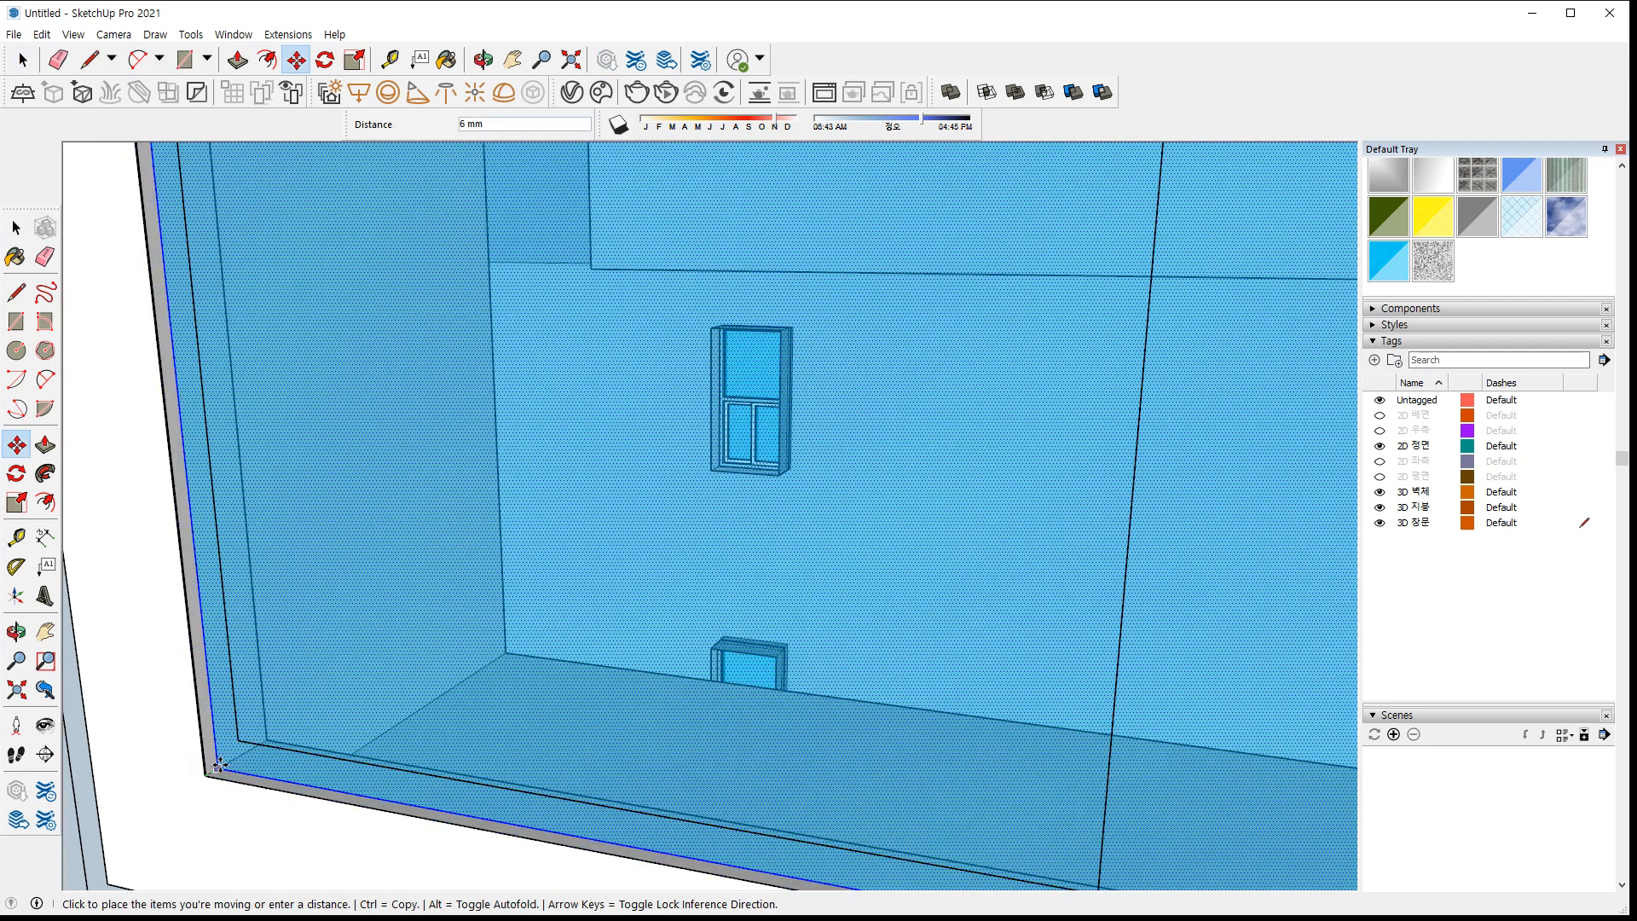
pyautogui.write('15')
pyautogui.press('Return')
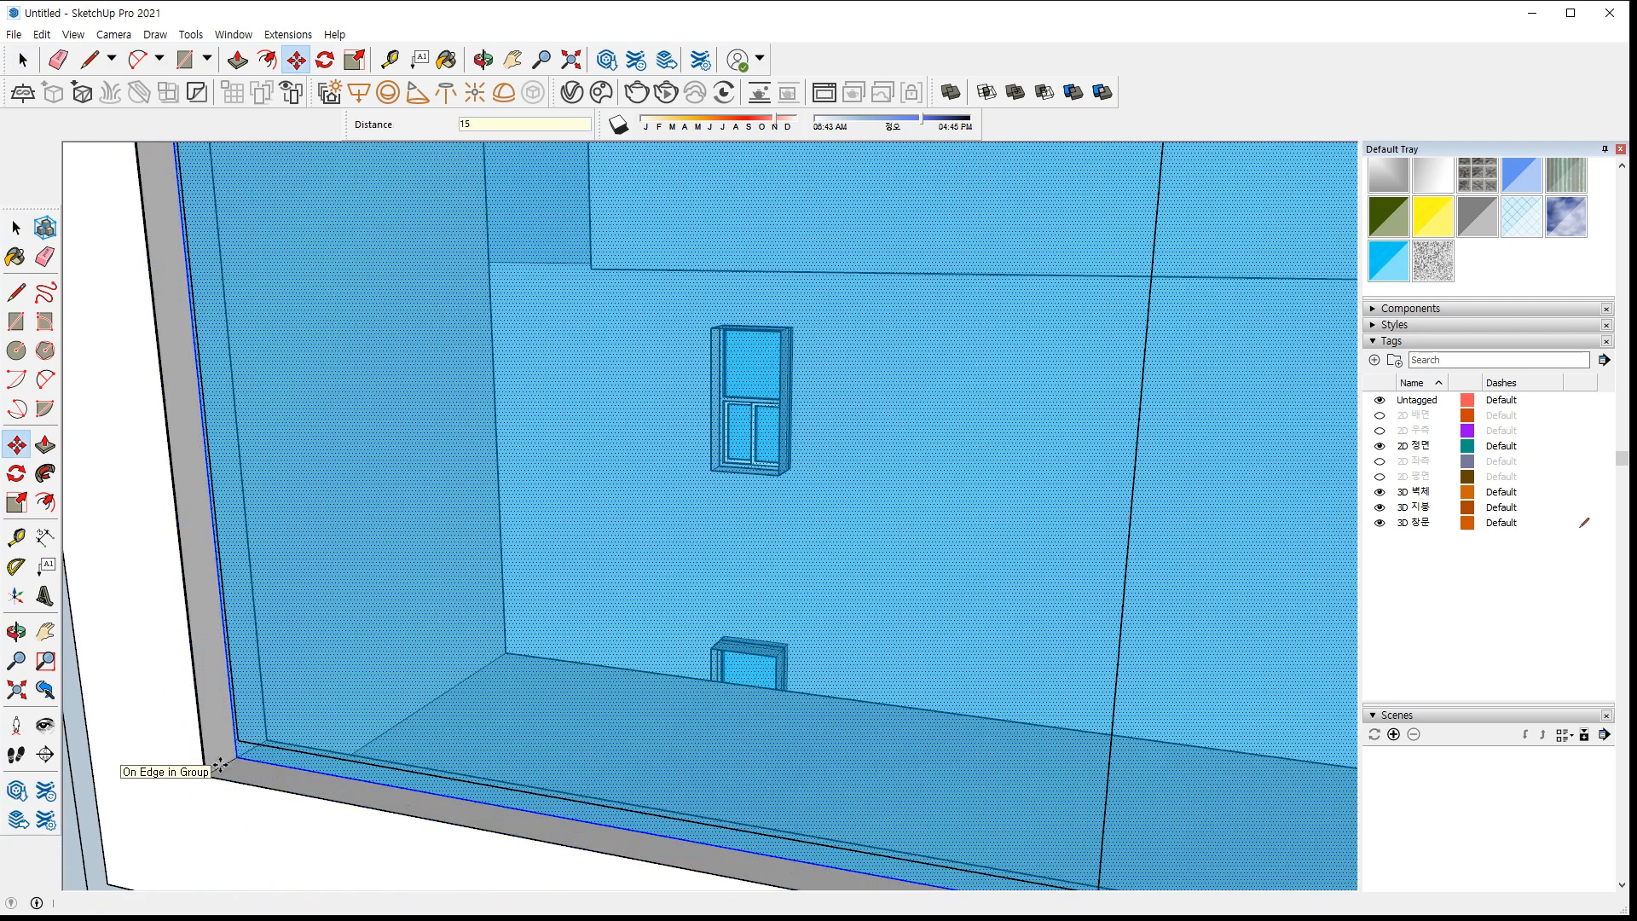
pyautogui.press('space')
pyautogui.rightClick(320, 808)
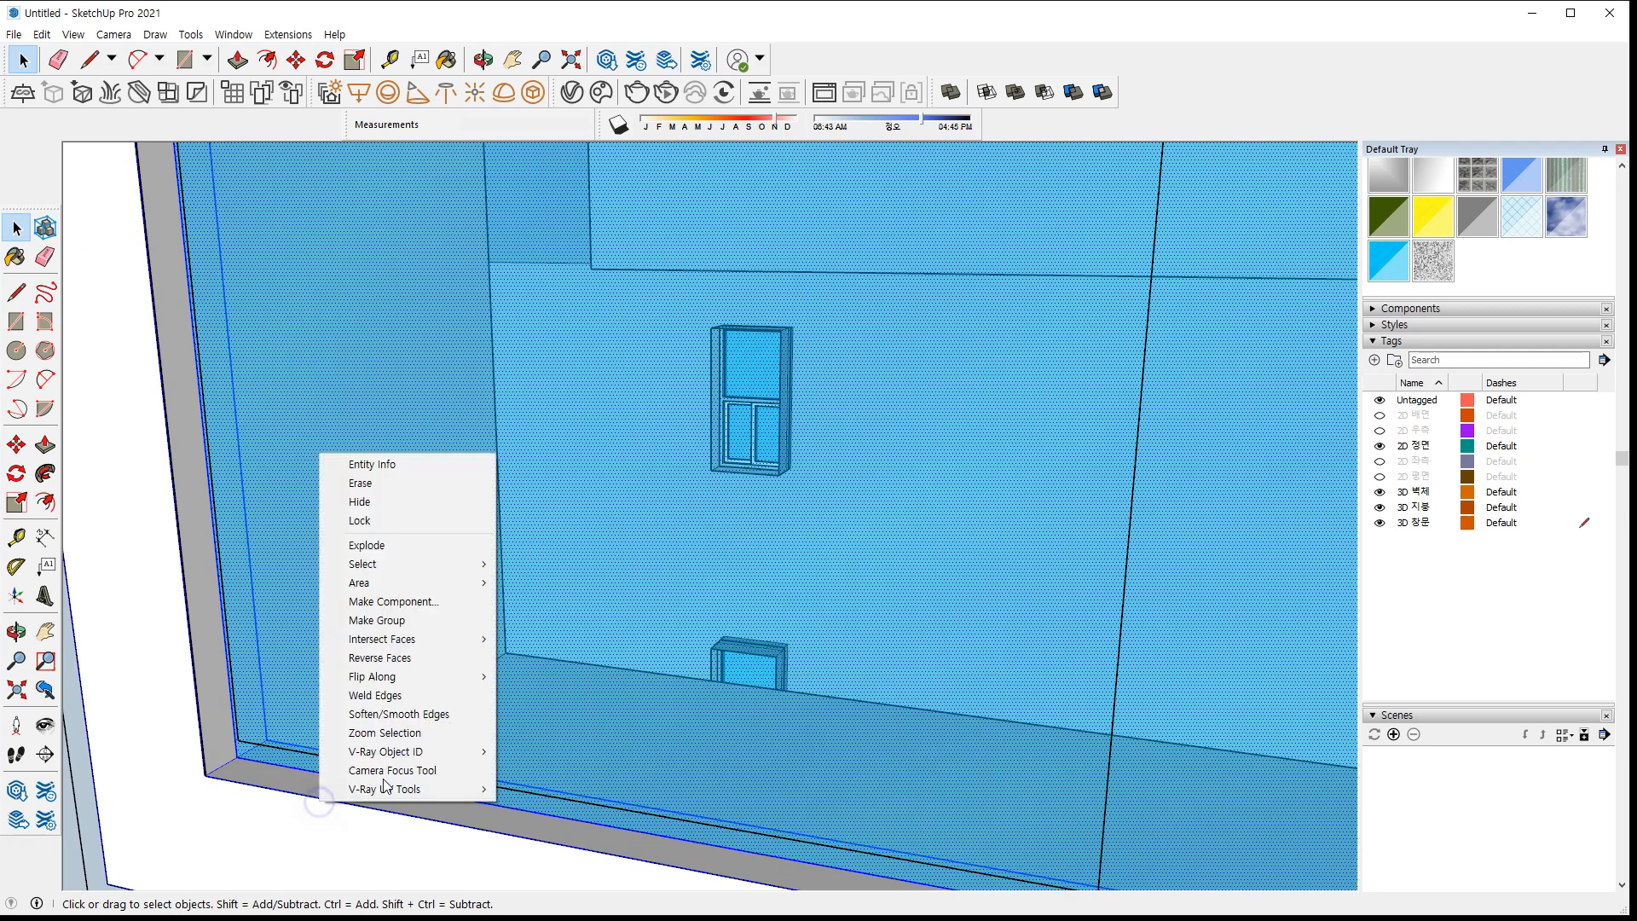
pyautogui.click(442, 619)
# Draw the large window's right sash rectangle from the frame's lower inner corner up to the sash's upper corner behind the left sash
pyautogui.scroll(-2, 345, 720)
pyautogui.scroll(-3, 344, 720)
pyautogui.moveTo(344, 720); pyautogui.dragTo(621, 776, button='middle')
pyautogui.scroll(3, 1073, 747)
pyautogui.press('r')
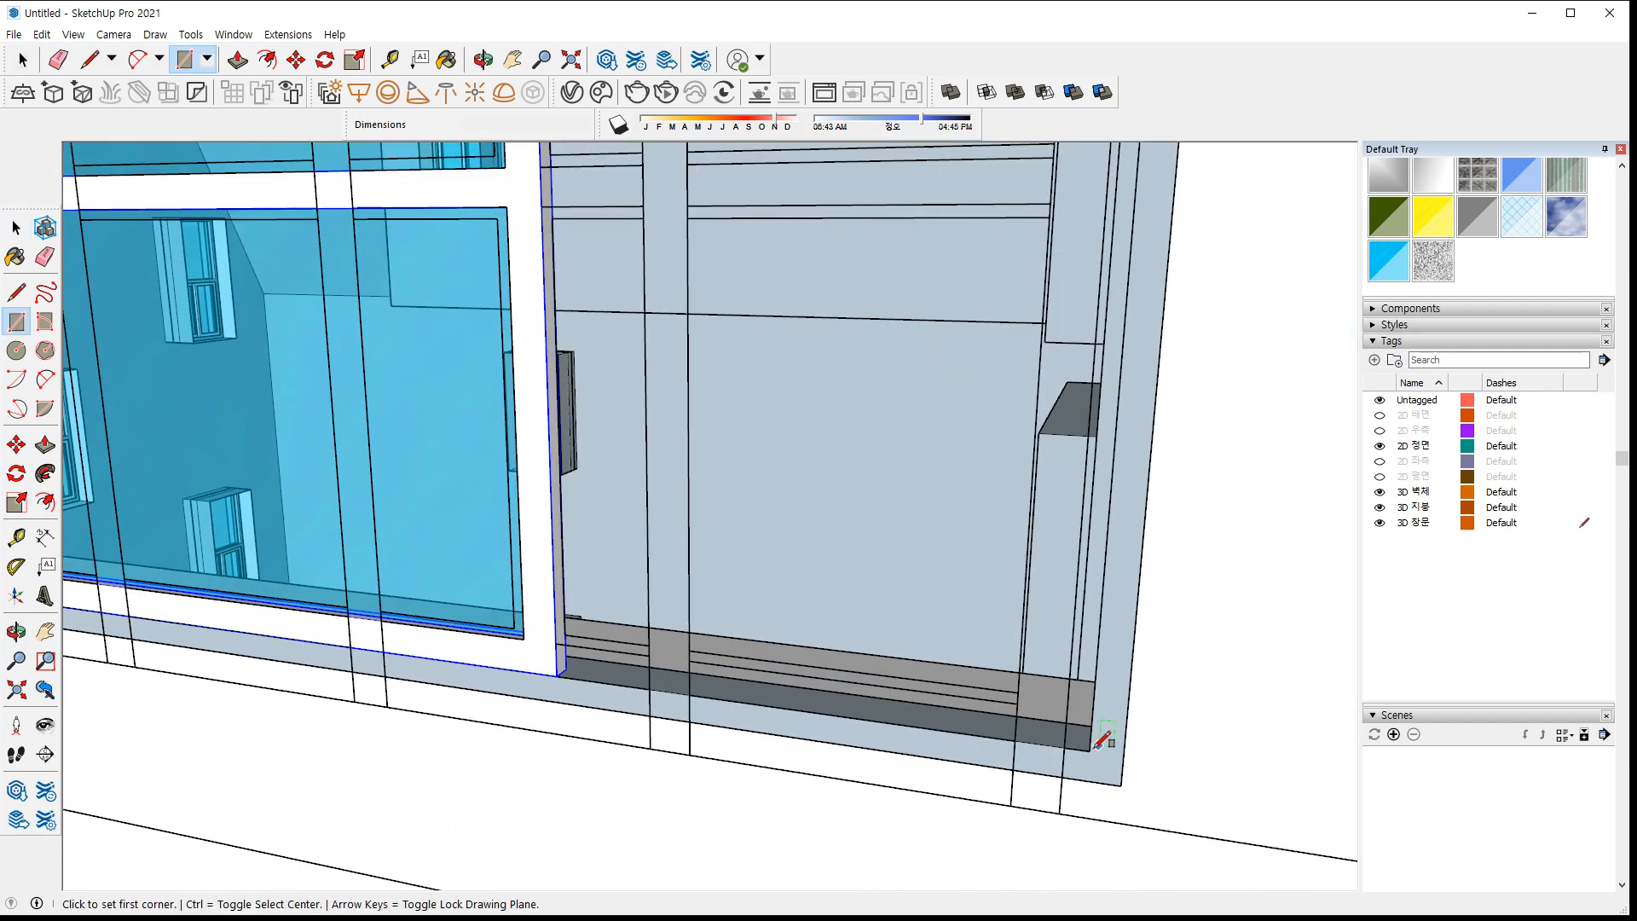
pyautogui.scroll(-5, 1094, 747)
pyautogui.scroll(5, 614, 227)
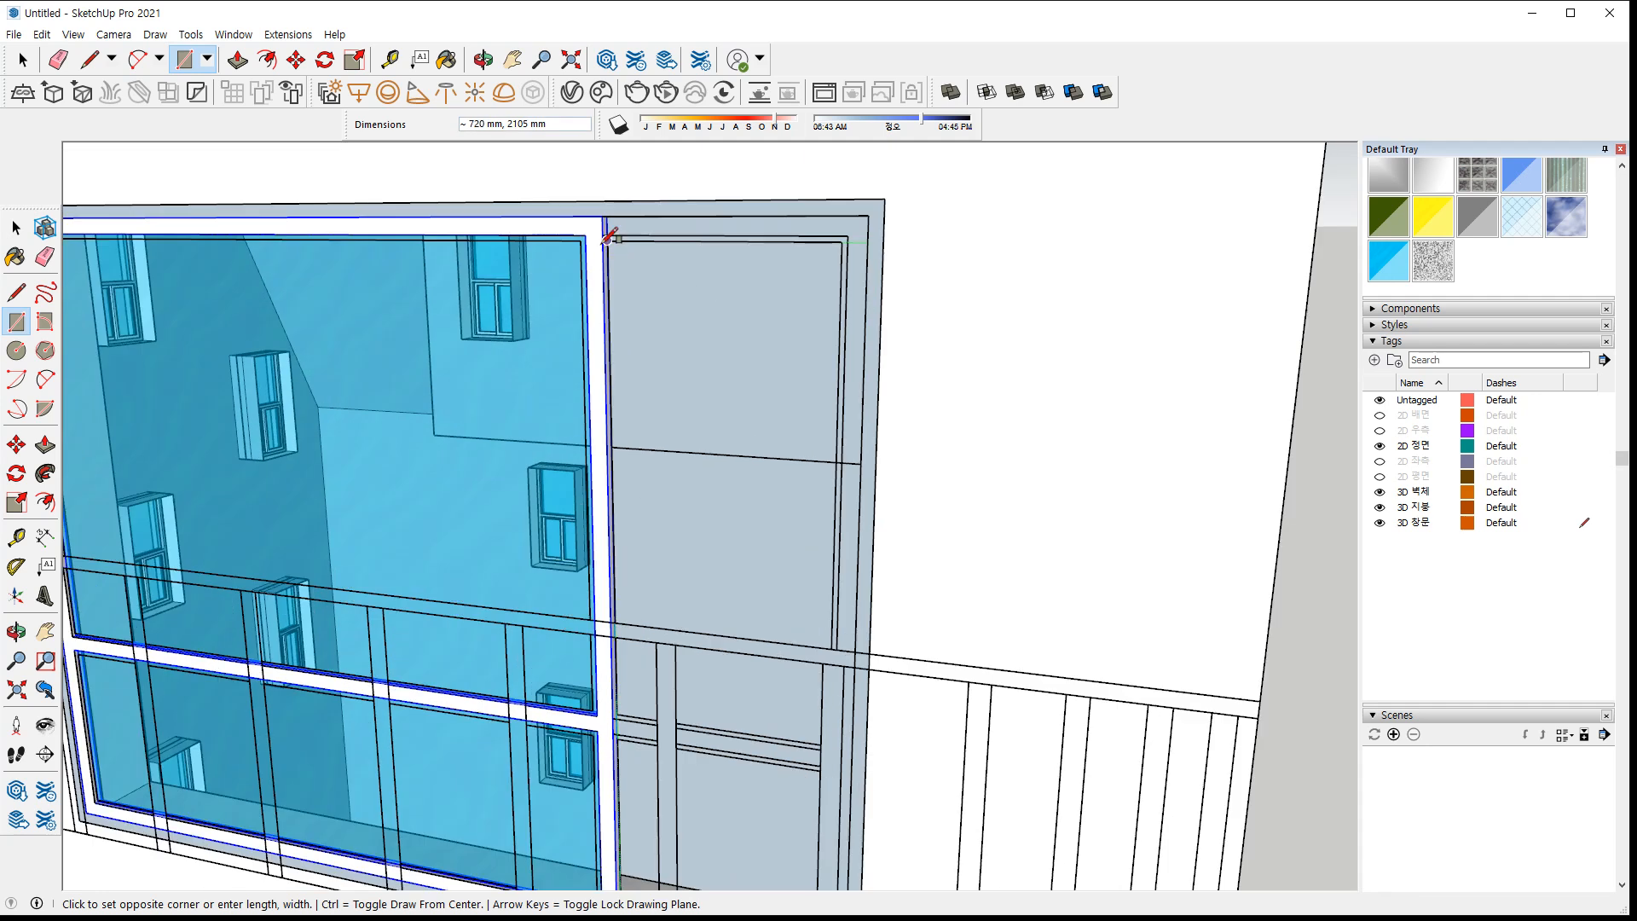
pyautogui.click(583, 229)
# Move the right sash rectangle's top edge up to the outer frame's inner edge
pyautogui.press('space')
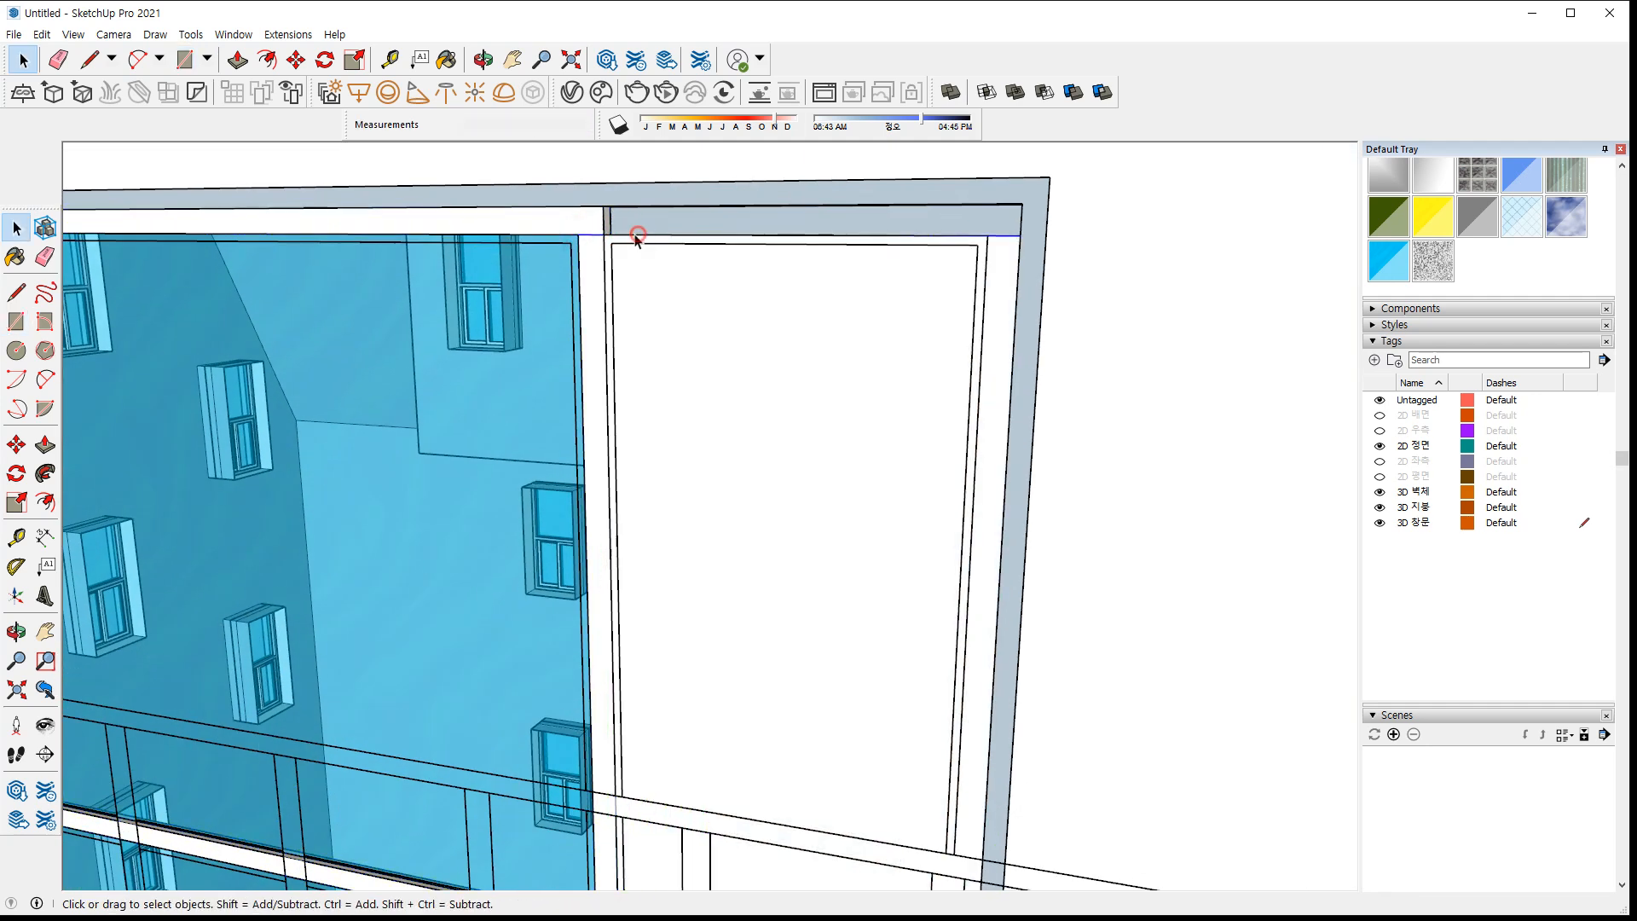
pyautogui.scroll(4, 635, 239)
pyautogui.press('m')
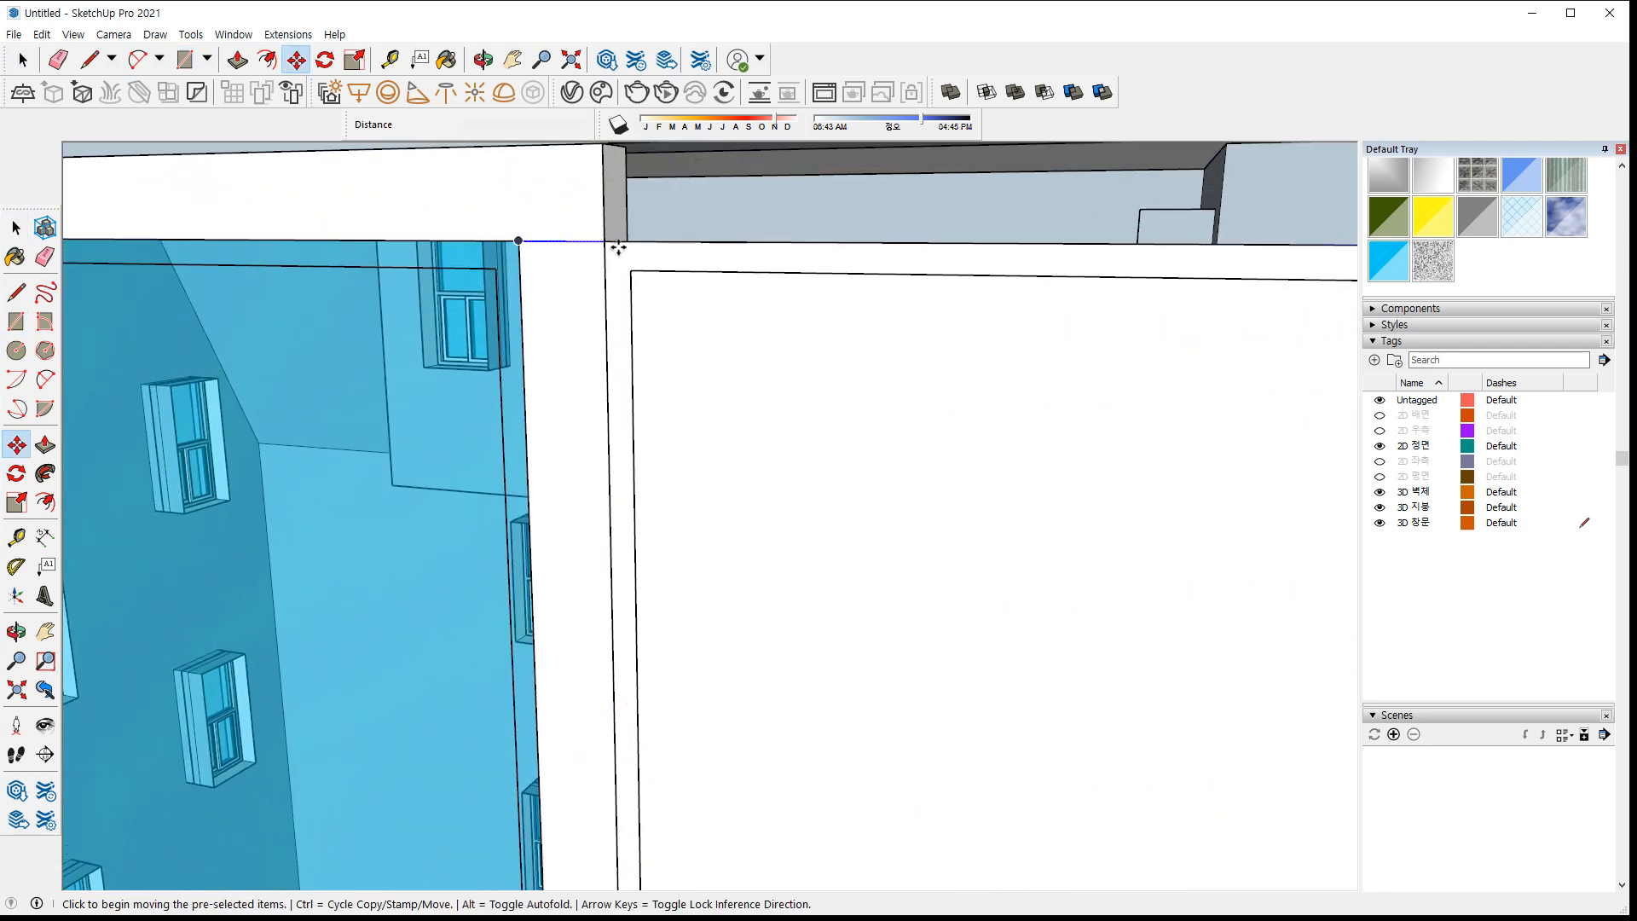
pyautogui.scroll(-2, 603, 244)
pyautogui.scroll(-3, 603, 354)
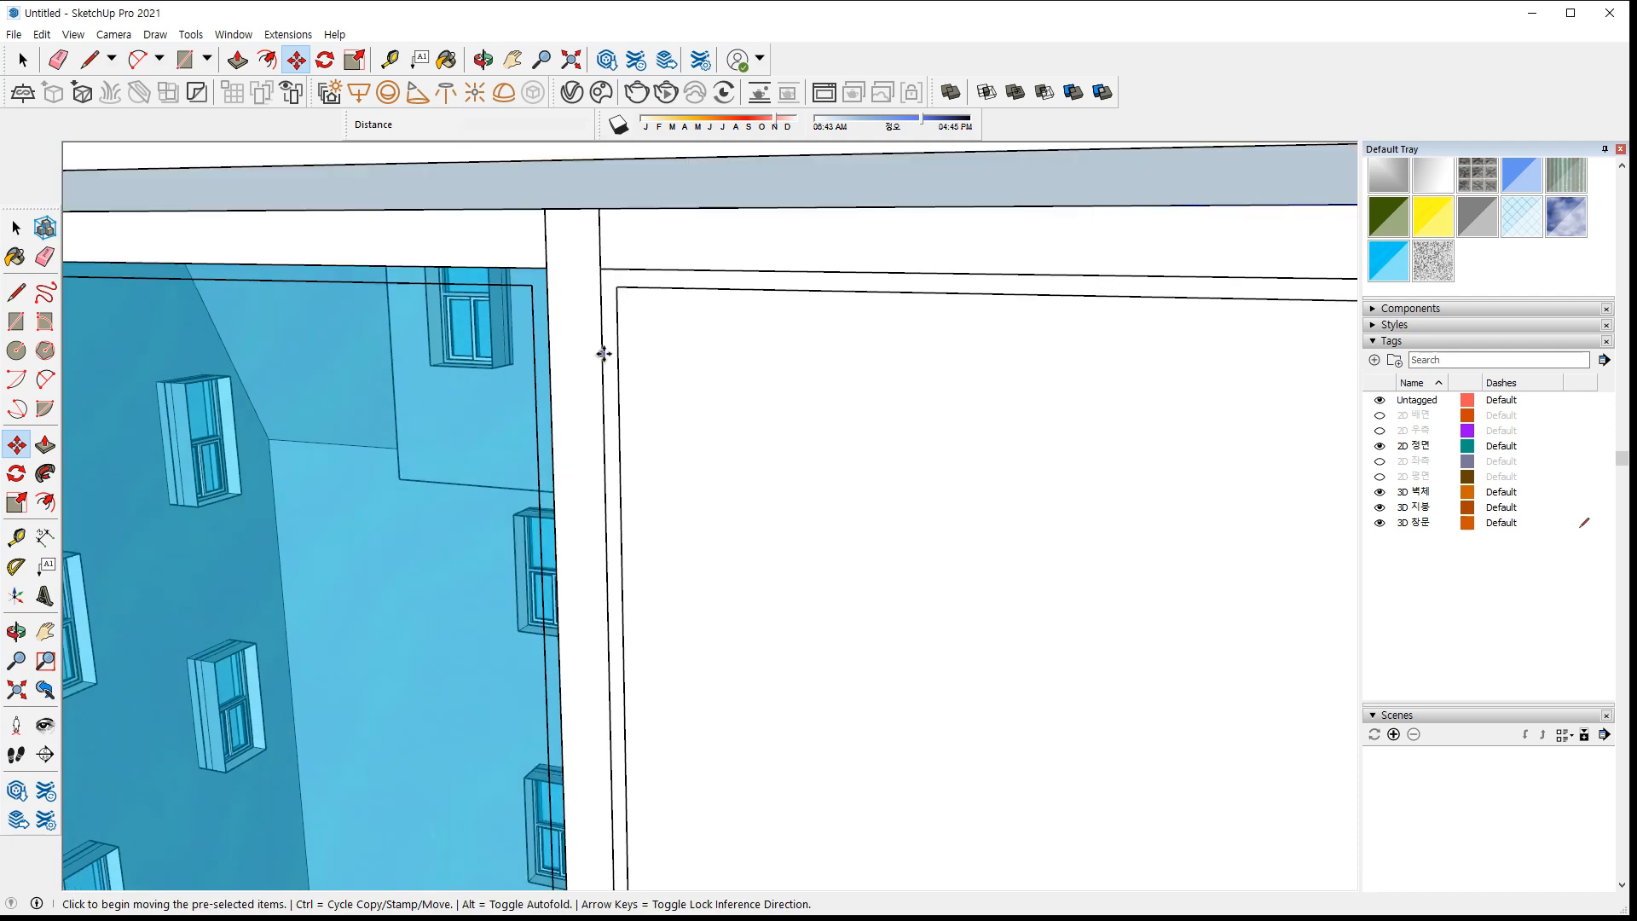
# Draw the right sash's upper pane rectangle, about 1414 by 683 mm, following the elevation lines
pyautogui.moveTo(704, 430); pyautogui.dragTo(906, 578, button='middle')
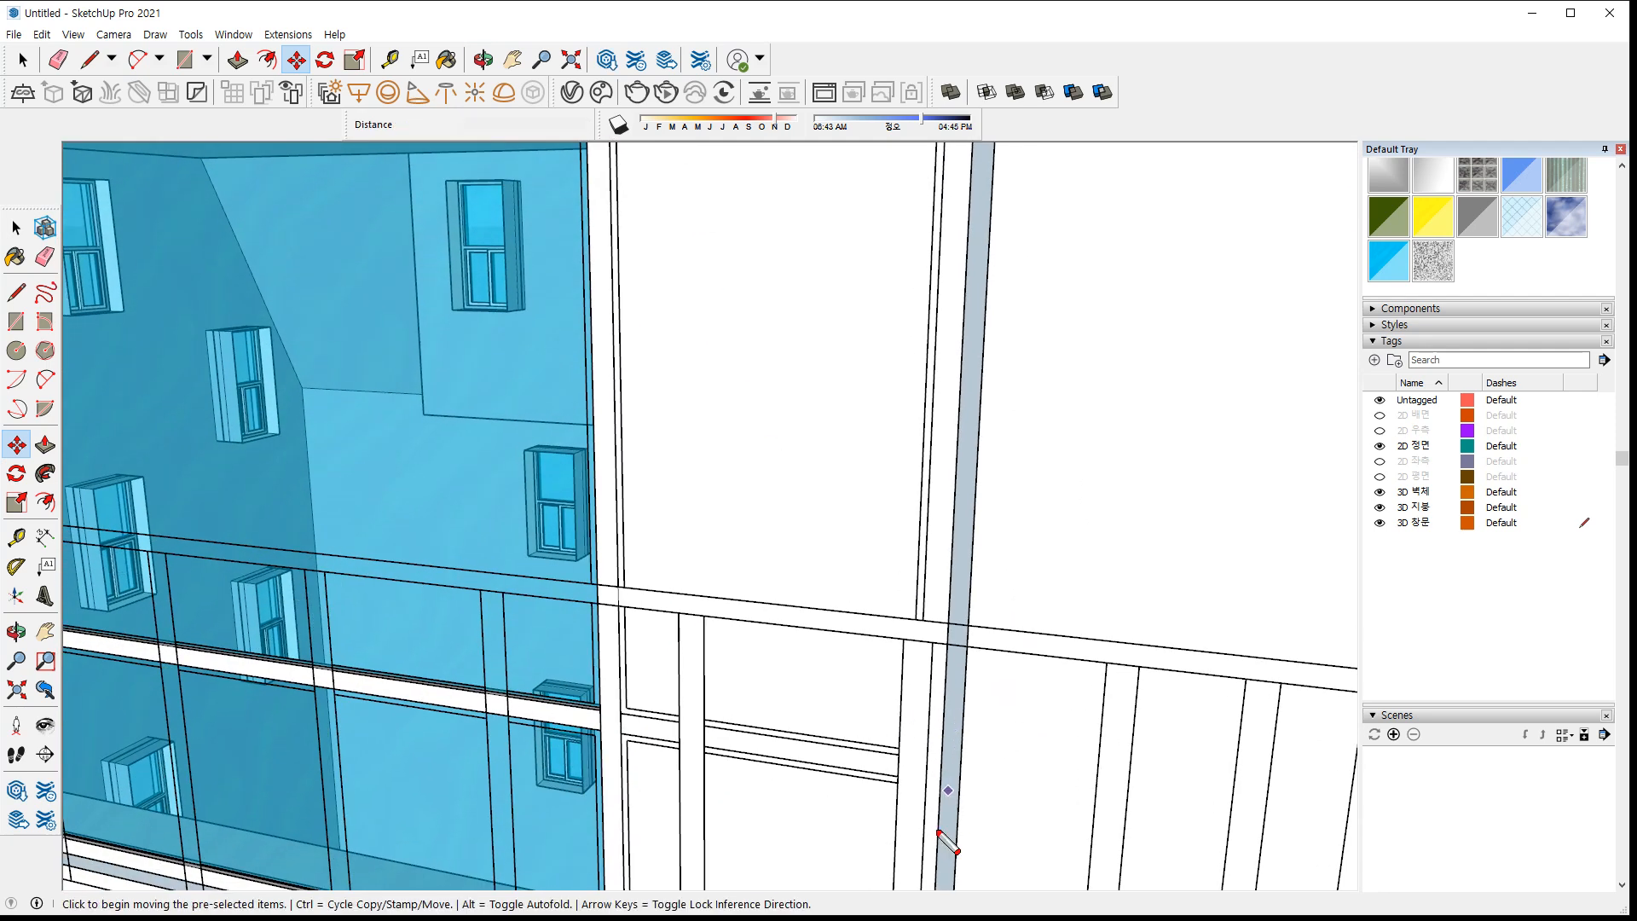
pyautogui.scroll(1, 626, 712)
pyautogui.press('r')
pyautogui.click(628, 705)
pyautogui.scroll(-1, 680, 596)
pyautogui.keyDown('shift'); pyautogui.moveTo(843, 369); pyautogui.dragTo(833, 399, button='middle'); pyautogui.keyUp('shift')
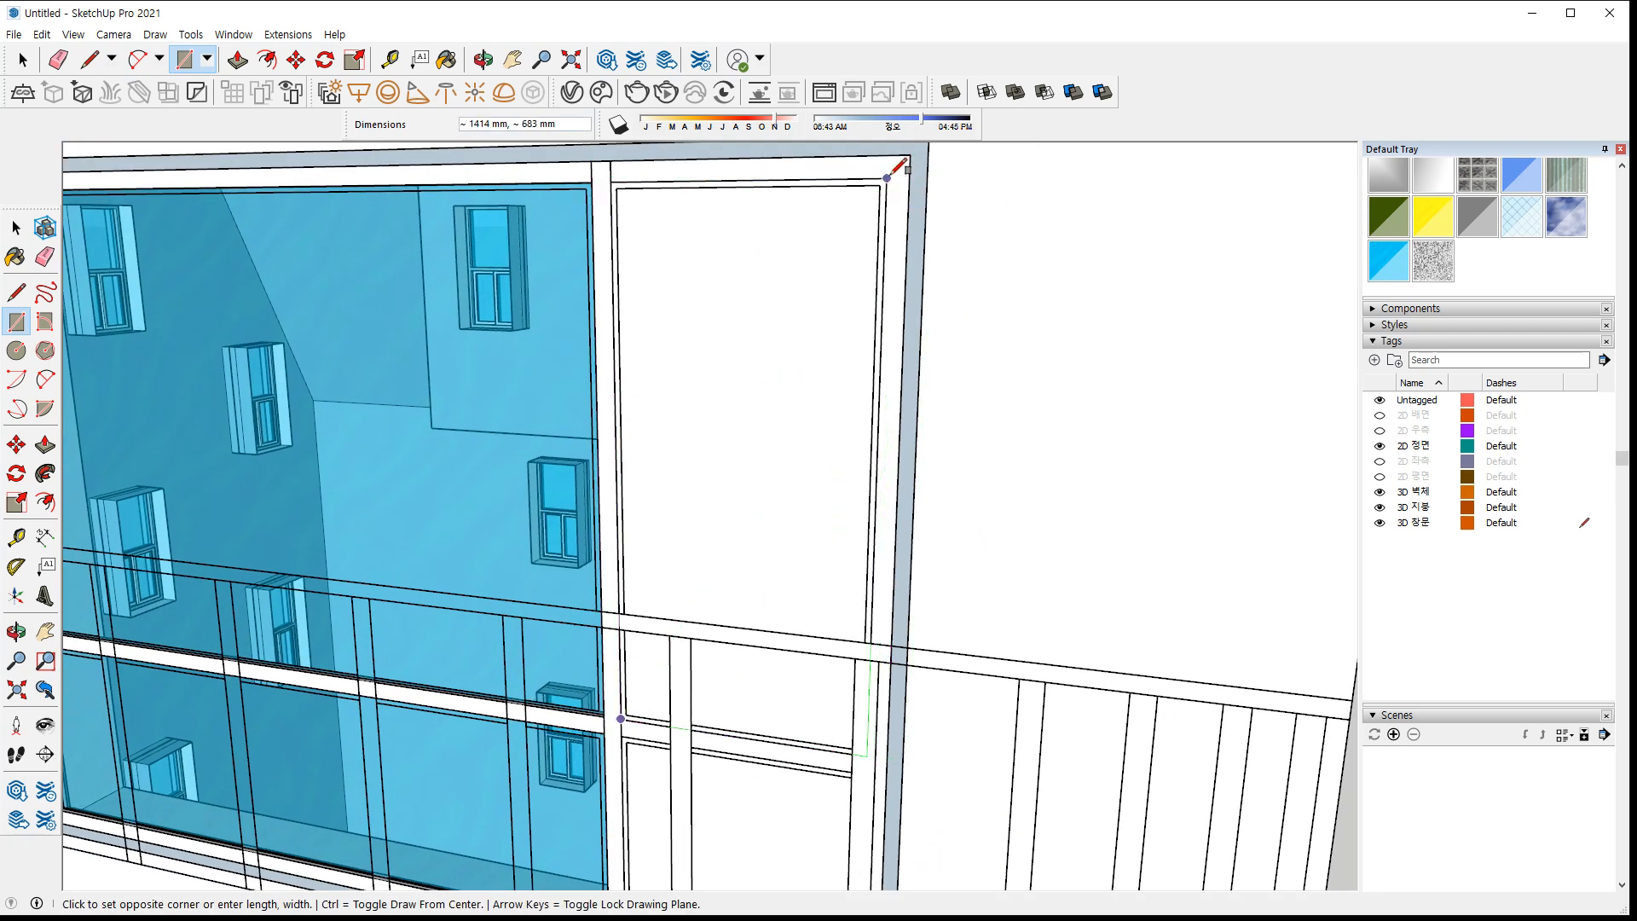
pyautogui.moveTo(785, 711); pyautogui.dragTo(762, 487, button='middle')
# Draw the right sash's middle rail rectangle, about 683 by 50 mm, and the lower pane rectangle beneath it
pyautogui.scroll(3, 758, 526)
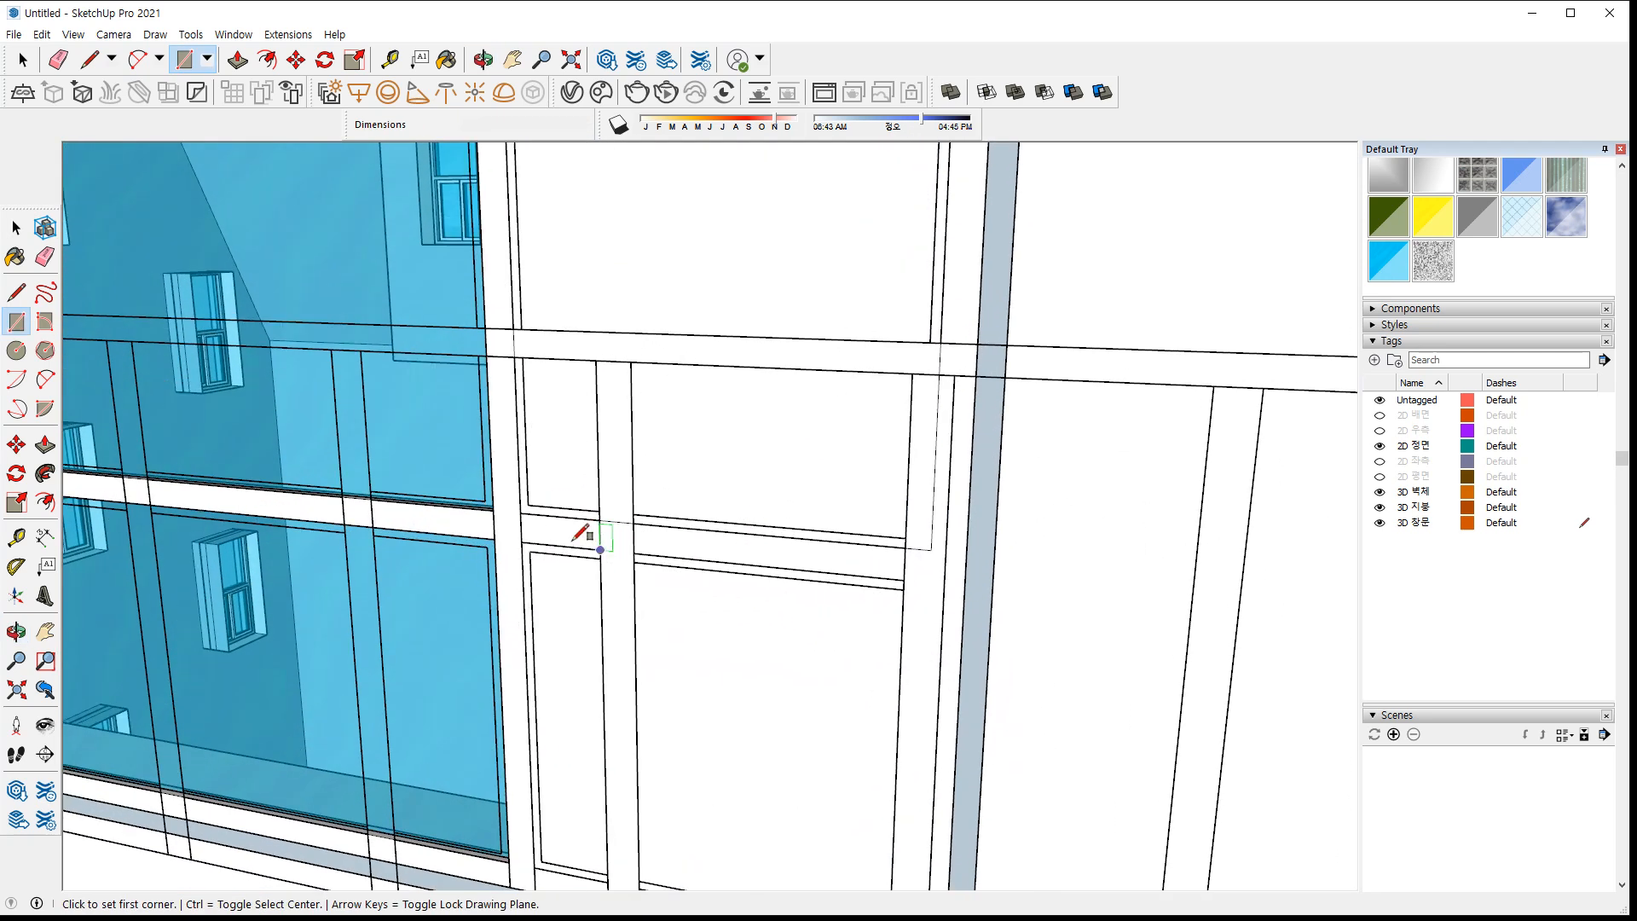
pyautogui.click(521, 542)
pyautogui.click(931, 549)
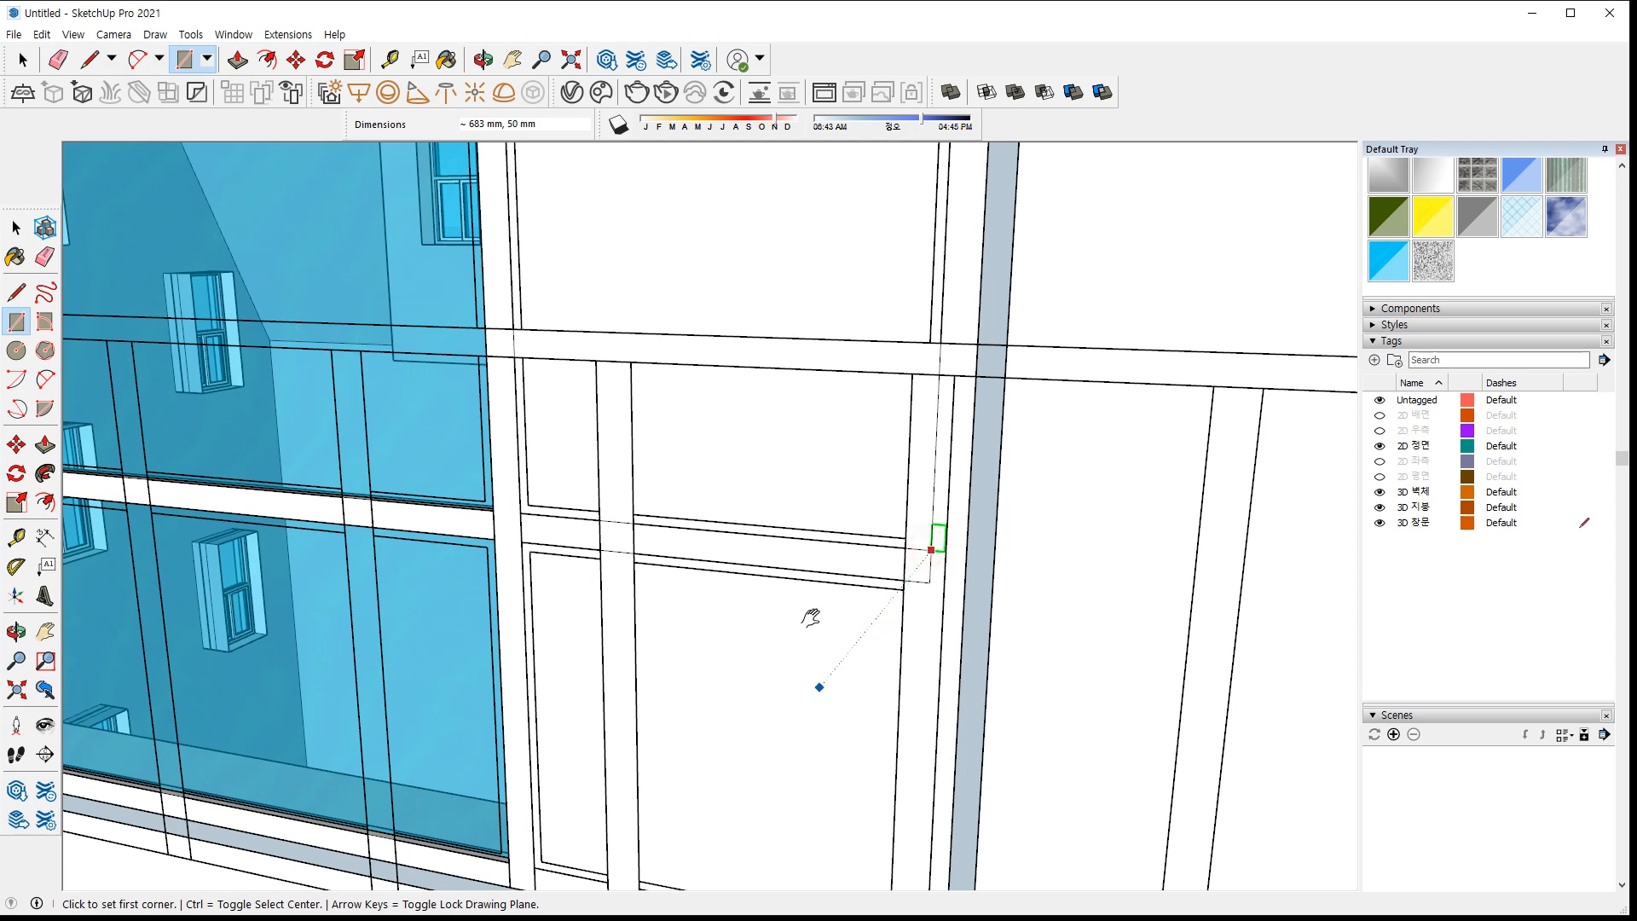
pyautogui.moveTo(811, 621); pyautogui.dragTo(925, 371, button='middle')
pyautogui.click(924, 373)
pyautogui.scroll(2, 529, 689)
pyautogui.click(522, 692)
# Cut the upper and lower pane faces out of the large window's right sash
pyautogui.press('space')
pyautogui.click(735, 536)
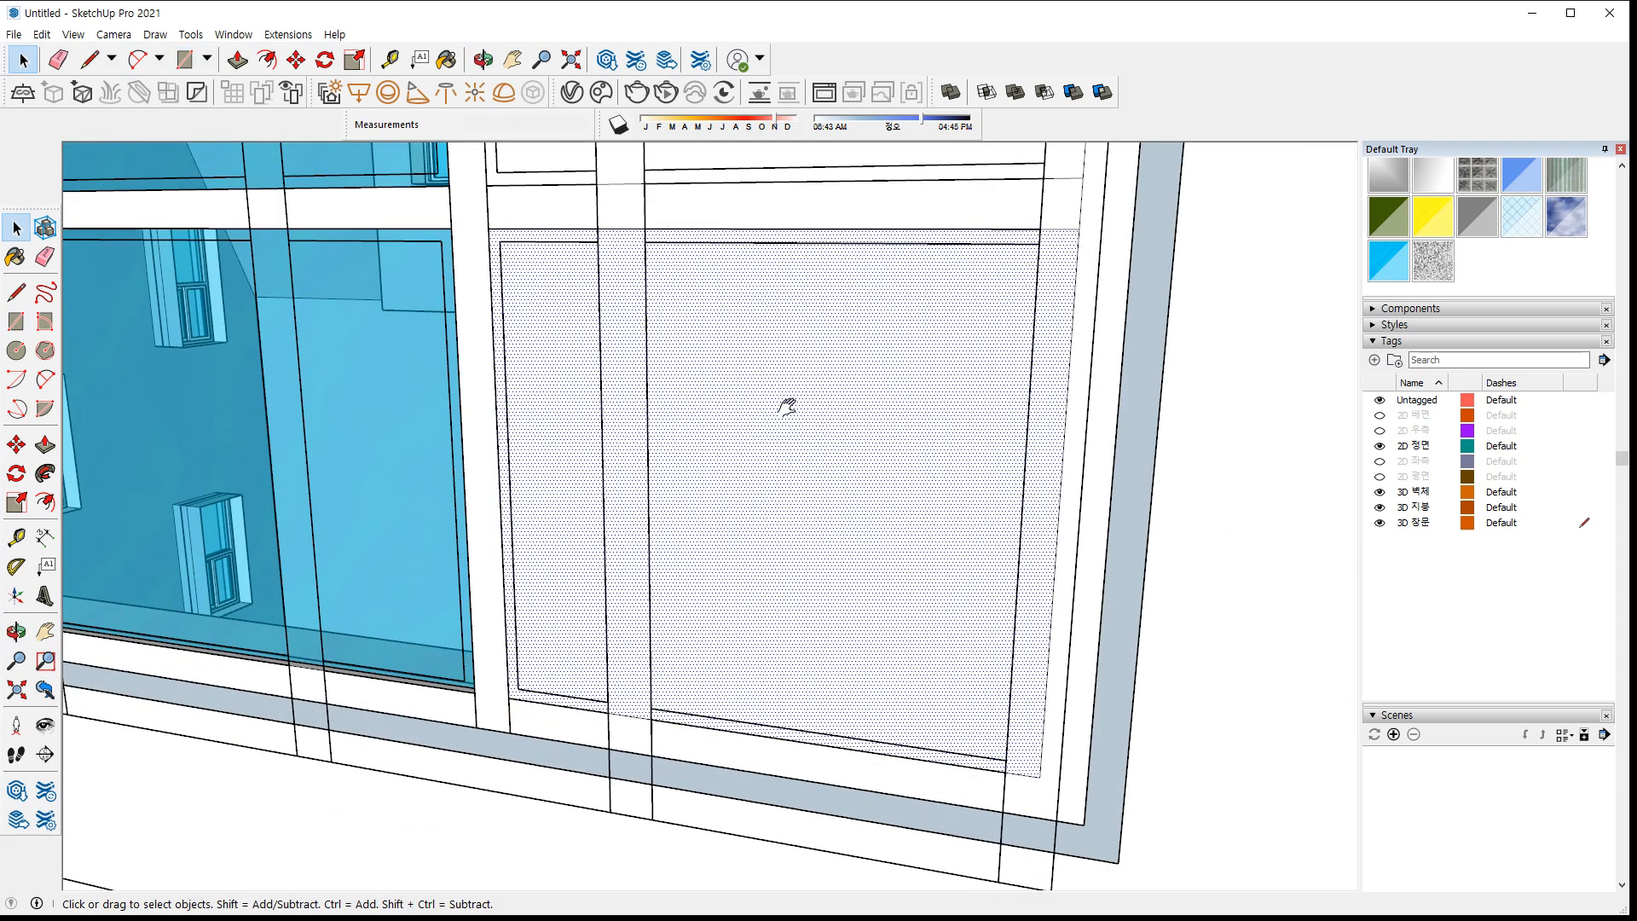
pyautogui.moveTo(793, 416); pyautogui.dragTo(804, 314, button='middle')
pyautogui.press('Delete')
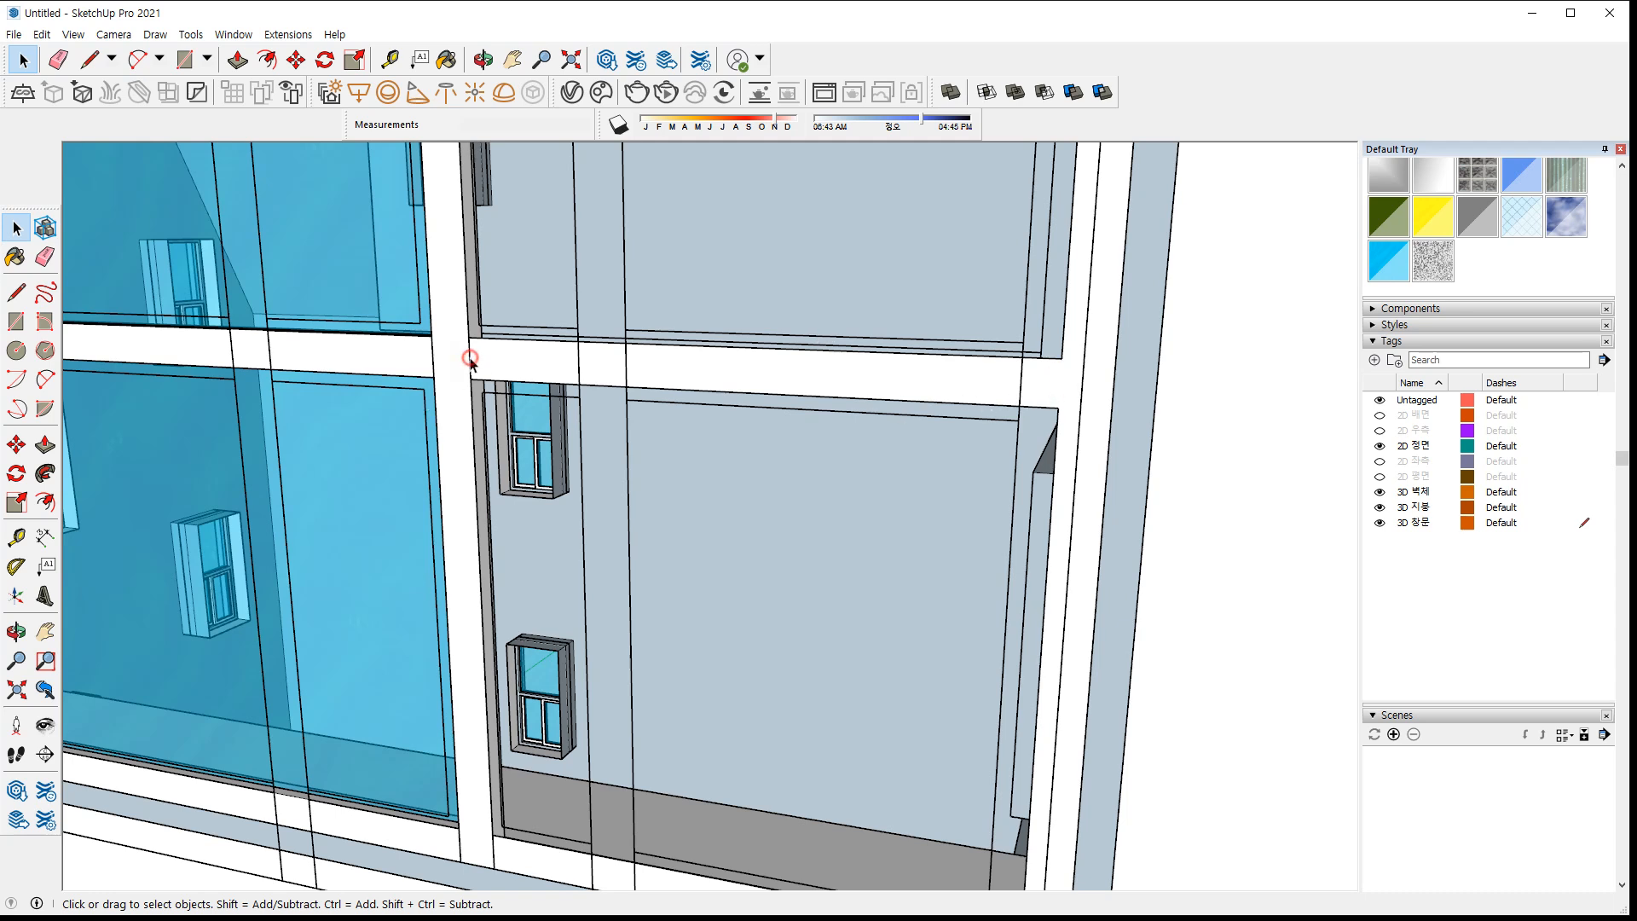
# Extrude the right sash frame to the left sash's thickness and make it a group
pyautogui.press('p')
pyautogui.click(509, 824)
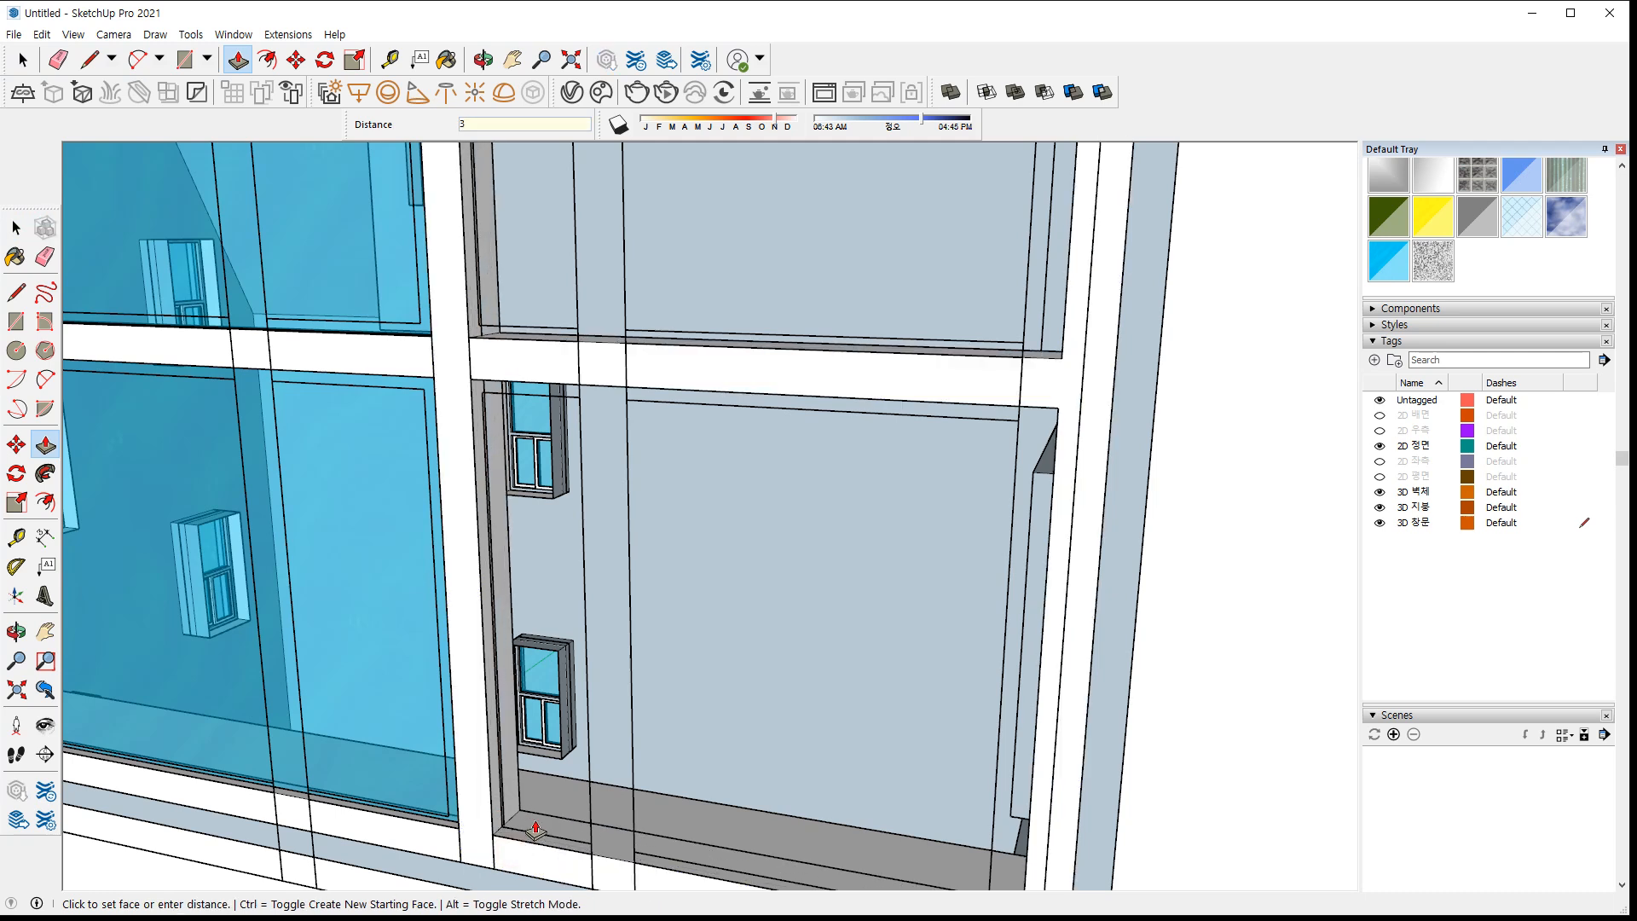
pyautogui.press('Return')
pyautogui.press('space')
pyautogui.doubleClick(661, 378)
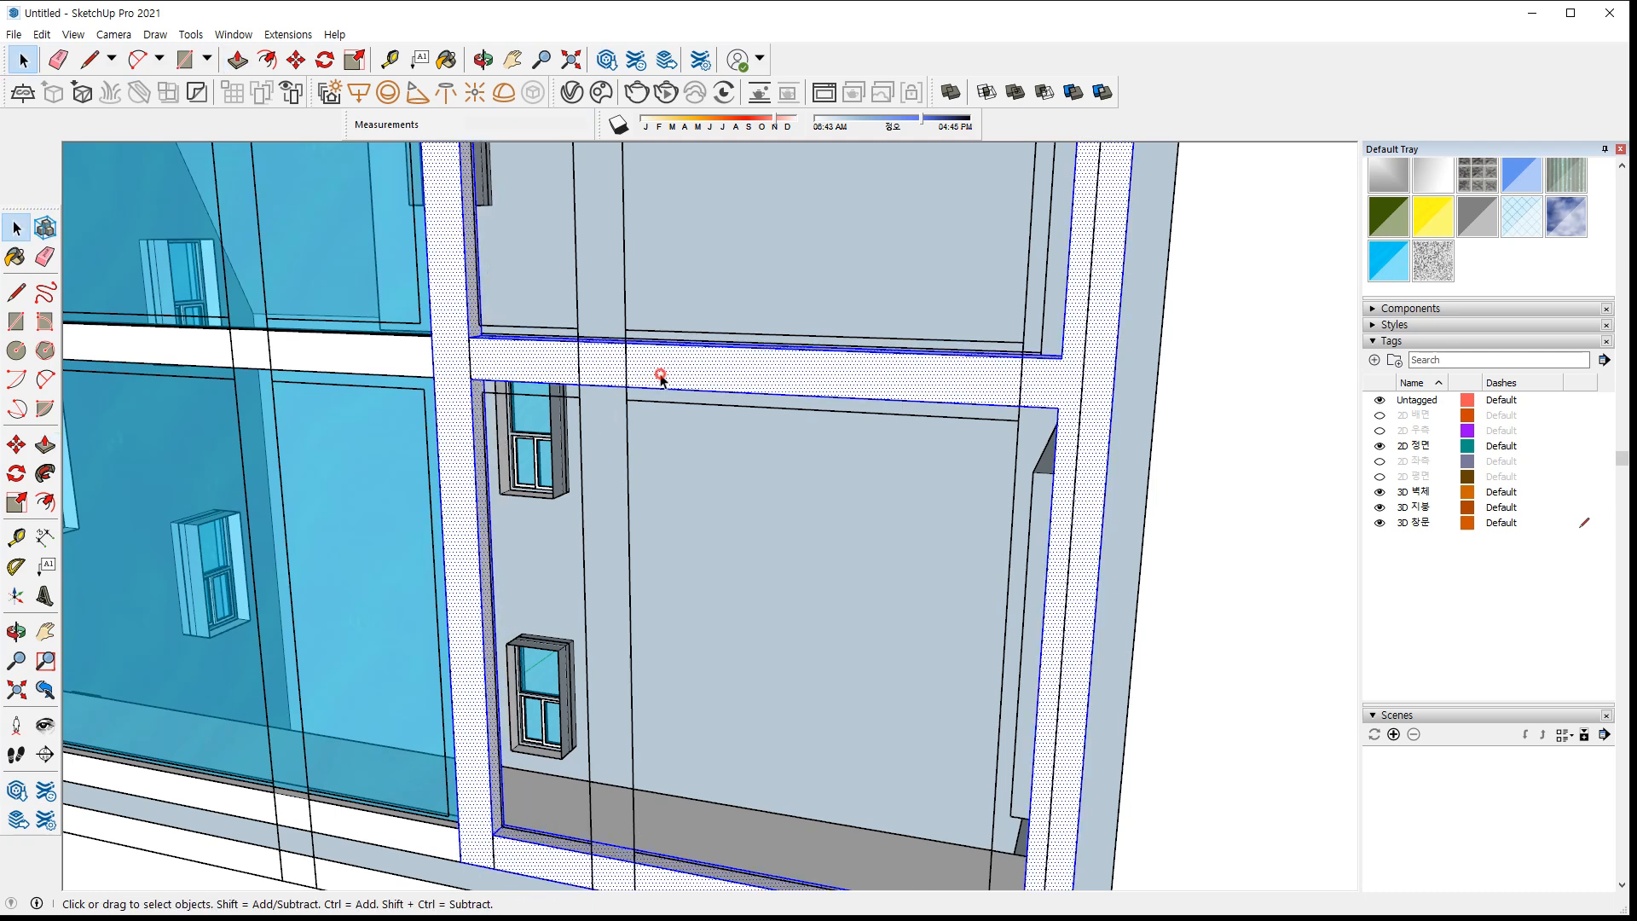
pyautogui.rightClick(664, 374)
pyautogui.click(704, 399)
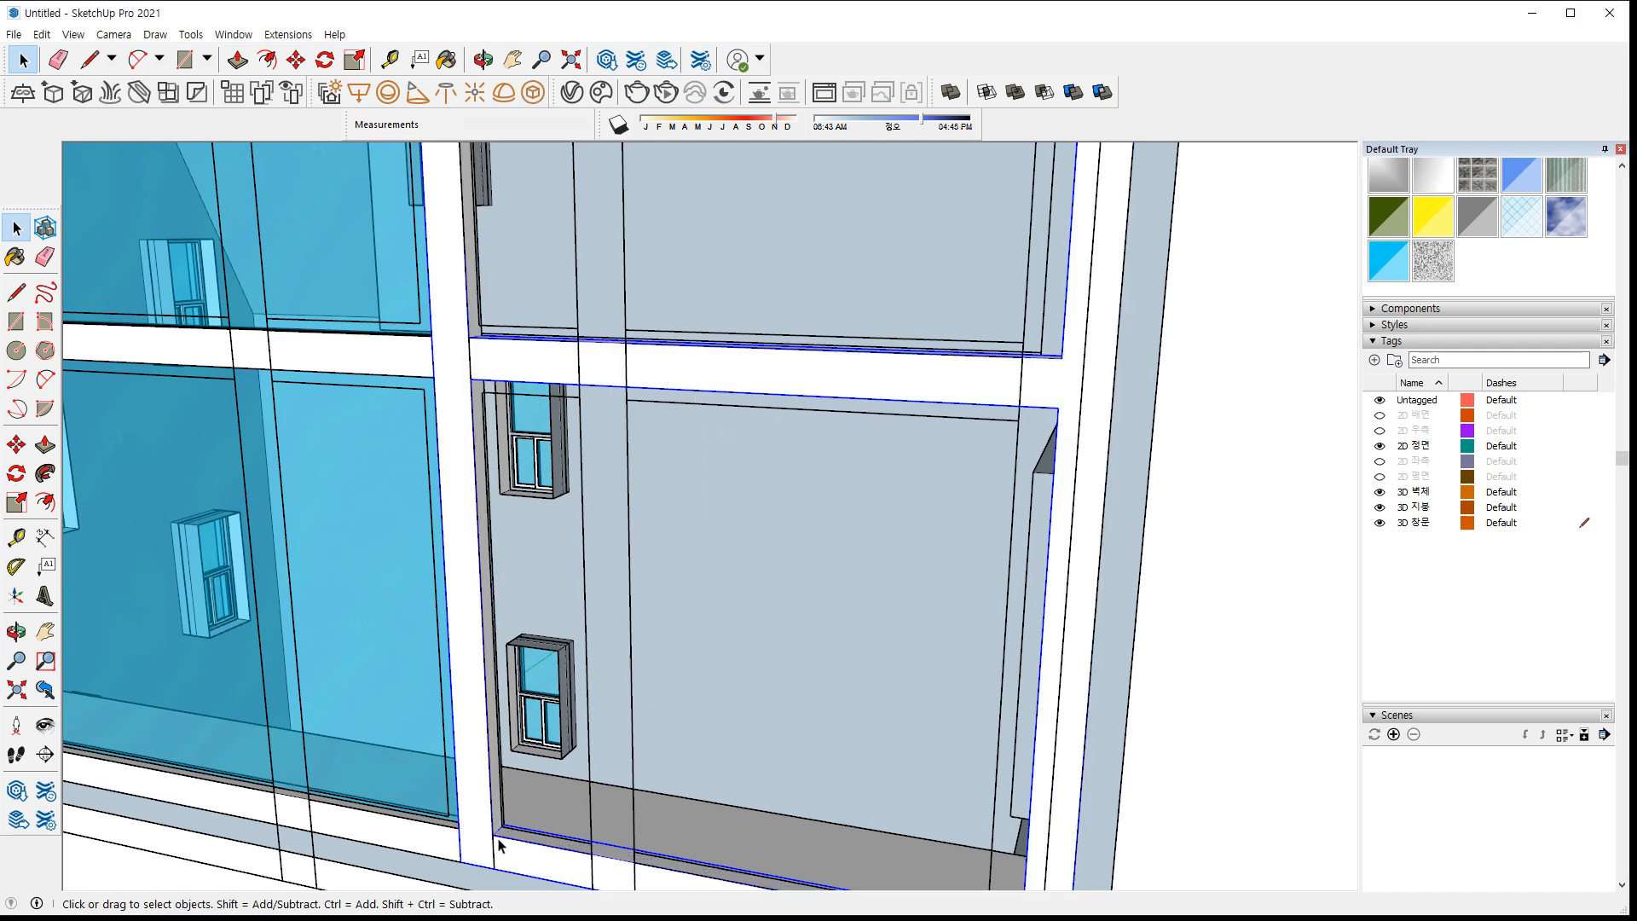
# Paste the two pane faces back into the right sash openings and paint them with the translucent blue glass material
pyautogui.tripleClick(717, 724)
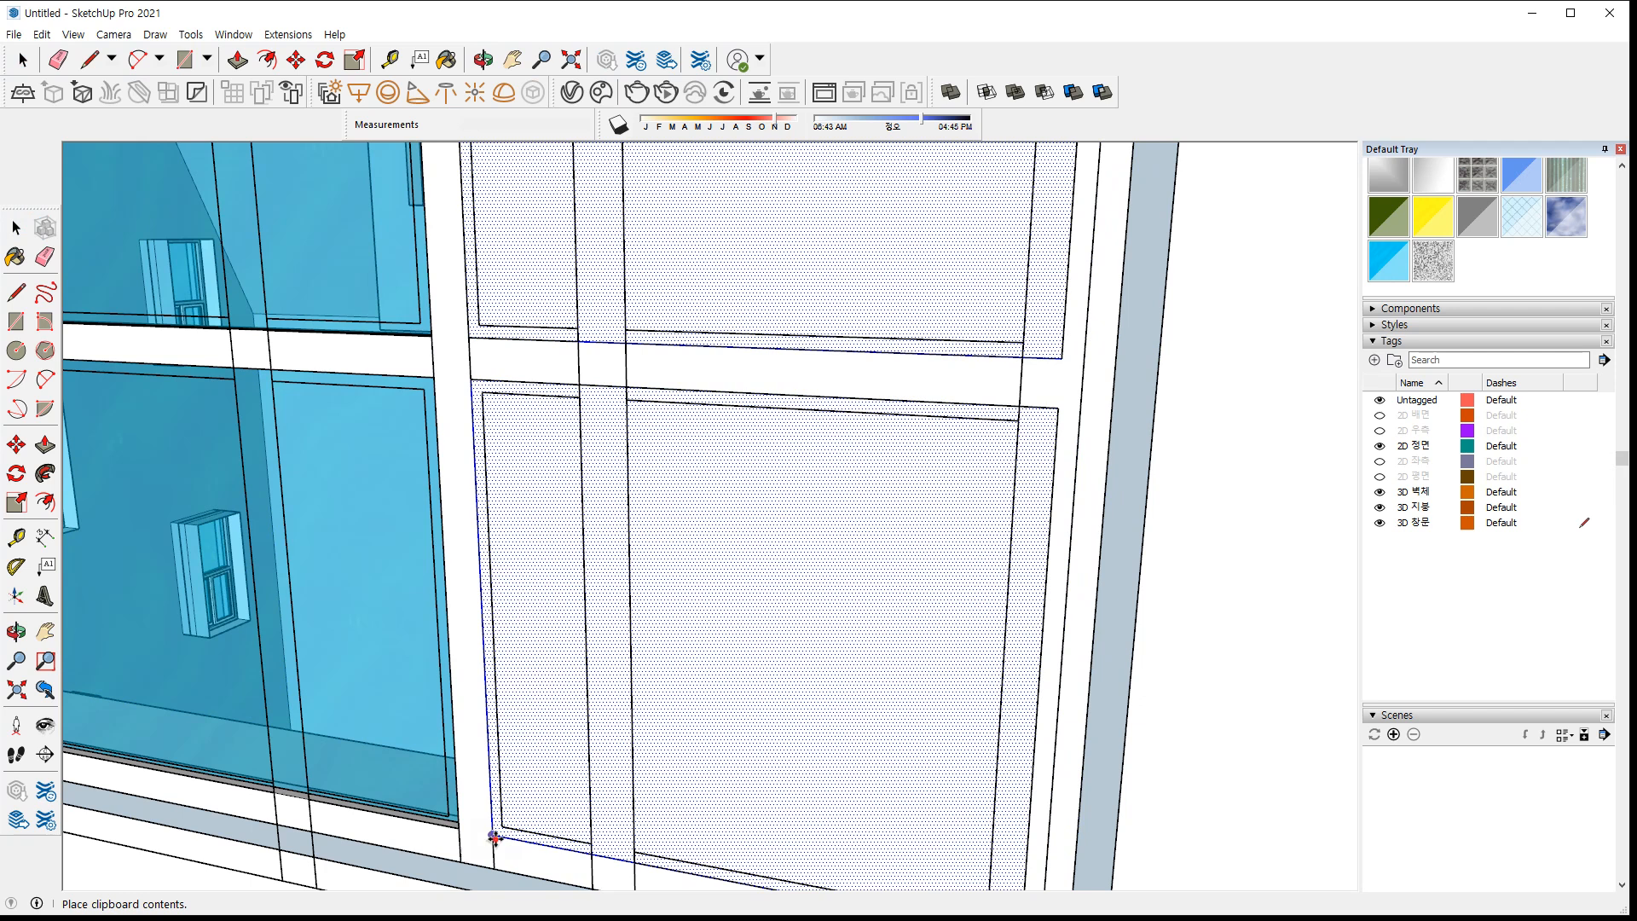
pyautogui.press('m')
pyautogui.click(1364, 267)
pyautogui.click(658, 657)
pyautogui.press('space')
# Move the right sash's glass panes 15 mm into the sash depth and group them with the sash frame
pyautogui.scroll(5, 493, 846)
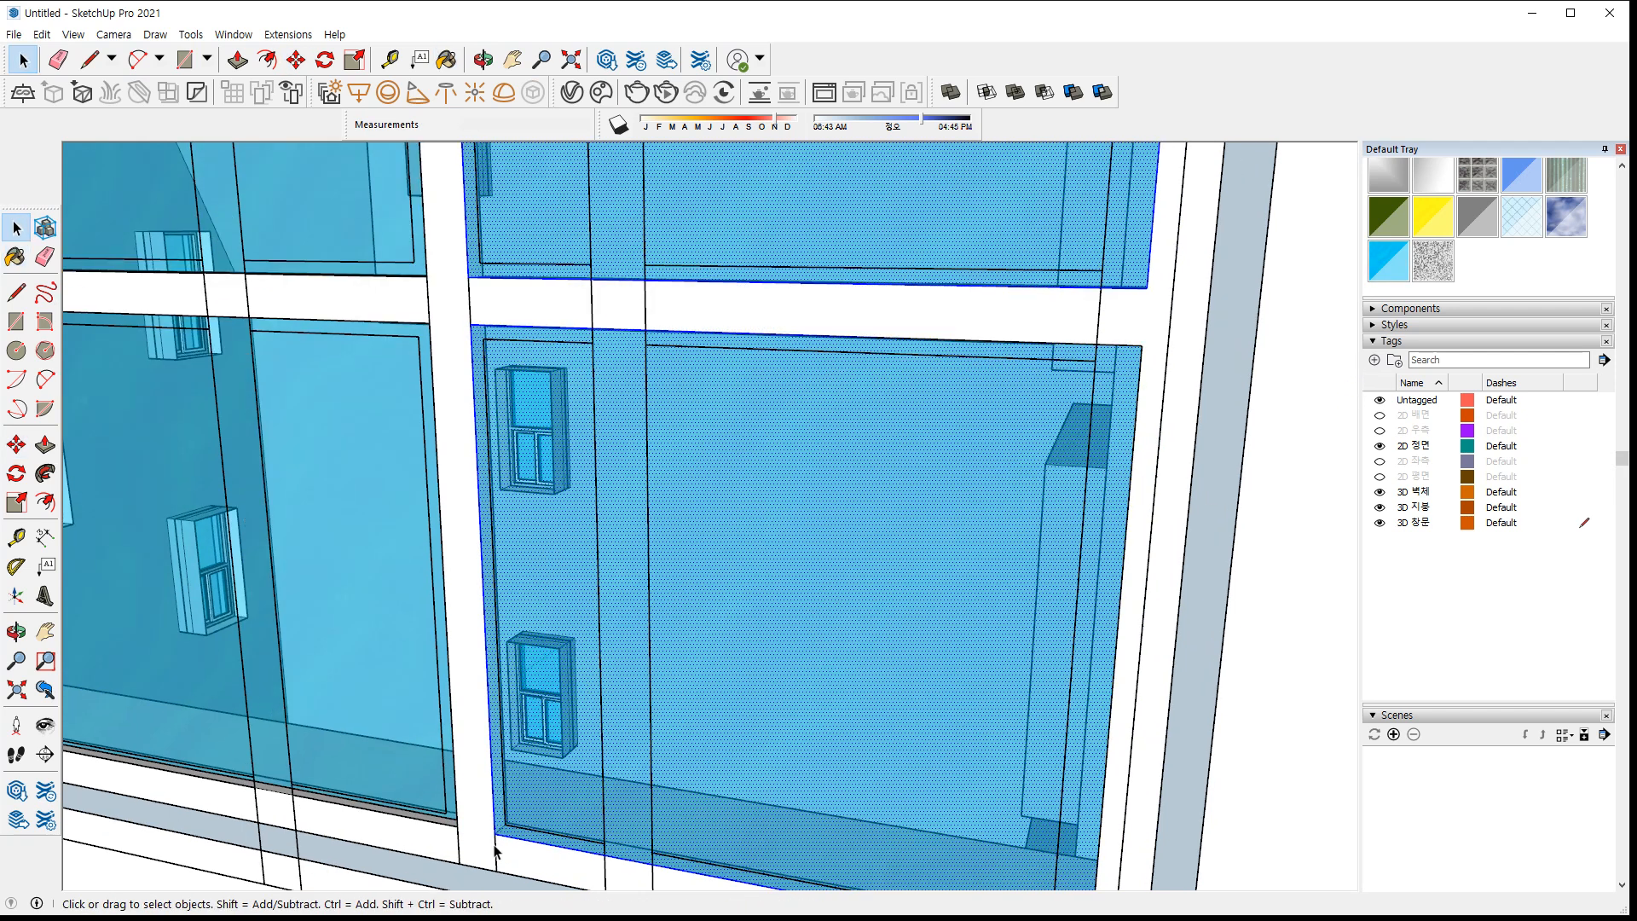
pyautogui.press('m')
pyautogui.click(489, 805)
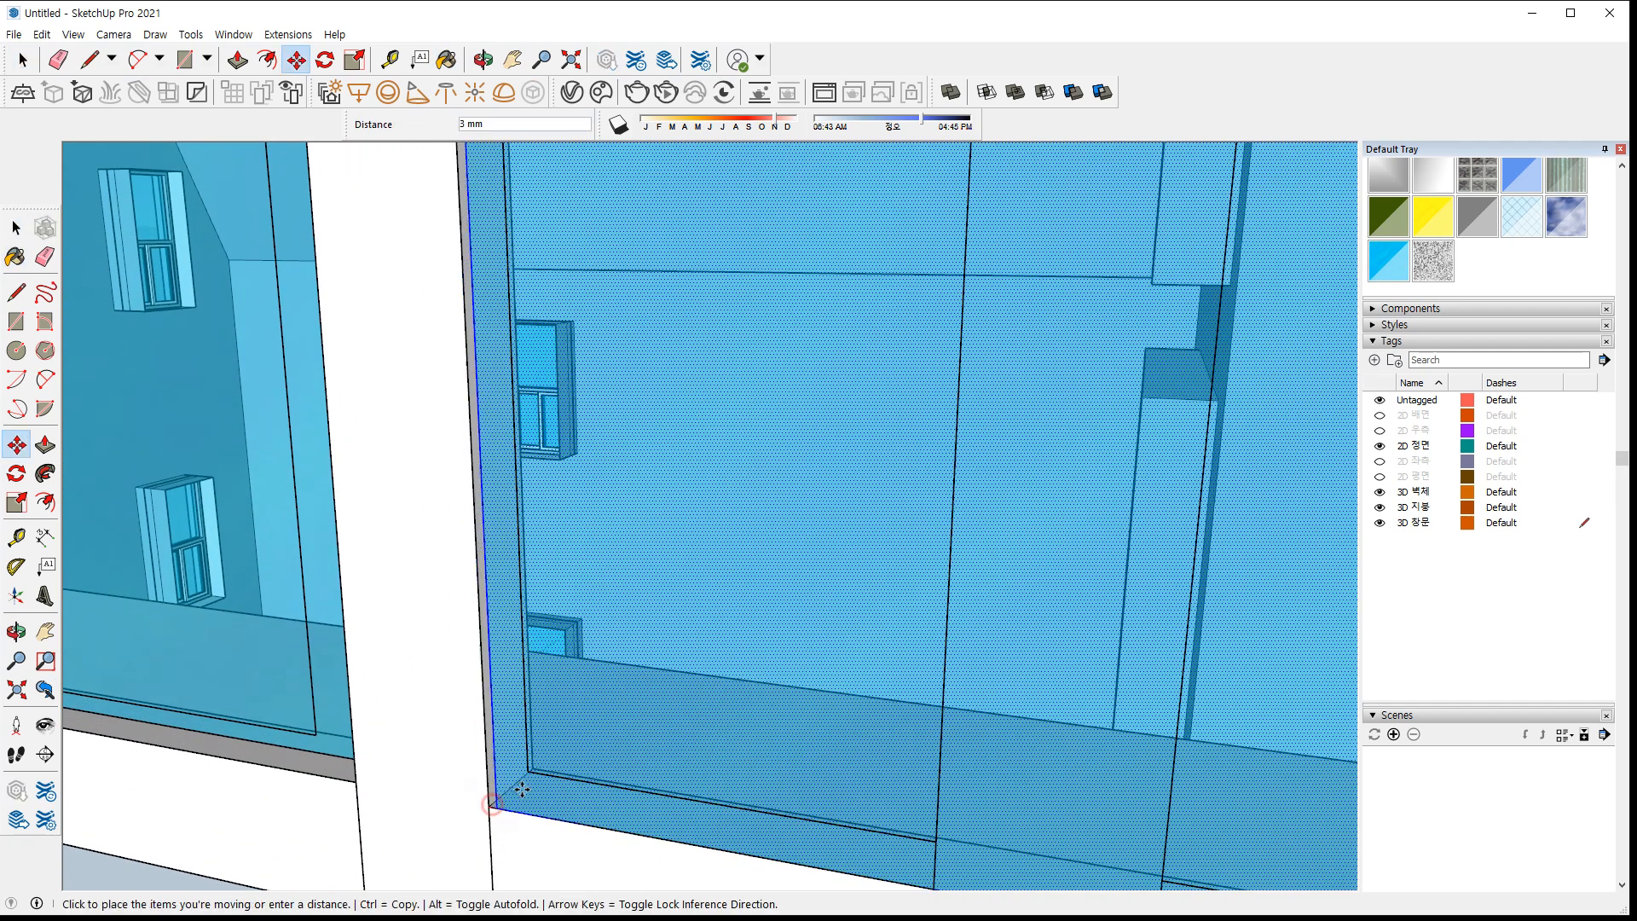
pyautogui.click(517, 782)
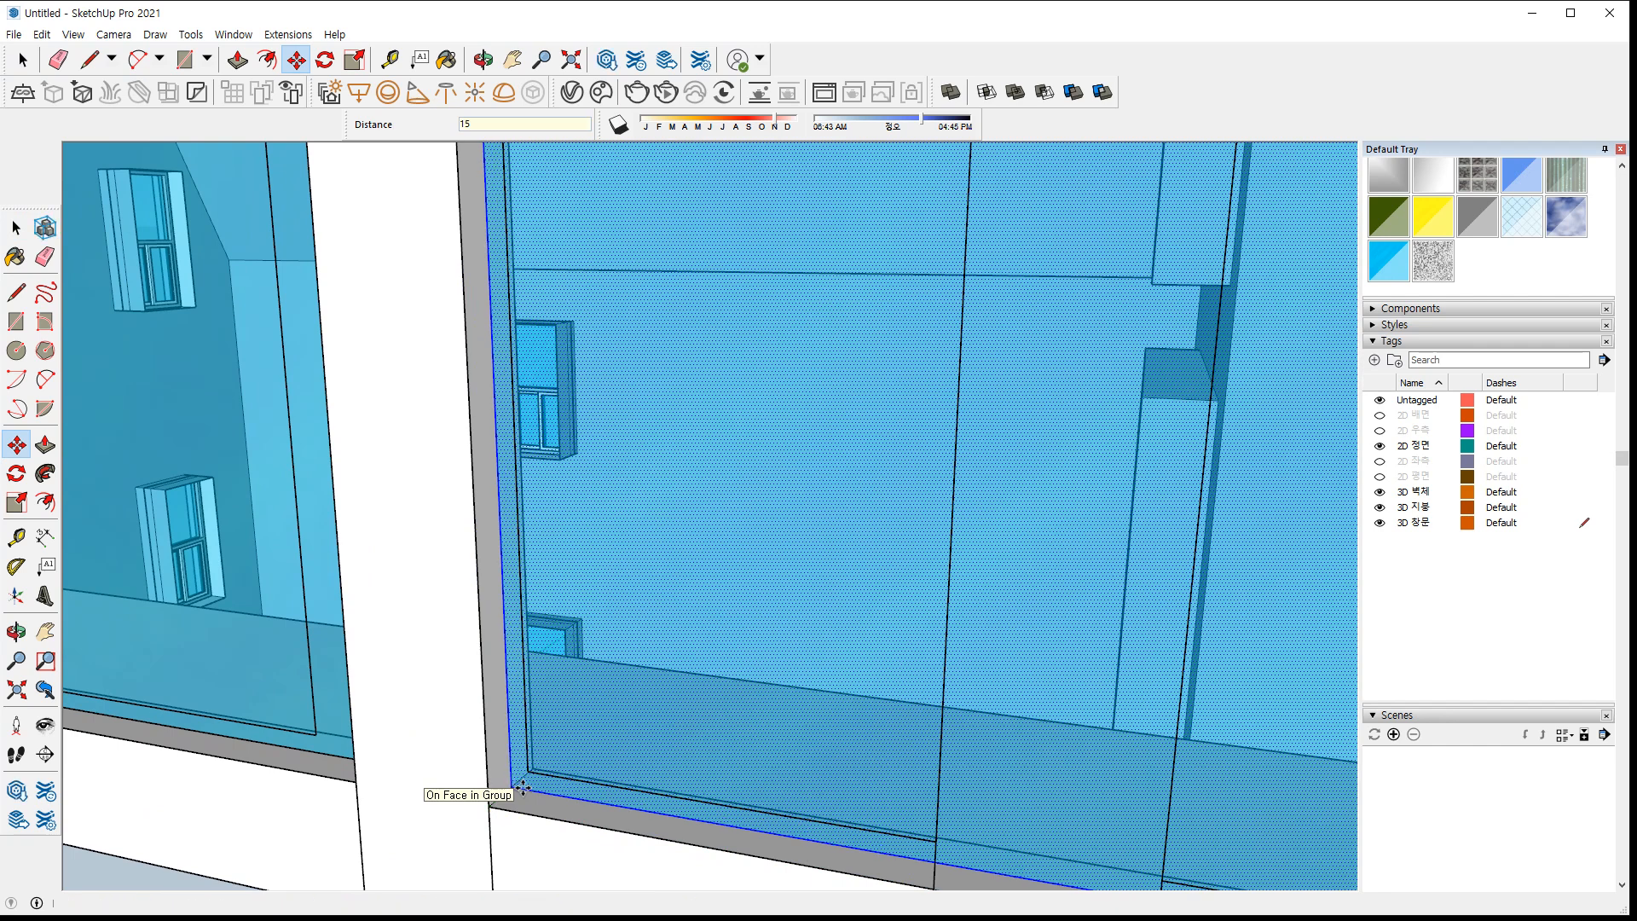
pyautogui.press('space')
pyautogui.rightClick(631, 852)
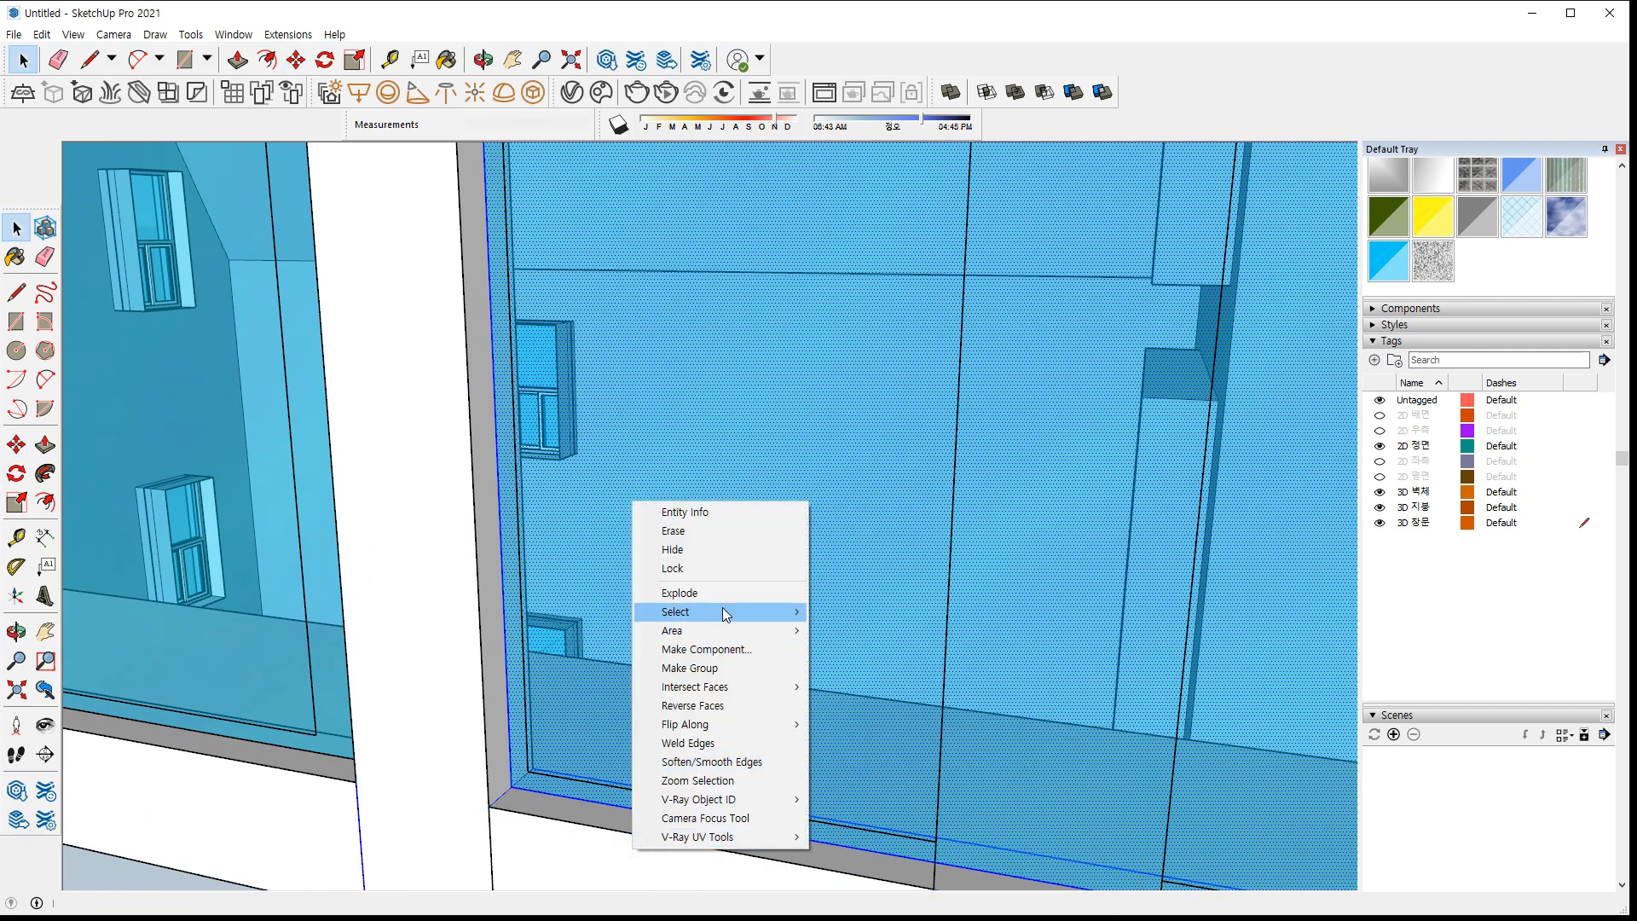
pyautogui.click(723, 668)
# Move the glazed right sash inward along the green axis so it sits behind the left sash's track
pyautogui.moveTo(424, 747); pyautogui.dragTo(1038, 544, button='middle')
pyautogui.scroll(2, 1038, 578)
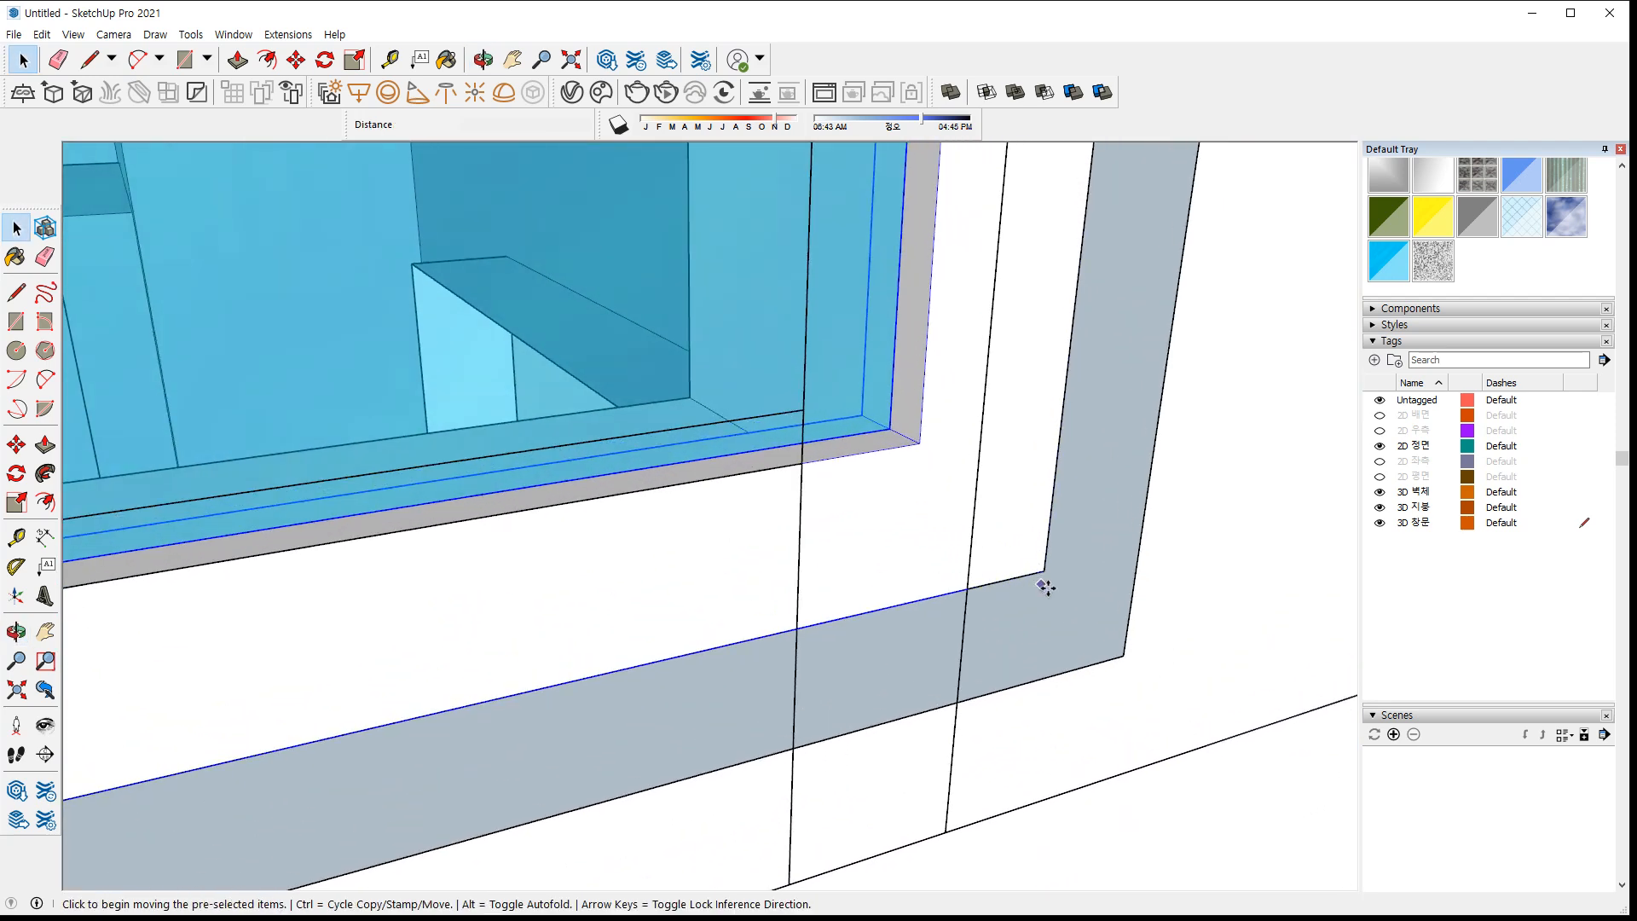
pyautogui.click(1033, 567)
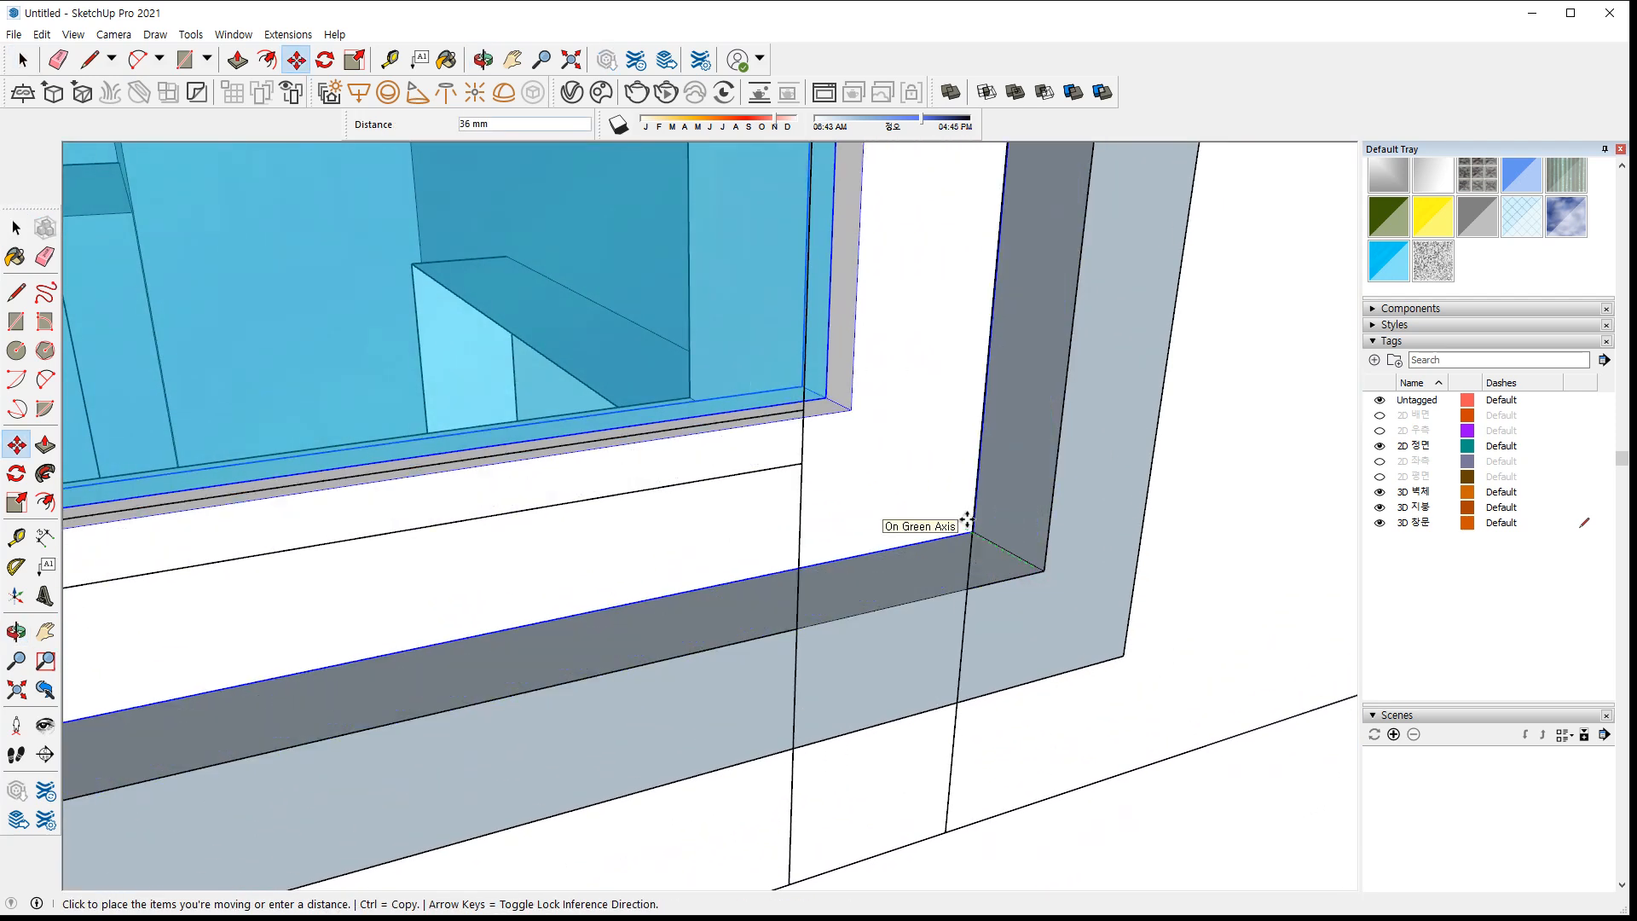
pyautogui.click(968, 519)
# Move the glazed left sash slightly inward along the green axis, back from the outer frame's front face
pyautogui.moveTo(851, 573); pyautogui.dragTo(532, 648, button='middle')
pyautogui.press('space')
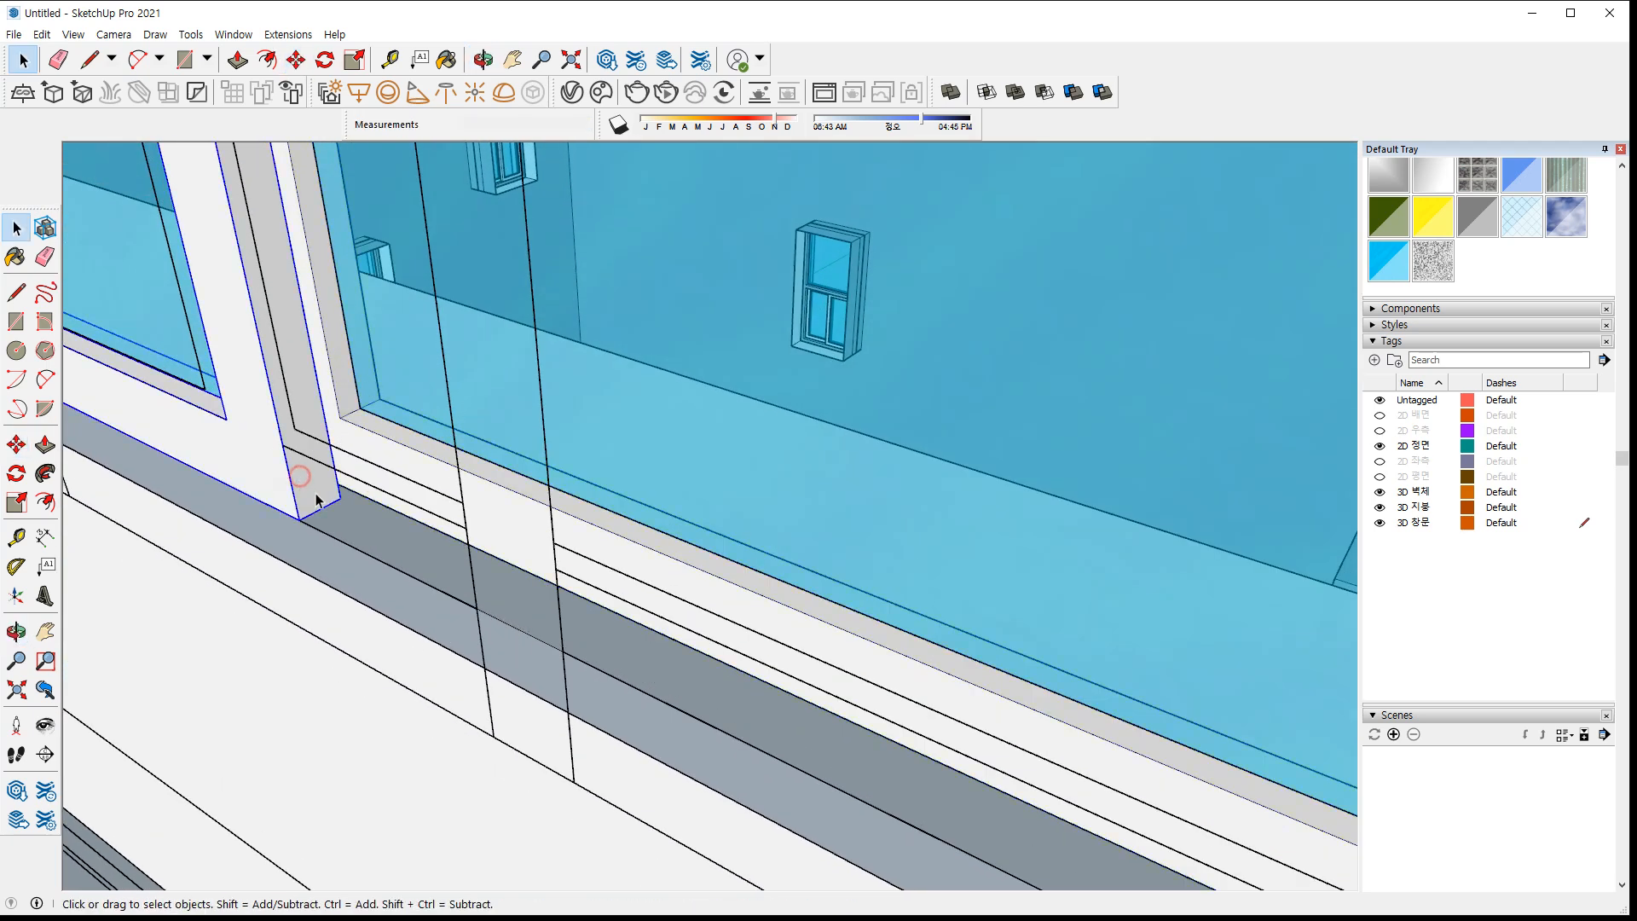
pyautogui.scroll(3, 318, 500)
pyautogui.press('m')
pyautogui.click(380, 510)
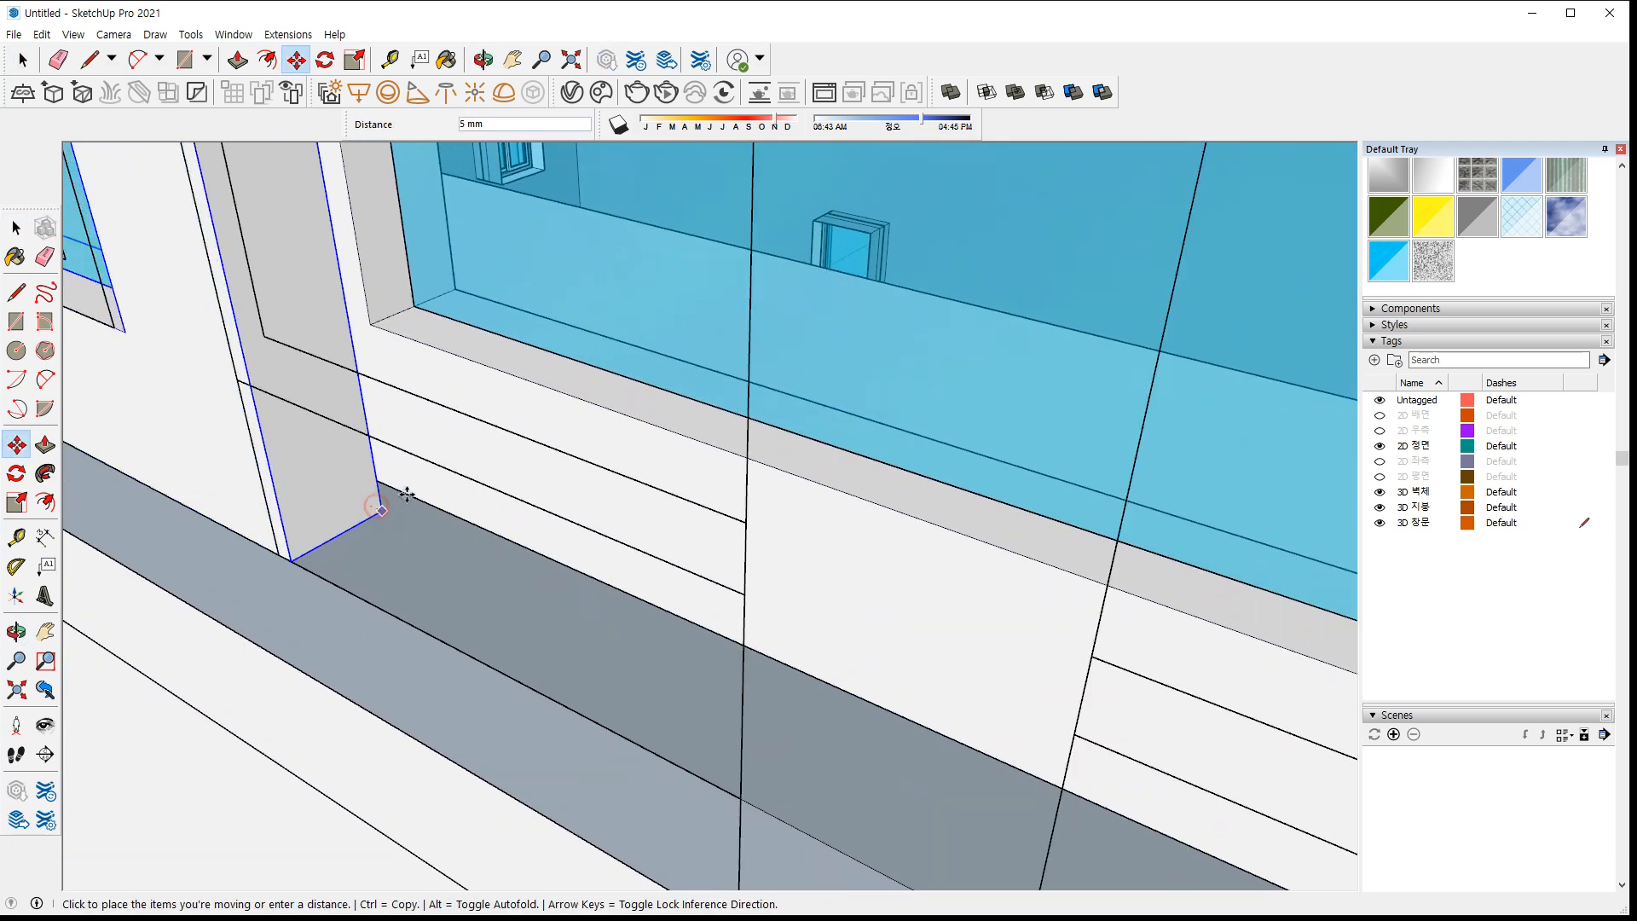
pyautogui.click(397, 487)
# Move the large window's outer frame and both sashes together 100 mm inward into the wall opening
pyautogui.press('space')
pyautogui.scroll(-2, 435, 682)
pyautogui.moveTo(435, 682); pyautogui.dragTo(278, 460, button='middle')
pyautogui.scroll(4, 278, 460)
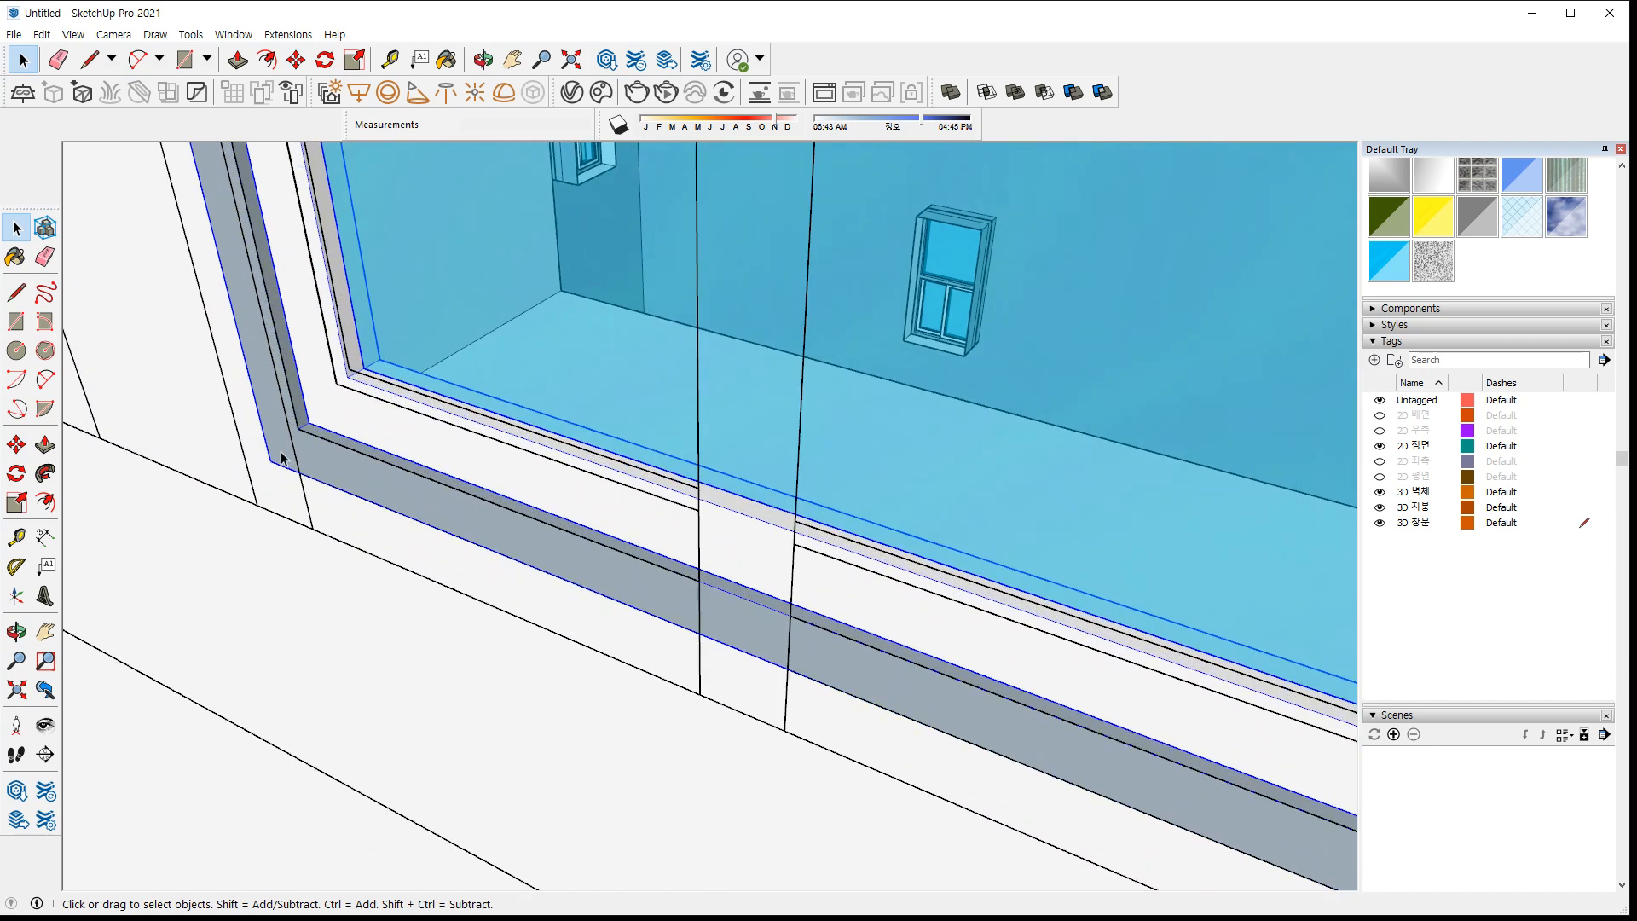
pyautogui.click(262, 472)
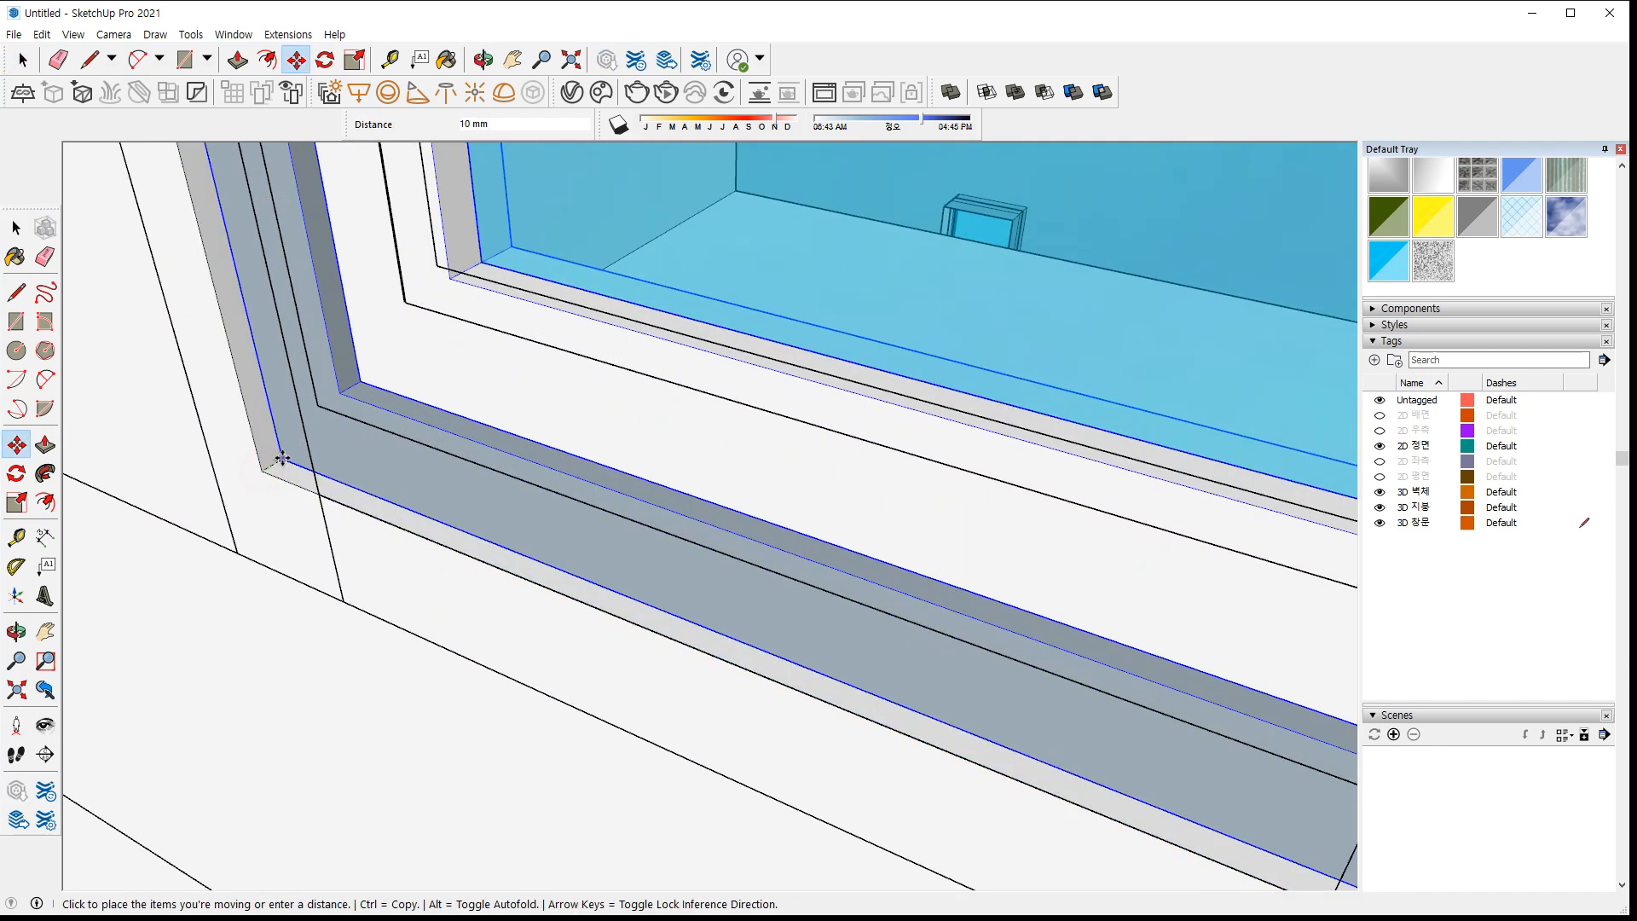
pyautogui.press('Return')
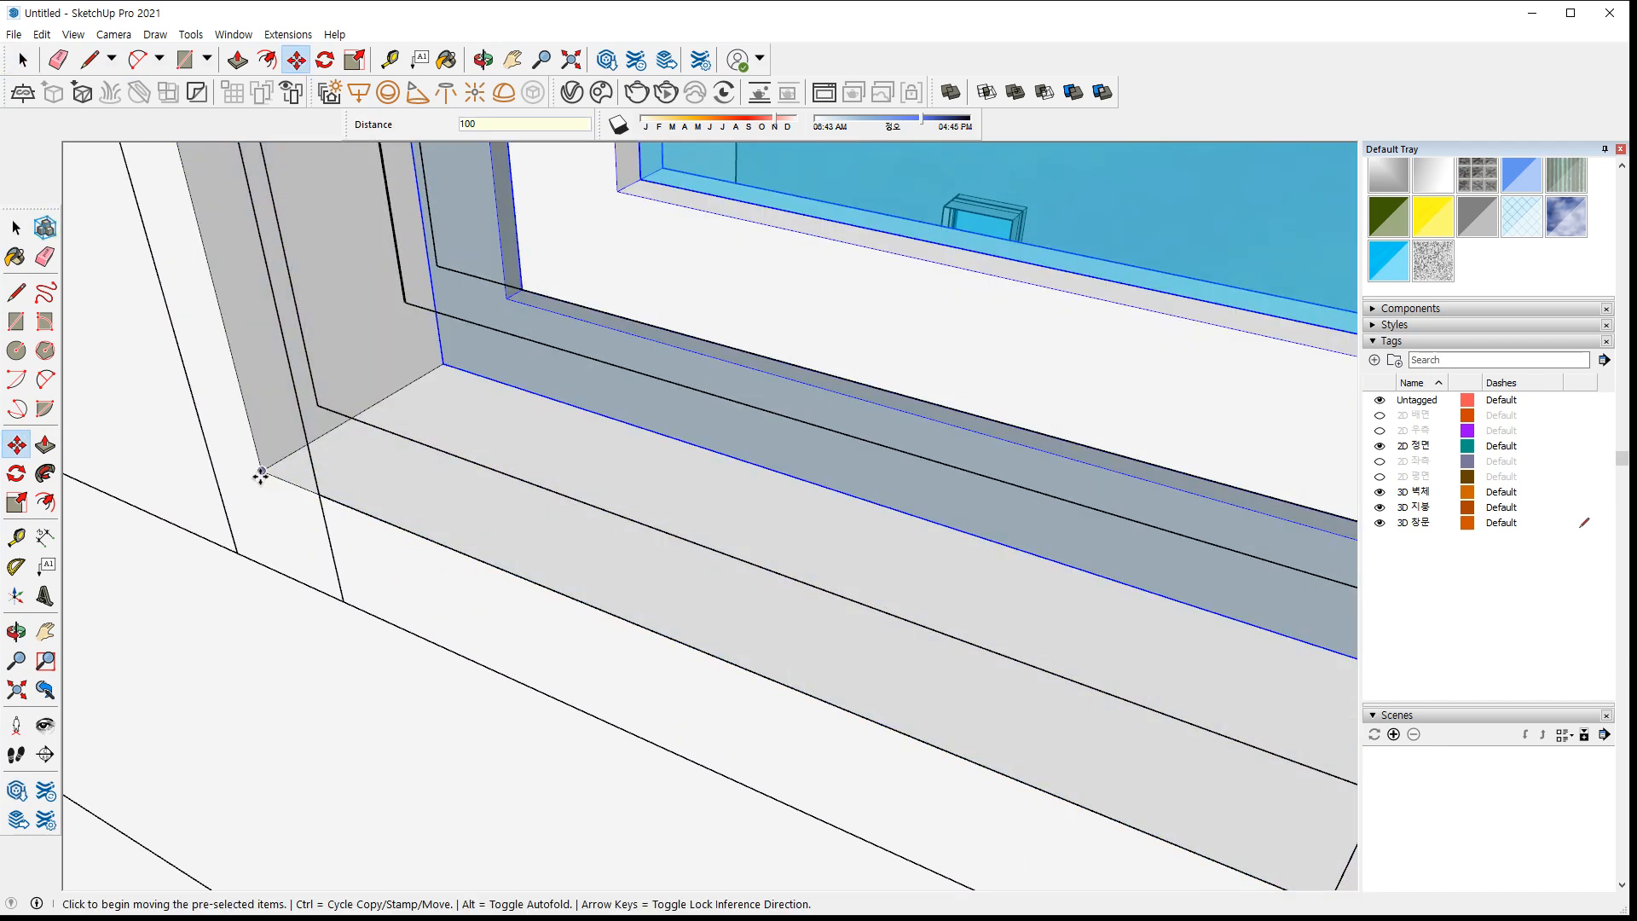
# Copy the large window 2800 mm down to the floor below and repeat the copy for two copies in total
pyautogui.click(262, 472)
pyautogui.press('ctrl')
pyautogui.scroll(-6, 281, 554)
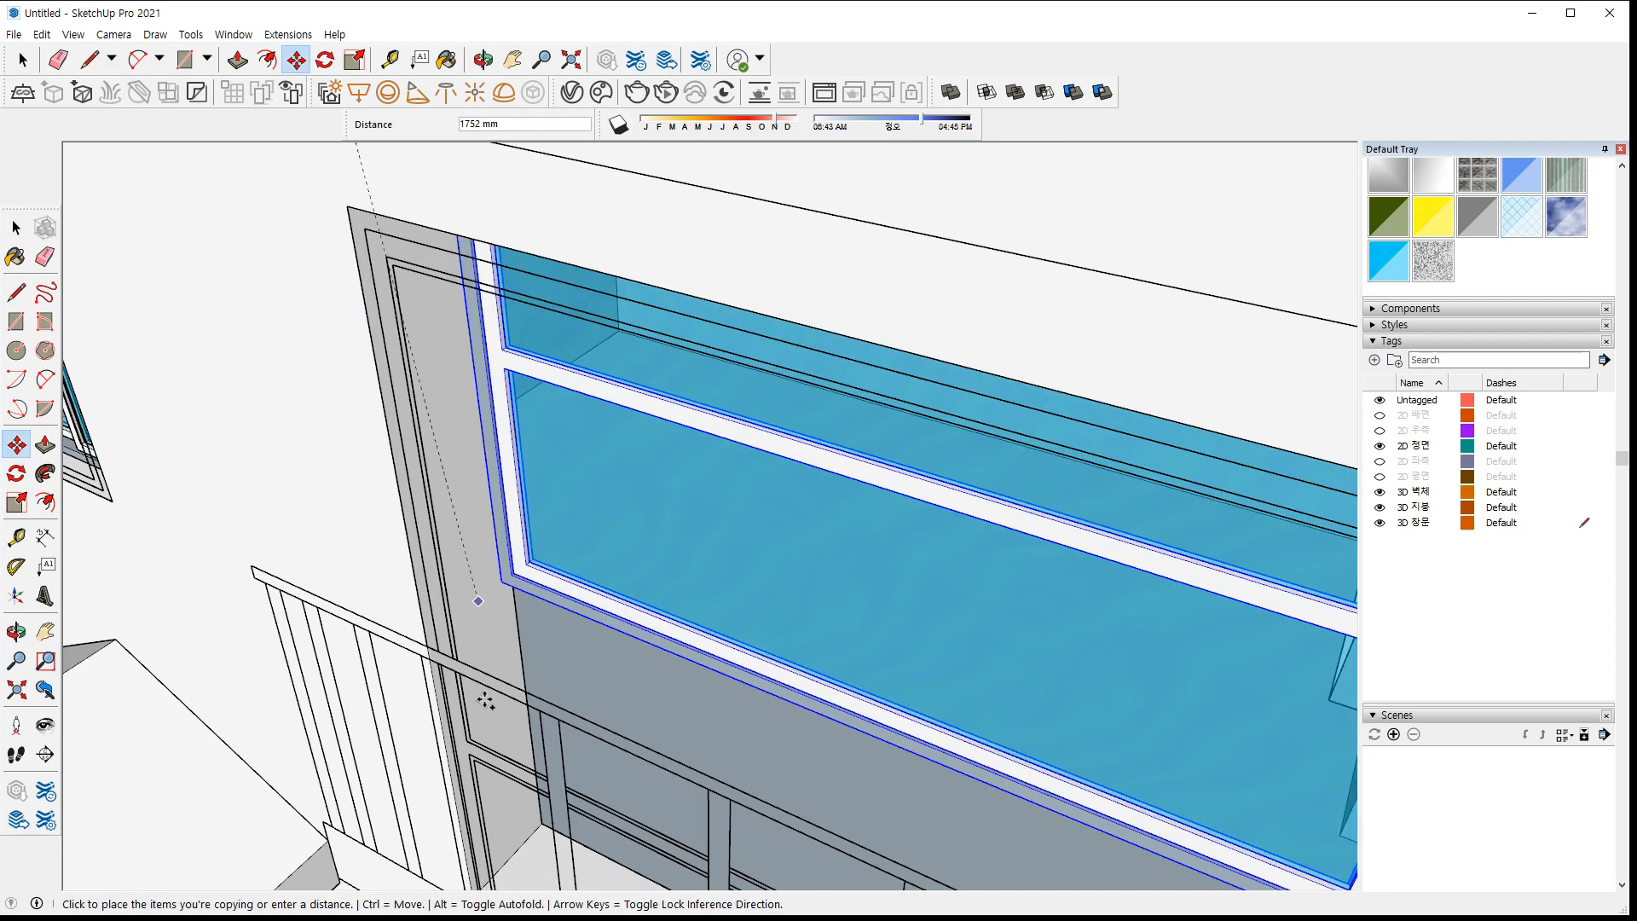
pyautogui.moveTo(486, 701); pyautogui.dragTo(443, 597, button='middle')
pyautogui.scroll(6, 405, 573)
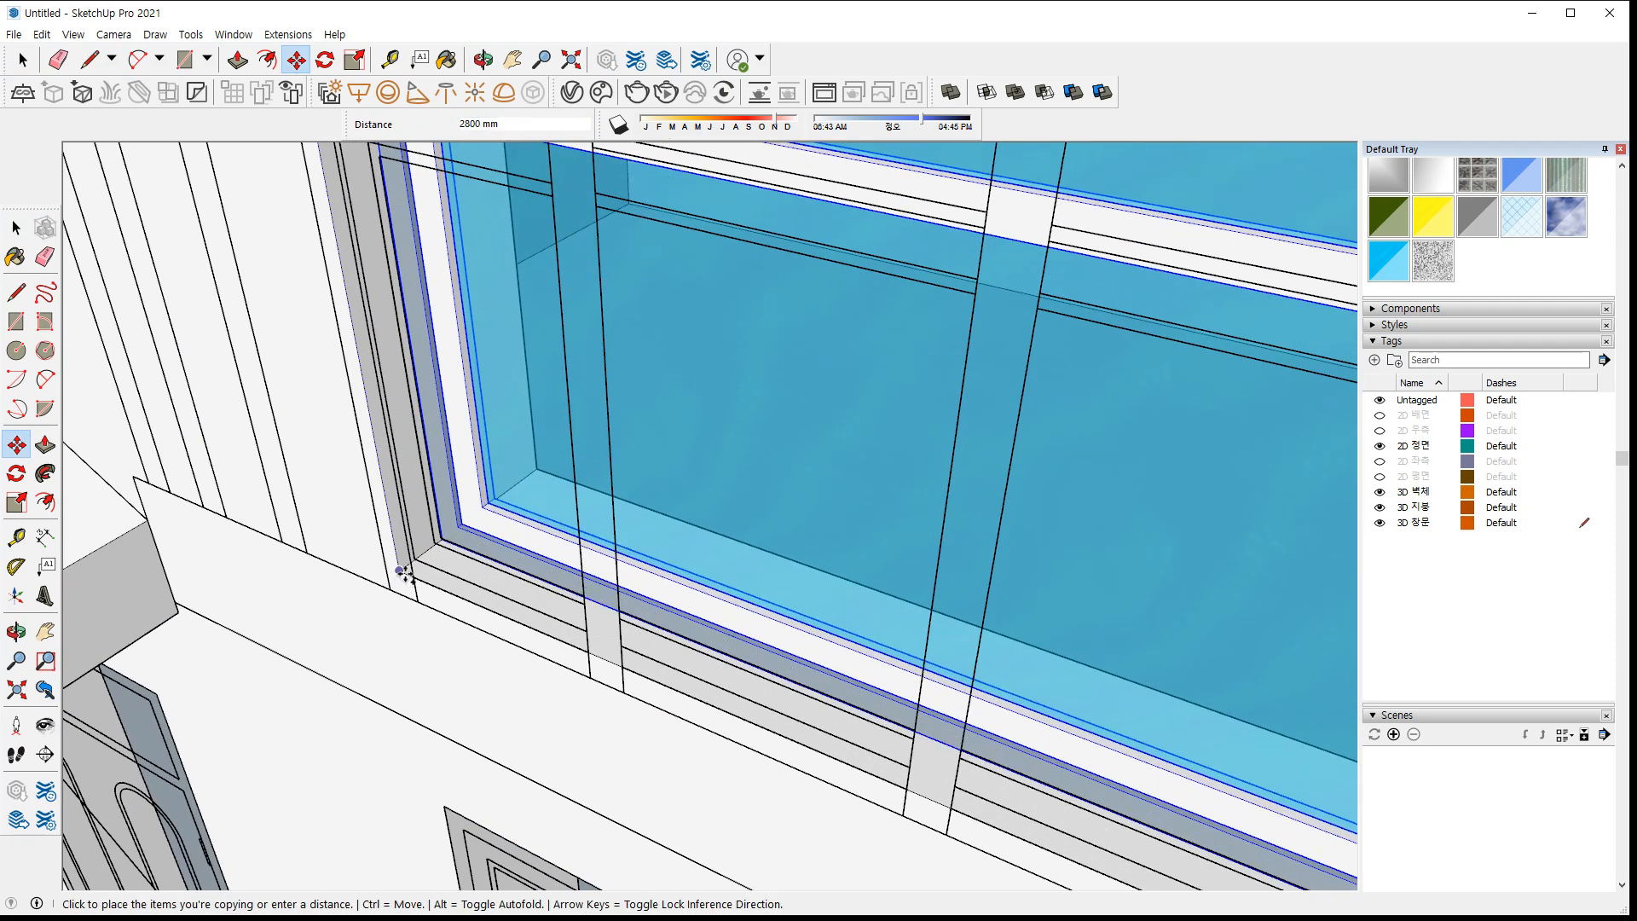
pyautogui.click(405, 573)
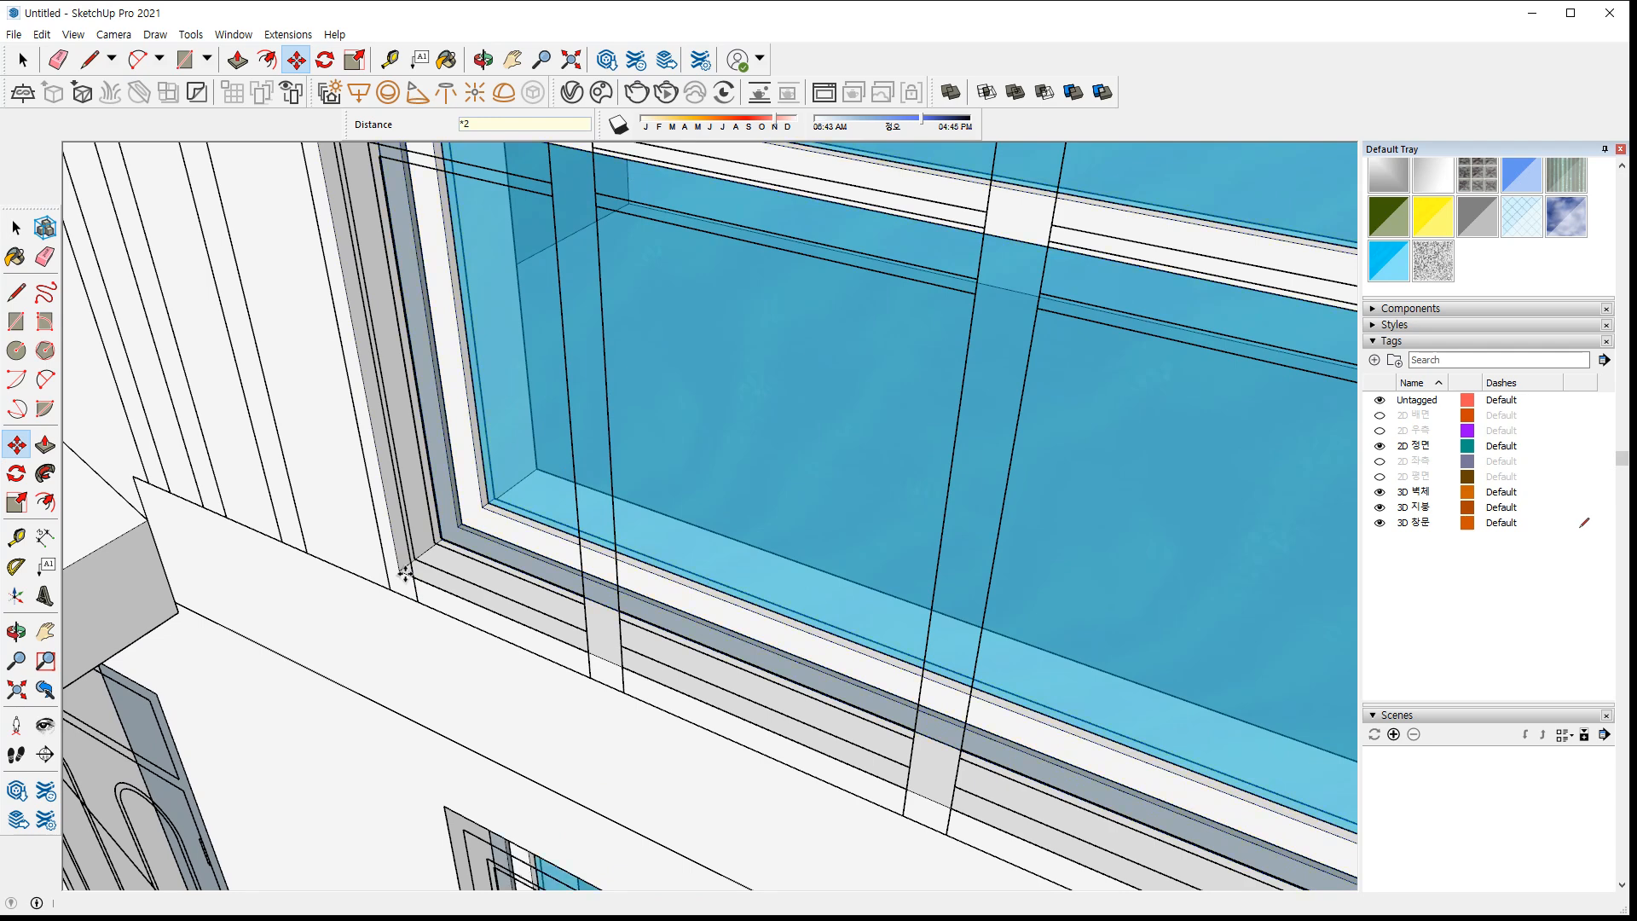
pyautogui.write('*2')
pyautogui.press('Return')
pyautogui.scroll(-10, 405, 573)
pyautogui.press('space')
pyautogui.moveTo(874, 753); pyautogui.dragTo(875, 754, button='middle')
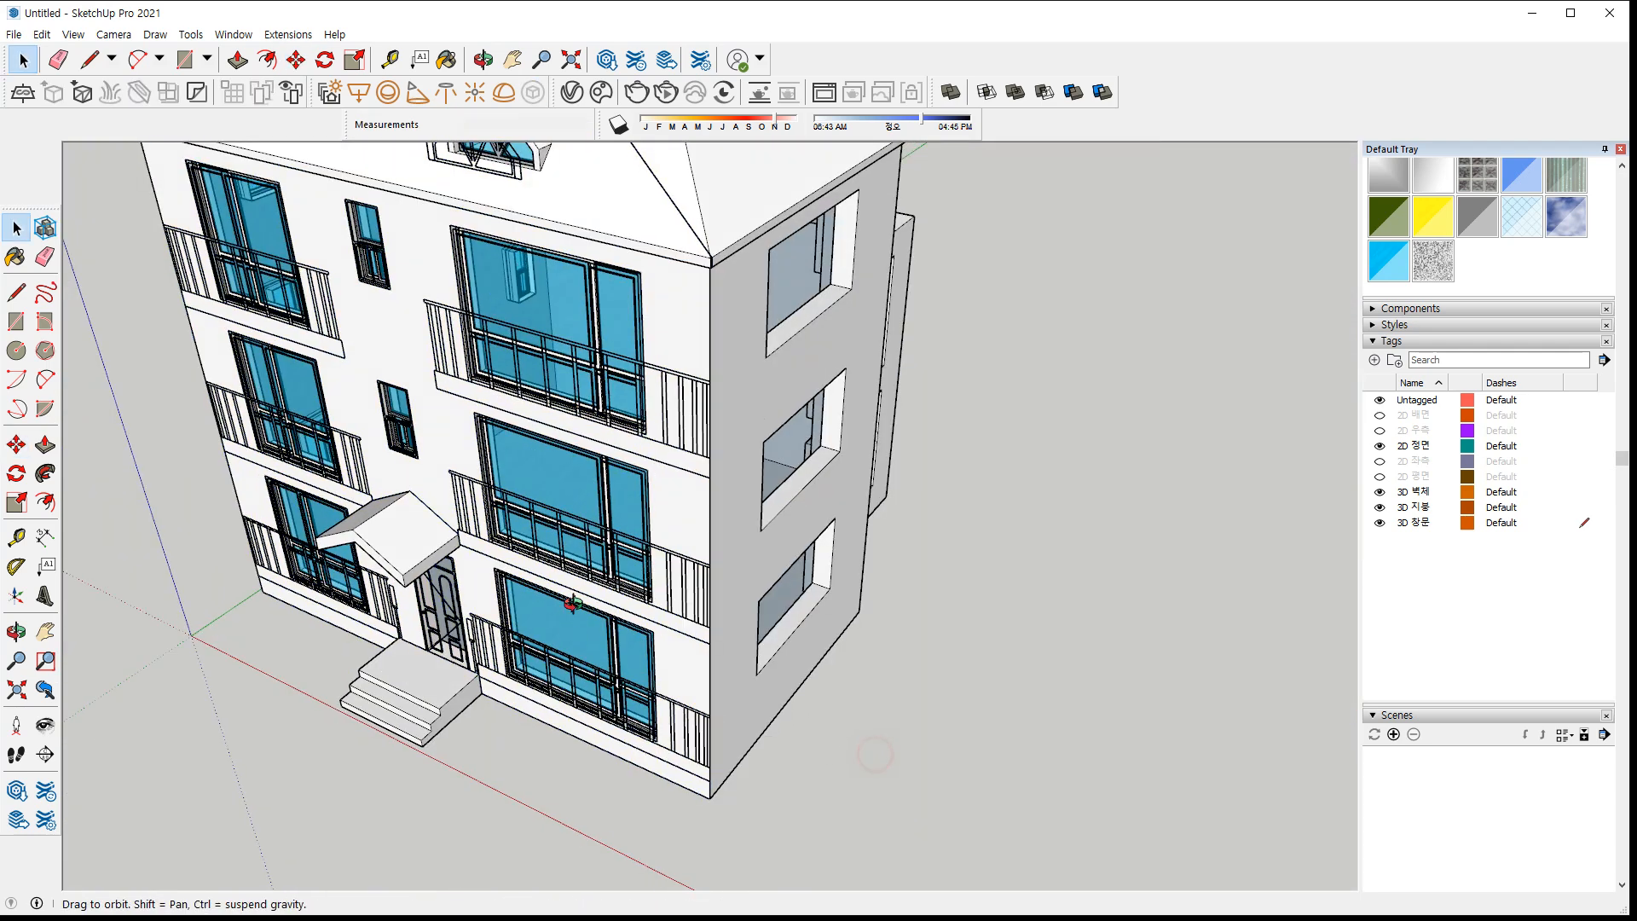
# Switch the 2D reference from 정면 to 우측, draw the top side window's outer frame rectangles, and delete the inner face
pyautogui.moveTo(573, 638); pyautogui.dragTo(577, 570, button='middle')
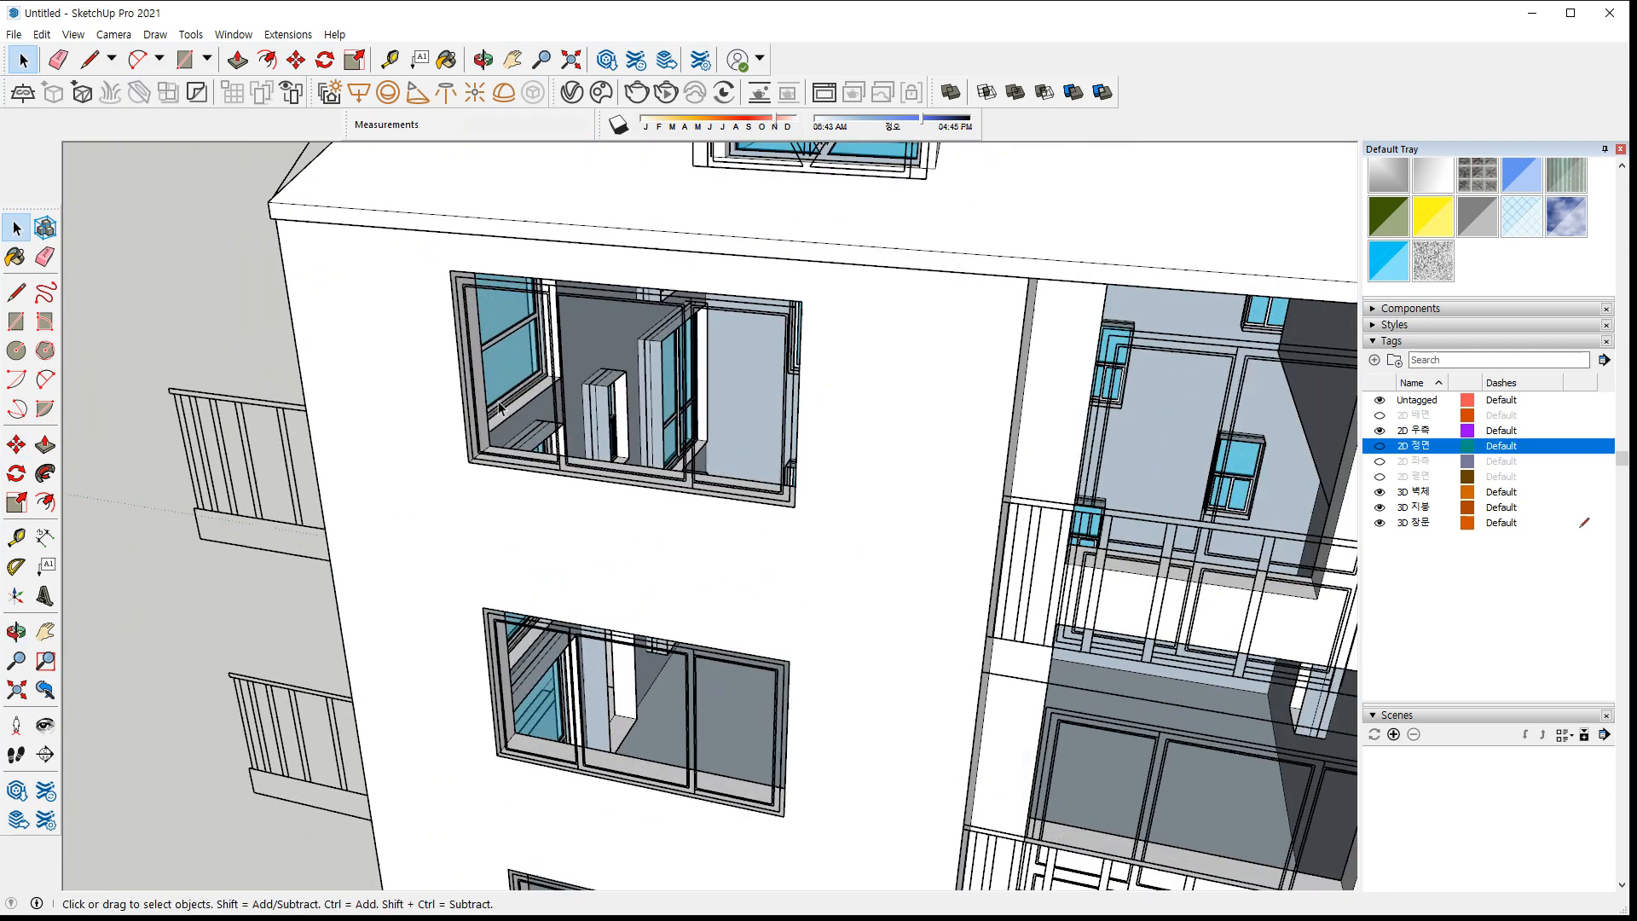
pyautogui.scroll(3, 520, 431)
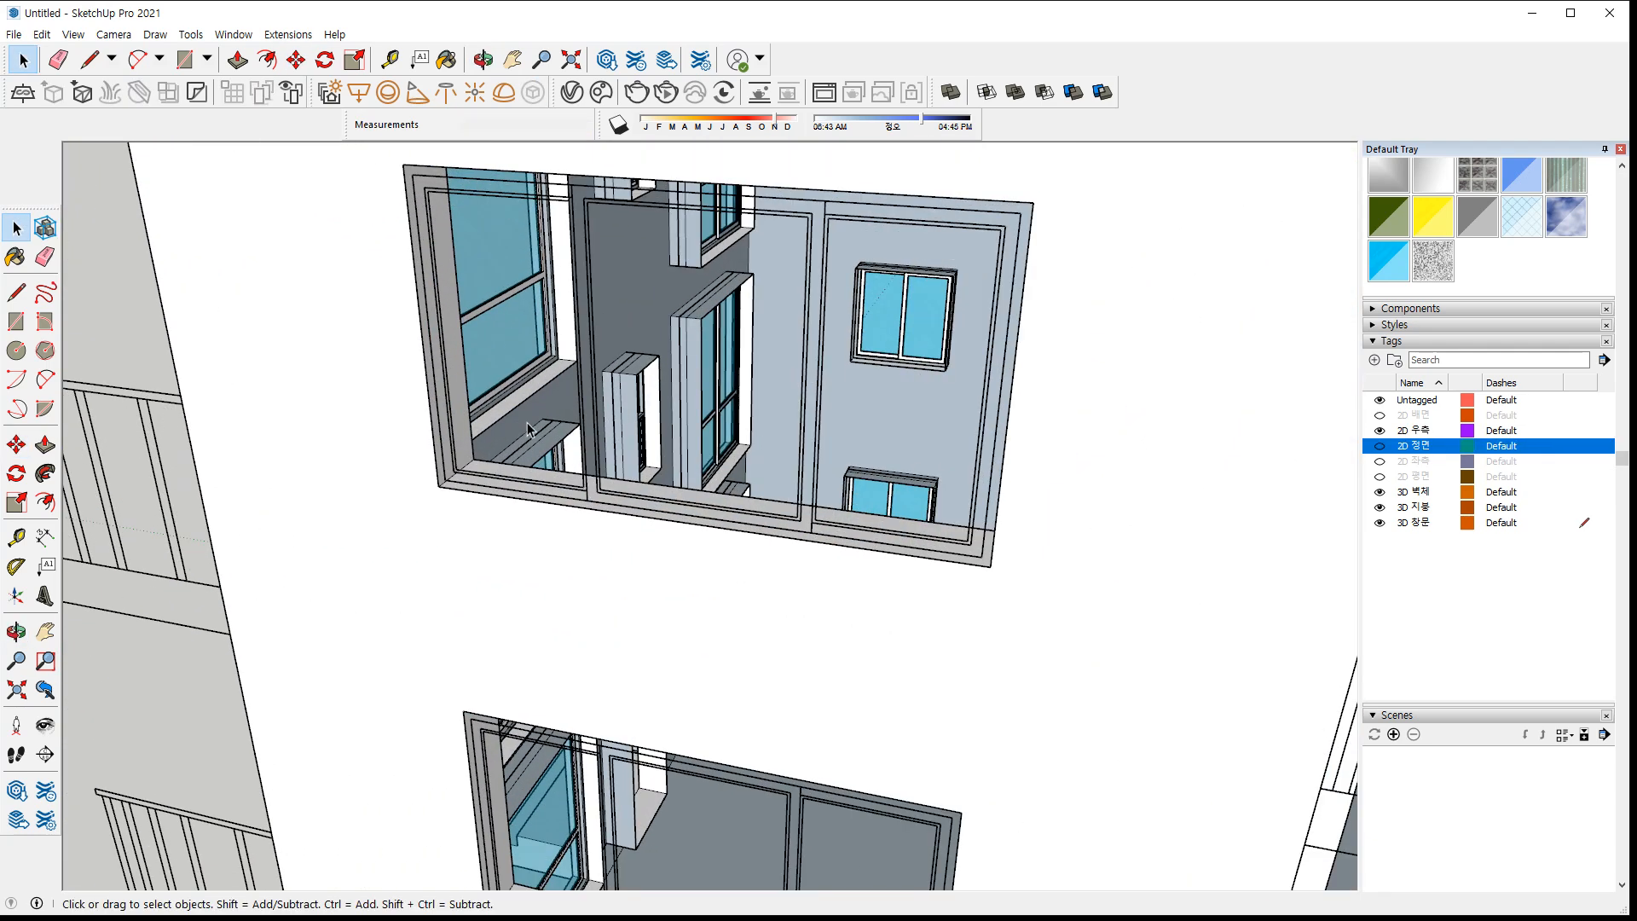
pyautogui.moveTo(768, 413); pyautogui.dragTo(793, 614, button='middle')
pyautogui.press('r')
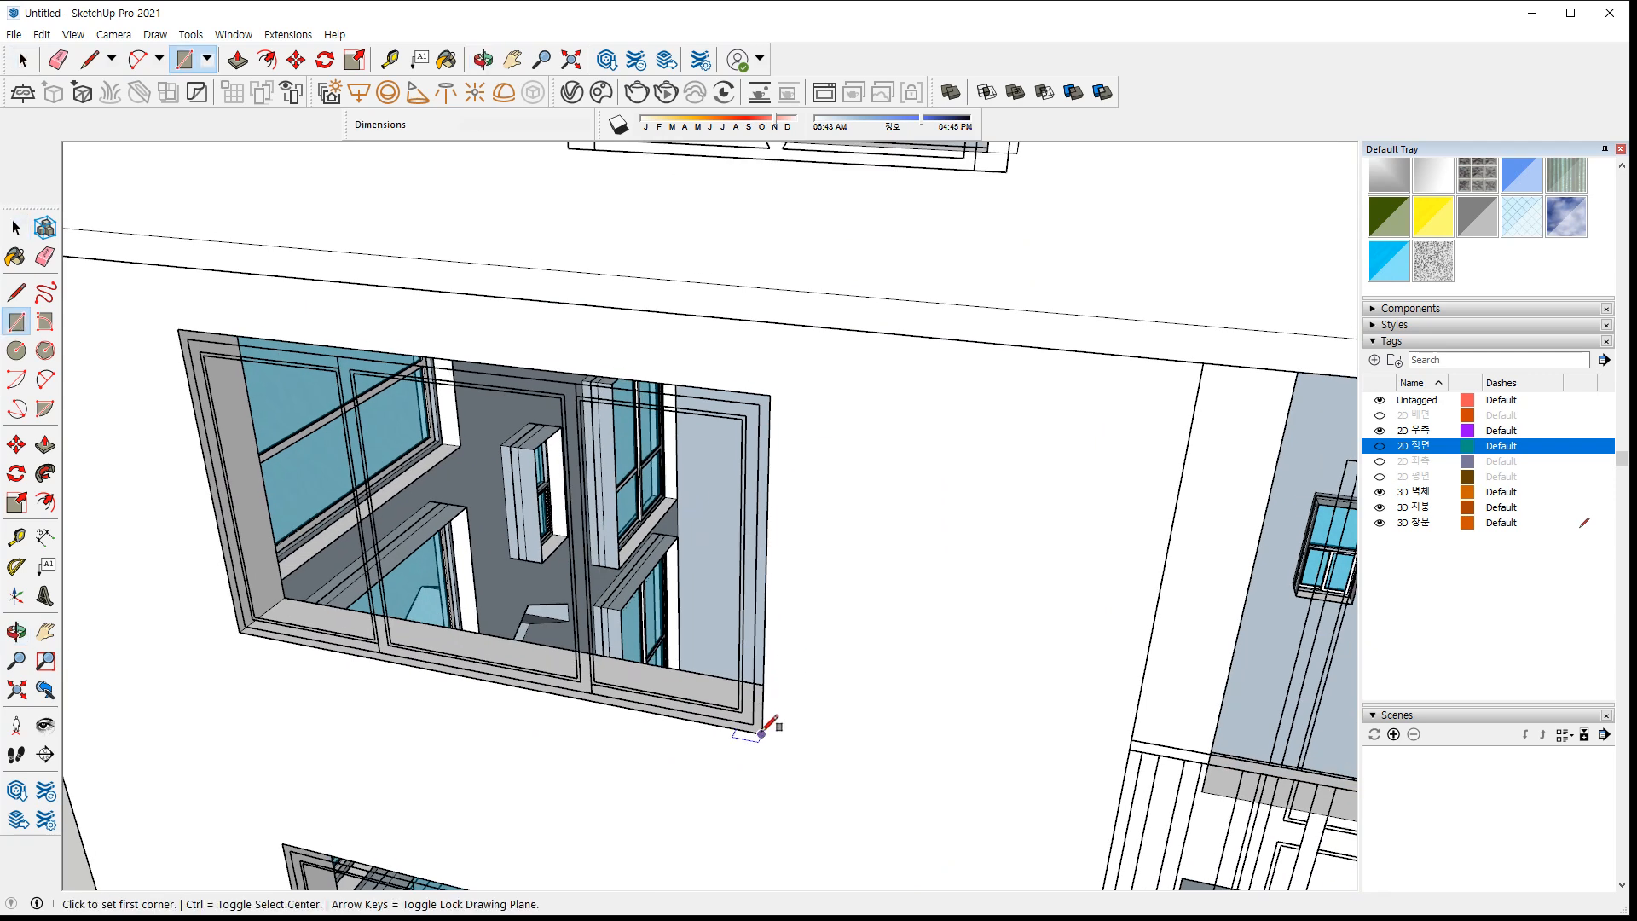
pyautogui.click(178, 327)
pyautogui.click(187, 338)
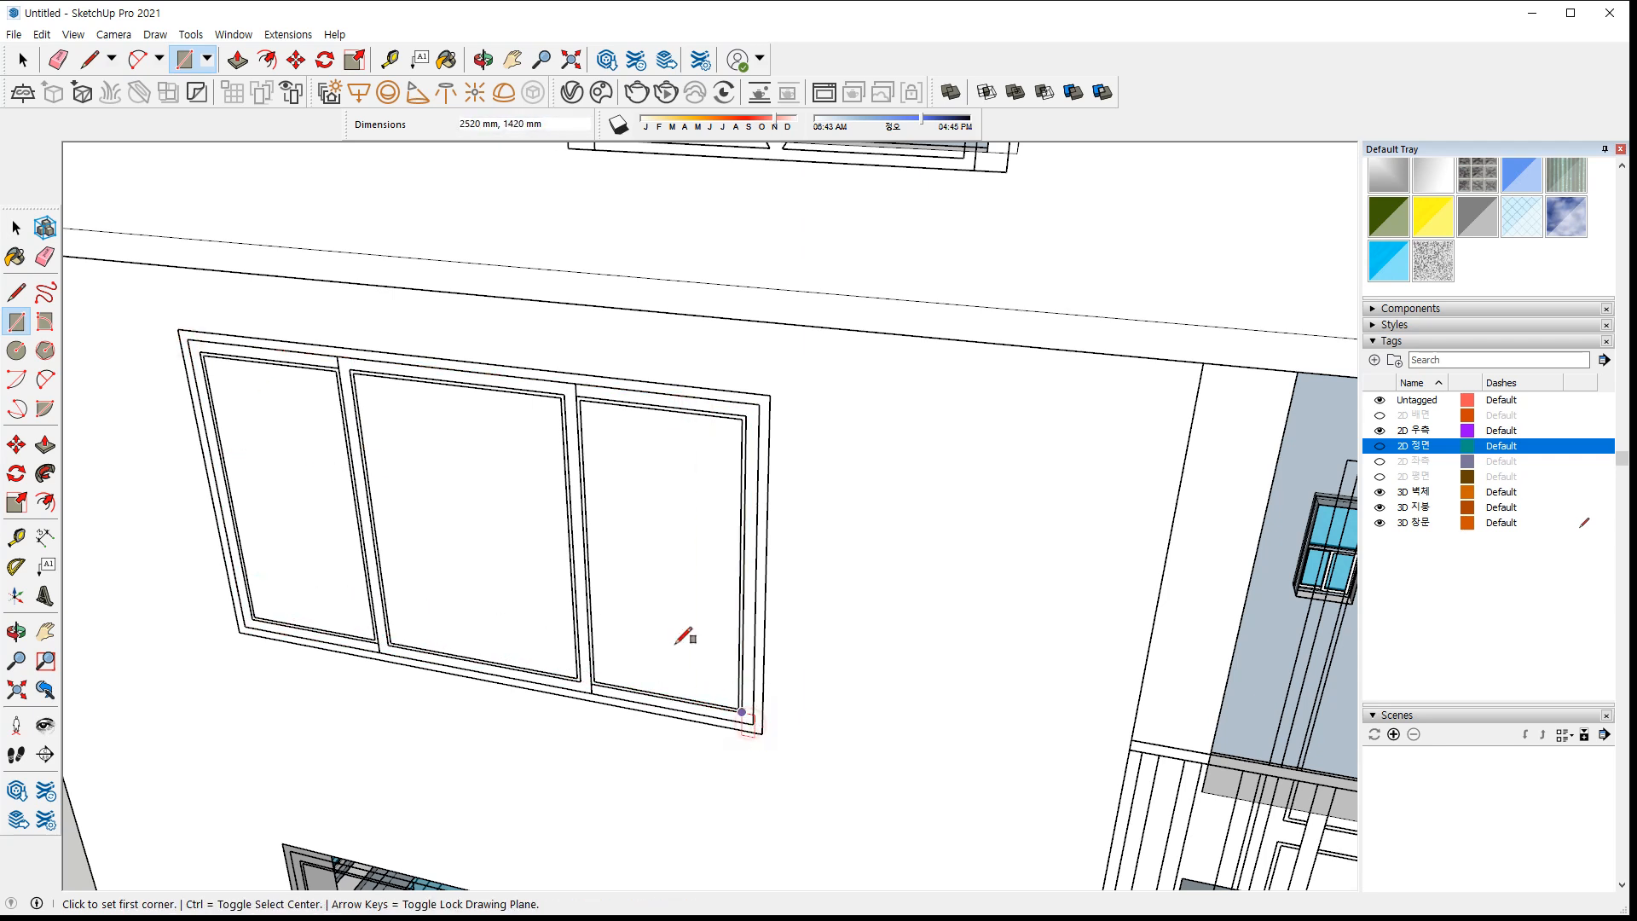
pyautogui.press('space')
pyautogui.click(662, 622)
pyautogui.press('Delete')
# Push/Pull the top side window's outer frame face to give the frame depth
pyautogui.scroll(3, 450, 668)
pyautogui.press('p')
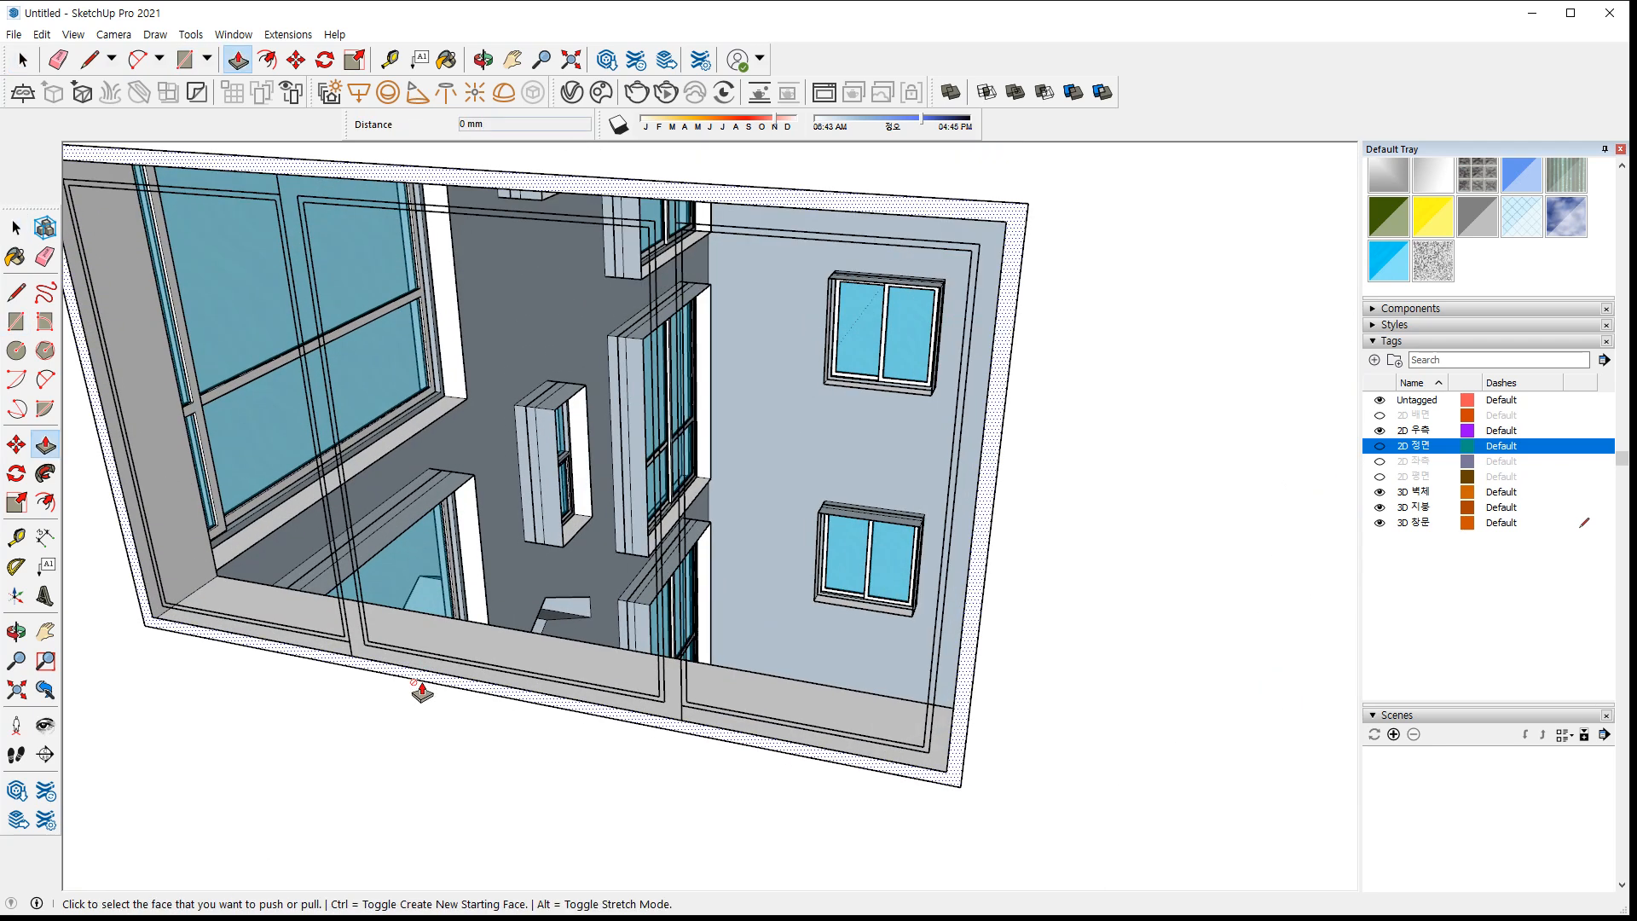
pyautogui.click(421, 691)
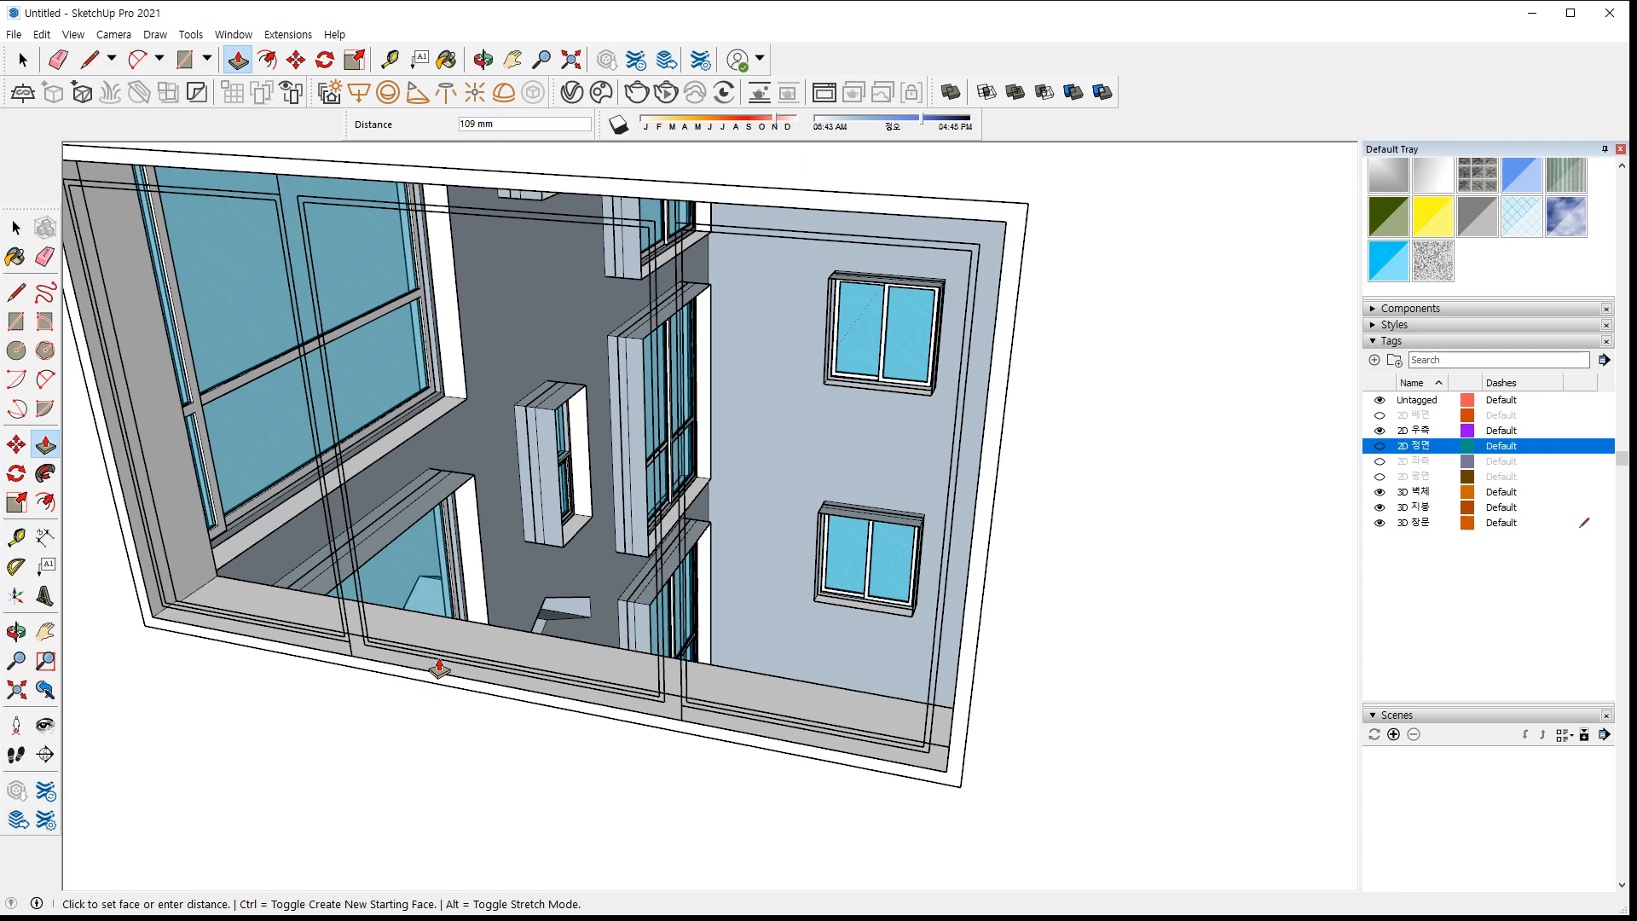
pyautogui.click(439, 668)
# Reverse the faces of the side window's outer frame and make the frame a group
pyautogui.press('space')
pyautogui.doubleClick(435, 670)
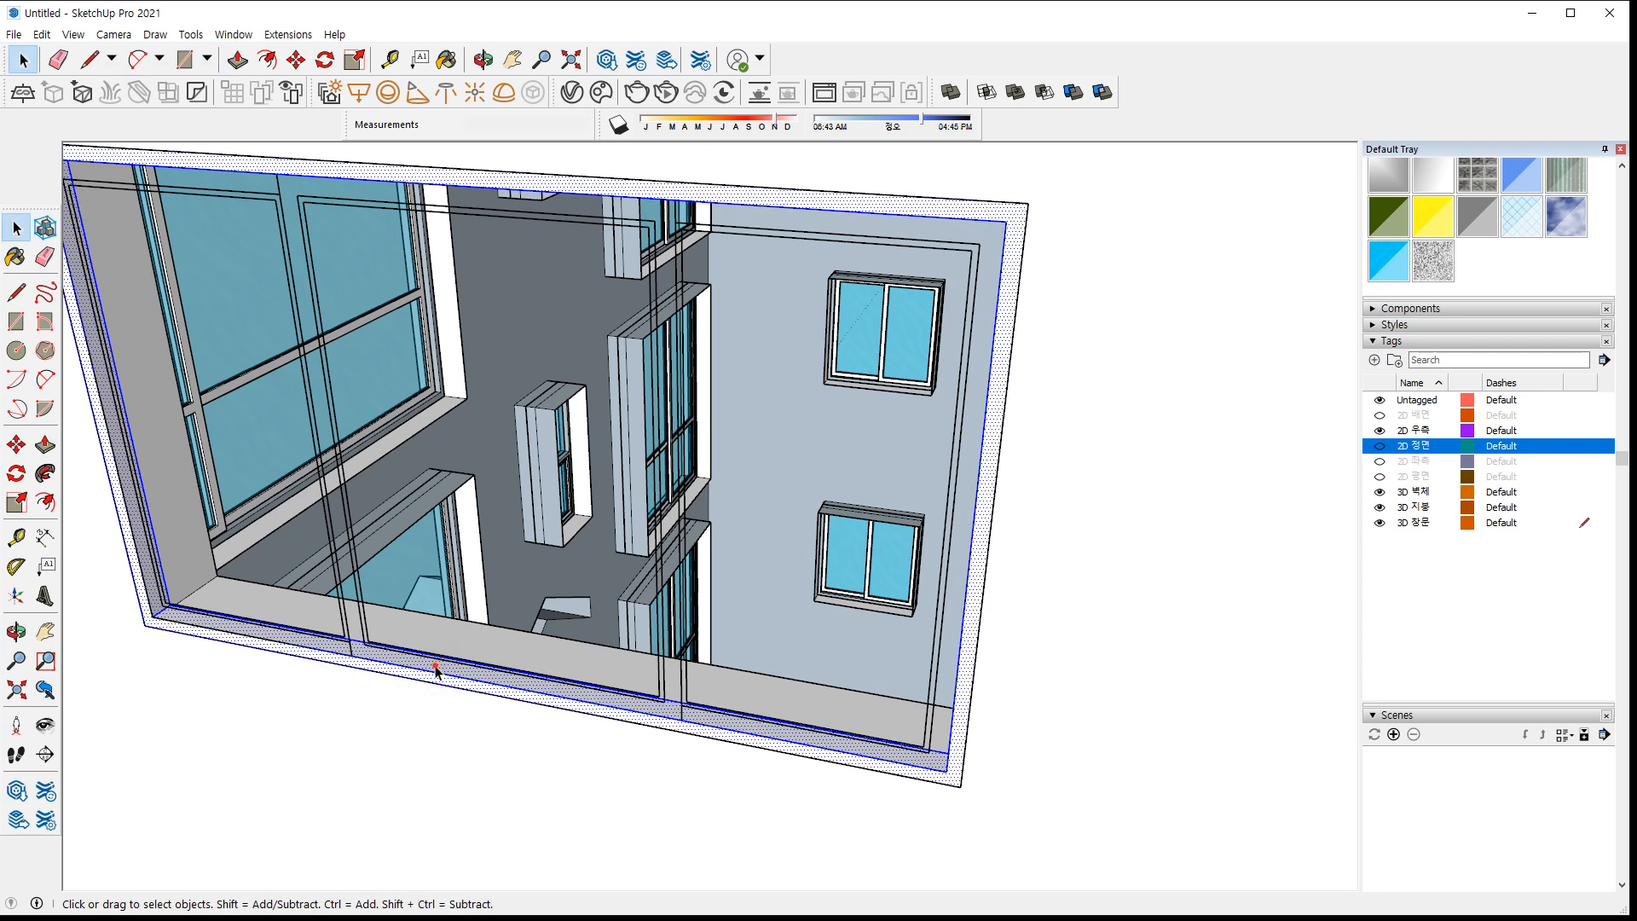
pyautogui.rightClick(436, 671)
pyautogui.press('r')
pyautogui.rightClick(436, 671)
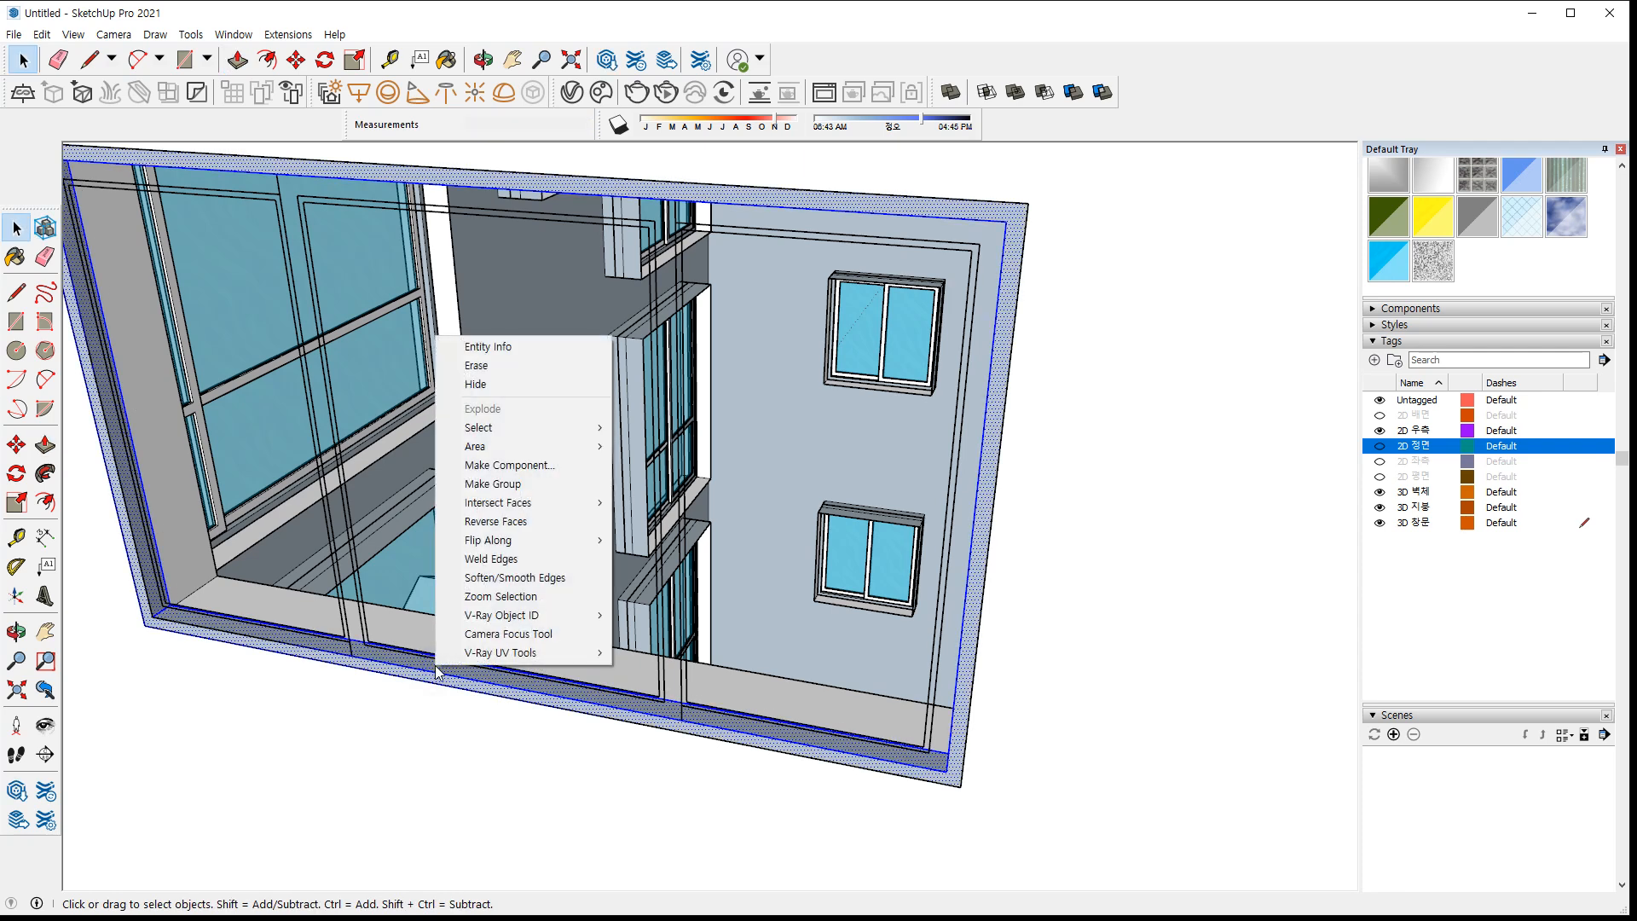
pyautogui.press('g')
# Draw the middle sash's outer and inner rectangles over its 2D lines and remove the inner face
pyautogui.press('r')
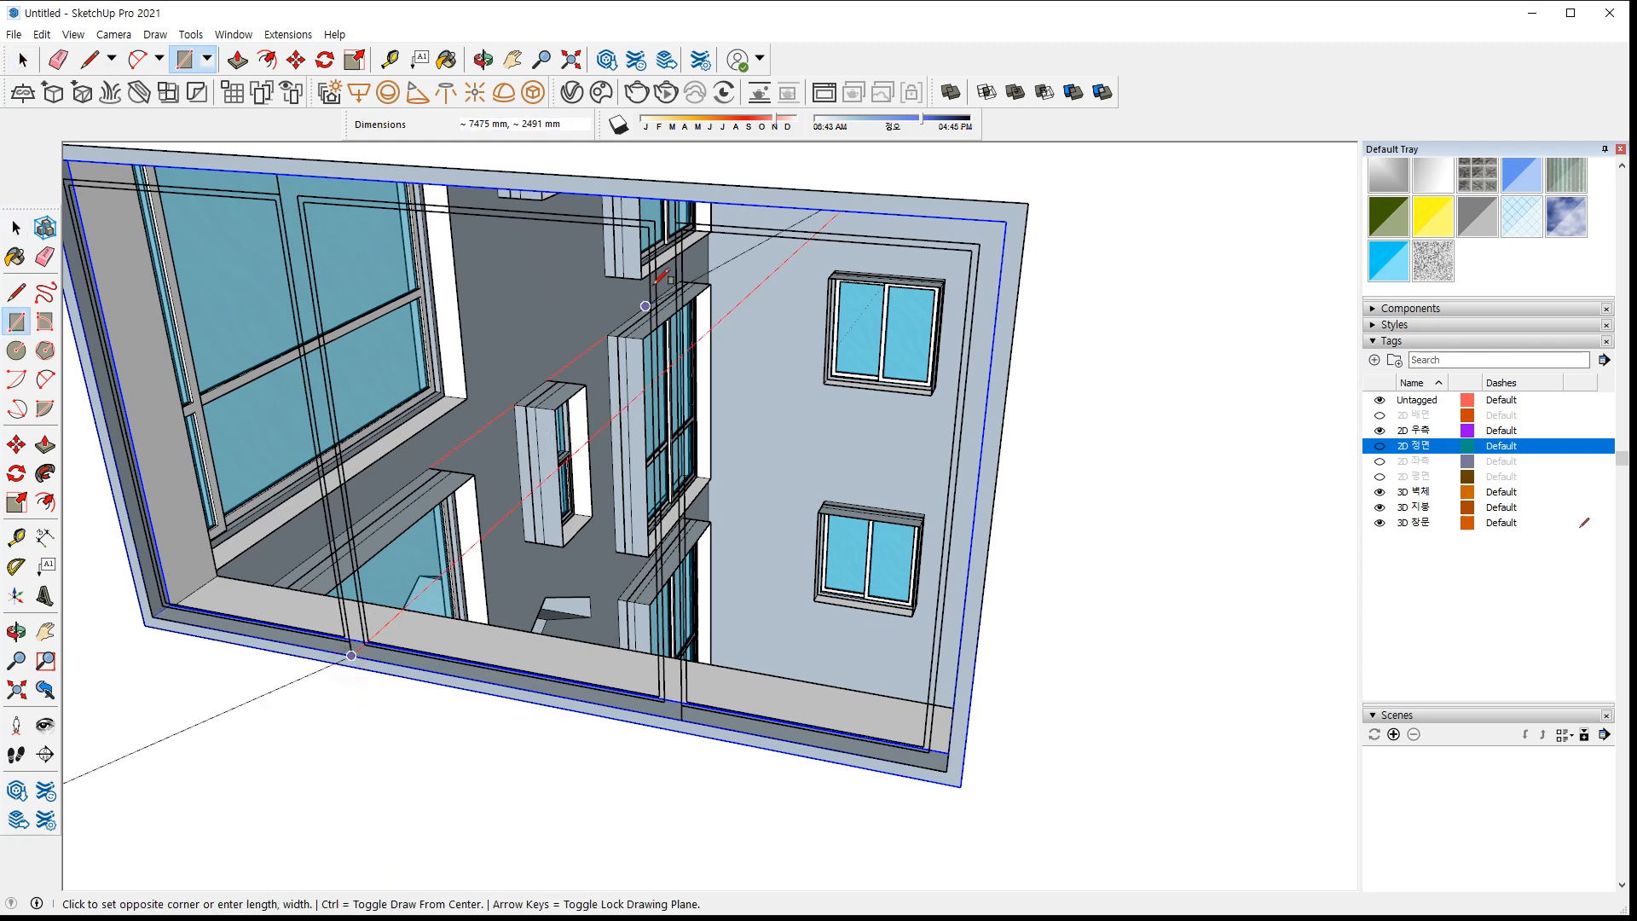
pyautogui.click(674, 199)
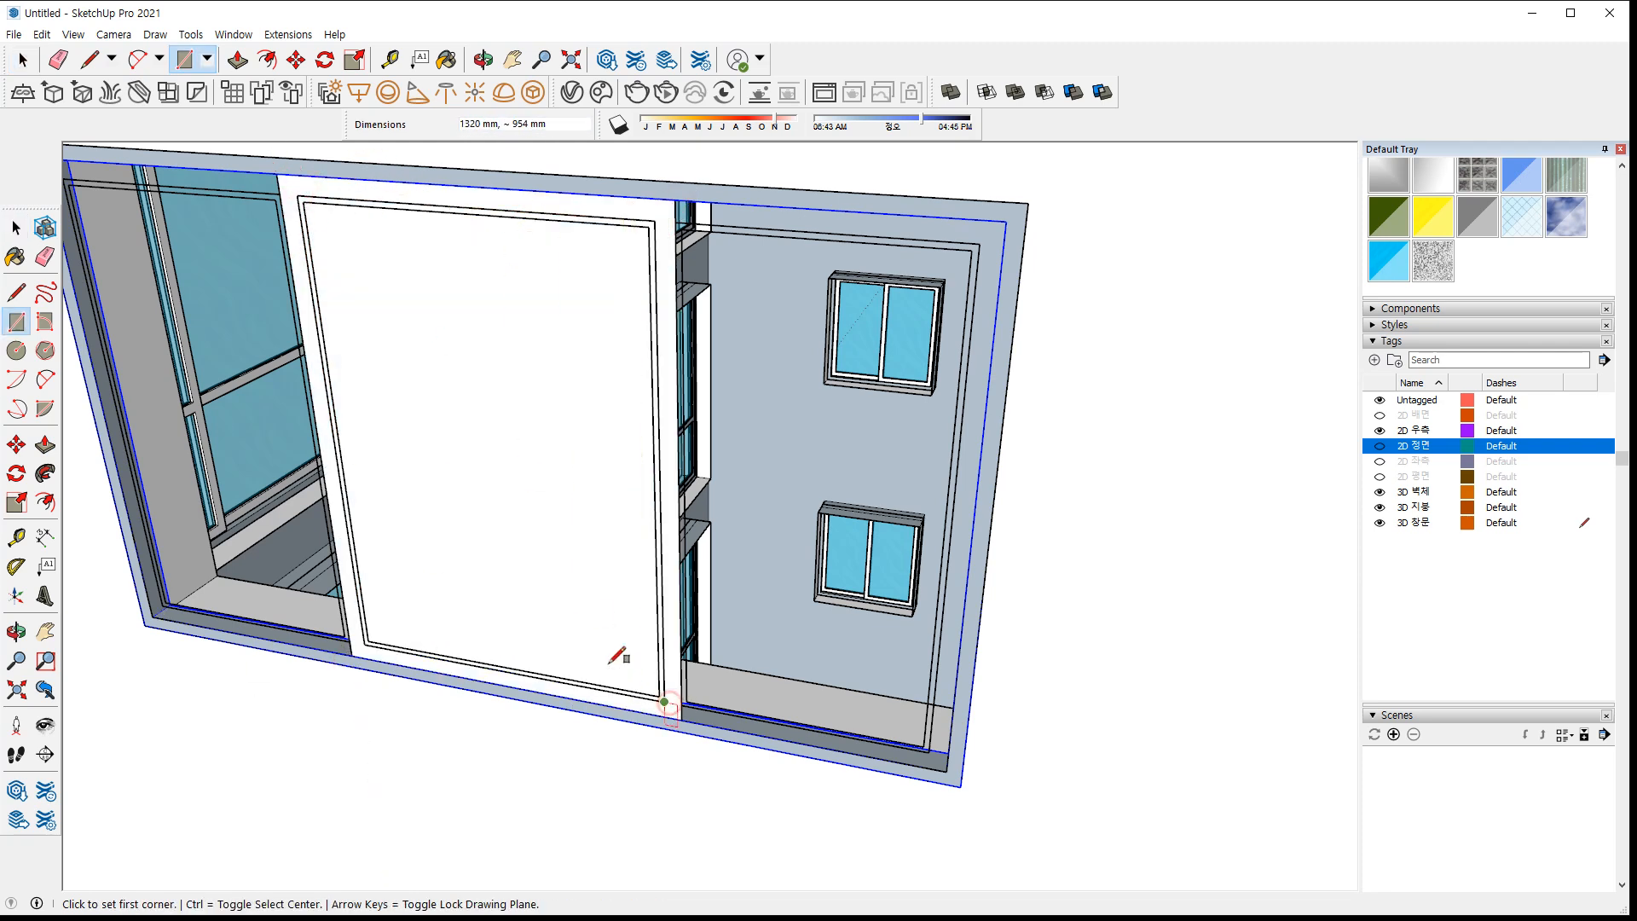
pyautogui.press('space')
pyautogui.click(518, 567)
pyautogui.press('Delete')
# Extrude the middle sash frame 30 mm and make it a group
pyautogui.press('p')
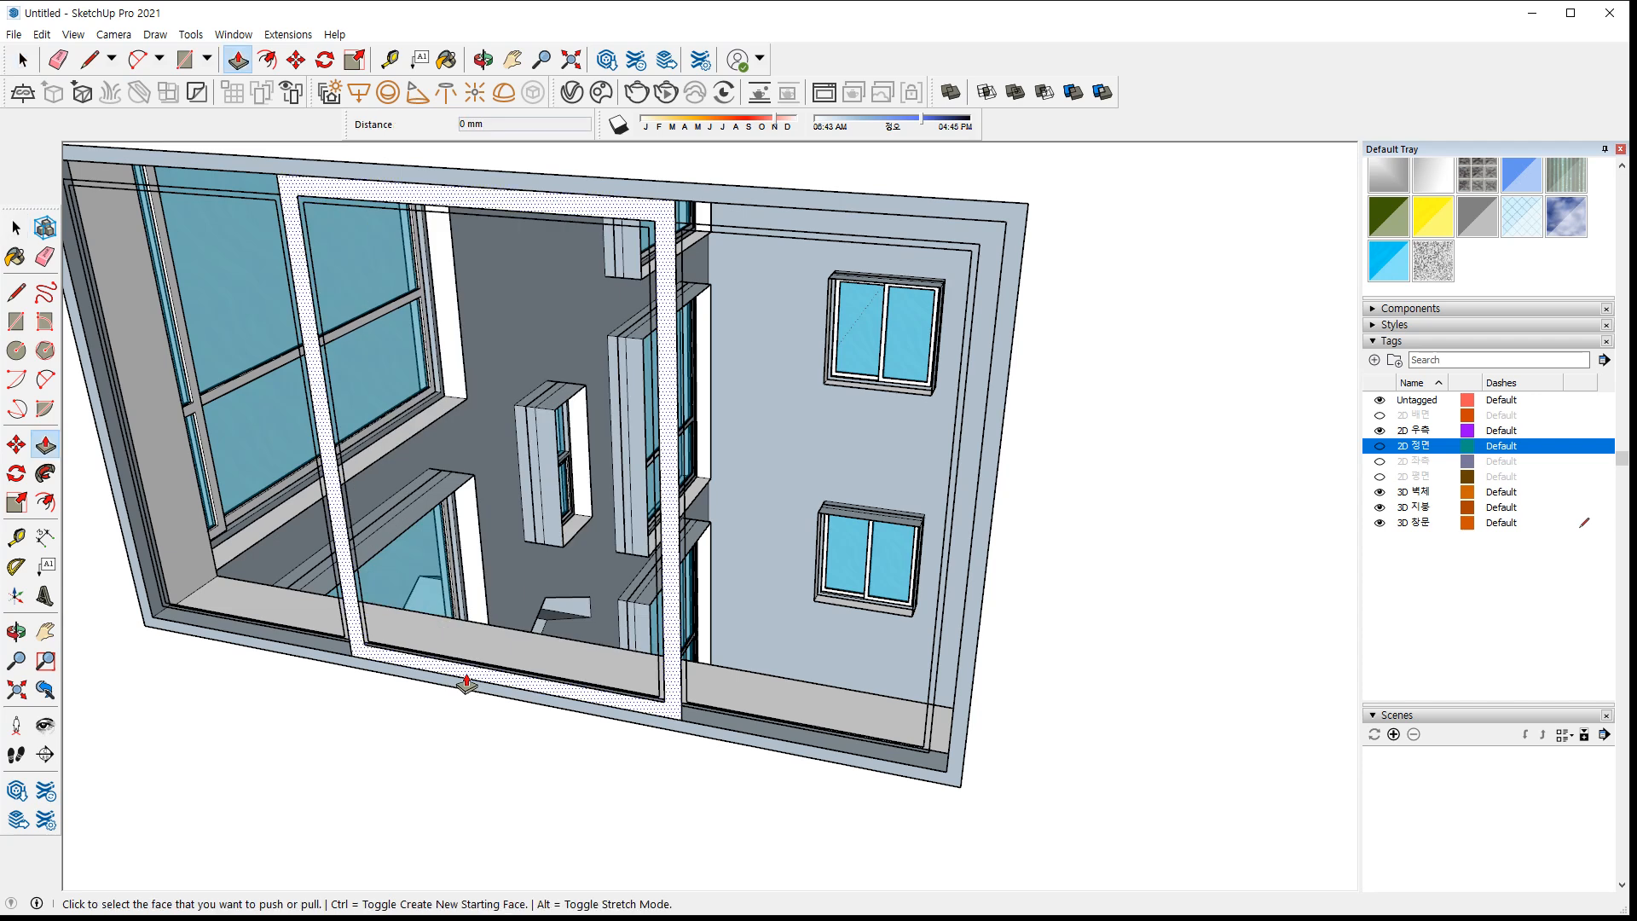
pyautogui.click(465, 683)
pyautogui.press('Return')
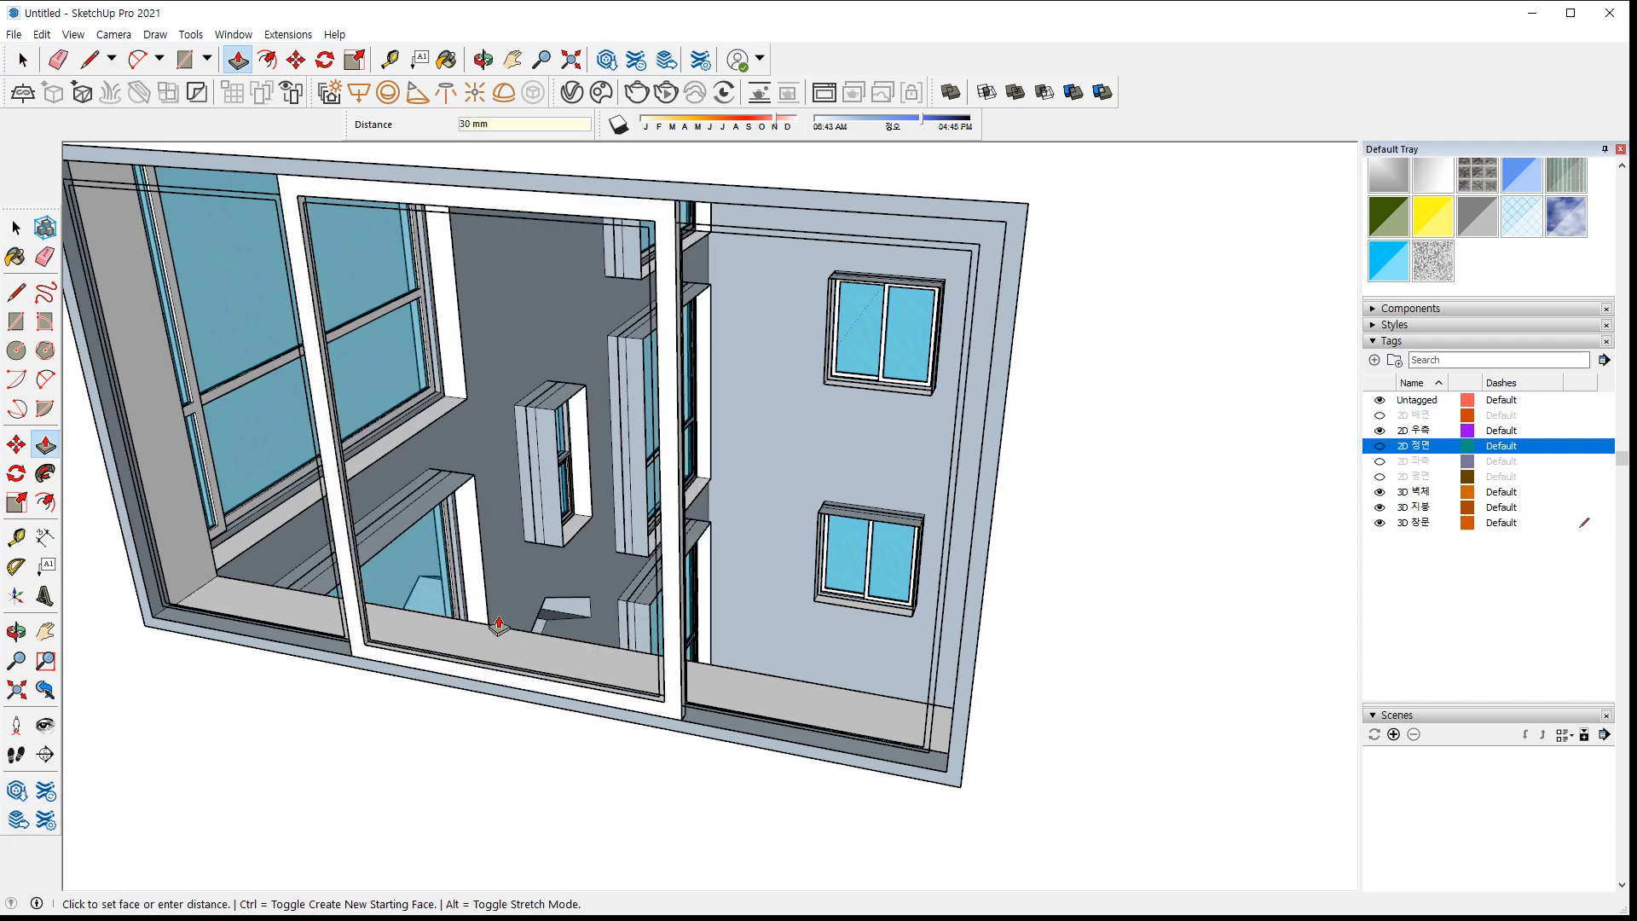
pyautogui.press('space')
pyautogui.scroll(3, 486, 648)
pyautogui.click(467, 673)
pyautogui.rightClick(467, 673)
pyautogui.click(561, 489)
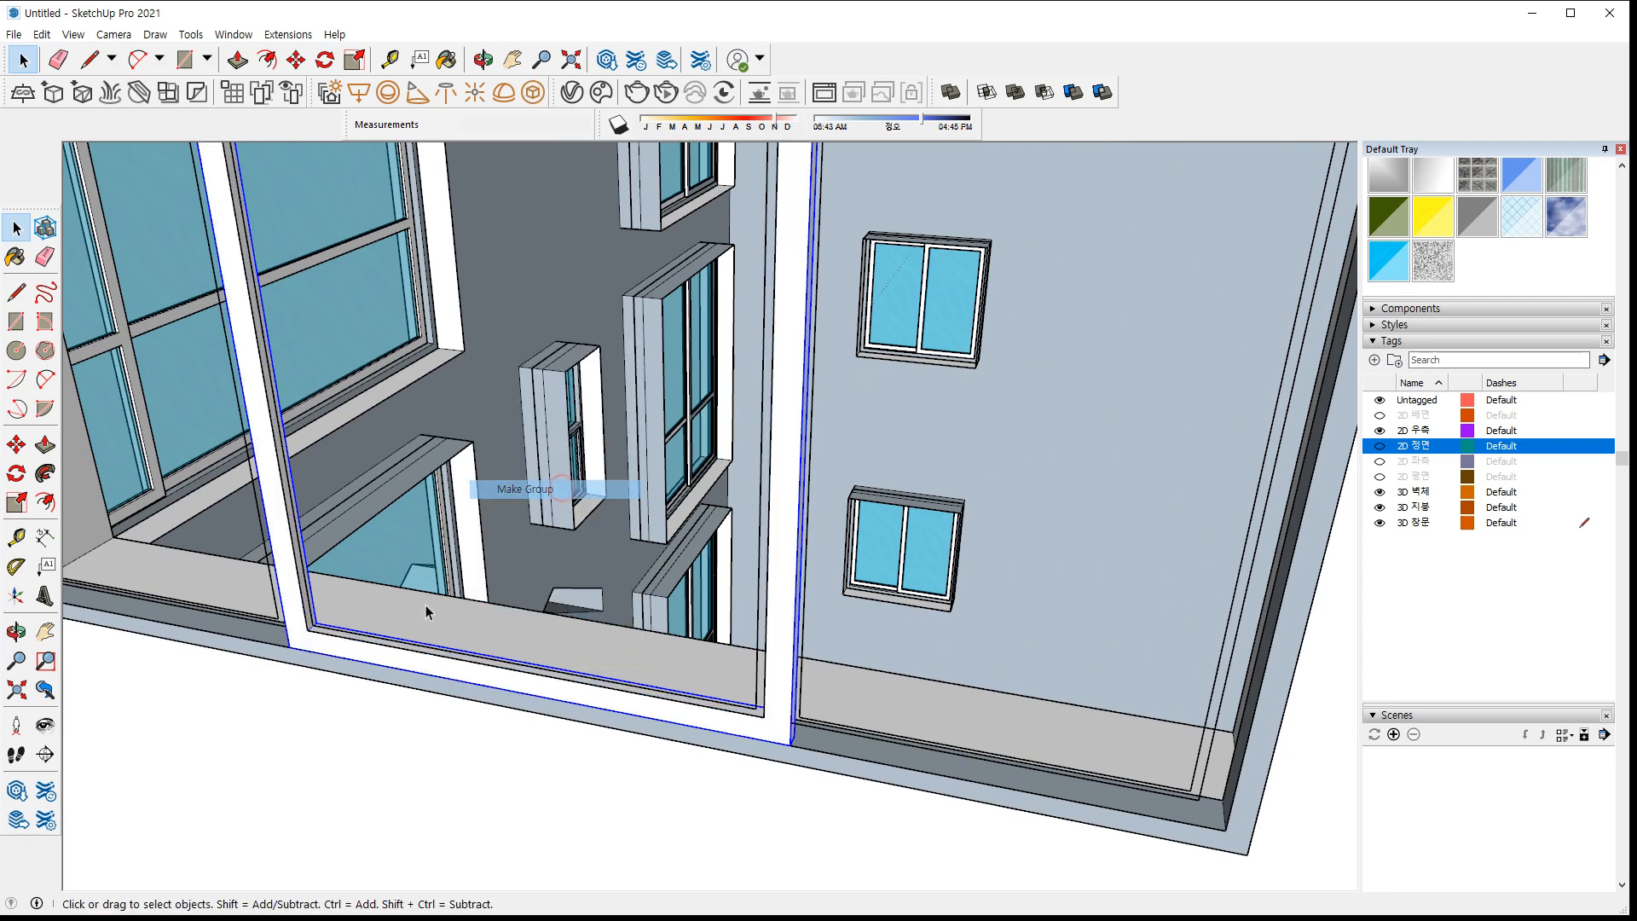
# Paste the pane face into the middle sash's opening and paint it with the translucent blue glass material
pyautogui.hotkey('ctrl', 'c')
pyautogui.hotkey('ctrl', 'v')
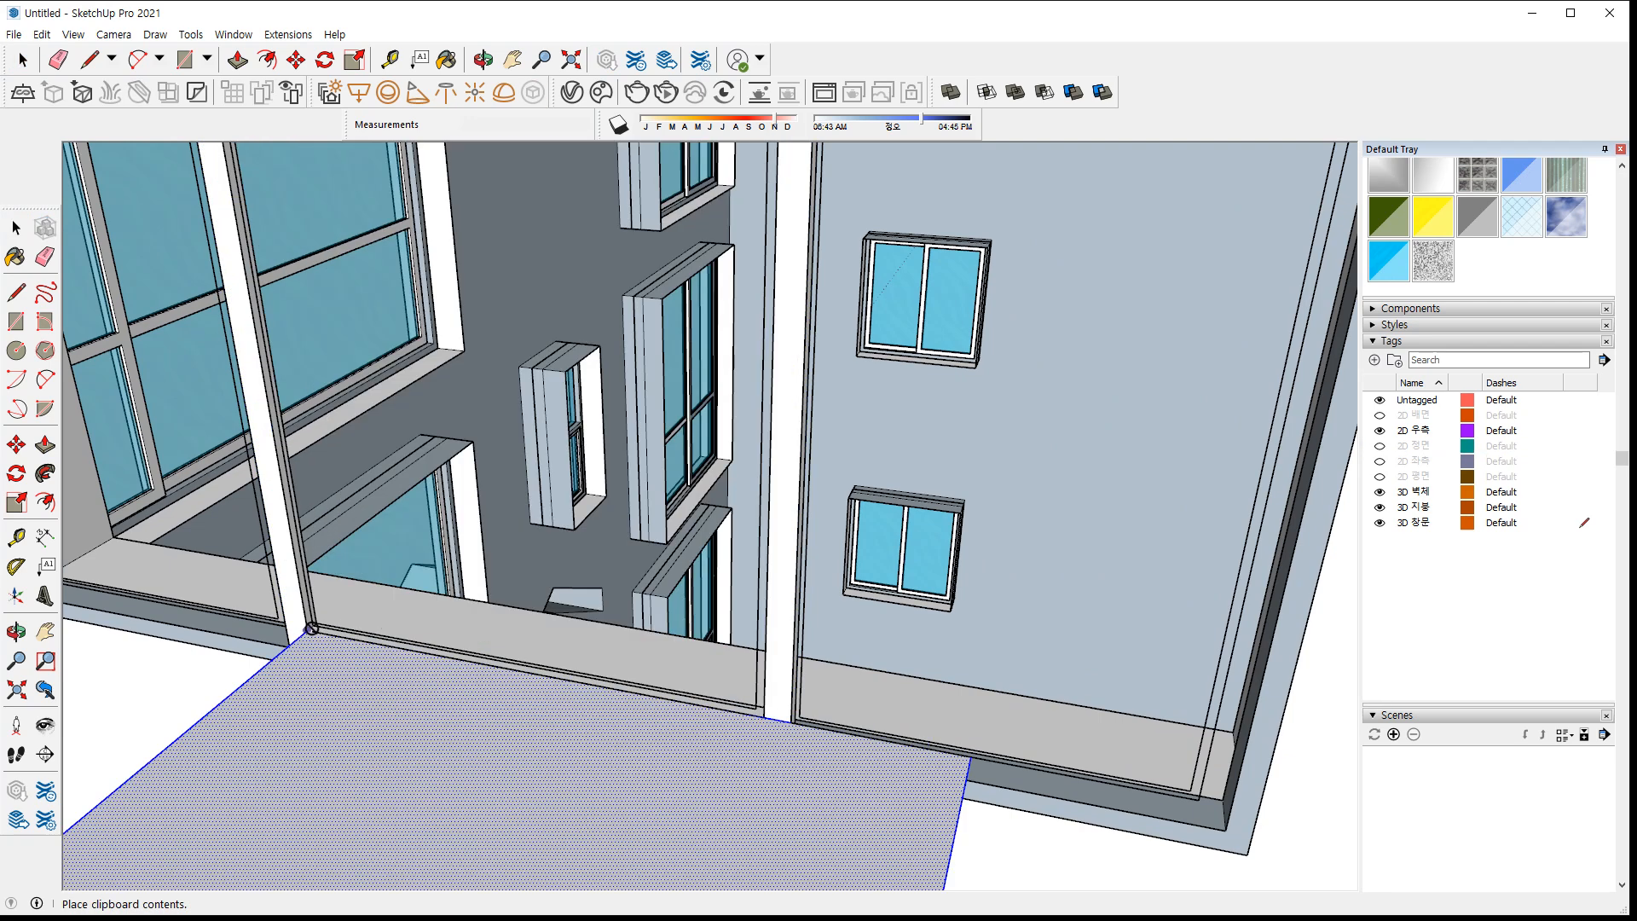
pyautogui.scroll(-4, 309, 629)
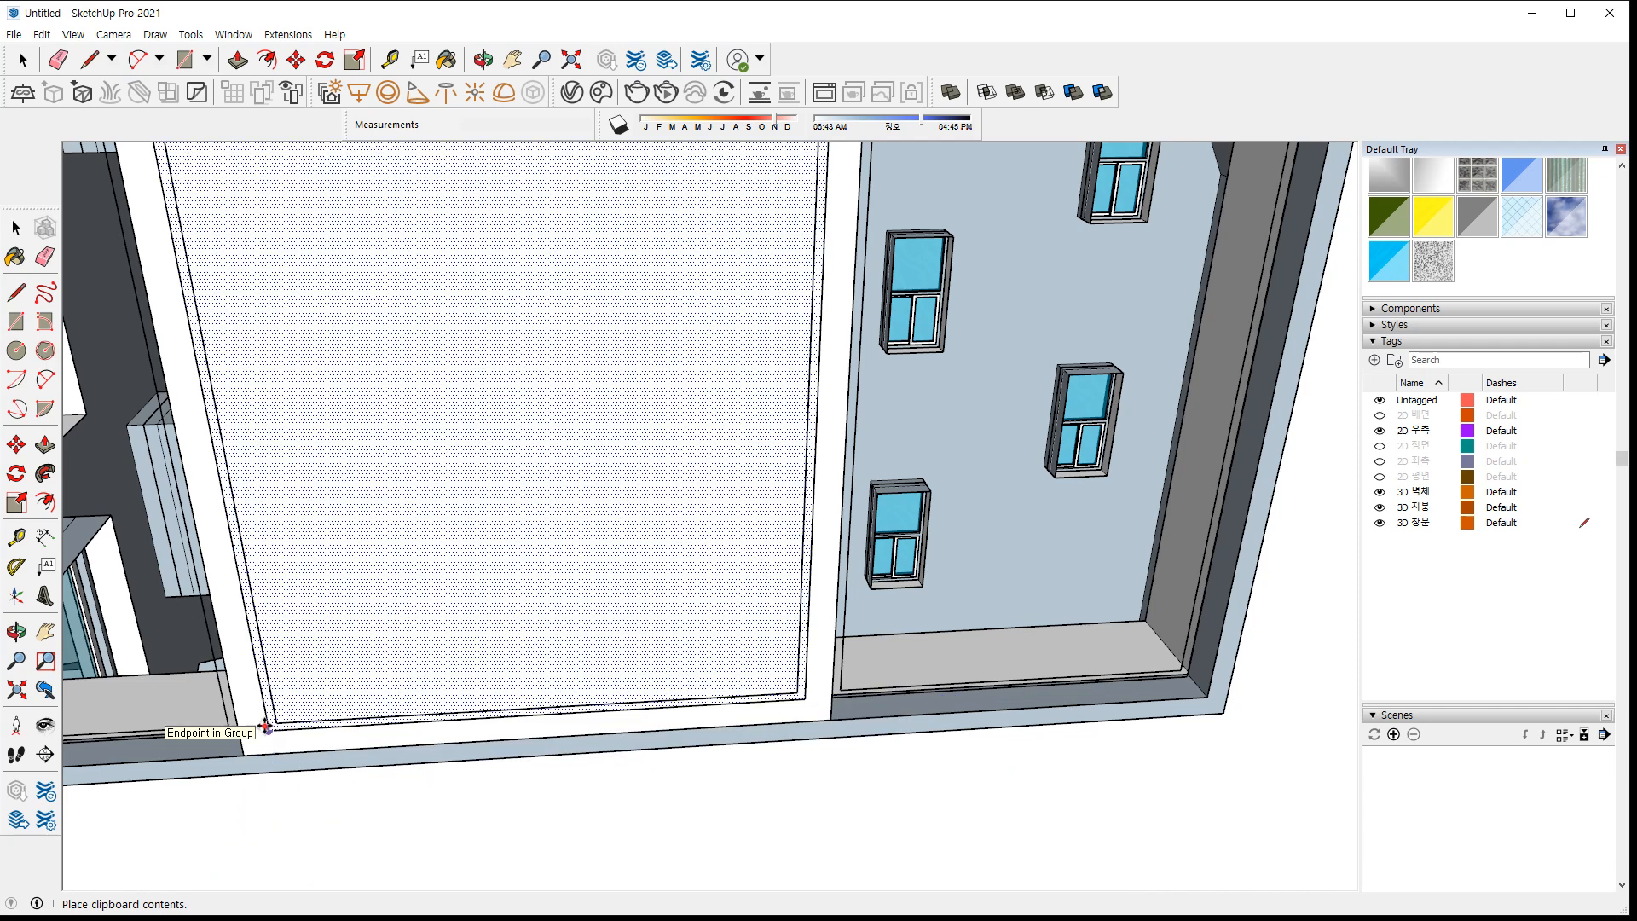
pyautogui.click(266, 726)
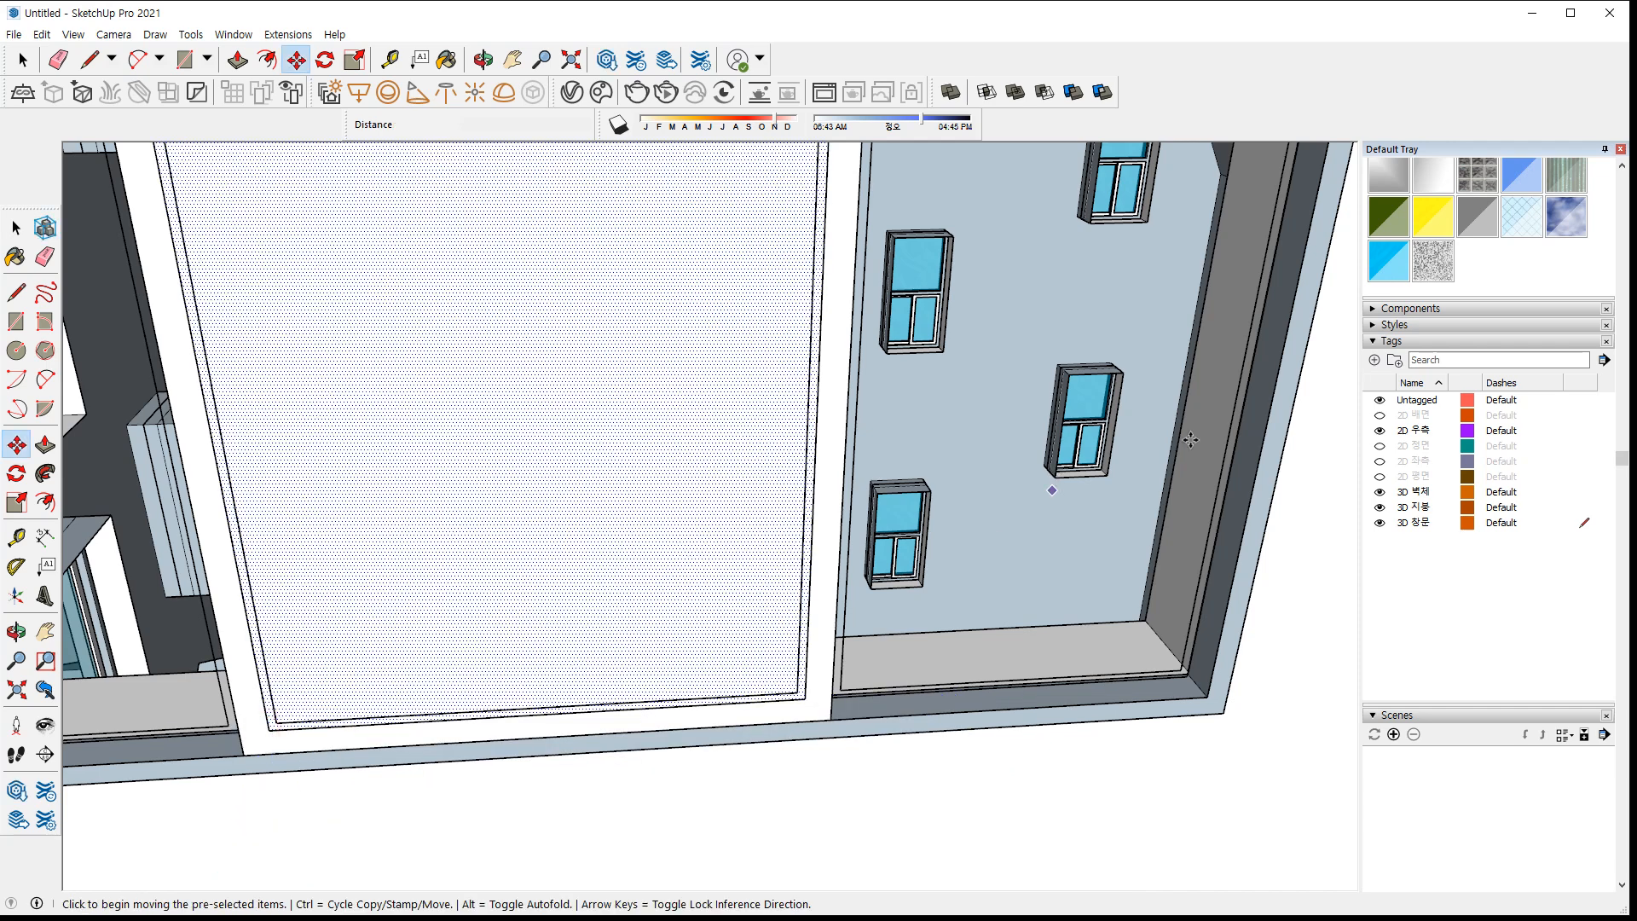
pyautogui.click(1374, 270)
pyautogui.click(574, 602)
pyautogui.scroll(6, 500, 662)
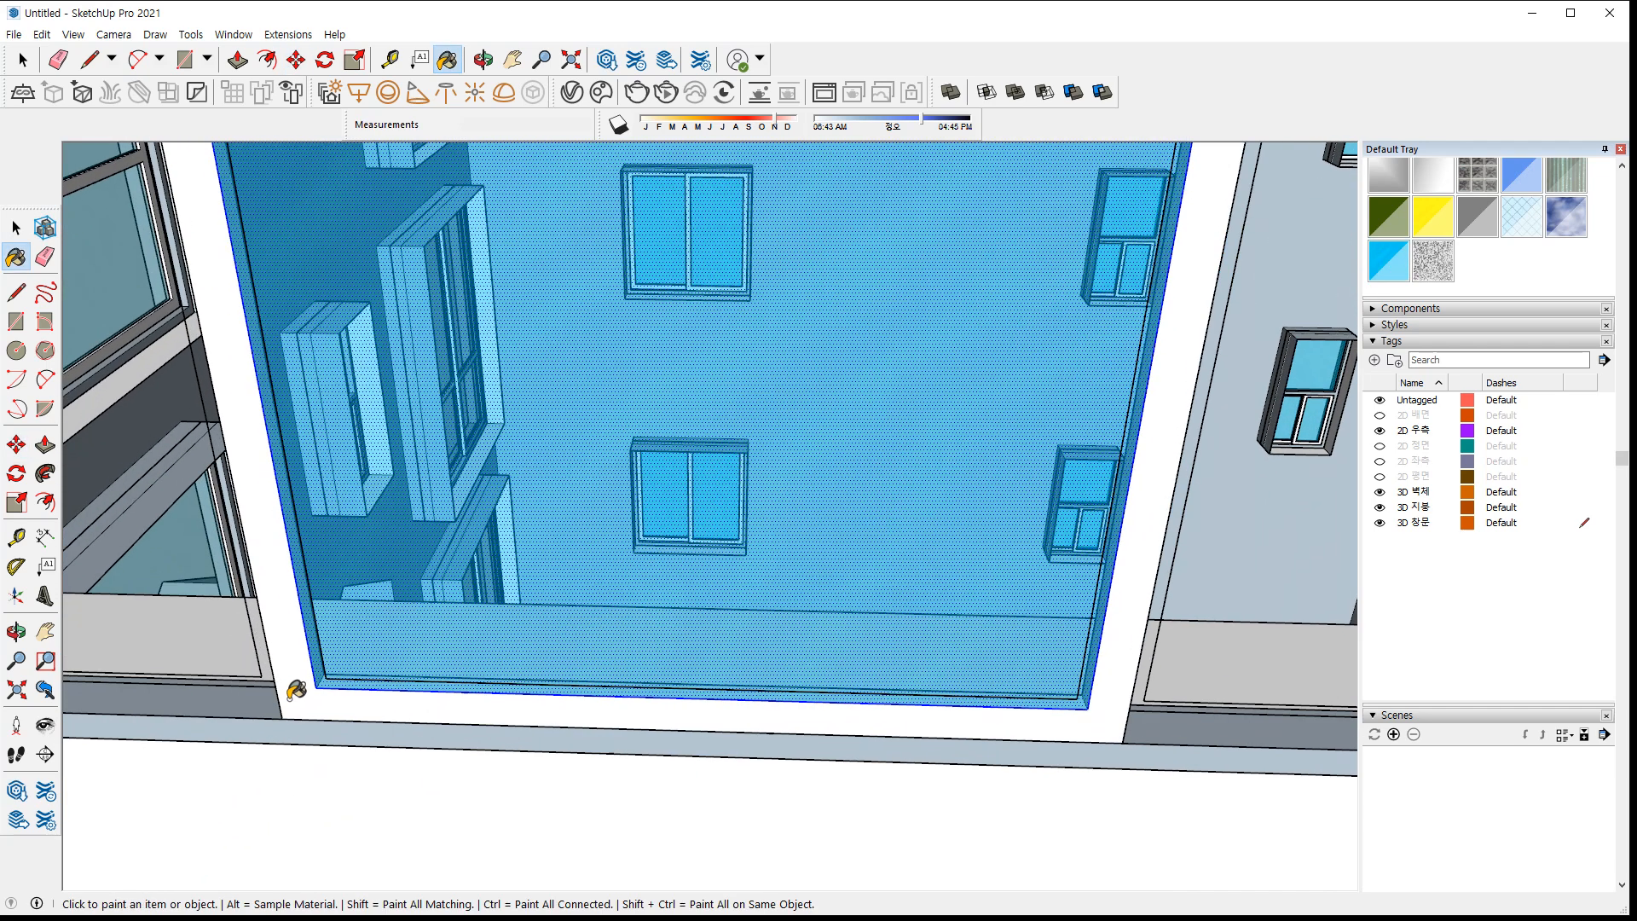
# Move the middle sash's glass pane back into the sash depth and group it
pyautogui.press('space')
pyautogui.scroll(2, 341, 665)
pyautogui.press('m')
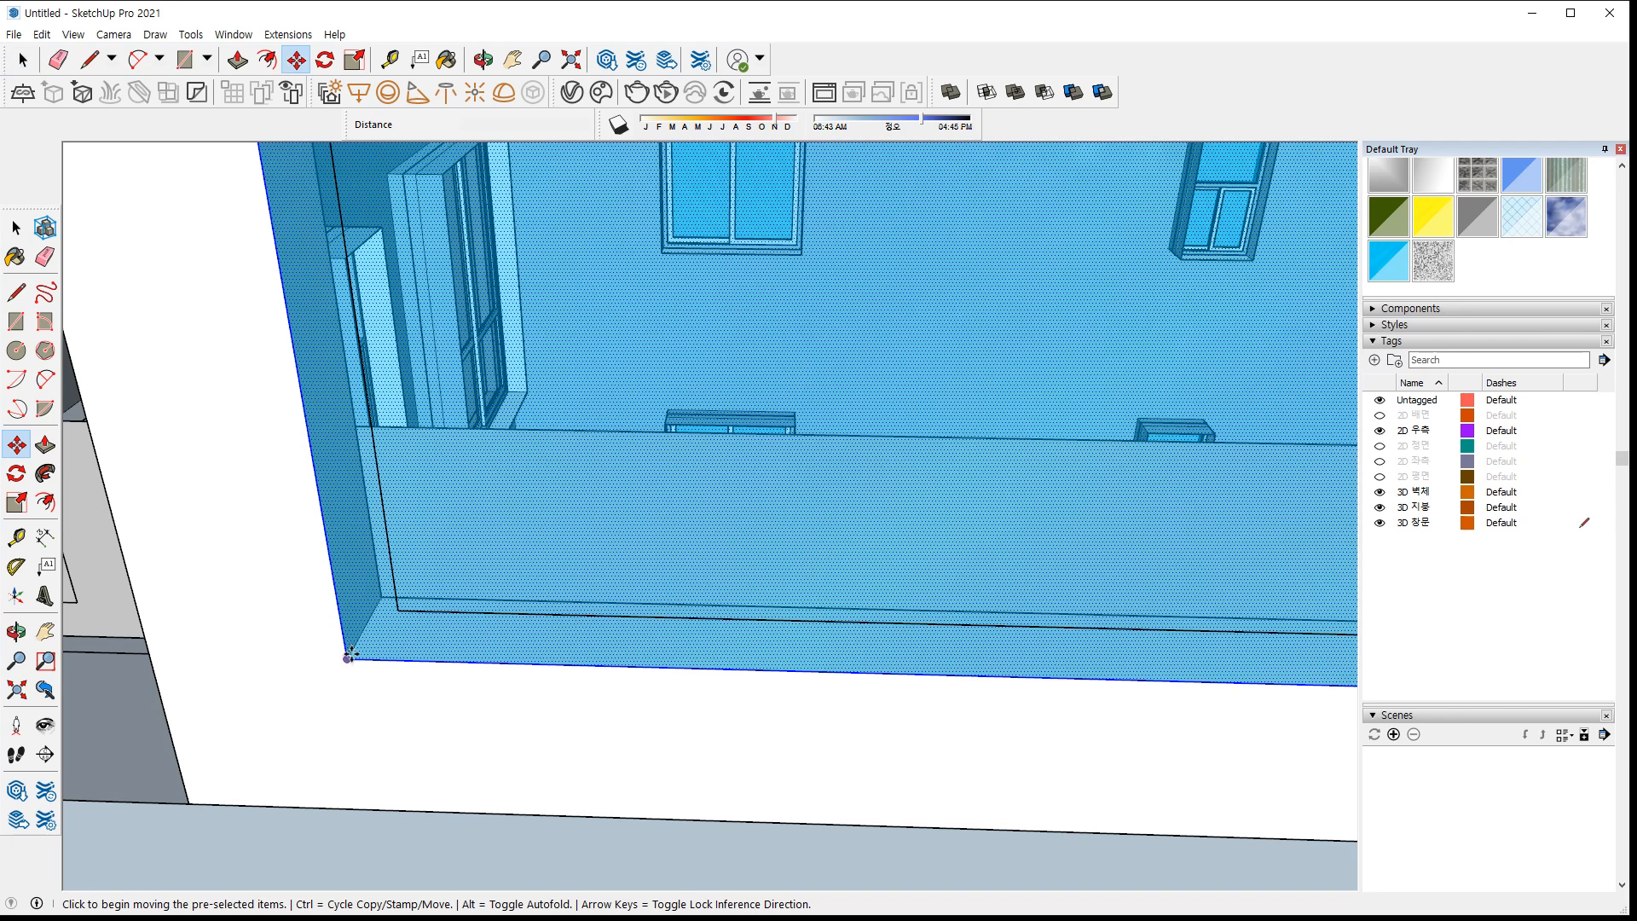
pyautogui.click(350, 656)
pyautogui.click(361, 629)
pyautogui.press('space')
pyautogui.rightClick(457, 688)
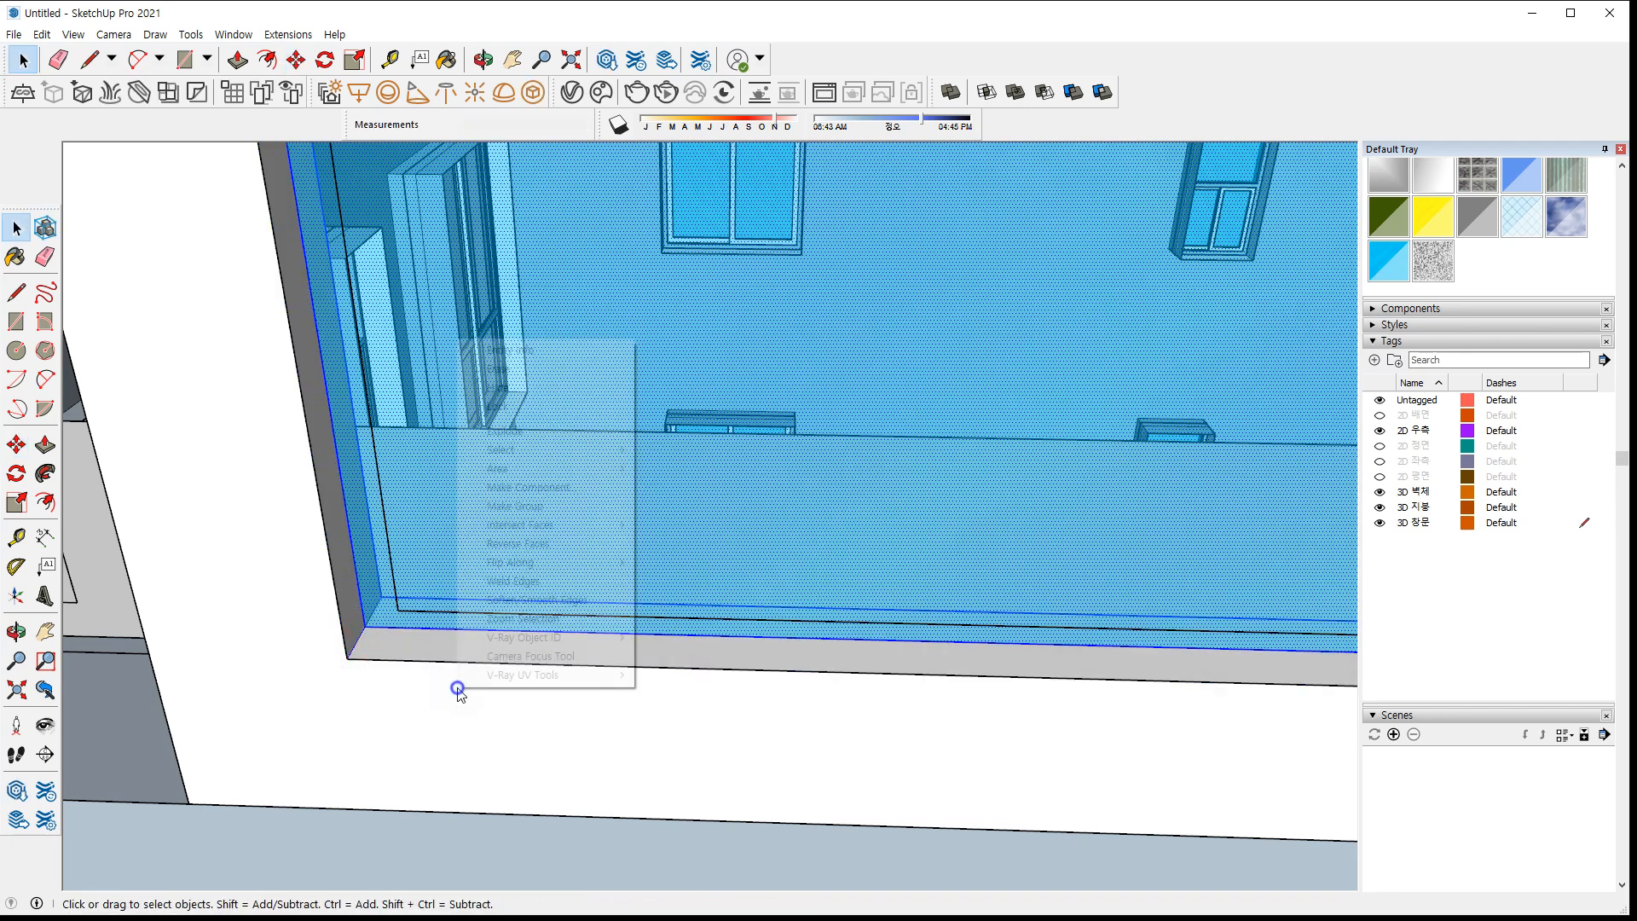
pyautogui.click(564, 507)
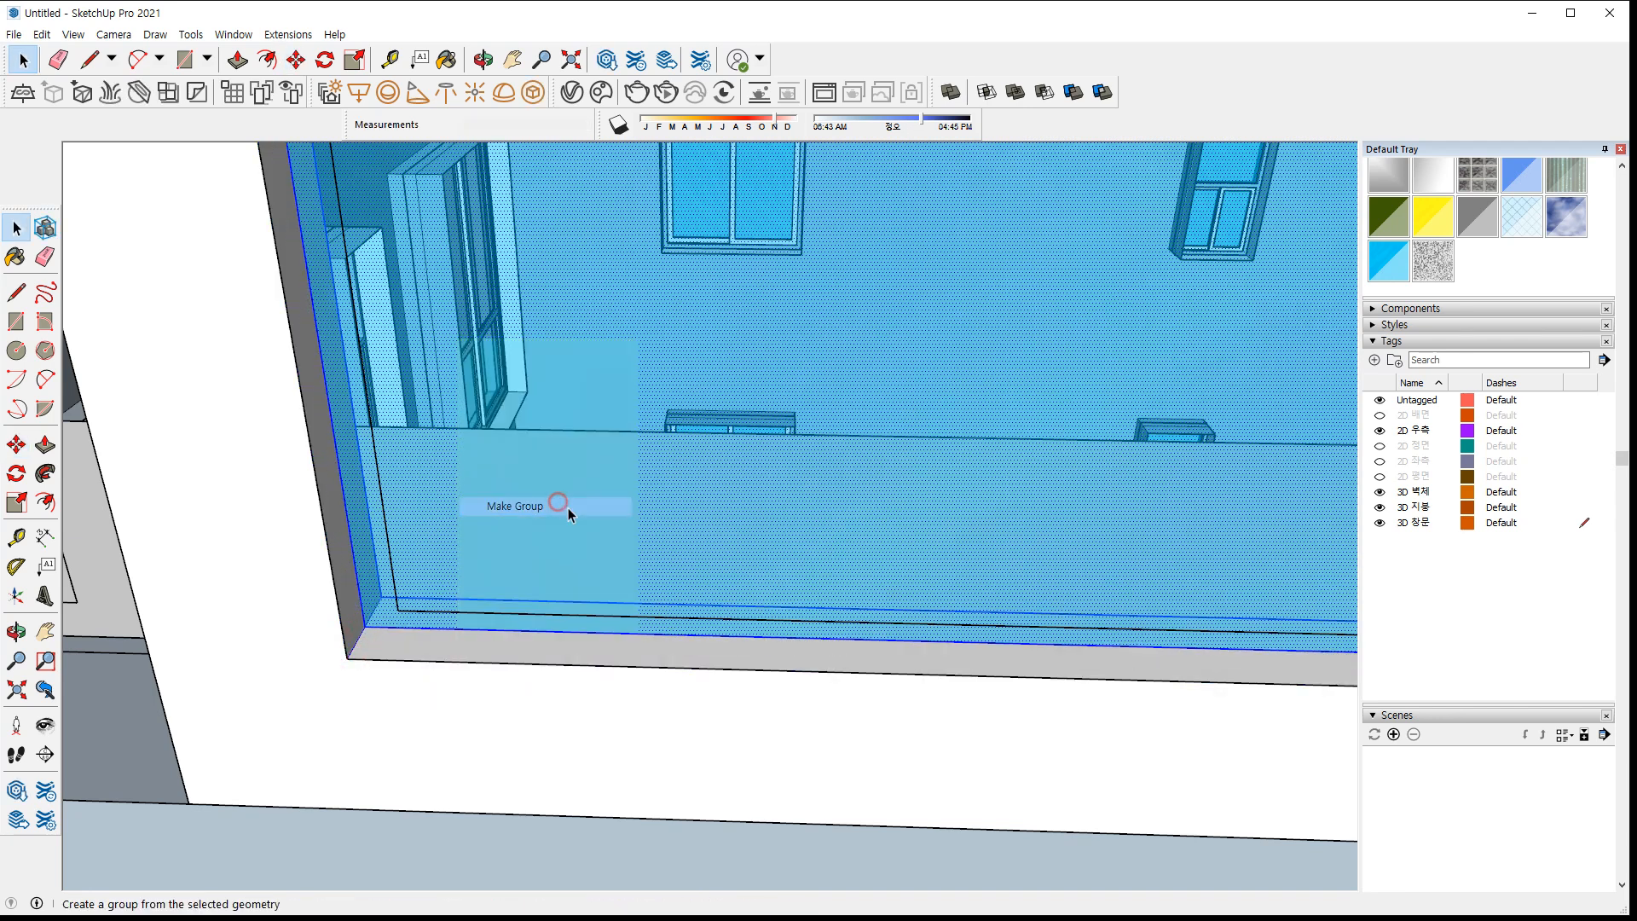
# Draw the left sash's outer rectangle, 1420 mm by about 735 mm, between the middle sash and the outer frame's upper corner
pyautogui.scroll(-4, 344, 683)
pyautogui.keyDown('shift'); pyautogui.moveTo(344, 684); pyautogui.dragTo(885, 717, button='middle'); pyautogui.keyUp('shift')
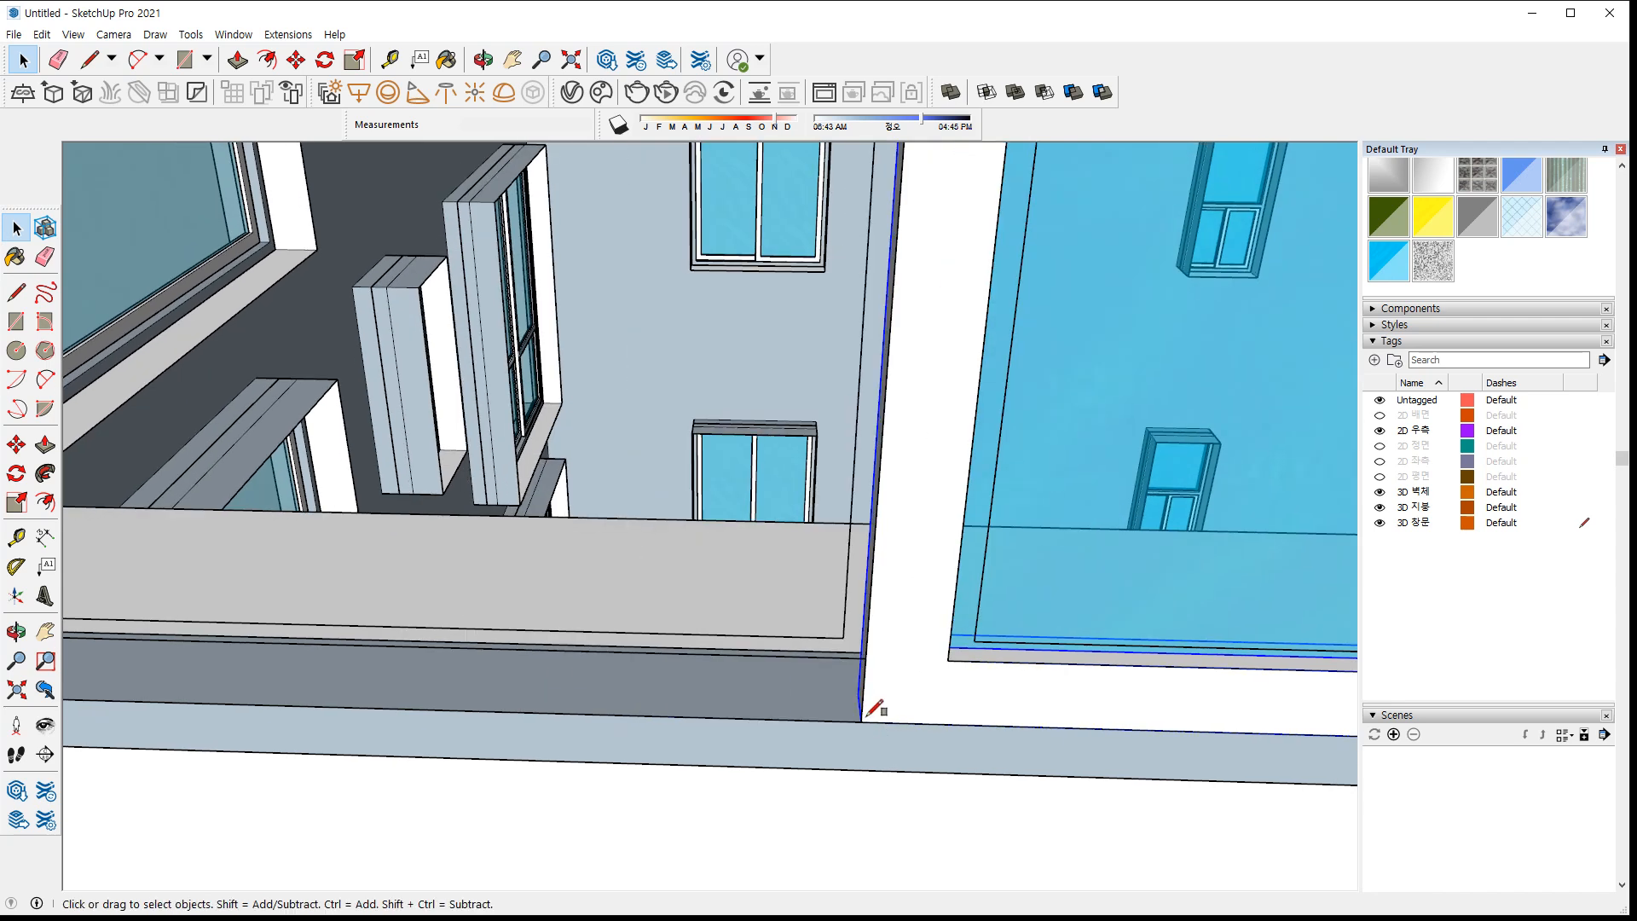
pyautogui.press('r')
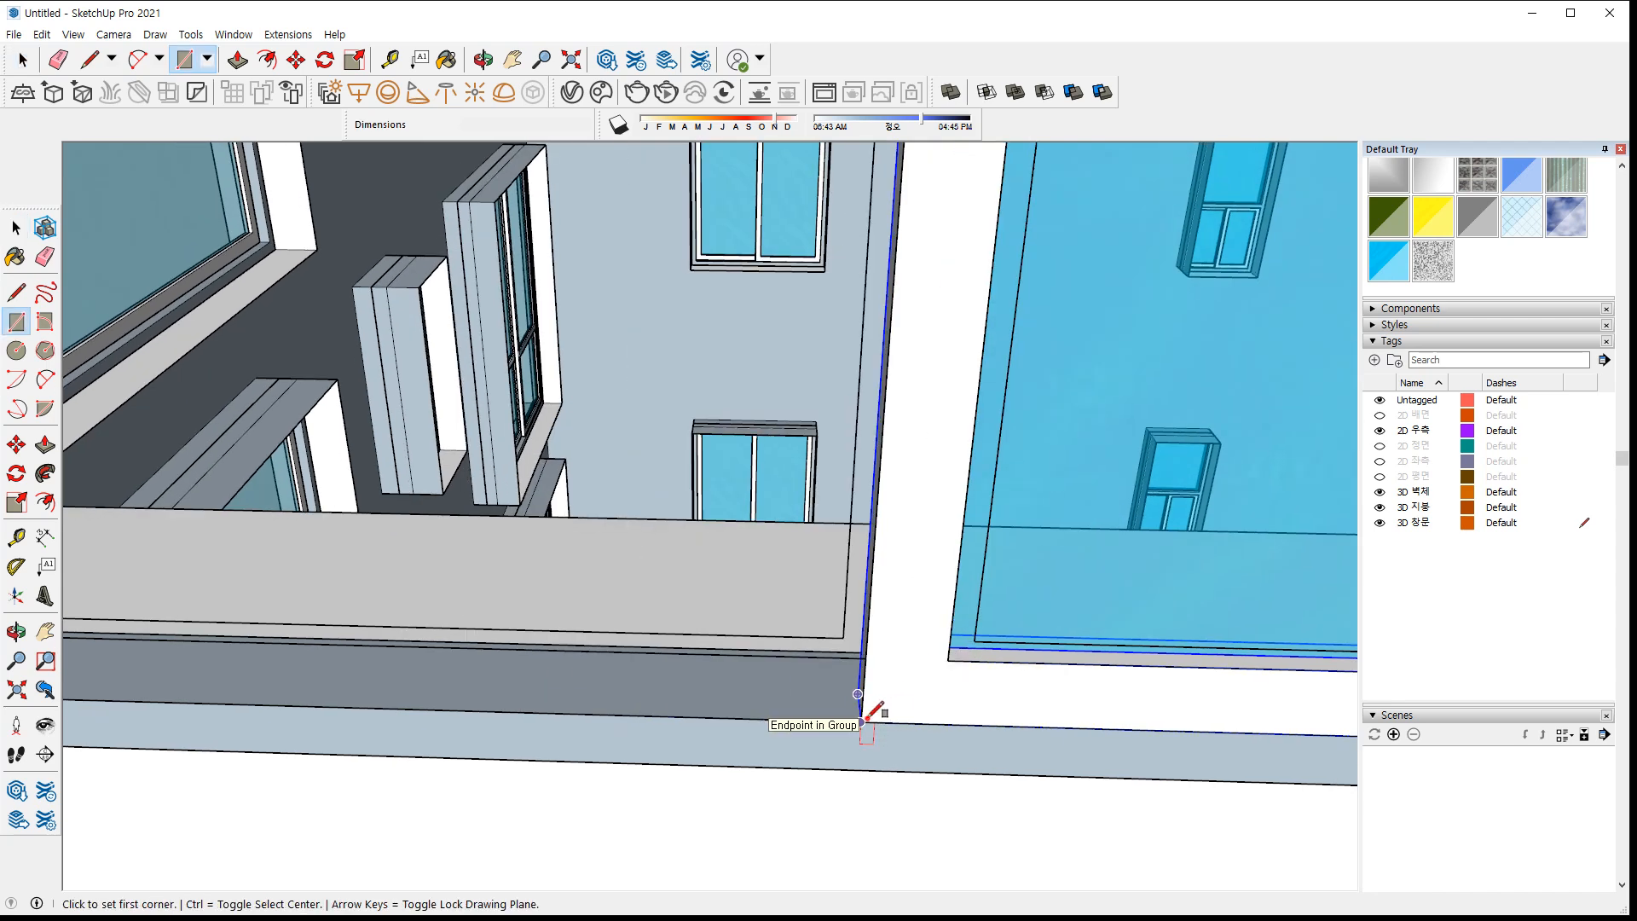
pyautogui.click(862, 721)
pyautogui.scroll(-5, 545, 426)
pyautogui.scroll(6, 574, 362)
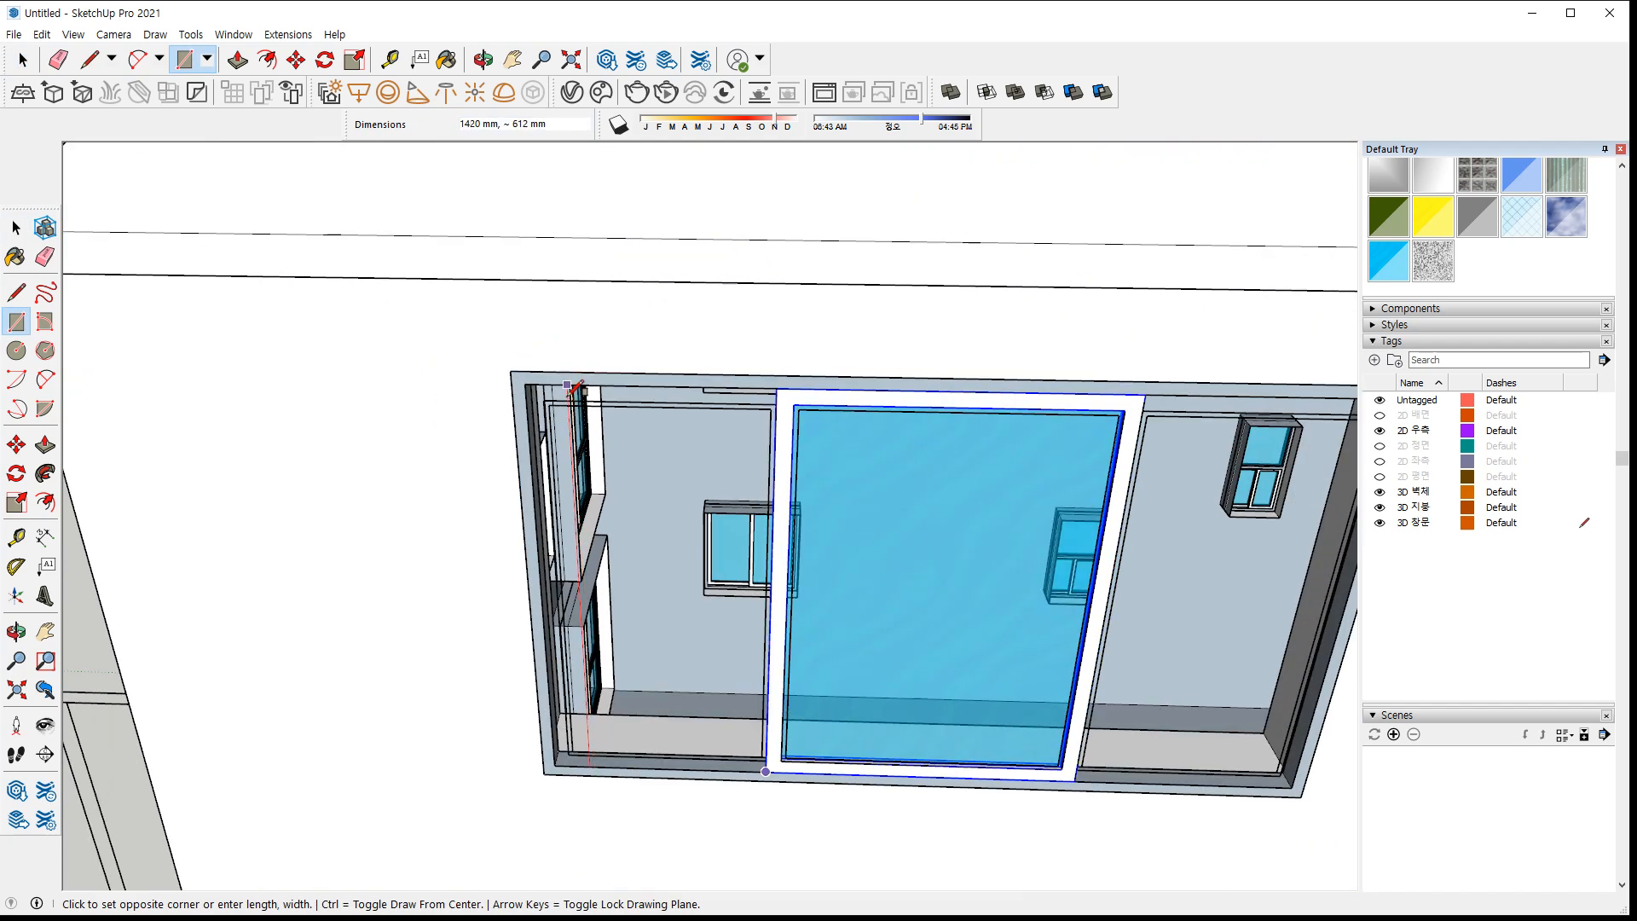
pyautogui.scroll(3, 577, 385)
pyautogui.scroll(-2, 512, 368)
pyautogui.click(447, 361)
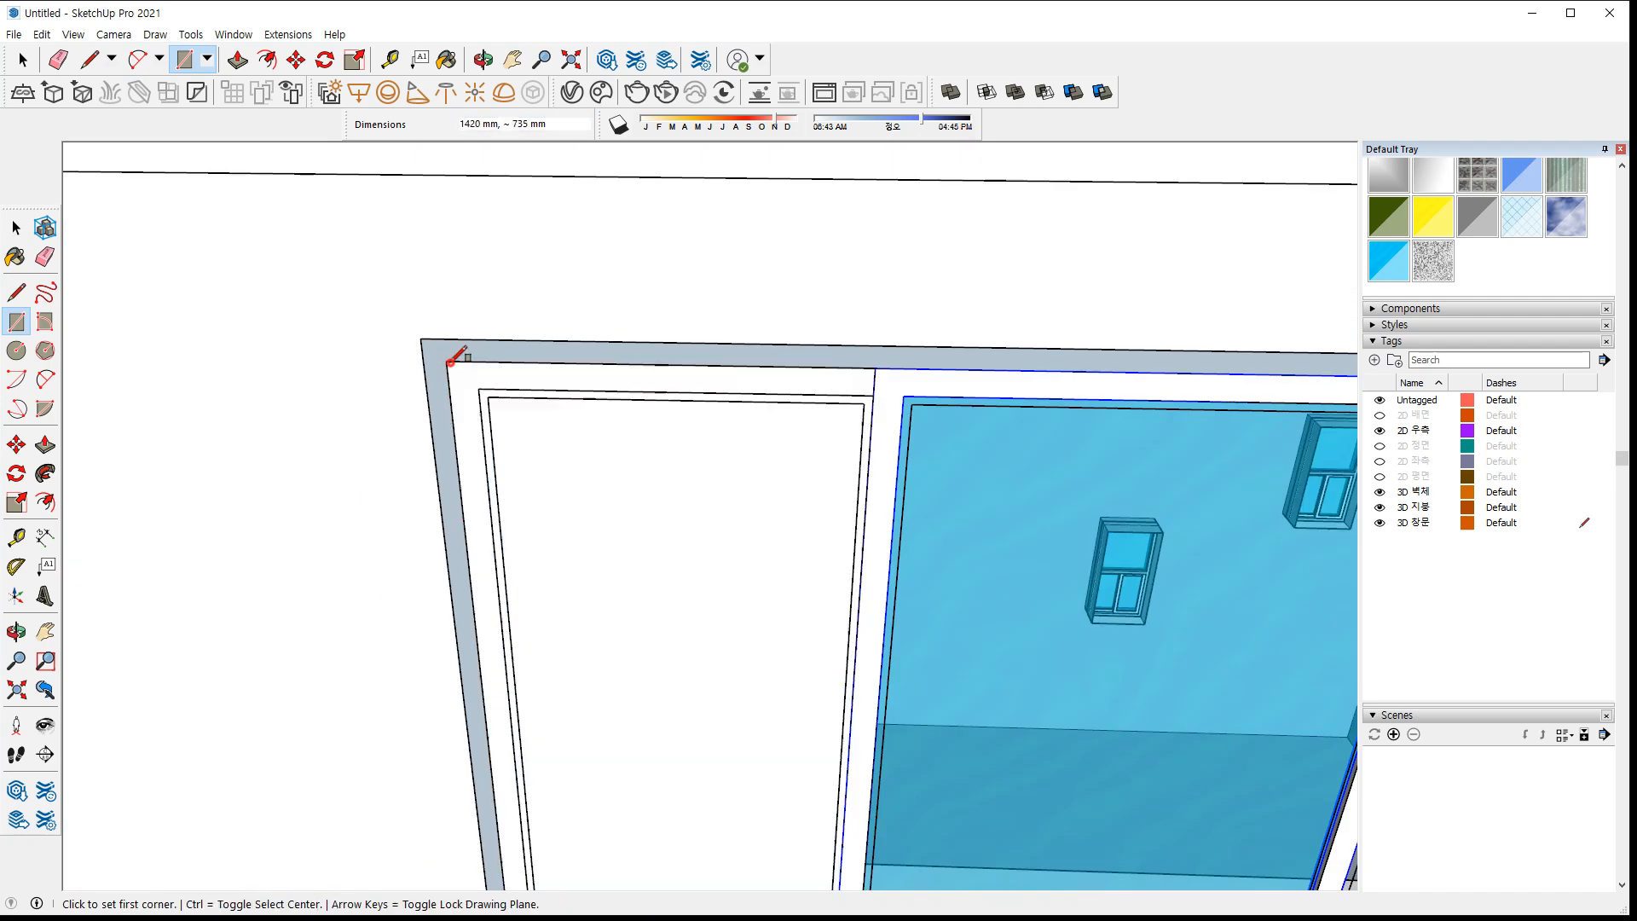
# Move the left sash outline's edge beside the middle sash sideways so the left sash overlaps the middle sash's stile
pyautogui.scroll(2, 895, 384)
pyautogui.press('space')
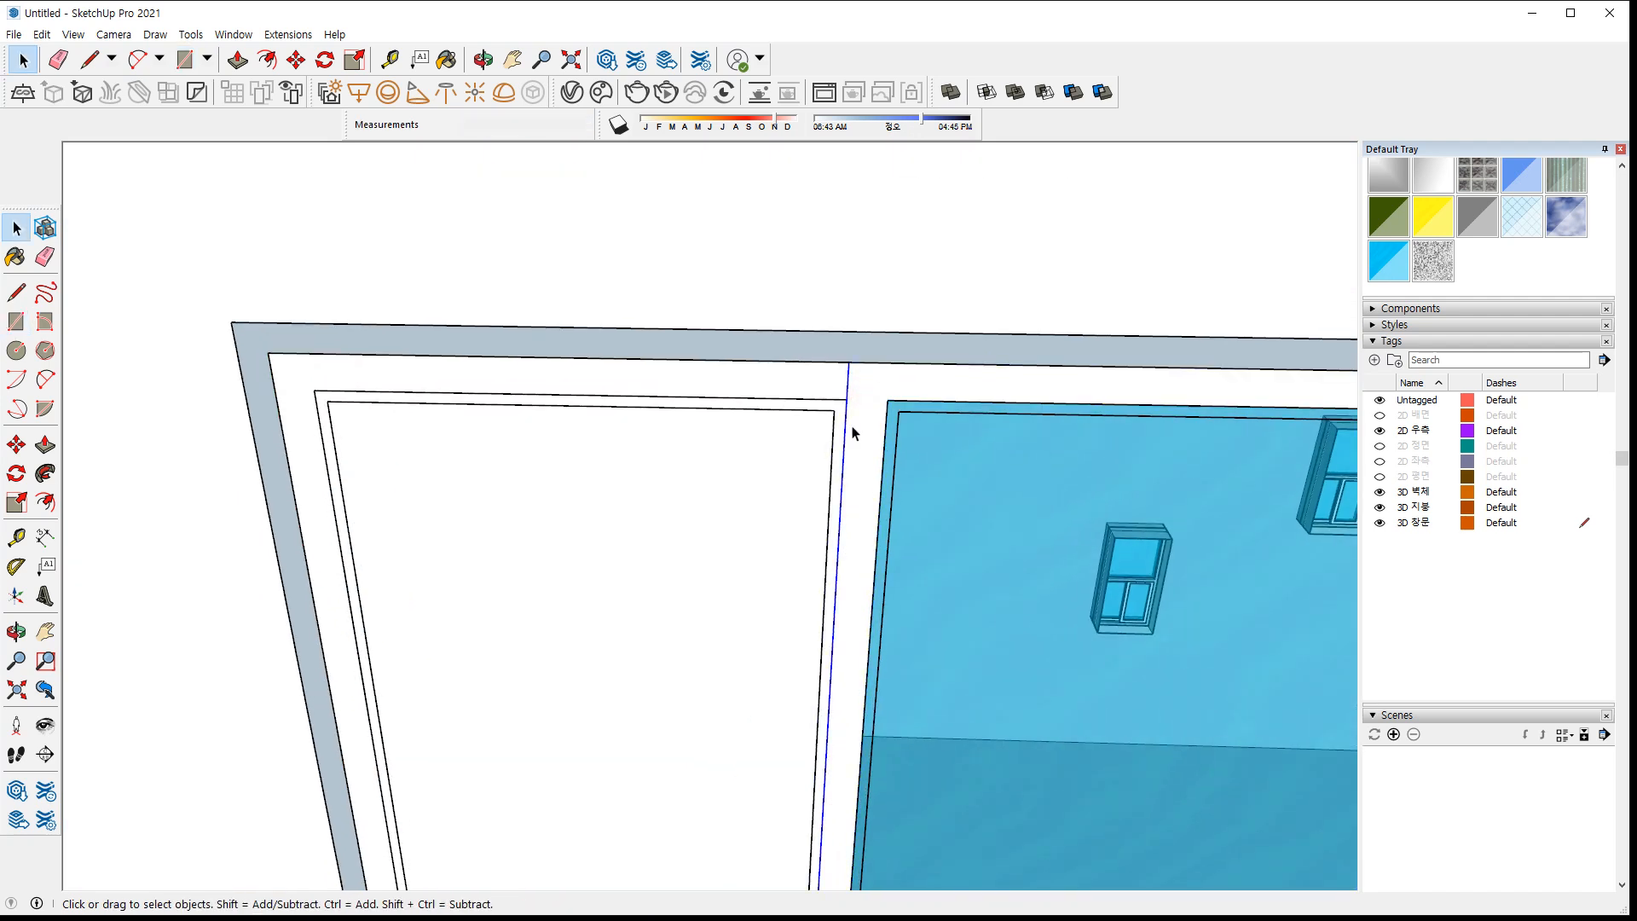
pyautogui.press('m')
pyautogui.click(844, 400)
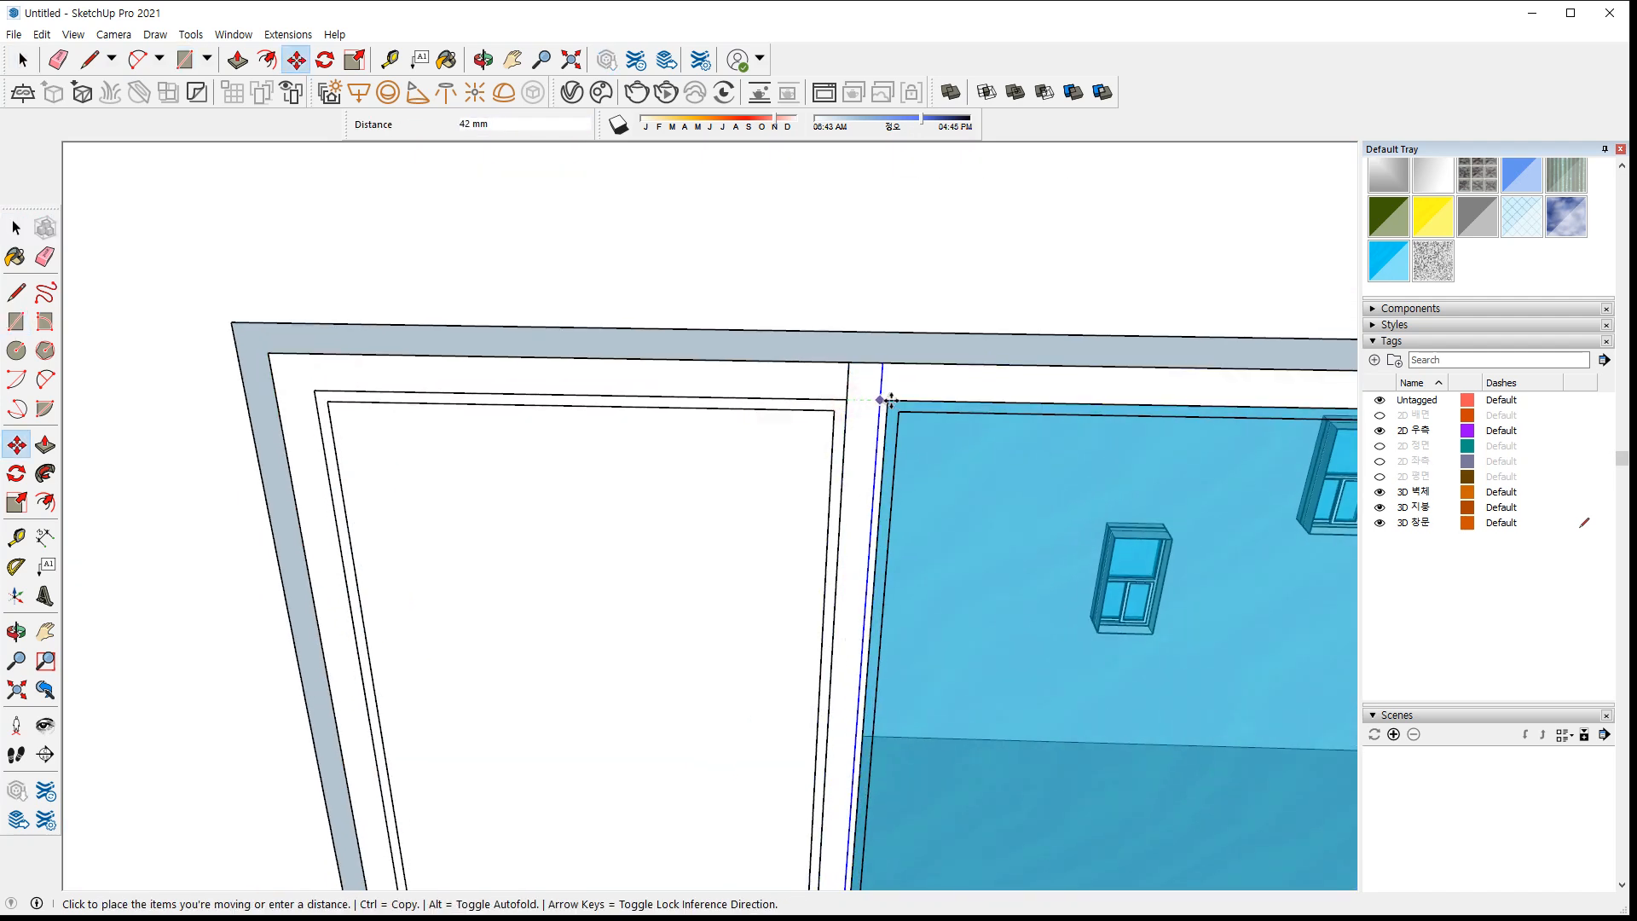
# Draw the left sash's inner rectangle, 1320 mm by about 683 mm, and delete the face inside it
pyautogui.press('r')
pyautogui.click(847, 400)
pyautogui.scroll(-2, 699, 541)
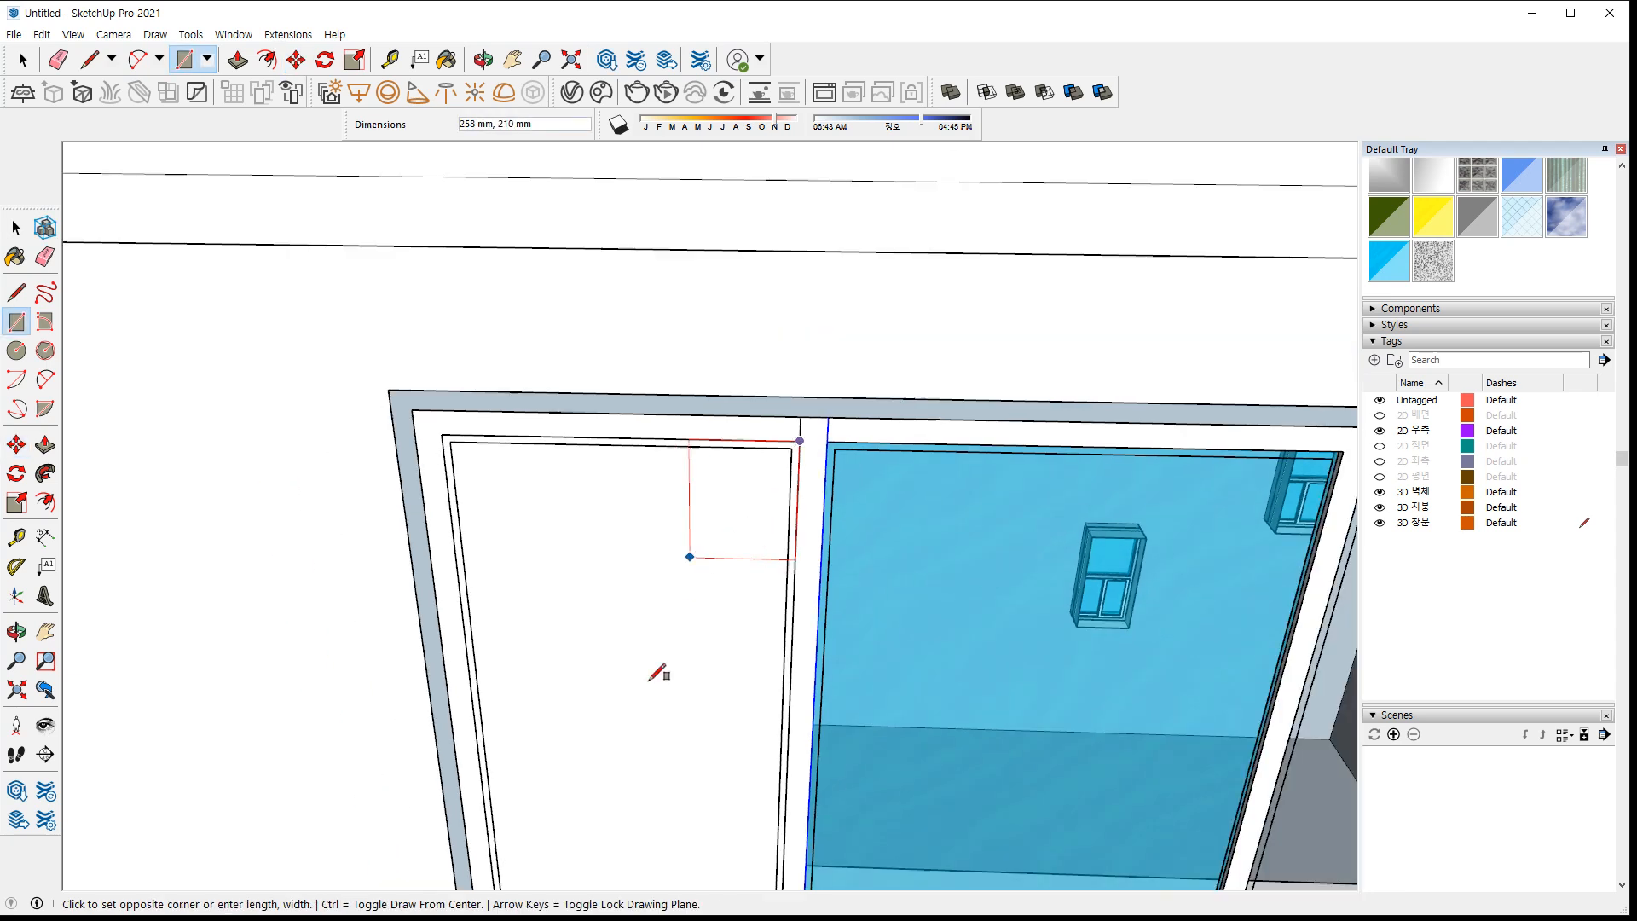
pyautogui.keyDown('shift'); pyautogui.moveTo(644, 675); pyautogui.dragTo(606, 373, button='middle'); pyautogui.keyUp('shift')
pyautogui.scroll(2, 469, 650)
pyautogui.click(464, 669)
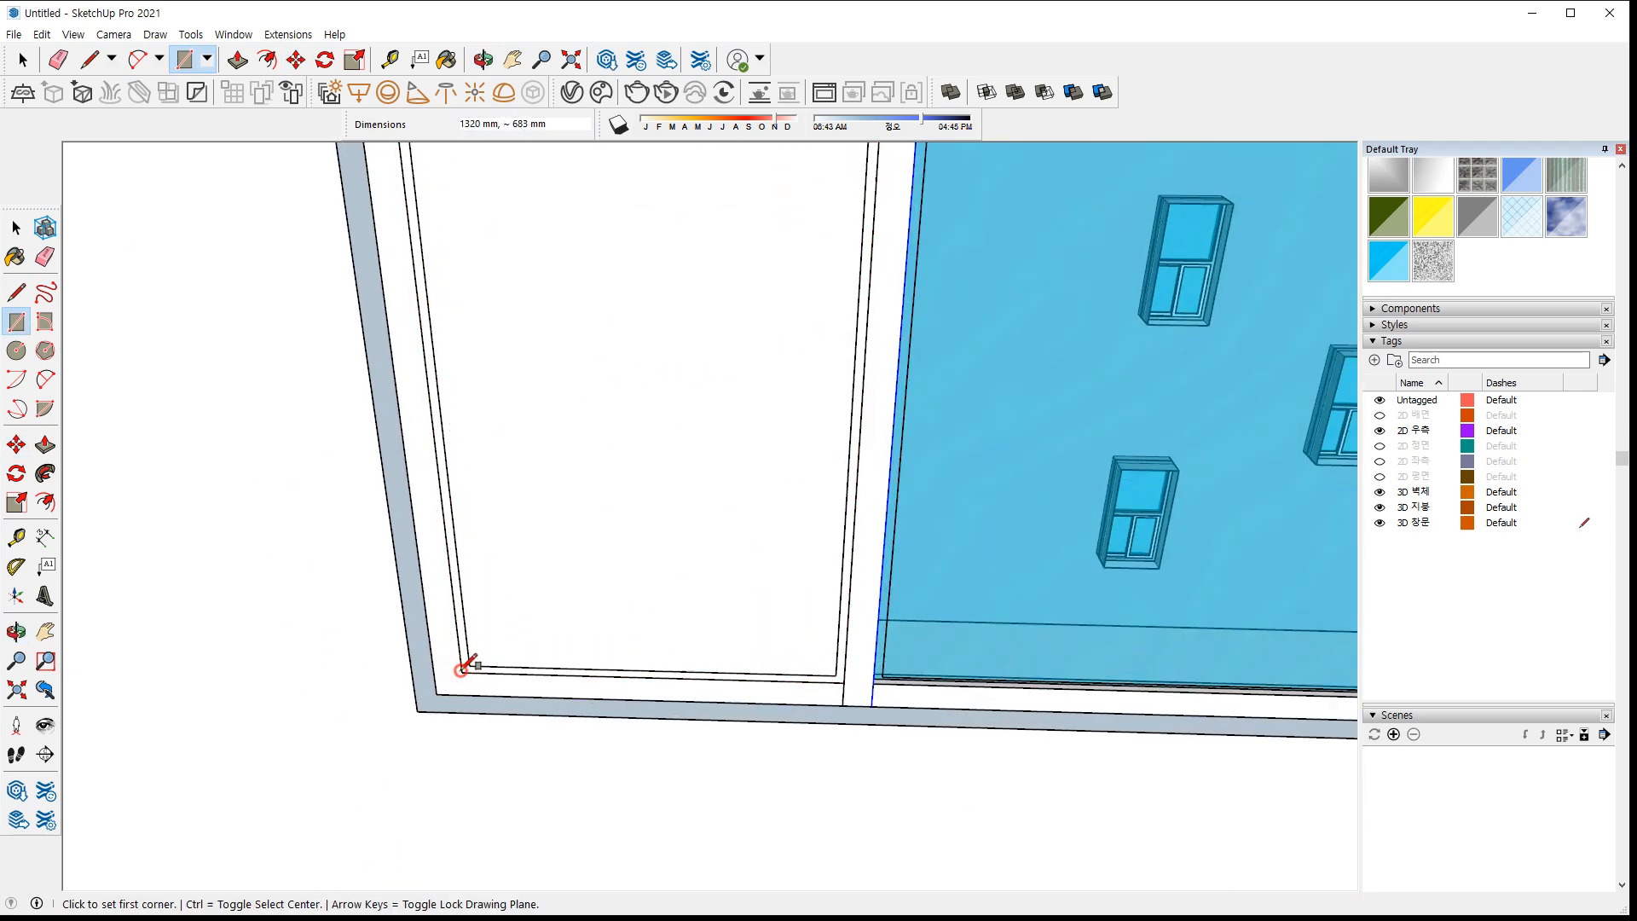
pyautogui.press('space')
pyautogui.click(618, 614)
pyautogui.press('Delete')
# Extrude the left sash frame 30 mm and select its front face
pyautogui.scroll(1, 593, 674)
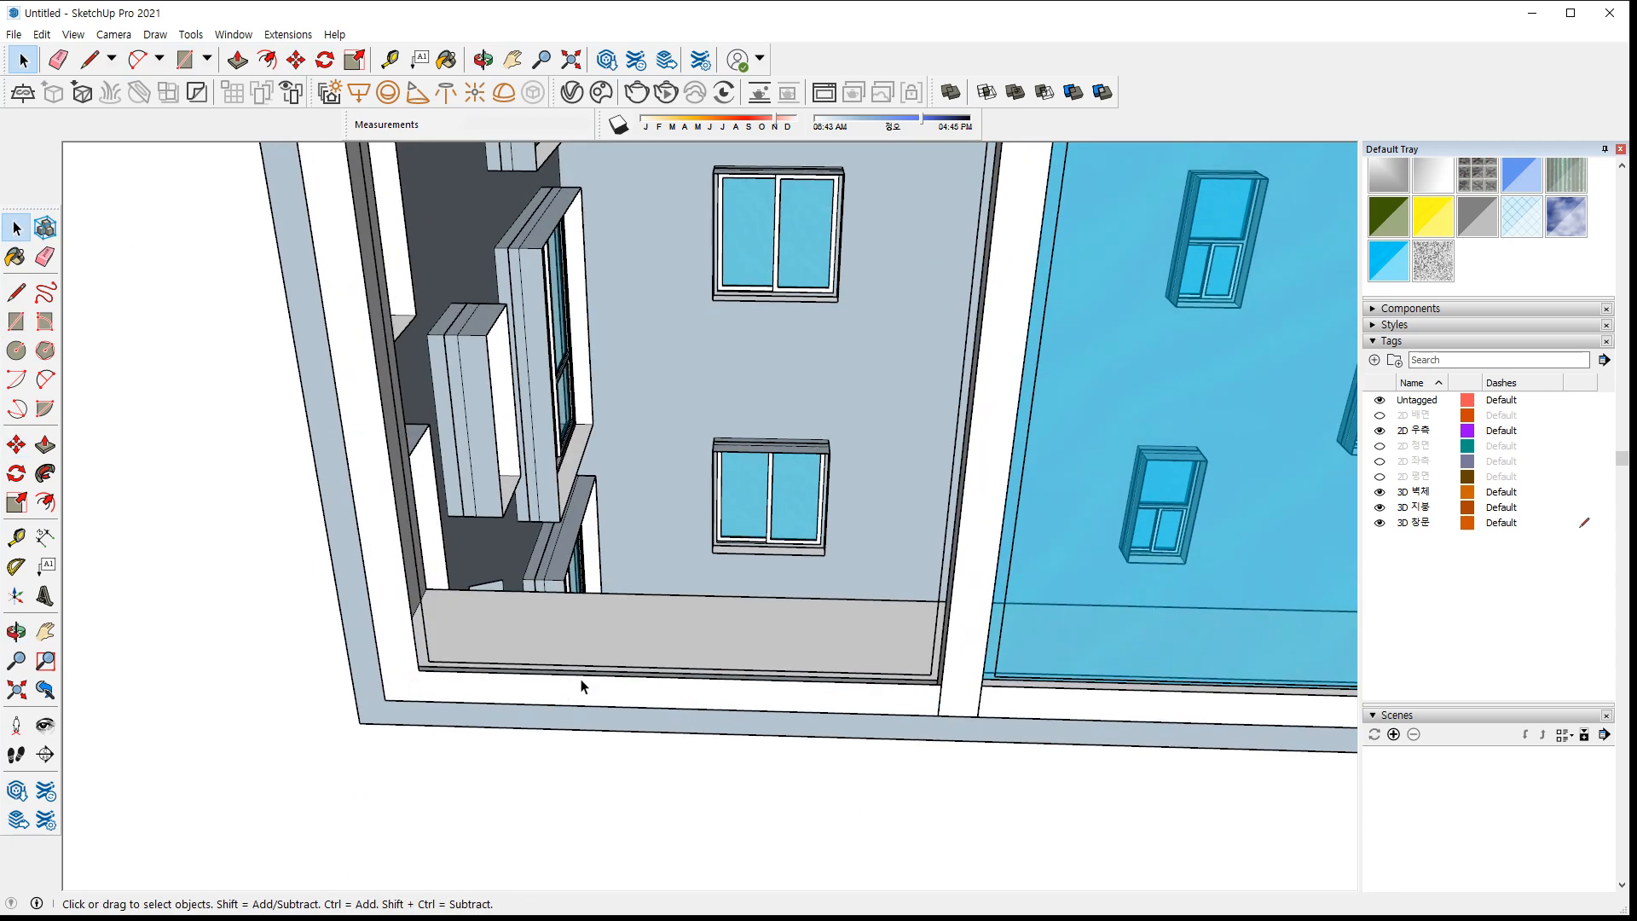
pyautogui.press('p')
pyautogui.click(590, 674)
pyautogui.write('3')
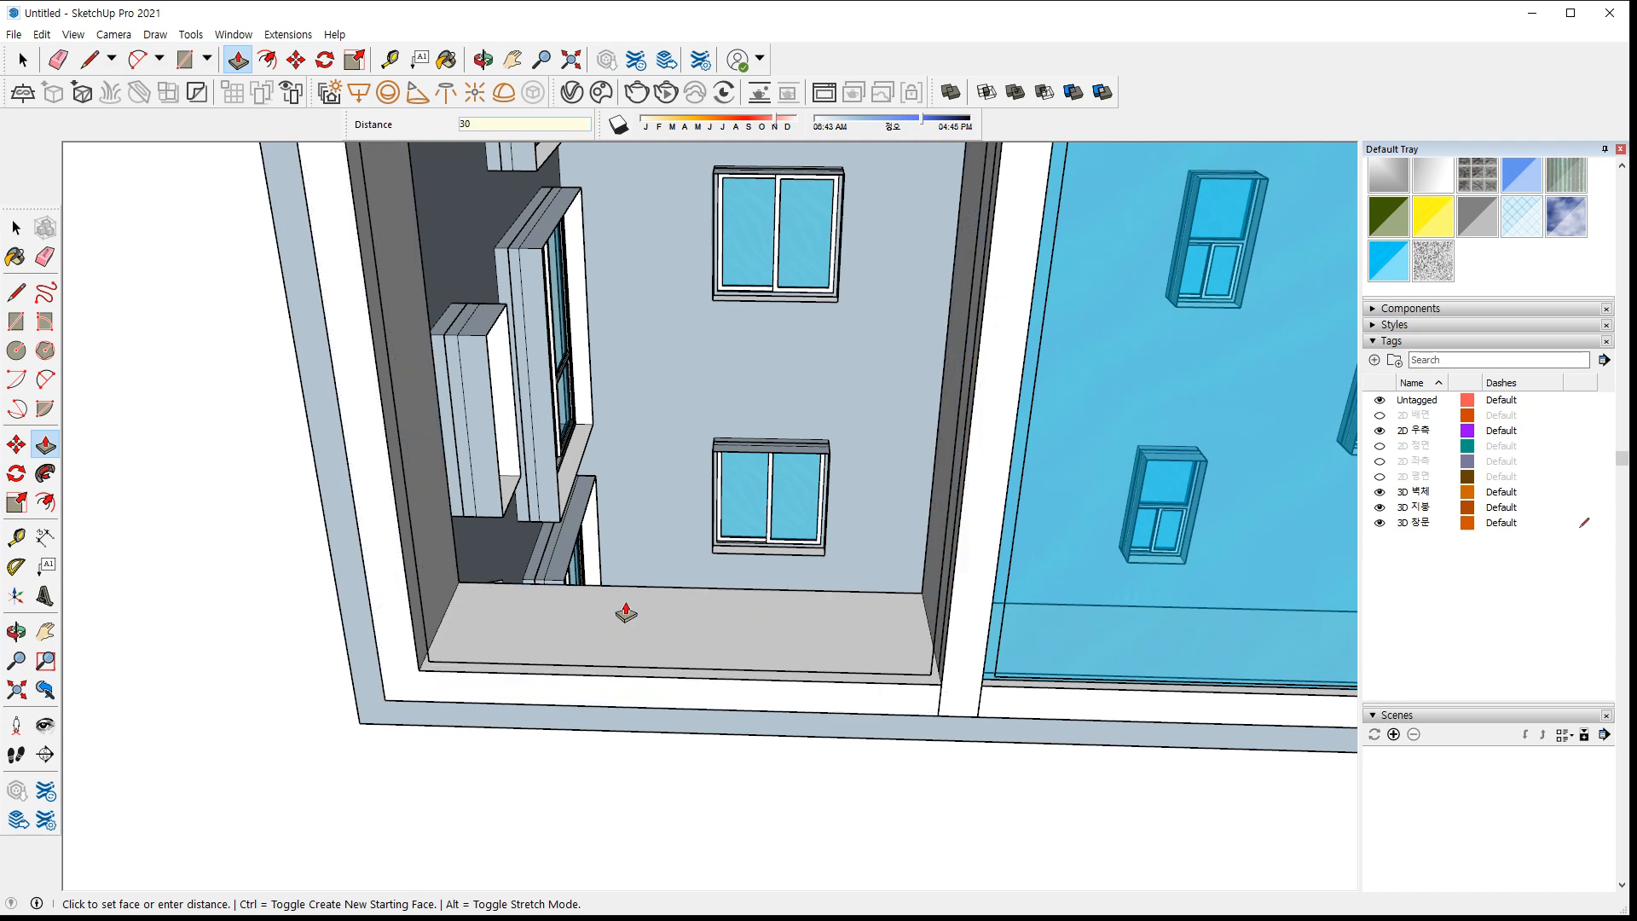
pyautogui.write('0')
pyautogui.press('Return')
pyautogui.click(594, 695)
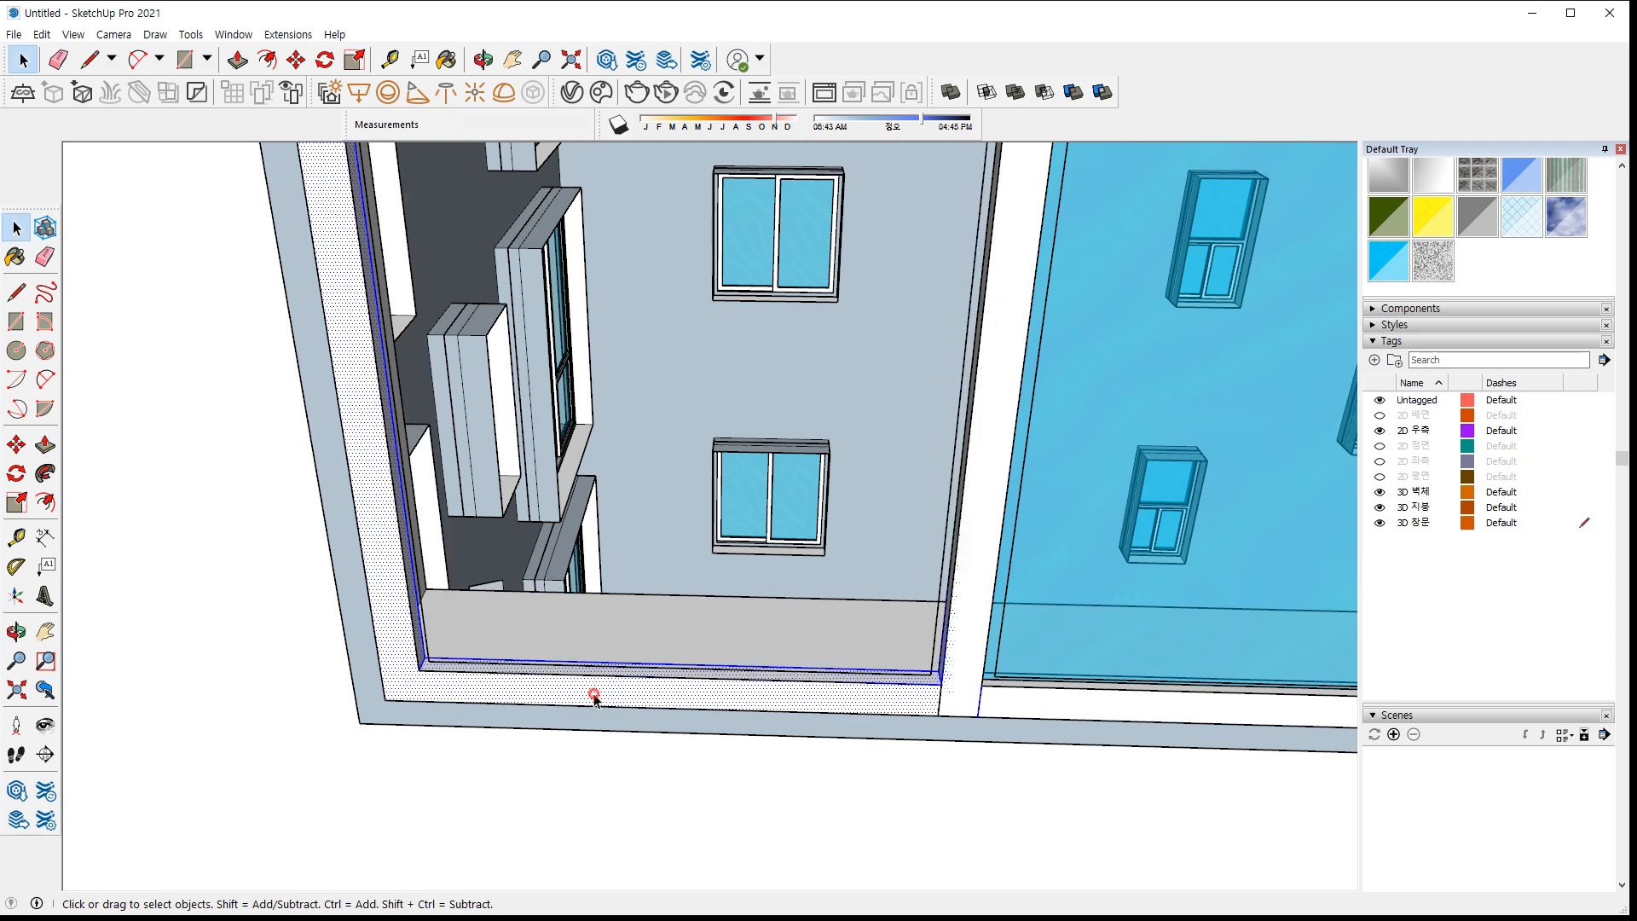
# Group the left sash frame and paste the pane face in place at its lower corner
pyautogui.rightClick(595, 698)
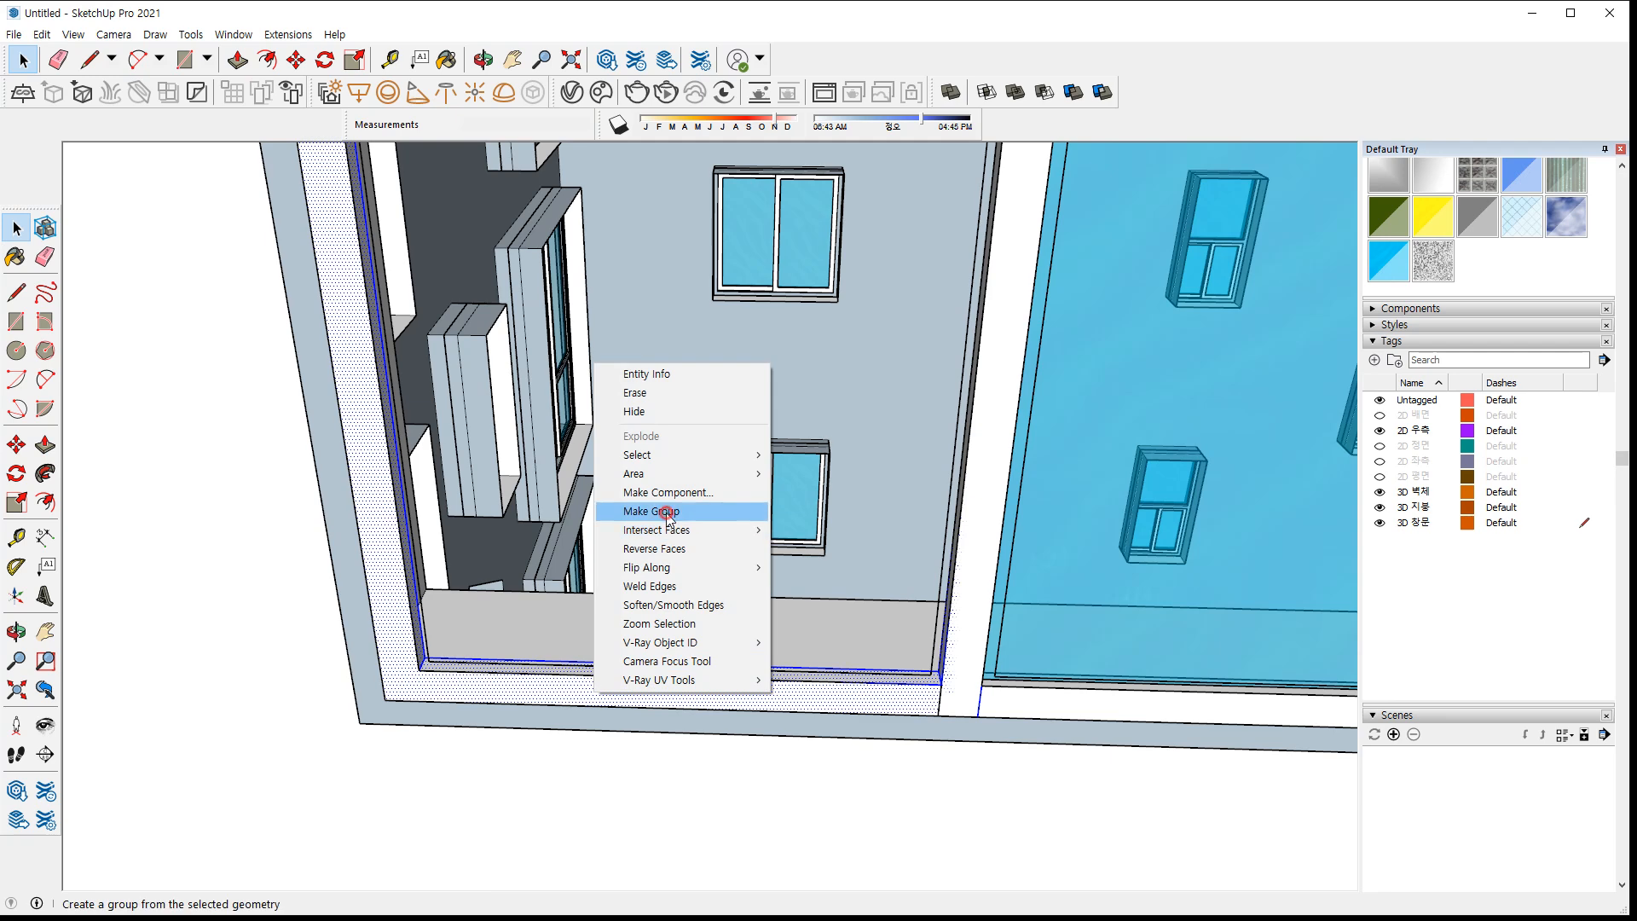
pyautogui.click(668, 515)
pyautogui.hotkey('ctrl', 'v')
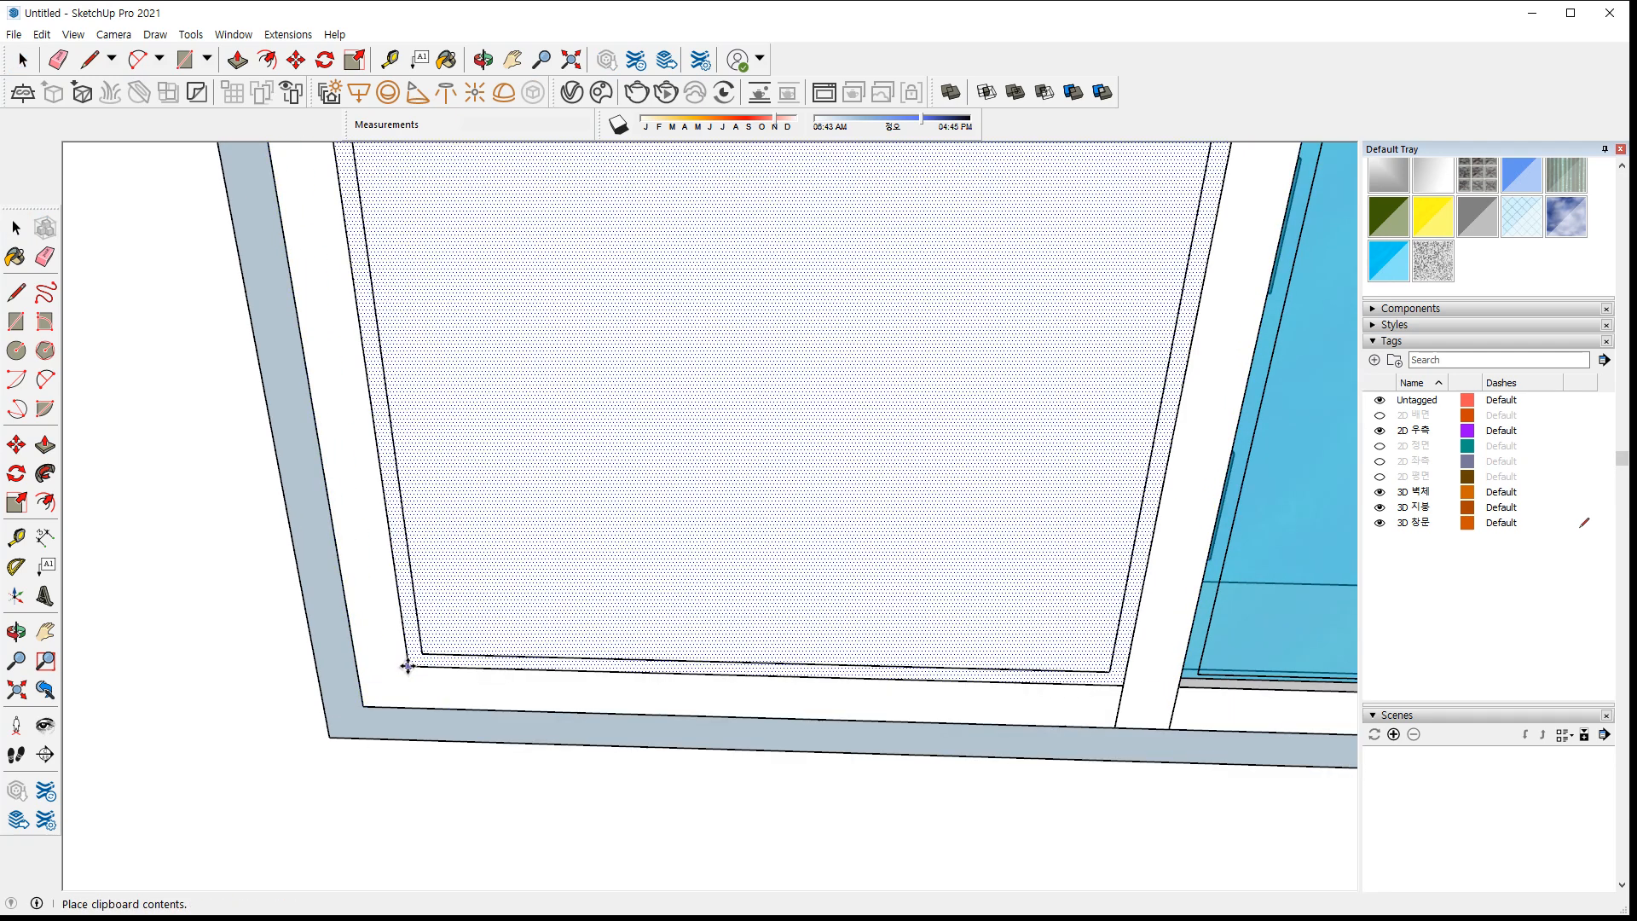
pyautogui.click(408, 666)
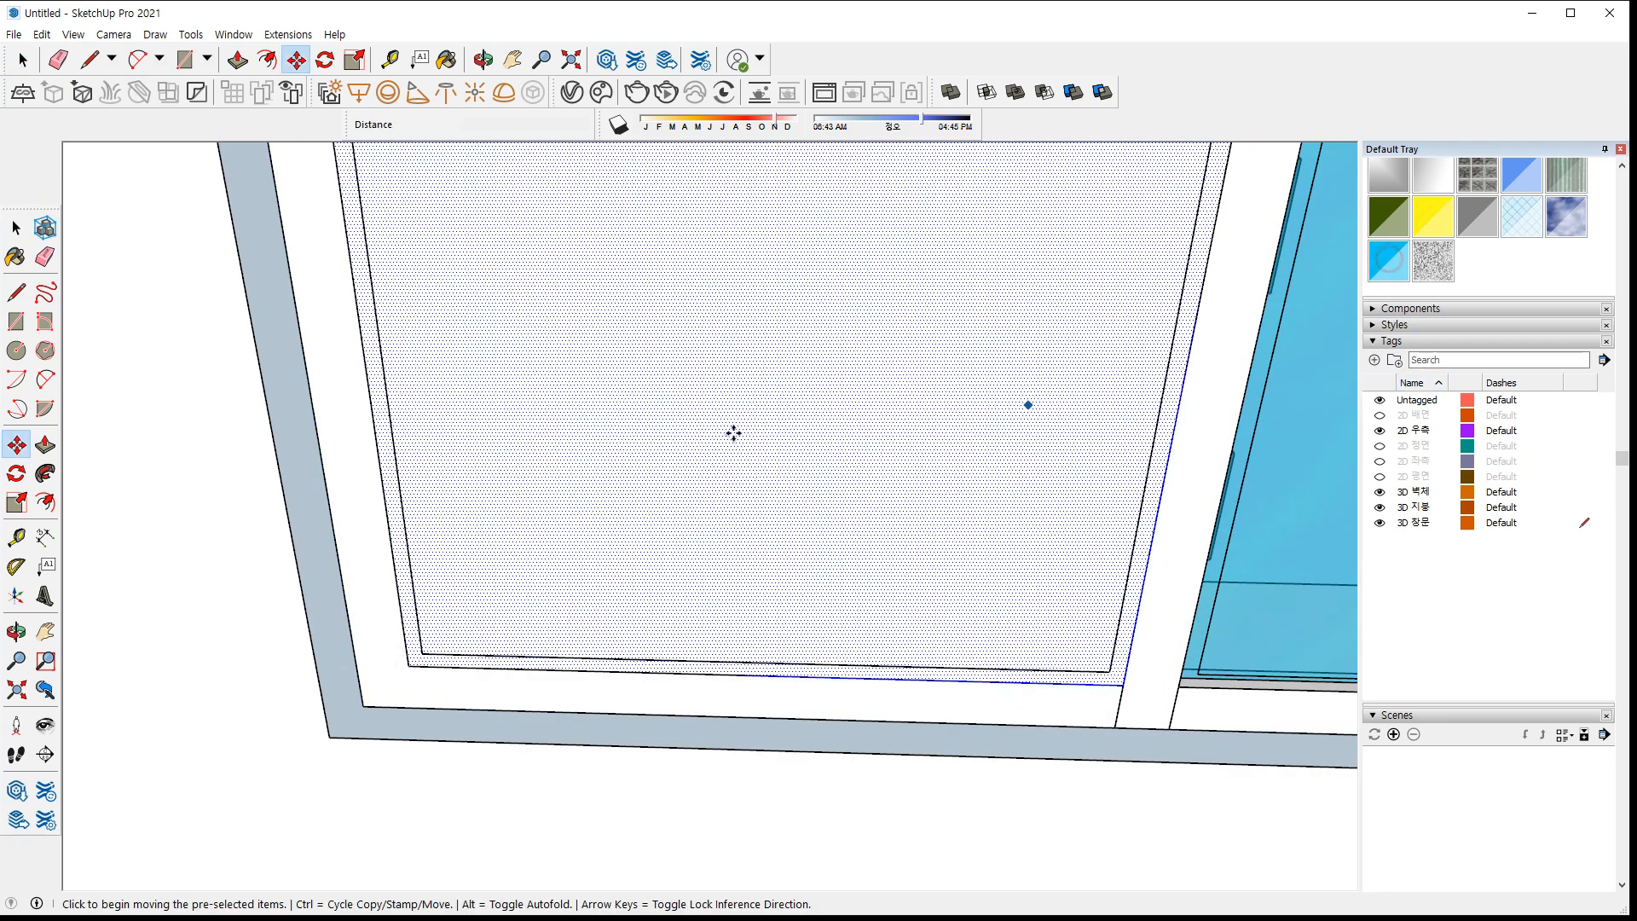
pyautogui.click(756, 419)
pyautogui.scroll(1, 456, 633)
pyautogui.press('Escape')
# Paint the left sash's pane with the translucent blue glass material and move it 15 mm back into the sash
pyautogui.click(1401, 260)
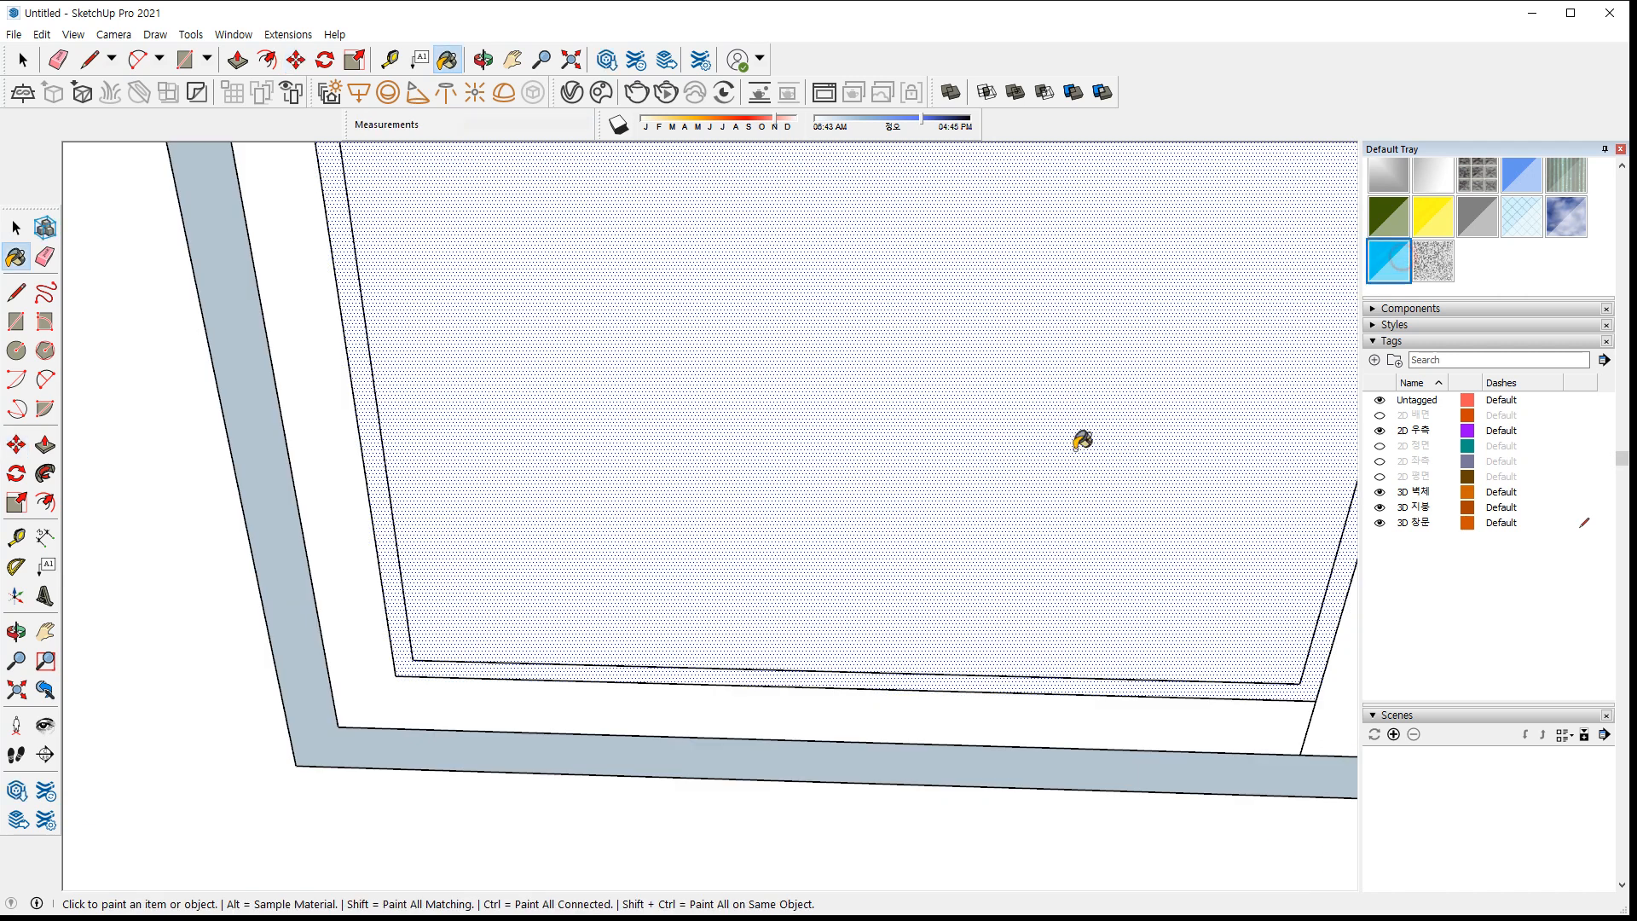
pyautogui.click(1203, 372)
pyautogui.scroll(2, 369, 669)
pyautogui.press('space')
pyautogui.press('m')
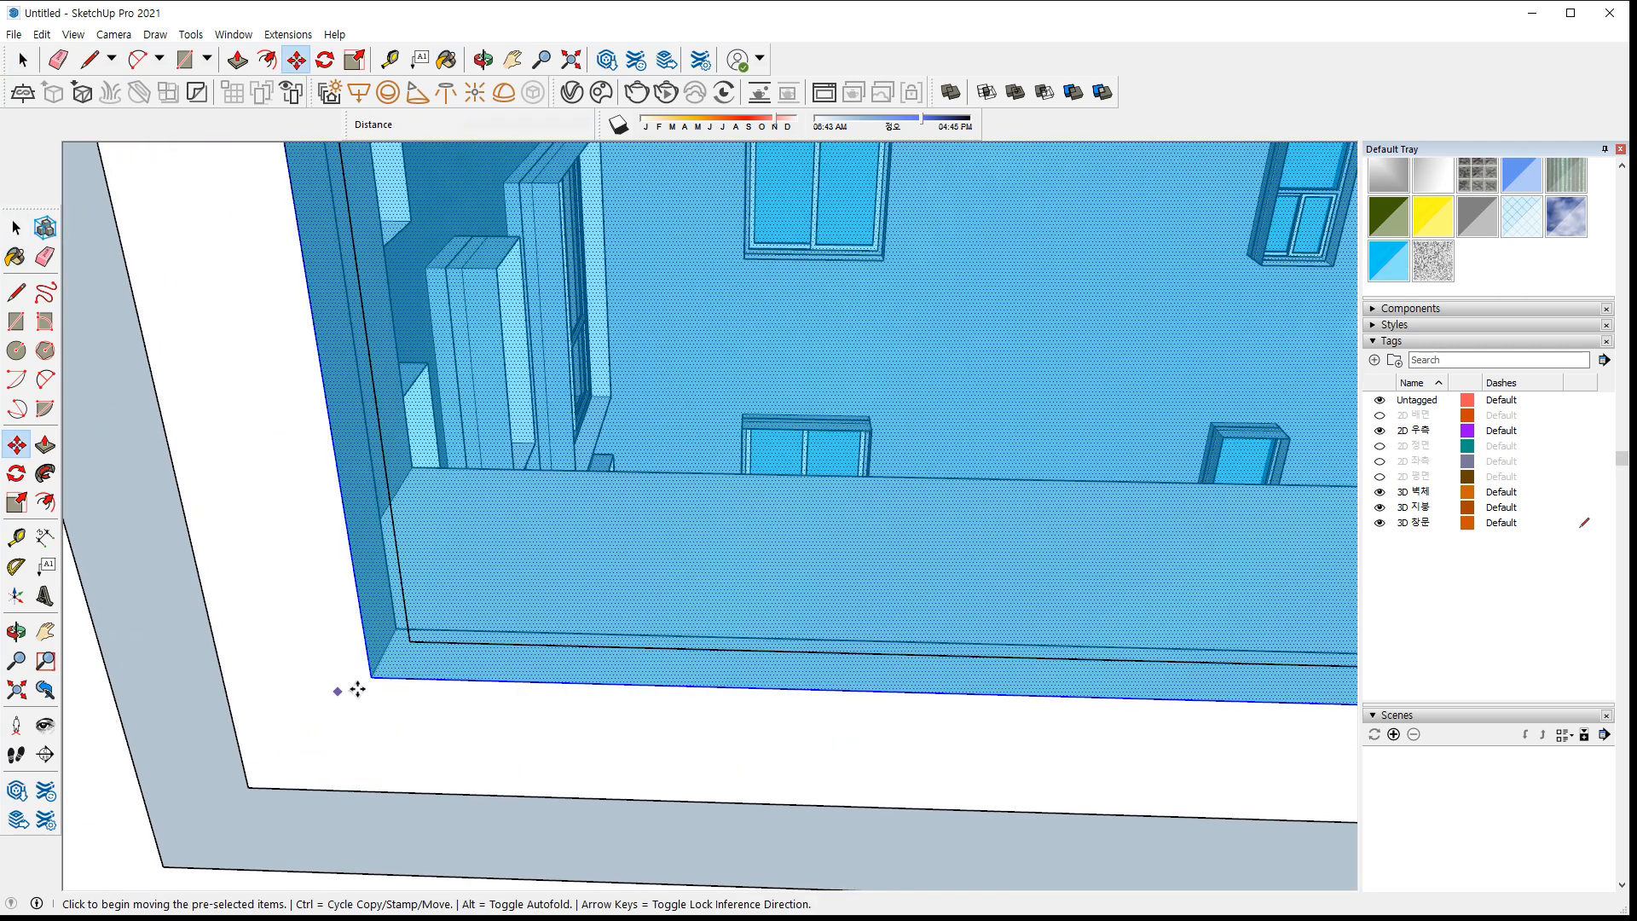
pyautogui.click(370, 677)
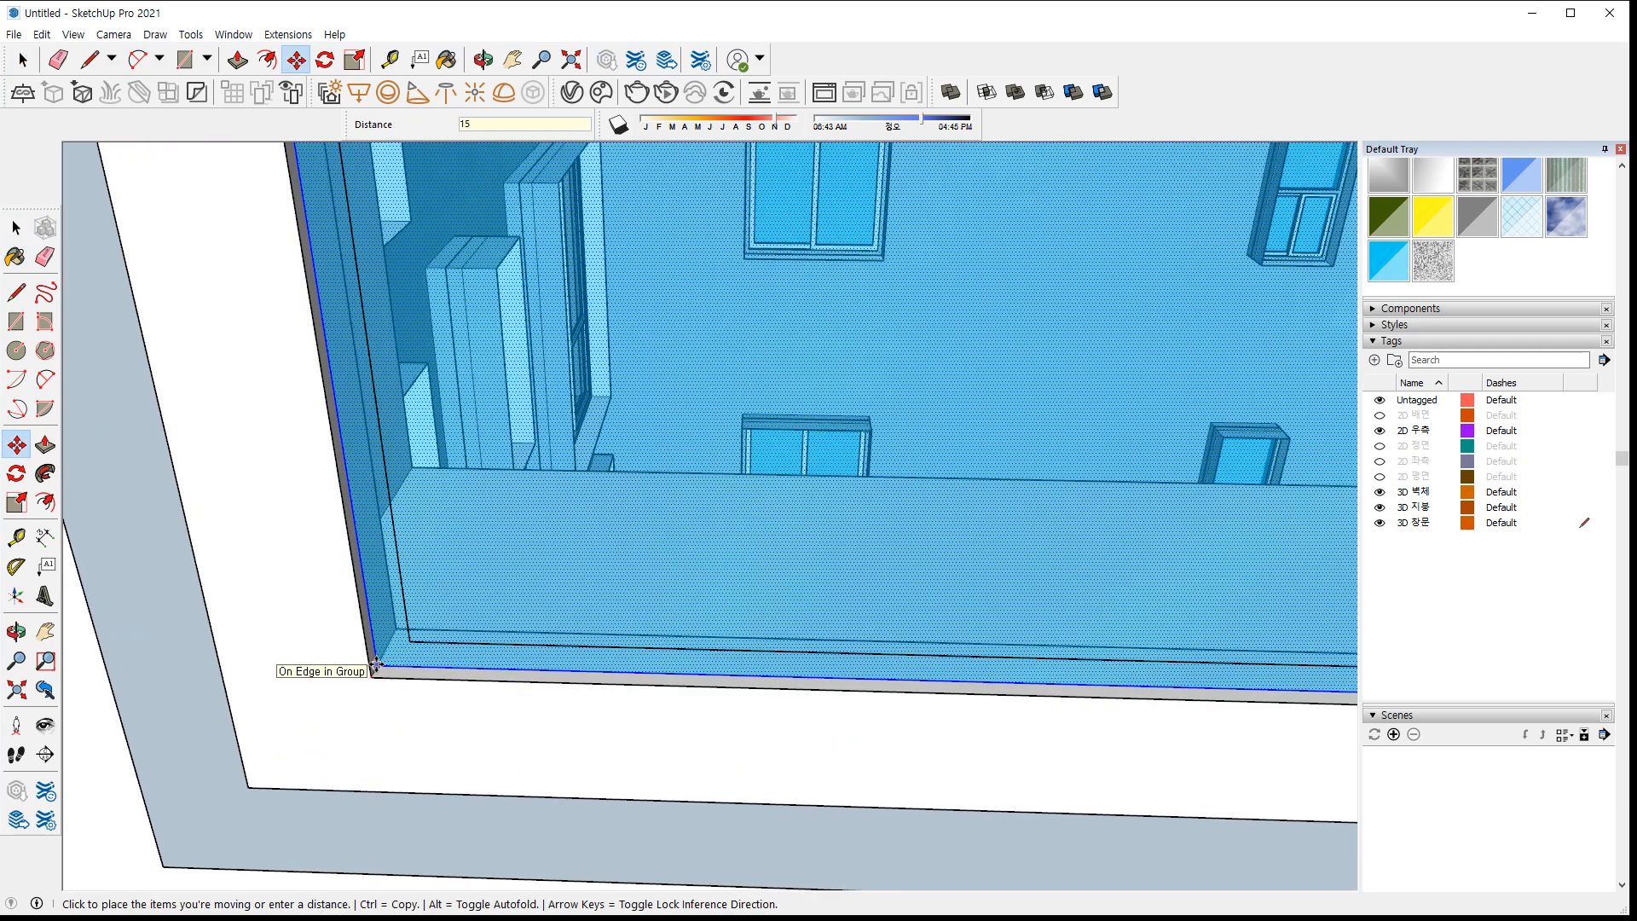
pyautogui.click(377, 667)
pyautogui.press('space')
# Group the left sash frame with its glass and move the group 40 mm inward from the outer frame's front
pyautogui.rightClick(391, 732)
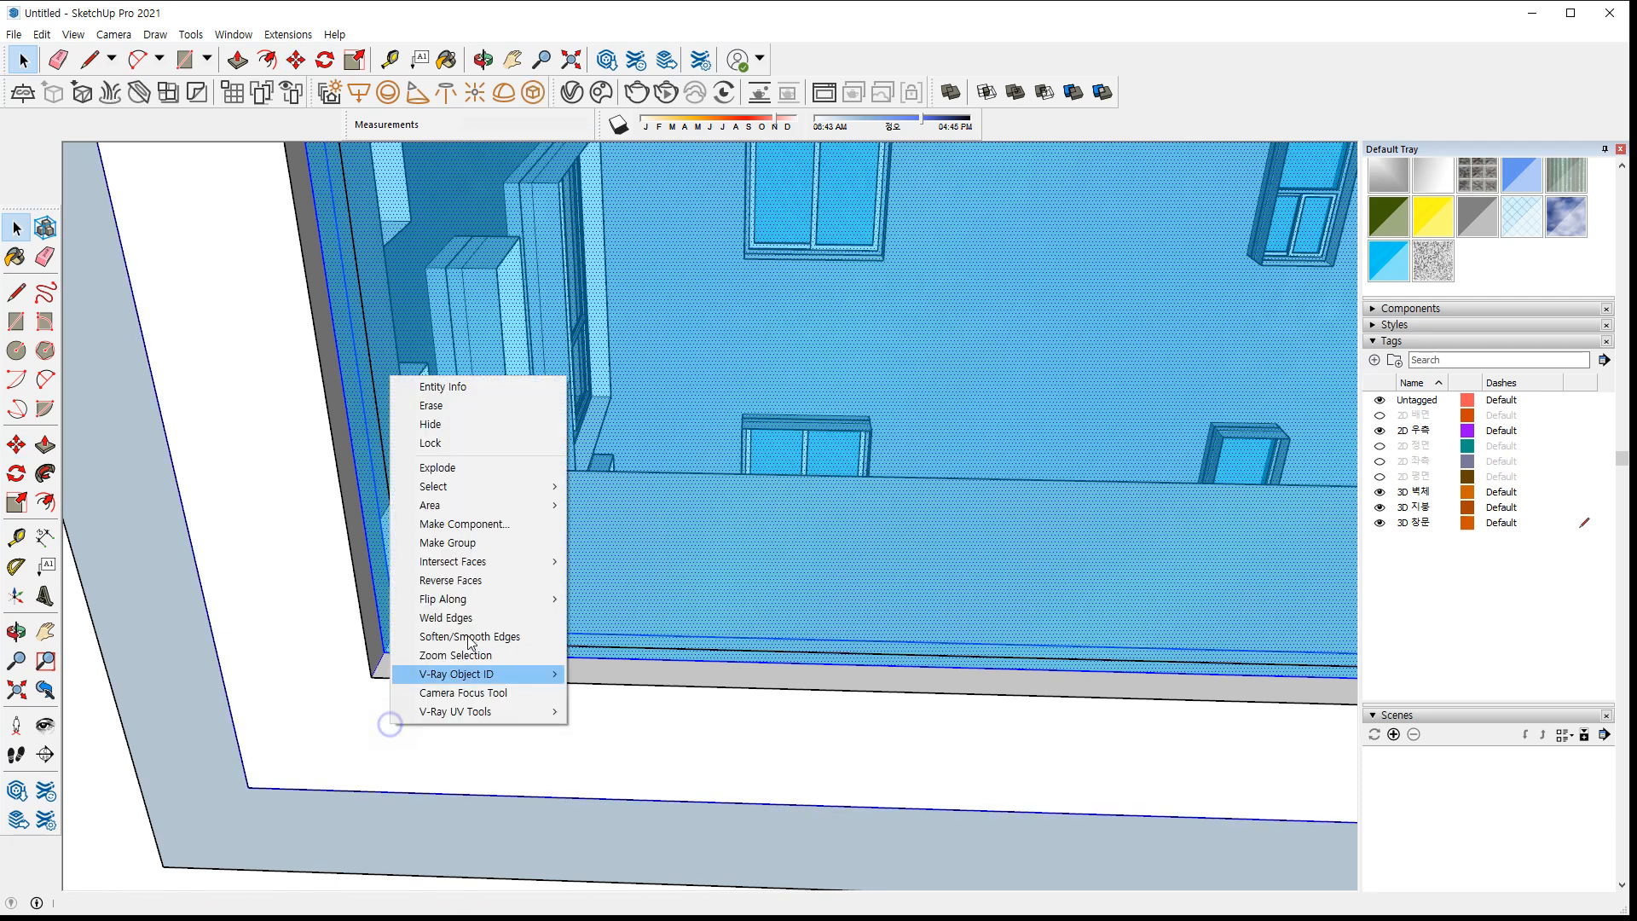
pyautogui.click(491, 539)
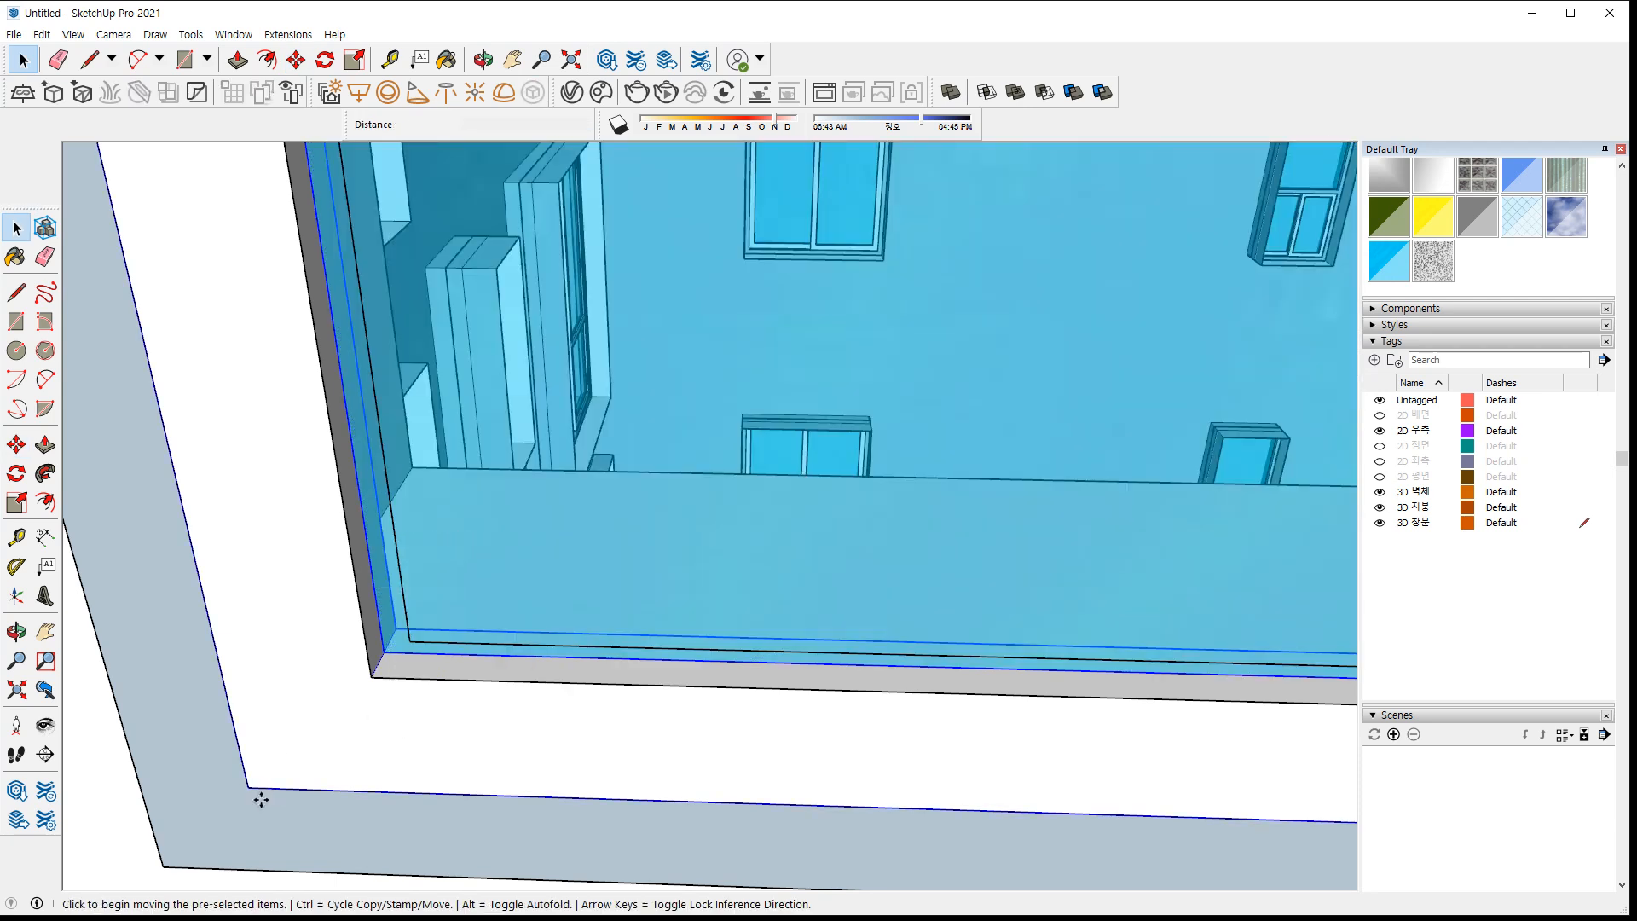
pyautogui.click(245, 792)
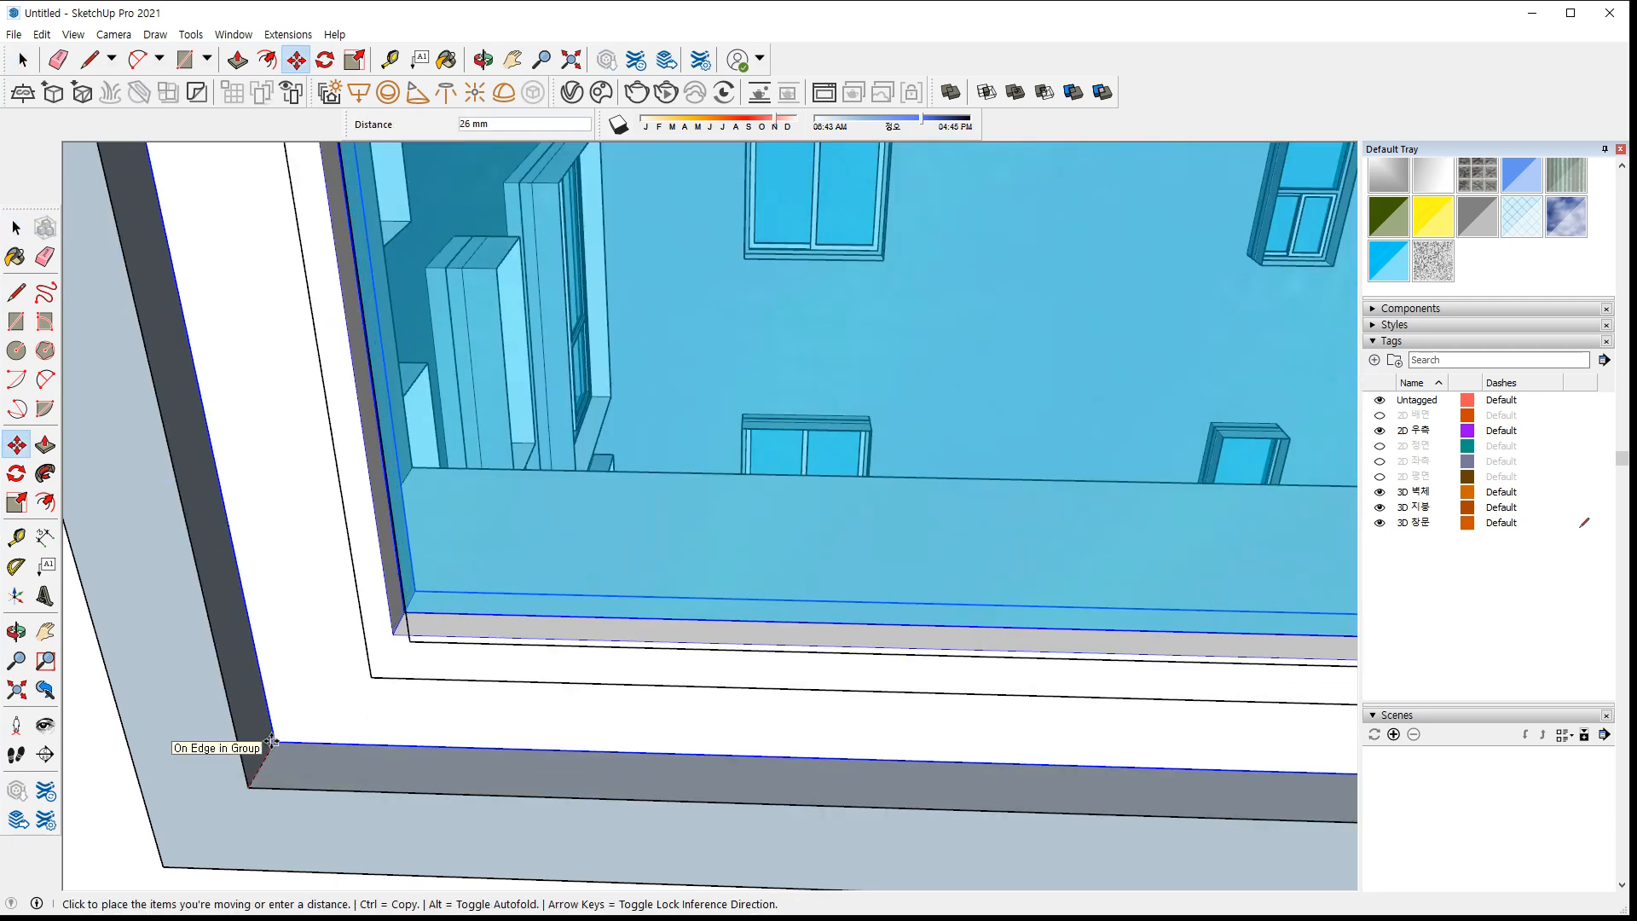
pyautogui.press('Return')
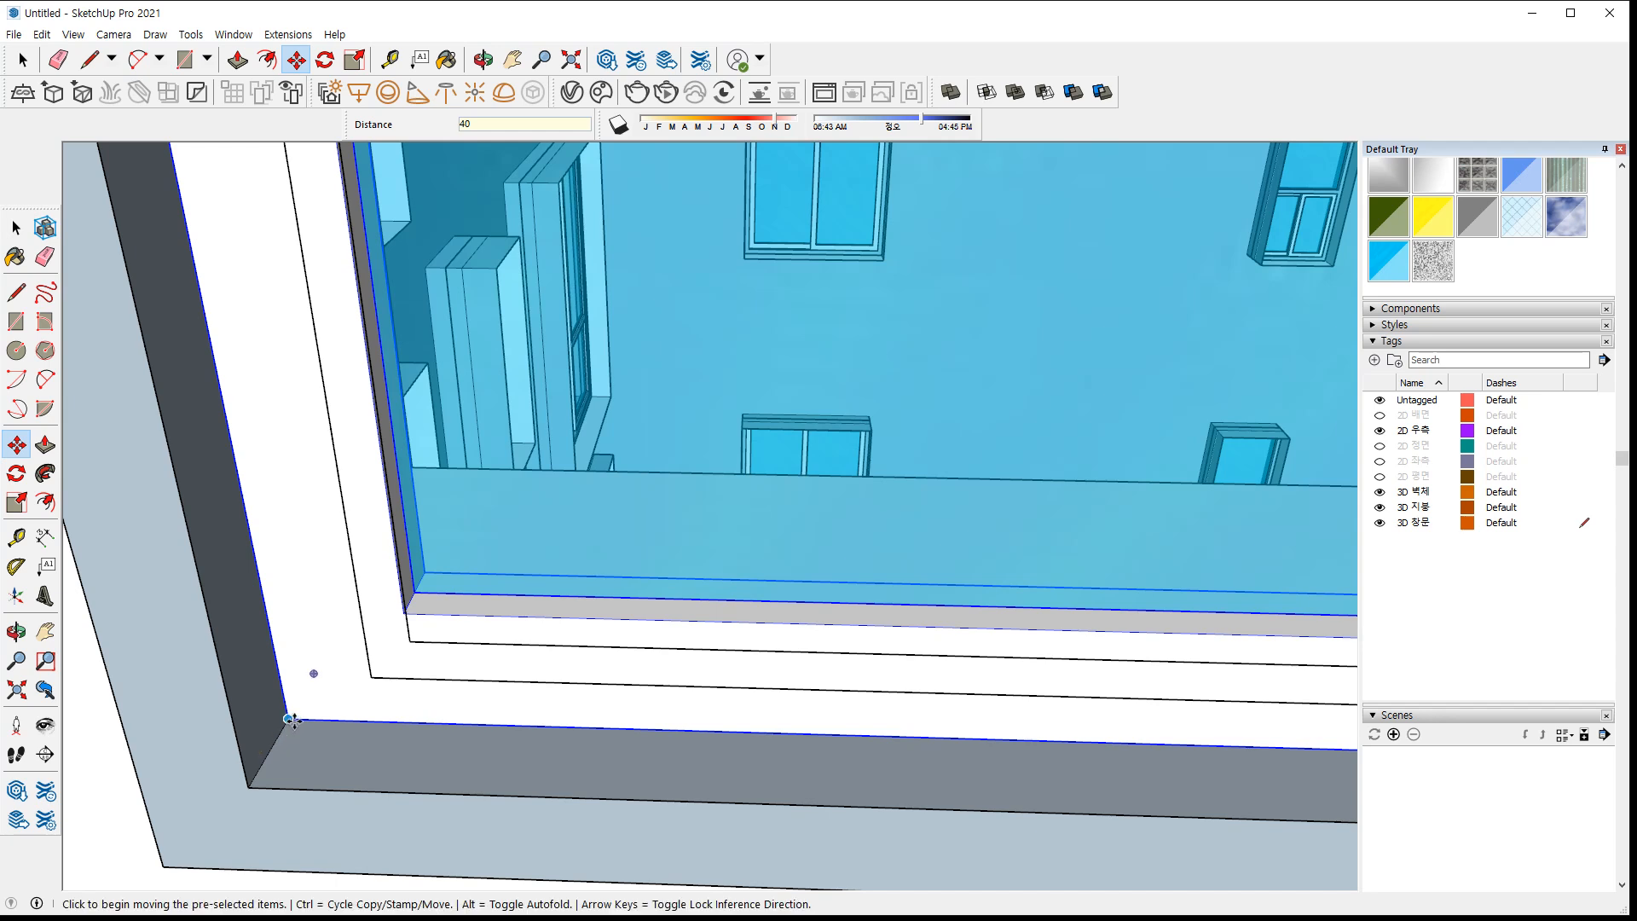
pyautogui.scroll(-7, 859, 786)
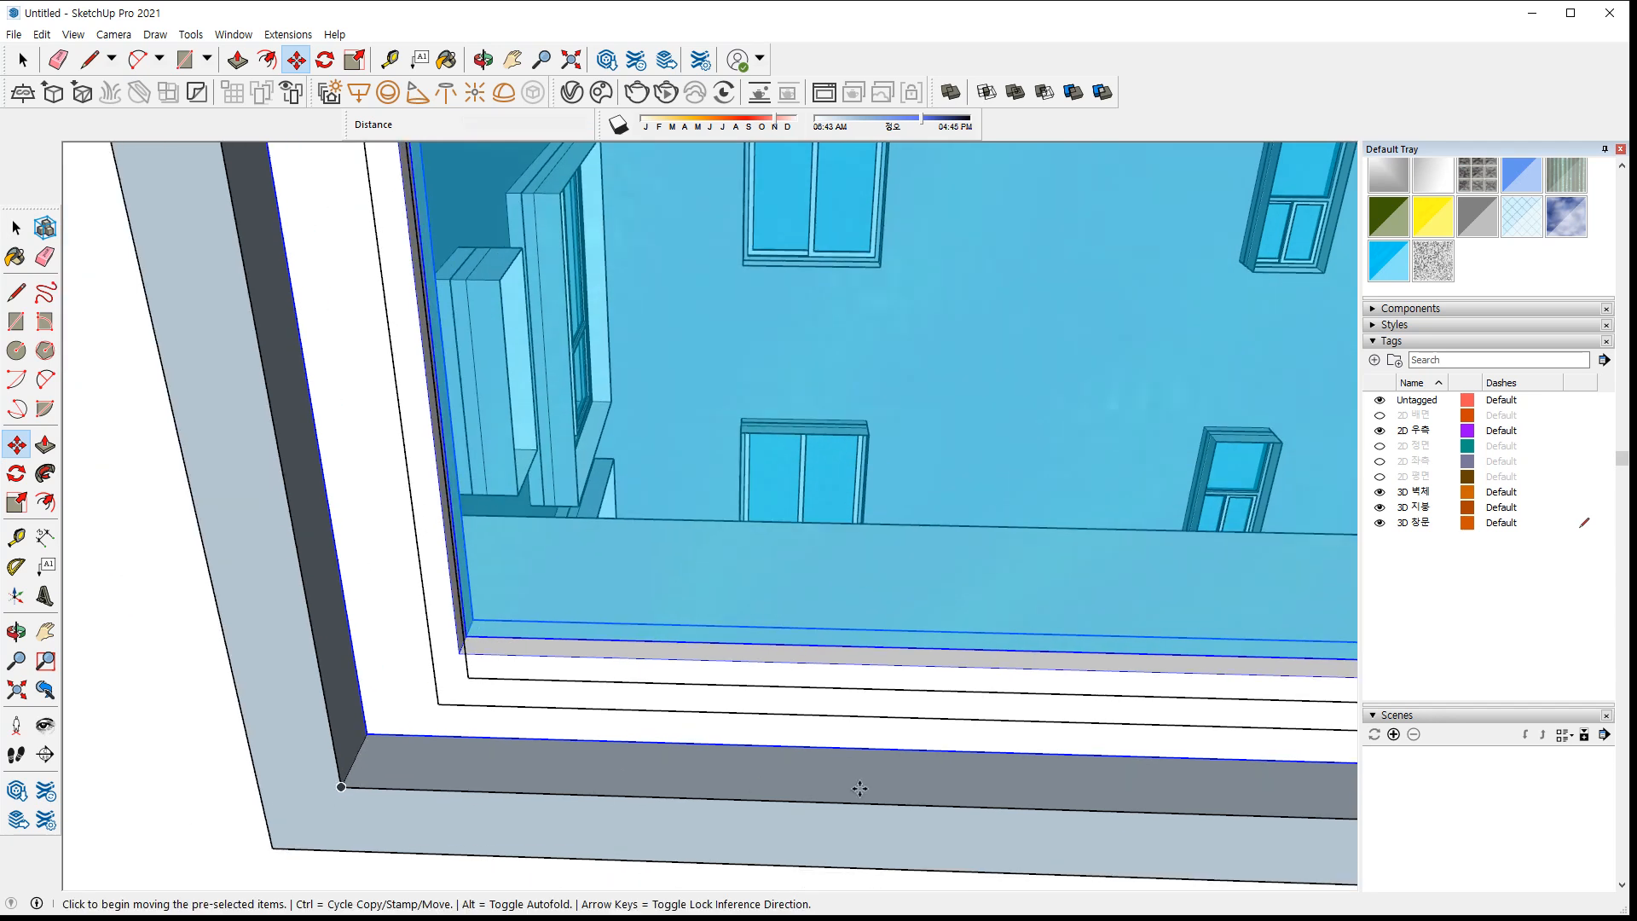
pyautogui.keyDown('shift'); pyautogui.moveTo(674, 764); pyautogui.dragTo(192, 823, button='middle'); pyautogui.keyUp('shift')
pyautogui.scroll(-4, 192, 822)
pyautogui.scroll(-2, 738, 738)
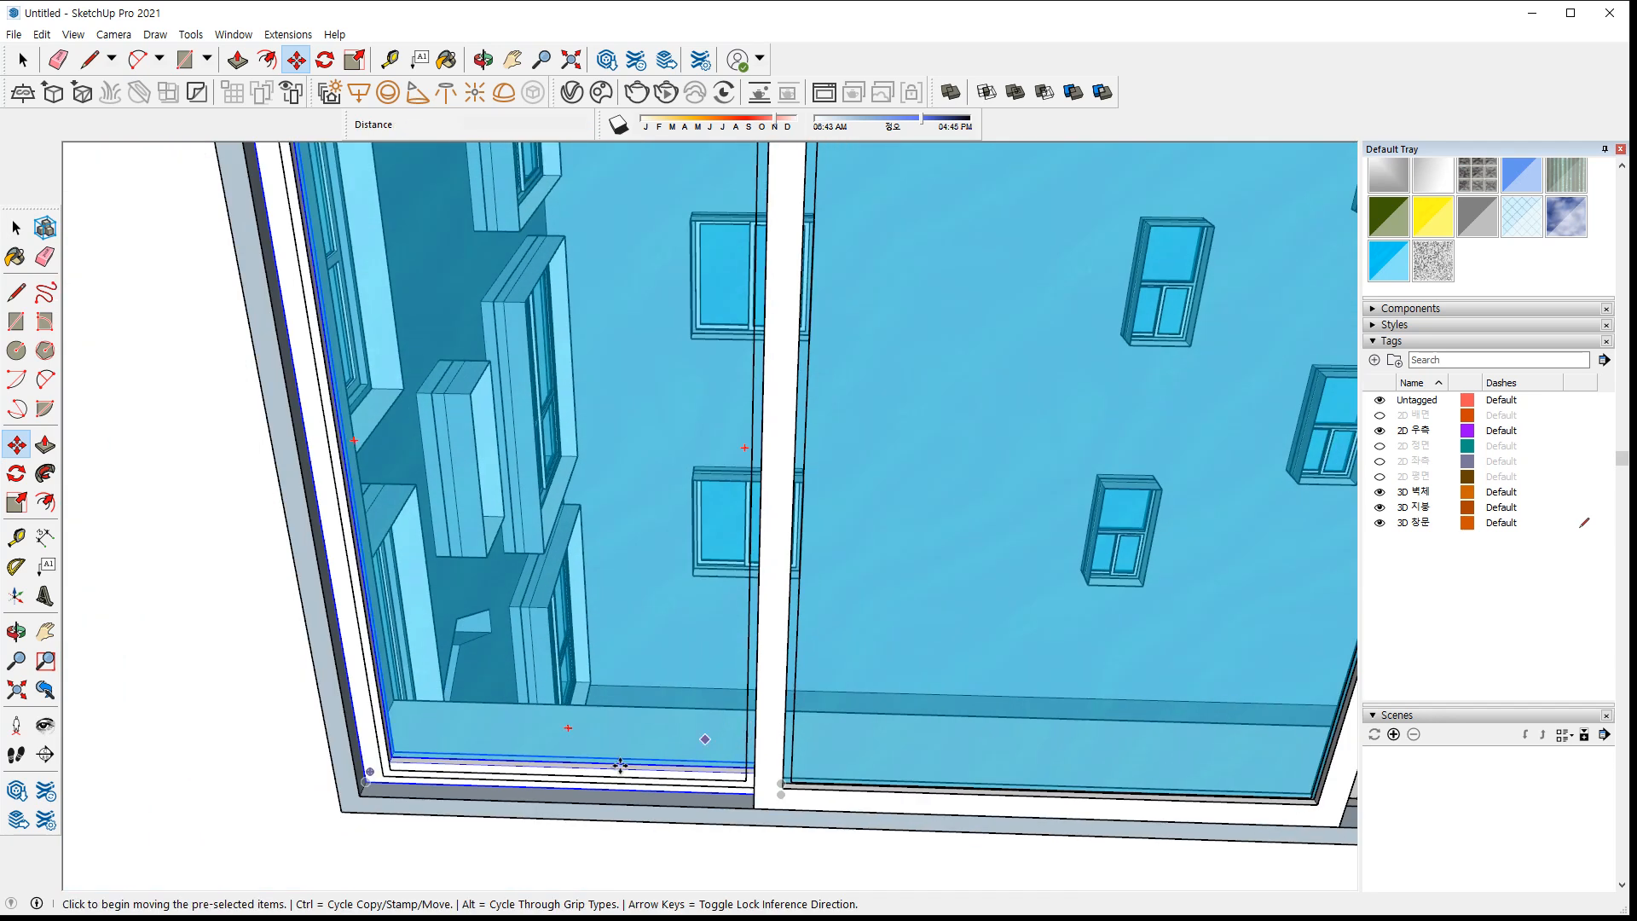
pyautogui.moveTo(850, 749); pyautogui.dragTo(624, 580, button='middle')
pyautogui.hotkey('shift', 'z')
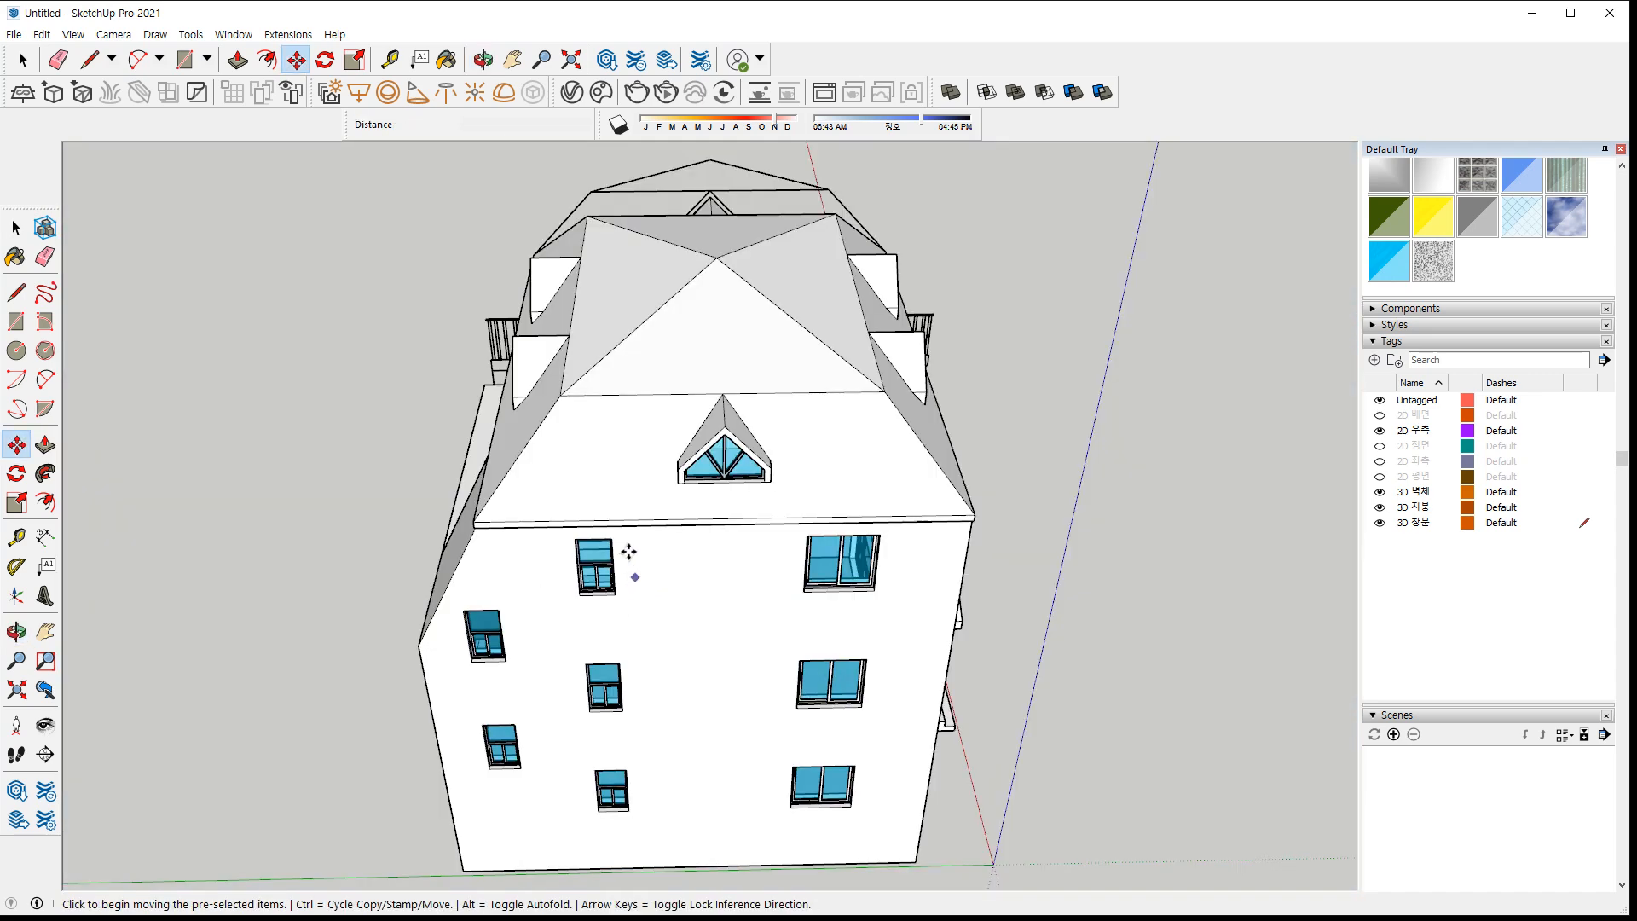
pyautogui.moveTo(975, 398); pyautogui.dragTo(727, 642, button='middle')
pyautogui.scroll(6, 714, 656)
pyautogui.scroll(-5, 620, 640)
pyautogui.moveTo(620, 641); pyautogui.dragTo(672, 685, button='middle')
pyautogui.scroll(6, 793, 460)
pyautogui.scroll(2, 801, 445)
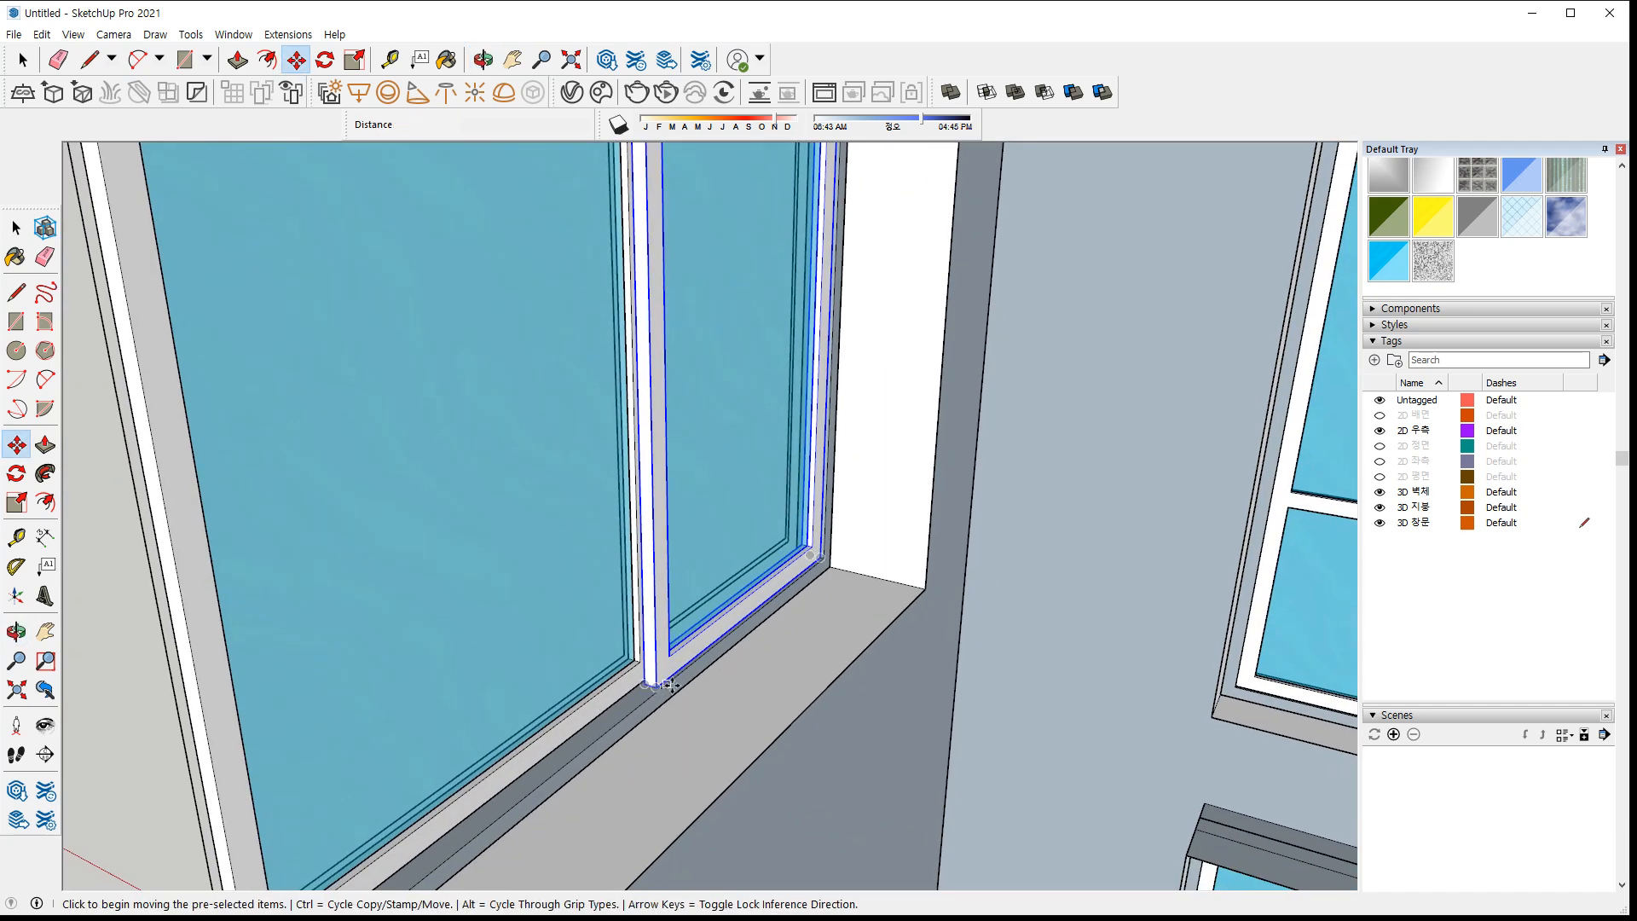
pyautogui.click(655, 684)
pyautogui.moveTo(341, 836); pyautogui.dragTo(406, 719, button='middle')
pyautogui.scroll(6, 238, 632)
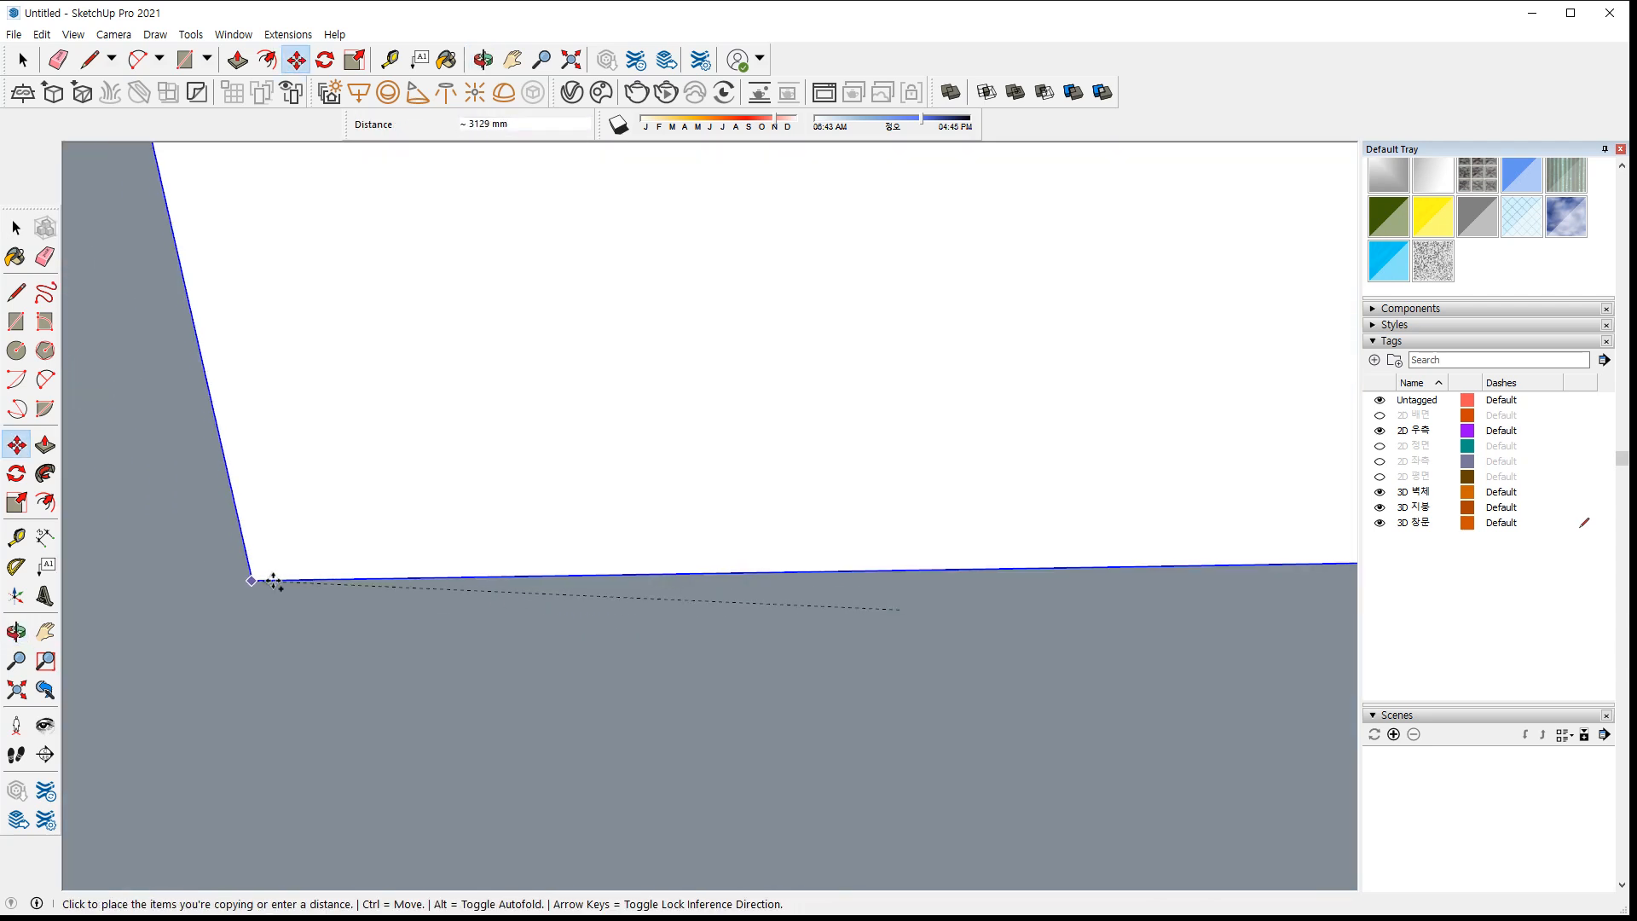
pyautogui.moveTo(274, 582); pyautogui.dragTo(939, 662, button='middle')
pyautogui.scroll(3, 388, 550)
pyautogui.press('ctrl')
pyautogui.moveTo(464, 574); pyautogui.dragTo(1128, 581, button='middle')
pyautogui.click(715, 622)
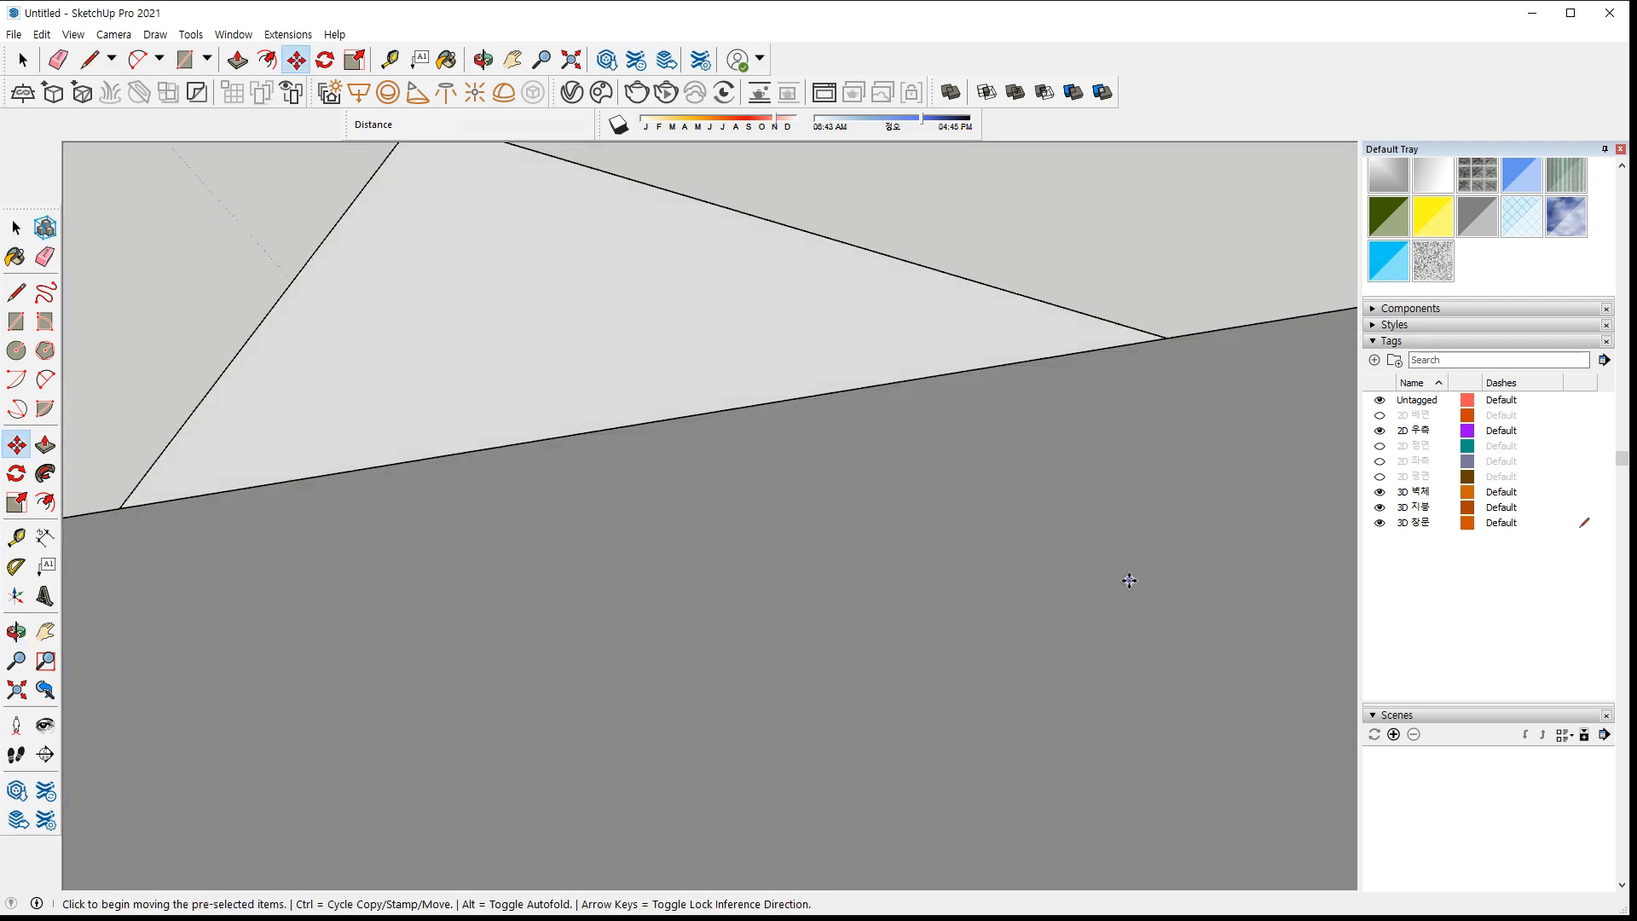
# Copy the left sash horizontally to the empty right end of the window, against the outer frame's inner corner
pyautogui.scroll(-8, 1129, 581)
pyautogui.moveTo(807, 566); pyautogui.dragTo(1023, 545, button='middle')
pyautogui.scroll(6, 630, 380)
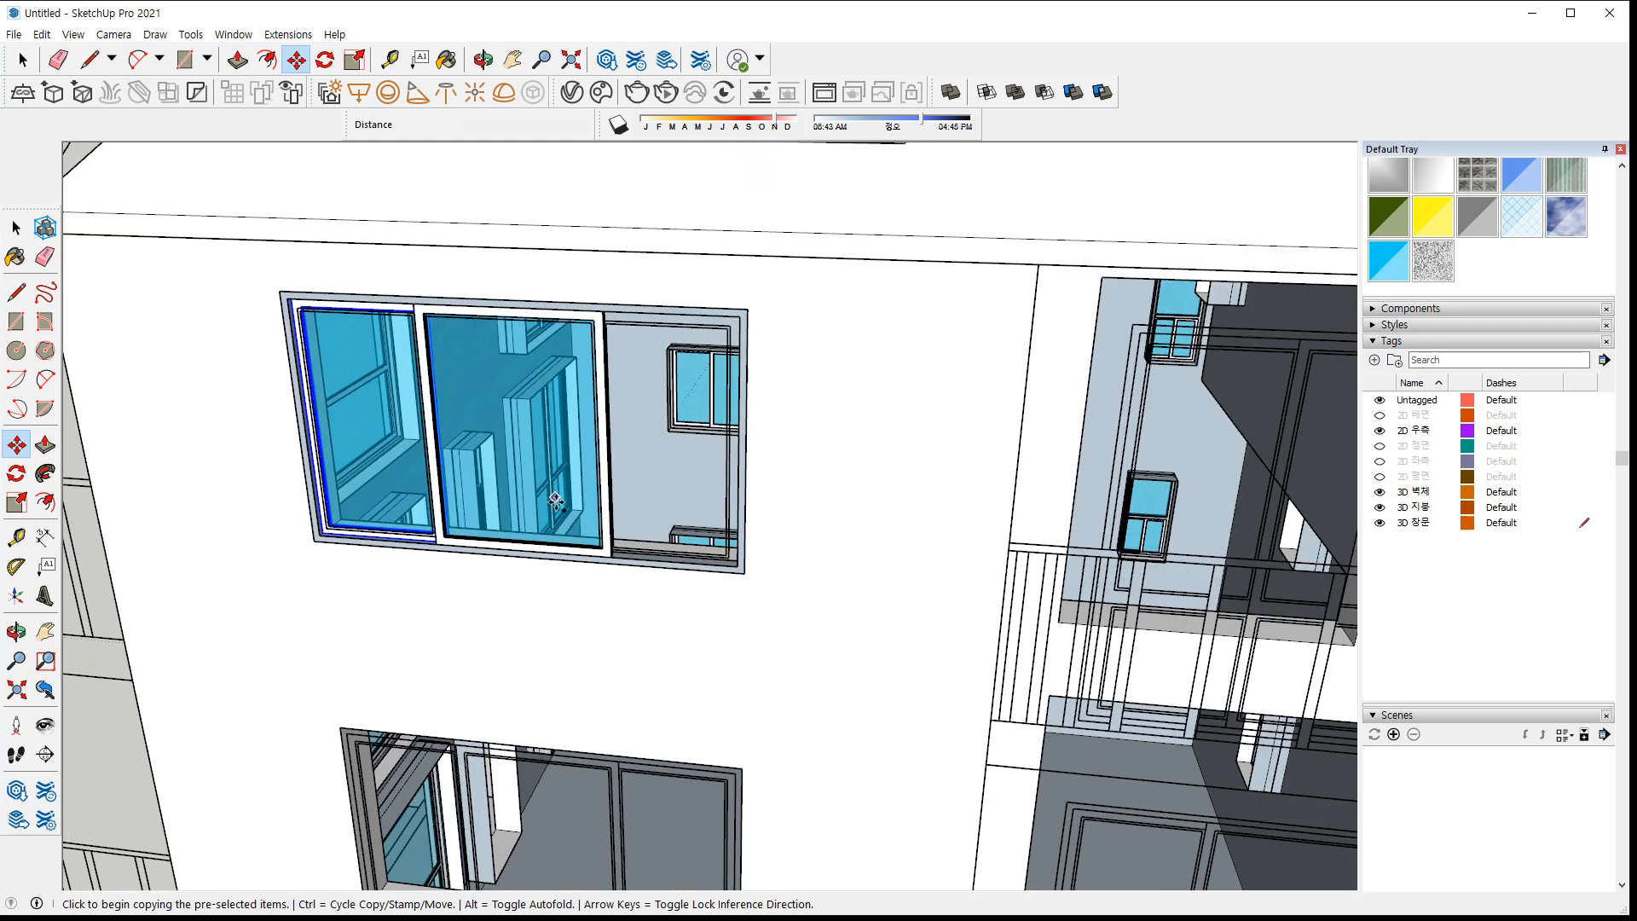
pyautogui.scroll(5, 413, 554)
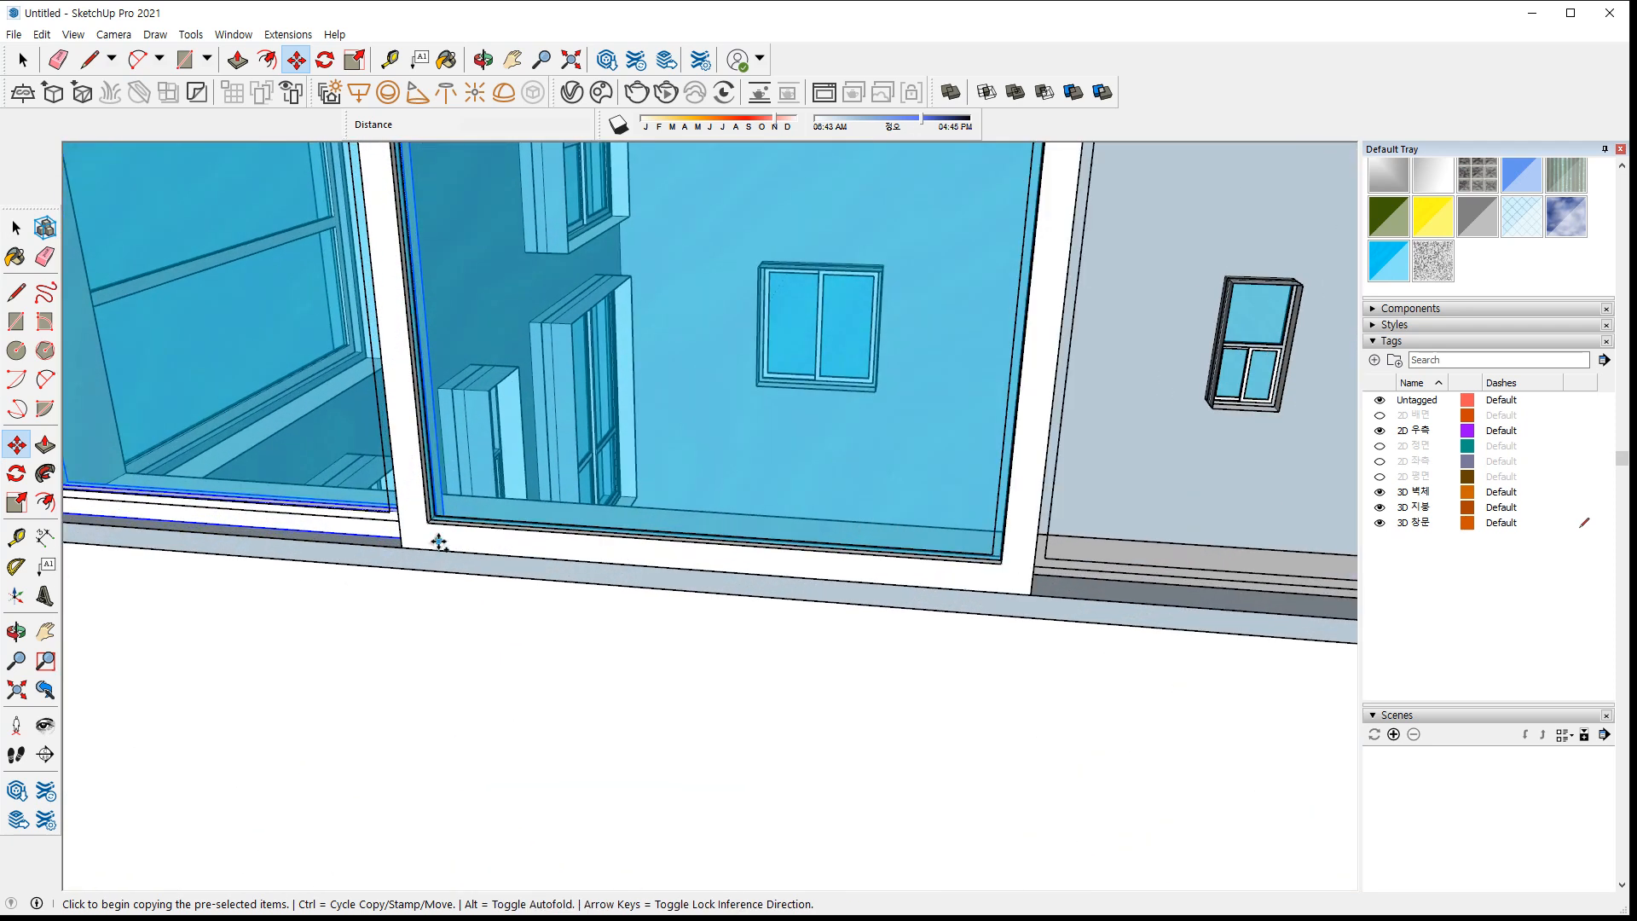
pyautogui.click(439, 543)
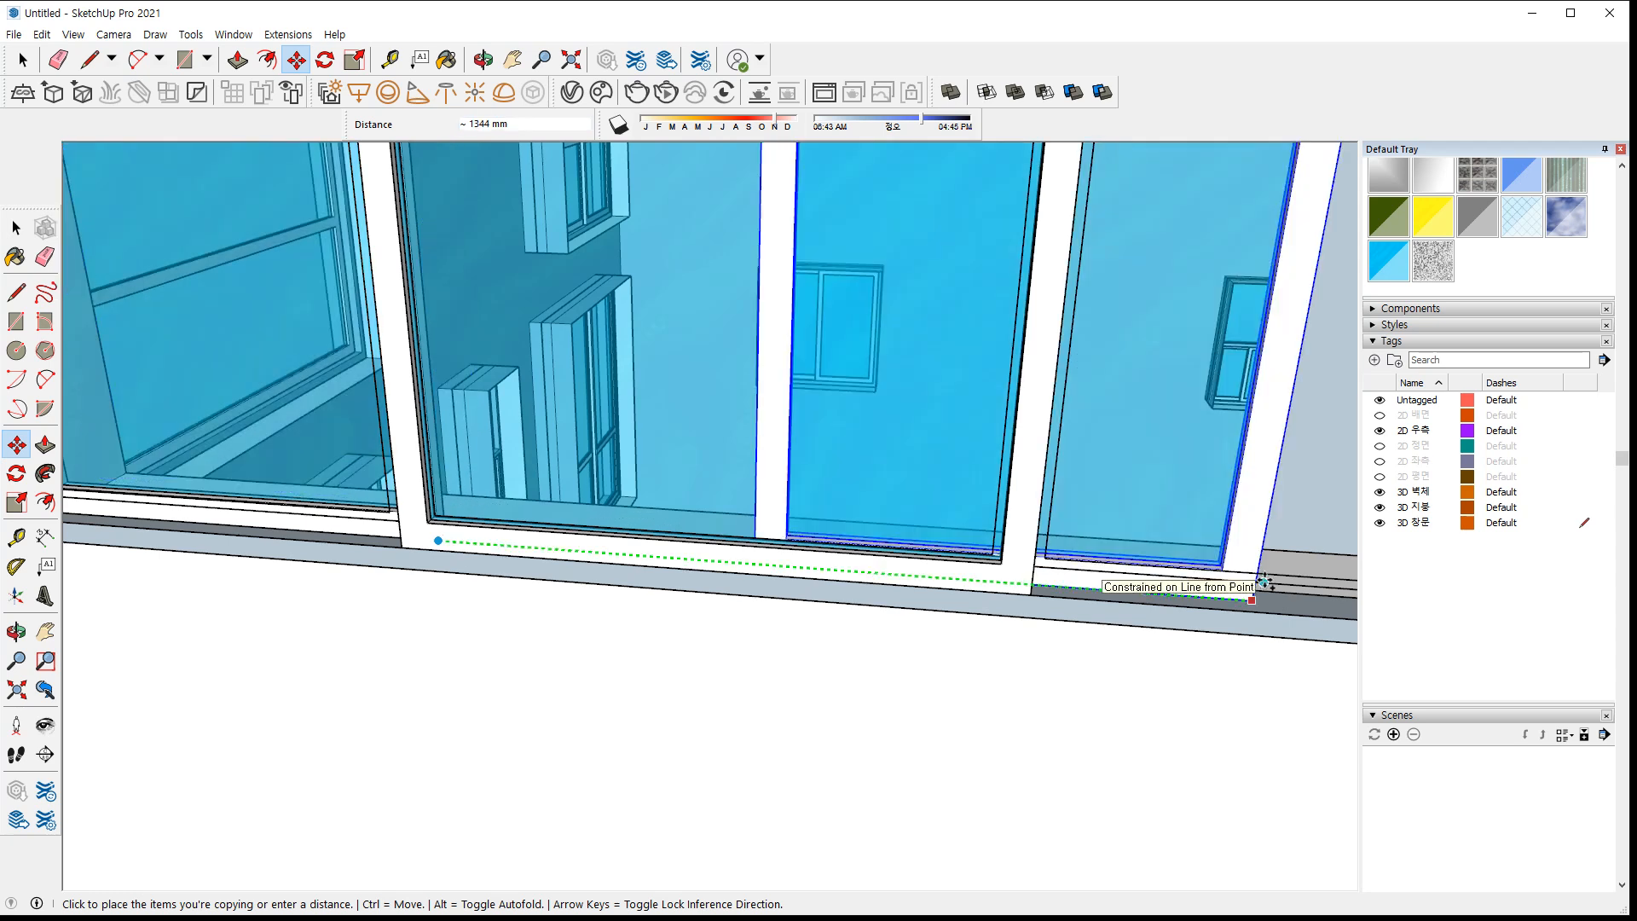
pyautogui.scroll(-1, 1264, 582)
pyautogui.keyDown('shift'); pyautogui.moveTo(1264, 583); pyautogui.dragTo(1081, 588, button='middle'); pyautogui.keyUp('shift')
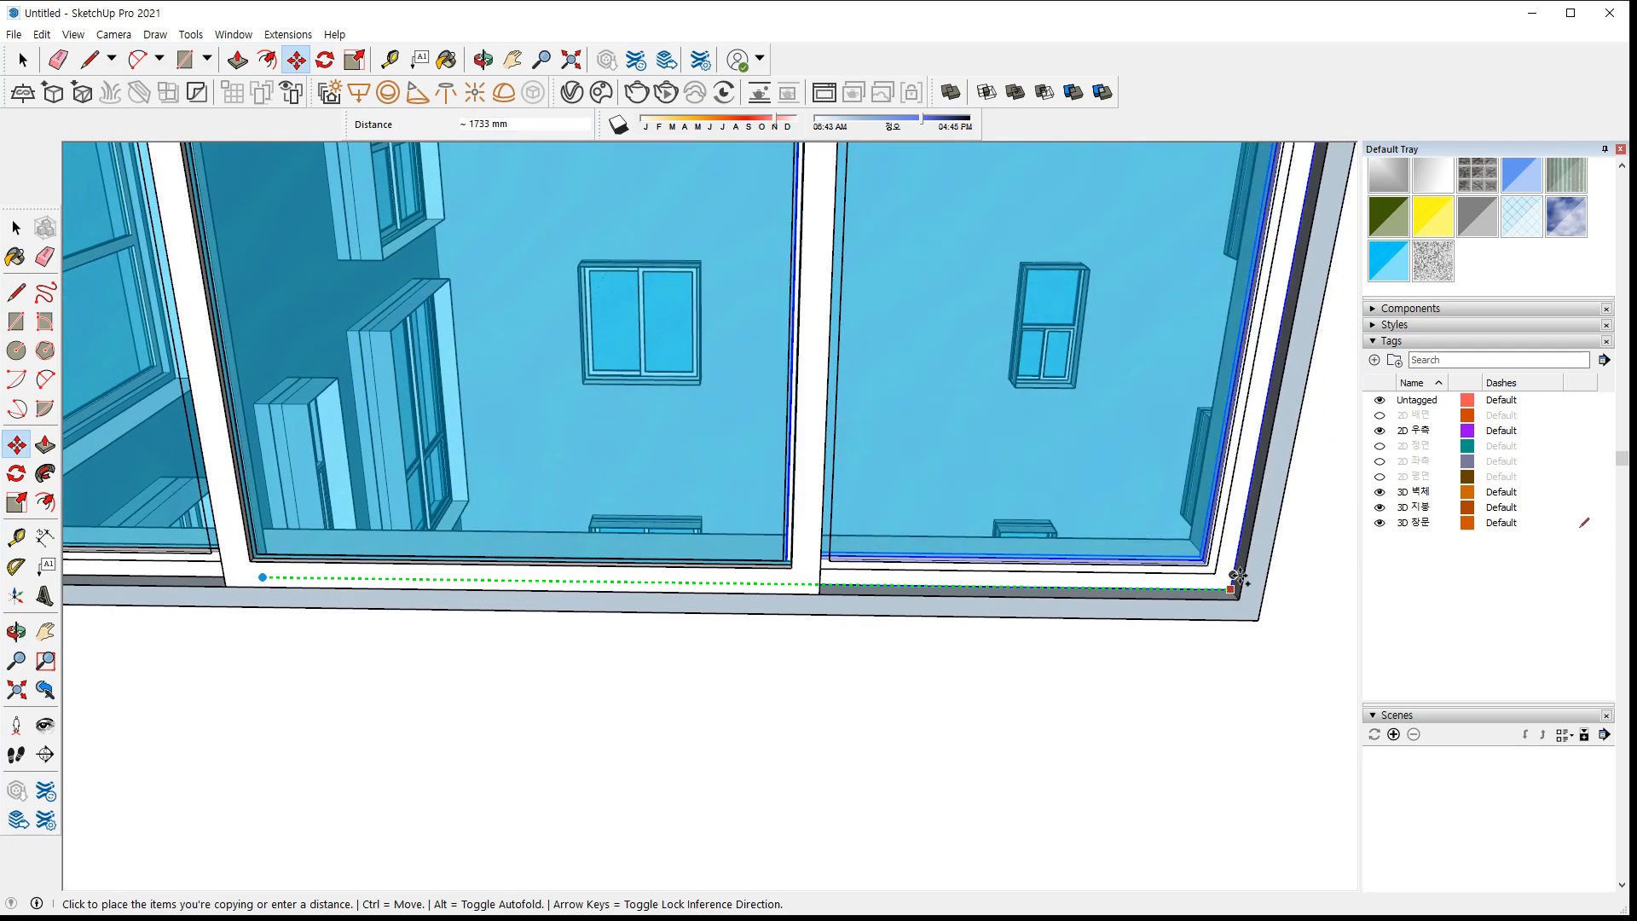
pyautogui.click(1243, 580)
# Move the middle sash 10 mm inward from the outer frame's front
pyautogui.moveTo(548, 546); pyautogui.dragTo(339, 705, button='middle')
pyautogui.press('space')
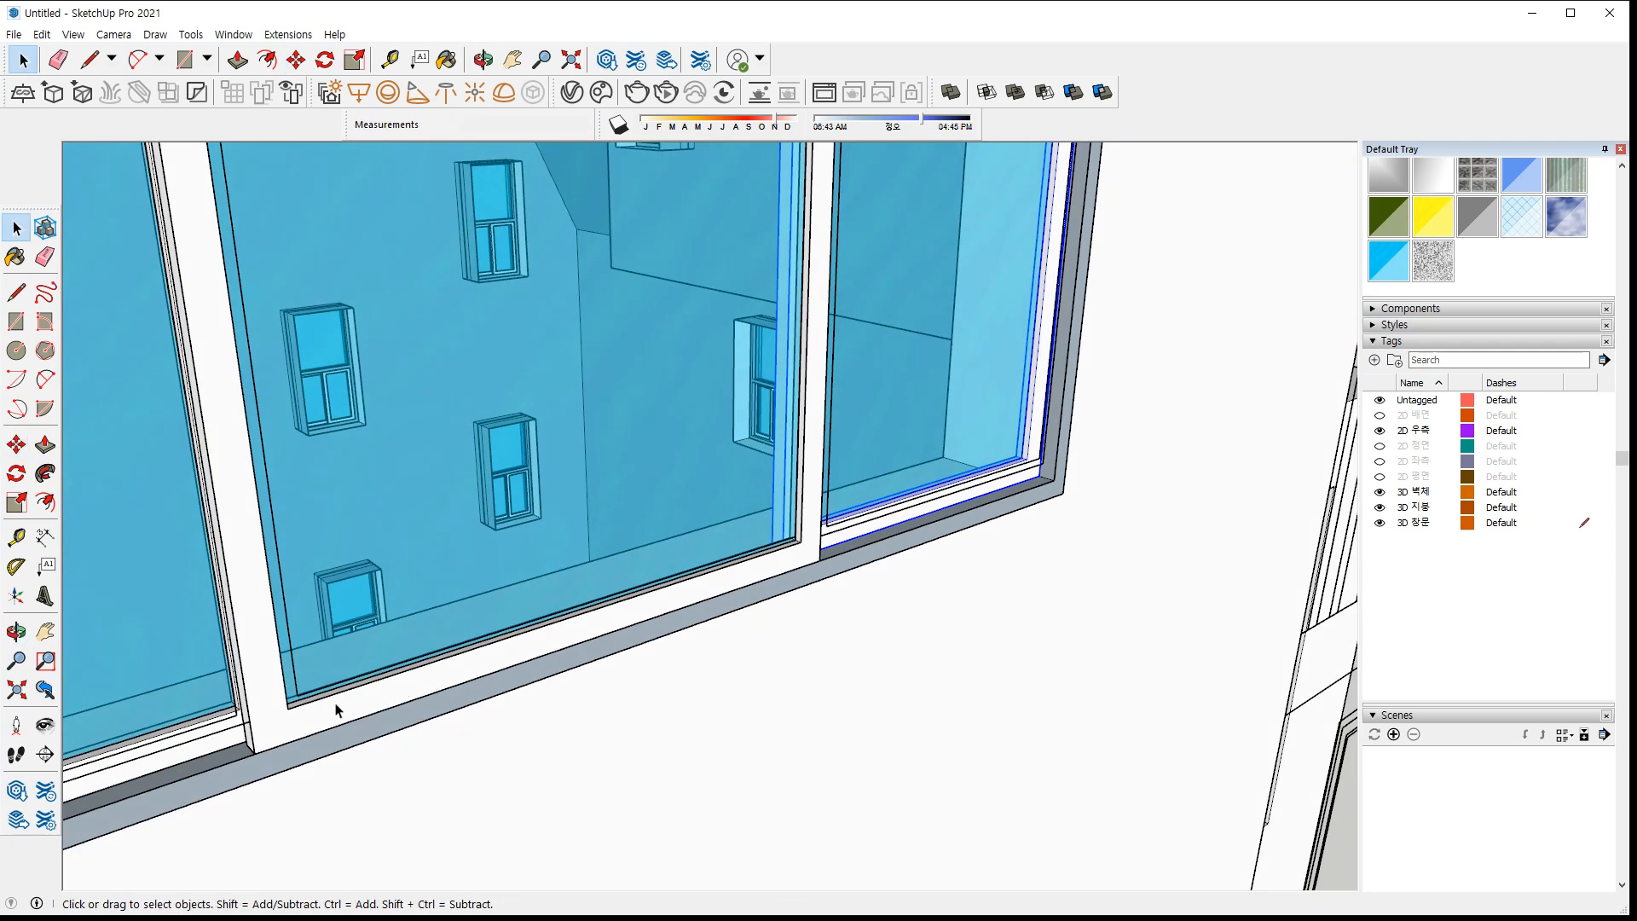
pyautogui.scroll(4, 149, 765)
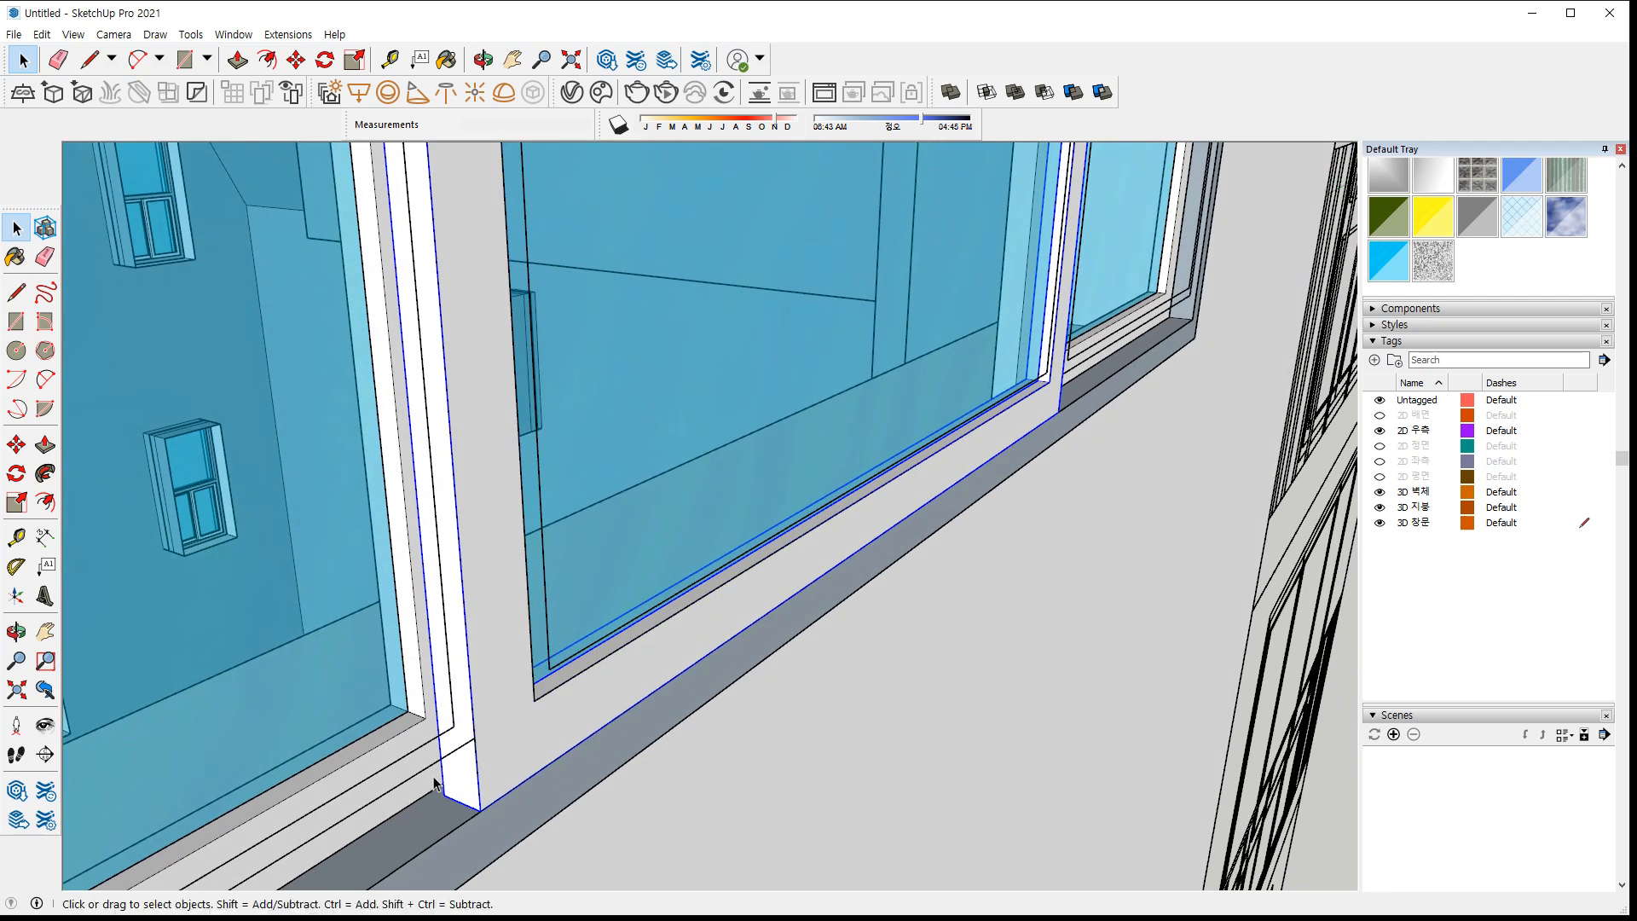
pyautogui.press('m')
pyautogui.click(443, 795)
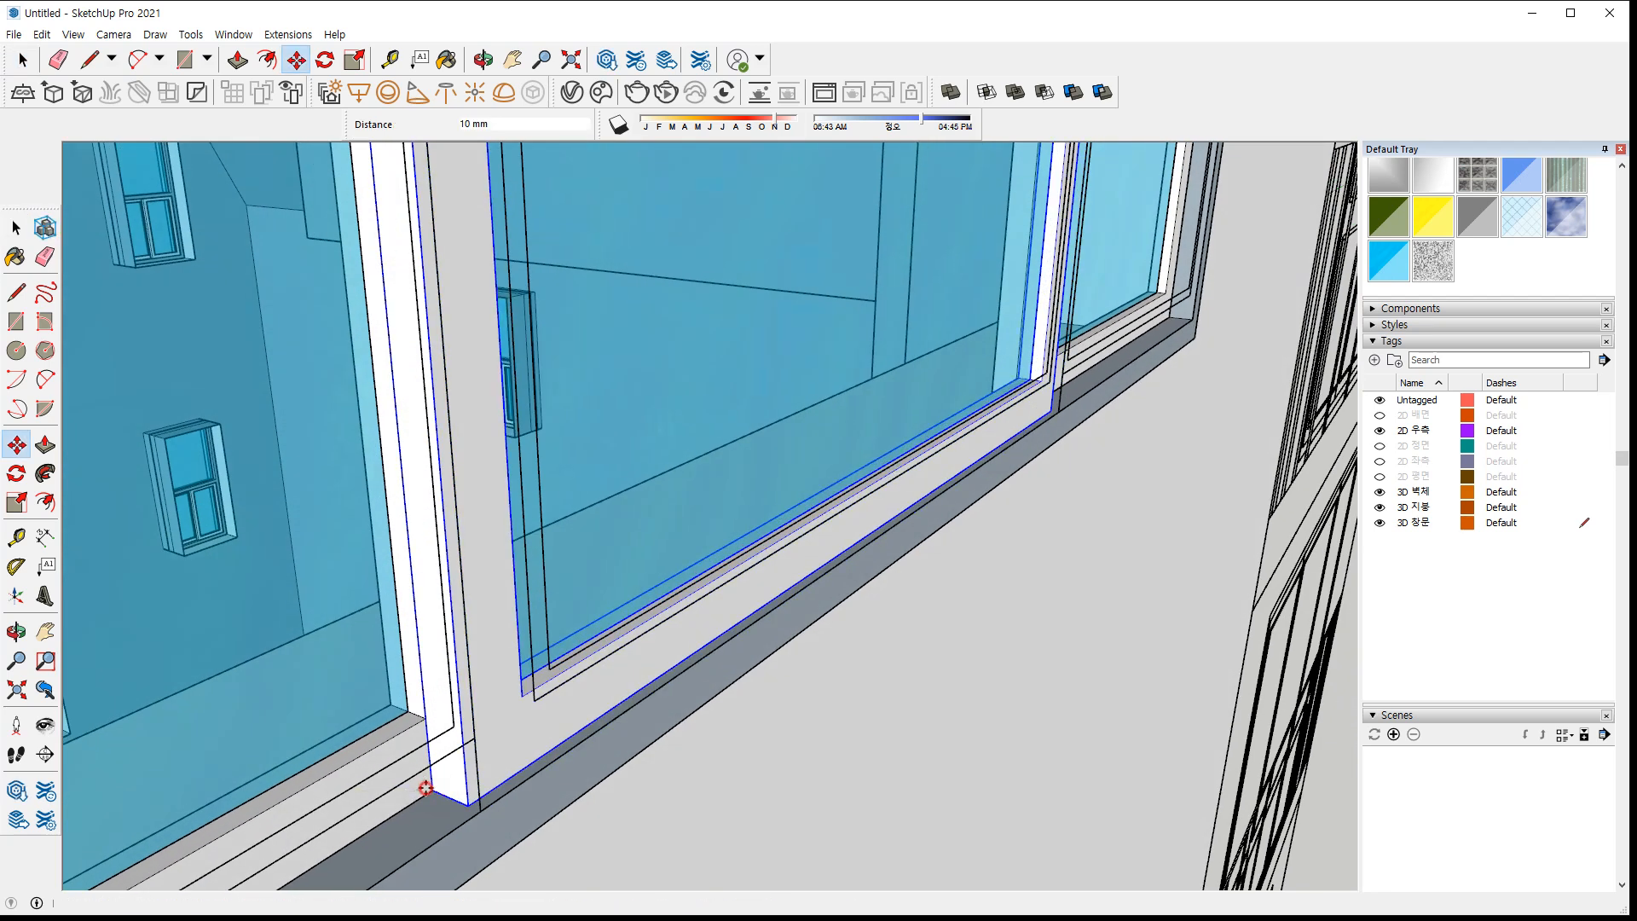
pyautogui.press('space')
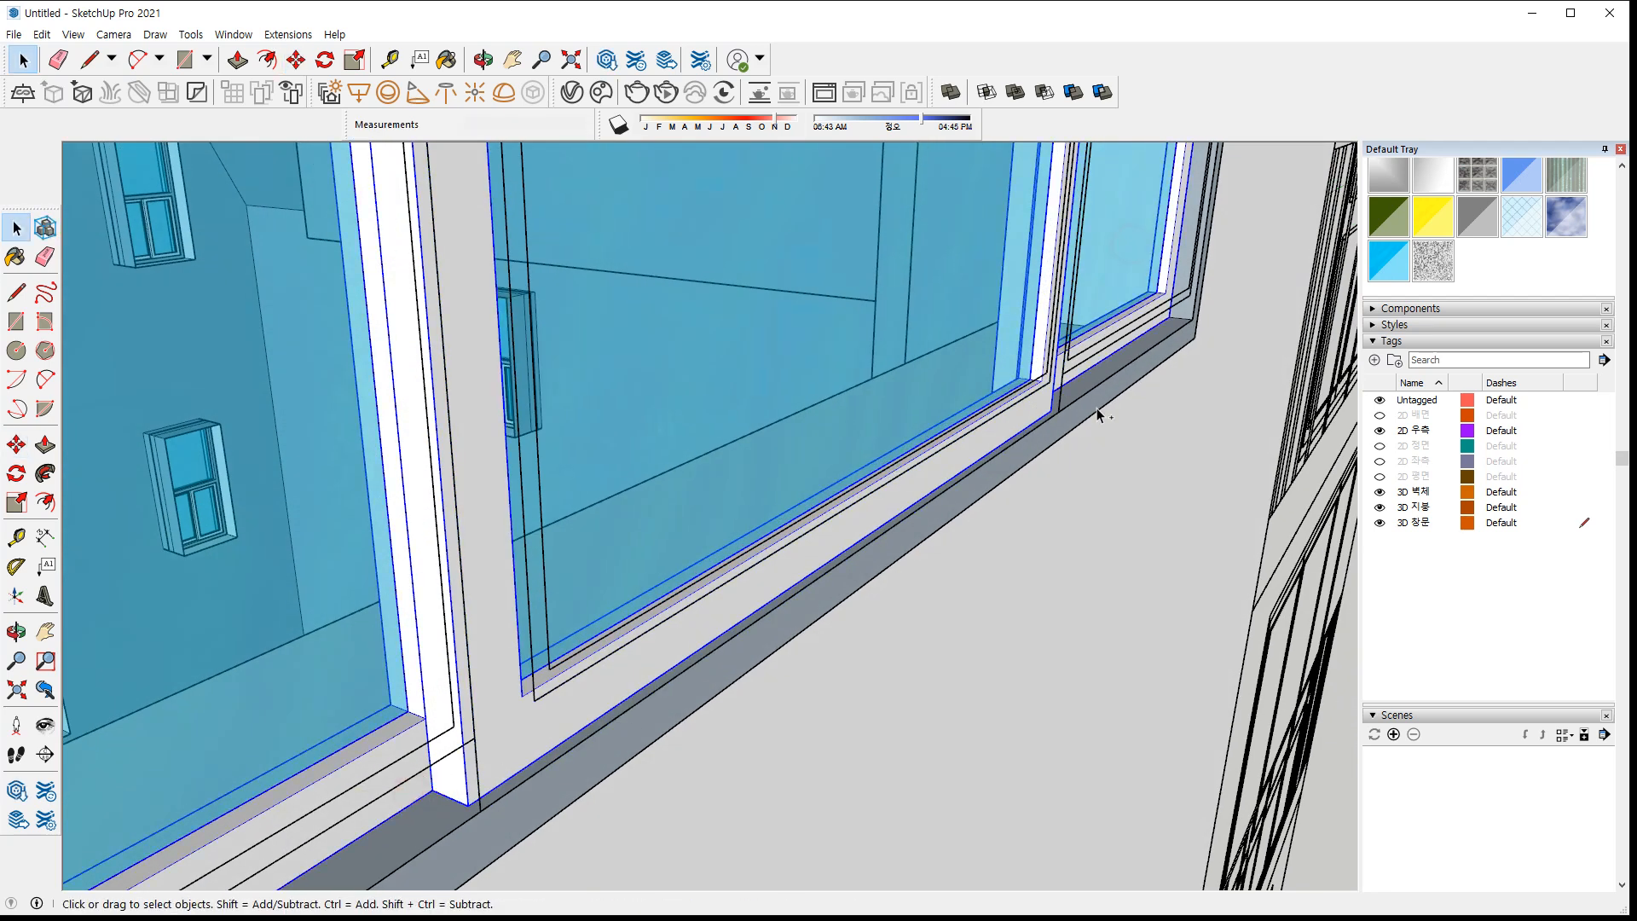
# Move the complete three-sash window, frame included, 100 mm back into the wall opening
pyautogui.moveTo(1085, 405); pyautogui.dragTo(362, 409, button='middle')
pyautogui.press('m')
pyautogui.click(300, 393)
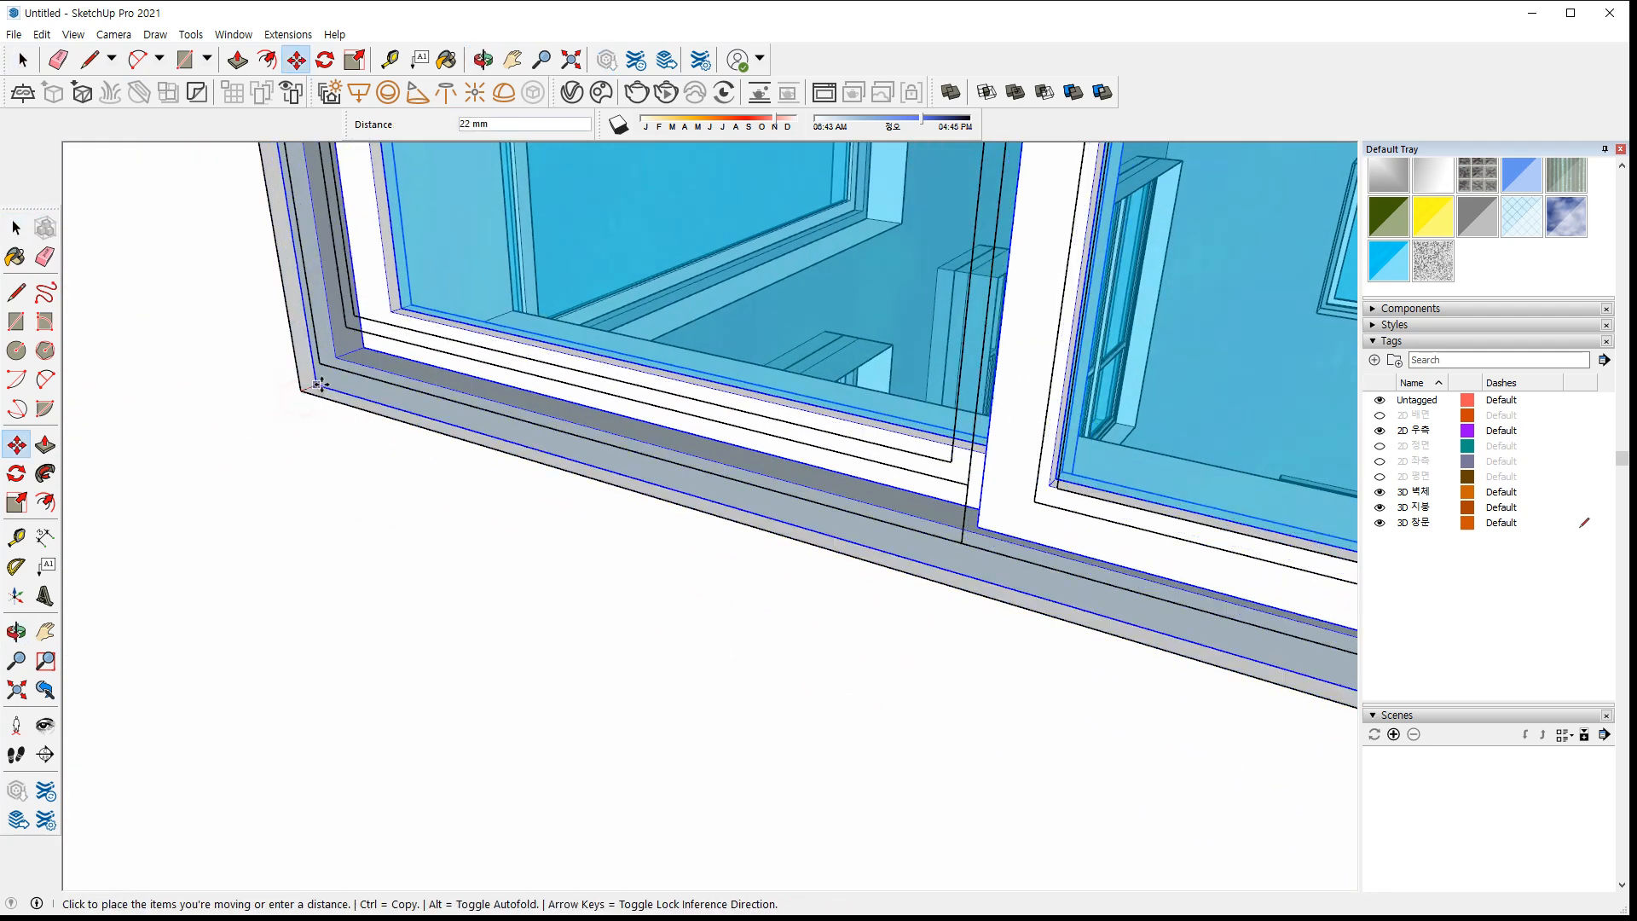
pyautogui.press('Return')
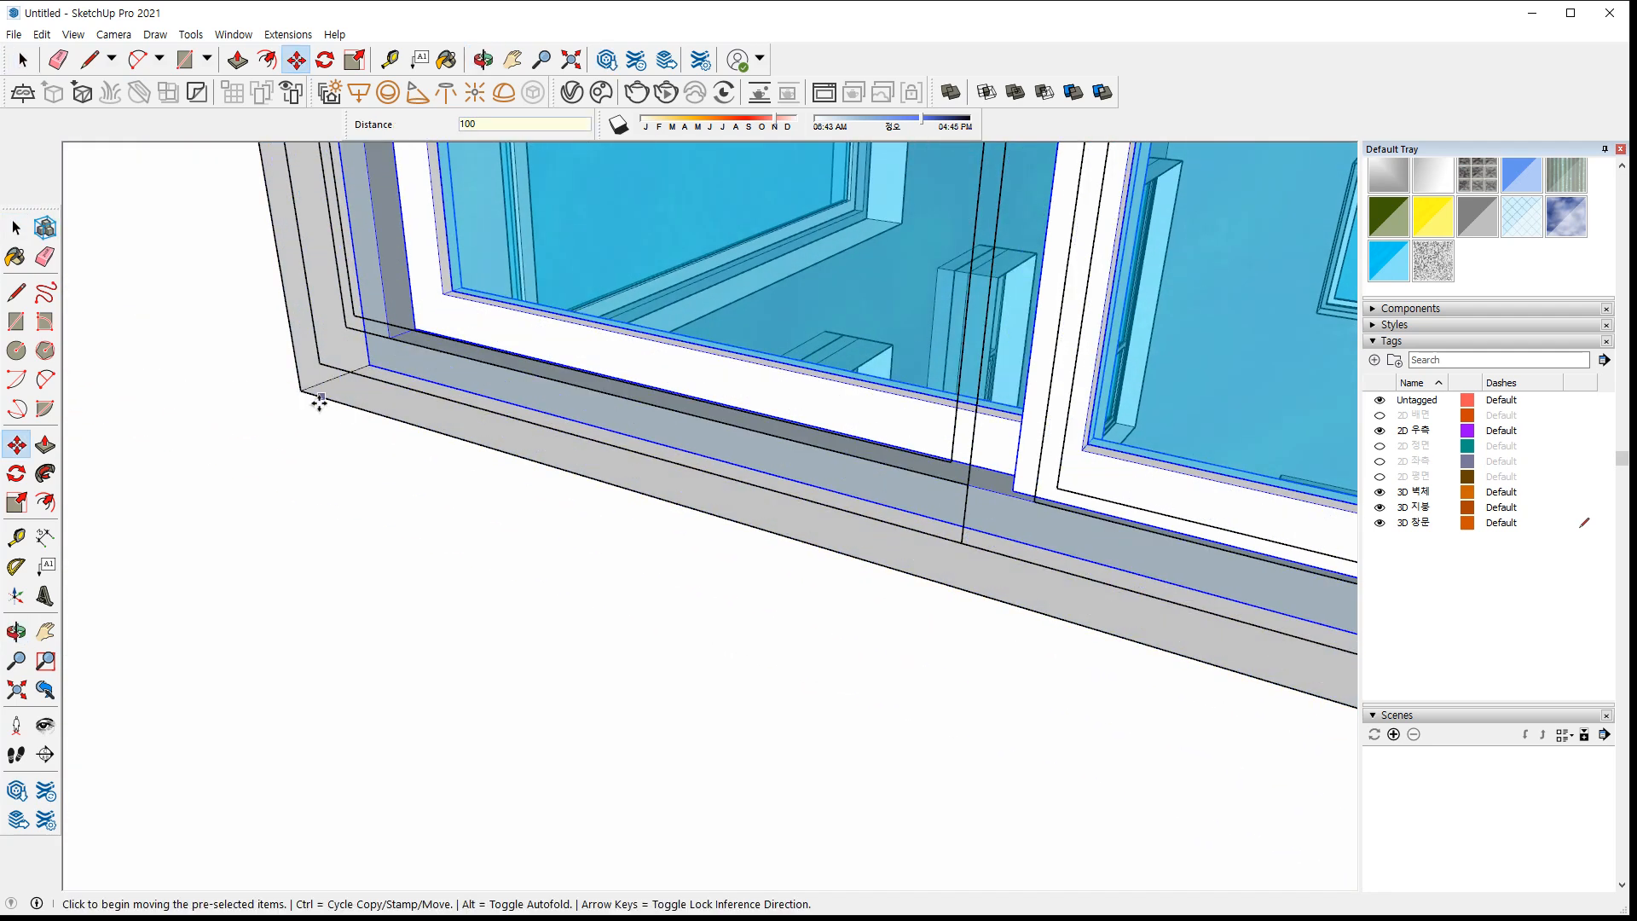
# Copy the complete window down into the two lower floors' openings at 2800 mm spacing
pyautogui.scroll(-9, 315, 493)
pyautogui.keyDown('shift'); pyautogui.moveTo(358, 621); pyautogui.dragTo(364, 358, button='middle'); pyautogui.keyUp('shift')
pyautogui.scroll(3, 363, 652)
pyautogui.scroll(5, 363, 658)
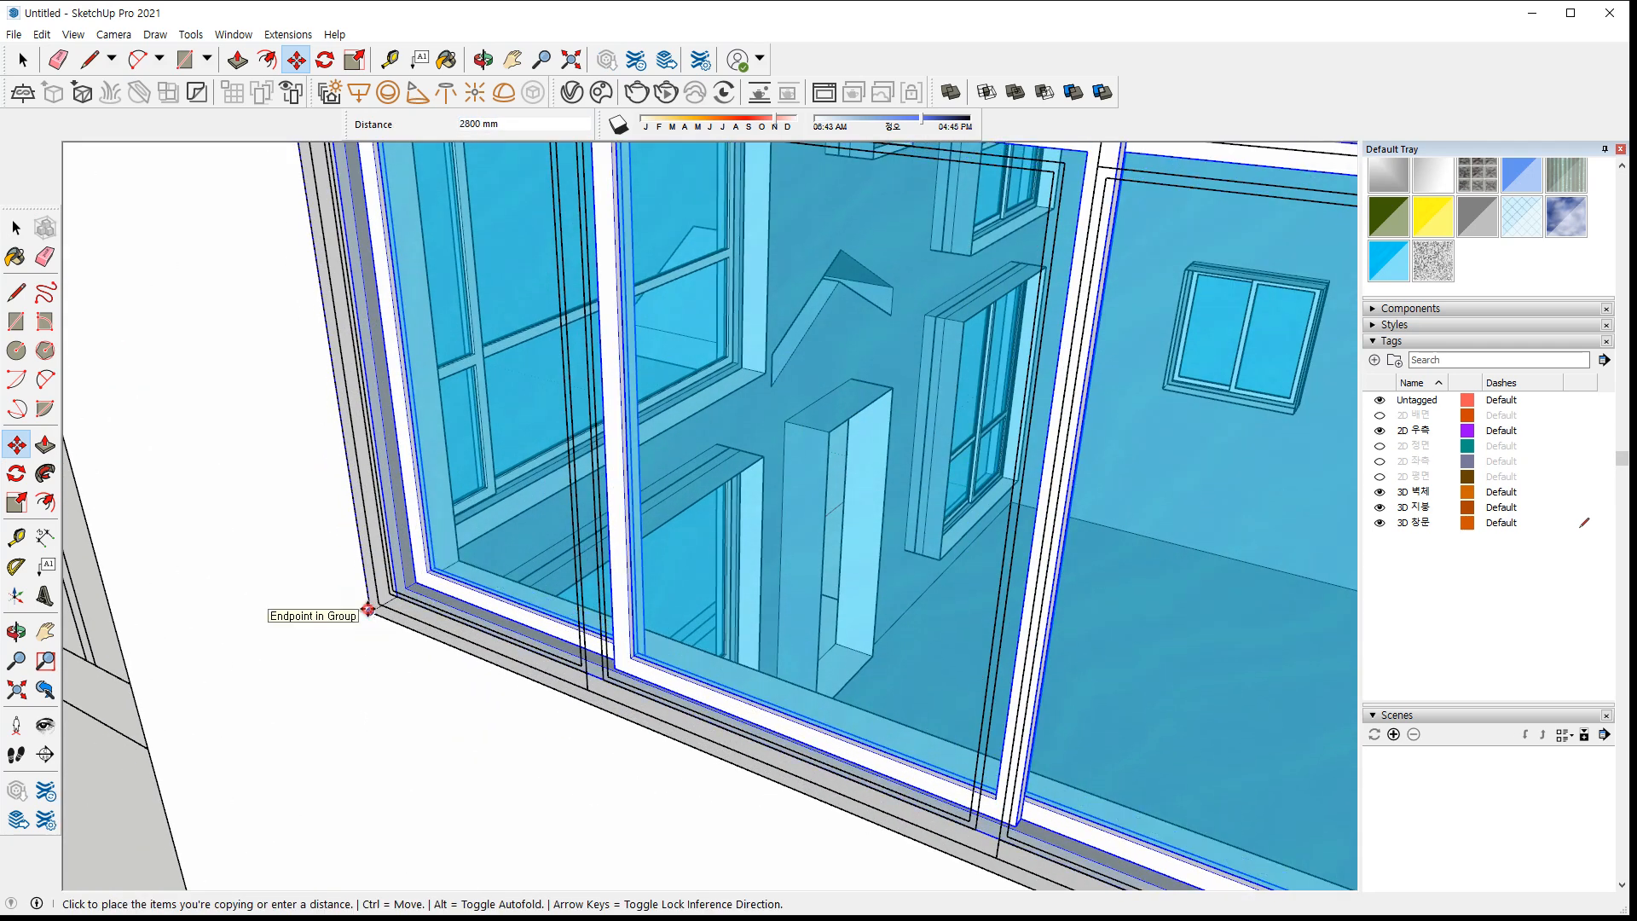
pyautogui.click(368, 608)
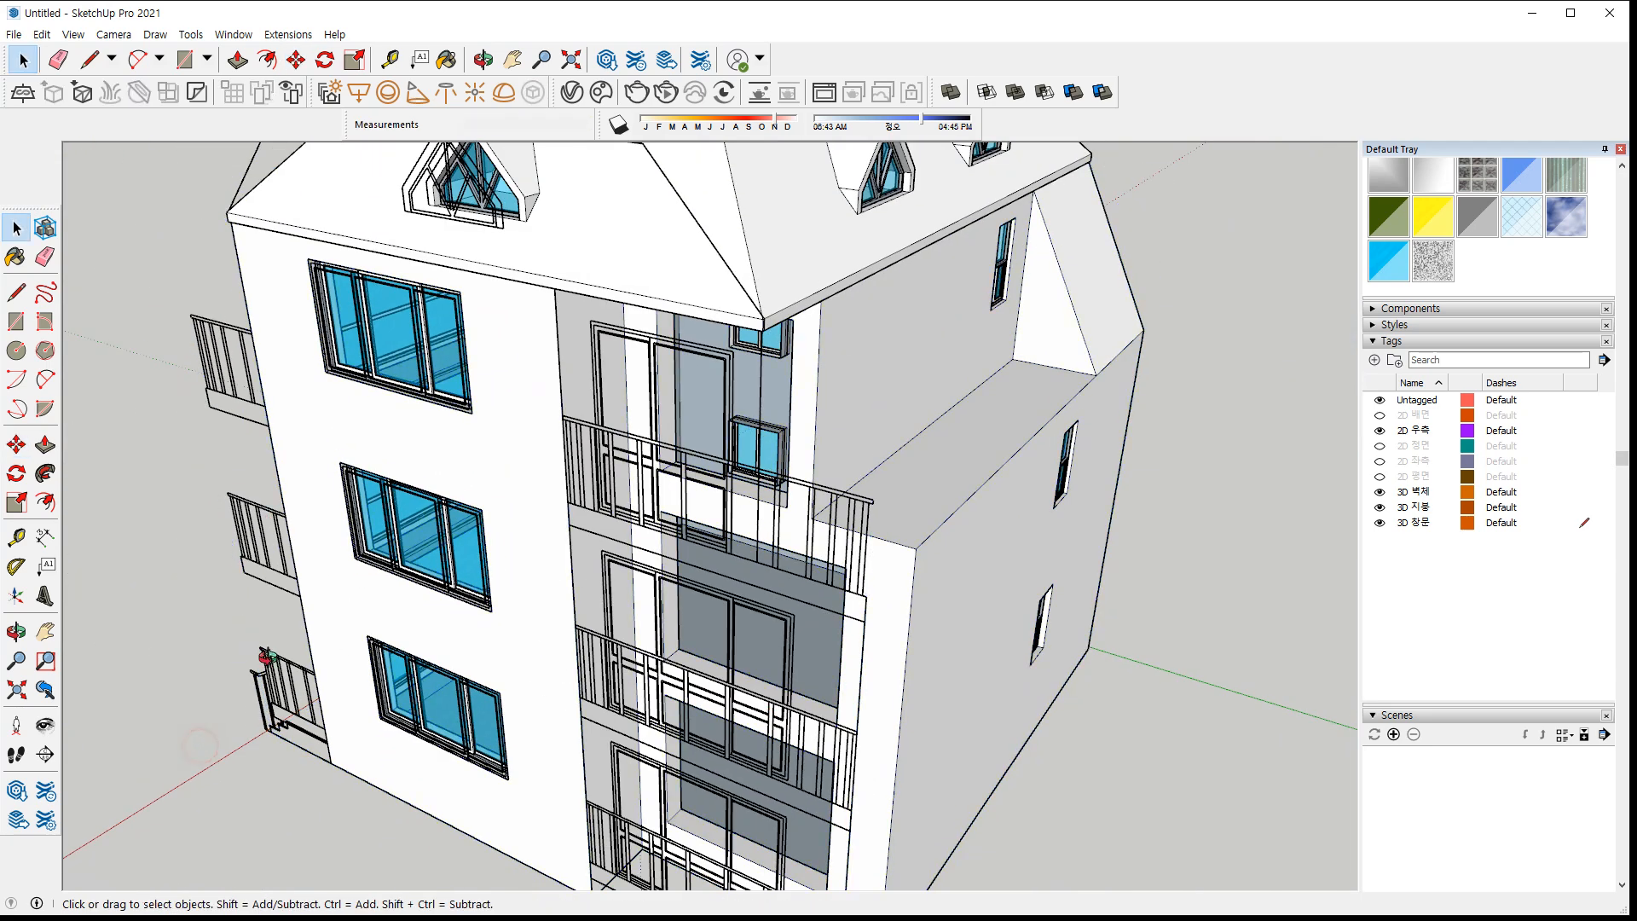
# Draw the outer frame rectangle of the lowest balcony door over its elevation lines, 2250 mm by about 2553 mm
pyautogui.moveTo(266, 656); pyautogui.dragTo(312, 629, button='middle')
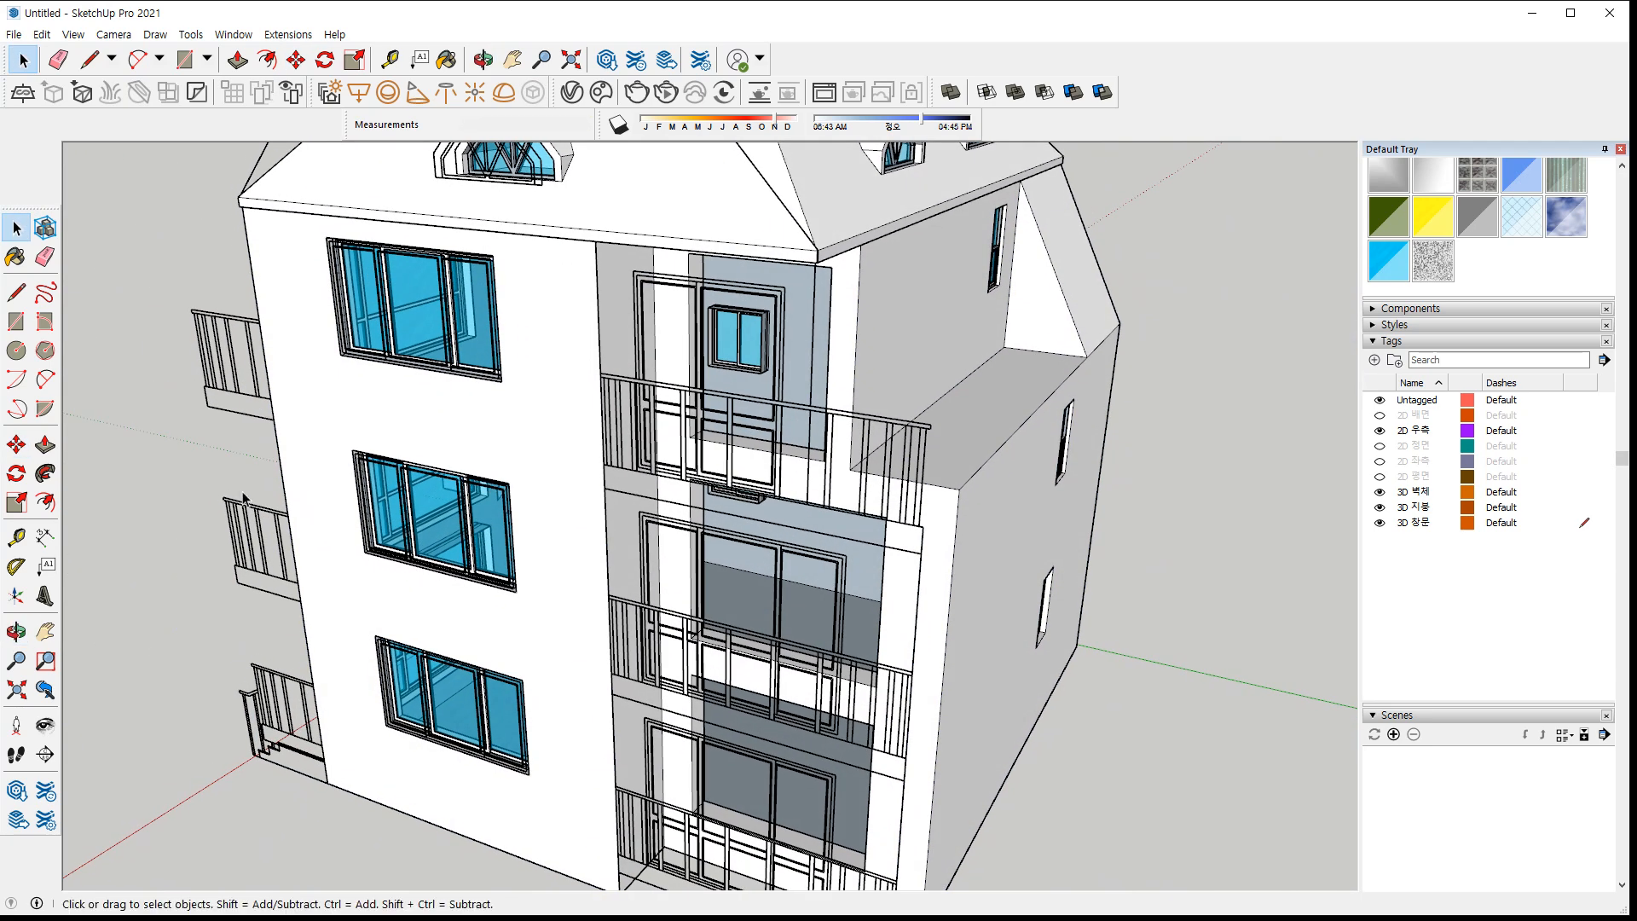
pyautogui.scroll(6, 801, 608)
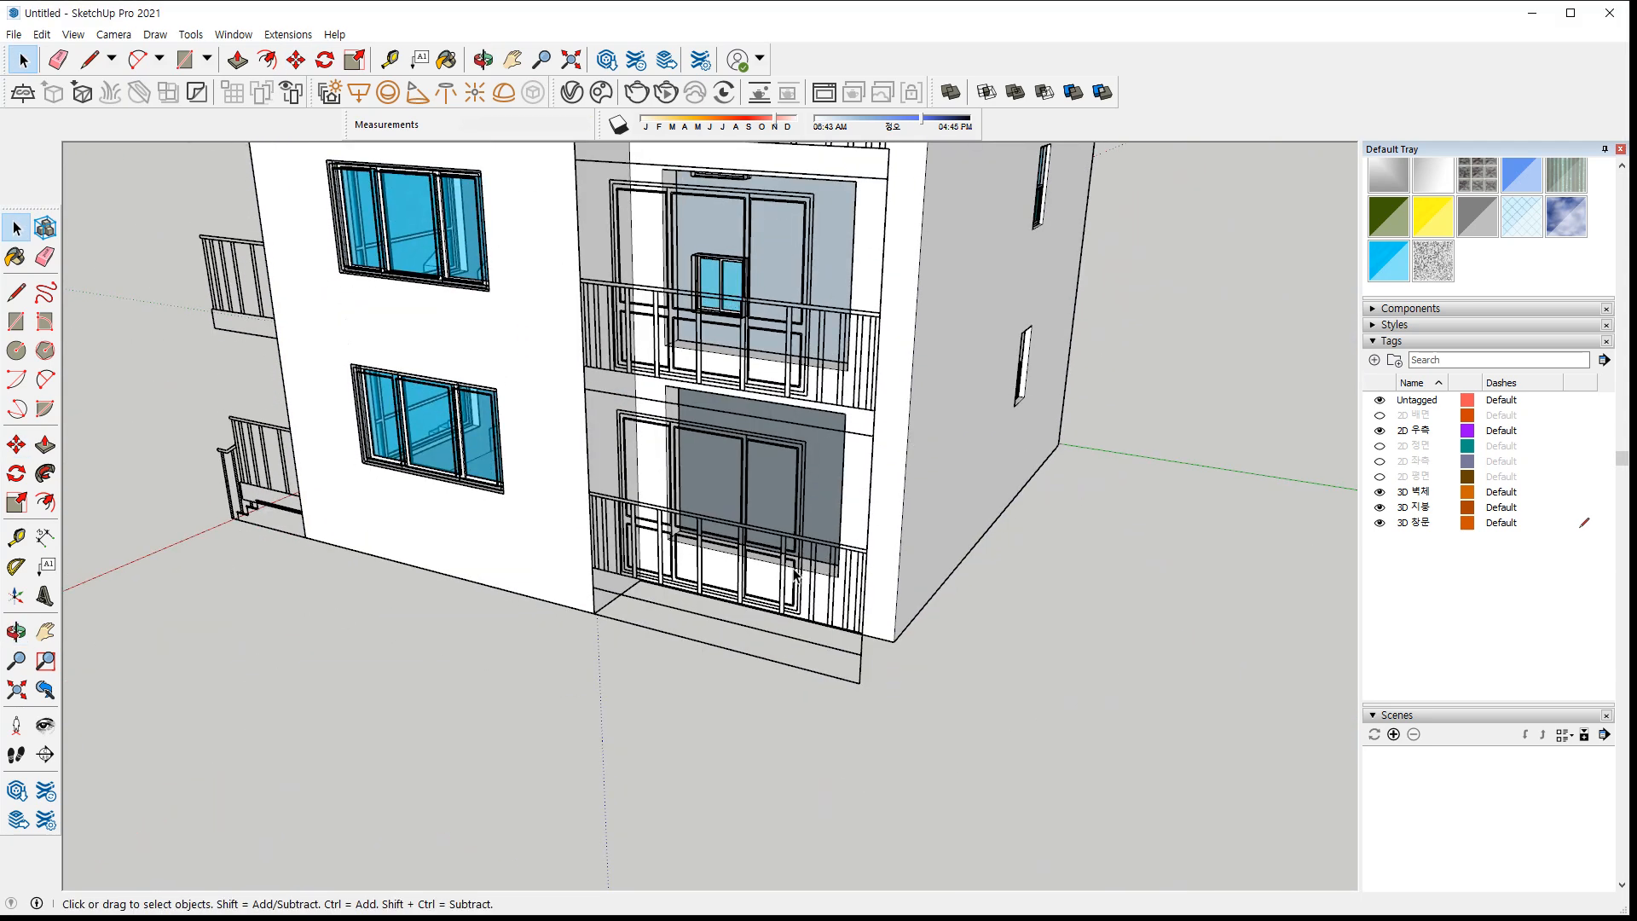
pyautogui.moveTo(832, 678); pyautogui.dragTo(682, 472, button='middle')
pyautogui.scroll(4, 876, 720)
pyautogui.press('r')
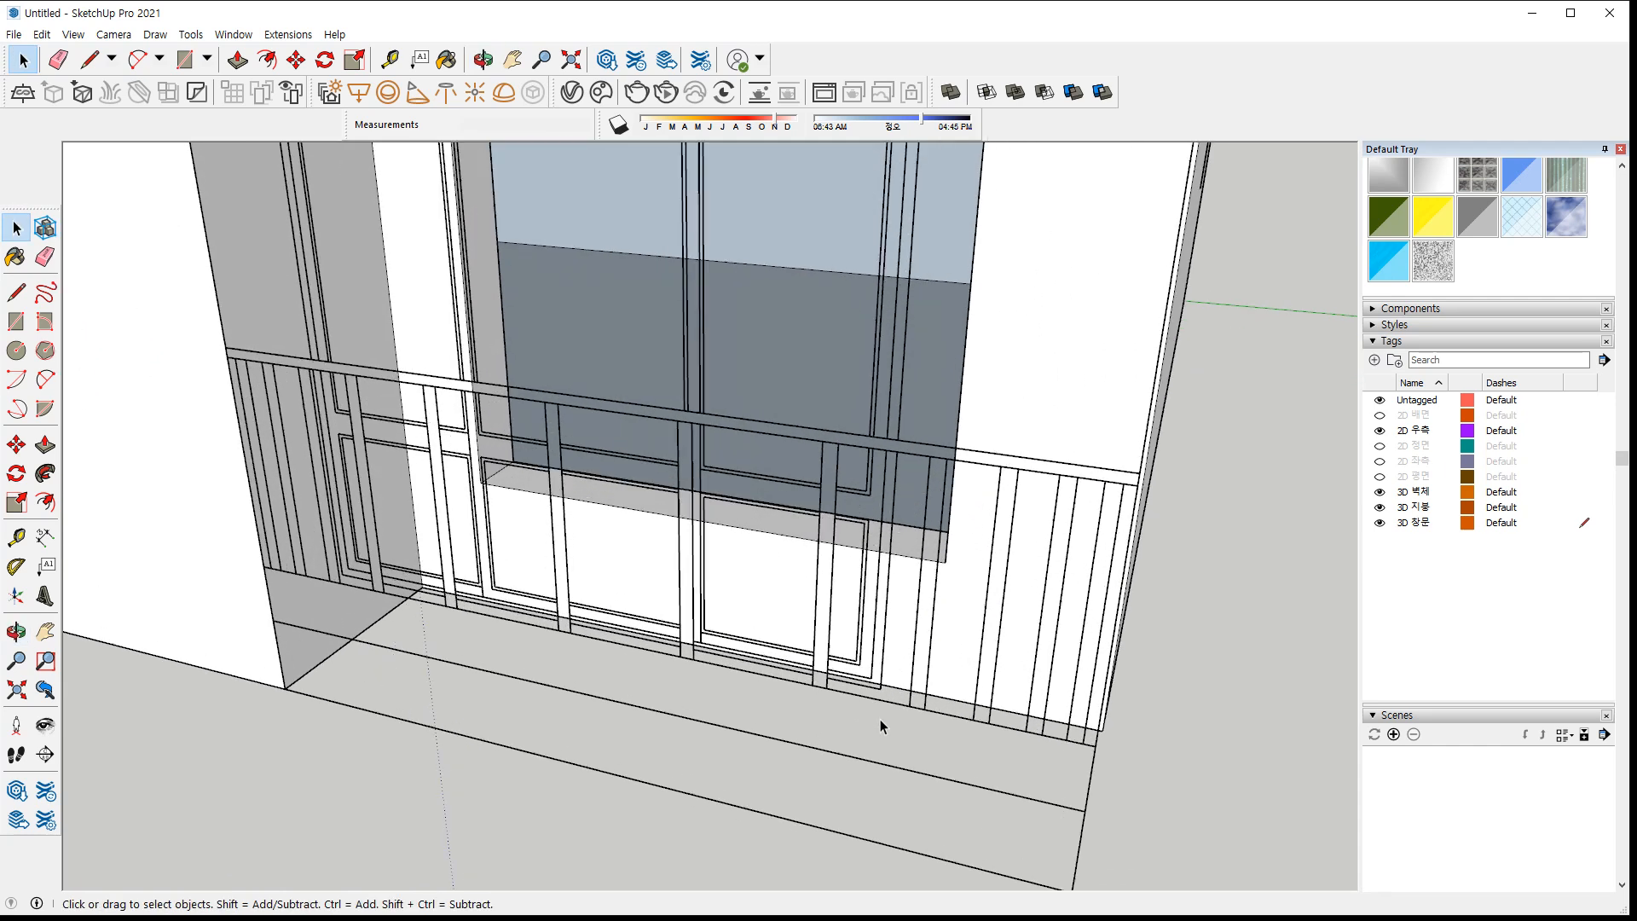
pyautogui.scroll(2, 905, 682)
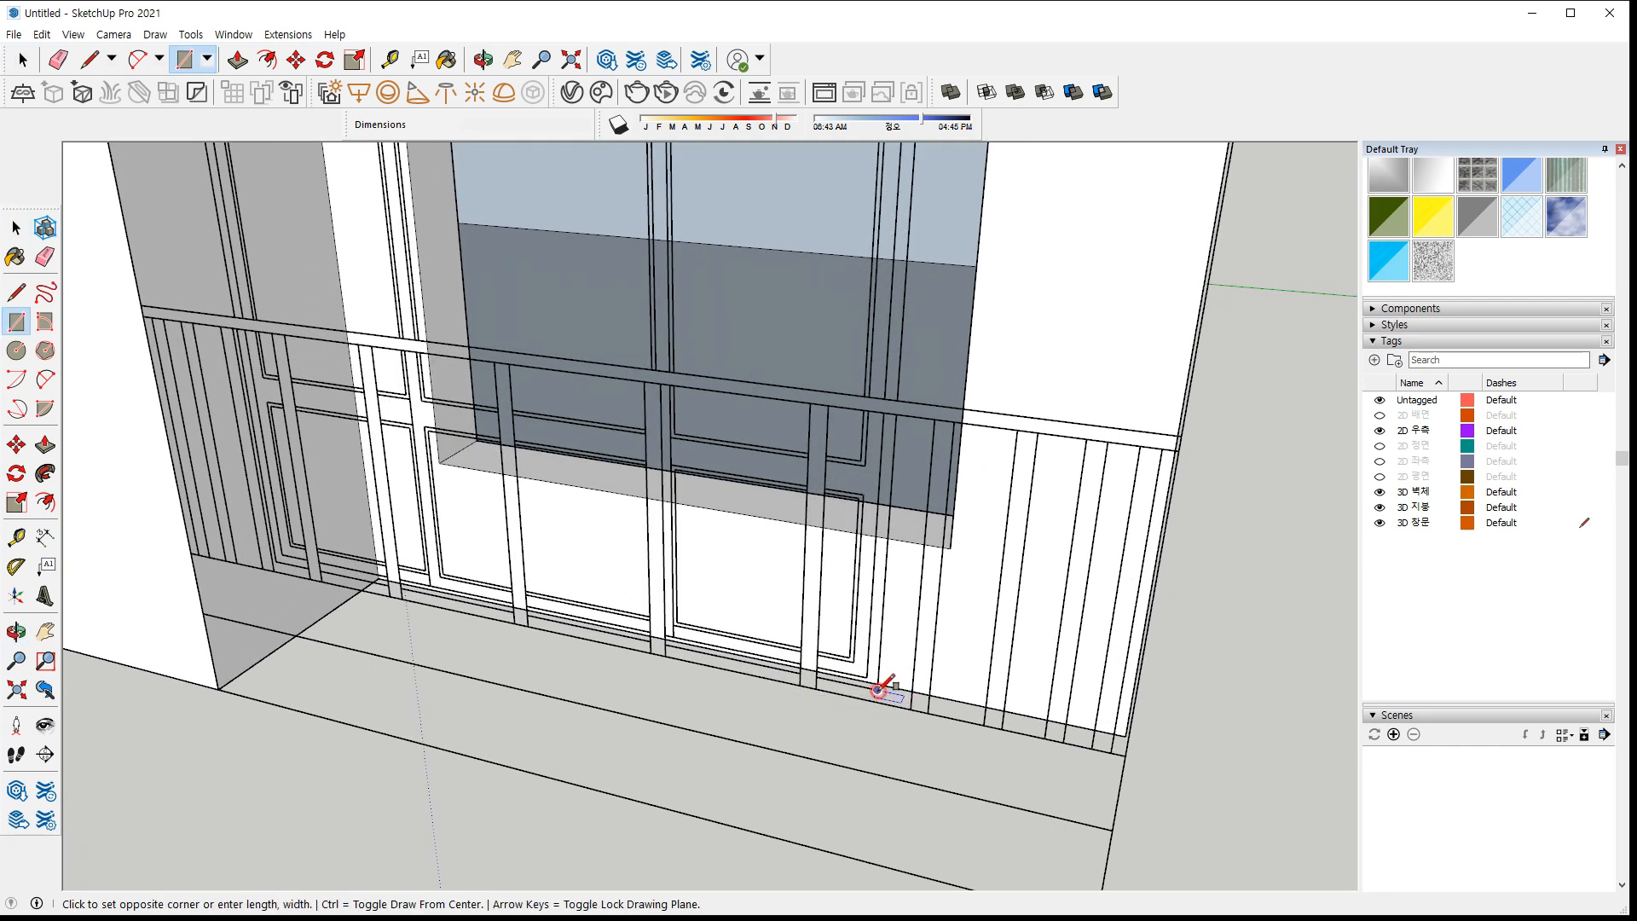
pyautogui.moveTo(375, 358); pyautogui.dragTo(381, 189, button='middle')
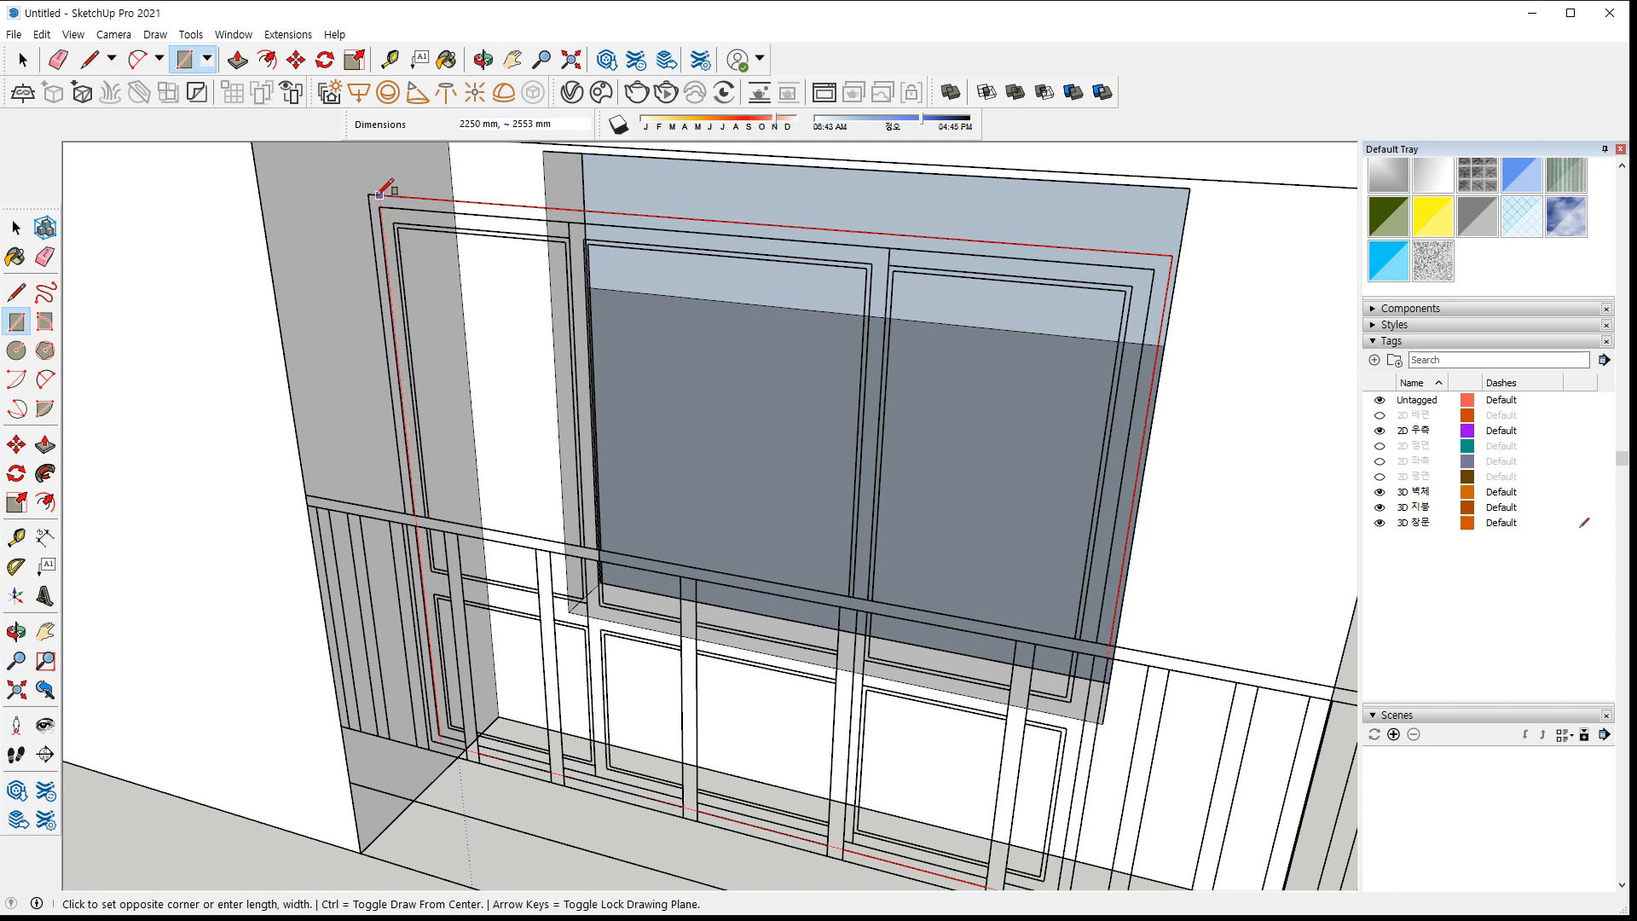
pyautogui.click(381, 189)
# Draw the balcony door frame's inner rectangle along the elevation lines and delete the face inside it
pyautogui.scroll(2, 1014, 723)
pyautogui.click(1033, 808)
pyautogui.moveTo(452, 201); pyautogui.dragTo(452, 239, button='middle')
pyautogui.click(352, 161)
pyautogui.press('space')
pyautogui.click(441, 274)
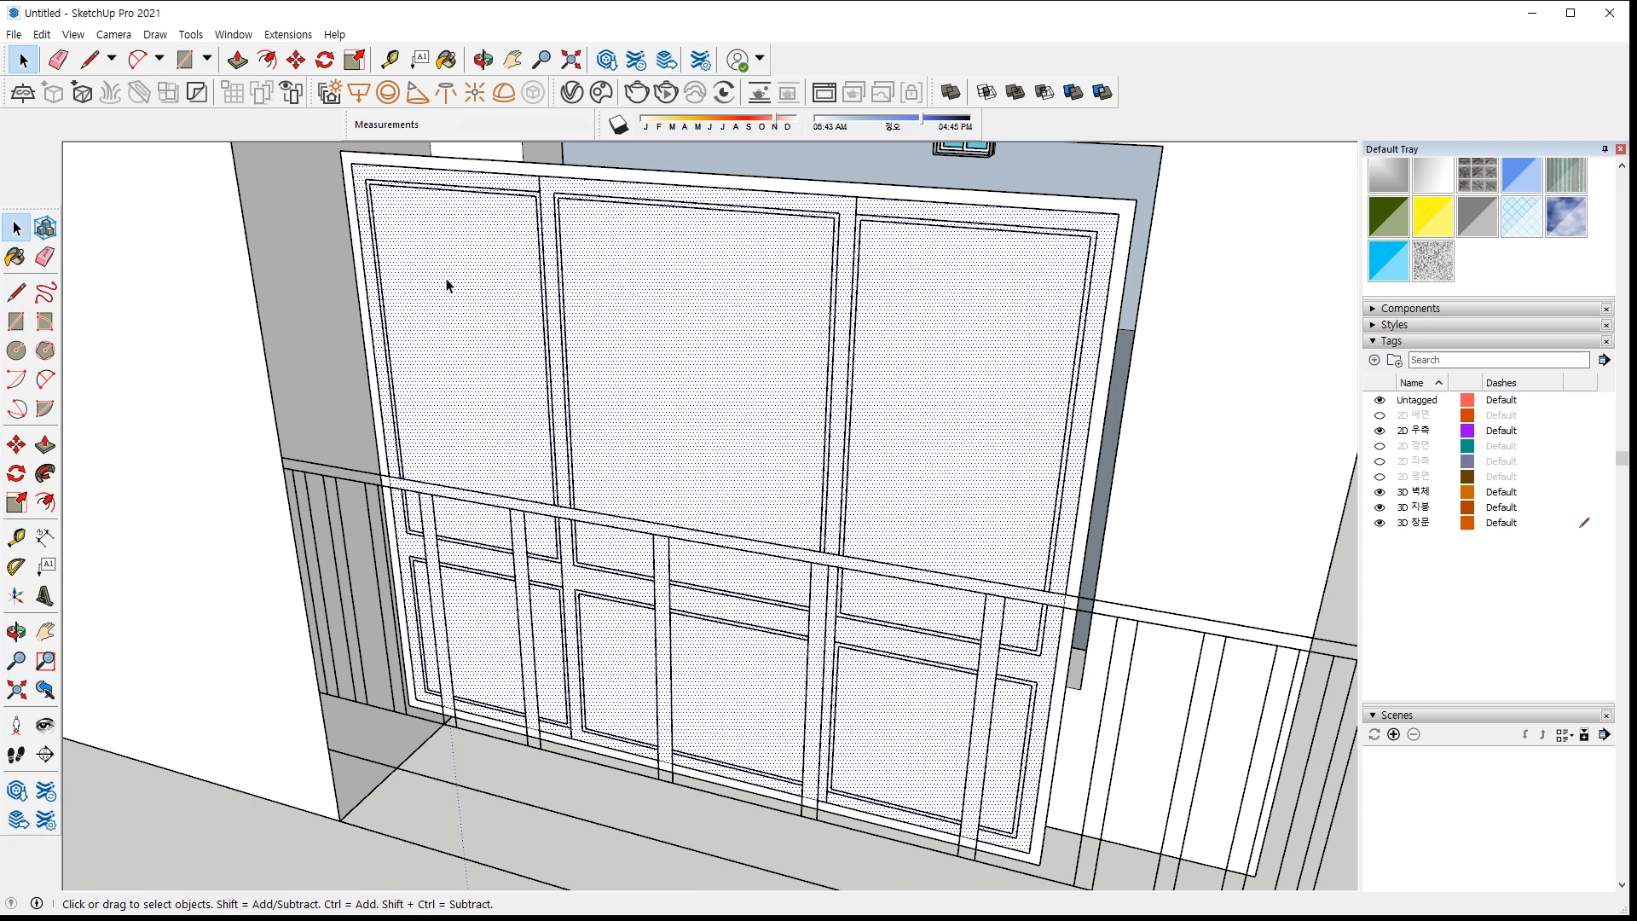
pyautogui.press('Delete')
# Extrude the balcony door's outer frame 80 mm and make it a group
pyautogui.press('p')
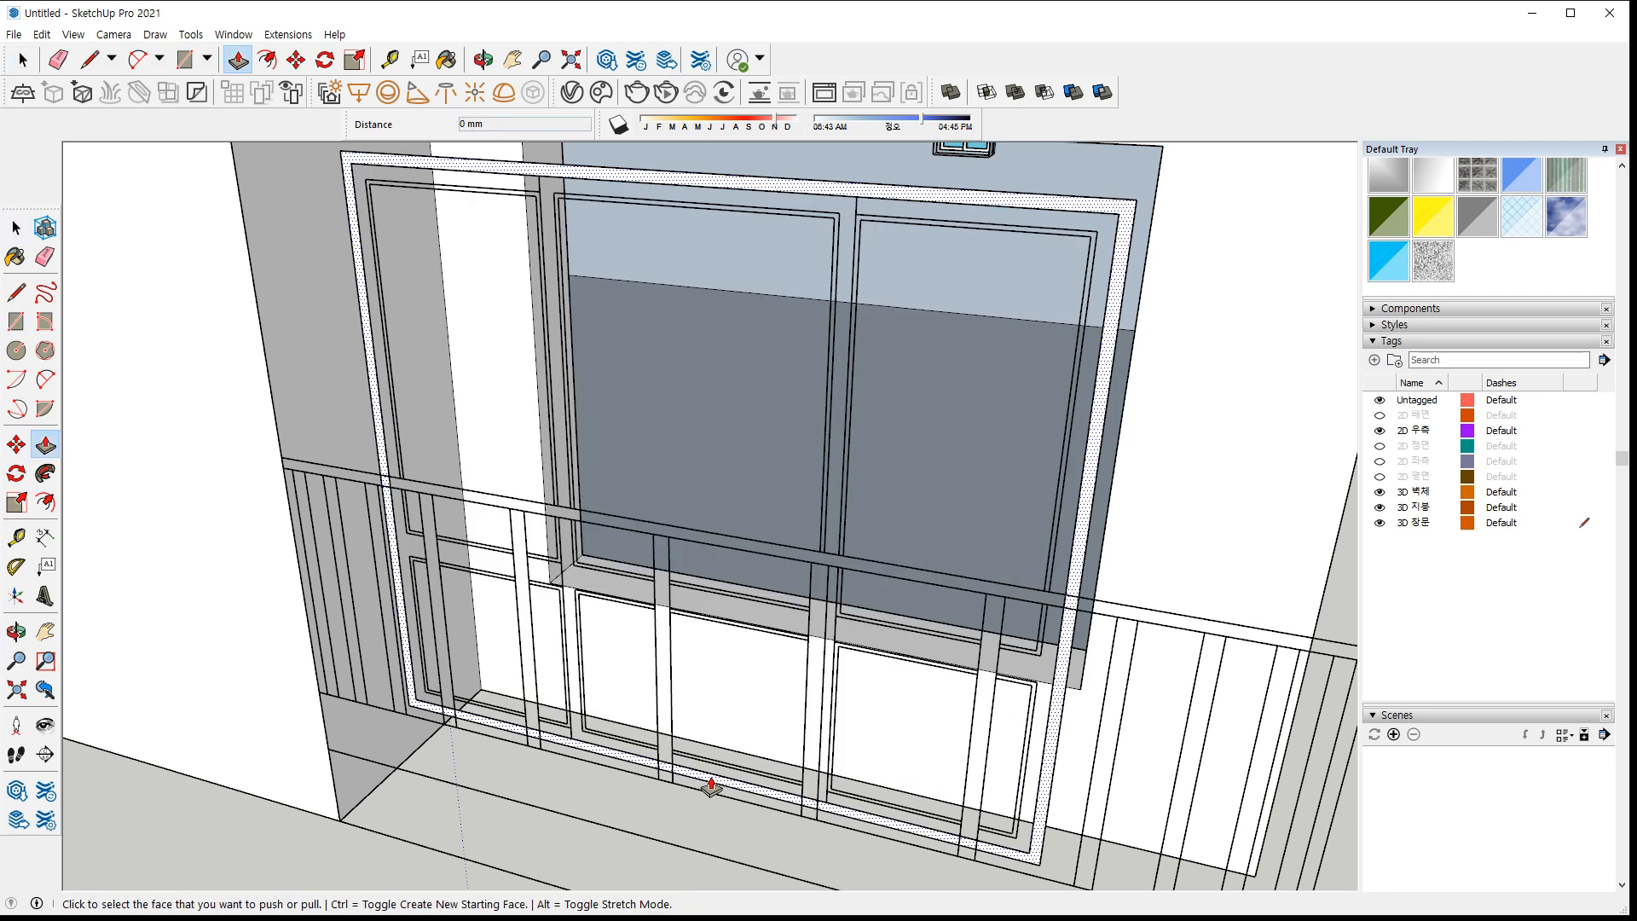
pyautogui.click(709, 785)
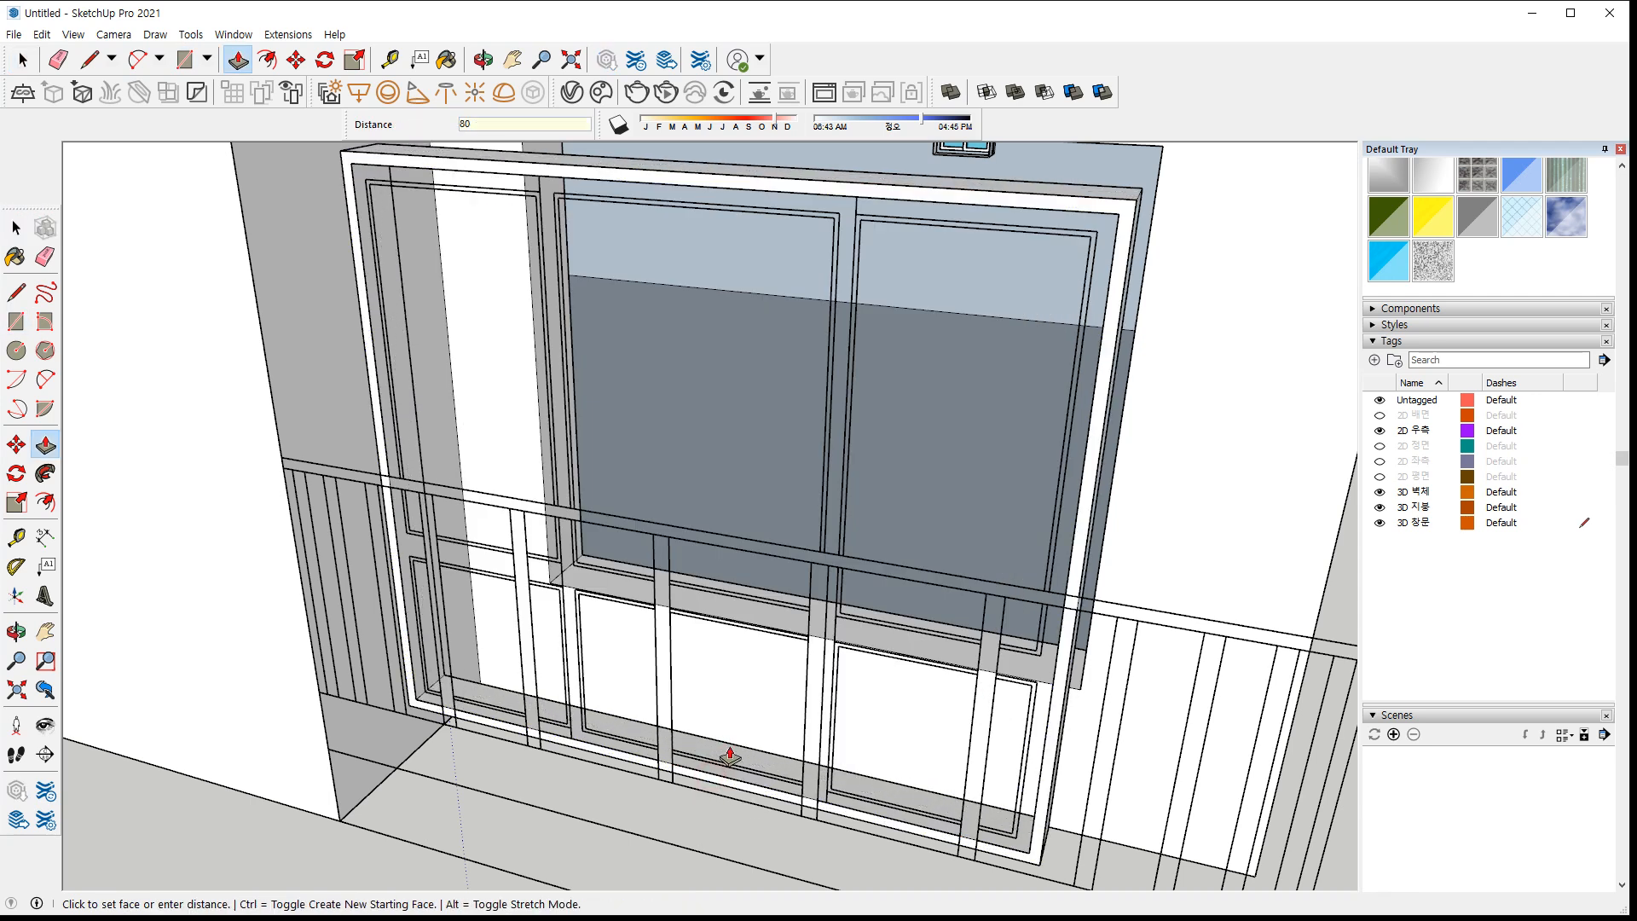
pyautogui.press('space')
pyautogui.tripleClick(712, 772)
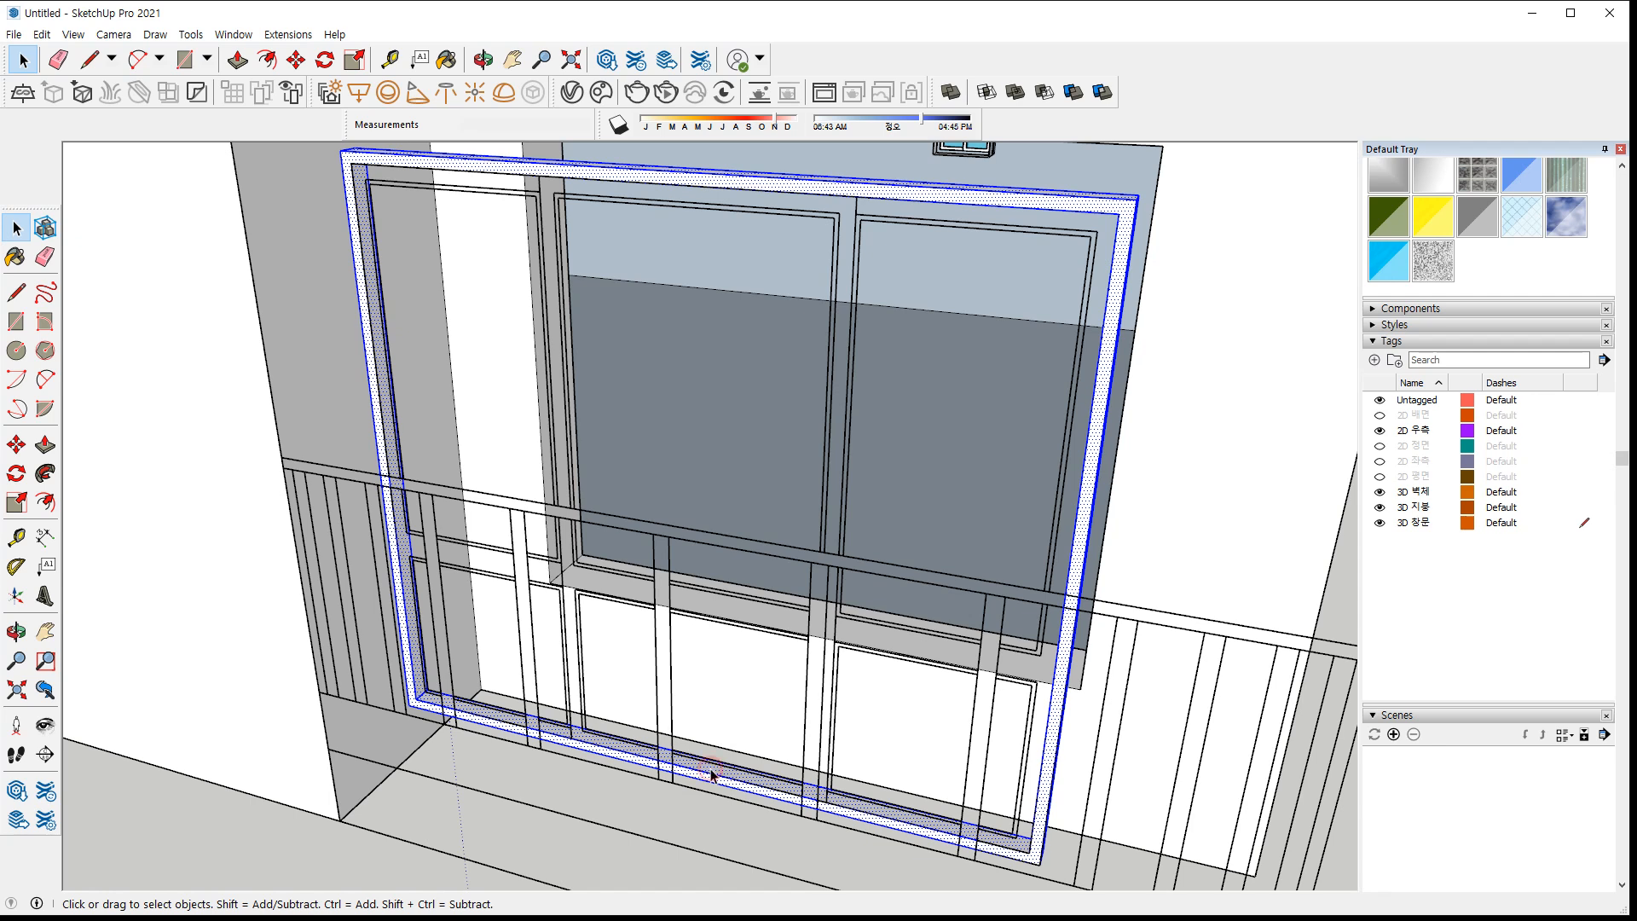
pyautogui.rightClick(711, 771)
pyautogui.click(793, 586)
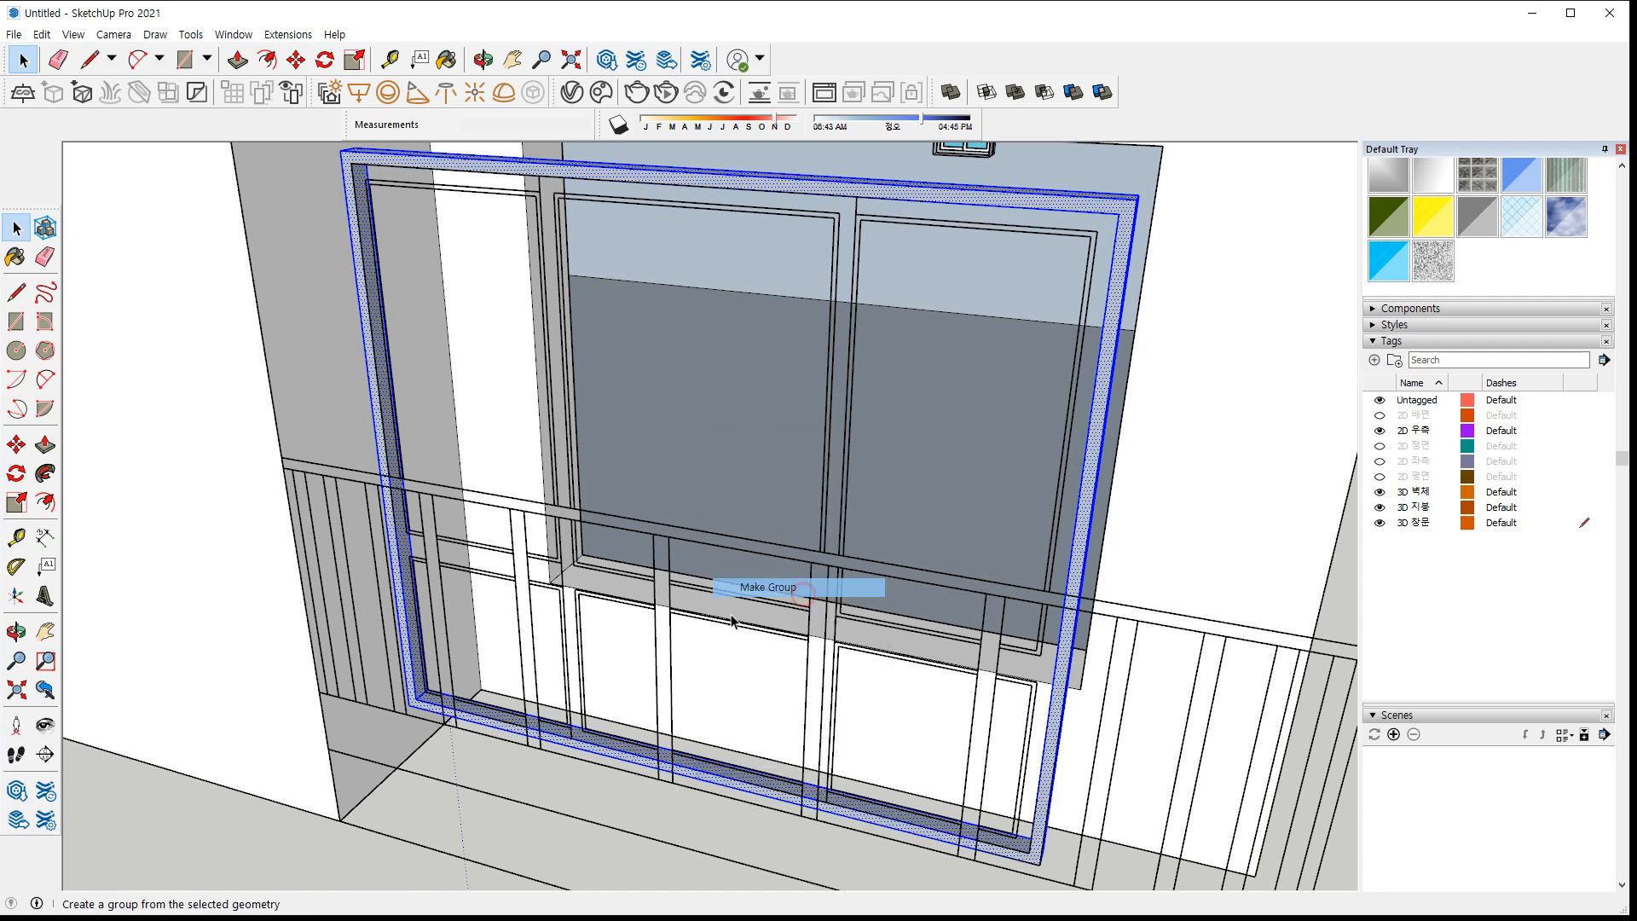
# Draw the middle door sash's outer rectangle over its elevation lines, 2170 mm by about 1056 mm
pyautogui.press('r')
pyautogui.click(571, 738)
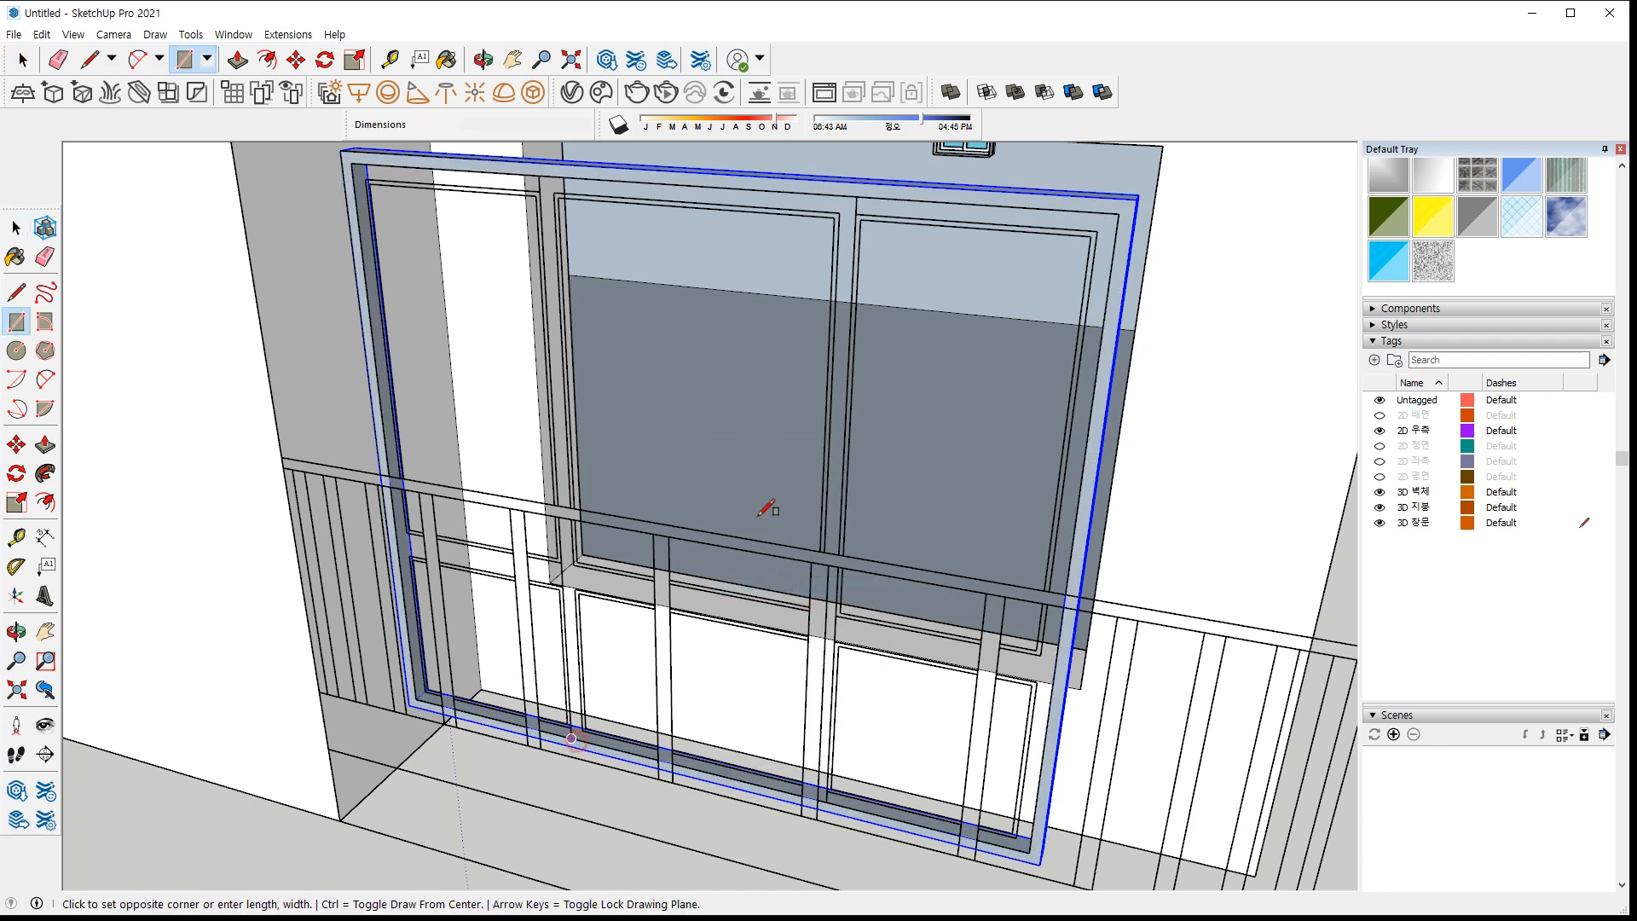
pyautogui.click(856, 197)
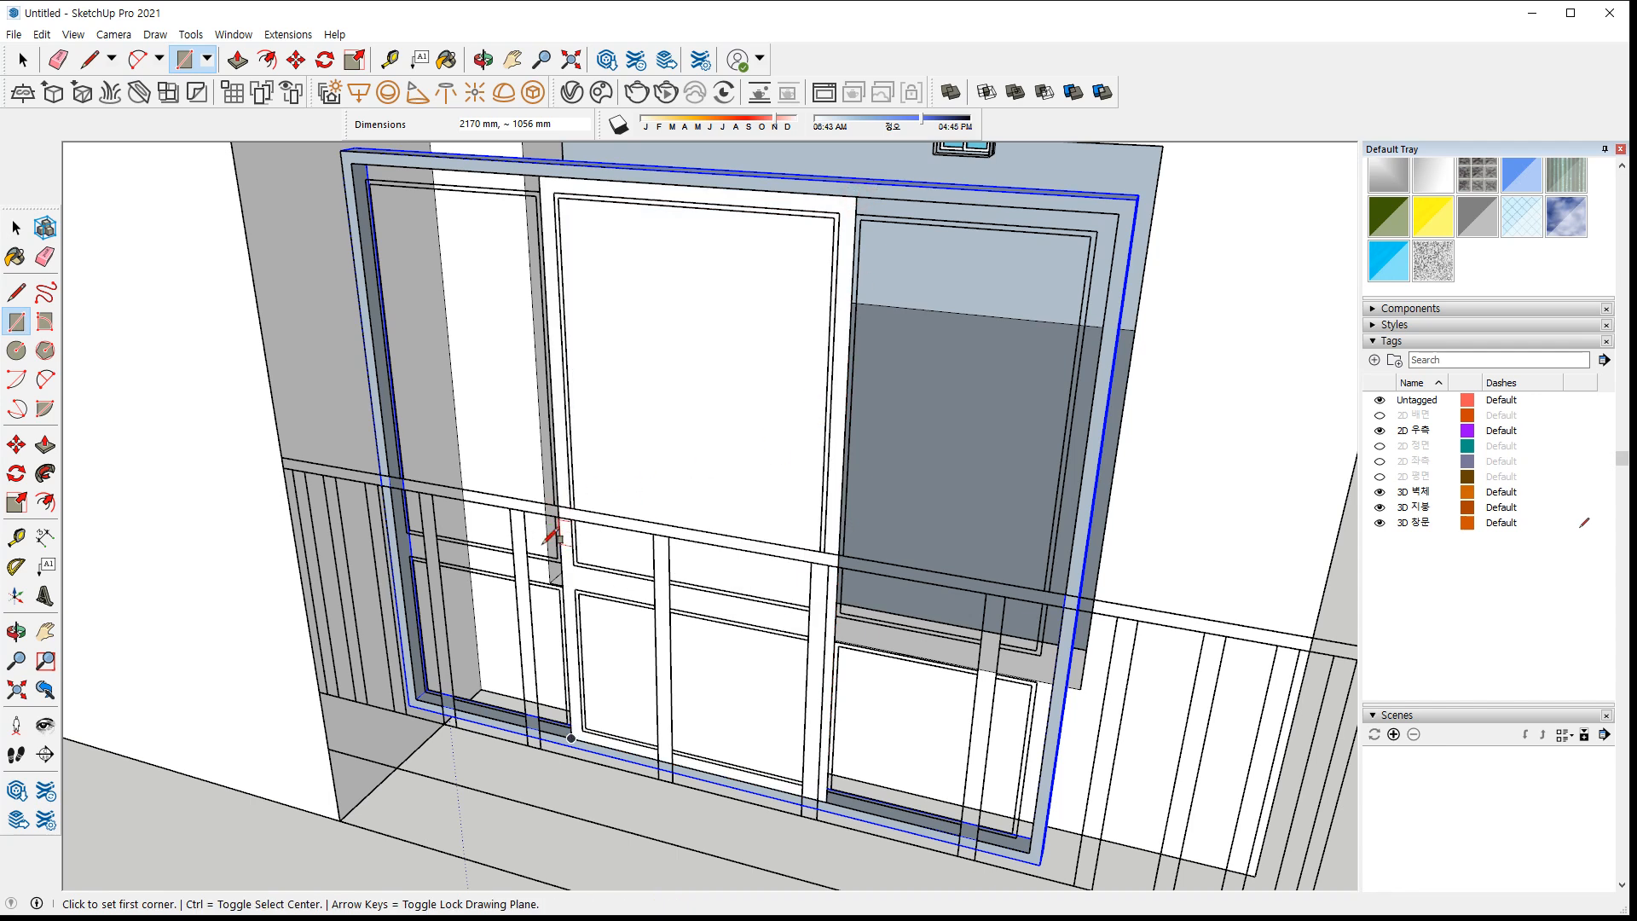
# Draw the upper and lower pane rectangles of the middle sash along the elevation lines
pyautogui.scroll(1, 550, 536)
pyautogui.click(576, 563)
pyautogui.moveTo(677, 443); pyautogui.dragTo(853, 228, button='middle')
pyautogui.click(863, 232)
pyautogui.click(563, 648)
pyautogui.press('Escape')
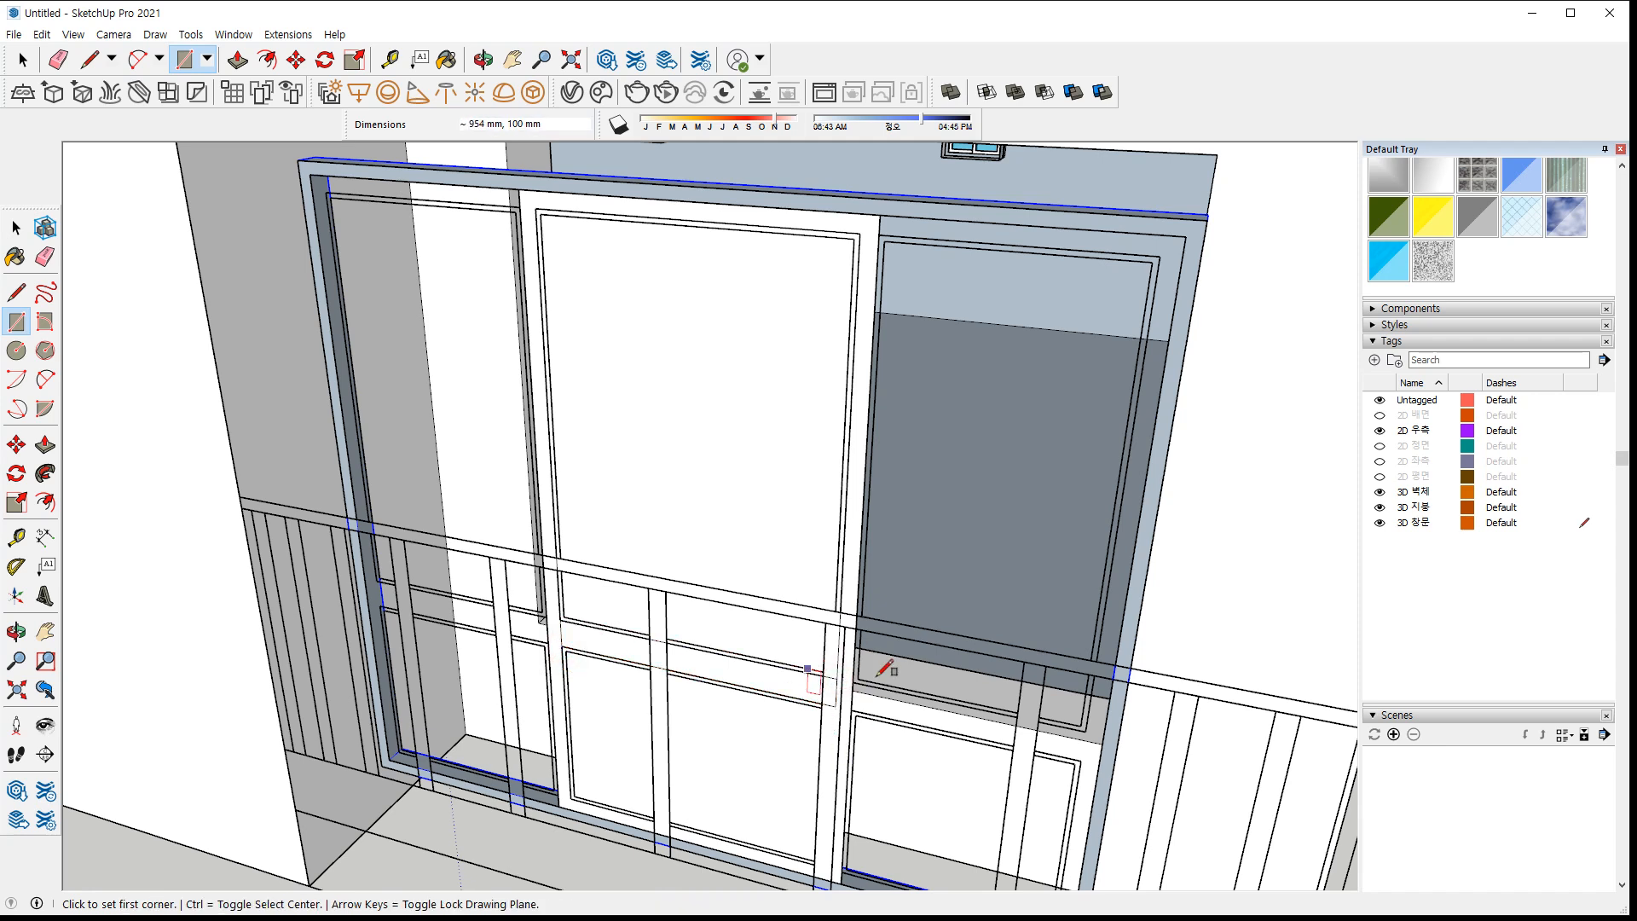
pyautogui.click(572, 798)
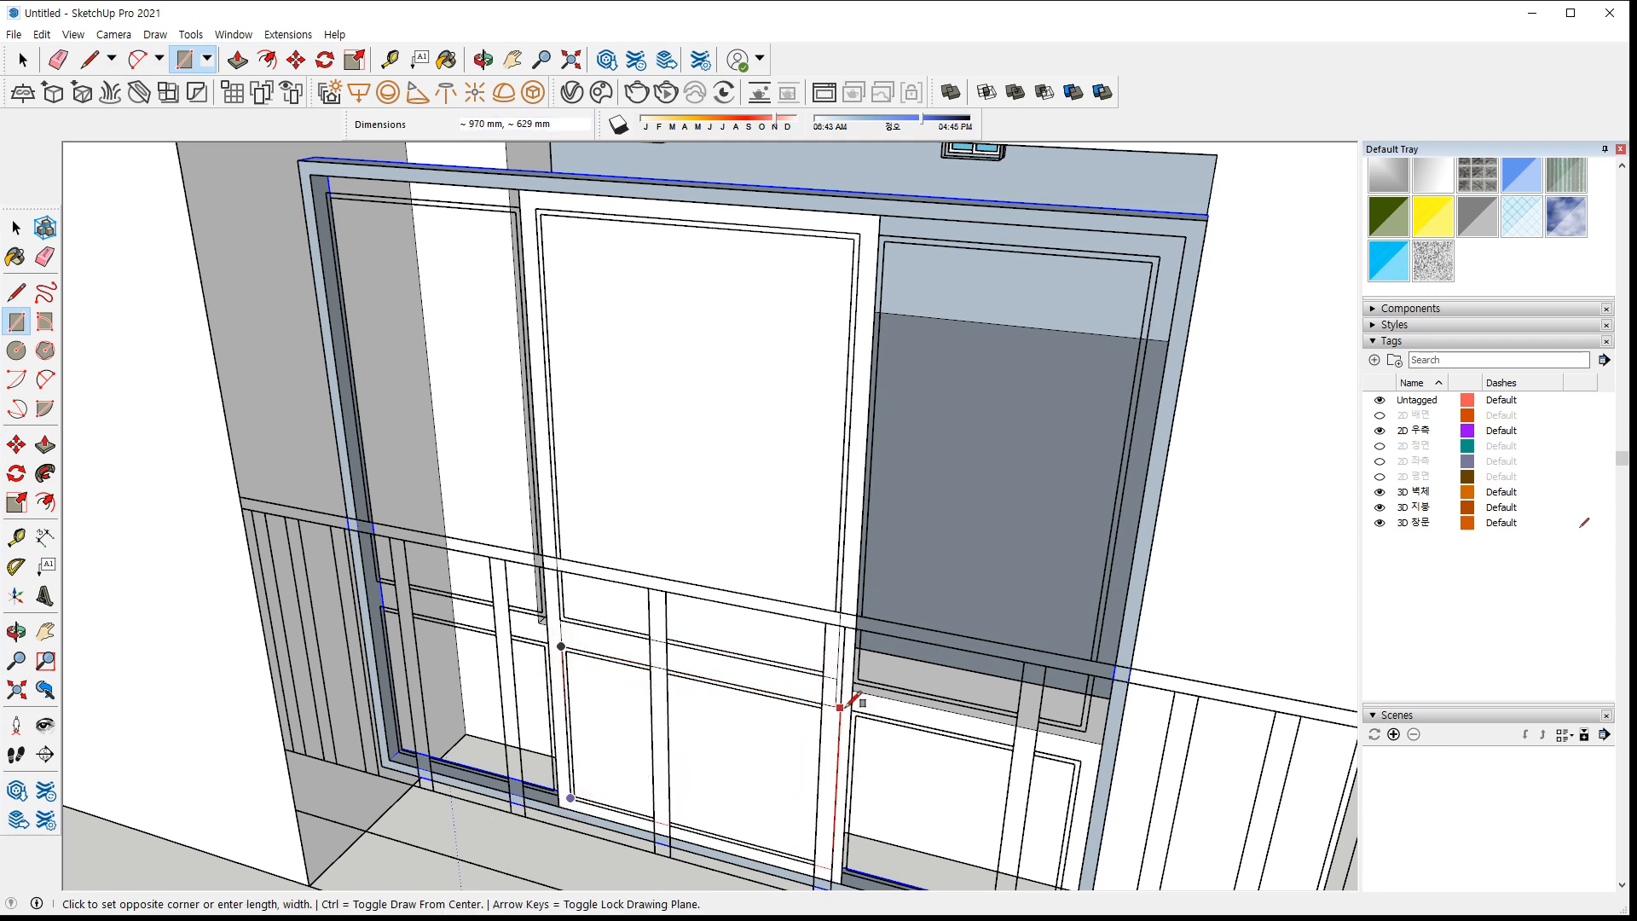
pyautogui.press('Escape')
pyautogui.scroll(3, 842, 697)
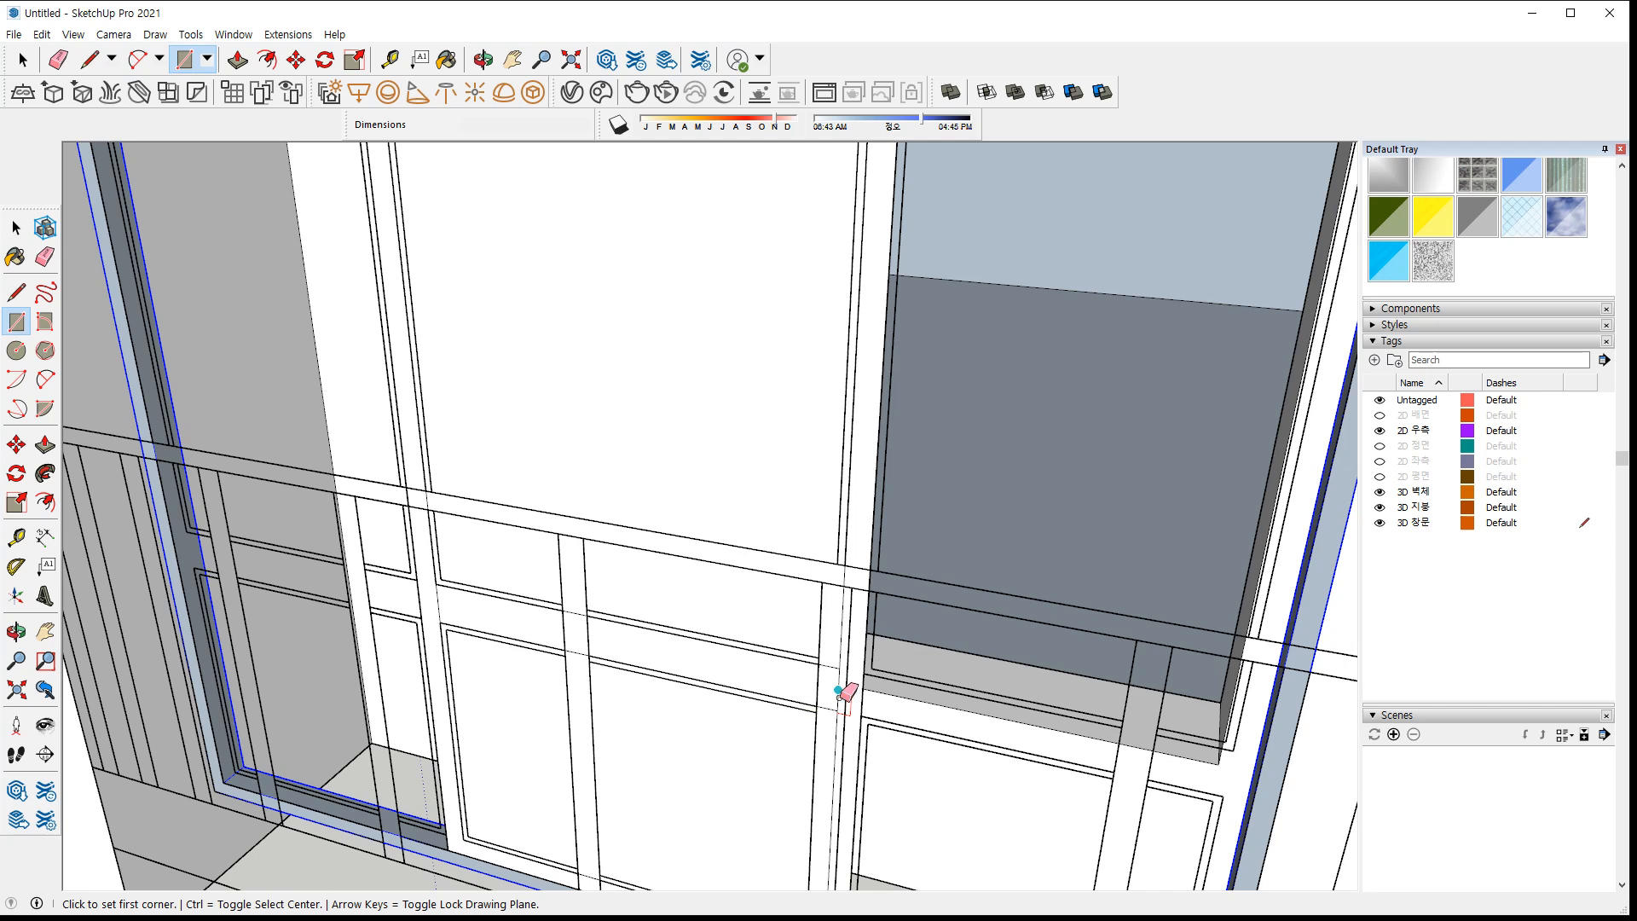
# Cut the upper and lower pane faces out of the middle sash
pyautogui.press('e')
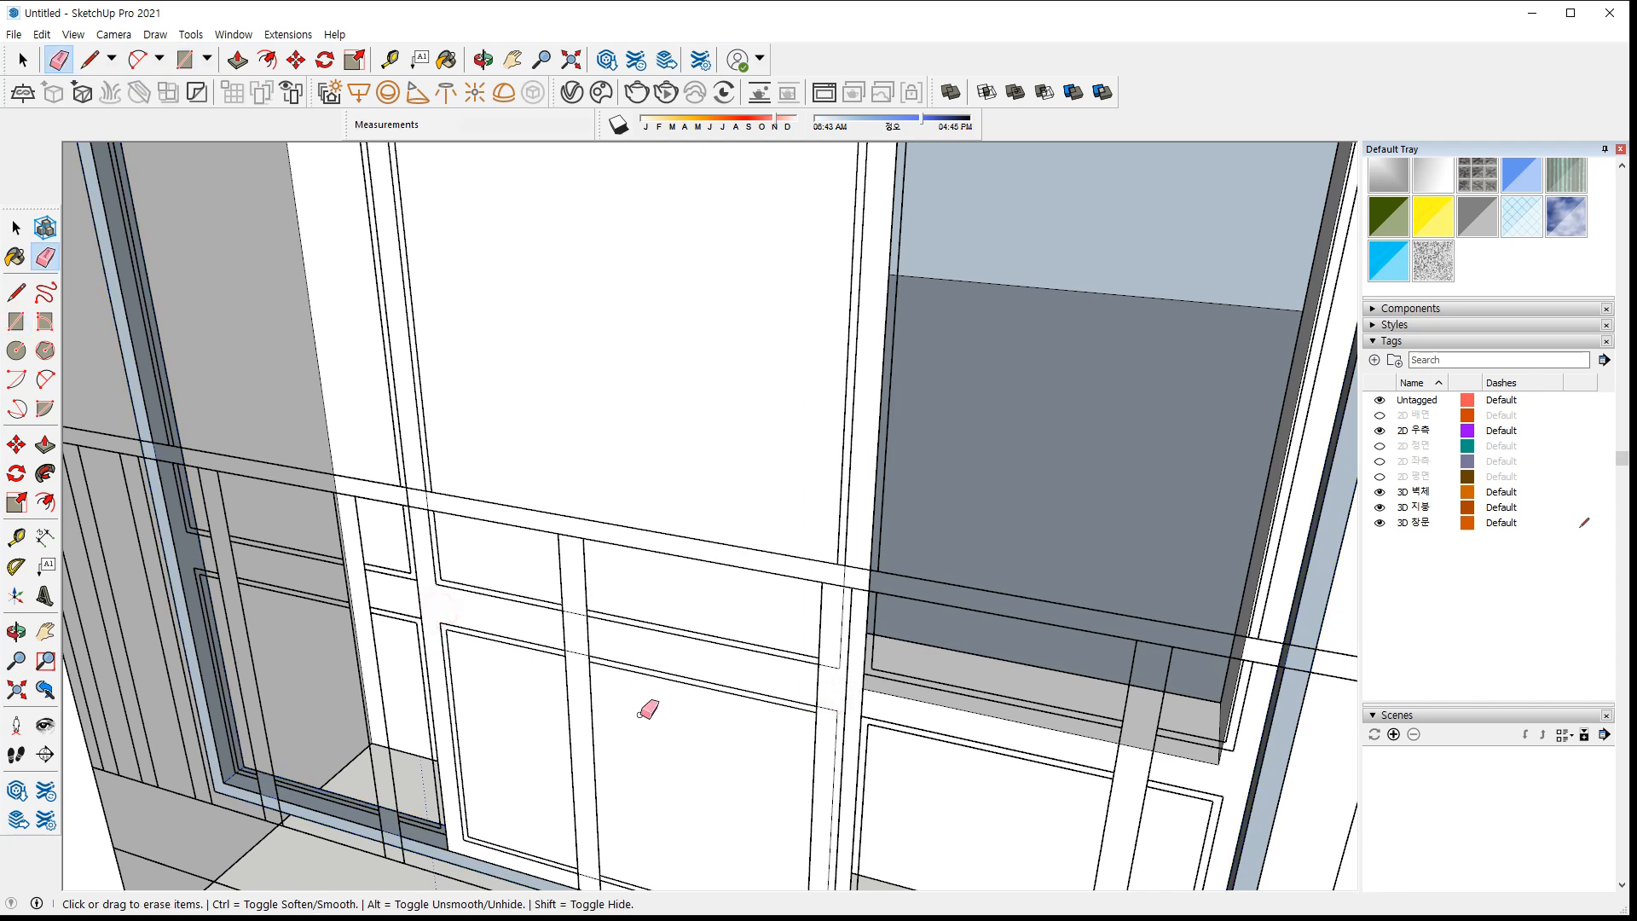
pyautogui.press('space')
pyautogui.click(705, 750)
pyautogui.click(716, 603)
pyautogui.press('Delete')
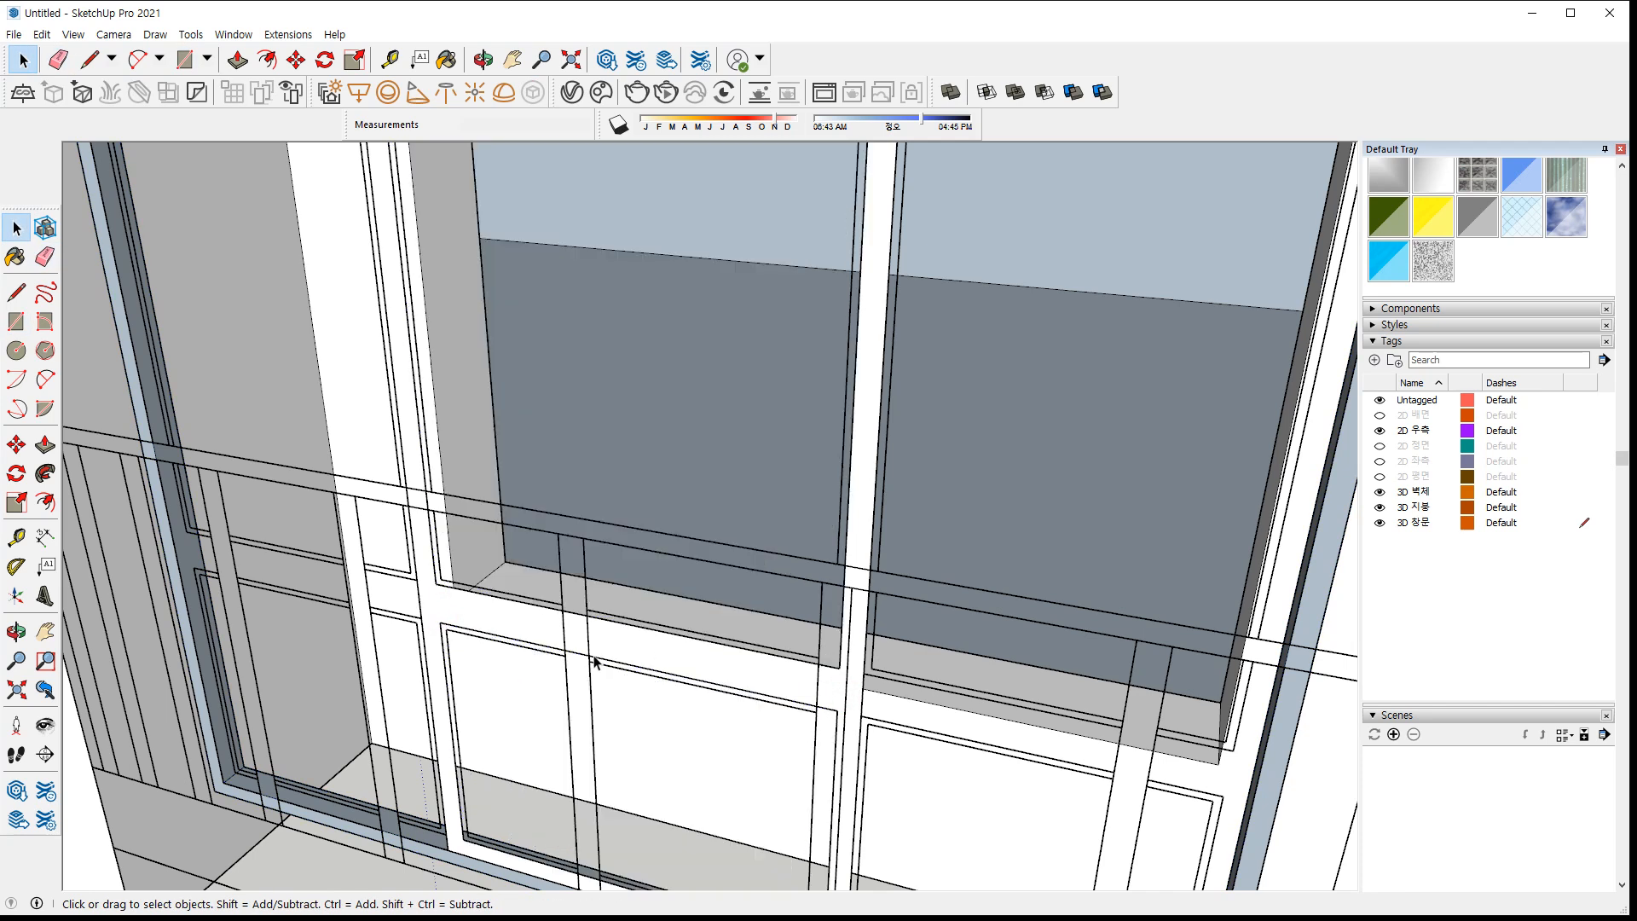
# Extrude the middle sash profile and make it a group
pyautogui.press('p')
pyautogui.click(596, 652)
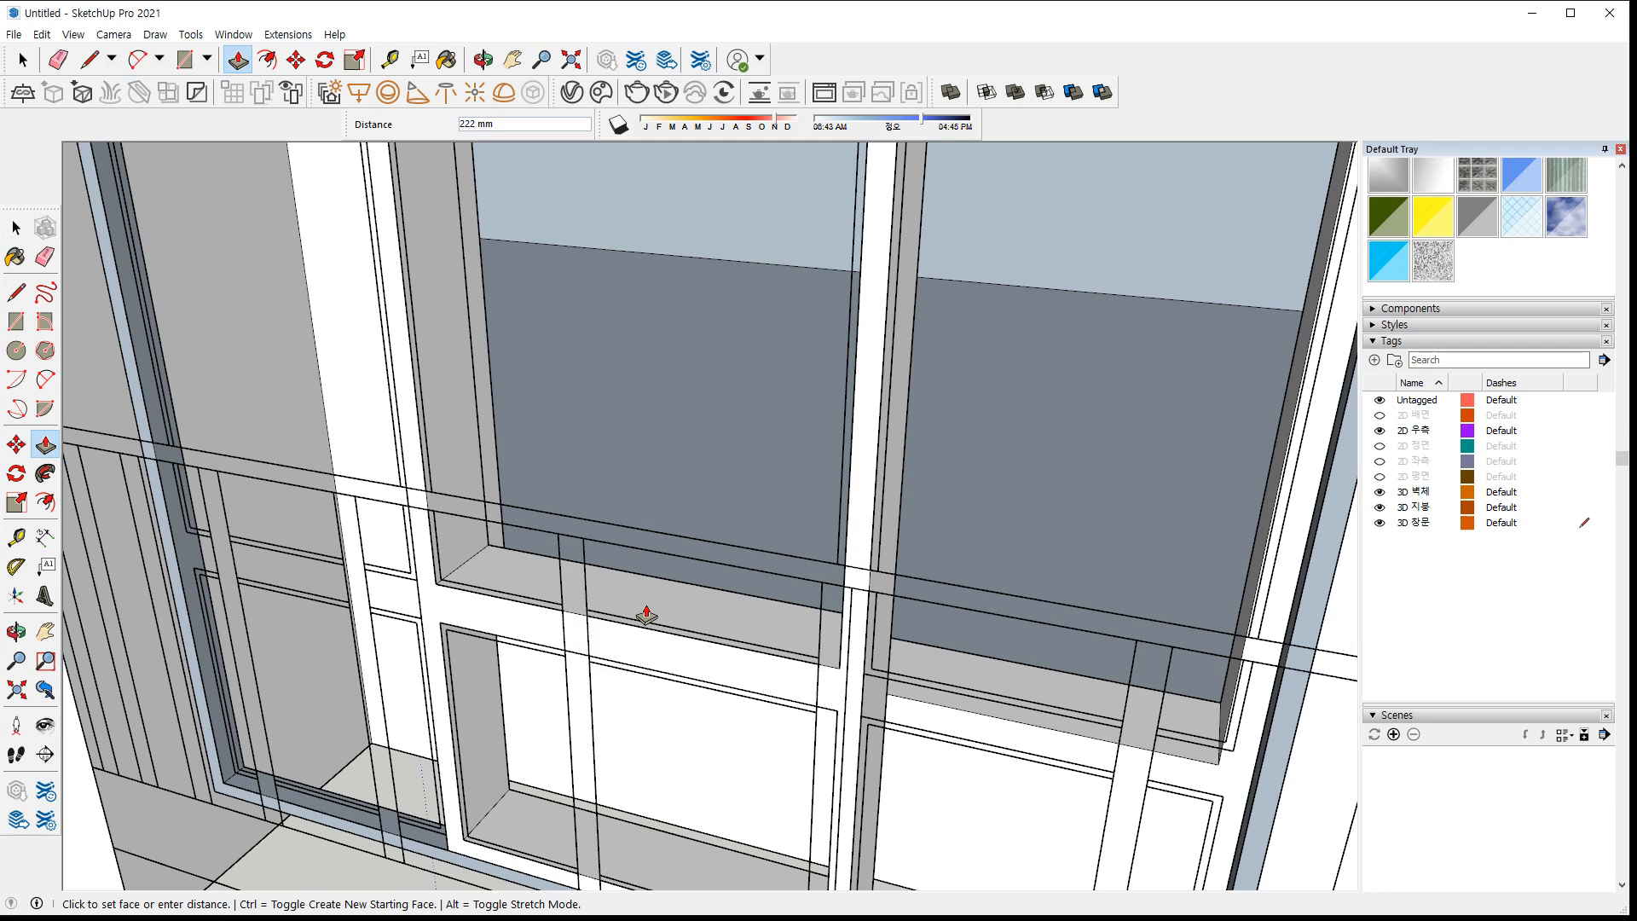
pyautogui.press('Return')
pyautogui.press('space')
pyautogui.doubleClick(651, 657)
pyautogui.rightClick(651, 653)
pyautogui.click(790, 474)
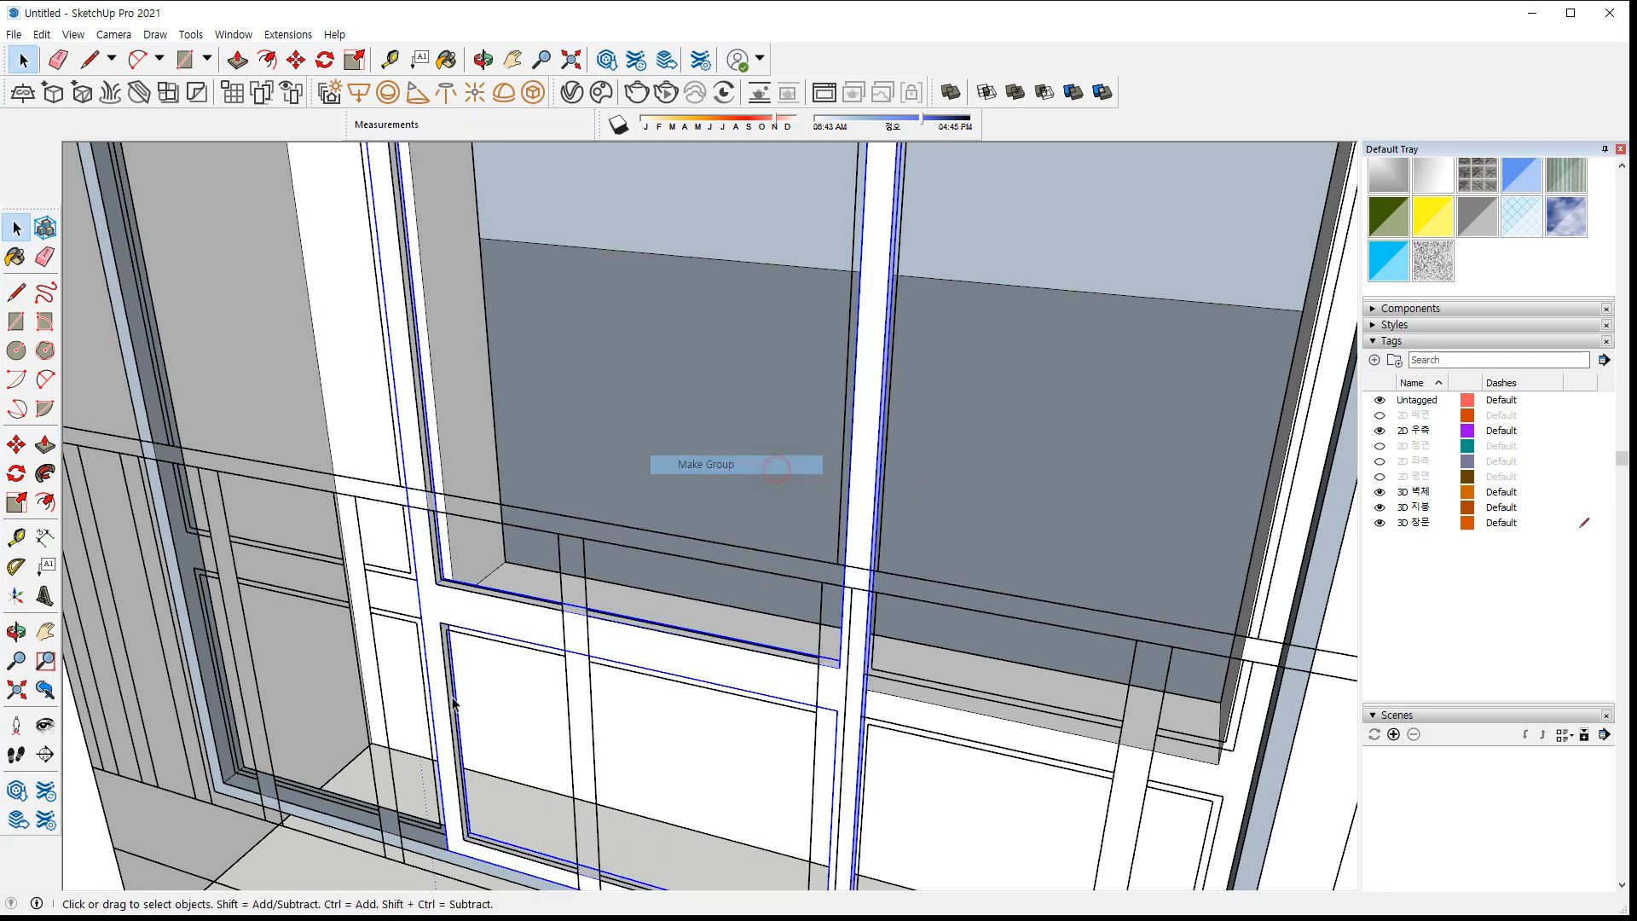
# Paste the cut pane faces back into the middle sash and paint them with Translucent Glass Tinted
pyautogui.scroll(5, 452, 597)
pyautogui.hotkey('ctrl', 'v')
pyautogui.click(542, 615)
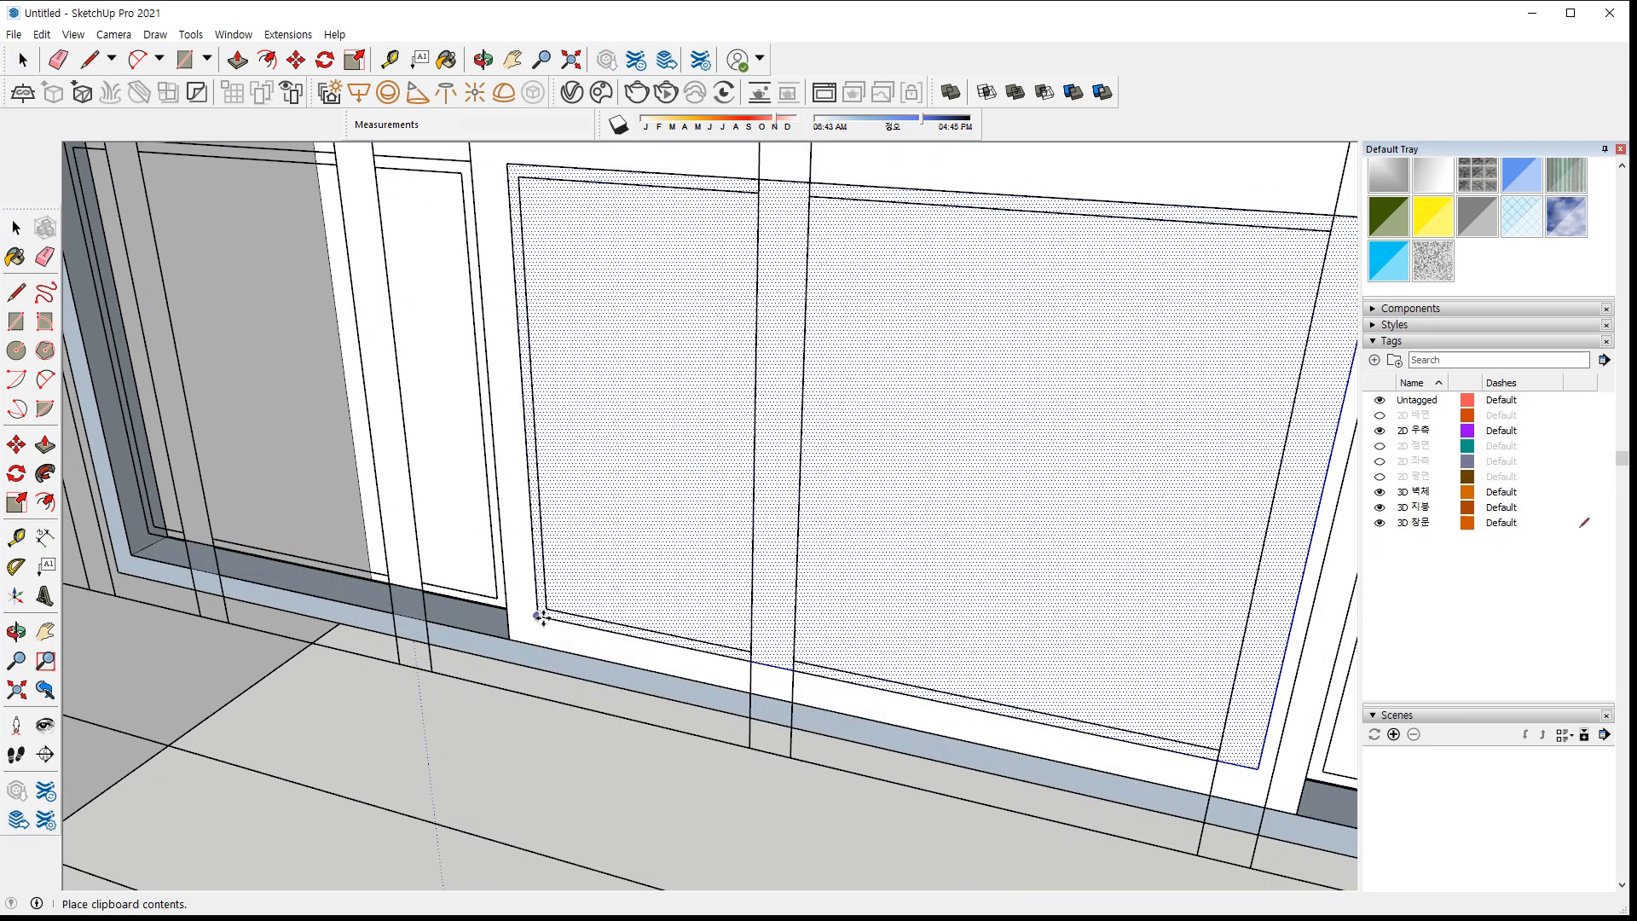
pyautogui.press('m')
pyautogui.click(1395, 271)
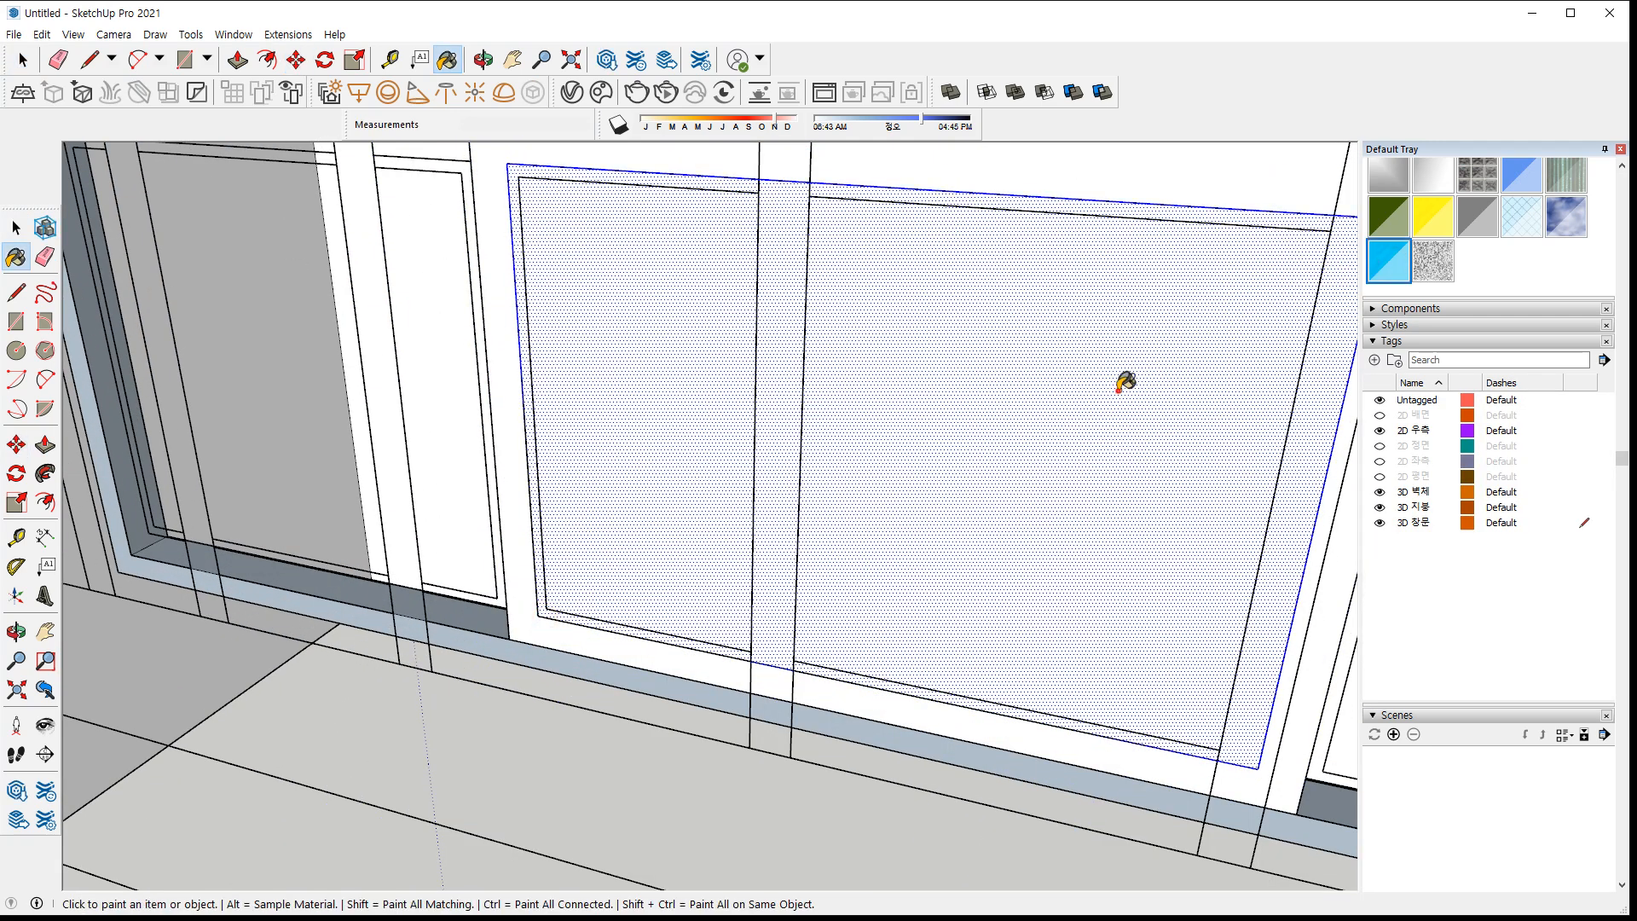
pyautogui.click(1128, 380)
# Move the glass panes 15 mm back into the middle sash and group the sash with its glass
pyautogui.scroll(-2, 796, 427)
pyautogui.scroll(5, 767, 464)
pyautogui.scroll(4, 648, 547)
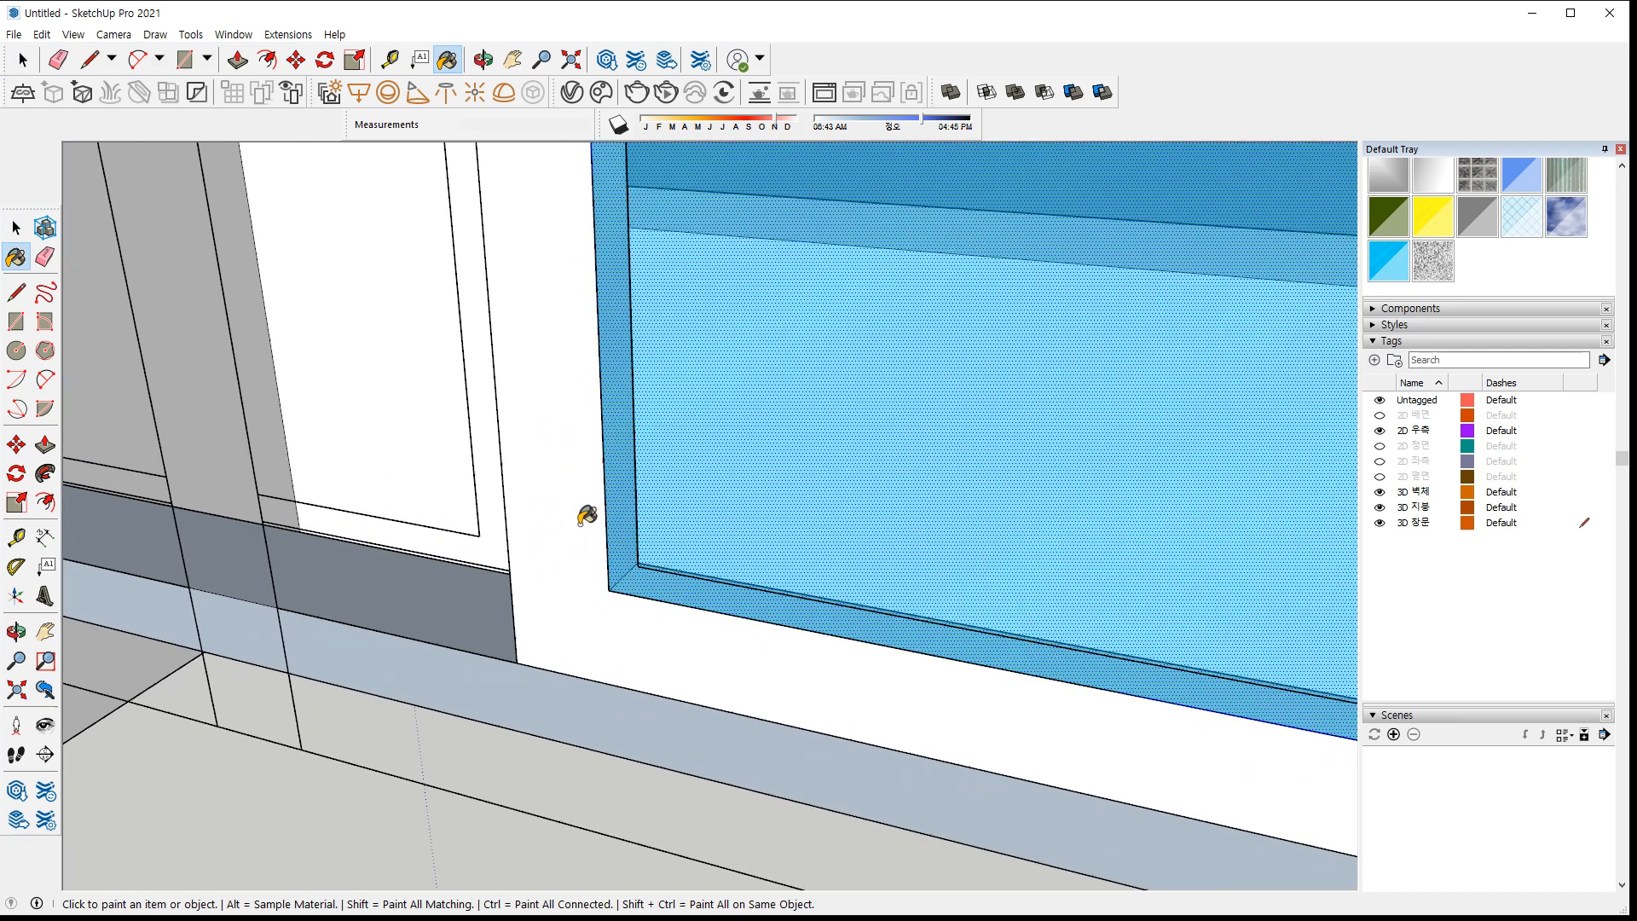
pyautogui.press('m')
pyautogui.click(616, 608)
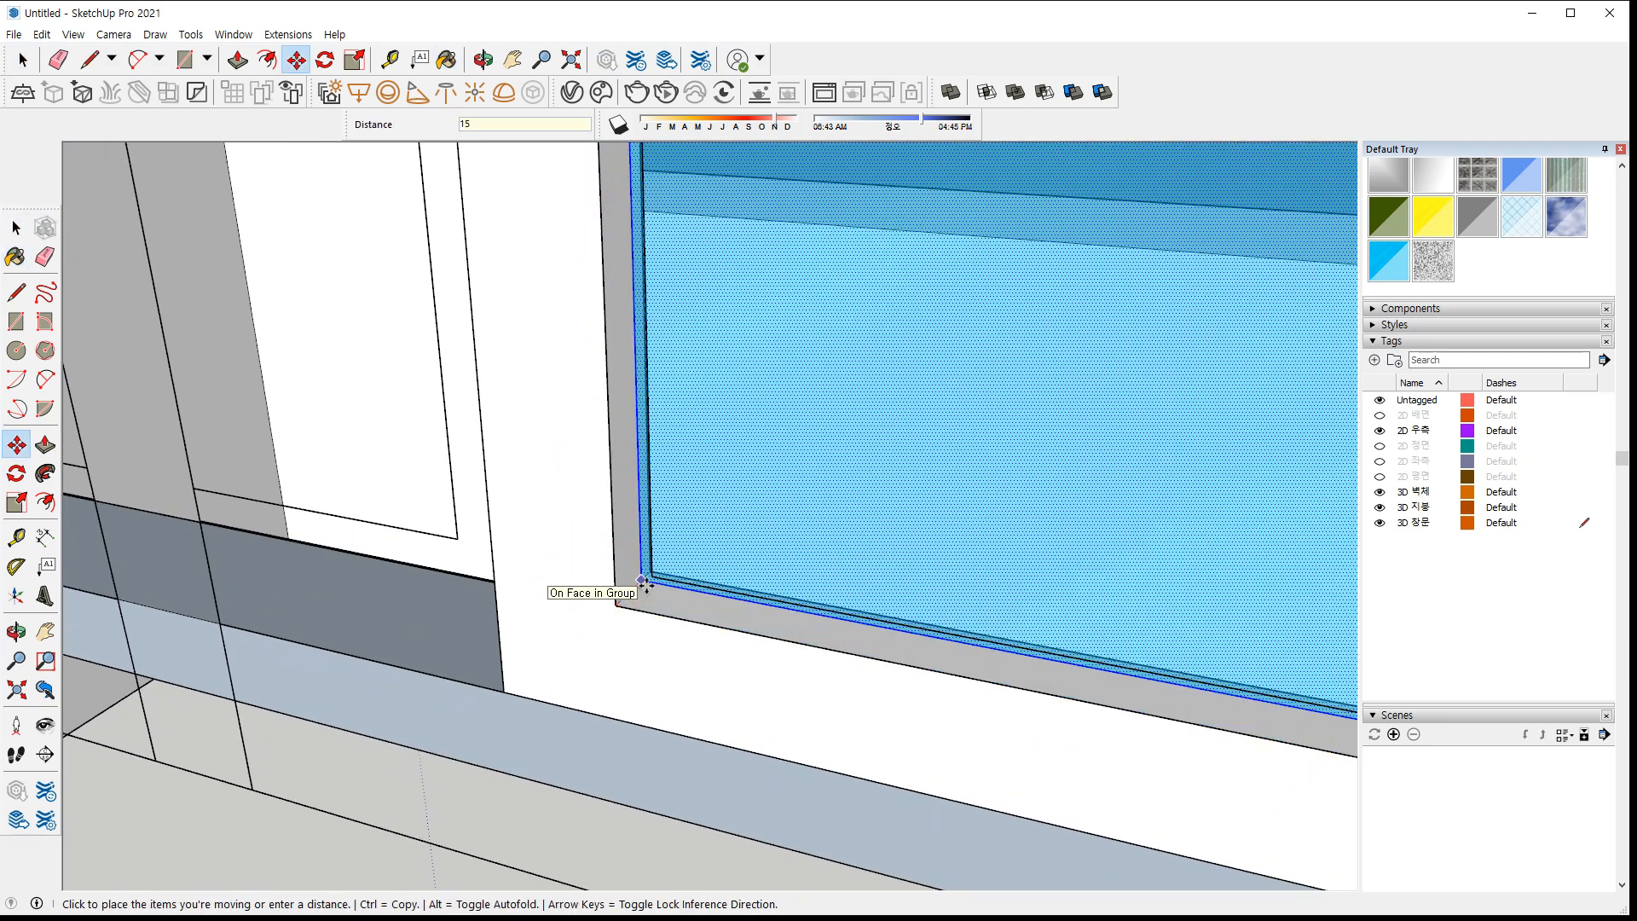
pyautogui.press('Return')
pyautogui.press('space')
pyautogui.scroll(-6, 699, 662)
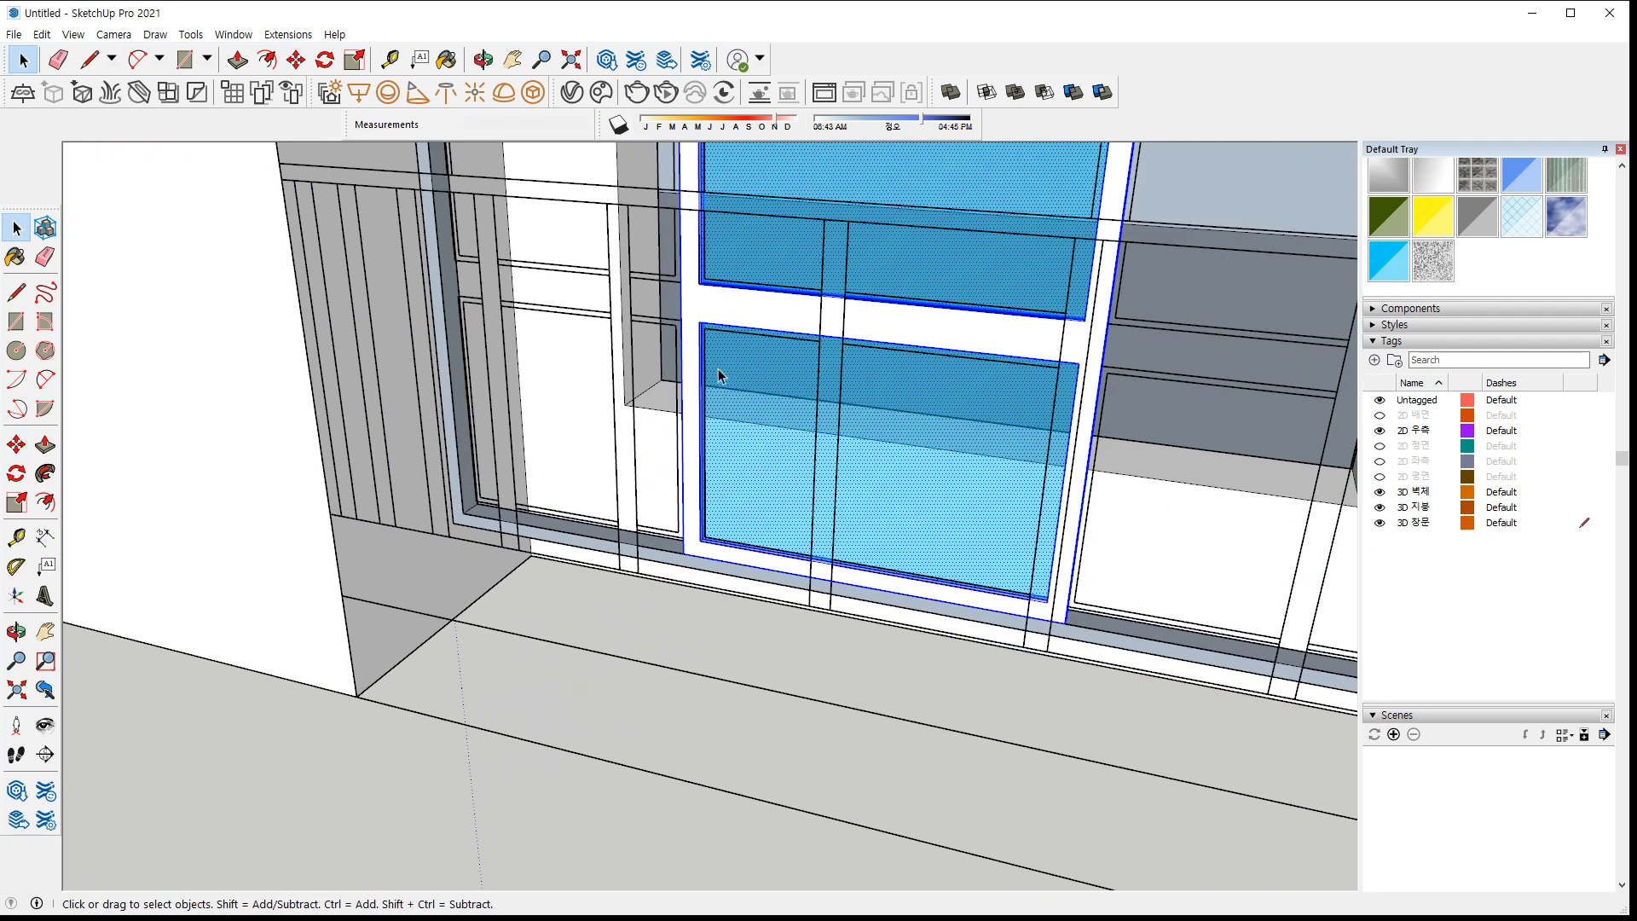
pyautogui.rightClick(781, 315)
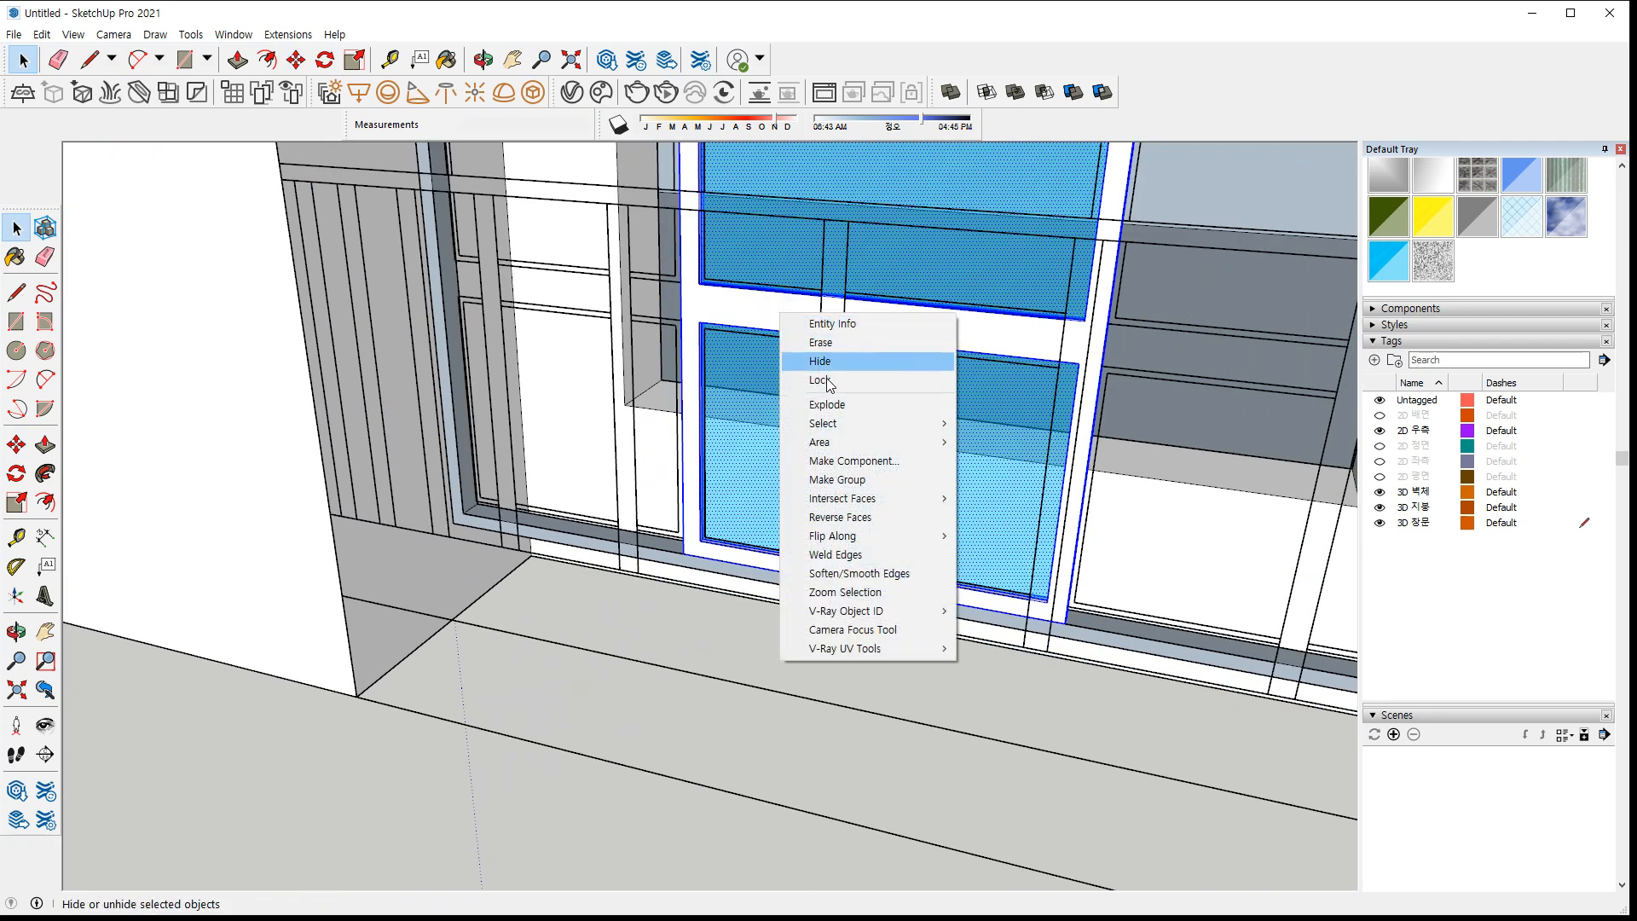
pyautogui.click(837, 479)
# Draw the left sash rectangle from the frame's lower inner corner up to the middle sash's glass corner, 2120 mm by about 787 mm
pyautogui.scroll(3, 519, 530)
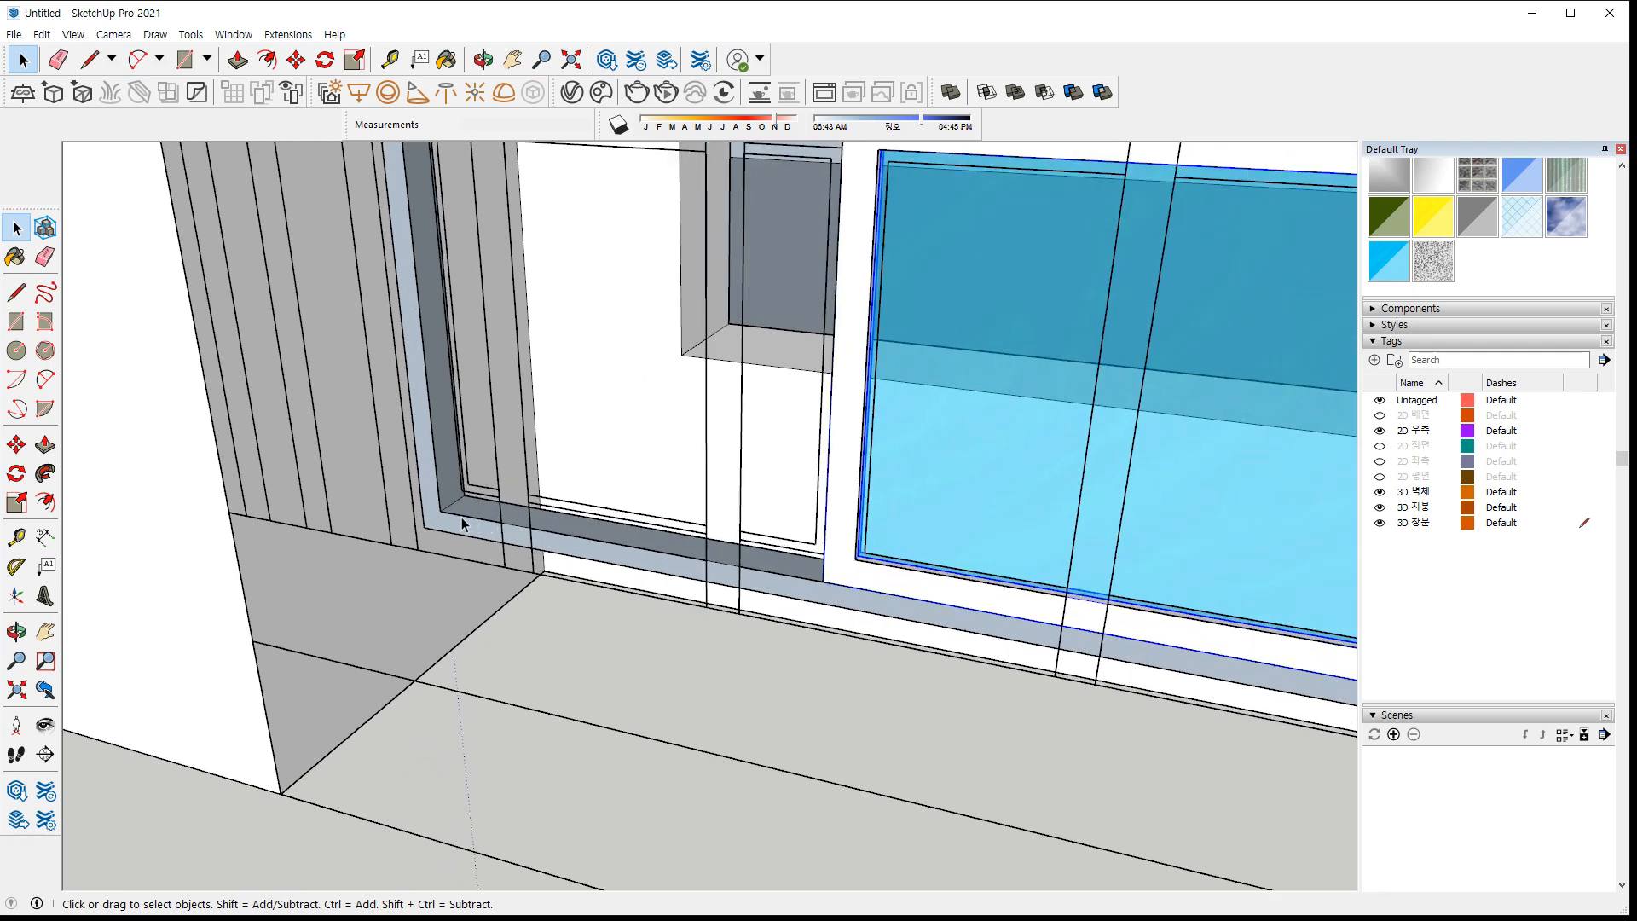
pyautogui.click(440, 509)
pyautogui.scroll(-4, 530, 479)
pyautogui.keyDown('shift'); pyautogui.moveTo(704, 431); pyautogui.dragTo(903, 802, button='middle'); pyautogui.keyUp('shift')
pyautogui.scroll(5, 908, 503)
pyautogui.keyDown('shift'); pyautogui.moveTo(1083, 711); pyautogui.dragTo(1059, 687, button='middle'); pyautogui.keyUp('shift')
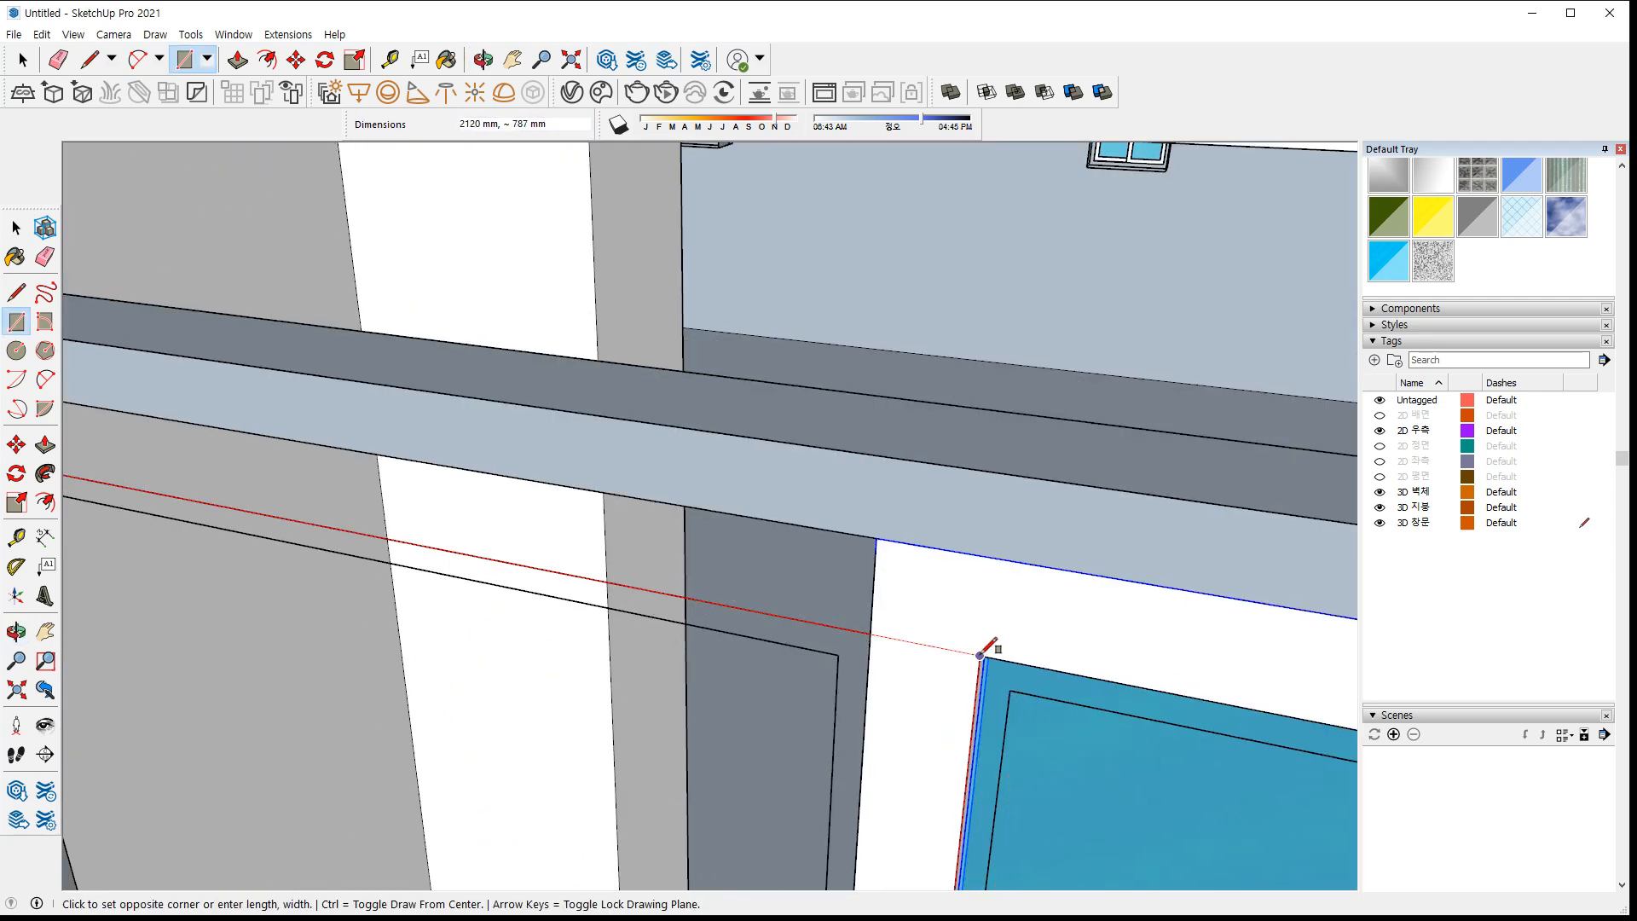
pyautogui.click(987, 659)
# Move the left sash rectangle's top edge up 50 mm to the outer frame's inner edge
pyautogui.press('space')
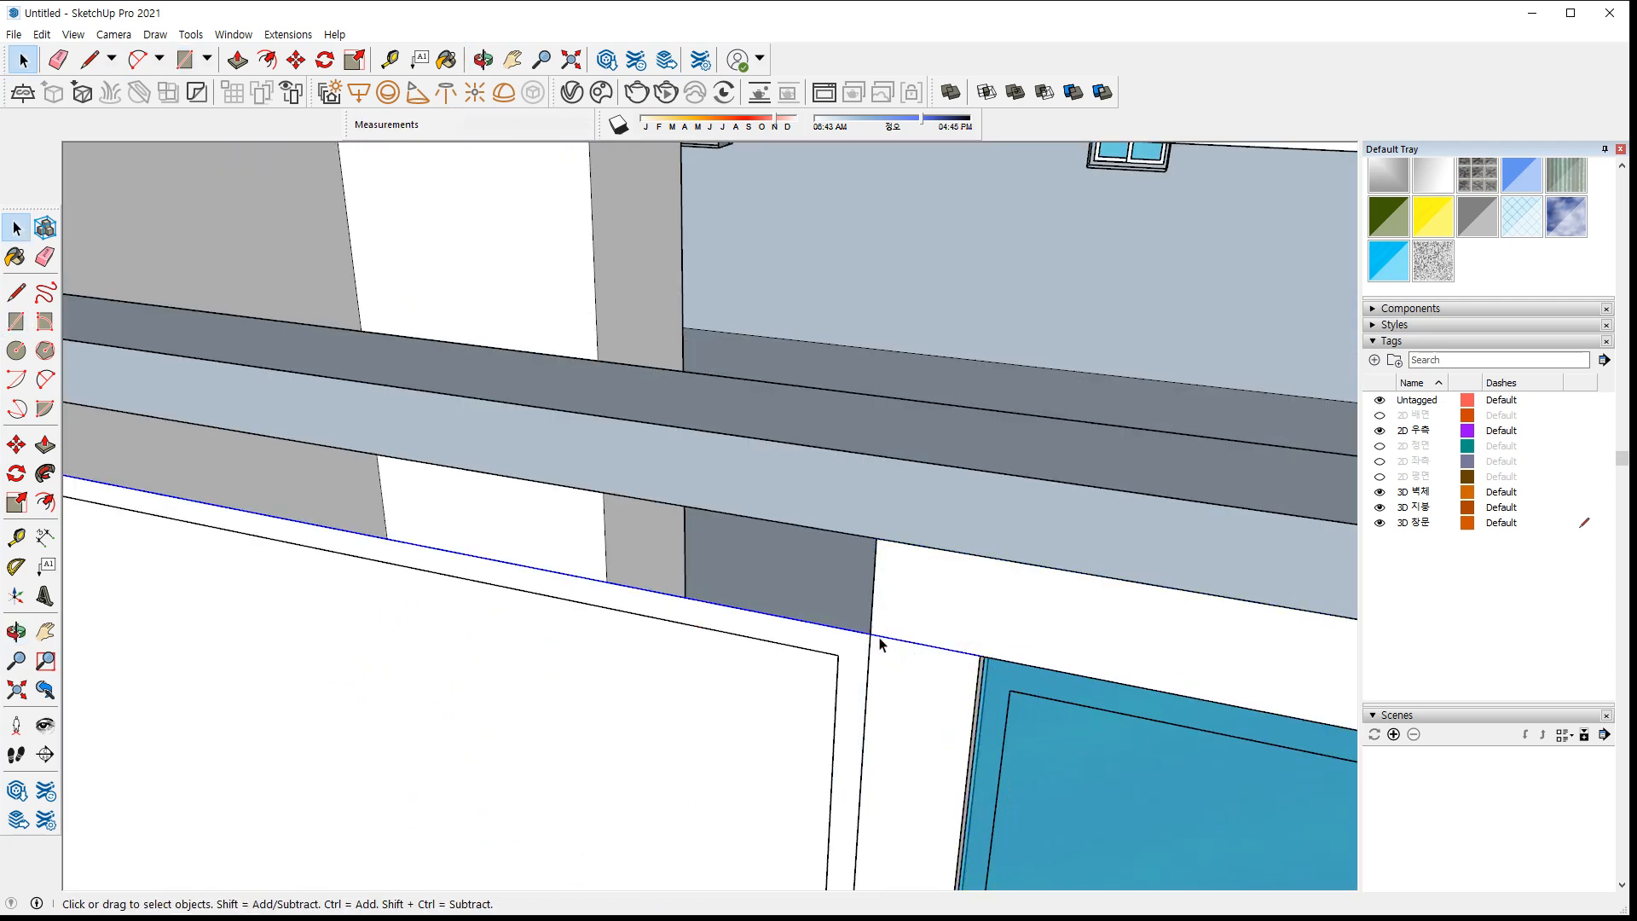
pyautogui.press('m')
pyautogui.click(870, 636)
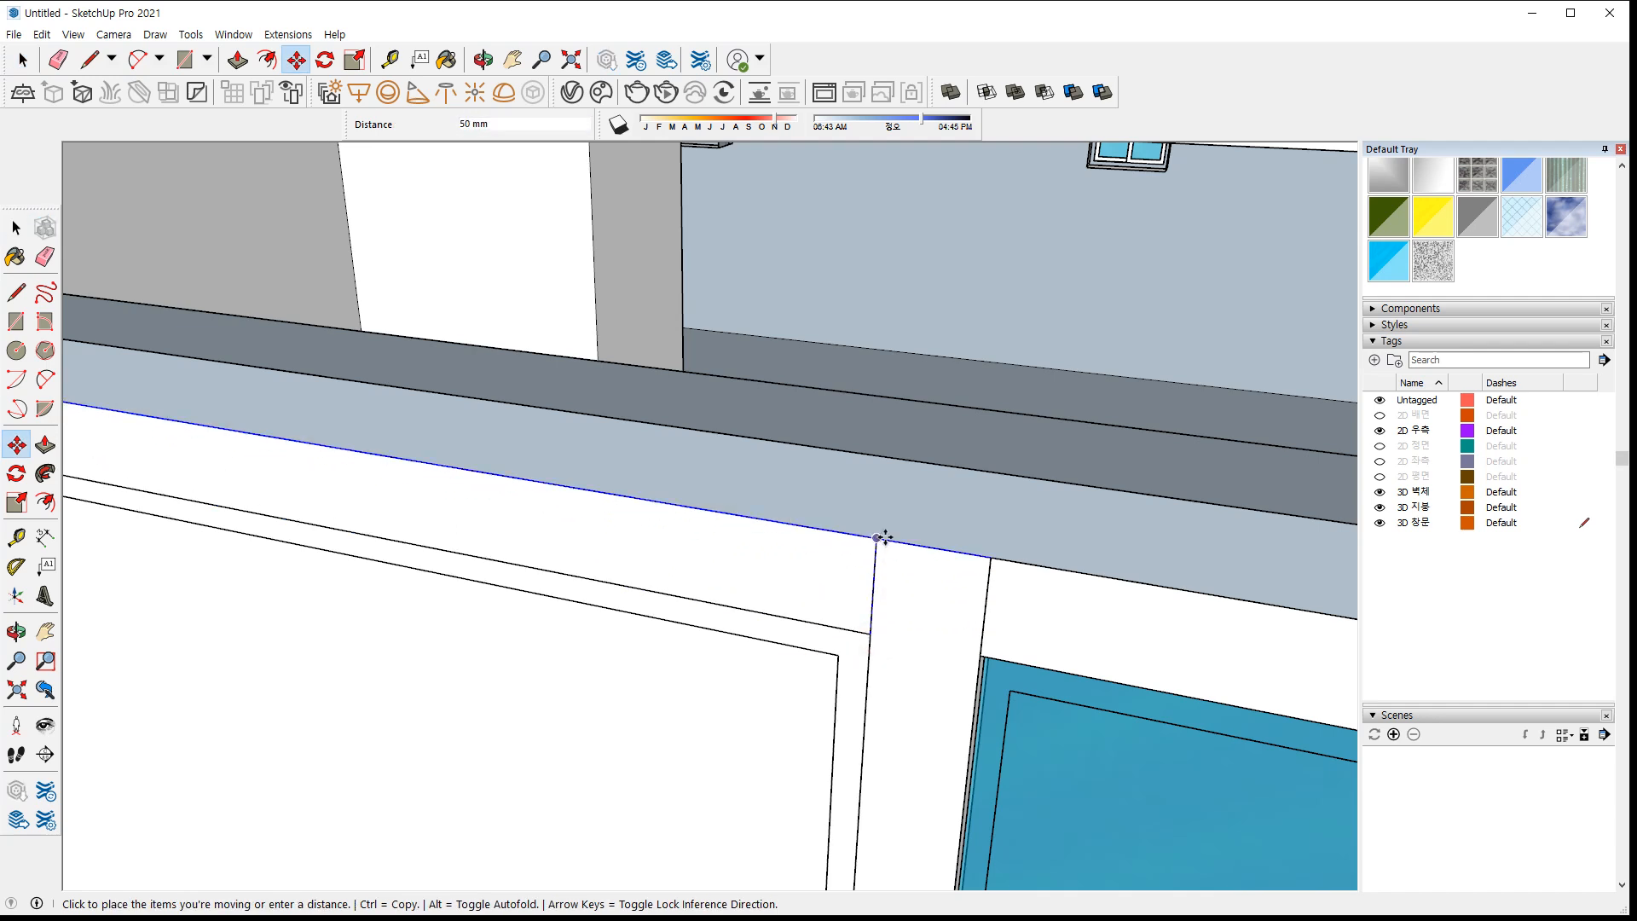
pyautogui.click(878, 539)
# Draw the left sash's pane rectangles along the elevation lines, the upper one about 1341 by 683 mm
pyautogui.scroll(-3, 876, 546)
pyautogui.scroll(-2, 875, 547)
pyautogui.moveTo(876, 544); pyautogui.dragTo(887, 332, button='middle')
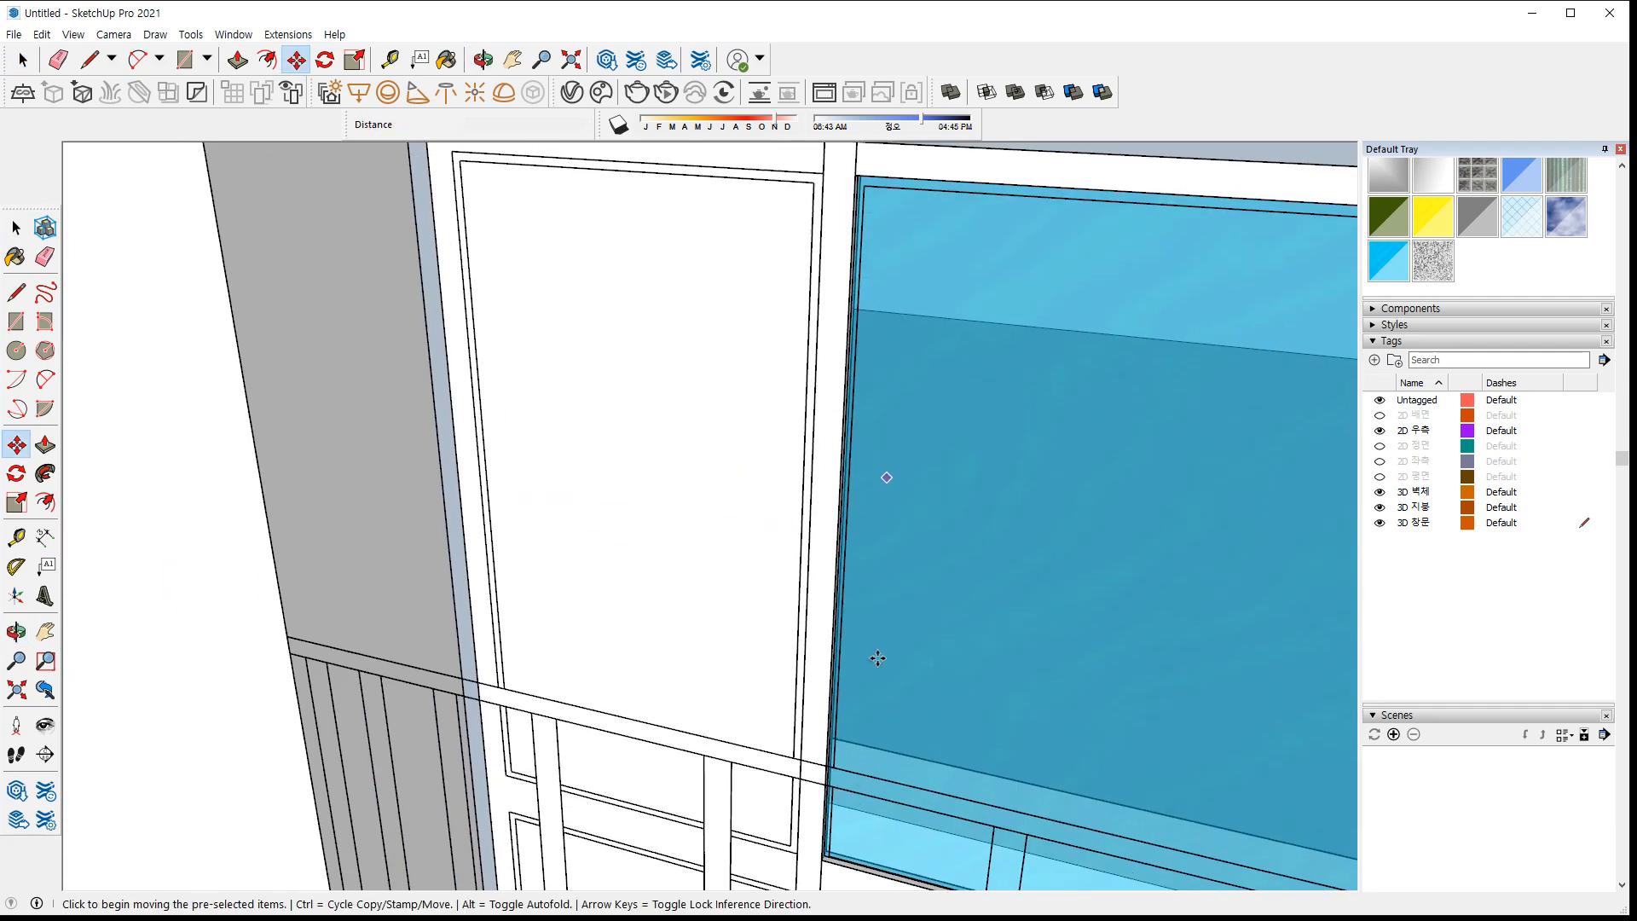
pyautogui.press('r')
pyautogui.click(506, 775)
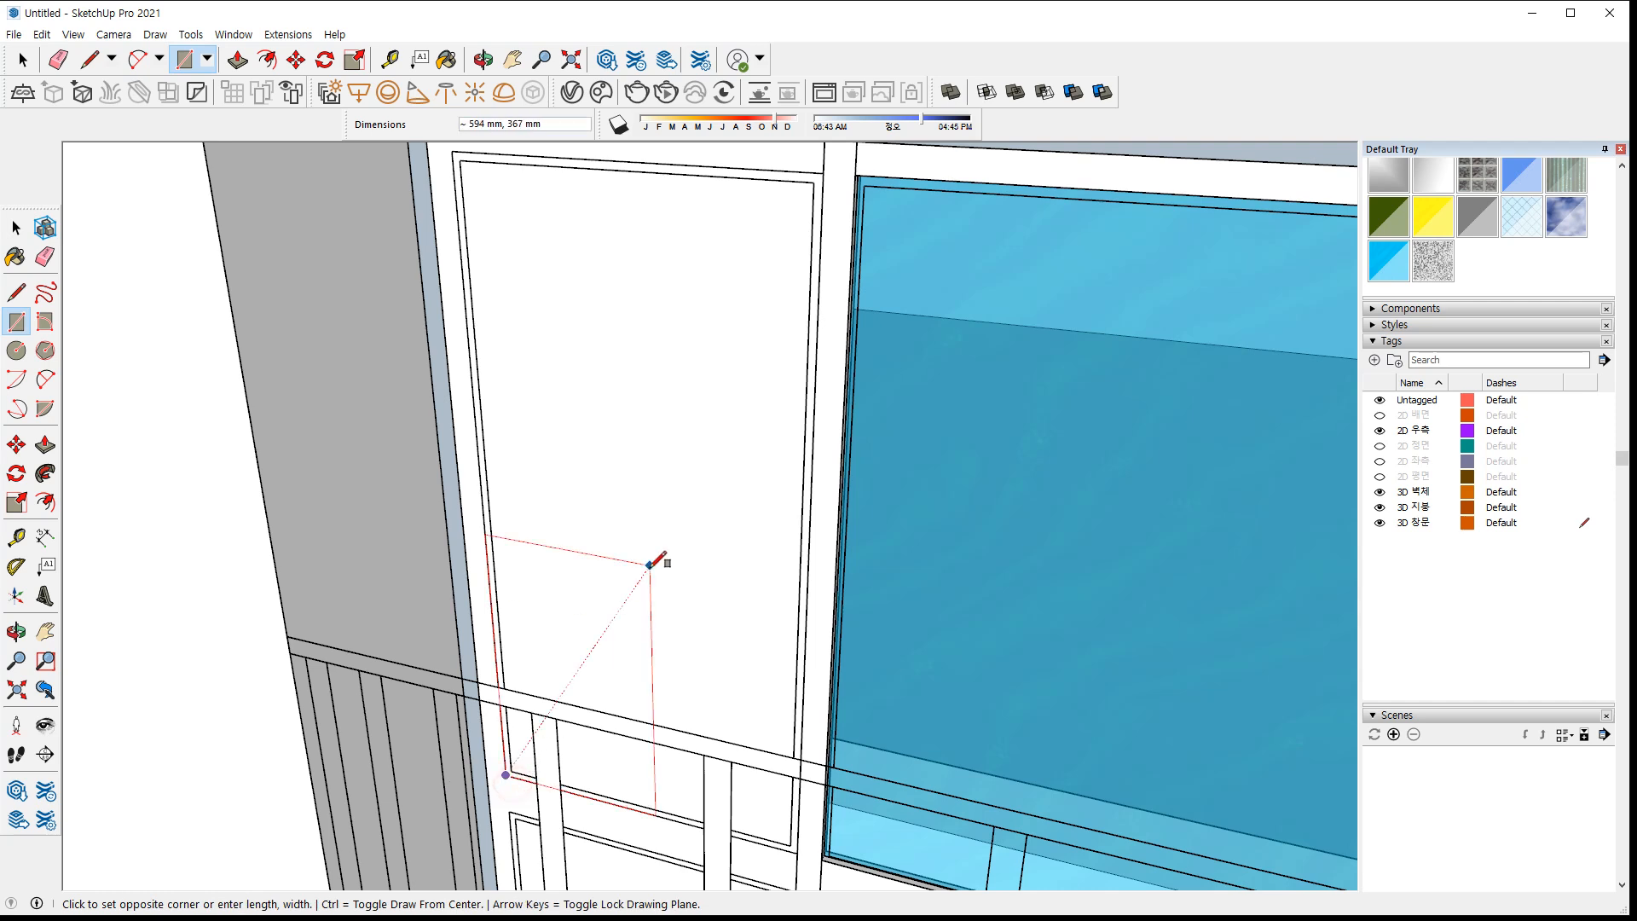
pyautogui.scroll(-2, 657, 555)
pyautogui.click(789, 253)
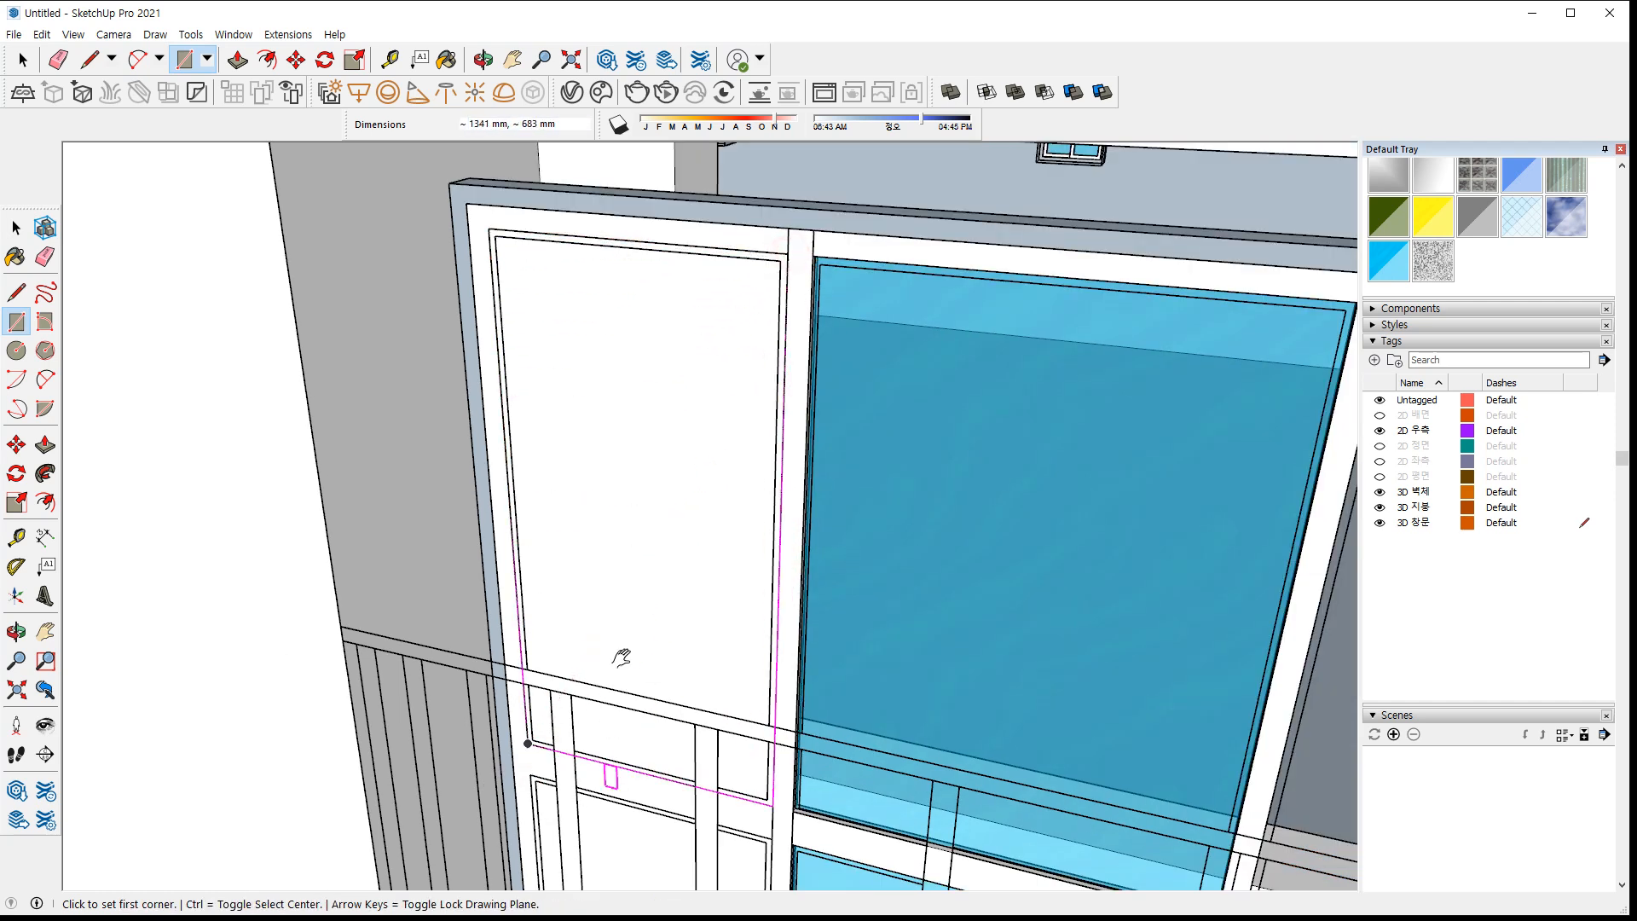
pyautogui.scroll(5, 651, 585)
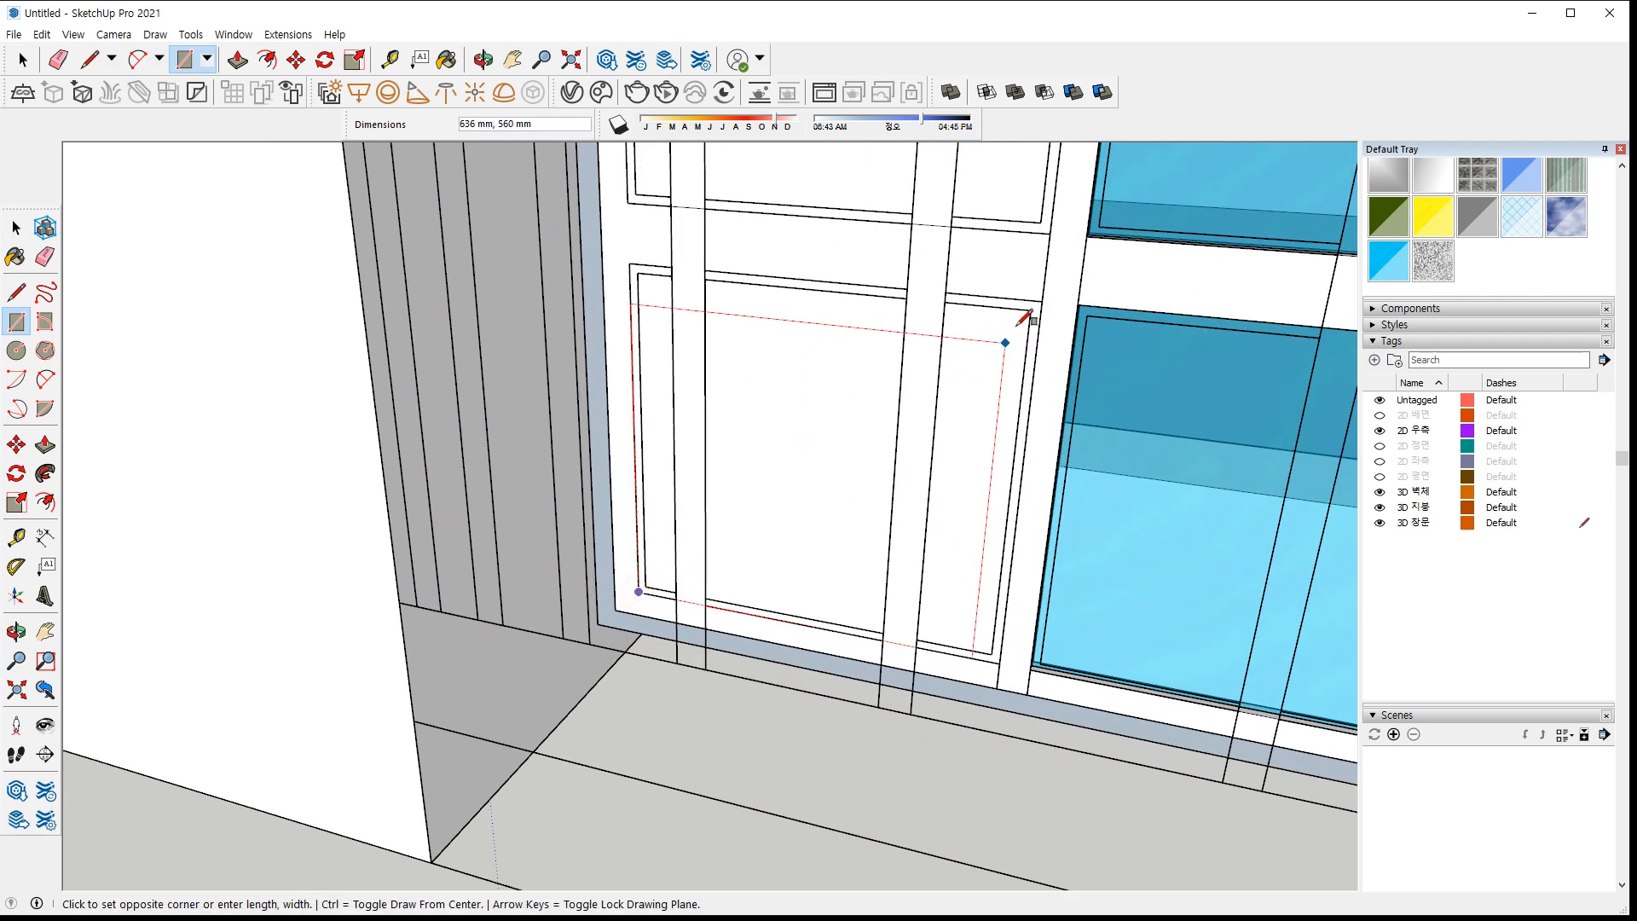
pyautogui.click(1042, 300)
# Cut the upper and lower pane faces out of the left sash
pyautogui.press('space')
pyautogui.click(961, 358)
pyautogui.keyDown('shift'); pyautogui.click(994, 181); pyautogui.keyUp('shift')
pyautogui.press('Delete')
# Extrude the left sash profile 30 mm and make it a group
pyautogui.press('p')
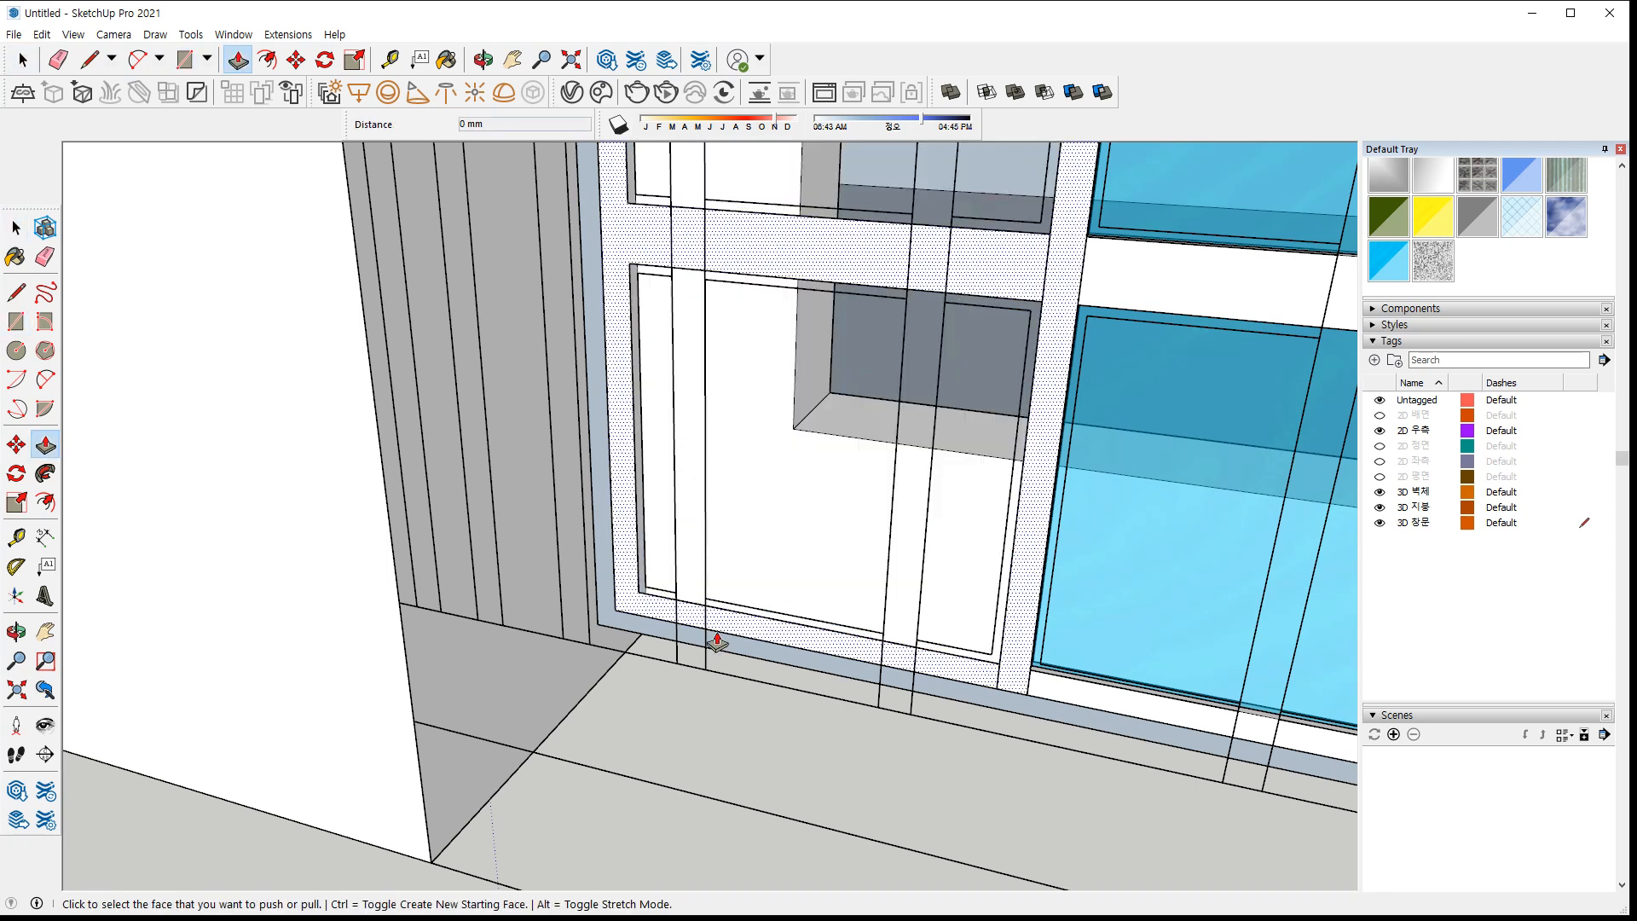
pyautogui.click(719, 621)
pyautogui.write('30')
pyautogui.press('Return')
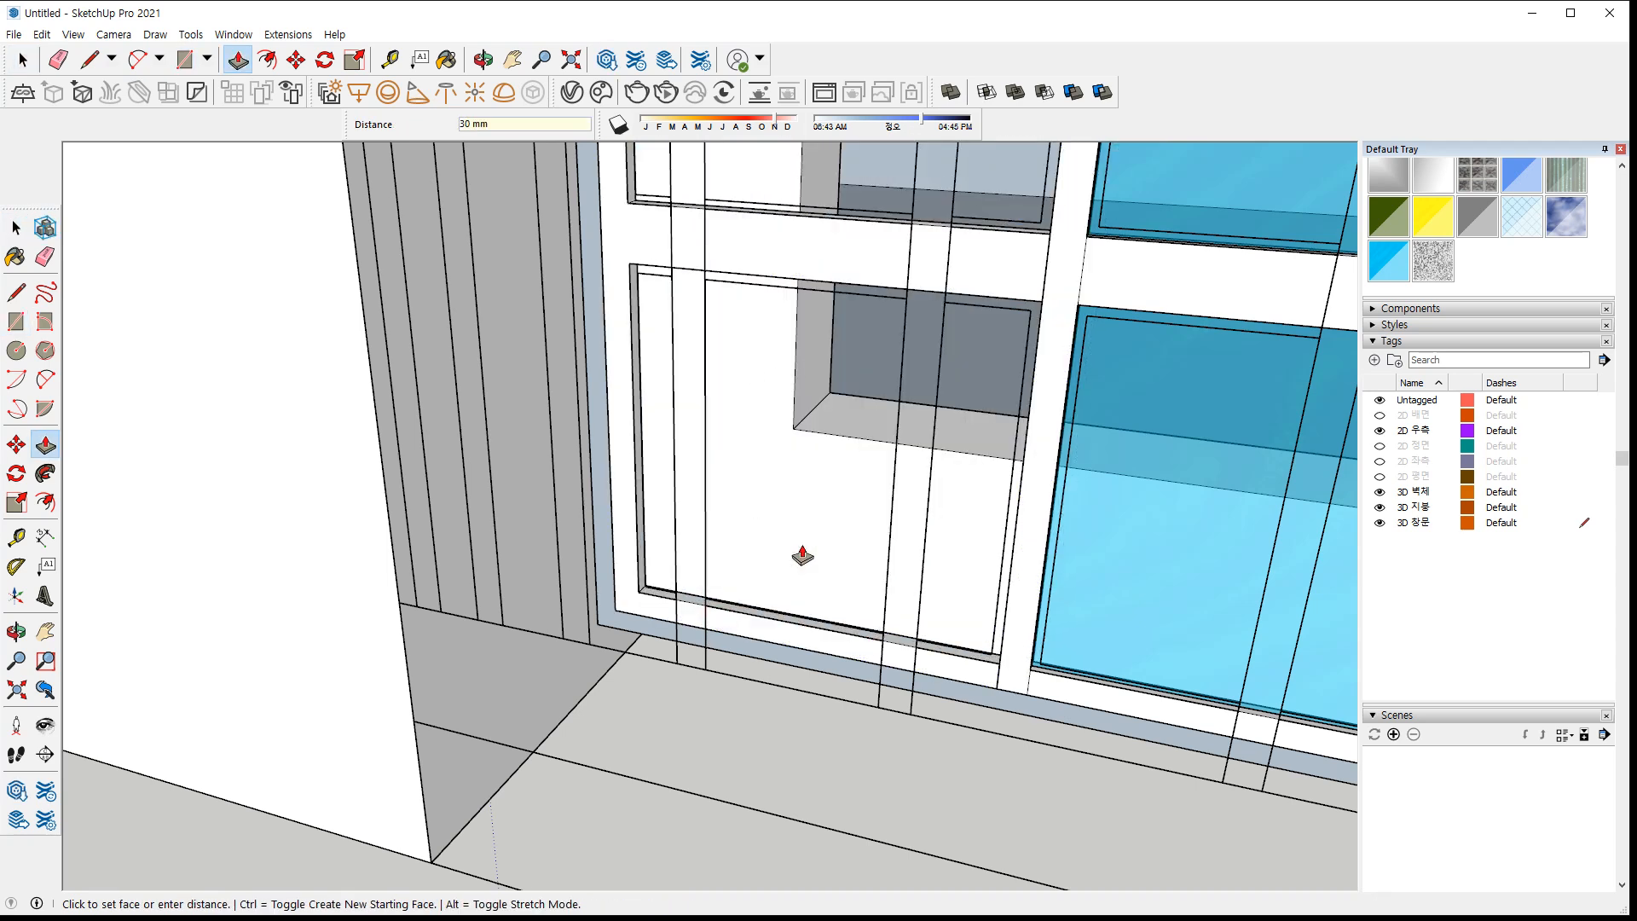
pyautogui.press('space')
pyautogui.doubleClick(614, 417)
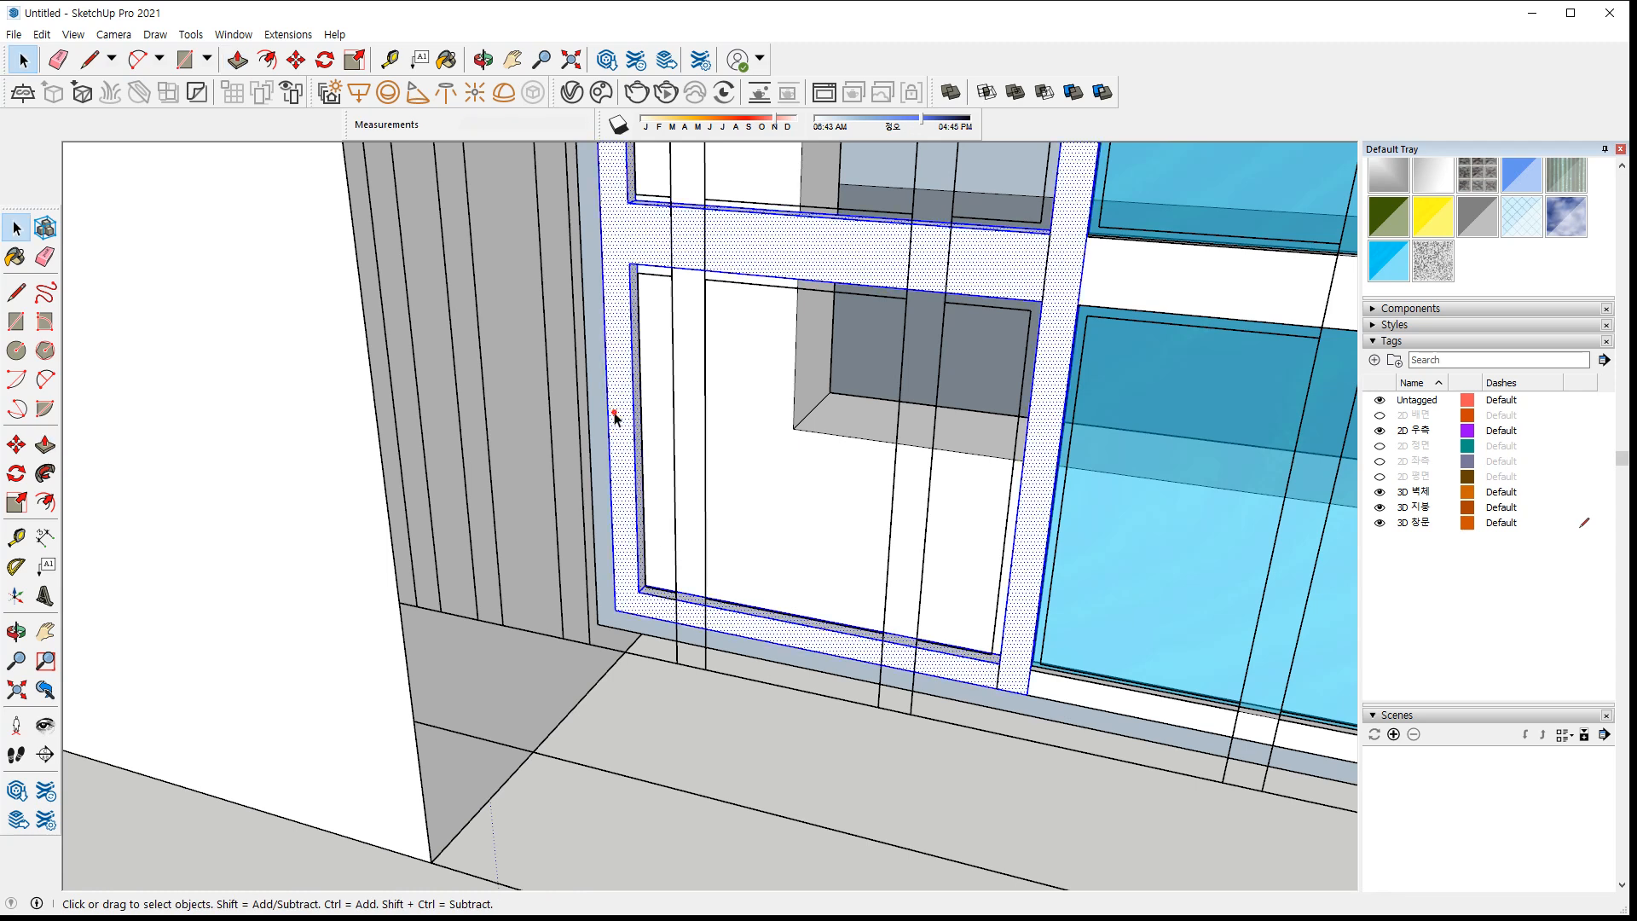
pyautogui.rightClick(614, 417)
pyautogui.click(657, 561)
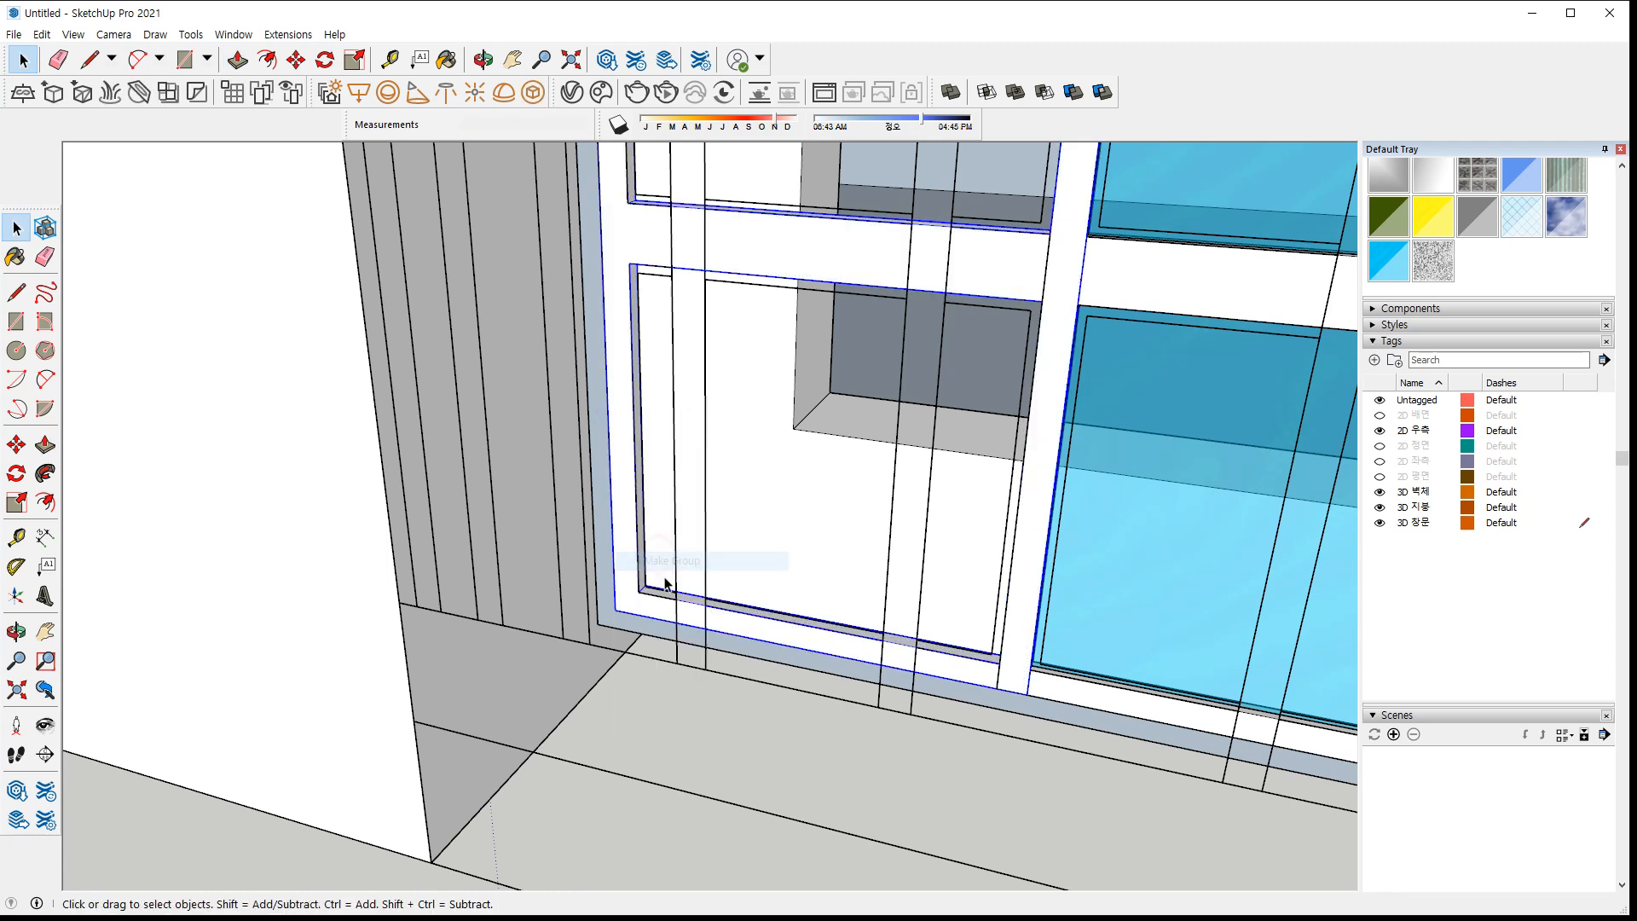
pyautogui.scroll(3, 633, 612)
pyautogui.hotkey('ctrl', 'v')
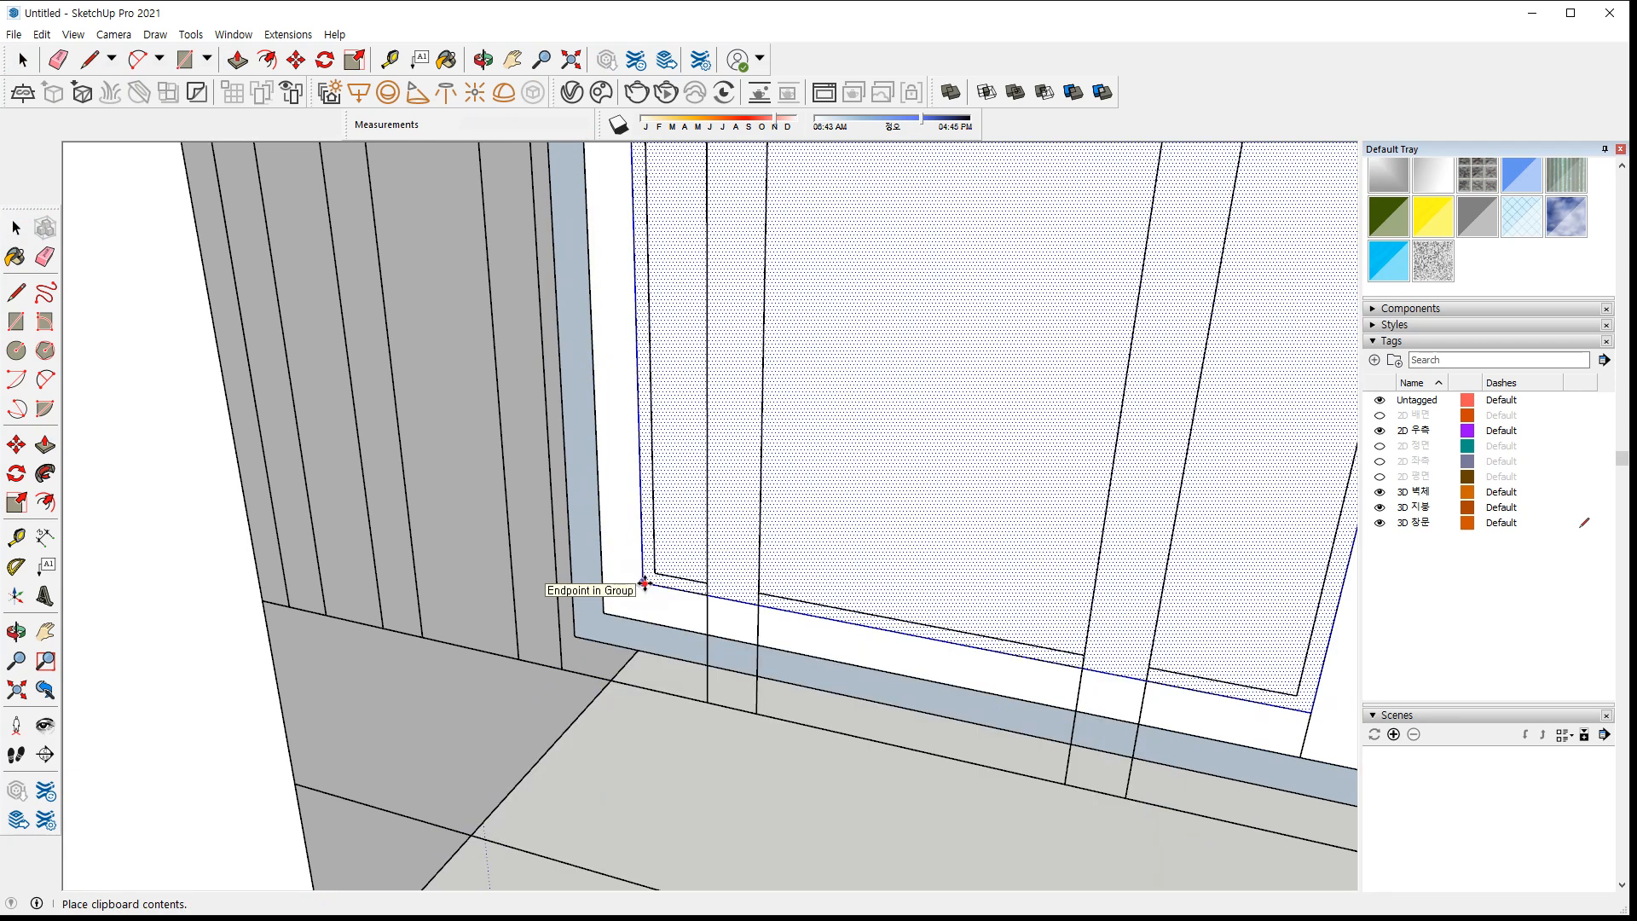
pyautogui.click(643, 583)
pyautogui.hotkey('ctrl', 'z')
# Paste the cut pane faces back into the left sash and paint the lower one with Translucent Glass Tinted
pyautogui.hotkey('ctrl', 'v')
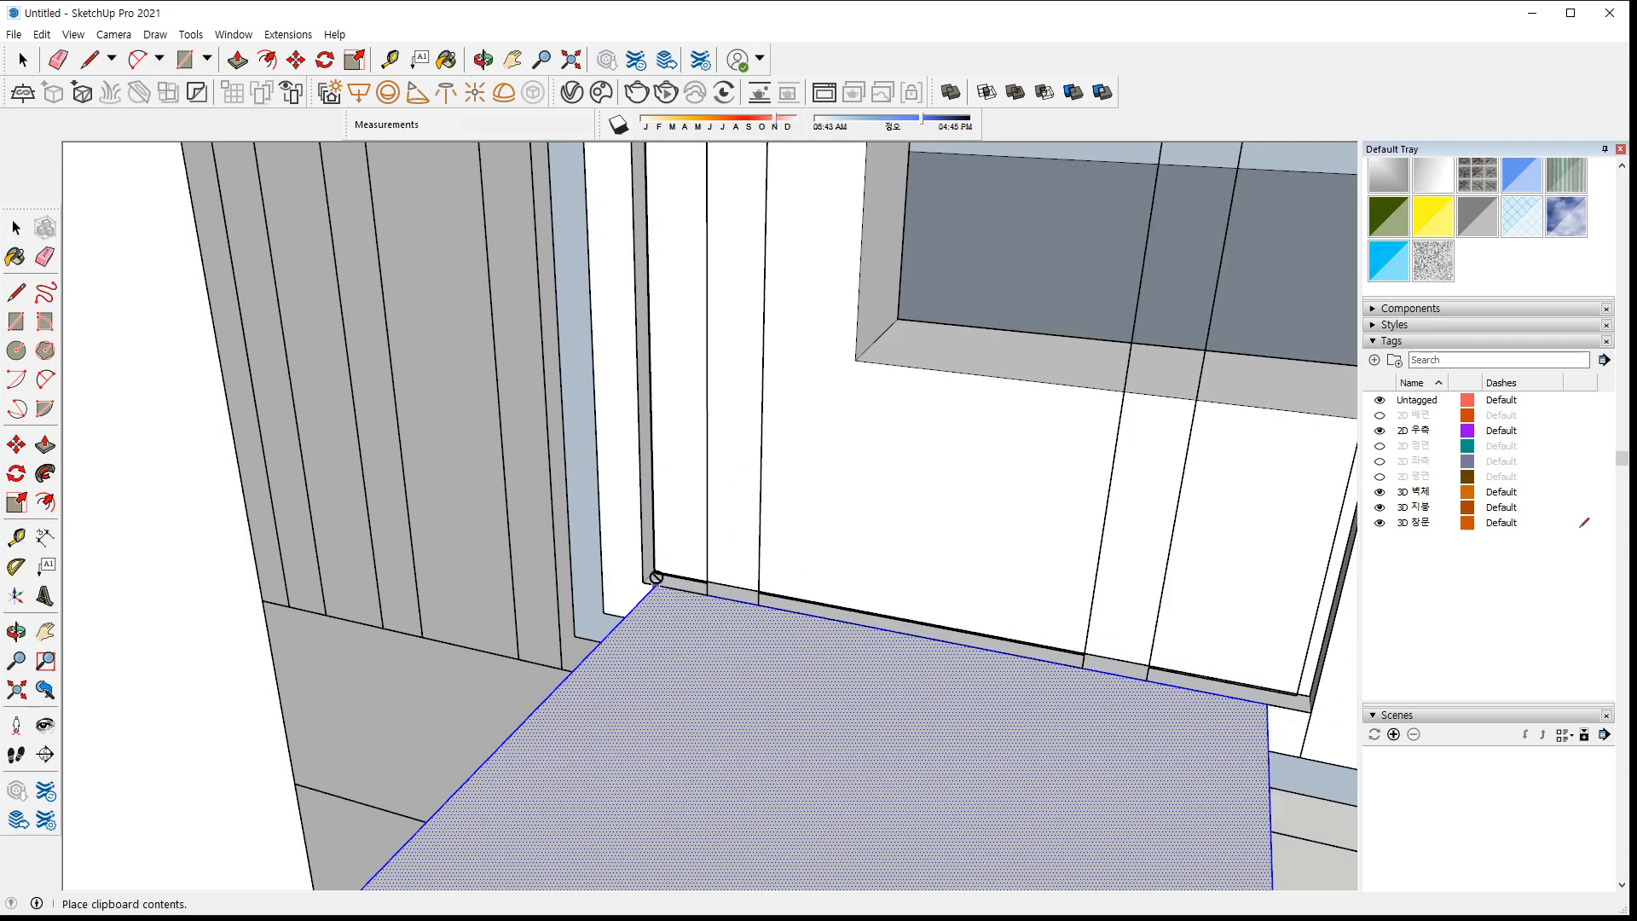
pyautogui.press('Escape')
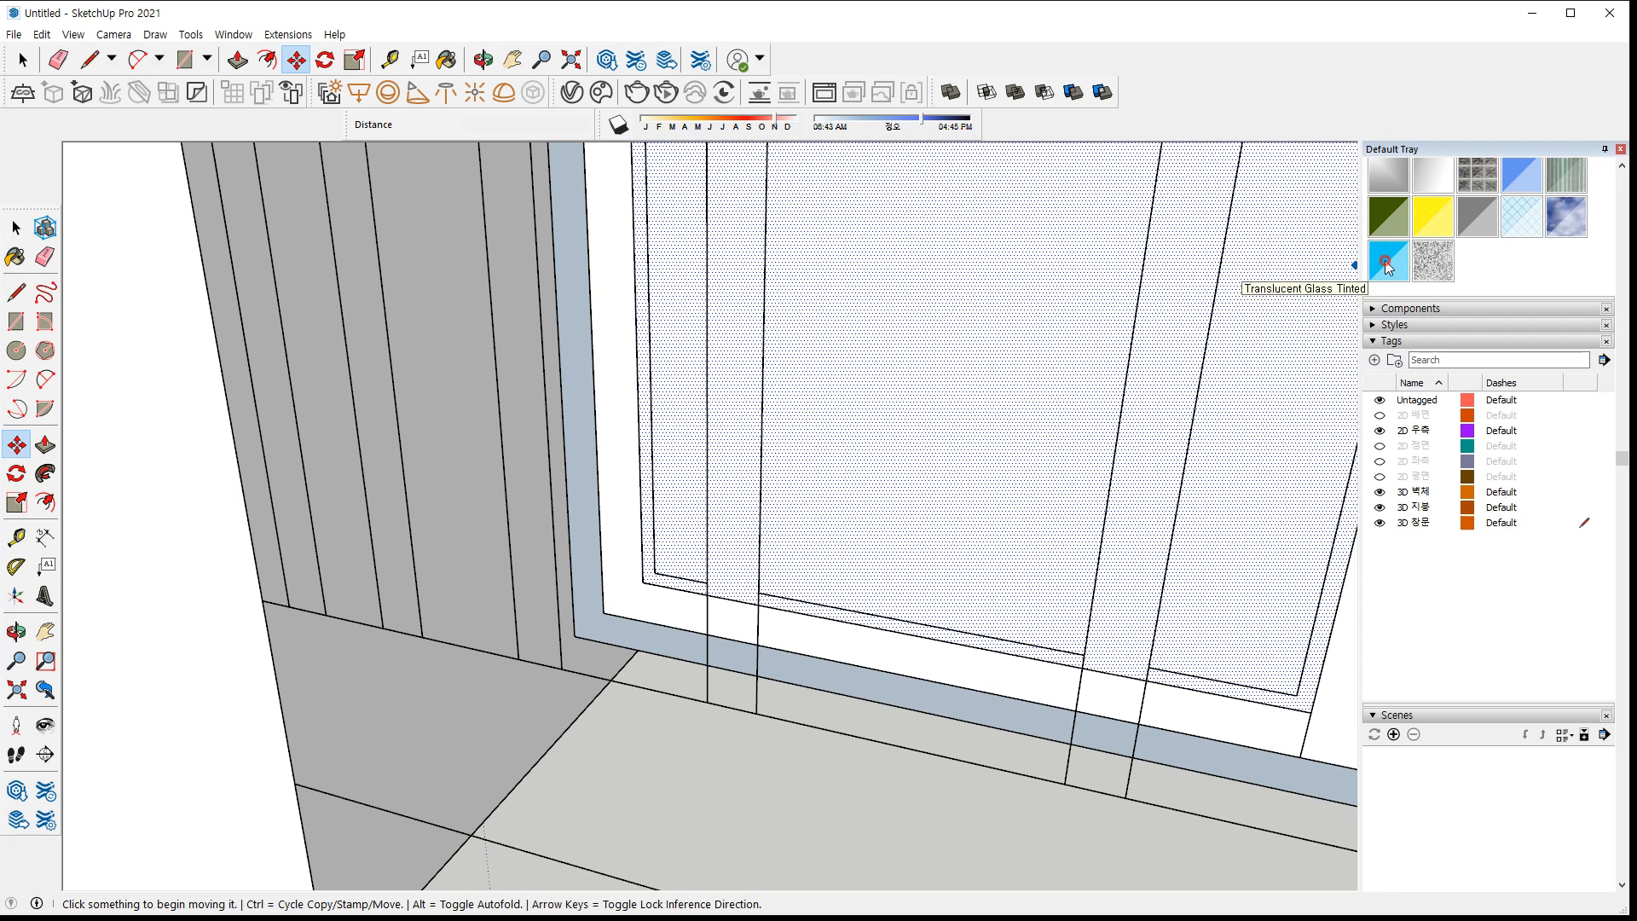
pyautogui.click(1386, 267)
pyautogui.click(896, 412)
pyautogui.scroll(-3, 902, 413)
pyautogui.moveTo(907, 412); pyautogui.dragTo(811, 515, button='middle')
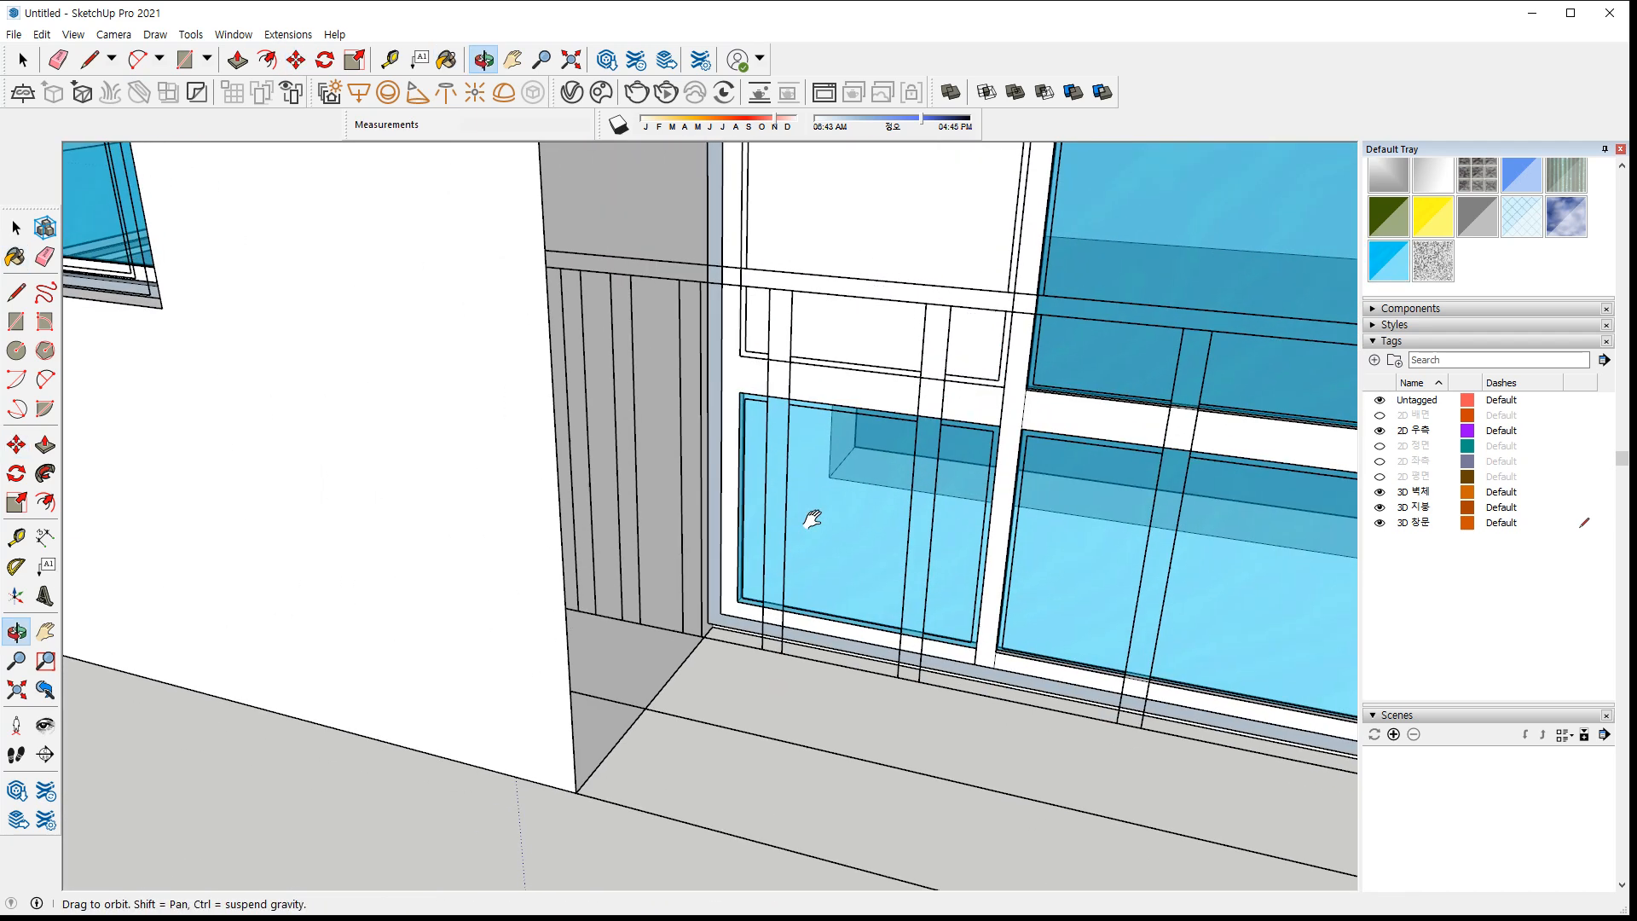
# Paint the left sash's upper pane with the tinted glass and move both panes 15 mm inward within the sash
pyautogui.click(853, 229)
pyautogui.press('space')
pyautogui.scroll(3, 738, 607)
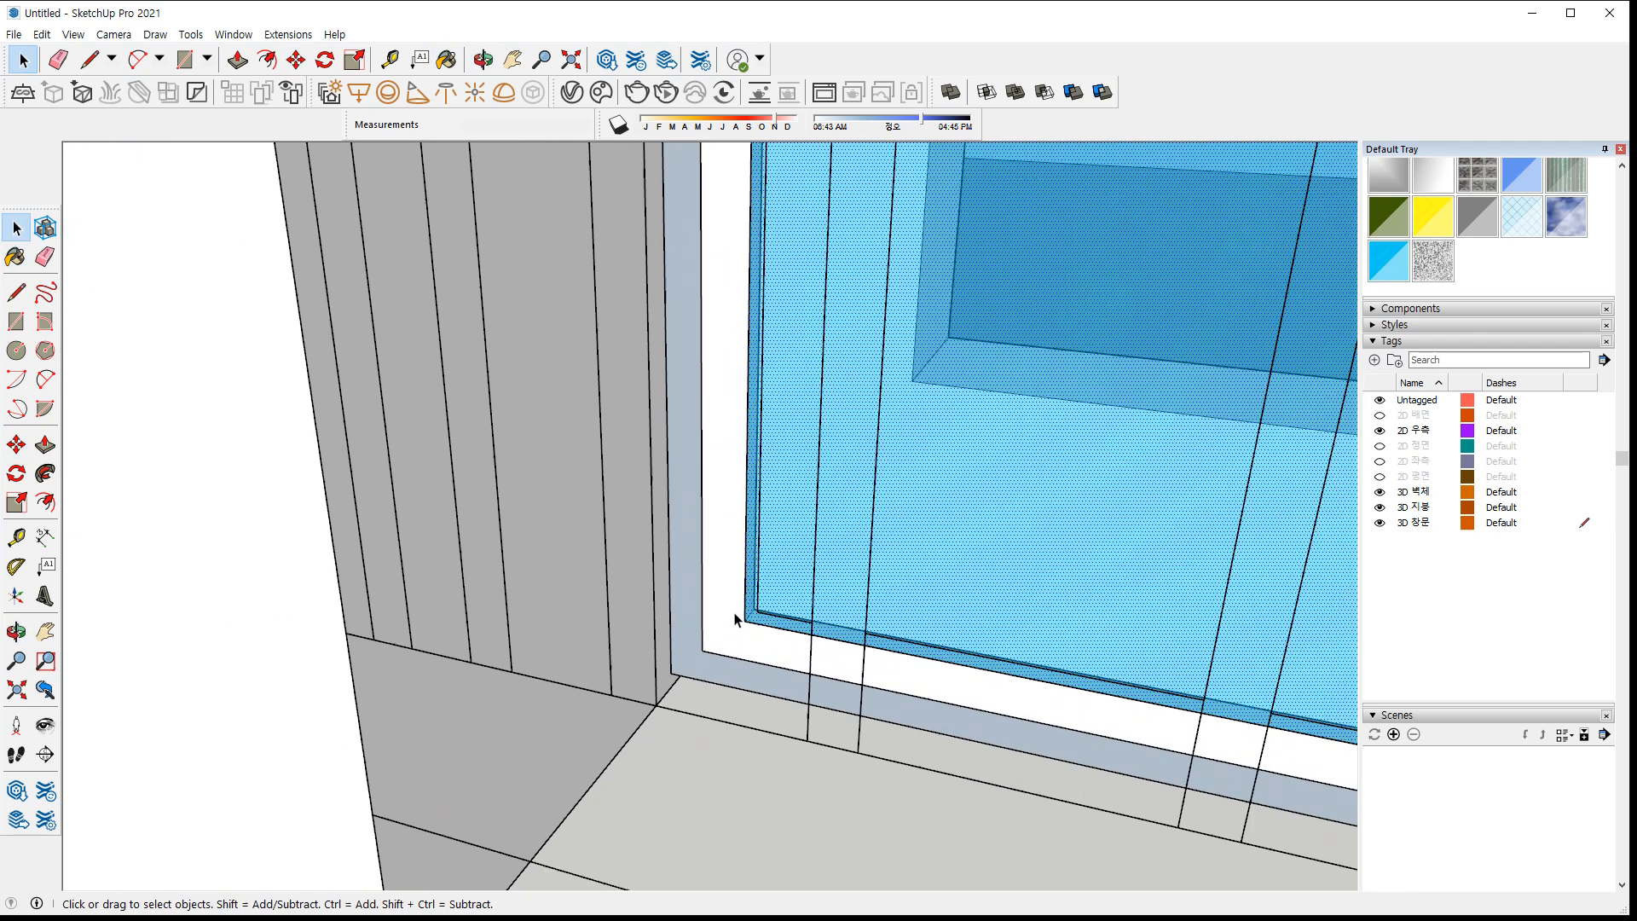
pyautogui.scroll(3, 742, 623)
pyautogui.press('m')
pyautogui.click(707, 614)
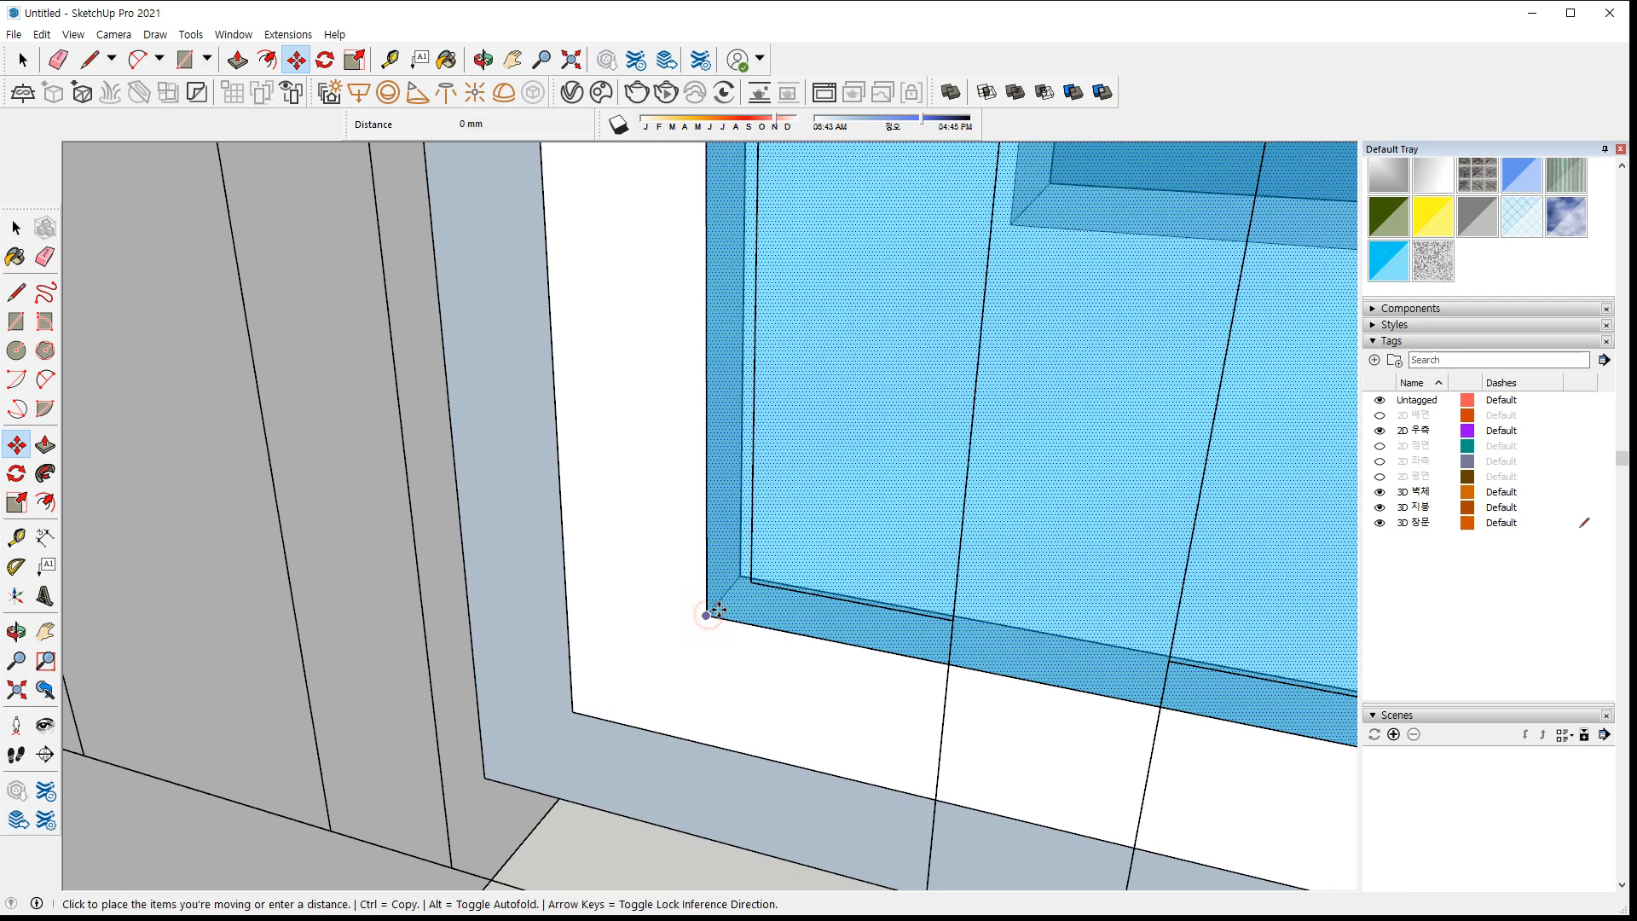
pyautogui.click(716, 607)
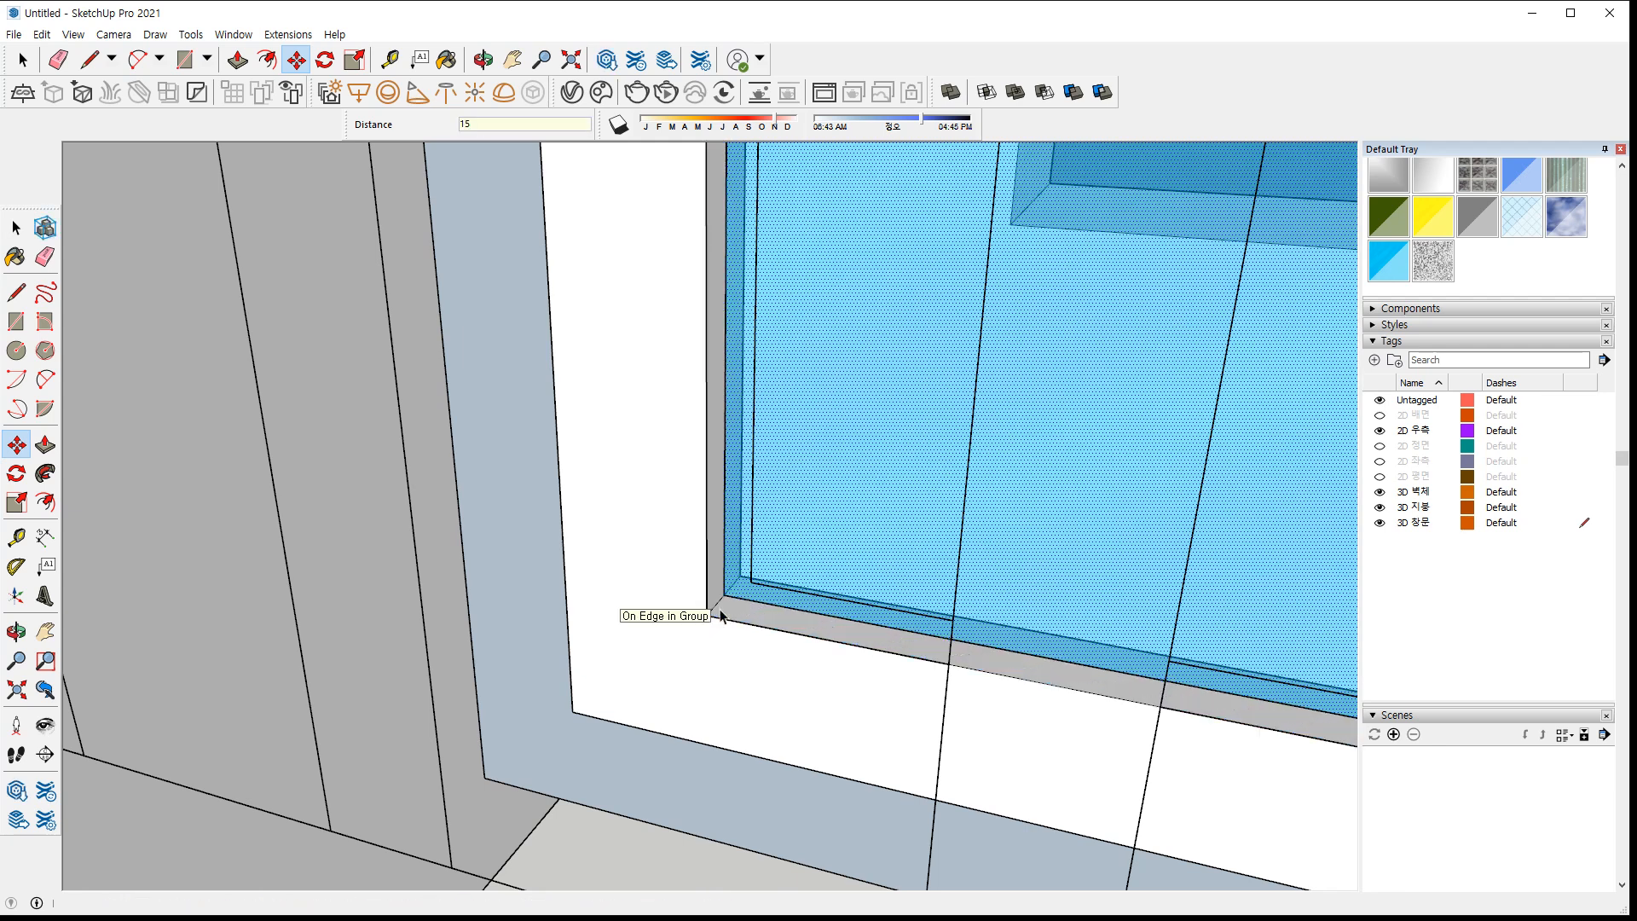
# Group the left sash with its glass and move it 40 mm back into the door frame
pyautogui.press('space')
pyautogui.rightClick(801, 655)
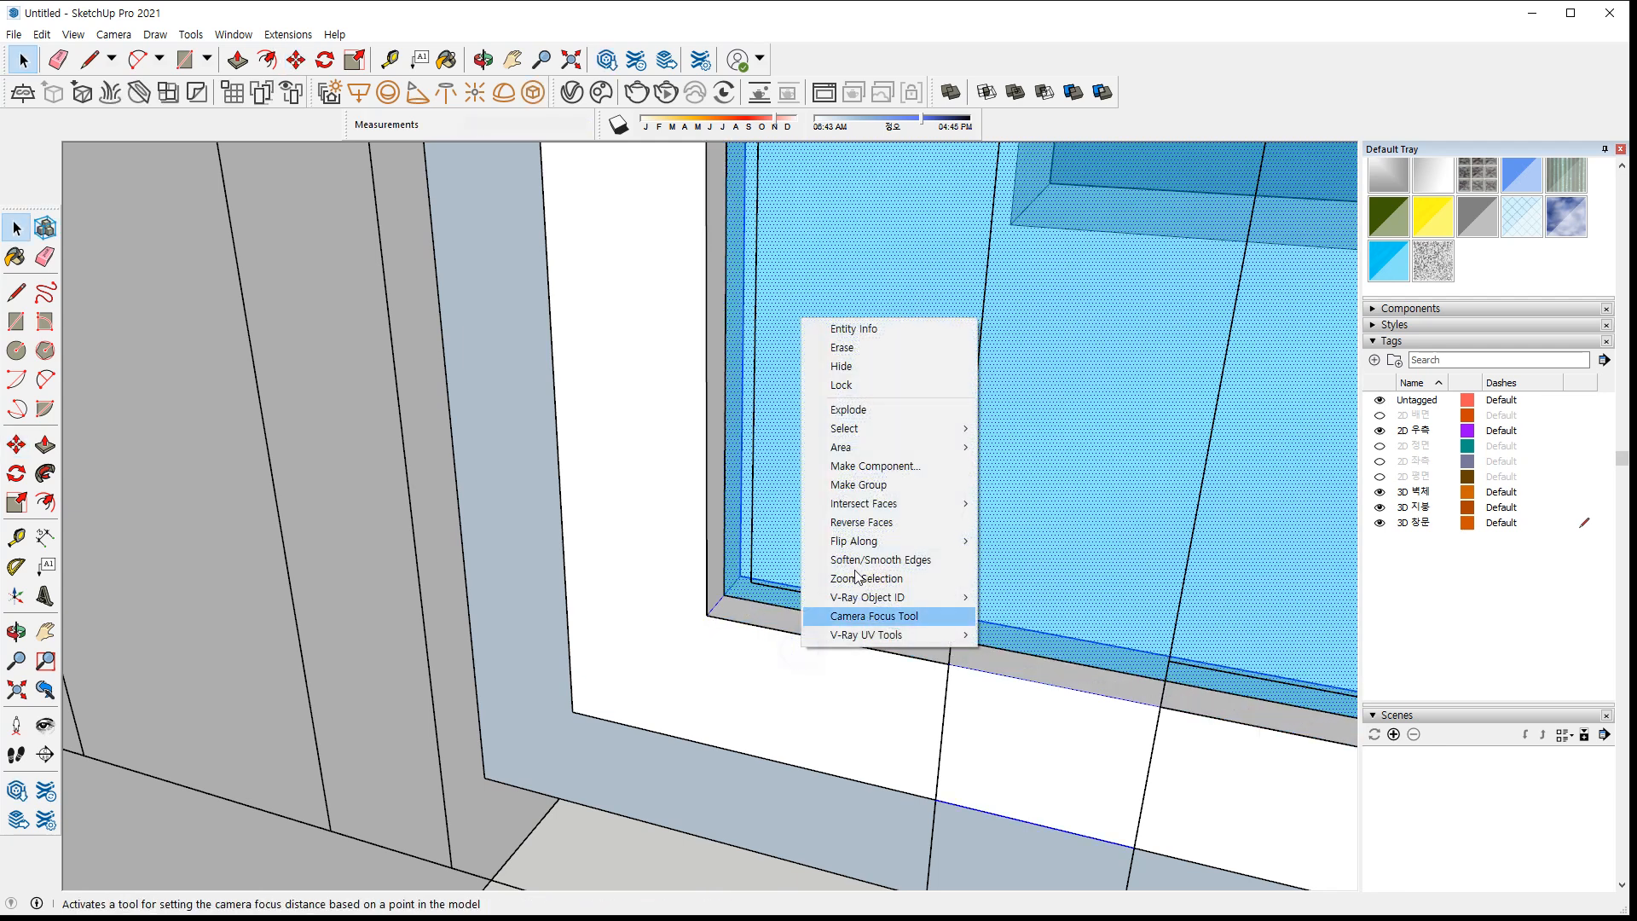
pyautogui.click(896, 488)
pyautogui.press('m')
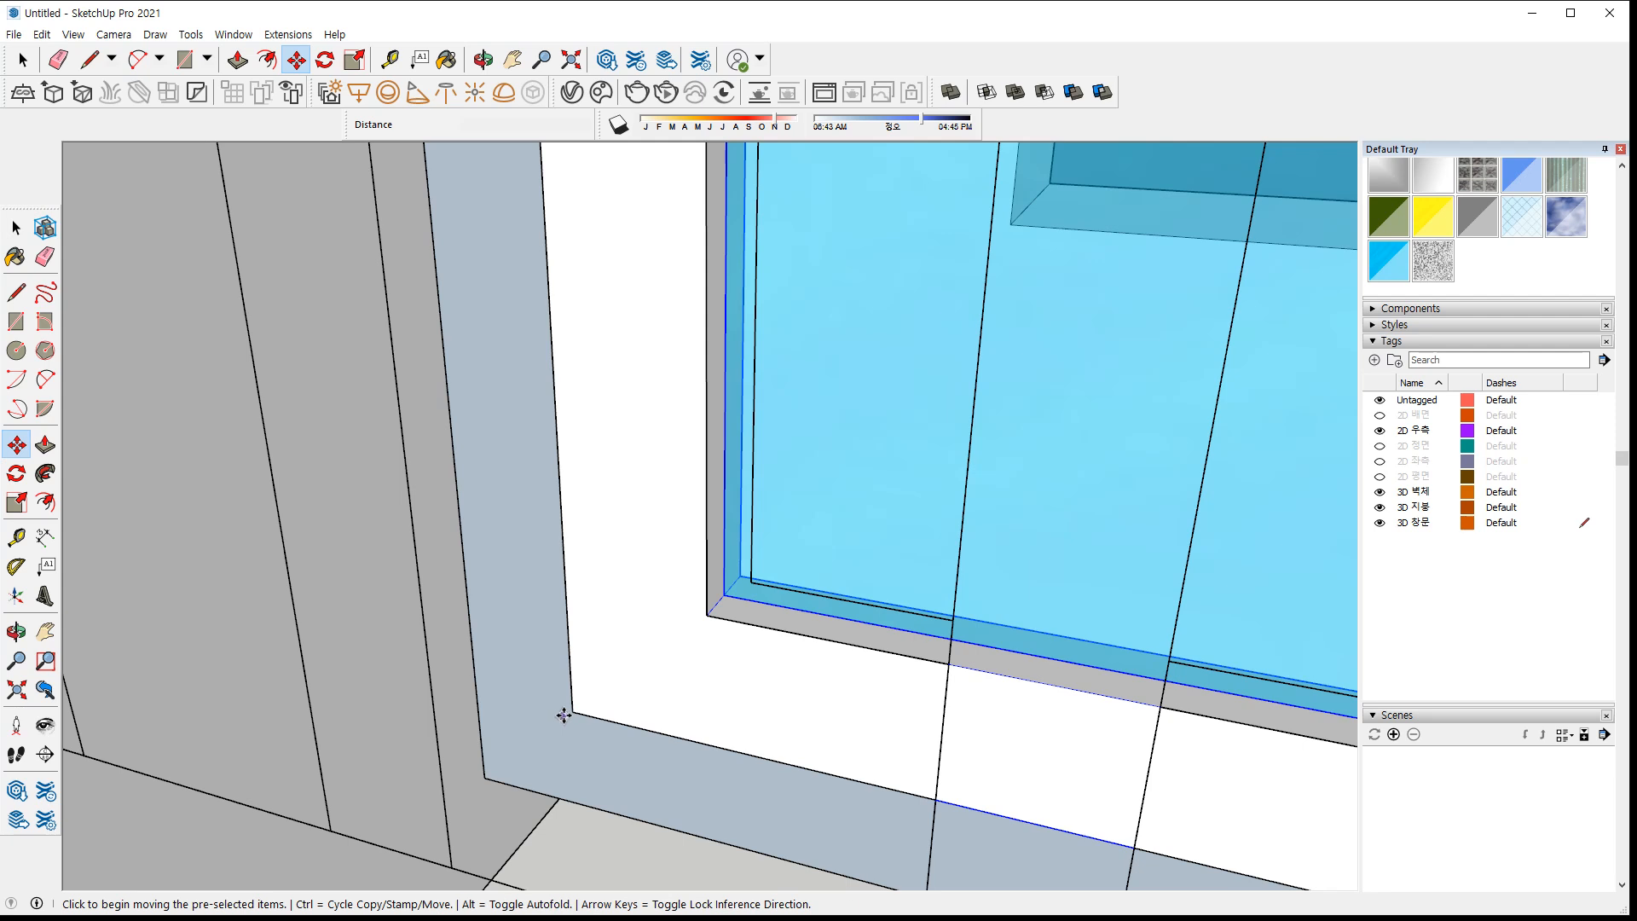
pyautogui.click(568, 710)
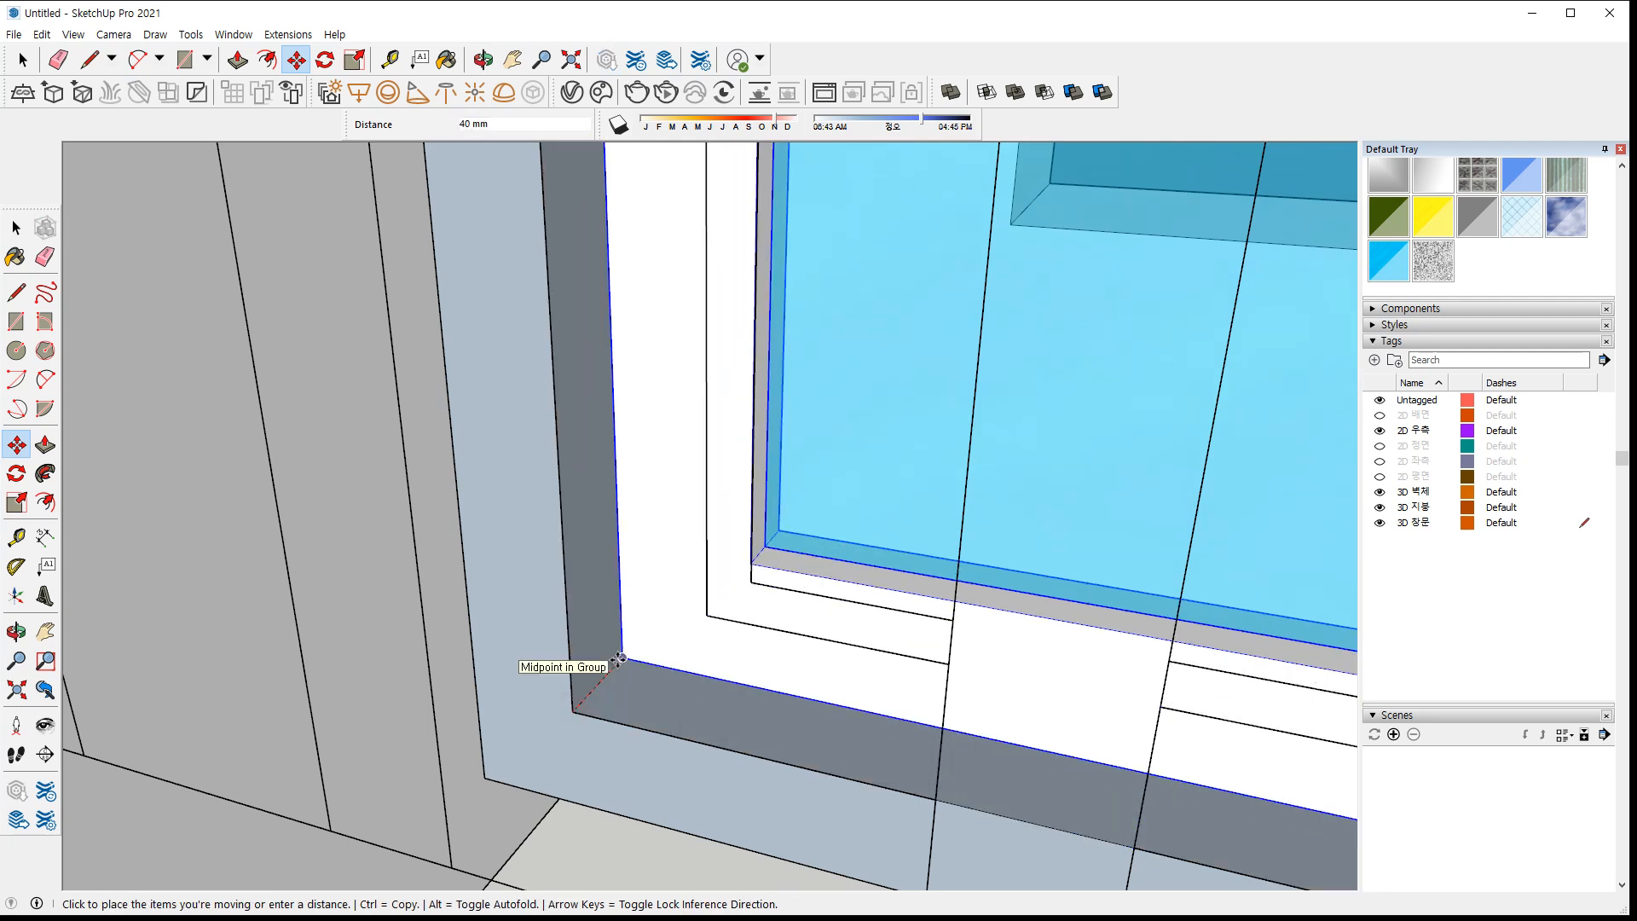
pyautogui.click(619, 659)
# Copy the left sash sideways into the opposite end of the door frame, about 1733 mm away
pyautogui.scroll(-7, 657, 642)
pyautogui.moveTo(1053, 680); pyautogui.dragTo(799, 697, button='middle')
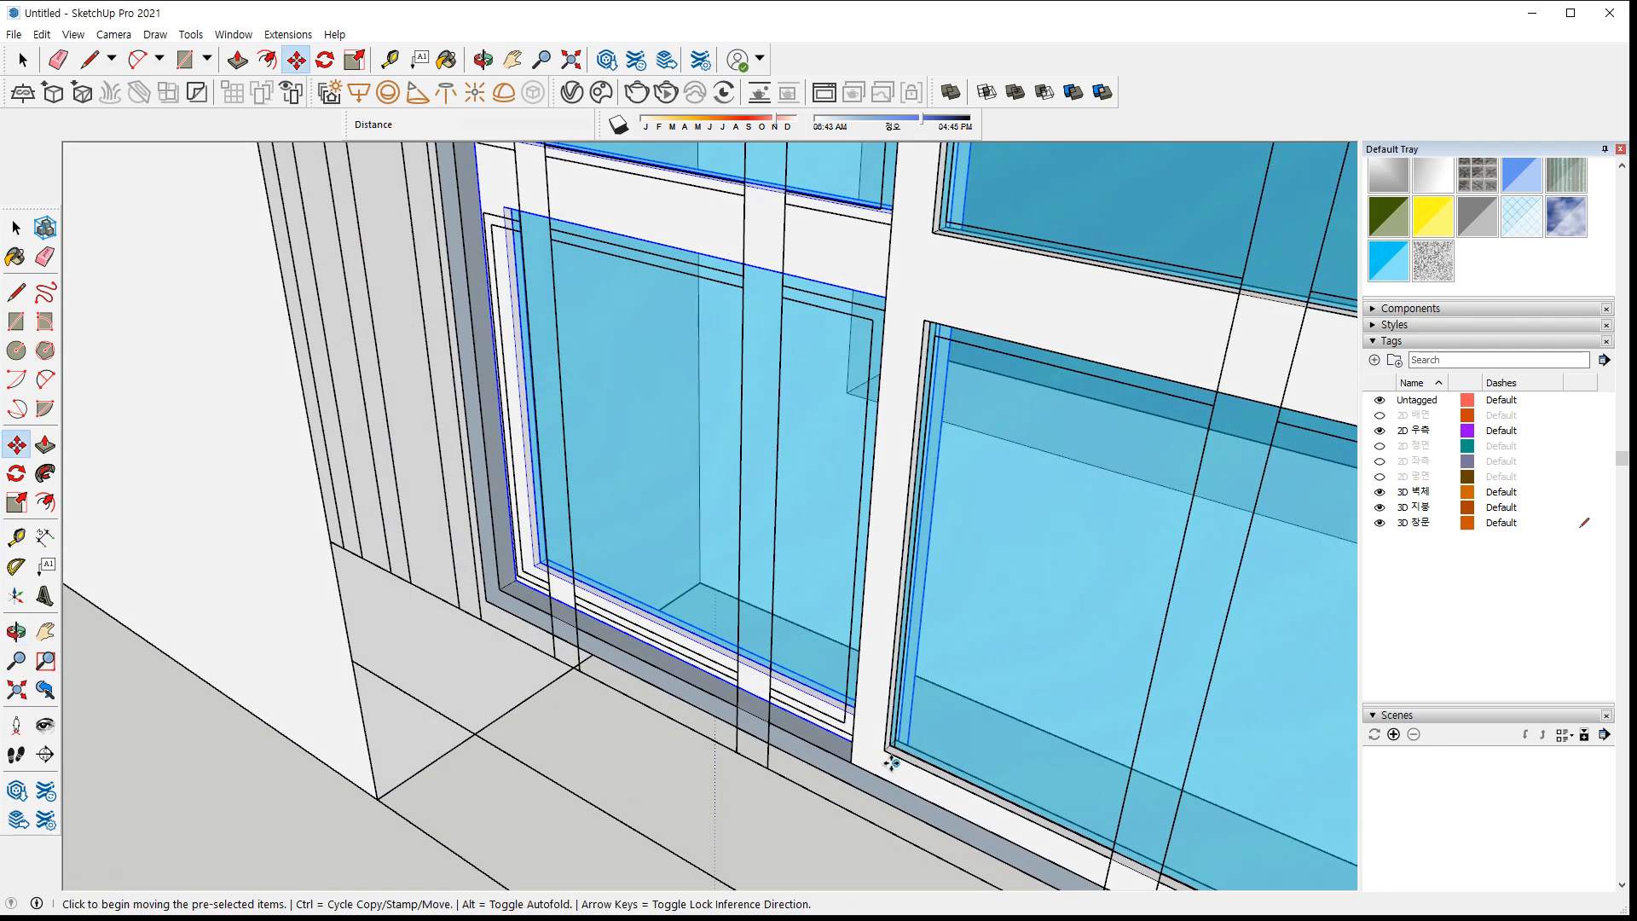
pyautogui.scroll(3, 884, 756)
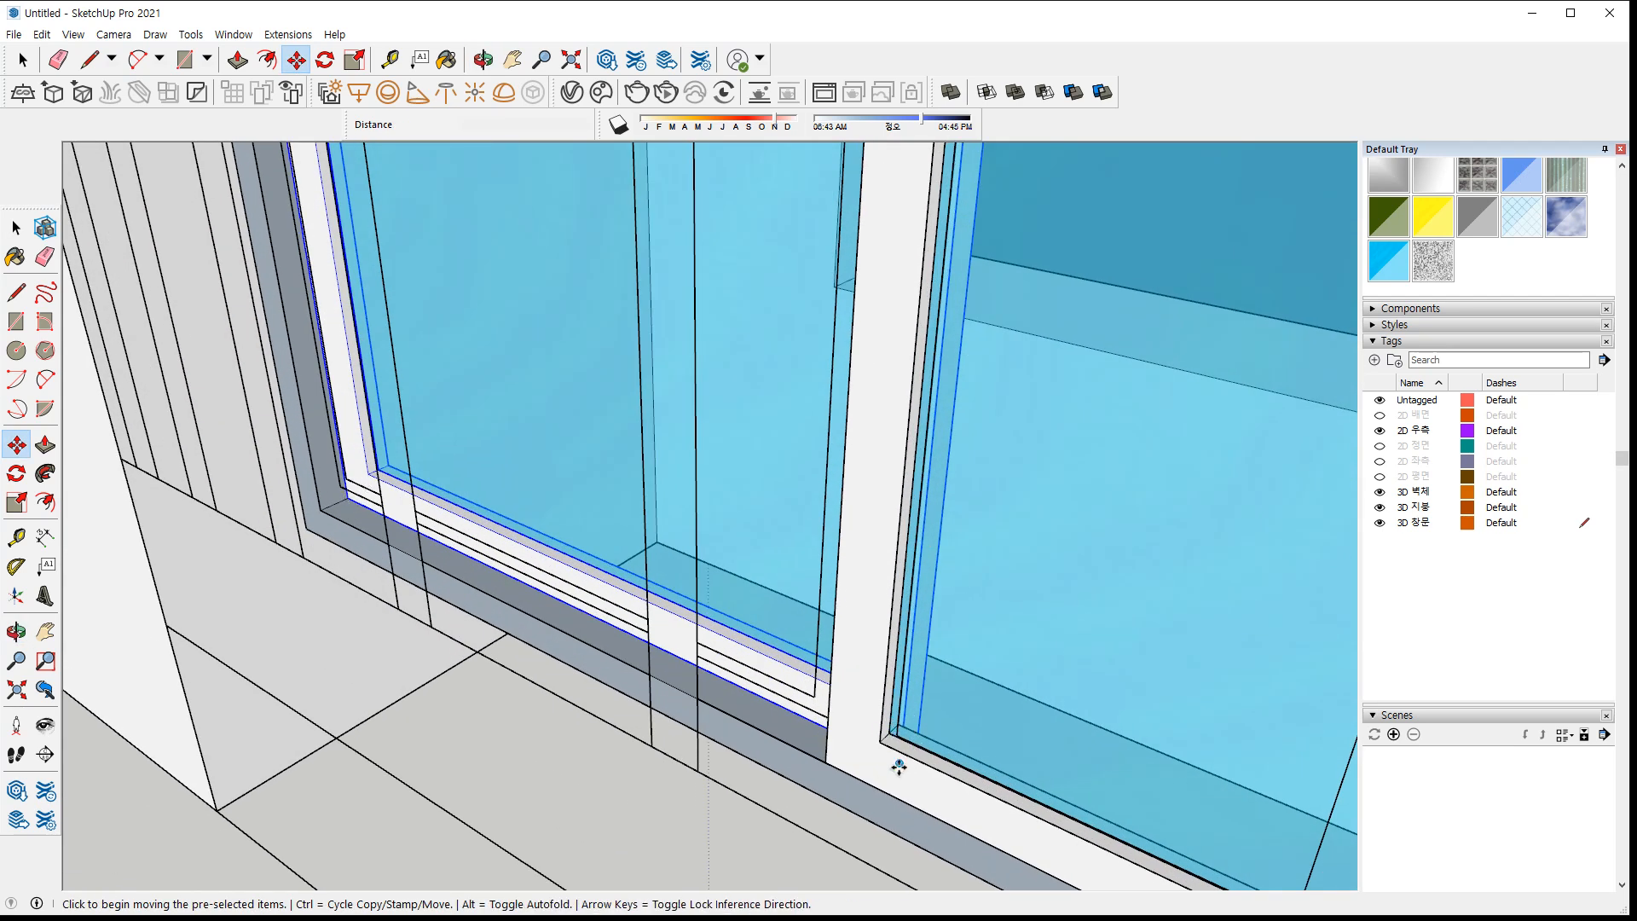
pyautogui.moveTo(901, 767); pyautogui.dragTo(1128, 709, button='middle')
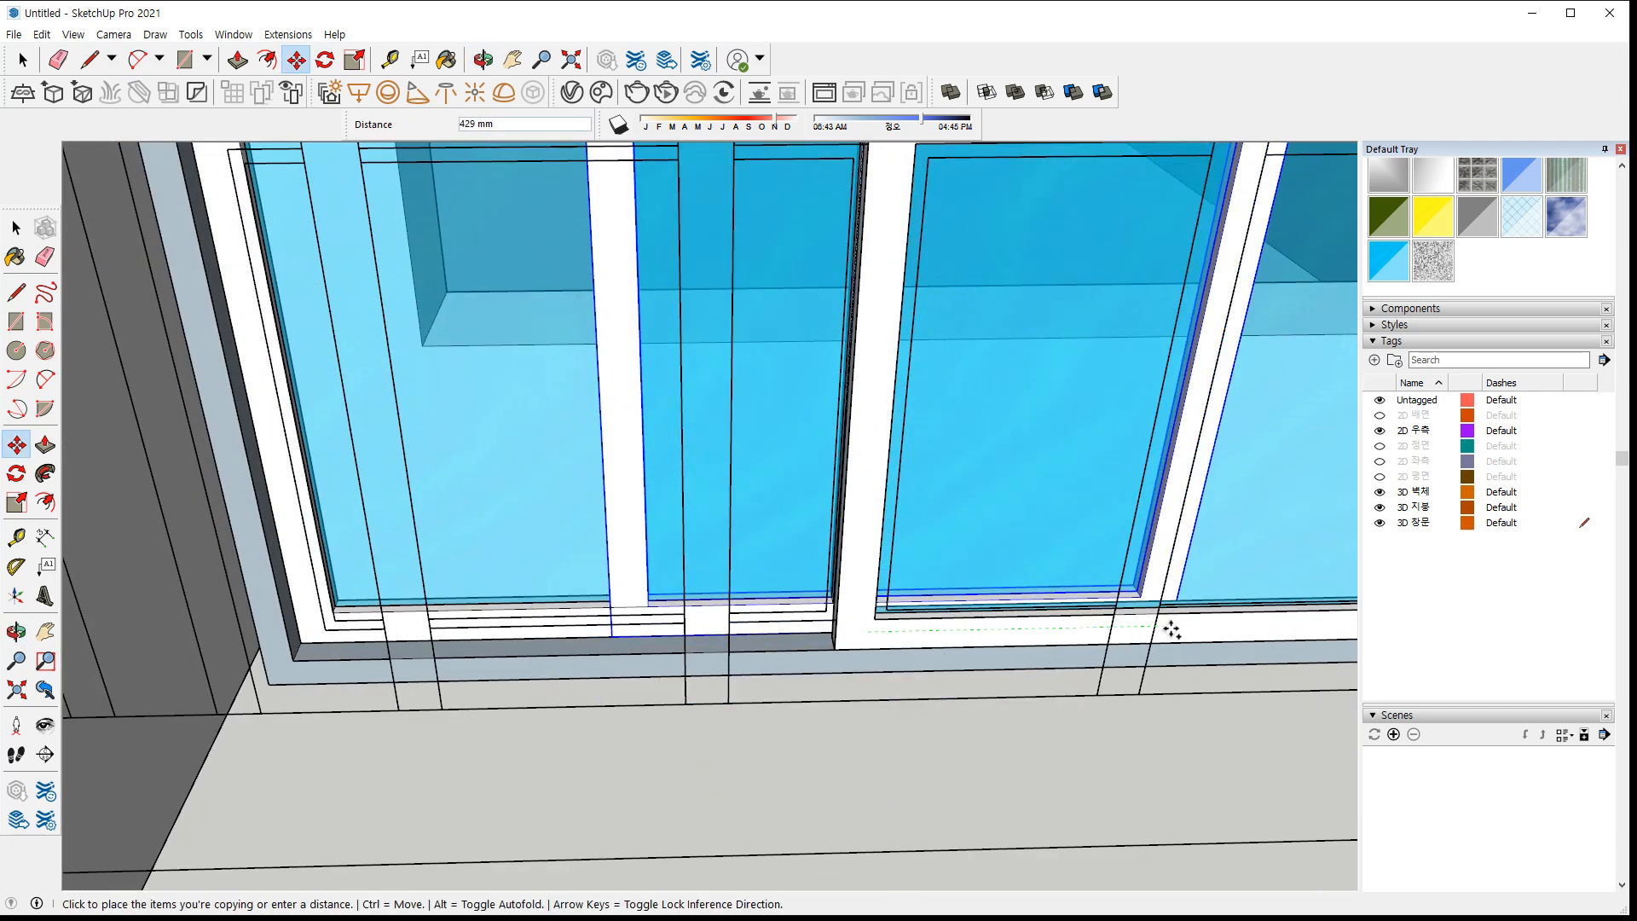
pyautogui.scroll(-1, 1191, 628)
pyautogui.keyDown('shift'); pyautogui.moveTo(1198, 625); pyautogui.dragTo(469, 729, button='middle'); pyautogui.keyUp('shift')
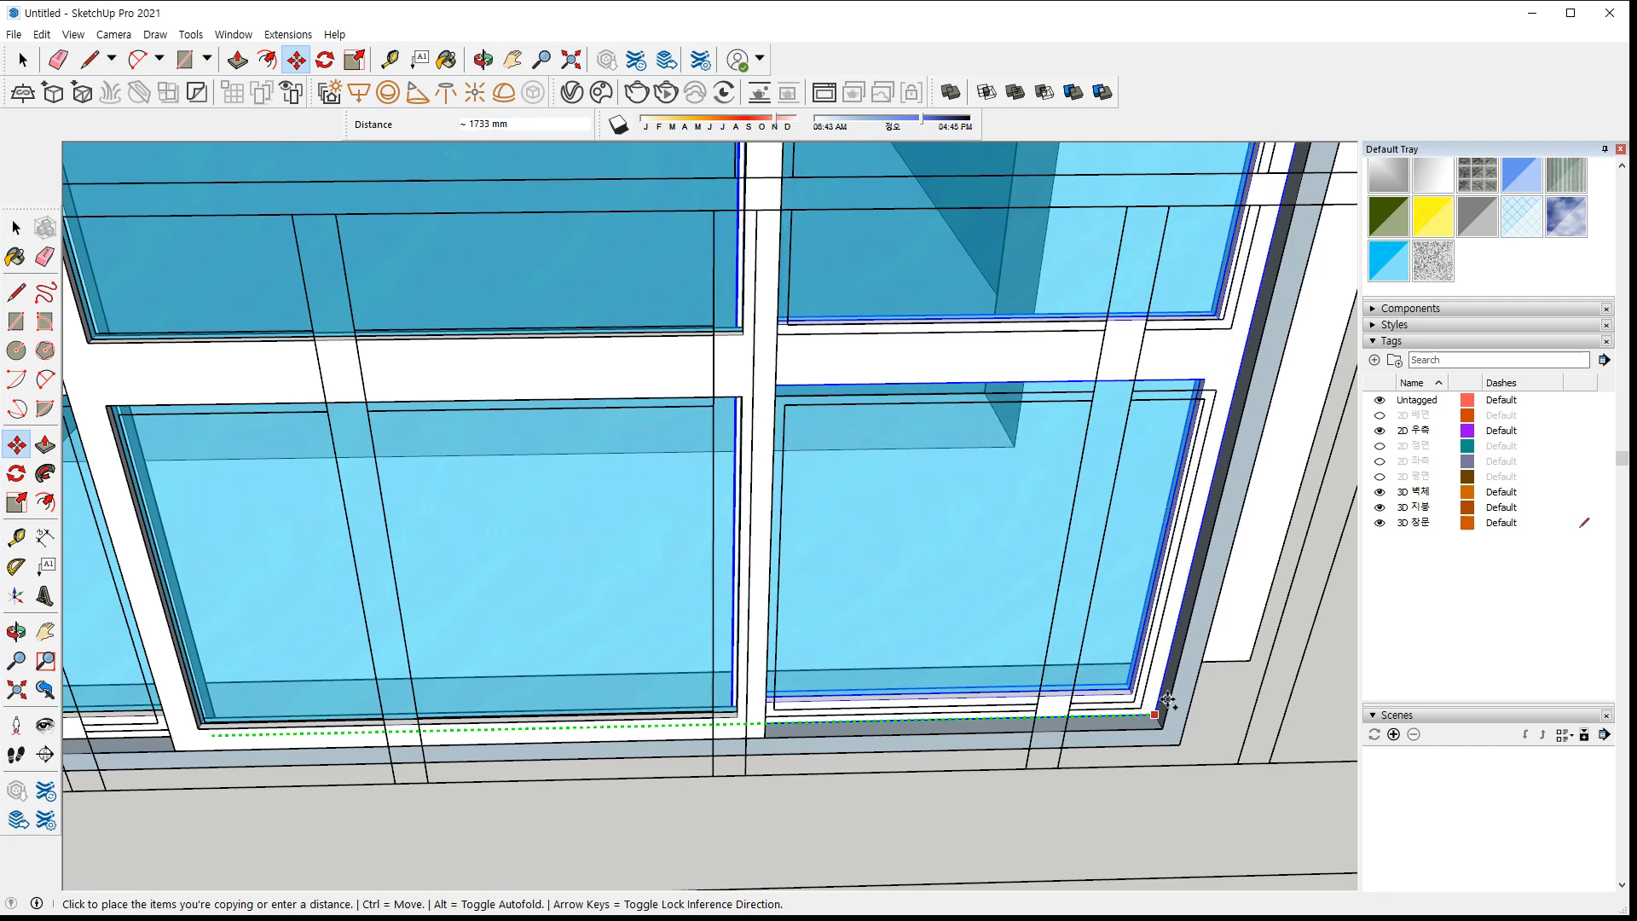
pyautogui.click(1167, 701)
# Move the door's middle sash 10 mm back in depth within the frame
pyautogui.press('space')
pyautogui.moveTo(571, 708); pyautogui.dragTo(600, 776, button='middle')
pyautogui.click(596, 771)
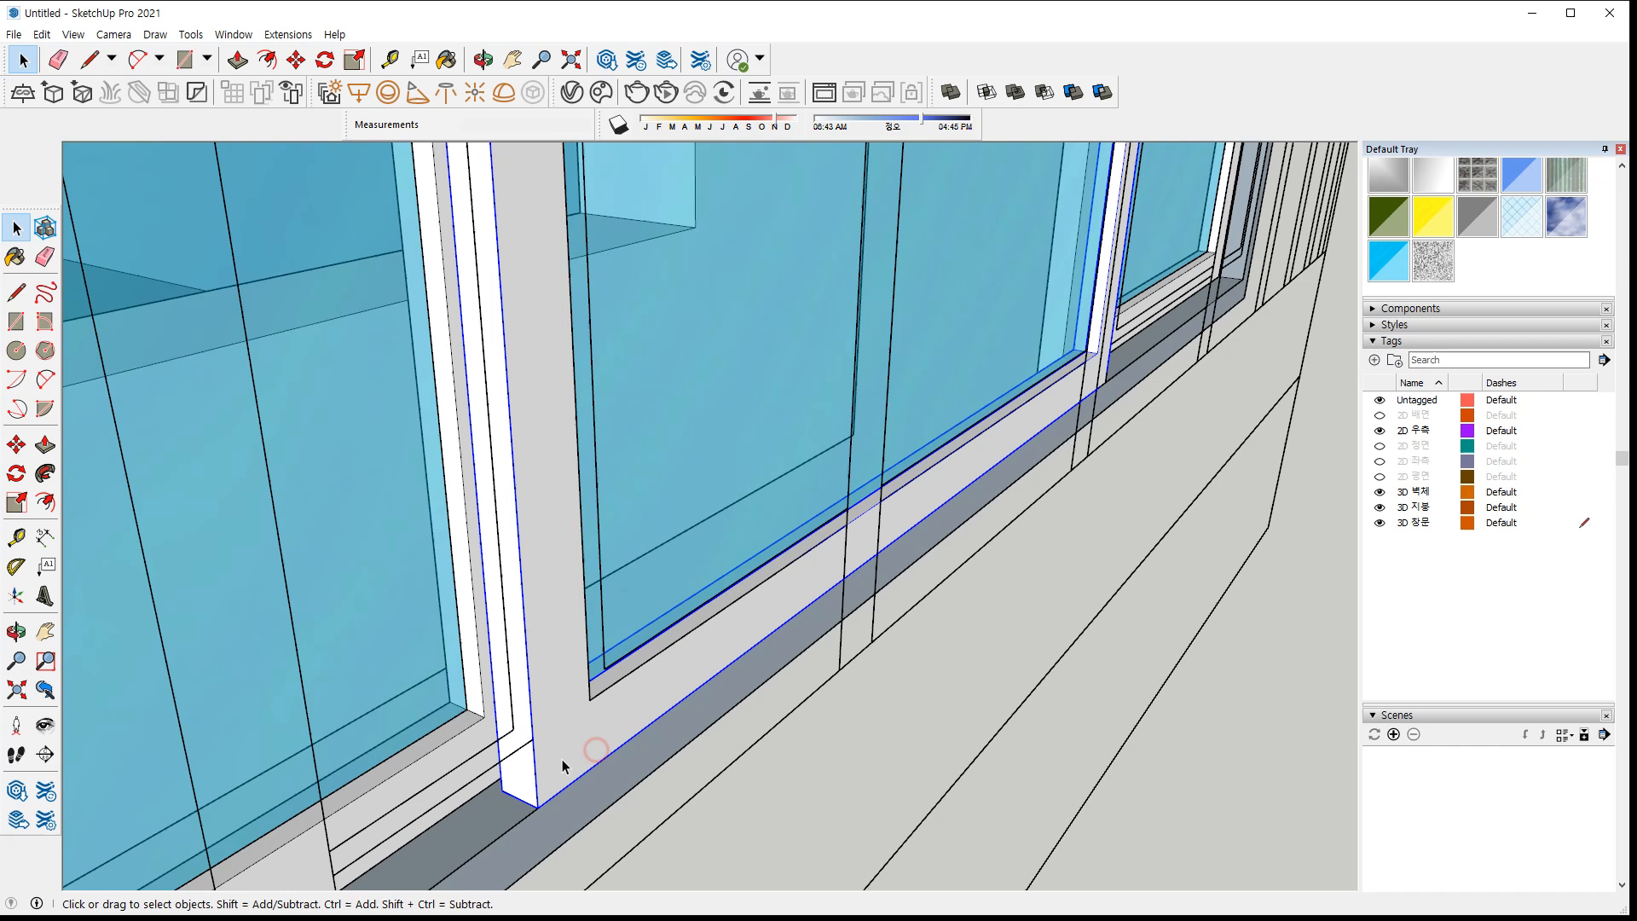
pyautogui.scroll(3, 545, 775)
pyautogui.press('m')
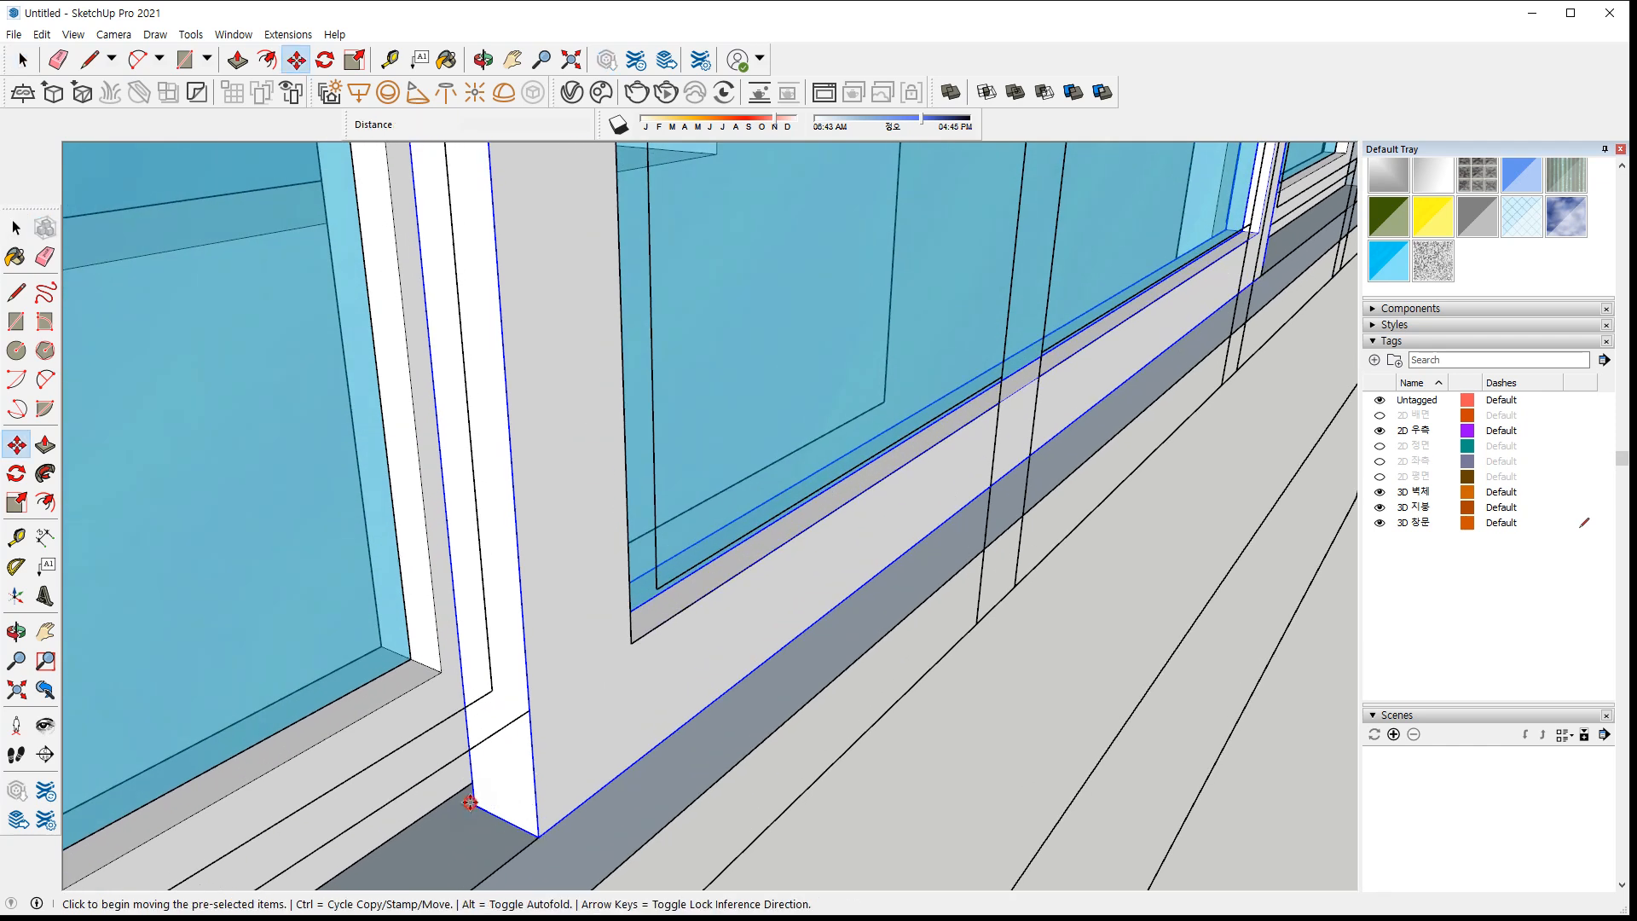
pyautogui.click(470, 802)
pyautogui.click(453, 793)
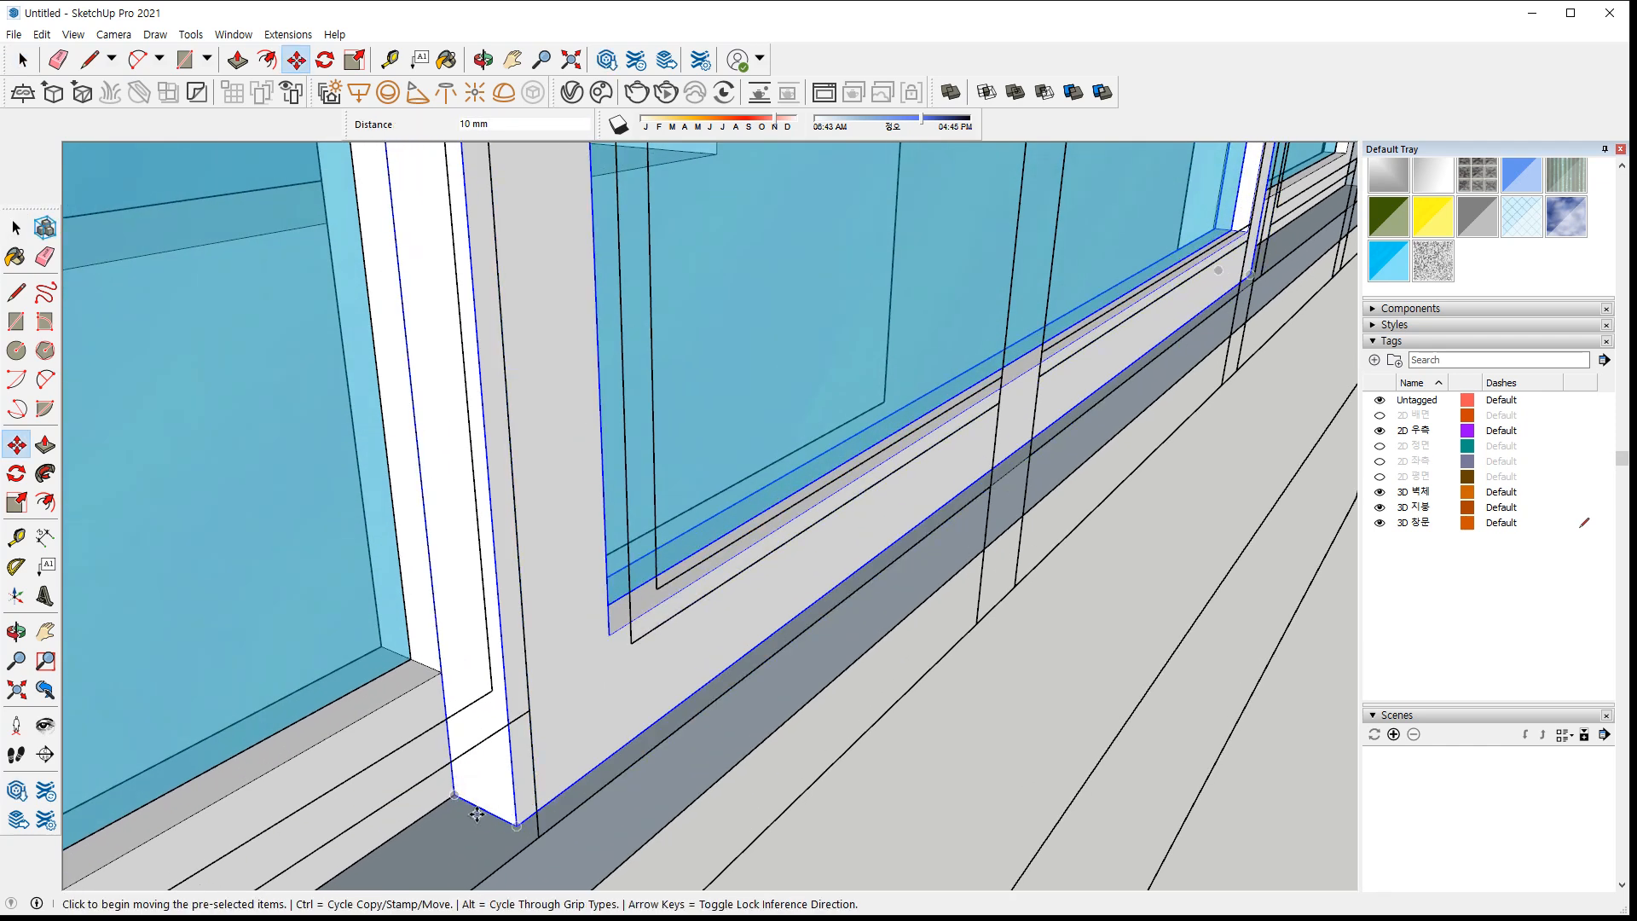
pyautogui.click(476, 810)
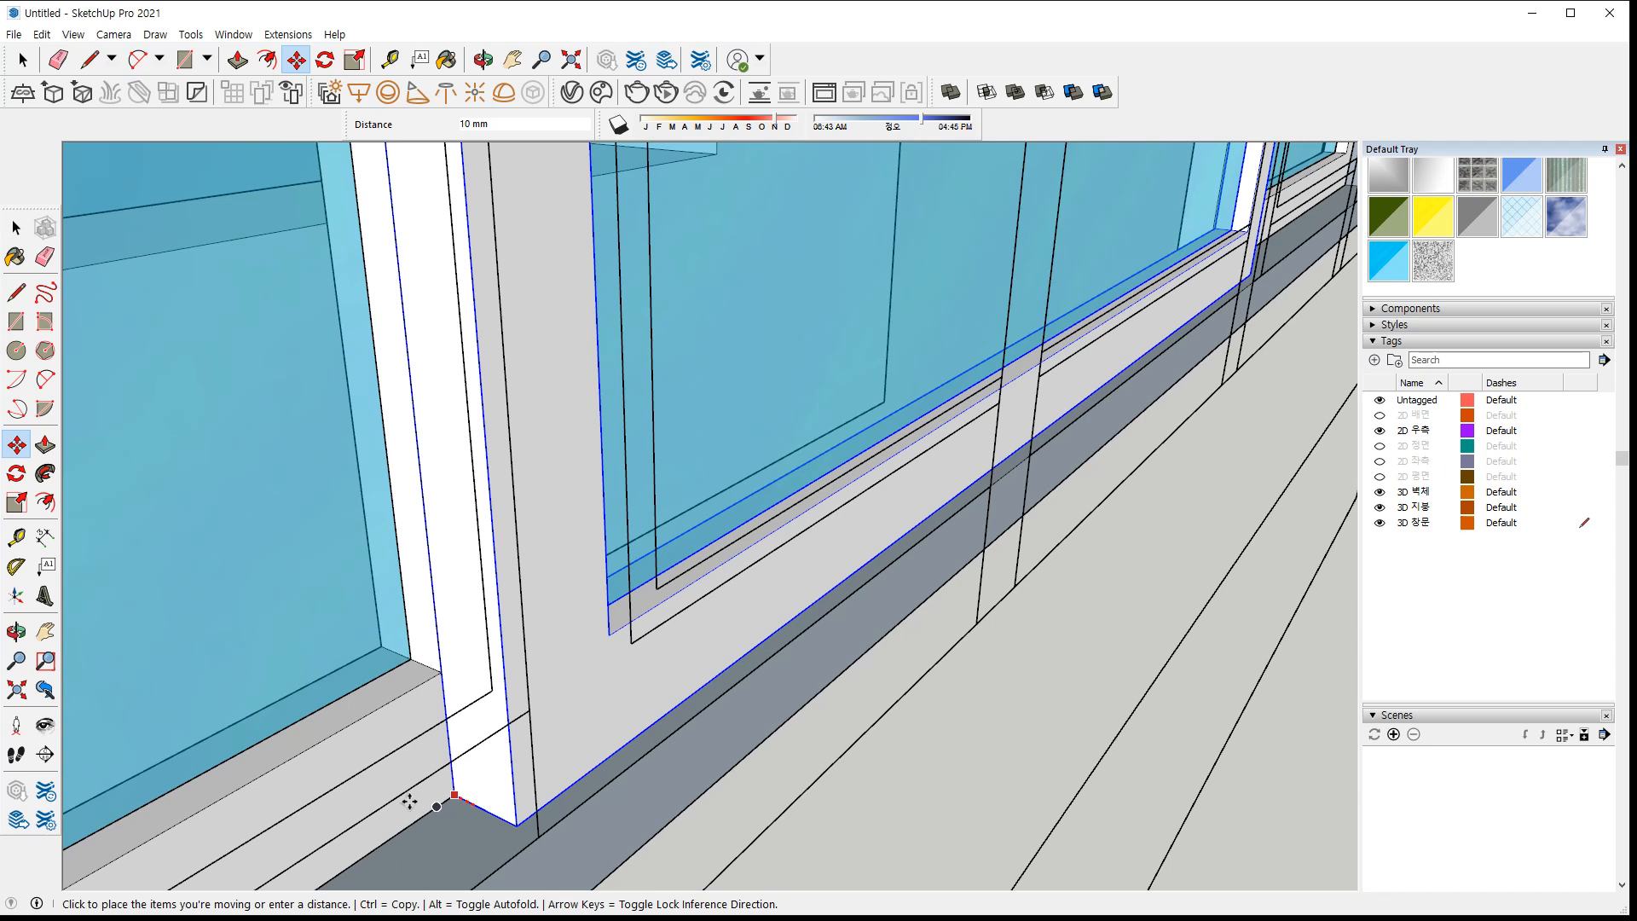
pyautogui.click(412, 805)
# Select the door frame with all three sashes and move them 1110 mm back to the wall behind the balcony
pyautogui.moveTo(412, 805); pyautogui.dragTo(788, 449, button='middle')
pyautogui.press('space')
pyautogui.click(844, 400)
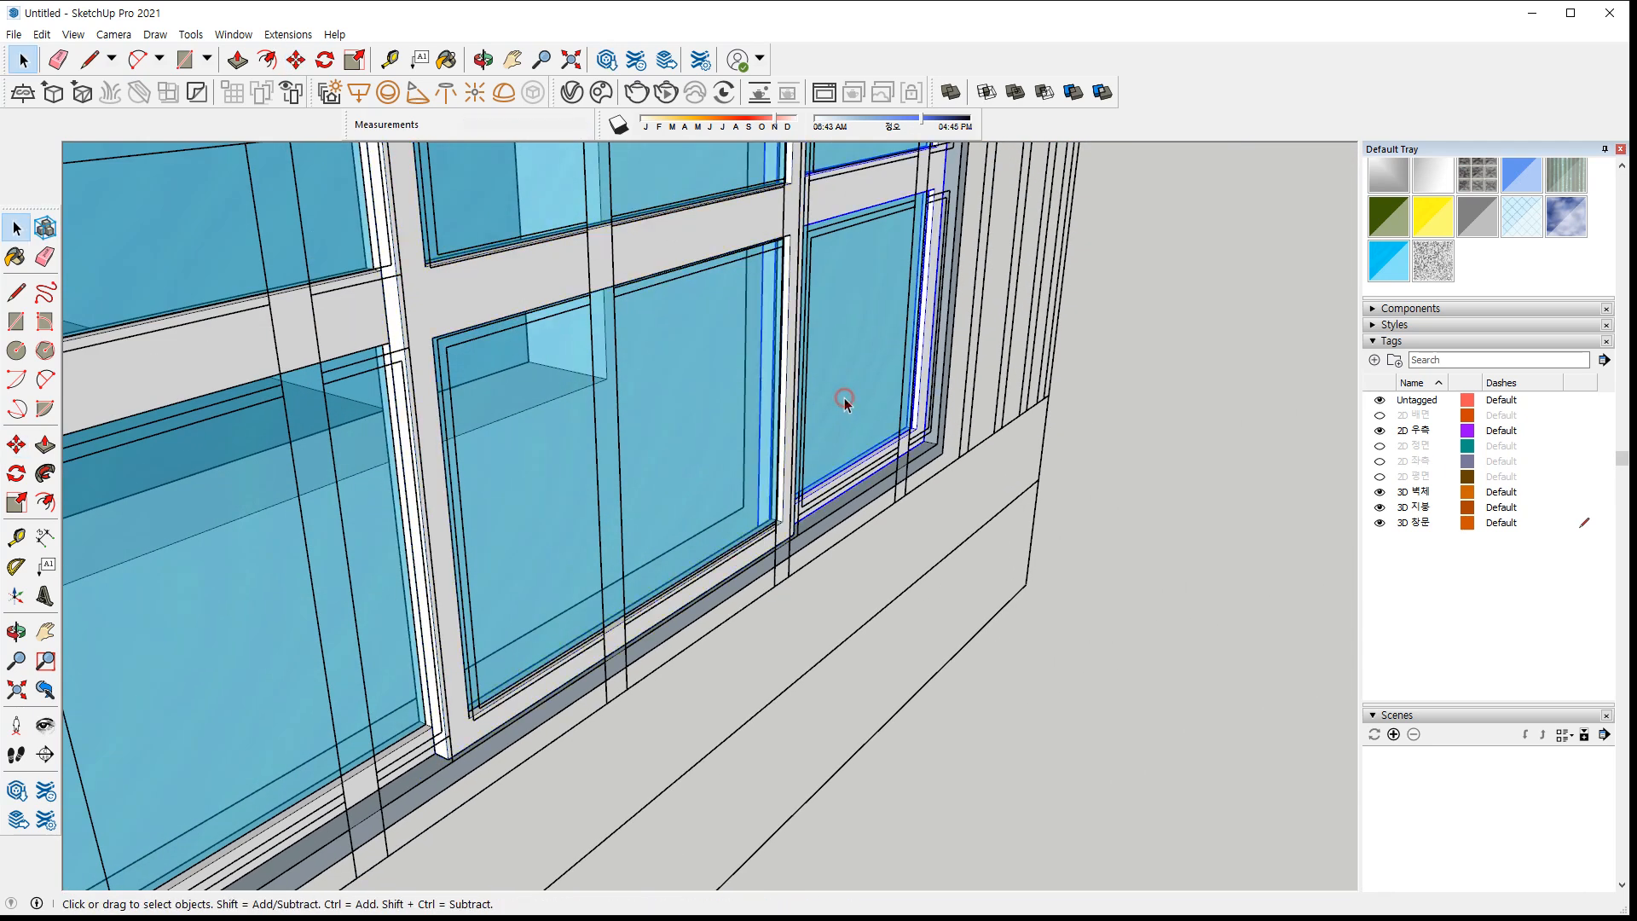
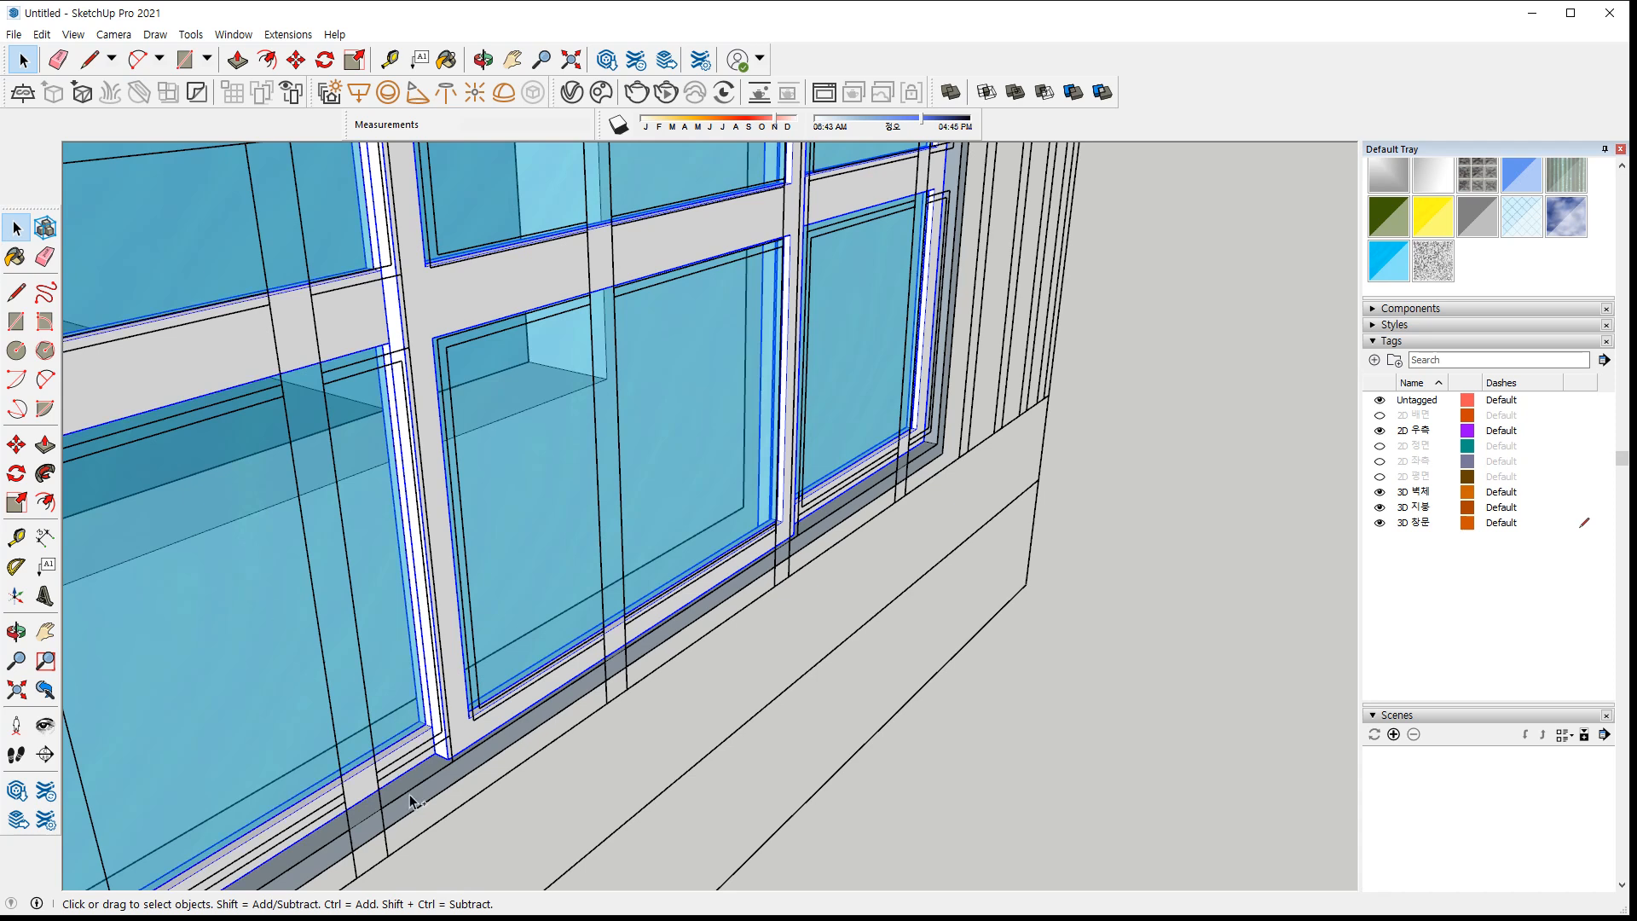
pyautogui.moveTo(744, 663)
pyautogui.mouseDown(button='middle')
pyautogui.moveTo(347, 632)
pyautogui.moveTo(755, 646)
pyautogui.mouseUp(button='middle')
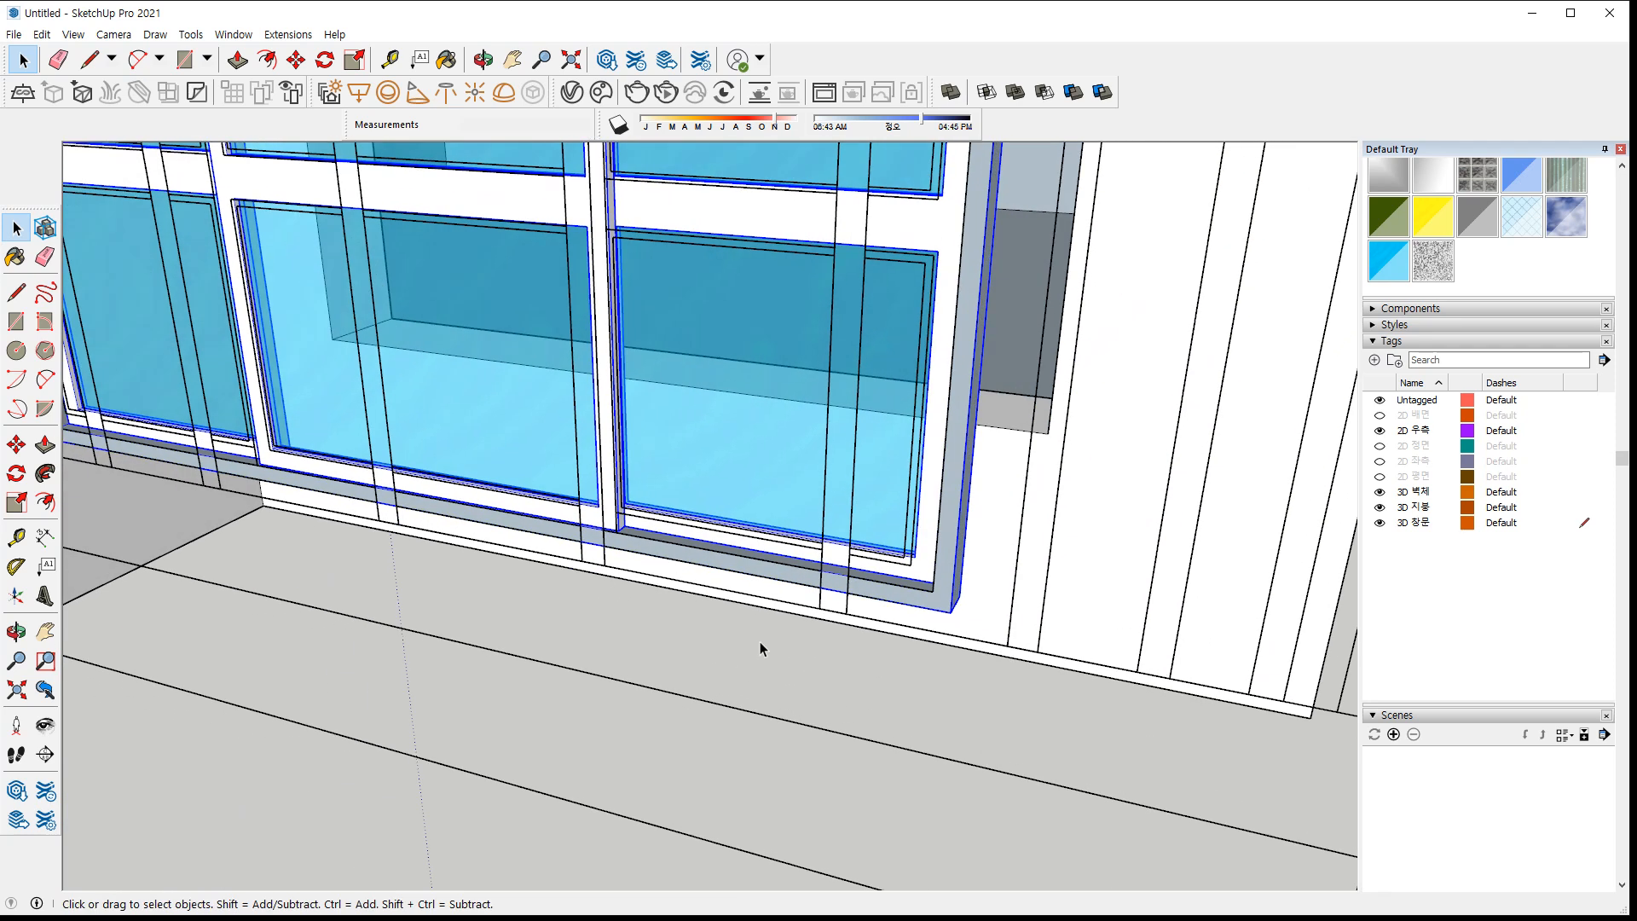
pyautogui.press('m')
pyautogui.click(951, 607)
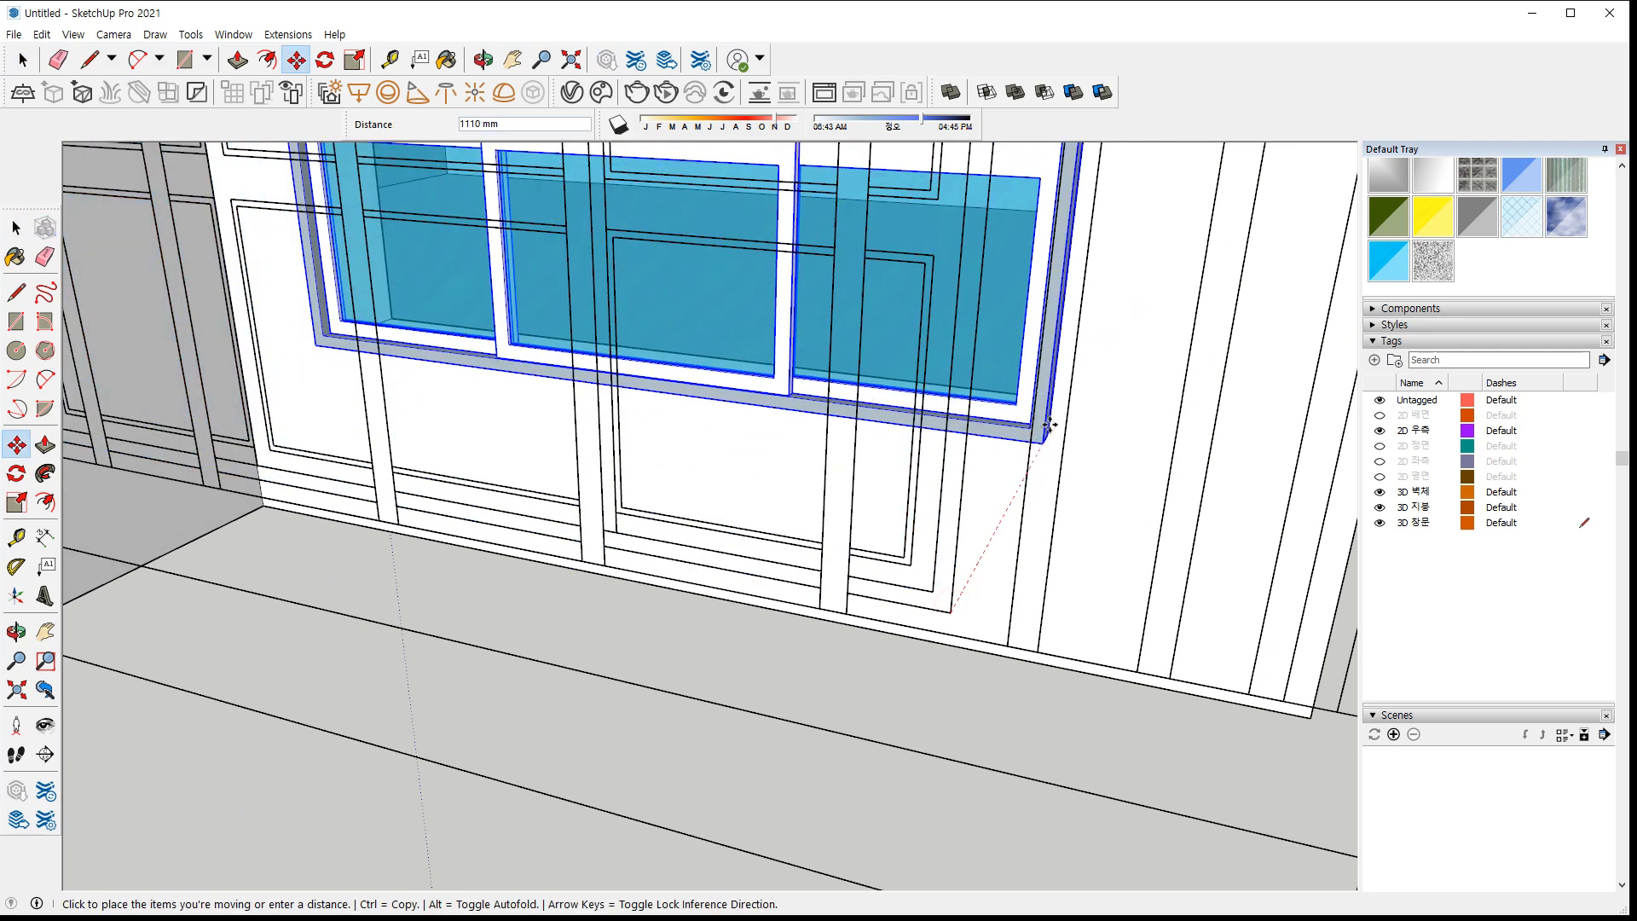
pyautogui.click(1048, 431)
# Copy the complete balcony door 2800 mm straight up to the next floor
pyautogui.scroll(5, 1063, 468)
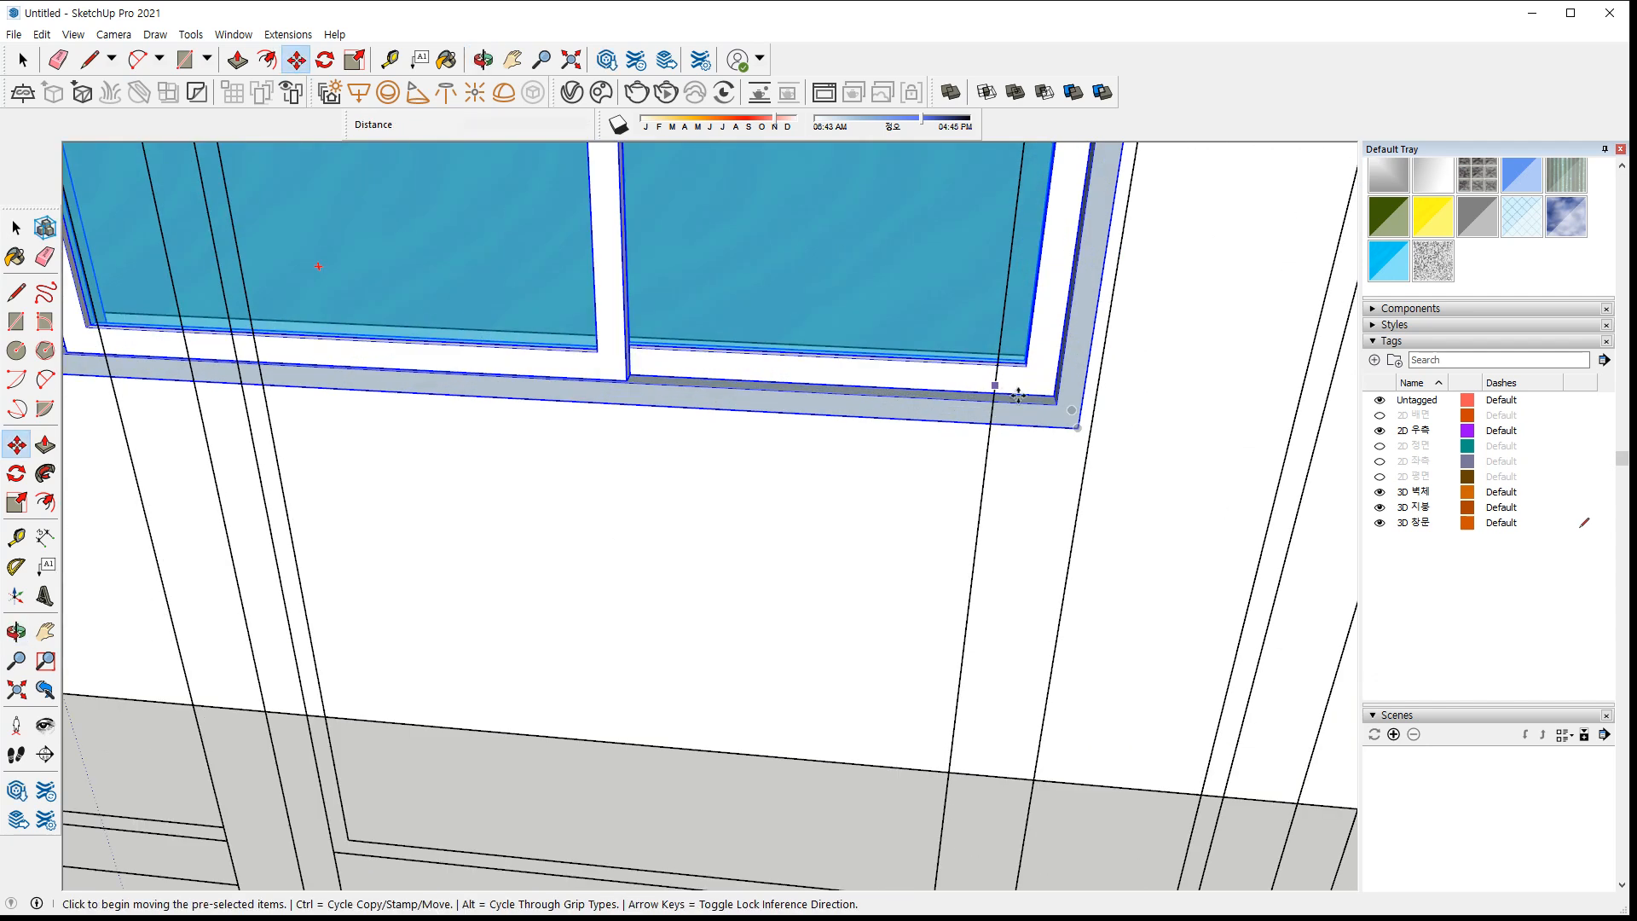
pyautogui.click(1079, 420)
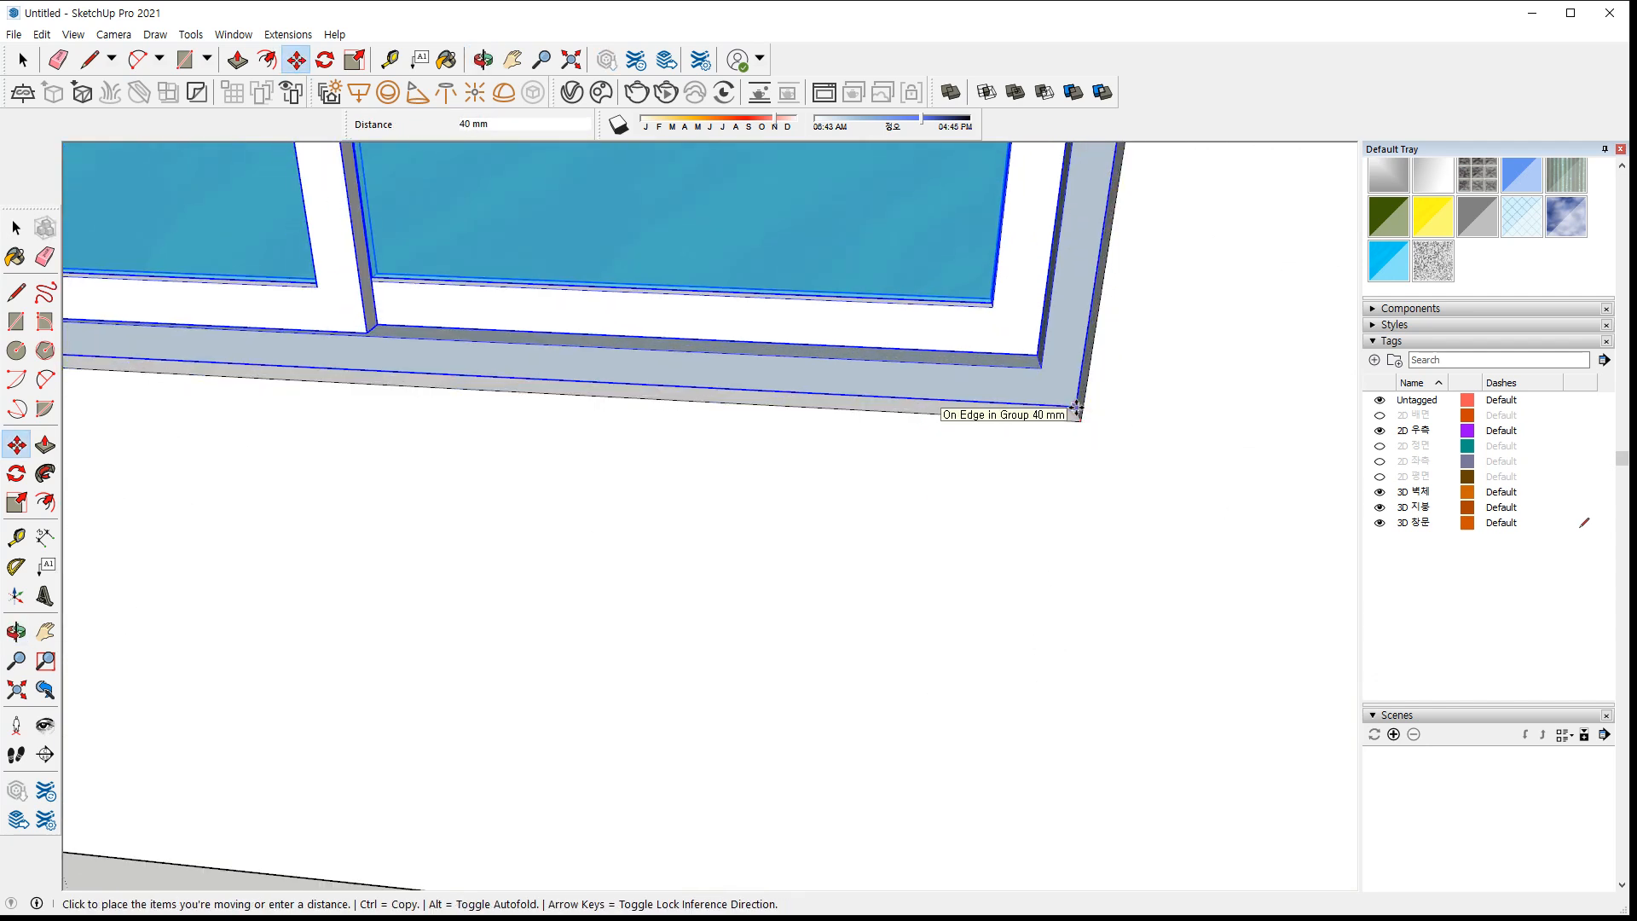
pyautogui.press('Escape')
pyautogui.moveTo(1080, 423); pyautogui.dragTo(1000, 652, button='middle')
pyautogui.scroll(-4, 1015, 452)
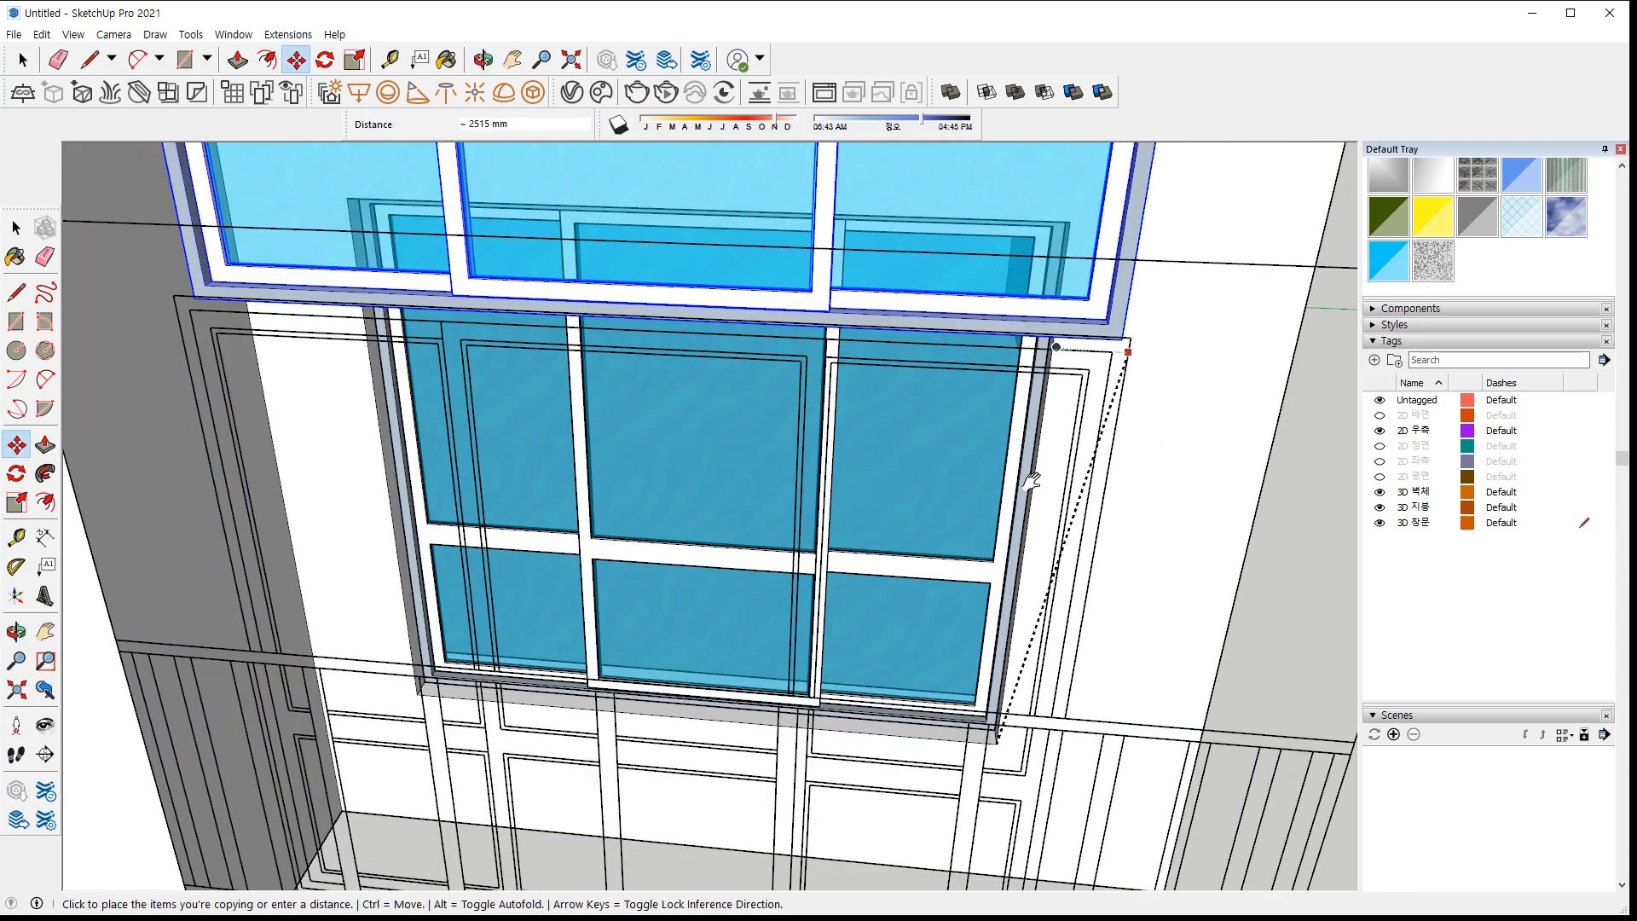
pyautogui.scroll(3, 1056, 315)
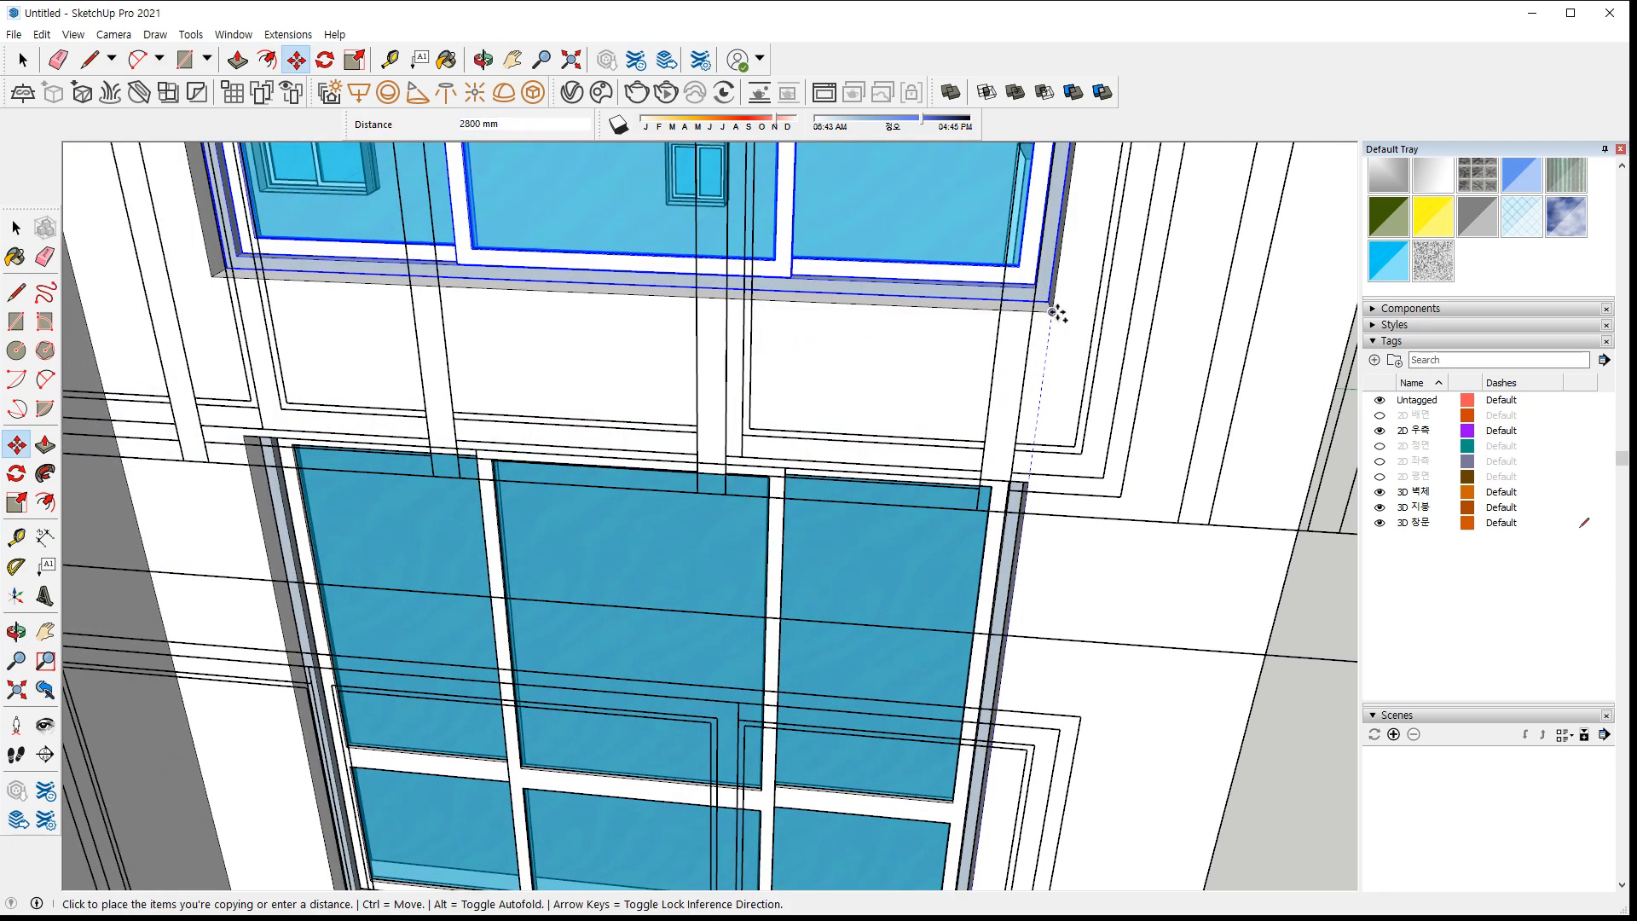
pyautogui.click(1054, 317)
pyautogui.scroll(-5, 1061, 477)
pyautogui.press('space')
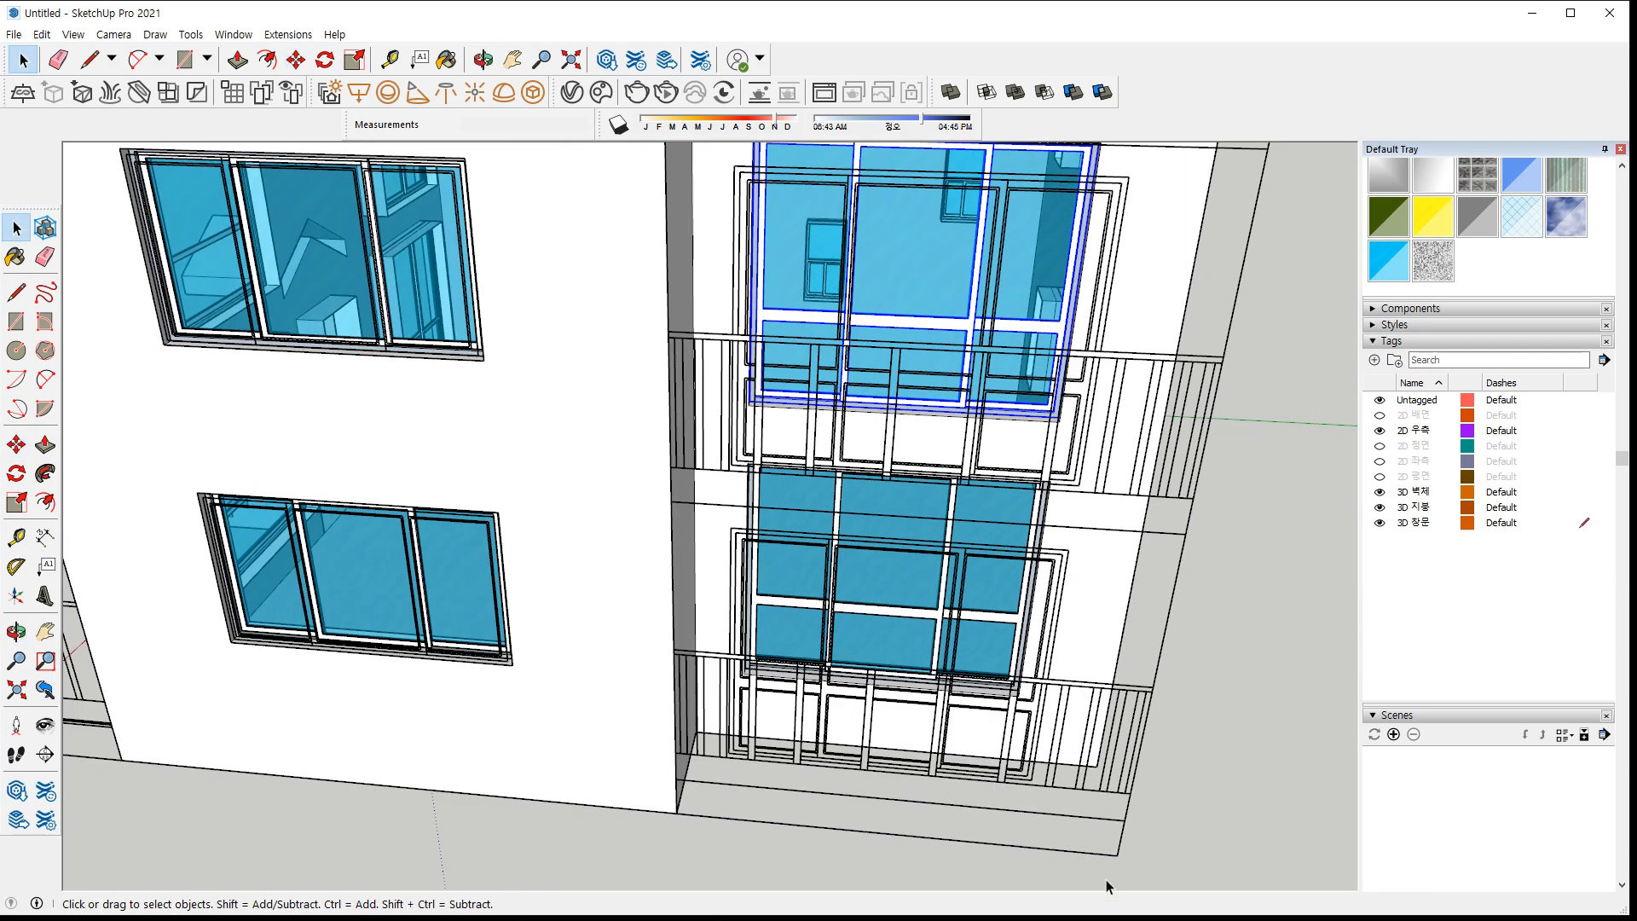
pyautogui.click(809, 836)
# Draw the top-floor balcony door's outer frame rectangle along the elevation lines, 2250 by 1800 mm
pyautogui.moveTo(942, 589); pyautogui.dragTo(682, 750, button='middle')
pyautogui.moveTo(636, 511); pyautogui.dragTo(904, 503, button='middle')
pyautogui.scroll(3, 931, 479)
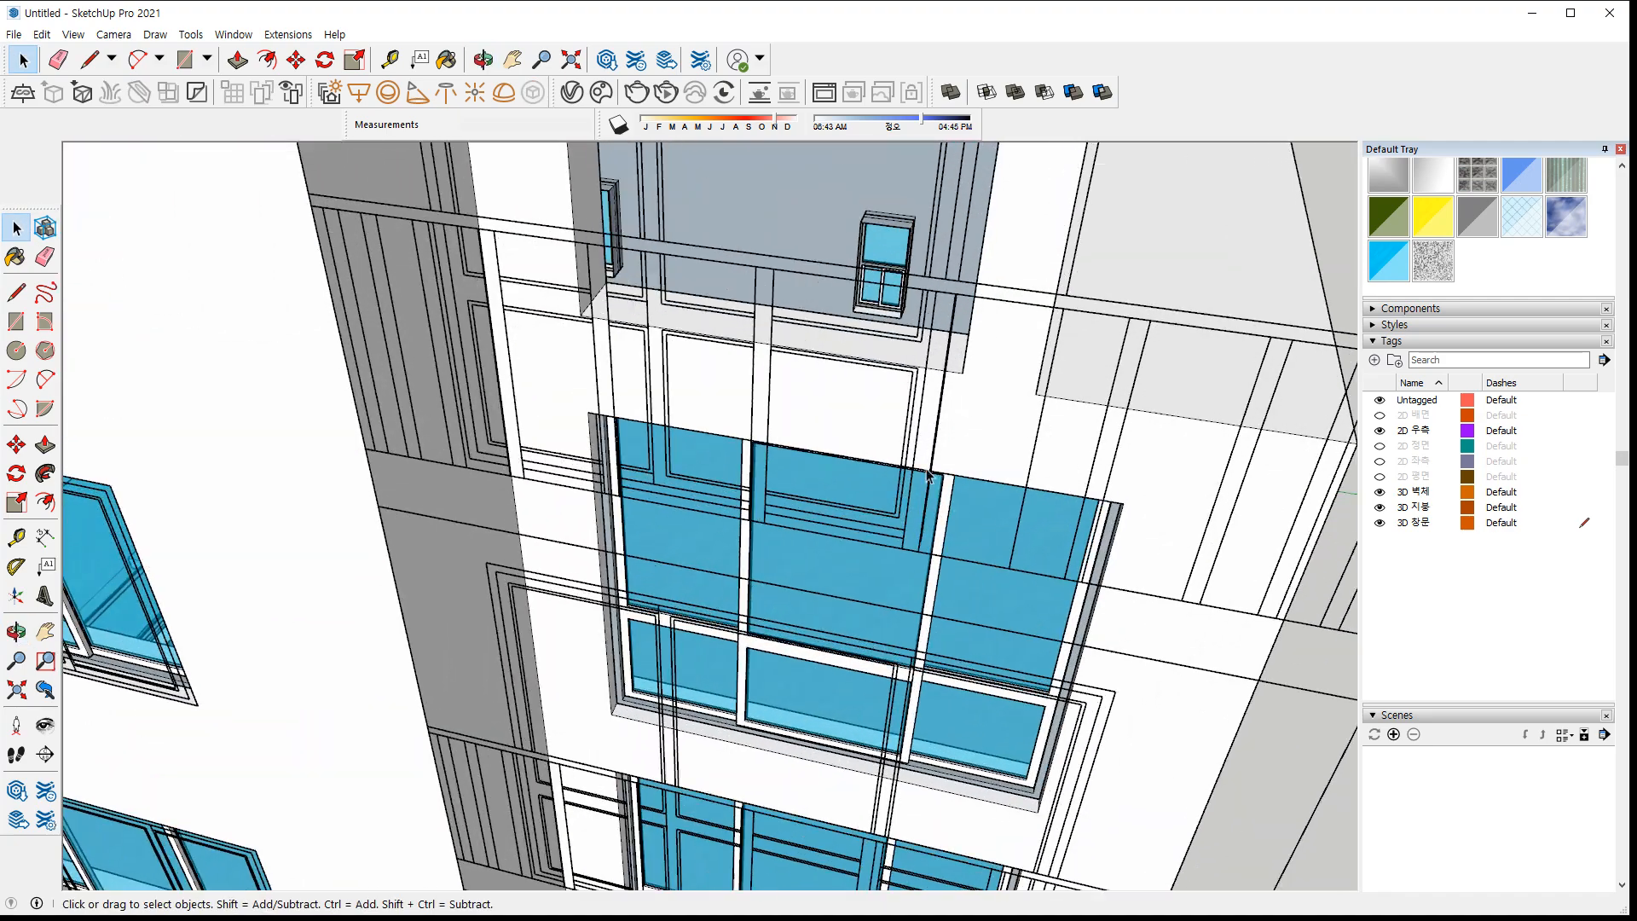
pyautogui.keyDown('shift'); pyautogui.moveTo(759, 304); pyautogui.dragTo(688, 486, button='middle'); pyautogui.keyUp('shift')
pyautogui.scroll(-2, 674, 352)
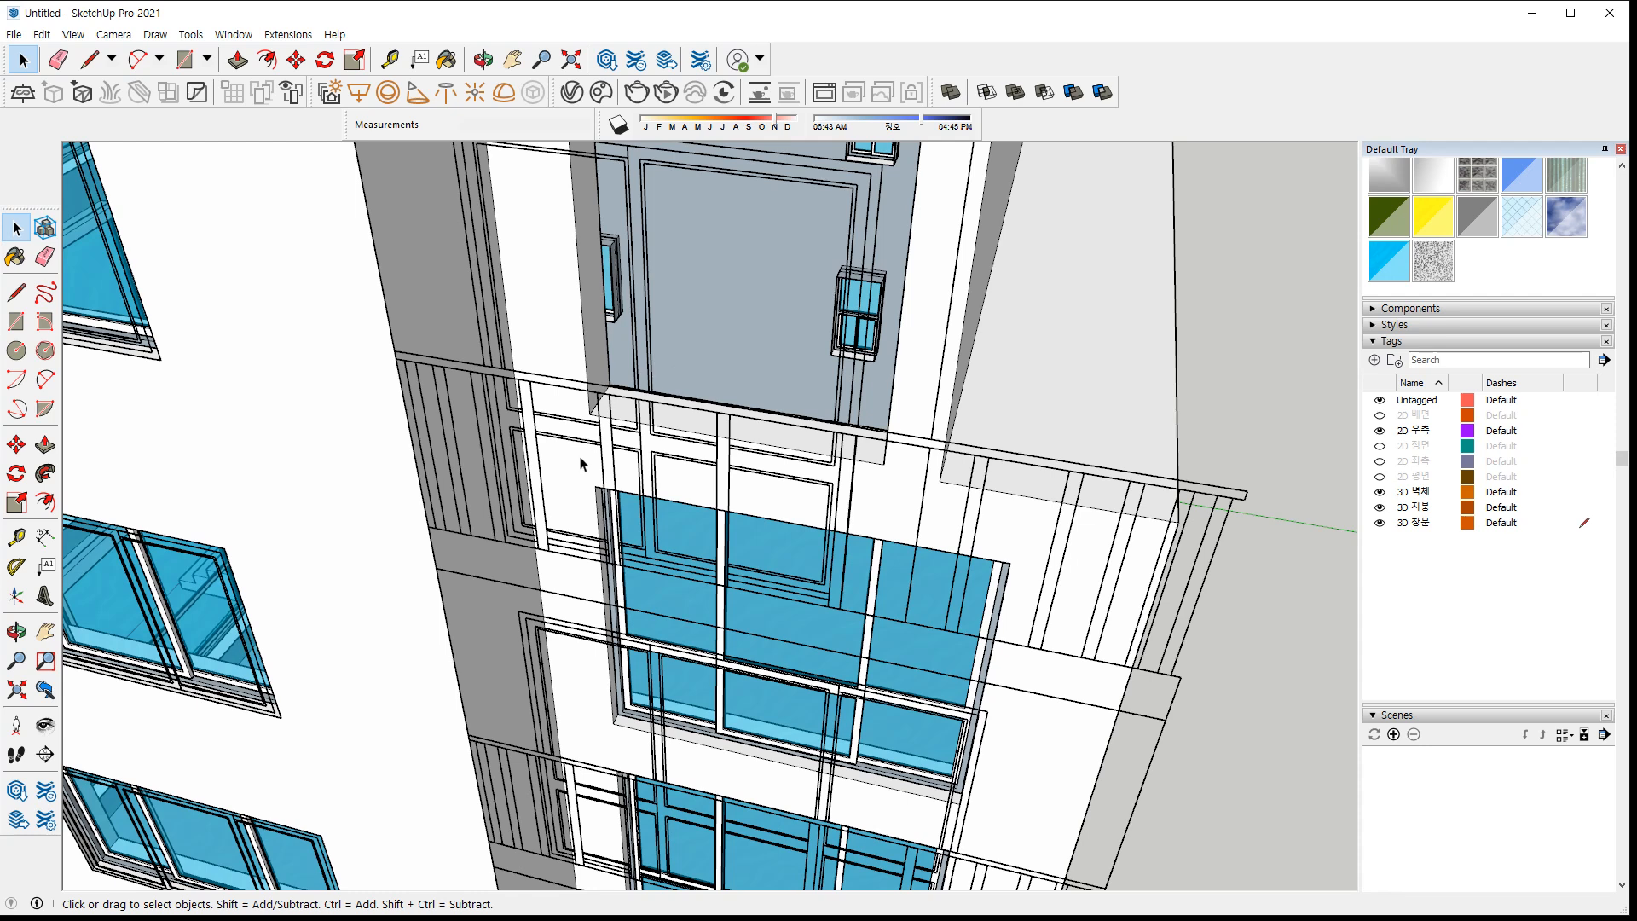
pyautogui.scroll(1, 599, 437)
pyautogui.press('r')
pyautogui.click(499, 548)
pyautogui.scroll(-2, 692, 392)
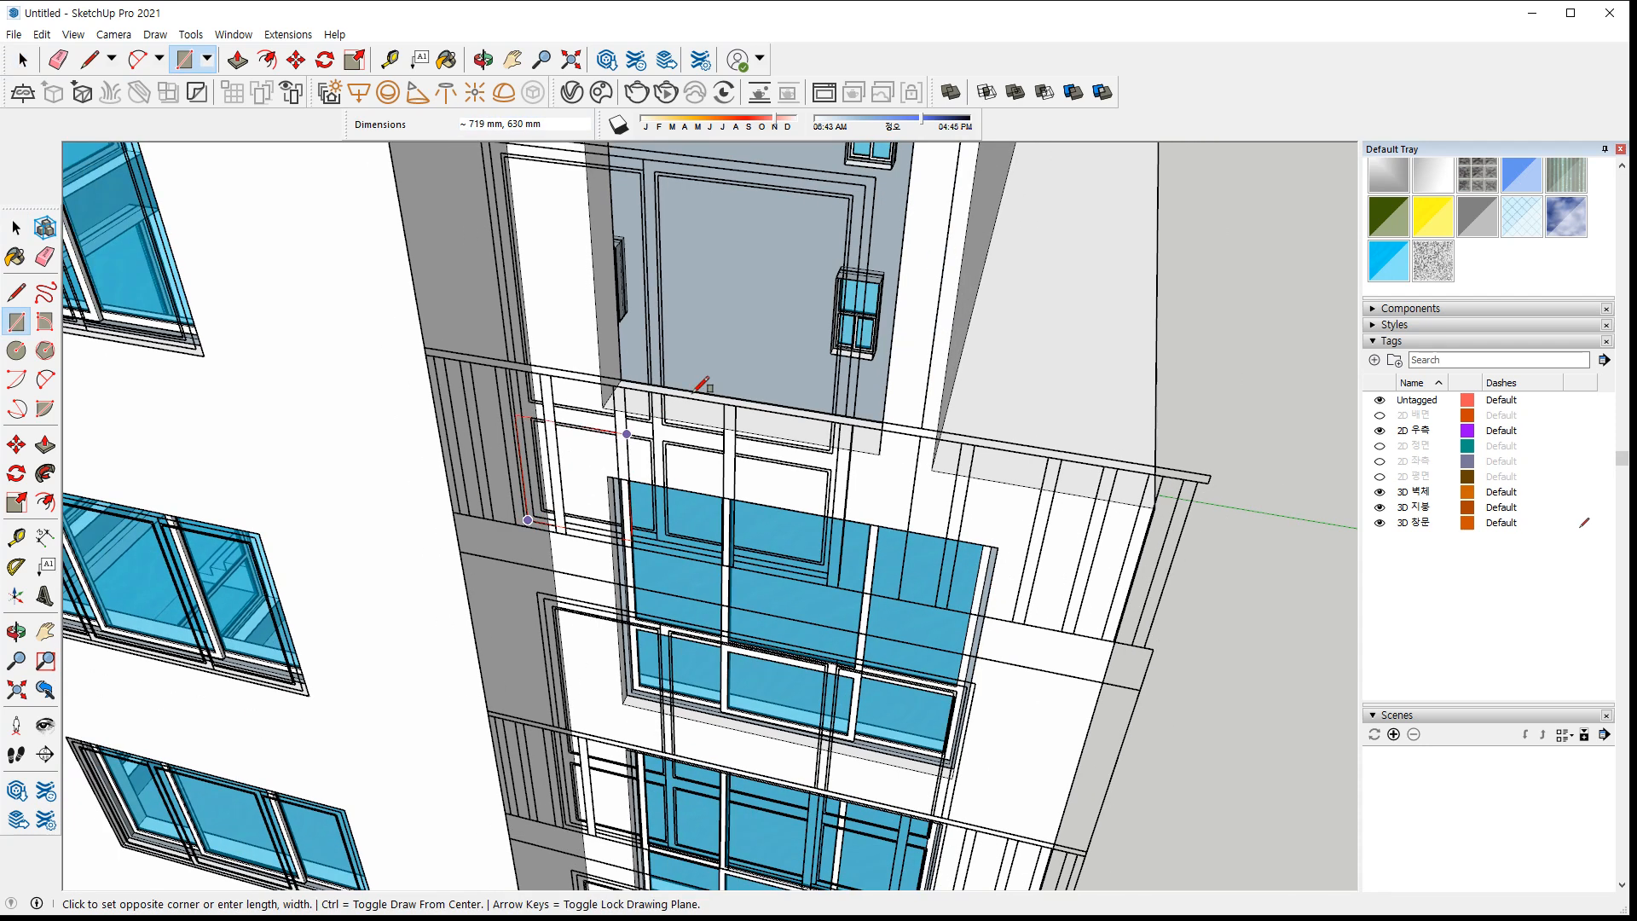
pyautogui.keyDown('shift'); pyautogui.moveTo(694, 391); pyautogui.dragTo(686, 452, button='middle'); pyautogui.keyUp('shift')
pyautogui.click(866, 260)
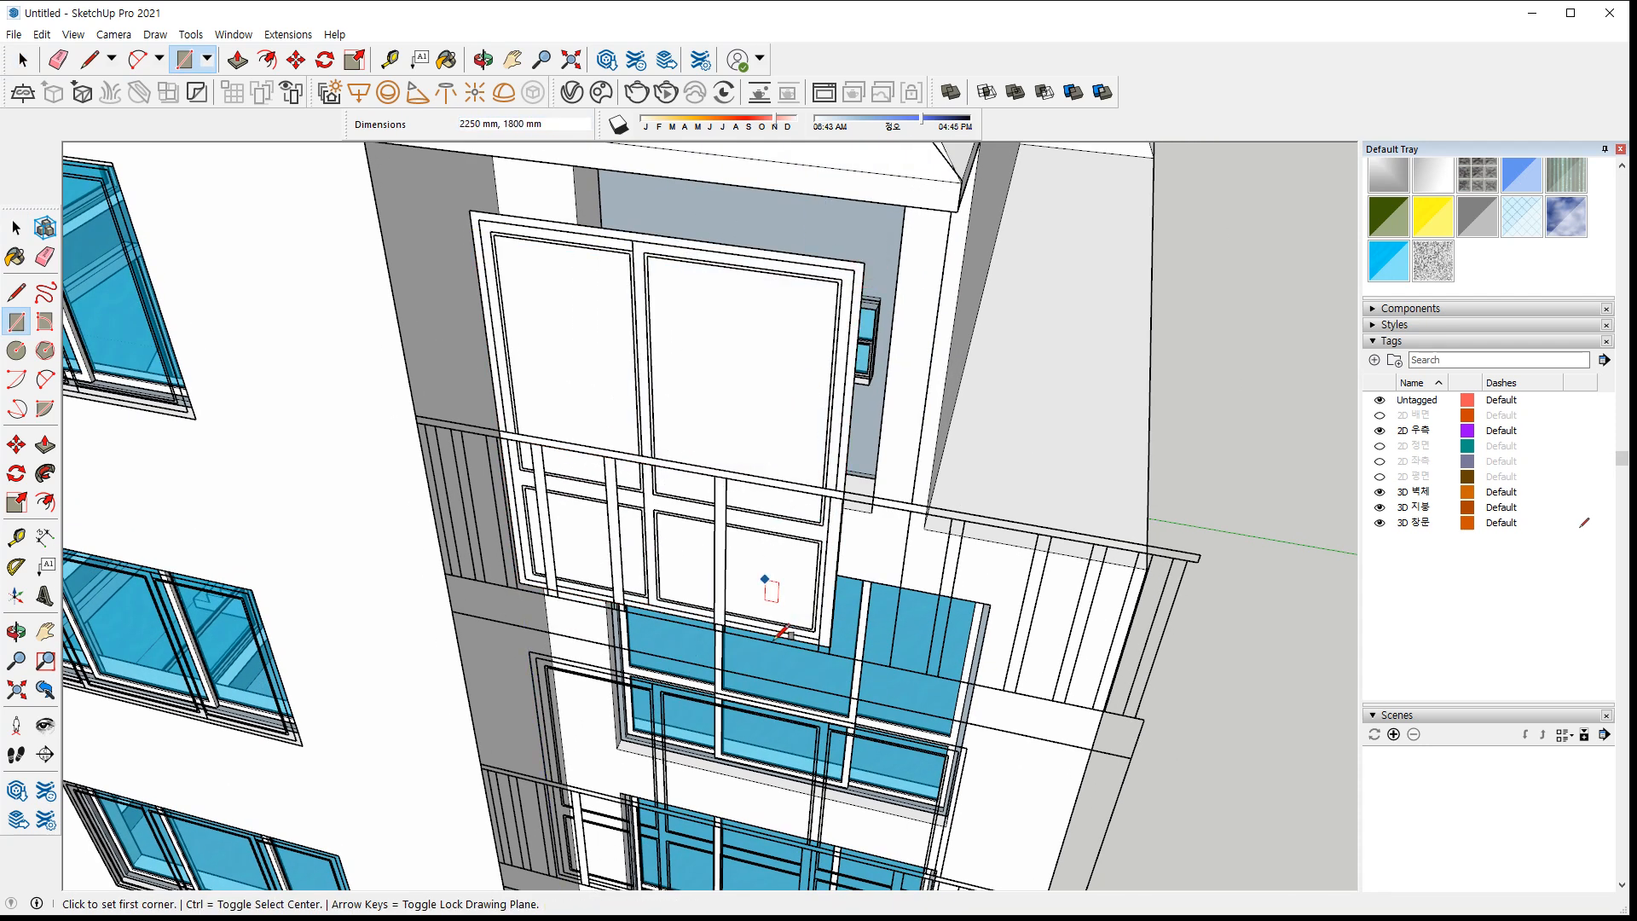
# Draw the frame's inner rectangle, 2170 by 1720 mm, and delete the face inside it
pyautogui.scroll(2, 764, 577)
pyautogui.click(373, 539)
pyautogui.moveTo(375, 537); pyautogui.dragTo(837, 216, button='middle')
pyautogui.click(829, 219)
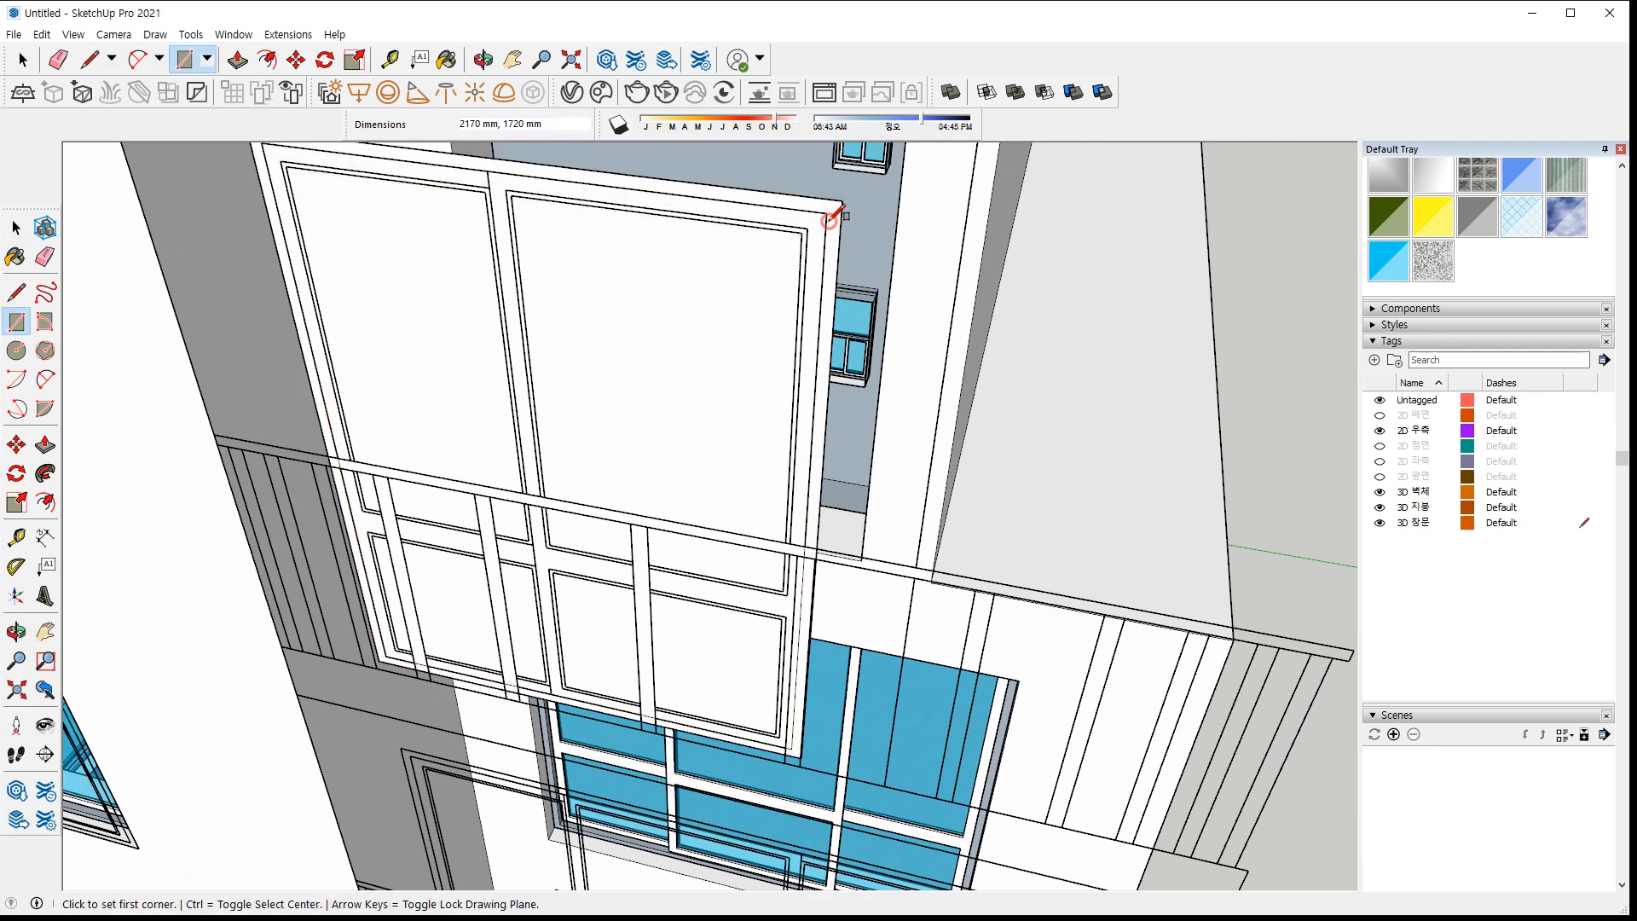
pyautogui.press('space')
pyautogui.click(703, 438)
pyautogui.press('Delete')
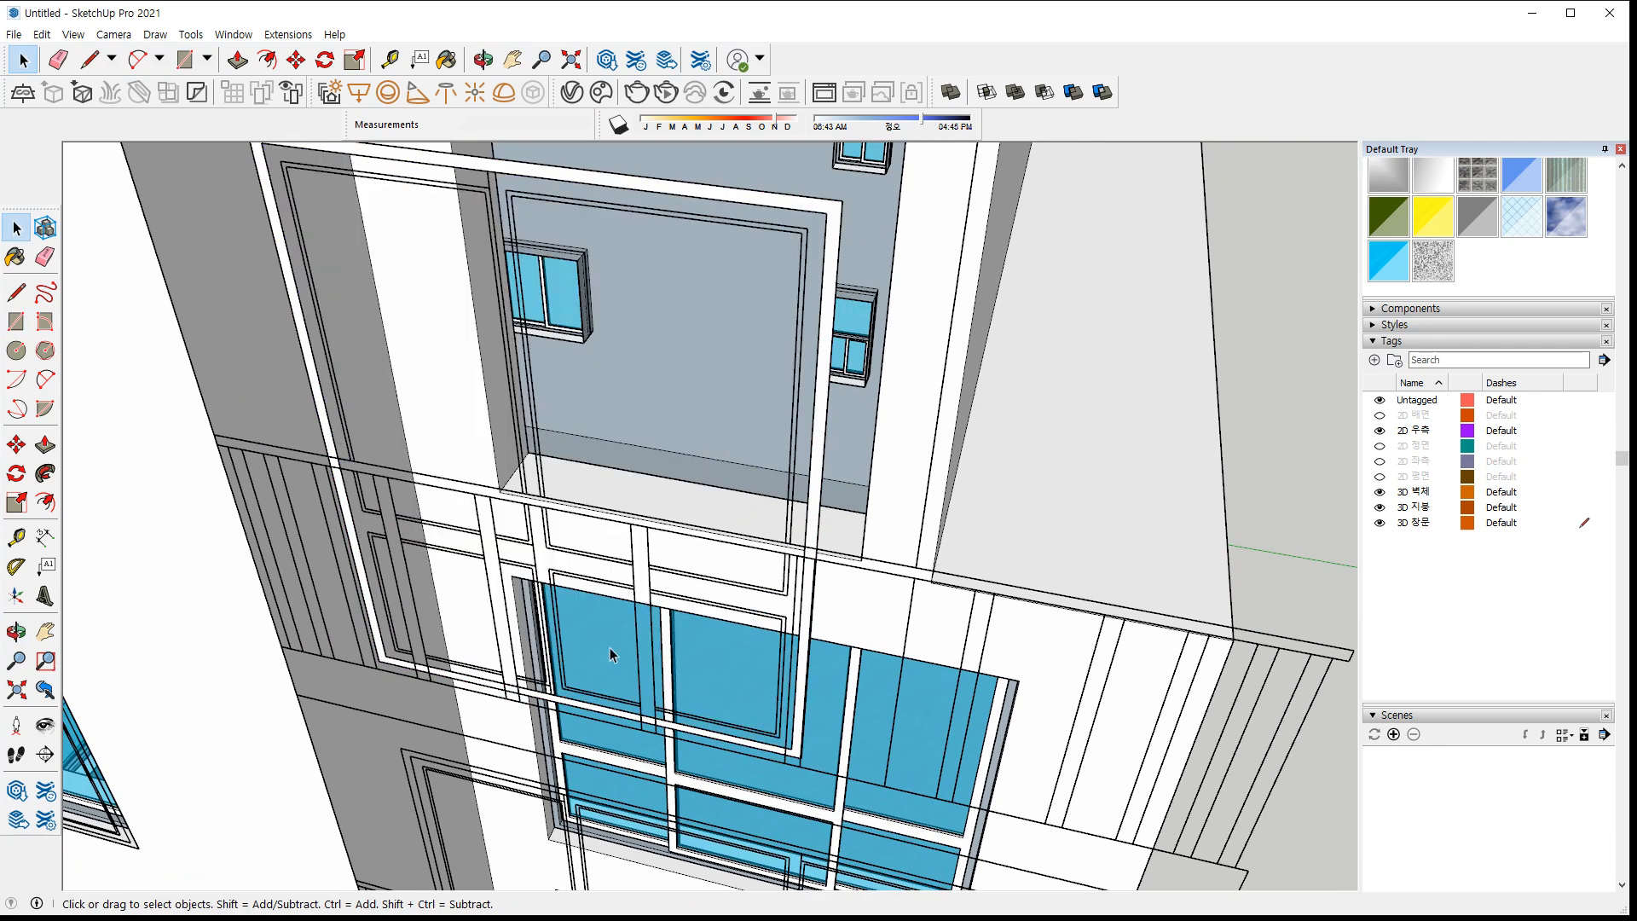
# Extrude the top-floor door's frame profile with Push/Pull
pyautogui.press('p')
pyautogui.moveTo(627, 690); pyautogui.dragTo(639, 740, button='middle')
pyautogui.click(628, 732)
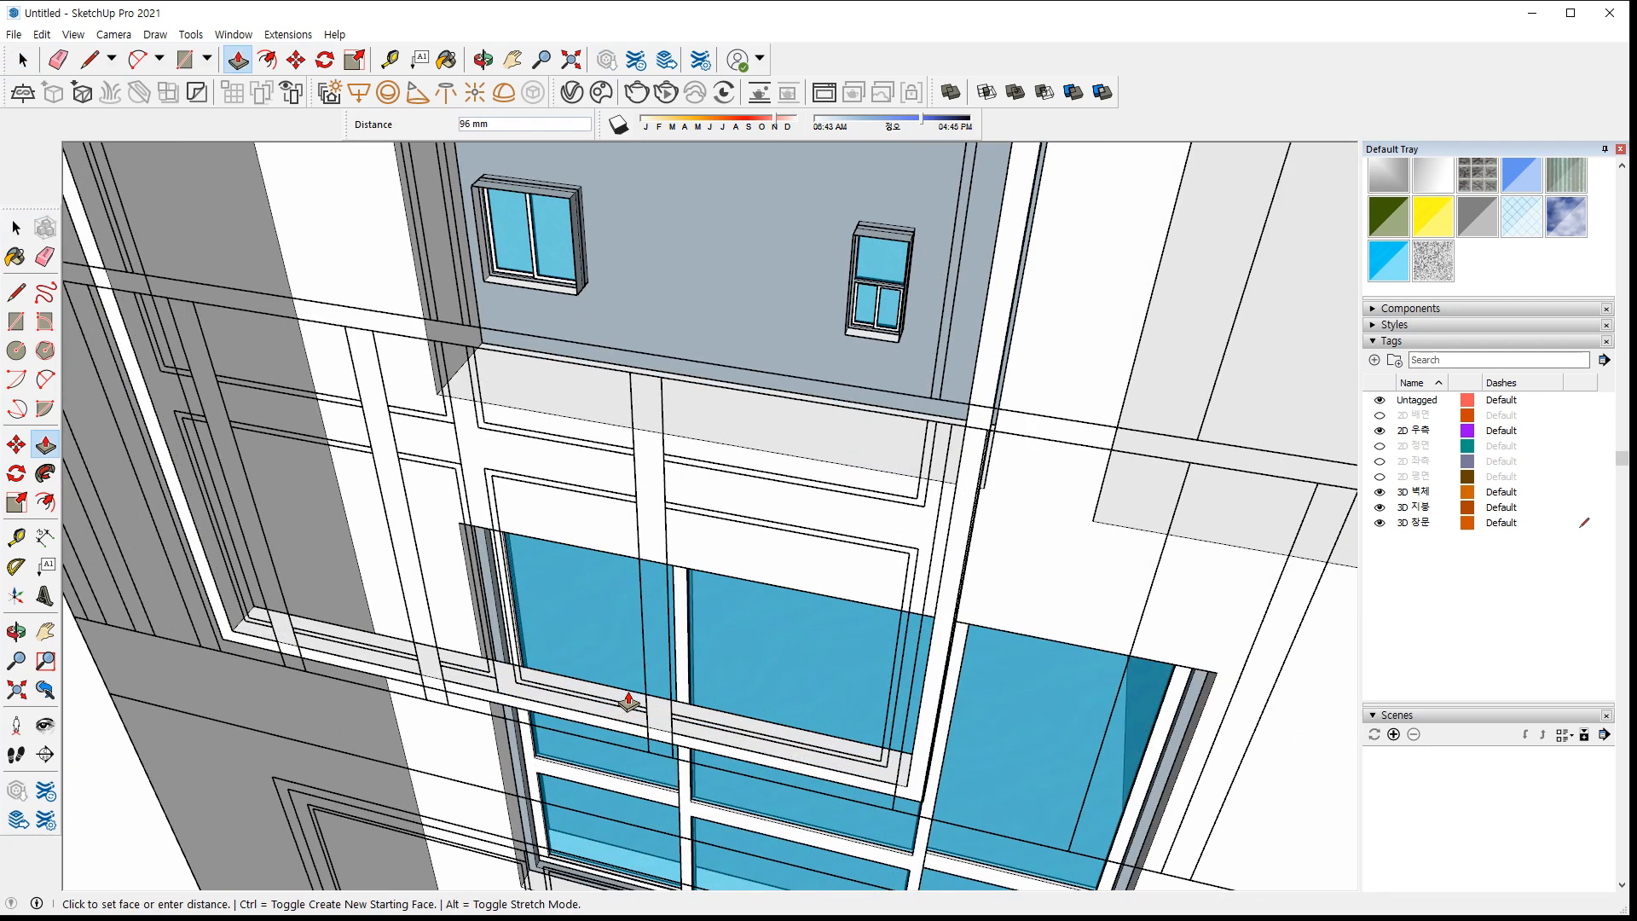
pyautogui.click(628, 701)
# Reverse the faces of the top-floor door frame and make it a group
pyautogui.press('space')
pyautogui.click(579, 715)
pyautogui.rightClick(580, 714)
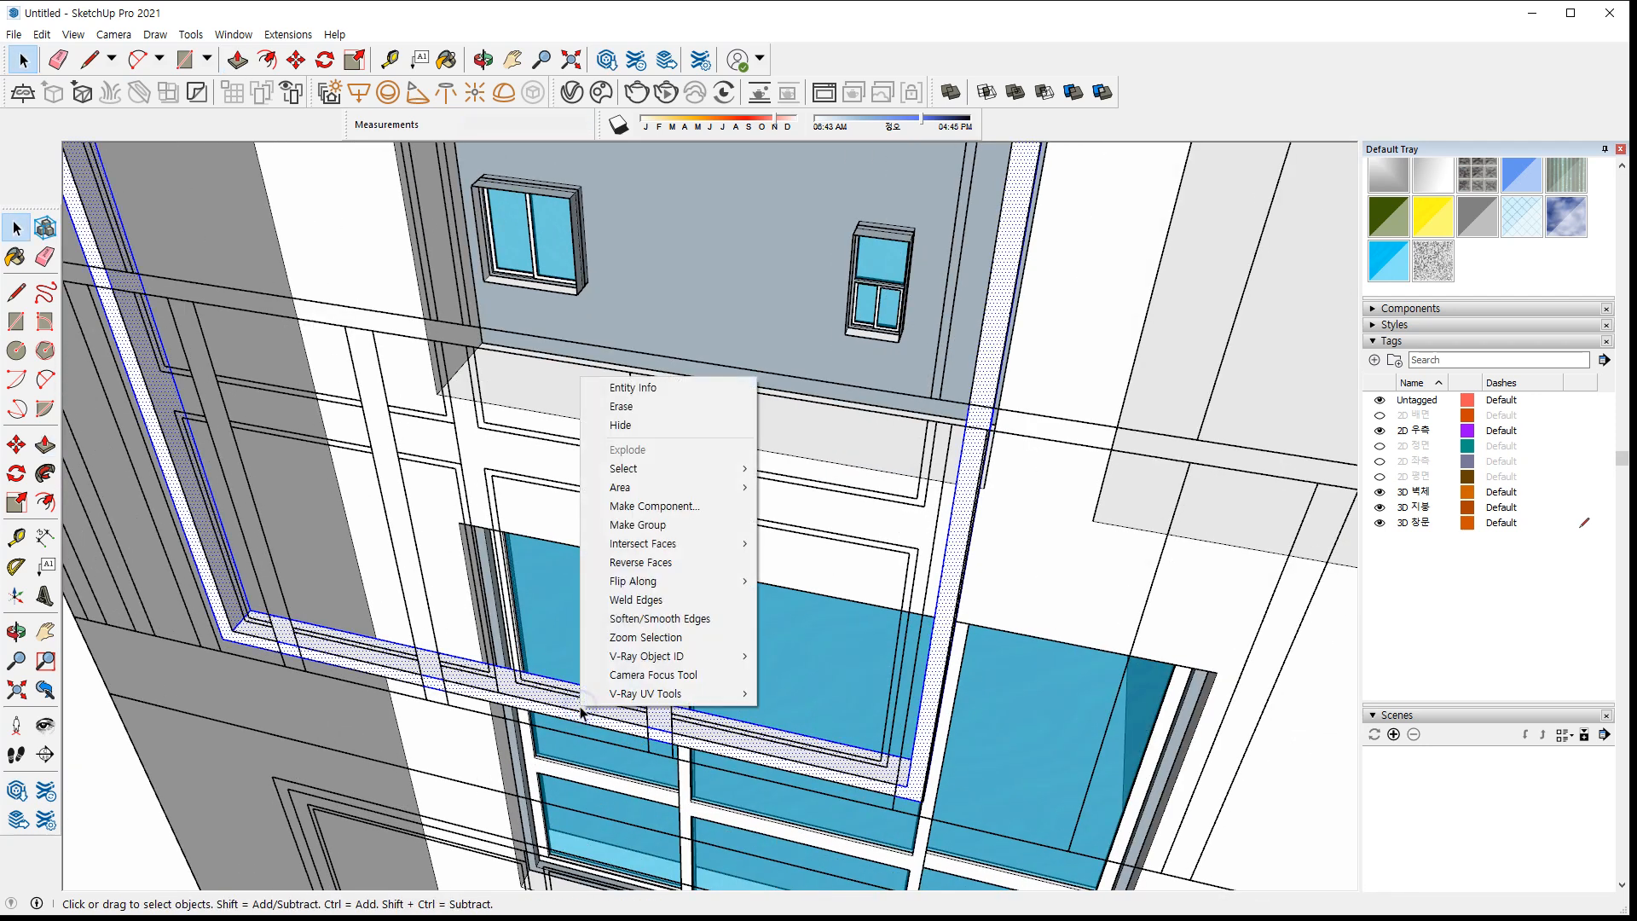
pyautogui.press('r')
pyautogui.rightClick(580, 715)
pyautogui.press('g')
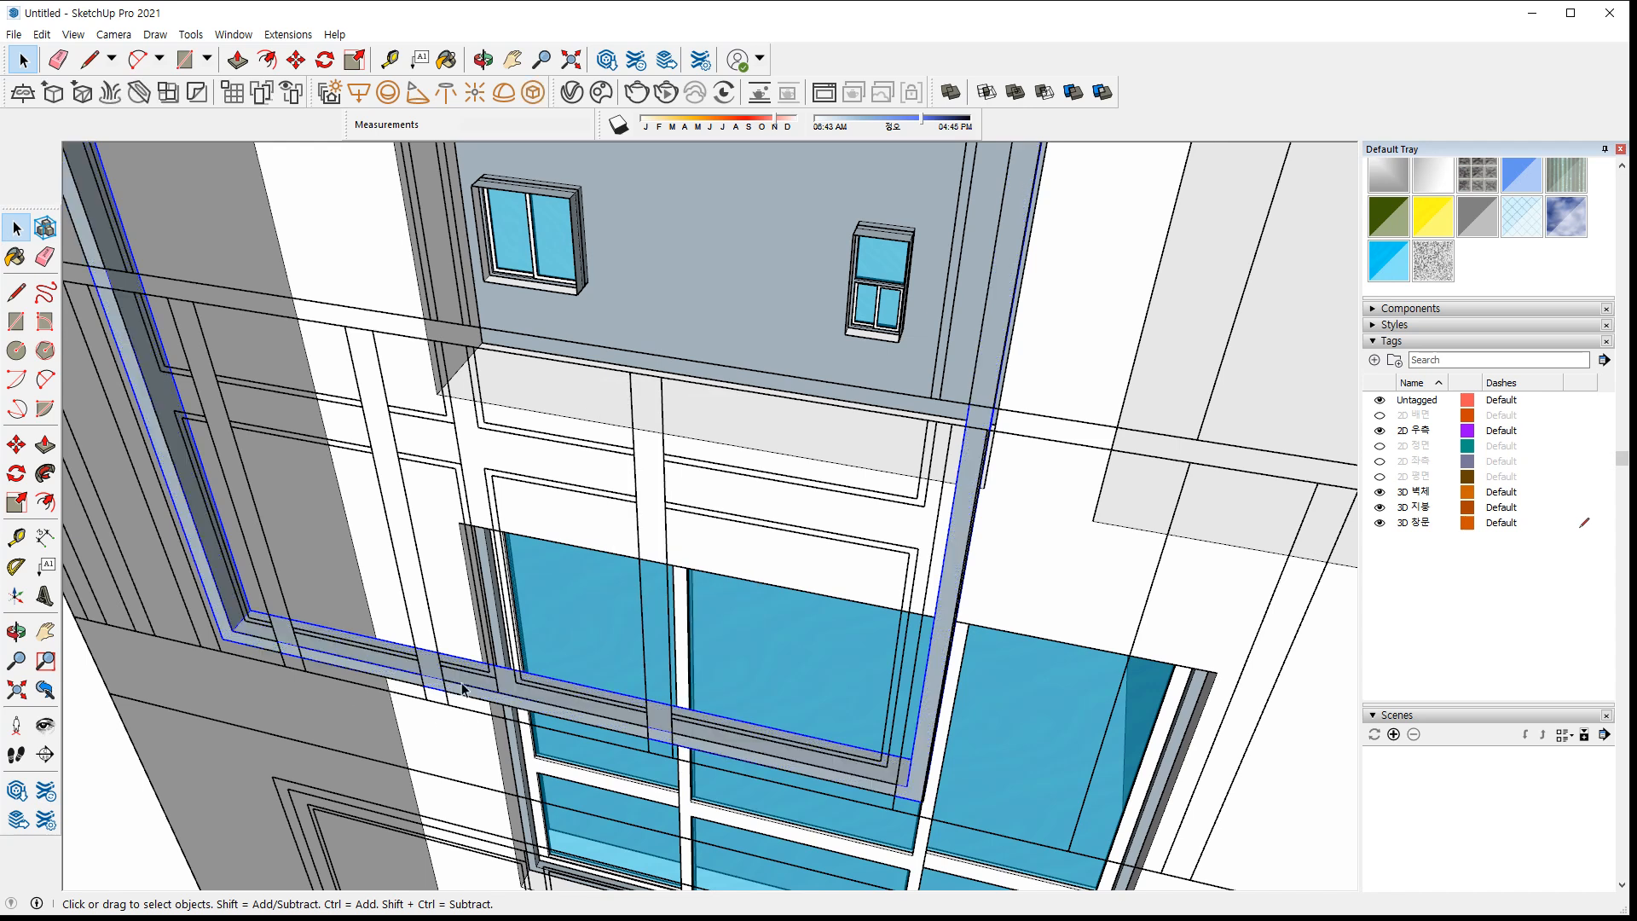
# Draw the right sash's outline inside the top-floor door frame, 2170 by about 985 mm
pyautogui.press('r')
pyautogui.scroll(-3, 614, 539)
pyautogui.moveTo(823, 264); pyautogui.dragTo(821, 380, button='middle')
pyautogui.click(822, 270)
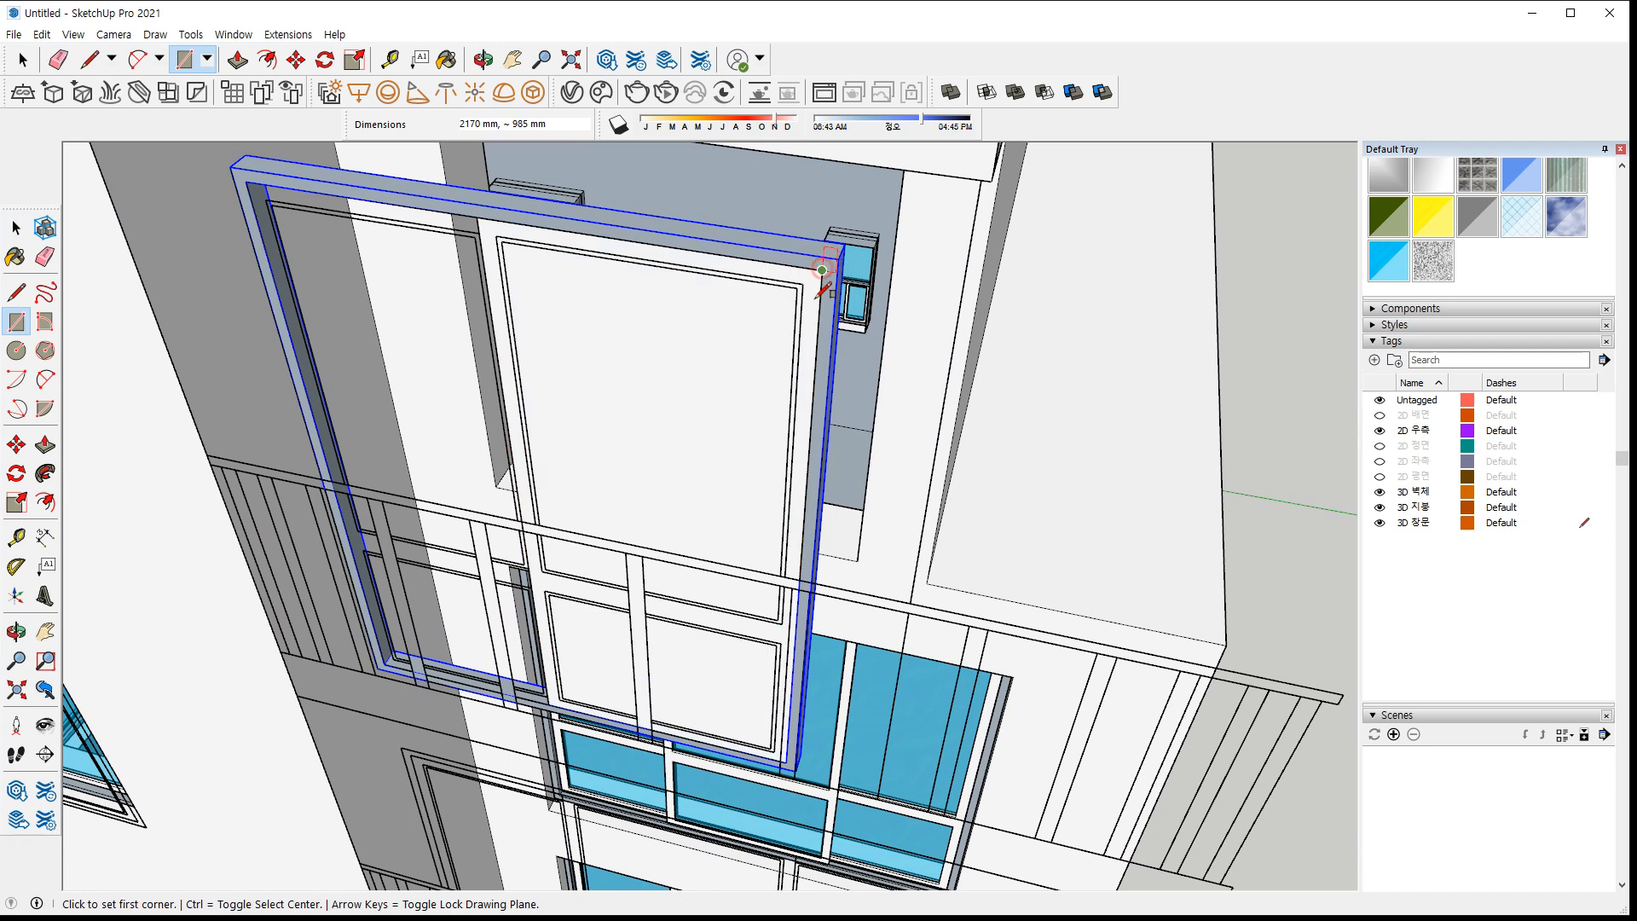
# Draw the upper pane opening of the top-floor door's right sash as a rectangle, about 1341 by 884 mm
pyautogui.moveTo(822, 270); pyautogui.dragTo(796, 537, button='middle')
pyautogui.scroll(3, 814, 569)
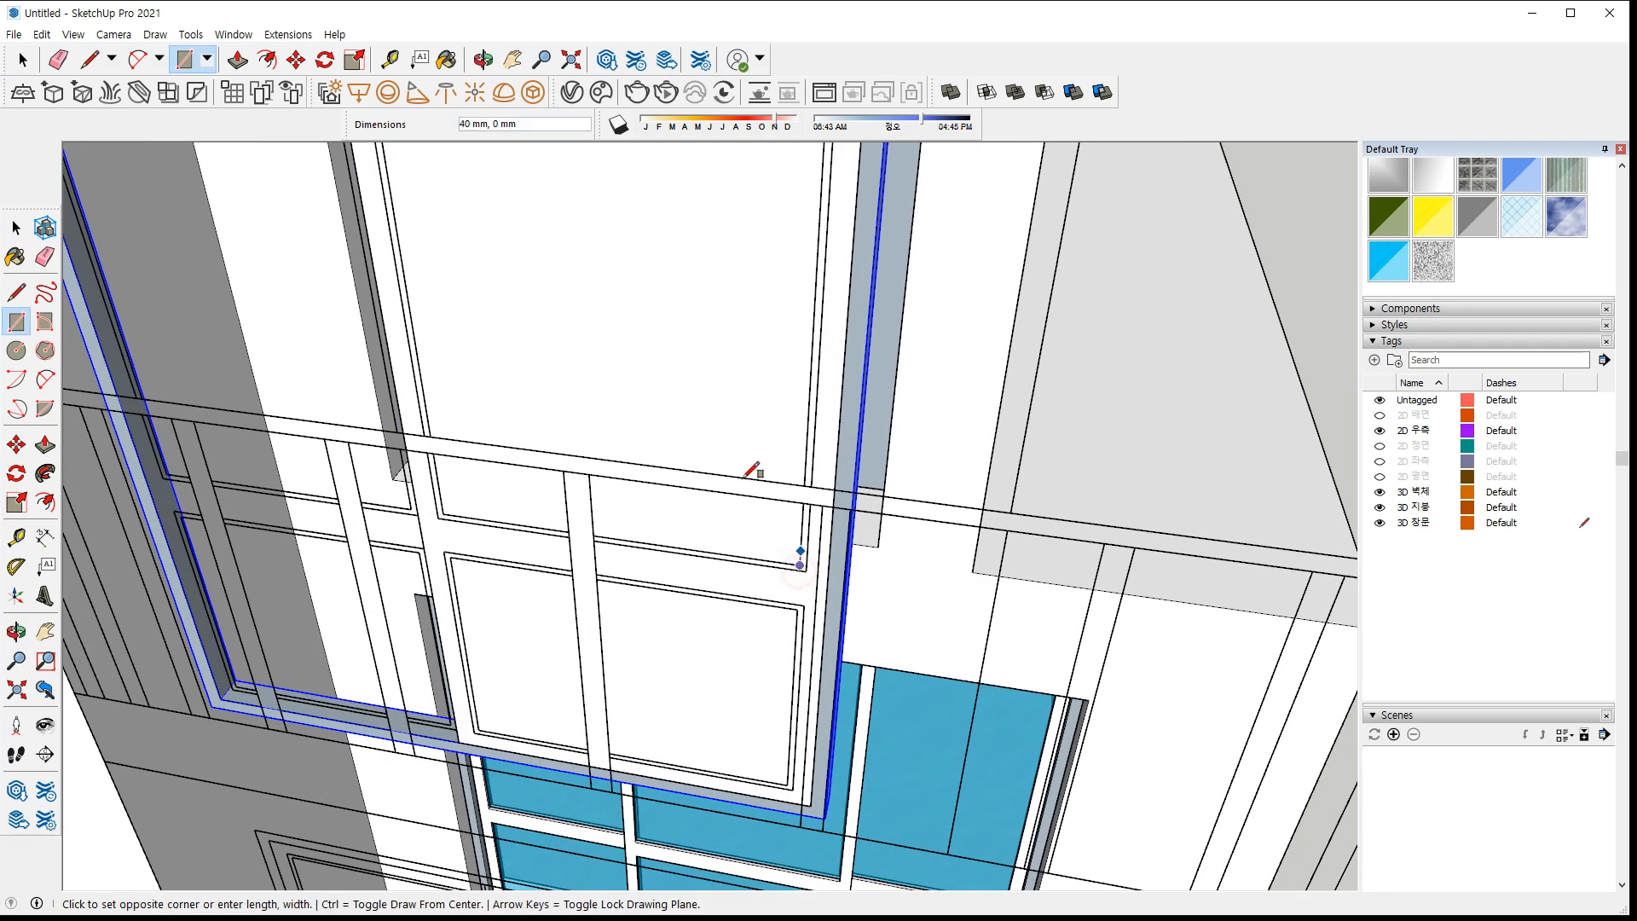
pyautogui.scroll(-1, 635, 383)
pyautogui.press('Escape')
pyautogui.click(791, 555)
pyautogui.scroll(-1, 646, 438)
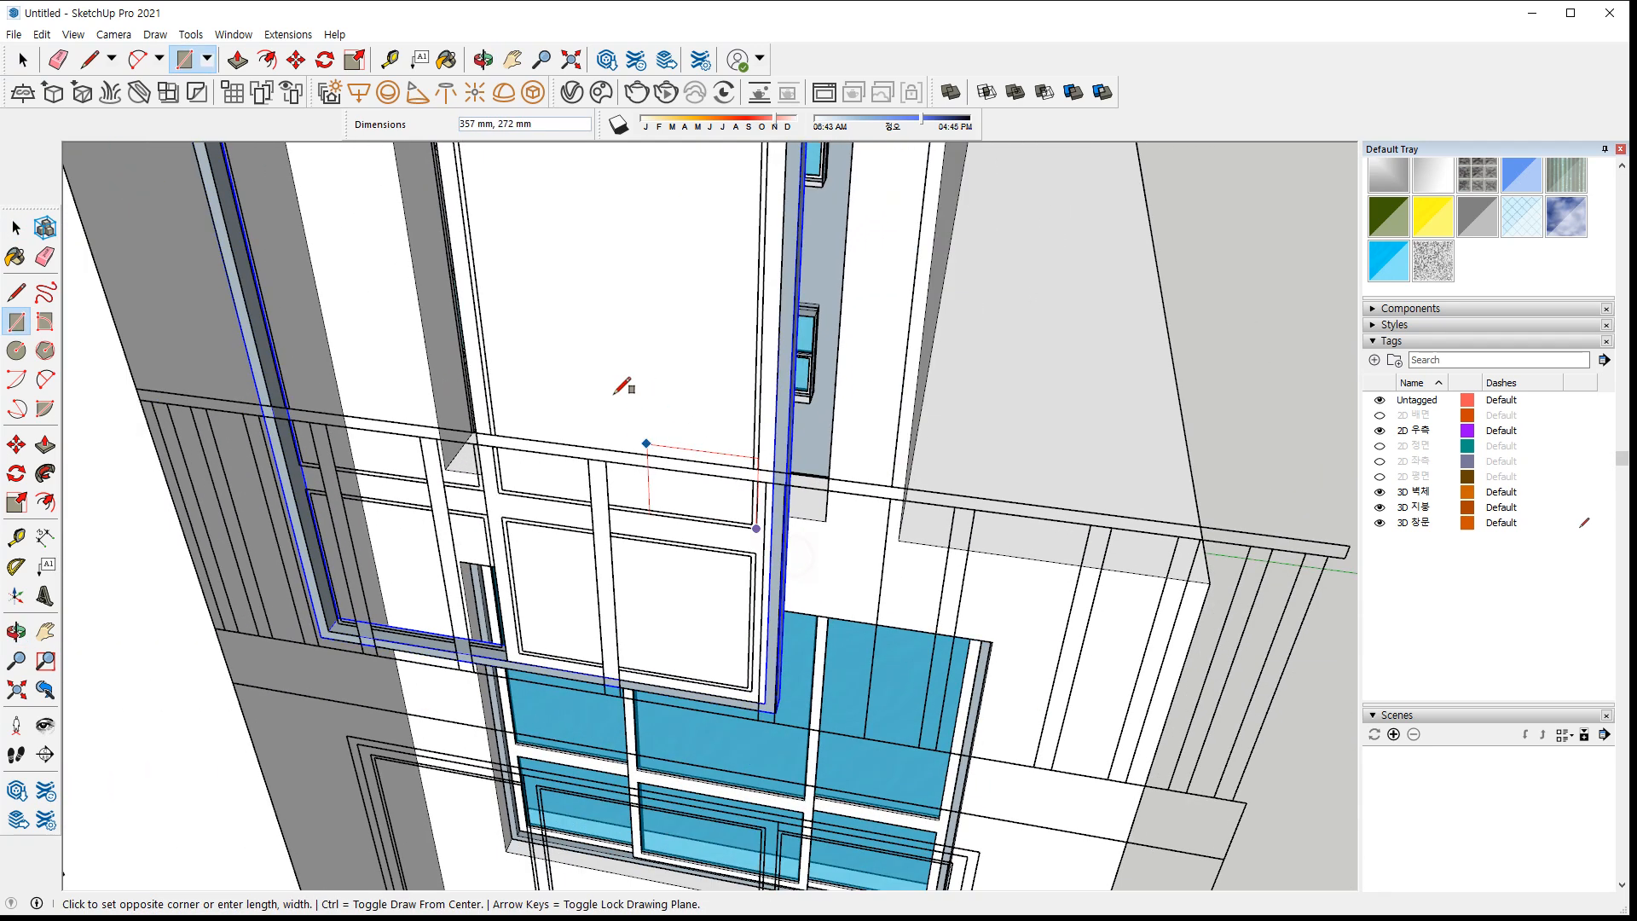
pyautogui.moveTo(573, 351); pyautogui.dragTo(570, 426, button='middle')
pyautogui.click(460, 210)
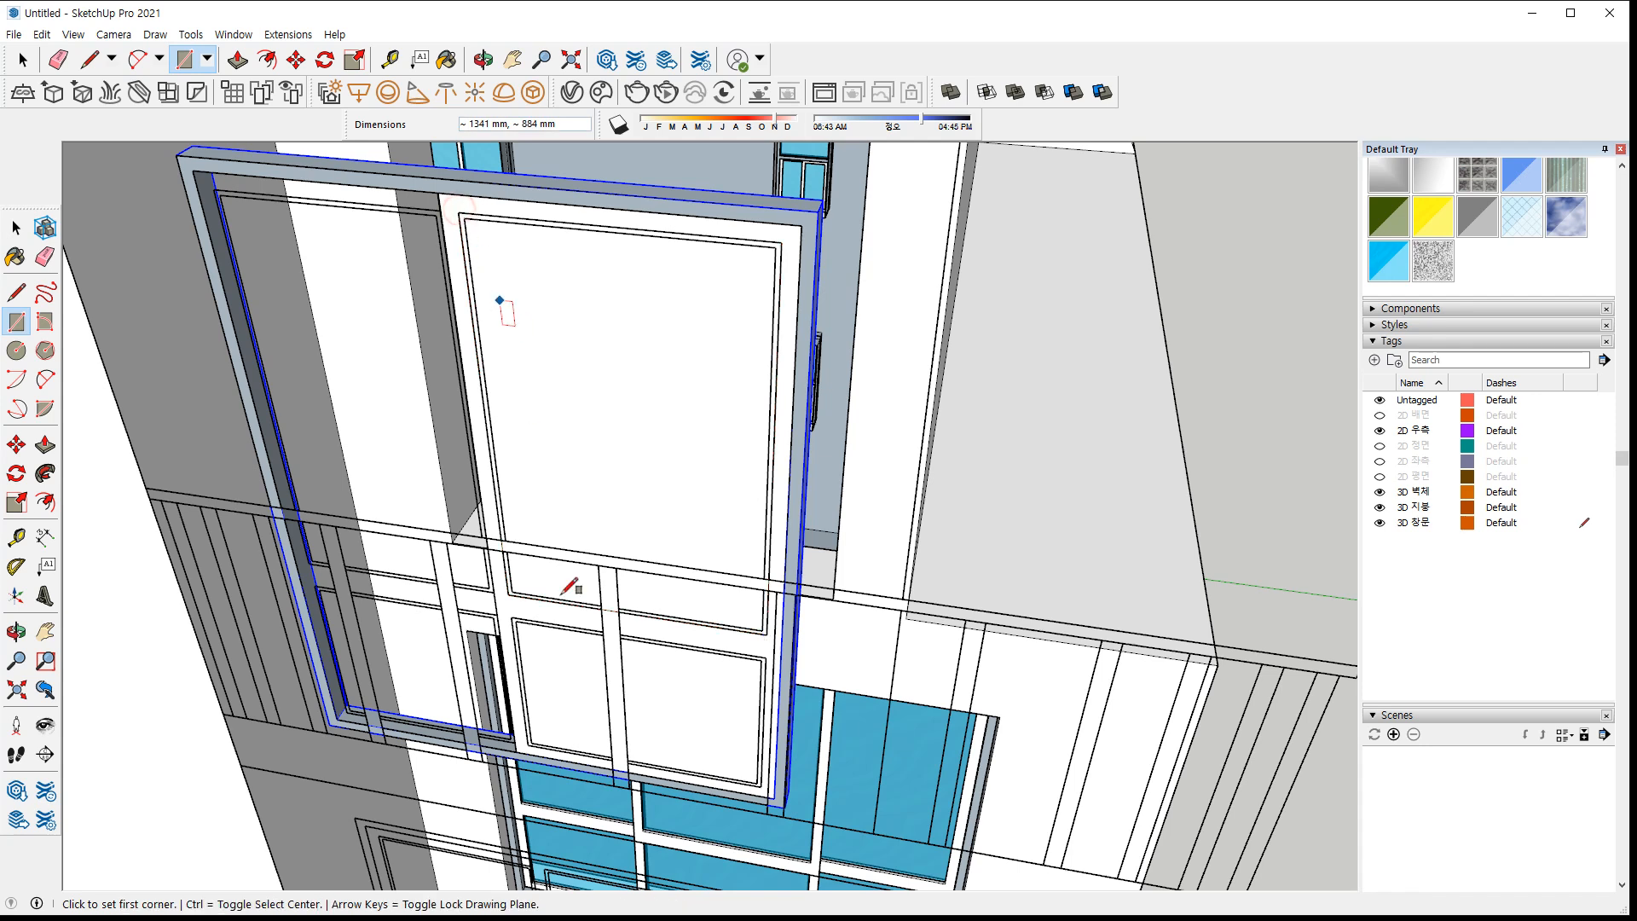
# Draw the right sash's lower pane opening, about 884 by 629 mm, and cut out the faces inside both openings
pyautogui.scroll(5, 713, 567)
pyautogui.click(779, 621)
pyautogui.click(232, 229)
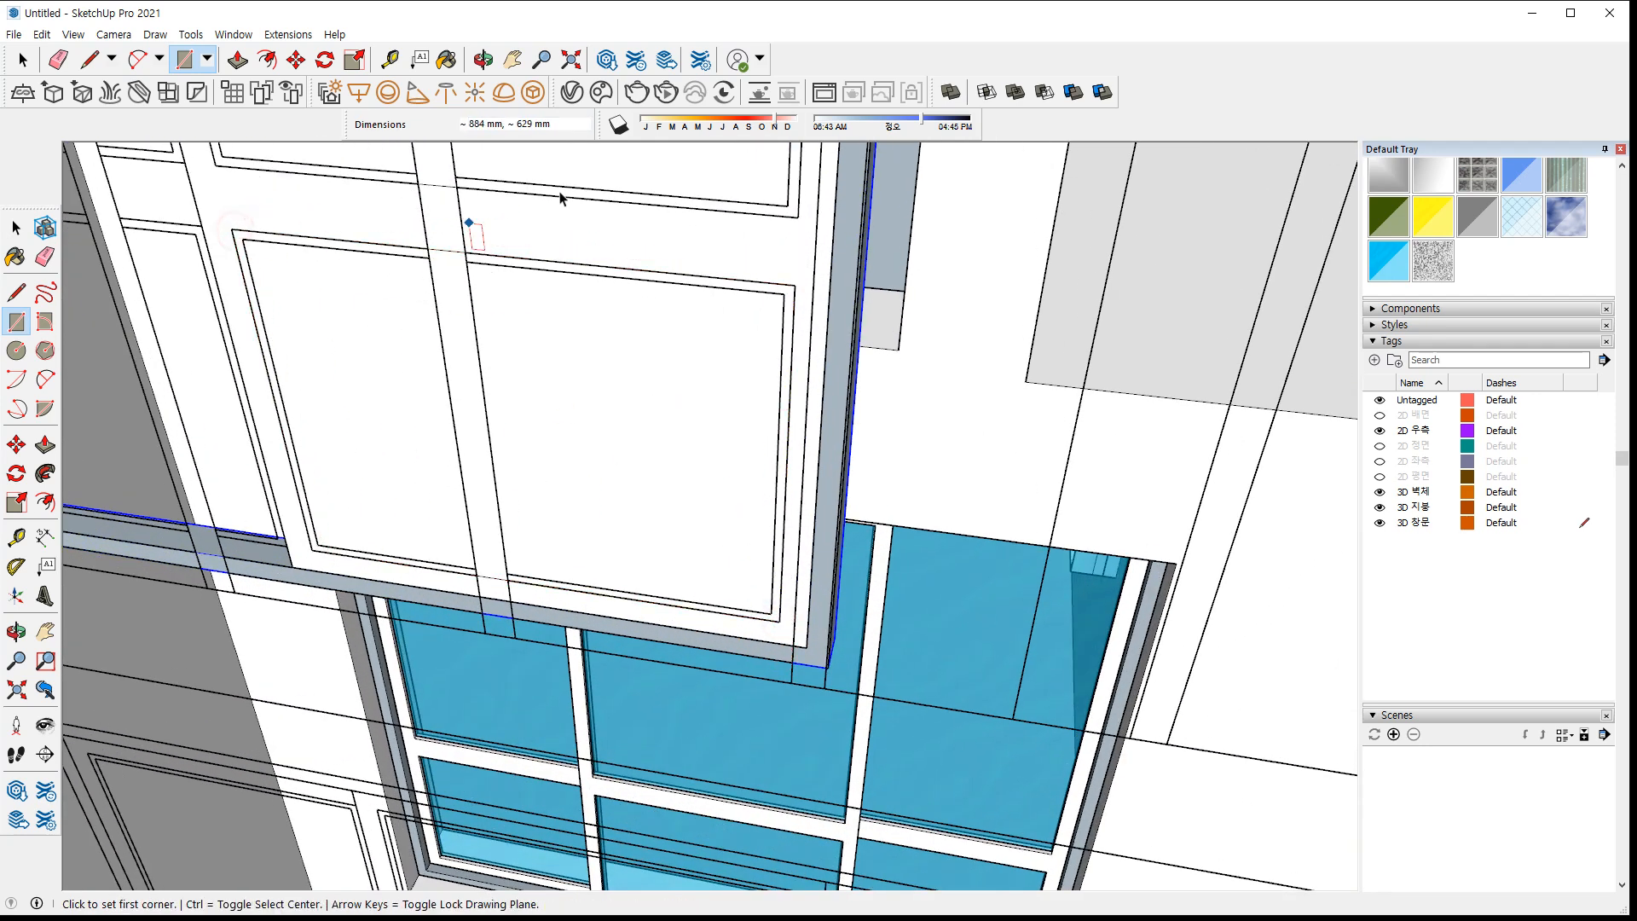
pyautogui.press('space')
pyautogui.click(634, 345)
pyautogui.press('Delete')
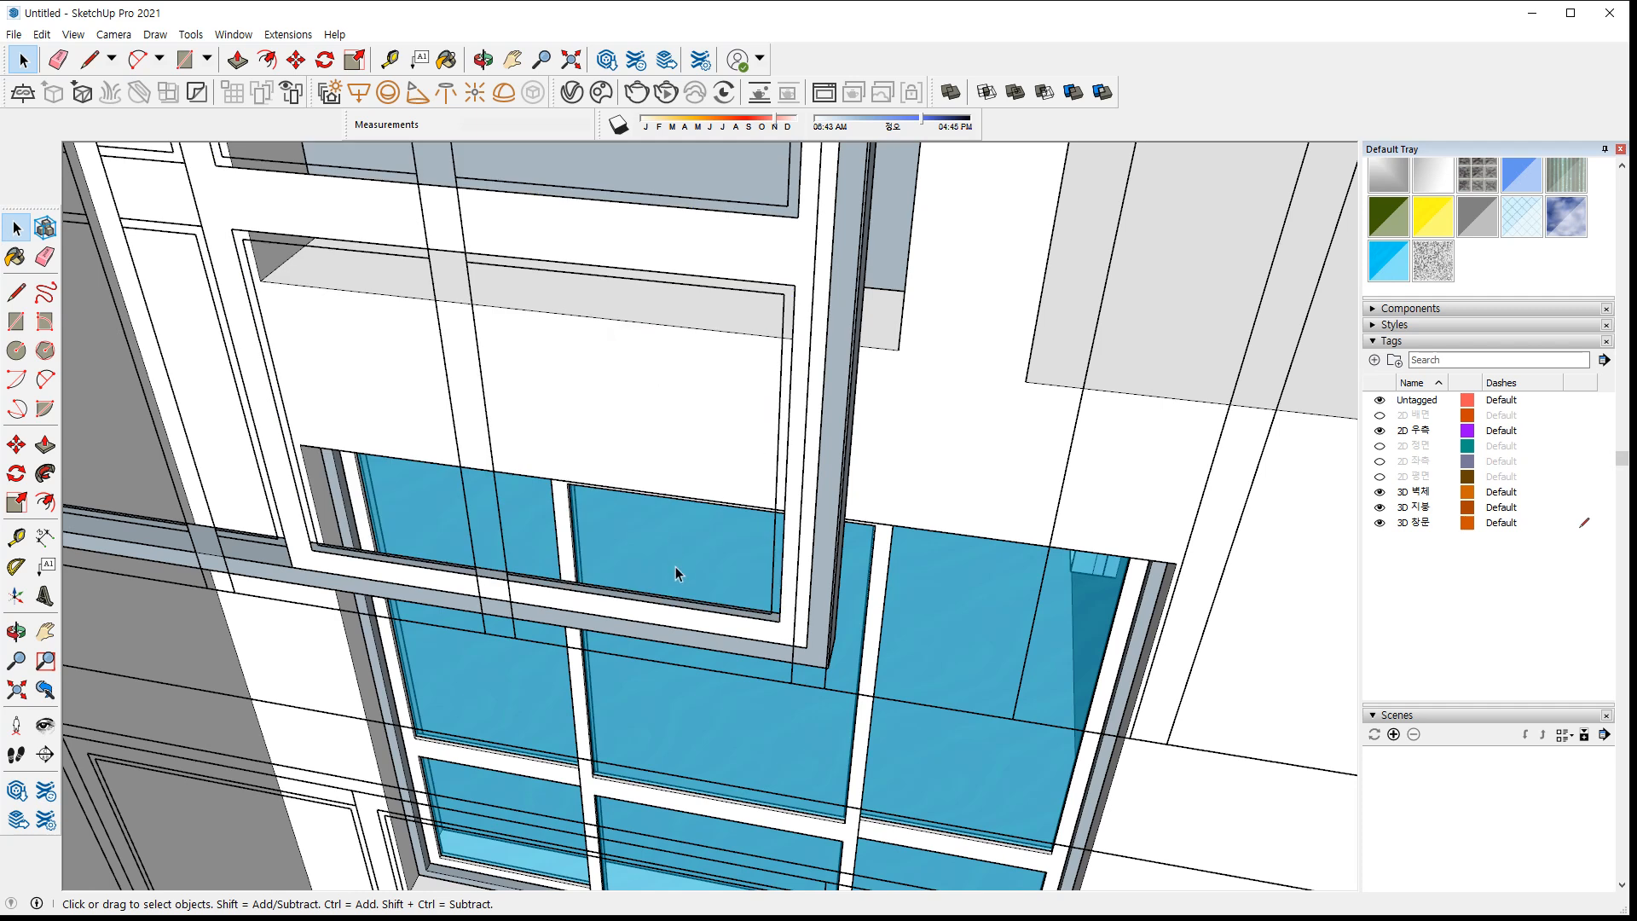
# Extrude the right sash's profile 30 mm with Push/Pull and make it a group
pyautogui.press('p')
pyautogui.click(651, 621)
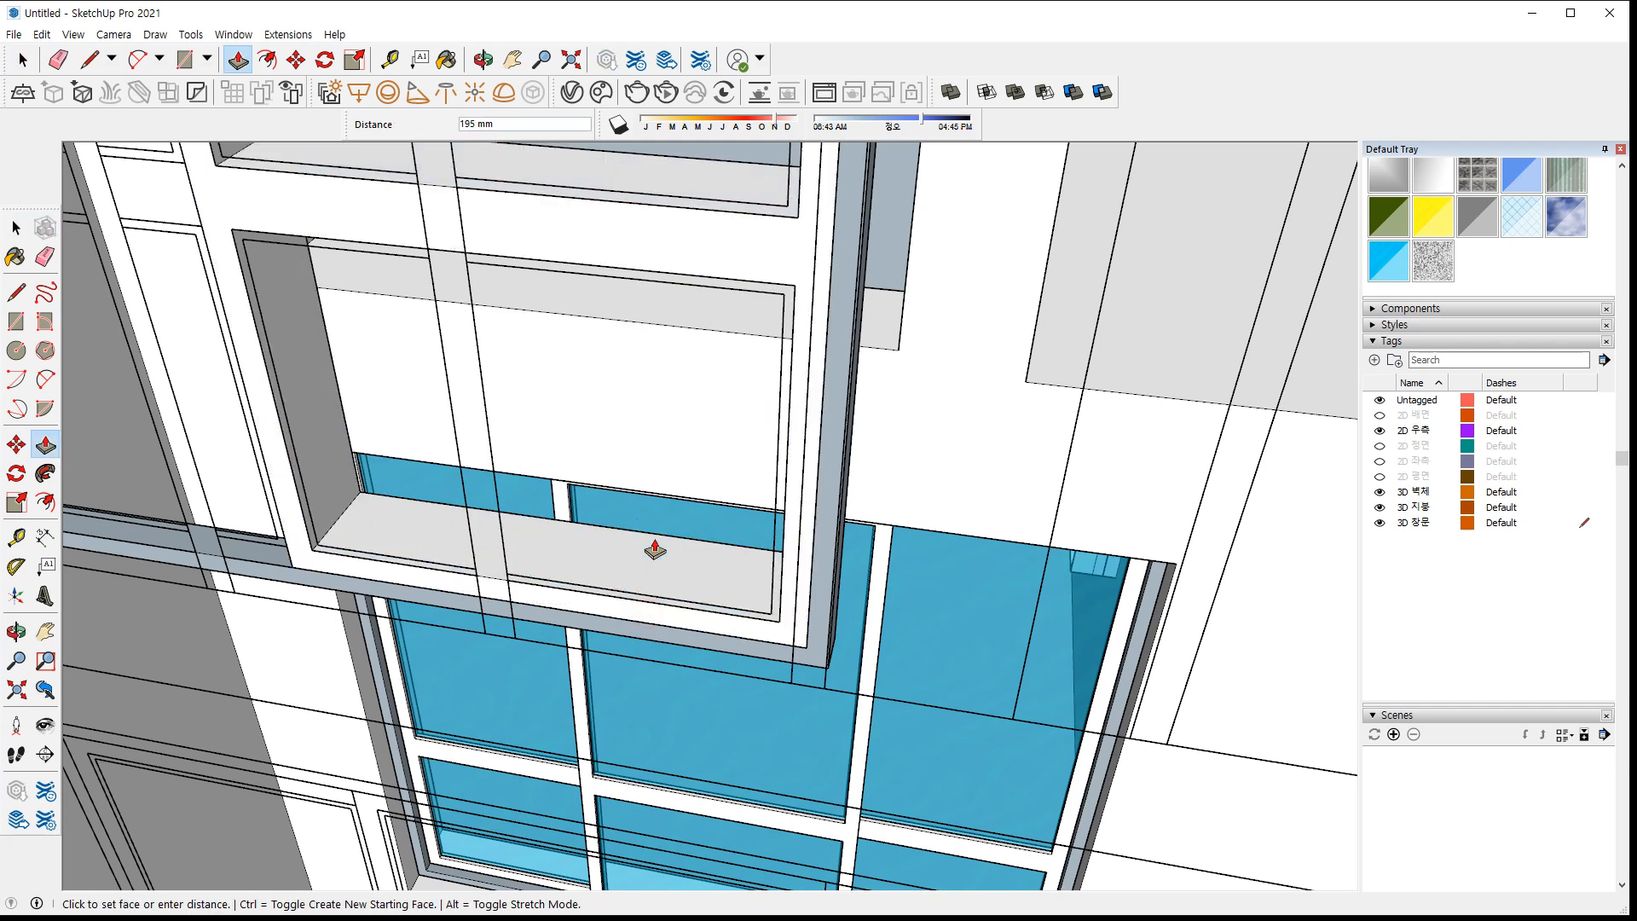
pyautogui.write('3')
pyautogui.press('Return')
pyautogui.press('space')
pyautogui.click(367, 570)
pyautogui.rightClick(367, 570)
pyautogui.press('Escape')
# Place the cut pane faces back in the right sash's openings and paint them with the translucent blue glass material
pyautogui.click(318, 554)
pyautogui.press('m')
pyautogui.click(1388, 260)
pyautogui.click(790, 395)
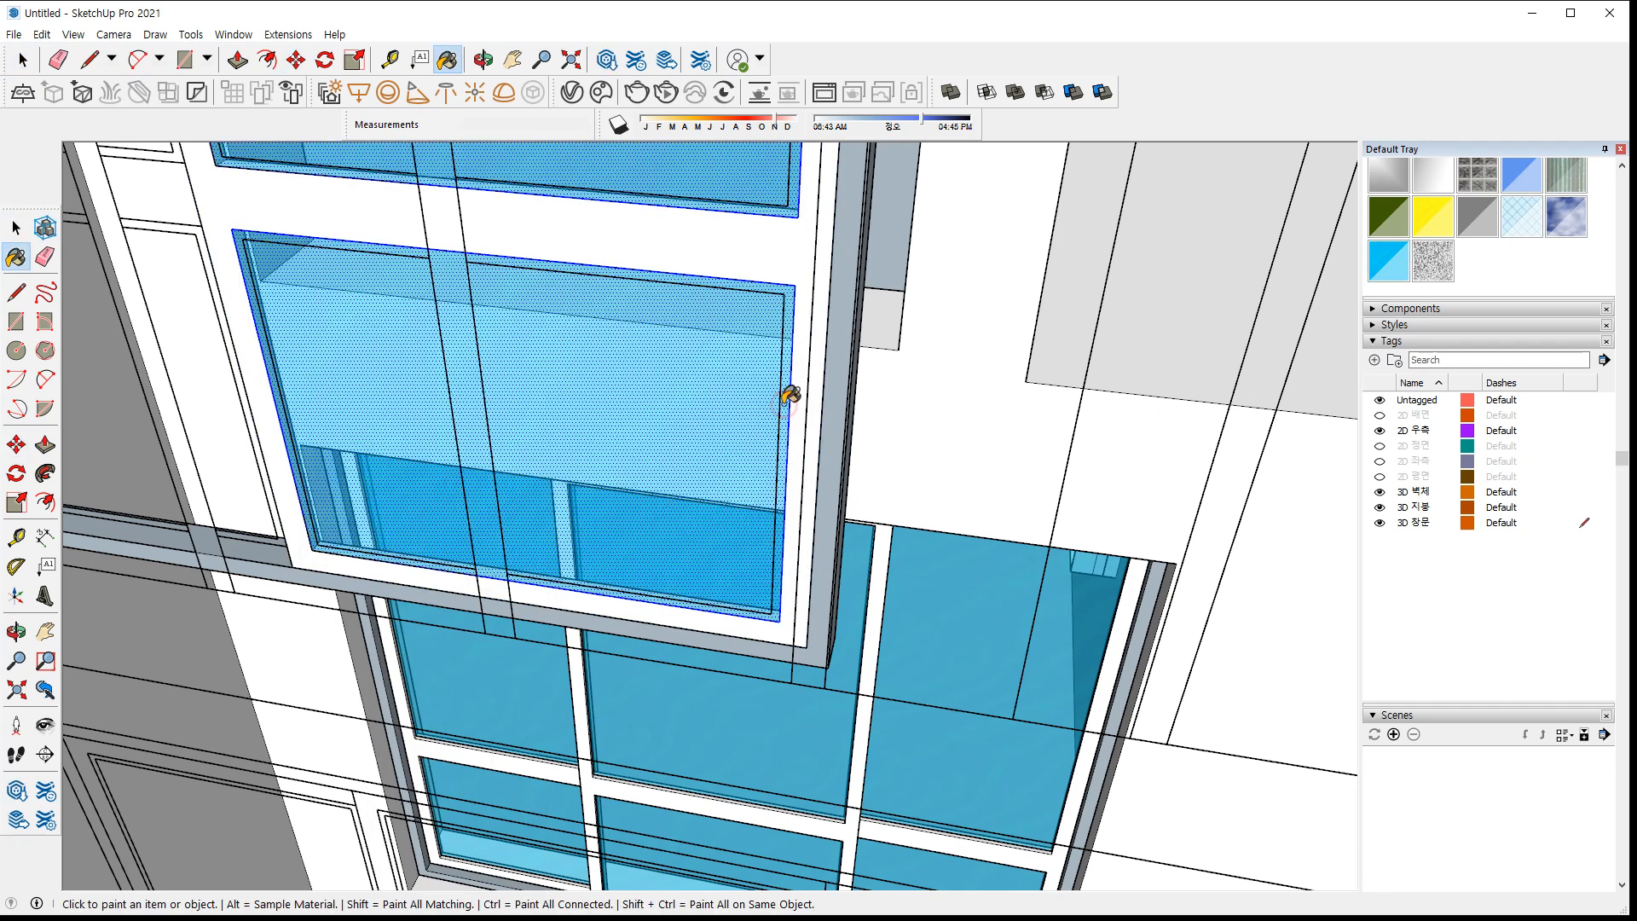
pyautogui.press('space')
# Move the right sash's glass 15 mm inward to the middle of the sash depth and group glass and sash together
pyautogui.scroll(6, 333, 571)
pyautogui.press('m')
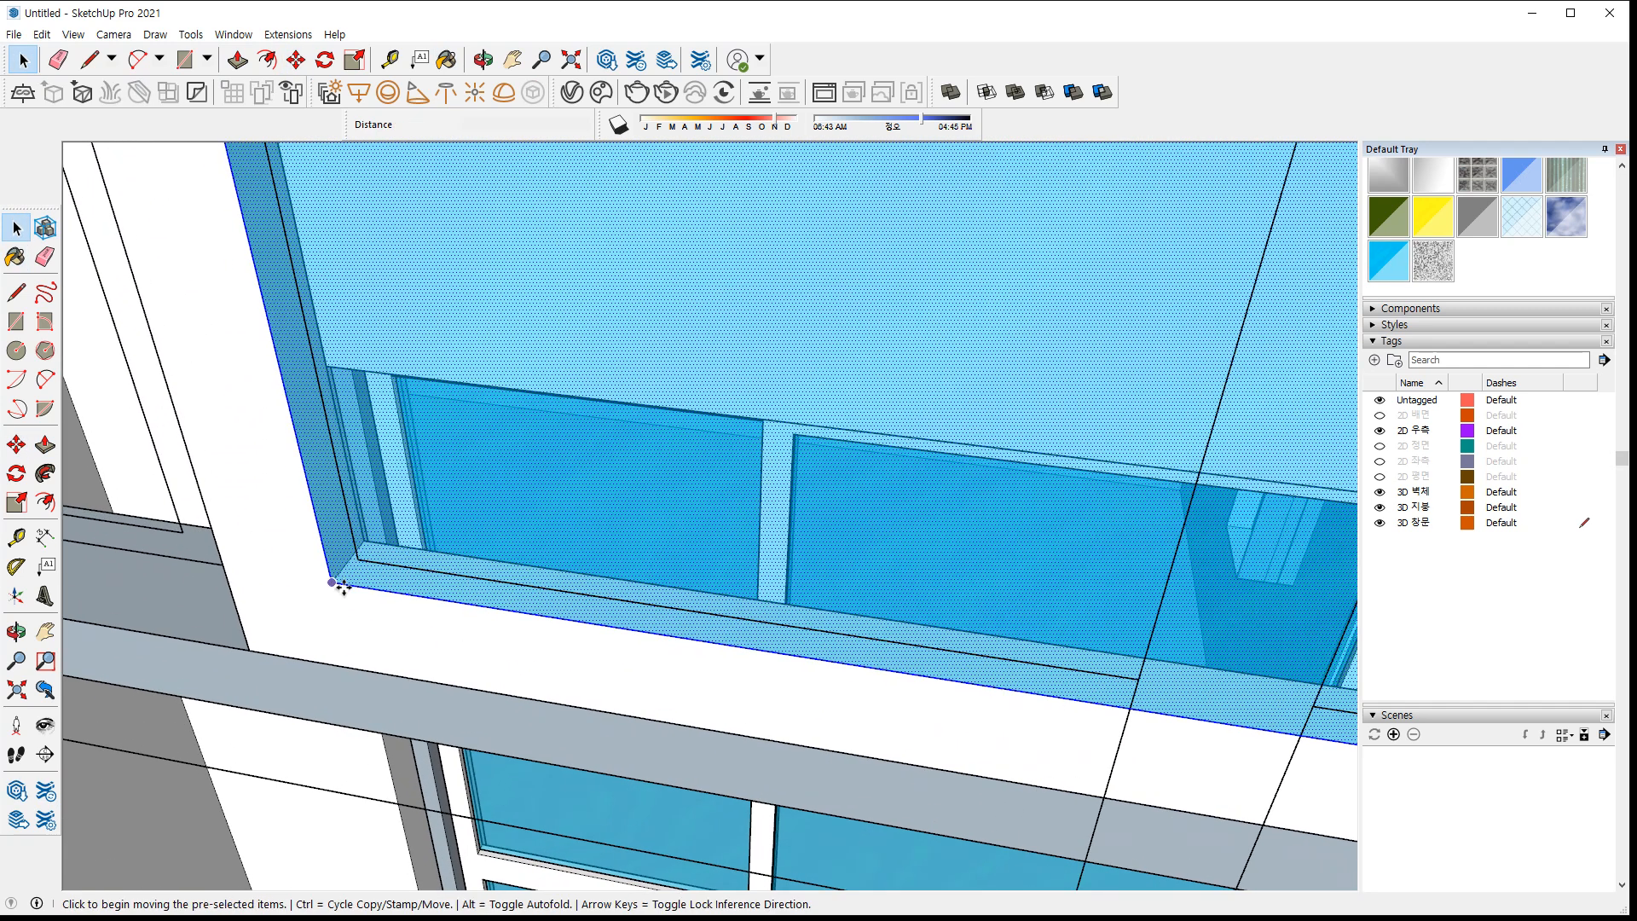
pyautogui.click(338, 579)
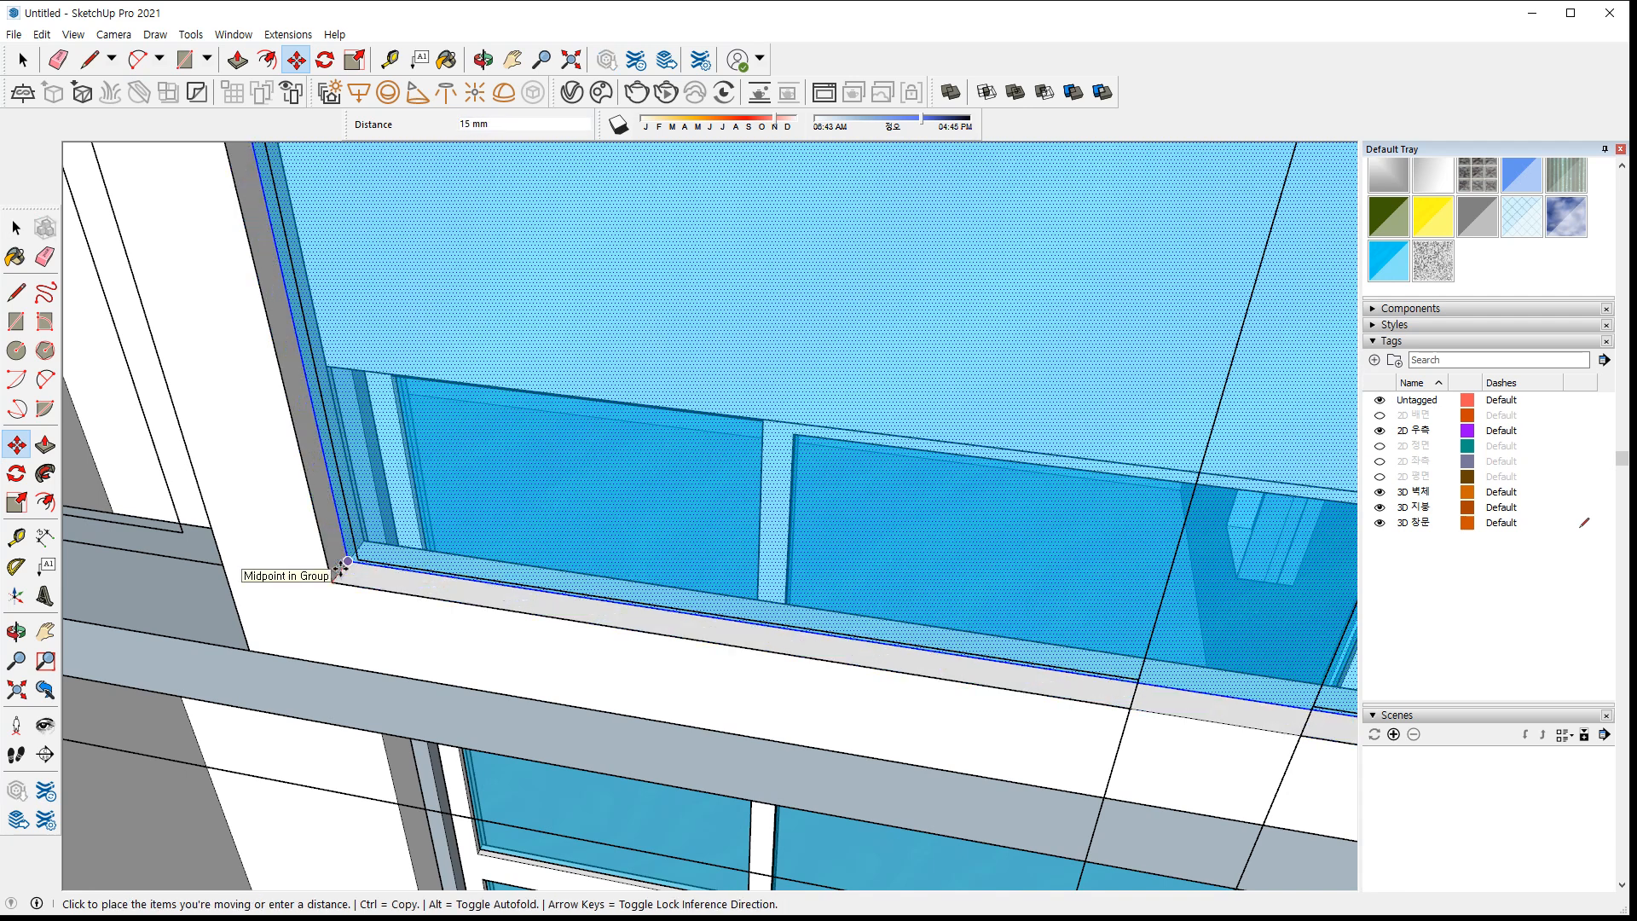
pyautogui.press('space')
pyautogui.rightClick(398, 601)
pyautogui.click(401, 614)
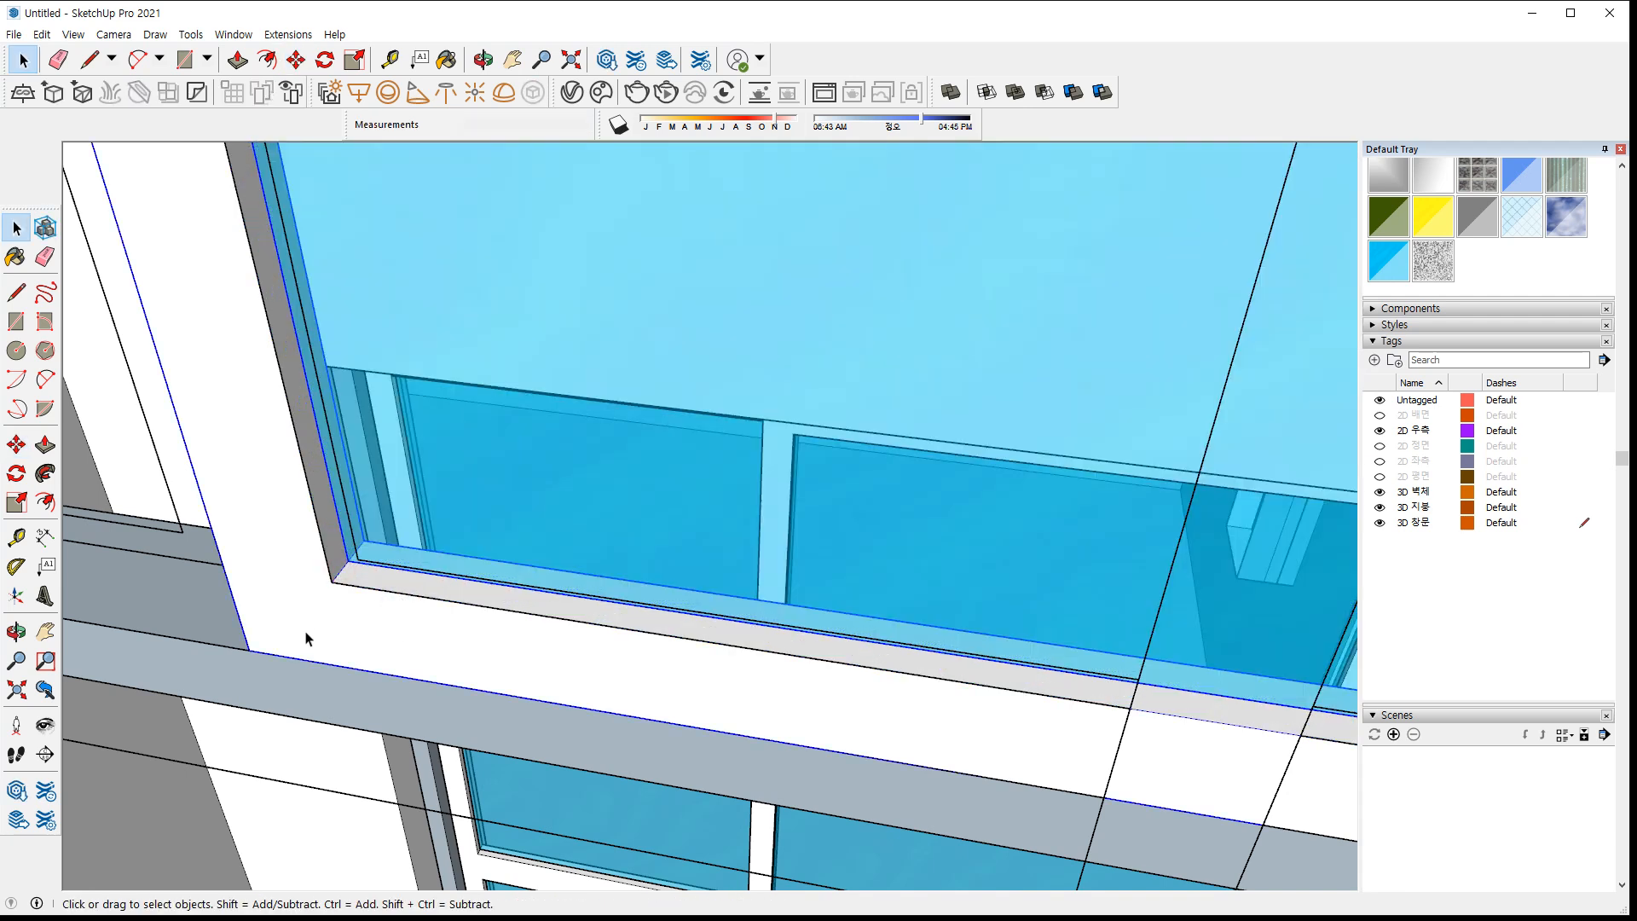
pyautogui.press('r')
pyautogui.moveTo(213, 603); pyautogui.dragTo(669, 661, button='middle')
pyautogui.click(316, 604)
pyautogui.moveTo(321, 585); pyautogui.dragTo(705, 248, button='middle')
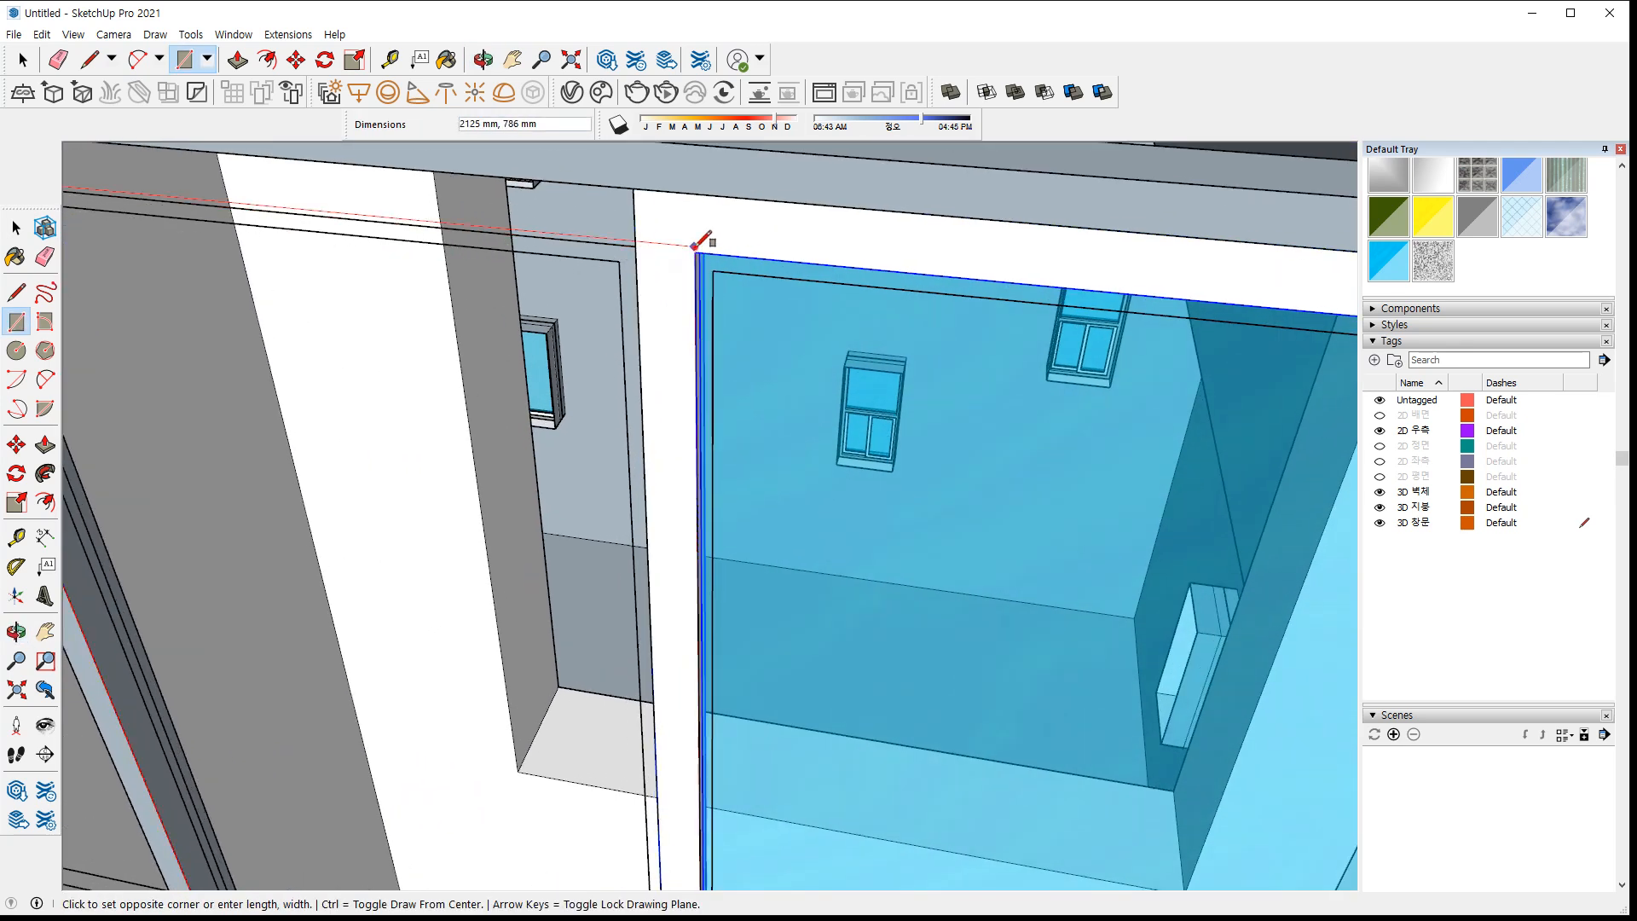
pyautogui.click(698, 246)
pyautogui.hotkey('ctrl', 'z')
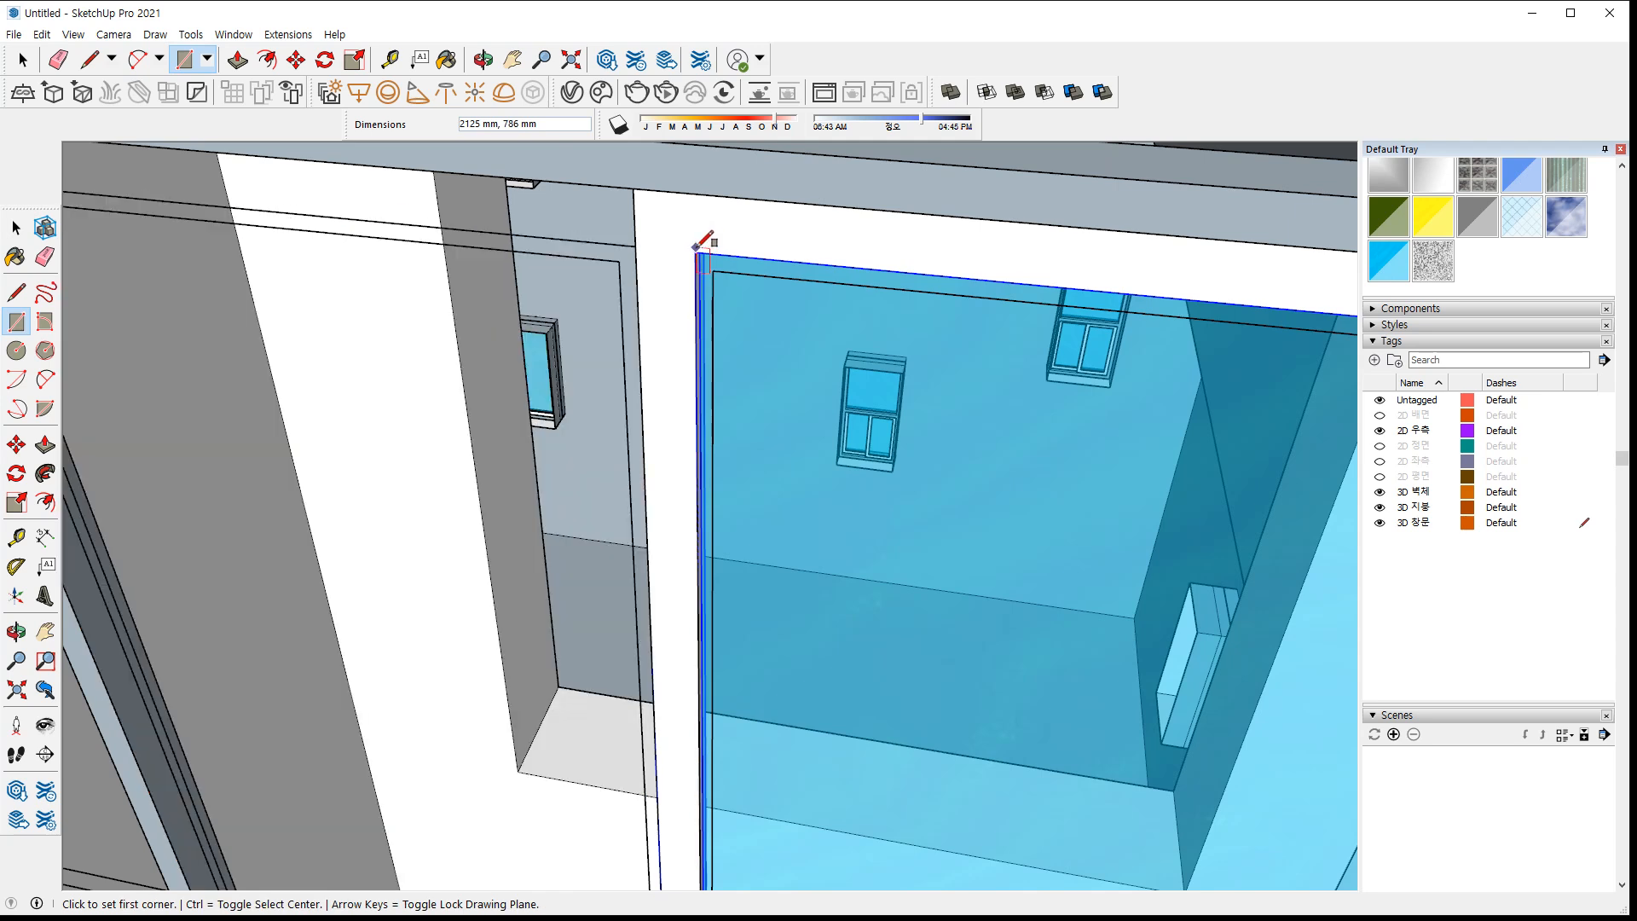
# Draw the left sash's rectangle inside the top-floor door frame, ending at the upper corner of the right sash's glass
pyautogui.click(698, 250)
pyautogui.moveTo(566, 468); pyautogui.dragTo(654, 435, button='middle')
pyautogui.scroll(5, 520, 469)
pyautogui.press('Escape')
pyautogui.press('space')
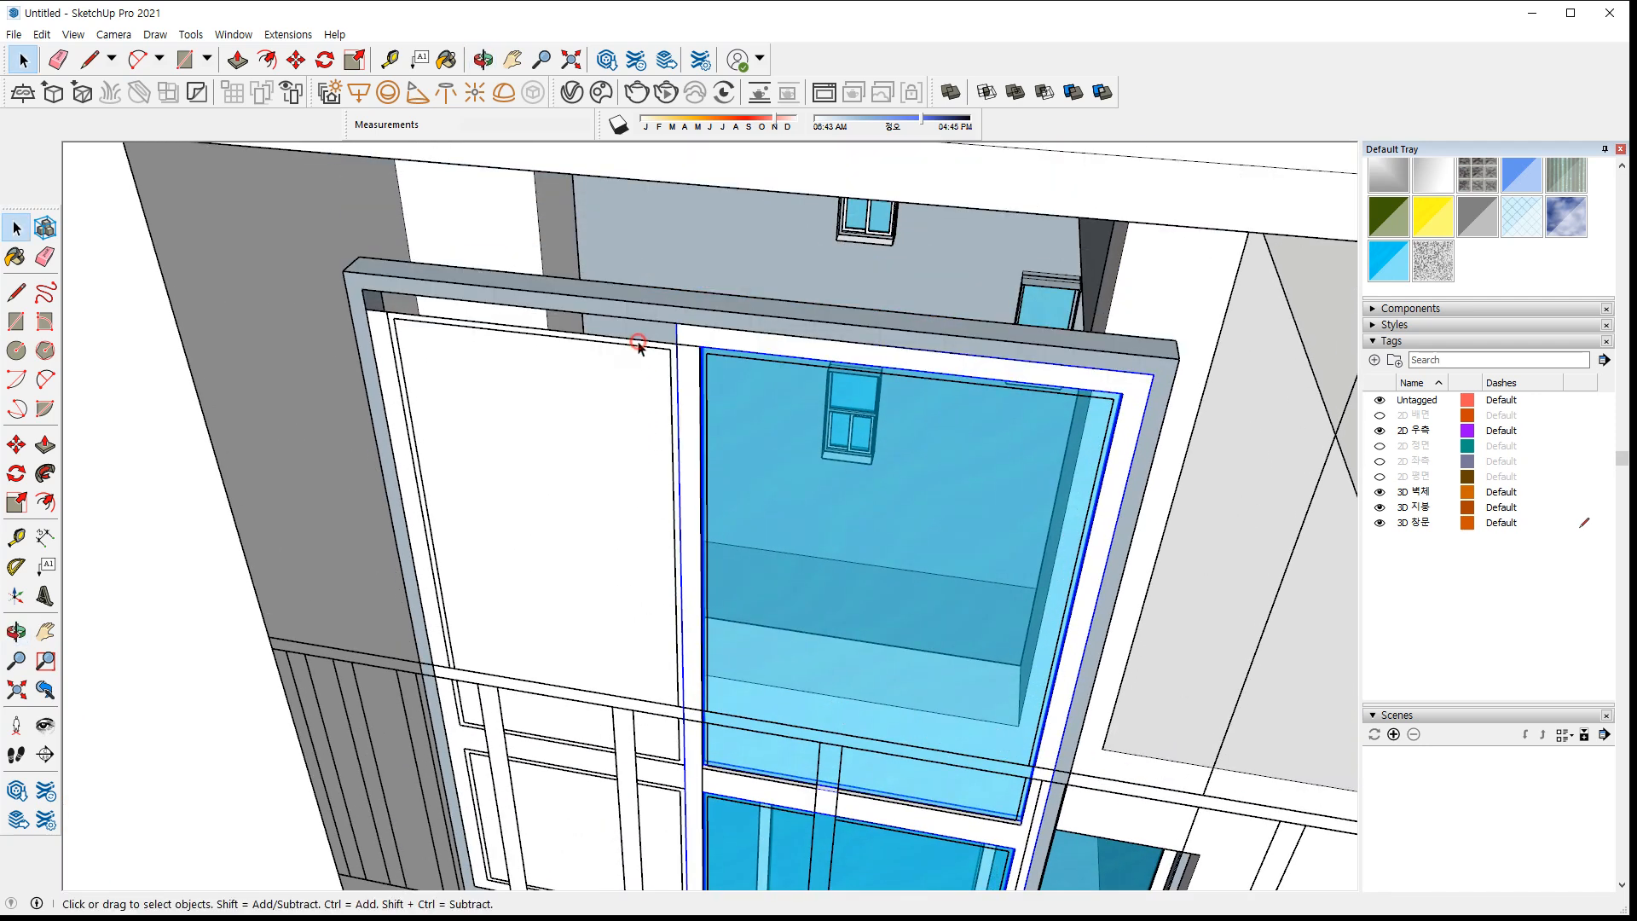
# Move the left sash outline's top edge up to the inner top edge of the door frame
pyautogui.scroll(4, 648, 341)
pyautogui.press('m')
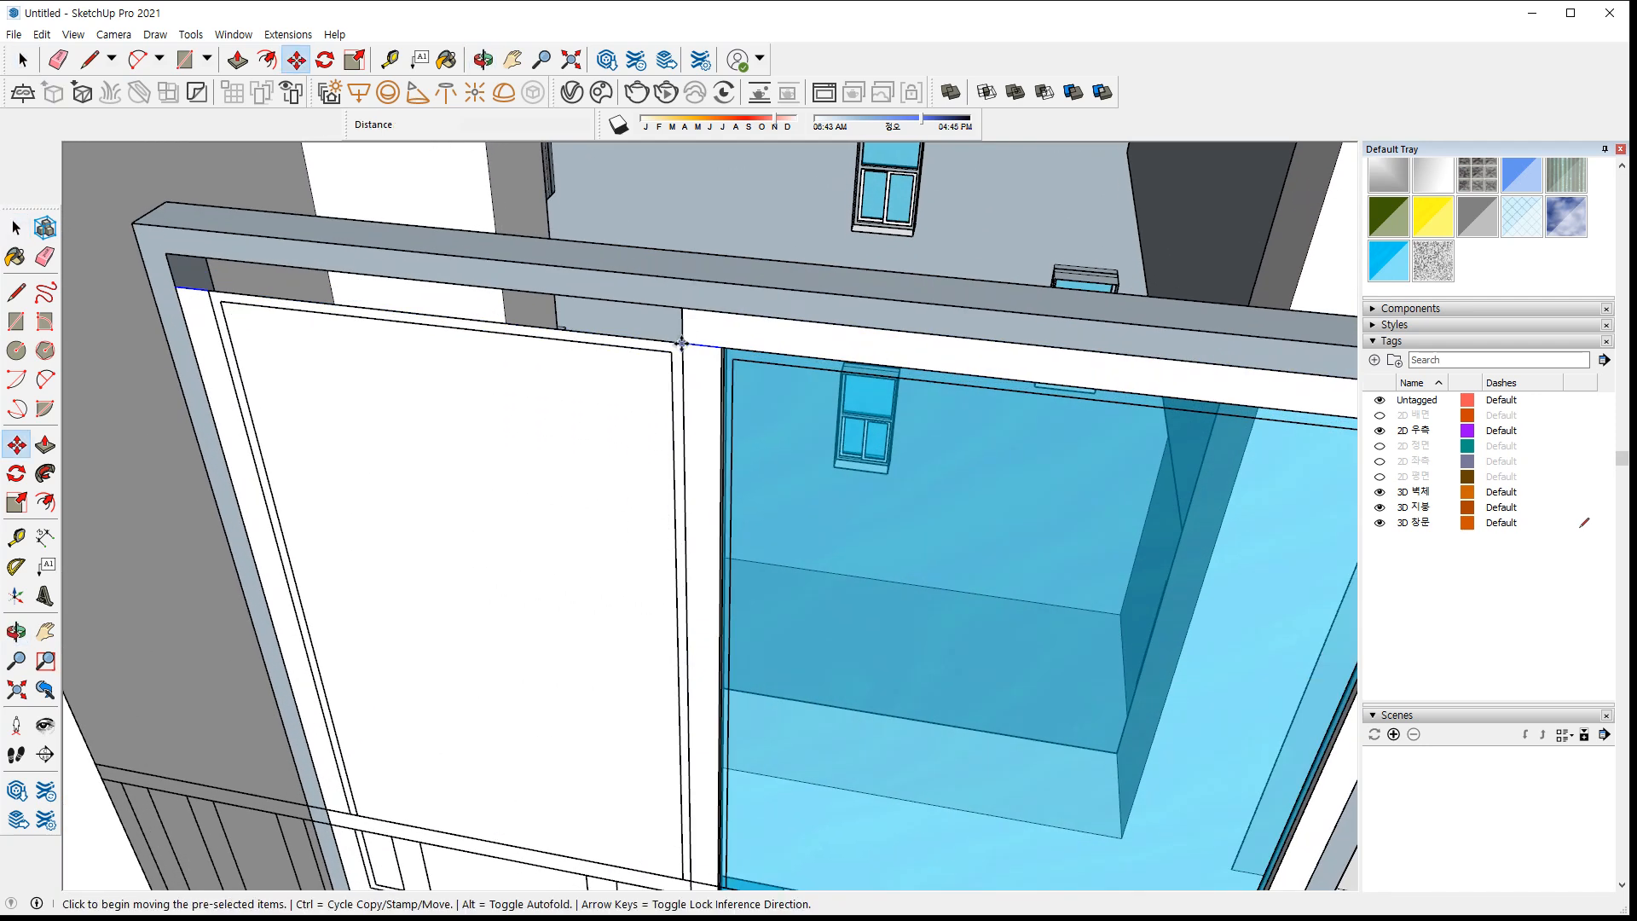
pyautogui.click(681, 343)
pyautogui.click(679, 300)
pyautogui.press('space')
# Draw the left sash's upper pane opening as a rectangle along the 2D elevation lines
pyautogui.moveTo(695, 477); pyautogui.dragTo(718, 652, button='middle')
pyautogui.press('r')
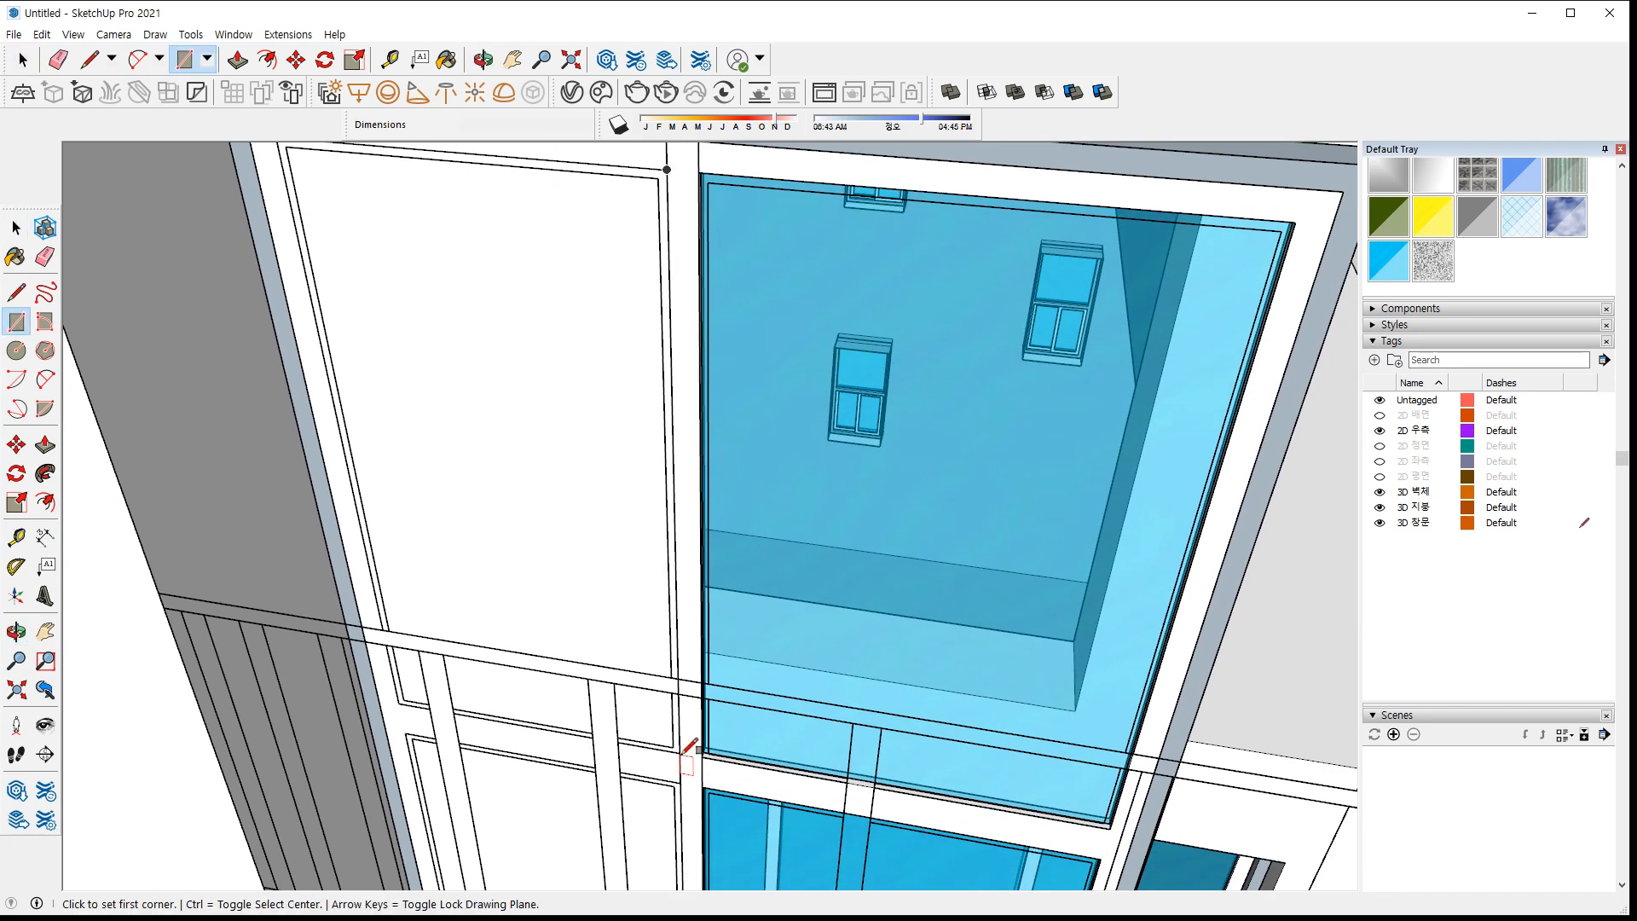
pyautogui.click(684, 749)
pyautogui.moveTo(585, 494); pyautogui.dragTo(376, 281, button='middle')
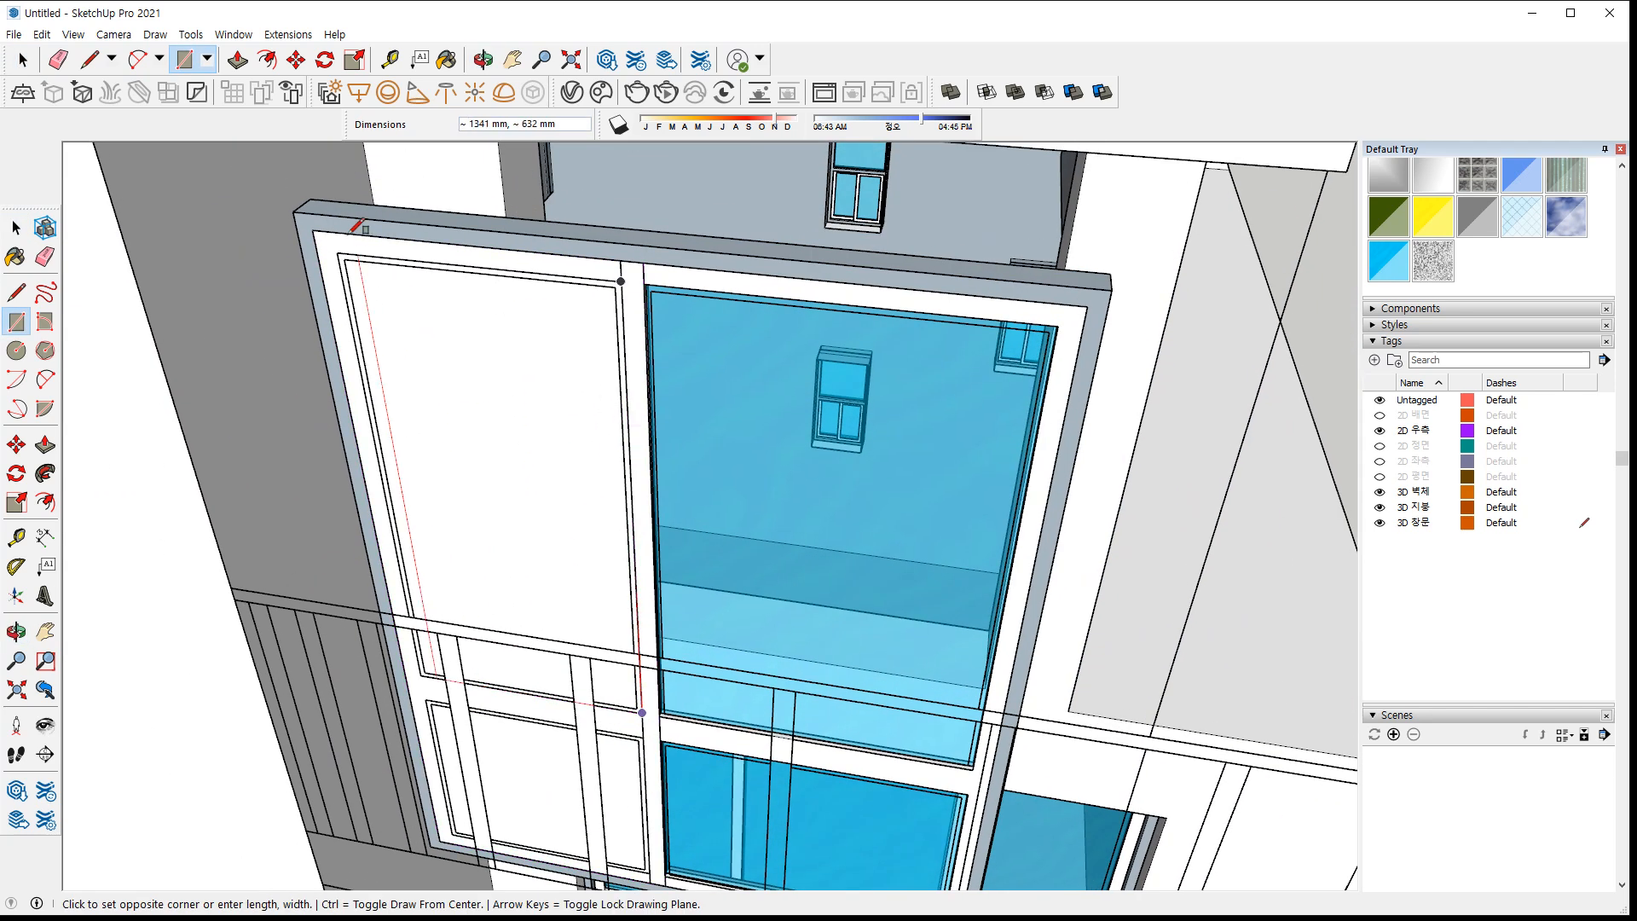
pyautogui.click(344, 258)
# Draw the left sash's lower pane opening along the elevation lines and cut out the faces inside both openings
pyautogui.moveTo(597, 591); pyautogui.dragTo(661, 695, button='middle')
pyautogui.scroll(3, 659, 695)
pyautogui.click(611, 650)
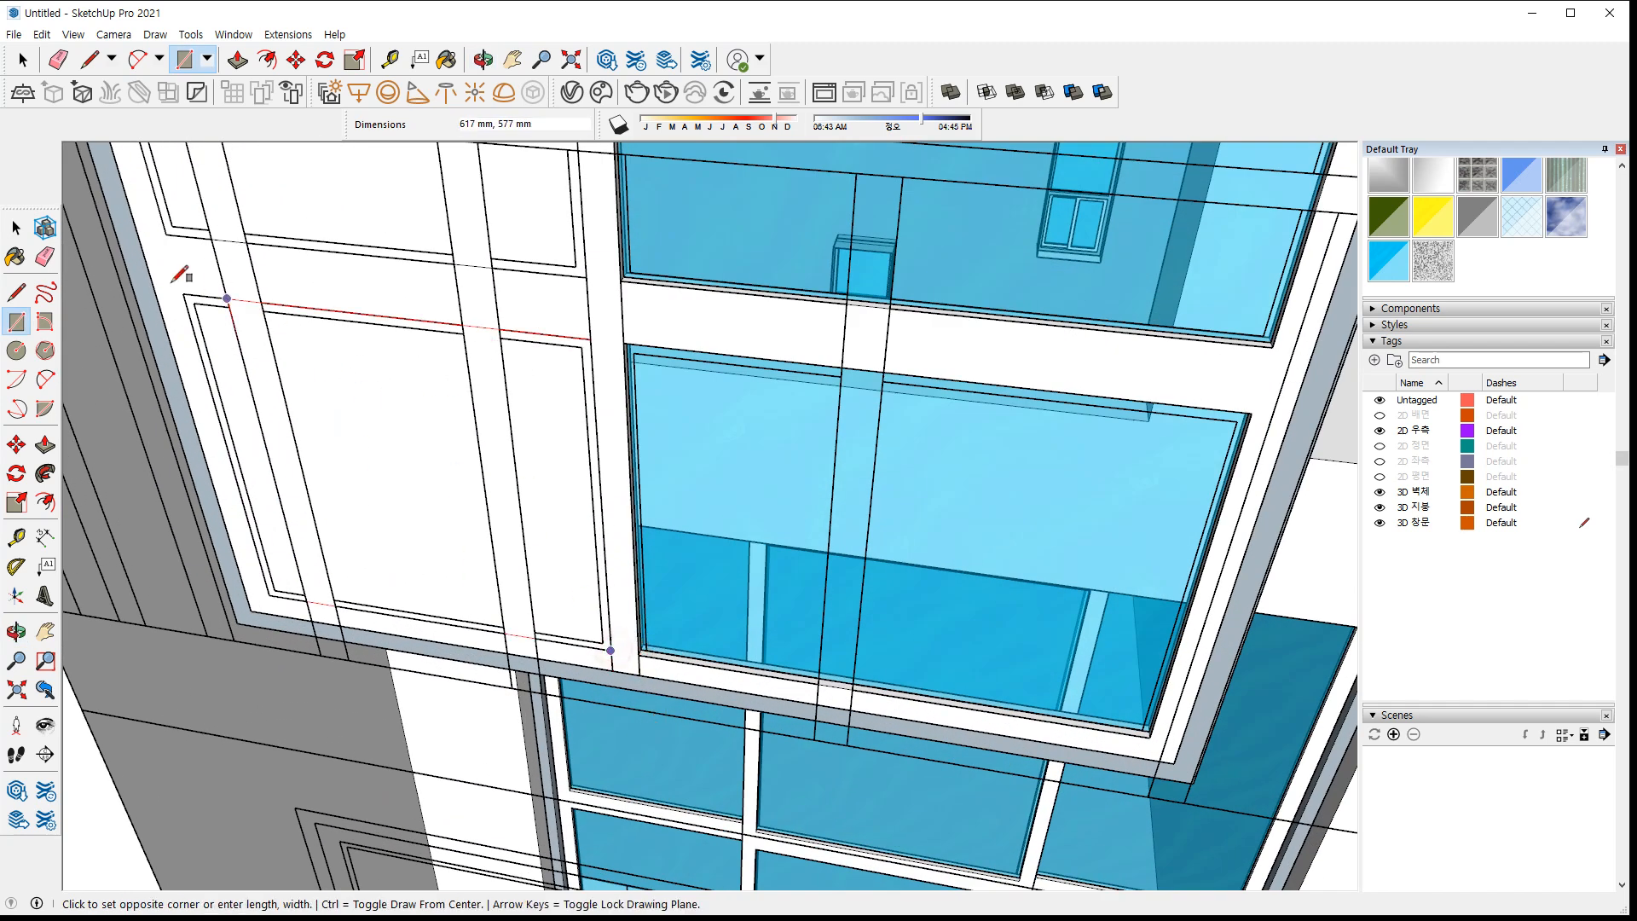
pyautogui.click(185, 294)
pyautogui.press('space')
pyautogui.click(321, 210)
pyautogui.keyDown('shift'); pyautogui.click(380, 384); pyautogui.keyUp('shift')
pyautogui.press('Delete')
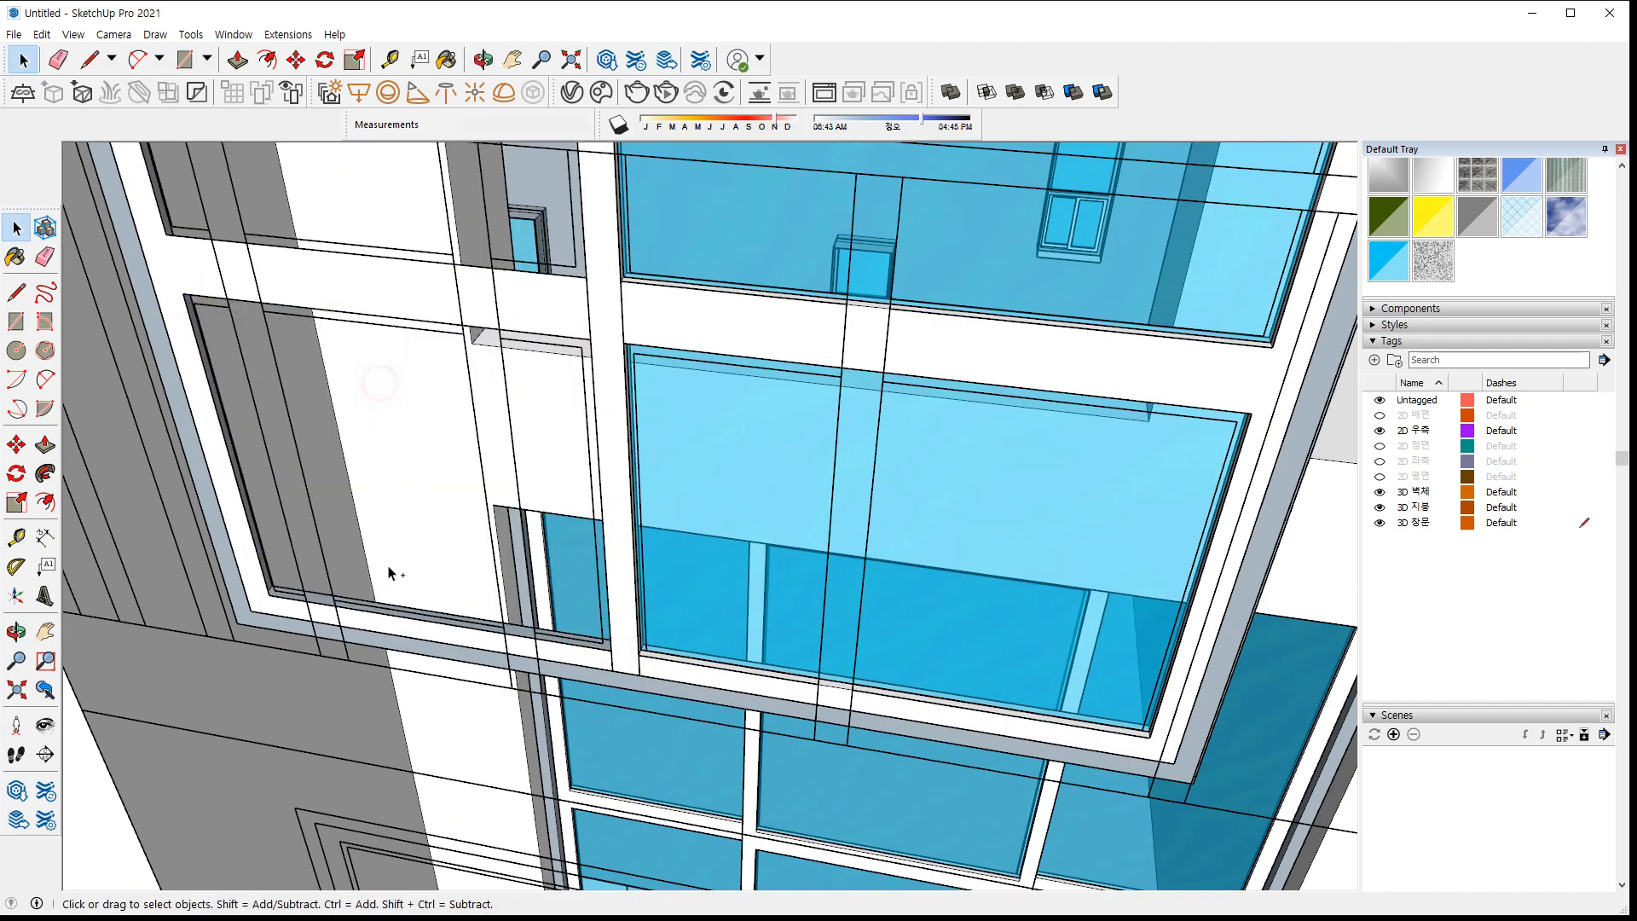
# Extrude the left sash's profile 30 mm with Push/Pull and make it a group
pyautogui.press('p')
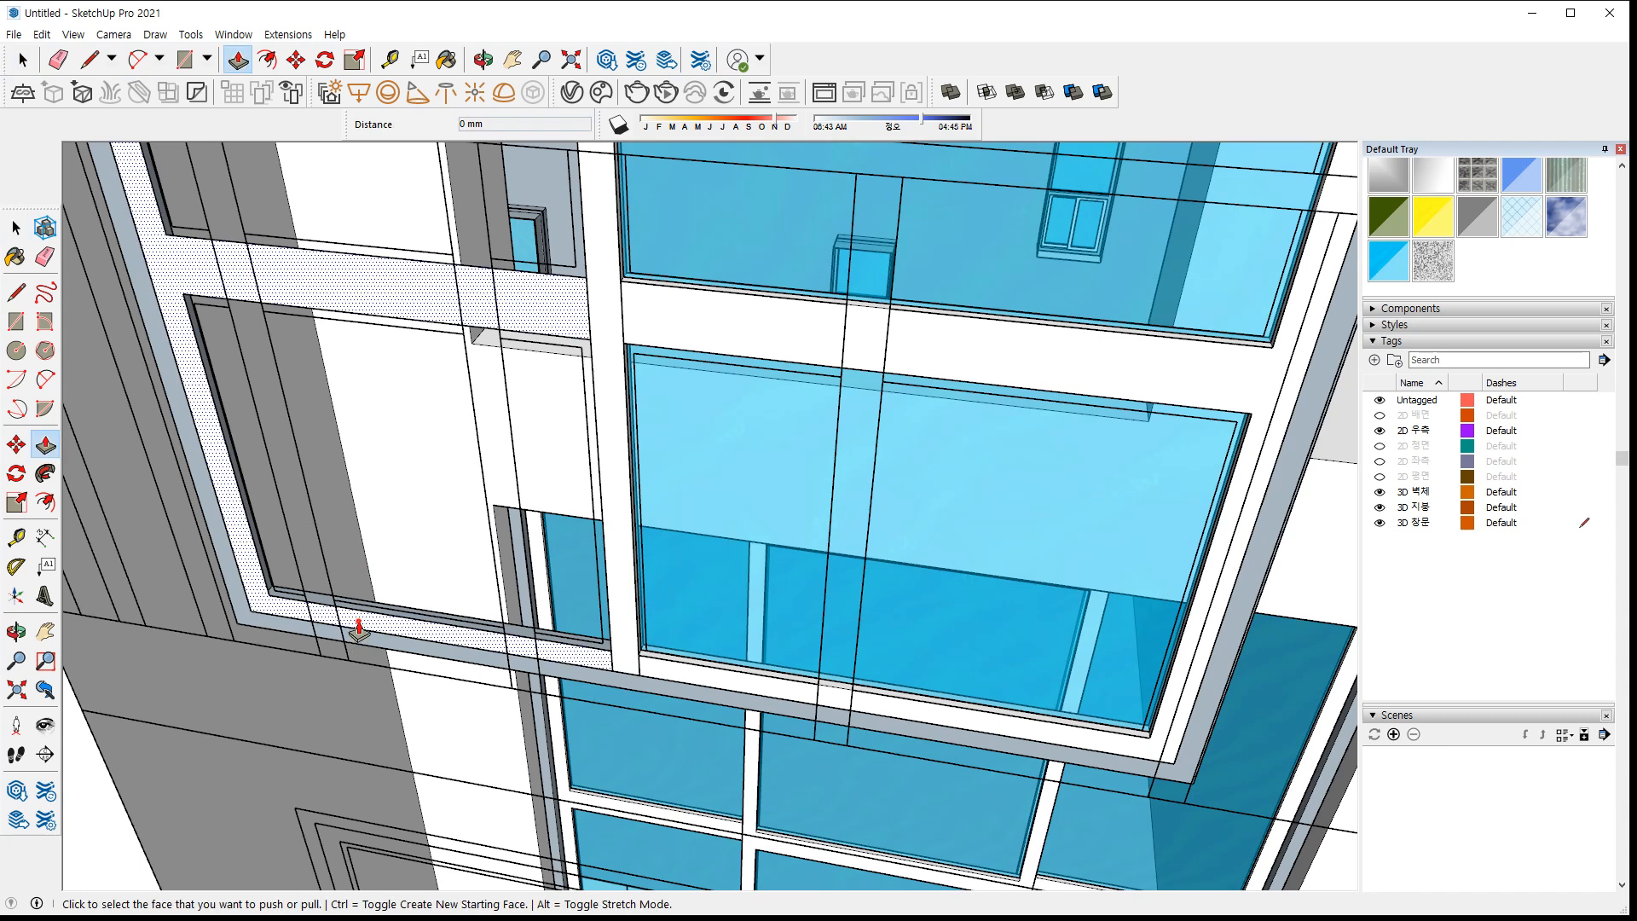
pyautogui.click(358, 629)
pyautogui.write('30')
pyautogui.press('Return')
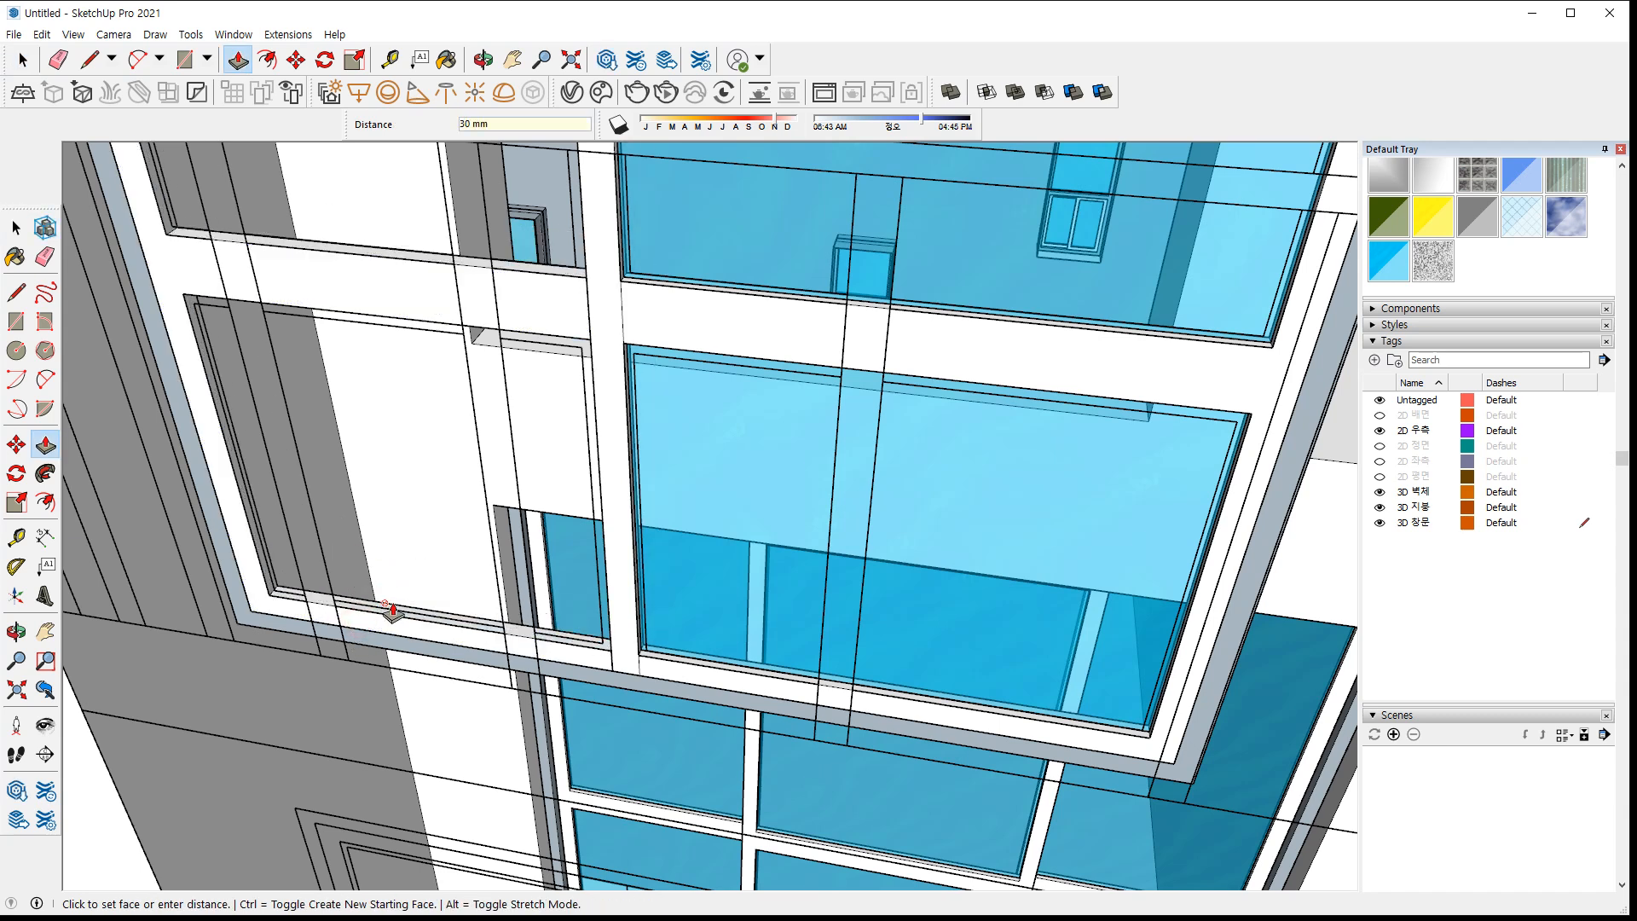
pyautogui.press('space')
pyautogui.click(396, 620)
pyautogui.rightClick(397, 627)
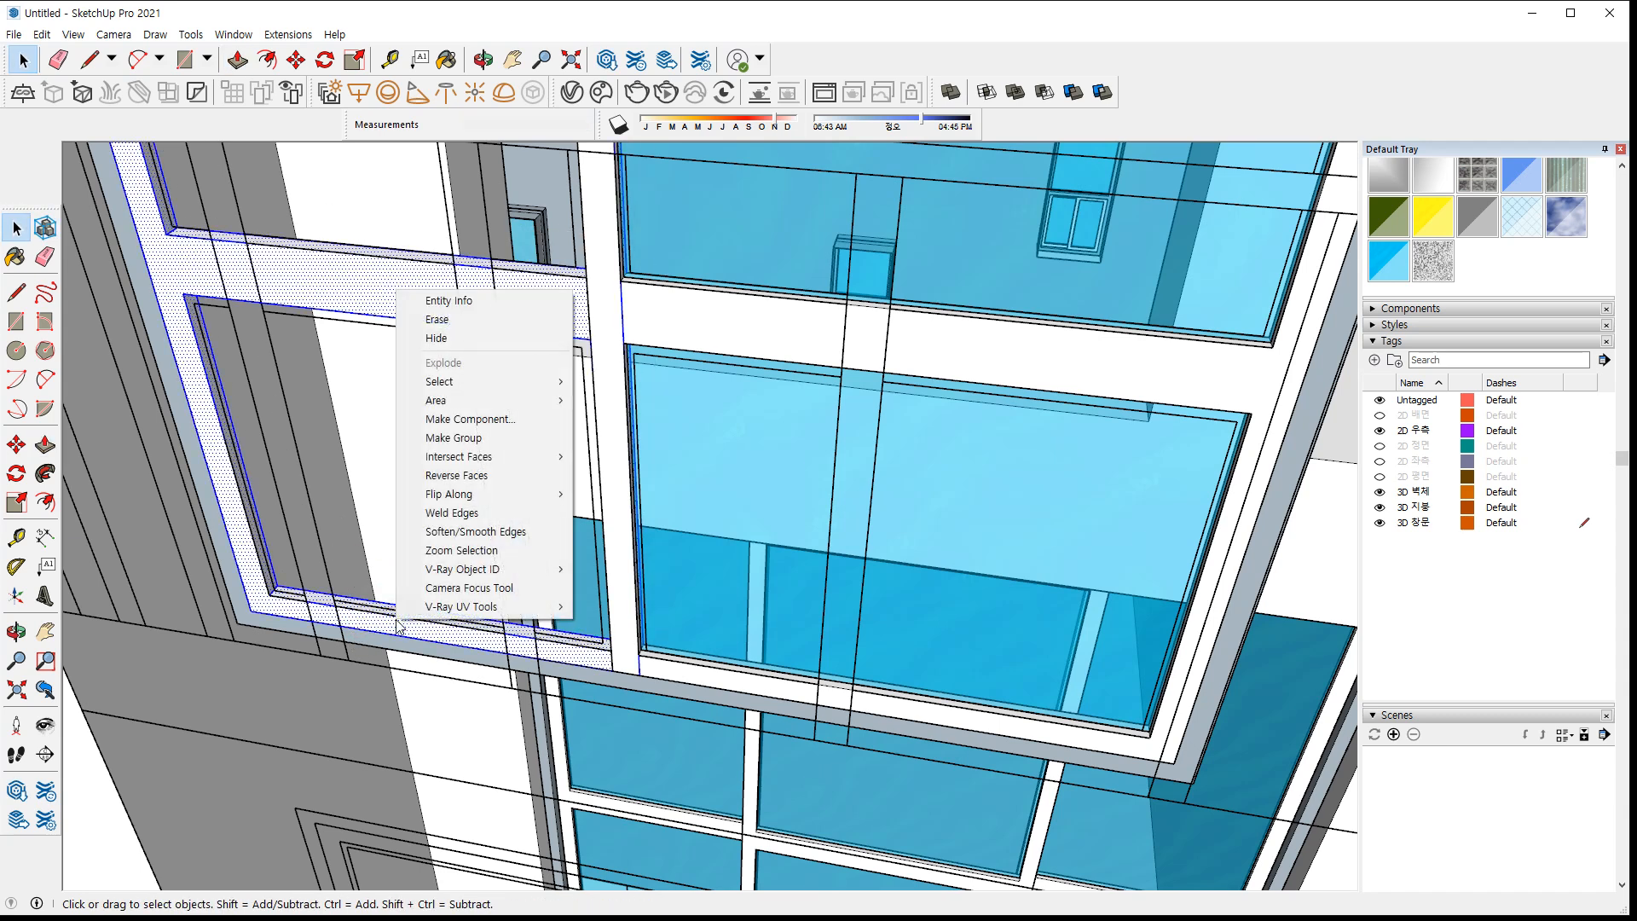
pyautogui.press('g')
# Paste the cut pane faces into the left sash's openings and paint them with the translucent blue glass material
pyautogui.scroll(3, 248, 629)
pyautogui.hotkey('ctrl', 'v')
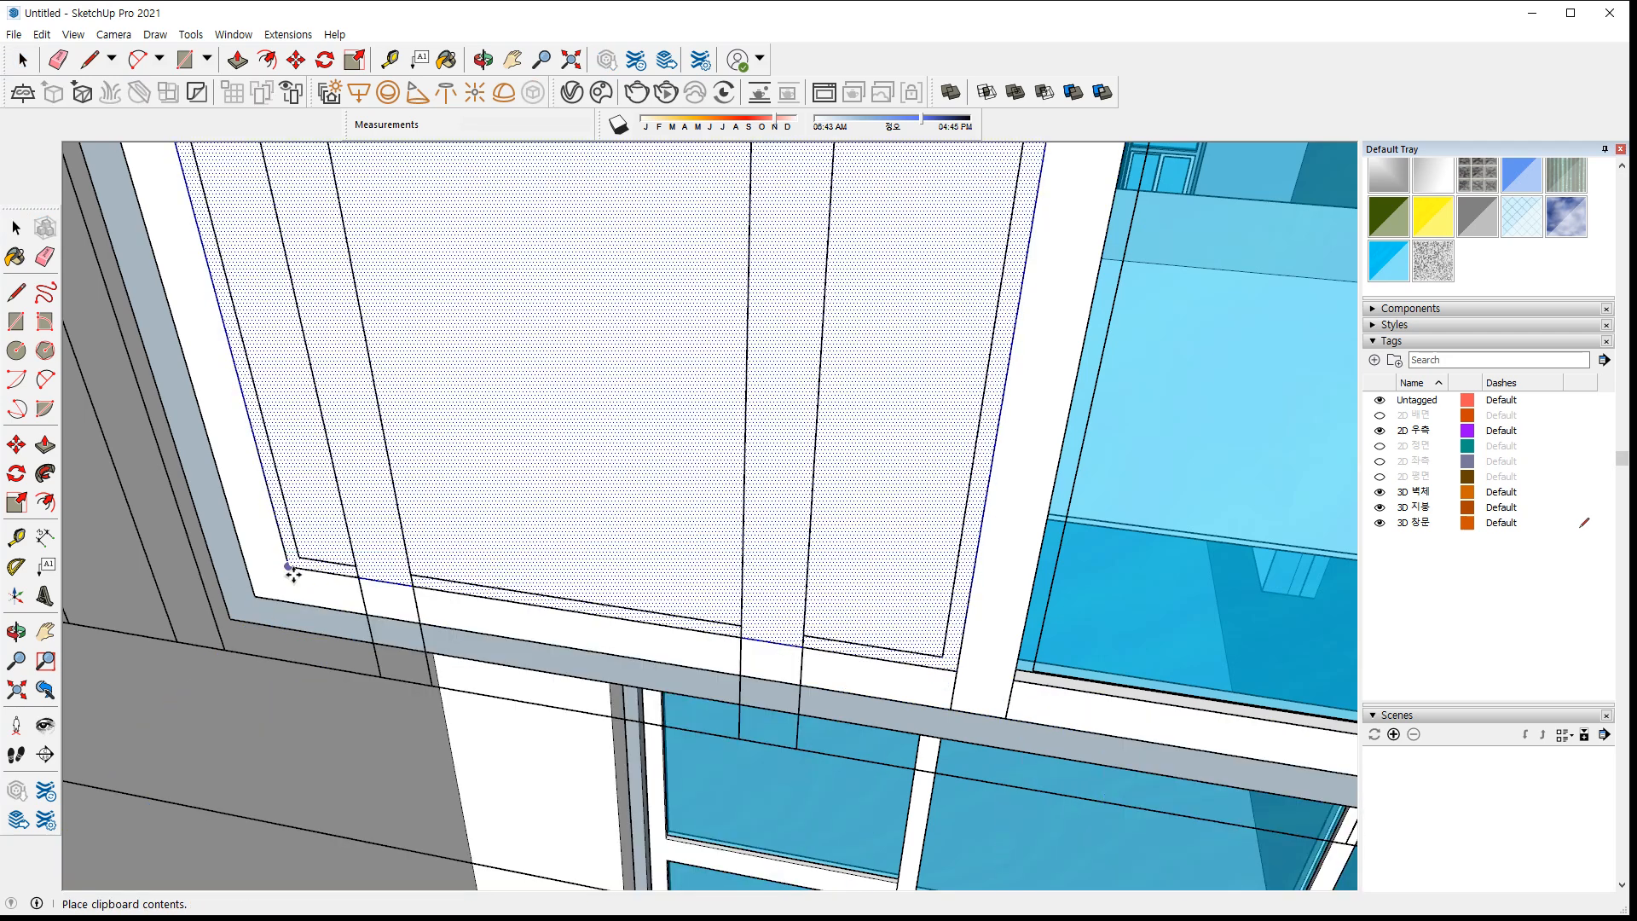
pyautogui.click(293, 574)
pyautogui.press('m')
pyautogui.click(1388, 261)
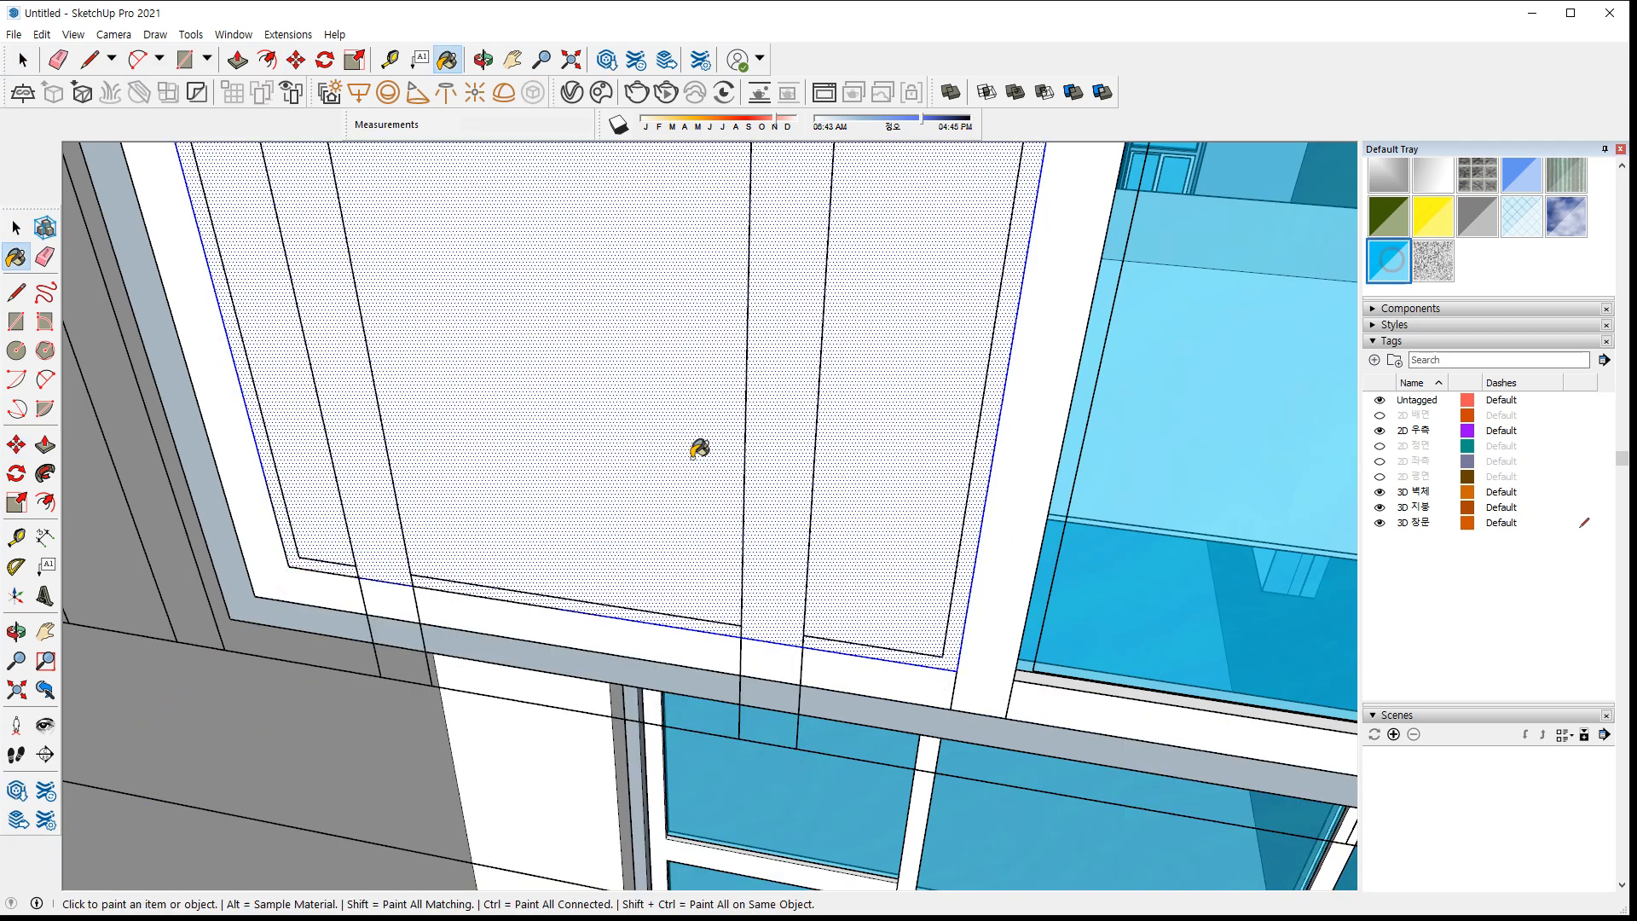
pyautogui.click(574, 468)
# Move the left sash's glass to the middle of the sash depth and group glass and sash together
pyautogui.scroll(-4, 573, 468)
pyautogui.scroll(5, 467, 499)
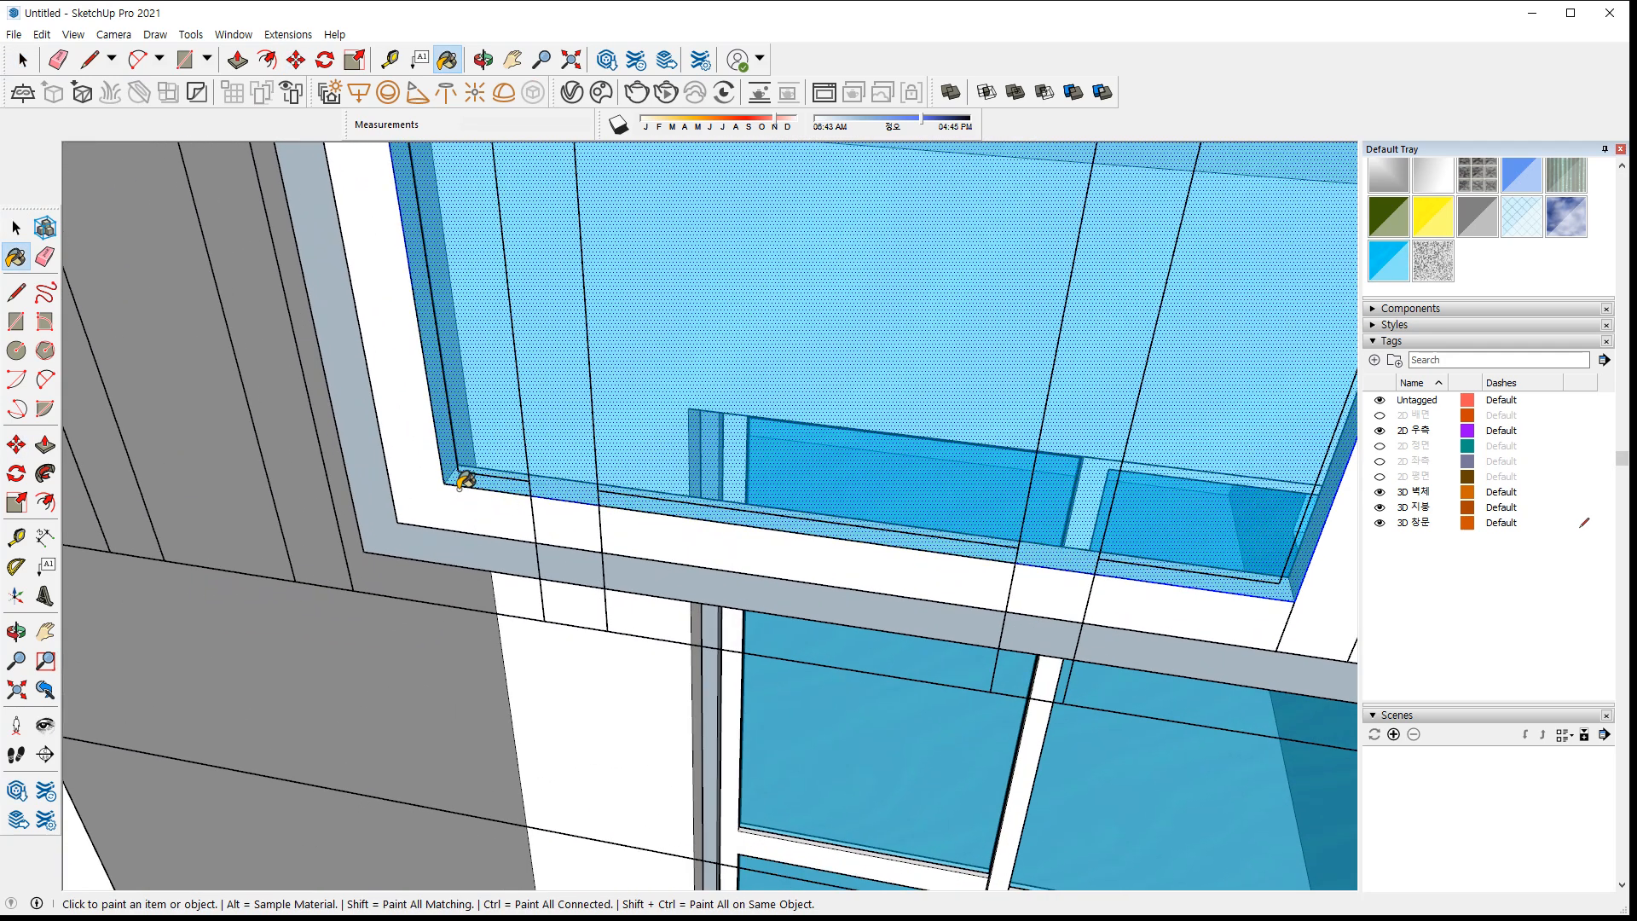
pyautogui.press('m')
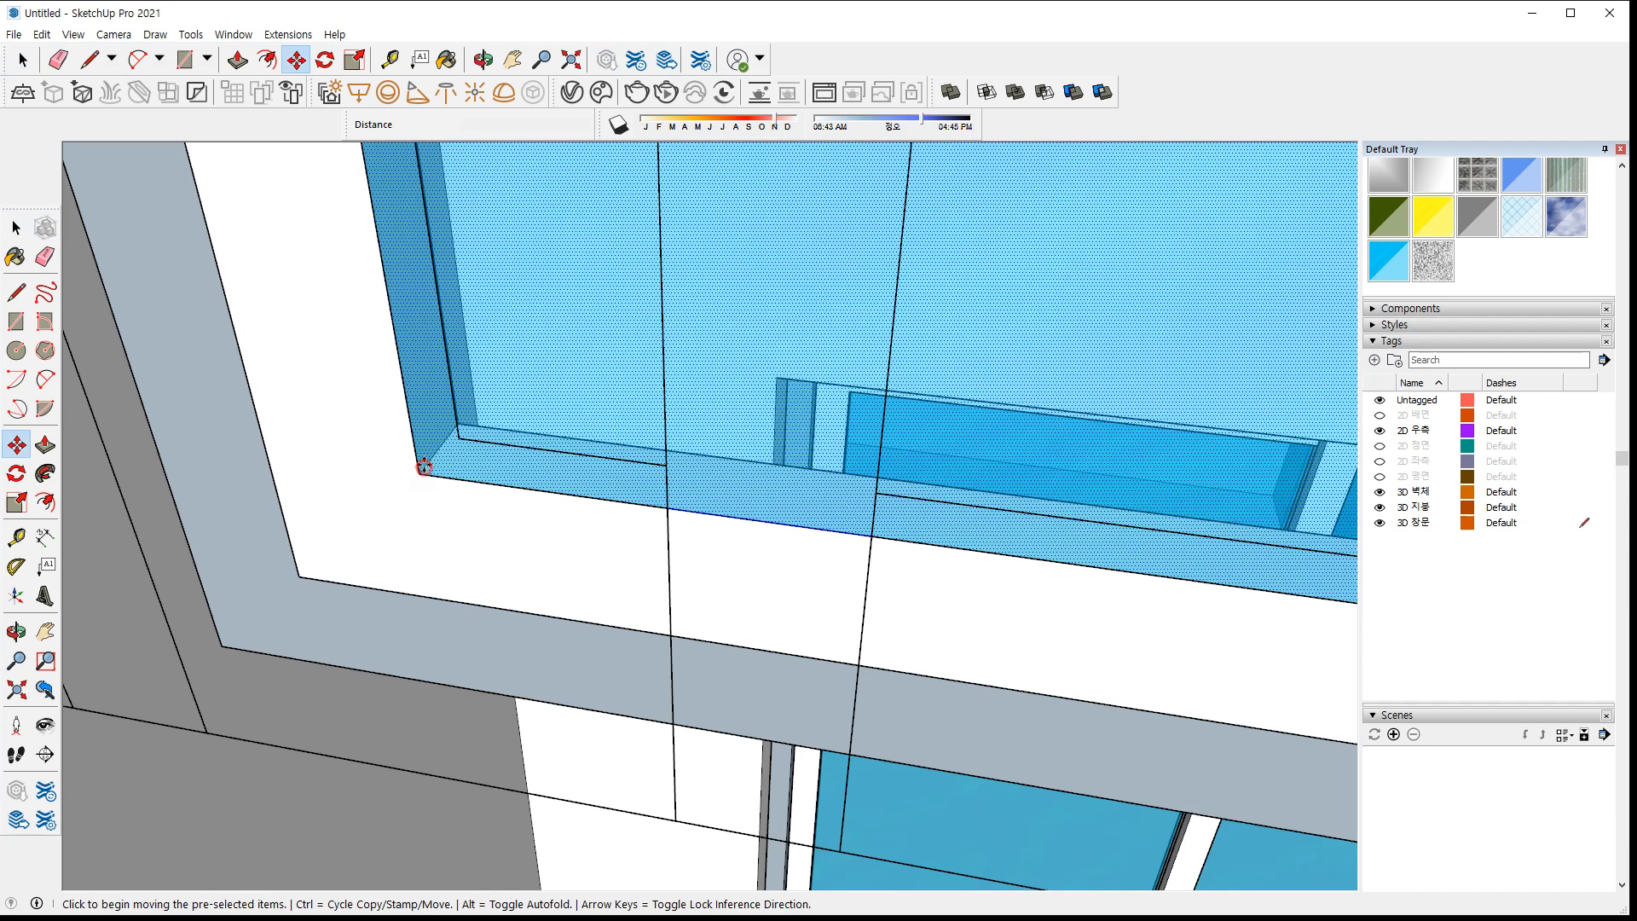
pyautogui.click(424, 467)
pyautogui.click(434, 448)
pyautogui.press('space')
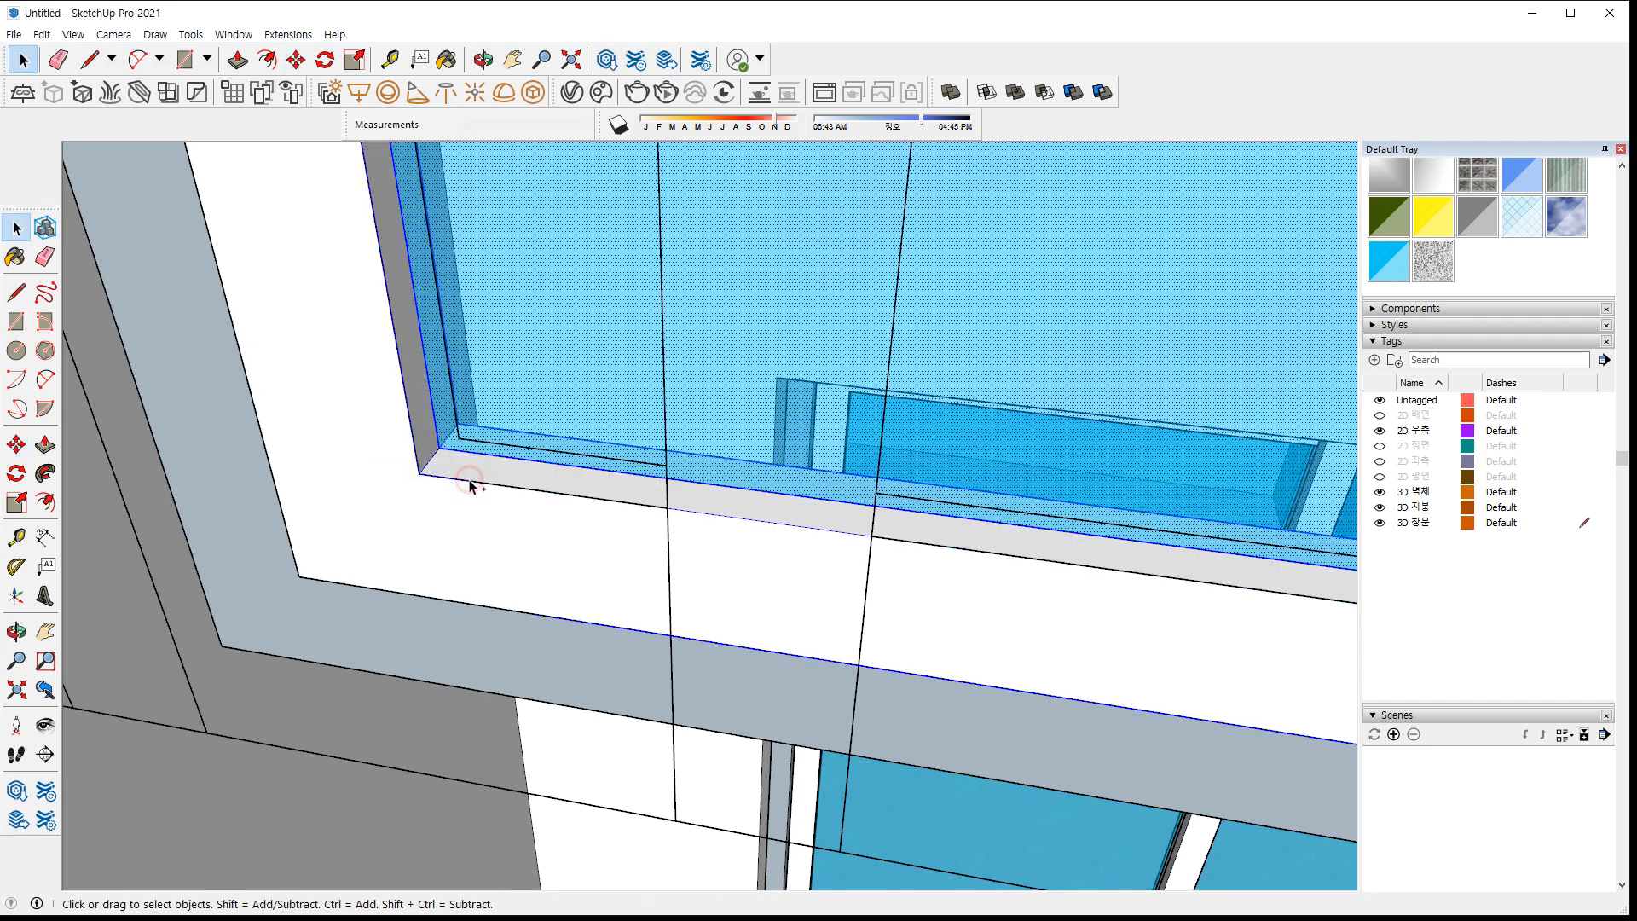
pyautogui.rightClick(469, 481)
pyautogui.press('g')
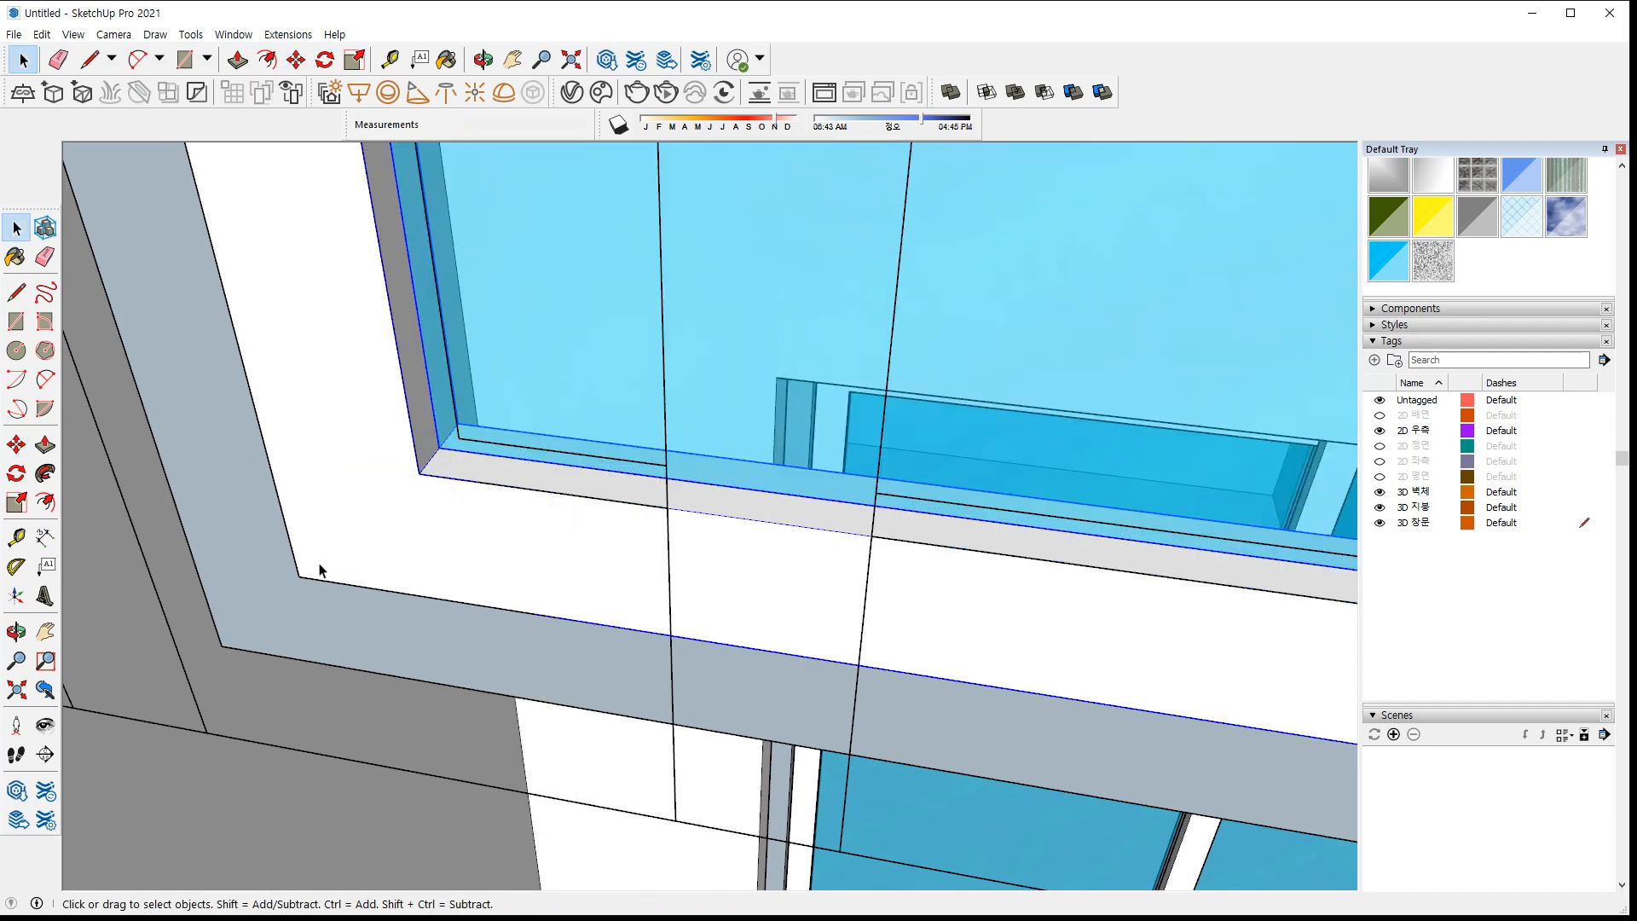
# Move the left sash group 40 mm inward from the front of the door frame
pyautogui.press('m')
pyautogui.click(300, 576)
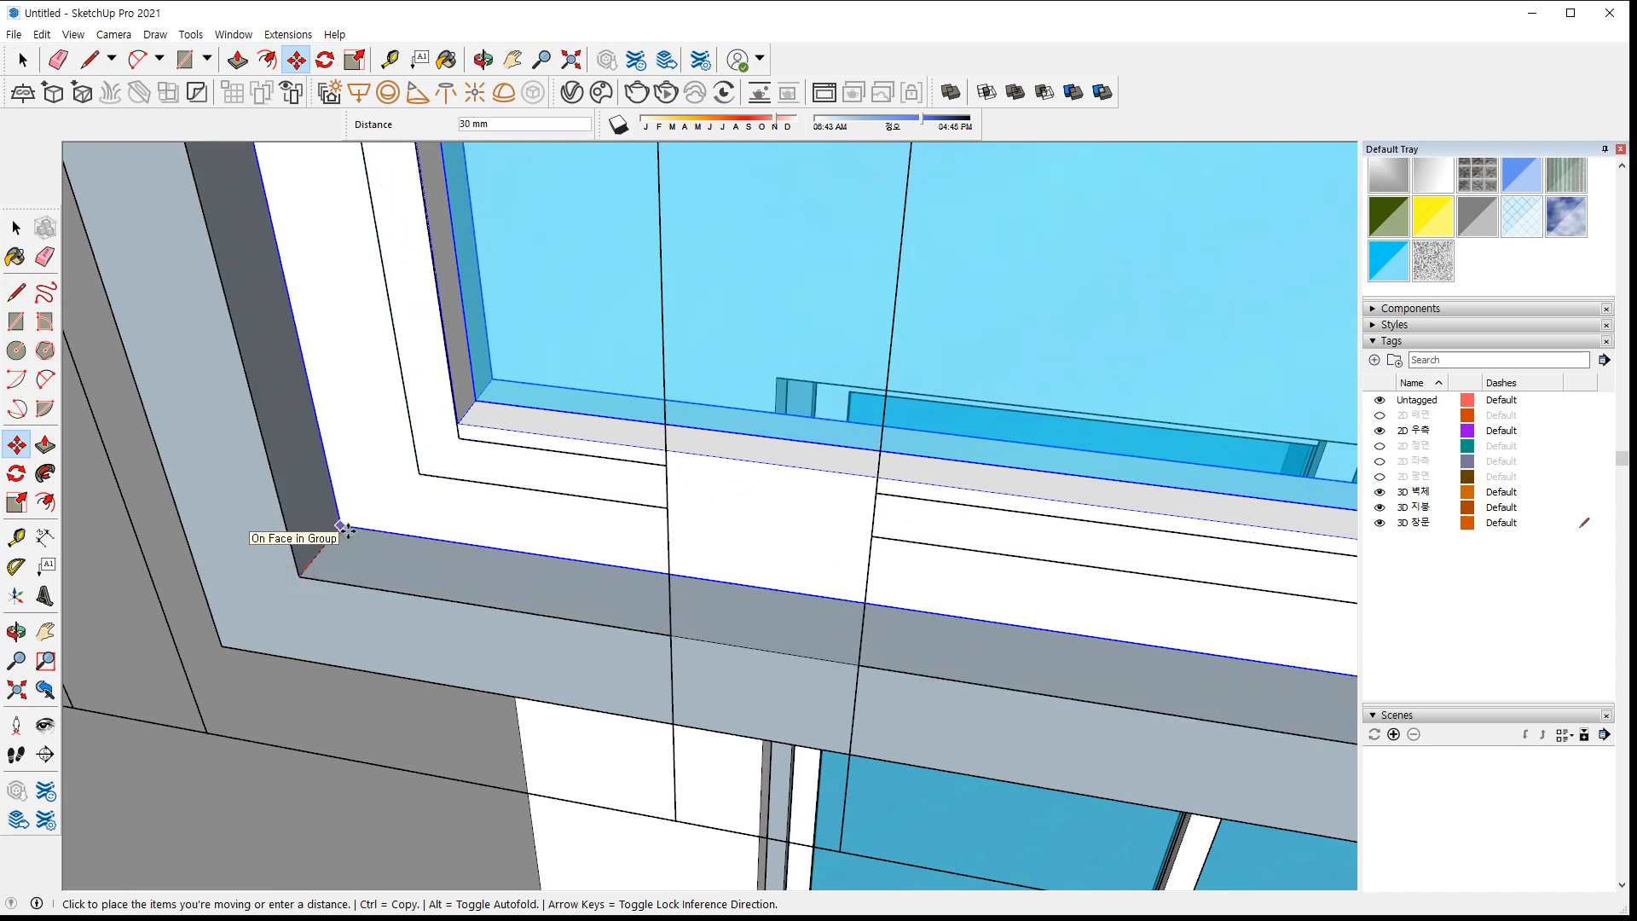
pyautogui.write('40')
pyautogui.press('Return')
pyautogui.moveTo(537, 588); pyautogui.dragTo(574, 651, button='middle')
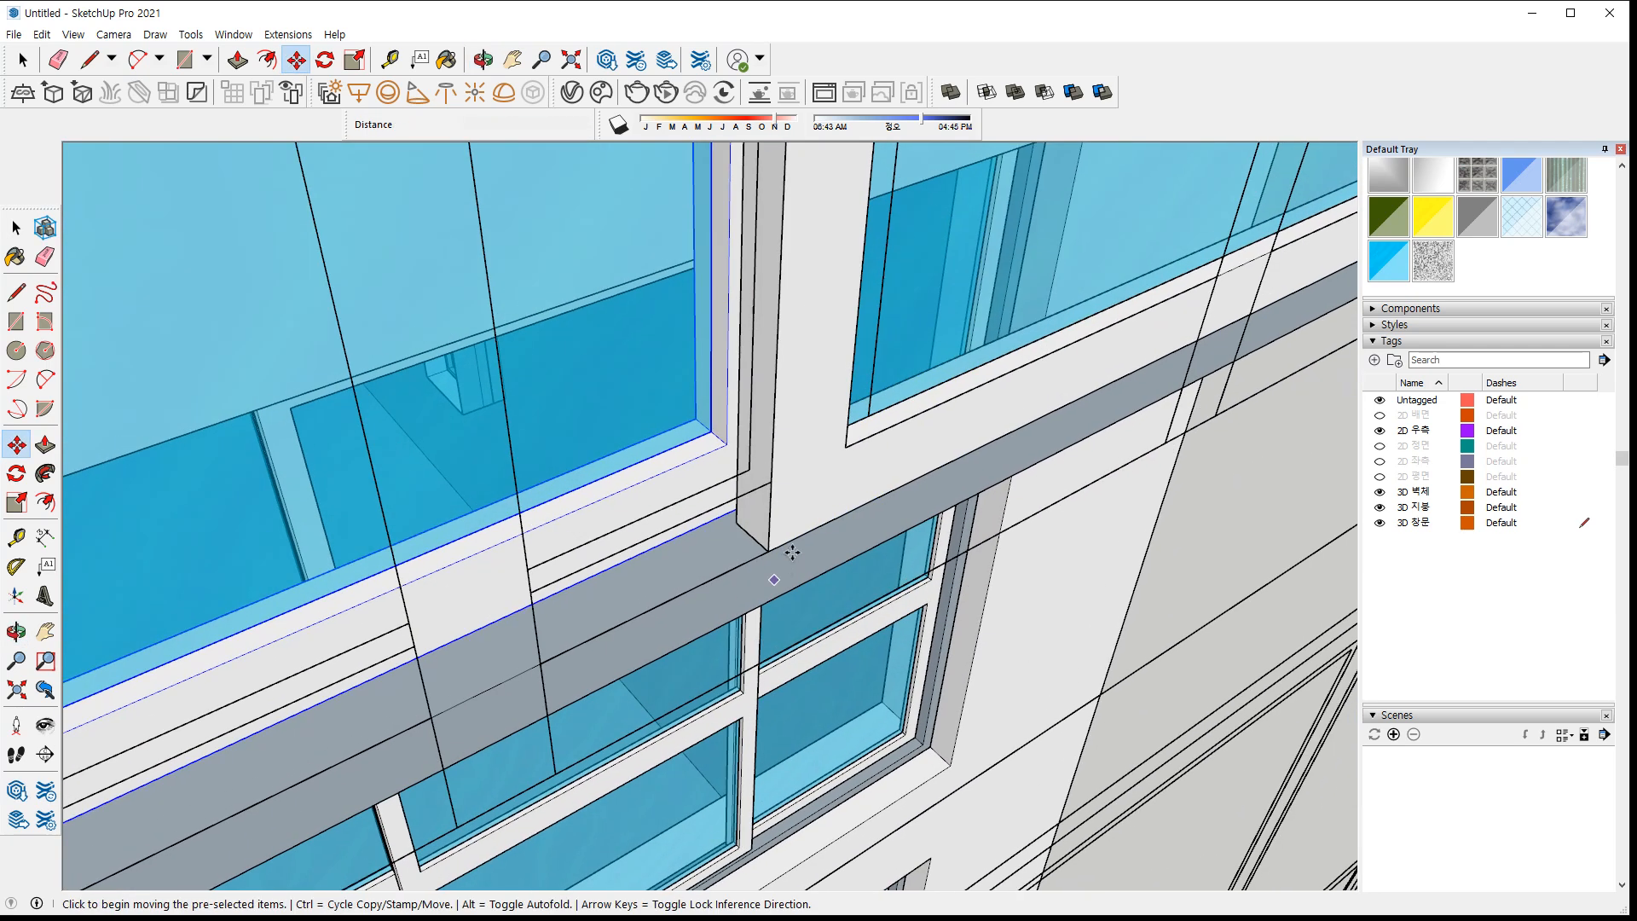
# Move the right sash inward along the red axis until its back meets the left sash's front face
pyautogui.press('space')
pyautogui.scroll(6, 727, 518)
pyautogui.press('m')
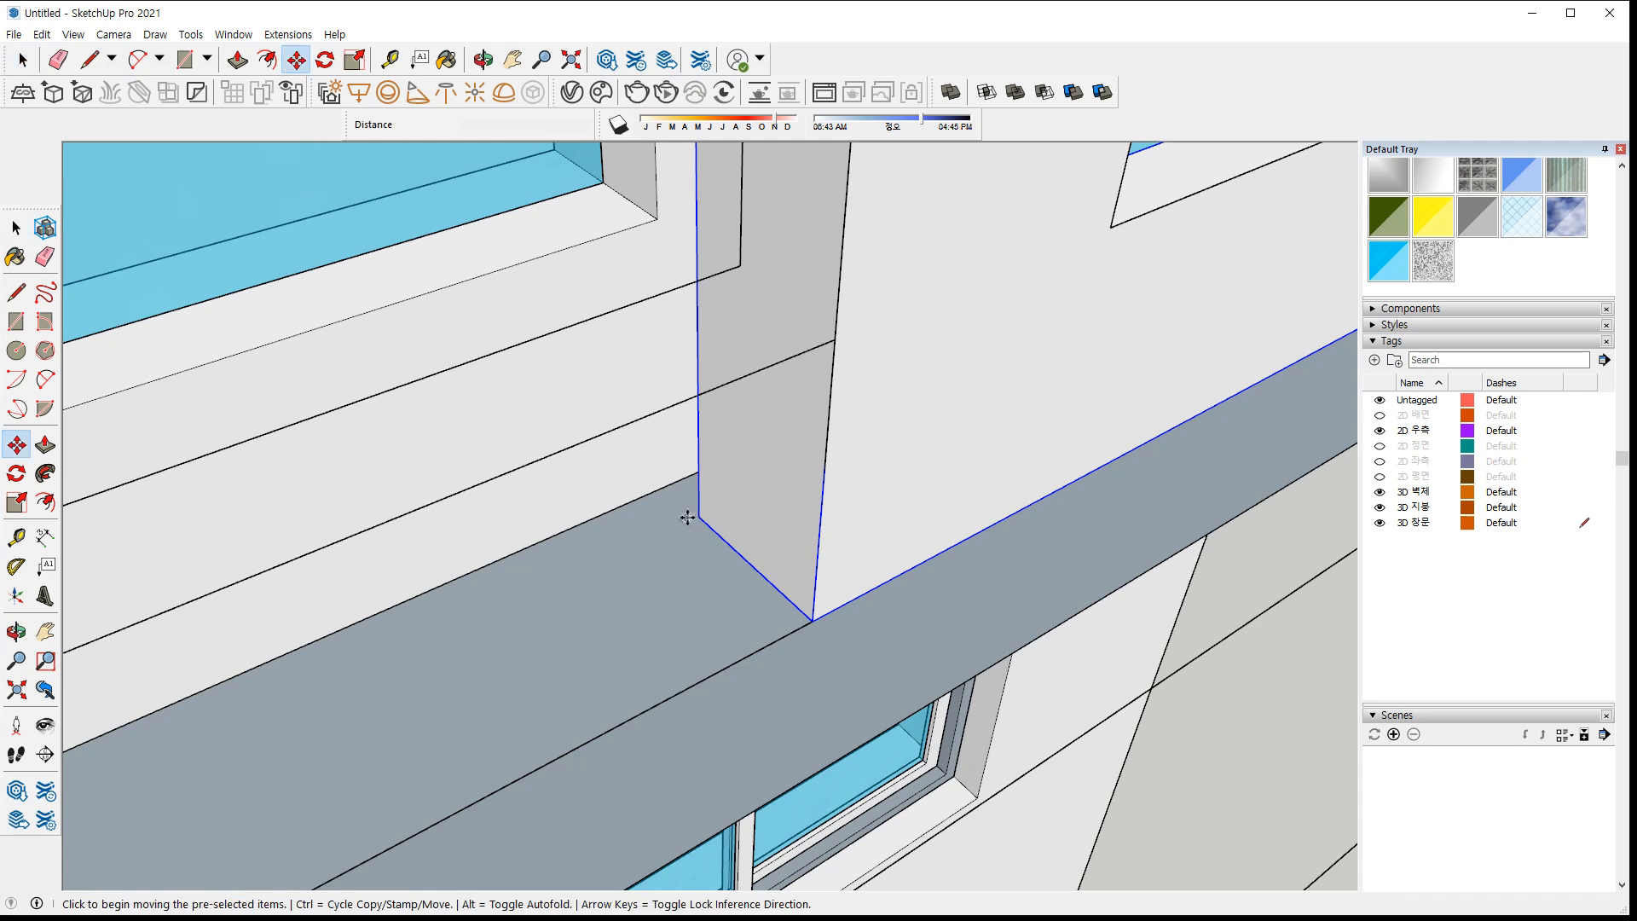
pyautogui.click(696, 514)
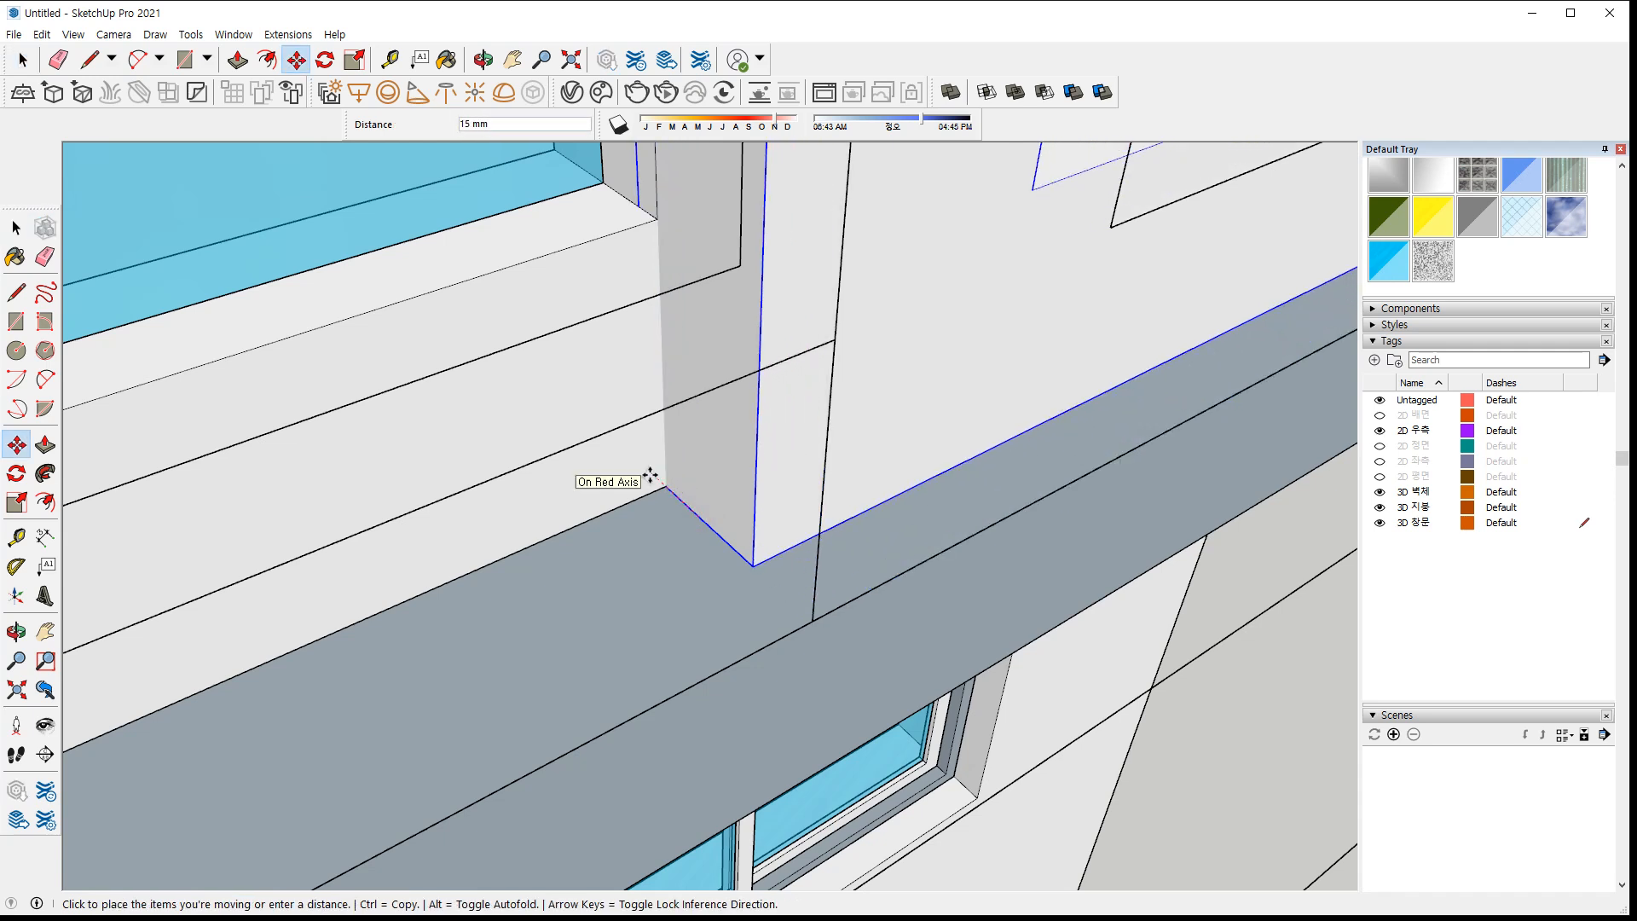
pyautogui.click(648, 476)
pyautogui.press('space')
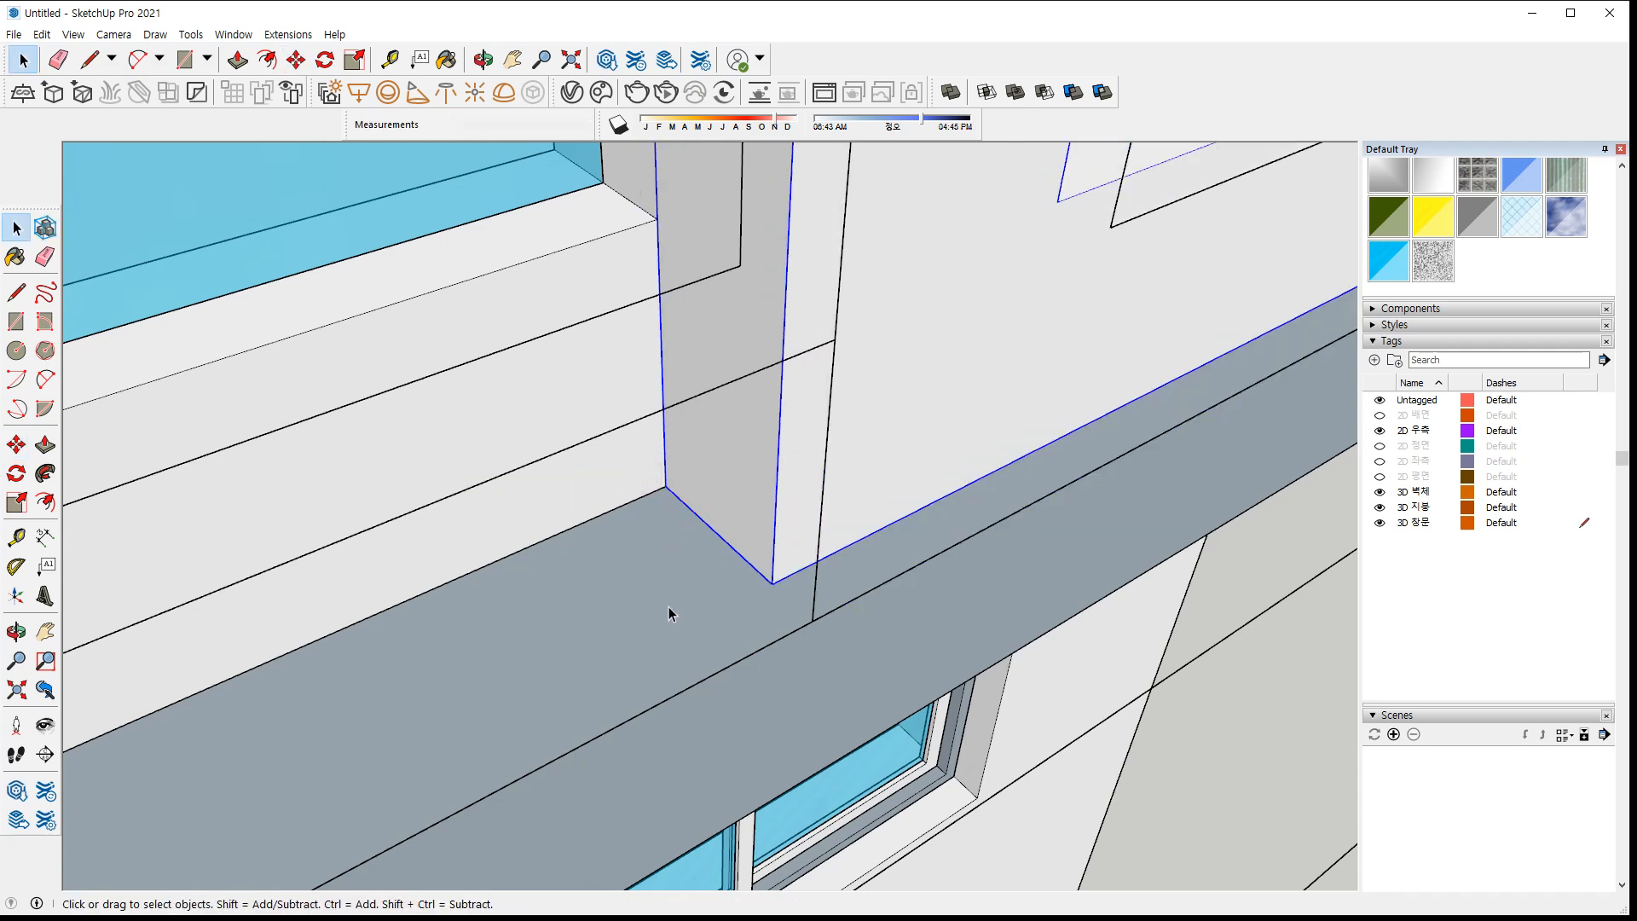
# Move the door's frame and both sashes along the red axis to the wall face at the top-floor opening
pyautogui.moveTo(685, 540); pyautogui.dragTo(479, 503, button='middle')
pyautogui.keyDown('shift'); pyautogui.moveTo(980, 597); pyautogui.dragTo(477, 483, button='middle'); pyautogui.keyUp('shift')
pyautogui.press('m')
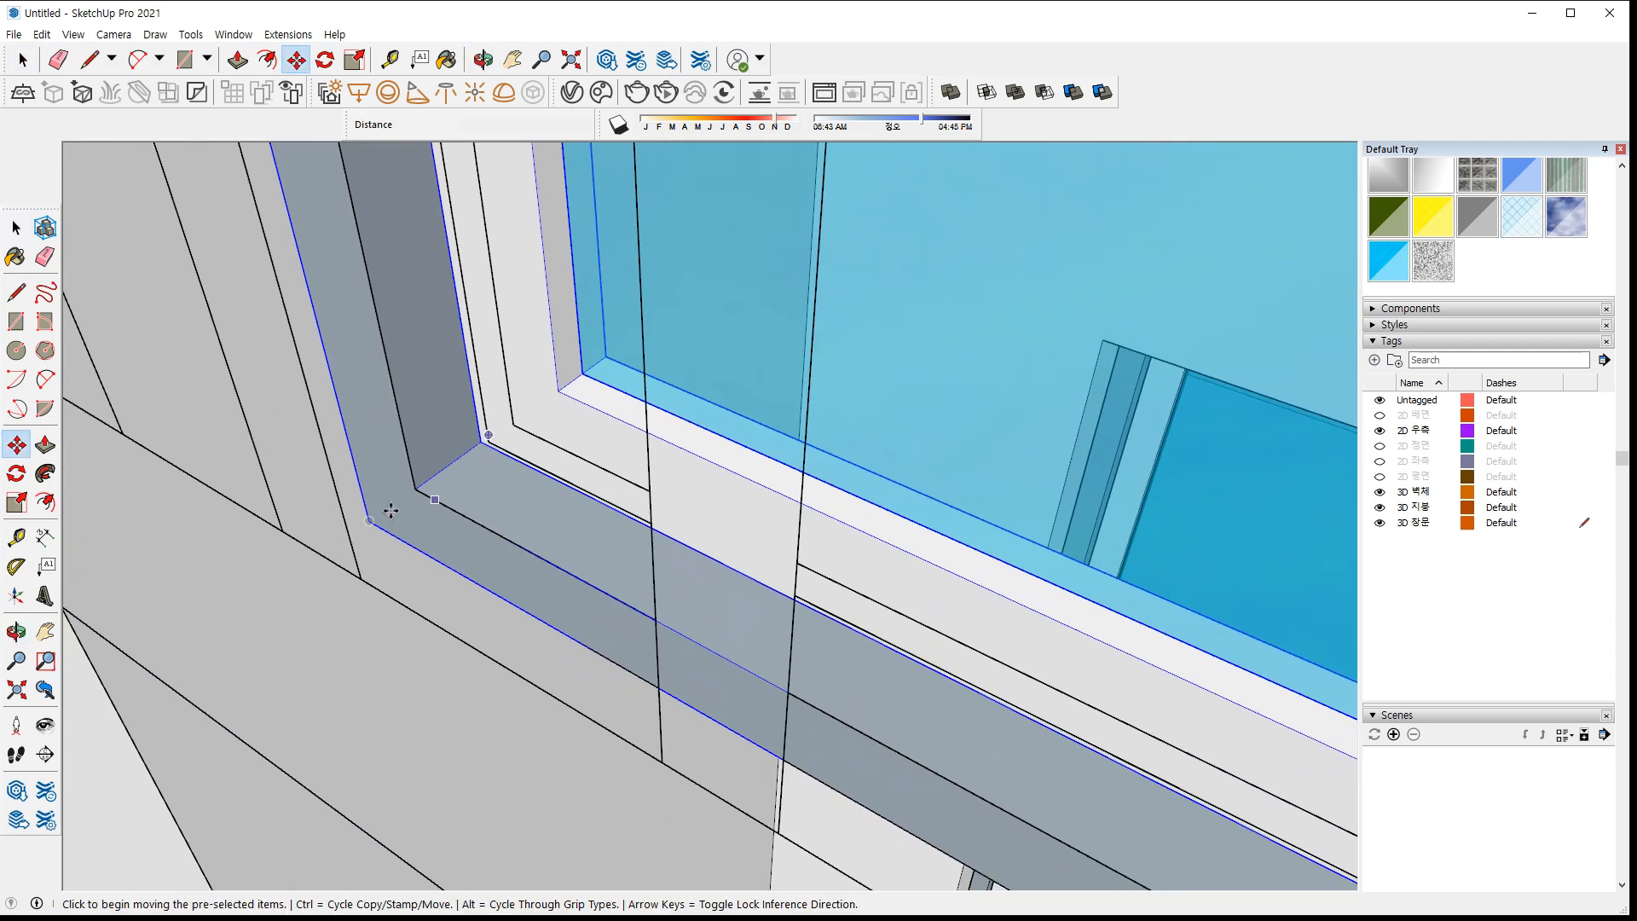
pyautogui.click(369, 521)
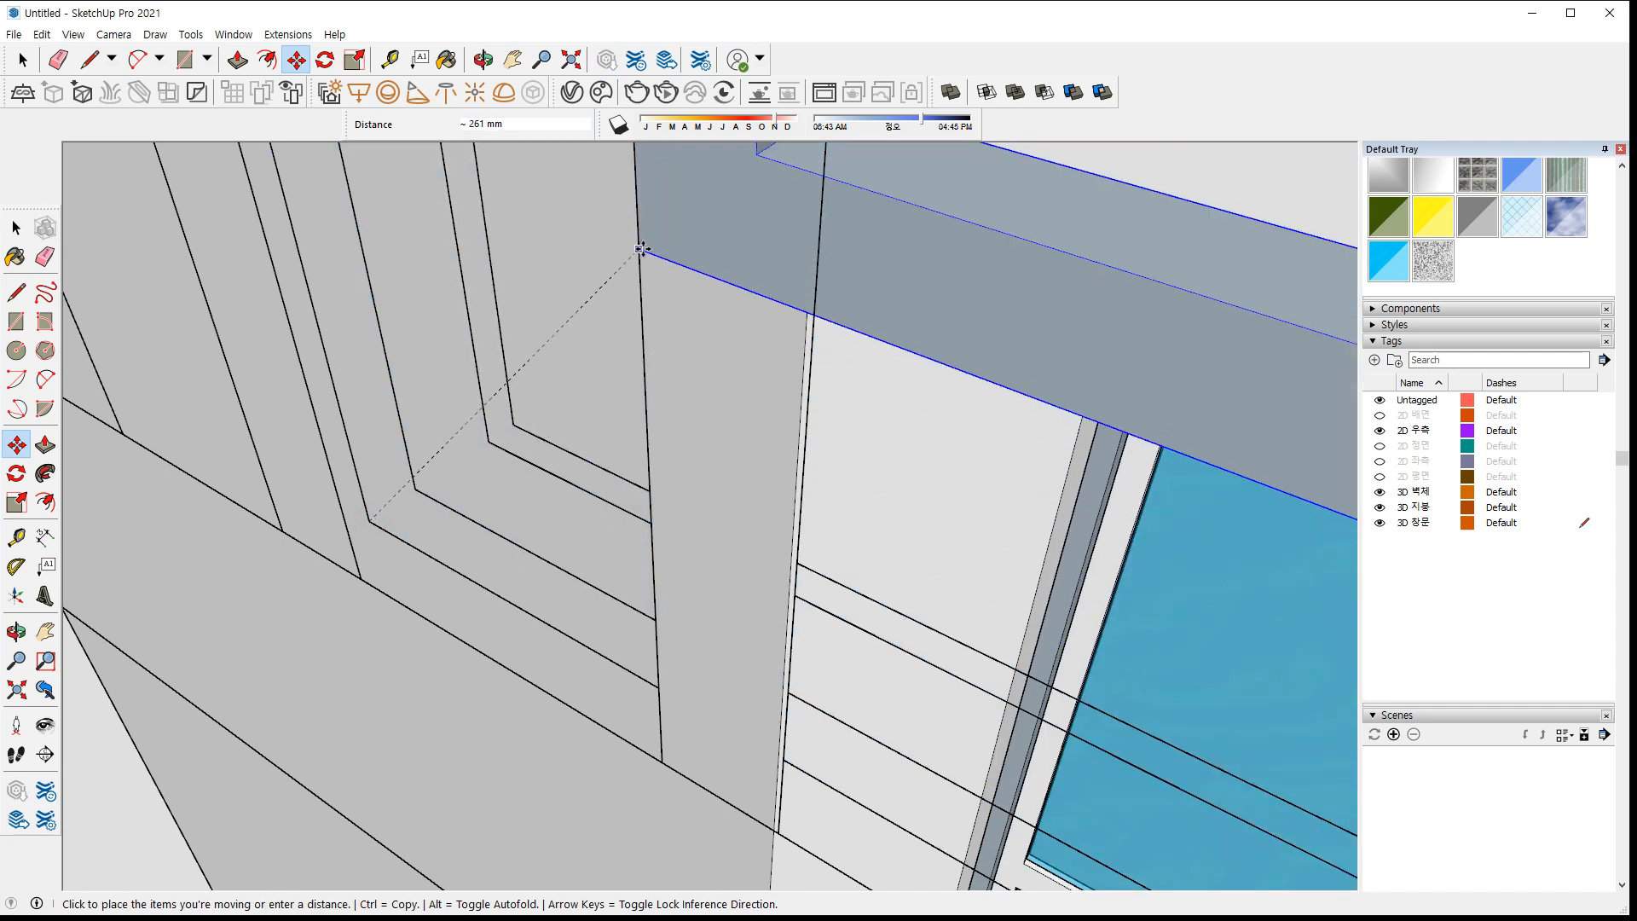
pyautogui.press('Right')
pyautogui.scroll(-3, 763, 345)
pyautogui.keyDown('shift'); pyautogui.moveTo(829, 294); pyautogui.dragTo(590, 727, button='middle'); pyautogui.keyUp('shift')
pyautogui.click(833, 625)
# Move the top-floor balcony door 100 mm inward from the wall face
pyautogui.scroll(2, 827, 529)
pyautogui.click(798, 513)
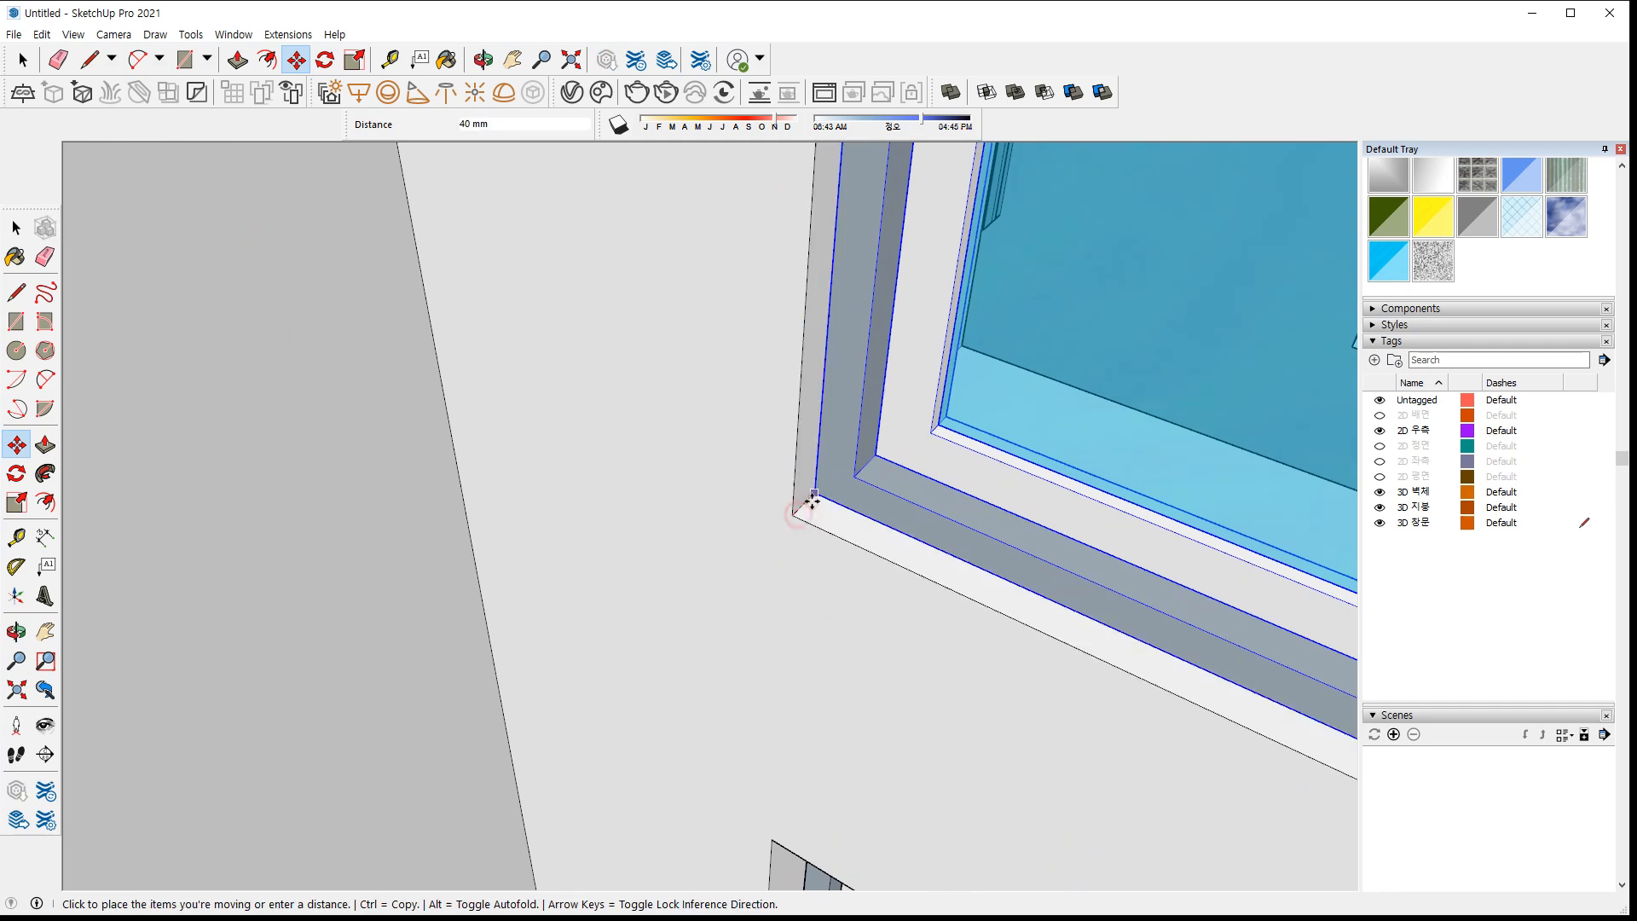
pyautogui.write('100')
pyautogui.press('Return')
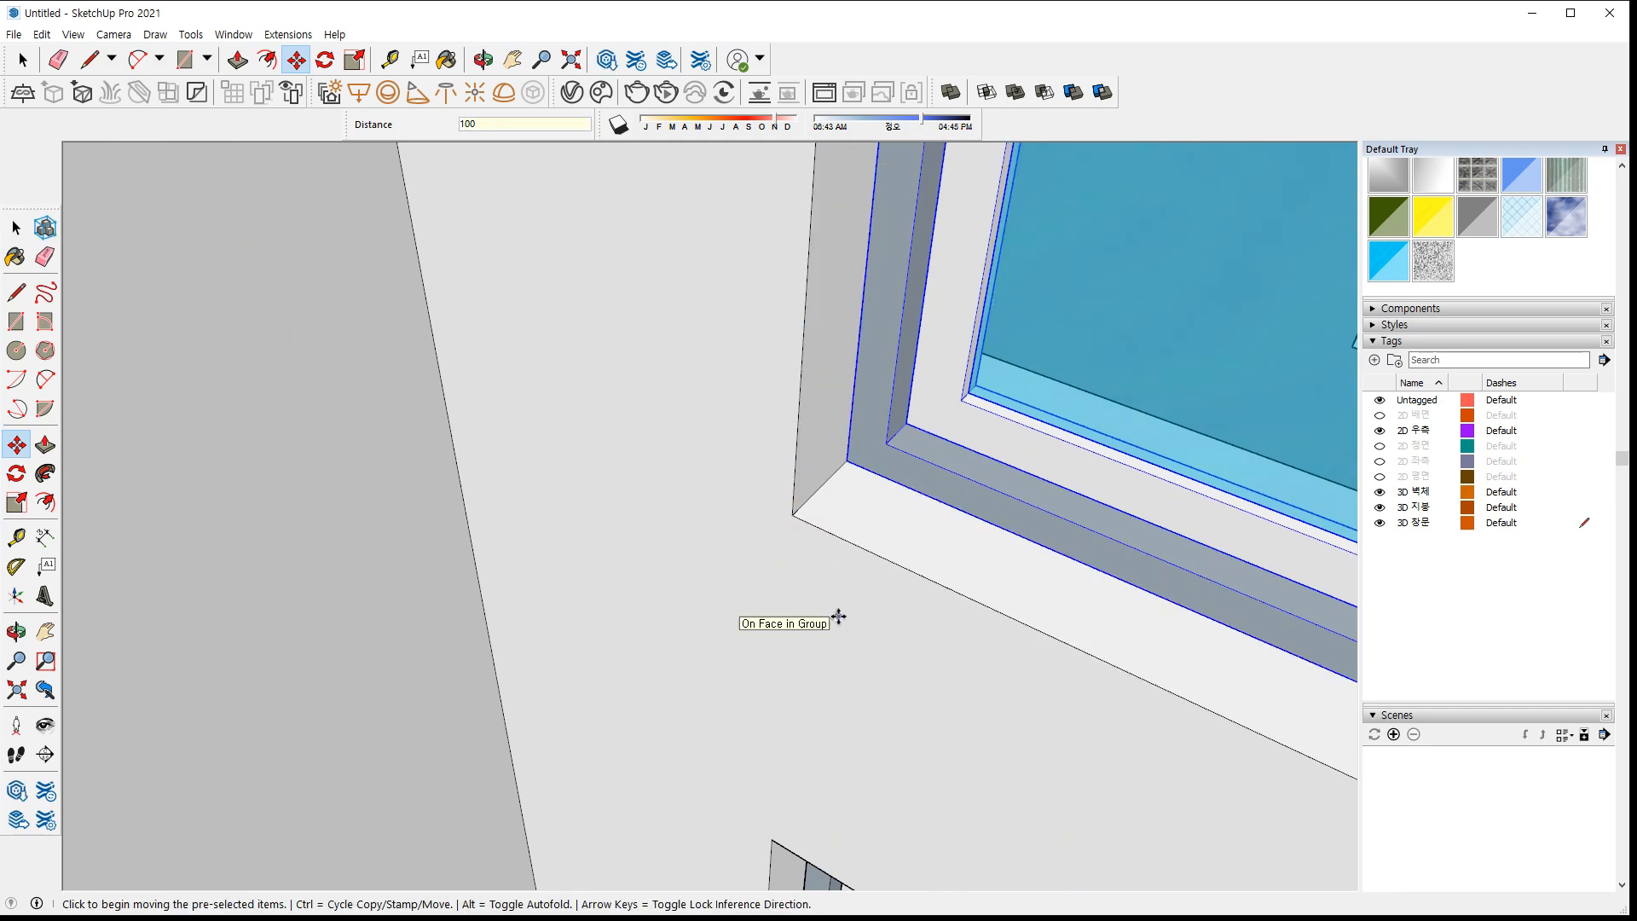
# Trace rectangles over the front entrance door's 2D lines for the outer frame, the transom opening and the door opening
pyautogui.hotkey('shift', 'z')
pyautogui.press('o')
pyautogui.moveTo(1122, 713); pyautogui.dragTo(1015, 716)
pyautogui.press('space')
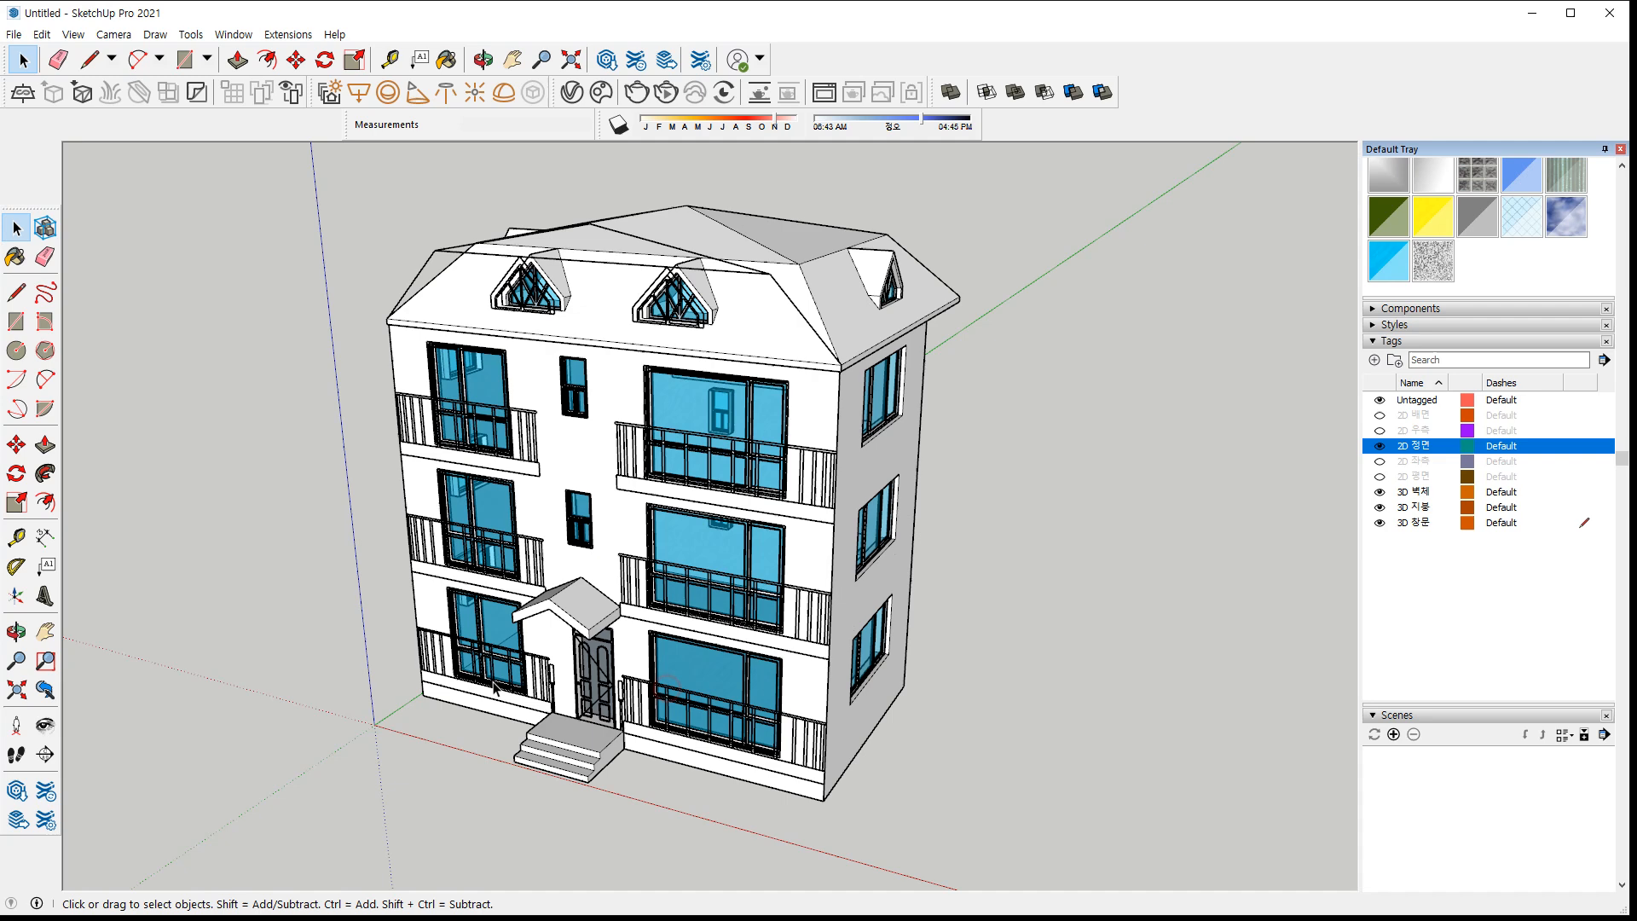
pyautogui.scroll(5, 691, 732)
pyautogui.scroll(4, 694, 720)
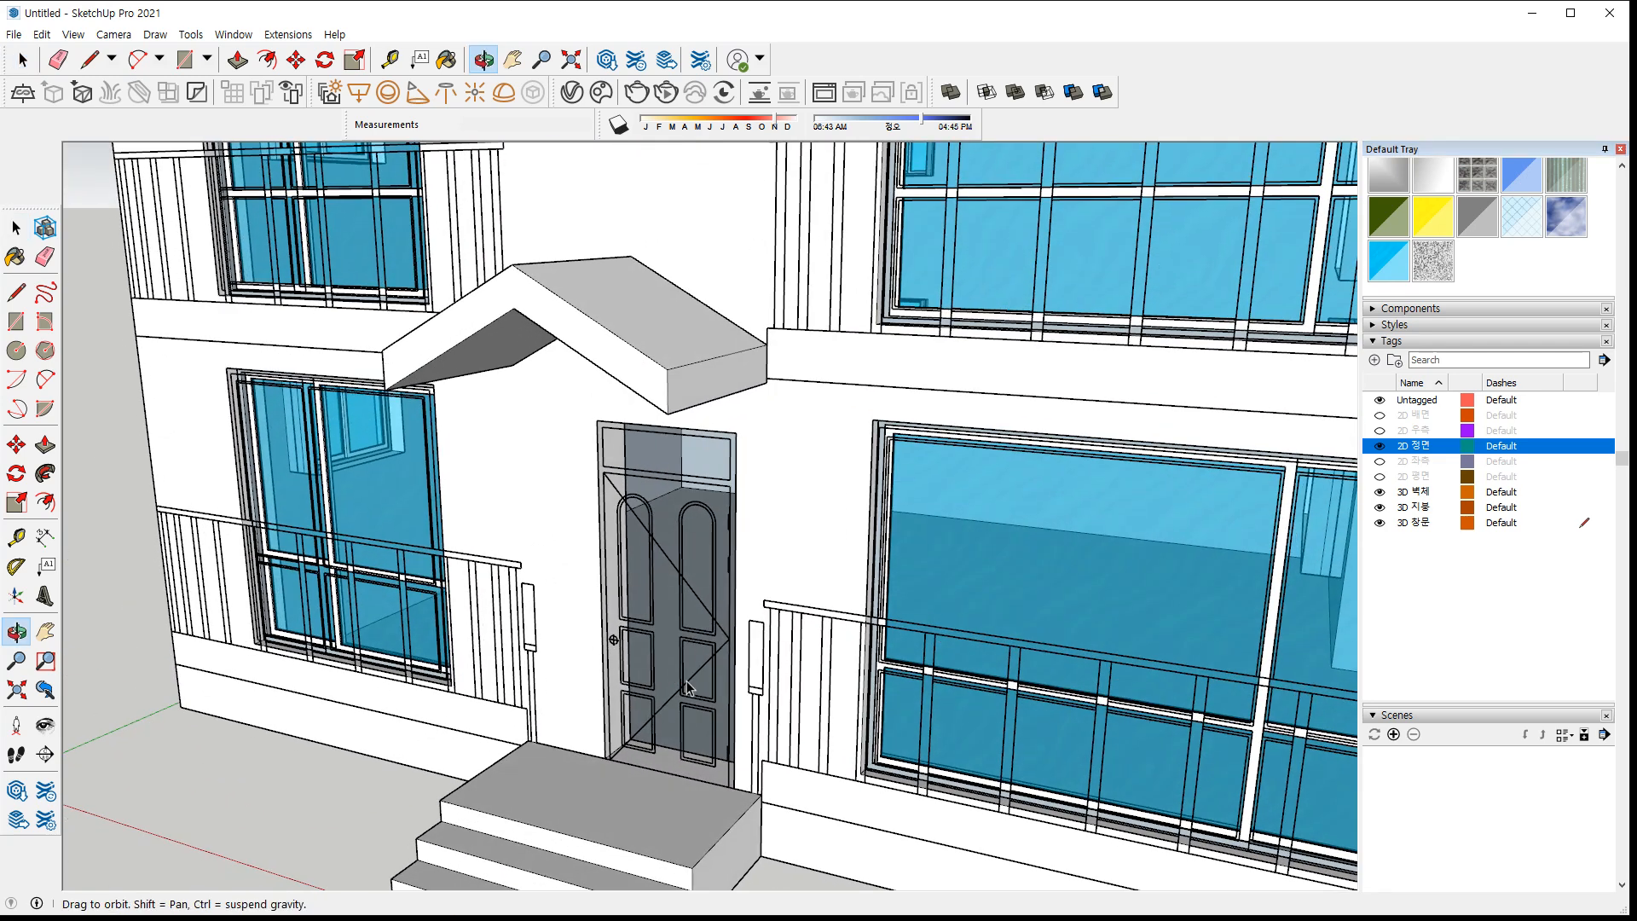
pyautogui.press('r')
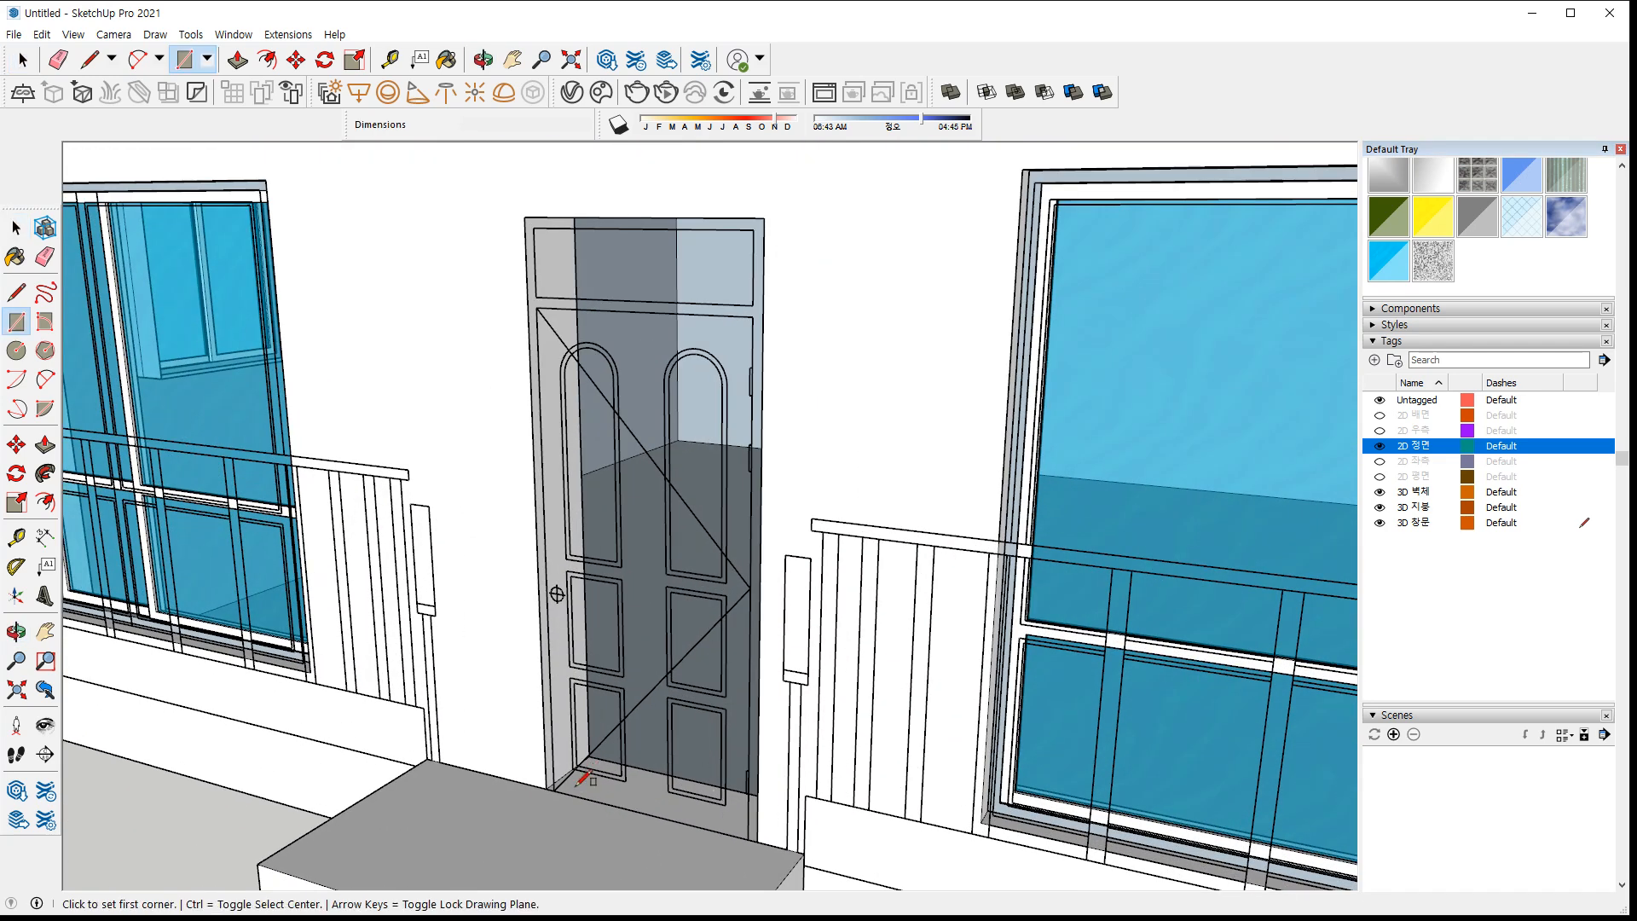
pyautogui.click(554, 789)
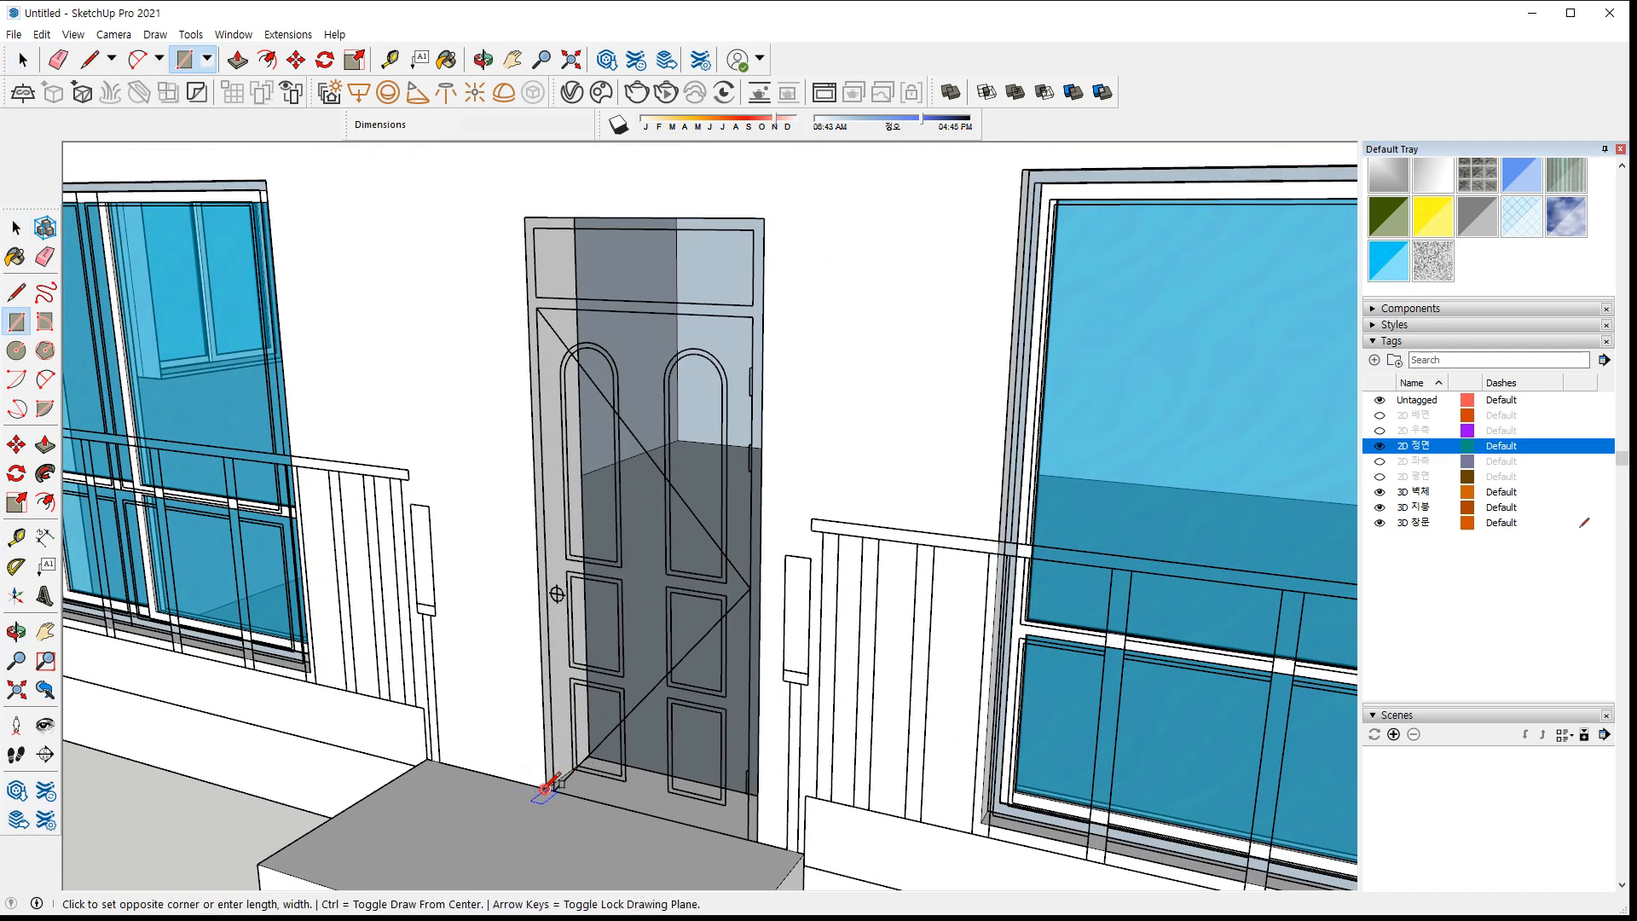
pyautogui.click(763, 219)
pyautogui.click(751, 298)
pyautogui.click(534, 227)
pyautogui.click(536, 307)
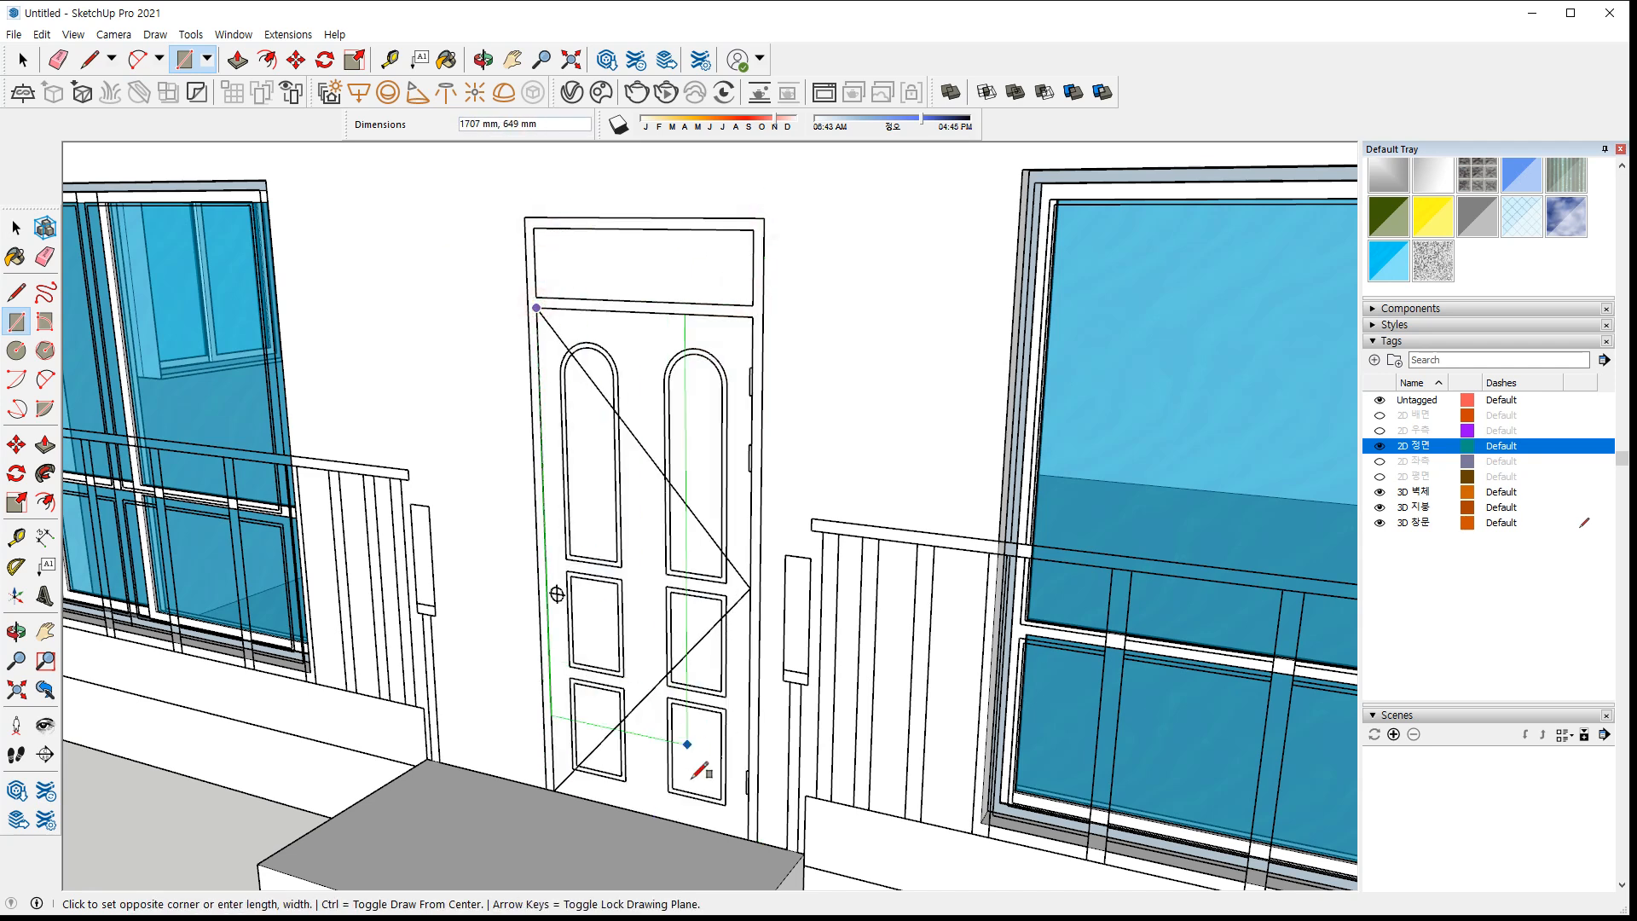
pyautogui.click(749, 838)
# Delete the faces inside the entrance door's transom and door openings, leaving only the frame face
pyautogui.press('space')
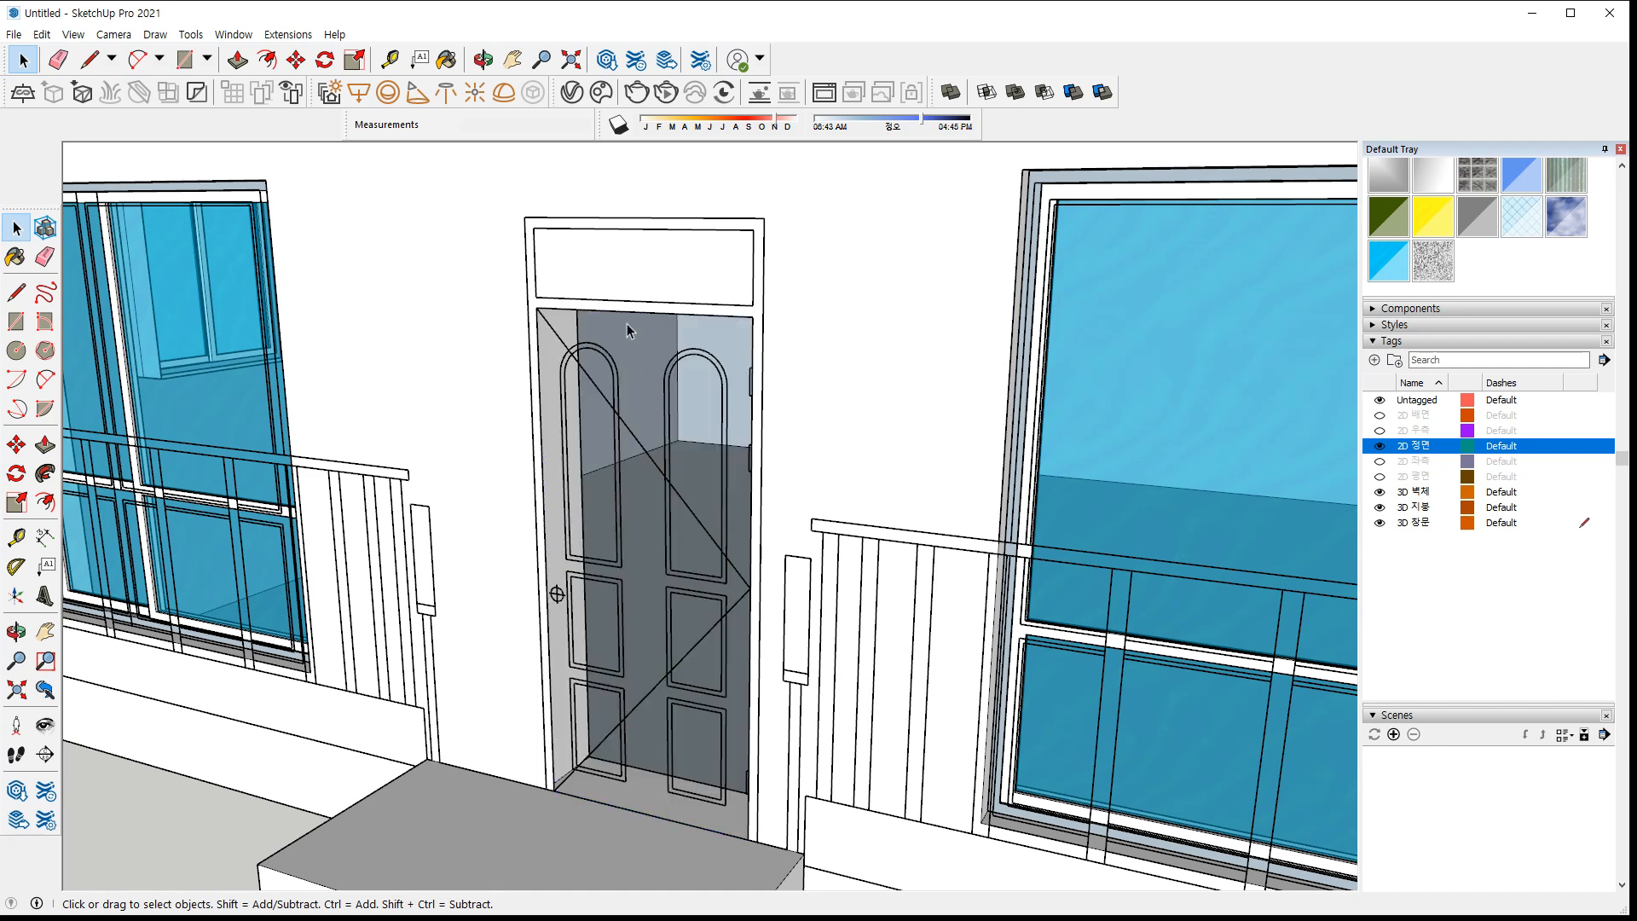
pyautogui.click(636, 269)
pyautogui.press('Delete')
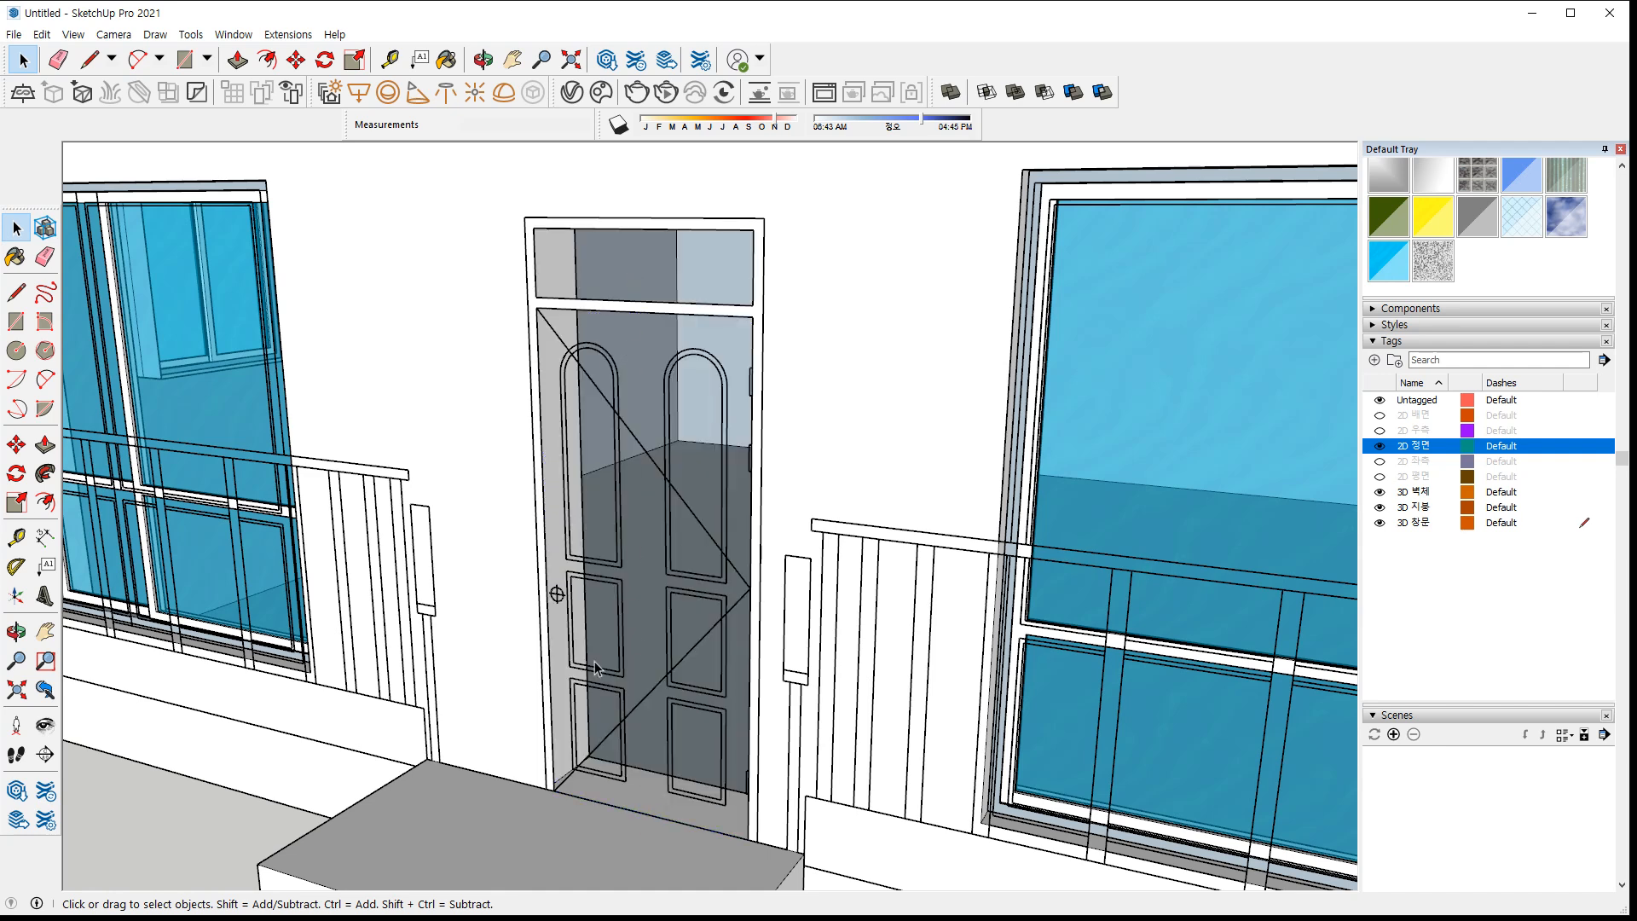
# Push/Pull the entrance door's frame face 80 mm, then make the whole frame a group
pyautogui.press('p')
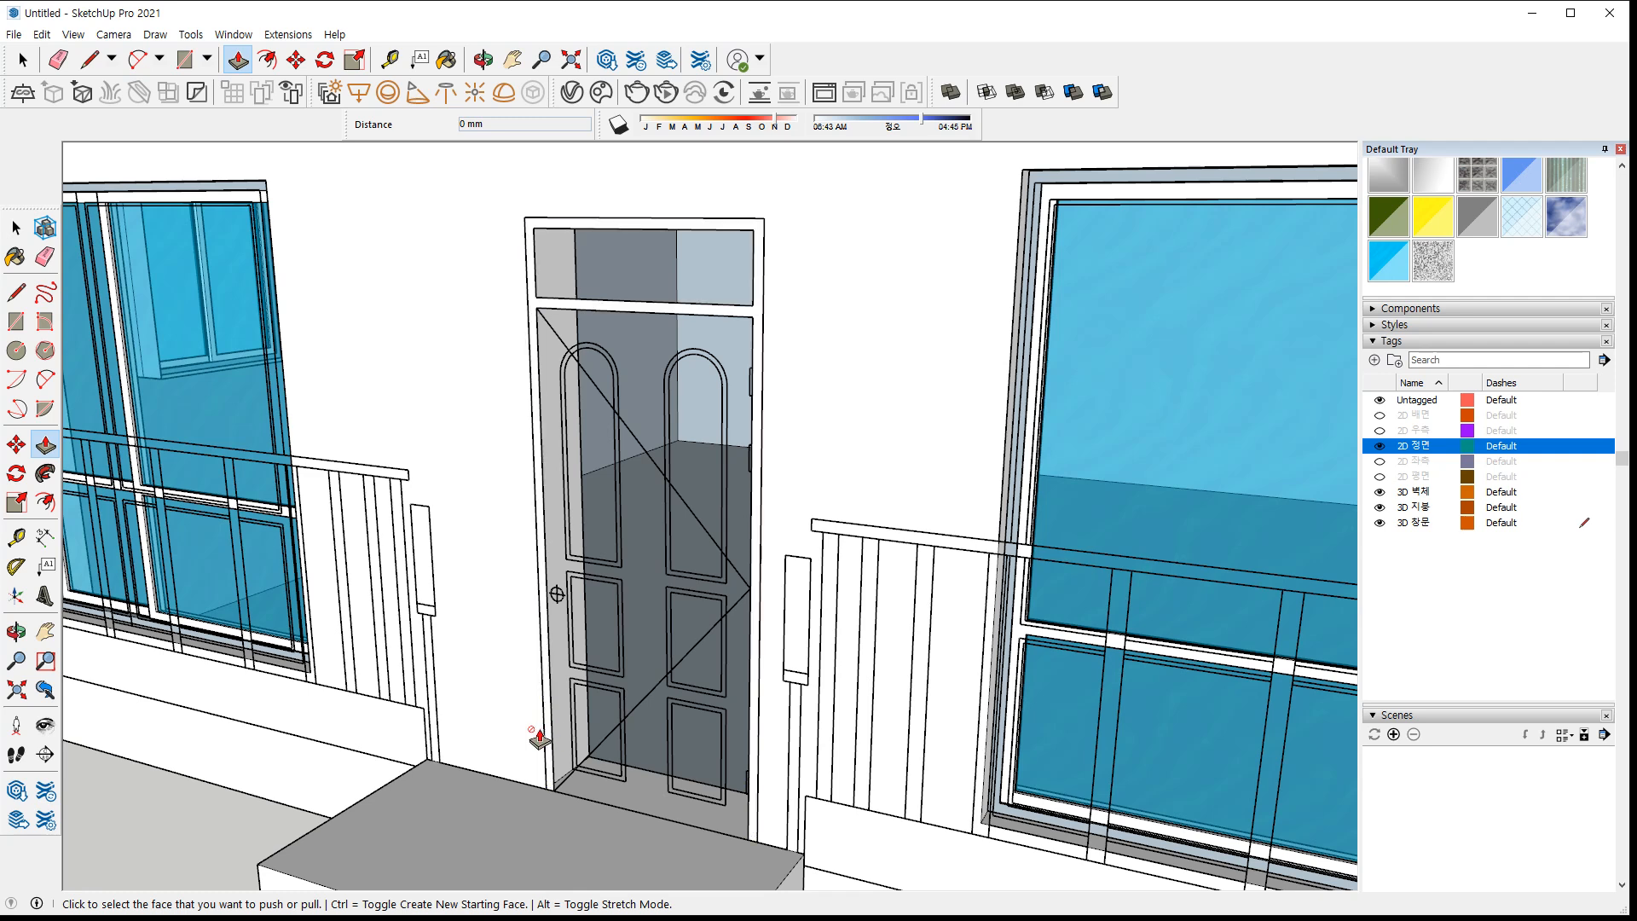
pyautogui.click(549, 739)
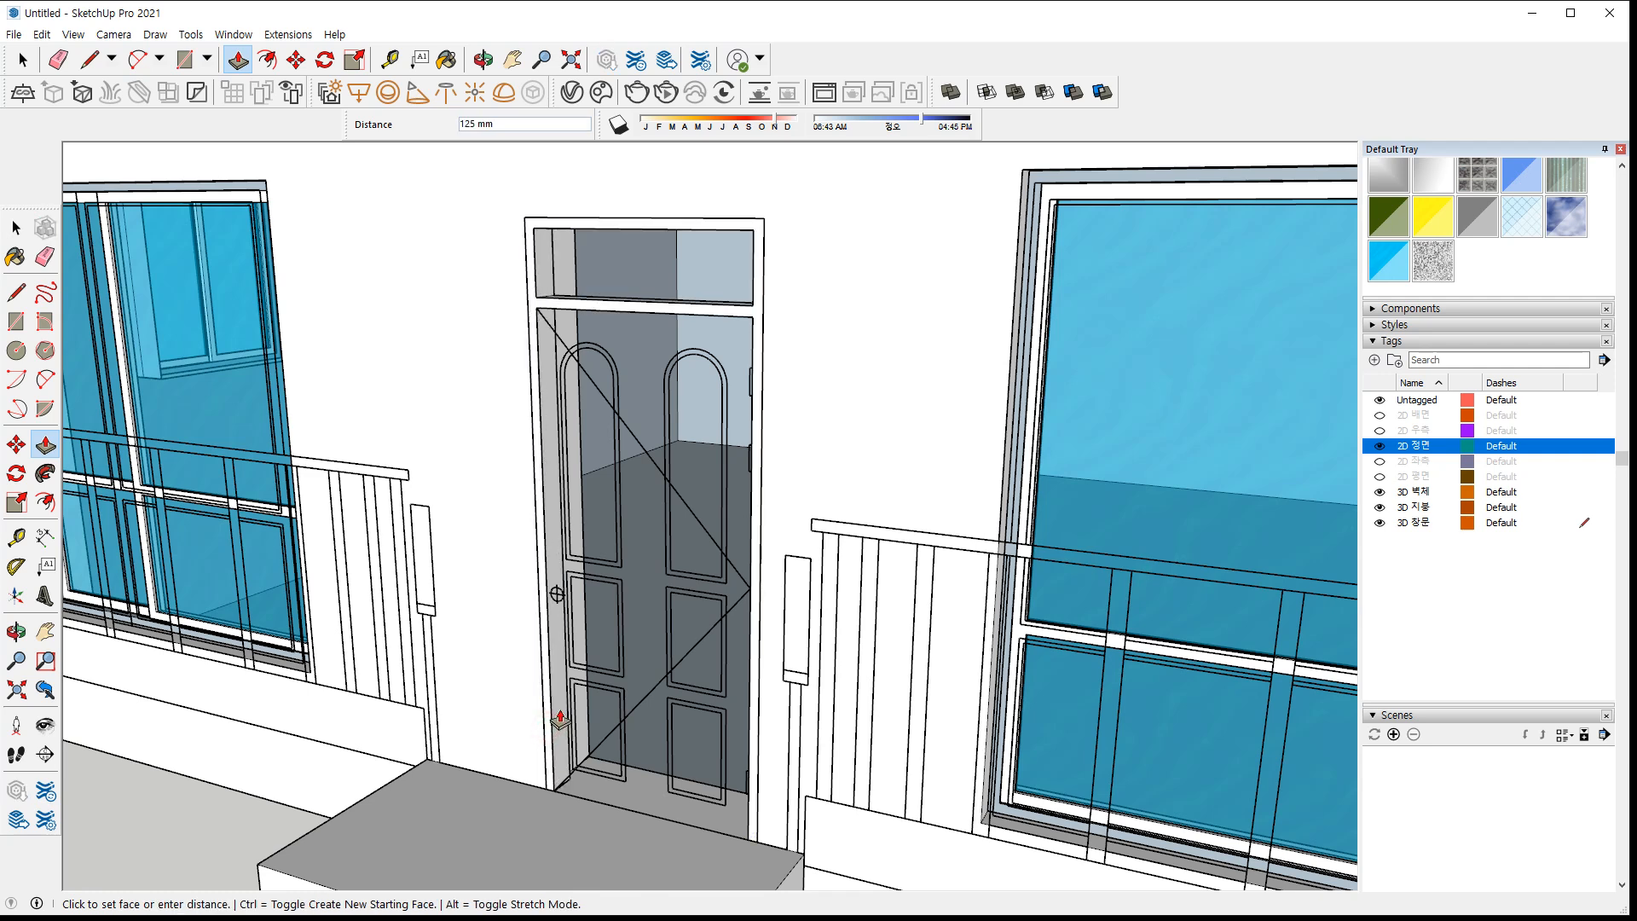
pyautogui.write('80')
pyautogui.press('Return')
pyautogui.press('space')
pyautogui.click(550, 714)
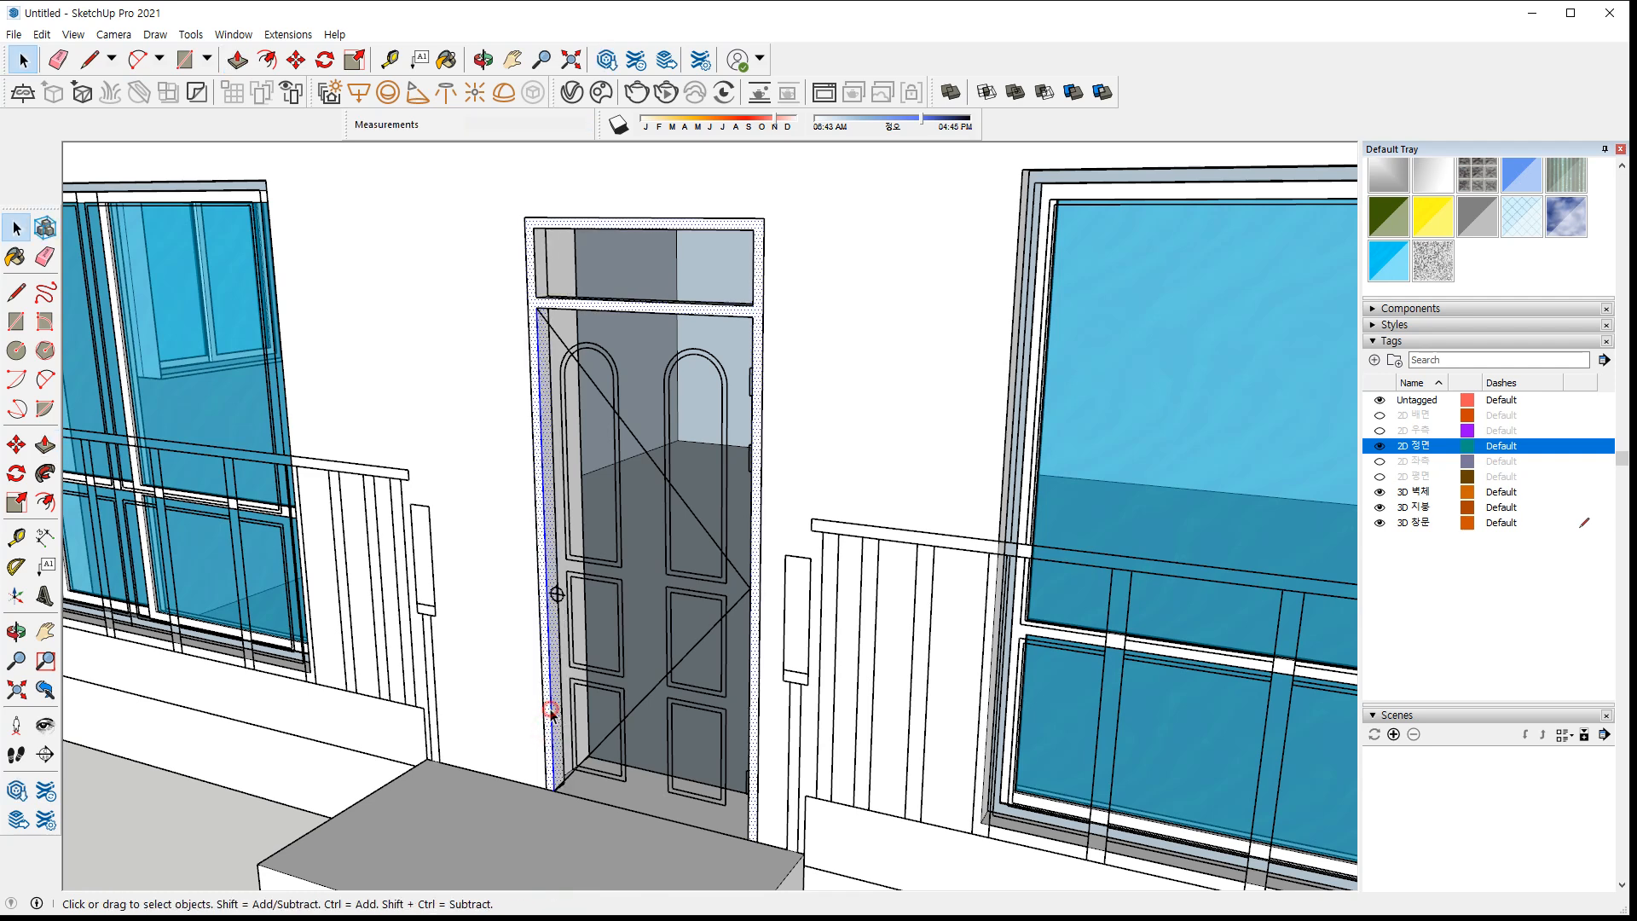
pyautogui.rightClick(551, 712)
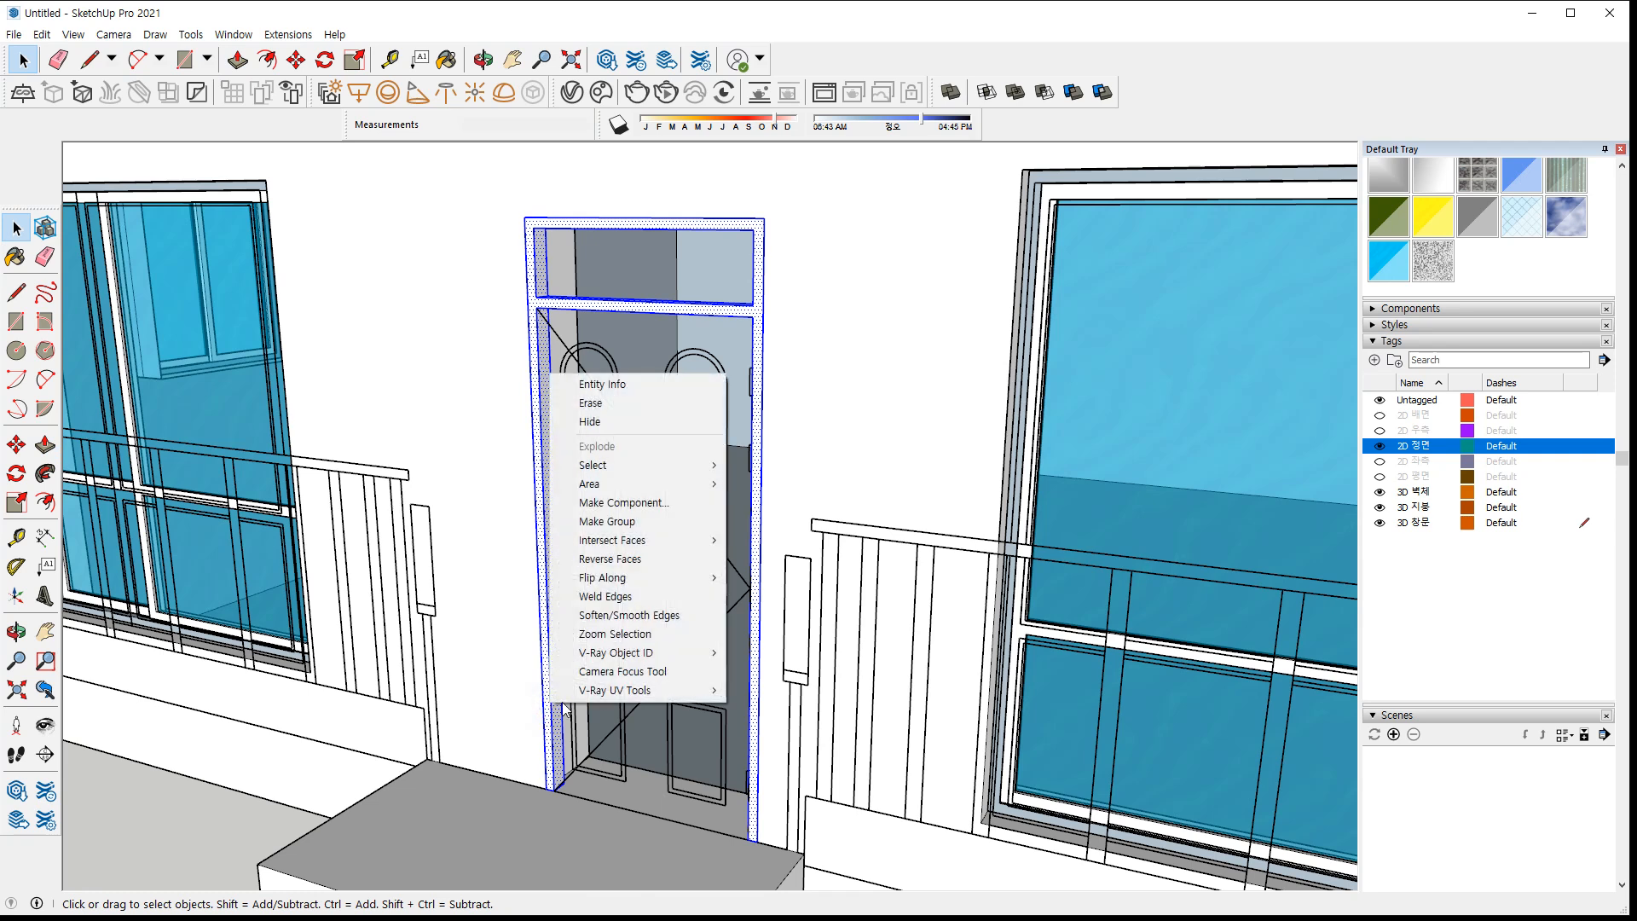
pyautogui.click(563, 708)
pyautogui.rightClick(564, 694)
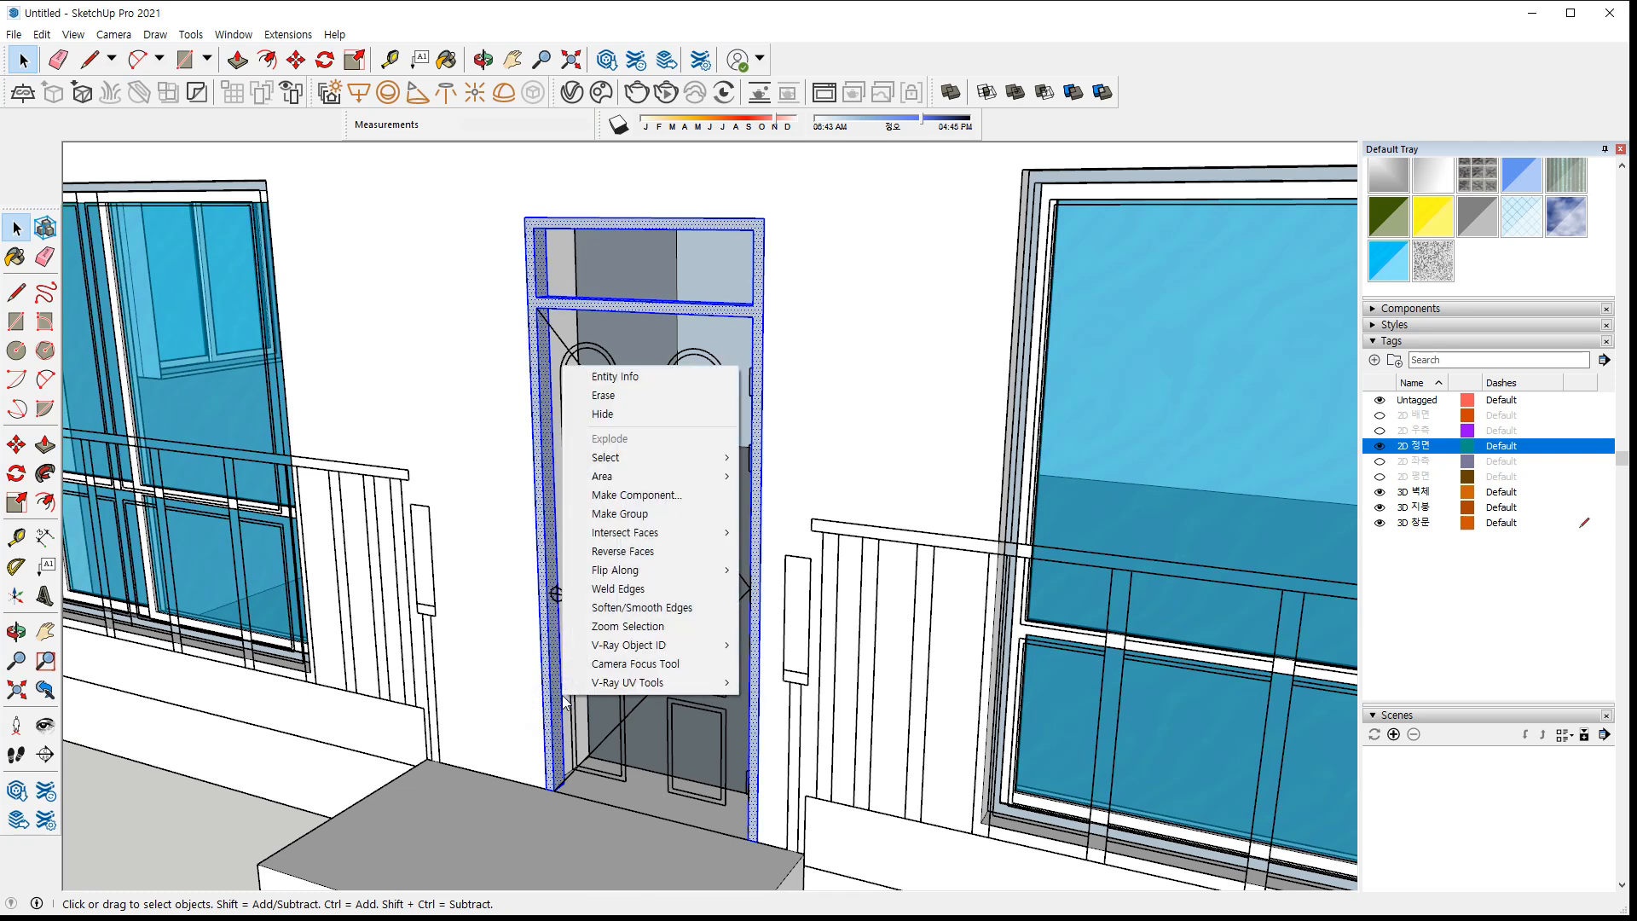
pyautogui.click(668, 515)
# Draw a rectangle filling the transom opening above the entrance door and paint it with the translucent blue glass material
pyautogui.scroll(2, 538, 237)
pyautogui.press('r')
pyautogui.click(540, 230)
pyautogui.click(838, 332)
pyautogui.press('space')
pyautogui.click(1388, 260)
pyautogui.click(672, 278)
# Move the transom glass inward into the frame's depth and group it together with the door frame
pyautogui.press('space')
pyautogui.click(673, 281)
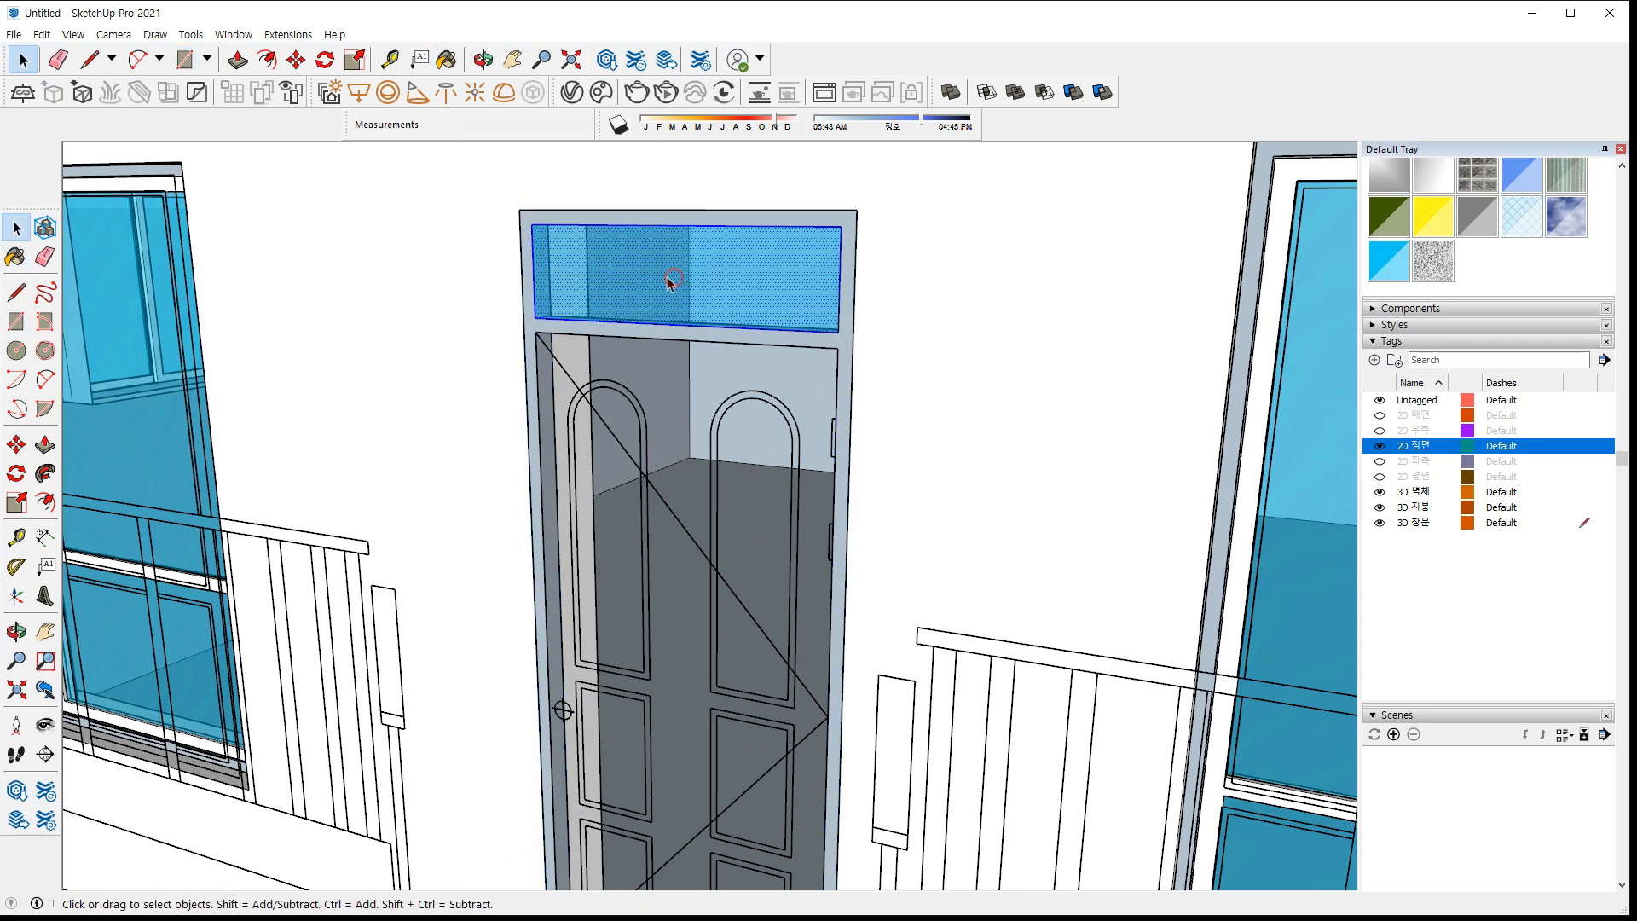
pyautogui.scroll(4, 552, 317)
pyautogui.press('m')
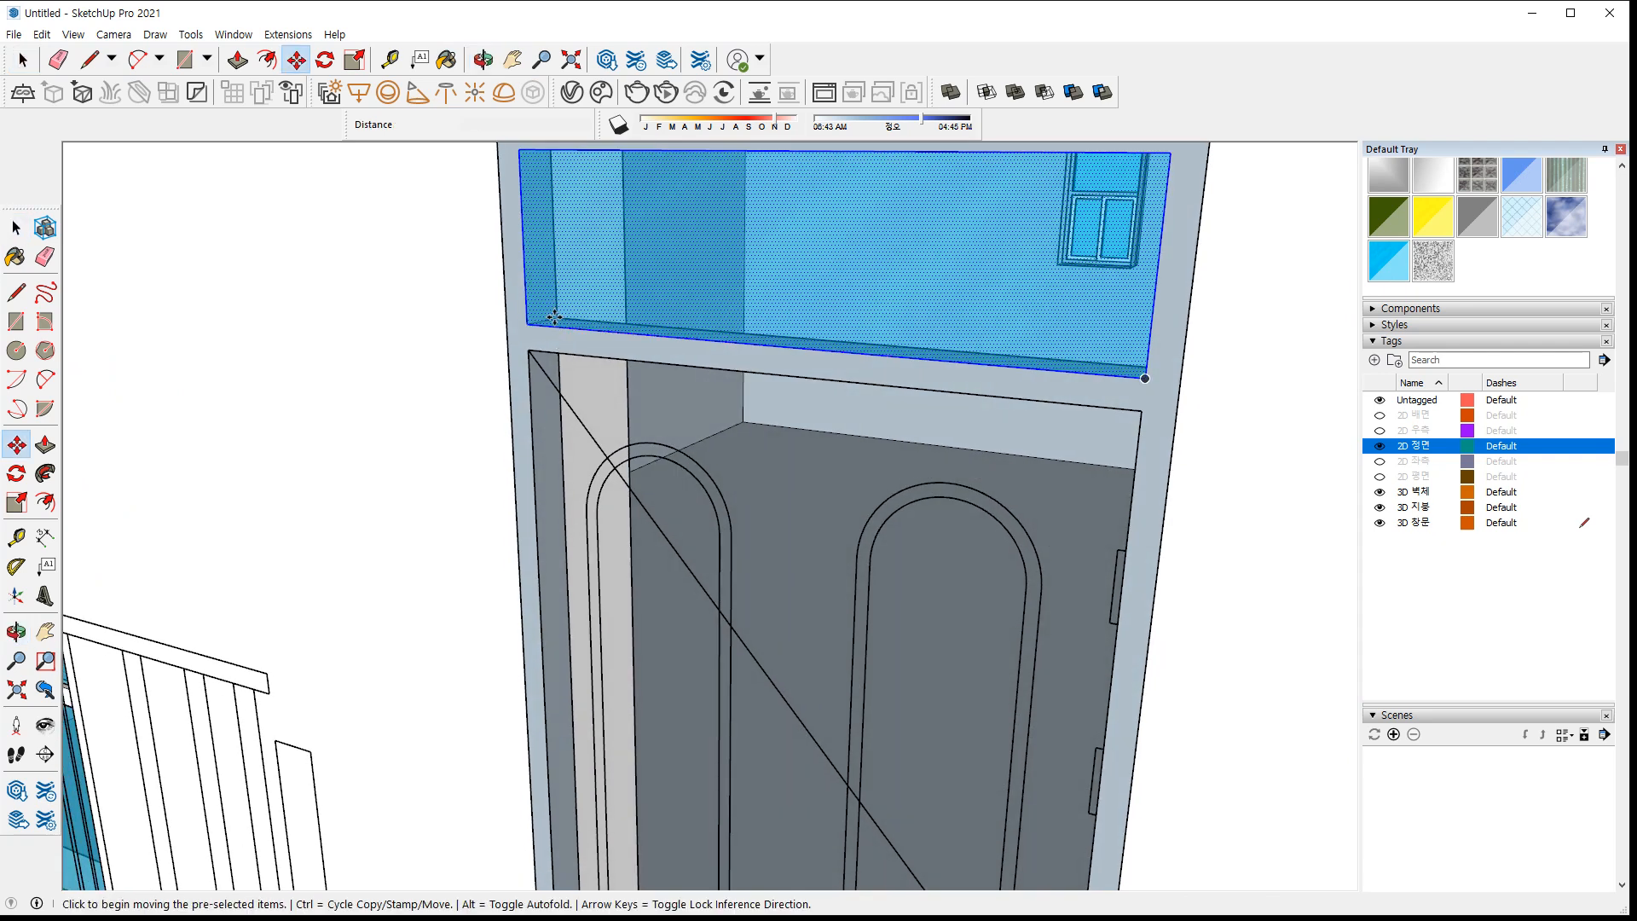
pyautogui.click(529, 325)
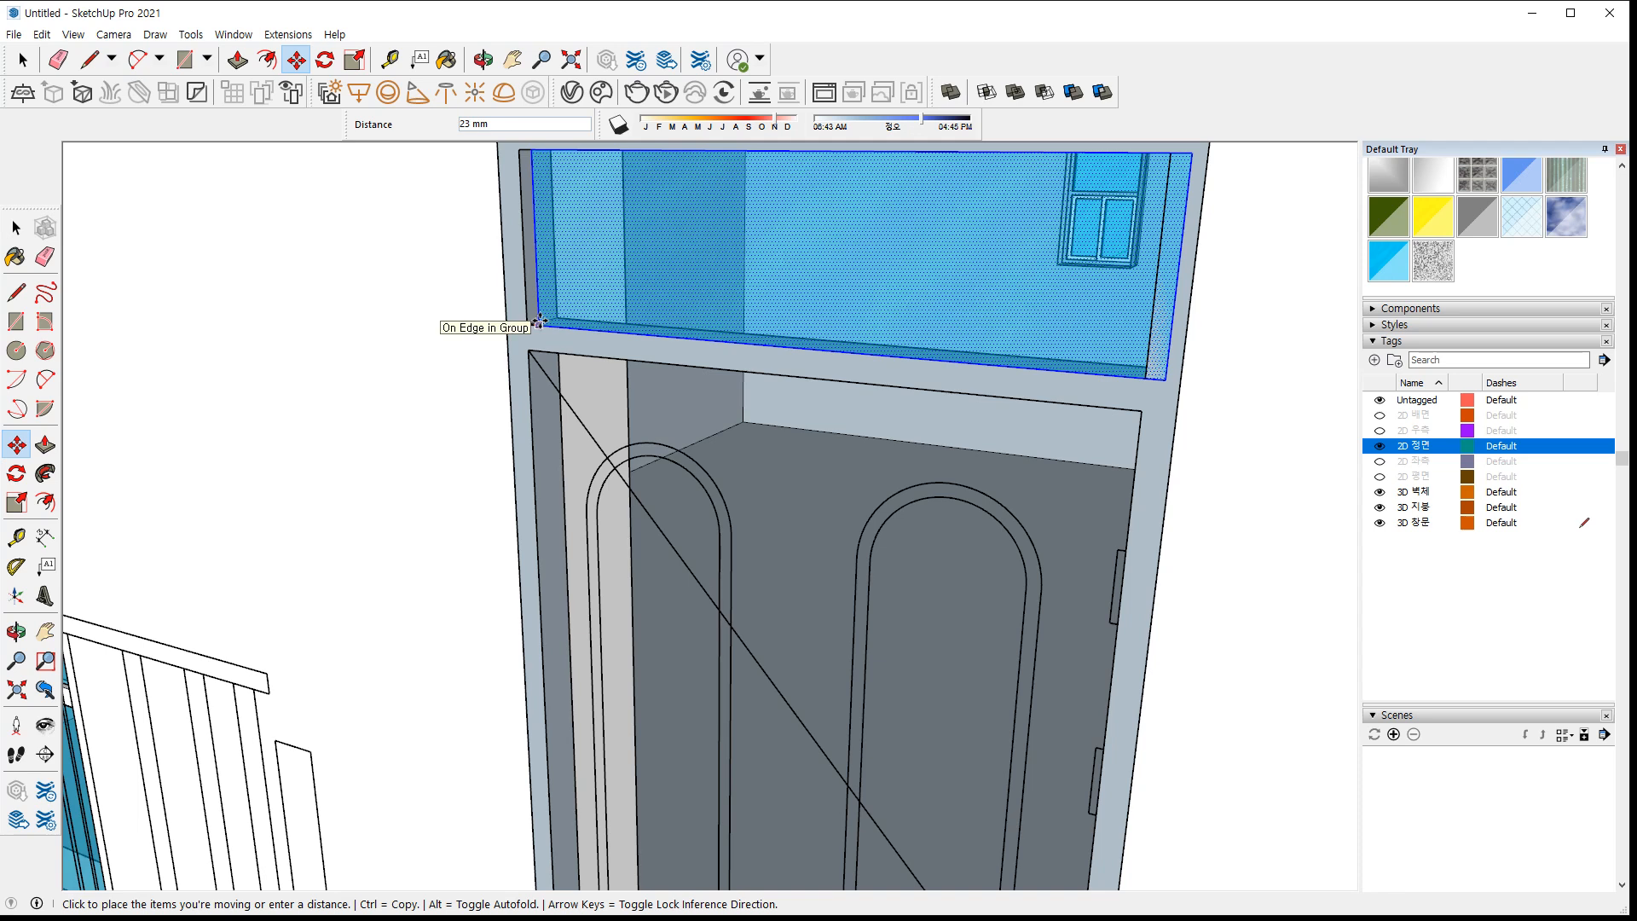
pyautogui.press('Return')
pyautogui.press('space')
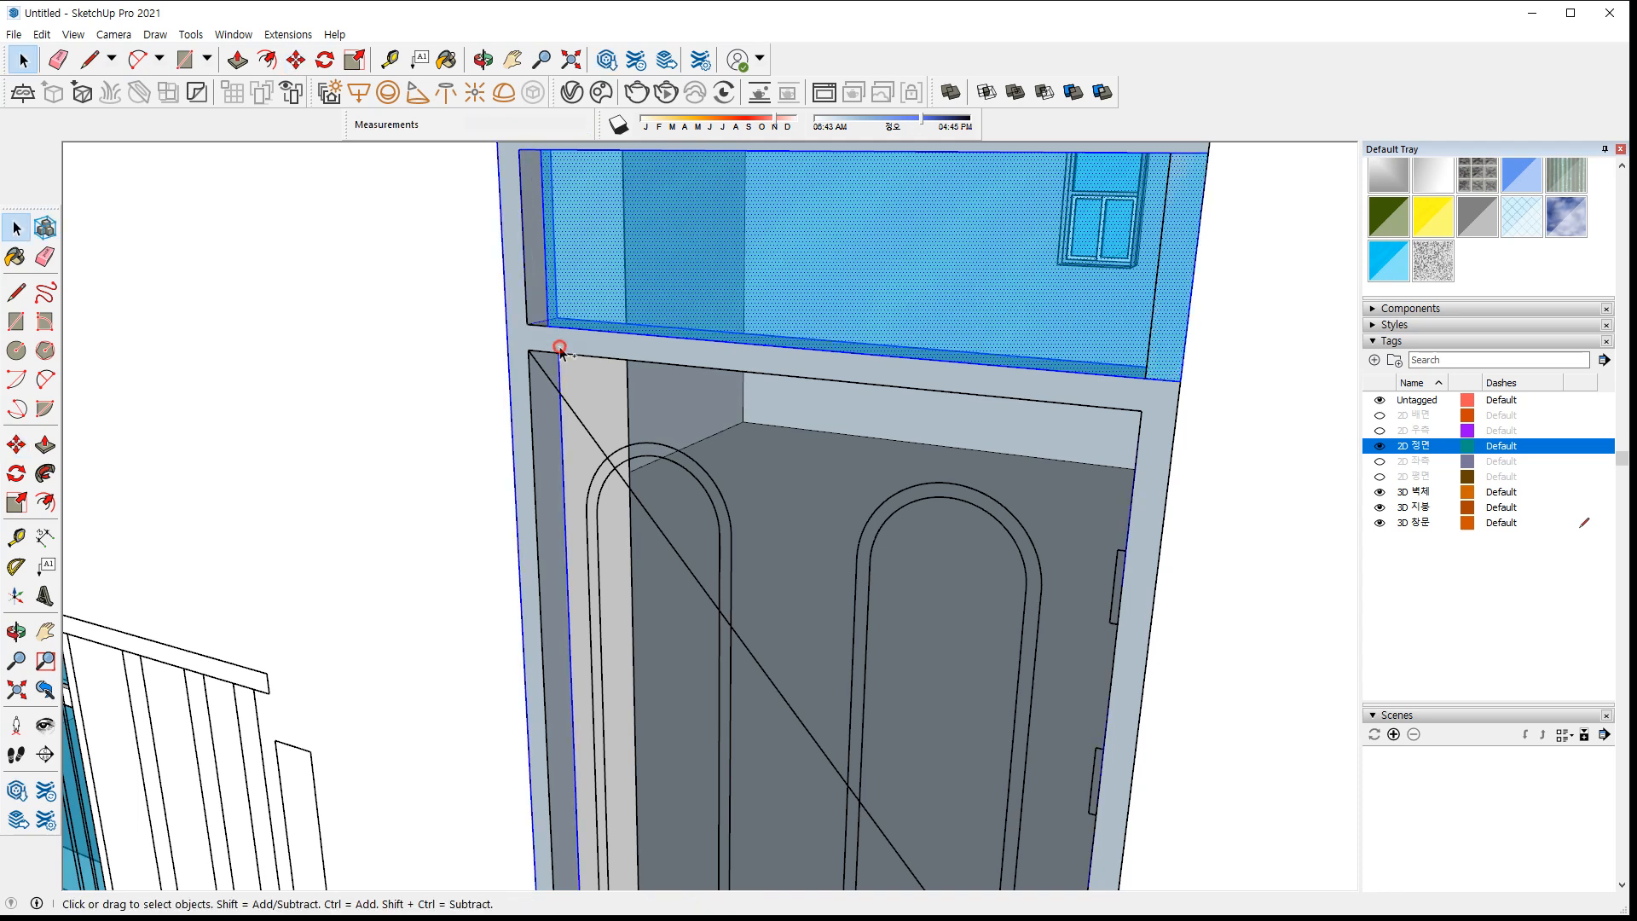
pyautogui.rightClick(575, 342)
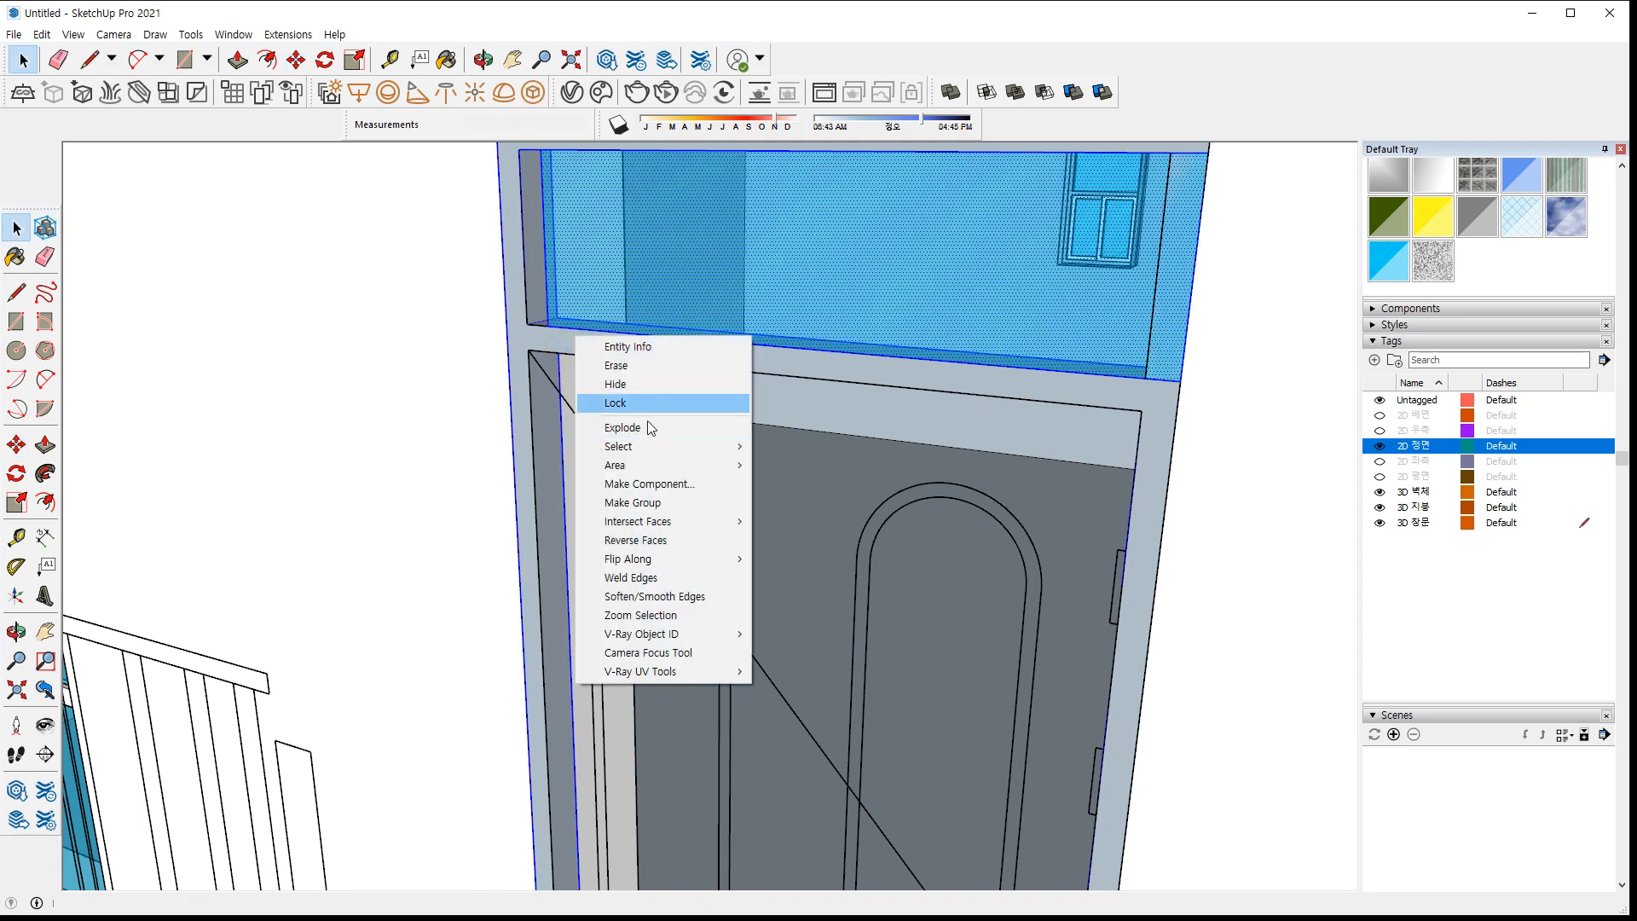
pyautogui.click(642, 507)
# Draw the door leaf as a rectangle about 920 by 2060 mm across the opening below the transom
pyautogui.scroll(-3, 612, 505)
pyautogui.keyDown('shift'); pyautogui.moveTo(673, 583); pyautogui.dragTo(607, 320, button='middle'); pyautogui.keyUp('shift')
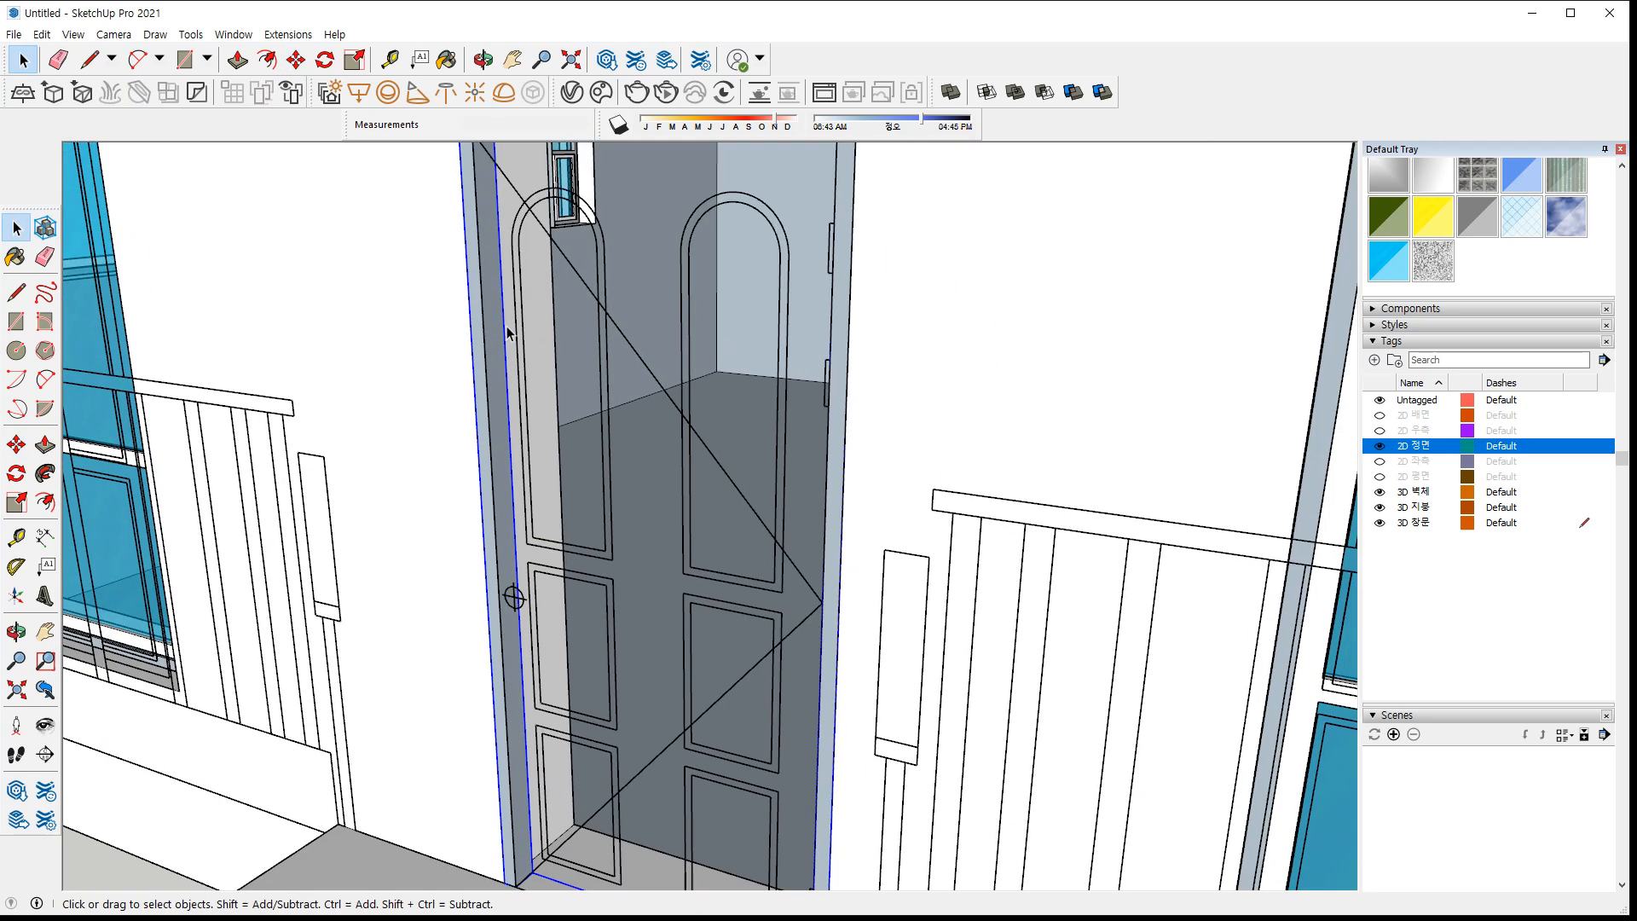
pyautogui.scroll(-2, 600, 320)
pyautogui.press('r')
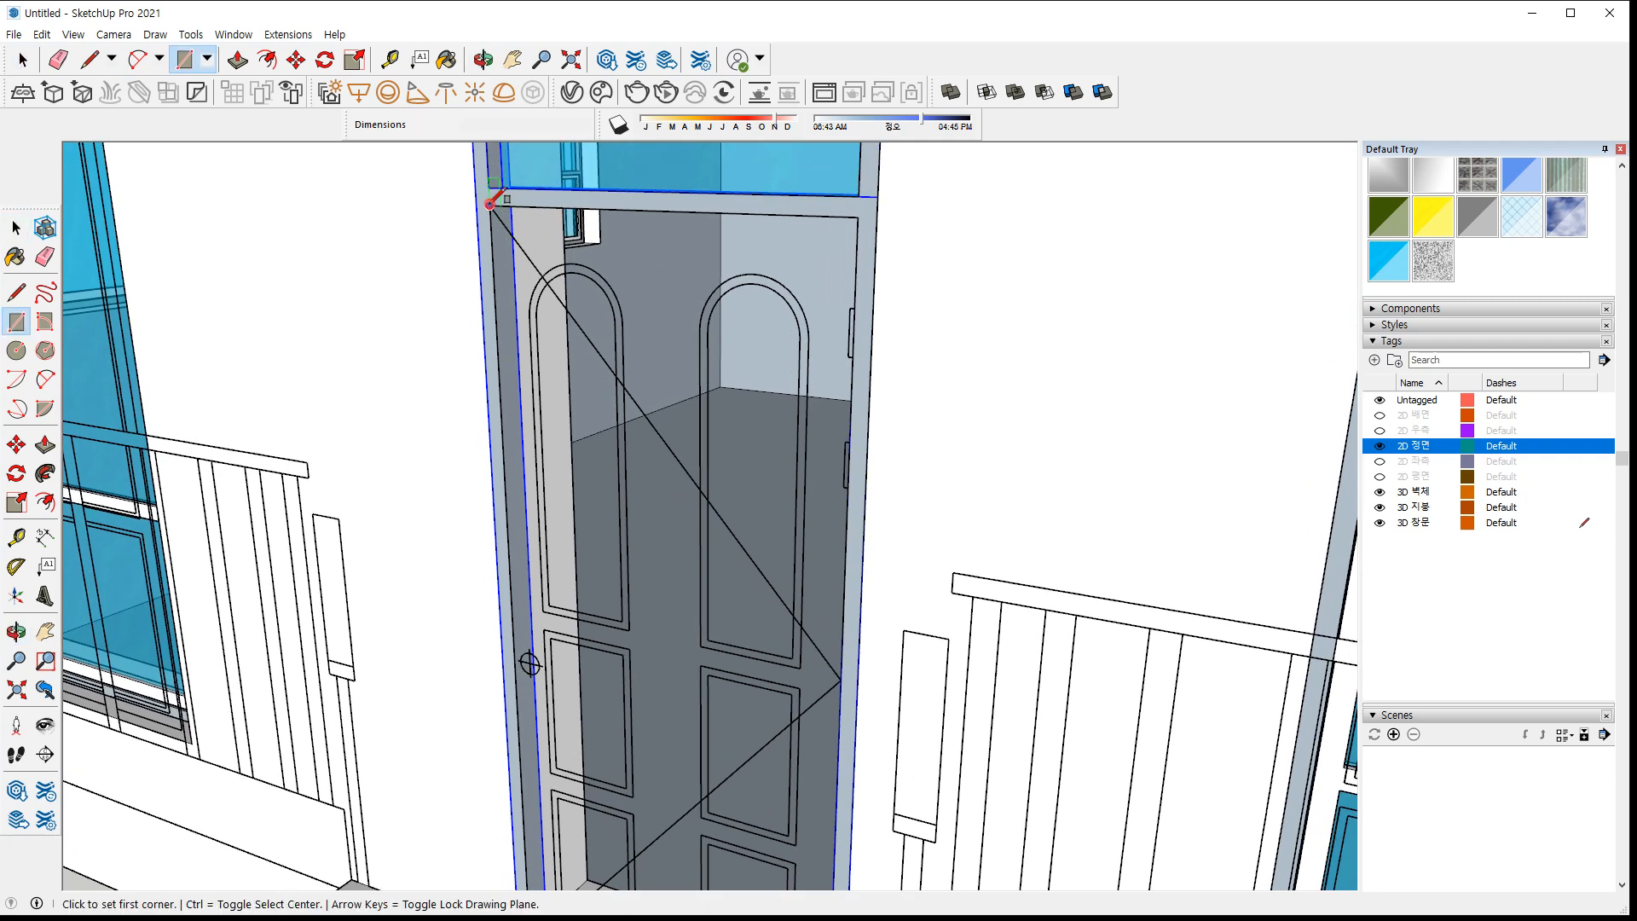
pyautogui.click(492, 204)
pyautogui.scroll(-2, 723, 625)
pyautogui.keyDown('shift'); pyautogui.moveTo(723, 626); pyautogui.dragTo(771, 486, button='middle'); pyautogui.keyUp('shift')
pyautogui.scroll(2, 776, 656)
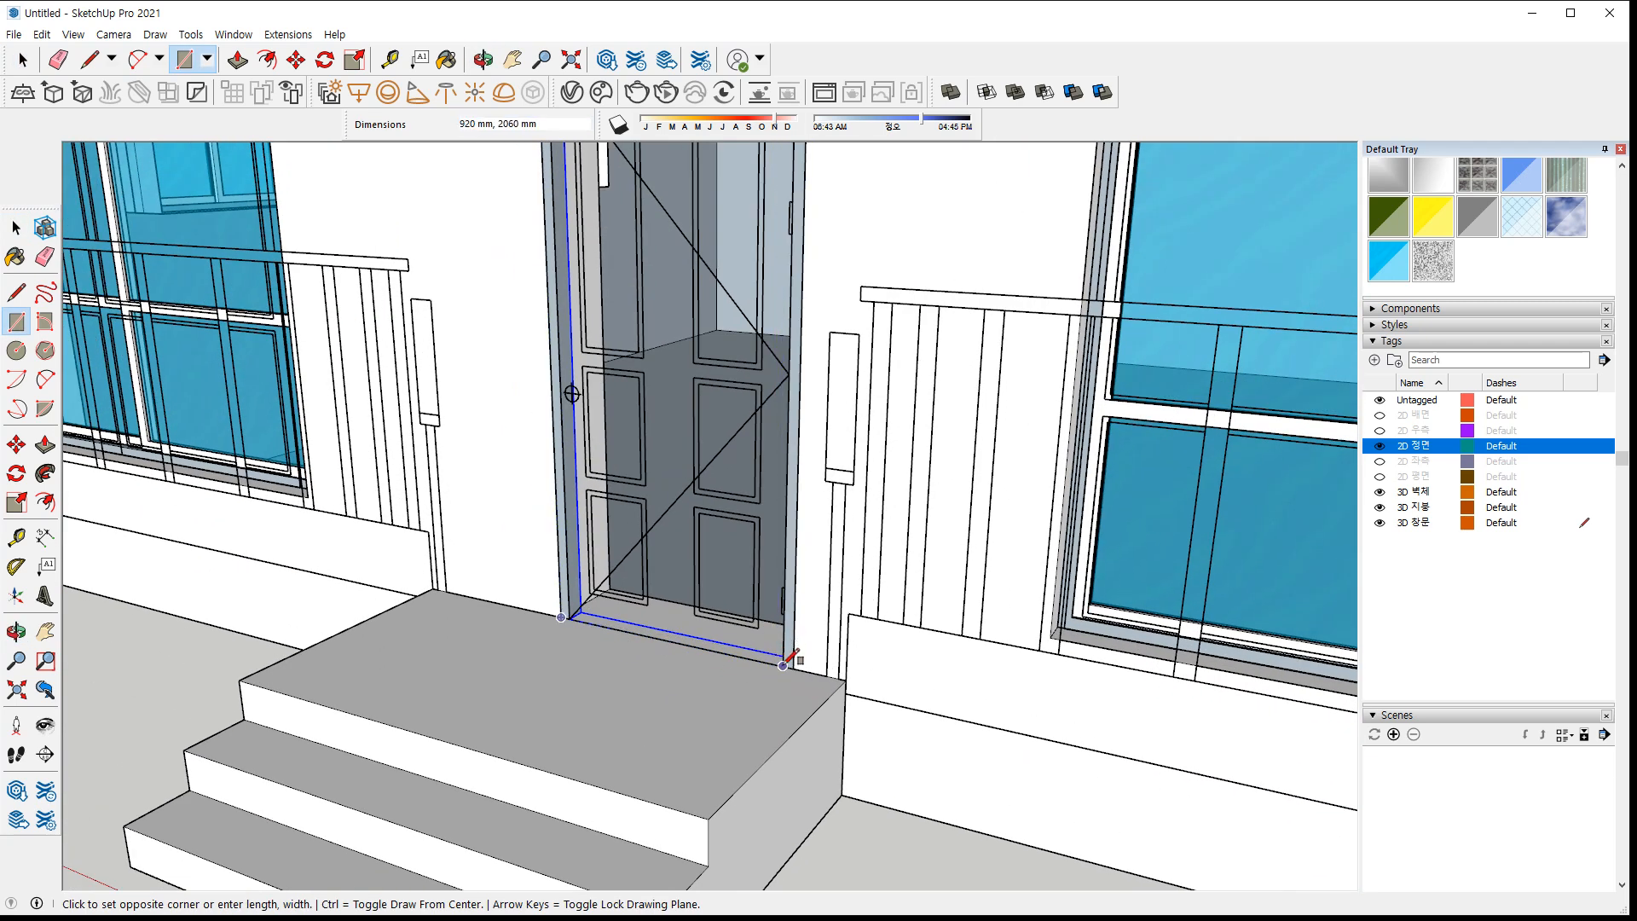
pyautogui.click(754, 628)
# Trace the outer and inner outlines of the door leaf's lower right panel as two rectangles
pyautogui.moveTo(754, 631); pyautogui.dragTo(731, 669, button='middle')
pyautogui.scroll(4, 730, 750)
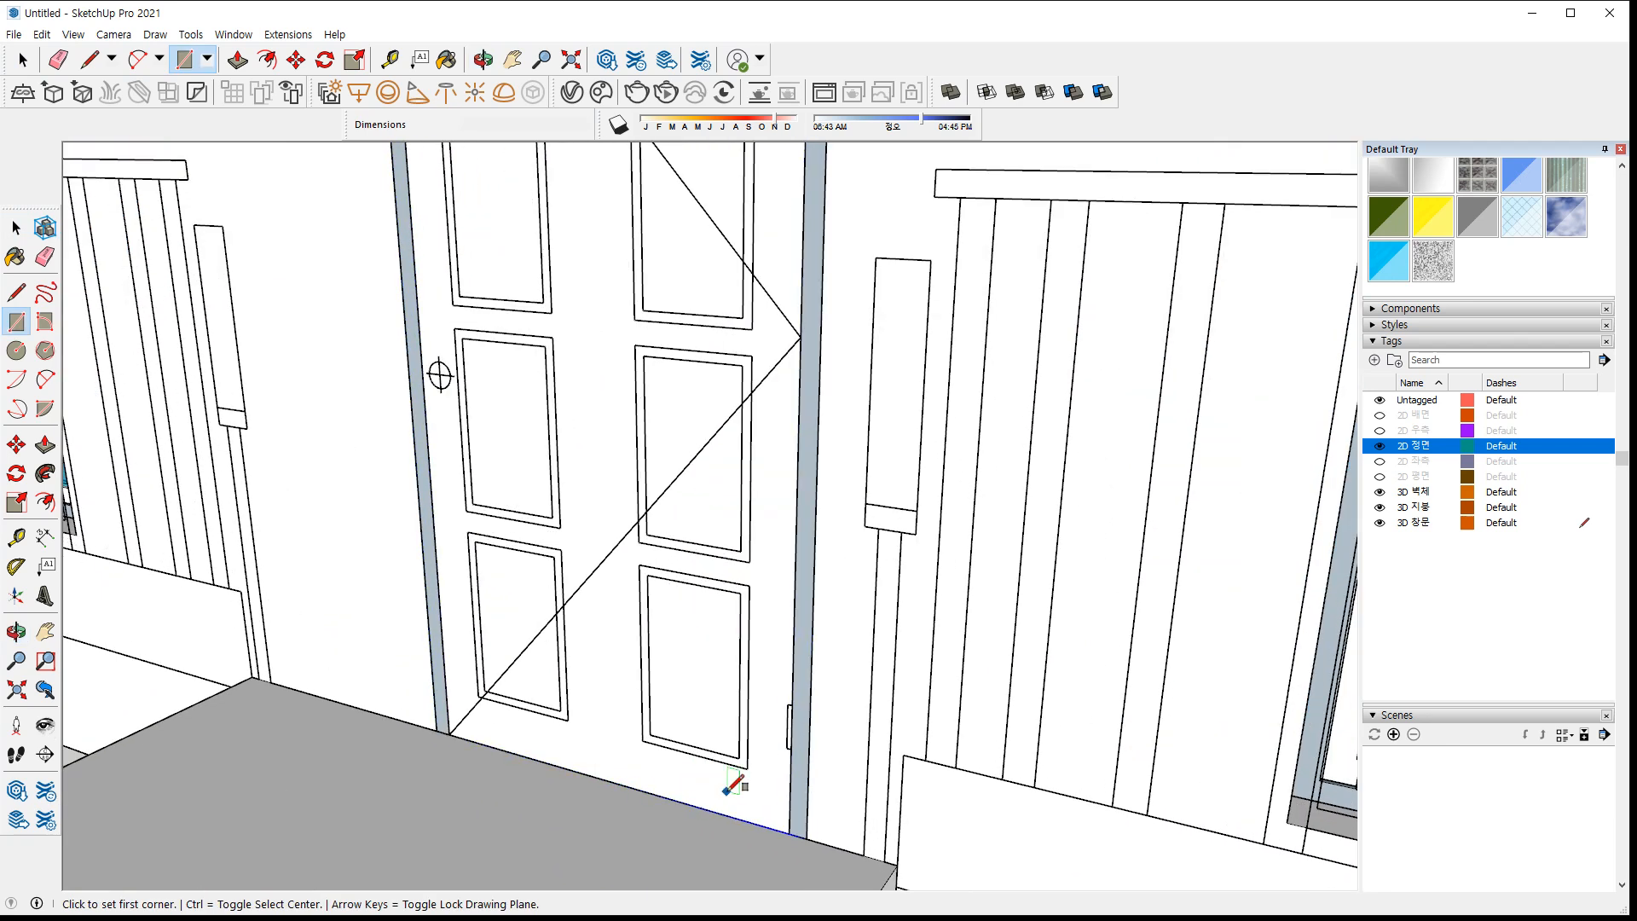
pyautogui.click(771, 738)
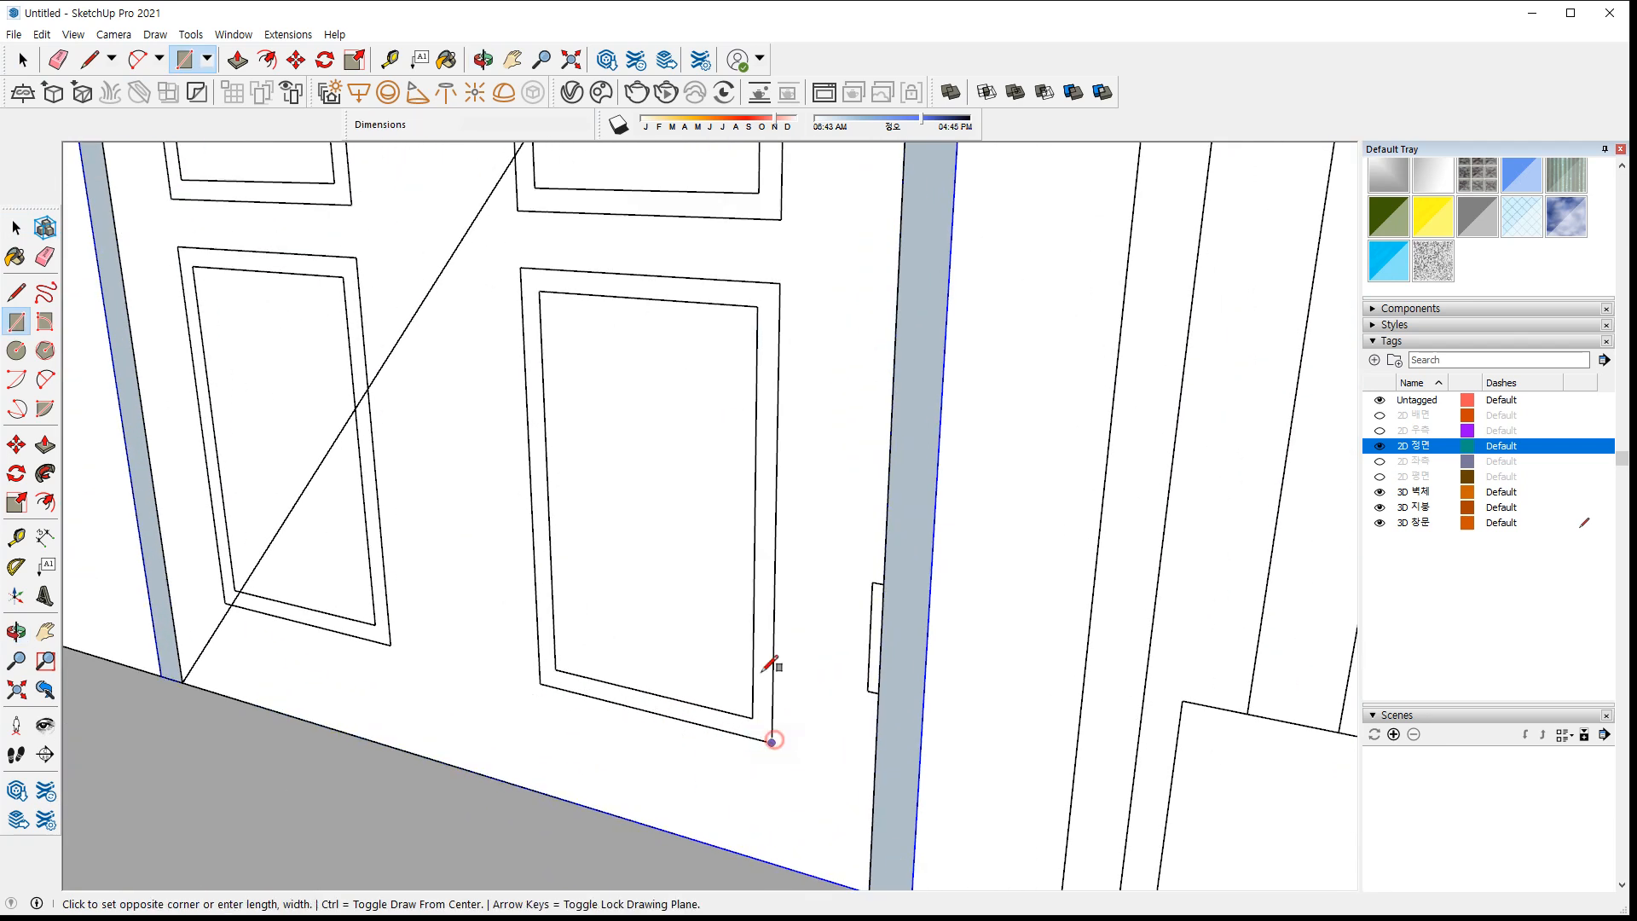
pyautogui.click(520, 267)
pyautogui.click(752, 708)
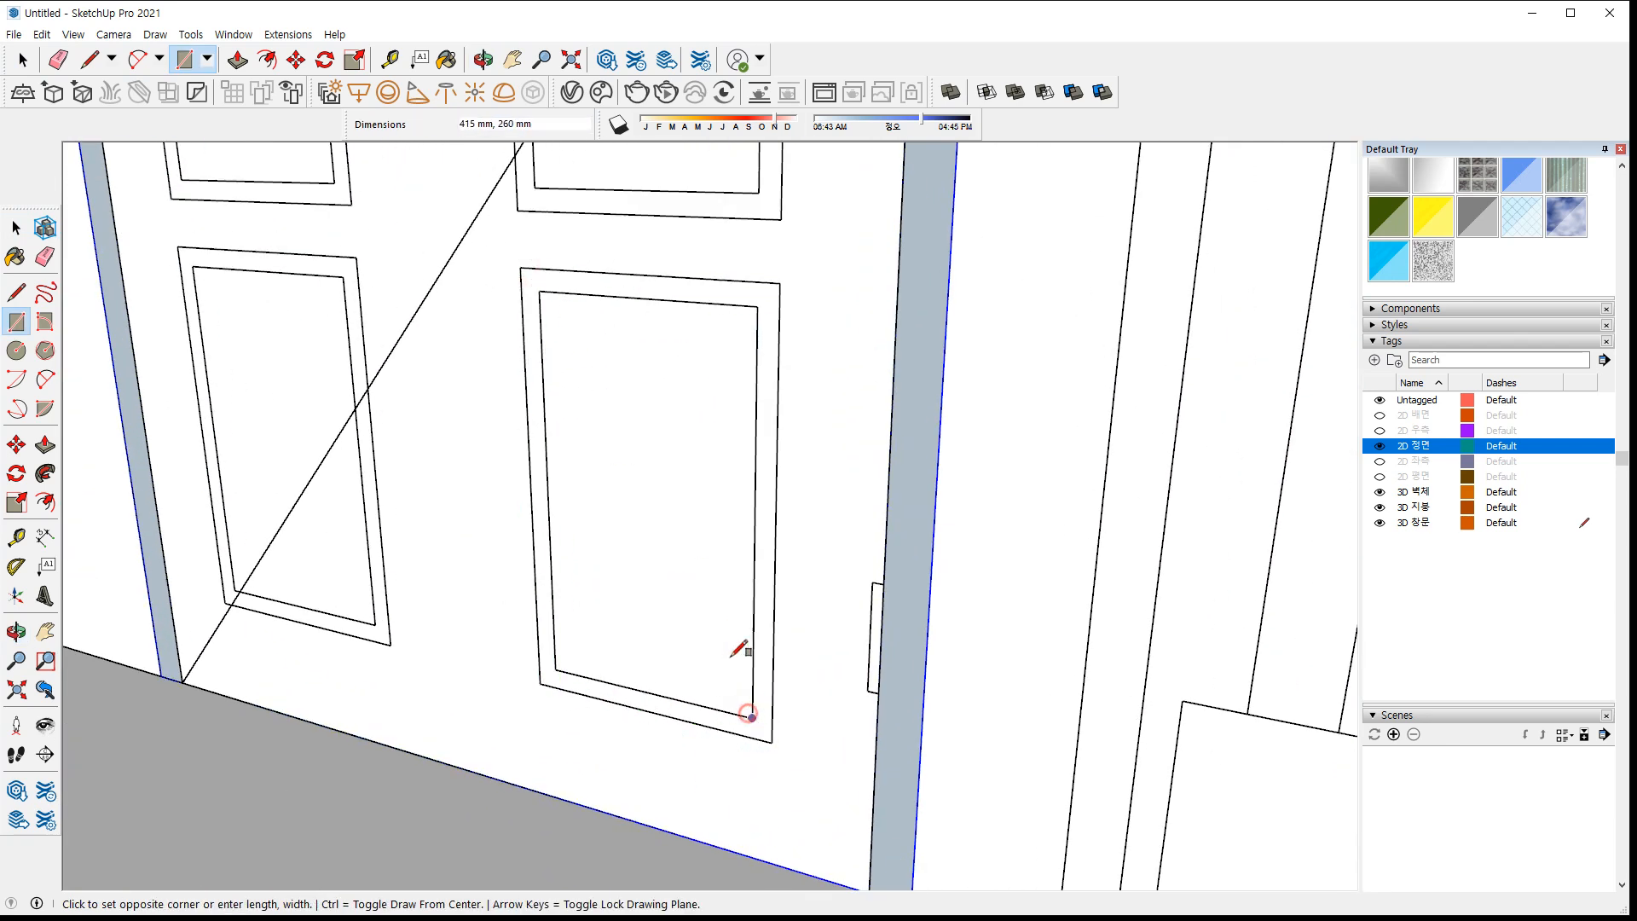
pyautogui.click(541, 292)
pyautogui.moveTo(546, 293)
pyautogui.mouseDown(button='middle')
pyautogui.moveTo(557, 470)
pyautogui.moveTo(759, 479)
pyautogui.mouseUp(button='middle')
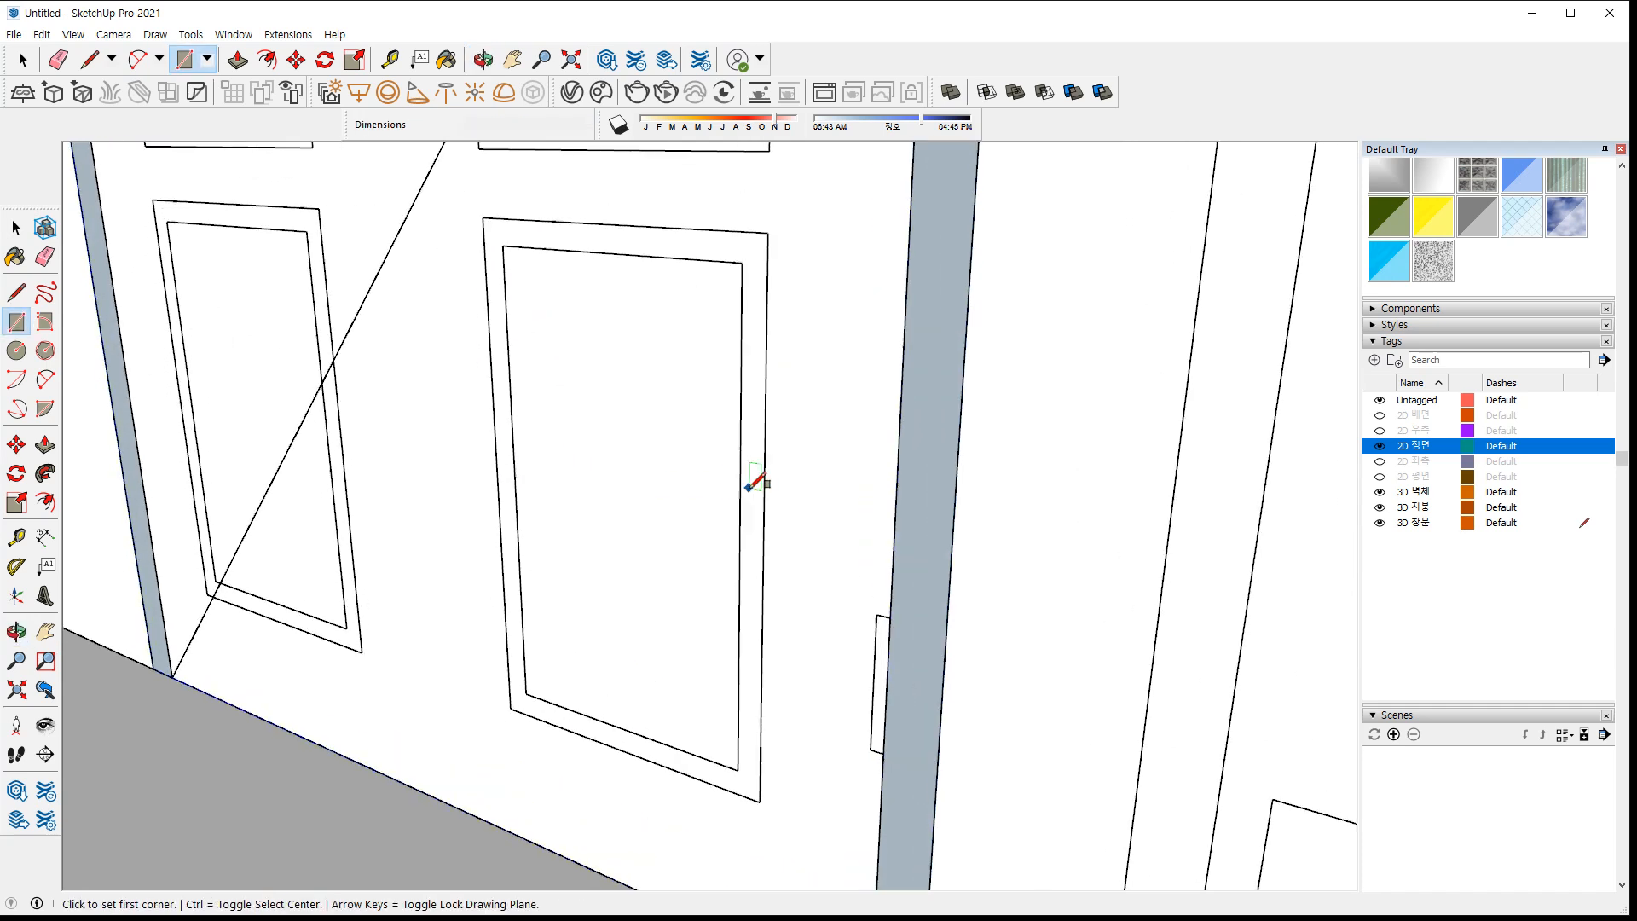
pyautogui.scroll(1, 755, 480)
pyautogui.press('p')
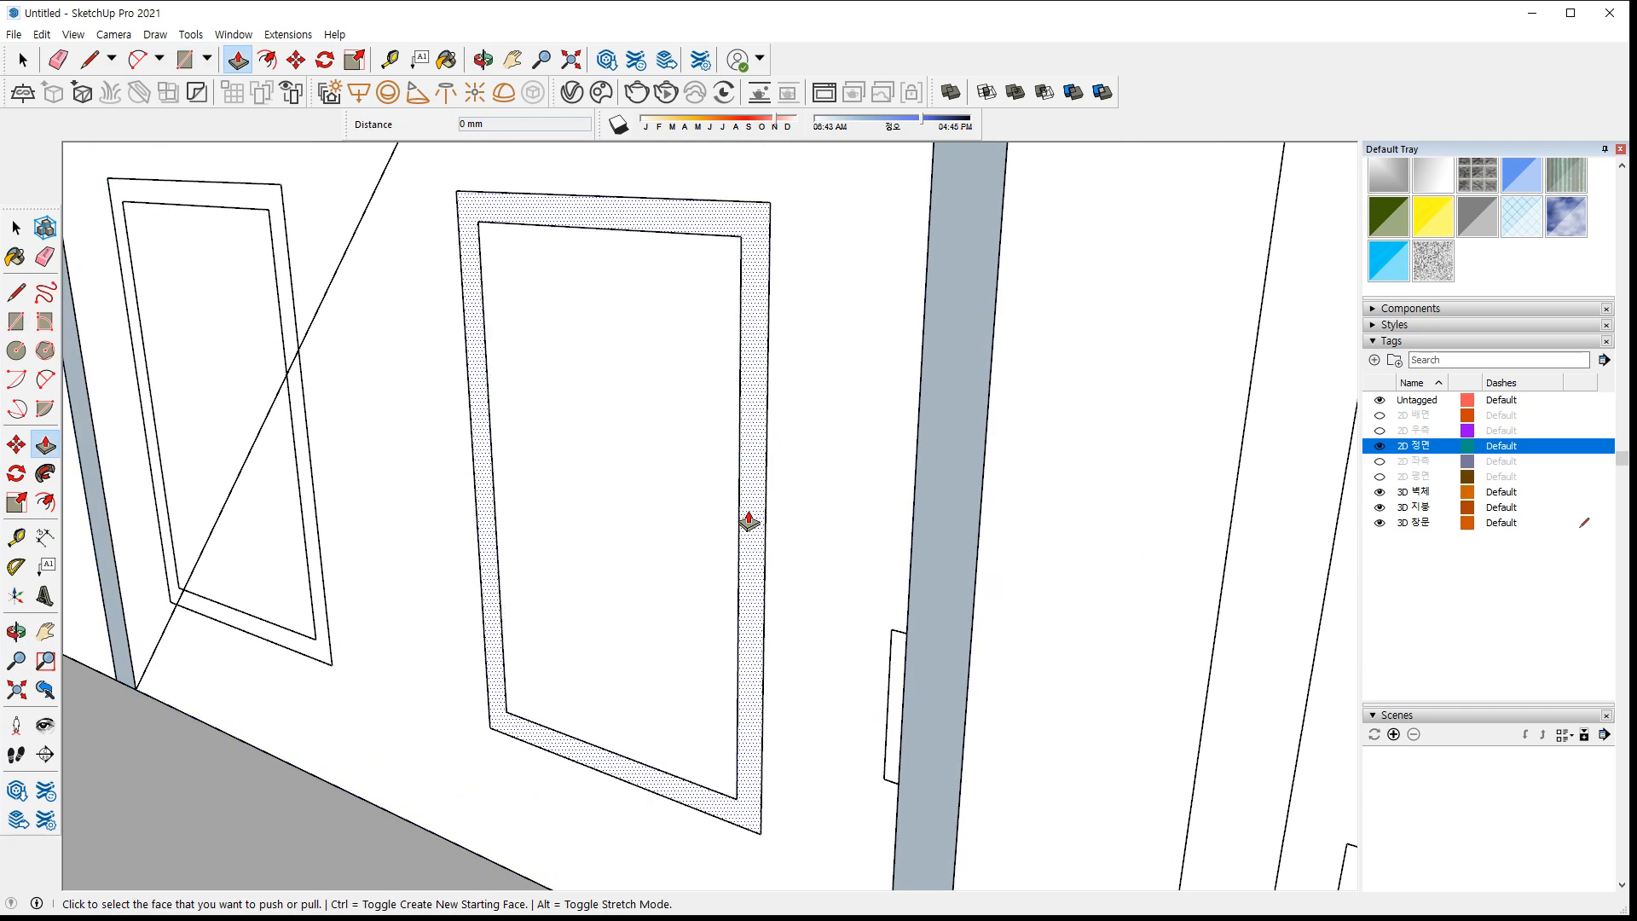
pyautogui.click(744, 524)
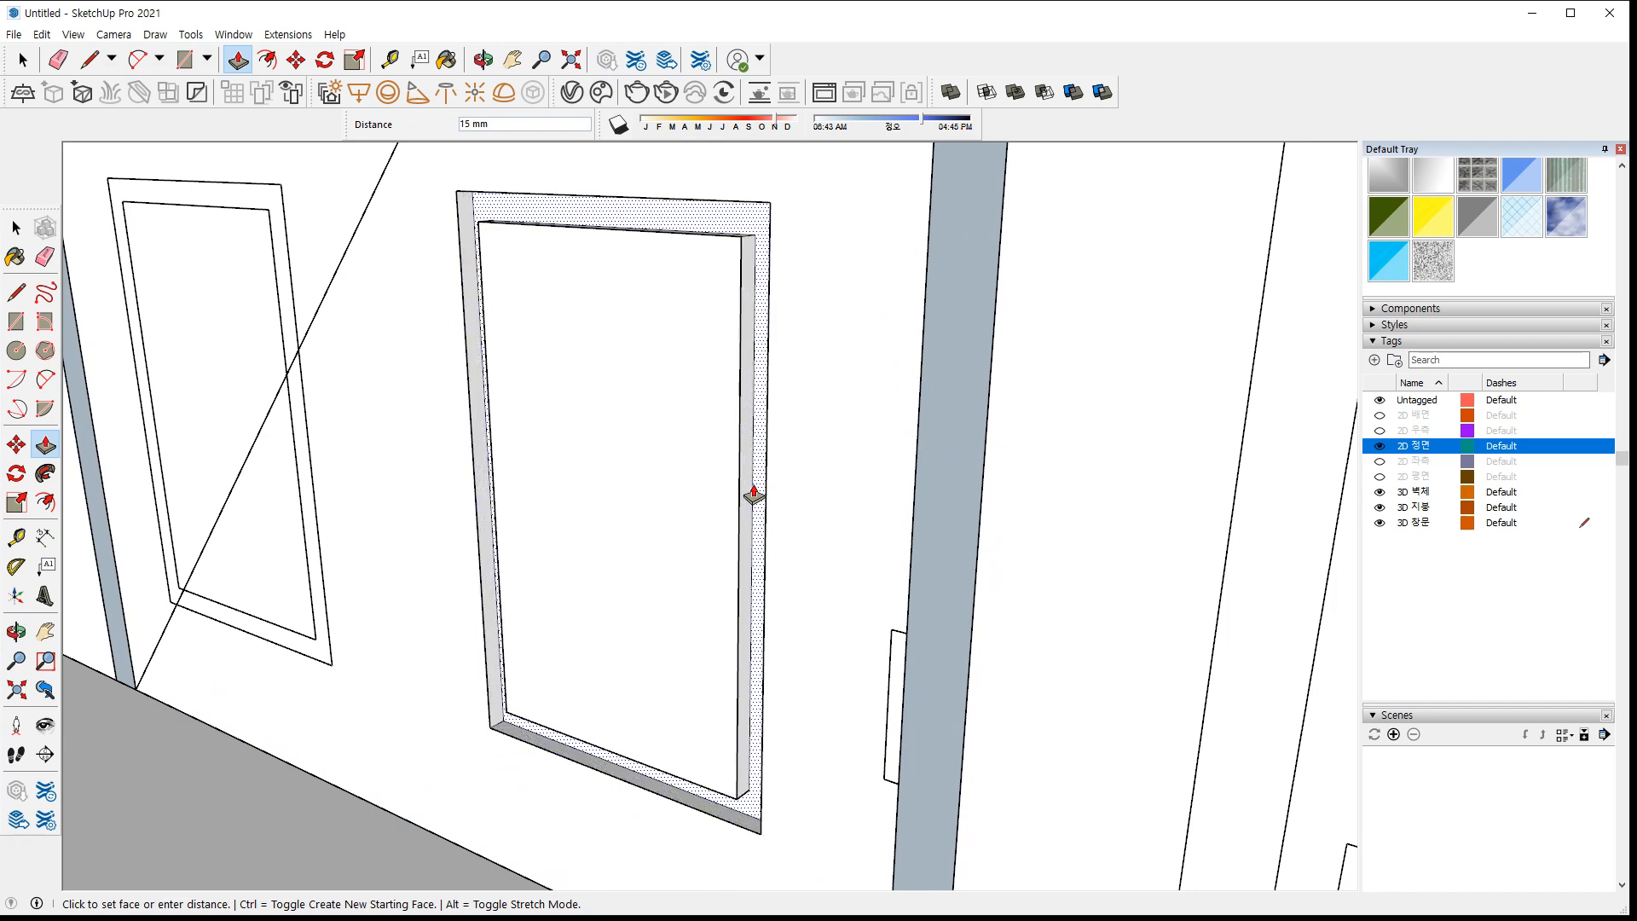
pyautogui.press('Escape')
# Try to recess the inner face of the lower right panel by 7 mm with the Move tool
pyautogui.press('space')
pyautogui.click(628, 421)
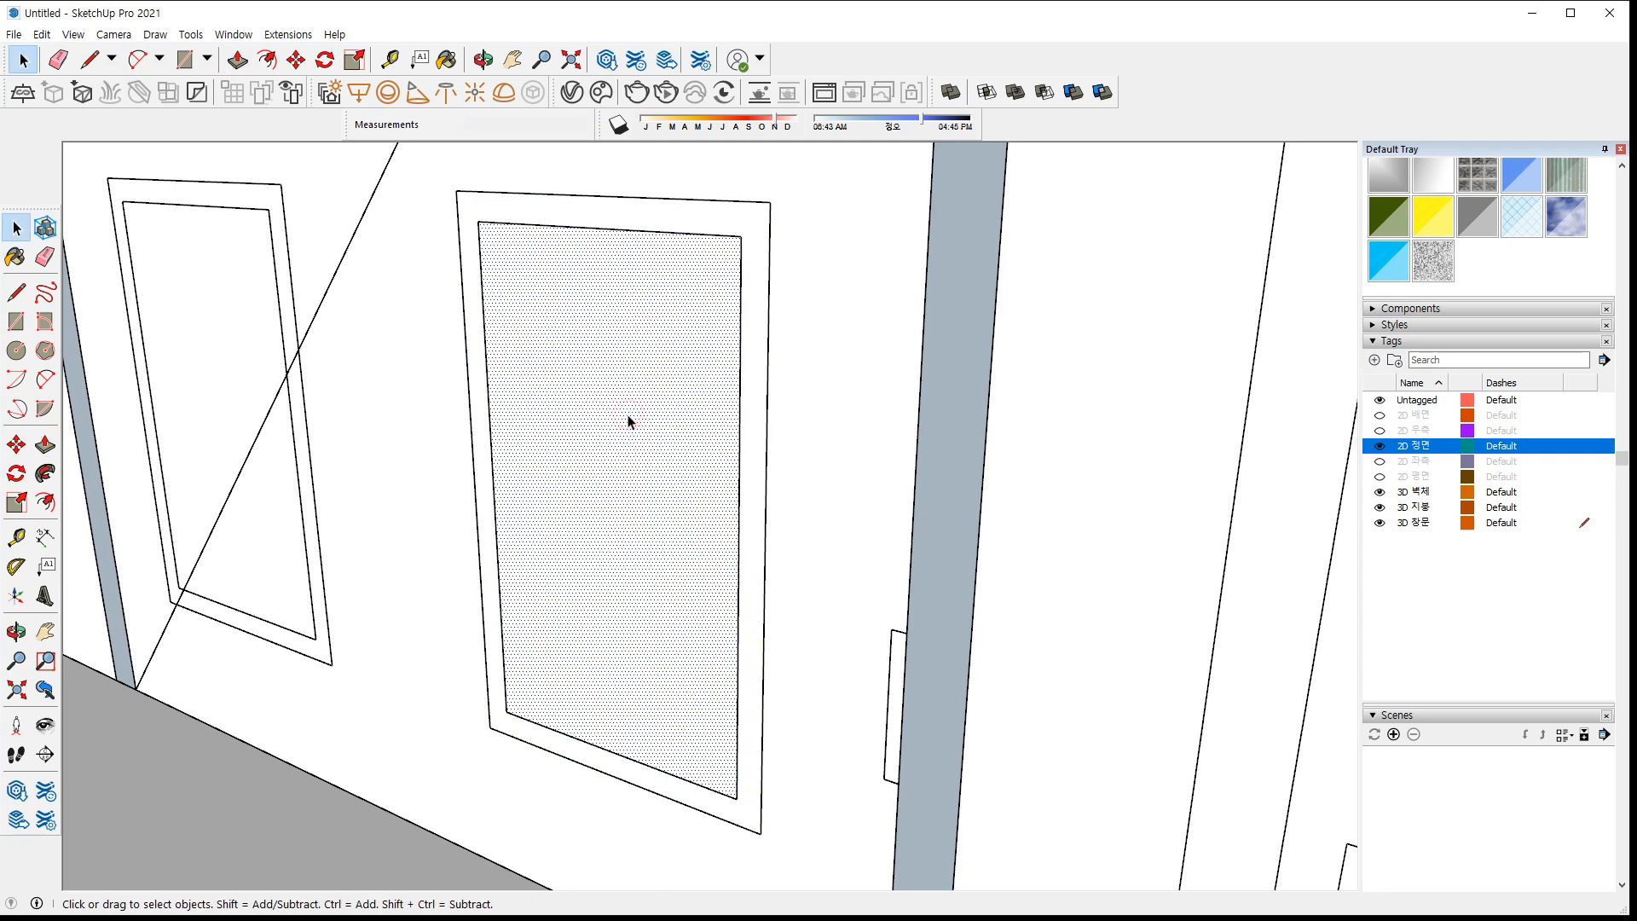
pyautogui.press('m')
pyautogui.click(628, 418)
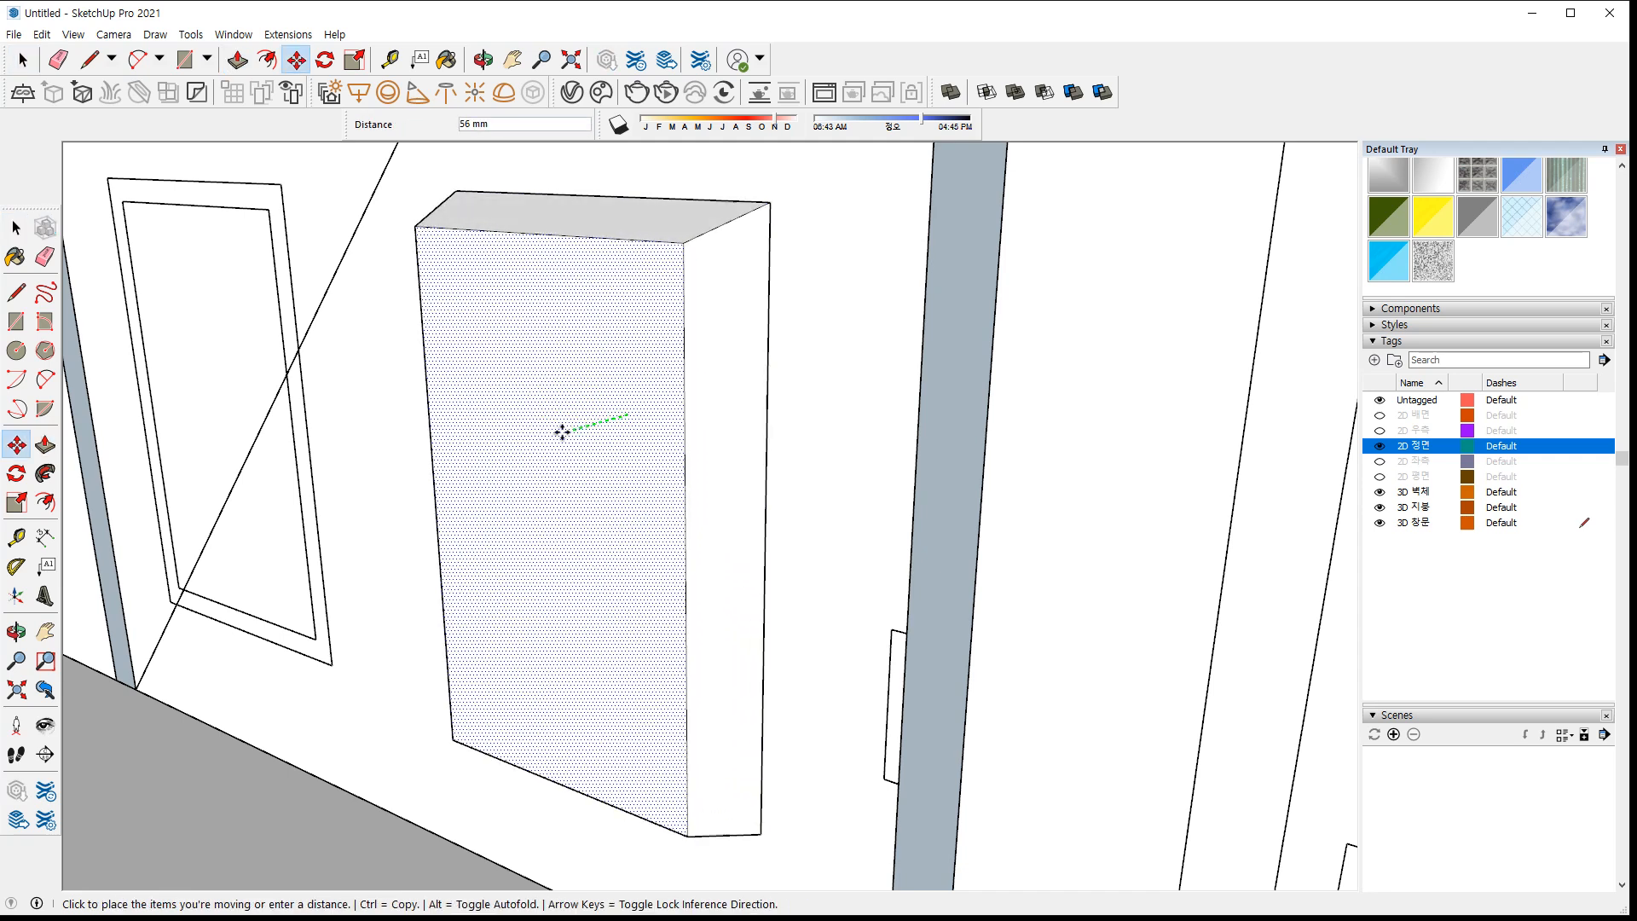
pyautogui.write('7')
pyautogui.press('Return')
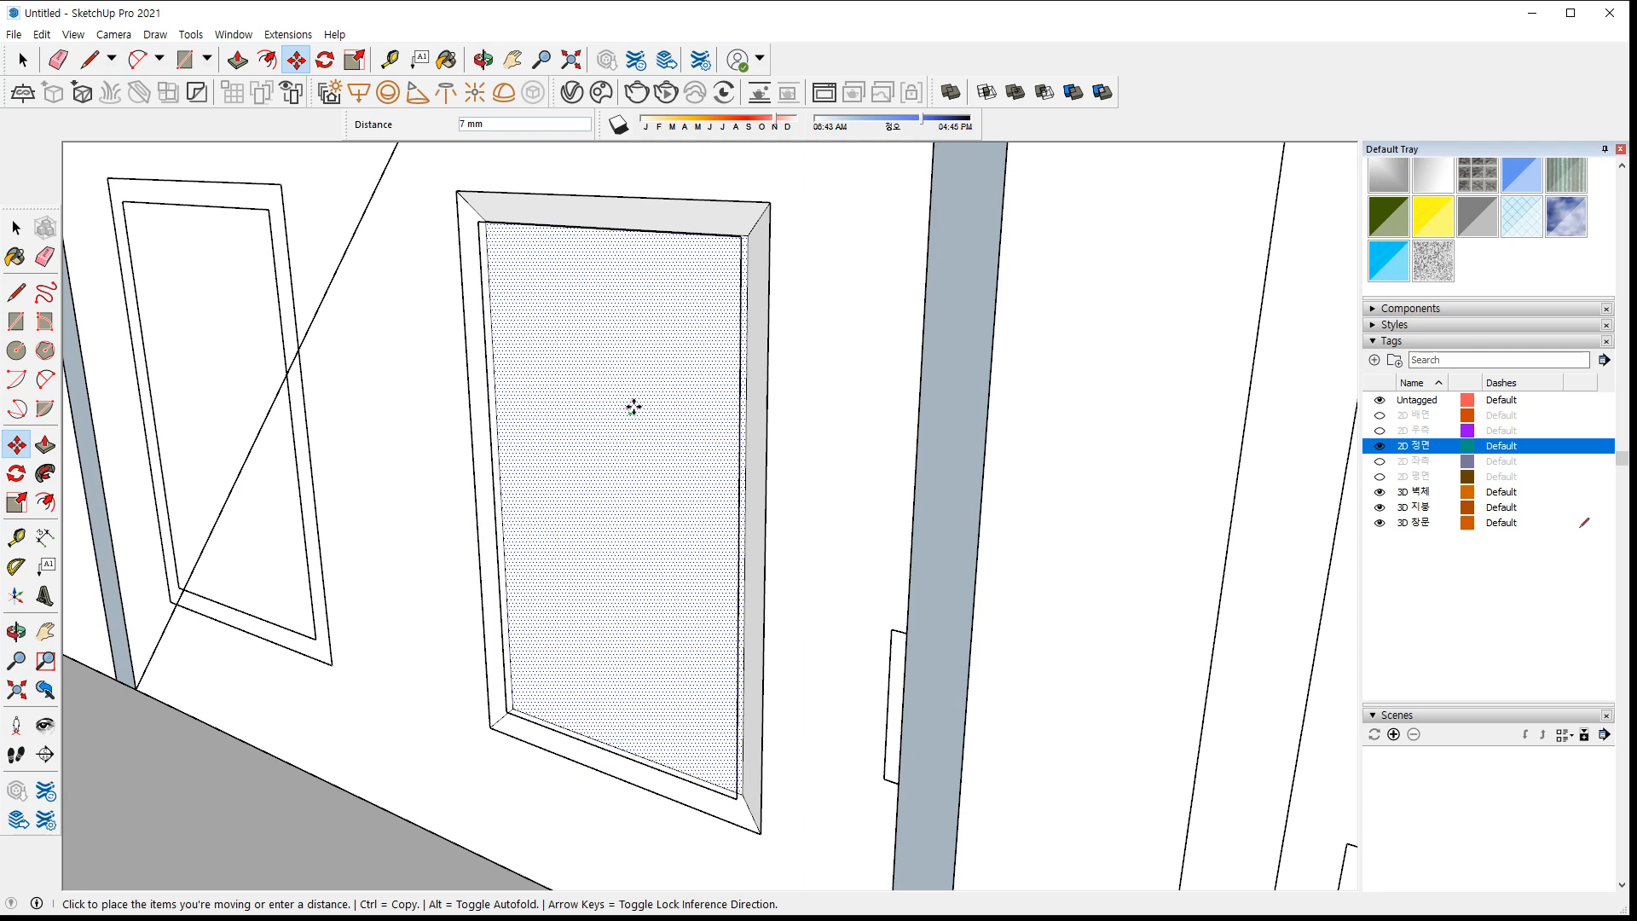
pyautogui.hotkey('ctrl', 'z')
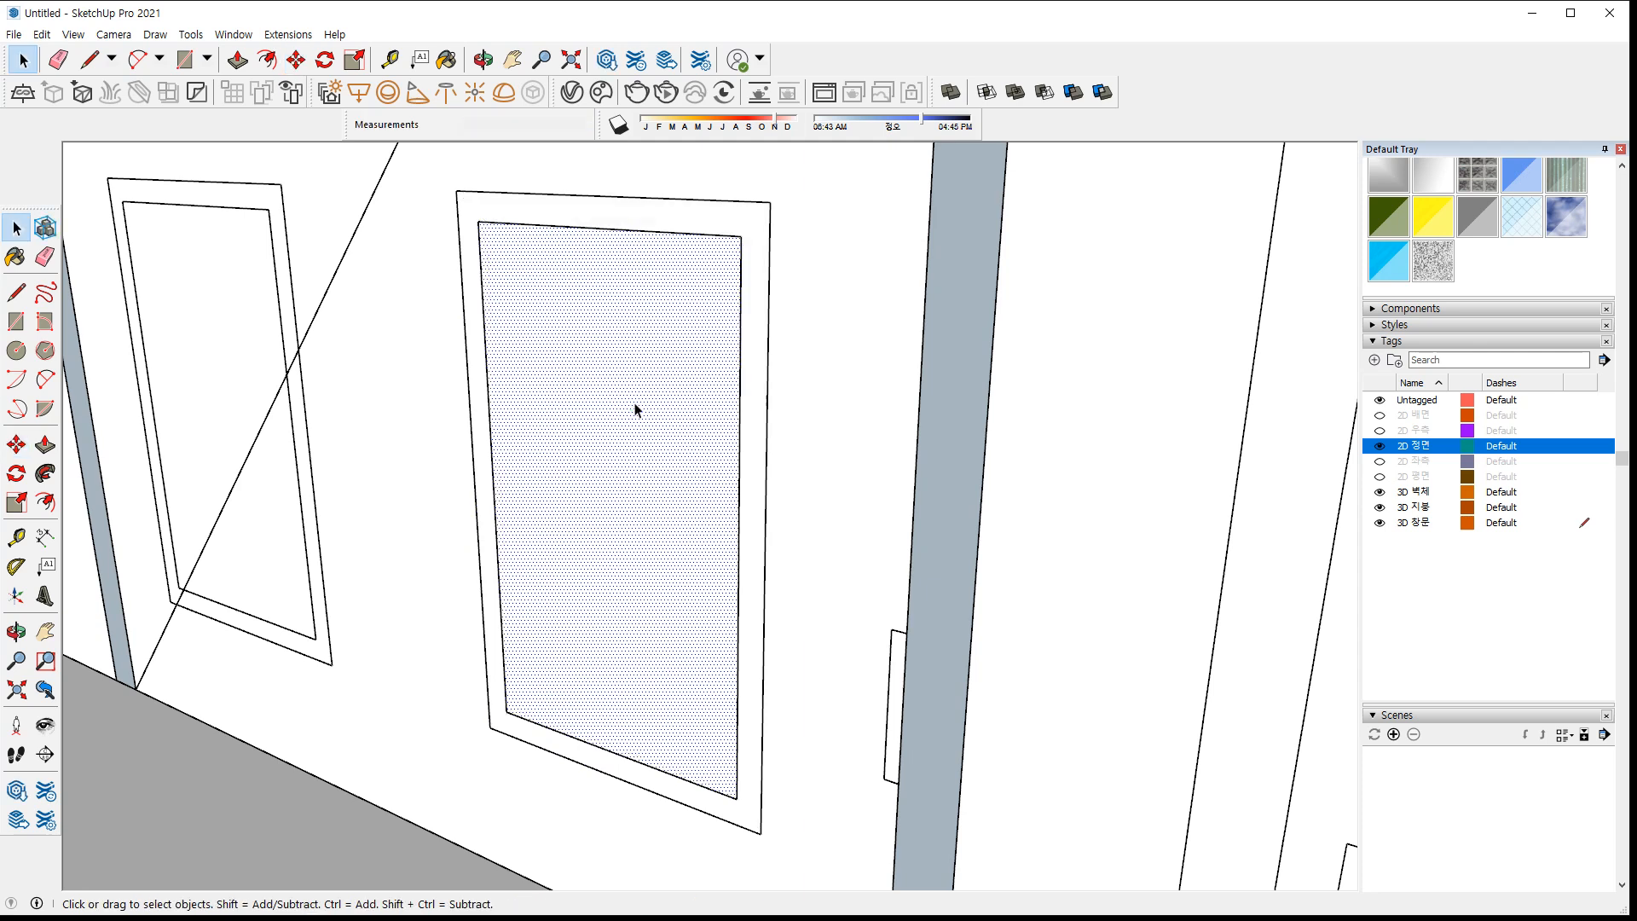
# Copy the lower right panel's border and inner face 460 mm across onto the lower left panel's outline
pyautogui.keyDown('ctrl'); pyautogui.click(750, 290); pyautogui.keyUp('ctrl')
pyautogui.press('m')
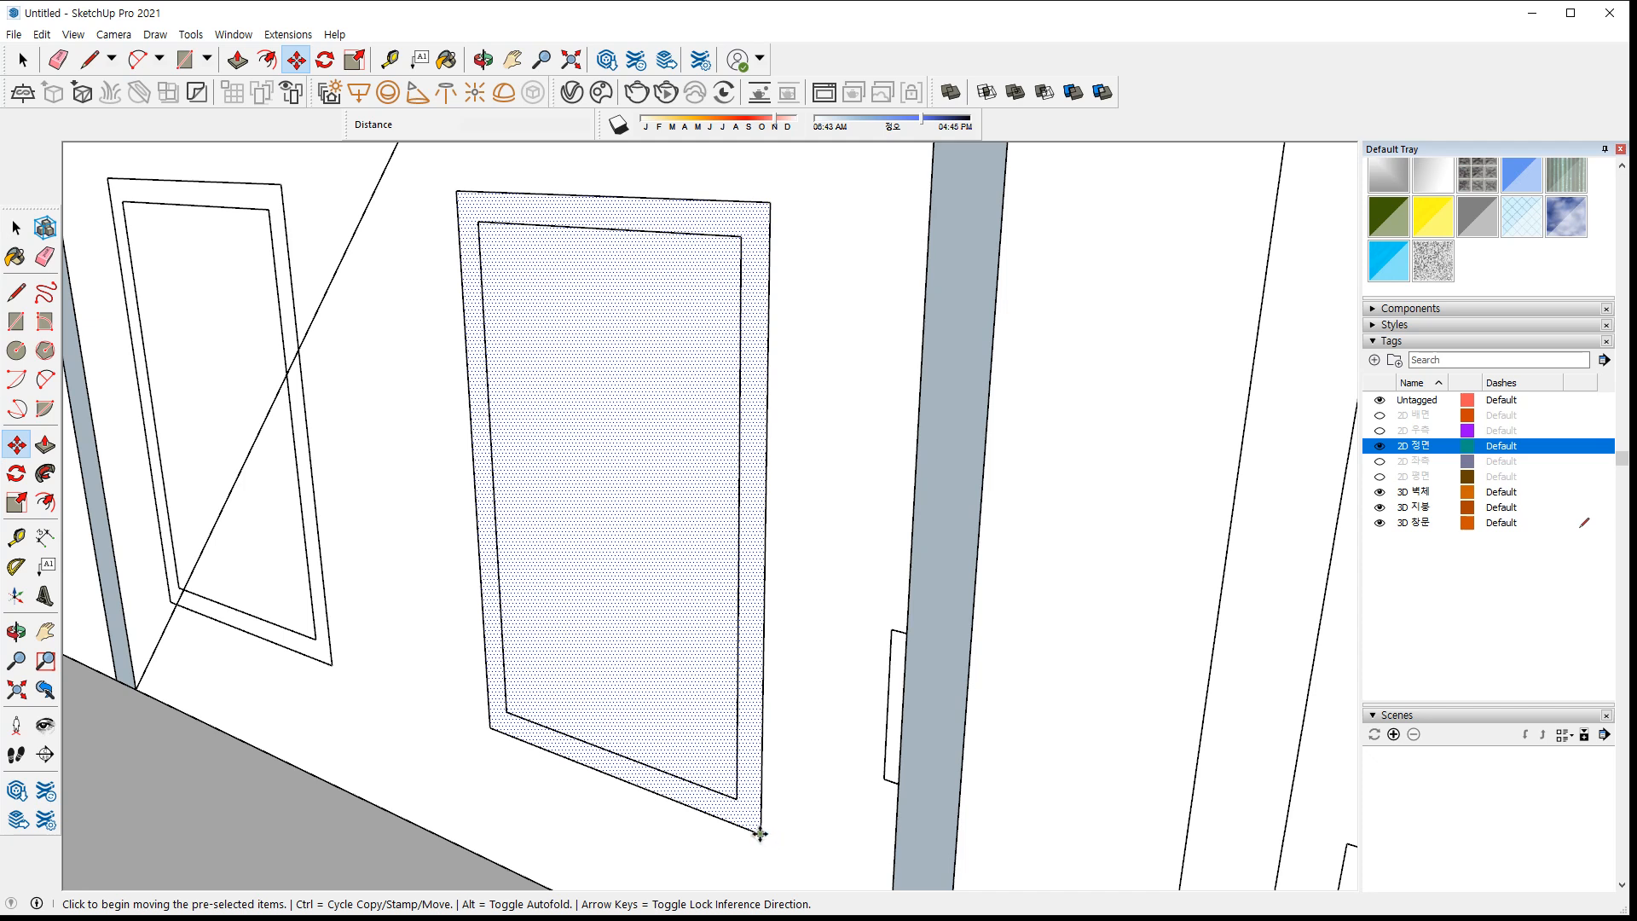
pyautogui.click(759, 834)
pyautogui.click(328, 673)
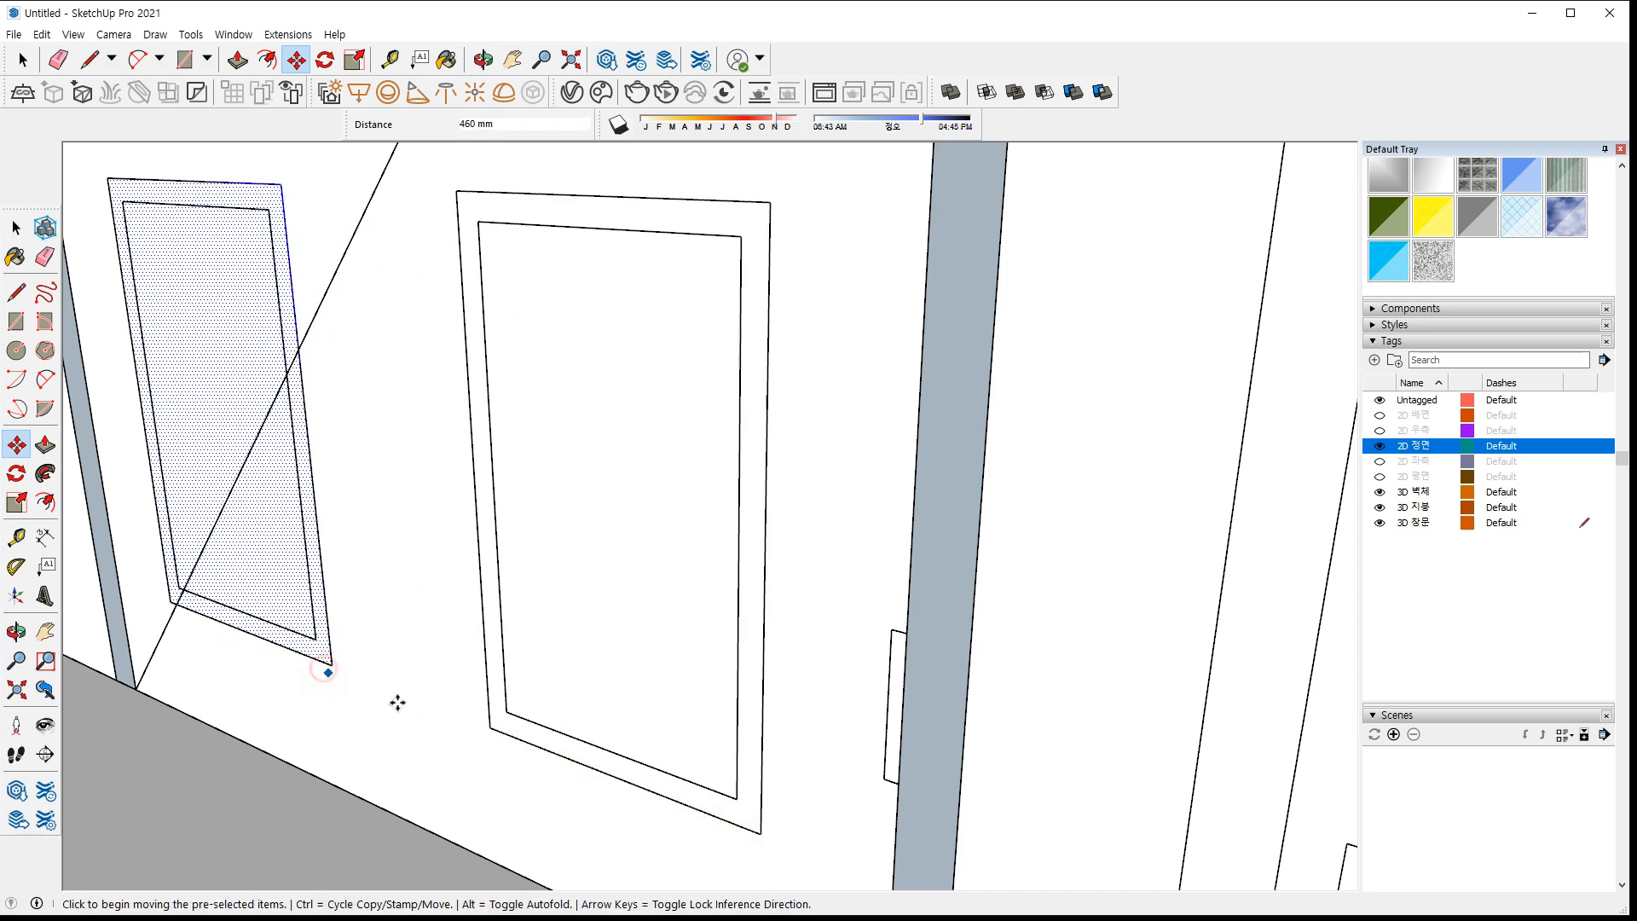
# Copy both lower door panels, with borders and inner faces, straight up onto the middle row's panel outlines
pyautogui.press('space')
pyautogui.keyDown('ctrl'); pyautogui.click(647, 713); pyautogui.keyUp('ctrl')
pyautogui.keyDown('ctrl'); pyautogui.click(662, 778); pyautogui.keyUp('ctrl')
pyautogui.press('m')
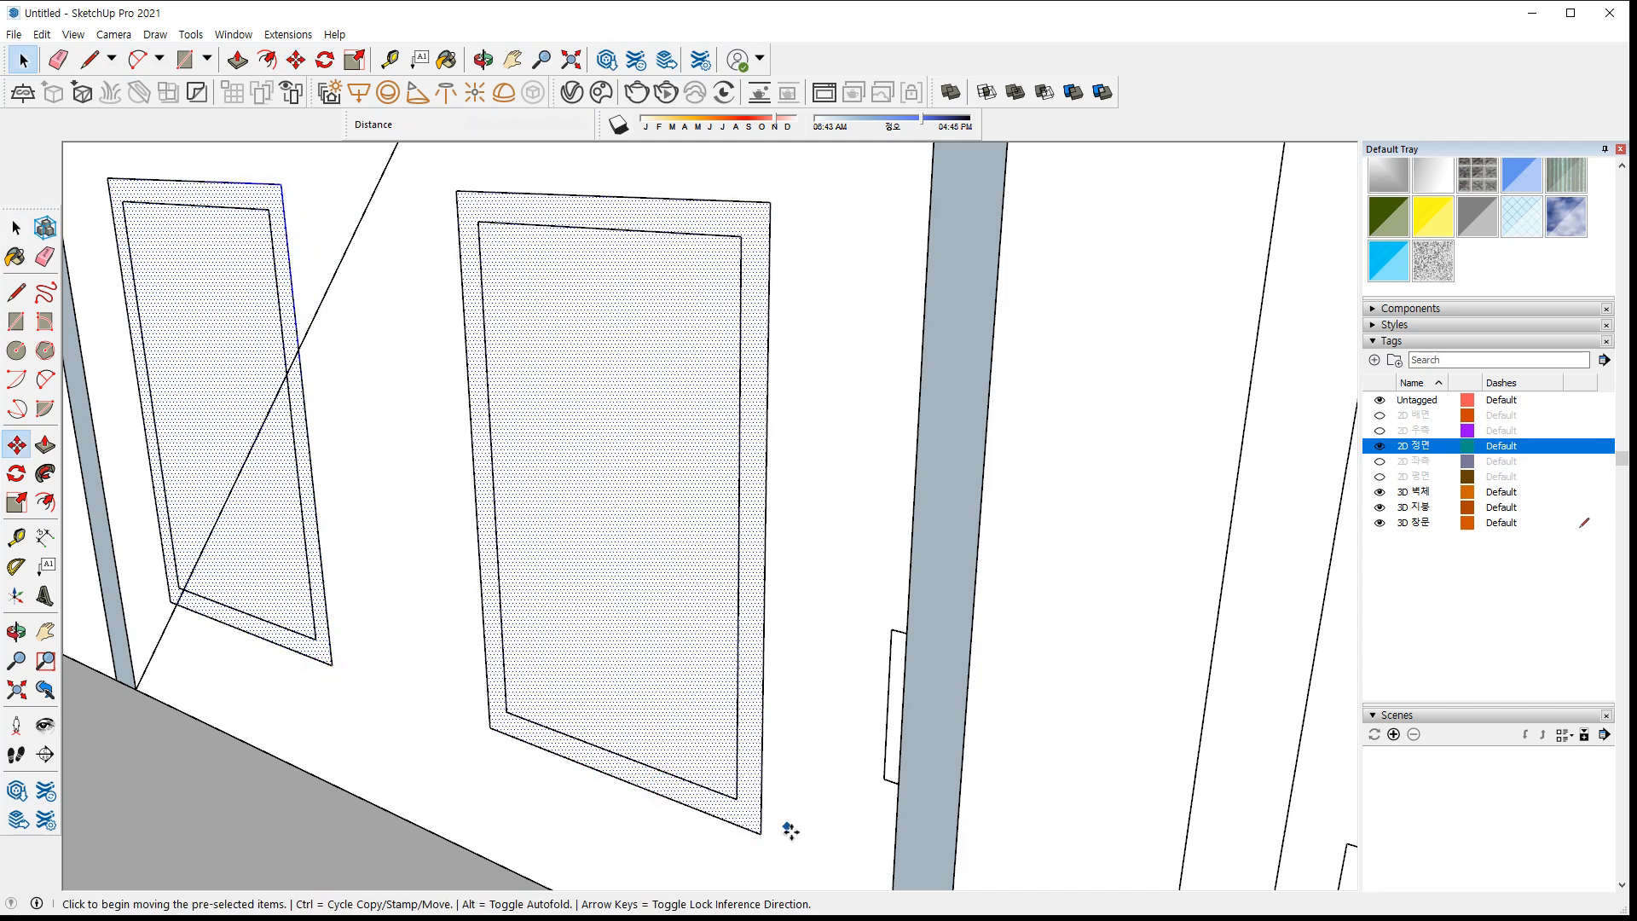
pyautogui.click(761, 833)
pyautogui.press('ctrl')
pyautogui.scroll(-2, 760, 752)
pyautogui.keyDown('shift'); pyautogui.moveTo(757, 398); pyautogui.dragTo(716, 789, button='middle'); pyautogui.keyUp('shift')
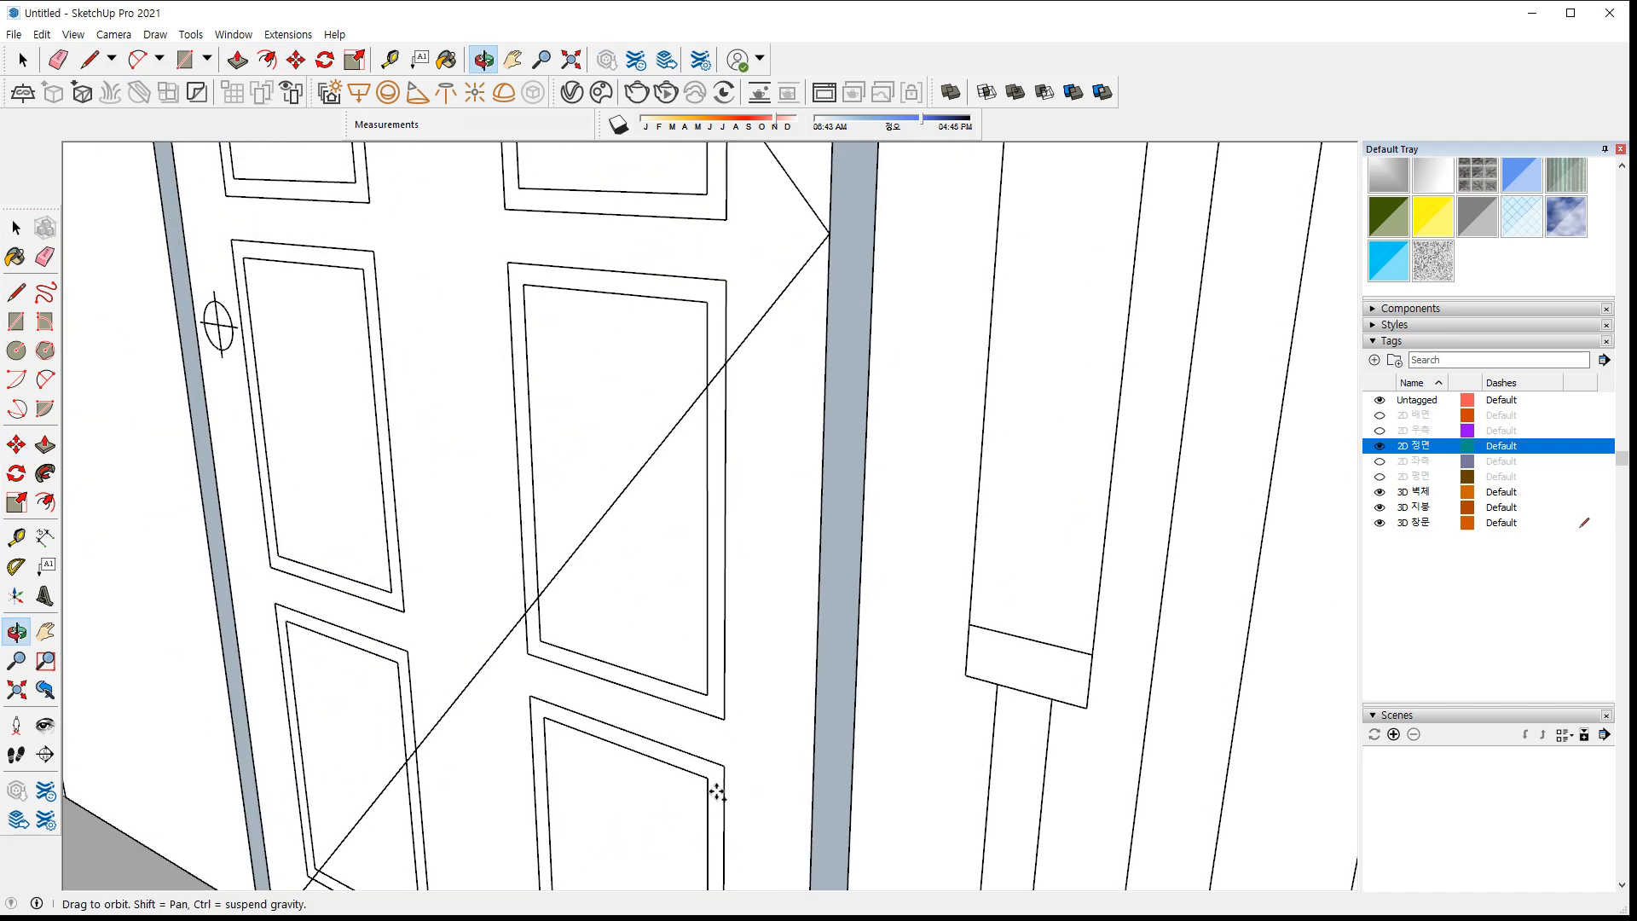
pyautogui.click(719, 716)
# Copy both middle panels up so their lower corners match the tall arched panels' outlines
pyautogui.click(721, 717)
pyautogui.press('ctrl')
pyautogui.scroll(-2, 706, 511)
pyautogui.keyDown('shift'); pyautogui.moveTo(706, 409); pyautogui.dragTo(674, 768, button='middle'); pyautogui.keyUp('shift')
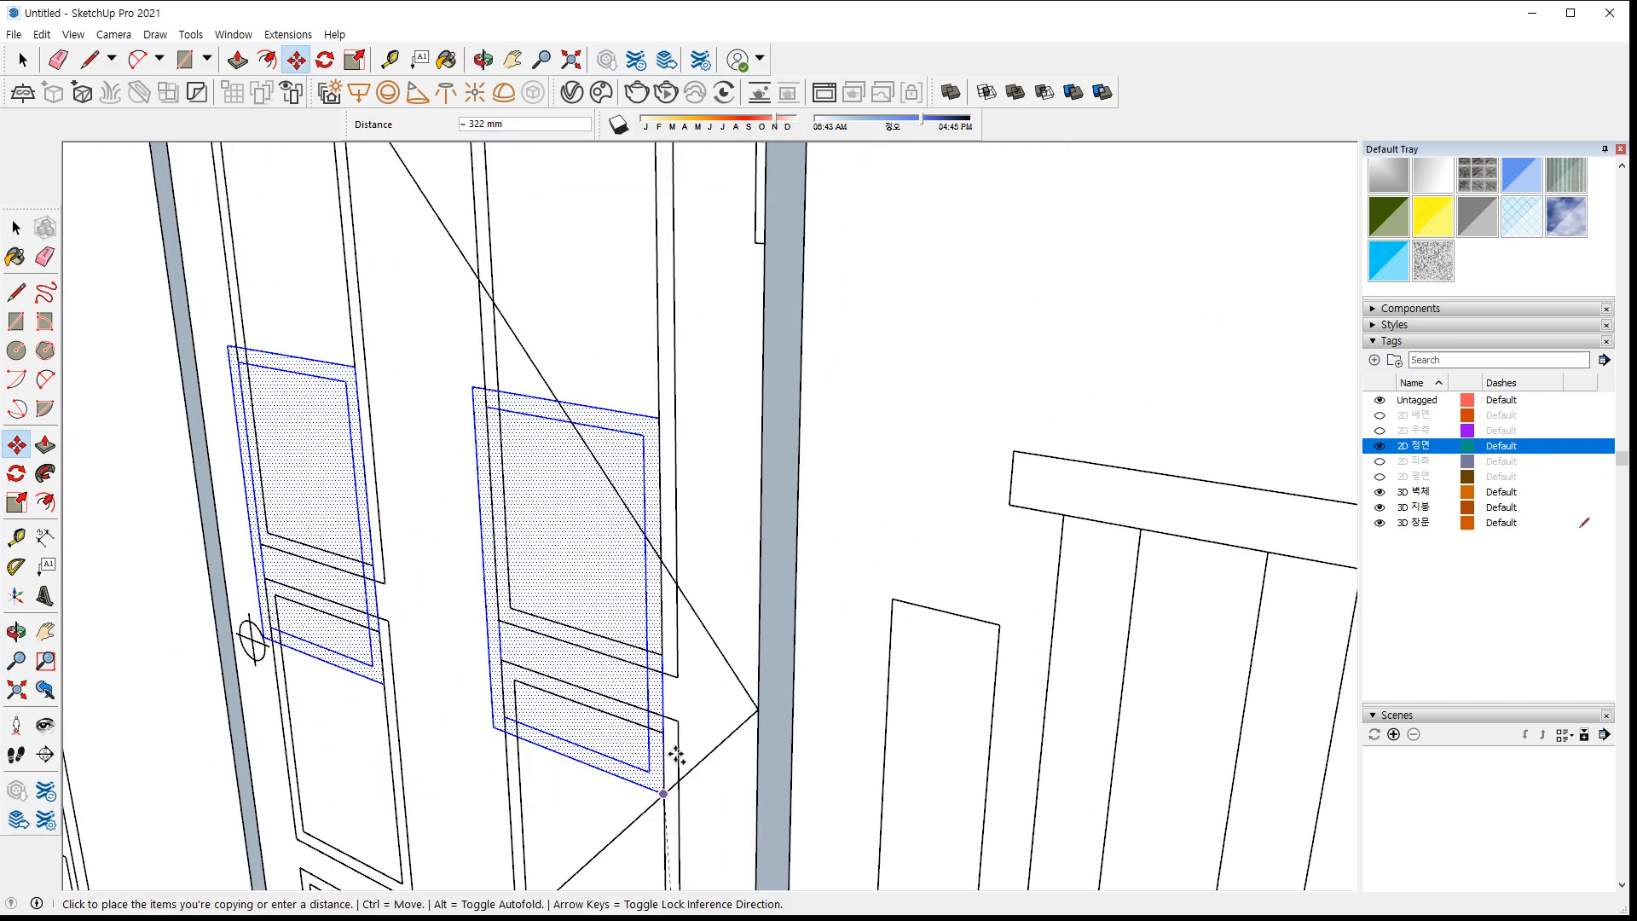
pyautogui.click(677, 675)
# Raise the outer top edges of both upper panels about 335 mm to the arch spring line
pyautogui.keyDown('shift'); pyautogui.moveTo(515, 440); pyautogui.dragTo(561, 685, button='middle'); pyautogui.keyUp('shift')
pyautogui.keyDown('shift'); pyautogui.moveTo(614, 581); pyautogui.dragTo(615, 616, button='middle'); pyautogui.keyUp('shift')
pyautogui.press('space')
pyautogui.click(569, 600)
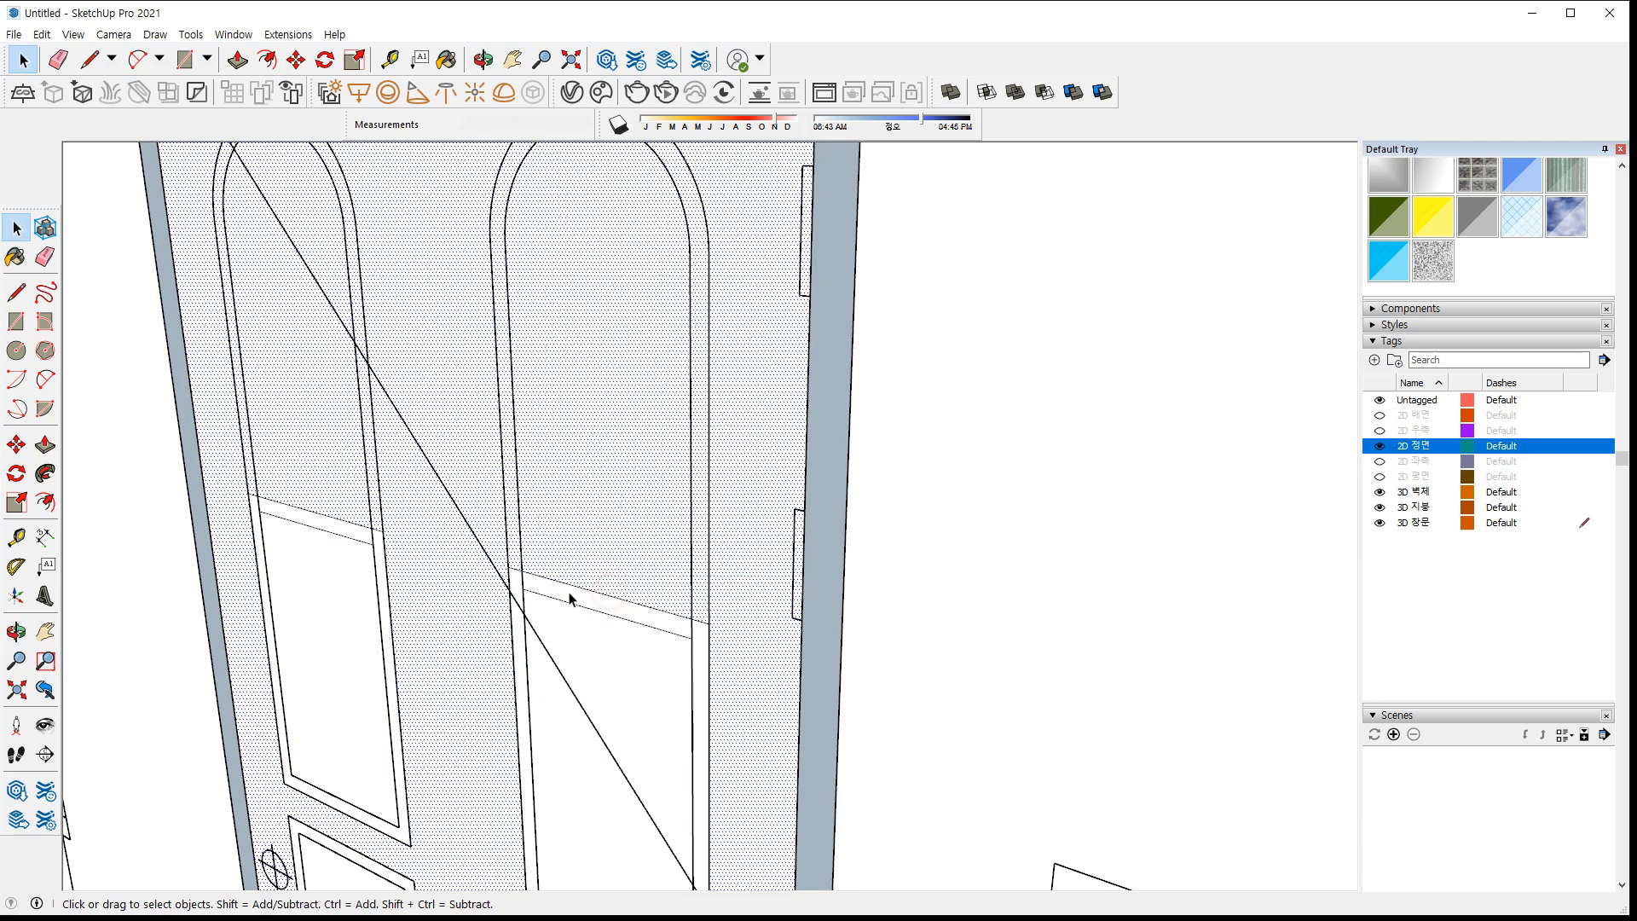
pyautogui.click(563, 582)
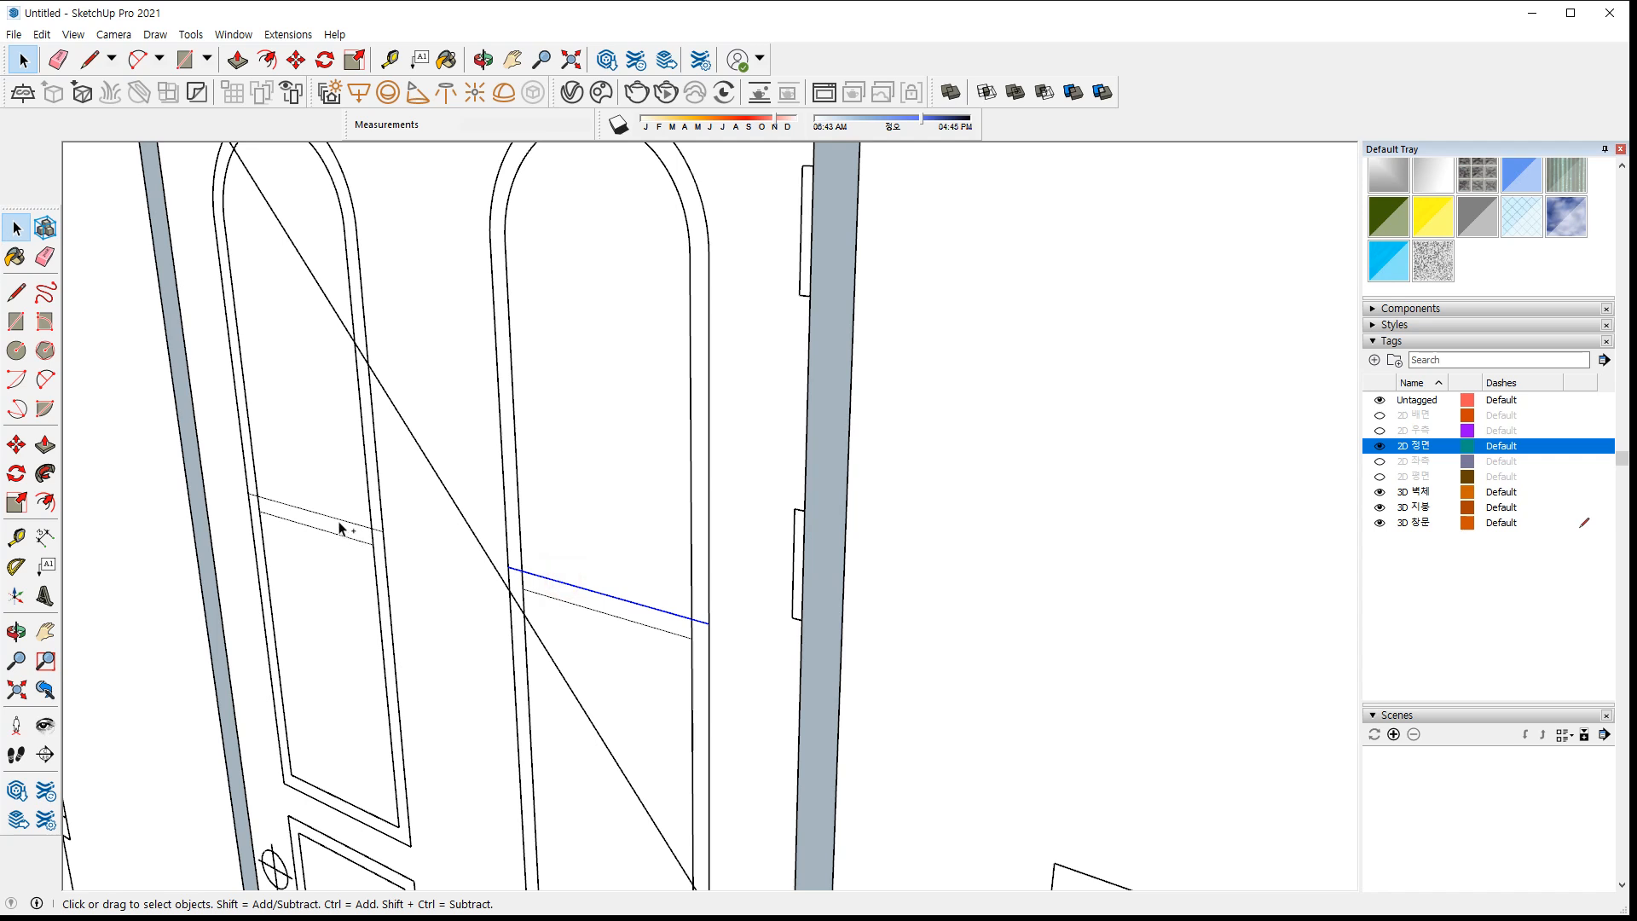
pyautogui.press('m')
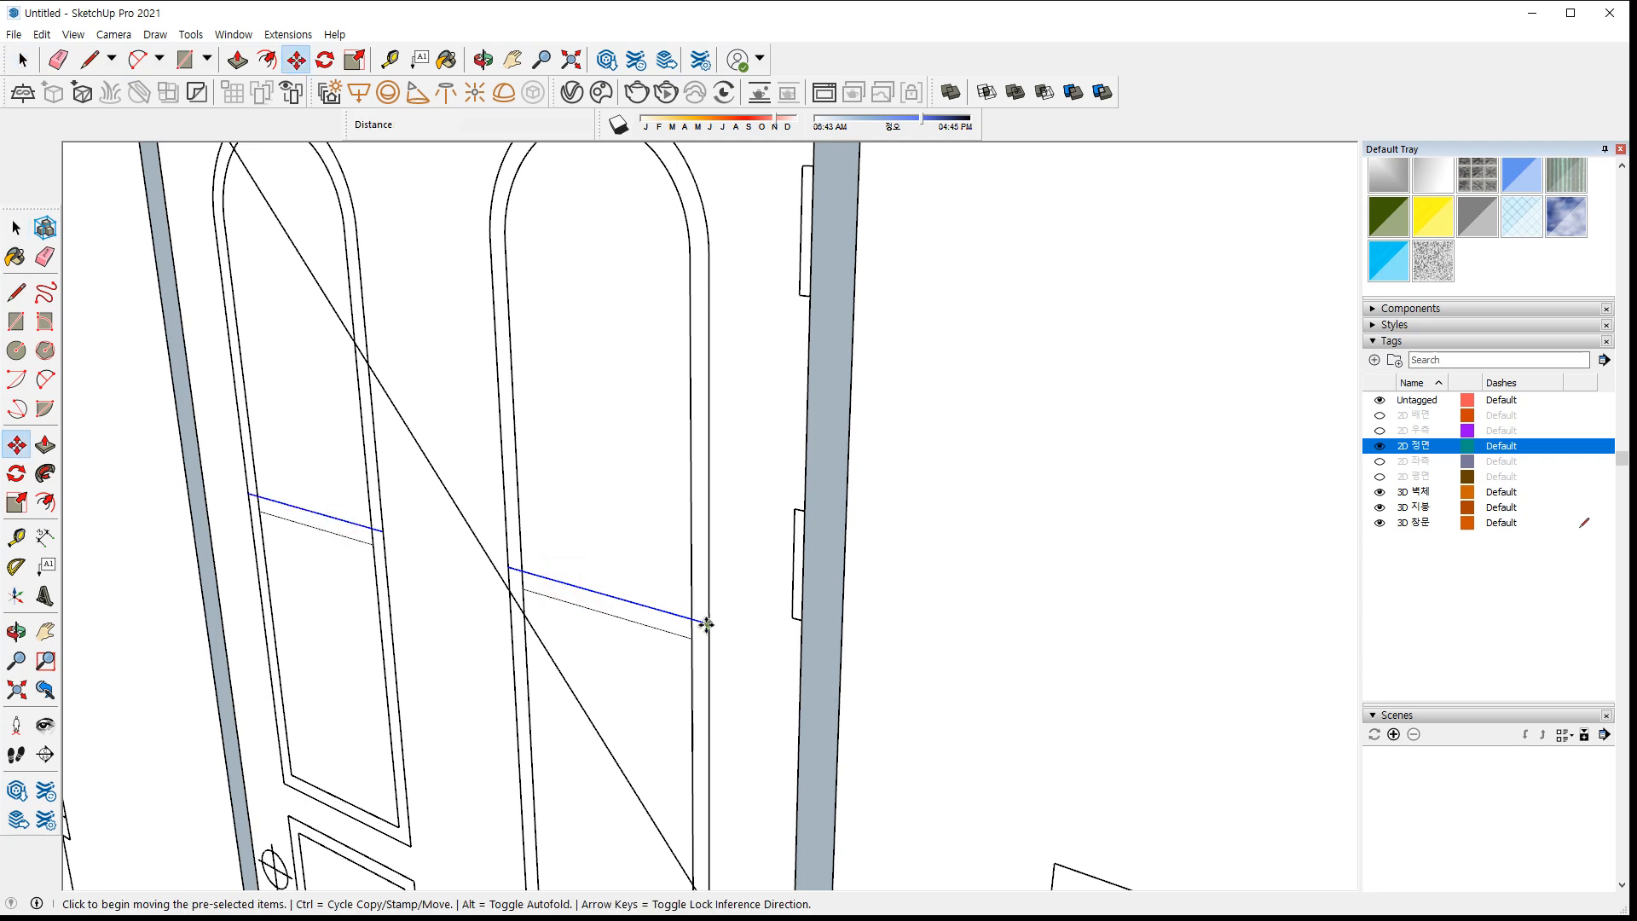
pyautogui.click(707, 625)
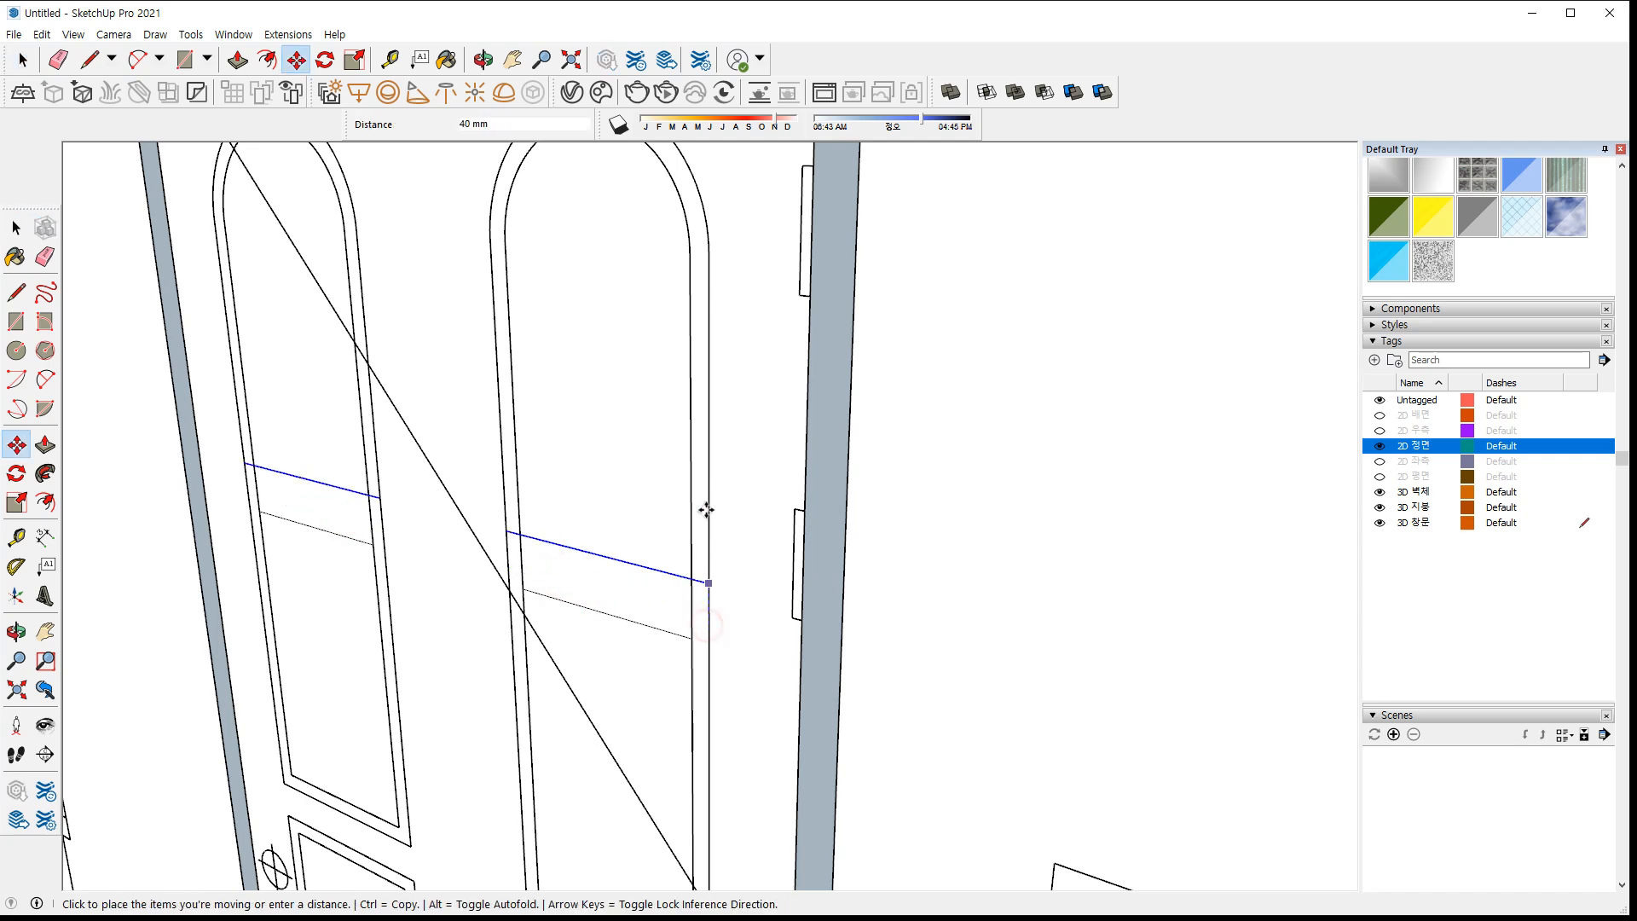
pyautogui.click(706, 254)
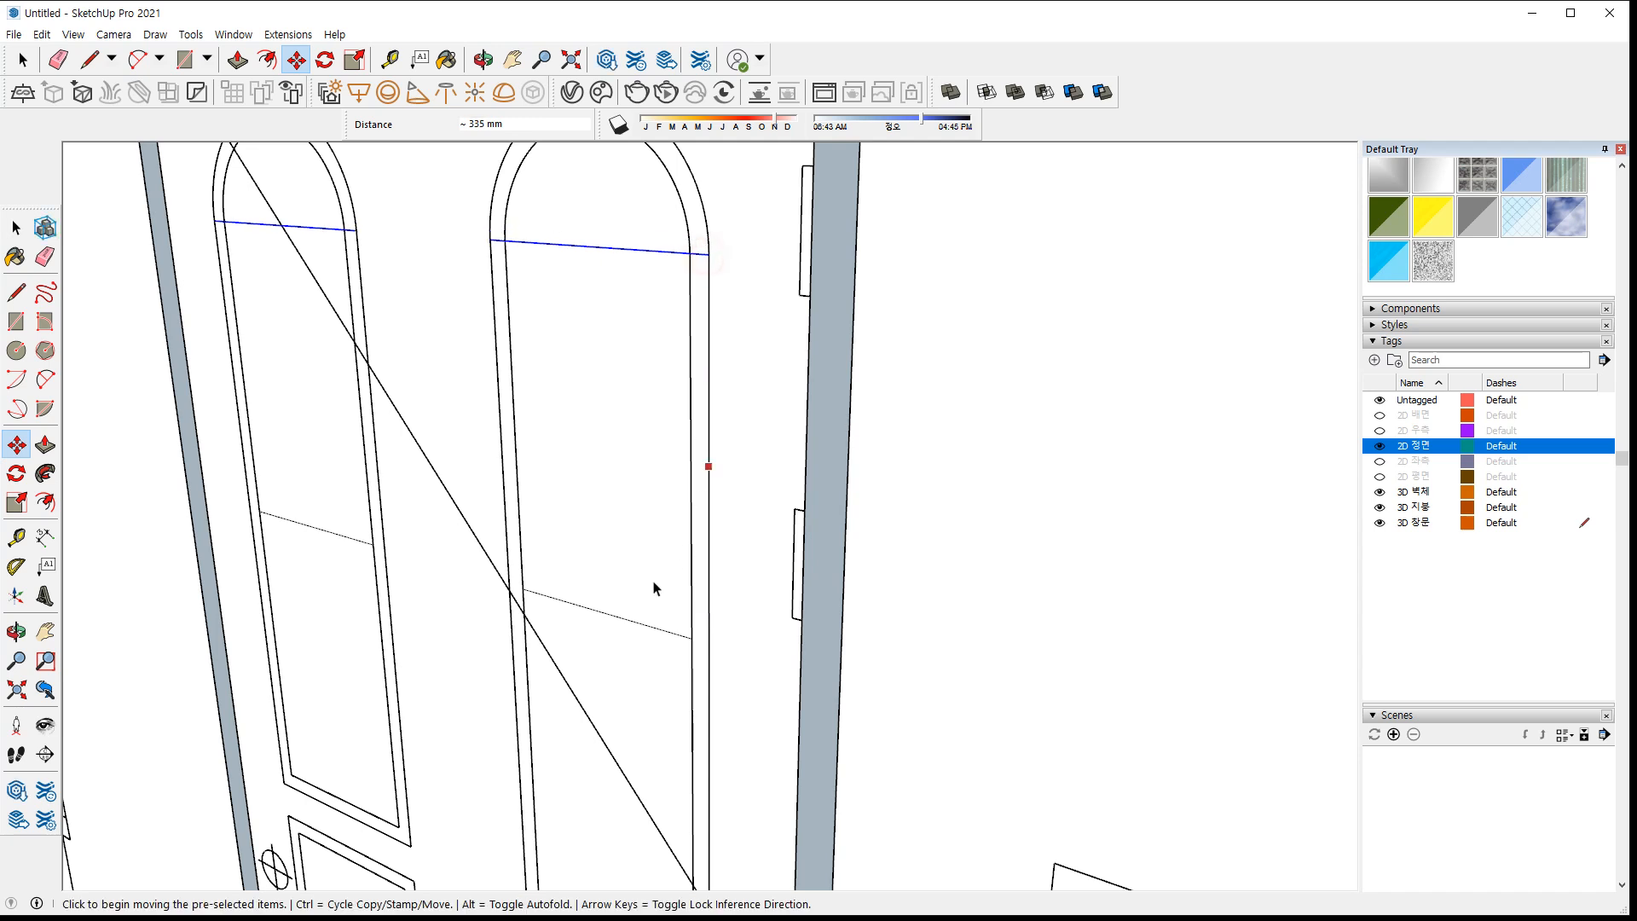
# Copy the inner top edges of both upper panels about 355 mm up to the arch spring line
pyautogui.press('space')
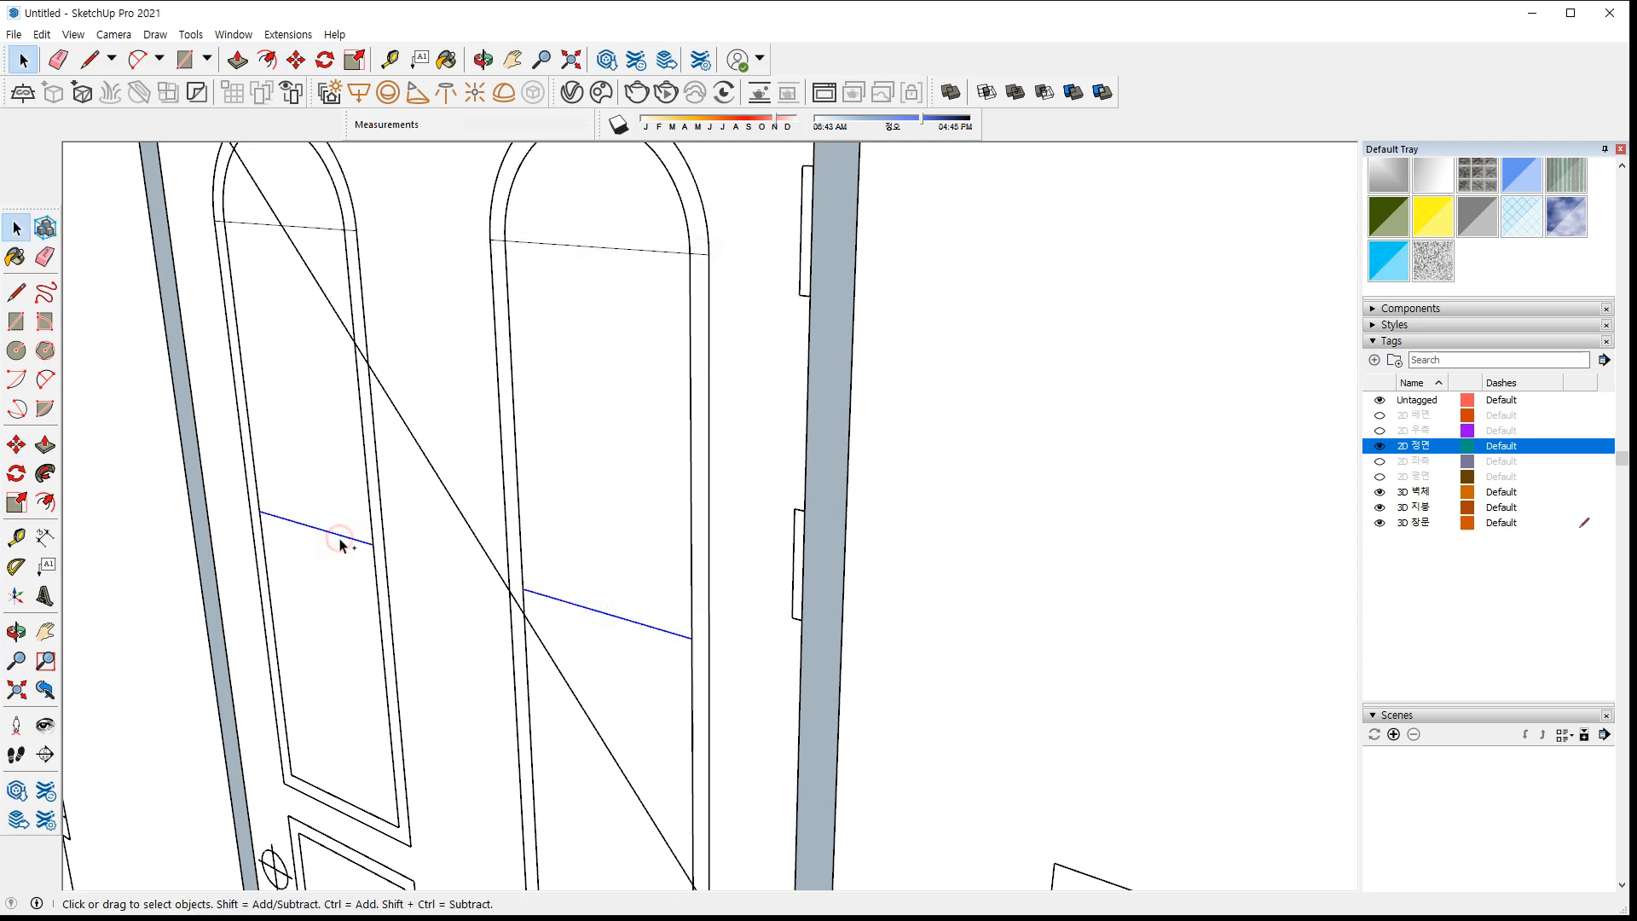
pyautogui.press('m')
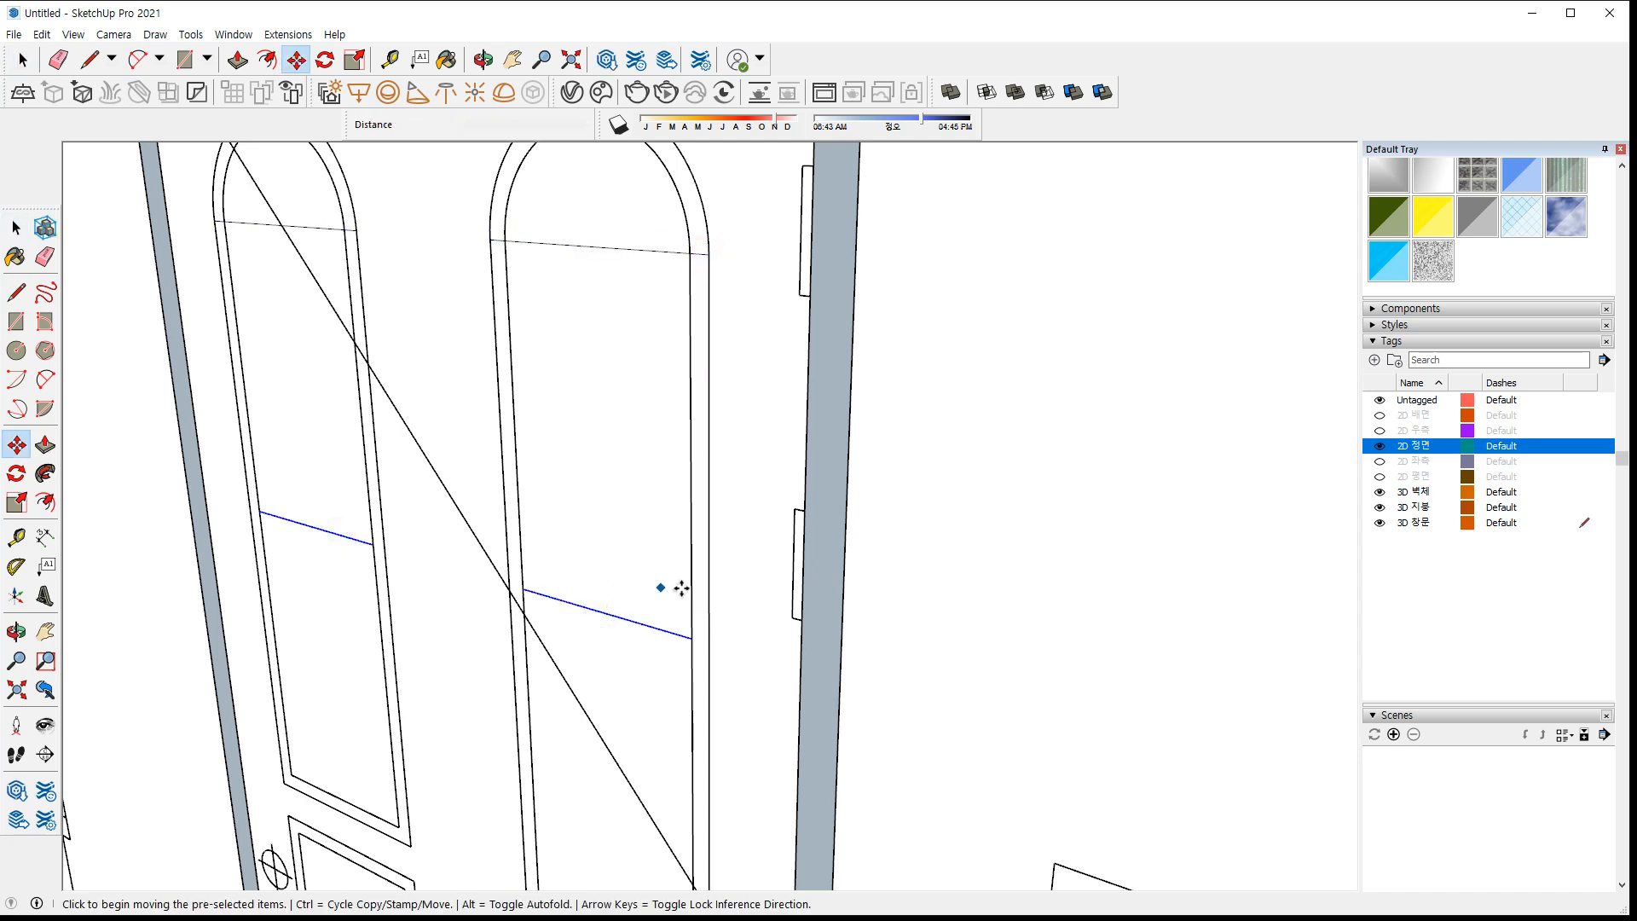
pyautogui.click(692, 639)
pyautogui.press('ctrl')
pyautogui.click(690, 253)
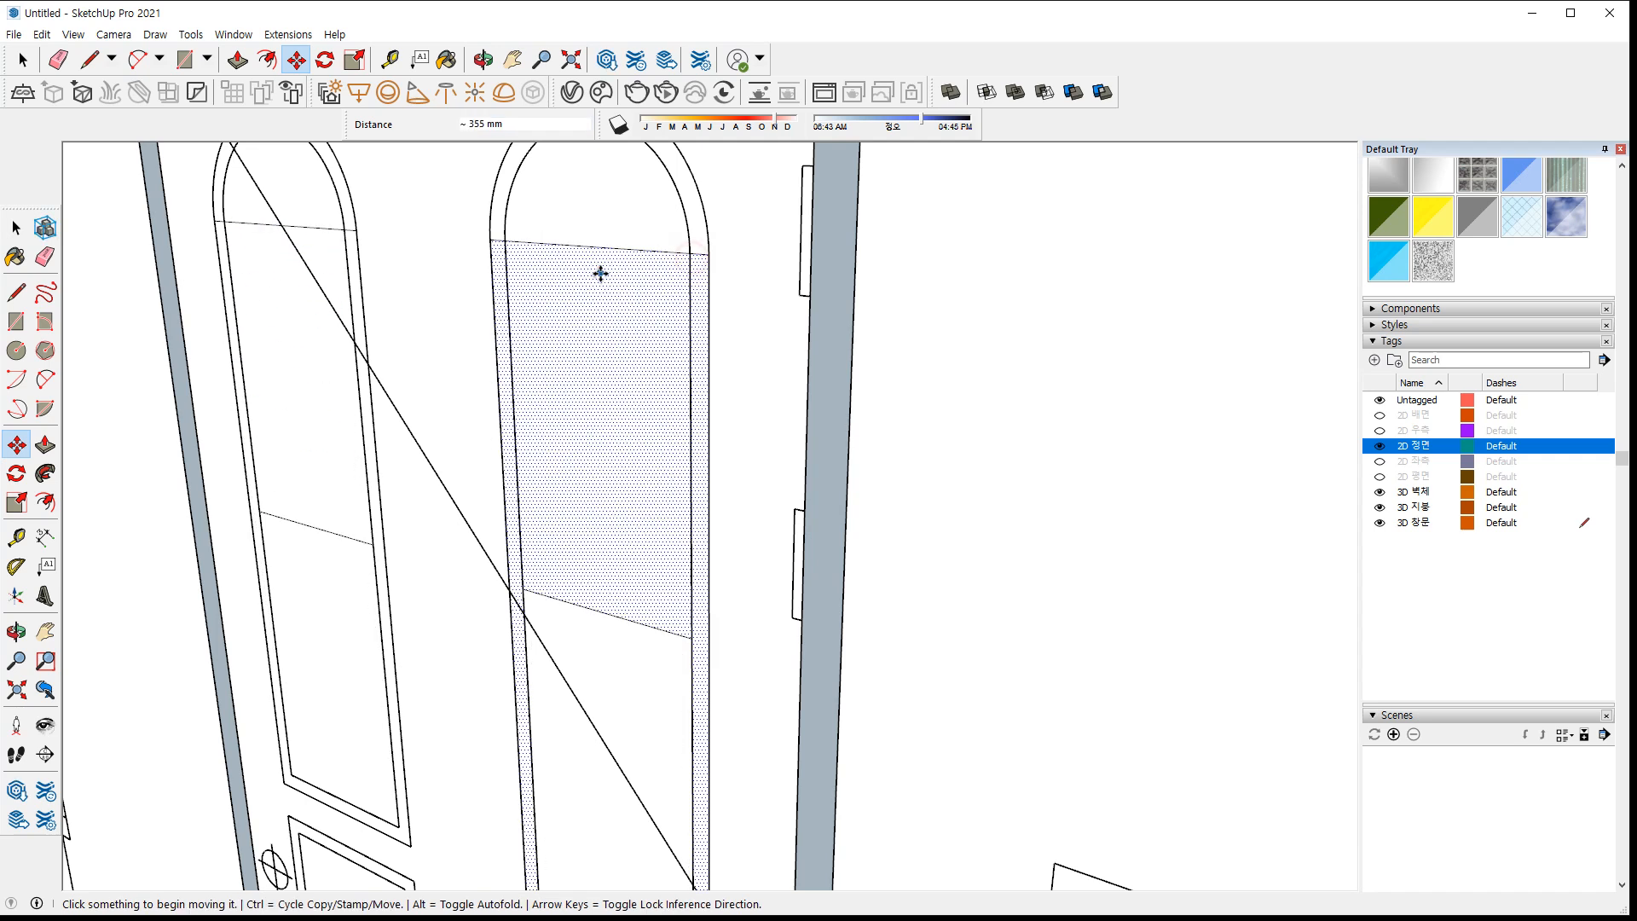
# Move the left upper panel's remaining inner top edge up to the arch spring line
pyautogui.scroll(-3, 757, 516)
pyautogui.scroll(5, 758, 517)
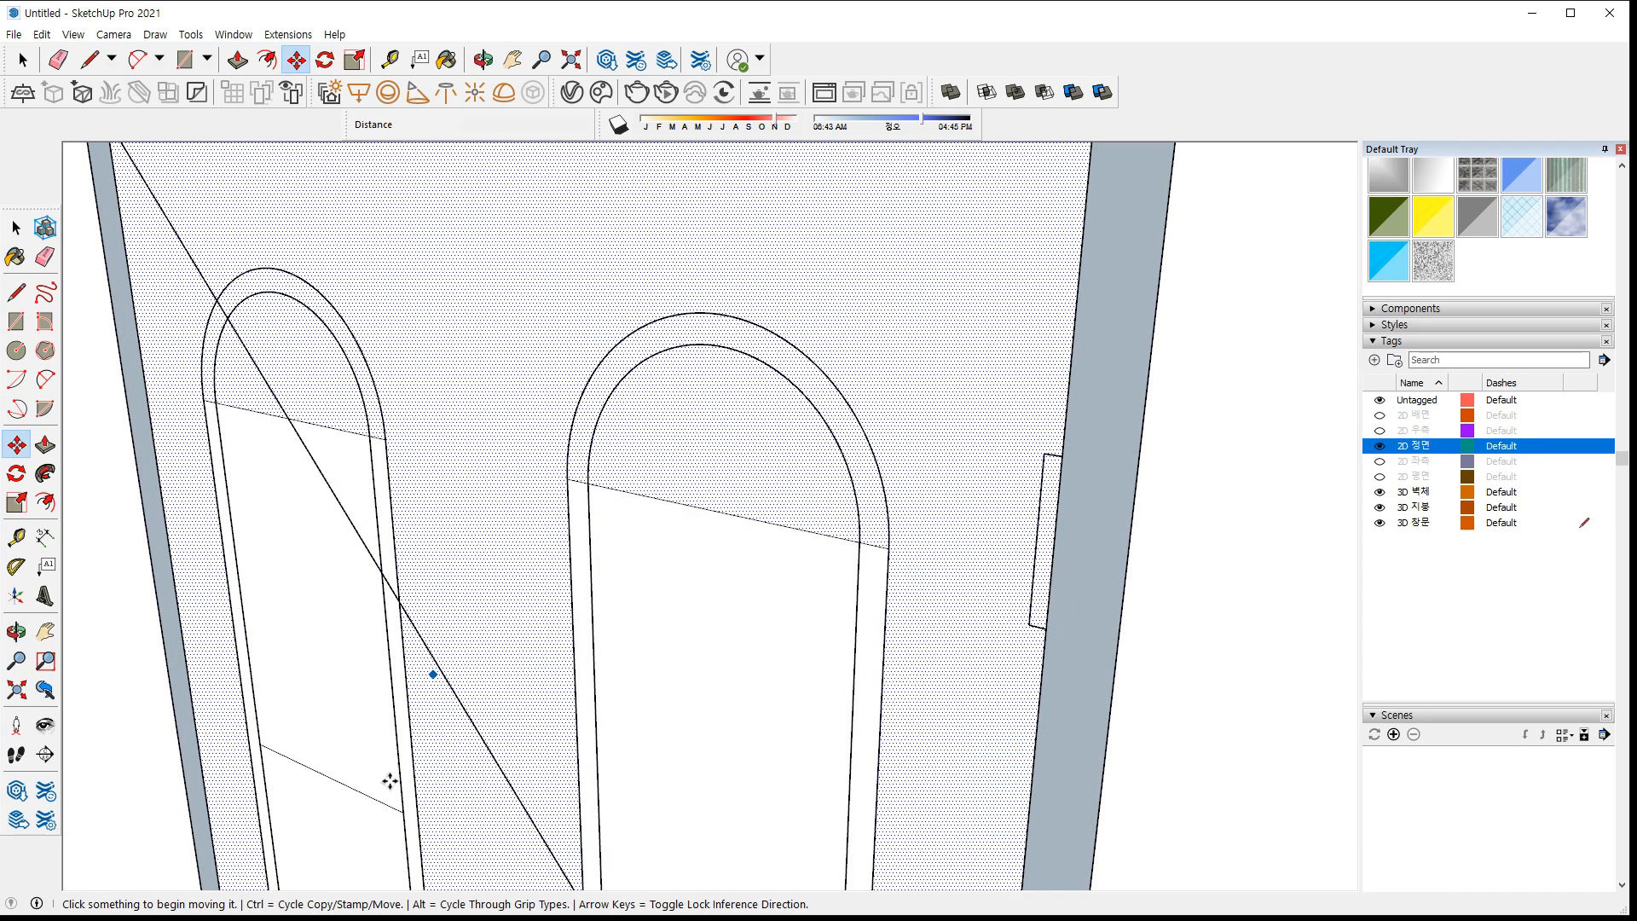
pyautogui.press('space')
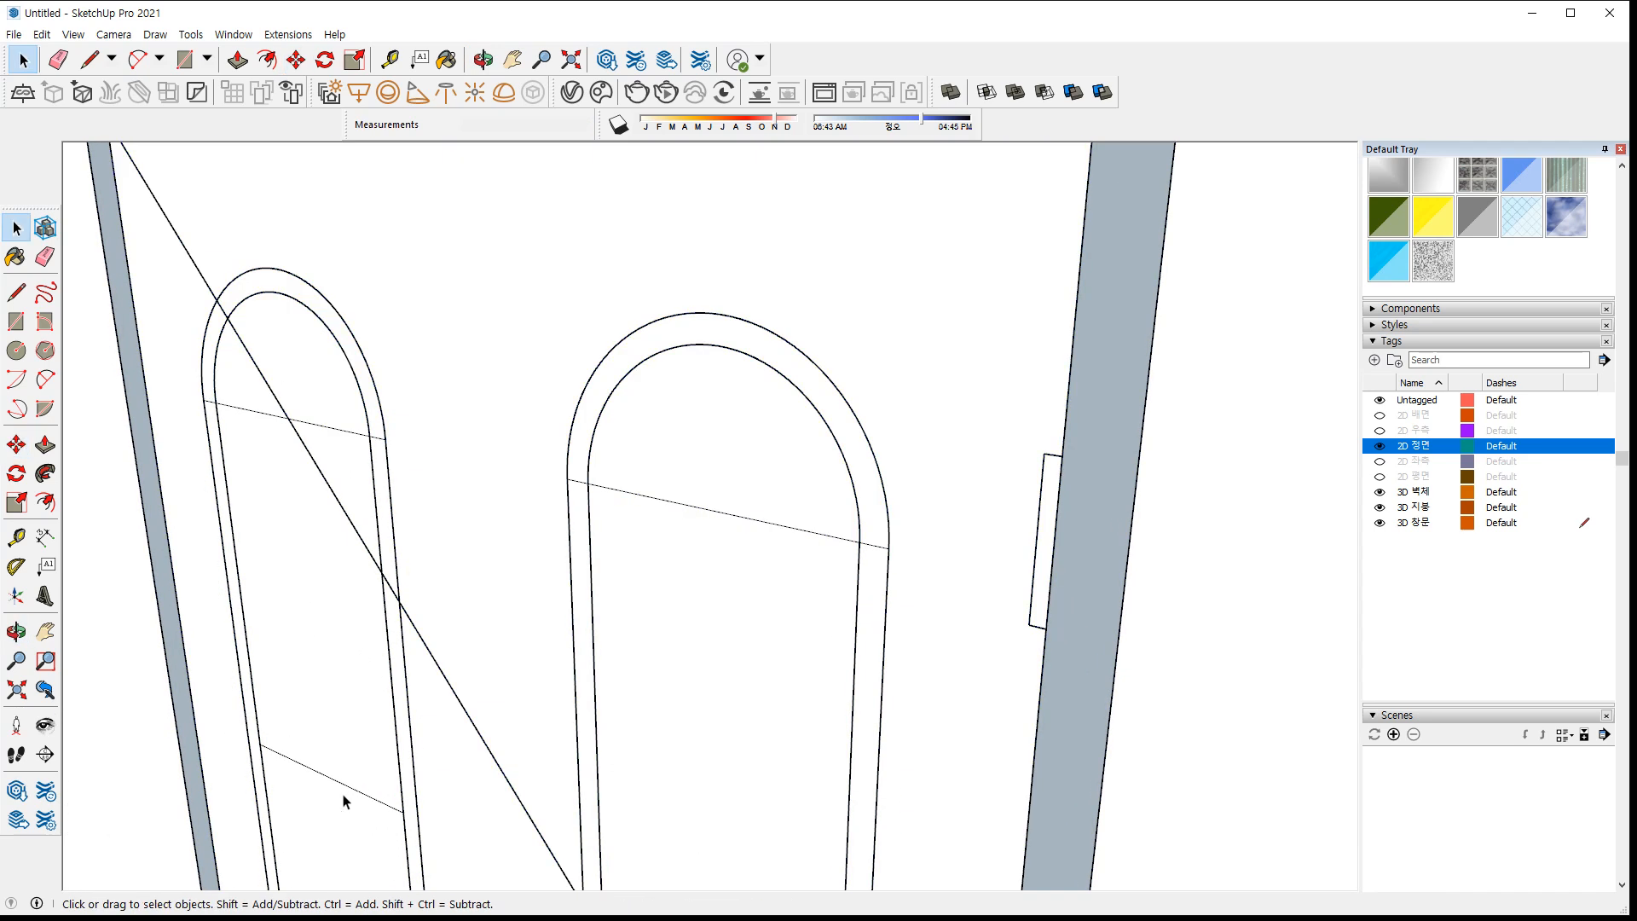
pyautogui.press('m')
pyautogui.click(401, 816)
pyautogui.click(373, 438)
pyautogui.press('space')
# Draw two concentric circles centred on the right panel's spring line, matching its inner and outer arches
pyautogui.press('c')
pyautogui.click(713, 509)
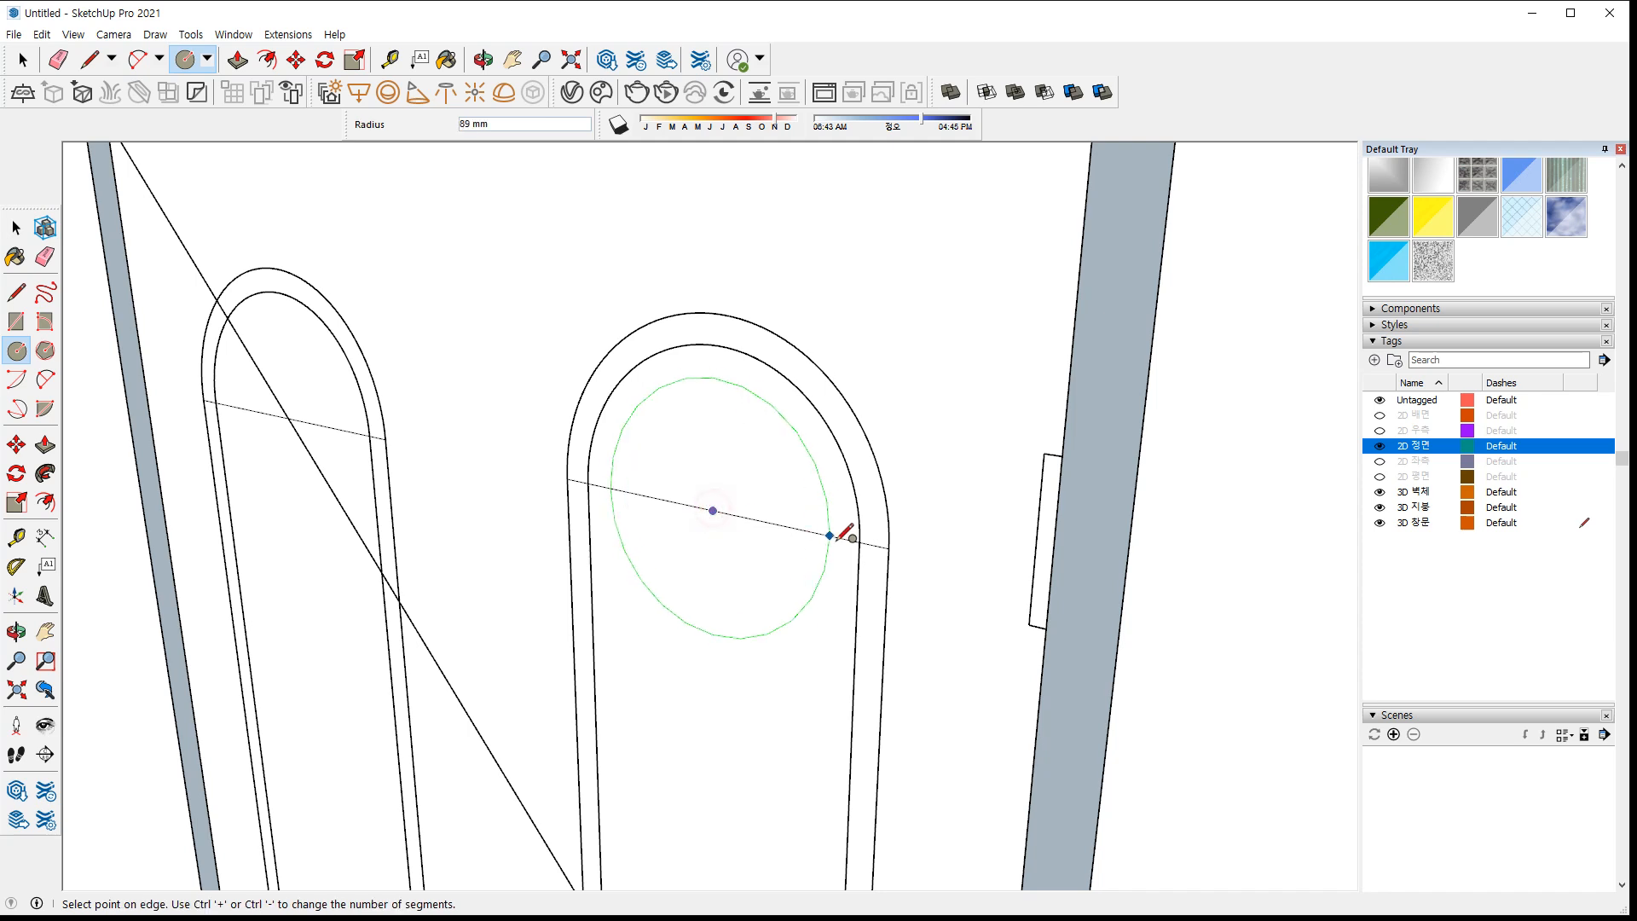
pyautogui.click(862, 538)
pyautogui.click(713, 509)
pyautogui.click(887, 547)
# Erase the circles' lower halves and the spring line segments so the right panel continues into its arch
pyautogui.press('e')
pyautogui.click(870, 614)
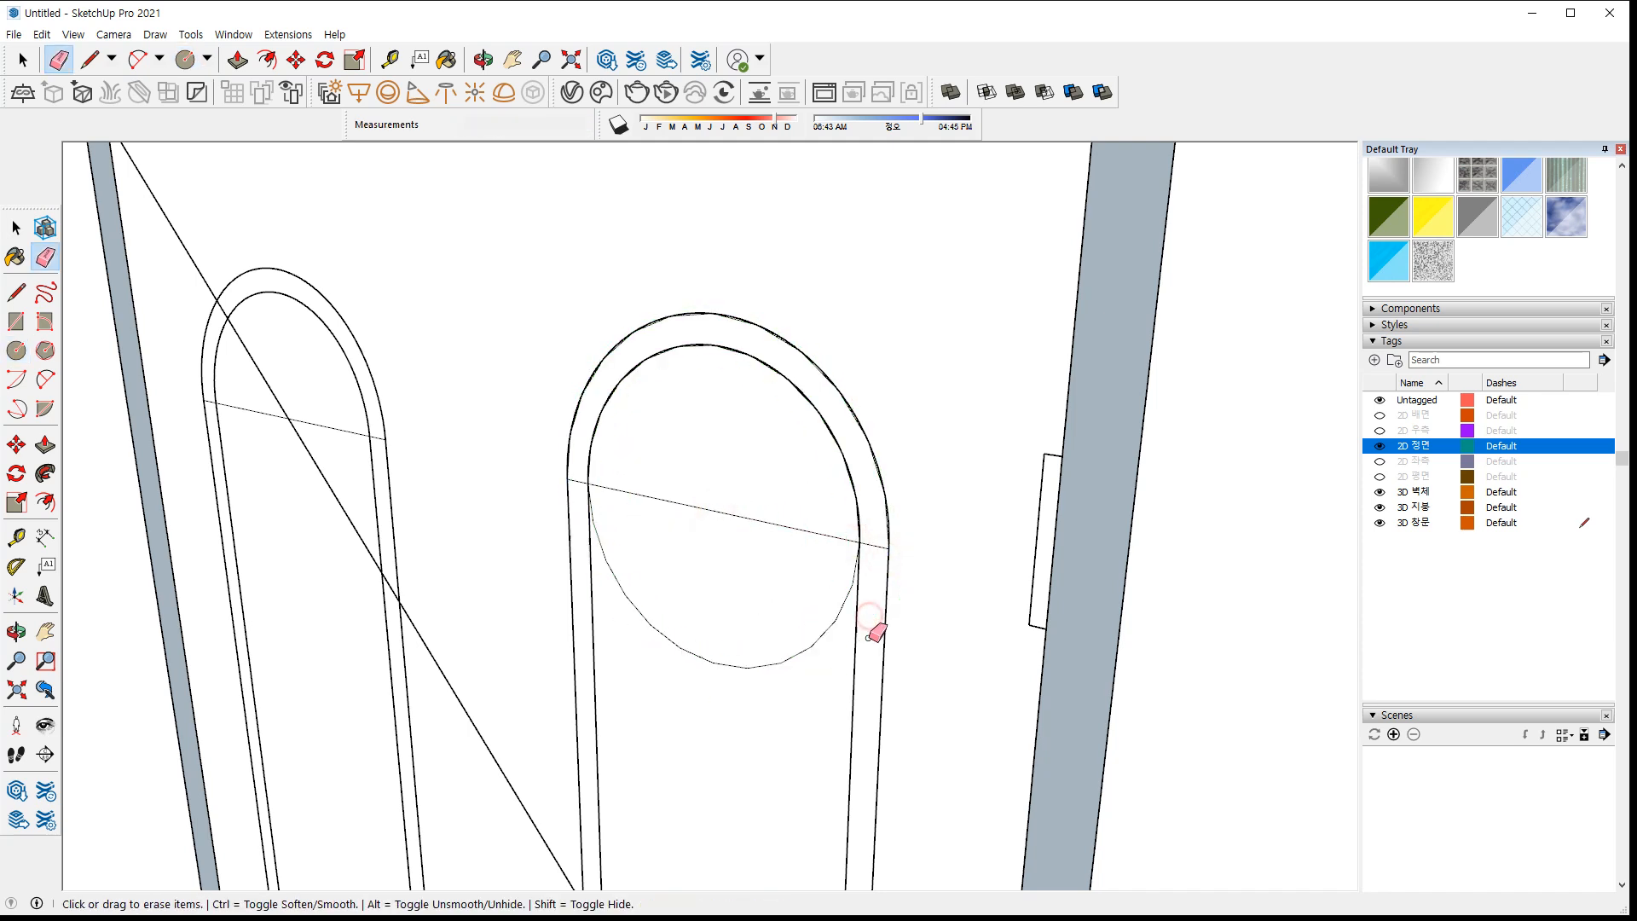
pyautogui.click(762, 663)
pyautogui.press('space')
pyautogui.press('e')
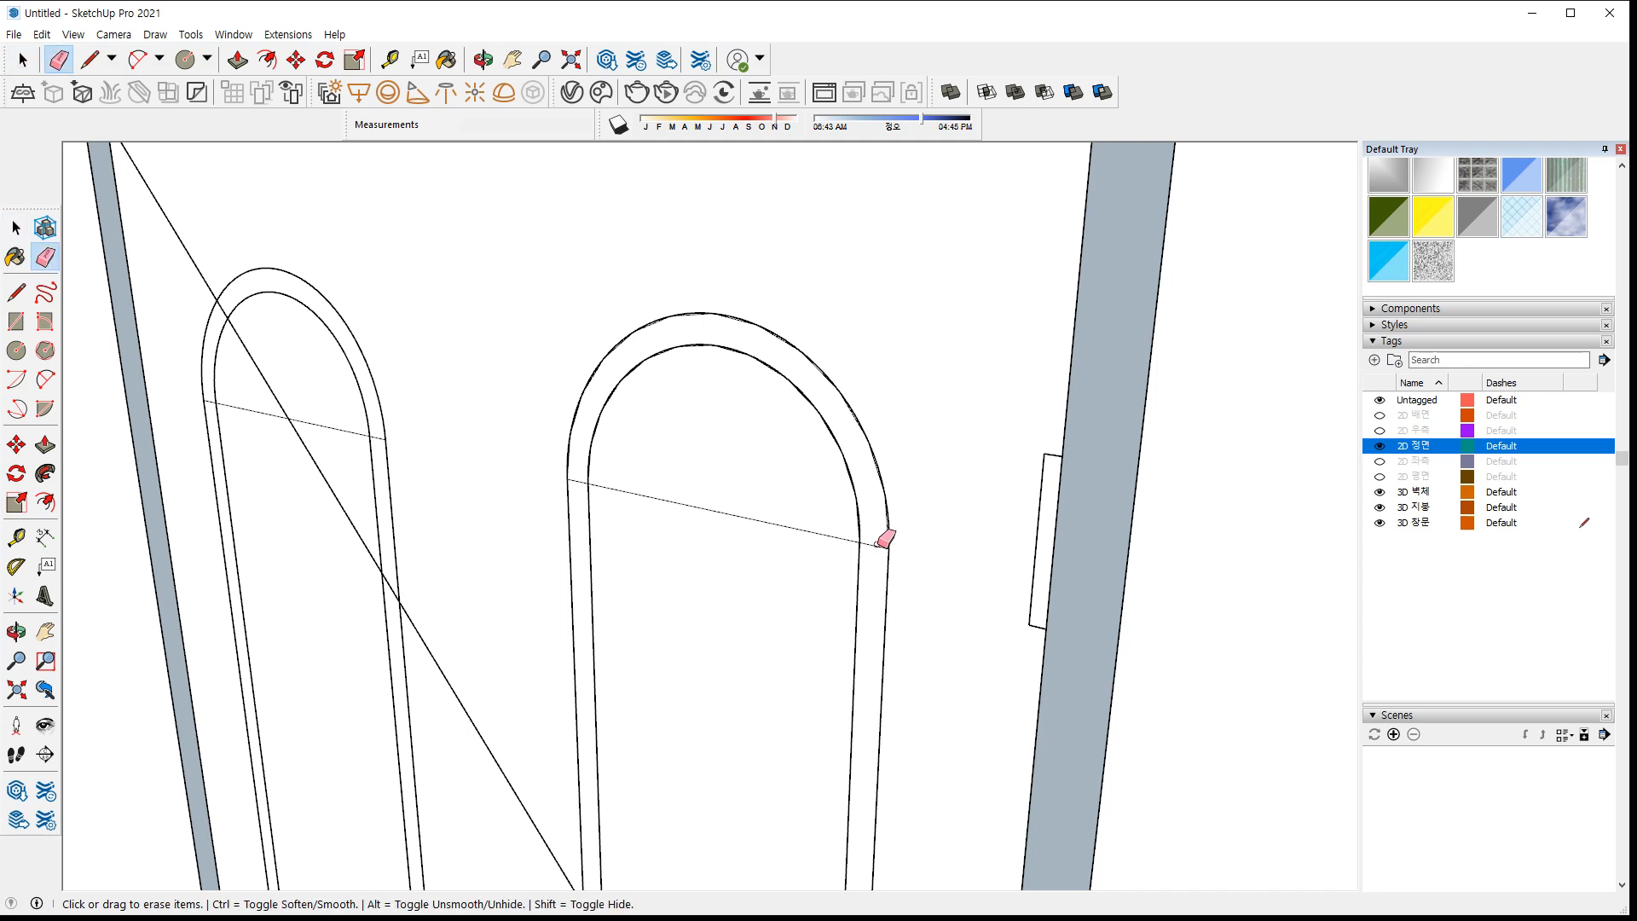
pyautogui.click(780, 527)
pyautogui.press('space')
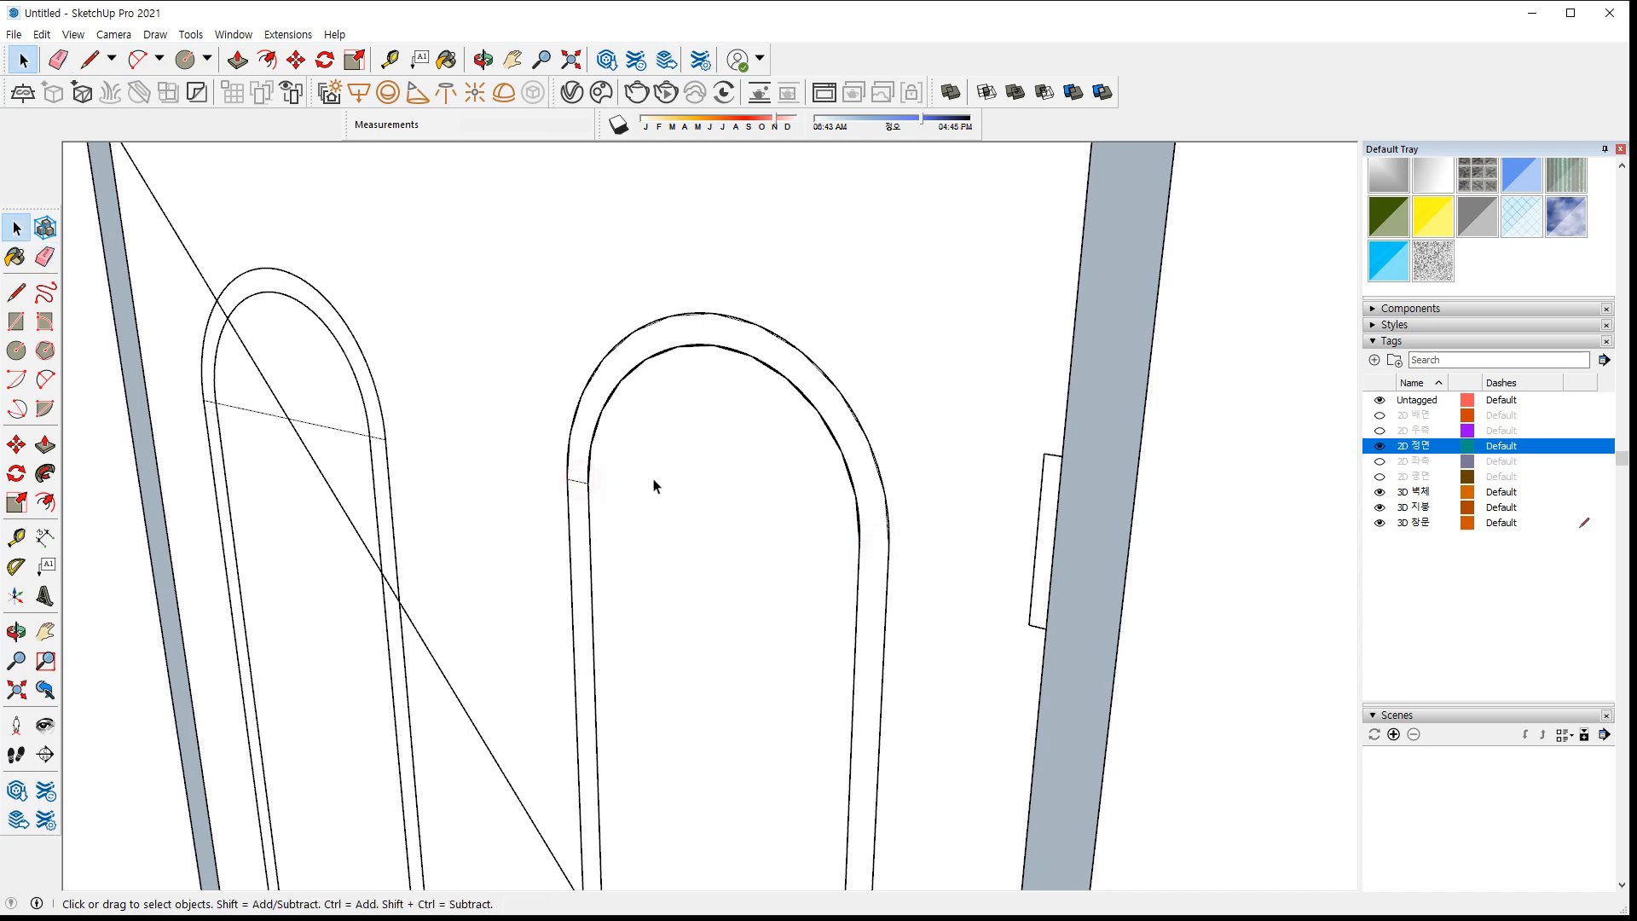
pyautogui.press('e')
pyautogui.click(578, 481)
pyautogui.press('space')
pyautogui.click(762, 429)
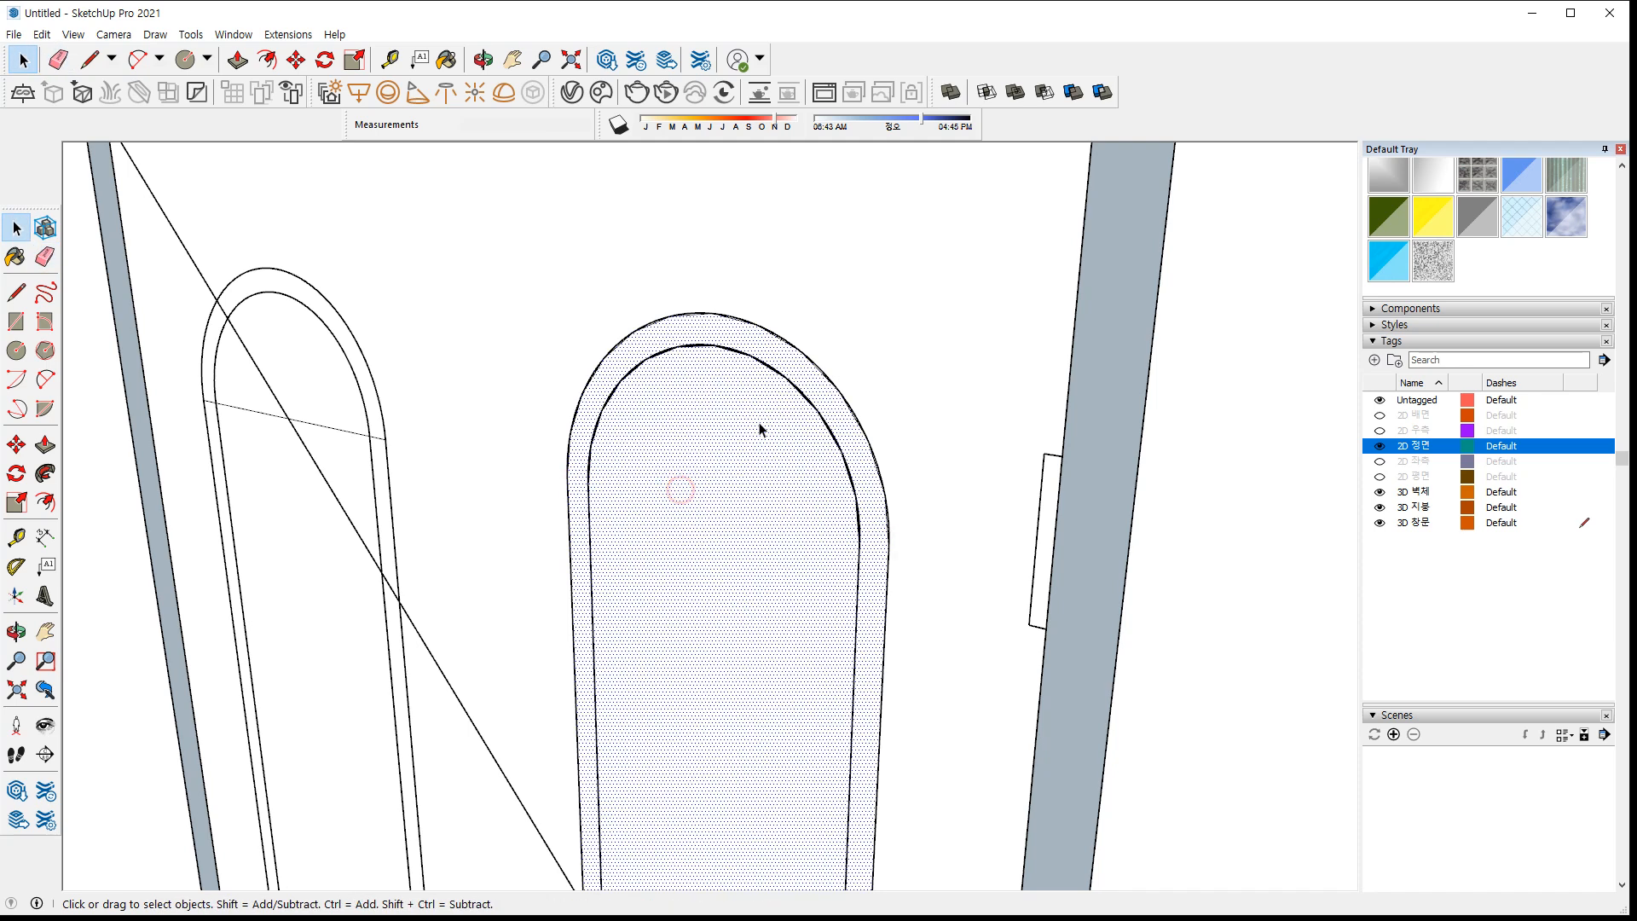
# Move the right upper panel's leftover inner top edge about 355 mm up to the arch spring line
pyautogui.scroll(-3, 876, 695)
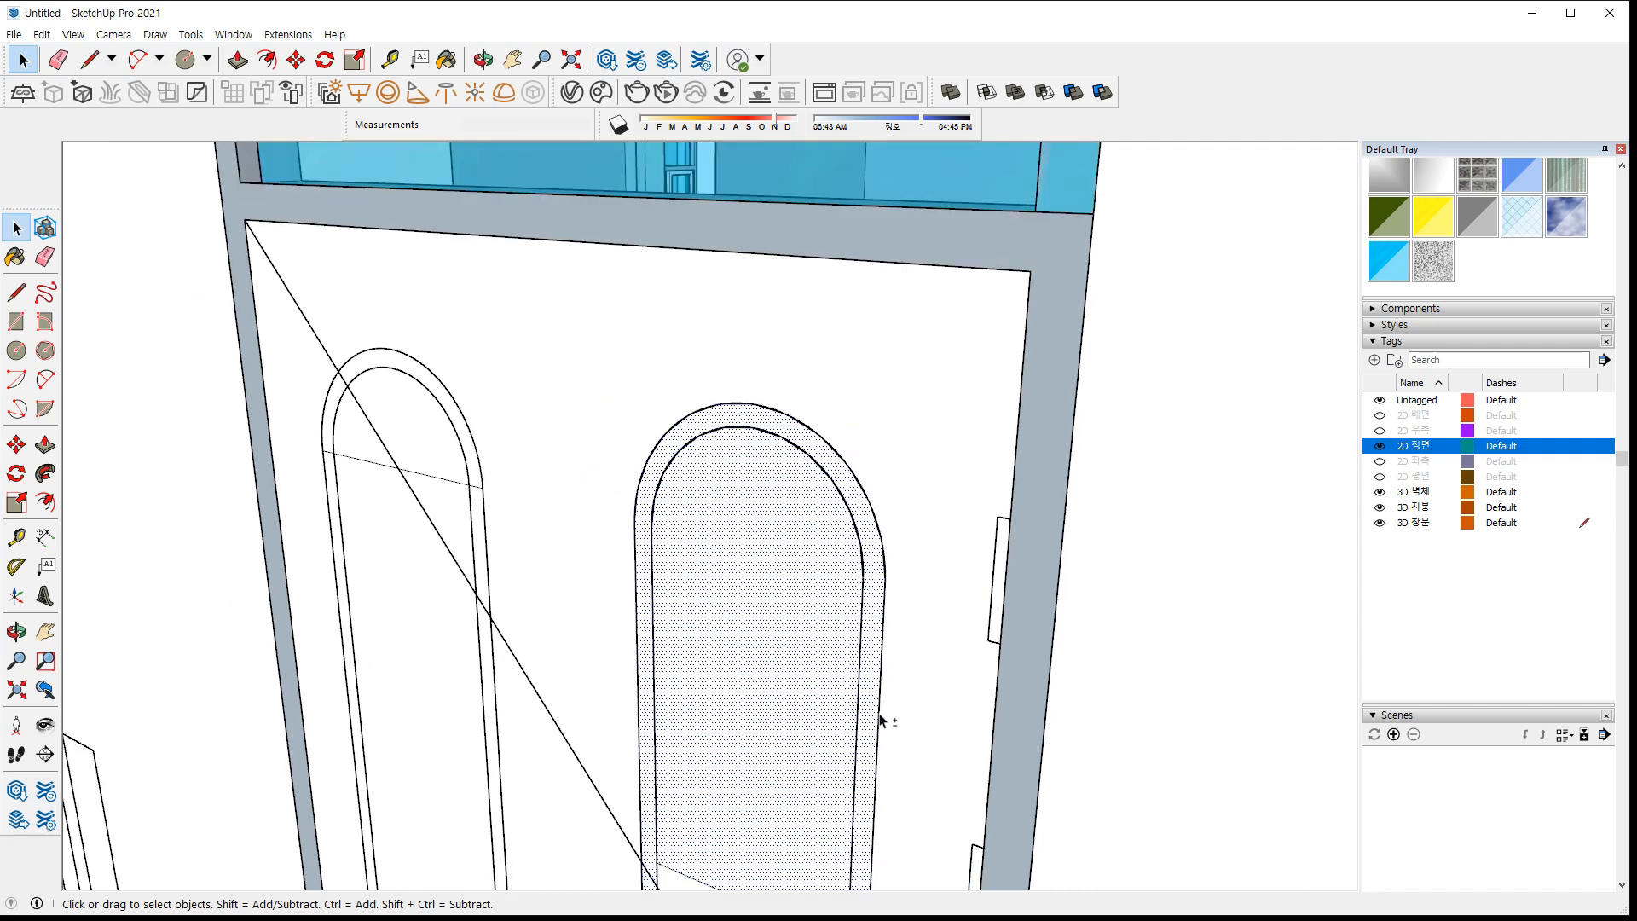
pyautogui.scroll(5, 765, 417)
pyautogui.keyDown('shift'); pyautogui.moveTo(688, 673); pyautogui.dragTo(695, 410, button='middle'); pyautogui.keyUp('shift')
pyautogui.press('space')
pyautogui.press('e')
pyautogui.press('space')
pyautogui.click(653, 368)
pyautogui.press('m')
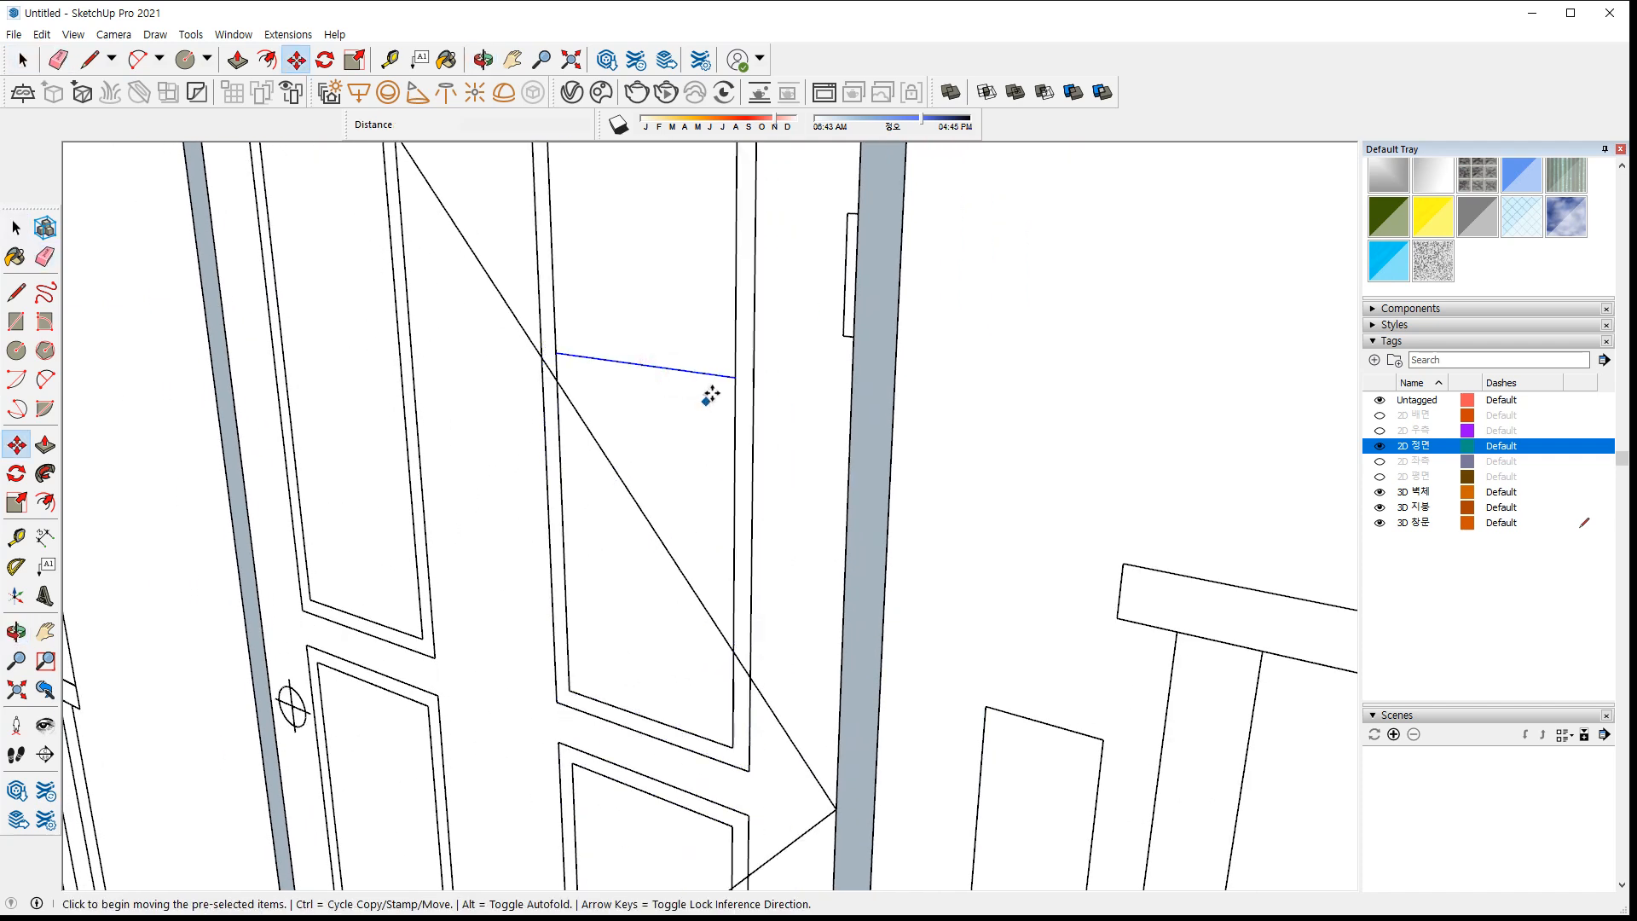
pyautogui.click(734, 375)
pyautogui.press('ctrl')
pyautogui.moveTo(727, 362); pyautogui.dragTo(684, 453, button='middle')
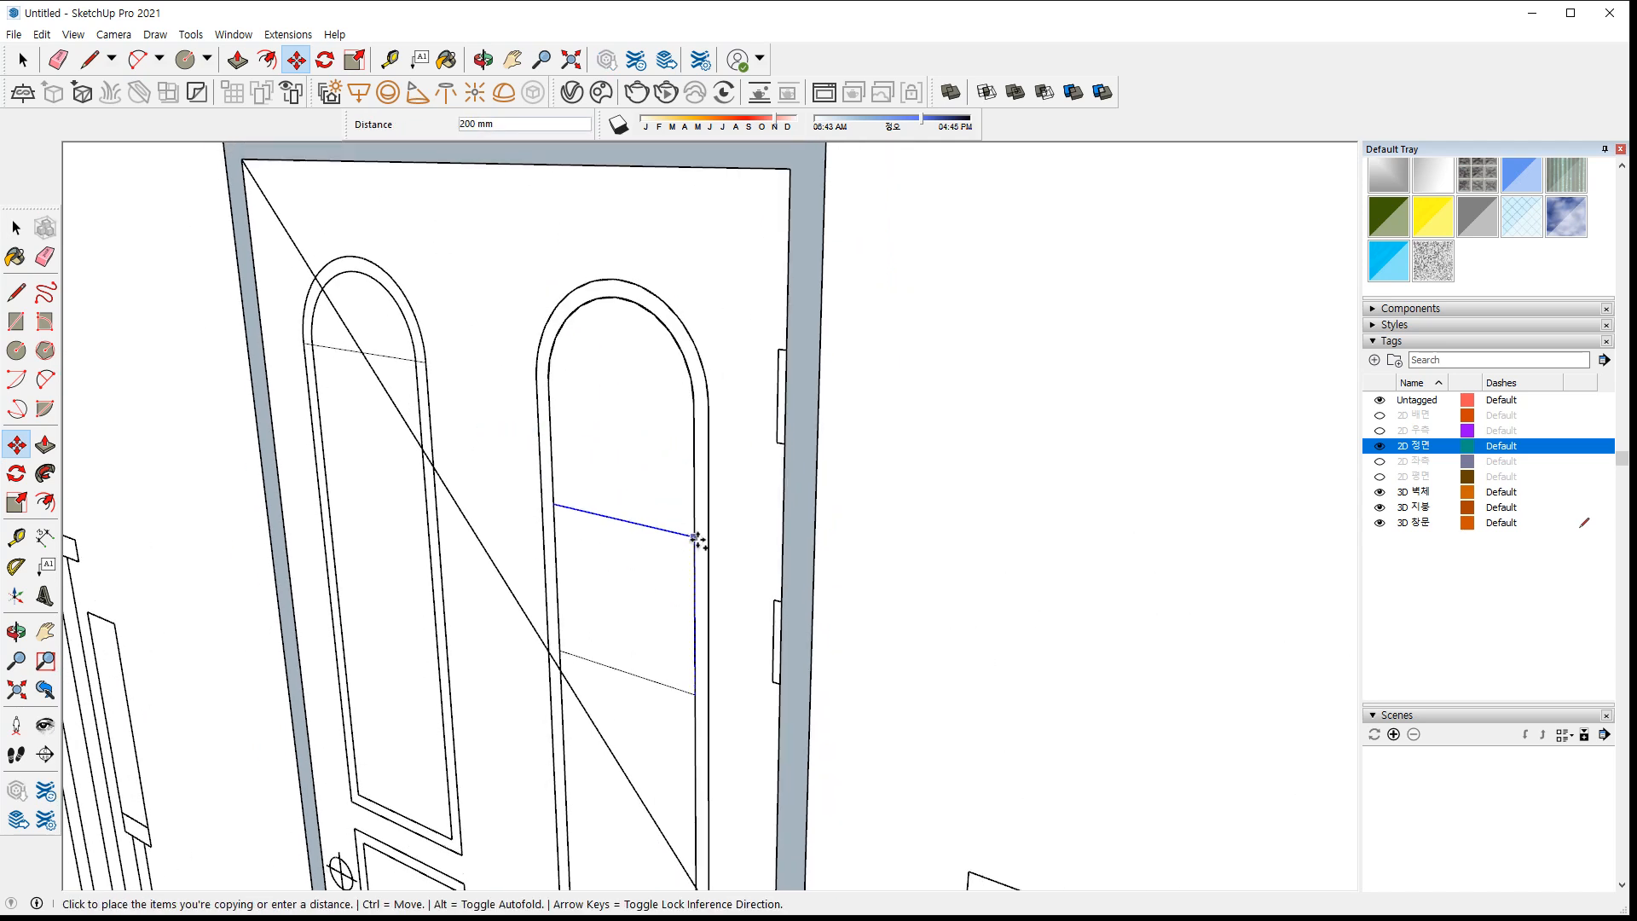
pyautogui.press('ctrl')
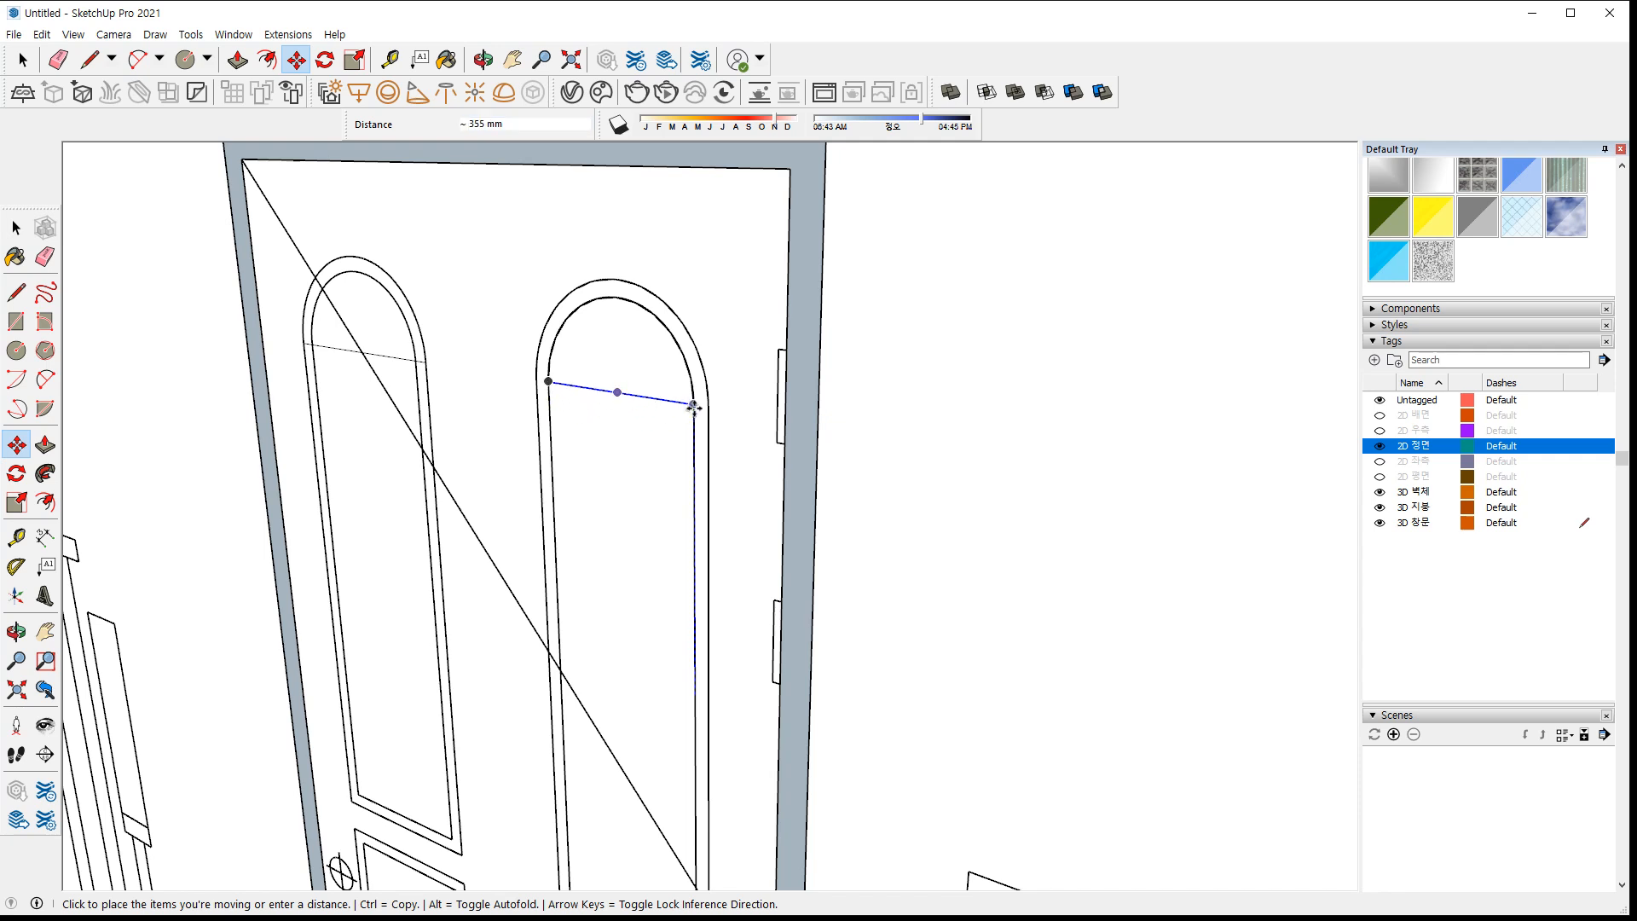
pyautogui.click(694, 404)
pyautogui.press('space')
# Erase the line crossing the right panel at the arch spring so its inner area is one face
pyautogui.scroll(2, 606, 362)
pyautogui.click(611, 355)
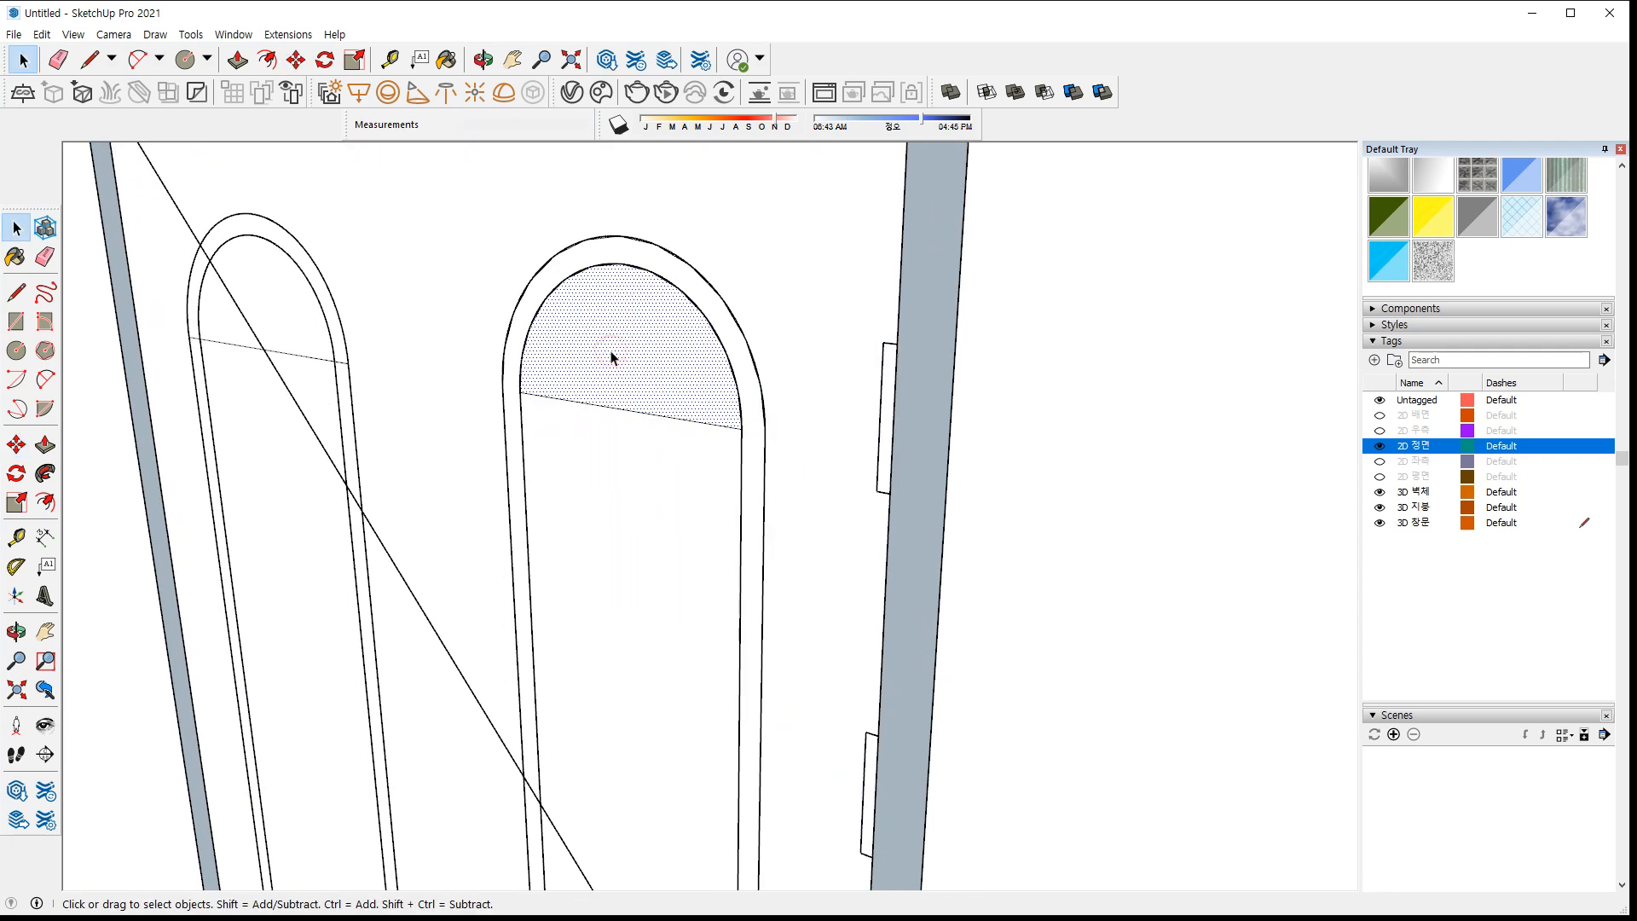
pyautogui.press('e')
pyautogui.click(615, 407)
pyautogui.press('space')
pyautogui.click(635, 443)
pyautogui.click(750, 443)
# Draw two concentric circles for the left panel's arches and erase their lower halves and the spring line
pyautogui.click(278, 376)
pyautogui.scroll(2, 277, 349)
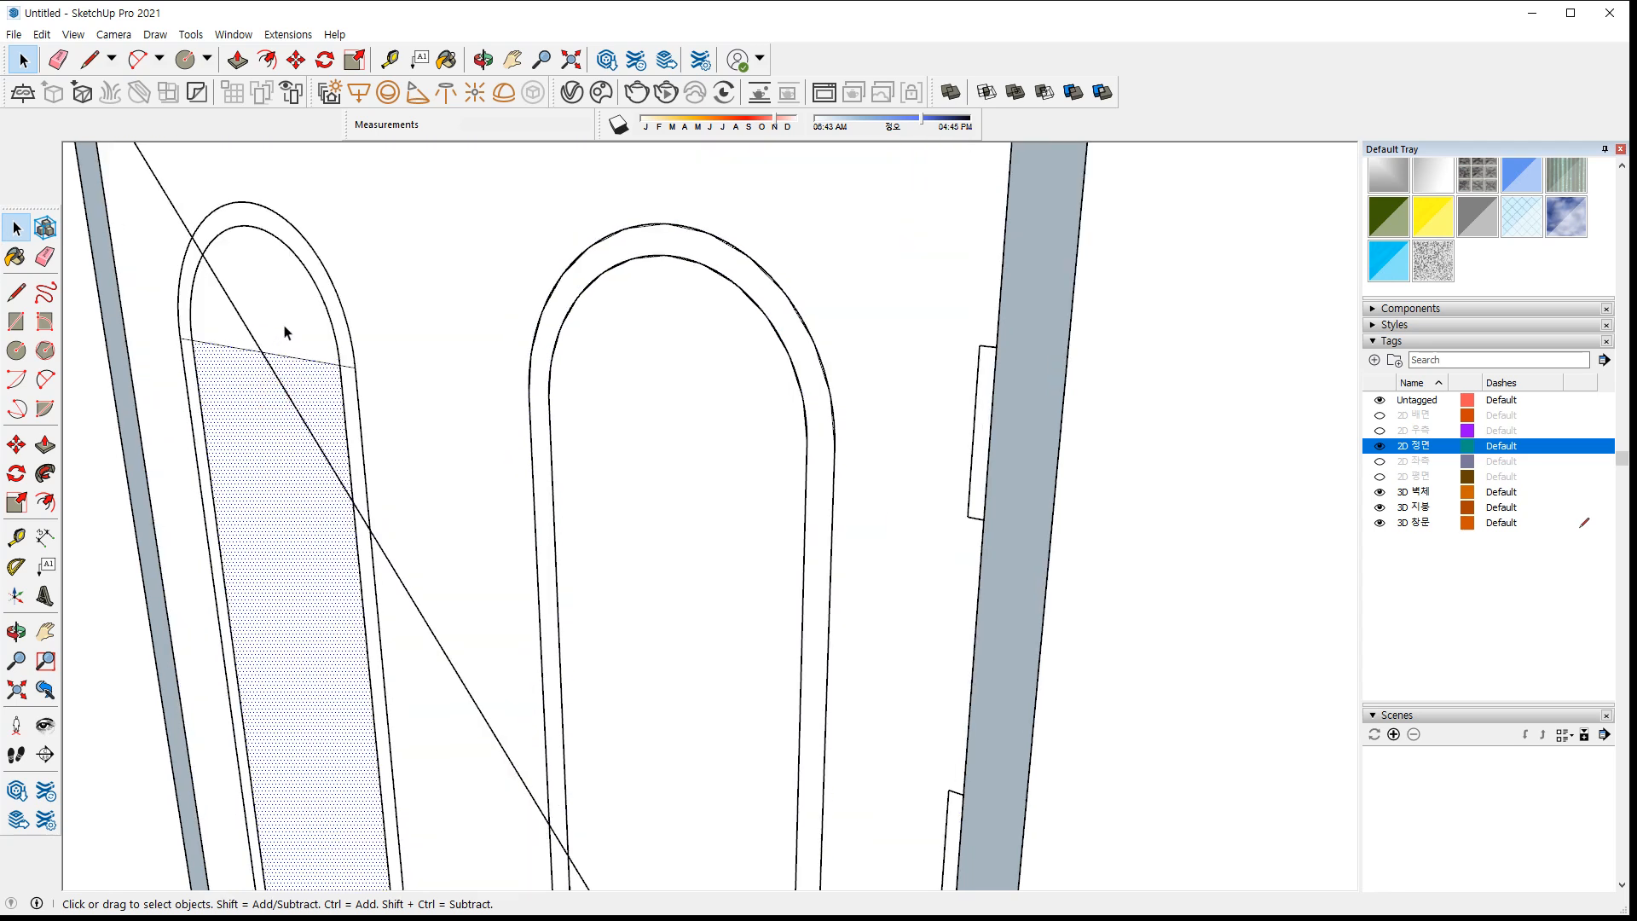
pyautogui.press('c')
pyautogui.click(257, 356)
pyautogui.click(351, 372)
pyautogui.click(257, 356)
pyautogui.click(371, 377)
pyautogui.press('e')
pyautogui.moveTo(334, 457)
pyautogui.mouseDown()
pyautogui.moveTo(291, 479)
pyautogui.moveTo(152, 402)
pyautogui.mouseUp()
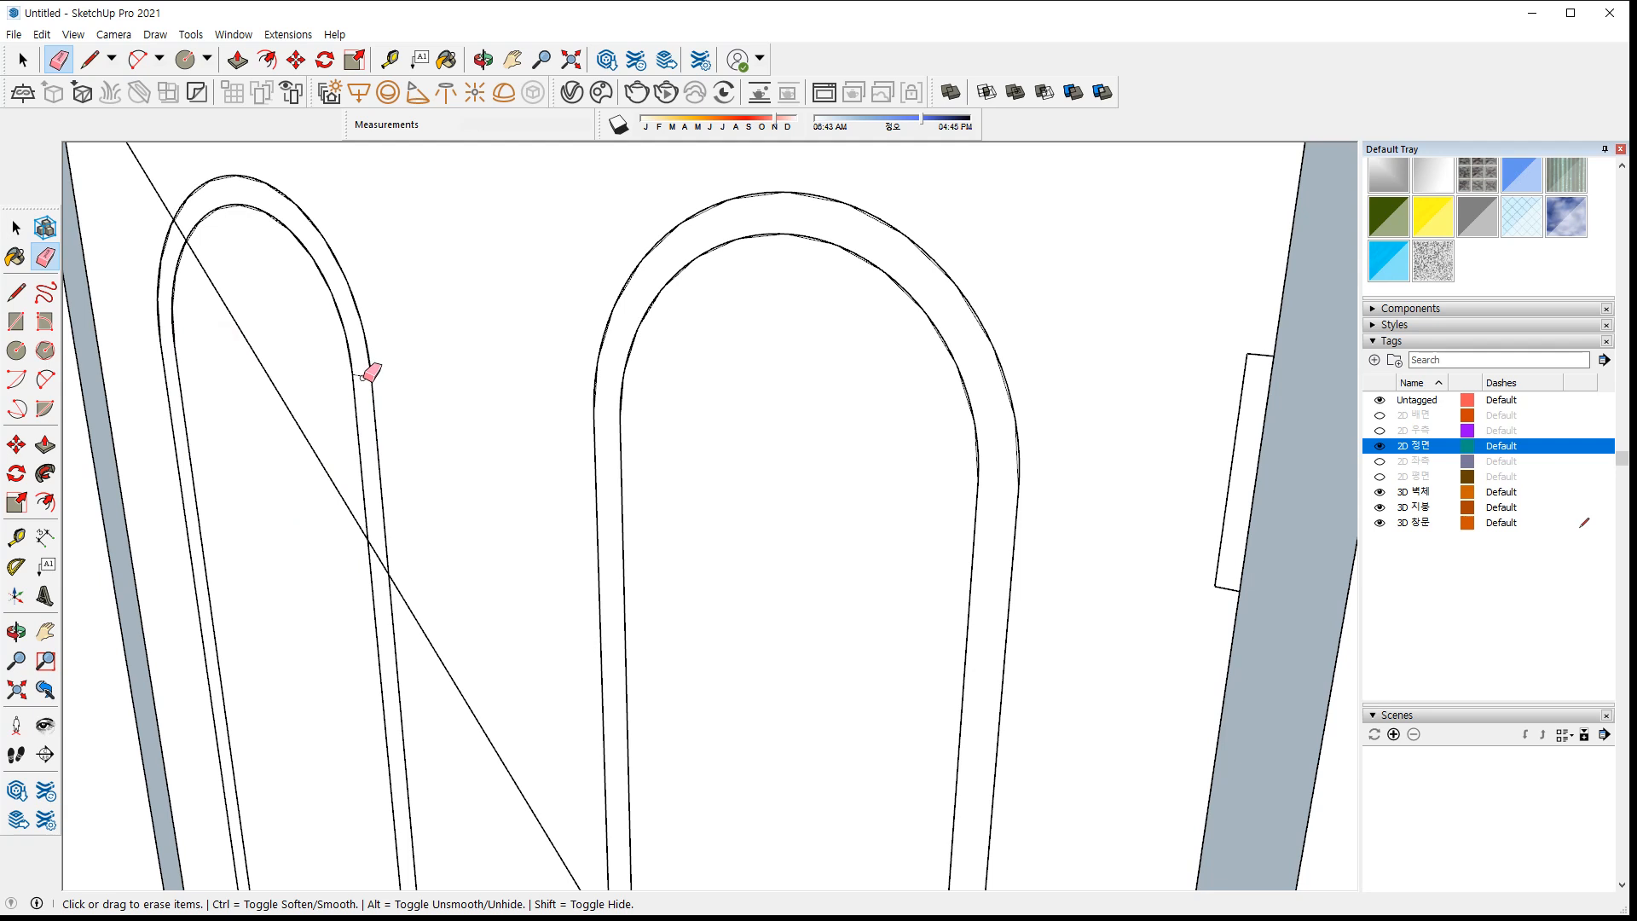
pyautogui.press('space')
# Recess the inner faces of all six door panels by 10 mm with the Move tool
pyautogui.click(307, 391)
pyautogui.scroll(-3, 307, 390)
pyautogui.keyDown('shift'); pyautogui.click(613, 515); pyautogui.keyUp('shift')
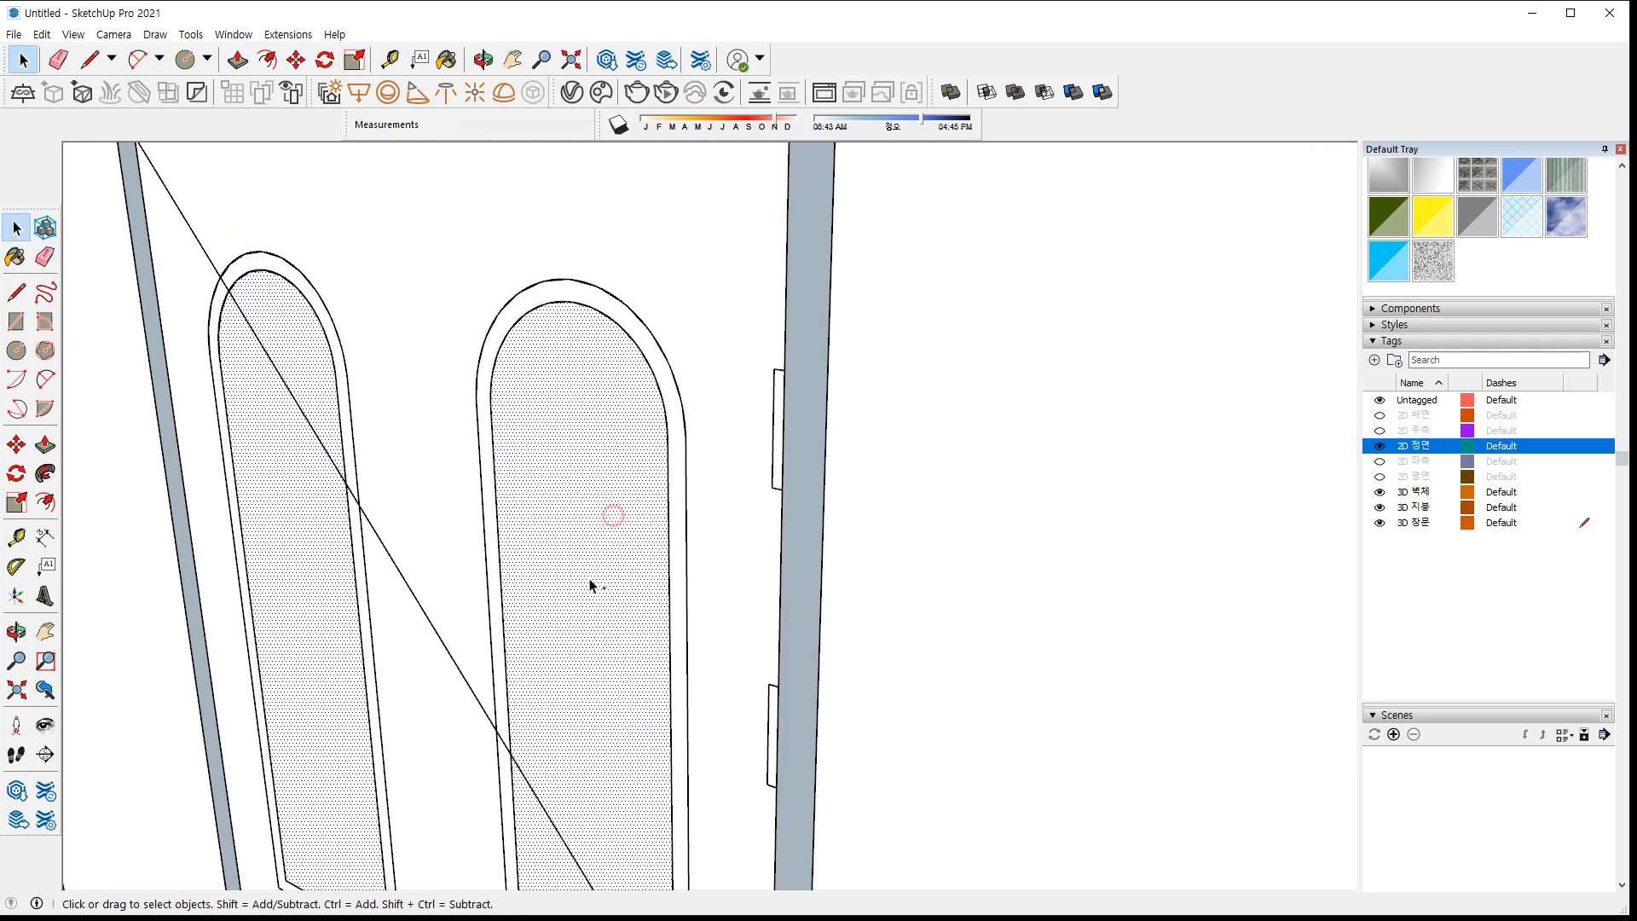
pyautogui.scroll(-2, 588, 597)
pyautogui.scroll(5, 605, 613)
pyautogui.keyDown('shift'); pyautogui.click(620, 602); pyautogui.keyUp('shift')
pyautogui.keyDown('shift'); pyautogui.click(448, 583); pyautogui.keyUp('shift')
pyautogui.keyDown('shift'); pyautogui.click(474, 759); pyautogui.keyUp('shift')
pyautogui.keyDown('shift'); pyautogui.click(610, 797); pyautogui.keyUp('shift')
pyautogui.moveTo(610, 796); pyautogui.dragTo(585, 796, button='middle')
pyautogui.scroll(2, 583, 762)
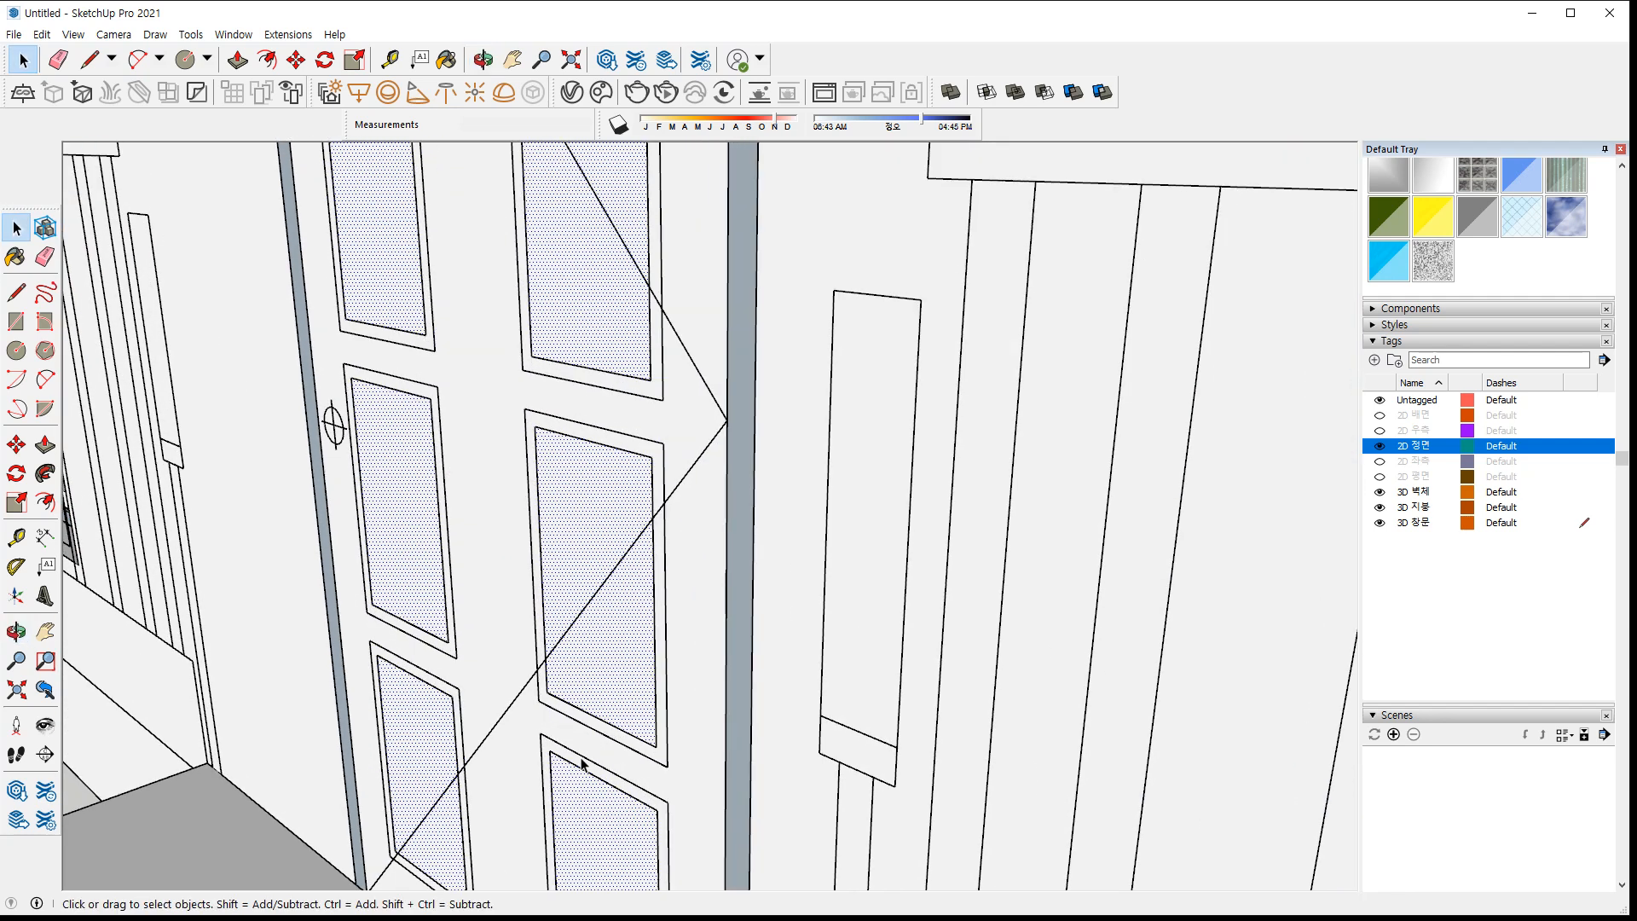
pyautogui.scroll(1, 582, 762)
pyautogui.press('m')
pyautogui.click(588, 611)
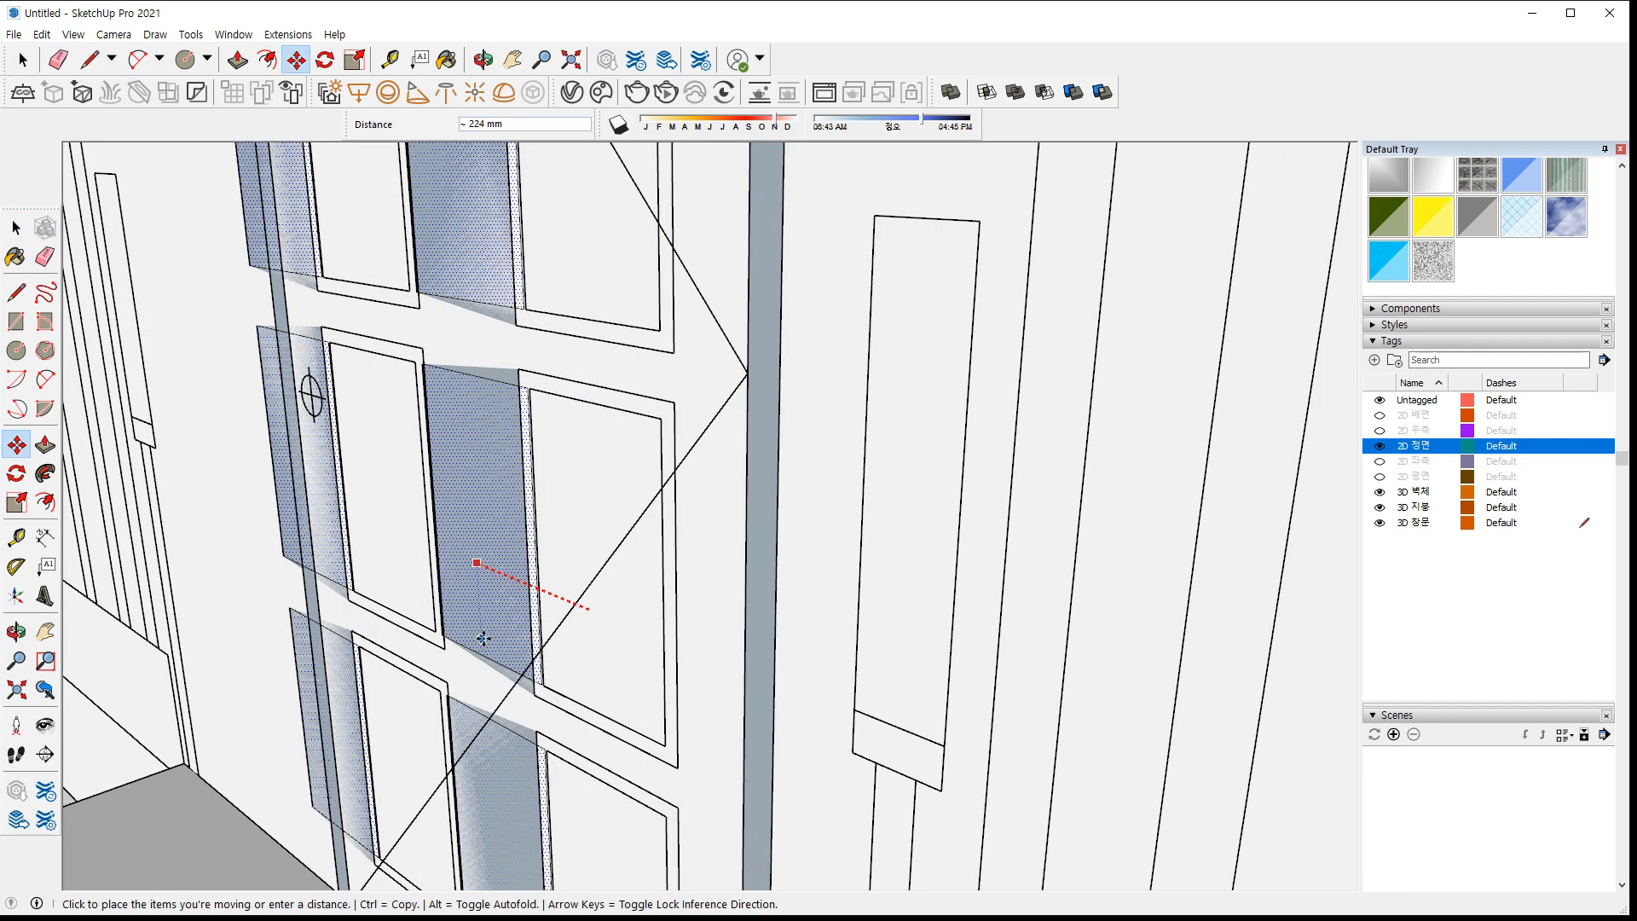
pyautogui.write('24')
pyautogui.press('Return')
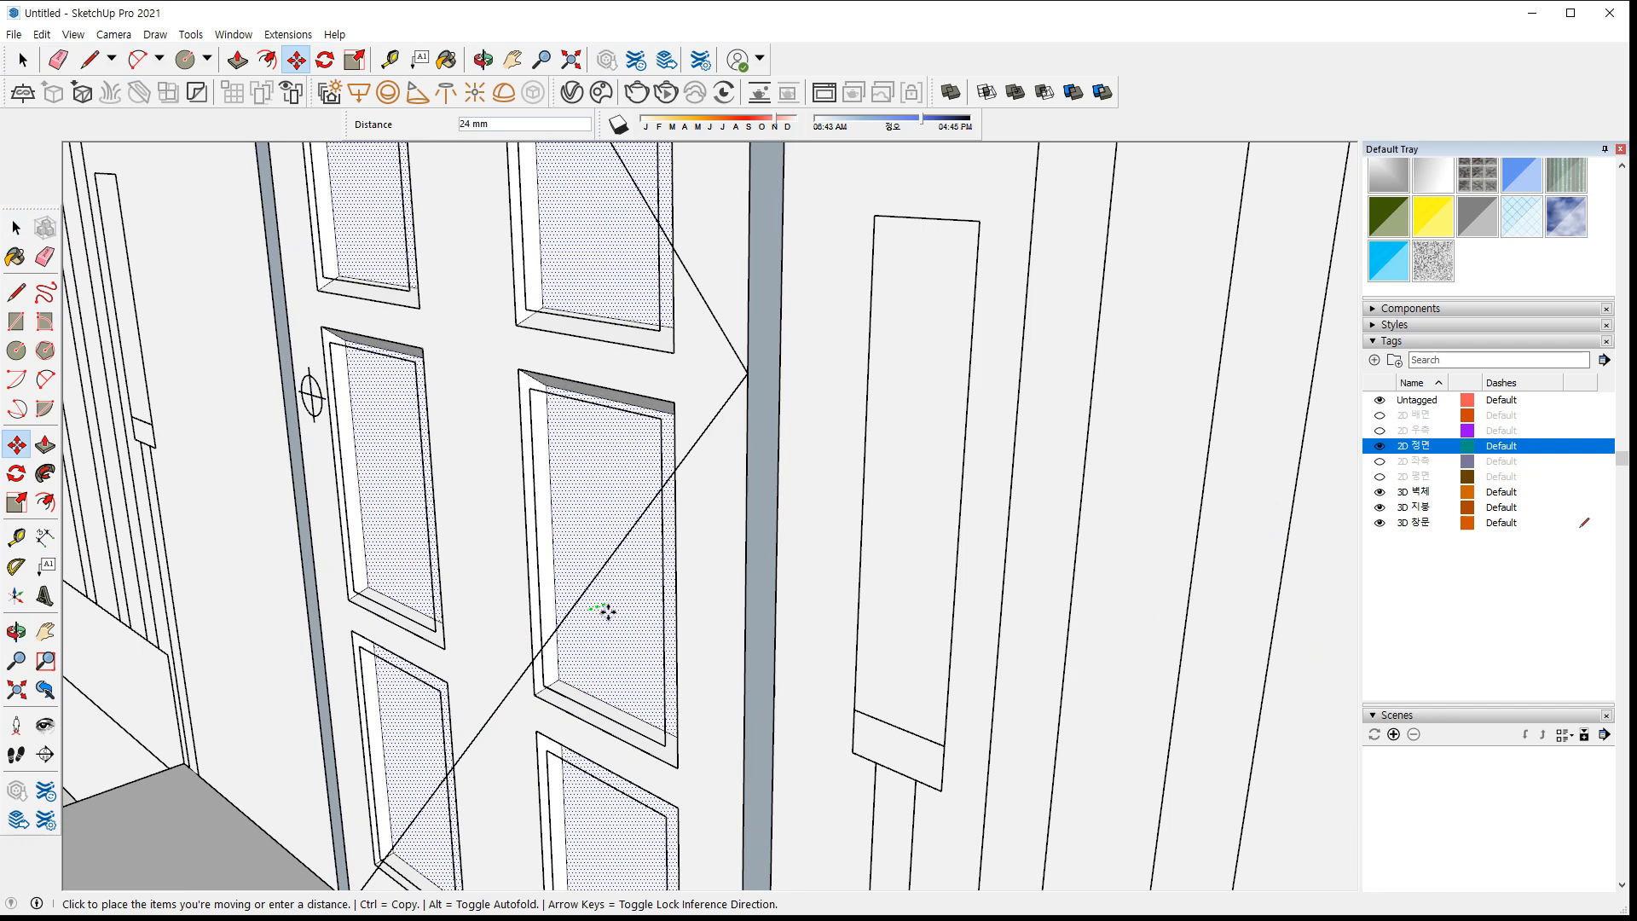
pyautogui.write('10')
pyautogui.press('Return')
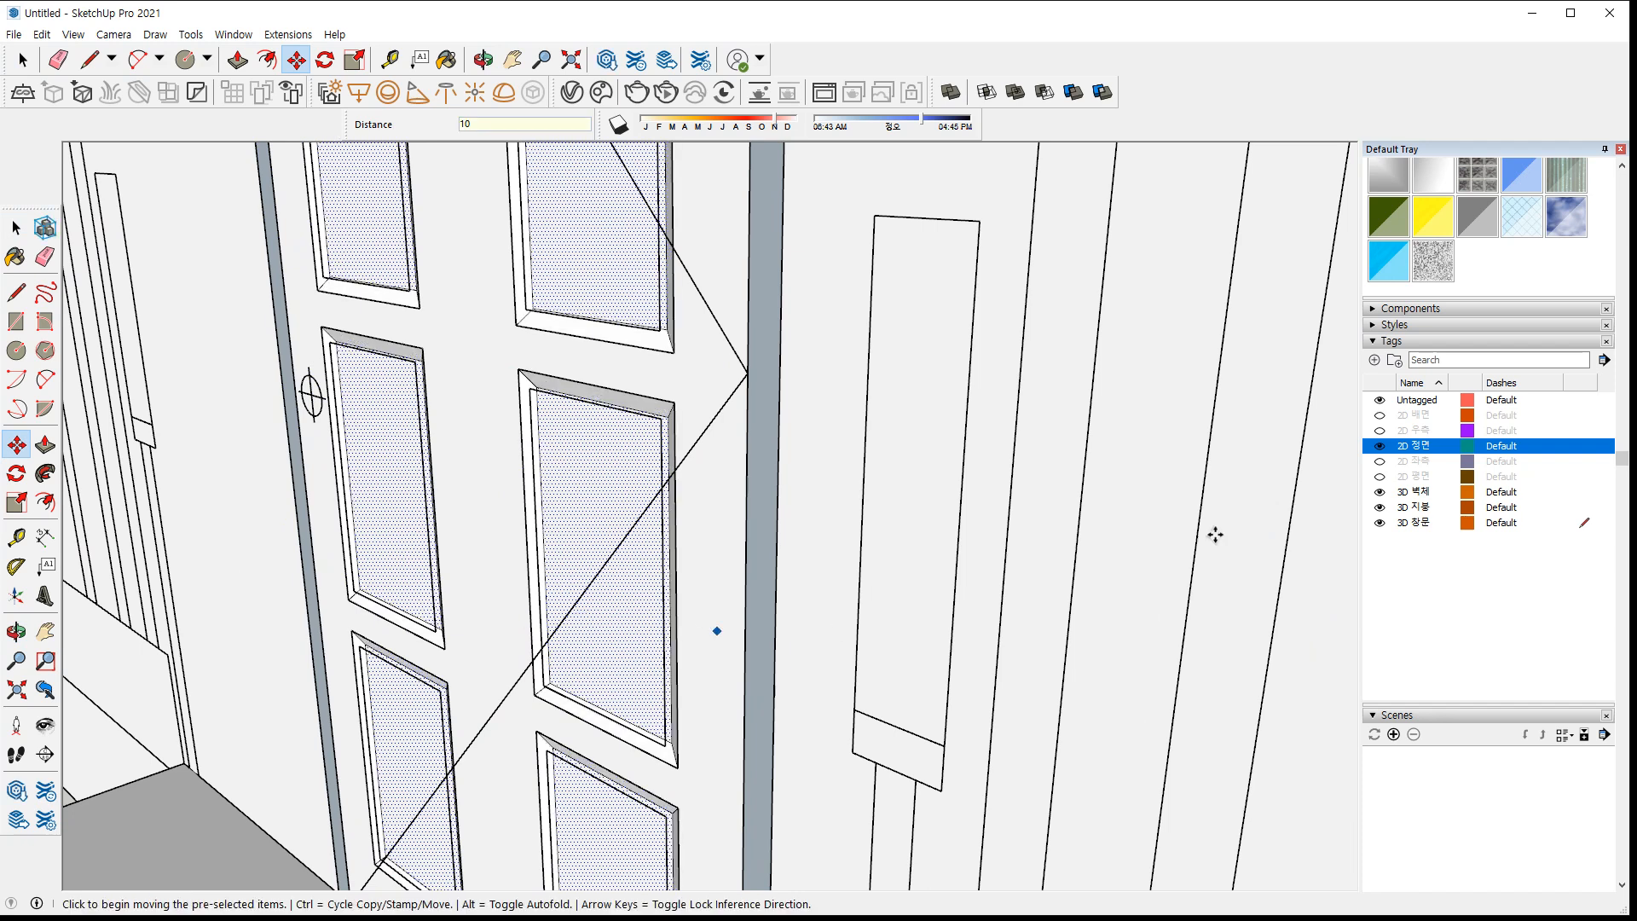
# Hide the 2D 정면 tag and inspect the recessed arches of the two upper panels
pyautogui.click(1383, 448)
pyautogui.moveTo(663, 562); pyautogui.dragTo(589, 226, button='middle')
pyautogui.scroll(6, 621, 340)
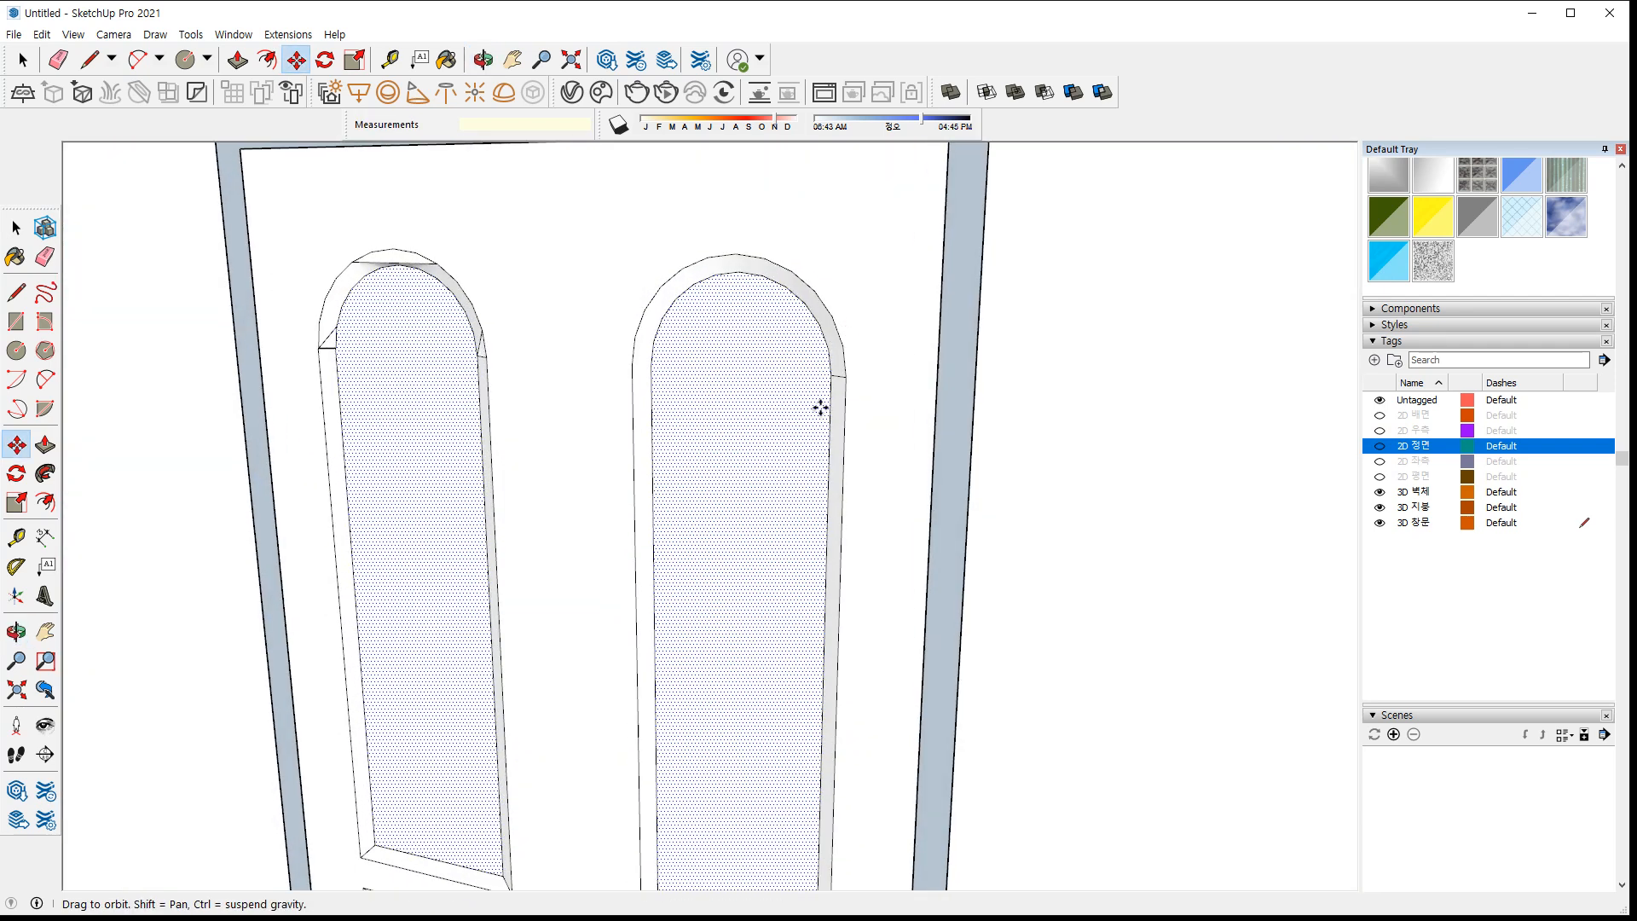
pyautogui.scroll(2, 417, 301)
# Delete the left arched panel's inner face and the faulty border faces around its arch
pyautogui.moveTo(512, 490)
pyautogui.mouseDown(button='middle')
pyautogui.moveTo(676, 541)
pyautogui.moveTo(844, 492)
pyautogui.mouseUp(button='middle')
pyautogui.moveTo(972, 584)
pyautogui.mouseDown()
pyautogui.moveTo(787, 177)
pyautogui.moveTo(1168, 614)
pyautogui.mouseUp()
pyautogui.moveTo(171, 505)
pyautogui.mouseDown()
pyautogui.moveTo(548, 512)
pyautogui.moveTo(282, 501)
pyautogui.mouseUp()
pyautogui.press('Escape')
pyautogui.moveTo(411, 411)
pyautogui.mouseDown(button='middle')
pyautogui.moveTo(307, 392)
pyautogui.moveTo(526, 384)
pyautogui.moveTo(435, 475)
pyautogui.moveTo(694, 427)
pyautogui.moveTo(597, 439)
pyautogui.mouseUp(button='middle')
pyautogui.press('space')
pyautogui.scroll(4, 292, 367)
pyautogui.moveTo(208, 421); pyautogui.dragTo(525, 497, button='middle')
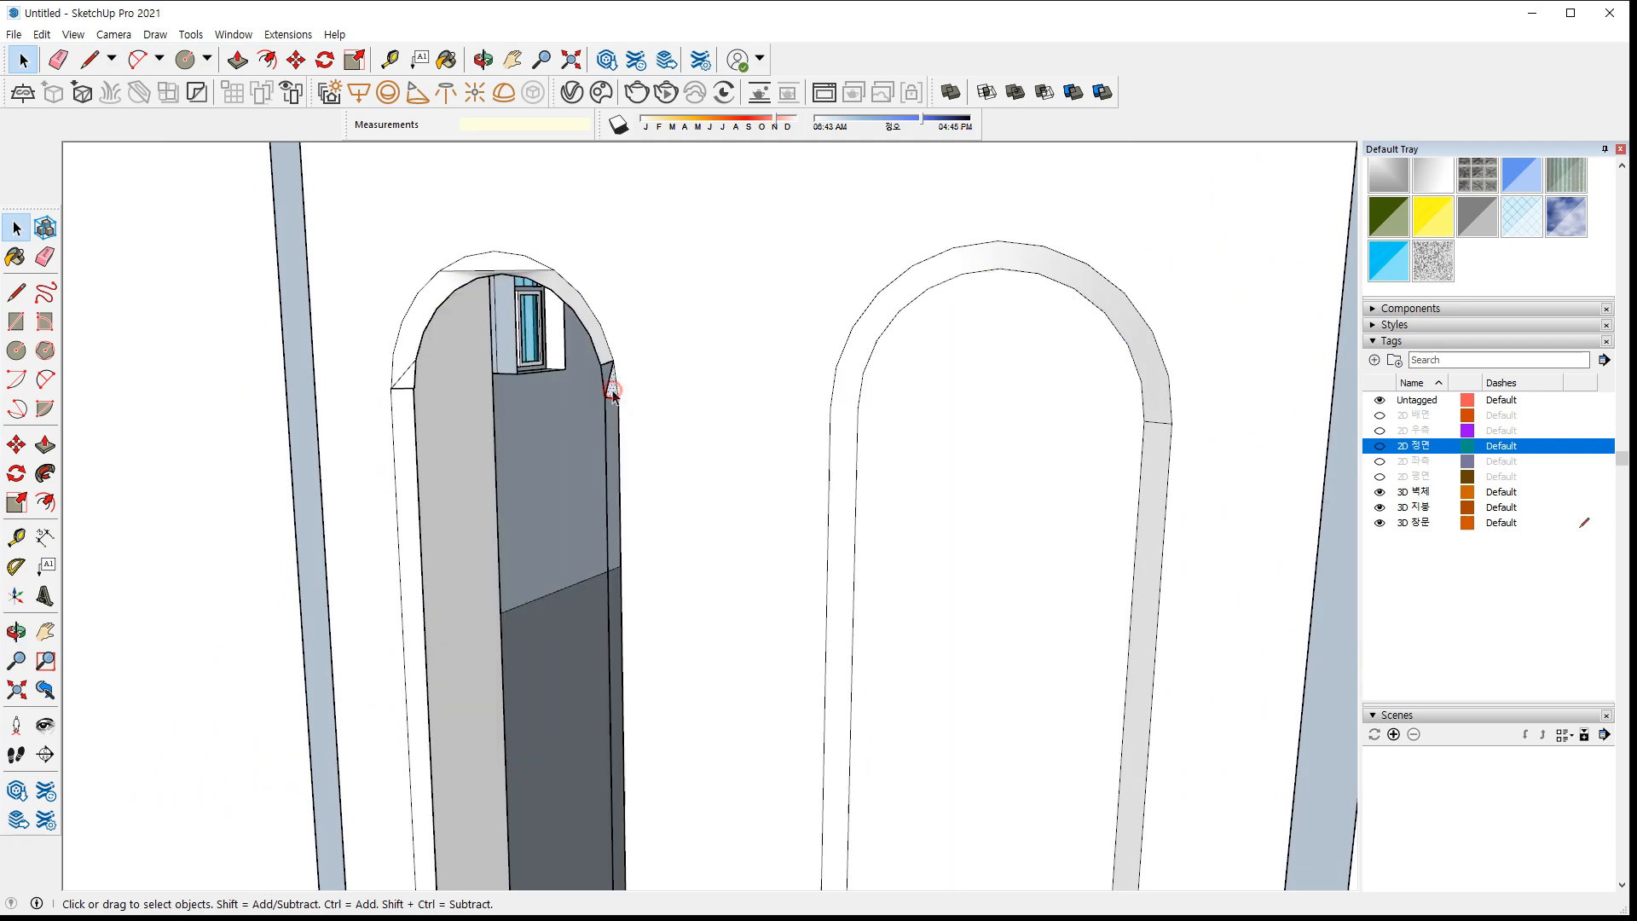
pyautogui.click(602, 349)
pyautogui.click(524, 265)
pyautogui.press('Delete')
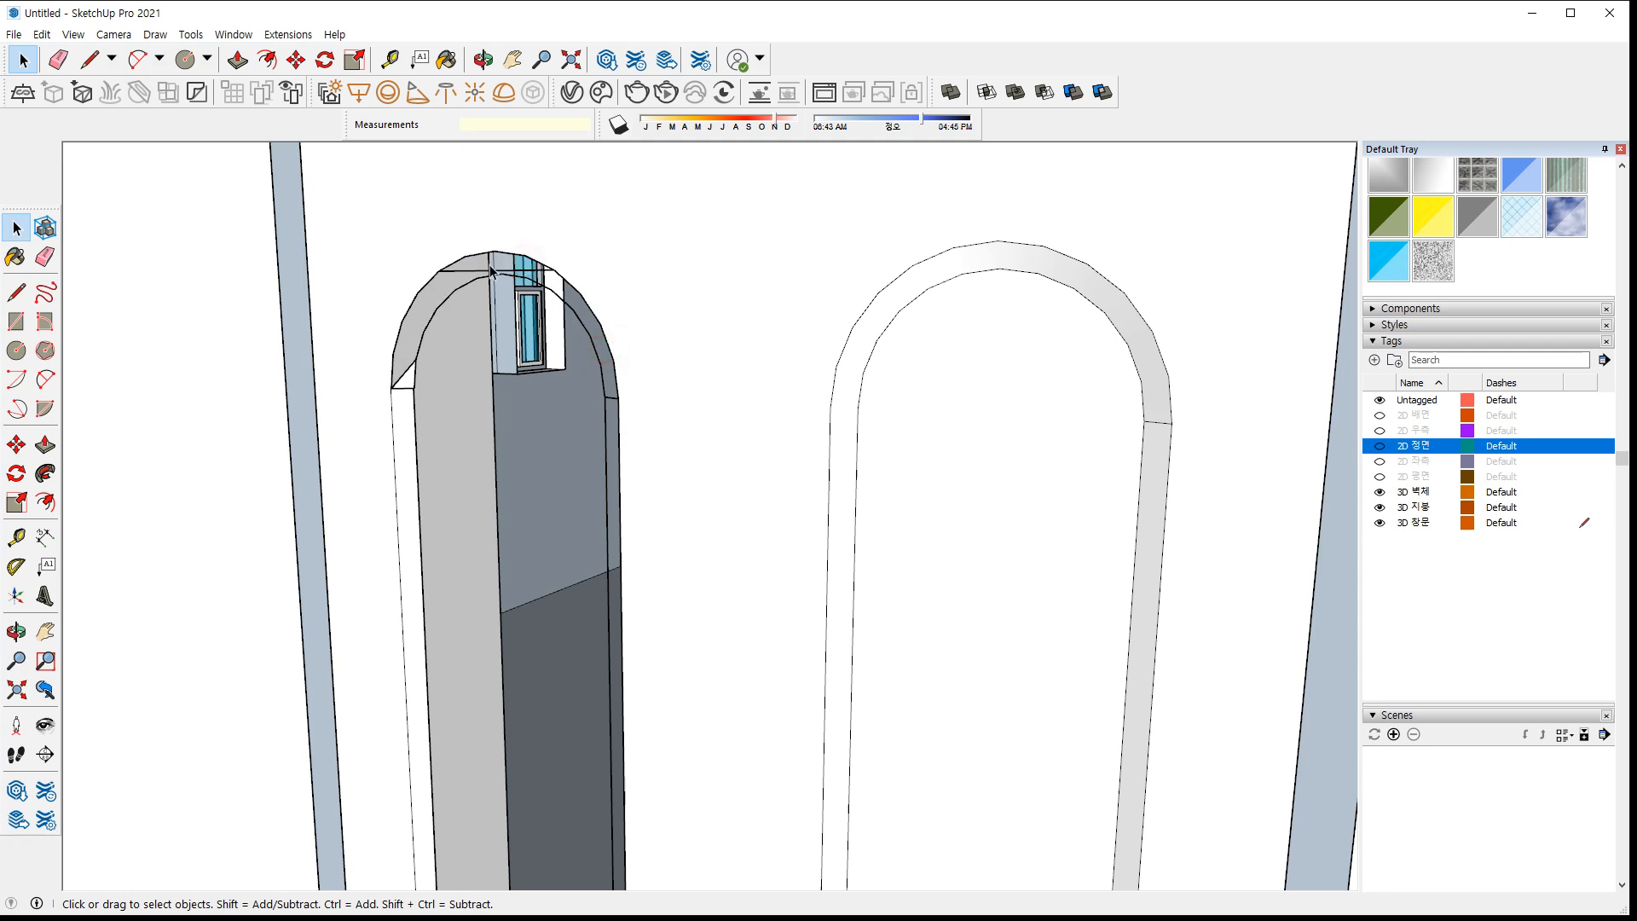
# Remove the stray edges and leftover border fragments at the left panel's arch
pyautogui.click(407, 391)
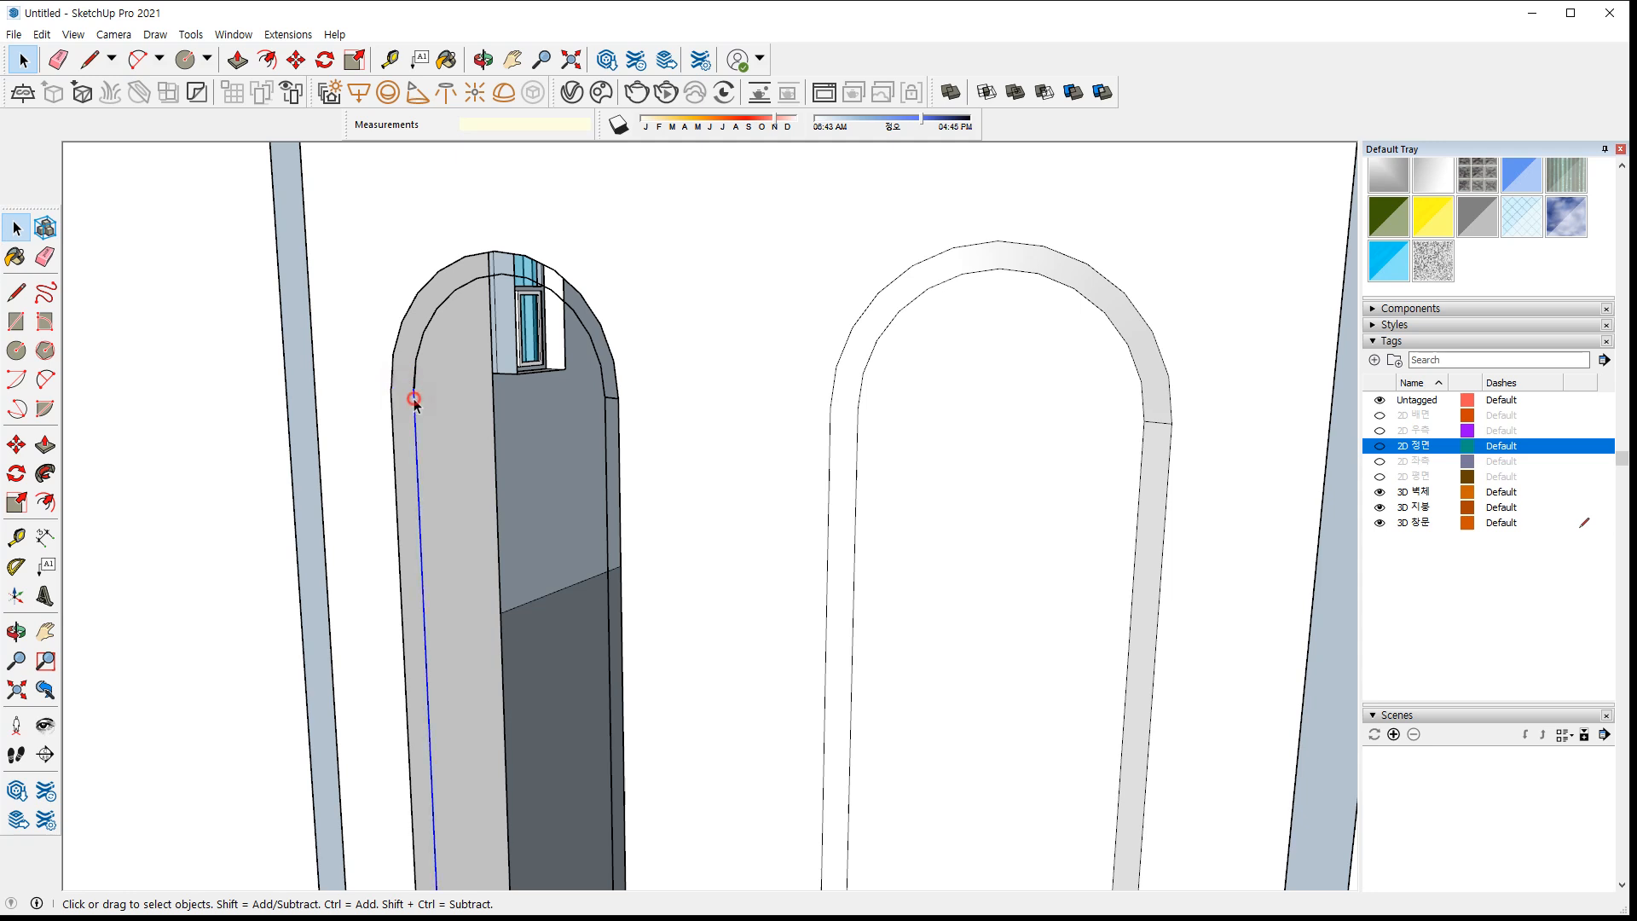
pyautogui.click(414, 400)
pyautogui.moveTo(413, 401); pyautogui.dragTo(459, 471, button='middle')
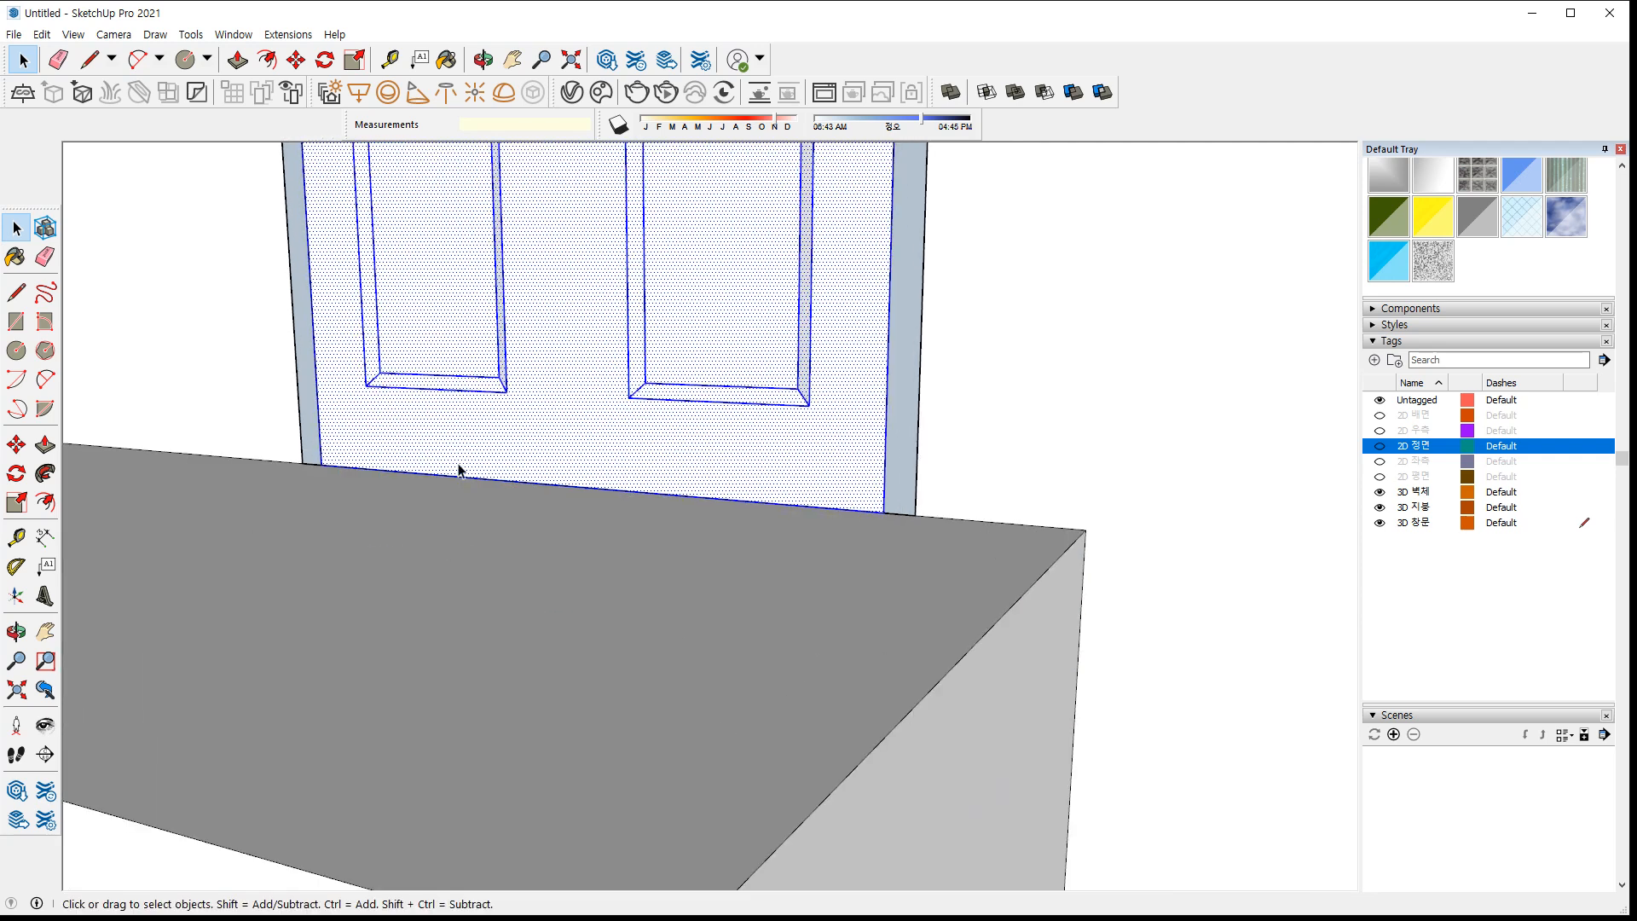
# Delete the remaining inner border faces and edges of the left arched panel down to its outer outline
pyautogui.keyDown('shift'); pyautogui.moveTo(440, 284); pyautogui.dragTo(471, 589, button='middle'); pyautogui.keyUp('shift')
pyautogui.keyDown('shift'); pyautogui.moveTo(405, 158); pyautogui.dragTo(404, 576, button='middle'); pyautogui.keyUp('shift')
pyautogui.scroll(2, 441, 518)
pyautogui.click(442, 513)
pyautogui.press('Delete')
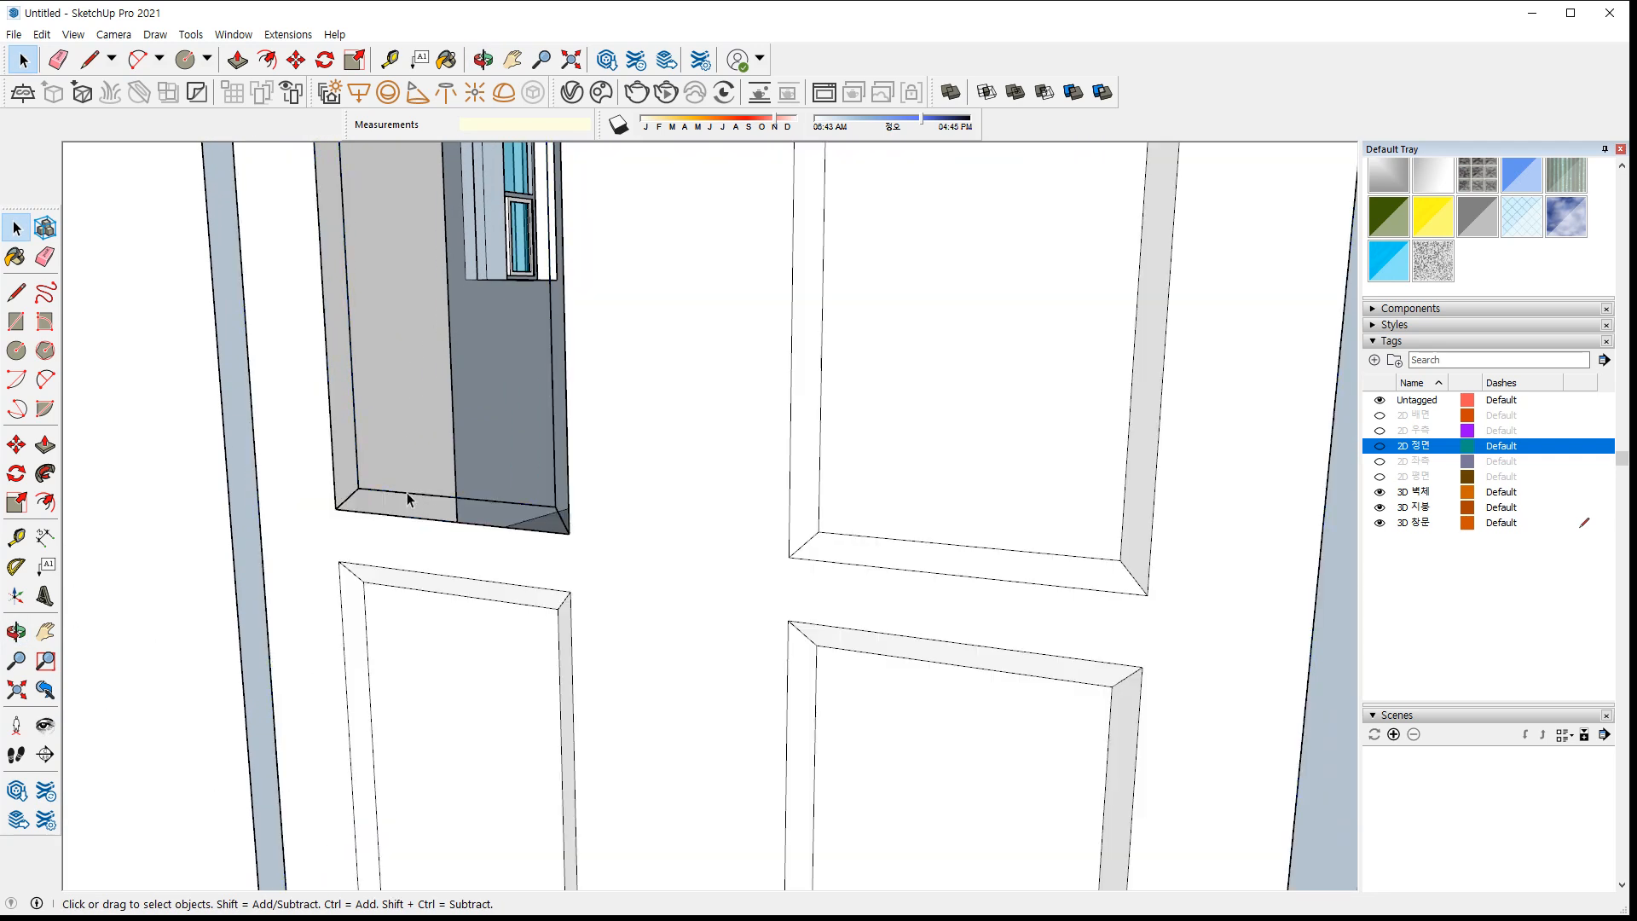
pyautogui.press('e')
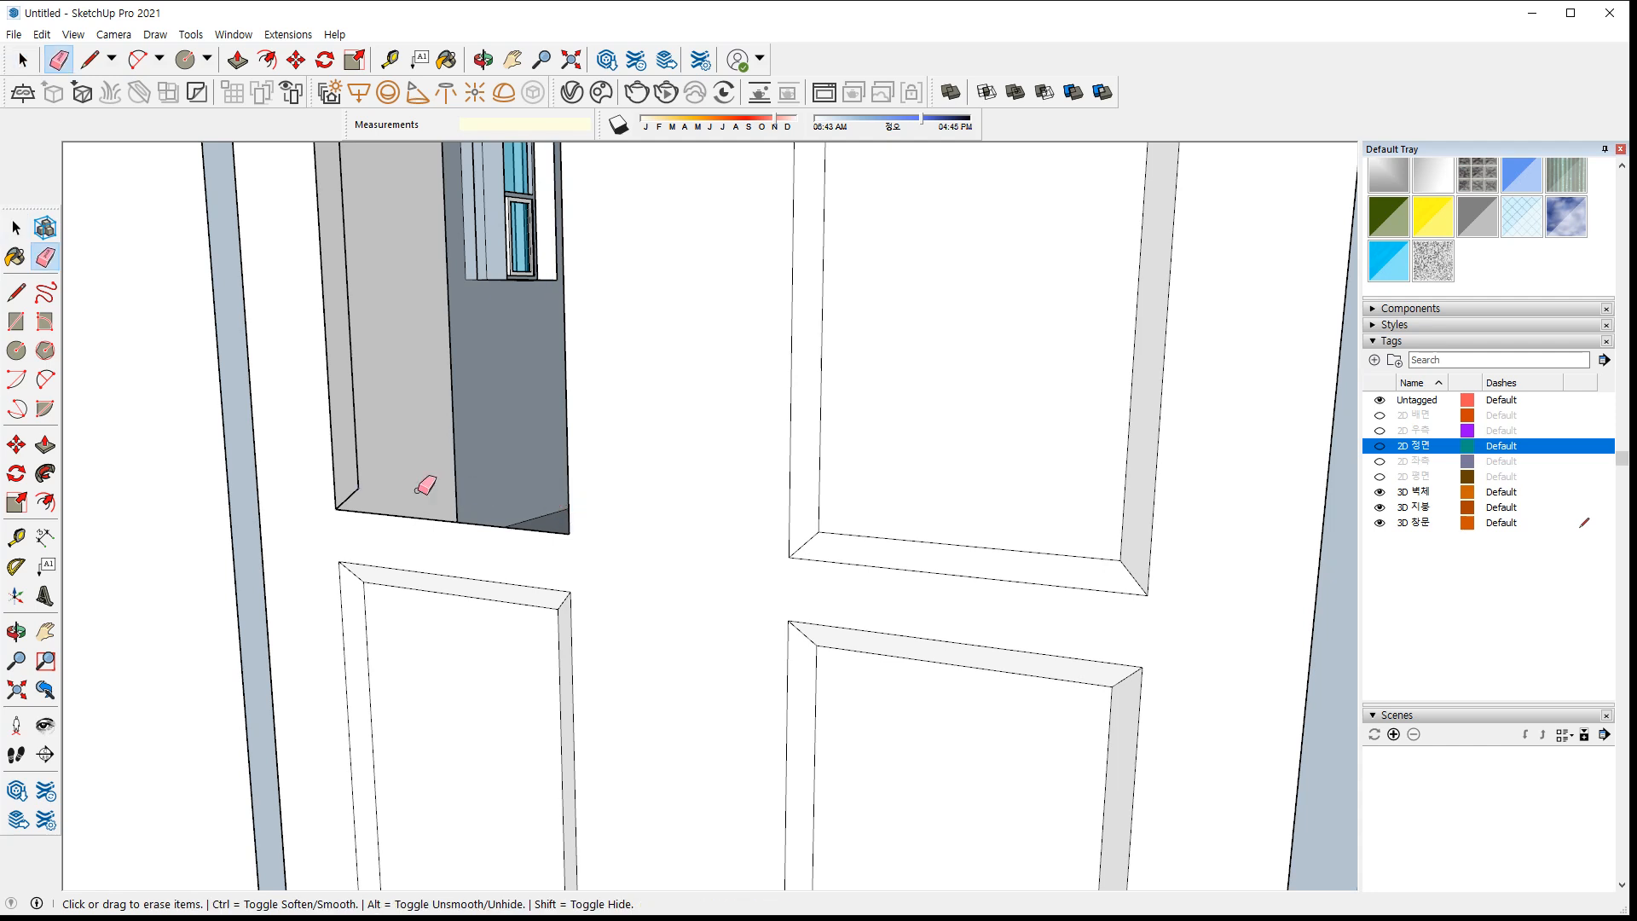
pyautogui.moveTo(358, 487); pyautogui.dragTo(350, 494)
pyautogui.scroll(-3, 353, 478)
pyautogui.keyDown('shift'); pyautogui.moveTo(359, 196); pyautogui.dragTo(352, 532, button='middle'); pyautogui.keyUp('shift')
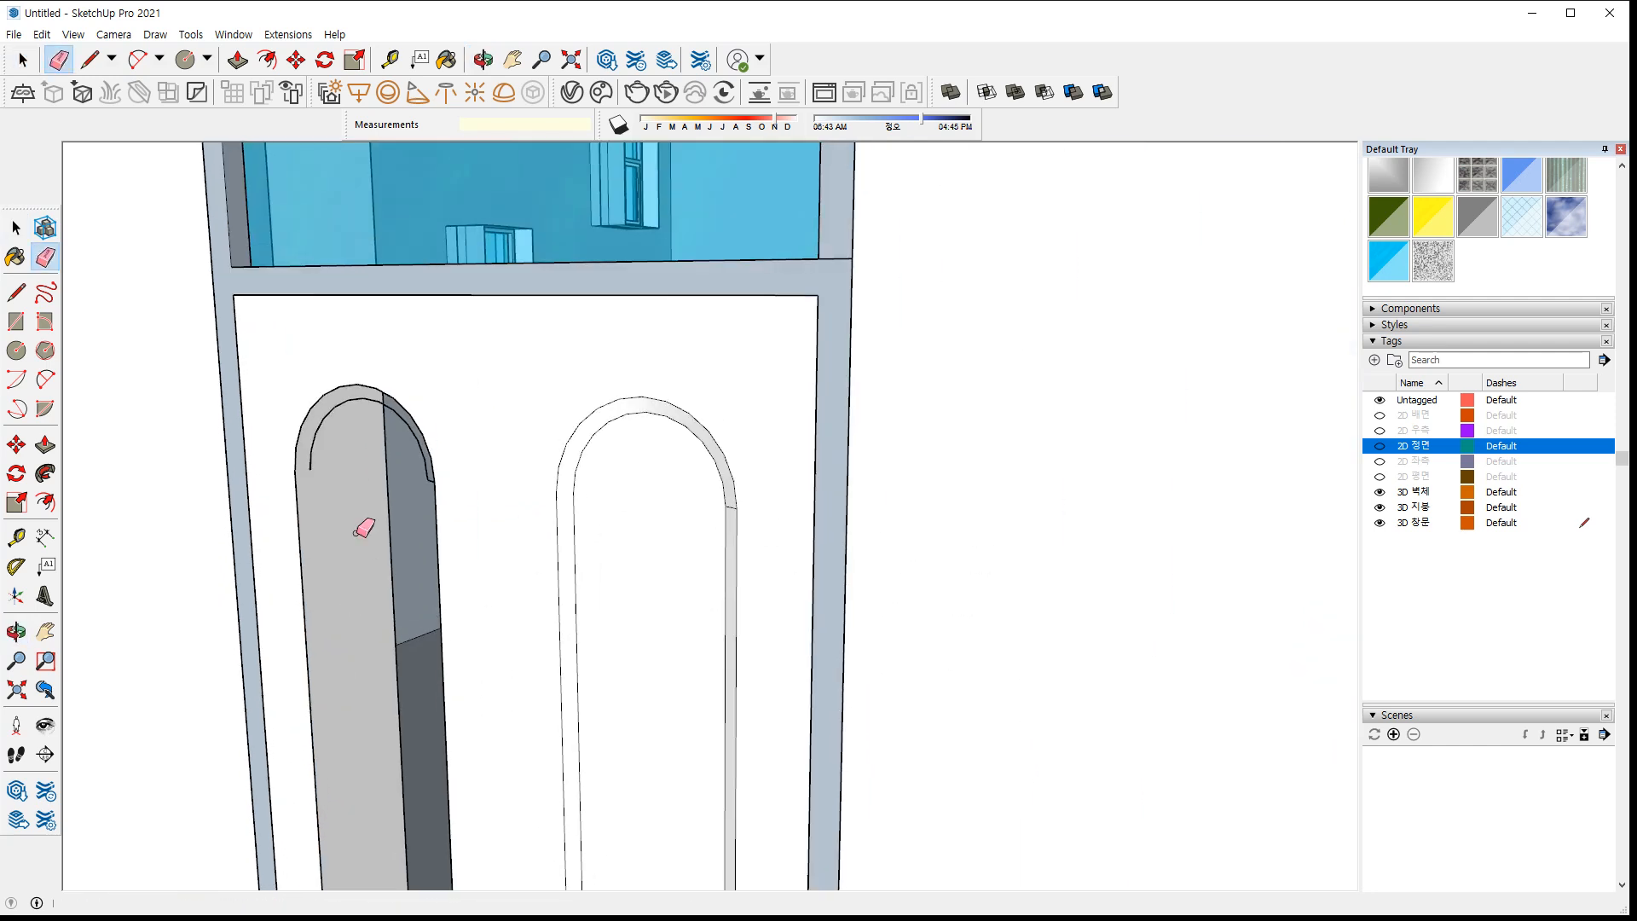
pyautogui.scroll(3, 309, 448)
pyautogui.click(309, 448)
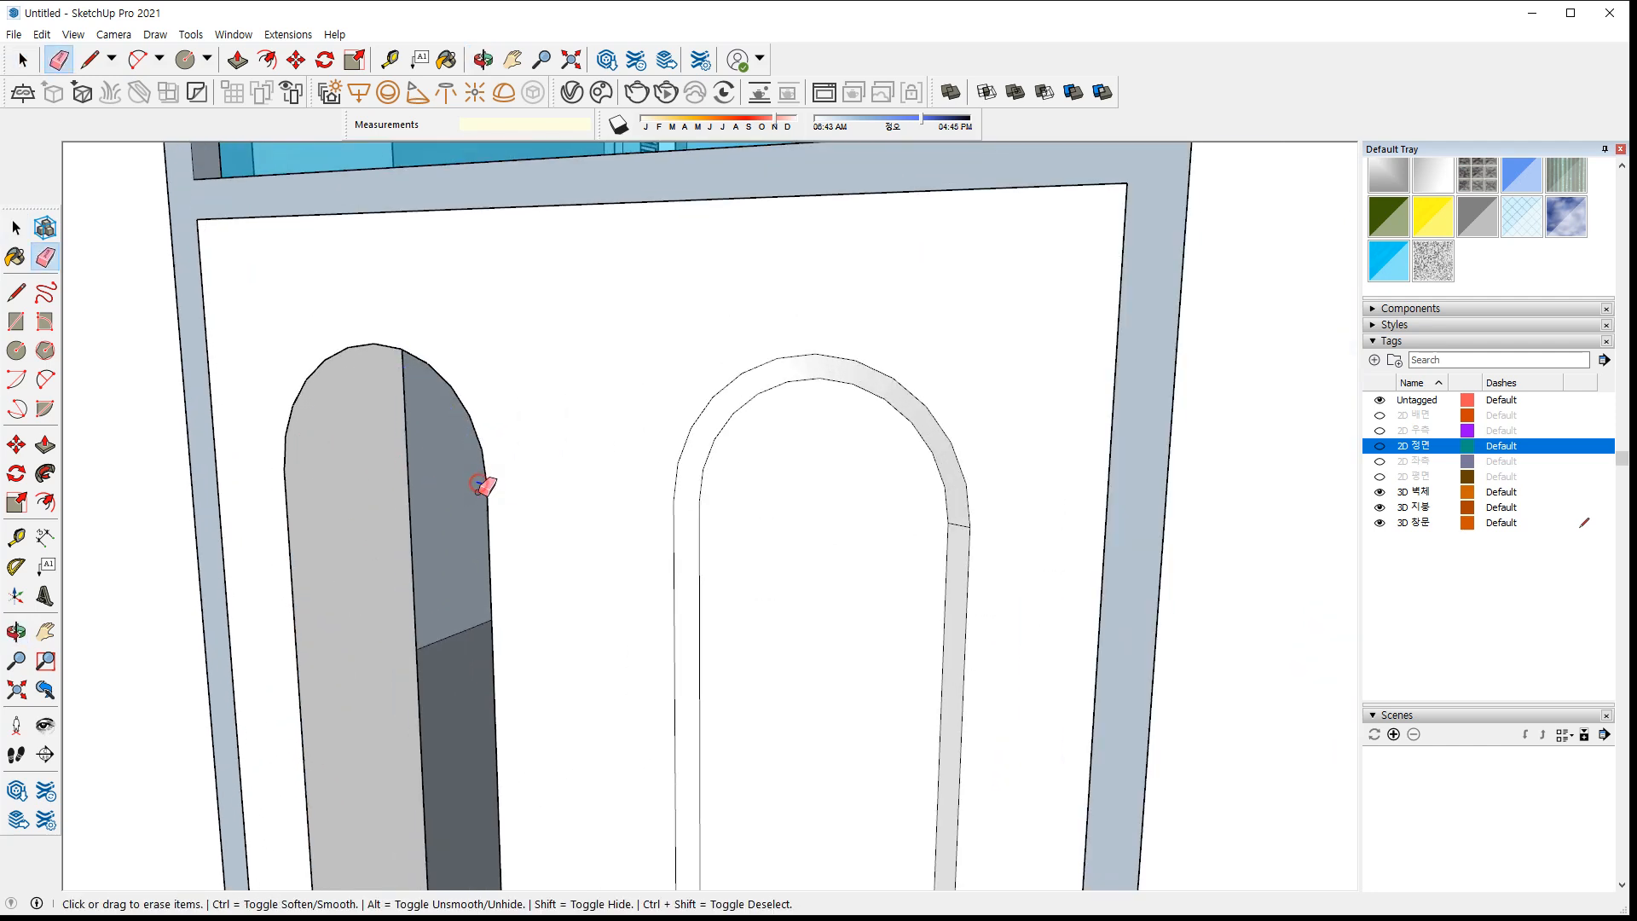
# Copy the right arched panel's inner face and its border faces into the left panel opening, aligned at the lower corner
pyautogui.press('space')
pyautogui.click(805, 566)
pyautogui.press('m')
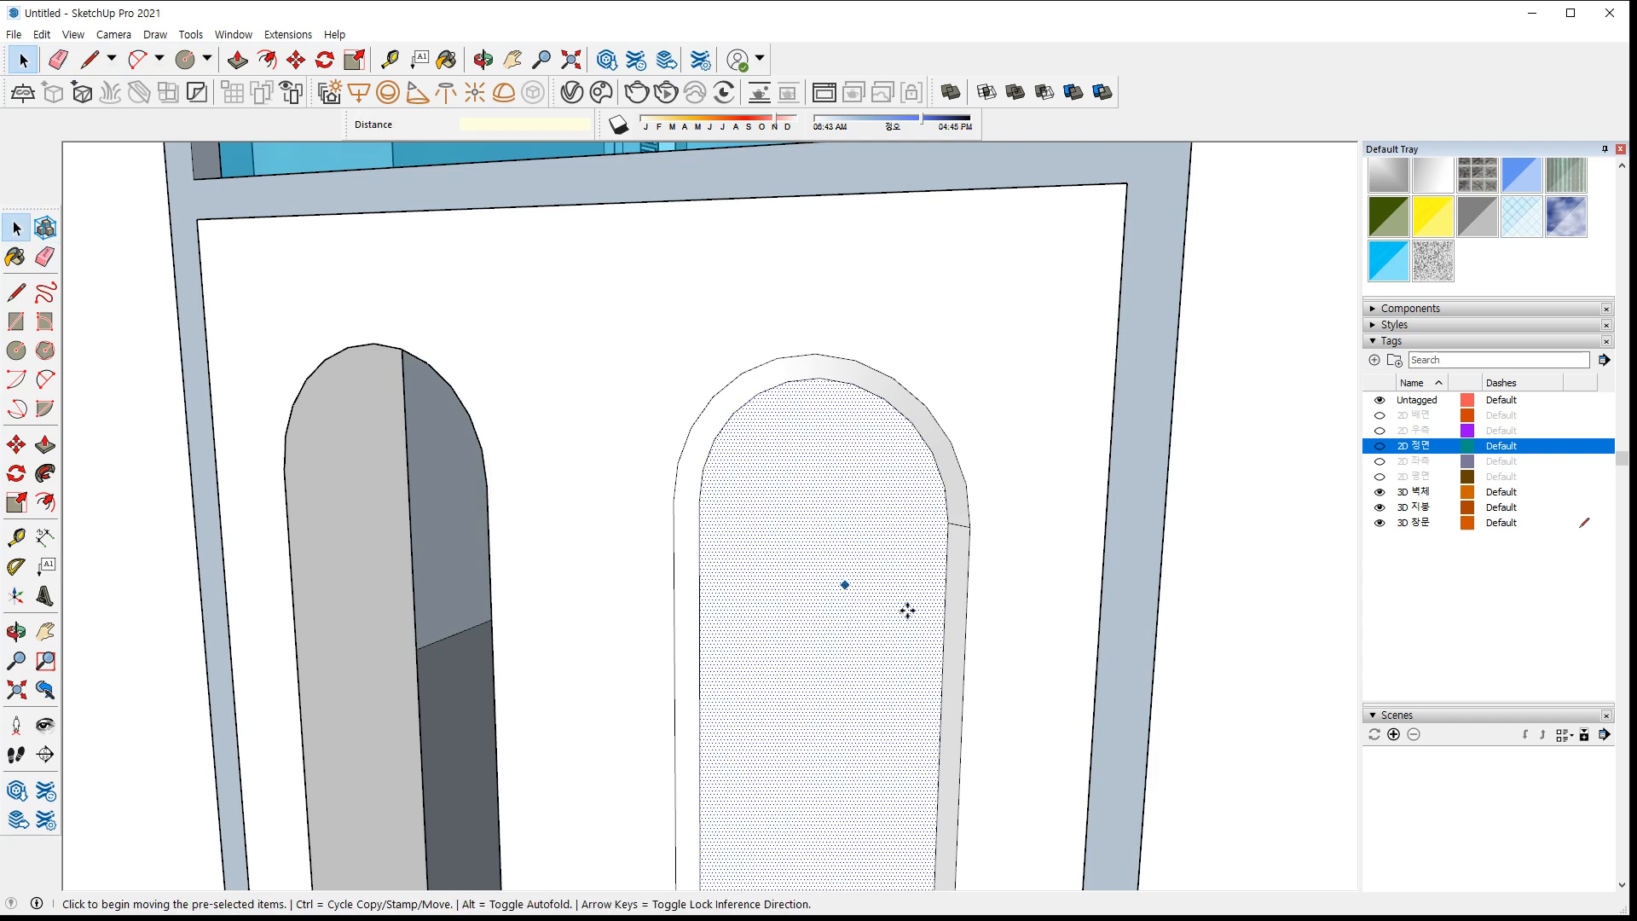
pyautogui.keyDown('shift'); pyautogui.moveTo(998, 742); pyautogui.dragTo(825, 499, button='middle'); pyautogui.keyUp('shift')
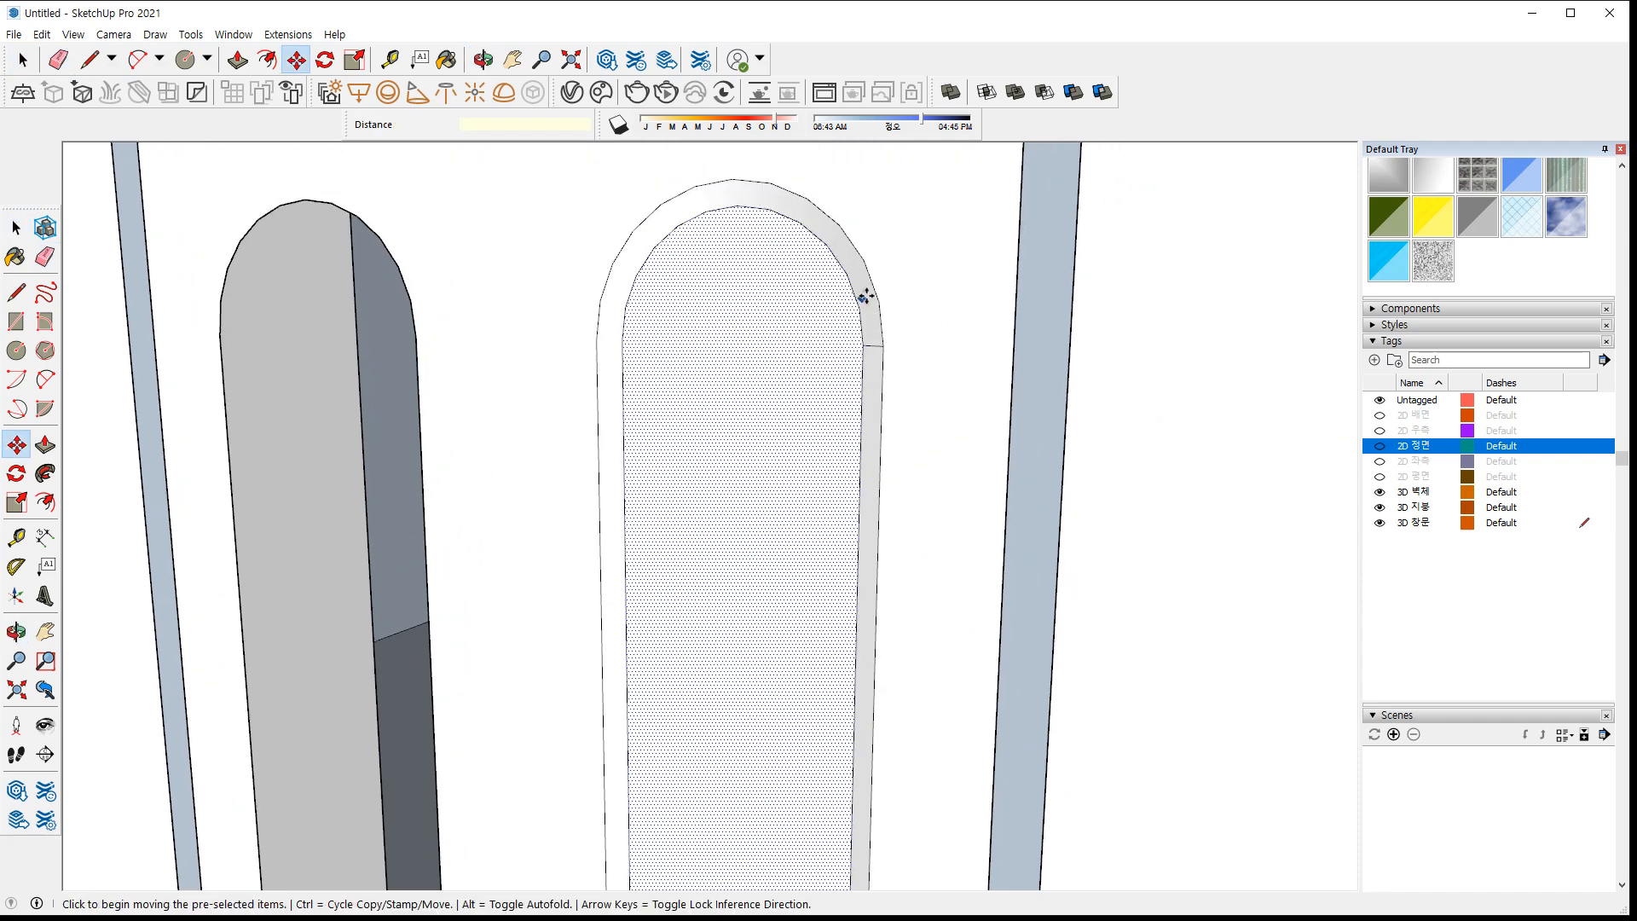
pyautogui.press('space')
pyautogui.keyDown('shift'); pyautogui.click(863, 302); pyautogui.keyUp('shift')
pyautogui.keyDown('shift'); pyautogui.click(868, 385); pyautogui.keyUp('shift')
pyautogui.scroll(-3, 847, 544)
pyautogui.keyDown('shift'); pyautogui.moveTo(666, 549); pyautogui.dragTo(561, 94, button='middle'); pyautogui.keyUp('shift')
pyautogui.scroll(3, 637, 491)
pyautogui.keyDown('shift'); pyautogui.click(645, 507); pyautogui.keyUp('shift')
pyautogui.press('m')
pyautogui.click(794, 532)
pyautogui.press('ctrl')
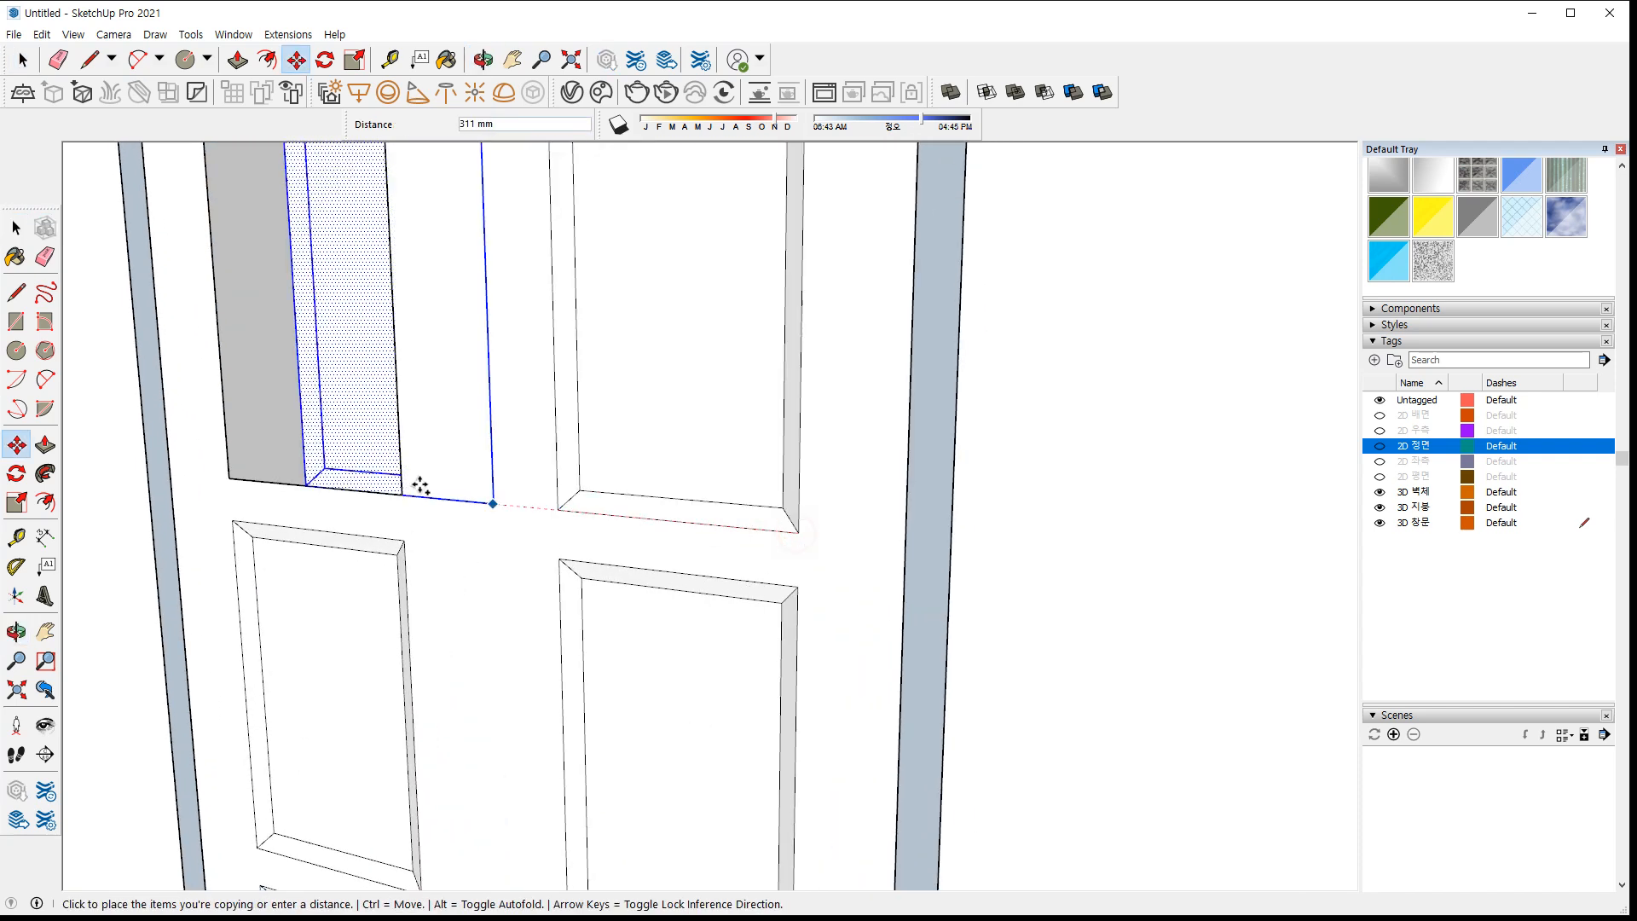
pyautogui.click(401, 492)
pyautogui.press('space')
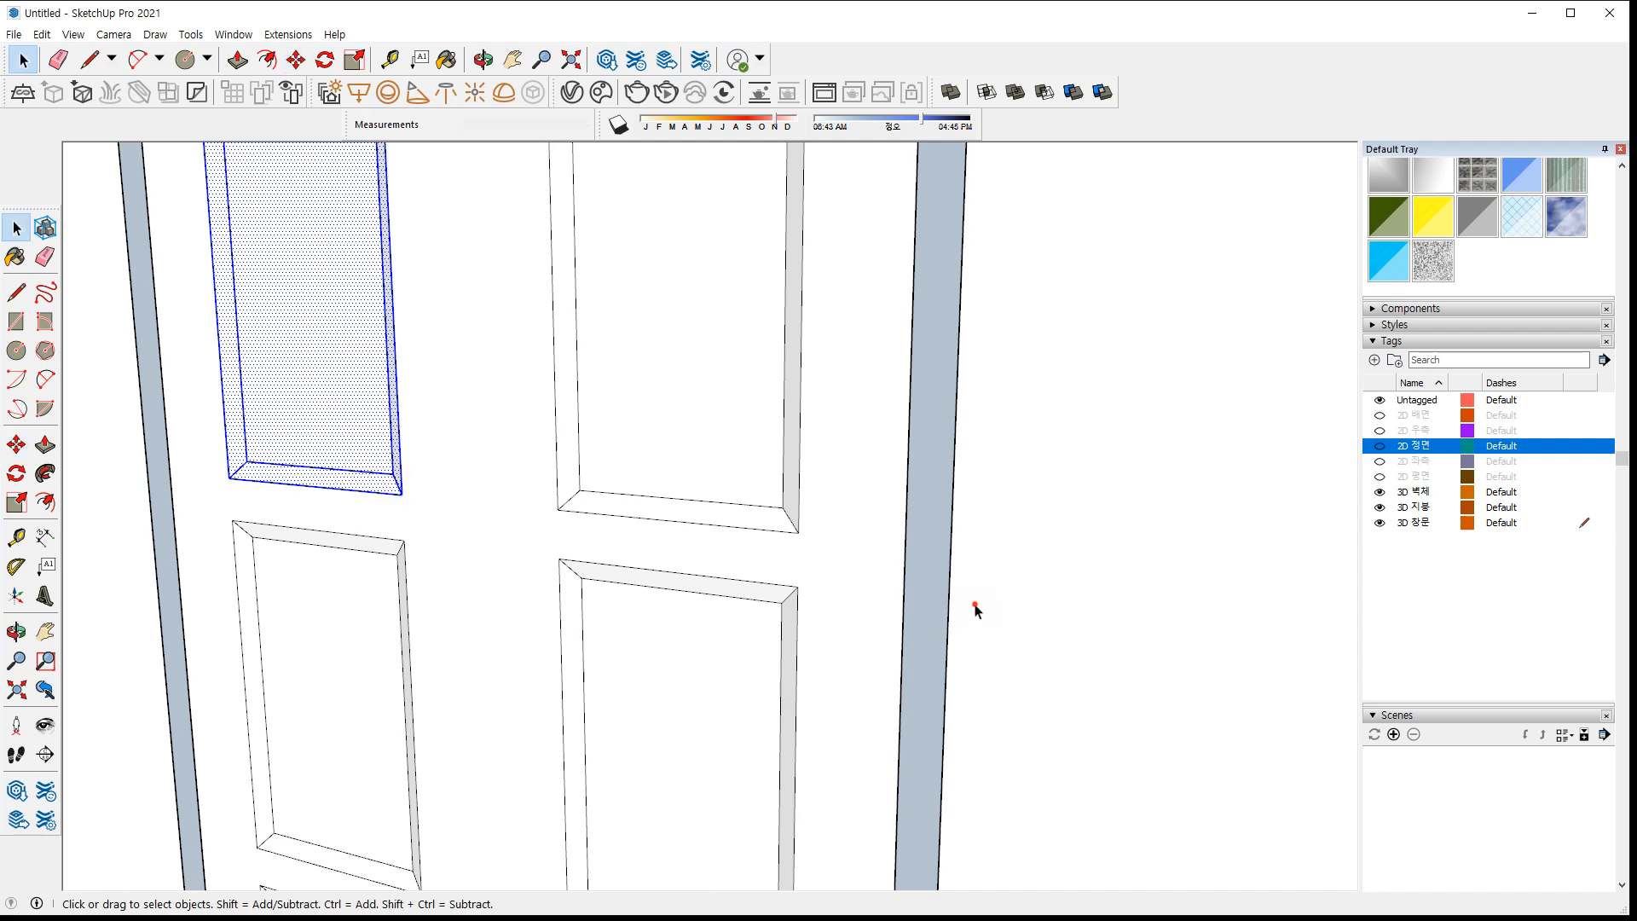
pyautogui.click(975, 609)
# Show the 2D 정면 tag to bring back the handle symbol on the front door
pyautogui.scroll(-4, 328, 471)
pyautogui.moveTo(328, 471); pyautogui.dragTo(403, 316, button='middle')
pyautogui.scroll(-4, 402, 315)
pyautogui.moveTo(383, 384); pyautogui.dragTo(523, 395, button='middle')
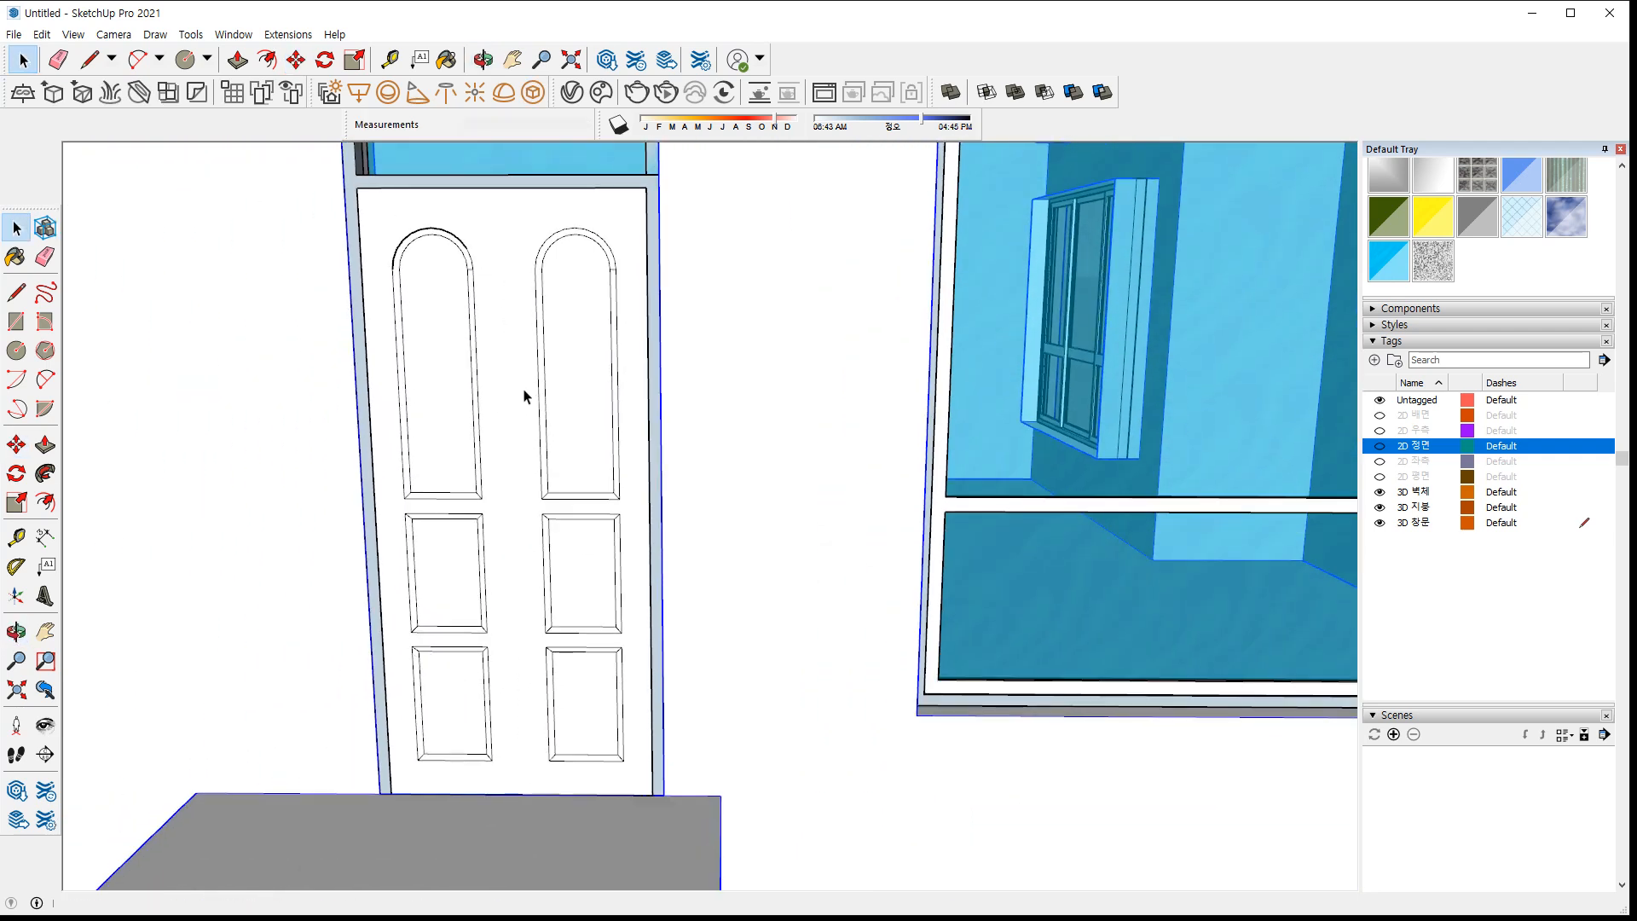
pyautogui.scroll(4, 657, 446)
pyautogui.scroll(6, 670, 504)
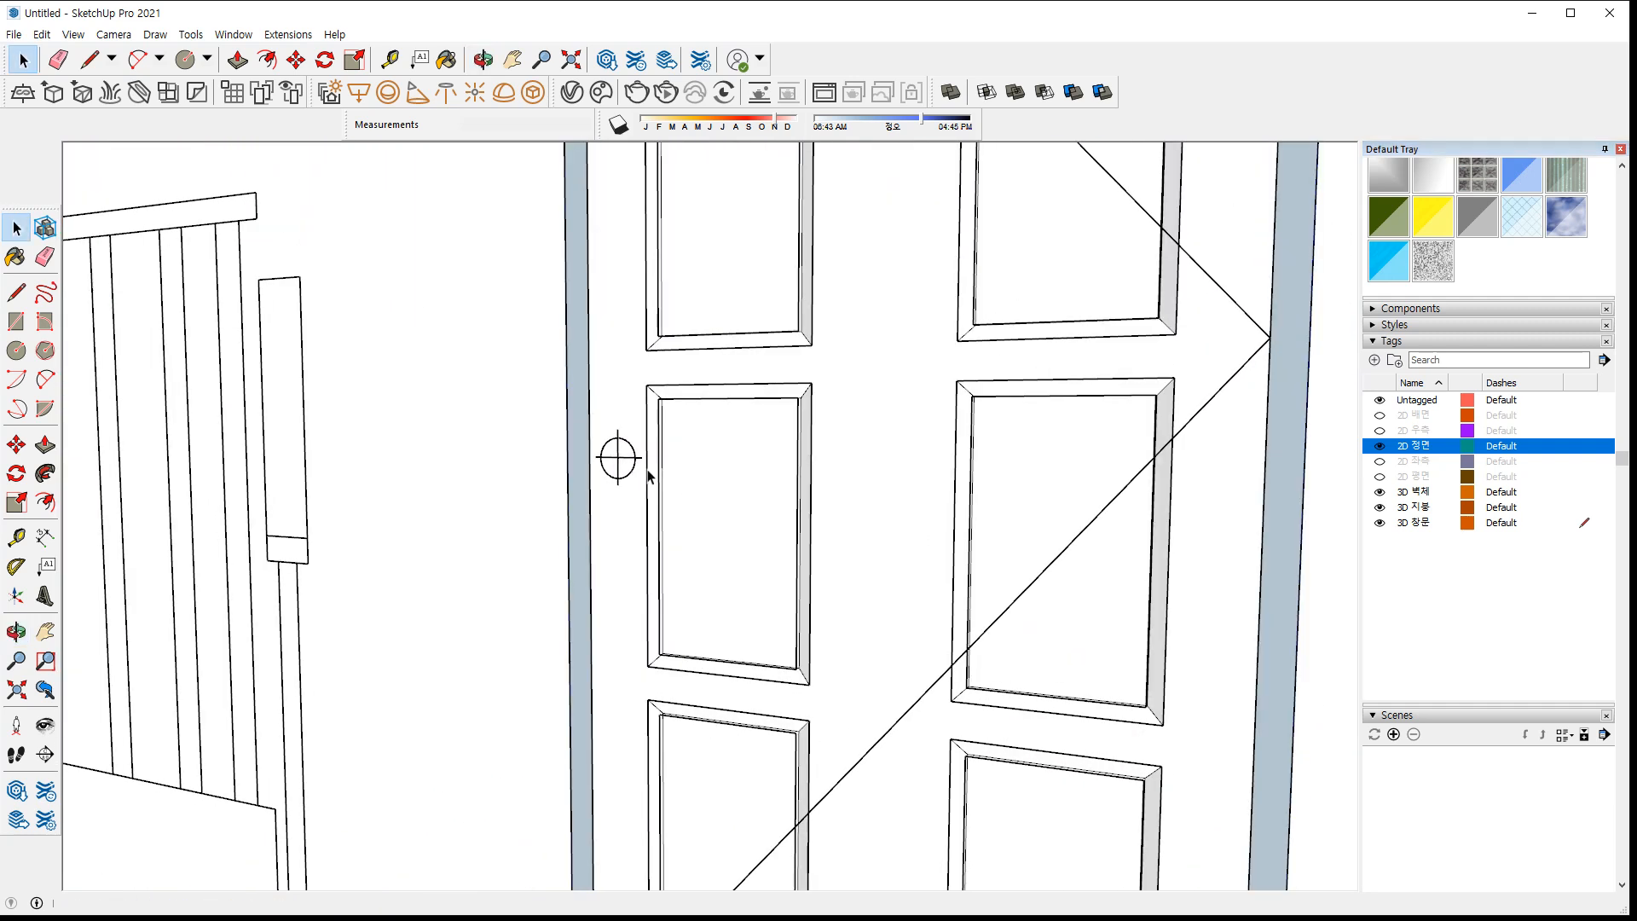
# Try to draw the handle's base circle directly on the door leaf and extrude it 10 mm
pyautogui.press('c')
pyautogui.click(627, 490)
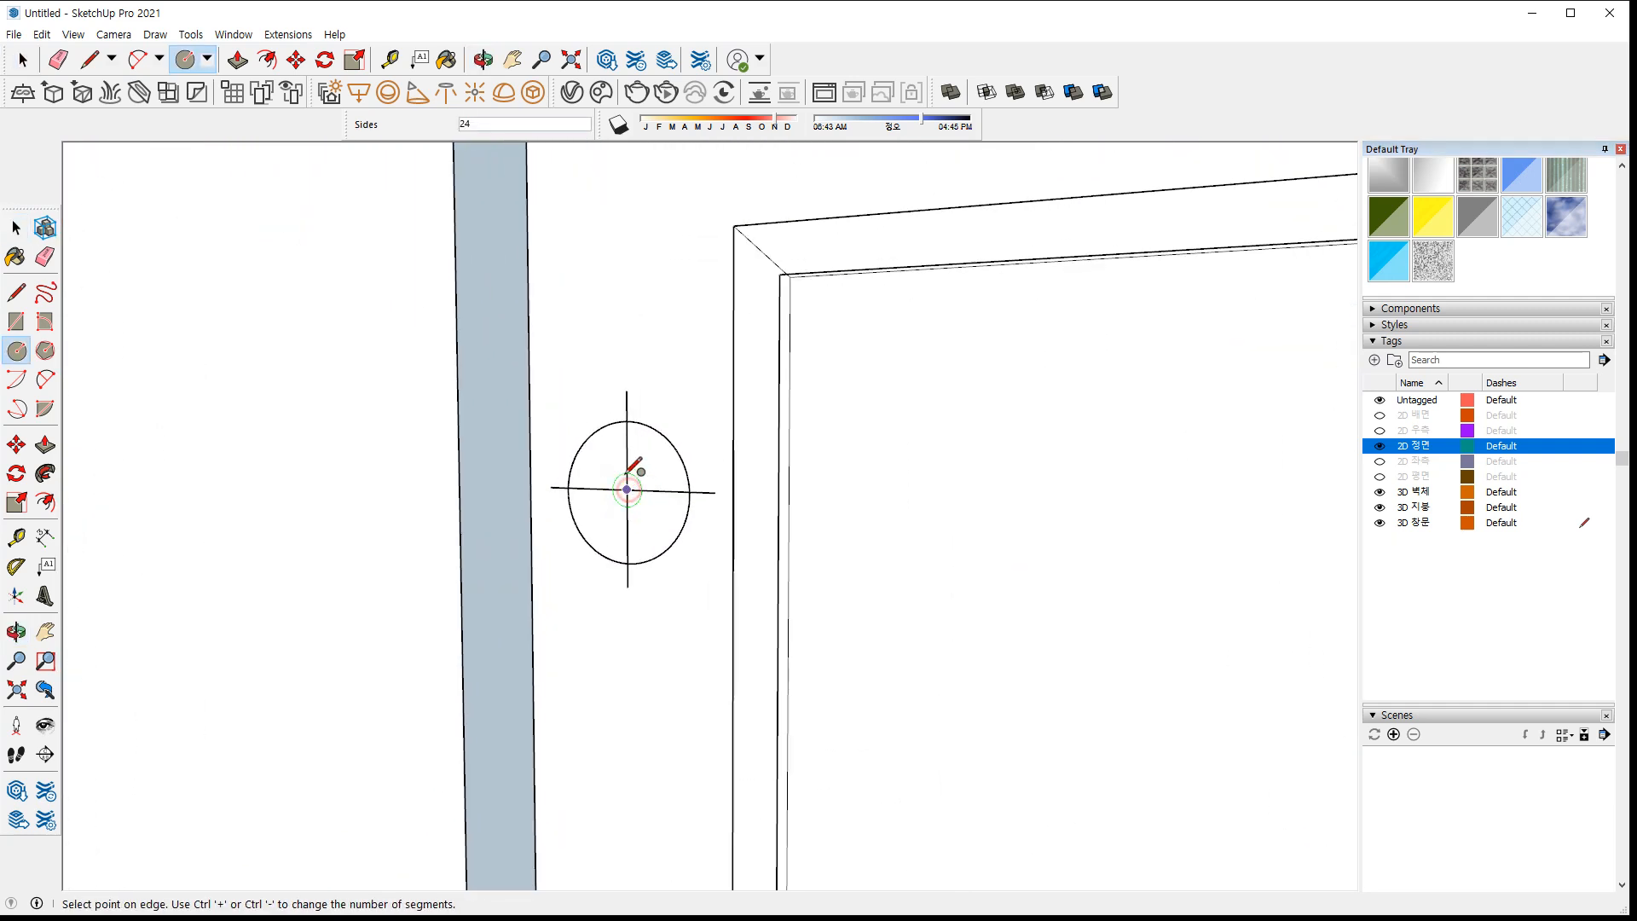
pyautogui.click(630, 414)
pyautogui.moveTo(622, 486); pyautogui.dragTo(669, 494, button='middle')
pyautogui.press('space')
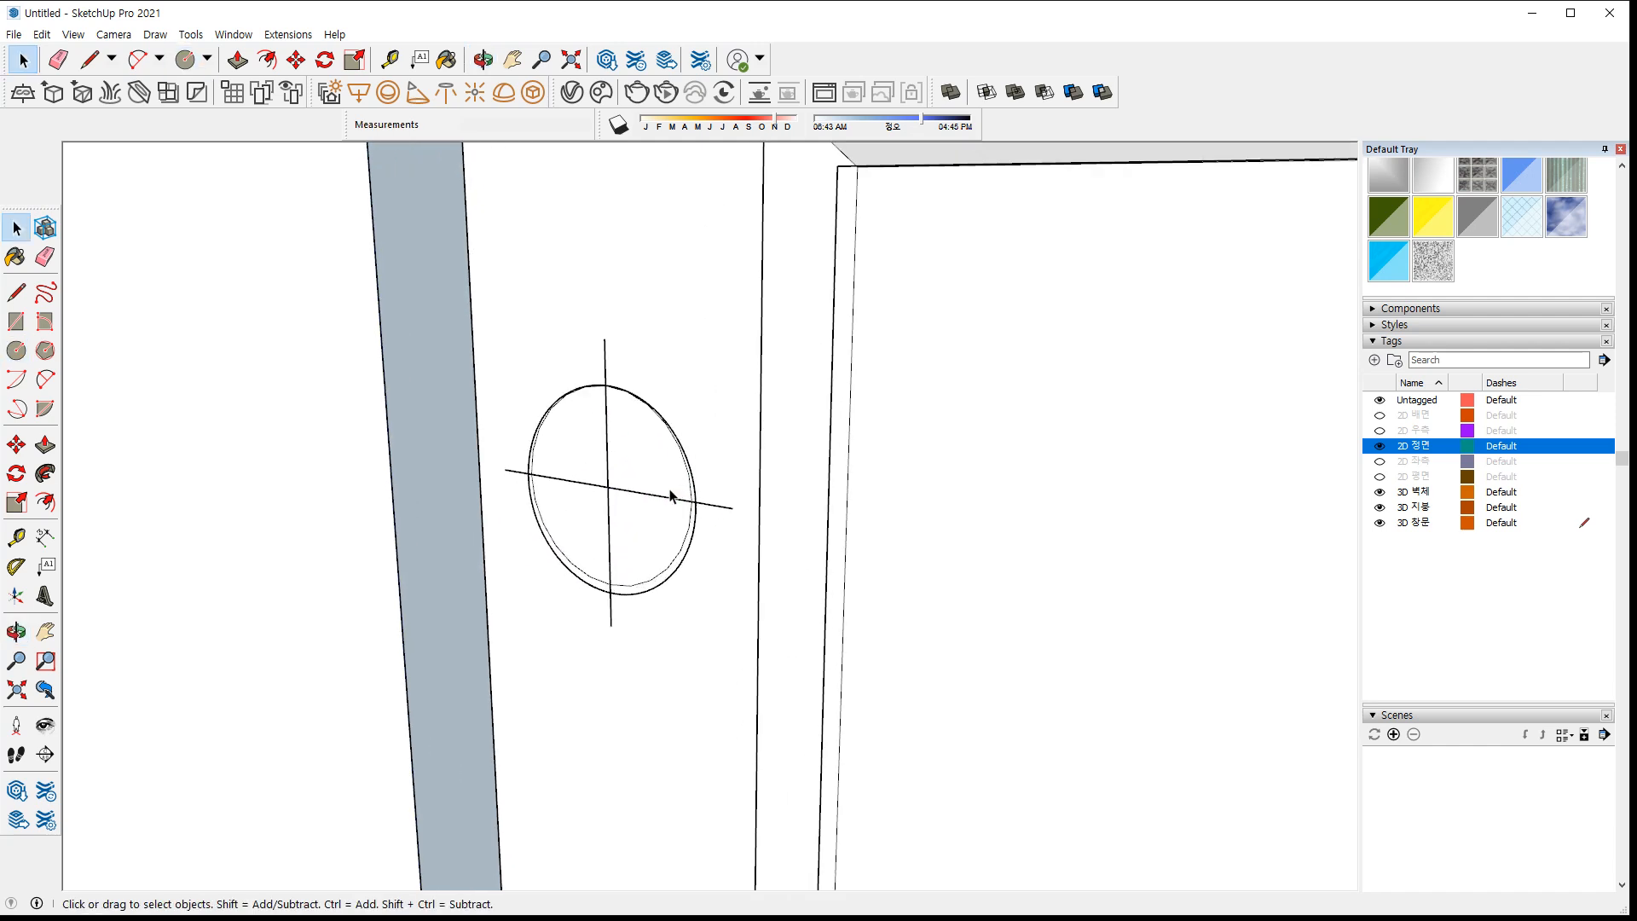
pyautogui.press('p')
pyautogui.click(662, 475)
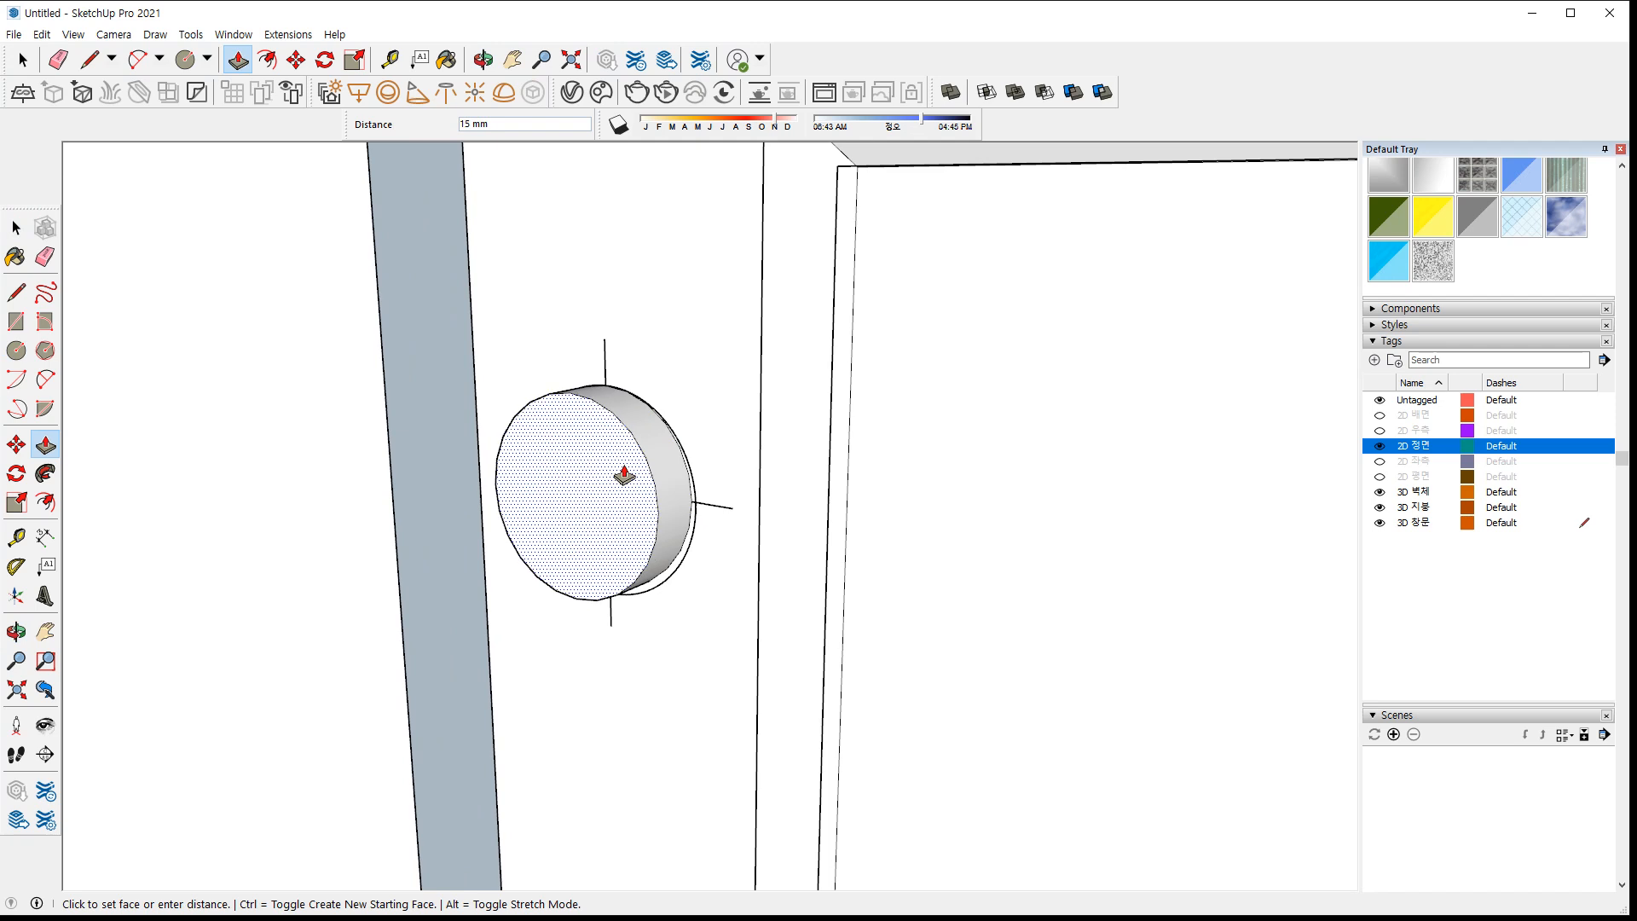
pyautogui.moveTo(618, 465); pyautogui.dragTo(677, 603, button='middle')
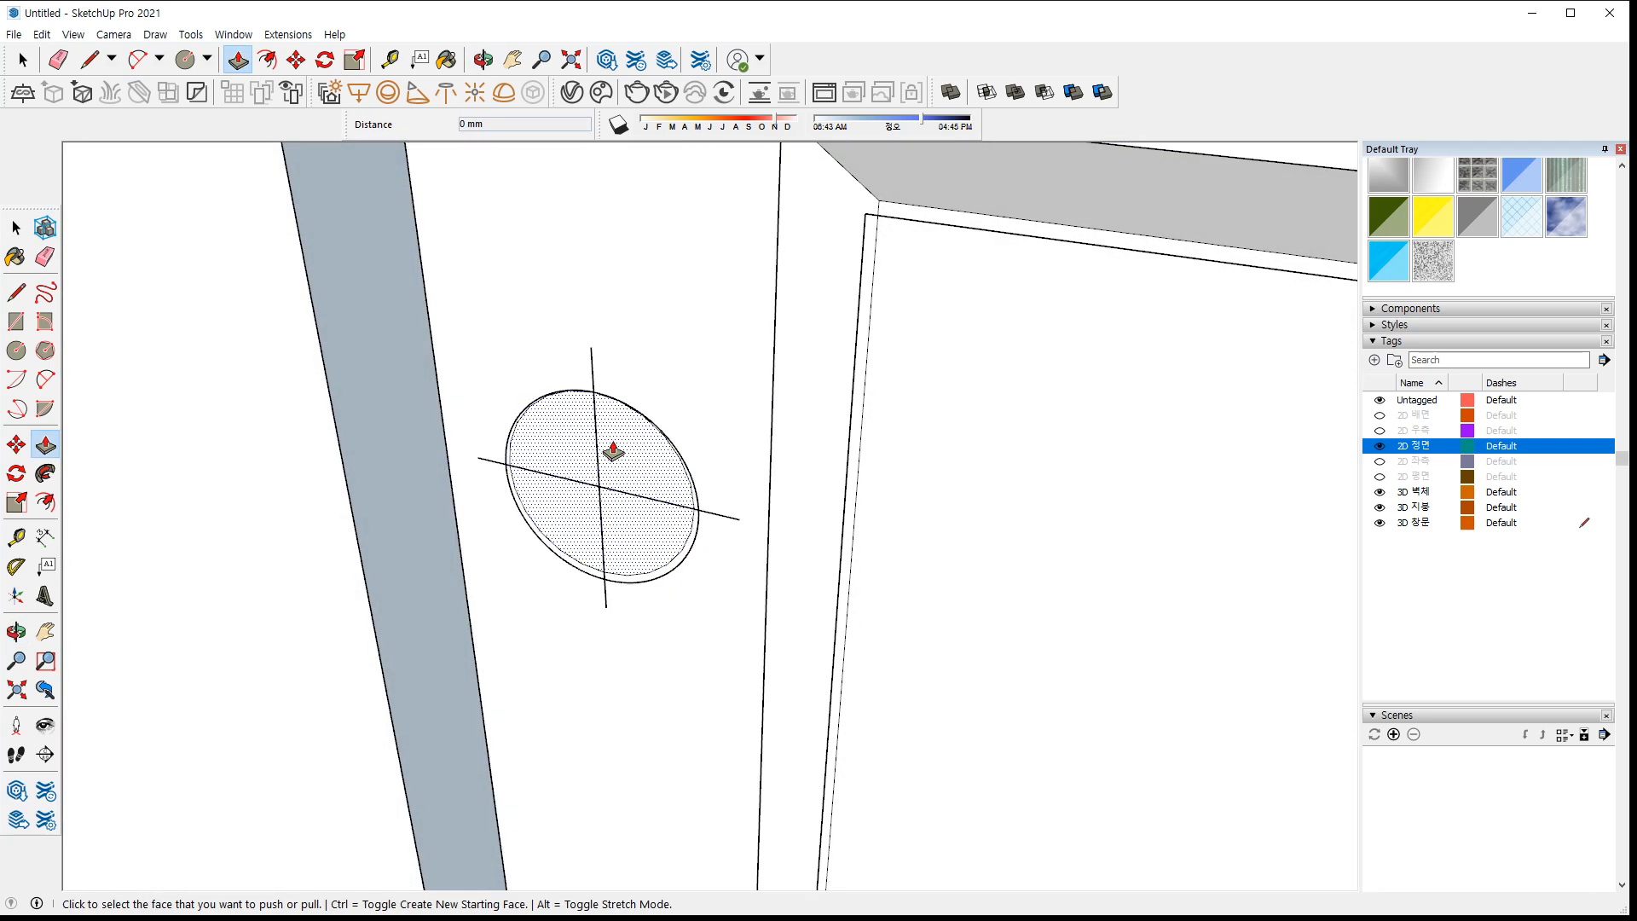
pyautogui.click(614, 453)
pyautogui.press('Return')
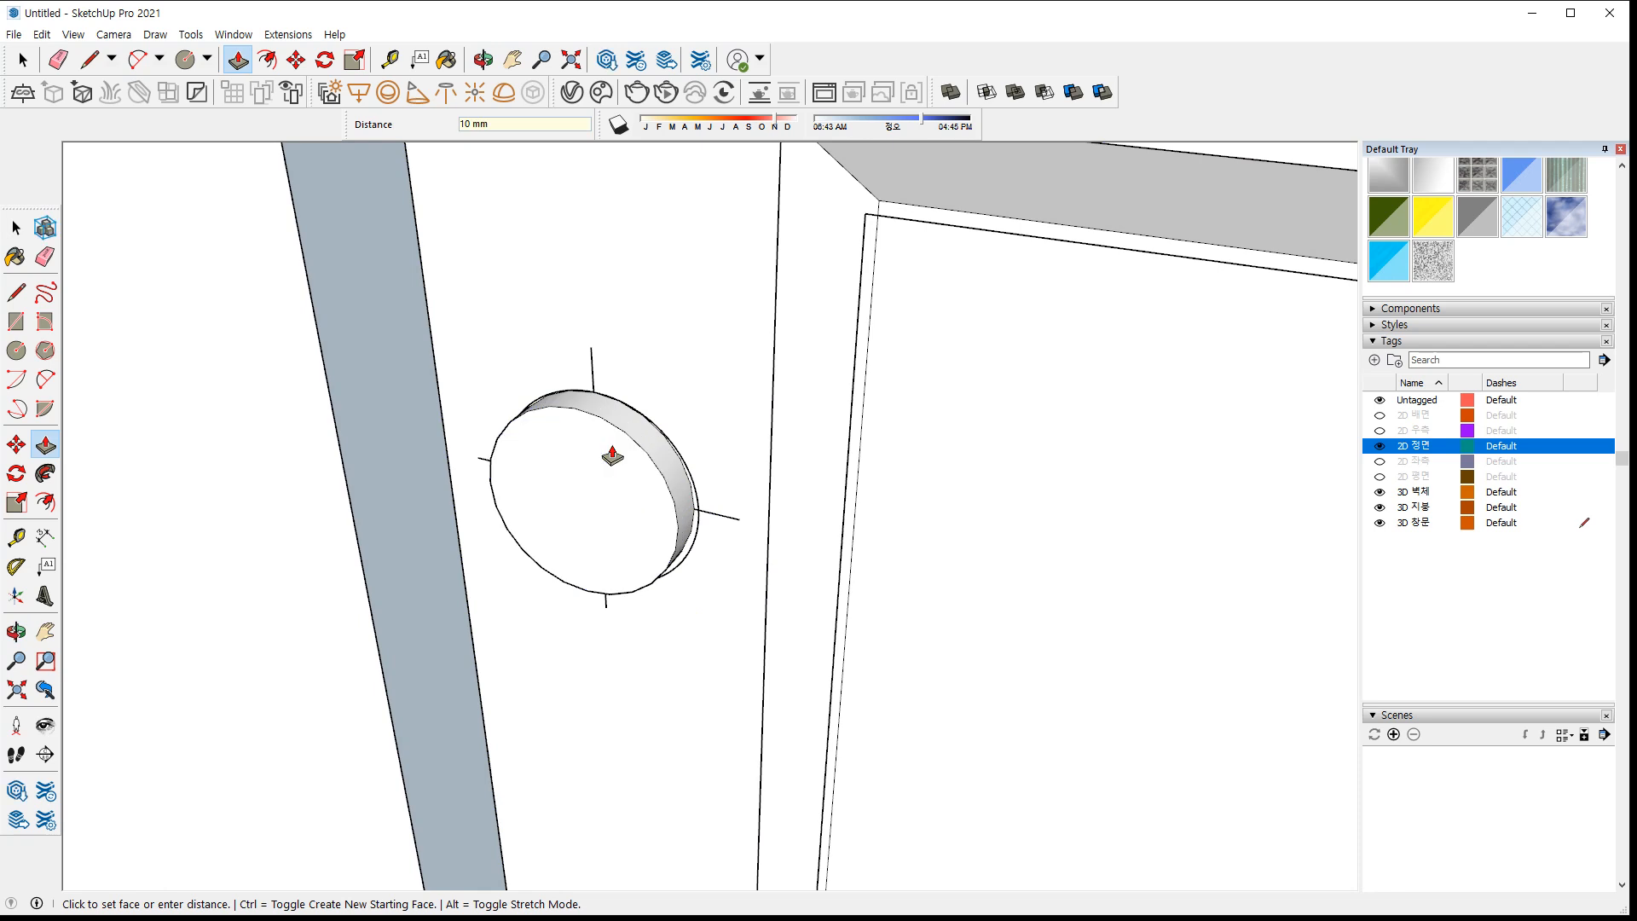
pyautogui.press('space')
pyautogui.hotkey('ctrl', 'z')
# Make the door leaf's connected geometry a group
pyautogui.click(695, 362)
pyautogui.rightClick(685, 342)
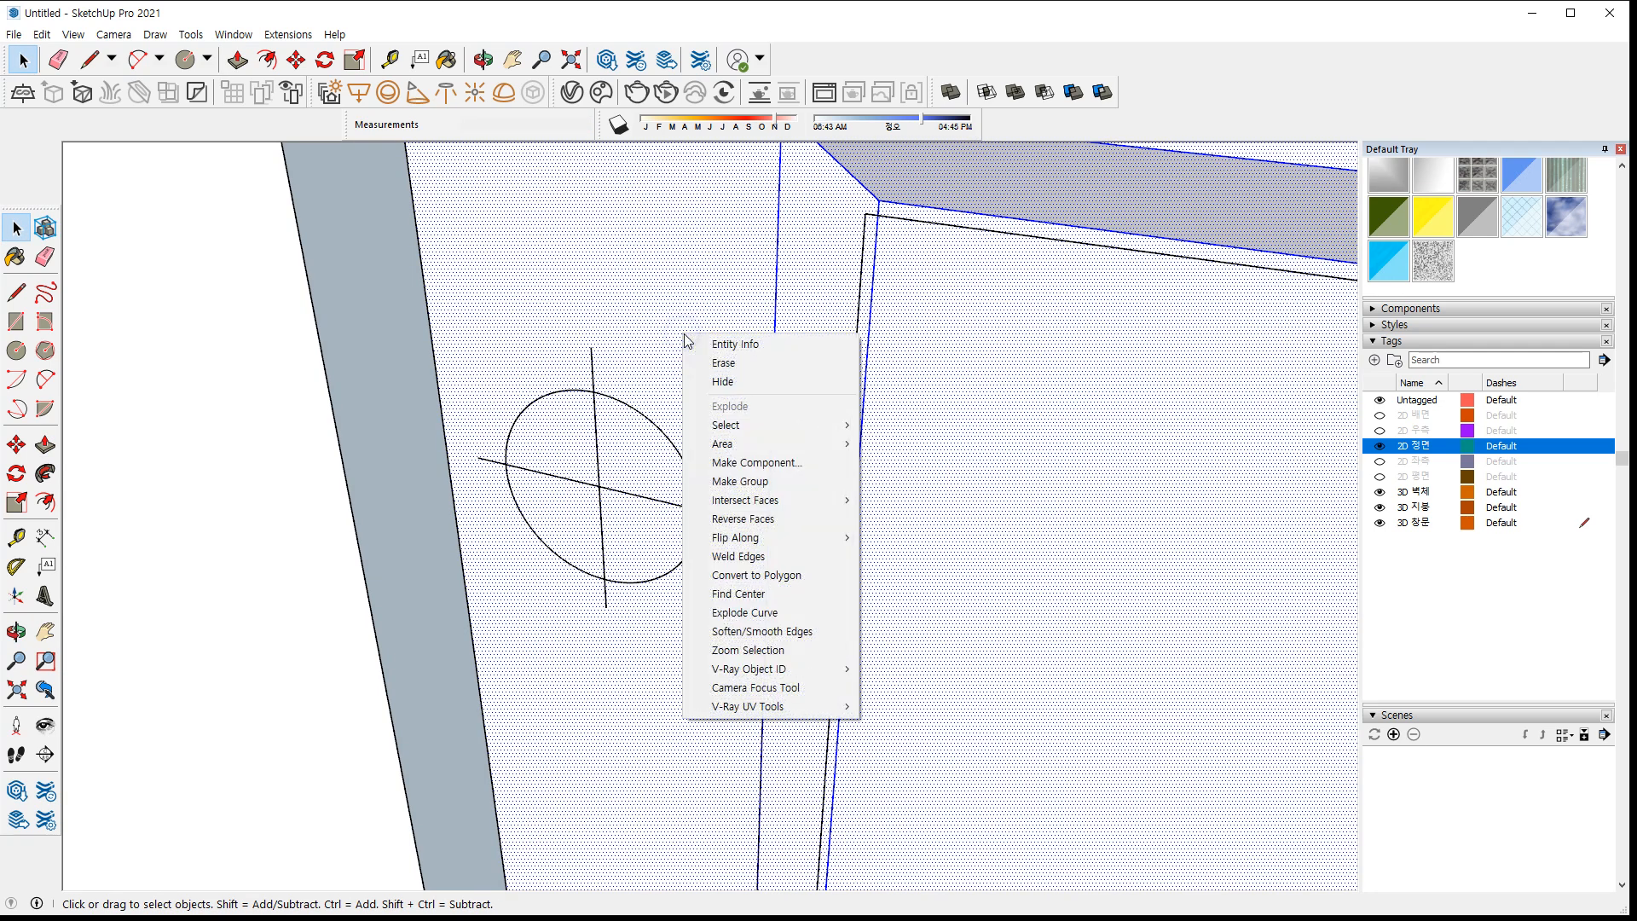
pyautogui.click(770, 482)
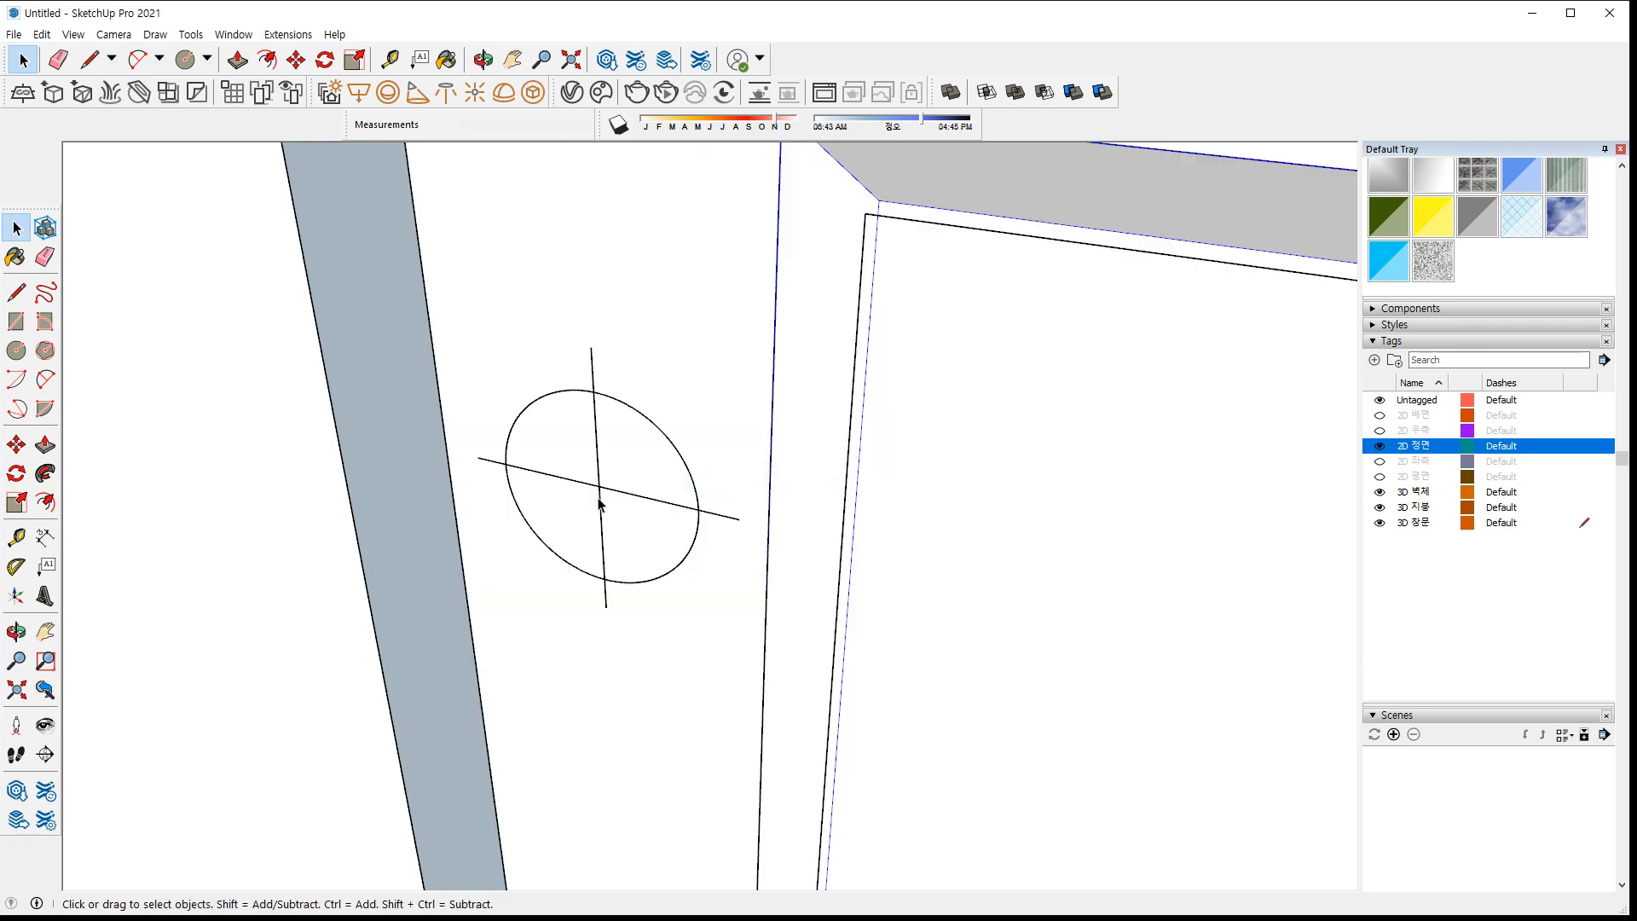
# Draw a circle over the 2D handle symbol and extrude it 10 mm as the handle's base disc
pyautogui.press('c')
pyautogui.click(599, 489)
pyautogui.click(601, 394)
pyautogui.press('space')
pyautogui.press('p')
pyautogui.click(638, 479)
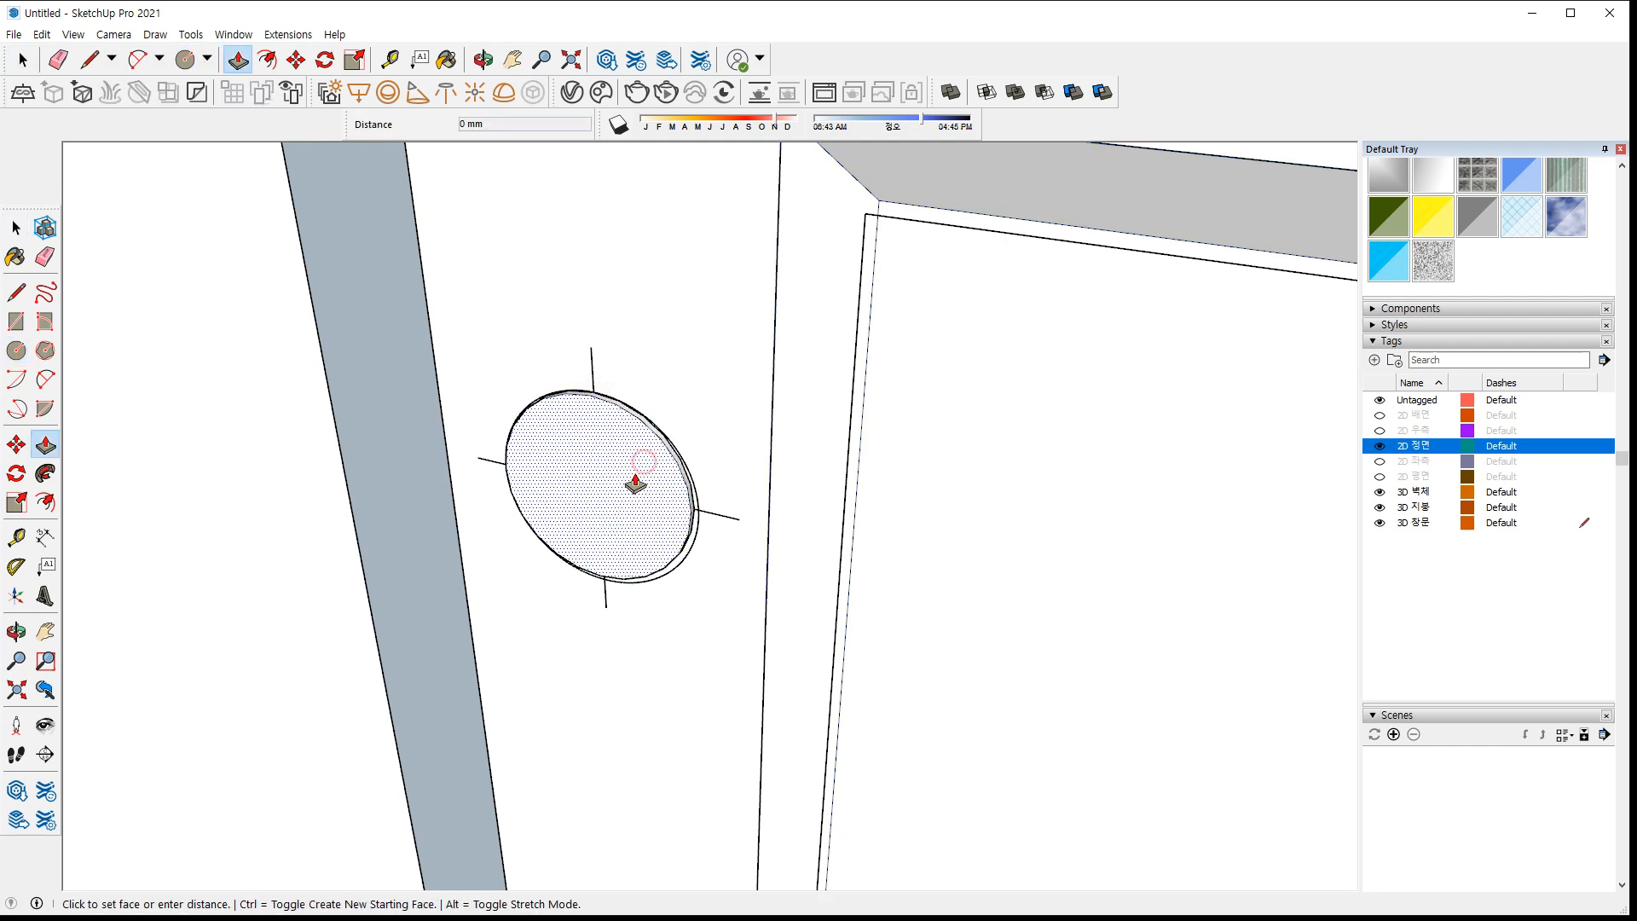
pyautogui.write('24')
pyautogui.press('Return')
pyautogui.write('10')
pyautogui.press('Return')
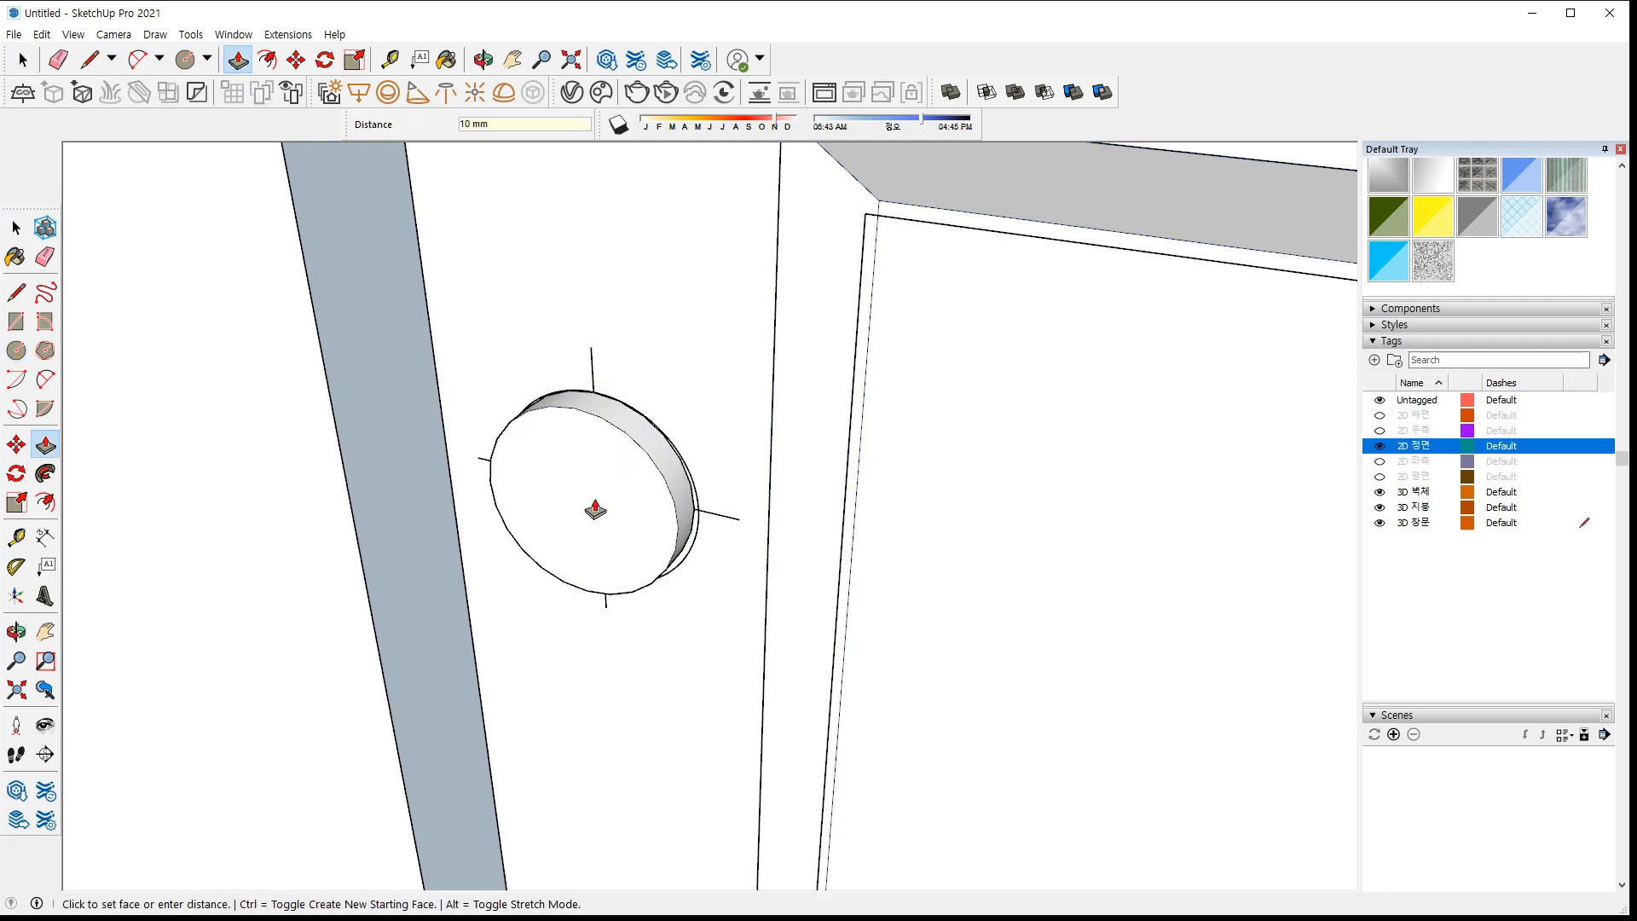
# Offset the base disc's front edge inward by about 20 mm to outline the handle's shaft
pyautogui.press('space')
pyautogui.click(599, 478)
pyautogui.press('f')
pyautogui.click(605, 421)
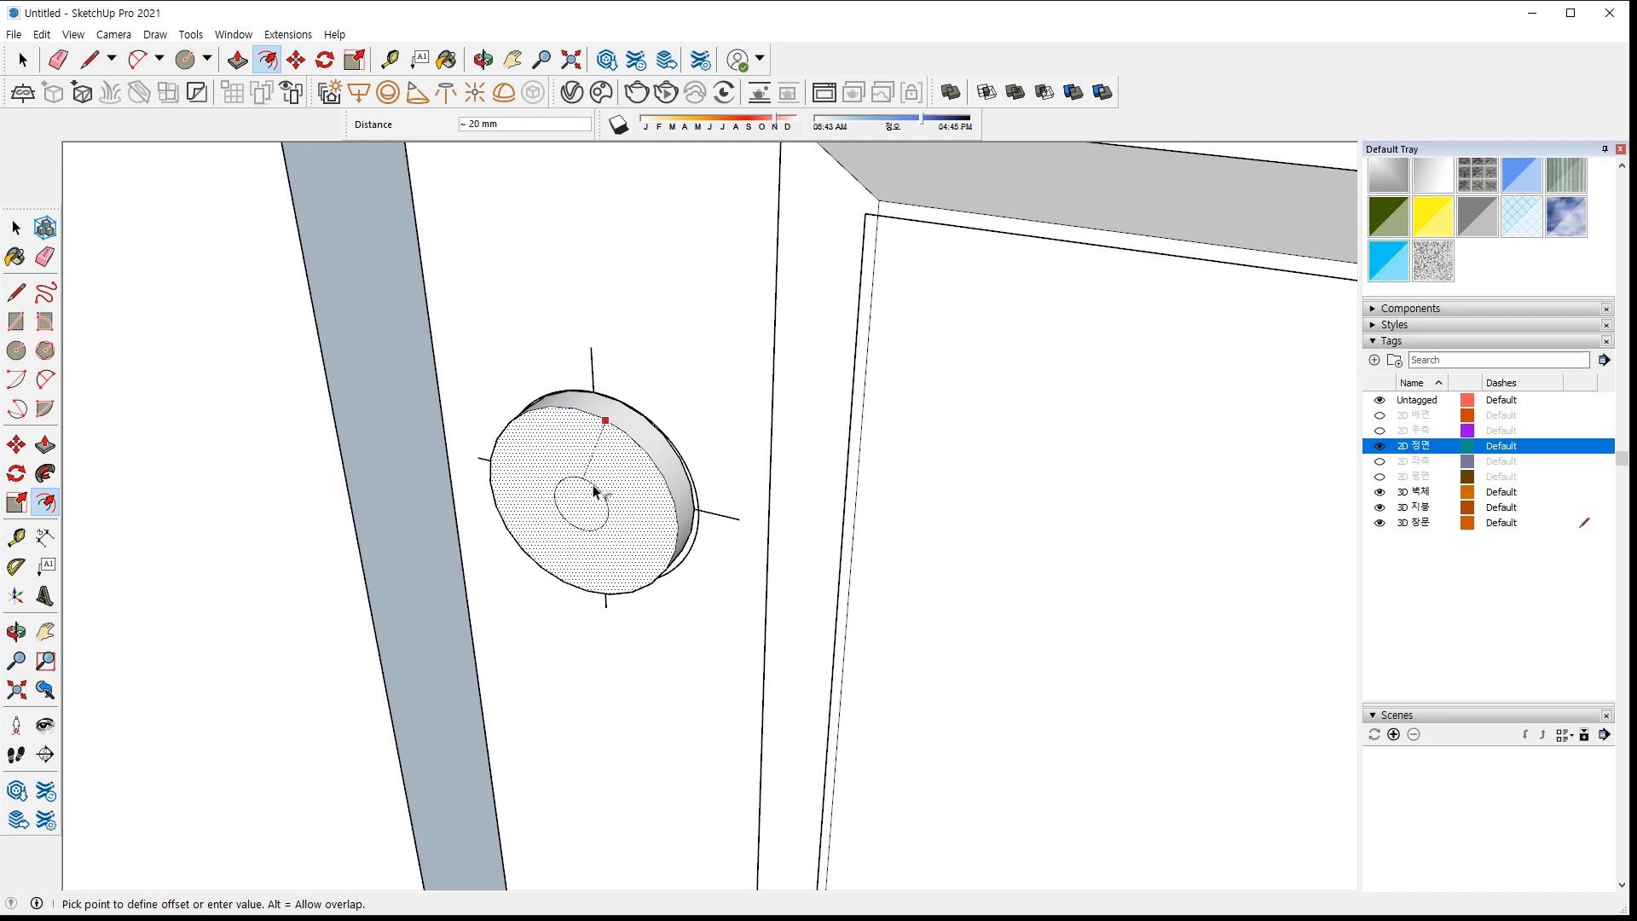
pyautogui.click(594, 492)
# Extrude the inner circle 30 mm and add a separate 10 mm segment at the shaft's end
pyautogui.press('space')
pyautogui.press('p')
pyautogui.click(584, 512)
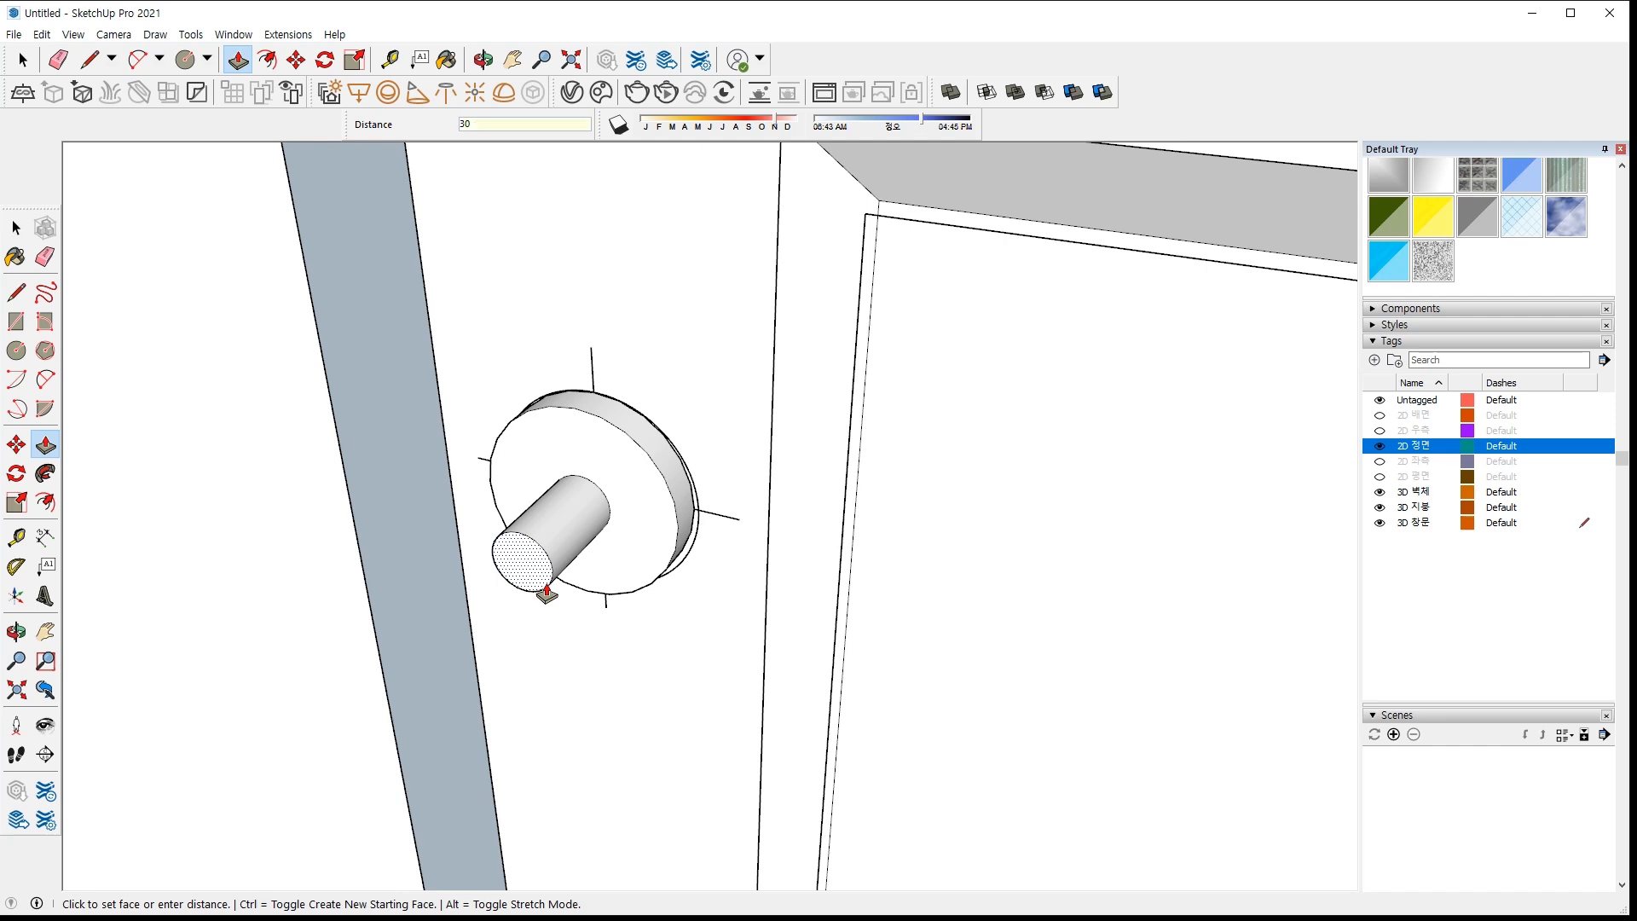
pyautogui.press('Return')
pyautogui.click(546, 591)
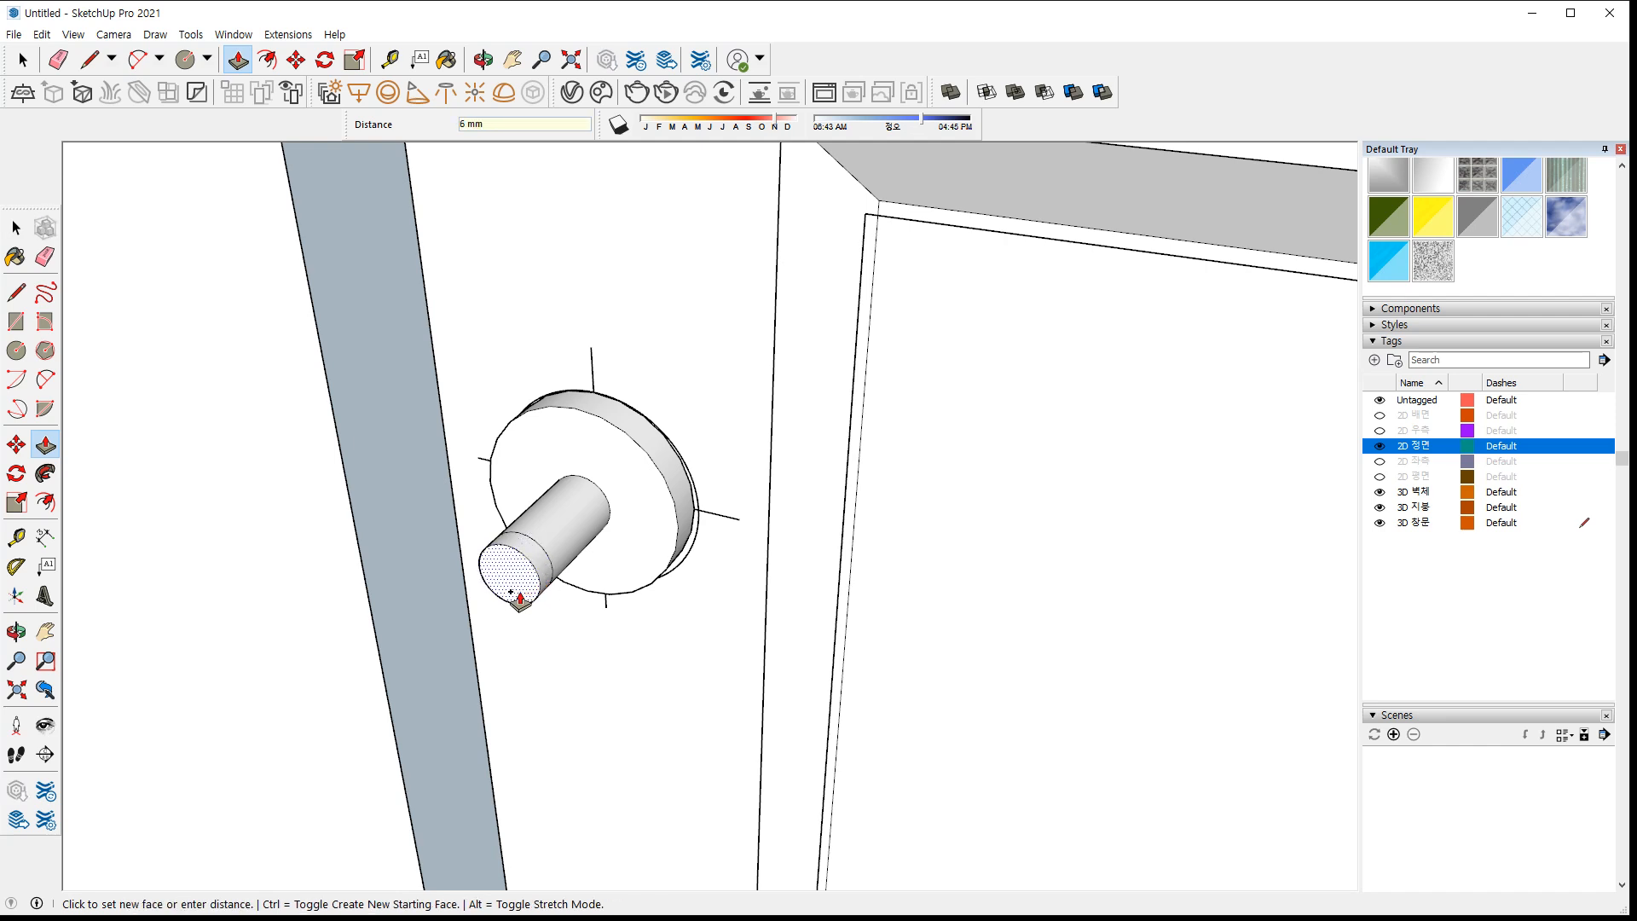
pyautogui.write('10')
pyautogui.press('Return')
# Split the shaft's 10 mm end segment vertically through its centre and erase the half facing the door panels
pyautogui.scroll(3, 520, 597)
pyautogui.press('l')
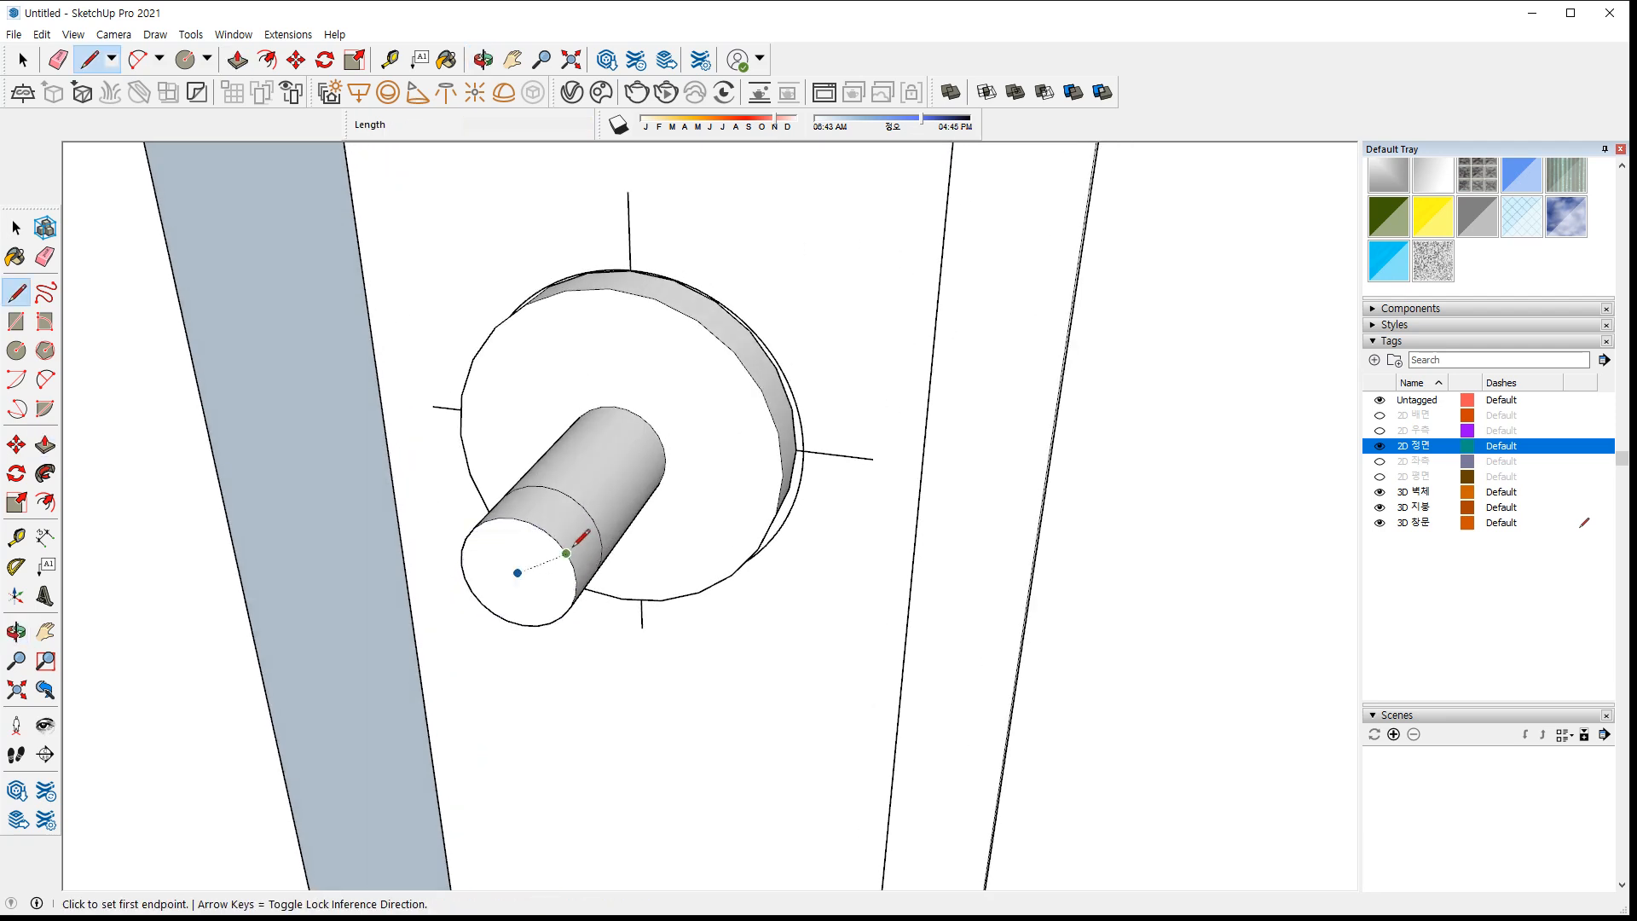
pyautogui.click(517, 572)
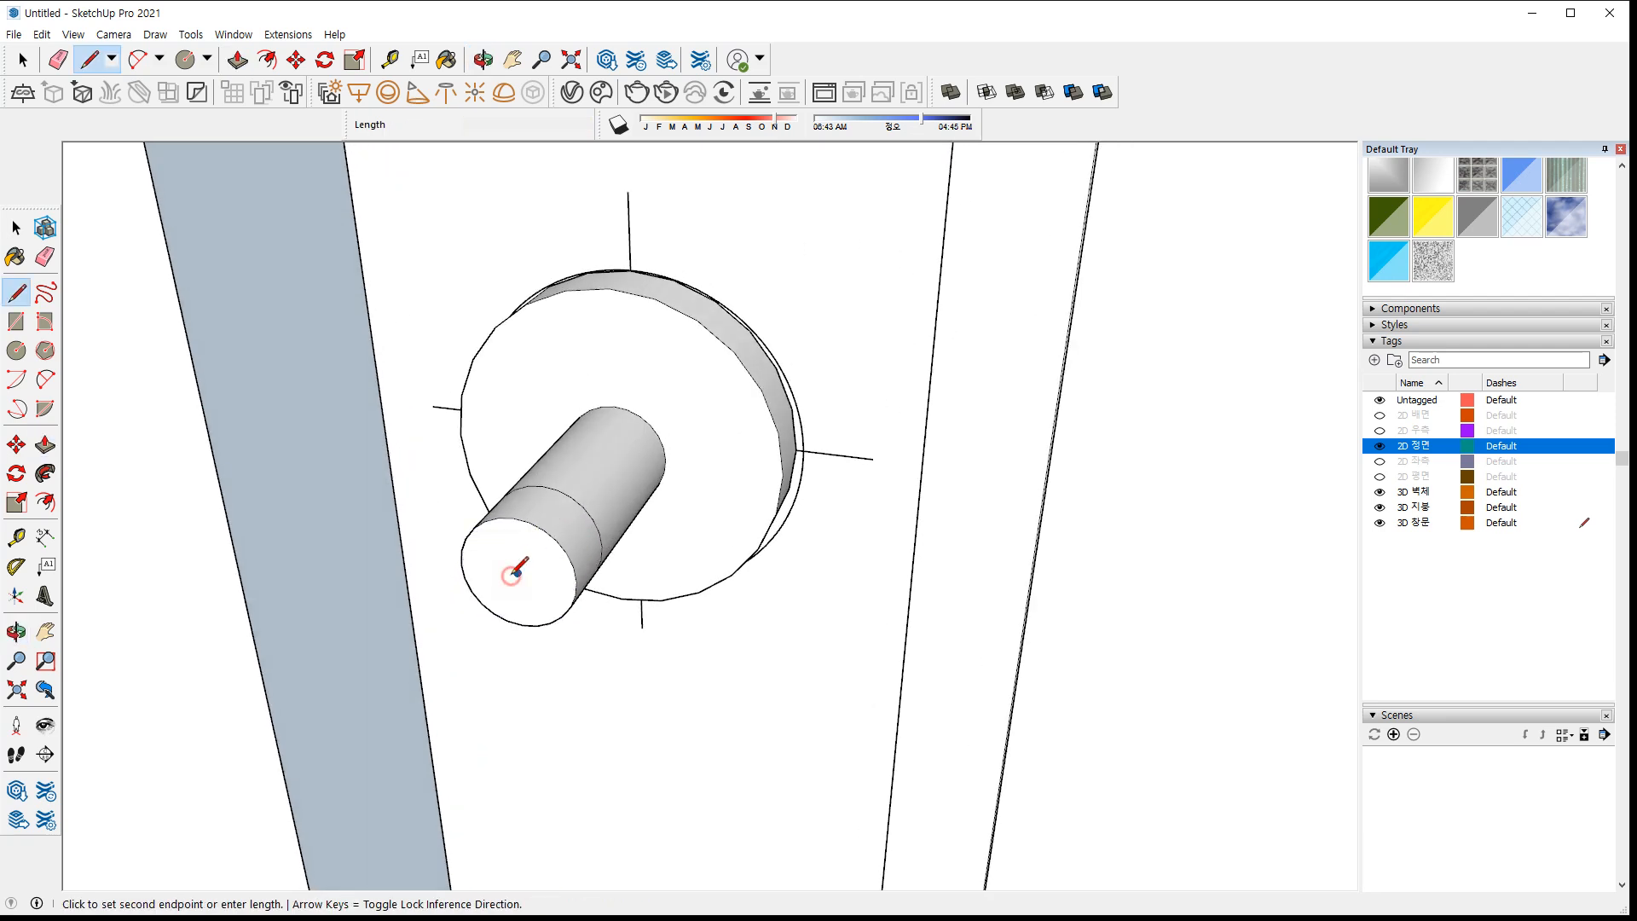
pyautogui.click(514, 519)
pyautogui.click(544, 485)
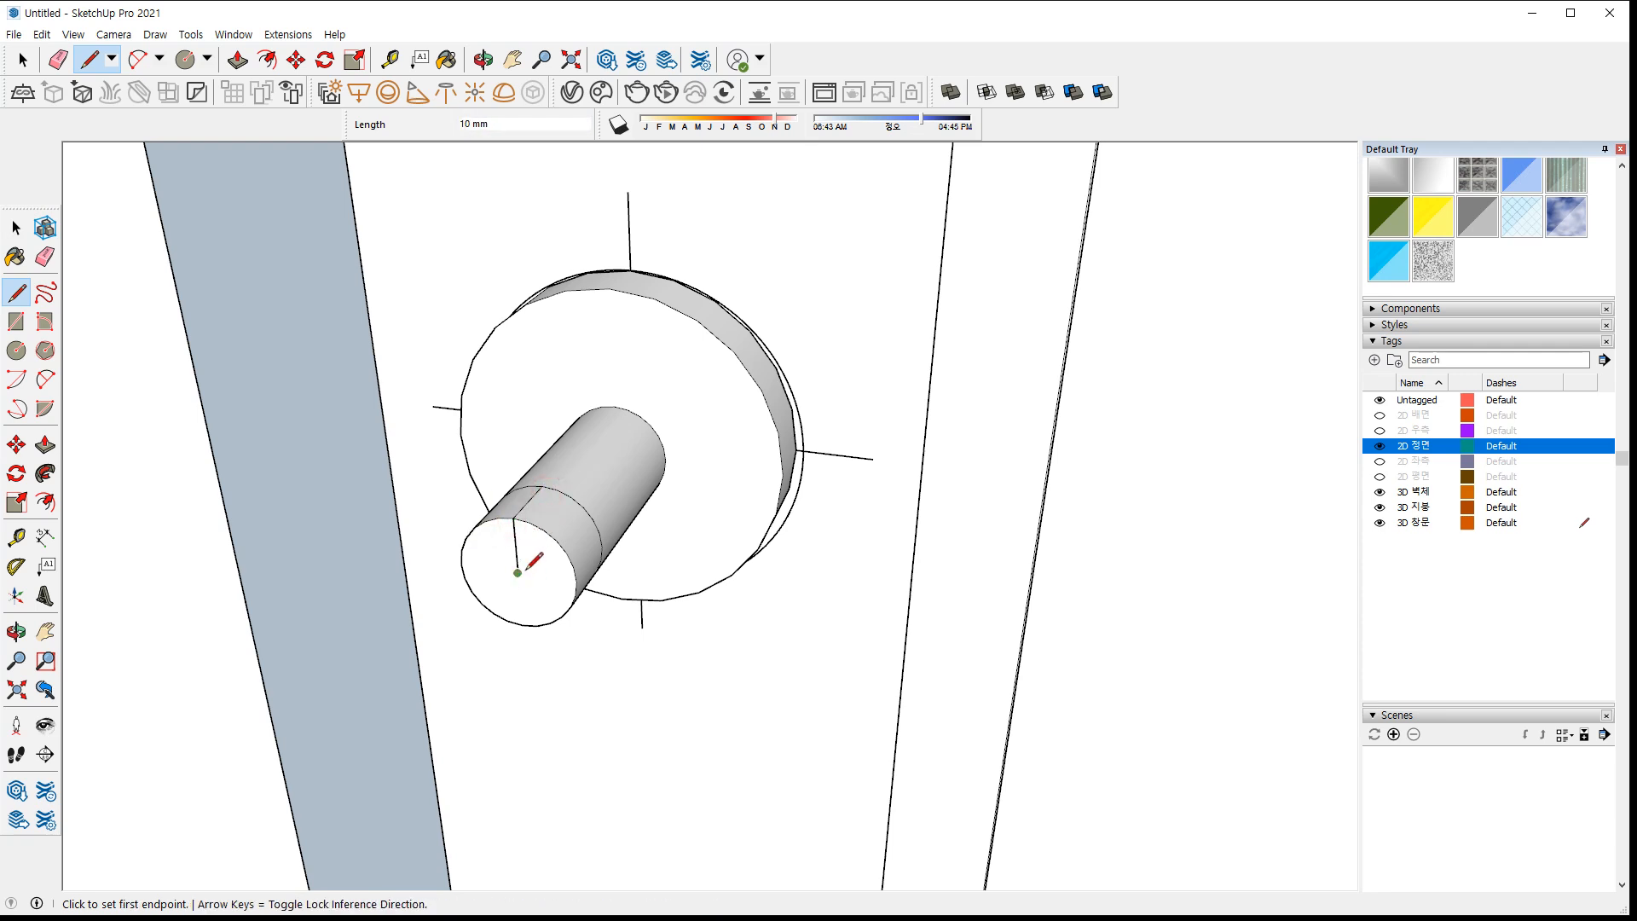
pyautogui.click(520, 571)
pyautogui.click(535, 626)
pyautogui.moveTo(534, 627)
pyautogui.mouseDown(button='middle')
pyautogui.moveTo(515, 253)
pyautogui.moveTo(508, 495)
pyautogui.moveTo(529, 628)
pyautogui.moveTo(515, 570)
pyautogui.moveTo(541, 555)
pyautogui.mouseUp(button='middle')
pyautogui.click(509, 497)
pyautogui.click(541, 519)
pyautogui.press('e')
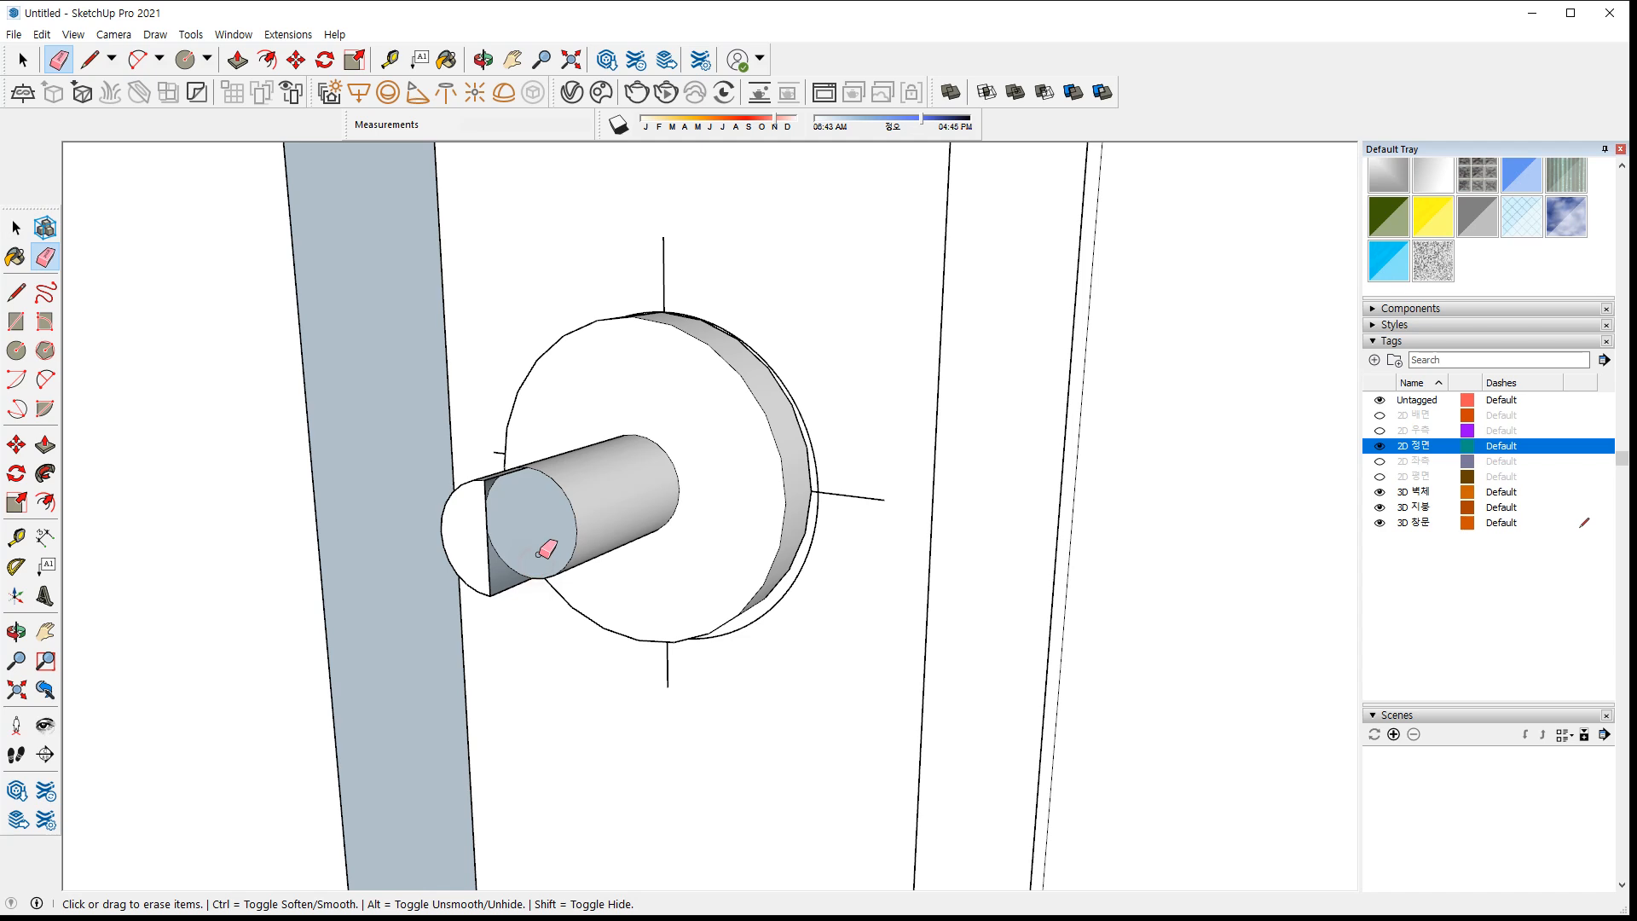
# Draw a vertical line across the exposed shaft end to close the half segment's flat side face
pyautogui.press('l')
pyautogui.click(527, 467)
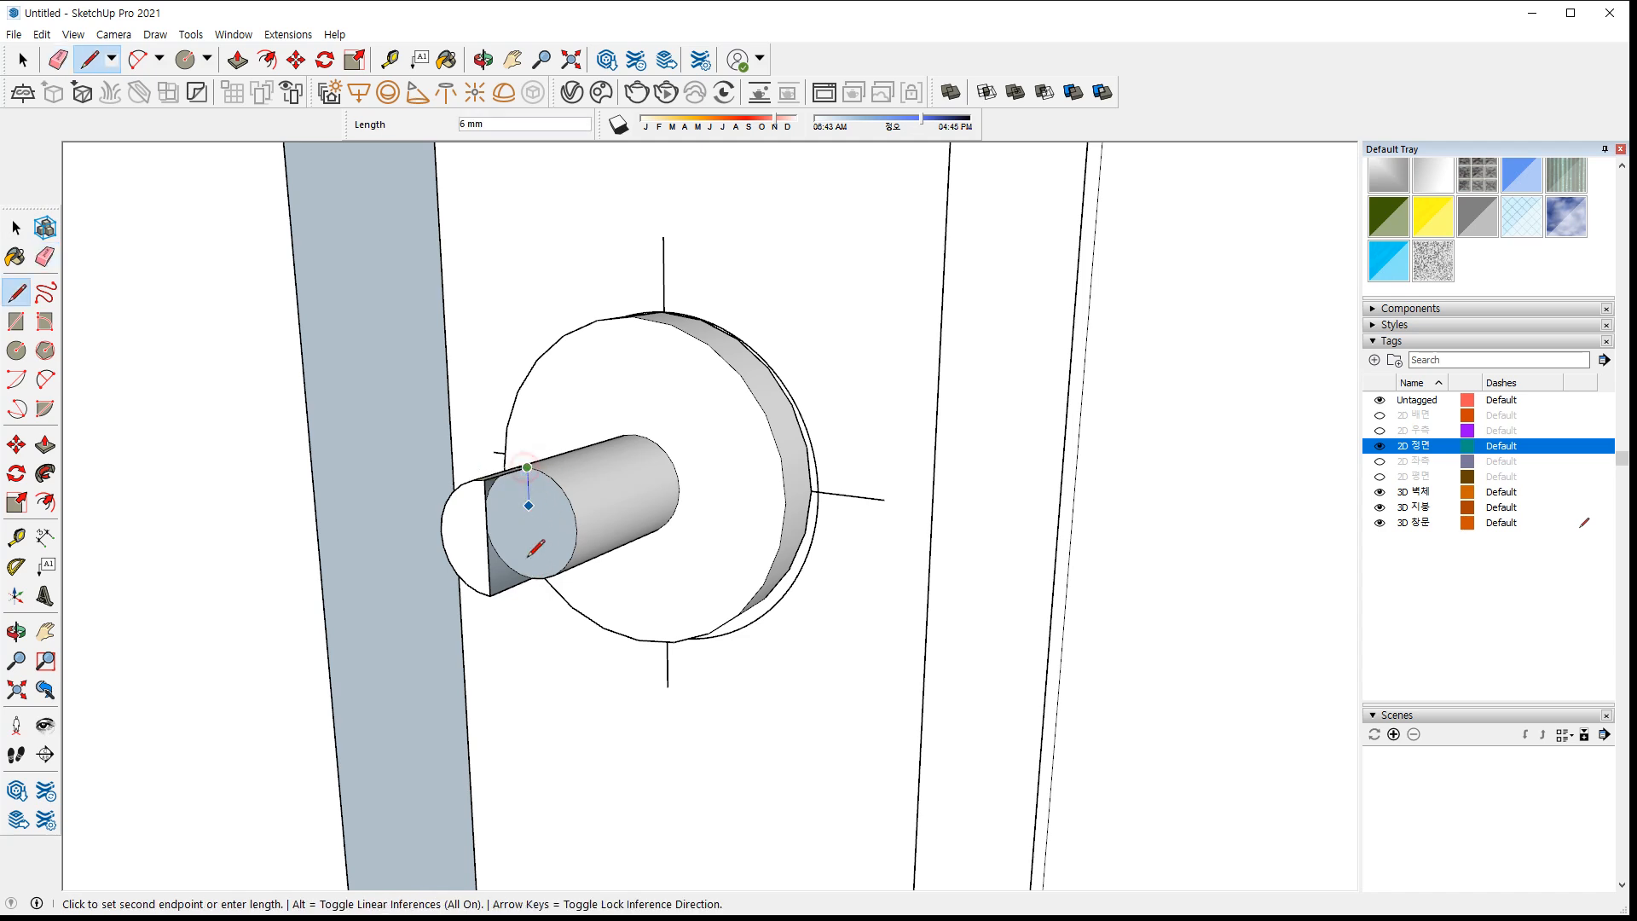
pyautogui.click(531, 578)
# Pull the half segment's flat side face out sideways toward the door panels to form the handle's lever
pyautogui.press('space')
pyautogui.press('p')
pyautogui.click(505, 545)
pyautogui.press('Escape')
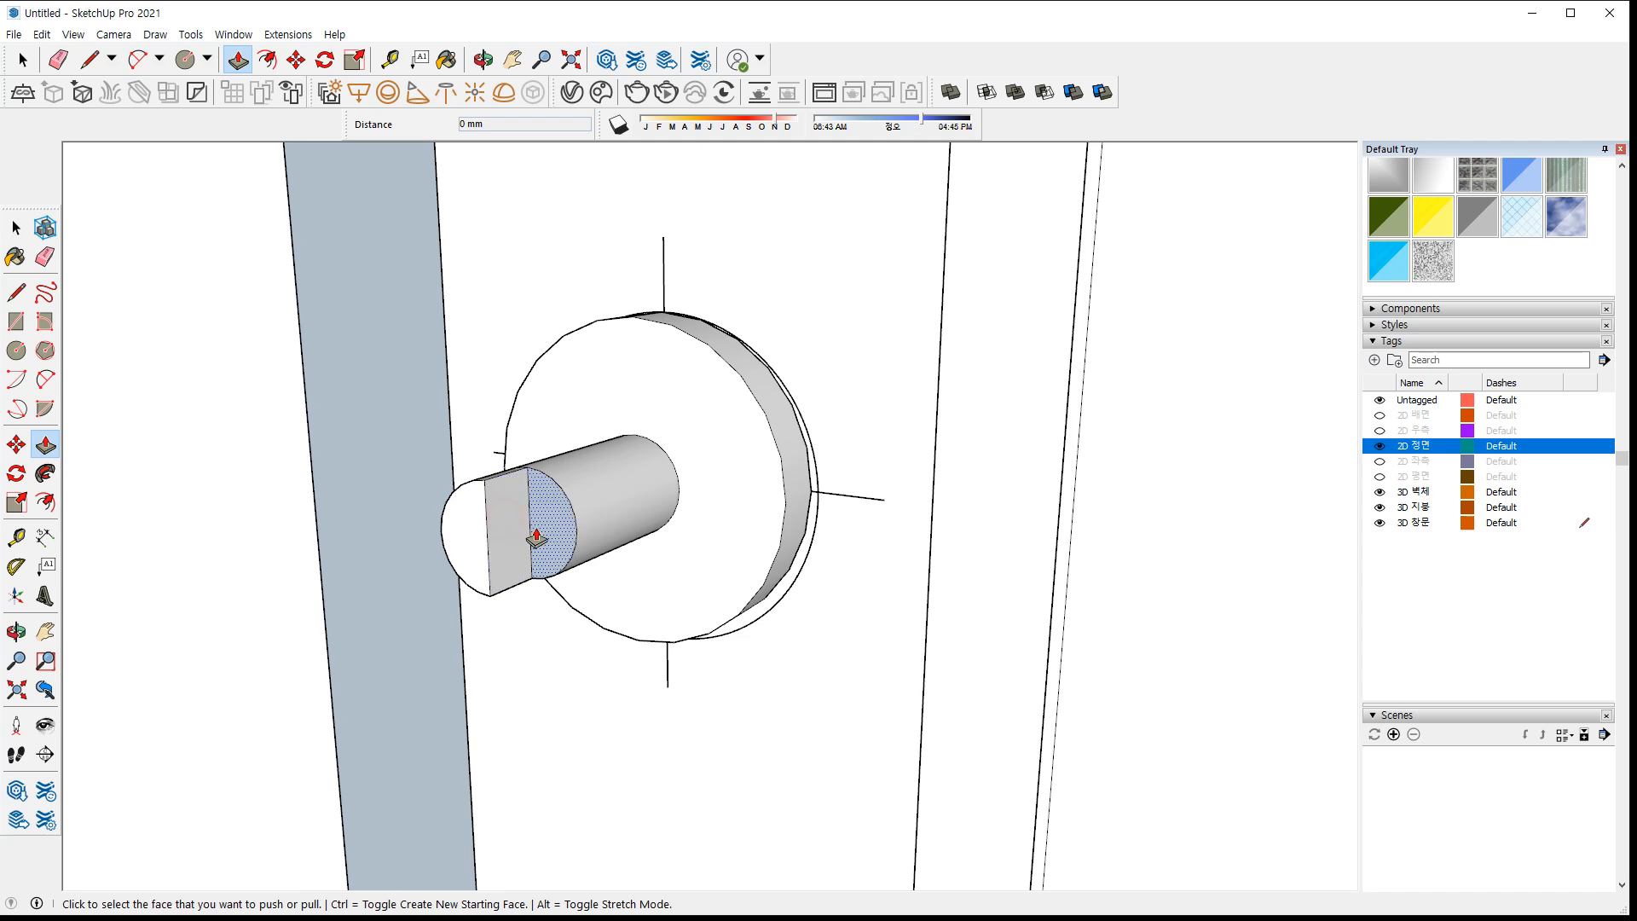
pyautogui.press('space')
pyautogui.press('p')
pyautogui.click(512, 542)
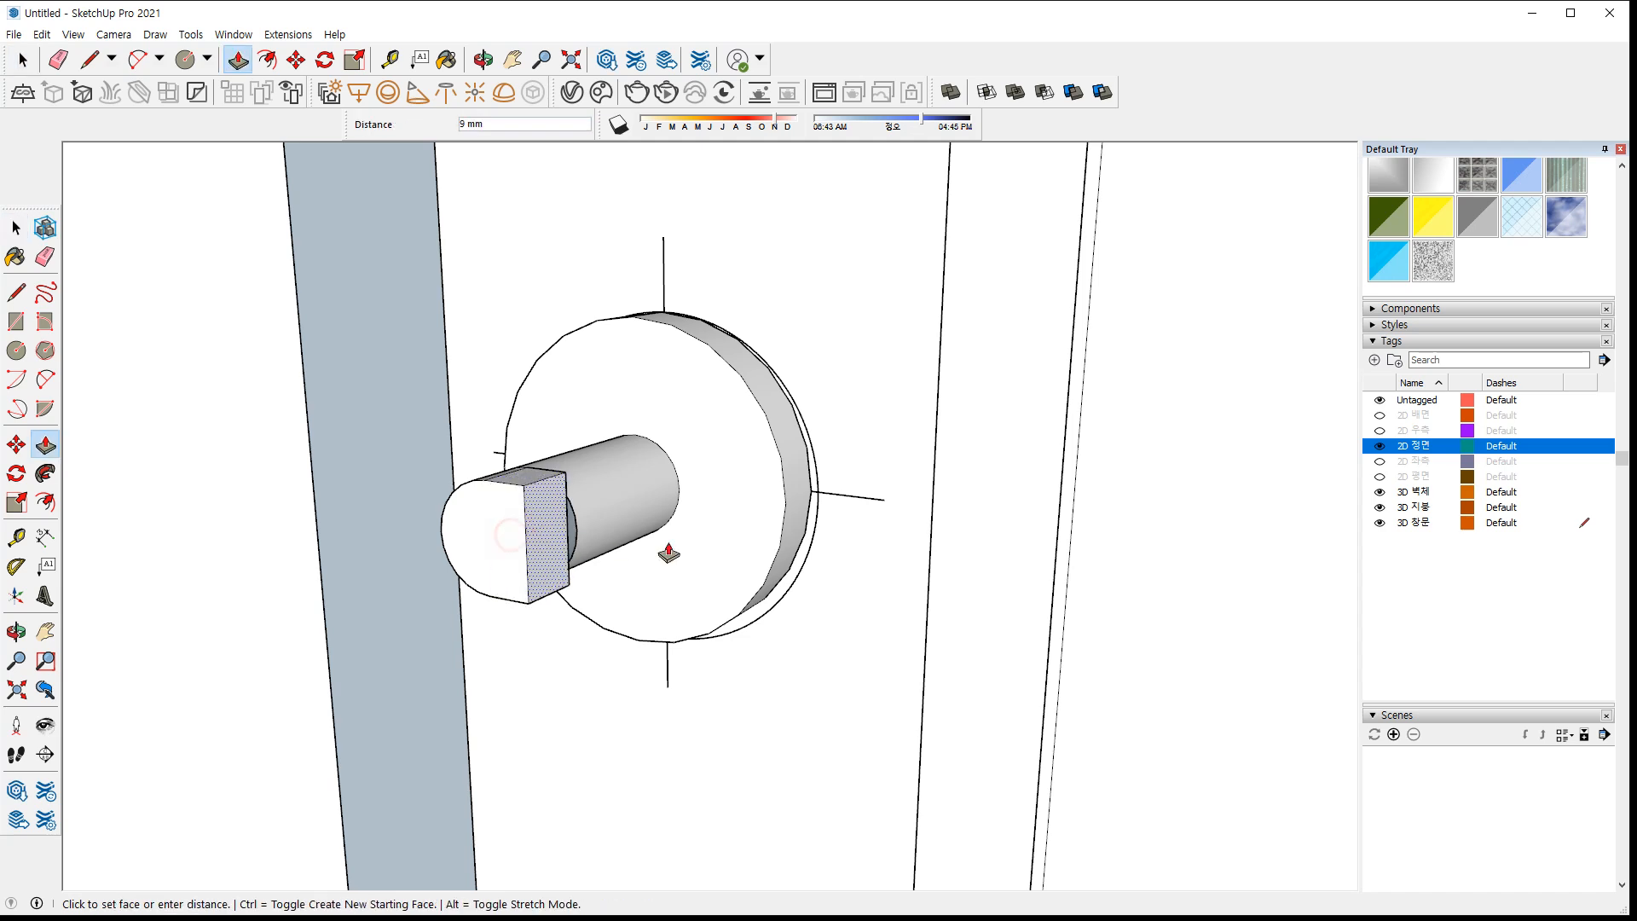
pyautogui.moveTo(1041, 610); pyautogui.dragTo(906, 664, button='middle')
pyautogui.doubleClick(949, 635)
# Round the lever's free end with a circle of about 9 mm radius centred on its rear edge, extruded 10 mm
pyautogui.press('c')
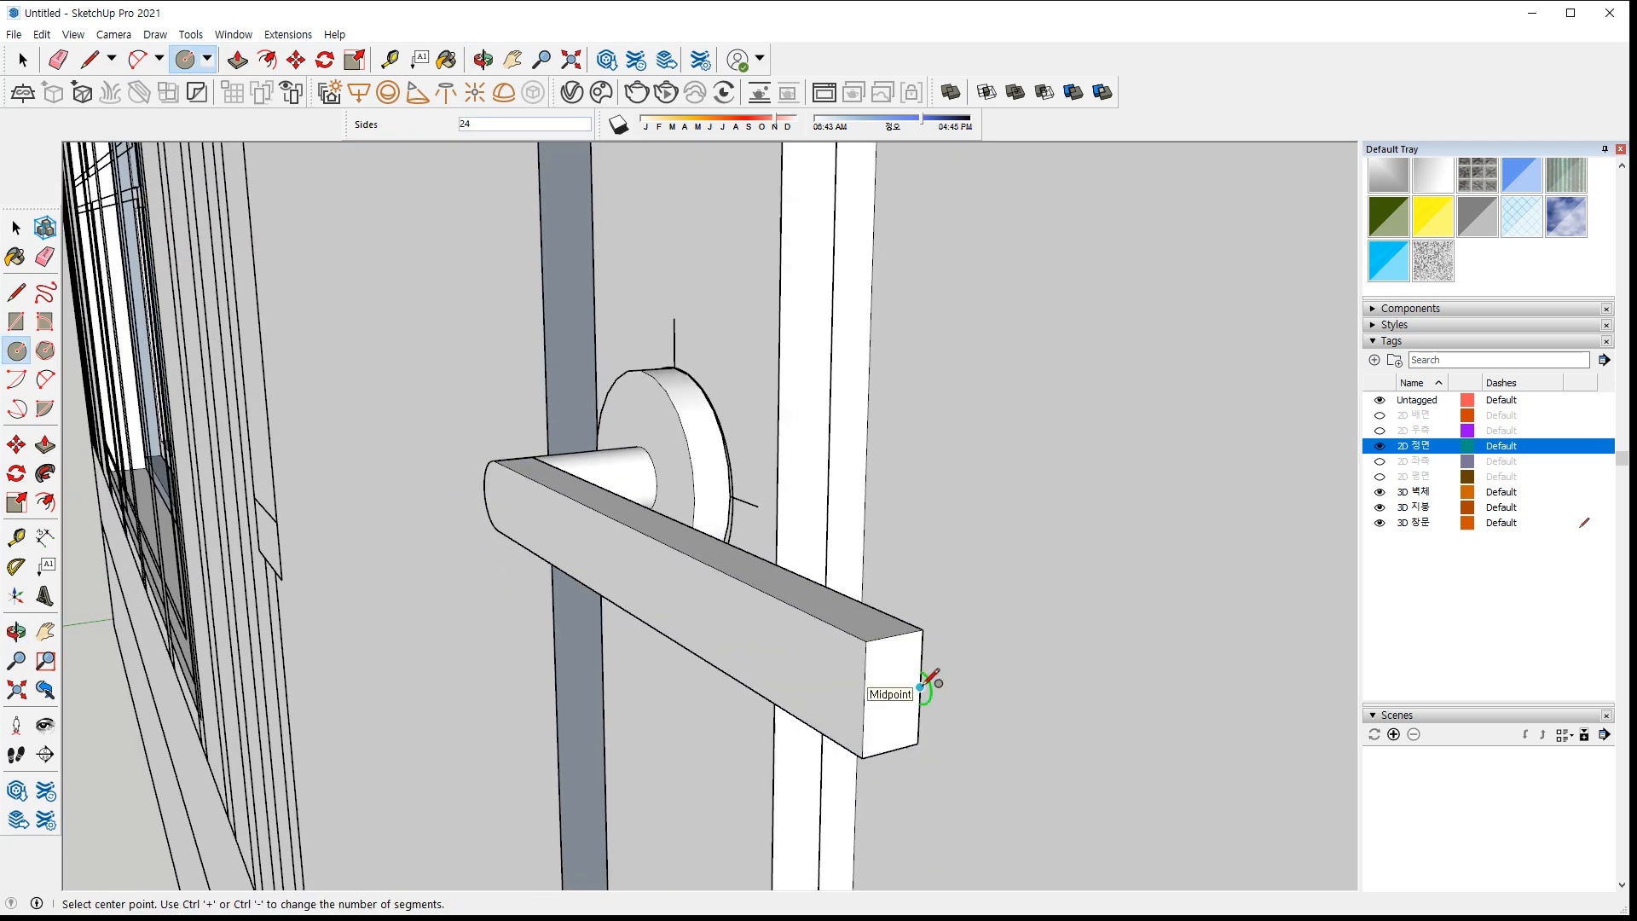
pyautogui.click(920, 686)
pyautogui.click(920, 631)
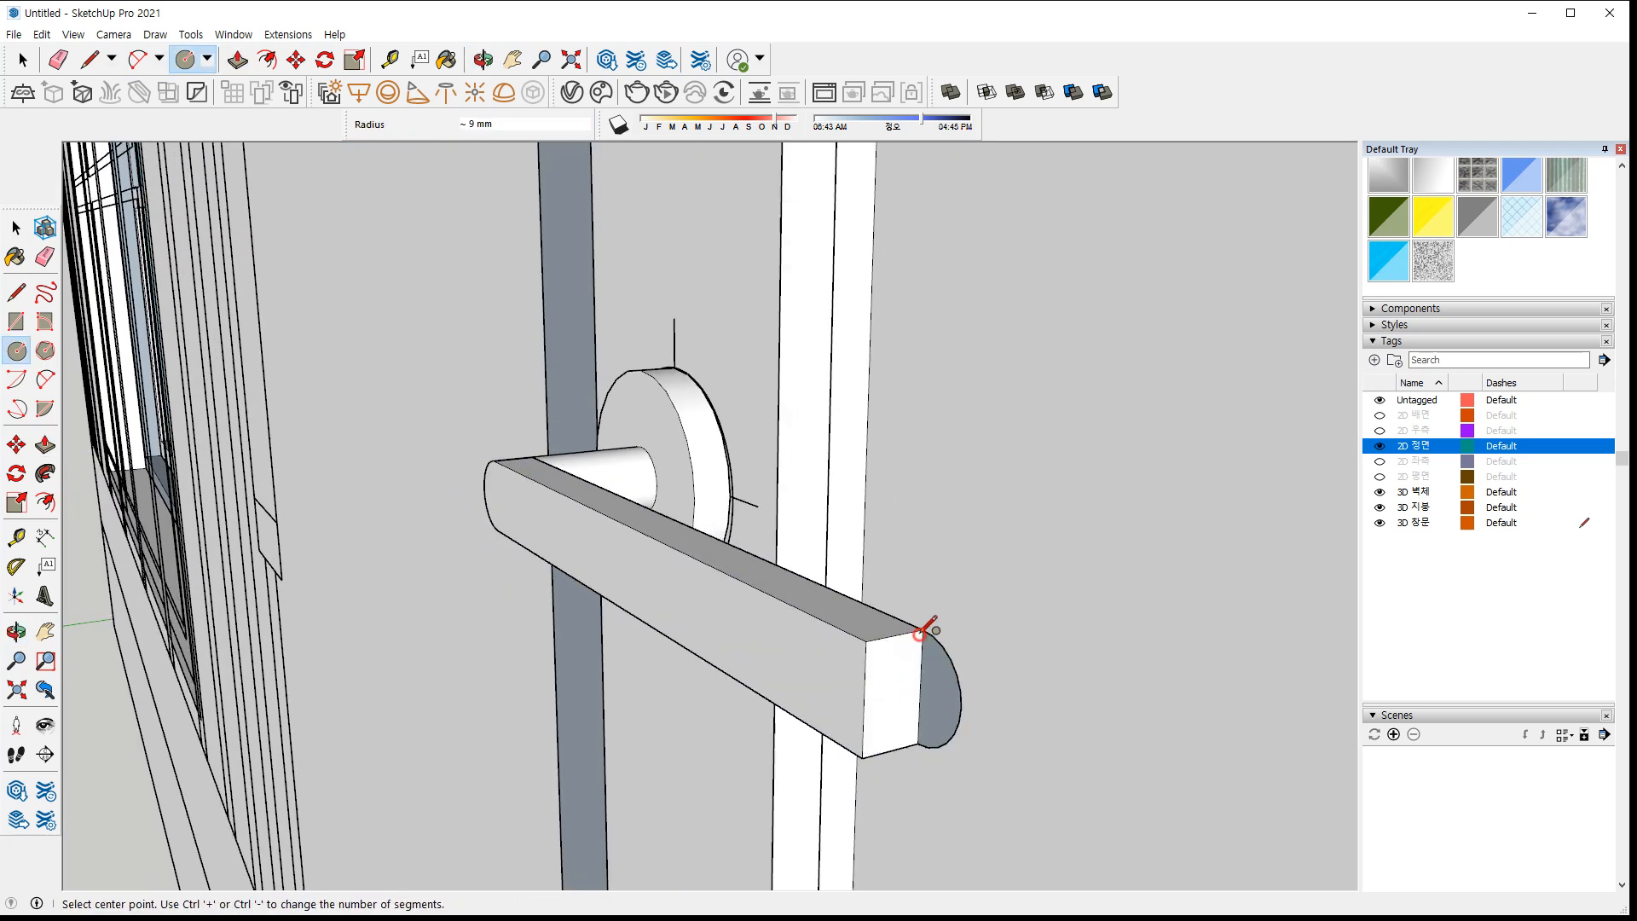
pyautogui.press('p')
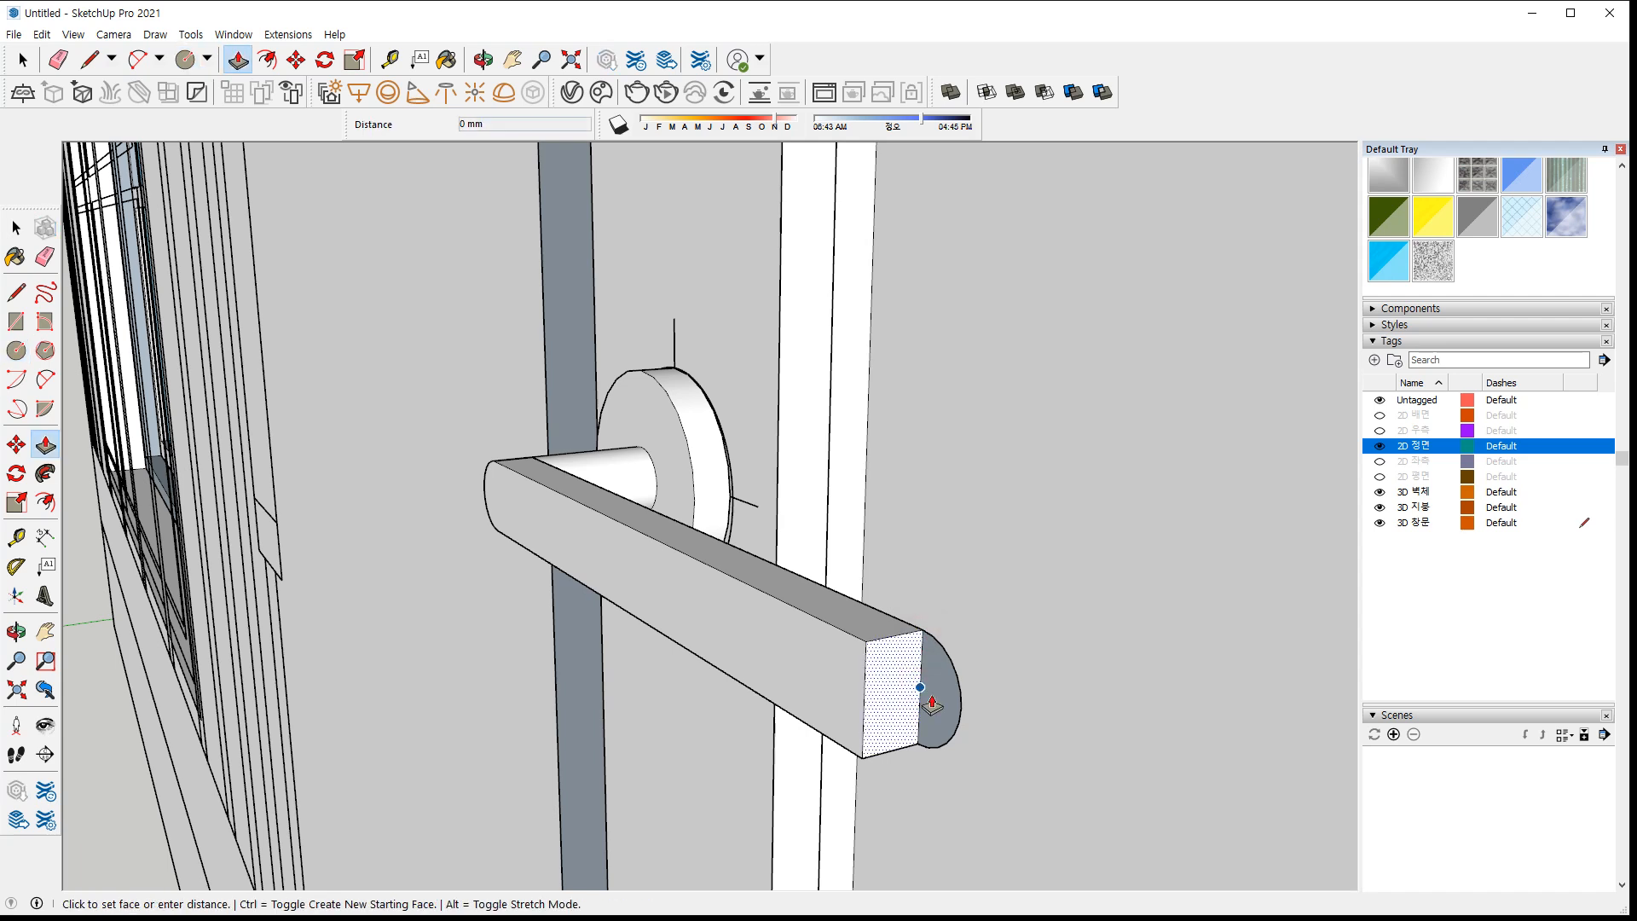
pyautogui.click(934, 708)
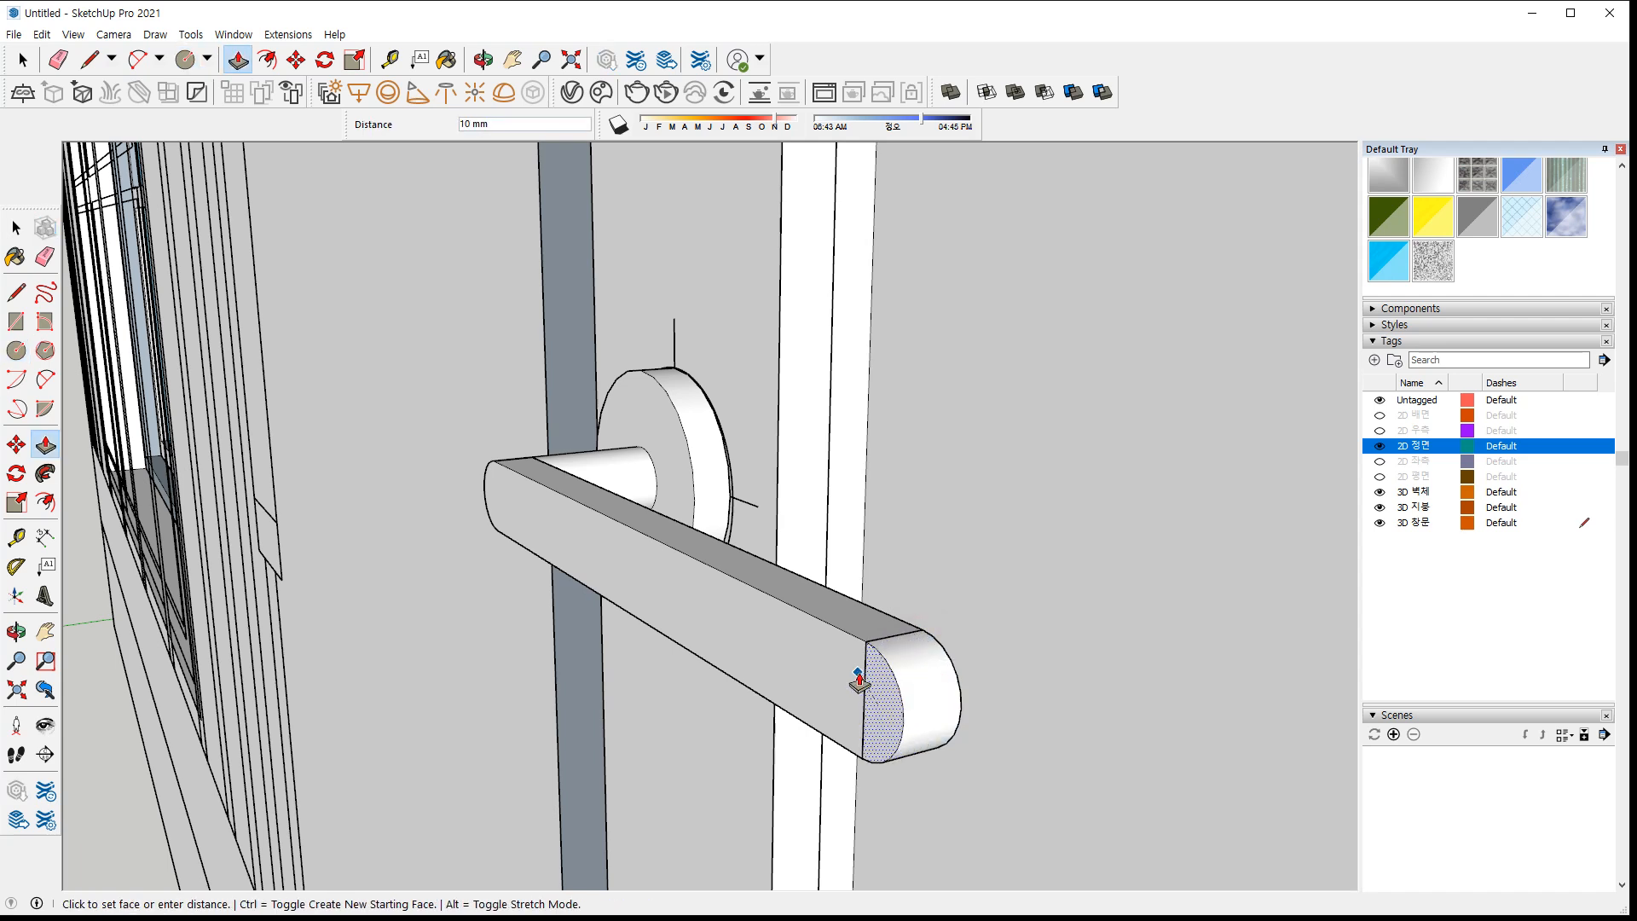
pyautogui.click(858, 680)
# Select the complete door handle and make it a group
pyautogui.press('space')
pyautogui.tripleClick(789, 638)
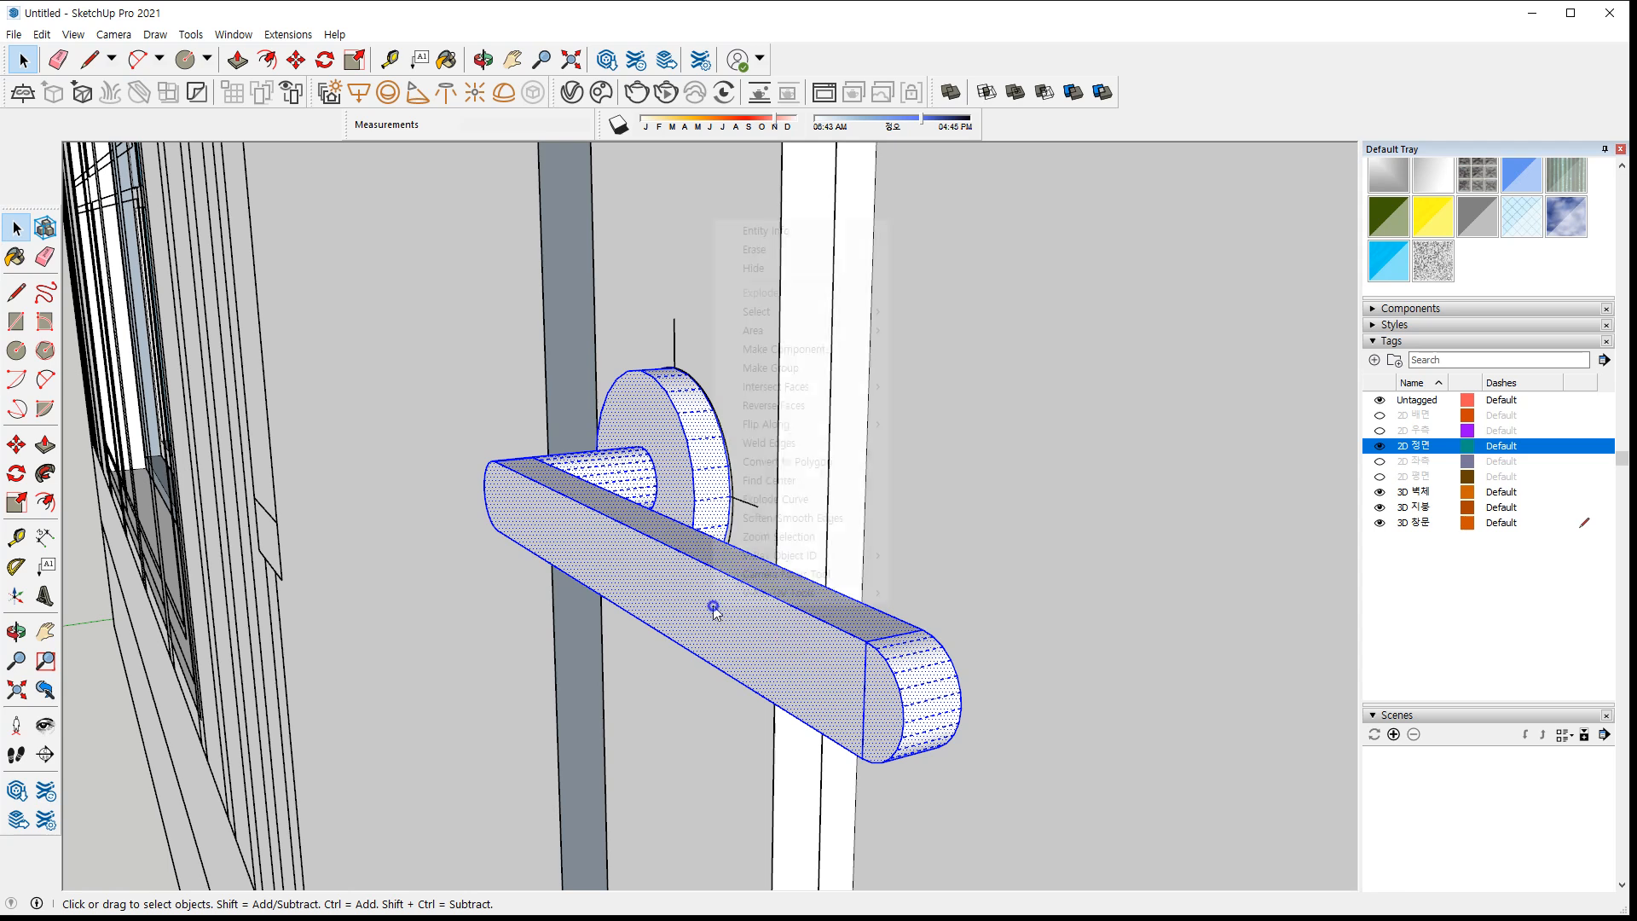
pyautogui.rightClick(679, 583)
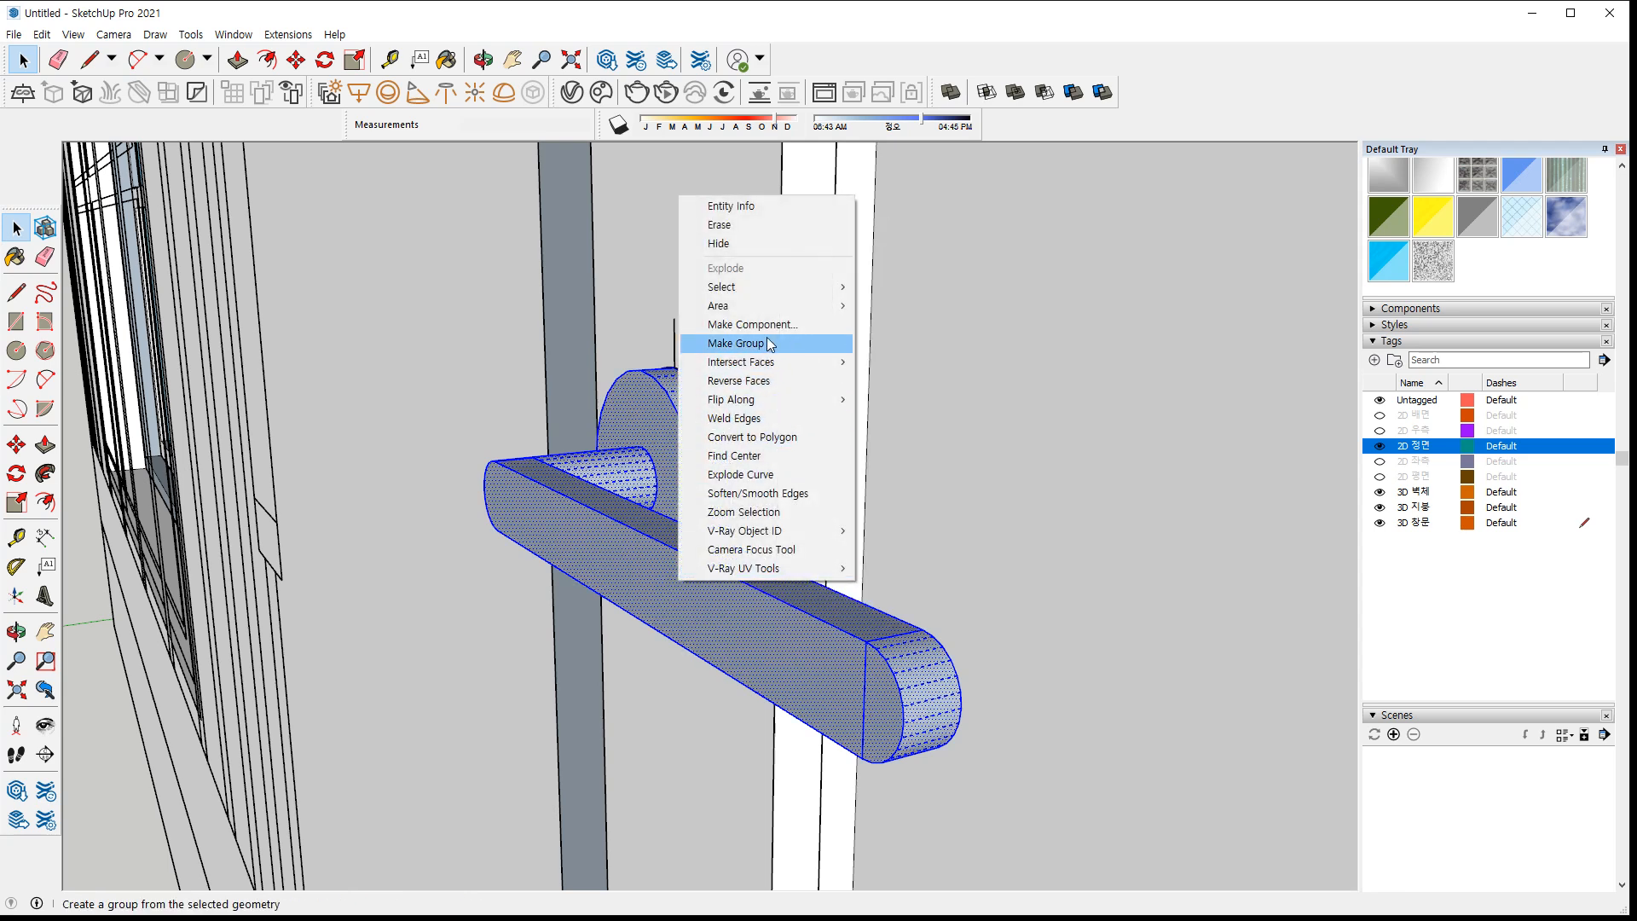
pyautogui.click(735, 343)
# Examine the grouped handle on the entrance door and the front of the whole house
pyautogui.scroll(-6, 707, 699)
pyautogui.scroll(2, 810, 694)
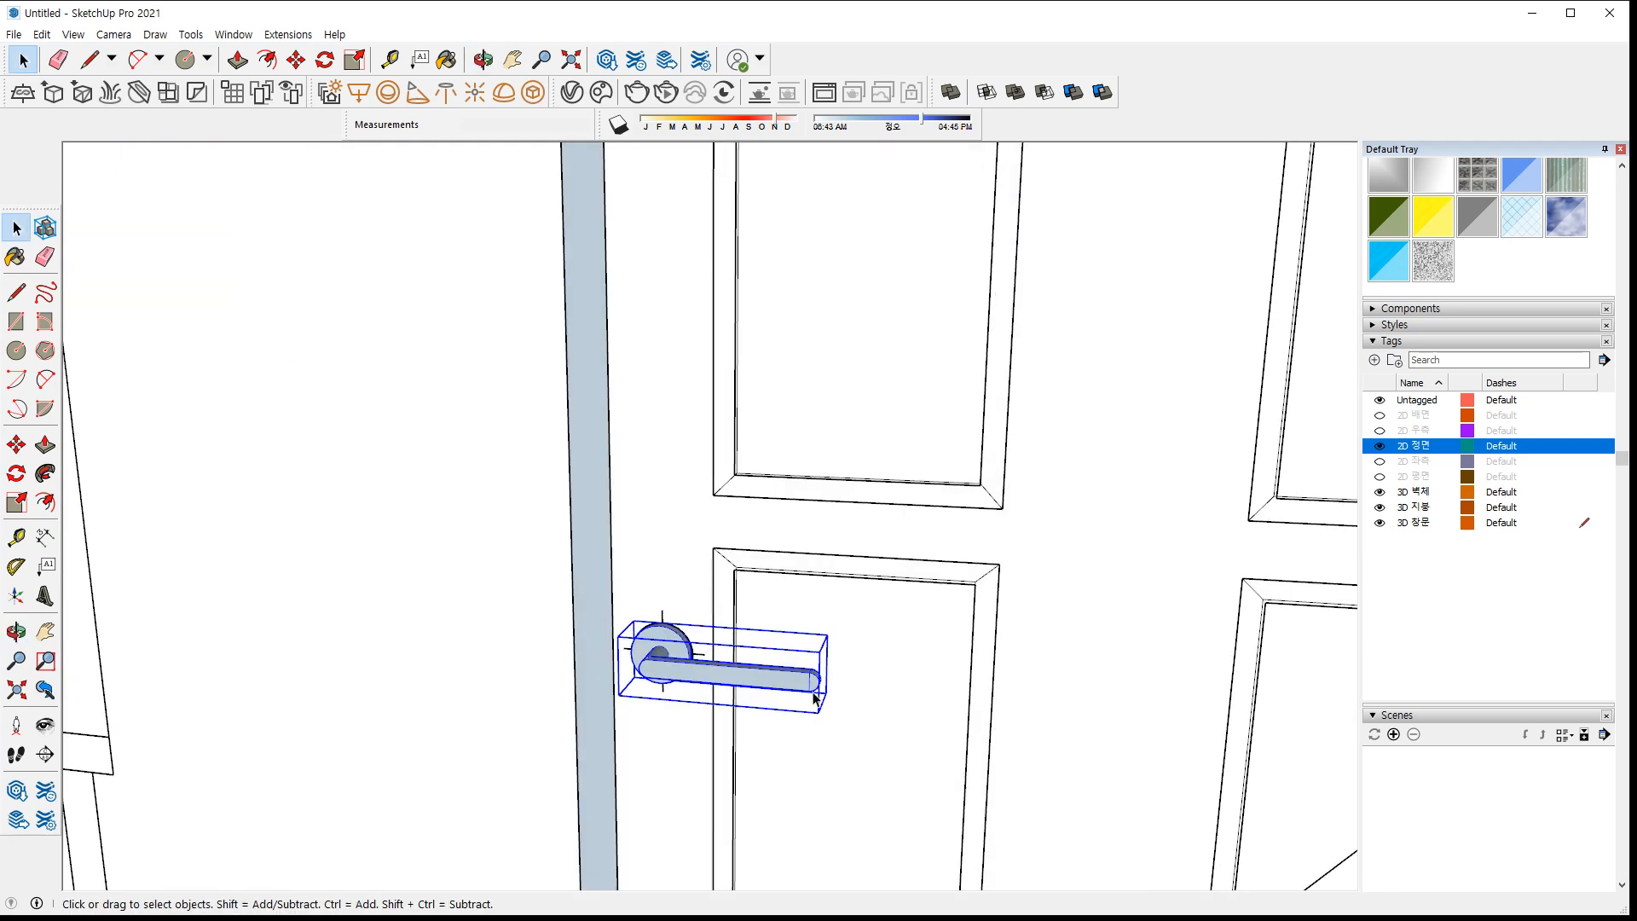
pyautogui.scroll(-10, 816, 699)
pyautogui.moveTo(780, 681); pyautogui.dragTo(718, 652, button='middle')
pyautogui.scroll(-6, 727, 652)
pyautogui.scroll(2, 840, 657)
pyautogui.scroll(-3, 831, 654)
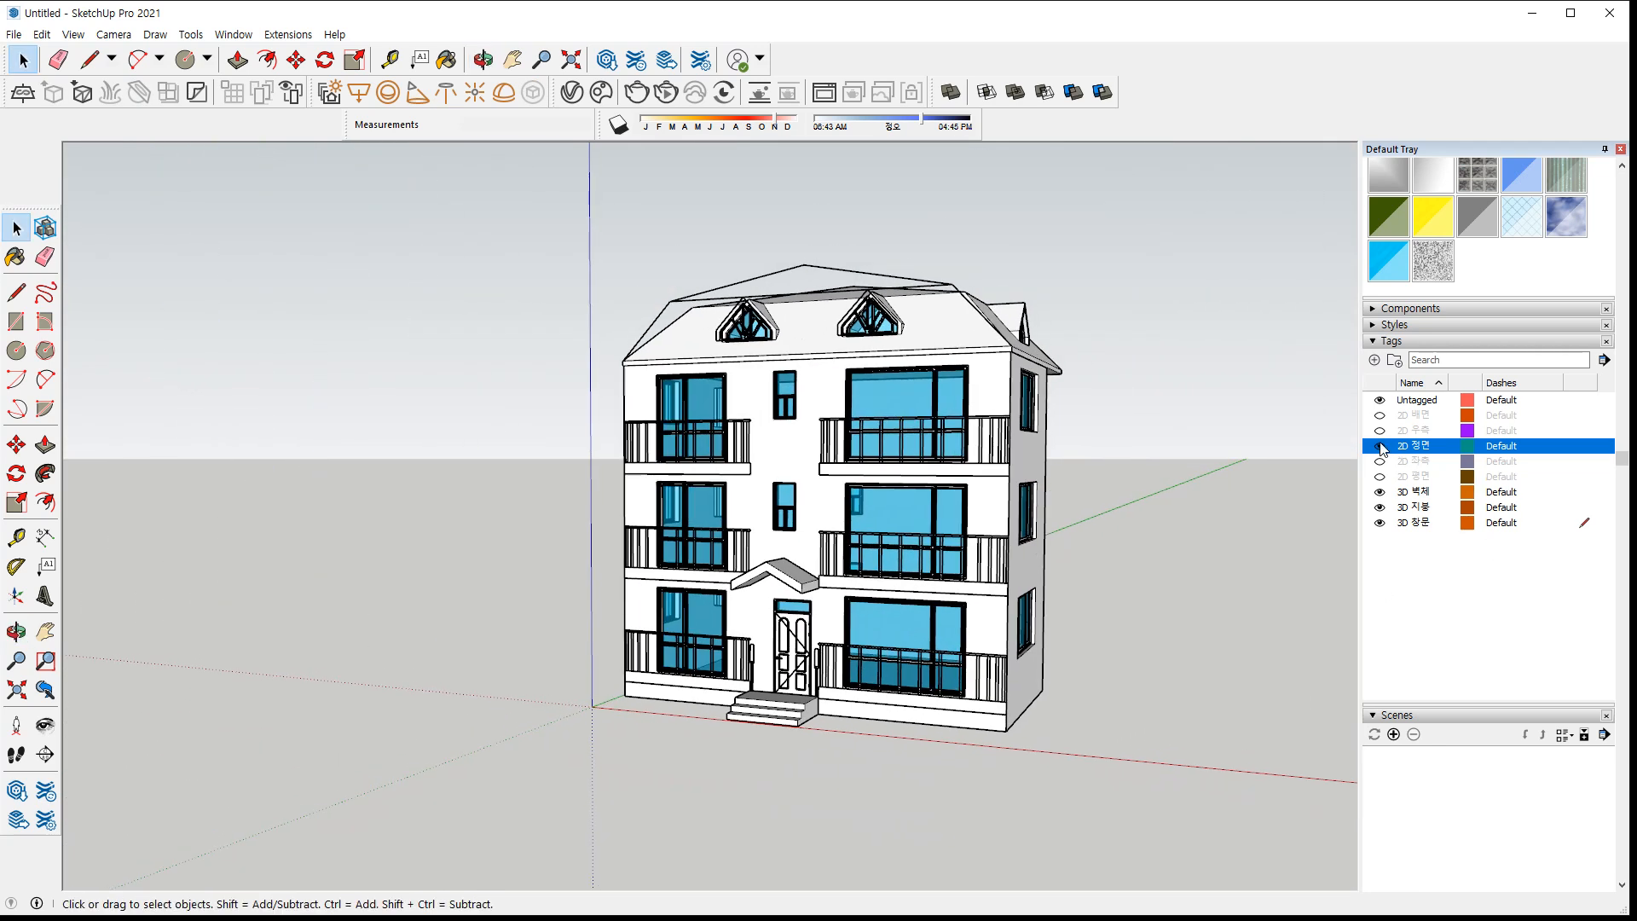